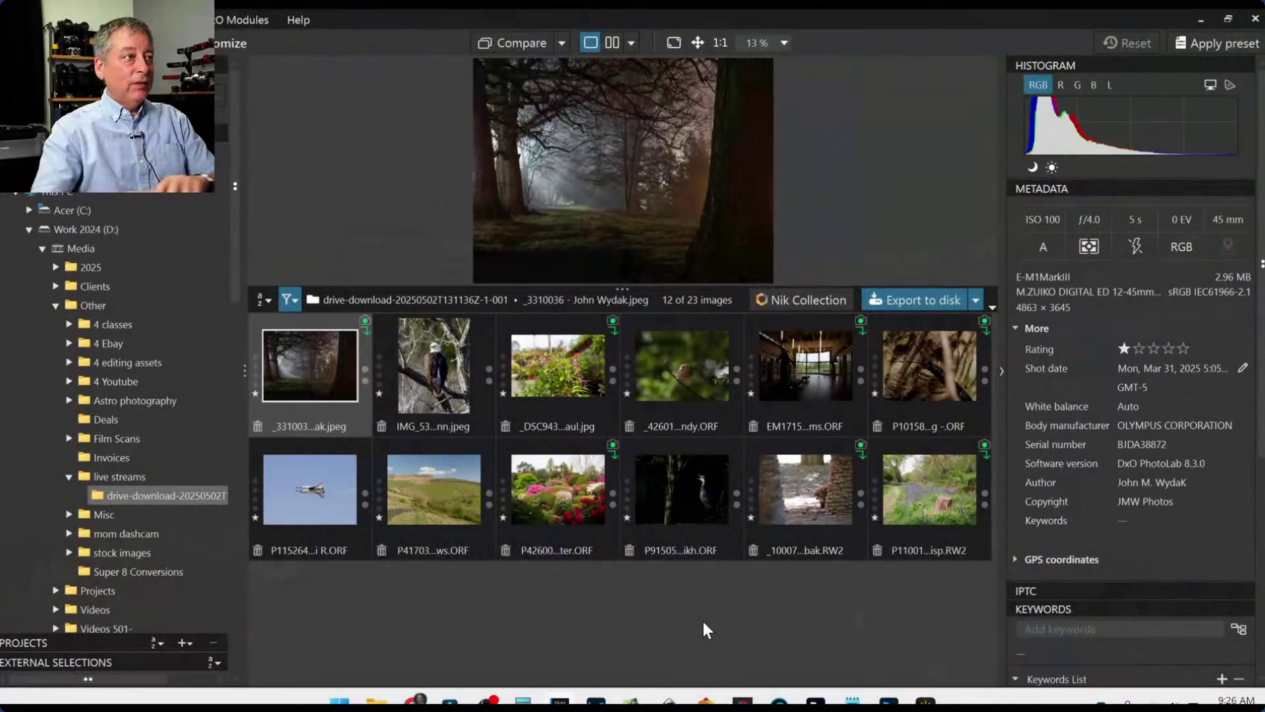
Open the misty forest JPEG for editing and install its Olympus OM-D E-M1 Mark III + M.ZUIKO 12-45mm F4 Pro (JPG) DxO module.
{"action": "left_click_drag", "start_coordinate": [241, 370], "coordinate": [10, 368]}
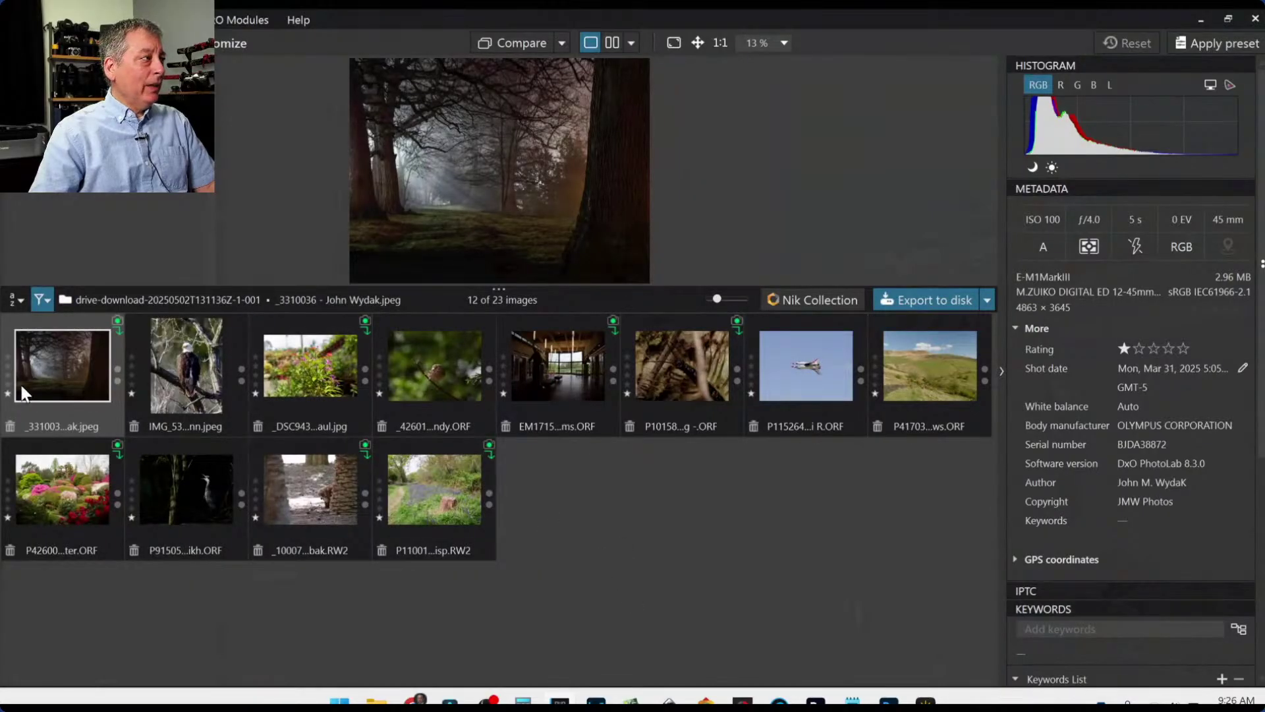
{"action": "double_click", "coordinate": [84, 373]}
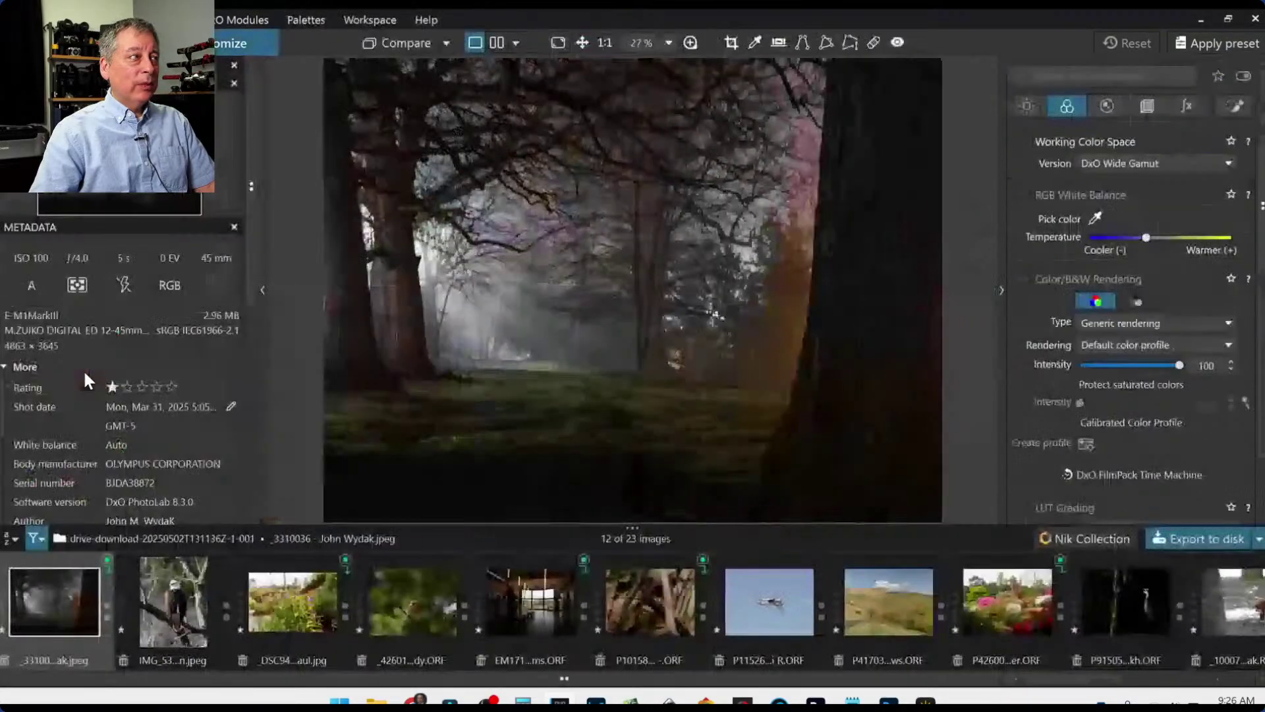
{"action": "left_click", "coordinate": [108, 562]}
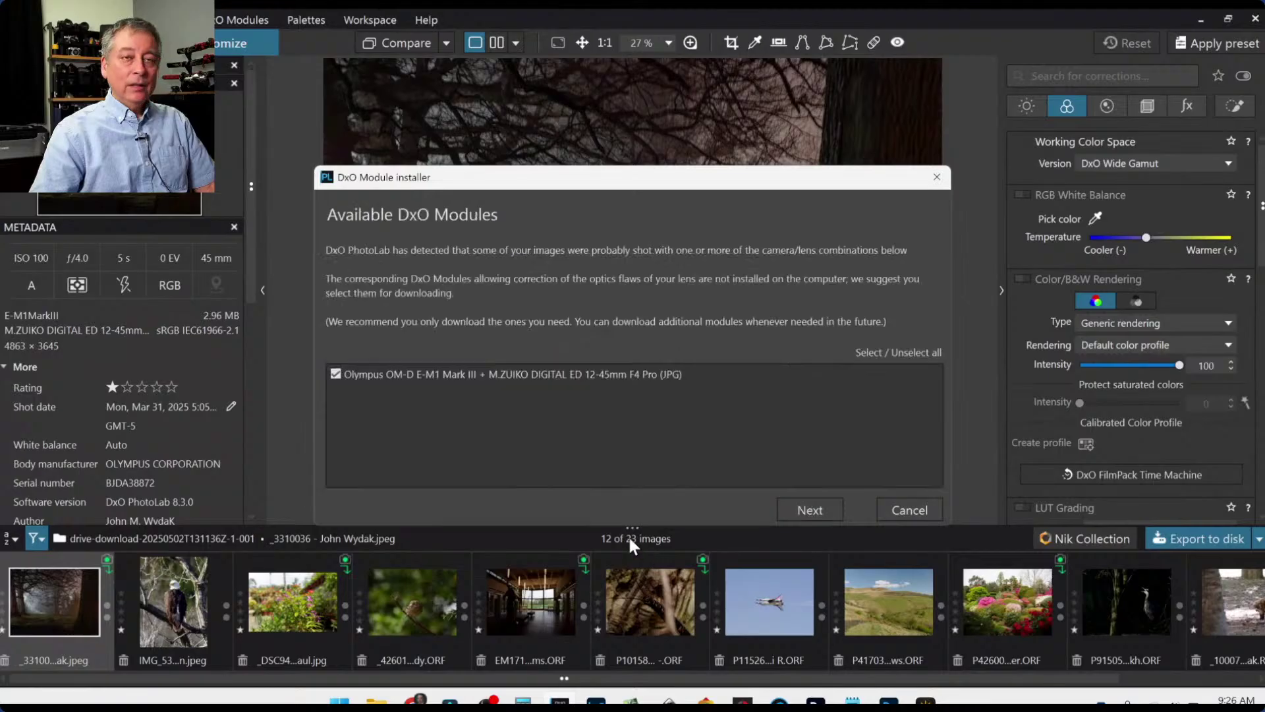
{"action": "left_click", "coordinate": [833, 509]}
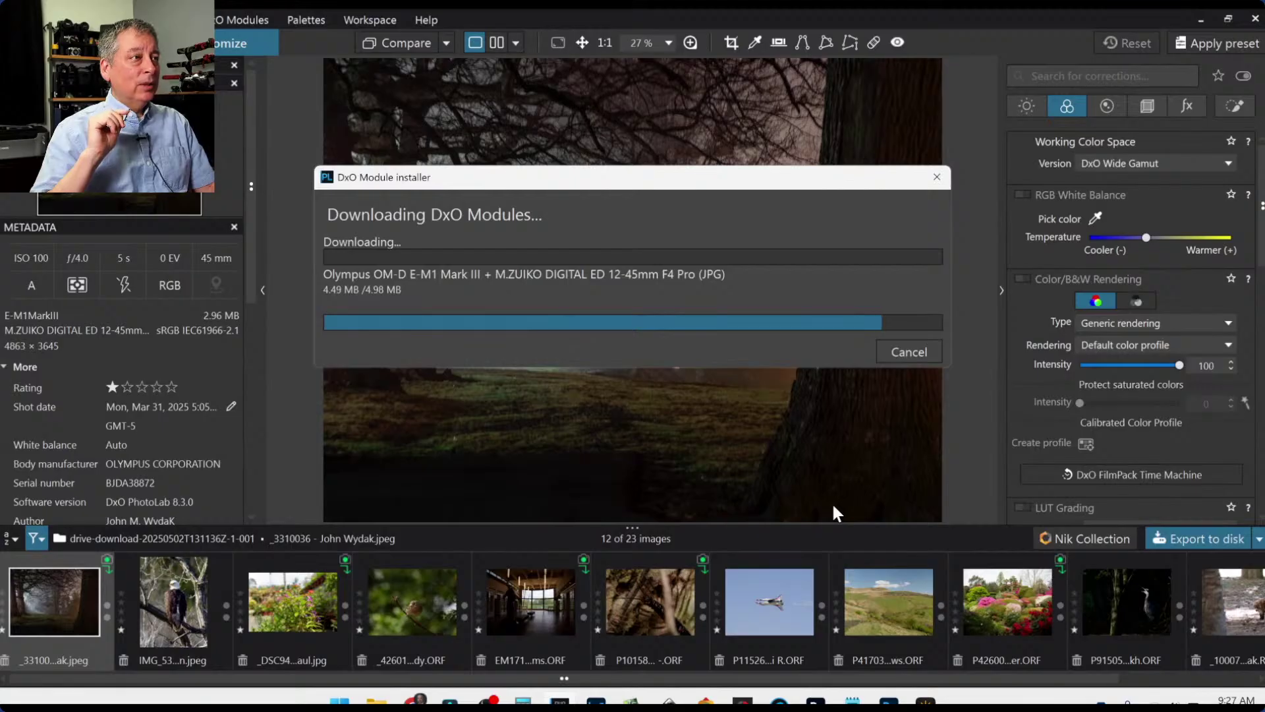
{"action": "left_click_drag", "start_coordinate": [668, 172], "coordinate": [669, 416]}
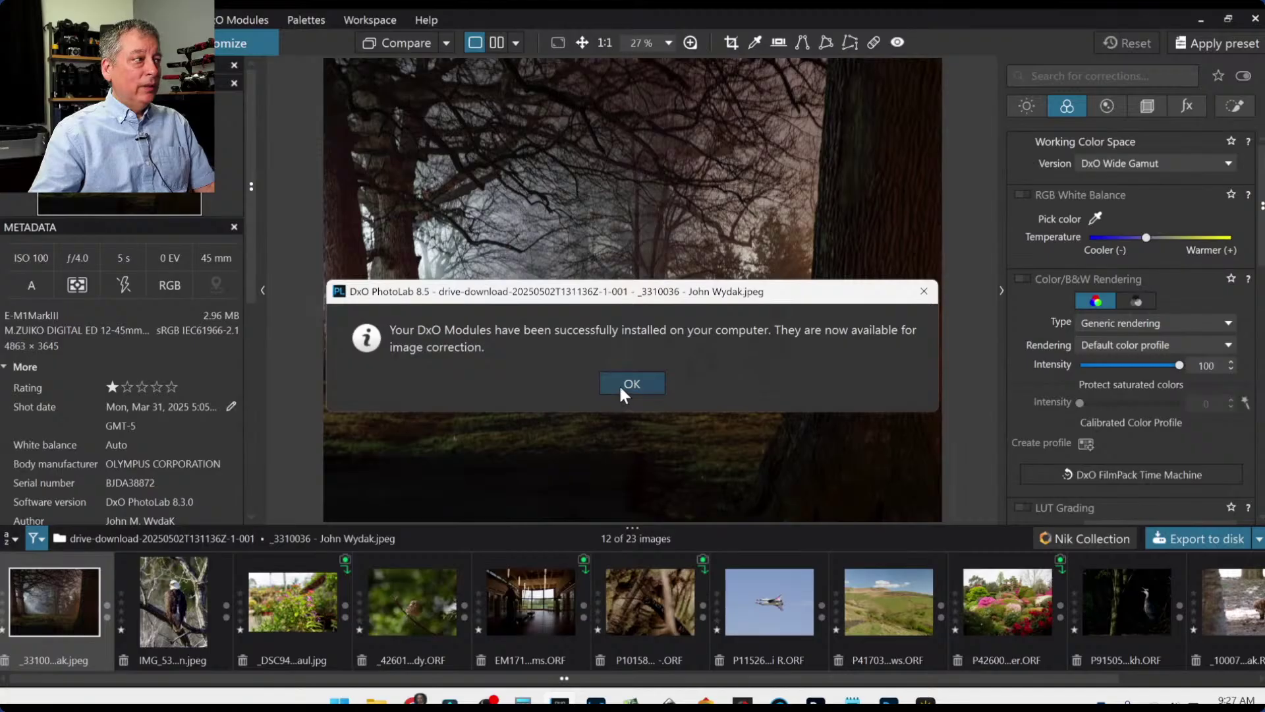
{"action": "left_click", "coordinate": [623, 389]}
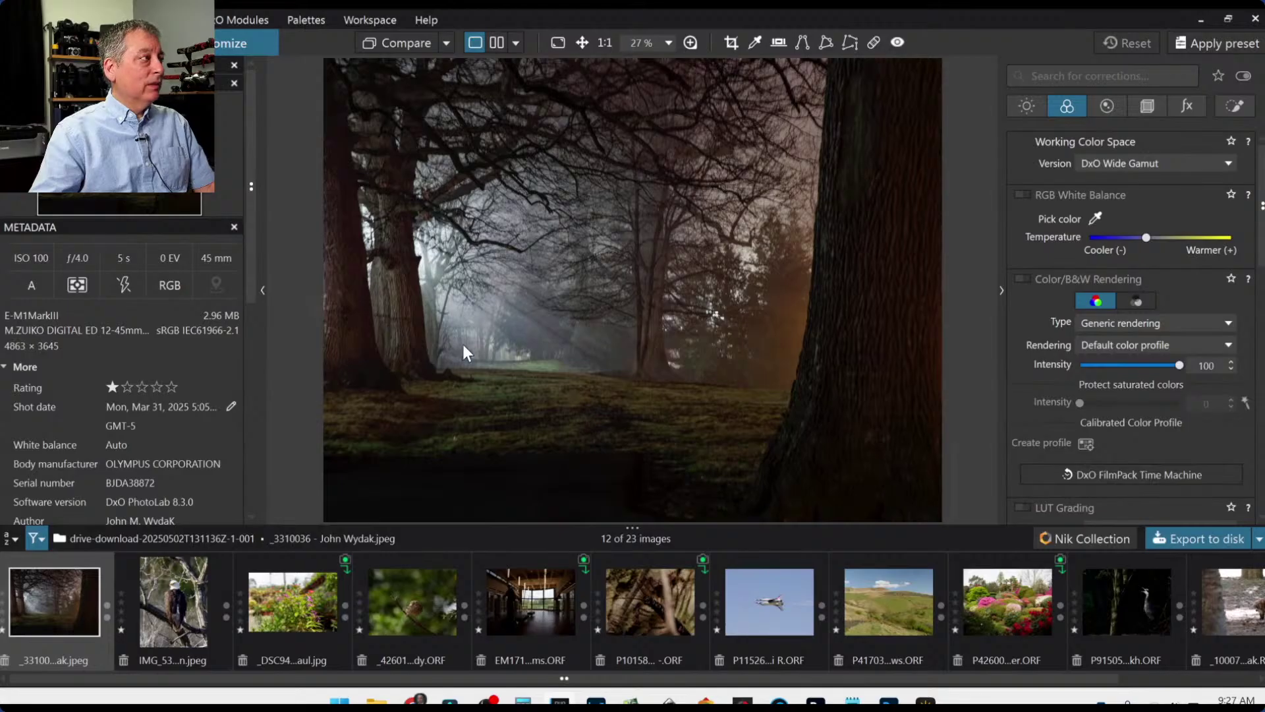
Examine the misty light rays, the grass and the dark foreground of the forest photo at close range and as a whole.
{"action": "scroll", "coordinate": [463, 345], "scroll_direction": "up", "scroll_amount": 3}
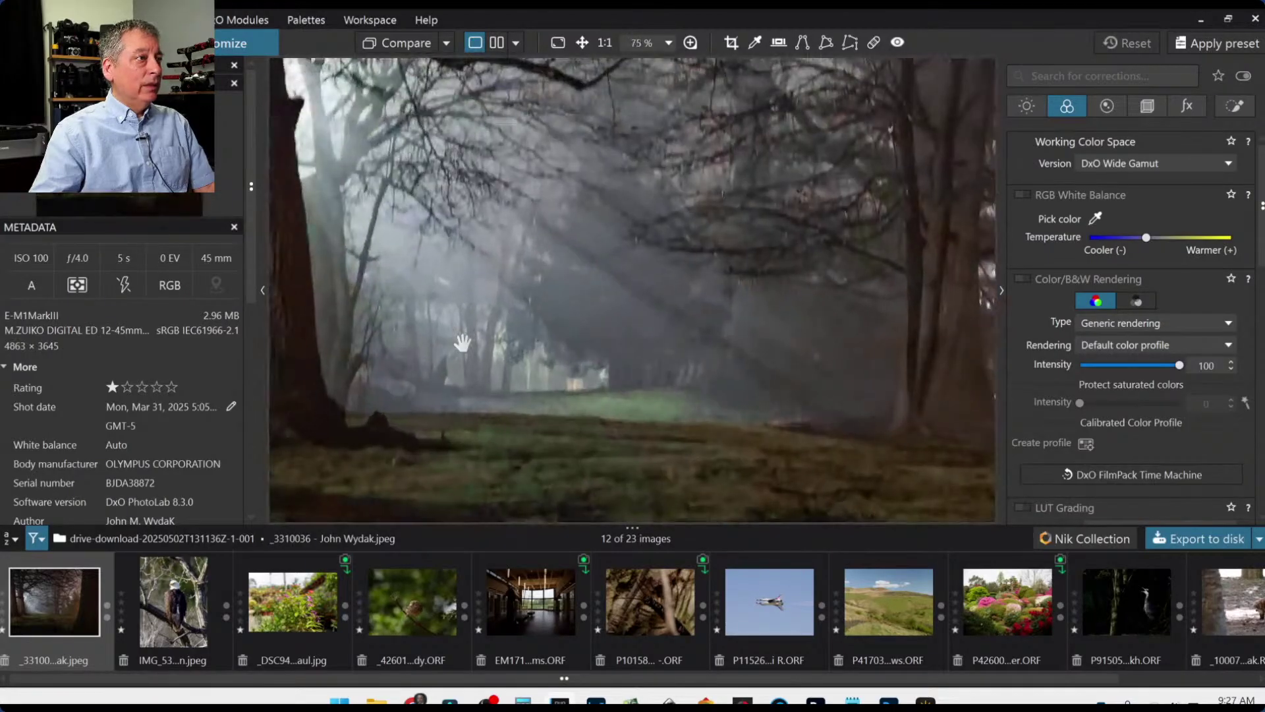
{"action": "scroll", "coordinate": [462, 342], "scroll_direction": "up", "scroll_amount": 1}
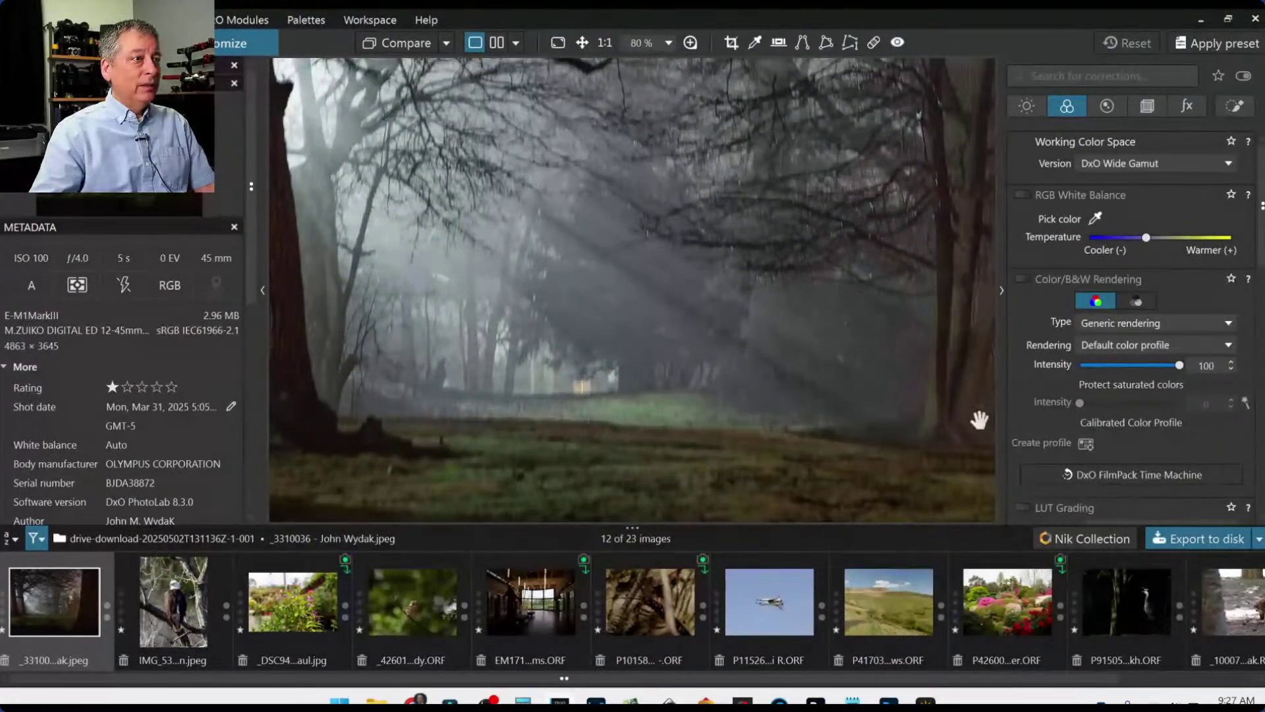
{"action": "left_click_drag", "start_coordinate": [886, 435], "coordinate": [602, 207]}
{"action": "left_click_drag", "start_coordinate": [872, 412], "coordinate": [751, 353]}
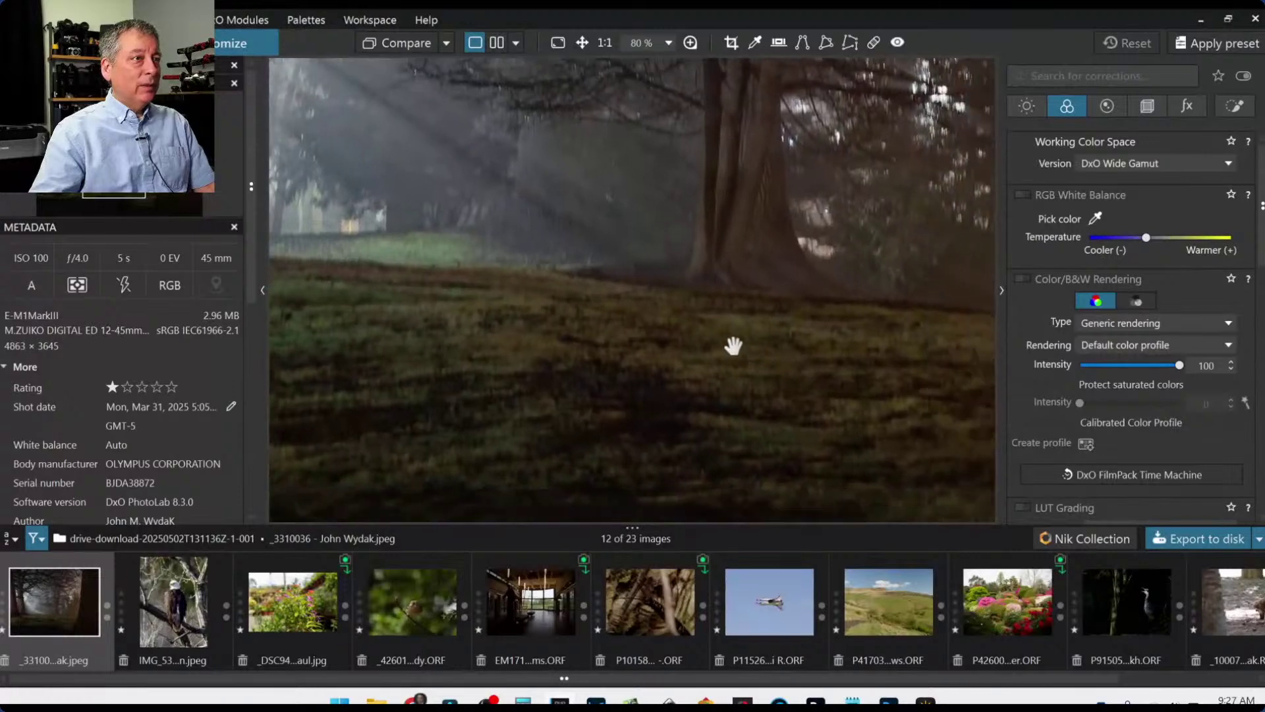
{"action": "scroll", "coordinate": [683, 421], "scroll_direction": "down", "scroll_amount": 2}
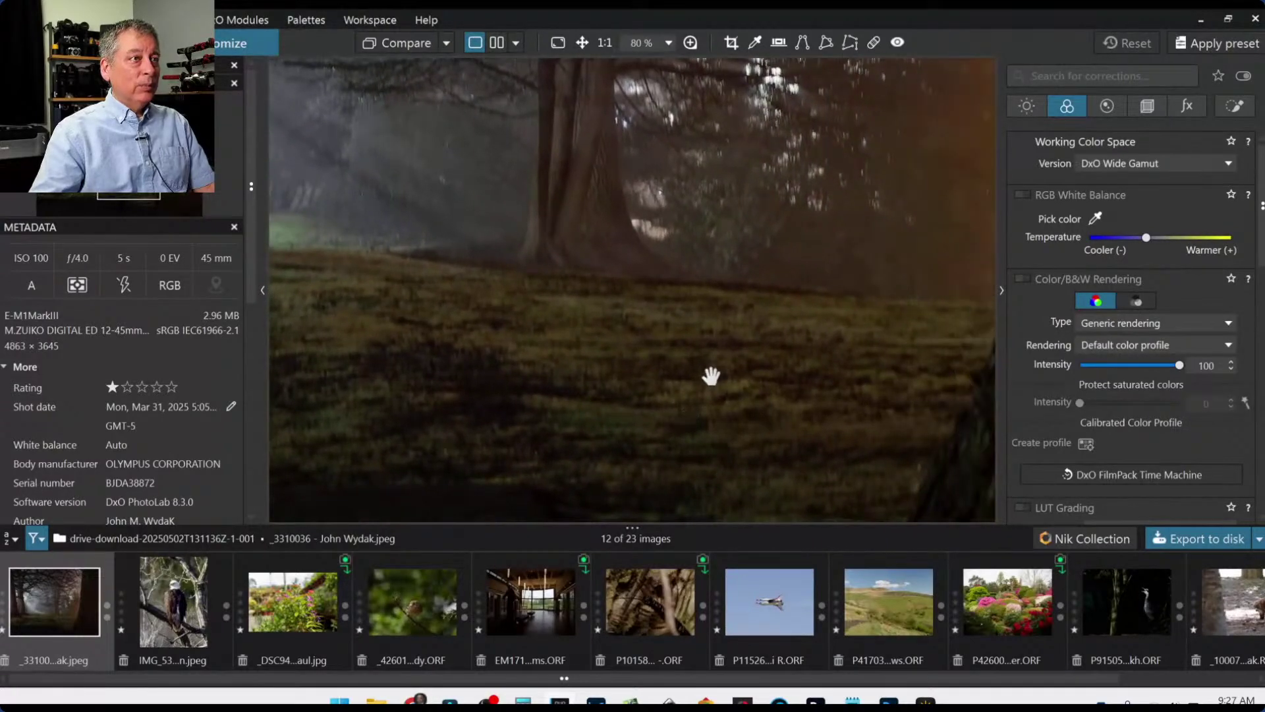
{"action": "scroll", "coordinate": [711, 376], "scroll_direction": "down", "scroll_amount": 2}
{"action": "scroll", "coordinate": [710, 375], "scroll_direction": "down", "scroll_amount": 4}
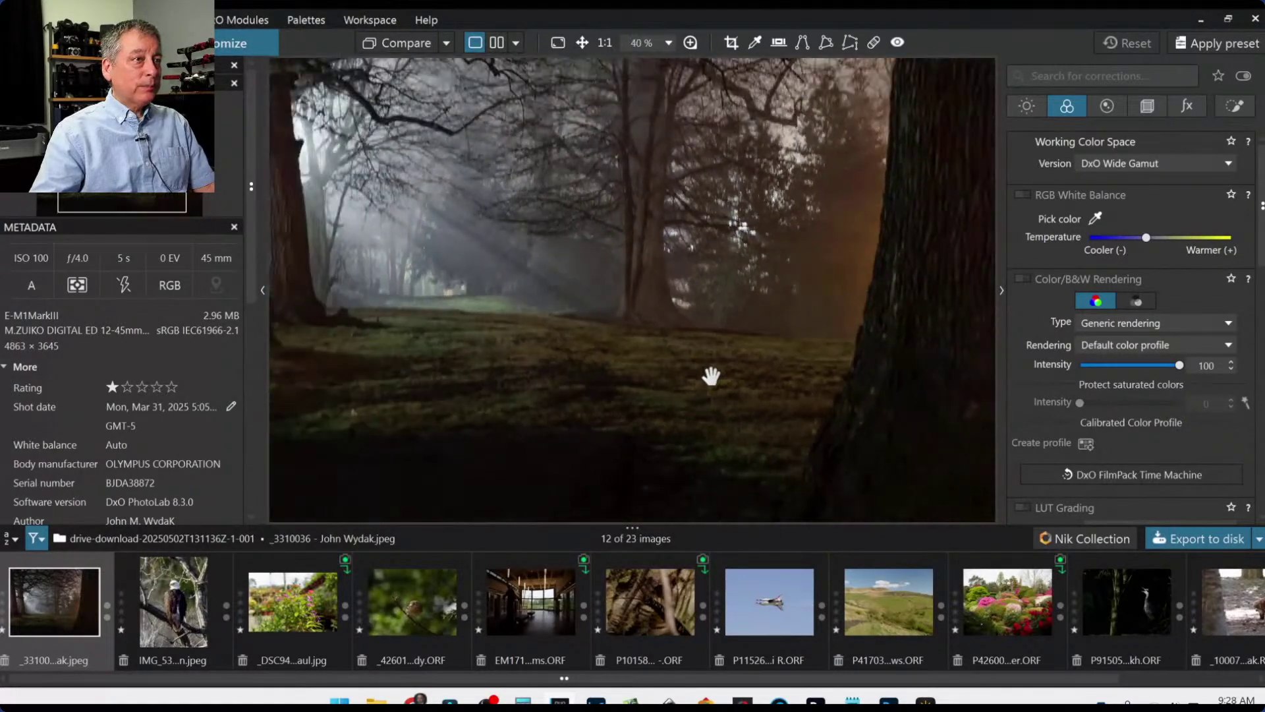
{"action": "scroll", "coordinate": [712, 377], "scroll_direction": "down", "scroll_amount": 2}
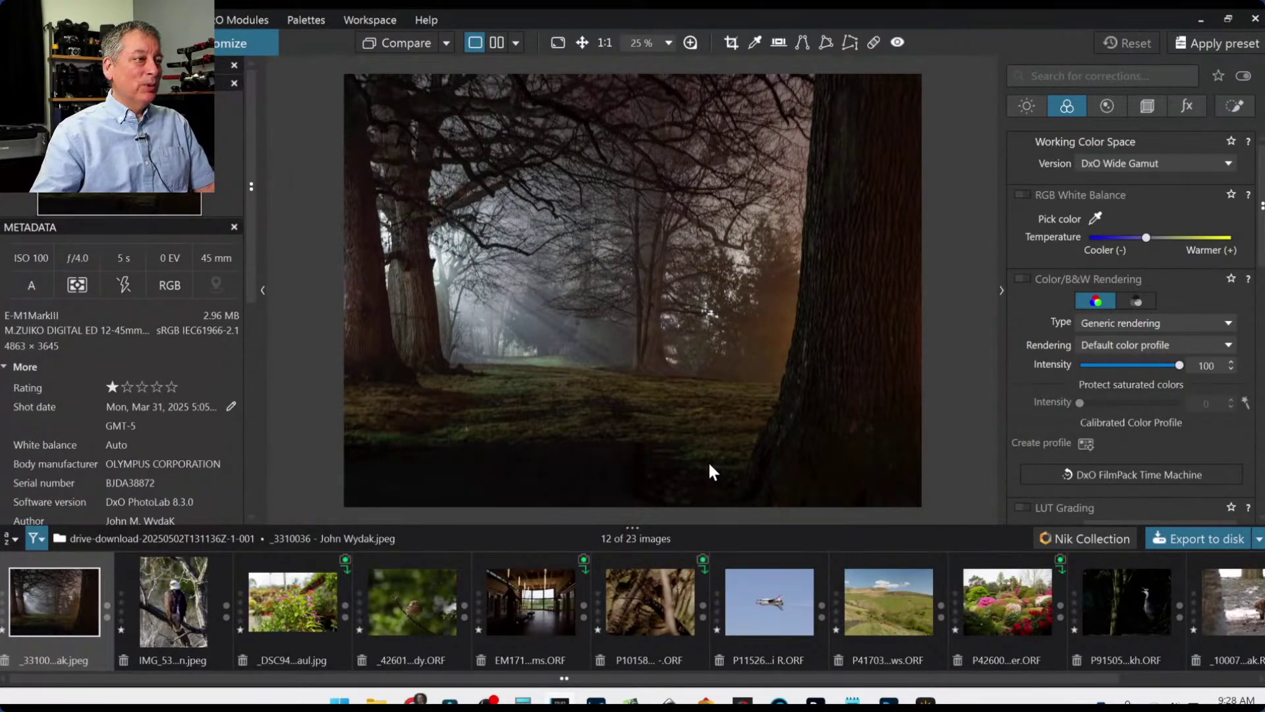
{"action": "scroll", "coordinate": [666, 485], "scroll_direction": "up", "scroll_amount": 4}
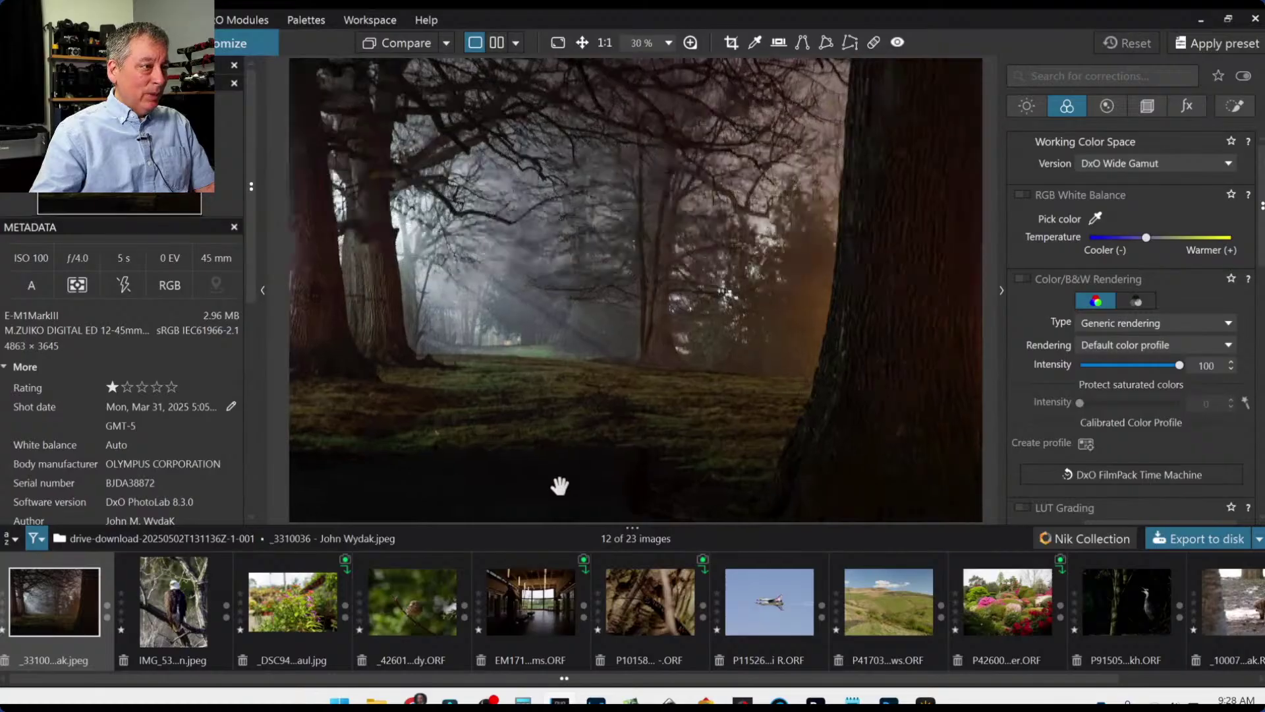
{"action": "scroll", "coordinate": [561, 484], "scroll_direction": "up", "scroll_amount": 2}
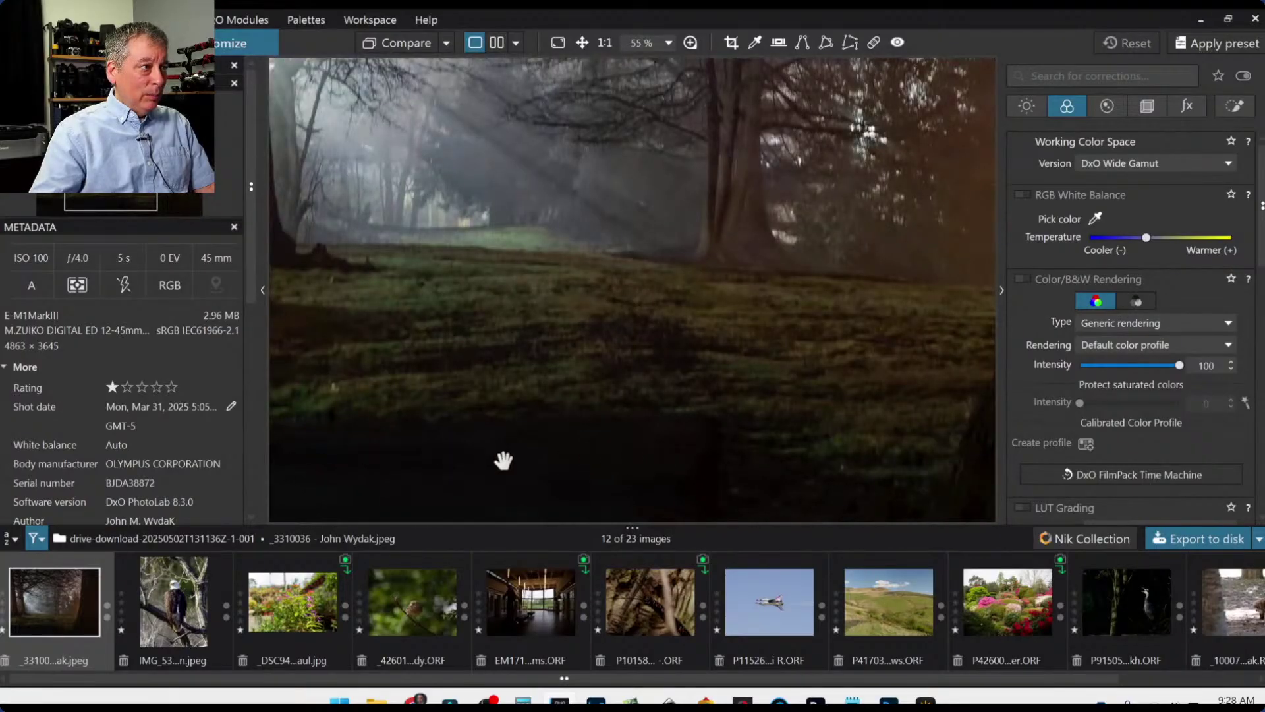
{"action": "scroll", "coordinate": [684, 461], "scroll_direction": "down", "scroll_amount": 4}
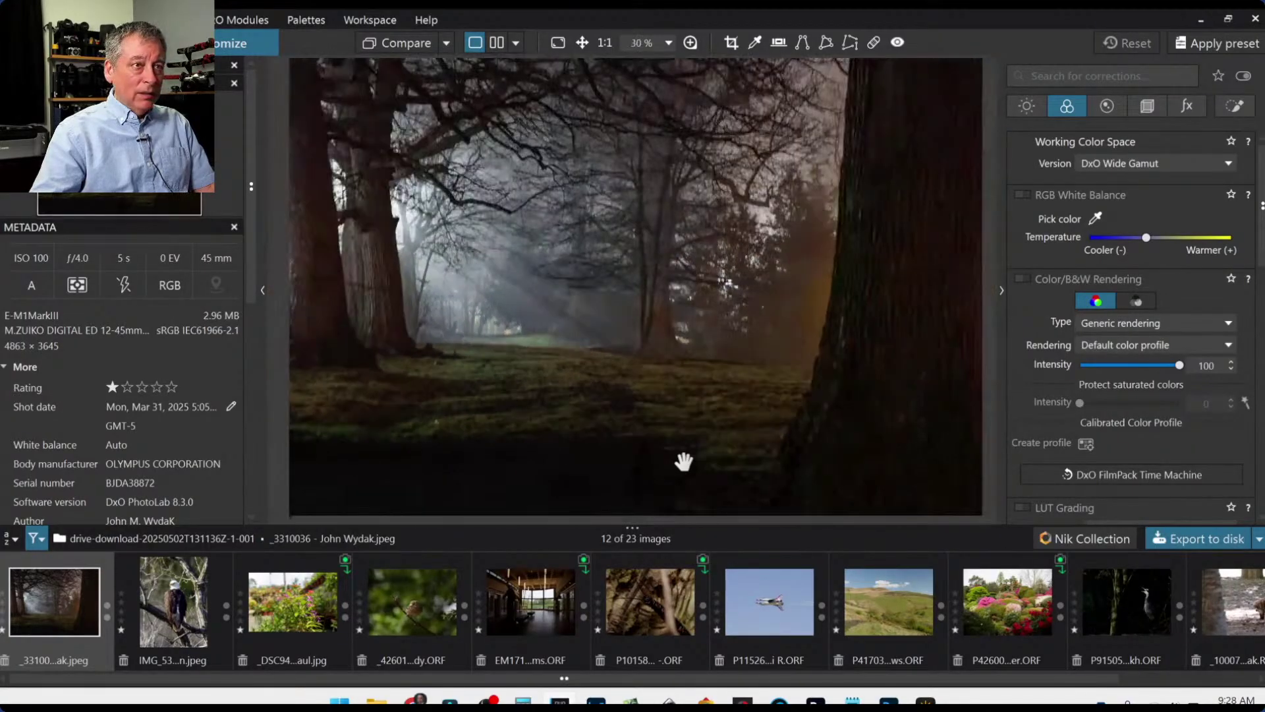
{"action": "scroll", "coordinate": [684, 461], "scroll_direction": "down", "scroll_amount": 1}
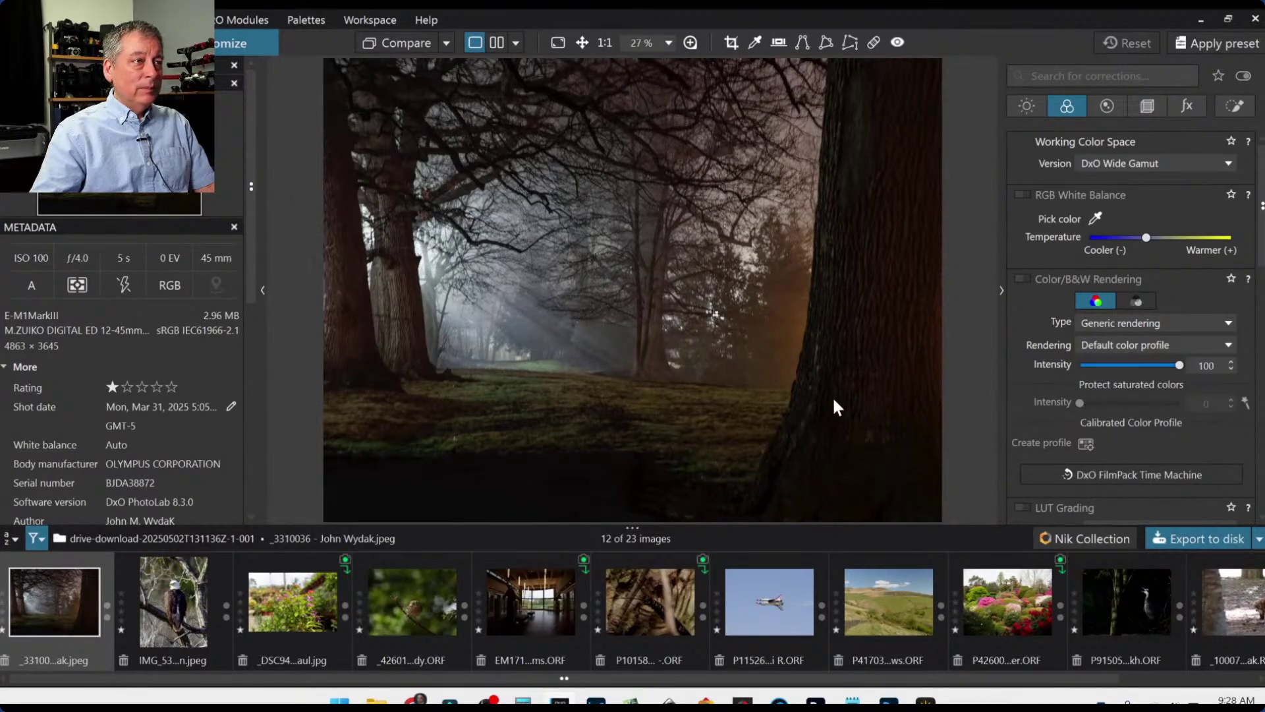
{"action": "scroll", "coordinate": [832, 395], "scroll_direction": "down", "scroll_amount": 1}
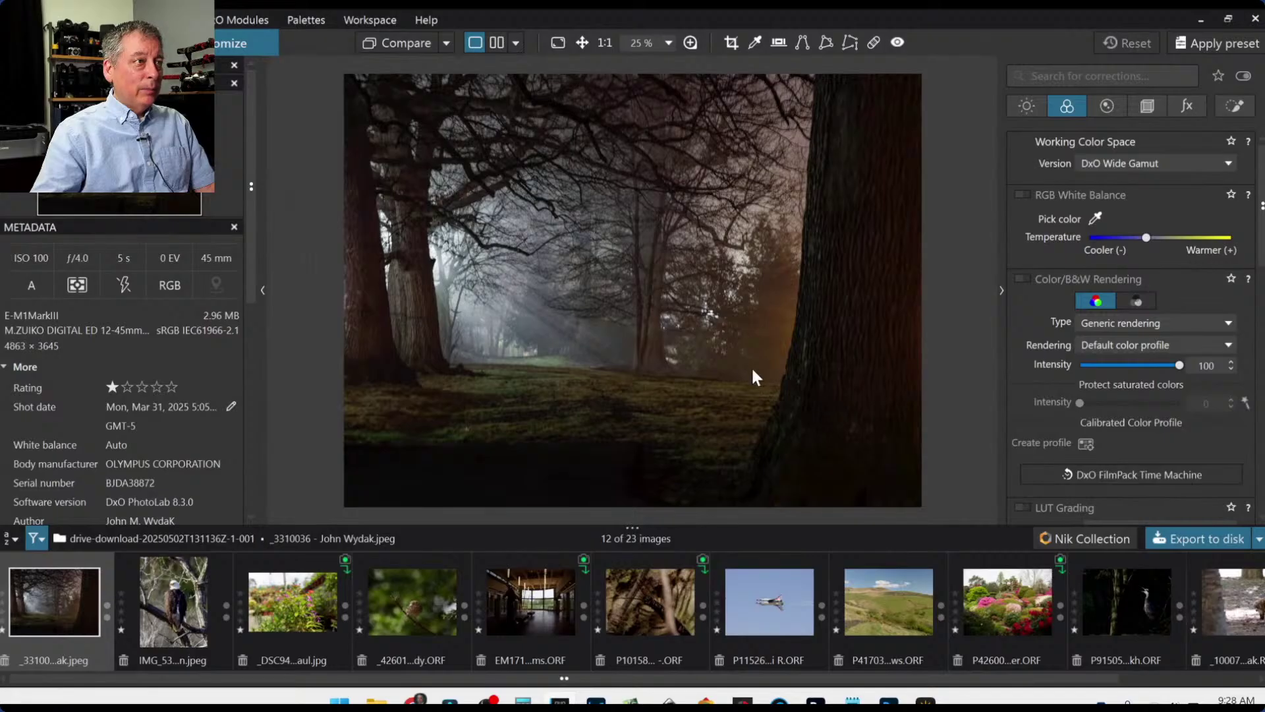
Examine the bright gaps in the foliage, the large tree trunks and the distant clearing for detail and composition.
{"action": "scroll", "coordinate": [680, 357], "scroll_direction": "up", "scroll_amount": 5}
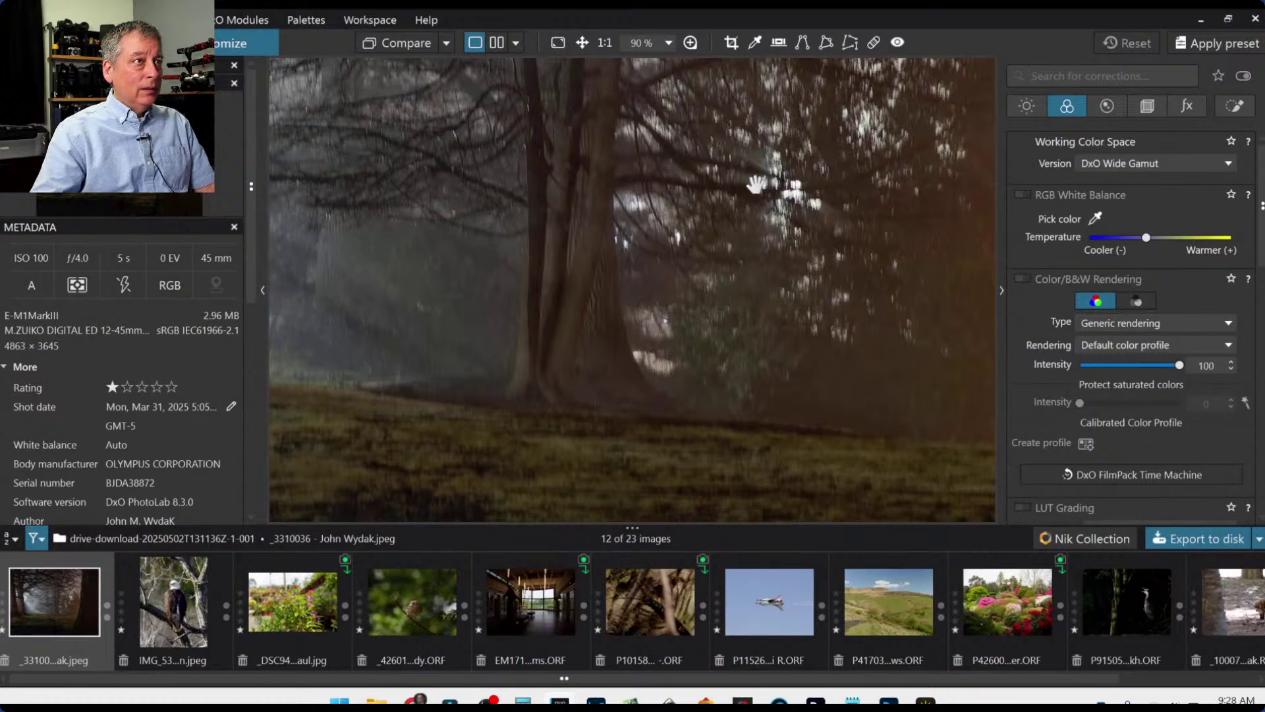
{"action": "scroll", "coordinate": [787, 269], "scroll_direction": "down", "scroll_amount": 3}
{"action": "scroll", "coordinate": [787, 268], "scroll_direction": "down", "scroll_amount": 2}
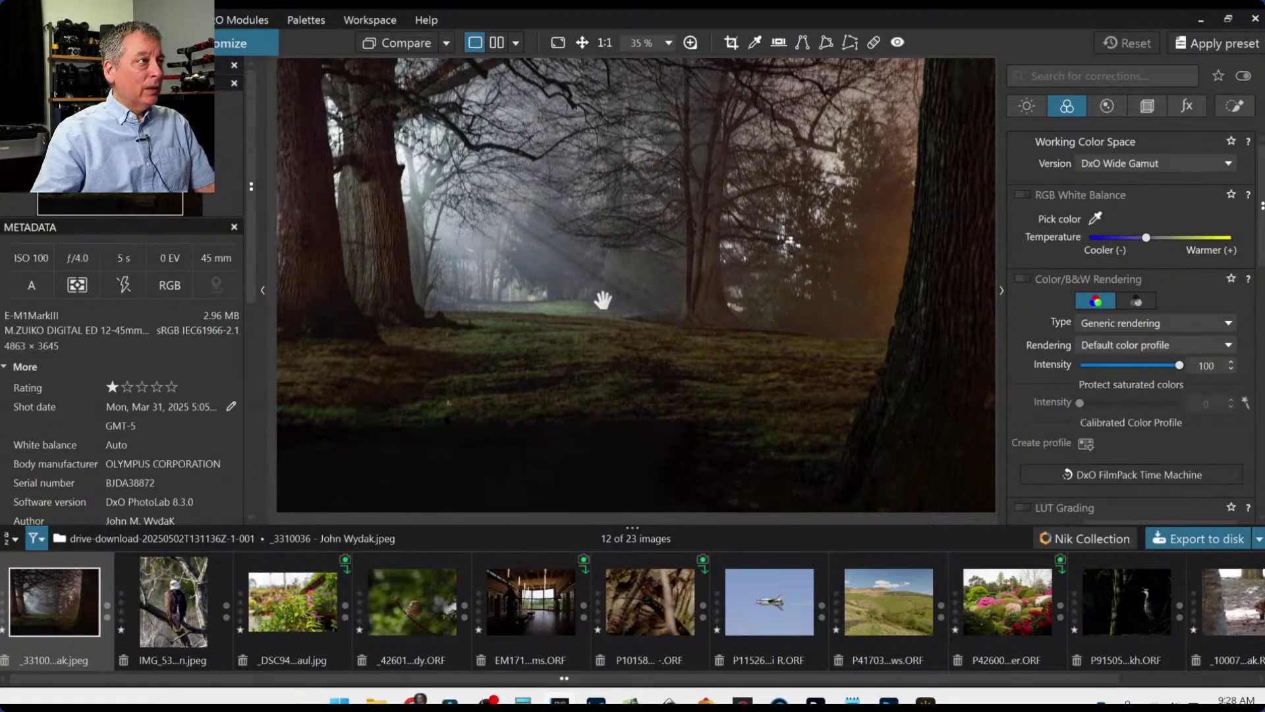
{"action": "left_click", "coordinate": [464, 294]}
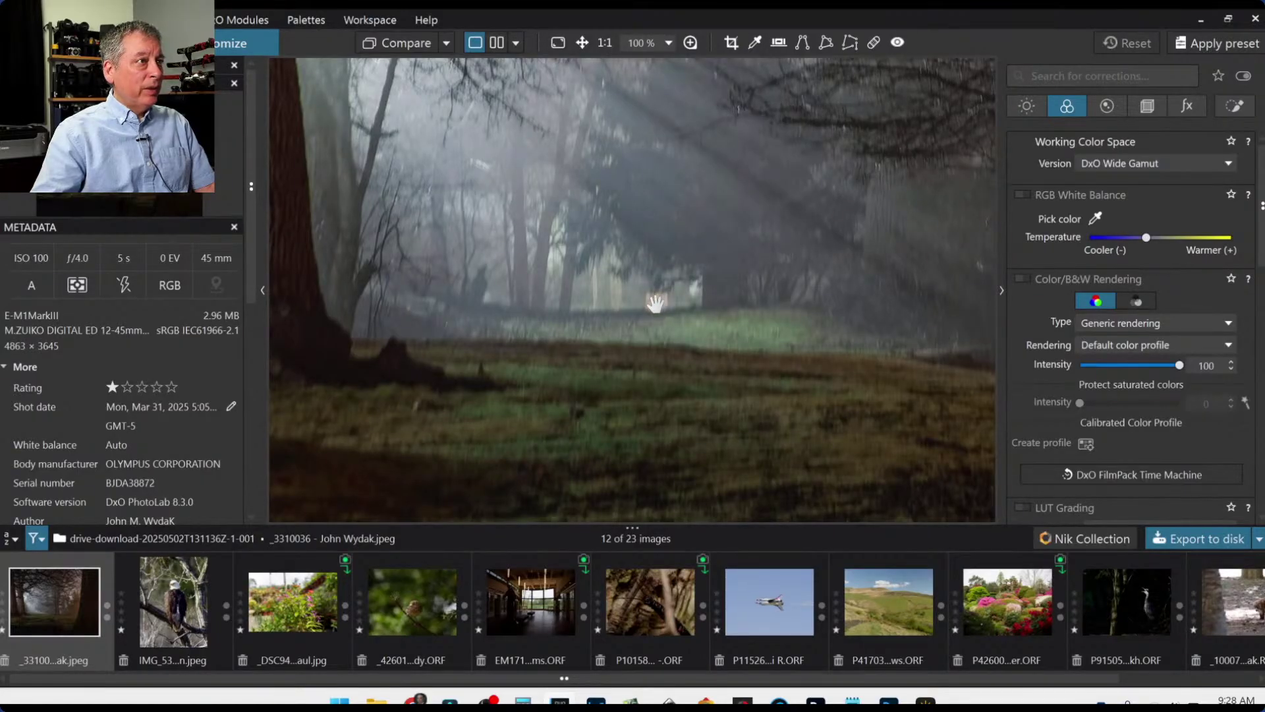
{"action": "scroll", "coordinate": [678, 362], "scroll_direction": "down", "scroll_amount": 1}
{"action": "scroll", "coordinate": [677, 362], "scroll_direction": "down", "scroll_amount": 1}
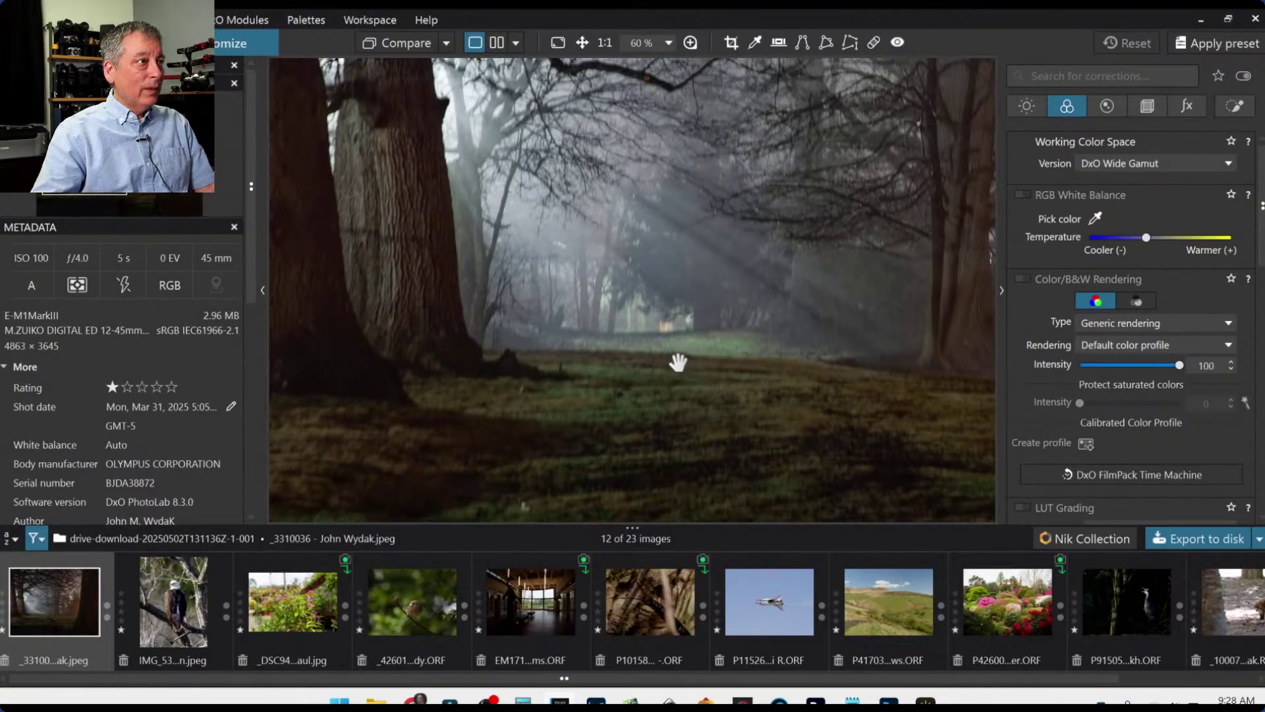
{"action": "scroll", "coordinate": [678, 361], "scroll_direction": "up", "scroll_amount": 3}
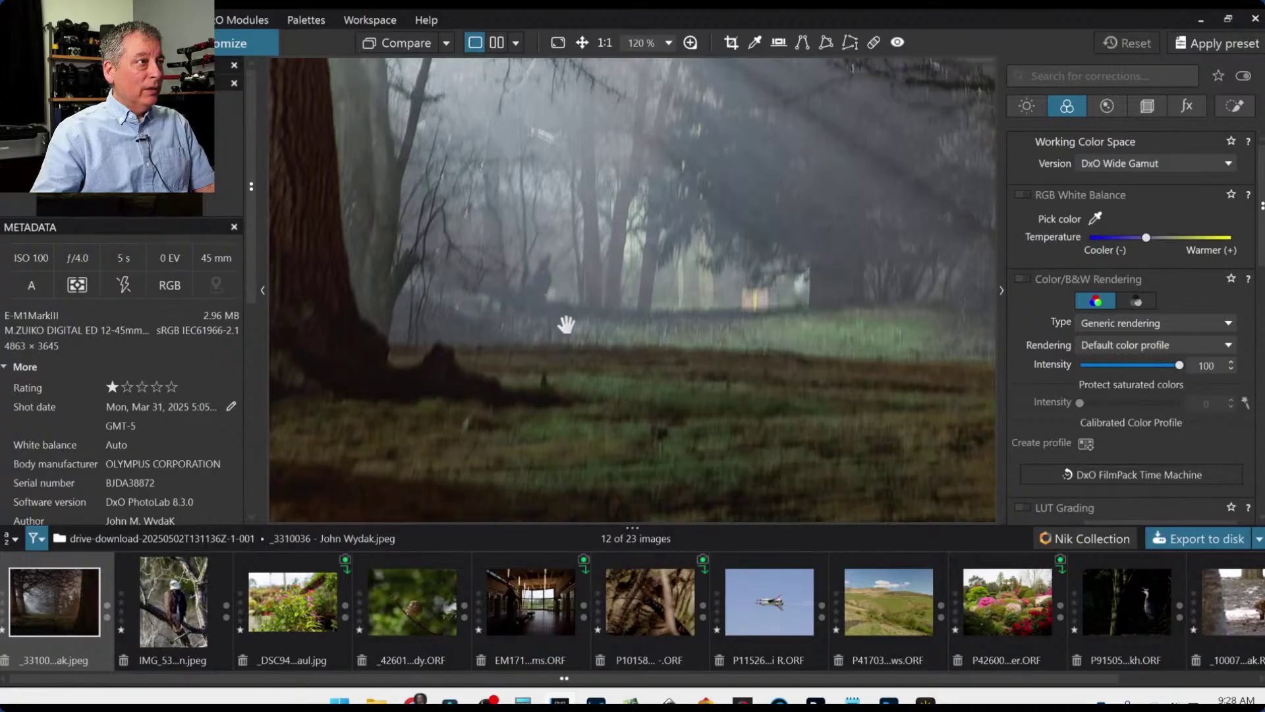
{"action": "scroll", "coordinate": [682, 399], "scroll_direction": "down", "scroll_amount": 4}
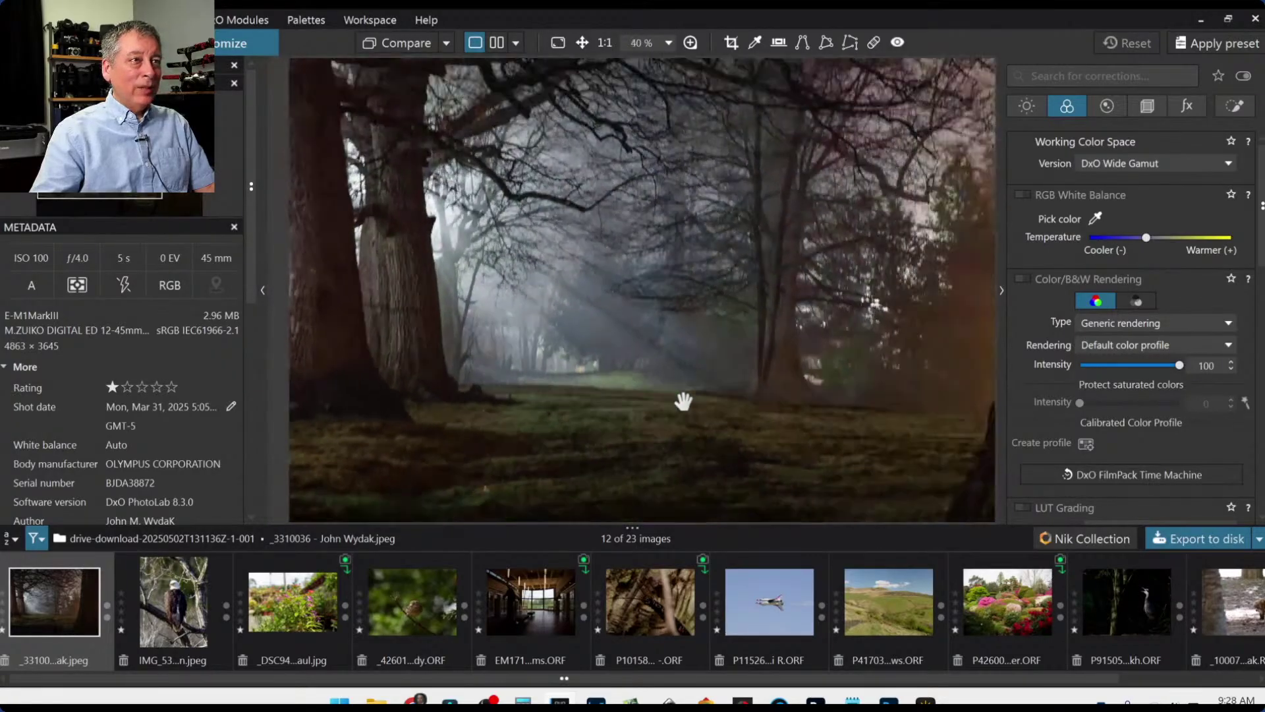
{"action": "scroll", "coordinate": [683, 401], "scroll_direction": "down", "scroll_amount": 1}
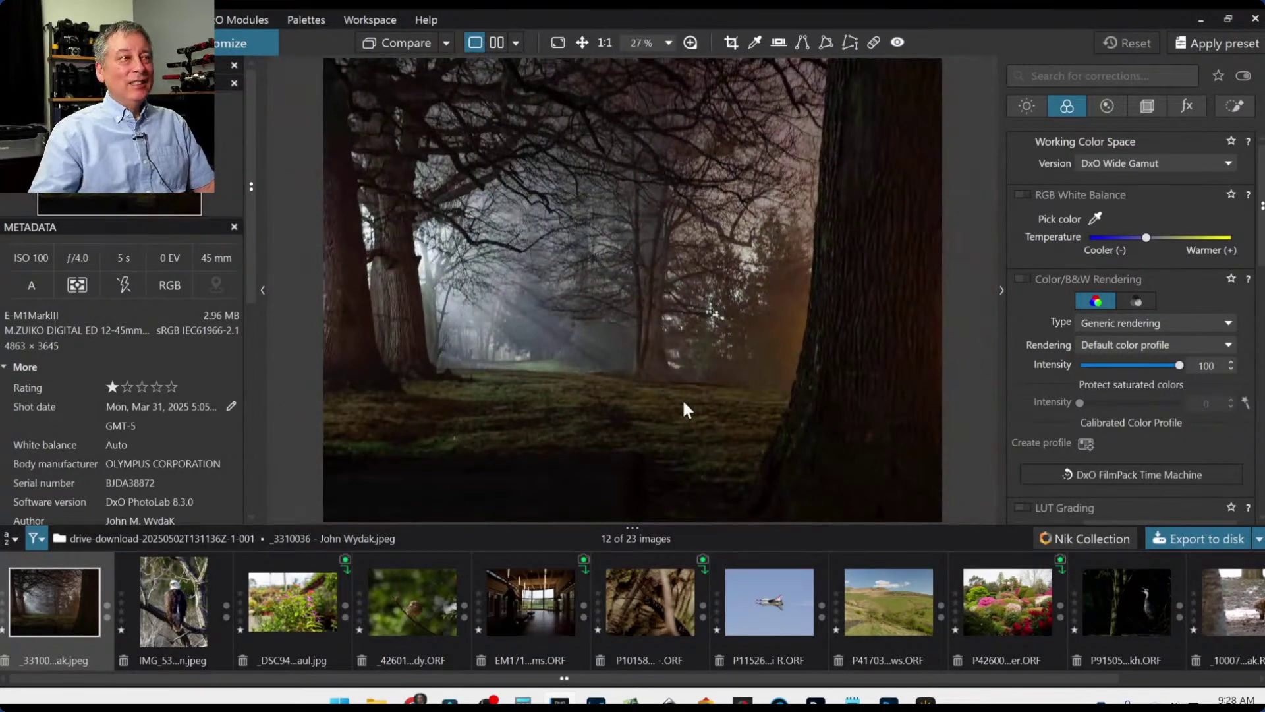
{"action": "scroll", "coordinate": [683, 402], "scroll_direction": "down", "scroll_amount": 1}
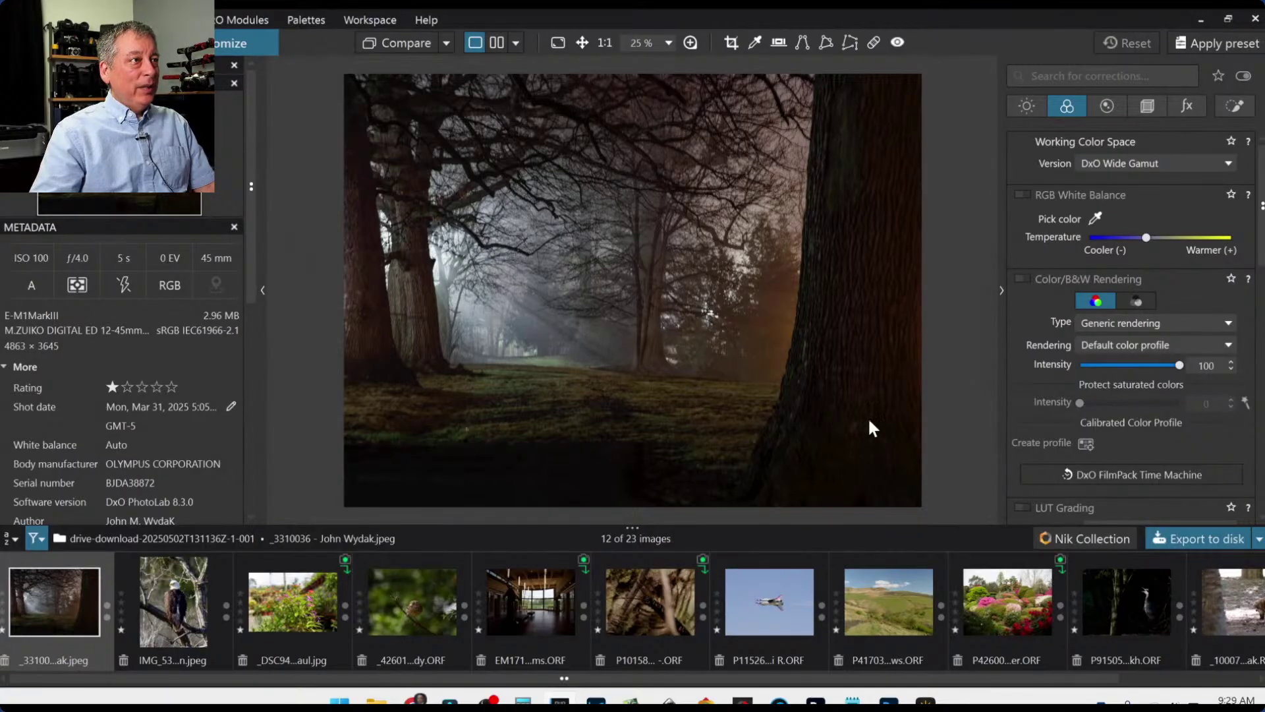
Crop the forest photo with a 4 × 3 aspect ratio to an upright frame of about 2261 × 3014 px around the left tree and light rays.
{"action": "left_click", "coordinate": [1148, 105]}
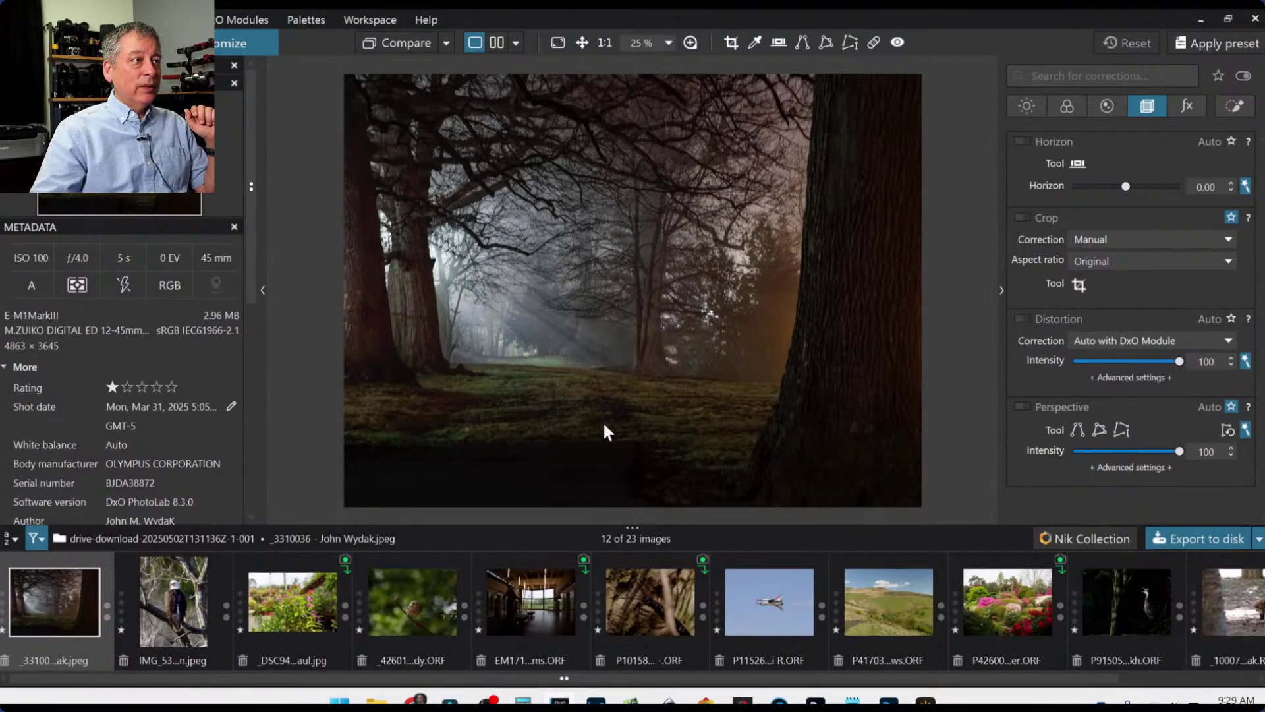
{"action": "left_click", "coordinate": [1081, 286]}
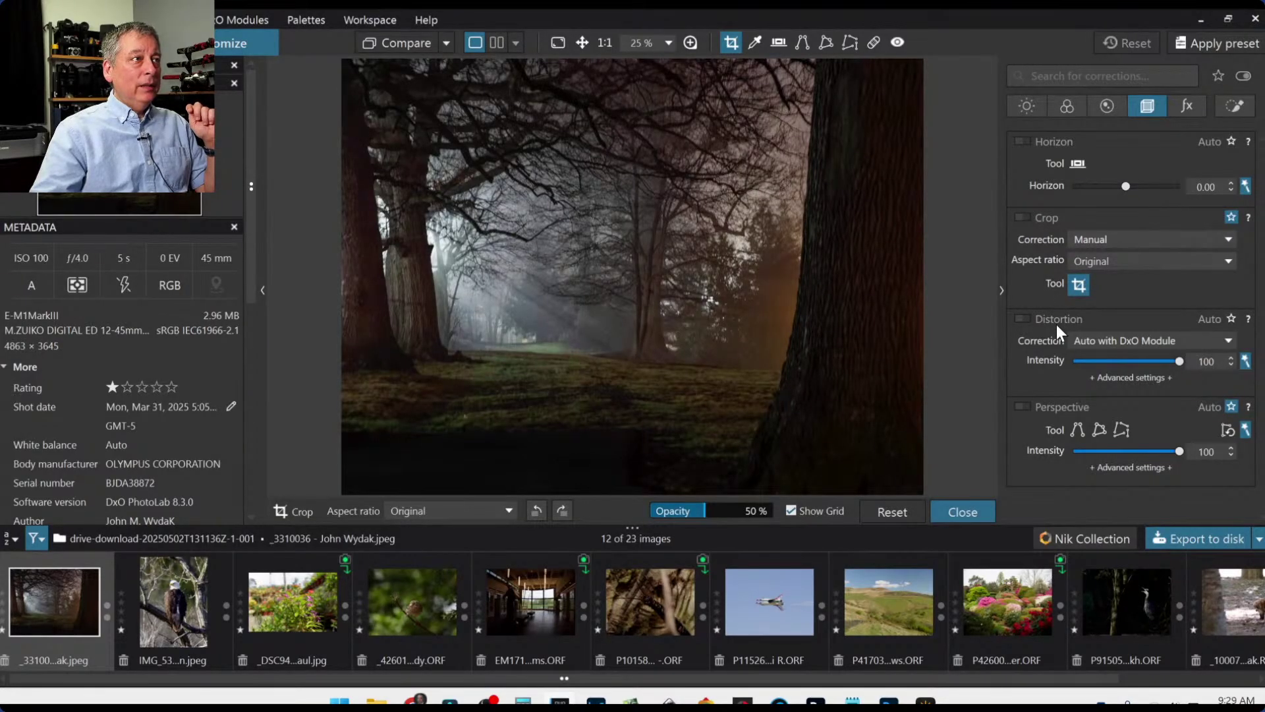
{"action": "left_click", "coordinate": [1124, 260]}
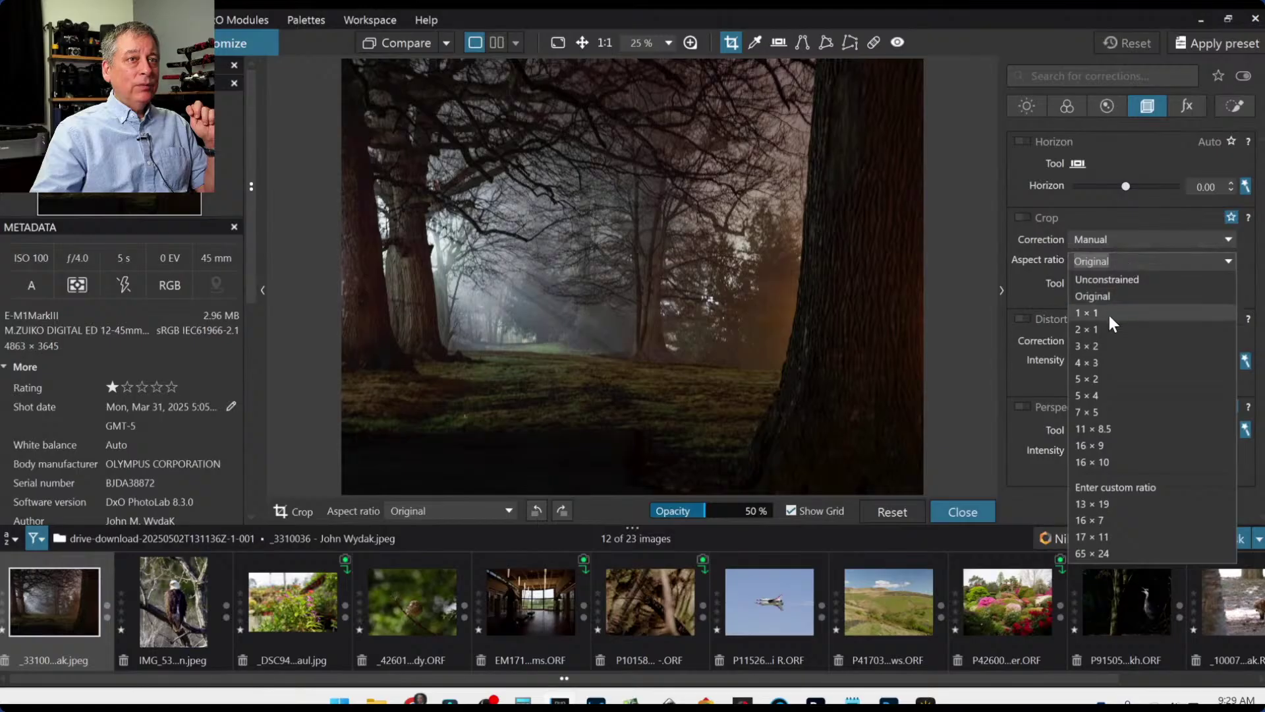
{"action": "left_click", "coordinate": [1108, 364]}
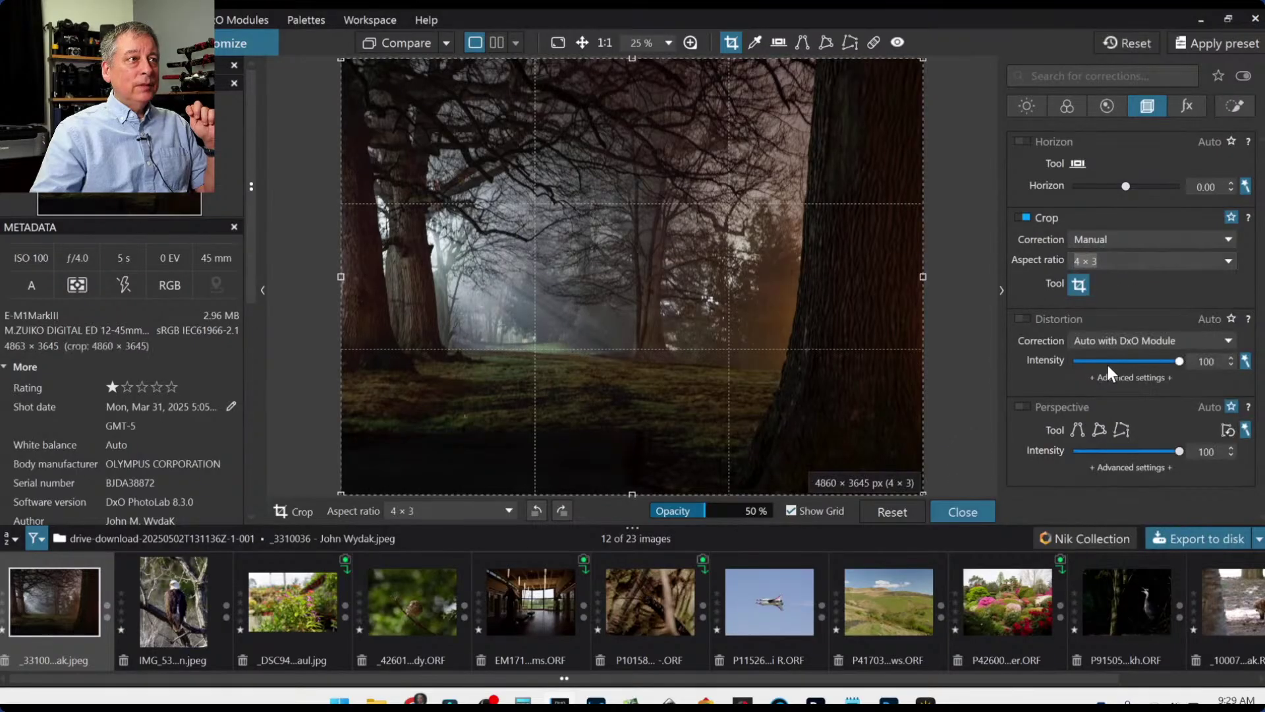
{"action": "left_click_drag", "start_coordinate": [930, 69], "coordinate": [623, 205]}
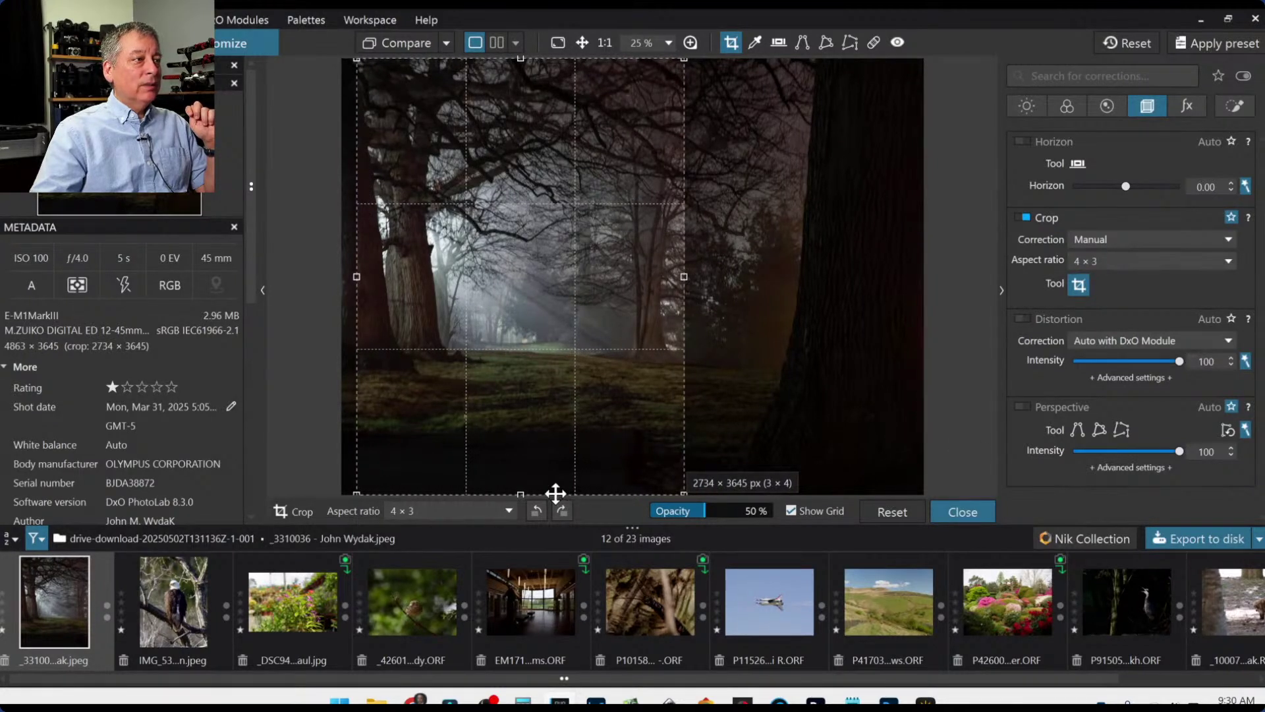
{"action": "left_click_drag", "start_coordinate": [521, 493], "coordinate": [529, 419]}
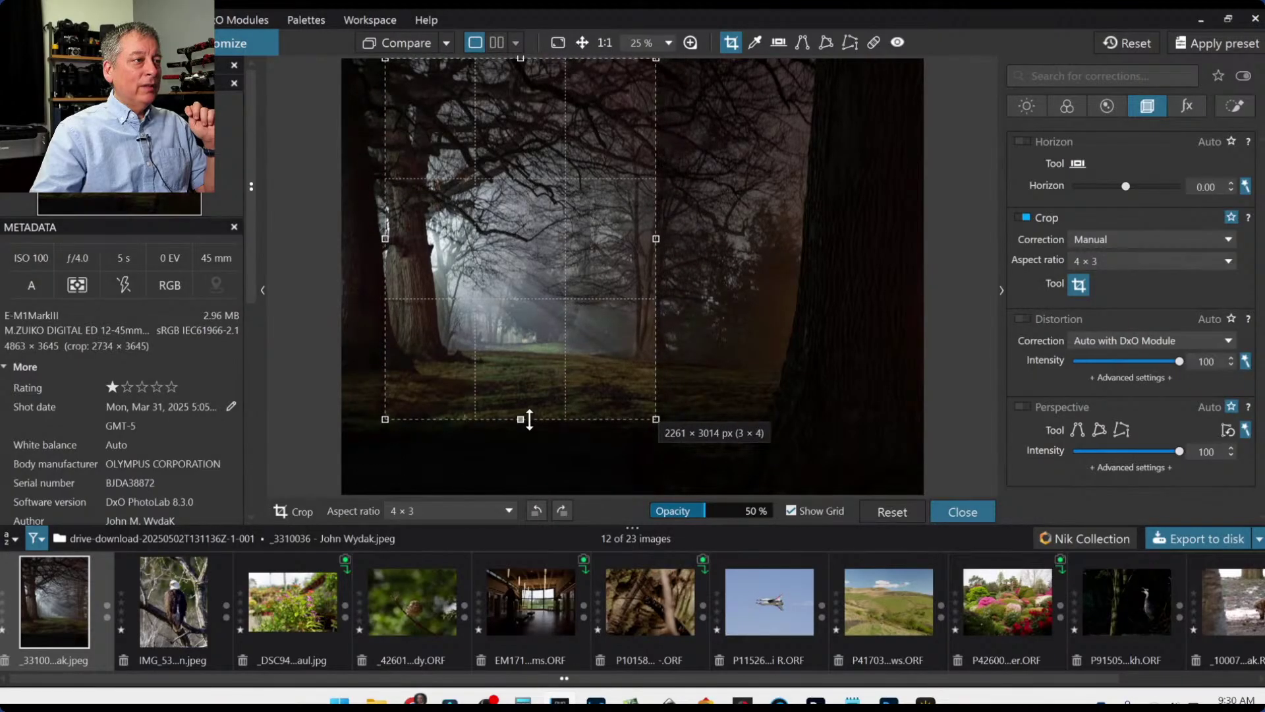
{"action": "left_click_drag", "start_coordinate": [557, 376], "coordinate": [548, 374]}
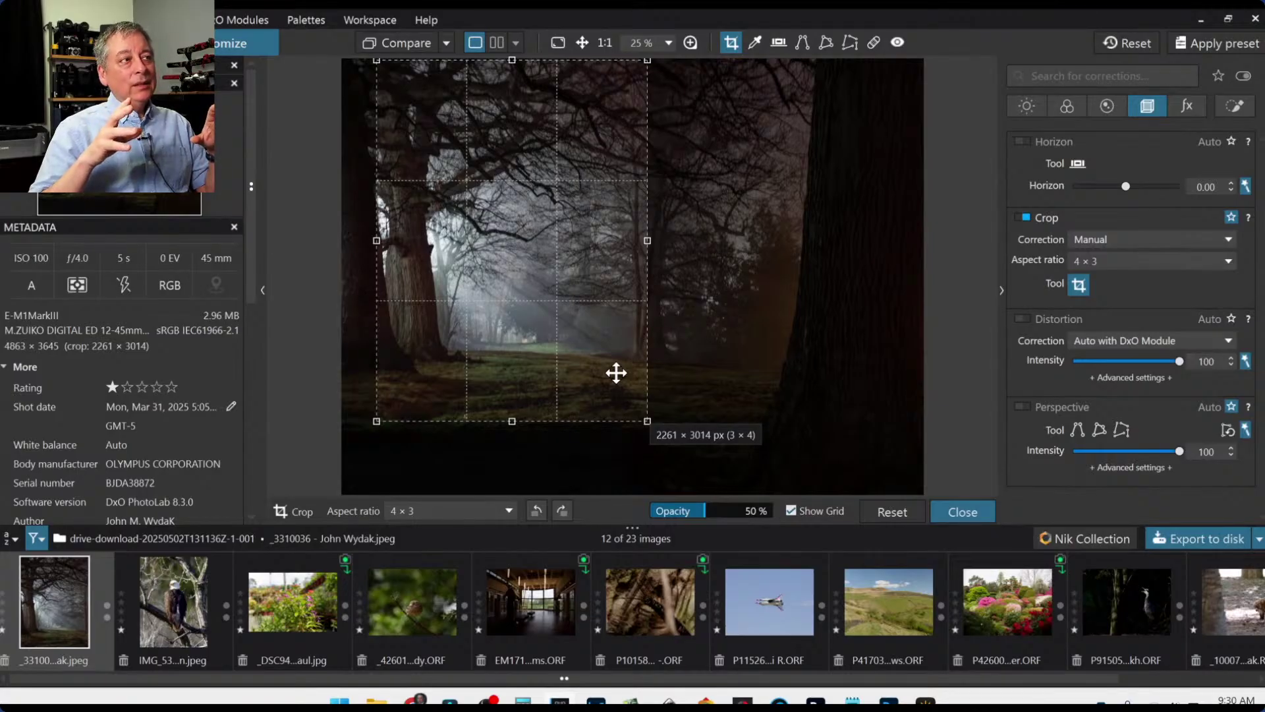
{"action": "key", "text": "Return"}
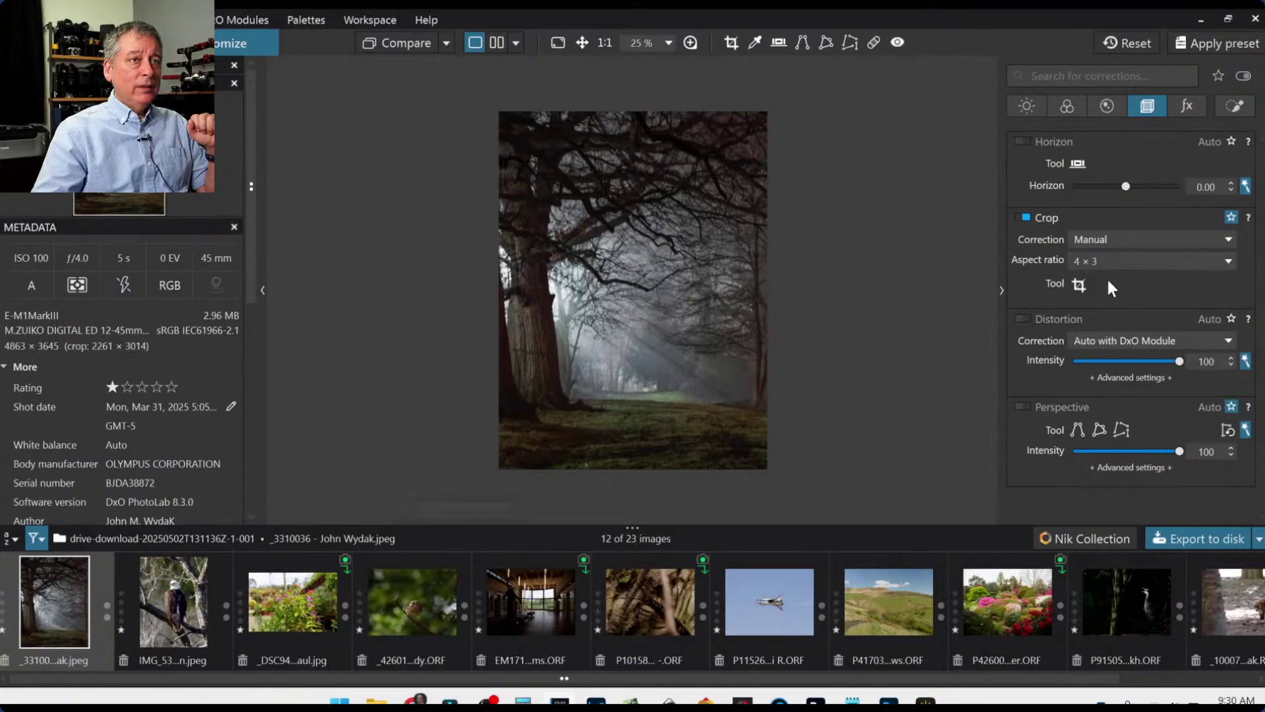
Refine the upright 4 × 3 crop around the left tree and light rays to 2302 × 3070 px and apply it.
{"action": "left_click", "coordinate": [1079, 284]}
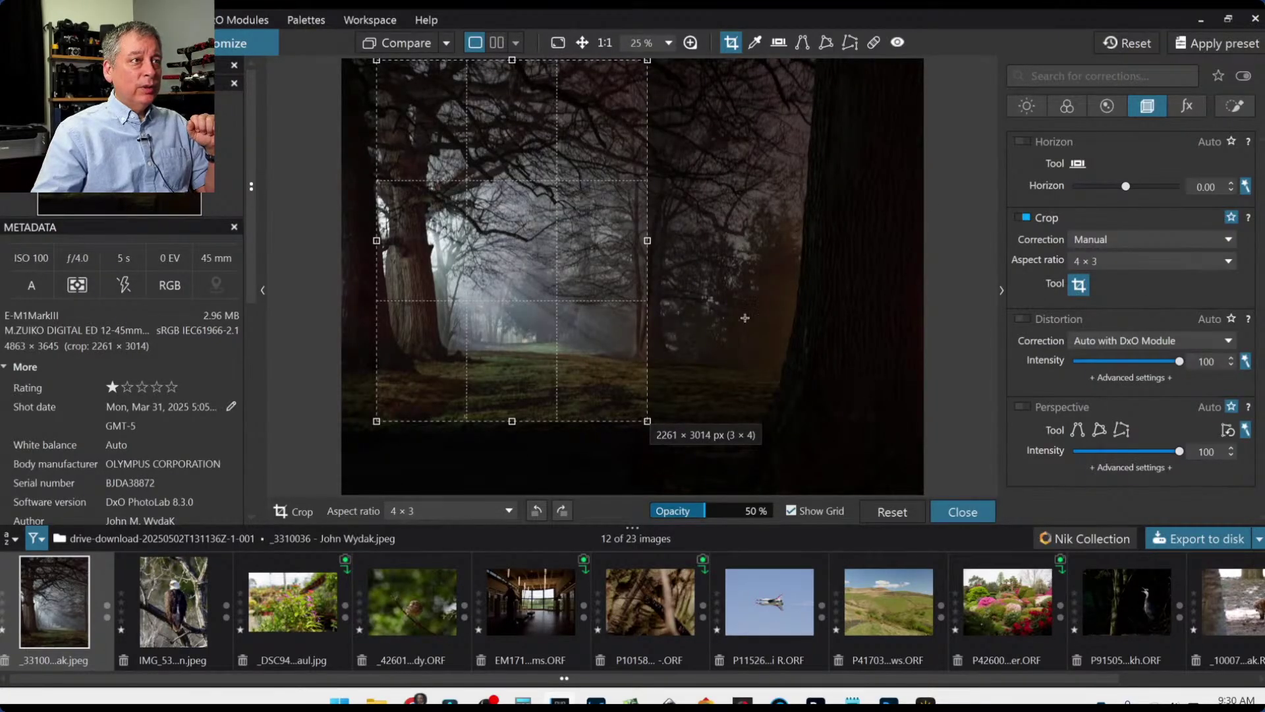
{"action": "left_click_drag", "start_coordinate": [649, 243], "coordinate": [657, 245]}
{"action": "left_click_drag", "start_coordinate": [538, 277], "coordinate": [554, 278]}
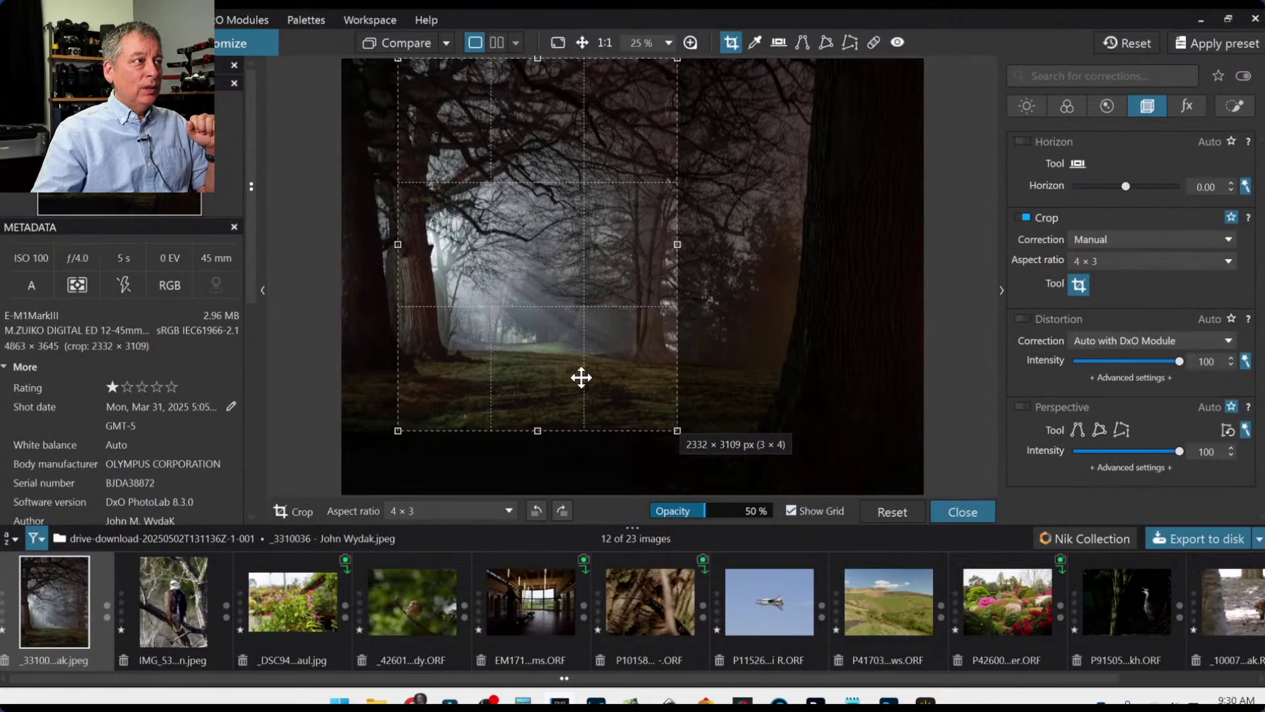
{"action": "left_click_drag", "start_coordinate": [556, 369], "coordinate": [547, 370]}
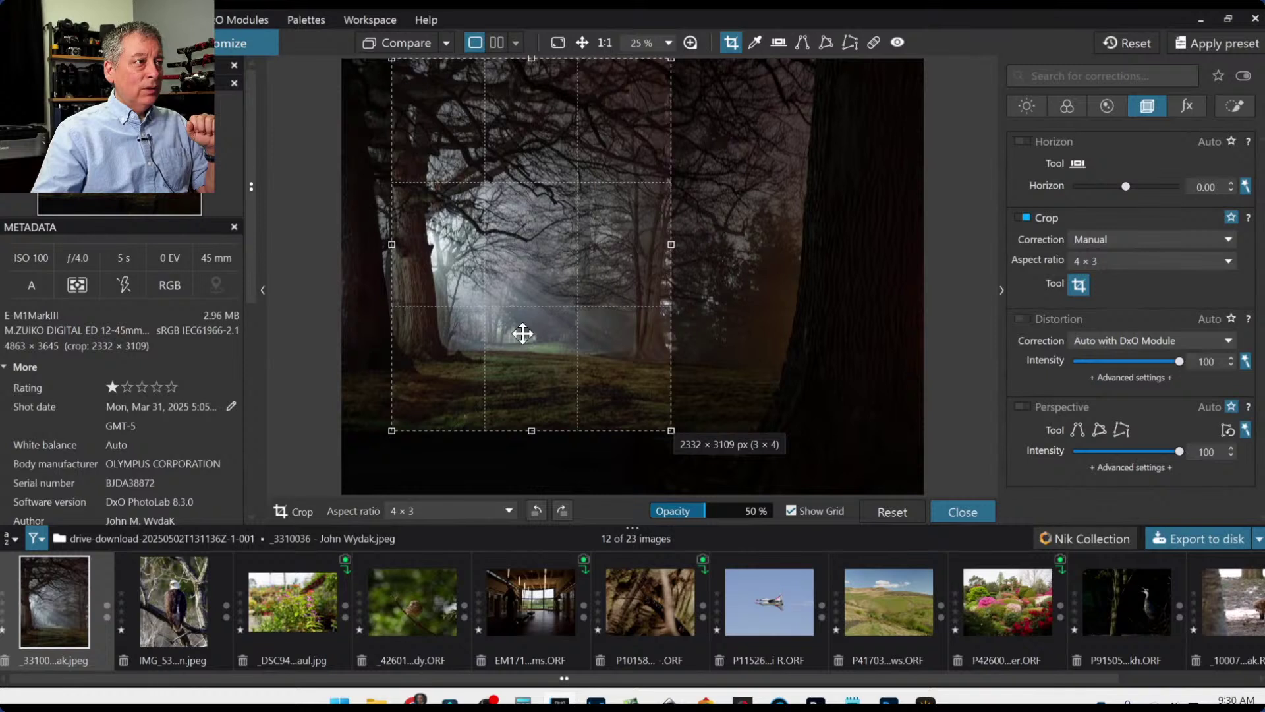
{"action": "left_click_drag", "start_coordinate": [531, 350], "coordinate": [528, 350]}
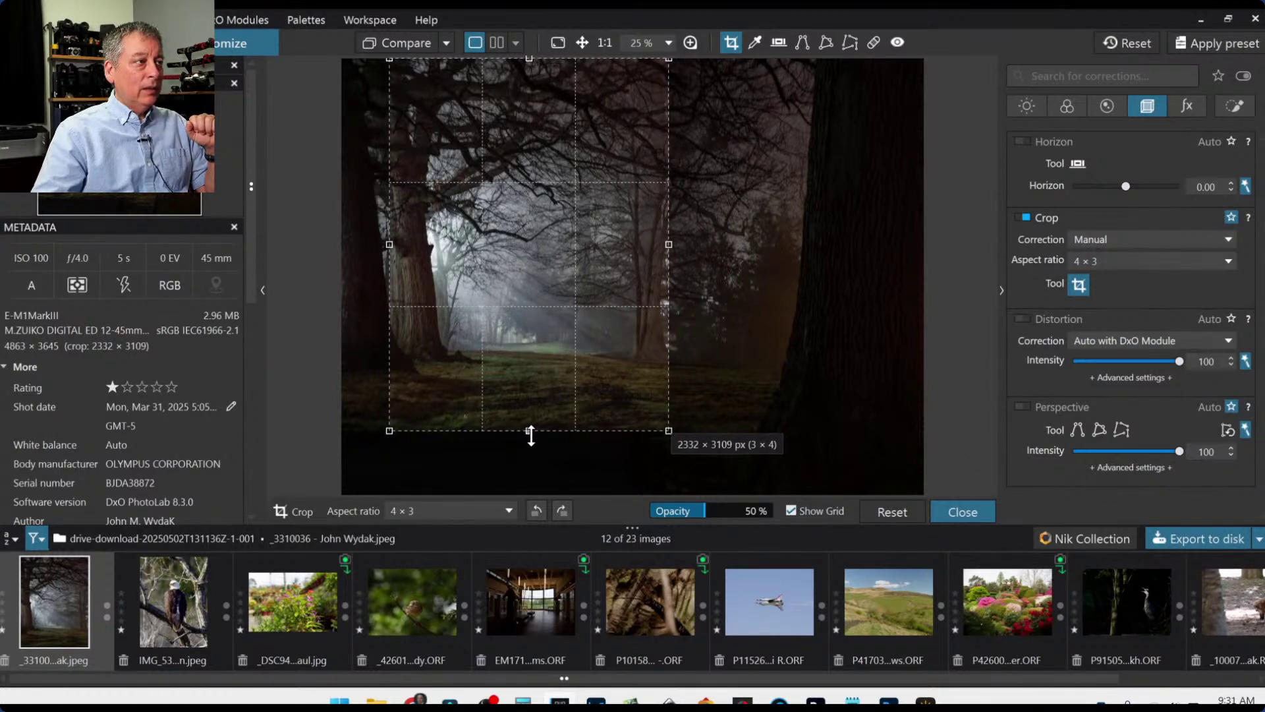
{"action": "left_click_drag", "start_coordinate": [531, 435], "coordinate": [531, 431]}
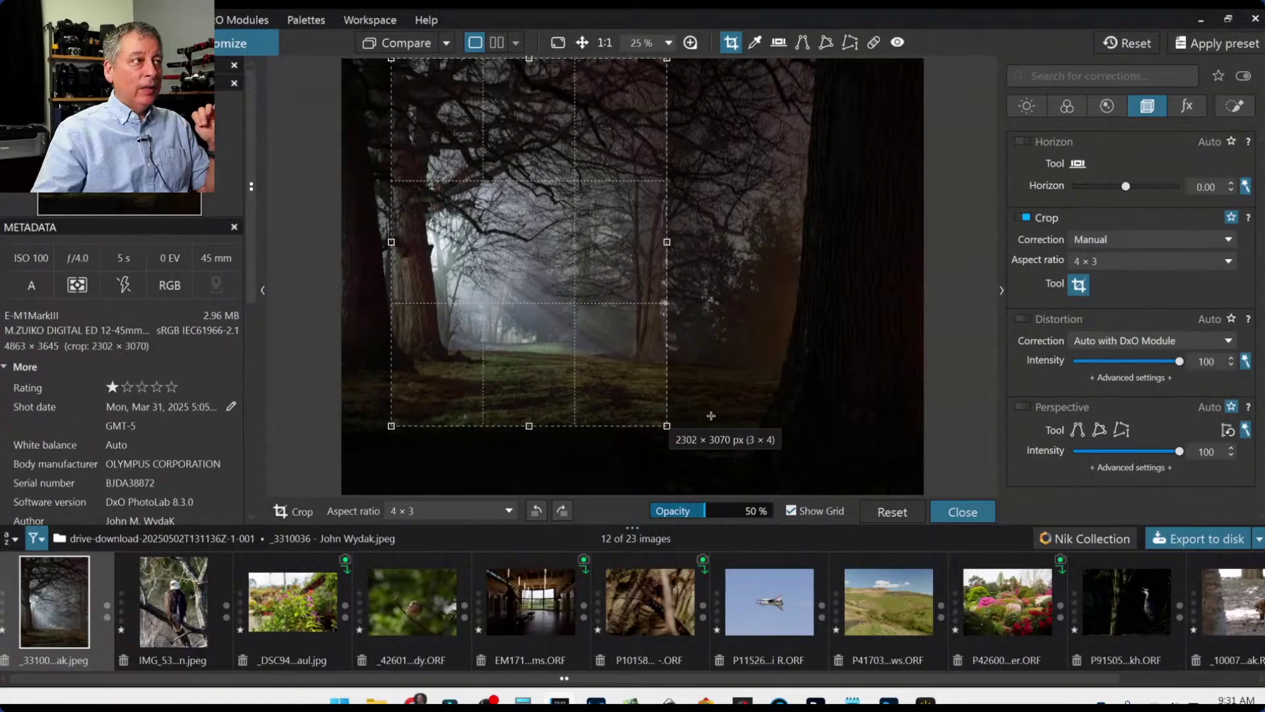
{"action": "key", "text": "Return"}
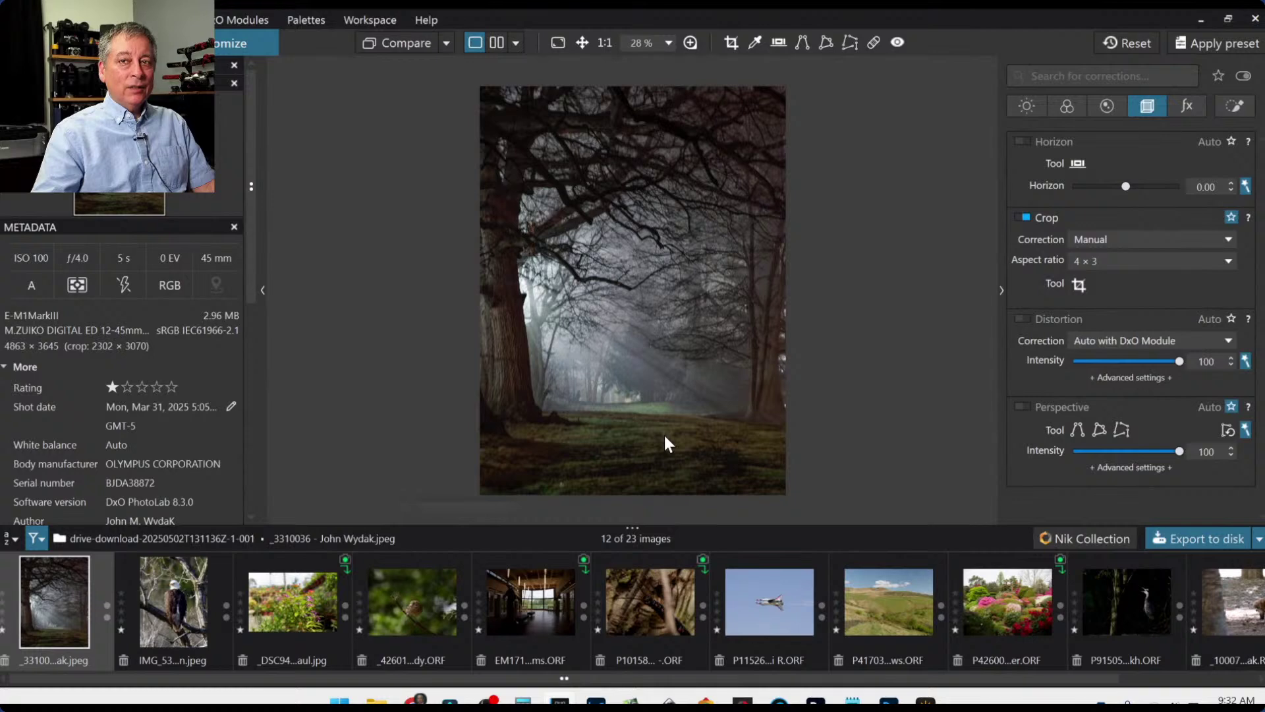
Hide the filmstrip and place a control line across the ground, with its transition reaching up to the distant clearing.
{"action": "left_click", "coordinate": [634, 527]}
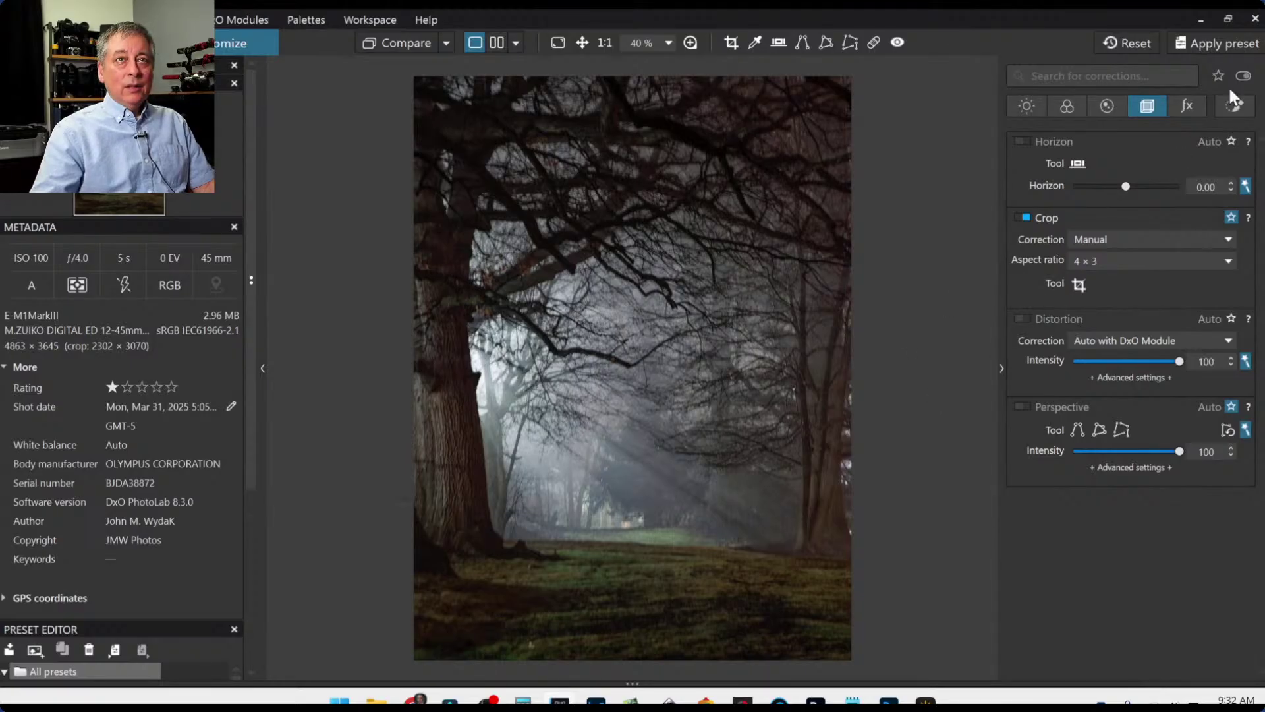
{"action": "left_click", "coordinate": [1219, 110]}
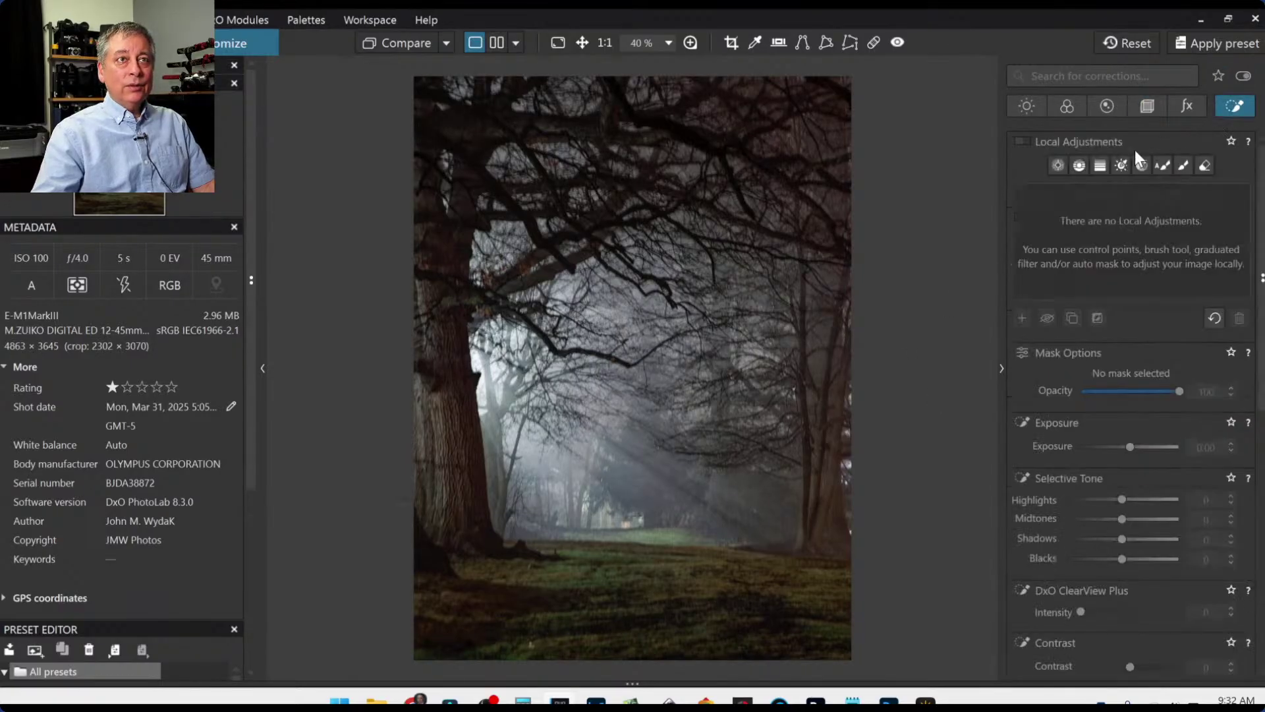
{"action": "left_click", "coordinate": [1077, 166]}
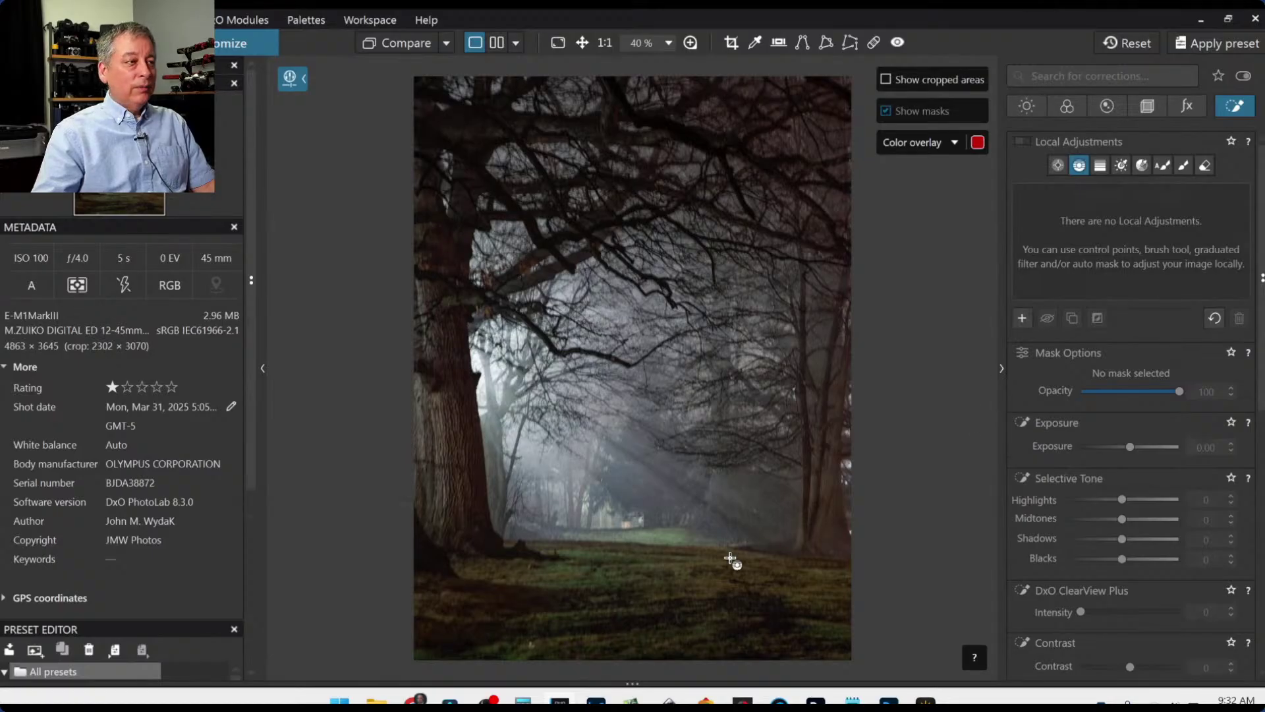
{"action": "left_click_drag", "start_coordinate": [645, 555], "coordinate": [647, 519]}
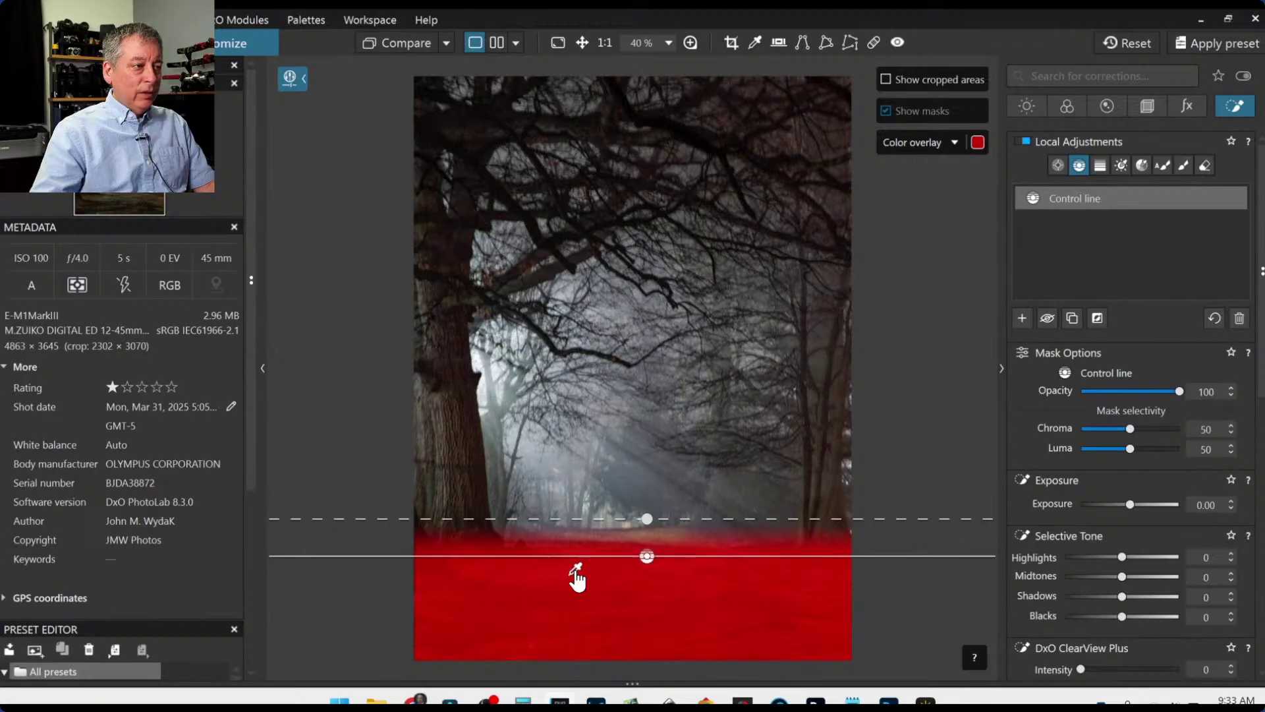
{"action": "left_click", "coordinate": [977, 142]}
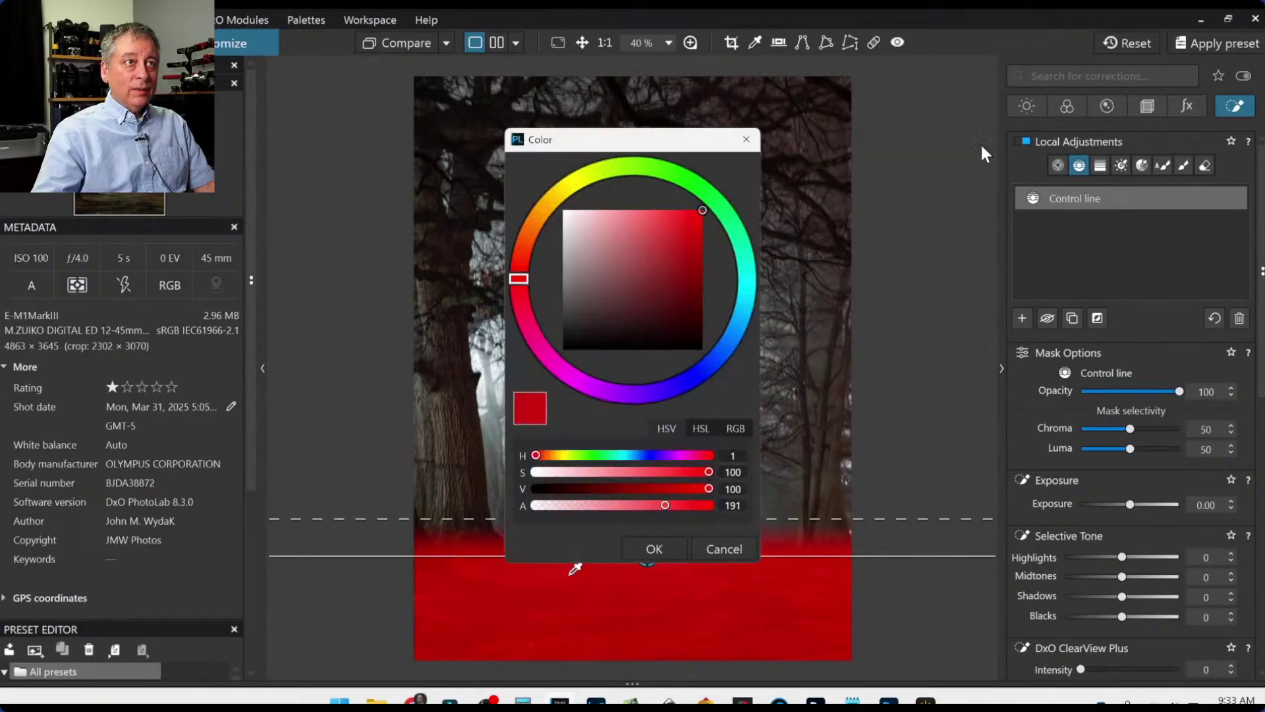
{"action": "left_click", "coordinate": [699, 548]}
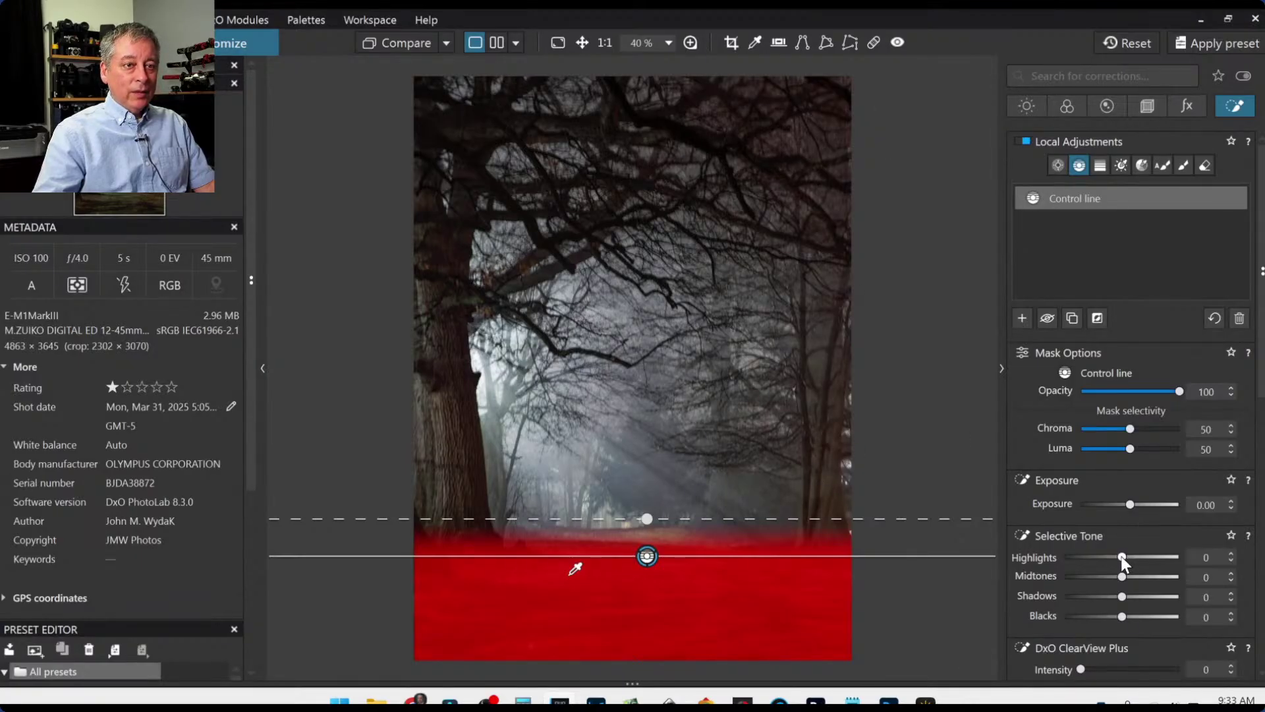
Hide the mask overlay, set the control line's Highlights to 10, and move its color sample to the foreground grass near the photo's lower edge.
{"action": "key", "text": "m"}
{"action": "left_click_drag", "start_coordinate": [1120, 556], "coordinate": [1127, 556]}
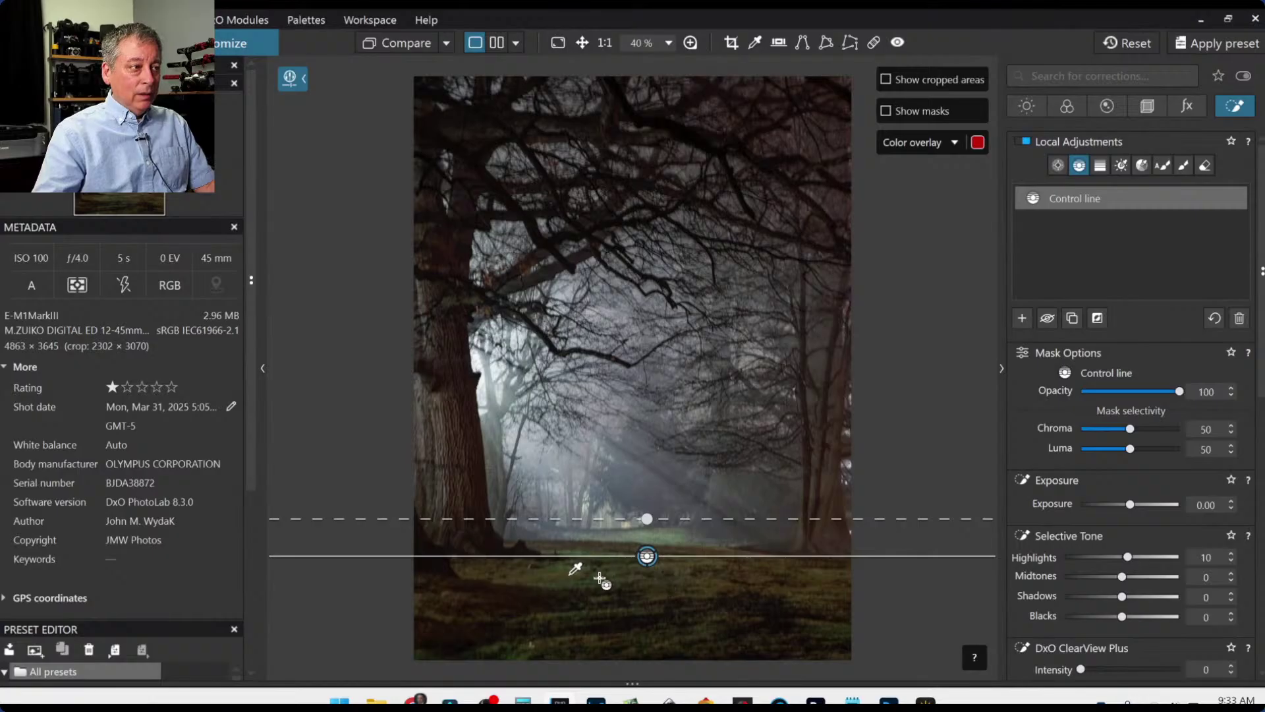
{"action": "left_click_drag", "start_coordinate": [577, 572], "coordinate": [532, 658]}
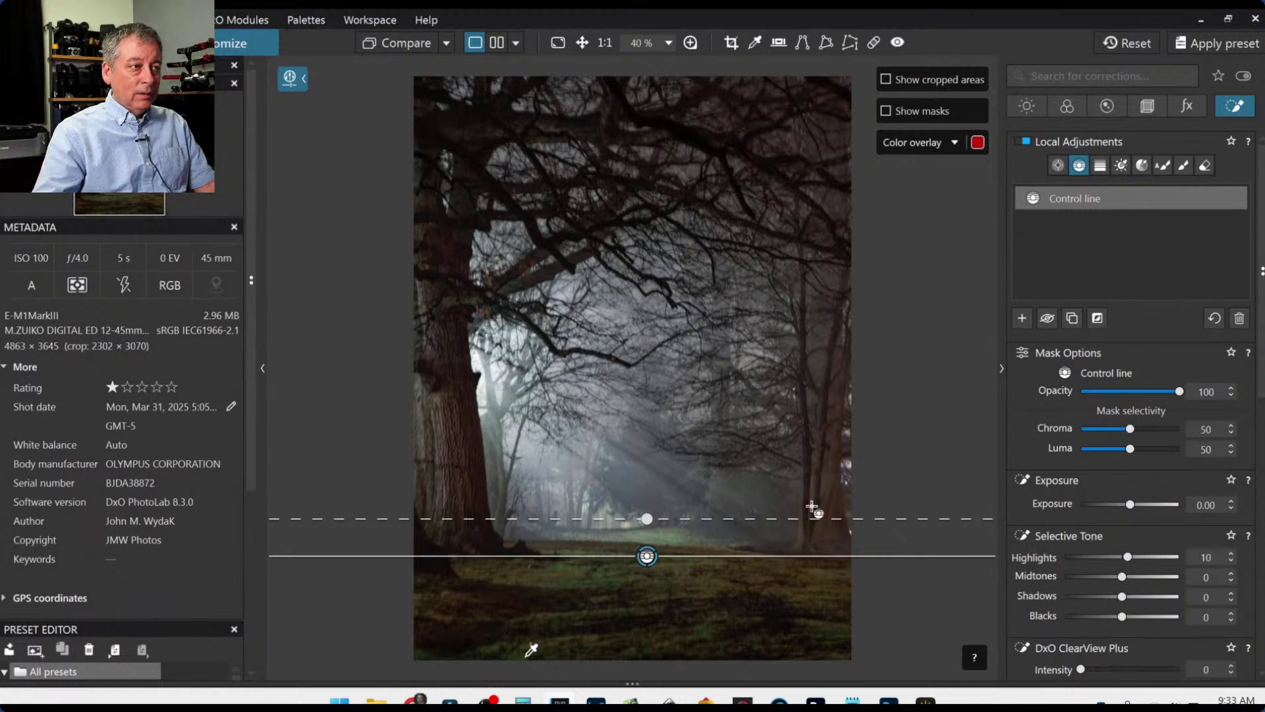
Show the mask overlay and set the control line's Chroma selectivity to 90.
{"action": "left_click", "coordinate": [888, 112]}
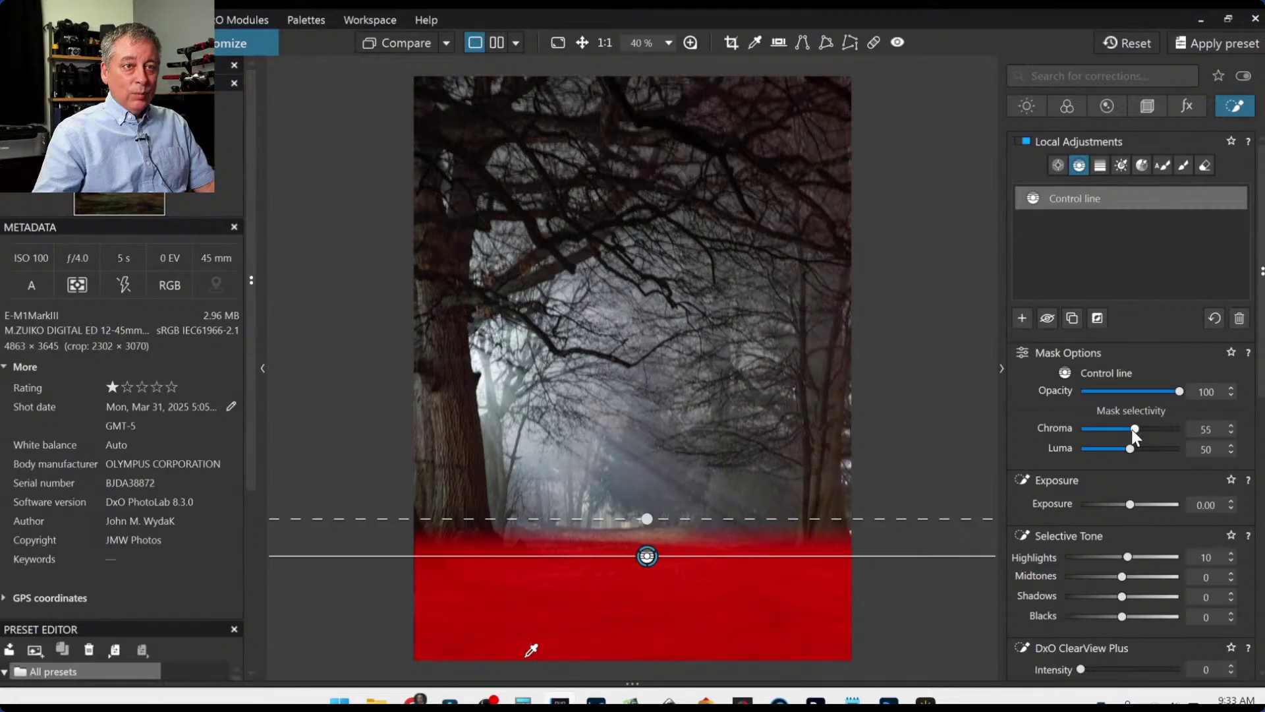
{"action": "scroll", "coordinate": [1132, 429], "scroll_direction": "up", "scroll_amount": 5}
{"action": "scroll", "coordinate": [1132, 428], "scroll_direction": "up", "scroll_amount": 10}
{"action": "scroll", "coordinate": [1132, 429], "scroll_direction": "up", "scroll_amount": 5}
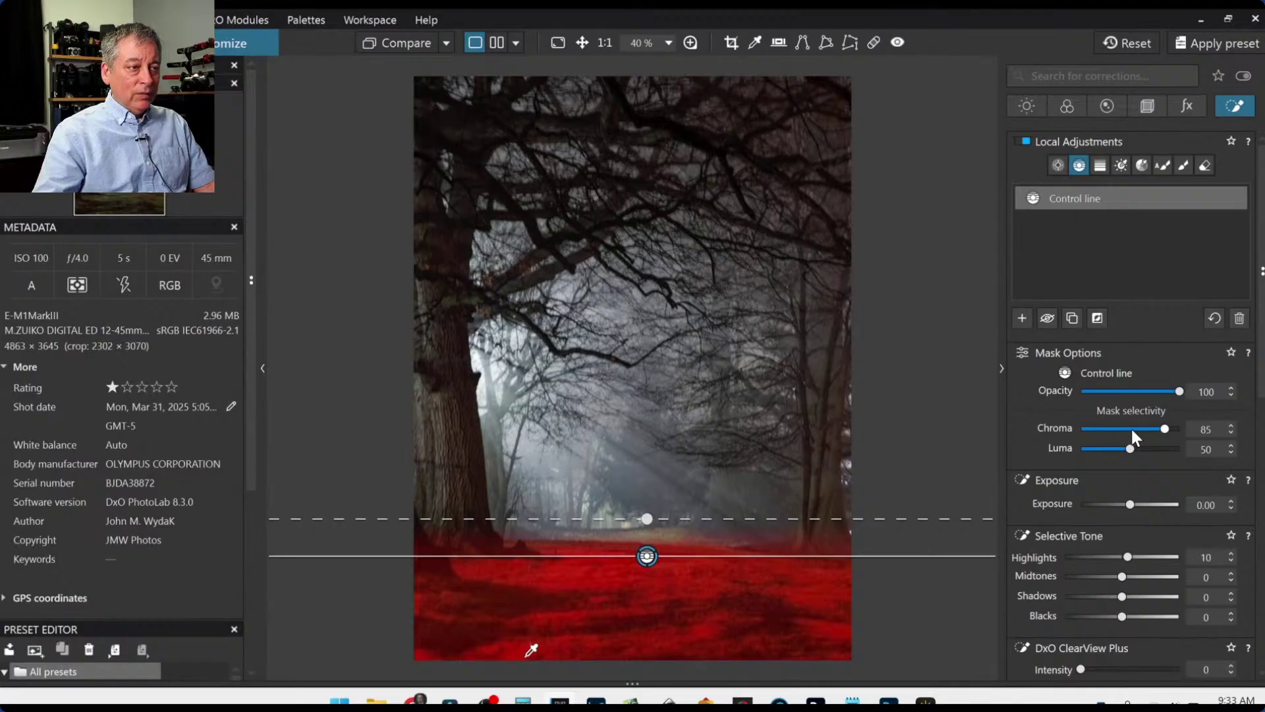
{"action": "scroll", "coordinate": [1132, 429], "scroll_direction": "up", "scroll_amount": 5}
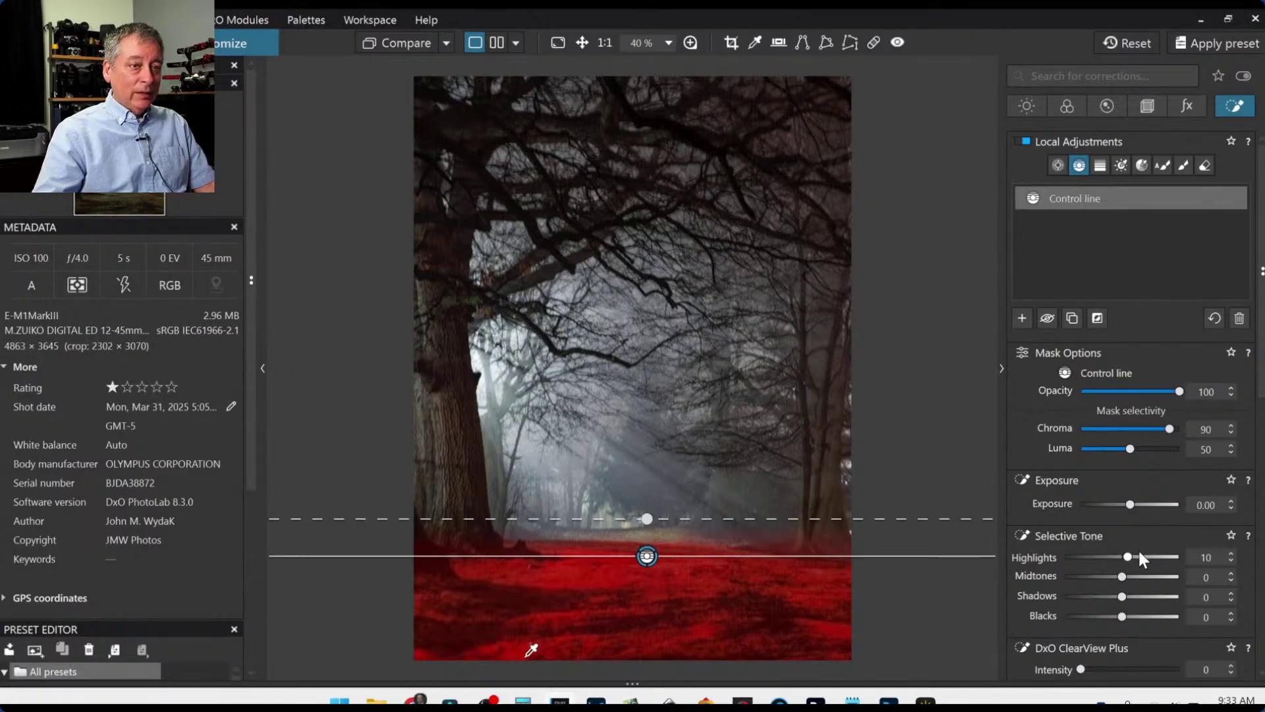
Raise the green channel's HSL Saturation to 66 for the ground control line.
{"action": "scroll", "coordinate": [1097, 538], "scroll_direction": "down", "scroll_amount": 3}
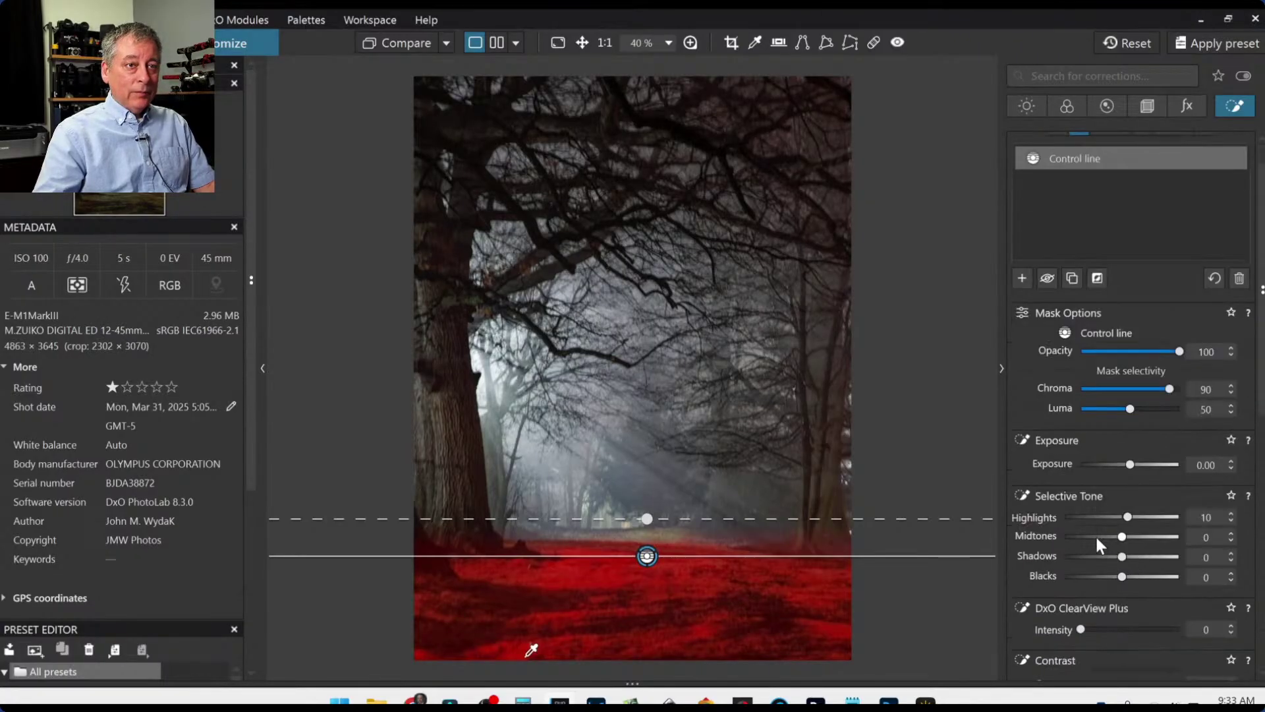
{"action": "scroll", "coordinate": [1096, 538], "scroll_direction": "down", "scroll_amount": 5}
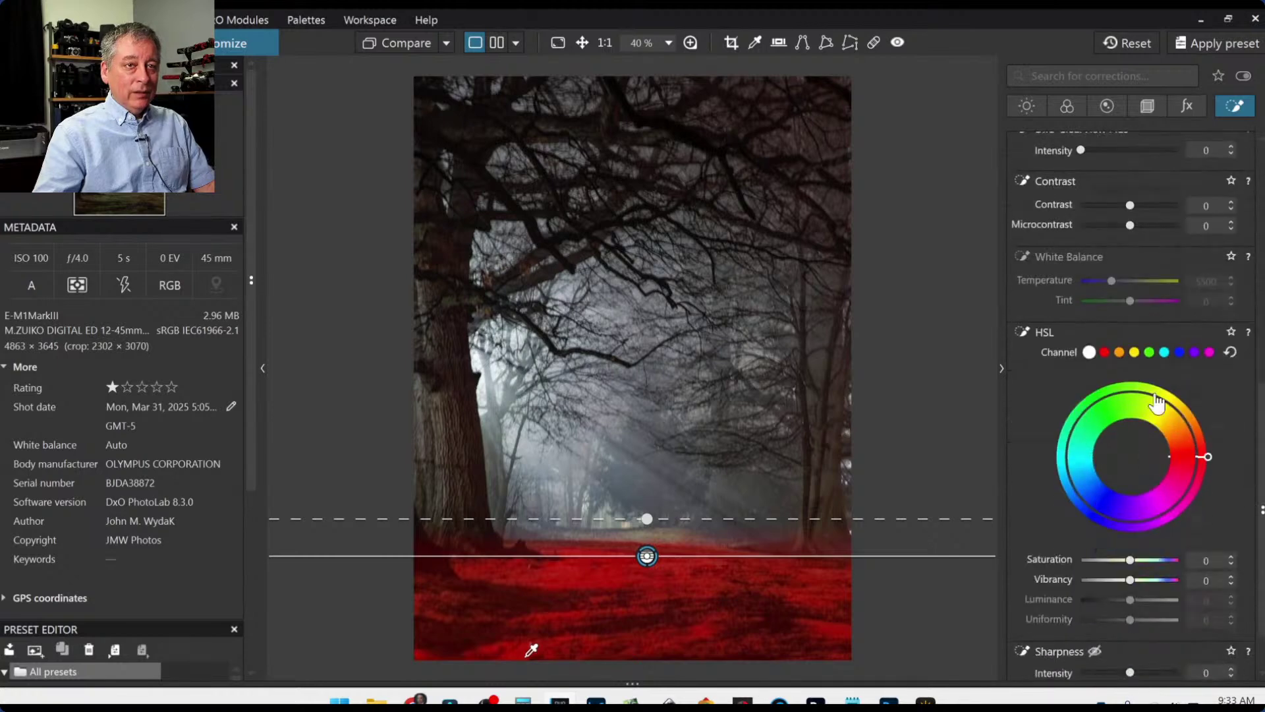
{"action": "left_click", "coordinate": [1149, 352]}
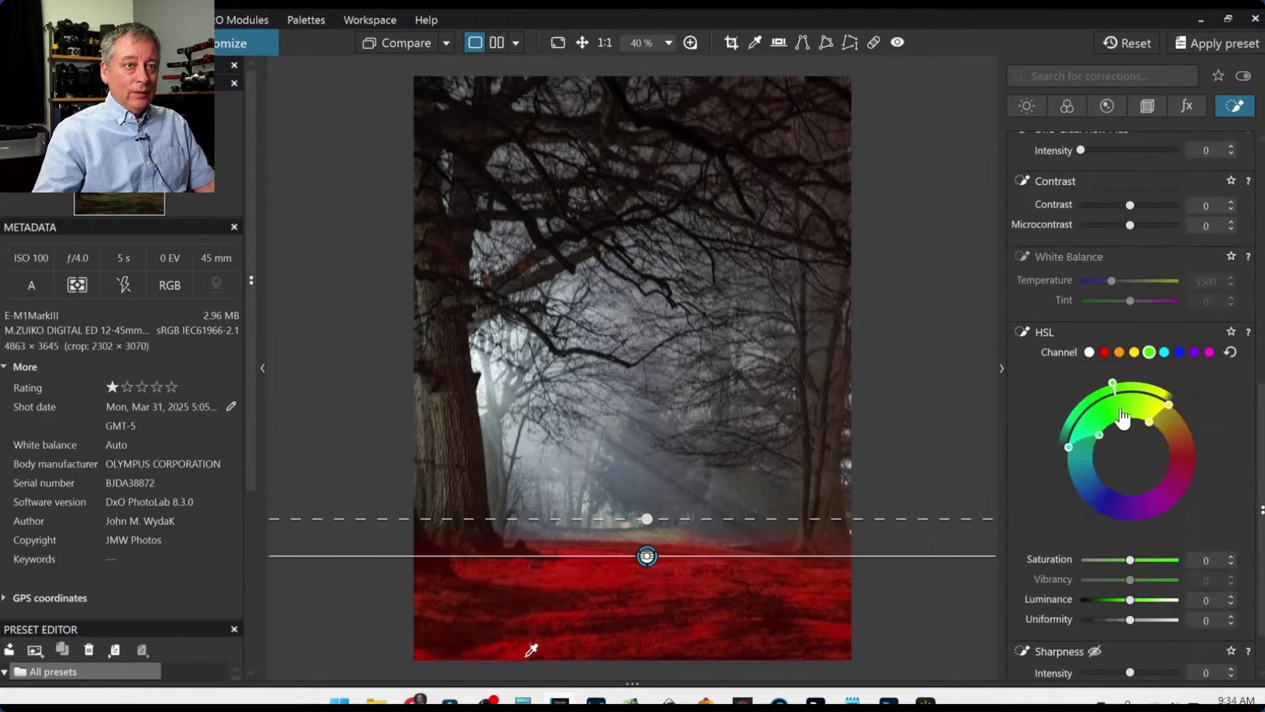
{"action": "left_click_drag", "start_coordinate": [1129, 560], "coordinate": [1170, 571]}
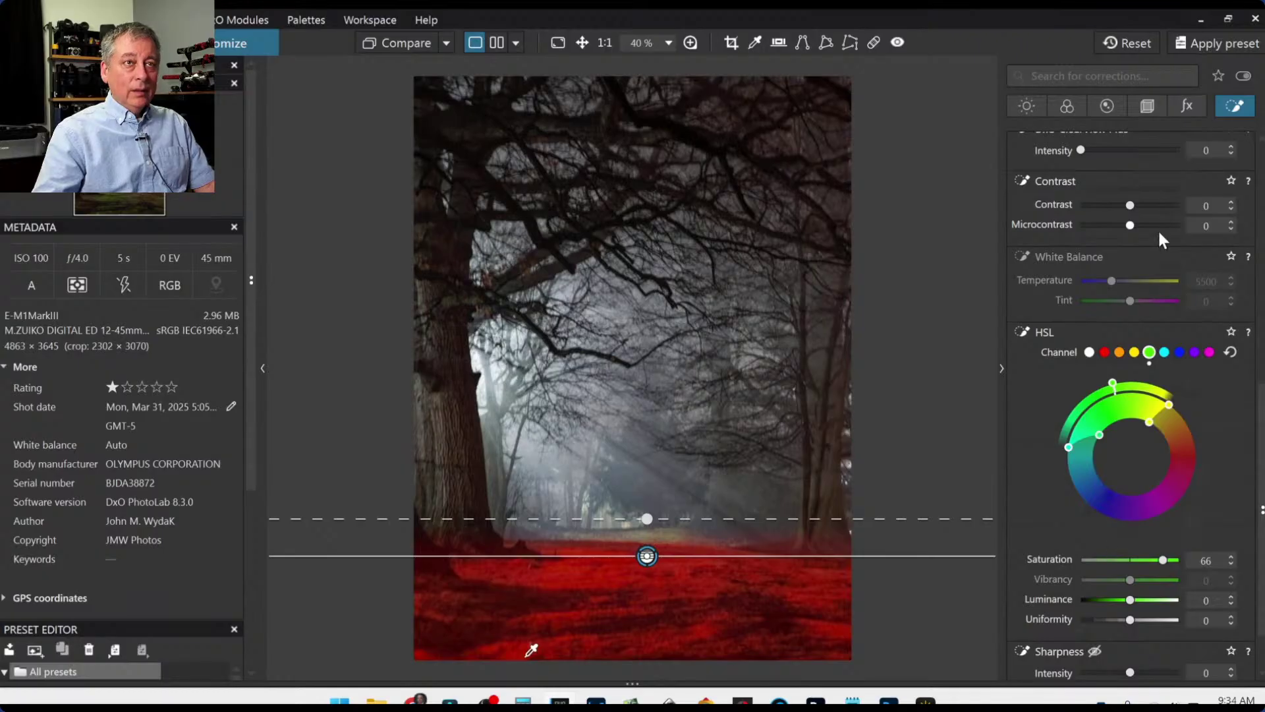
Add a second control line from the photo's lower edge up to the distant clearing and set its Highlights to 5.
{"action": "scroll", "coordinate": [1153, 288], "scroll_direction": "up", "scroll_amount": 10}
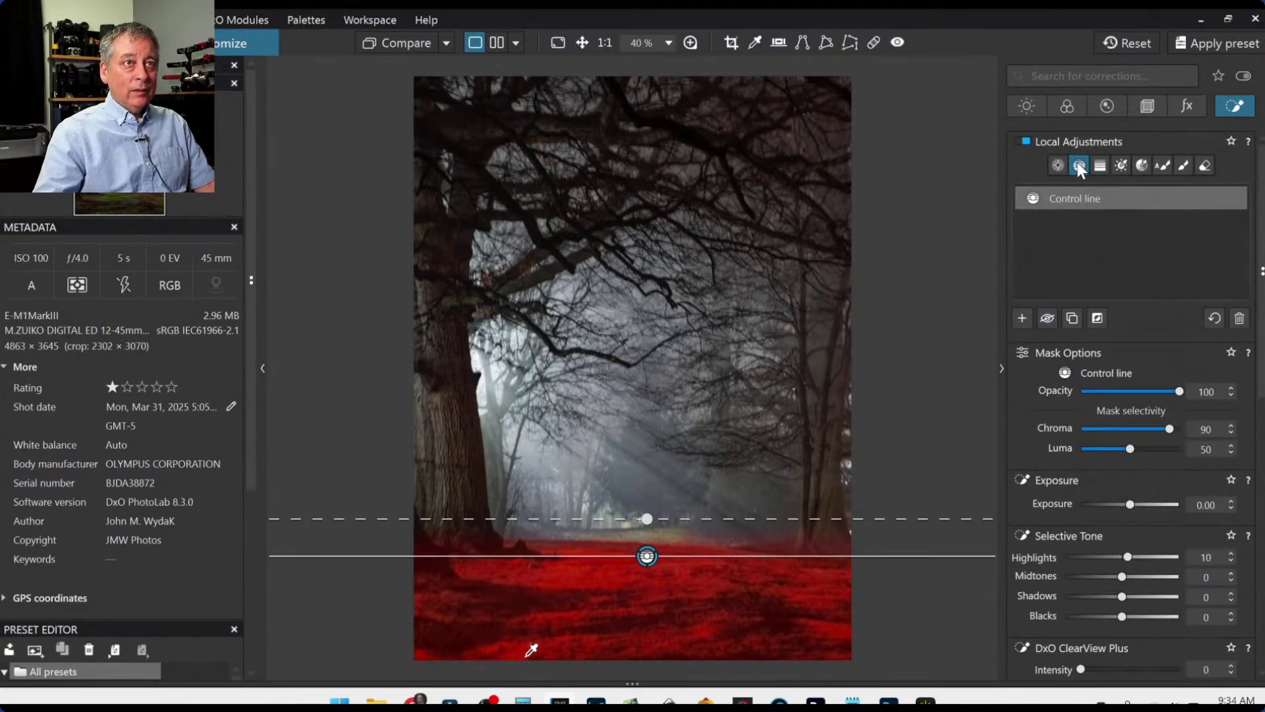
{"action": "left_click", "coordinate": [1020, 321]}
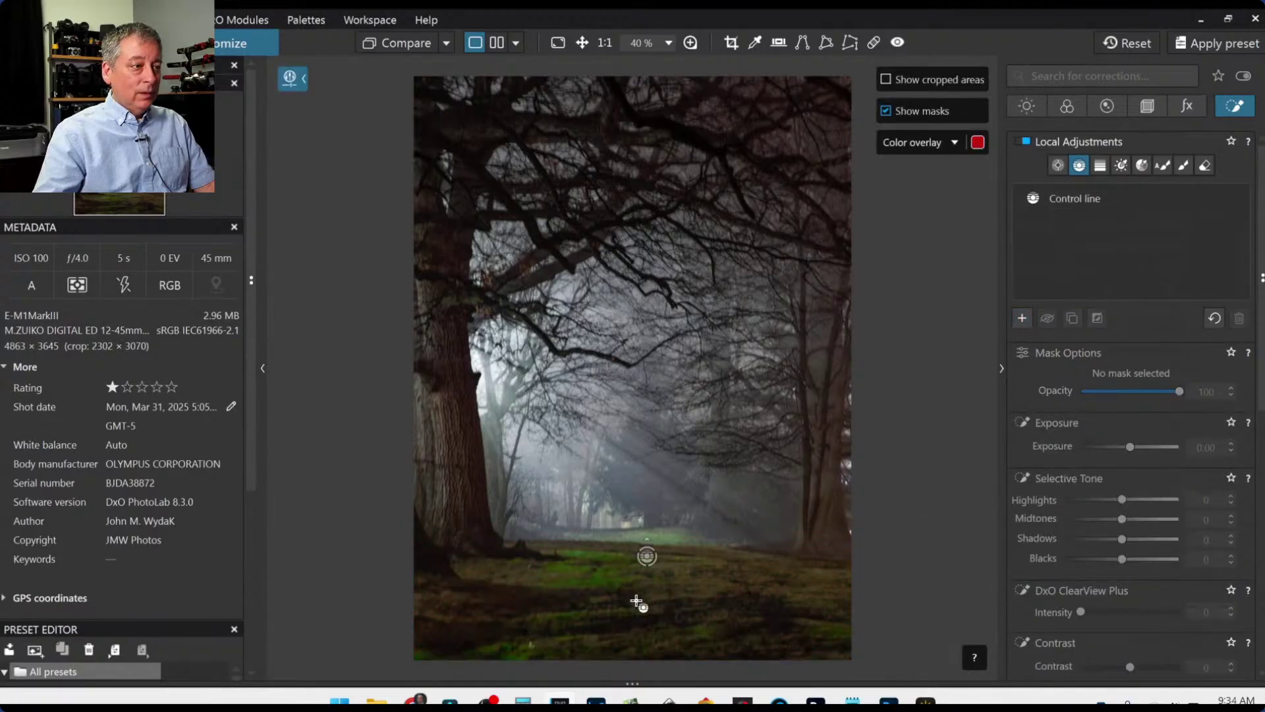
{"action": "left_click_drag", "start_coordinate": [657, 643], "coordinate": [655, 517]}
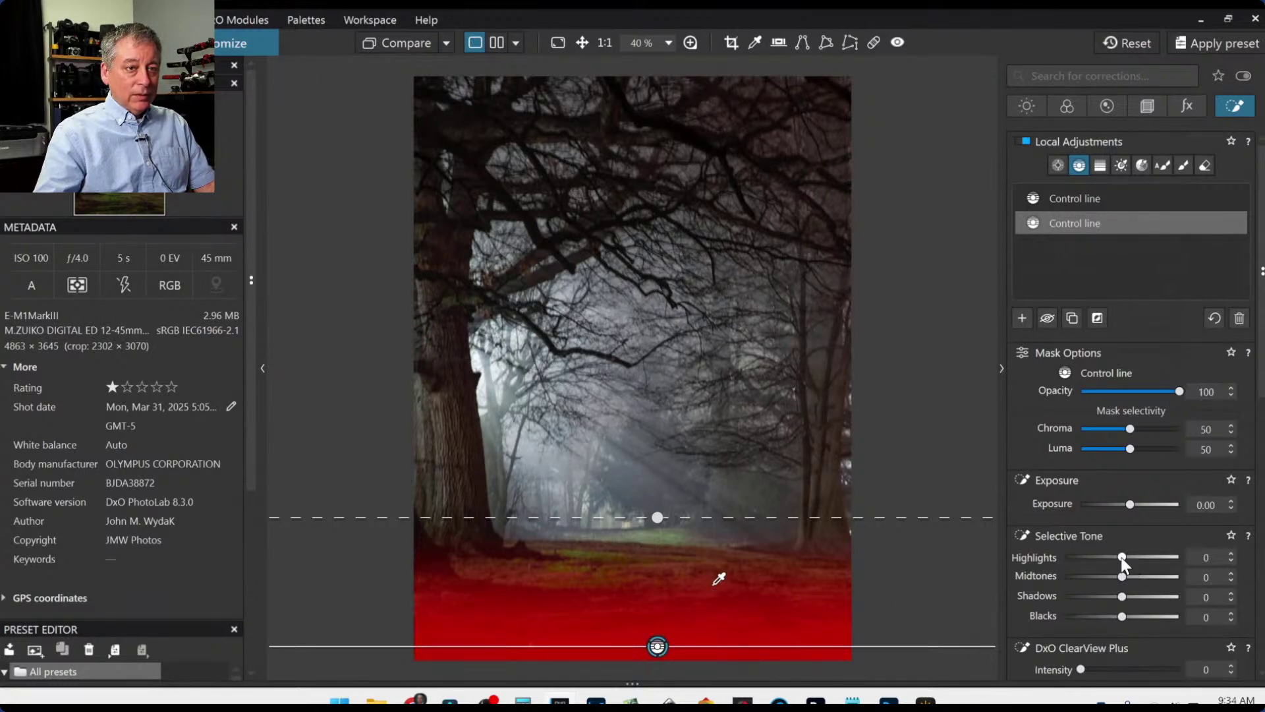
{"action": "left_click_drag", "start_coordinate": [1121, 556], "coordinate": [1124, 556]}
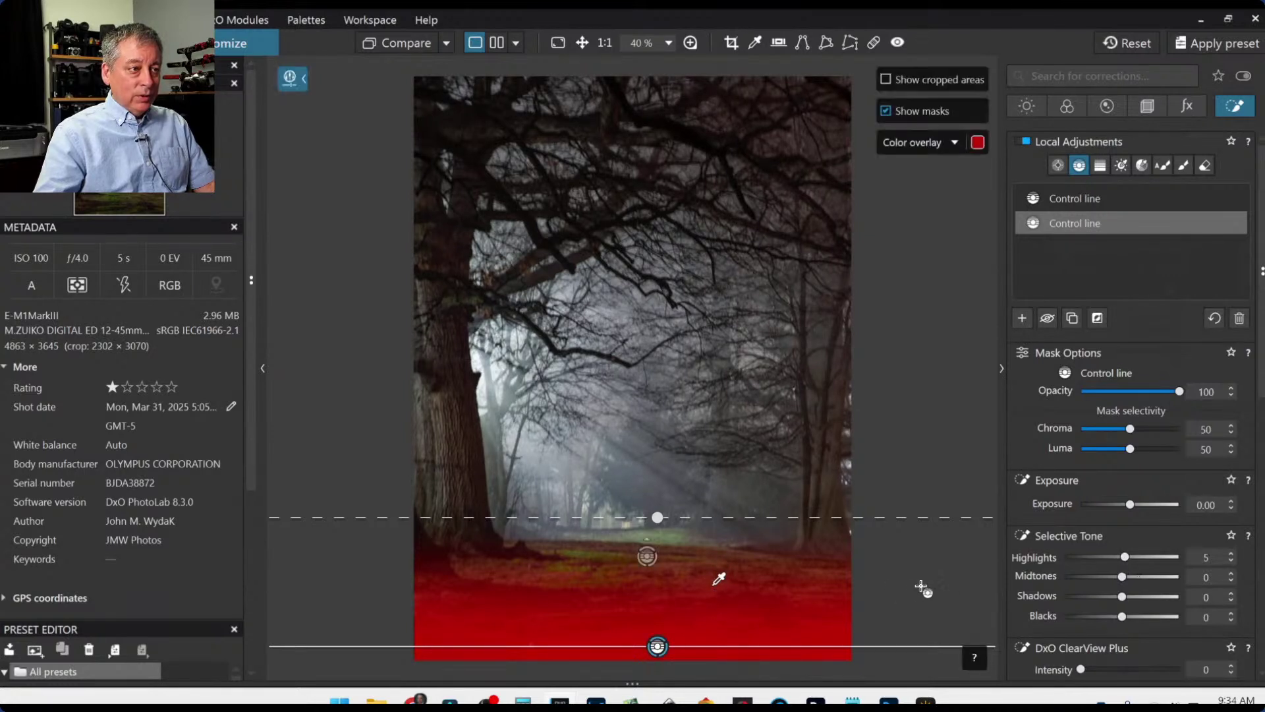
Sample the ground near the left tree's base, set Chroma to 100 and Luma to 60, and shift the second control line slightly upward.
{"action": "left_click", "coordinate": [887, 110]}
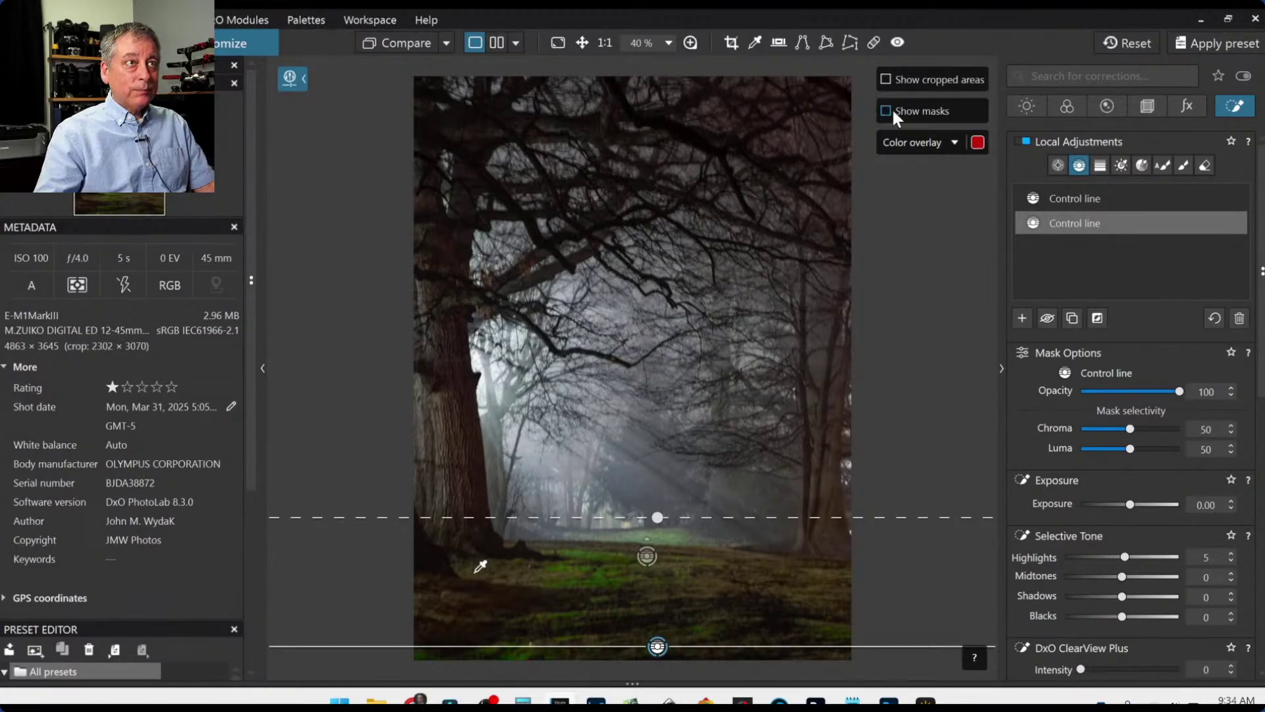
{"action": "left_click", "coordinate": [896, 111]}
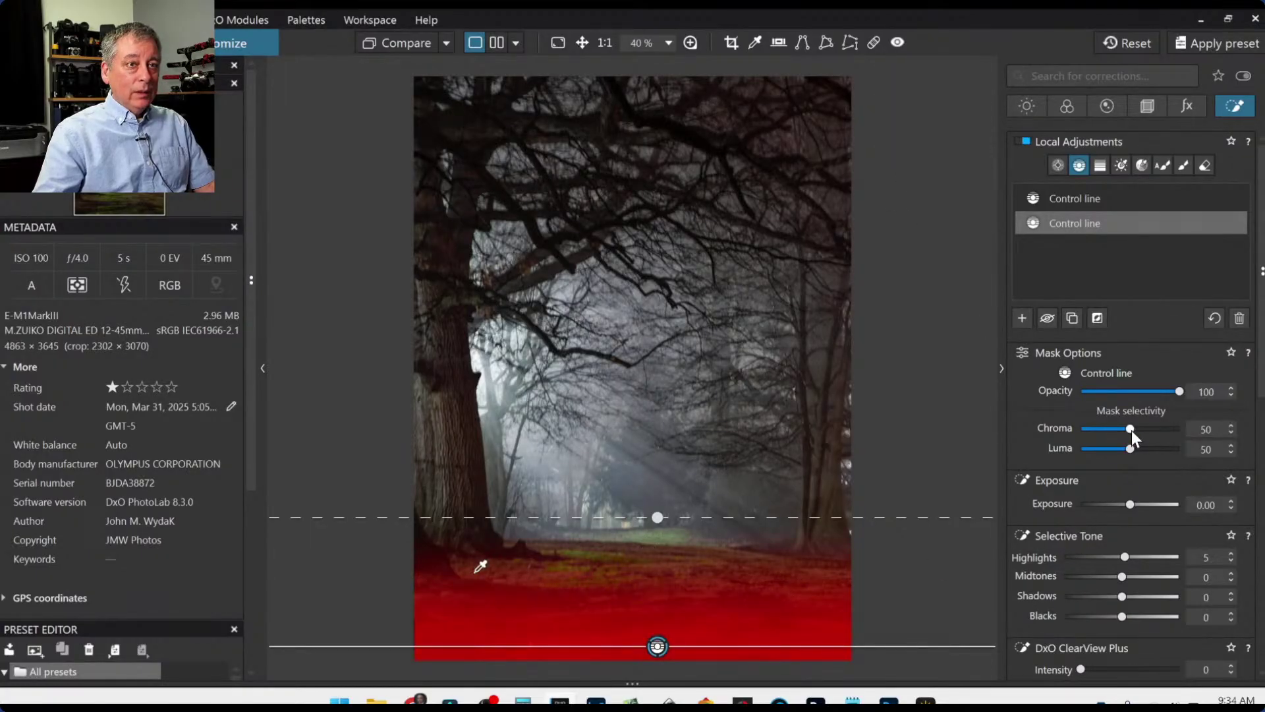
{"action": "scroll", "coordinate": [1132, 429], "scroll_direction": "up", "scroll_amount": 10}
{"action": "scroll", "coordinate": [1132, 429], "scroll_direction": "up", "scroll_amount": 1}
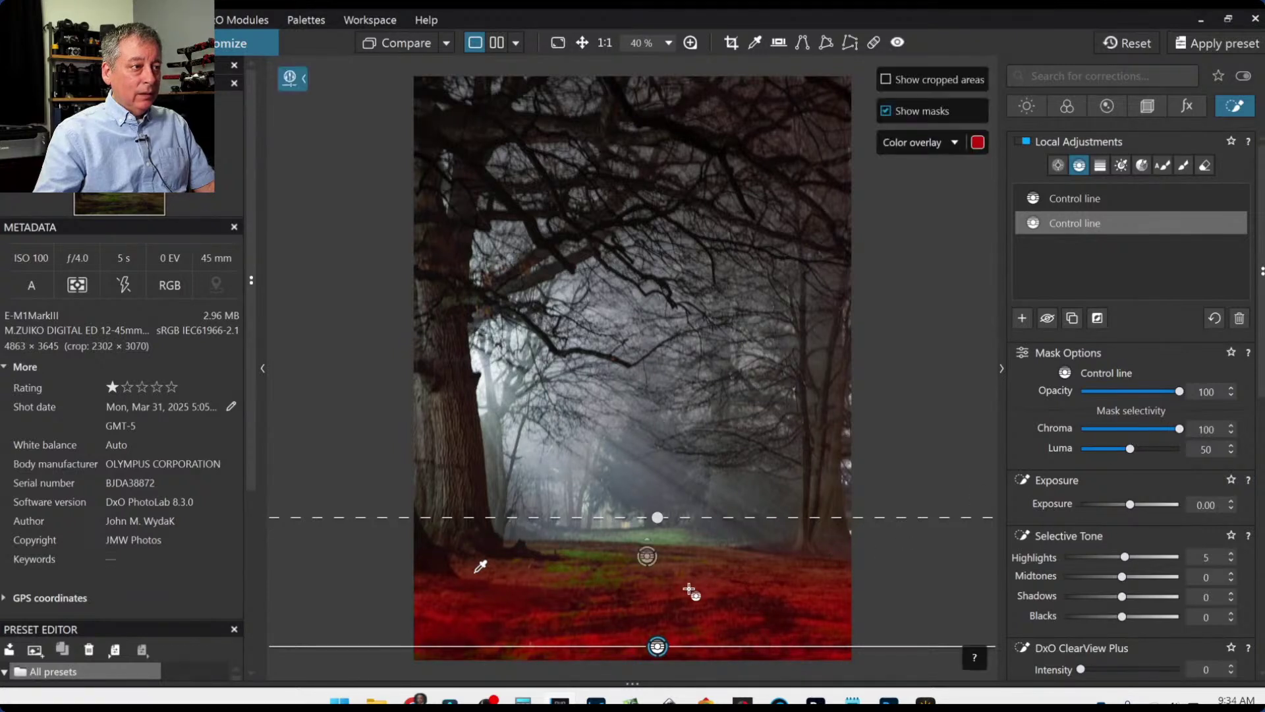
{"action": "left_click_drag", "start_coordinate": [658, 646], "coordinate": [657, 607]}
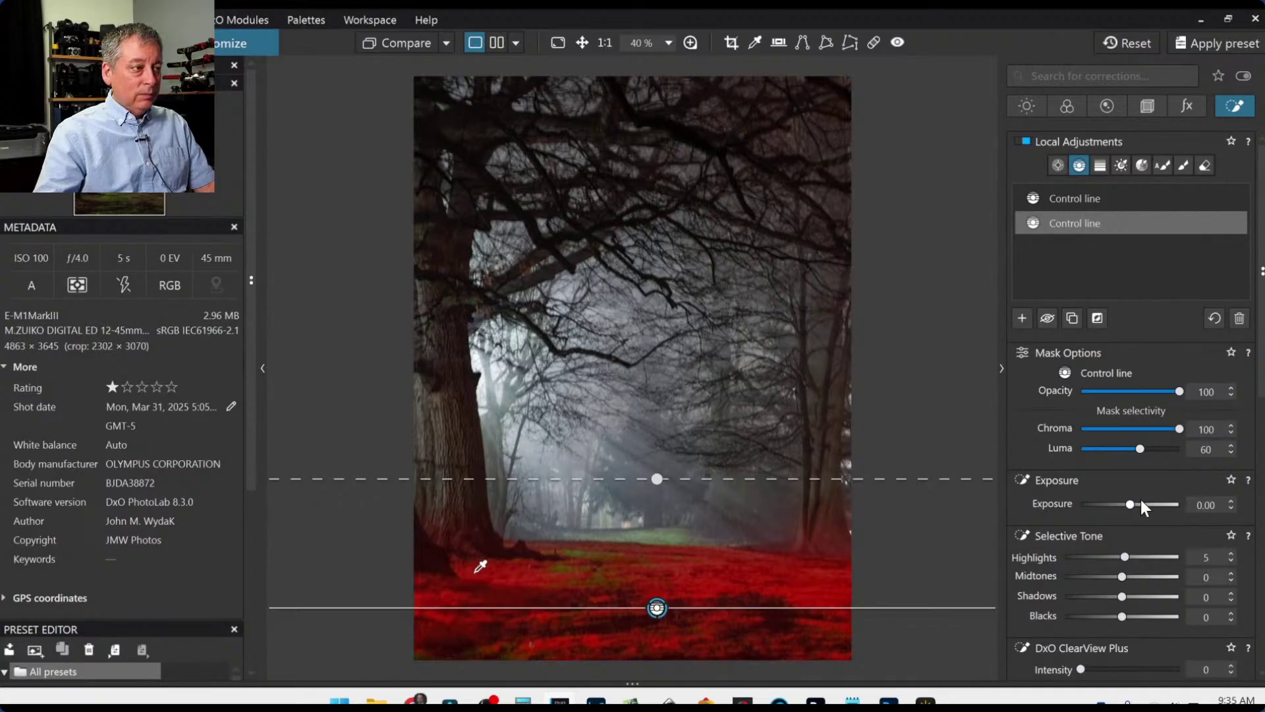
Raise the red channel's HSL Saturation to 78 for the second control line and hide the mask overlay.
{"action": "scroll", "coordinate": [1096, 573], "scroll_direction": "down", "scroll_amount": 6}
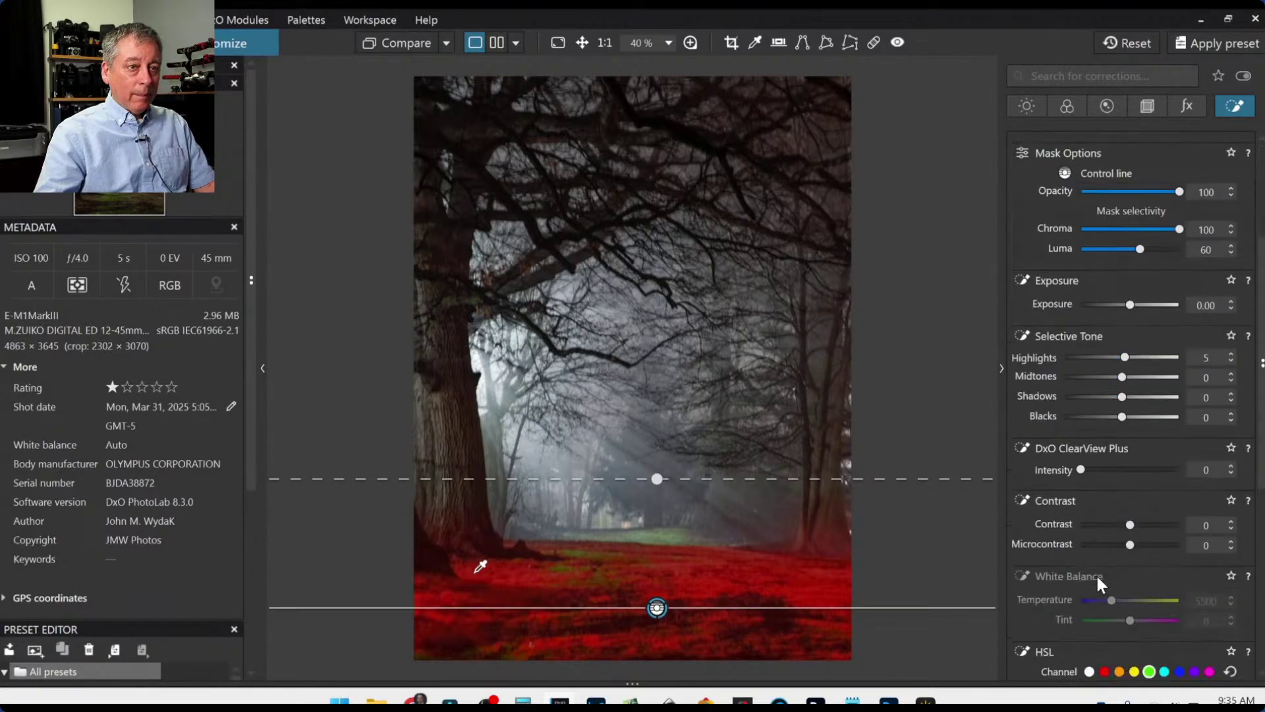
{"action": "left_click", "coordinate": [1104, 472]}
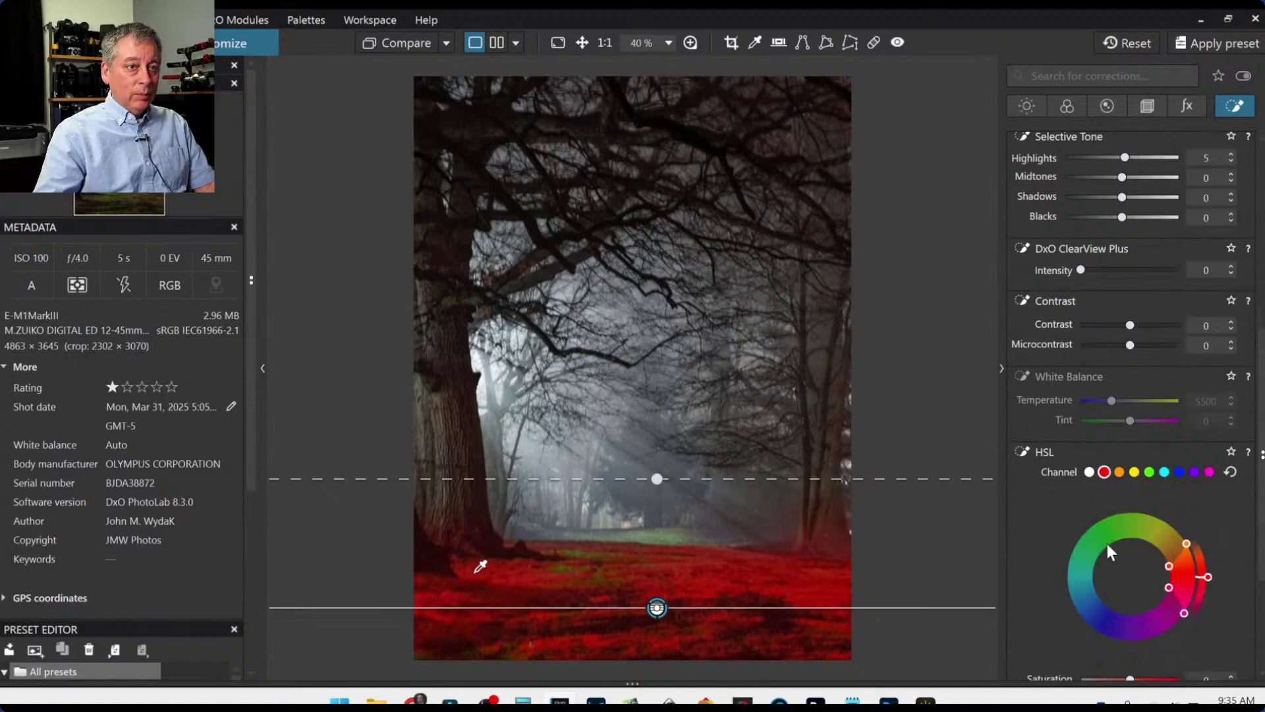
{"action": "scroll", "coordinate": [1136, 652], "scroll_direction": "down", "scroll_amount": 3}
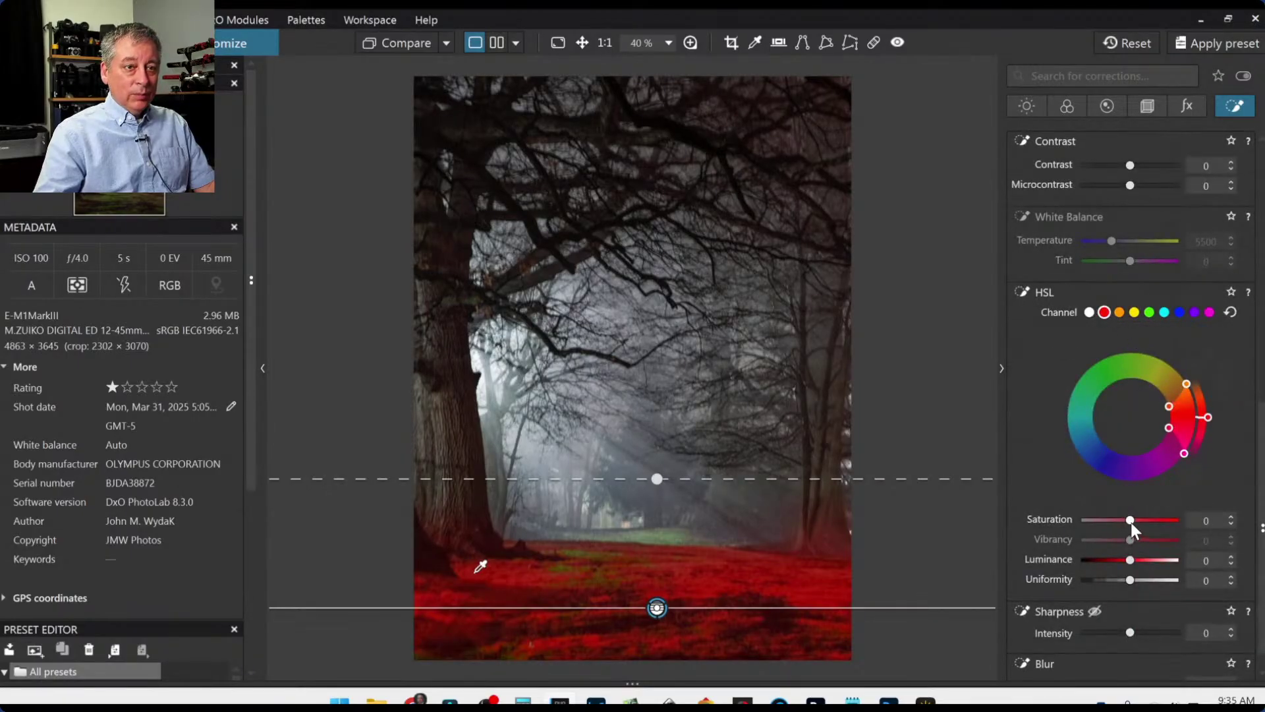
{"action": "left_click_drag", "start_coordinate": [1134, 520], "coordinate": [1166, 521]}
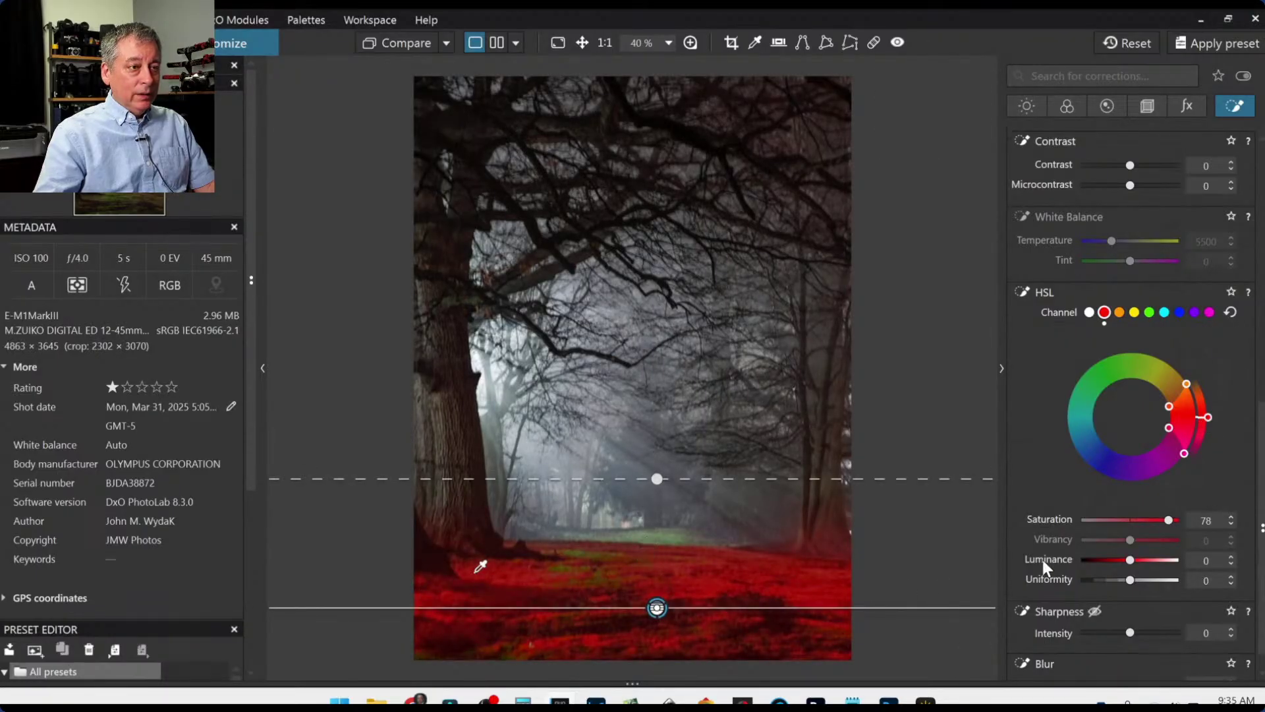
{"action": "left_click", "coordinate": [887, 111]}
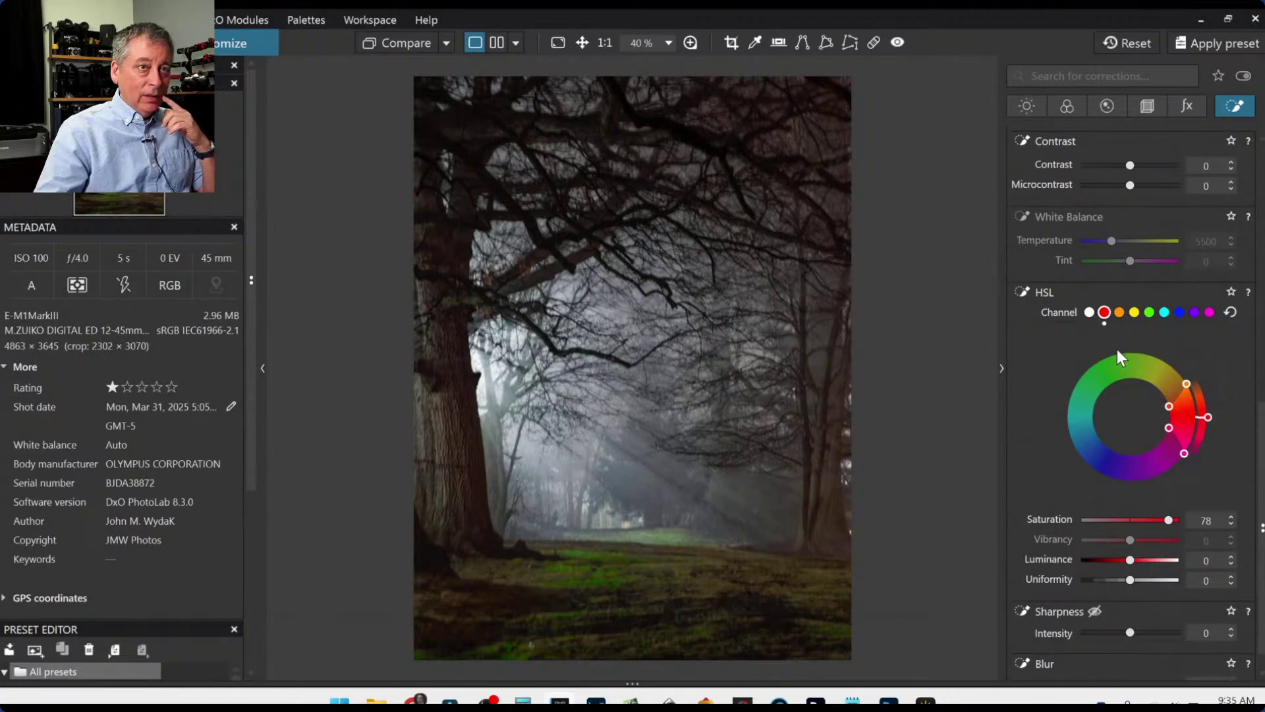
Shift the green channel's HSL hue to yellow and raise its Saturation to 92 for the second control line.
{"action": "left_click", "coordinate": [1149, 313]}
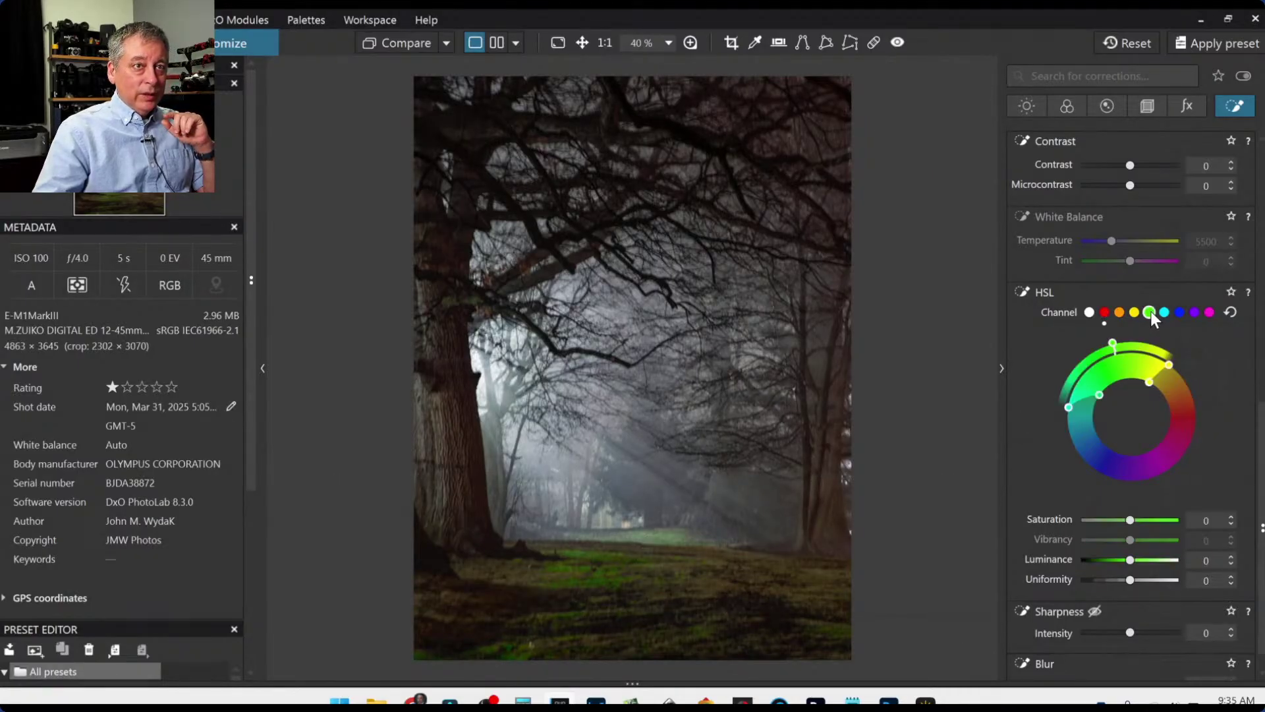
{"action": "left_click_drag", "start_coordinate": [1119, 348], "coordinate": [1166, 370]}
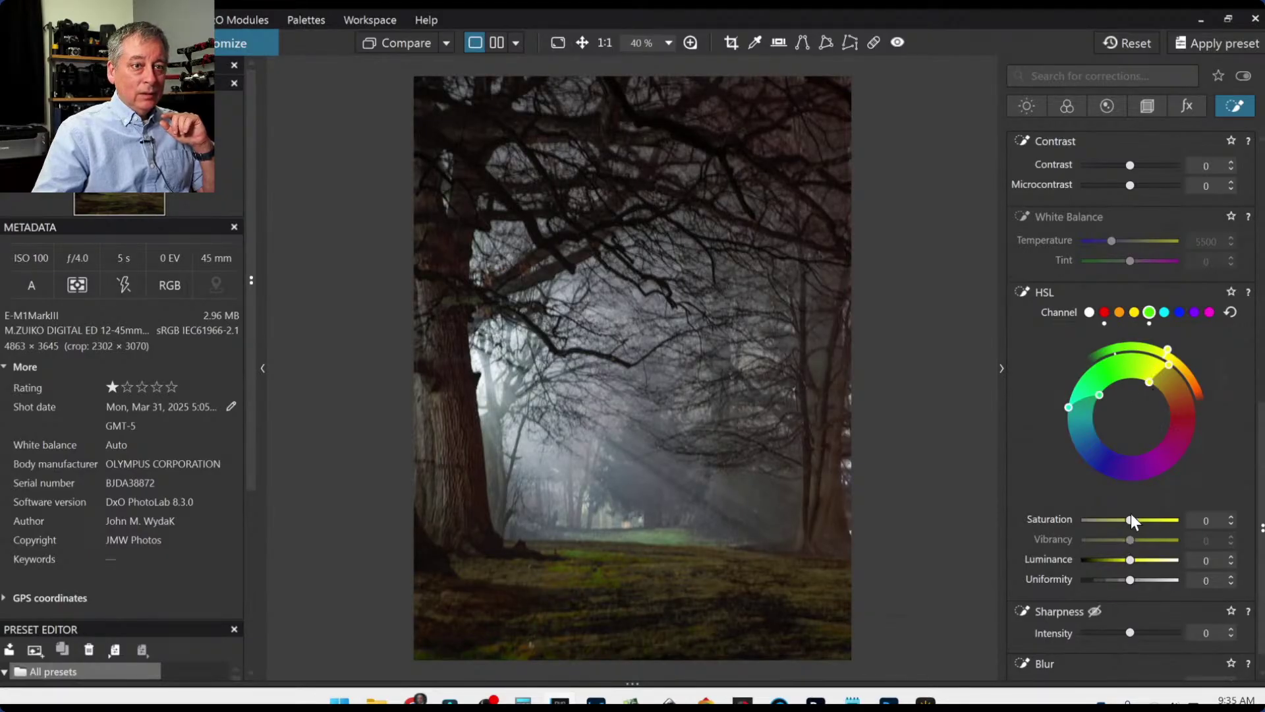
{"action": "left_click_drag", "start_coordinate": [1132, 521], "coordinate": [1175, 522]}
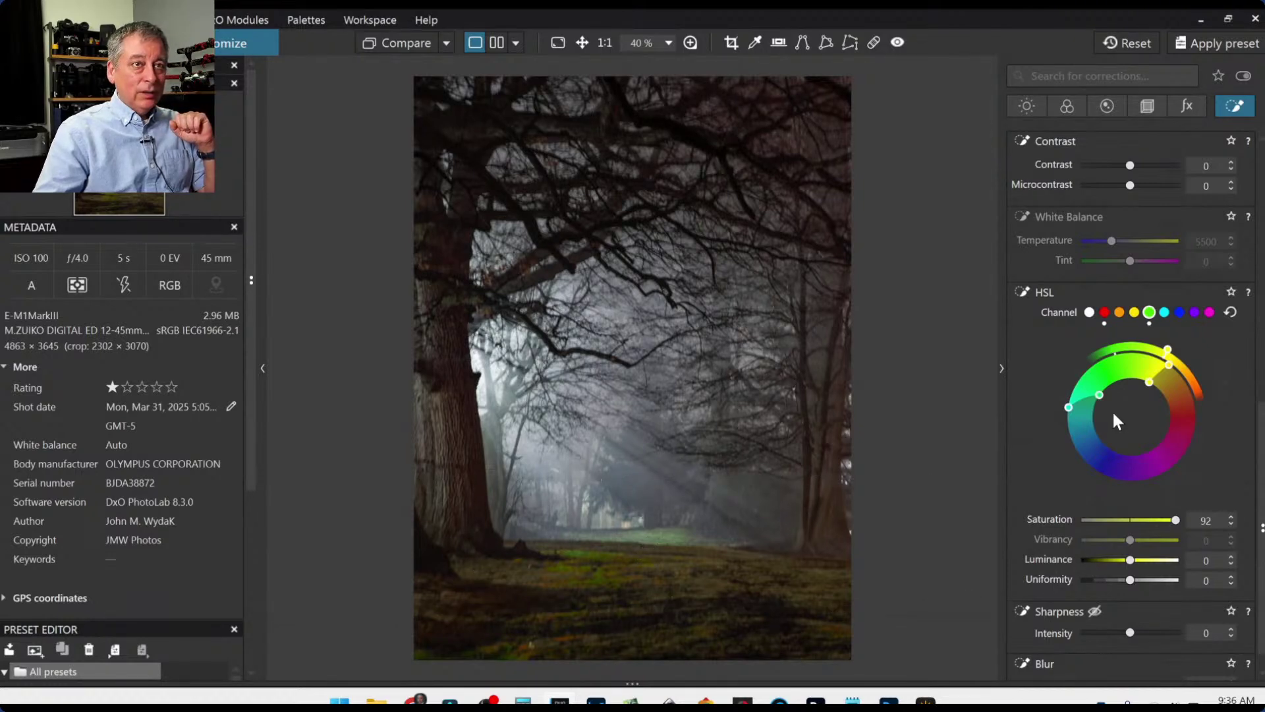
Raise Highlights to 100 in Selective Tone for the second control line, and deselect the mask.
{"action": "scroll", "coordinate": [1117, 421], "scroll_direction": "up", "scroll_amount": 5}
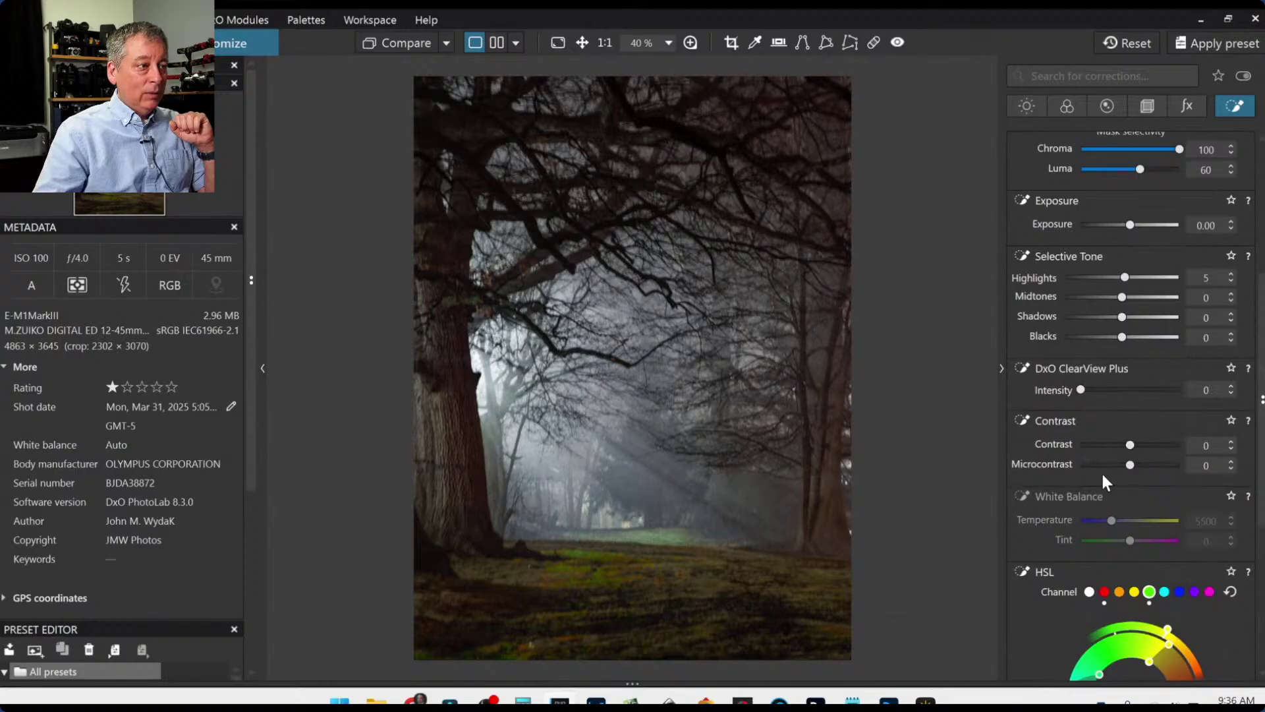
{"action": "scroll", "coordinate": [1094, 455], "scroll_direction": "up", "scroll_amount": 1}
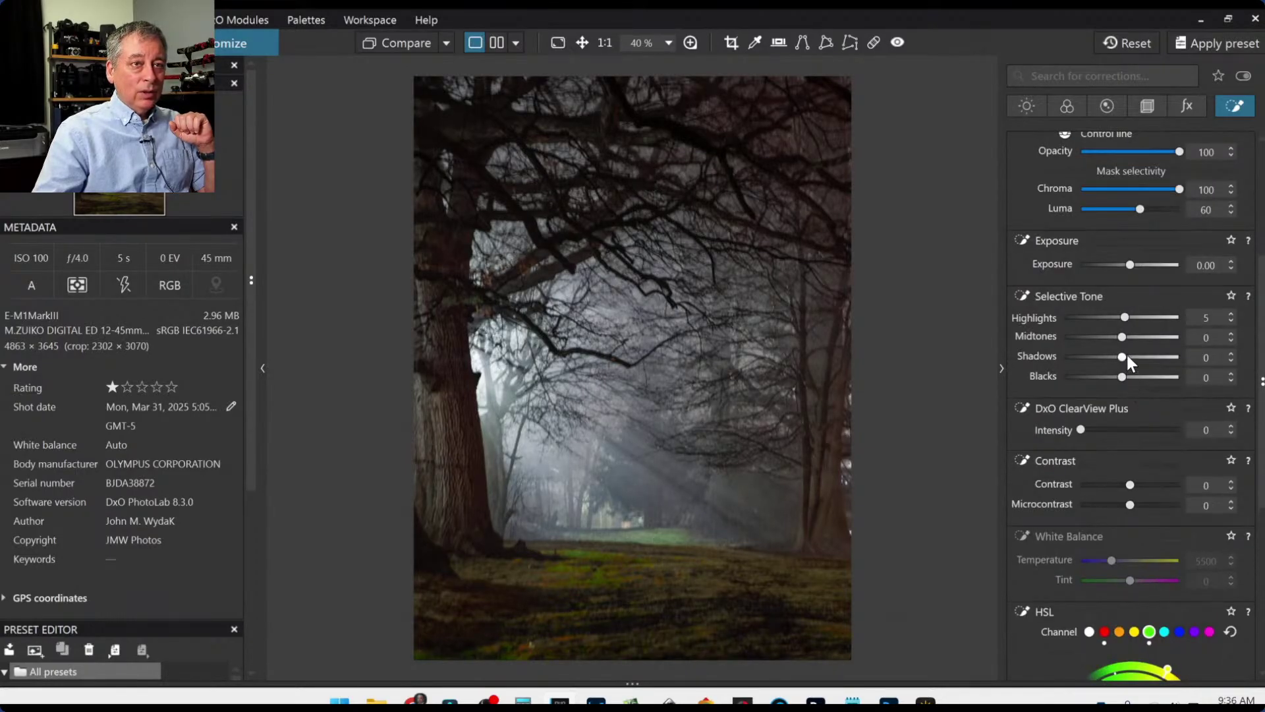
{"action": "mouse_move", "coordinate": [1121, 377]}
{"action": "left_mouse_down"}
{"action": "mouse_move", "coordinate": [1109, 379]}
{"action": "mouse_move", "coordinate": [1126, 383]}
{"action": "left_mouse_up"}
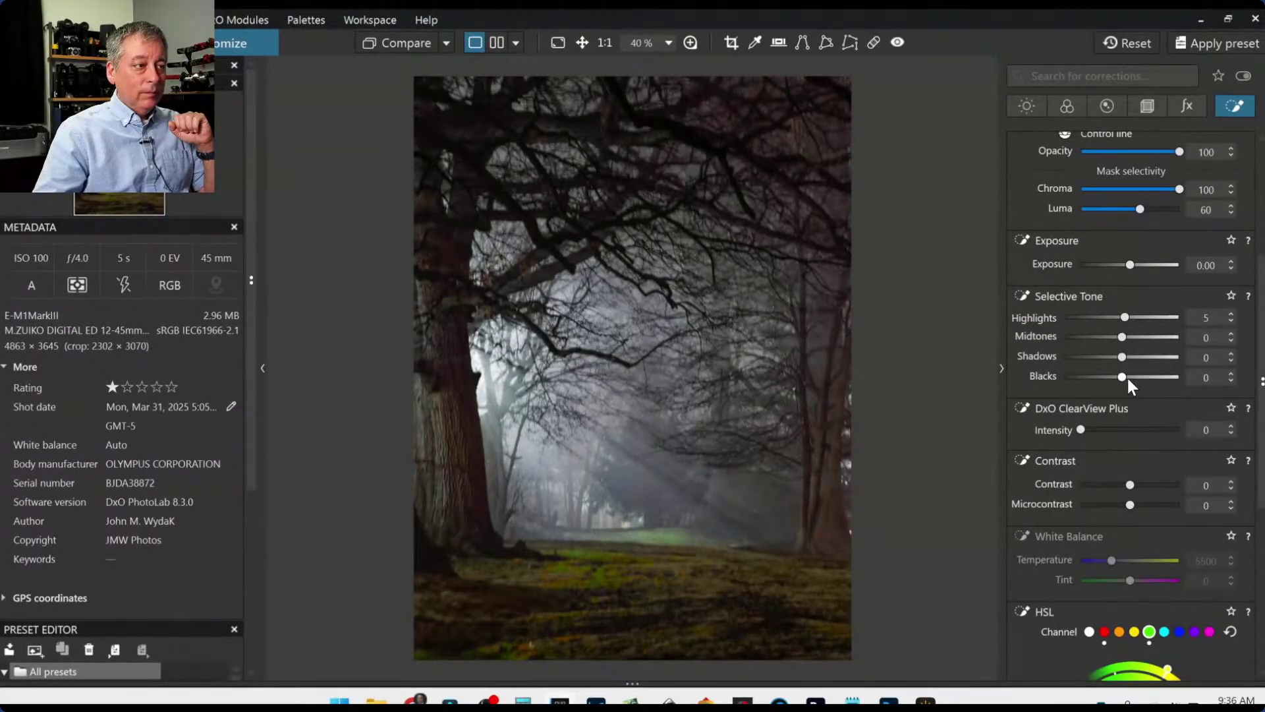
{"action": "left_click_drag", "start_coordinate": [1125, 317], "coordinate": [1171, 319]}
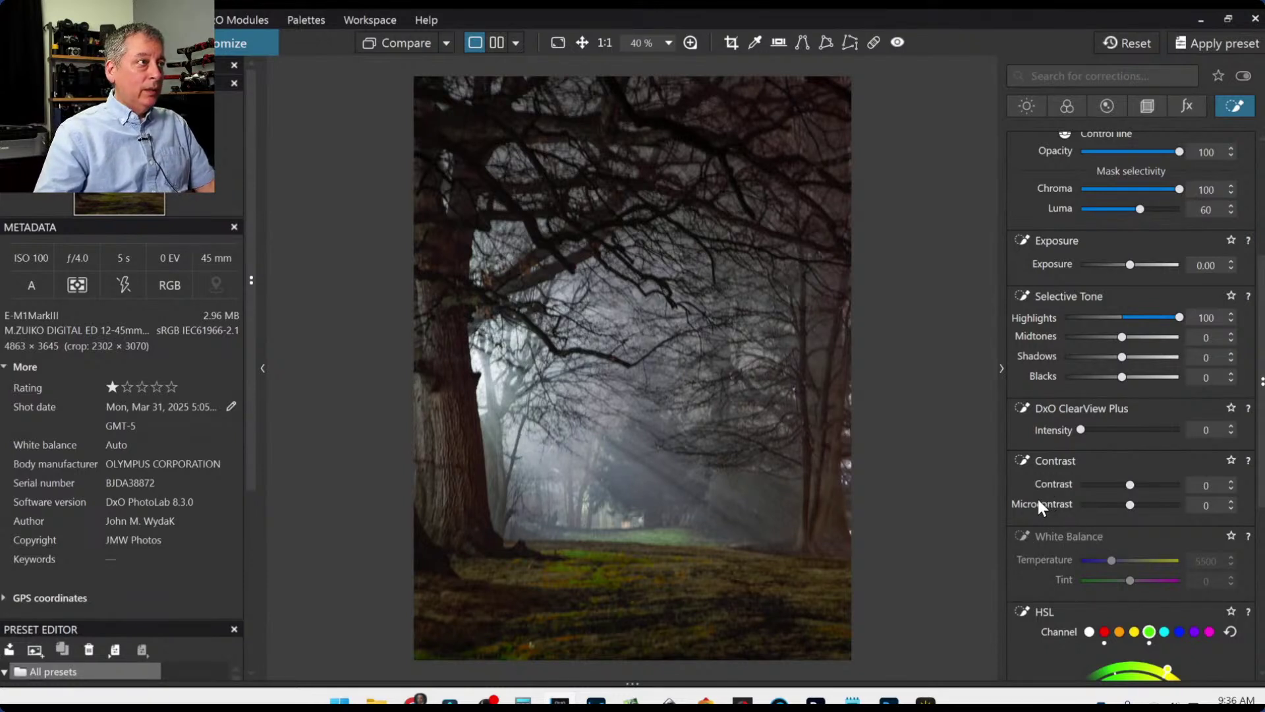
{"action": "mouse_move", "coordinate": [579, 572]}
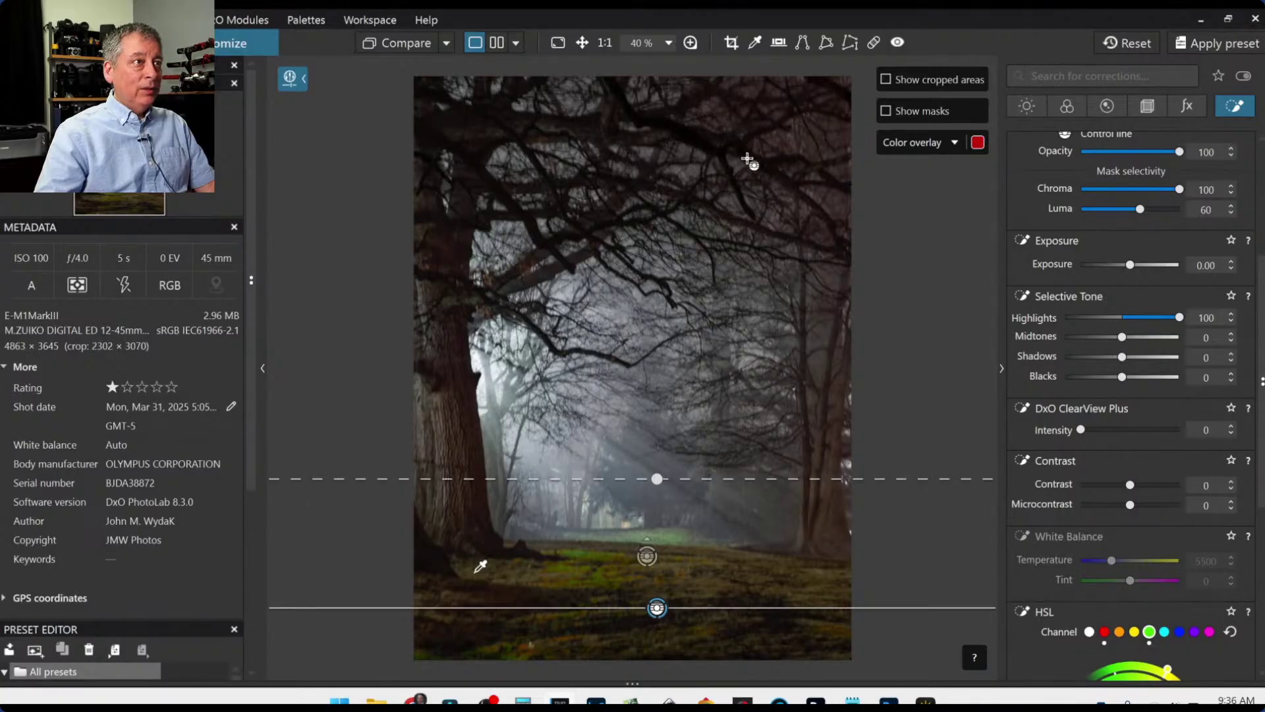
{"action": "key", "text": "Escape"}
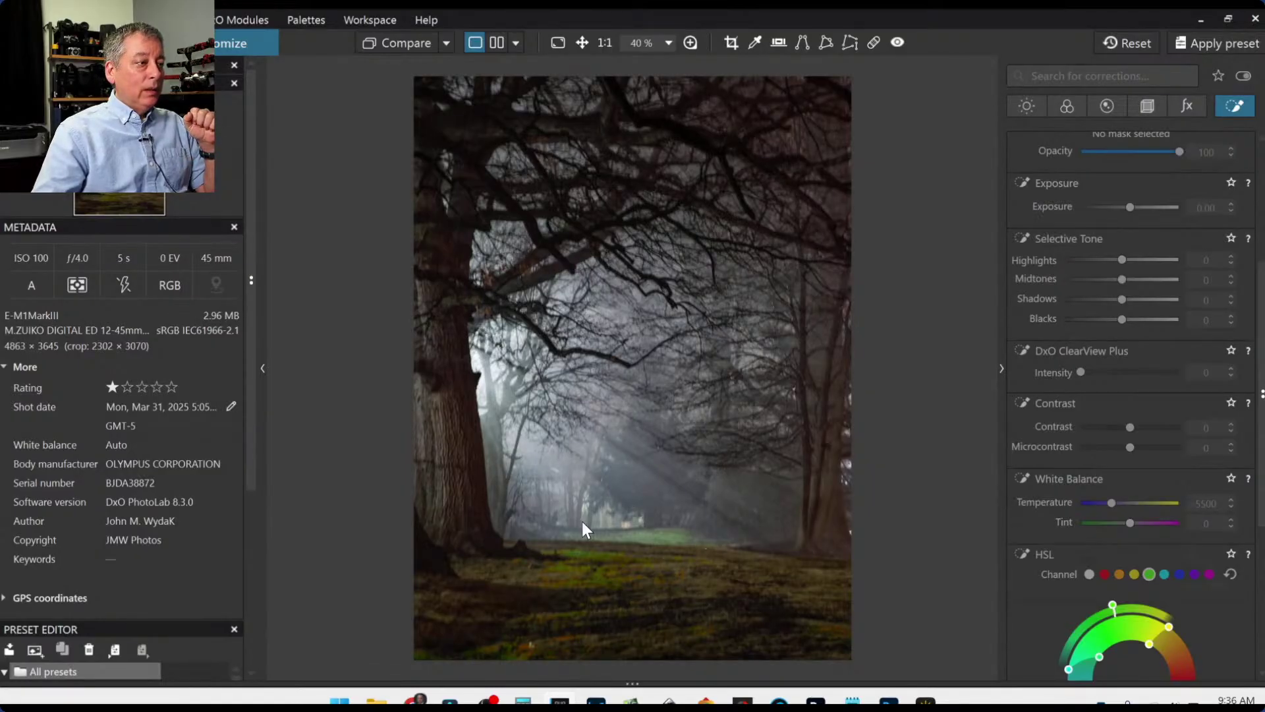
Add a control point on the thick branch of the large left tree and another where that branch meets the trunk.
{"action": "scroll", "coordinate": [527, 262], "scroll_direction": "up", "scroll_amount": 3}
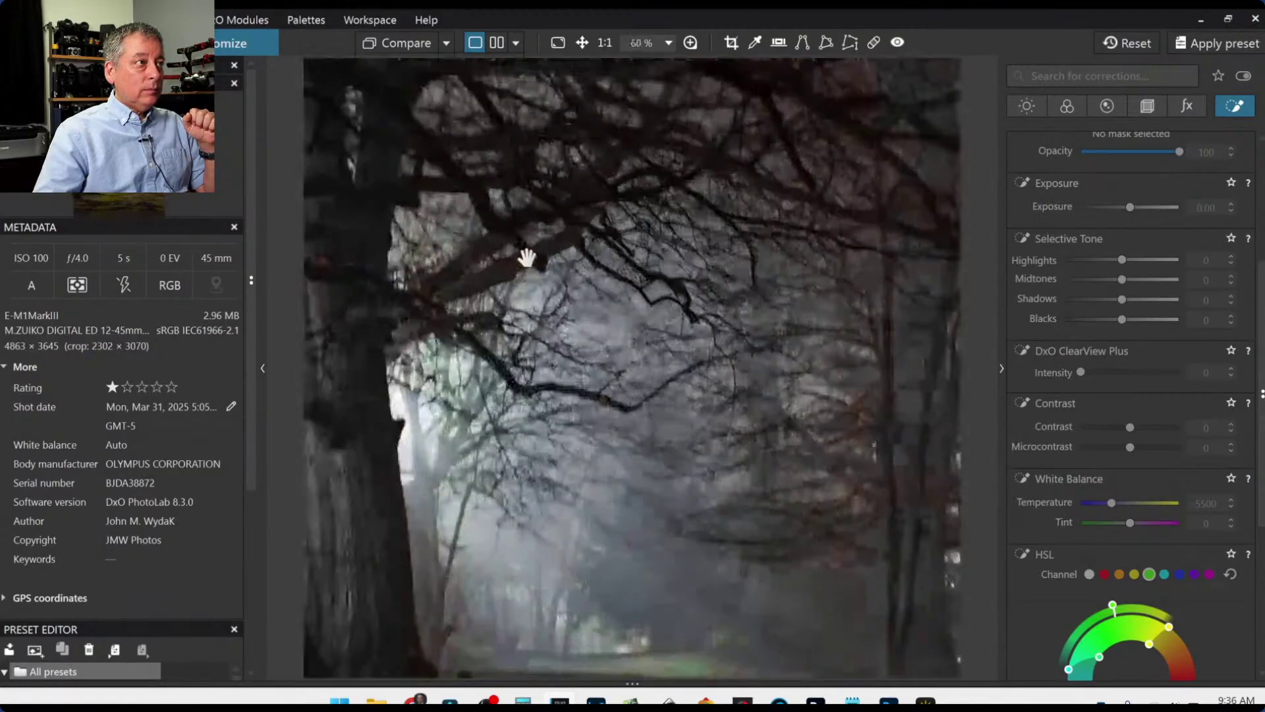
{"action": "scroll", "coordinate": [1105, 310], "scroll_direction": "up", "scroll_amount": 3}
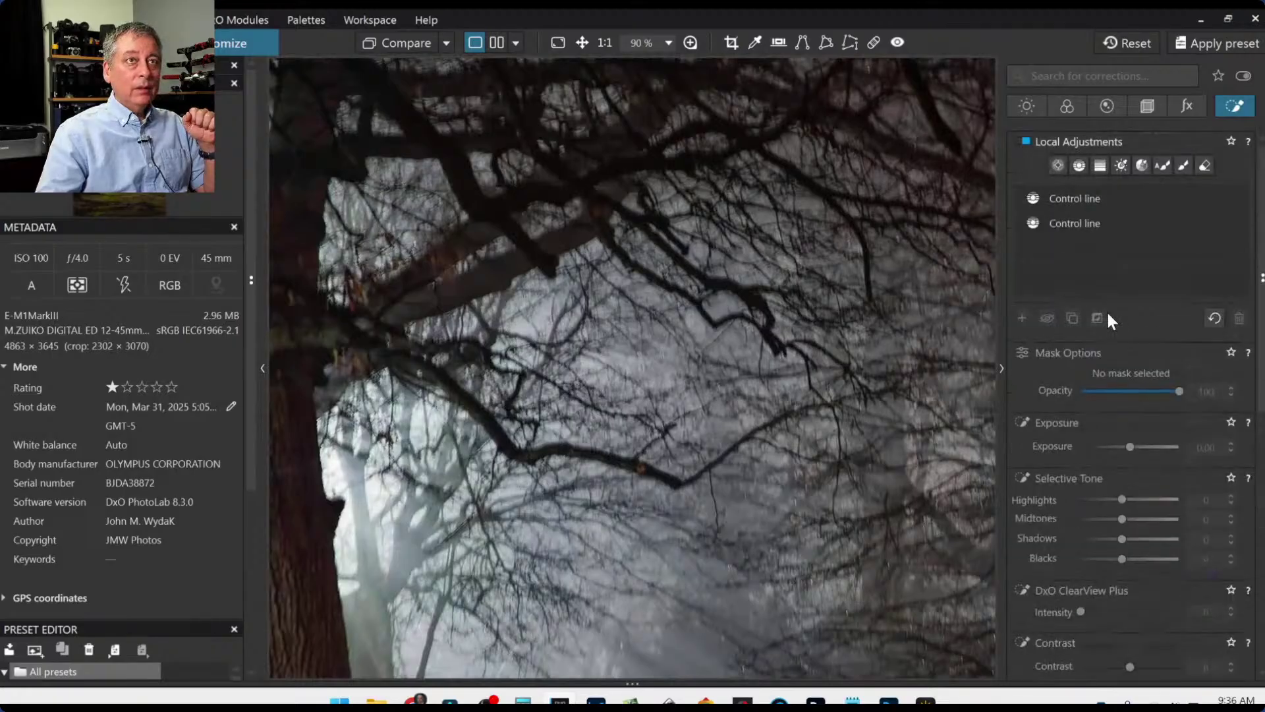
{"action": "left_click", "coordinate": [1056, 164]}
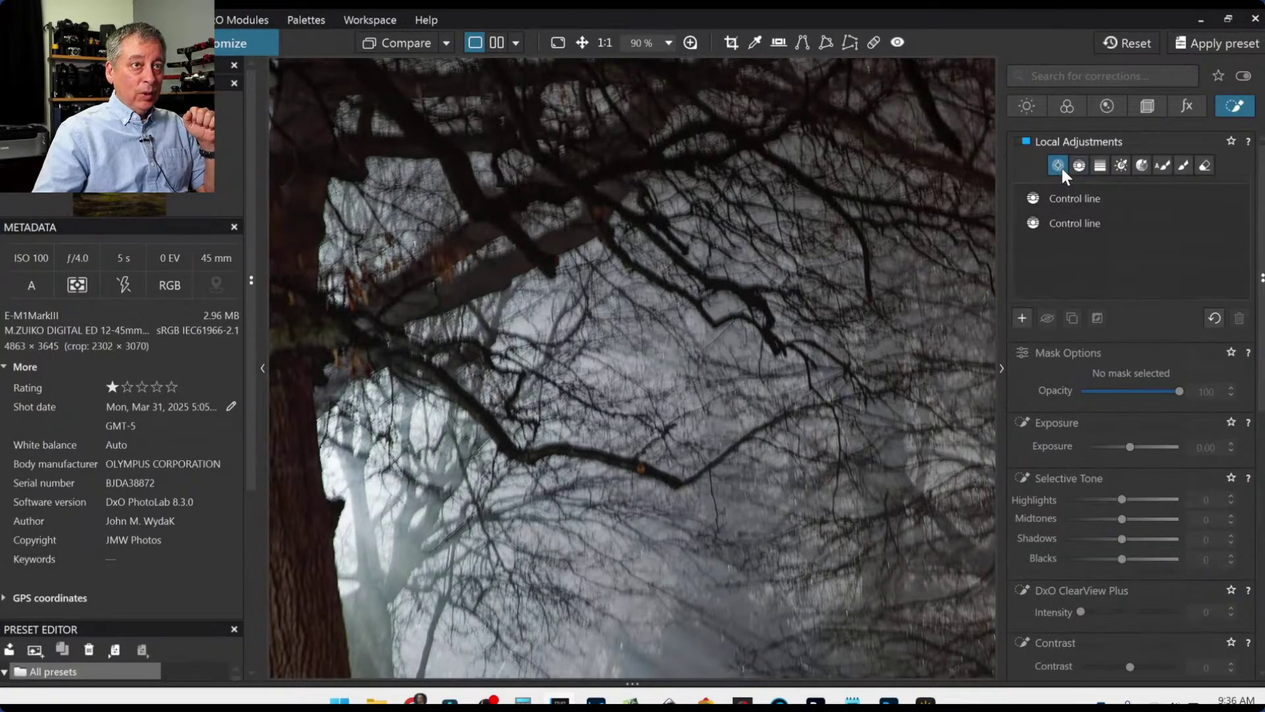
{"action": "left_click", "coordinate": [443, 261]}
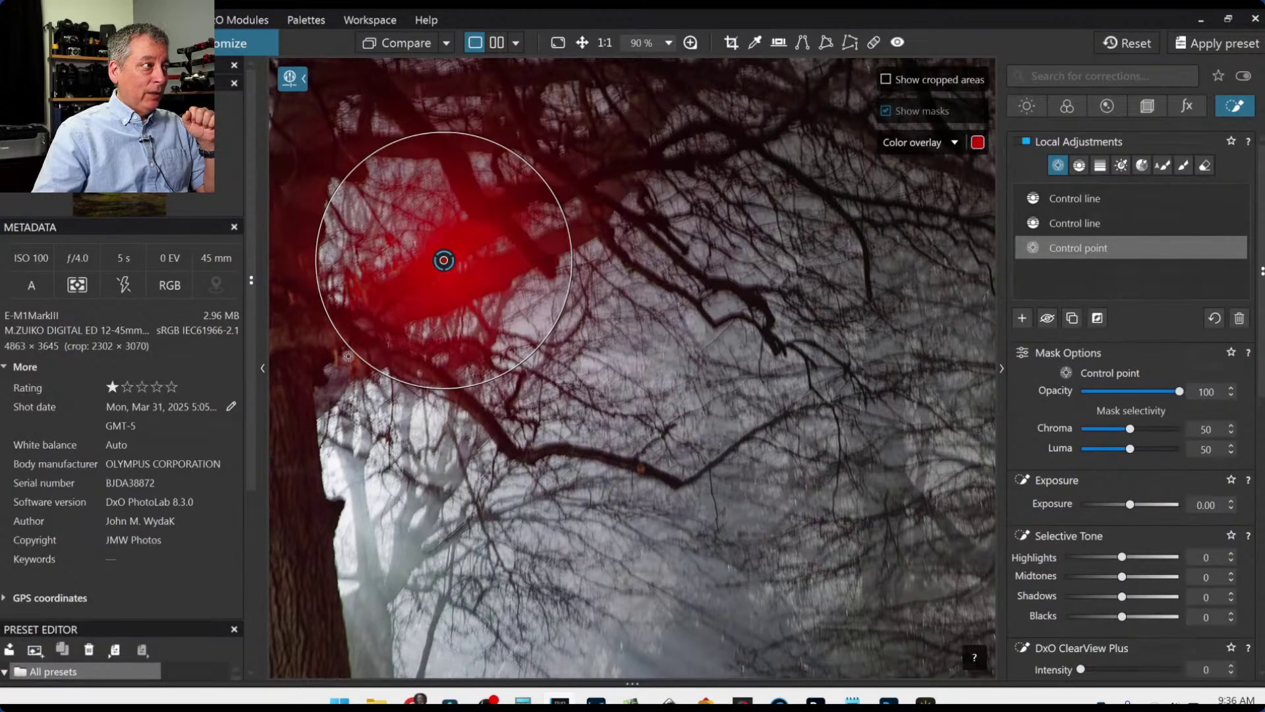
{"action": "left_click_drag", "start_coordinate": [364, 360], "coordinate": [363, 358]}
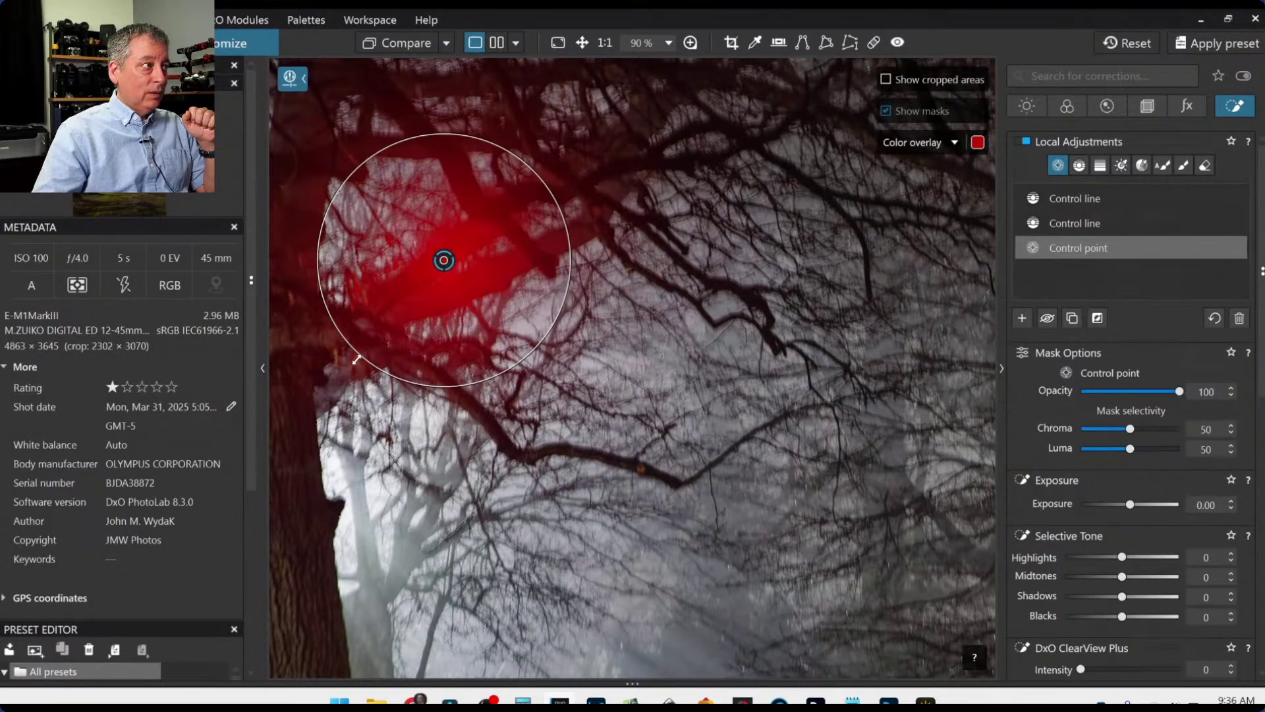
{"action": "scroll", "coordinate": [363, 356], "scroll_direction": "down", "scroll_amount": 3}
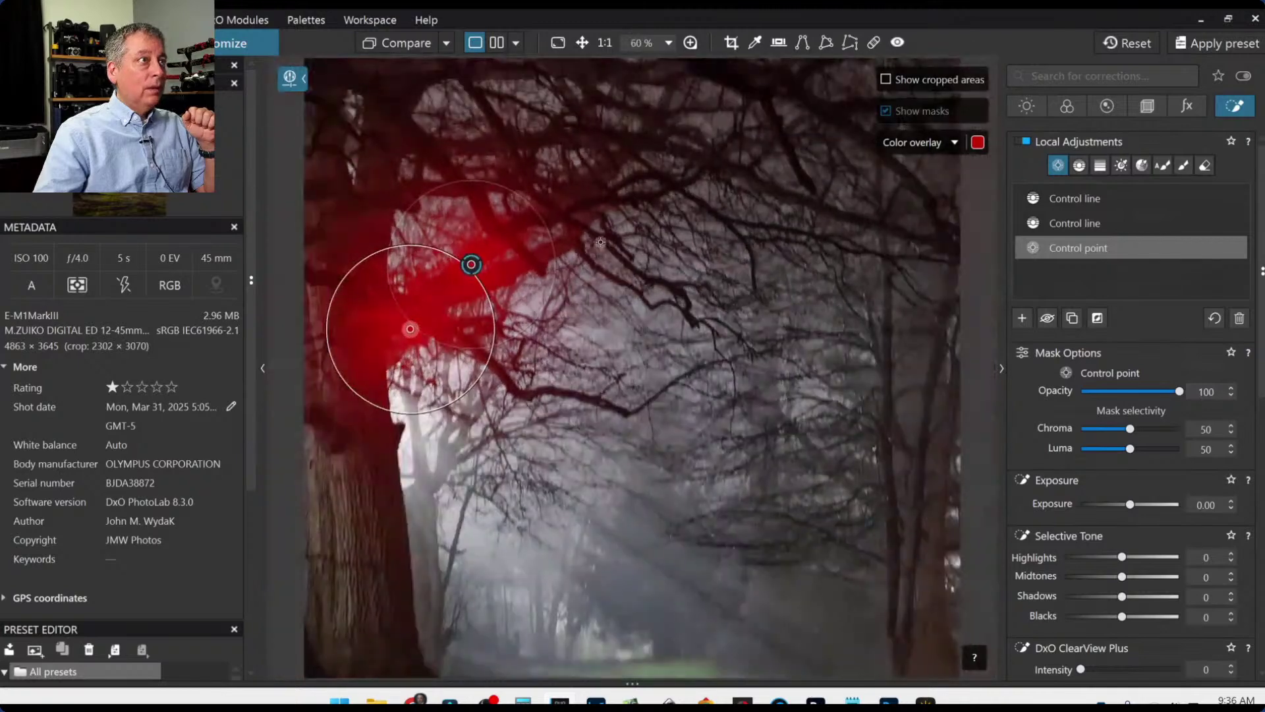
{"action": "scroll", "coordinate": [754, 76], "scroll_direction": "up", "scroll_amount": 3}
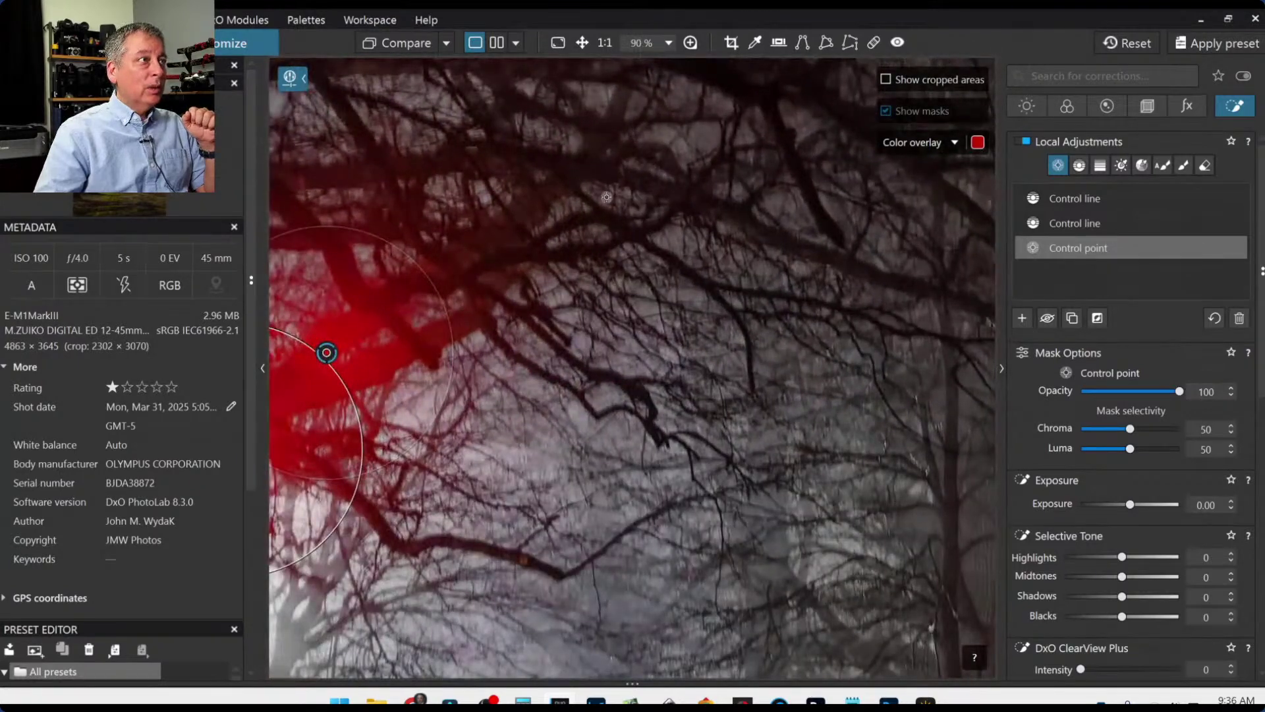
Add two small-radius control points to the same mask, on the upper middle branches and near the photo's upper edge.
{"action": "left_click", "coordinate": [619, 169]}
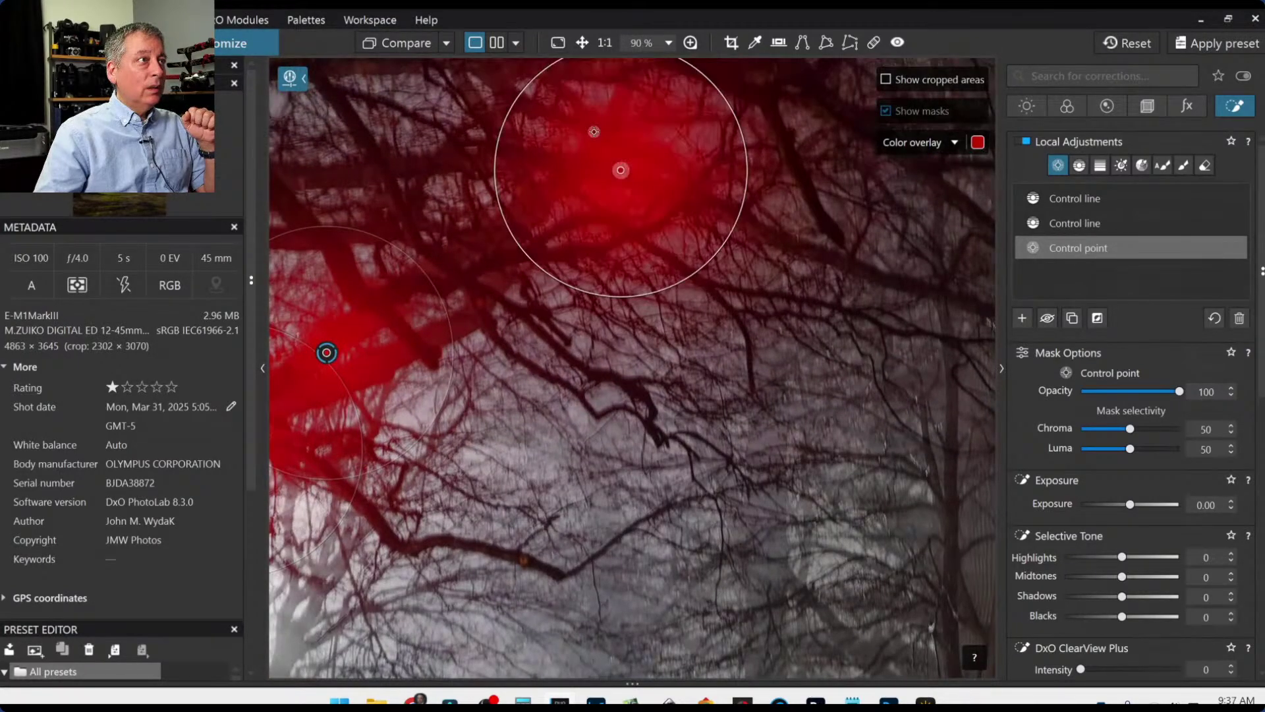
{"action": "scroll", "coordinate": [623, 214], "scroll_direction": "down", "scroll_amount": 3}
{"action": "scroll", "coordinate": [623, 214], "scroll_direction": "down", "scroll_amount": 1}
{"action": "left_click_drag", "start_coordinate": [643, 108], "coordinate": [653, 158]}
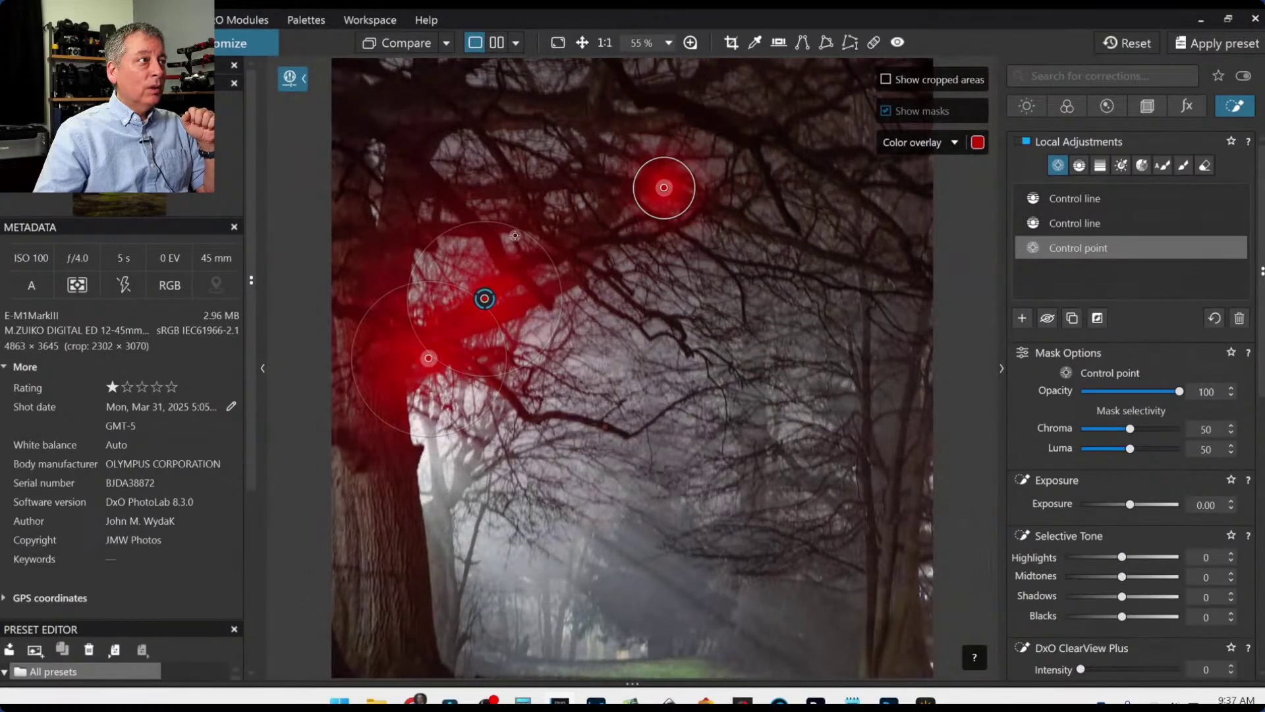
{"action": "left_click", "coordinate": [609, 92]}
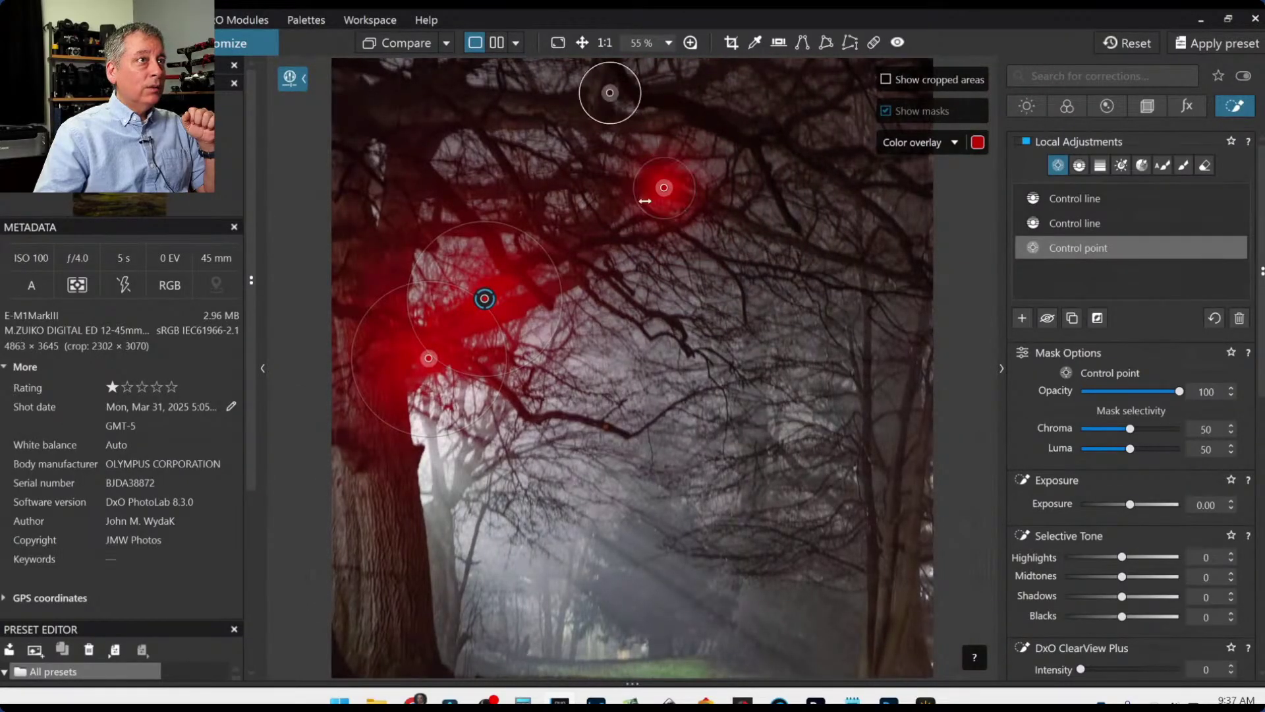
{"action": "scroll", "coordinate": [613, 306], "scroll_direction": "down", "scroll_amount": 1}
{"action": "scroll", "coordinate": [602, 427], "scroll_direction": "up", "scroll_amount": 1}
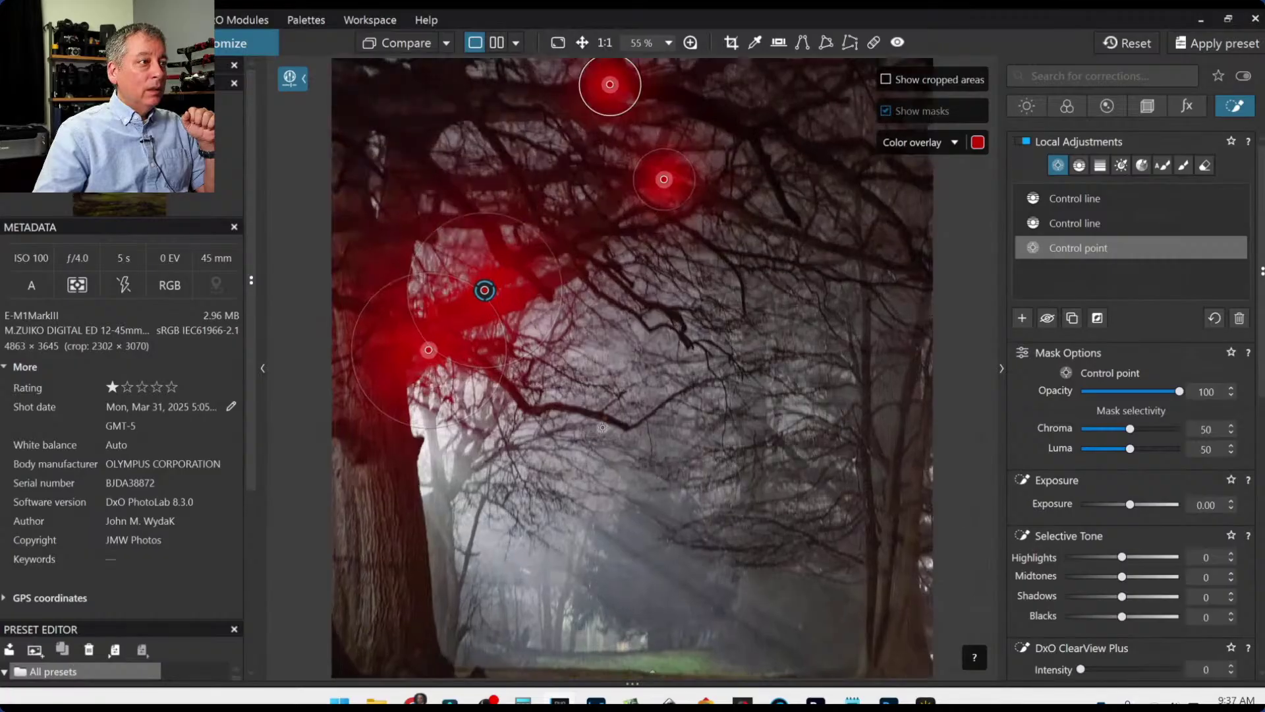
Add another control point on the low curved branch and shrink its radius to closely surround the orange spot.
{"action": "scroll", "coordinate": [602, 427], "scroll_direction": "up", "scroll_amount": 3}
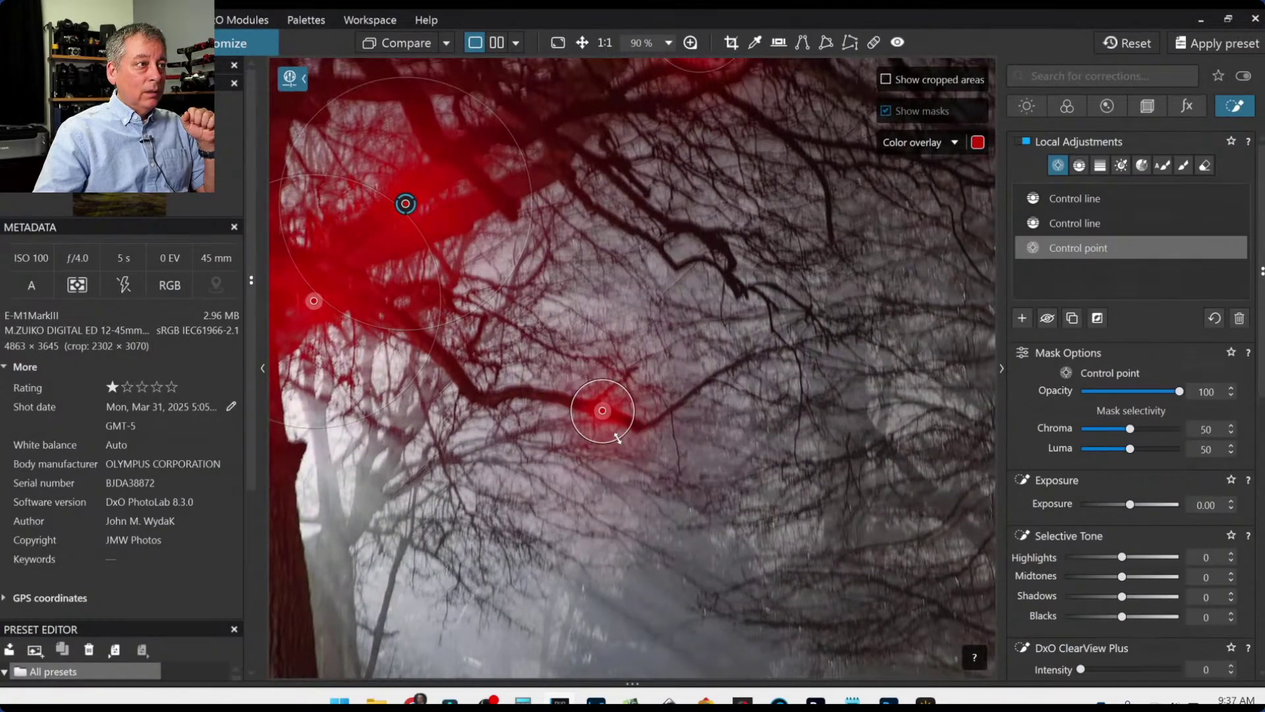
{"action": "scroll", "coordinate": [696, 500], "scroll_direction": "down", "scroll_amount": 3}
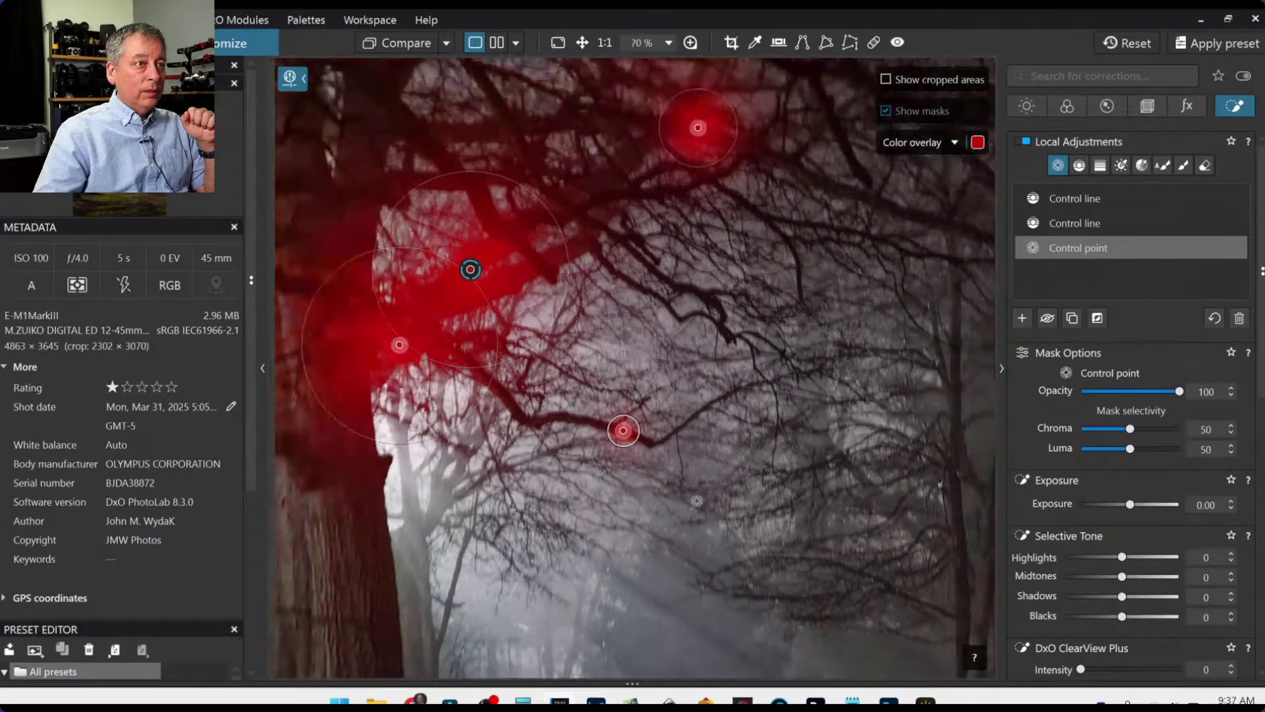
{"action": "scroll", "coordinate": [697, 500], "scroll_direction": "down", "scroll_amount": 1}
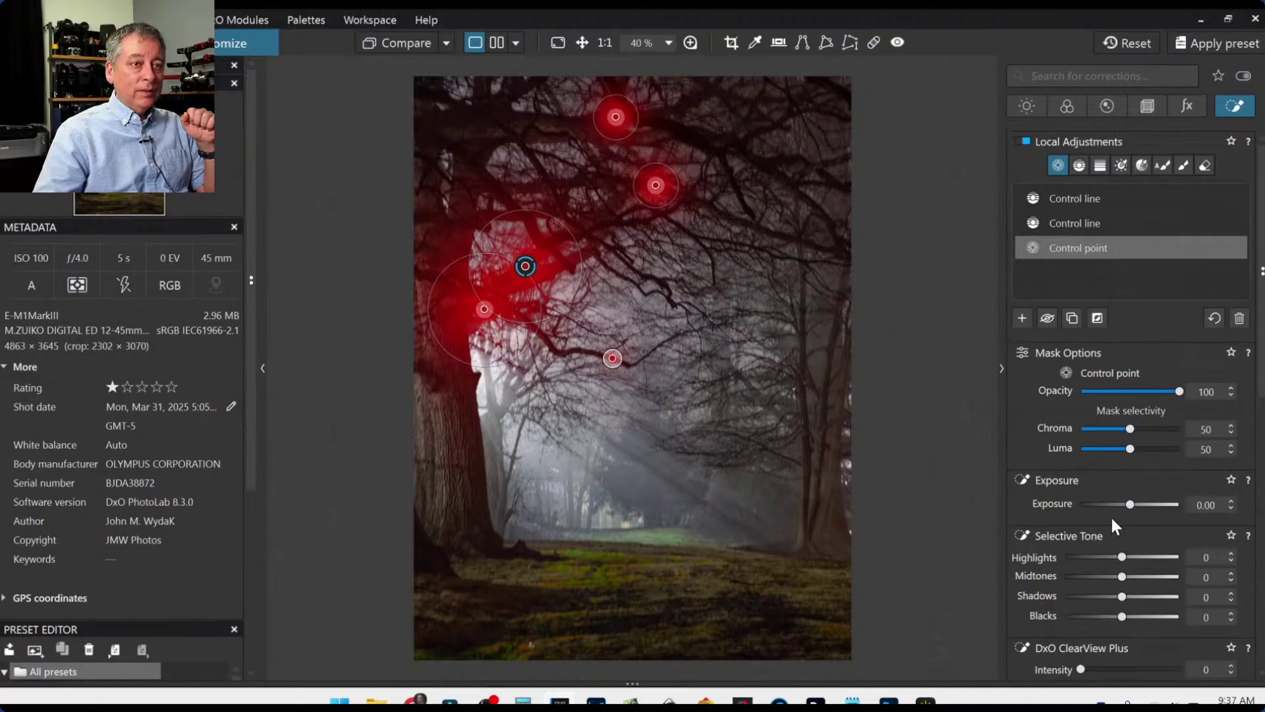
Widen the red channel's HSL range toward orange and raise its Saturation to 78 for the control point mask.
{"action": "scroll", "coordinate": [1110, 515], "scroll_direction": "down", "scroll_amount": 7}
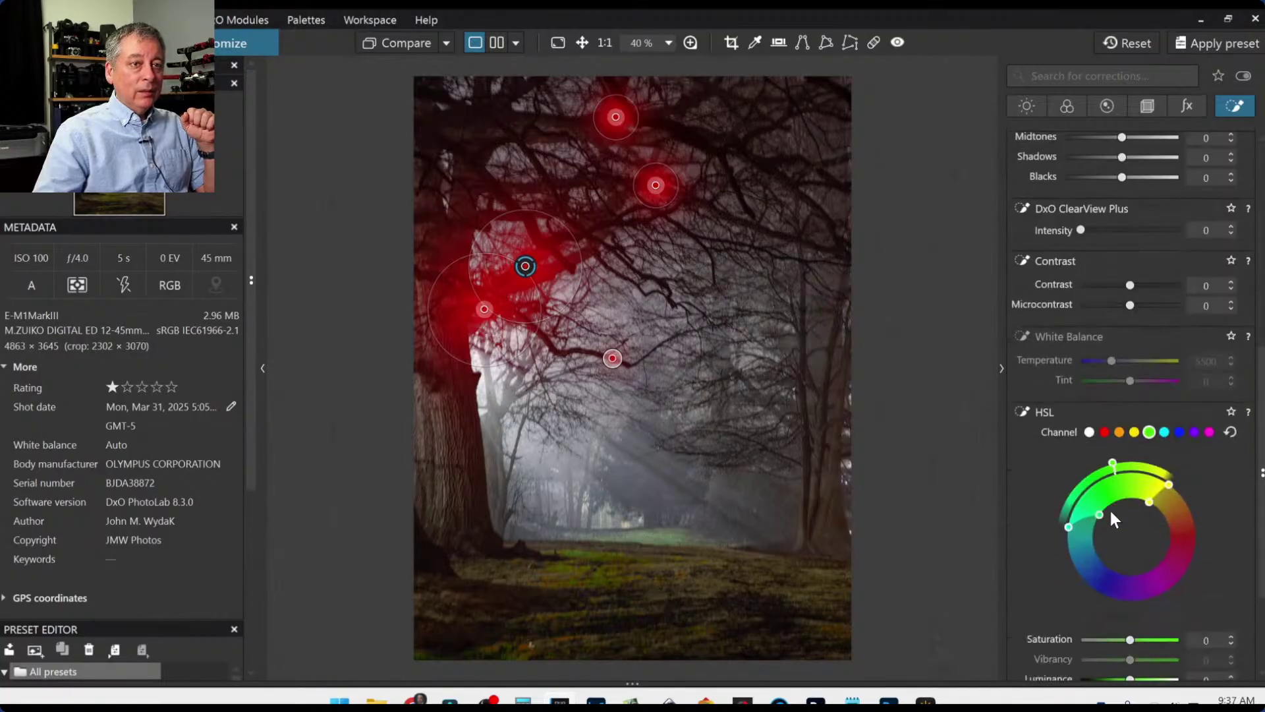
{"action": "left_click", "coordinate": [1104, 432]}
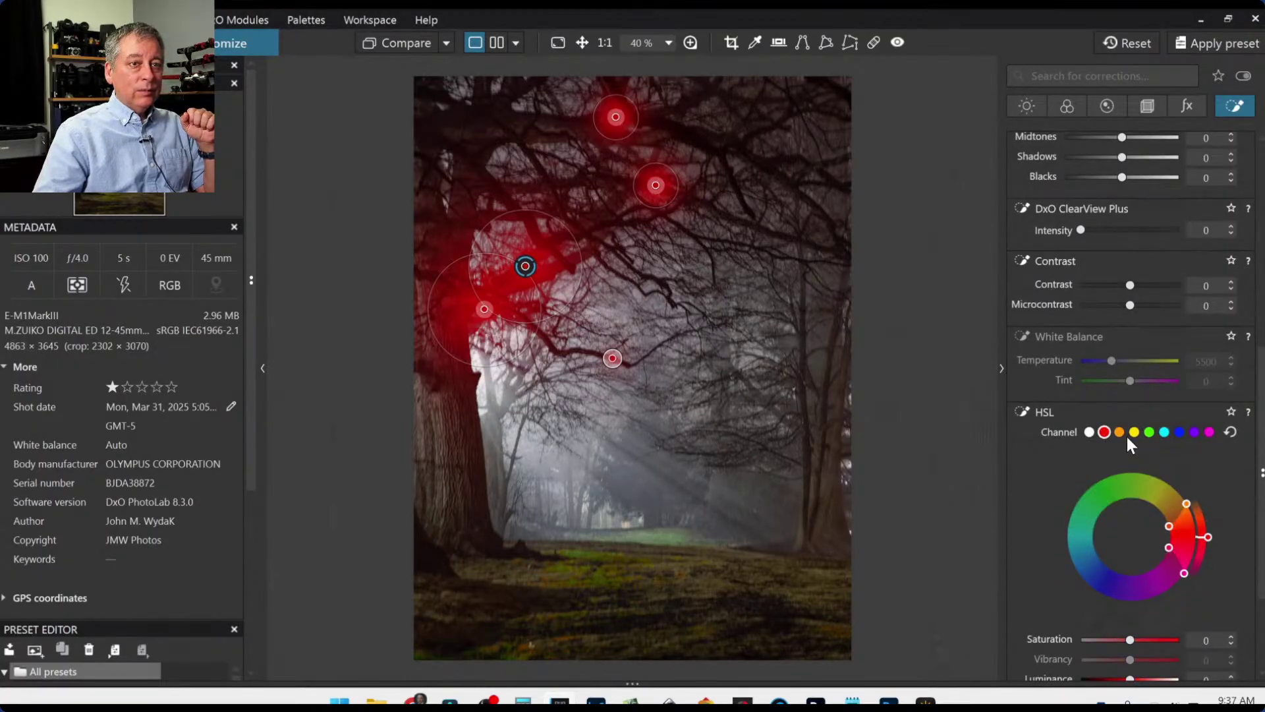
{"action": "left_click_drag", "start_coordinate": [1170, 536], "coordinate": [1165, 523]}
{"action": "scroll", "coordinate": [1017, 568], "scroll_direction": "down", "scroll_amount": 3}
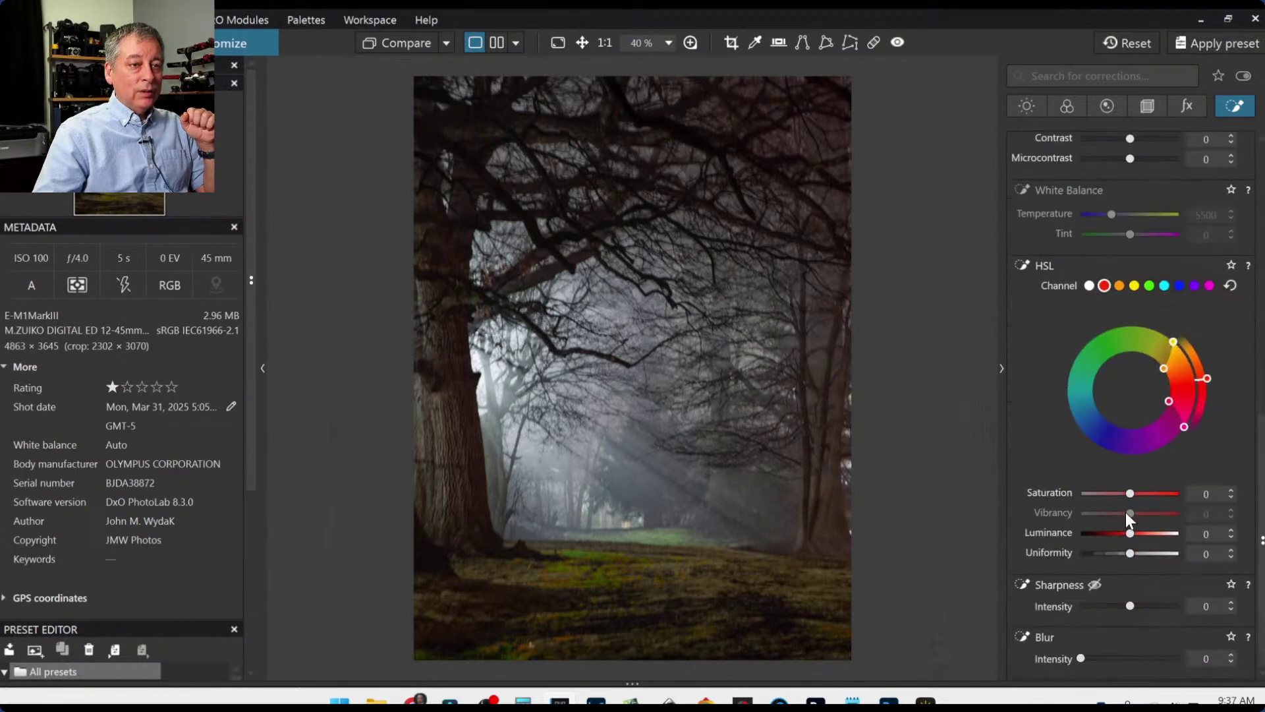
{"action": "left_click_drag", "start_coordinate": [1131, 495], "coordinate": [1161, 495]}
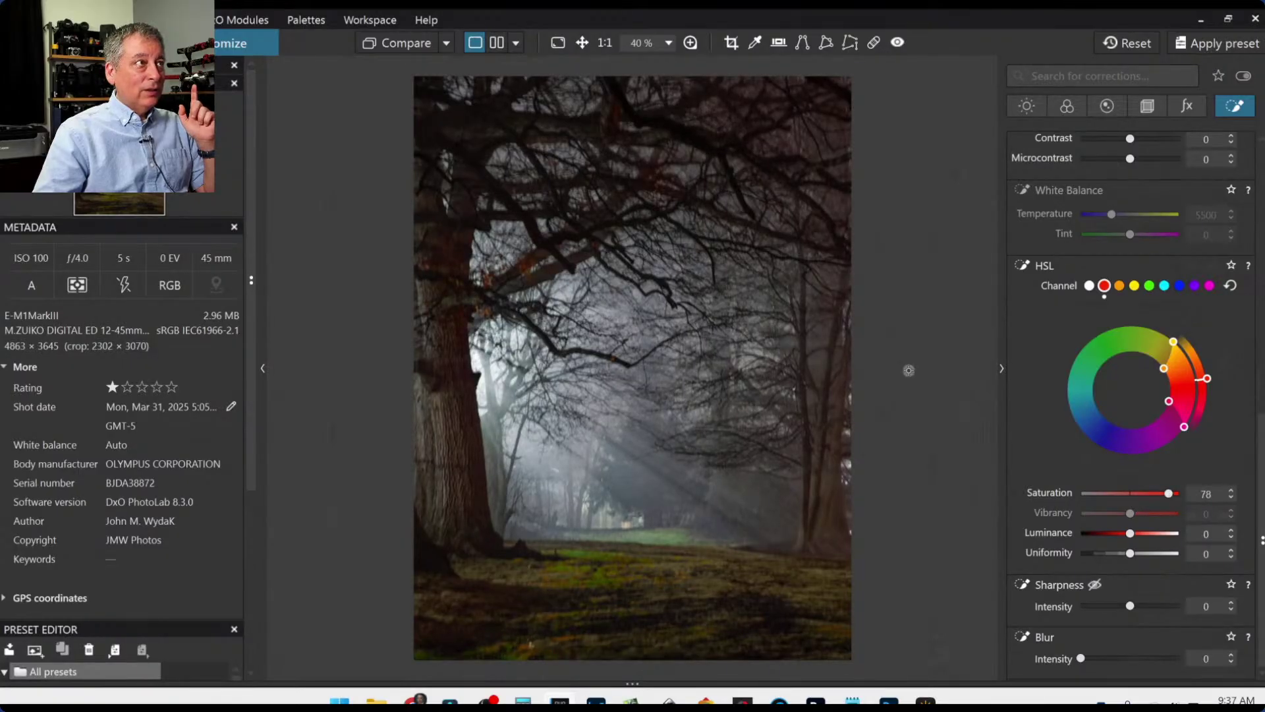
Raise the red channel's HSL Luminance to 100 for the control point mask.
{"action": "key", "text": "l"}
{"action": "key", "text": "l"}
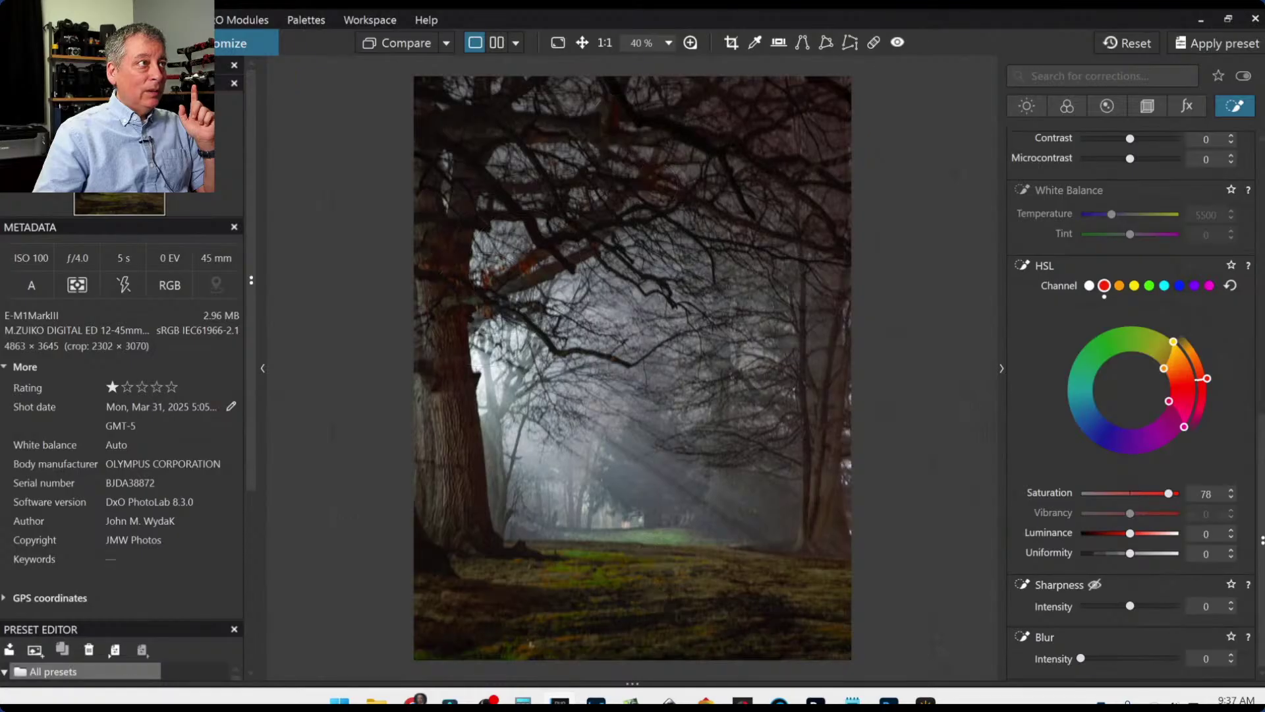
{"action": "key", "text": "l"}
{"action": "key", "text": "l"}
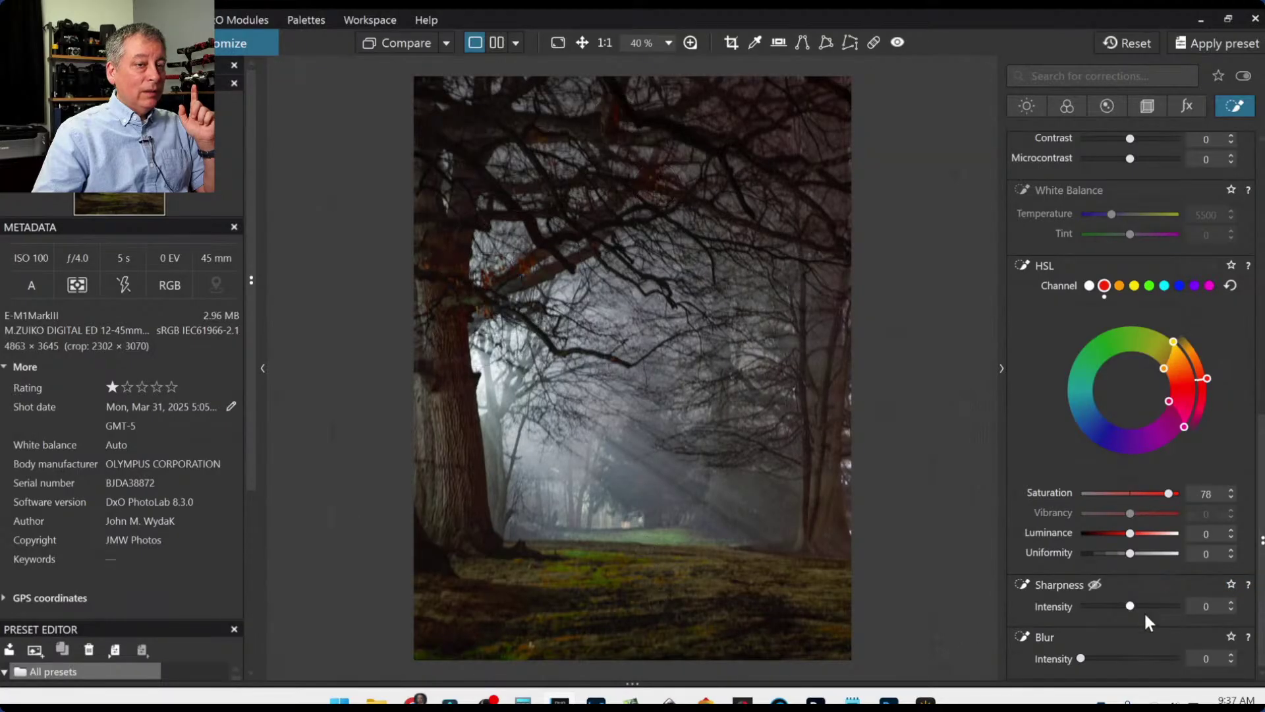
{"action": "left_click_drag", "start_coordinate": [1130, 534], "coordinate": [1153, 533]}
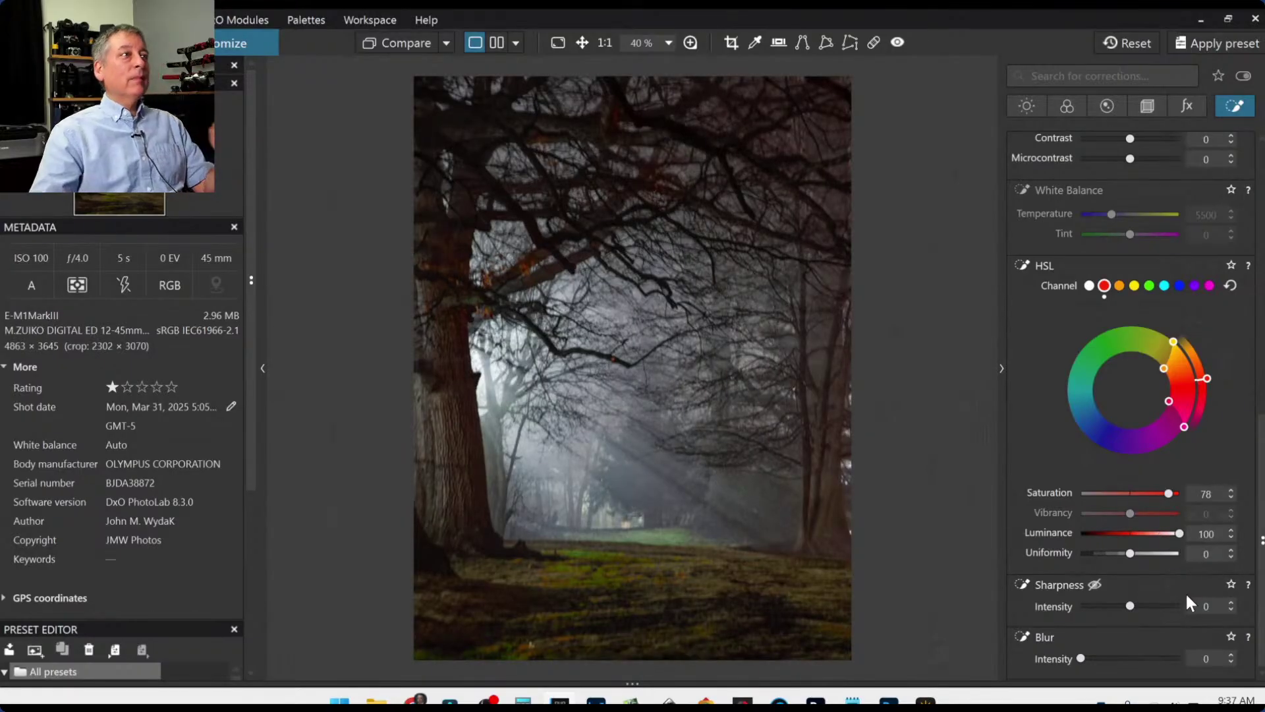
Remove the small control point from the low curved branch and reduce the radius of the control point on the left trunk.
{"action": "scroll", "coordinate": [612, 366], "scroll_direction": "up", "scroll_amount": 4}
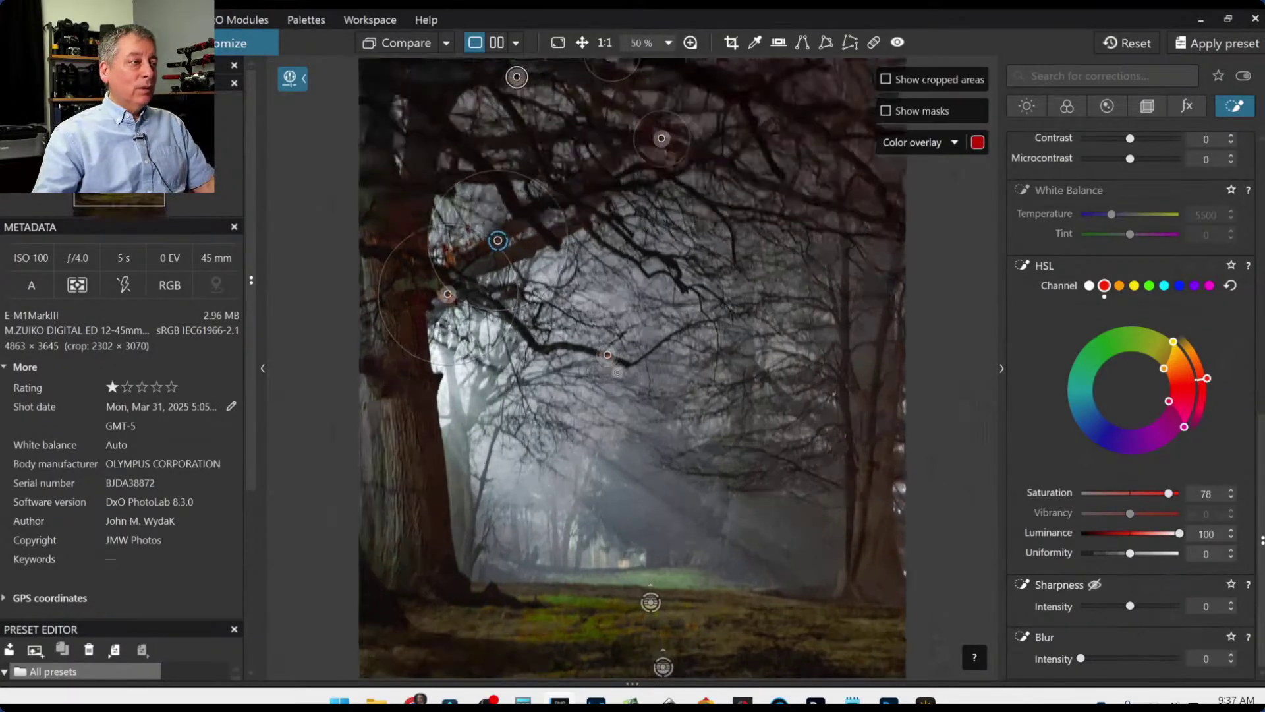
{"action": "left_click_drag", "start_coordinate": [580, 329], "coordinate": [589, 334]}
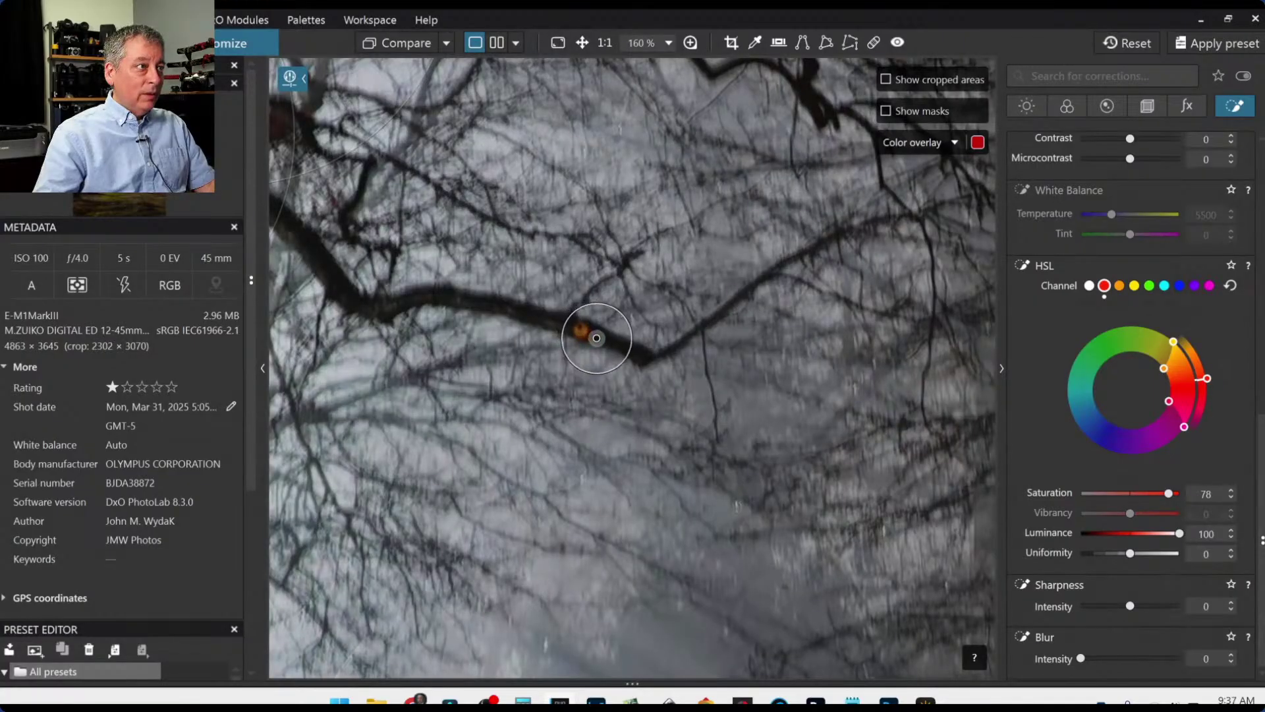
{"action": "scroll", "coordinate": [599, 340], "scroll_direction": "down", "scroll_amount": 5}
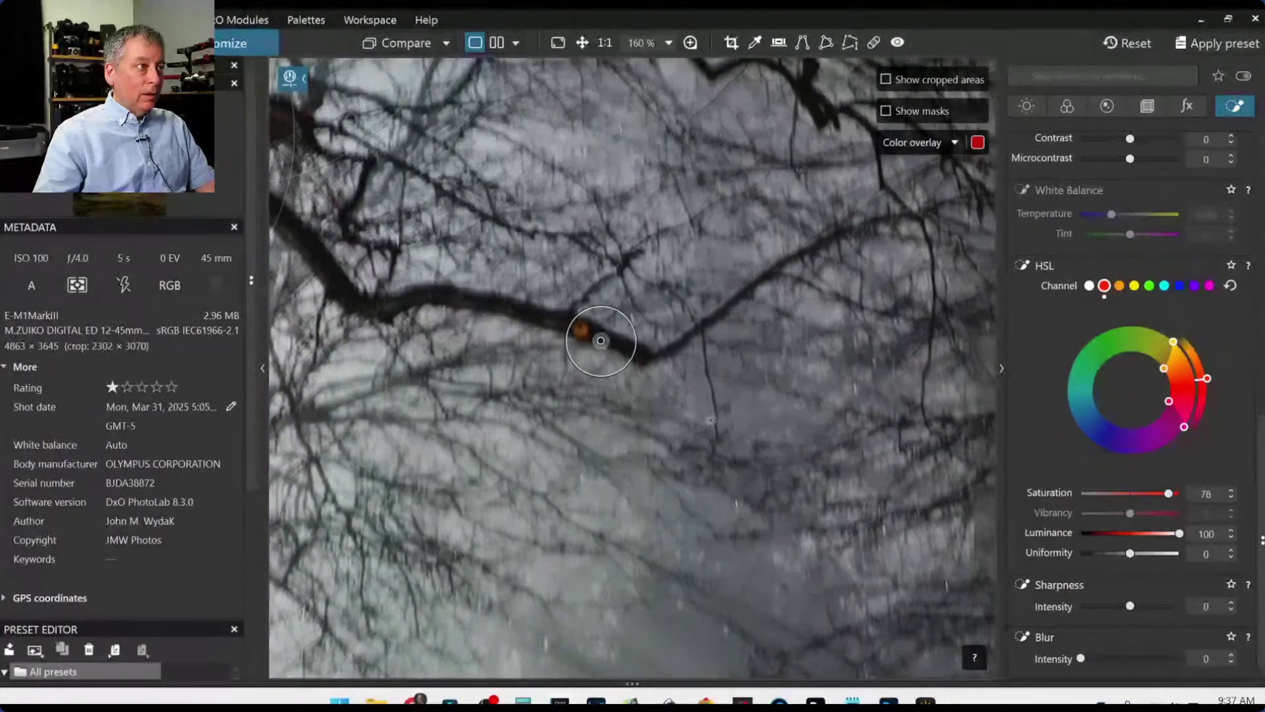
{"action": "scroll", "coordinate": [611, 394], "scroll_direction": "down", "scroll_amount": 1}
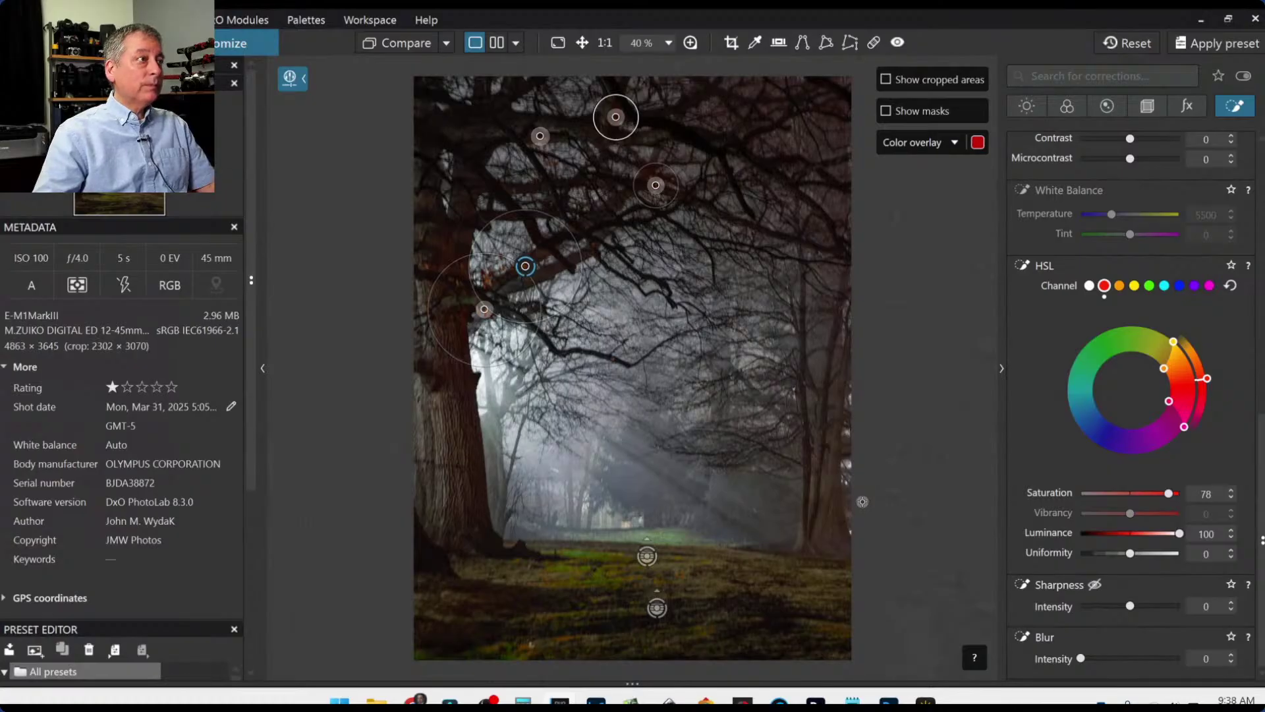
{"action": "left_click_drag", "start_coordinate": [436, 339], "coordinate": [461, 320]}
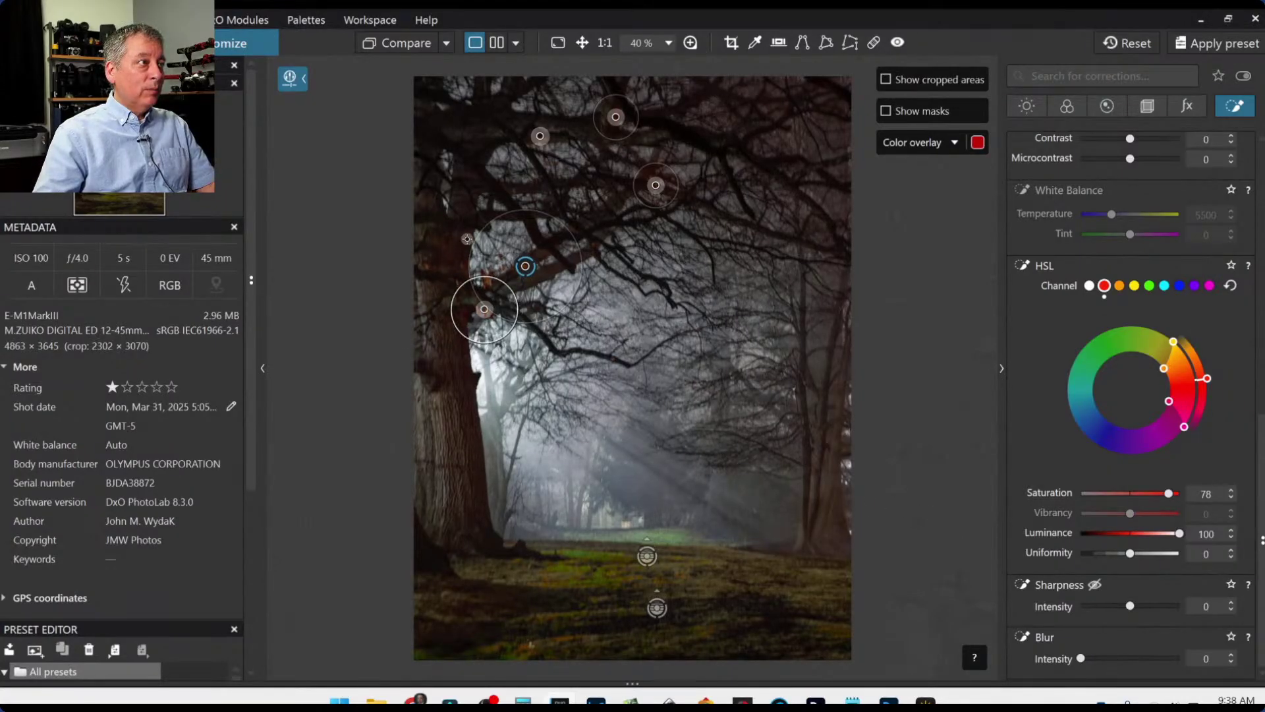
Shrink the control point on the thick lower branch, add a small one at the trunk's left edge, and deselect the mask.
{"action": "left_click_drag", "start_coordinate": [473, 233], "coordinate": [442, 267]}
{"action": "left_click", "coordinate": [428, 267]}
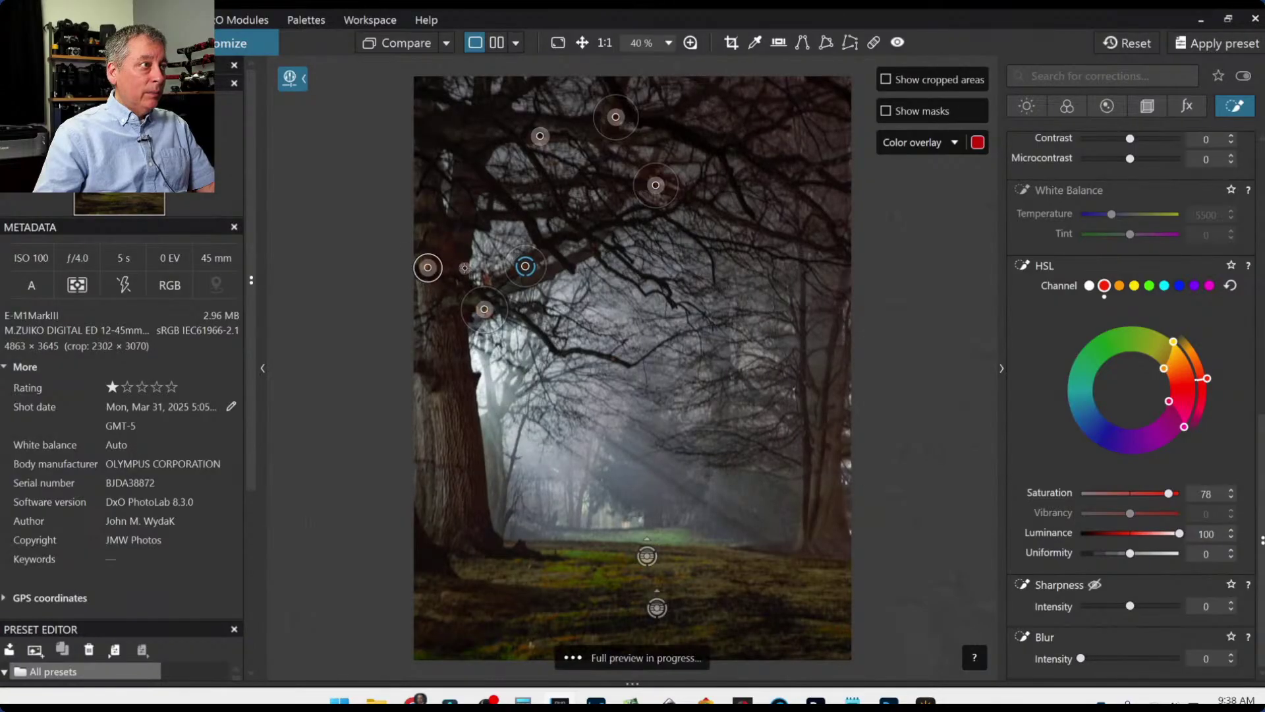
{"action": "key", "text": "Escape"}
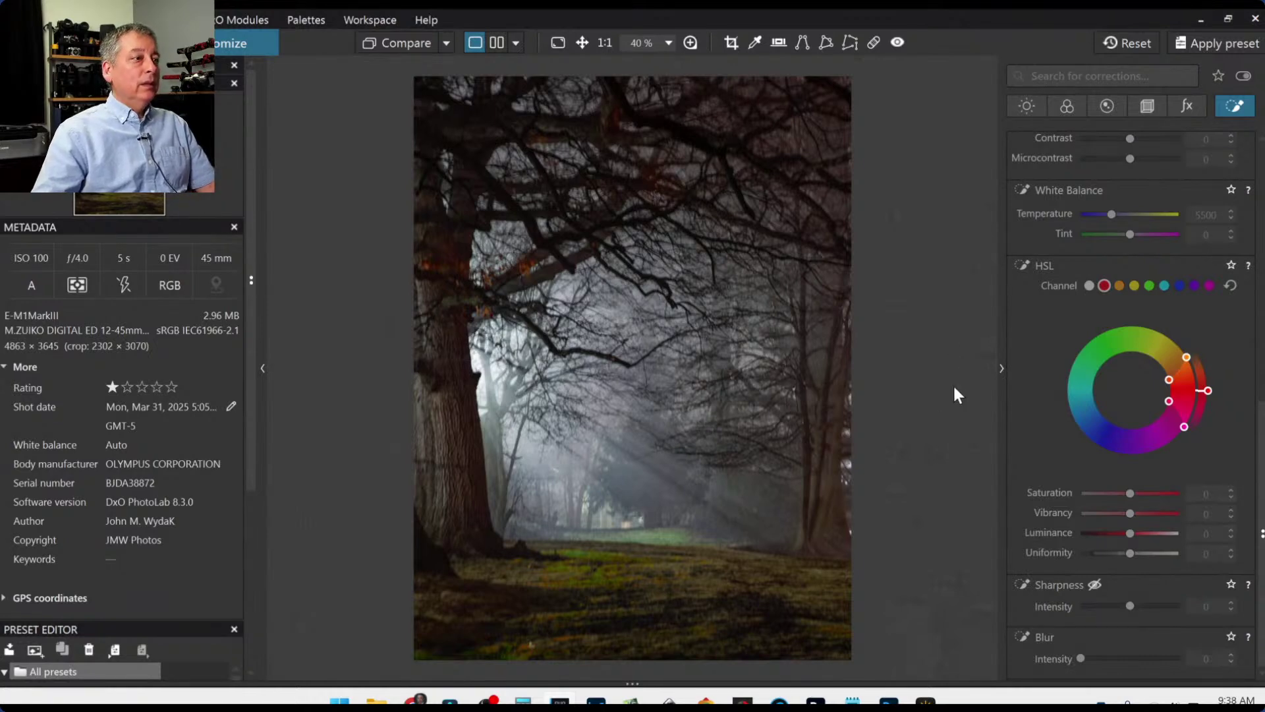
Create a new control point mask on the small structure in the distant clearing and raise its Chroma selectivity.
{"action": "scroll", "coordinate": [632, 531], "scroll_direction": "up", "scroll_amount": 6}
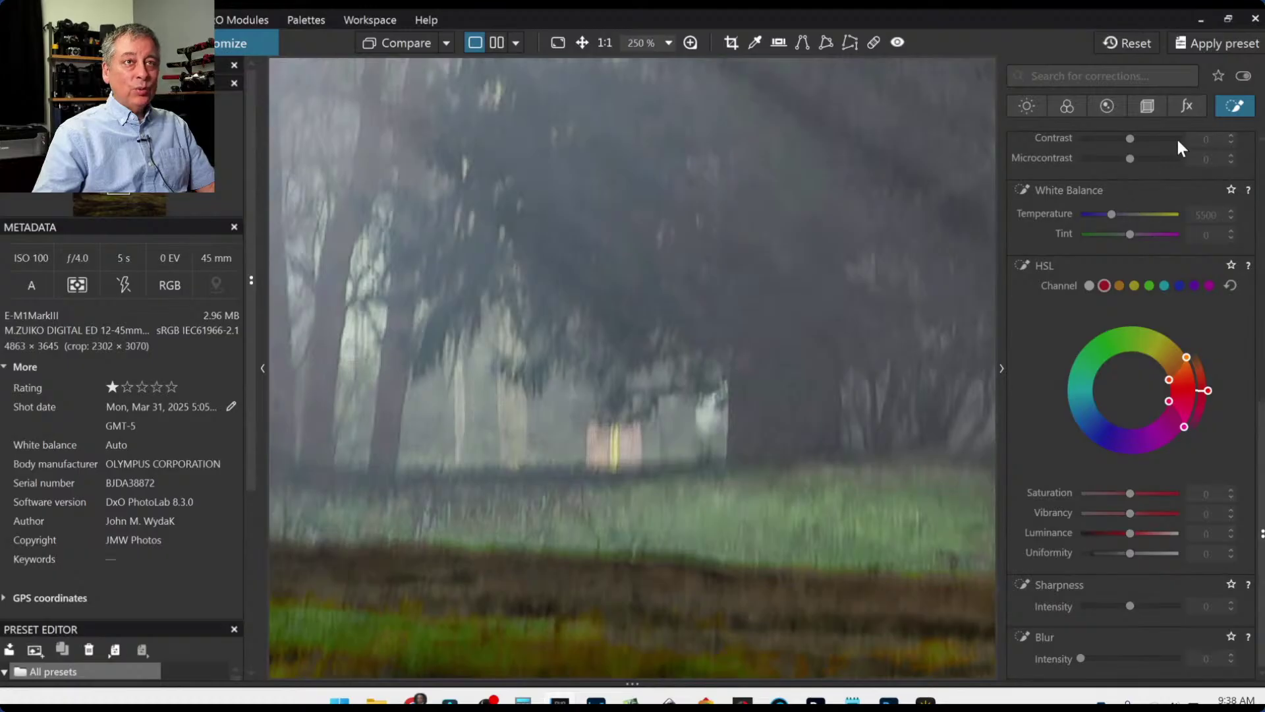
{"action": "scroll", "coordinate": [1137, 333], "scroll_direction": "up", "scroll_amount": 8}
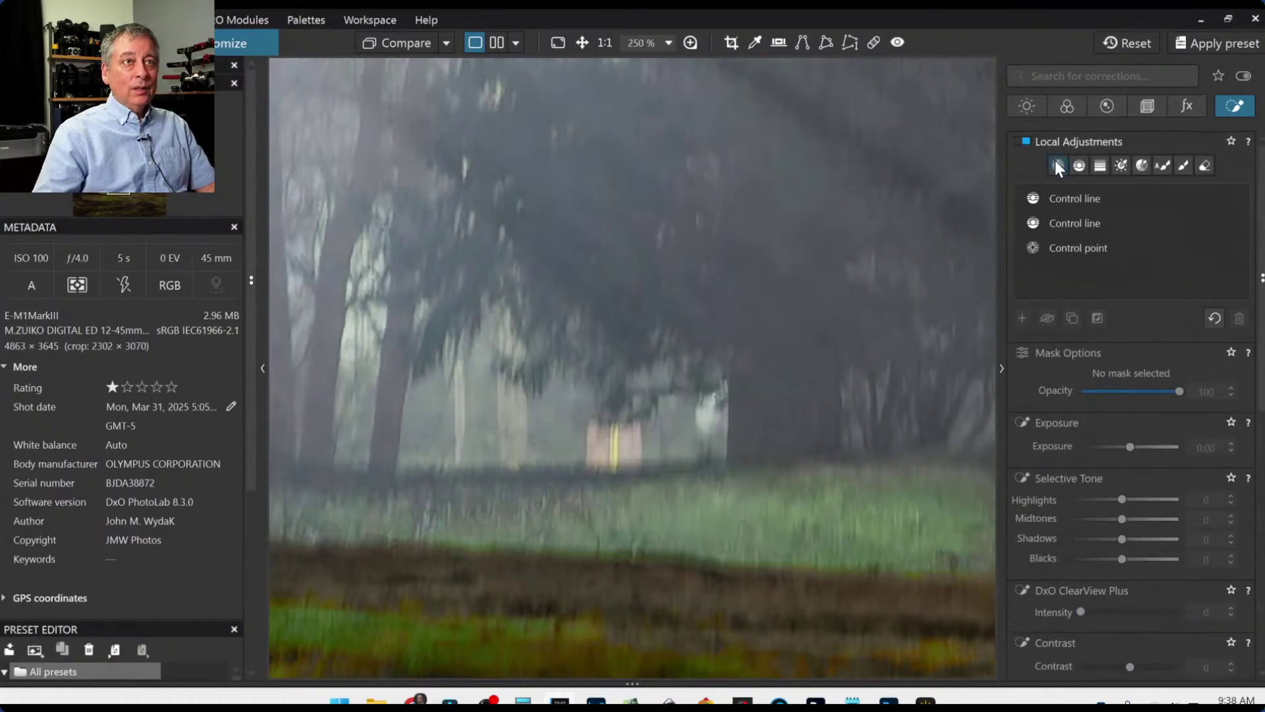
{"action": "left_click", "coordinate": [1057, 164]}
{"action": "left_click", "coordinate": [627, 448]}
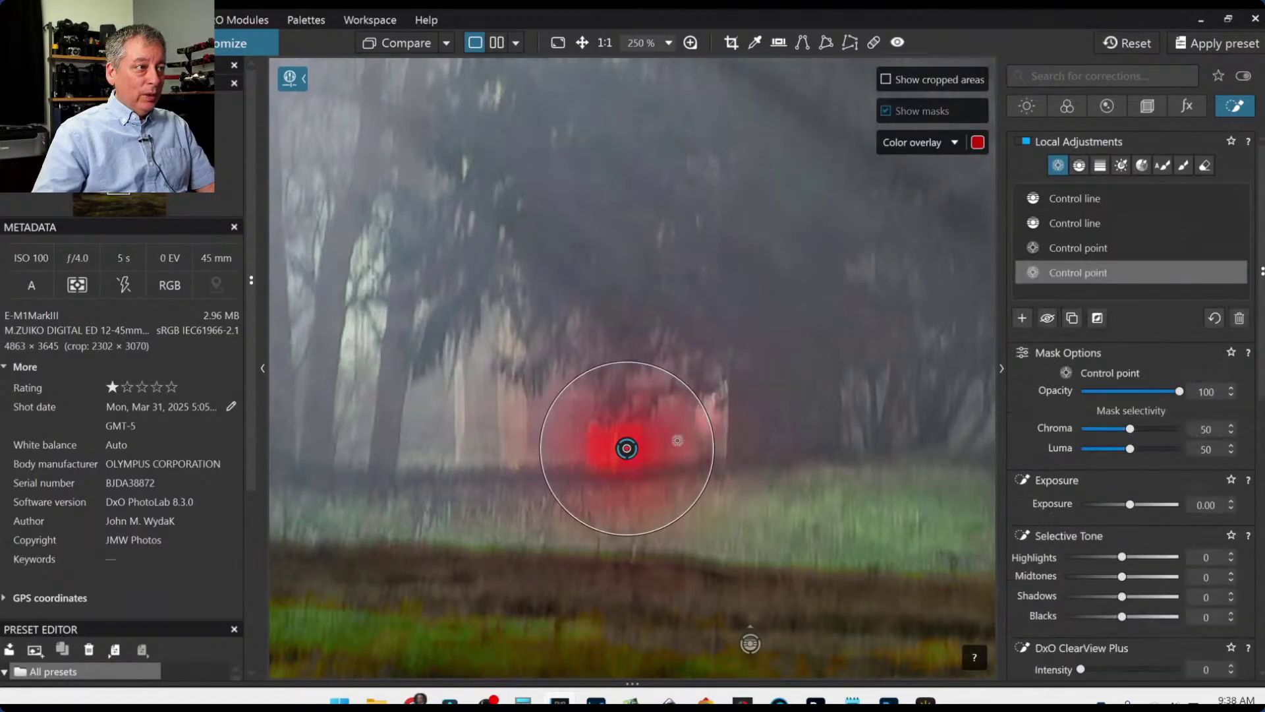
{"action": "left_click_drag", "start_coordinate": [1129, 429], "coordinate": [1152, 431]}
Raise the red HSL Saturation for the distant structure's mask, and set its all-colors Saturation to 98 and Vibrancy to 74.
{"action": "scroll", "coordinate": [1099, 489], "scroll_direction": "down", "scroll_amount": 9}
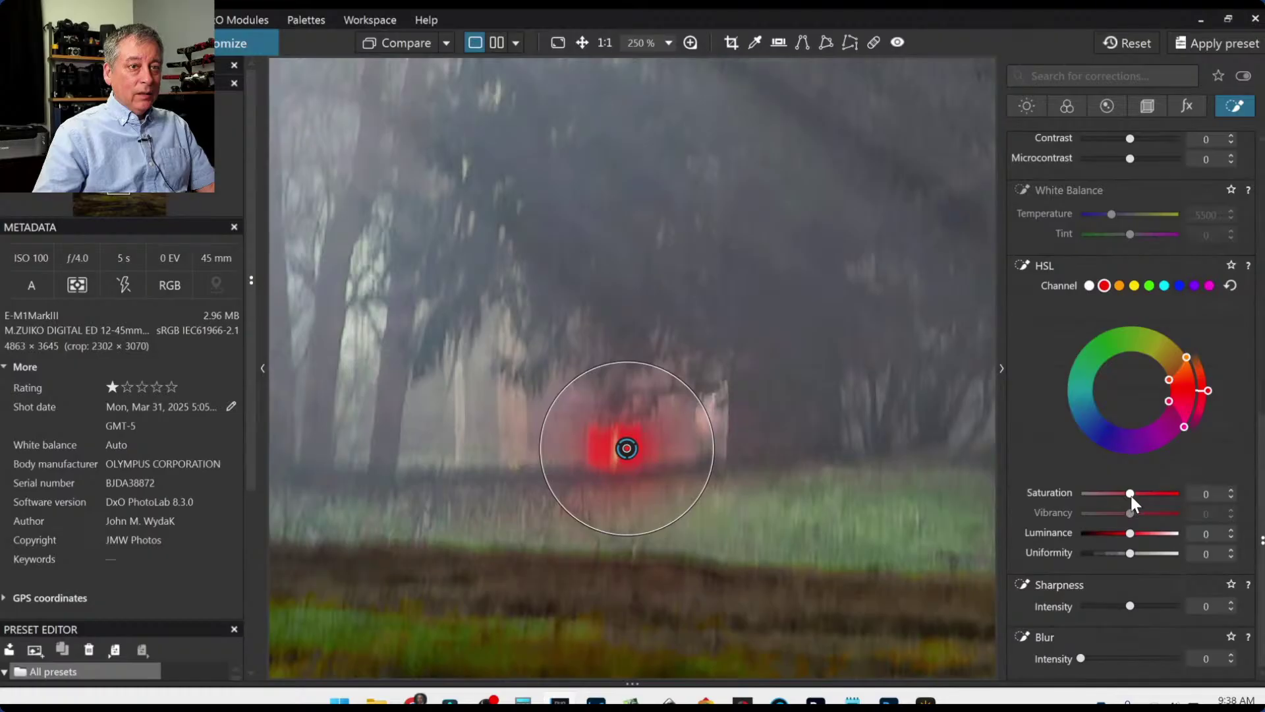
{"action": "left_click_drag", "start_coordinate": [1129, 493], "coordinate": [1160, 495]}
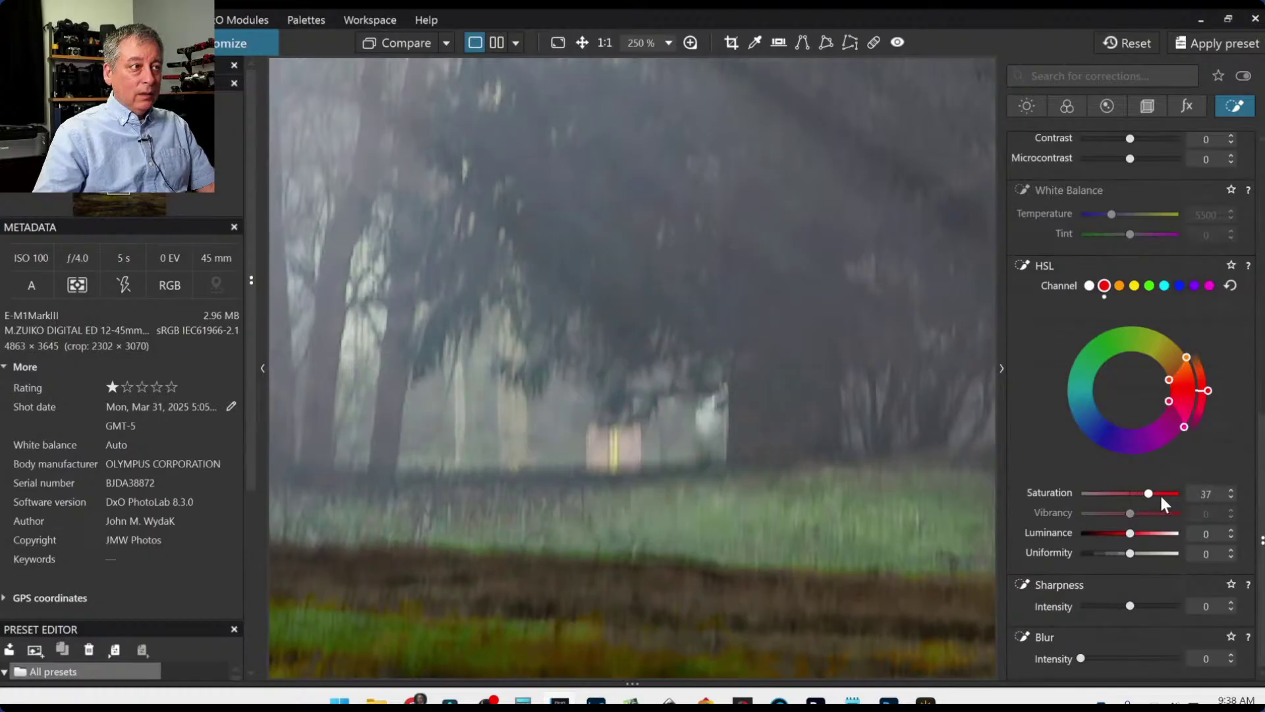
{"action": "left_click", "coordinate": [1087, 286]}
{"action": "left_click_drag", "start_coordinate": [1129, 495], "coordinate": [1166, 493]}
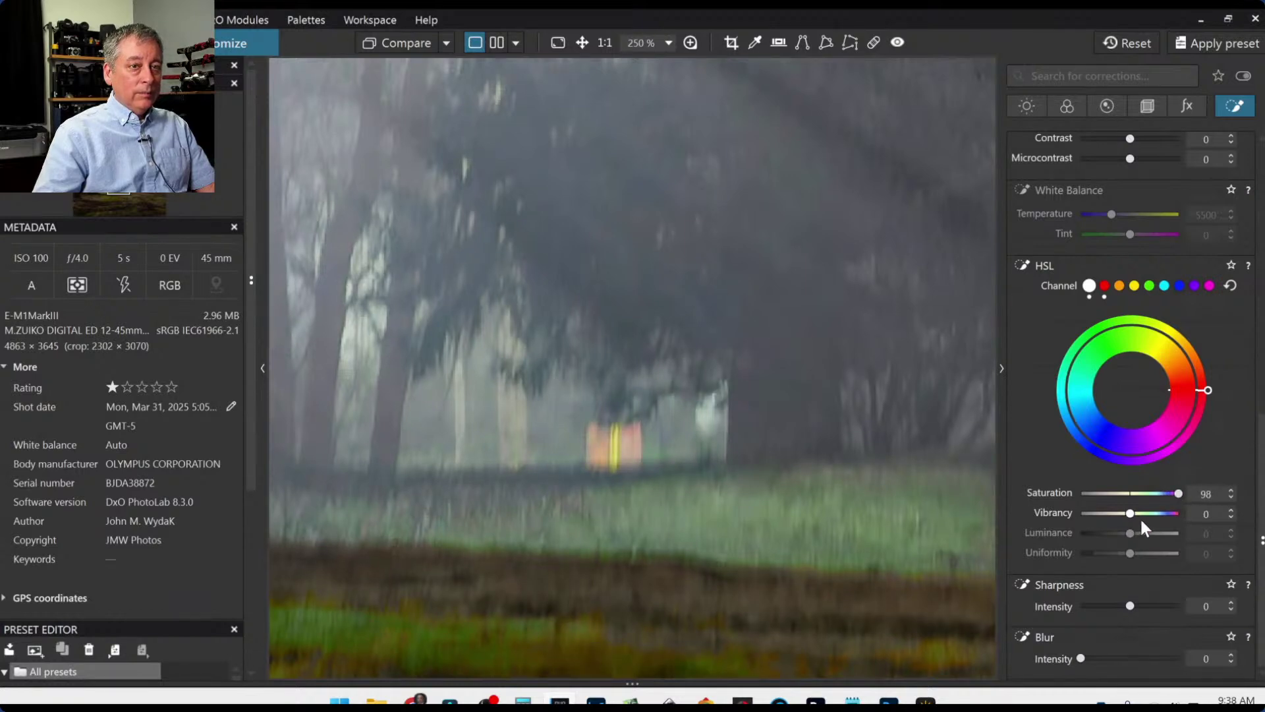
{"action": "left_click_drag", "start_coordinate": [1147, 516], "coordinate": [1167, 513]}
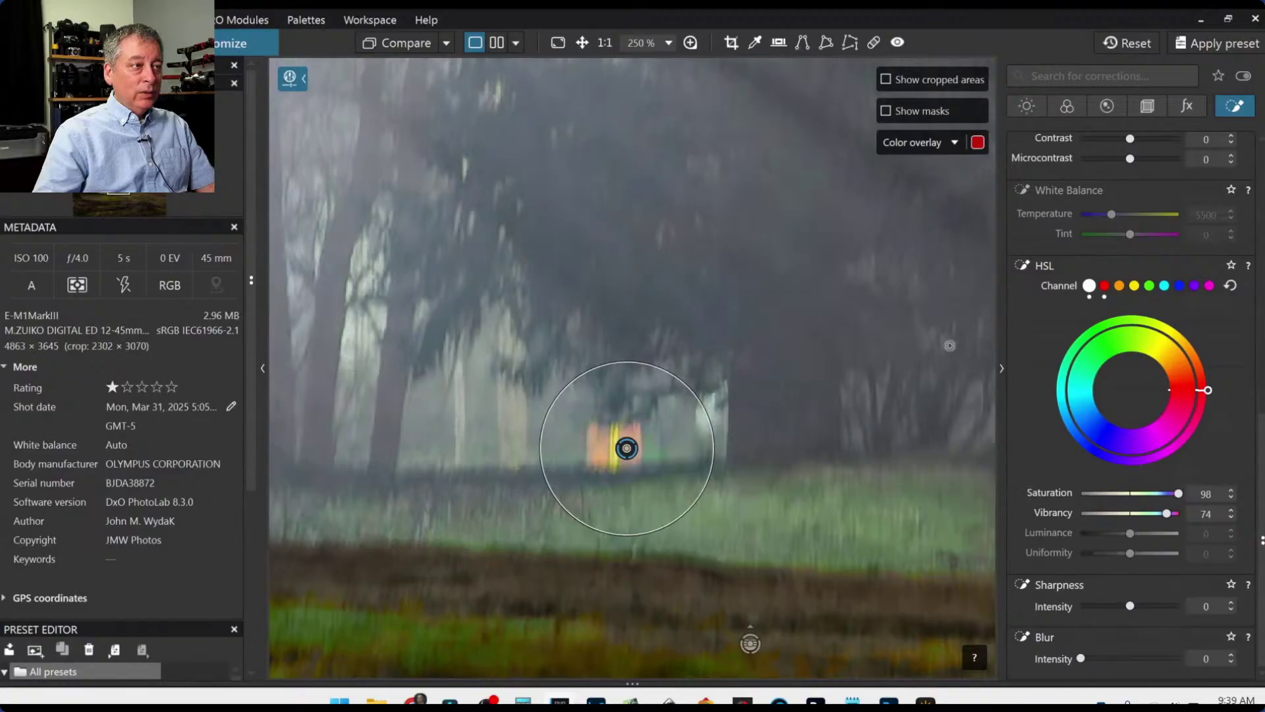
Add a vertical control line mask over the trees along the photo's right edge, with its transition extending inward.
{"action": "scroll", "coordinate": [825, 377], "scroll_direction": "down", "scroll_amount": 3}
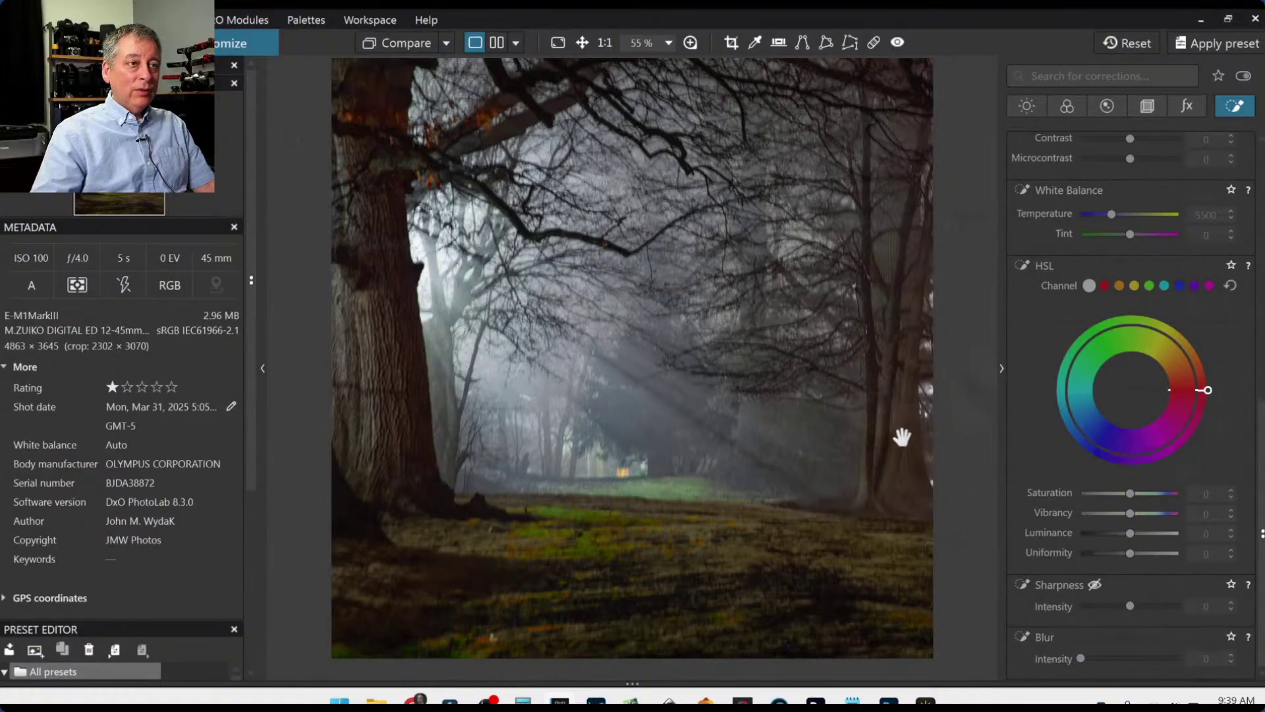
{"action": "scroll", "coordinate": [1172, 278], "scroll_direction": "up", "scroll_amount": 8}
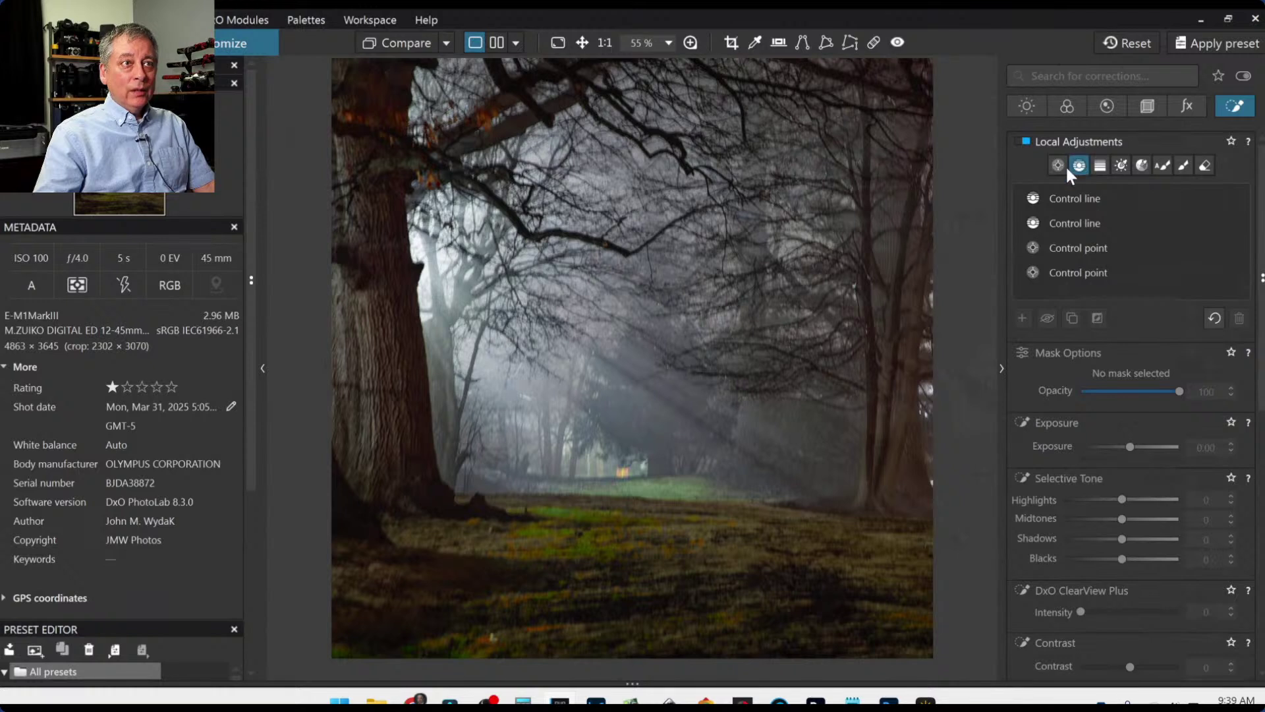
{"action": "left_click", "coordinate": [1078, 165]}
{"action": "left_click_drag", "start_coordinate": [920, 466], "coordinate": [782, 465]}
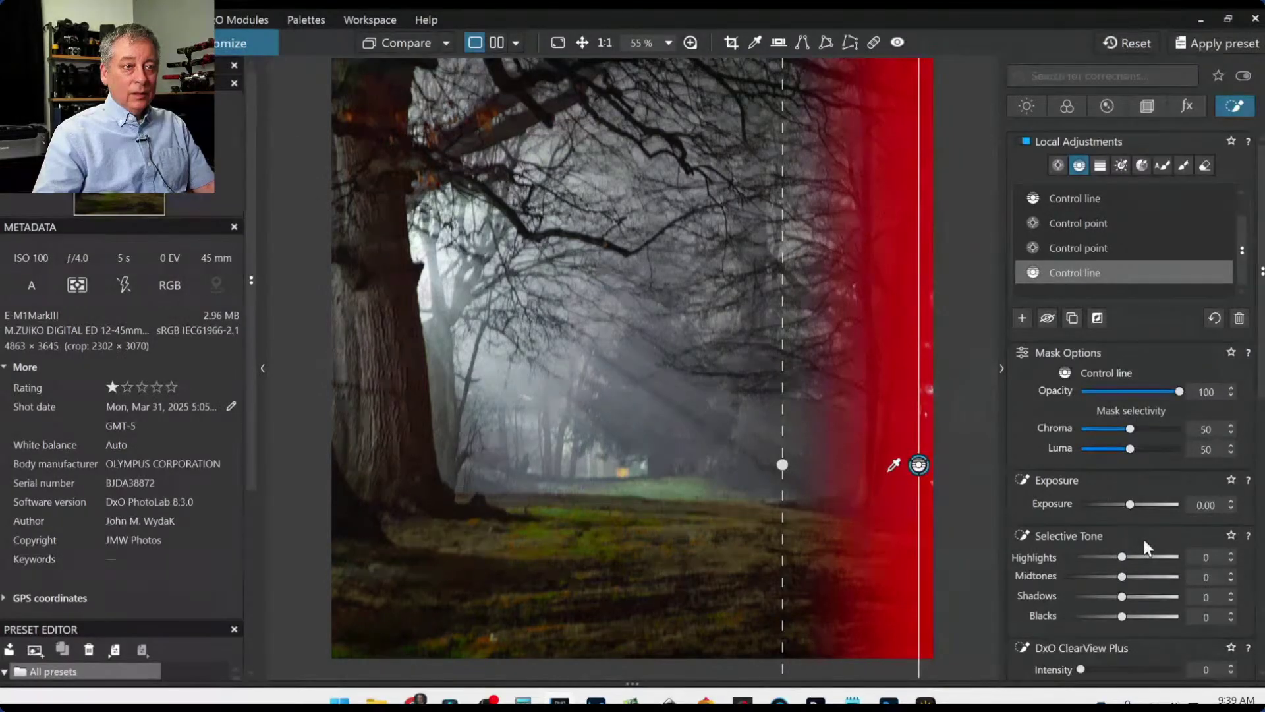
Set the right-side control line's Selective Tone to Highlights 100, Midtones 38, Shadows 9 and Blacks -24.
{"action": "scroll", "coordinate": [1143, 536], "scroll_direction": "down", "scroll_amount": 1}
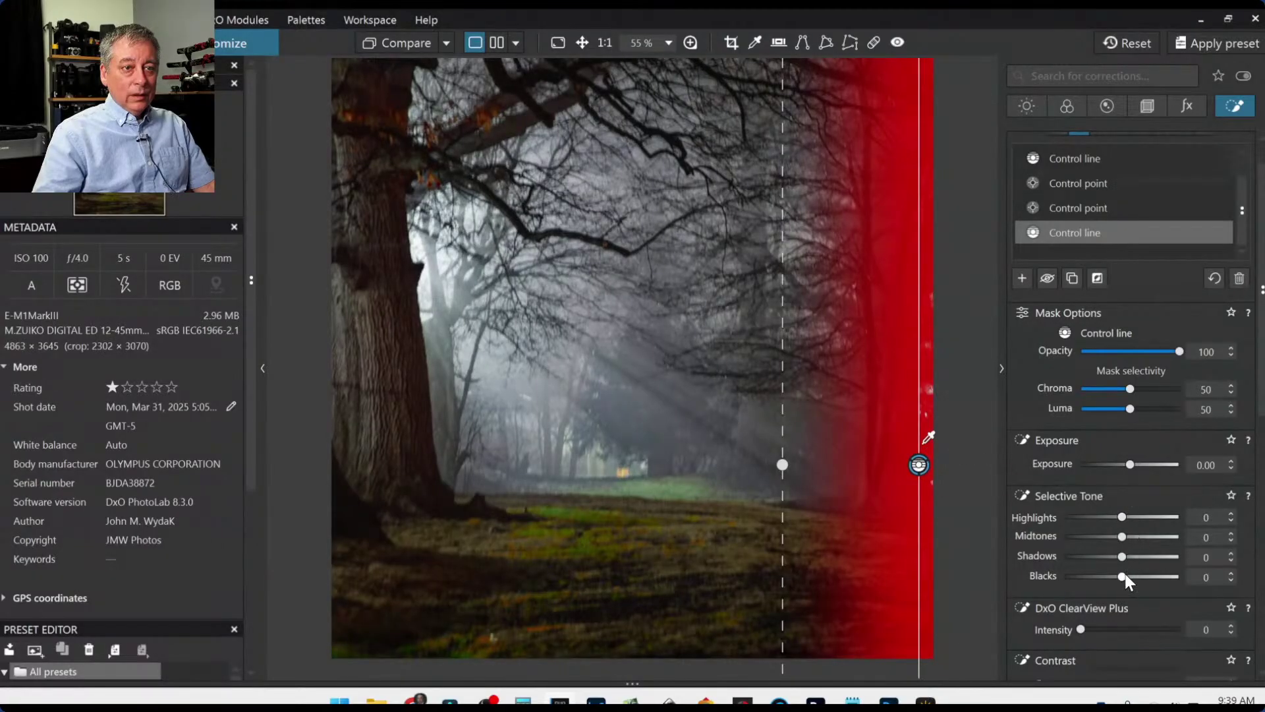
{"action": "left_click_drag", "start_coordinate": [1122, 575], "coordinate": [1108, 579]}
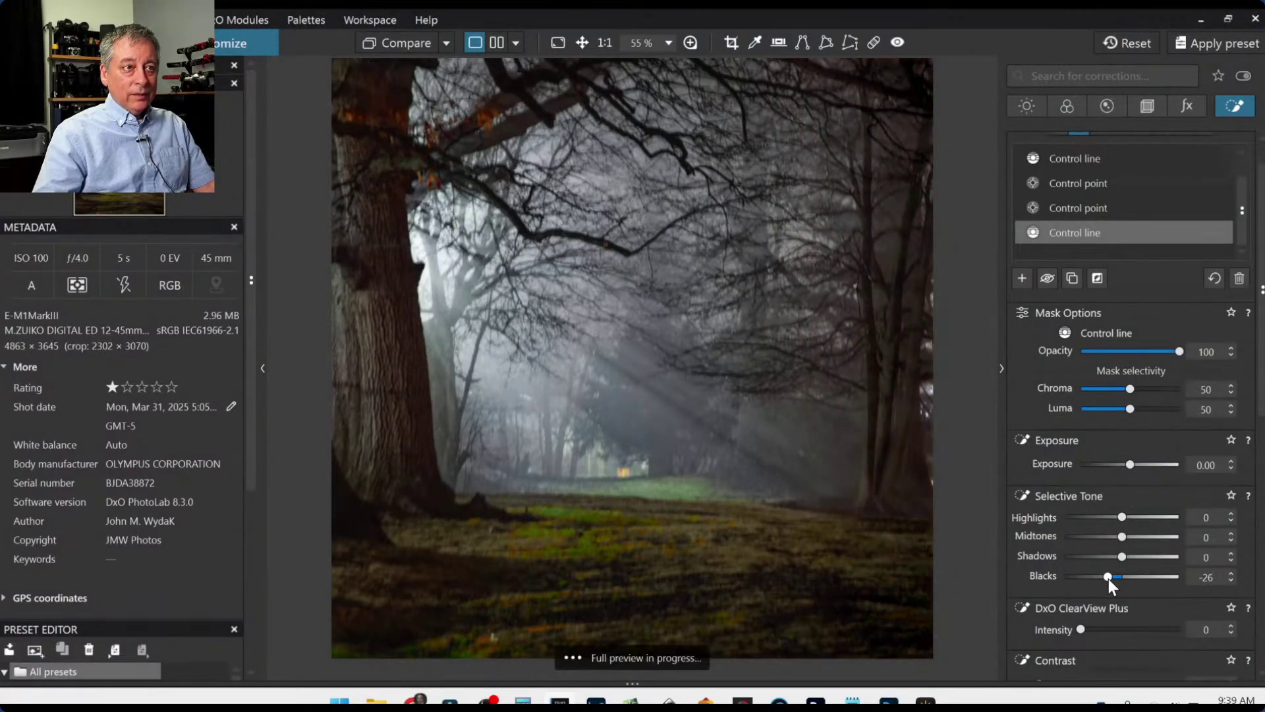
{"action": "left_click_drag", "start_coordinate": [1123, 535], "coordinate": [1169, 517]}
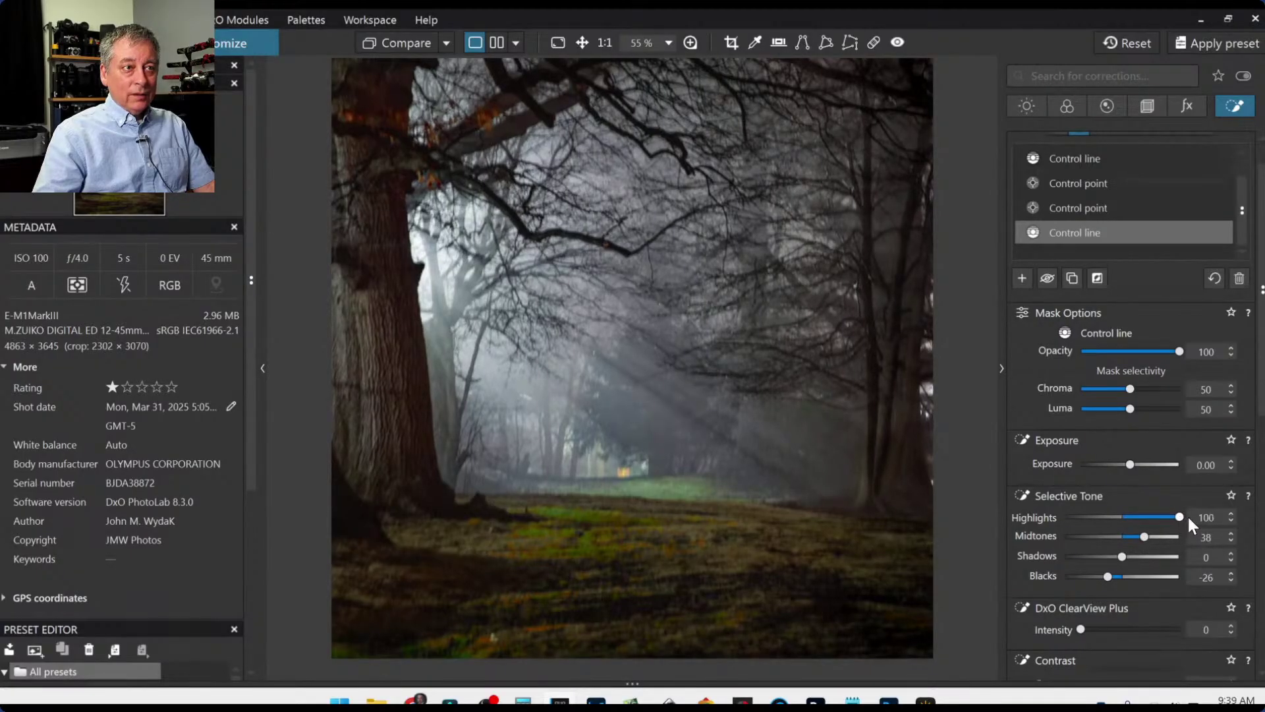
{"action": "left_click_drag", "start_coordinate": [1108, 576], "coordinate": [1128, 558]}
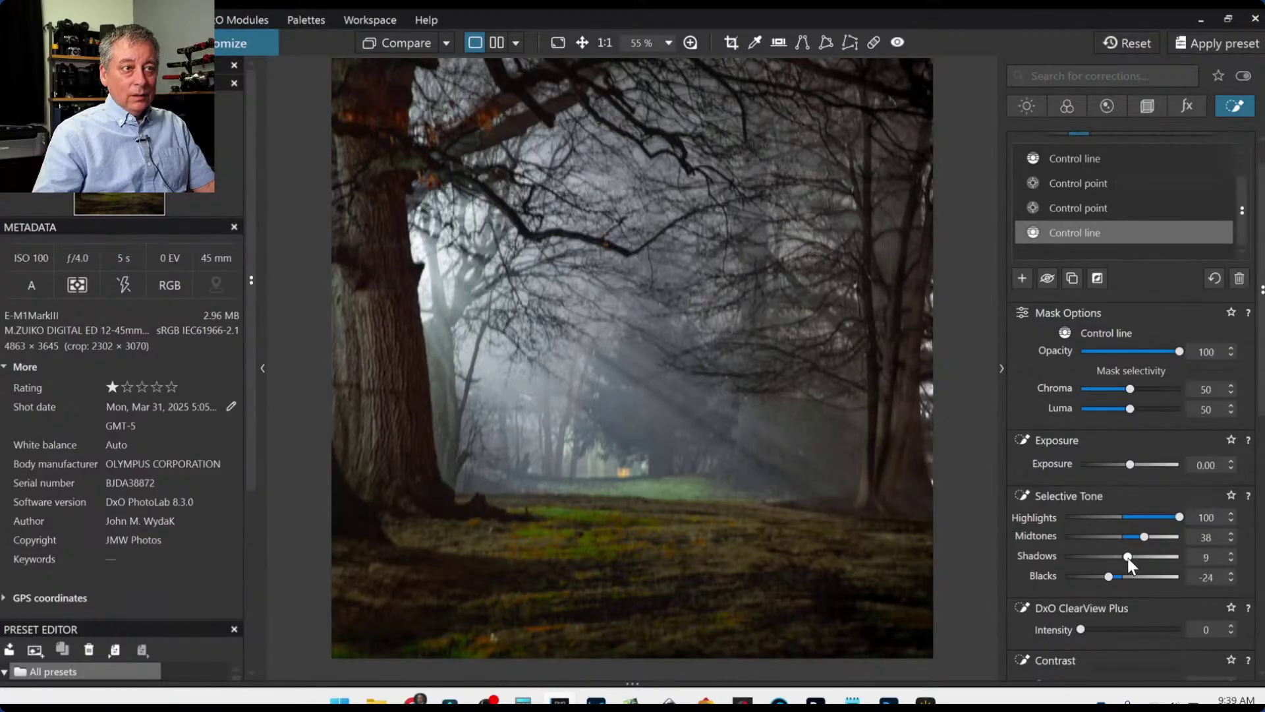
Set the right-side control line's ClearView Plus Intensity to 22, Contrast to 43 and Microcontrast to -11.
{"action": "scroll", "coordinate": [1073, 473], "scroll_direction": "down", "scroll_amount": 3}
{"action": "left_click_drag", "start_coordinate": [1075, 472], "coordinate": [1112, 471]}
{"action": "left_click_drag", "start_coordinate": [1129, 525], "coordinate": [1117, 547]}
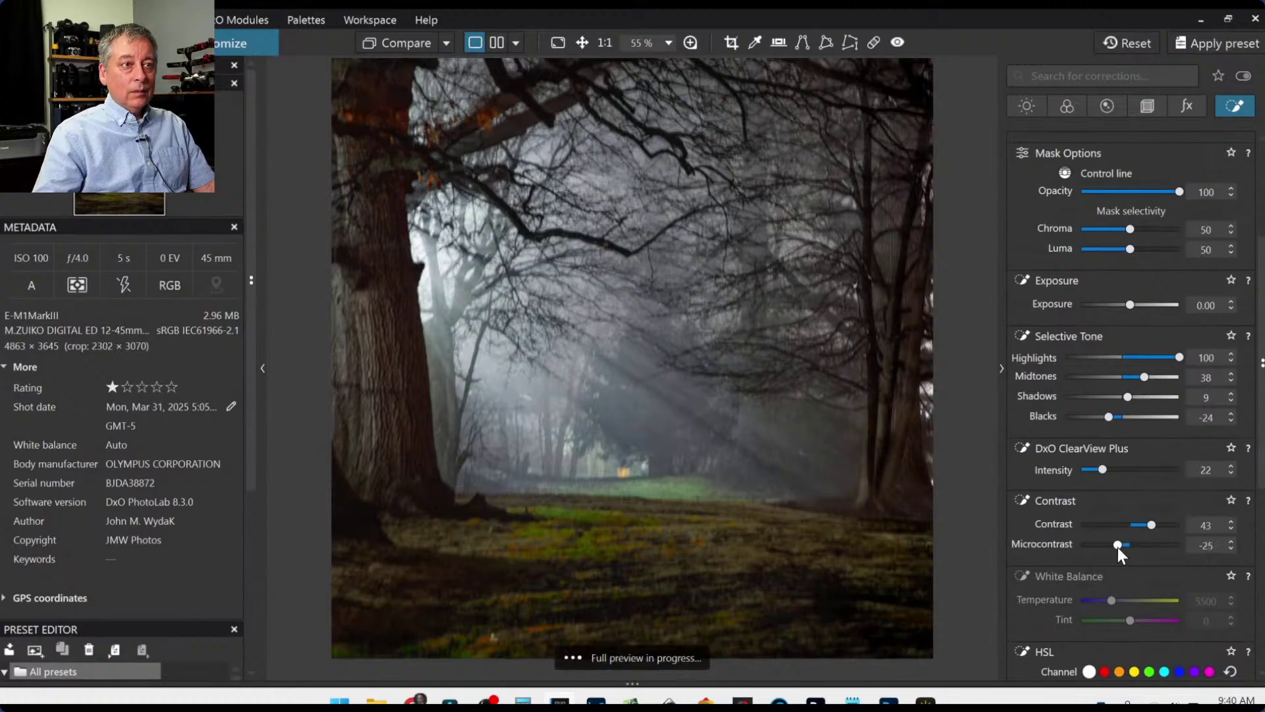
{"action": "double_click", "coordinate": [1117, 545]}
{"action": "left_click_drag", "start_coordinate": [1128, 546], "coordinate": [1124, 545]}
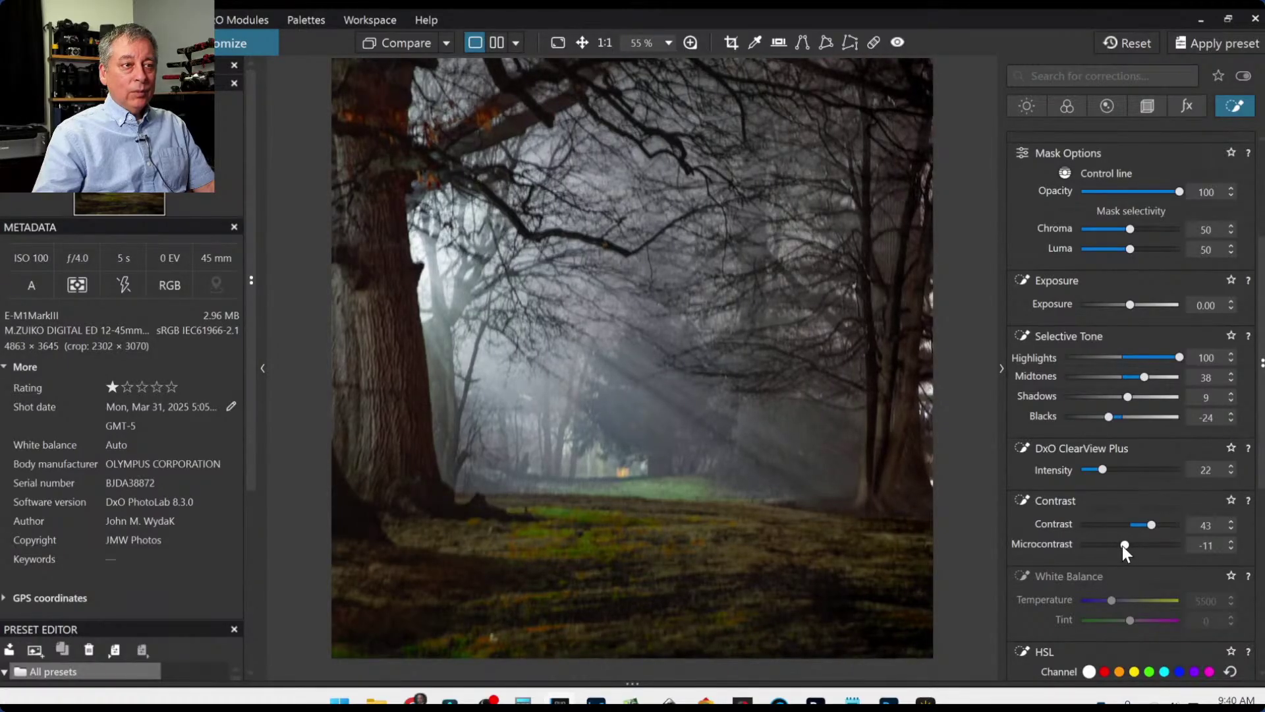
Move the control line outside the photo's right edge and extend its transition boundary toward the middle of the scene.
{"action": "mouse_move", "coordinate": [980, 476]}
{"action": "left_click_drag", "start_coordinate": [918, 465], "coordinate": [977, 464]}
{"action": "left_click_drag", "start_coordinate": [841, 463], "coordinate": [722, 464]}
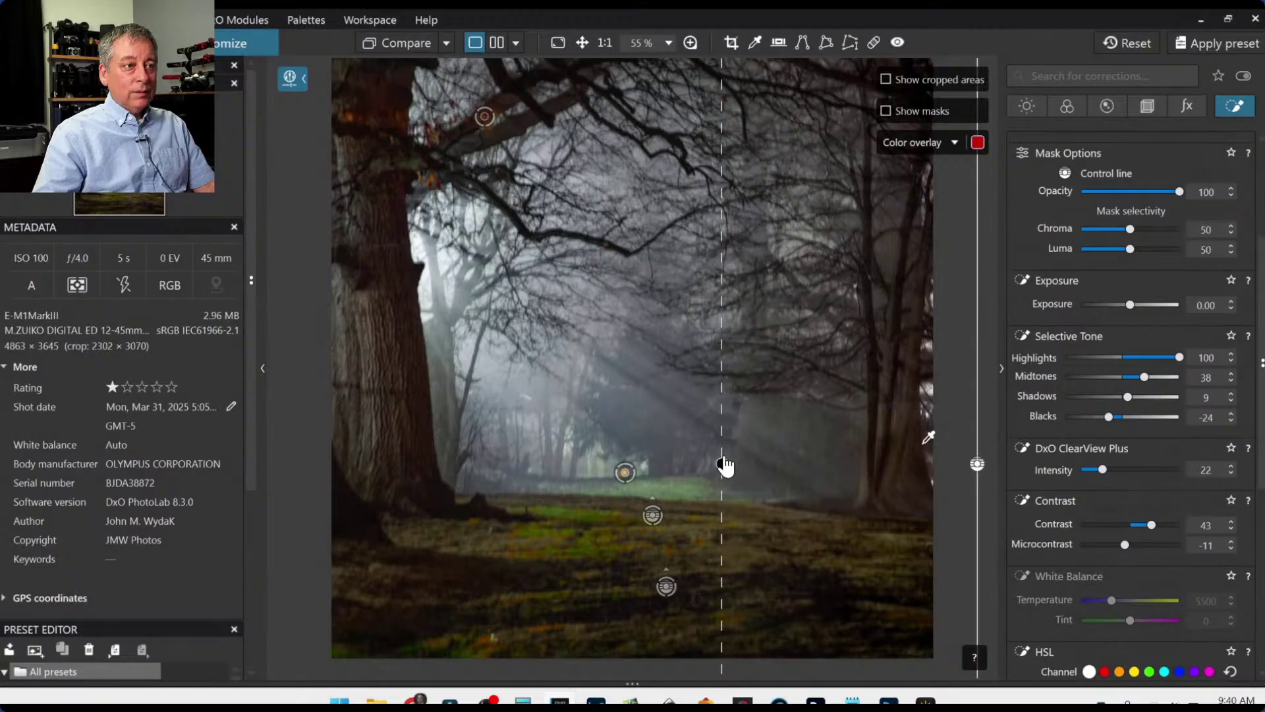
{"action": "key", "text": "ctrl+0"}
{"action": "scroll", "coordinate": [831, 489], "scroll_direction": "down", "scroll_amount": 2}
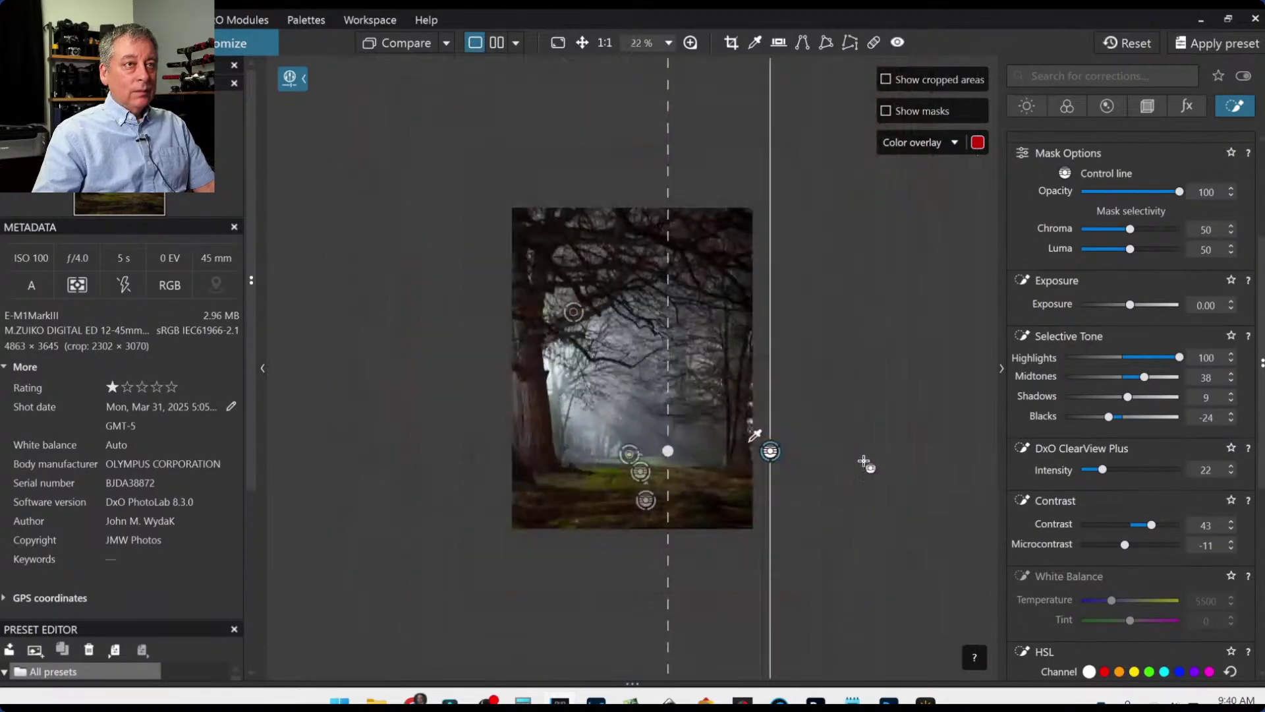
Compare the photo with the right-side control line mask disabled and enabled, leaving it on and deselecting it.
{"action": "left_click", "coordinate": [896, 43]}
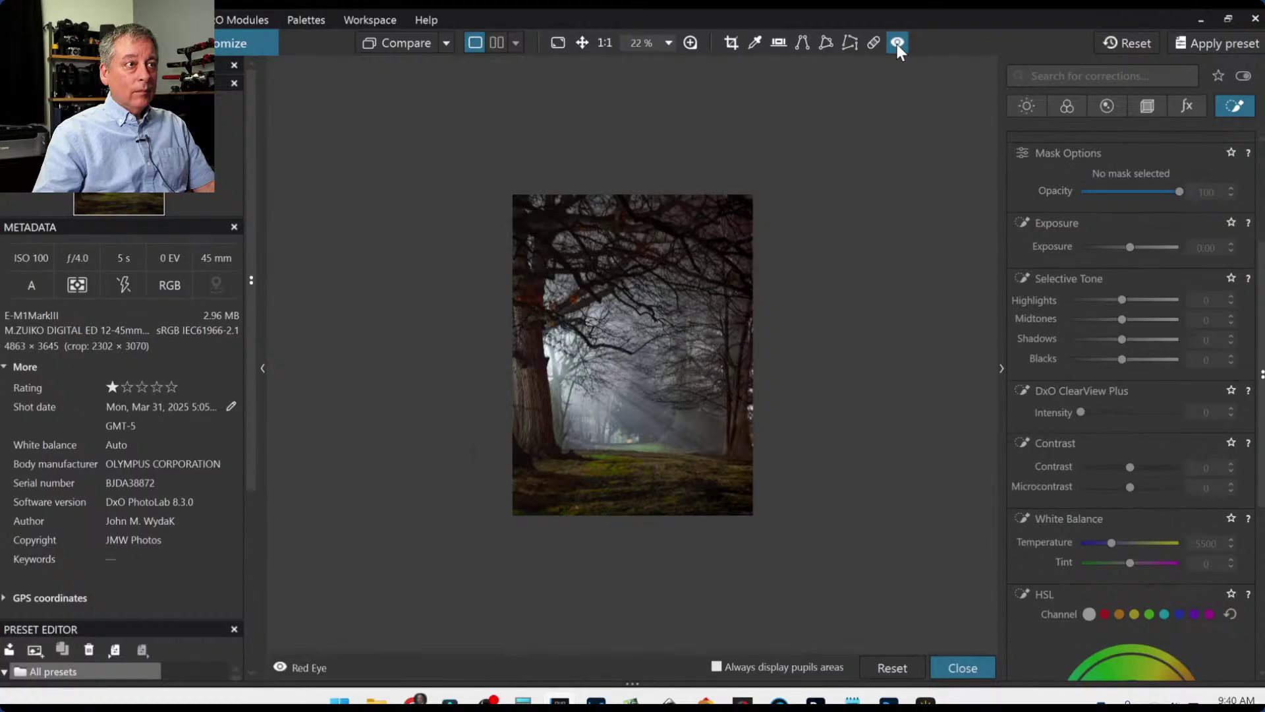
{"action": "left_click", "coordinate": [896, 44]}
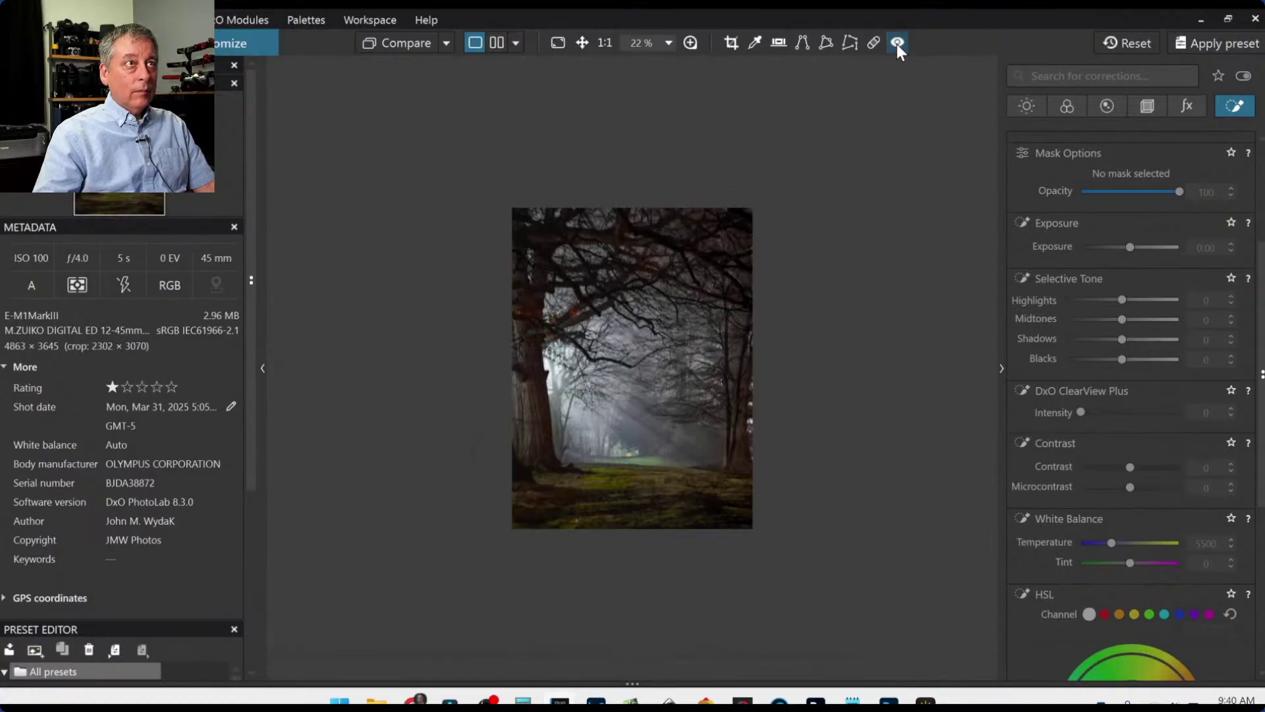
{"action": "scroll", "coordinate": [729, 406], "scroll_direction": "up", "scroll_amount": 1}
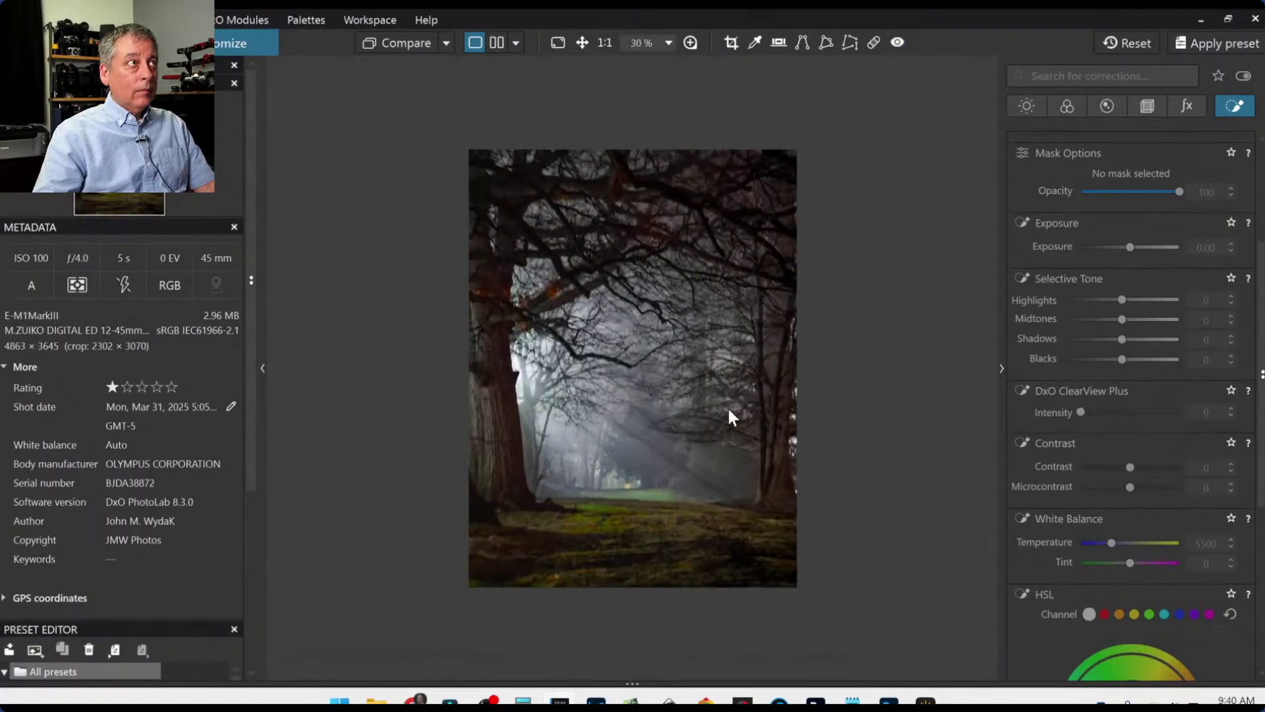
{"action": "scroll", "coordinate": [727, 405], "scroll_direction": "up", "scroll_amount": 1}
{"action": "scroll", "coordinate": [1097, 310], "scroll_direction": "up", "scroll_amount": 3}
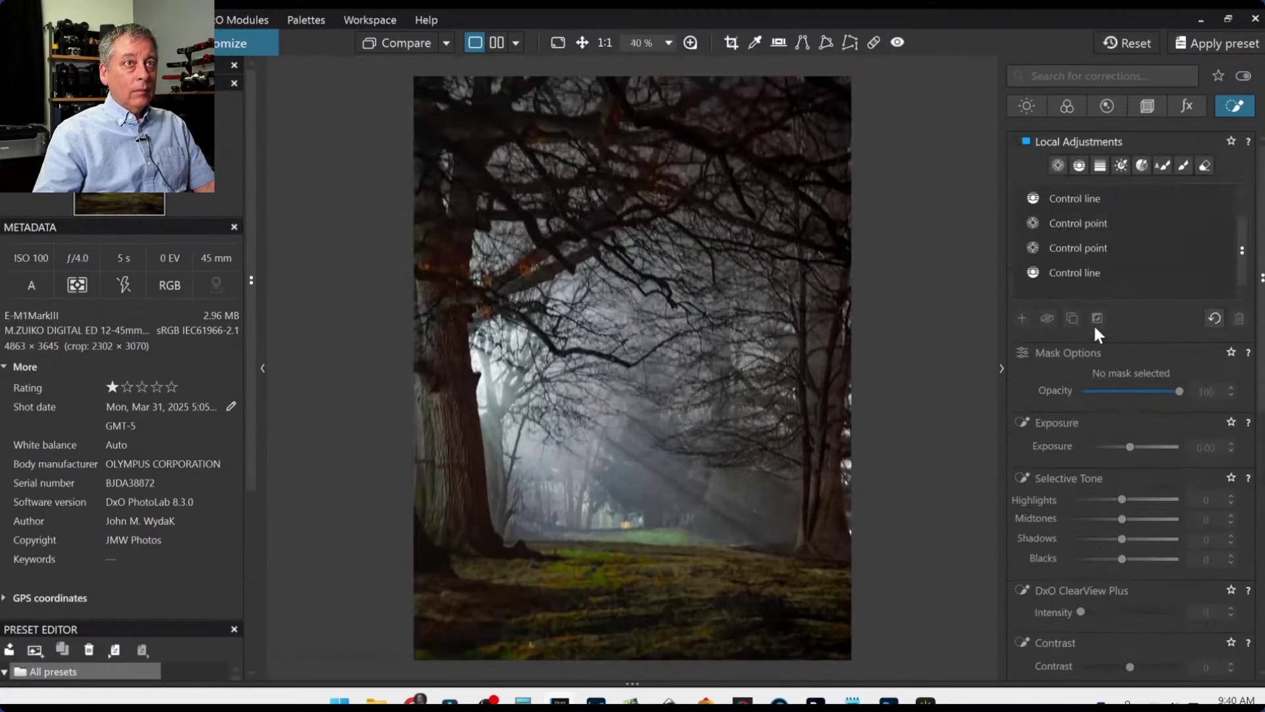
{"action": "left_click", "coordinate": [1095, 276]}
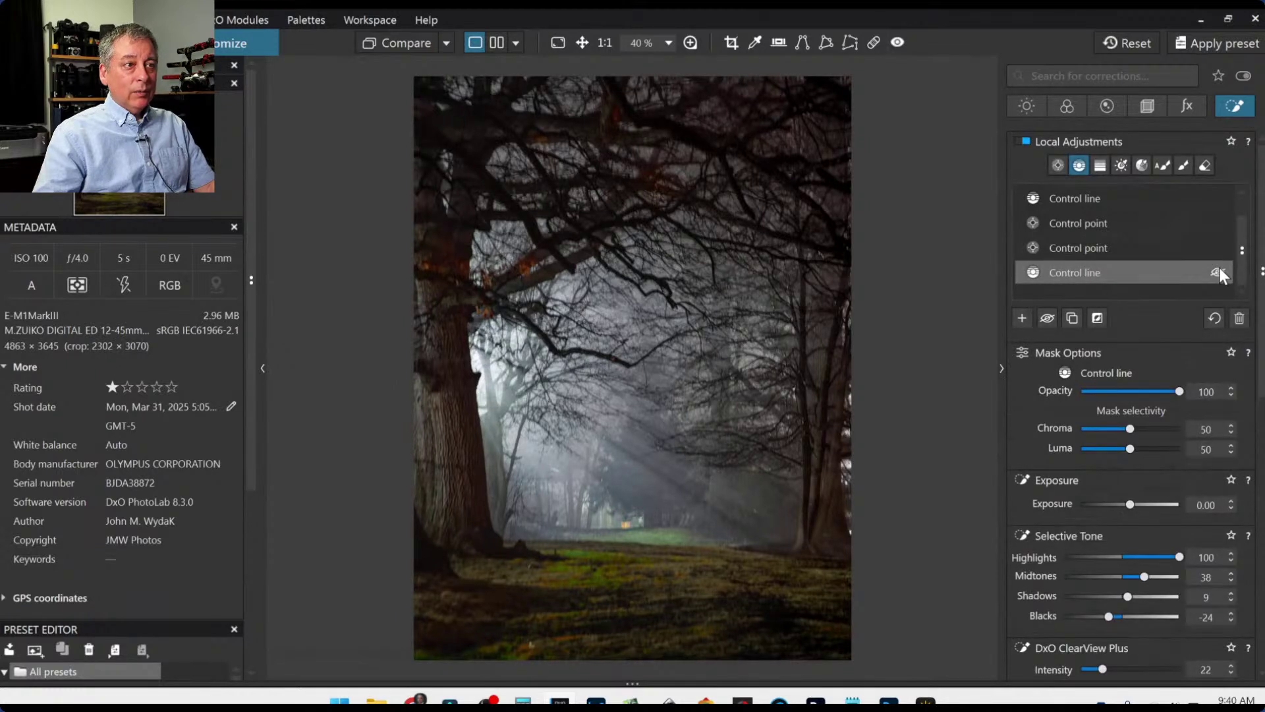
{"action": "left_click", "coordinate": [1047, 318]}
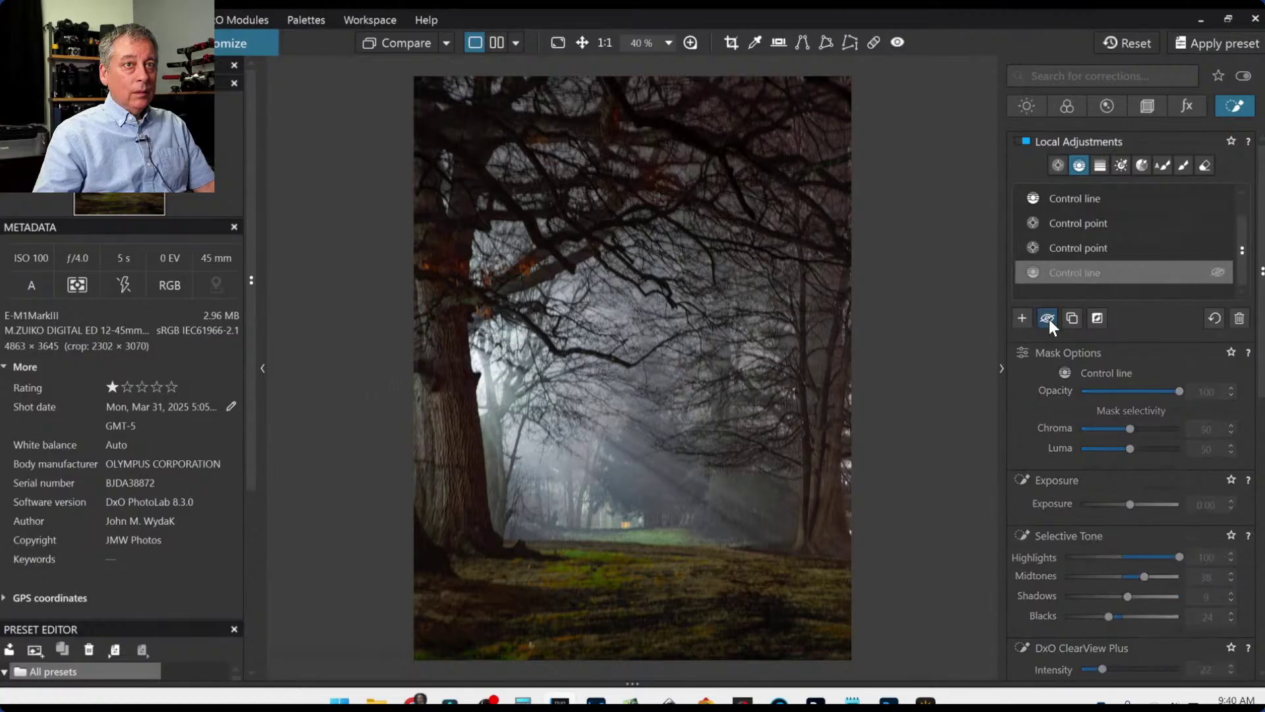
{"action": "left_click", "coordinate": [1048, 318]}
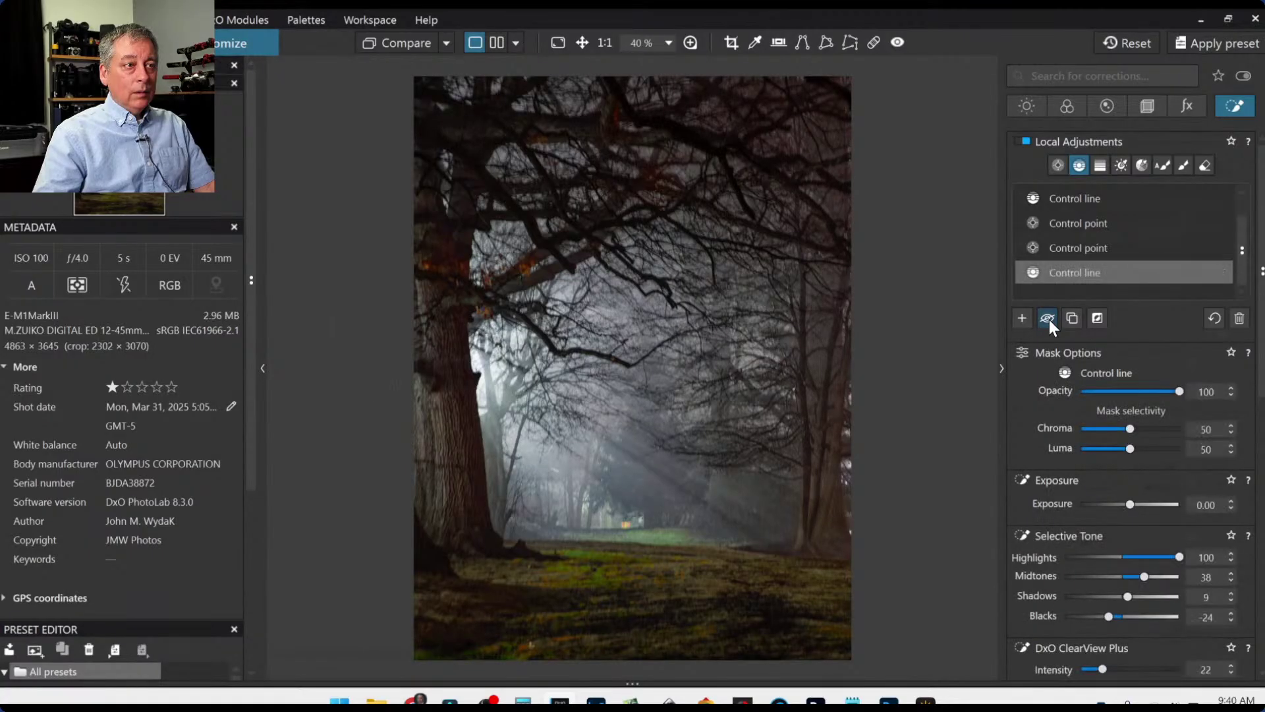
{"action": "mouse_move", "coordinate": [922, 471]}
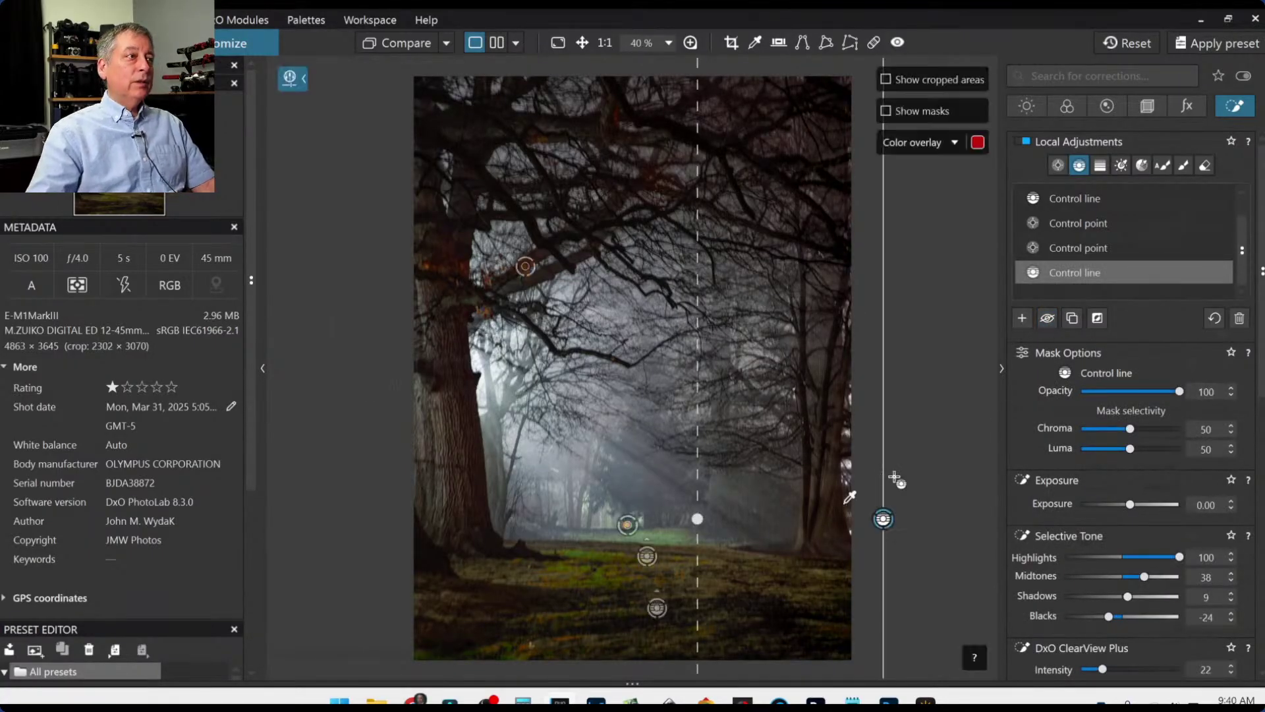
{"action": "left_click", "coordinate": [860, 425]}
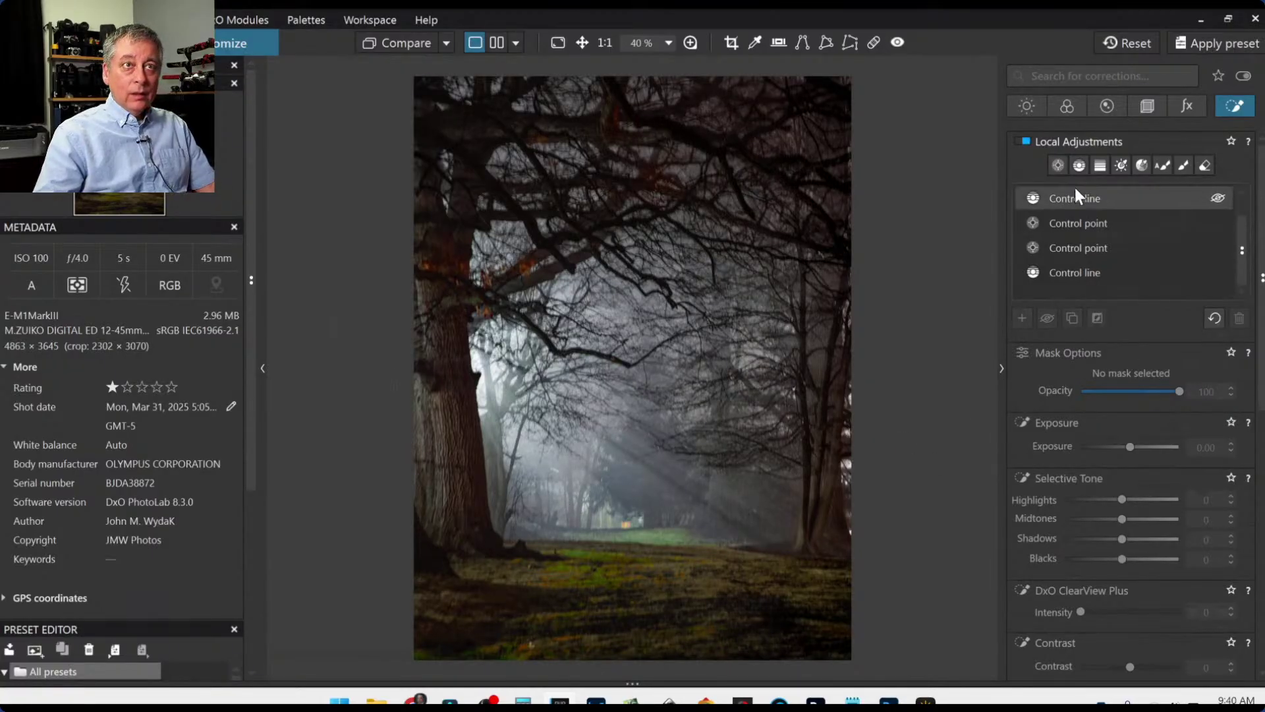
Add a new control point mask on the misty trees beside the large trunk and set Highlights to -46 and Midtones to -37.
{"action": "left_click", "coordinate": [1057, 165]}
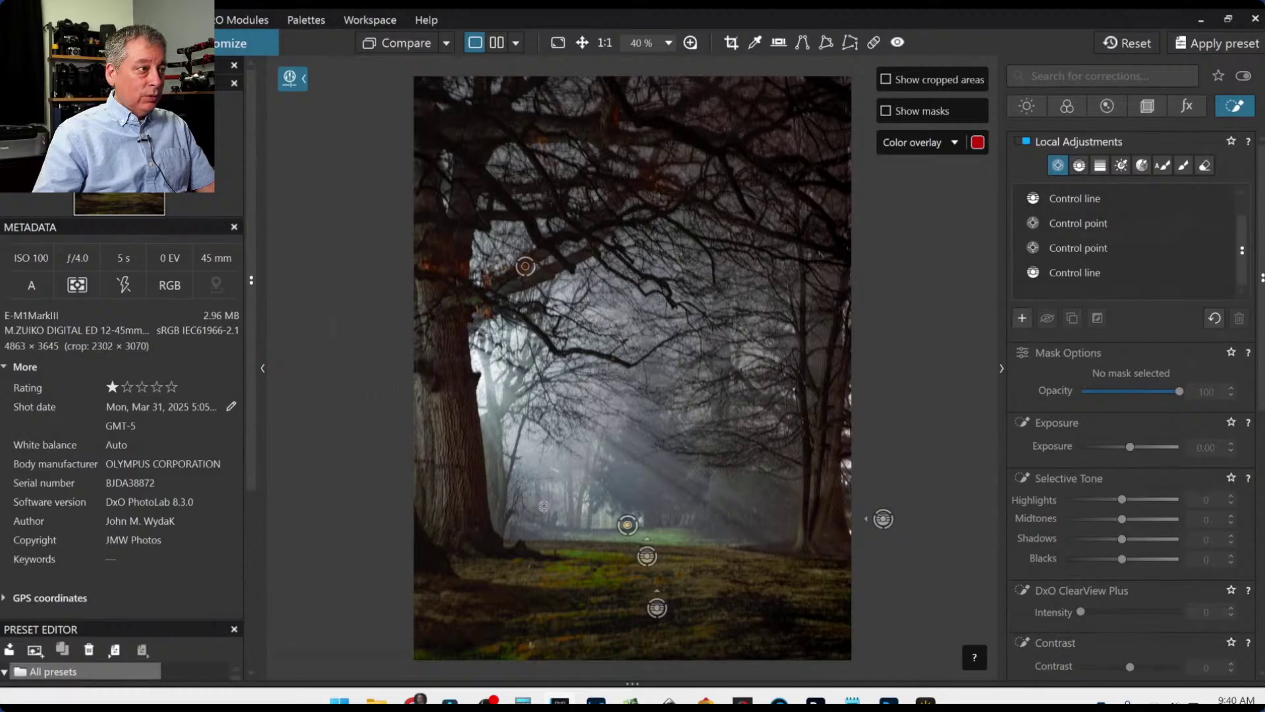
{"action": "left_click", "coordinate": [553, 509]}
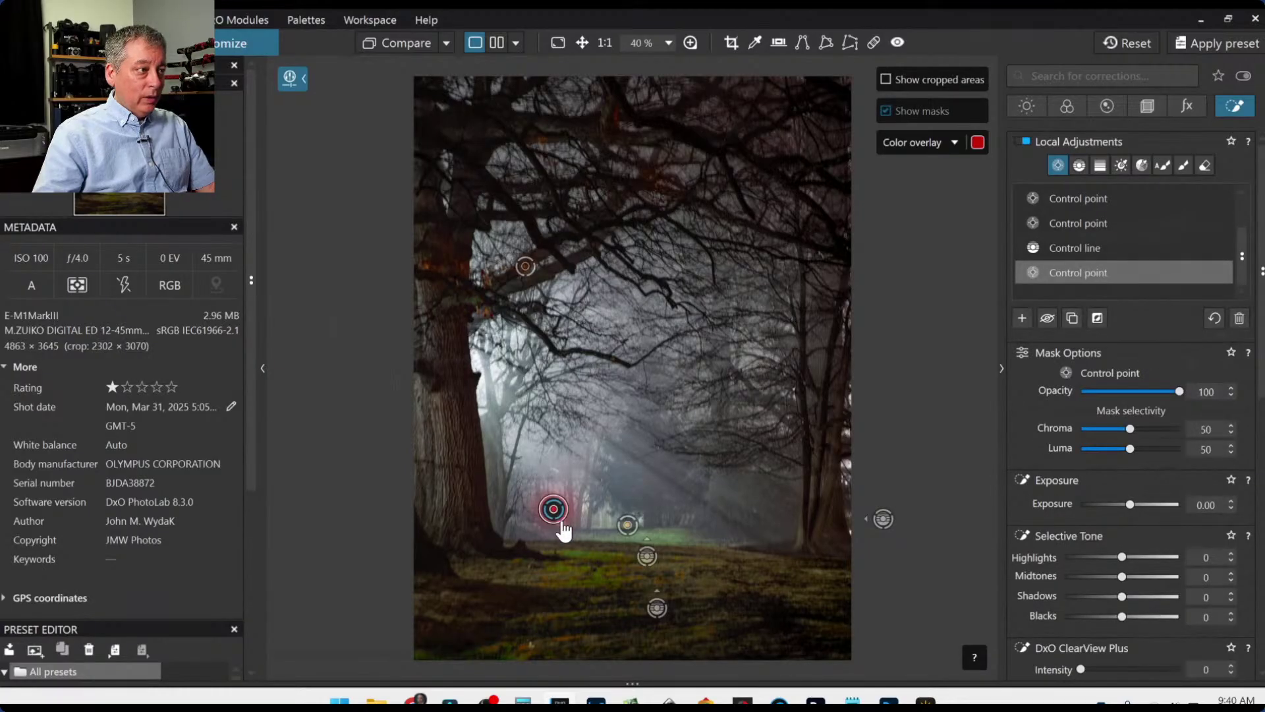
{"action": "mouse_move", "coordinate": [555, 513]}
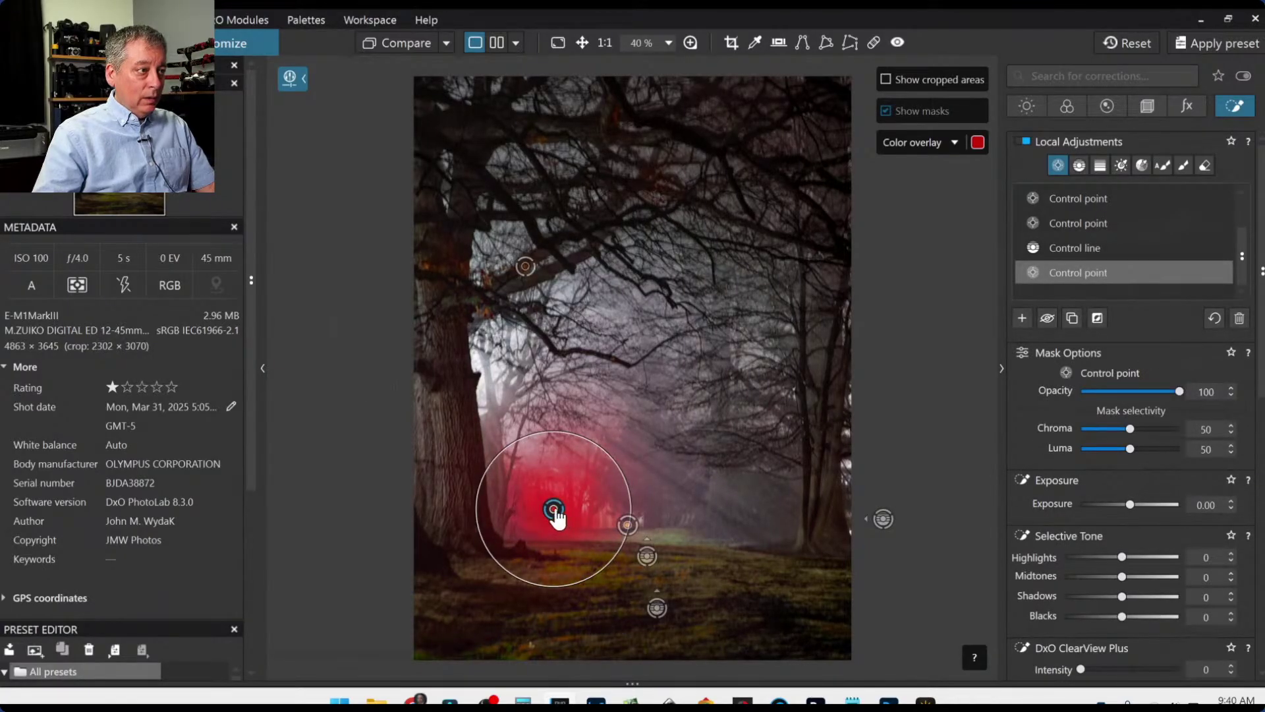
{"action": "scroll", "coordinate": [555, 514], "scroll_direction": "up", "scroll_amount": 3}
{"action": "left_click_drag", "start_coordinate": [588, 550], "coordinate": [494, 481]}
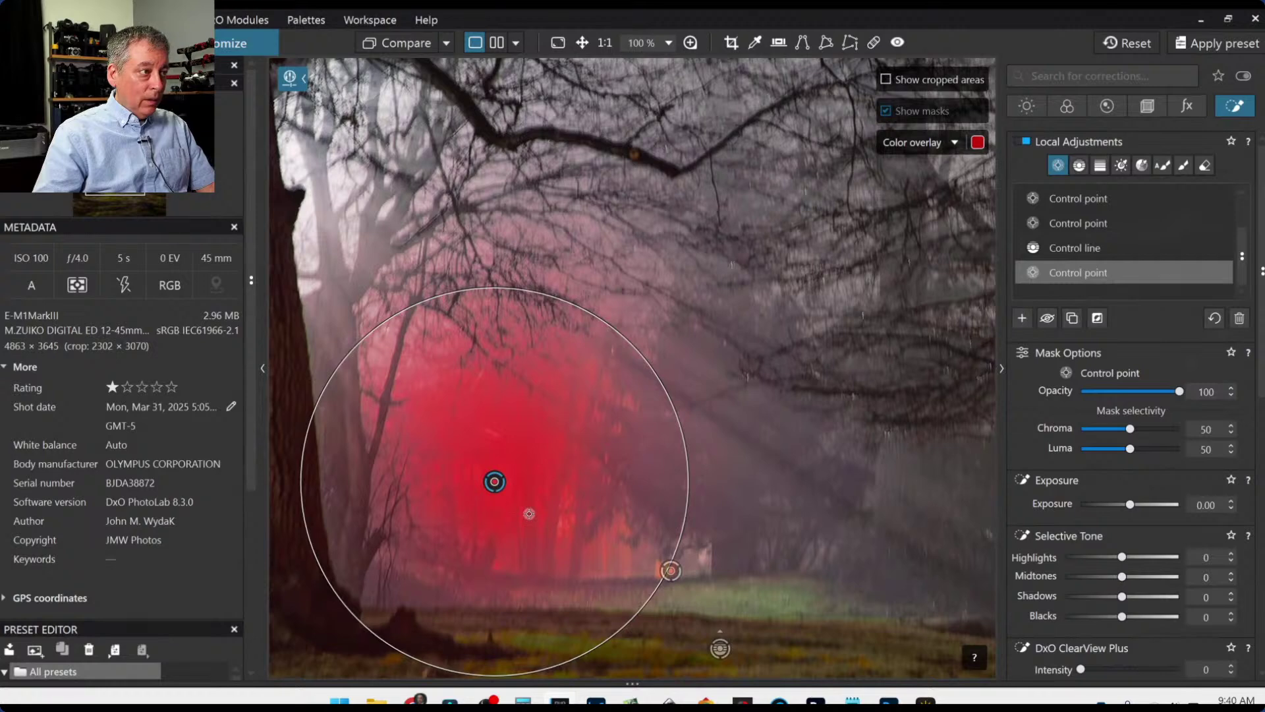
{"action": "left_click", "coordinate": [1096, 556]}
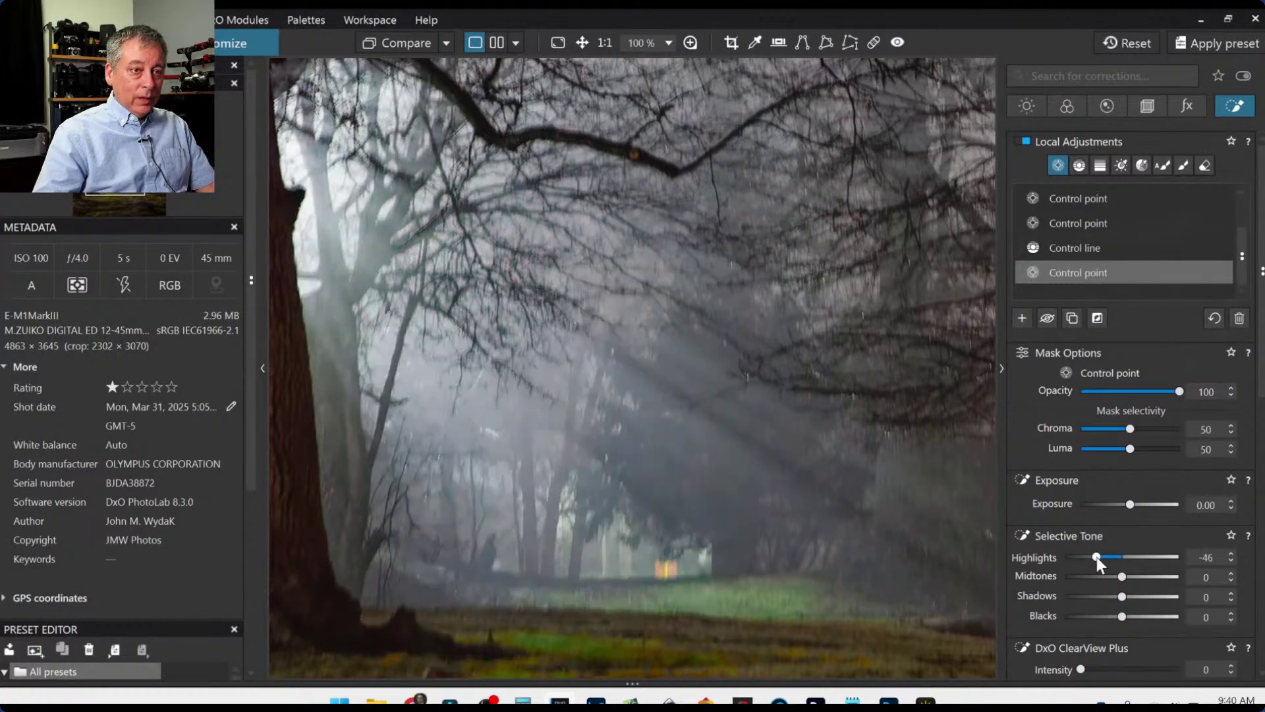
{"action": "left_click", "coordinate": [1101, 575]}
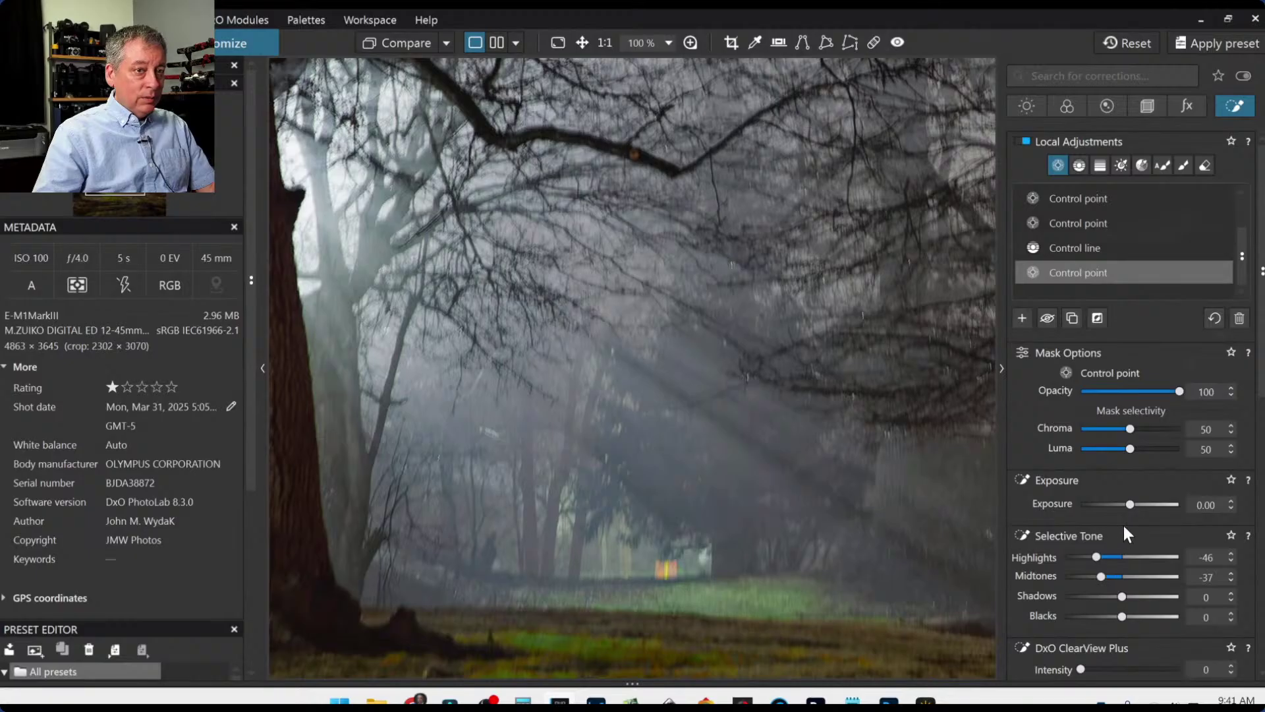
Set the control point's Highlights to -68 and refine its mask with a smaller radius and a second point nearer the lit clearing.
{"action": "left_click_drag", "start_coordinate": [1087, 556], "coordinate": [1083, 557]}
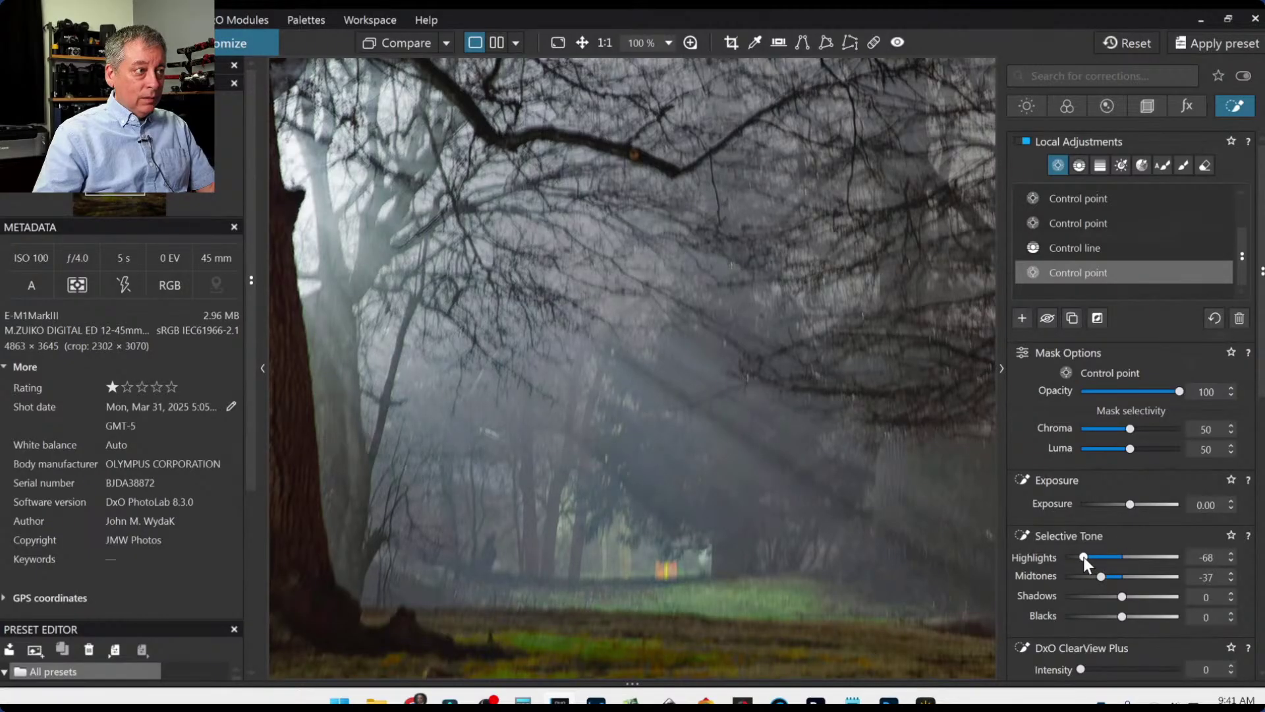
{"action": "scroll", "coordinate": [632, 369], "scroll_direction": "down", "scroll_amount": 1}
{"action": "scroll", "coordinate": [560, 461], "scroll_direction": "down", "scroll_amount": 1}
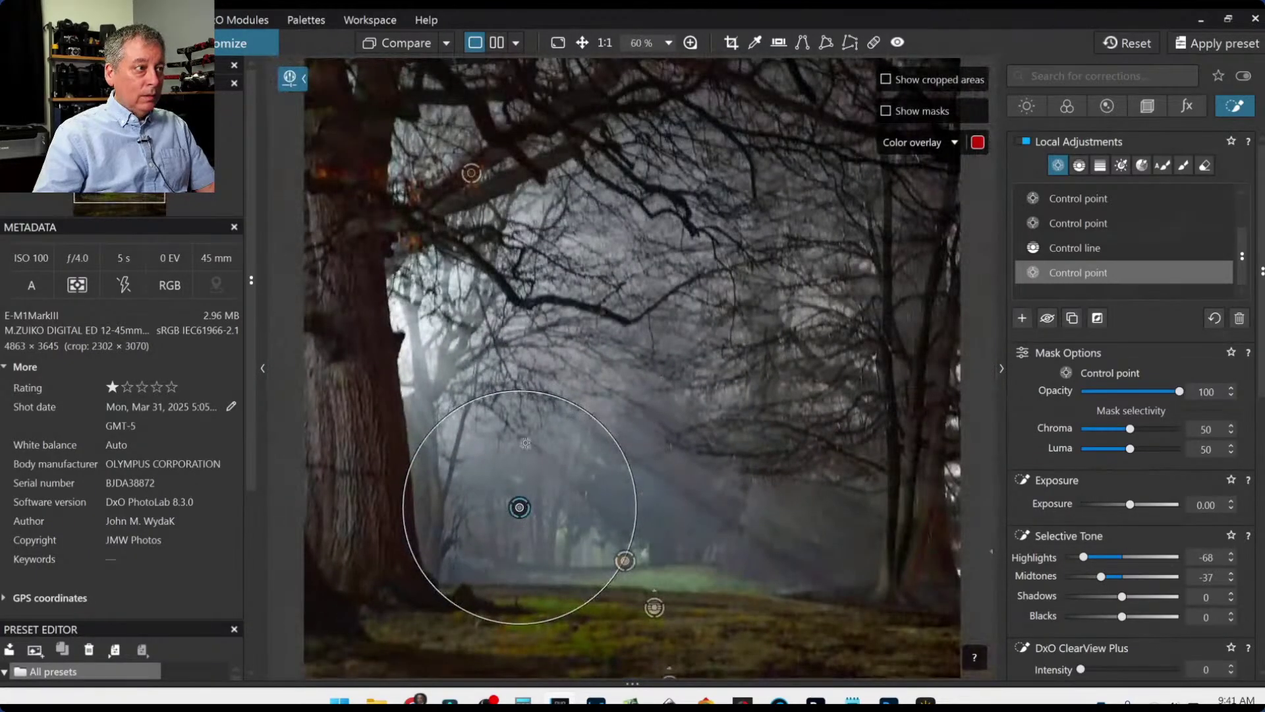
{"action": "left_click_drag", "start_coordinate": [551, 398], "coordinate": [532, 441]}
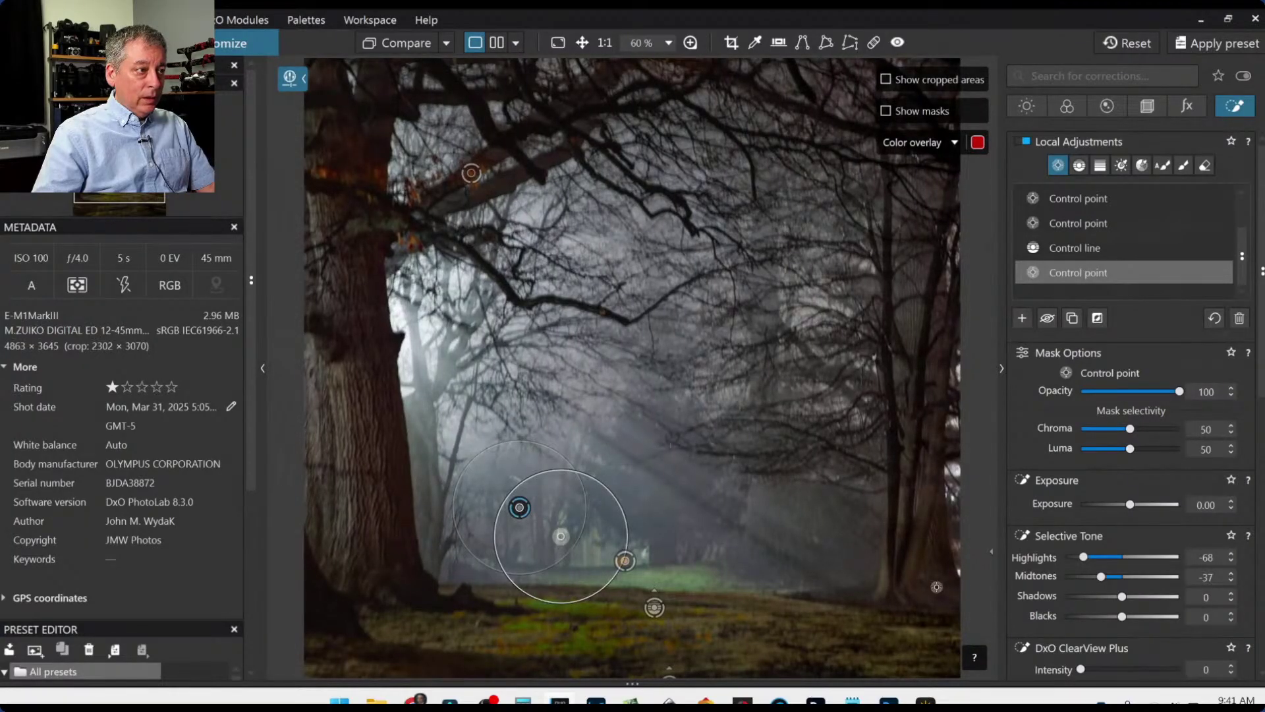
Set the misty-tree control point's ClearView Plus Intensity to 18 and Contrast to 93, and deselect the mask.
{"action": "scroll", "coordinate": [1115, 611], "scroll_direction": "down", "scroll_amount": 2}
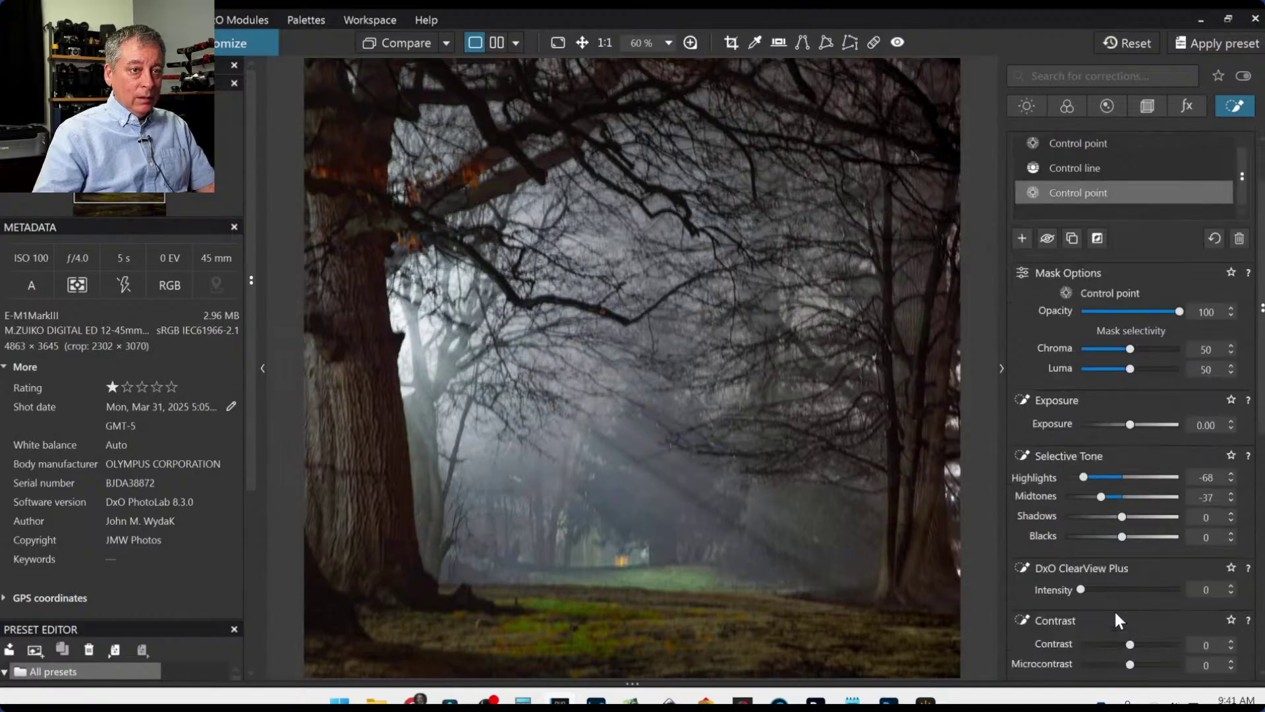
{"action": "left_click_drag", "start_coordinate": [1082, 590], "coordinate": [1097, 590]}
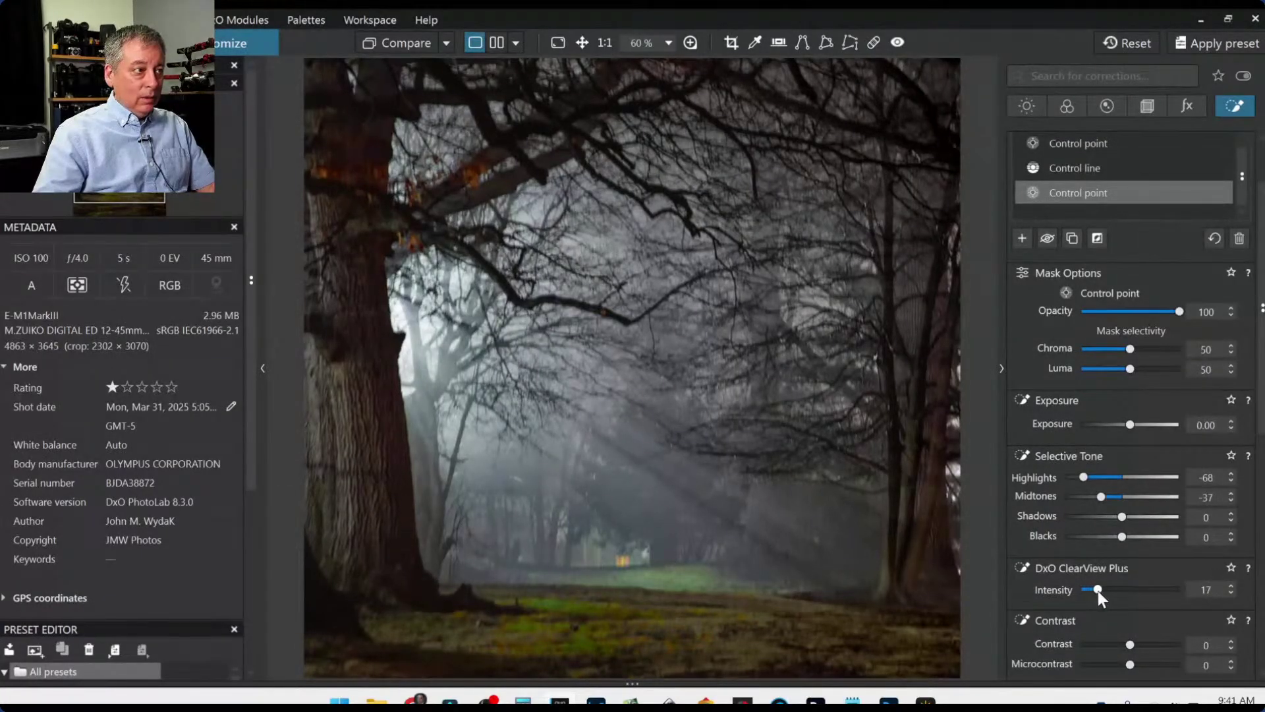
{"action": "left_click_drag", "start_coordinate": [1133, 644], "coordinate": [1174, 653]}
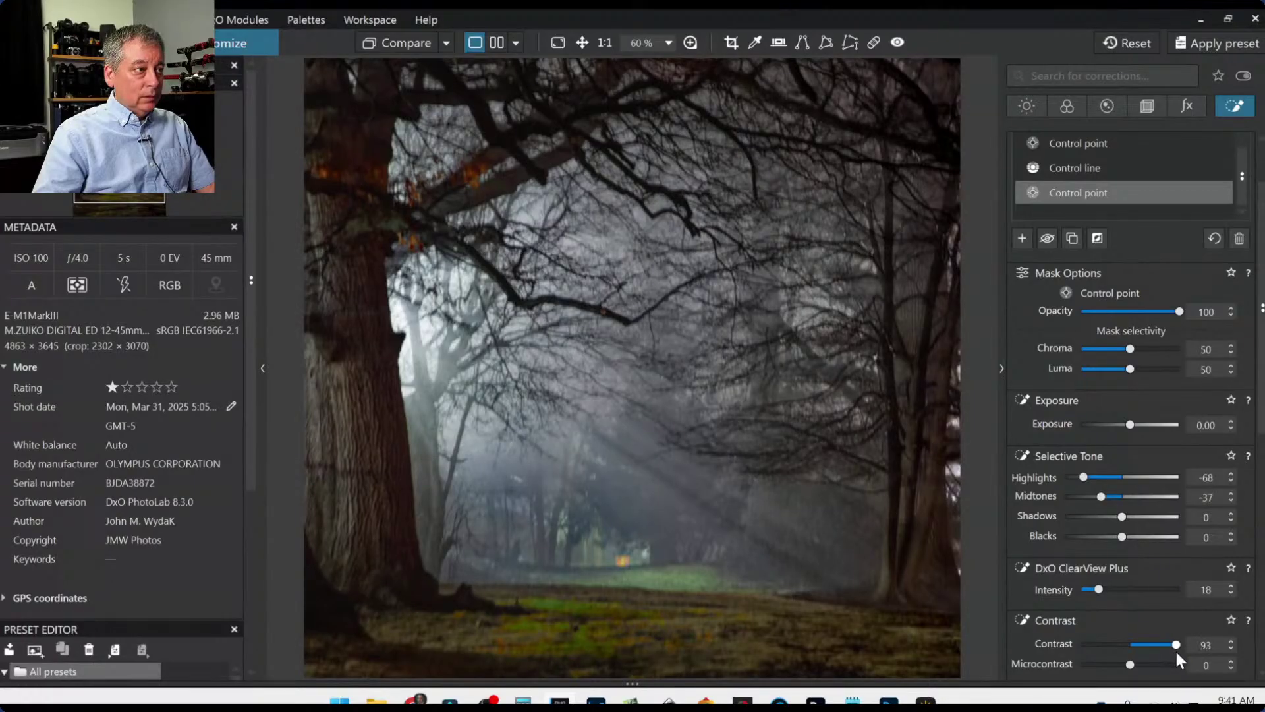
{"action": "key", "text": "Escape"}
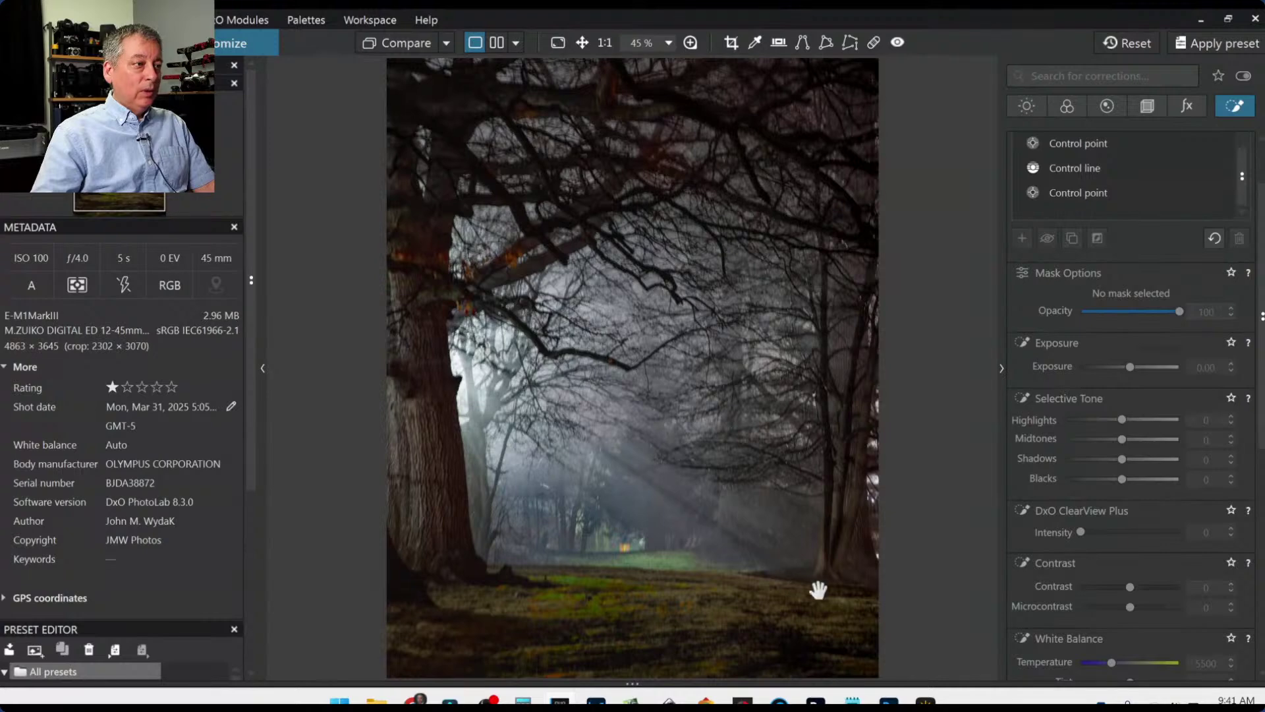
{"action": "scroll", "coordinate": [702, 560], "scroll_direction": "down", "scroll_amount": 1}
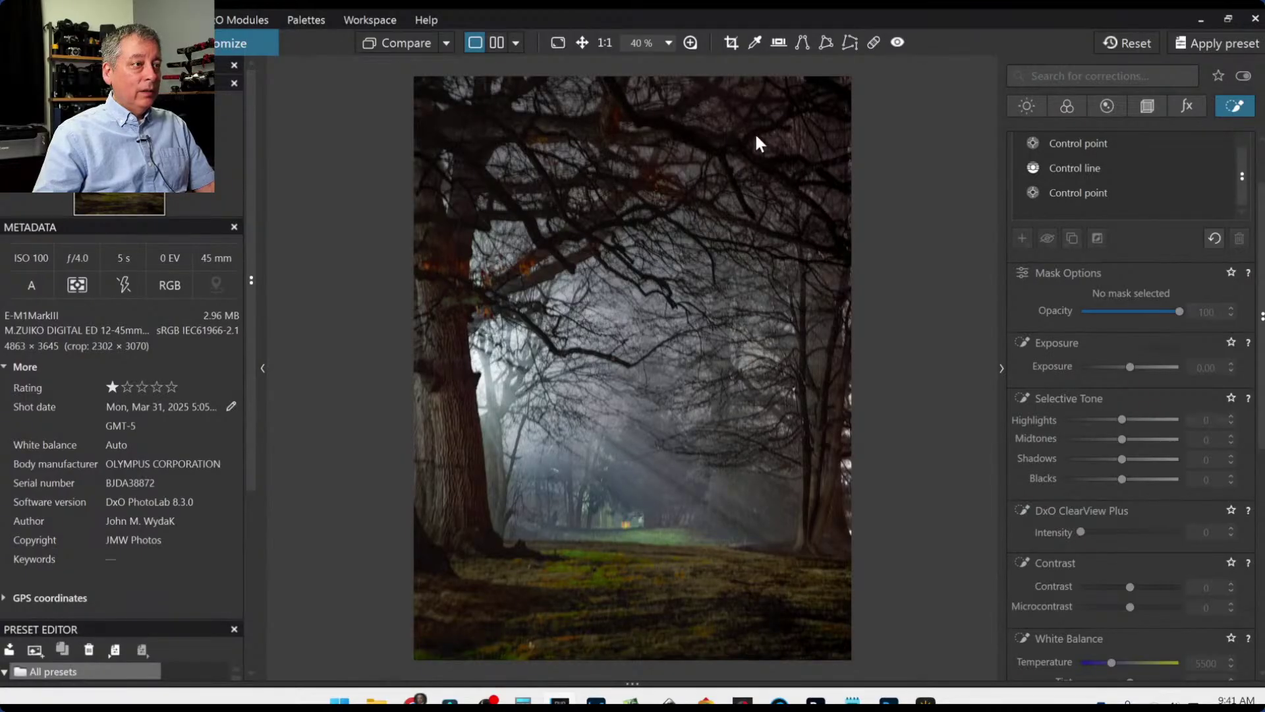
Compare the edited forest photo with the original side by side and in left/right split view, and return to the single image.
{"action": "scroll", "coordinate": [1058, 319], "scroll_direction": "up", "scroll_amount": 2}
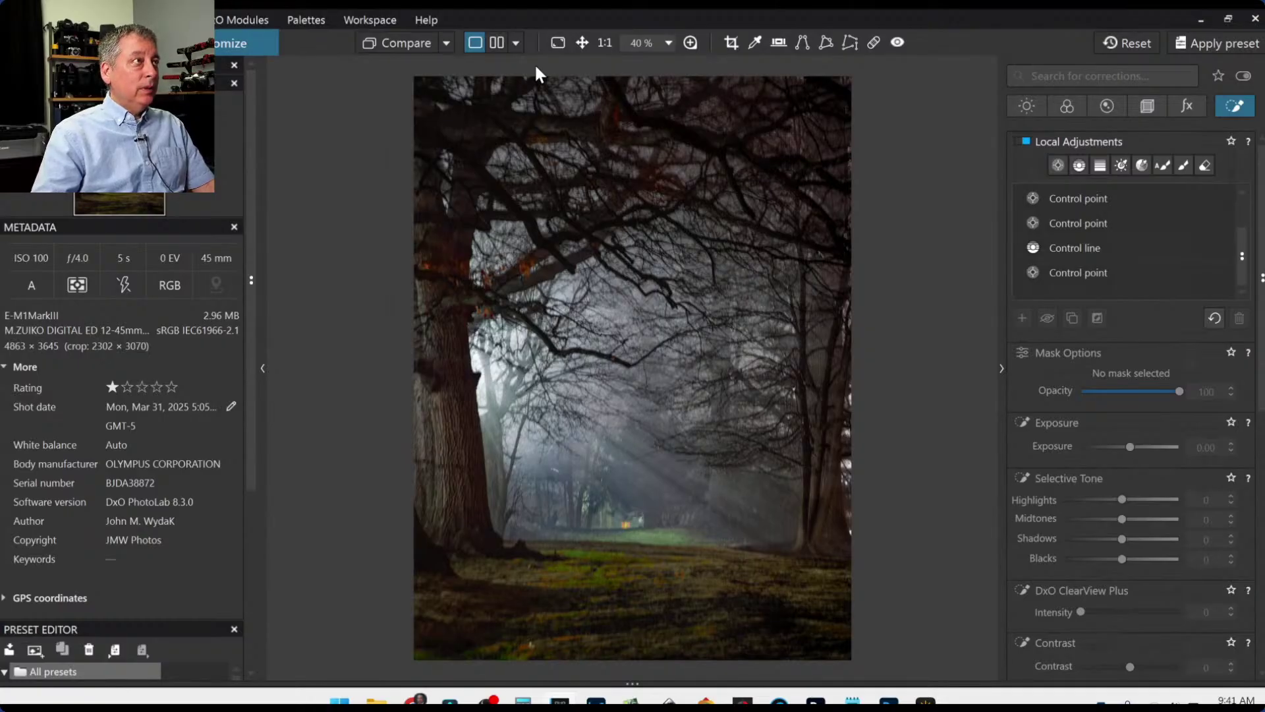
{"action": "key", "text": "Tab"}
{"action": "left_click", "coordinate": [497, 43]}
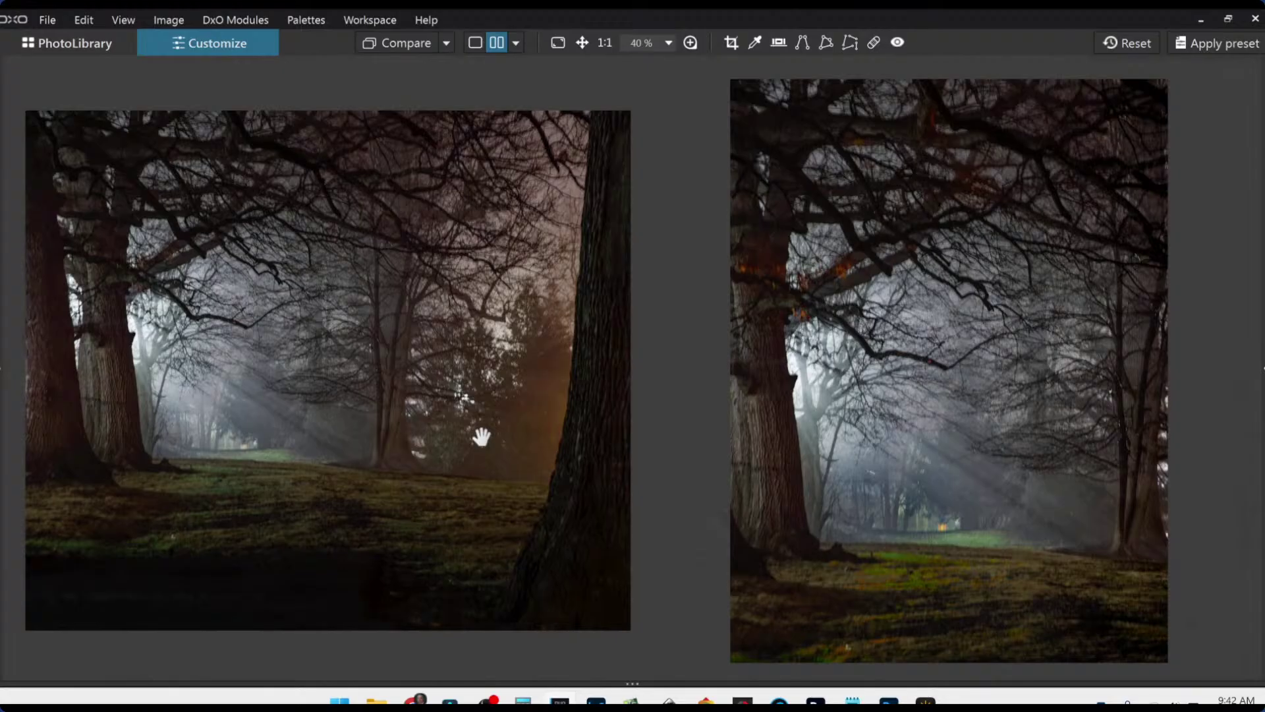
{"action": "left_click", "coordinate": [516, 42]}
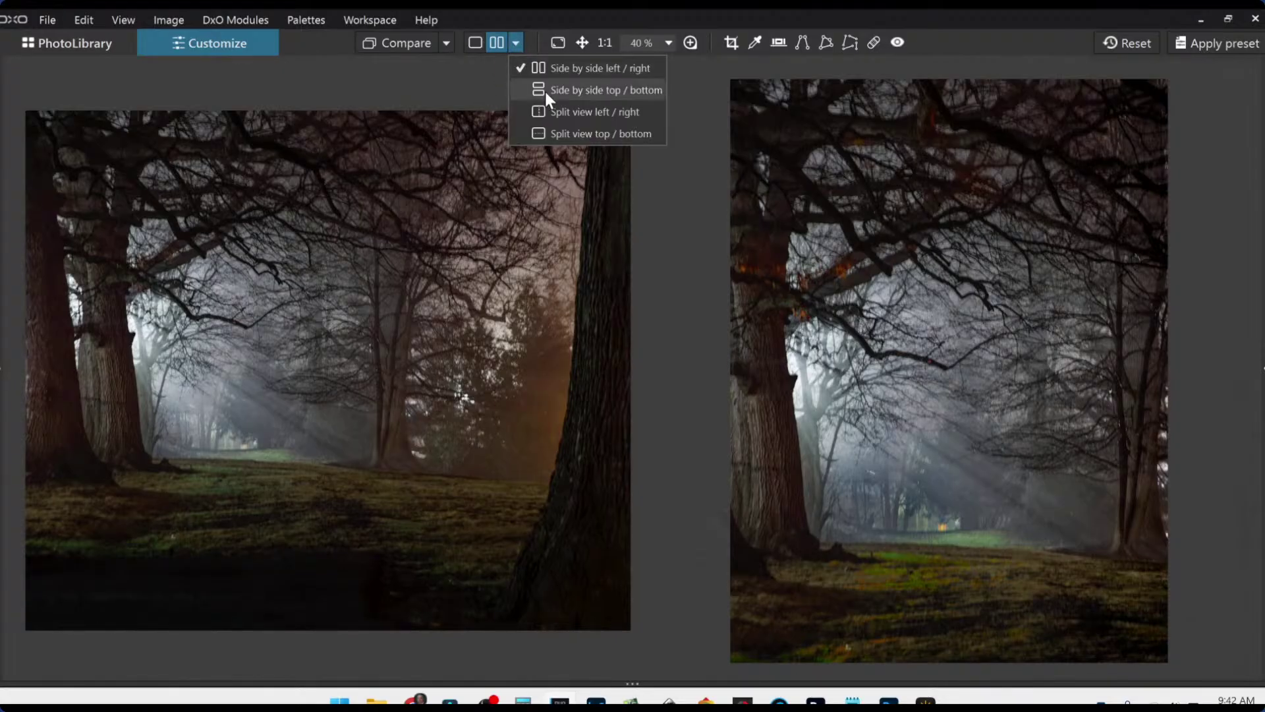
{"action": "left_click", "coordinate": [550, 112]}
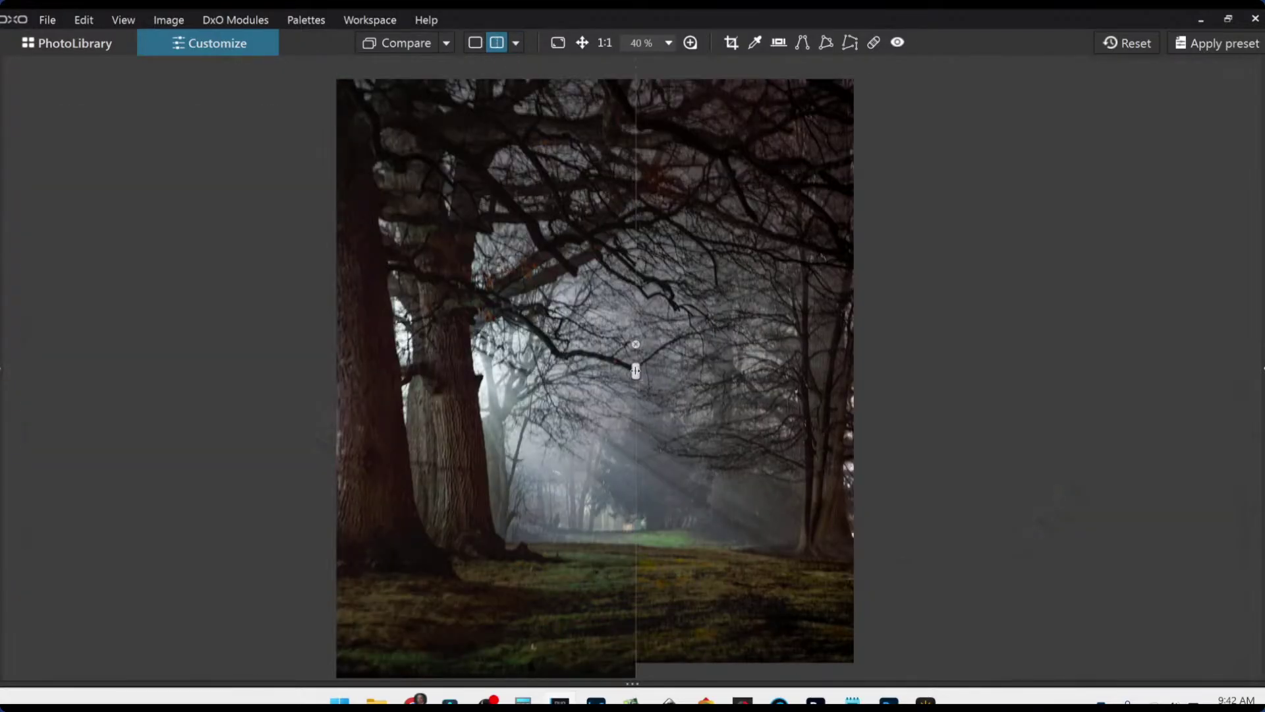
{"action": "left_click_drag", "start_coordinate": [636, 371], "coordinate": [278, 371]}
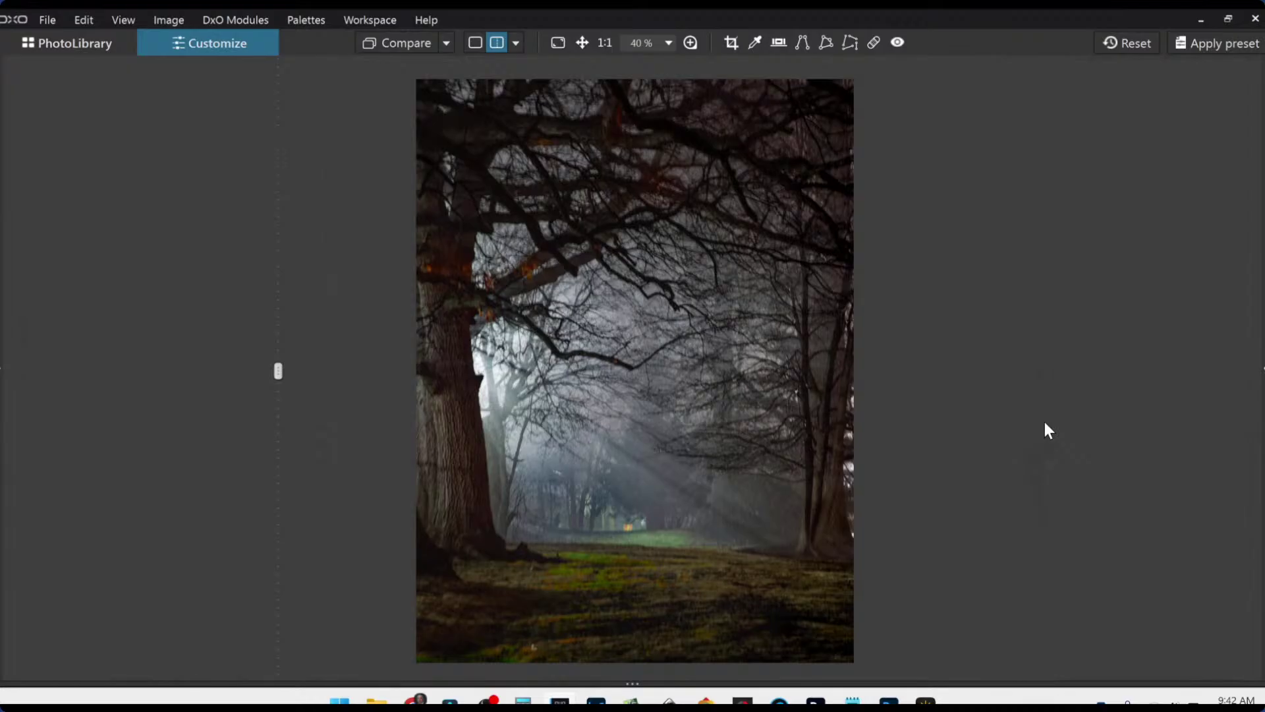
{"action": "left_click", "coordinate": [477, 45]}
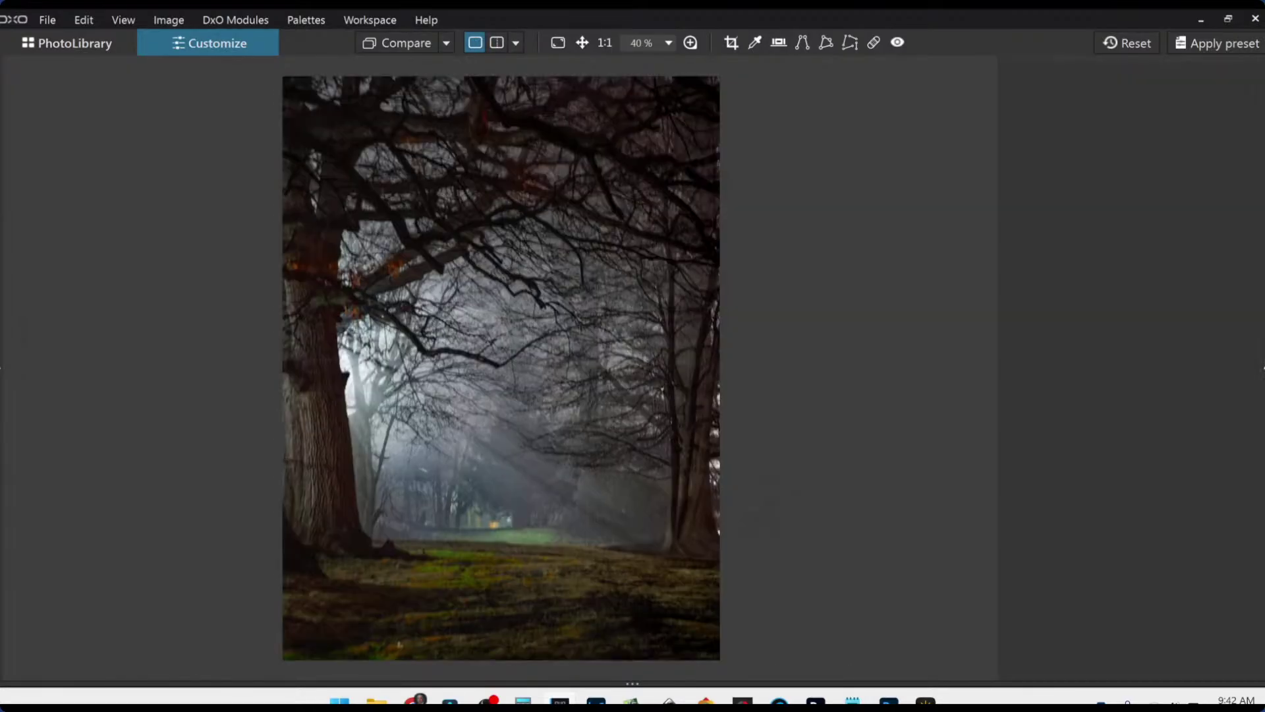
Apply global corrections to the forest photo: ClearView Plus Intensity 22, Selective Tone Highlights 78 and Midtones 23.
{"action": "left_click", "coordinate": [1262, 369]}
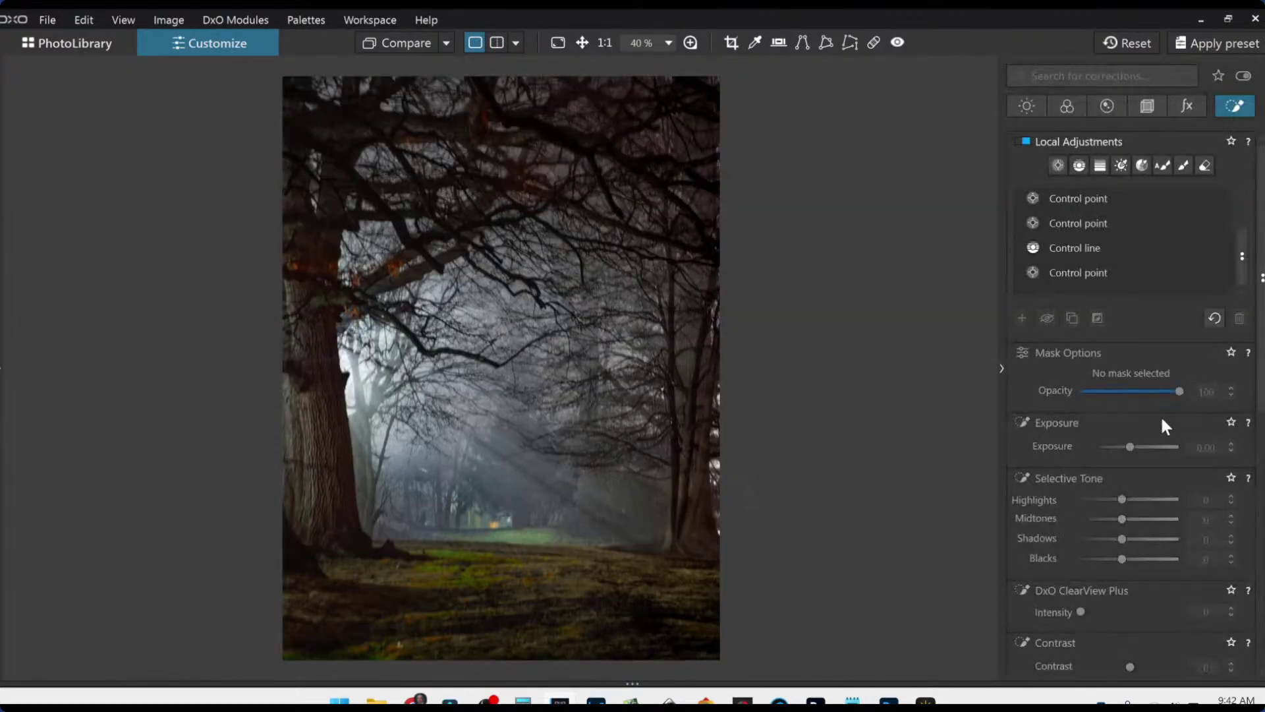
{"action": "left_click", "coordinate": [1028, 106]}
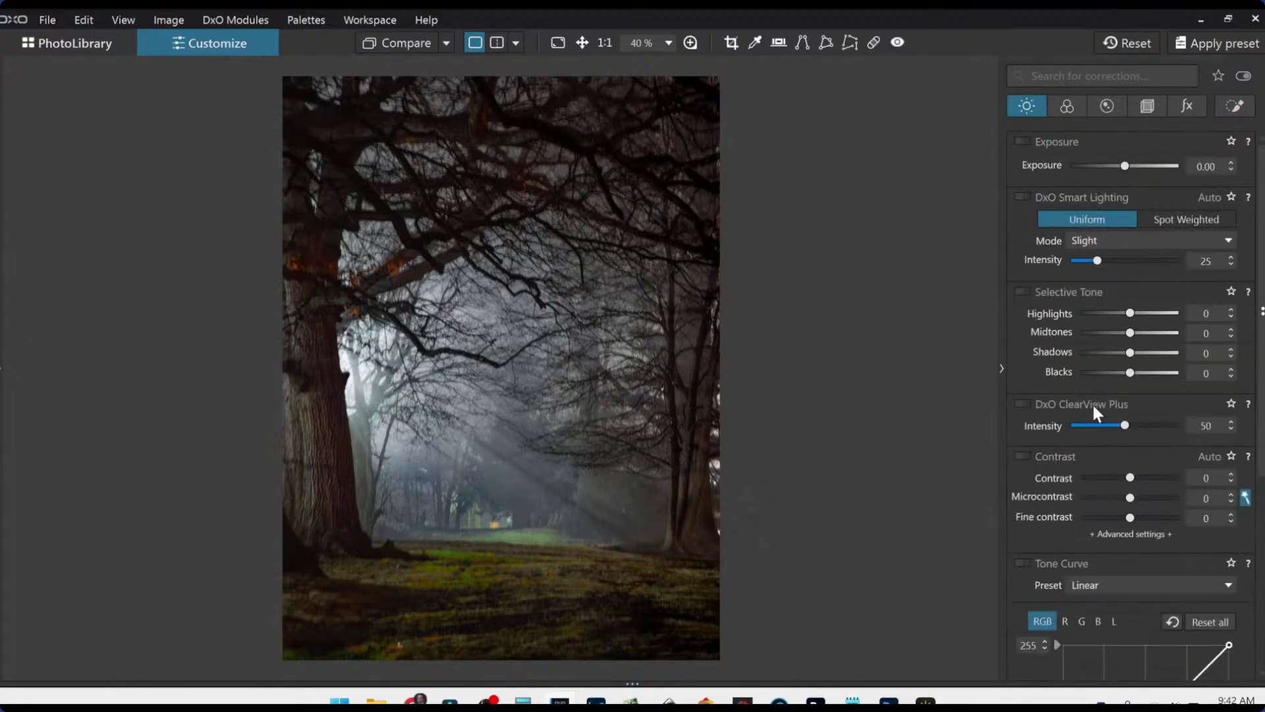
{"action": "scroll", "coordinate": [1092, 412], "scroll_direction": "down", "scroll_amount": 1}
{"action": "left_click", "coordinate": [1095, 385]}
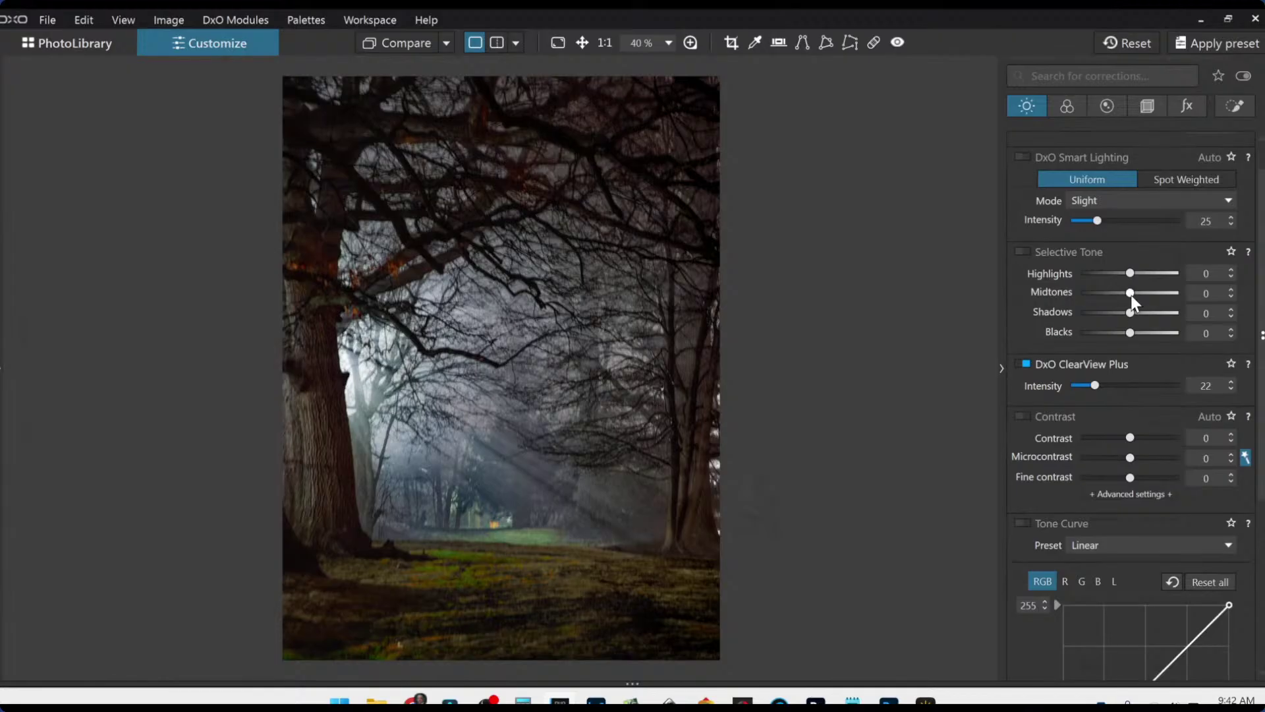
{"action": "left_click_drag", "start_coordinate": [1130, 273], "coordinate": [1174, 275]}
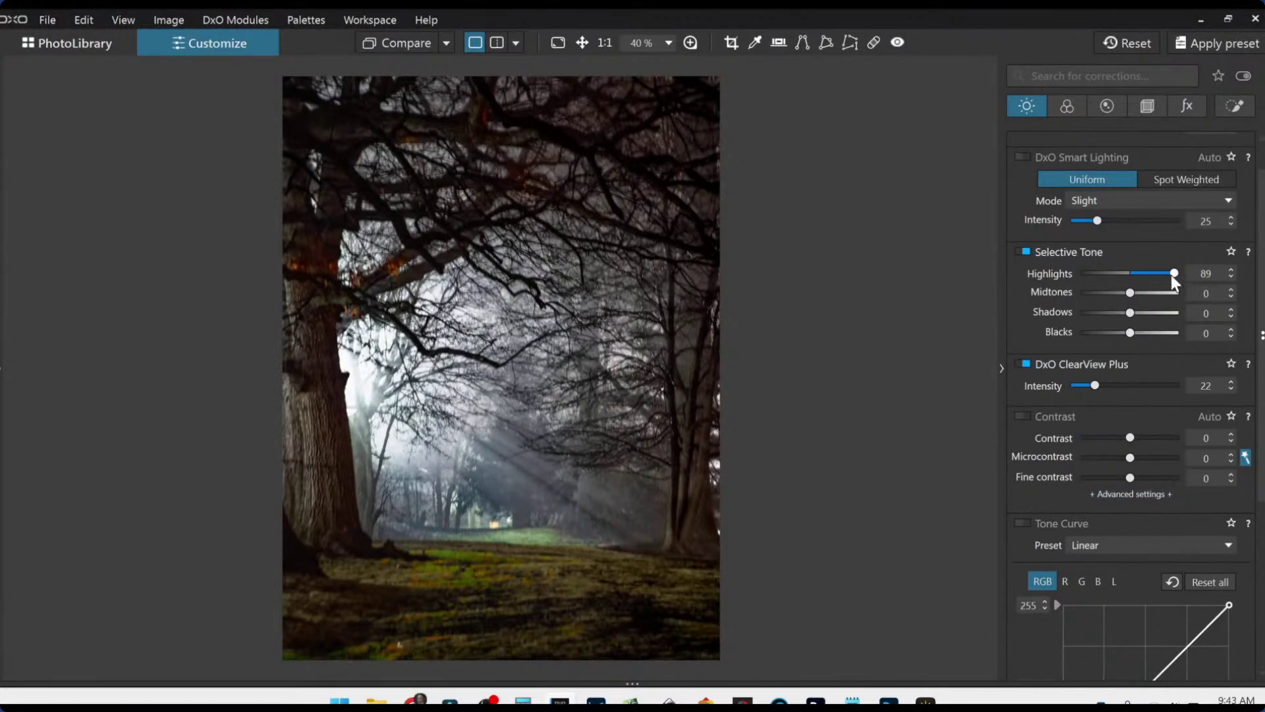
{"action": "left_click_drag", "start_coordinate": [1174, 274], "coordinate": [1141, 293]}
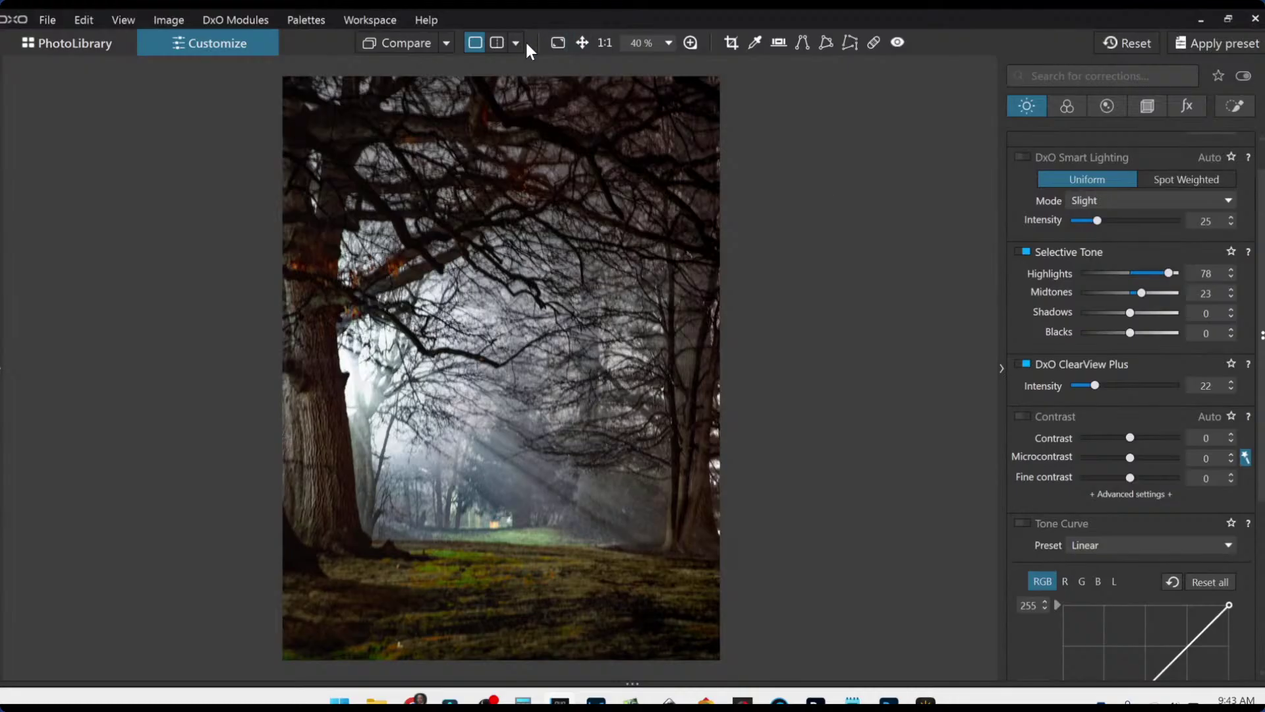
Compare the globally adjusted forest photo with the original in split and side-by-side views, and restore the single image with all palettes.
{"action": "left_click", "coordinate": [498, 43]}
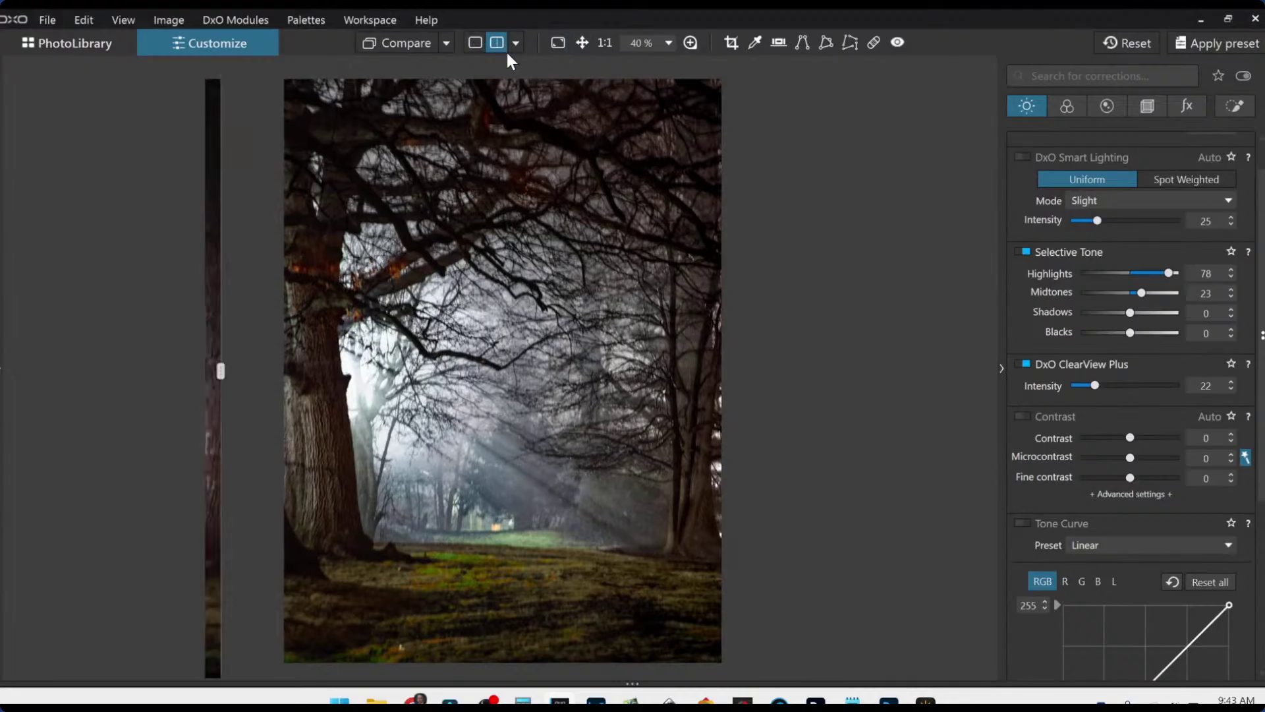
{"action": "left_click", "coordinate": [1002, 370]}
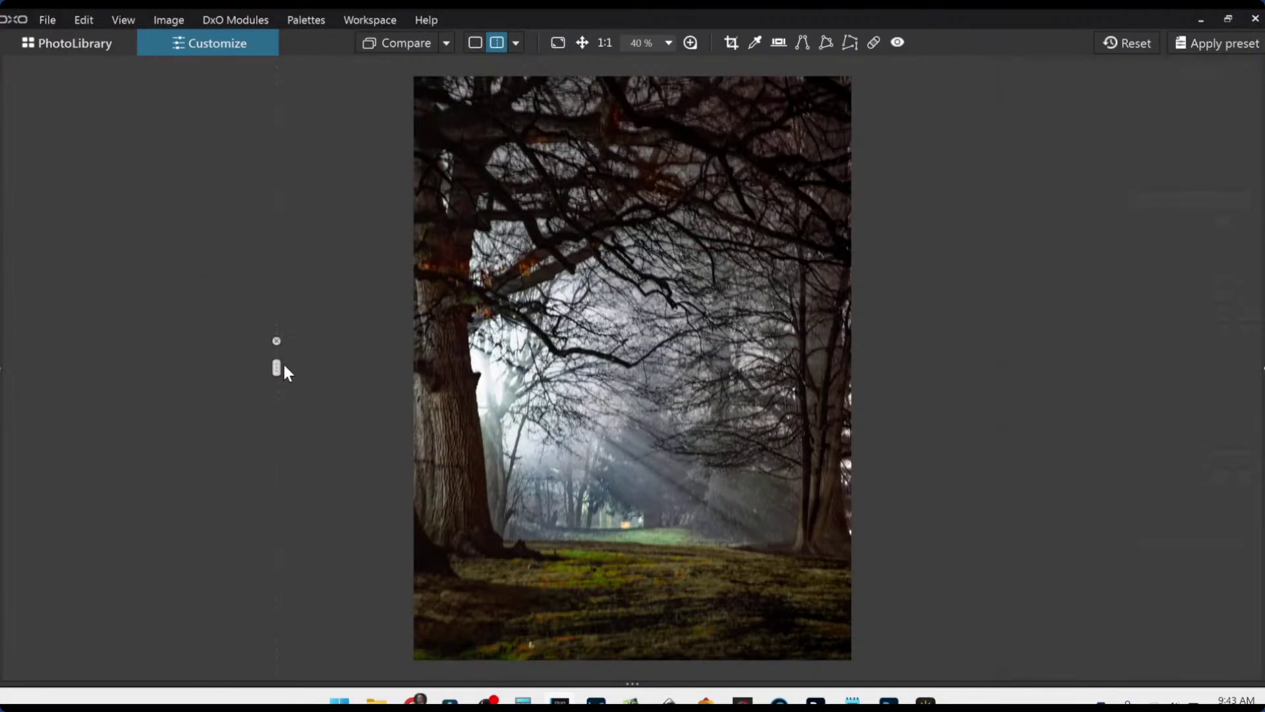
{"action": "left_click_drag", "start_coordinate": [276, 367], "coordinate": [168, 413]}
{"action": "left_click", "coordinate": [523, 41]}
{"action": "left_click", "coordinate": [525, 62]}
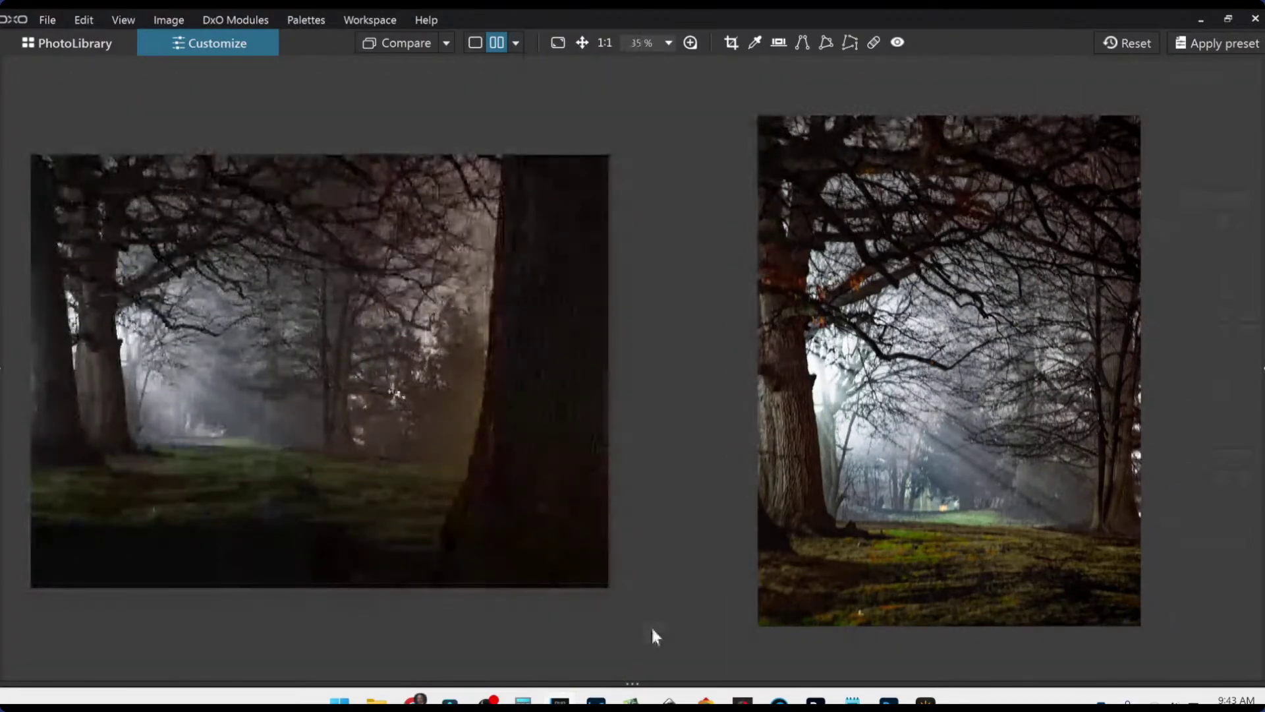
{"action": "mouse_move", "coordinate": [559, 700]}
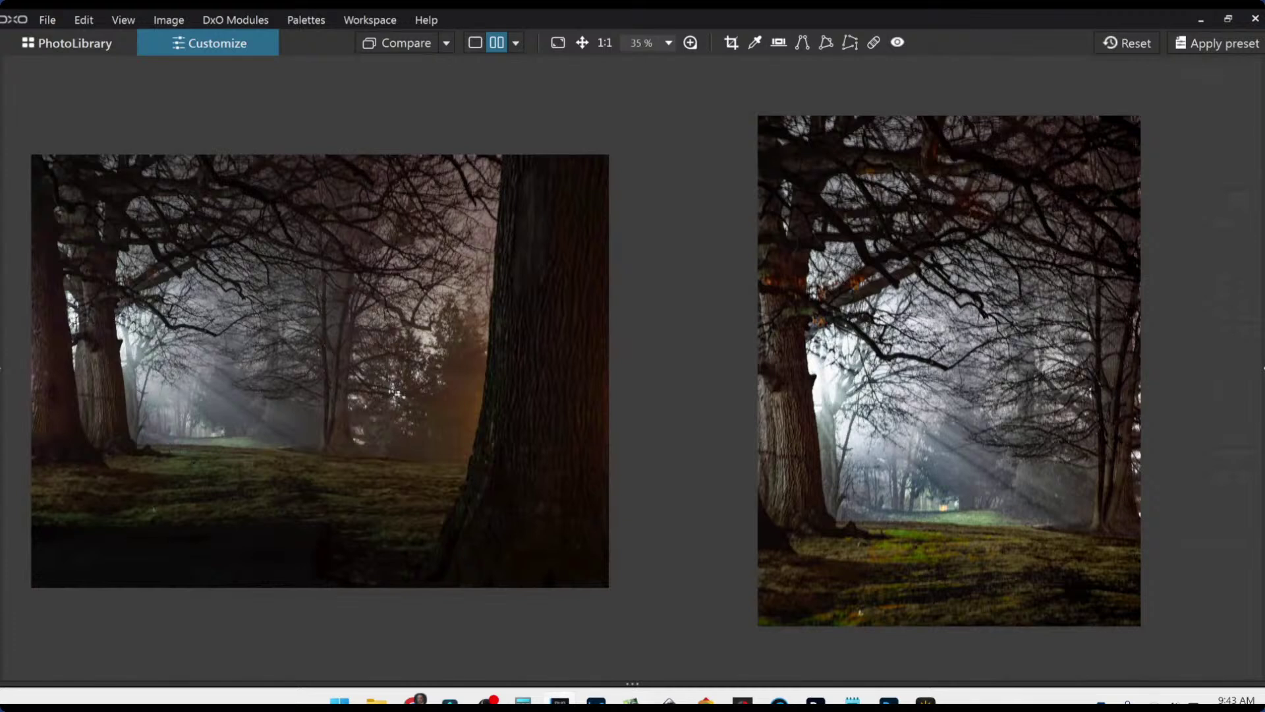
{"action": "left_click", "coordinate": [474, 43]}
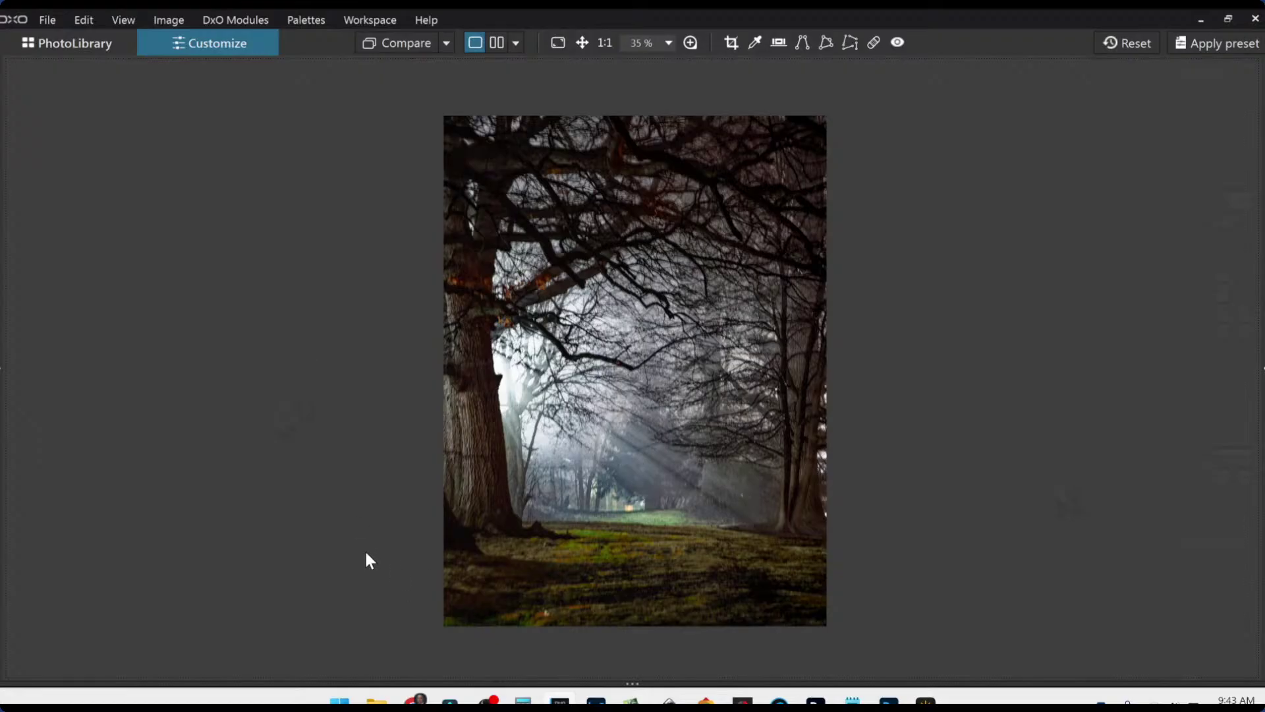
{"action": "key", "text": "Tab"}
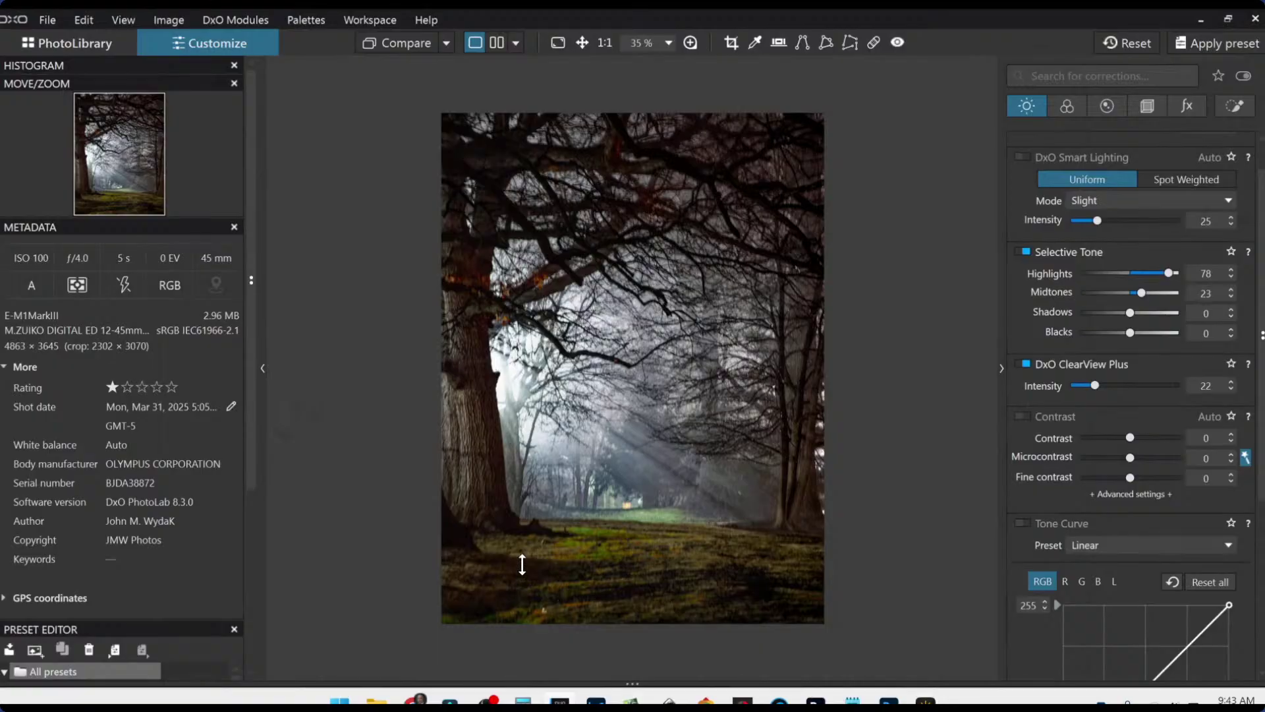
Switch to the bald eagle photo in the image browser and collapse the browser to enlarge the viewing area.
{"action": "left_click_drag", "start_coordinate": [522, 567], "coordinate": [520, 531]}
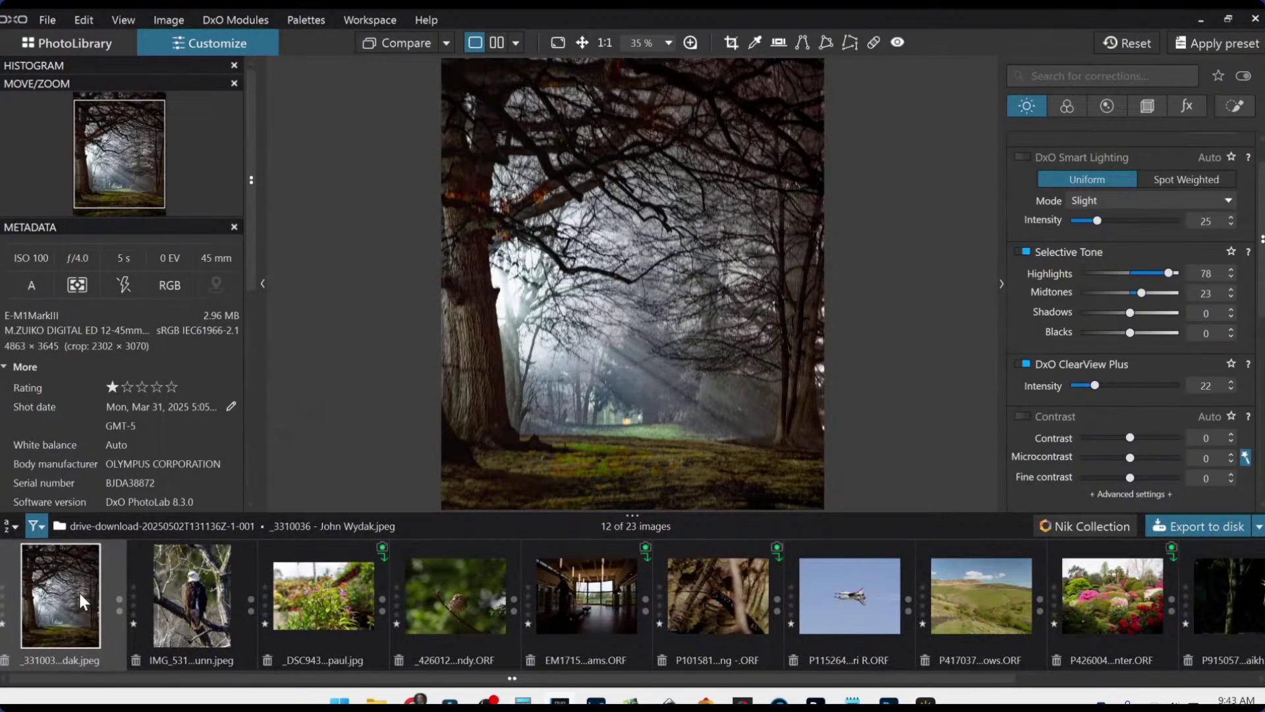
{"action": "left_click", "coordinate": [175, 596]}
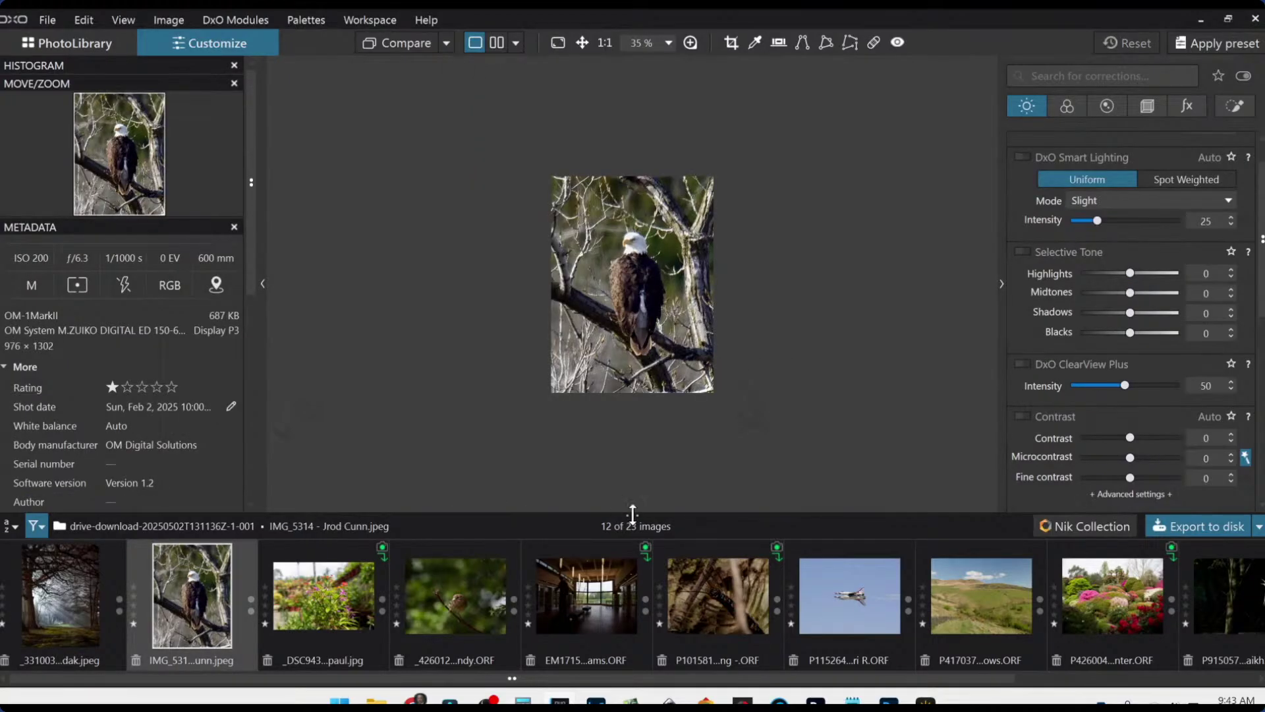
{"action": "left_click_drag", "start_coordinate": [633, 514], "coordinate": [627, 593]}
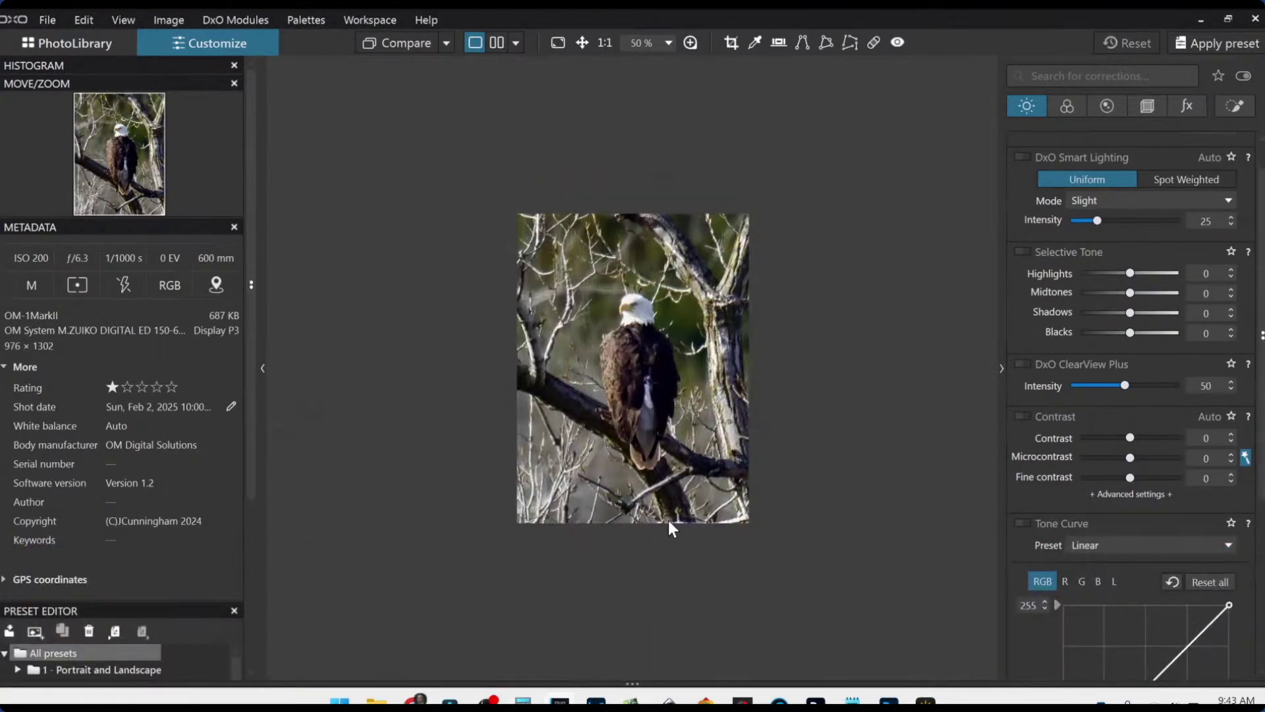
Examine the eagle's head, feathers and background for detail and noise at 250 %, and display the Local Adjustments controls.
{"action": "scroll", "coordinate": [666, 482], "scroll_direction": "up", "scroll_amount": 1}
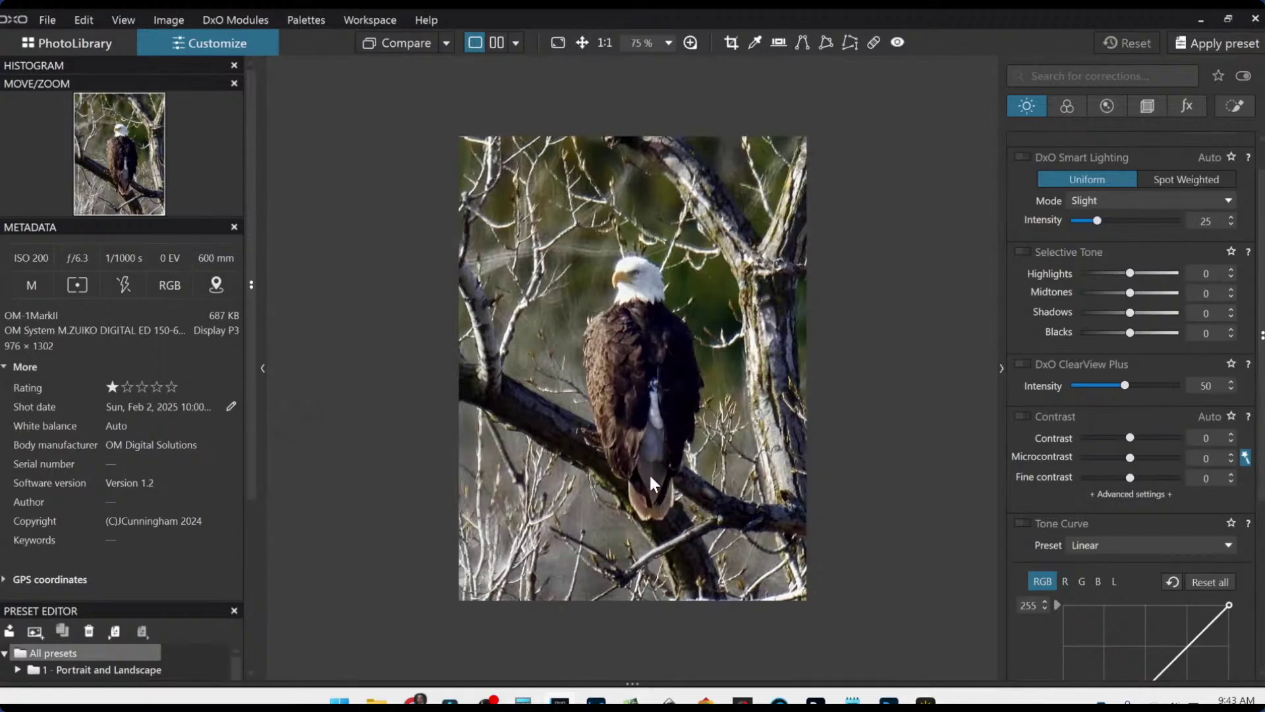
{"action": "scroll", "coordinate": [639, 468], "scroll_direction": "up", "scroll_amount": 1}
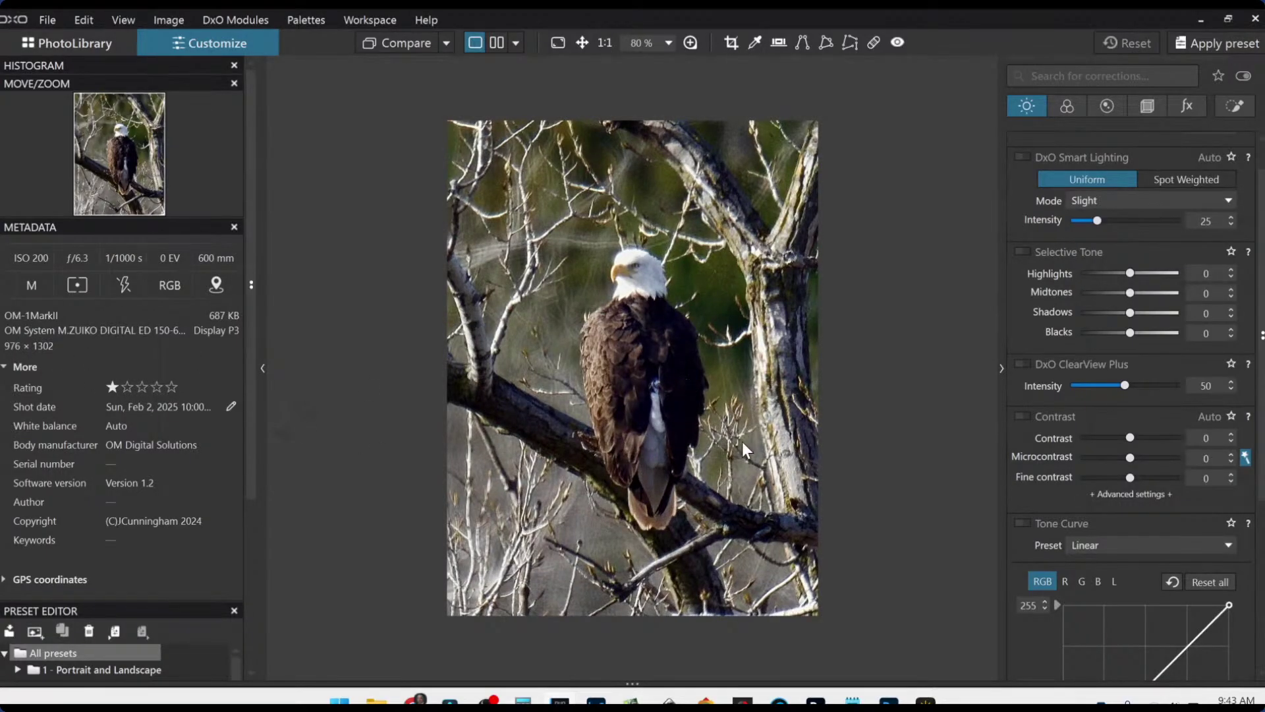
{"action": "scroll", "coordinate": [741, 448], "scroll_direction": "up", "scroll_amount": 2}
{"action": "scroll", "coordinate": [742, 448], "scroll_direction": "down", "scroll_amount": 1}
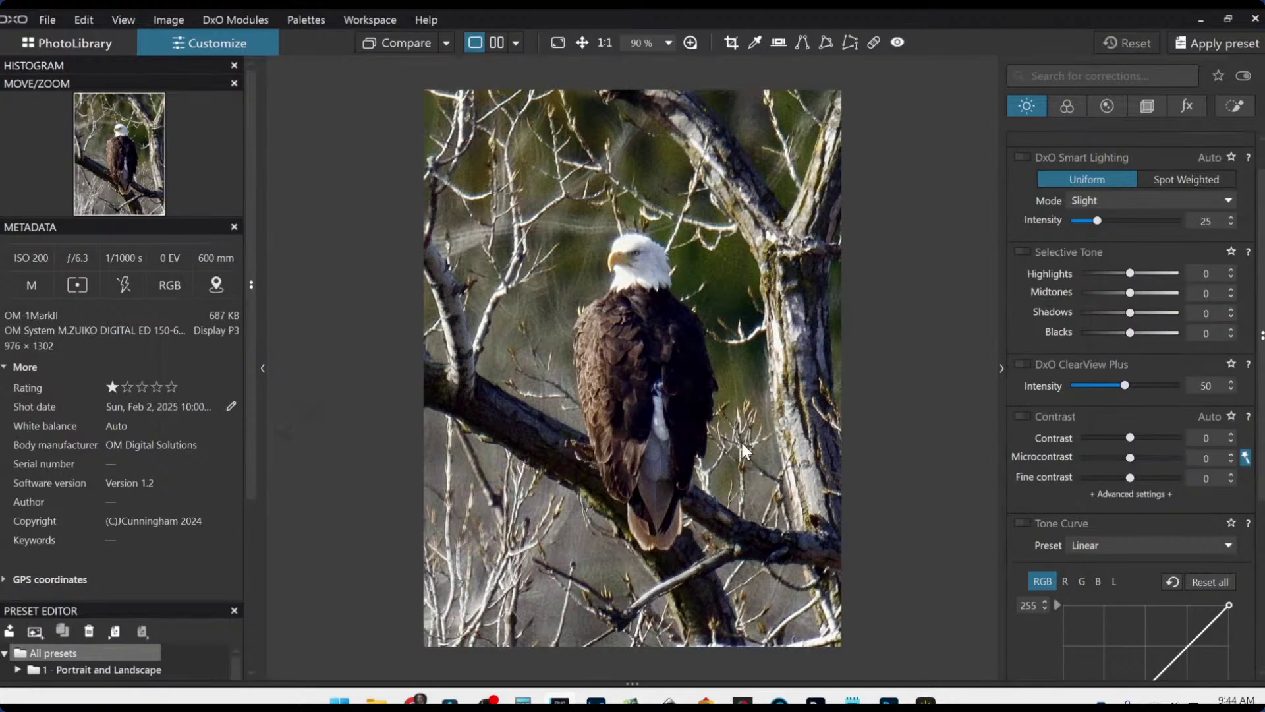
{"action": "scroll", "coordinate": [662, 259], "scroll_direction": "up", "scroll_amount": 3}
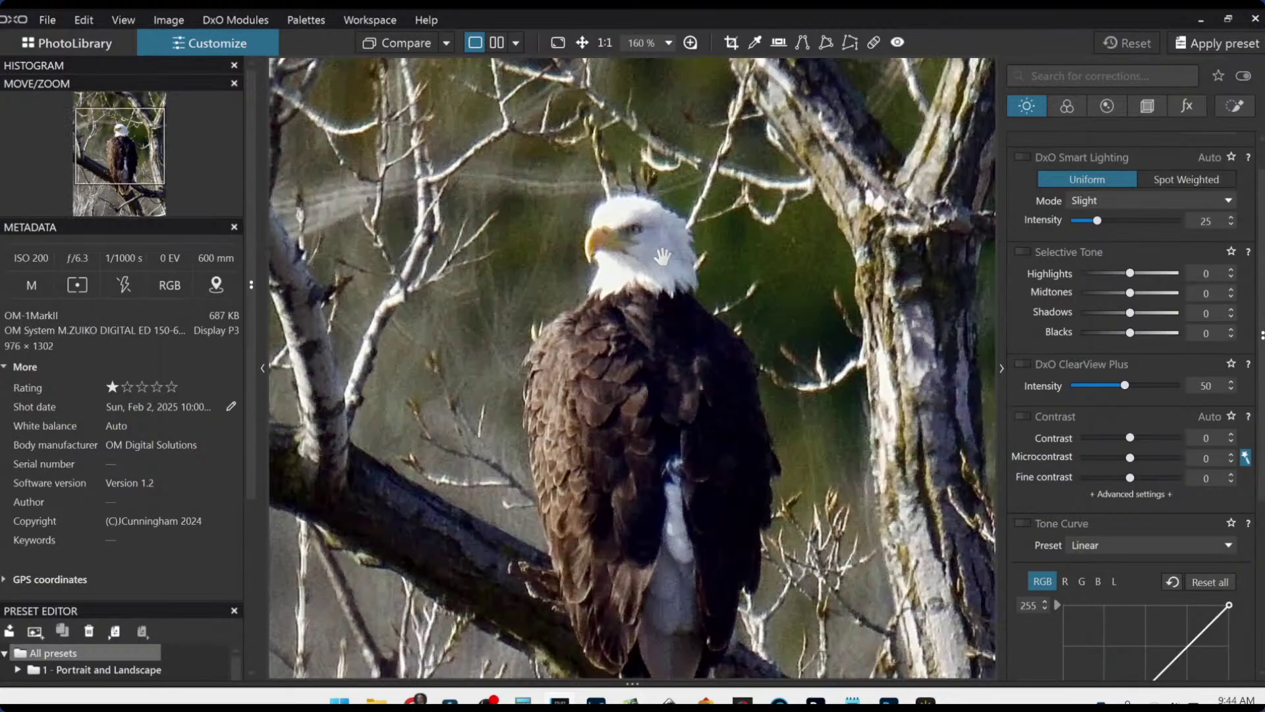
{"action": "scroll", "coordinate": [663, 256], "scroll_direction": "up", "scroll_amount": 3}
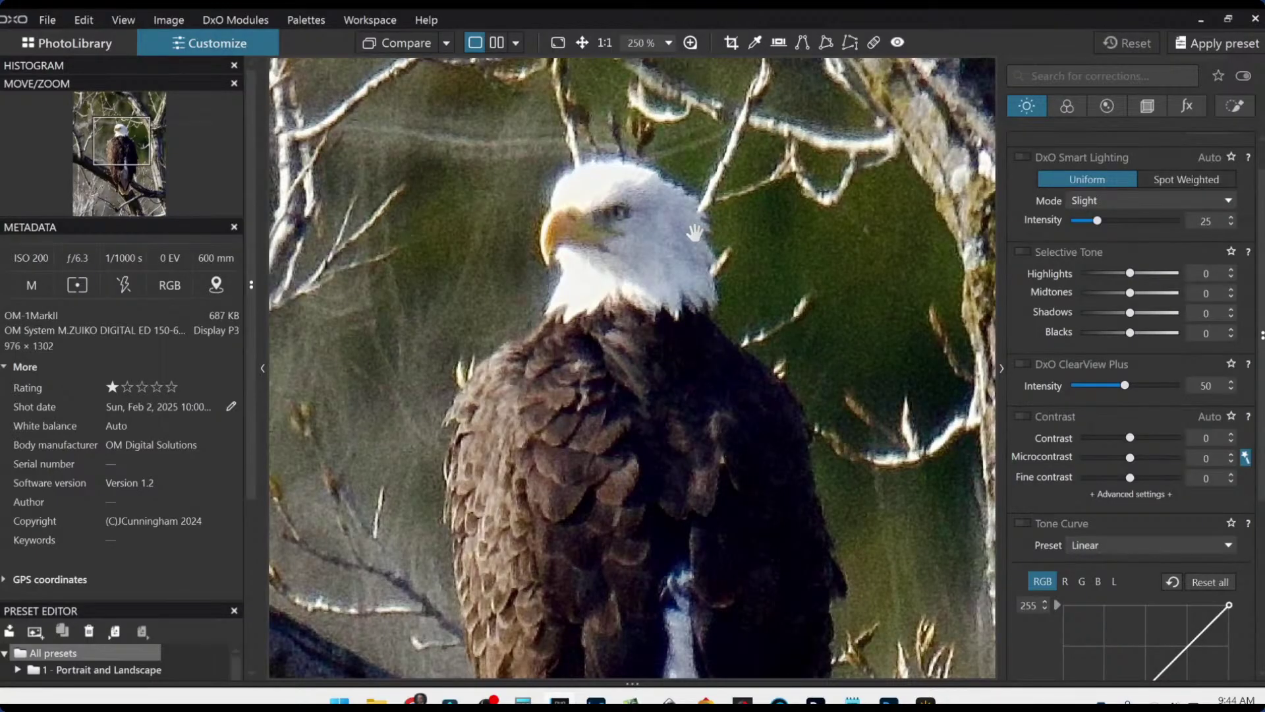
{"action": "left_click", "coordinate": [1233, 107]}
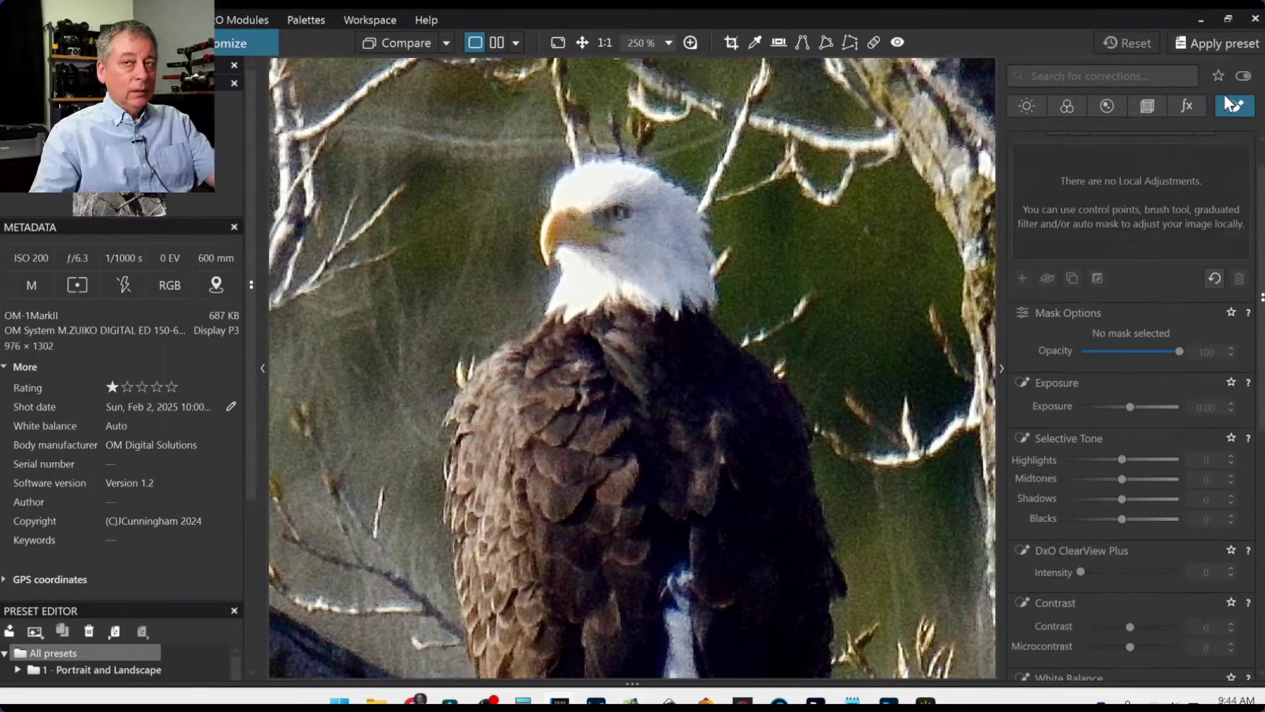
{"action": "scroll", "coordinate": [1129, 195], "scroll_direction": "up", "scroll_amount": 1}
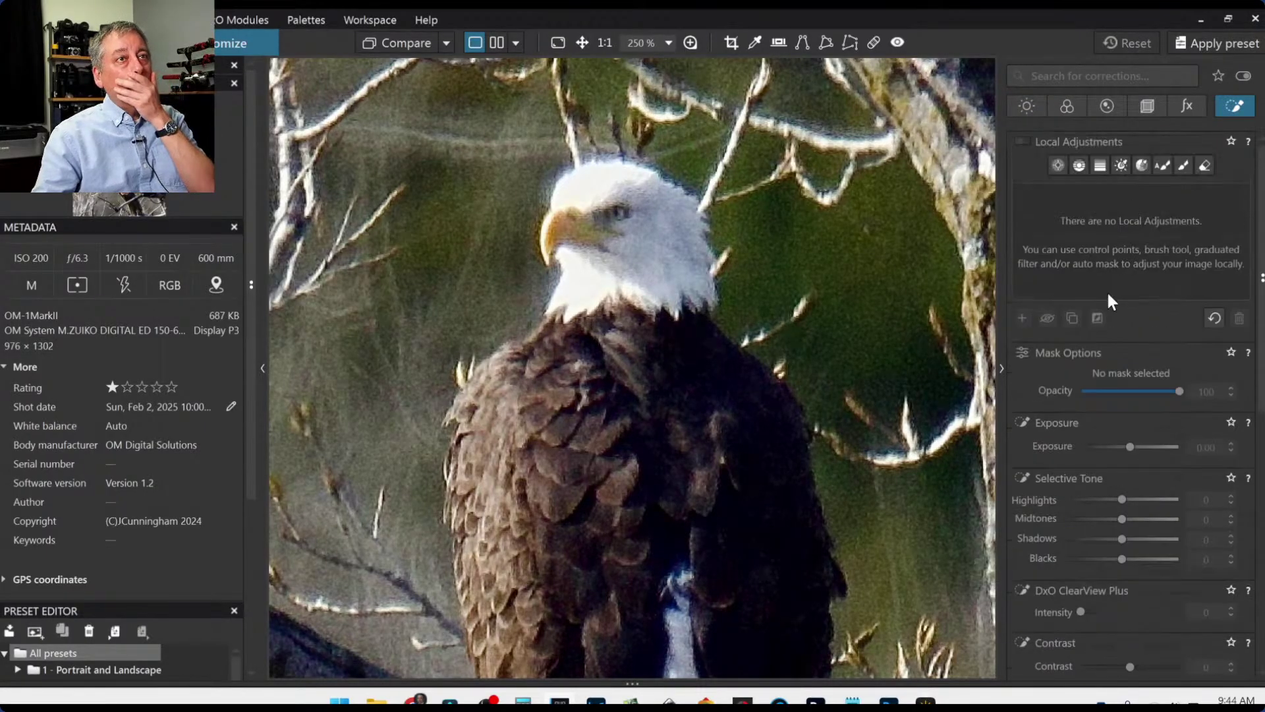
Add a small local-adjustment control point over the eagle's eye and set its Exposure to 2.14.
{"action": "left_click", "coordinate": [1061, 162]}
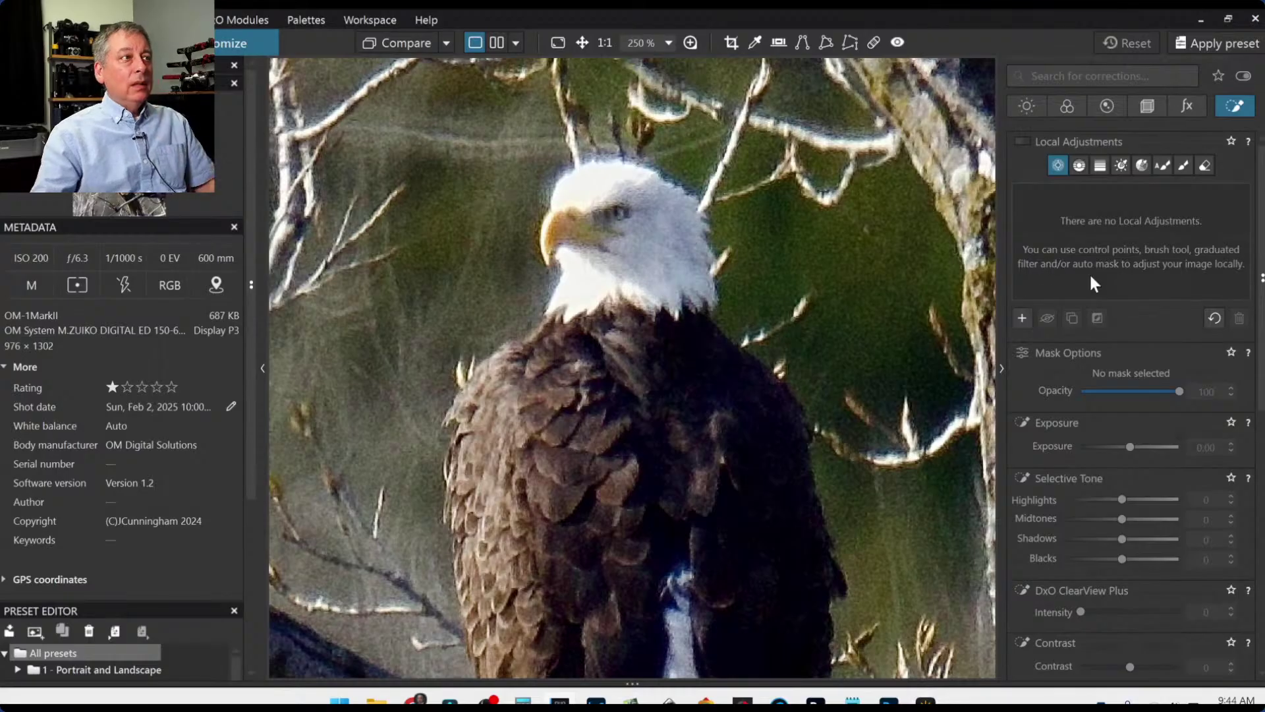
{"action": "left_click", "coordinate": [618, 216]}
{"action": "left_click_drag", "start_coordinate": [375, 85], "coordinate": [598, 207]}
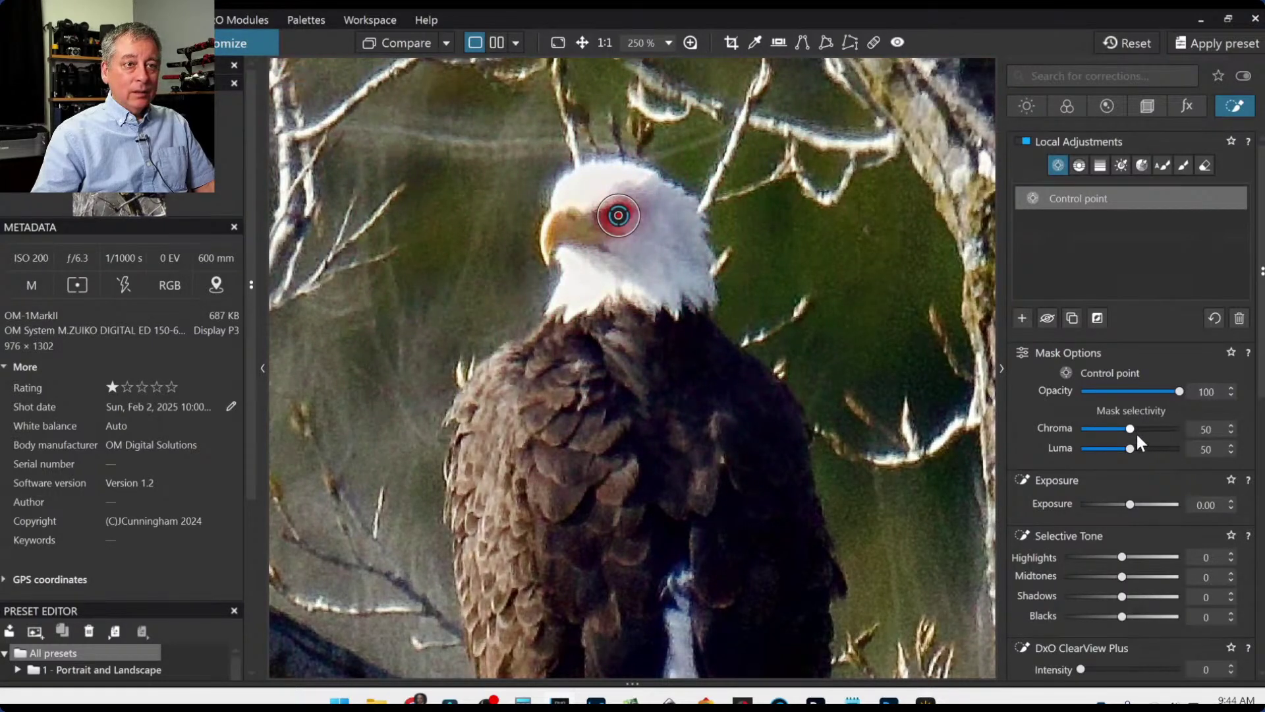
{"action": "left_click_drag", "start_coordinate": [1134, 504], "coordinate": [1157, 507]}
Set the HSL yellow channel's Saturation to 100 for the control point on the eagle's eye.
{"action": "scroll", "coordinate": [1076, 523], "scroll_direction": "down", "scroll_amount": 6}
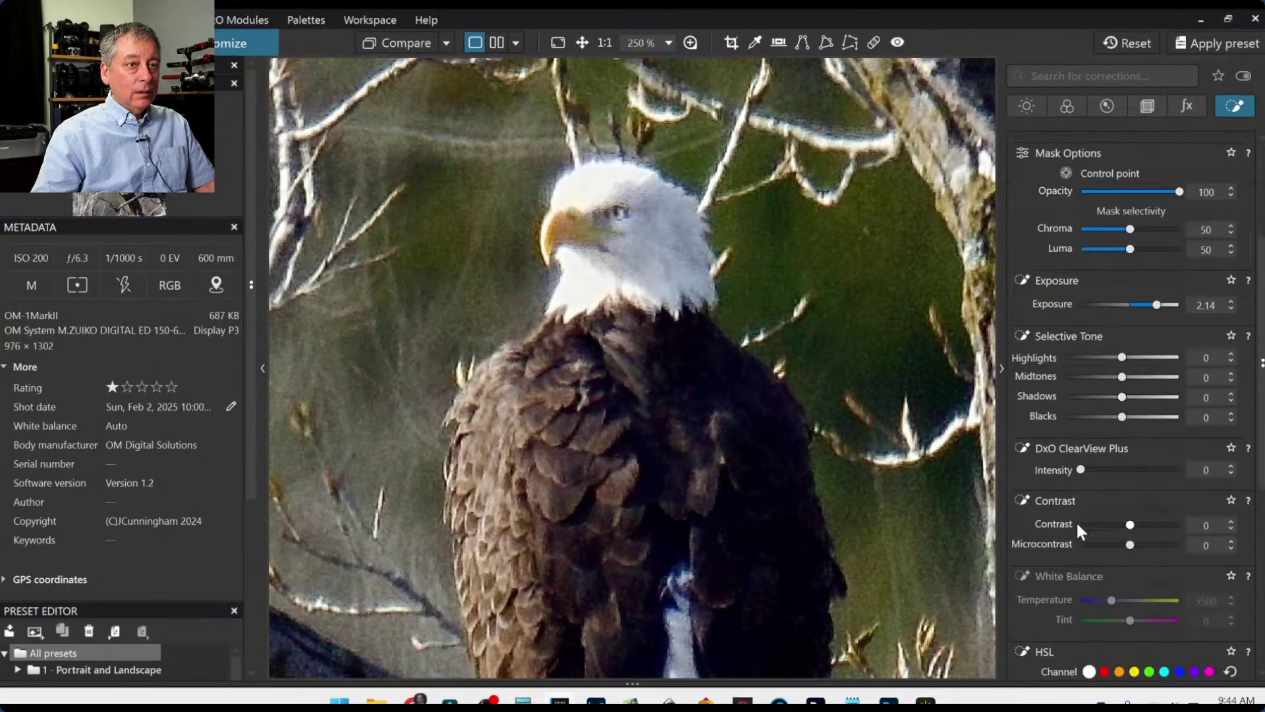
{"action": "scroll", "coordinate": [1077, 523], "scroll_direction": "down", "scroll_amount": 2}
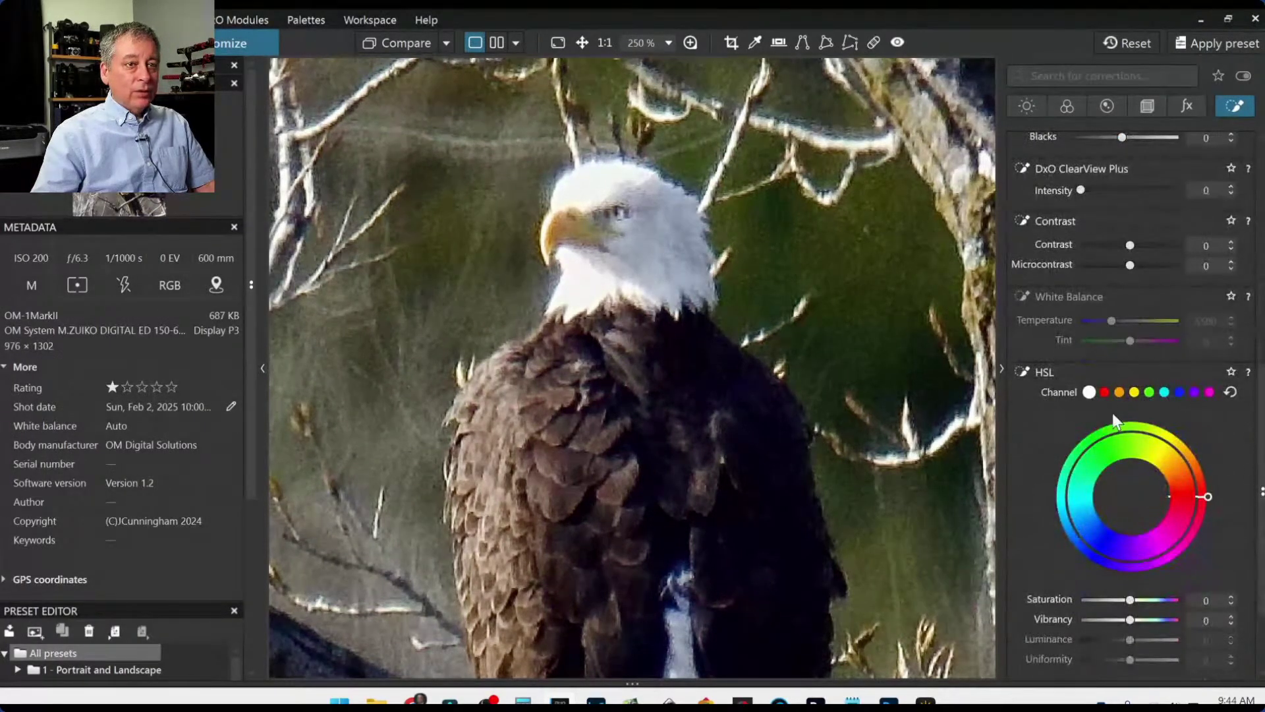
{"action": "left_click", "coordinate": [1134, 392]}
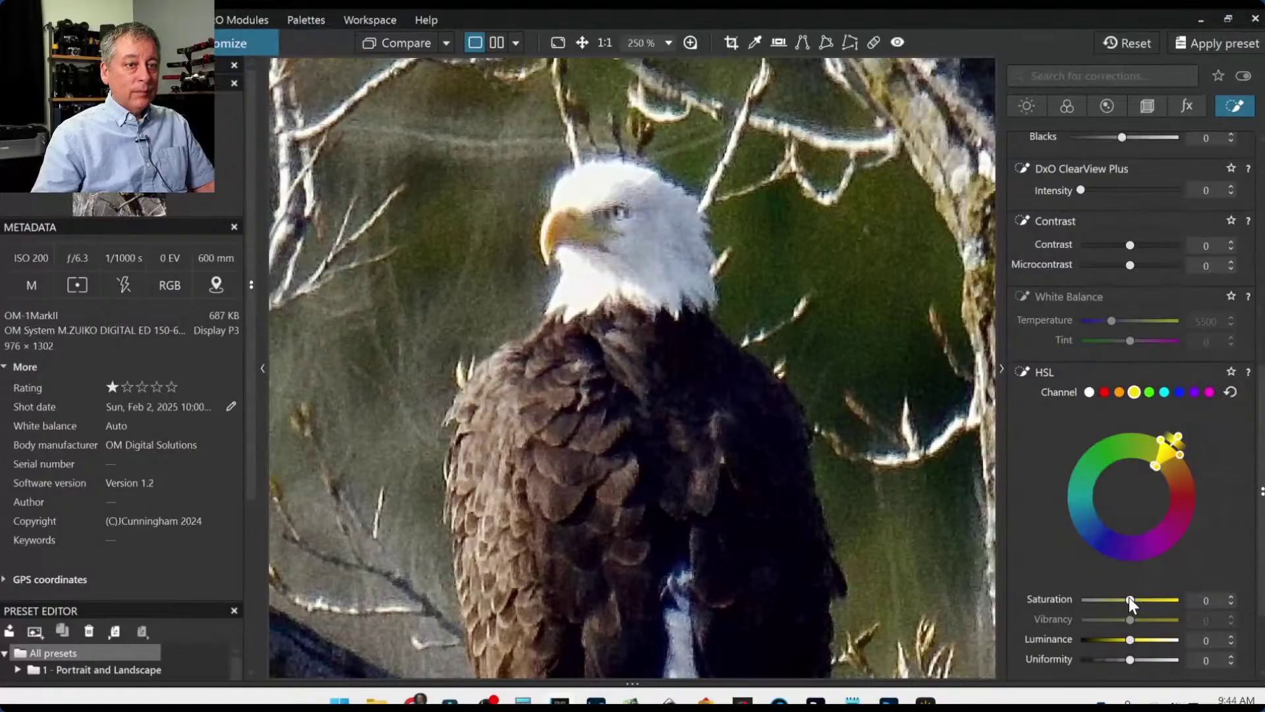
{"action": "left_click_drag", "start_coordinate": [1130, 599], "coordinate": [1180, 599]}
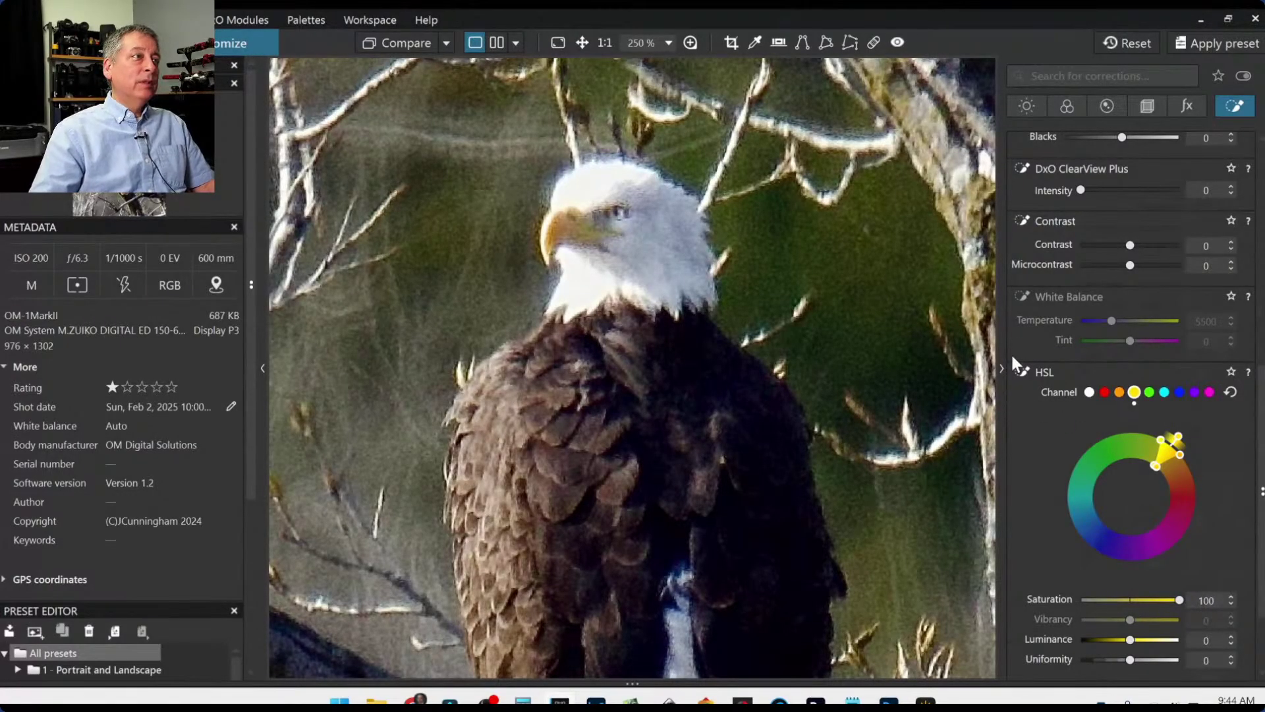
Create a separate mask with a small control point covering the eagle's beak.
{"action": "scroll", "coordinate": [1028, 402], "scroll_direction": "up", "scroll_amount": 10}
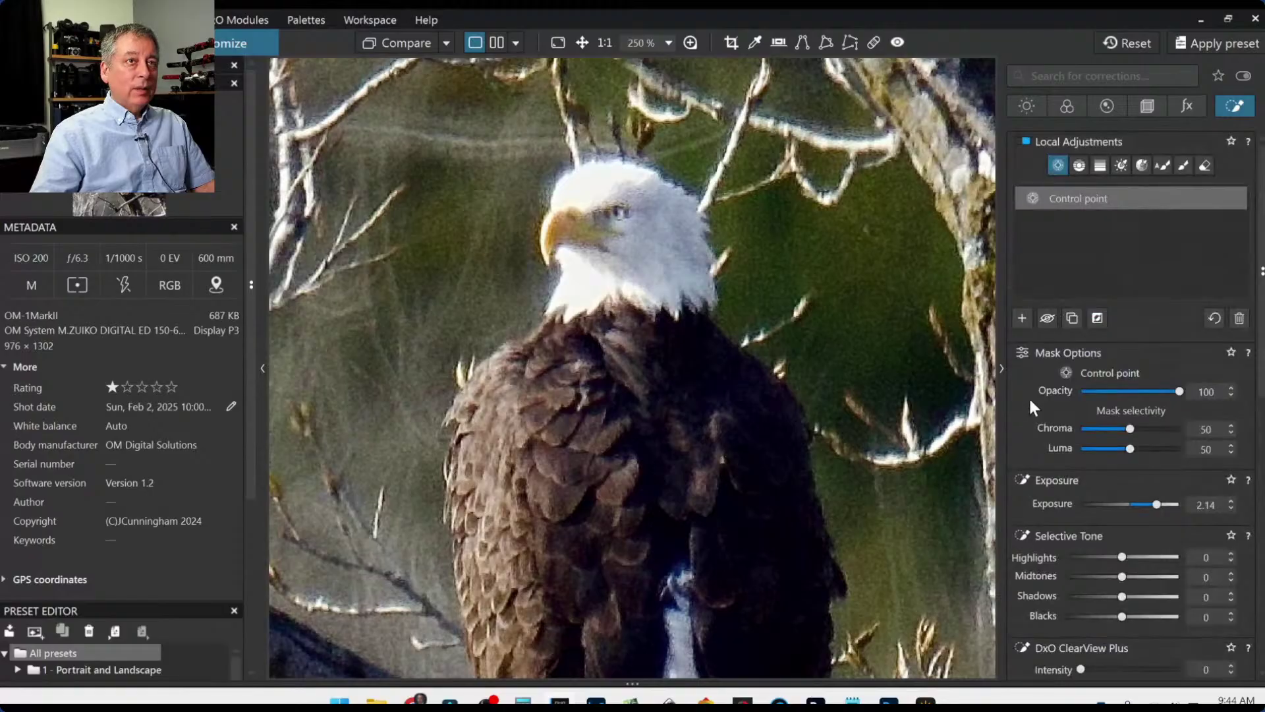
{"action": "left_click", "coordinate": [1022, 318]}
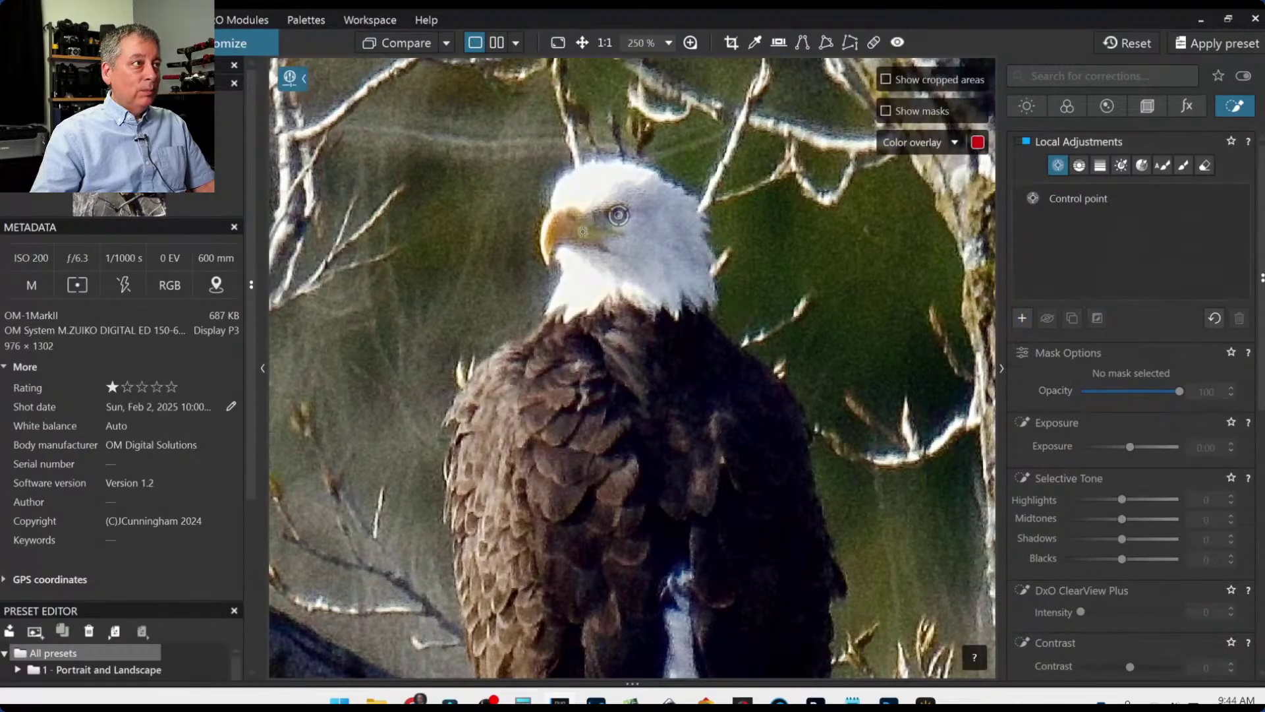
{"action": "left_click", "coordinate": [557, 233]}
{"action": "left_click_drag", "start_coordinate": [577, 232], "coordinate": [588, 232]}
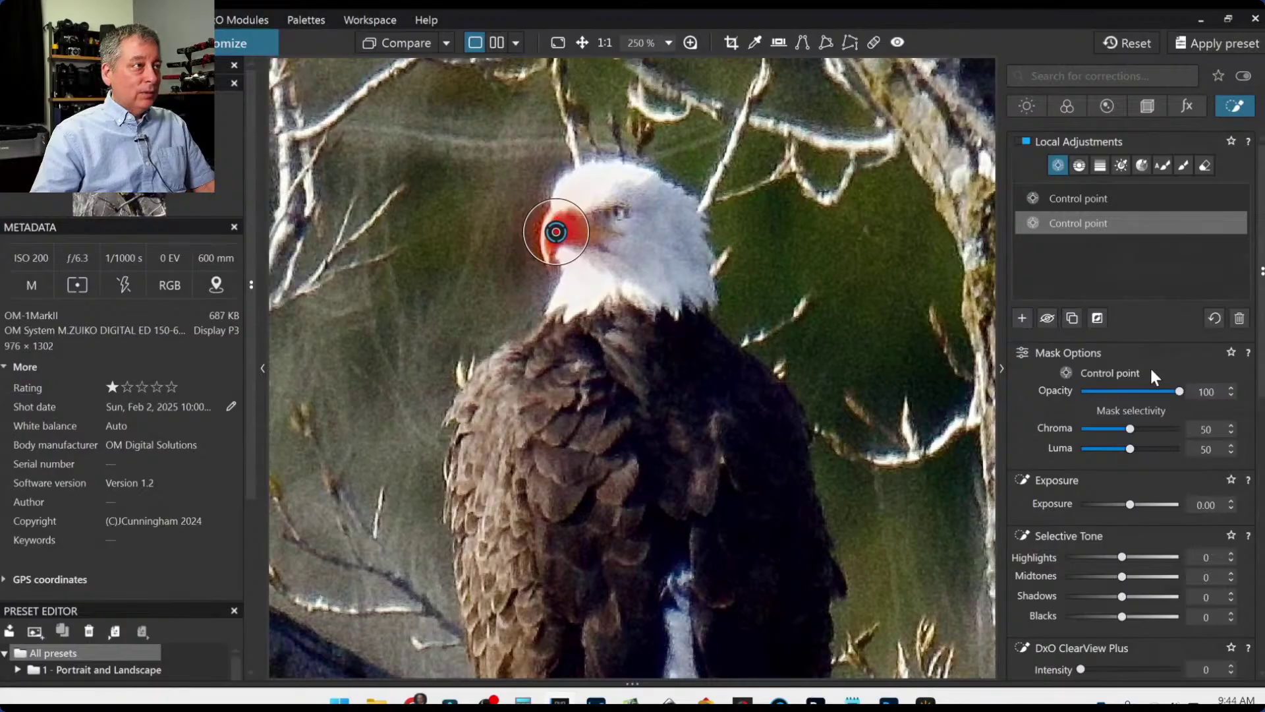
Adjust the HSL orange channel's range toward yellow and set its Saturation to 81 for the beak's control point.
{"action": "scroll", "coordinate": [1188, 489], "scroll_direction": "down", "scroll_amount": 8}
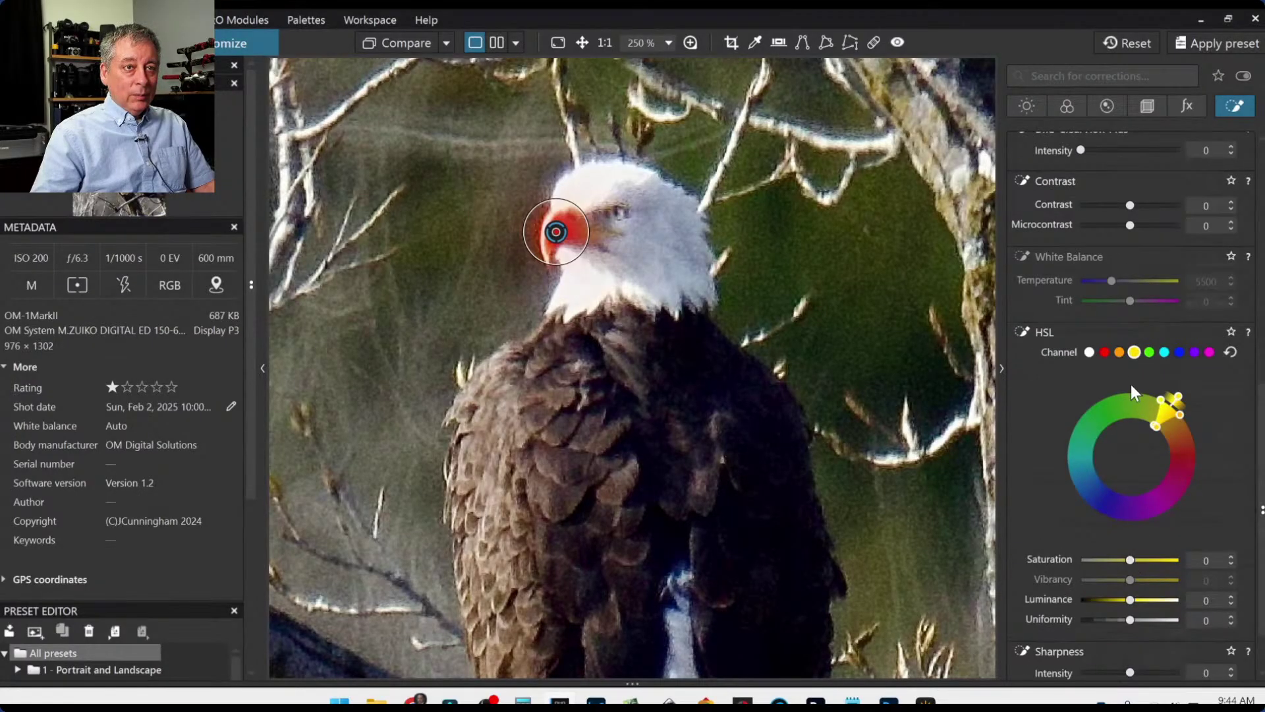
{"action": "left_click", "coordinate": [1119, 352]}
{"action": "left_click_drag", "start_coordinate": [1160, 435], "coordinate": [1152, 425]}
{"action": "left_click_drag", "start_coordinate": [1133, 559], "coordinate": [1170, 571]}
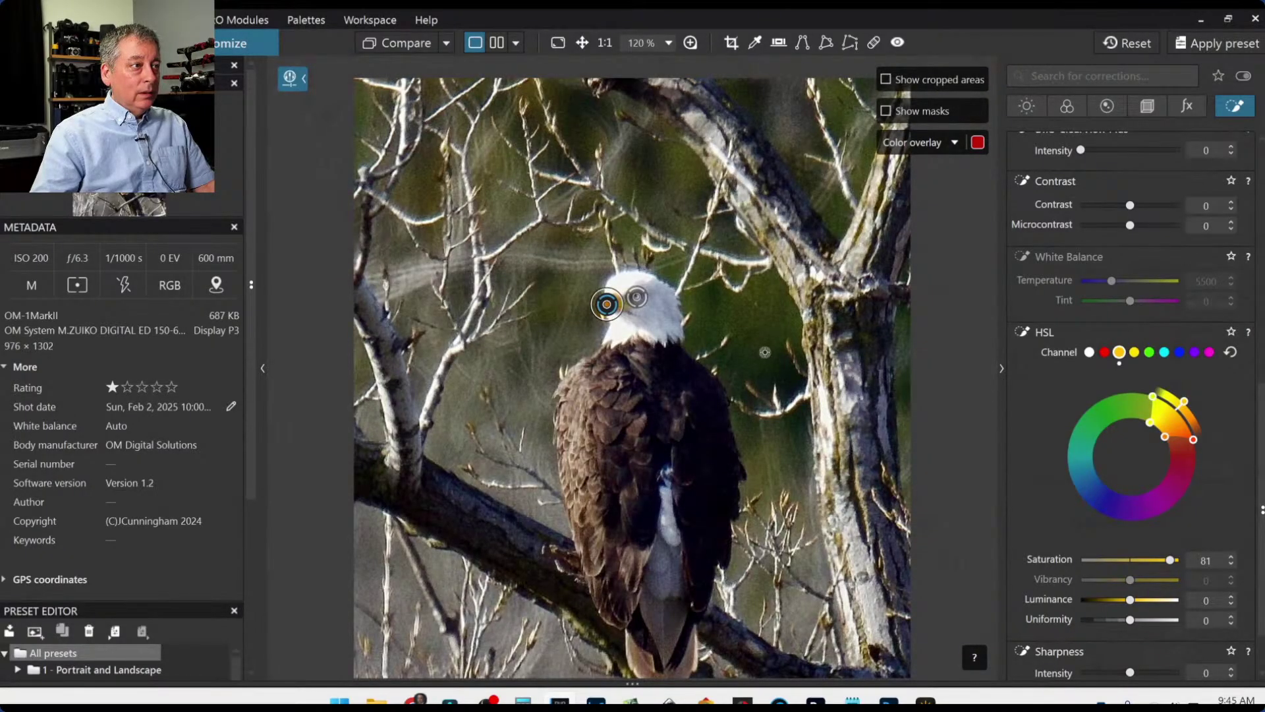
{"action": "scroll", "coordinate": [764, 352], "scroll_direction": "up", "scroll_amount": 3}
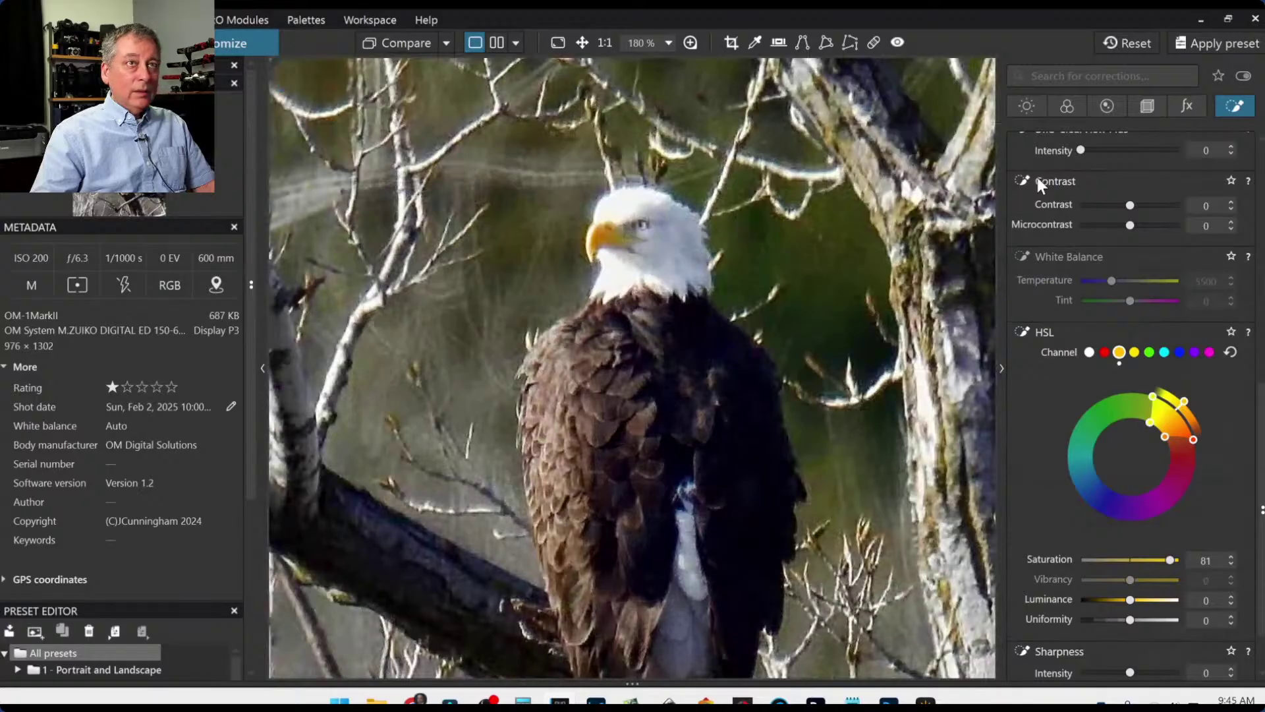
Enable Standard denoising for the eagle photo, show its advanced settings and set Luminance to 81.
{"action": "left_click", "coordinate": [1034, 107]}
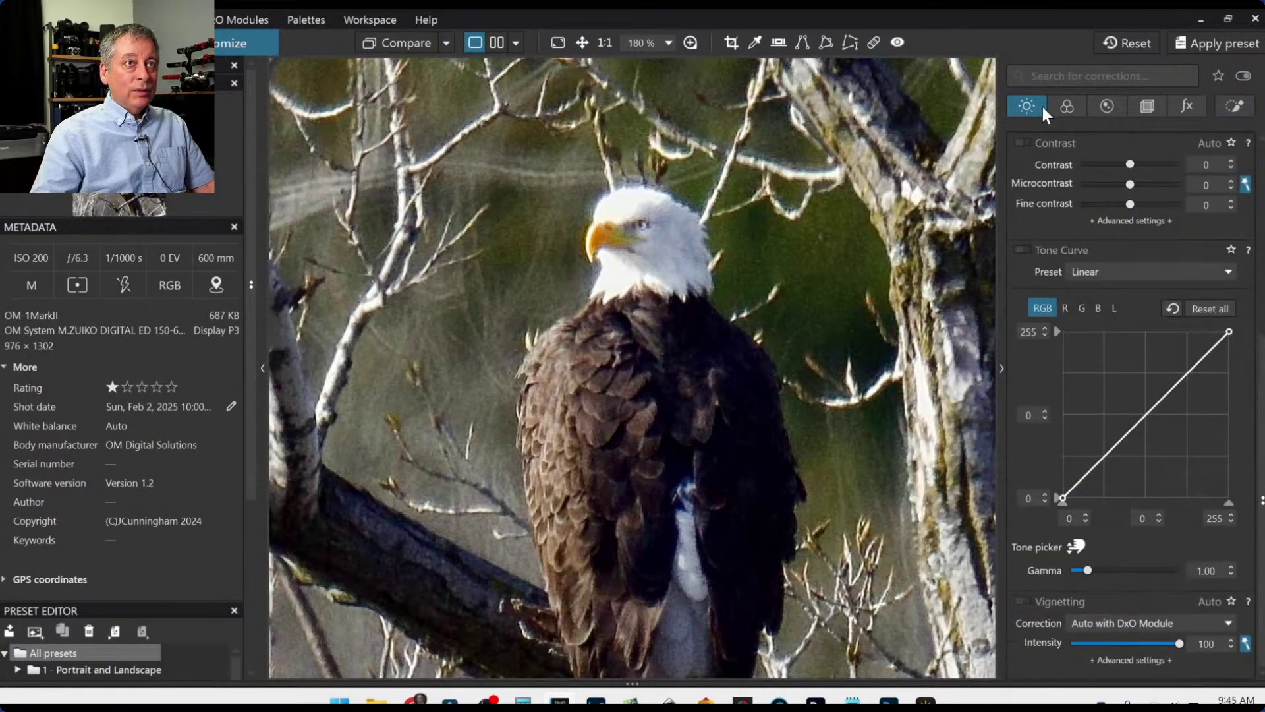
{"action": "left_click", "coordinate": [1096, 108]}
{"action": "scroll", "coordinate": [1112, 356], "scroll_direction": "up", "scroll_amount": 1}
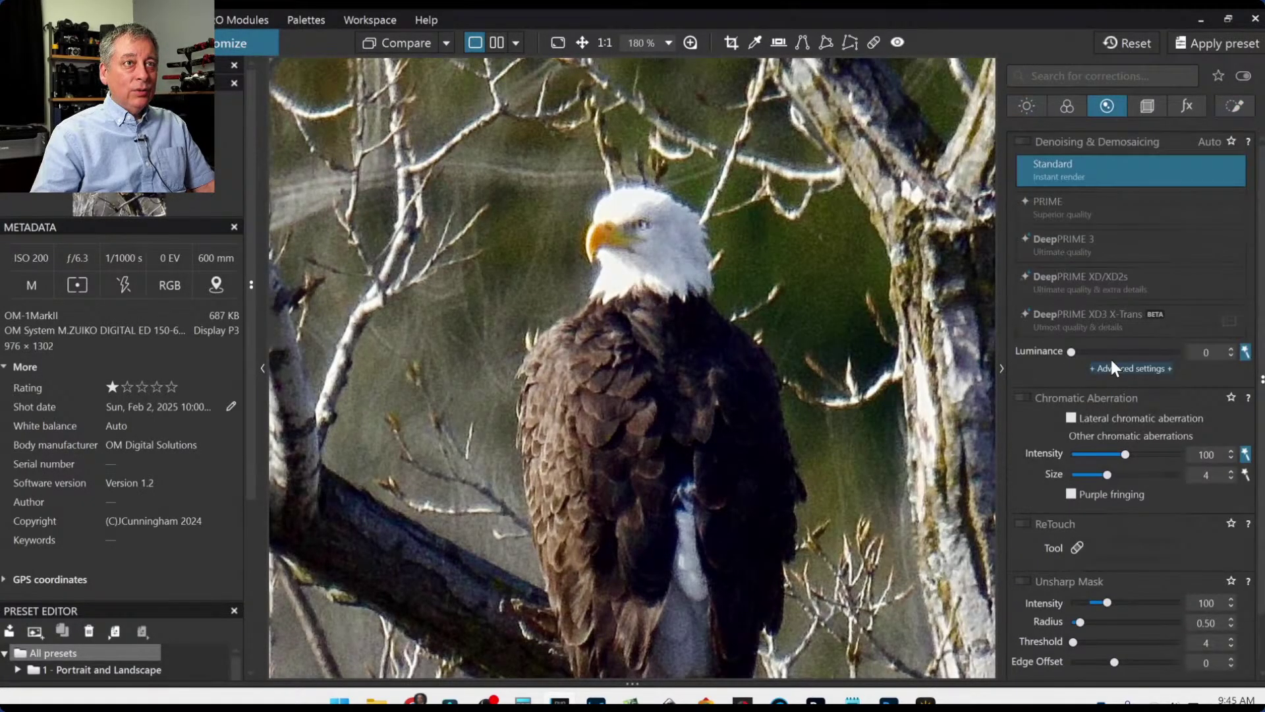
{"action": "left_click", "coordinate": [1021, 140]}
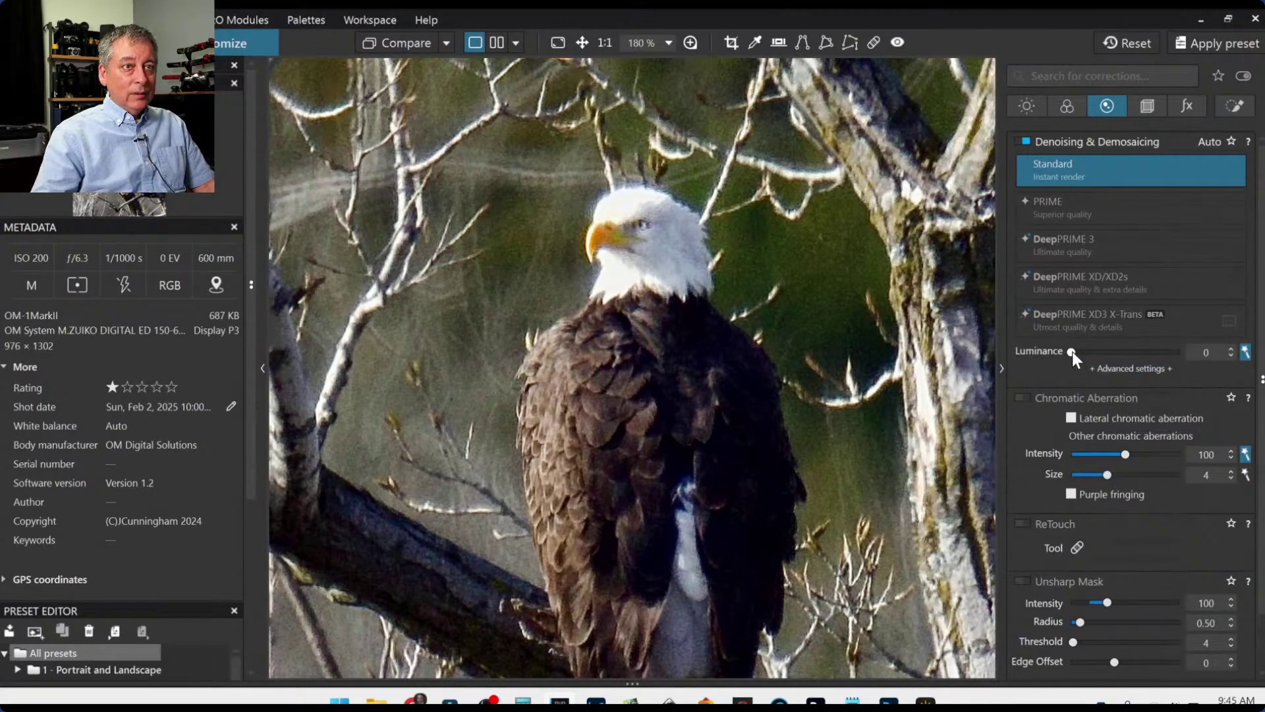
{"action": "left_click_drag", "start_coordinate": [1073, 350], "coordinate": [1089, 351]}
{"action": "left_click", "coordinate": [1105, 369]}
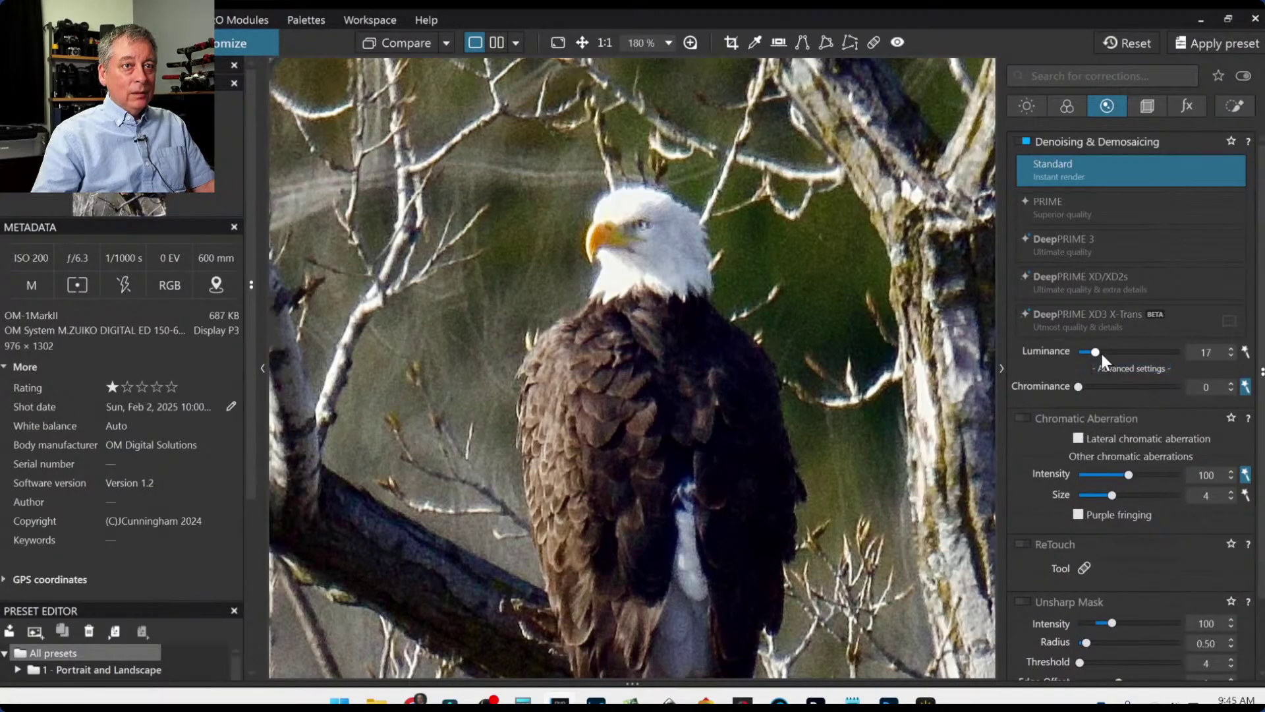
{"action": "left_click_drag", "start_coordinate": [1098, 351], "coordinate": [1159, 357]}
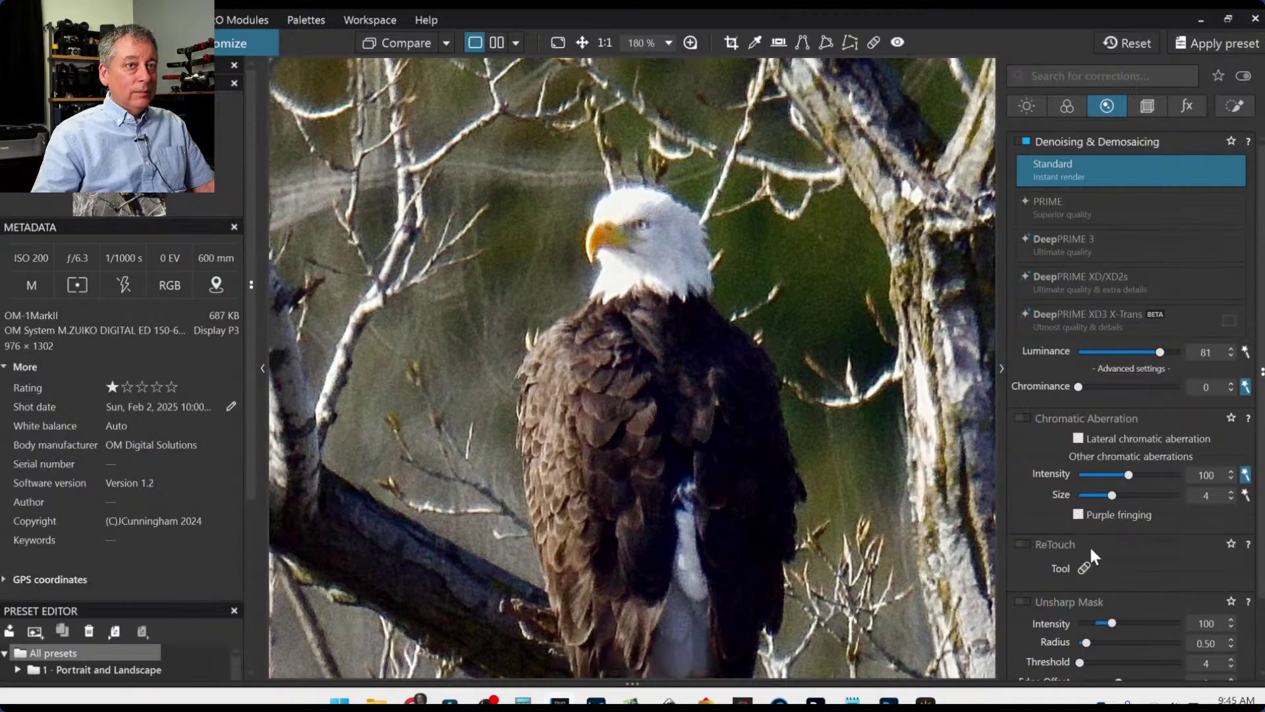
Enable Unsharp Mask for the eagle photo with Intensity 11, Radius 0.92 and Threshold 23.
{"action": "scroll", "coordinate": [1044, 496], "scroll_direction": "down", "scroll_amount": 1}
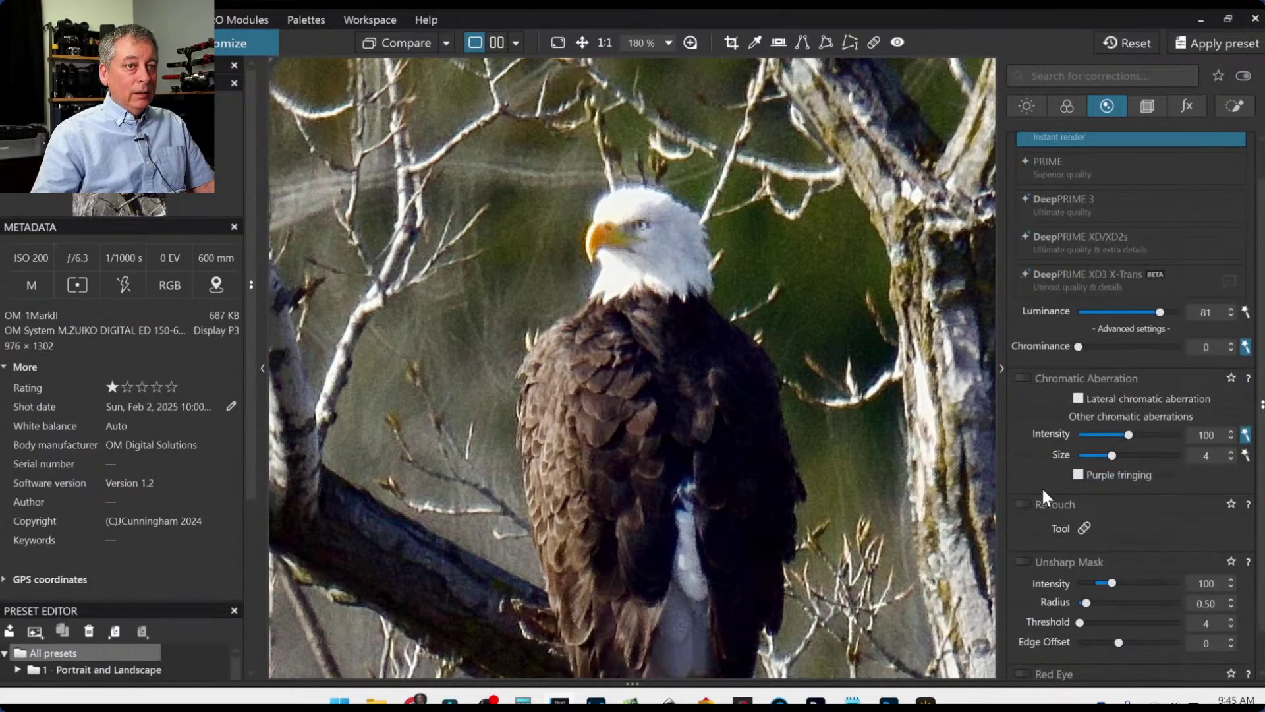
{"action": "scroll", "coordinate": [1042, 493], "scroll_direction": "down", "scroll_amount": 1}
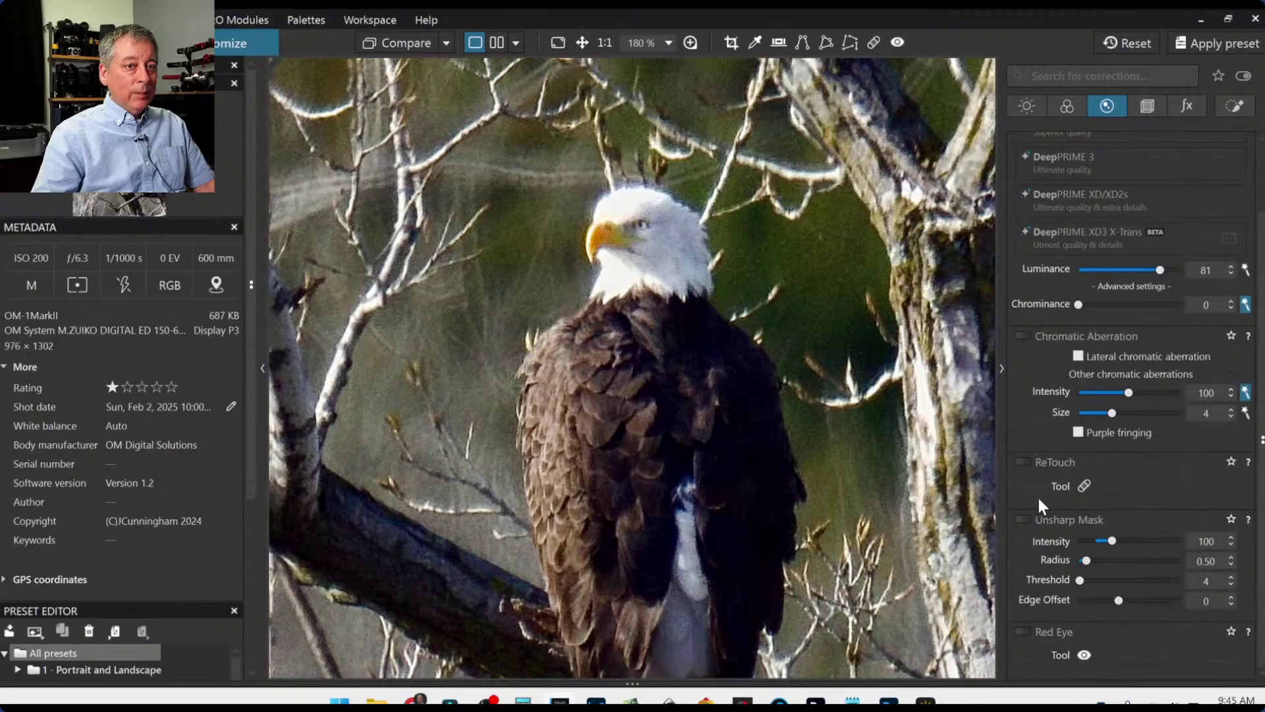
{"action": "left_click", "coordinate": [1023, 520]}
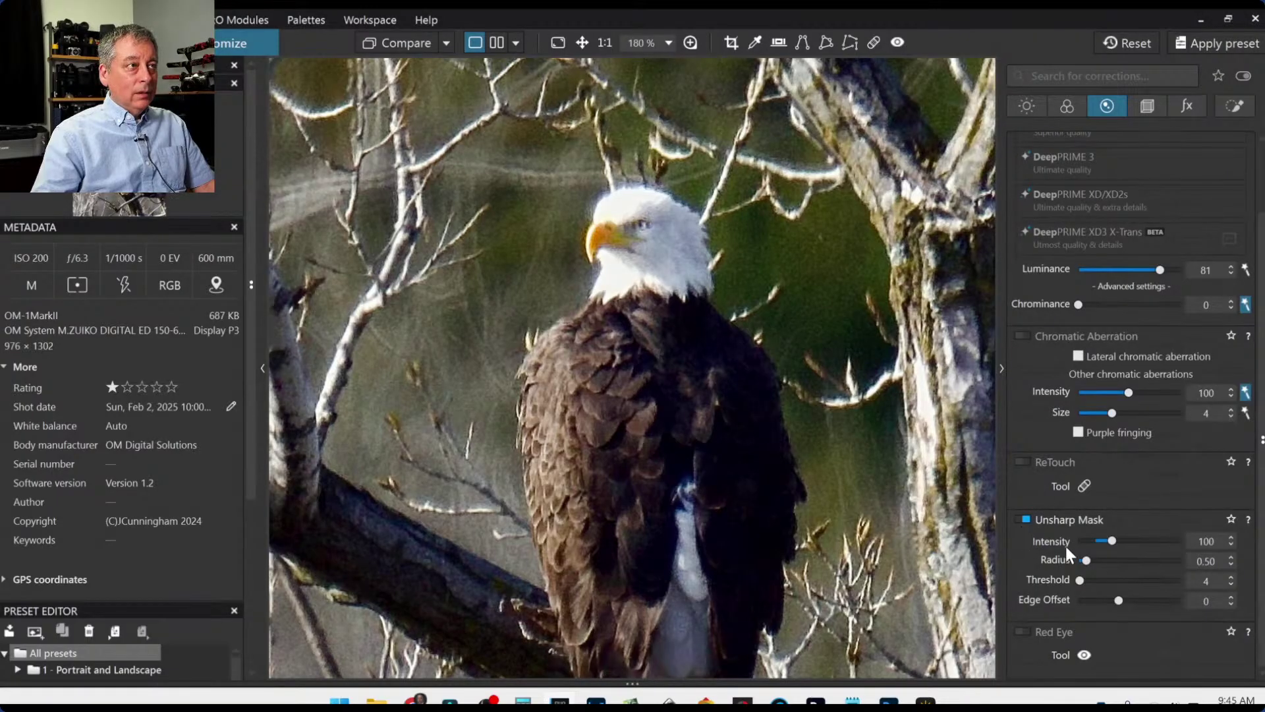
{"action": "mouse_move", "coordinate": [1087, 561]}
{"action": "left_mouse_down"}
{"action": "mouse_move", "coordinate": [1107, 563]}
{"action": "mouse_move", "coordinate": [1120, 540]}
{"action": "mouse_move", "coordinate": [1096, 561]}
{"action": "mouse_move", "coordinate": [1104, 541]}
{"action": "mouse_move", "coordinate": [1066, 540]}
{"action": "mouse_move", "coordinate": [1097, 541]}
{"action": "left_mouse_up"}
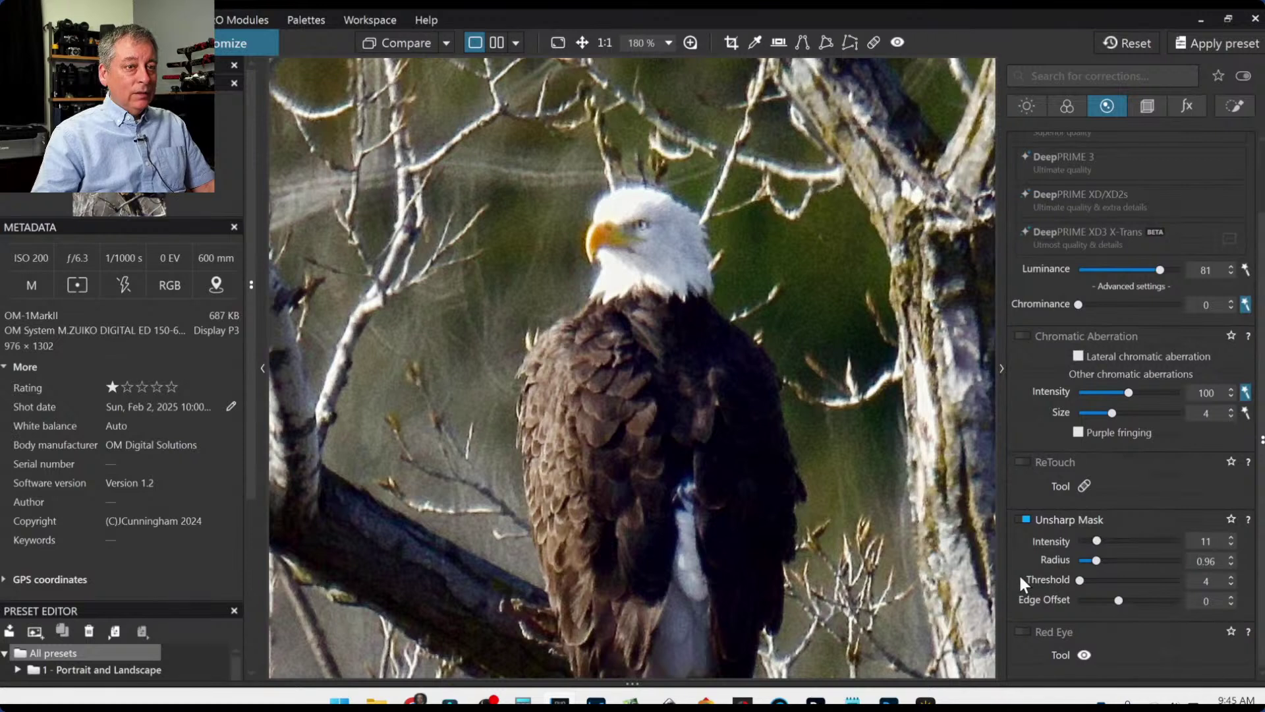
{"action": "left_click", "coordinate": [1095, 560]}
{"action": "left_click_drag", "start_coordinate": [1079, 579], "coordinate": [1089, 581]}
{"action": "left_click", "coordinate": [1083, 485]}
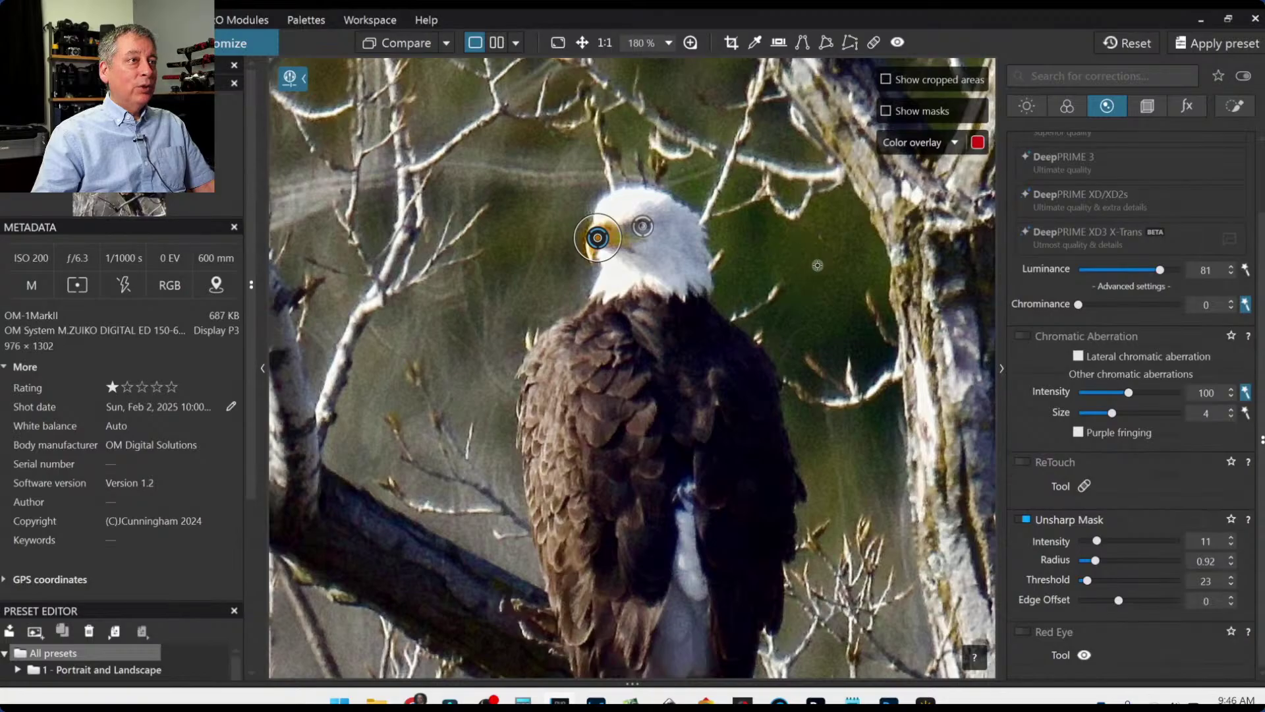
Add a larger control point on the eagle's dark back feathers with Selective Tone Shadows 21 and Highlights 100.
{"action": "scroll", "coordinate": [519, 347], "scroll_direction": "down", "scroll_amount": 1}
{"action": "scroll", "coordinate": [518, 347], "scroll_direction": "down", "scroll_amount": 4}
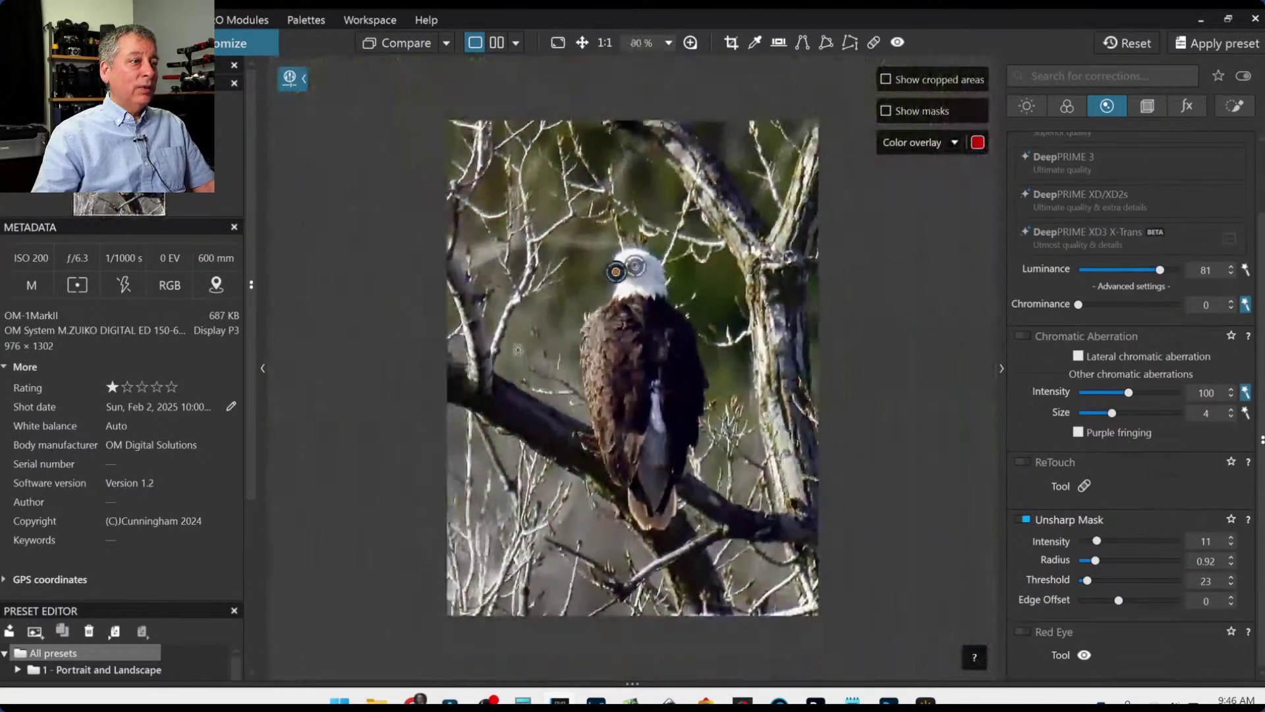
{"action": "key", "text": "Escape"}
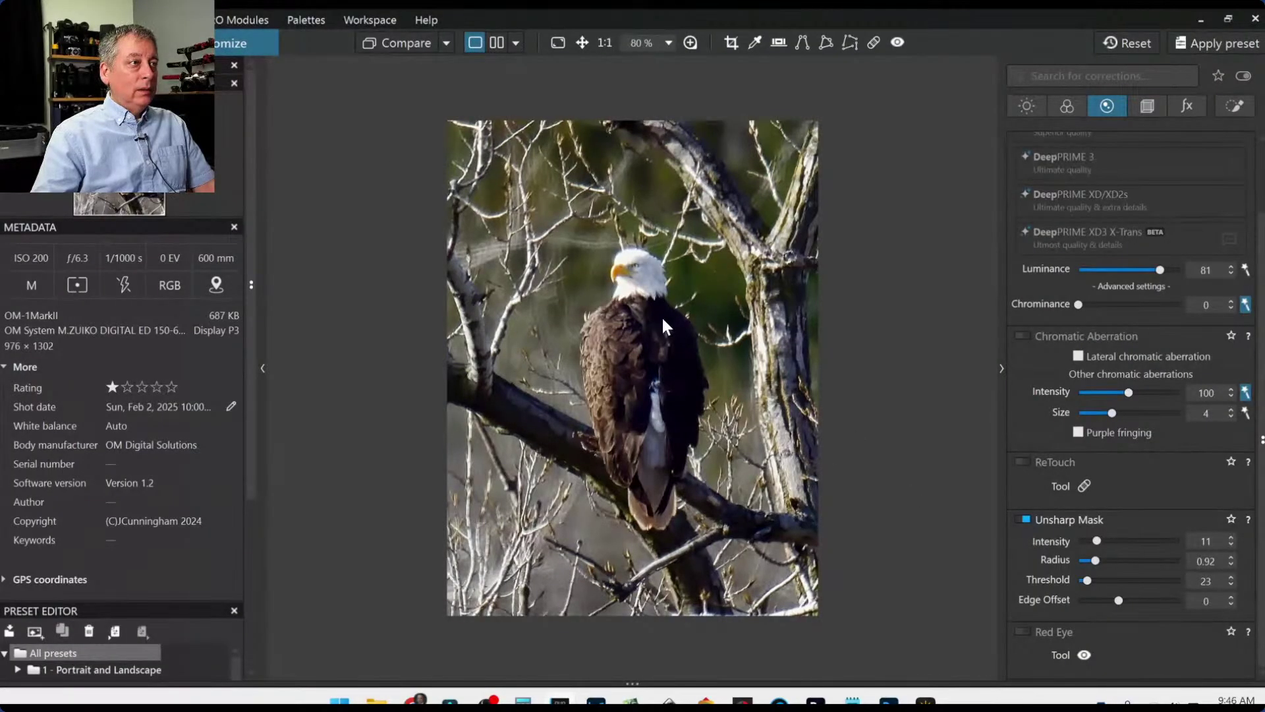
{"action": "left_click", "coordinate": [1227, 105]}
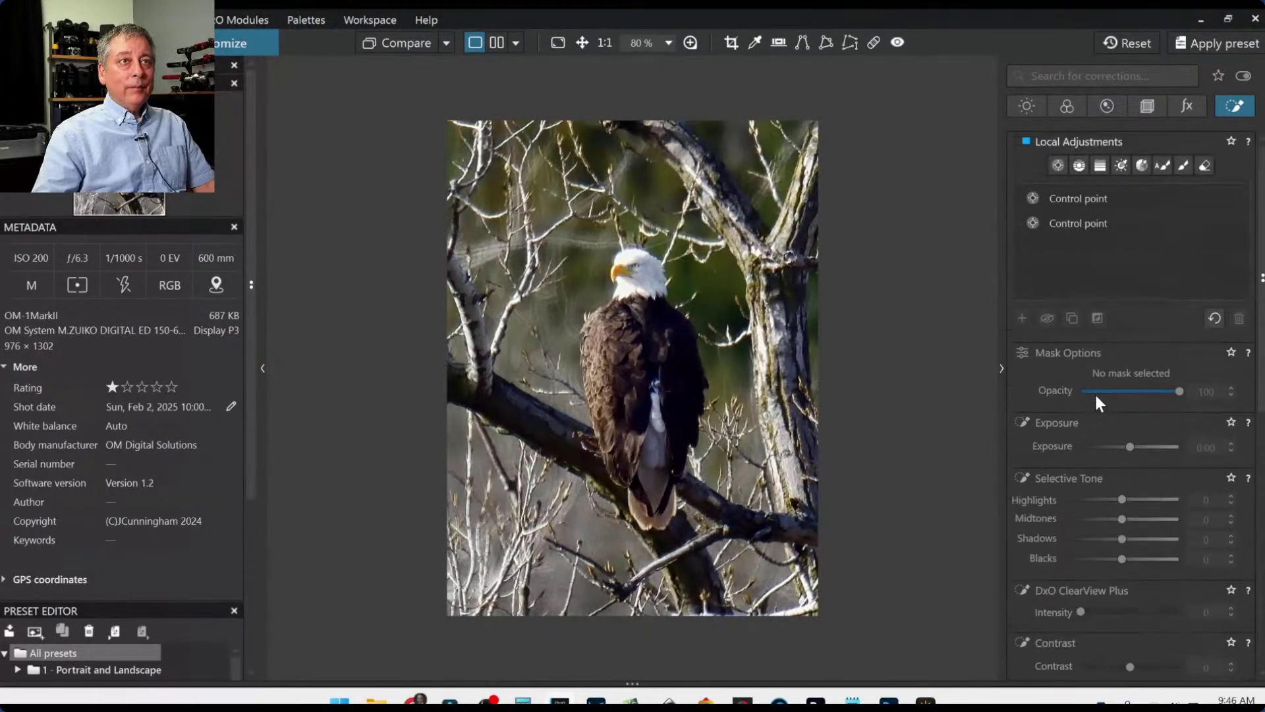
{"action": "left_click", "coordinate": [1057, 165]}
{"action": "left_click", "coordinate": [674, 339]}
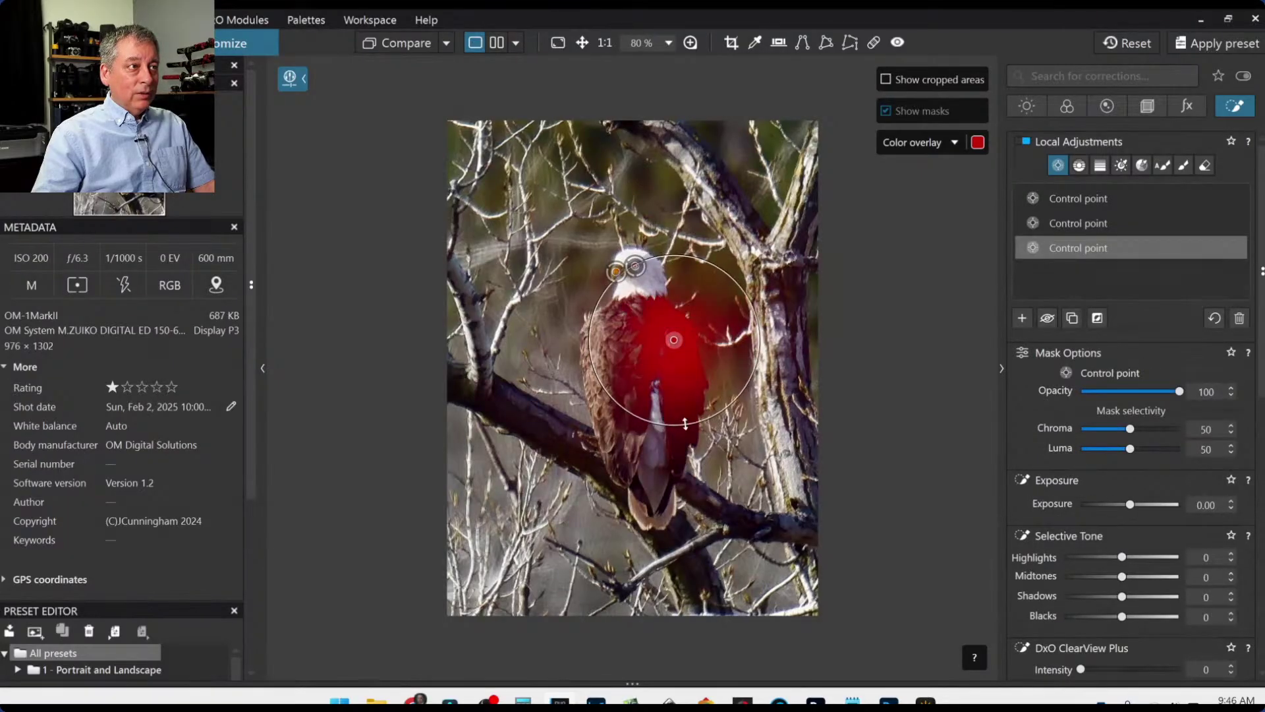
{"action": "left_click", "coordinate": [1143, 596]}
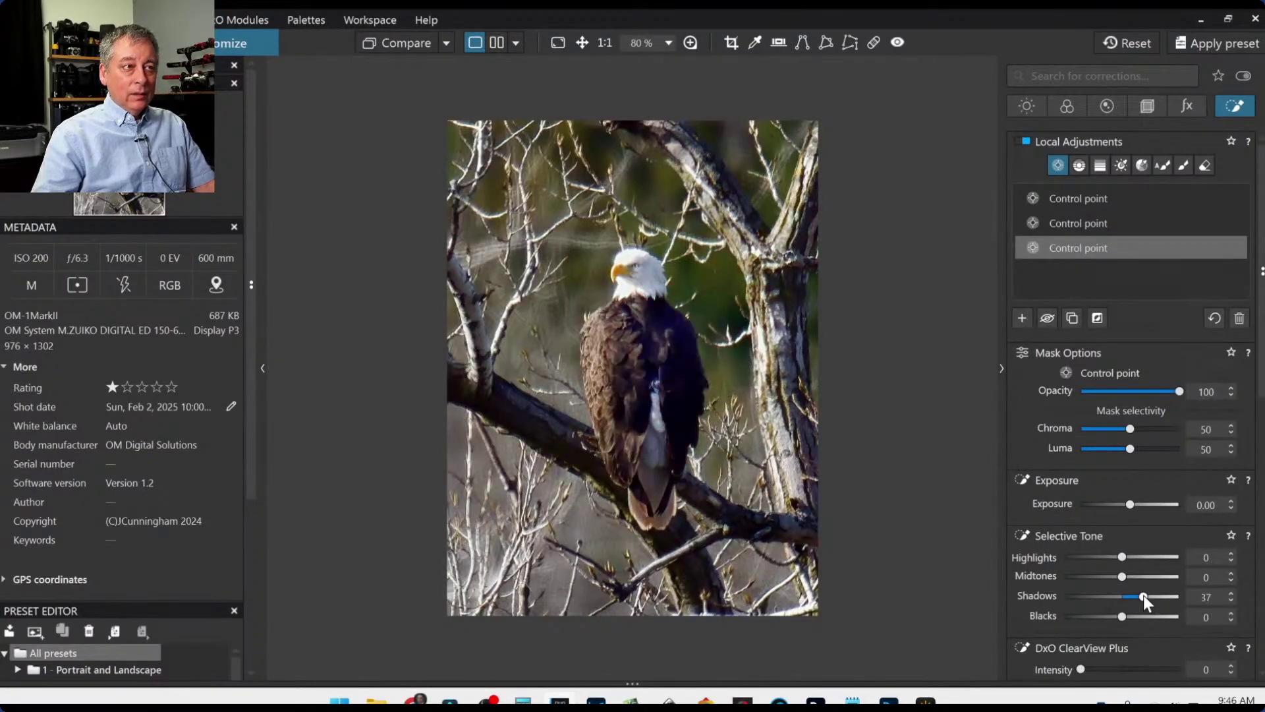
{"action": "left_click_drag", "start_coordinate": [1145, 597], "coordinate": [1134, 598]}
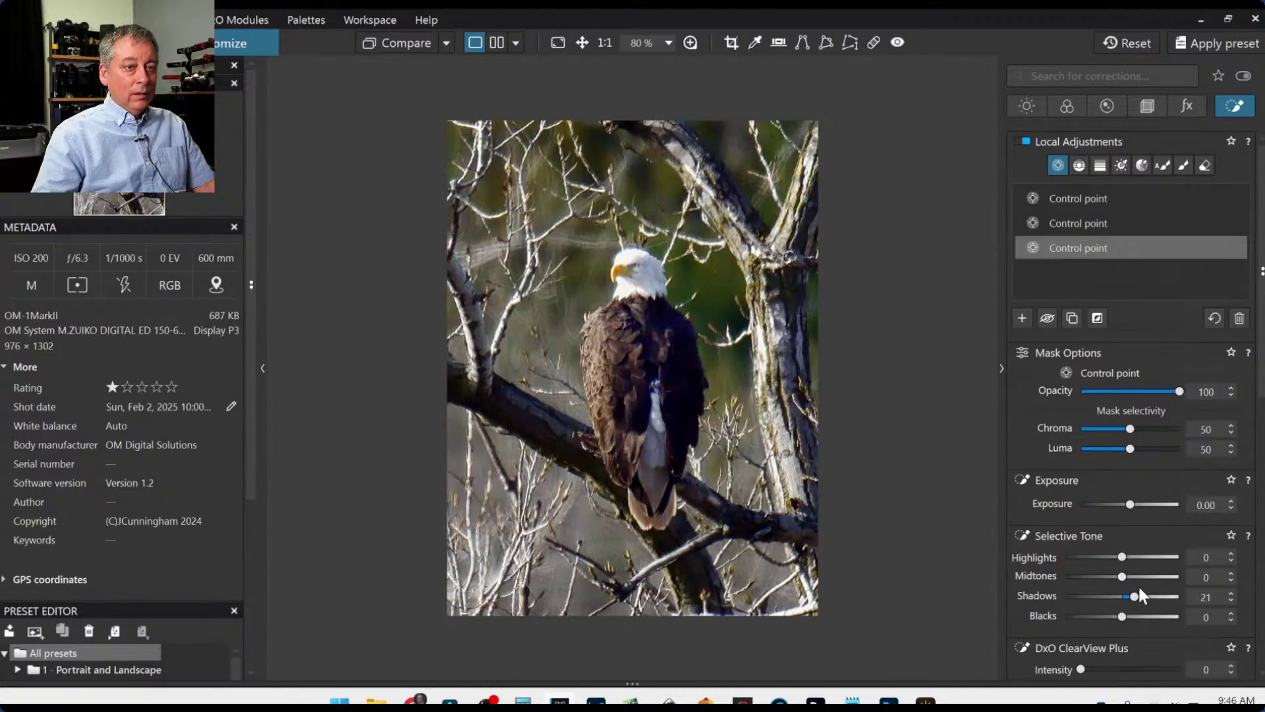
{"action": "left_click_drag", "start_coordinate": [1124, 557], "coordinate": [1203, 566]}
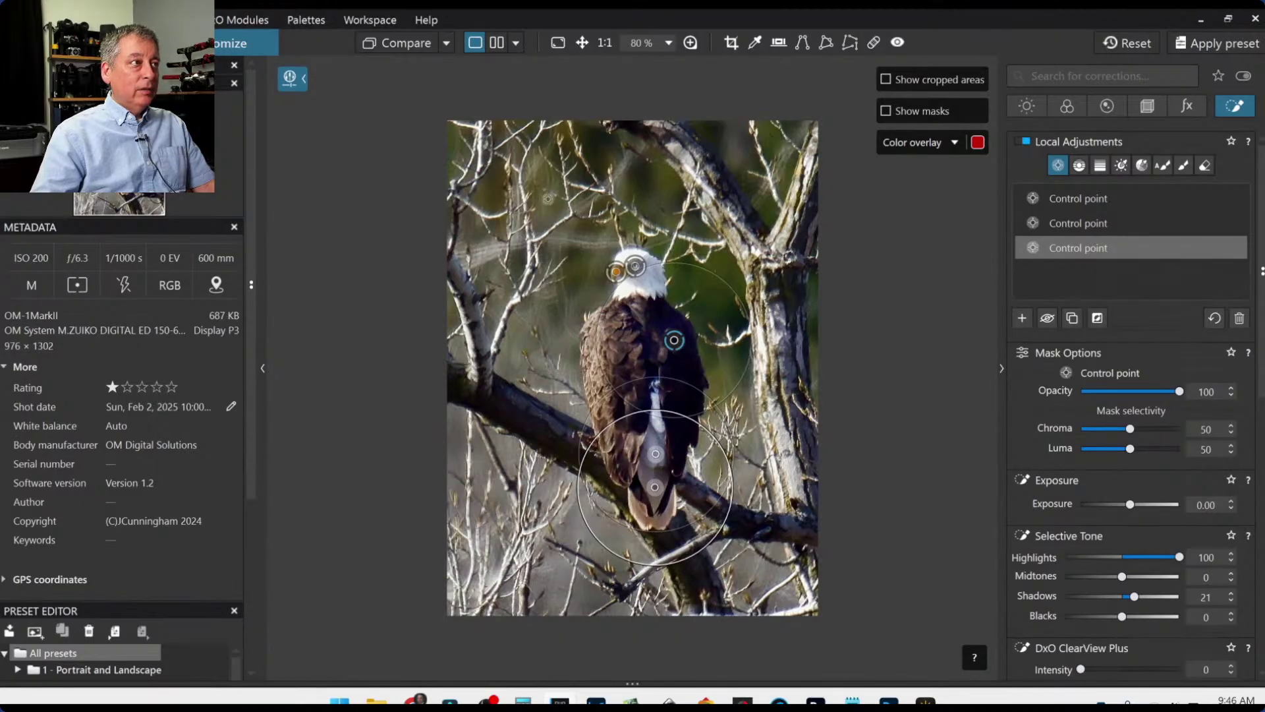
Create a separate mask with control points on the bright tree trunk and the pale branches near the lower corner of the photo.
{"action": "left_click", "coordinate": [1021, 319]}
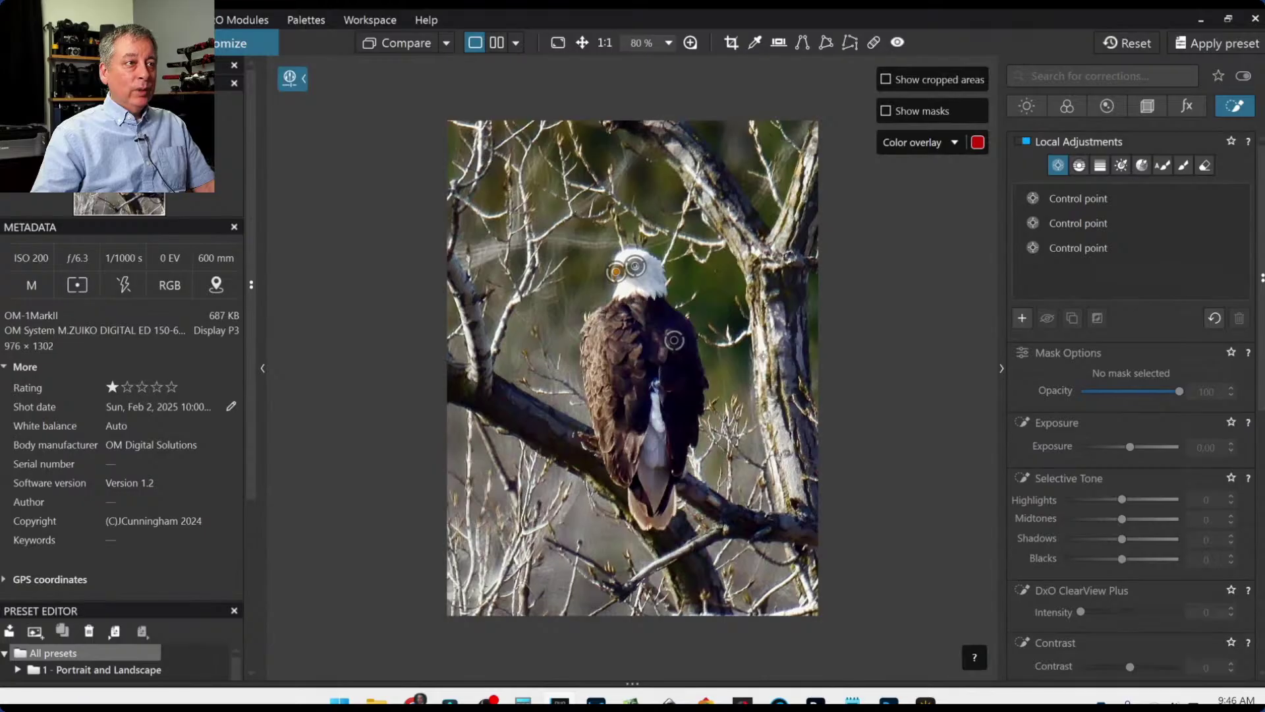
{"action": "left_click", "coordinate": [763, 356]}
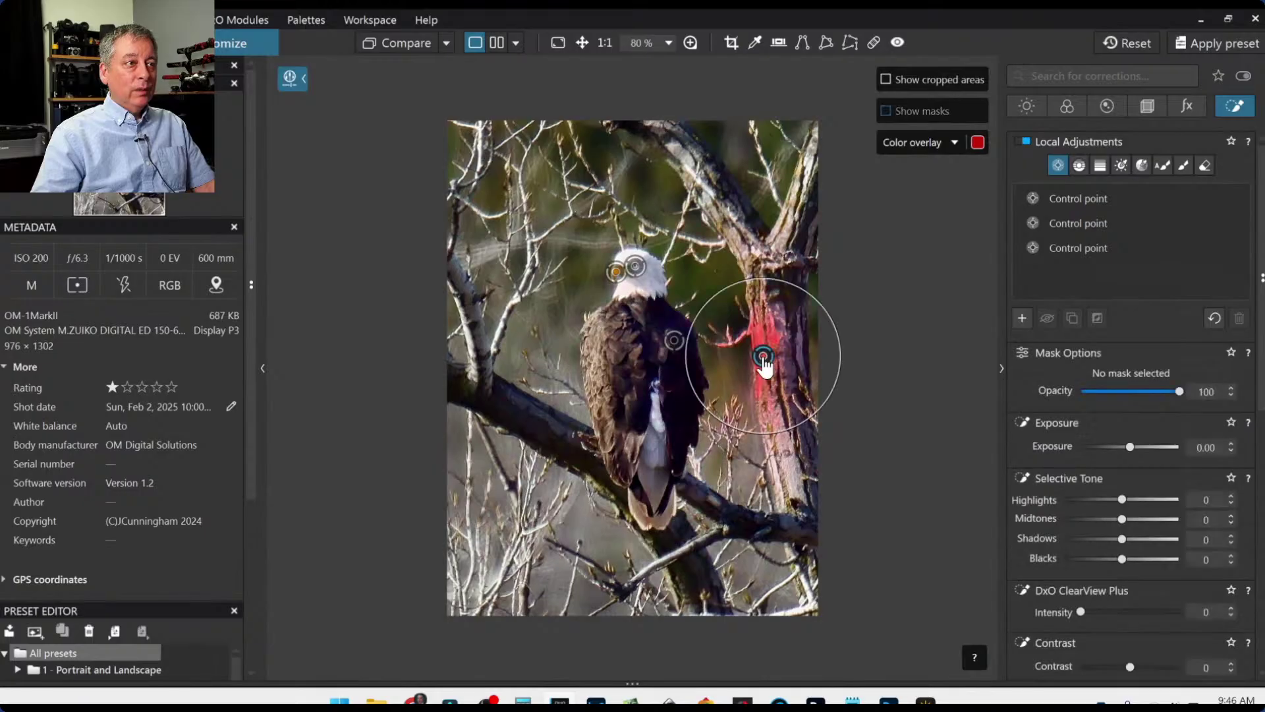
{"action": "left_click", "coordinate": [779, 448]}
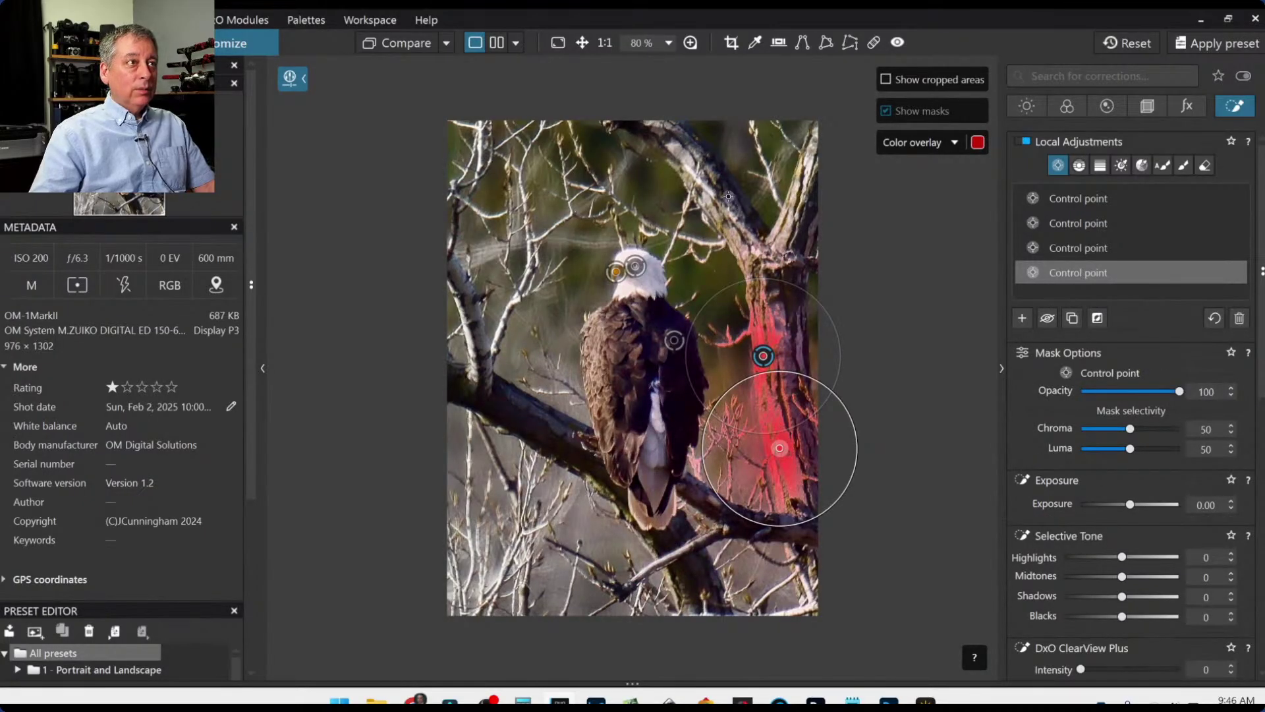
{"action": "left_click", "coordinate": [471, 571]}
{"action": "left_click_drag", "start_coordinate": [525, 521], "coordinate": [569, 459]}
Darken the trunk and branch mask with Selective Tone Highlights -56, Midtones -46 and Blacks -85.
{"action": "left_click_drag", "start_coordinate": [1108, 563], "coordinate": [1089, 556]}
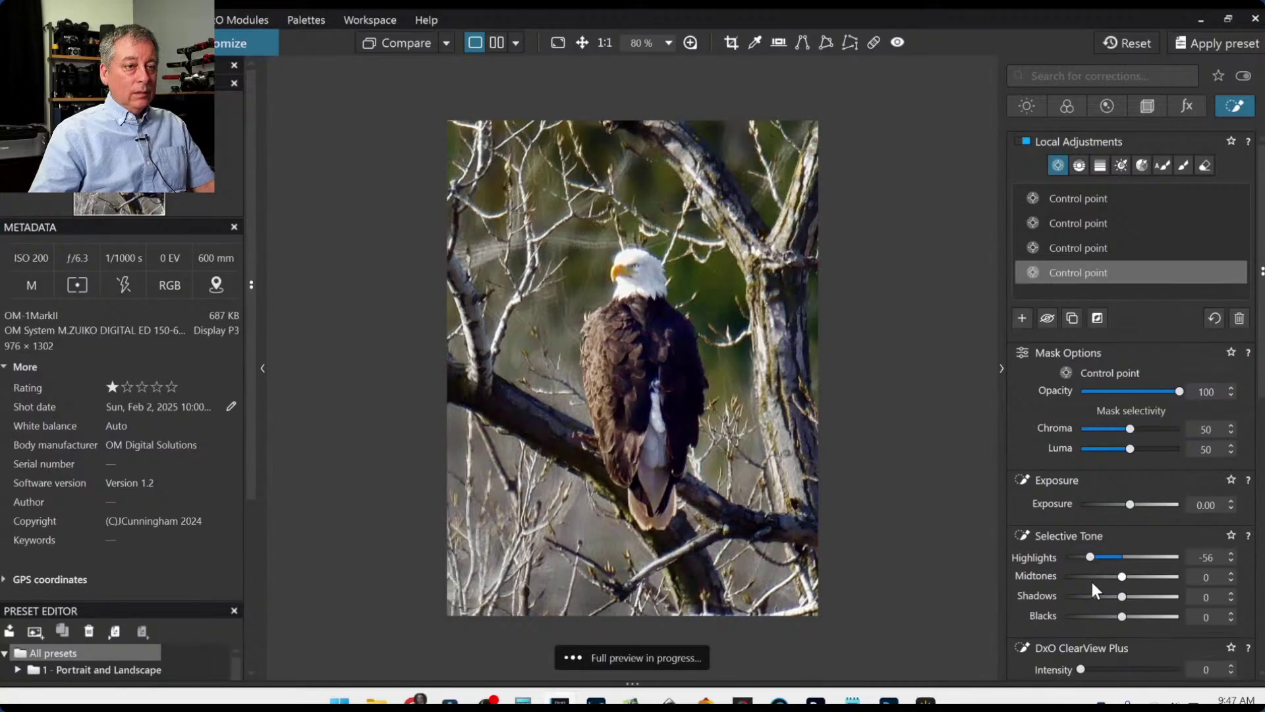
{"action": "left_click", "coordinate": [1096, 576]}
{"action": "left_click_drag", "start_coordinate": [1103, 616], "coordinate": [1073, 622]}
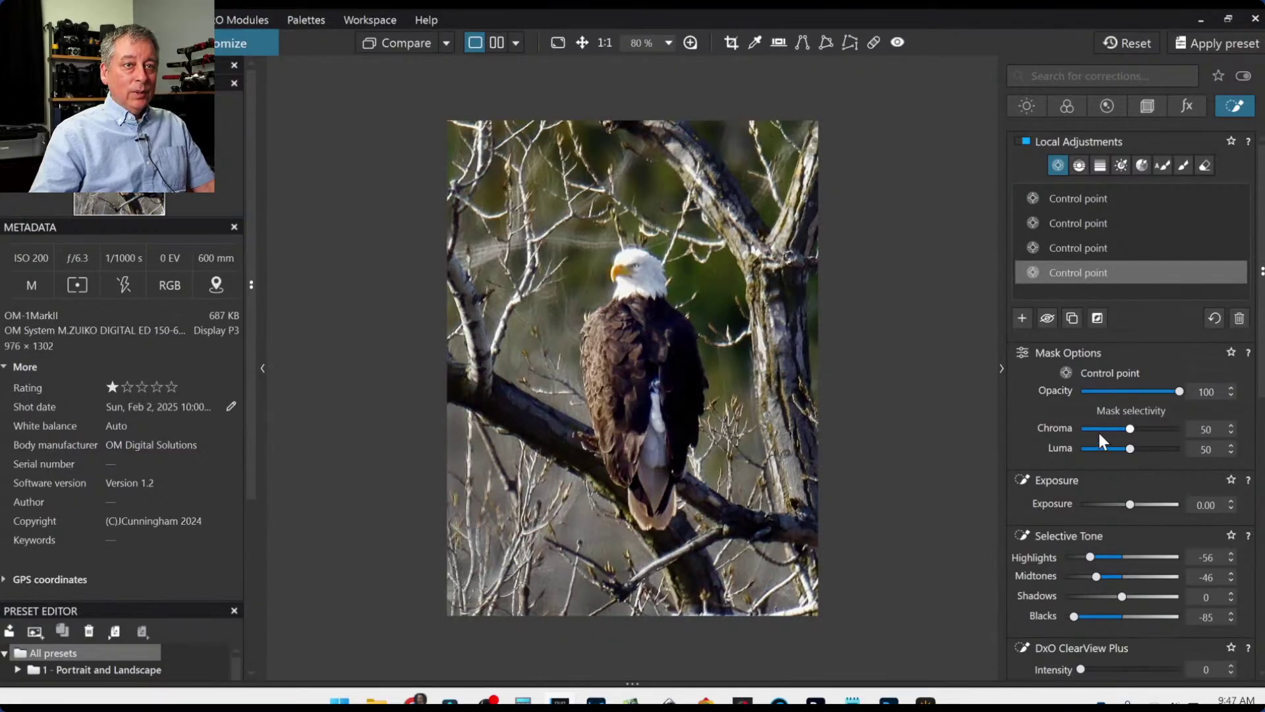
Create a new control point mask on the mossy trunk, shrink its radius, and set Chroma 71 and Luma 52.
{"action": "left_click", "coordinate": [1023, 319]}
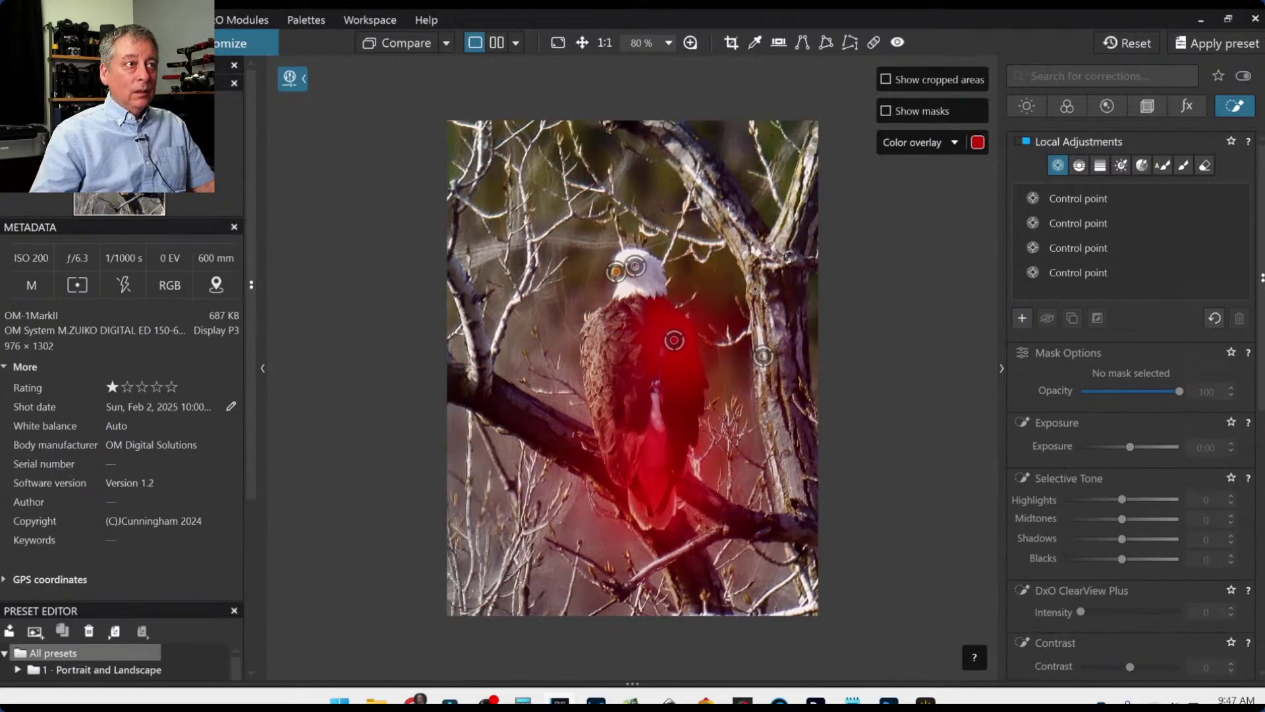
{"action": "scroll", "coordinate": [757, 288], "scroll_direction": "up", "scroll_amount": 3}
{"action": "scroll", "coordinate": [756, 289], "scroll_direction": "up", "scroll_amount": 3}
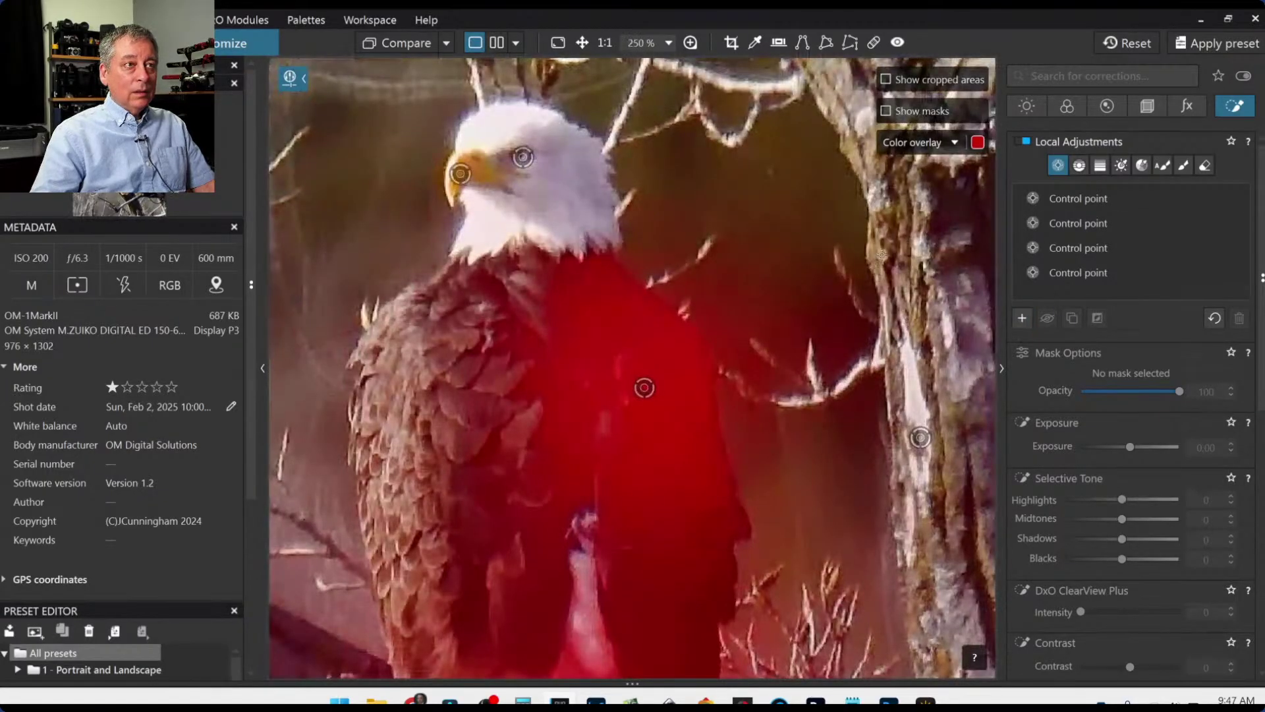
{"action": "left_click", "coordinate": [1023, 317]}
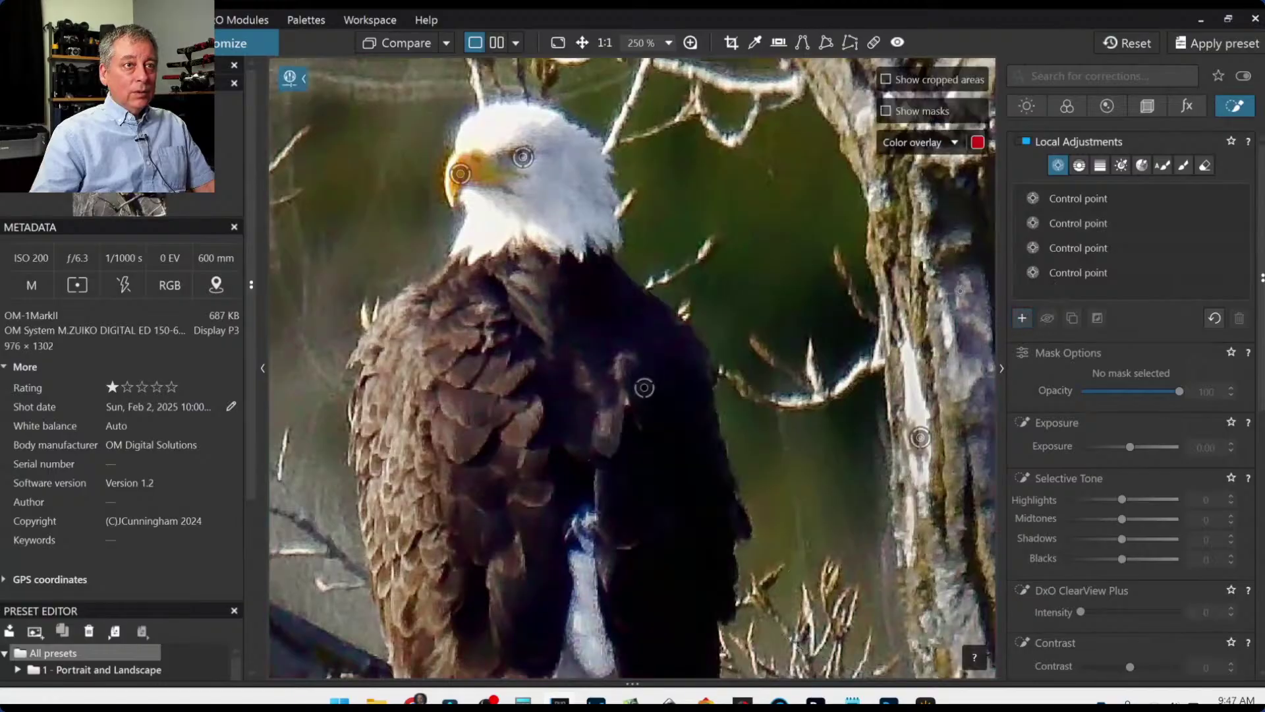
{"action": "left_click", "coordinate": [878, 246]}
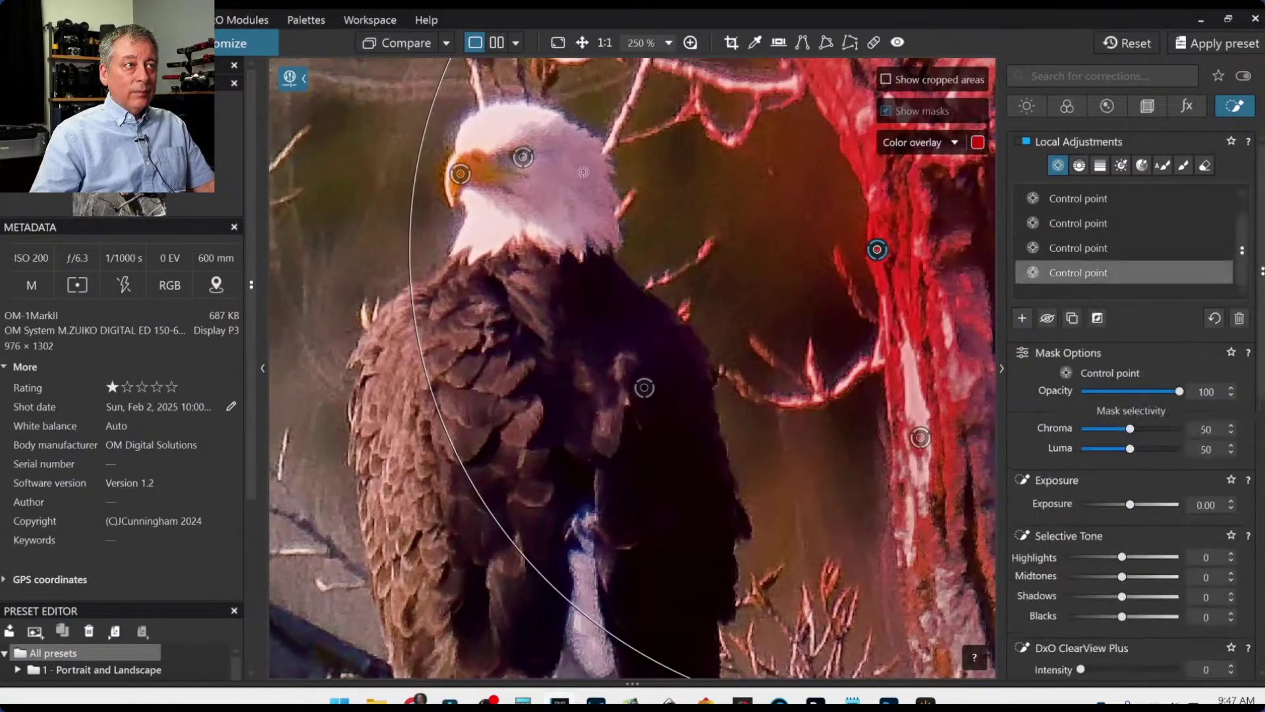
{"action": "left_click_drag", "start_coordinate": [432, 106], "coordinate": [703, 199]}
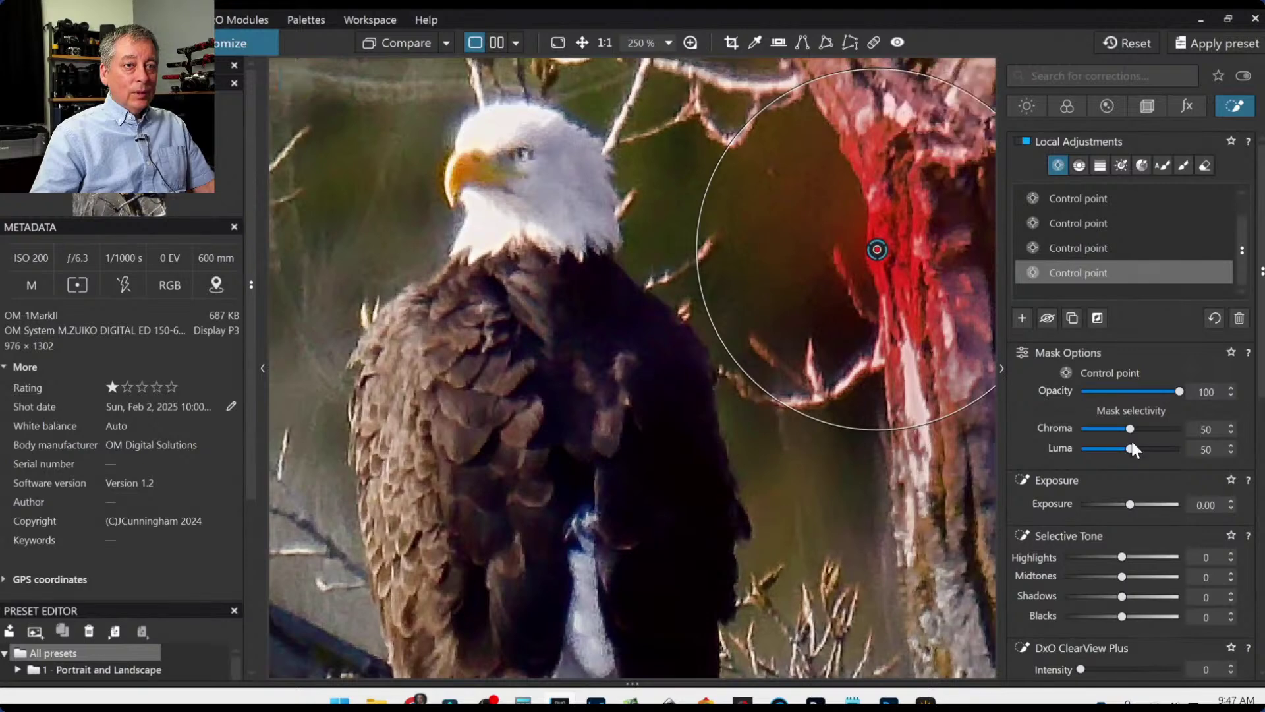
{"action": "mouse_move", "coordinate": [1128, 427]}
{"action": "left_mouse_down"}
{"action": "mouse_move", "coordinate": [1151, 429]}
{"action": "mouse_move", "coordinate": [1140, 450]}
{"action": "left_mouse_up"}
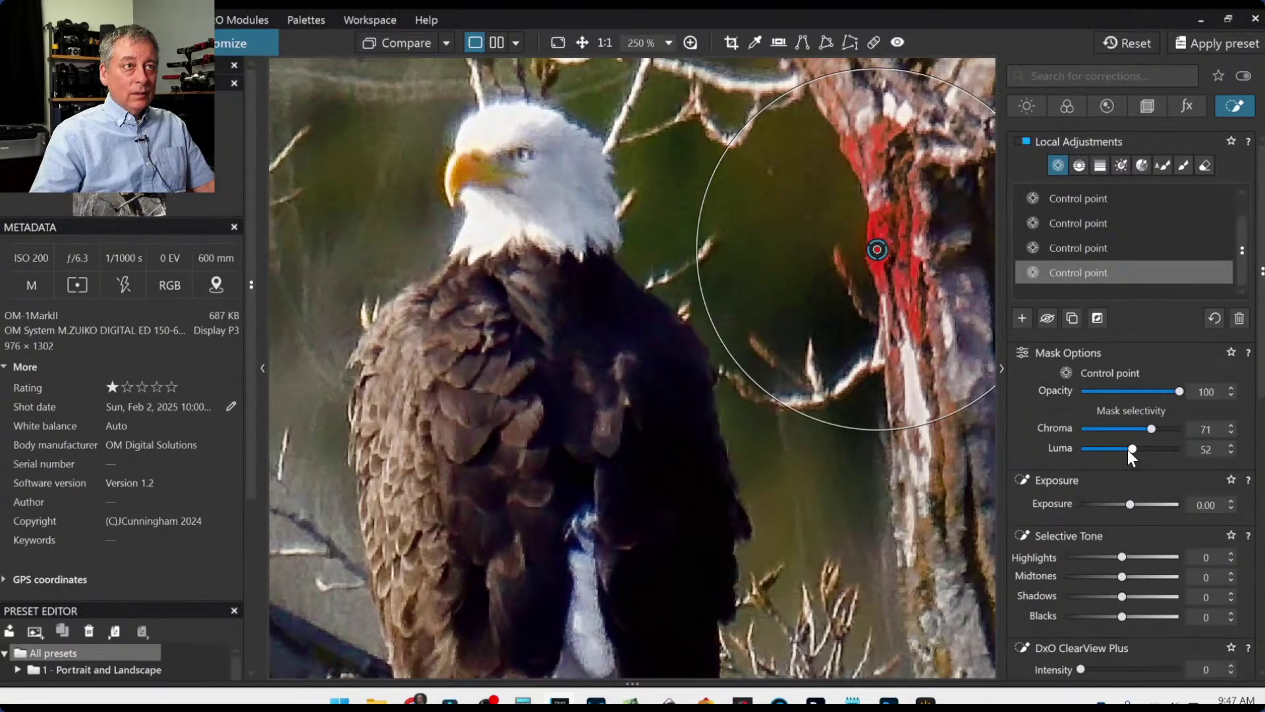
Extend the moss mask with control points on the lower trunk and the thick diagonal branch above the eagle.
{"action": "mouse_move", "coordinate": [936, 508]}
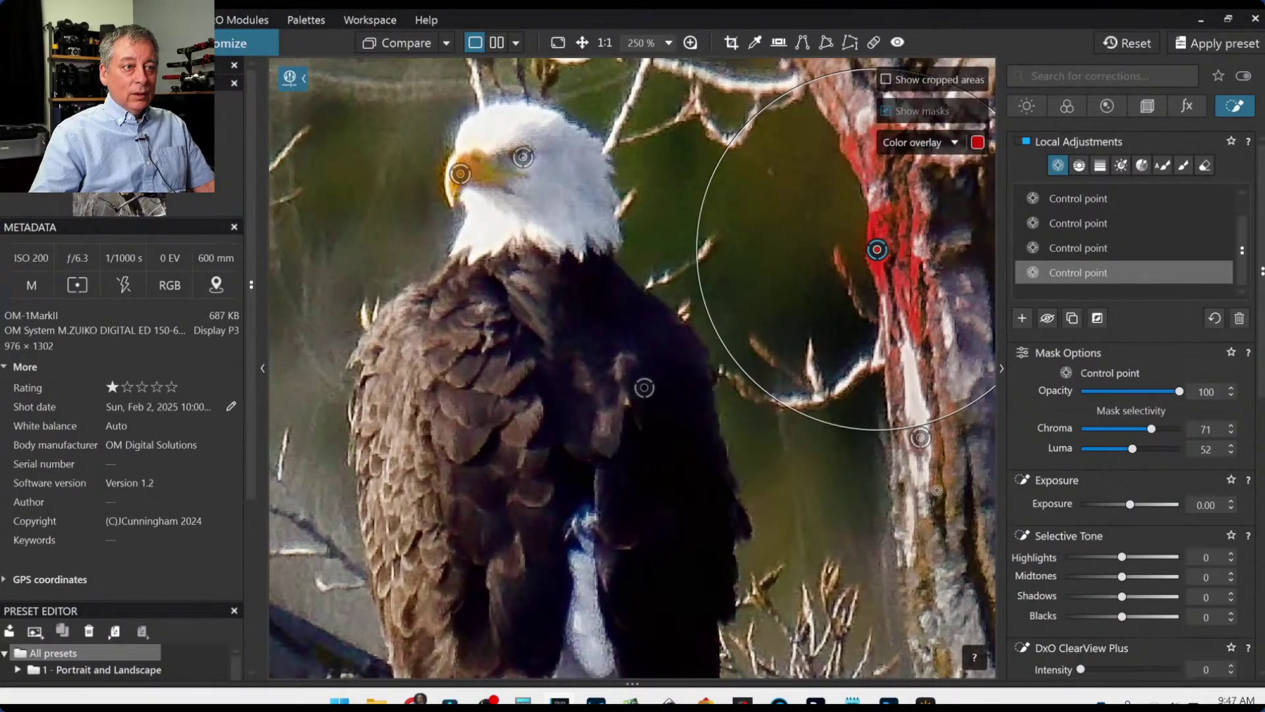
{"action": "left_click", "coordinate": [925, 565]}
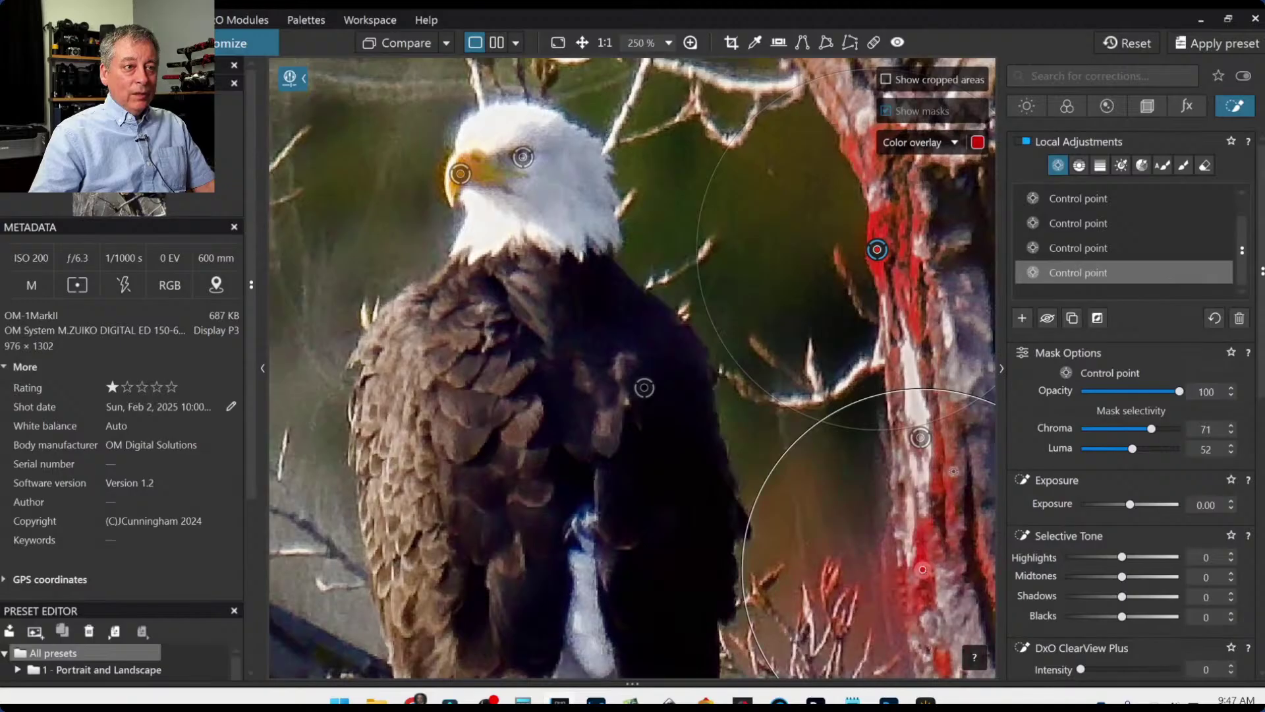
{"action": "scroll", "coordinate": [953, 471], "scroll_direction": "down", "scroll_amount": 3}
{"action": "scroll", "coordinate": [953, 471], "scroll_direction": "down", "scroll_amount": 1}
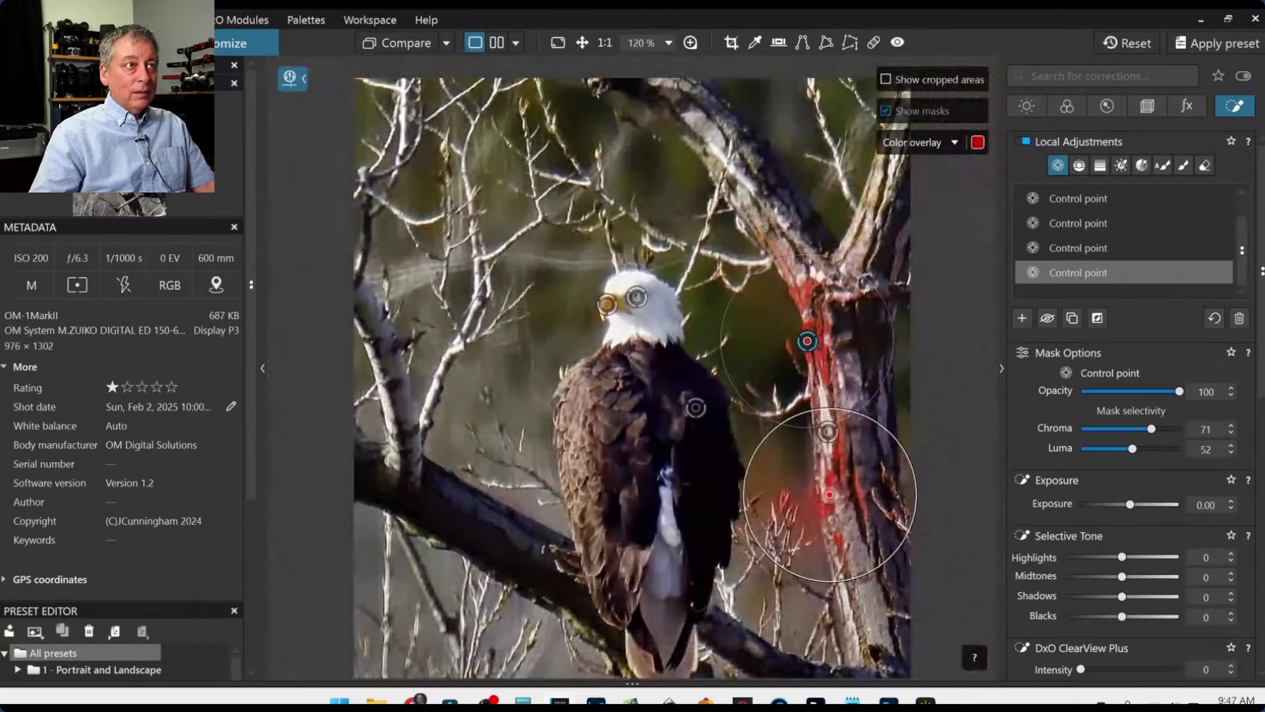
{"action": "left_click", "coordinate": [712, 168]}
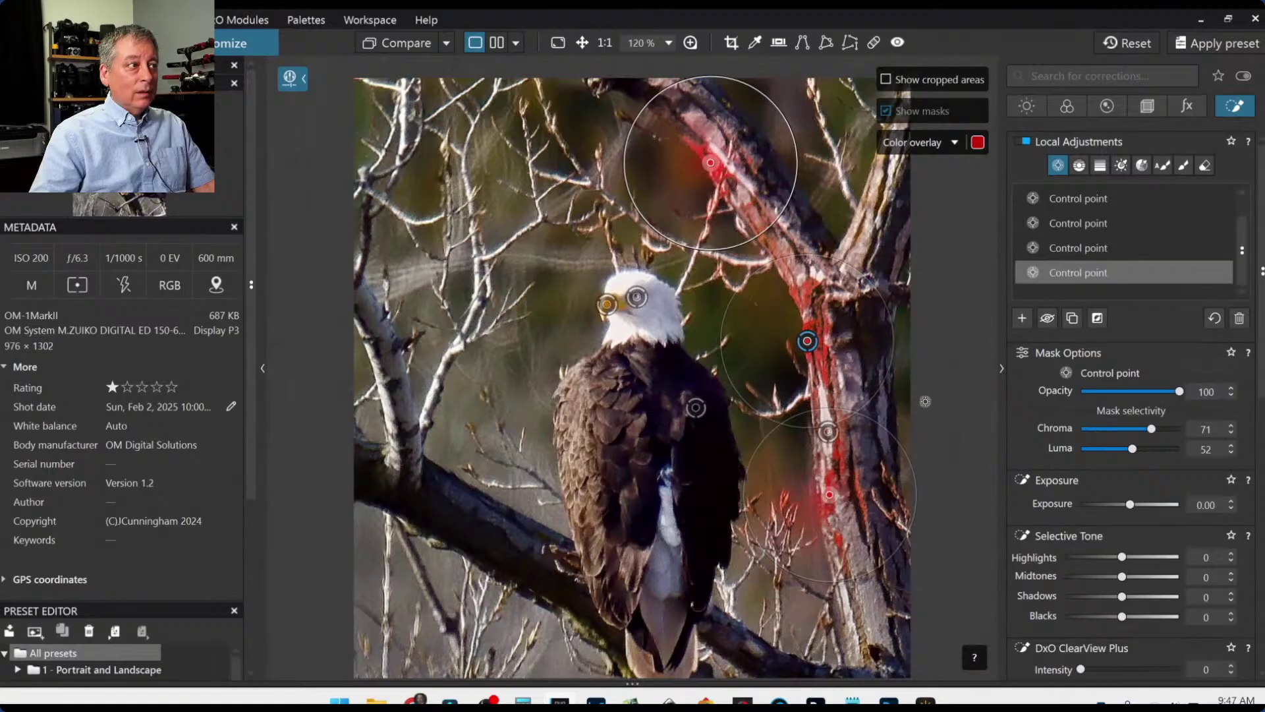
Widen the mask's green HSL range through yellow to orange and set its Saturation to 80.
{"action": "scroll", "coordinate": [1050, 540], "scroll_direction": "down", "scroll_amount": 5}
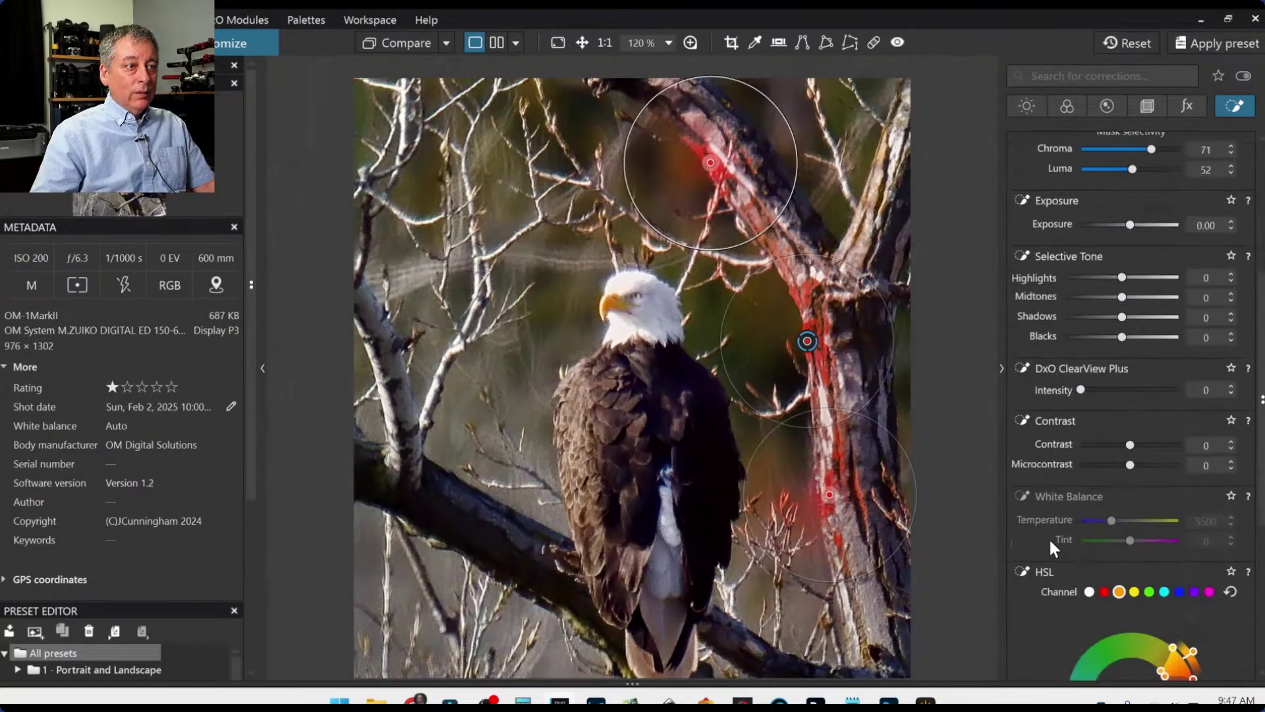
{"action": "scroll", "coordinate": [1052, 548], "scroll_direction": "down", "scroll_amount": 2}
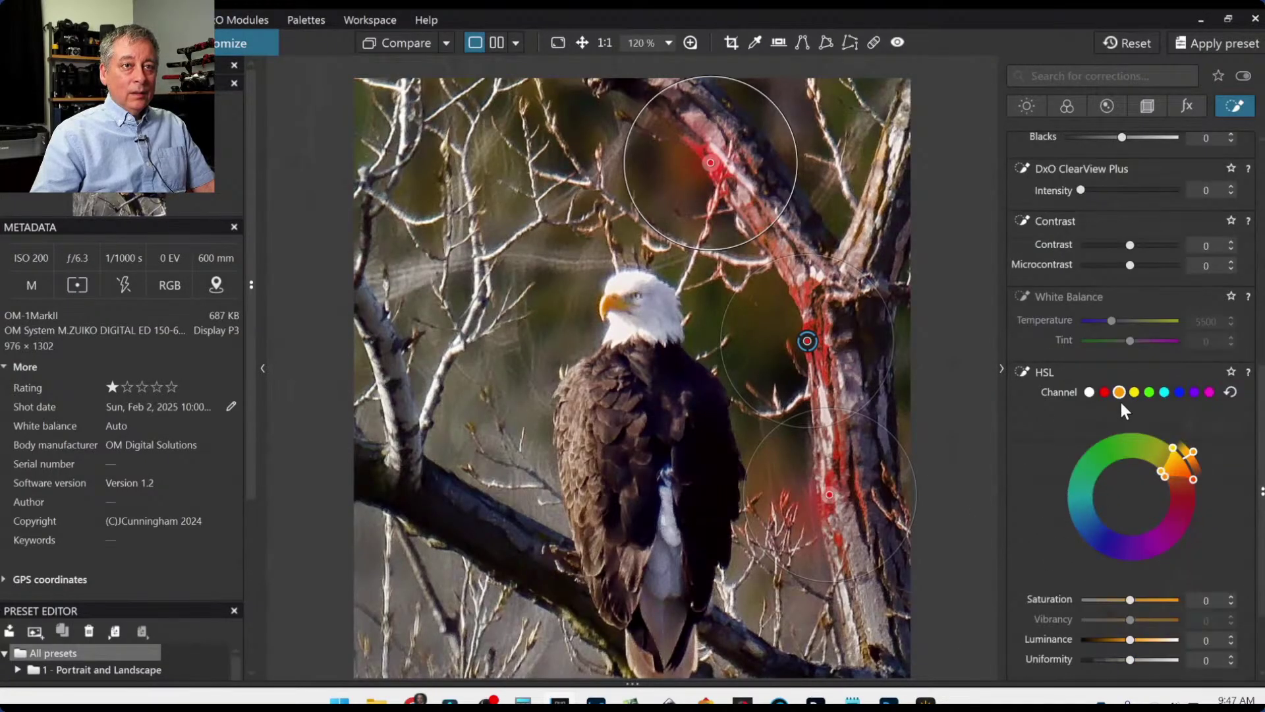
{"action": "left_click", "coordinate": [1149, 392]}
{"action": "left_click_drag", "start_coordinate": [1153, 469], "coordinate": [1157, 493]}
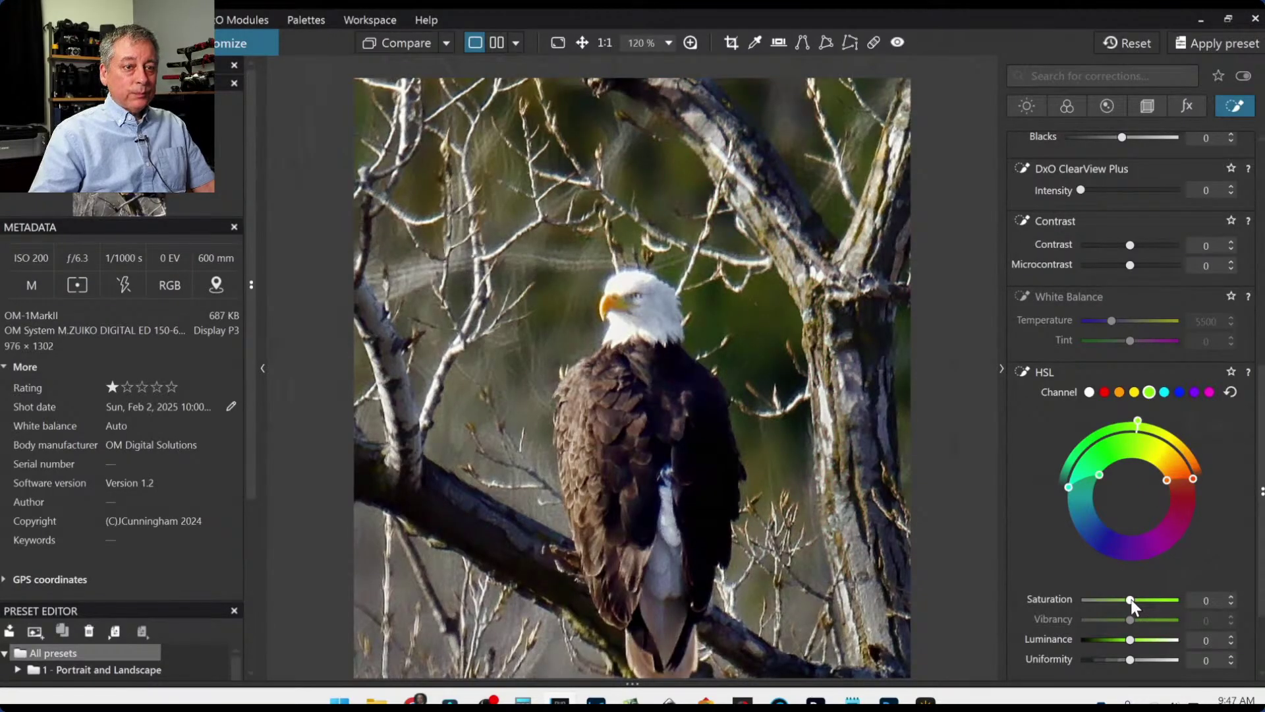
{"action": "left_click_drag", "start_coordinate": [1131, 600], "coordinate": [1171, 610]}
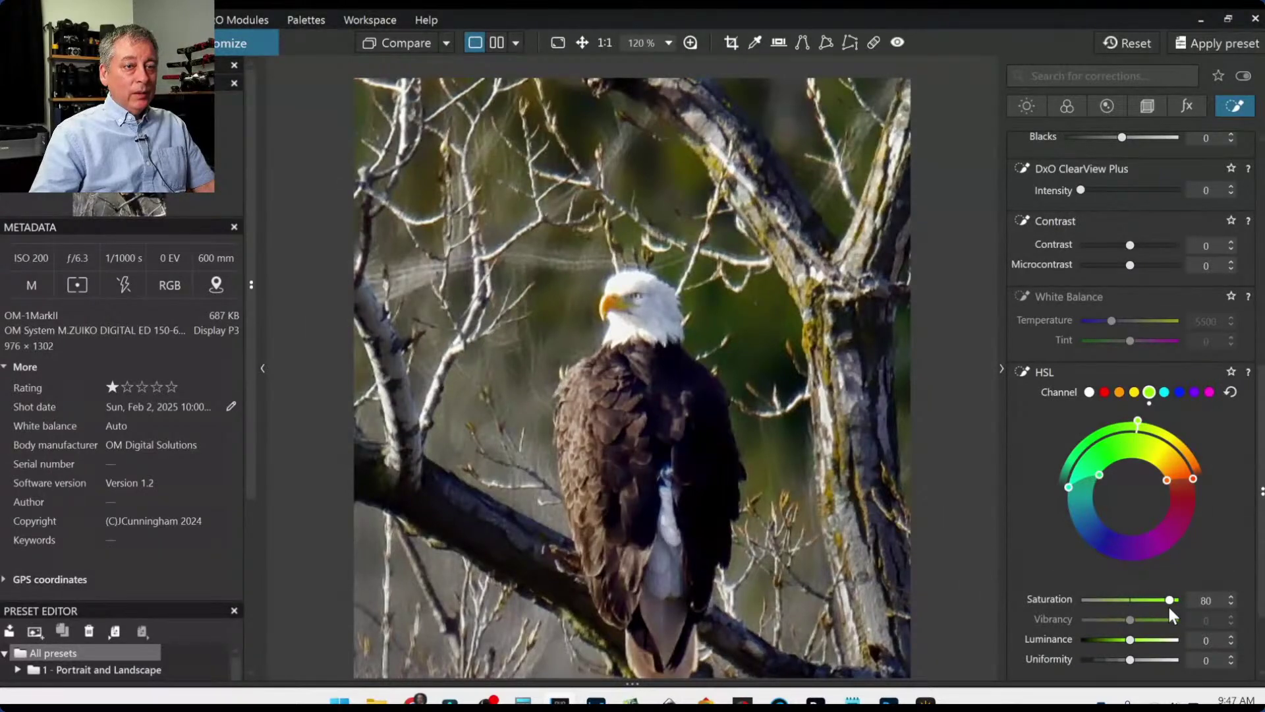
Set the moss mask's Microcontrast to 75 and return to the whole photo with no mask selected.
{"action": "scroll", "coordinate": [1032, 560], "scroll_direction": "down", "scroll_amount": 3}
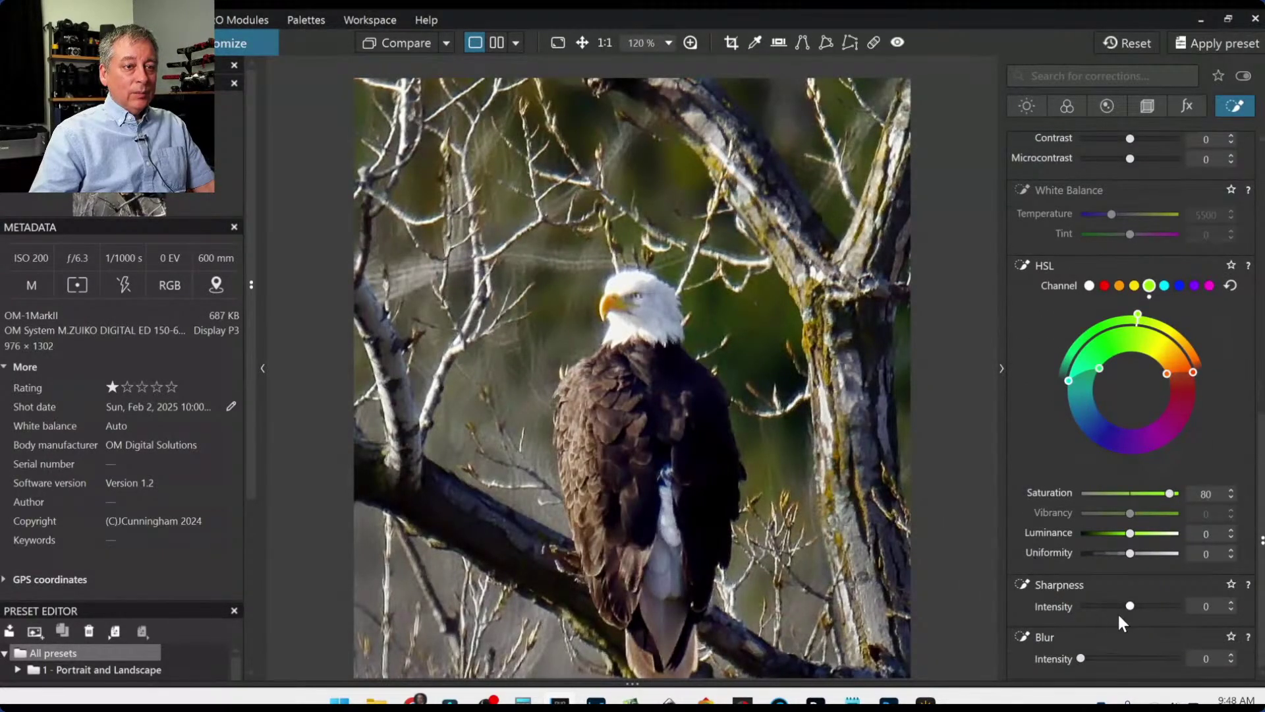
{"action": "scroll", "coordinate": [1067, 396], "scroll_direction": "up", "scroll_amount": 6}
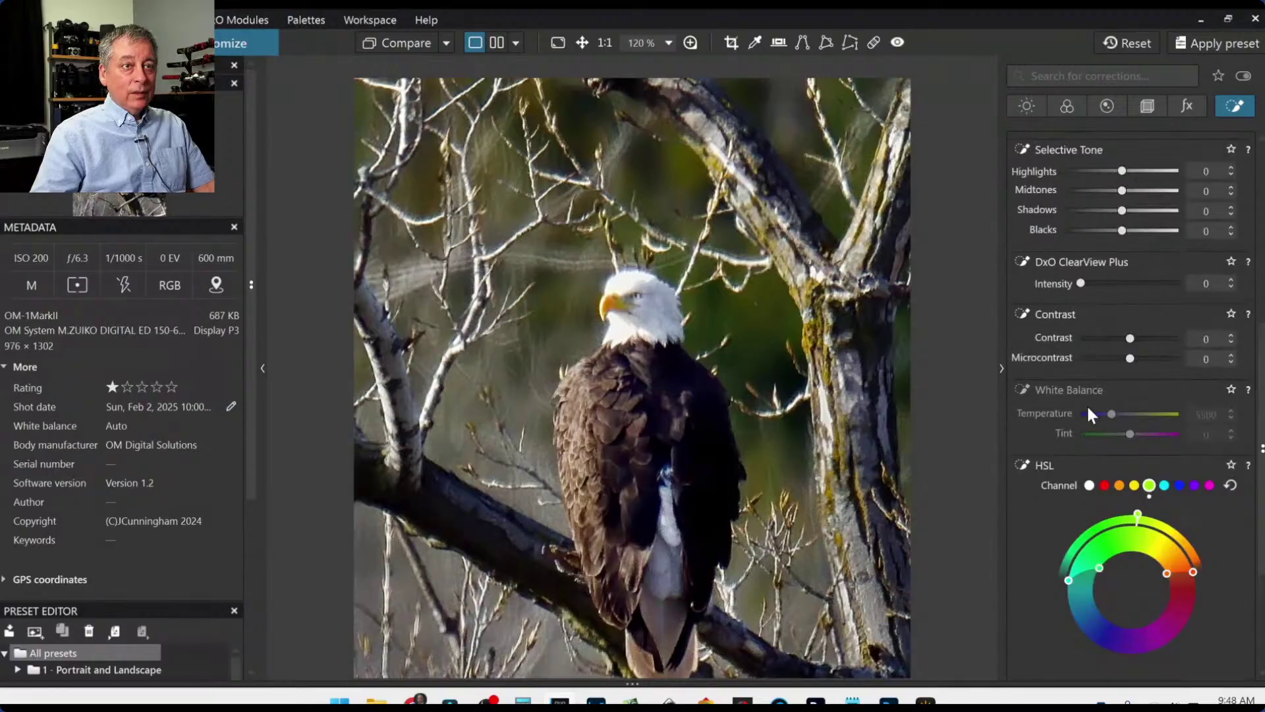
{"action": "left_click_drag", "start_coordinate": [1132, 357], "coordinate": [1153, 360]}
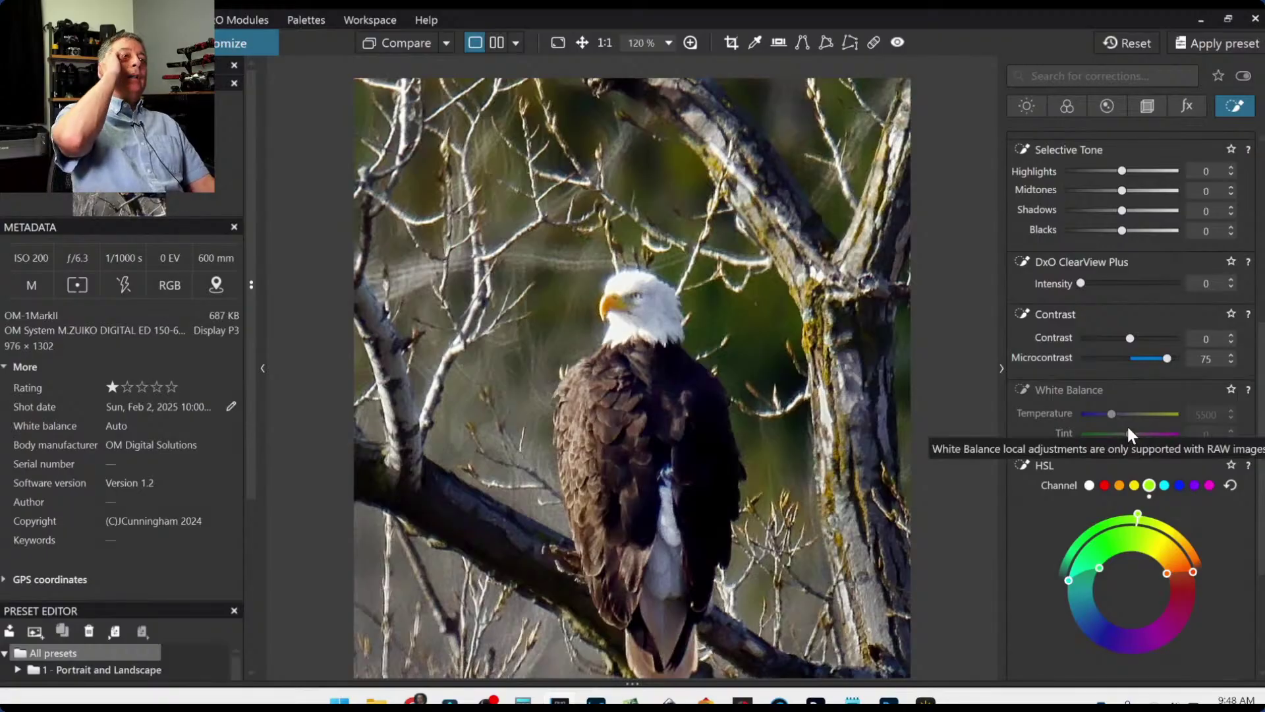
{"action": "key", "text": "l"}
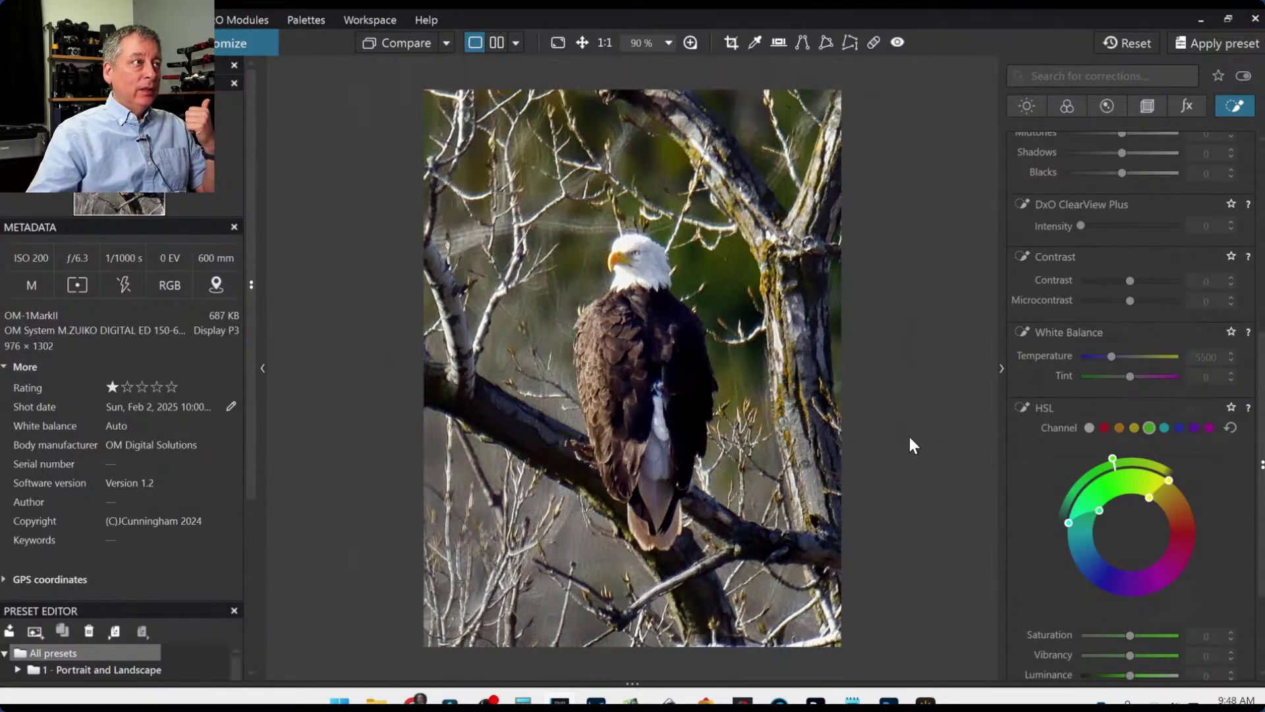
Compare the eagle photo with its uncorrected version side by side and in a left/right split view, with the palettes hidden.
{"action": "left_click", "coordinate": [498, 42]}
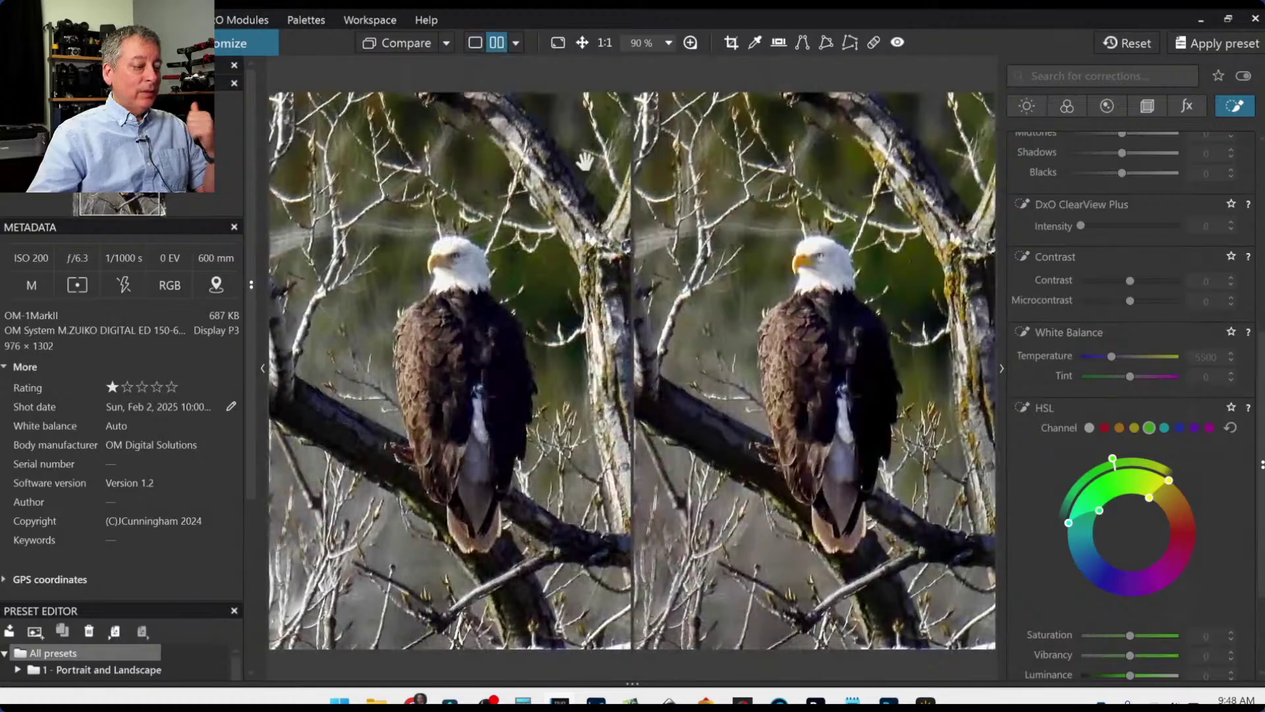
{"action": "key", "text": "Tab"}
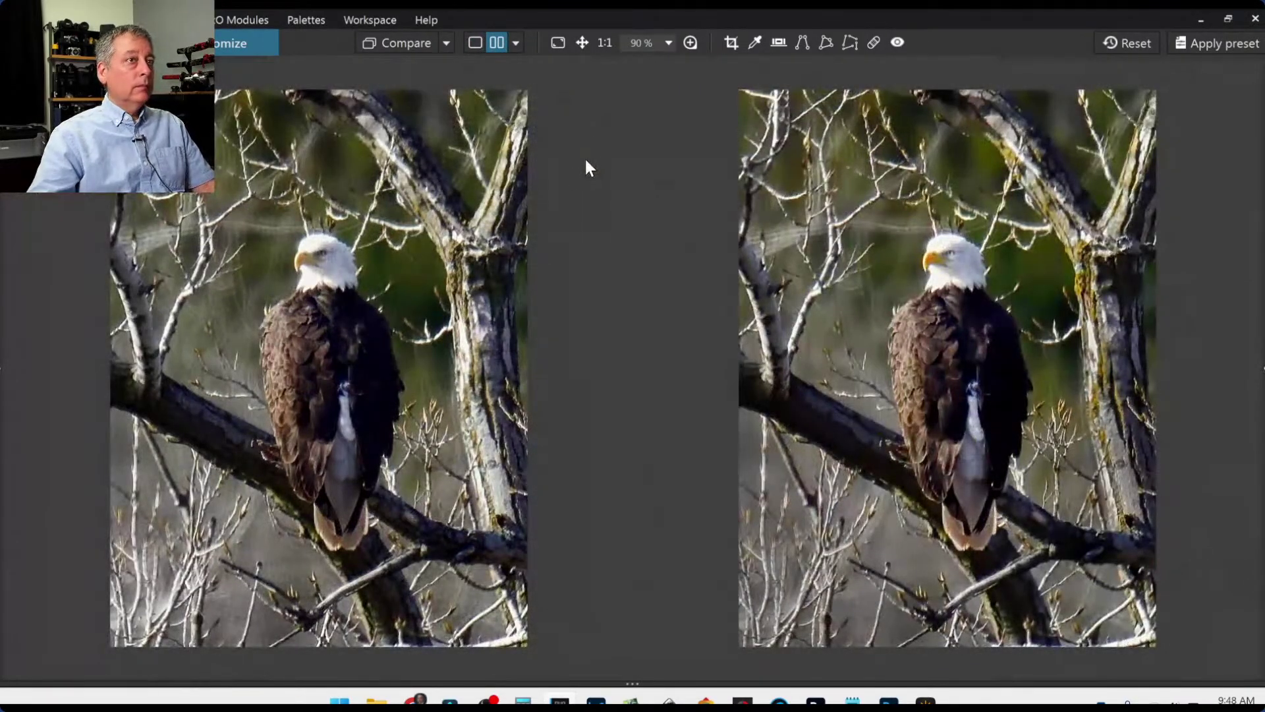
{"action": "left_click", "coordinate": [517, 43]}
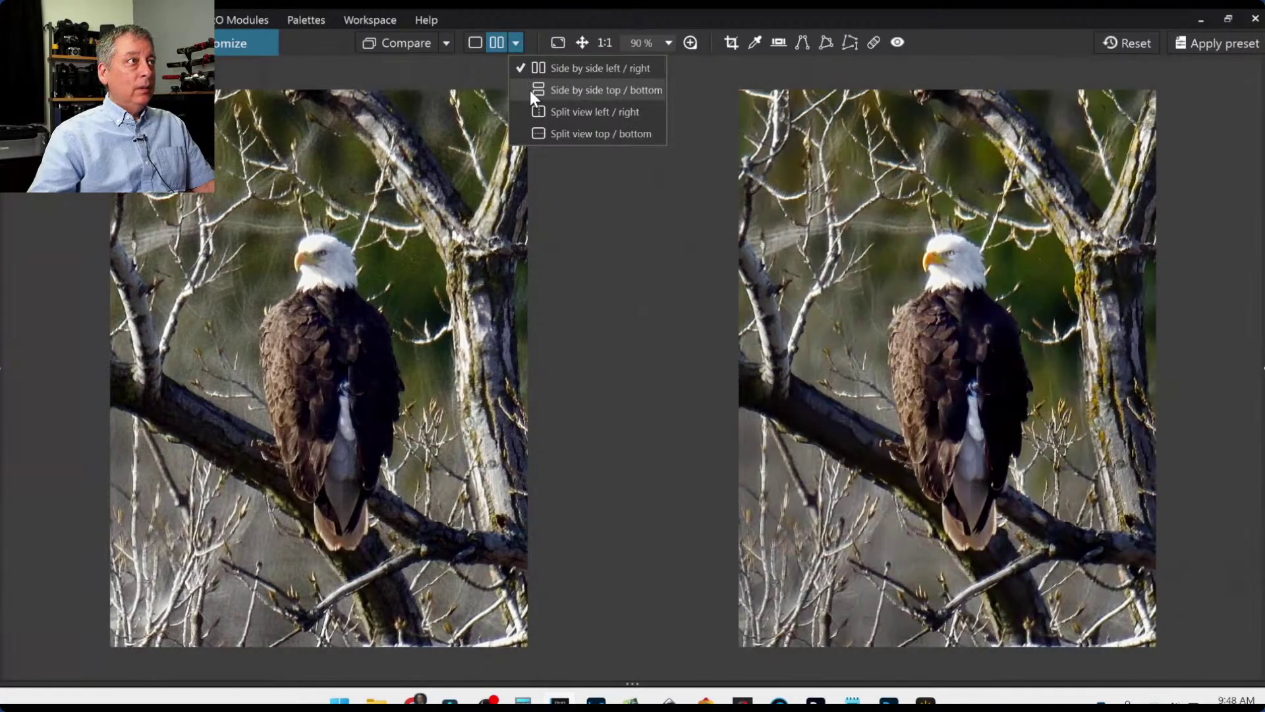
{"action": "left_click", "coordinate": [539, 110]}
{"action": "left_click_drag", "start_coordinate": [165, 377], "coordinate": [871, 428]}
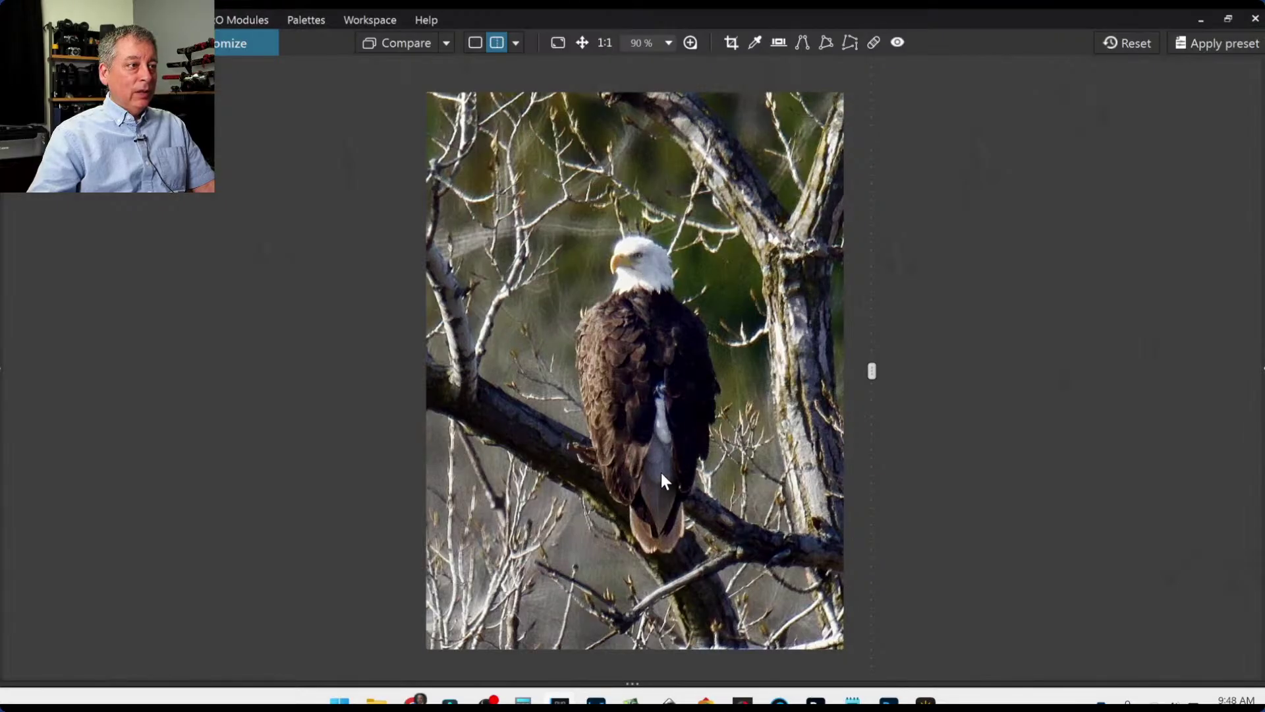
{"action": "left_click_drag", "start_coordinate": [871, 370], "coordinate": [813, 369]}
{"action": "left_click_drag", "start_coordinate": [738, 358], "coordinate": [592, 347]}
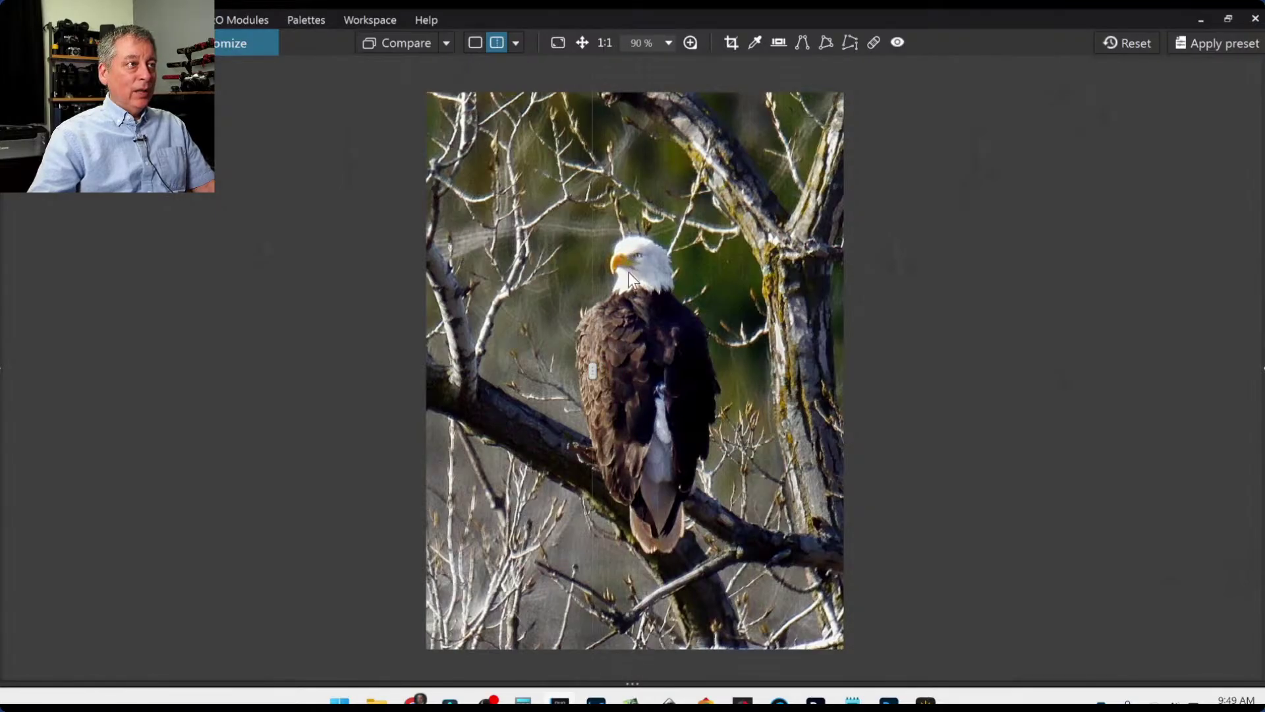
{"action": "left_click_drag", "start_coordinate": [595, 369], "coordinate": [524, 359]}
Examine the eagle's feathers and background before and after correction at 350% zoom and across the whole photo.
{"action": "scroll", "coordinate": [518, 315], "scroll_direction": "up", "scroll_amount": 2}
{"action": "scroll", "coordinate": [519, 329], "scroll_direction": "up", "scroll_amount": 3}
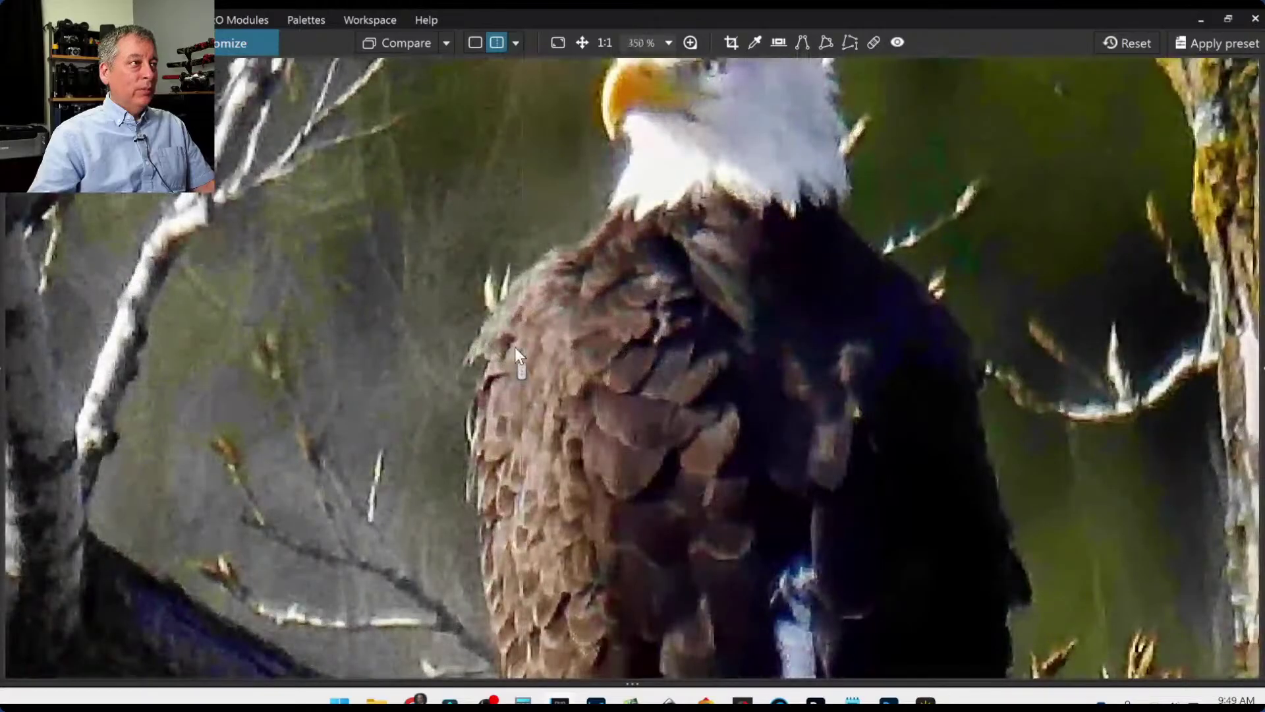
{"action": "left_click_drag", "start_coordinate": [522, 373], "coordinate": [174, 371]}
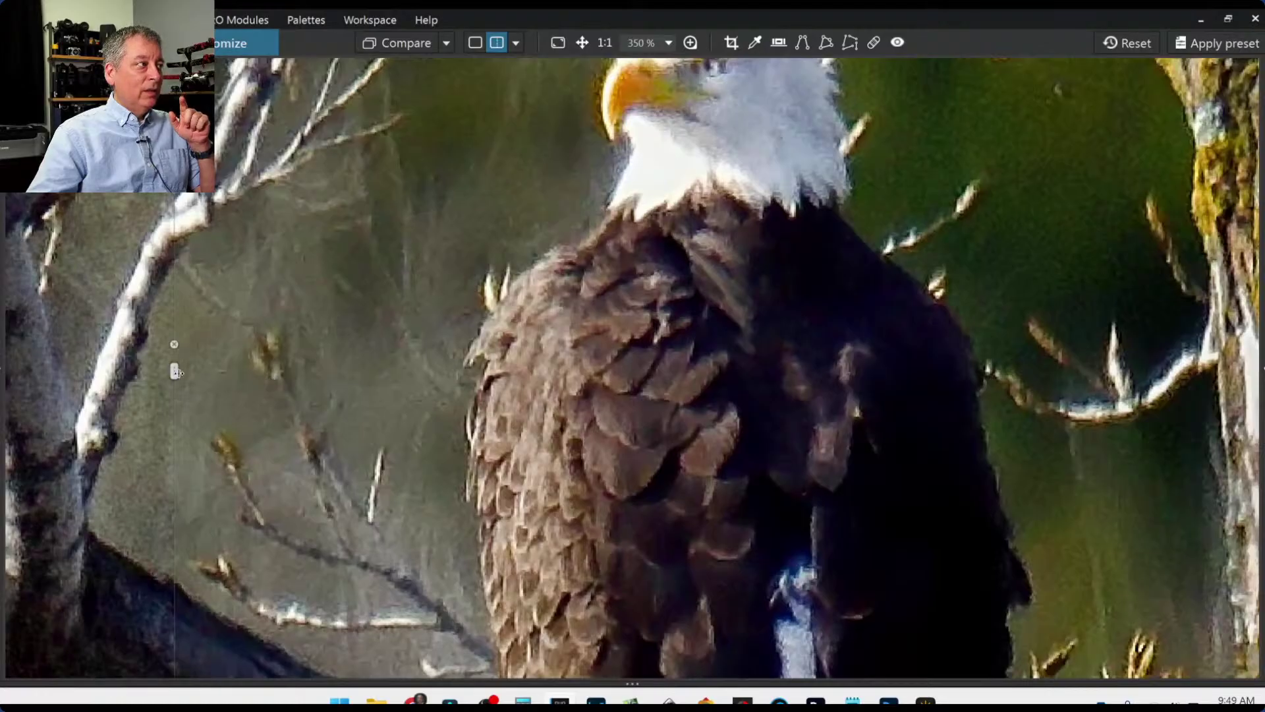
{"action": "left_click_drag", "start_coordinate": [173, 371], "coordinate": [336, 371]}
{"action": "key", "text": "ctrl+0"}
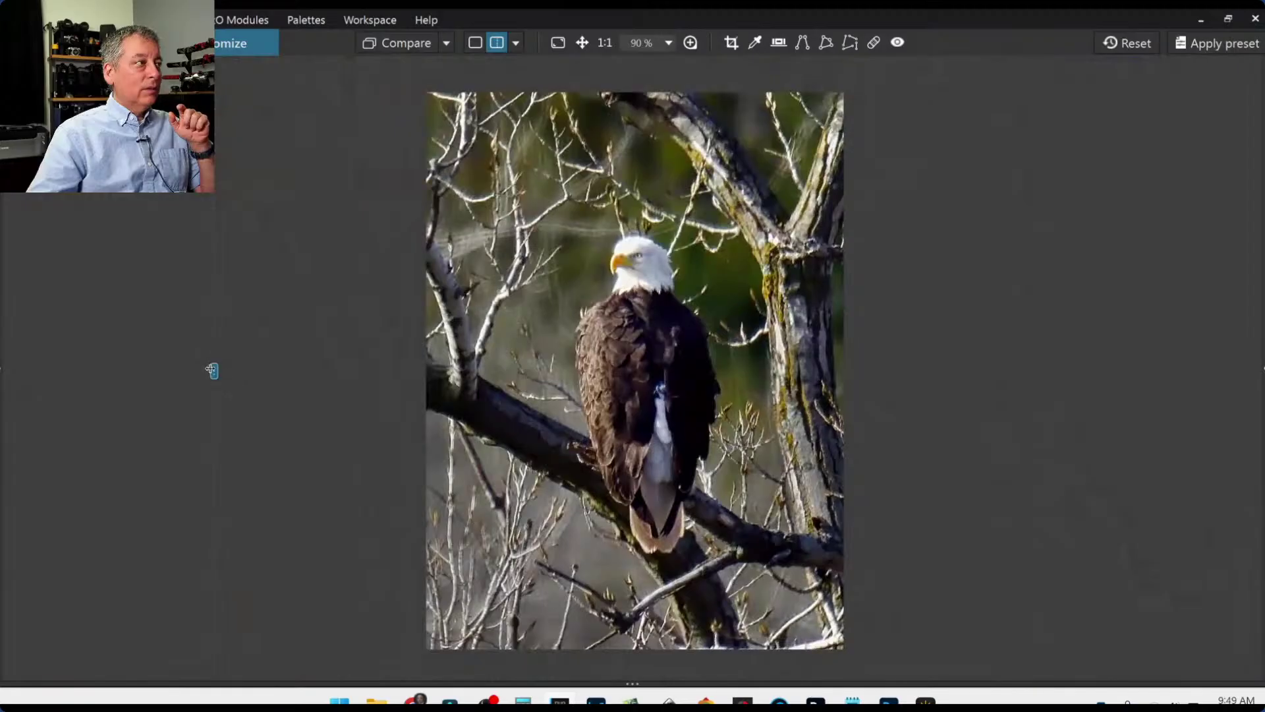
{"action": "left_click_drag", "start_coordinate": [211, 370], "coordinate": [392, 316]}
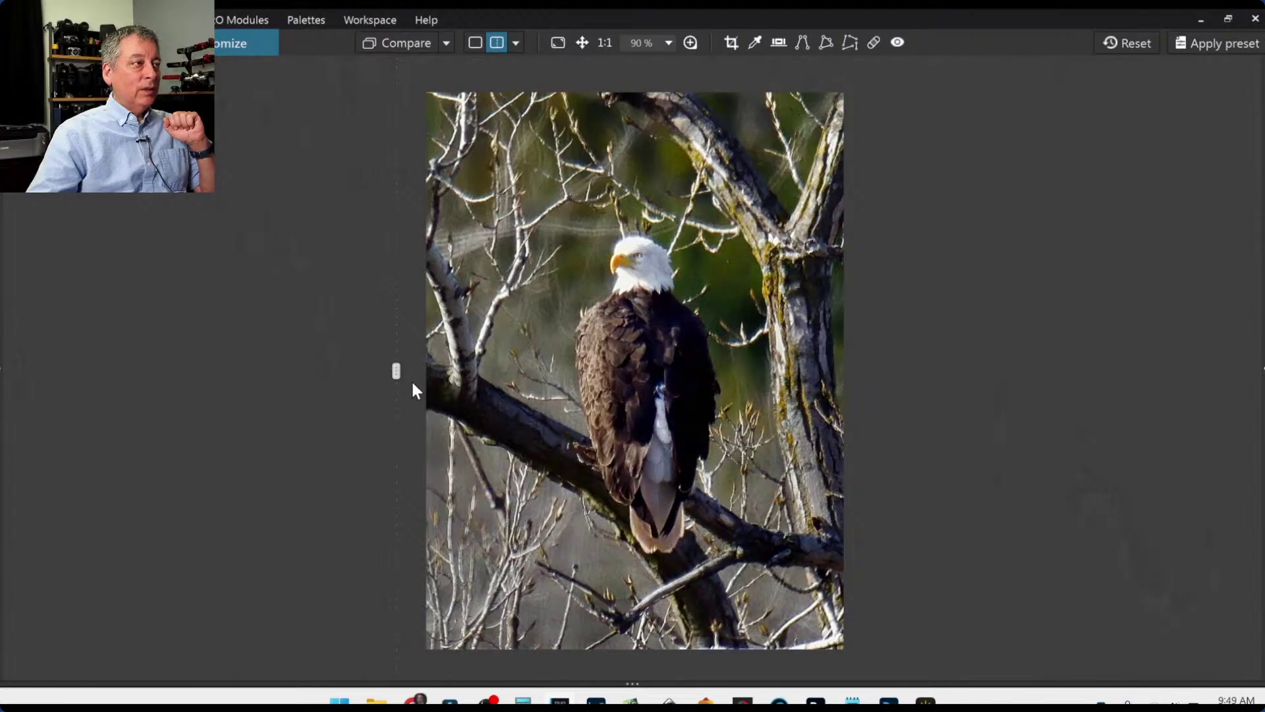
{"action": "left_click_drag", "start_coordinate": [396, 370], "coordinate": [450, 344]}
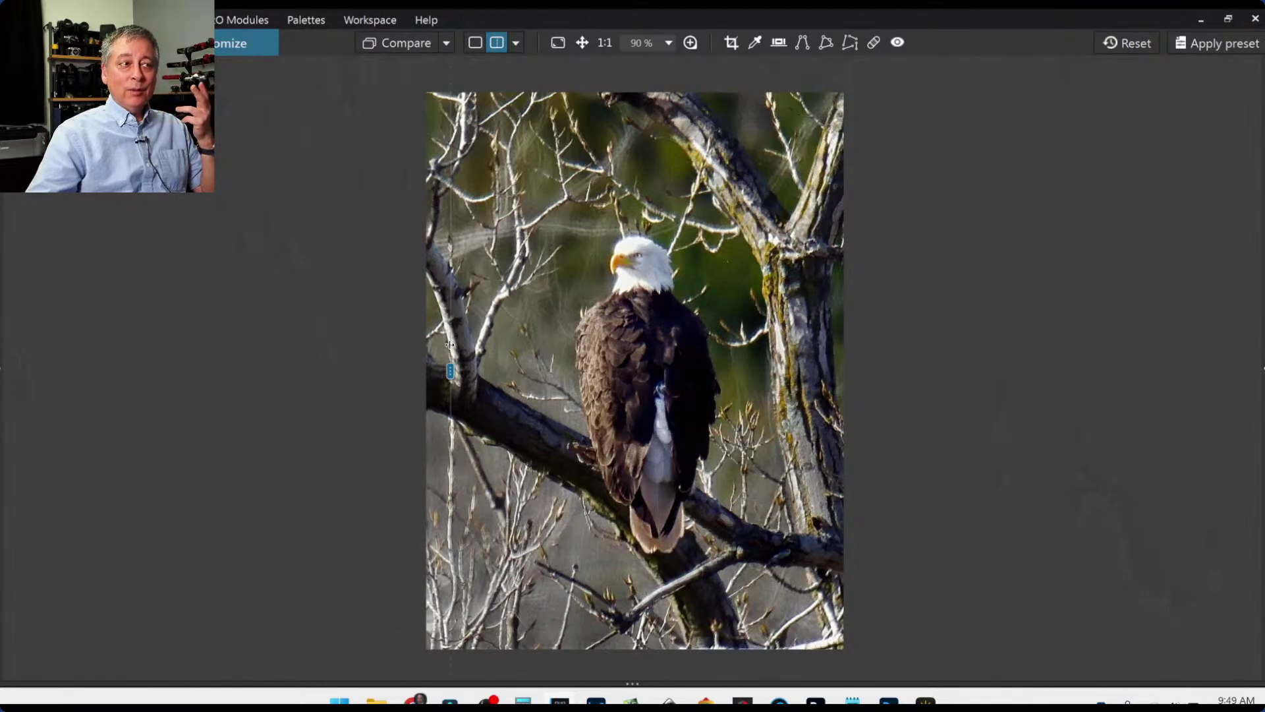
{"action": "left_click_drag", "start_coordinate": [449, 344], "coordinate": [417, 339]}
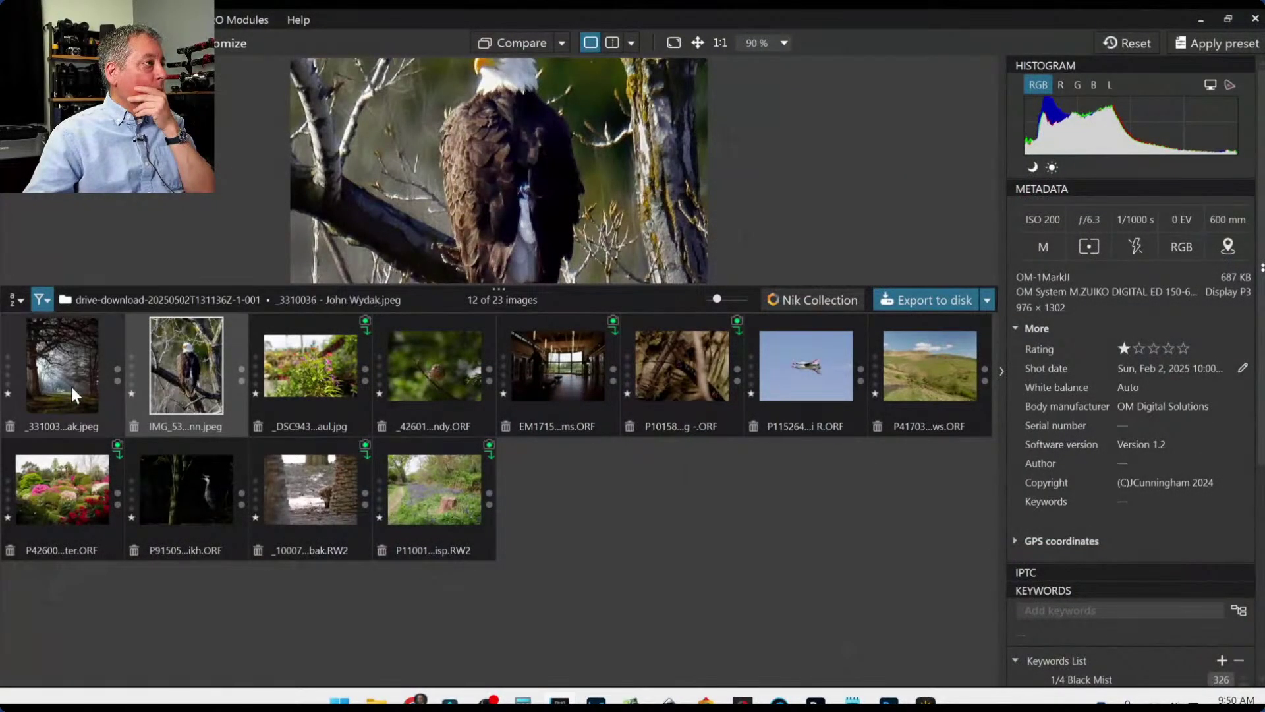
Enlarge the library's preview area and open the _DSC9434 pink flower photo for a full view.
{"action": "left_click", "coordinate": [347, 378]}
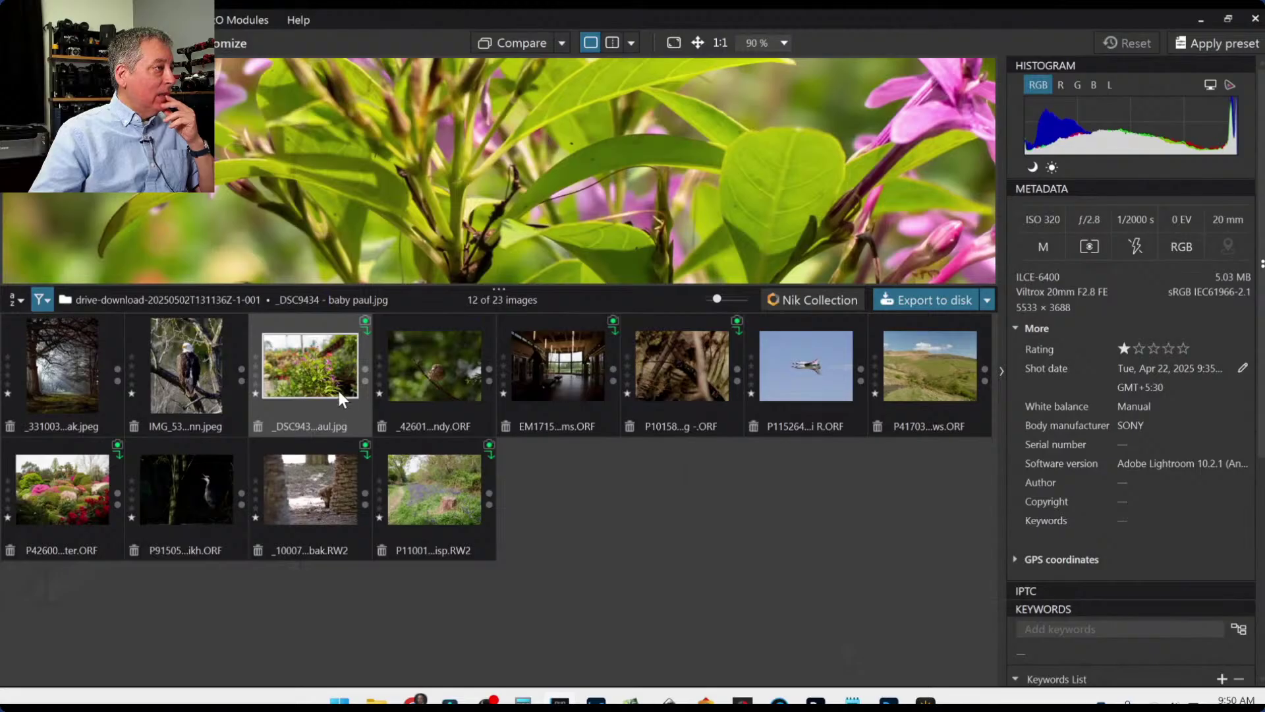
{"action": "left_click_drag", "start_coordinate": [350, 287], "coordinate": [325, 469]}
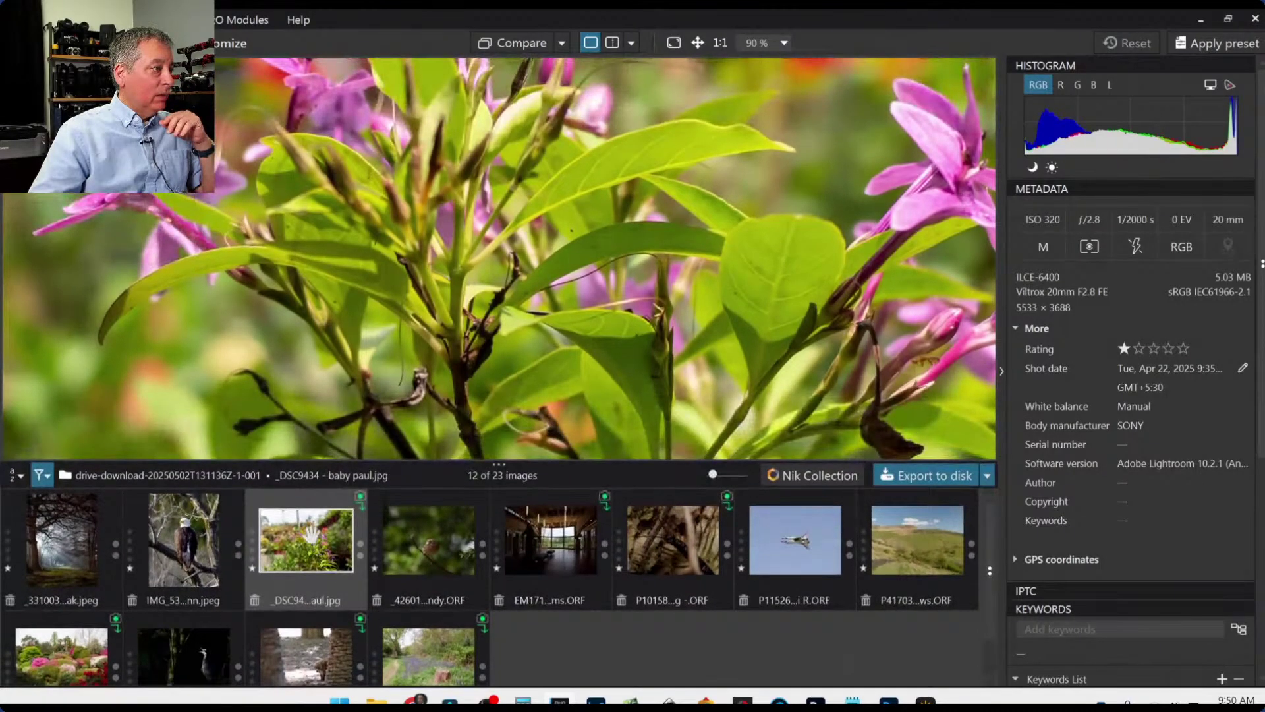
{"action": "double_click", "coordinate": [311, 536]}
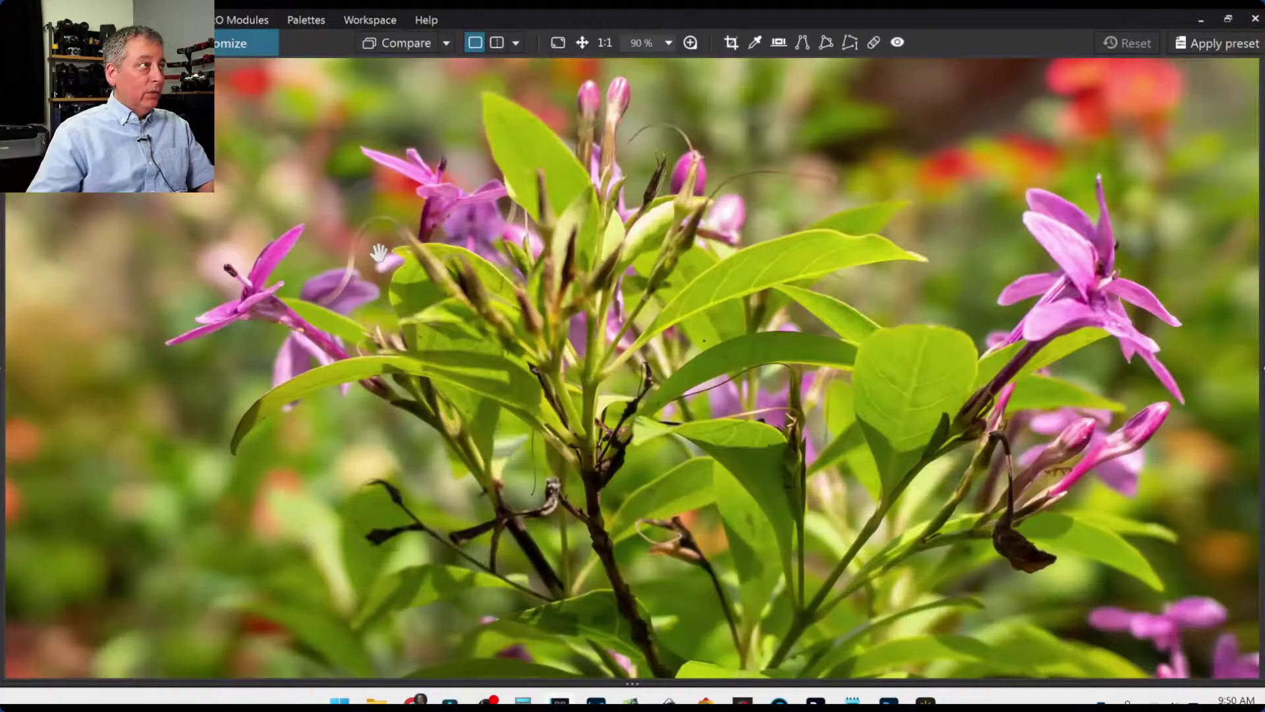
Return to the photo library, dismiss the DxO module installer without downloading anything, and view the flower photo at 50% zoom.
{"action": "double_click", "coordinate": [632, 535]}
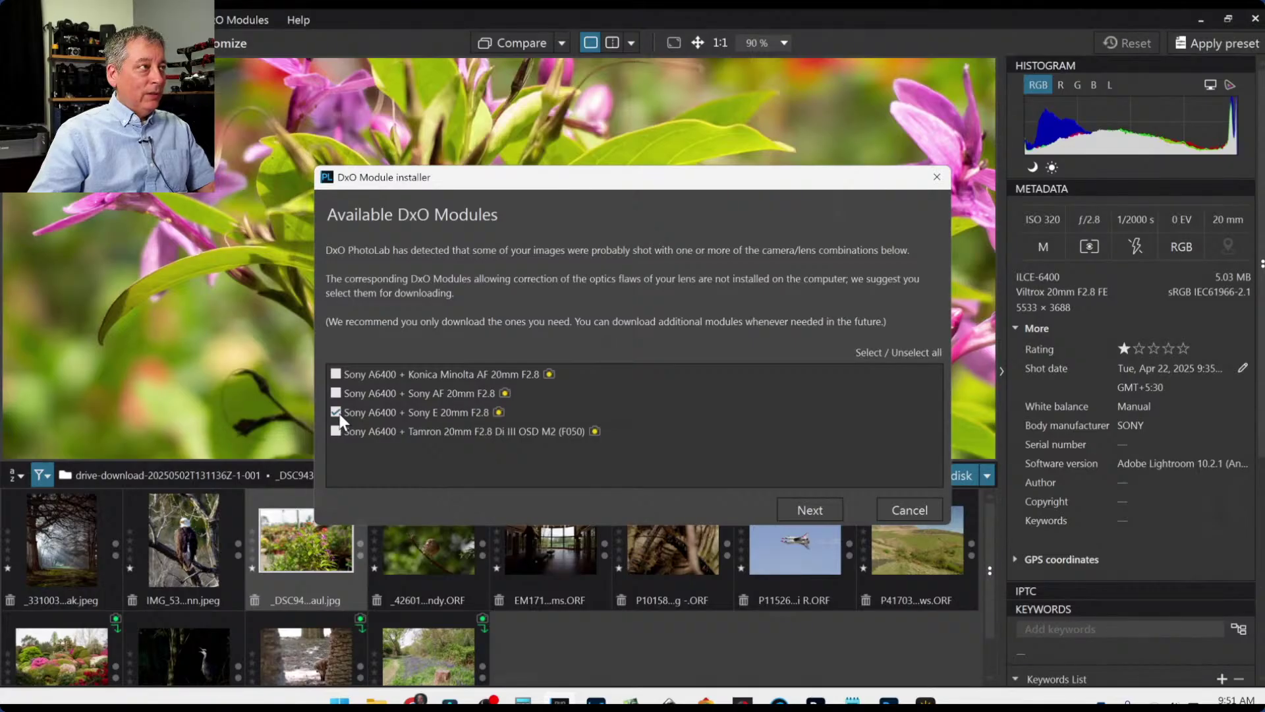
{"action": "left_click", "coordinate": [893, 503]}
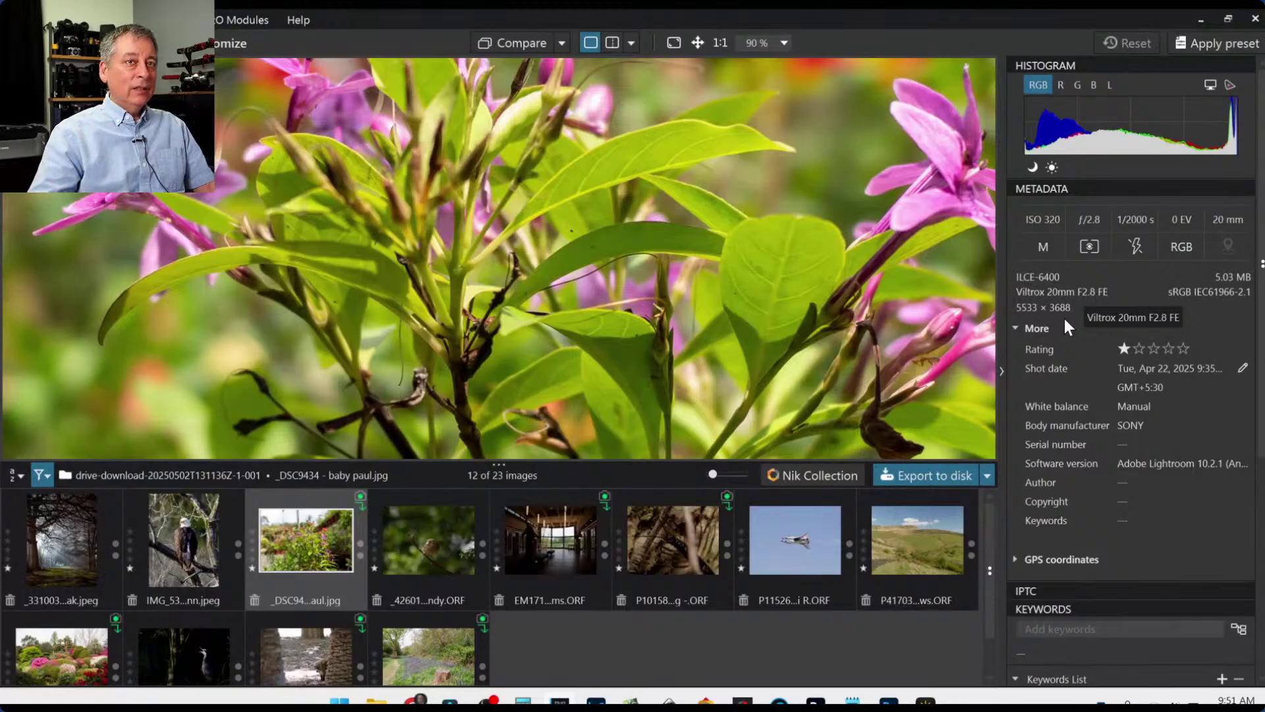
{"action": "scroll", "coordinate": [473, 301], "scroll_direction": "down", "scroll_amount": 3}
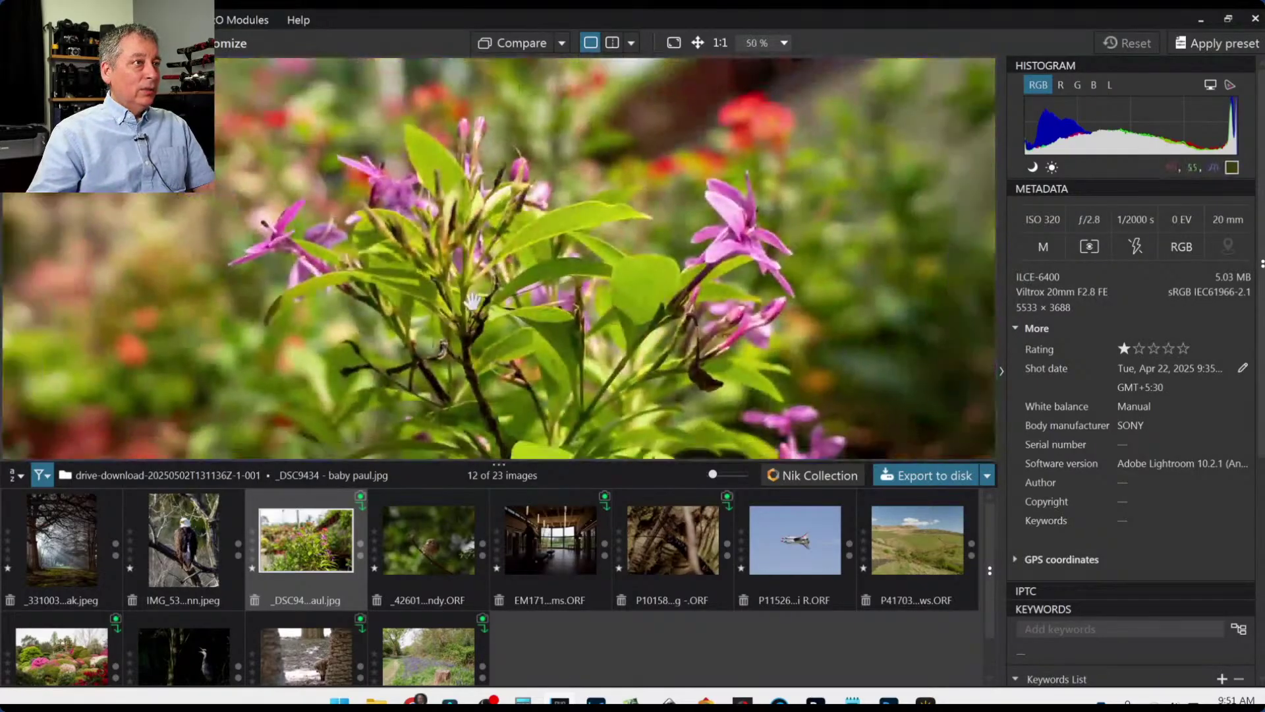
Open the pink flower photo in the Customize workspace at 20% zoom and bring back the hidden palettes.
{"action": "scroll", "coordinate": [473, 302], "scroll_direction": "down", "scroll_amount": 1}
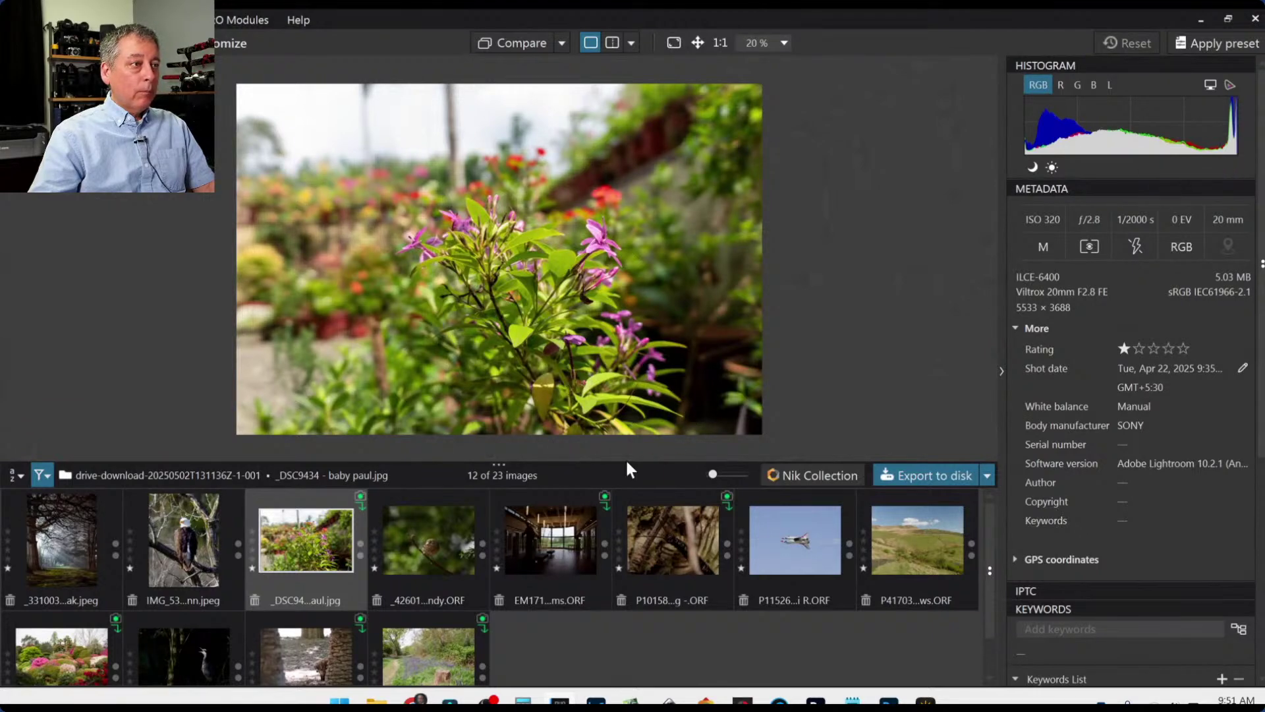
{"action": "key", "text": "F11"}
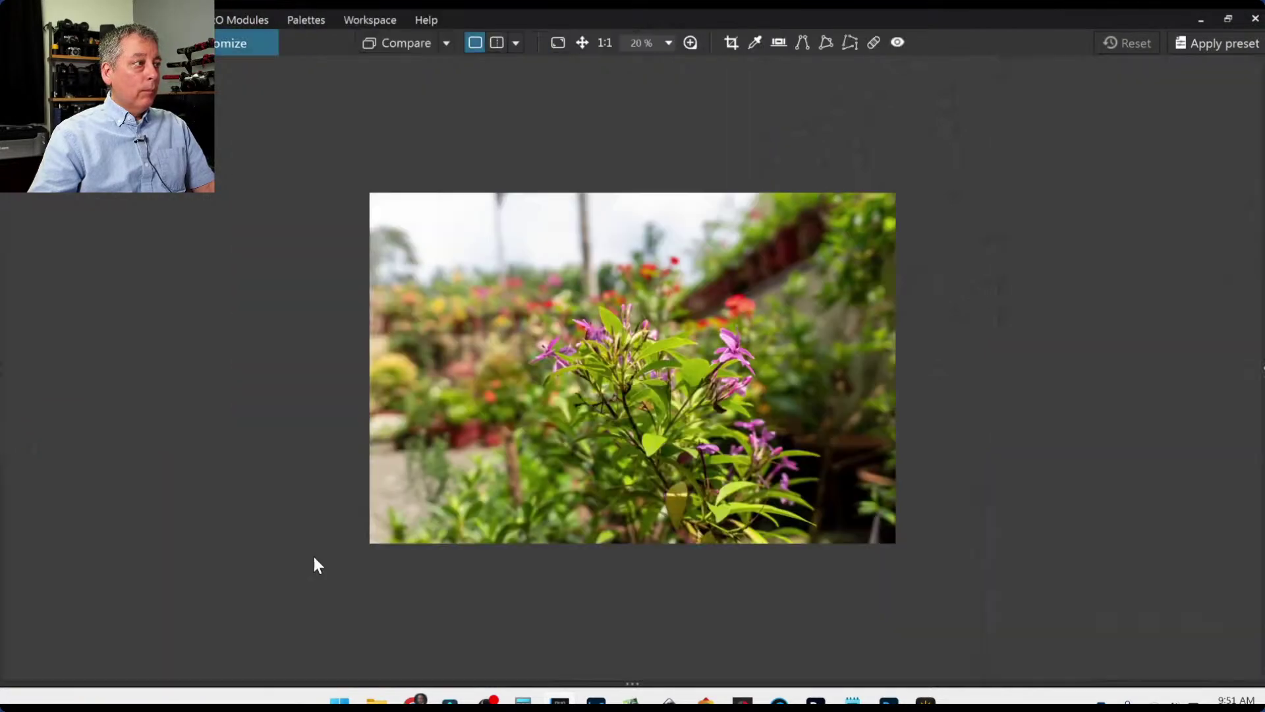
{"action": "key", "text": "F11"}
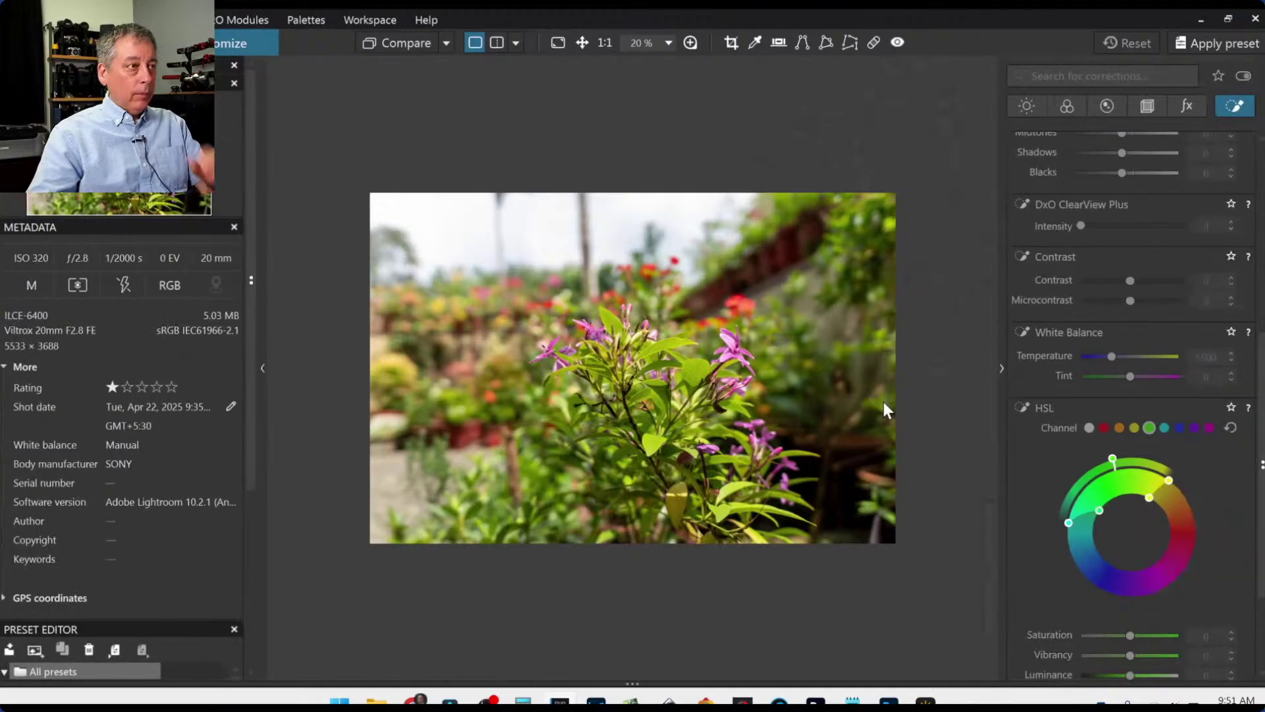
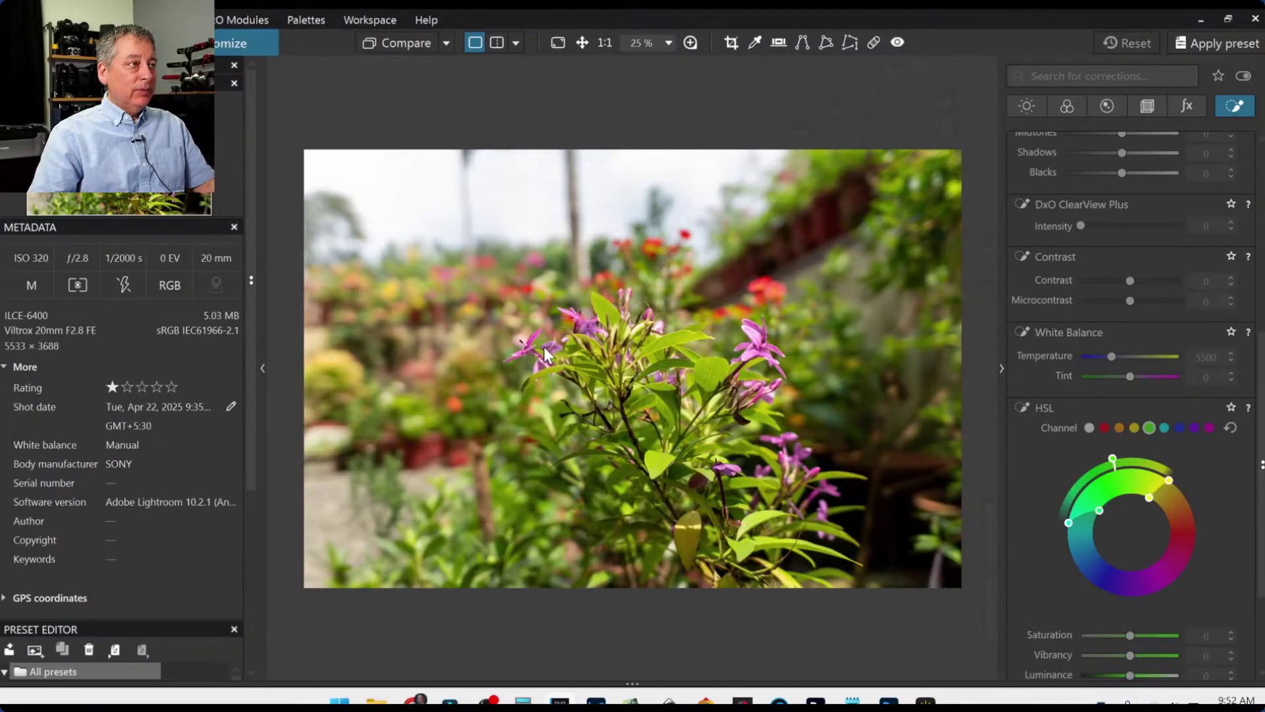
Examine the pink blooms, foliage and blurred background across the photo at 50–55% zoom to judge the composition.
{"action": "scroll", "coordinate": [756, 357], "scroll_direction": "up", "scroll_amount": 4}
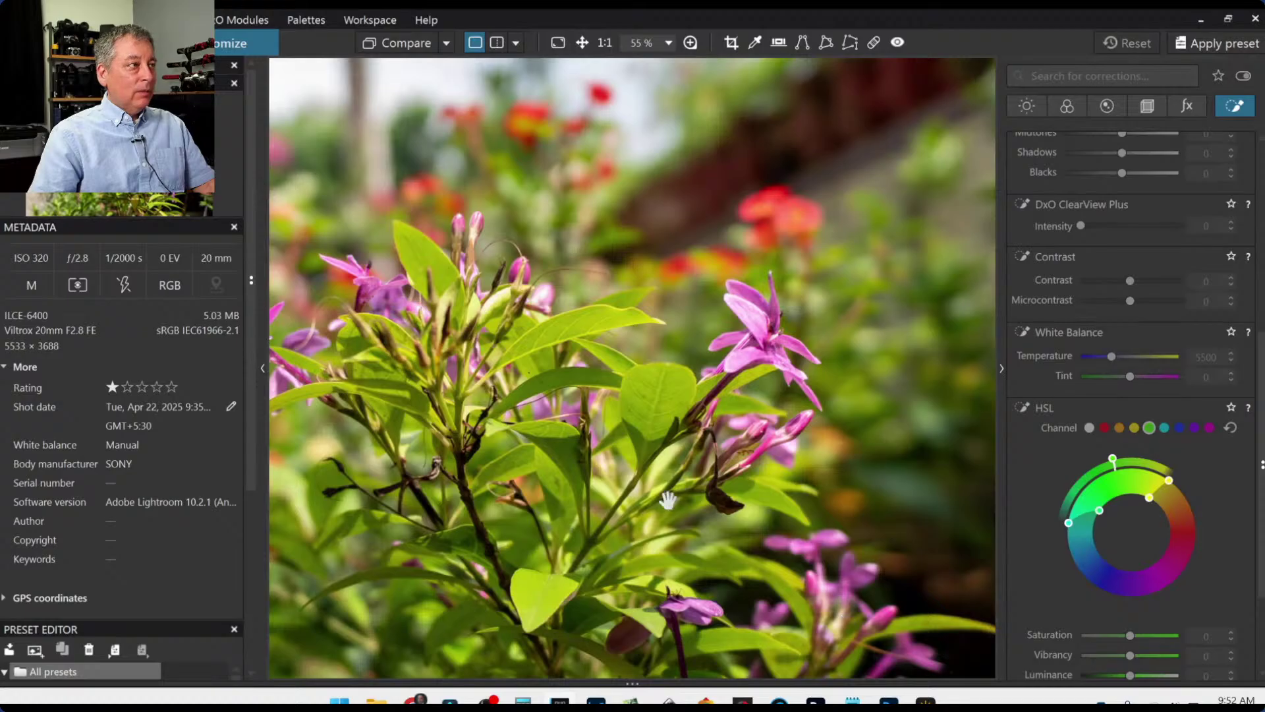
{"action": "left_click_drag", "start_coordinate": [557, 381], "coordinate": [703, 420]}
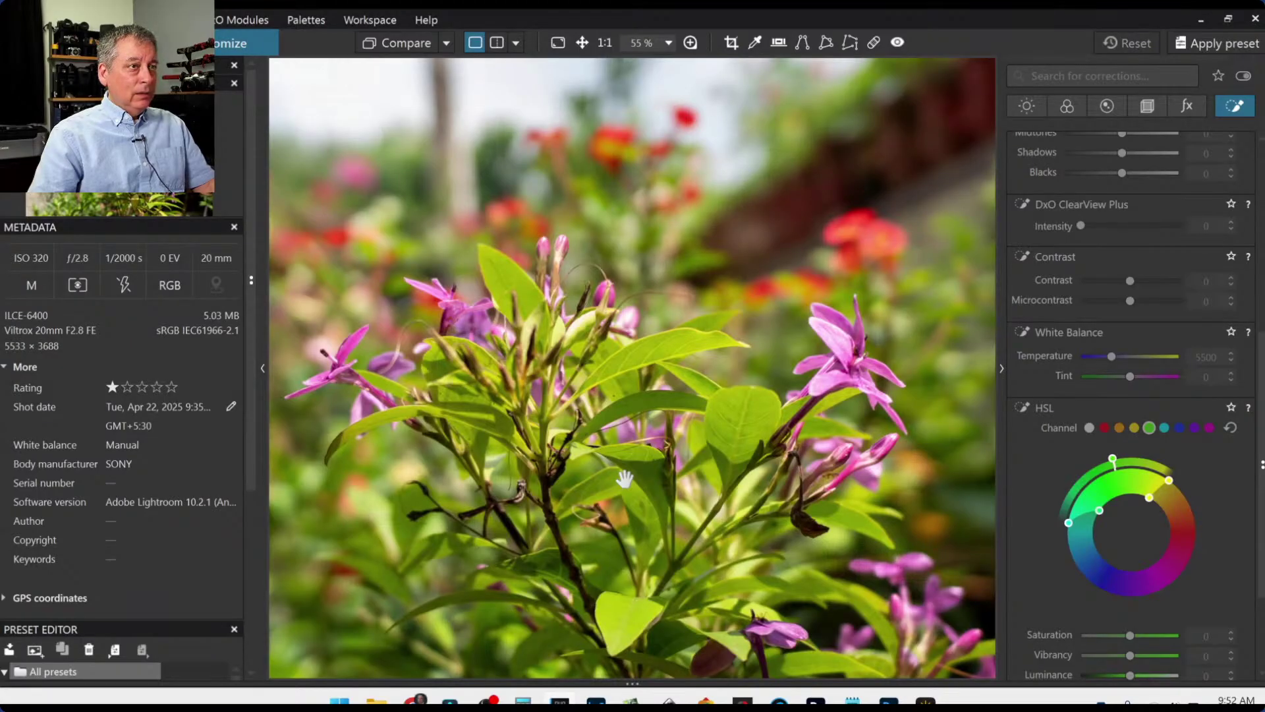
{"action": "left_click_drag", "start_coordinate": [556, 488], "coordinate": [728, 485]}
{"action": "left_click_drag", "start_coordinate": [851, 485], "coordinate": [950, 485]}
{"action": "left_click_drag", "start_coordinate": [768, 485], "coordinate": [844, 485]}
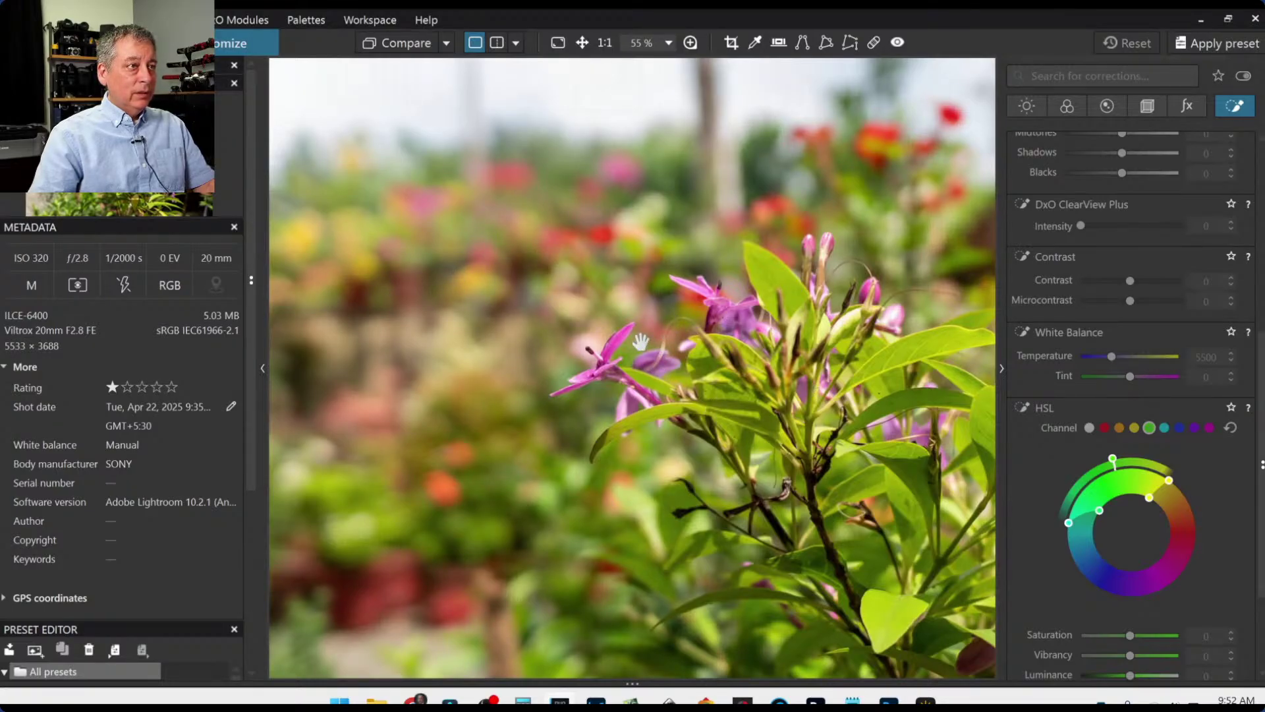
{"action": "key", "text": "Right"}
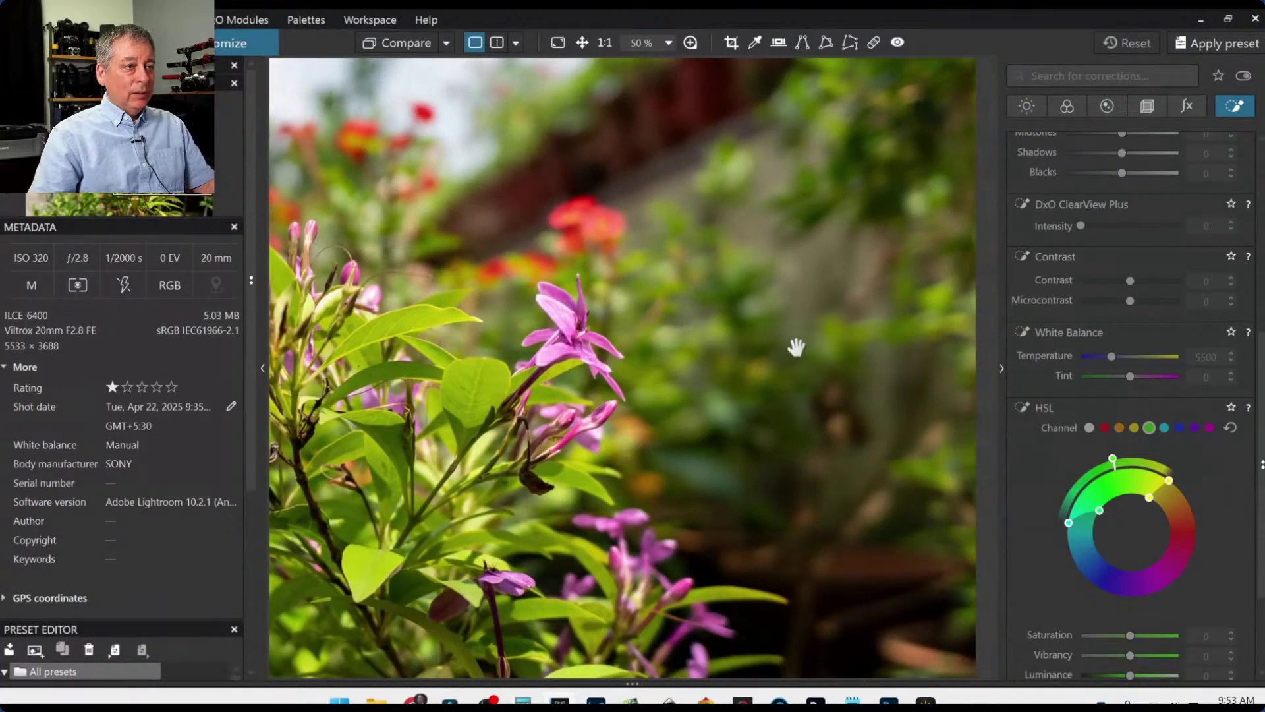
{"action": "scroll", "coordinate": [529, 472], "scroll_direction": "down", "scroll_amount": 2}
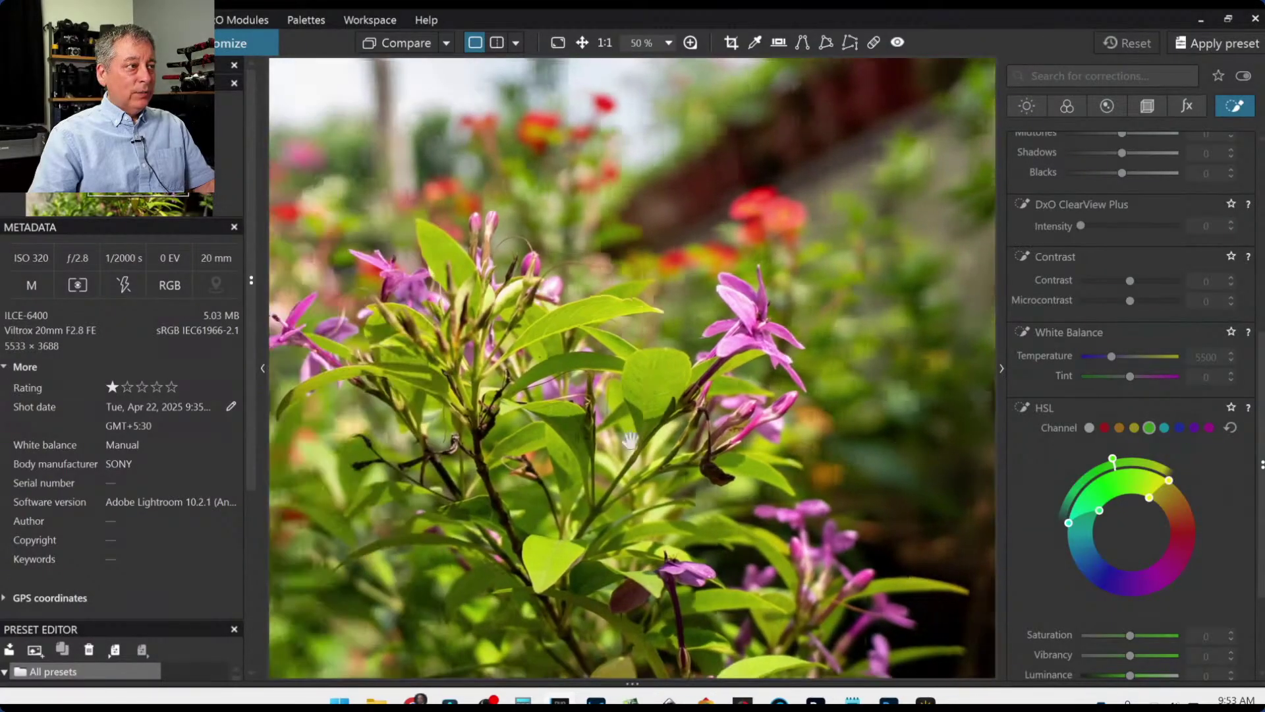
{"action": "scroll", "coordinate": [631, 439], "scroll_direction": "down", "scroll_amount": 1}
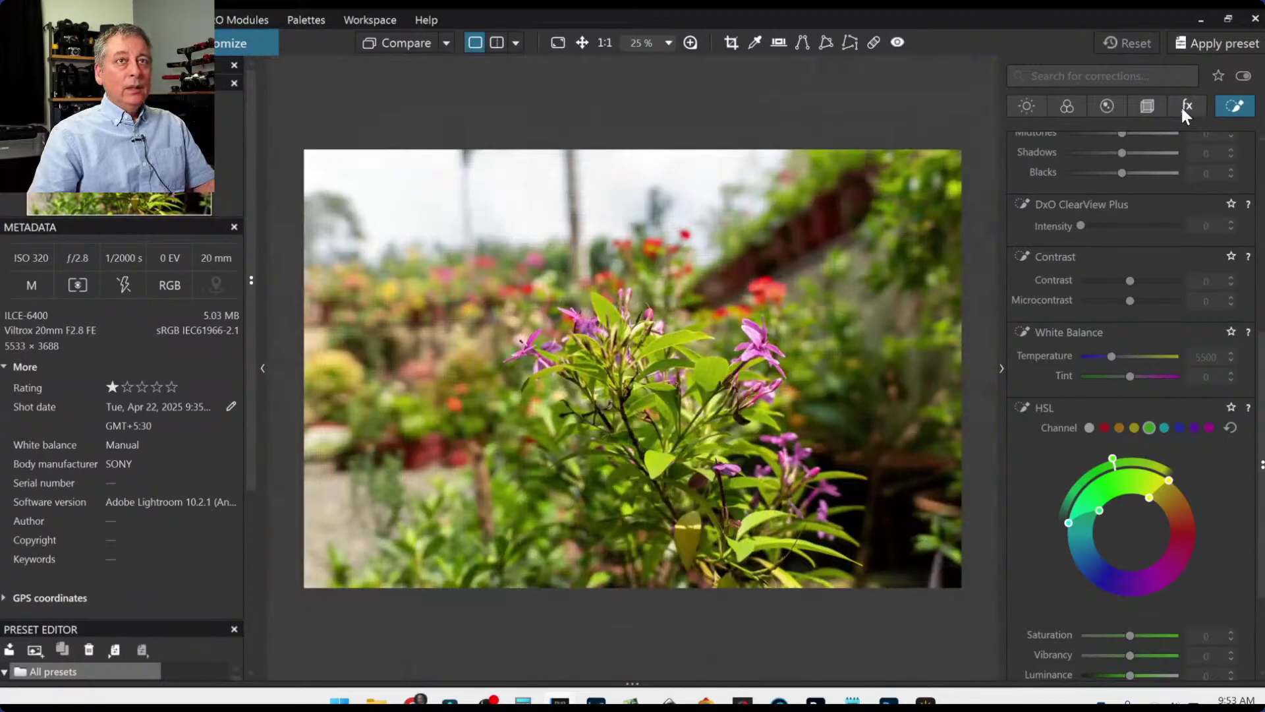
Crop the photo to a 1 × 1 square of about 2543 × 2543 px around the left blooms and set the horizon to 0.40.
{"action": "left_click", "coordinate": [1152, 102]}
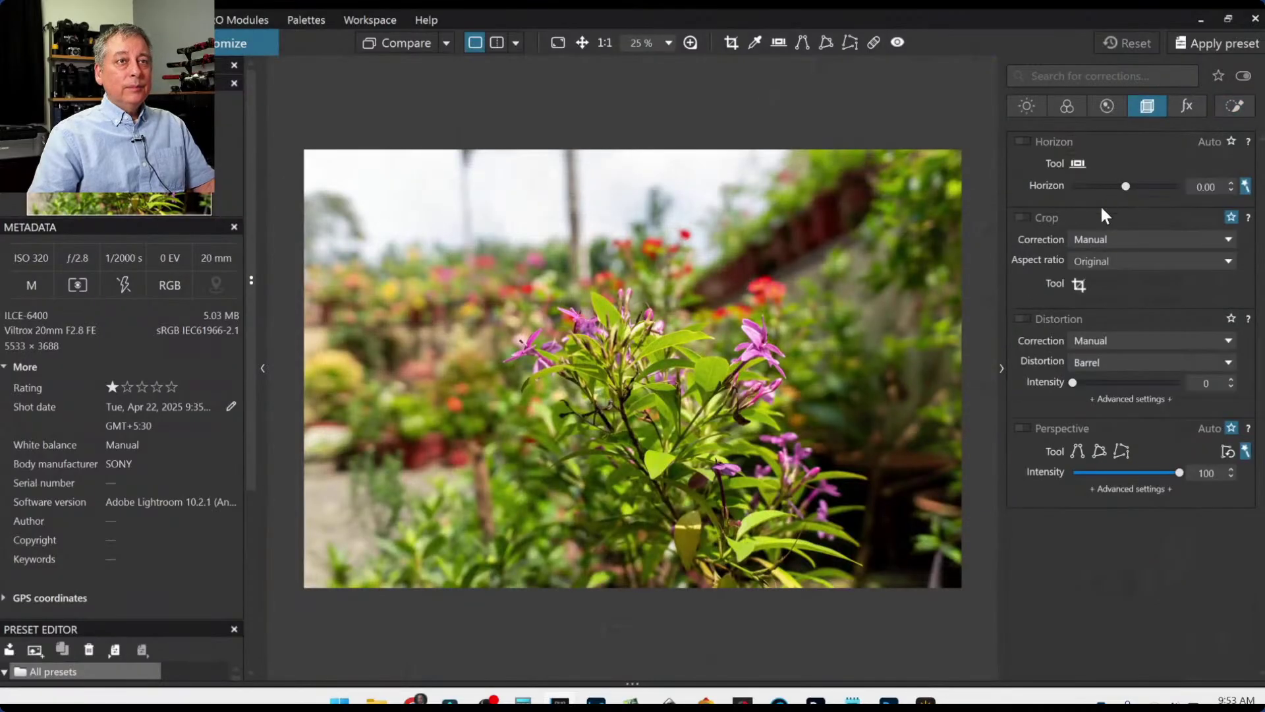
{"action": "left_click", "coordinate": [1089, 265]}
{"action": "left_click", "coordinate": [1089, 308]}
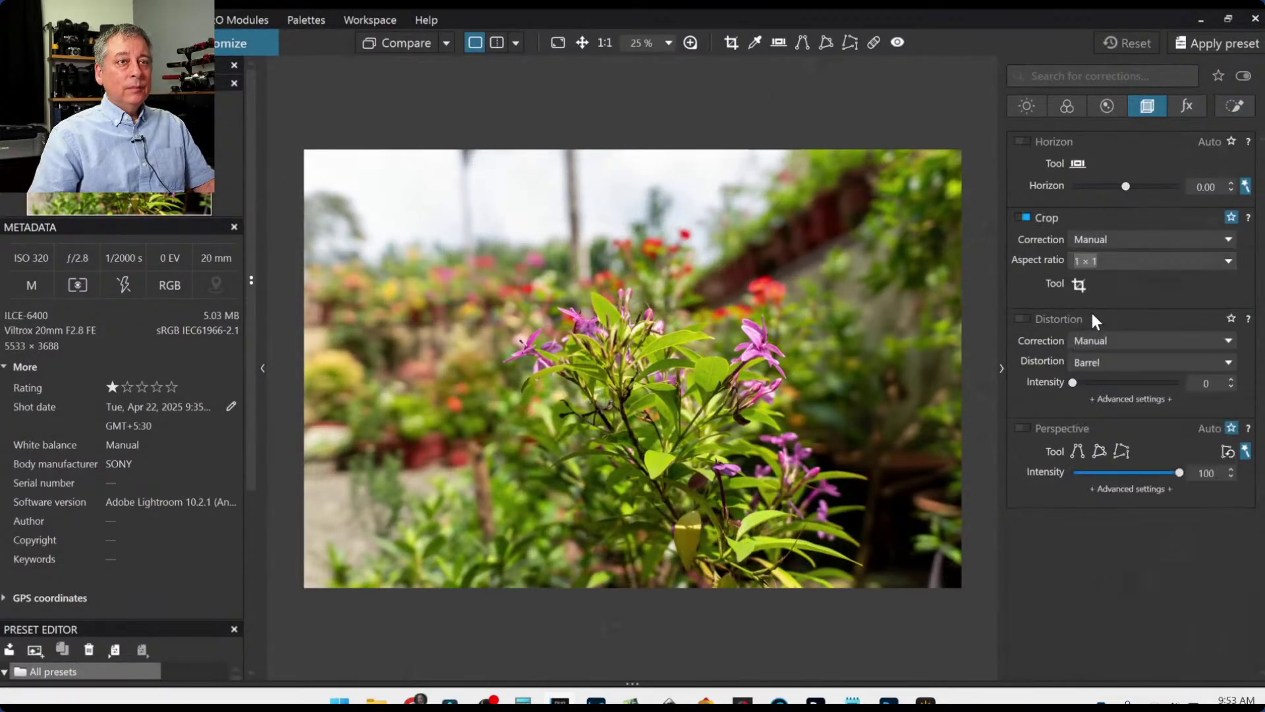
{"action": "left_click", "coordinate": [1078, 284]}
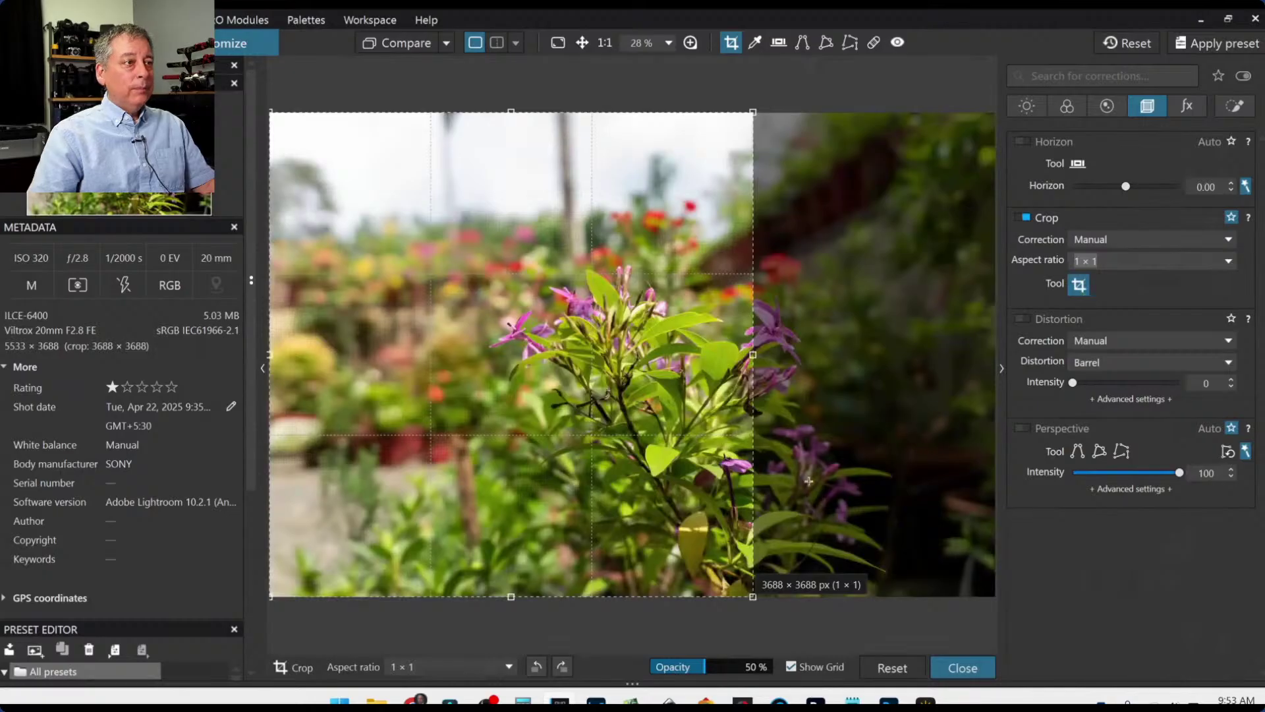
{"action": "left_click_drag", "start_coordinate": [753, 356], "coordinate": [698, 355]}
{"action": "left_click_drag", "start_coordinate": [271, 568], "coordinate": [421, 475]}
{"action": "left_click_drag", "start_coordinate": [511, 339], "coordinate": [517, 396]}
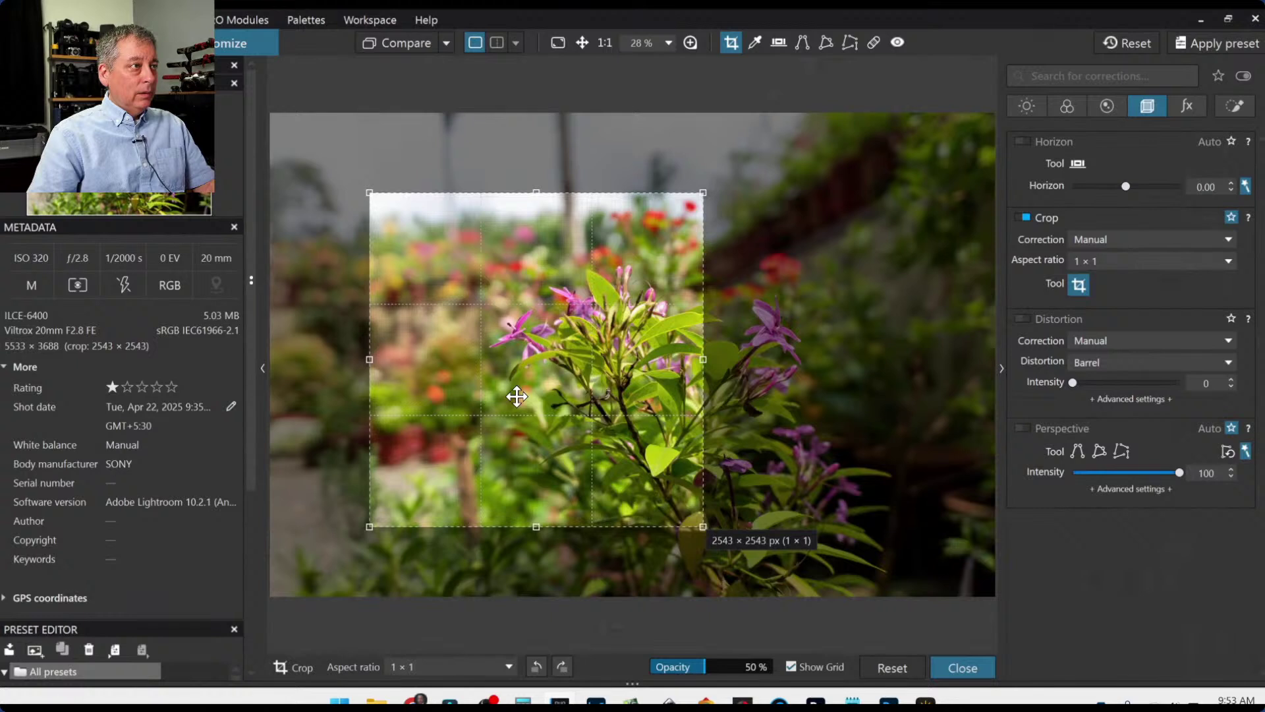
{"action": "key", "text": "Return"}
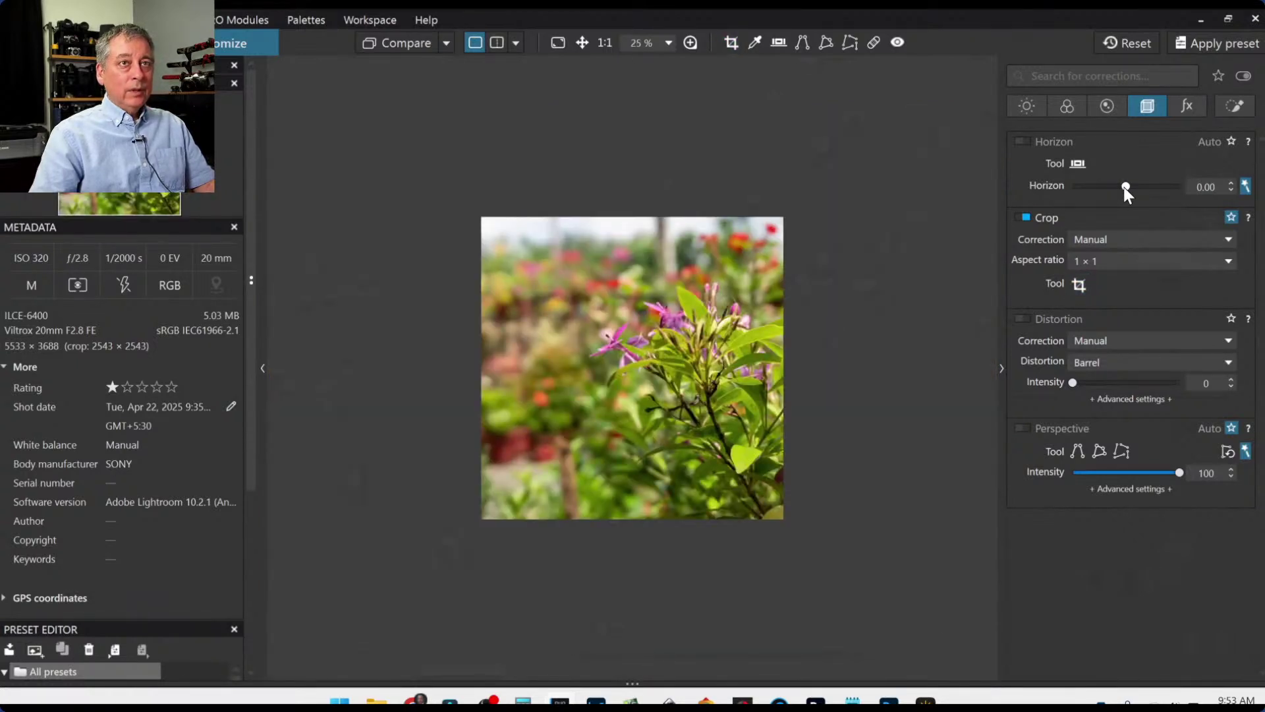
{"action": "scroll", "coordinate": [1124, 187], "scroll_direction": "up", "scroll_amount": 4}
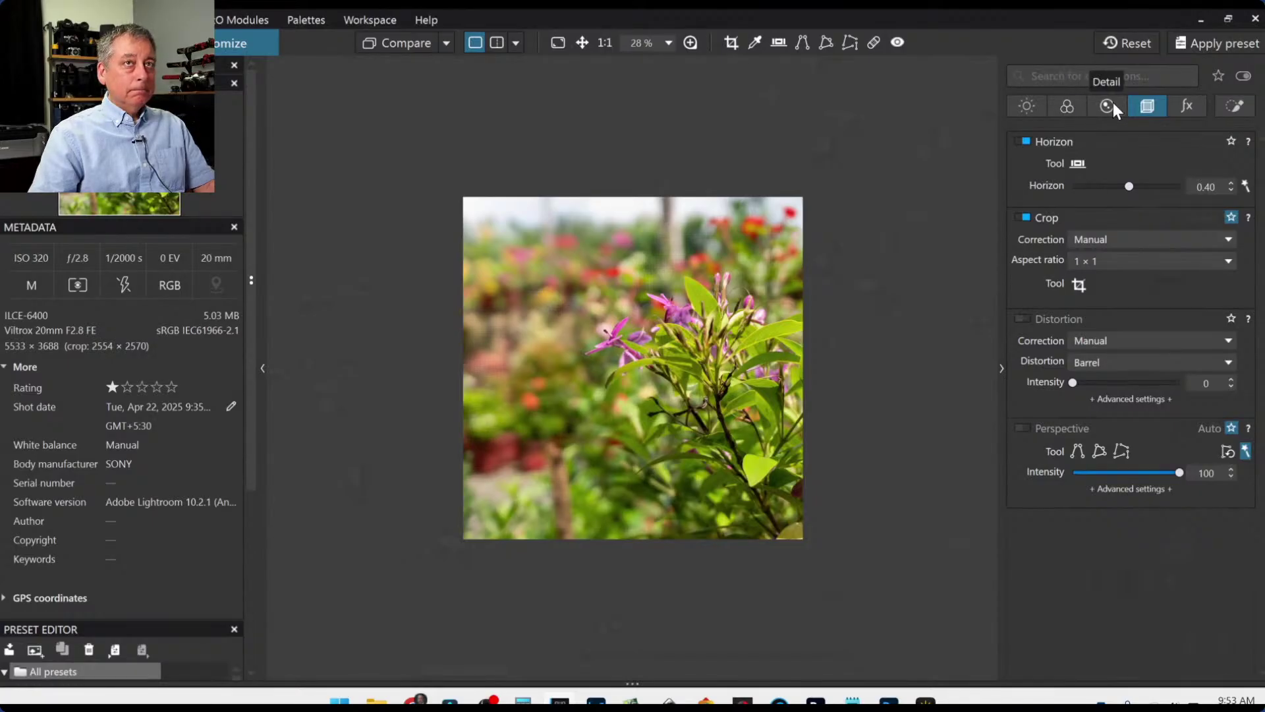
Place four control points in one local mask over the background's left side and upper edge, shrinking the two upper ones.
{"action": "left_click", "coordinate": [1230, 107]}
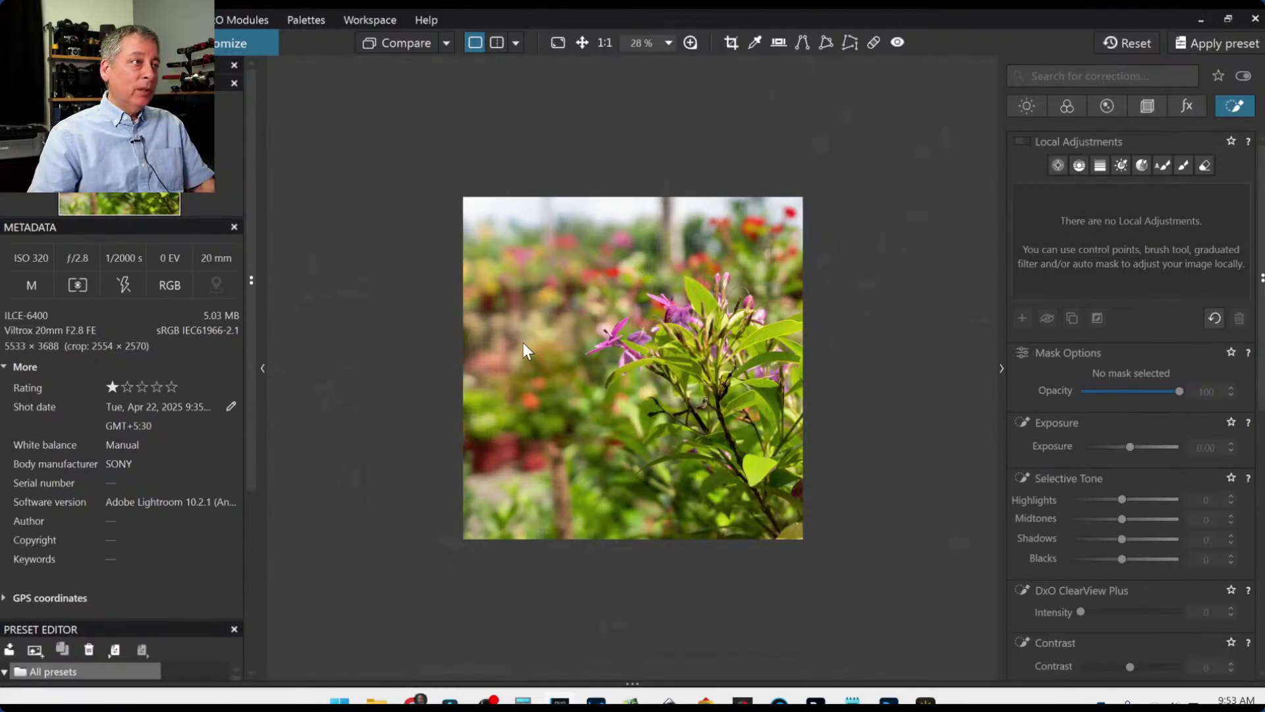
{"action": "left_click", "coordinate": [1063, 171]}
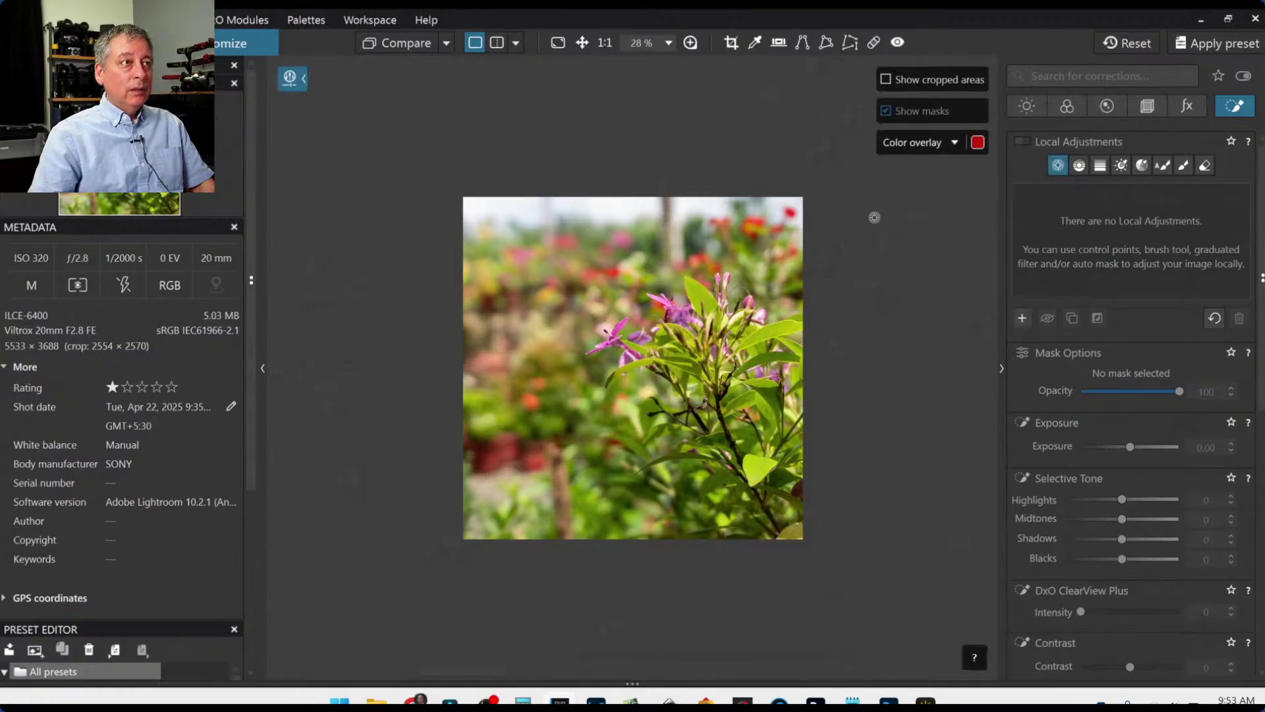
{"action": "left_click", "coordinate": [501, 286]}
{"action": "left_click_drag", "start_coordinate": [546, 345], "coordinate": [565, 369]}
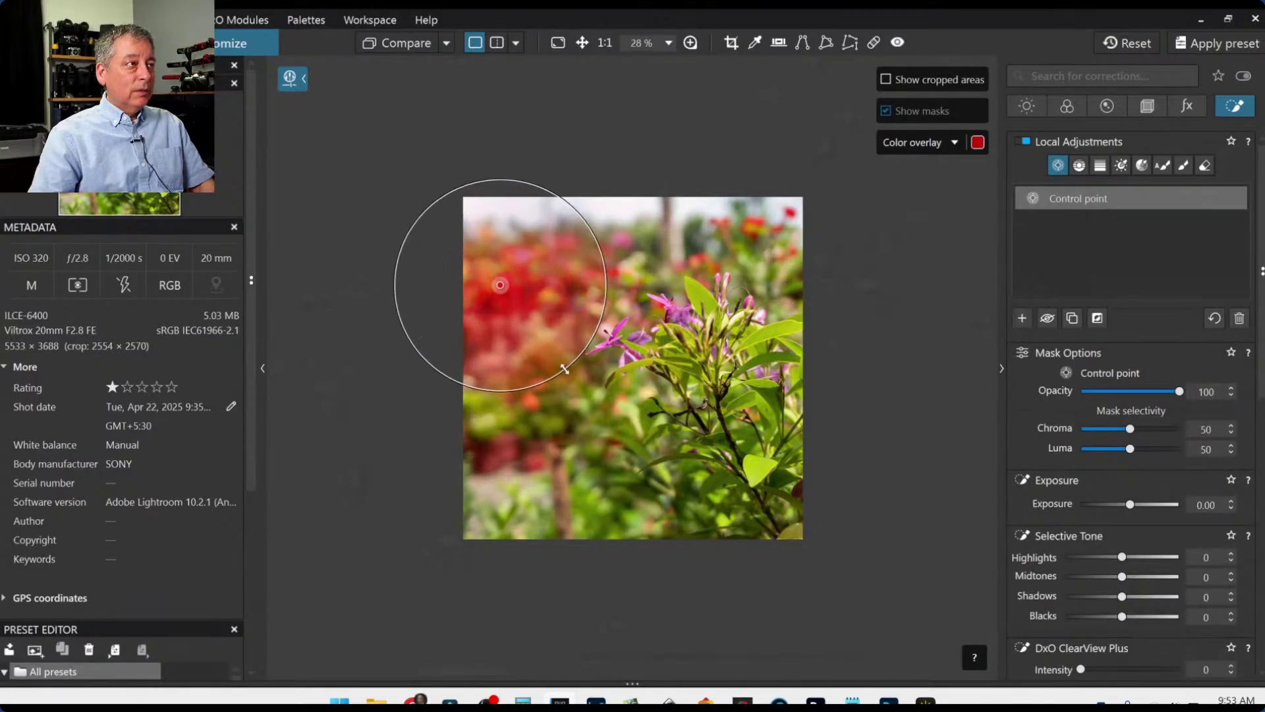
{"action": "left_click", "coordinate": [504, 419]}
{"action": "left_click", "coordinate": [639, 216]}
{"action": "left_click", "coordinate": [777, 222]}
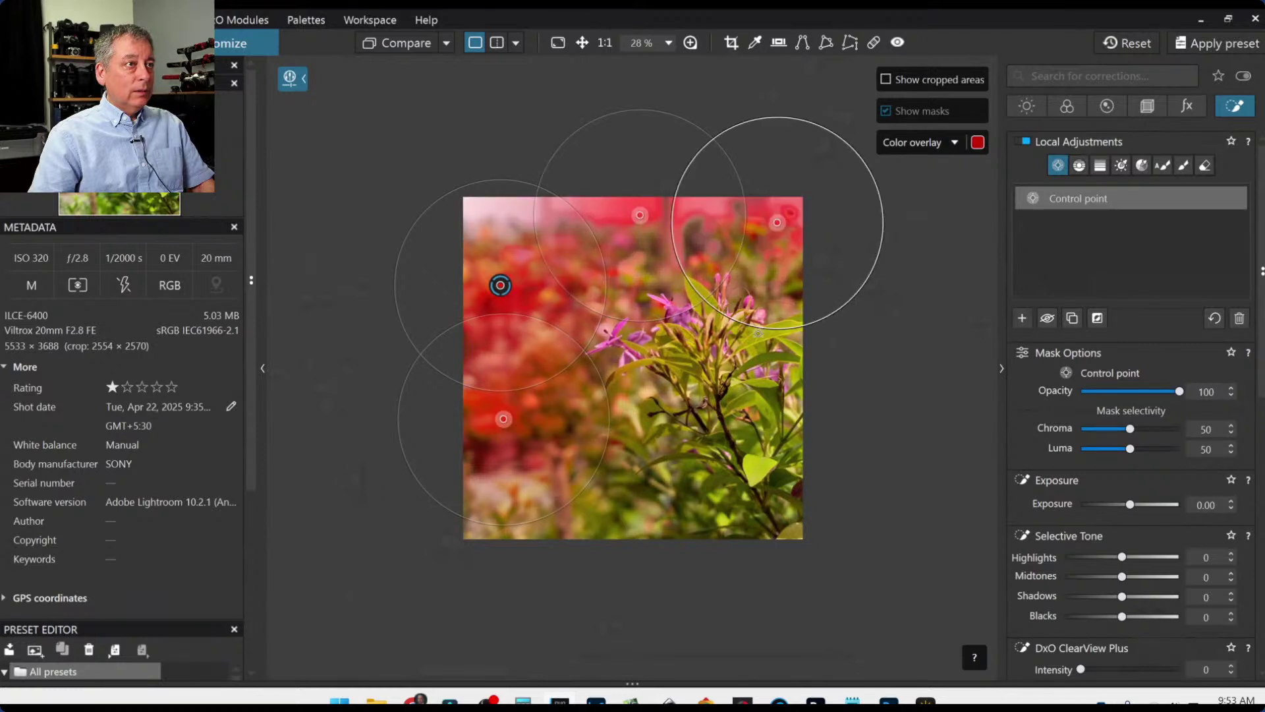
{"action": "left_click_drag", "start_coordinate": [758, 329], "coordinate": [689, 283]}
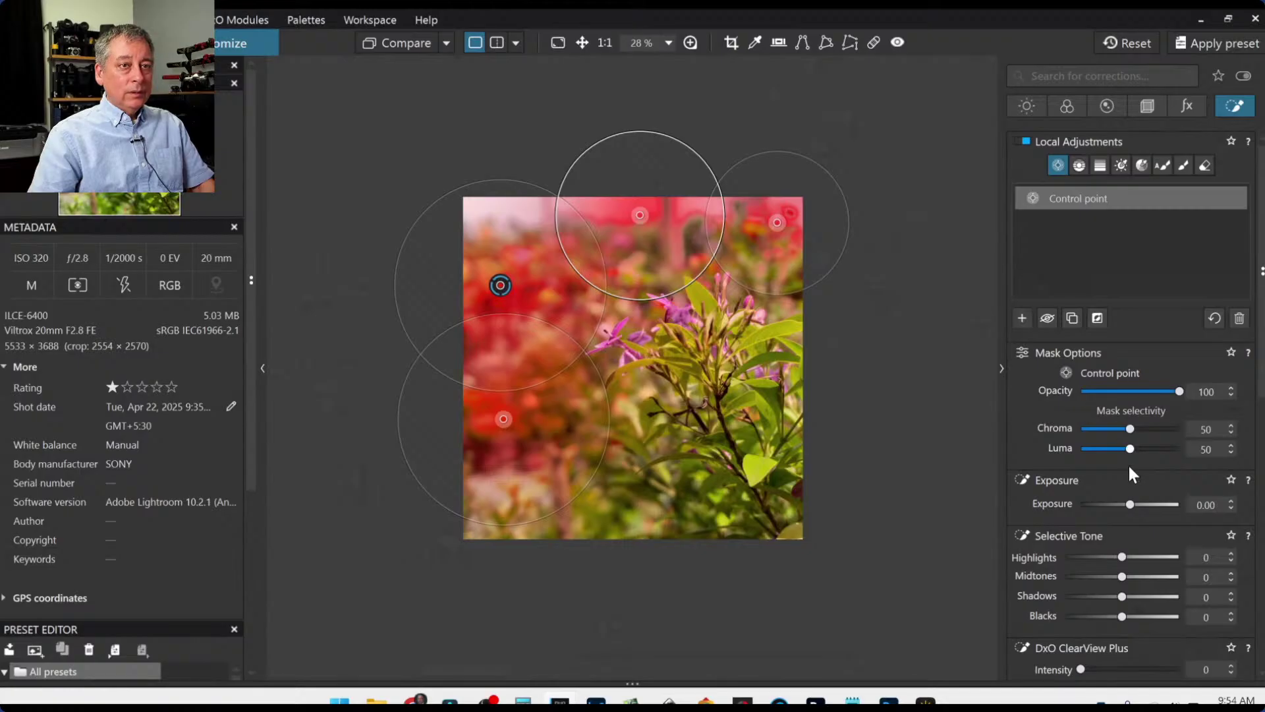
Set the background mask's exposure to -1.29, blacks to -51, highlights to 67 and shadows to -21.
{"action": "left_click_drag", "start_coordinate": [1129, 504], "coordinate": [1096, 509]}
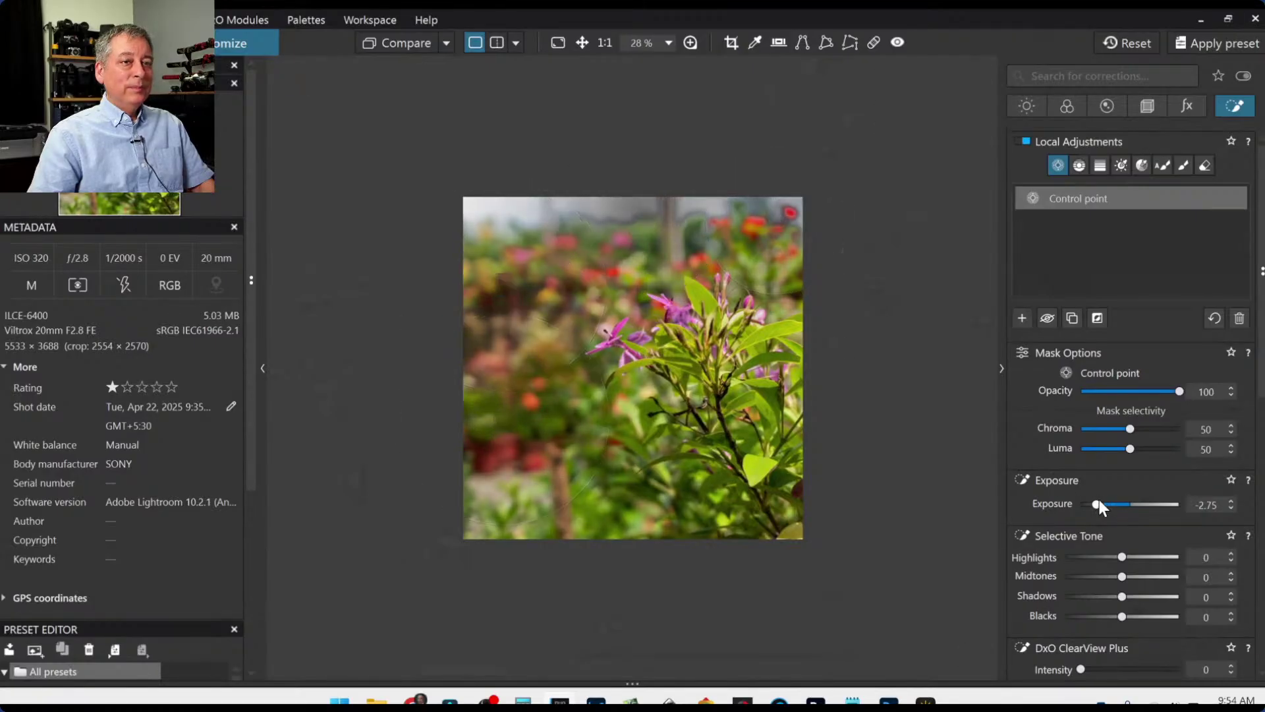
{"action": "left_click_drag", "start_coordinate": [1097, 504], "coordinate": [1113, 508]}
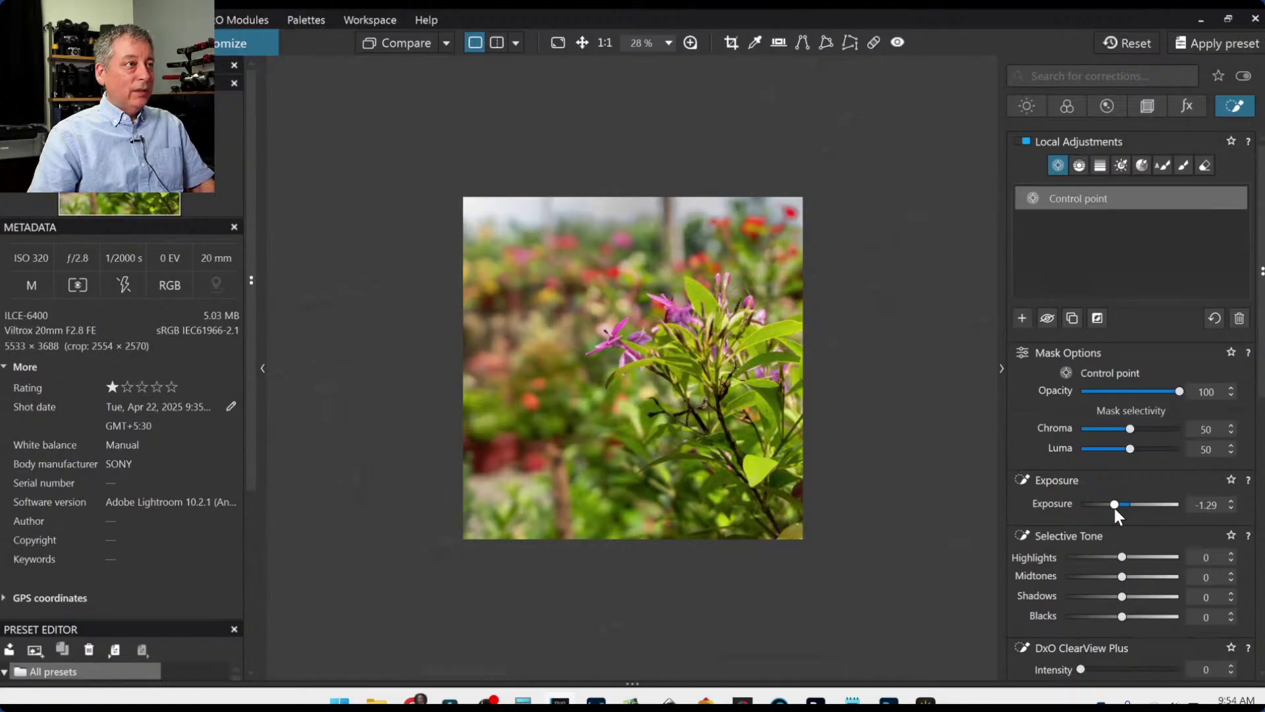
{"action": "left_click_drag", "start_coordinate": [1123, 617], "coordinate": [1093, 617]}
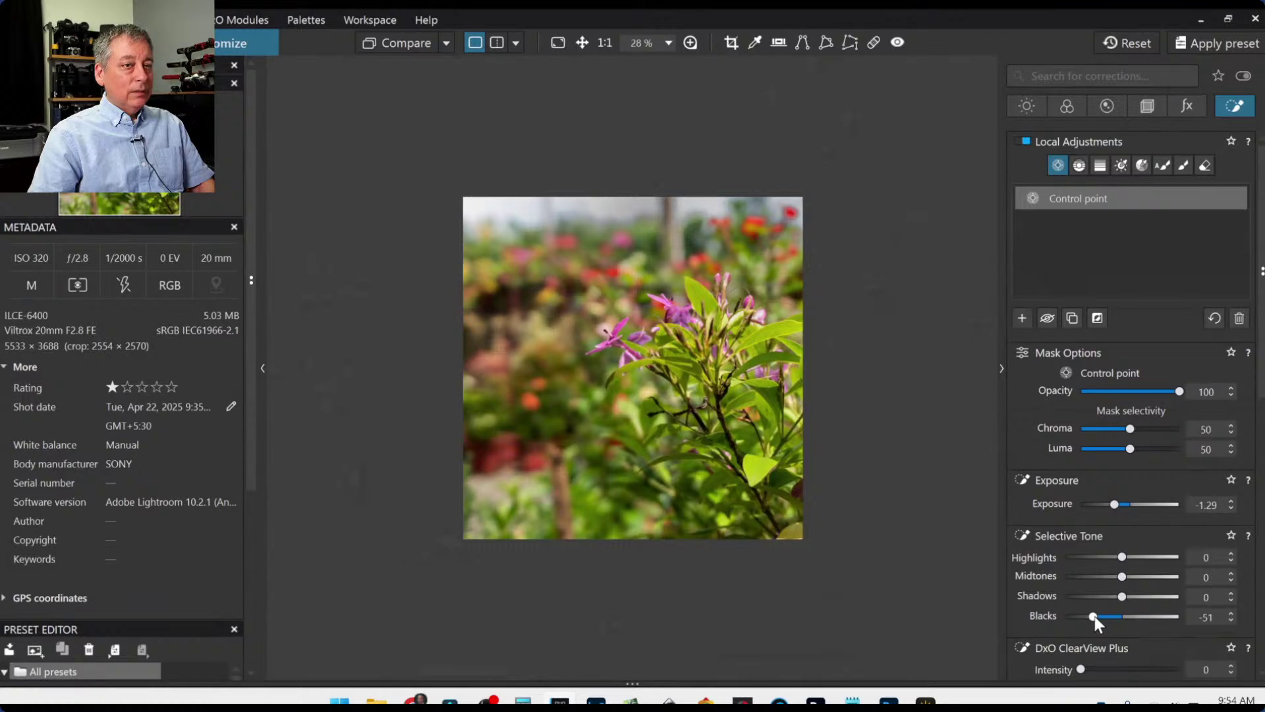
{"action": "scroll", "coordinate": [1058, 539], "scroll_direction": "down", "scroll_amount": 2}
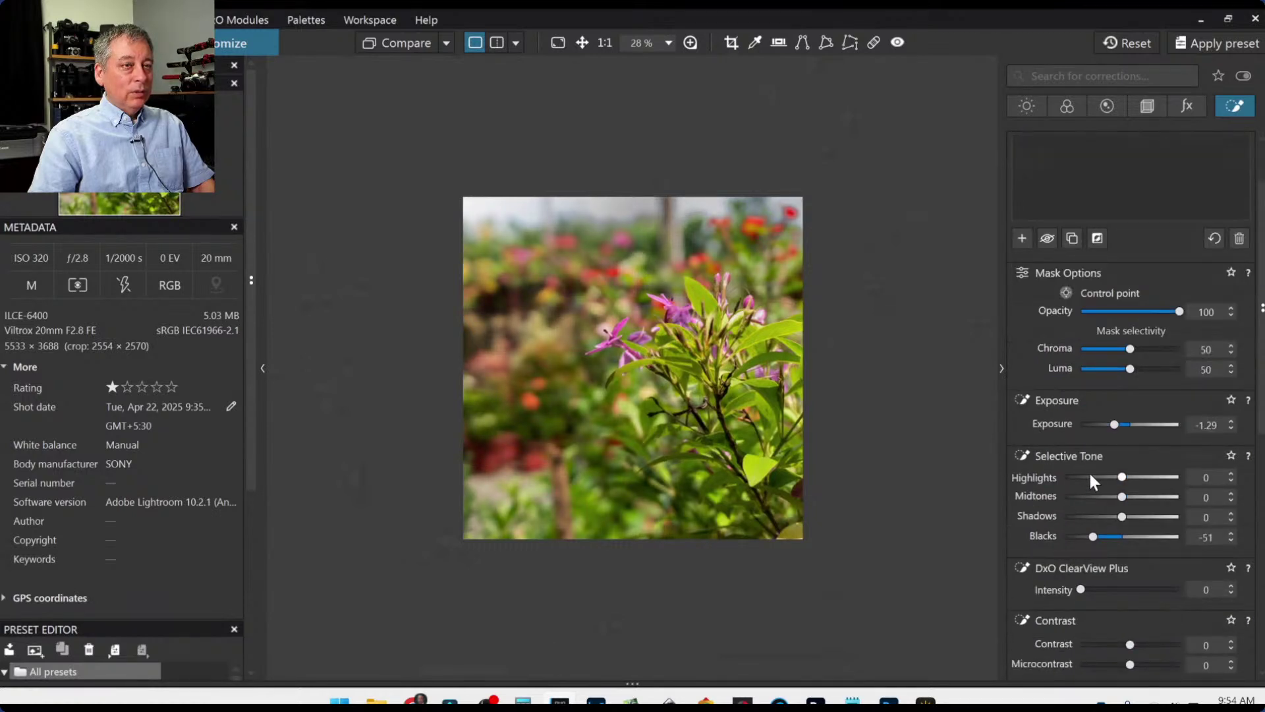
{"action": "left_click_drag", "start_coordinate": [1121, 479], "coordinate": [1169, 478]}
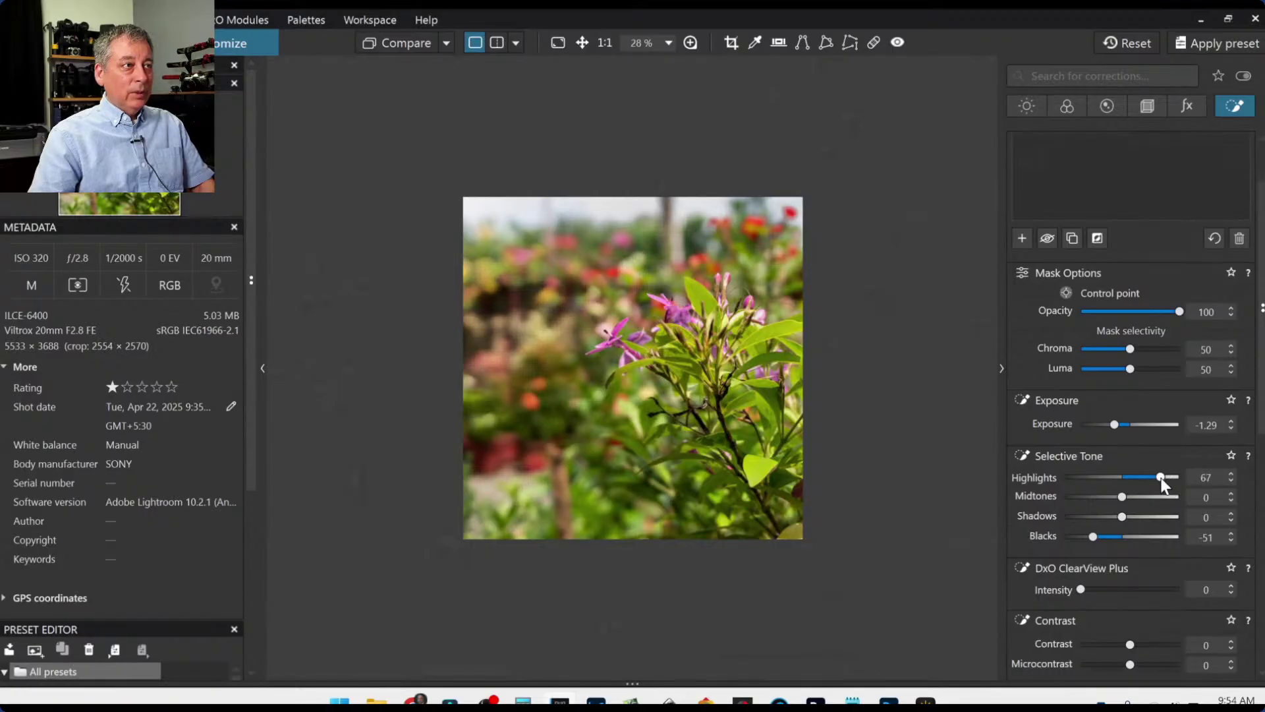
{"action": "left_click_drag", "start_coordinate": [1119, 516], "coordinate": [1109, 518]}
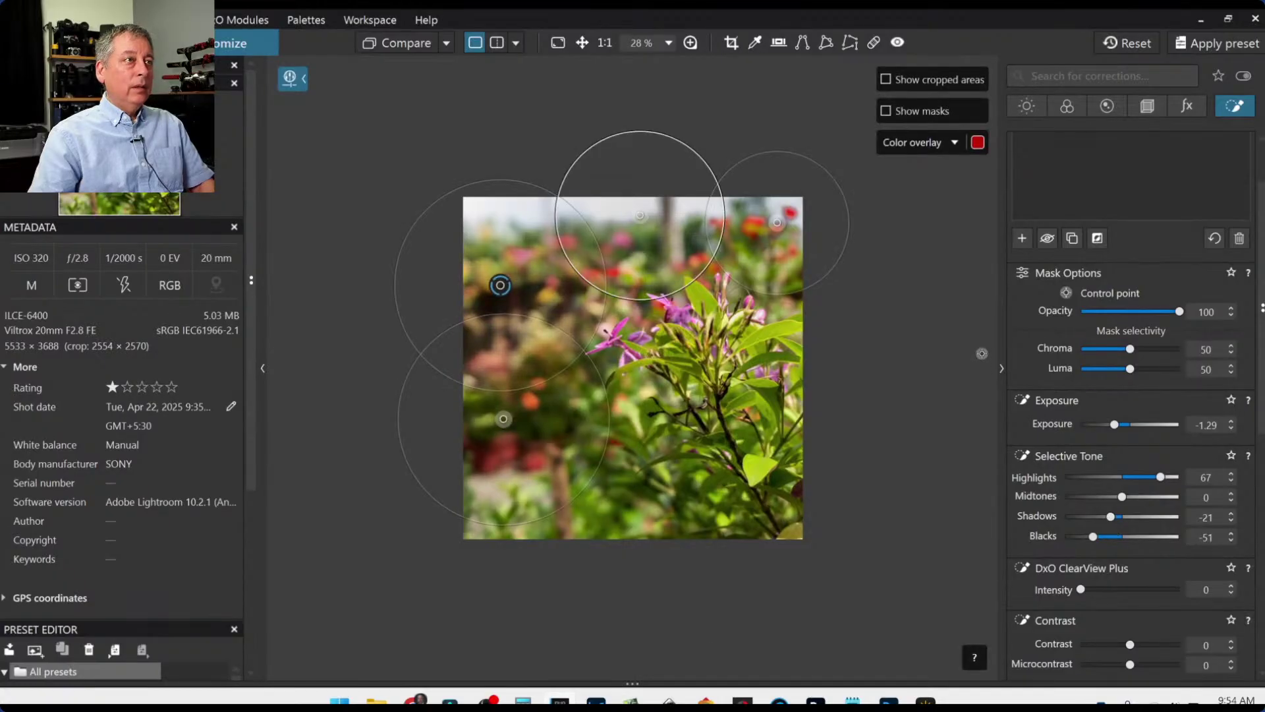
{"action": "key", "text": "Escape"}
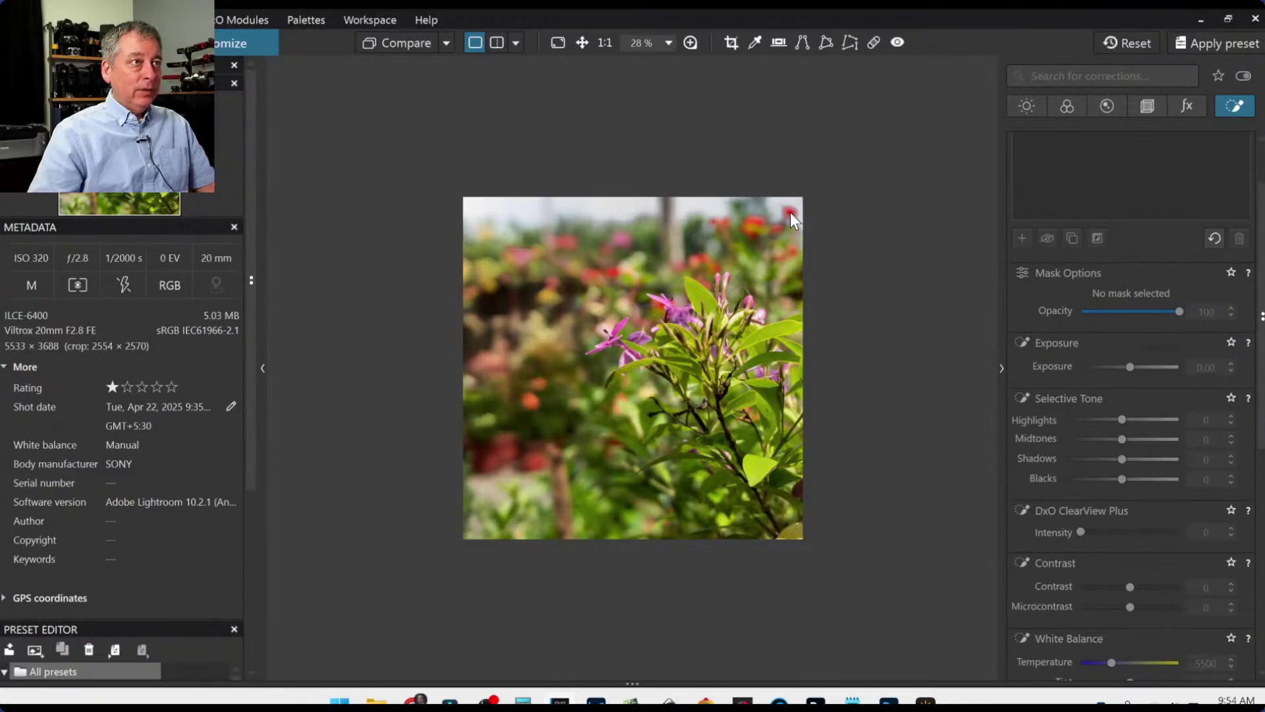
Retouch away the red bloom in the crop's upper-right corner using Clone mode with 100% feathering and opacity.
{"action": "scroll", "coordinate": [789, 213], "scroll_direction": "up", "scroll_amount": 2}
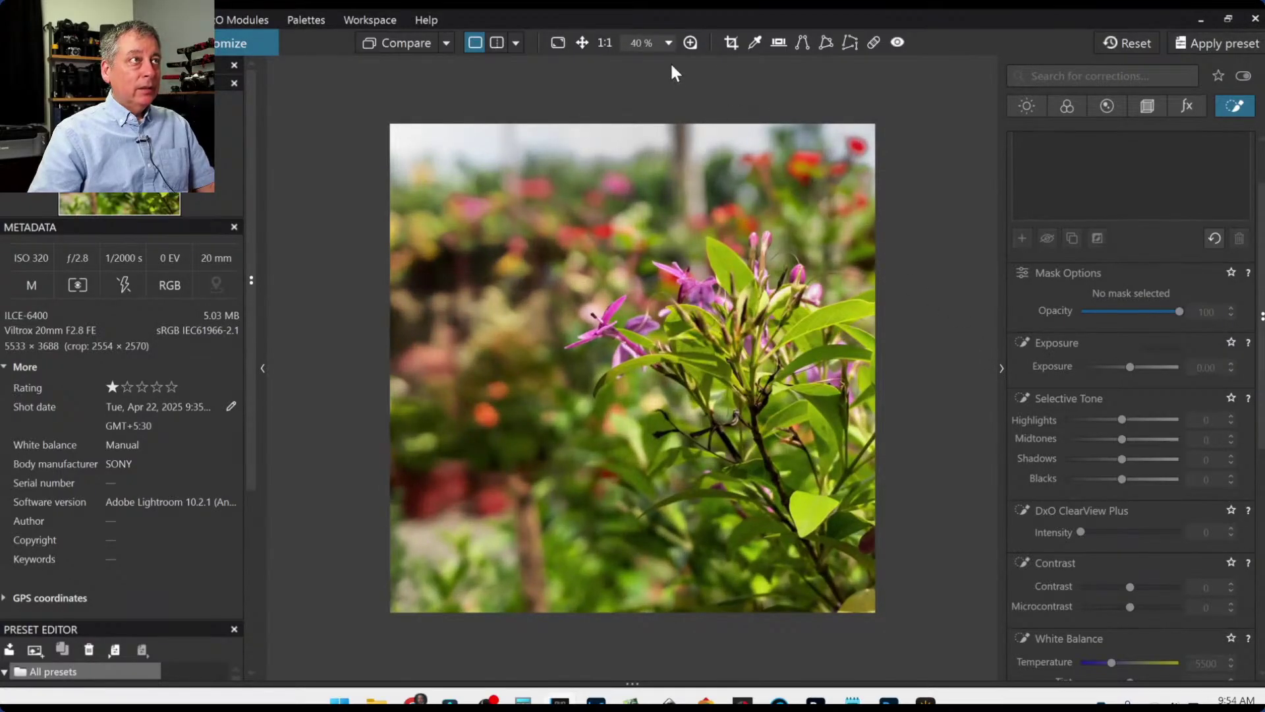
{"action": "left_click", "coordinate": [874, 42]}
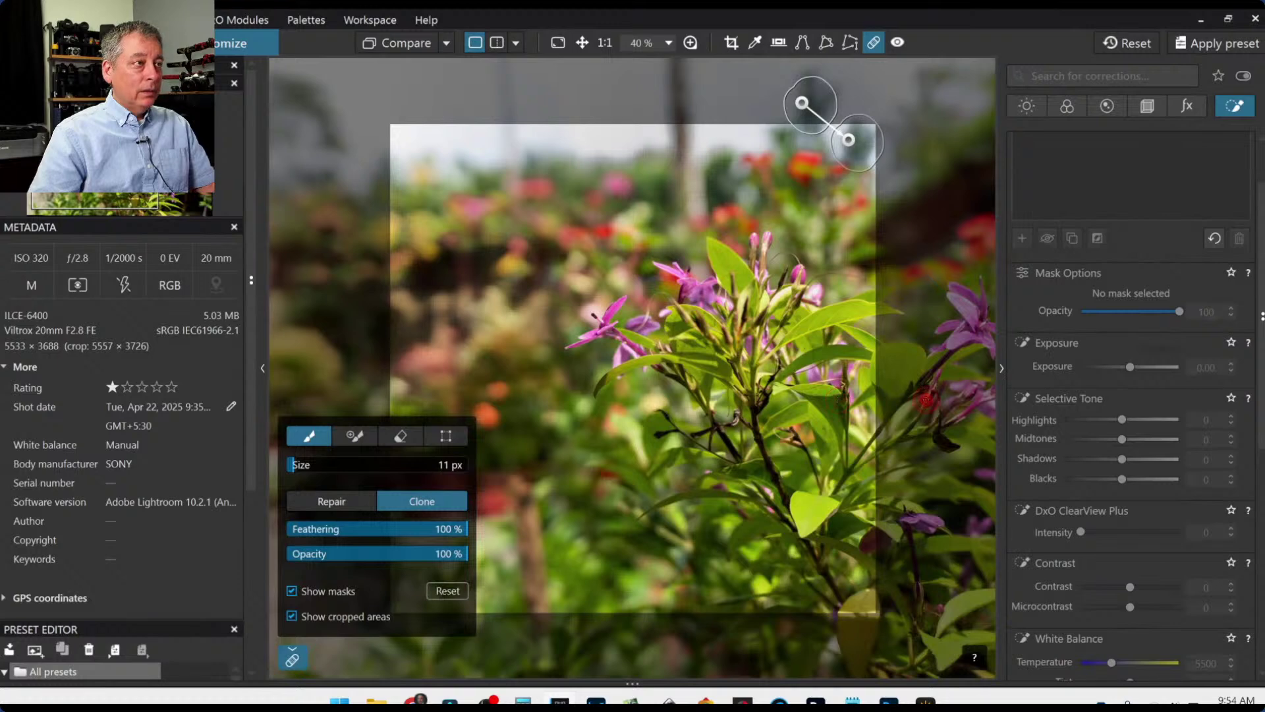
{"action": "key", "text": "Escape"}
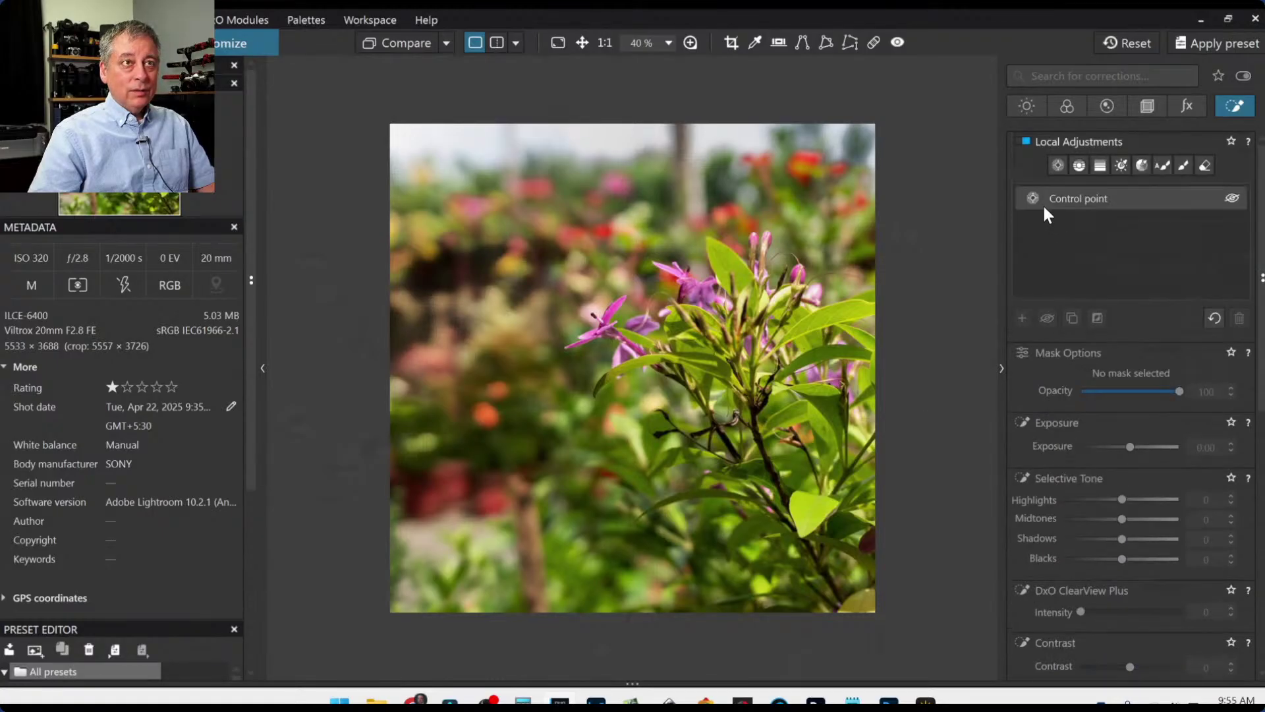
Place four control points on the pink blooms in a new local mask, with chroma selectivity at 60.
{"action": "left_click", "coordinate": [1057, 165]}
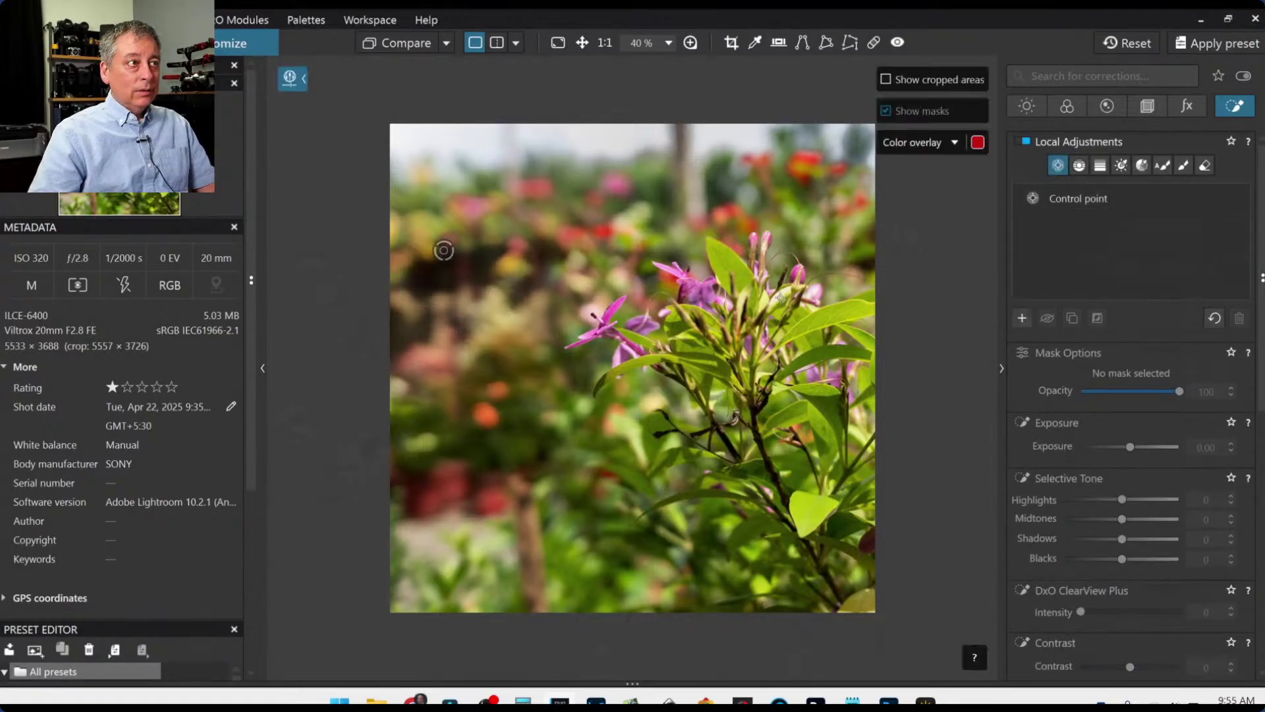
{"action": "left_click", "coordinate": [602, 329]}
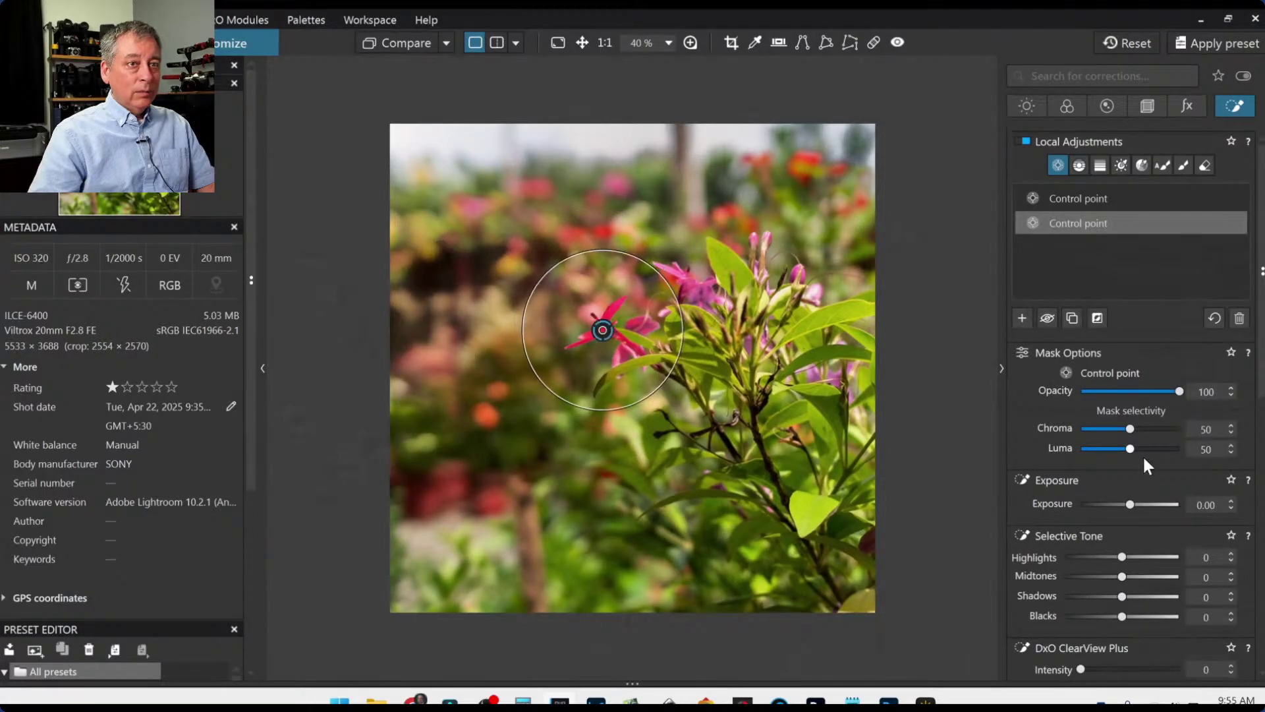
{"action": "left_click_drag", "start_coordinate": [1132, 429], "coordinate": [1142, 429]}
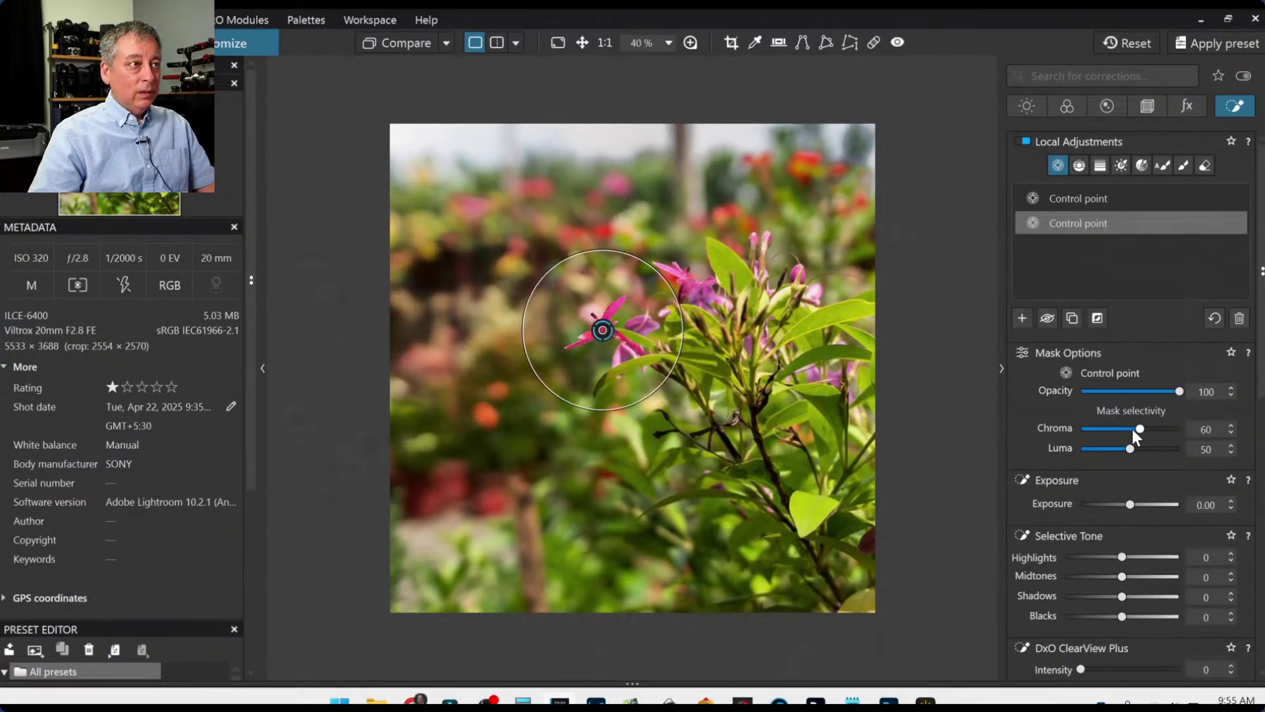
{"action": "left_click", "coordinate": [690, 282]}
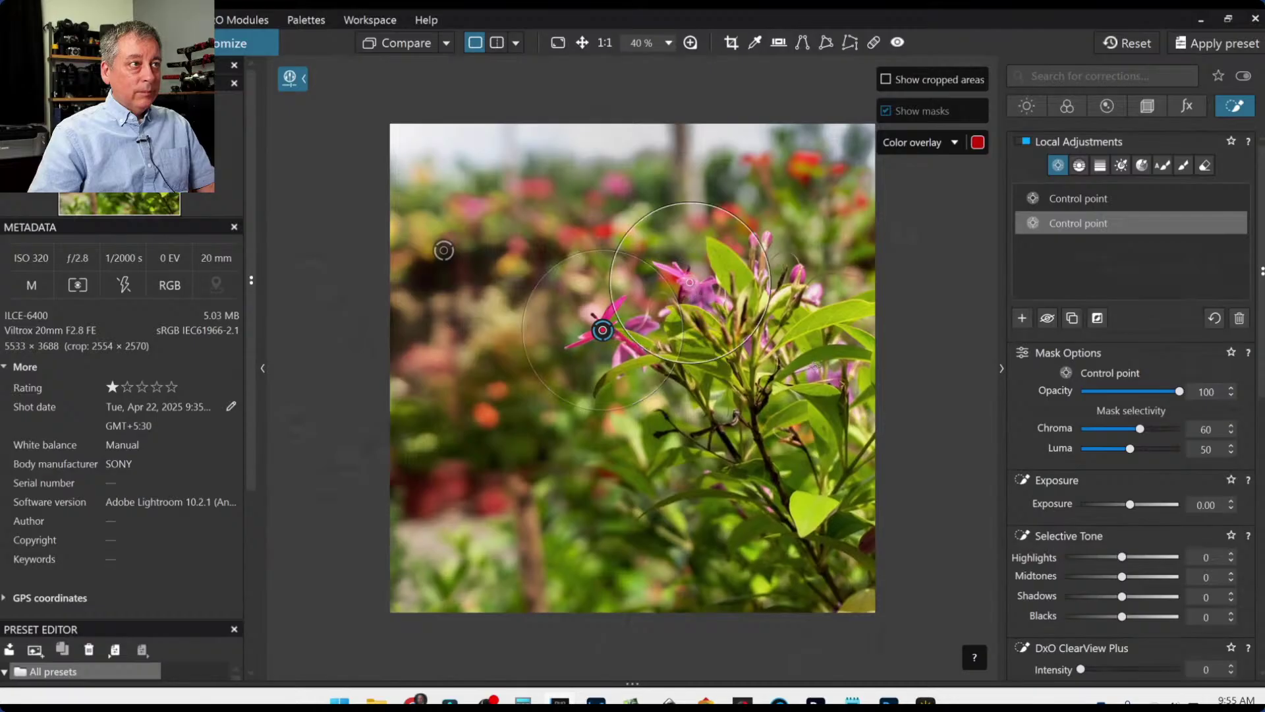
{"action": "left_click", "coordinate": [813, 373]}
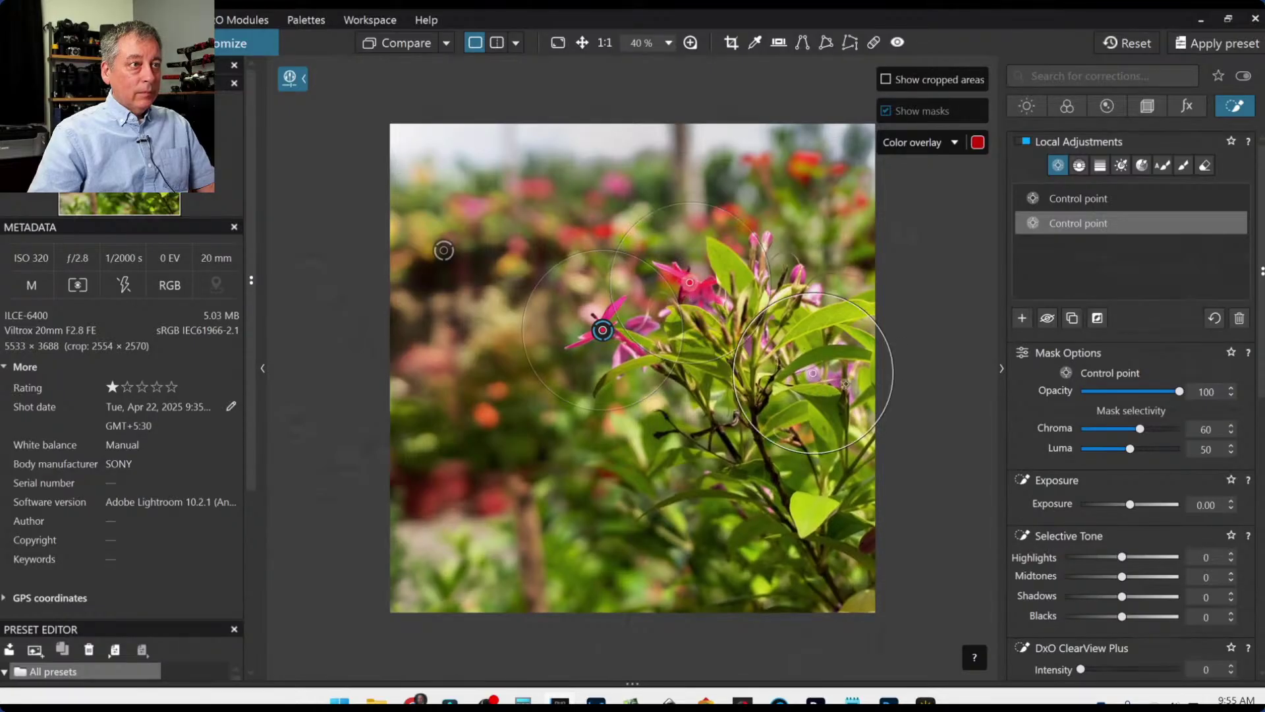
{"action": "left_click", "coordinate": [796, 271]}
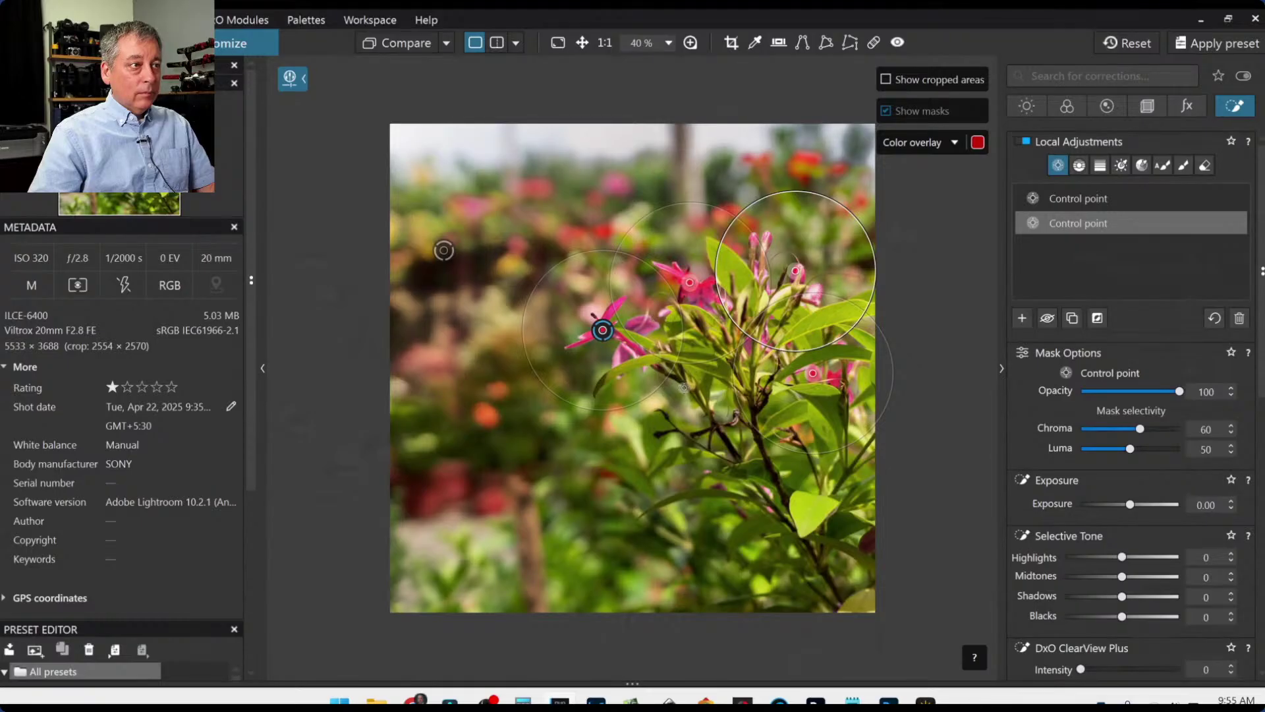
Widen the HSL magenta range toward purple for the bloom mask, setting magenta saturation to 50 and luminance to 30.
{"action": "scroll", "coordinate": [1090, 528], "scroll_direction": "down", "scroll_amount": 5}
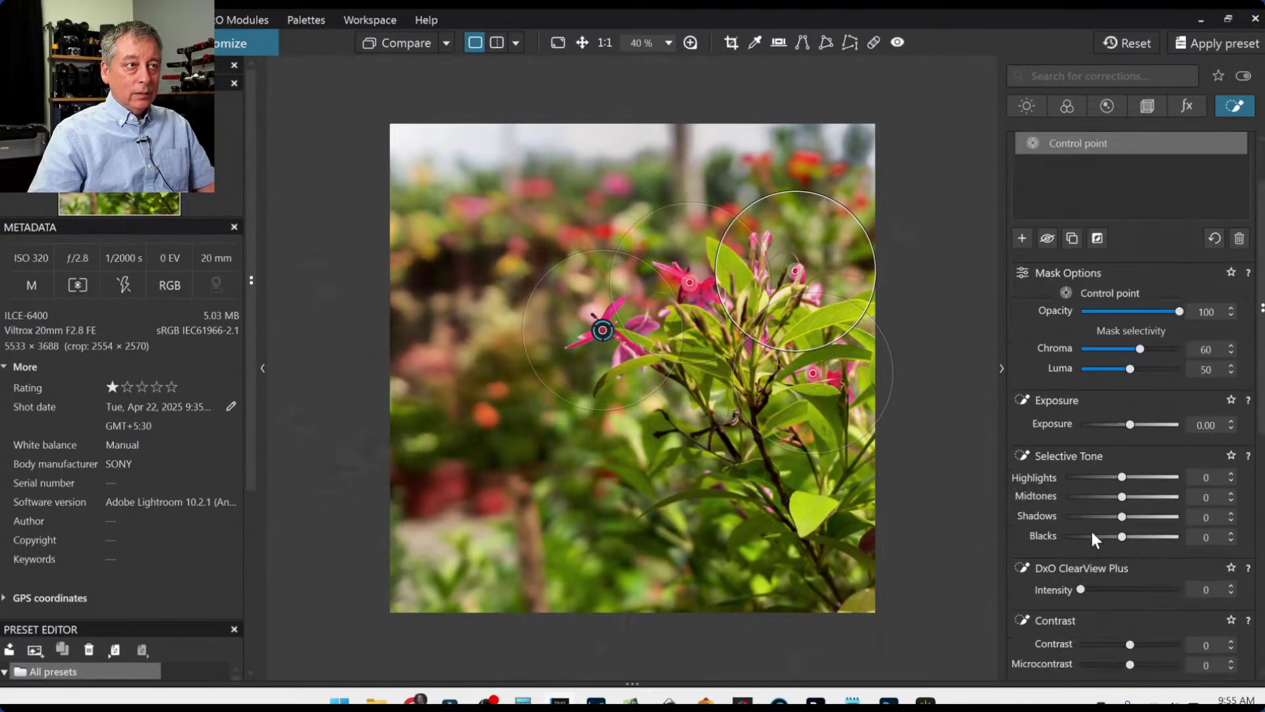
{"action": "scroll", "coordinate": [1092, 531], "scroll_direction": "down", "scroll_amount": 1}
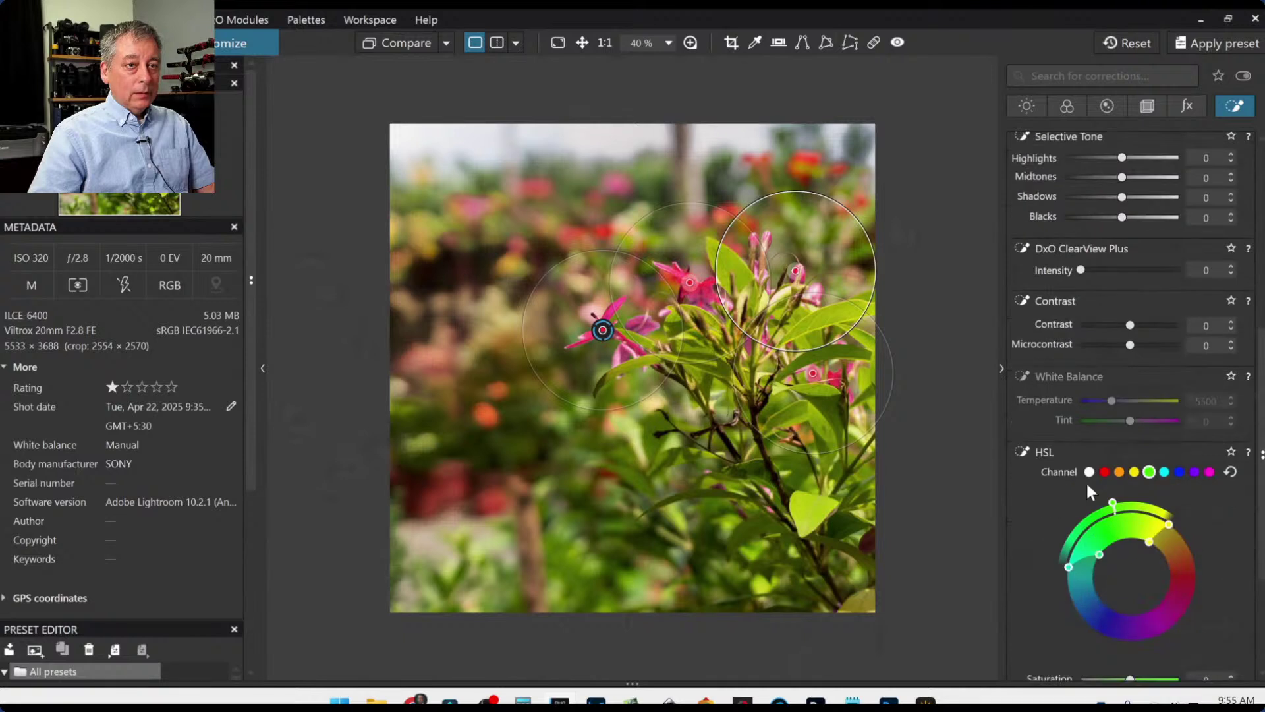
{"action": "left_click", "coordinate": [1089, 472]}
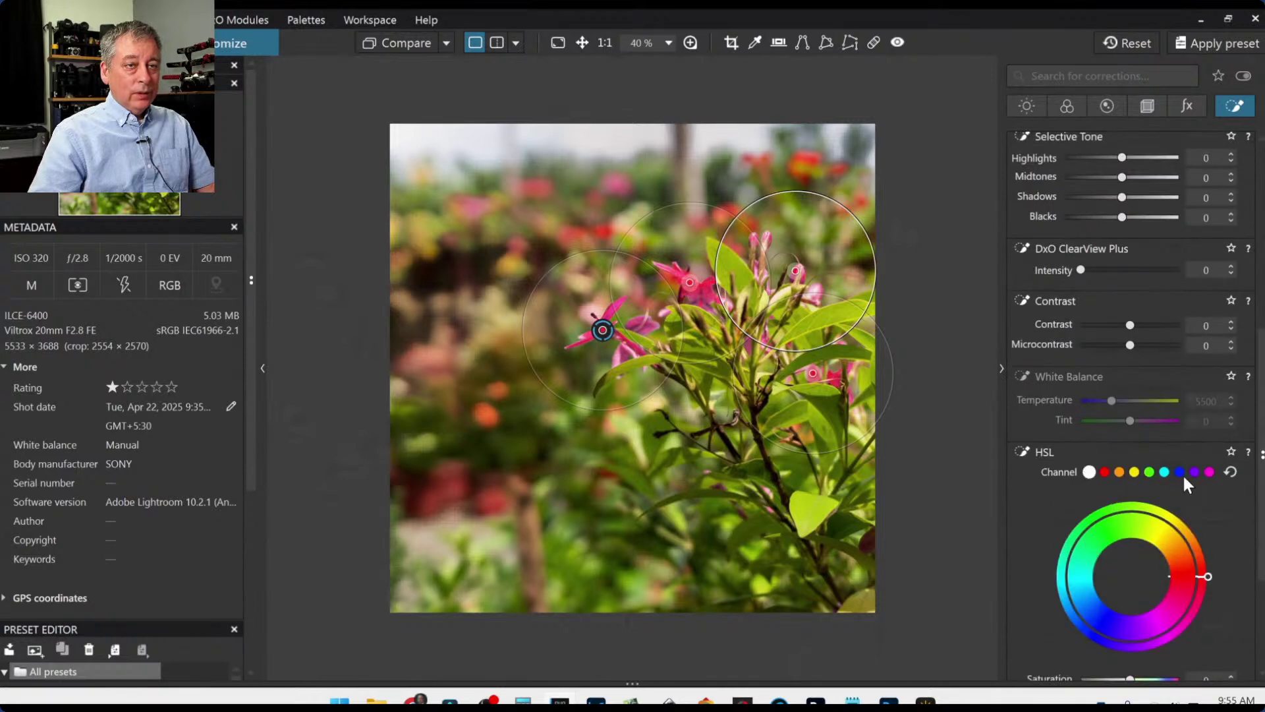
{"action": "left_click", "coordinate": [1209, 471]}
{"action": "left_click_drag", "start_coordinate": [1166, 605], "coordinate": [1143, 618]}
{"action": "scroll", "coordinate": [1061, 604], "scroll_direction": "down", "scroll_amount": 3}
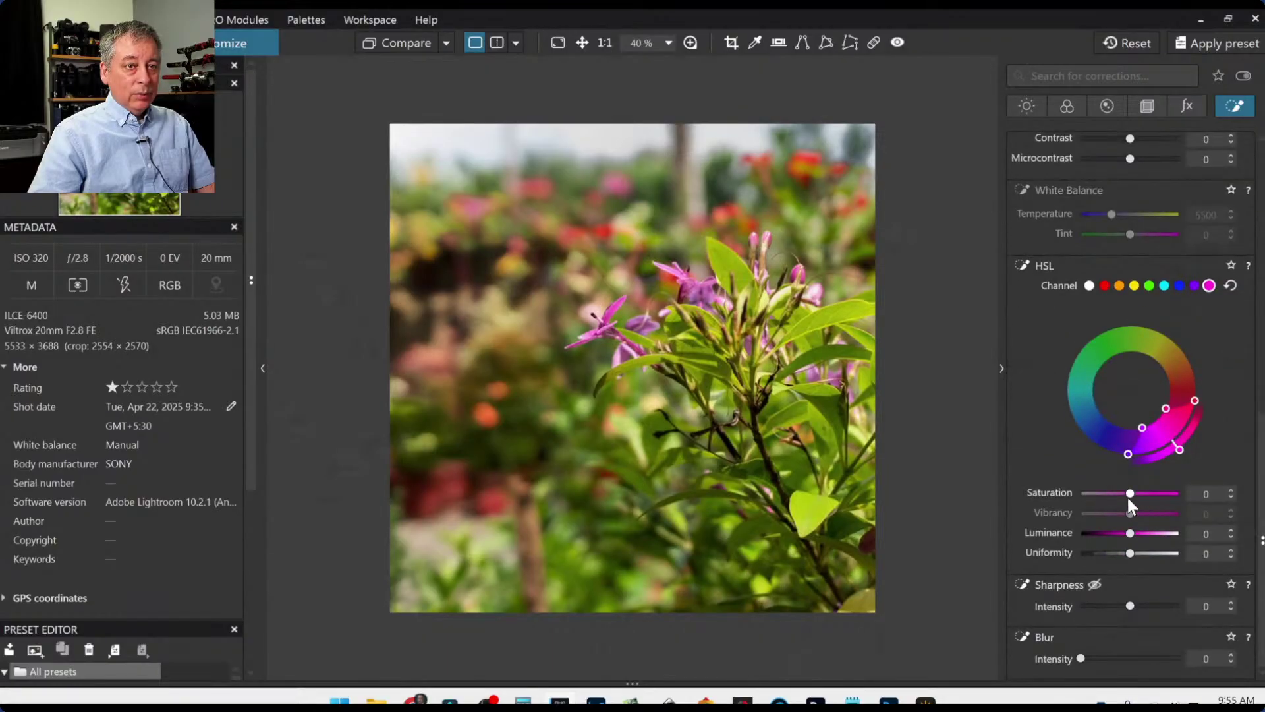
{"action": "left_click_drag", "start_coordinate": [1129, 494], "coordinate": [1166, 494]}
{"action": "left_click_drag", "start_coordinate": [1165, 493], "coordinate": [1154, 493]}
{"action": "left_click_drag", "start_coordinate": [1132, 533], "coordinate": [1148, 534]}
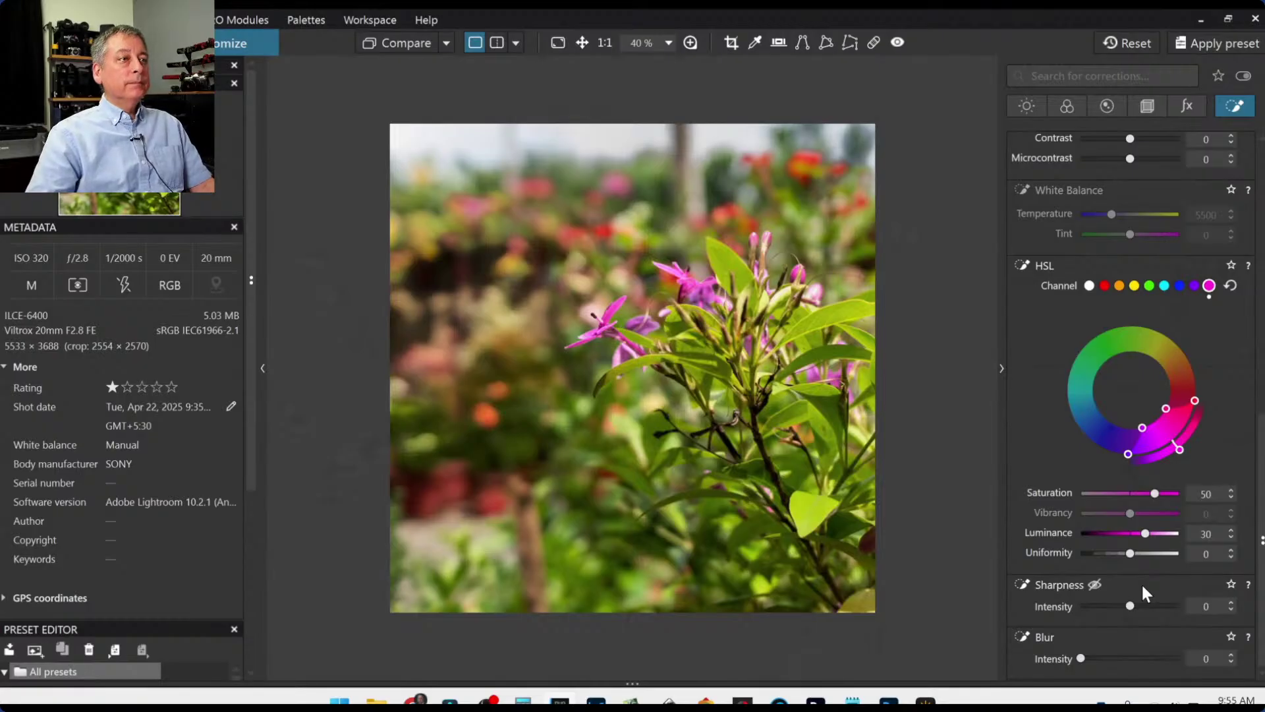
{"action": "left_click", "coordinate": [1121, 575]}
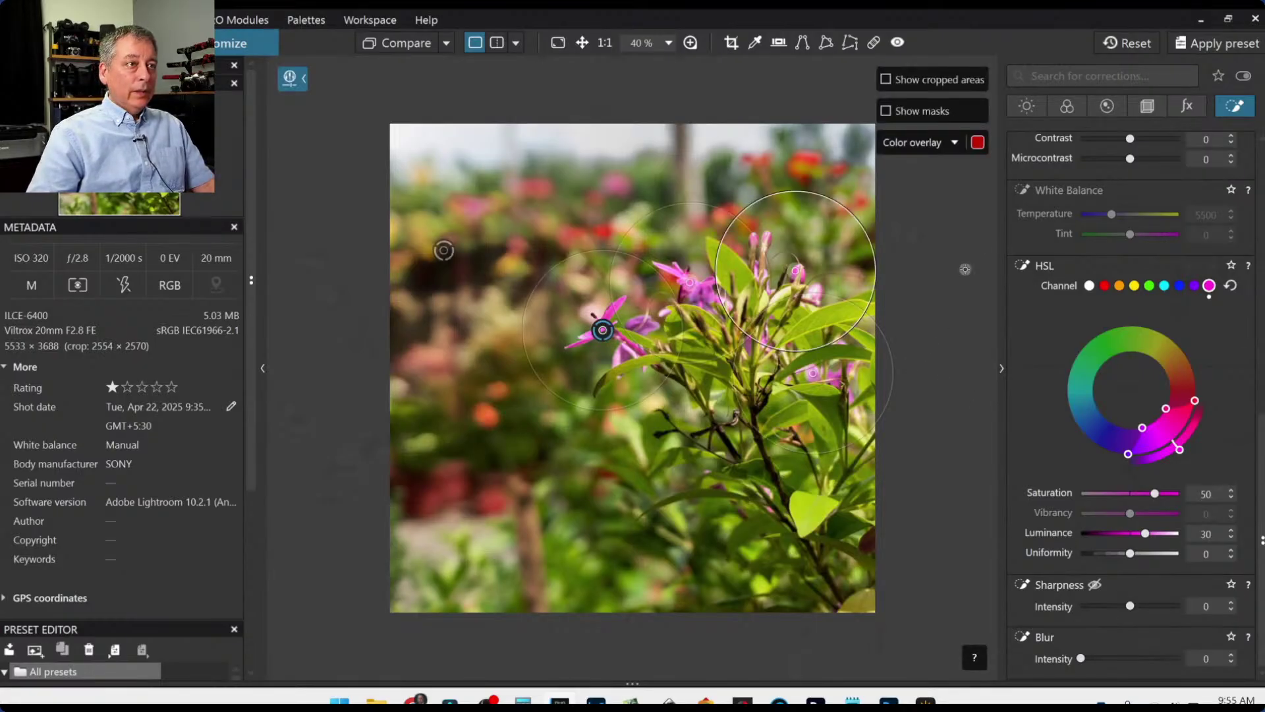
Place seven control points across the plant's leaves in a new mask, with chroma selectivity at 58 and exposure at -1.75.
{"action": "scroll", "coordinate": [1072, 299], "scroll_direction": "up", "scroll_amount": 10}
{"action": "scroll", "coordinate": [1071, 299], "scroll_direction": "up", "scroll_amount": 1}
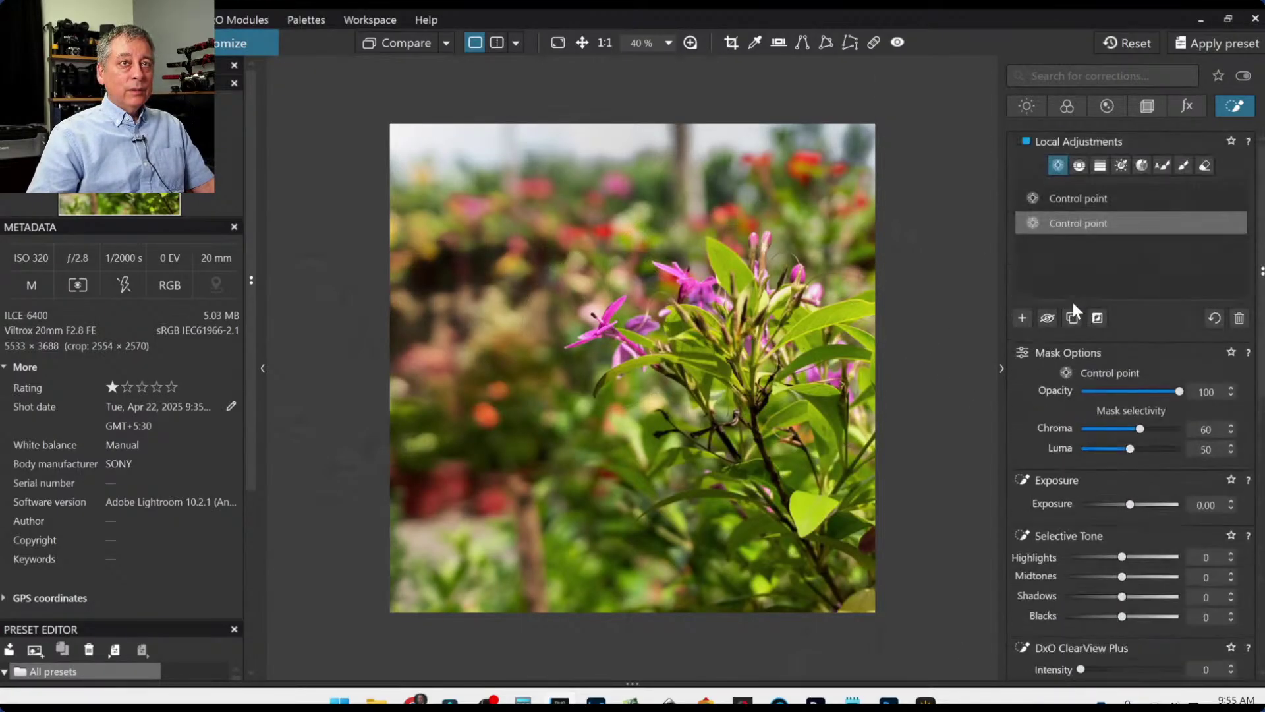
{"action": "left_click", "coordinate": [1023, 305]}
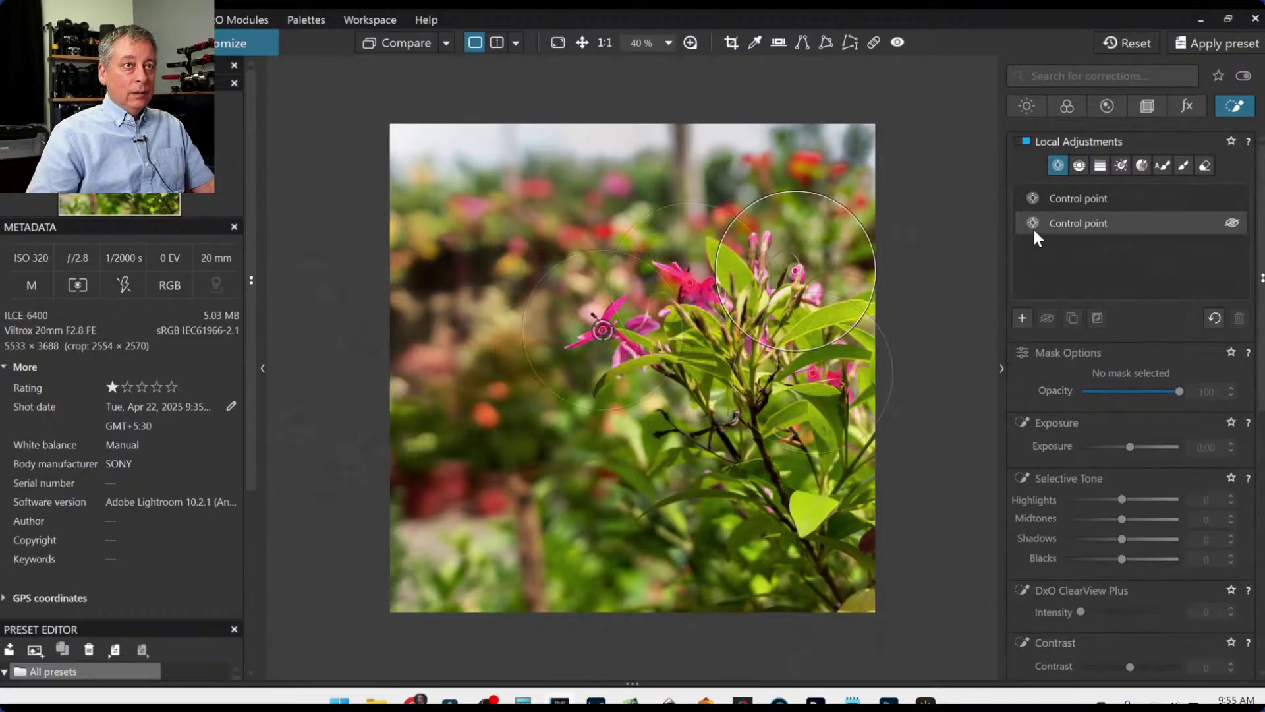
{"action": "left_click", "coordinate": [797, 329]}
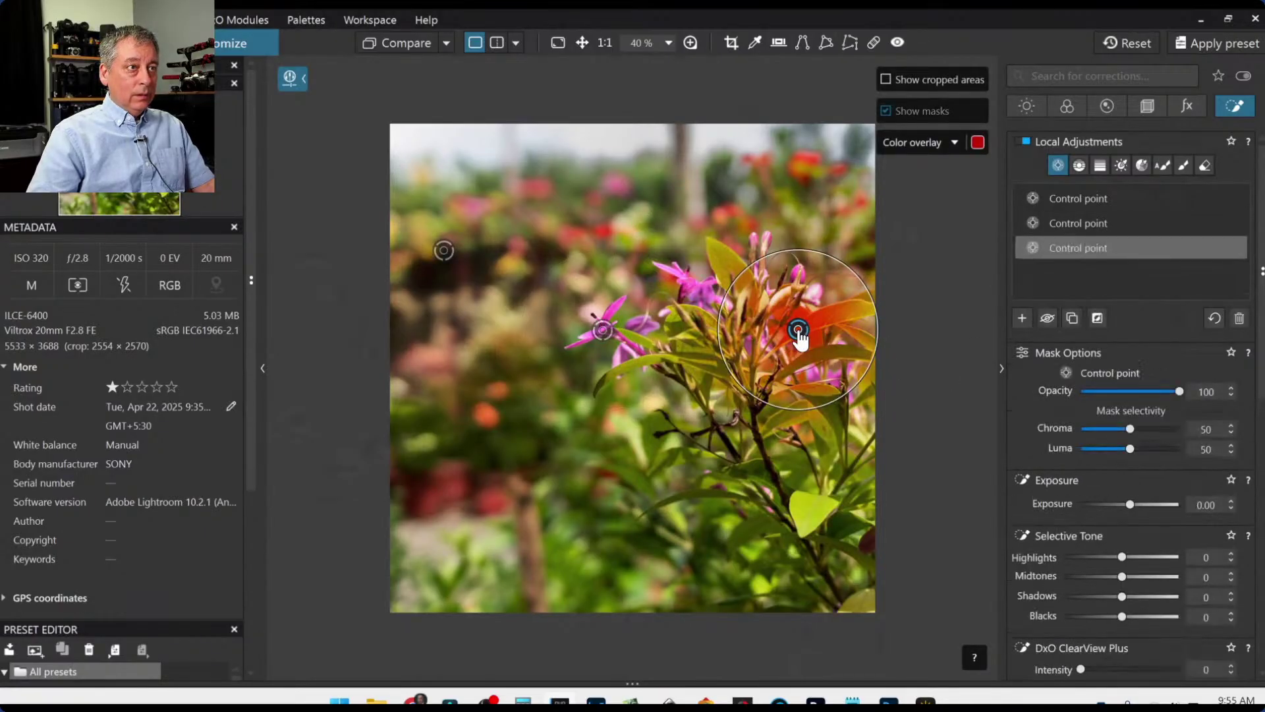
{"action": "left_click_drag", "start_coordinate": [1130, 429], "coordinate": [1140, 431]}
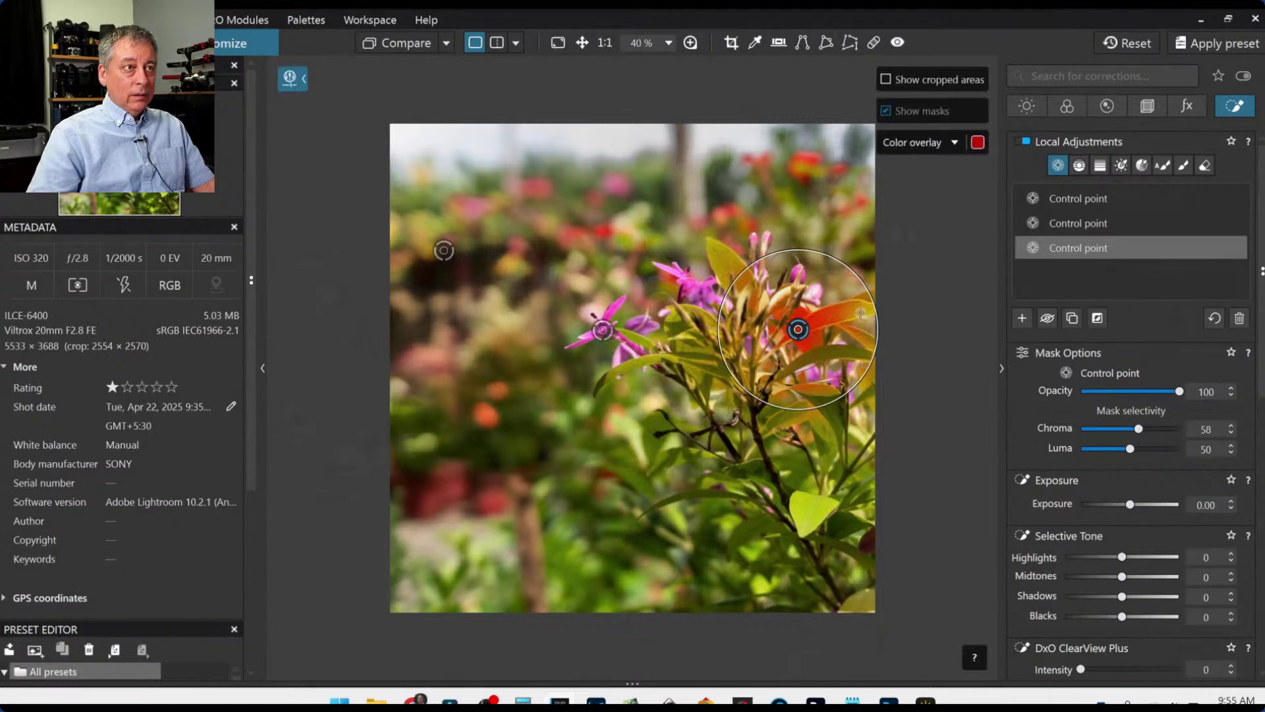
{"action": "left_click", "coordinate": [705, 369]}
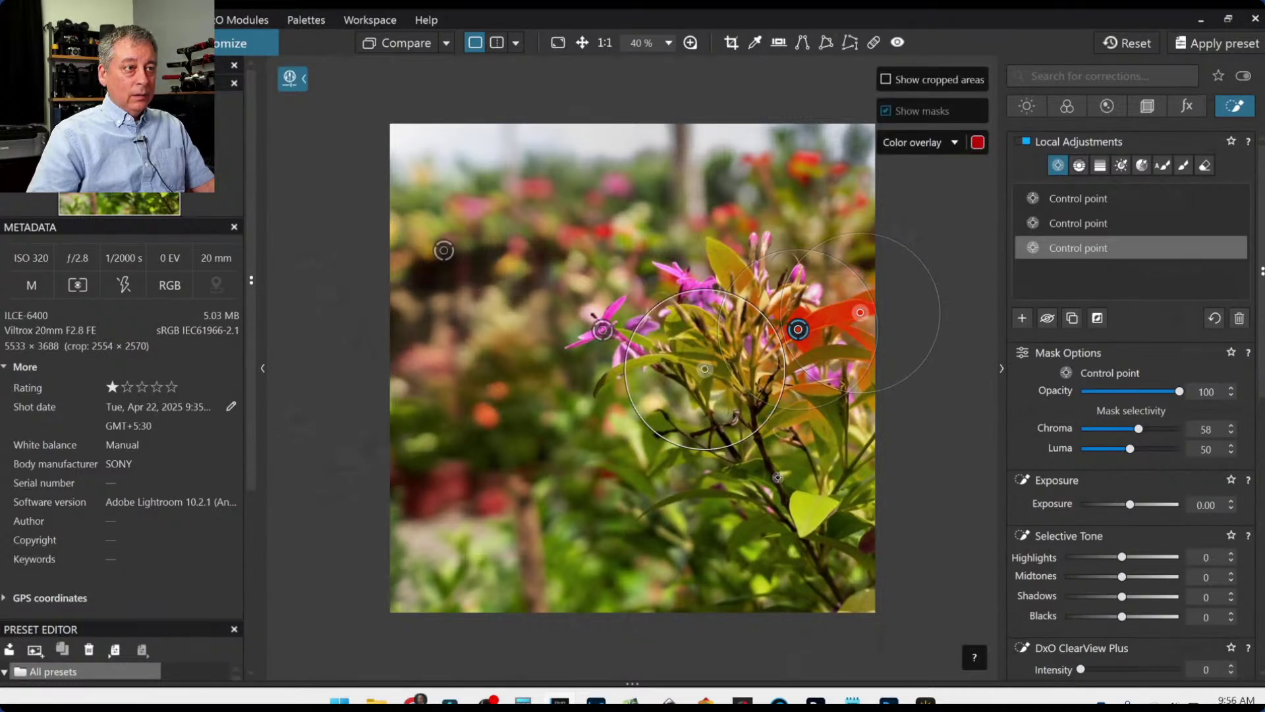
{"action": "left_click", "coordinate": [809, 519]}
{"action": "left_click", "coordinate": [832, 428]}
{"action": "left_click", "coordinate": [798, 422]}
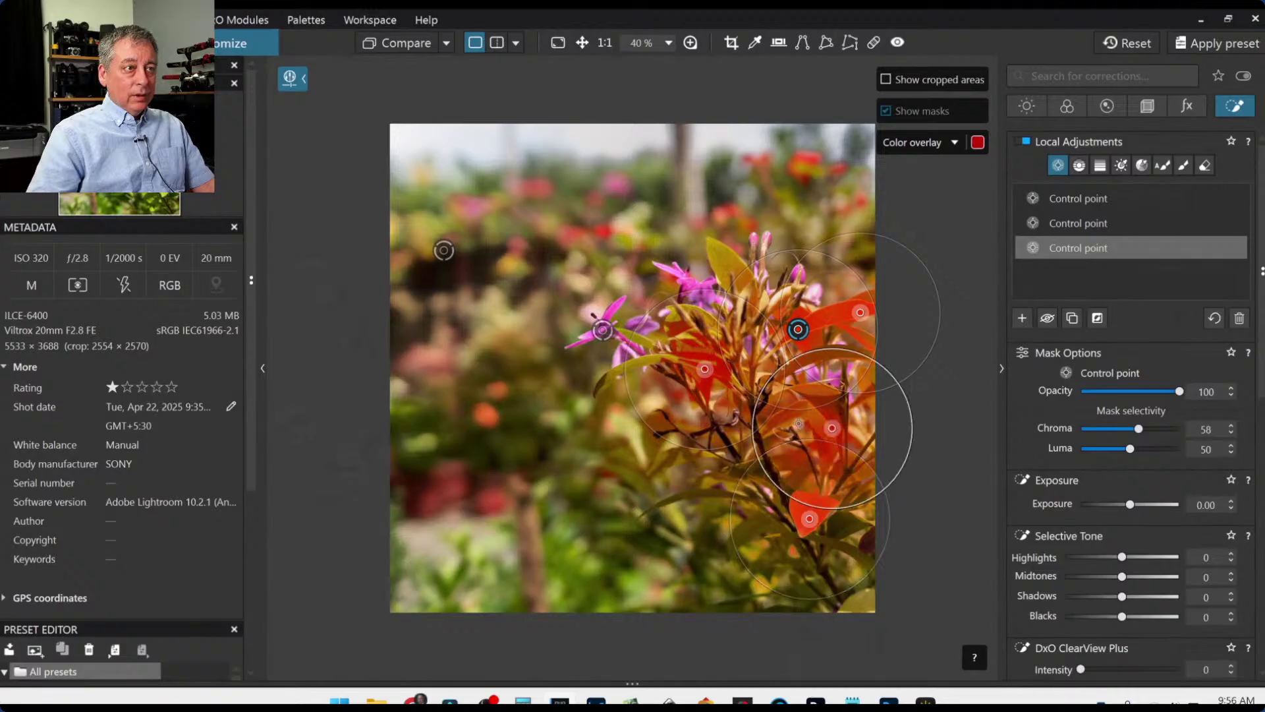
{"action": "left_click", "coordinate": [867, 596]}
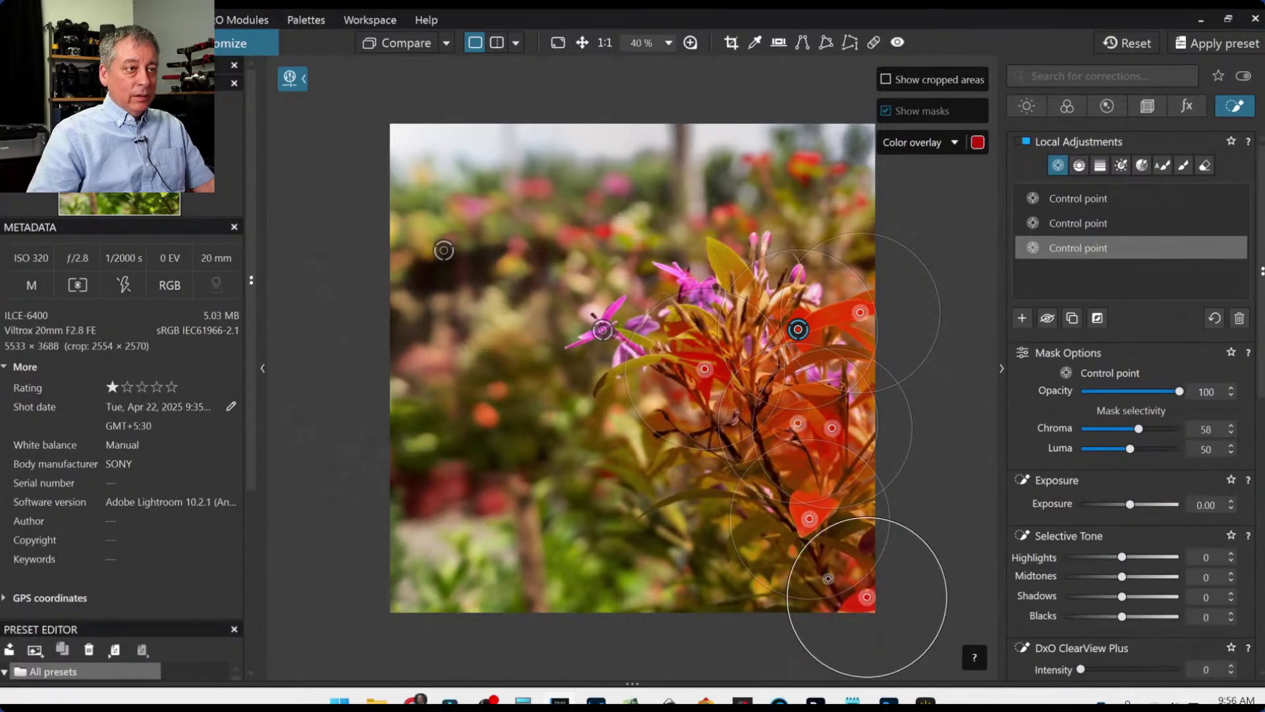
{"action": "left_click_drag", "start_coordinate": [1129, 504], "coordinate": [1113, 504]}
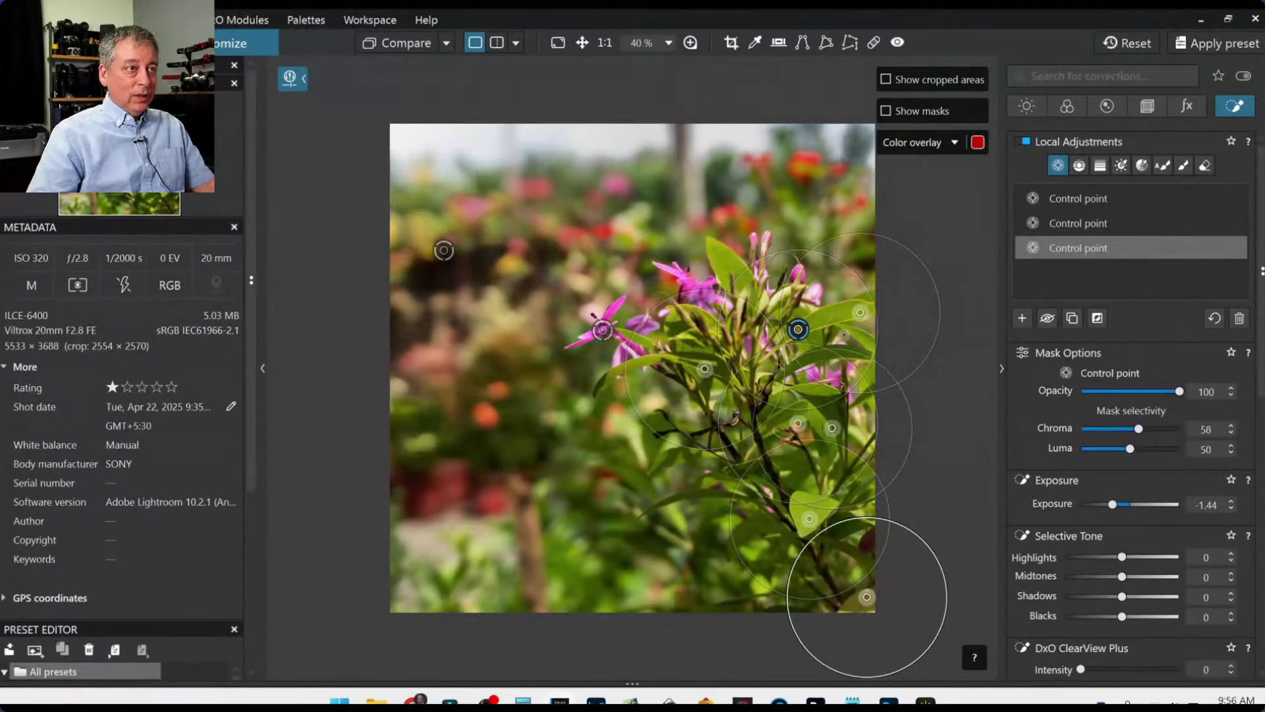
{"action": "left_click_drag", "start_coordinate": [1113, 505], "coordinate": [1109, 505]}
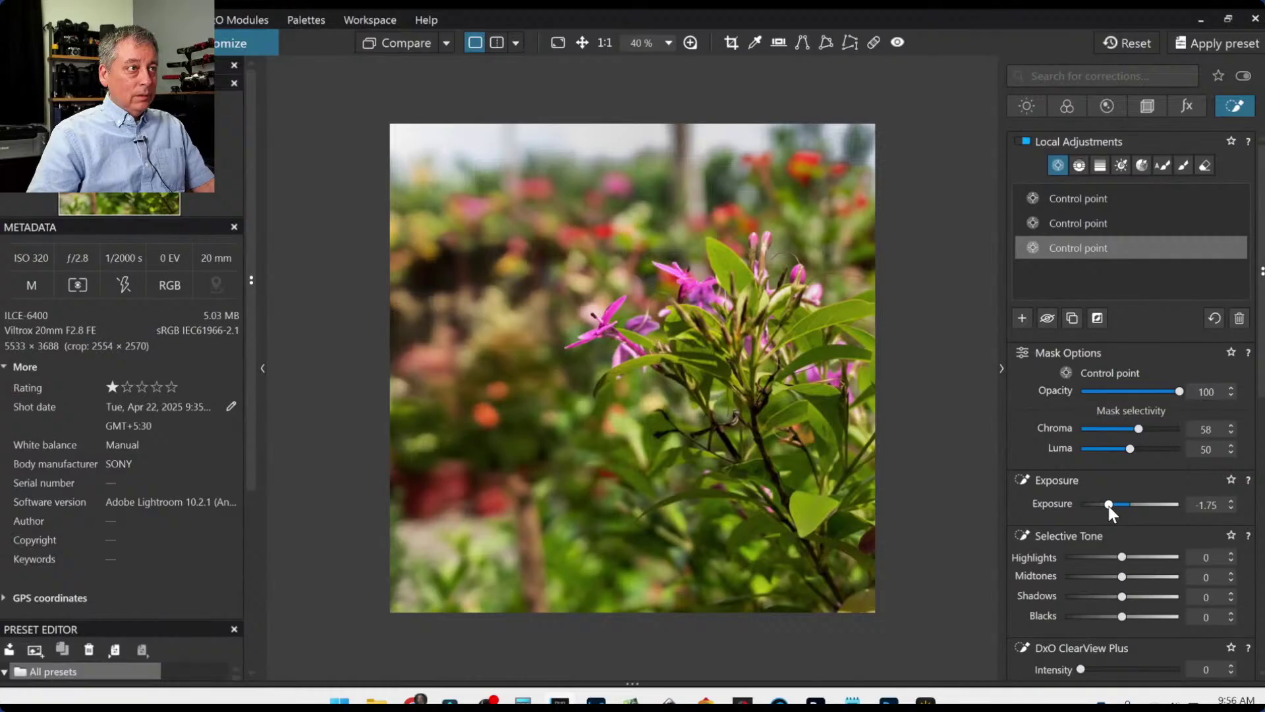
Add a new control point mask on the upper pink bloom and set its exposure to 0.64.
{"action": "left_click", "coordinate": [1022, 317]}
{"action": "left_click", "coordinate": [690, 287]}
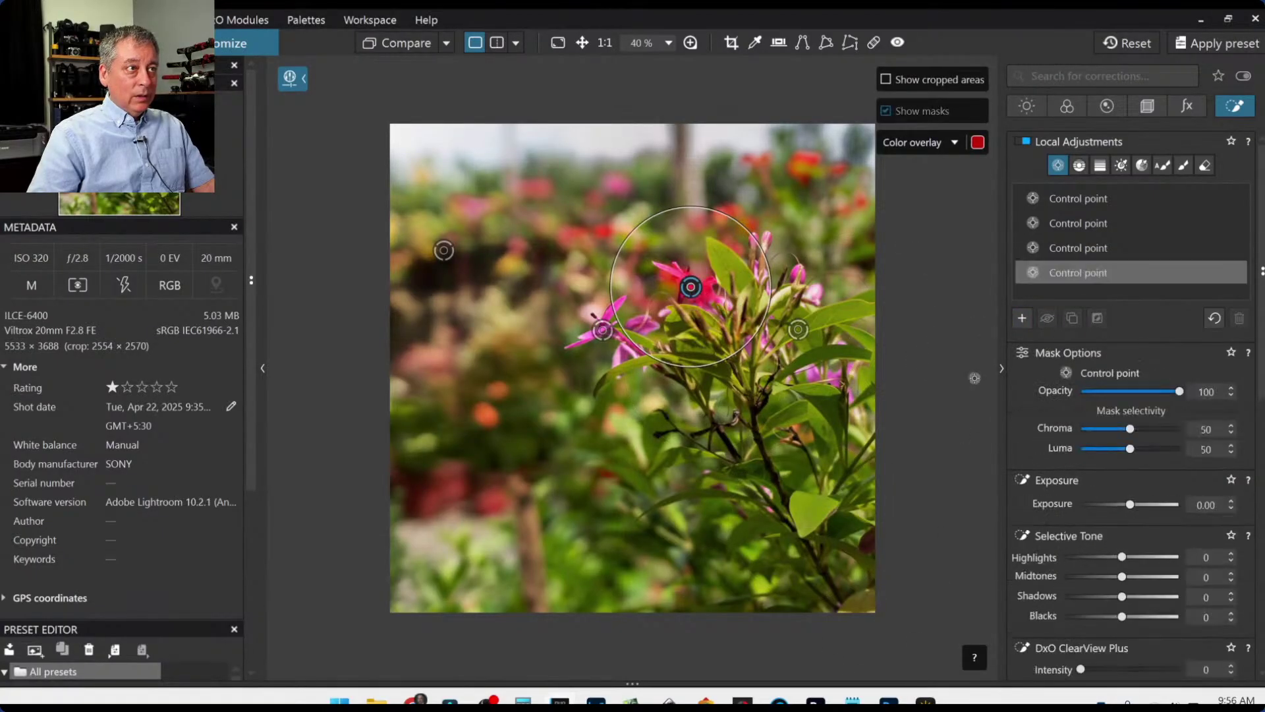
{"action": "left_click_drag", "start_coordinate": [1130, 504], "coordinate": [1137, 505]}
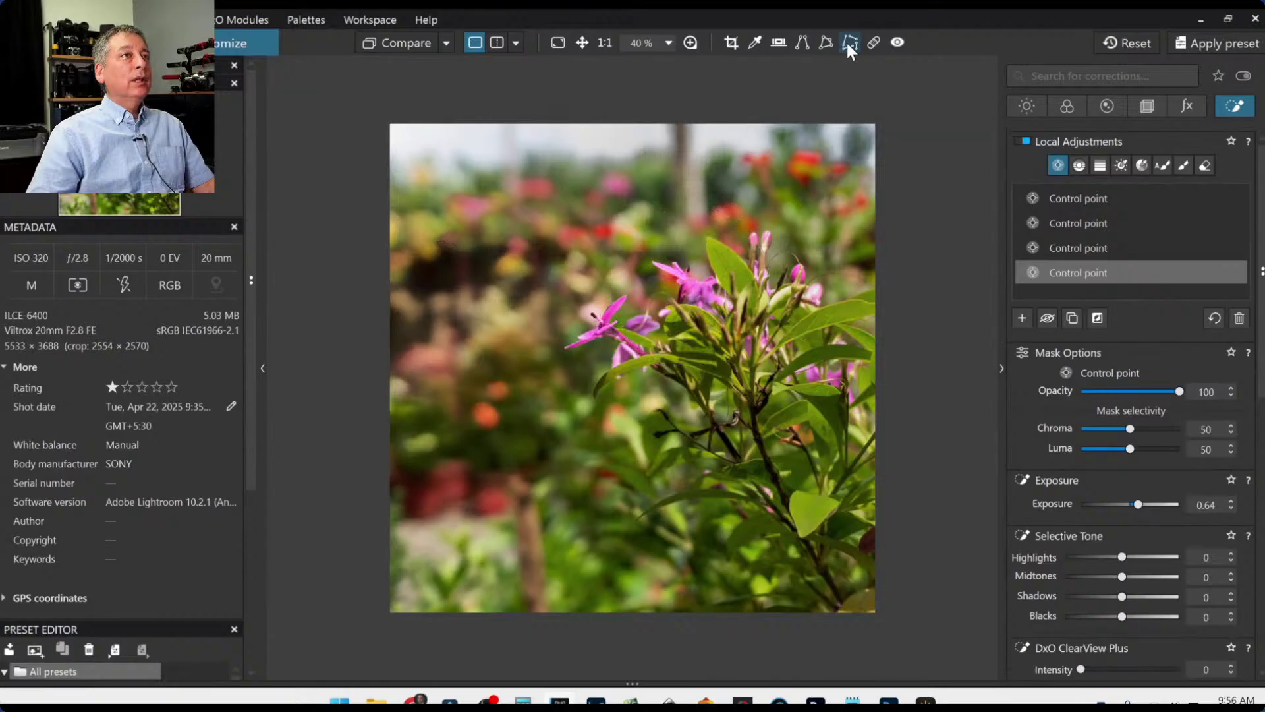
Clone out the blurred post near the photo's upper edge with a 31 px brush, moving the source area further left.
{"action": "left_click", "coordinate": [873, 43]}
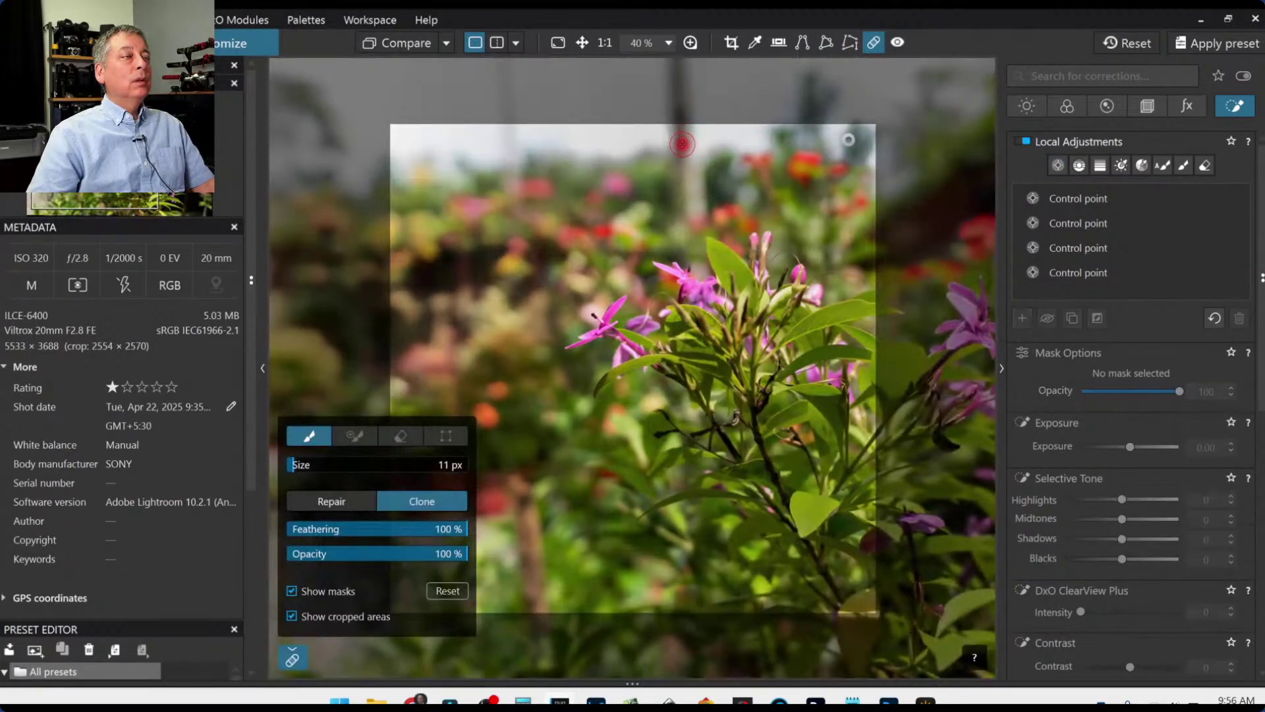
{"action": "scroll", "coordinate": [681, 143], "scroll_direction": "down", "scroll_amount": 2}
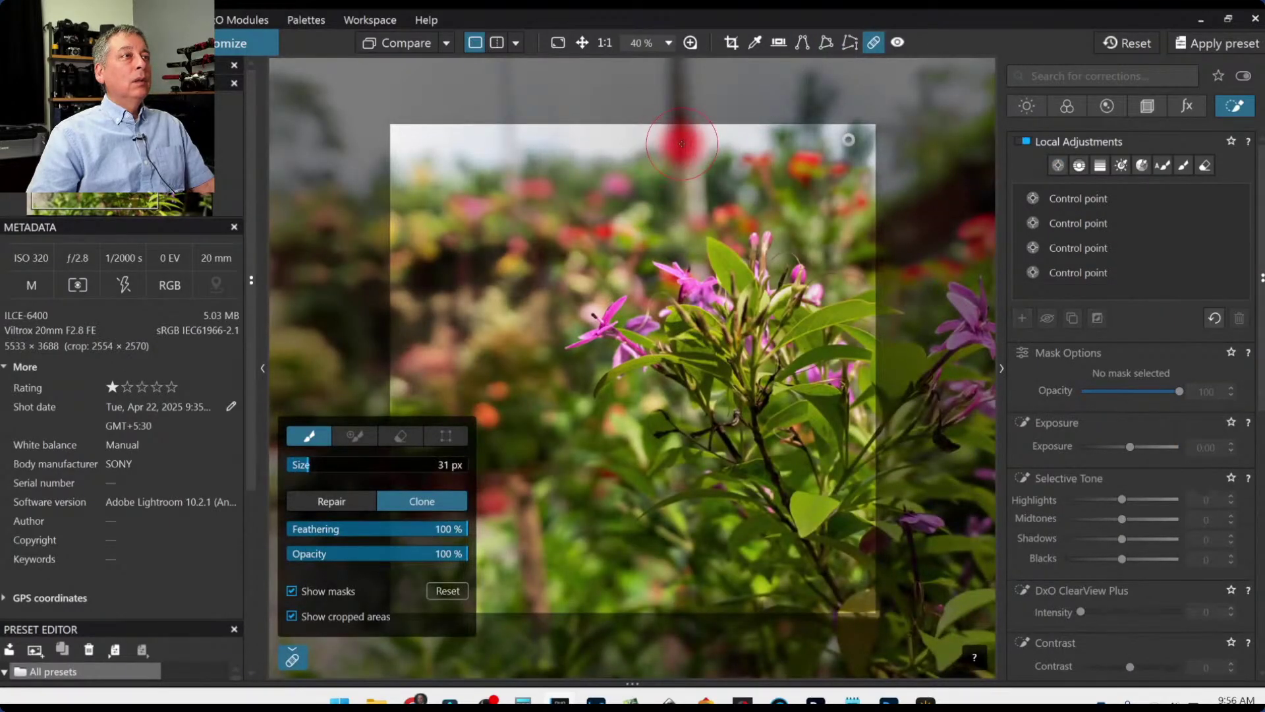
{"action": "left_click_drag", "start_coordinate": [682, 139], "coordinate": [681, 183]}
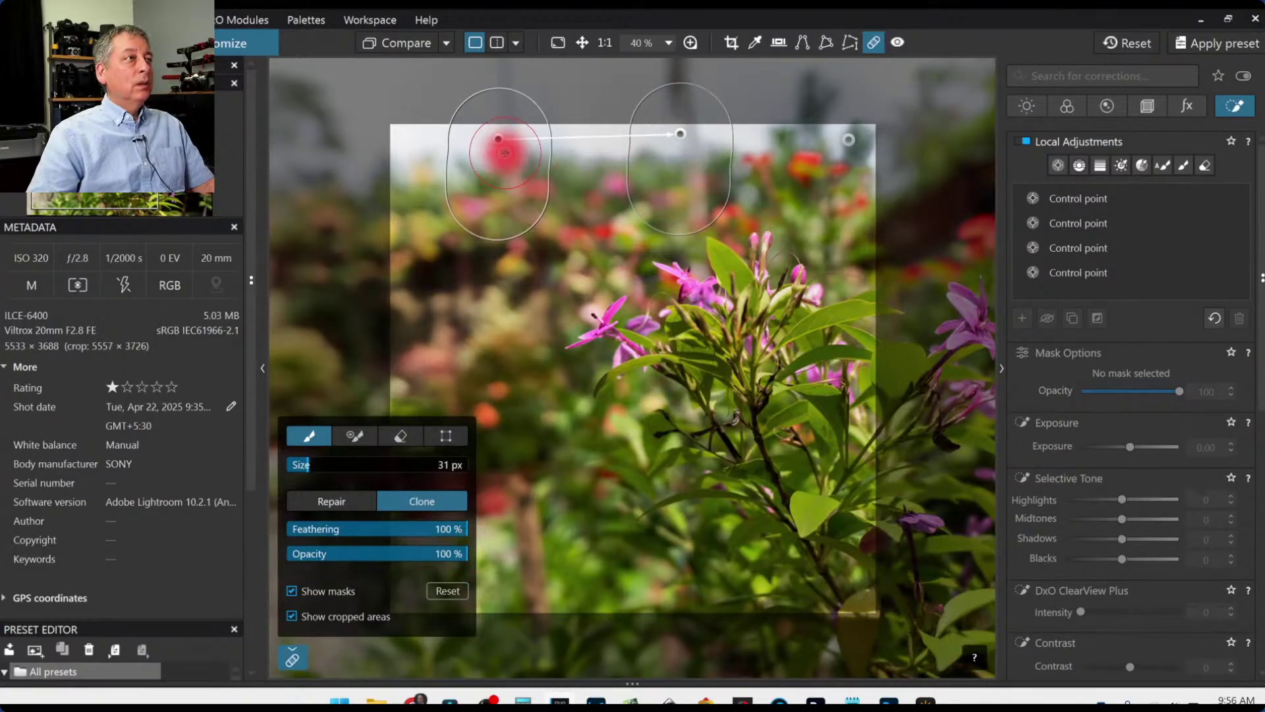
{"action": "left_click_drag", "start_coordinate": [501, 150], "coordinate": [469, 154]}
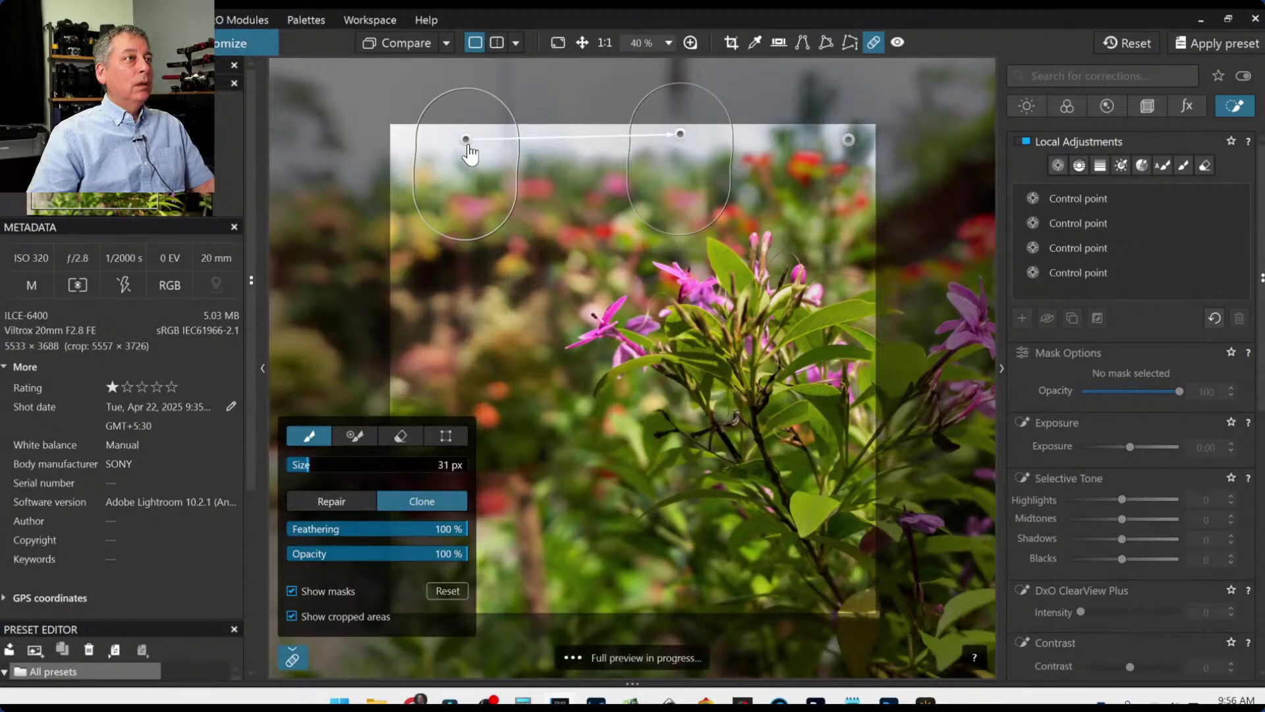
{"action": "left_click", "coordinate": [655, 96]}
{"action": "left_click", "coordinate": [873, 43]}
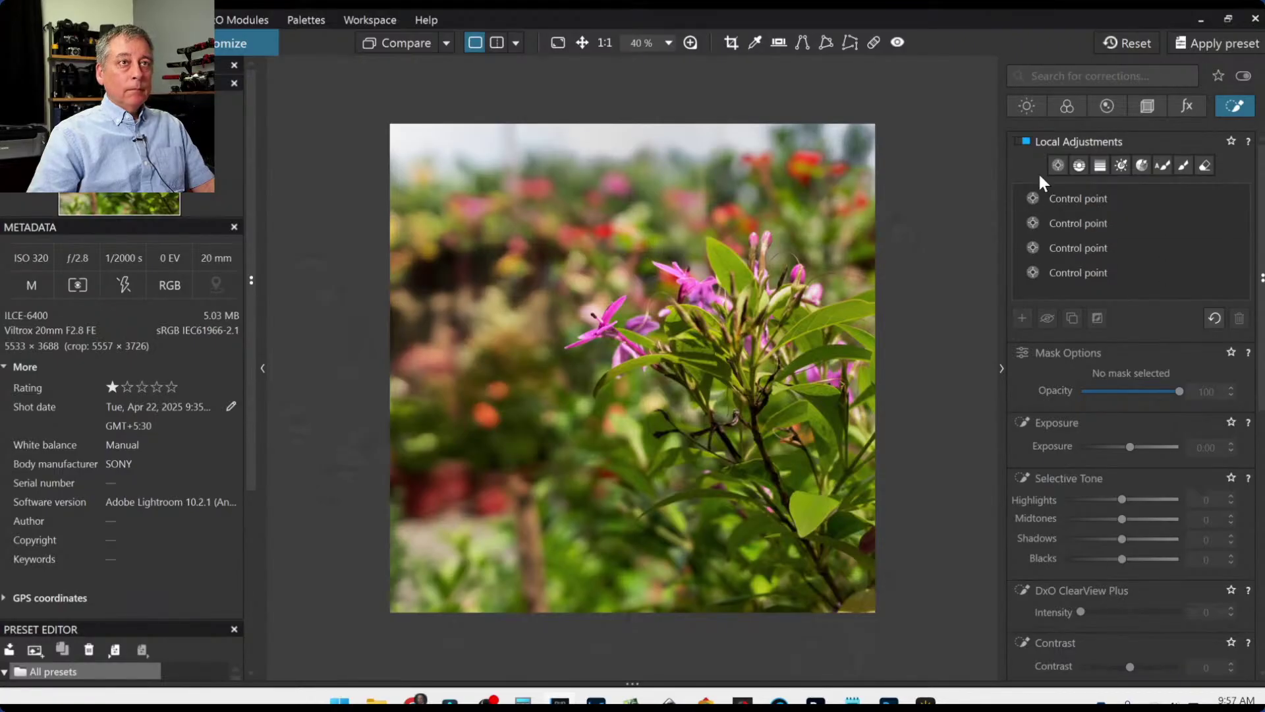
Add an enlarged control point mask over the photo's lower-left ground area and set its exposure to -0.98.
{"action": "left_click", "coordinate": [1057, 165]}
{"action": "left_click", "coordinate": [415, 547]}
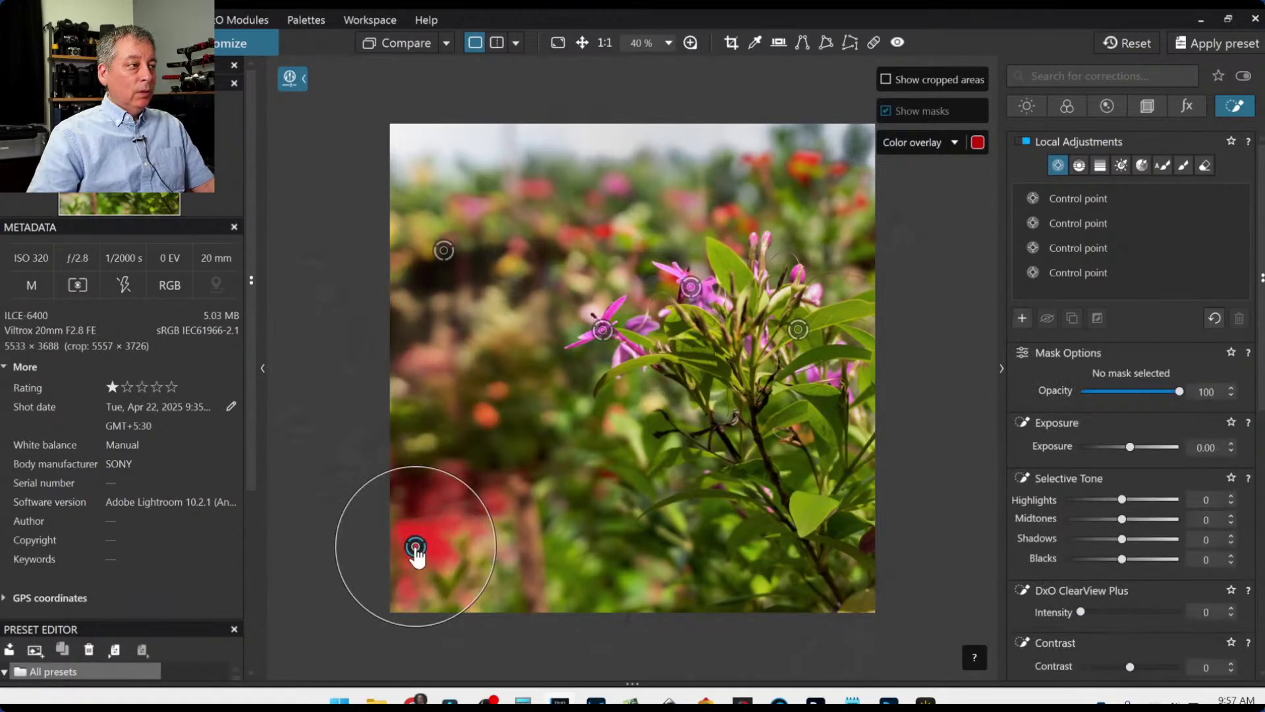
{"action": "left_click_drag", "start_coordinate": [480, 598], "coordinate": [509, 623]}
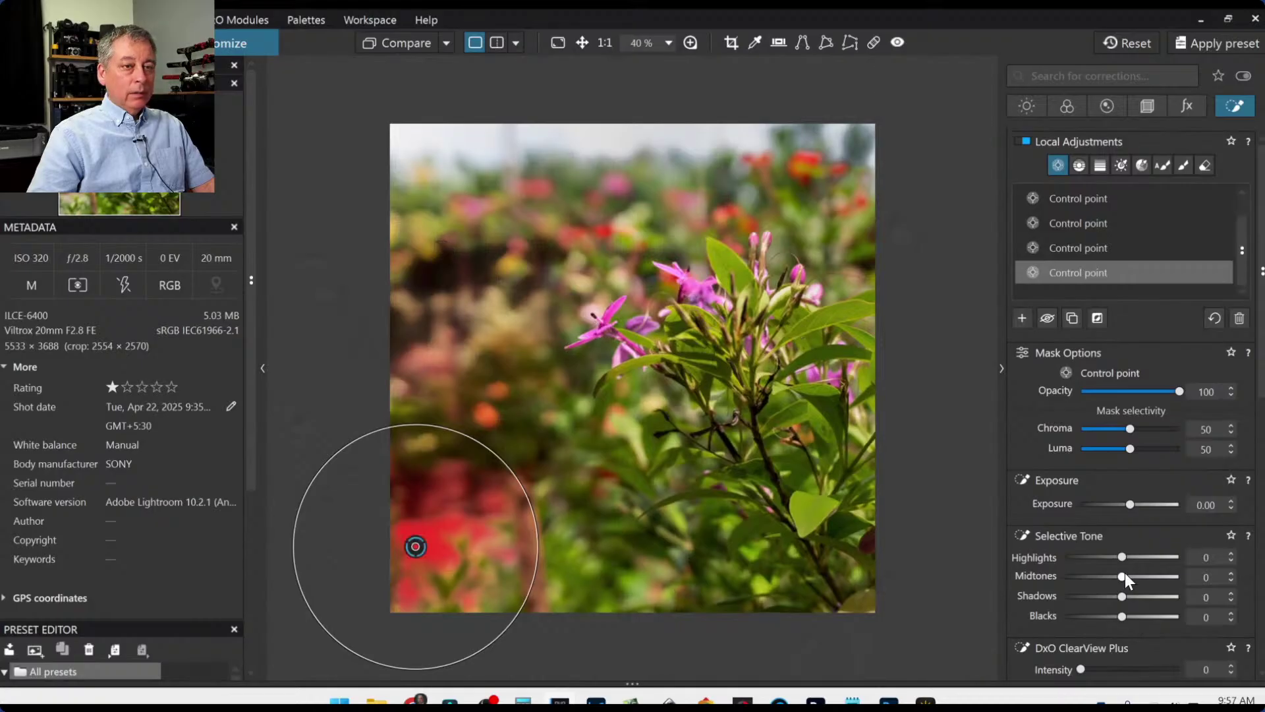
{"action": "left_click_drag", "start_coordinate": [1128, 508], "coordinate": [1120, 507]}
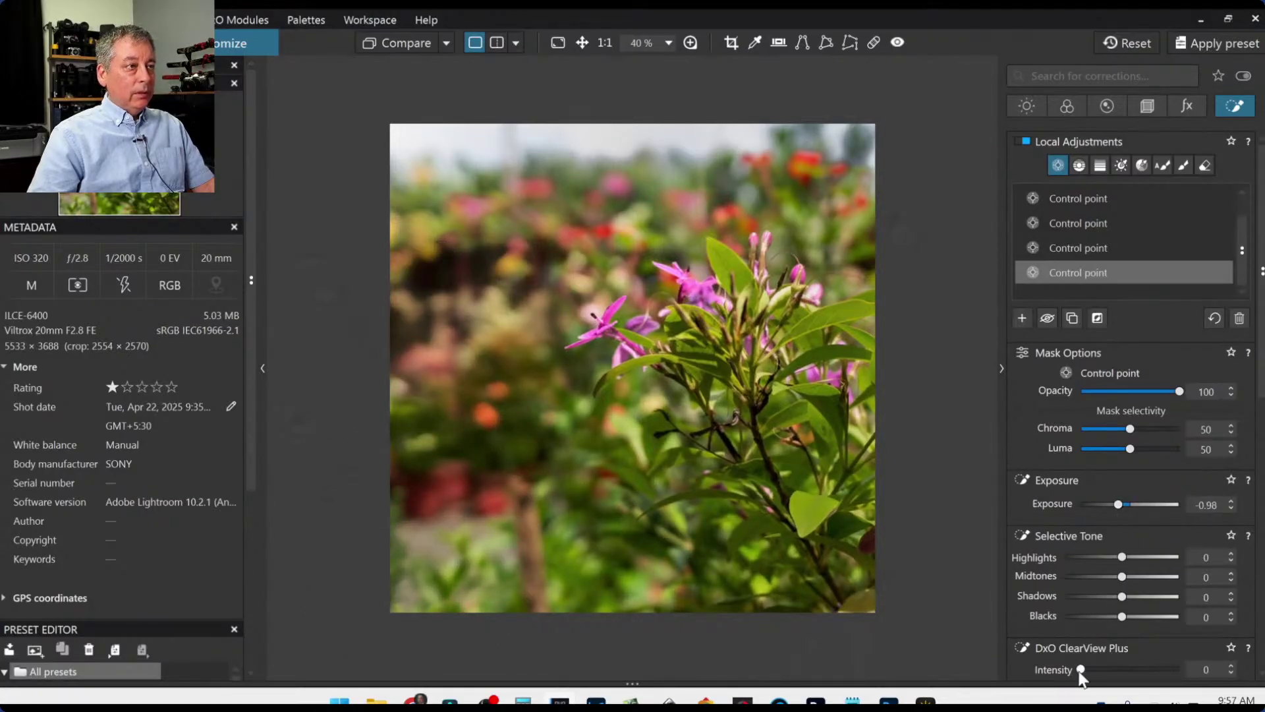
{"action": "left_click", "coordinate": [1006, 496]}
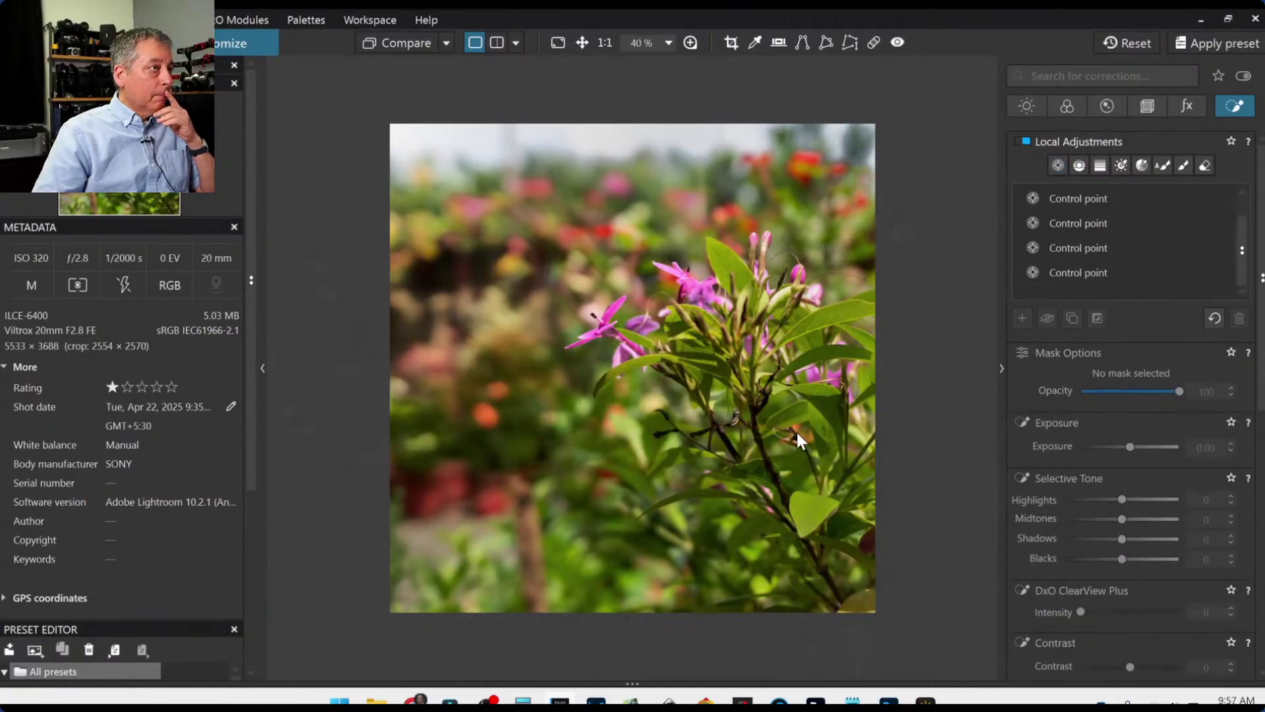
Hide the side palettes and compare the edited photo with the original in a split view.
{"action": "scroll", "coordinate": [917, 482], "scroll_direction": "up", "scroll_amount": 1}
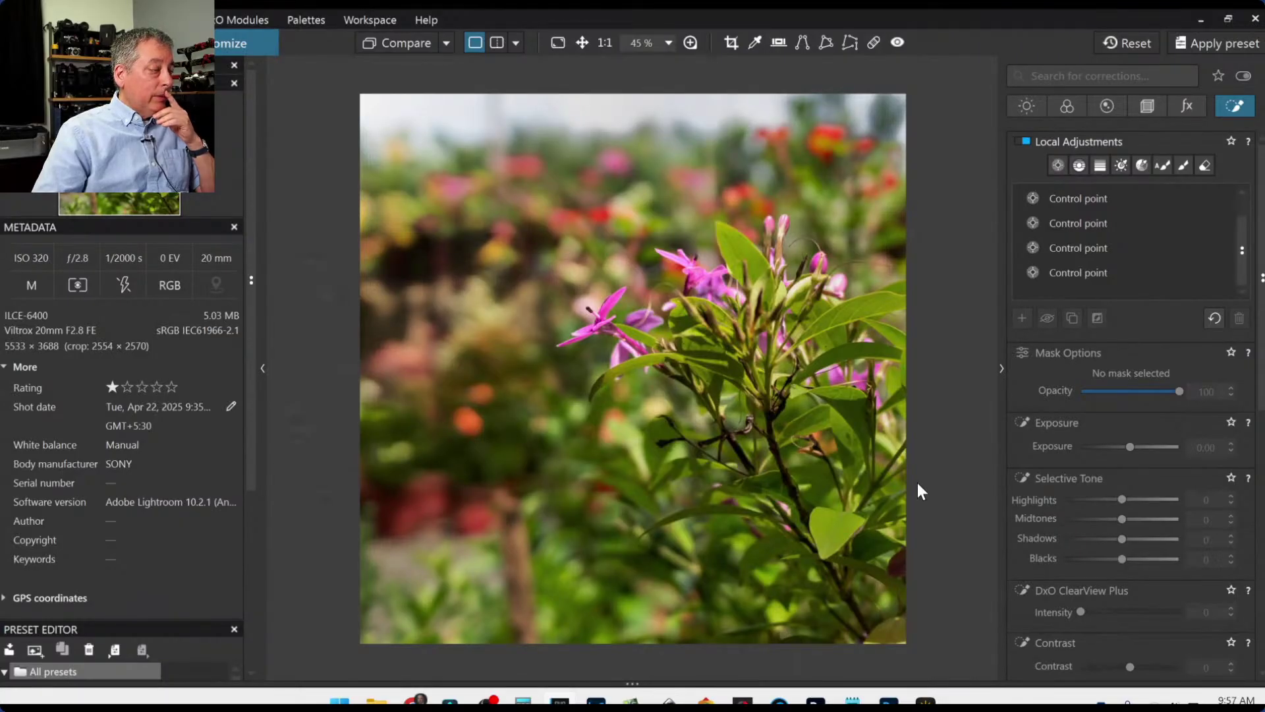
{"action": "key", "text": "Tab"}
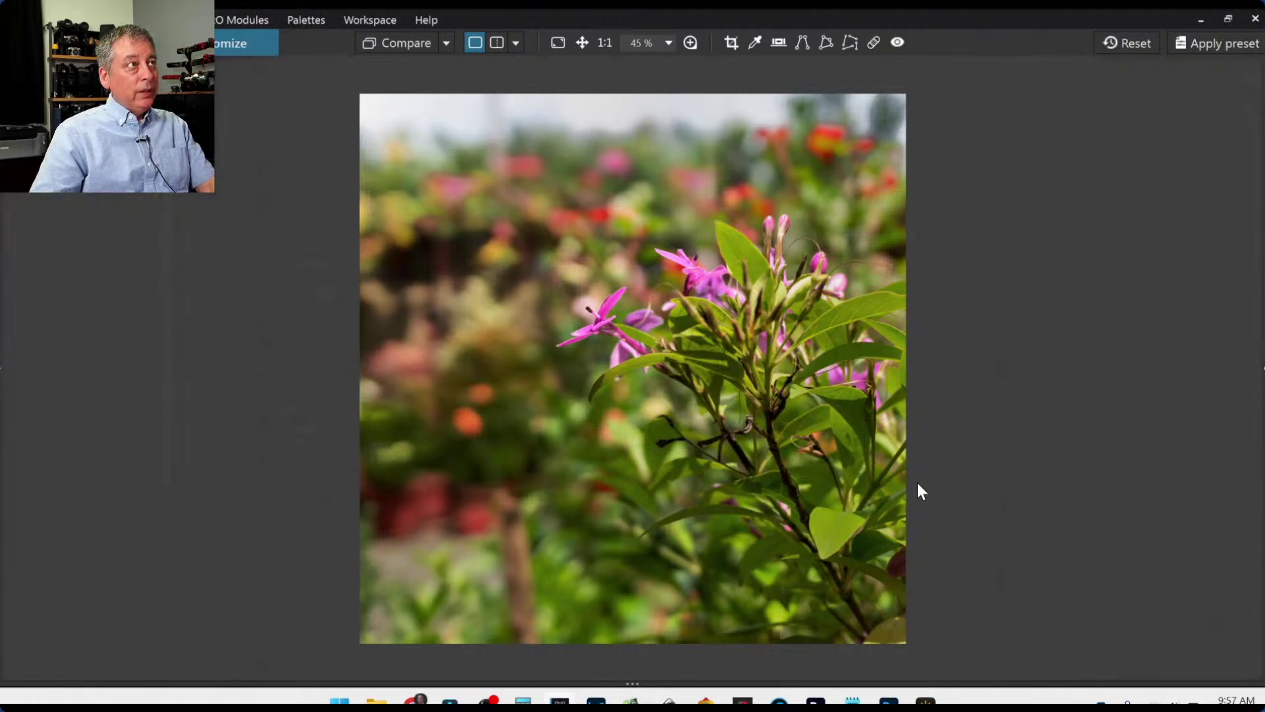
{"action": "left_click", "coordinate": [495, 43]}
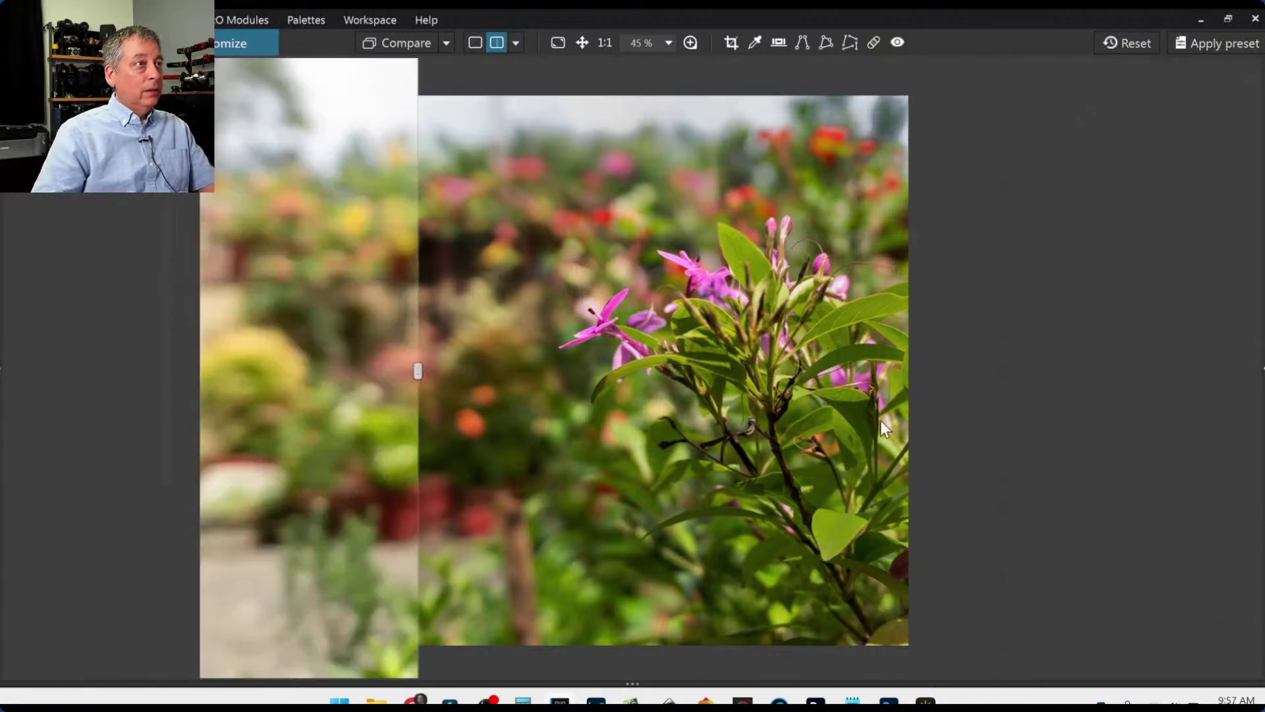
Compare the flower photo with its original in split view and side by side, and return to the single-image view.
{"action": "left_click_drag", "start_coordinate": [418, 371], "coordinate": [1243, 445]}
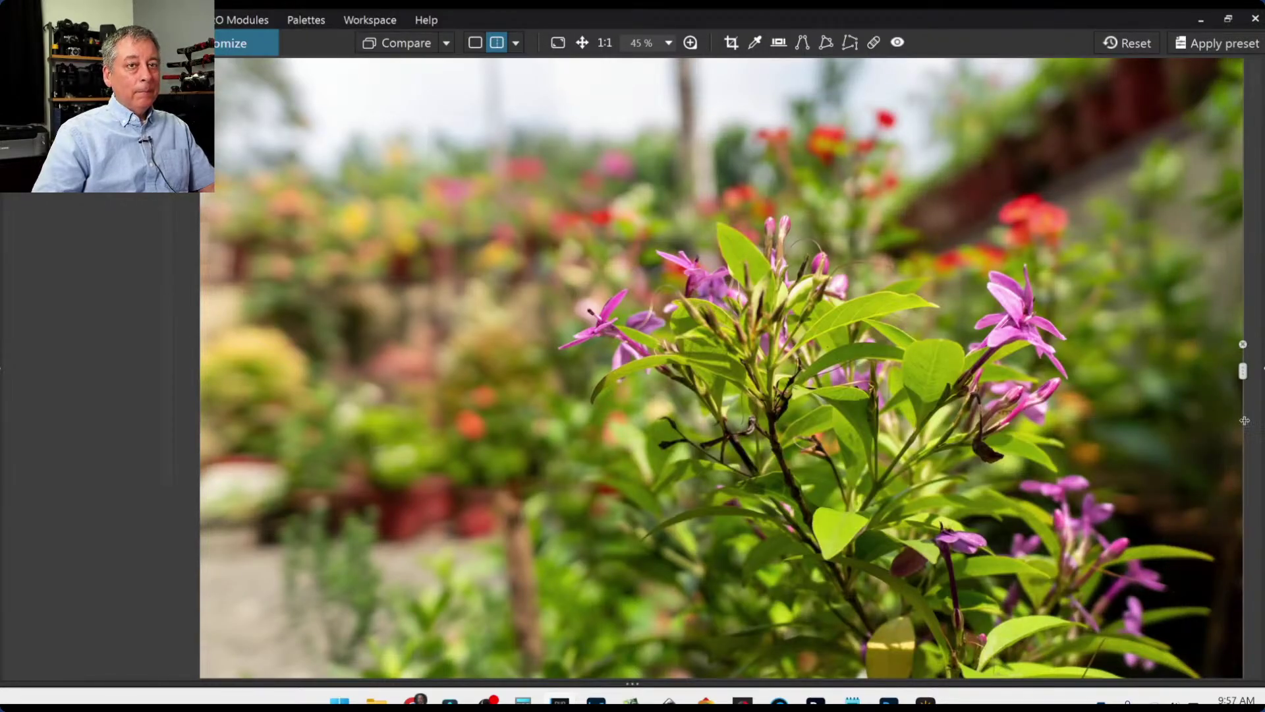
{"action": "scroll", "coordinate": [1059, 425], "scroll_direction": "down", "scroll_amount": 2}
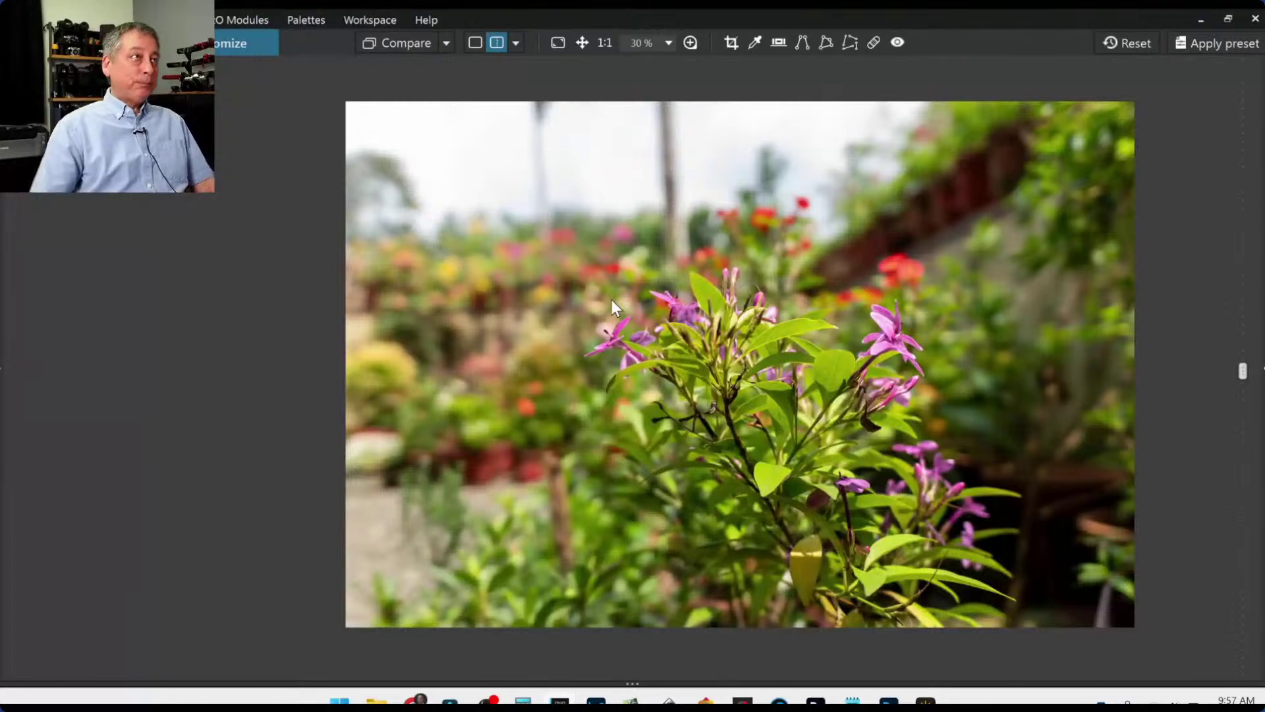
{"action": "left_click", "coordinate": [516, 42]}
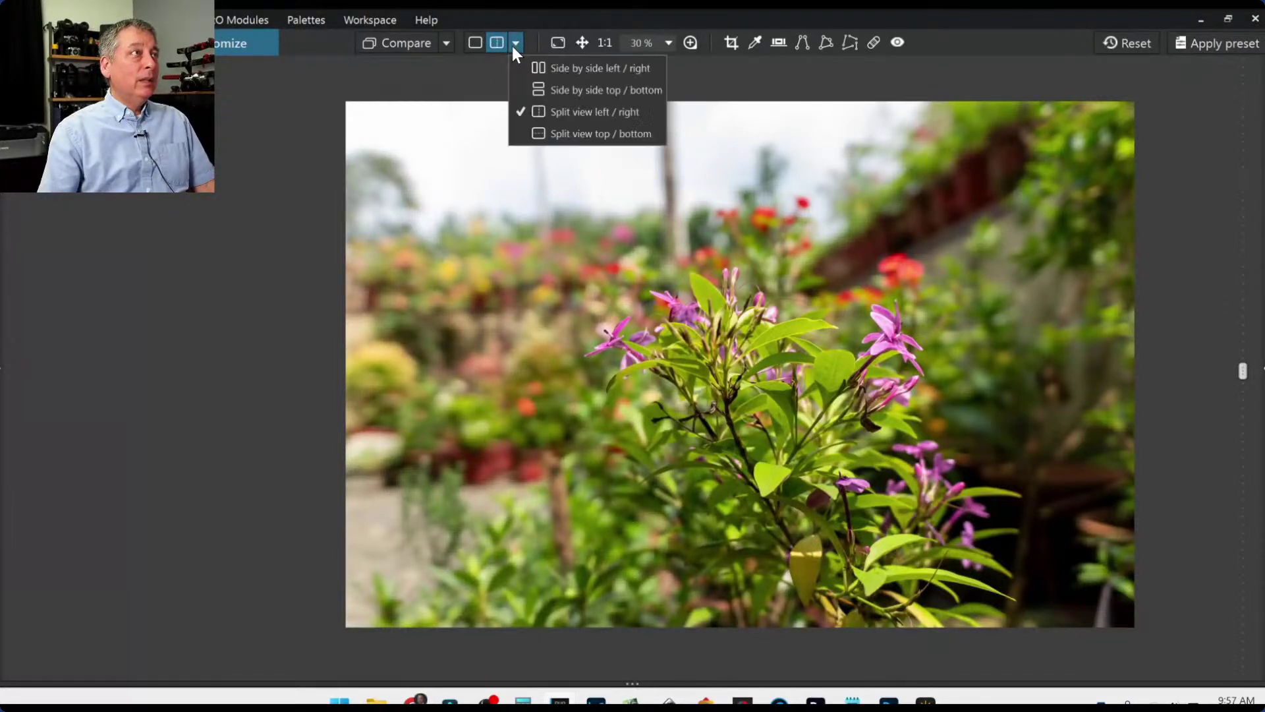
{"action": "left_click", "coordinate": [521, 67]}
{"action": "scroll", "coordinate": [518, 354], "scroll_direction": "up", "scroll_amount": 1}
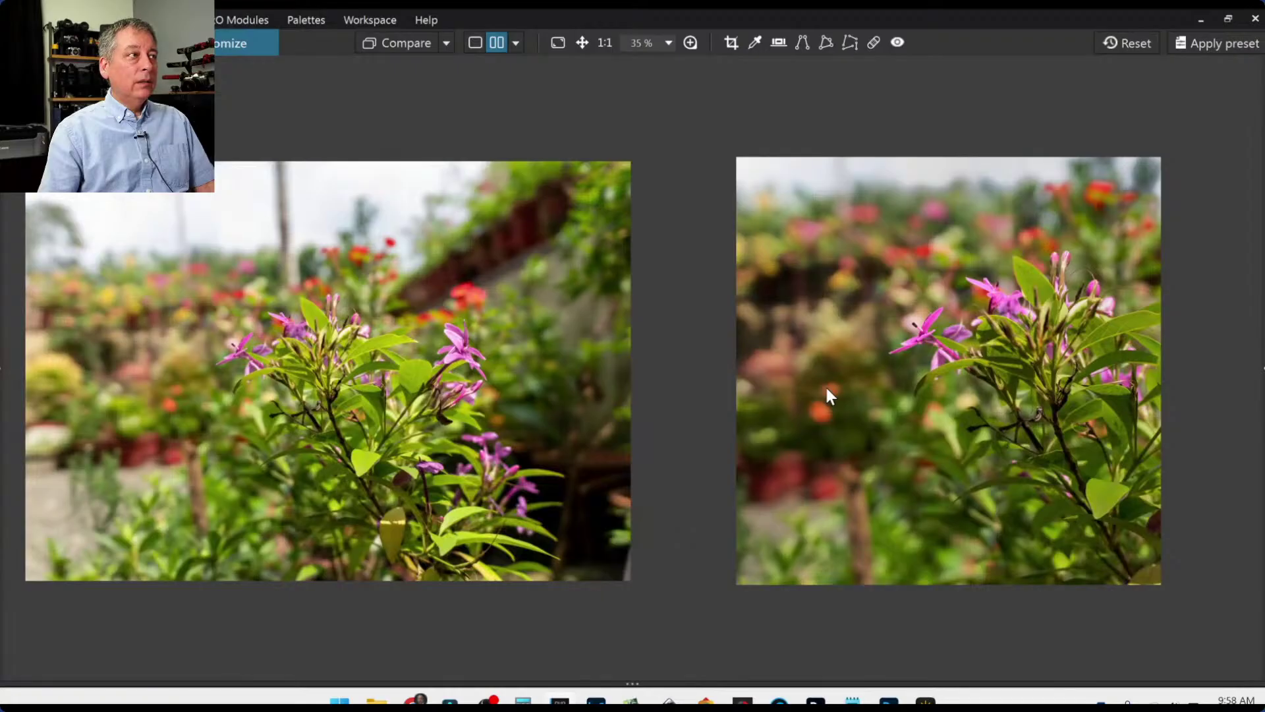
{"action": "scroll", "coordinate": [826, 387], "scroll_direction": "up", "scroll_amount": 1}
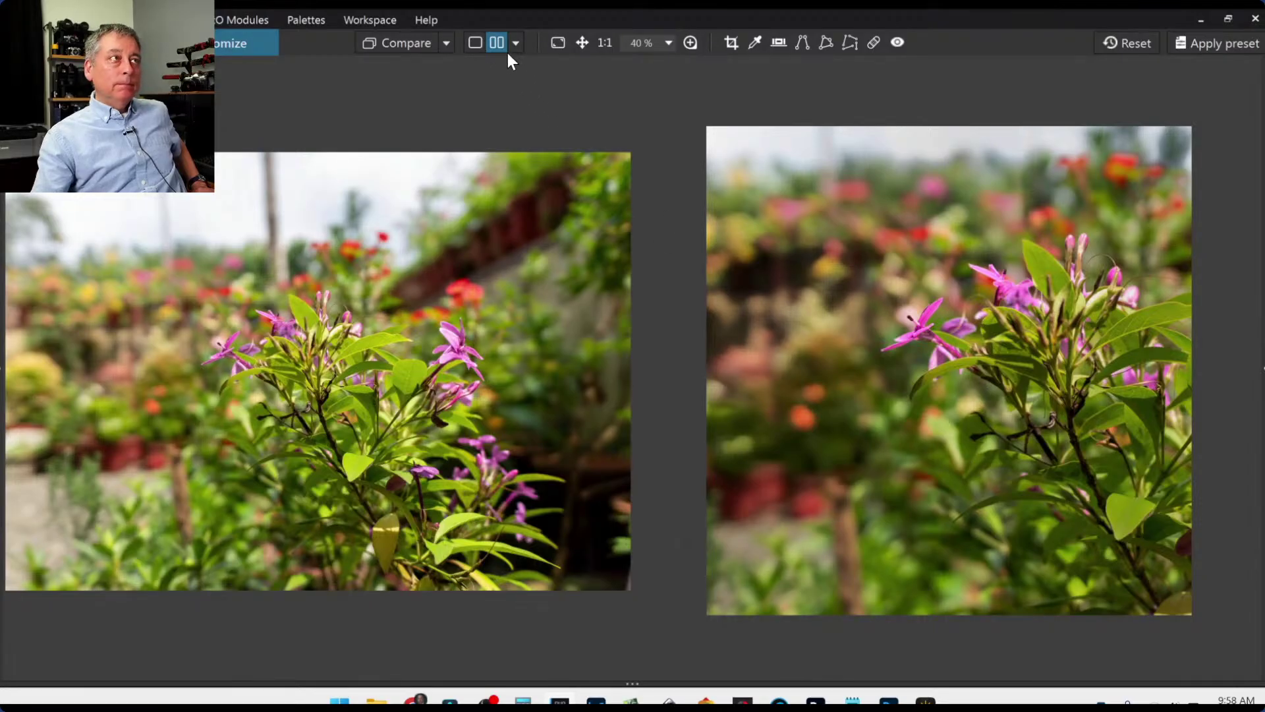
{"action": "left_click", "coordinate": [476, 42]}
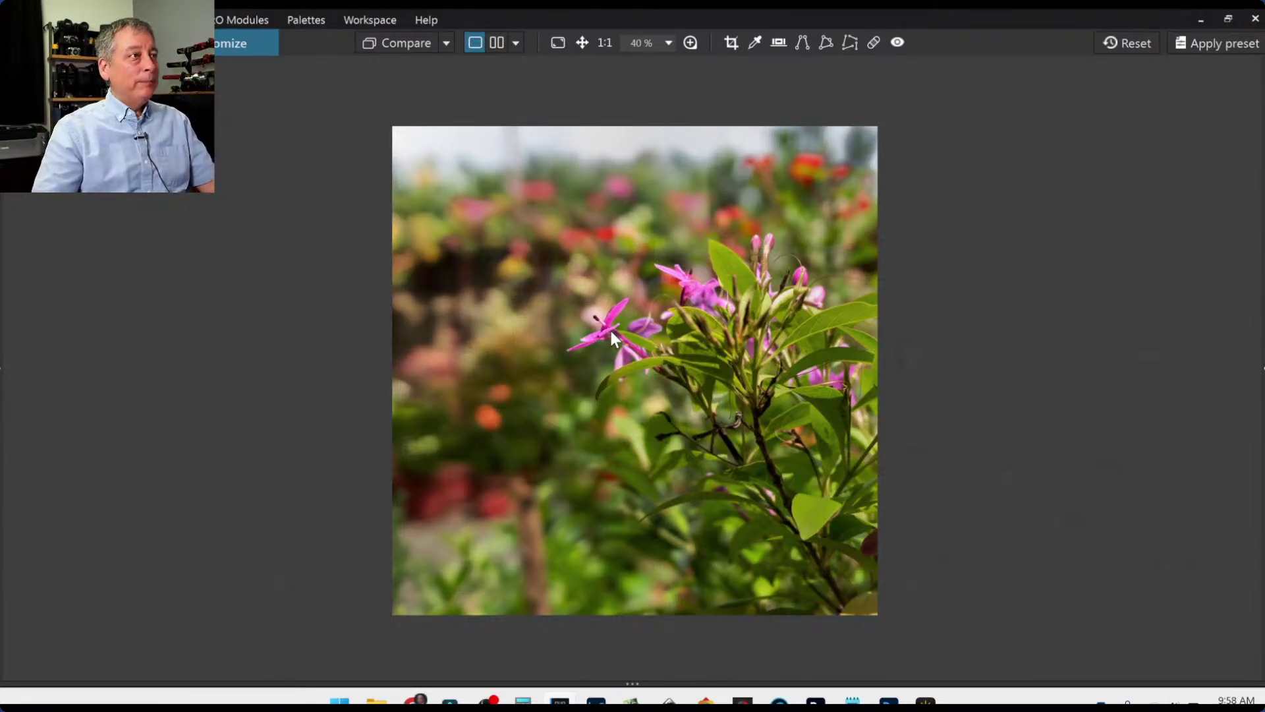
Restore the side palettes, open the photo of the small bird on a branch, and hide the filmstrip to enlarge the preview.
{"action": "key", "text": "Tab"}
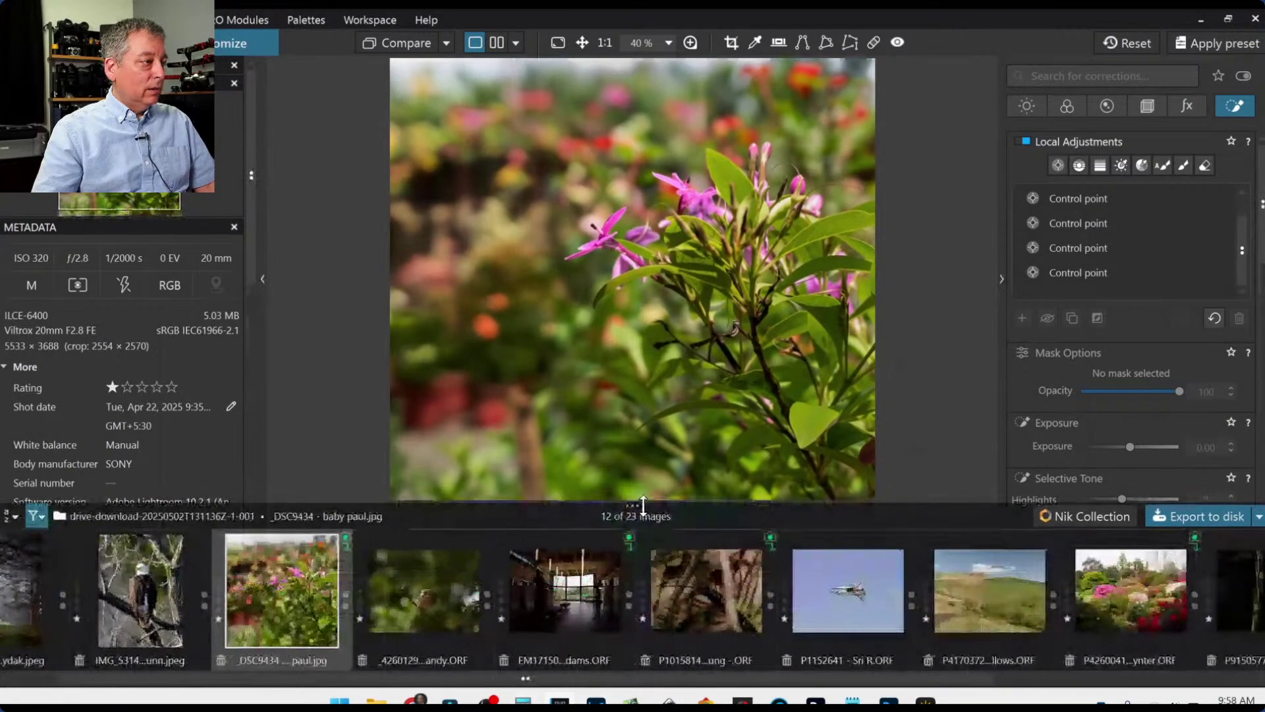
{"action": "left_click", "coordinate": [404, 587]}
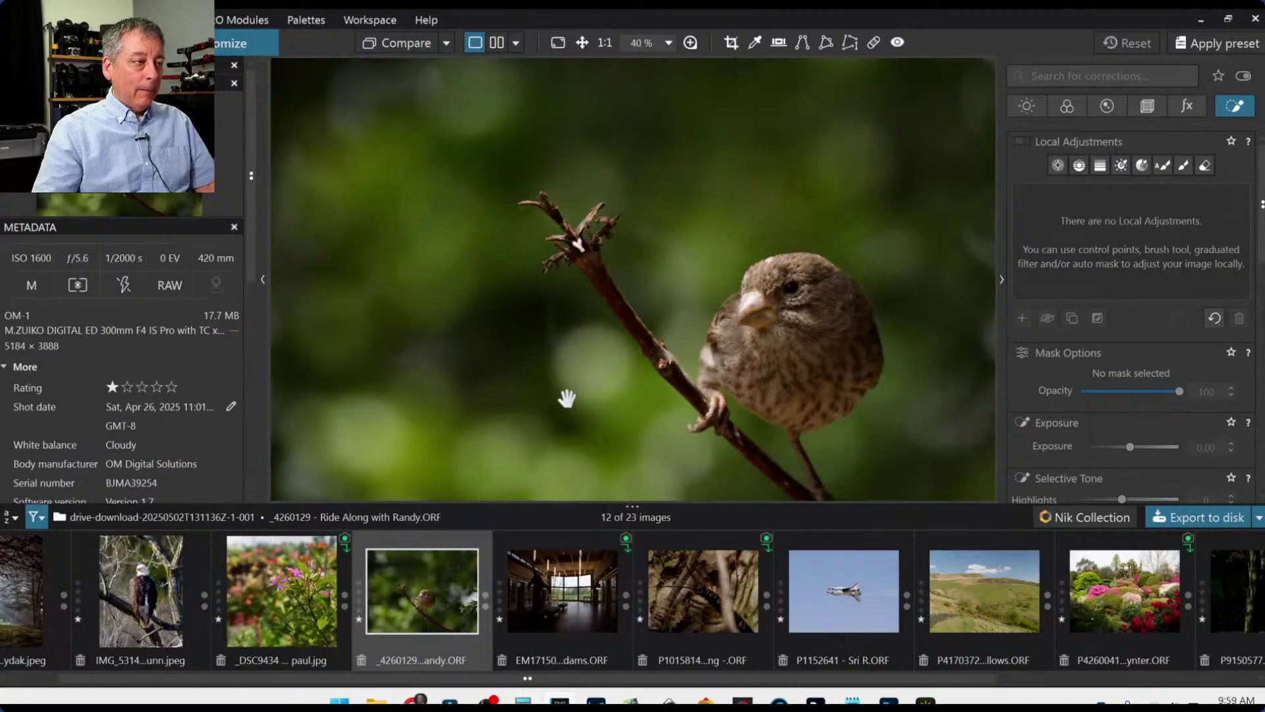
{"action": "scroll", "coordinate": [566, 398], "scroll_direction": "down", "scroll_amount": 1}
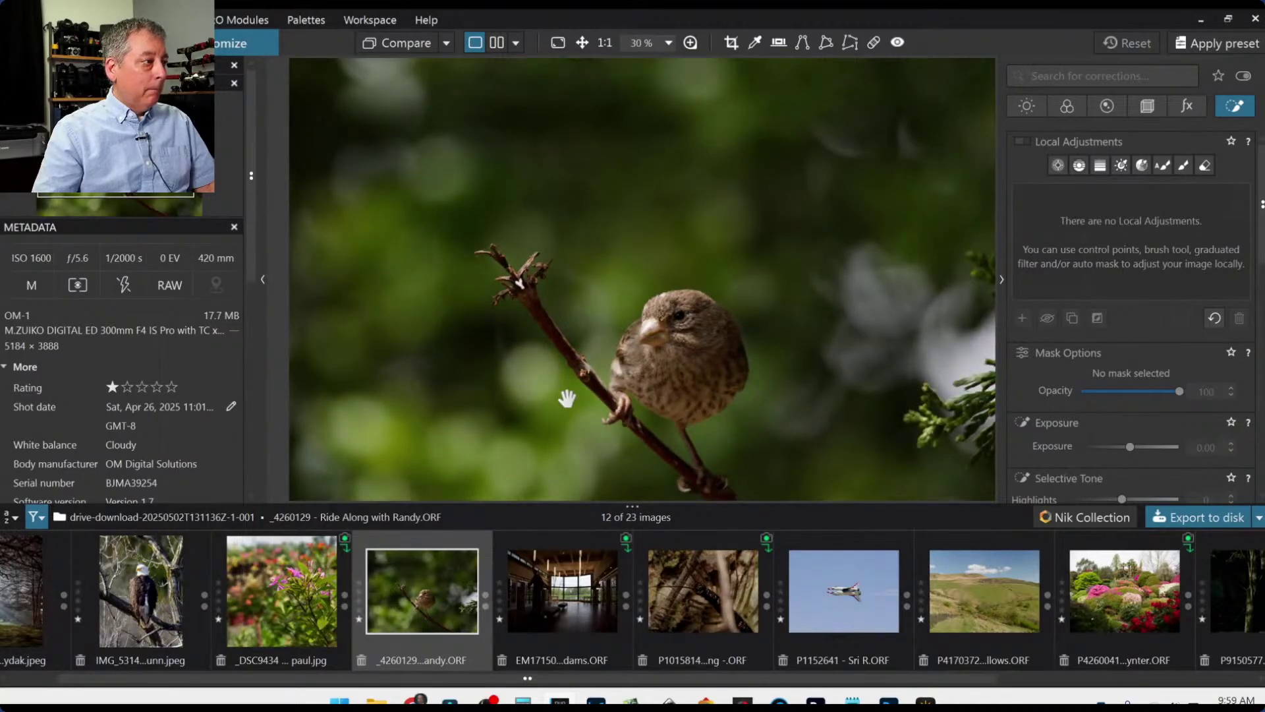
{"action": "scroll", "coordinate": [566, 398], "scroll_direction": "down", "scroll_amount": 1}
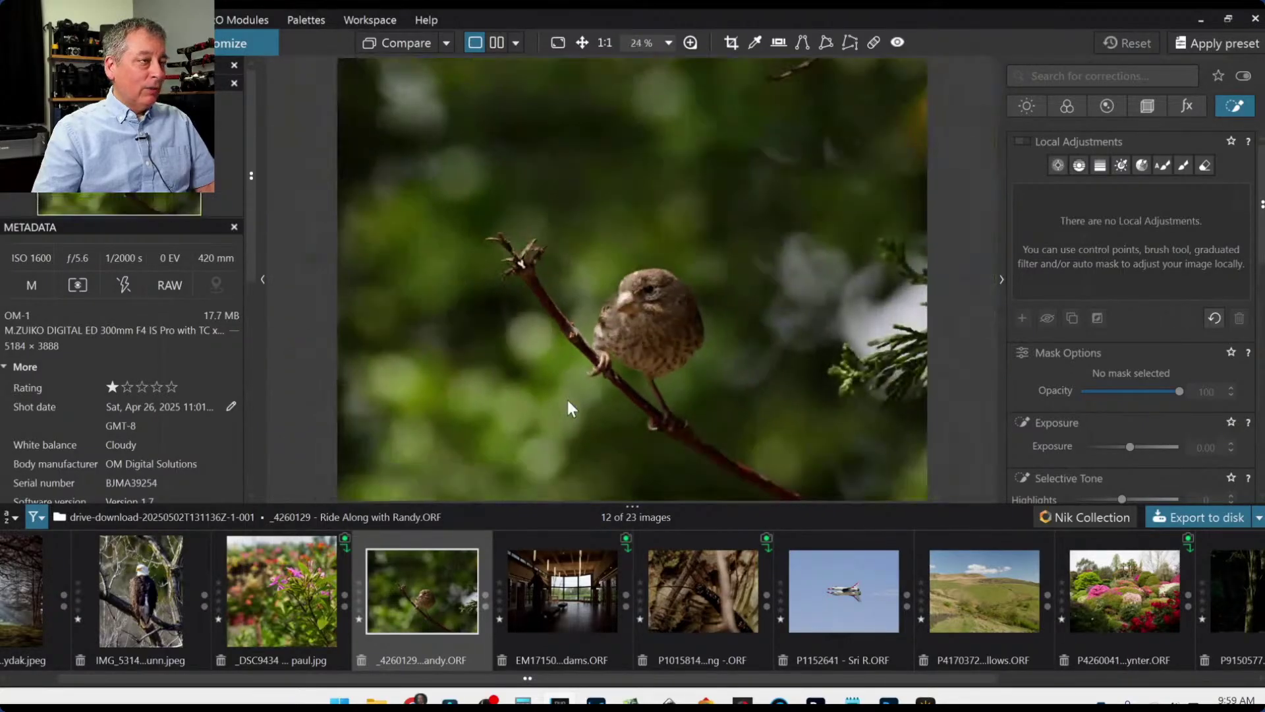
{"action": "scroll", "coordinate": [568, 400], "scroll_direction": "up", "scroll_amount": 1}
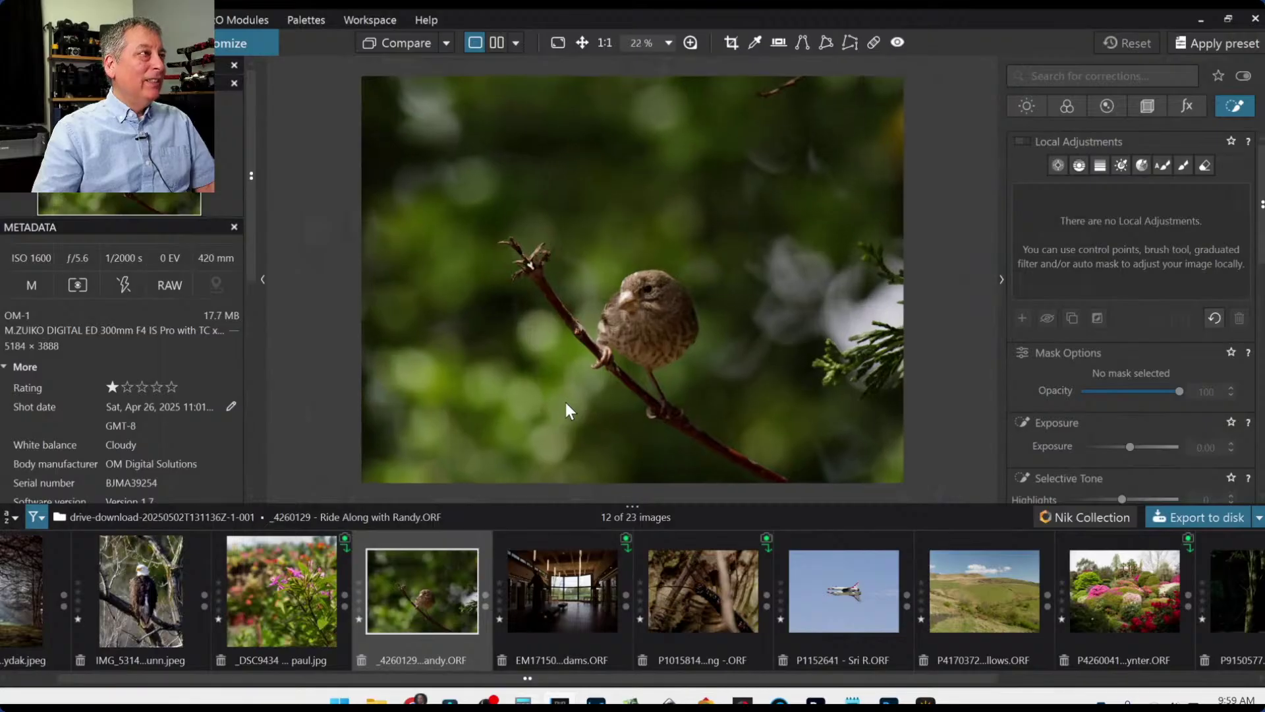
{"action": "left_click_drag", "start_coordinate": [636, 505], "coordinate": [638, 618]}
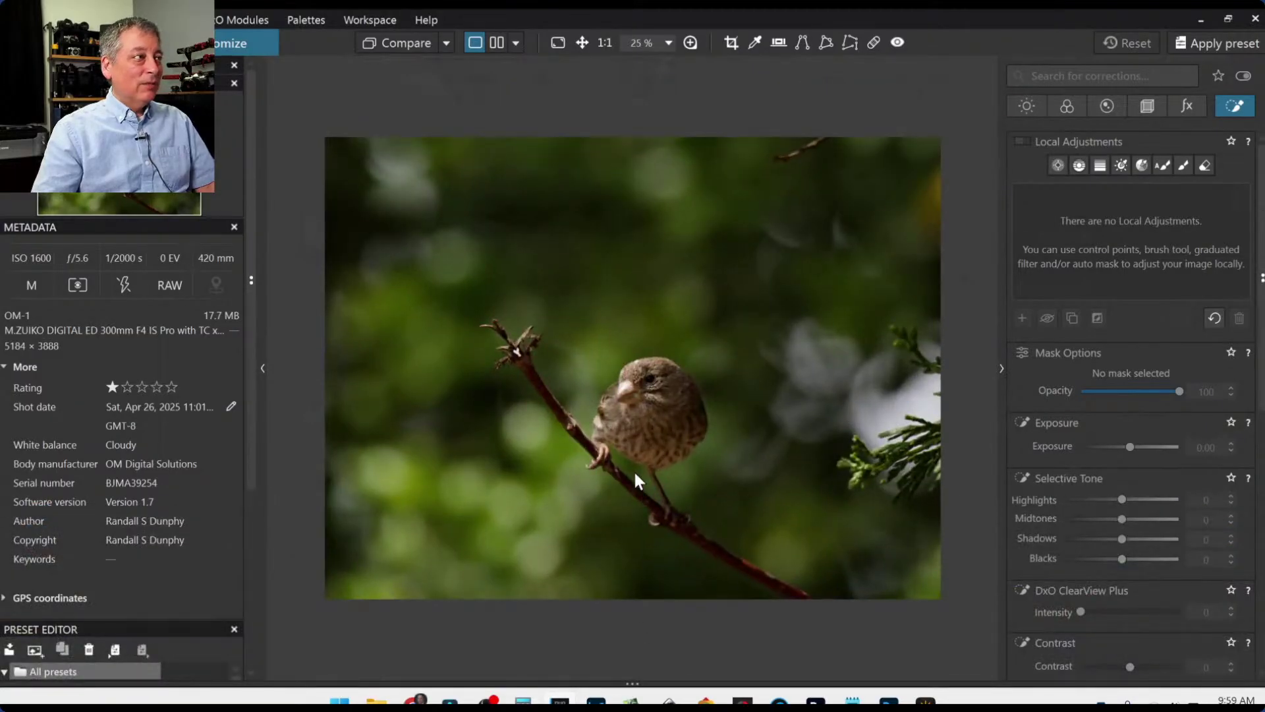
{"action": "scroll", "coordinate": [635, 472], "scroll_direction": "up", "scroll_amount": 1}
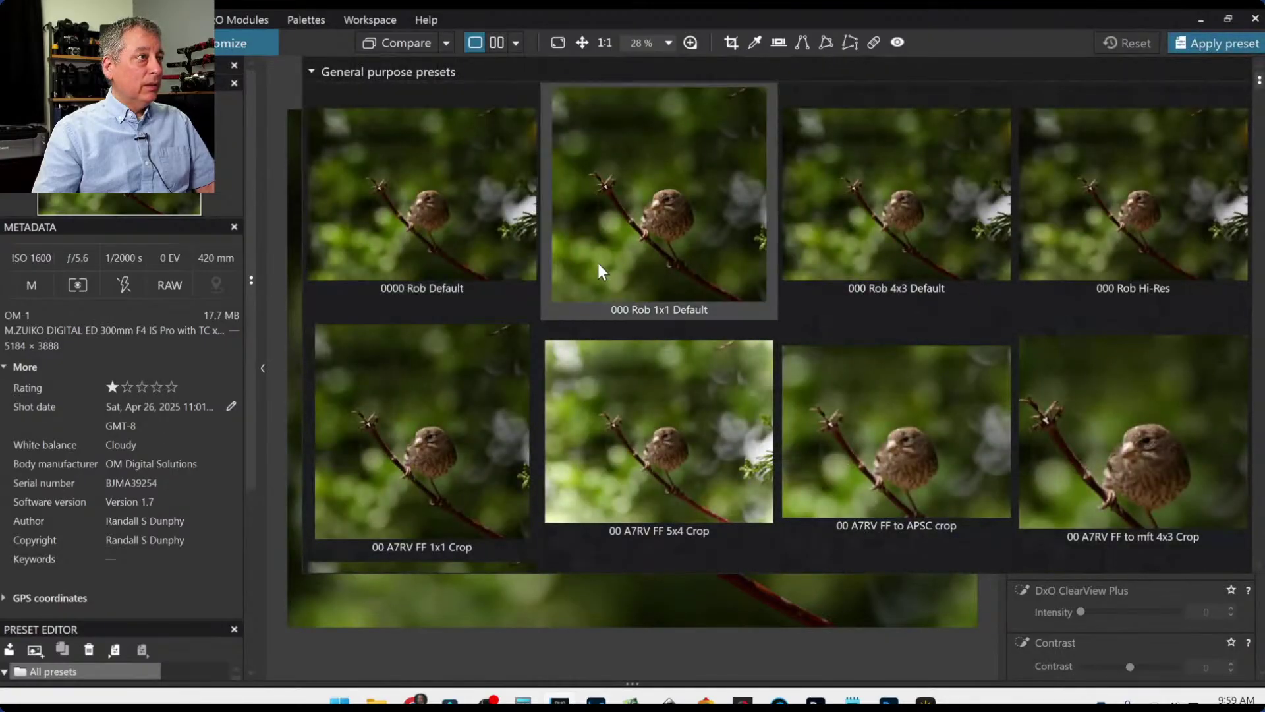
Apply the 1x1 Default preset and tighten the square crop around the bird to 2854 × 2854 px.
{"action": "left_click", "coordinate": [598, 262]}
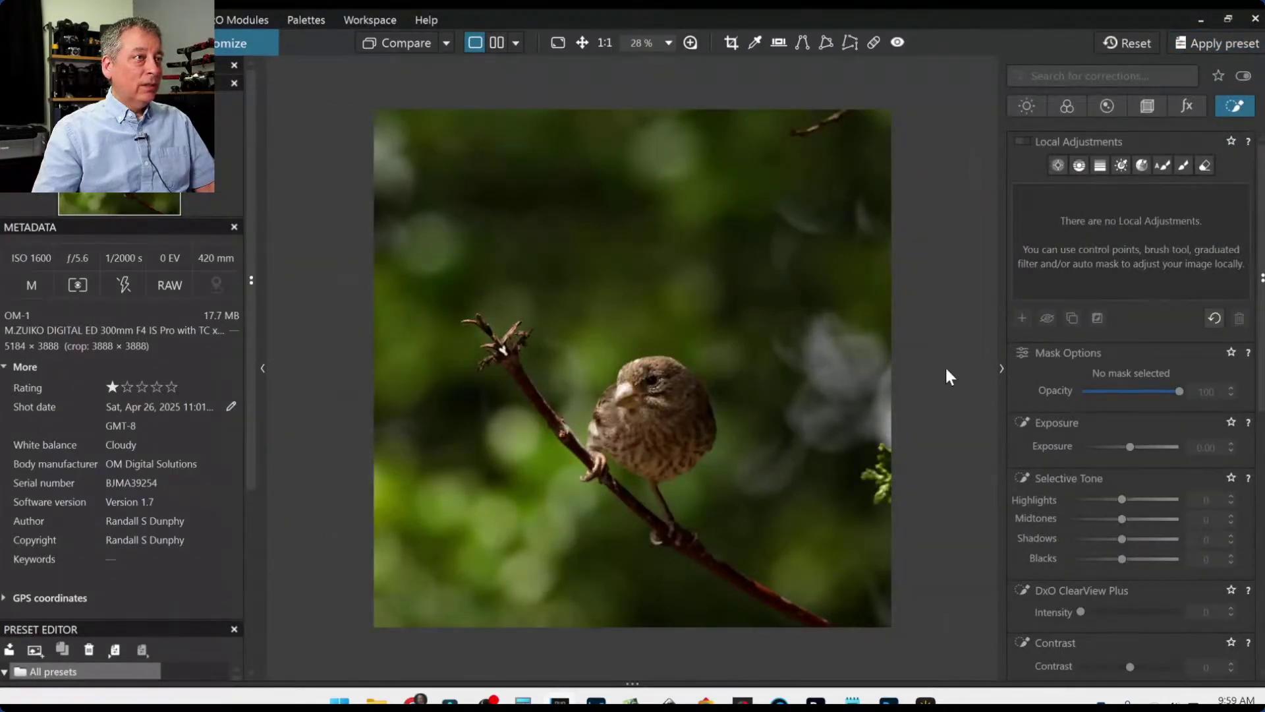
{"action": "left_click", "coordinate": [1148, 107]}
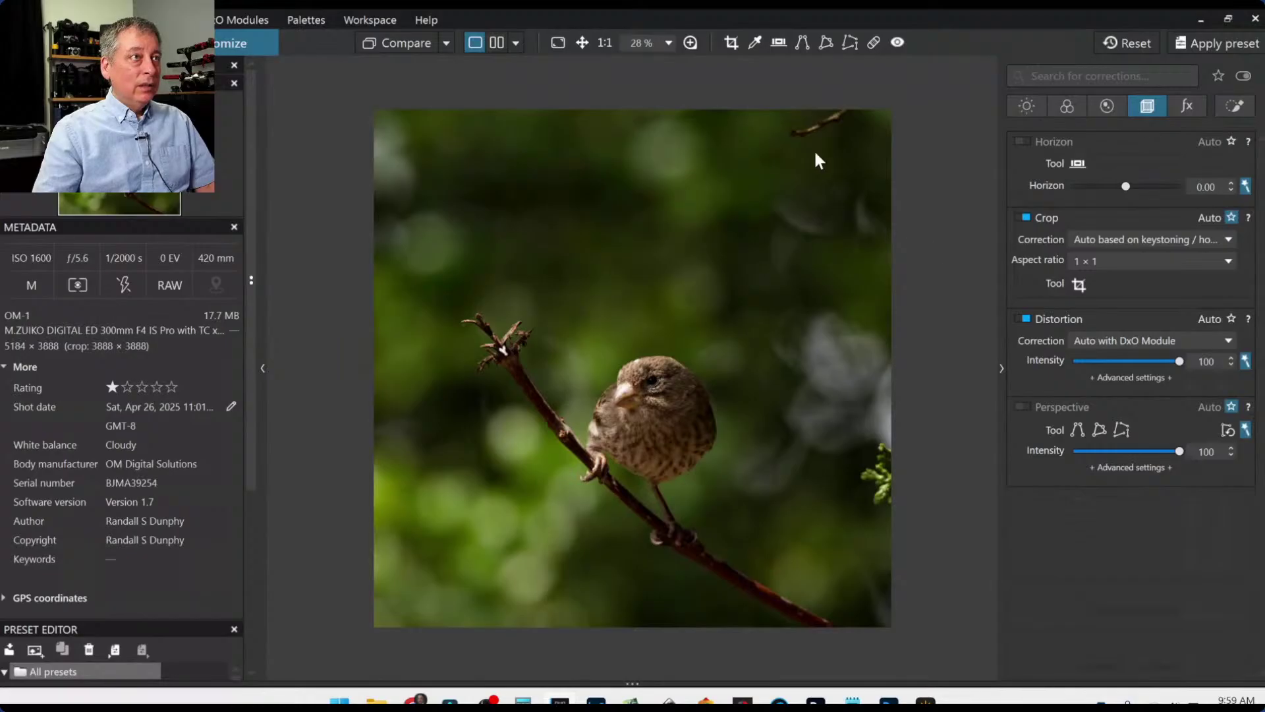
{"action": "left_click", "coordinate": [1078, 285]}
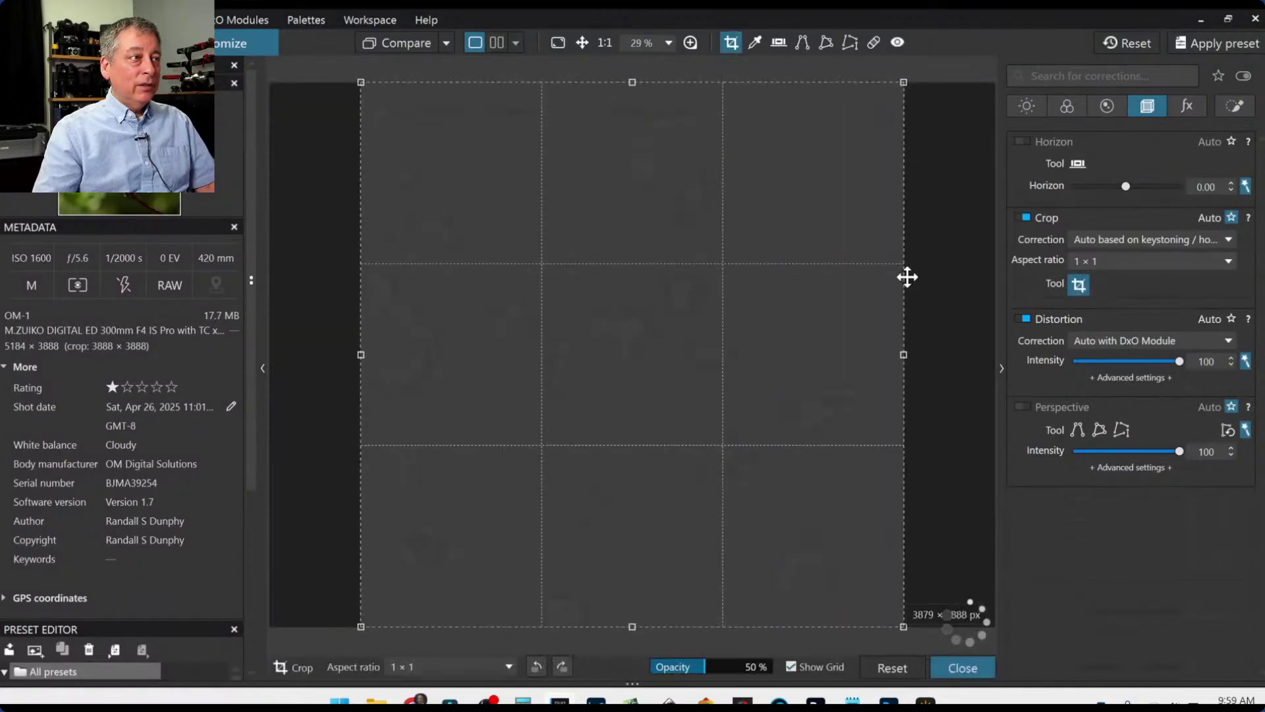
{"action": "left_click_drag", "start_coordinate": [633, 89], "coordinate": [624, 207]}
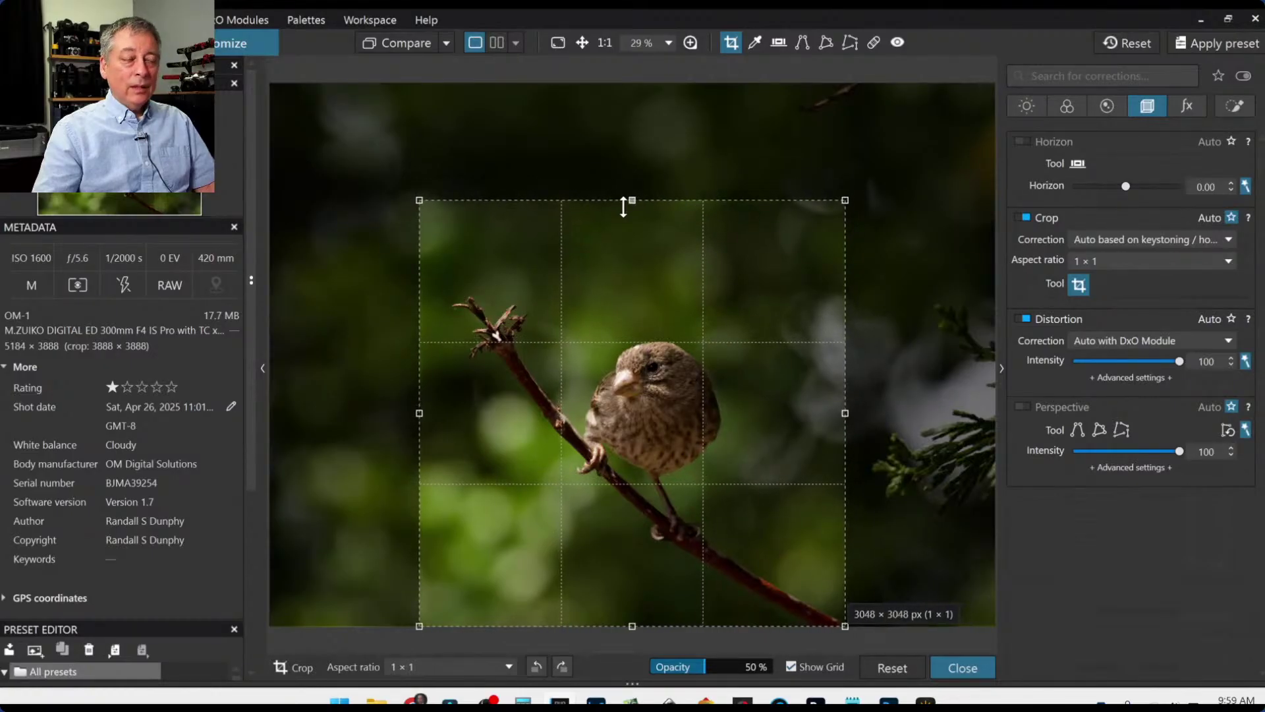
{"action": "left_click_drag", "start_coordinate": [624, 207], "coordinate": [617, 233]}
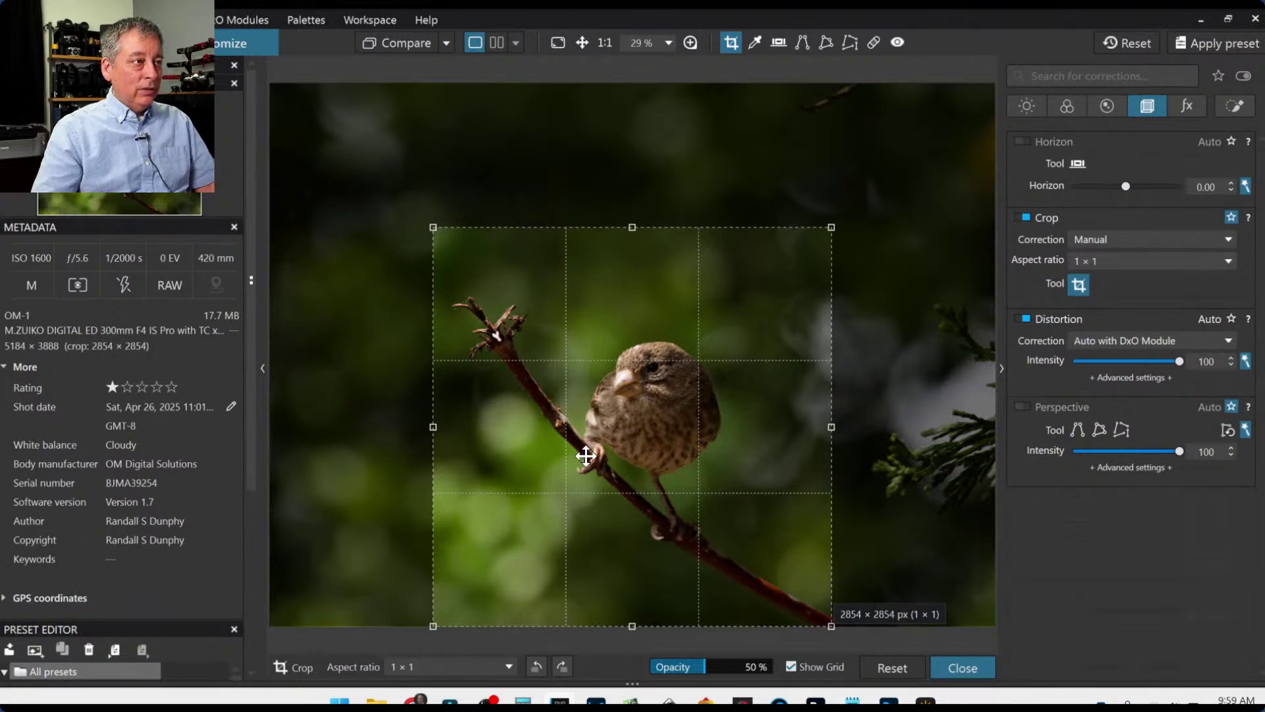
{"action": "key", "text": "Return"}
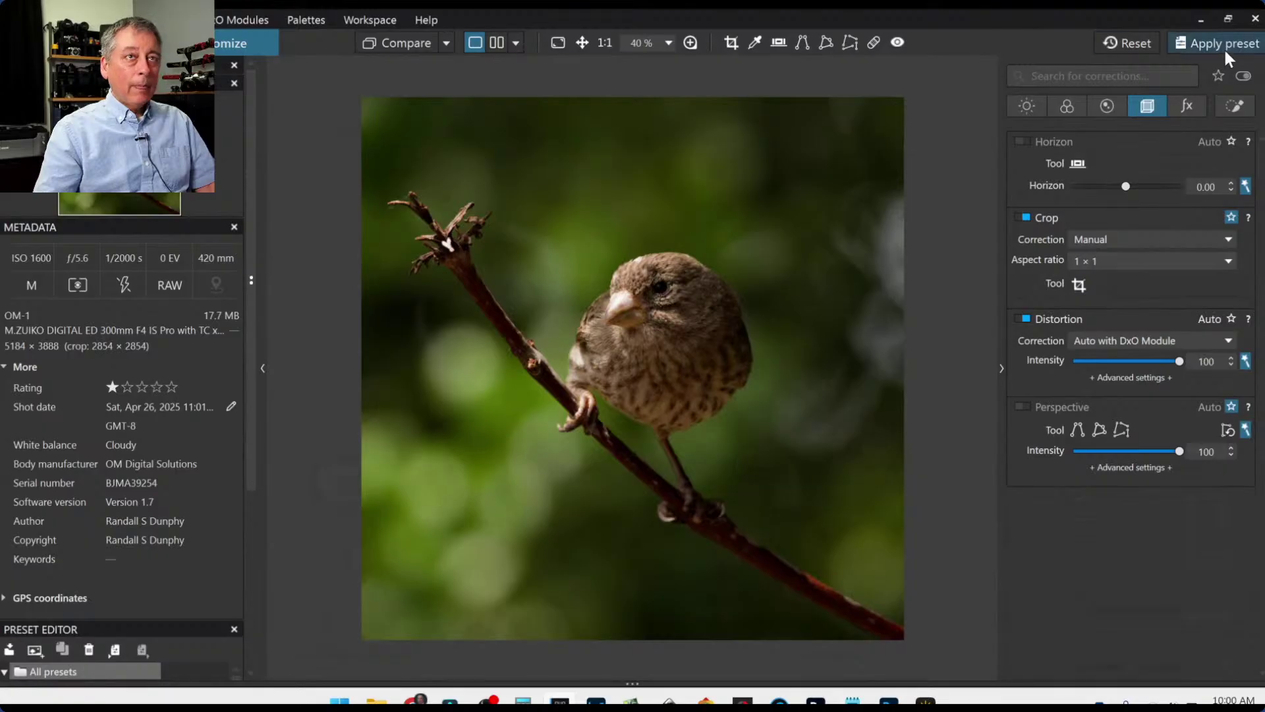
Add a control point mask on the bird's eye and shrink it to cover only the area around the eye.
{"action": "left_click", "coordinate": [1235, 109]}
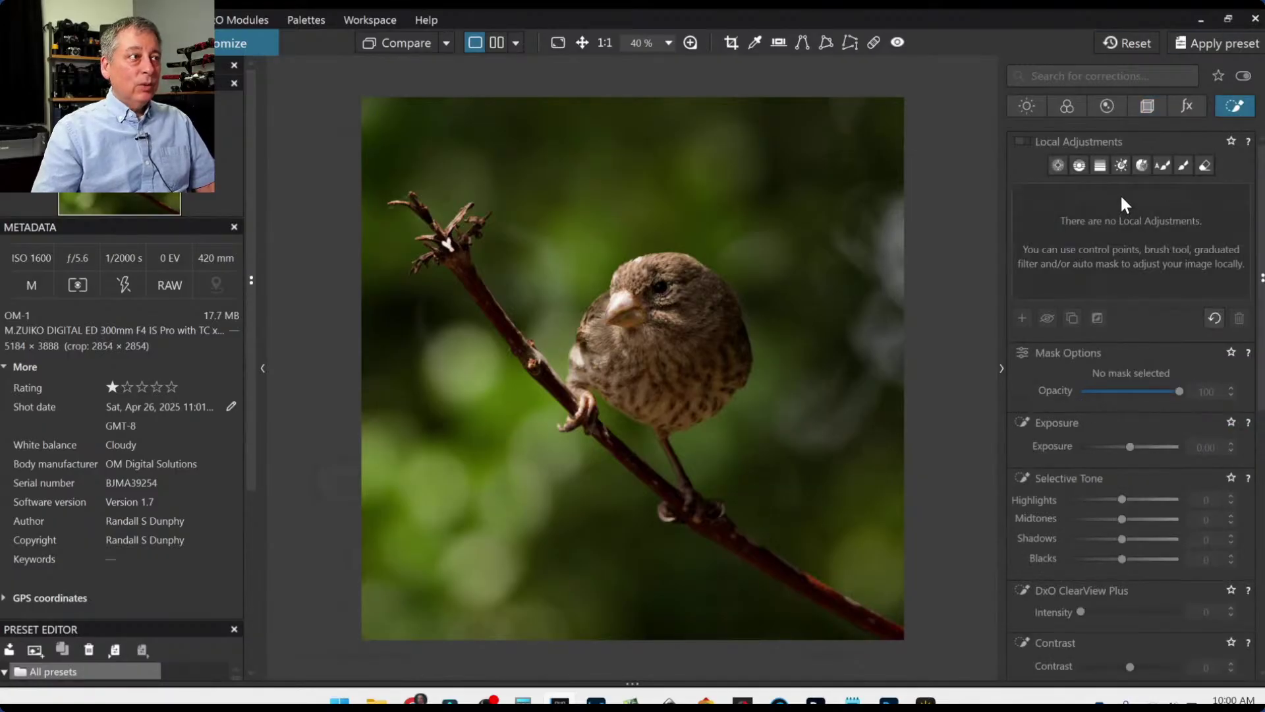
{"action": "left_click", "coordinate": [1058, 166]}
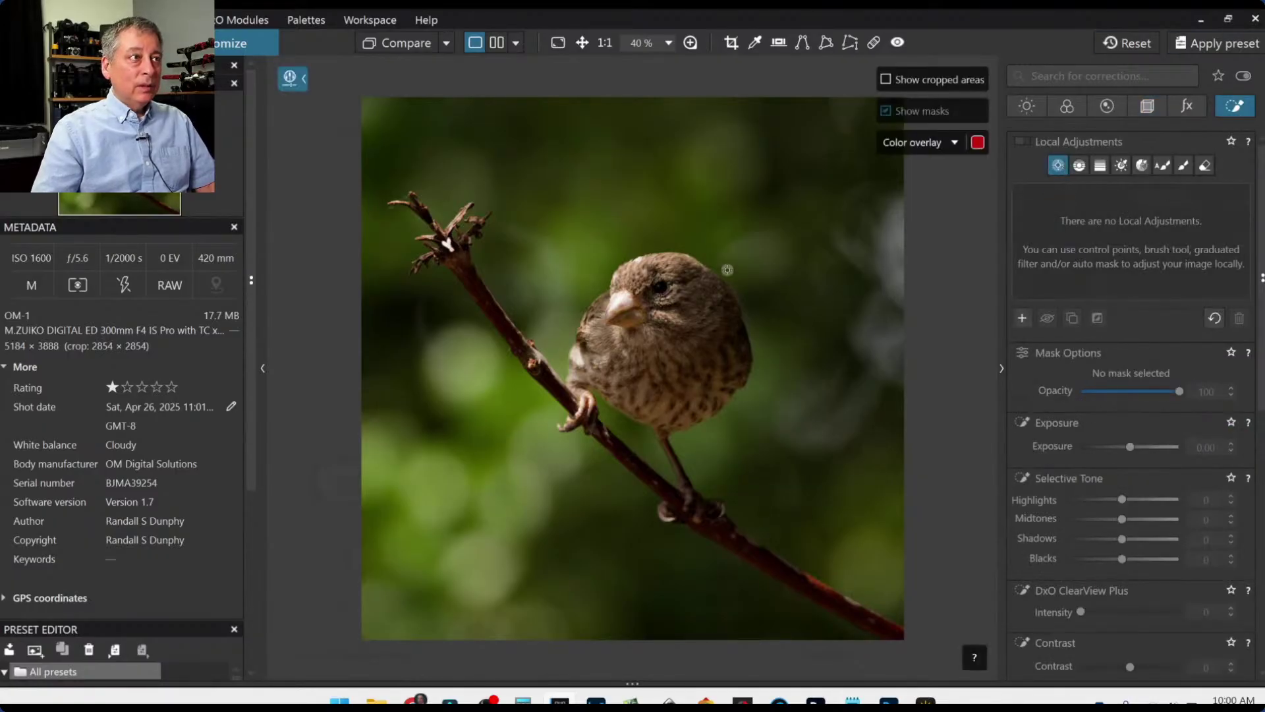
{"action": "left_click", "coordinate": [660, 287]}
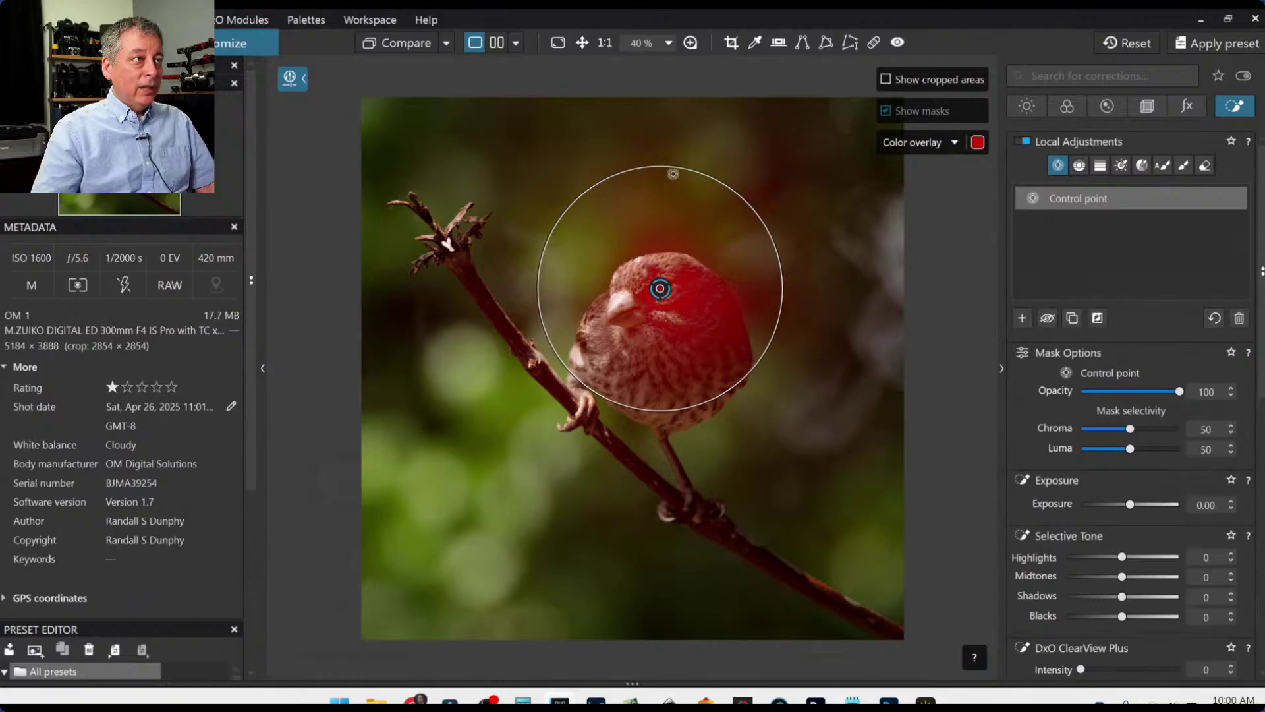
{"action": "left_click_drag", "start_coordinate": [673, 167], "coordinate": [661, 263]}
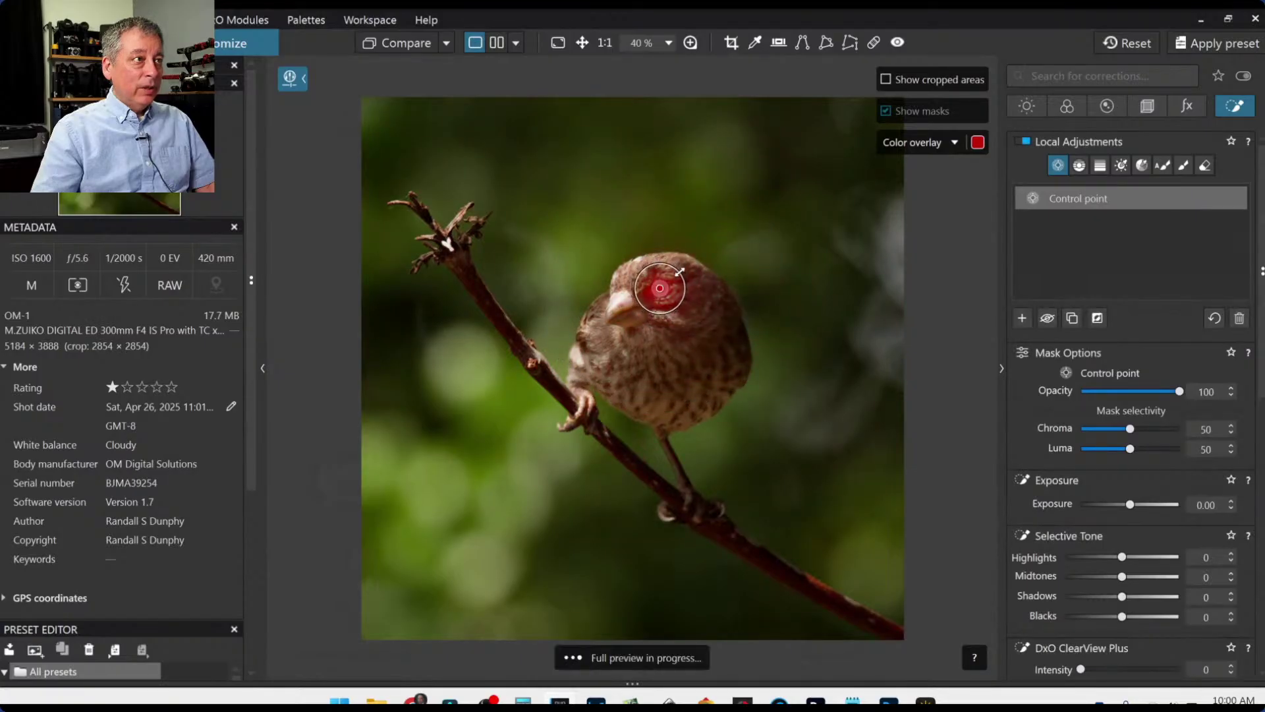
Set the eye mask's shadows to 100, ClearView Plus intensity to 58, microcontrast to 41 and highlights to 54.
{"action": "left_click", "coordinate": [1164, 596]}
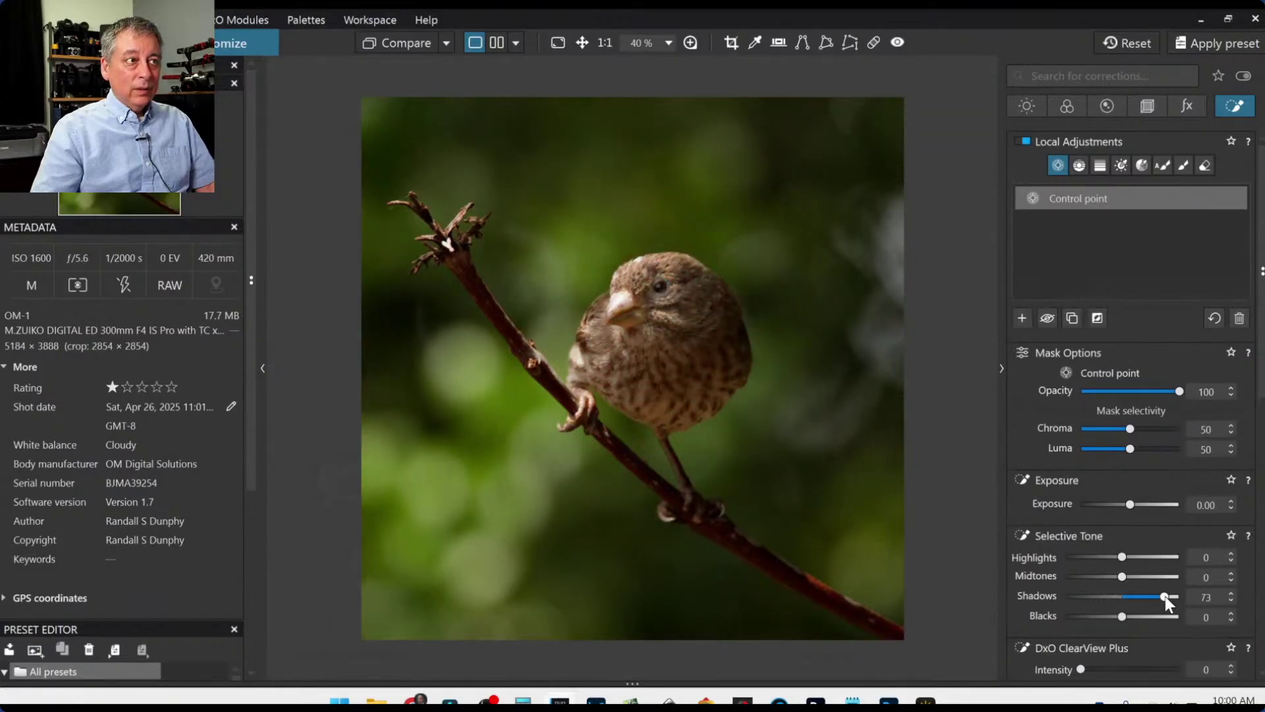
{"action": "scroll", "coordinate": [1083, 518], "scroll_direction": "down", "scroll_amount": 1}
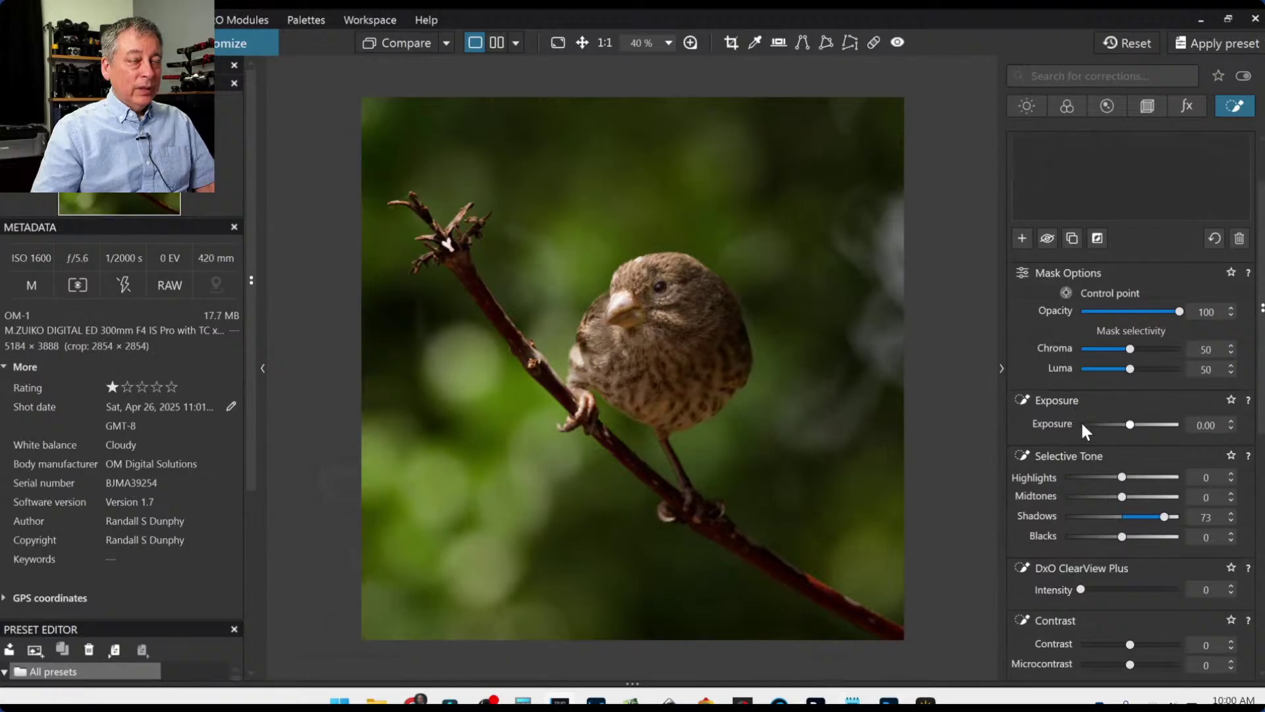
{"action": "left_click_drag", "start_coordinate": [1166, 517], "coordinate": [1183, 516]}
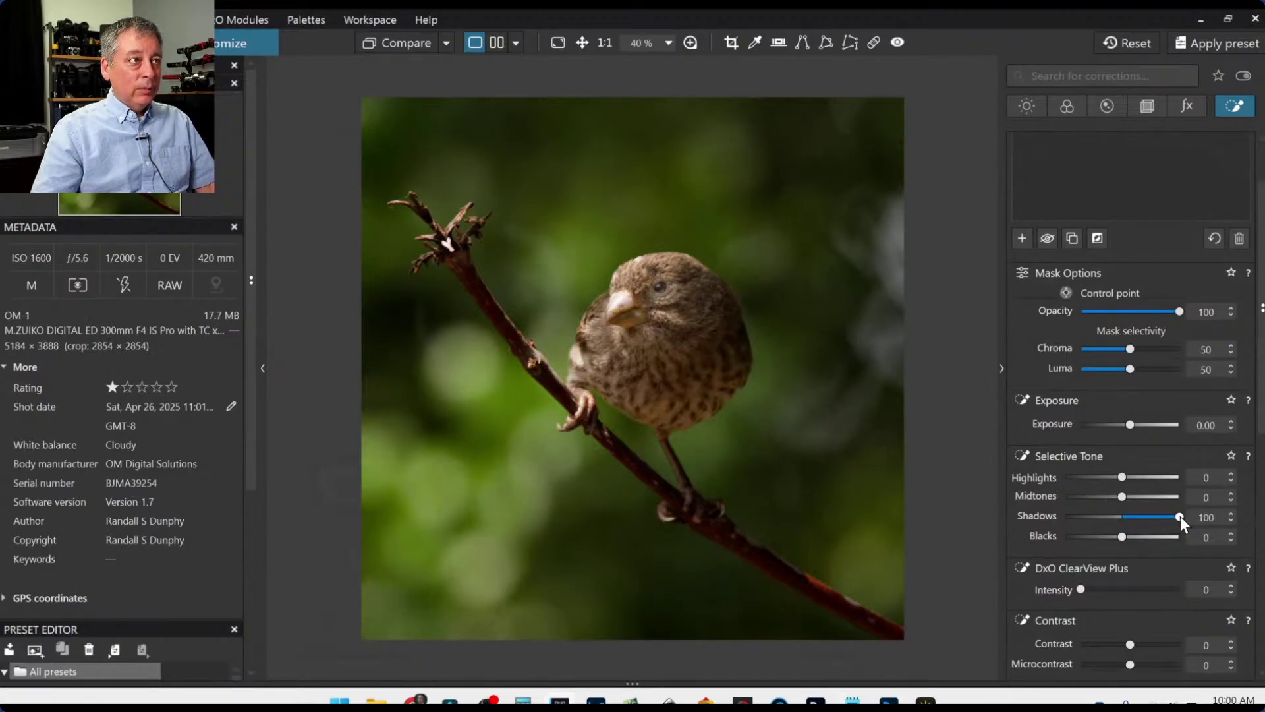
{"action": "left_click_drag", "start_coordinate": [1083, 591], "coordinate": [1133, 592]}
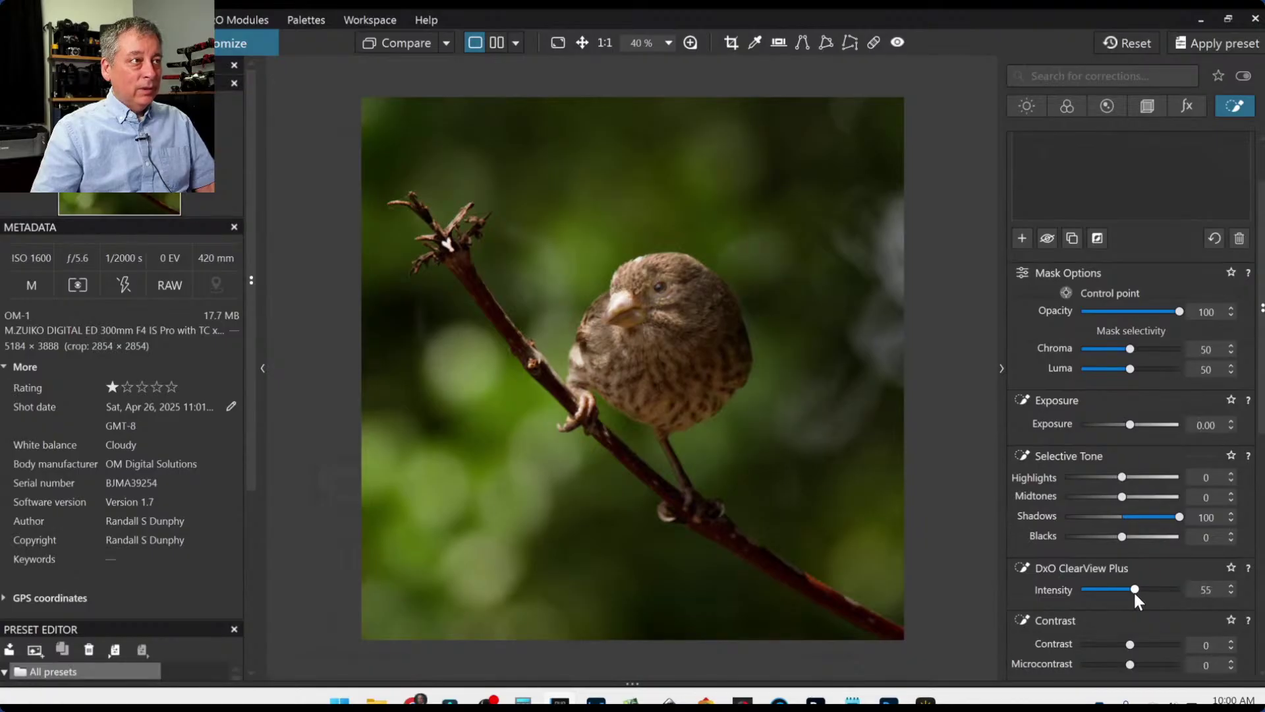
{"action": "left_click_drag", "start_coordinate": [1129, 663], "coordinate": [1149, 666]}
{"action": "left_click_drag", "start_coordinate": [1123, 476], "coordinate": [1153, 476]}
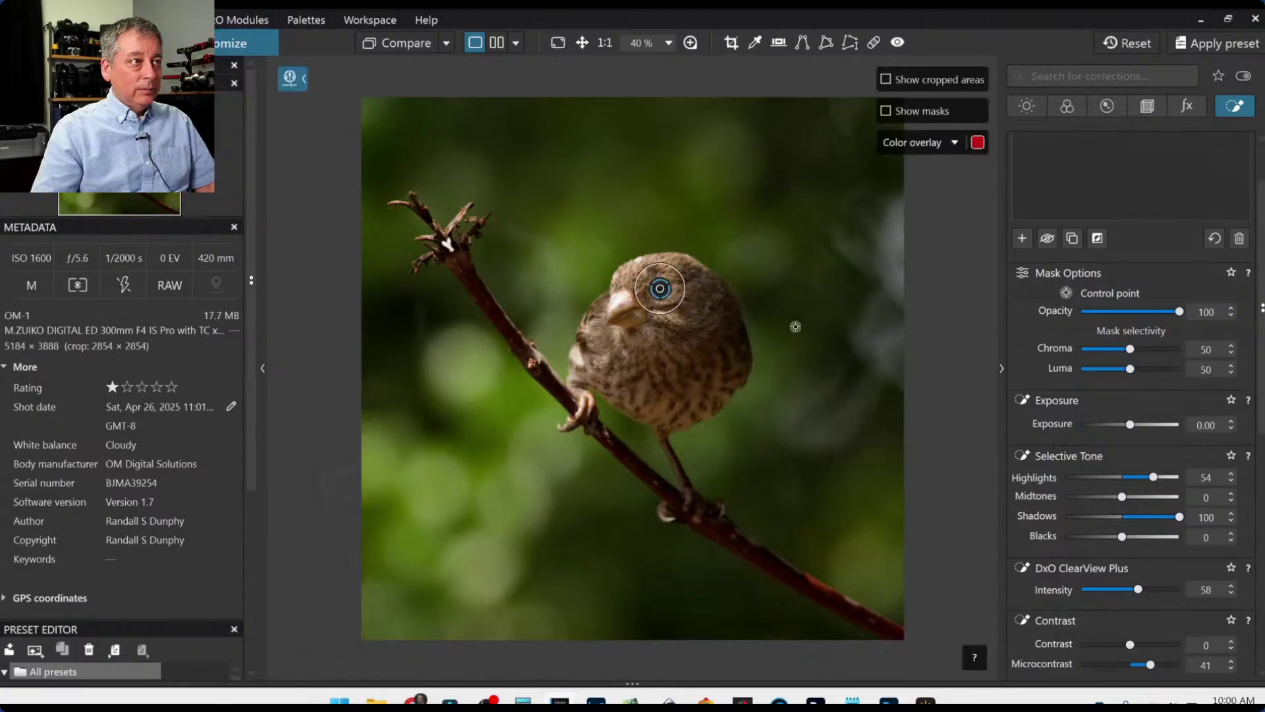
{"action": "left_click_drag", "start_coordinate": [689, 296], "coordinate": [692, 296]}
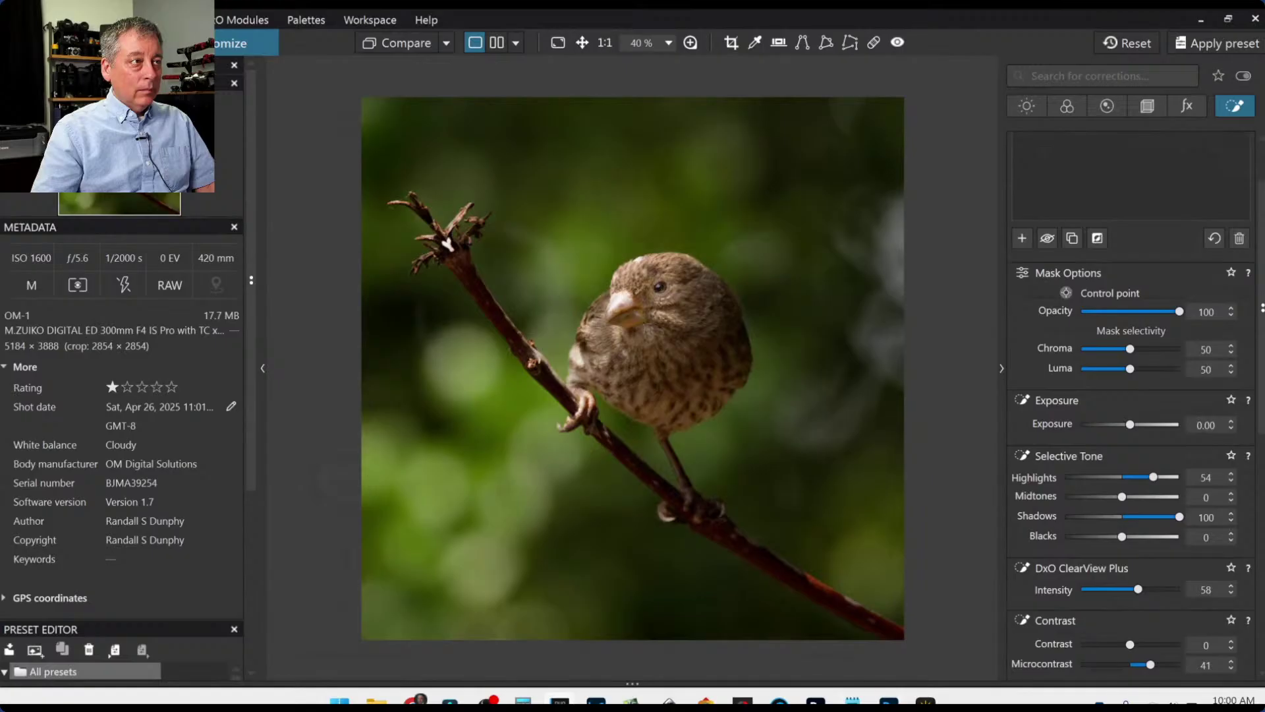
{"action": "scroll", "coordinate": [629, 272], "scroll_direction": "up", "scroll_amount": 3}
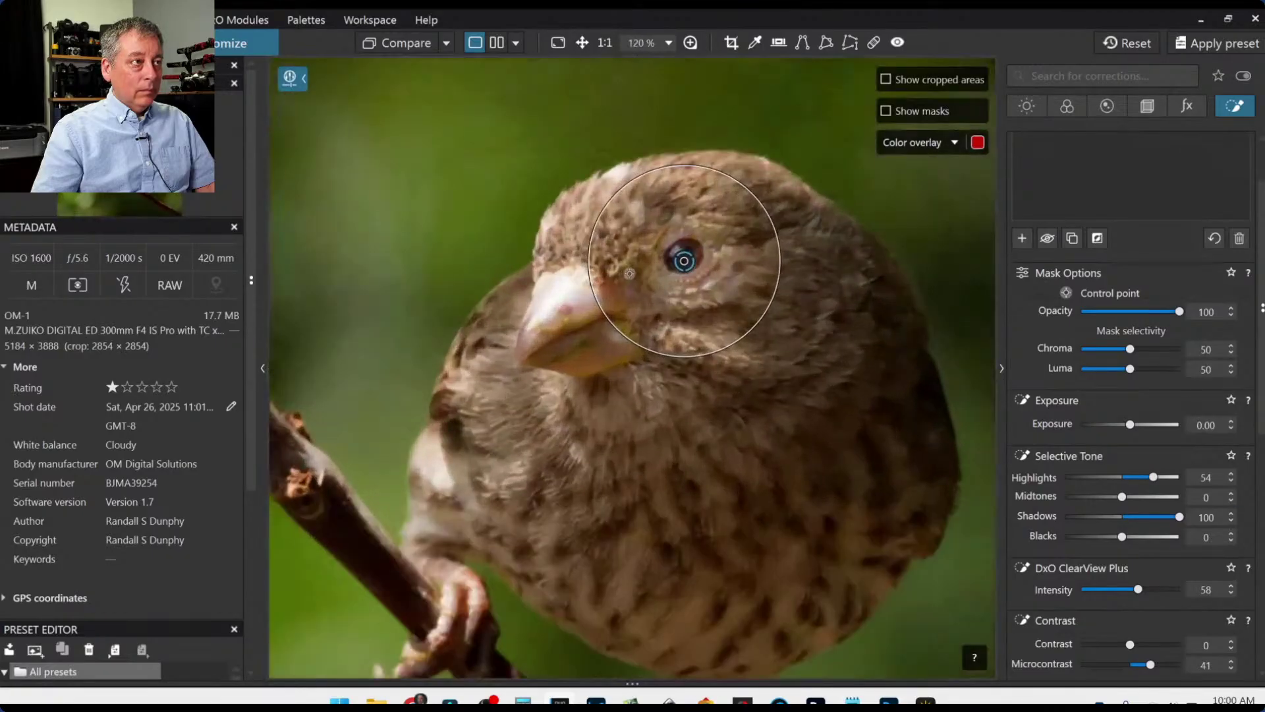
{"action": "scroll", "coordinate": [629, 273], "scroll_direction": "up", "scroll_amount": 1}
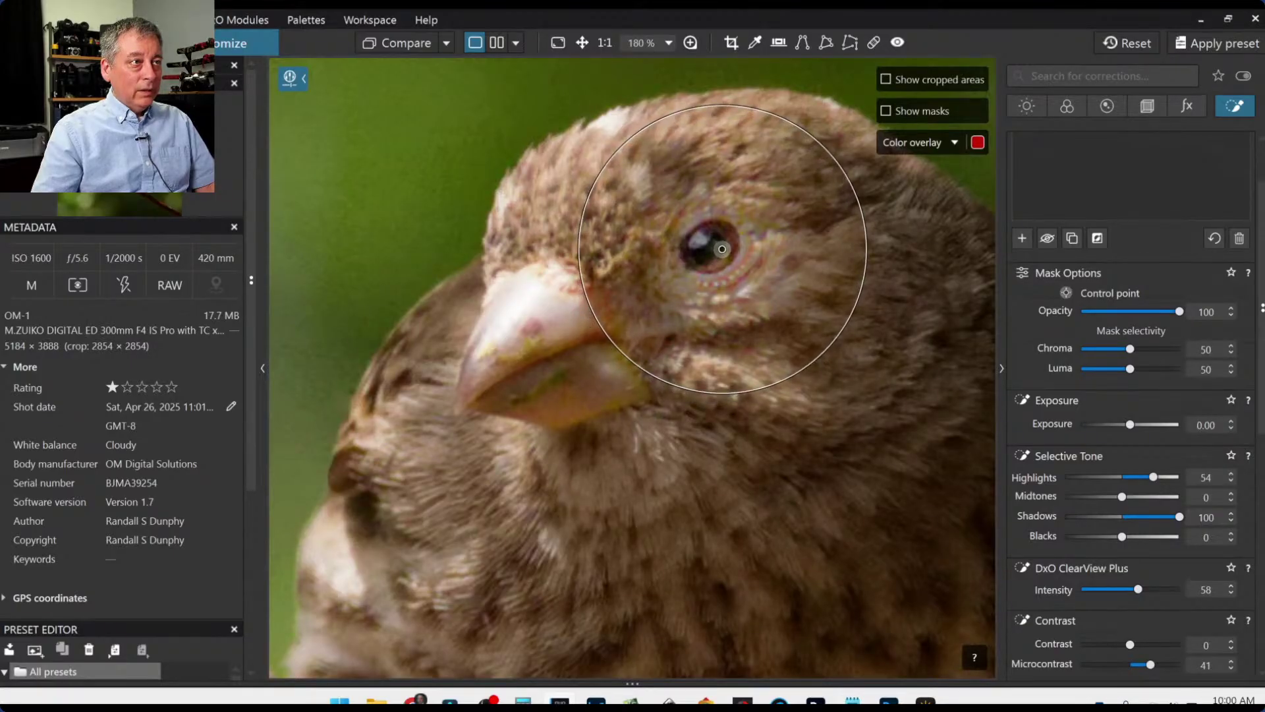
{"action": "left_click", "coordinate": [722, 249]}
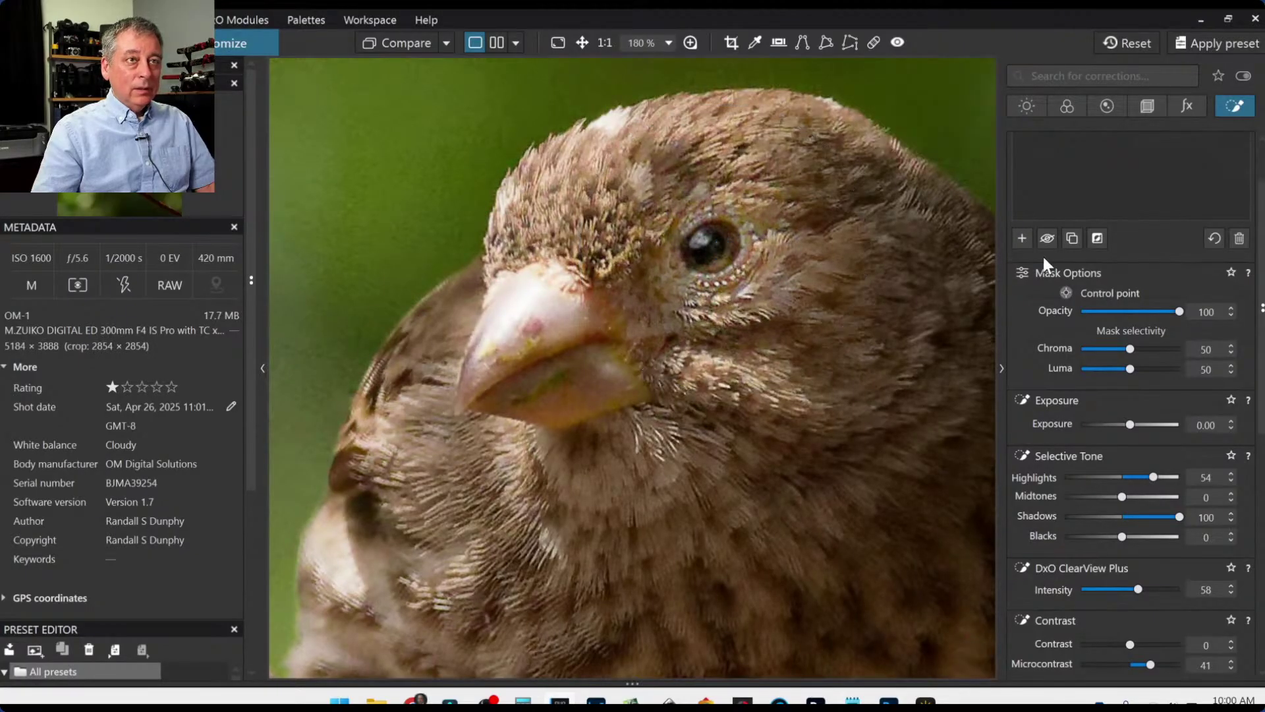
Add a new control point mask on the bird's beak and lower its highlights to -85.
{"action": "left_click", "coordinate": [1022, 238]}
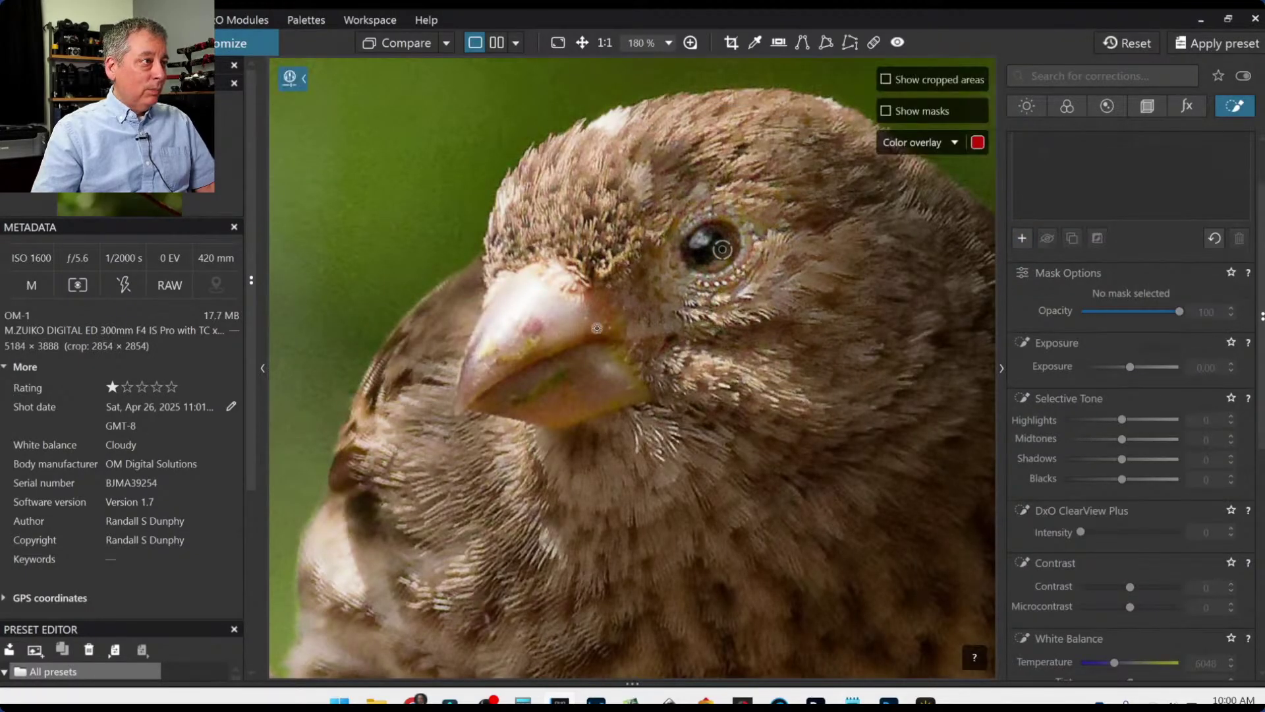
{"action": "left_click", "coordinate": [519, 329]}
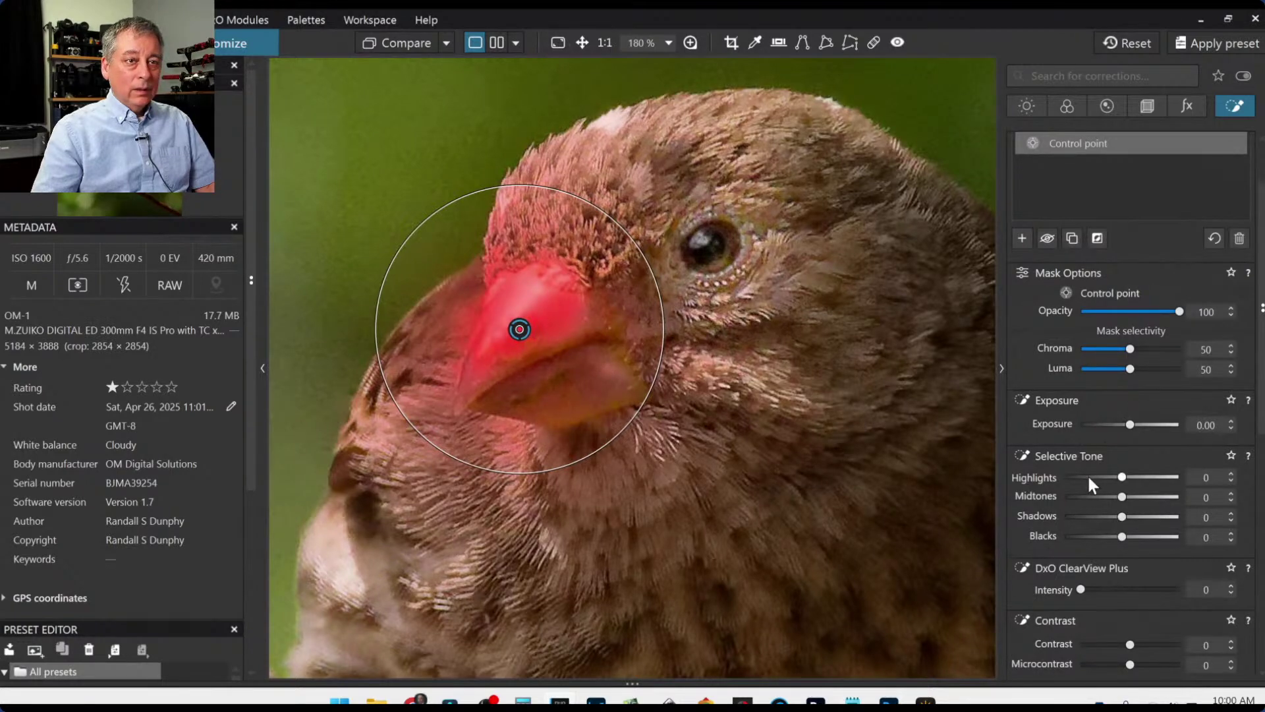
{"action": "left_click_drag", "start_coordinate": [1089, 477], "coordinate": [1074, 480]}
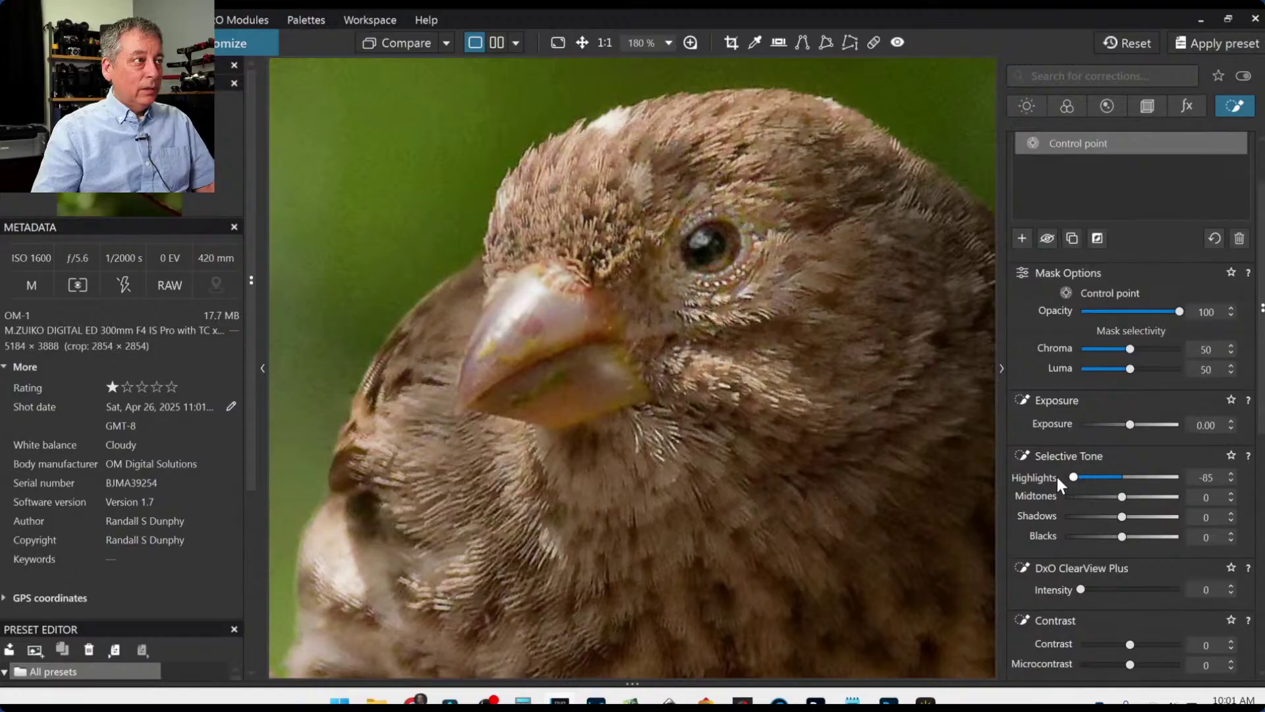
Add a new control point mask on the bird's foot gripping the branch and lower its highlights to -26.
{"action": "scroll", "coordinate": [841, 420], "scroll_direction": "down", "scroll_amount": 2}
{"action": "scroll", "coordinate": [841, 420], "scroll_direction": "down", "scroll_amount": 1}
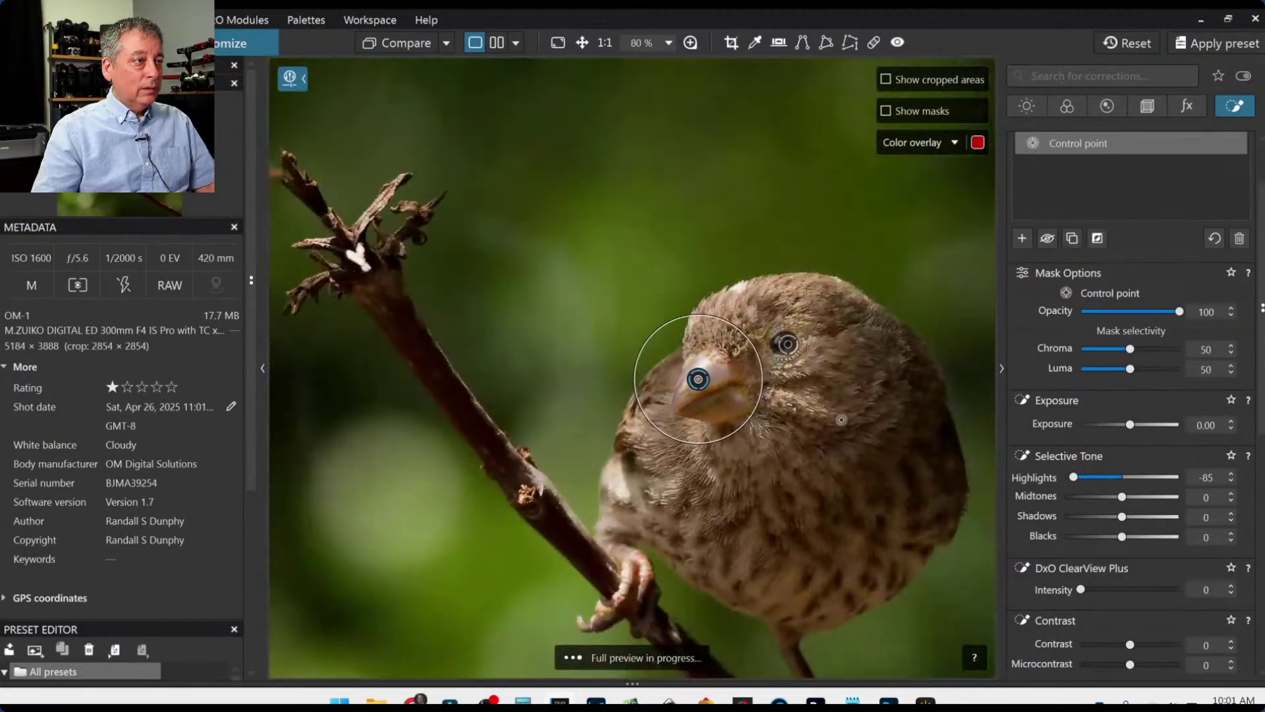
{"action": "scroll", "coordinate": [706, 395], "scroll_direction": "down", "scroll_amount": 2}
{"action": "left_click_drag", "start_coordinate": [704, 388], "coordinate": [704, 382]}
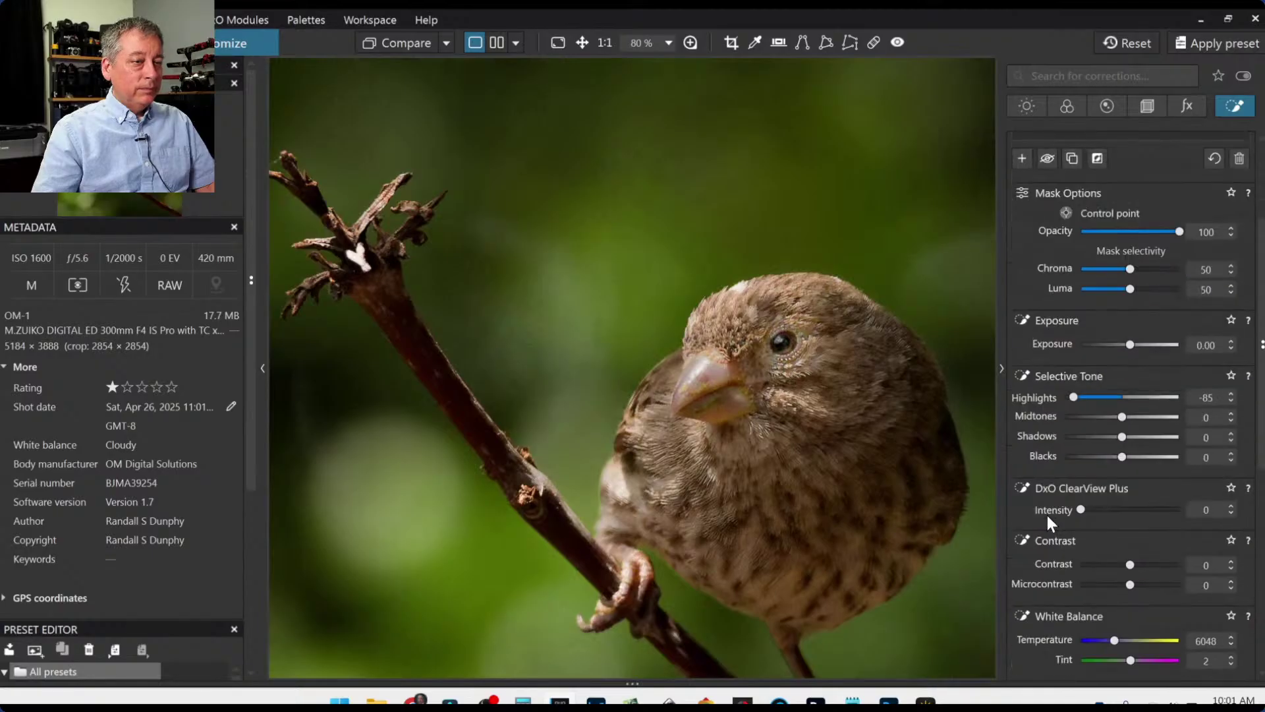
{"action": "scroll", "coordinate": [529, 338], "scroll_direction": "down", "scroll_amount": 2}
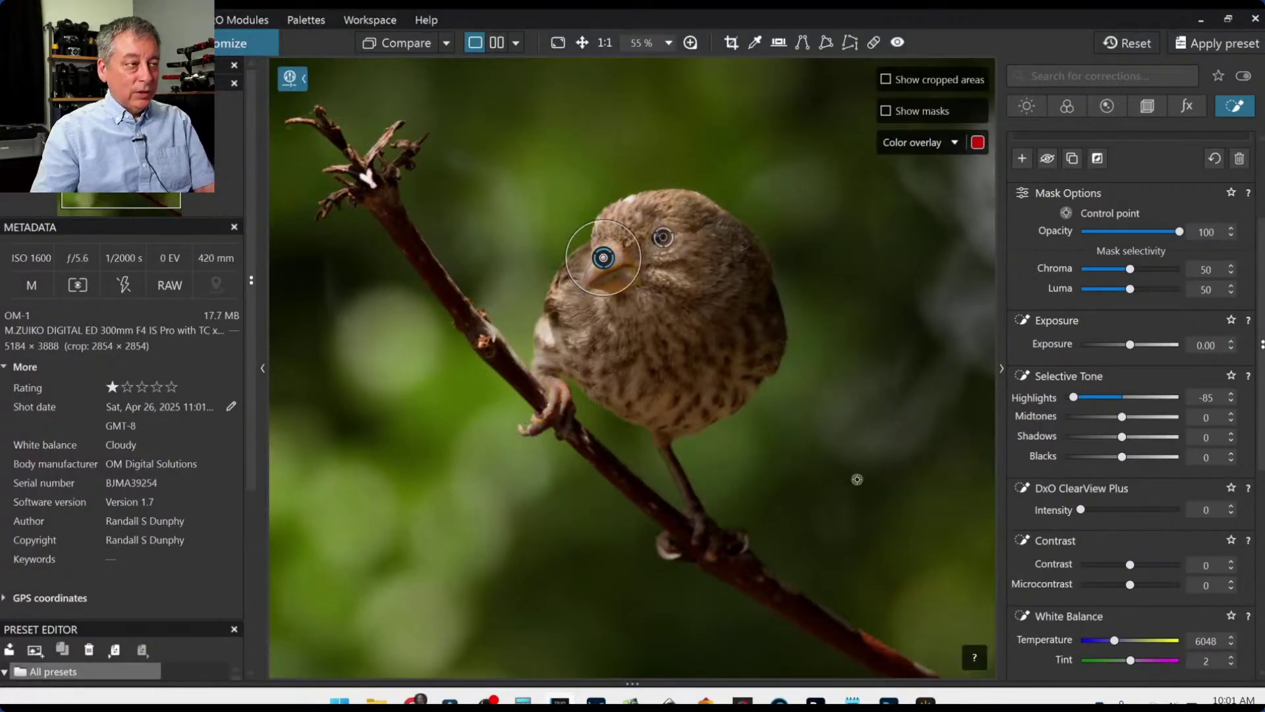
{"action": "scroll", "coordinate": [1049, 224], "scroll_direction": "up", "scroll_amount": 3}
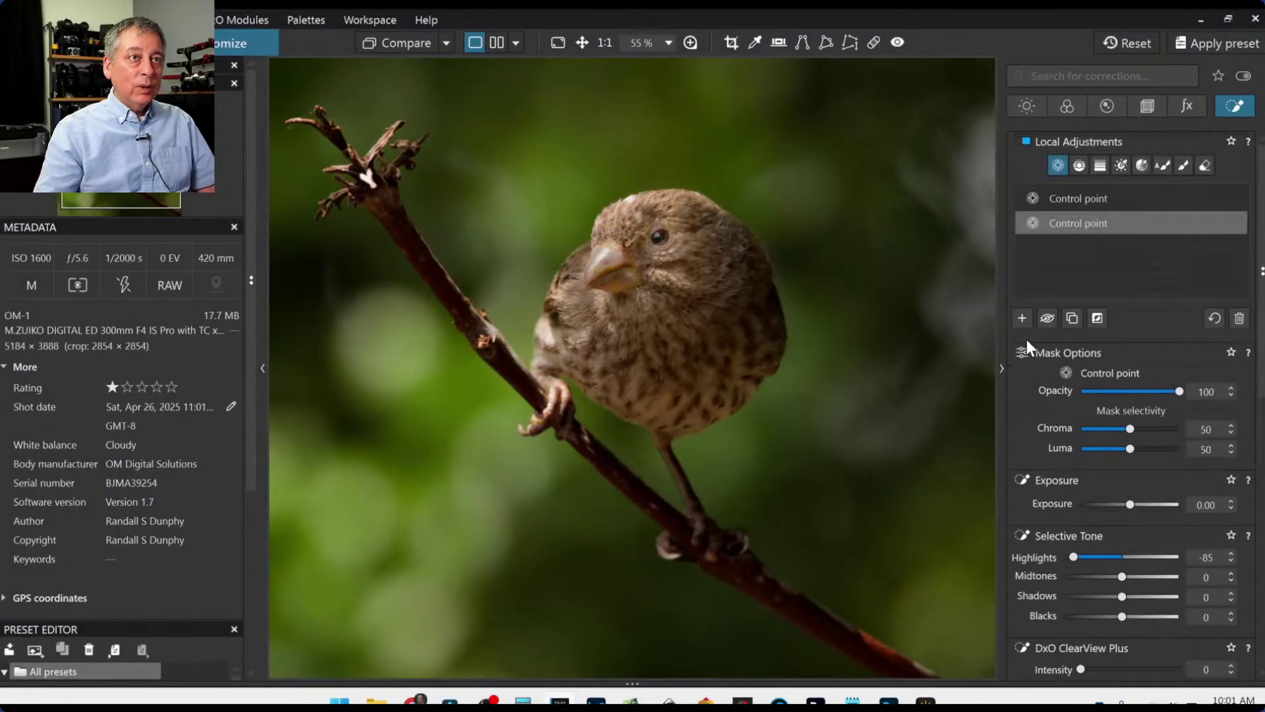
{"action": "left_click", "coordinate": [1022, 319]}
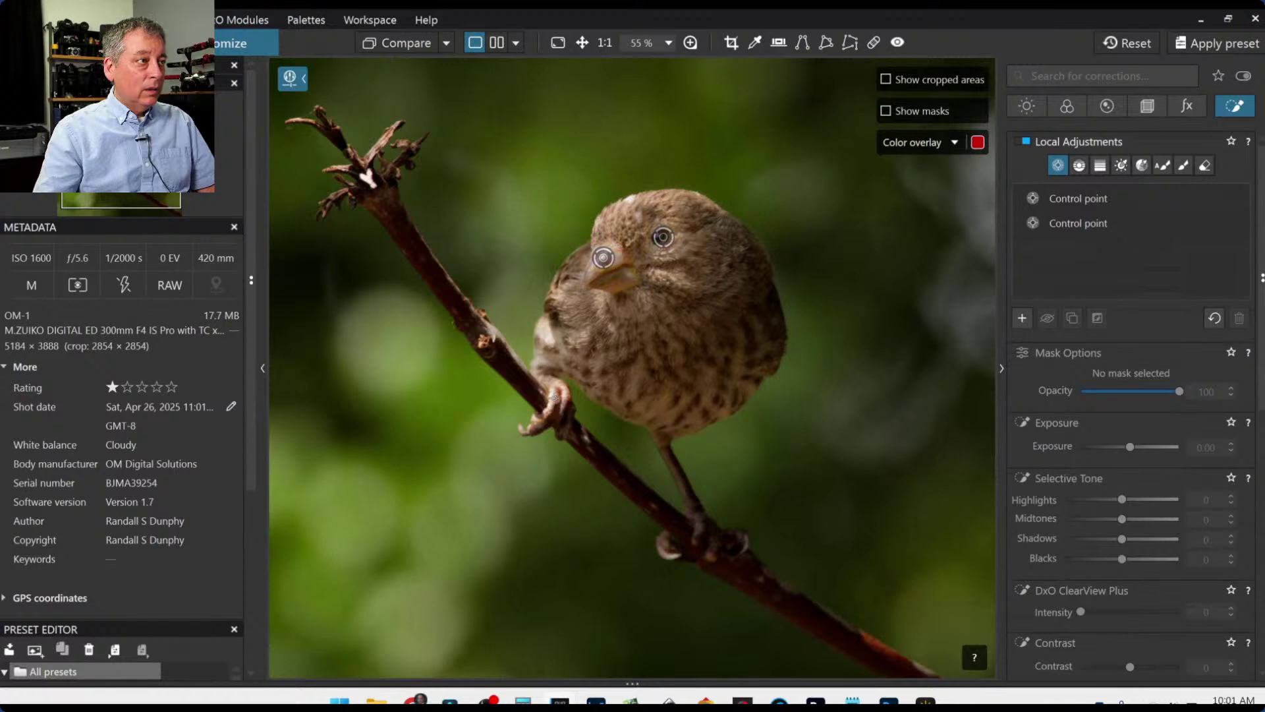
{"action": "left_click", "coordinate": [553, 398]}
{"action": "left_click_drag", "start_coordinate": [1125, 555], "coordinate": [1108, 558]}
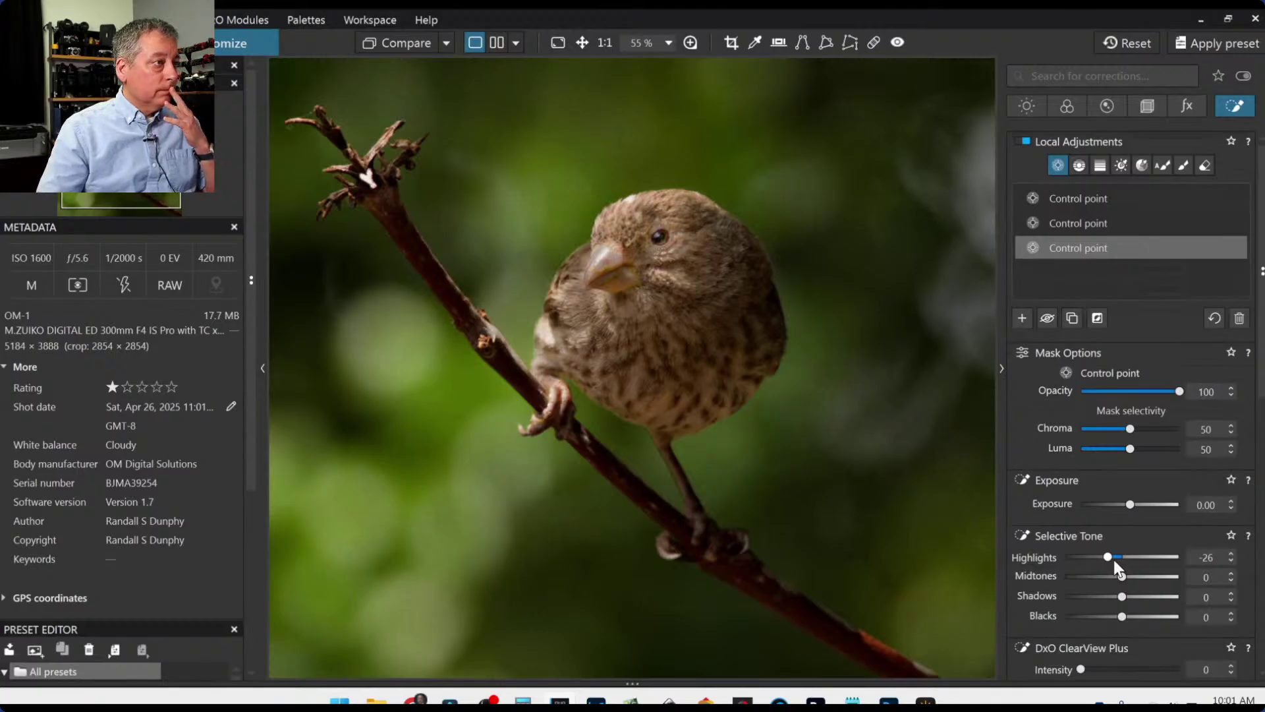
{"action": "scroll", "coordinate": [833, 465], "scroll_direction": "down", "scroll_amount": 1}
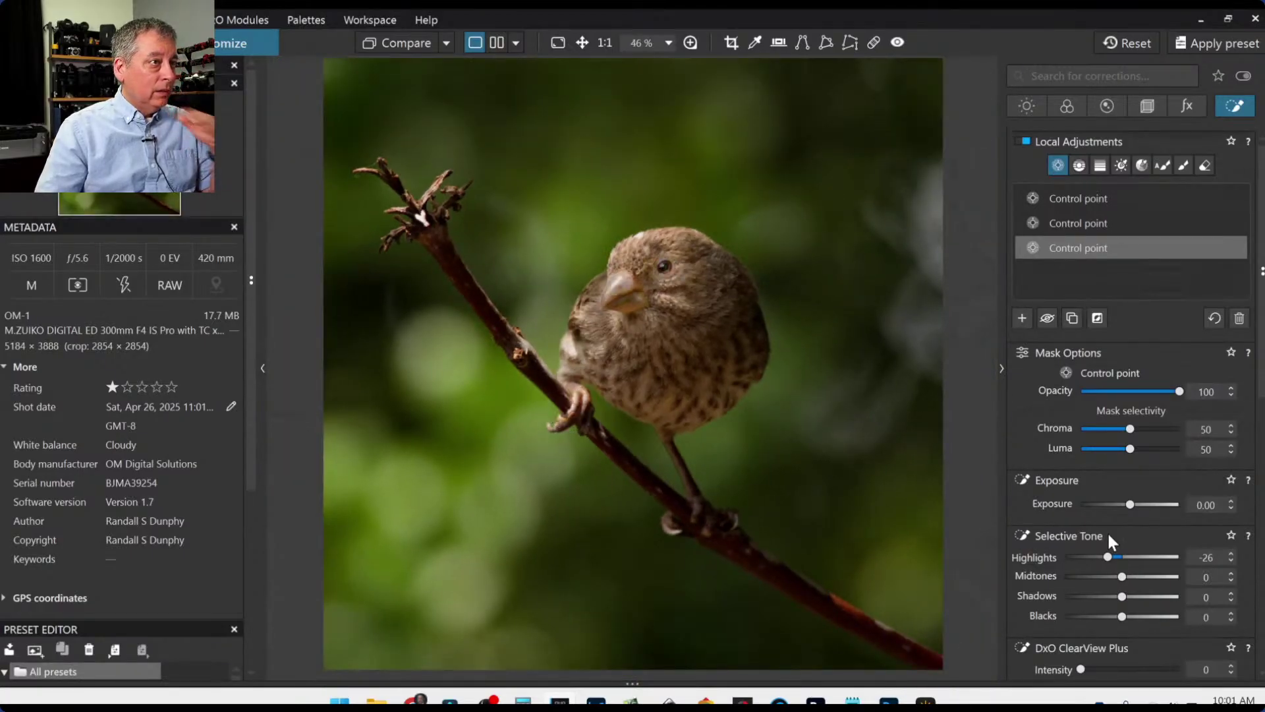
{"action": "key", "text": "Escape"}
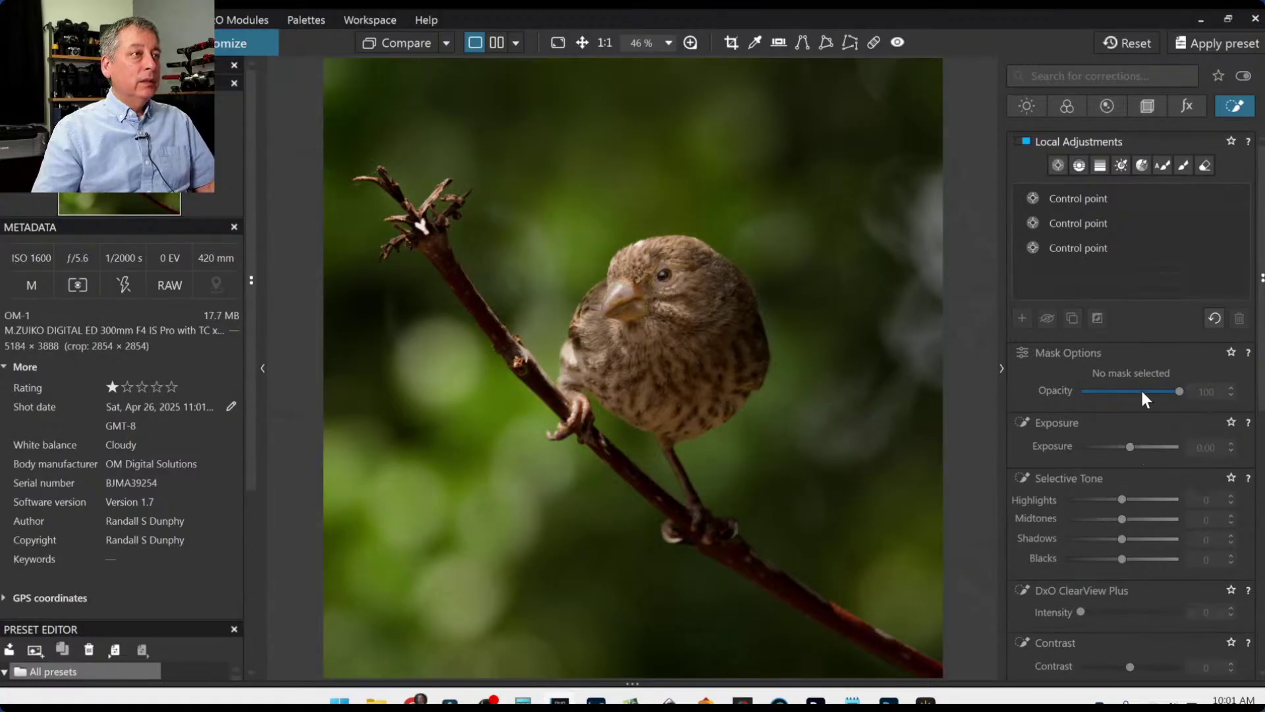
Add a control point mask with two points covering the bird's body and raise its shadows to 28.
{"action": "left_click", "coordinate": [1058, 168]}
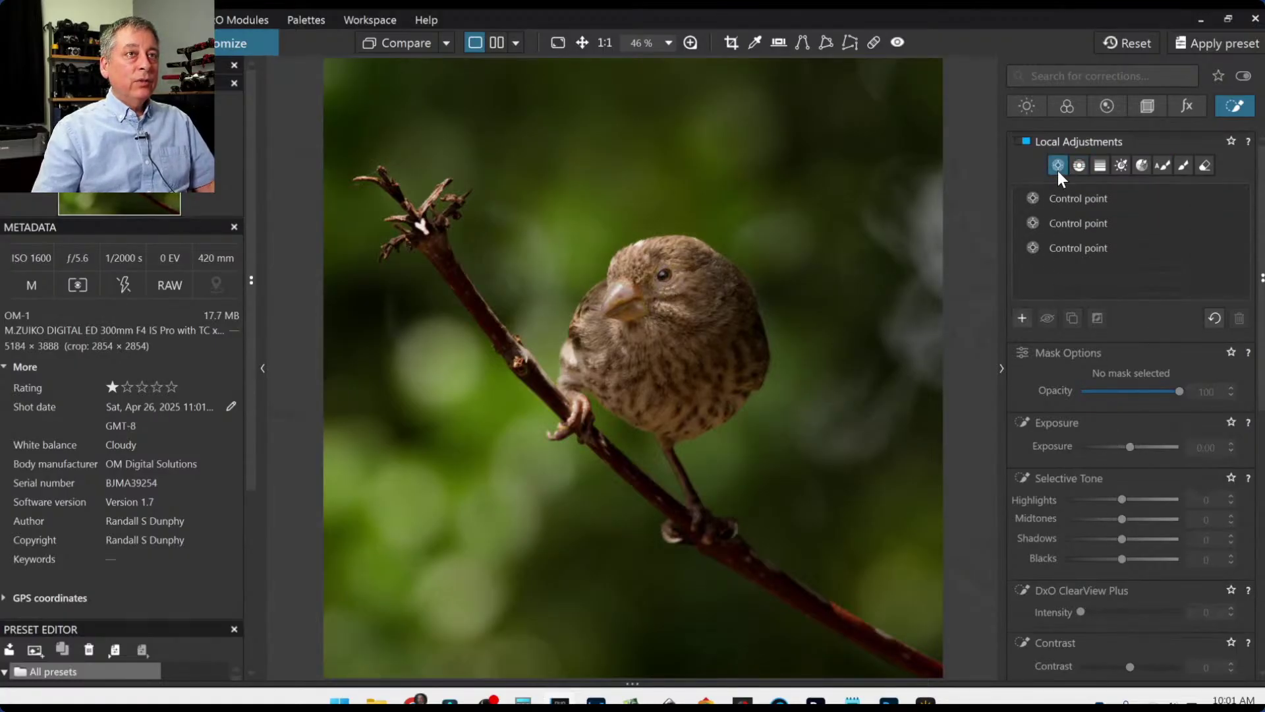
{"action": "left_click", "coordinate": [704, 337]}
{"action": "left_click_drag", "start_coordinate": [718, 351], "coordinate": [749, 400]}
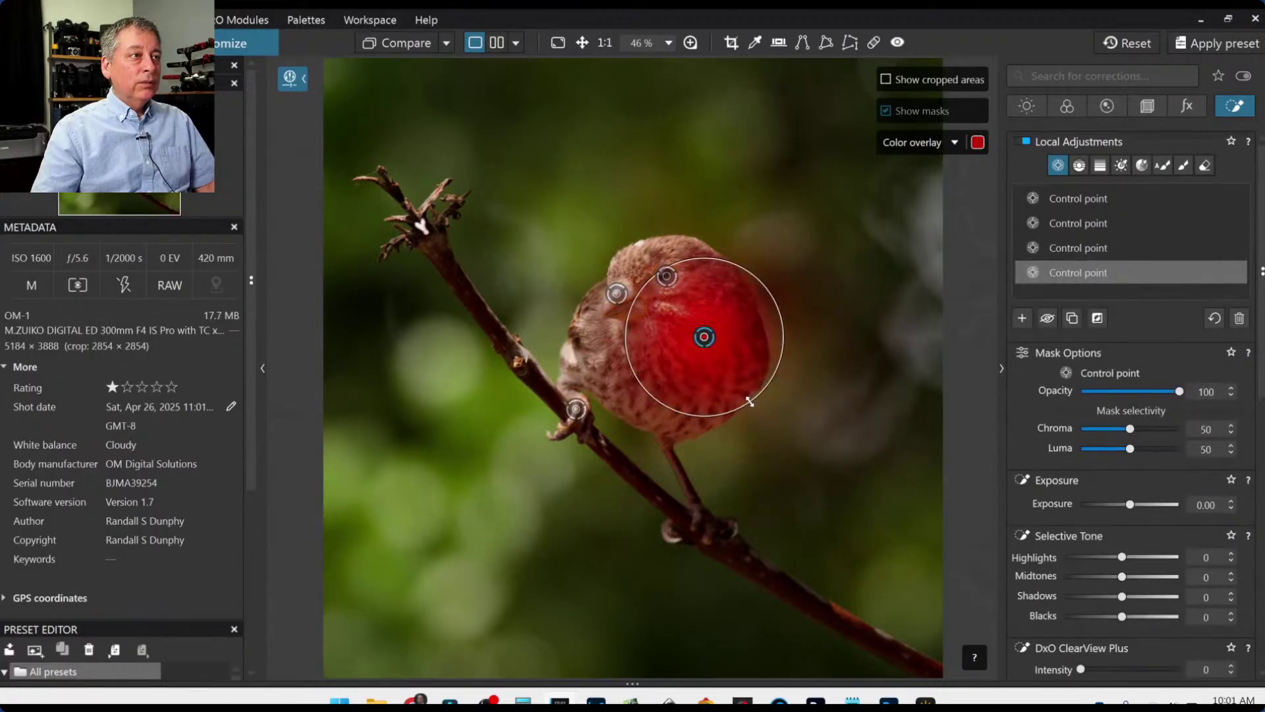
{"action": "left_click", "coordinate": [629, 387]}
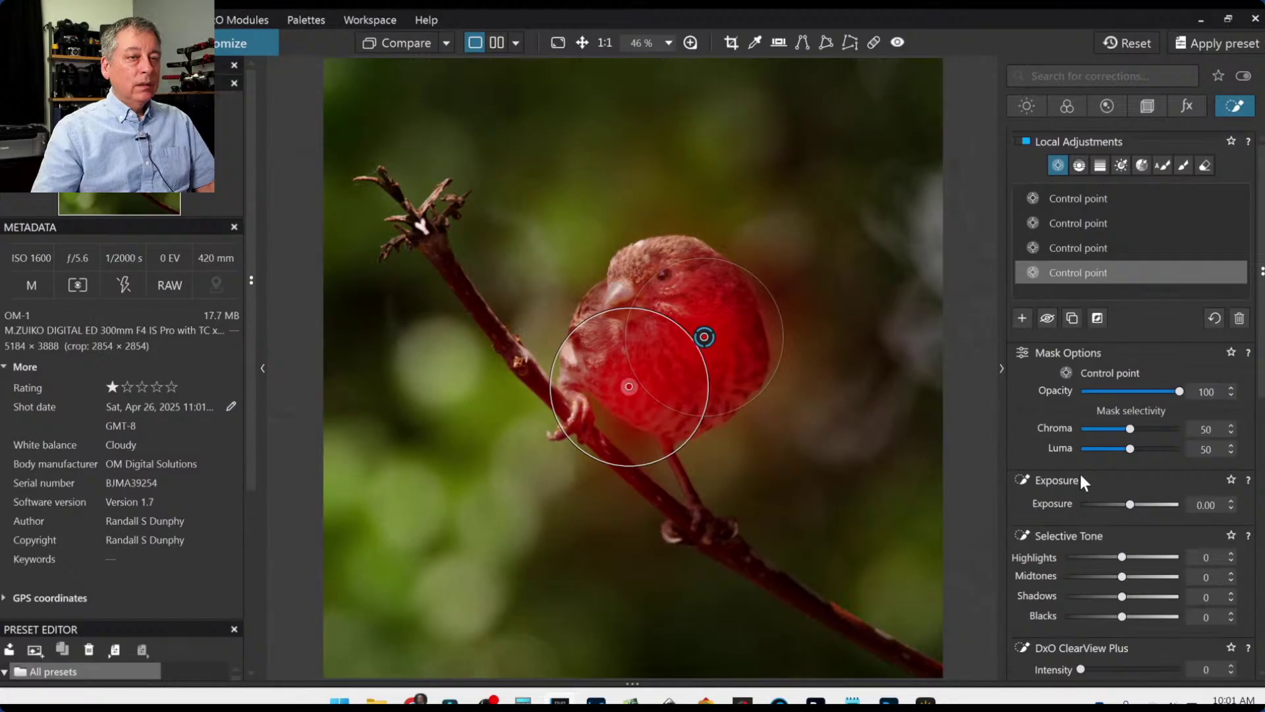
{"action": "left_click_drag", "start_coordinate": [1124, 595], "coordinate": [1137, 598]}
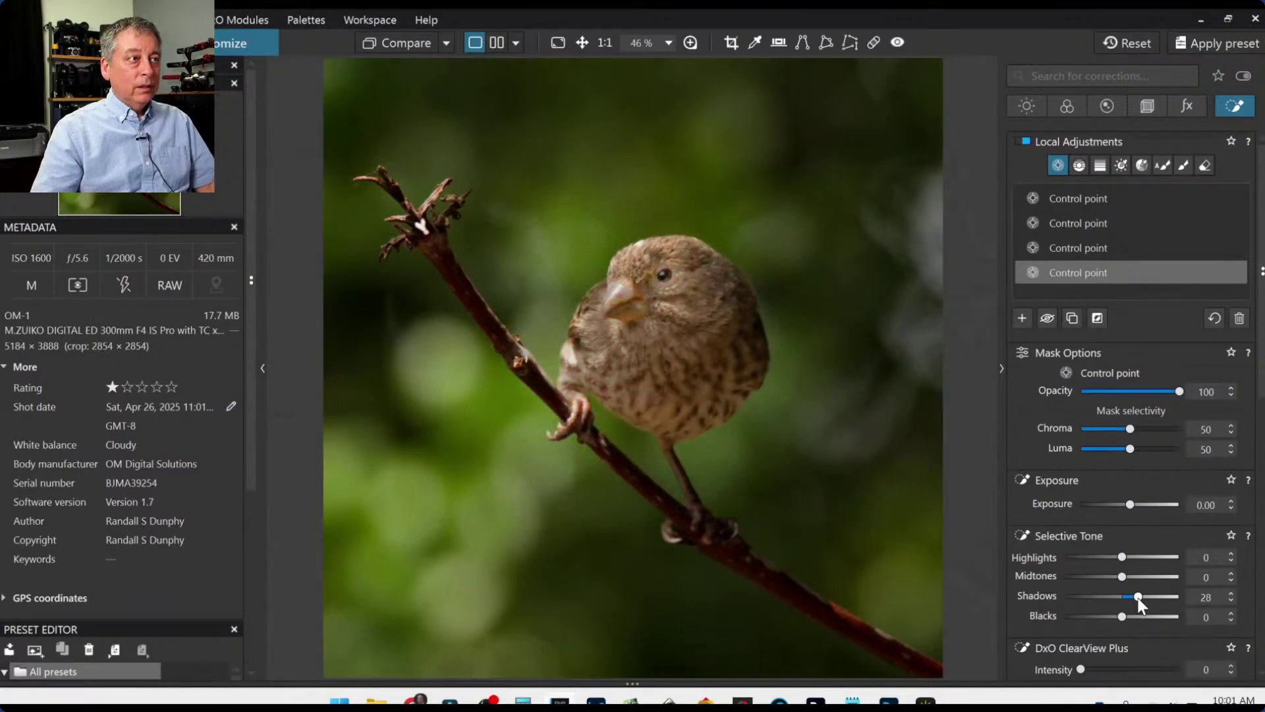
Add a new control point mask in the background's lower-left corner, enlarge its area and lower its exposure to -0.63.
{"action": "left_click", "coordinate": [1022, 318]}
{"action": "left_click", "coordinate": [363, 623]}
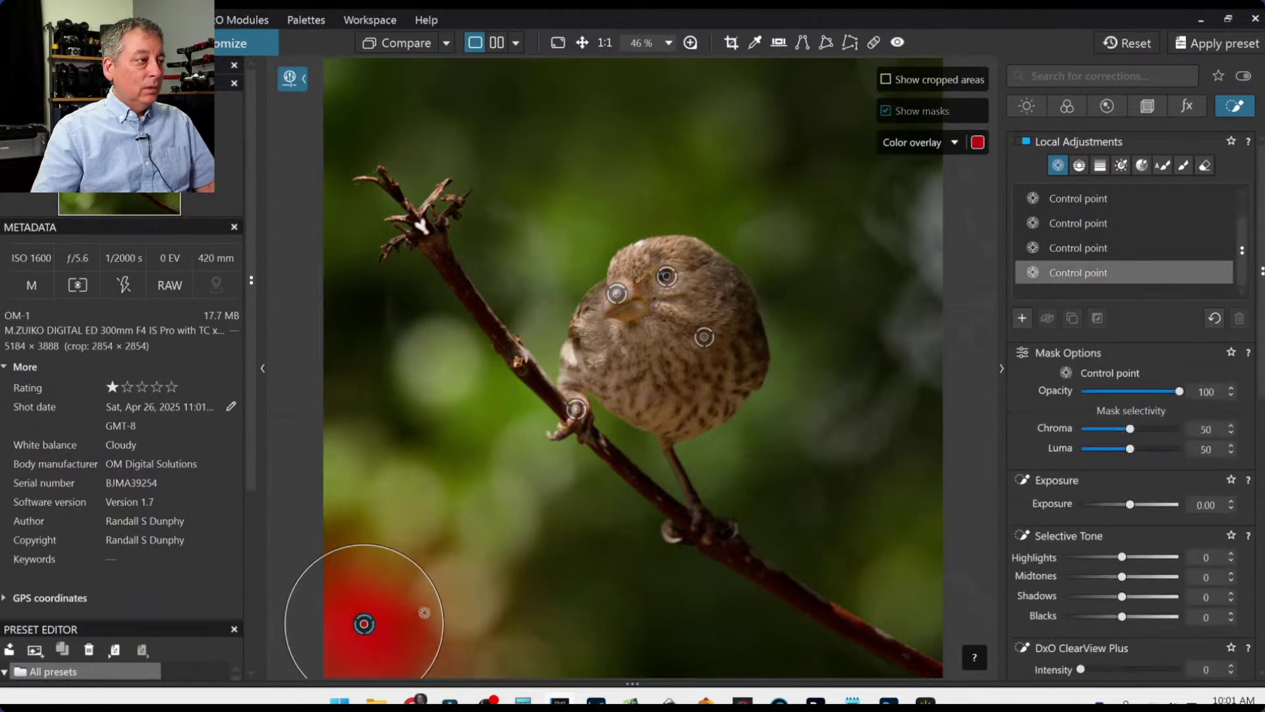
{"action": "left_click_drag", "start_coordinate": [459, 595], "coordinate": [602, 585]}
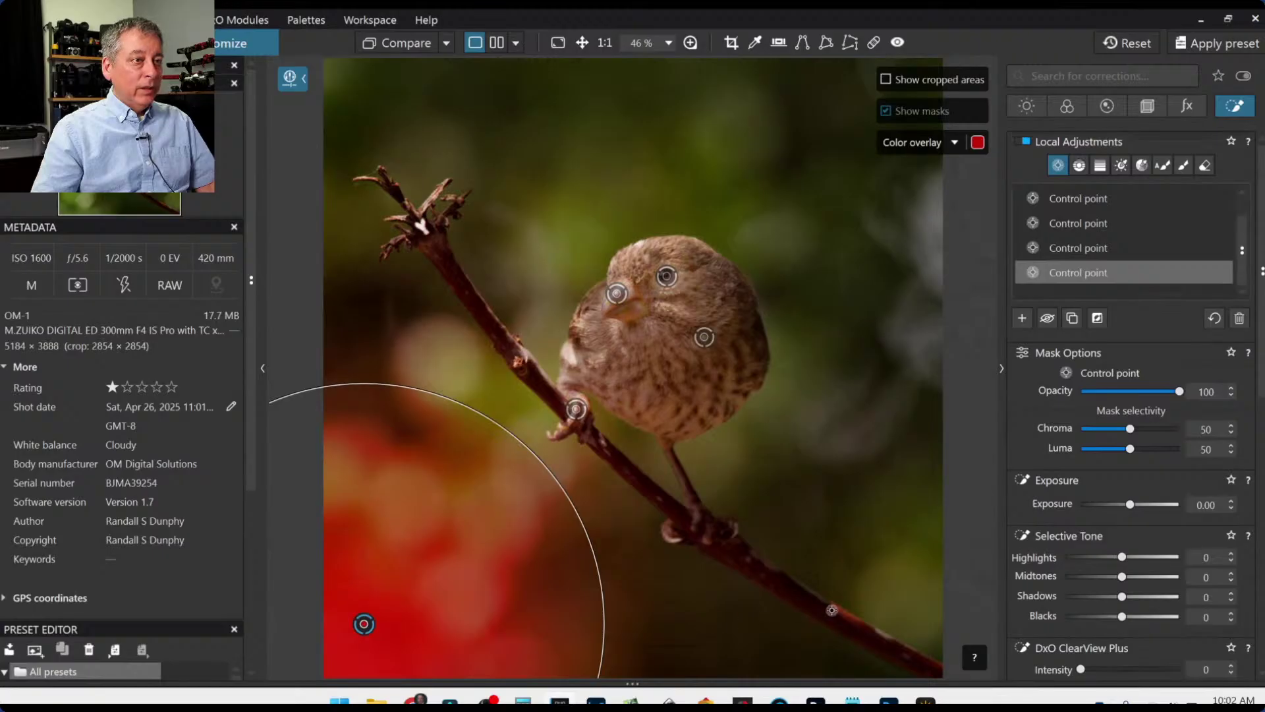
{"action": "left_click_drag", "start_coordinate": [1128, 505], "coordinate": [1121, 504]}
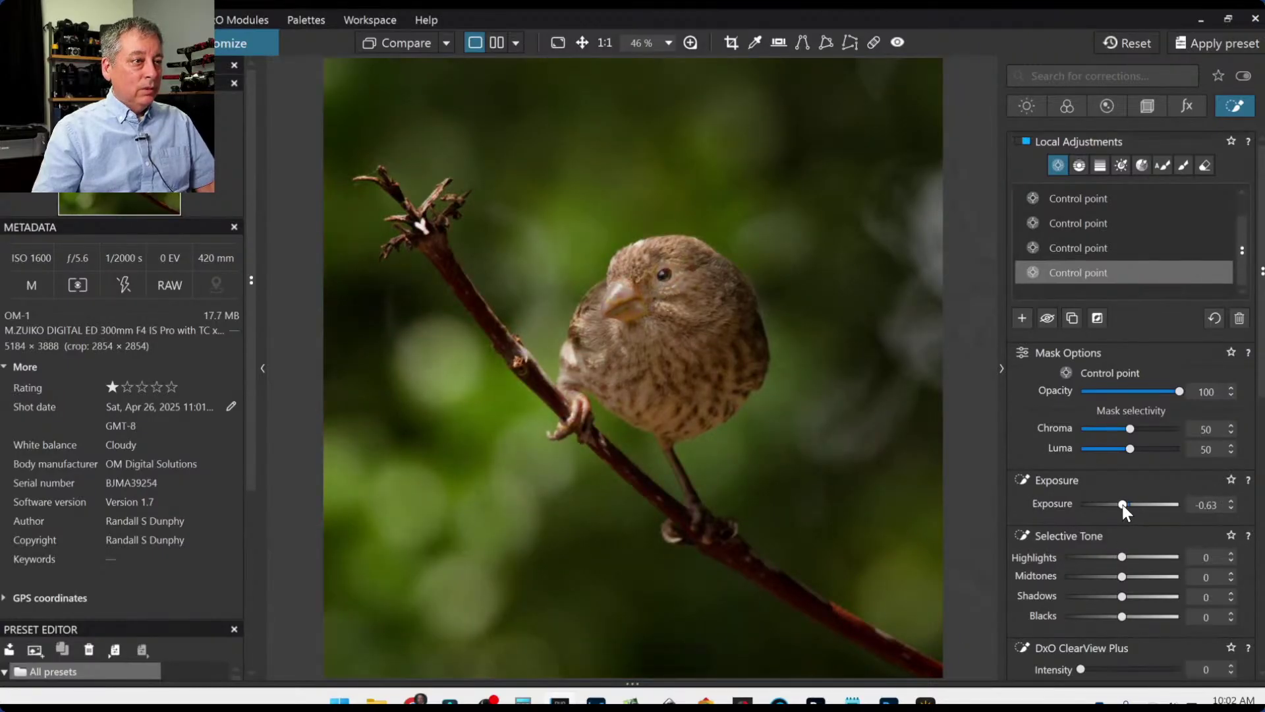
{"action": "scroll", "coordinate": [890, 560], "scroll_direction": "down", "scroll_amount": 2}
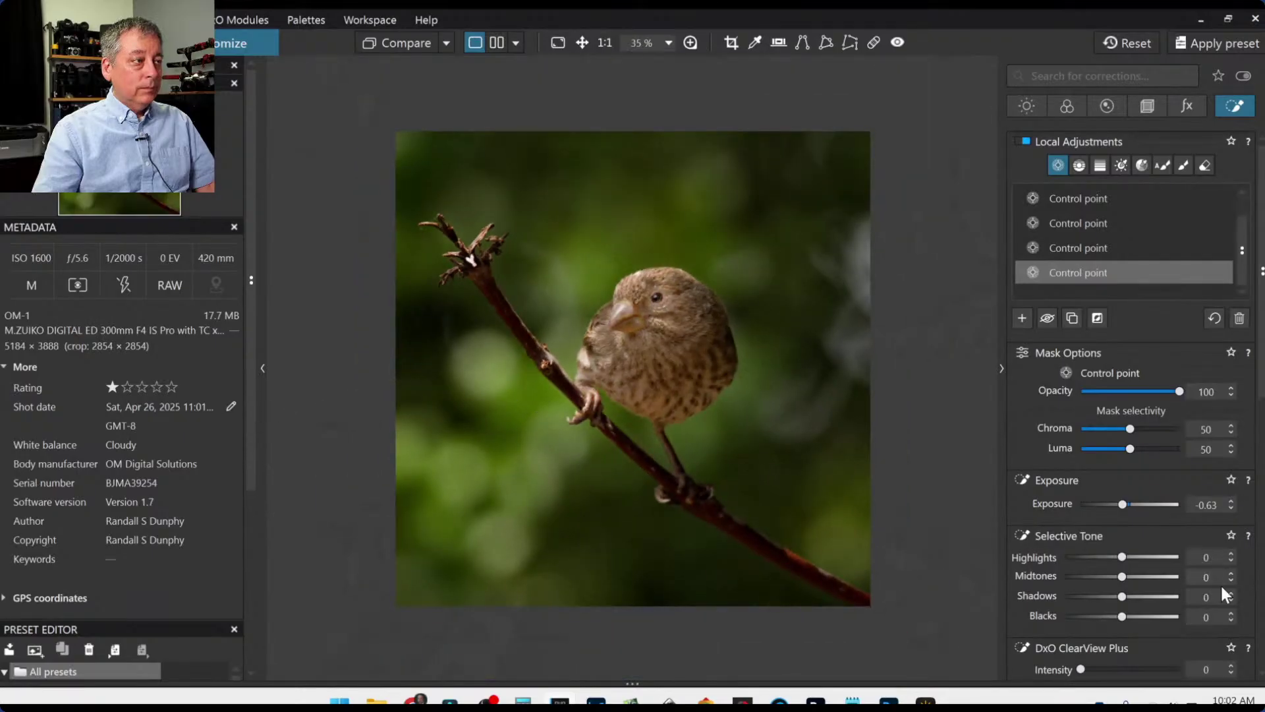
Shrink the area of the background mask's upper-right control point so it stays clear of the bird.
{"action": "mouse_move", "coordinate": [427, 563]}
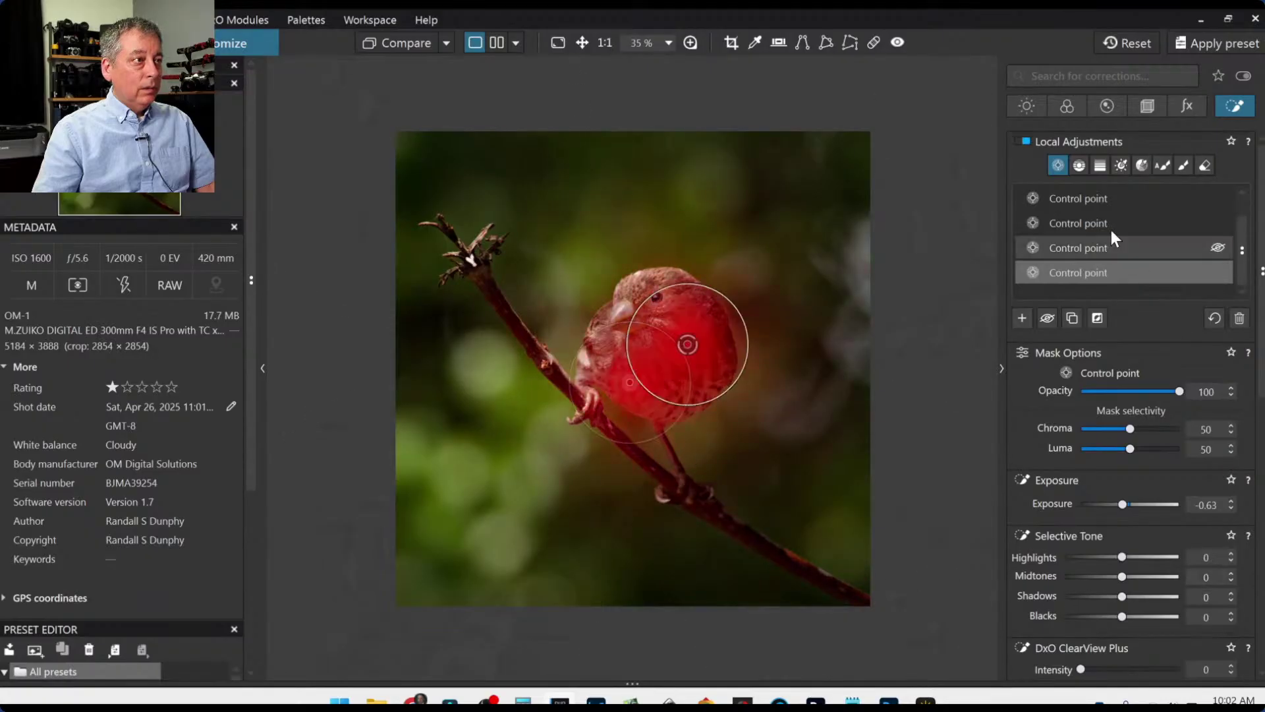
{"action": "mouse_move", "coordinate": [824, 195]}
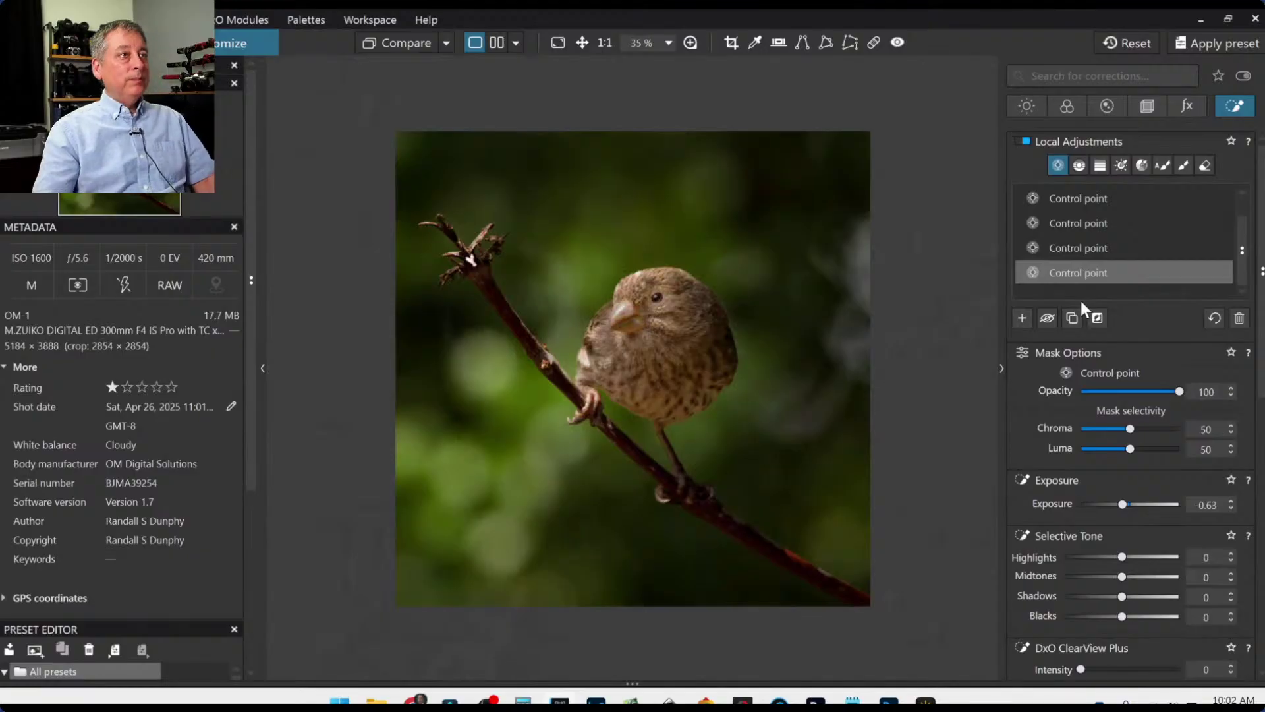
{"action": "left_click_drag", "start_coordinate": [715, 347], "coordinate": [758, 275]}
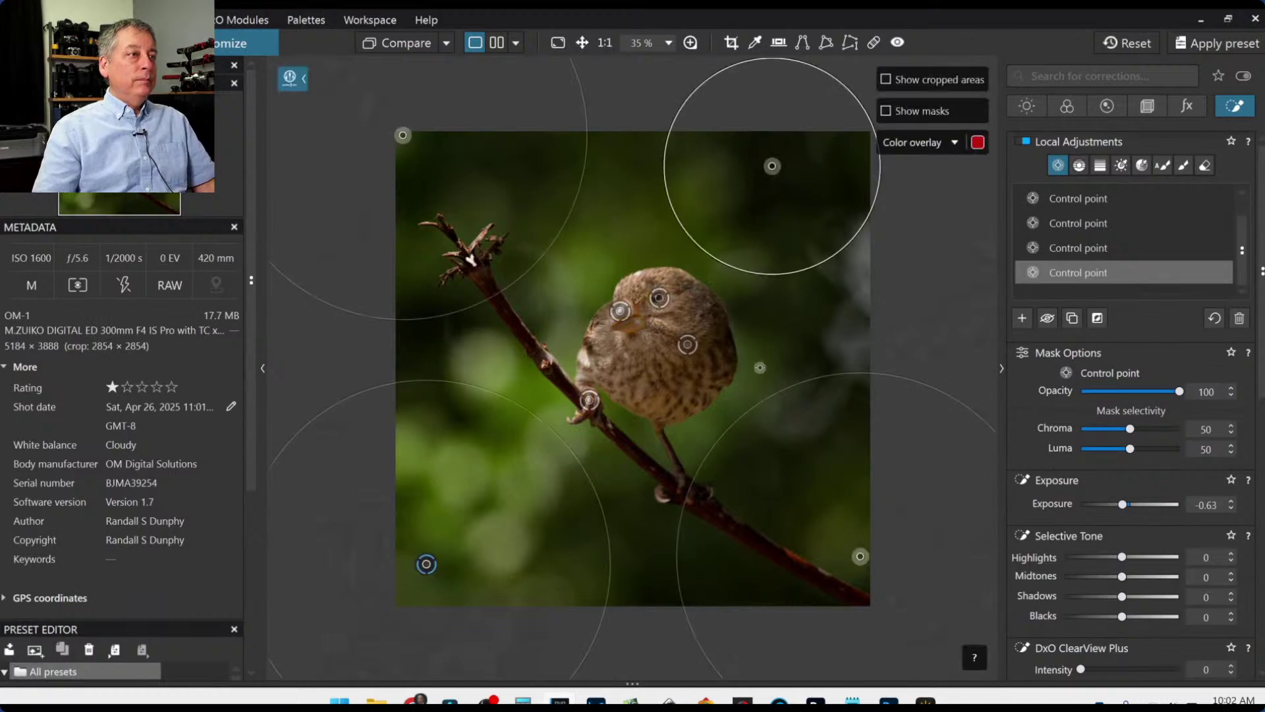
Shrink the main control point of the bird's body mask and add another small control point just below it.
{"action": "left_click", "coordinate": [687, 344]}
{"action": "left_click_drag", "start_coordinate": [748, 345], "coordinate": [725, 356]}
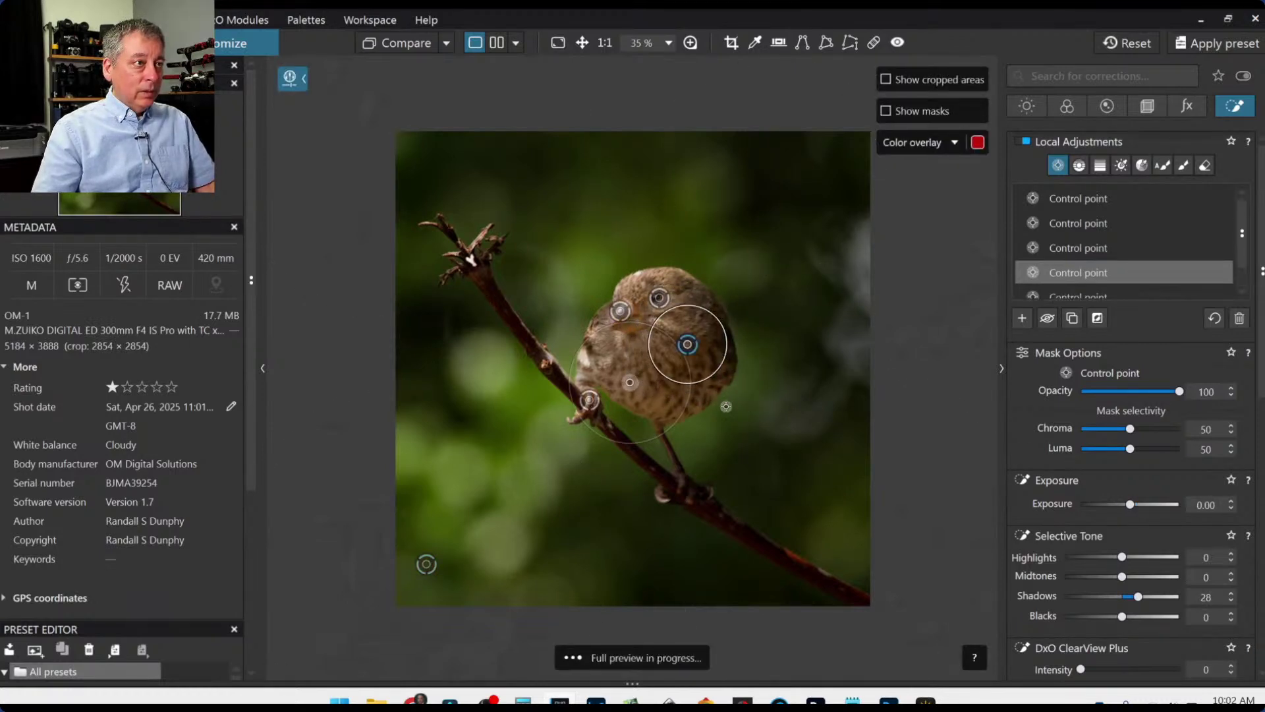
{"action": "left_click", "coordinate": [696, 368]}
{"action": "left_click_drag", "start_coordinate": [738, 399], "coordinate": [716, 391]}
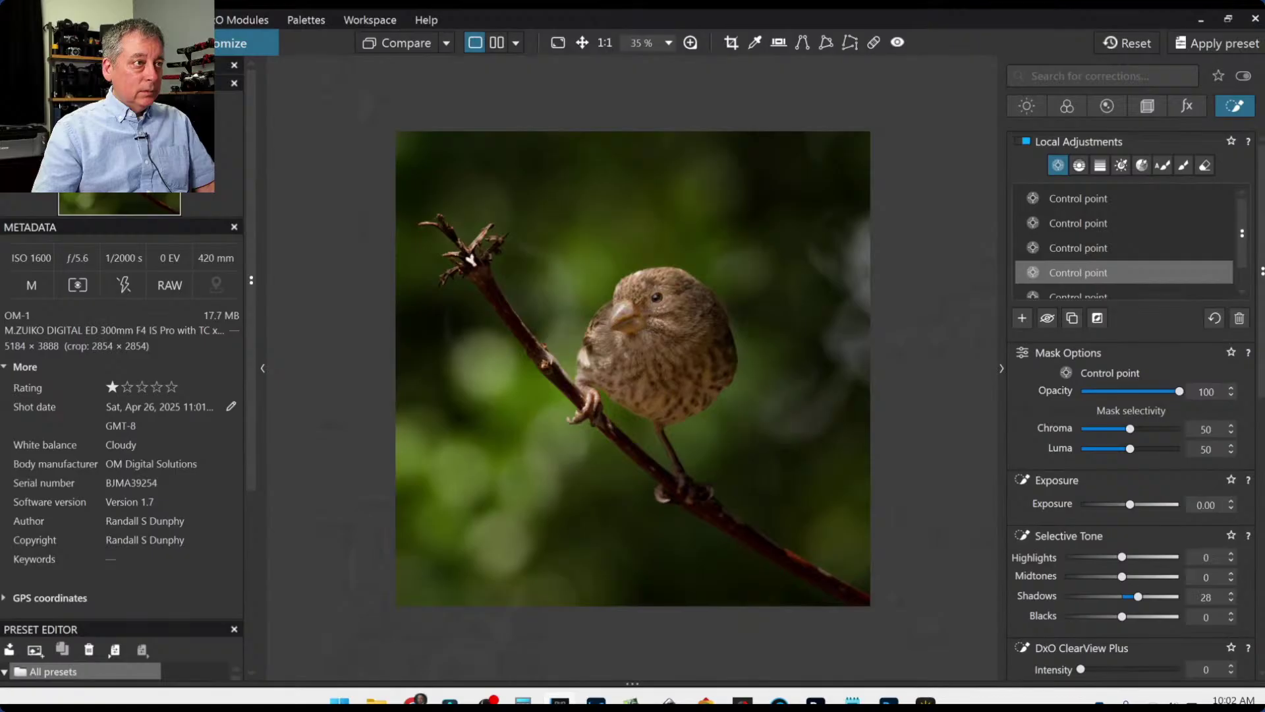
Raise the whole photo's exposure to 0.49 with manual correction.
{"action": "left_click", "coordinate": [1023, 108]}
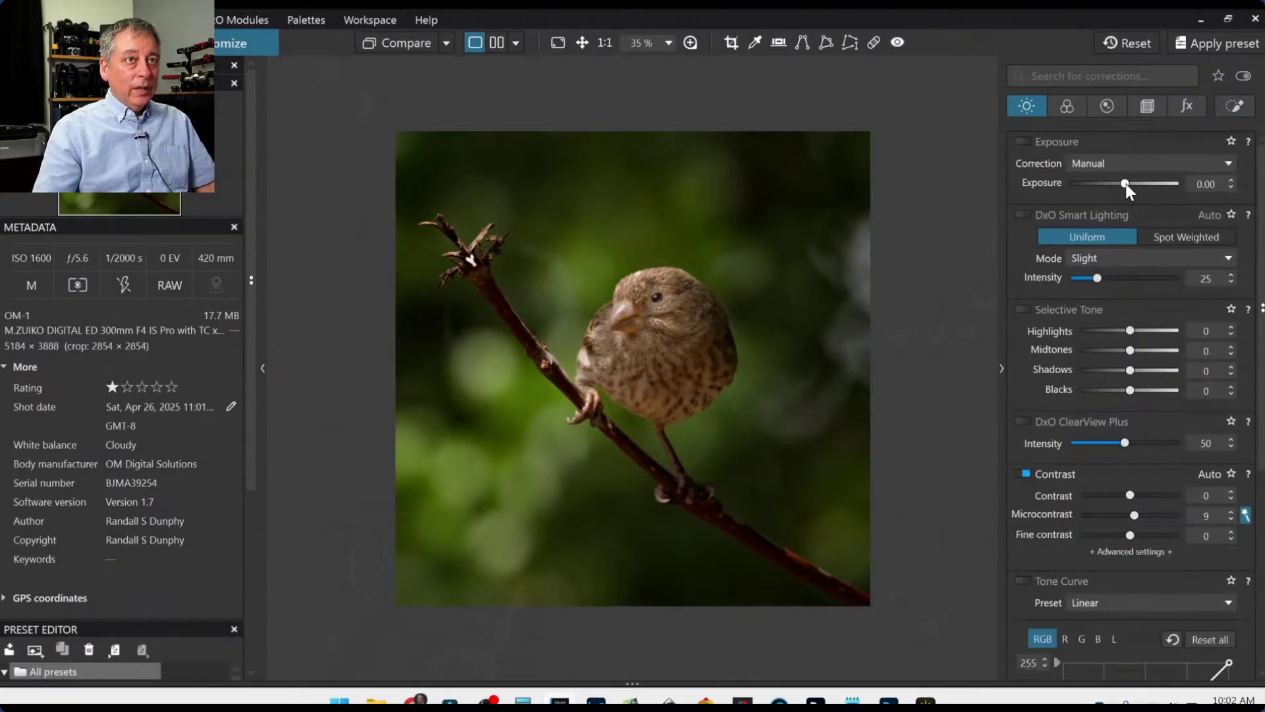
{"action": "left_click_drag", "start_coordinate": [1125, 184], "coordinate": [1126, 184]}
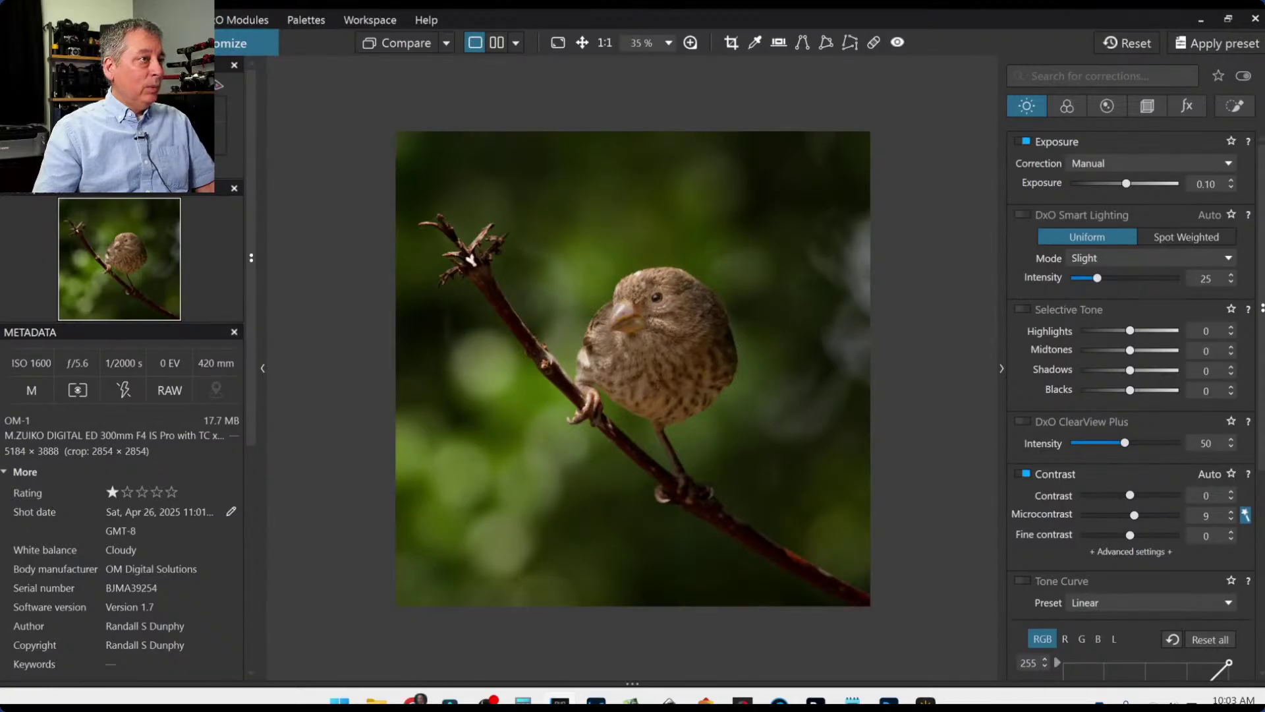
{"action": "key", "text": "l"}
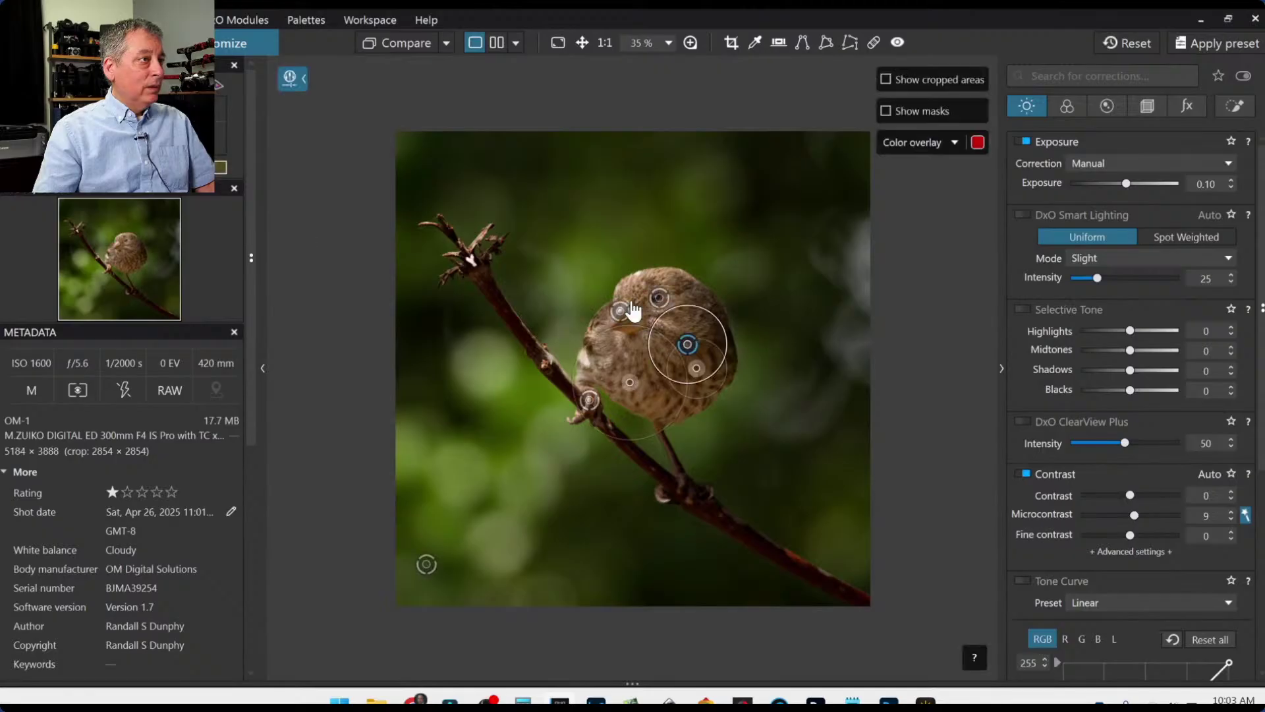
{"action": "key", "text": "l"}
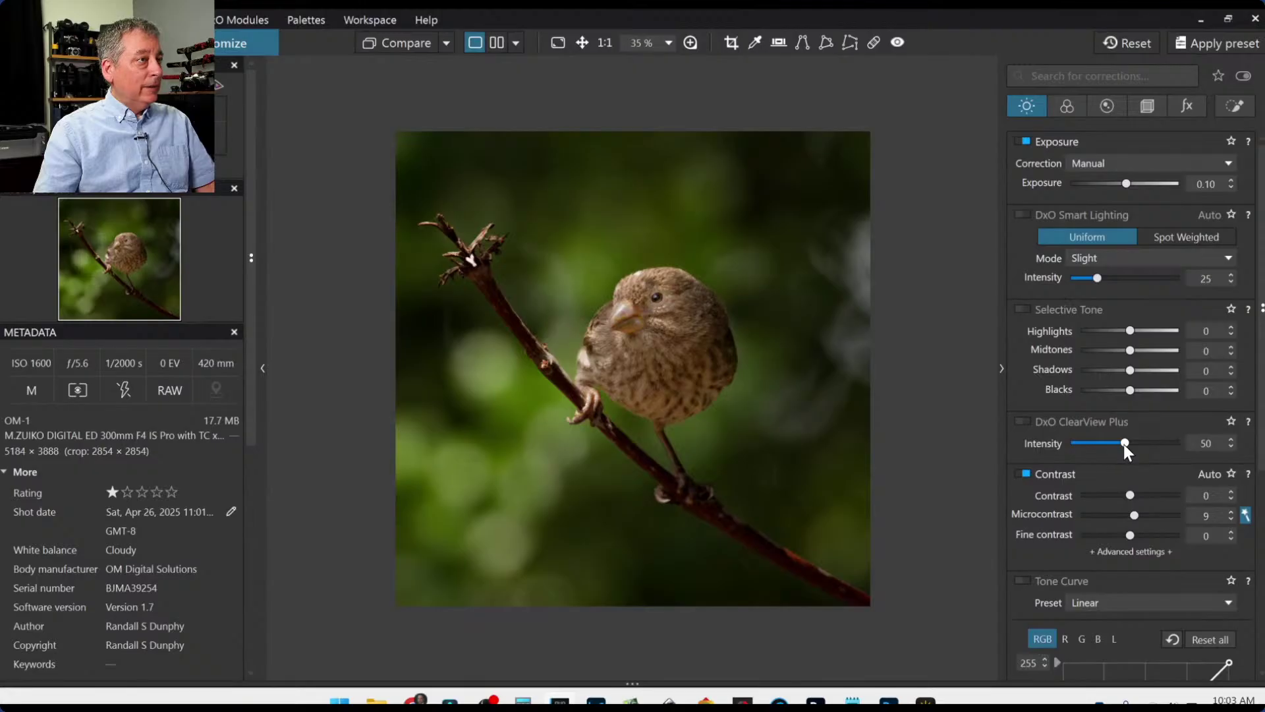
{"action": "left_click_drag", "start_coordinate": [1125, 184], "coordinate": [1133, 183]}
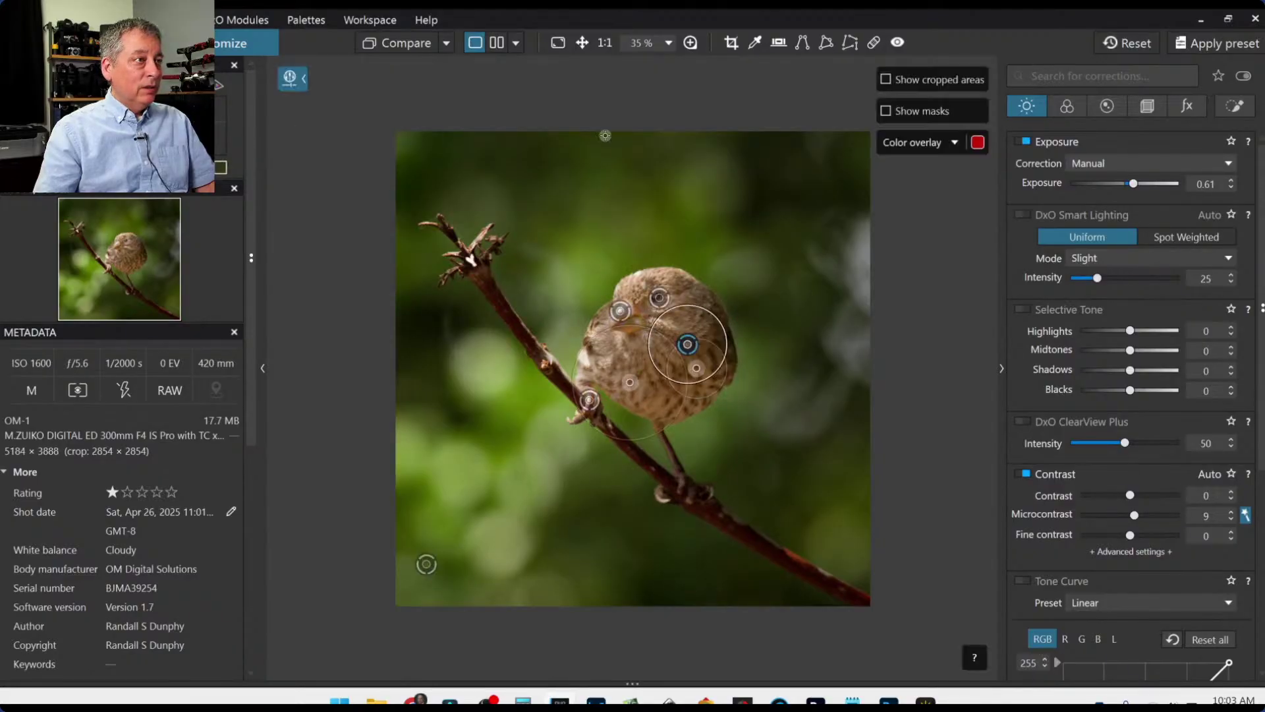
{"action": "left_click", "coordinate": [1136, 184]}
{"action": "scroll", "coordinate": [1136, 183], "scroll_direction": "down", "scroll_amount": 1}
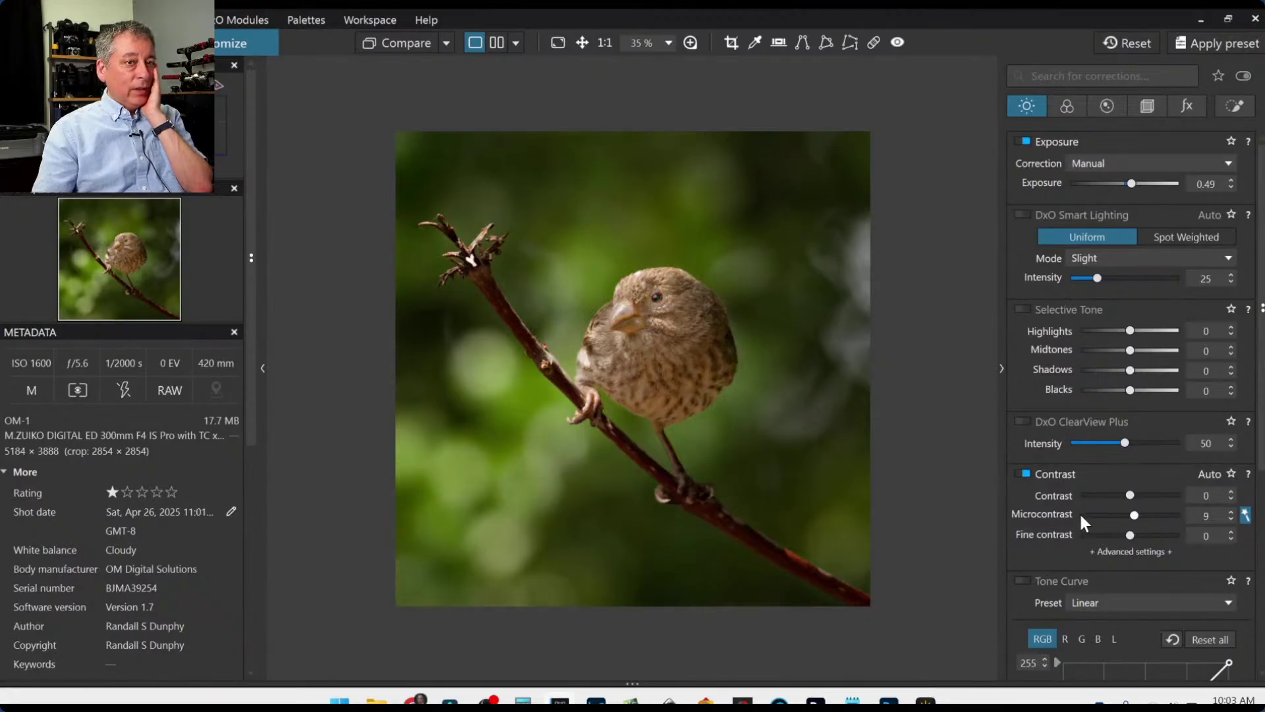
Set the photo's Selective Tone midtones to 5 and blacks to -5.
{"action": "scroll", "coordinate": [1079, 511], "scroll_direction": "down", "scroll_amount": 3}
{"action": "scroll", "coordinate": [1083, 469], "scroll_direction": "up", "scroll_amount": 1}
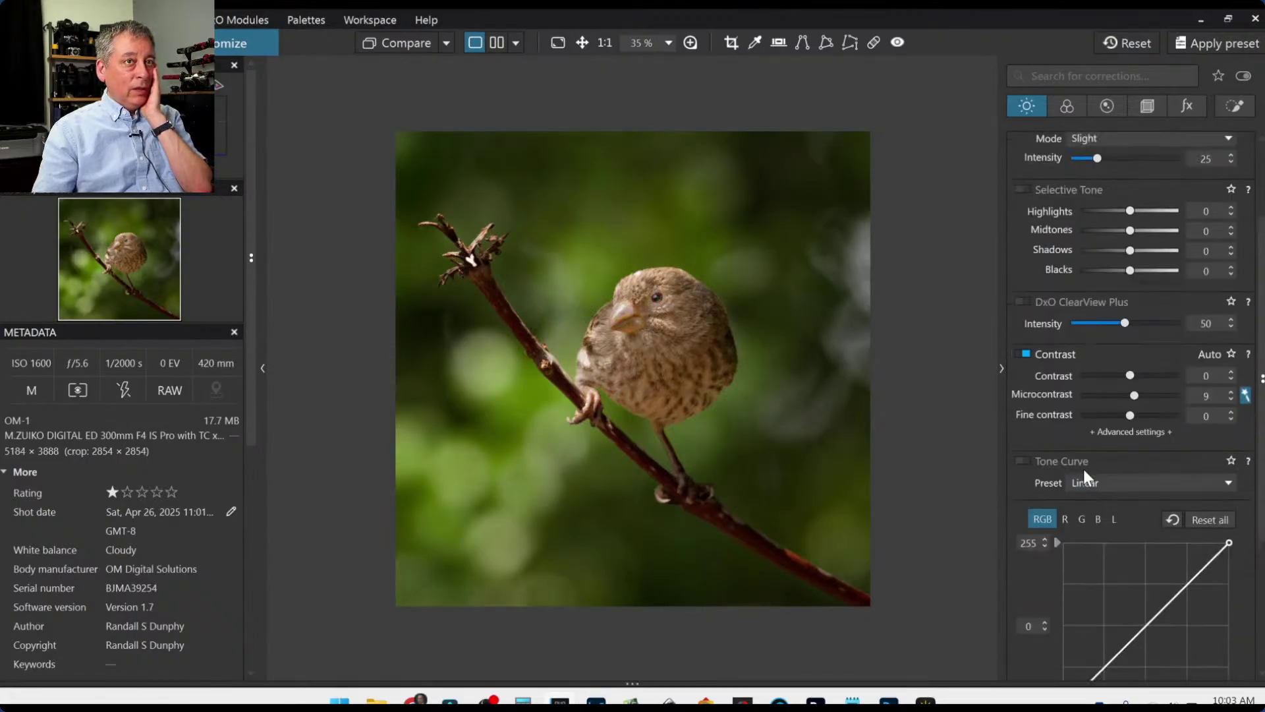
{"action": "left_click", "coordinate": [1132, 271]}
{"action": "left_click_drag", "start_coordinate": [1129, 271], "coordinate": [1126, 272]}
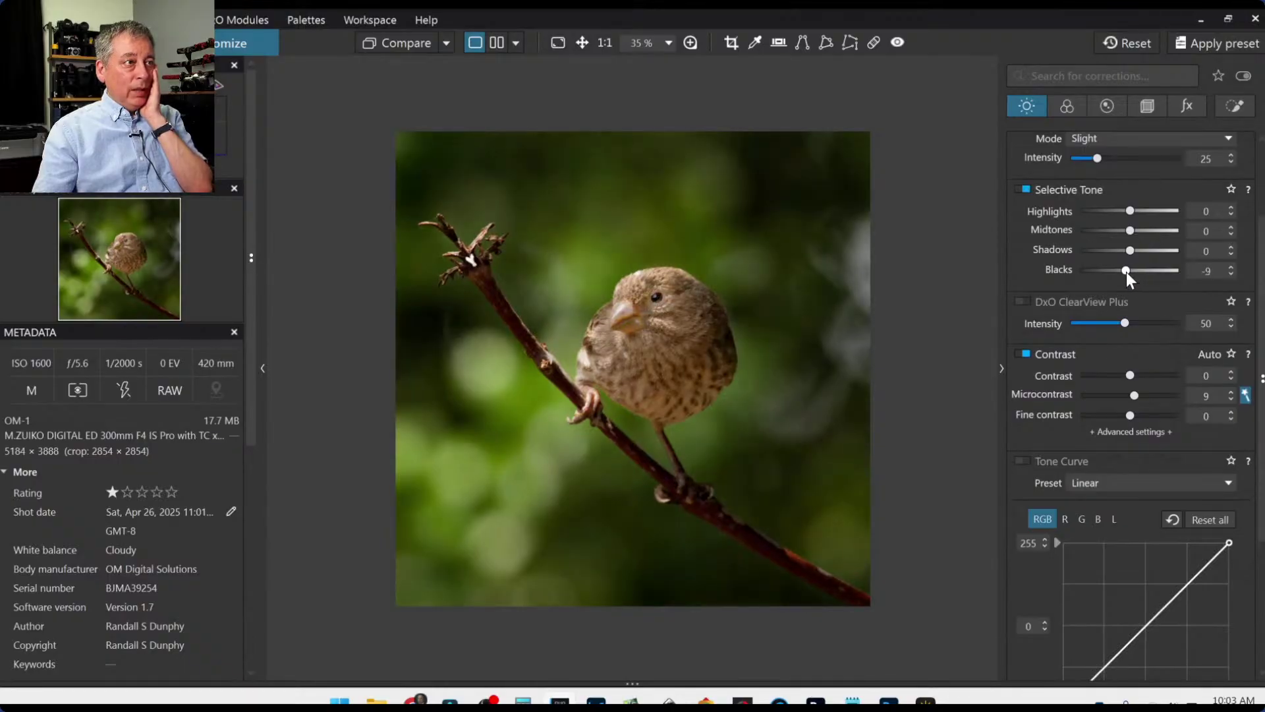
{"action": "double_click", "coordinate": [1128, 271]}
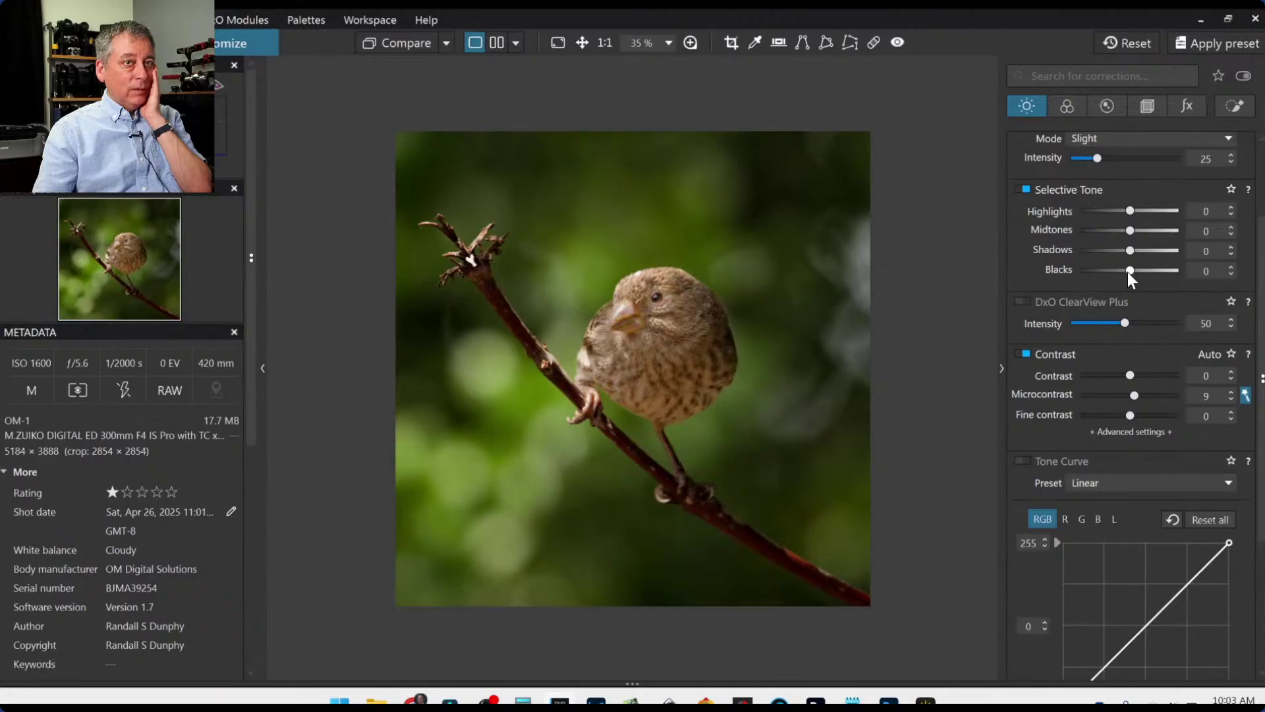
{"action": "key", "text": "ctrl+z"}
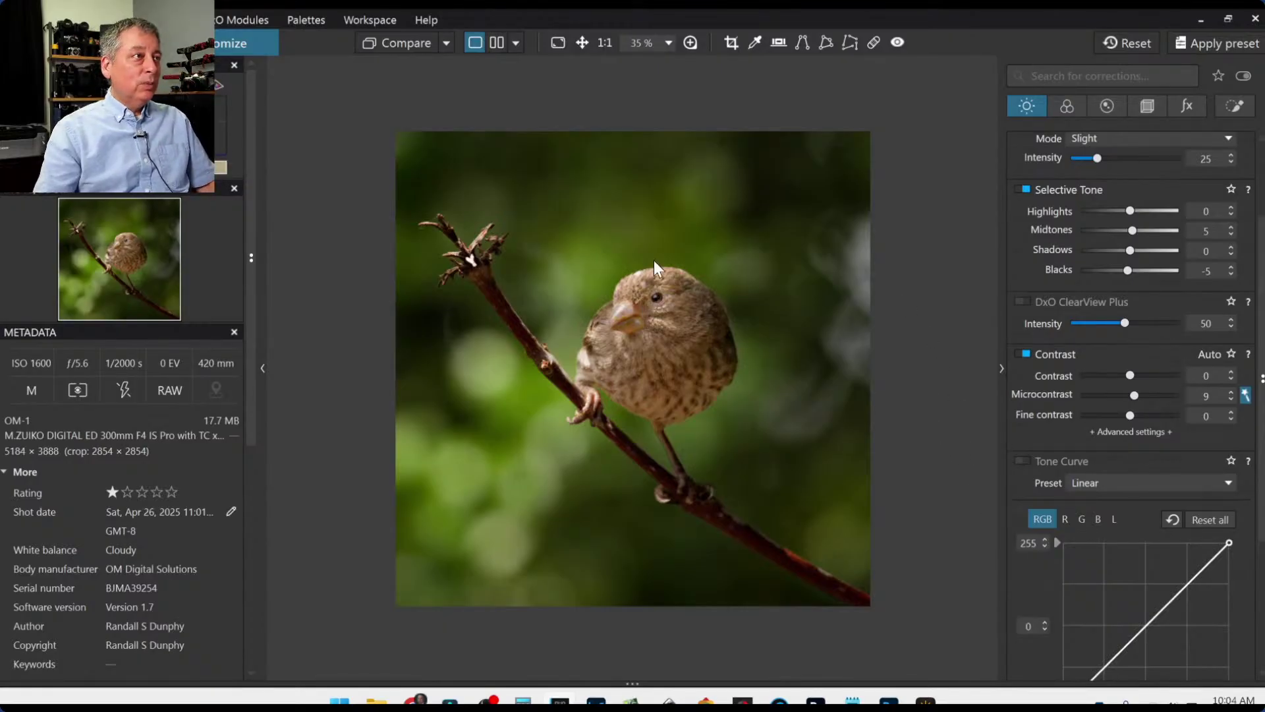
Switch the photo's denoising method to DeepPRIME 3.
{"action": "scroll", "coordinate": [647, 252], "scroll_direction": "up", "scroll_amount": 1}
{"action": "scroll", "coordinate": [647, 252], "scroll_direction": "up", "scroll_amount": 3}
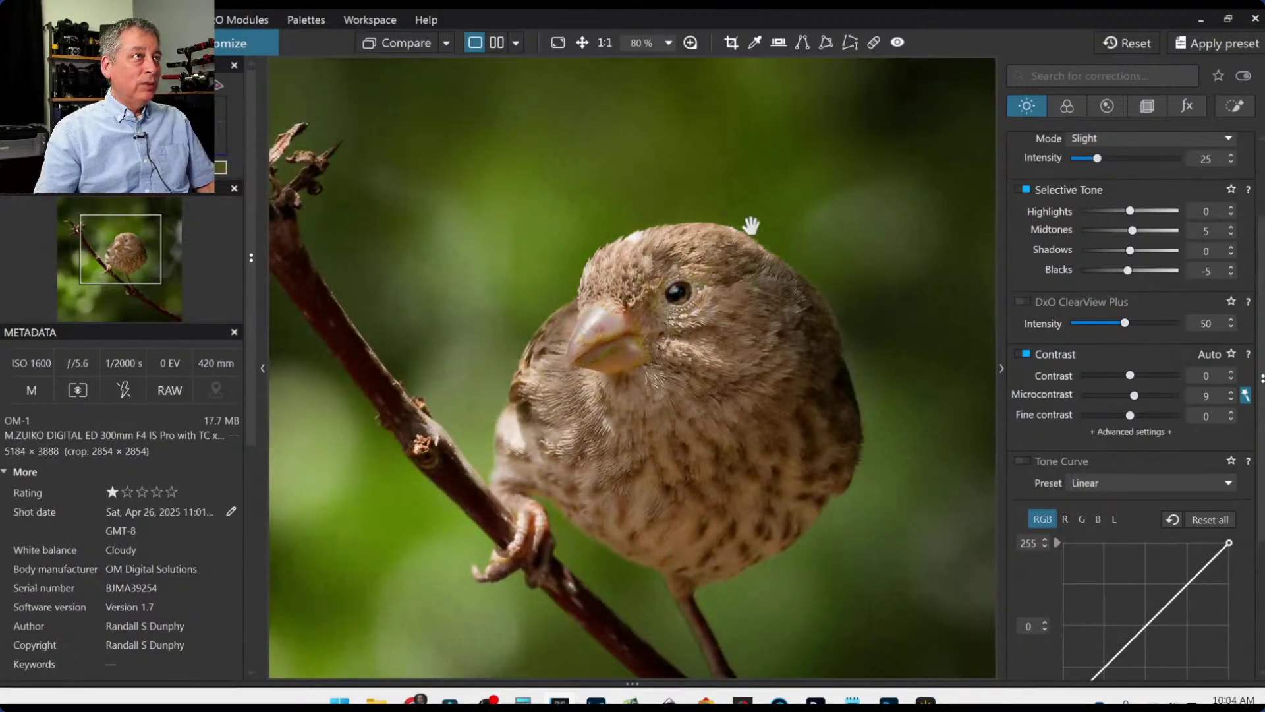
{"action": "left_click", "coordinate": [1107, 105]}
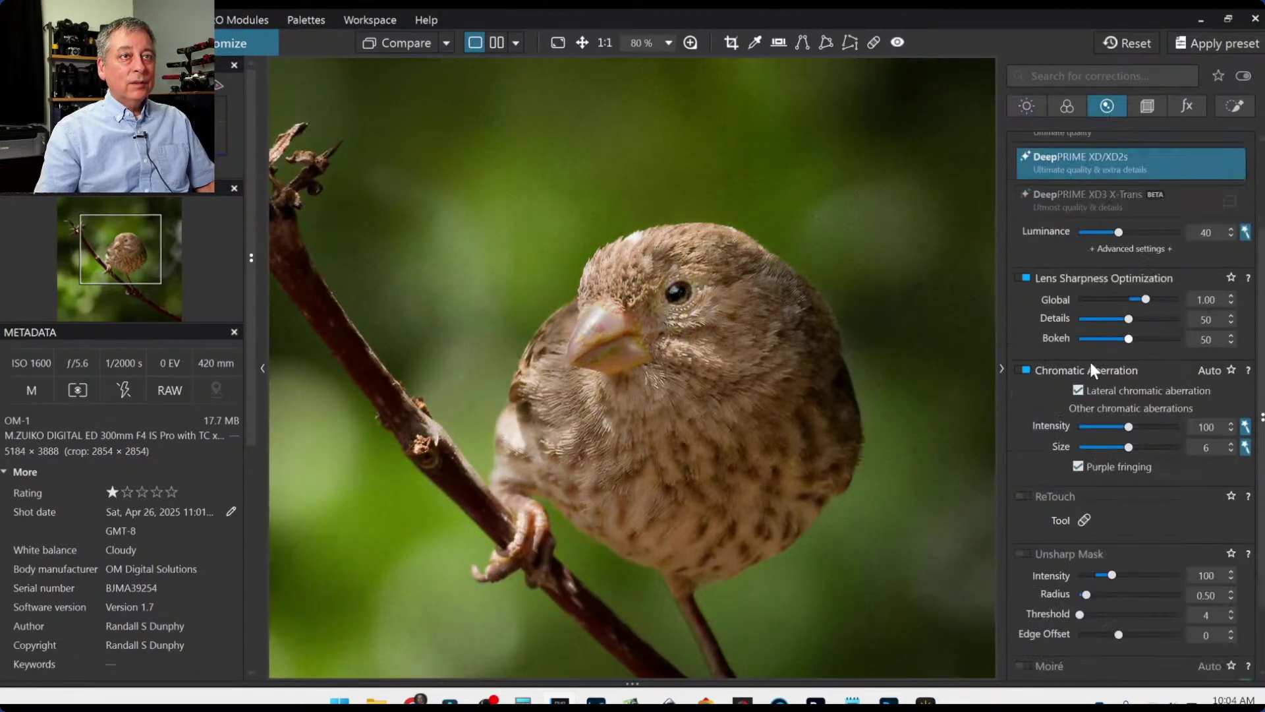
{"action": "scroll", "coordinate": [1090, 385], "scroll_direction": "up", "scroll_amount": 2}
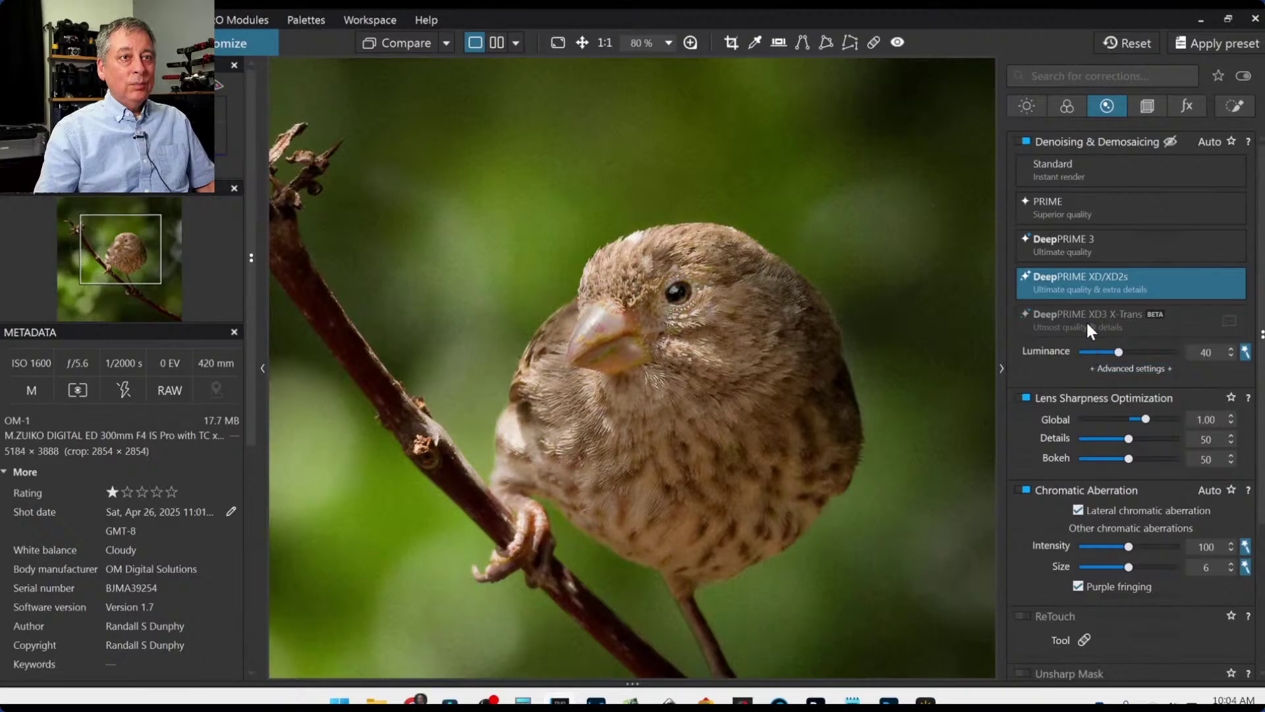
{"action": "left_click", "coordinate": [1082, 251]}
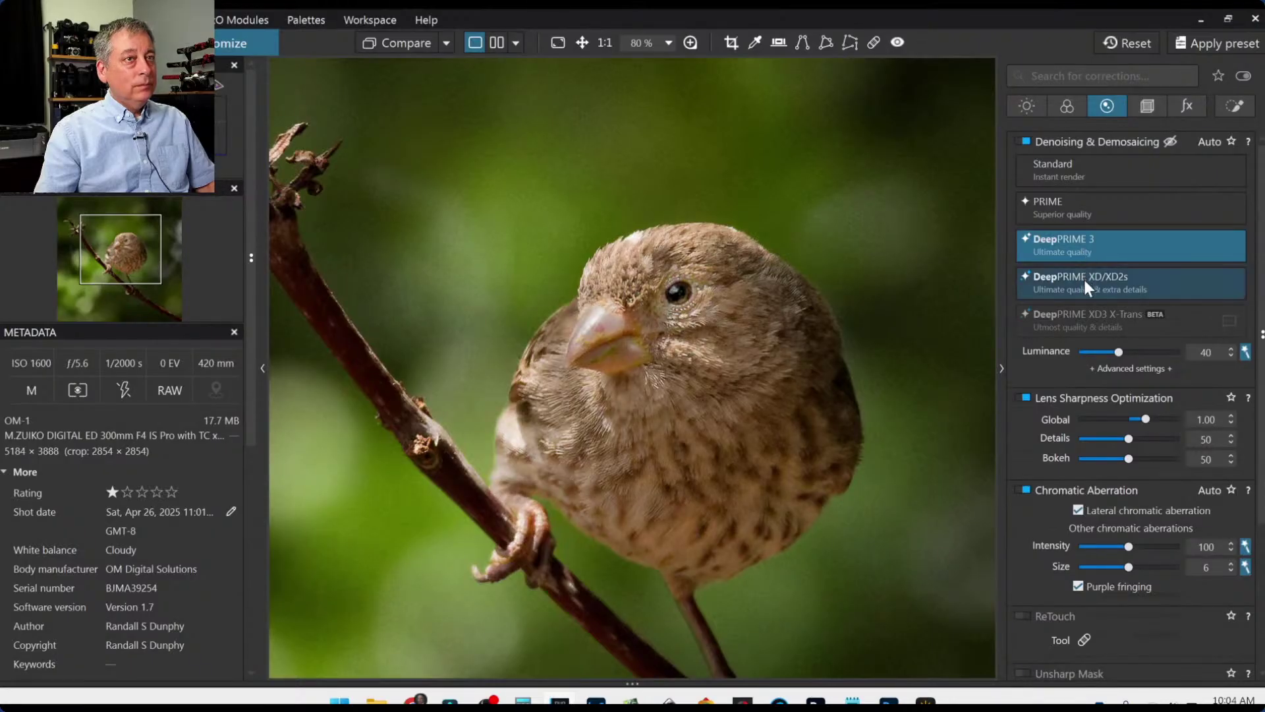
Inspect the bird's head with the magnified denoising preview and set the denoising method to DeepPRIME XD/XD2s.
{"action": "left_click", "coordinate": [693, 46]}
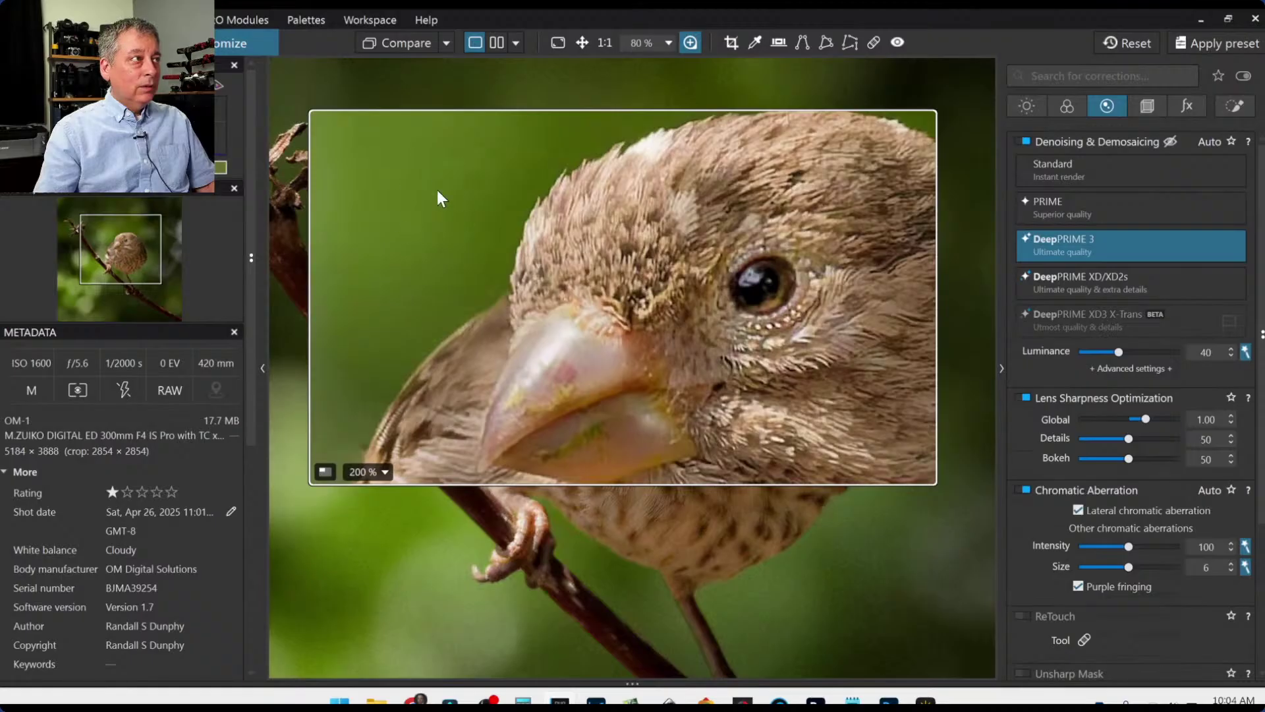
{"action": "left_click", "coordinate": [1089, 279]}
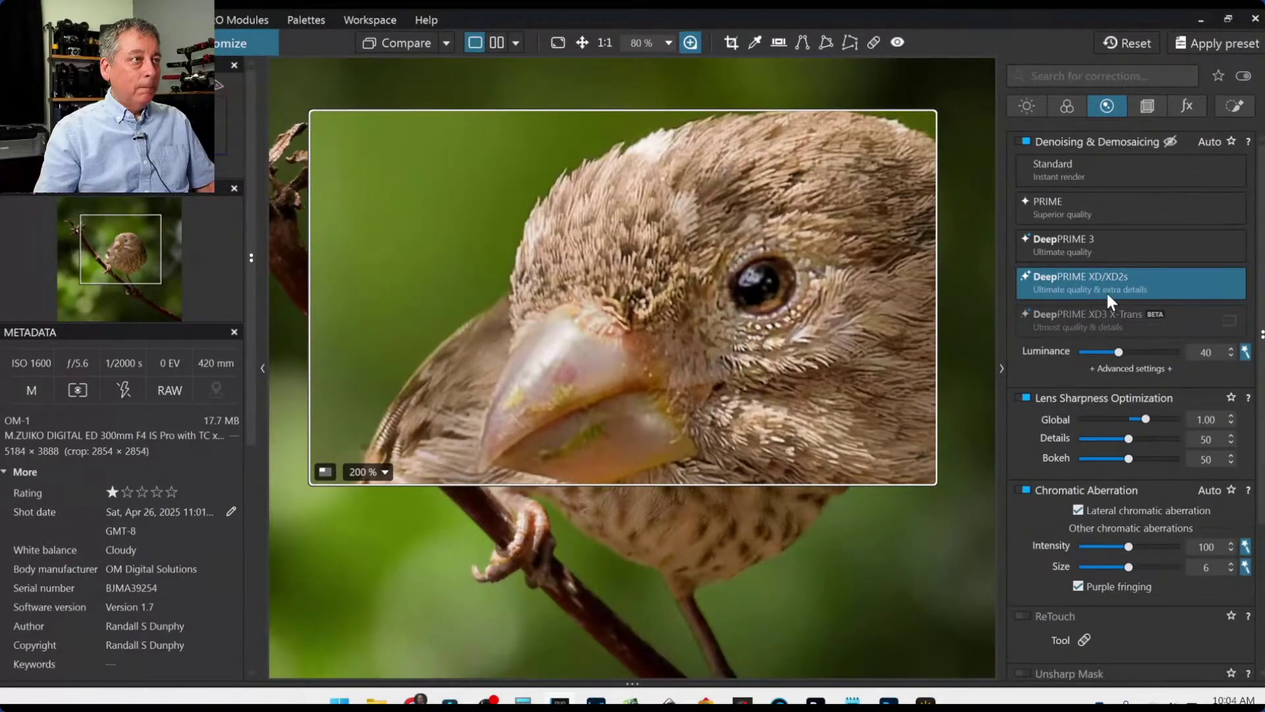
{"action": "left_click", "coordinate": [689, 42]}
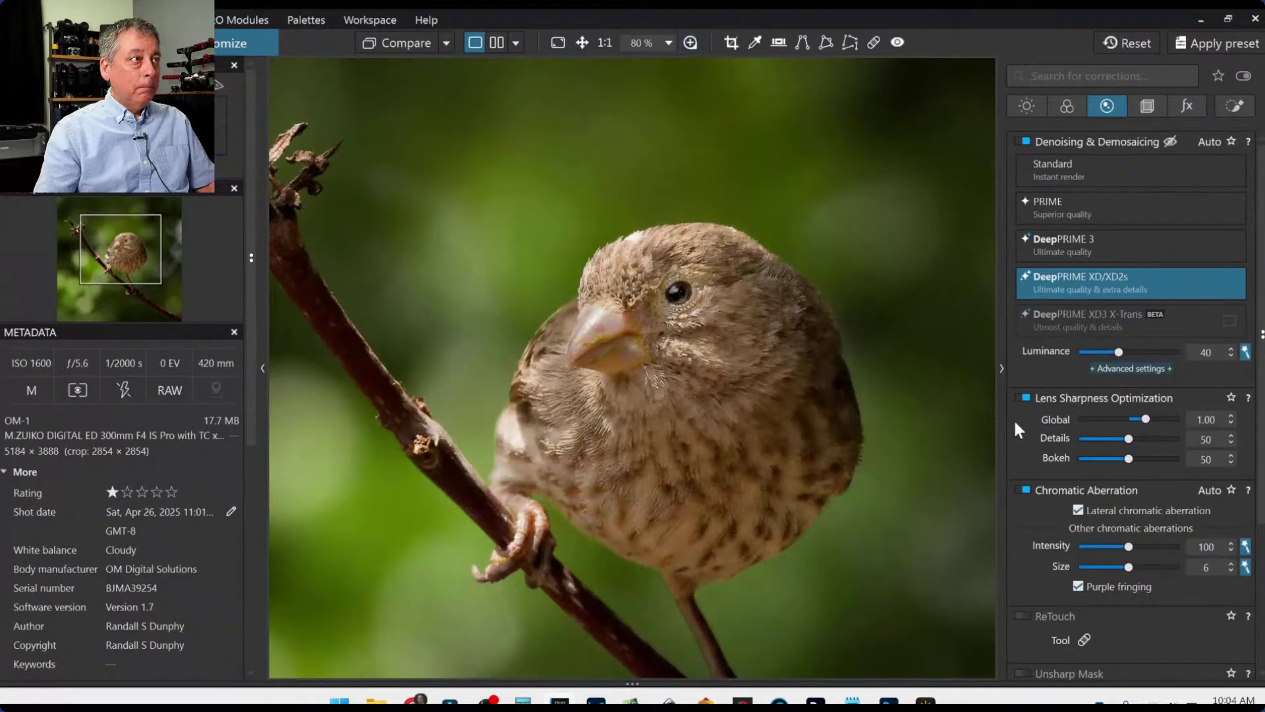
Open the disk export options for the bird photo and shorten the standard output suffix to -dxo.
{"action": "right_click", "coordinate": [739, 267]}
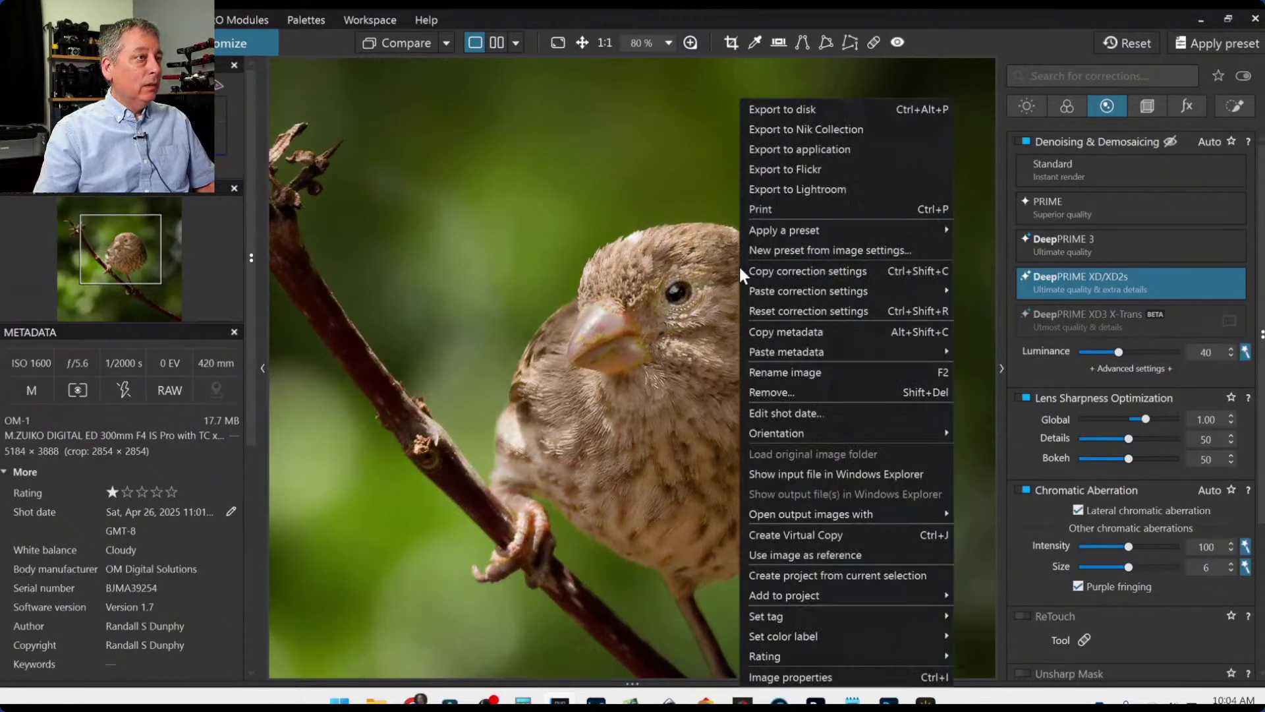
{"action": "left_click", "coordinate": [779, 115]}
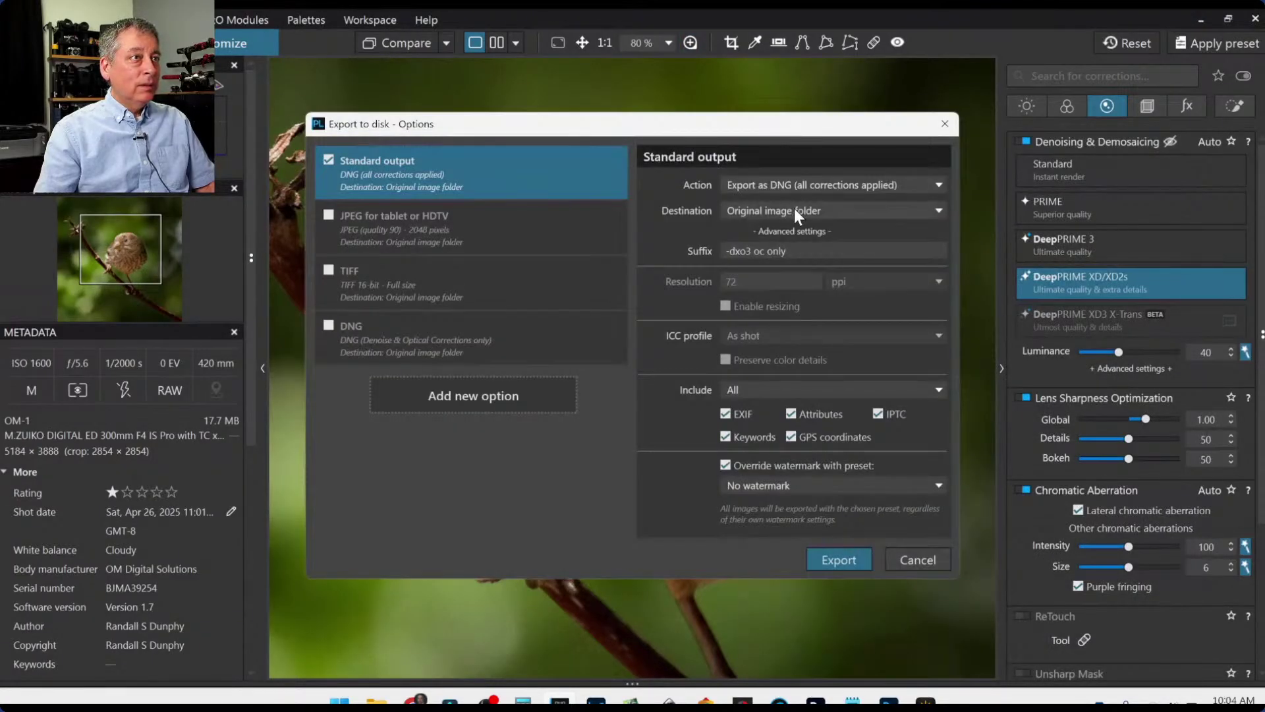
{"action": "left_click_drag", "start_coordinate": [754, 251], "coordinate": [896, 260]}
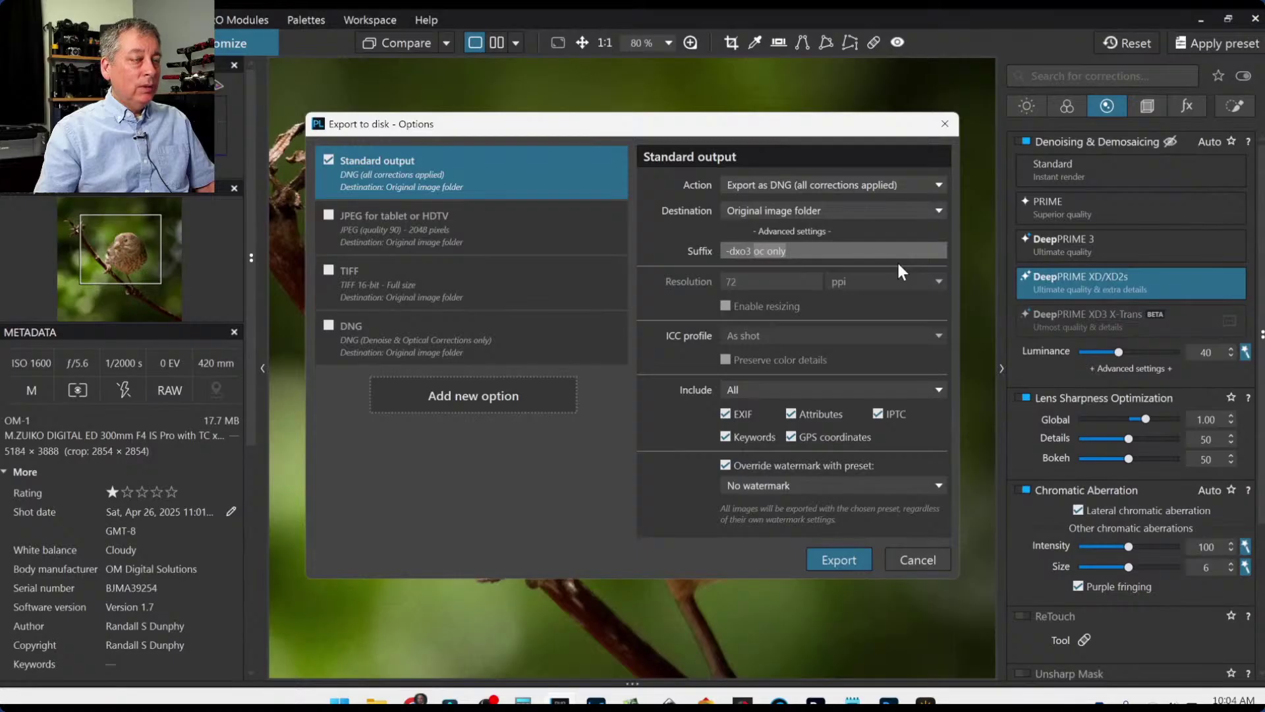
{"action": "key", "text": "BackSpace"}
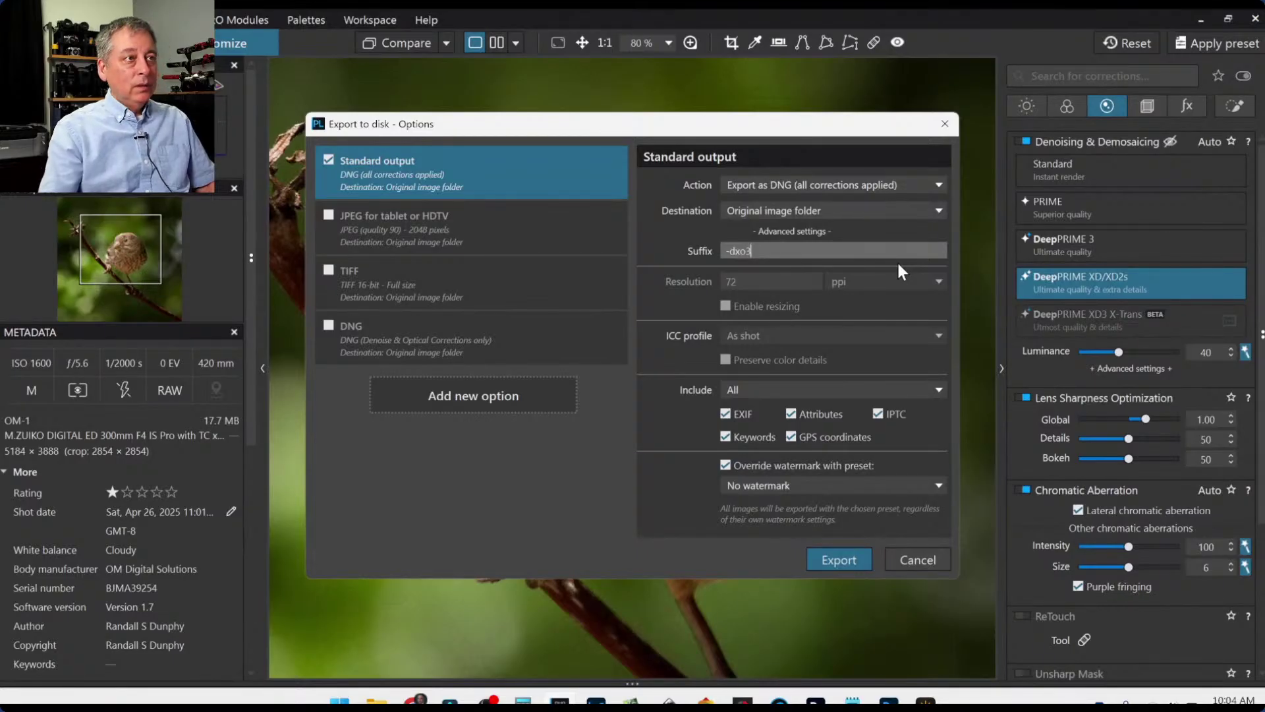
{"action": "key", "text": "BackSpace"}
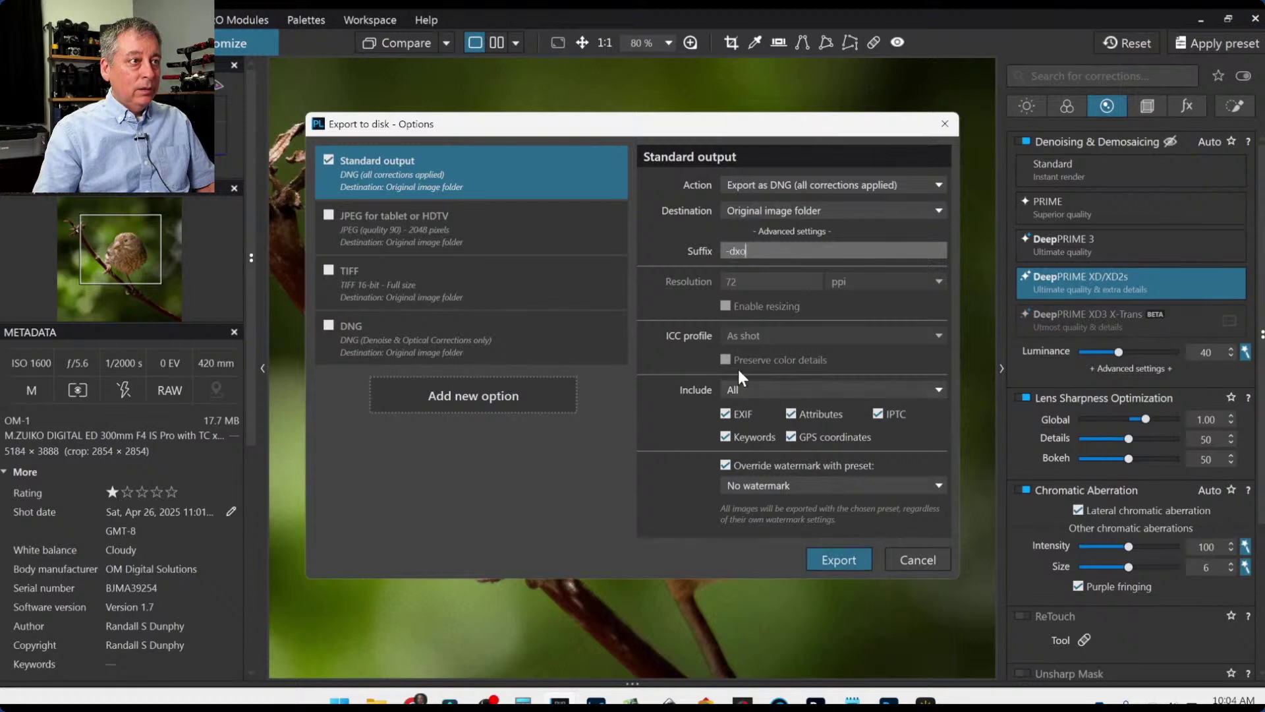
Export the bird photo as a JPEG with the sRGB IEC61966-2.1 ICC profile.
{"action": "left_click", "coordinate": [800, 182]}
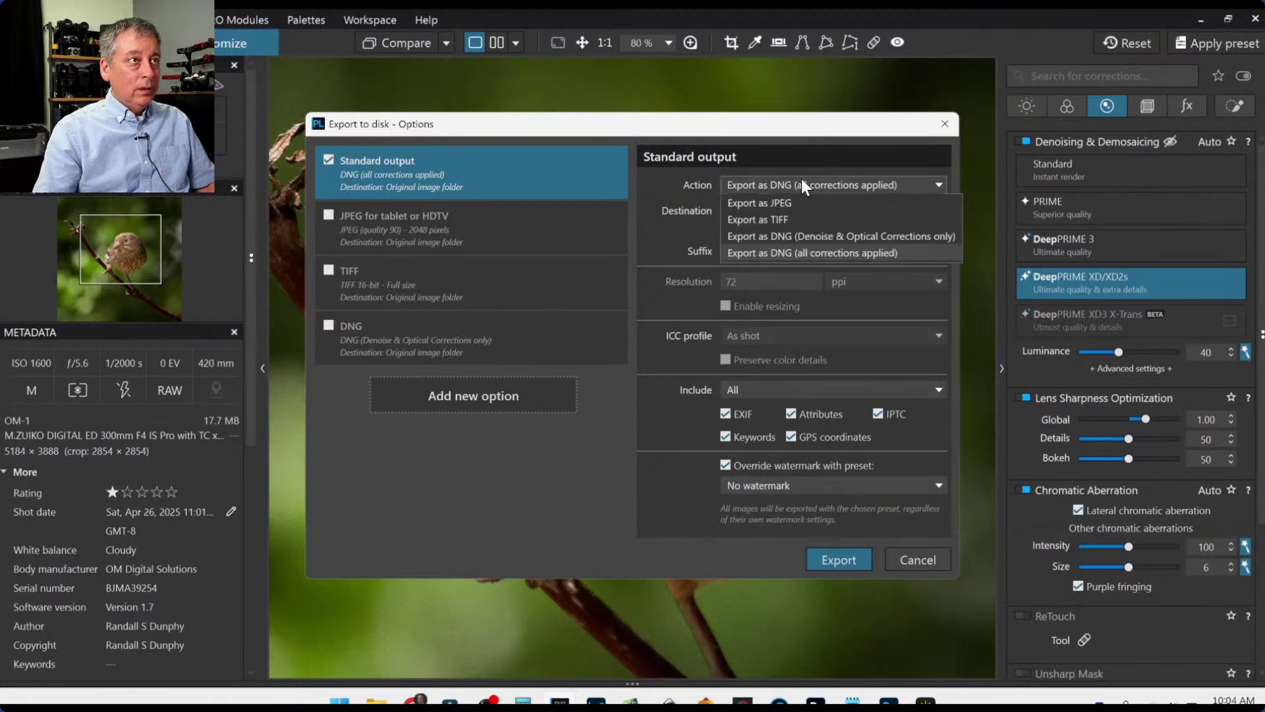
{"action": "left_click", "coordinate": [791, 204]}
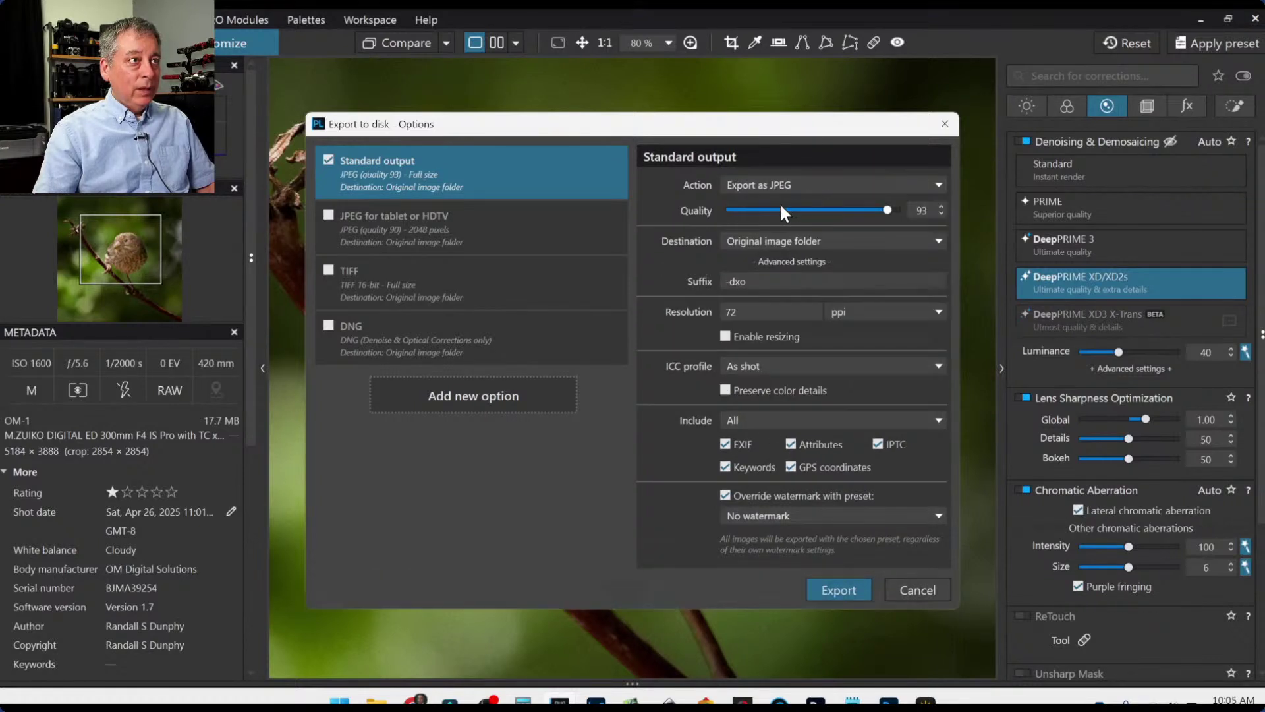
{"action": "left_click", "coordinate": [768, 366]}
{"action": "left_click", "coordinate": [779, 426]}
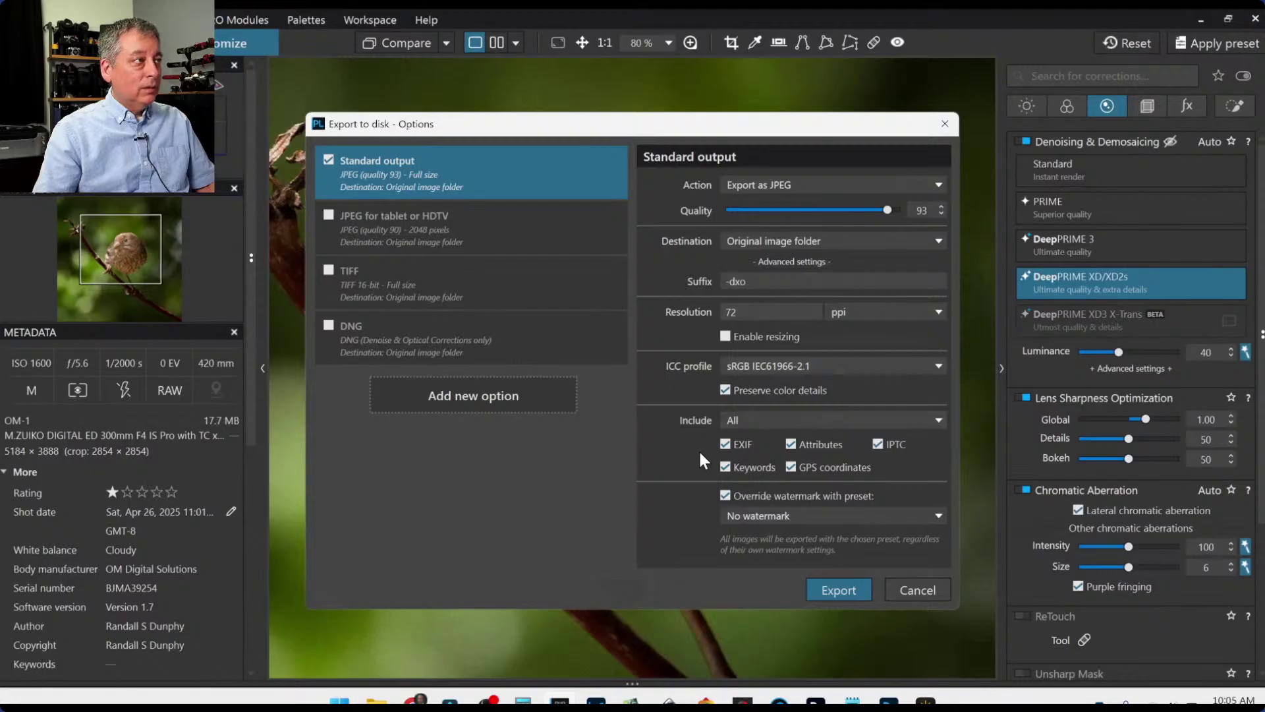
{"action": "left_click", "coordinate": [831, 588]}
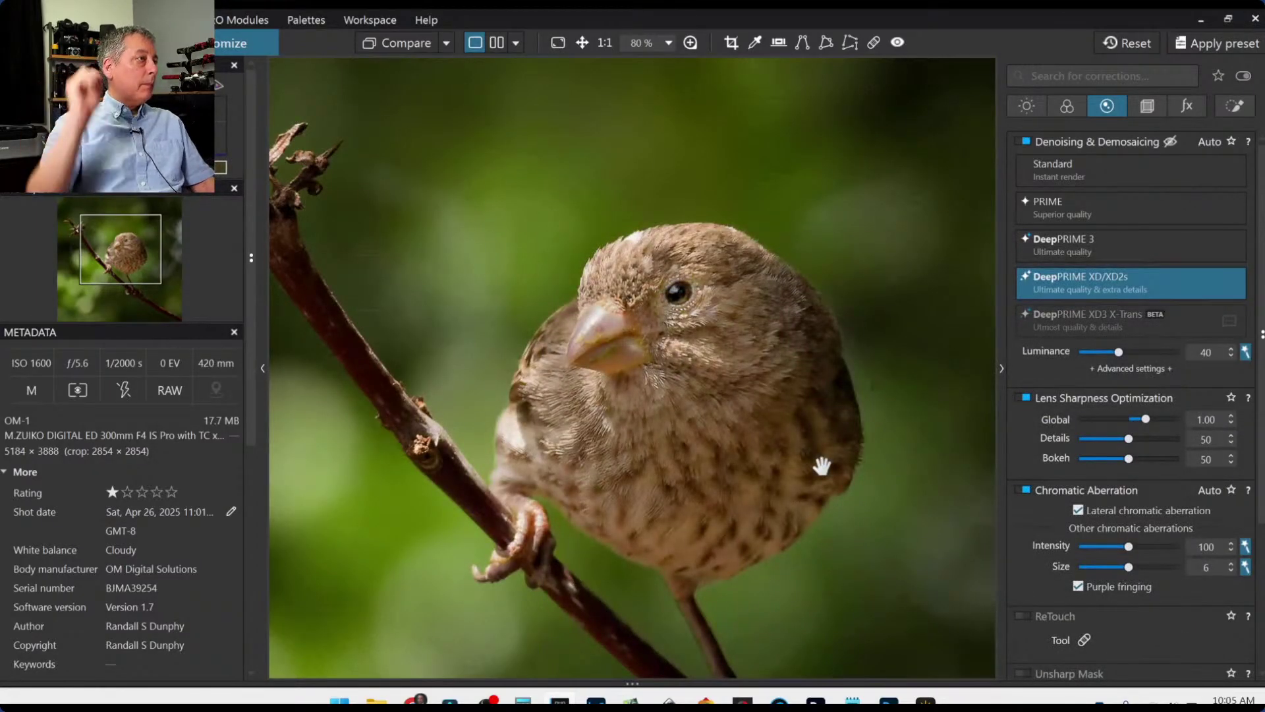
Fit the whole bird photo in view, reveal the filmstrip, and reset all corrections on the raw file.
{"action": "key", "text": "ctrl+0"}
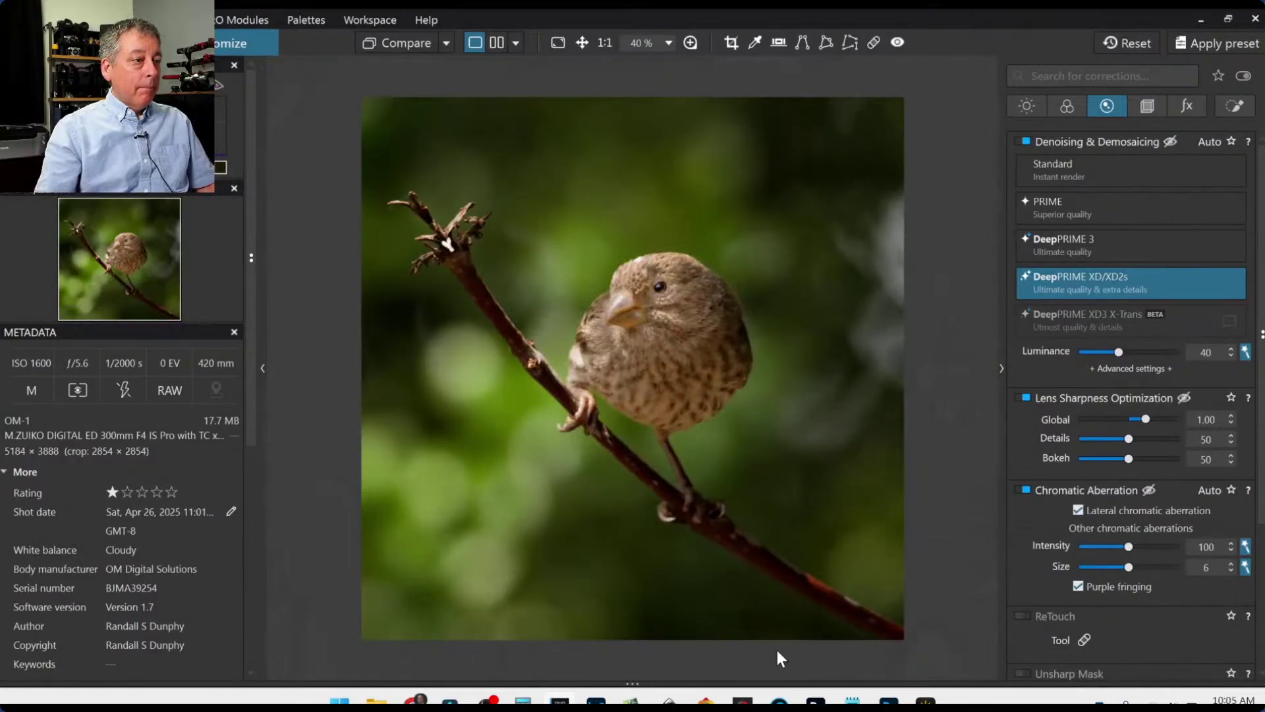
{"action": "left_click_drag", "start_coordinate": [634, 686], "coordinate": [631, 546]}
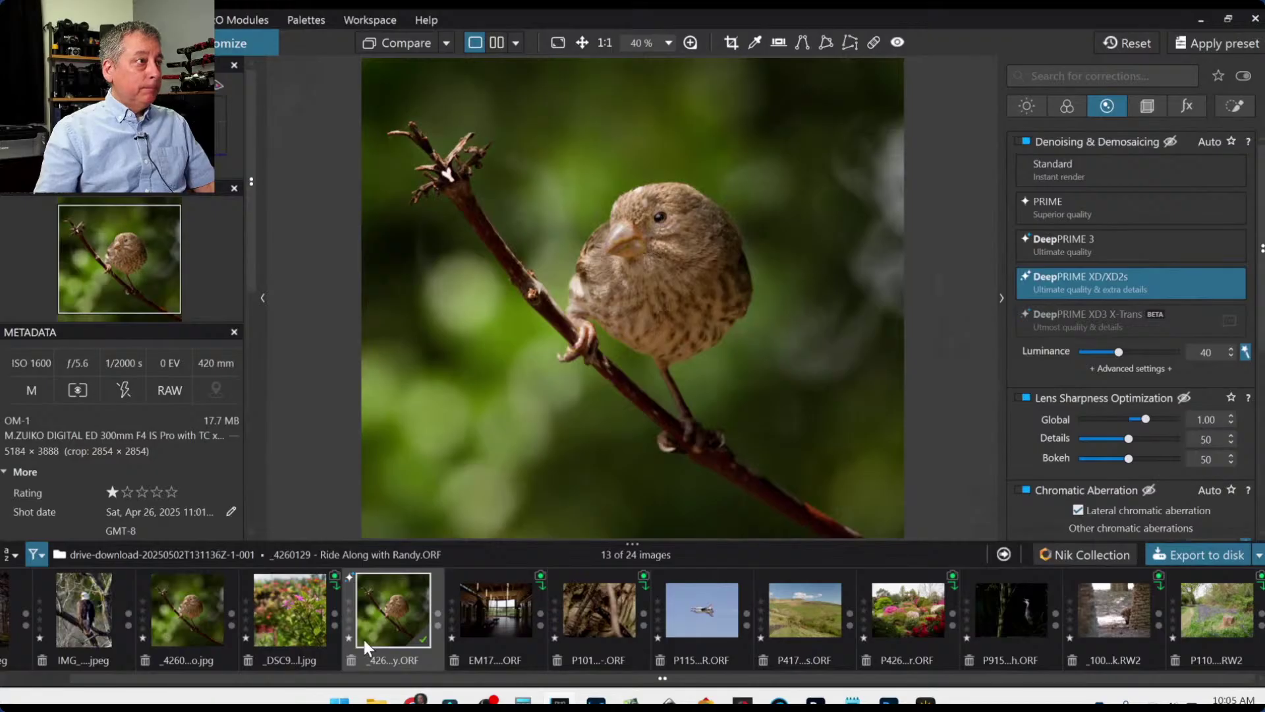
{"action": "left_click", "coordinate": [1110, 44]}
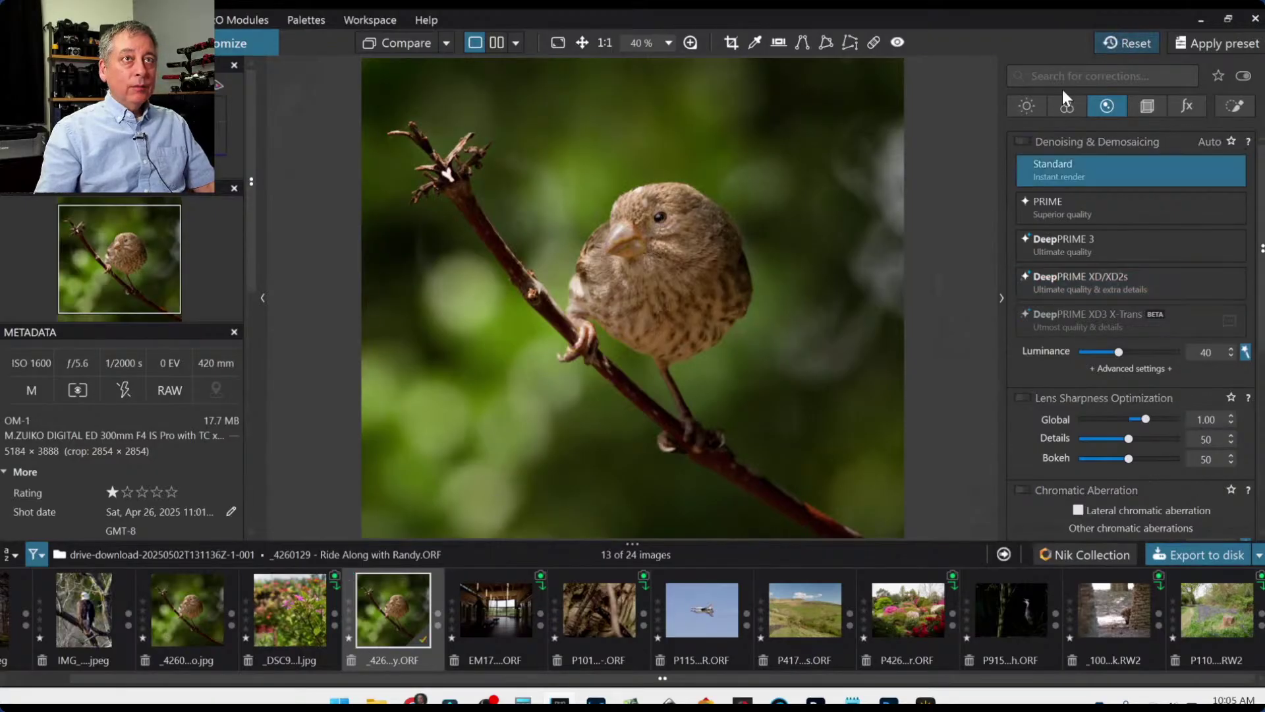
Use the reset bird photo as reference, hide the side palettes, and switch the side-by-side comparison to its exported -dxo JPEG.
{"action": "right_click", "coordinate": [402, 598]}
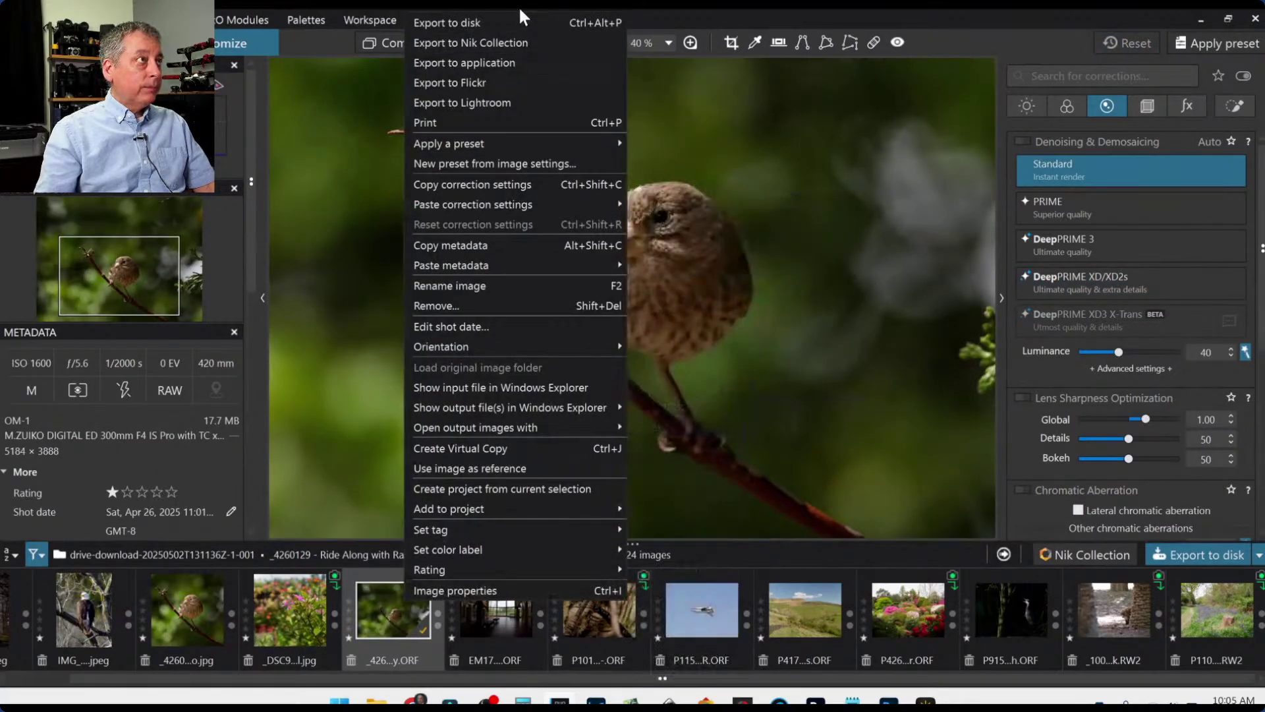
{"action": "left_click", "coordinate": [468, 463]}
{"action": "key", "text": "Tab"}
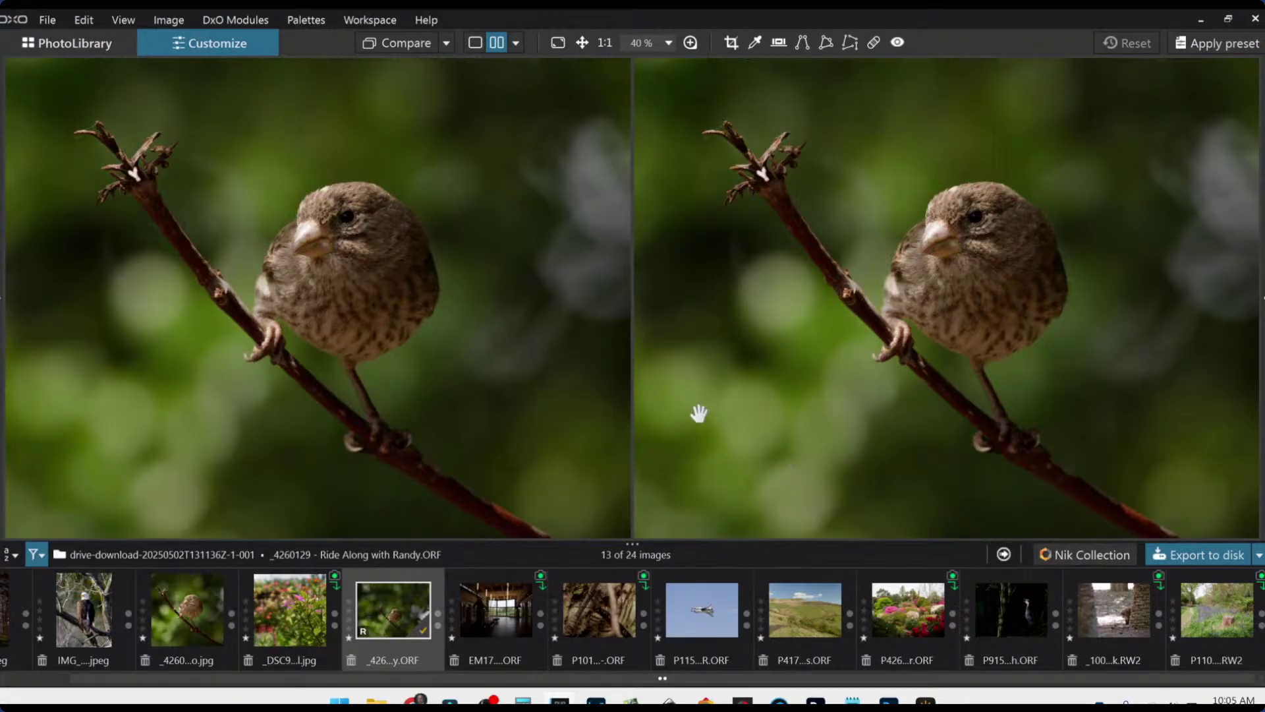
{"action": "left_click", "coordinate": [446, 44]}
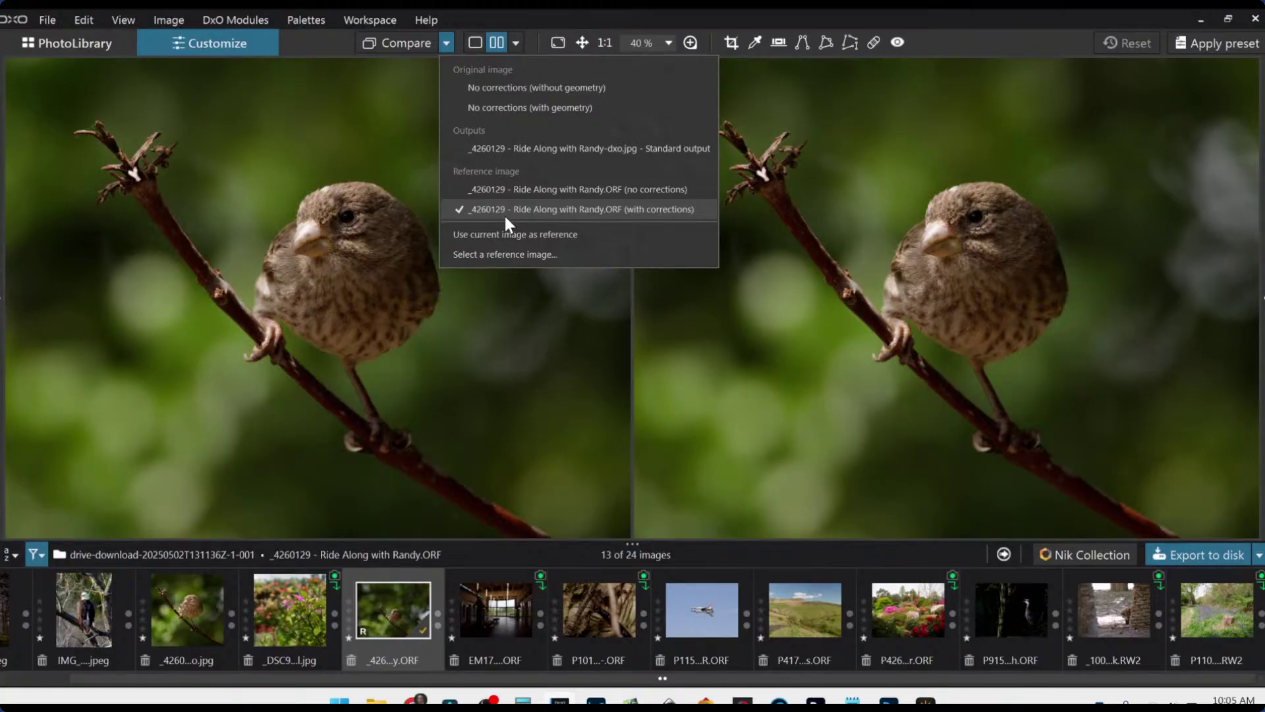
{"action": "left_click", "coordinate": [512, 149]}
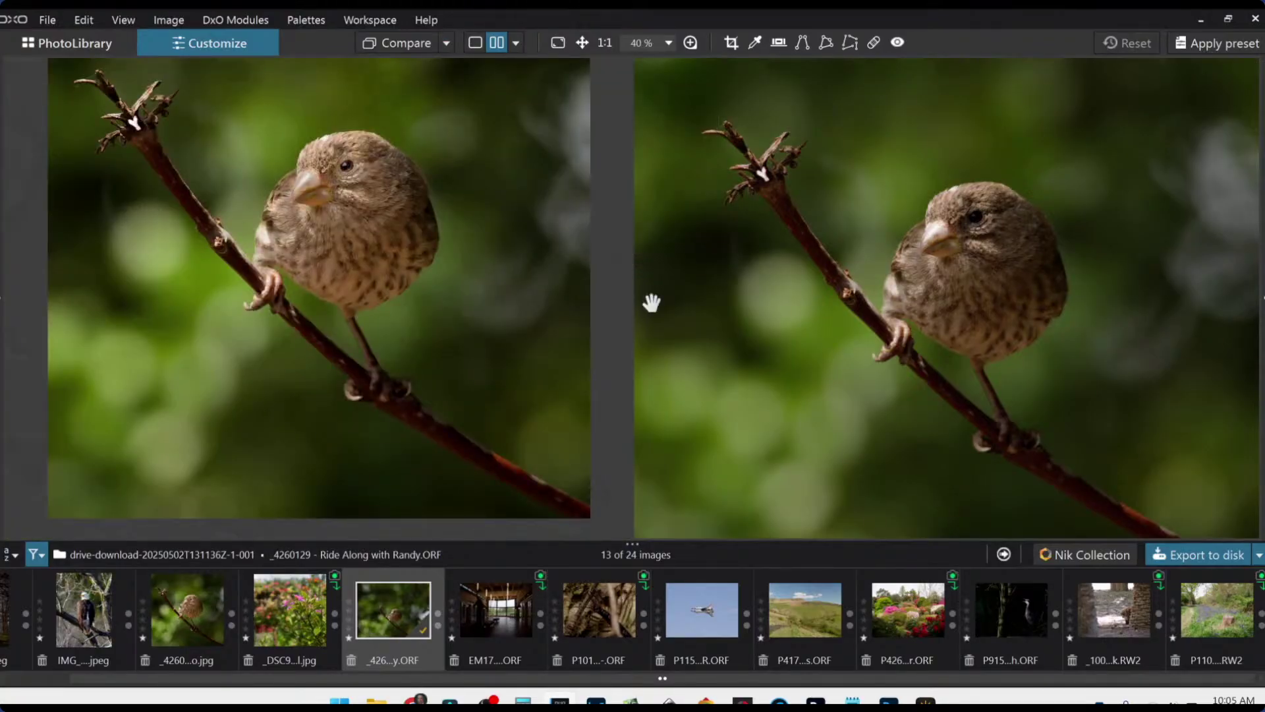
Hide the filmstrip and compare feather, eye and beak detail between the exported JPEG and the uncorrected raw at close magnification.
{"action": "left_click_drag", "start_coordinate": [644, 544], "coordinate": [626, 677]}
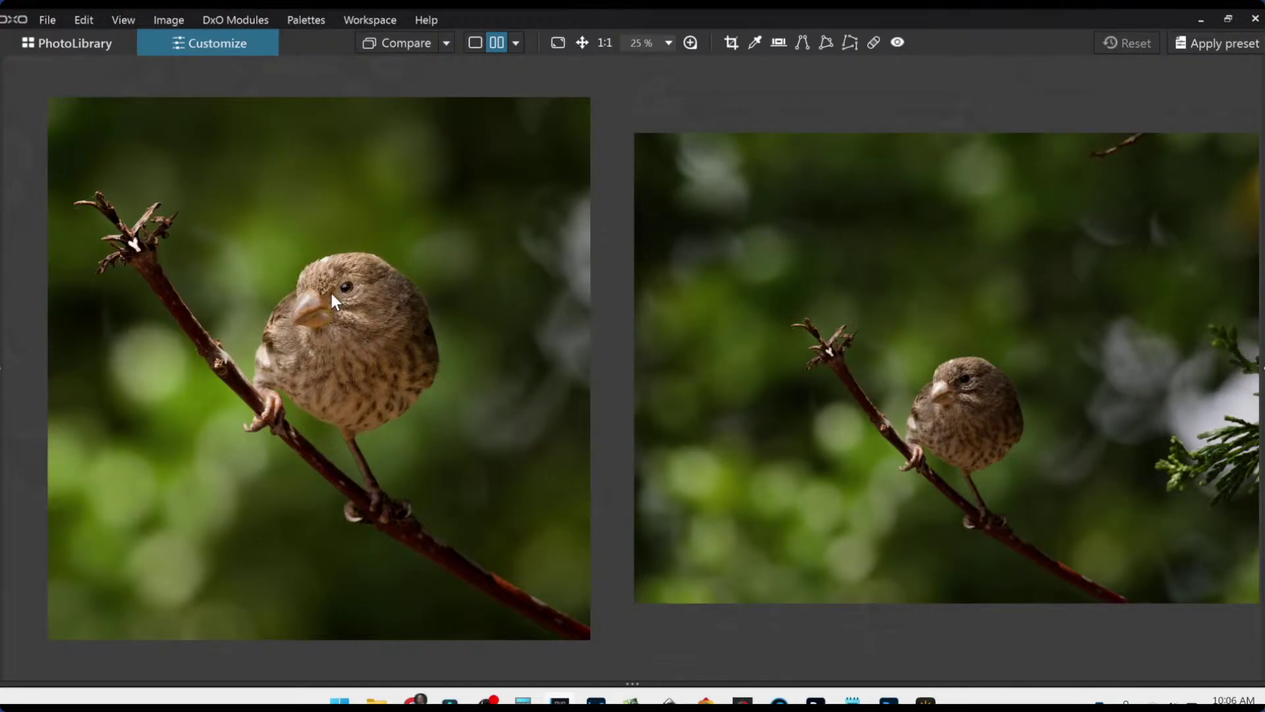
{"action": "scroll", "coordinate": [949, 382], "scroll_direction": "up", "scroll_amount": 3}
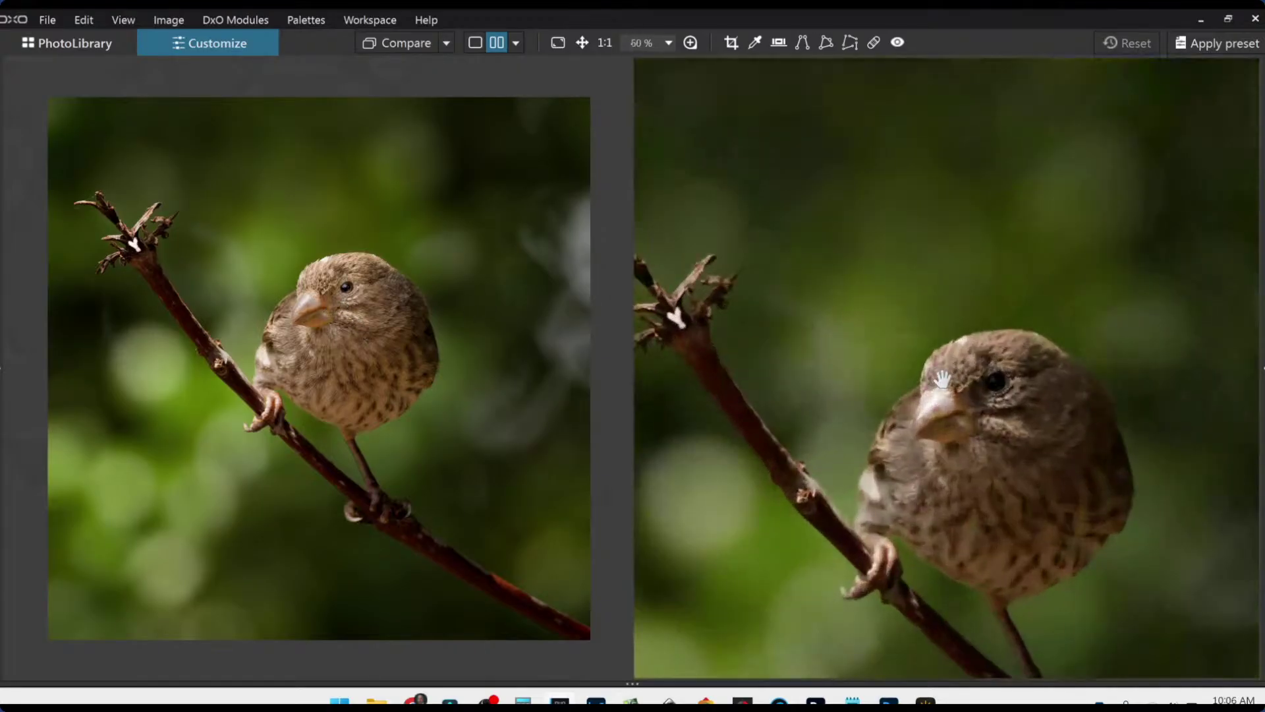
{"action": "left_click_drag", "start_coordinate": [888, 316], "coordinate": [805, 187]}
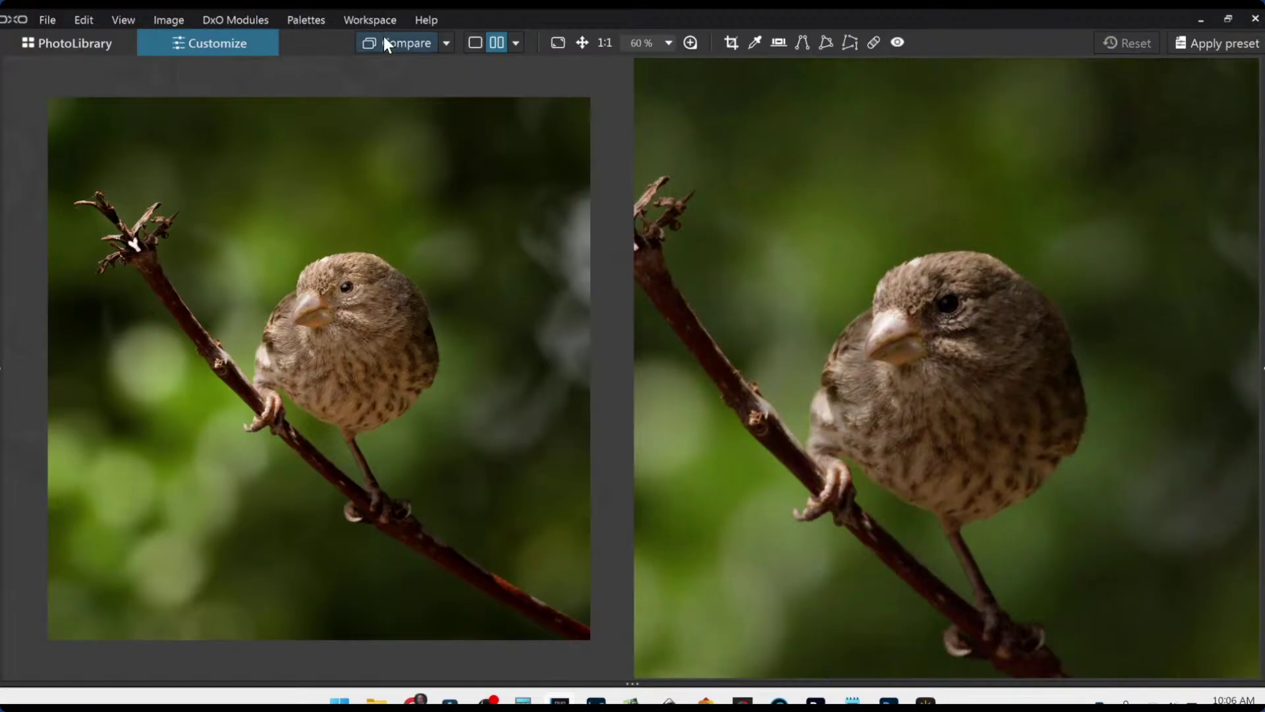
{"action": "left_click", "coordinate": [516, 44]}
{"action": "left_click", "coordinate": [512, 47]}
{"action": "scroll", "coordinate": [389, 359], "scroll_direction": "up", "scroll_amount": 3}
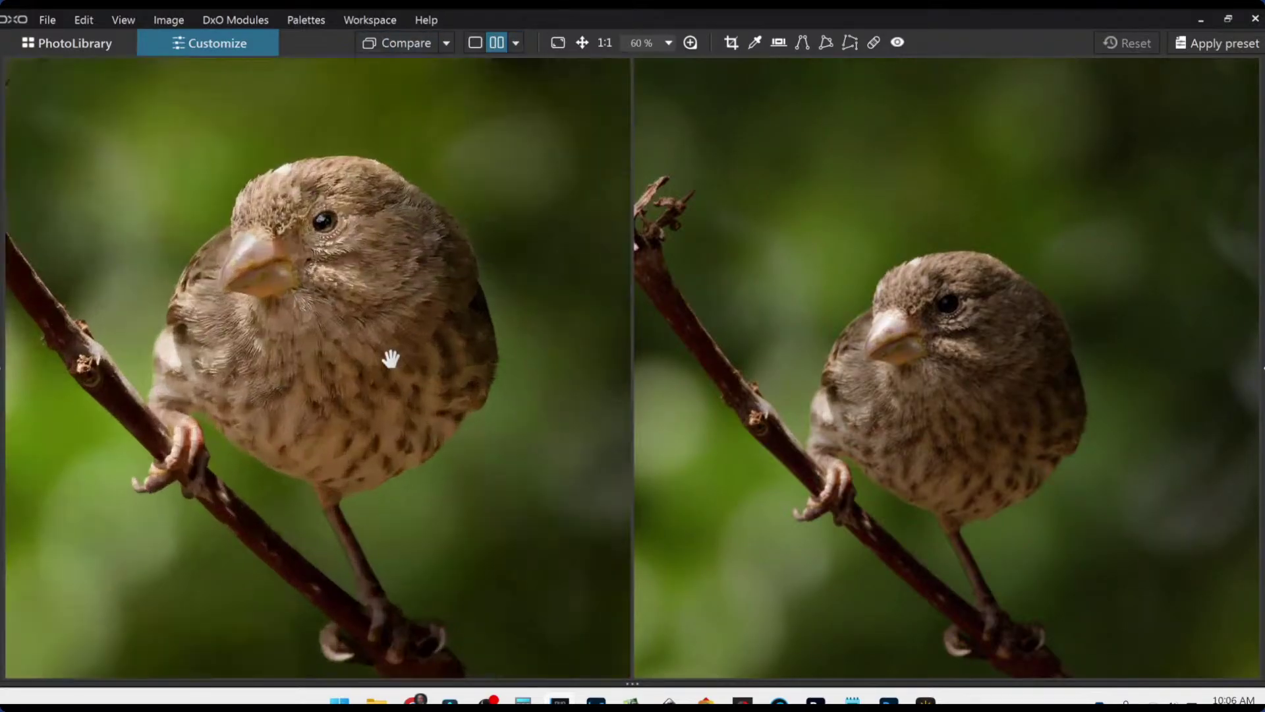
{"action": "scroll", "coordinate": [983, 325], "scroll_direction": "up", "scroll_amount": 1}
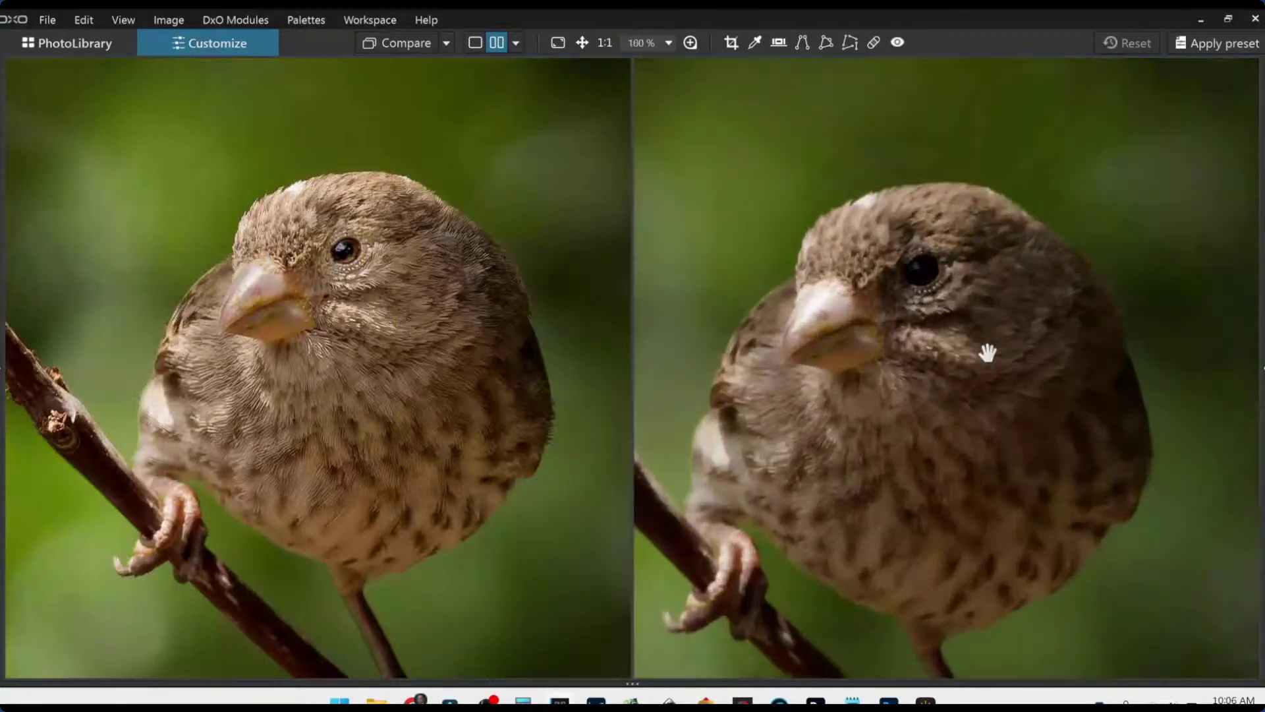
{"action": "scroll", "coordinate": [562, 370], "scroll_direction": "up", "scroll_amount": 1}
{"action": "scroll", "coordinate": [959, 373], "scroll_direction": "up", "scroll_amount": 2}
{"action": "scroll", "coordinate": [959, 373], "scroll_direction": "up", "scroll_amount": 1}
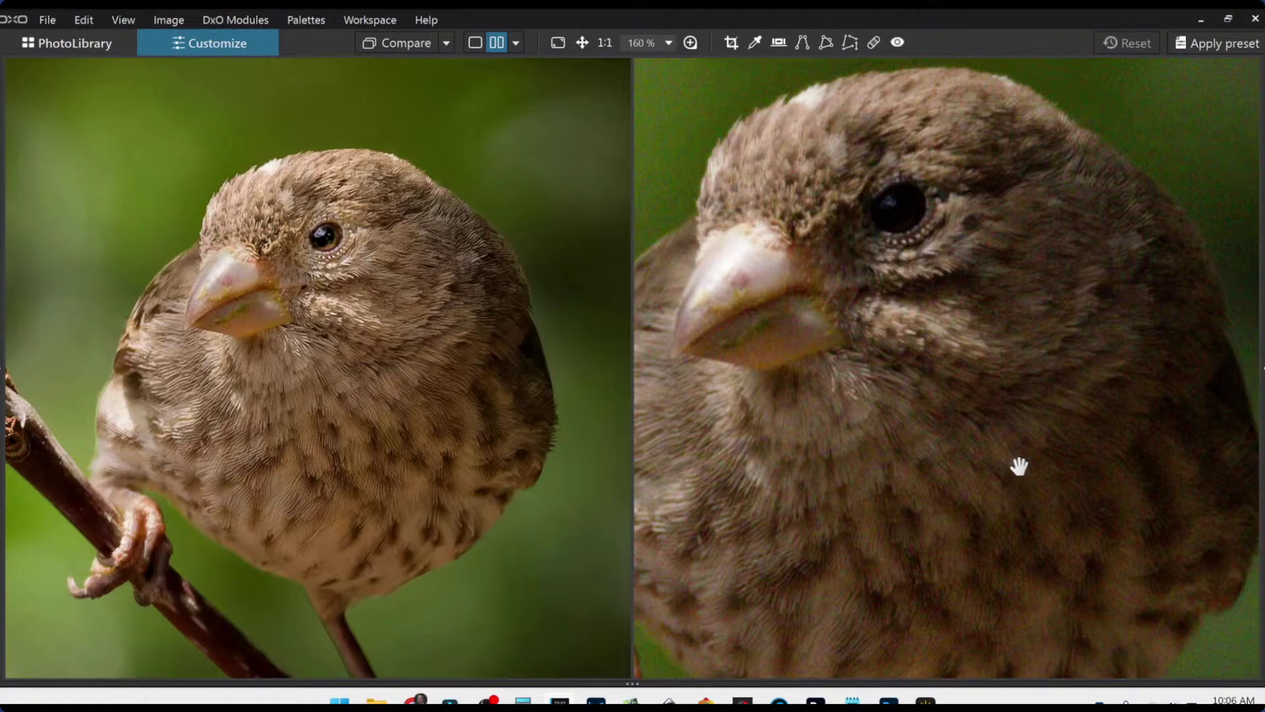
{"action": "scroll", "coordinate": [944, 419], "scroll_direction": "down", "scroll_amount": 1}
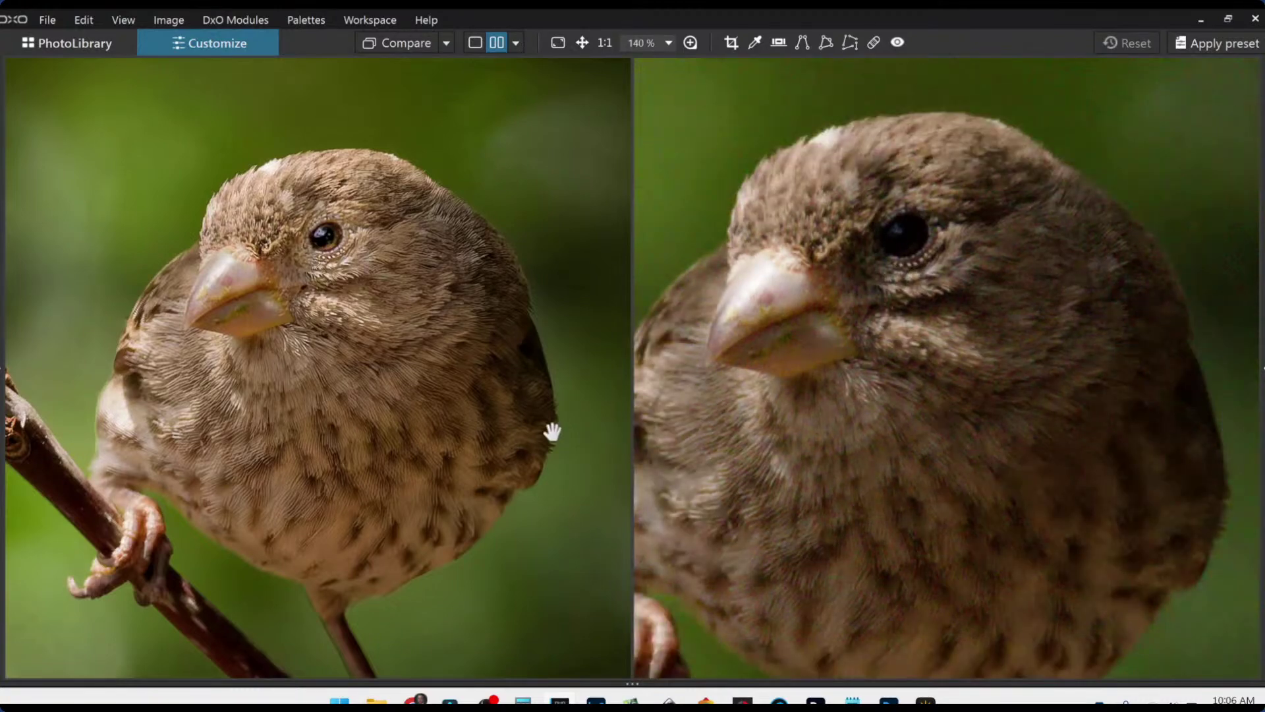
{"action": "scroll", "coordinate": [551, 429], "scroll_direction": "up", "scroll_amount": 1}
{"action": "scroll", "coordinate": [550, 429], "scroll_direction": "down", "scroll_amount": 2}
{"action": "scroll", "coordinate": [1078, 424], "scroll_direction": "down", "scroll_amount": 2}
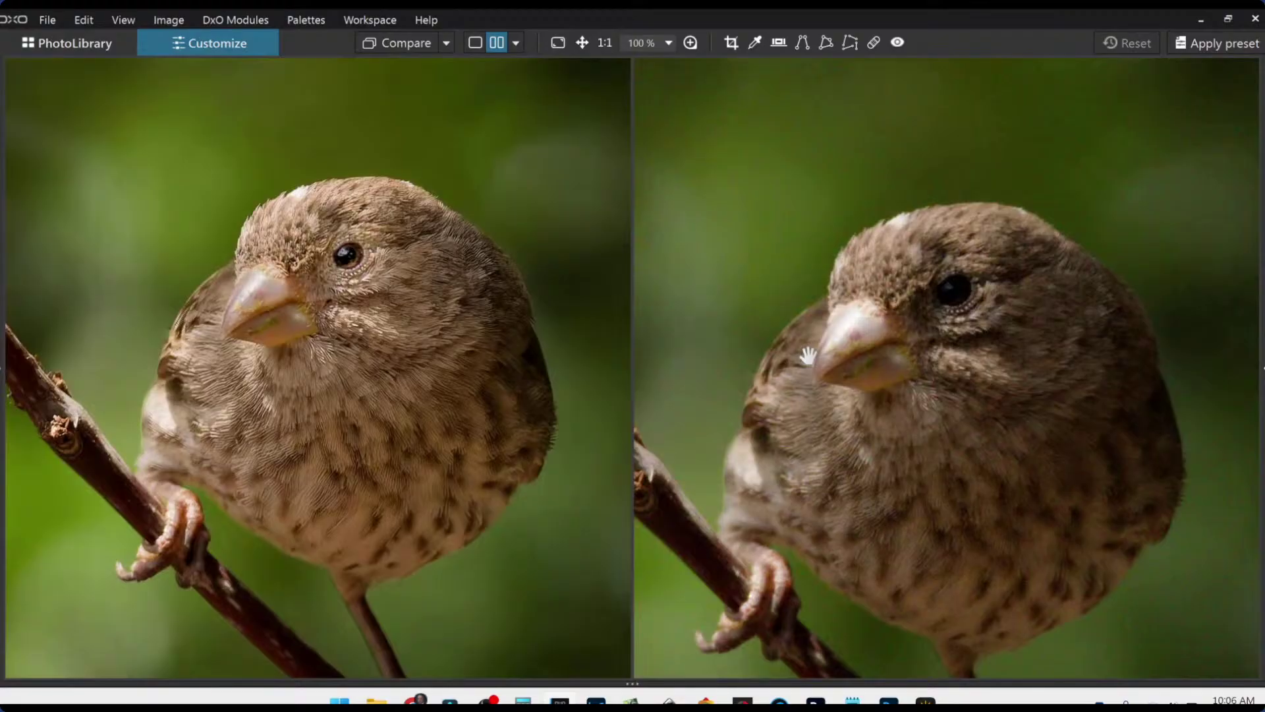
Compare the two bird versions in the left/right split view, and return to the side-by-side left/right layout at full view.
{"action": "left_click", "coordinate": [520, 43]}
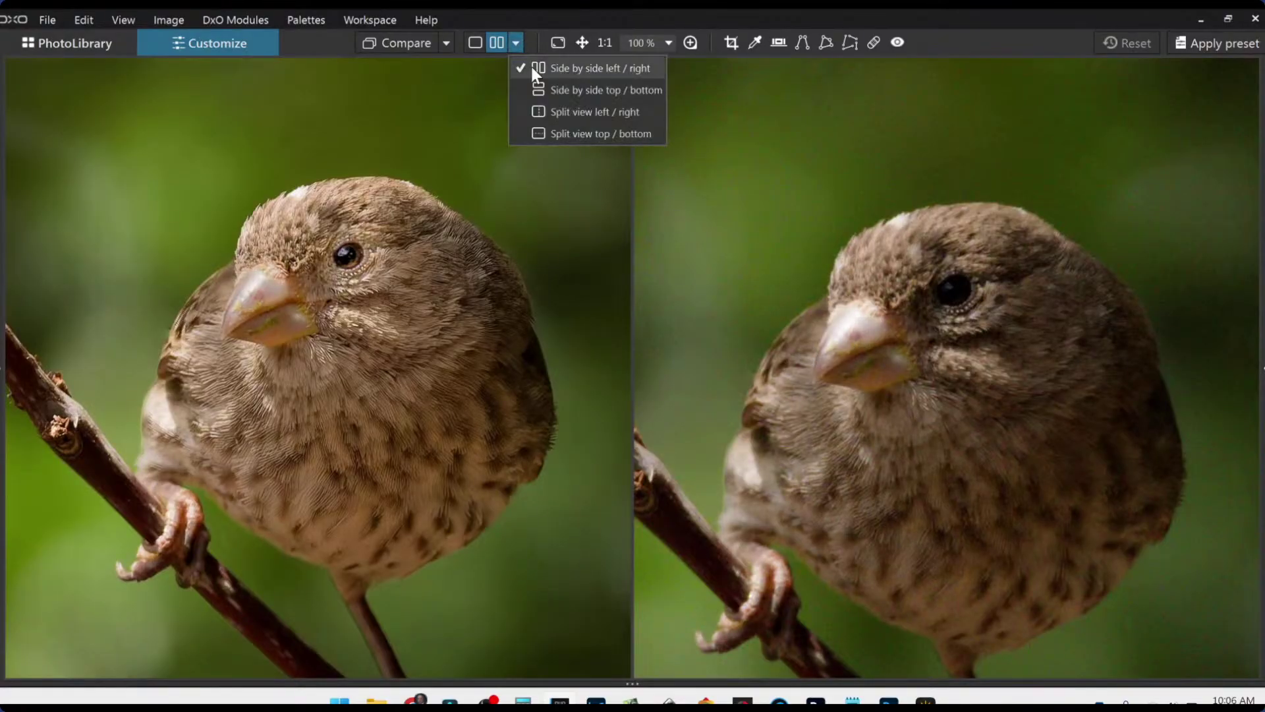
{"action": "left_click", "coordinate": [537, 111]}
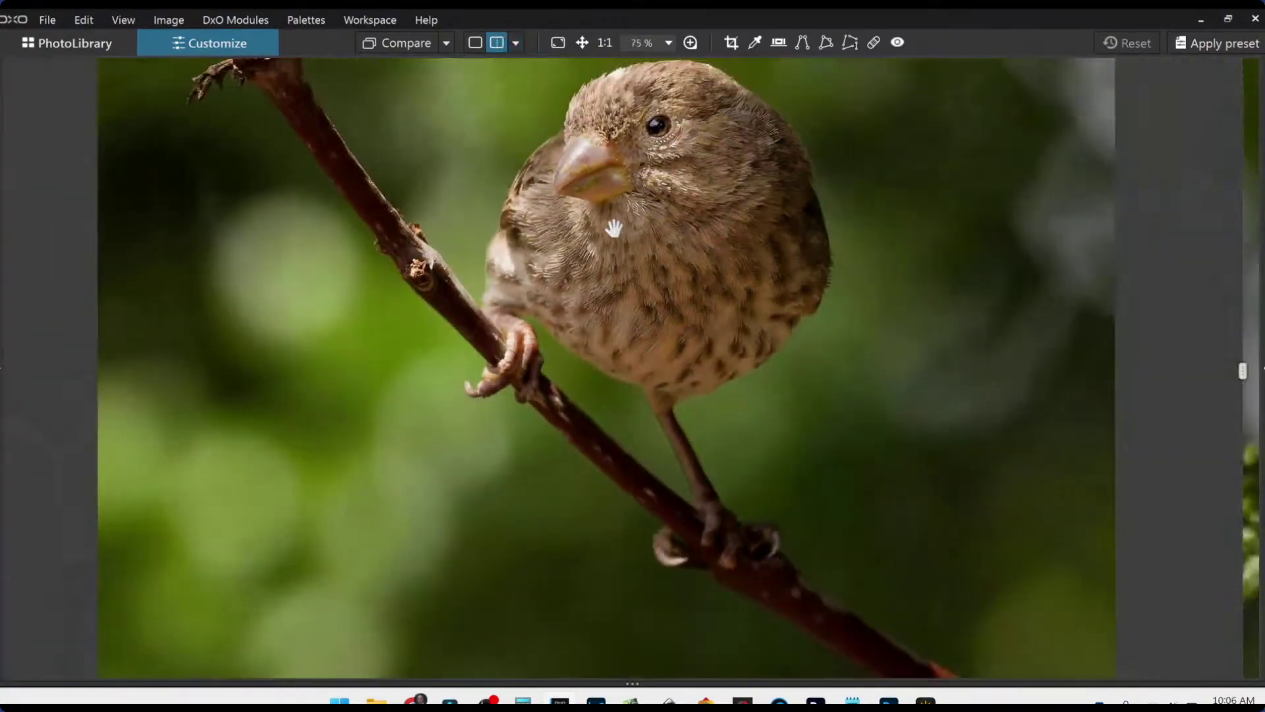
{"action": "left_click_drag", "start_coordinate": [844, 226], "coordinate": [779, 364]}
{"action": "mouse_move", "coordinate": [1245, 372]}
{"action": "left_mouse_down"}
{"action": "mouse_move", "coordinate": [722, 356]}
{"action": "mouse_move", "coordinate": [424, 309]}
{"action": "mouse_move", "coordinate": [934, 369]}
{"action": "mouse_move", "coordinate": [1221, 369]}
{"action": "left_mouse_up"}
{"action": "left_click", "coordinate": [516, 43]}
{"action": "left_click", "coordinate": [517, 64]}
{"action": "scroll", "coordinate": [471, 400], "scroll_direction": "down", "scroll_amount": 5}
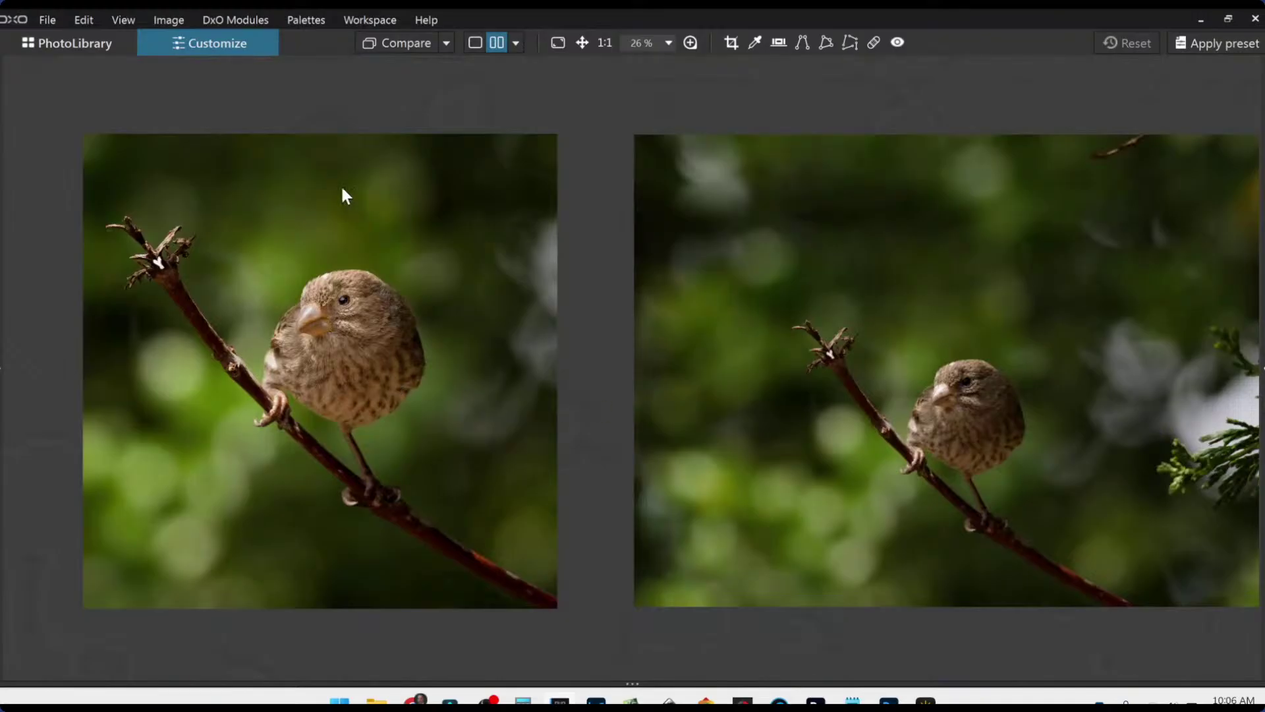
Return to the single-image view and open the EM171507 interior photo from the library for customizing, with the side palettes shown.
{"action": "left_click", "coordinate": [476, 42]}
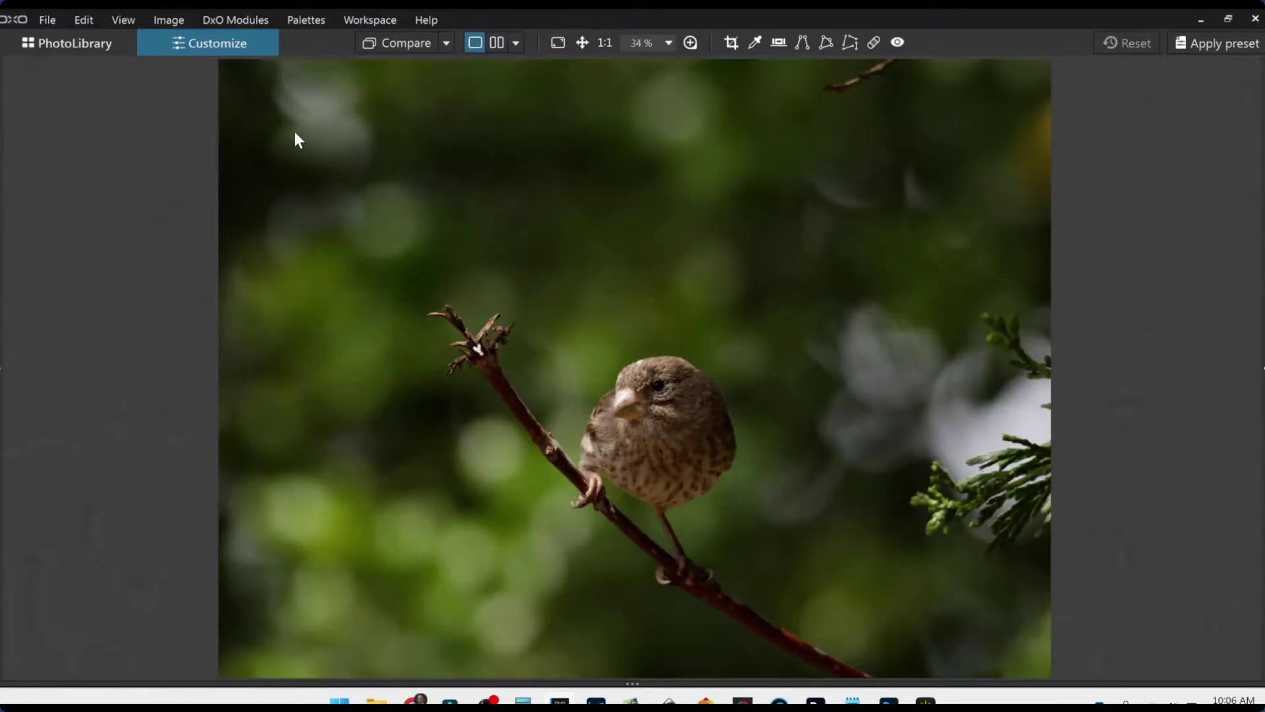
{"action": "left_click", "coordinate": [101, 42]}
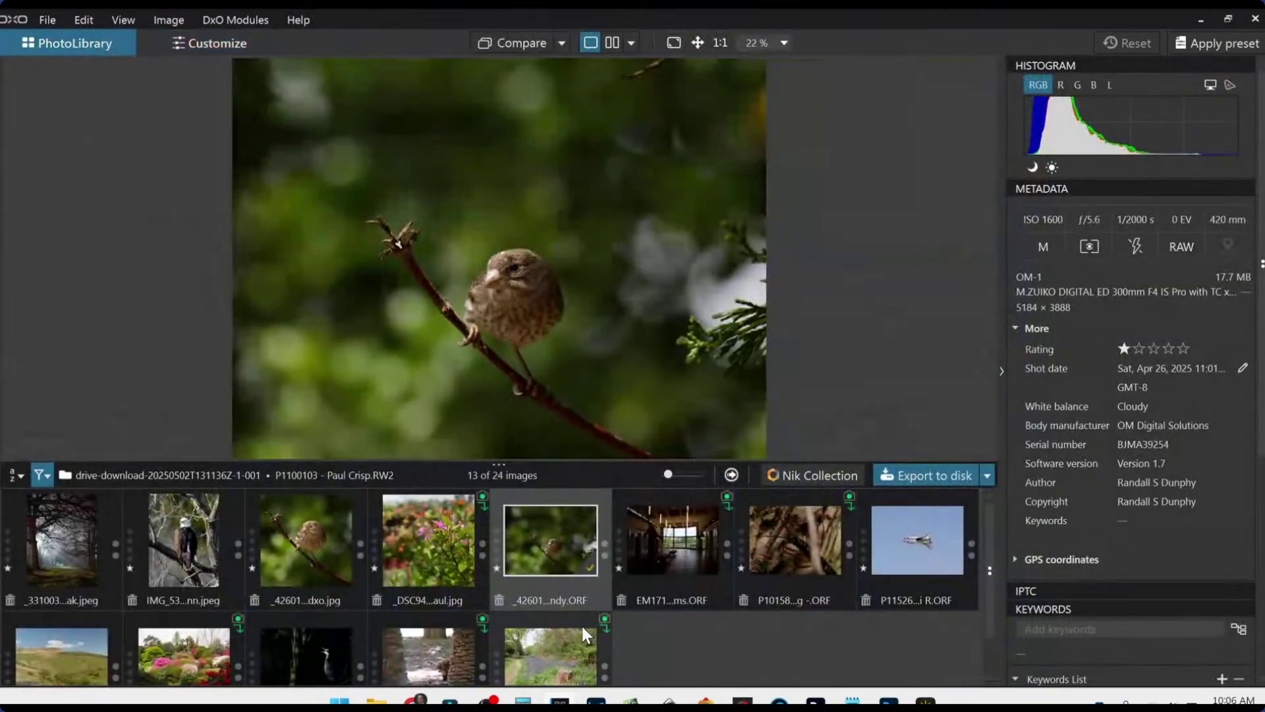
{"action": "left_click", "coordinate": [643, 561]}
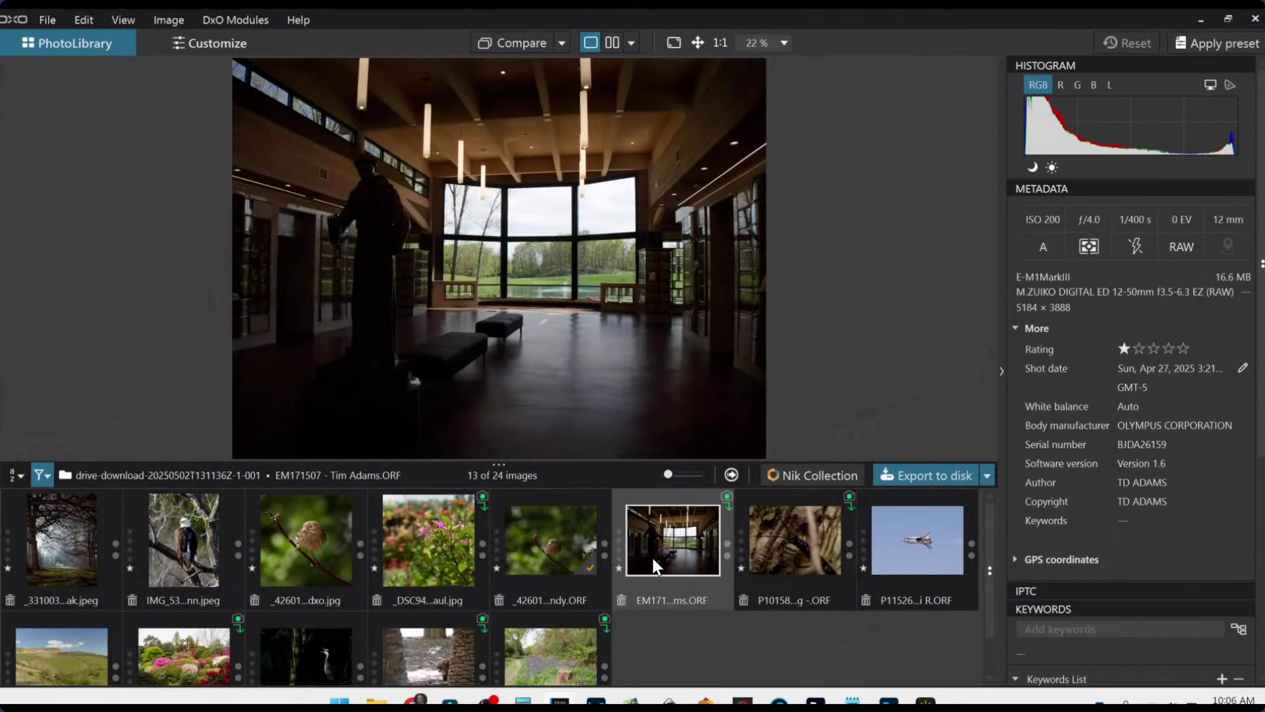
{"action": "double_click", "coordinate": [653, 560]}
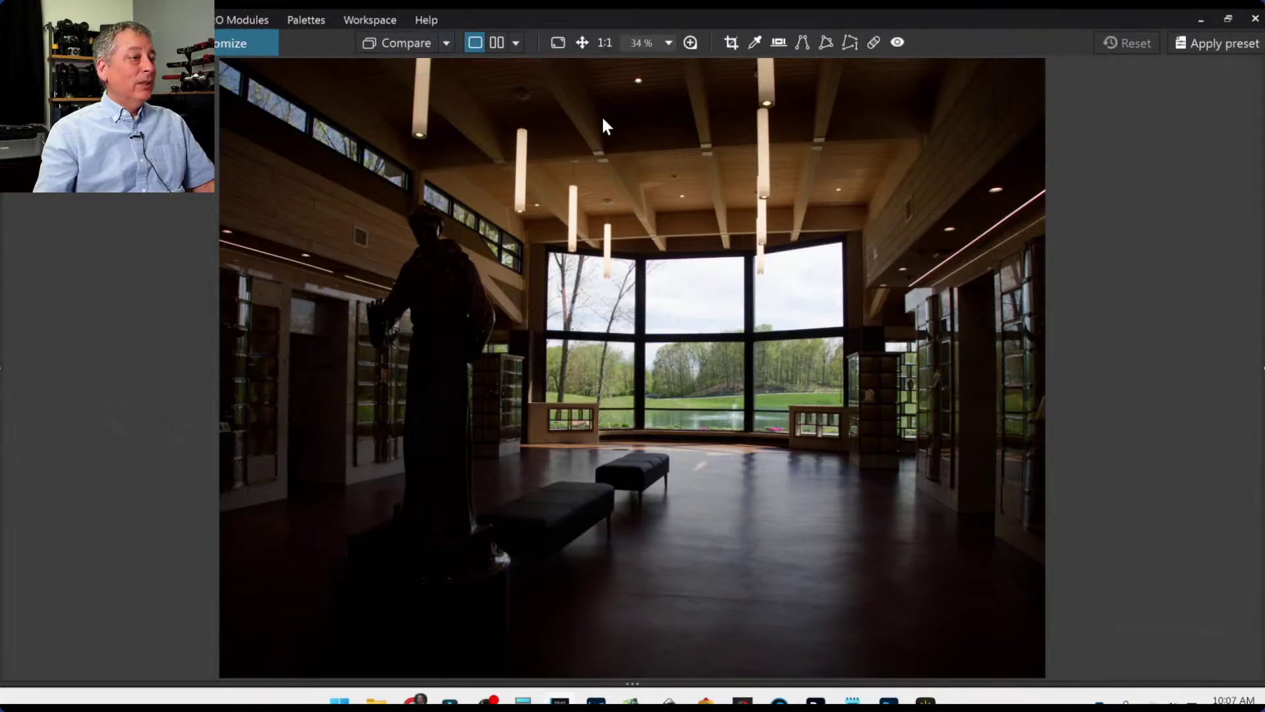
{"action": "key", "text": "Tab"}
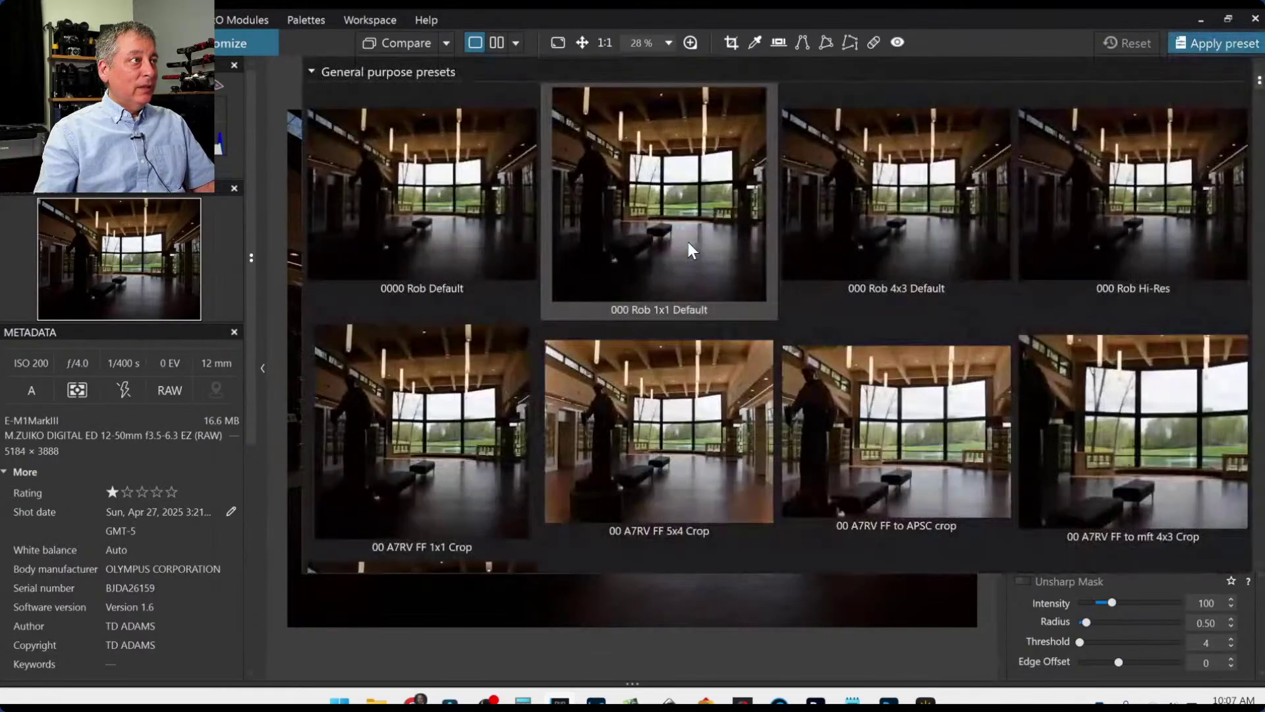
Apply the 0000 Rob Default preset to the interior photo and raise its global exposure to 4.00.
{"action": "left_click", "coordinate": [503, 247]}
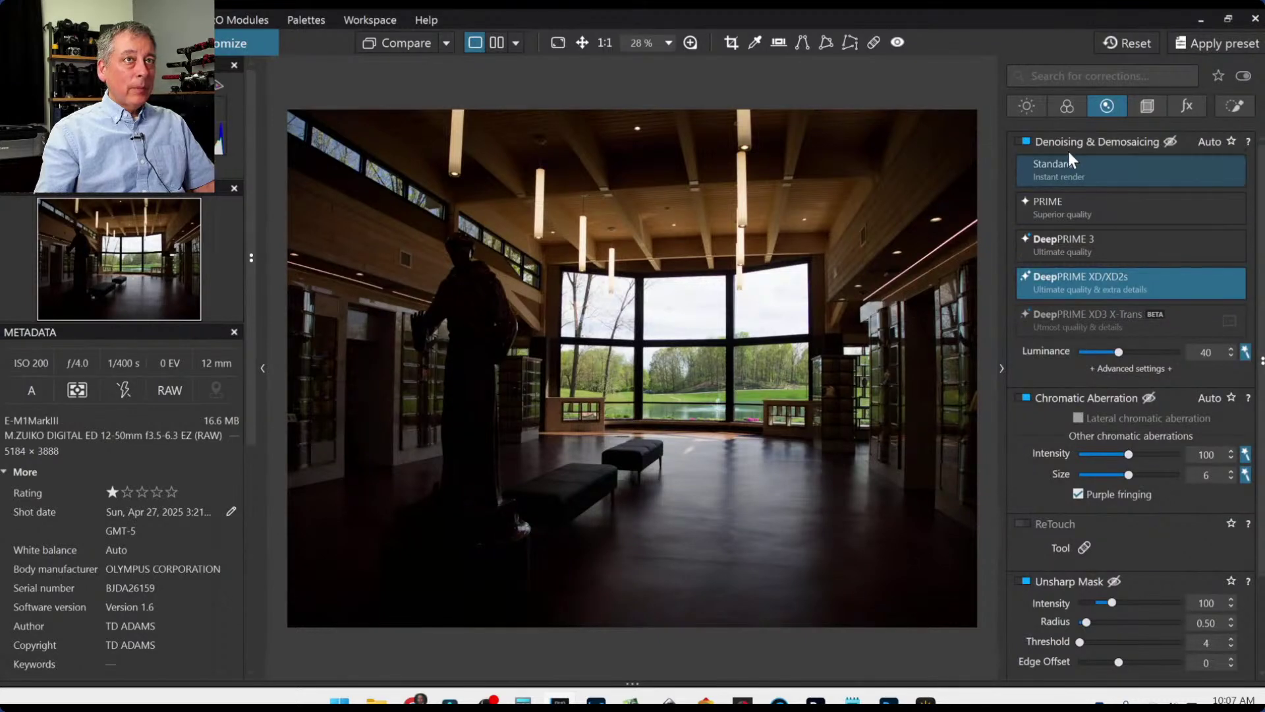
{"action": "left_click", "coordinate": [1028, 109]}
{"action": "left_click_drag", "start_coordinate": [1124, 183], "coordinate": [1182, 188]}
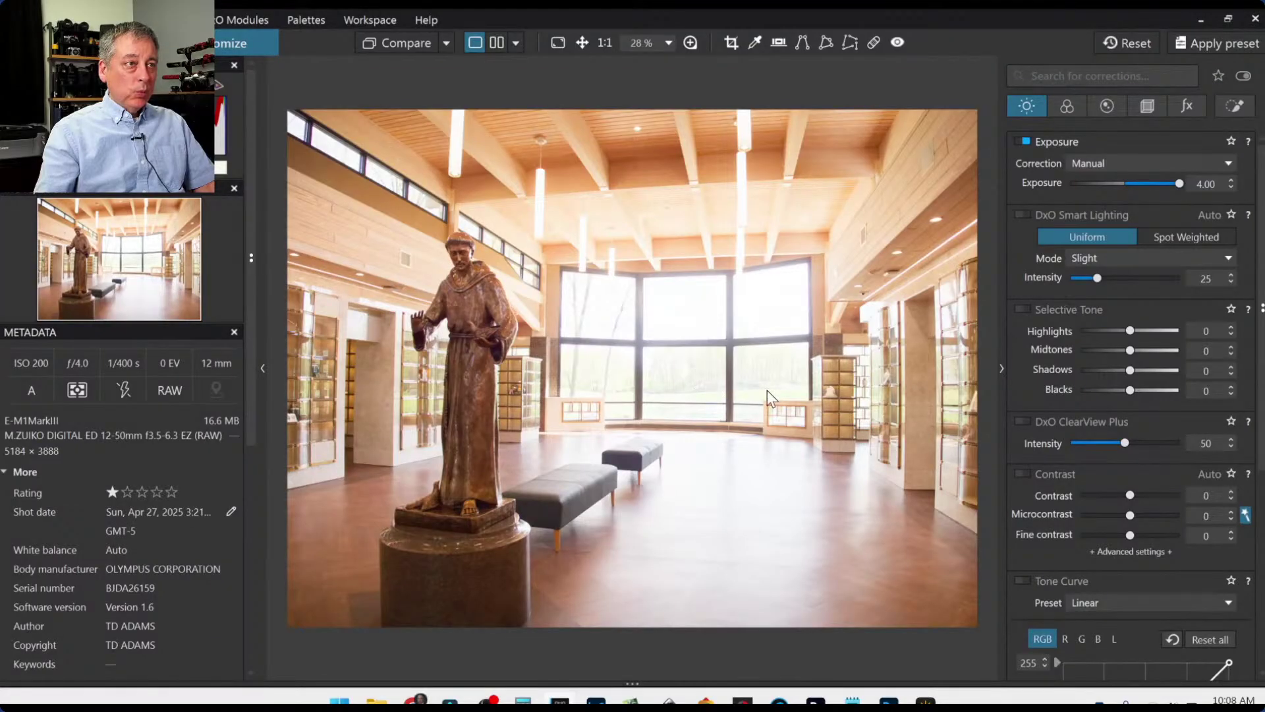
Examine the windows, statue and glass display cases at close magnification for detail recovered from the brightened shadows.
{"action": "scroll", "coordinate": [870, 379], "scroll_direction": "up", "scroll_amount": 2}
{"action": "scroll", "coordinate": [868, 380], "scroll_direction": "up", "scroll_amount": 1}
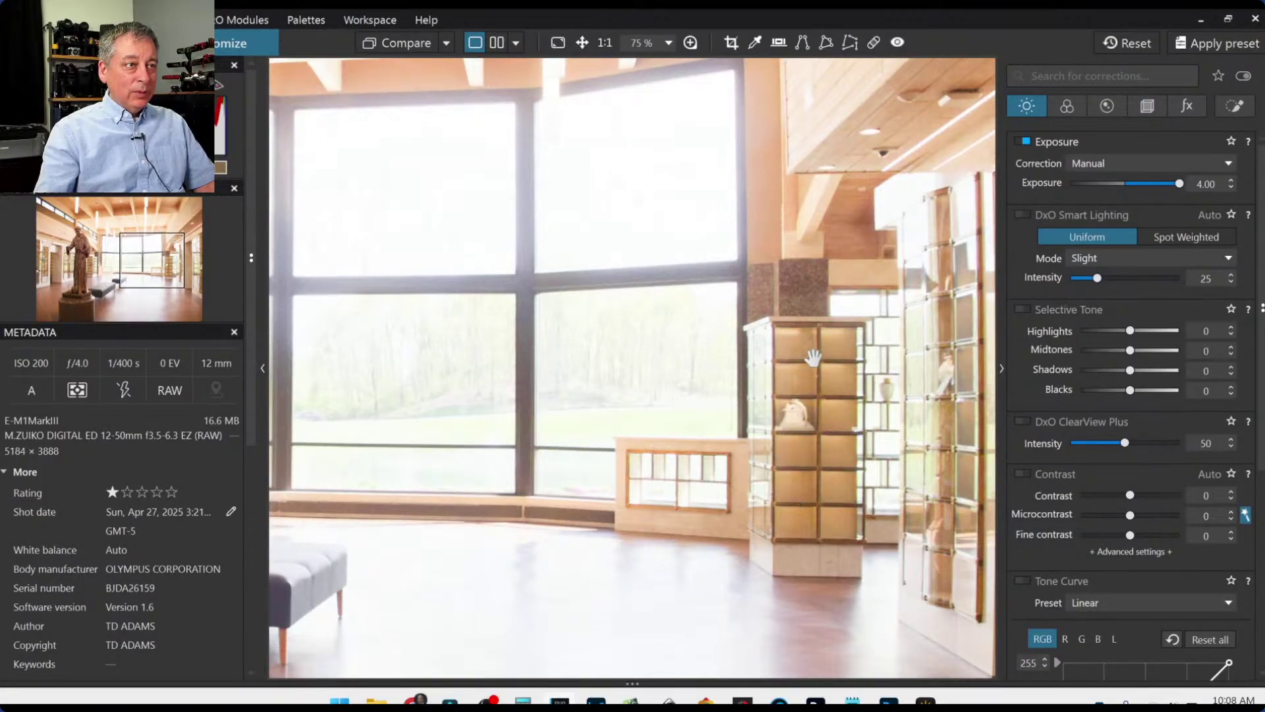
{"action": "scroll", "coordinate": [825, 518], "scroll_direction": "down", "scroll_amount": 1}
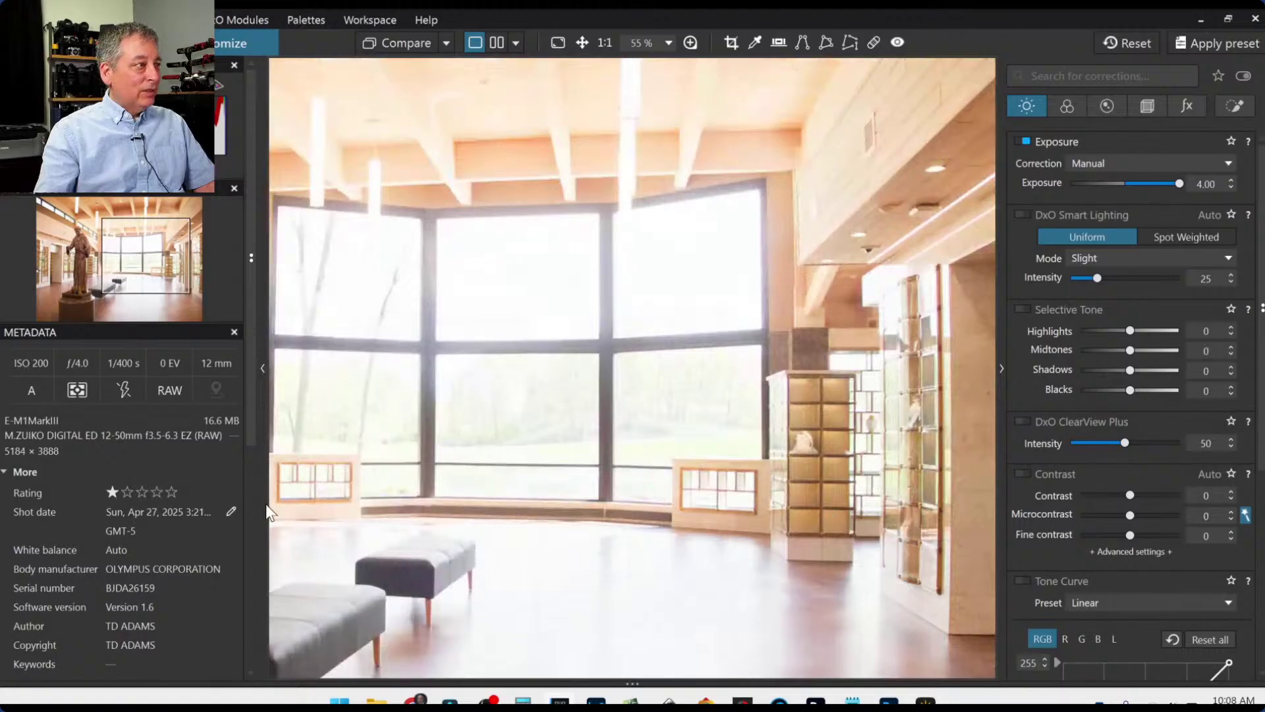
{"action": "scroll", "coordinate": [421, 461], "scroll_direction": "down", "scroll_amount": 2}
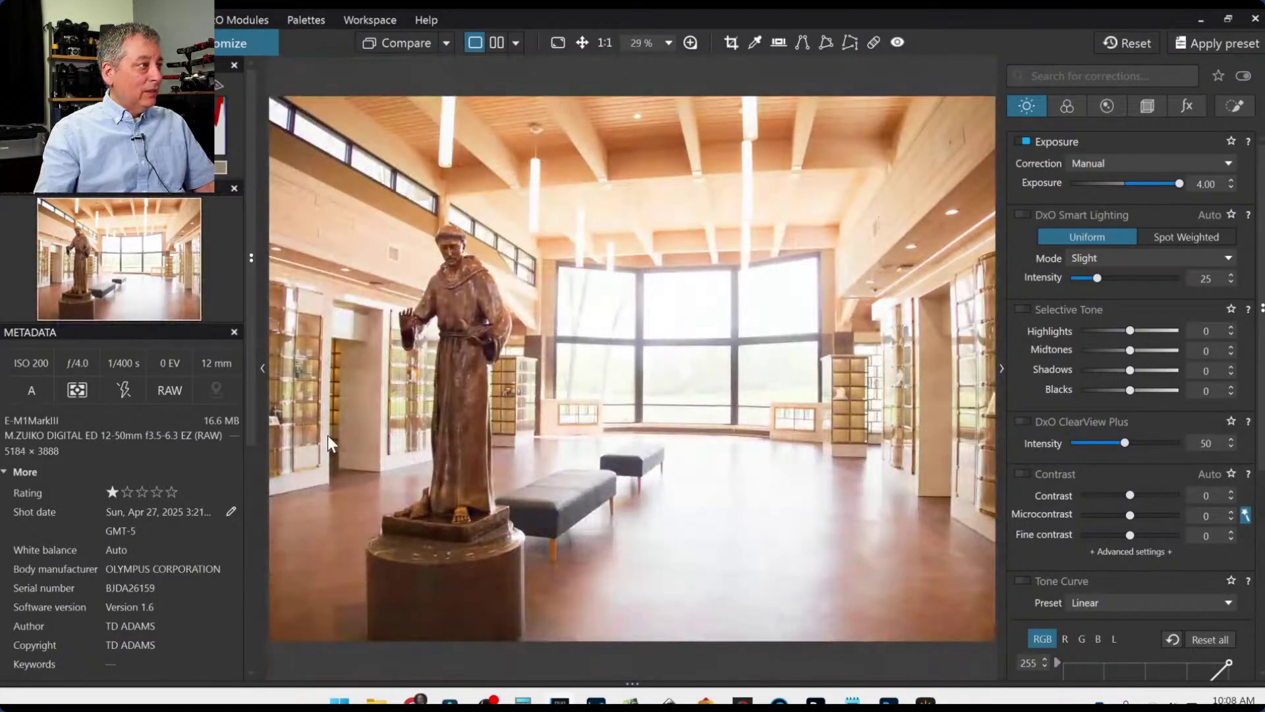
{"action": "scroll", "coordinate": [346, 448], "scroll_direction": "up", "scroll_amount": 3}
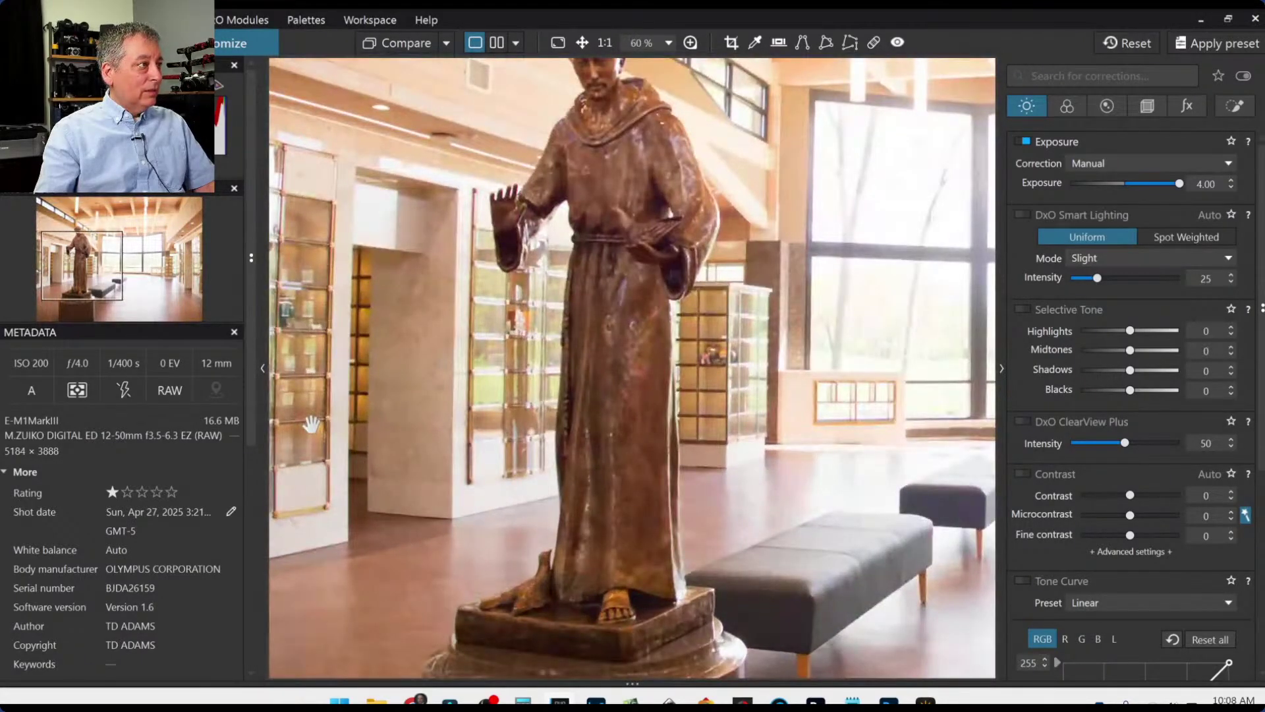
{"action": "scroll", "coordinate": [311, 424], "scroll_direction": "down", "scroll_amount": 3}
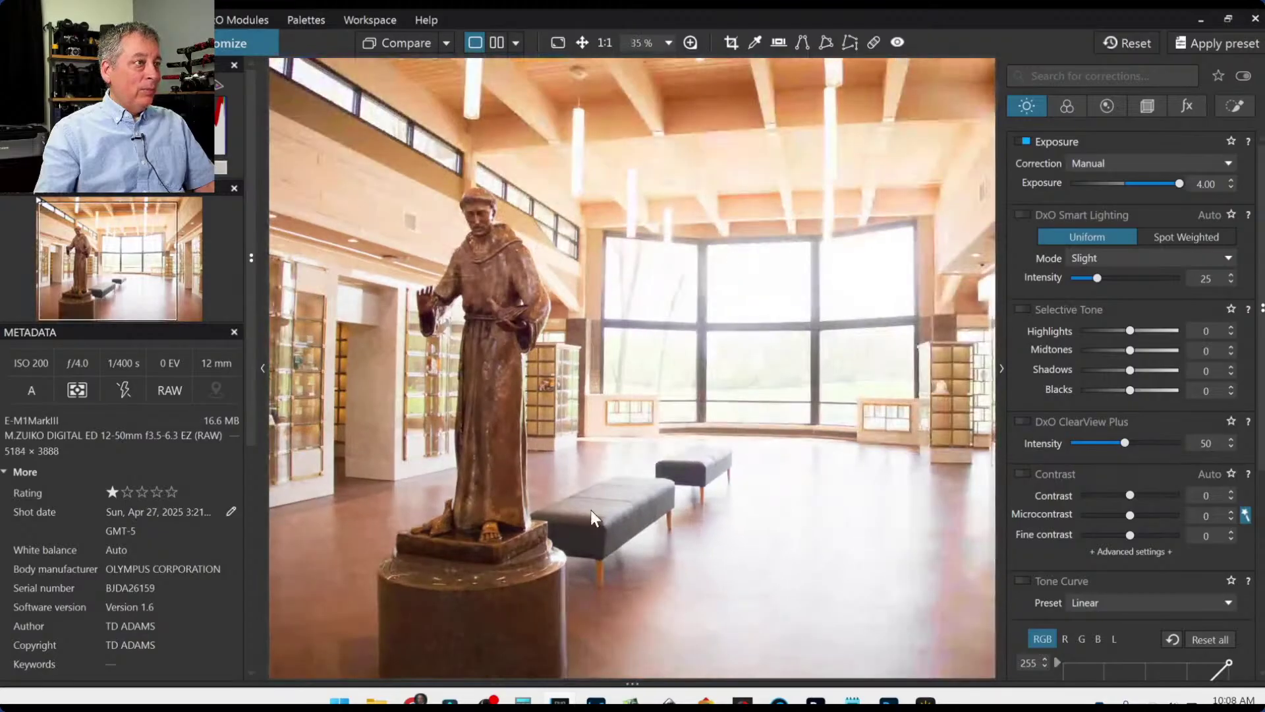
{"action": "scroll", "coordinate": [590, 508], "scroll_direction": "down", "scroll_amount": 1}
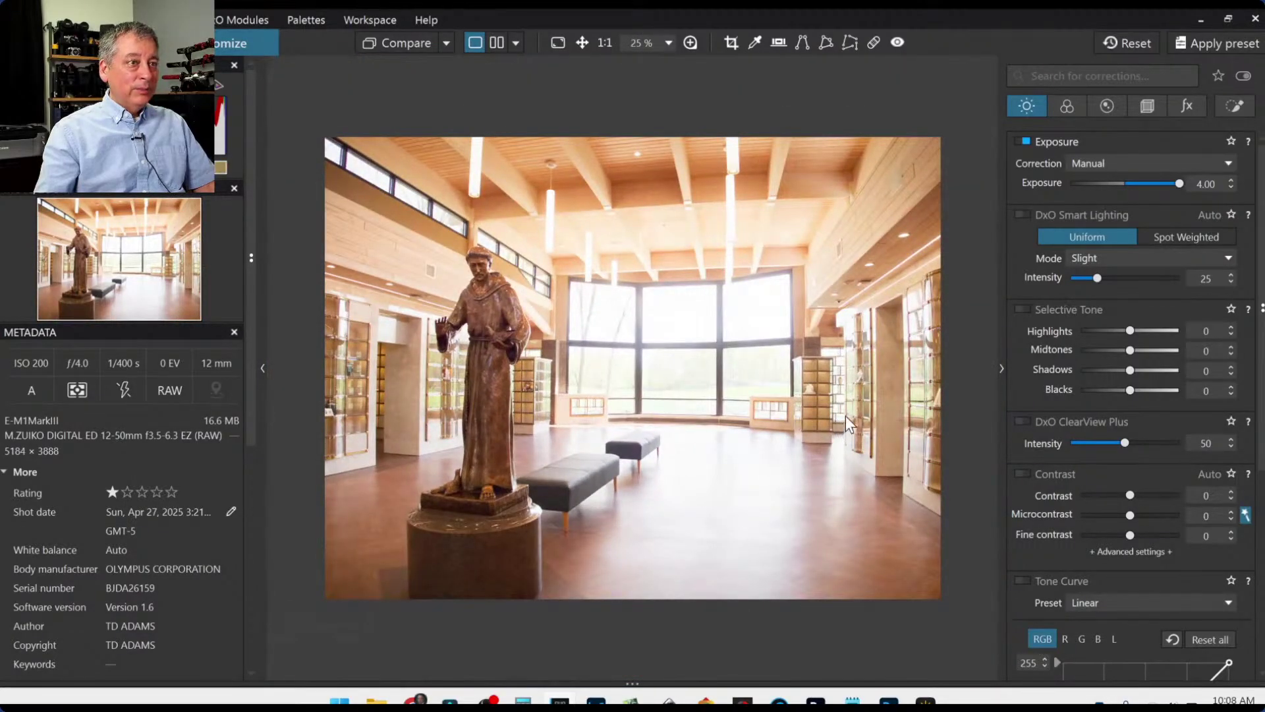
{"action": "left_click", "coordinate": [919, 374]}
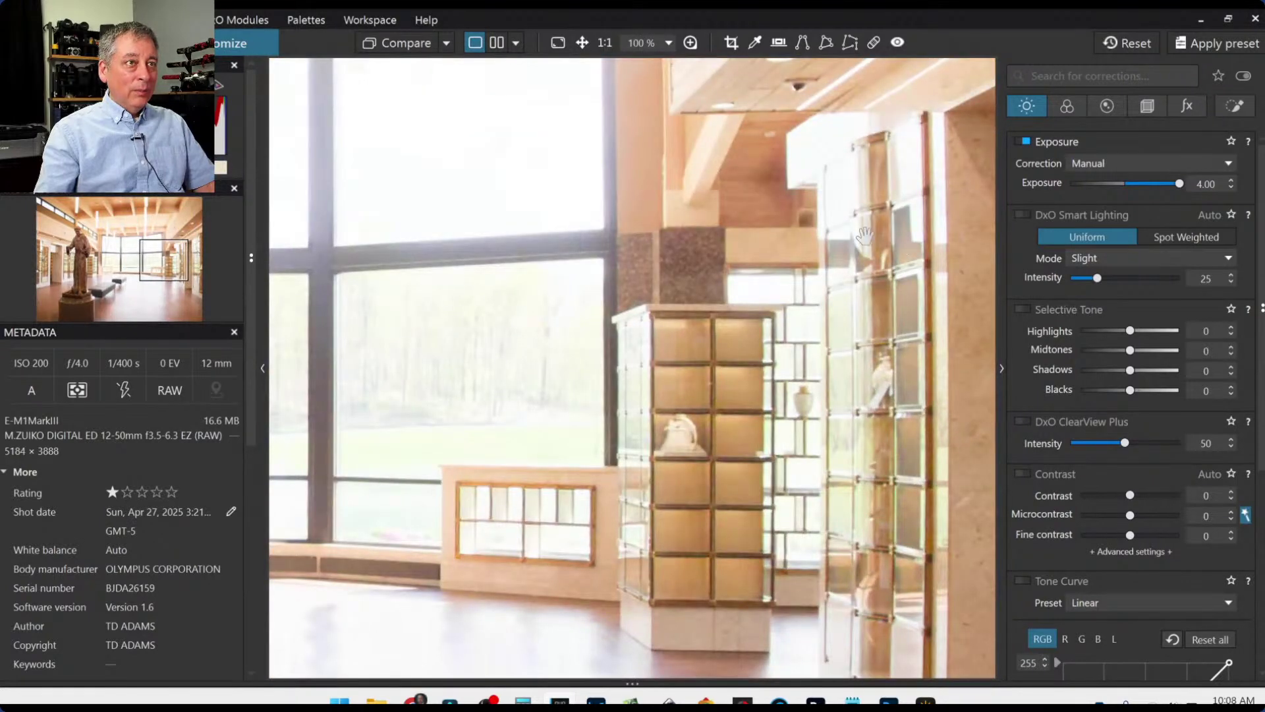
{"action": "scroll", "coordinate": [706, 484], "scroll_direction": "down", "scroll_amount": 3}
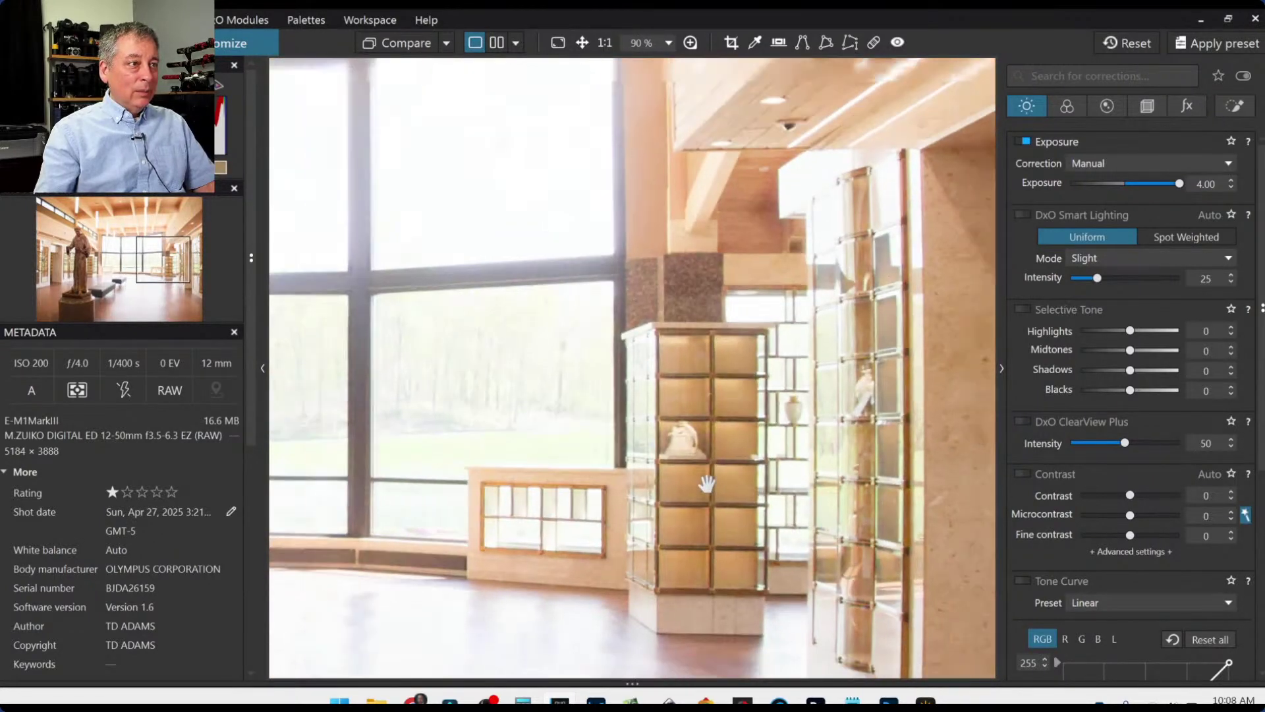
{"action": "scroll", "coordinate": [706, 484], "scroll_direction": "down", "scroll_amount": 3}
{"action": "scroll", "coordinate": [711, 493], "scroll_direction": "down", "scroll_amount": 1}
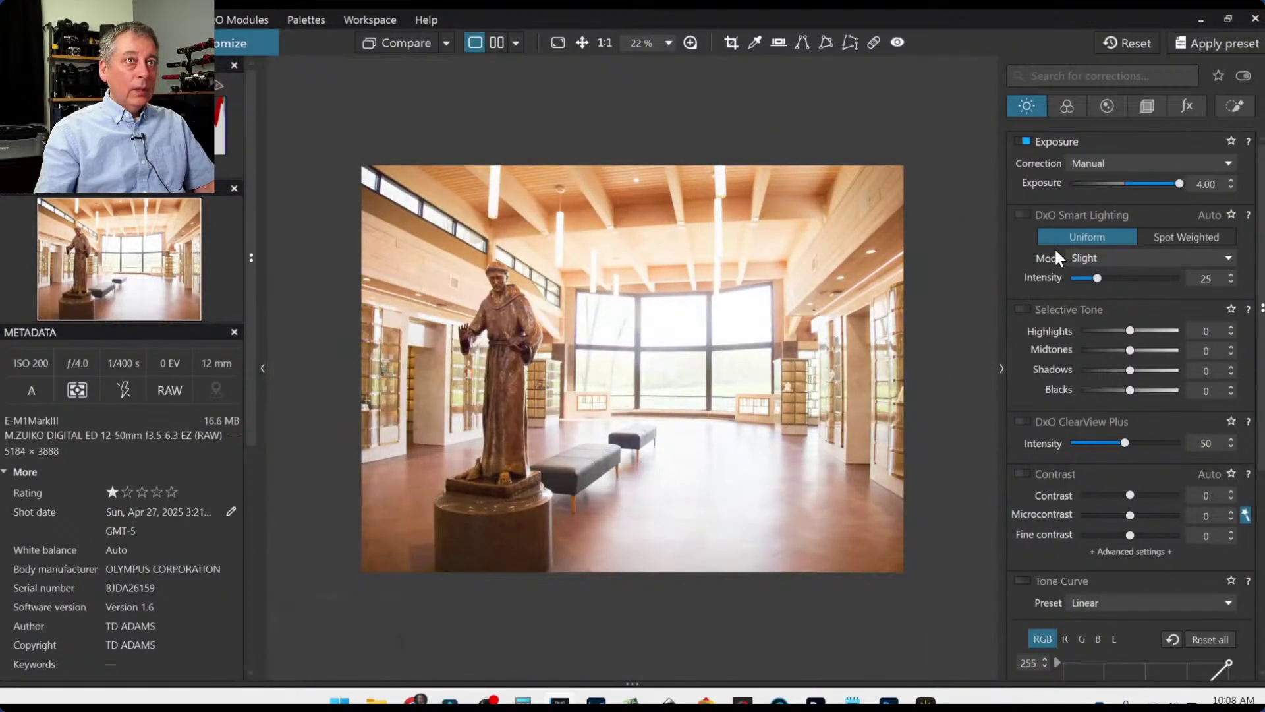
Turn on the automatic perspective correction and reset the global exposure to 0.00.
{"action": "left_click", "coordinate": [1143, 107]}
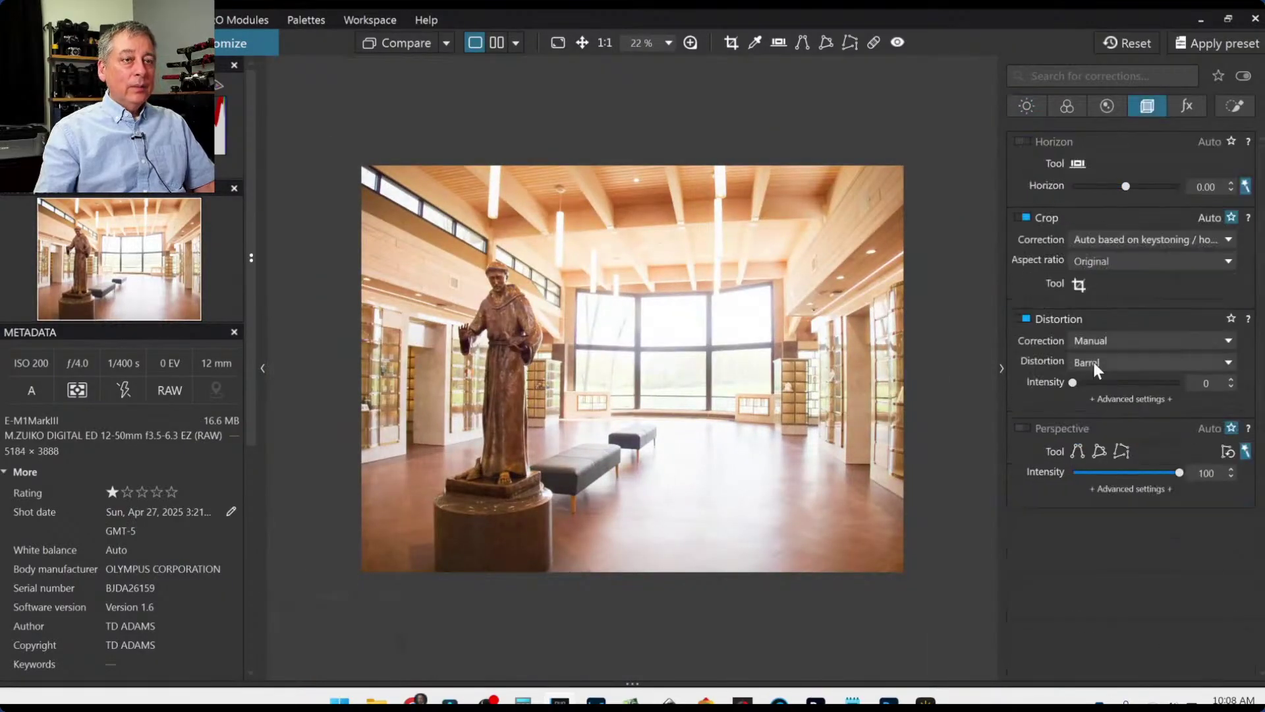
{"action": "left_click", "coordinate": [1025, 428]}
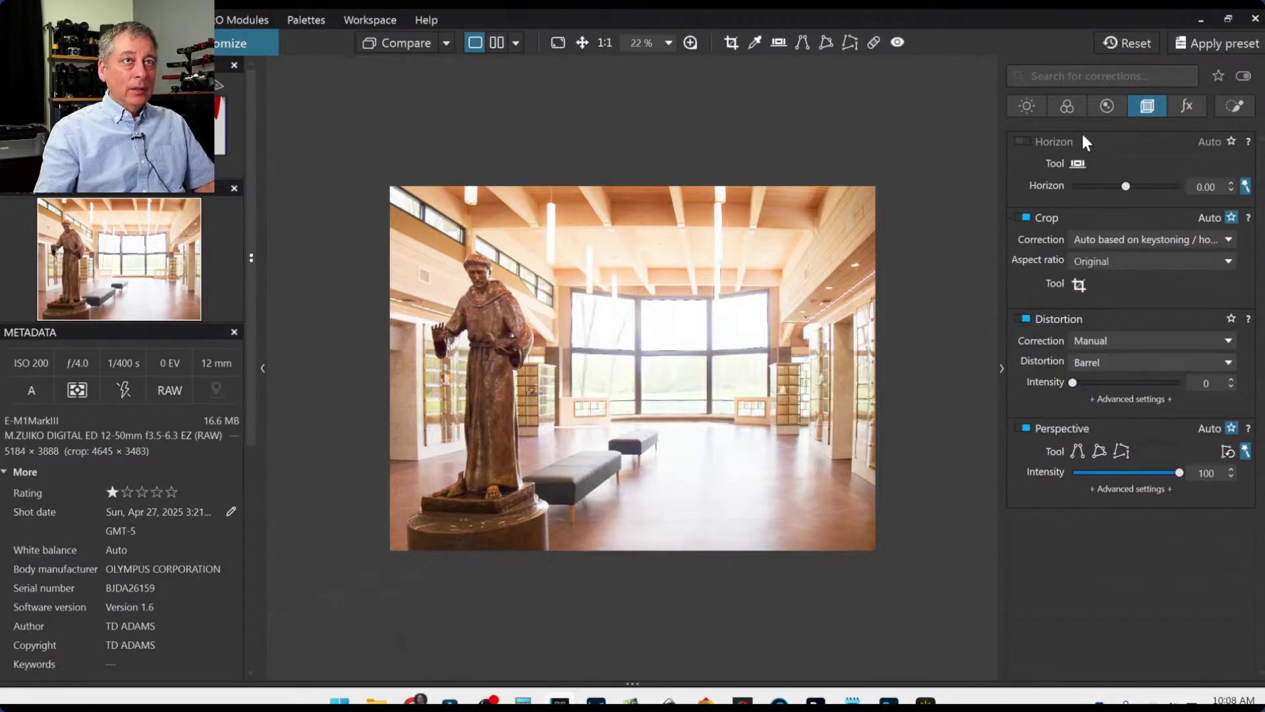
{"action": "left_click", "coordinate": [1025, 108]}
{"action": "double_click", "coordinate": [1178, 183]}
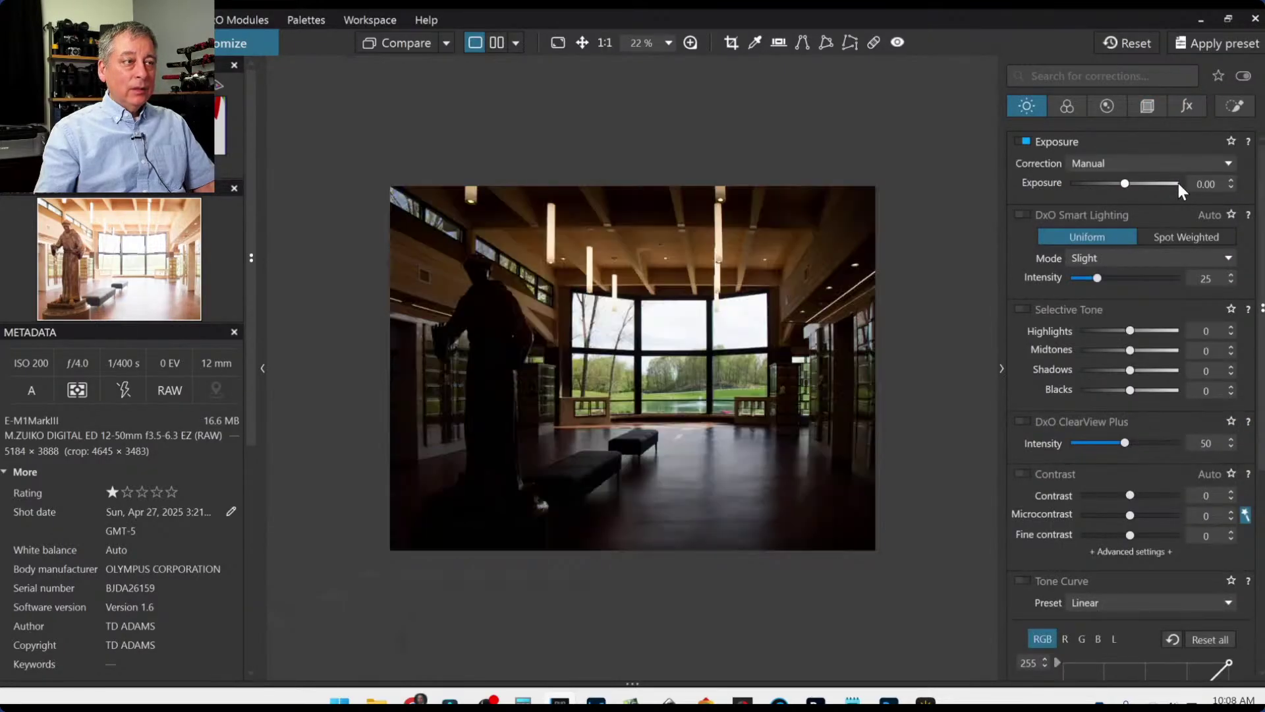
{"action": "scroll", "coordinate": [728, 471], "scroll_direction": "up", "scroll_amount": 1}
{"action": "scroll", "coordinate": [729, 472], "scroll_direction": "up", "scroll_amount": 5}
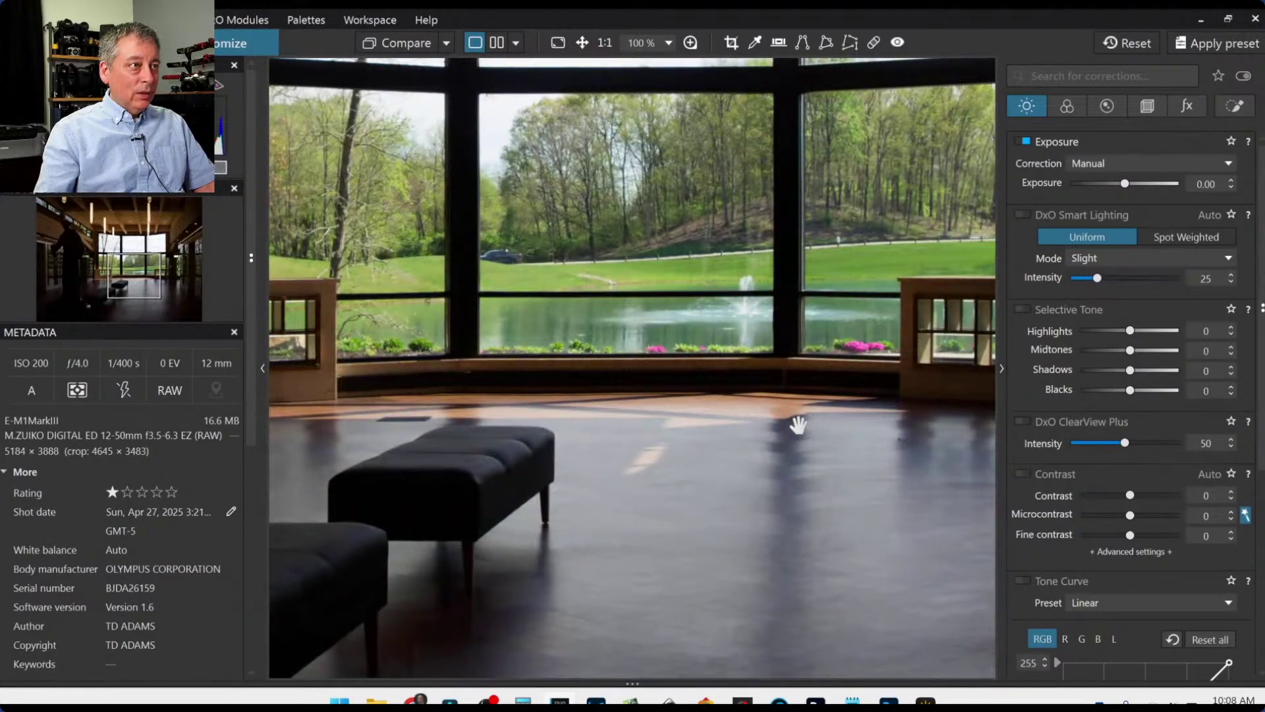
{"action": "scroll", "coordinate": [797, 502], "scroll_direction": "down", "scroll_amount": 3}
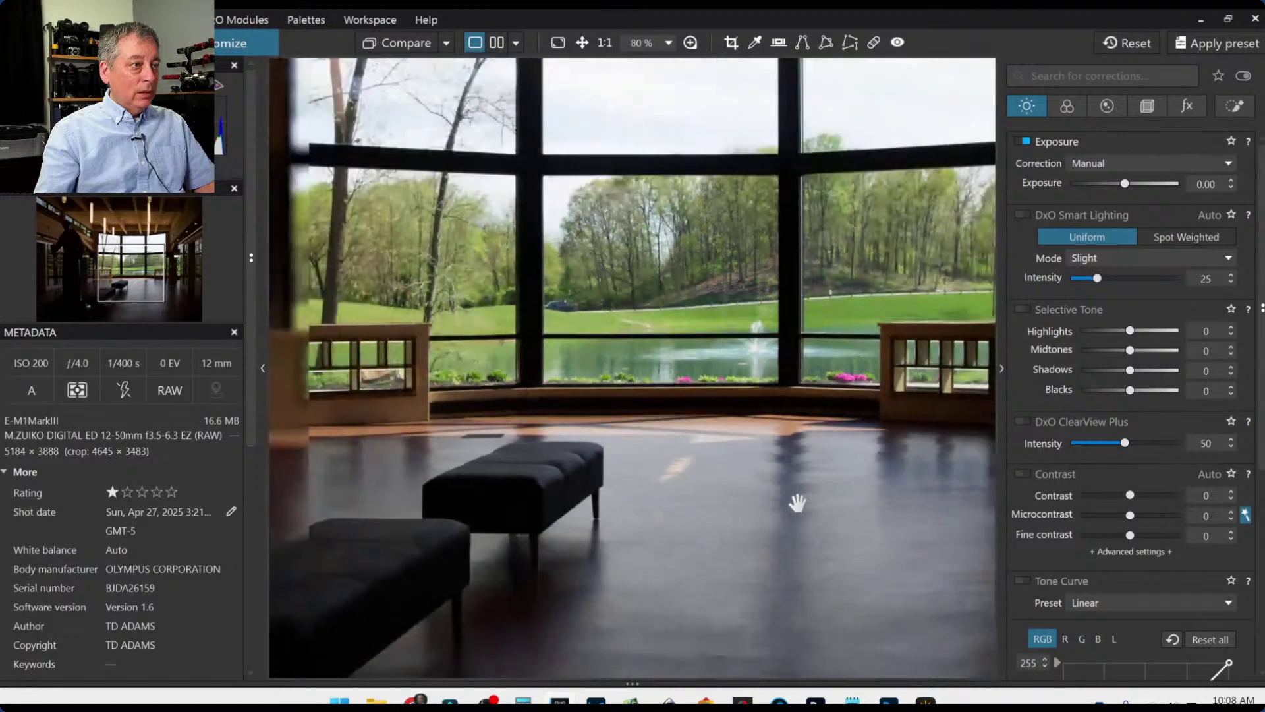
{"action": "scroll", "coordinate": [798, 513], "scroll_direction": "down", "scroll_amount": 1}
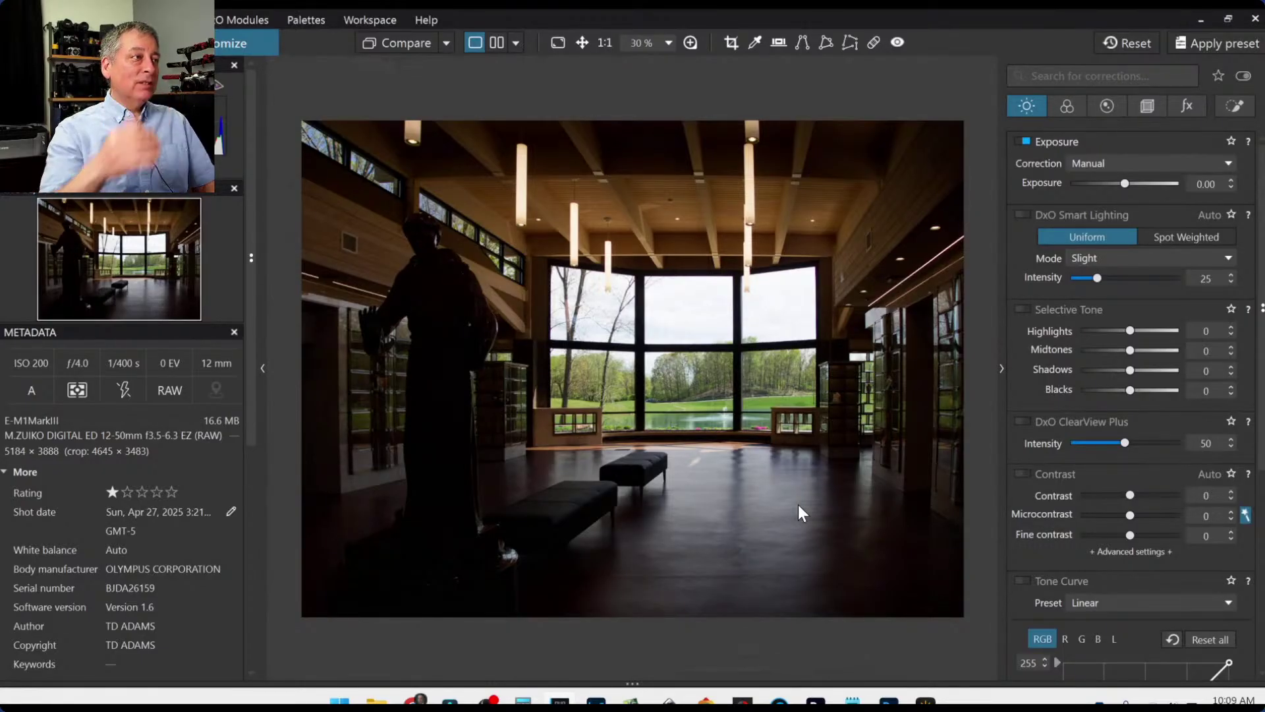
Add a control line sampling the floor, set its Luma selectivity to 60, and move its solid boundary up to the foot of the windows.
{"action": "left_click", "coordinate": [1232, 107]}
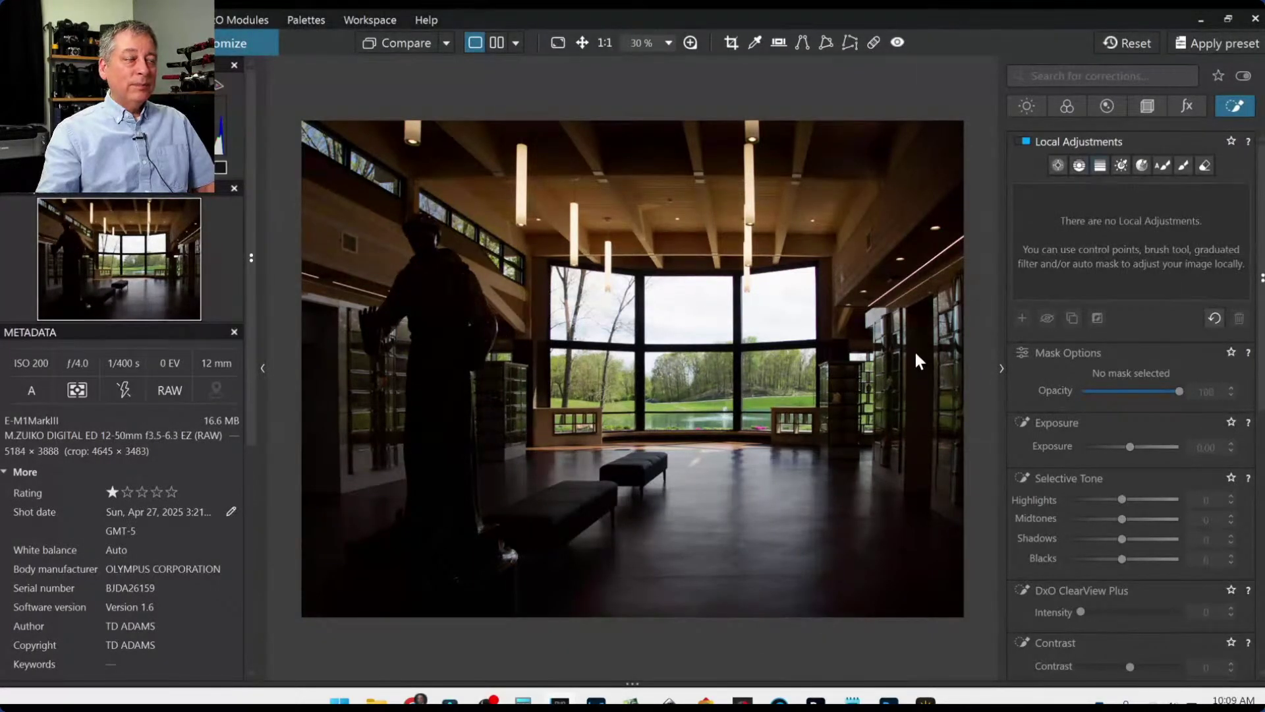
{"action": "left_click", "coordinate": [1082, 168]}
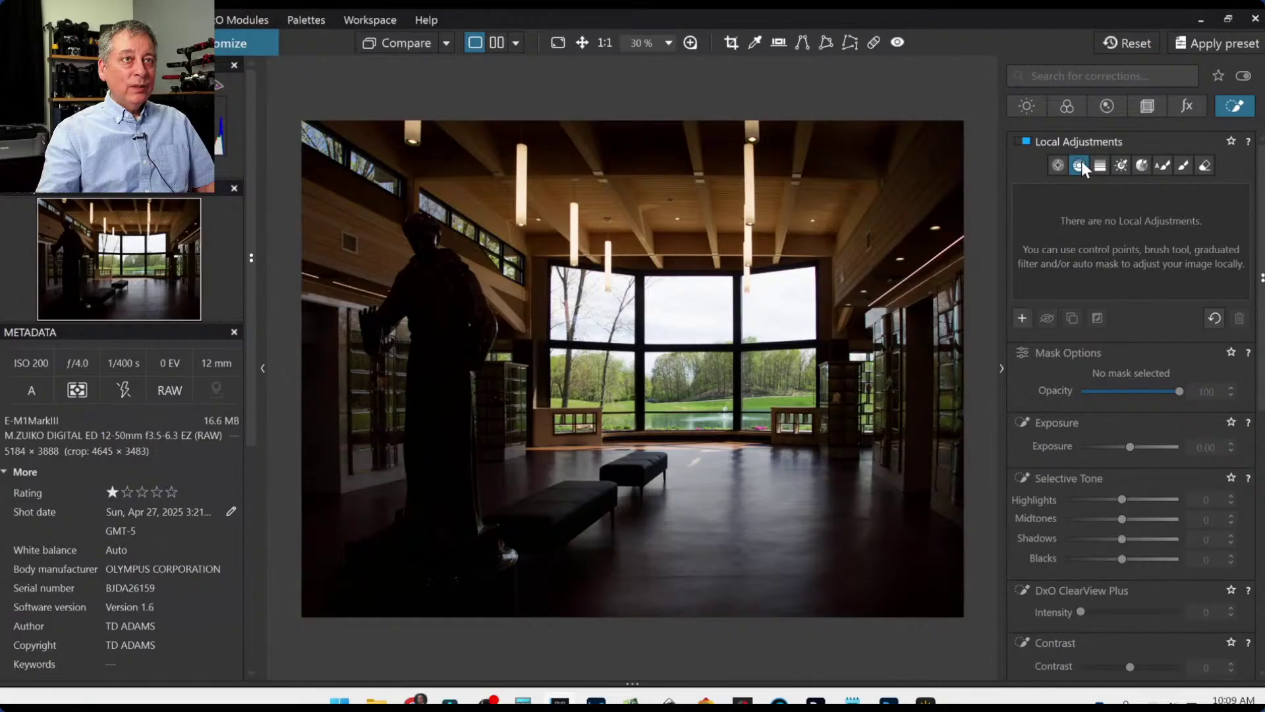
{"action": "left_click", "coordinate": [1021, 319]}
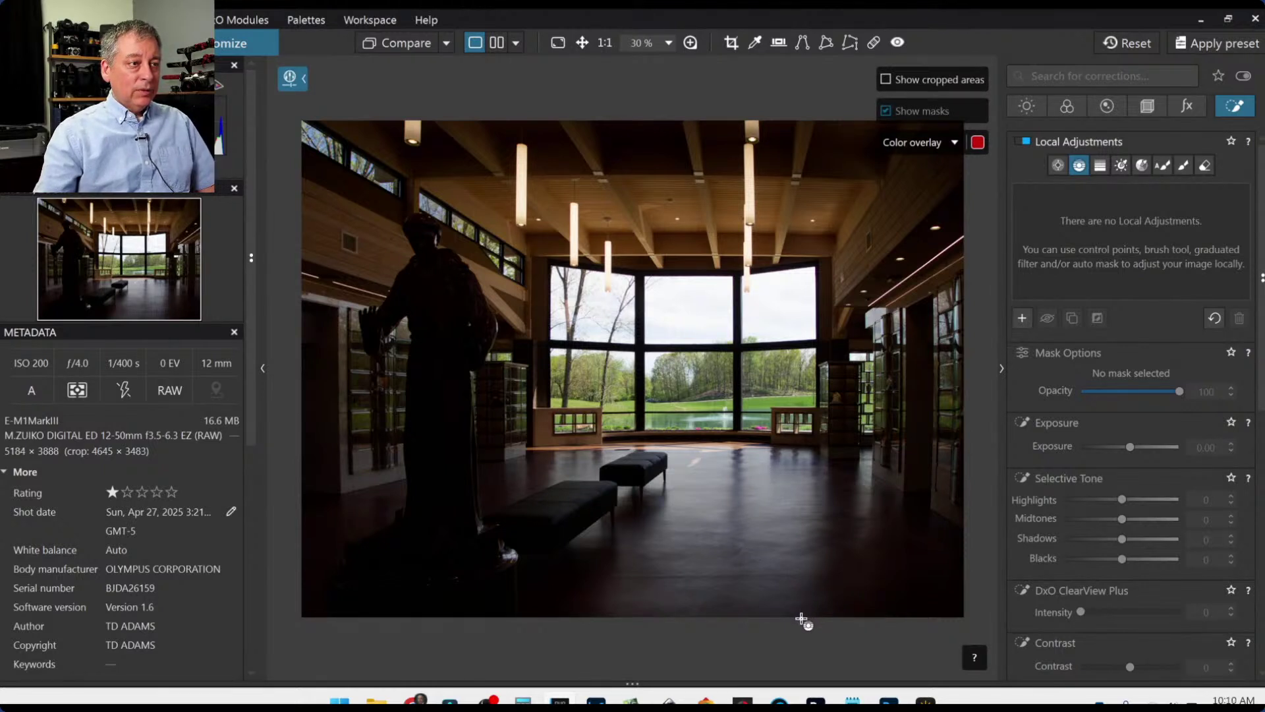
{"action": "left_click_drag", "start_coordinate": [801, 619], "coordinate": [804, 77]}
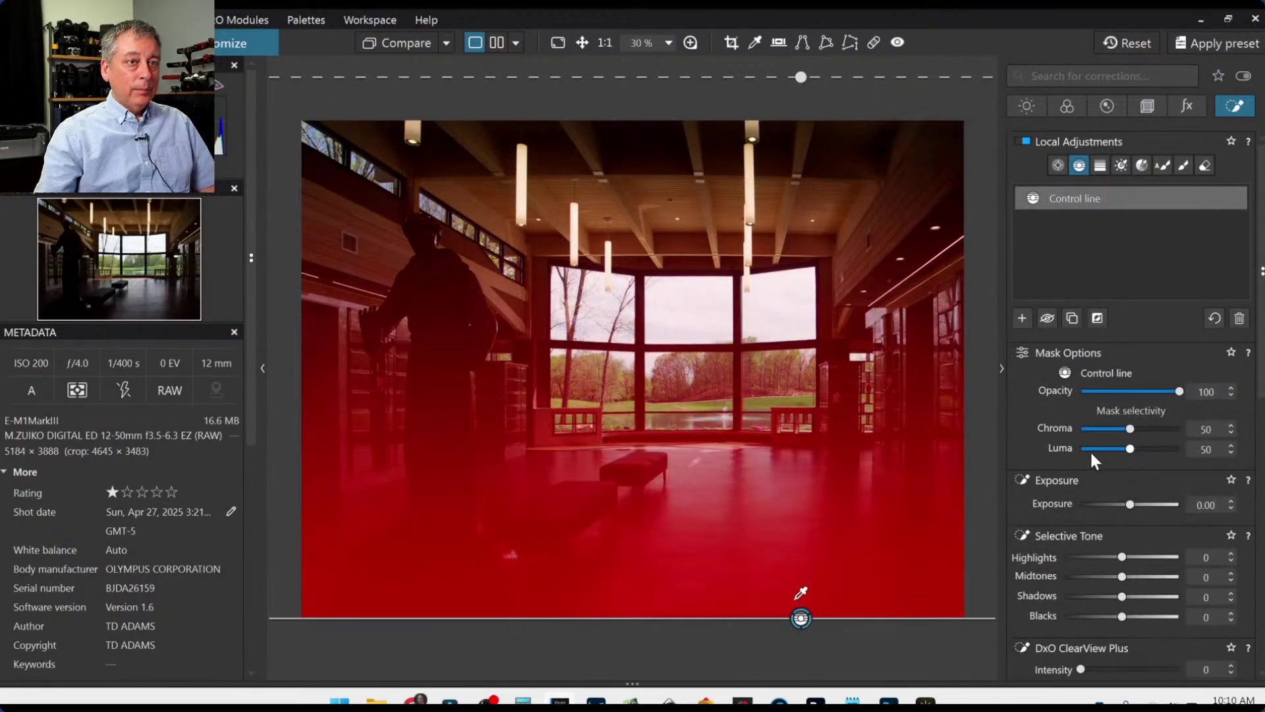
{"action": "left_click_drag", "start_coordinate": [1129, 449], "coordinate": [1139, 449]}
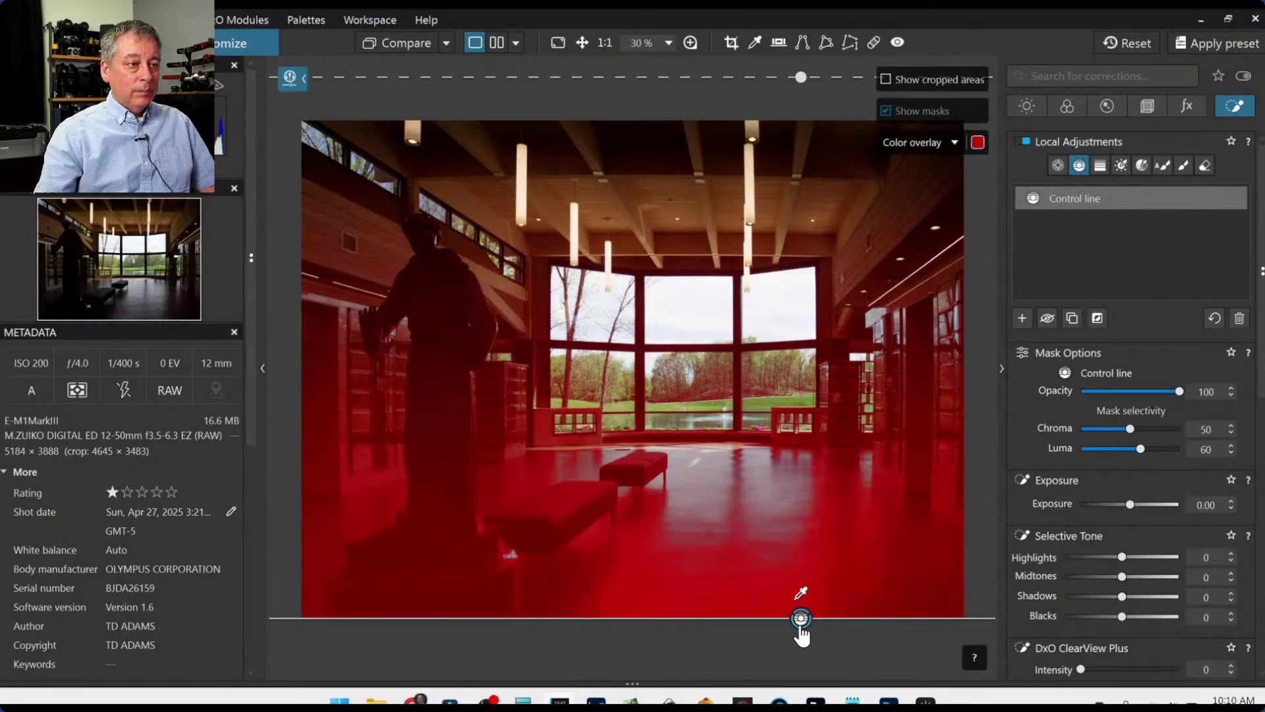
{"action": "left_click_drag", "start_coordinate": [800, 618], "coordinate": [796, 447]}
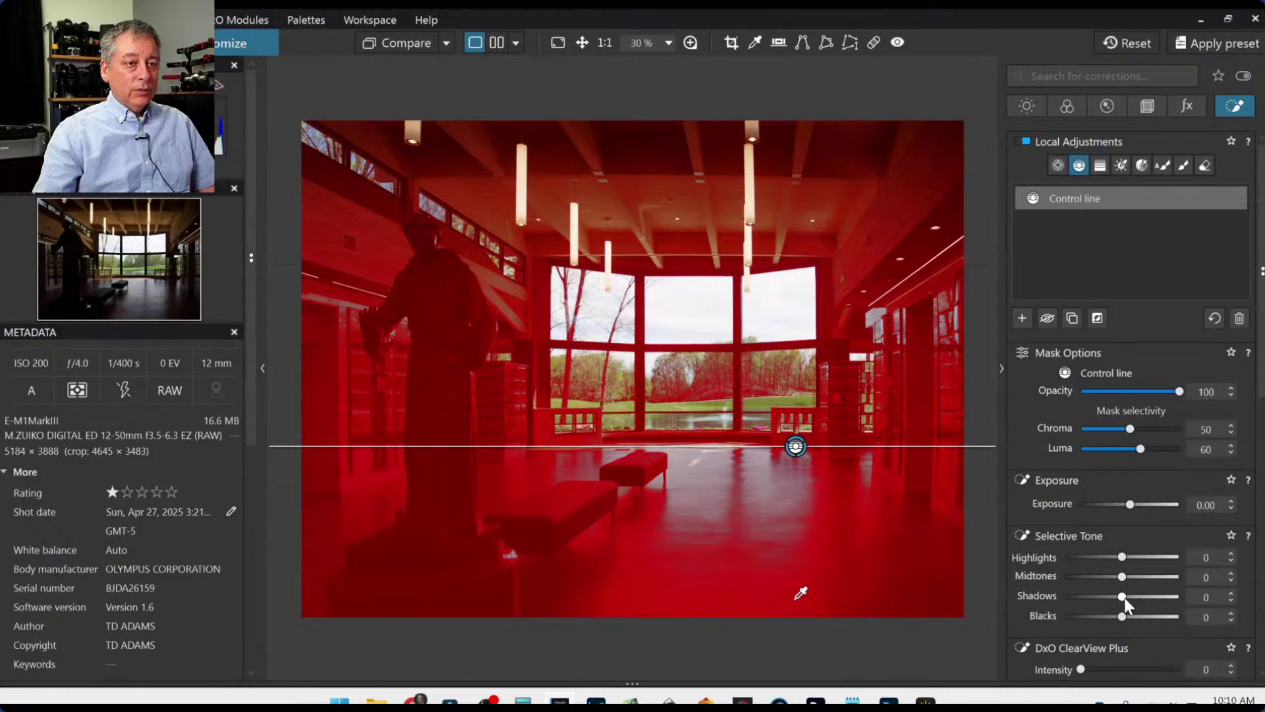
Try the control line's Shadows at 51, set its local exposure to 1.72, and reset Shadows to 0.
{"action": "left_click_drag", "start_coordinate": [1124, 598], "coordinate": [1151, 601]}
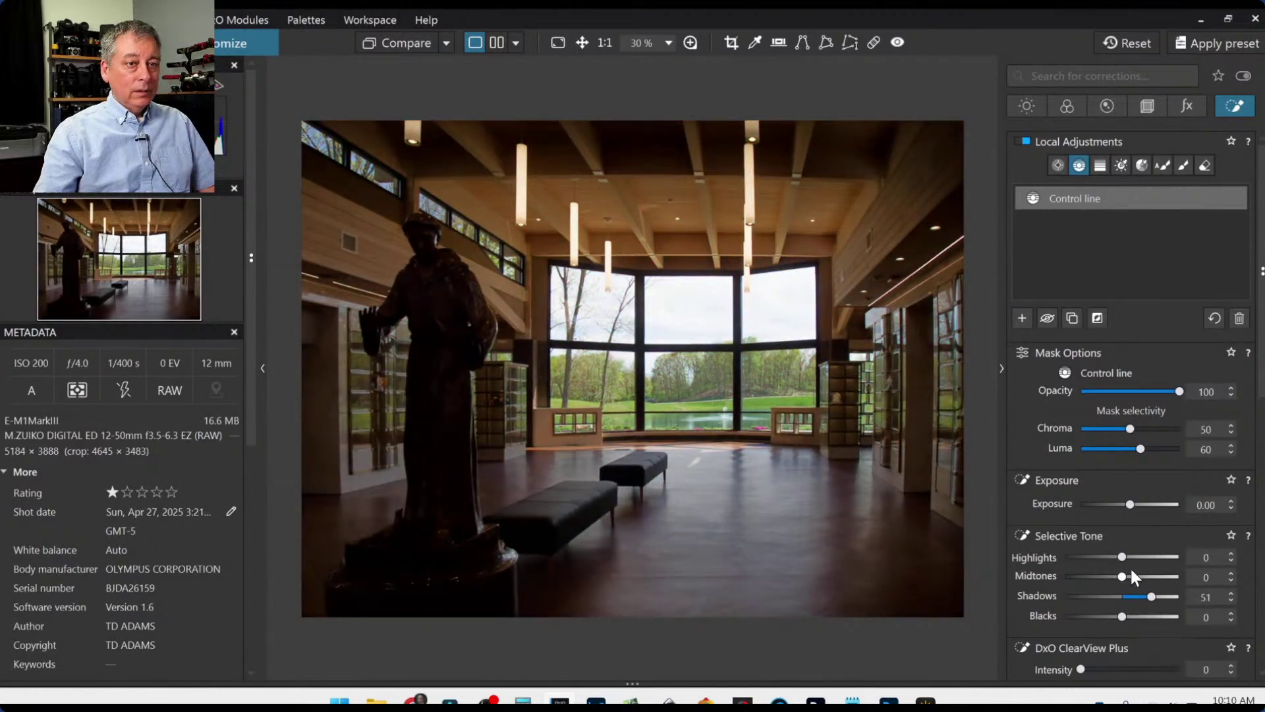
{"action": "left_click_drag", "start_coordinate": [1130, 506], "coordinate": [1151, 507]}
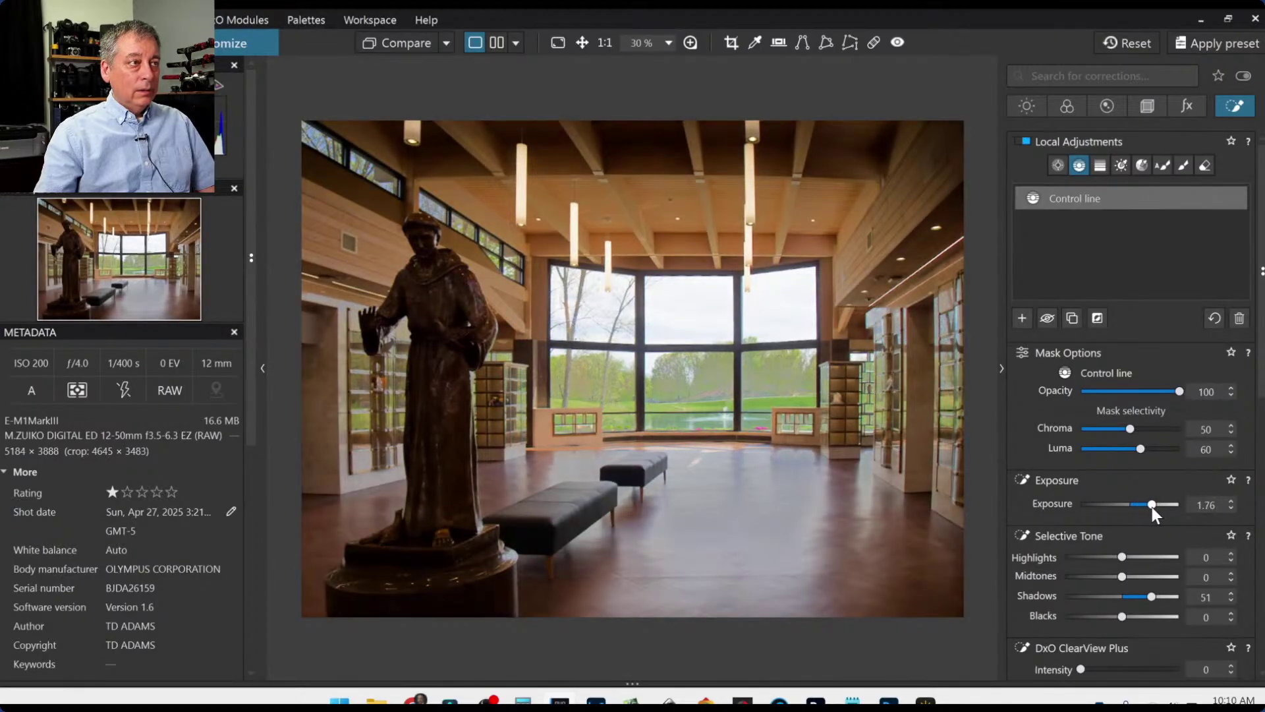
{"action": "double_click", "coordinate": [1149, 597]}
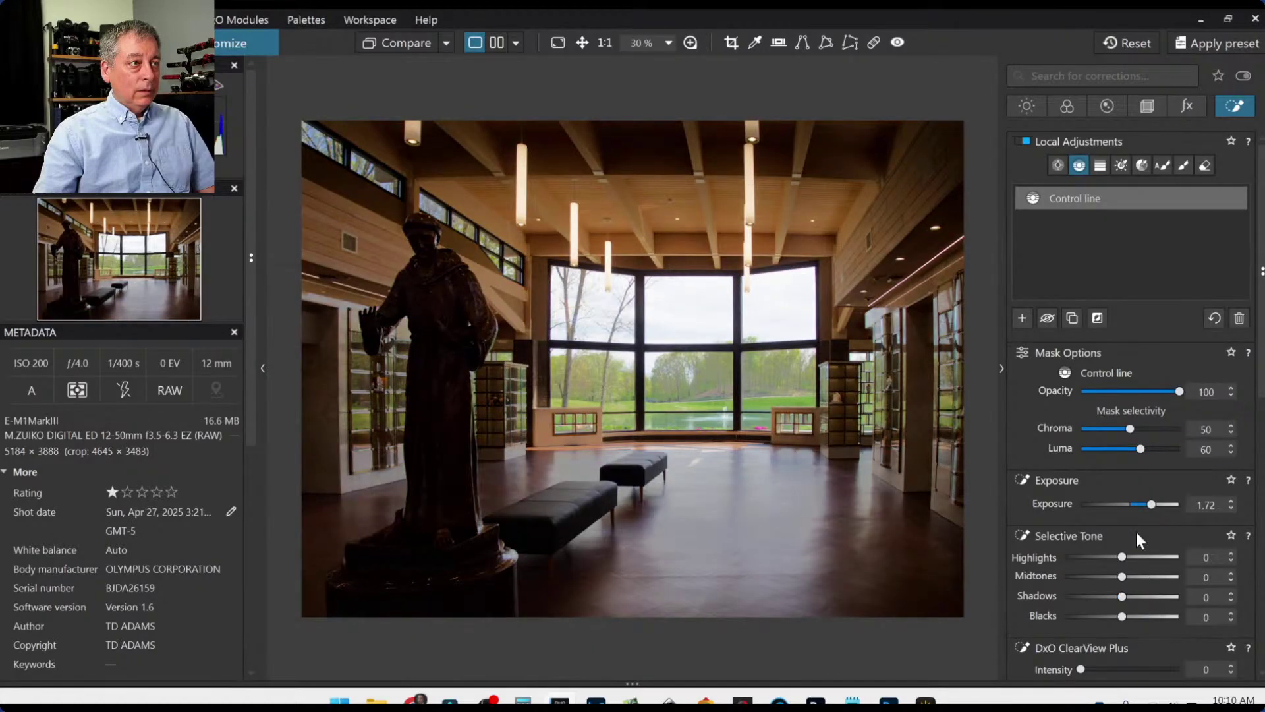
Shift the control line down onto the floor and bring its dashed boundary close above it, near the base of the windows.
{"action": "mouse_move", "coordinate": [707, 391]}
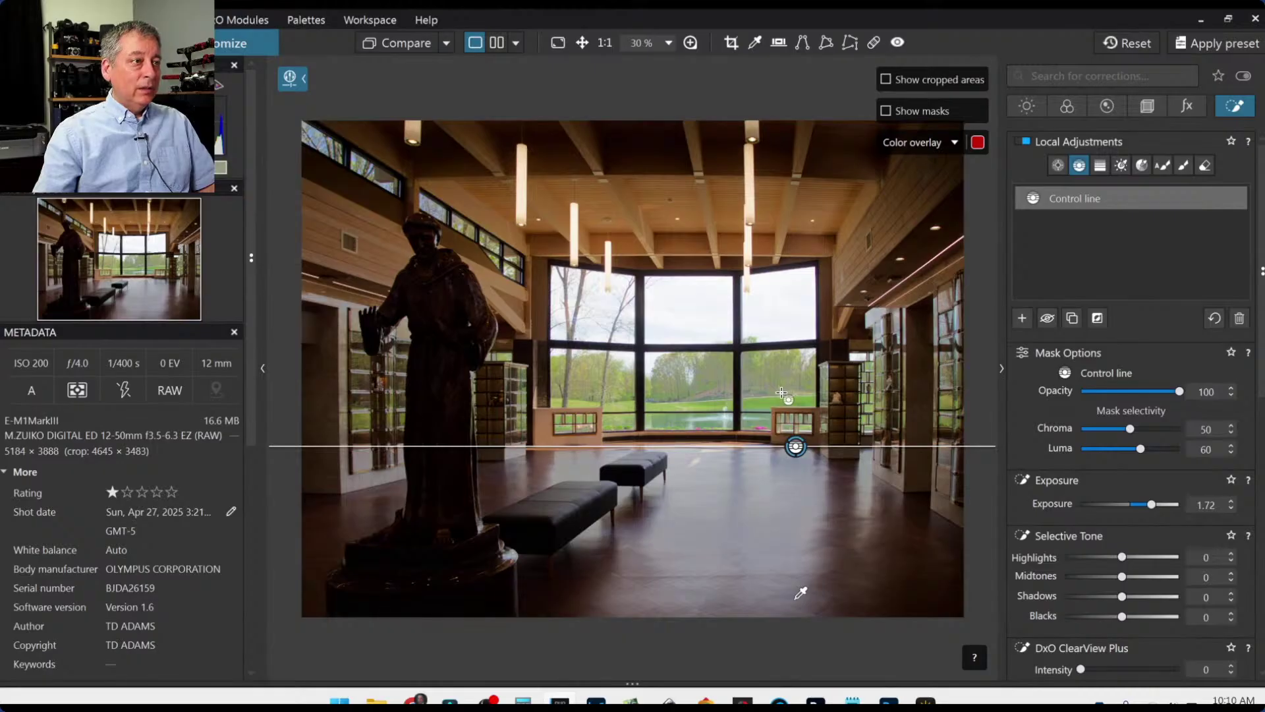
{"action": "left_click_drag", "start_coordinate": [796, 446], "coordinate": [793, 479]}
{"action": "key", "text": "ctrl+minus"}
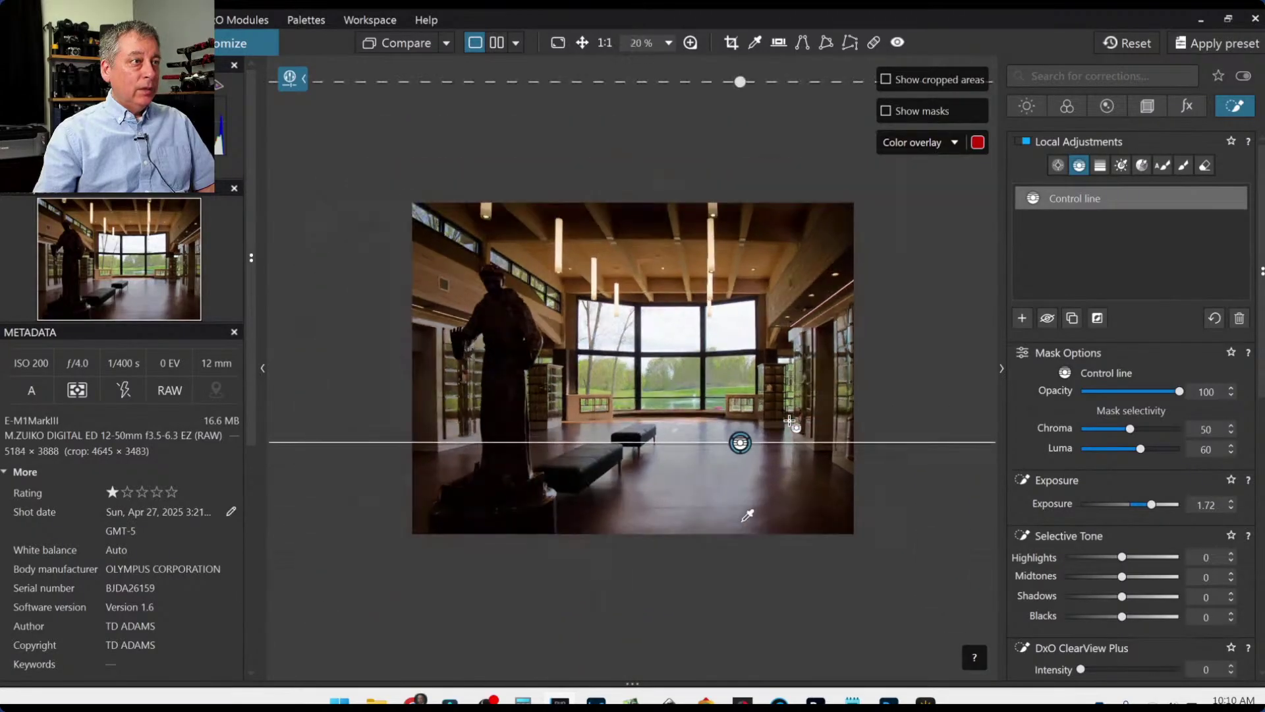
{"action": "left_click_drag", "start_coordinate": [740, 83], "coordinate": [740, 400]}
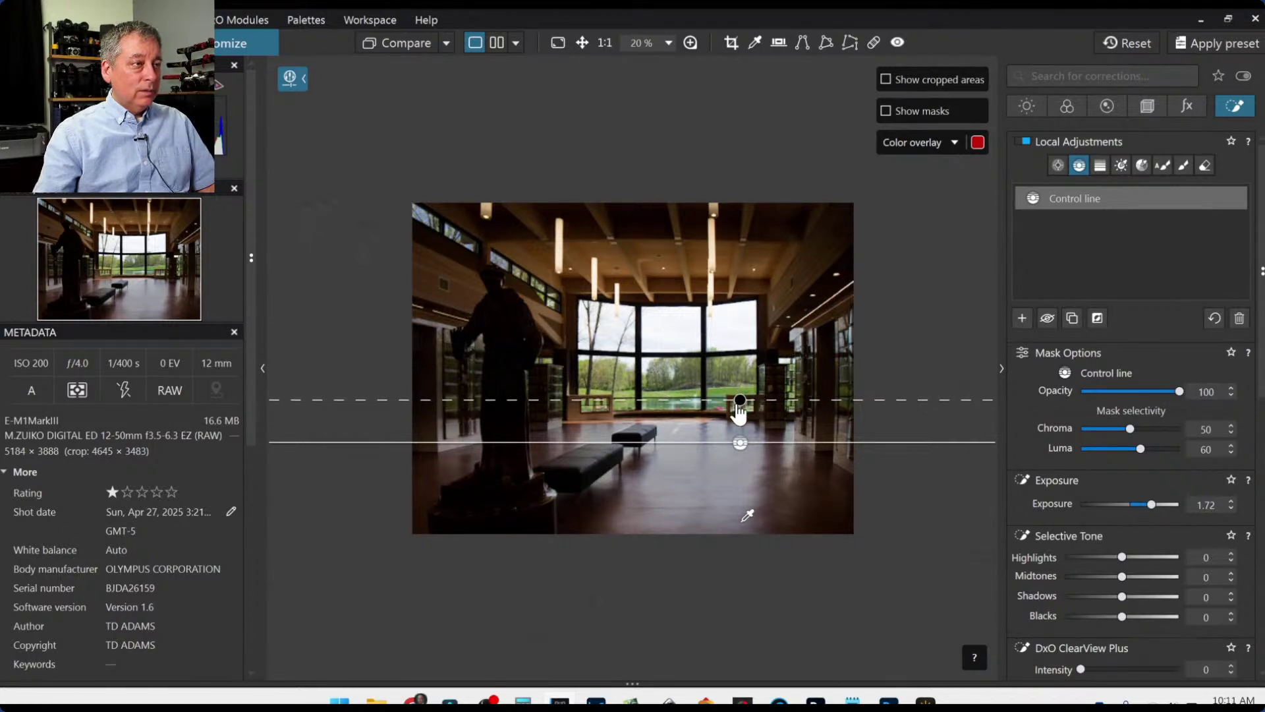
Add a control point to the same mask on the wall left of the statue and enlarge its radius to reach past the statue.
{"action": "left_click", "coordinate": [1056, 166]}
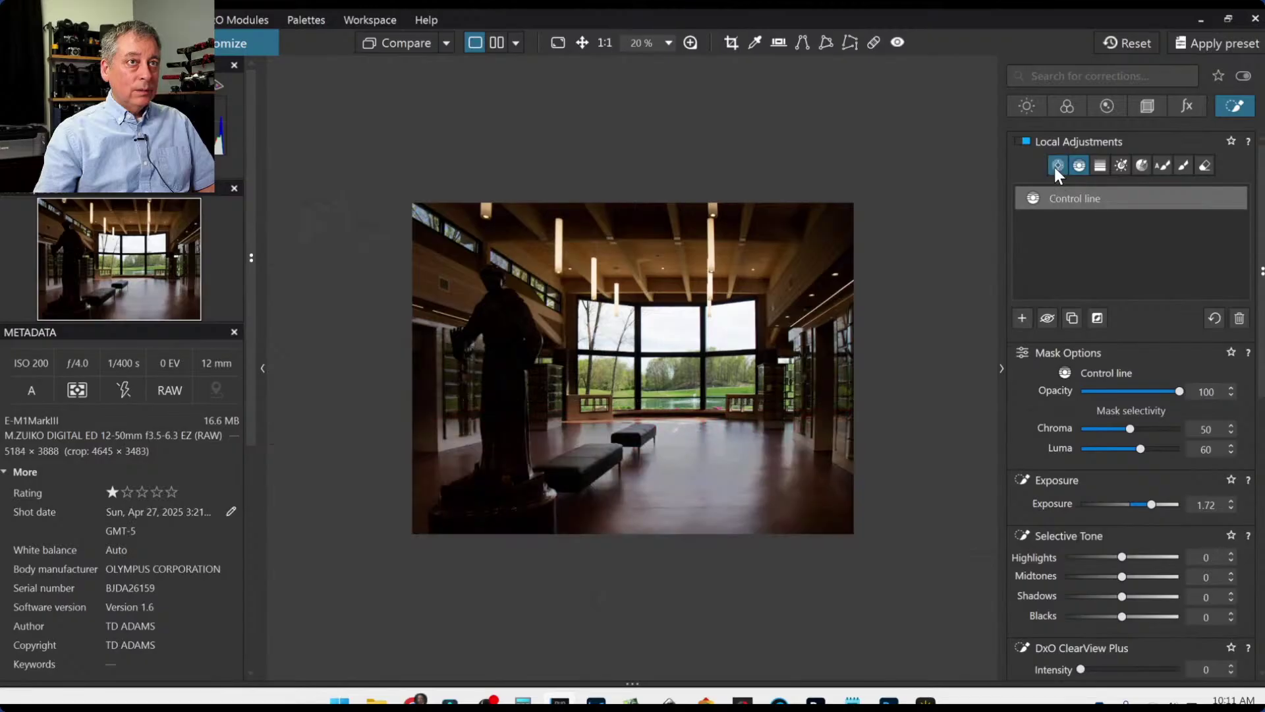
{"action": "left_click", "coordinate": [454, 404]}
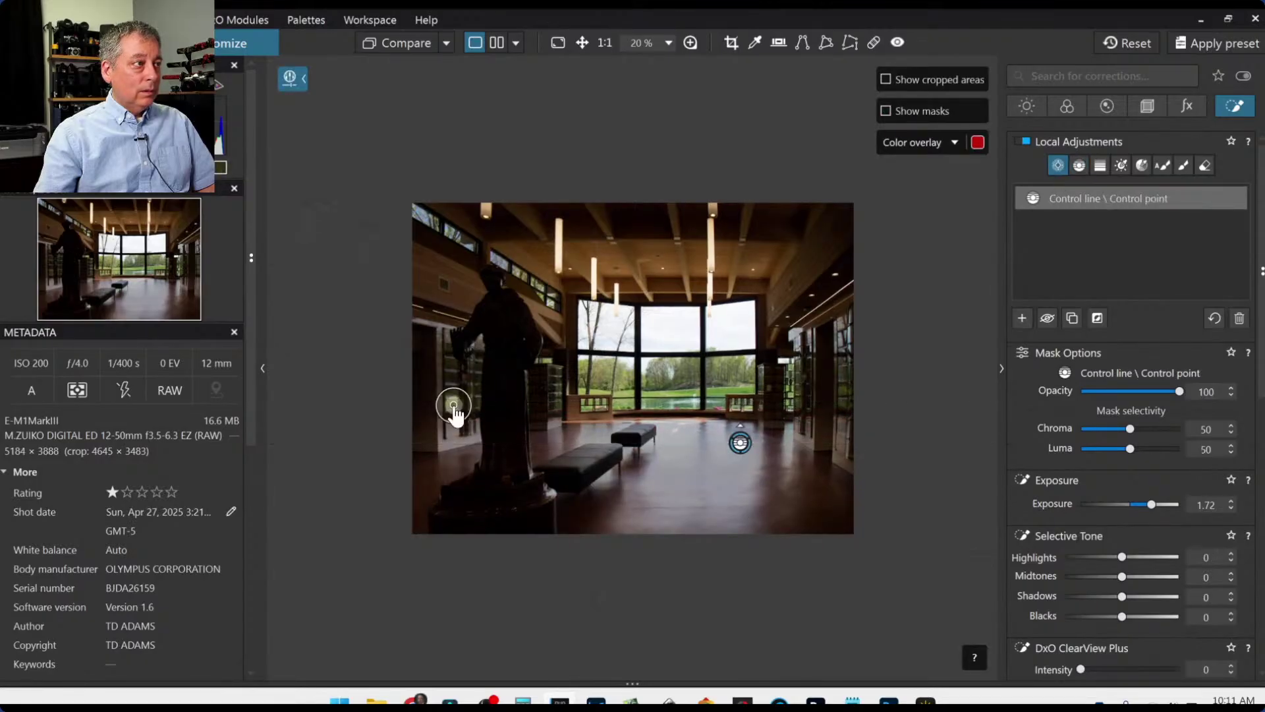
{"action": "left_click_drag", "start_coordinate": [453, 390], "coordinate": [453, 310]}
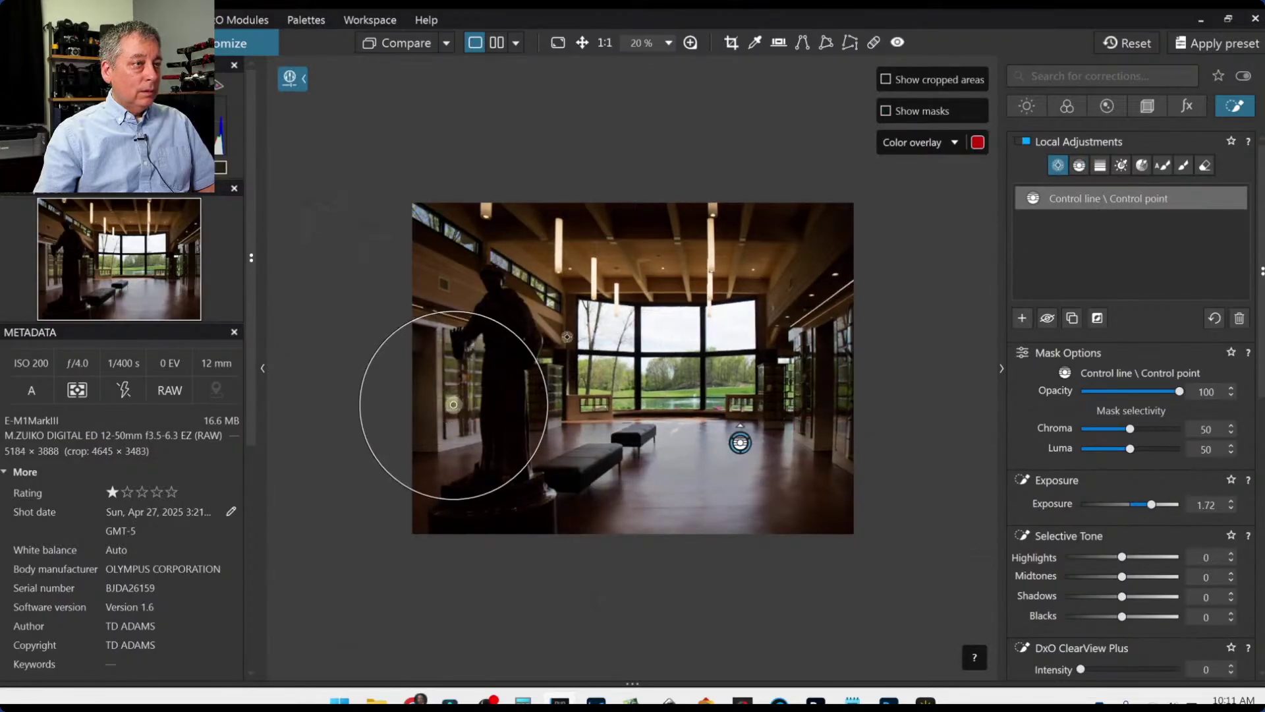
Add more control points on the right wall, the right, middle and left parts of the ceiling, and the lower part of the statue.
{"action": "left_click", "coordinate": [842, 377]}
{"action": "left_click", "coordinate": [801, 225]}
{"action": "left_click", "coordinate": [637, 216]}
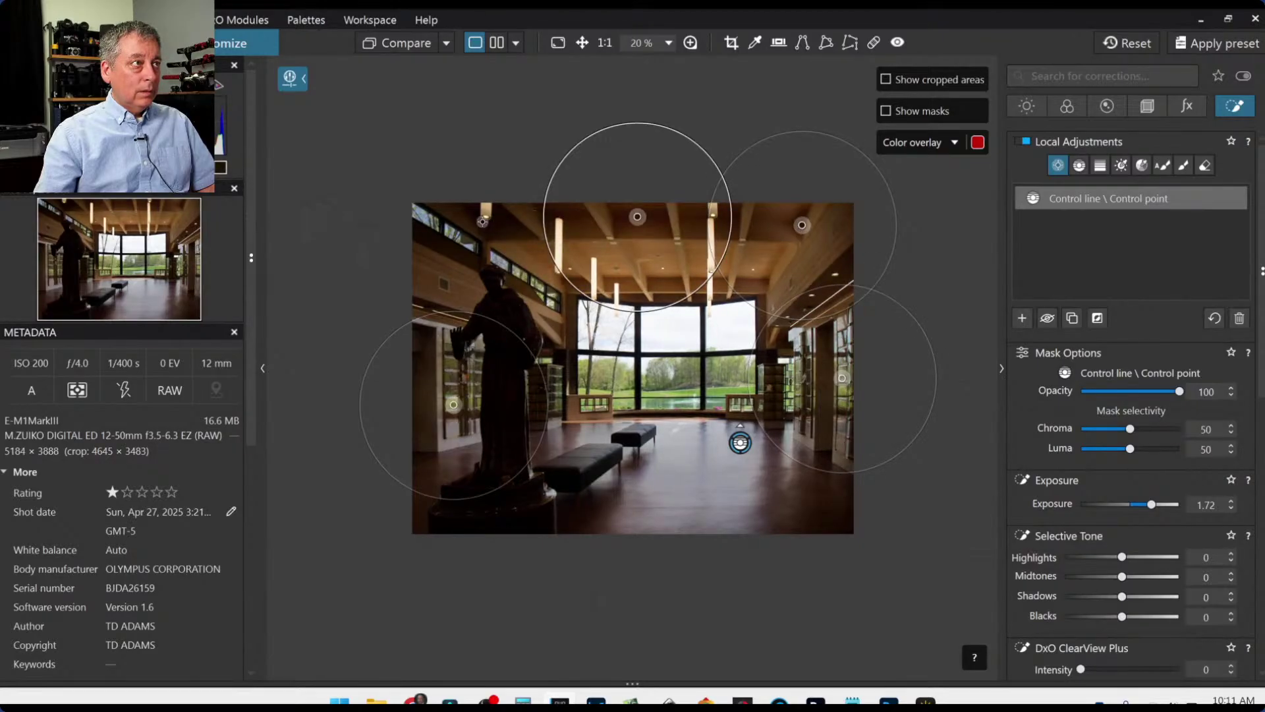
{"action": "left_click", "coordinate": [481, 222]}
{"action": "key", "text": "l"}
{"action": "key", "text": "l"}
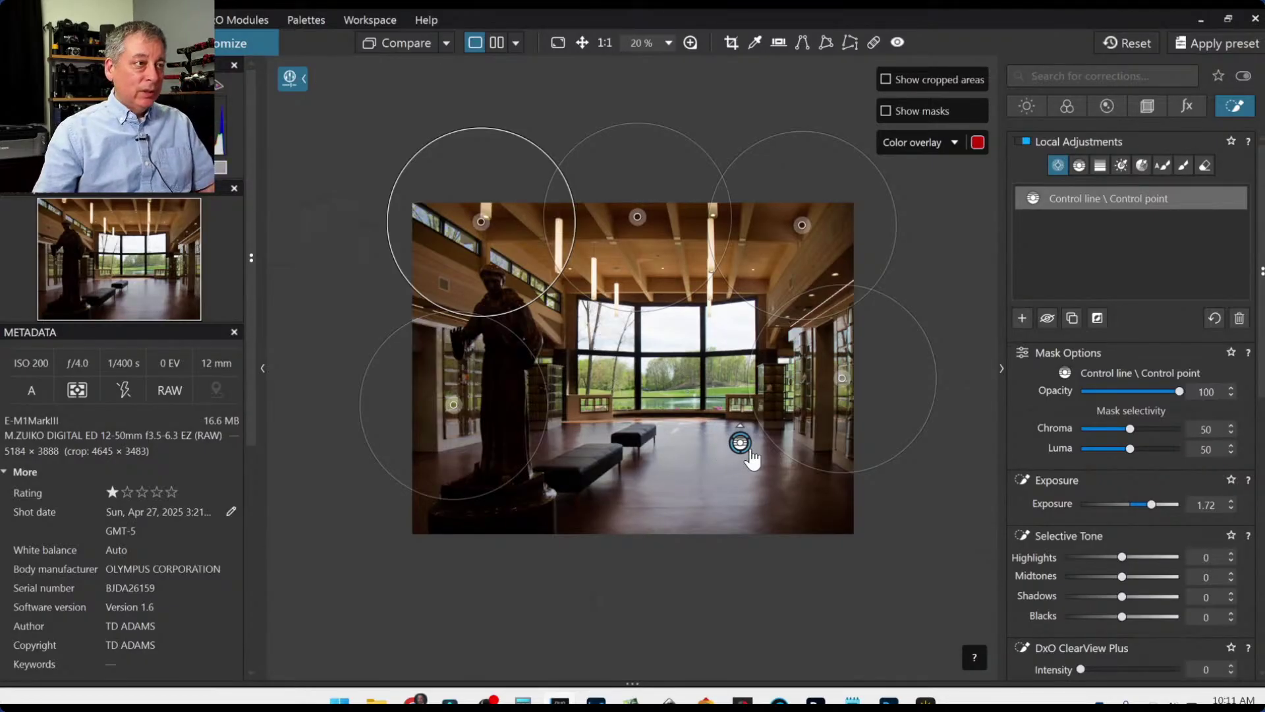
{"action": "left_click", "coordinate": [500, 447]}
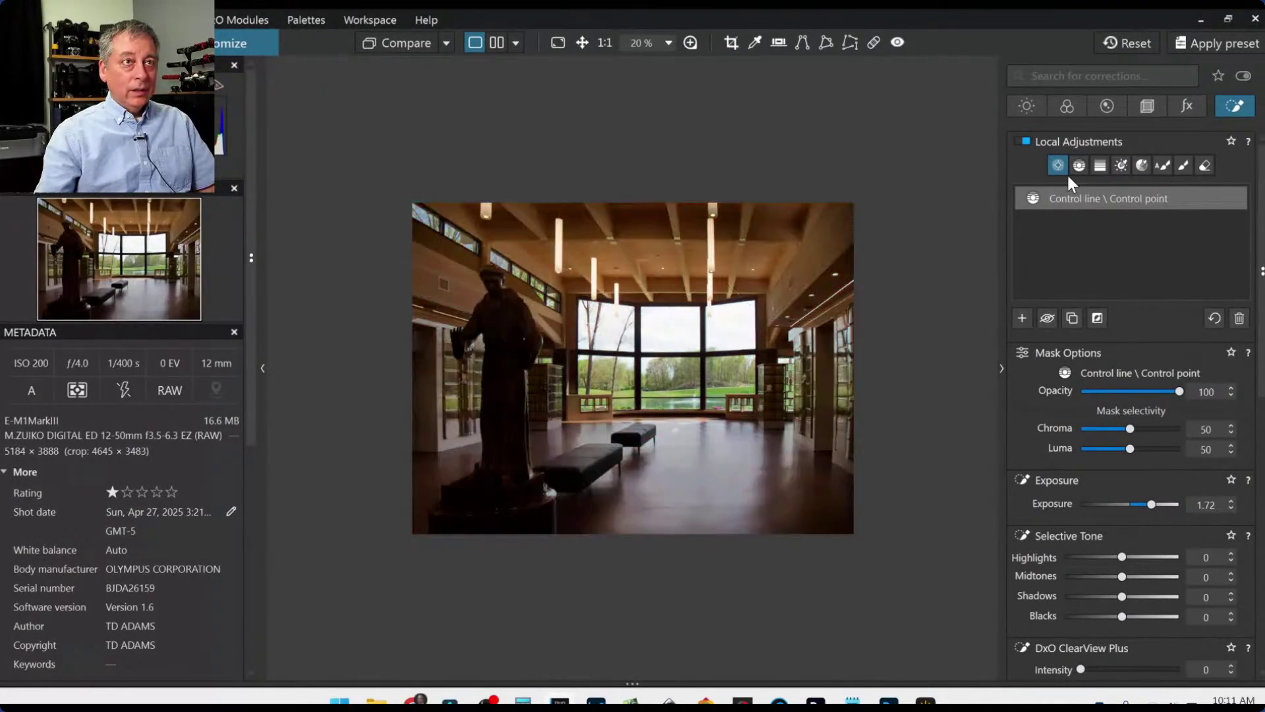
Create a new mask with control points on the statue's upper and lower body, with Luma selectivity 60 and Exposure 2.57.
{"action": "left_click", "coordinate": [1062, 284]}
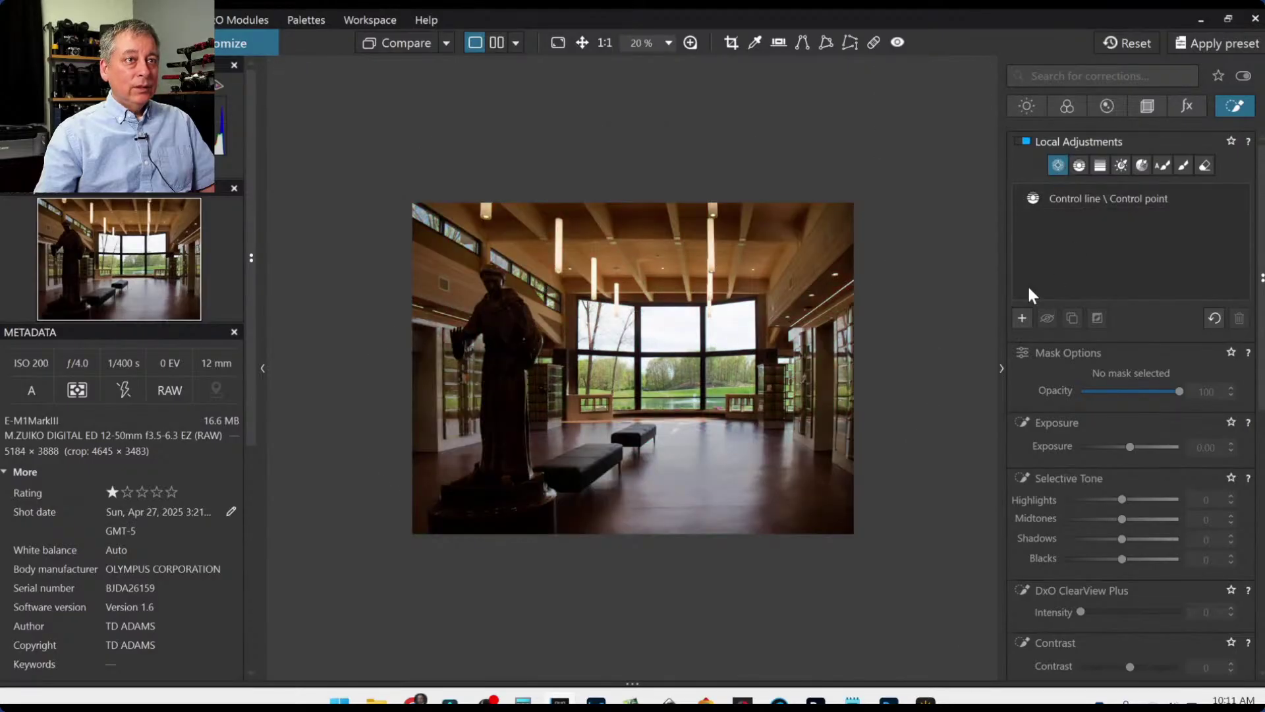
{"action": "left_click", "coordinate": [1021, 319]}
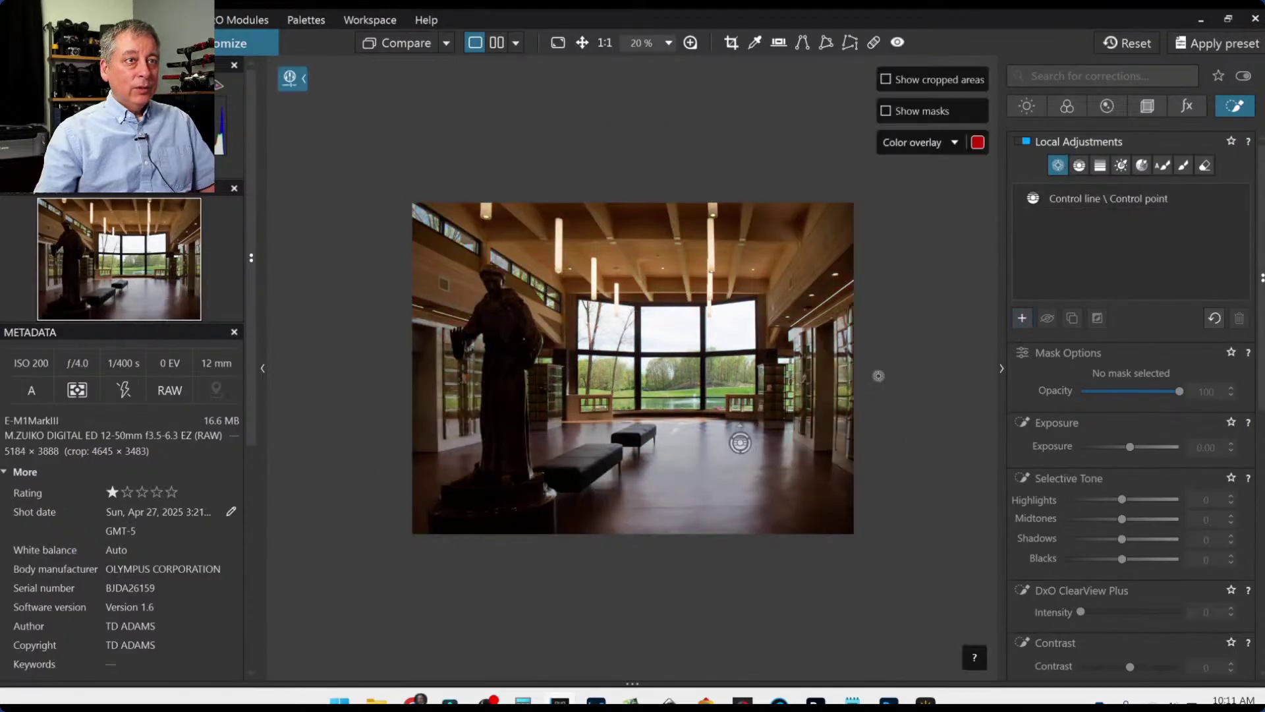
{"action": "left_click", "coordinate": [506, 337]}
{"action": "left_click", "coordinate": [505, 446]}
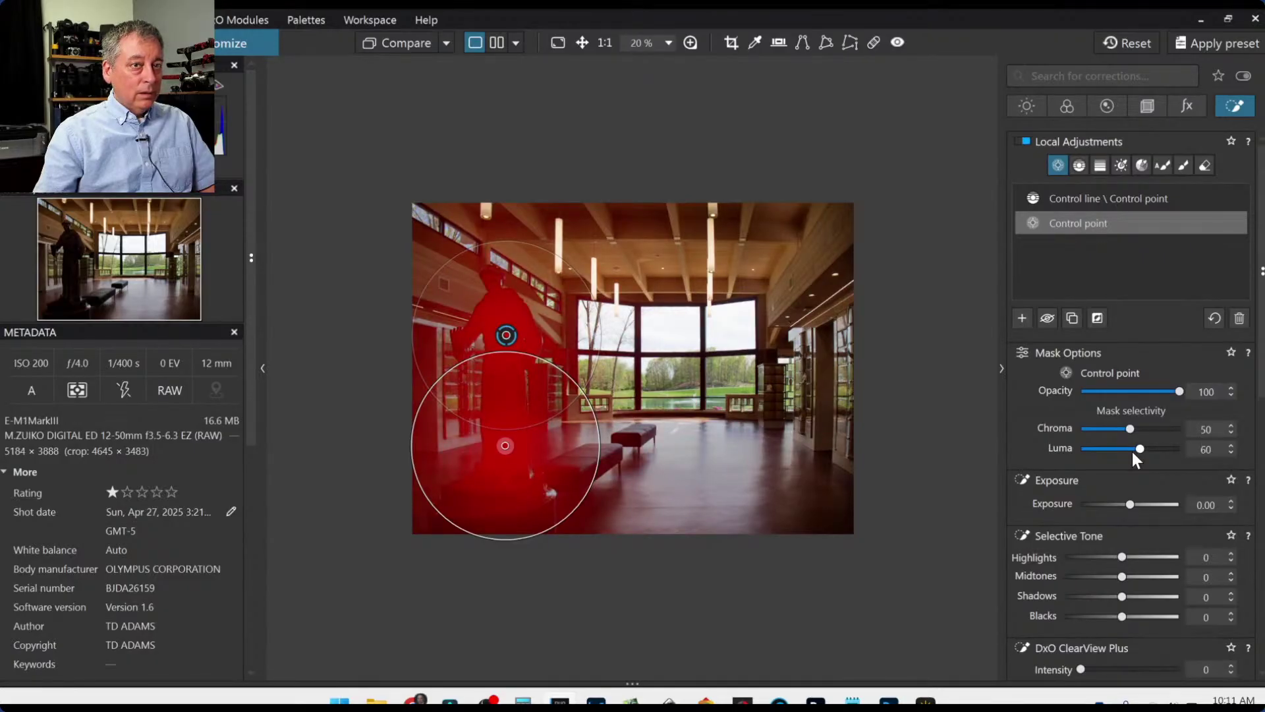
{"action": "left_click_drag", "start_coordinate": [1131, 504], "coordinate": [1161, 505]}
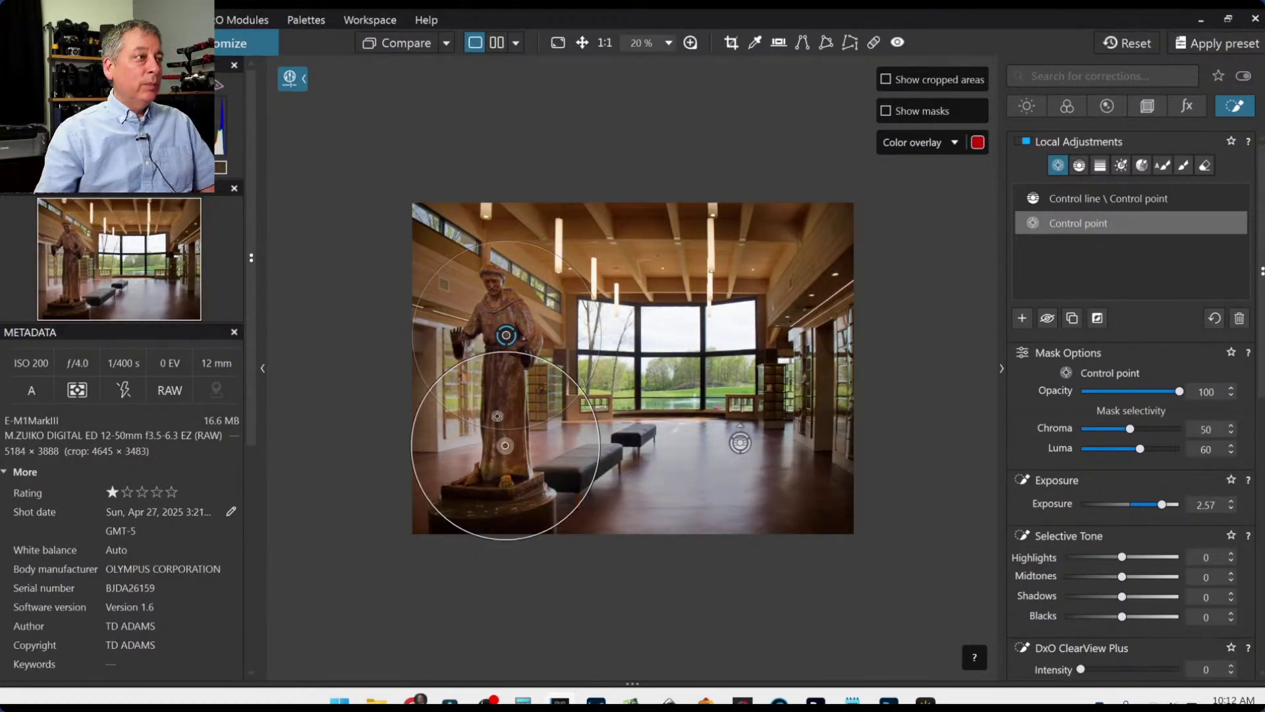
In the control line mask, move the right wall's control point down to the wall's base and add another point above it.
{"action": "left_click", "coordinate": [741, 443]}
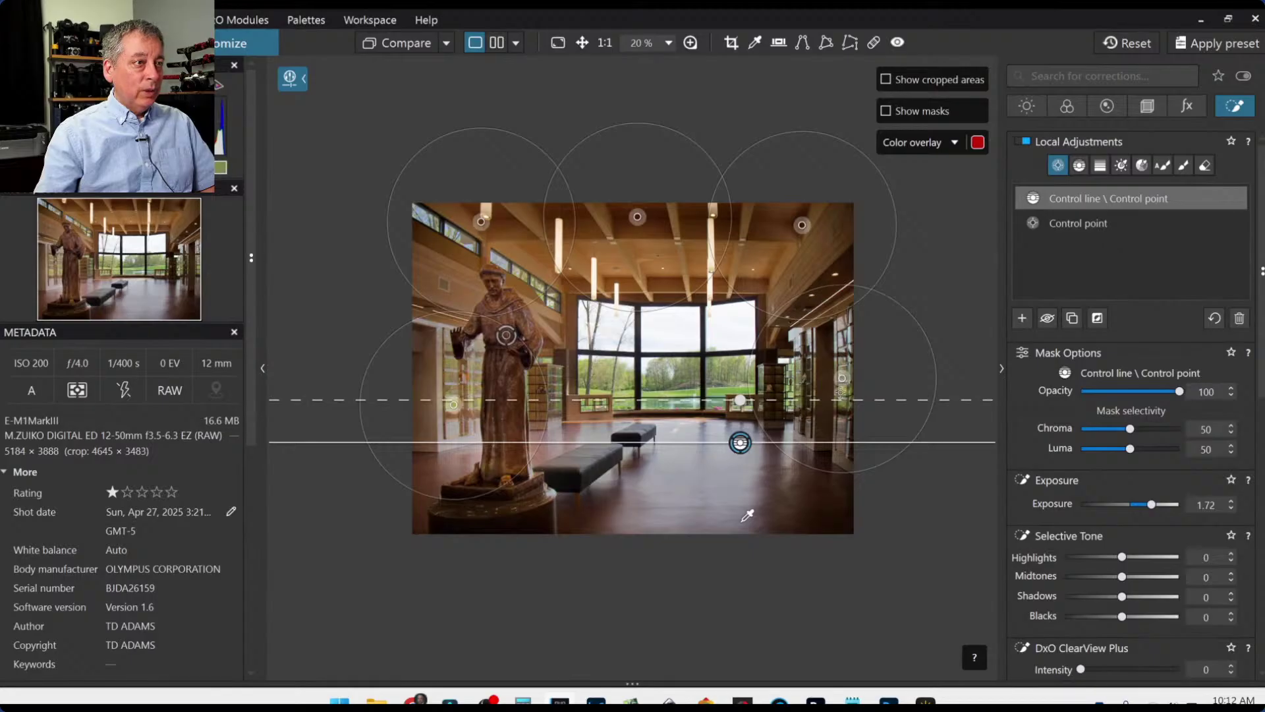
{"action": "left_click_drag", "start_coordinate": [844, 382], "coordinate": [834, 382]}
{"action": "left_click_drag", "start_coordinate": [829, 382], "coordinate": [838, 436]}
{"action": "left_click", "coordinate": [824, 367]}
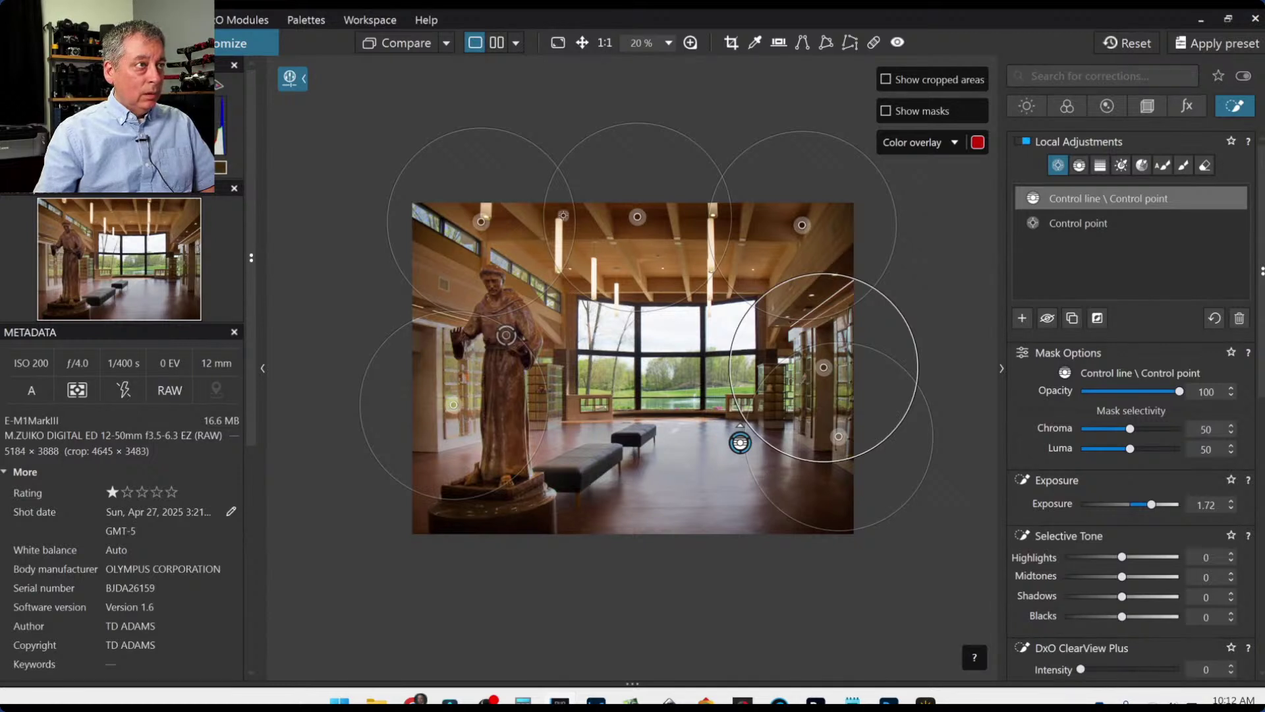
Nudge the middle ceiling control point down and add one to its right, discarding a point placed in the floor's lower right corner.
{"action": "left_click_drag", "start_coordinate": [637, 218], "coordinate": [639, 221]}
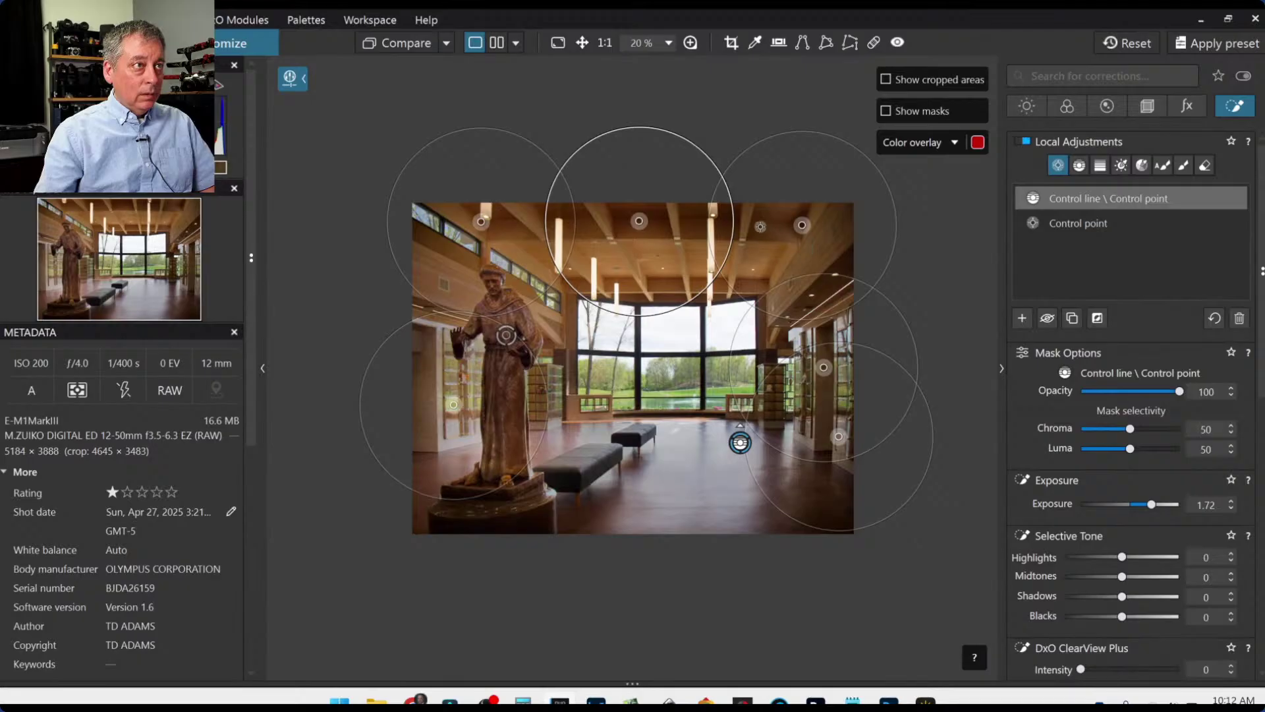
{"action": "left_click", "coordinate": [761, 226]}
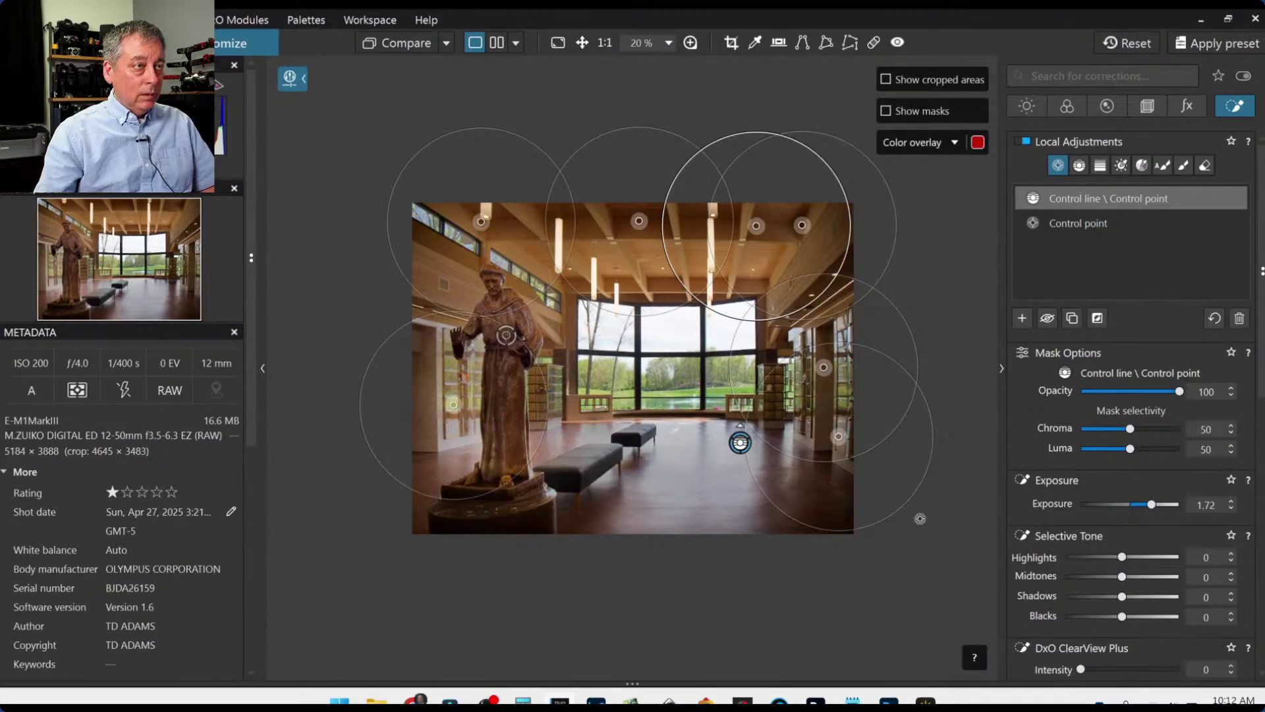
{"action": "left_click", "coordinate": [843, 504]}
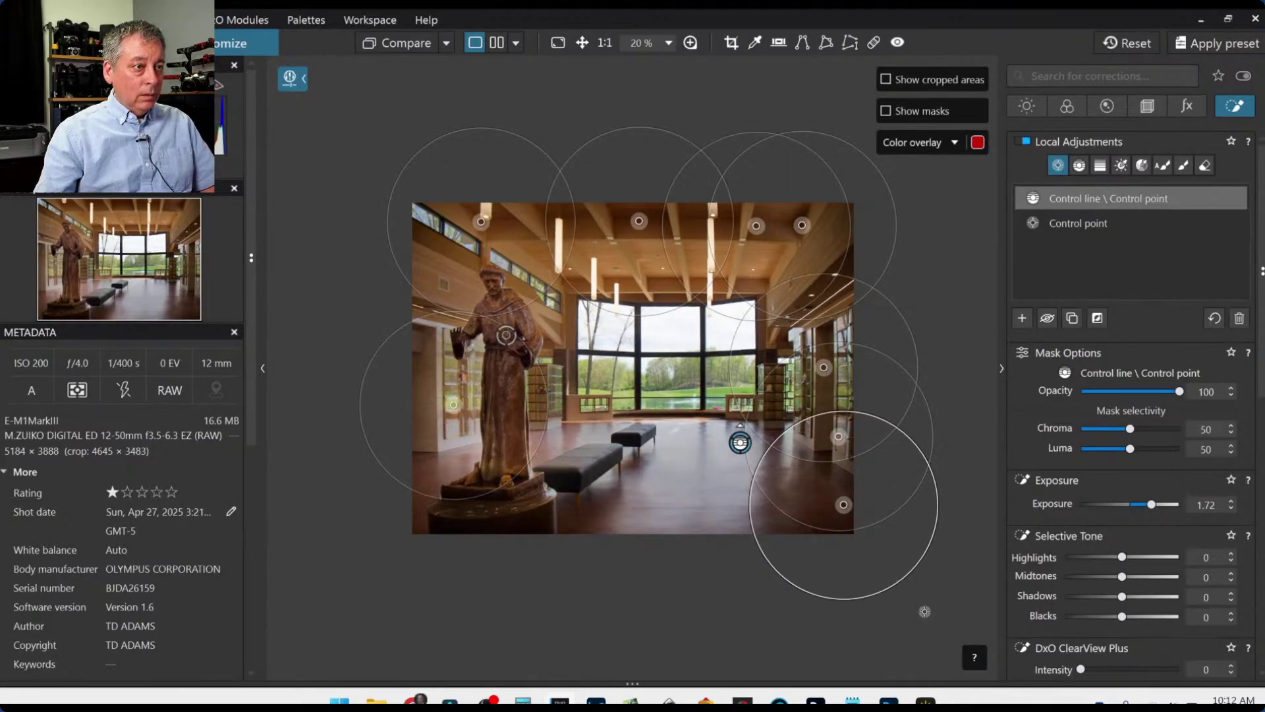
{"action": "key", "text": "Delete"}
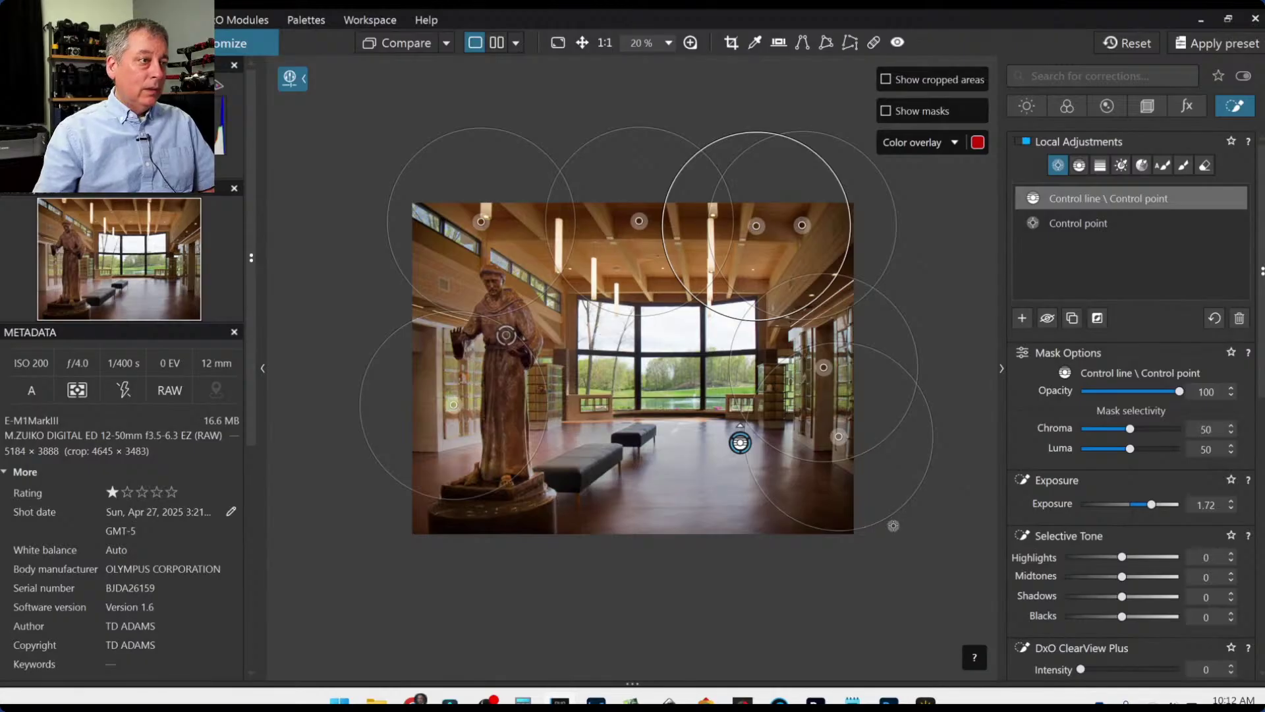
Create a new control point mask on the floor's lower right corner, with Exposure 1.72 and ClearView Plus Intensity 34.
{"action": "left_click", "coordinate": [1027, 304]}
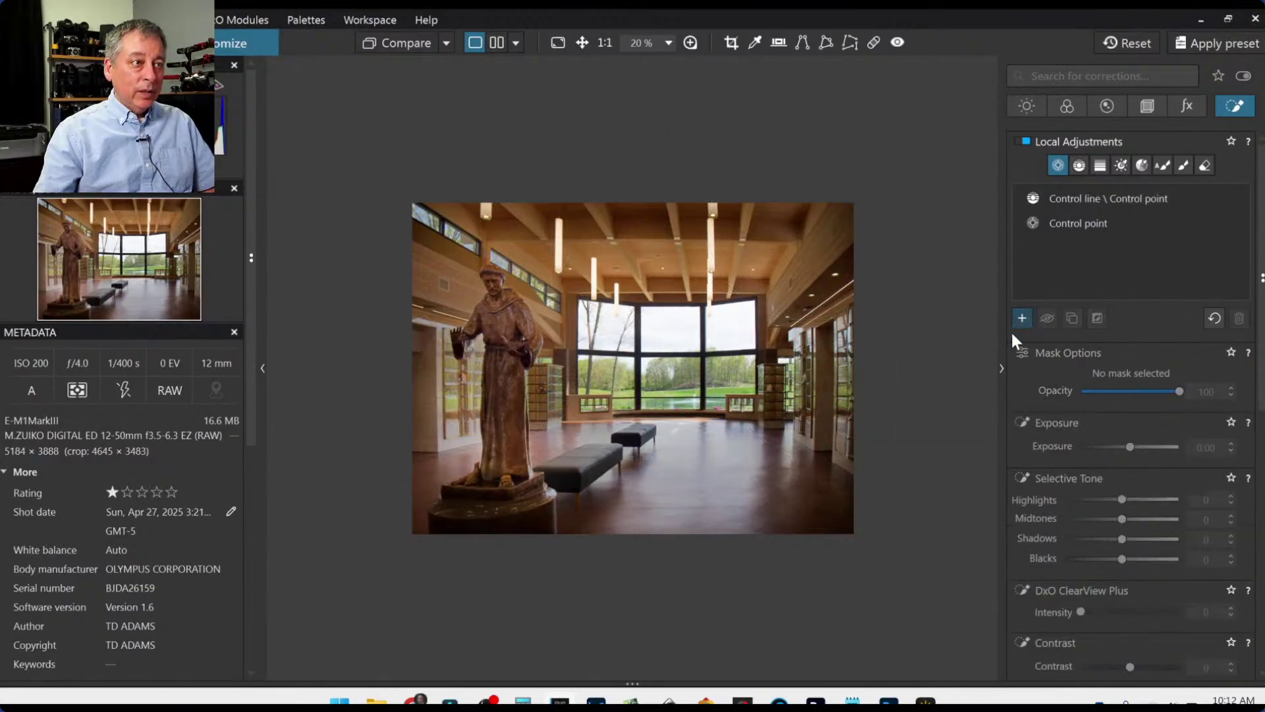
{"action": "left_click", "coordinate": [828, 495]}
{"action": "left_click_drag", "start_coordinate": [1128, 503], "coordinate": [1134, 506]}
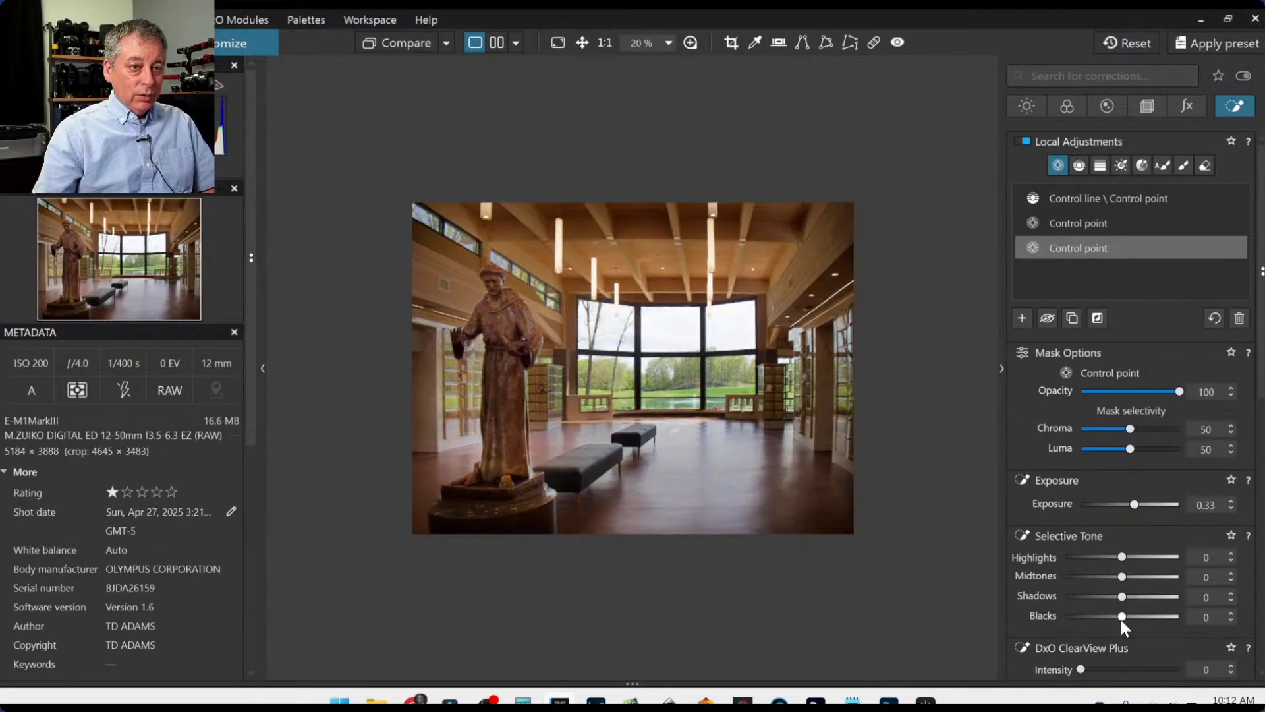
{"action": "scroll", "coordinate": [1172, 631], "scroll_direction": "down", "scroll_amount": 1}
{"action": "left_click_drag", "start_coordinate": [1080, 588], "coordinate": [1106, 590]}
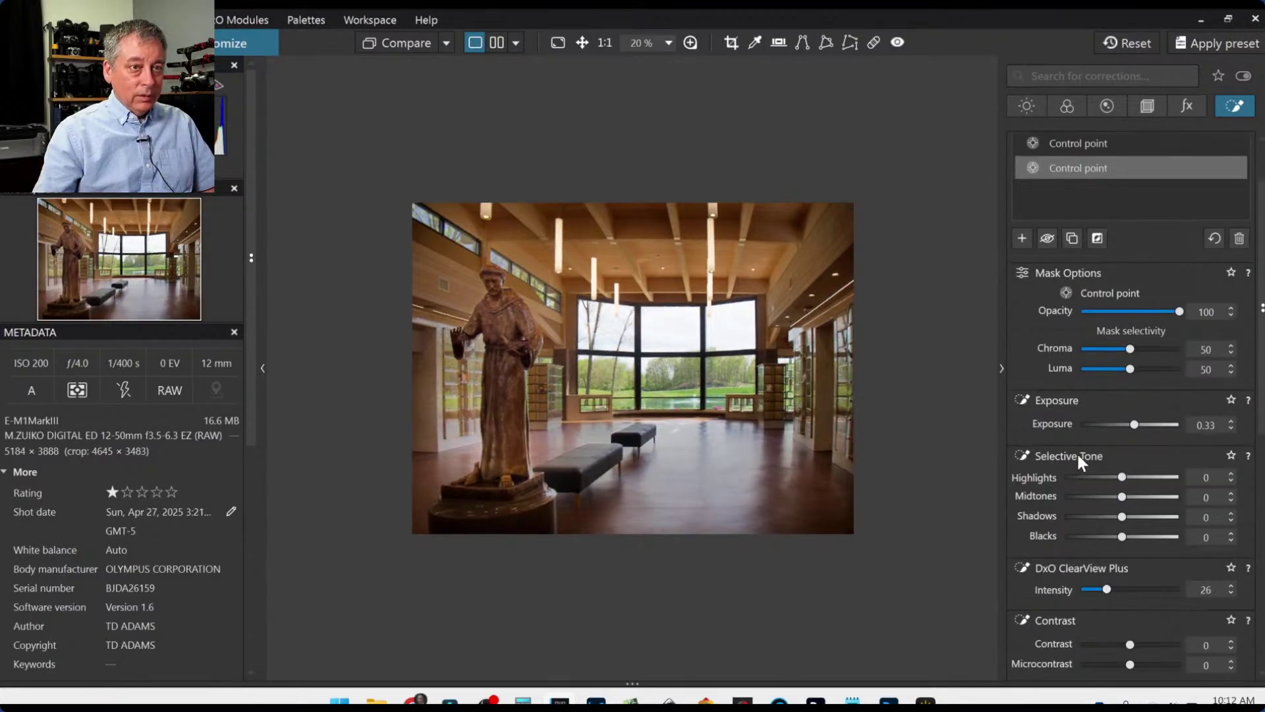
{"action": "left_click_drag", "start_coordinate": [1129, 425], "coordinate": [1144, 424]}
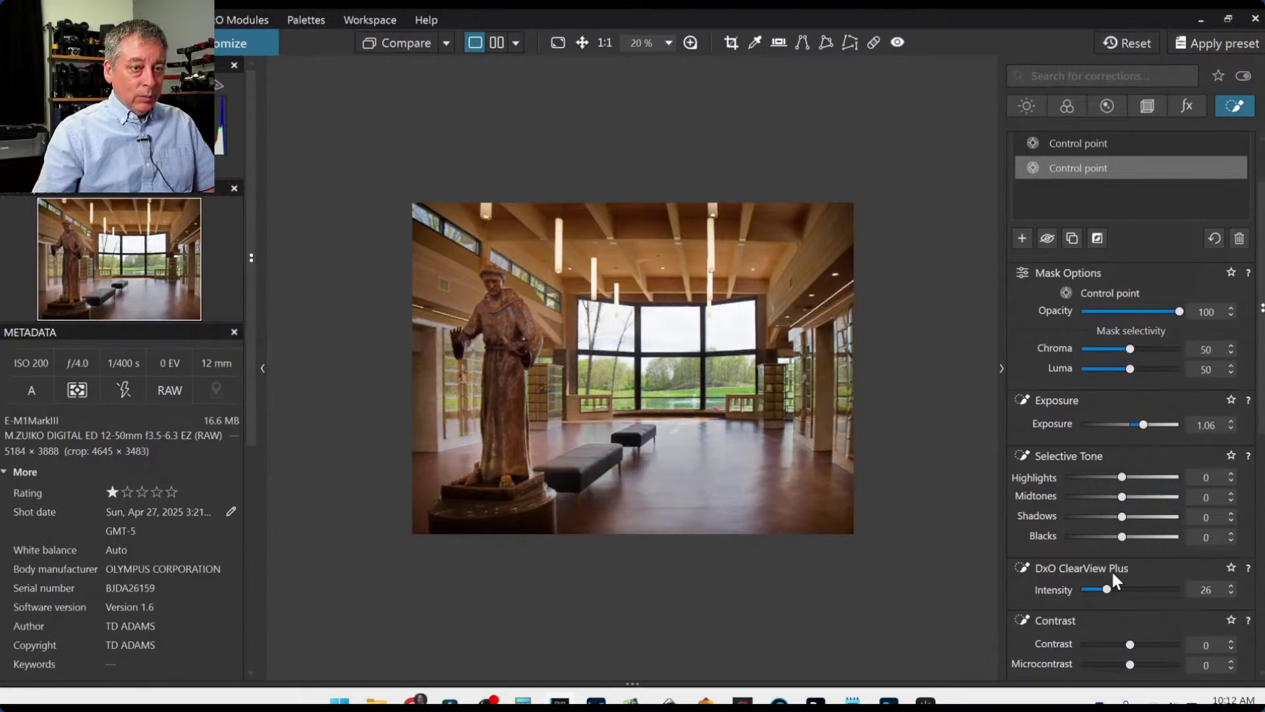
{"action": "left_click_drag", "start_coordinate": [1106, 588], "coordinate": [1114, 588]}
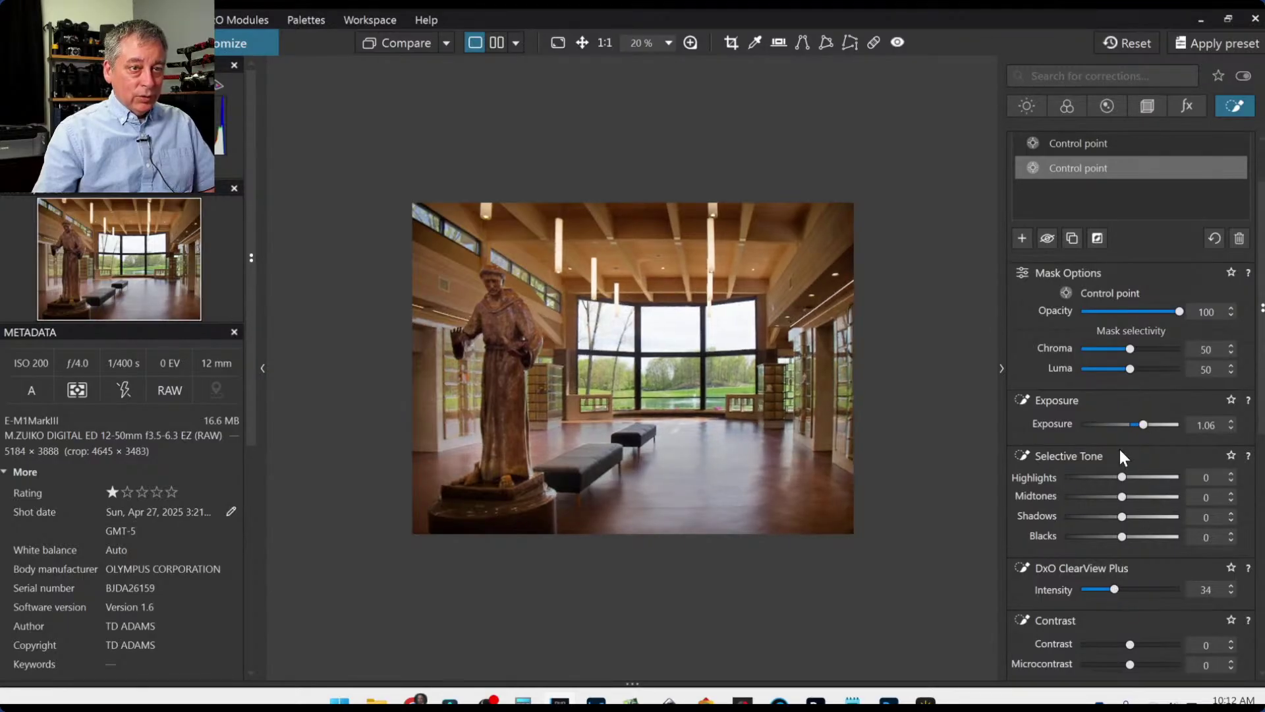
{"action": "left_click_drag", "start_coordinate": [1142, 424], "coordinate": [1152, 423]}
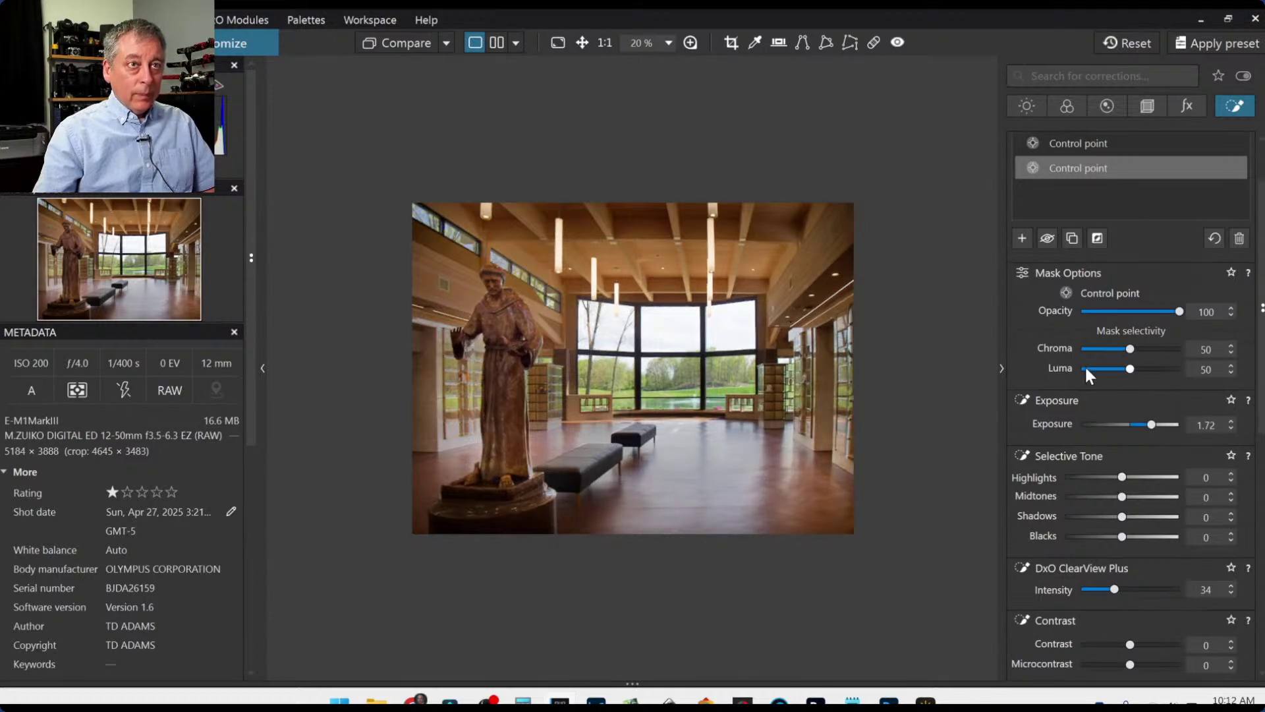
Create a control point mask on the middle of the floor with Highlights -23 and ClearView Plus 36, and move its point to the floor's front edge.
{"action": "scroll", "coordinate": [1096, 376], "scroll_direction": "up", "scroll_amount": 2}
{"action": "left_click", "coordinate": [1022, 318]}
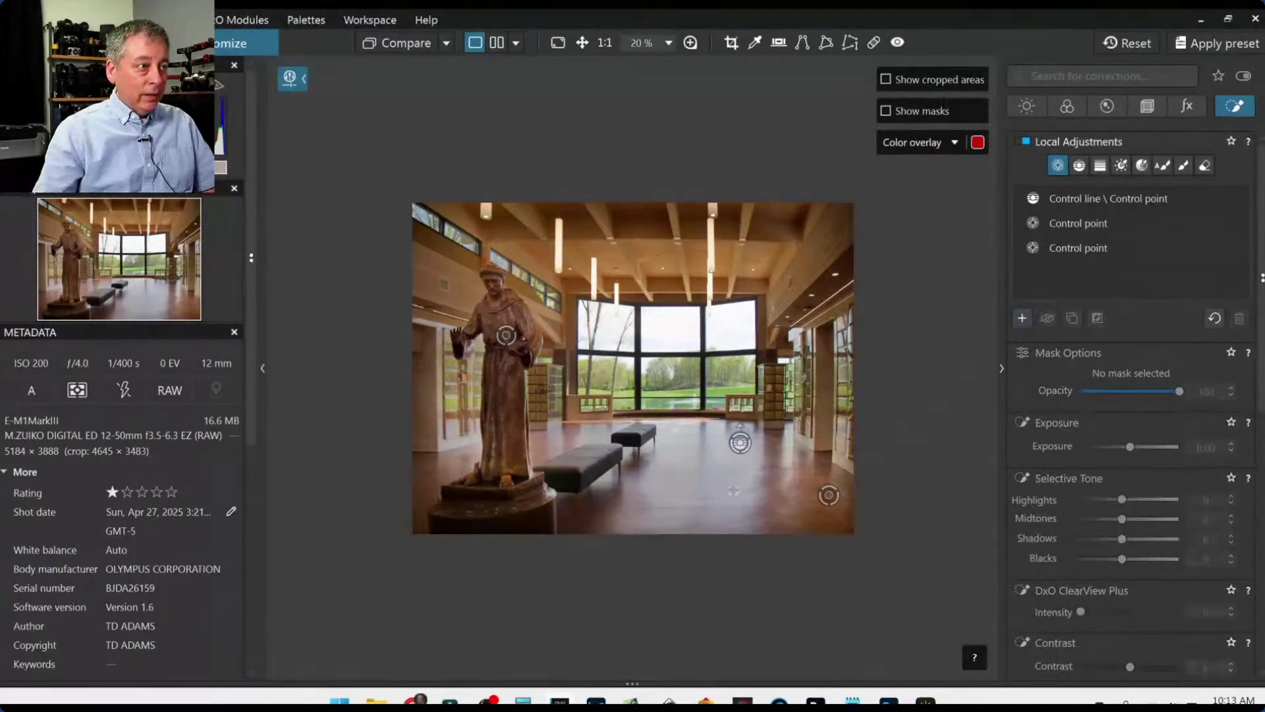
{"action": "left_click", "coordinate": [683, 481]}
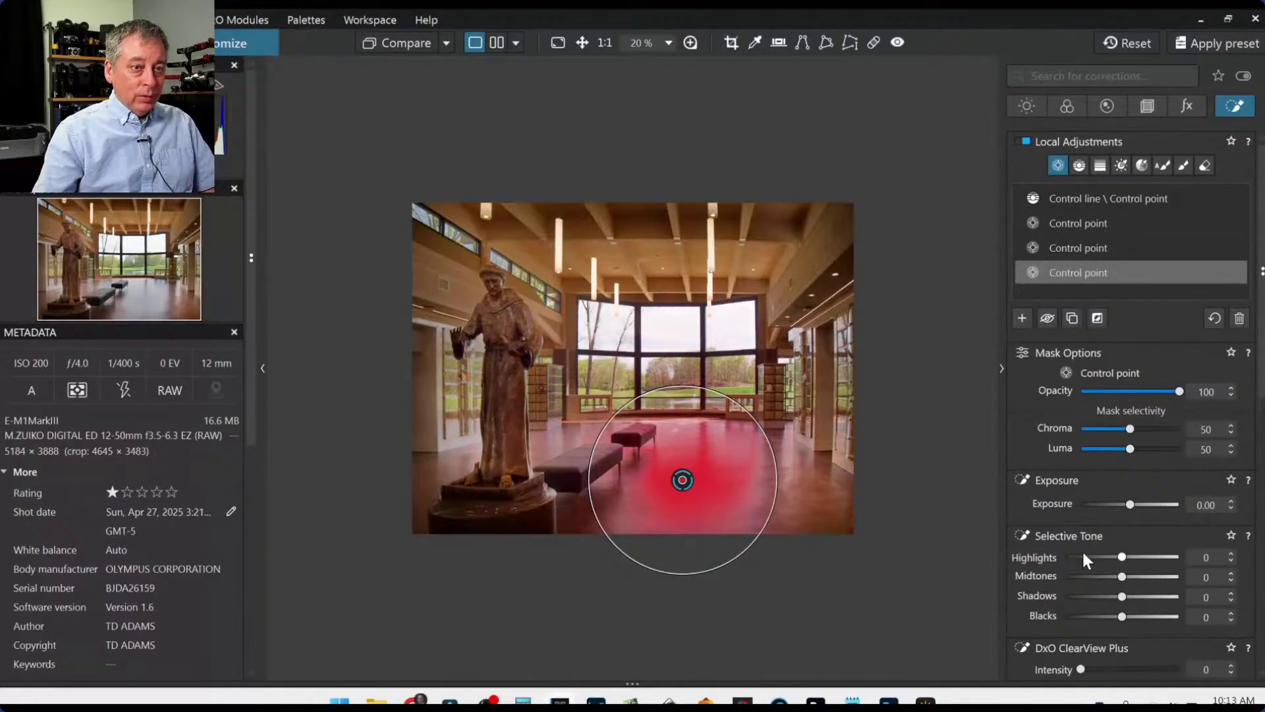
{"action": "left_click", "coordinate": [1103, 556]}
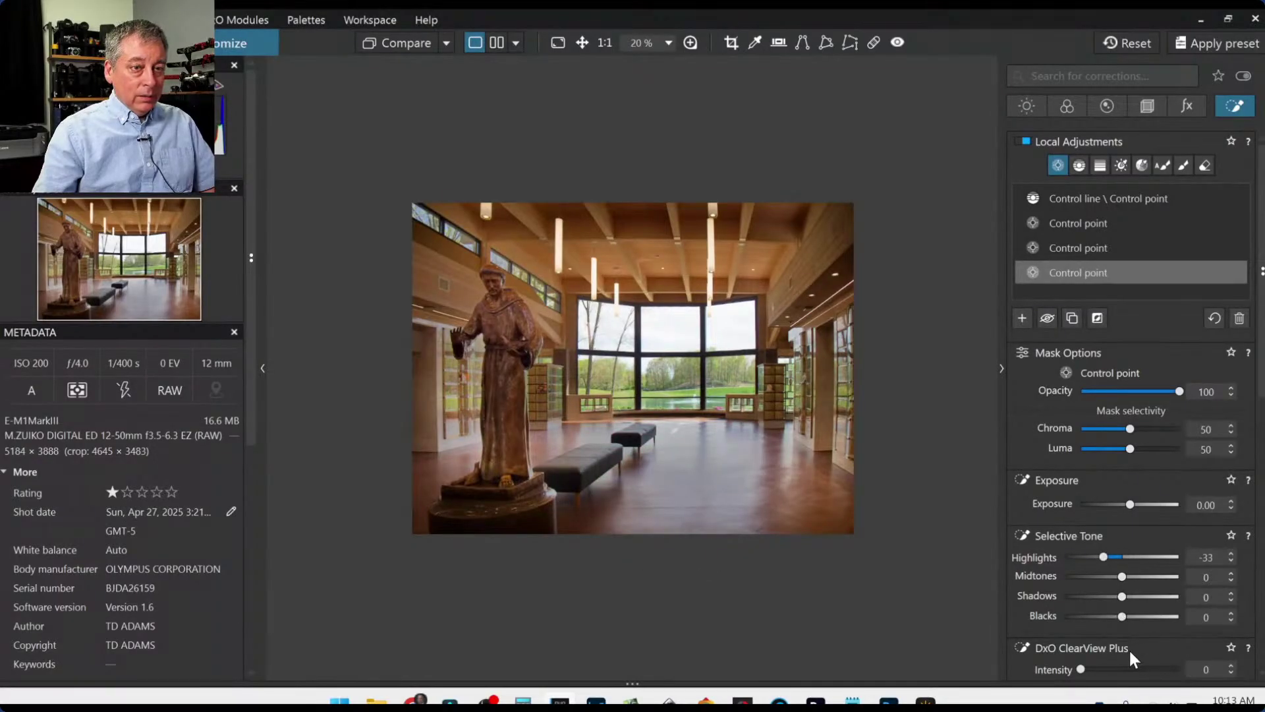
{"action": "left_click", "coordinate": [1130, 668]}
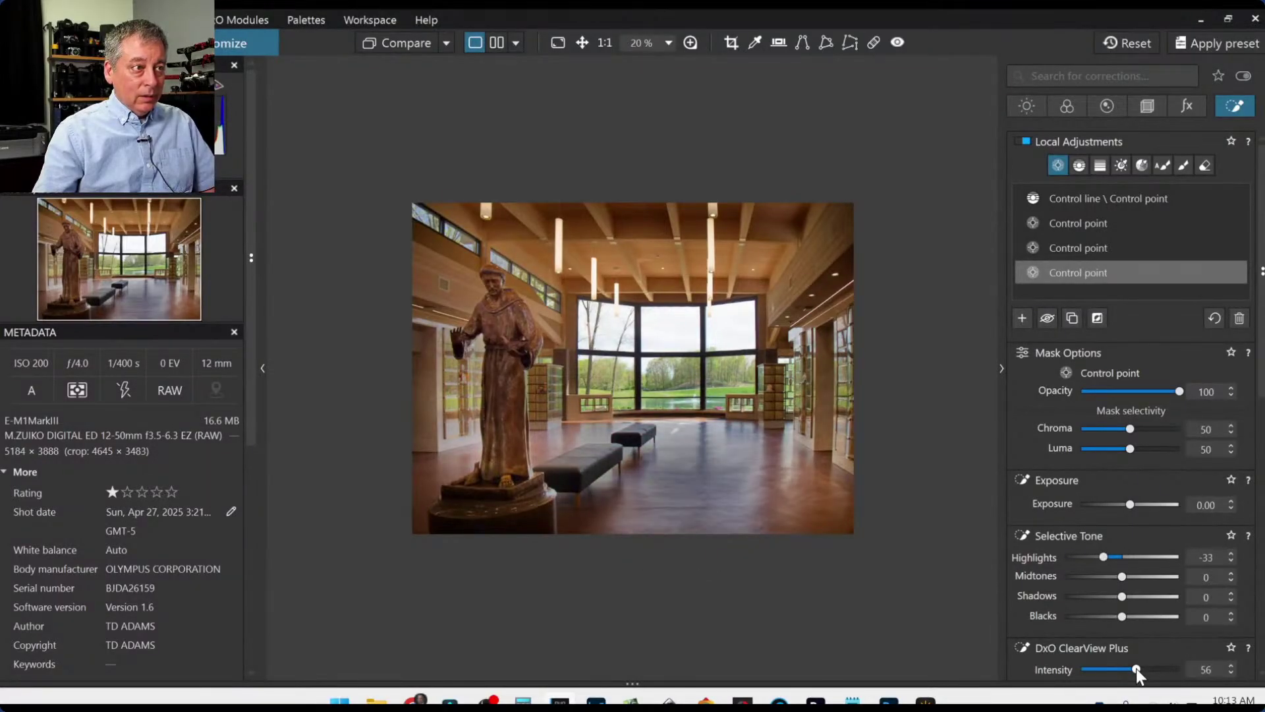
{"action": "left_click", "coordinate": [1116, 669]}
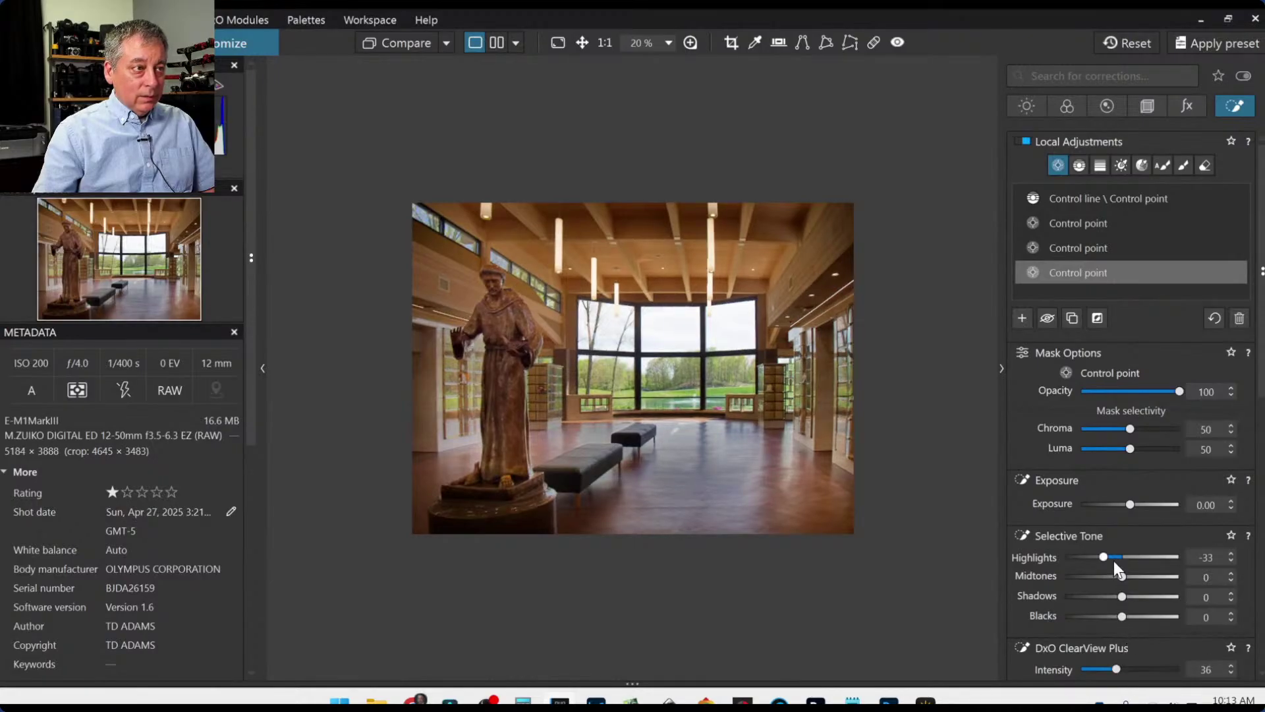
{"action": "left_click_drag", "start_coordinate": [1104, 557], "coordinate": [1109, 557]}
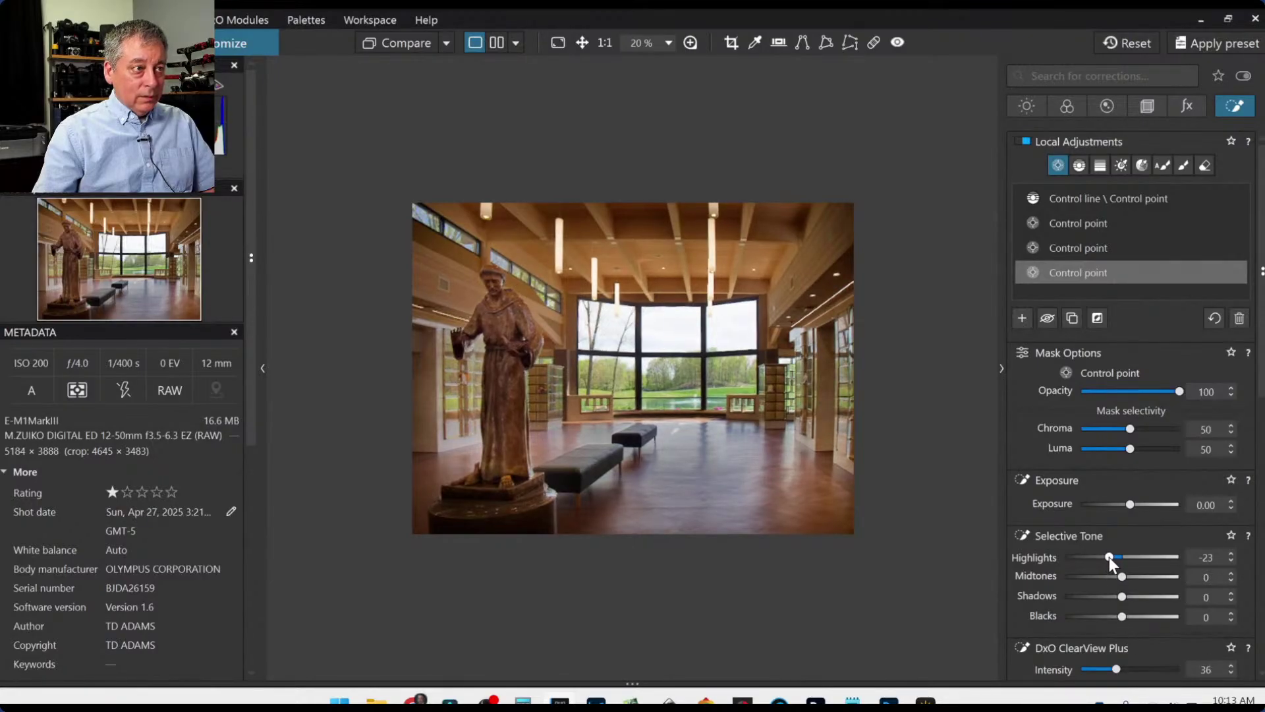
{"action": "scroll", "coordinate": [799, 574], "scroll_direction": "up", "scroll_amount": 1}
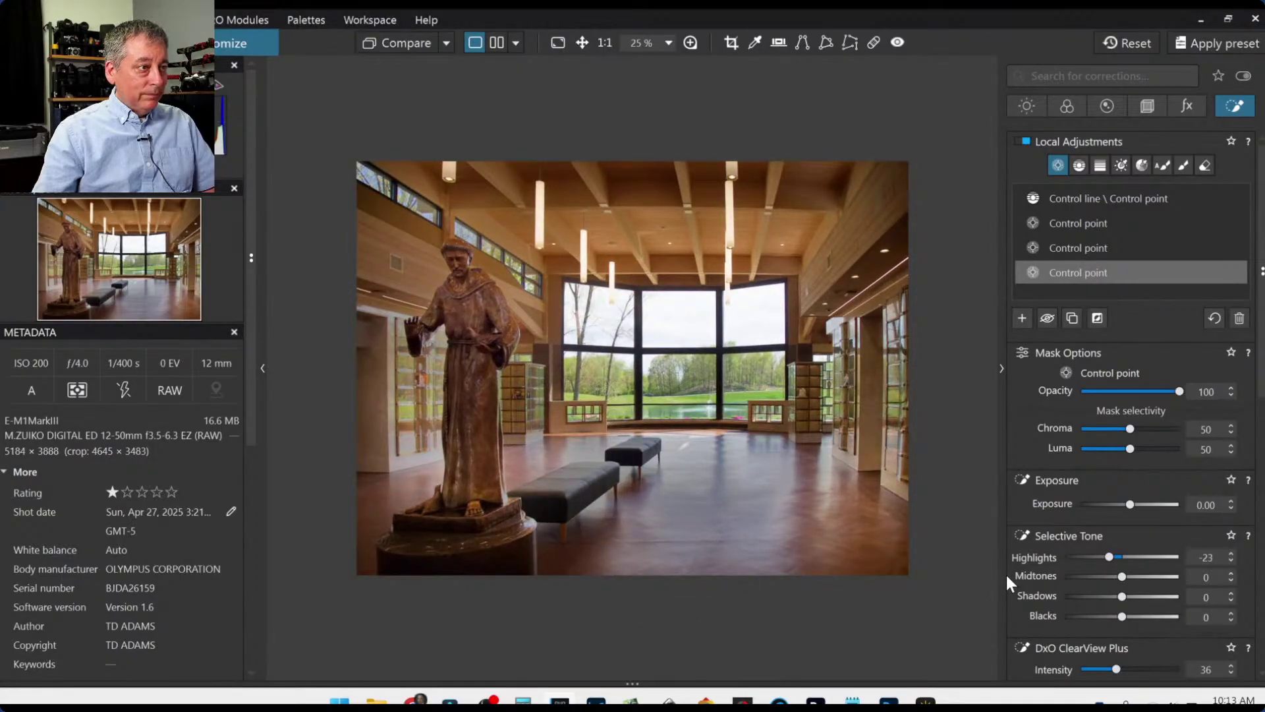
{"action": "left_click_drag", "start_coordinate": [694, 508], "coordinate": [669, 550]}
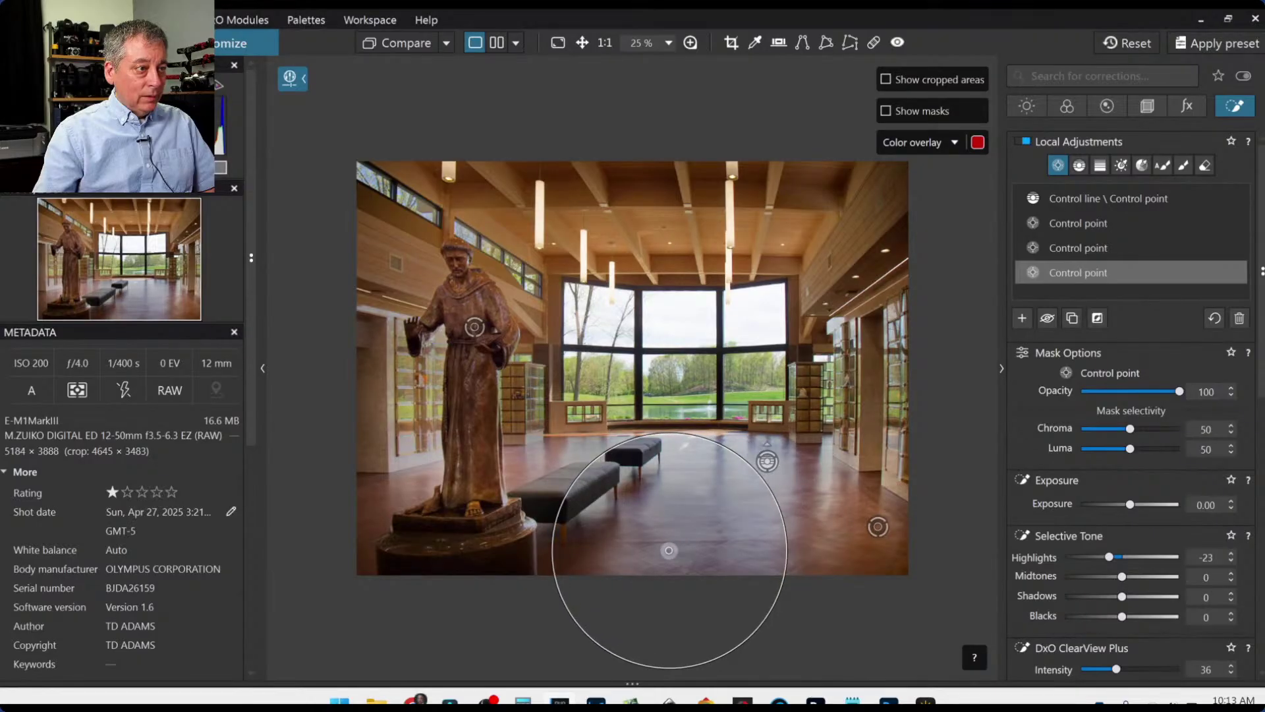
Raise the orange channel's HSL saturation to 92 for the central floor mask.
{"action": "scroll", "coordinate": [1044, 588], "scroll_direction": "down", "scroll_amount": 1}
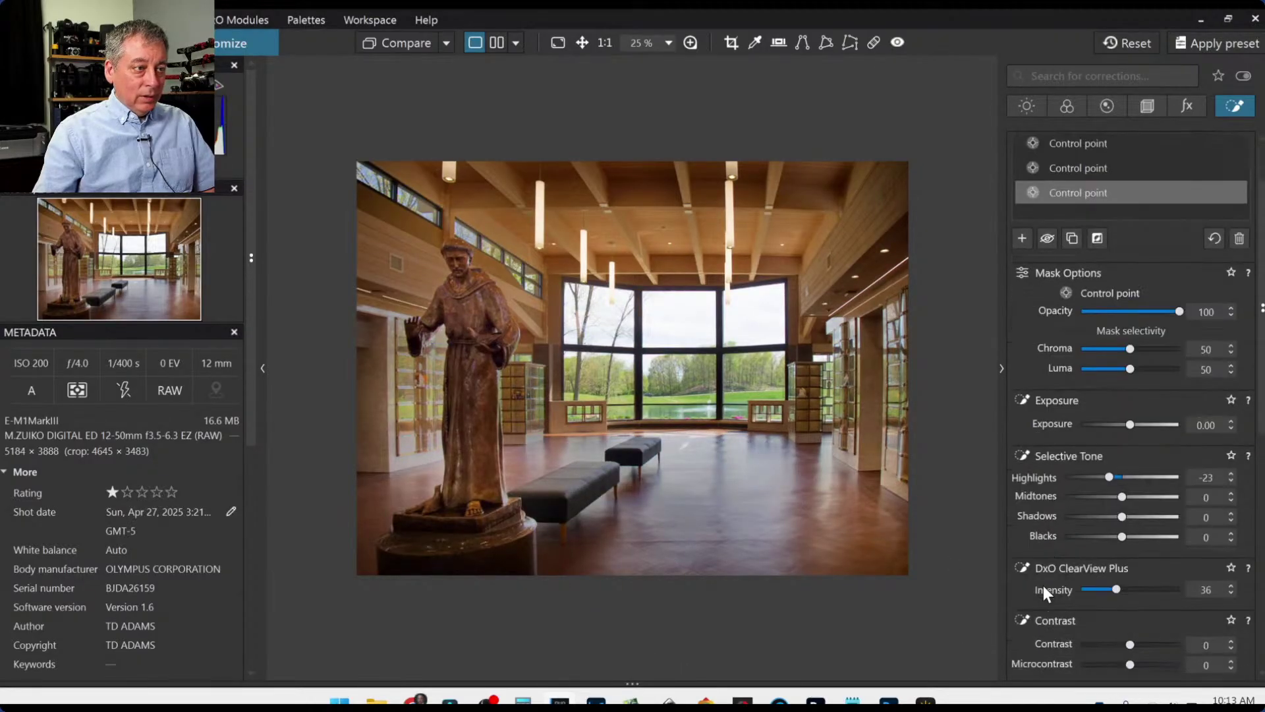
{"action": "scroll", "coordinate": [1043, 590], "scroll_direction": "down", "scroll_amount": 3}
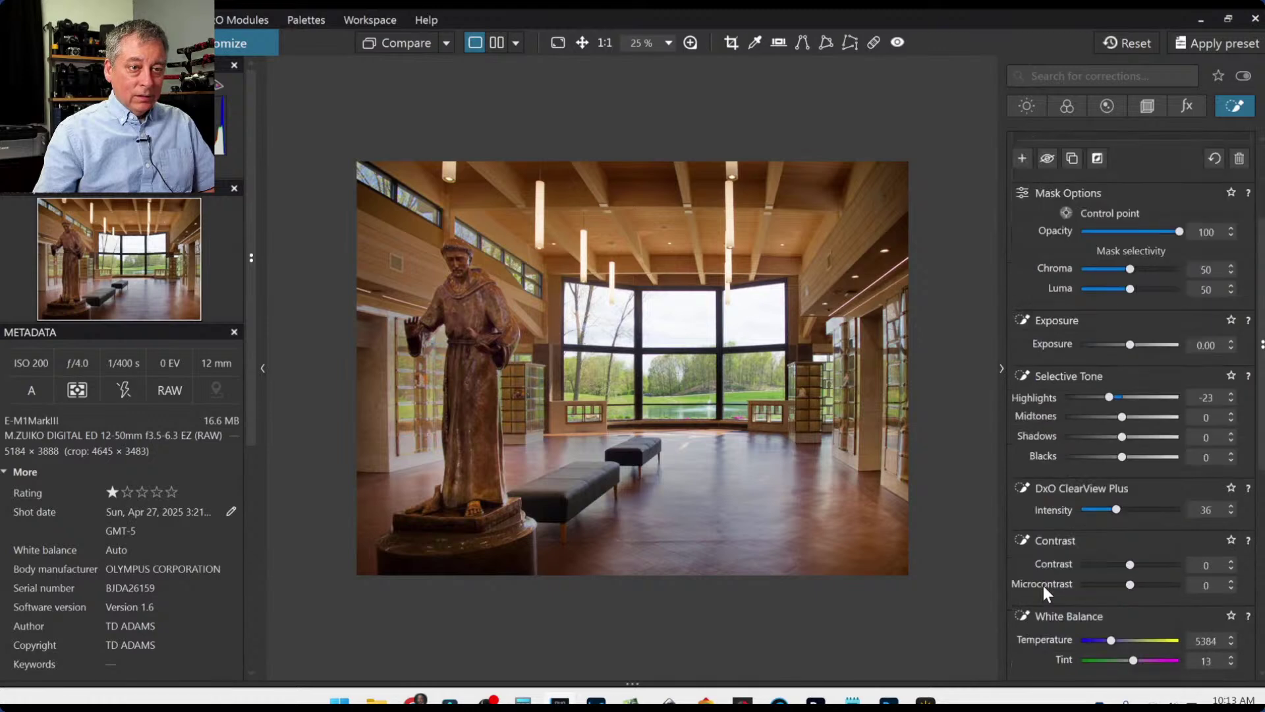
{"action": "scroll", "coordinate": [1042, 585], "scroll_direction": "down", "scroll_amount": 1}
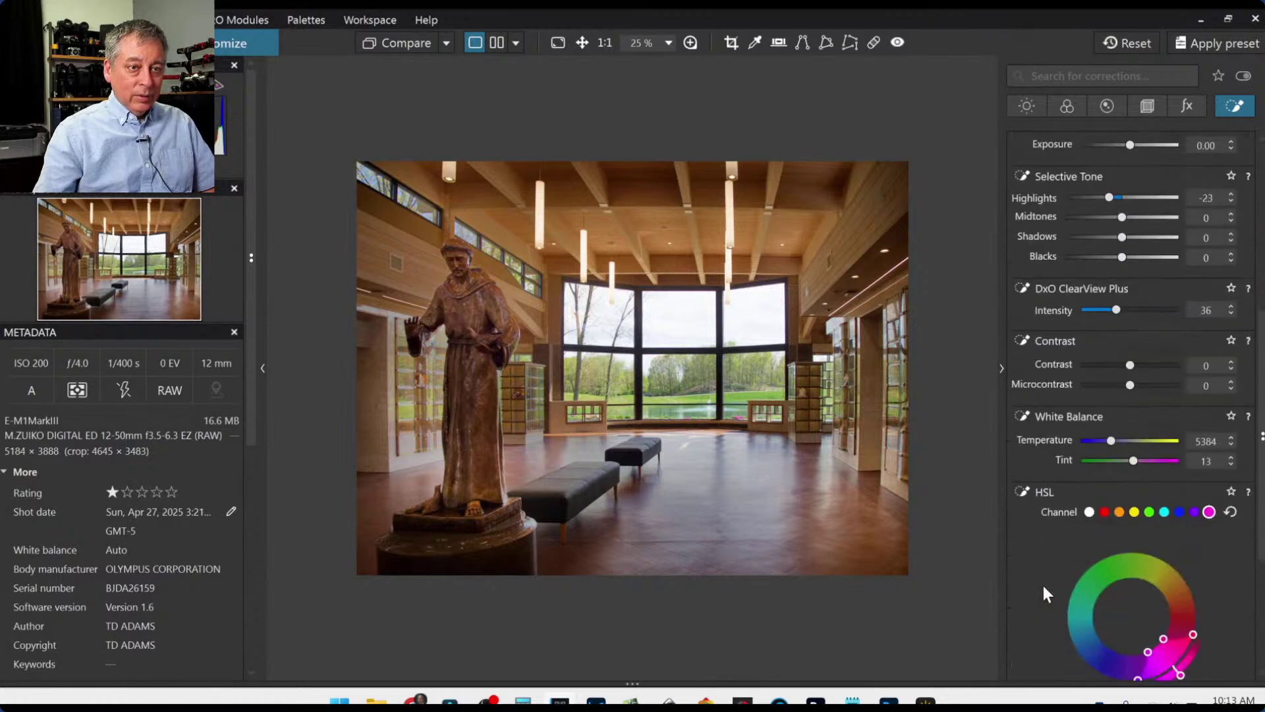
{"action": "left_click", "coordinate": [1118, 512]}
{"action": "scroll", "coordinate": [1048, 564], "scroll_direction": "down", "scroll_amount": 3}
{"action": "left_click_drag", "start_coordinate": [1129, 520], "coordinate": [1169, 521]}
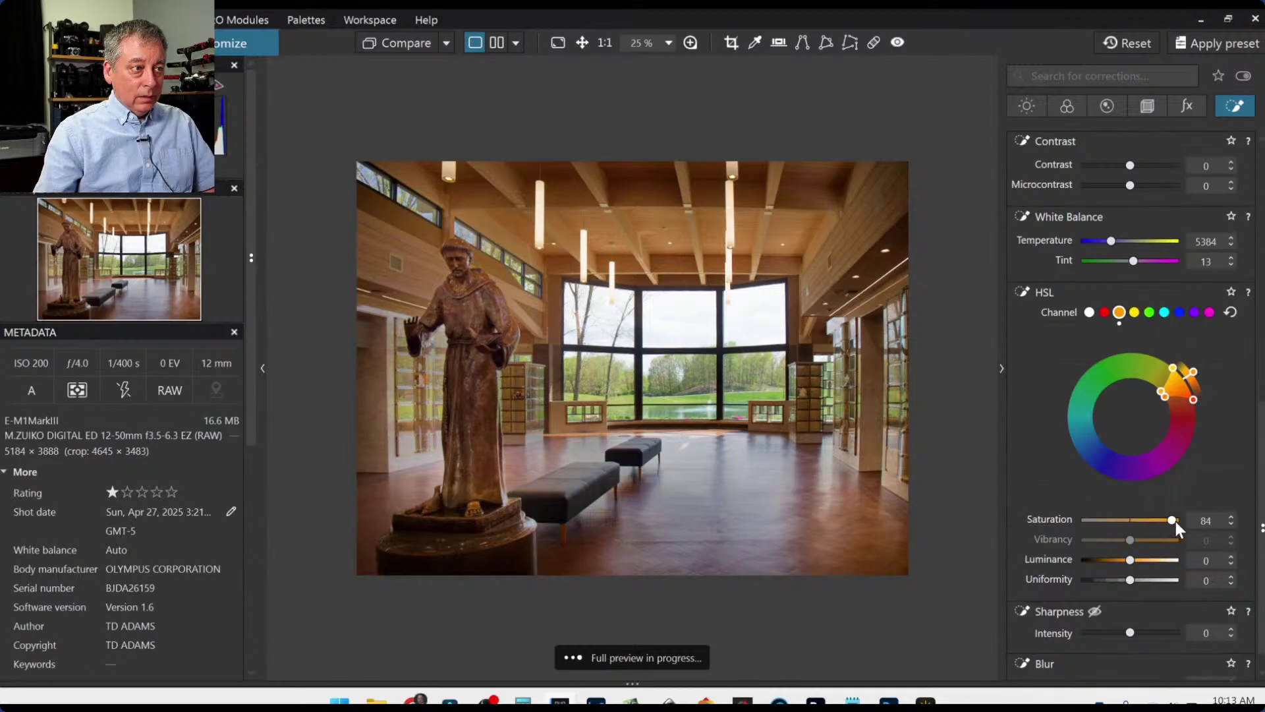
Try extra control points in the central floor mask, on the floor's right part and between the statue and the benches.
{"action": "key", "text": "l"}
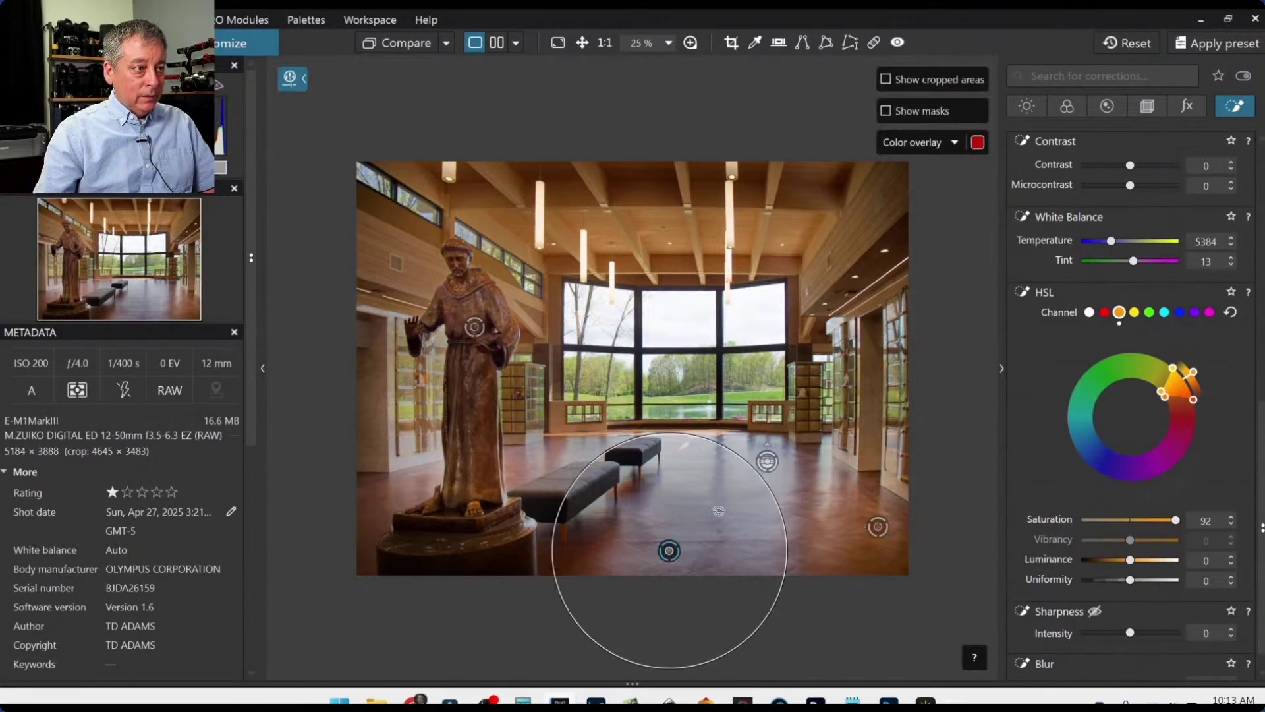
{"action": "left_click", "coordinate": [755, 516]}
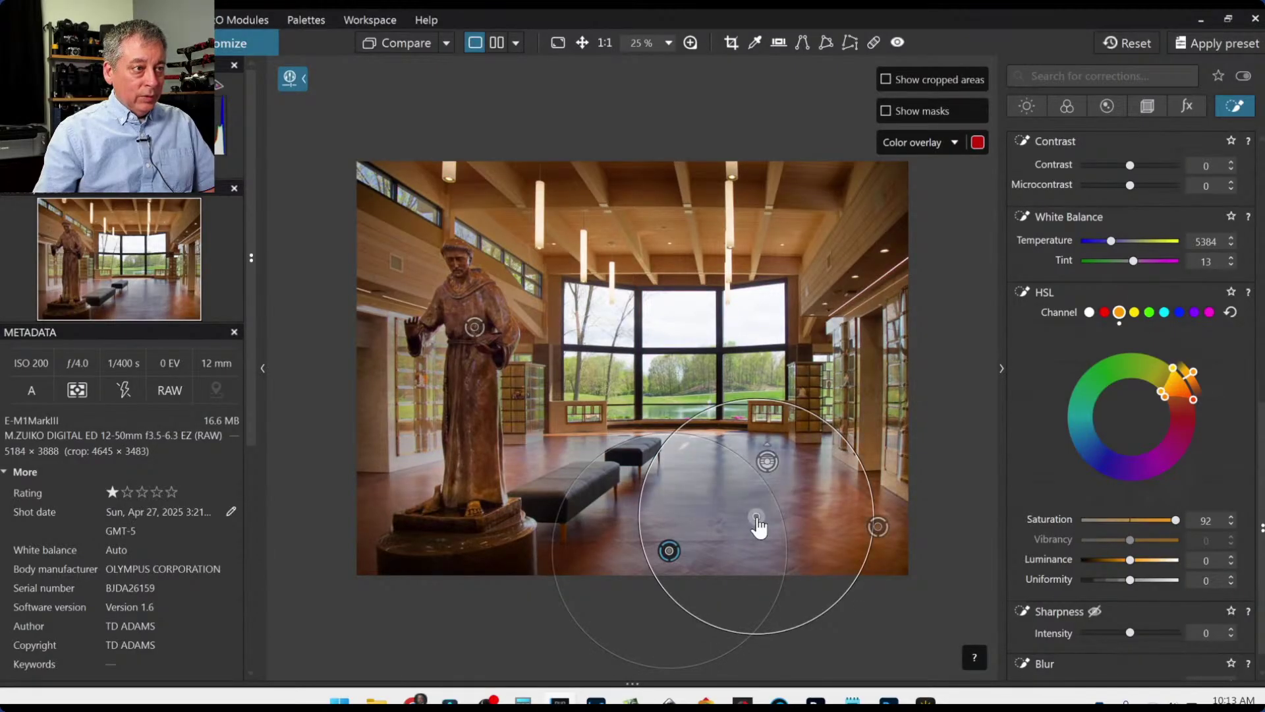
{"action": "key", "text": "Delete"}
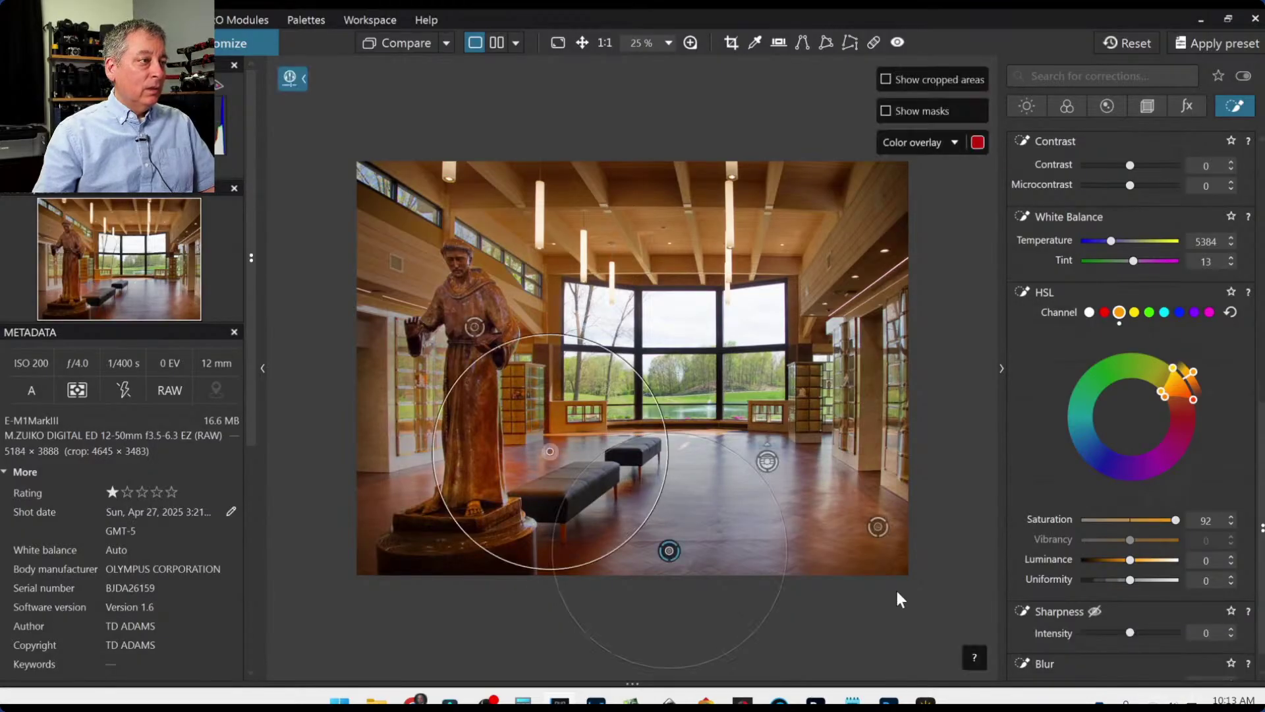
{"action": "left_click", "coordinate": [787, 547]}
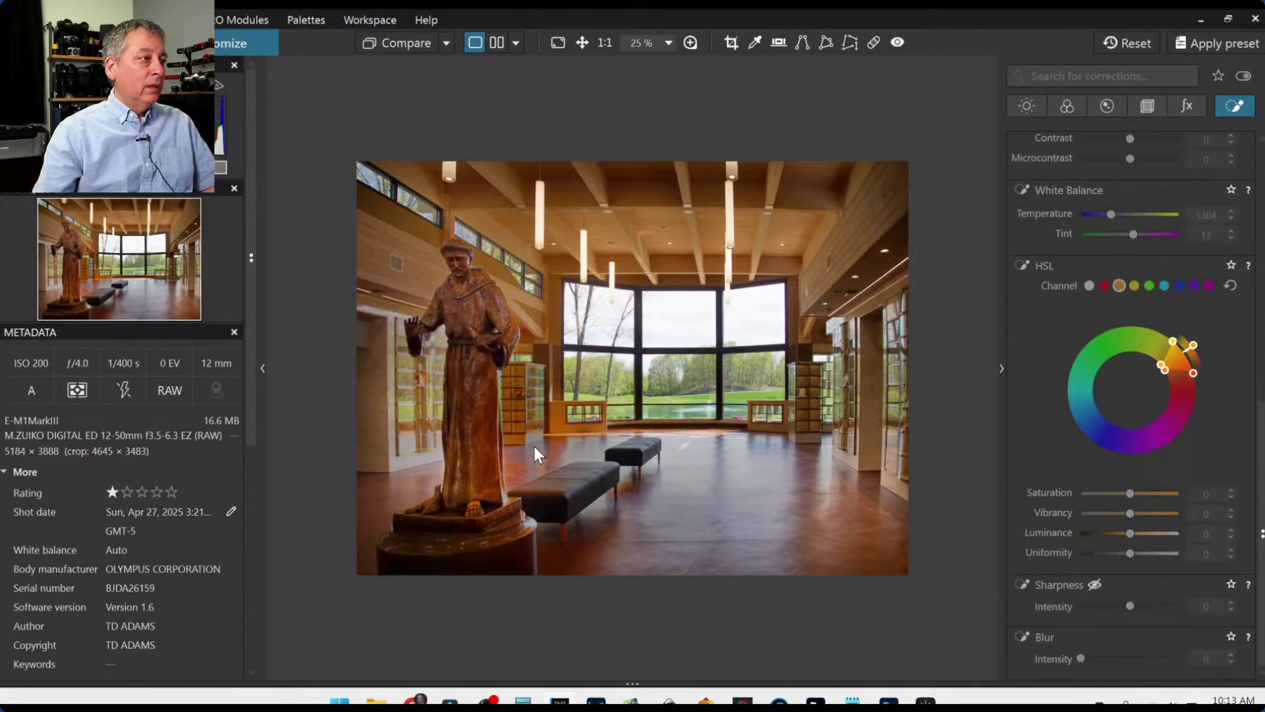
{"action": "scroll", "coordinate": [1069, 355], "scroll_direction": "up", "scroll_amount": 10}
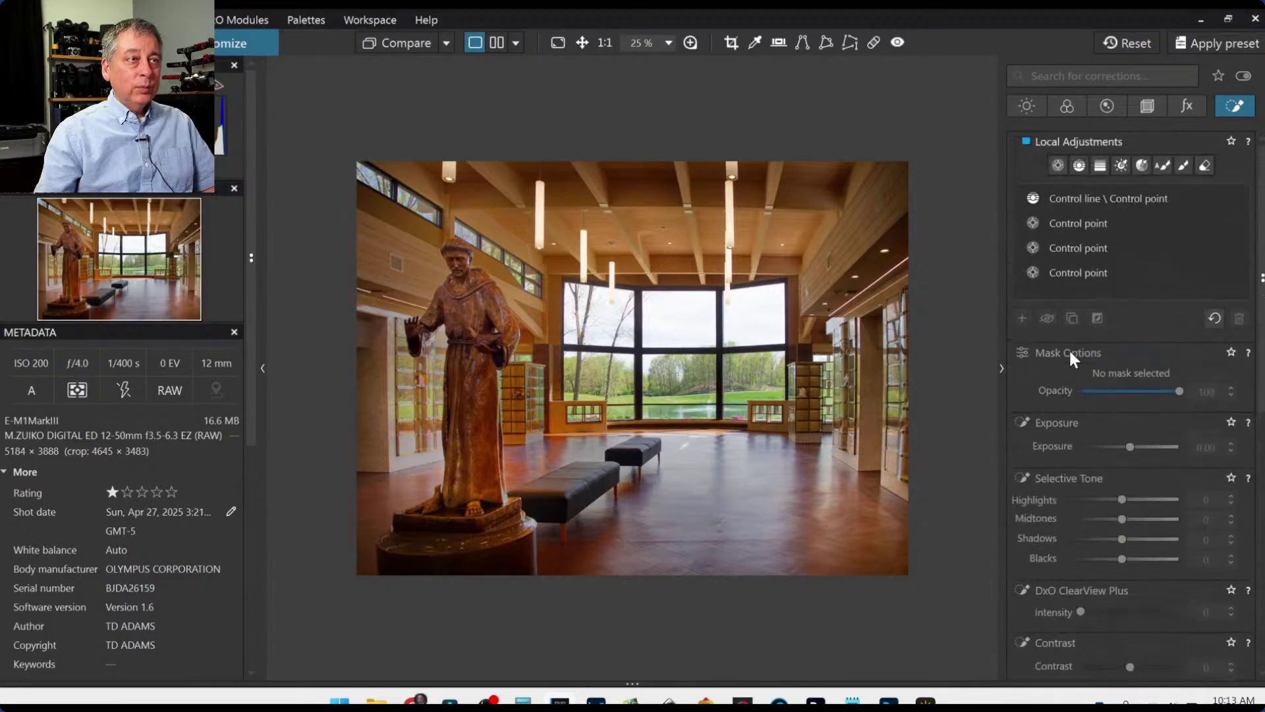
{"action": "left_click", "coordinate": [1103, 271]}
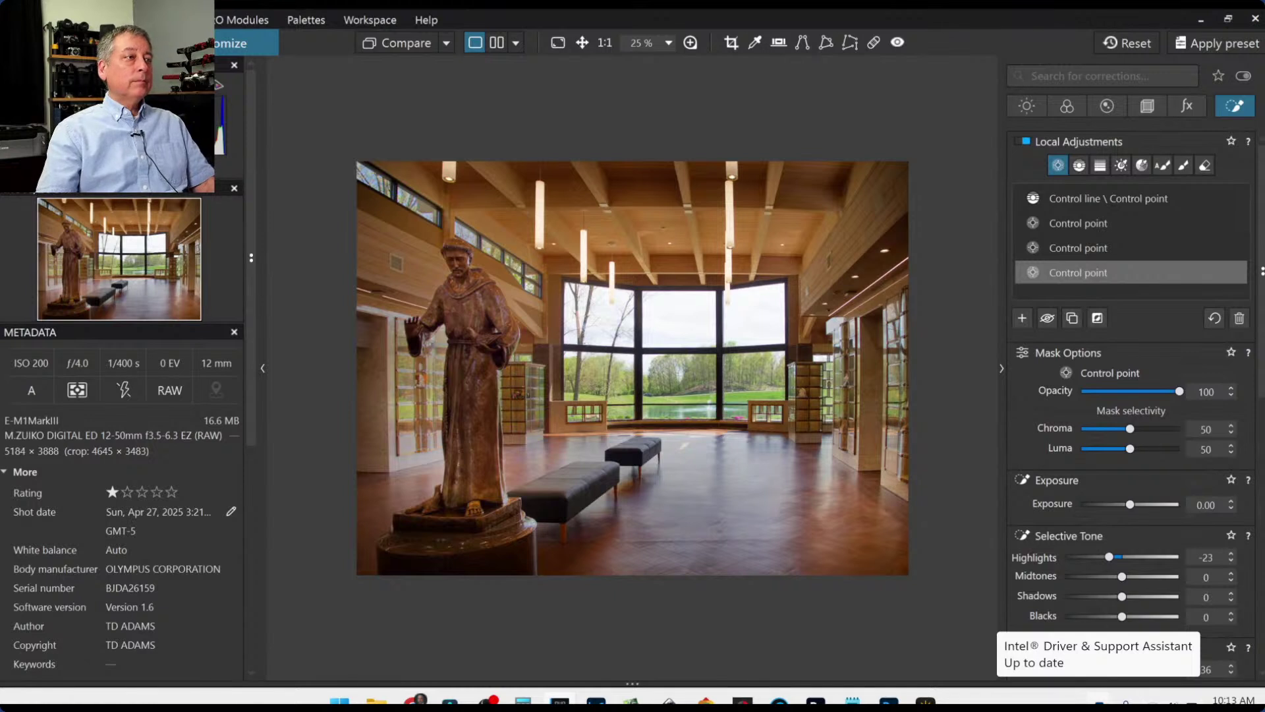
Create a control point mask on the floor beside the statue, shrink its circle and set ClearView Plus Intensity to 39.
{"action": "left_click", "coordinate": [1022, 318]}
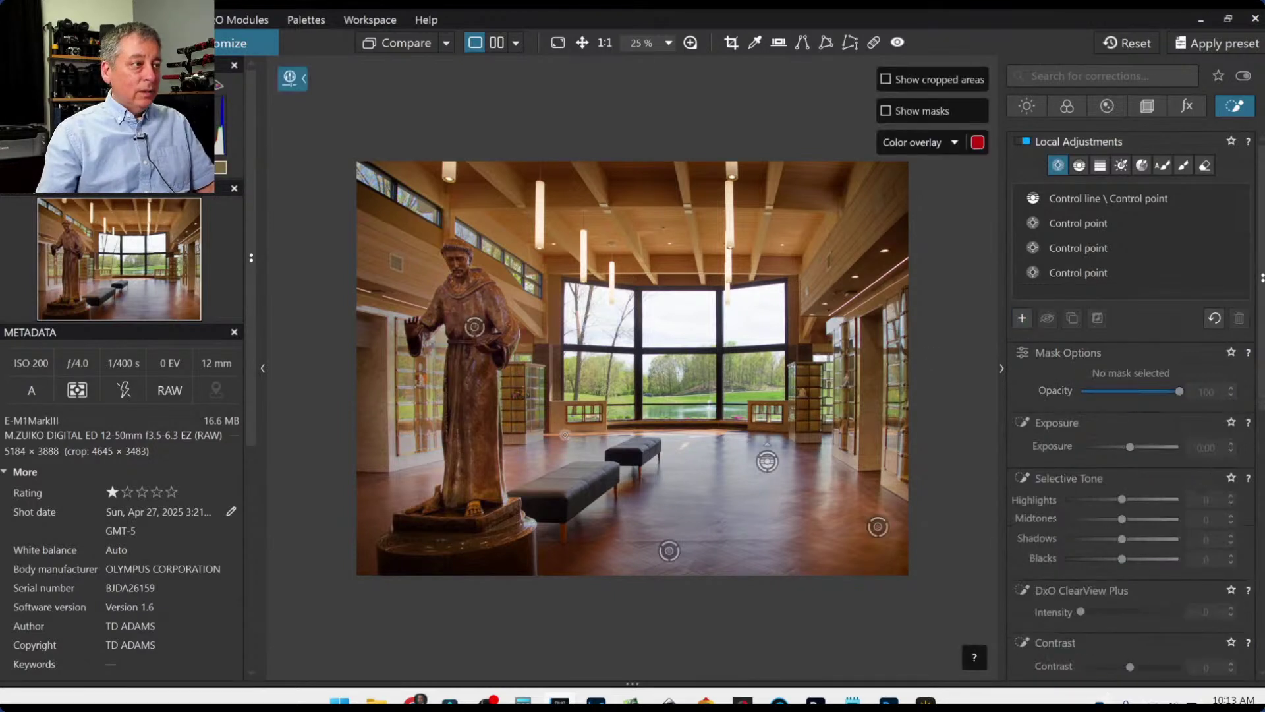
{"action": "left_click", "coordinate": [543, 455]}
{"action": "left_click_drag", "start_coordinate": [660, 455], "coordinate": [606, 453]}
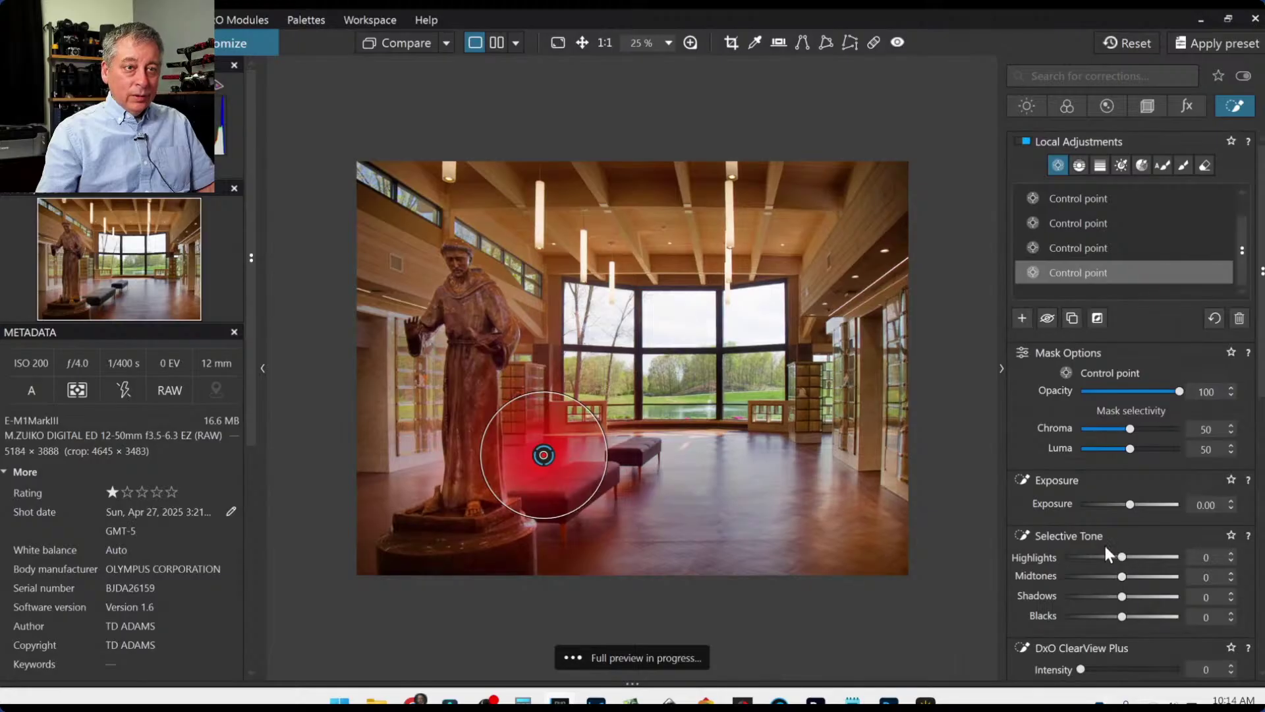
{"action": "scroll", "coordinate": [1101, 543], "scroll_direction": "down", "scroll_amount": 3}
{"action": "left_click_drag", "start_coordinate": [1091, 547], "coordinate": [1120, 549]}
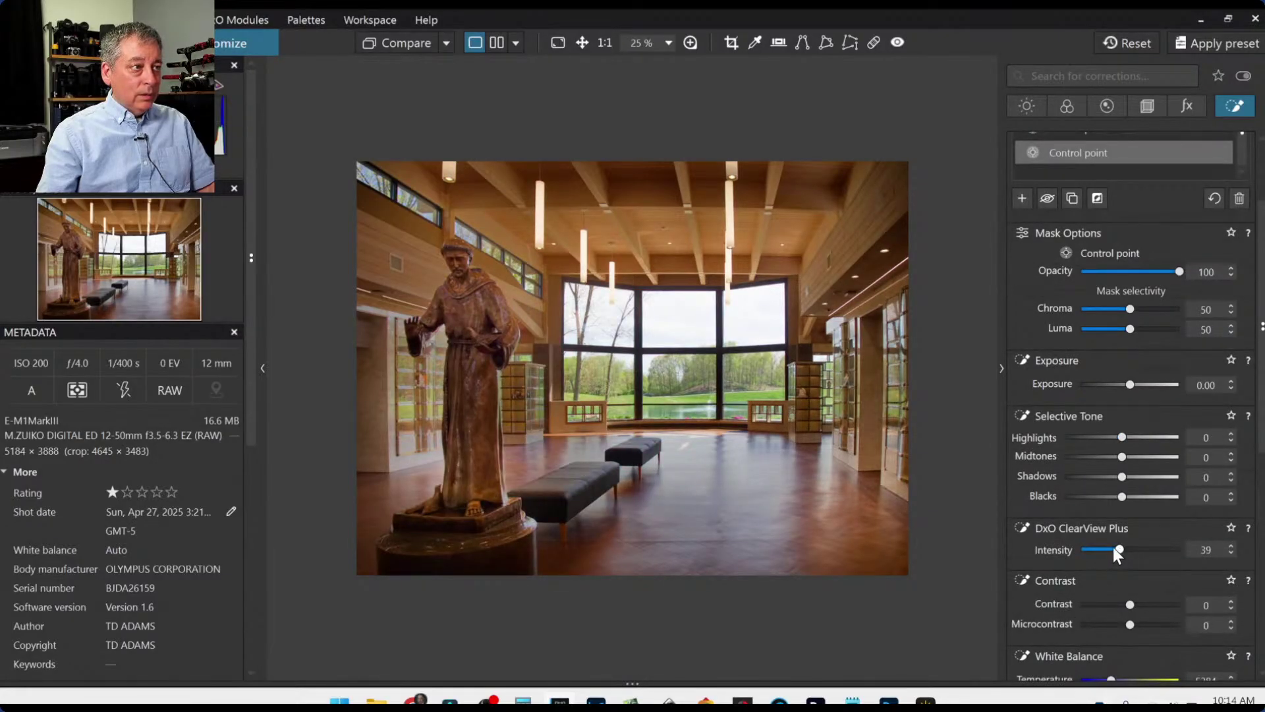
Raise the orange channel's HSL saturation to 16 for the mask beside the statue.
{"action": "scroll", "coordinate": [1097, 568], "scroll_direction": "down", "scroll_amount": 8}
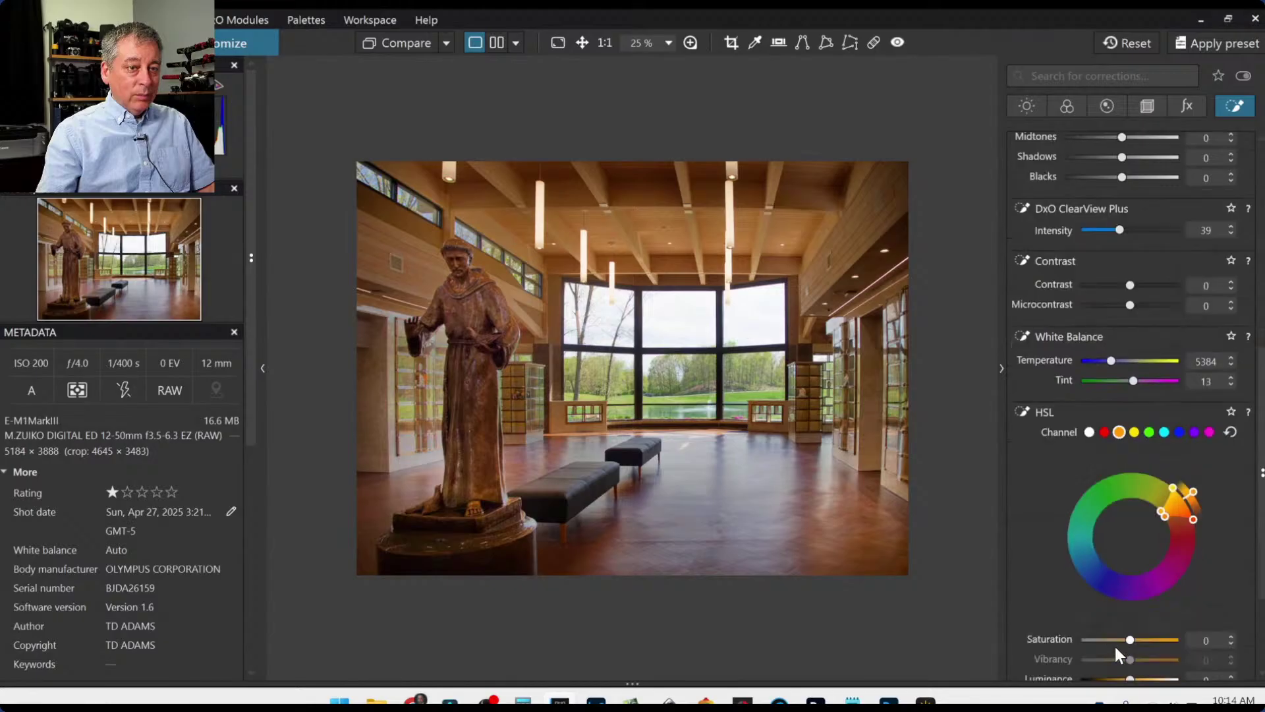
{"action": "left_click_drag", "start_coordinate": [1130, 639], "coordinate": [1138, 639]}
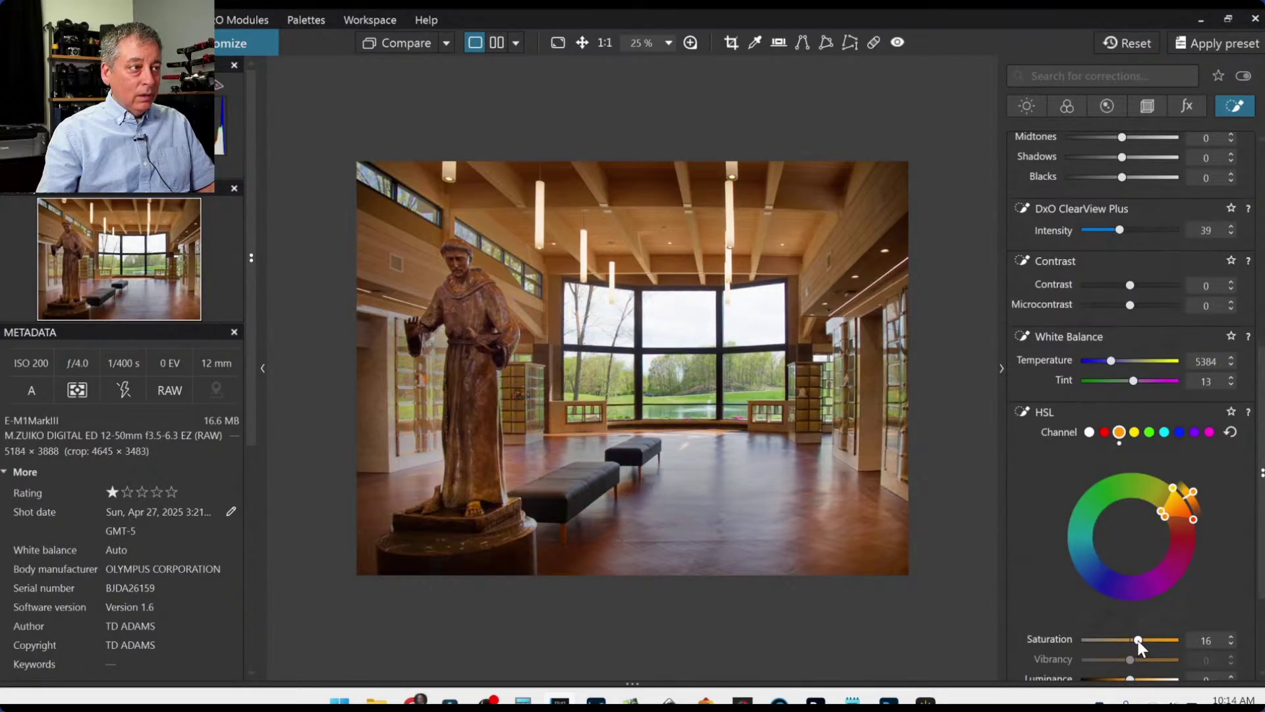
{"action": "scroll", "coordinate": [1159, 659], "scroll_direction": "down", "scroll_amount": 1}
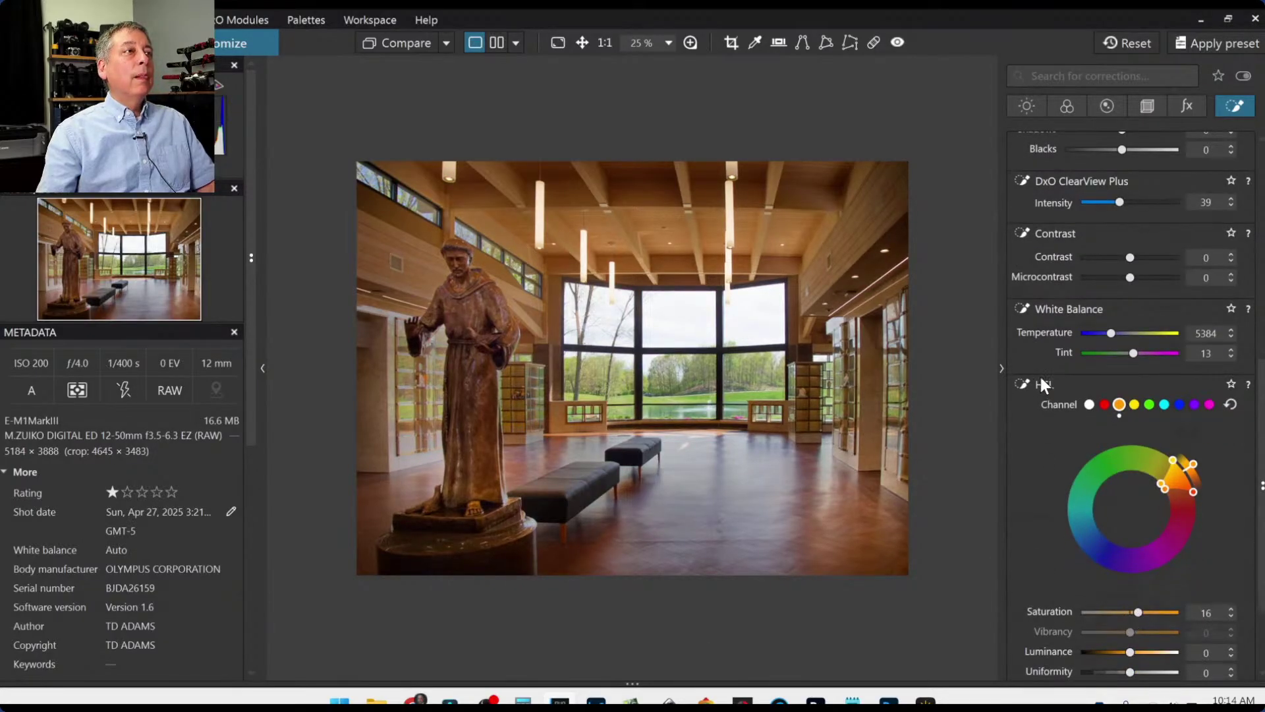
Raise the whole photo's Exposure correction to 0.37.
{"action": "scroll", "coordinate": [1038, 375], "scroll_direction": "up", "scroll_amount": 12}
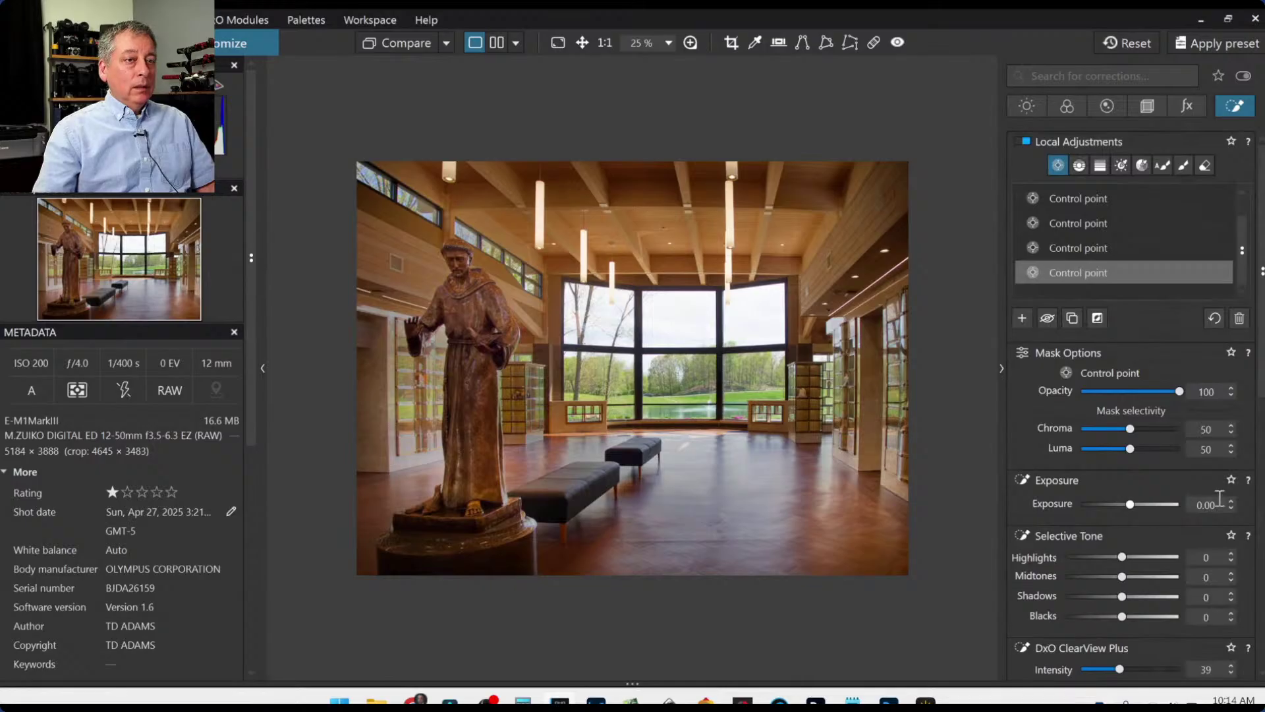
{"action": "left_click", "coordinate": [1018, 105]}
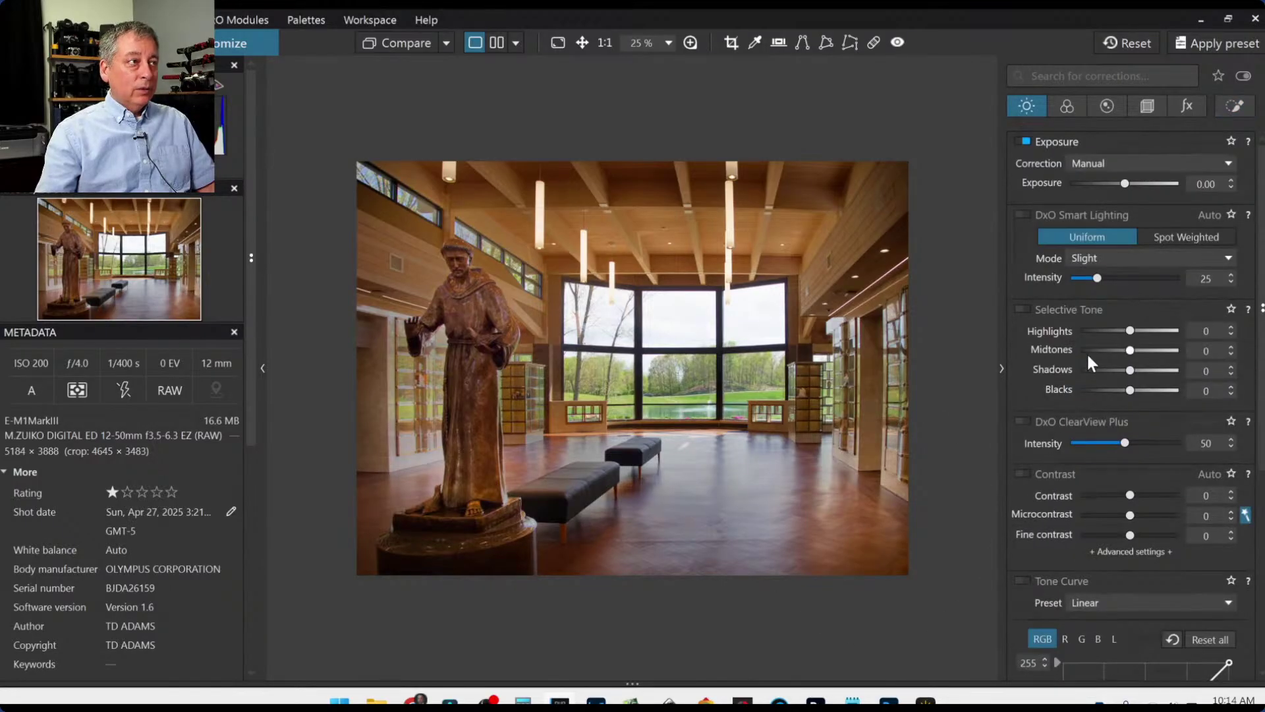
{"action": "left_click_drag", "start_coordinate": [1121, 184], "coordinate": [1130, 184]}
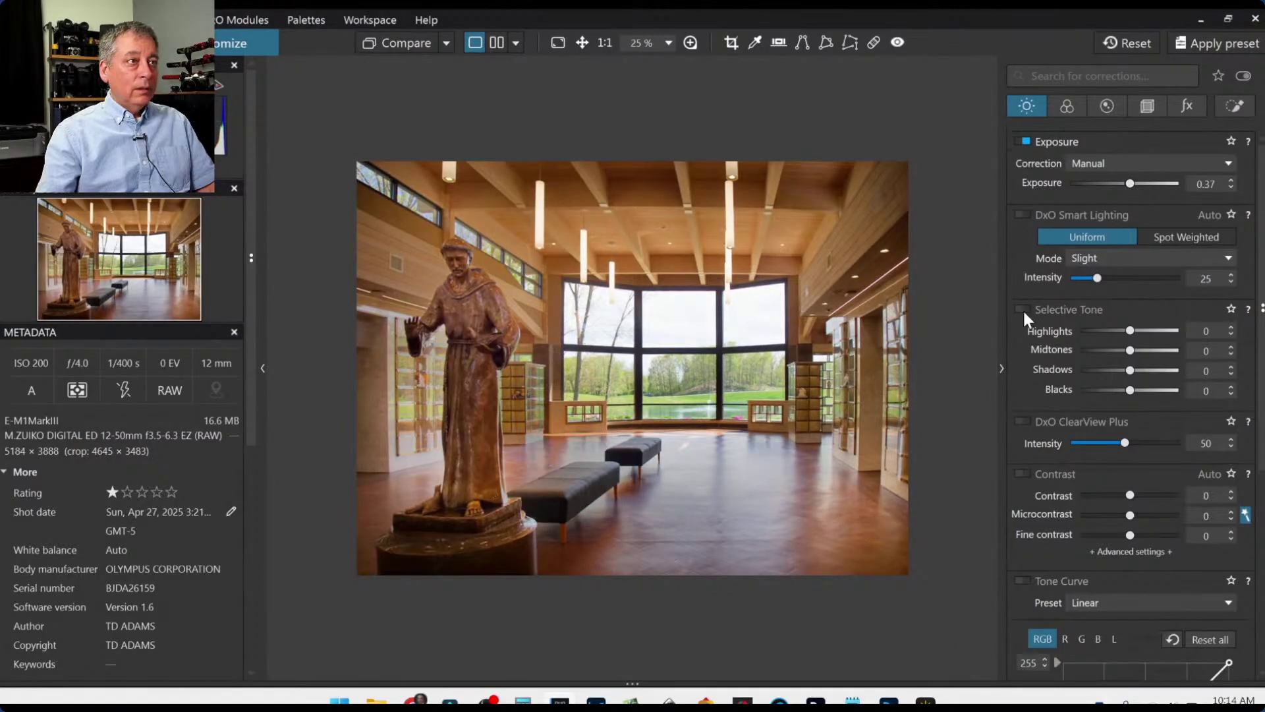
Create a control point mask covering the three upper window panes, with Luma selectivity 55.
{"action": "left_click", "coordinate": [1219, 104]}
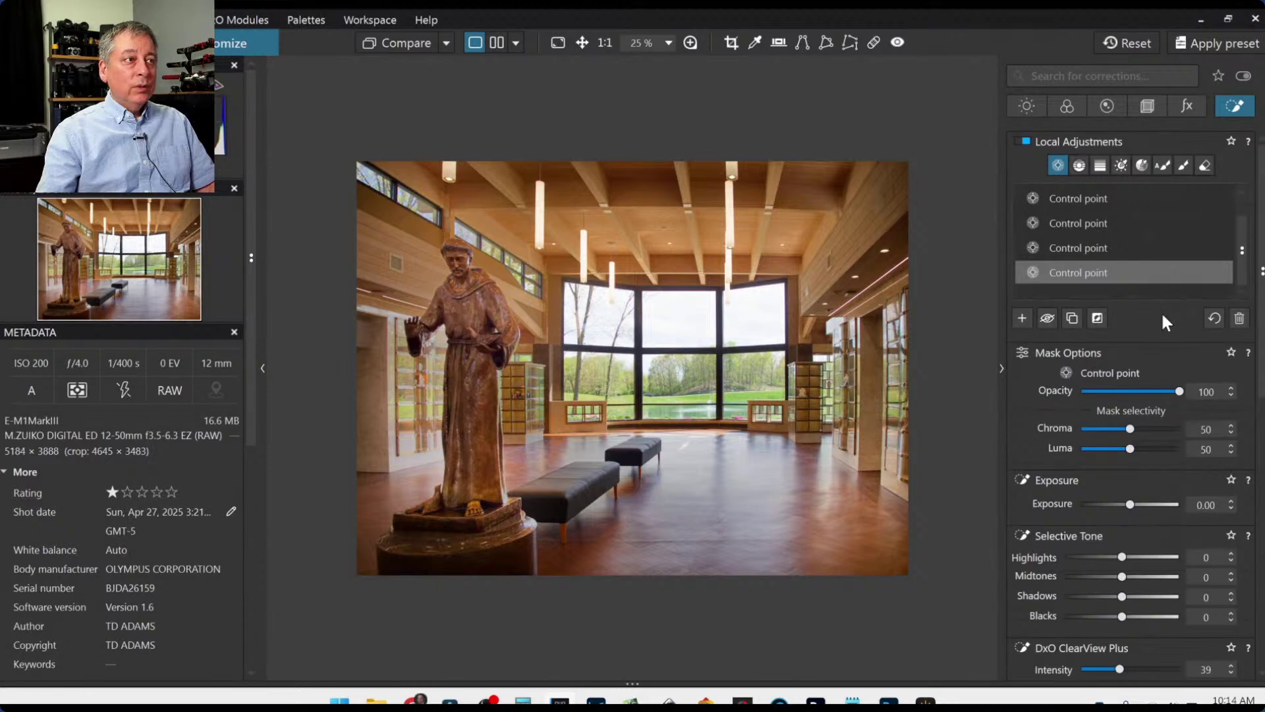
{"action": "left_click", "coordinate": [1080, 167]}
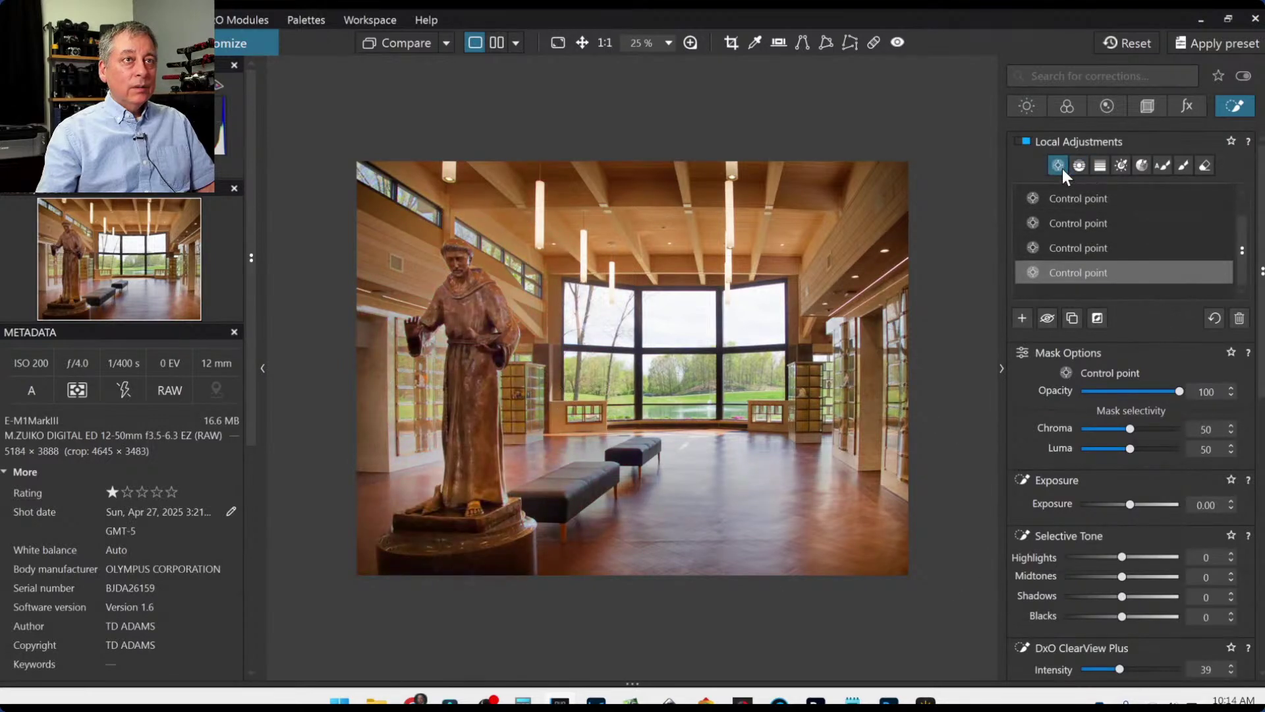
{"action": "left_click", "coordinate": [1022, 318]}
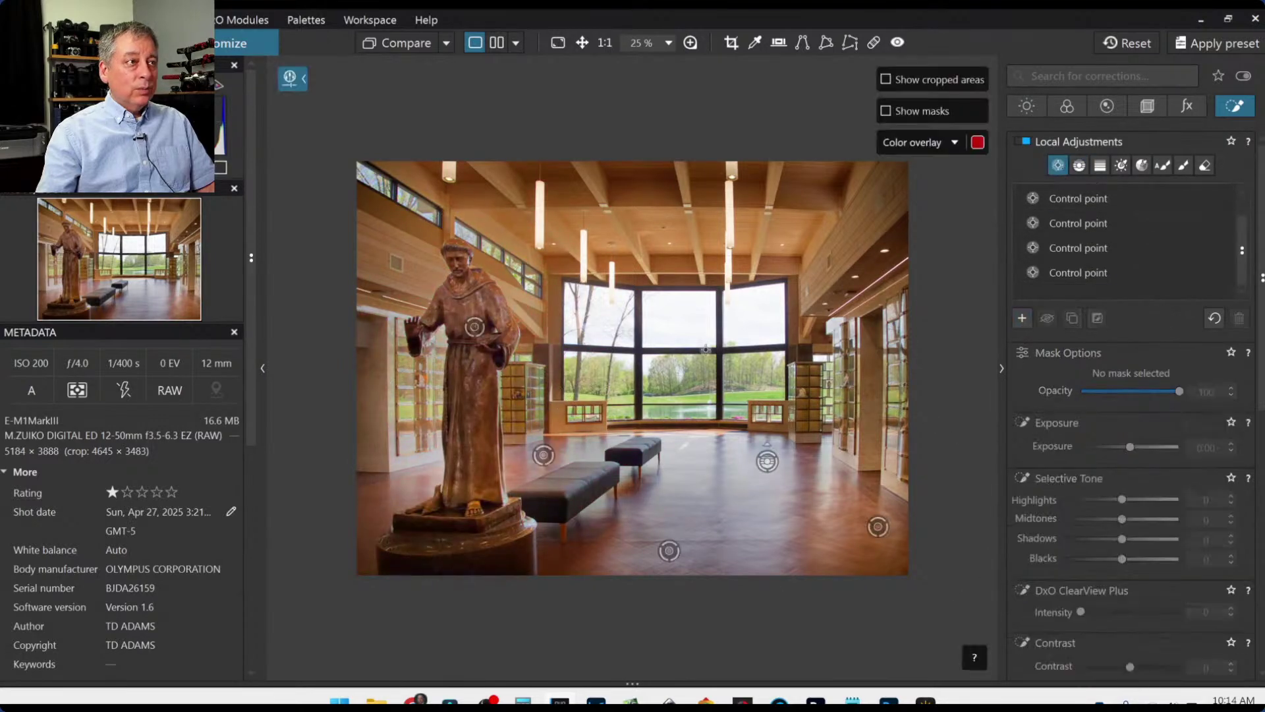
{"action": "left_click", "coordinate": [673, 323]}
{"action": "left_click", "coordinate": [759, 324]}
{"action": "left_click", "coordinate": [601, 323]}
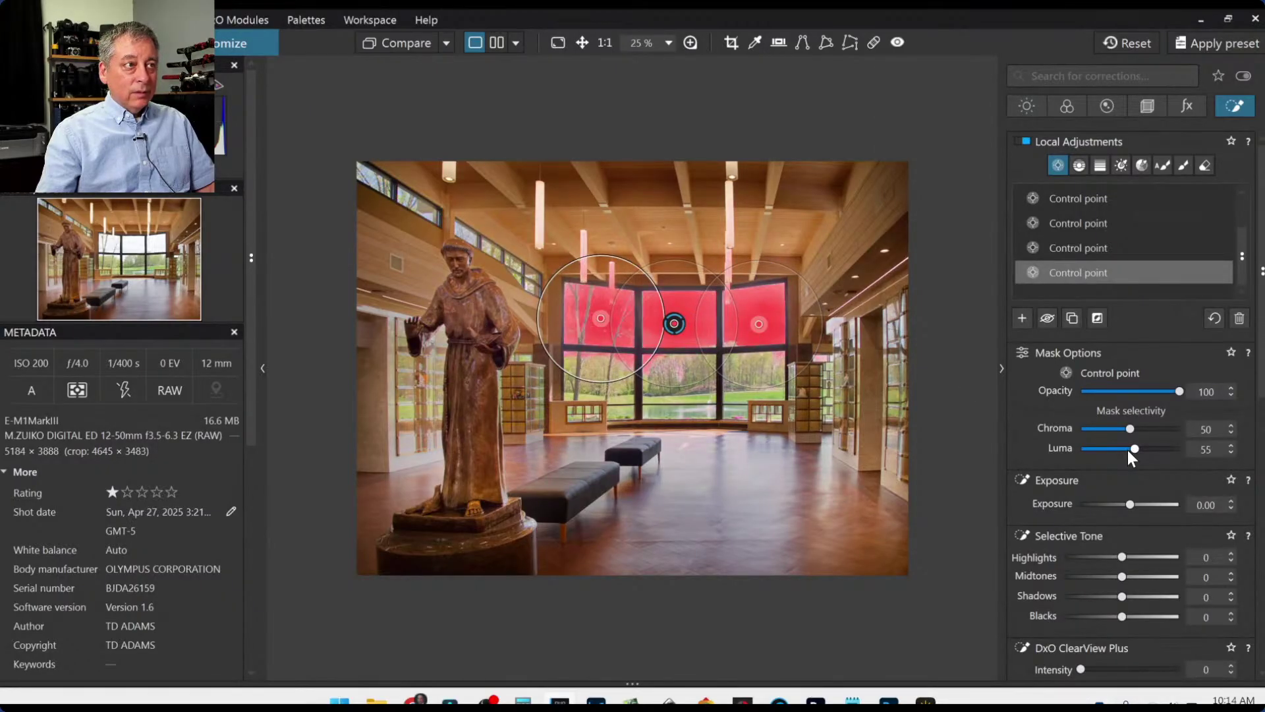
Set the window mask's Highlights to -100 and ClearView Plus Intensity to 45.
{"action": "left_click", "coordinate": [1096, 558]}
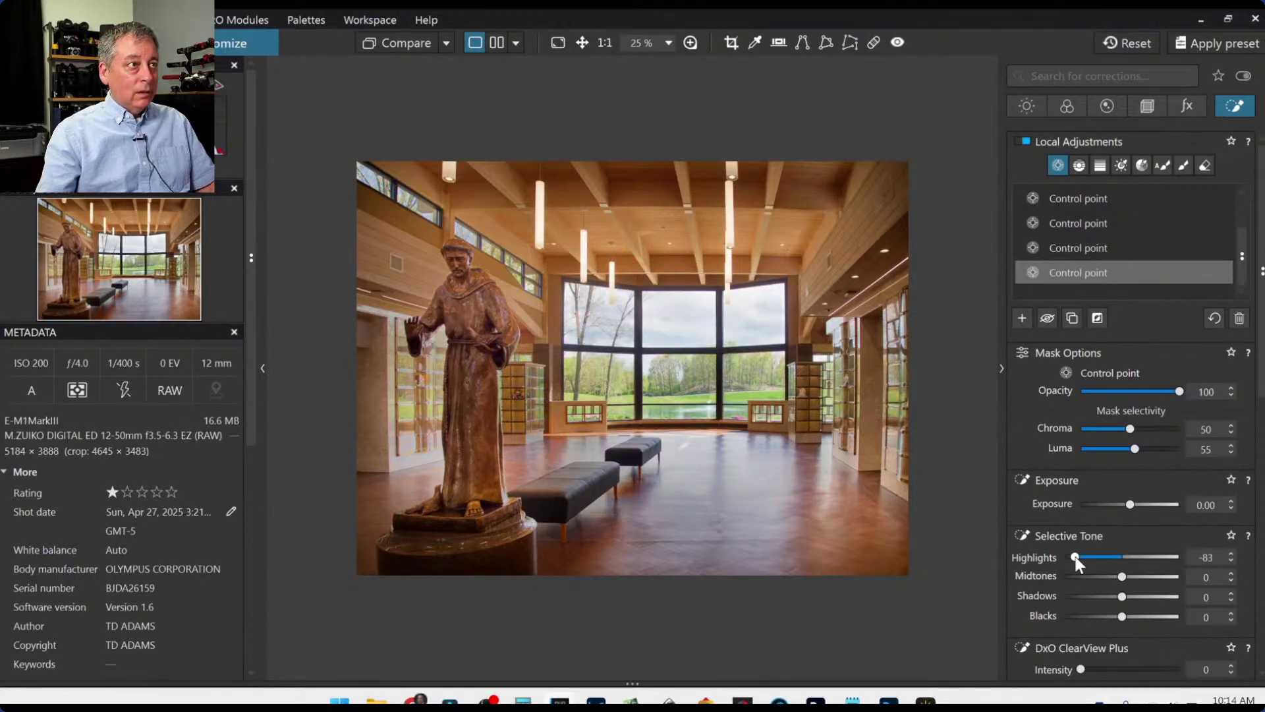
{"action": "left_click_drag", "start_coordinate": [1075, 557], "coordinate": [1059, 558]}
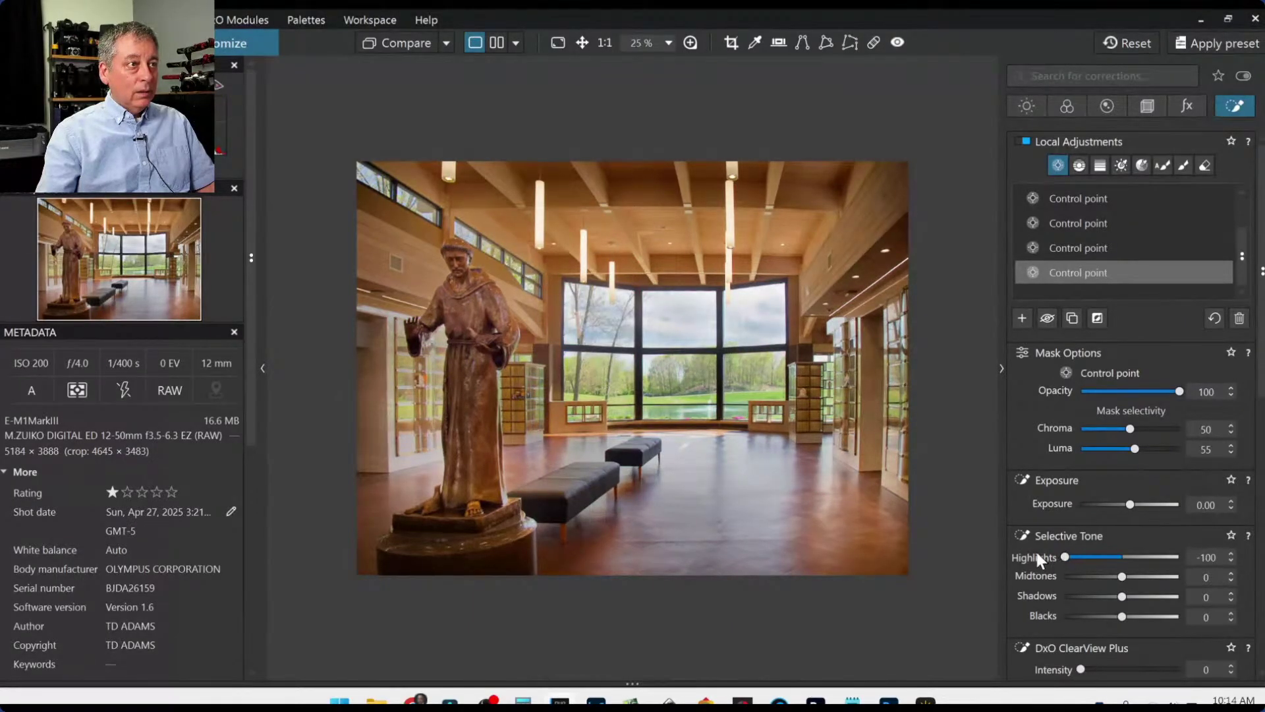
{"action": "scroll", "coordinate": [1025, 545], "scroll_direction": "down", "scroll_amount": 2}
{"action": "left_click", "coordinate": [1124, 550]}
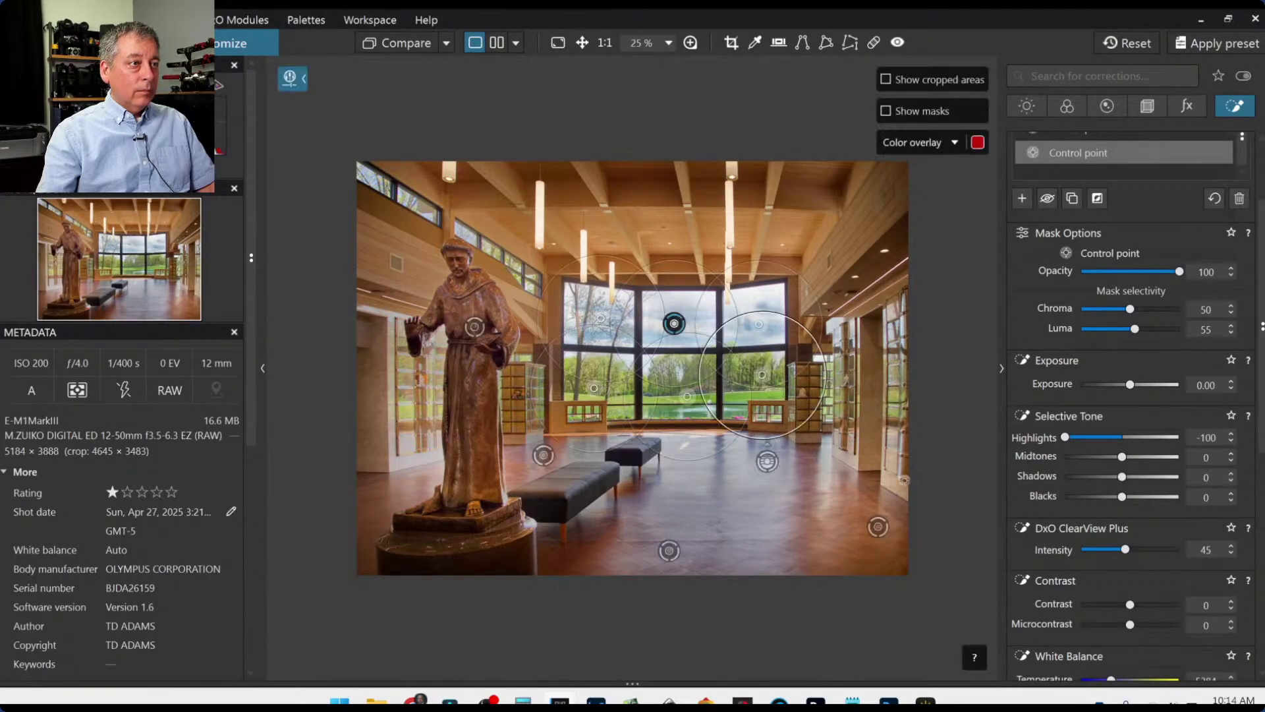
Extend the window mask with points on the three lower panes and shrink their circles to limit the affected area.
{"action": "left_click_drag", "start_coordinate": [675, 443], "coordinate": [676, 424]}
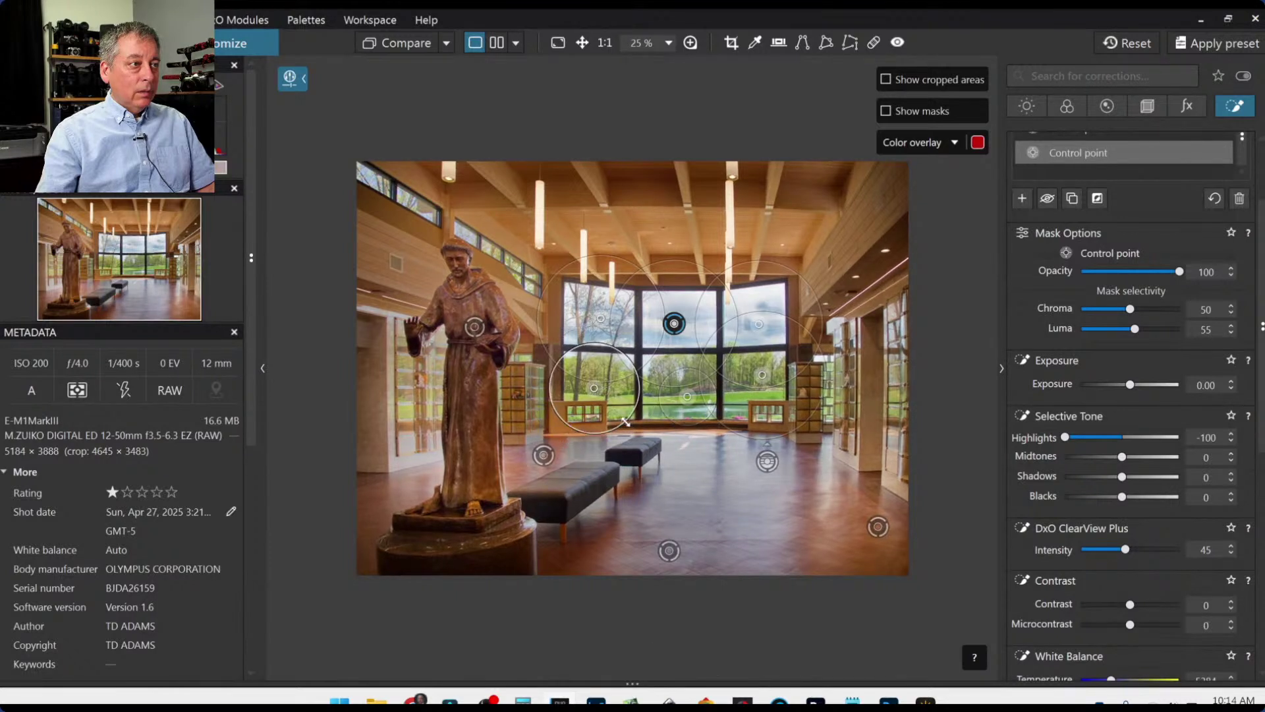
{"action": "left_click_drag", "start_coordinate": [784, 429], "coordinate": [783, 422]}
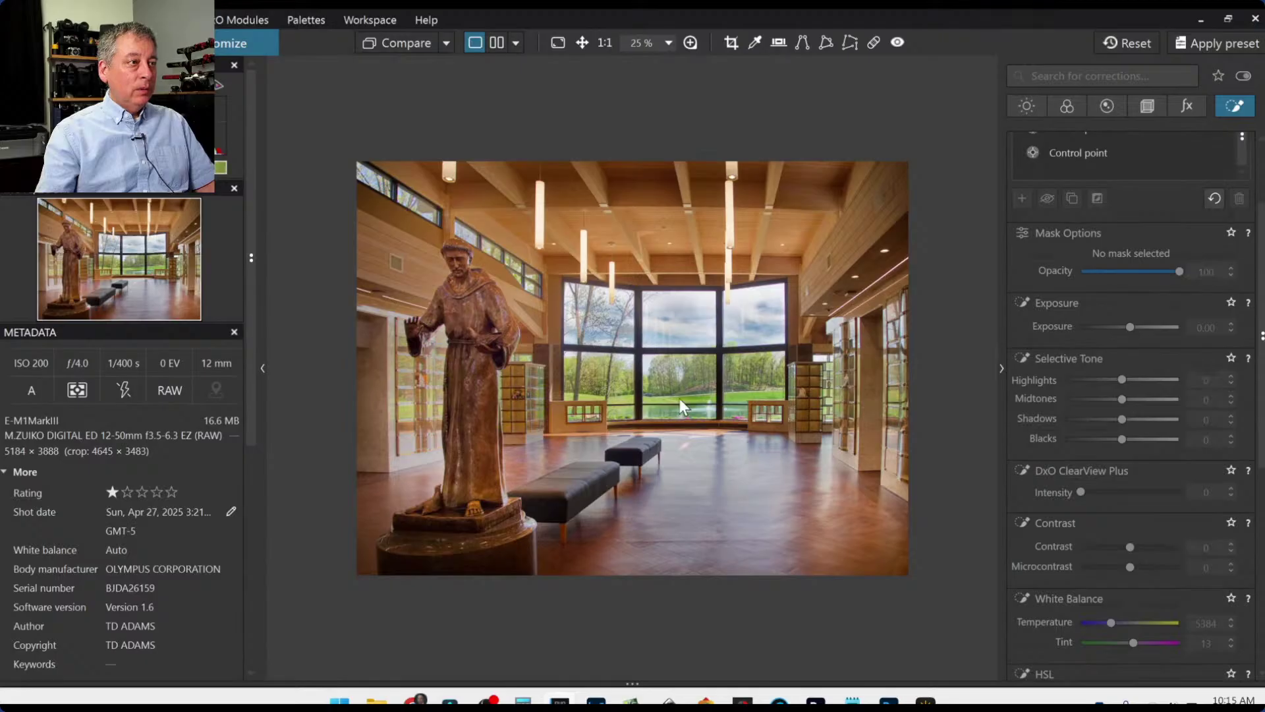
Crop the photo at its original aspect ratio to 4327 × 3245 px, reducing the ceiling and placing the statue left of centre.
{"action": "left_click", "coordinate": [1145, 106]}
{"action": "left_click", "coordinate": [1081, 287]}
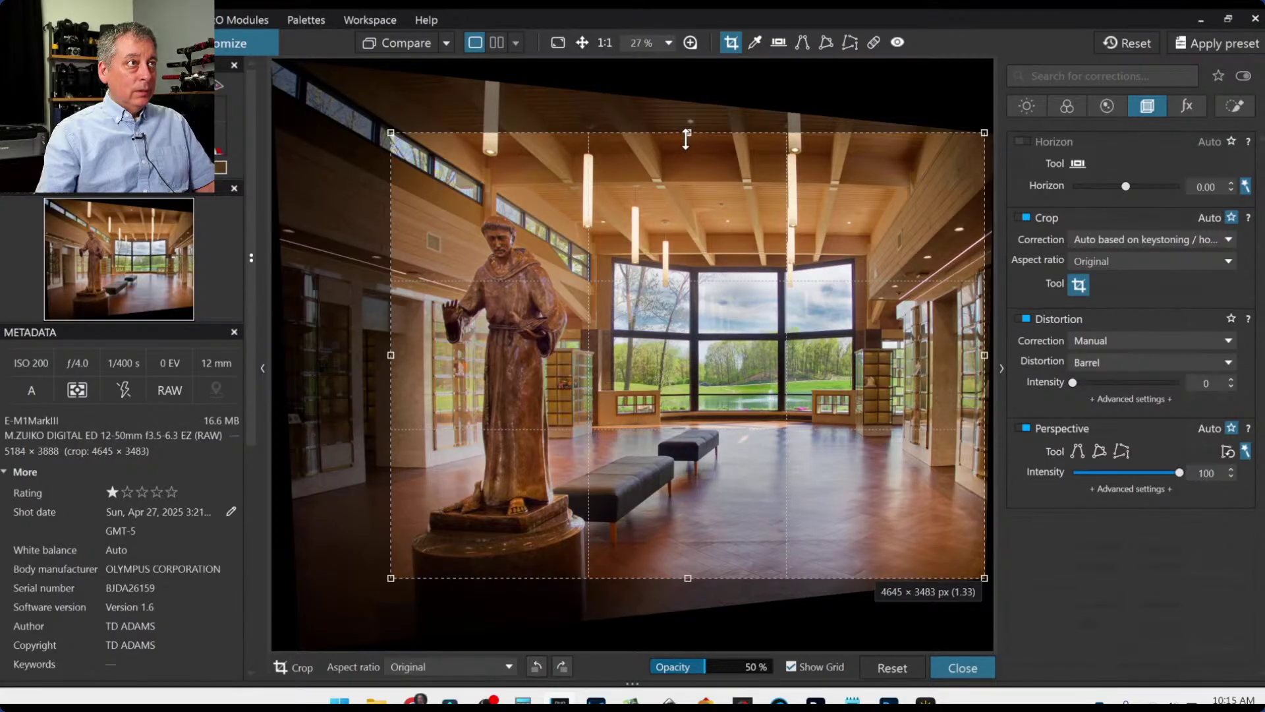
{"action": "left_click_drag", "start_coordinate": [686, 138], "coordinate": [686, 170]}
{"action": "left_click_drag", "start_coordinate": [685, 168], "coordinate": [661, 208]}
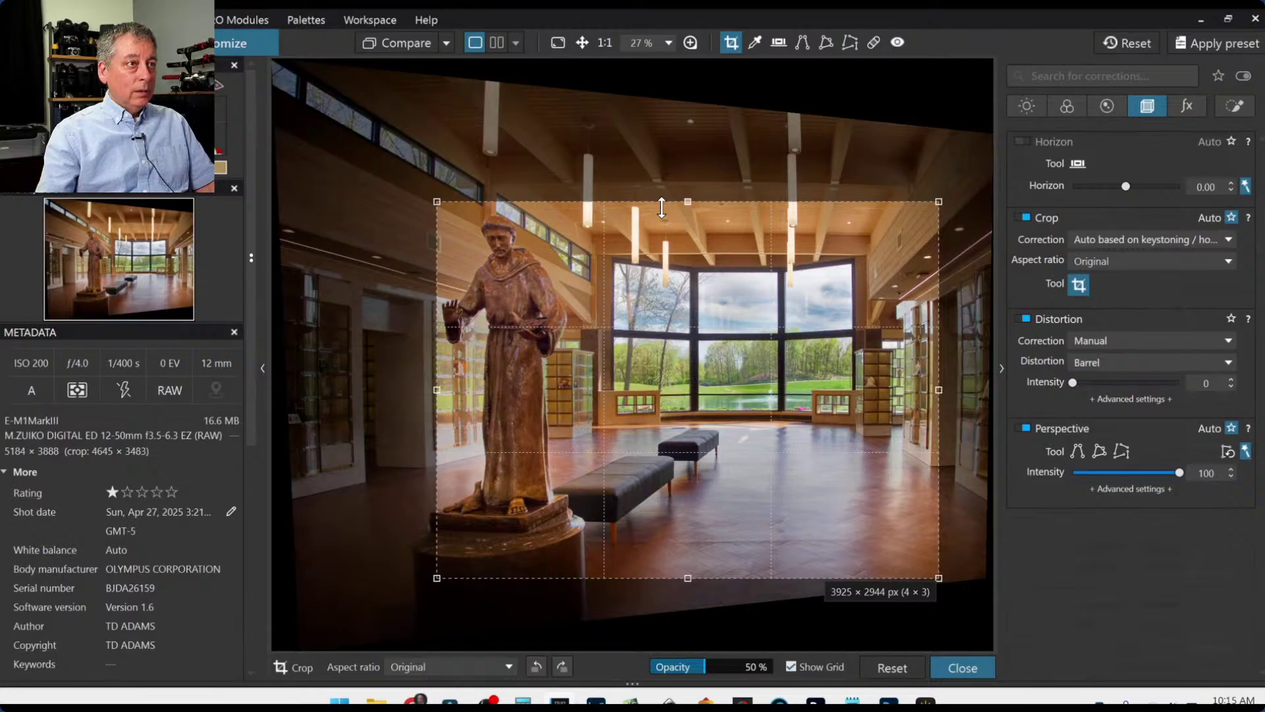
{"action": "left_click_drag", "start_coordinate": [832, 290], "coordinate": [778, 270]}
{"action": "left_click_drag", "start_coordinate": [884, 559], "coordinate": [839, 485]}
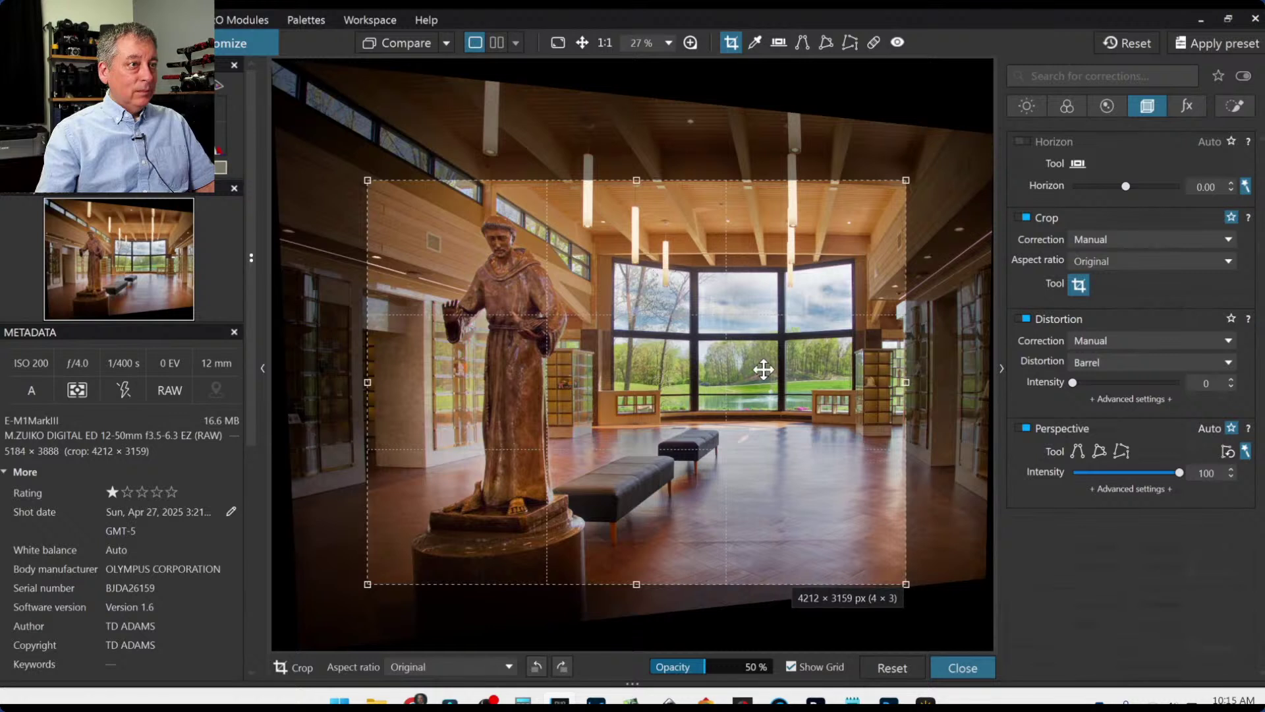
{"action": "left_click_drag", "start_coordinate": [789, 400], "coordinate": [813, 414]}
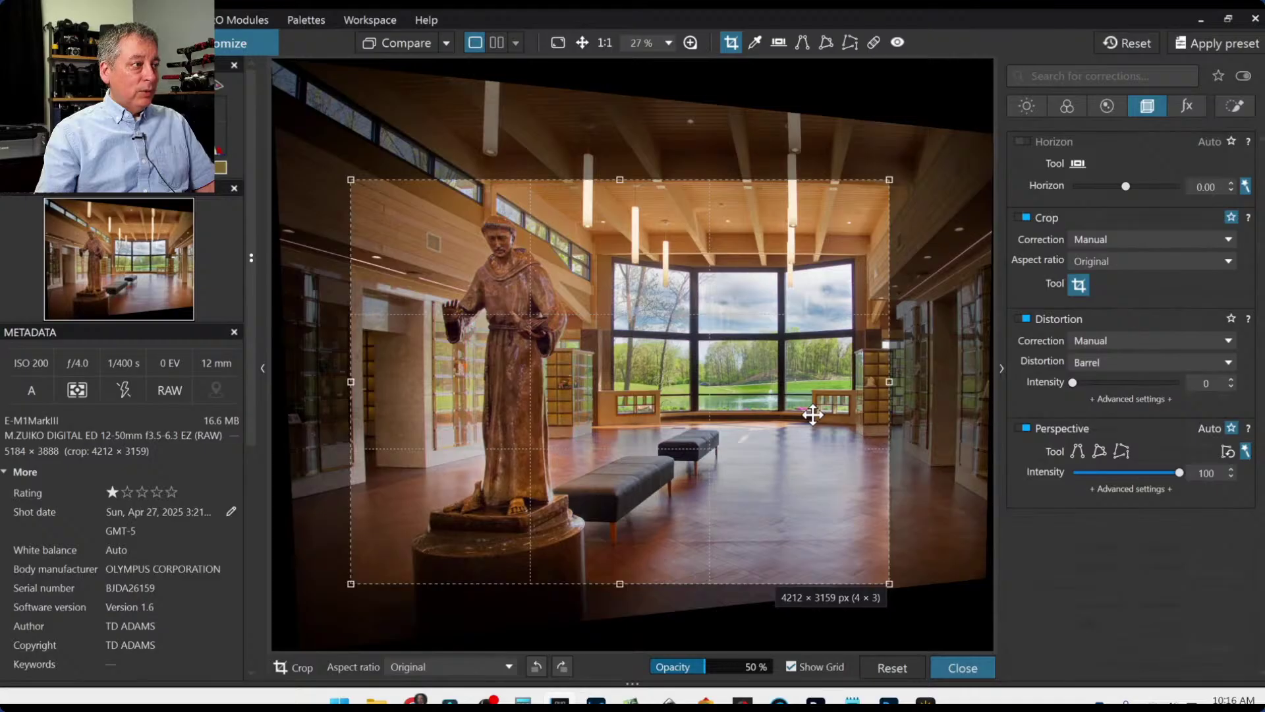
{"action": "left_click_drag", "start_coordinate": [890, 583], "coordinate": [892, 582]}
{"action": "left_click_drag", "start_coordinate": [353, 175], "coordinate": [344, 175]}
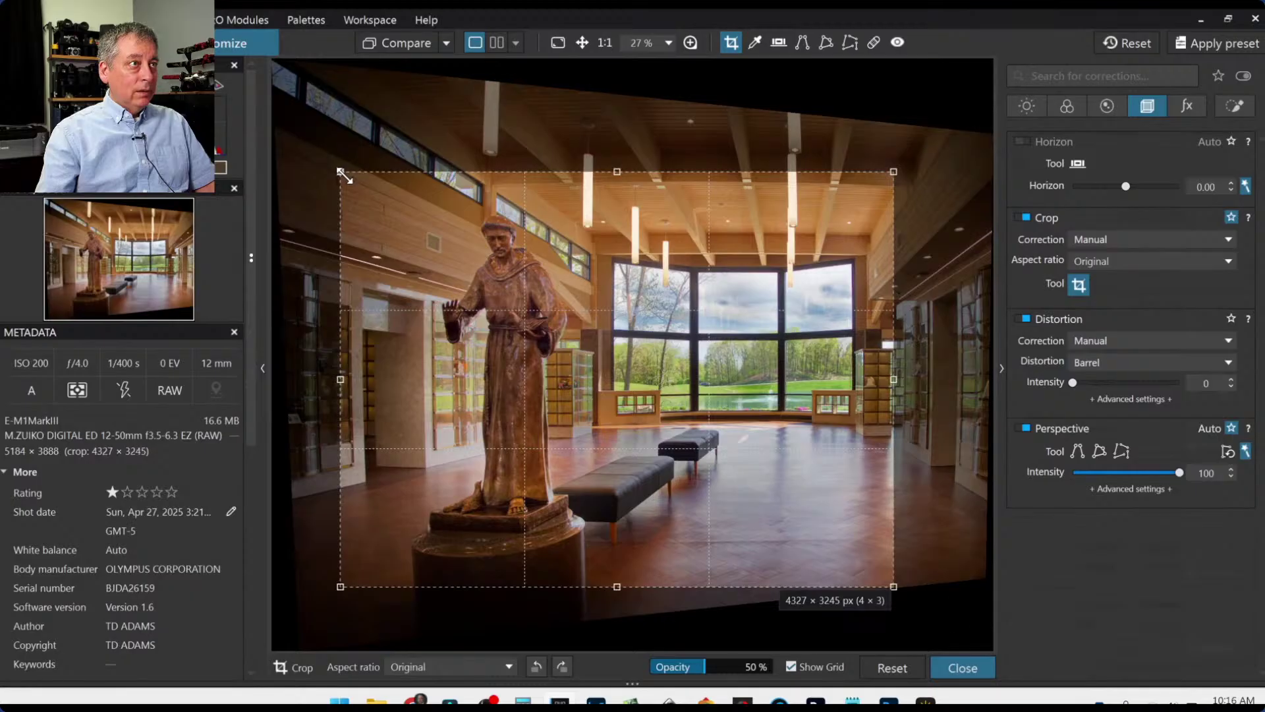
{"action": "key", "text": "Return"}
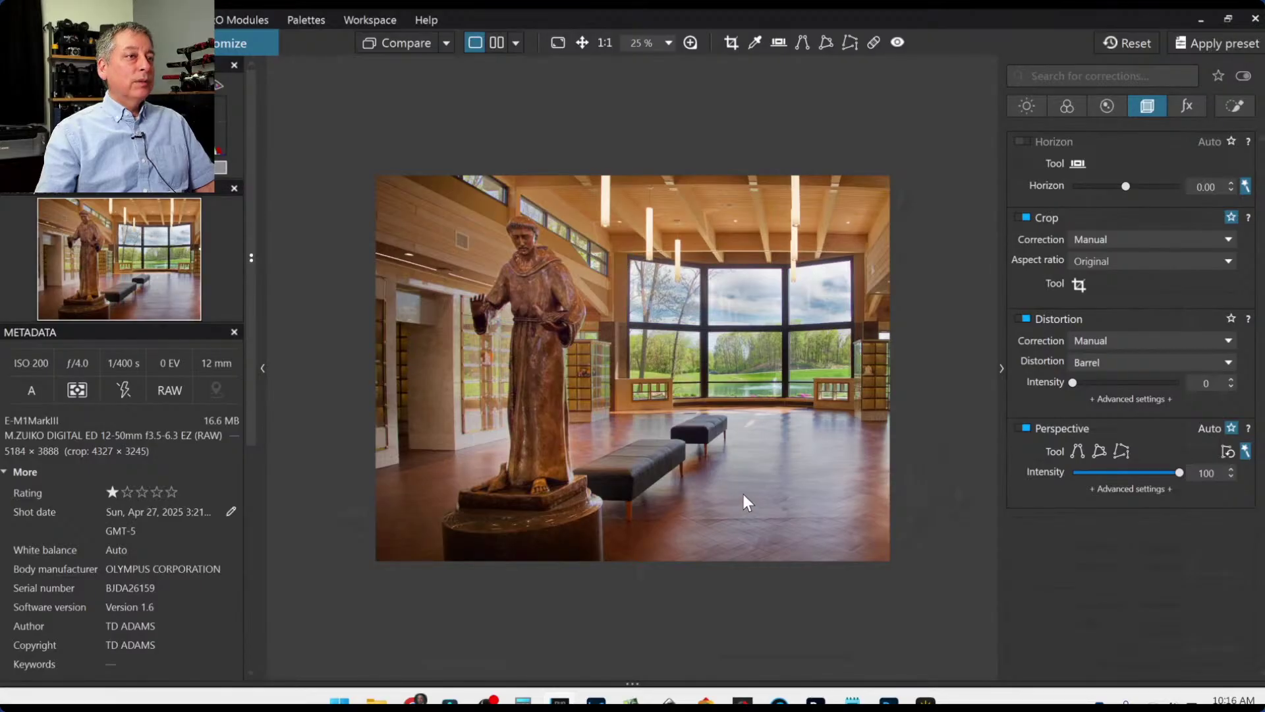
Refine the crop at the original aspect ratio, shifting it slightly left and enlarging it from the upper-left corner to 4394 × 3295 px.
{"action": "left_click", "coordinate": [1084, 262]}
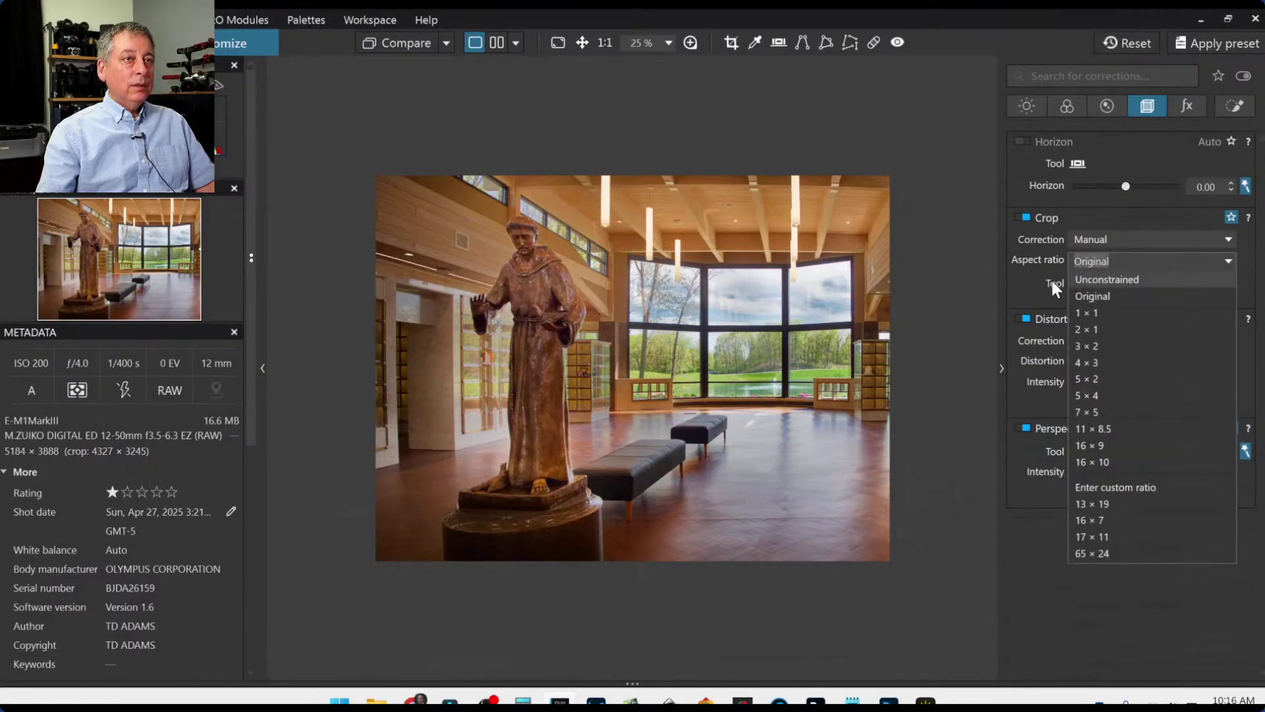
{"action": "left_click", "coordinate": [1046, 279]}
{"action": "left_click", "coordinate": [1075, 284]}
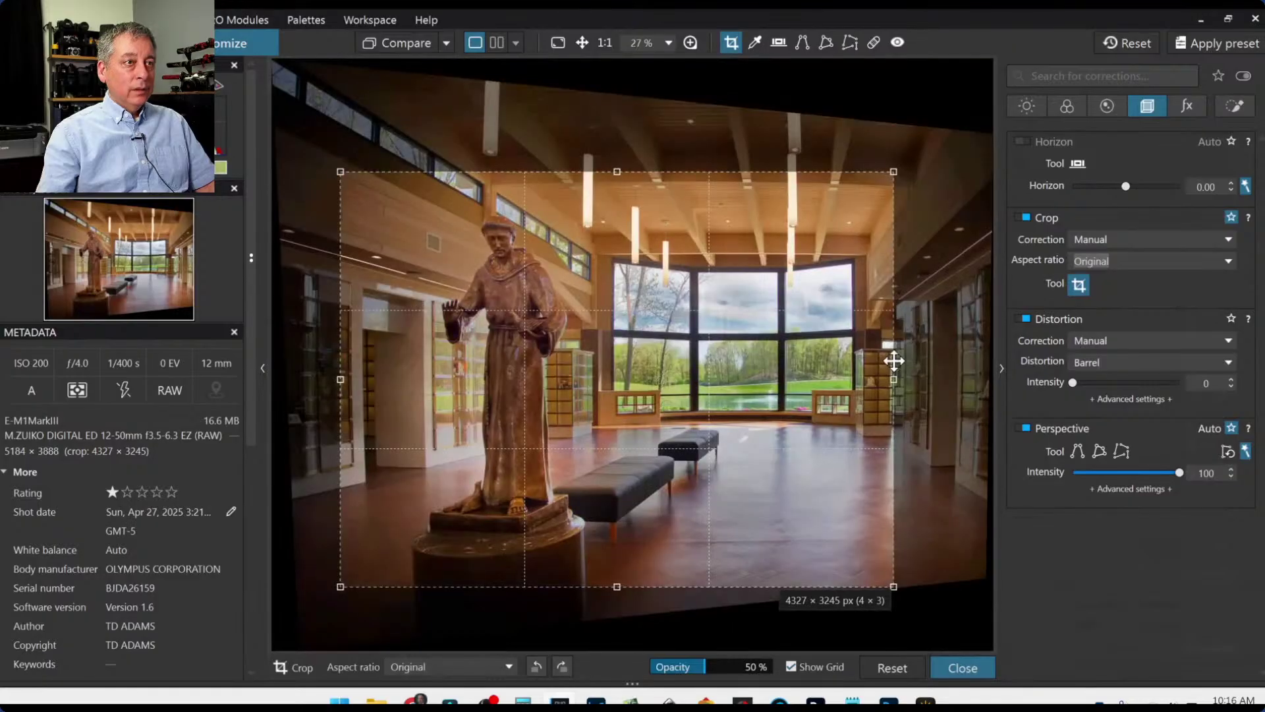
{"action": "left_click_drag", "start_coordinate": [873, 381], "coordinate": [870, 380]}
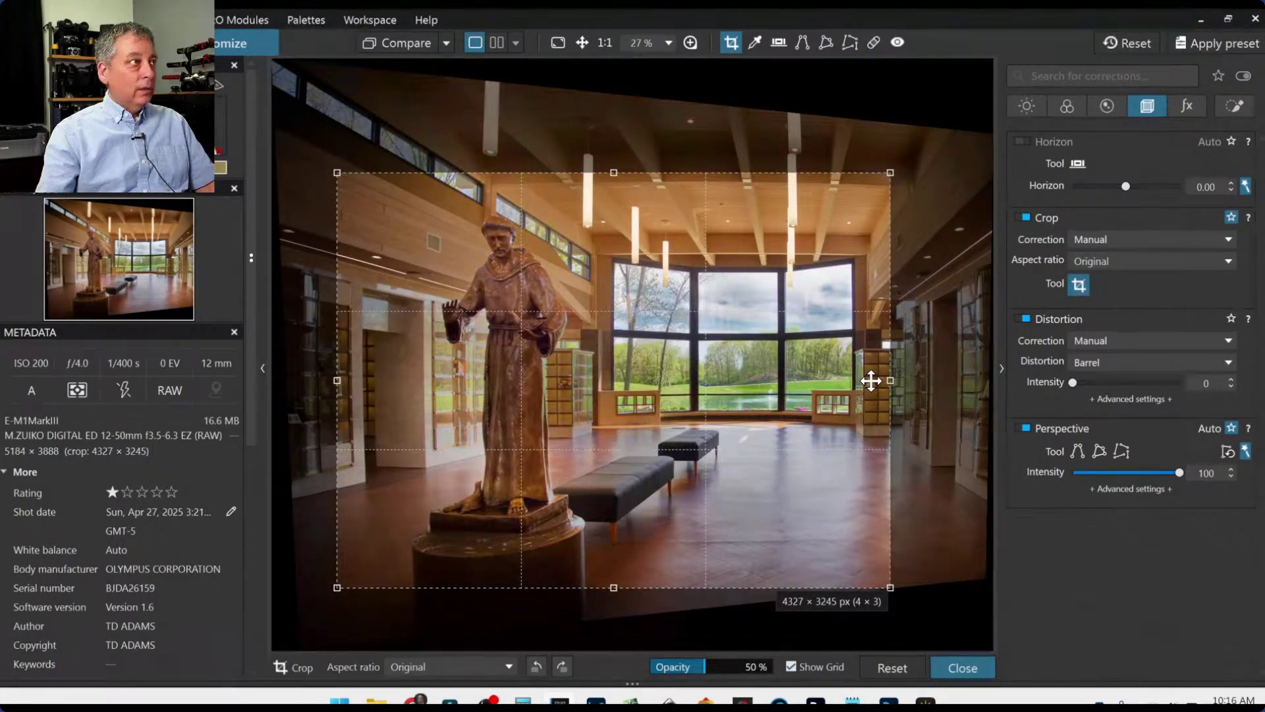
{"action": "mouse_move", "coordinate": [331, 168]}
{"action": "left_mouse_down"}
{"action": "mouse_move", "coordinate": [288, 131]}
{"action": "mouse_move", "coordinate": [328, 157]}
{"action": "left_mouse_up"}
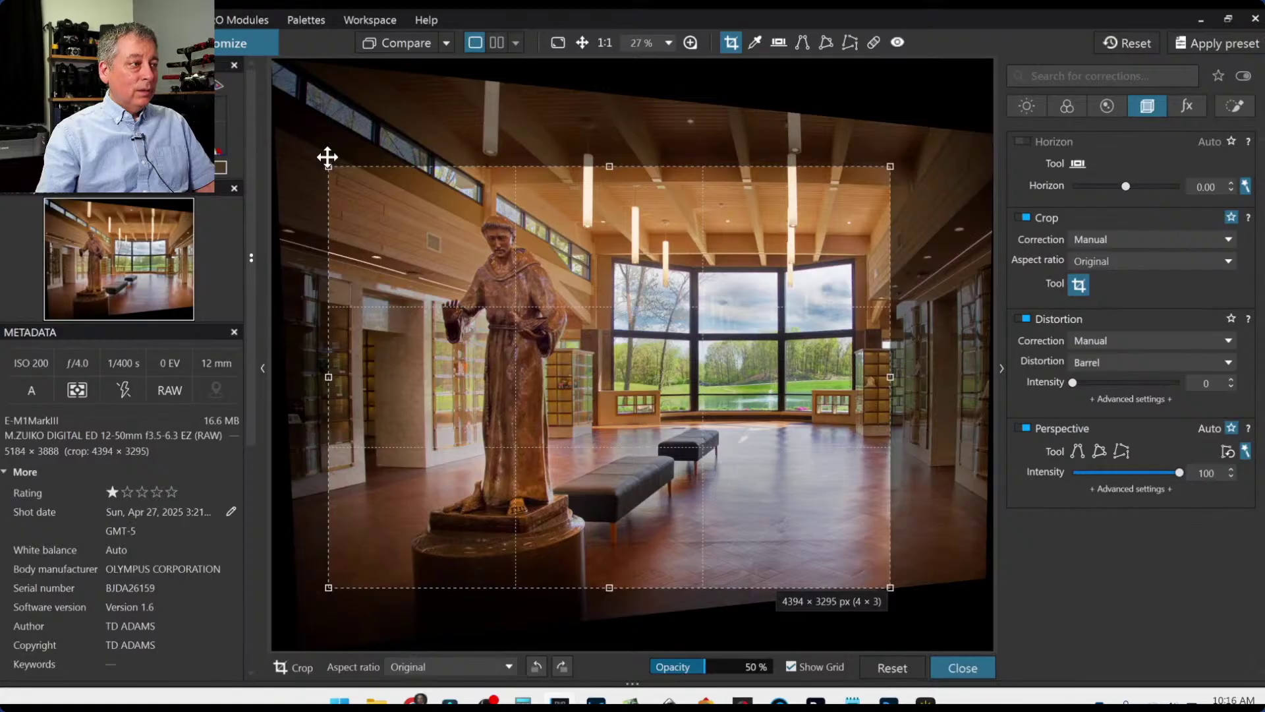
{"action": "key", "text": "Return"}
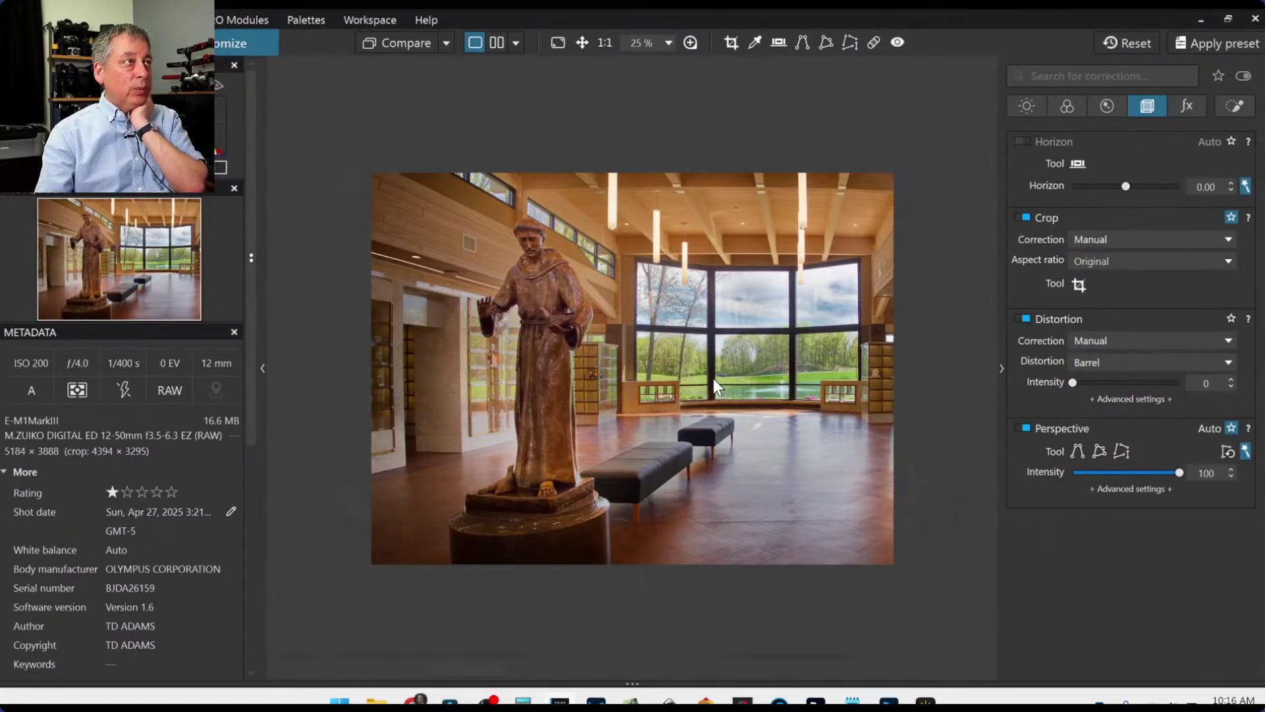
{"action": "right_click", "coordinate": [693, 411]}
{"action": "left_click", "coordinate": [747, 18]}
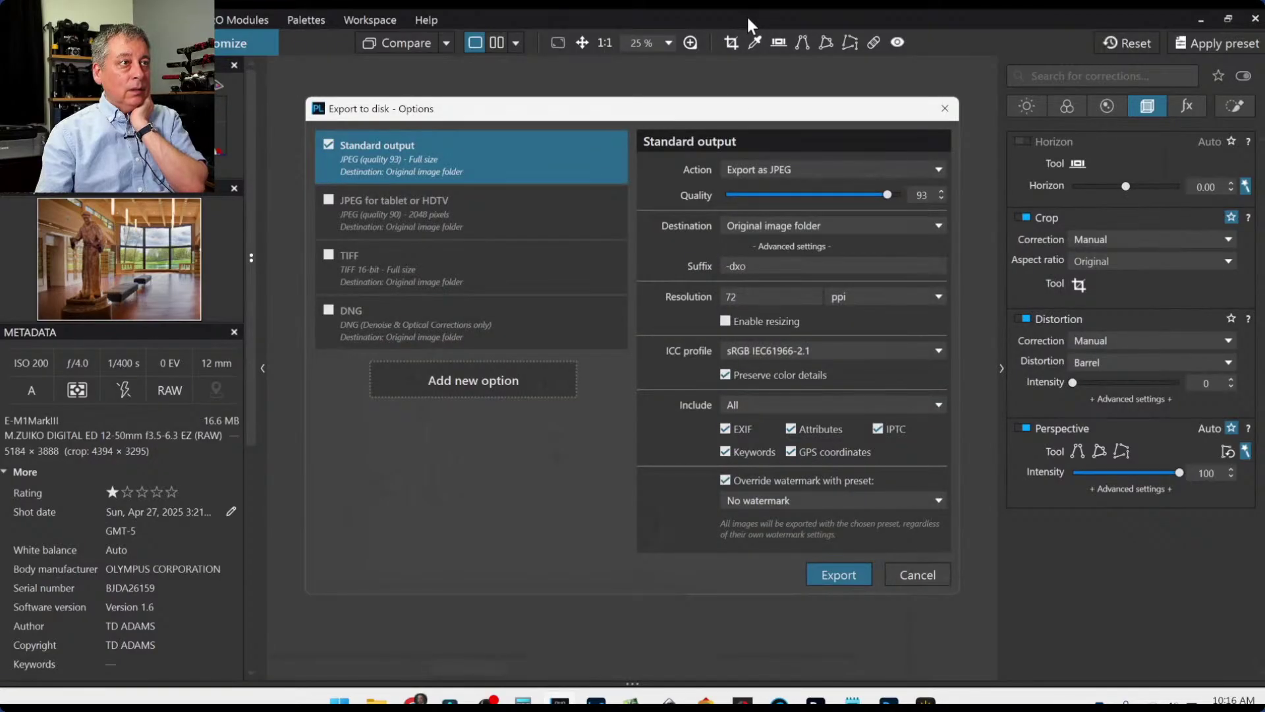
{"action": "key", "text": "Escape"}
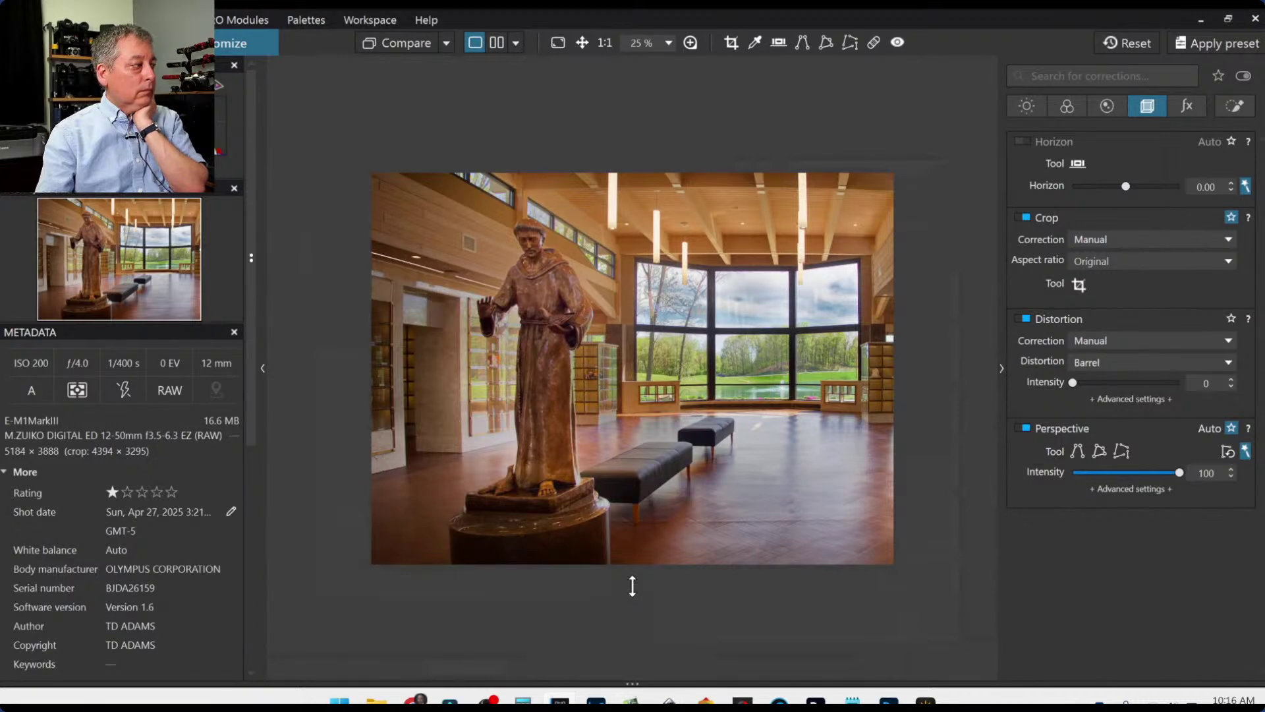
Reveal the image strip and use the edited interior ORF photo as the reference image.
{"action": "left_click_drag", "start_coordinate": [633, 586], "coordinate": [633, 546]}
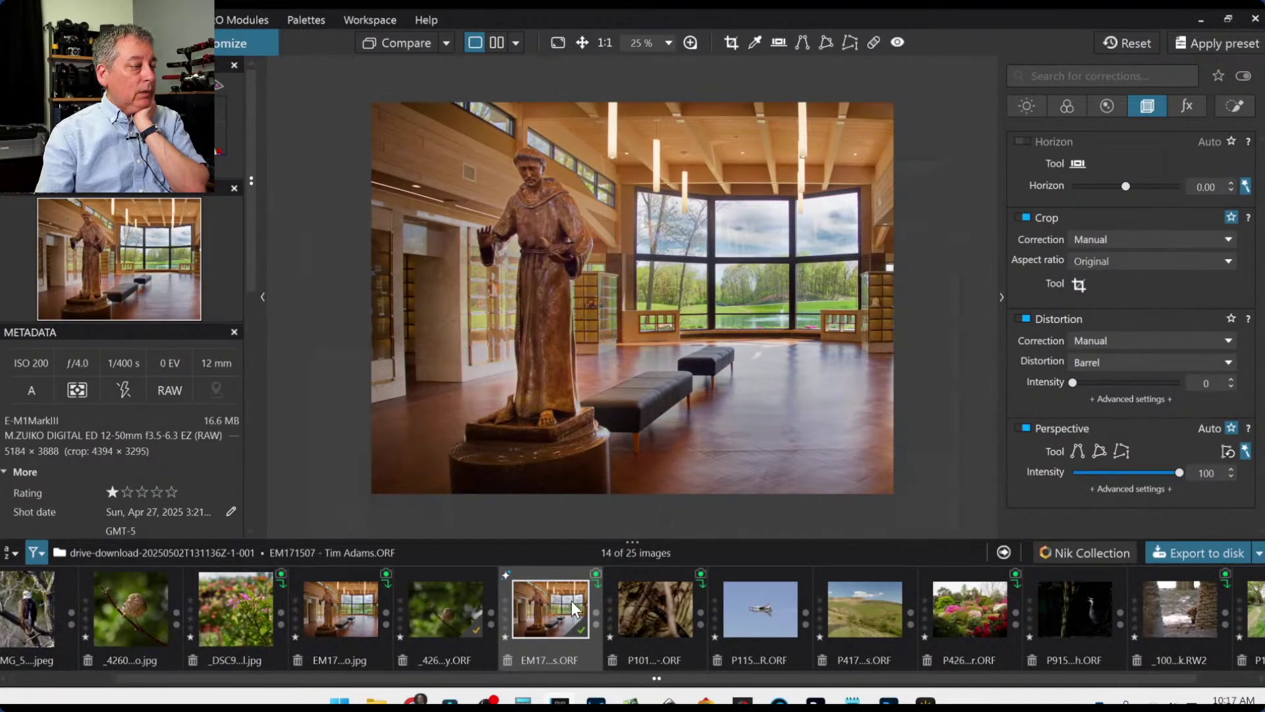
{"action": "right_click", "coordinate": [570, 601]}
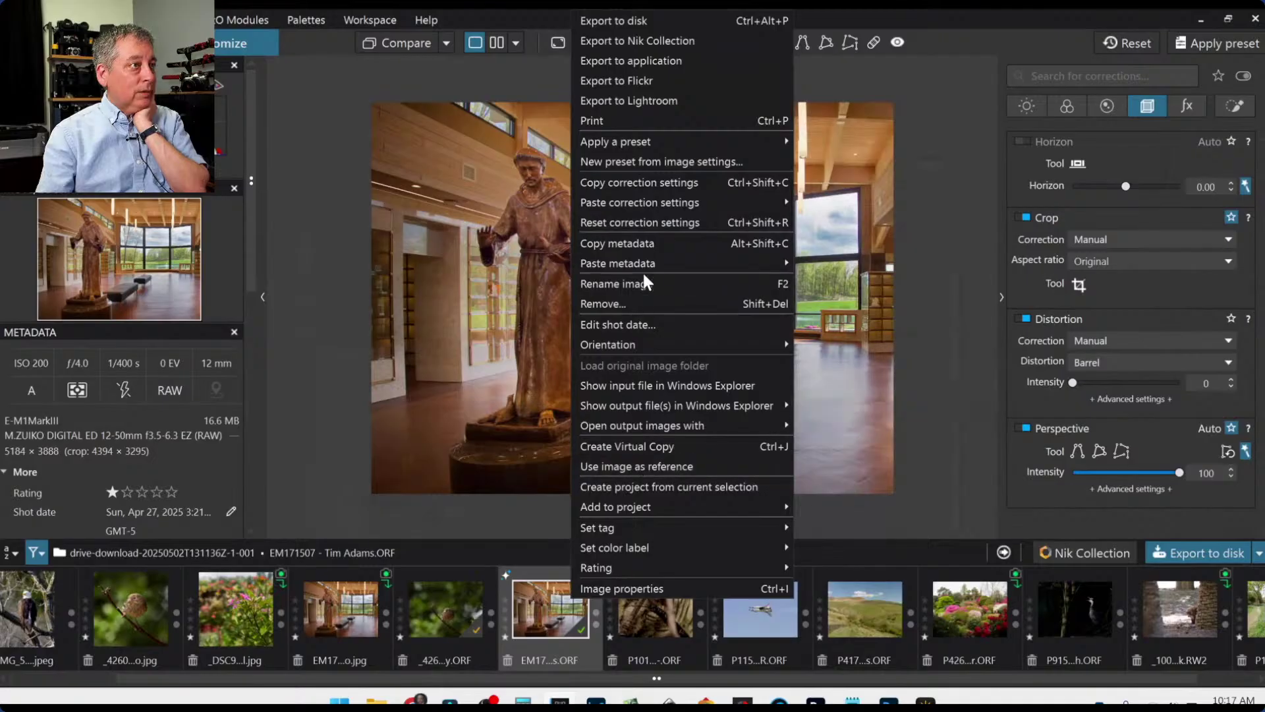
{"action": "mouse_move", "coordinate": [647, 152]}
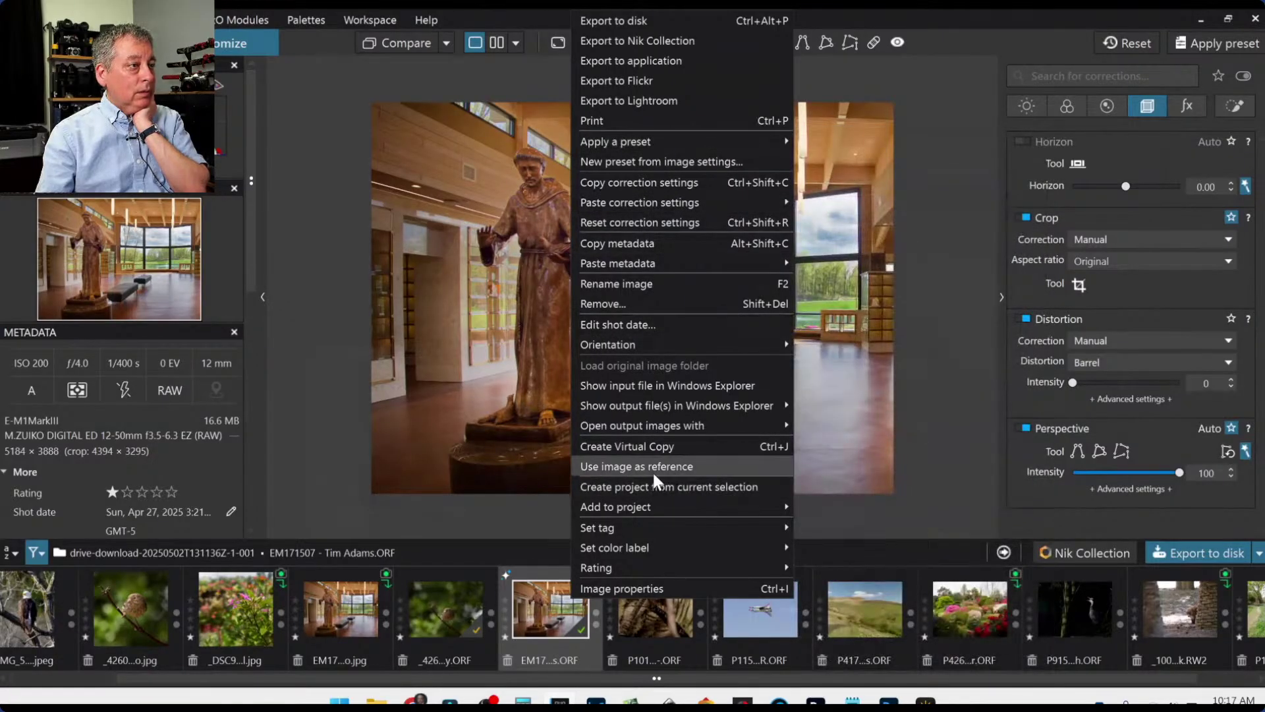
{"action": "left_click", "coordinate": [651, 467]}
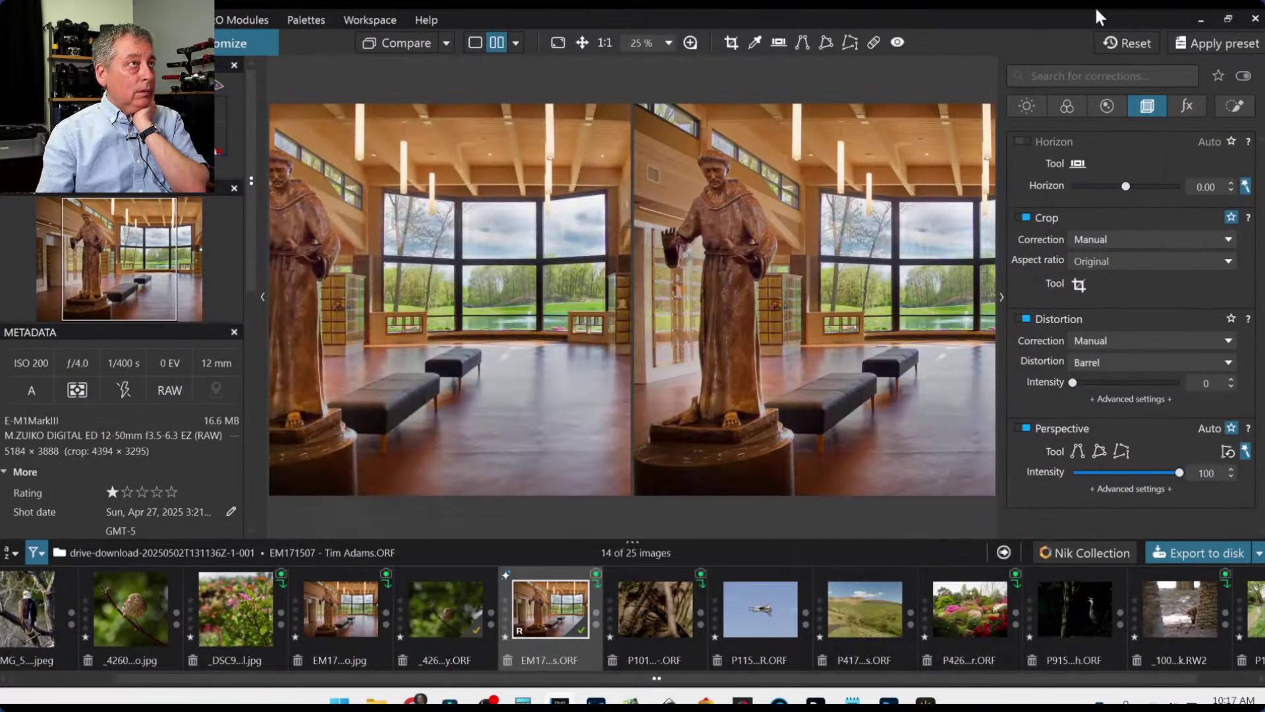
Reset the interior photo's corrections and compare it side by side with its exported JPG standard output, with the side palettes hidden.
{"action": "left_click", "coordinate": [1128, 43]}
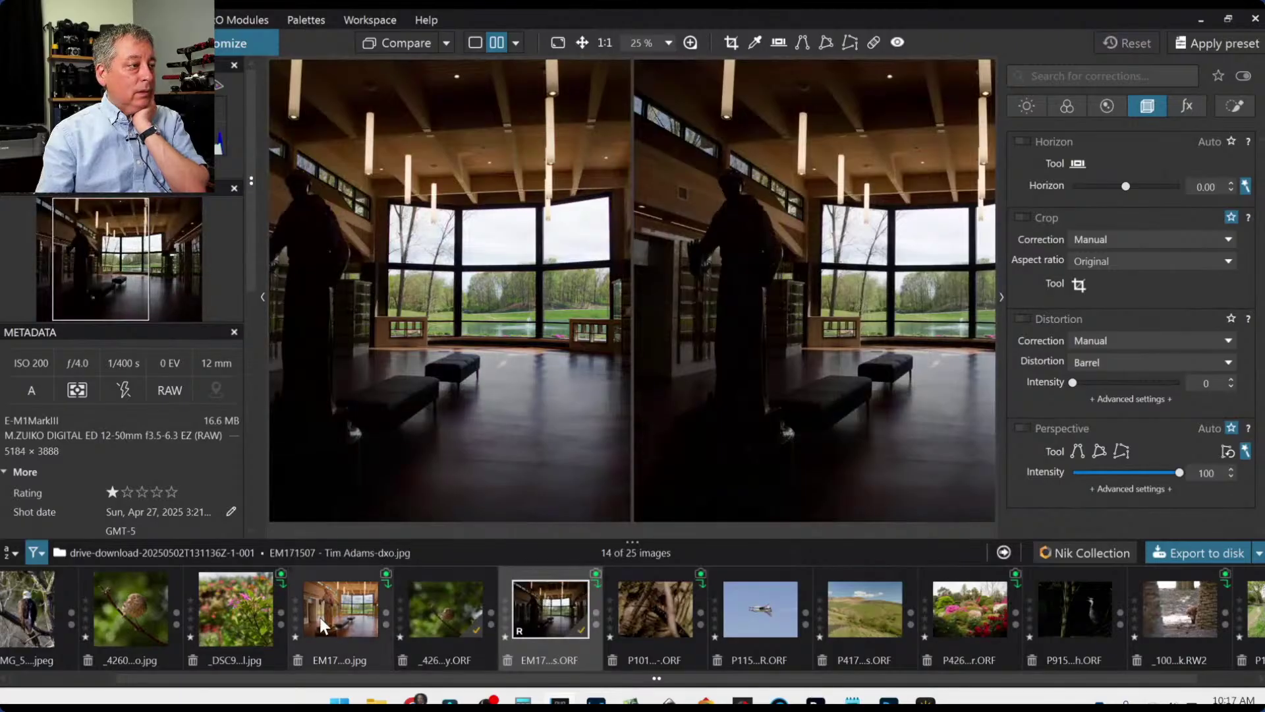
{"action": "left_click", "coordinate": [446, 44]}
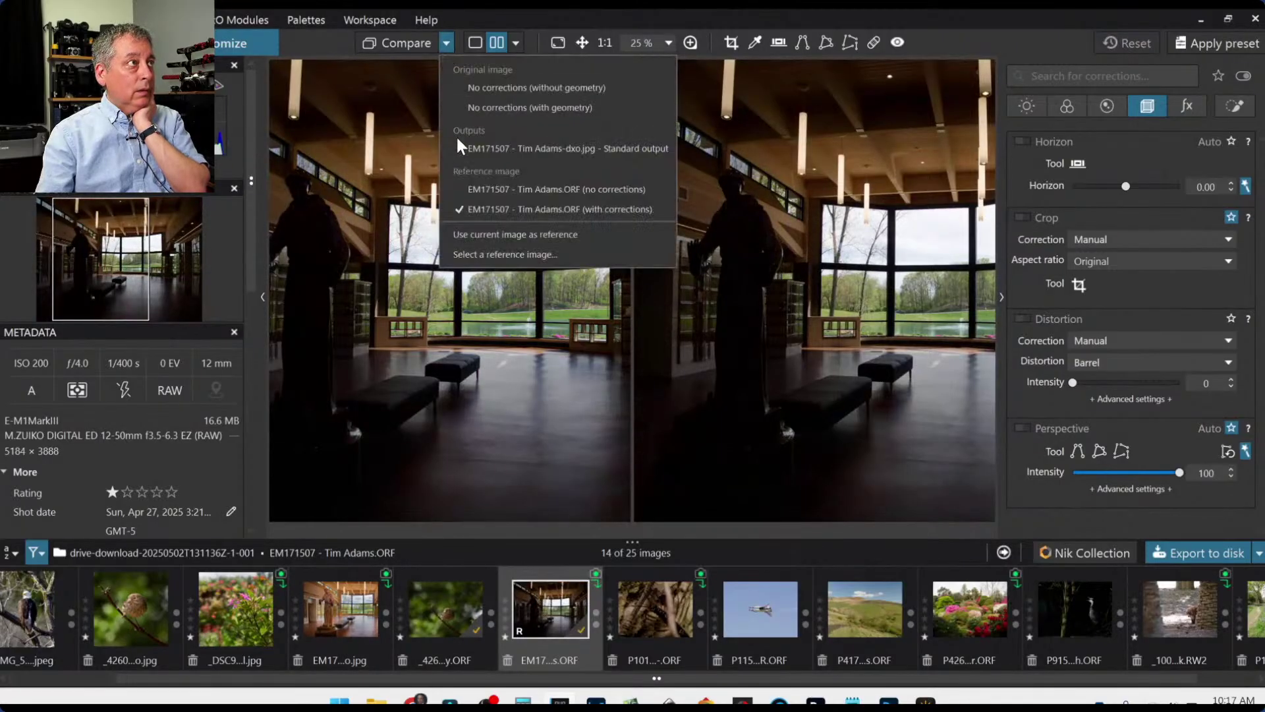
{"action": "left_click", "coordinate": [471, 176]}
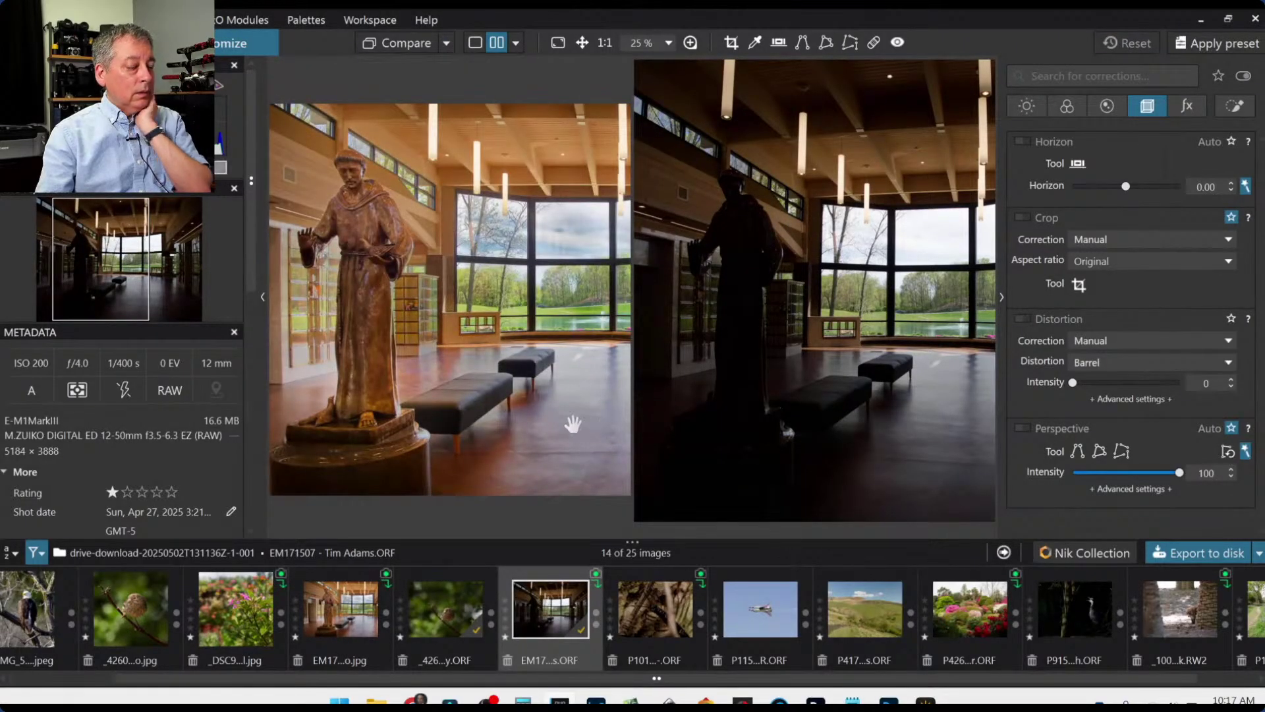
{"action": "key", "text": "Tab"}
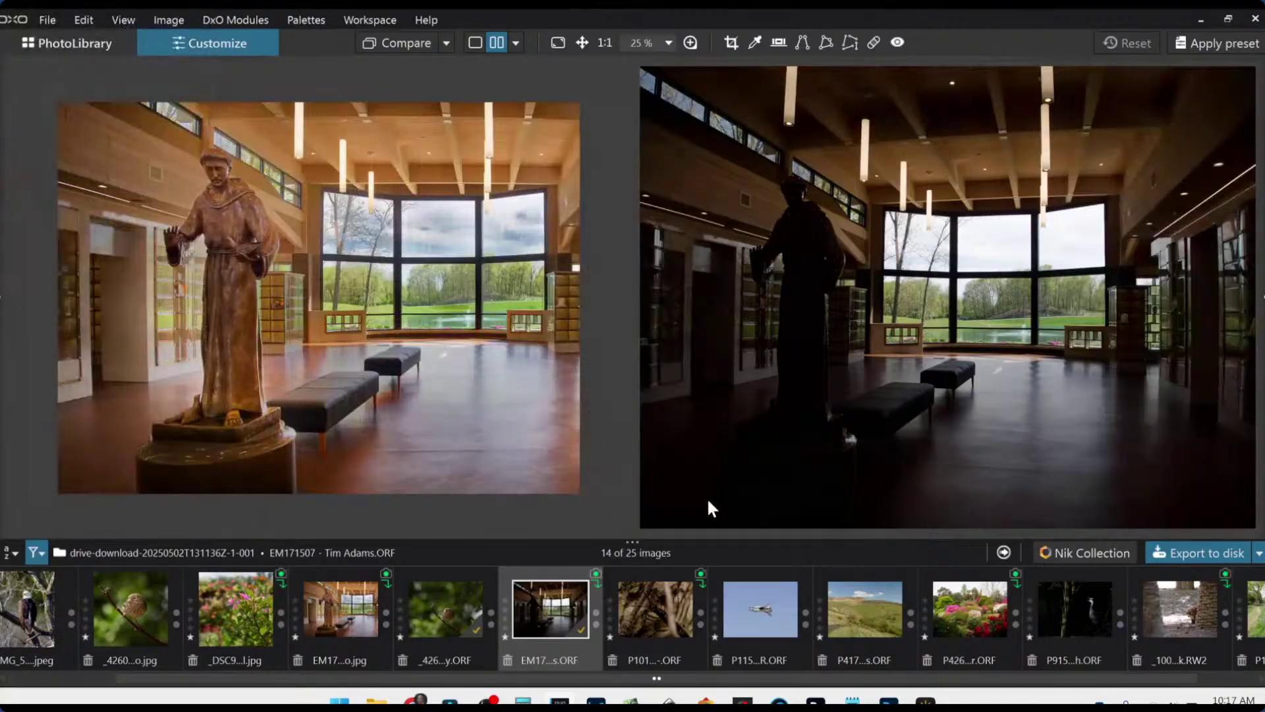
{"action": "scroll", "coordinate": [793, 431], "scroll_direction": "down", "scroll_amount": 1}
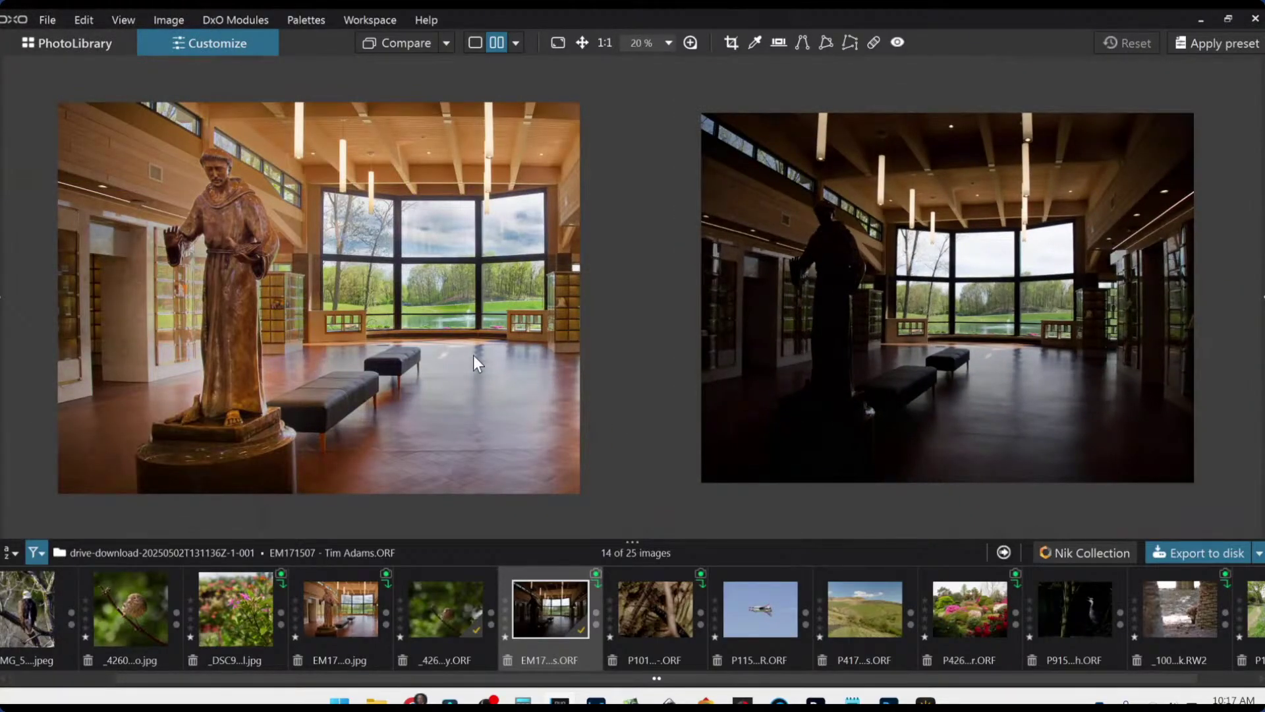
{"action": "scroll", "coordinate": [760, 396], "scroll_direction": "up", "scroll_amount": 1}
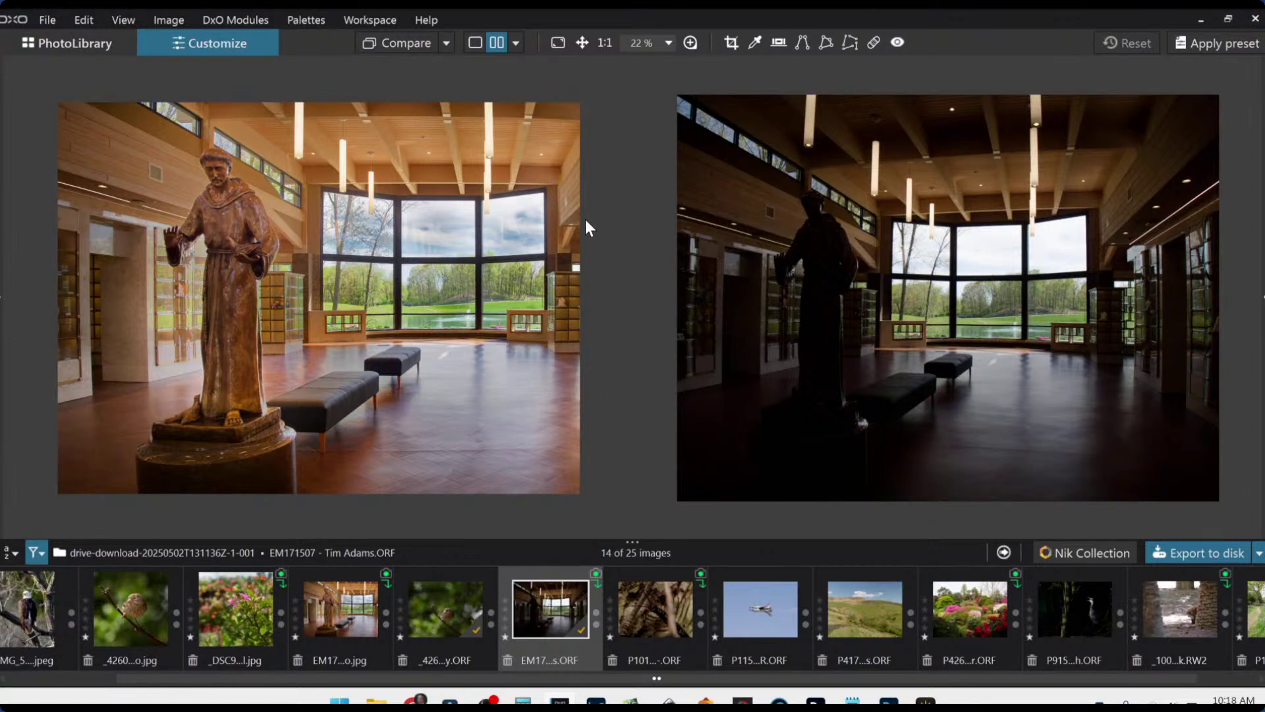
Switch the comparison to split view and shift the divider to show the exported version across the whole photo.
{"action": "left_click", "coordinate": [513, 42]}
{"action": "left_click", "coordinate": [542, 110]}
{"action": "left_click_drag", "start_coordinate": [1219, 300], "coordinate": [1054, 394]}
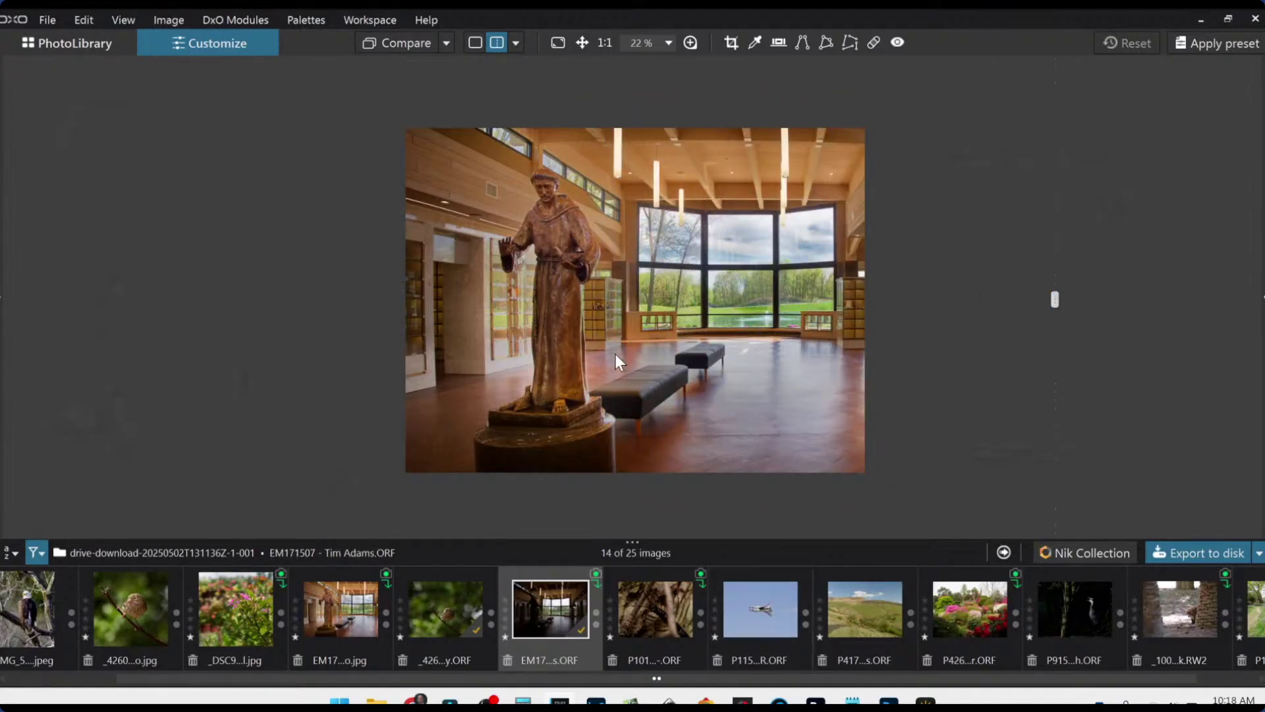
Open the P1015814 centipede ORF photo and download its DxO module for the Olympus OM-D E-M5 with the 60mm F2.8 Macro.
{"action": "left_click", "coordinate": [638, 631]}
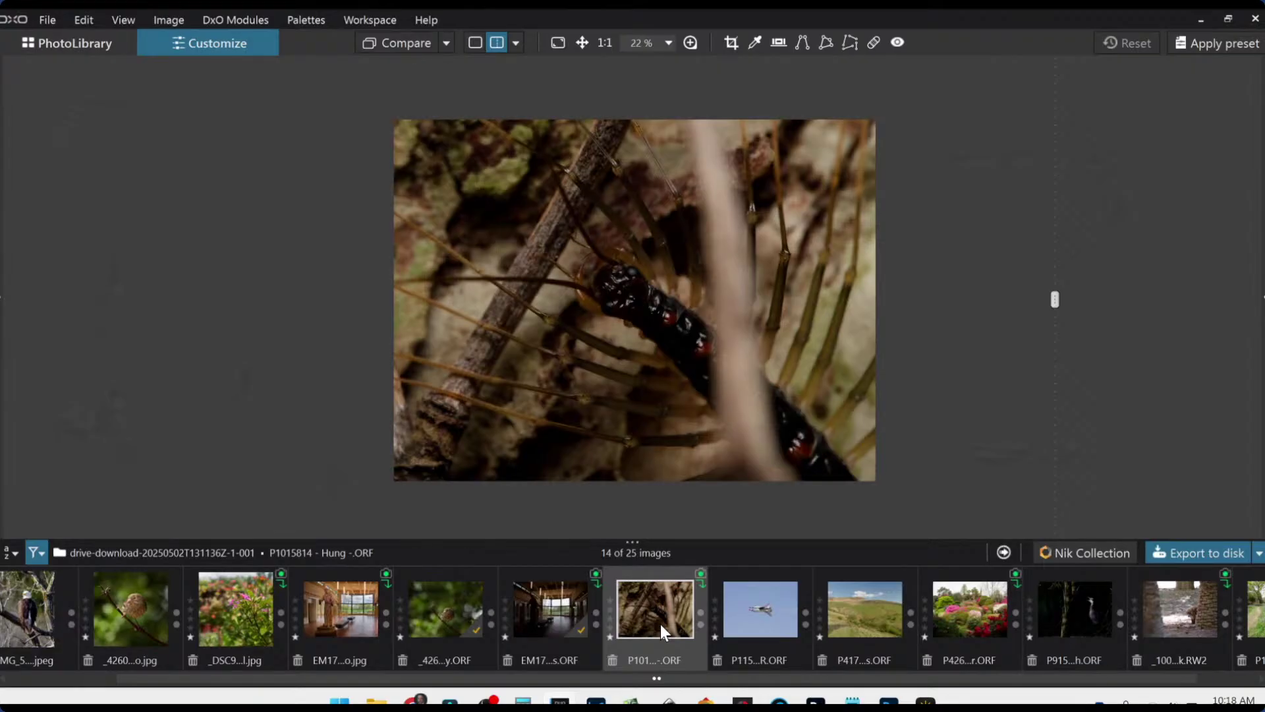
{"action": "left_click", "coordinate": [697, 585]}
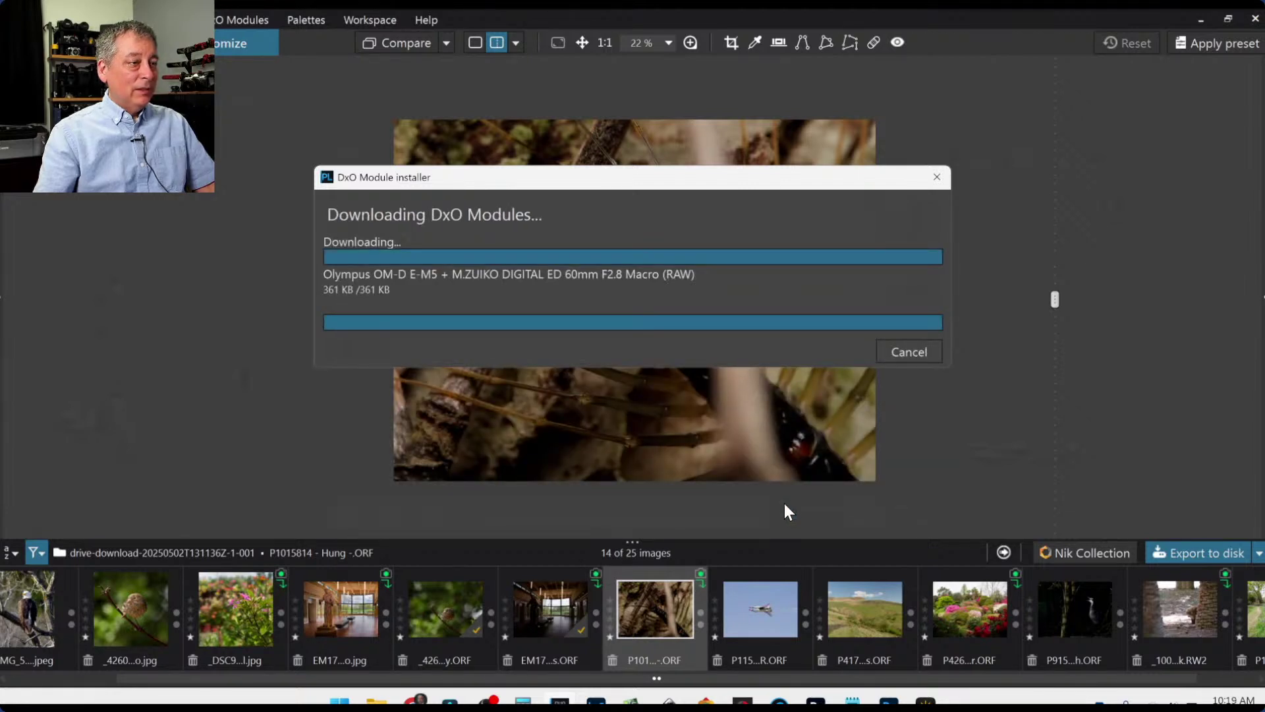
{"action": "left_click", "coordinate": [622, 394]}
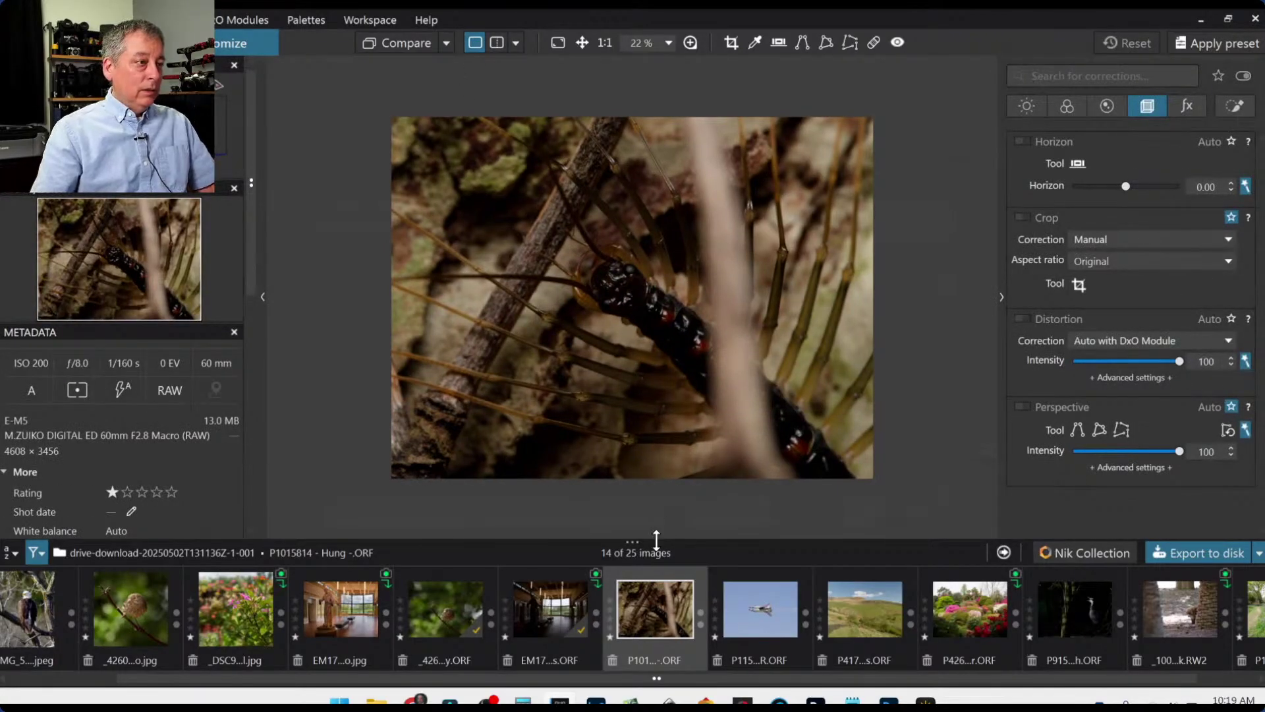
Hide the image strip and examine the centipede's head, its eyes and the blurred stem in front of its body.
{"action": "left_click_drag", "start_coordinate": [657, 539], "coordinate": [647, 616]}
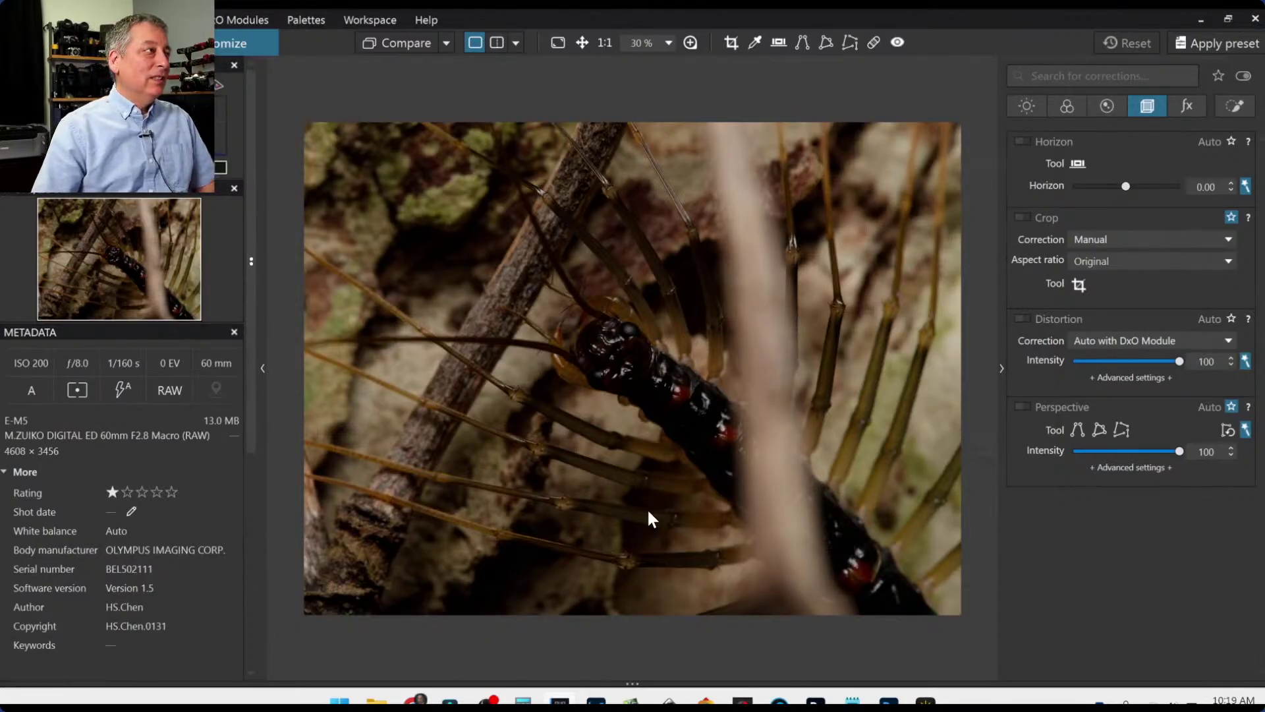
{"action": "scroll", "coordinate": [639, 491], "scroll_direction": "up", "scroll_amount": 1}
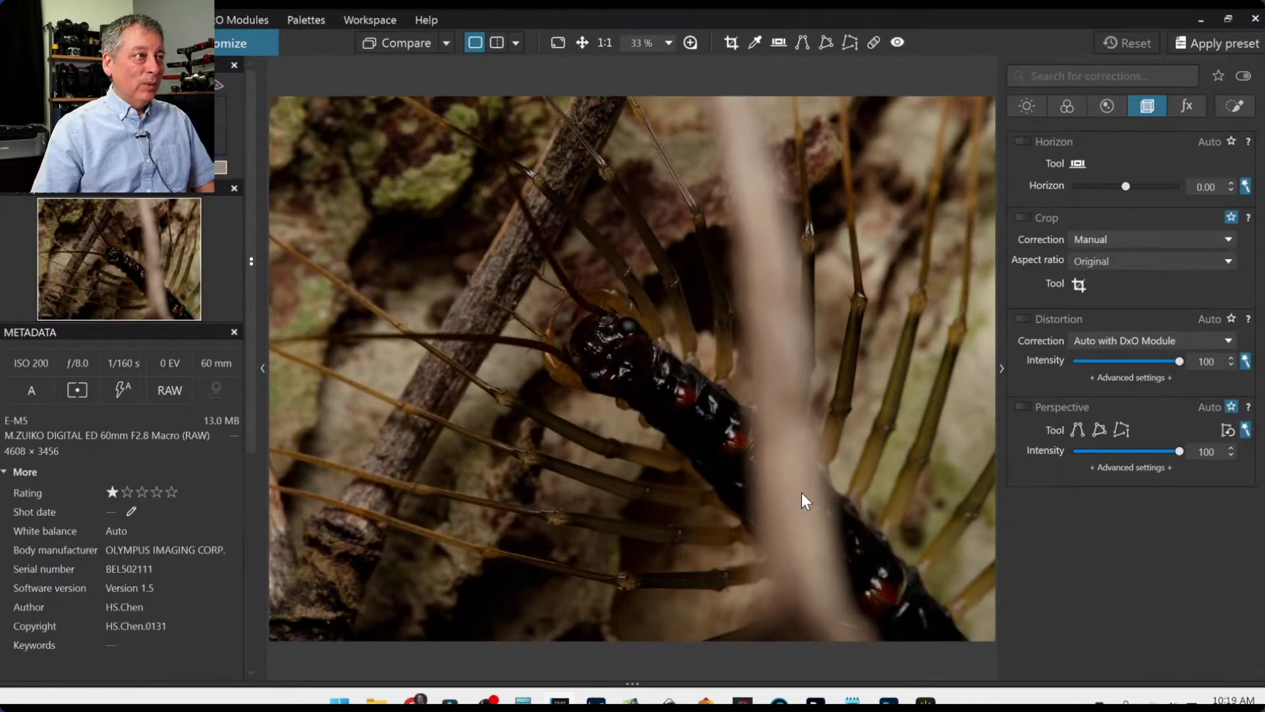
{"action": "scroll", "coordinate": [629, 348], "scroll_direction": "up", "scroll_amount": 4}
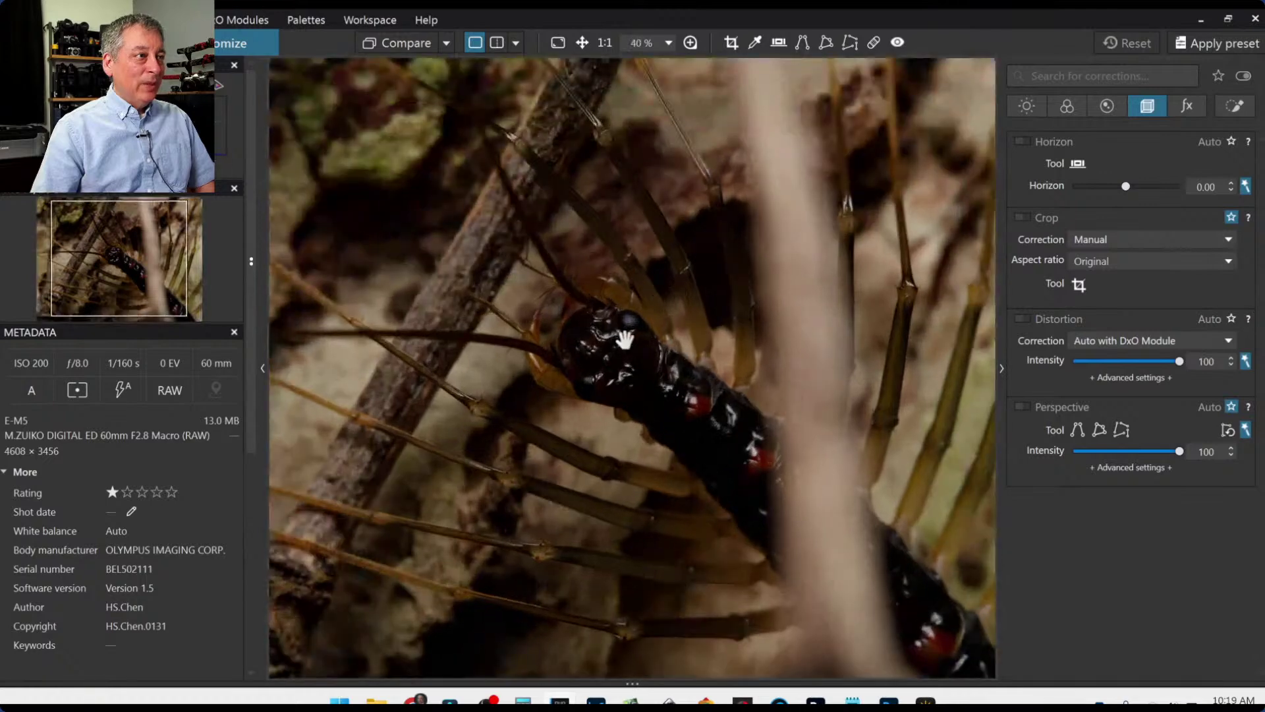
{"action": "scroll", "coordinate": [625, 341], "scroll_direction": "up", "scroll_amount": 3}
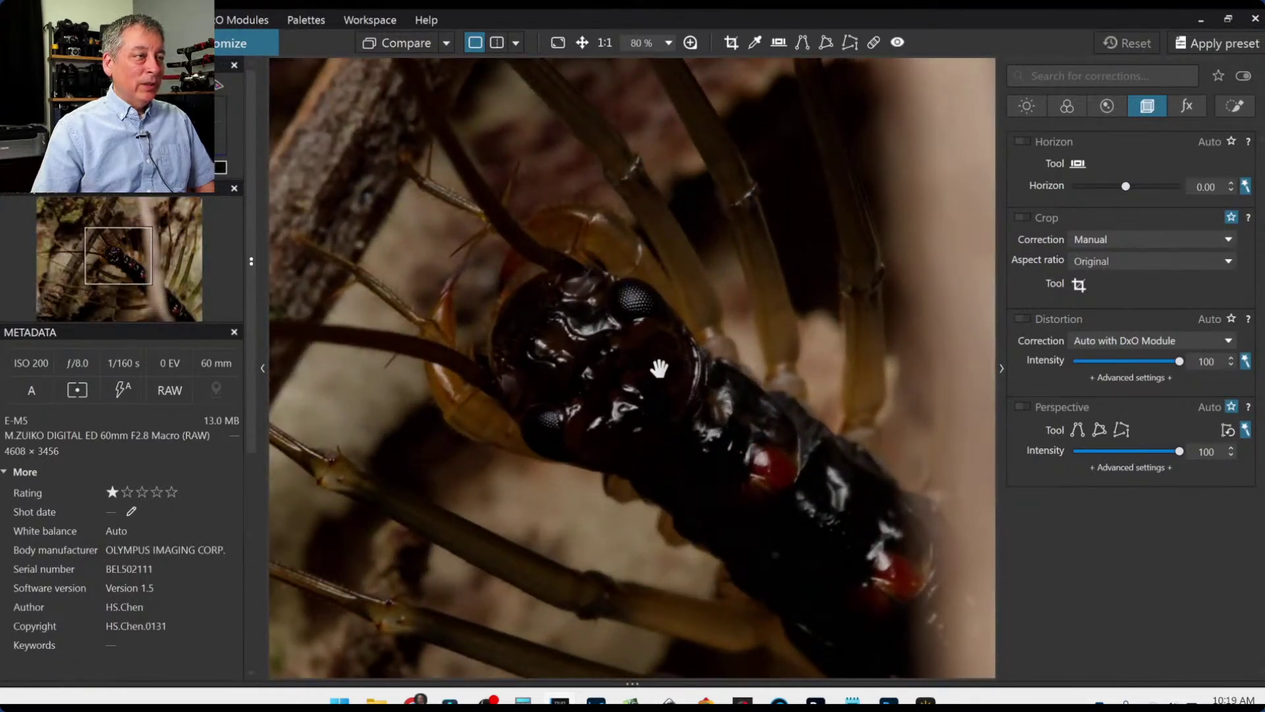
{"action": "left_click_drag", "start_coordinate": [643, 365], "coordinate": [817, 383]}
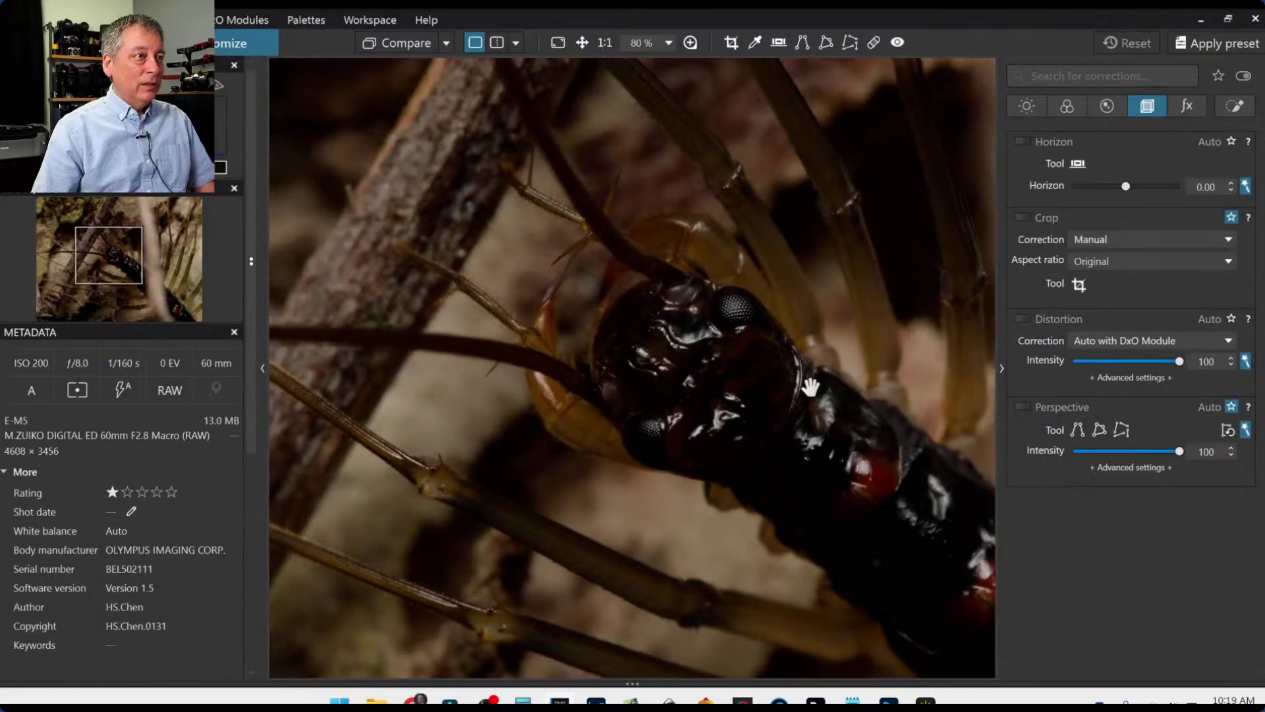
{"action": "scroll", "coordinate": [760, 432], "scroll_direction": "down", "scroll_amount": 4}
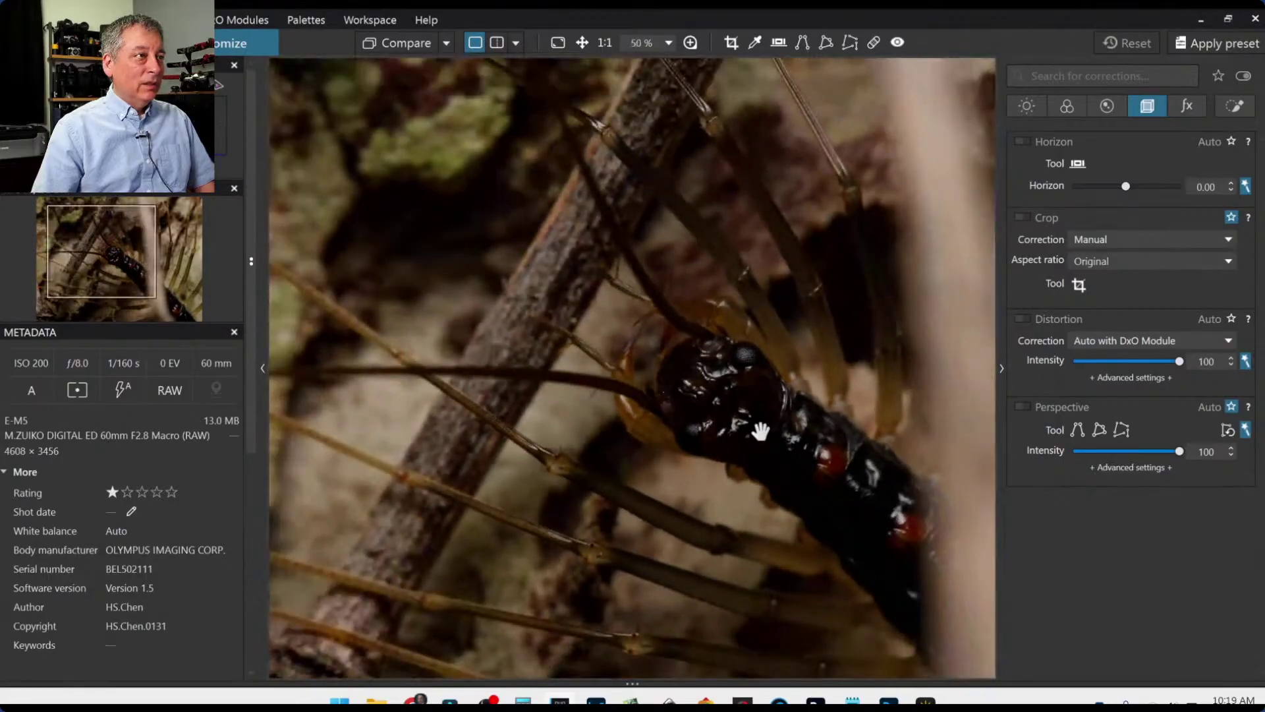
{"action": "scroll", "coordinate": [759, 431], "scroll_direction": "down", "scroll_amount": 1}
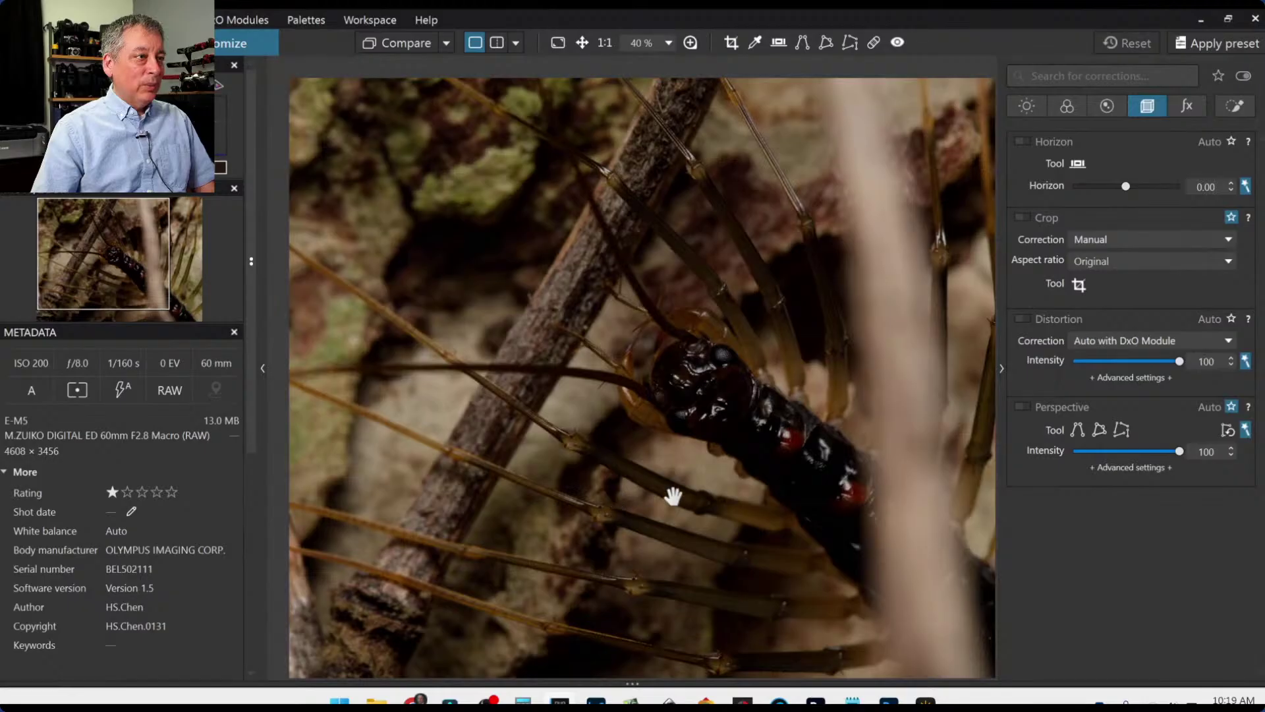
{"action": "scroll", "coordinate": [672, 496], "scroll_direction": "down", "scroll_amount": 1}
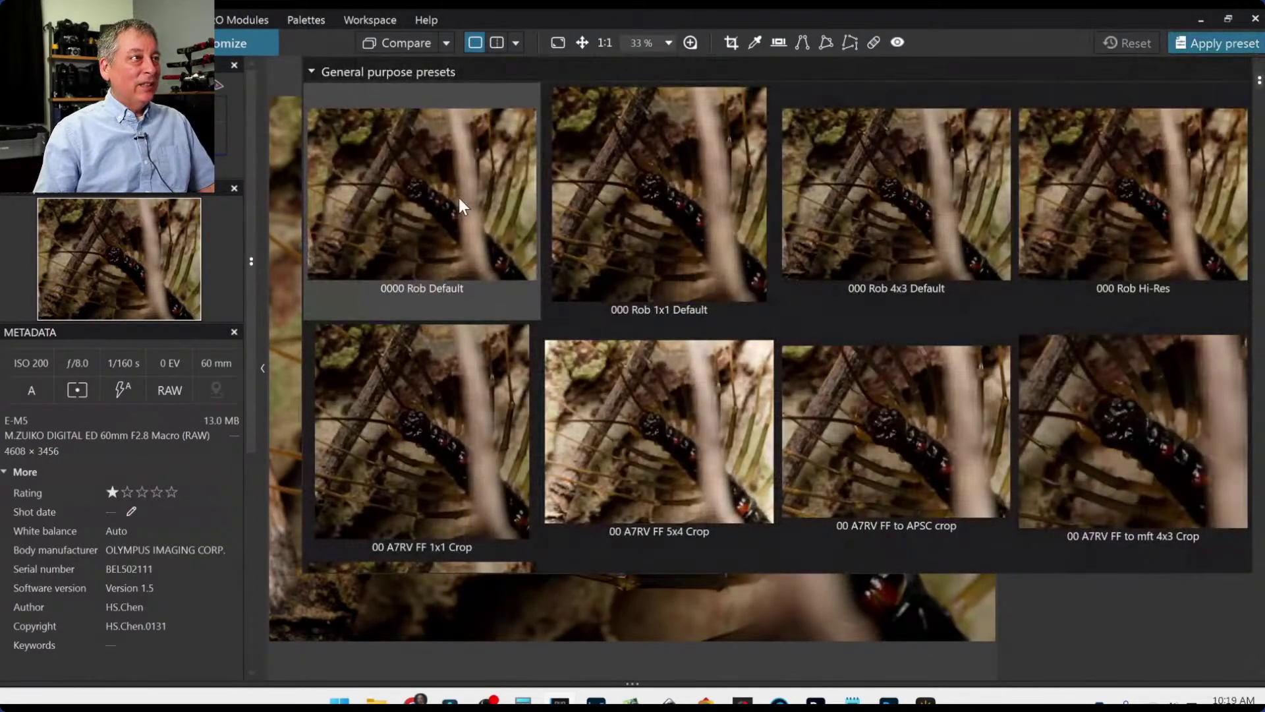
Apply the 1x1 Default preset and shrink the square crop to 2925 × 2925 px so it excludes the blurred stem.
{"action": "left_click", "coordinate": [635, 208]}
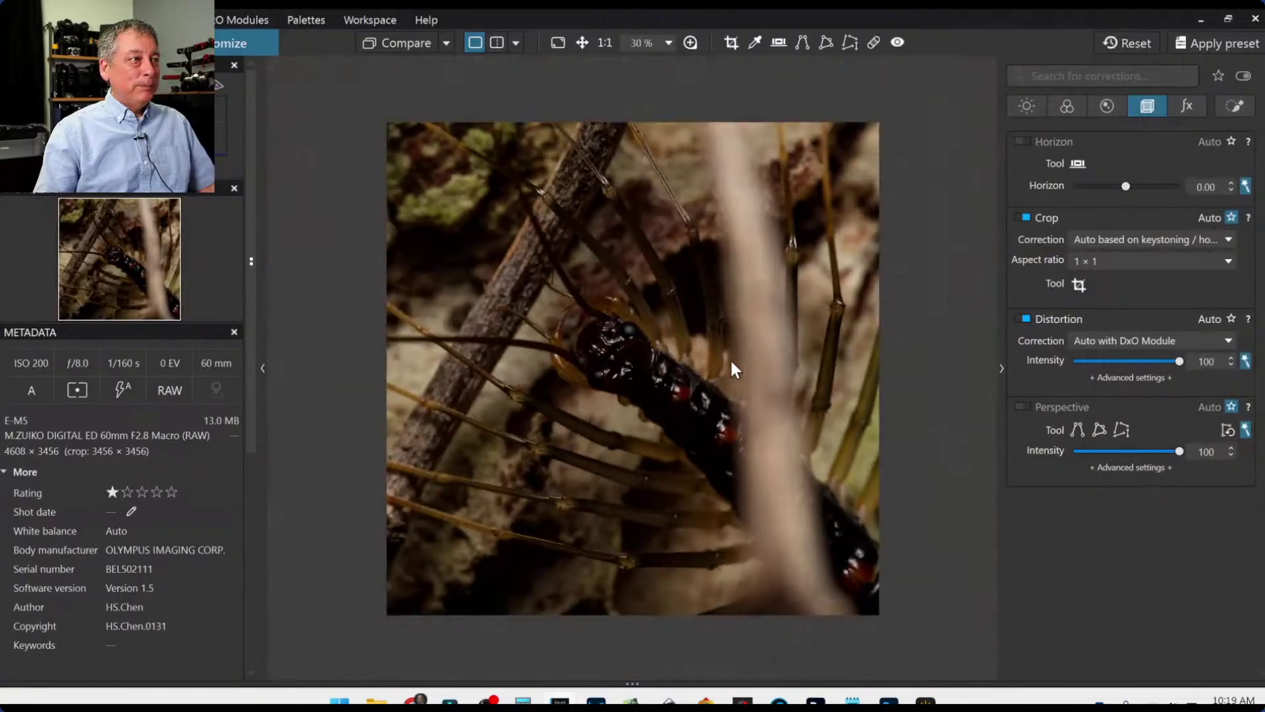
{"action": "left_click", "coordinate": [1078, 285]}
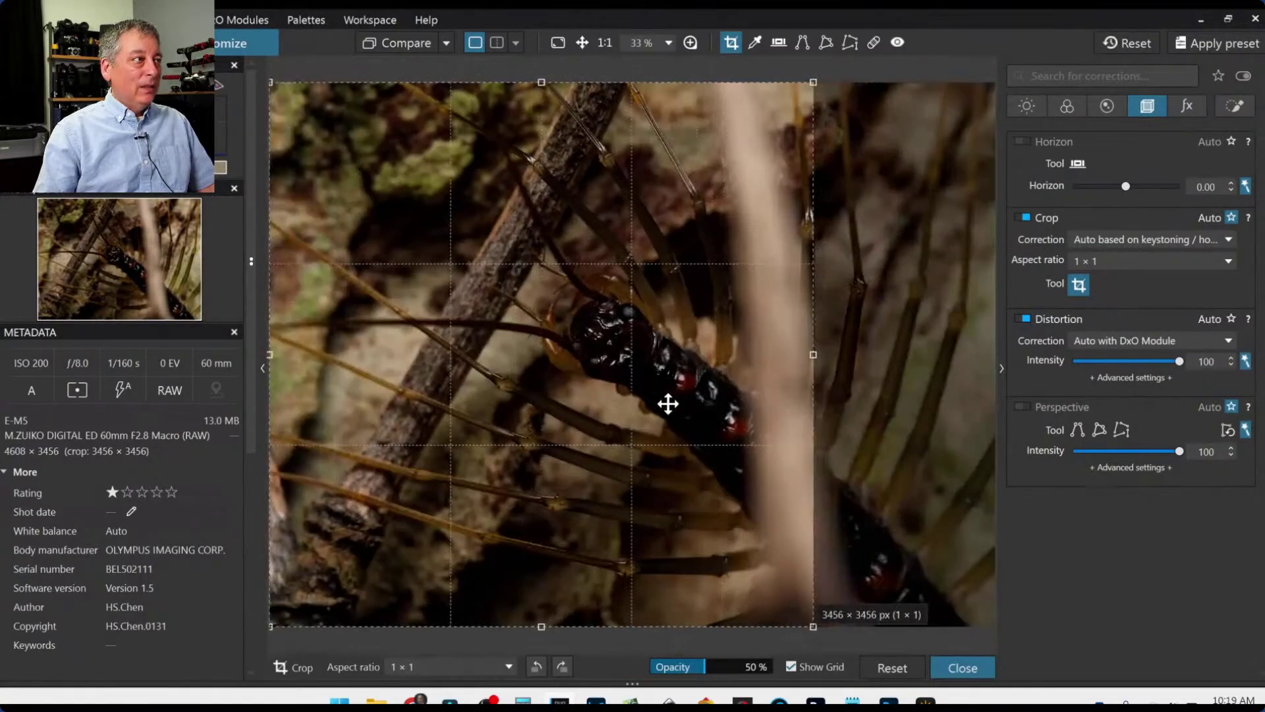
{"action": "left_click_drag", "start_coordinate": [816, 360], "coordinate": [675, 435]}
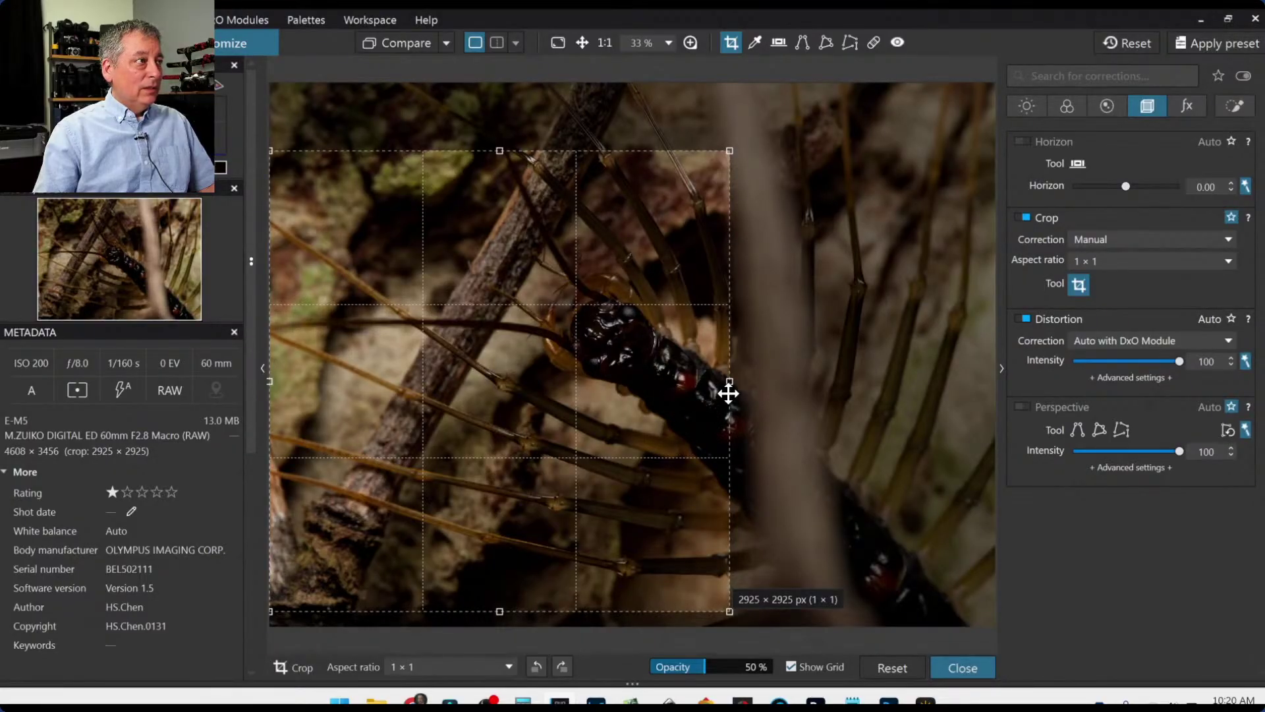
{"action": "key", "text": "Return"}
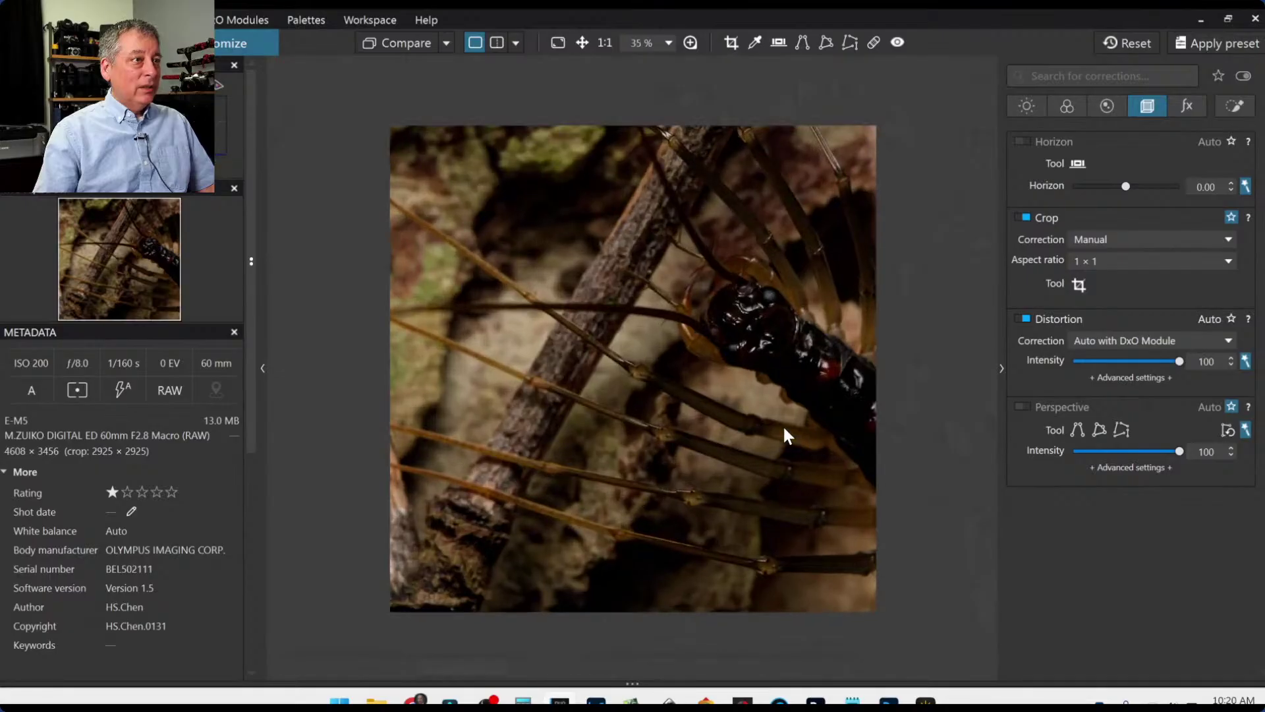
Move the 2925 × 2925 px square crop up to the photo's upper edge.
{"action": "left_click", "coordinate": [1079, 284]}
{"action": "left_click_drag", "start_coordinate": [618, 393], "coordinate": [615, 316]}
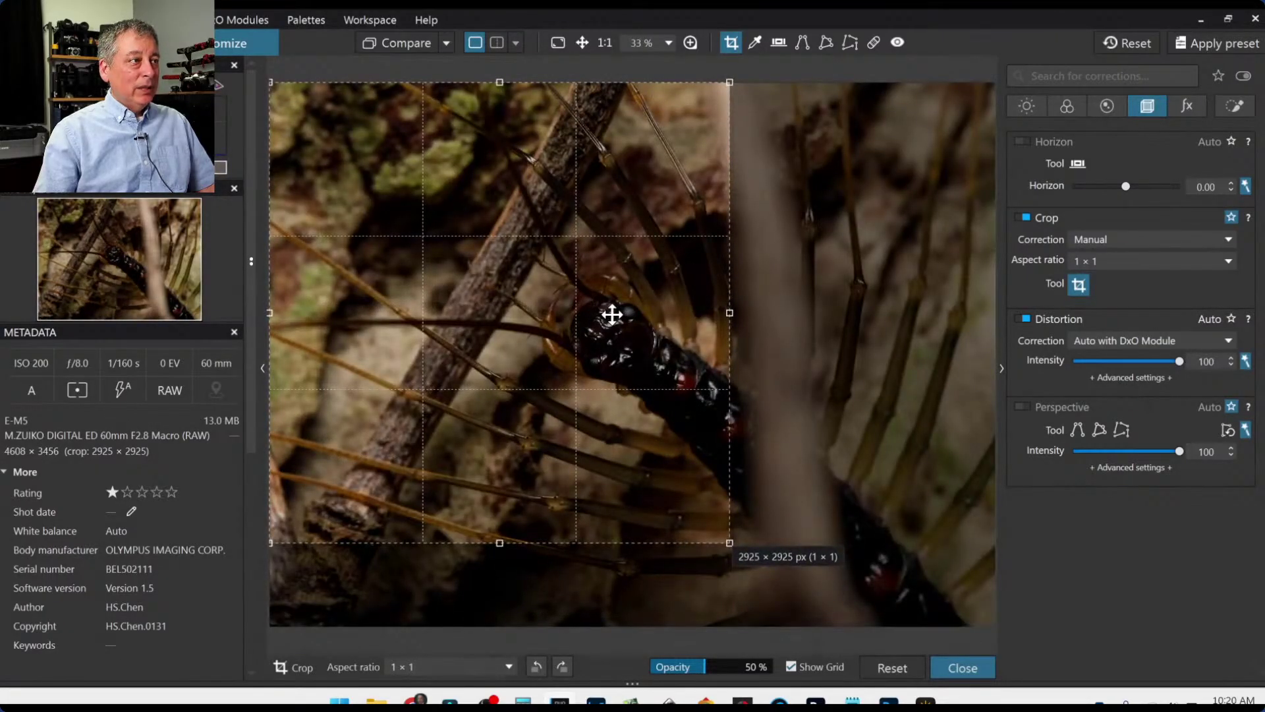
{"action": "key", "text": "Return"}
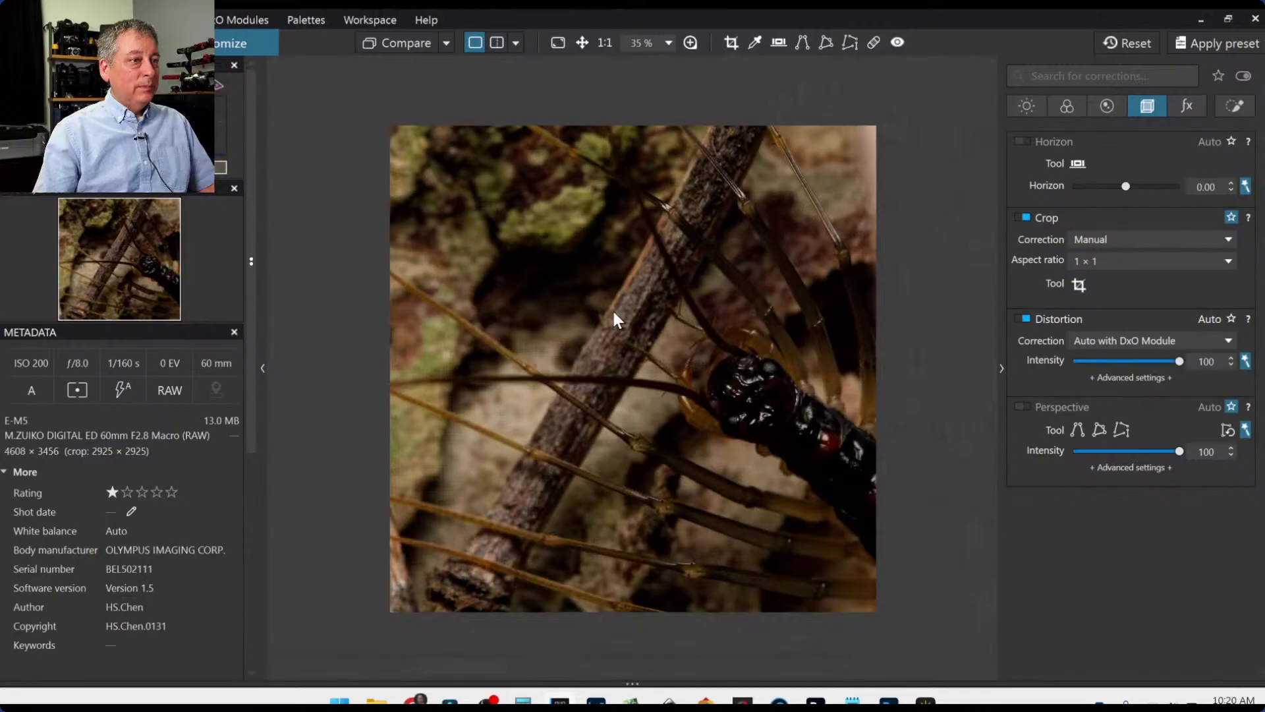
Enlarge the square crop from its lower edge to 3000 × 3000 px and reduce it from the lower-right corner to 2943 × 2943 px.
{"action": "left_click", "coordinate": [1079, 284]}
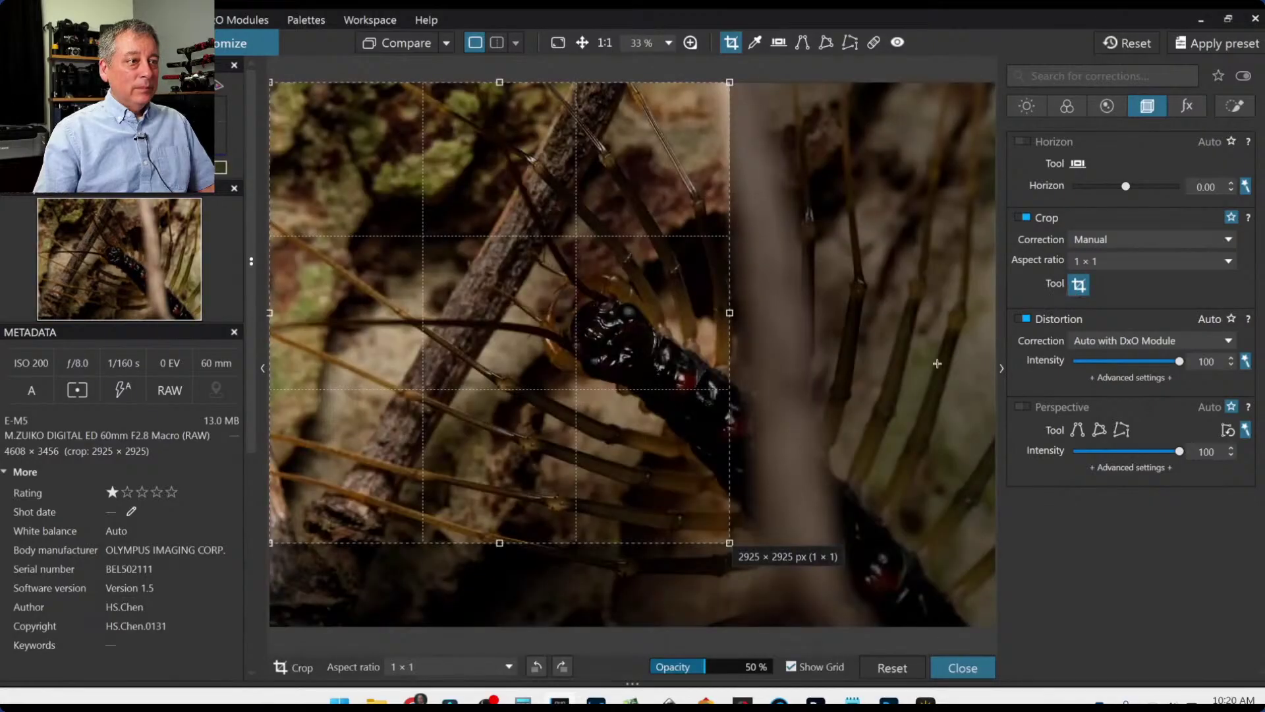
{"action": "mouse_move", "coordinate": [500, 538]}
{"action": "left_mouse_down"}
{"action": "mouse_move", "coordinate": [503, 553]}
{"action": "mouse_move", "coordinate": [491, 552]}
{"action": "left_mouse_up"}
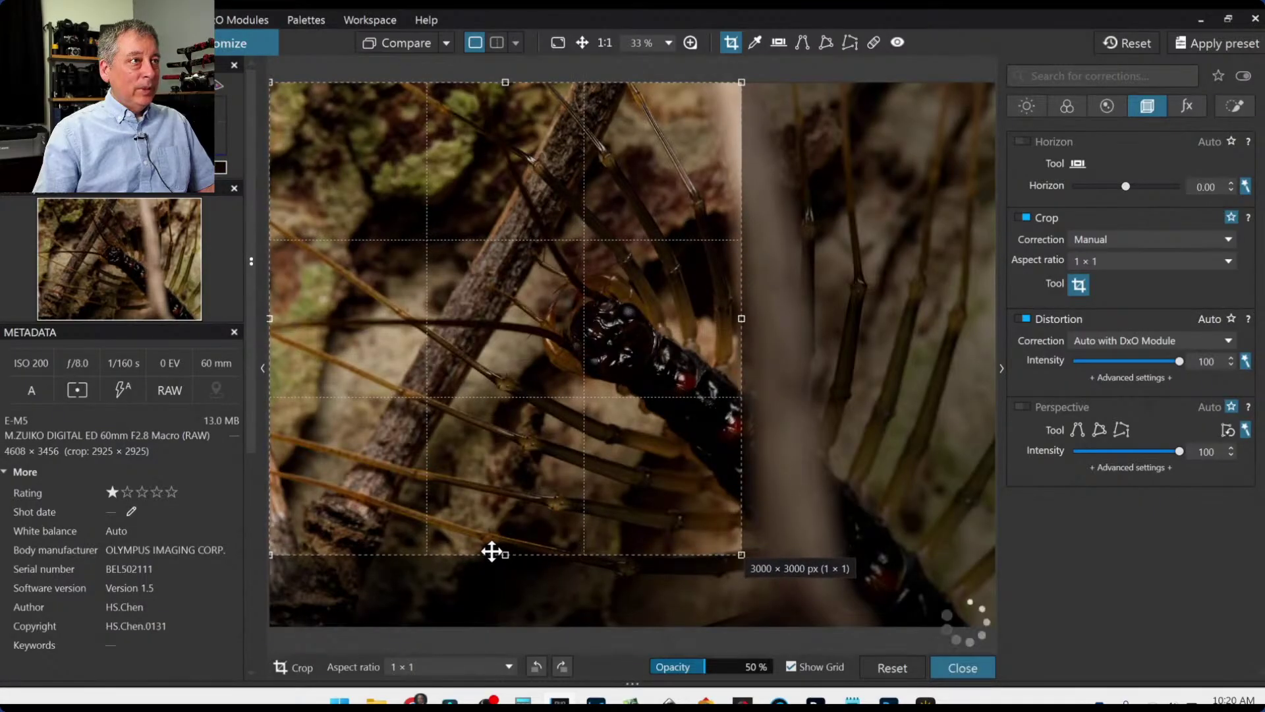
{"action": "key", "text": "Return"}
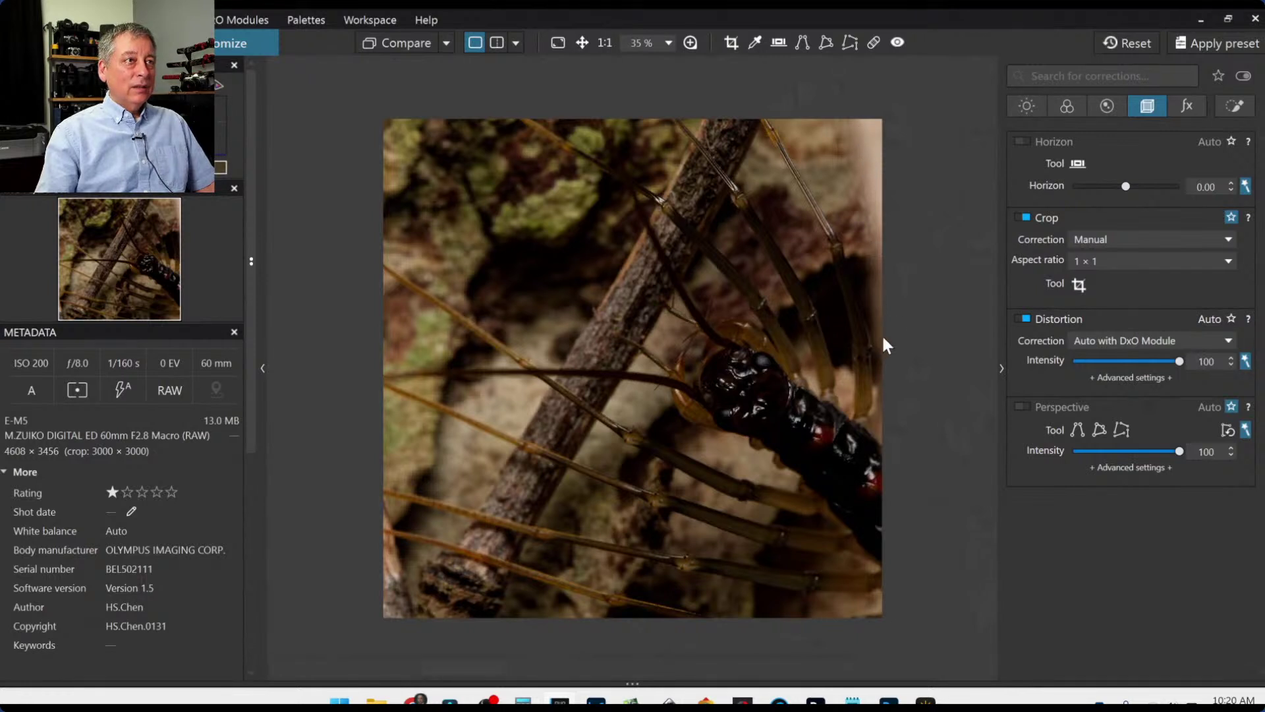
{"action": "left_click", "coordinate": [1075, 285]}
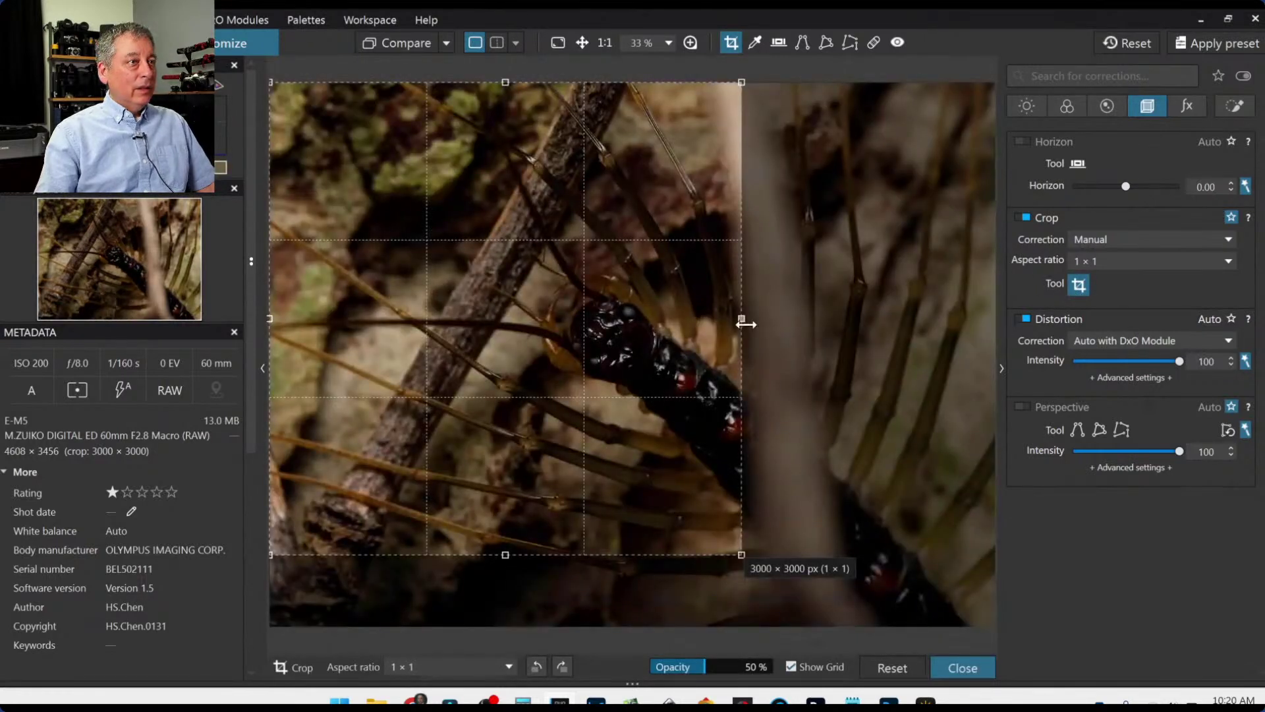
{"action": "left_click_drag", "start_coordinate": [736, 550], "coordinate": [727, 541]}
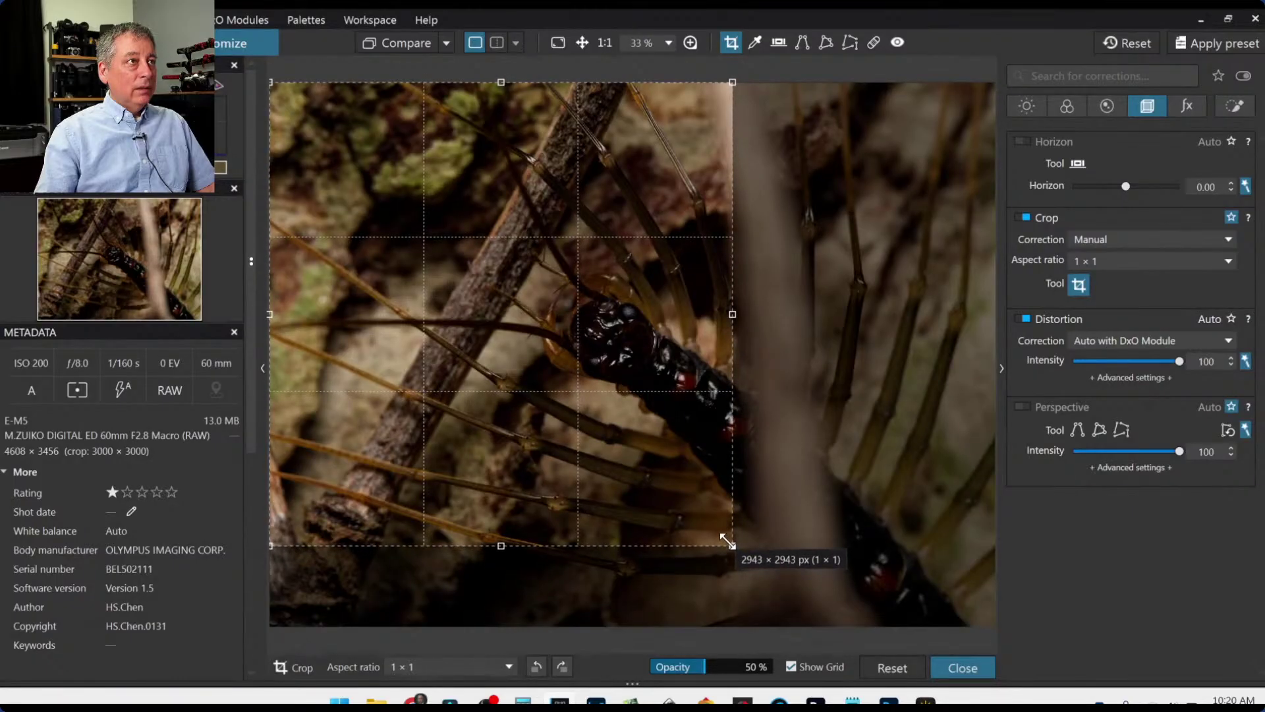
{"action": "key", "text": "Return"}
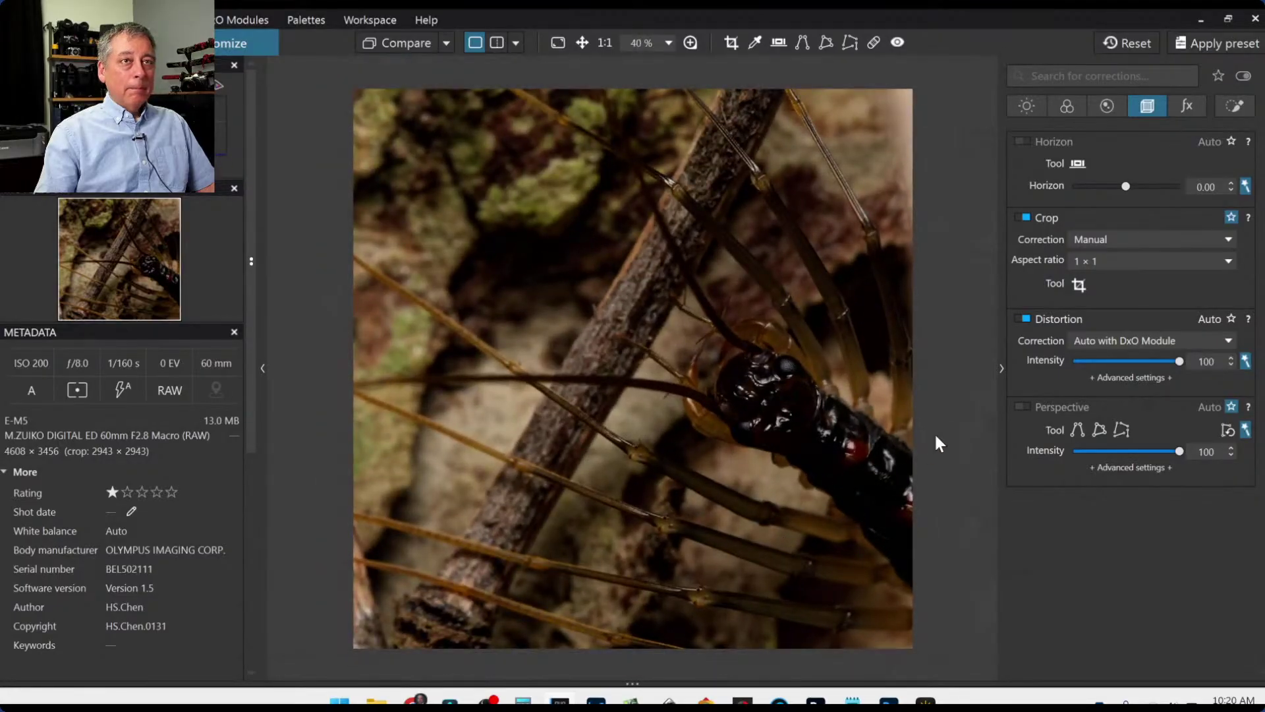
Place a local-adjustment control point on the centipede's head, enlarge its circle slightly and set its luma selectivity to 55.
{"action": "left_click", "coordinate": [1234, 106]}
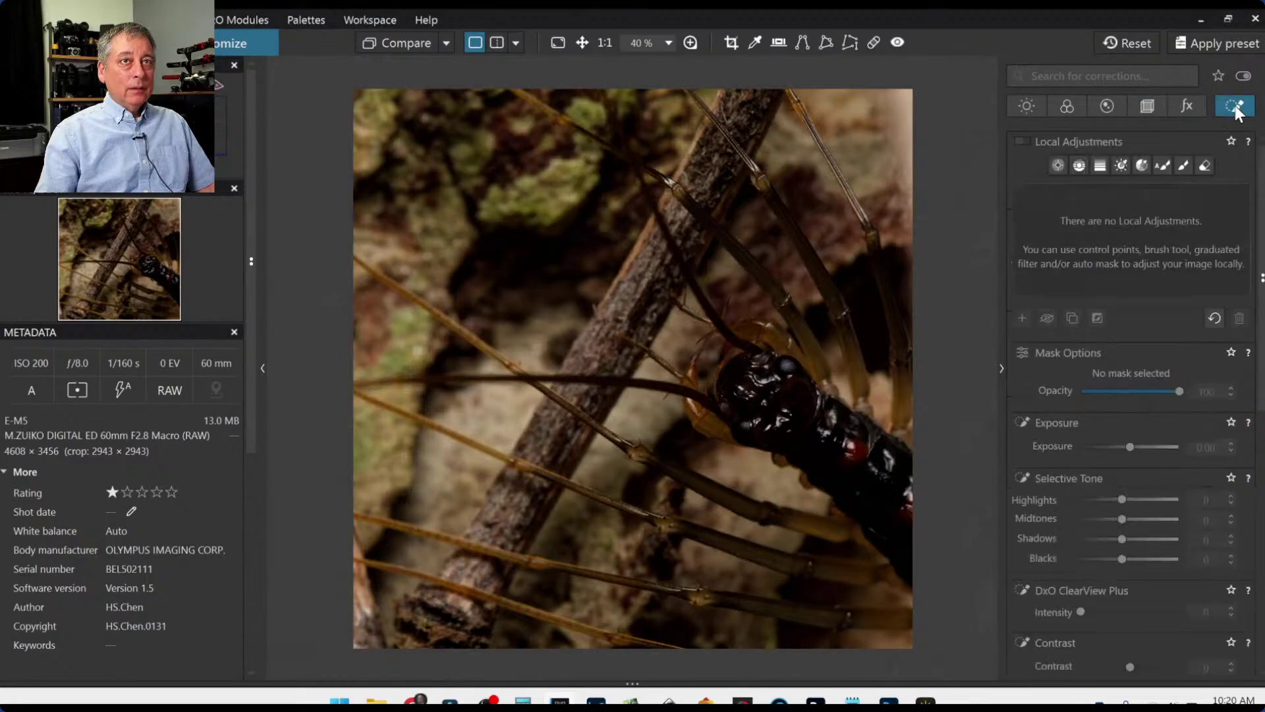
{"action": "left_click", "coordinate": [1056, 165]}
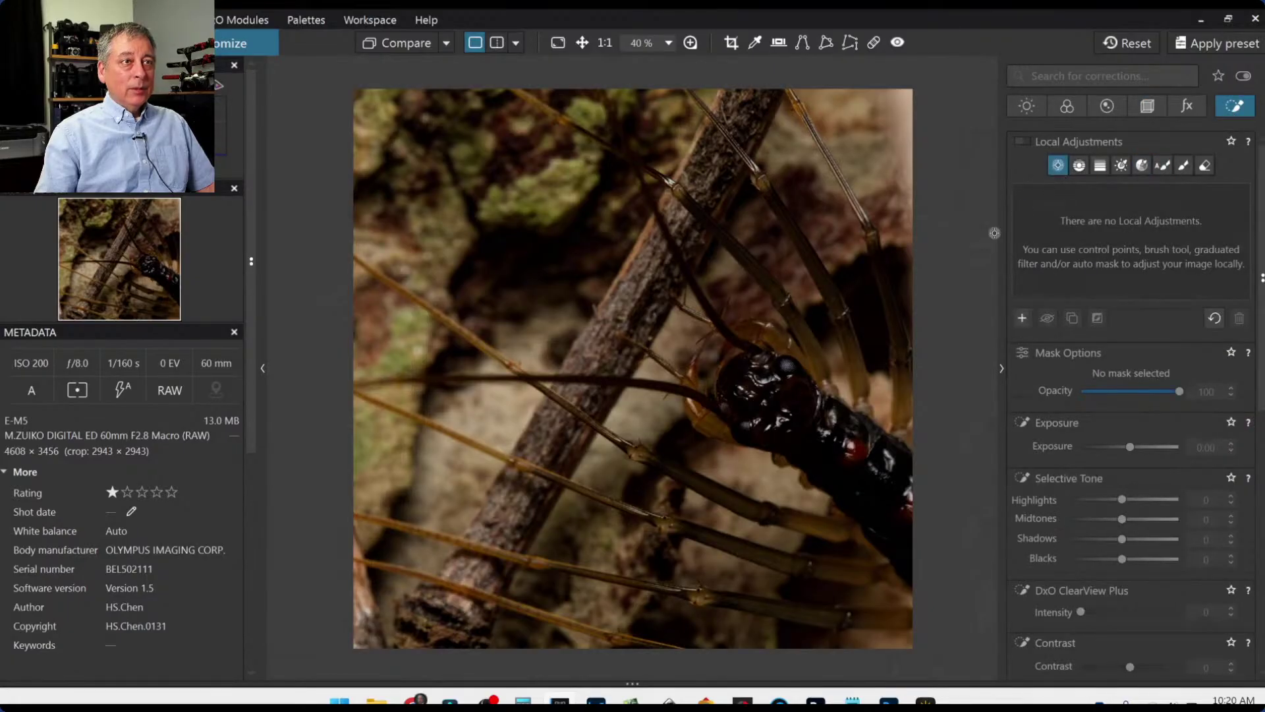
{"action": "left_click", "coordinate": [782, 405]}
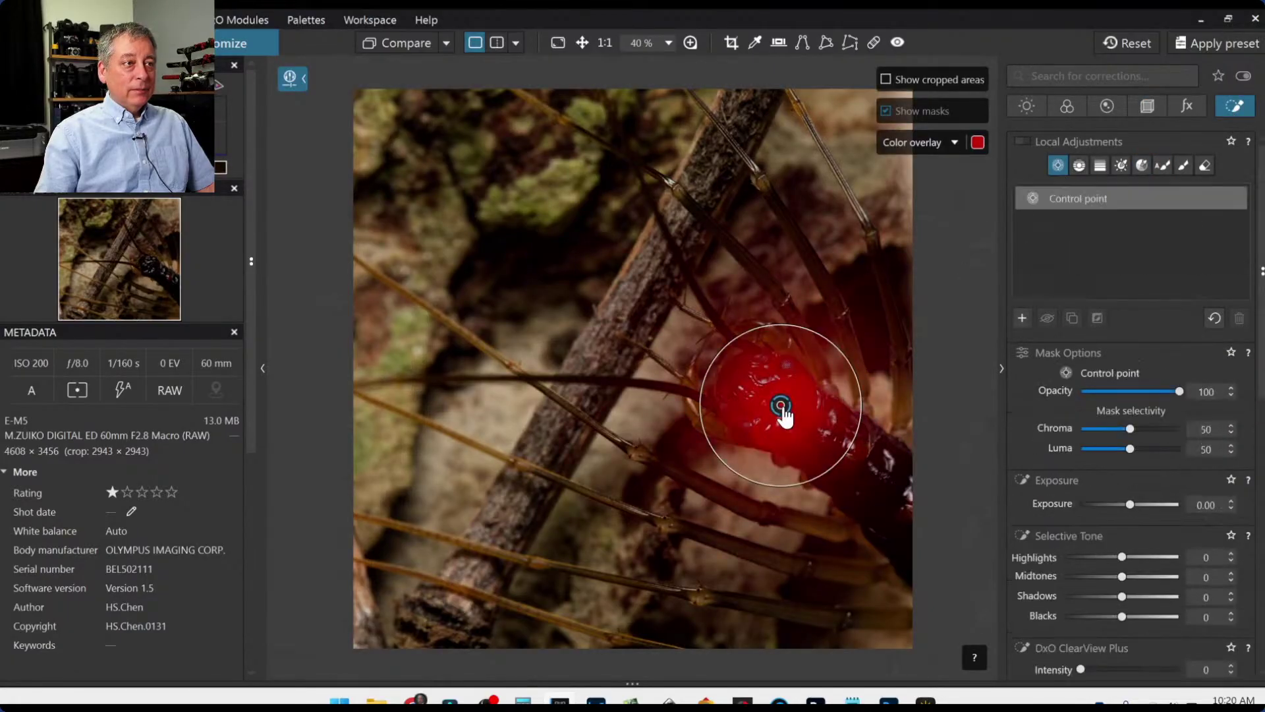
{"action": "left_click_drag", "start_coordinate": [869, 443], "coordinate": [878, 447]}
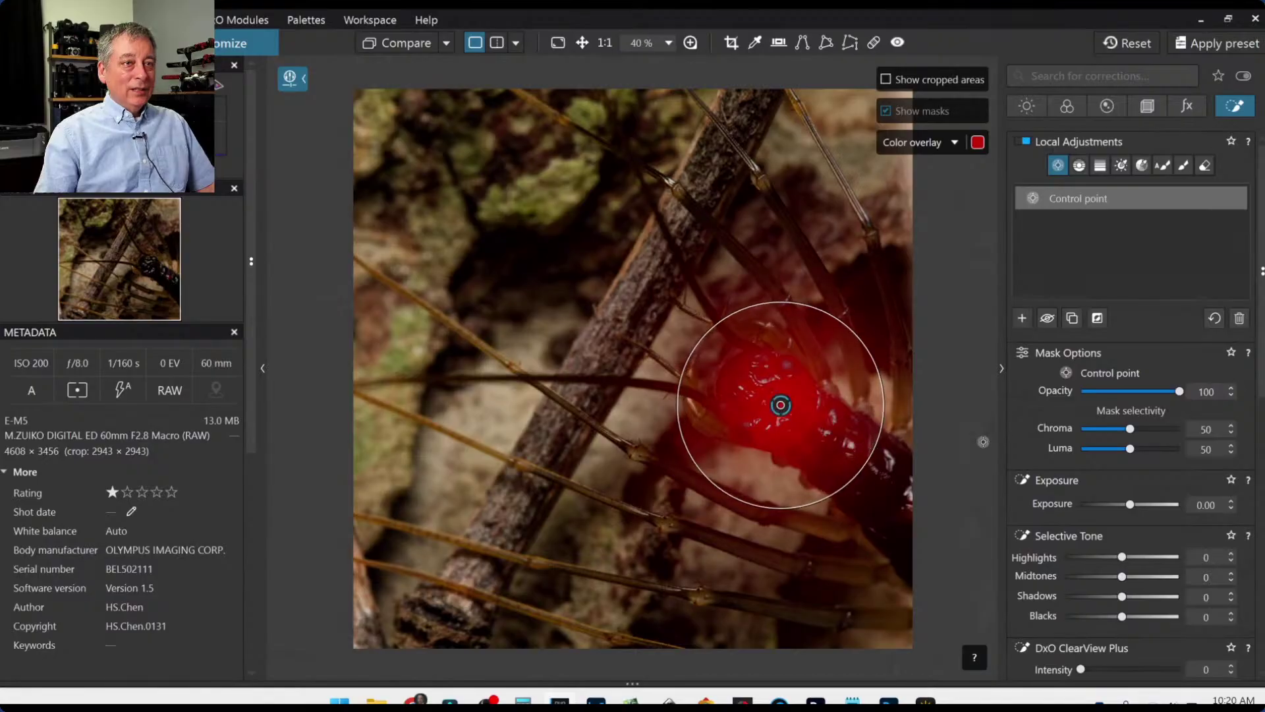
{"action": "left_click", "coordinate": [1128, 448]}
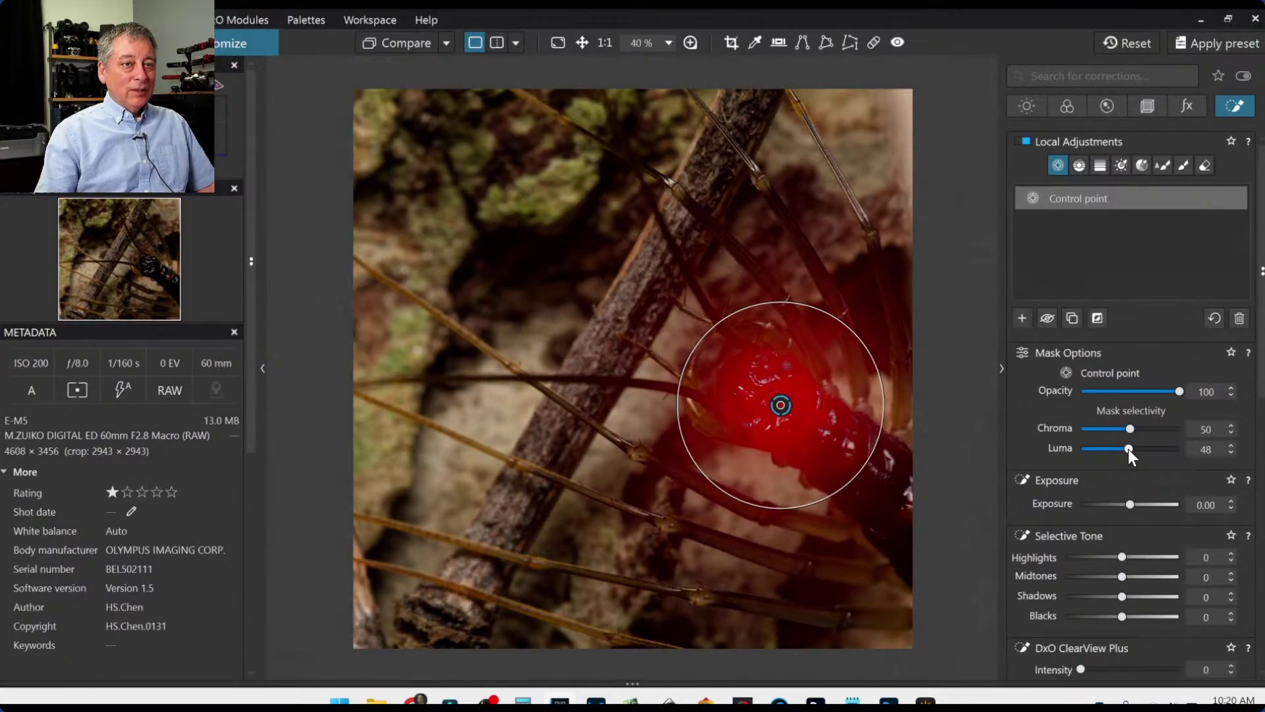
{"action": "left_click_drag", "start_coordinate": [1128, 449], "coordinate": [1132, 450]}
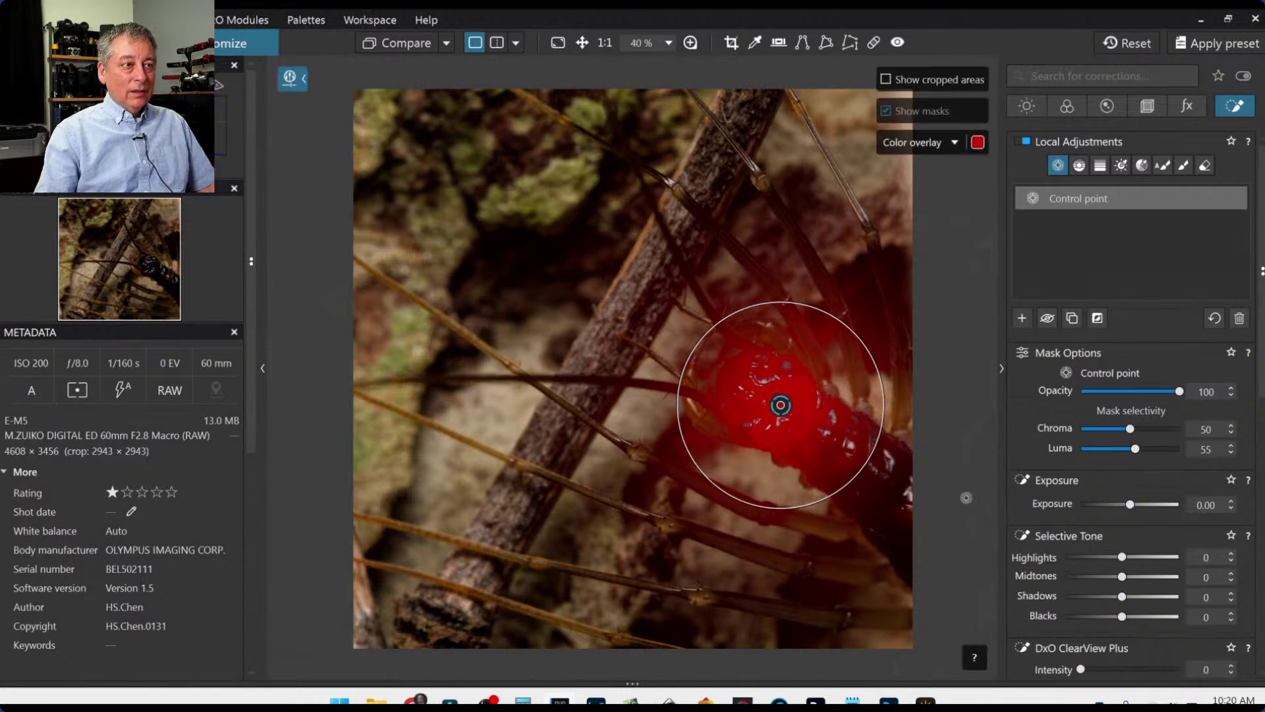
Extend the head mask with two more control points along the centipede's body and set its exposure to 2.91.
{"action": "left_click", "coordinate": [835, 441]}
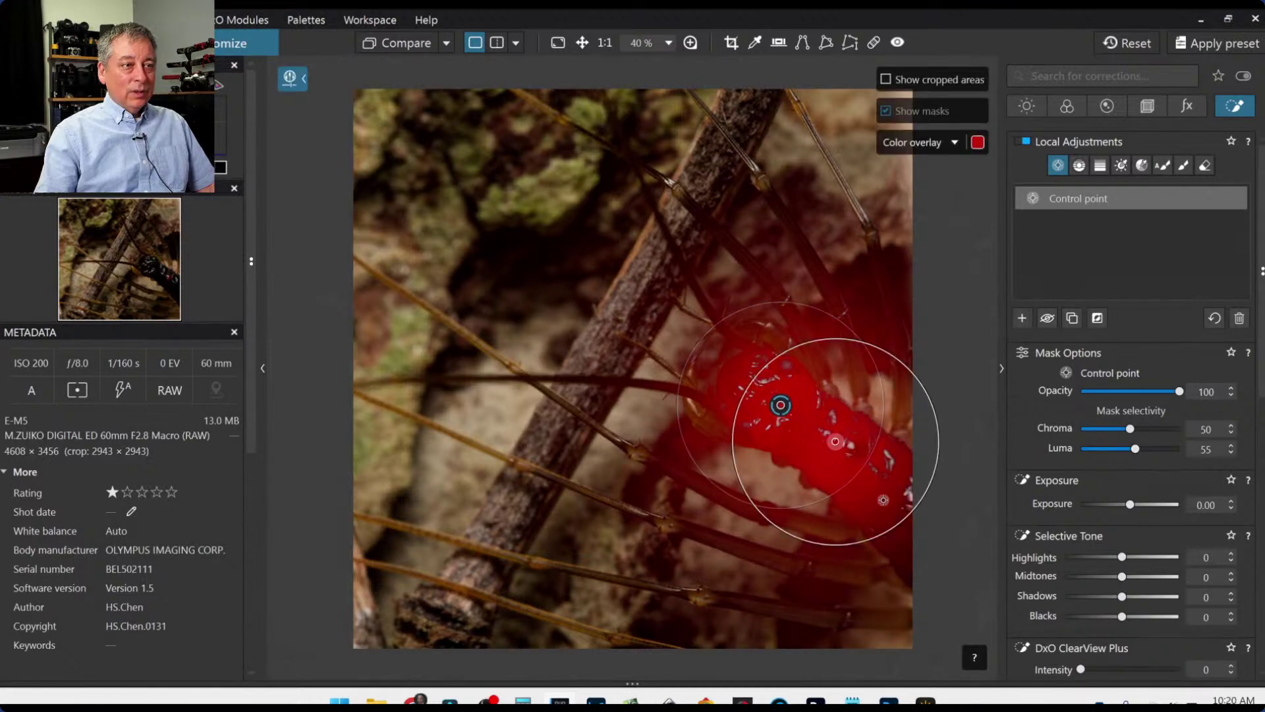
{"action": "left_click", "coordinate": [901, 548]}
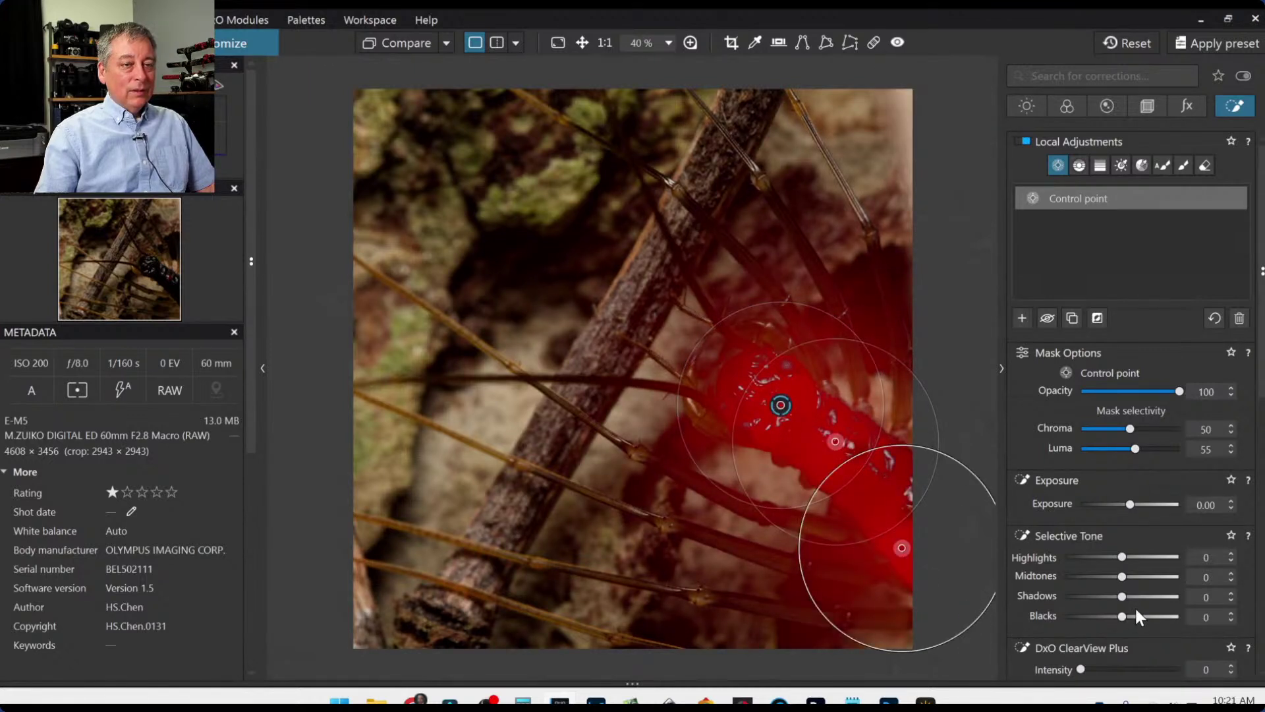
{"action": "left_click_drag", "start_coordinate": [1131, 504], "coordinate": [1166, 508]}
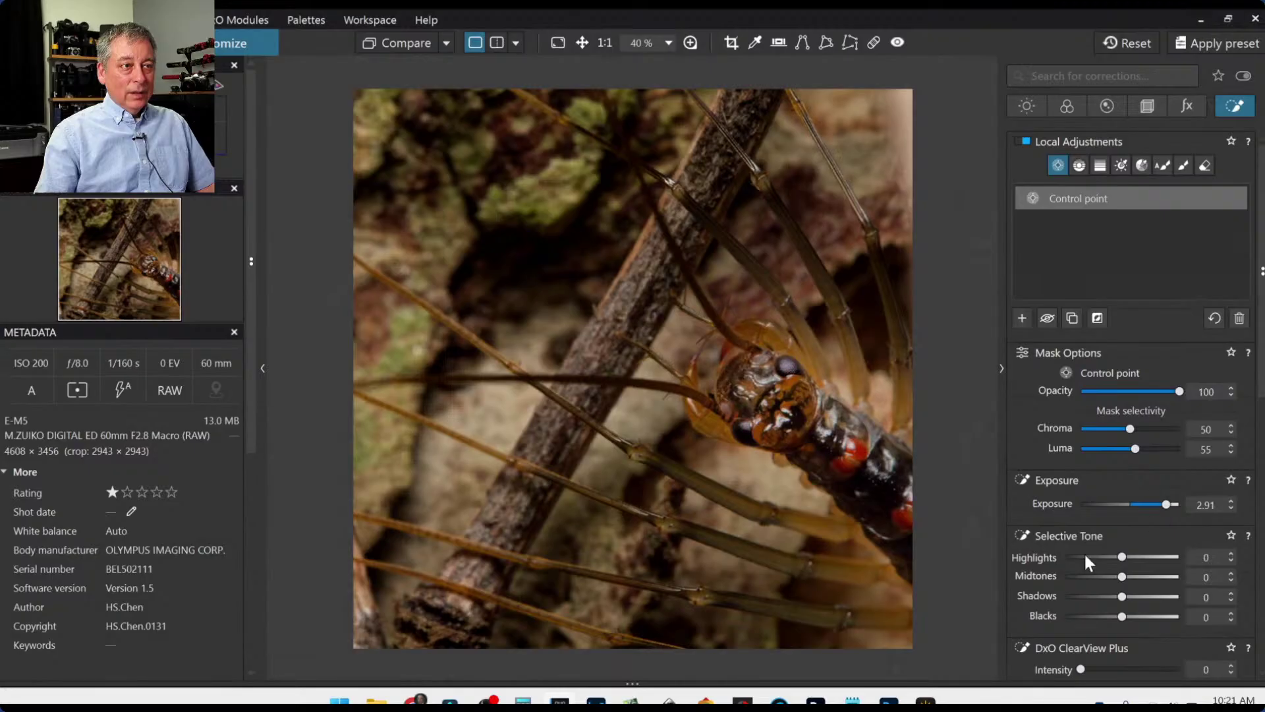
Set the centipede mask's ClearView Plus intensity to 38 and its microcontrast to 62.
{"action": "scroll", "coordinate": [1061, 581], "scroll_direction": "down", "scroll_amount": 2}
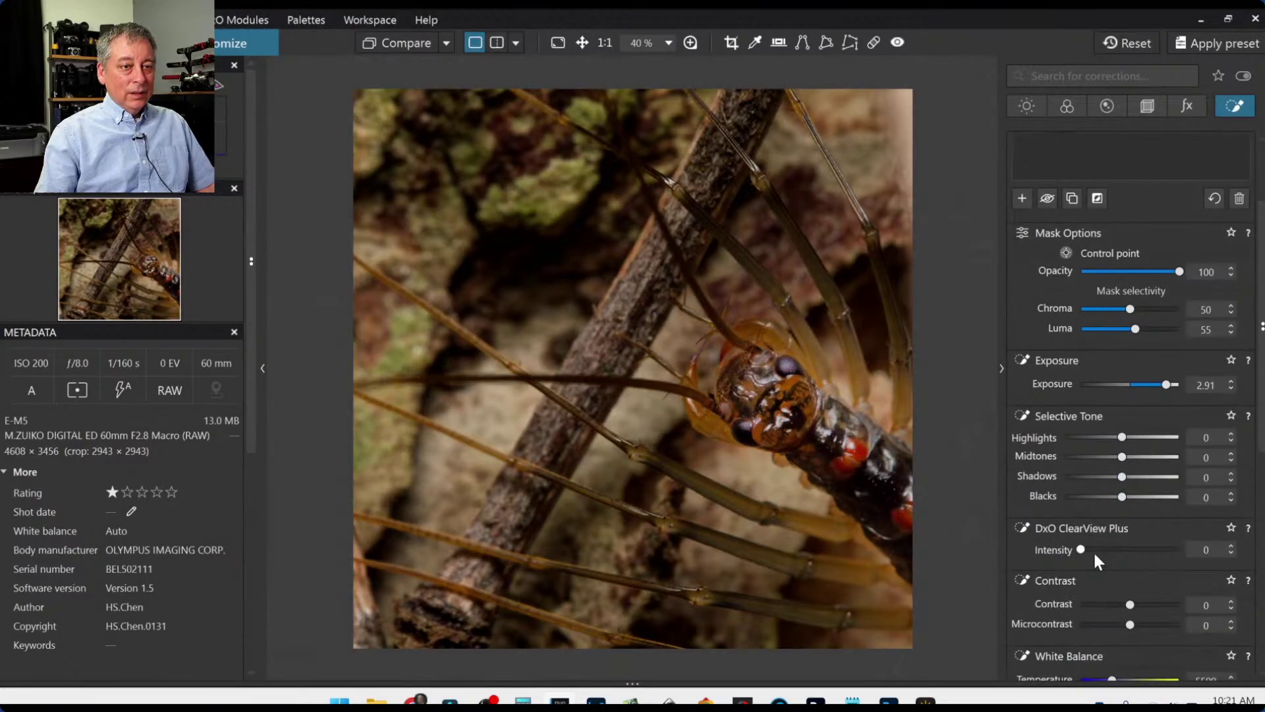
{"action": "left_click_drag", "start_coordinate": [1081, 550], "coordinate": [1110, 549]}
{"action": "left_click_drag", "start_coordinate": [1130, 623], "coordinate": [1161, 627]}
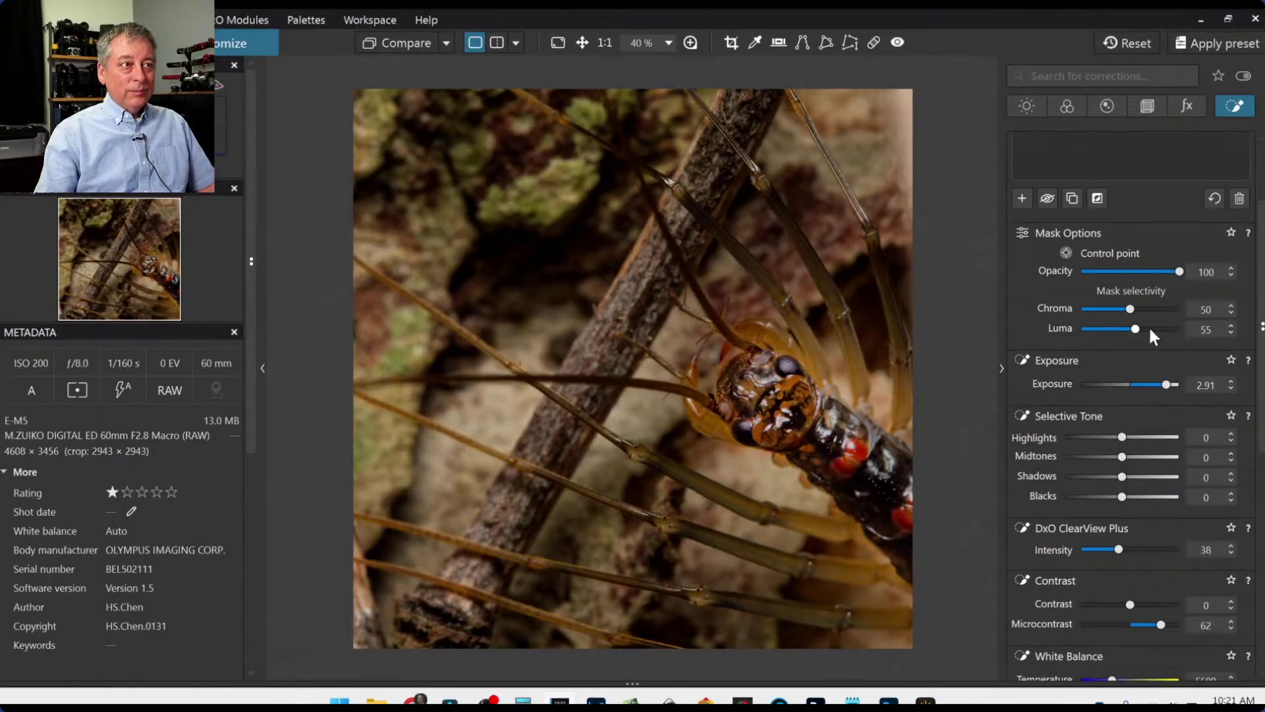
Create a new mask with small control points on both of the centipede's eyes.
{"action": "scroll", "coordinate": [1140, 331], "scroll_direction": "up", "scroll_amount": 1}
{"action": "scroll", "coordinate": [1135, 314], "scroll_direction": "up", "scroll_amount": 2}
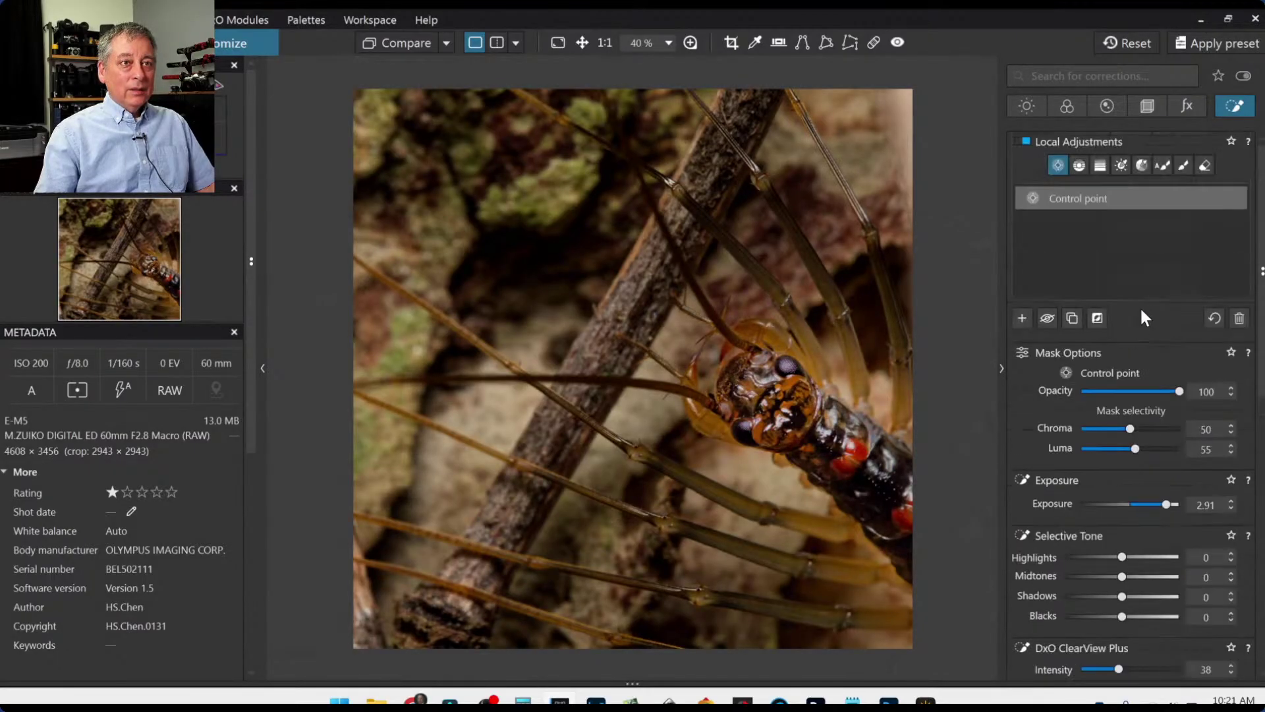
{"action": "left_click", "coordinate": [1022, 318]}
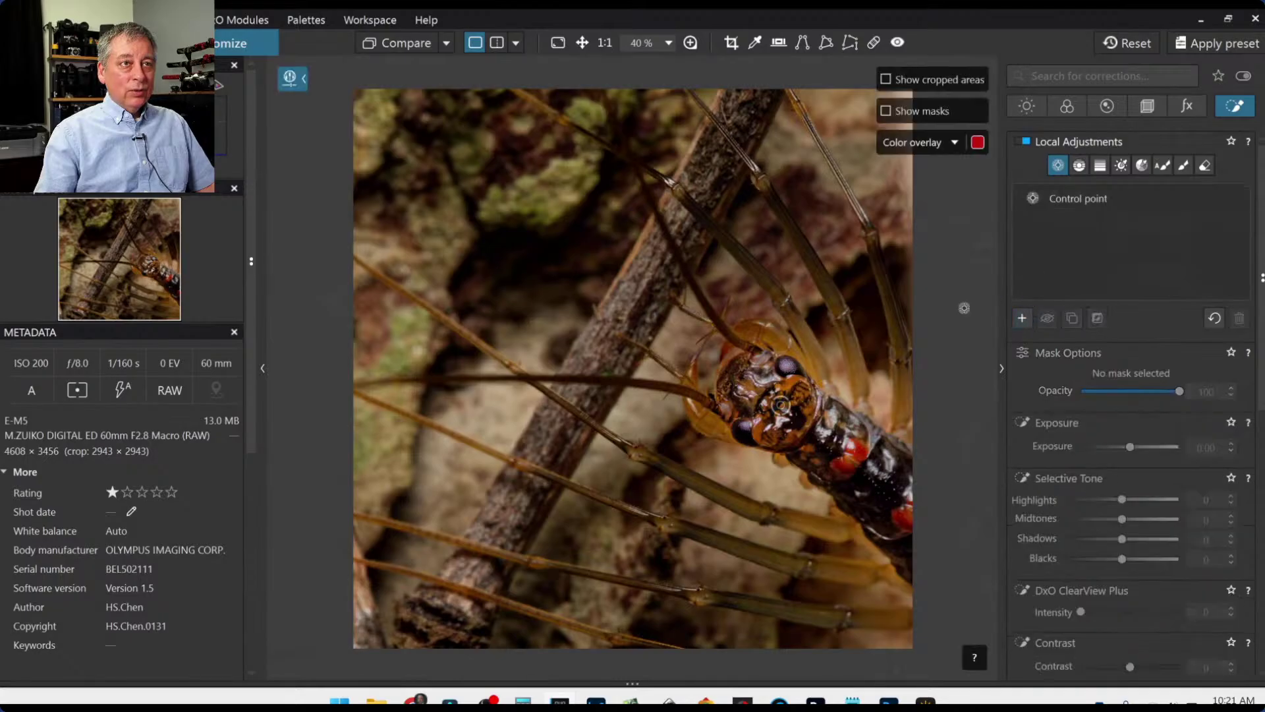
{"action": "left_click", "coordinate": [786, 363]}
{"action": "left_click_drag", "start_coordinate": [831, 277], "coordinate": [810, 361]}
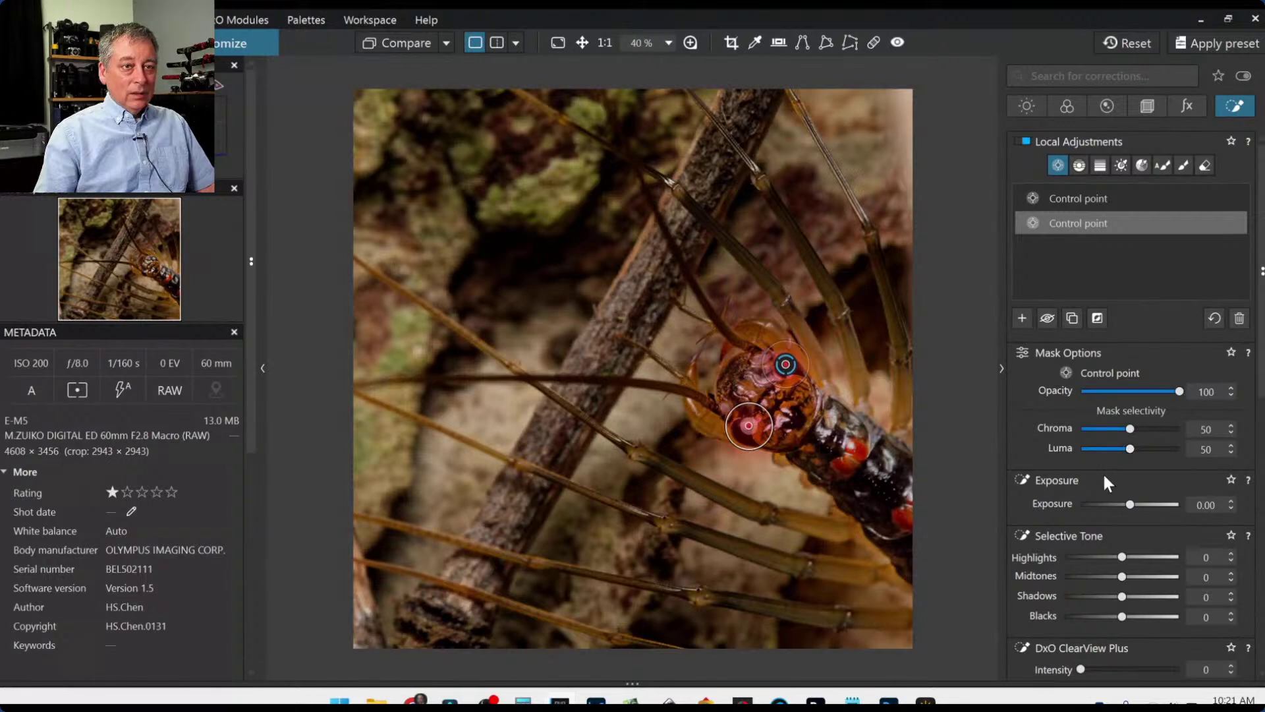
Try exposure -1.17 and highlights -31 on the eye mask, and reset both values.
{"action": "left_click", "coordinate": [1116, 505]}
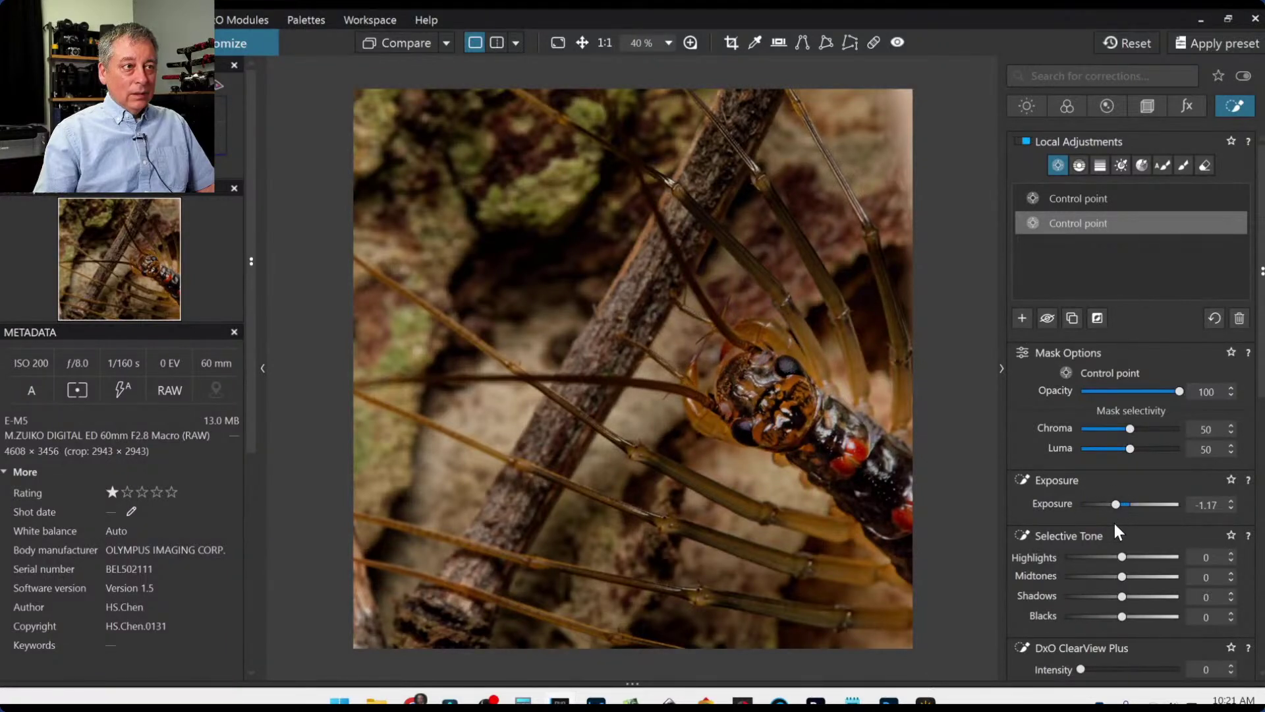
{"action": "left_click", "coordinate": [1106, 556]}
{"action": "double_click", "coordinate": [1116, 507]}
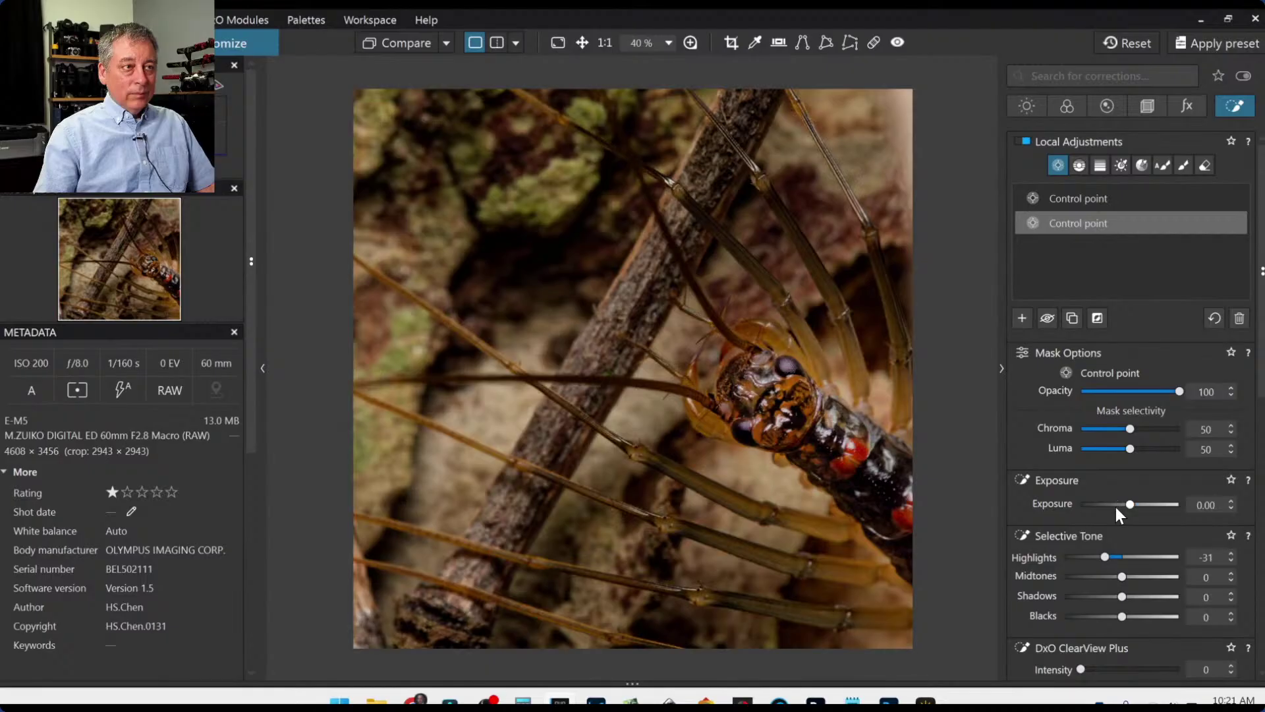
{"action": "double_click", "coordinate": [1105, 557]}
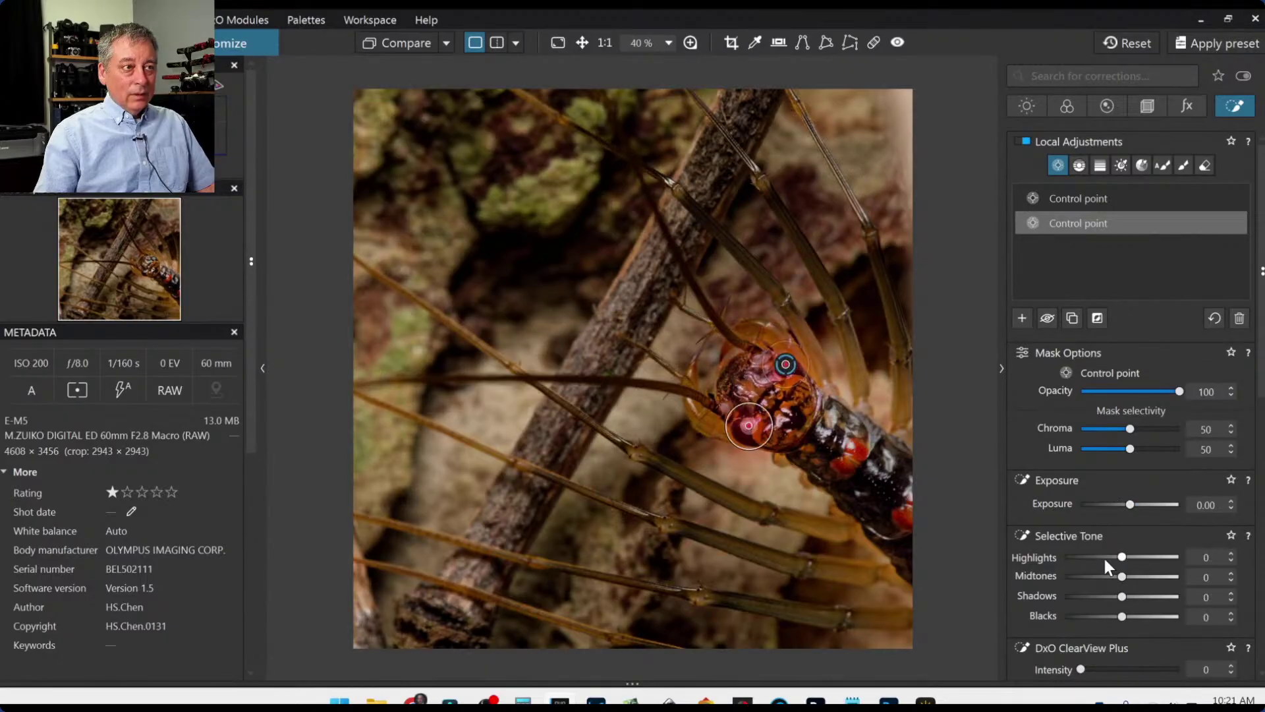
Set the eye mask's highlights to -40.
{"action": "left_click_drag", "start_coordinate": [1122, 558], "coordinate": [1100, 558]}
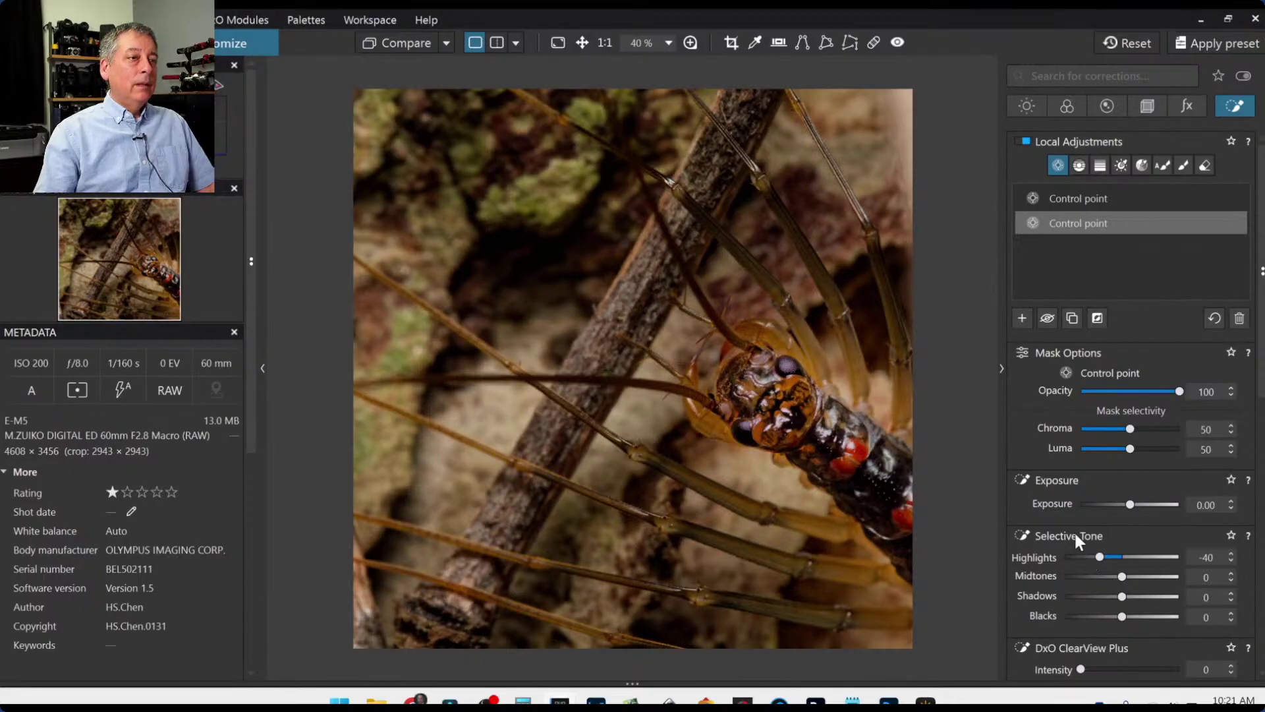
Create a new control-point mask on the two red body spots and set its red-channel HSL saturation to 40.
{"action": "left_click", "coordinate": [1022, 319]}
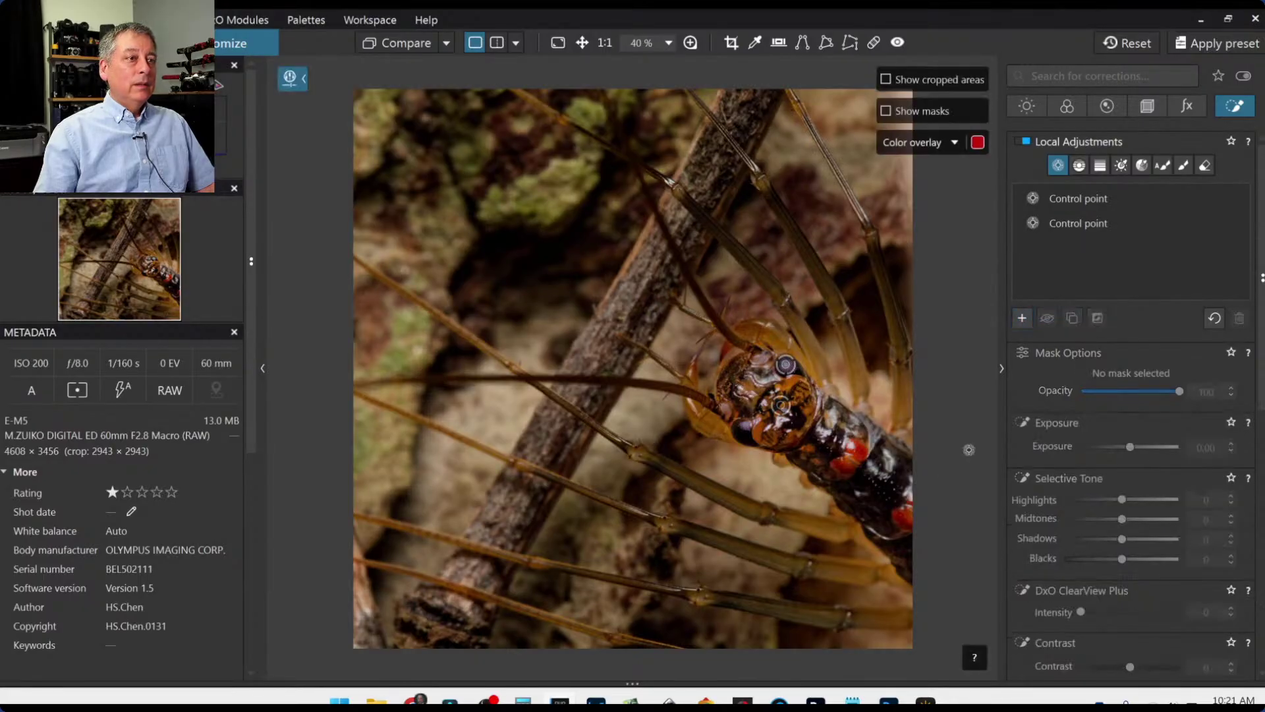
{"action": "left_click", "coordinate": [856, 454]}
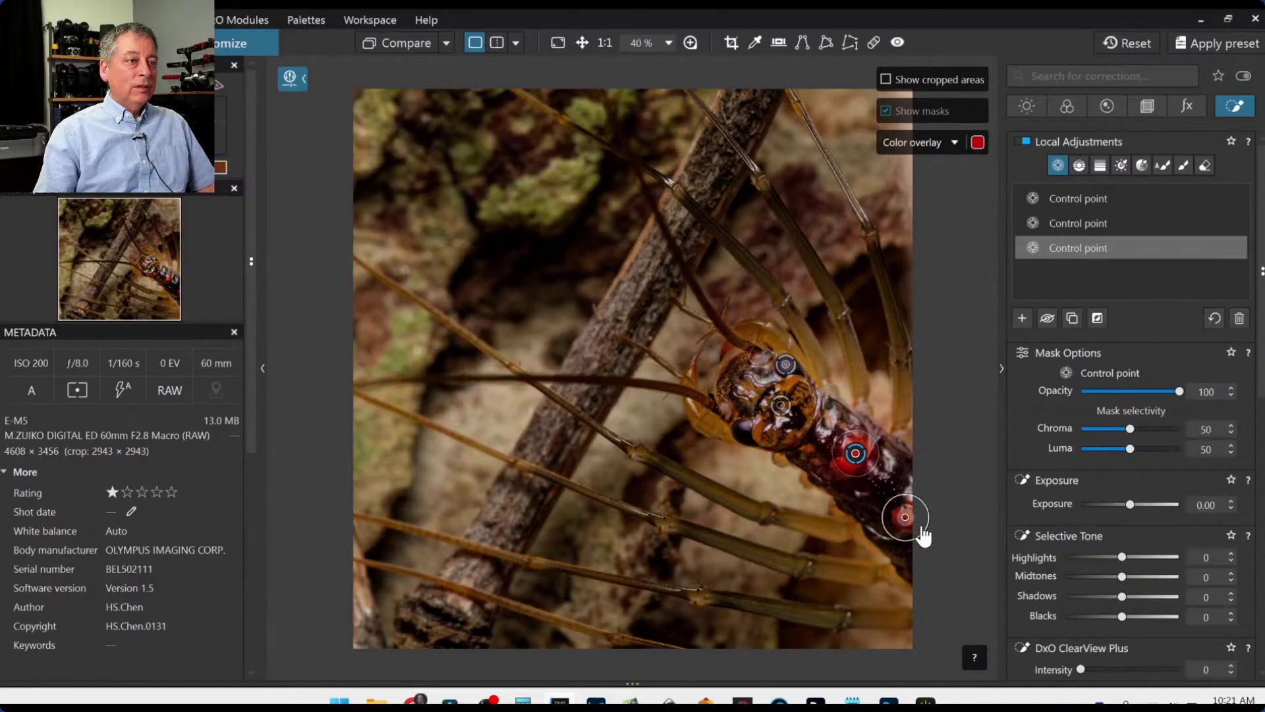
{"action": "scroll", "coordinate": [1108, 543], "scroll_direction": "down", "scroll_amount": 5}
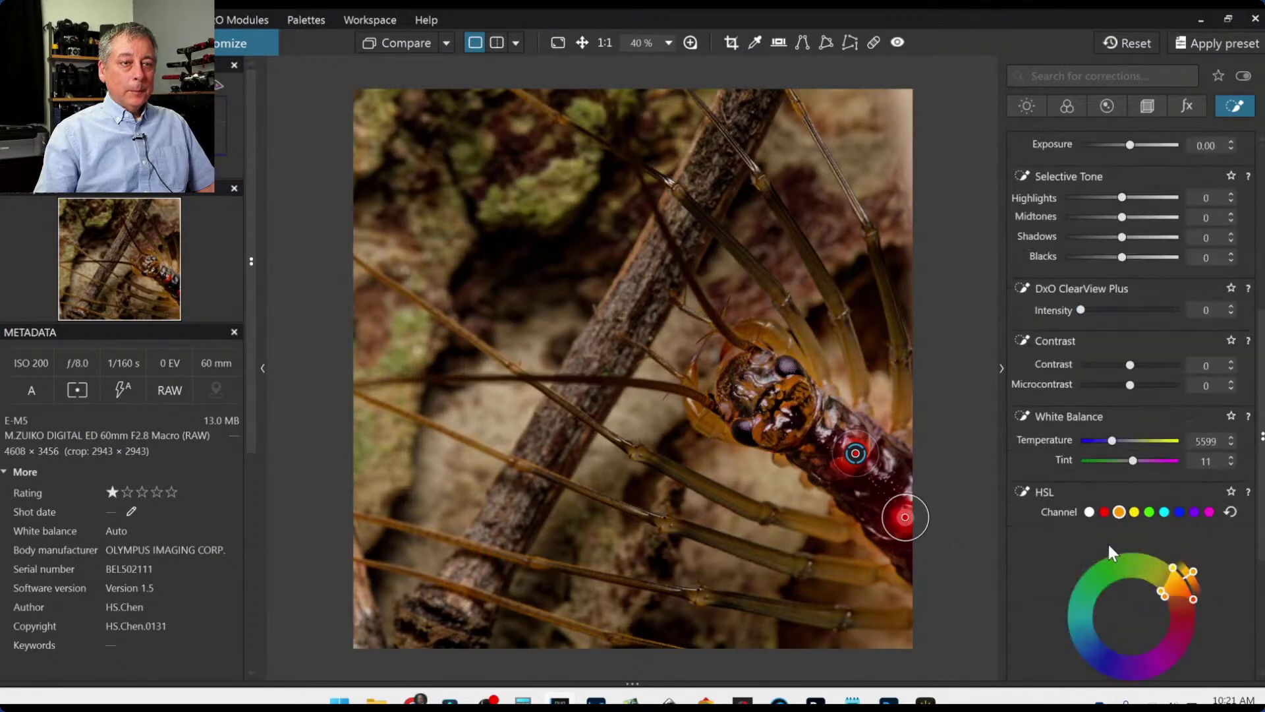
{"action": "left_click", "coordinate": [1104, 512]}
{"action": "scroll", "coordinate": [1062, 543], "scroll_direction": "down", "scroll_amount": 3}
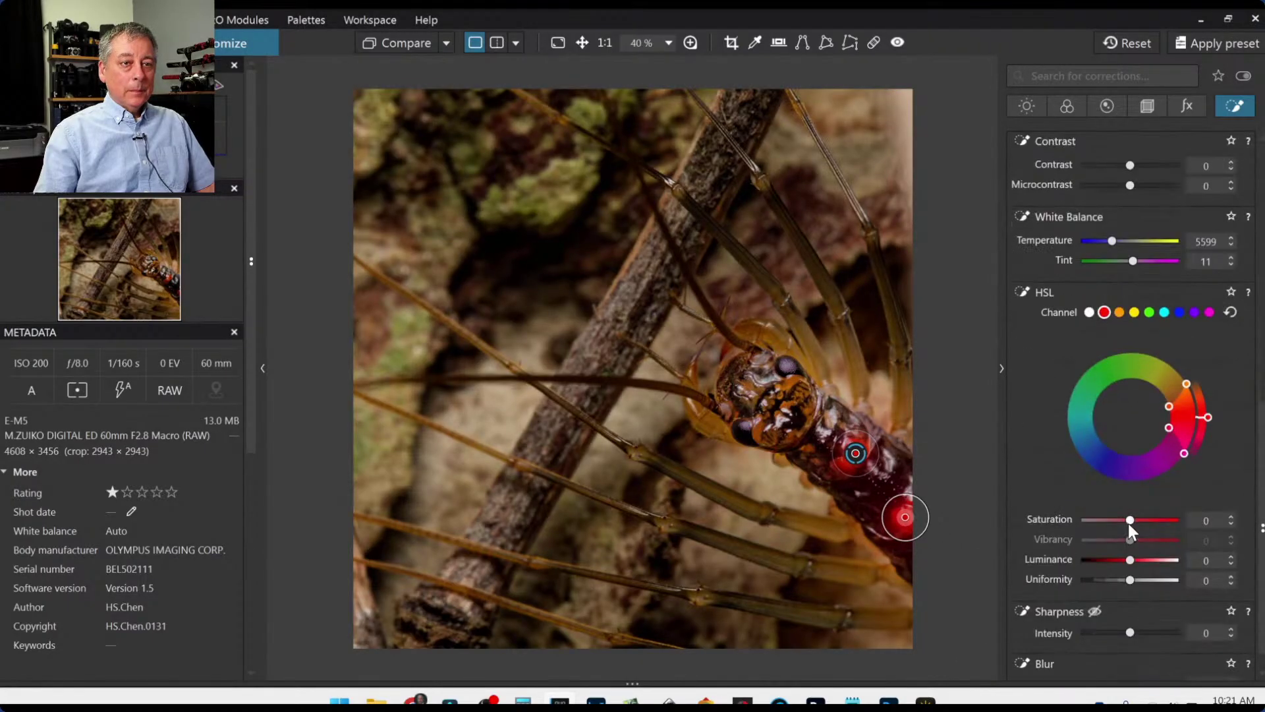
{"action": "left_click_drag", "start_coordinate": [1133, 521], "coordinate": [1149, 523]}
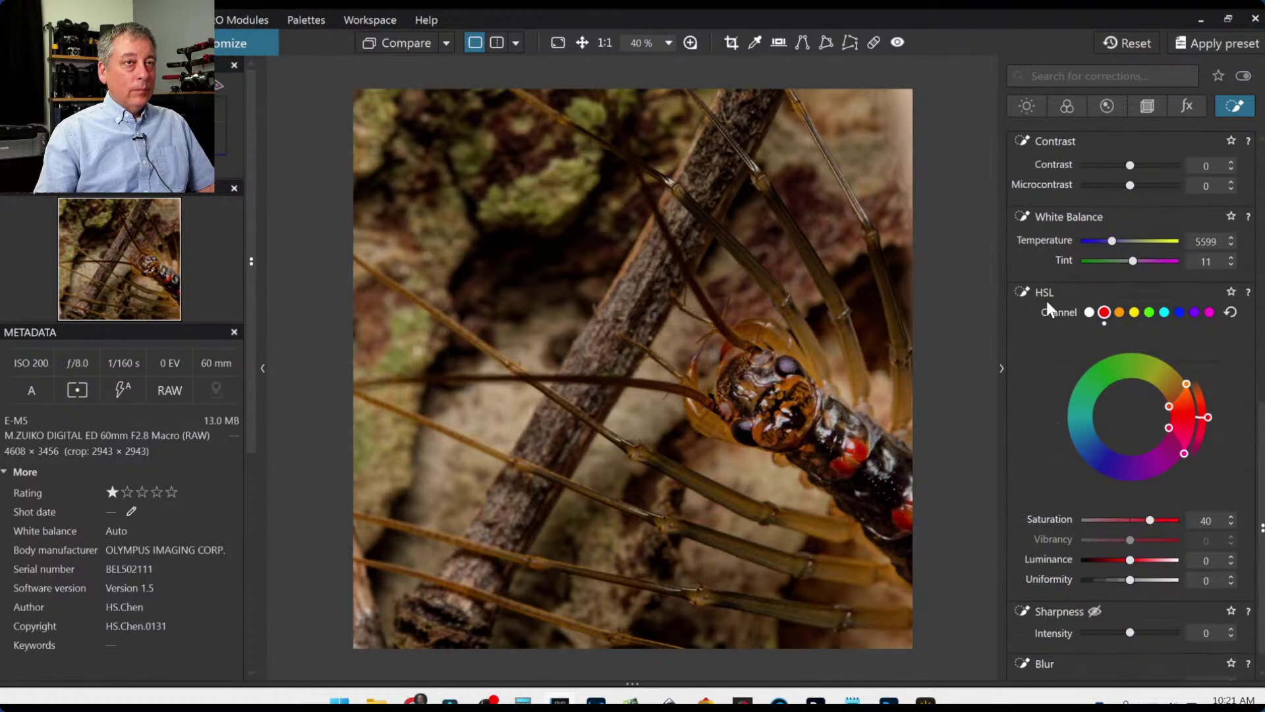
Create a large control-point mask on the green moss with chroma selectivity 65, and add points on two other moss patches.
{"action": "scroll", "coordinate": [1083, 454], "scroll_direction": "up", "scroll_amount": 8}
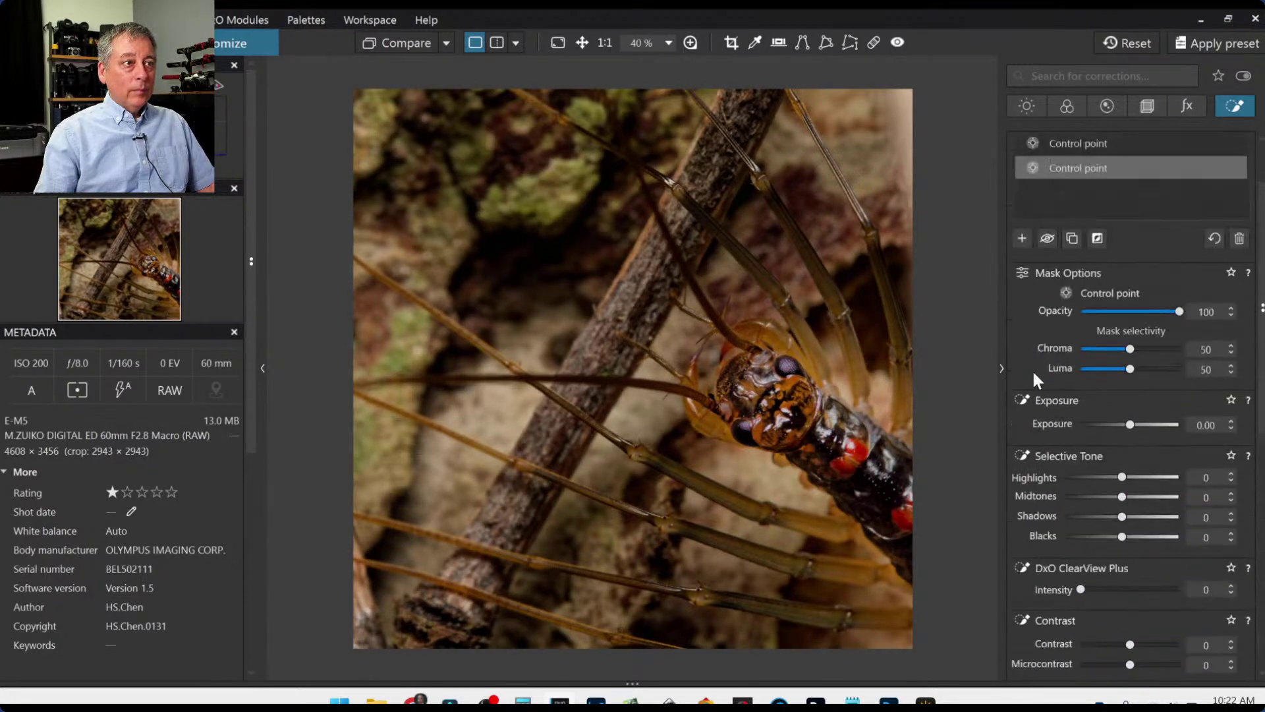
{"action": "left_click", "coordinate": [1022, 317]}
{"action": "left_click", "coordinate": [499, 203]}
{"action": "left_click_drag", "start_coordinate": [496, 217], "coordinate": [574, 283]}
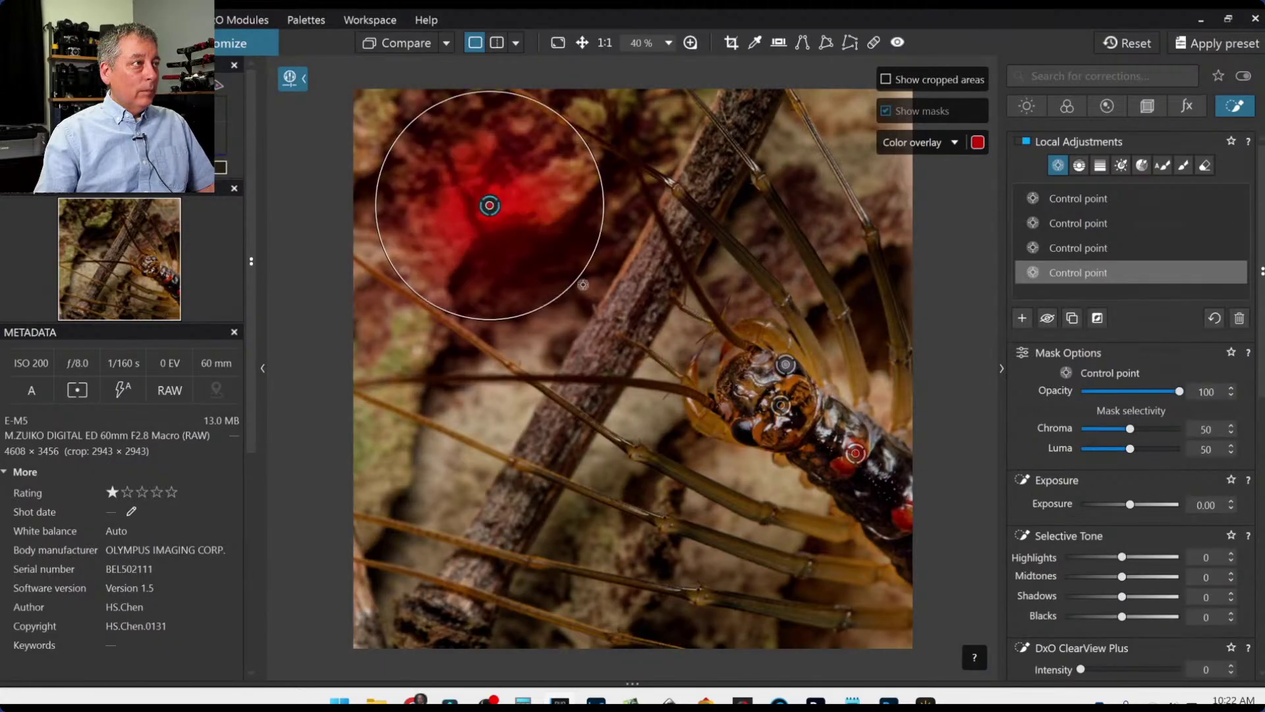
{"action": "left_click_drag", "start_coordinate": [1129, 430], "coordinate": [1141, 431]}
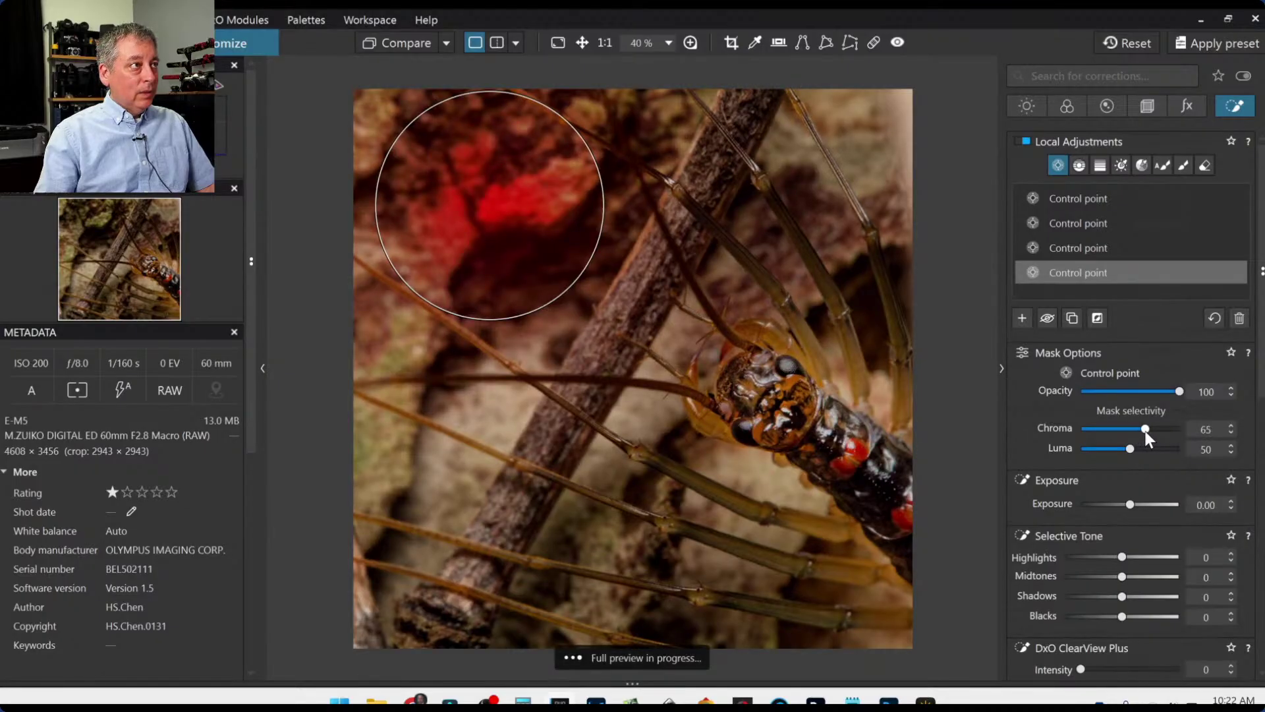
{"action": "left_click", "coordinate": [397, 353]}
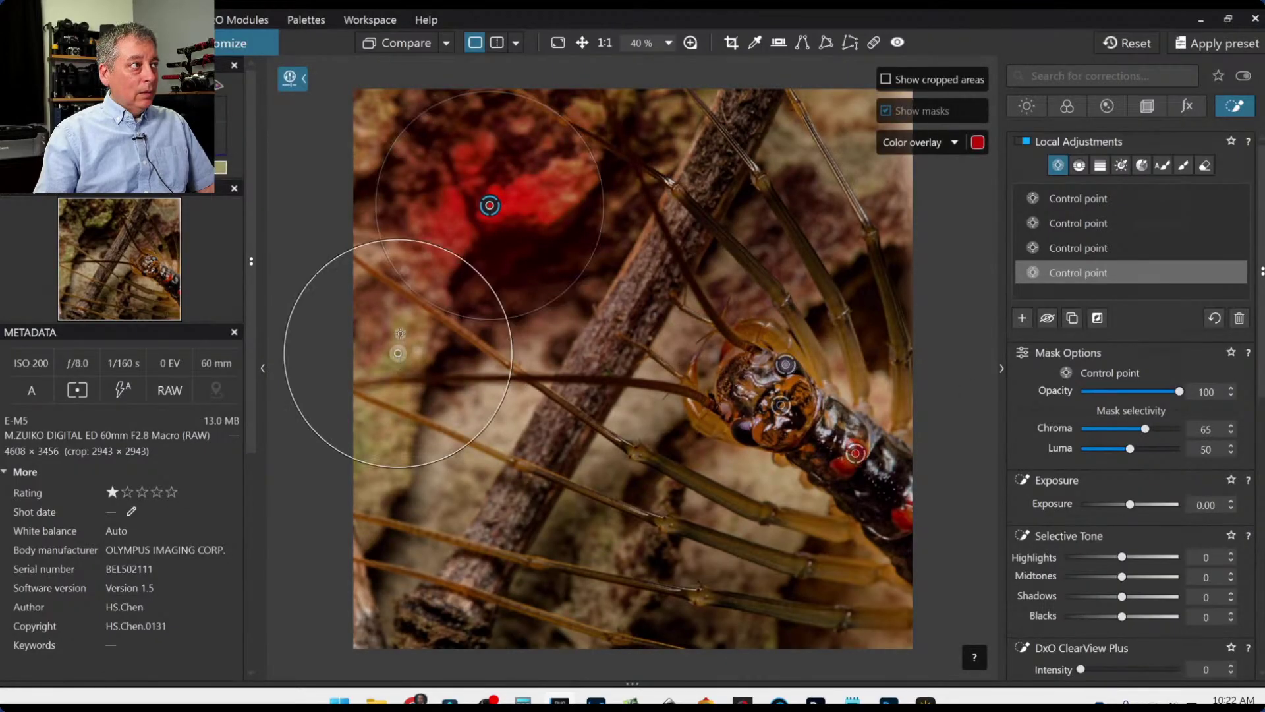
{"action": "left_click", "coordinate": [361, 111]}
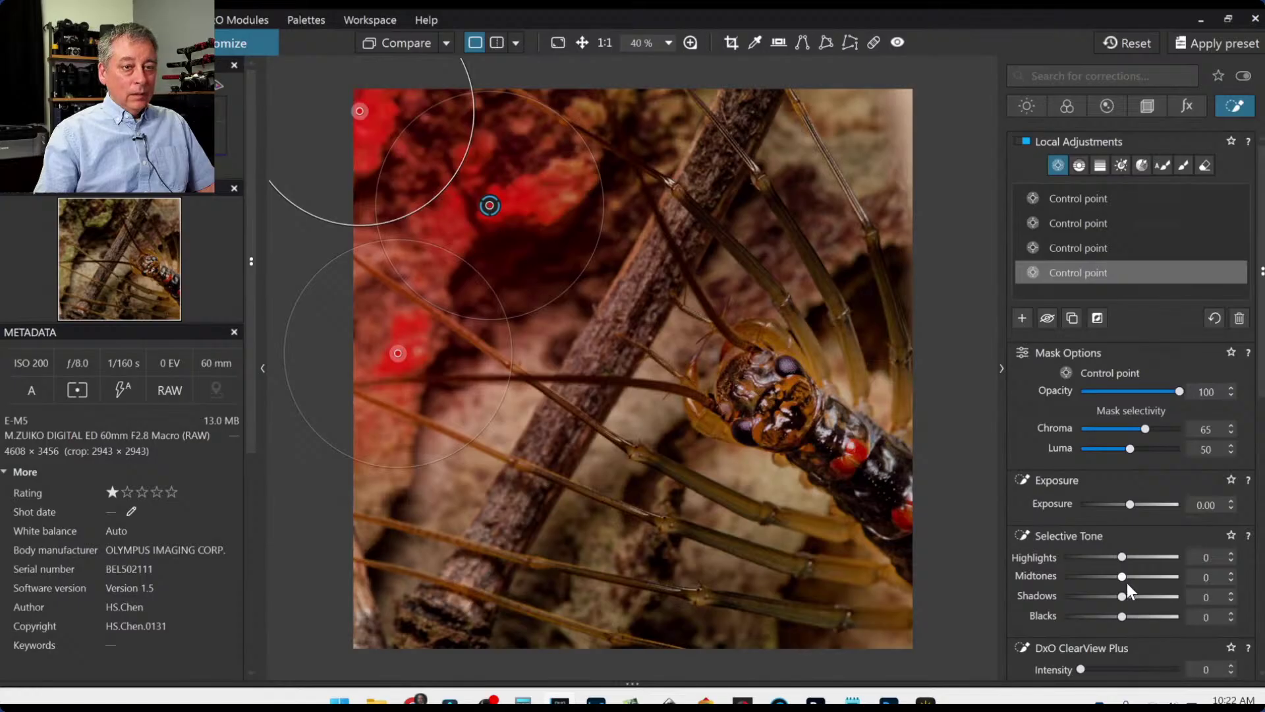
Set the moss mask's green-channel HSL saturation to 100.
{"action": "scroll", "coordinate": [1119, 591], "scroll_direction": "down", "scroll_amount": 3}
{"action": "scroll", "coordinate": [1120, 591], "scroll_direction": "down", "scroll_amount": 5}
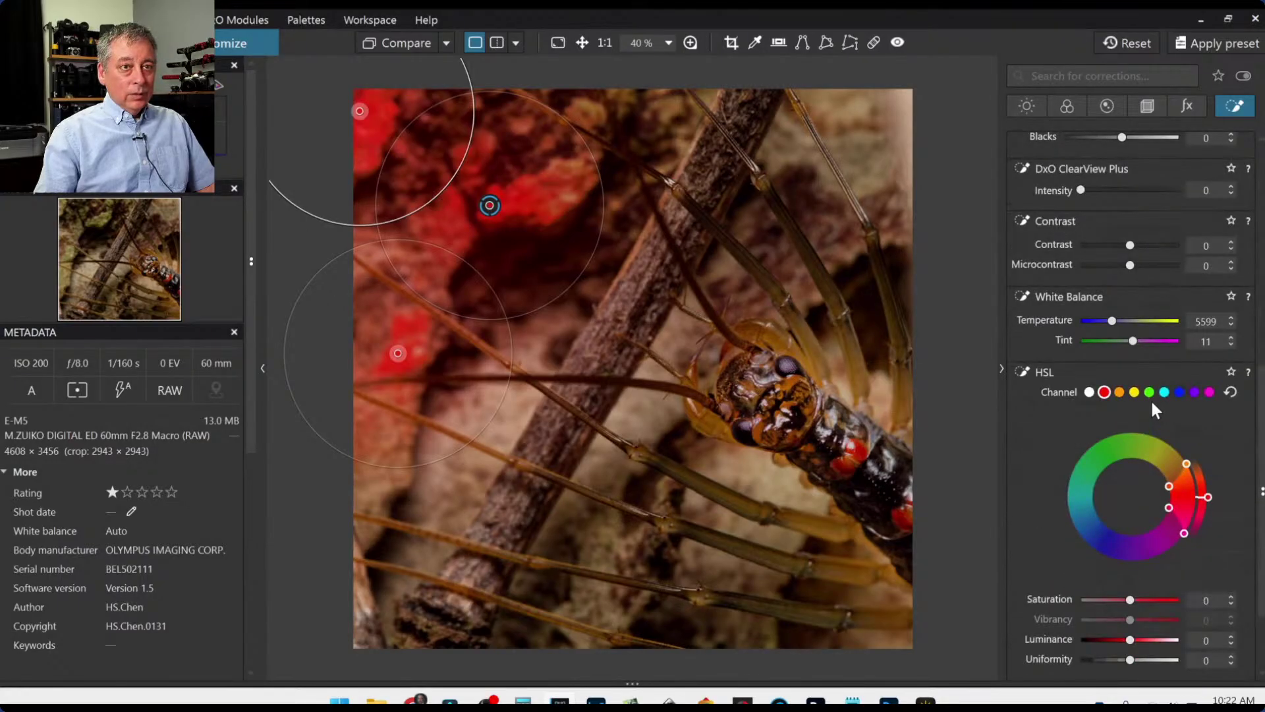
{"action": "left_click", "coordinate": [1149, 393]}
{"action": "left_click_drag", "start_coordinate": [1128, 599], "coordinate": [1180, 606]}
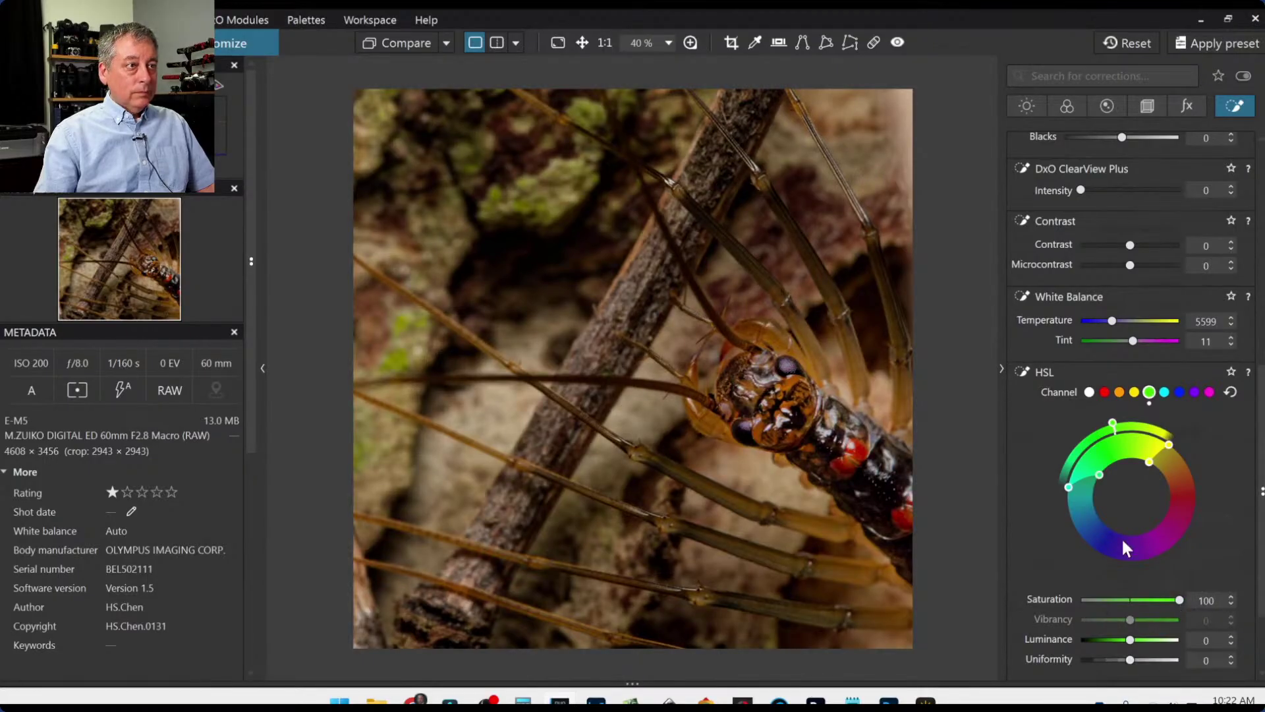
Reselect the centipede head and body mask, and set its shadows to 18 and ClearView Plus intensity to 48.
{"action": "scroll", "coordinate": [1125, 390], "scroll_direction": "up", "scroll_amount": 8}
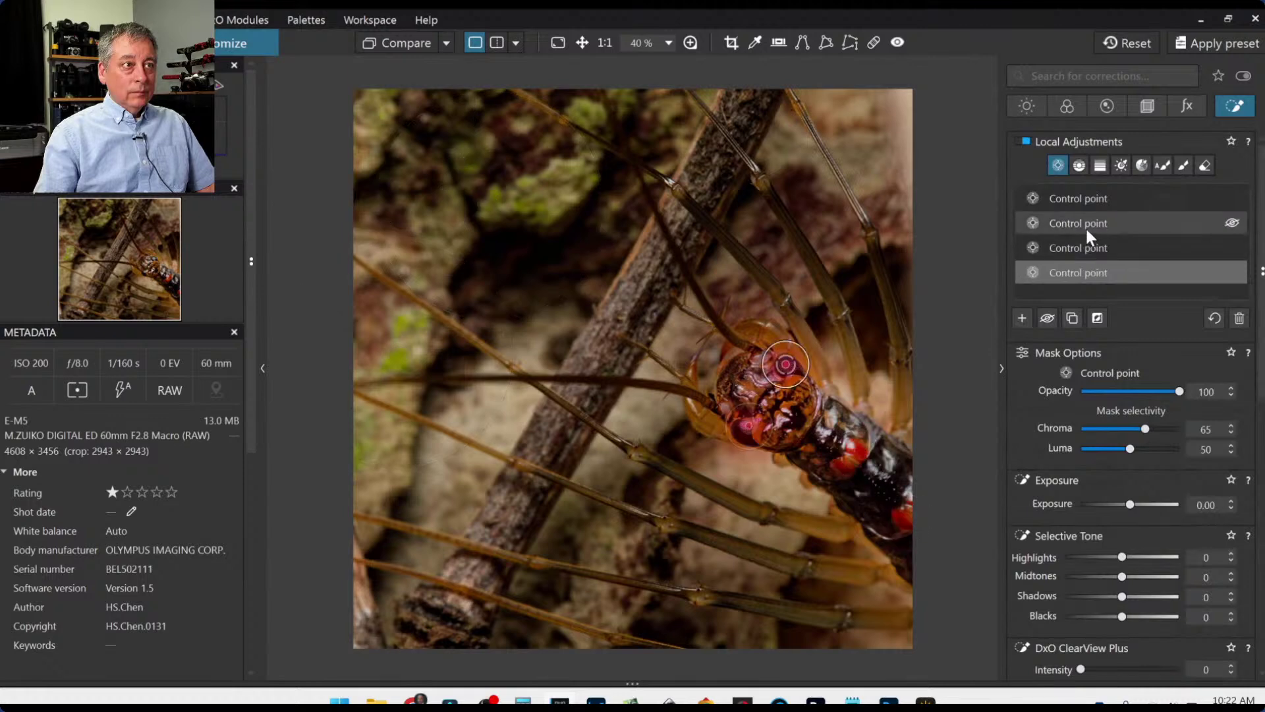
{"action": "left_click", "coordinate": [1080, 200]}
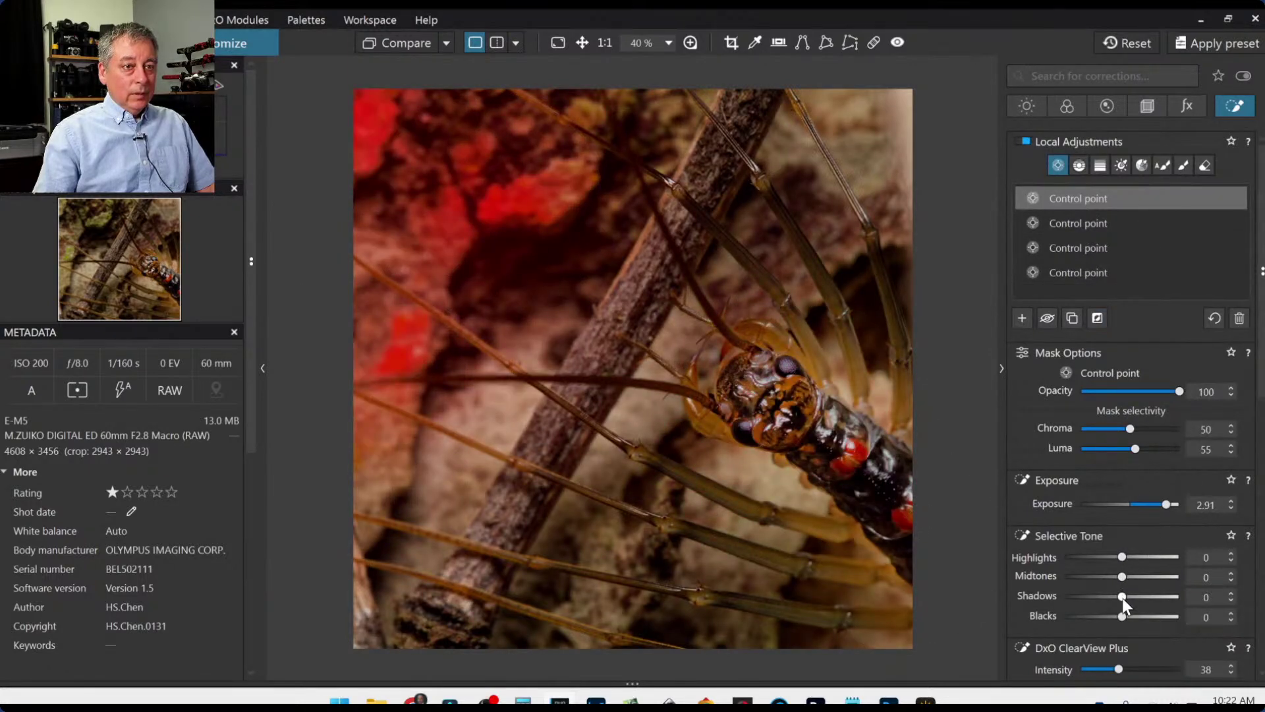
{"action": "mouse_move", "coordinate": [1124, 578]}
{"action": "left_mouse_down"}
{"action": "mouse_move", "coordinate": [1157, 582]}
{"action": "mouse_move", "coordinate": [1132, 599]}
{"action": "left_mouse_up"}
{"action": "double_click", "coordinate": [1157, 579]}
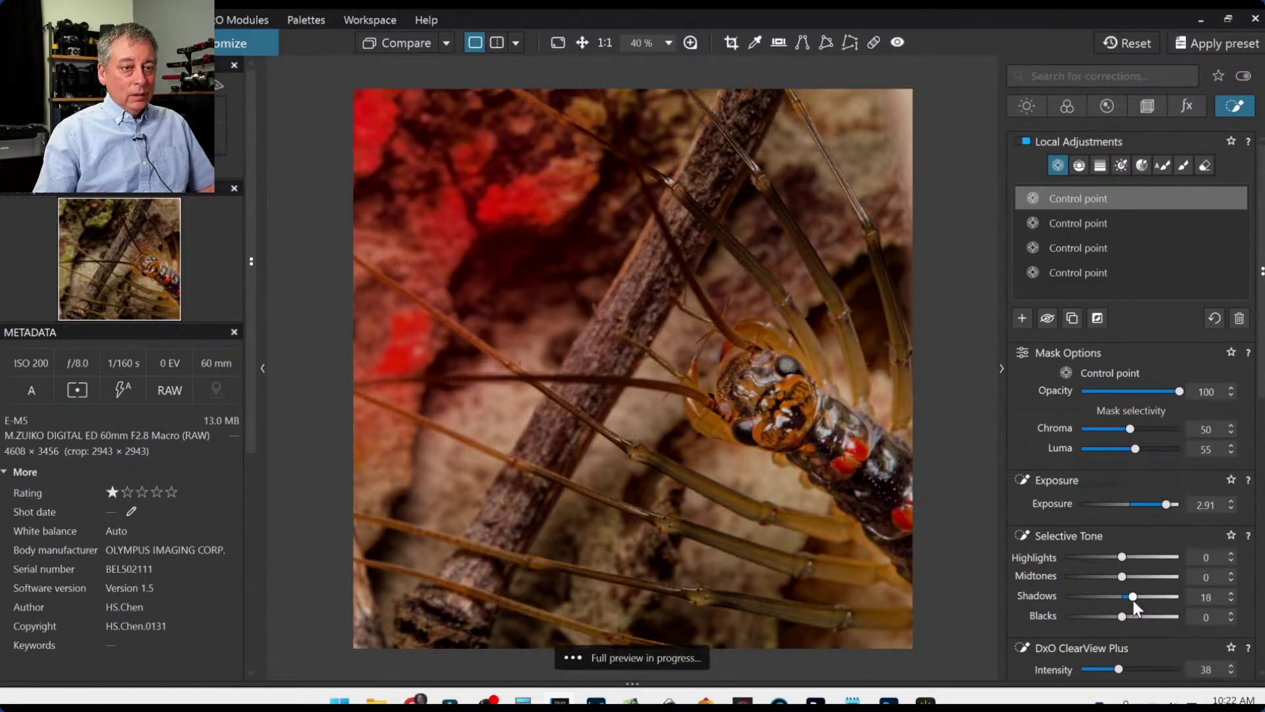
{"action": "scroll", "coordinate": [1042, 570], "scroll_direction": "down", "scroll_amount": 3}
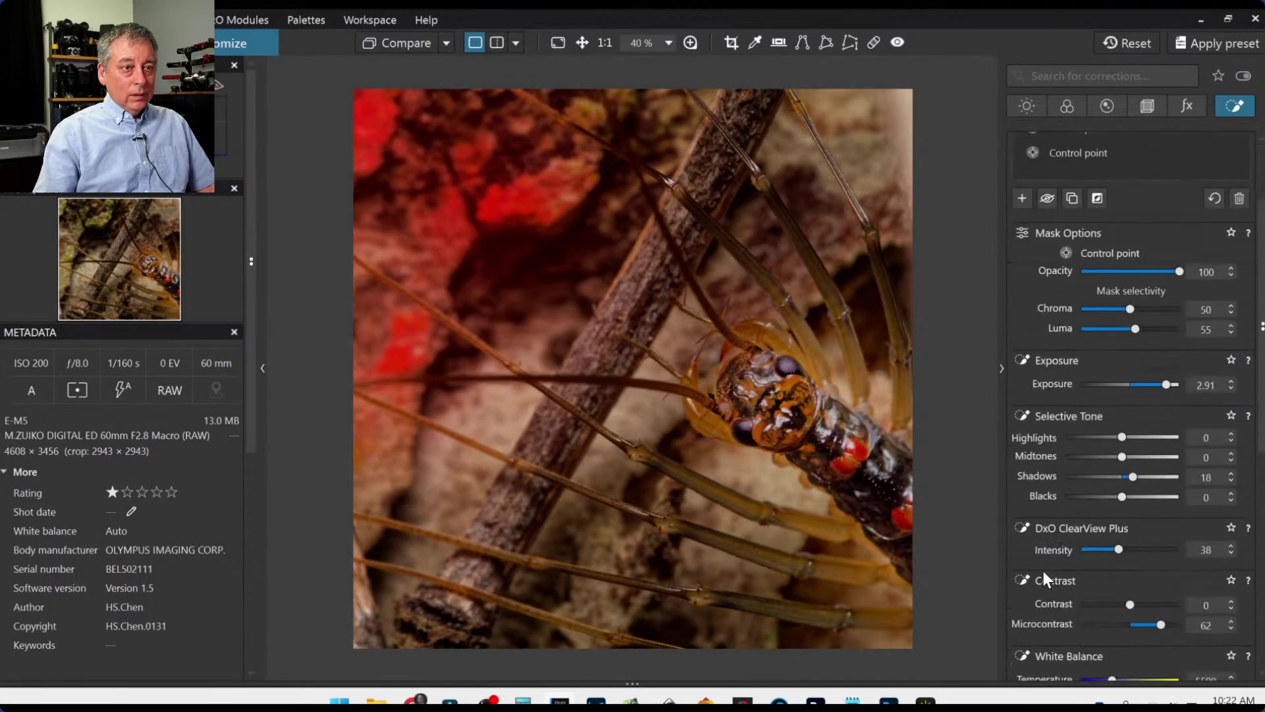
{"action": "left_click_drag", "start_coordinate": [1119, 551], "coordinate": [1128, 551]}
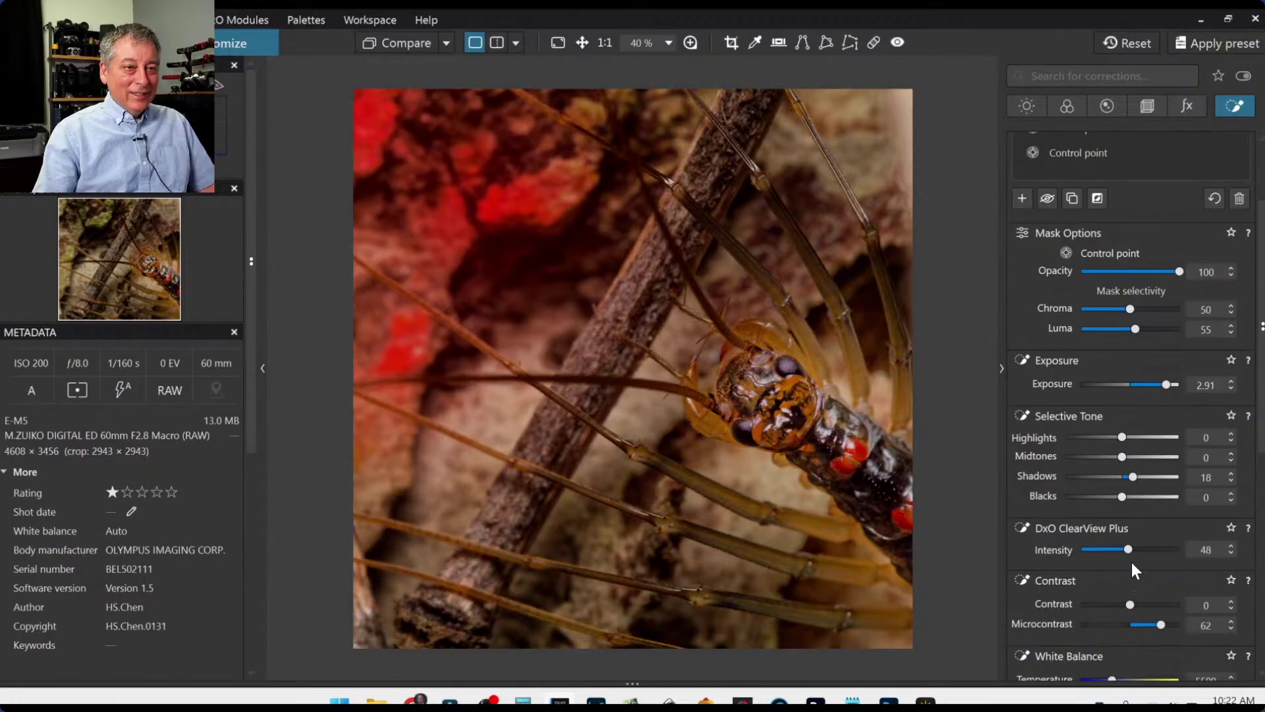
Set the head and body mask's blacks to -7, with highlights and midtones reset to 0, and deselect the mask.
{"action": "left_click_drag", "start_coordinate": [1121, 496], "coordinate": [1120, 496]}
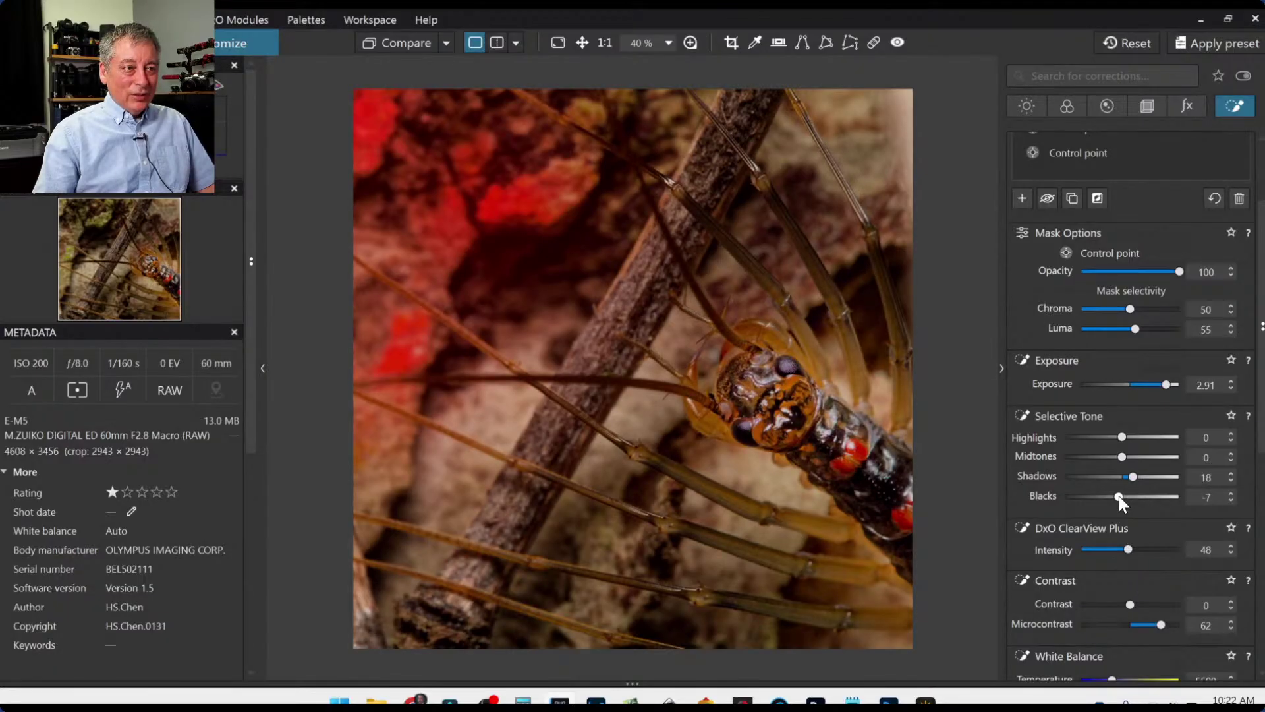
{"action": "left_click_drag", "start_coordinate": [1128, 438], "coordinate": [1139, 440]}
{"action": "double_click", "coordinate": [1129, 438]}
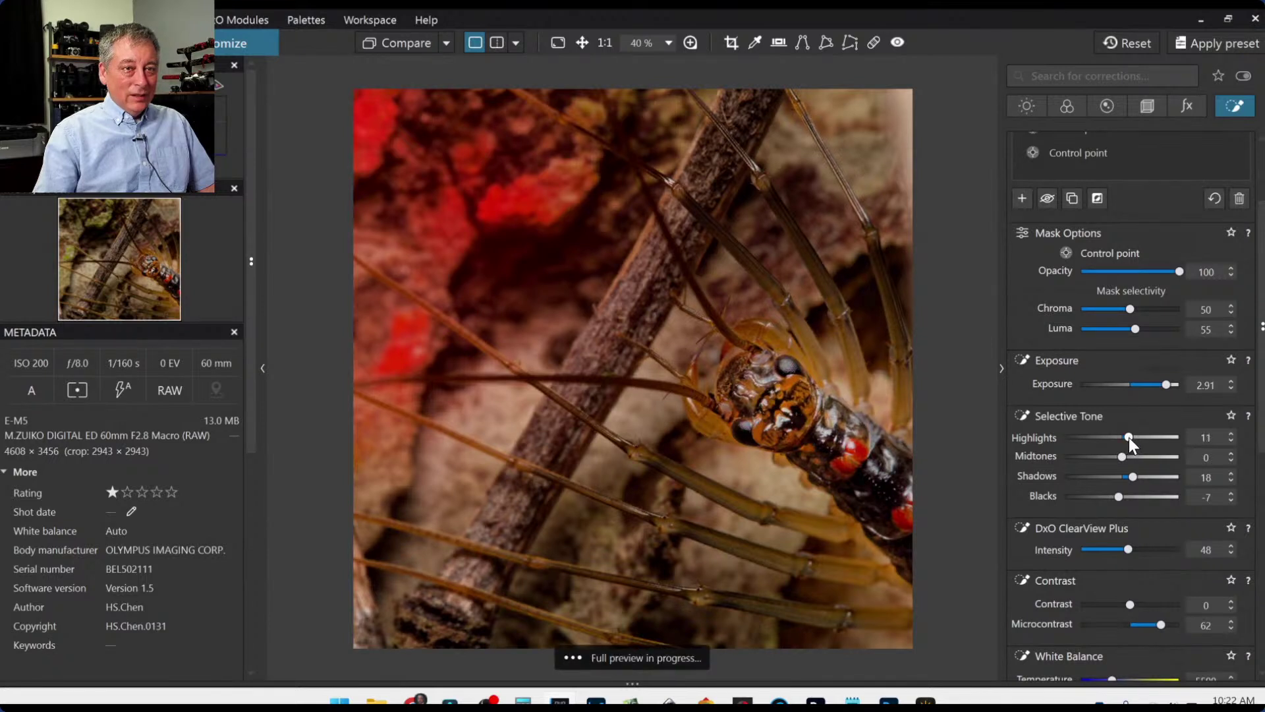
{"action": "left_click_drag", "start_coordinate": [1122, 457], "coordinate": [1127, 459]}
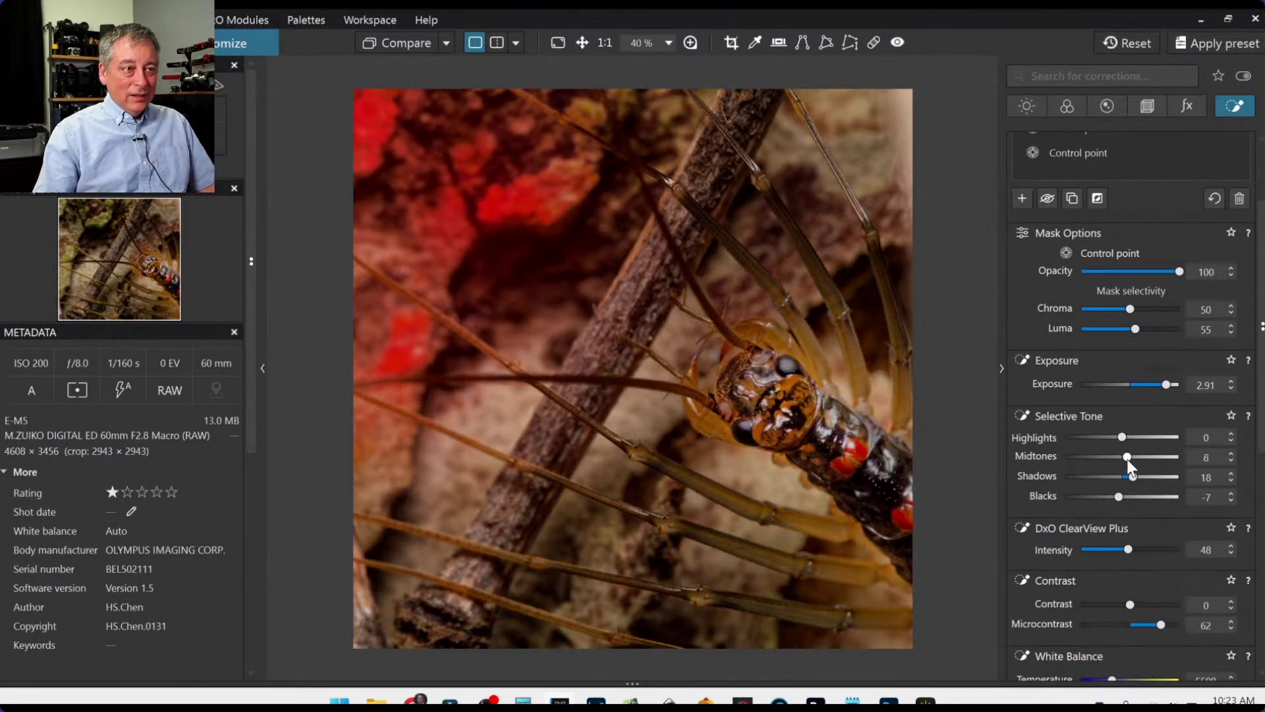
{"action": "double_click", "coordinate": [1126, 458]}
{"action": "left_click", "coordinate": [951, 263]}
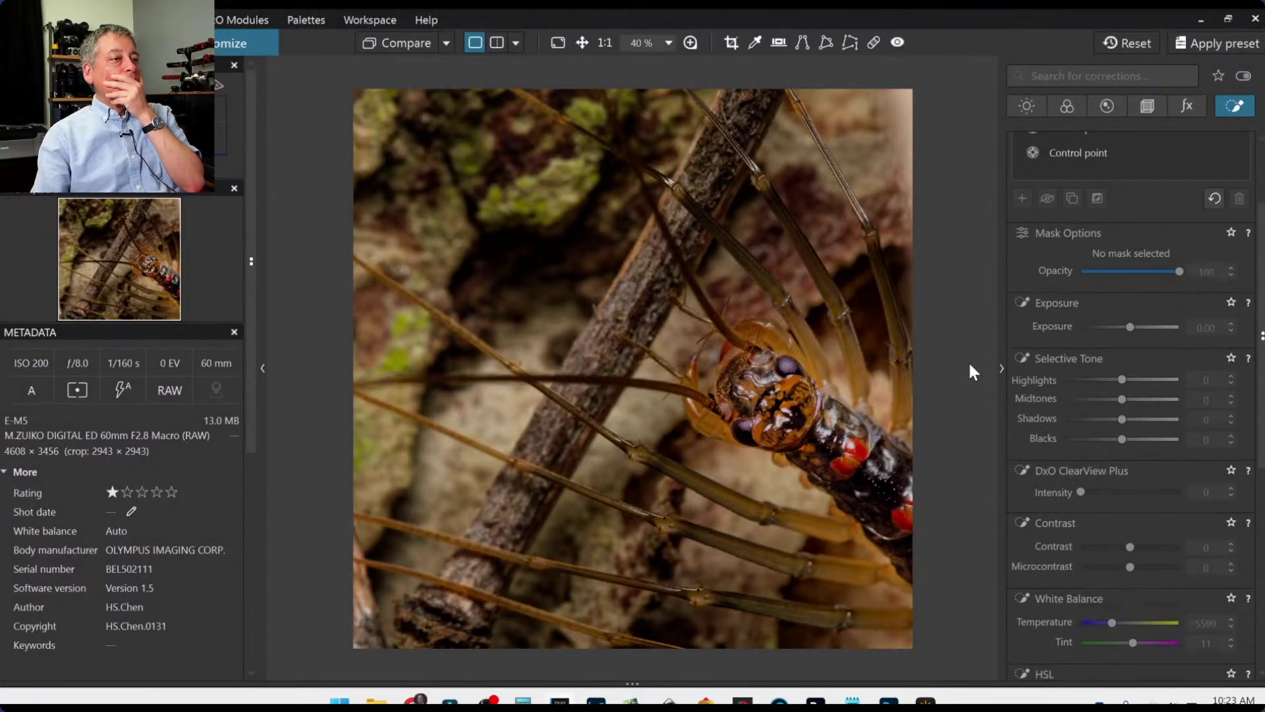
Try a new auto mask along a section of a lower-left leg, with its exposure raised to 3.10.
{"action": "scroll", "coordinate": [1055, 330], "scroll_direction": "up", "scroll_amount": 3}
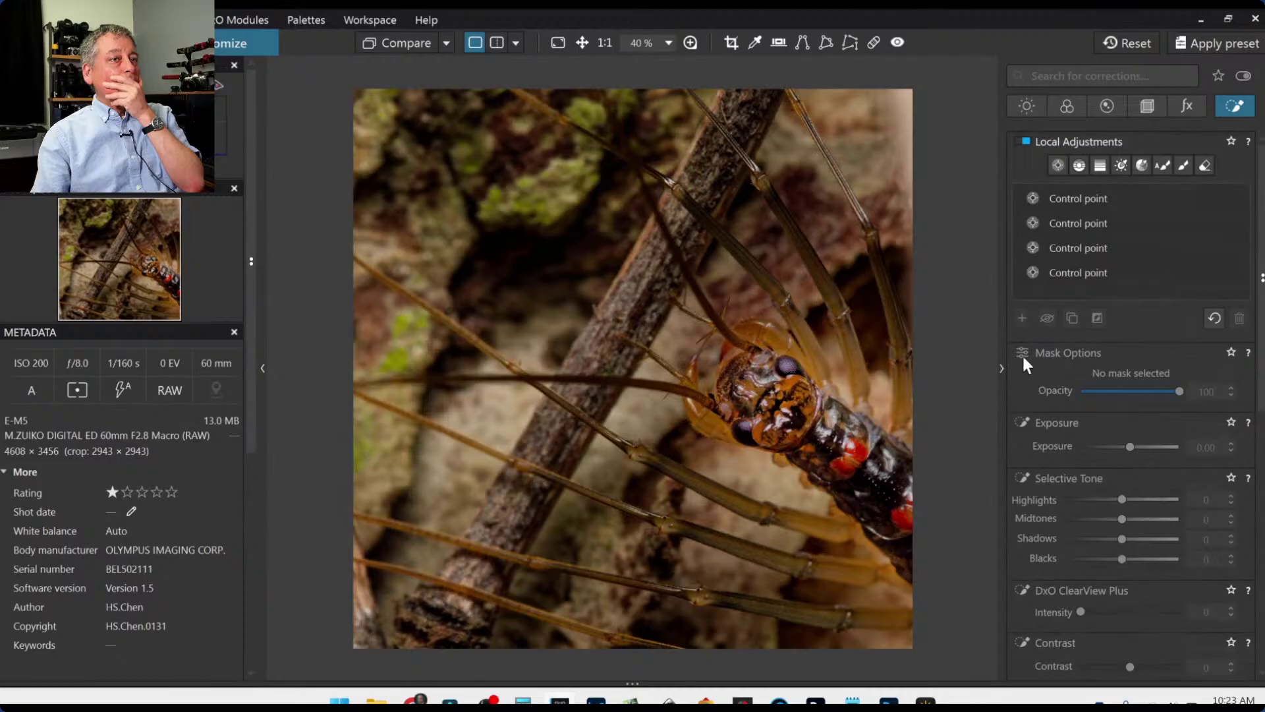
{"action": "left_click", "coordinate": [1068, 198]}
{"action": "left_click", "coordinate": [1021, 319]}
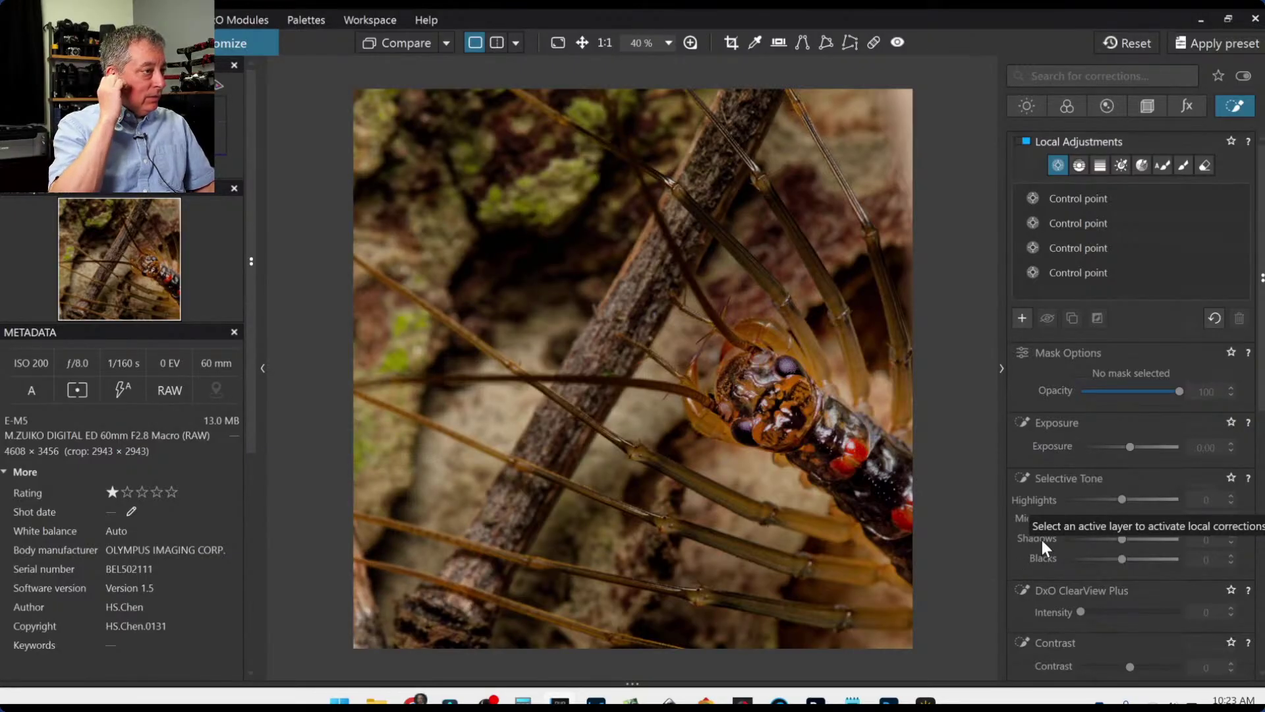
{"action": "left_click", "coordinate": [1156, 166]}
{"action": "left_click_drag", "start_coordinate": [460, 439], "coordinate": [583, 488]}
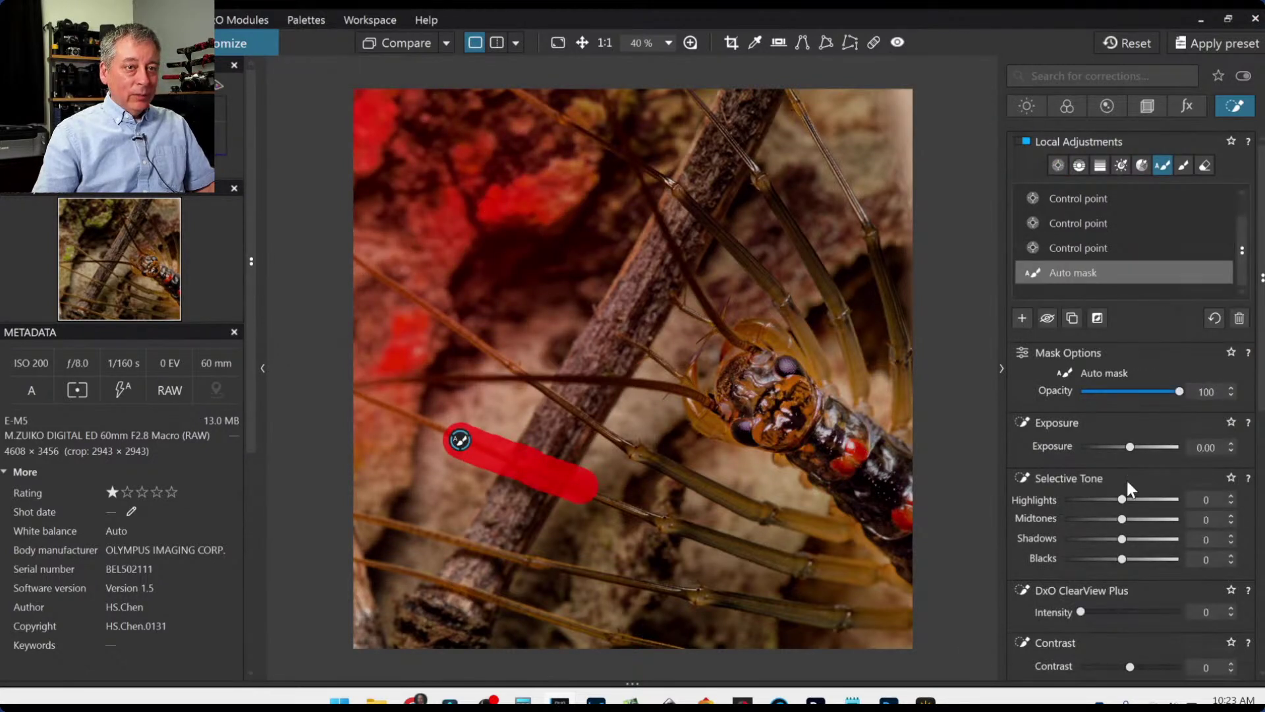
{"action": "left_click_drag", "start_coordinate": [1126, 448], "coordinate": [1168, 445]}
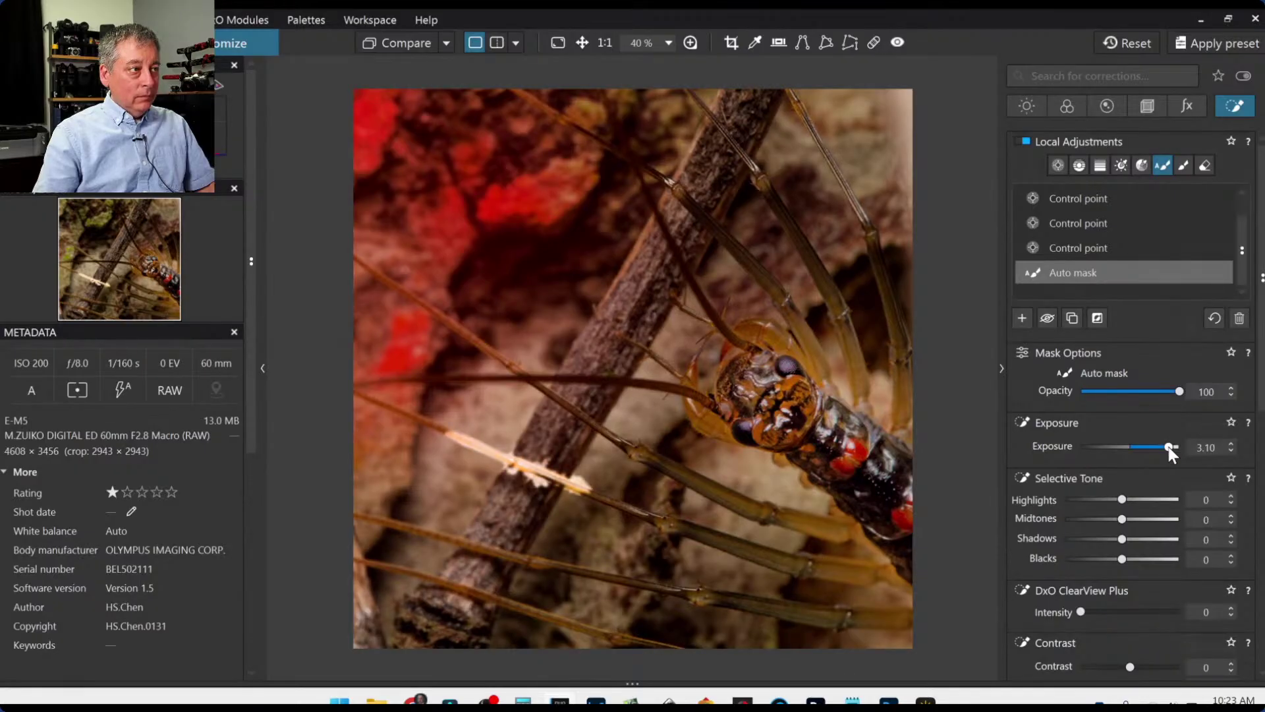
{"action": "double_click", "coordinate": [1168, 445]}
{"action": "key", "text": "Escape"}
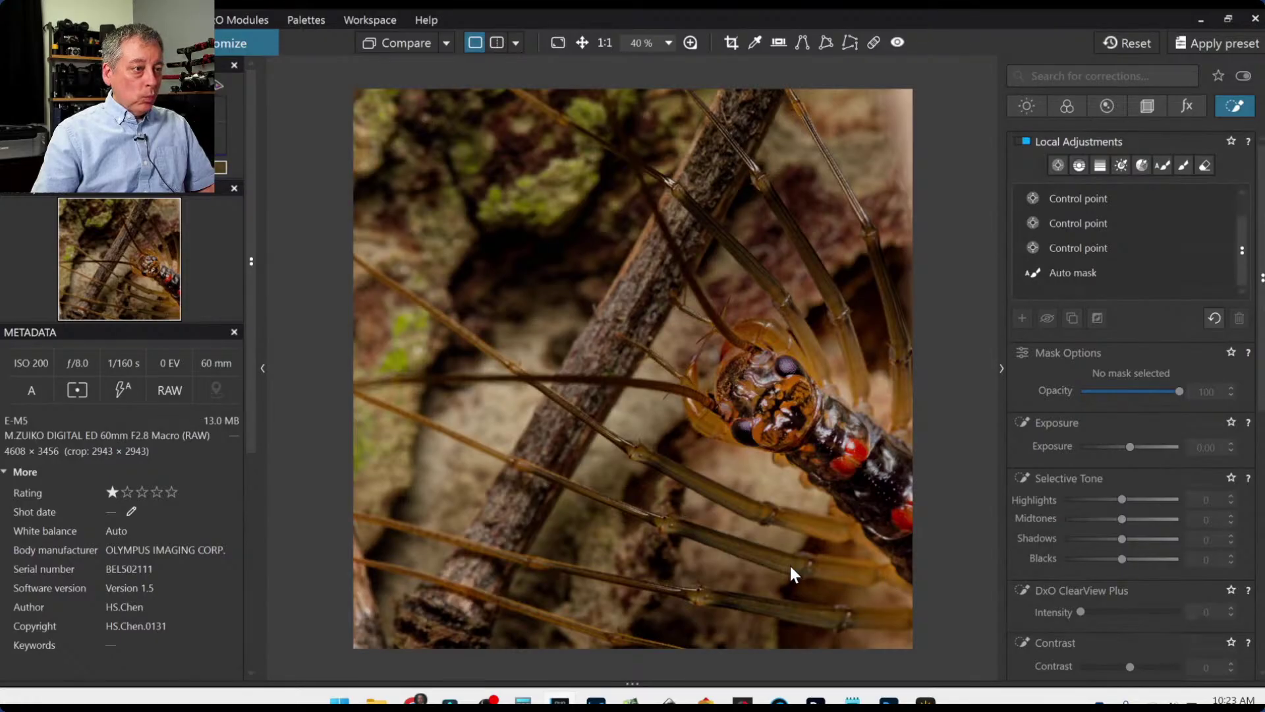
Undo the auto mask and brush a new mask along the second leg below the head, from near the body toward the twig.
{"action": "left_click", "coordinate": [1181, 168]}
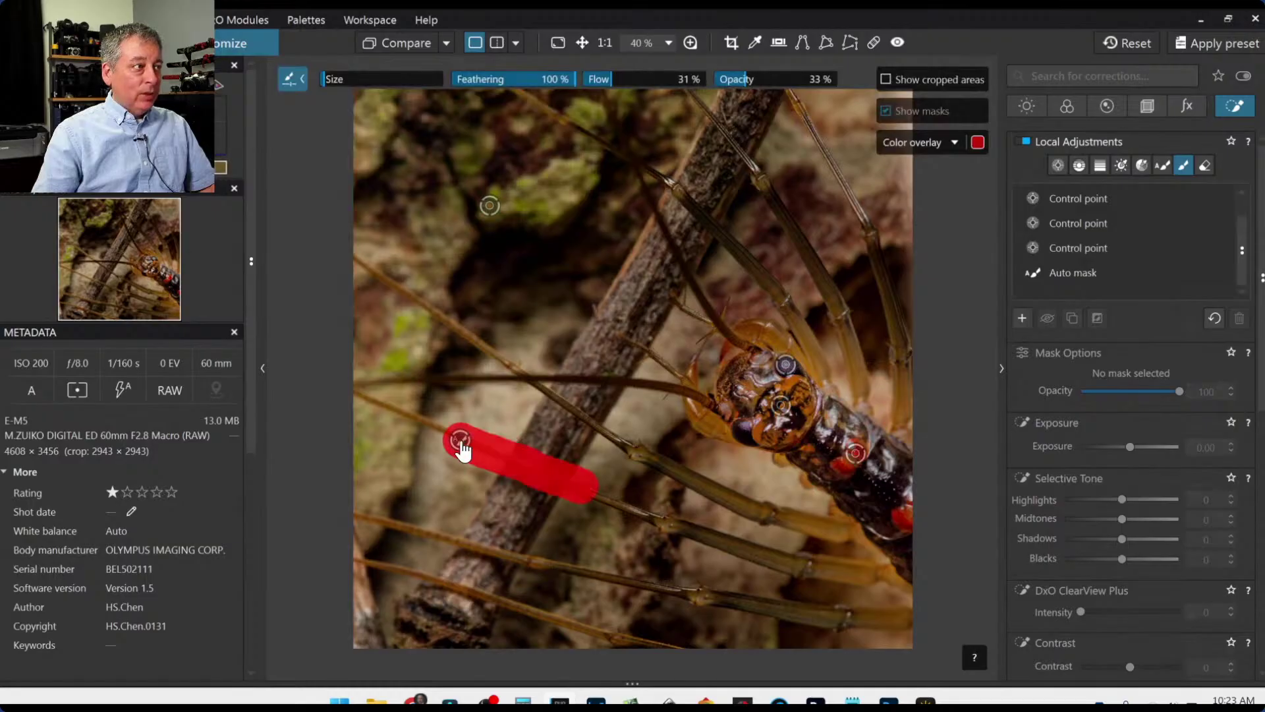
{"action": "key", "text": "ctrl+z"}
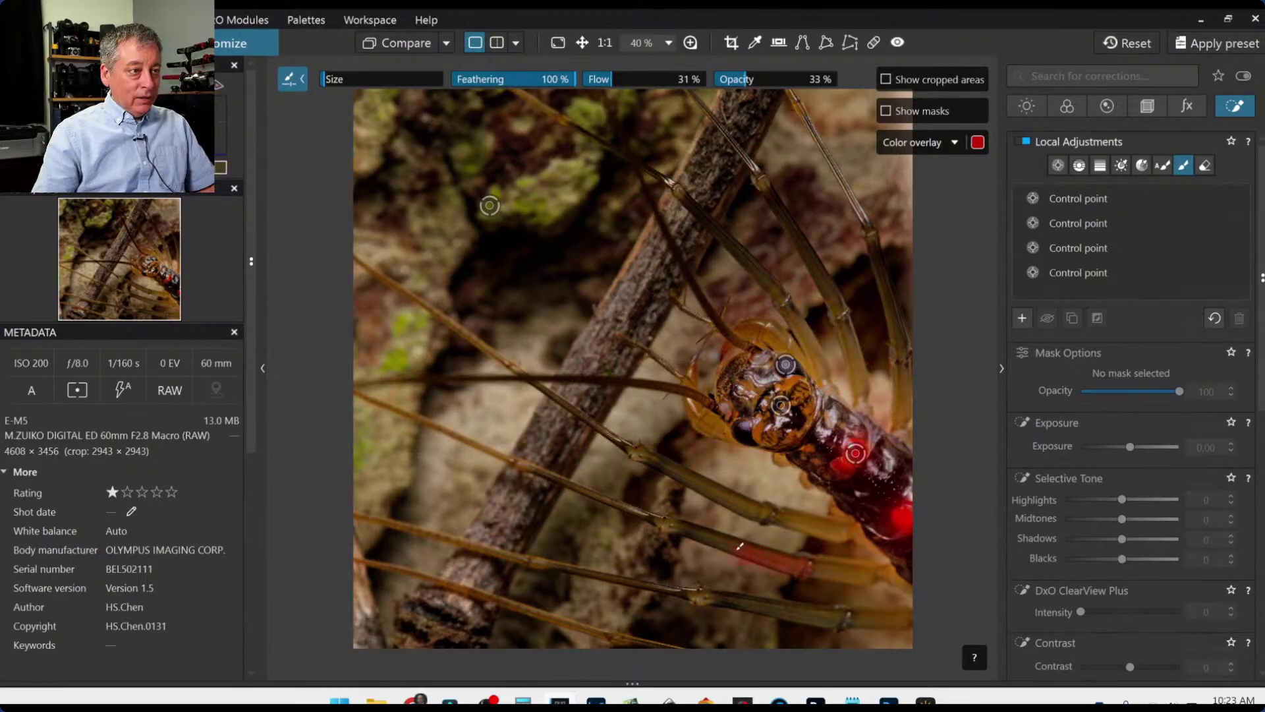
{"action": "left_click_drag", "start_coordinate": [741, 545], "coordinate": [738, 546]}
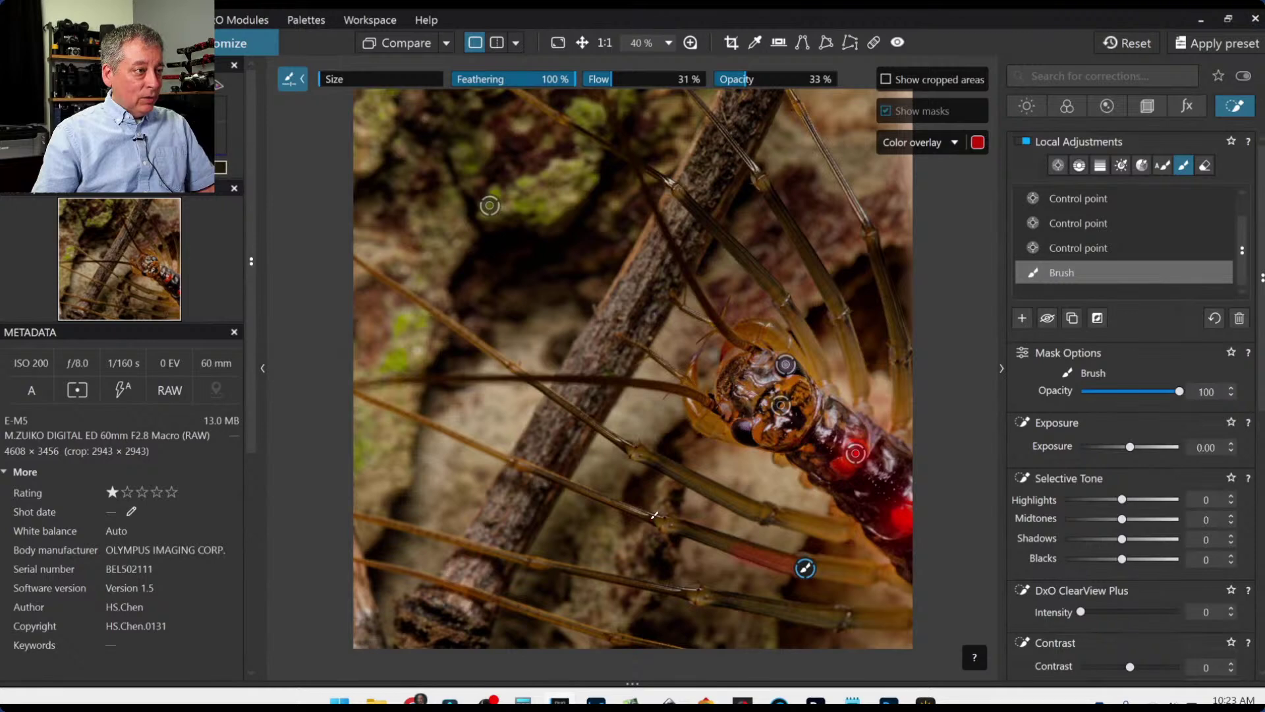
{"action": "scroll", "coordinate": [623, 515], "scroll_direction": "up", "scroll_amount": 2}
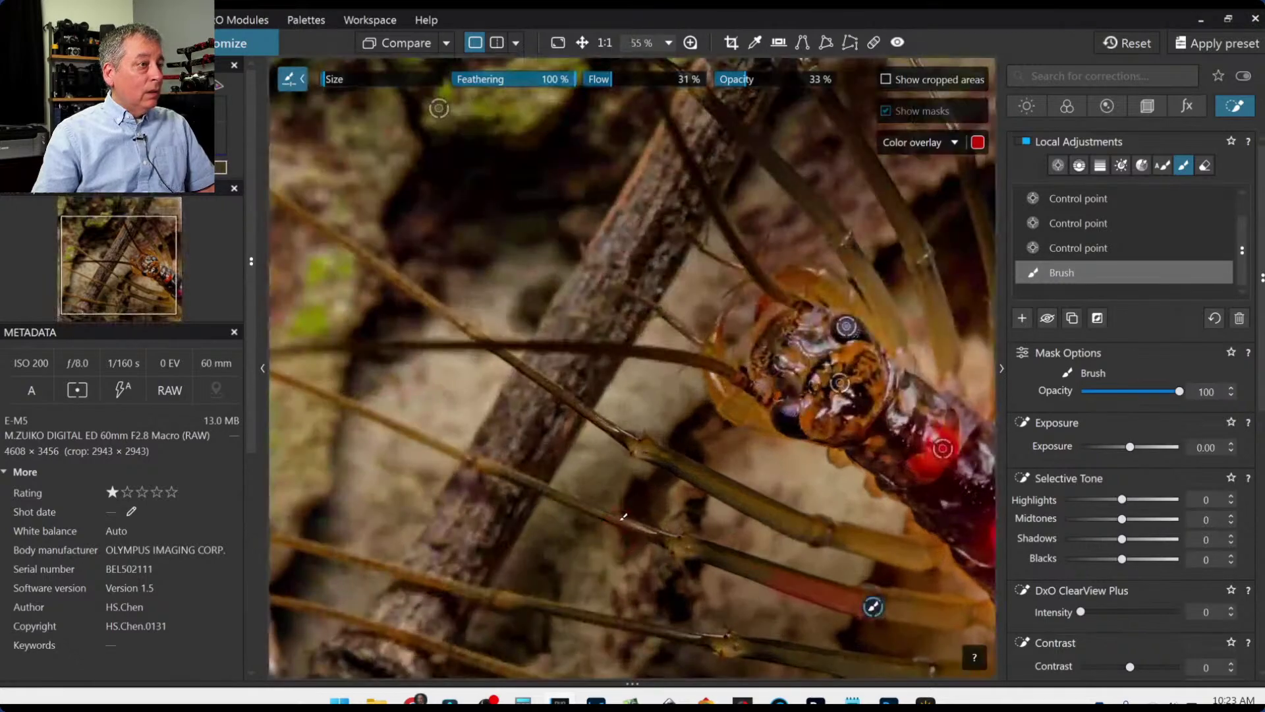
{"action": "scroll", "coordinate": [622, 515], "scroll_direction": "up", "scroll_amount": 1}
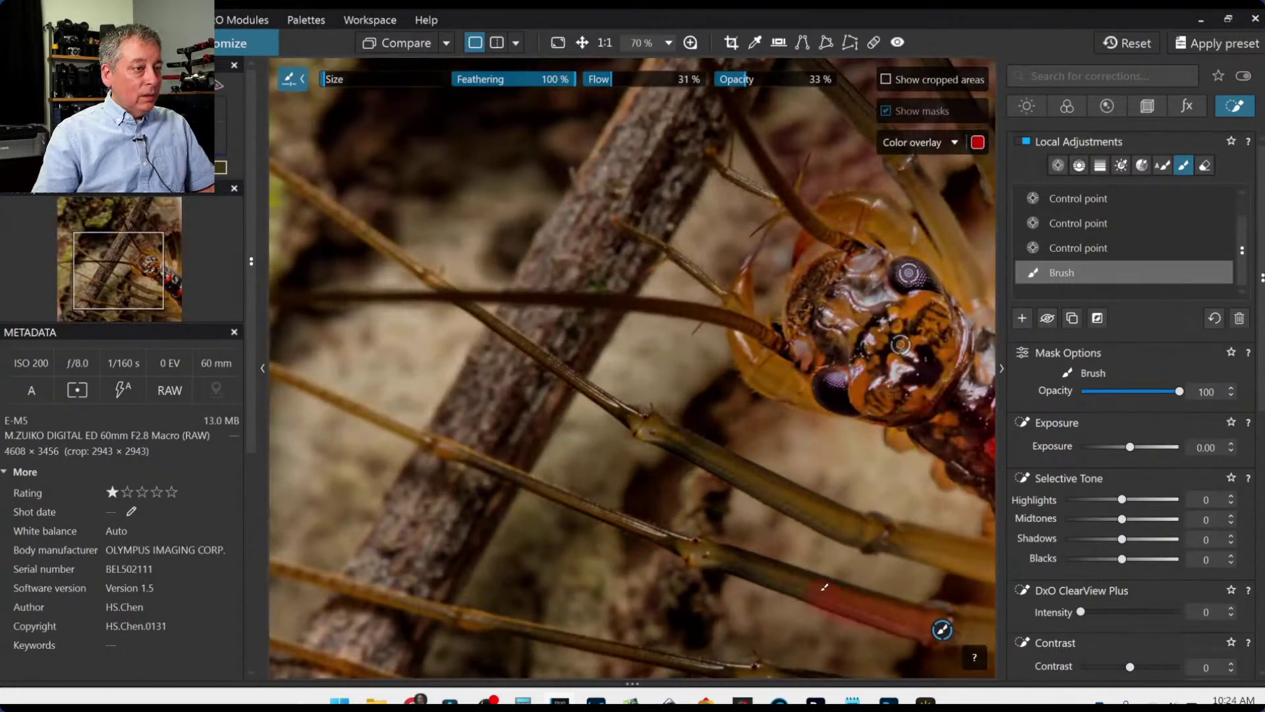
{"action": "left_click_drag", "start_coordinate": [728, 556], "coordinate": [672, 540]}
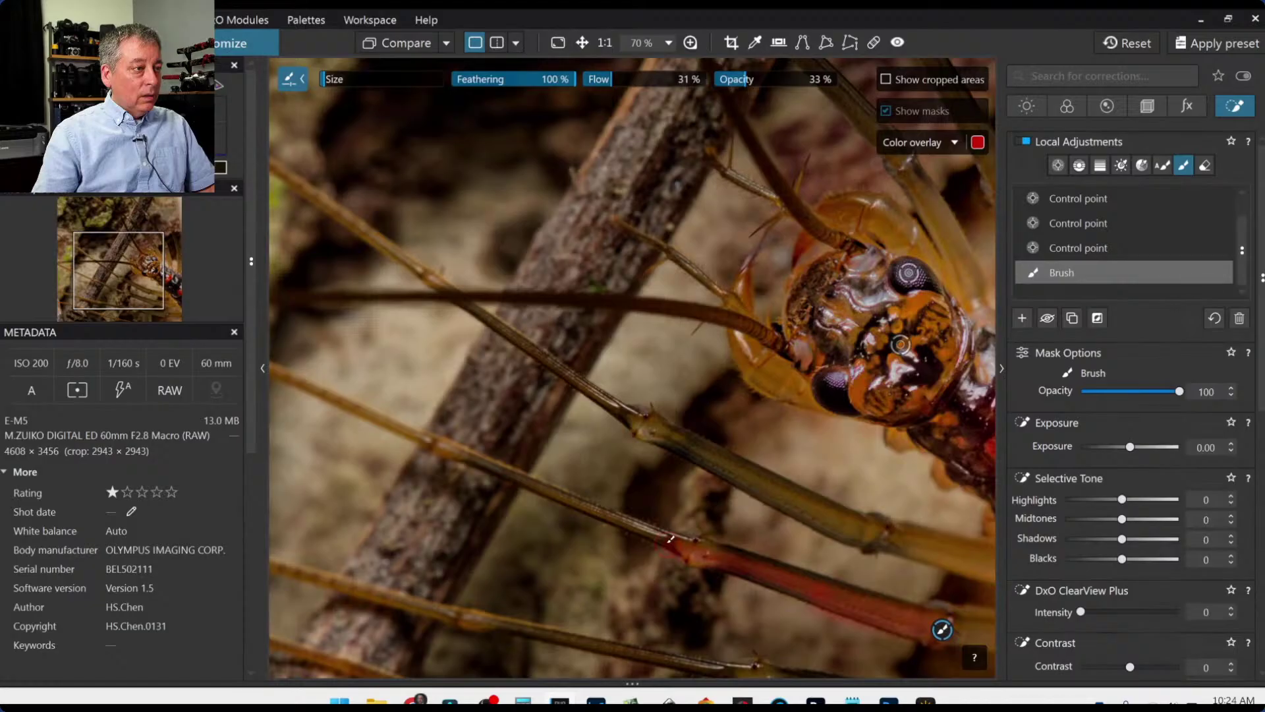
{"action": "scroll", "coordinate": [669, 537], "scroll_direction": "up", "scroll_amount": 1}
{"action": "scroll", "coordinate": [663, 531], "scroll_direction": "up", "scroll_amount": 1}
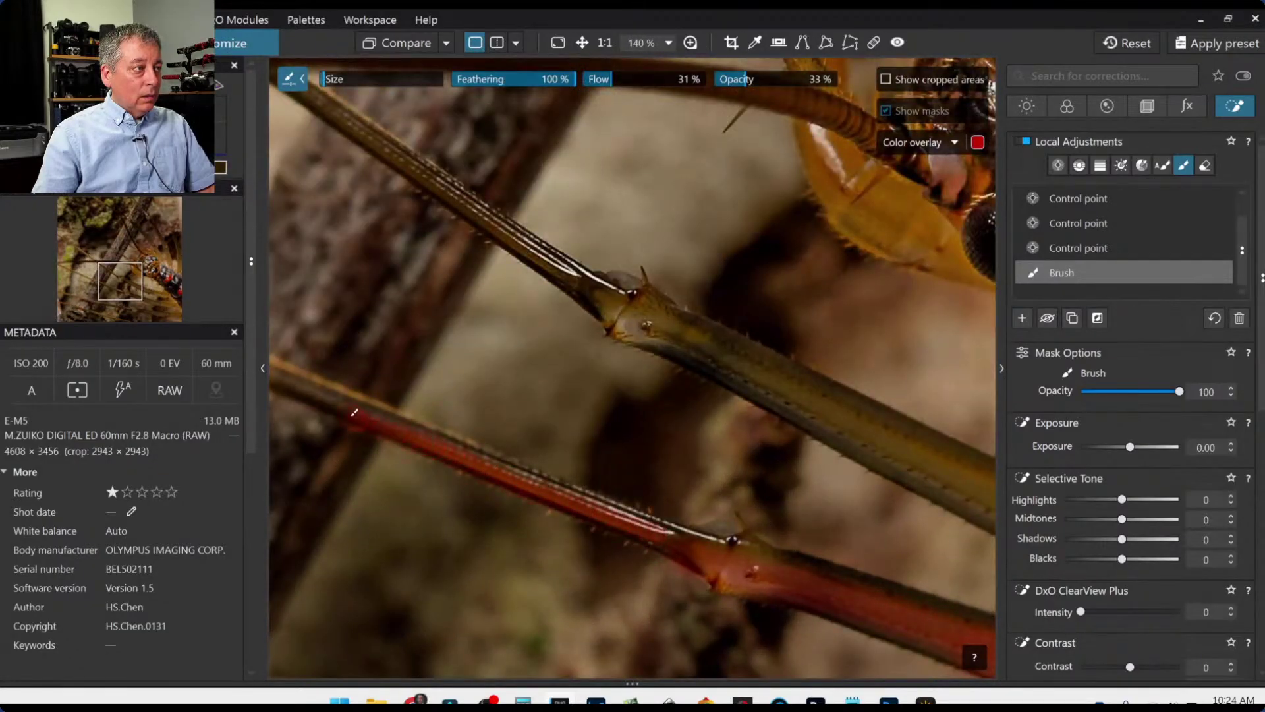
Extend the brush mask over the second leg's base and along the leg just above it toward the twig.
{"action": "scroll", "coordinate": [659, 521], "scroll_direction": "down", "scroll_amount": 4}
{"action": "scroll", "coordinate": [850, 443], "scroll_direction": "down", "scroll_amount": 1}
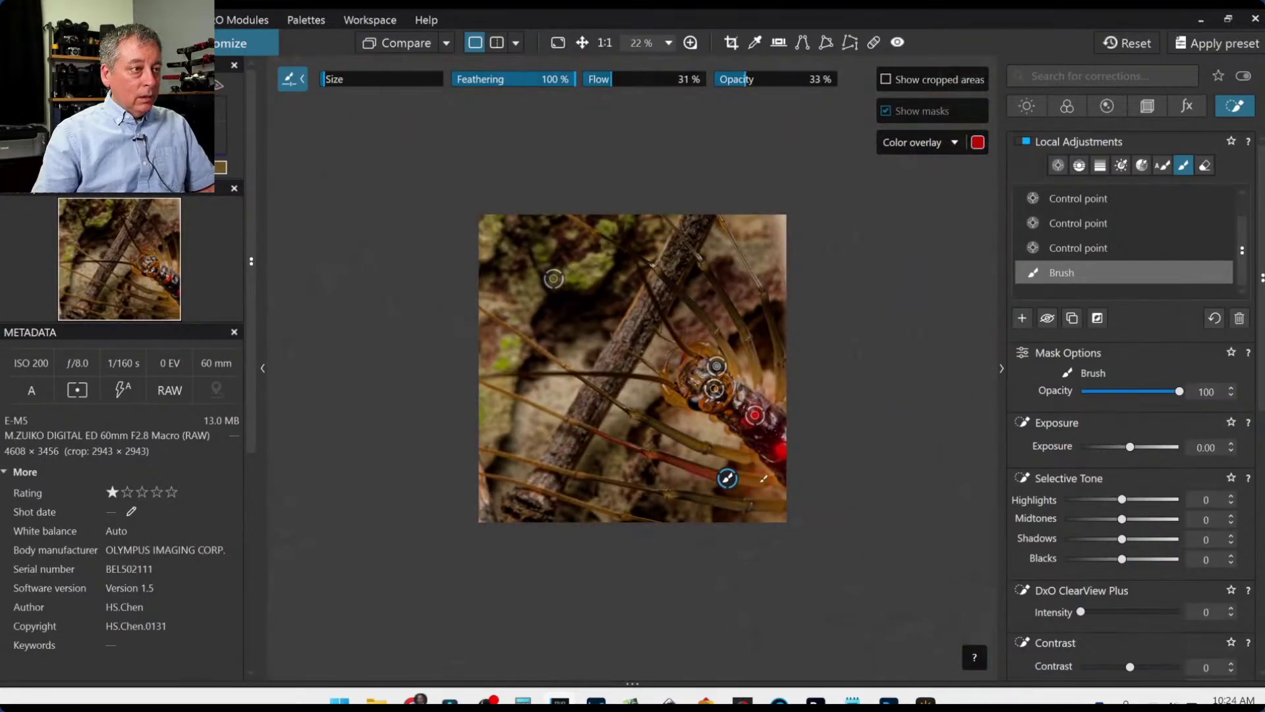
{"action": "scroll", "coordinate": [763, 477], "scroll_direction": "up", "scroll_amount": 3}
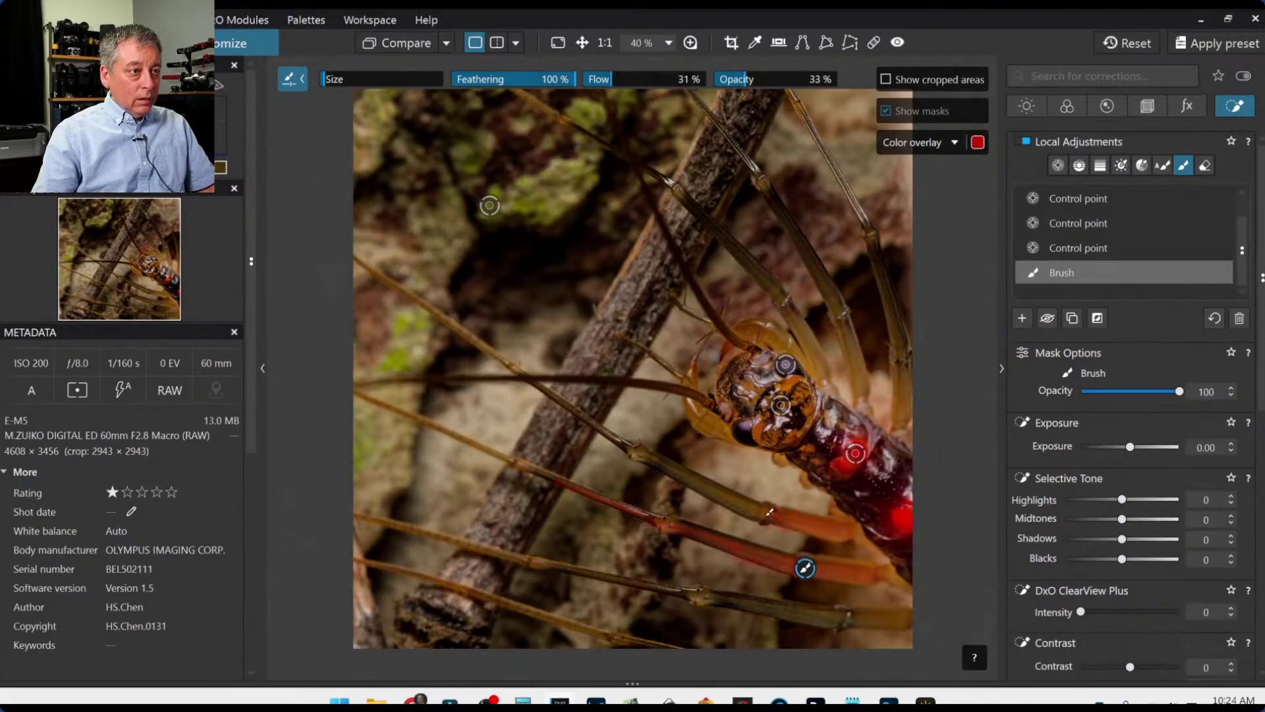
{"action": "scroll", "coordinate": [768, 512], "scroll_direction": "up", "scroll_amount": 3}
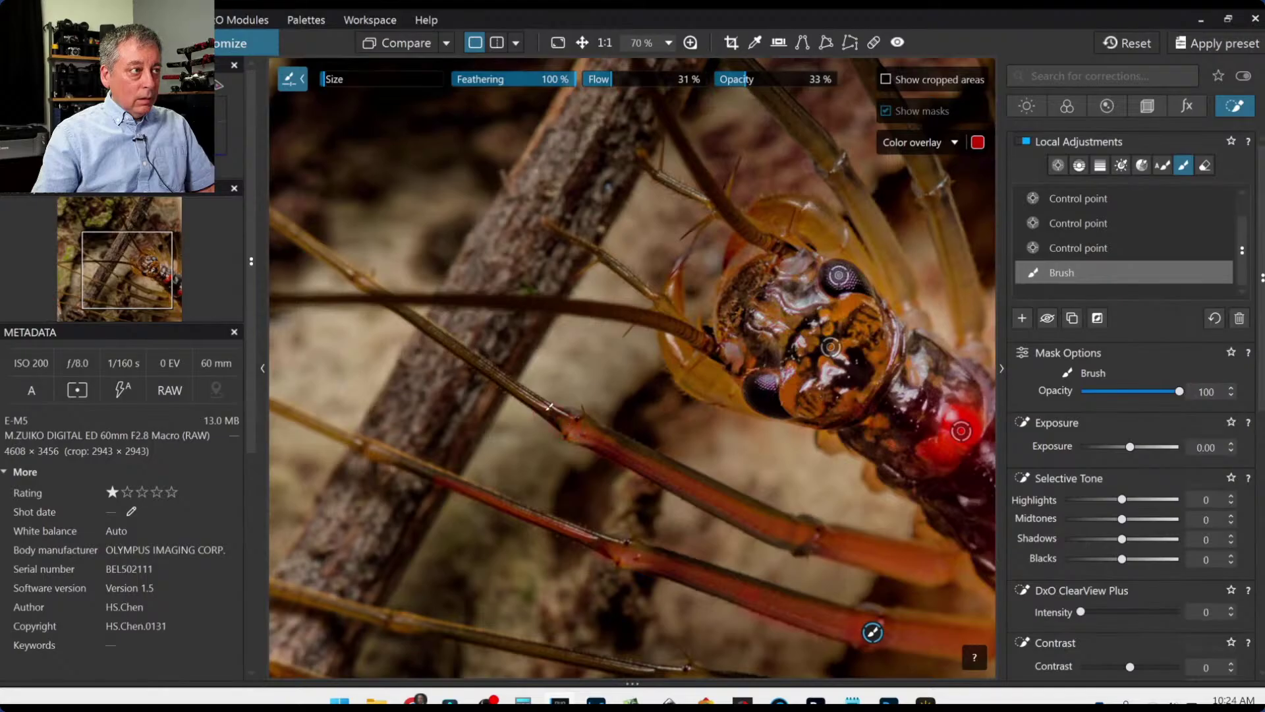
{"action": "scroll", "coordinate": [568, 421], "scroll_direction": "up", "scroll_amount": 1}
{"action": "left_click_drag", "start_coordinate": [564, 415], "coordinate": [520, 389]}
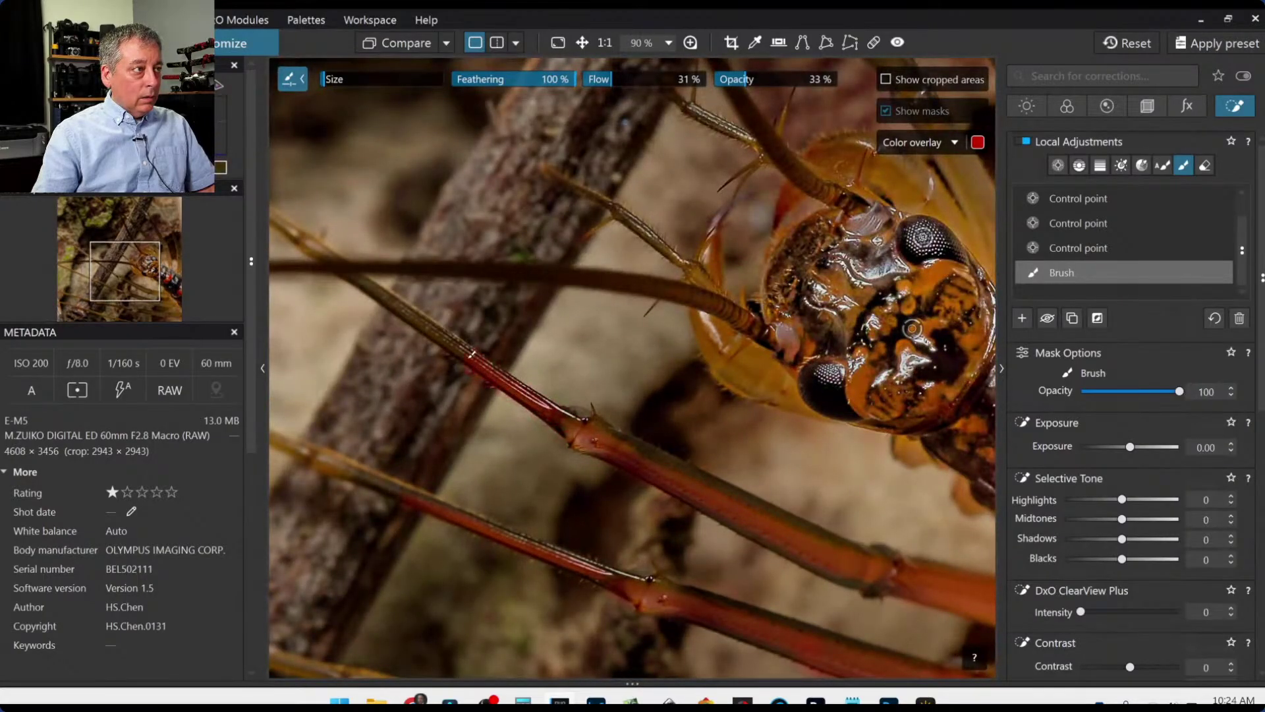
{"action": "scroll", "coordinate": [589, 426], "scroll_direction": "down", "scroll_amount": 1}
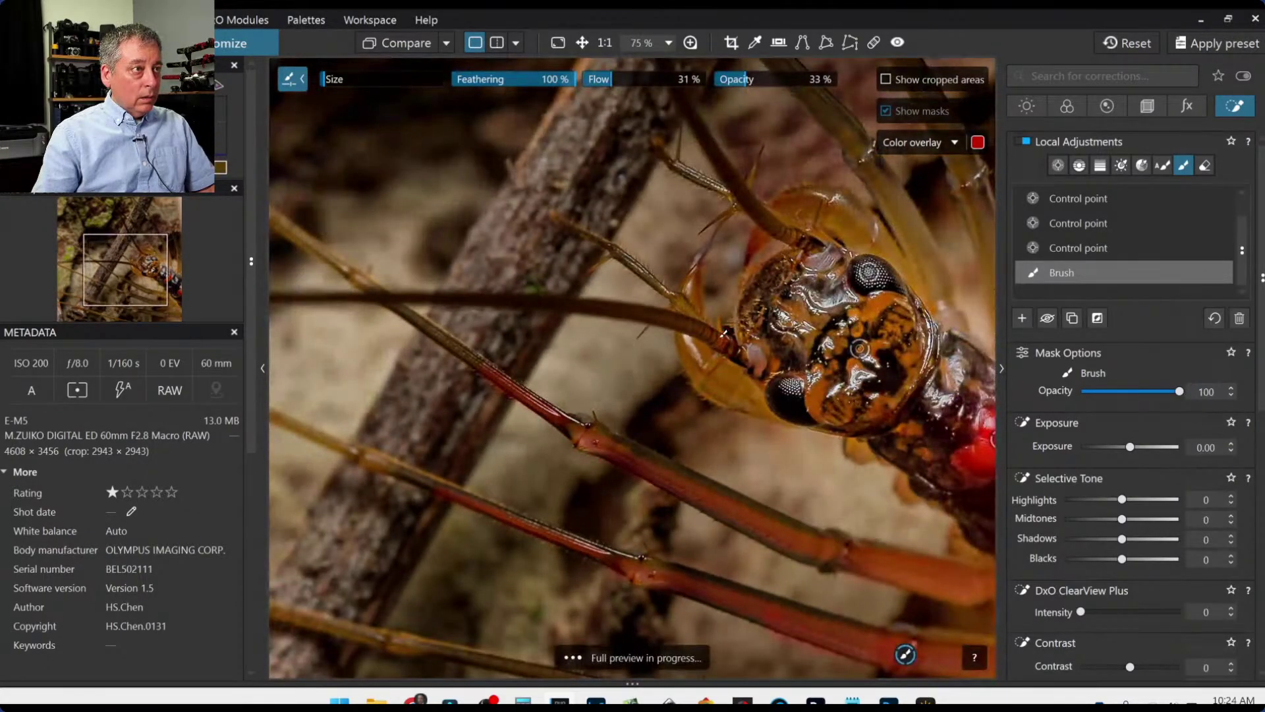
Extend the brush mask over the antennae near the head and the orange parts around the head's outer edge.
{"action": "scroll", "coordinate": [725, 332], "scroll_direction": "up", "scroll_amount": 3}
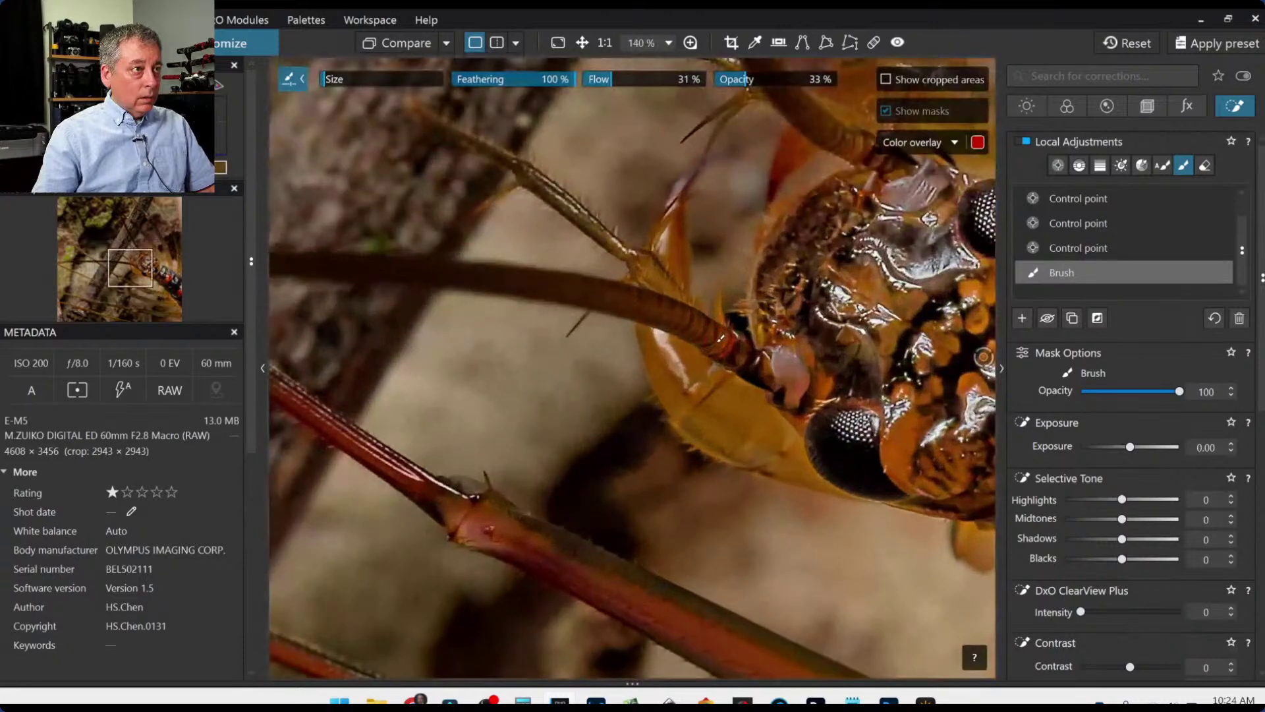
{"action": "left_click_drag", "start_coordinate": [534, 283], "coordinate": [437, 268]}
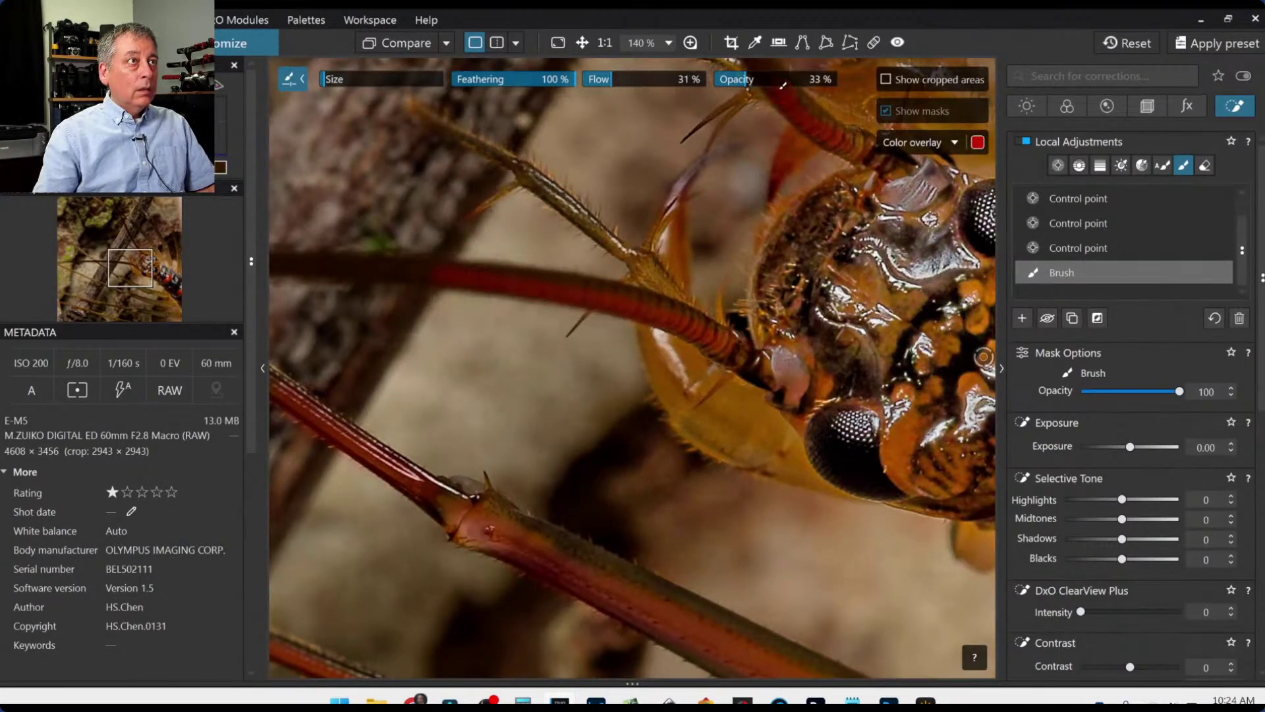
{"action": "scroll", "coordinate": [863, 448], "scroll_direction": "down", "scroll_amount": 3}
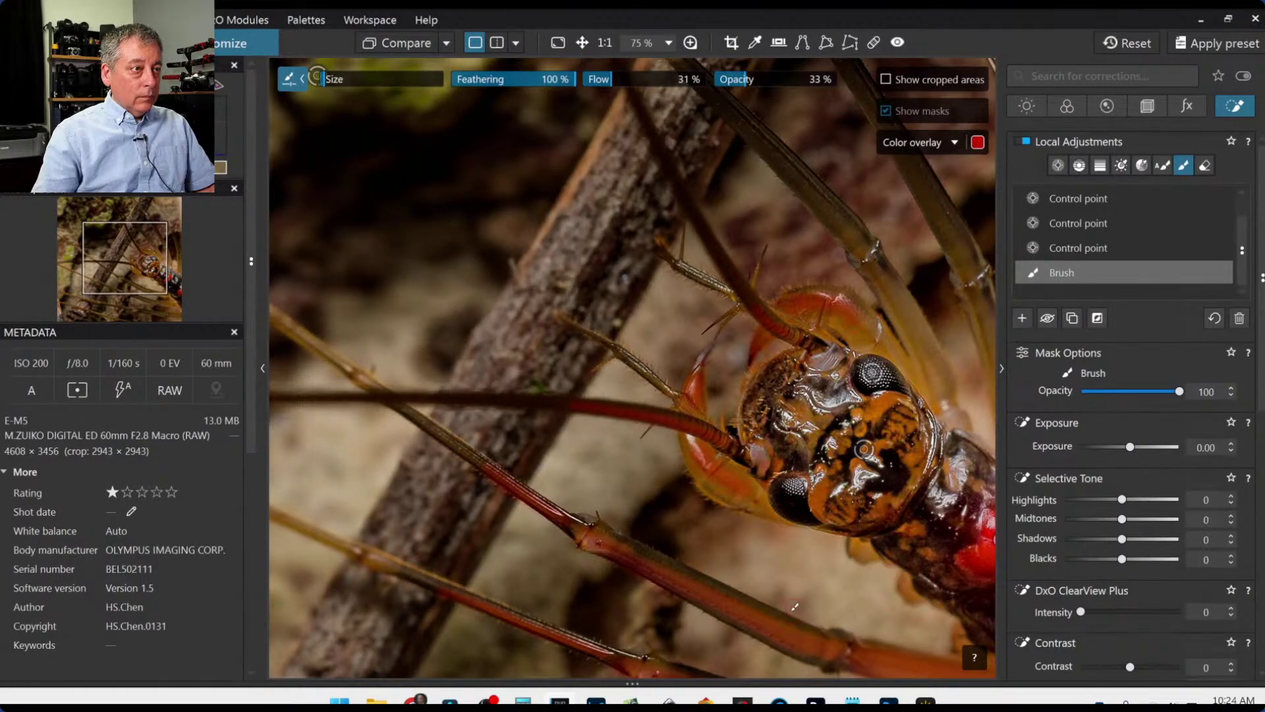
{"action": "scroll", "coordinate": [790, 527], "scroll_direction": "down", "scroll_amount": 3}
Extend the brush mask along the third leg below the head, from the photo's right edge to the twig.
{"action": "scroll", "coordinate": [805, 565], "scroll_direction": "up", "scroll_amount": 1}
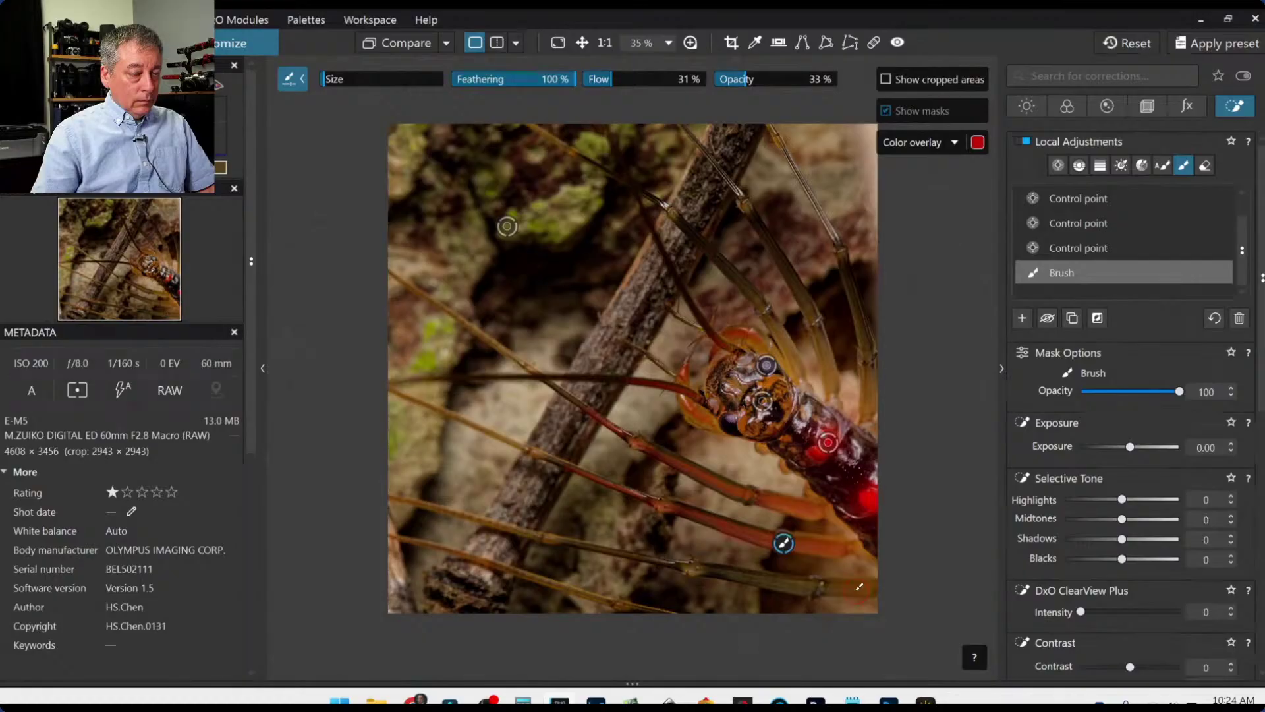
{"action": "scroll", "coordinate": [645, 435], "scroll_direction": "up", "scroll_amount": 1}
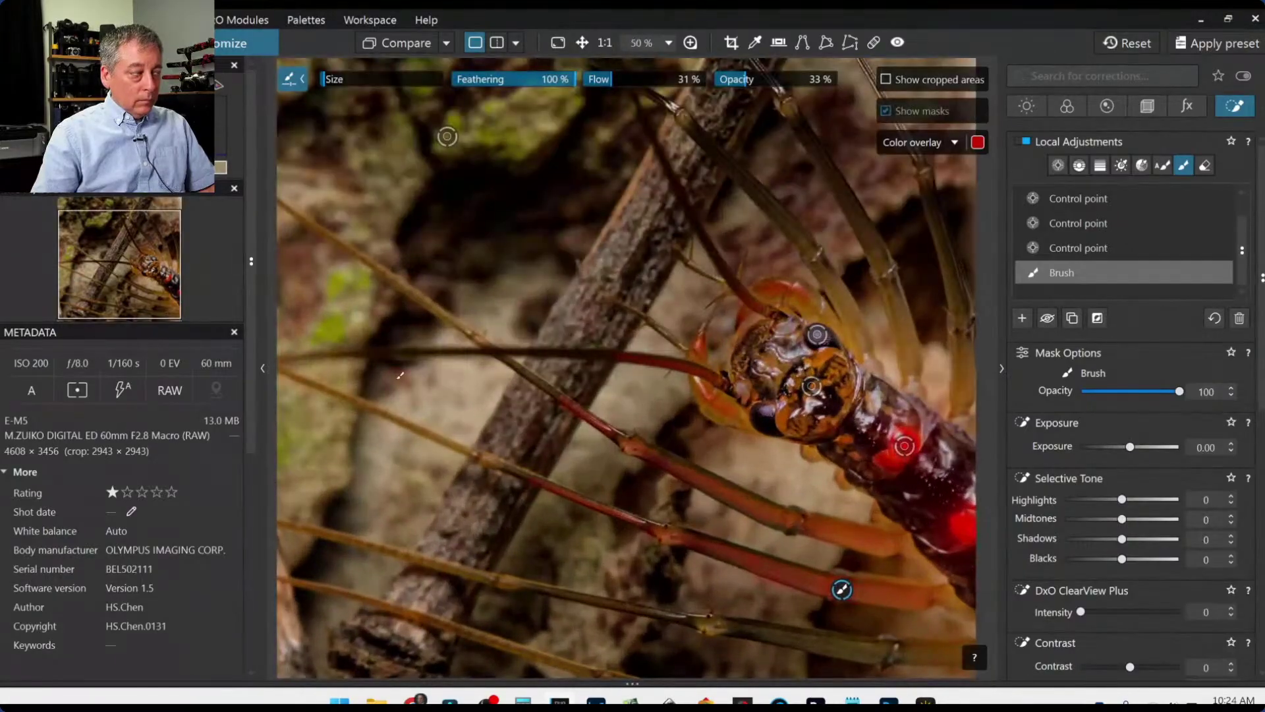
{"action": "left_click", "coordinate": [128, 271]}
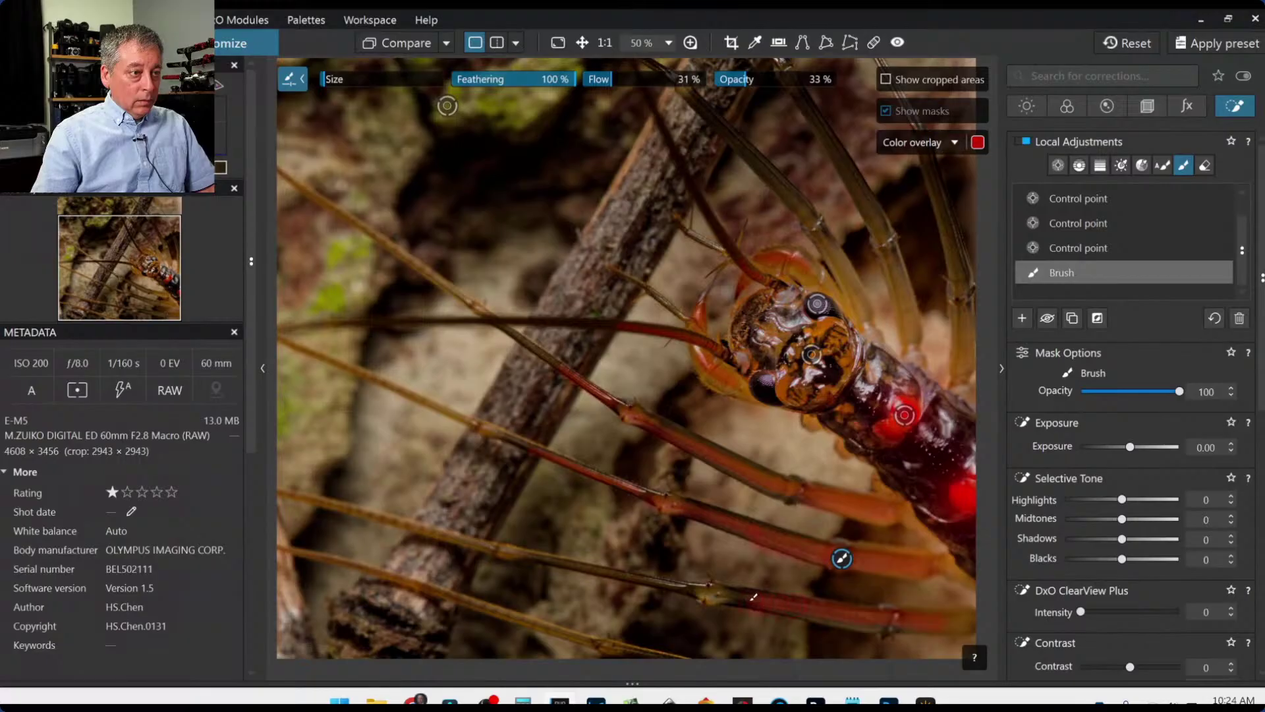
{"action": "scroll", "coordinate": [691, 593], "scroll_direction": "up", "scroll_amount": 2}
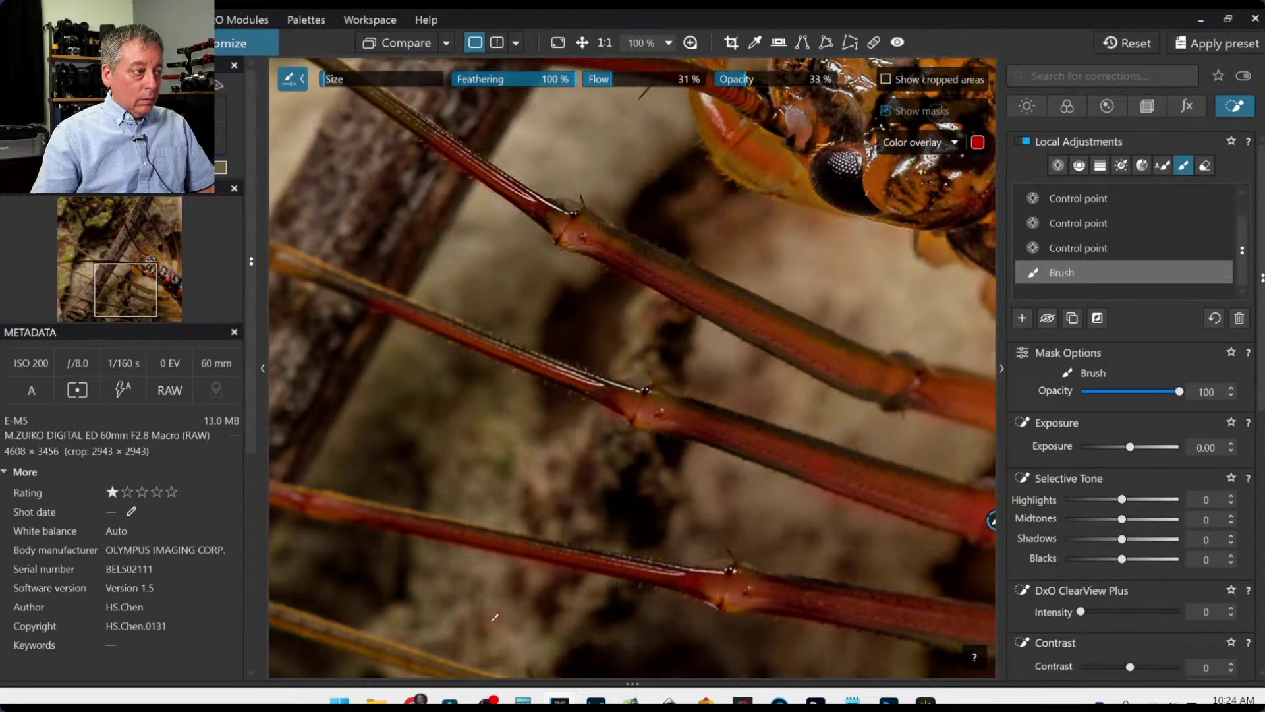
{"action": "scroll", "coordinate": [436, 584], "scroll_direction": "down", "scroll_amount": 3}
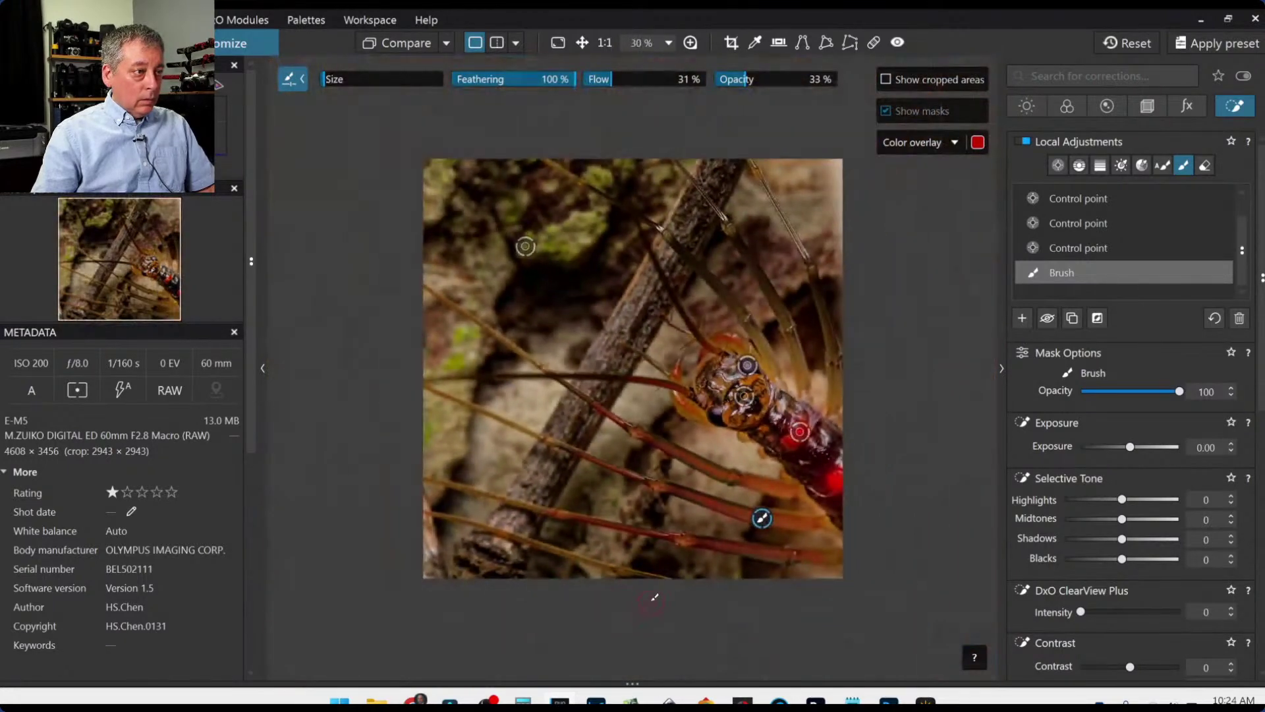
Extend the brush mask along the lowest leg, from the photo's bottom edge toward the twig.
{"action": "scroll", "coordinate": [633, 575], "scroll_direction": "up", "scroll_amount": 2}
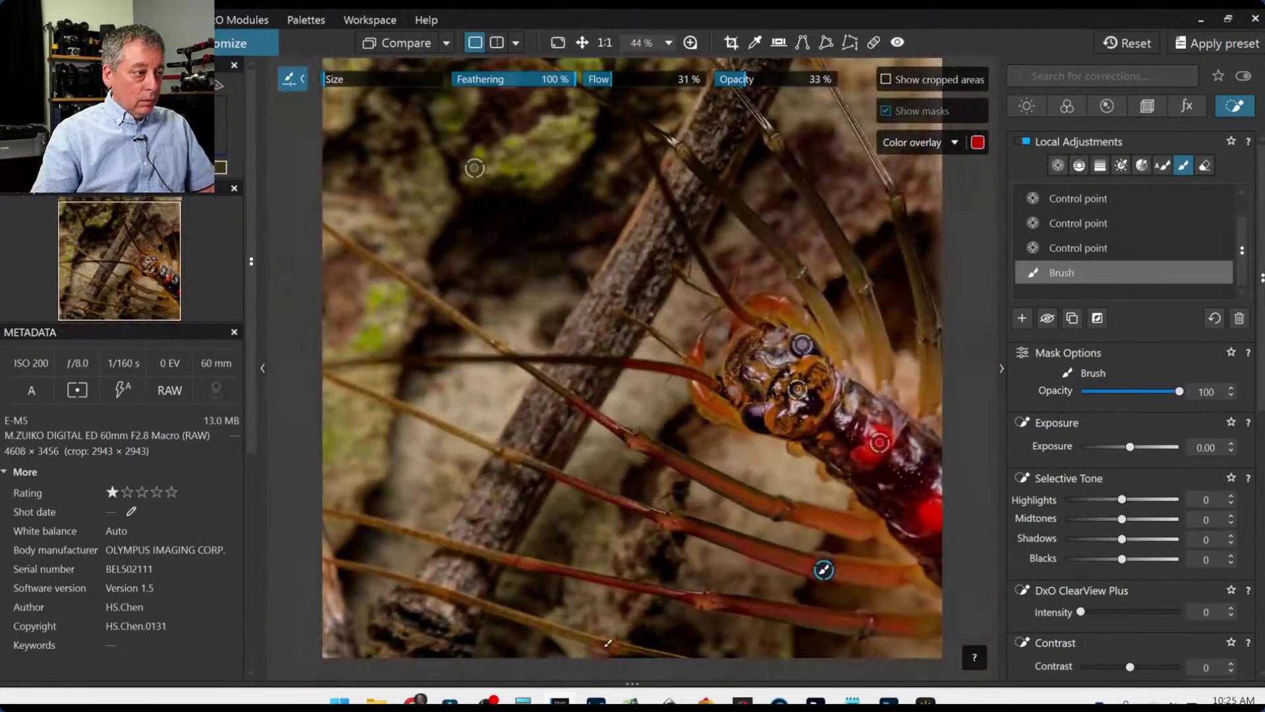
{"action": "scroll", "coordinate": [606, 642], "scroll_direction": "up", "scroll_amount": 1}
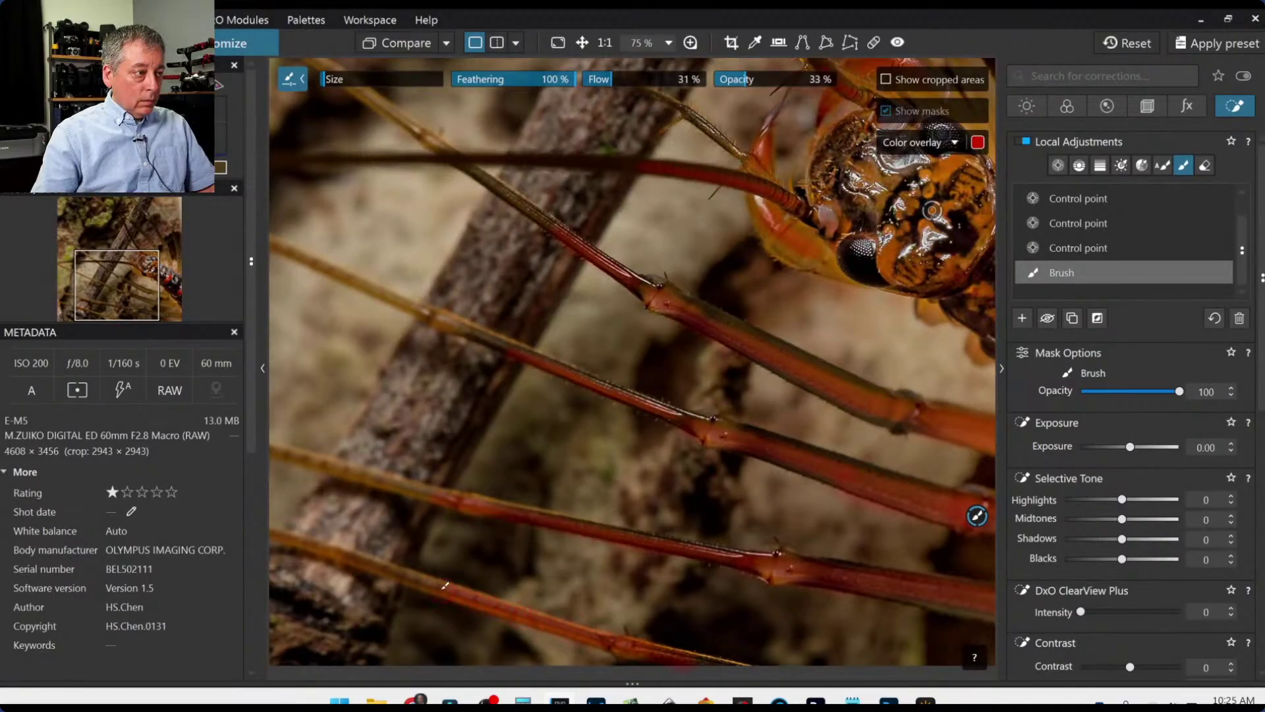
{"action": "scroll", "coordinate": [713, 478], "scroll_direction": "down", "scroll_amount": 2}
{"action": "scroll", "coordinate": [713, 478], "scroll_direction": "down", "scroll_amount": 2}
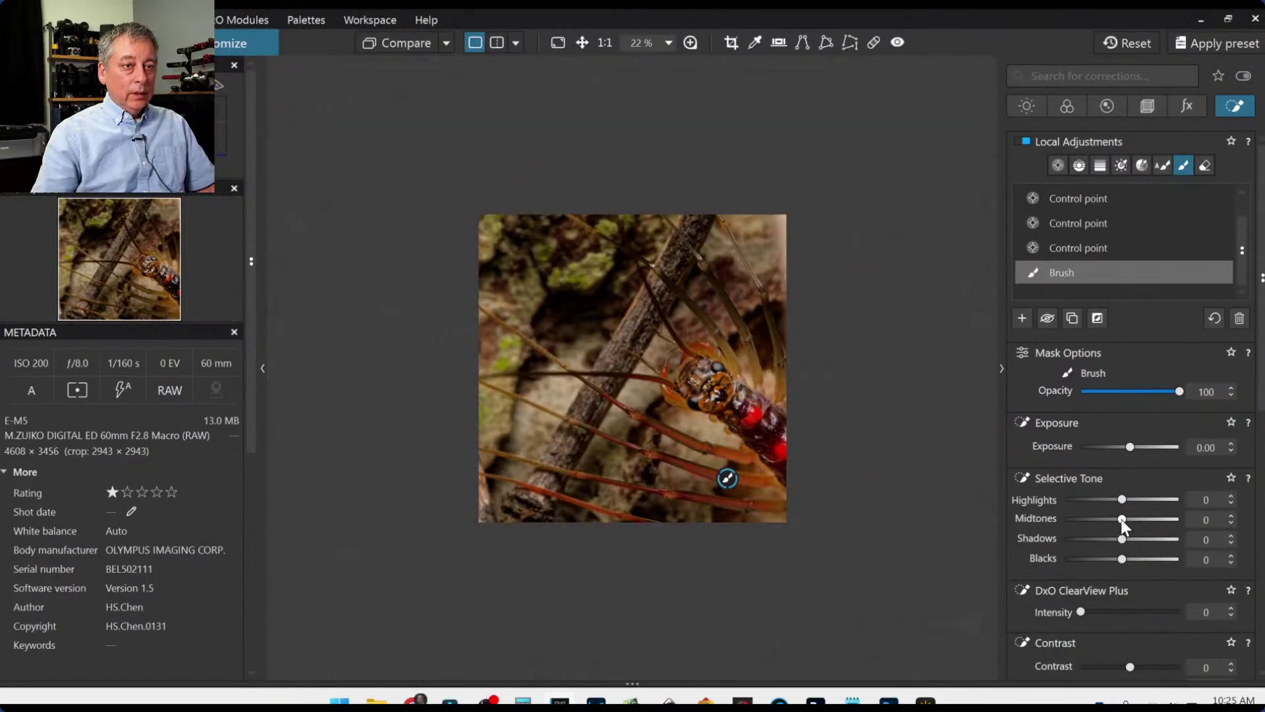
Set the leg brush mask's midtones to 40 and shadows to 59.
{"action": "left_click_drag", "start_coordinate": [1122, 521], "coordinate": [1145, 520]}
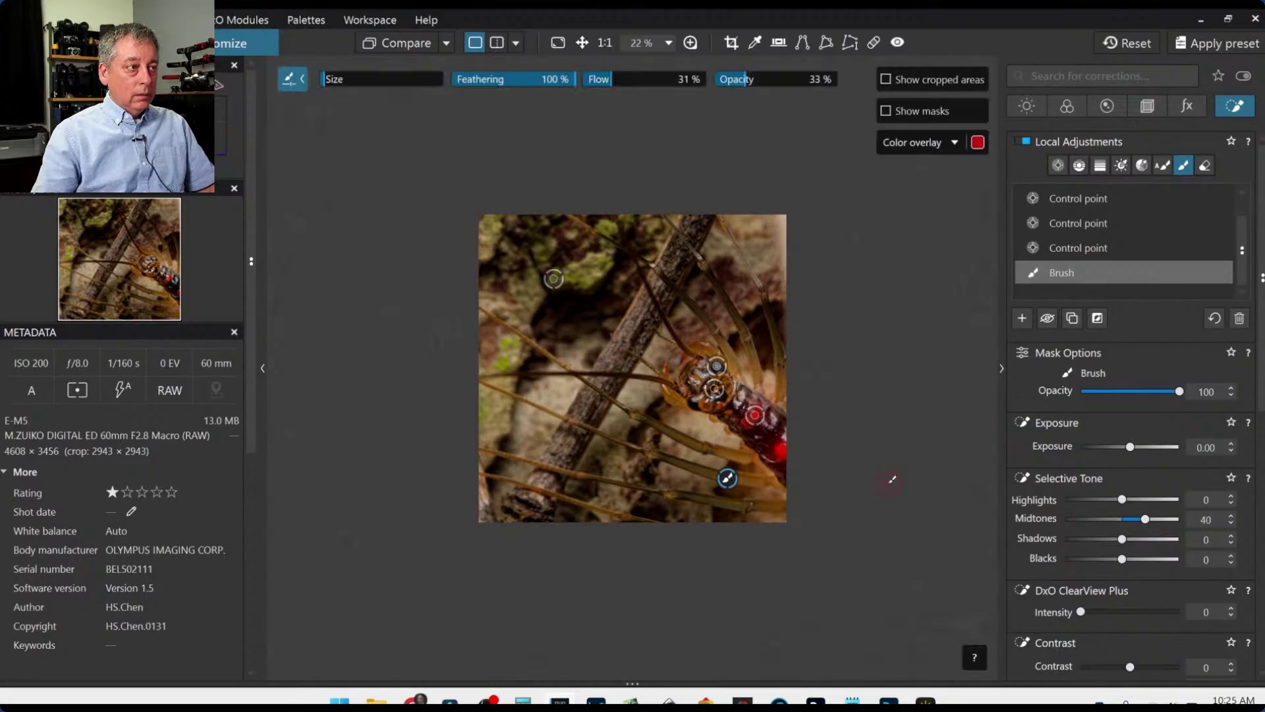
{"action": "scroll", "coordinate": [731, 484], "scroll_direction": "up", "scroll_amount": 3}
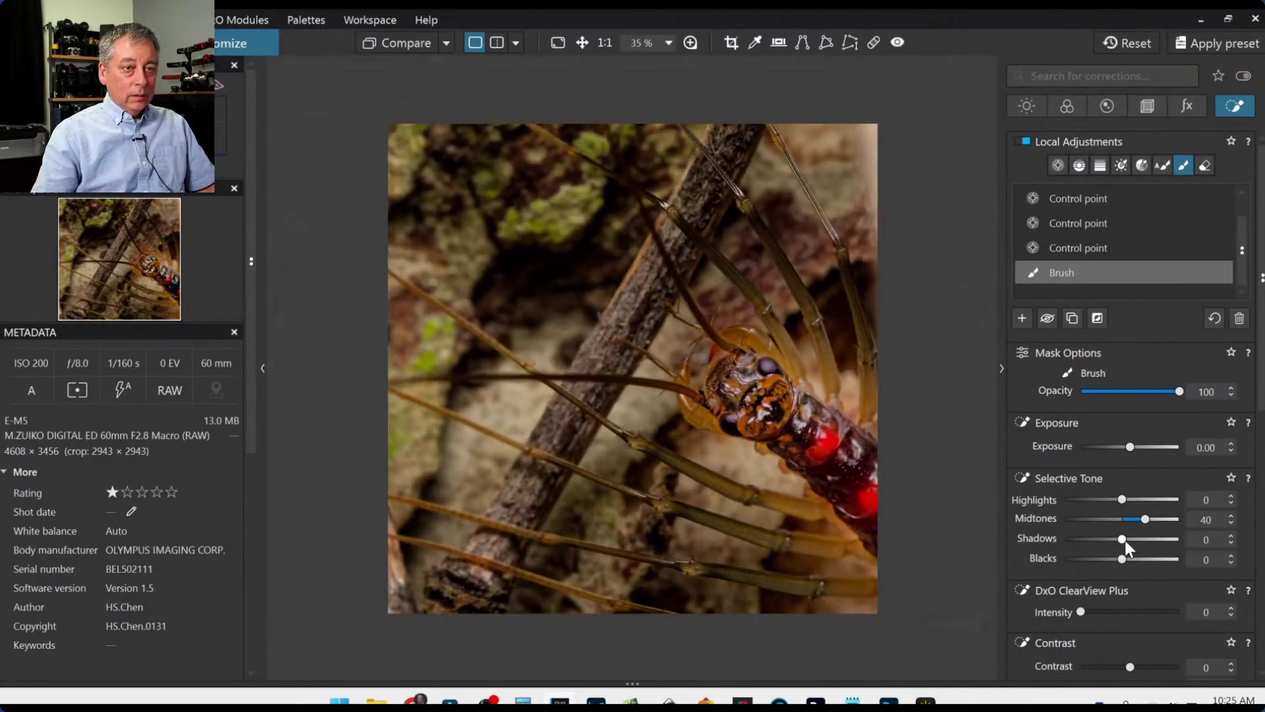
{"action": "left_click_drag", "start_coordinate": [1122, 539], "coordinate": [1156, 539]}
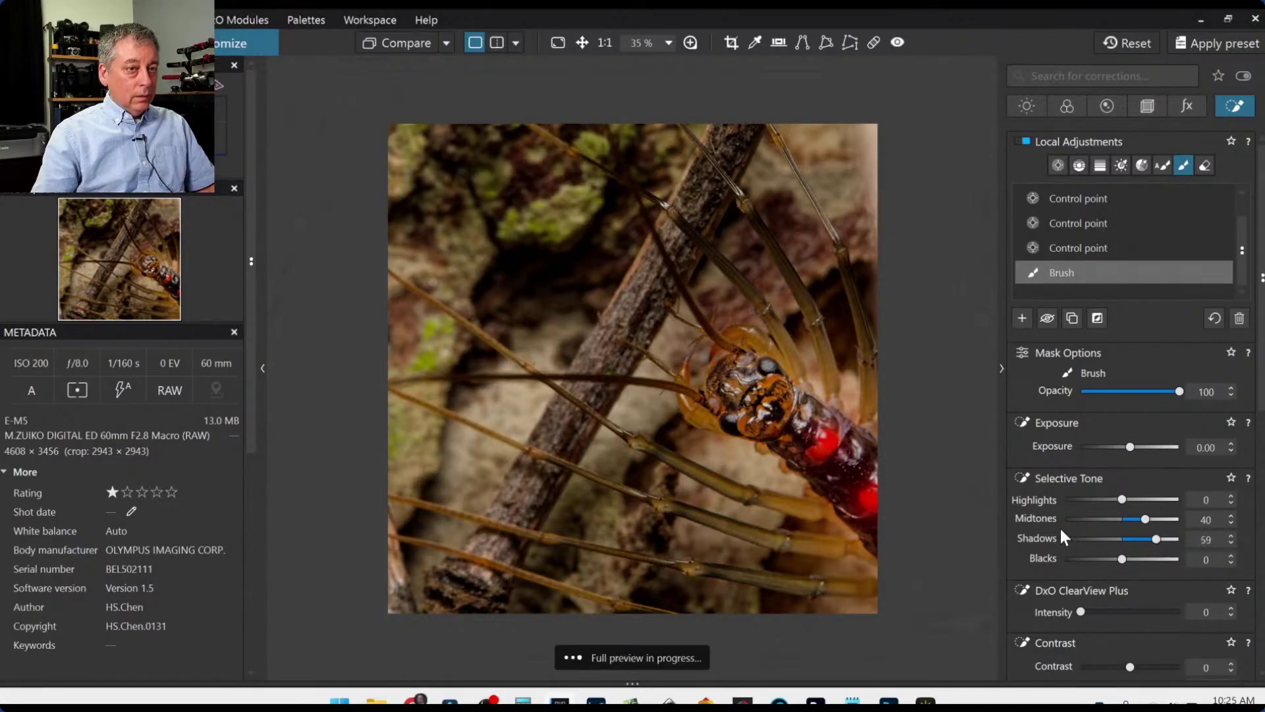
Set the leg brush mask's microcontrast to 63 and its DxO ClearView Plus intensity to 19.
{"action": "scroll", "coordinate": [1037, 530], "scroll_direction": "down", "scroll_amount": 4}
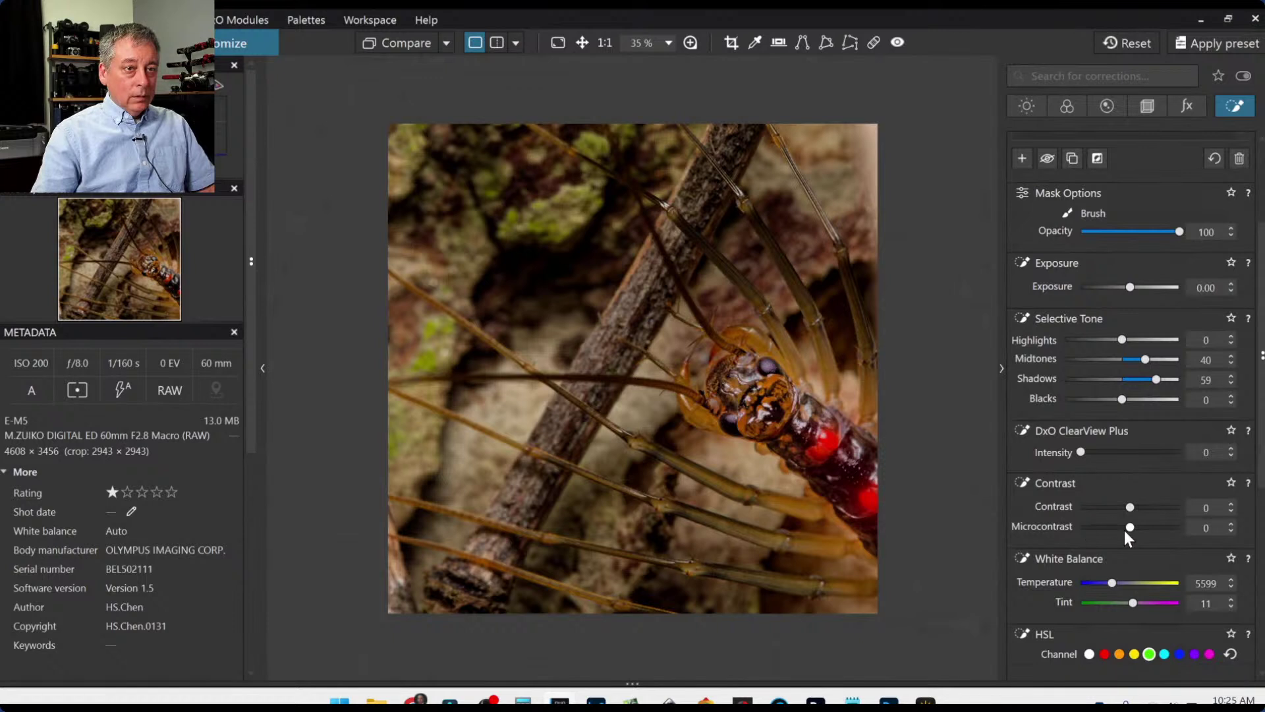
{"action": "left_click_drag", "start_coordinate": [1128, 529], "coordinate": [1161, 531]}
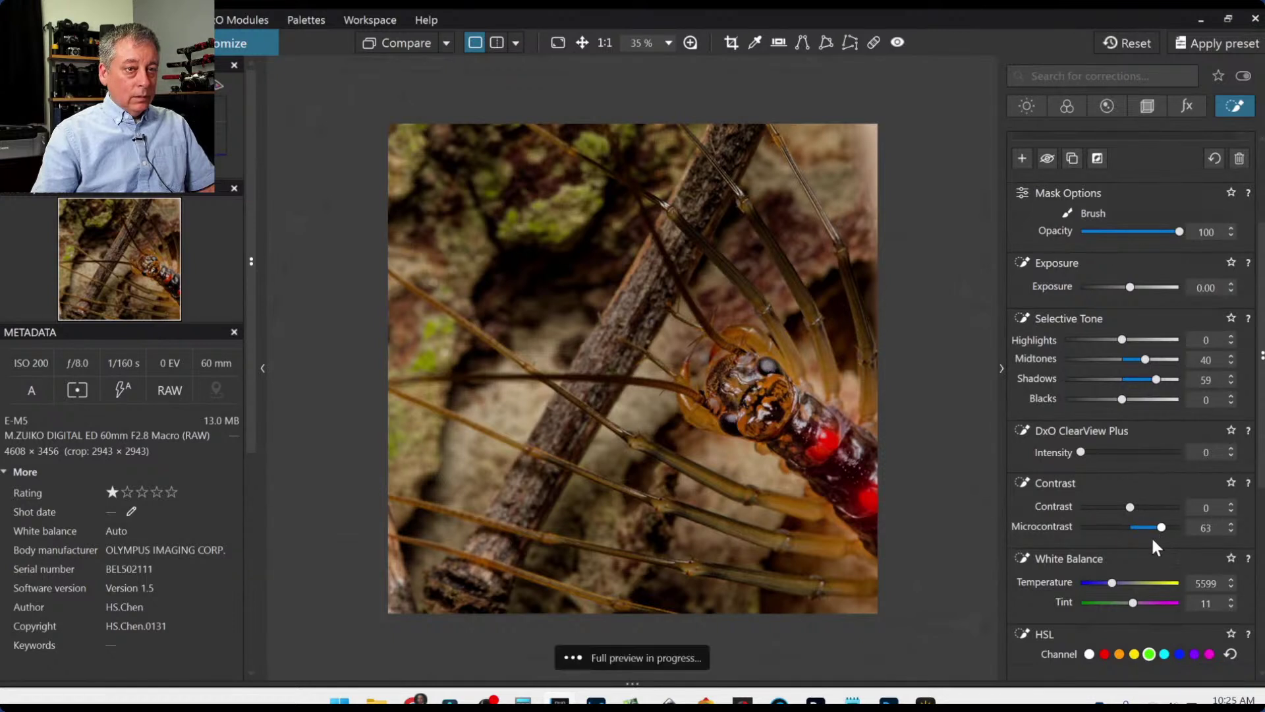
{"action": "left_click_drag", "start_coordinate": [1081, 452], "coordinate": [1092, 452]}
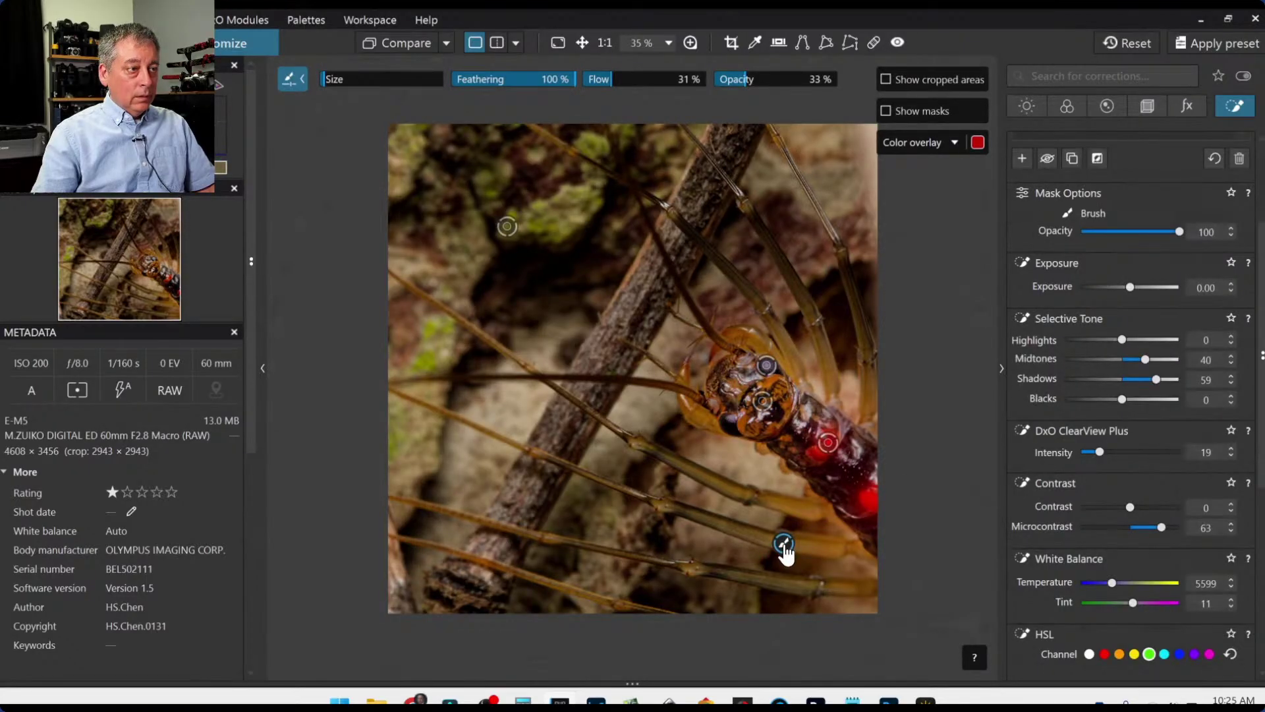
Toggle the leg brush mask's visibility off and on to compare its effect, leaving it enabled.
{"action": "scroll", "coordinate": [1158, 243], "scroll_direction": "up", "scroll_amount": 3}
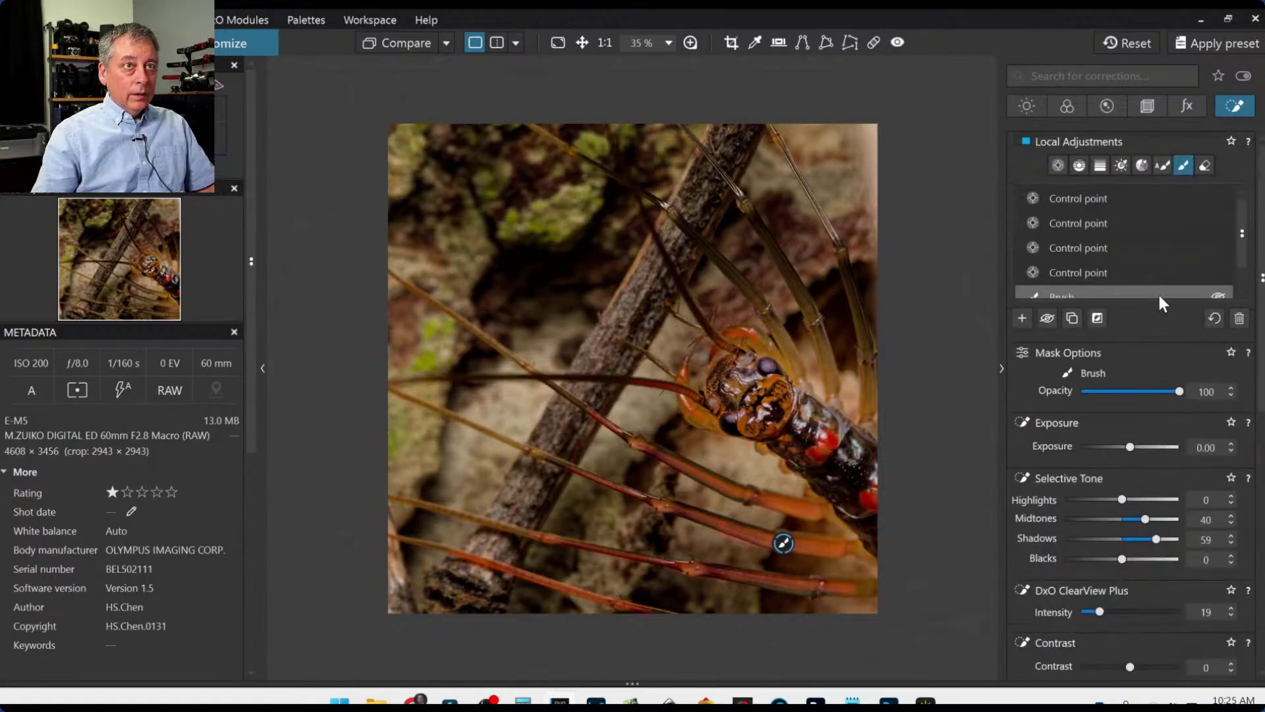
{"action": "left_click", "coordinate": [1049, 319]}
{"action": "left_click", "coordinate": [1049, 319]}
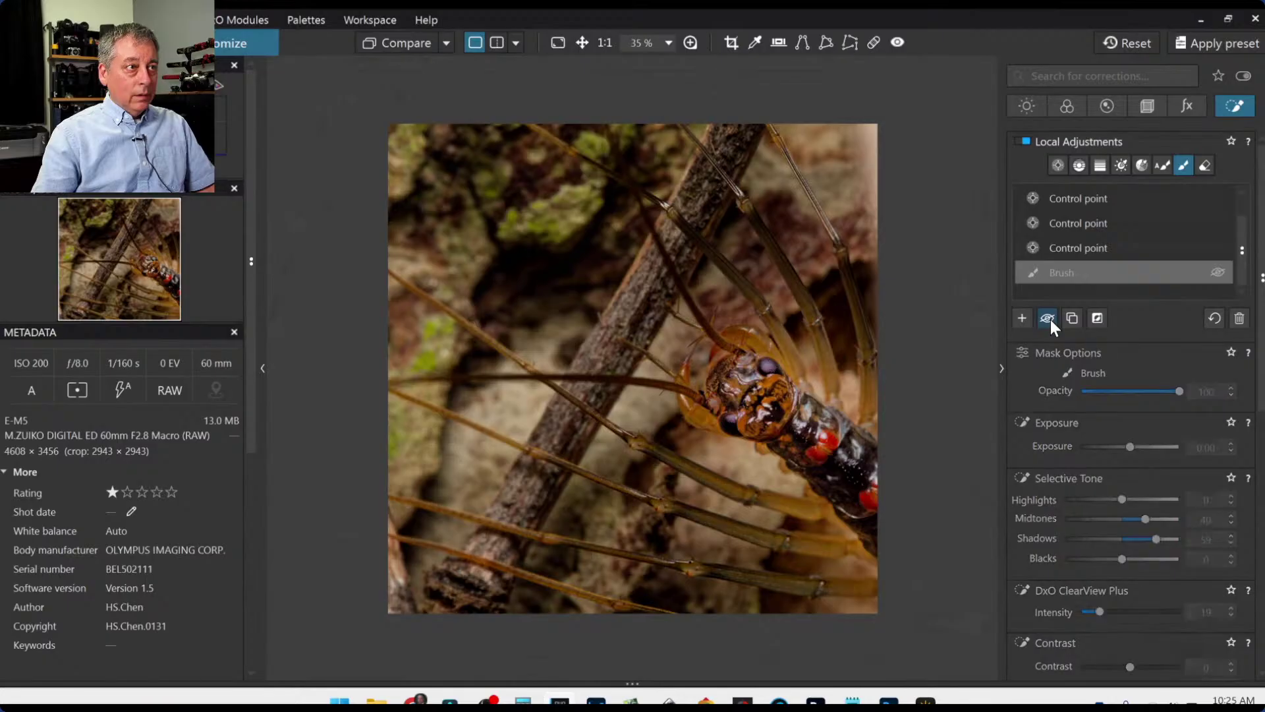
{"action": "left_click", "coordinate": [1049, 319]}
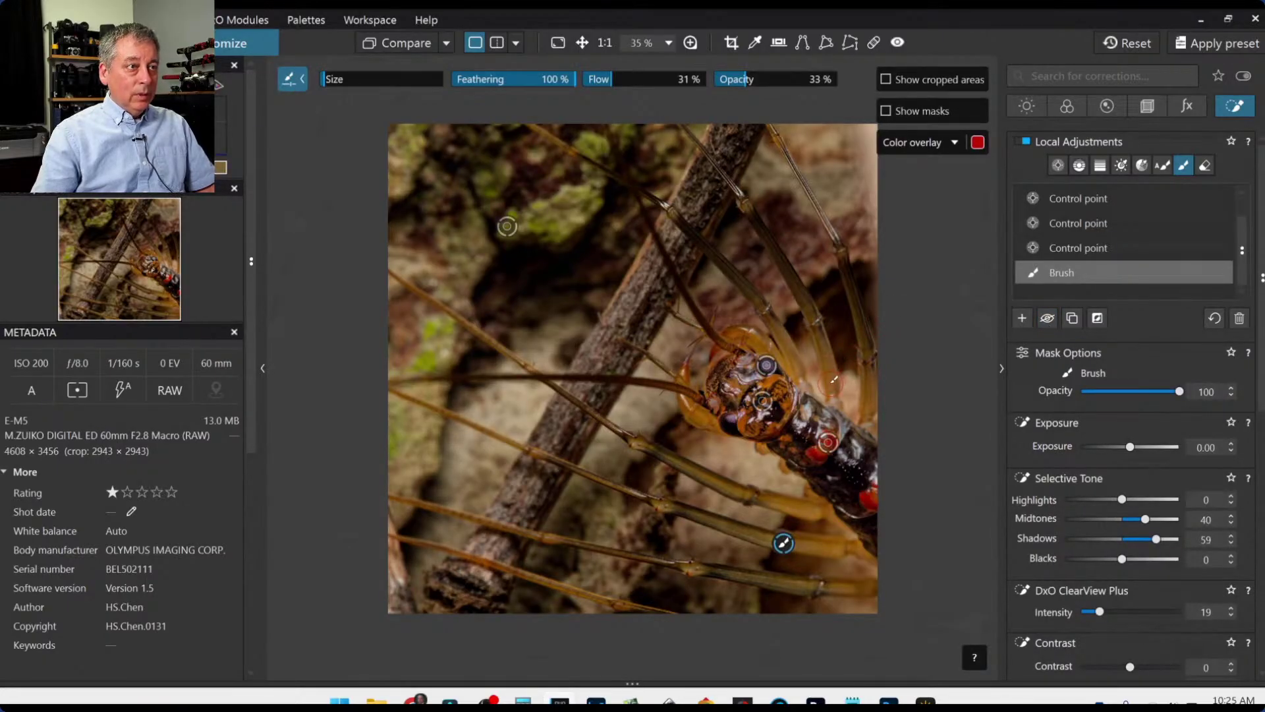
Extend the brush mask along the three legs above the head, up to the photo's right edge.
{"action": "scroll", "coordinate": [857, 389], "scroll_direction": "up", "scroll_amount": 1}
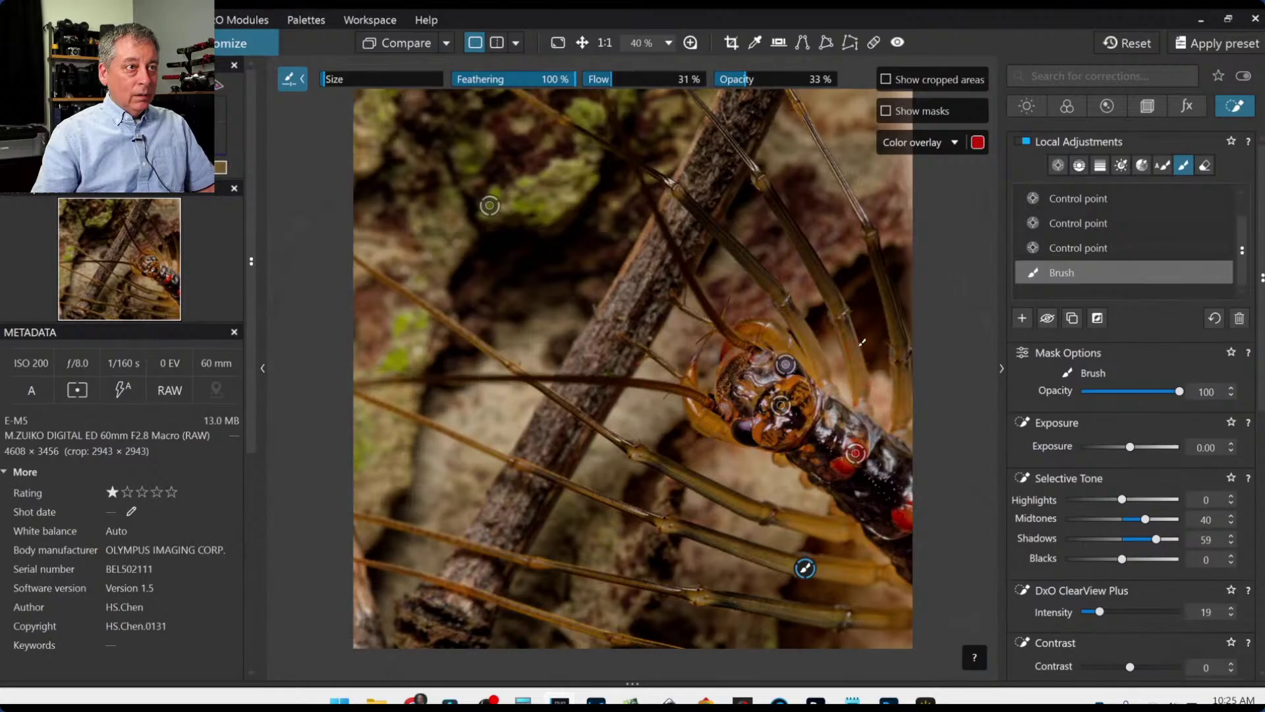
{"action": "left_click_drag", "start_coordinate": [858, 342], "coordinate": [806, 235]}
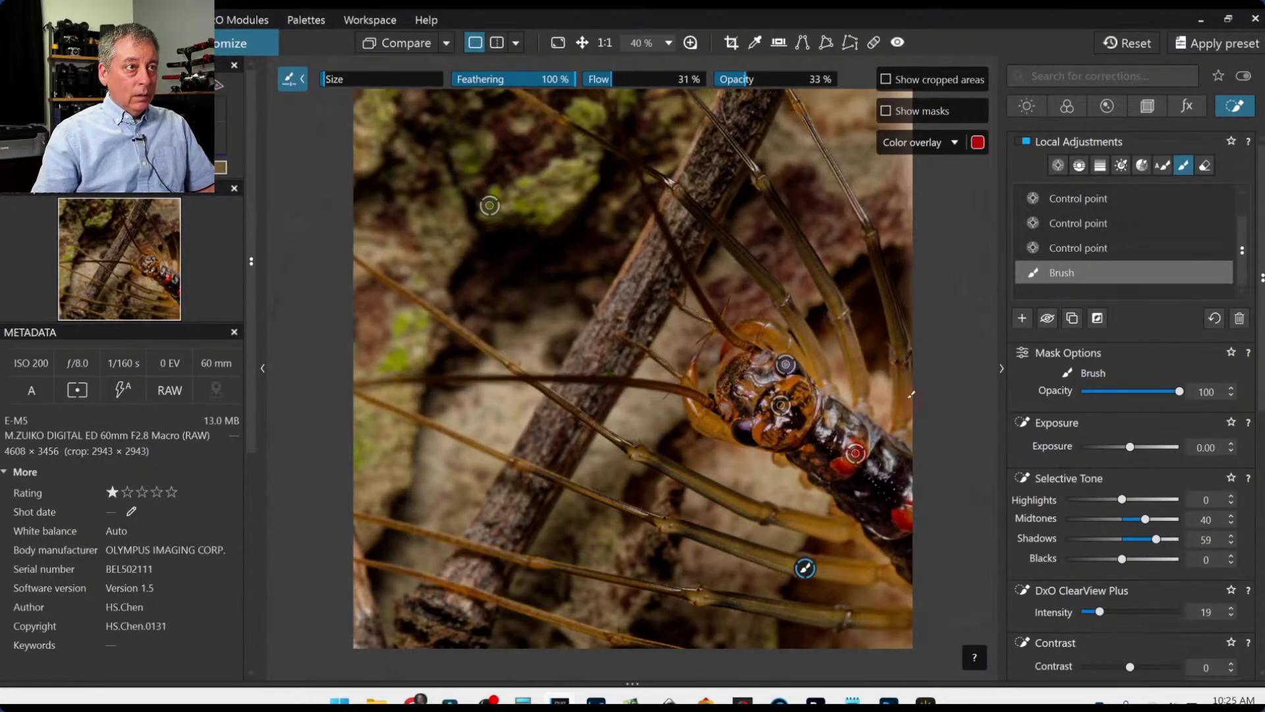
{"action": "scroll", "coordinate": [903, 337], "scroll_direction": "up", "scroll_amount": 1}
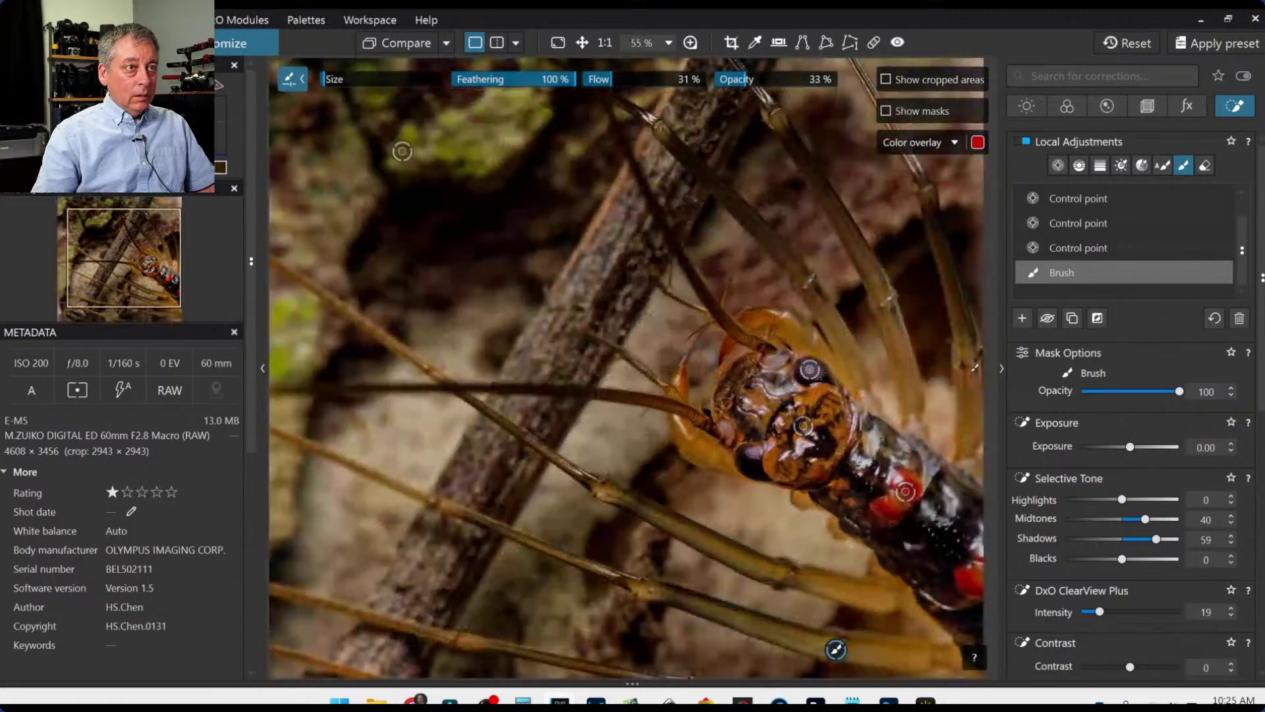
{"action": "left_click_drag", "start_coordinate": [957, 269], "coordinate": [955, 271]}
{"action": "left_click_drag", "start_coordinate": [811, 284], "coordinate": [798, 262]}
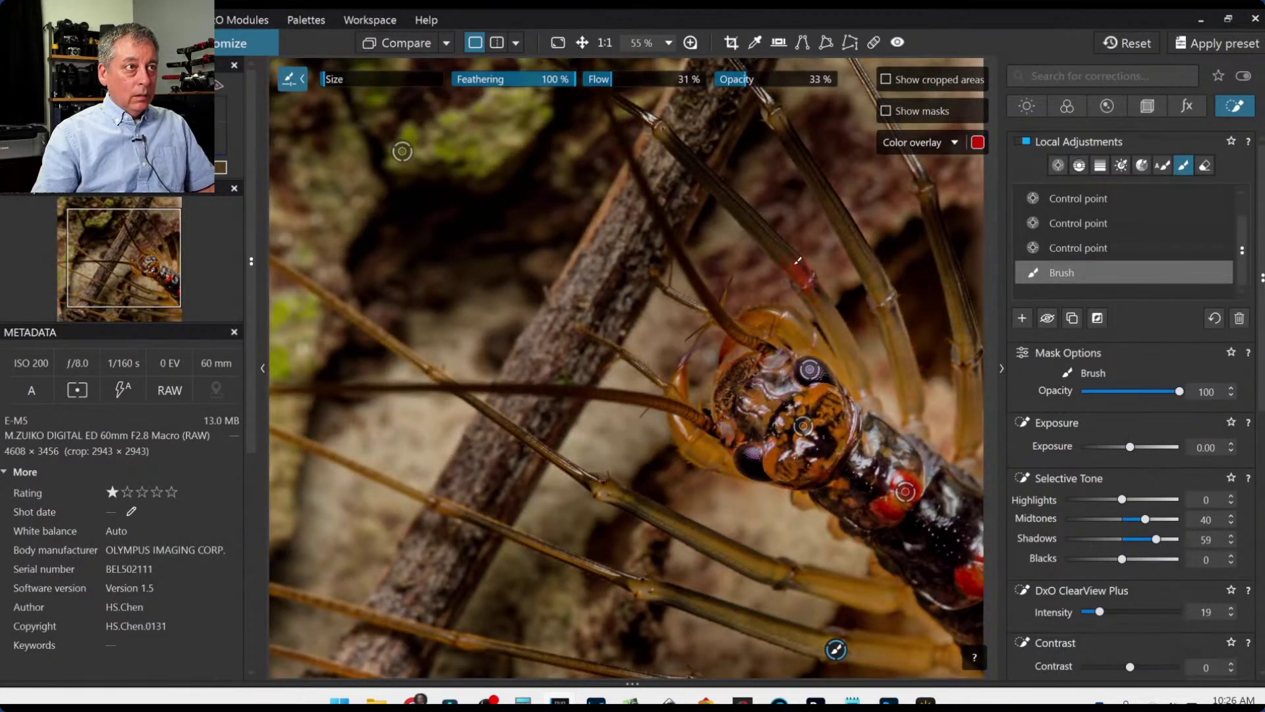
{"action": "left_click_drag", "start_coordinate": [753, 217], "coordinate": [753, 216]}
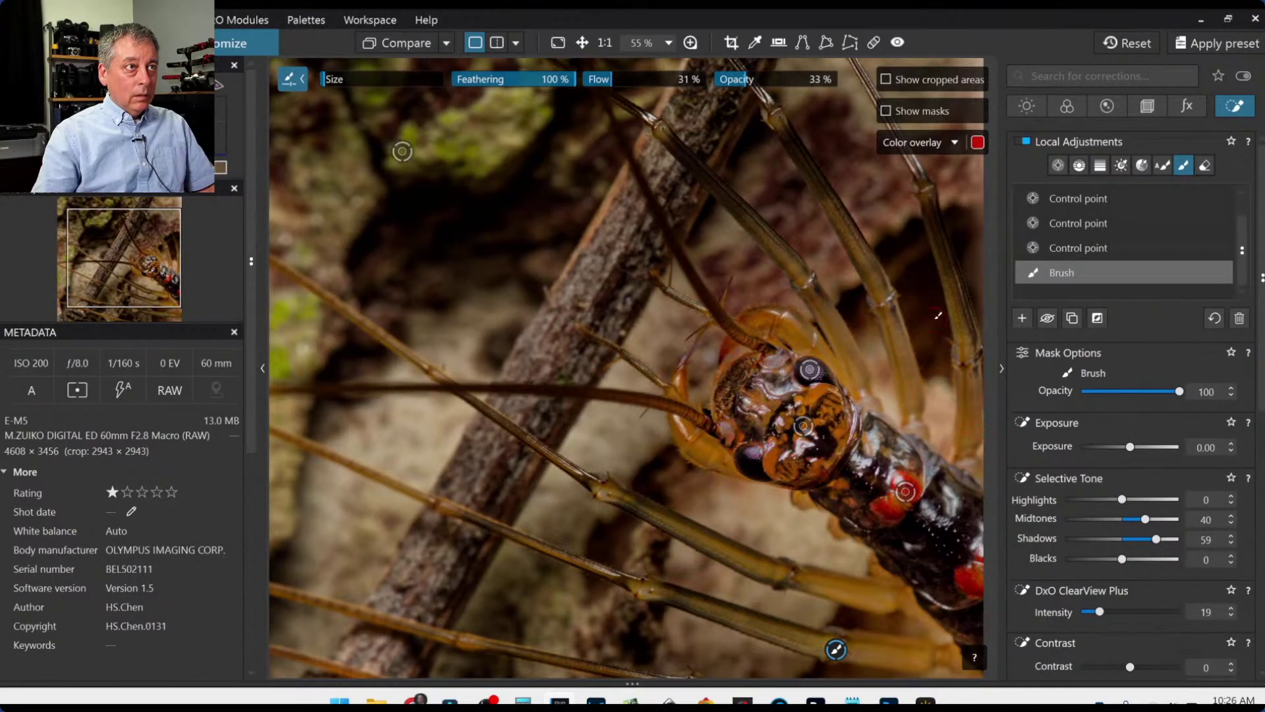
{"action": "scroll", "coordinate": [855, 257], "scroll_direction": "down", "scroll_amount": 2}
{"action": "scroll", "coordinate": [916, 251], "scroll_direction": "up", "scroll_amount": 3}
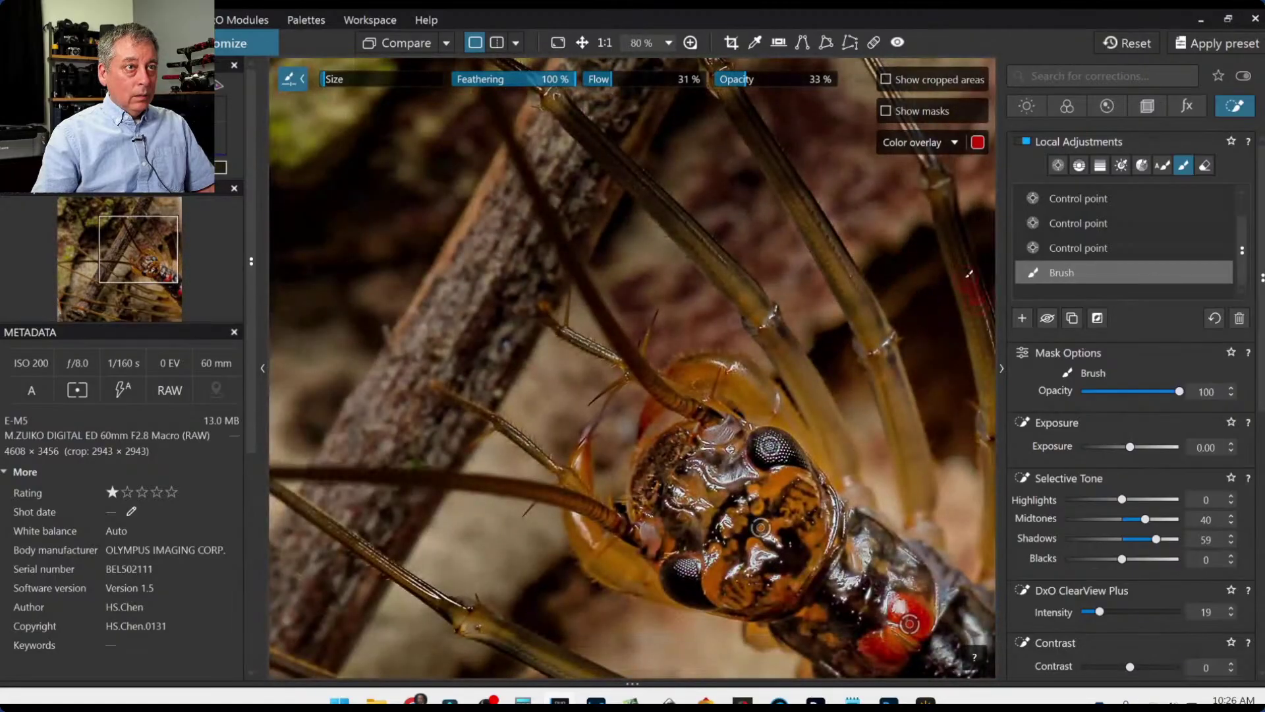
{"action": "mouse_move", "coordinate": [969, 273]}
{"action": "left_mouse_down"}
{"action": "mouse_move", "coordinate": [948, 193]}
{"action": "mouse_move", "coordinate": [915, 238]}
{"action": "left_mouse_up"}
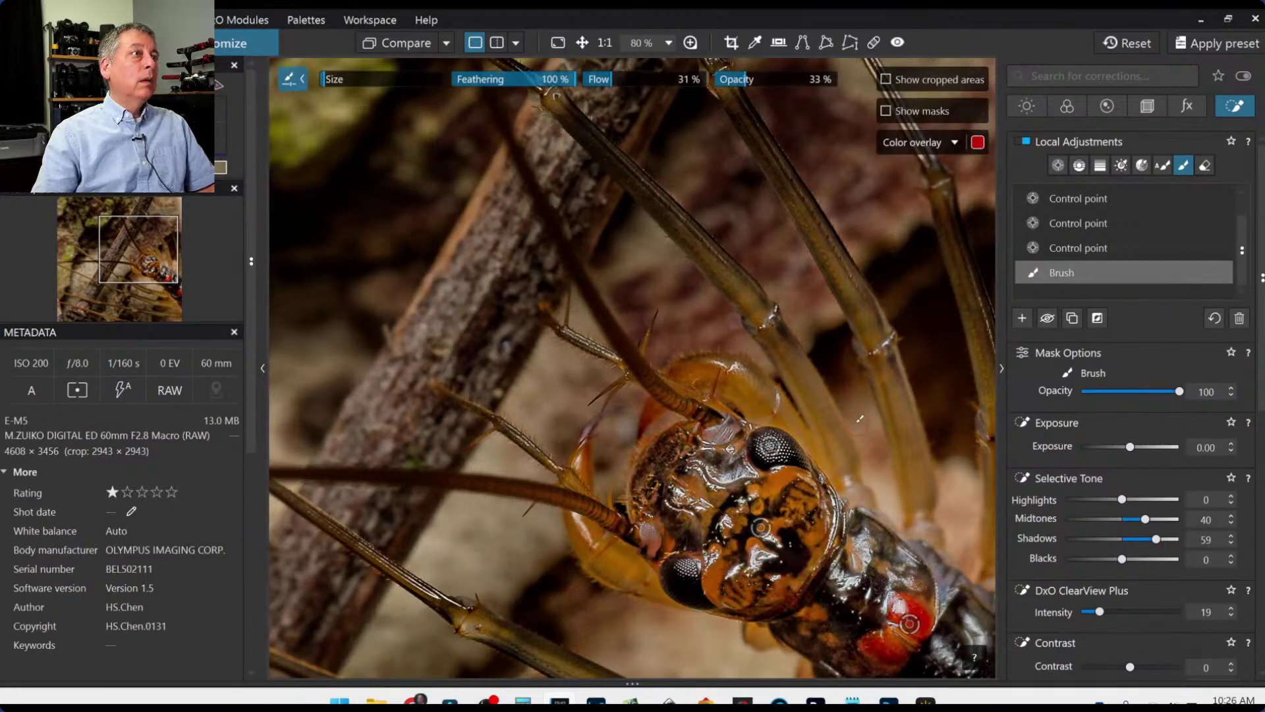
Deselect the brush mask and export the edited centipede photo to disk.
{"action": "scroll", "coordinate": [860, 417], "scroll_direction": "down", "scroll_amount": 6}
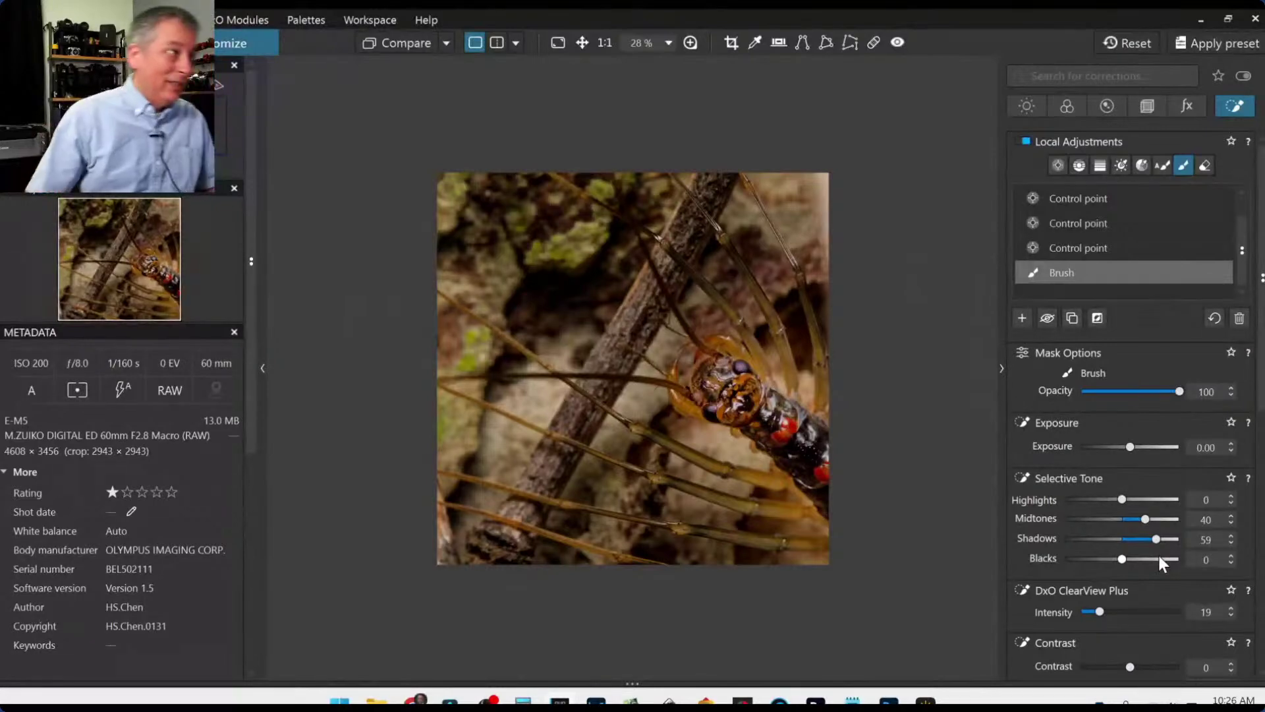
{"action": "mouse_move", "coordinate": [753, 508]}
{"action": "right_click", "coordinate": [696, 395]}
{"action": "key", "text": "Escape"}
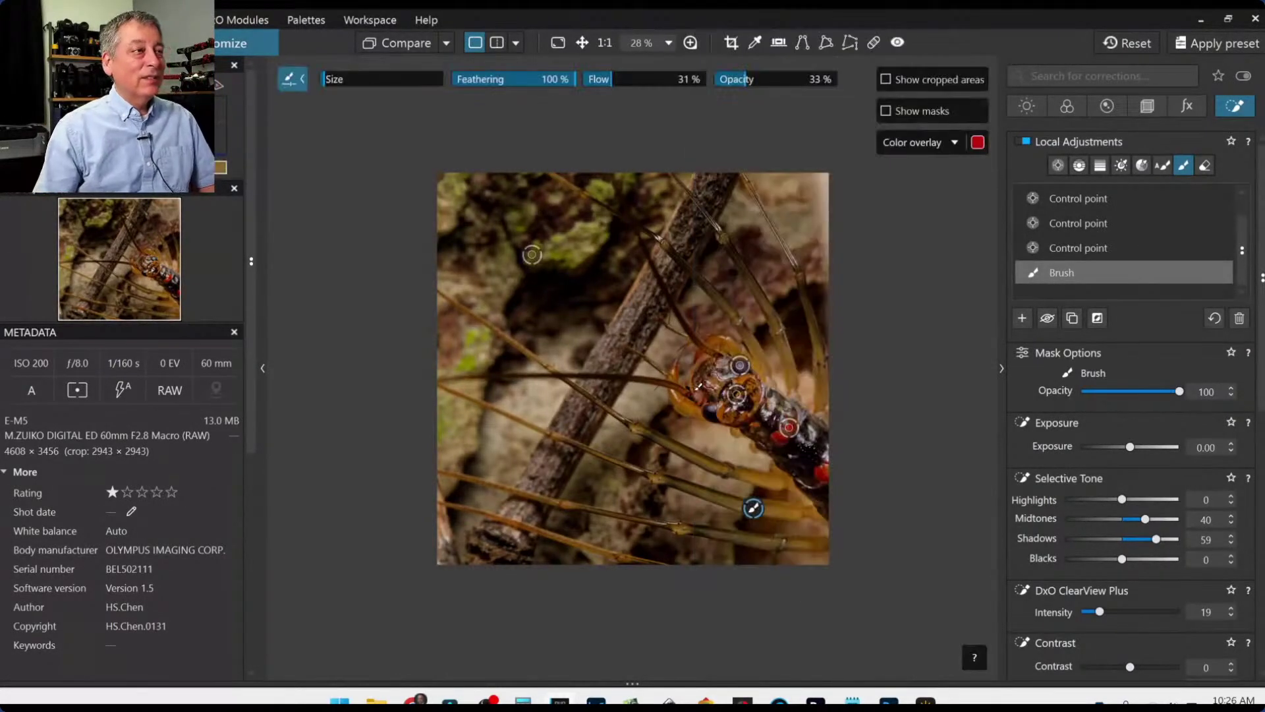
{"action": "key", "text": "Escape"}
{"action": "right_click", "coordinate": [696, 395]}
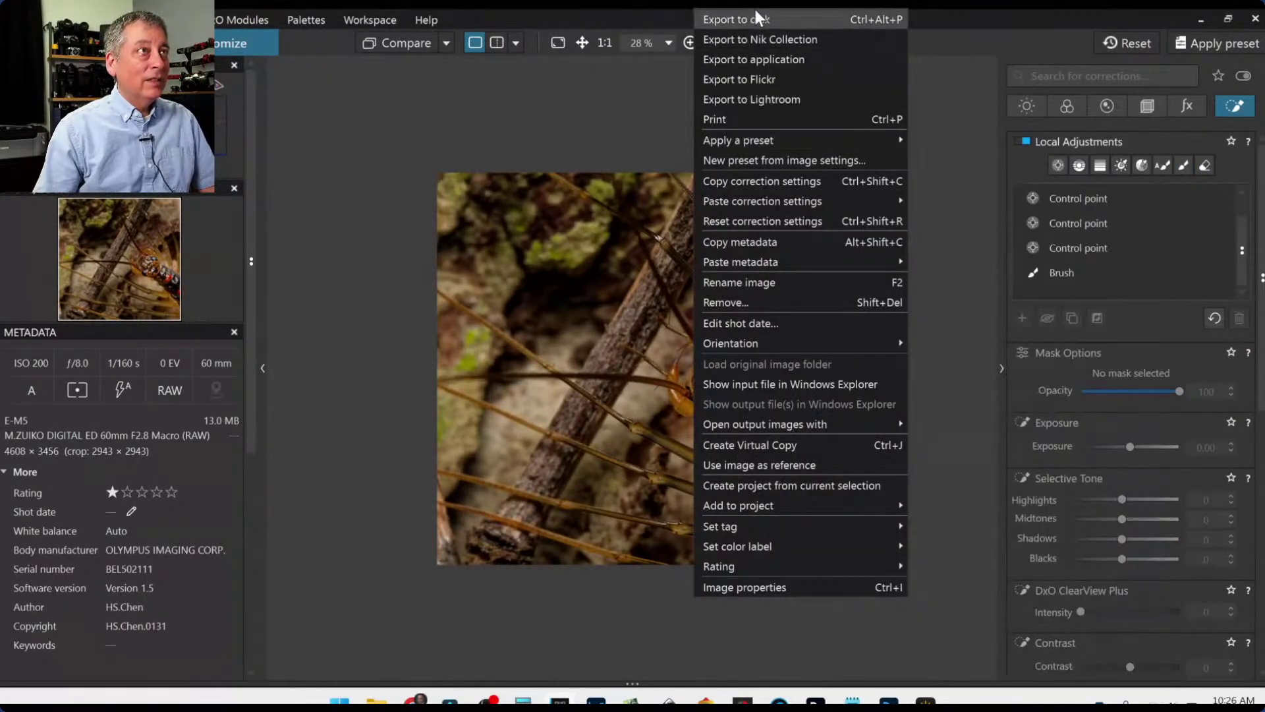
{"action": "left_click", "coordinate": [755, 16]}
{"action": "key", "text": "Escape"}
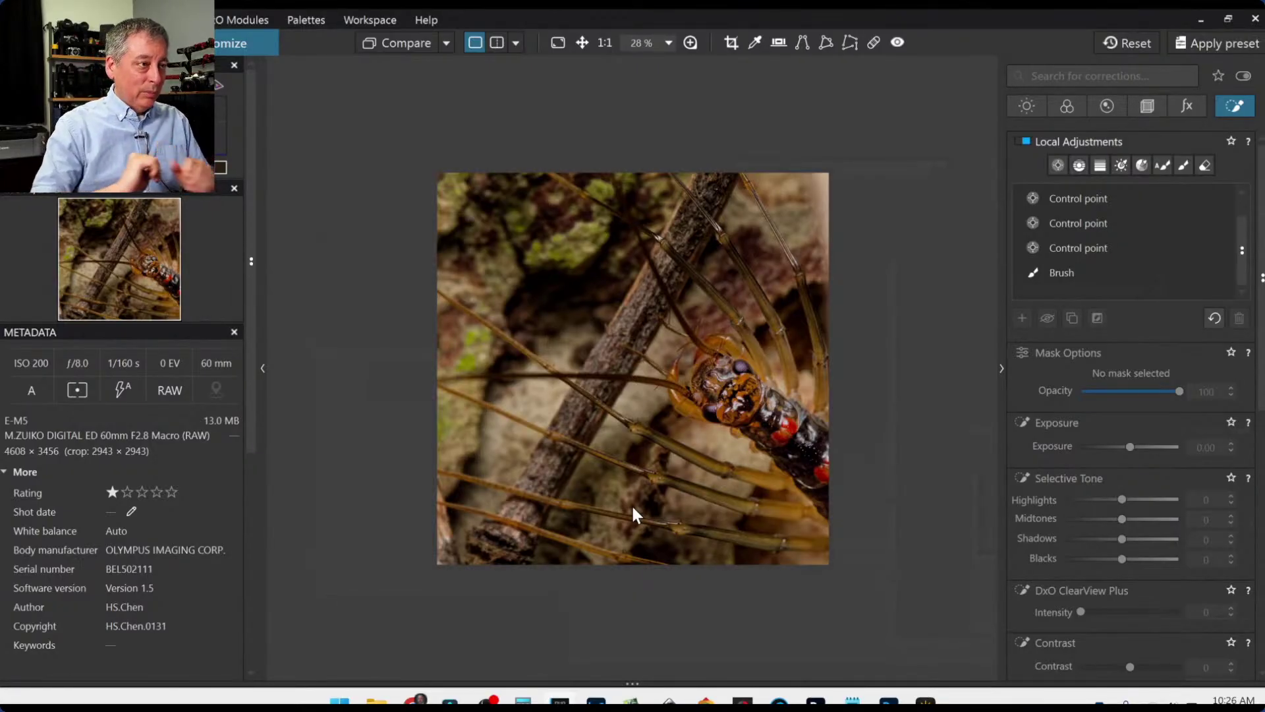
Reset all corrections on the centipede raw photo, including its crop and local adjustments.
{"action": "scroll", "coordinate": [631, 508], "scroll_direction": "up", "scroll_amount": 1}
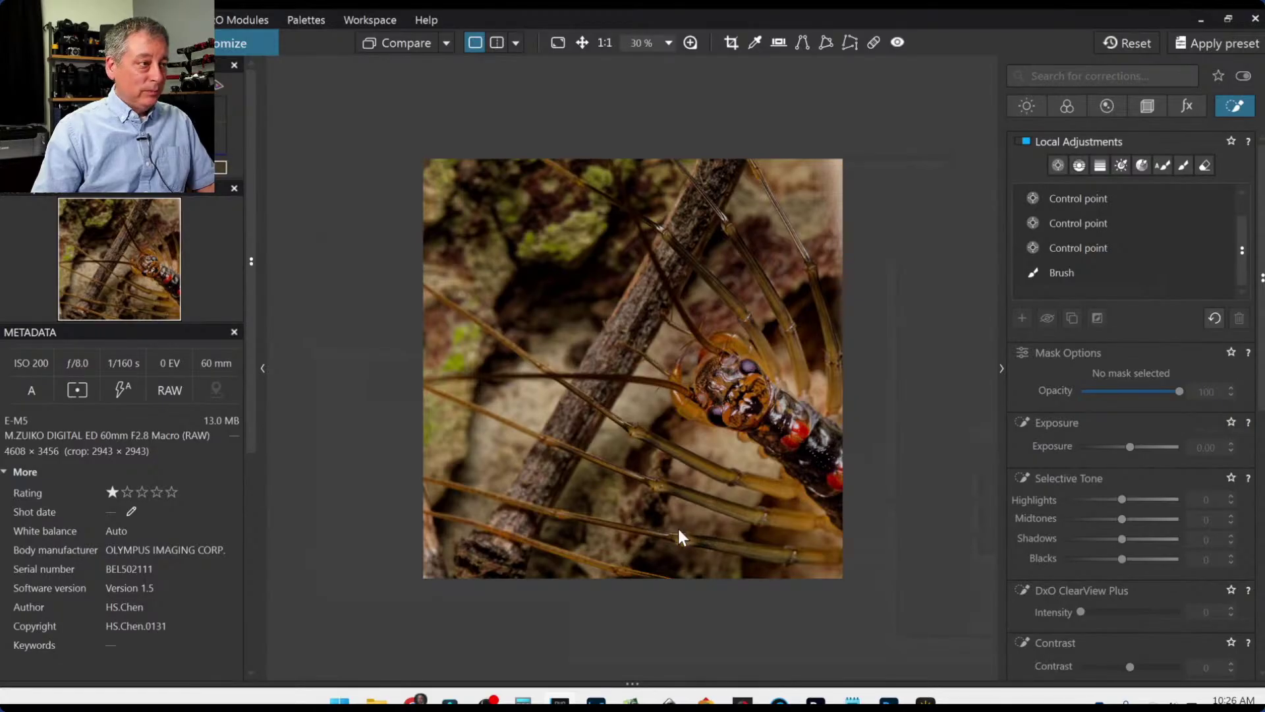
{"action": "scroll", "coordinate": [678, 531], "scroll_direction": "up", "scroll_amount": 1}
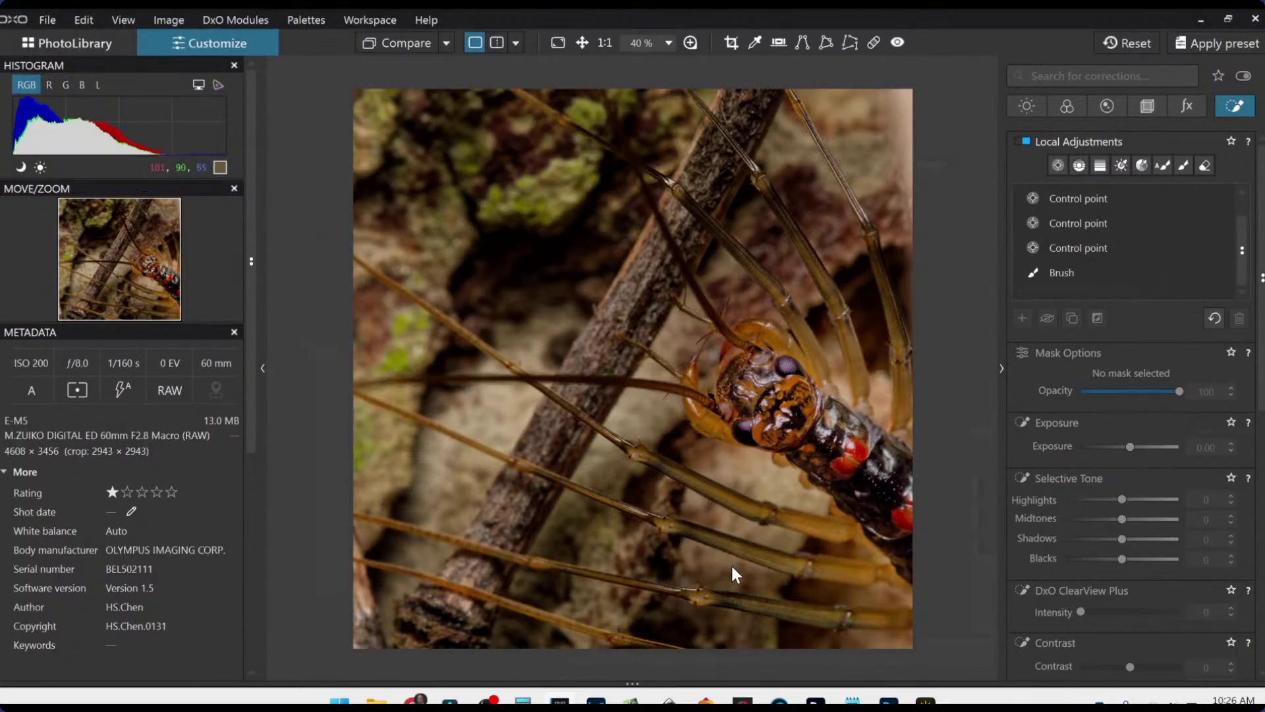
{"action": "scroll", "coordinate": [733, 575], "scroll_direction": "down", "scroll_amount": 1}
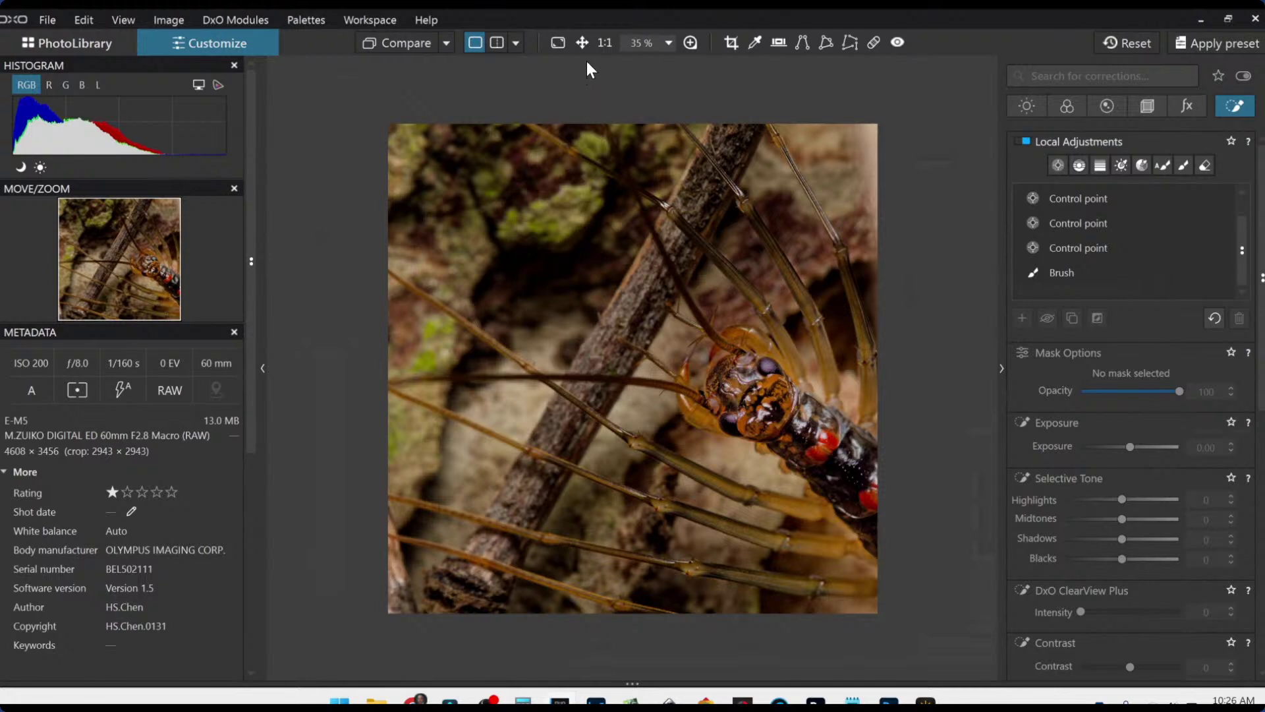
{"action": "left_click", "coordinate": [517, 42]}
{"action": "left_click", "coordinate": [517, 42]}
{"action": "left_click", "coordinate": [1146, 44]}
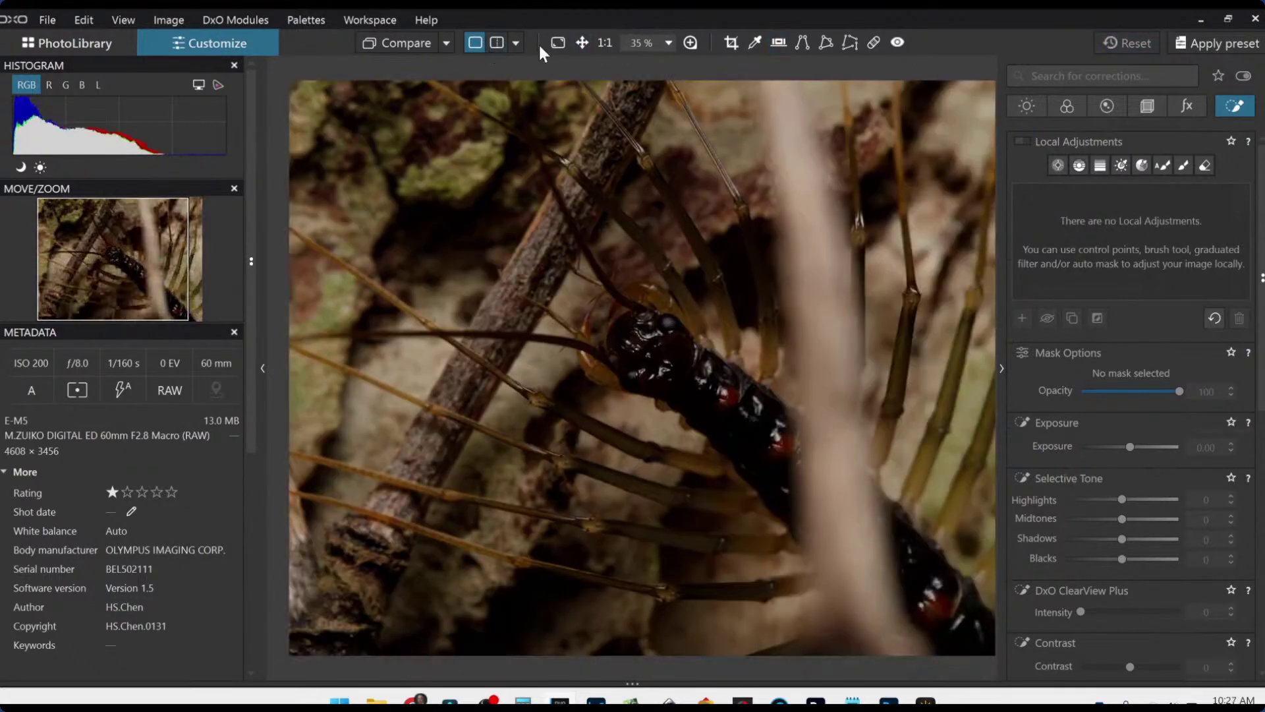
Compare the edited centipede image with the reset raw in a left/right side-by-side view with the palettes hidden.
{"action": "left_click", "coordinate": [521, 43]}
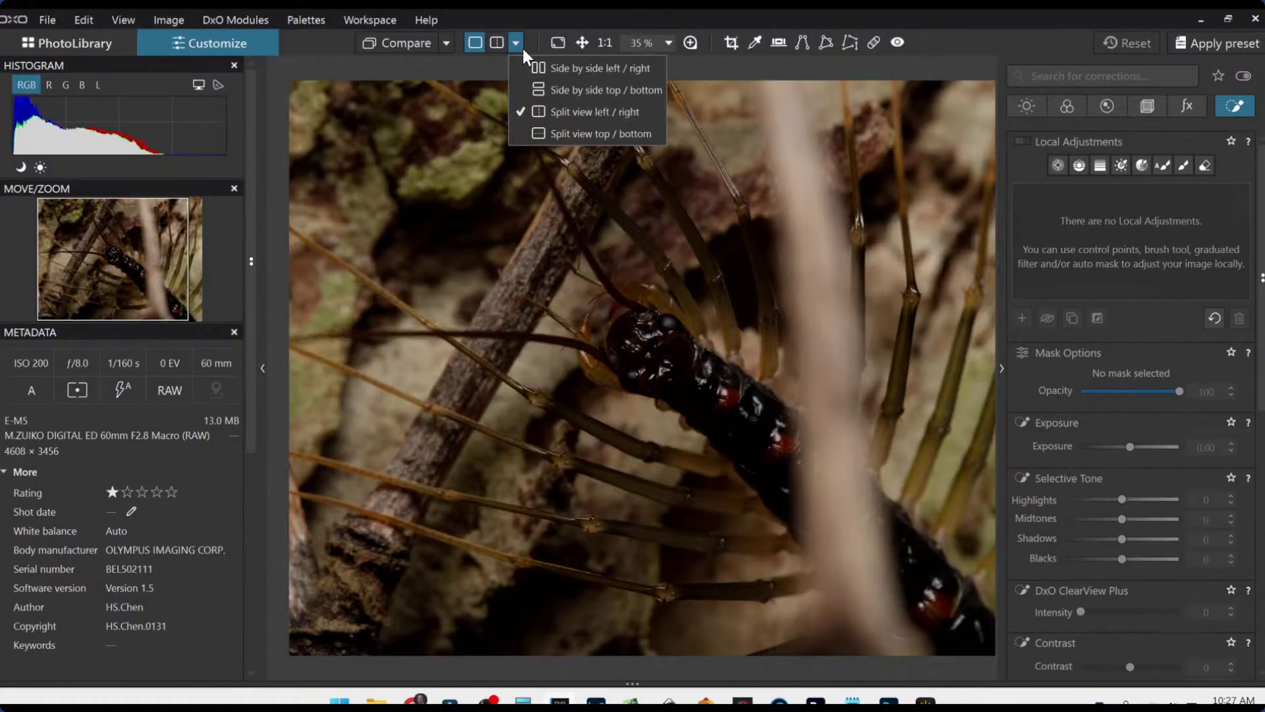
{"action": "left_click", "coordinate": [531, 68]}
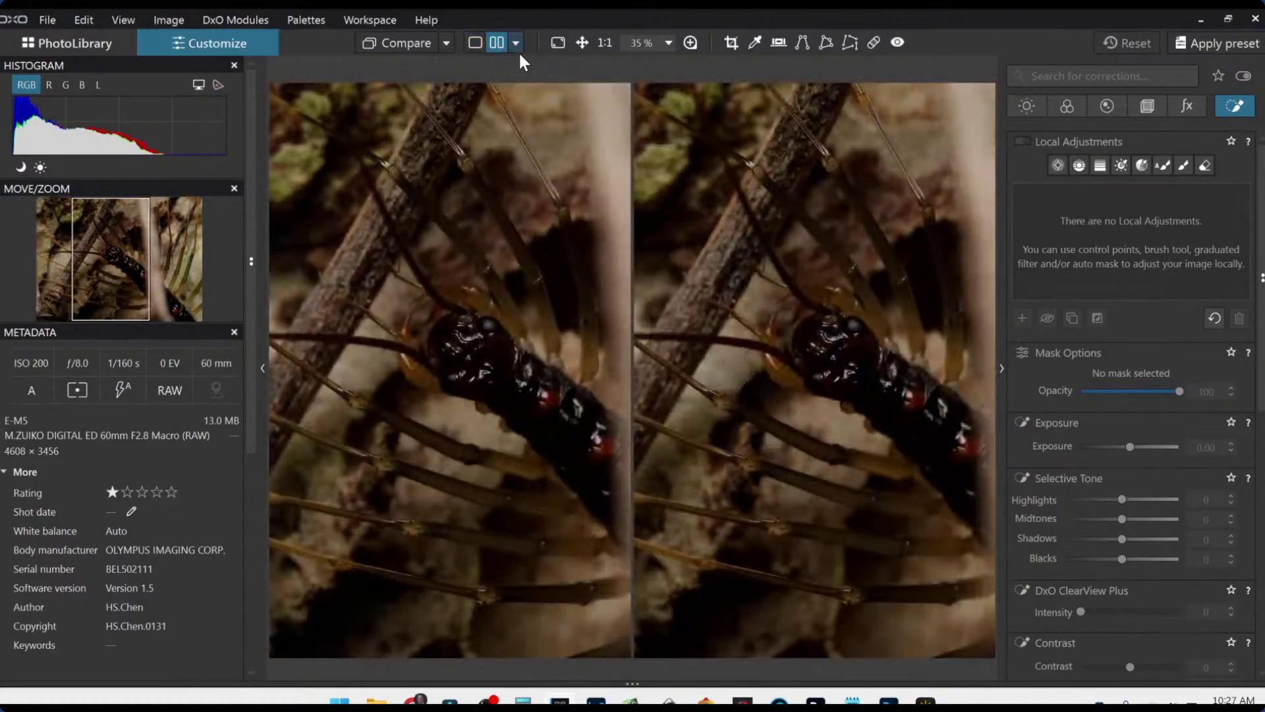
{"action": "left_click", "coordinate": [518, 49]}
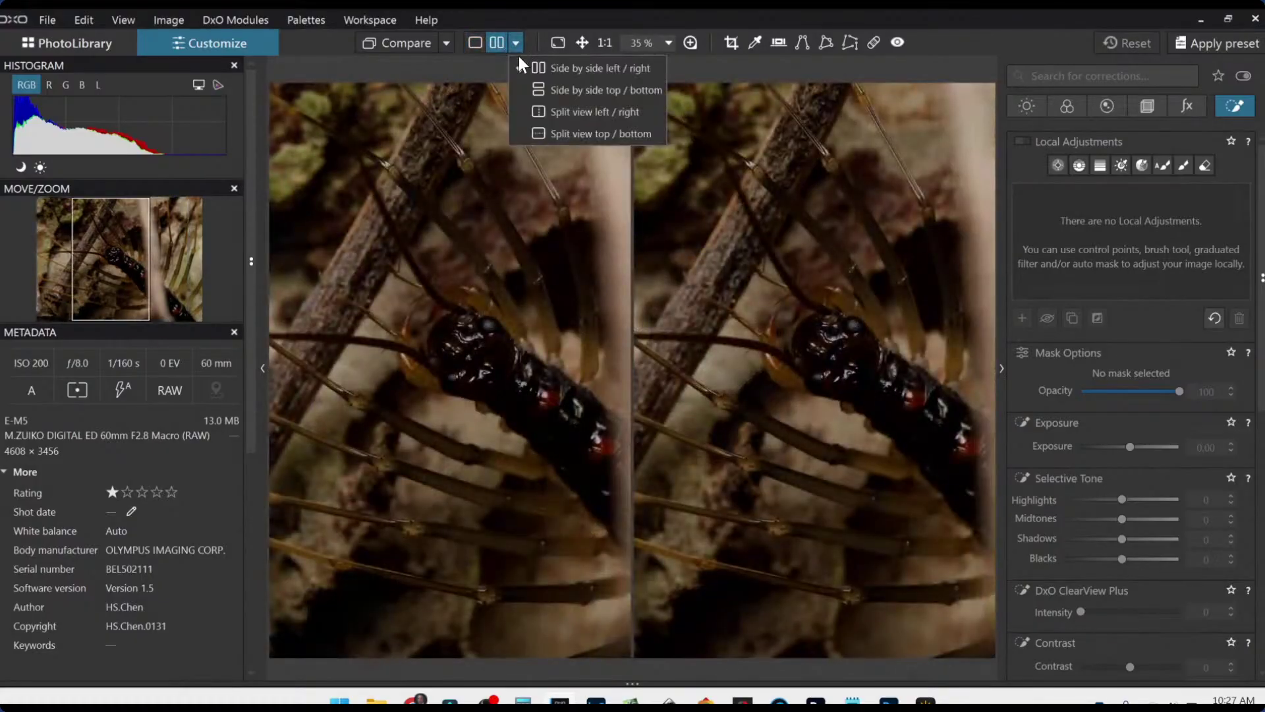
{"action": "left_click", "coordinate": [452, 42]}
{"action": "left_click", "coordinate": [450, 44]}
{"action": "left_click", "coordinate": [479, 148]}
{"action": "key", "text": "F10"}
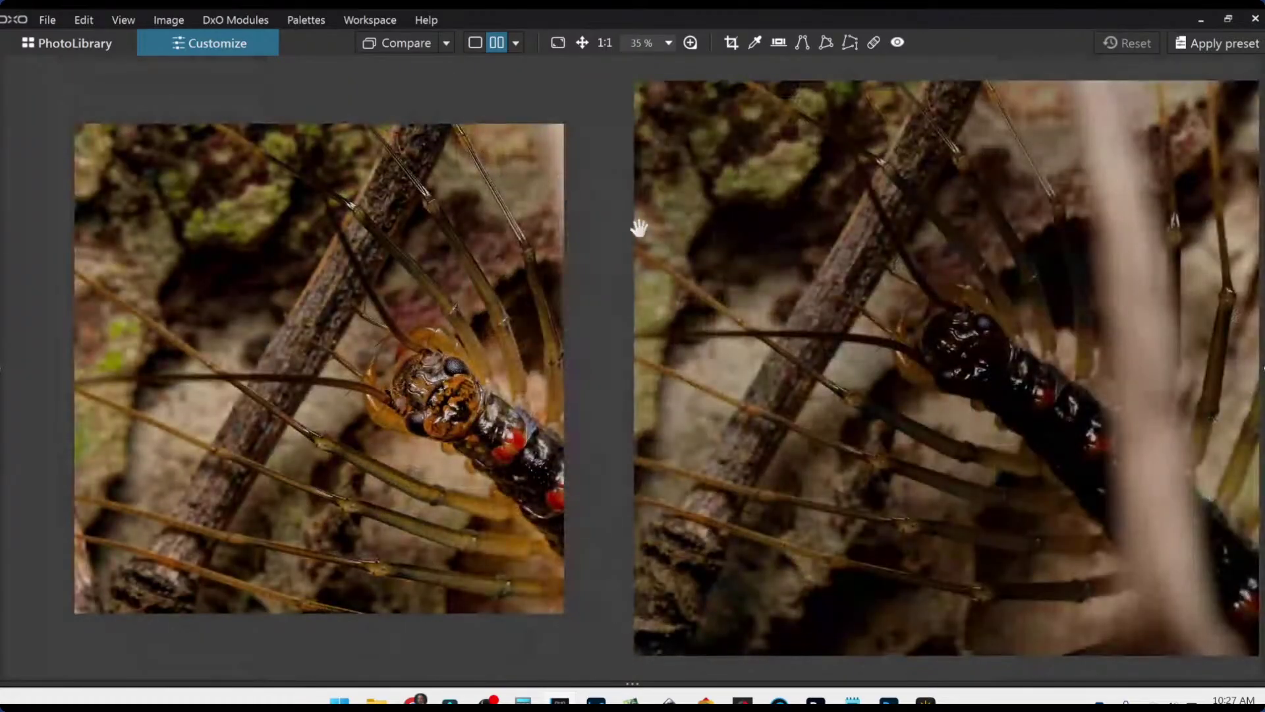
Switch the centipede comparison to a left/right split view and move the divider across to the edited image's right.
{"action": "scroll", "coordinate": [933, 414], "scroll_direction": "down", "scroll_amount": 1}
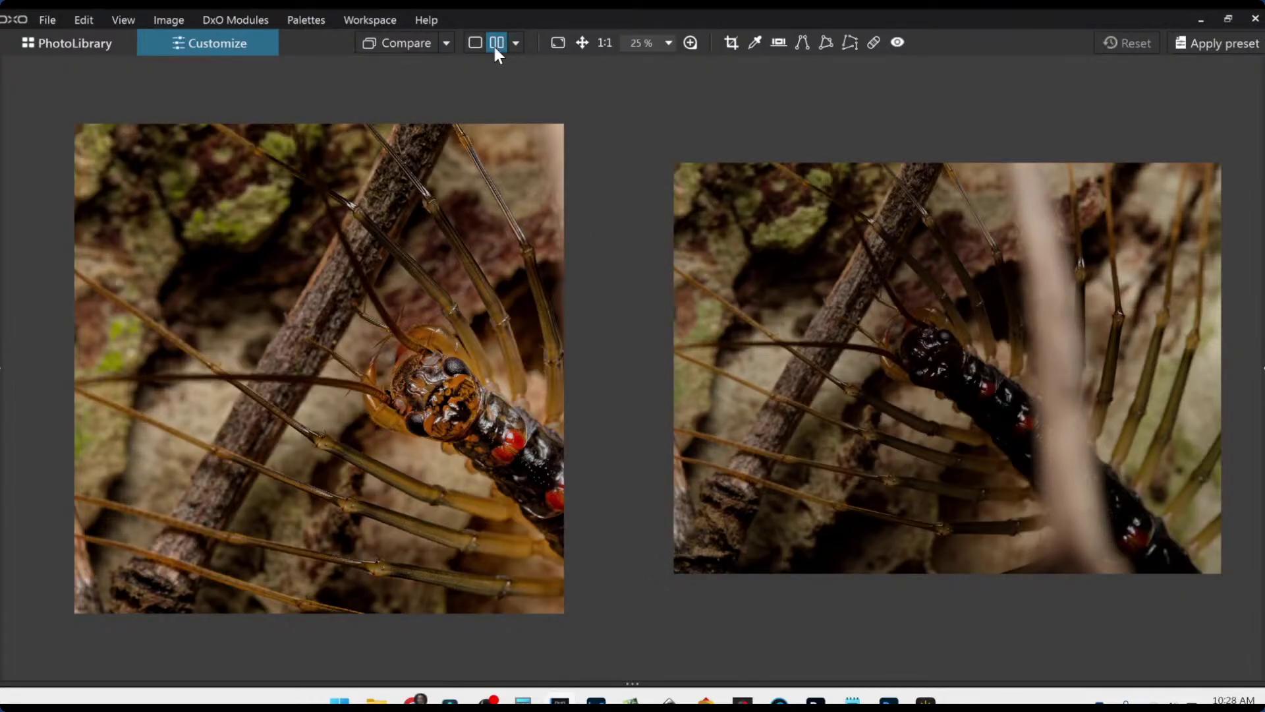
{"action": "left_click", "coordinate": [515, 43]}
{"action": "left_click", "coordinate": [556, 113]}
{"action": "mouse_move", "coordinate": [1054, 346]}
{"action": "left_mouse_down"}
{"action": "mouse_move", "coordinate": [293, 342]}
{"action": "mouse_move", "coordinate": [751, 372]}
{"action": "mouse_move", "coordinate": [1056, 371]}
{"action": "left_mouse_up"}
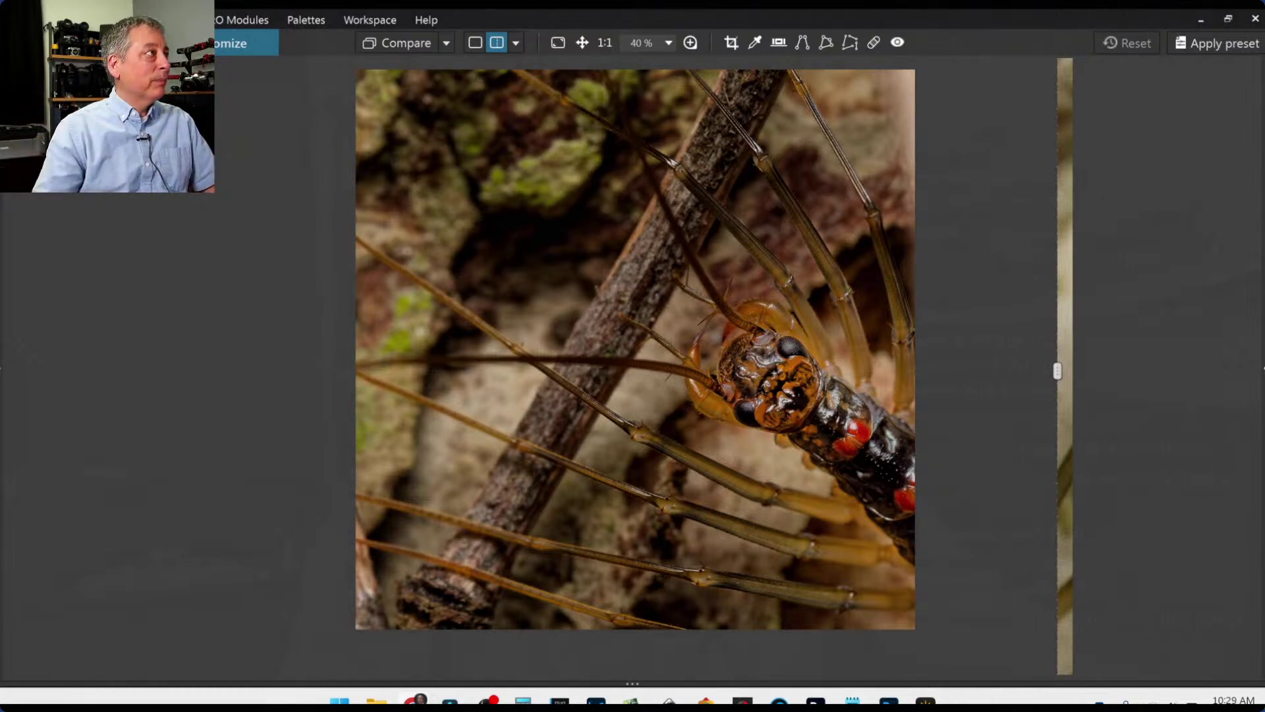
Return to the photo library and show the raw photo of the two jets in single-image view.
{"action": "key", "text": "Tab"}
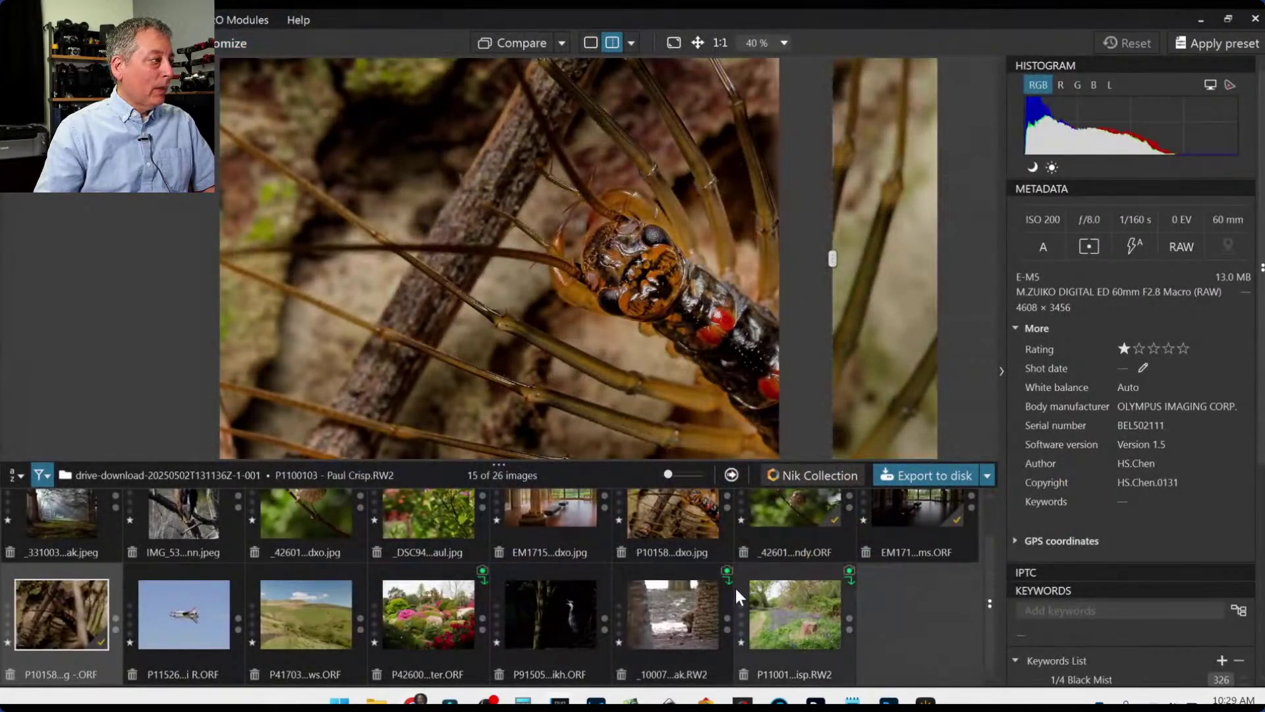
{"action": "left_click", "coordinate": [181, 626]}
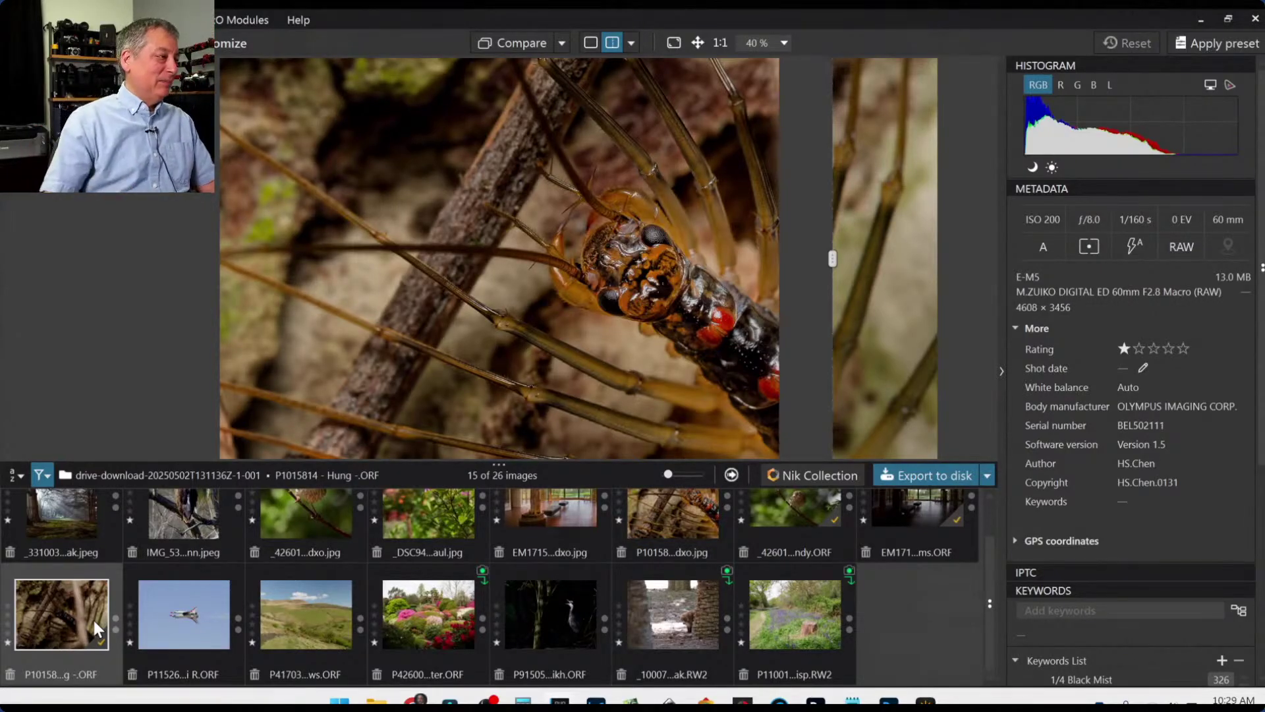
{"action": "left_click", "coordinate": [164, 610]}
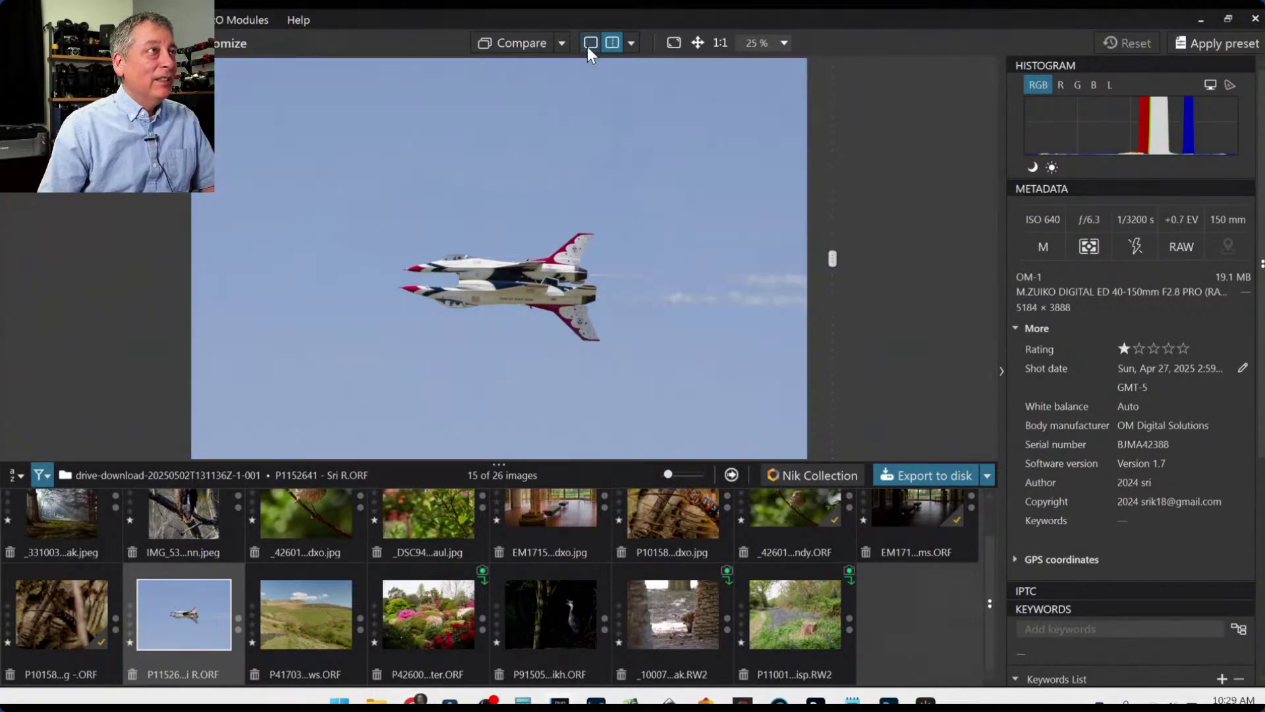
{"action": "left_click", "coordinate": [585, 43]}
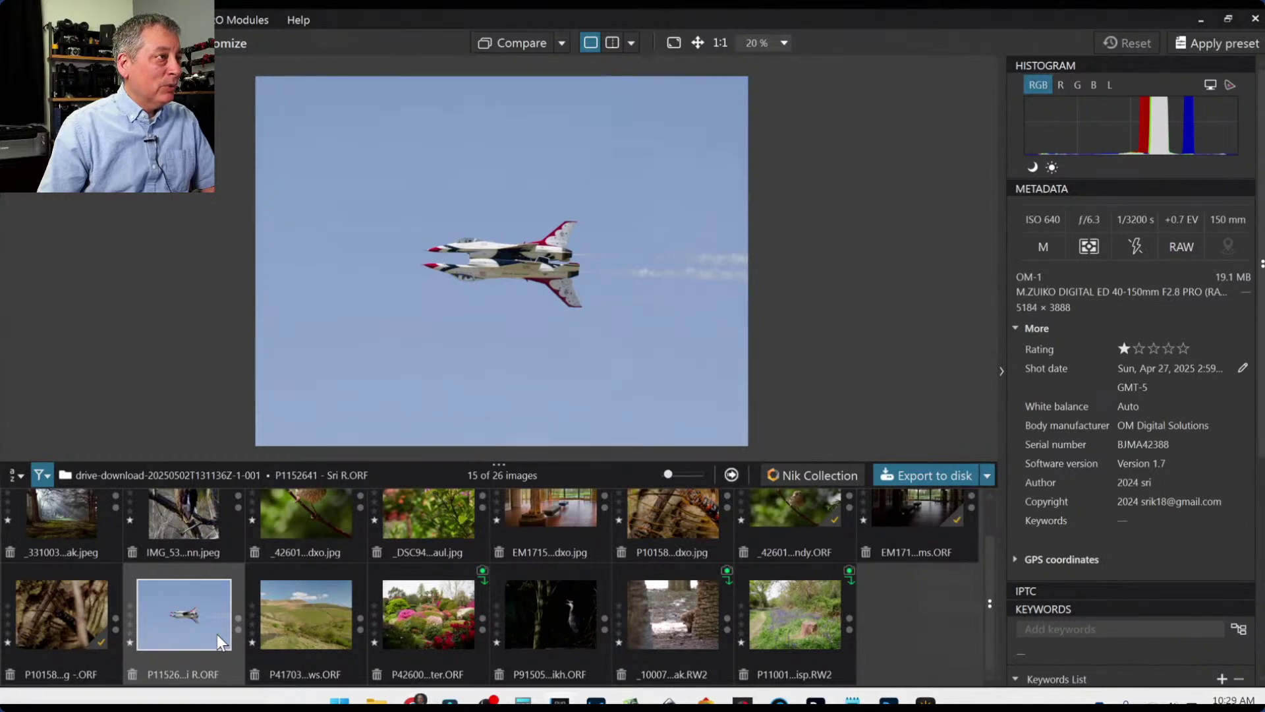
Examine the detail and sharpness of the two jets up close, then return to the whole frame.
{"action": "scroll", "coordinate": [461, 257], "scroll_direction": "up", "scroll_amount": 3}
{"action": "scroll", "coordinate": [483, 257], "scroll_direction": "up", "scroll_amount": 3}
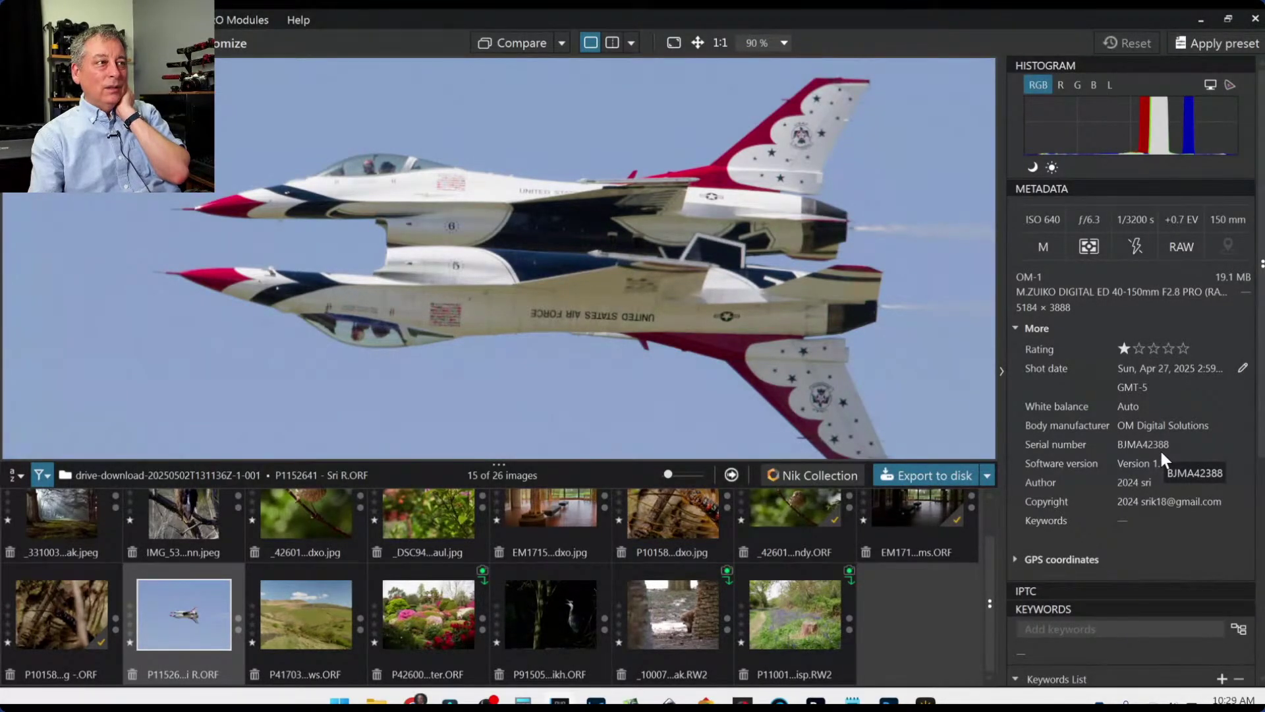
{"action": "scroll", "coordinate": [696, 308], "scroll_direction": "down", "scroll_amount": 3}
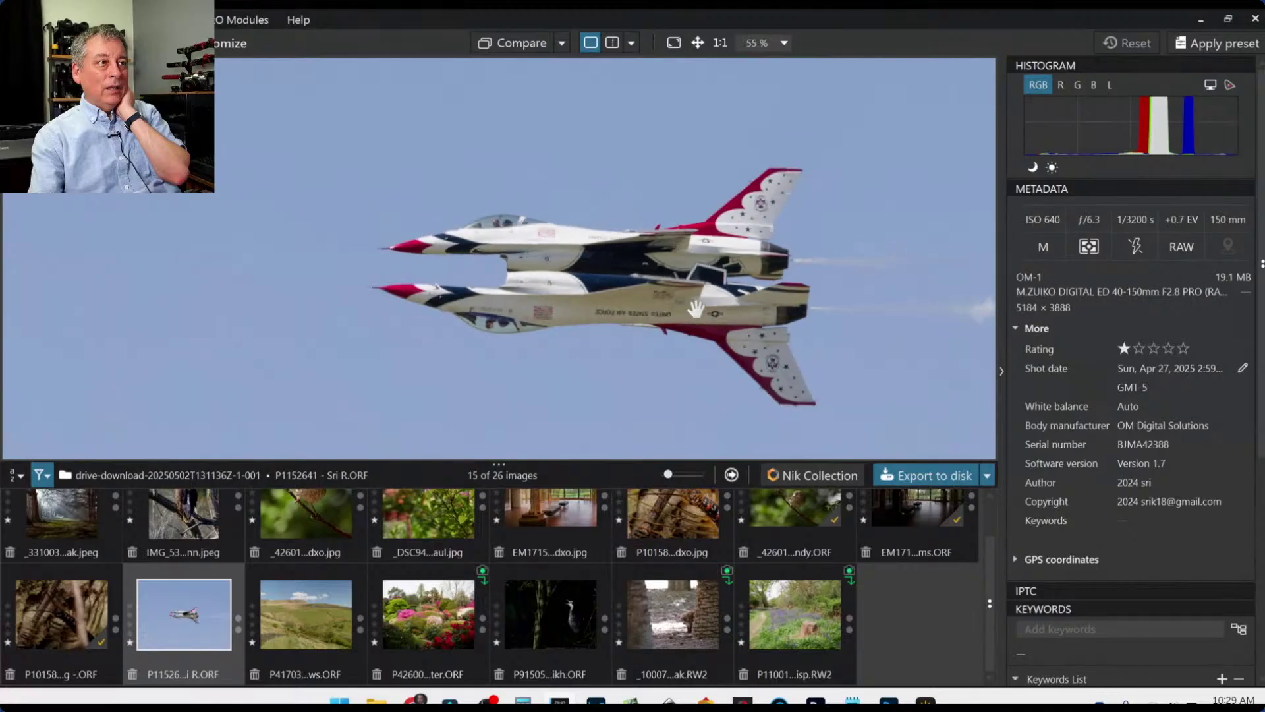
{"action": "scroll", "coordinate": [696, 308], "scroll_direction": "down", "scroll_amount": 2}
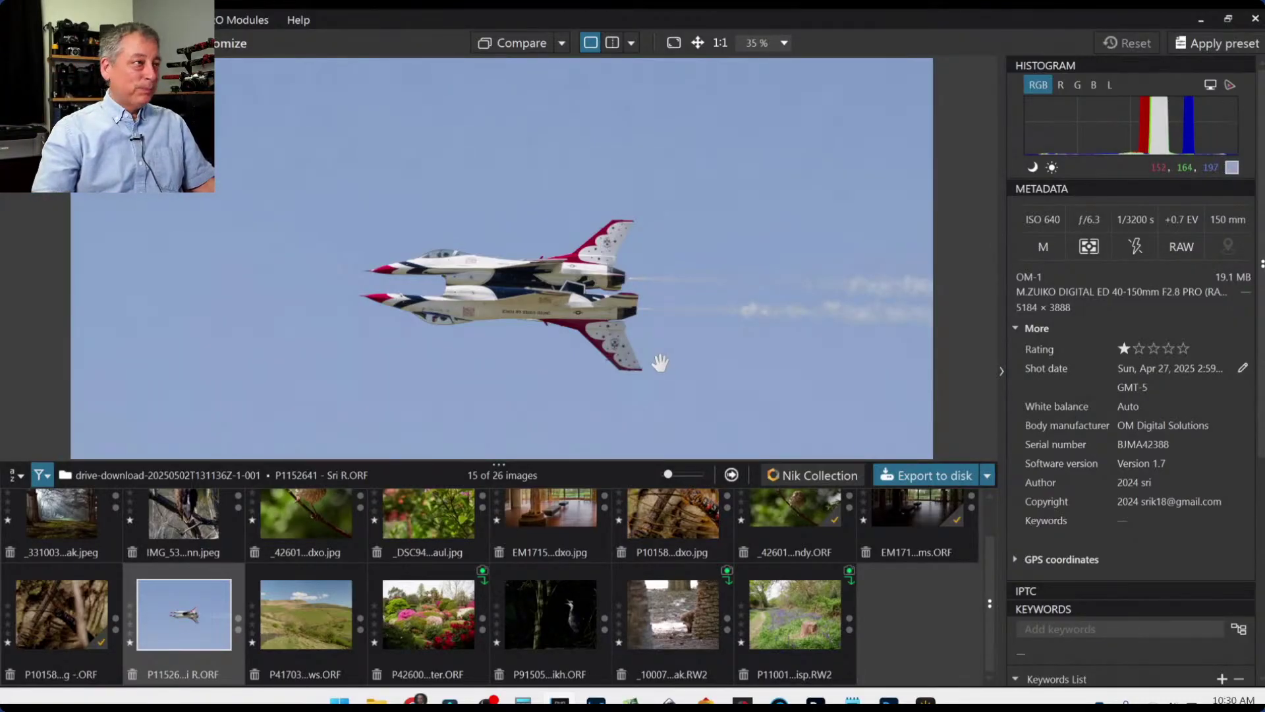
{"action": "scroll", "coordinate": [660, 363], "scroll_direction": "down", "scroll_amount": 3}
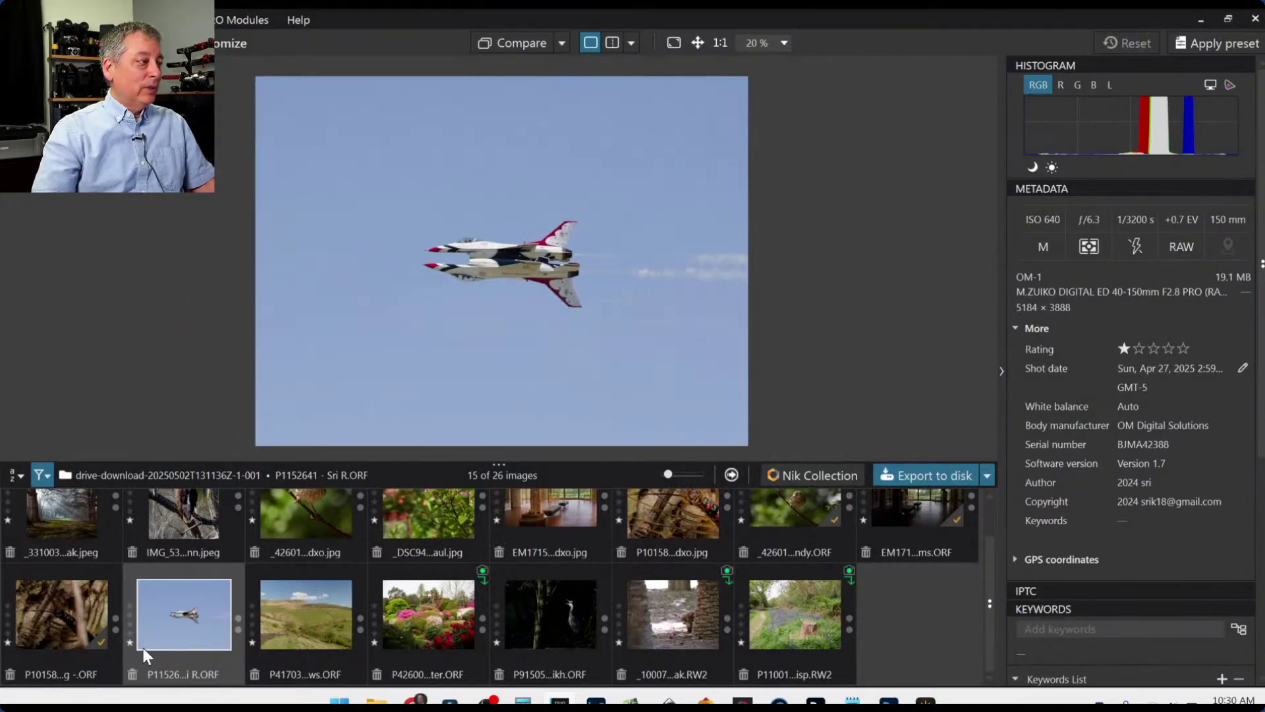
Open the raw photo of the two jets for editing and apply the 0000 Rob Default preset.
{"action": "double_click", "coordinate": [183, 625]}
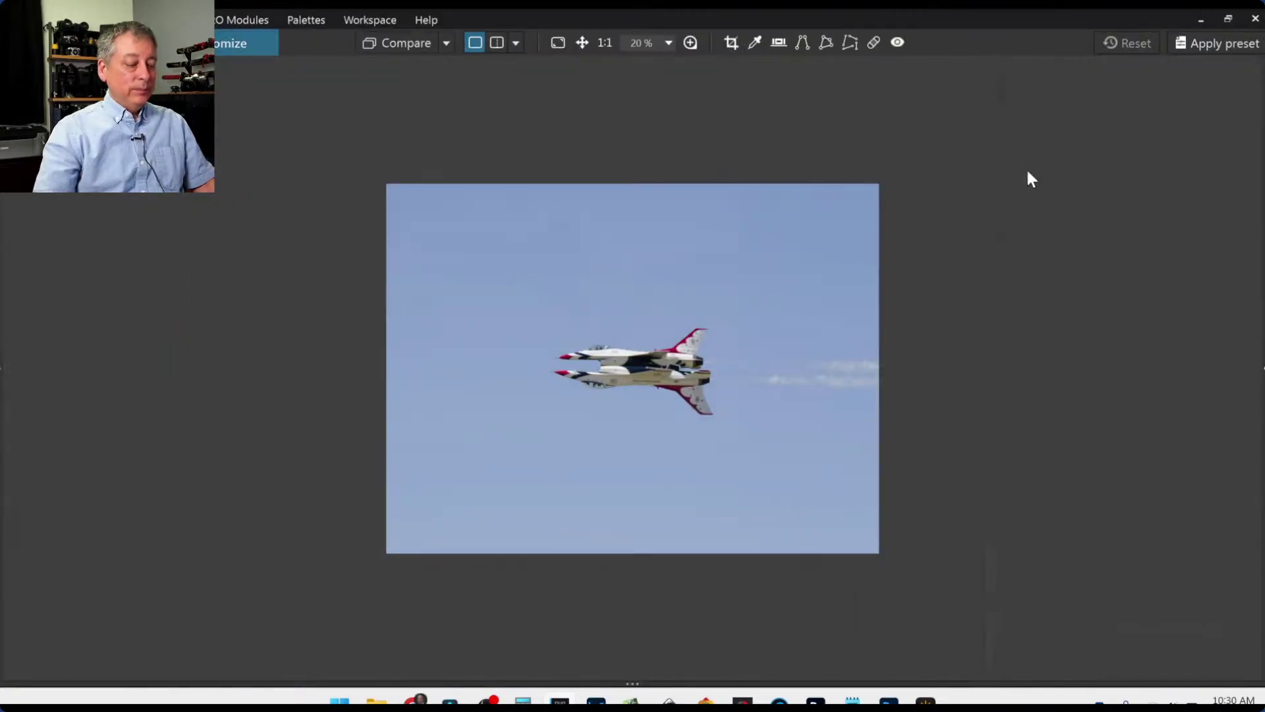
{"action": "left_click", "coordinate": [1199, 42]}
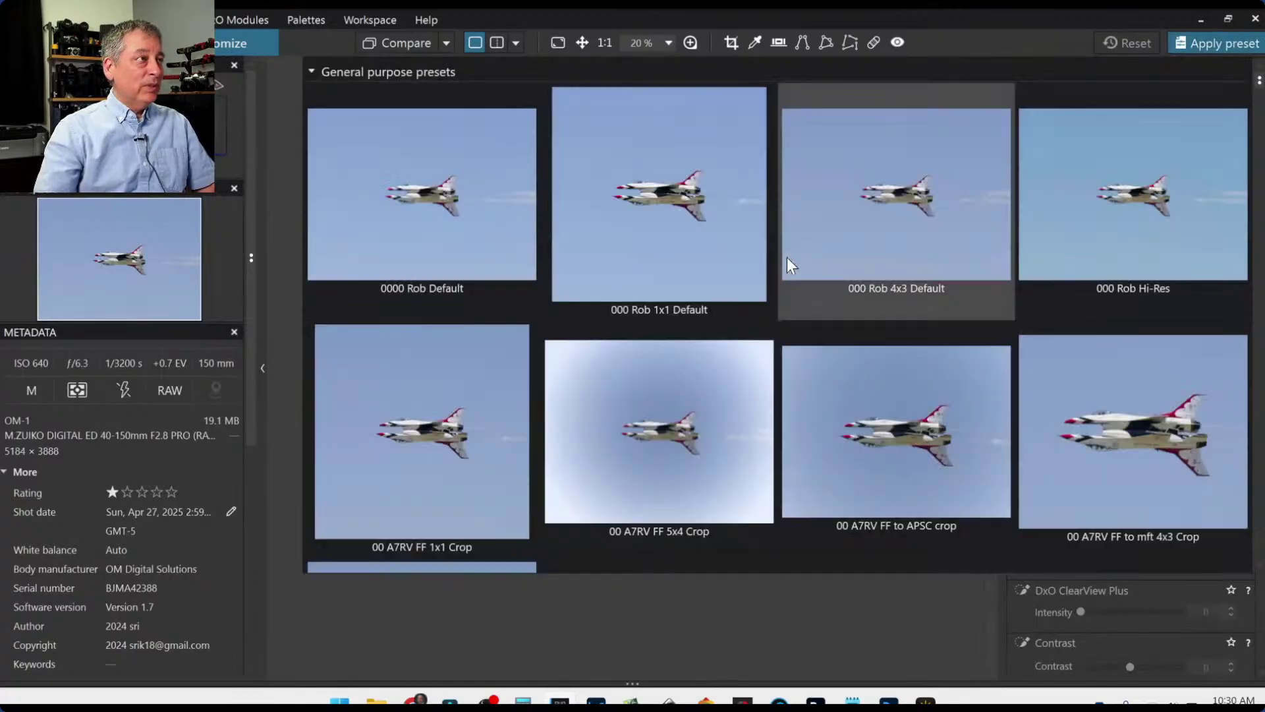
{"action": "left_click", "coordinate": [386, 181]}
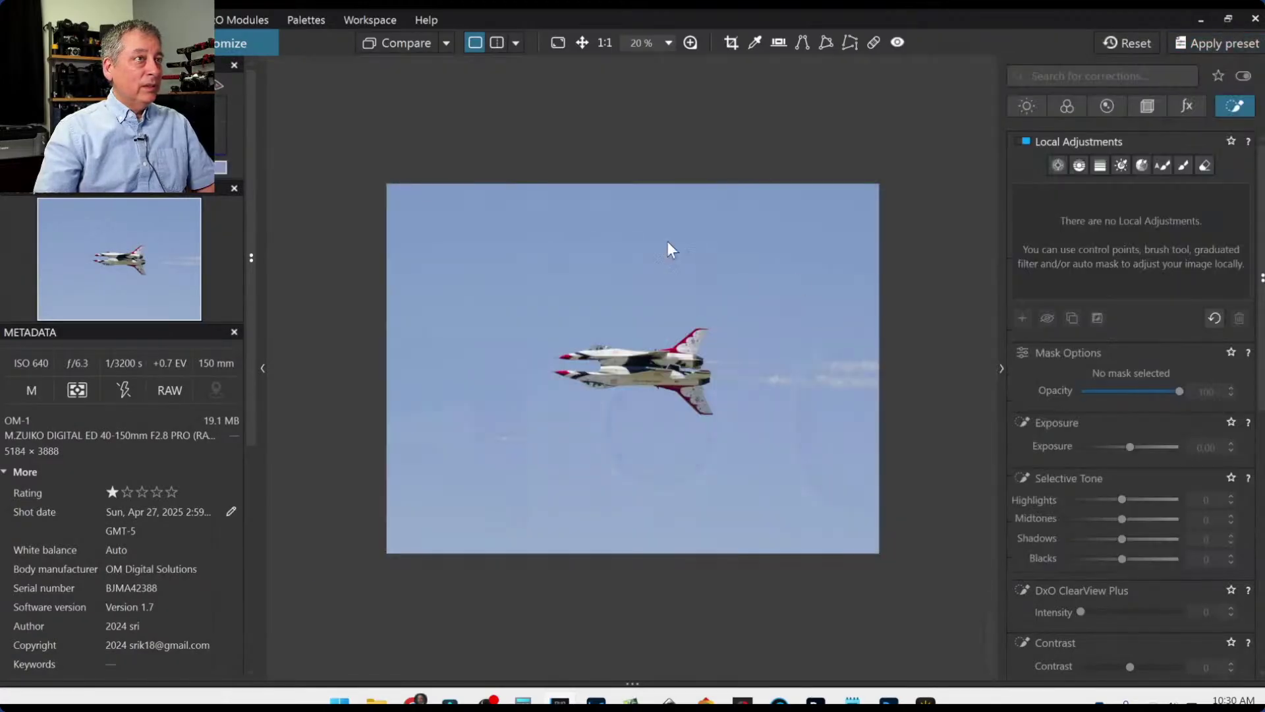
Crop the jets photo to a 16 × 9 aspect ratio, trimming the empty sky ahead of the noses to about 3786 × 2129 px.
{"action": "left_click", "coordinate": [1149, 108]}
{"action": "left_click", "coordinate": [1114, 263]}
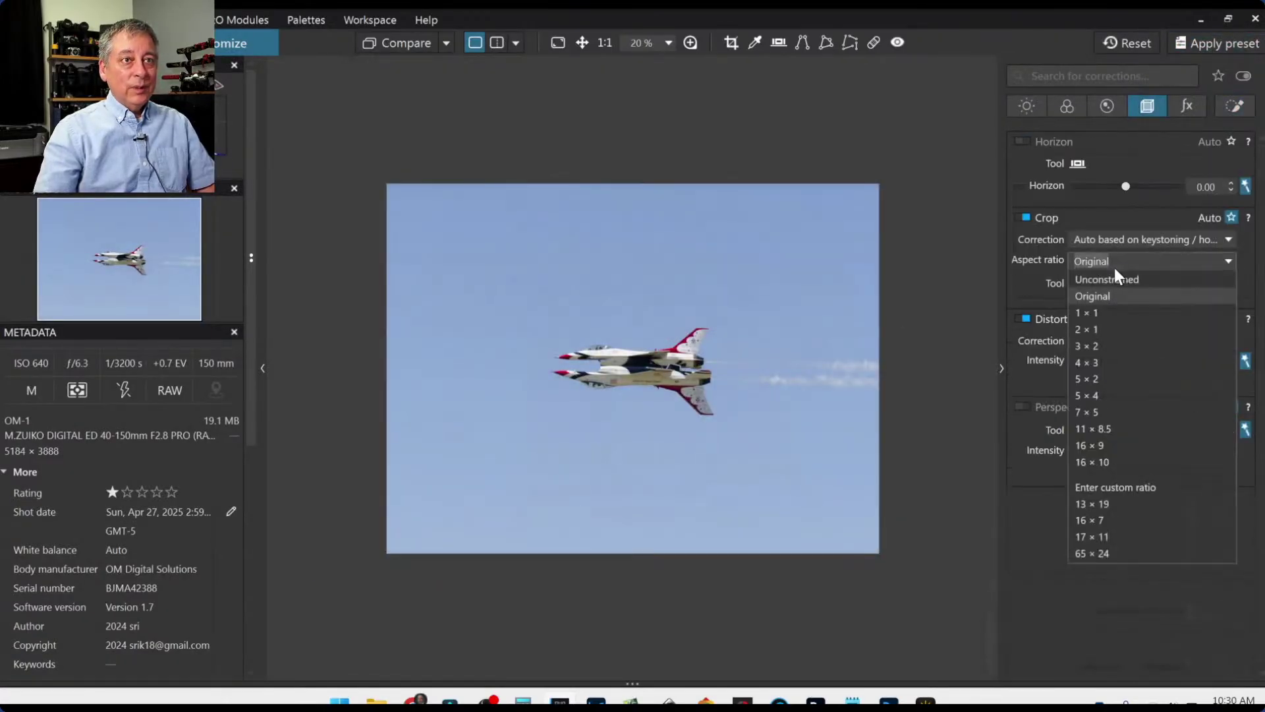
{"action": "left_click", "coordinate": [1105, 443]}
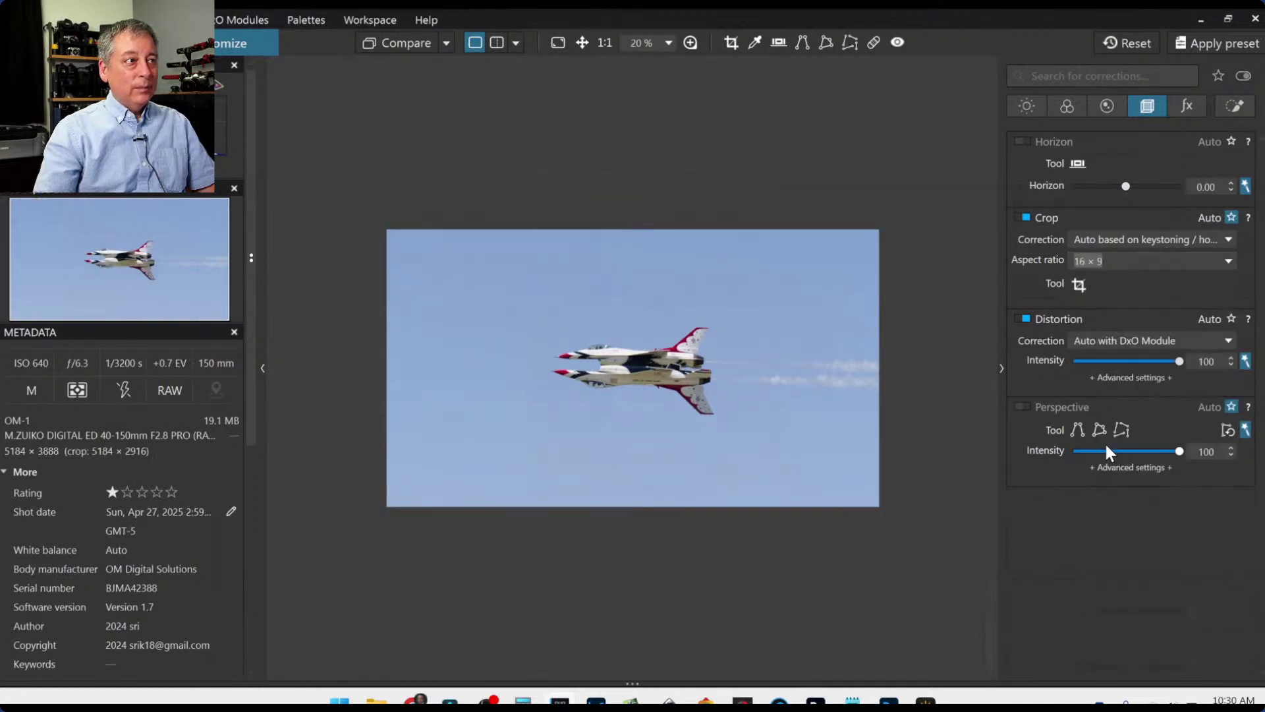
{"action": "left_click", "coordinate": [1077, 285]}
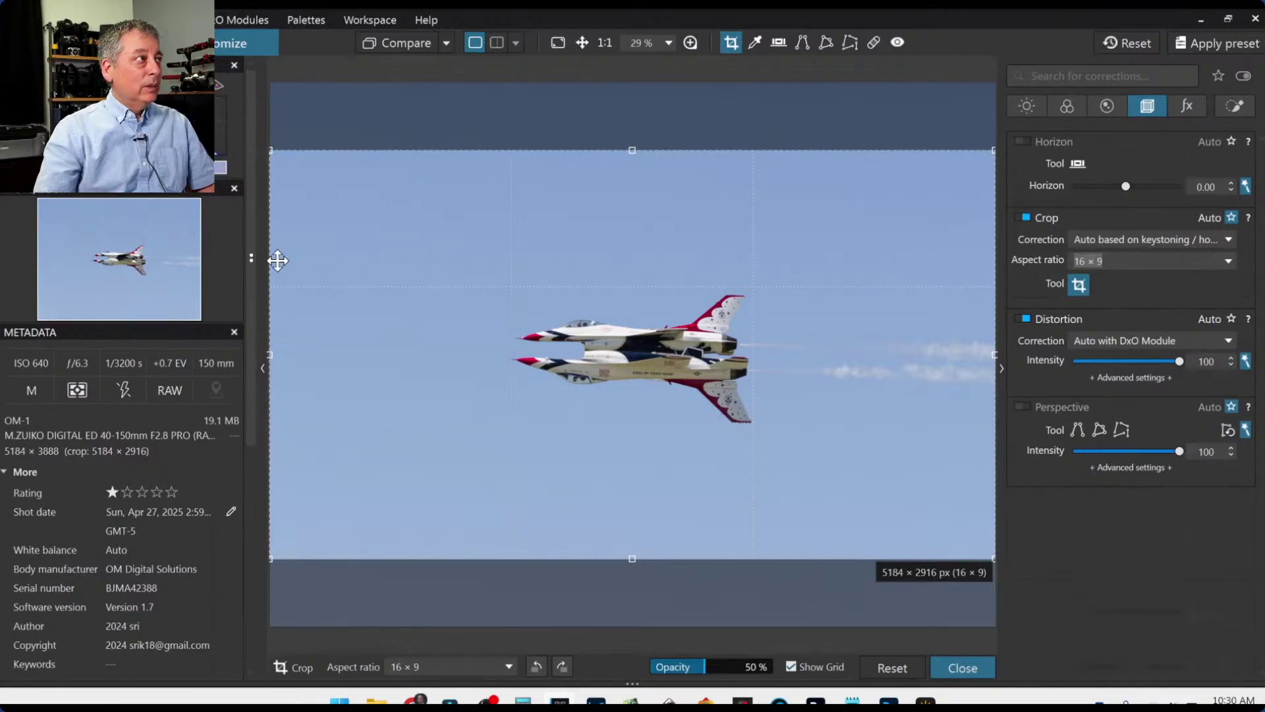
{"action": "left_click_drag", "start_coordinate": [270, 354], "coordinate": [377, 373]}
{"action": "key", "text": "Return"}
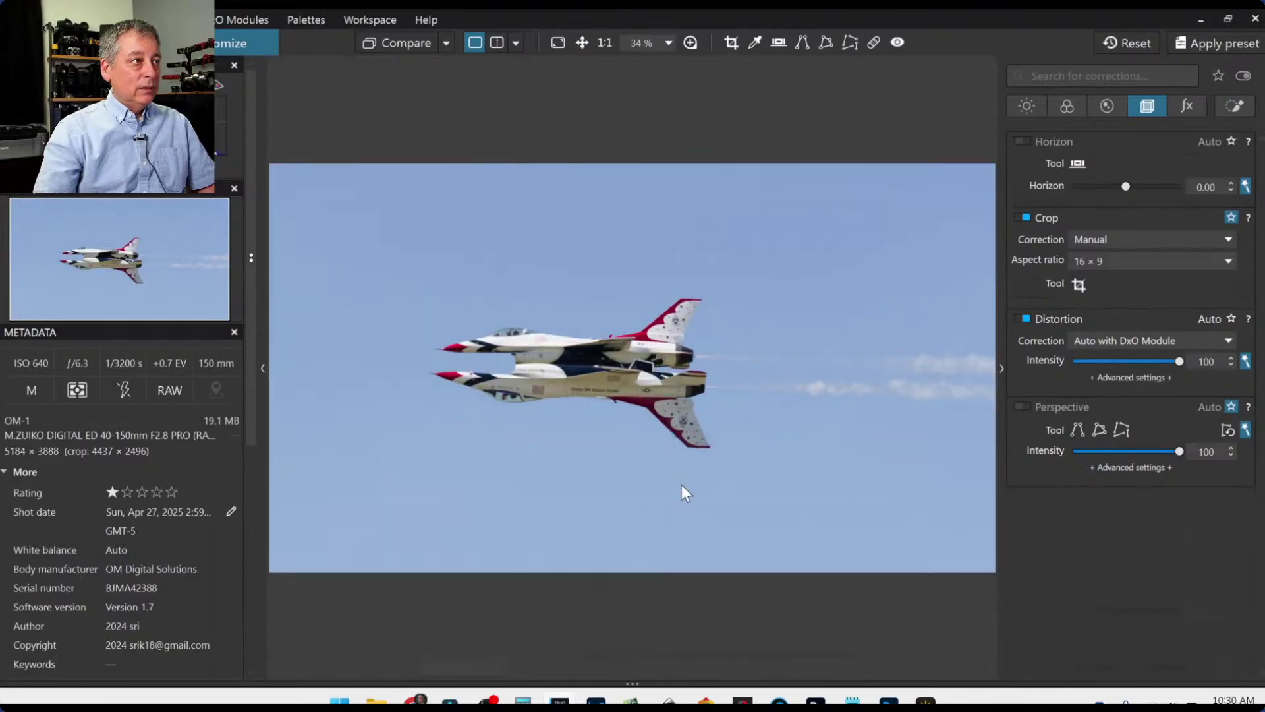
{"action": "left_click", "coordinate": [1078, 284]}
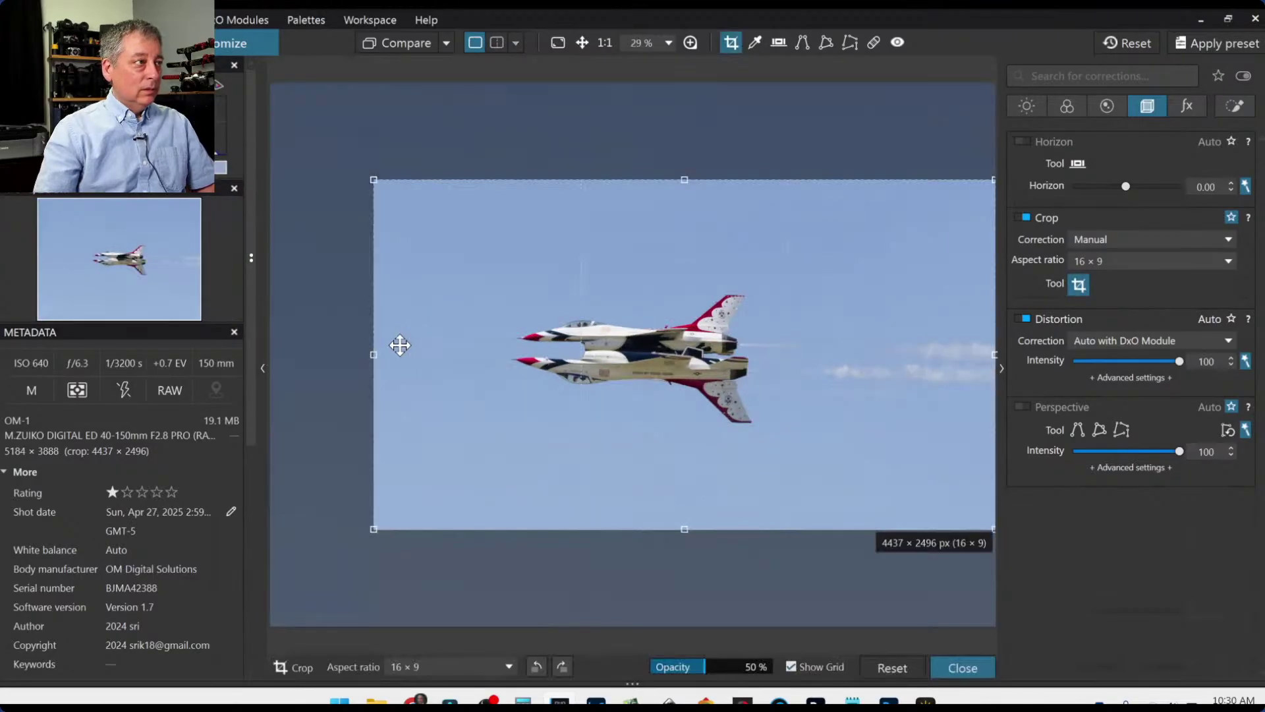
{"action": "left_click_drag", "start_coordinate": [371, 355], "coordinate": [464, 358]}
{"action": "key", "text": "Return"}
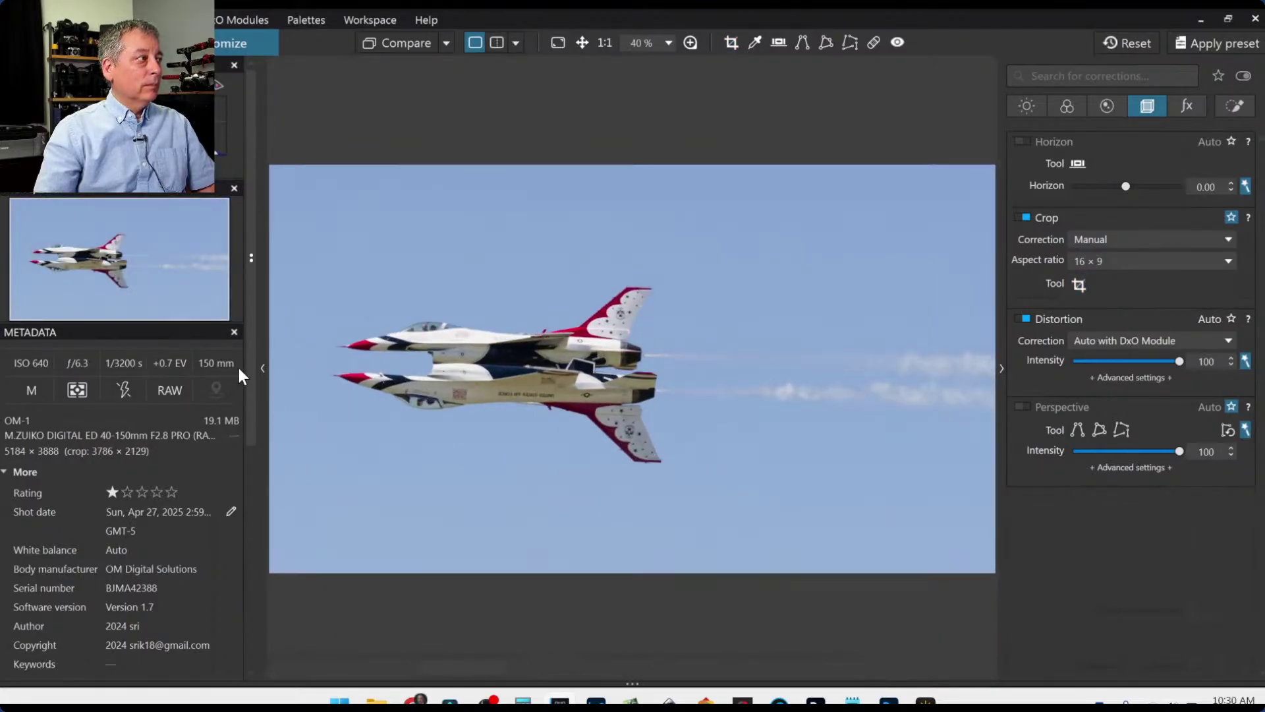
Hide the left palettes and add a vertical control line behind the jets, with its mask covering the smoke trails and ending at the tails.
{"action": "left_click", "coordinate": [262, 369]}
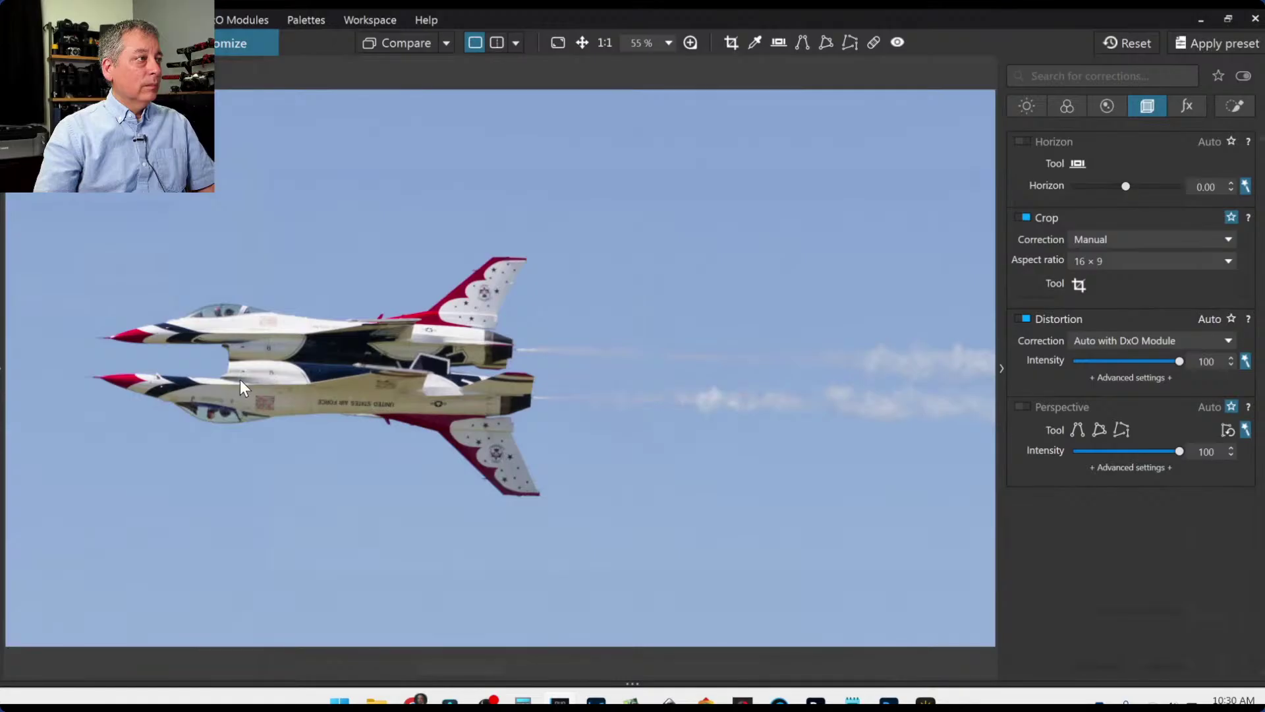
{"action": "scroll", "coordinate": [243, 380], "scroll_direction": "up", "scroll_amount": 2}
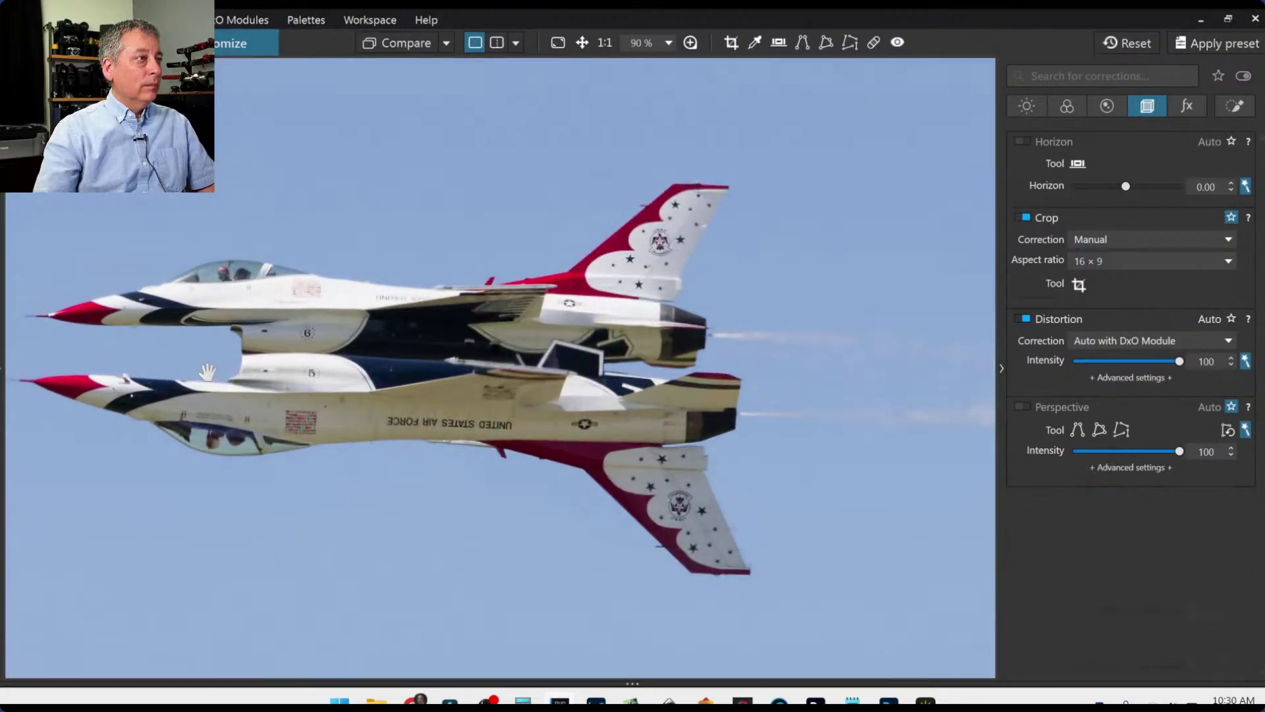
{"action": "scroll", "coordinate": [208, 373], "scroll_direction": "down", "scroll_amount": 3}
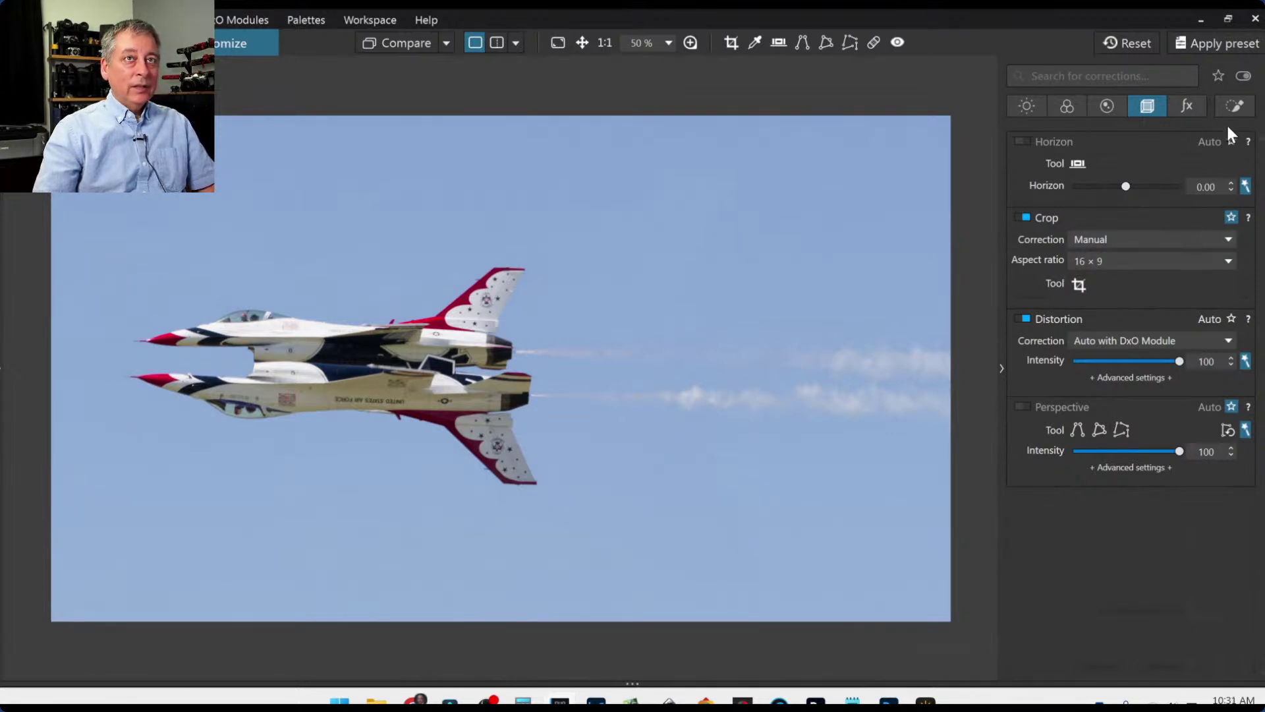
{"action": "key", "text": "l"}
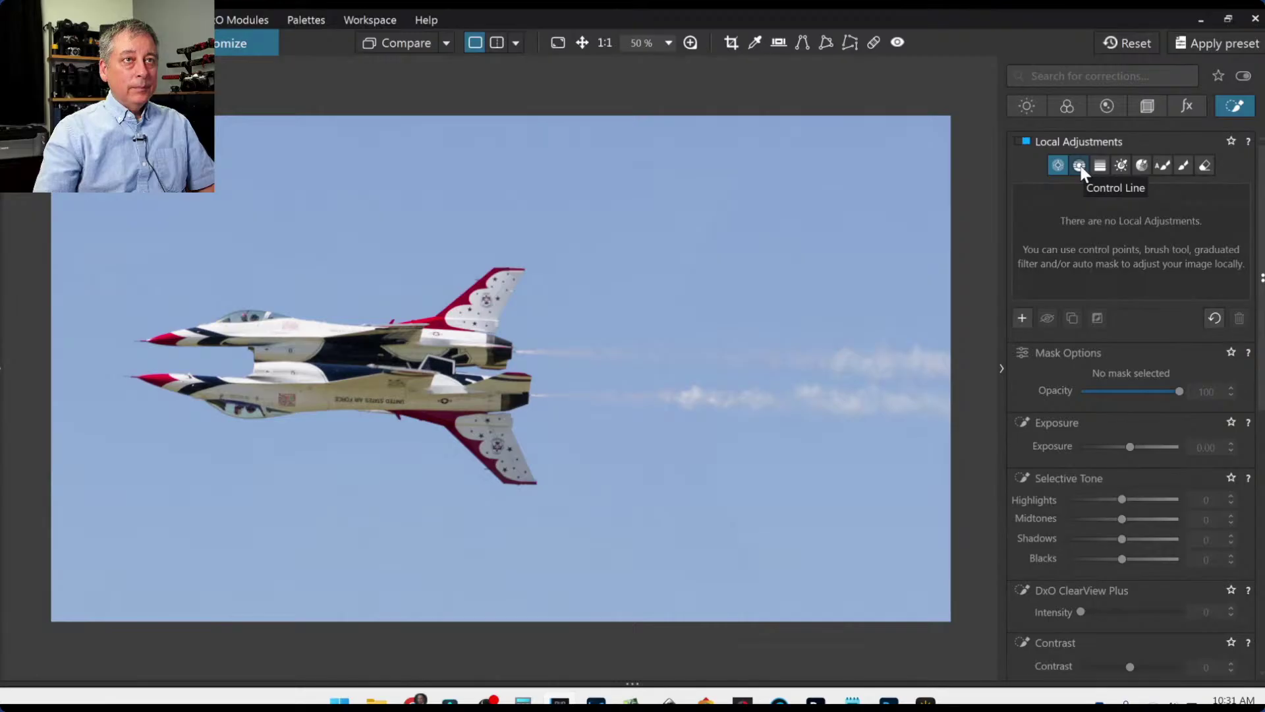
{"action": "left_click", "coordinate": [1097, 166]}
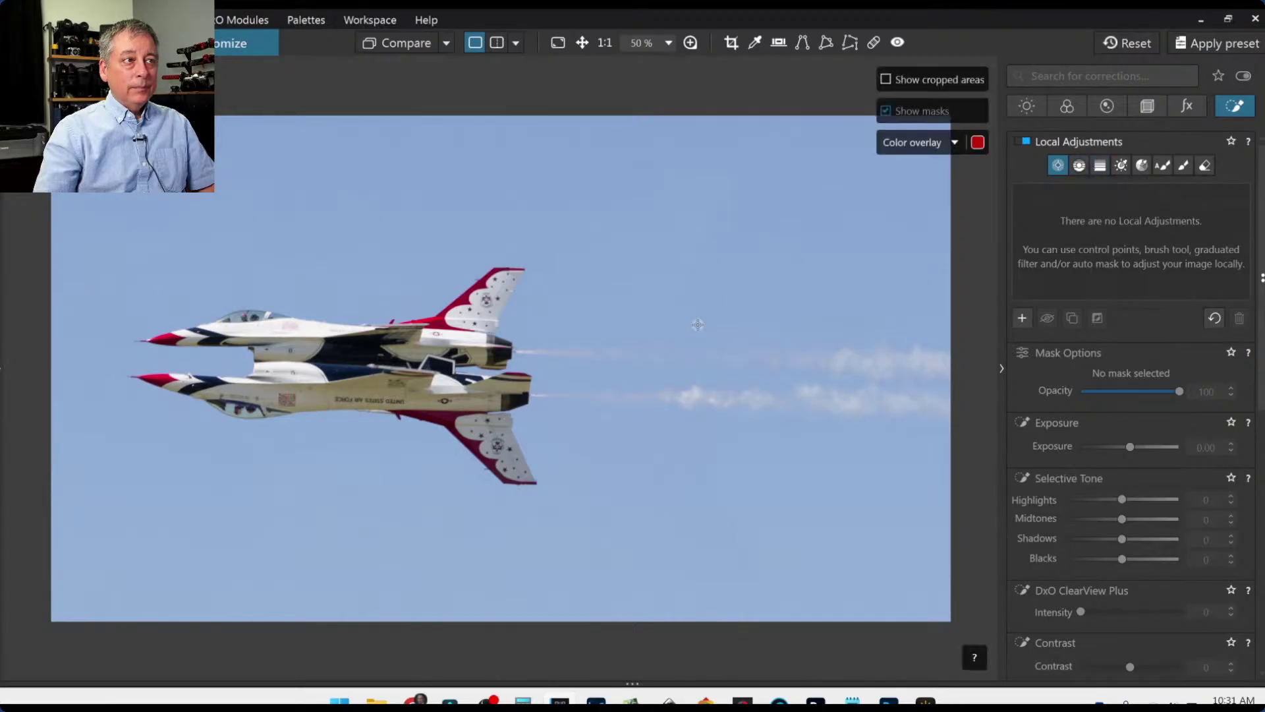
{"action": "left_click", "coordinate": [1086, 164]}
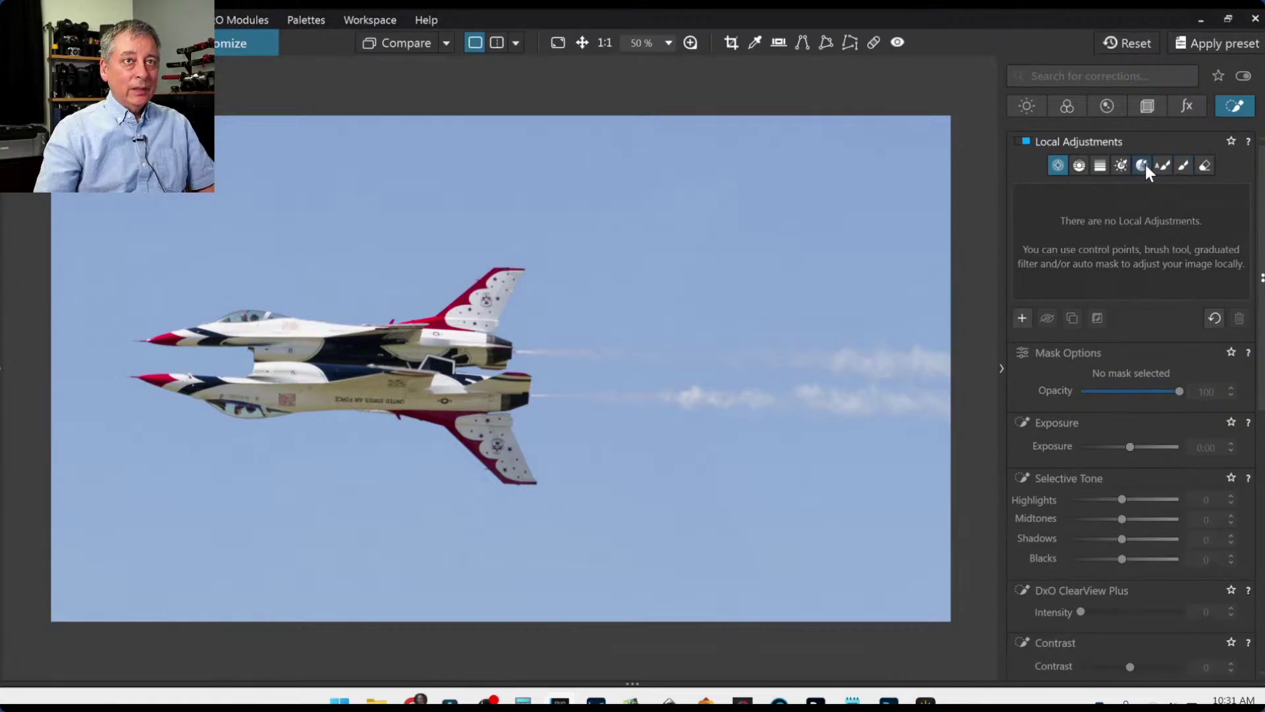
{"action": "left_click", "coordinate": [1081, 165]}
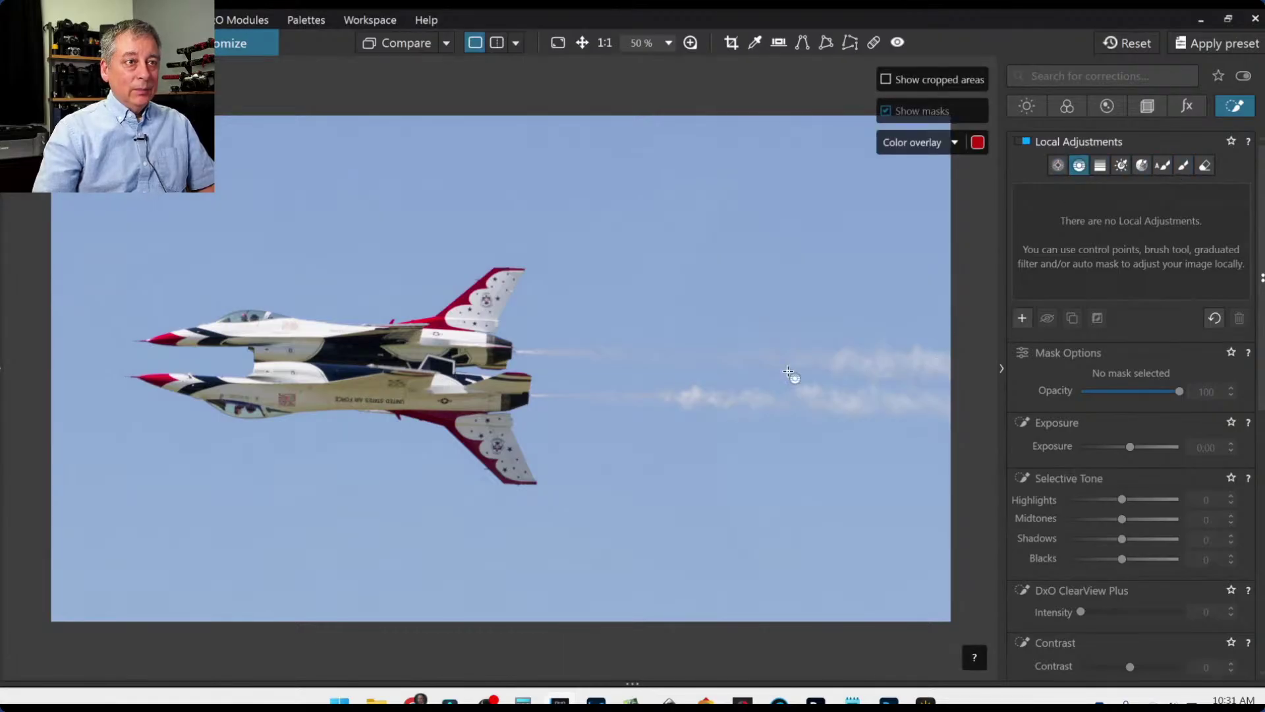
{"action": "left_click_drag", "start_coordinate": [626, 372], "coordinate": [500, 372]}
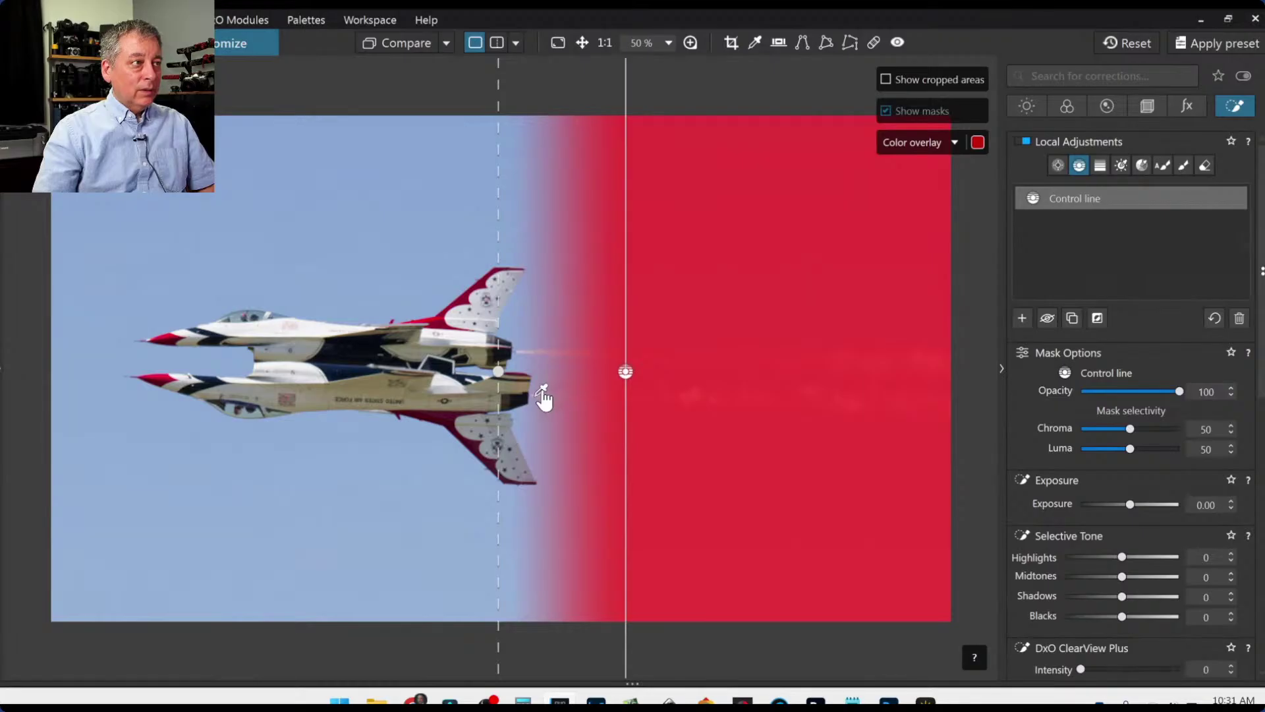
Restrict the control line mask to the smoke trails by sampling the exhaust, with chroma selectivity 75 and luma selectivity 88.
{"action": "scroll", "coordinate": [550, 408], "scroll_direction": "up", "scroll_amount": 4}
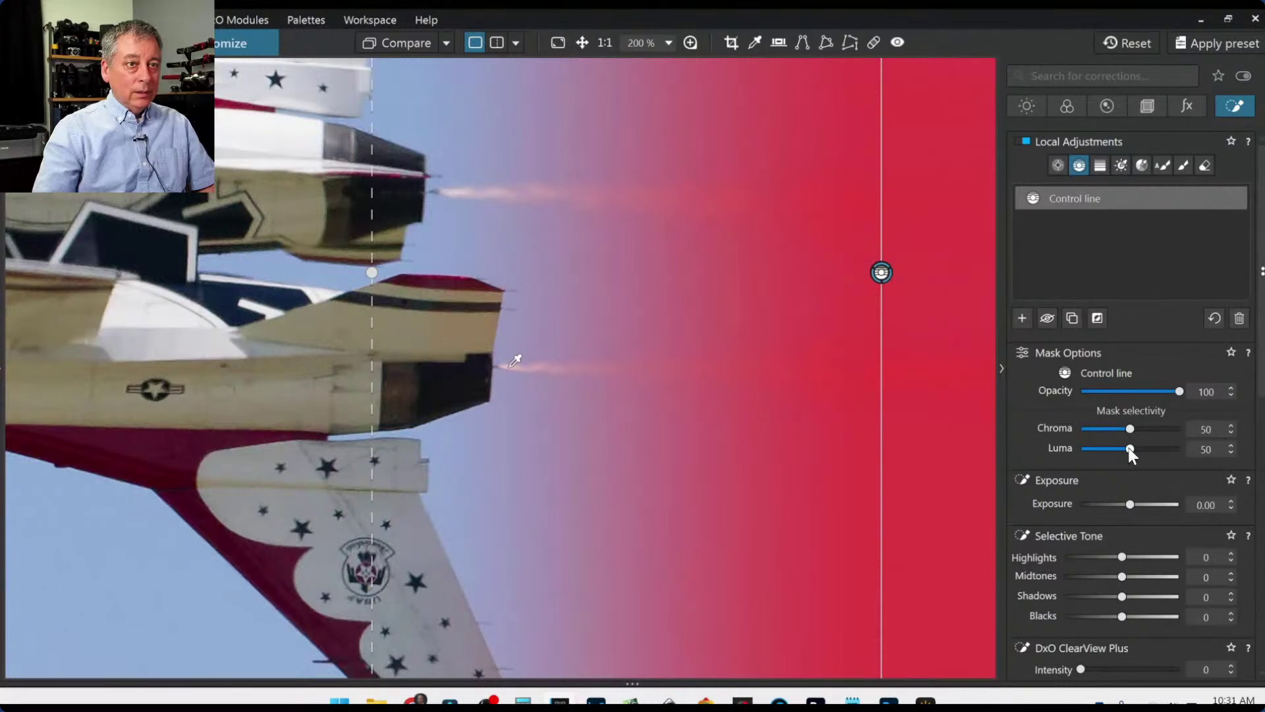
{"action": "left_click_drag", "start_coordinate": [1130, 449], "coordinate": [1165, 450]}
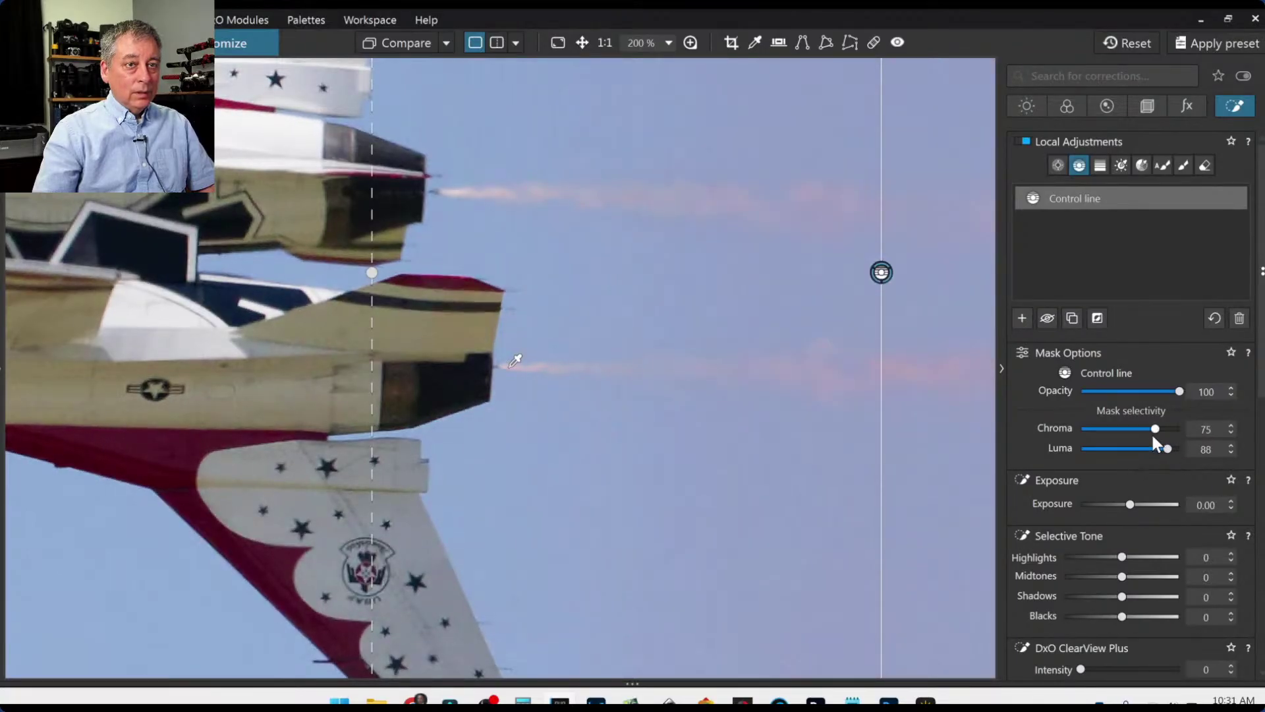
{"action": "scroll", "coordinate": [784, 389], "scroll_direction": "down", "scroll_amount": 5}
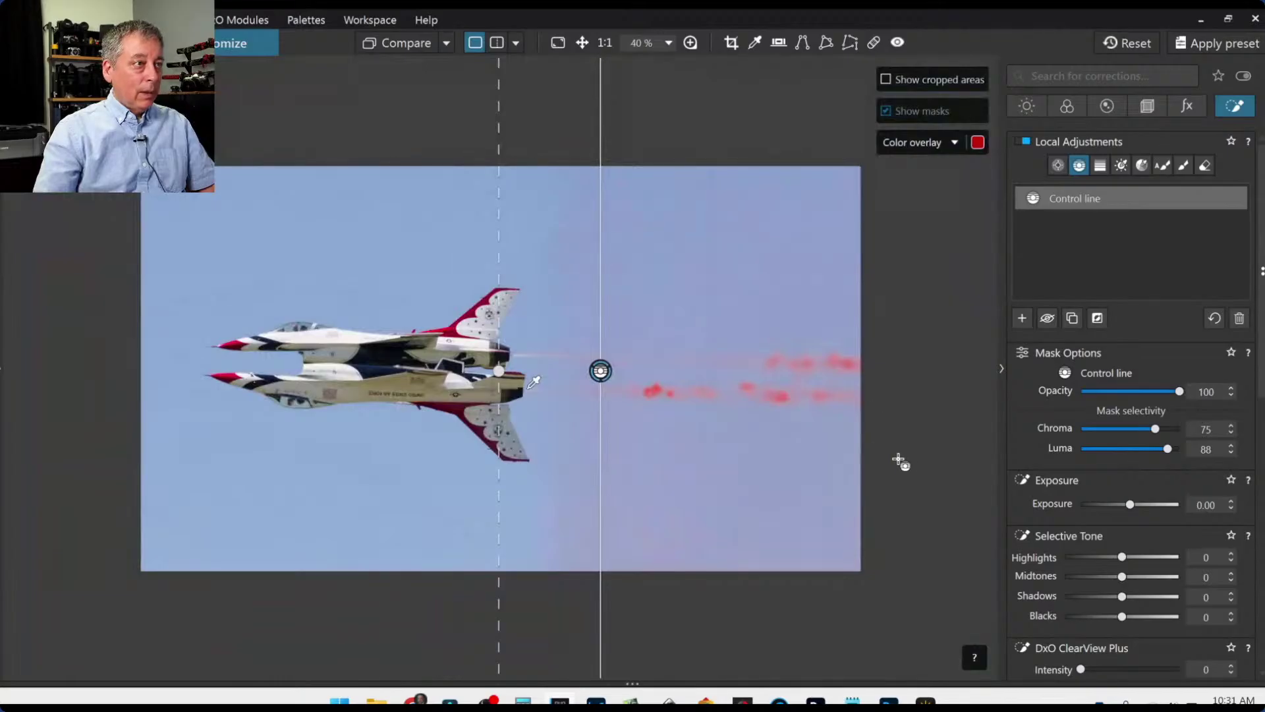
Brighten and define the smoke trails with highlights 93, midtones 51, ClearView Plus 26 and microcontrast 61.
{"action": "left_click_drag", "start_coordinate": [1122, 559], "coordinate": [1151, 579]}
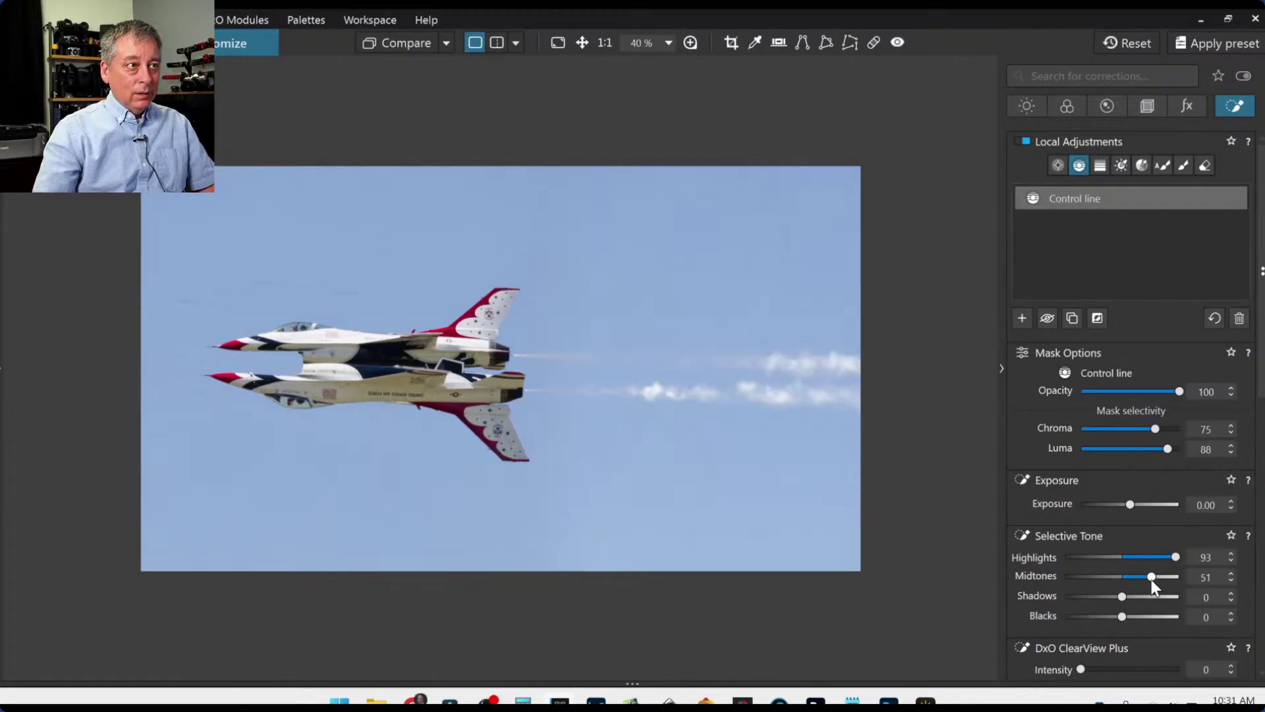
{"action": "scroll", "coordinate": [1123, 622], "scroll_direction": "down", "scroll_amount": 2}
{"action": "mouse_move", "coordinate": [1081, 549]}
{"action": "left_mouse_down"}
{"action": "mouse_move", "coordinate": [1142, 551]}
{"action": "mouse_move", "coordinate": [1106, 549]}
{"action": "left_mouse_up"}
{"action": "left_click_drag", "start_coordinate": [1130, 624], "coordinate": [1160, 627]}
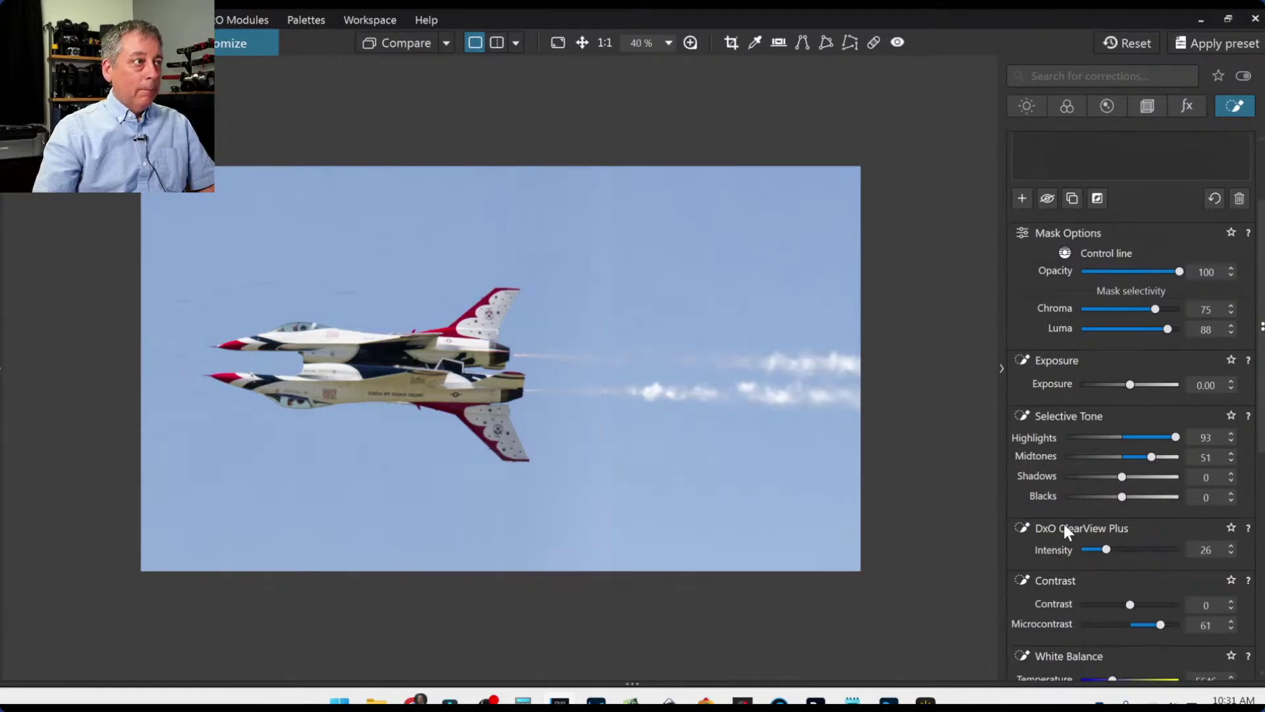
{"action": "scroll", "coordinate": [936, 440], "scroll_direction": "up", "scroll_amount": 1}
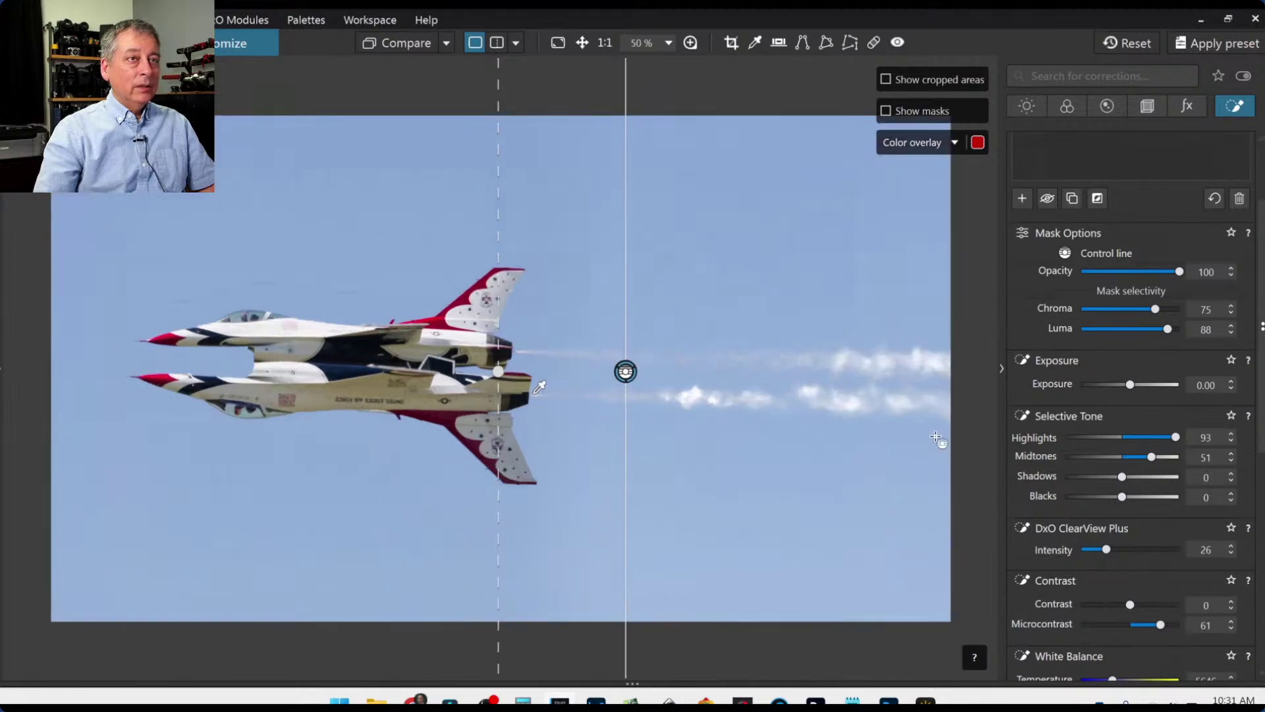
Add a second control line across the jets' front, sampled on the white fuselage, with chroma selectivity 73 and luma selectivity 50.
{"action": "scroll", "coordinate": [1047, 332], "scroll_direction": "up", "scroll_amount": 2}
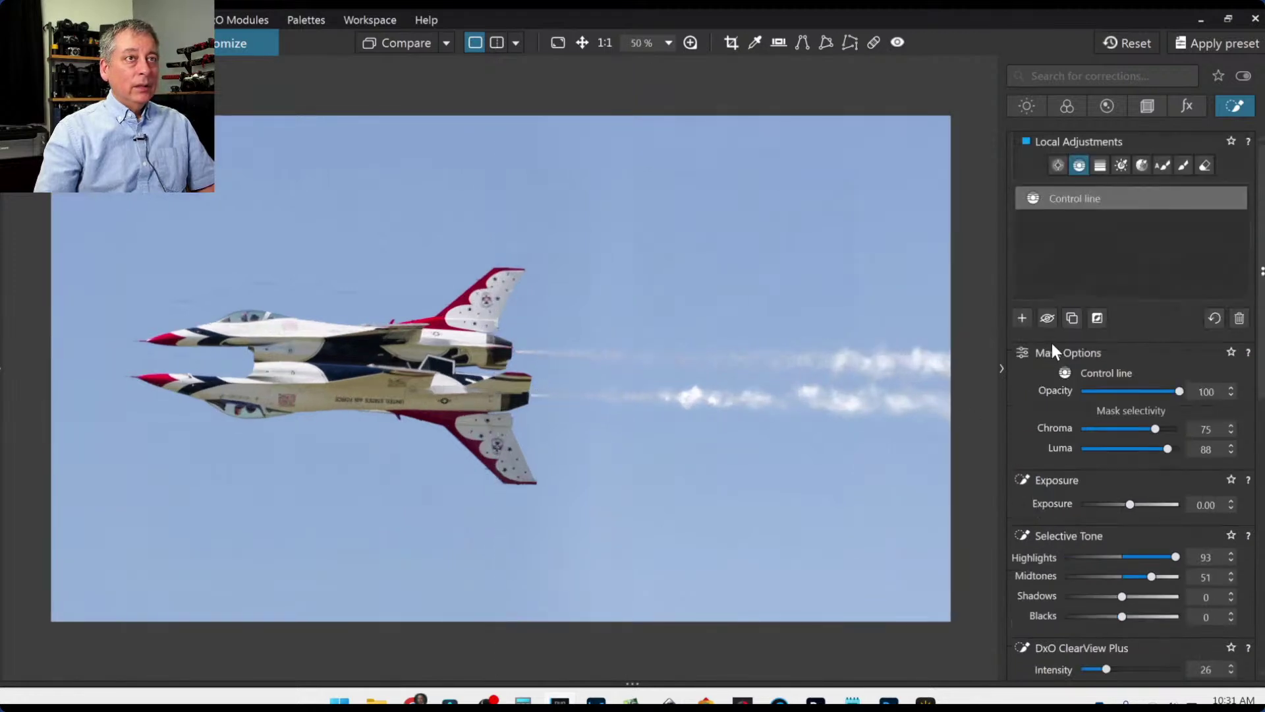
{"action": "left_click", "coordinate": [1022, 318]}
{"action": "left_click_drag", "start_coordinate": [264, 328], "coordinate": [545, 336]}
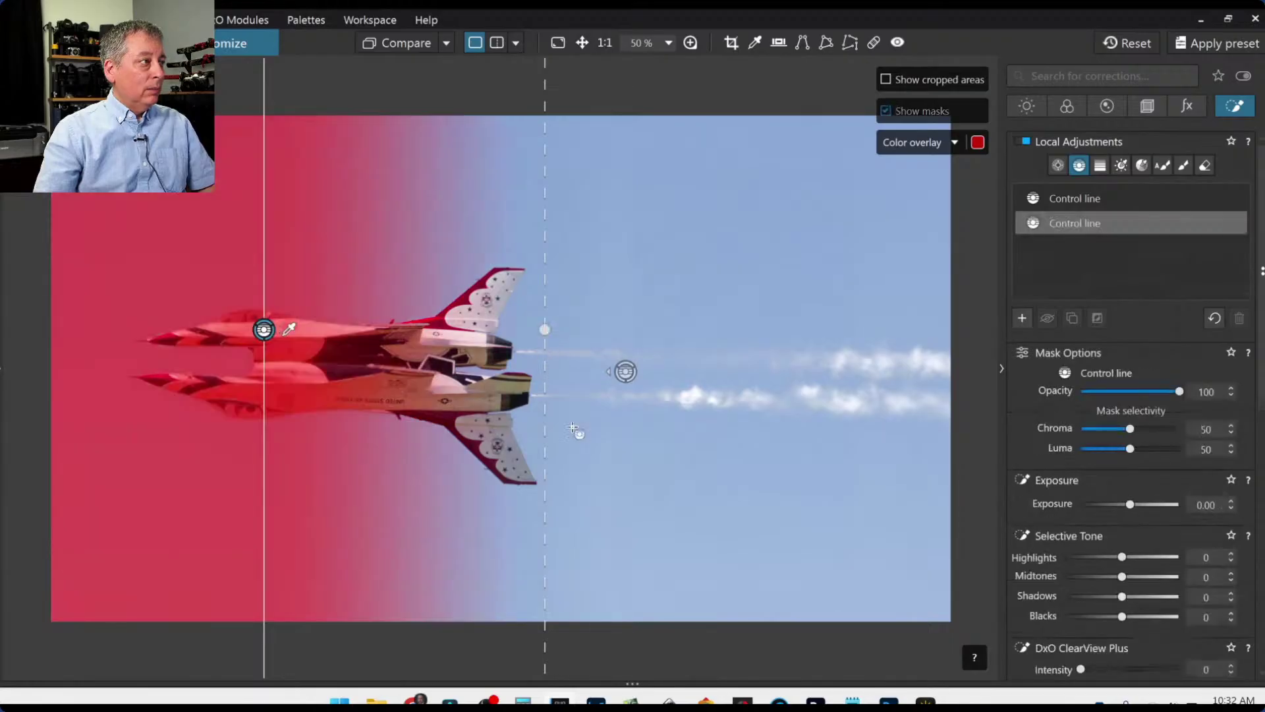
{"action": "left_click_drag", "start_coordinate": [290, 329], "coordinate": [316, 331]}
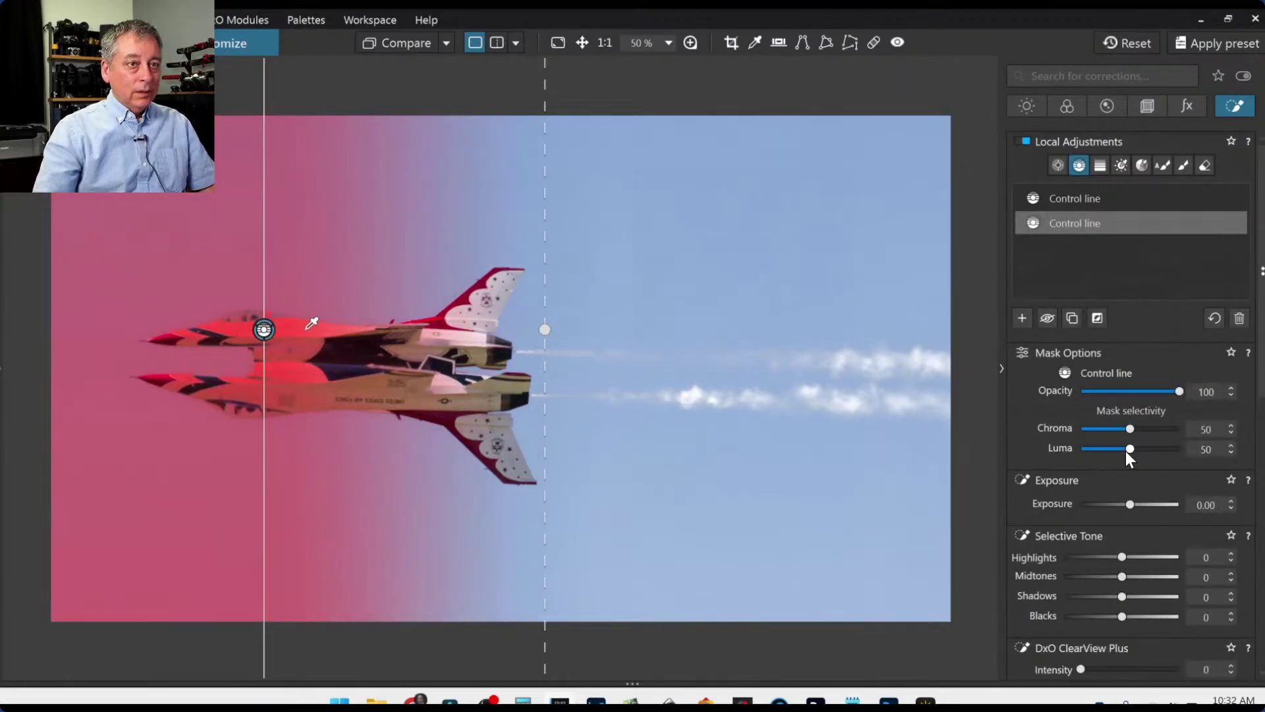
{"action": "mouse_move", "coordinate": [1129, 448]}
{"action": "left_mouse_down"}
{"action": "mouse_move", "coordinate": [1137, 428]}
{"action": "mouse_move", "coordinate": [1151, 431]}
{"action": "mouse_move", "coordinate": [1132, 448]}
{"action": "left_mouse_up"}
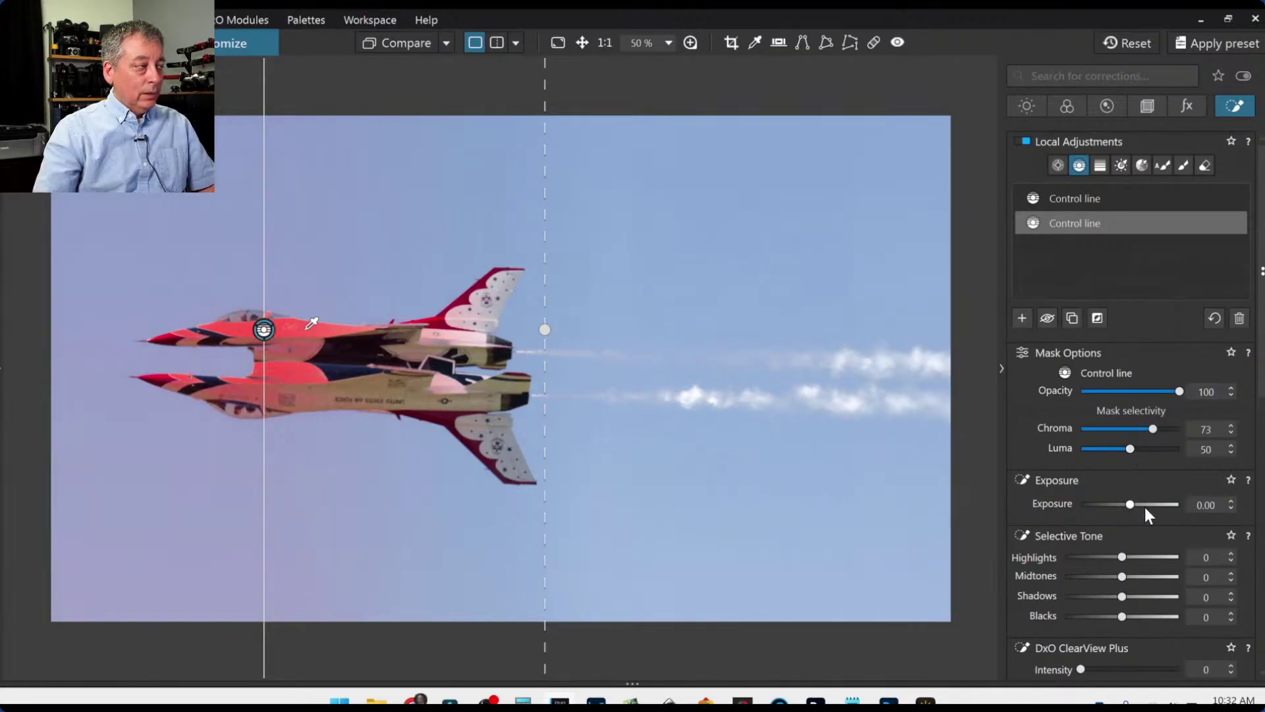
Set the fuselage mask's highlights to -52 and microcontrast to 57, leaving ClearView Plus at 0.
{"action": "scroll", "coordinate": [1132, 524], "scroll_direction": "down", "scroll_amount": 2}
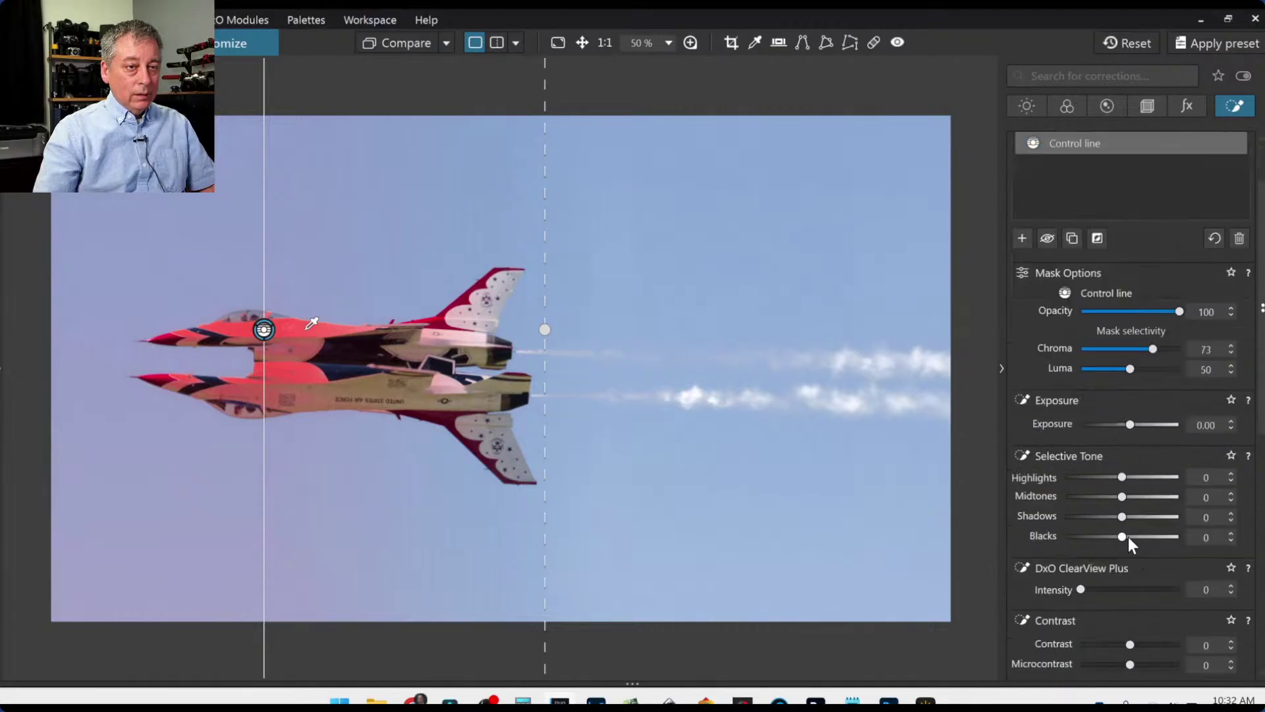
{"action": "left_click_drag", "start_coordinate": [1123, 479], "coordinate": [1093, 480]}
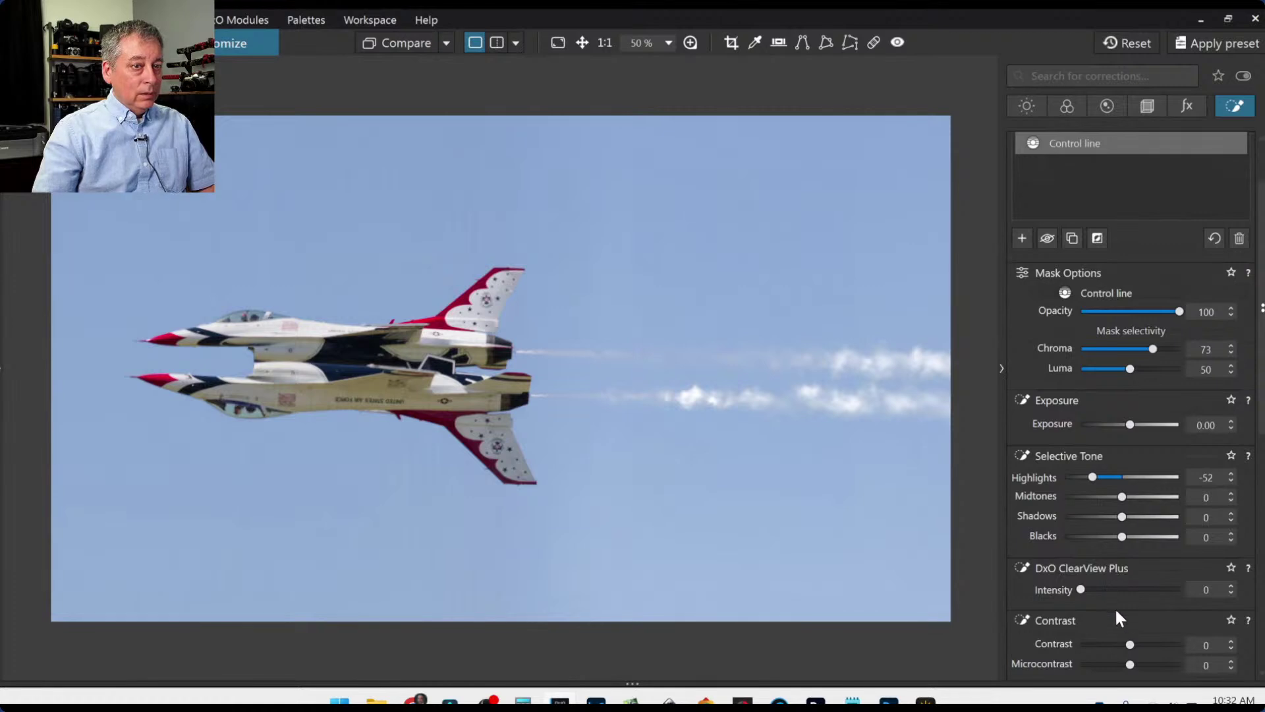
{"action": "scroll", "coordinate": [1163, 626], "scroll_direction": "down", "scroll_amount": 2}
{"action": "left_click_drag", "start_coordinate": [1152, 588], "coordinate": [1158, 585]}
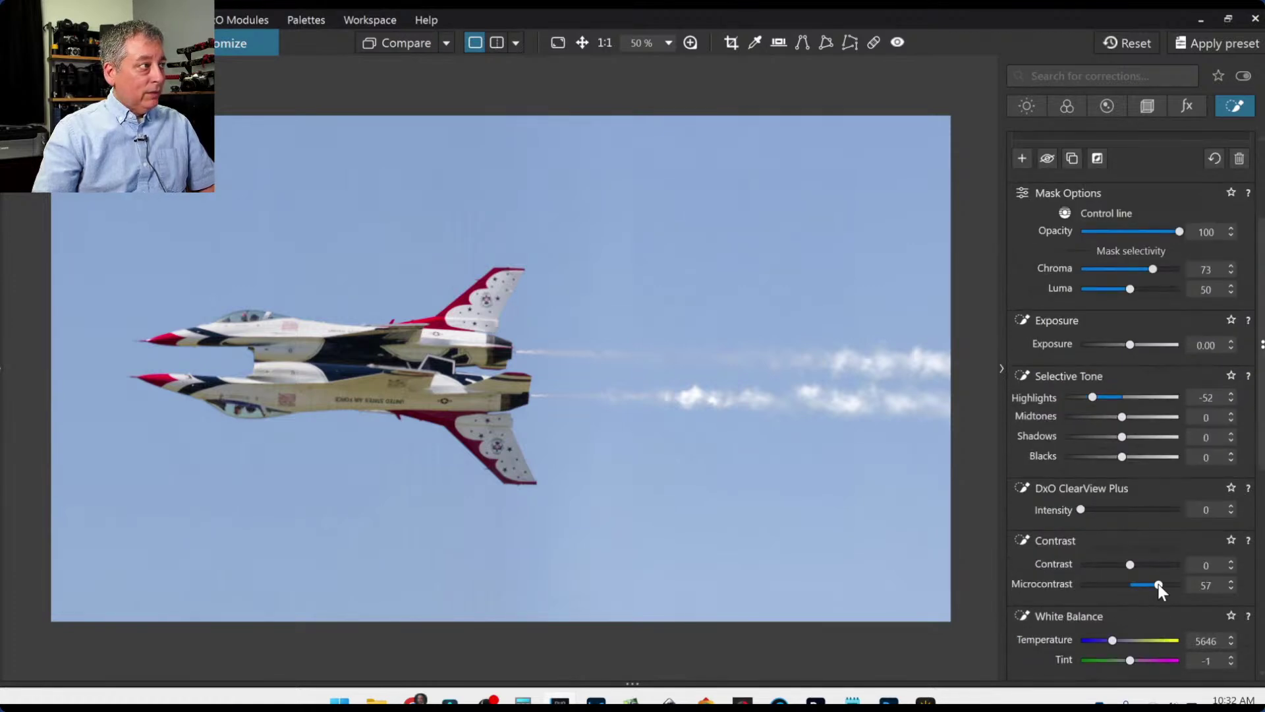
{"action": "mouse_move", "coordinate": [1085, 508]}
{"action": "left_mouse_down"}
{"action": "mouse_move", "coordinate": [1112, 510]}
{"action": "mouse_move", "coordinate": [1081, 509]}
{"action": "left_mouse_up"}
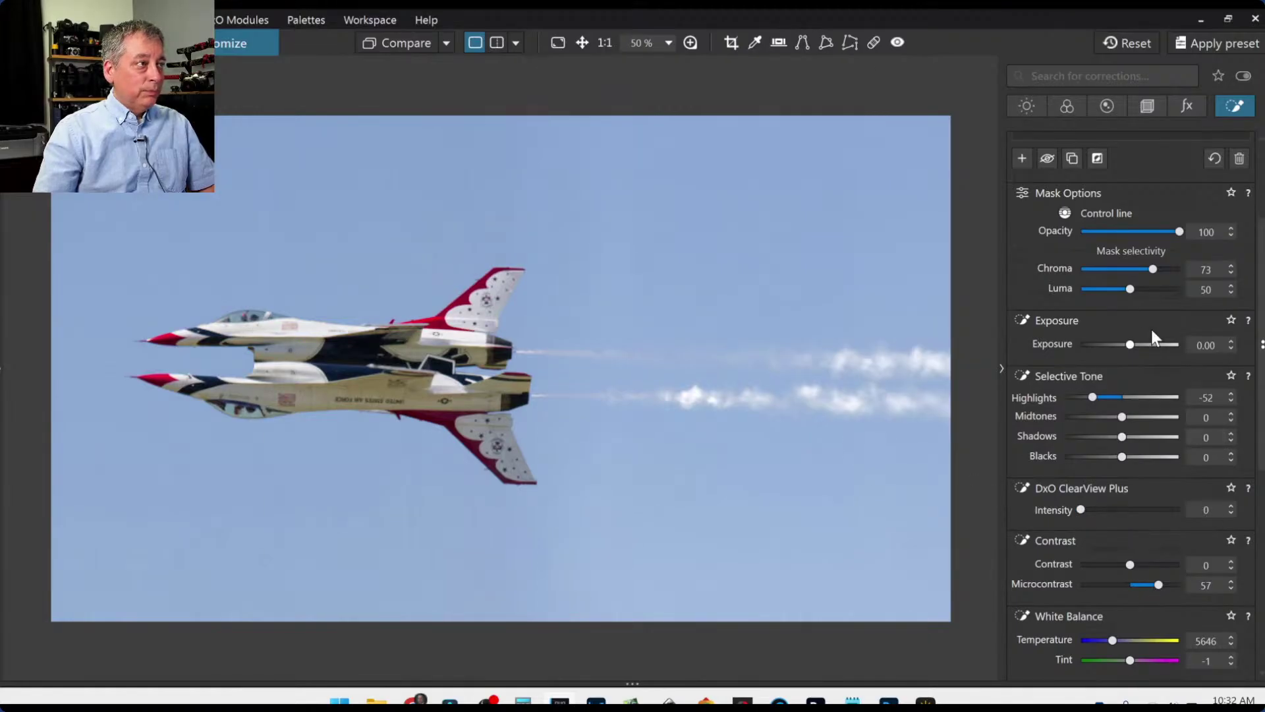
Place a new control point on the dark area between the jets' fuselages with chroma selectivity 53 and luma selectivity 52.
{"action": "scroll", "coordinate": [1148, 342], "scroll_direction": "up", "scroll_amount": 3}
{"action": "left_click", "coordinate": [1028, 317]}
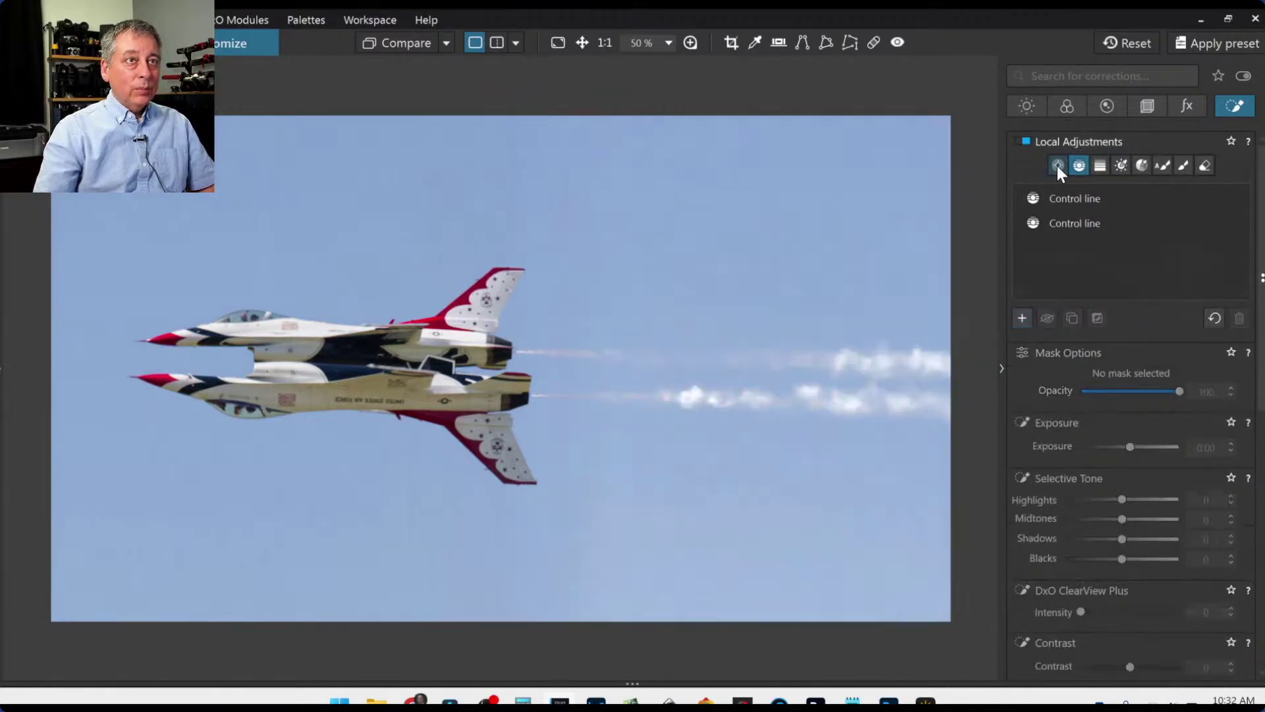
{"action": "left_click", "coordinate": [1057, 167]}
{"action": "left_click", "coordinate": [346, 350]}
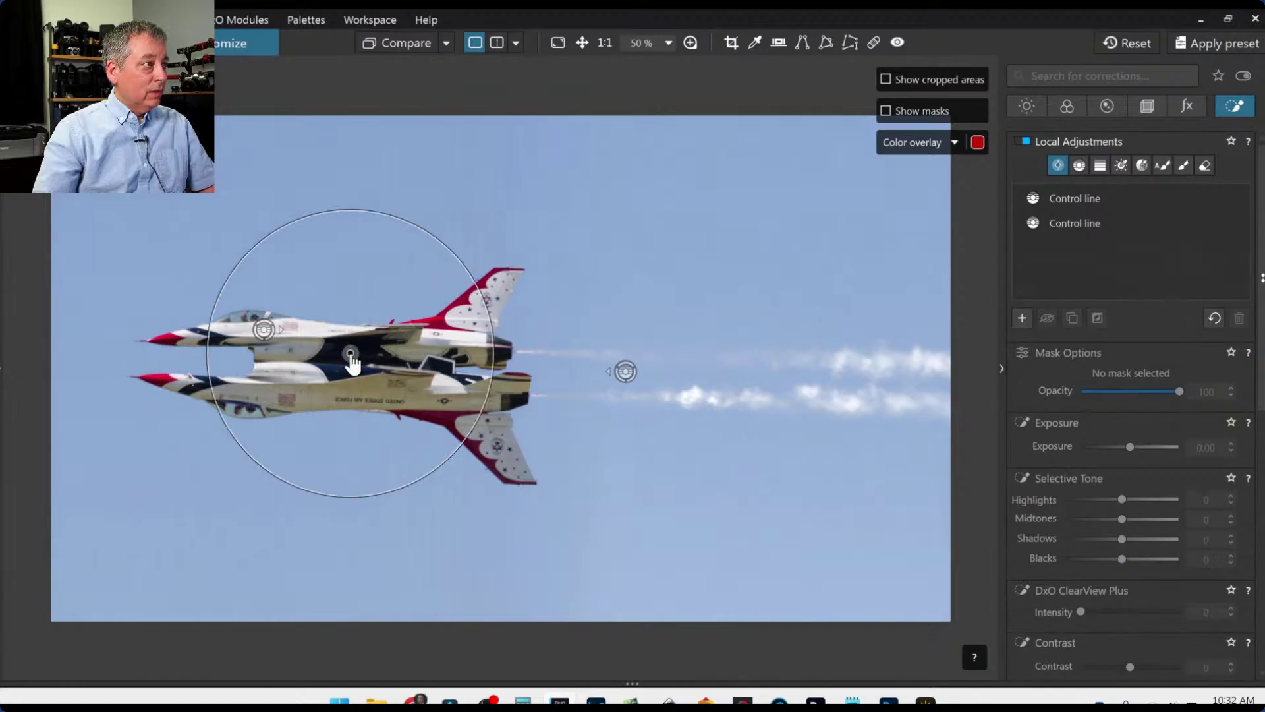
{"action": "left_click_drag", "start_coordinate": [1128, 428], "coordinate": [1132, 448]}
Try a higher exposure for the control point, reset it to 0.00, and raise the shadows to 39.
{"action": "left_click_drag", "start_coordinate": [1132, 508], "coordinate": [1144, 508]}
{"action": "double_click", "coordinate": [1144, 507]}
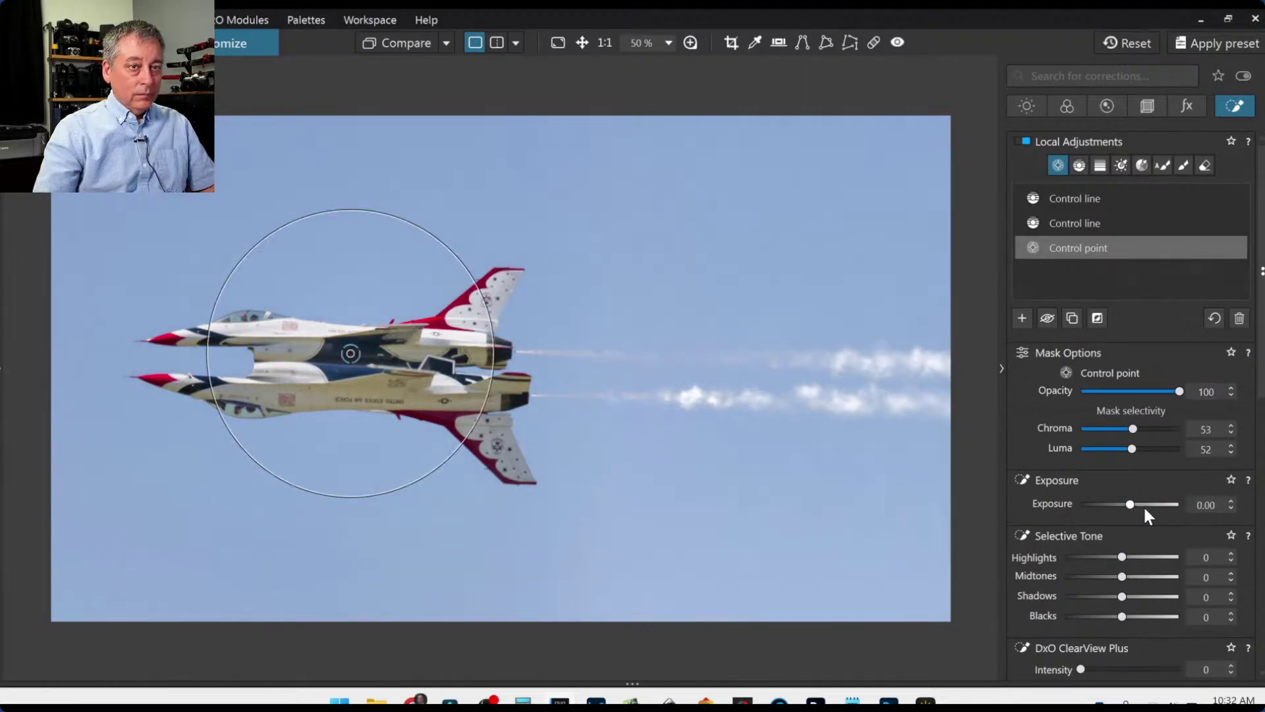
{"action": "left_click_drag", "start_coordinate": [1125, 599], "coordinate": [1144, 601]}
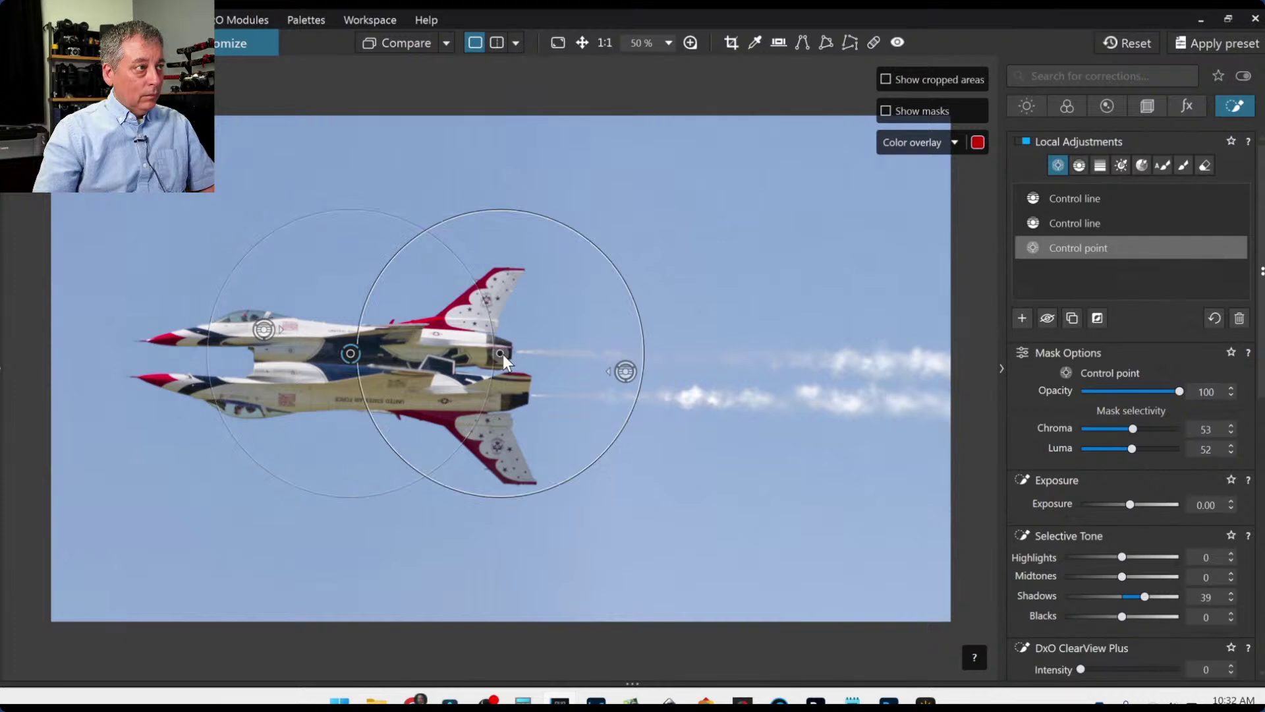
Create a separate mask of small control points on both jets' tail ends, keeping chroma selectivity at 50 and setting luma selectivity to 60.
{"action": "left_click_drag", "start_coordinate": [641, 345], "coordinate": [536, 345]}
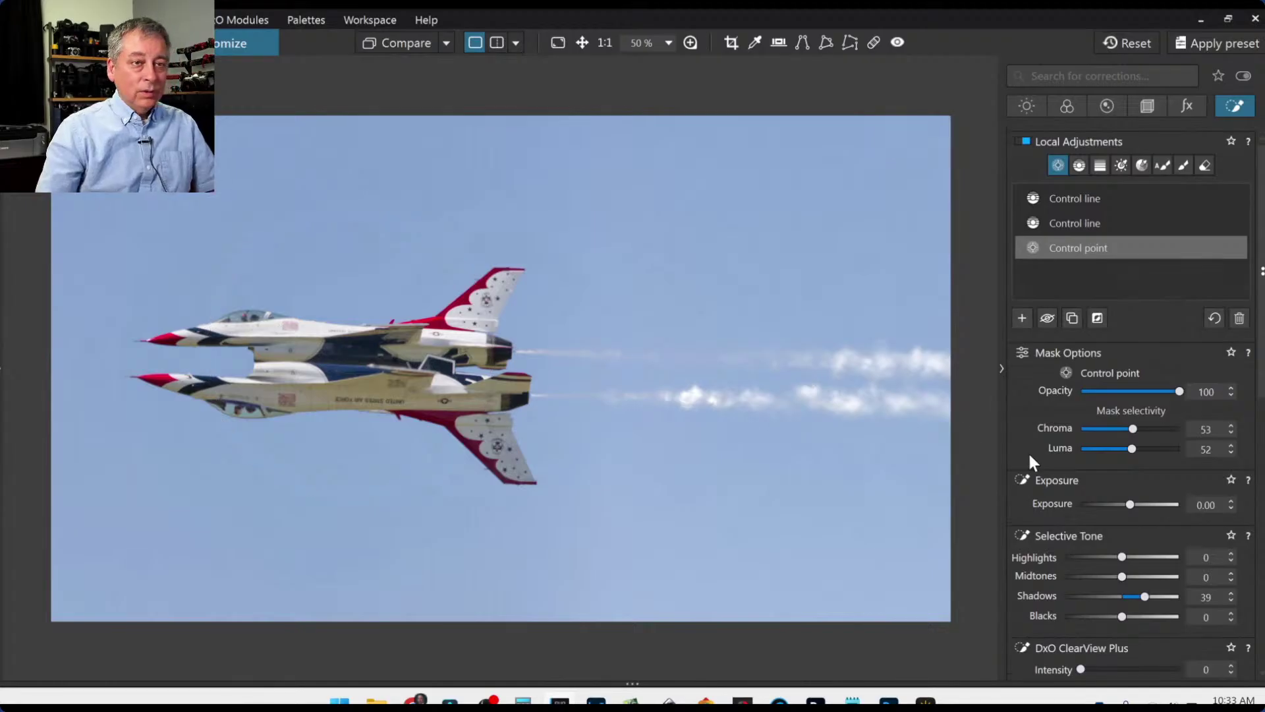
{"action": "left_click", "coordinate": [1021, 318]}
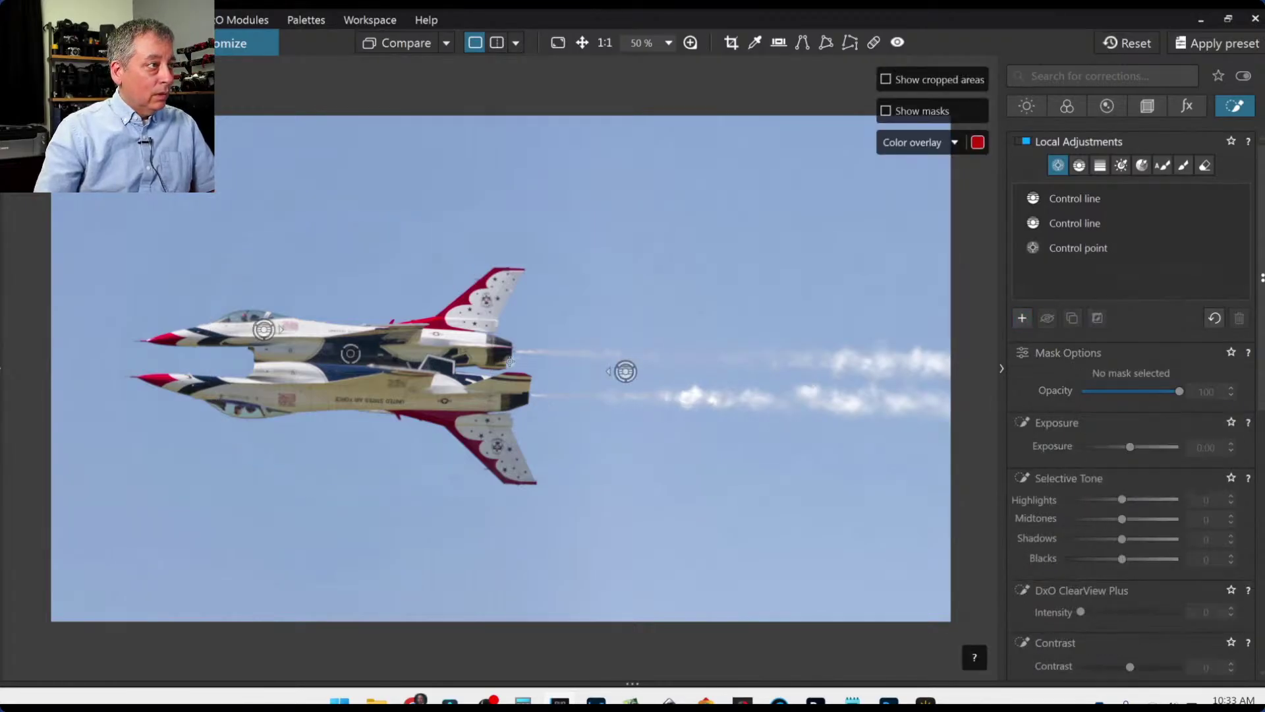
{"action": "left_click", "coordinate": [517, 399]}
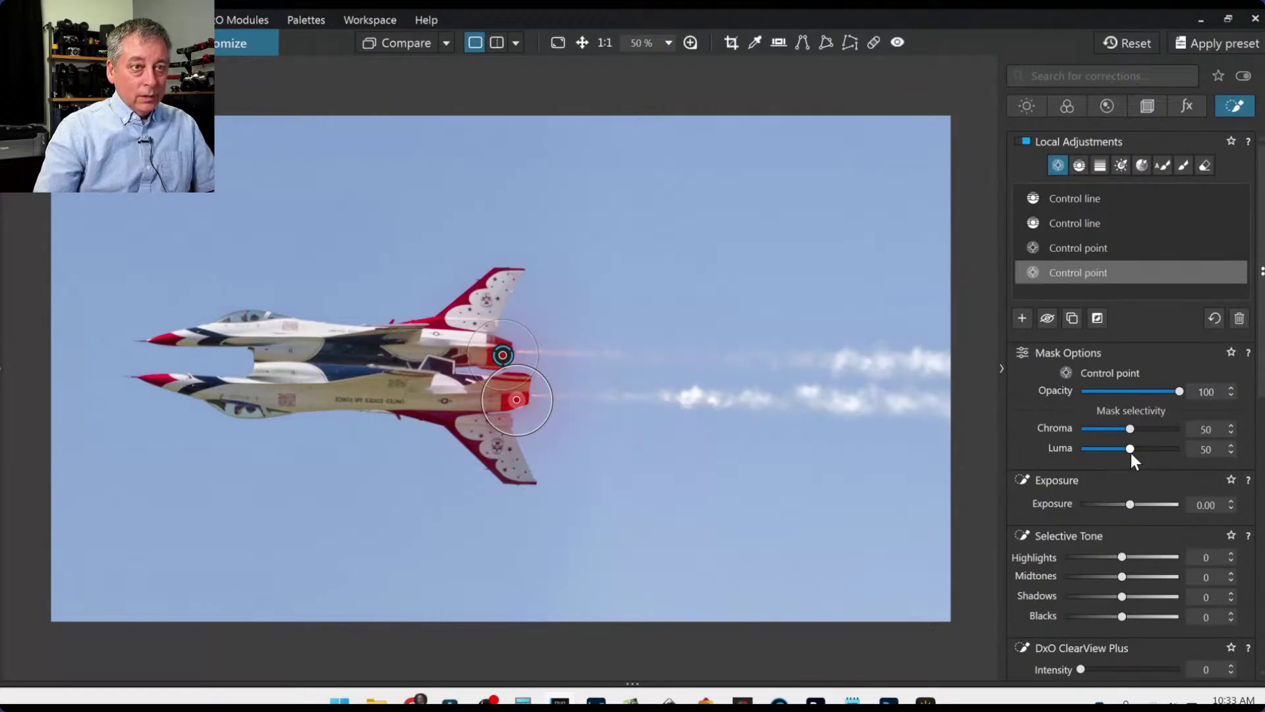
{"action": "scroll", "coordinate": [1129, 450], "scroll_direction": "up", "scroll_amount": 2}
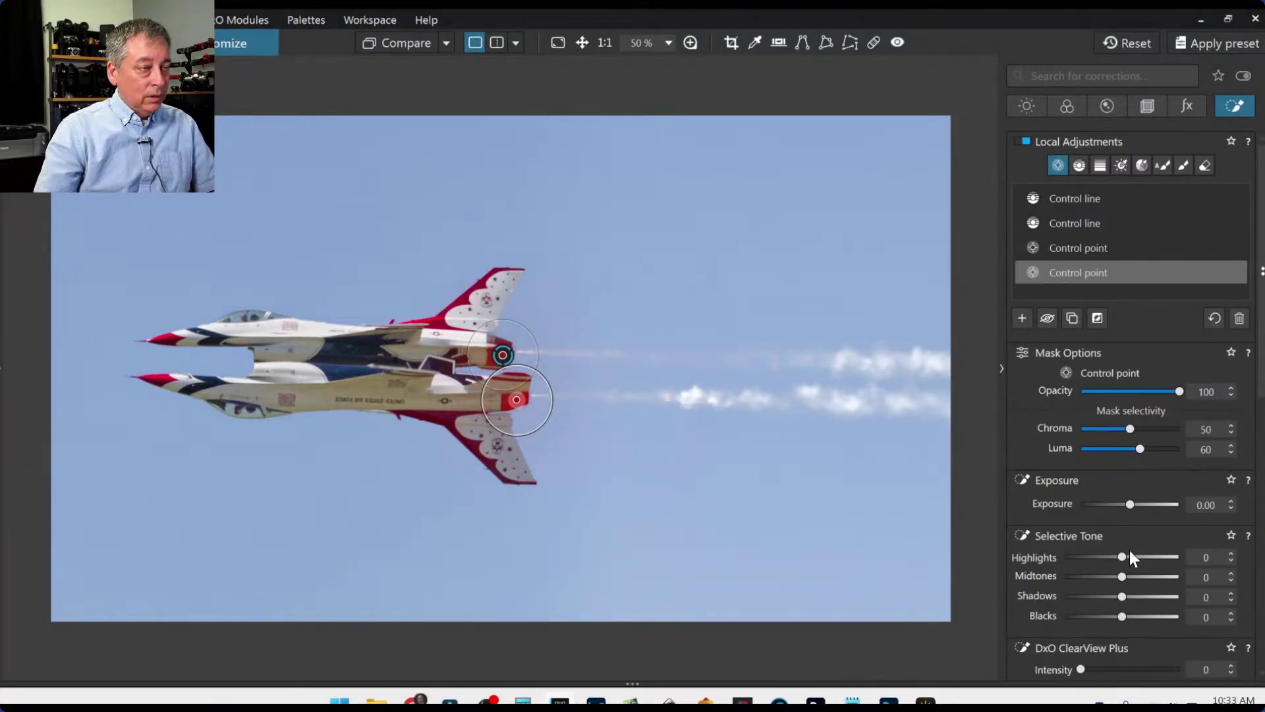
Set the tail mask's shadows to 44, ClearView Plus intensity to 100 and microcontrast to 100.
{"action": "scroll", "coordinate": [1128, 555], "scroll_direction": "down", "scroll_amount": 1}
{"action": "scroll", "coordinate": [1128, 554], "scroll_direction": "down", "scroll_amount": 3}
{"action": "left_click", "coordinate": [1142, 509]}
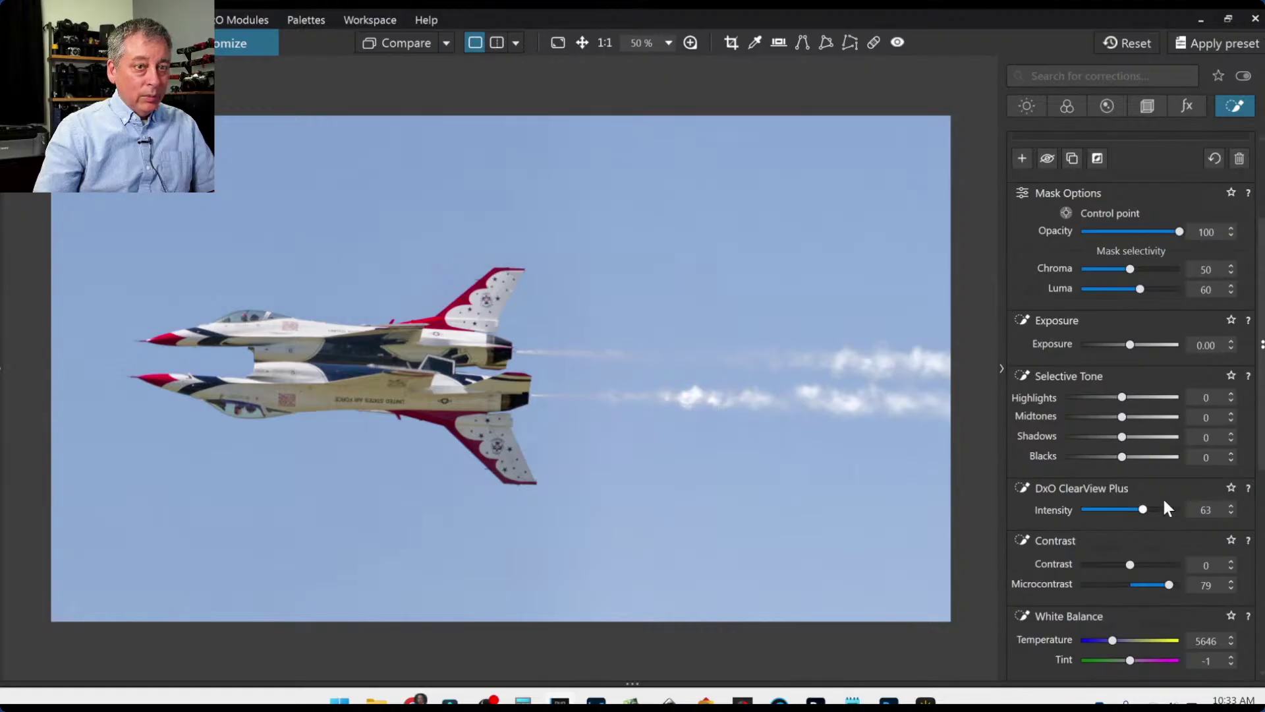
{"action": "left_click_drag", "start_coordinate": [1121, 439], "coordinate": [1144, 441]}
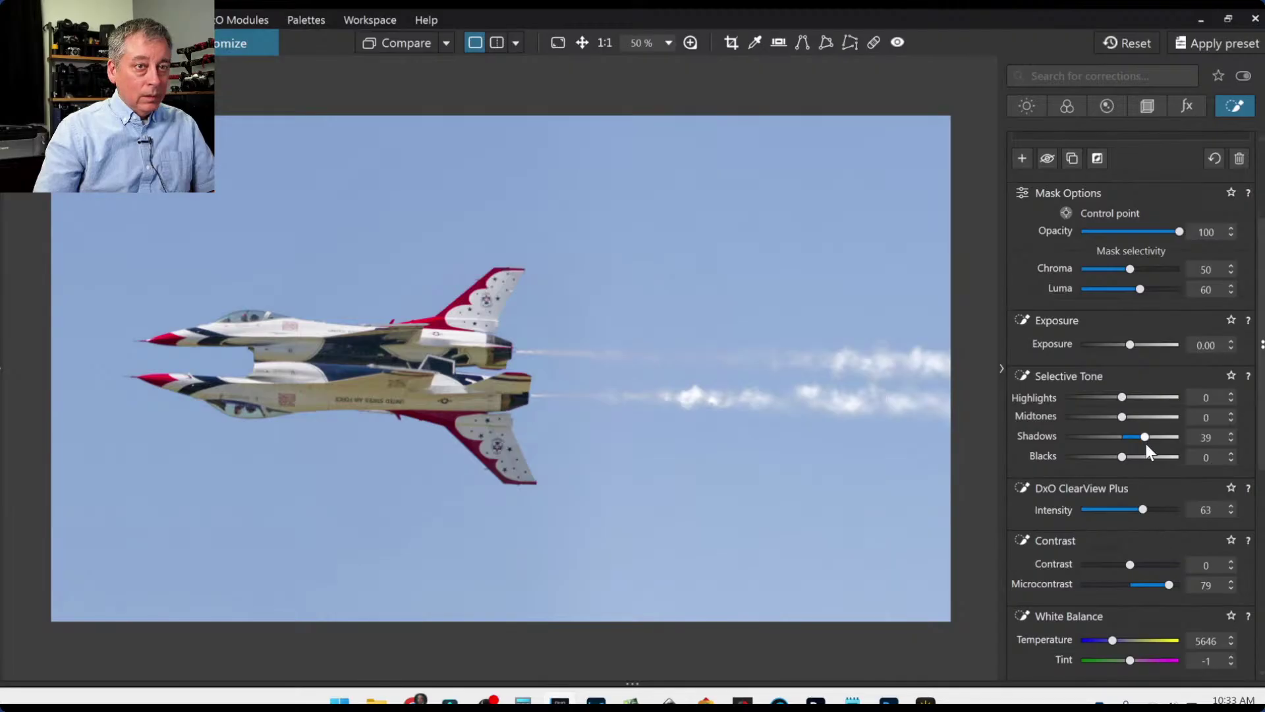
{"action": "left_click_drag", "start_coordinate": [1153, 437], "coordinate": [1148, 438]}
{"action": "left_click_drag", "start_coordinate": [1174, 516], "coordinate": [1194, 515]}
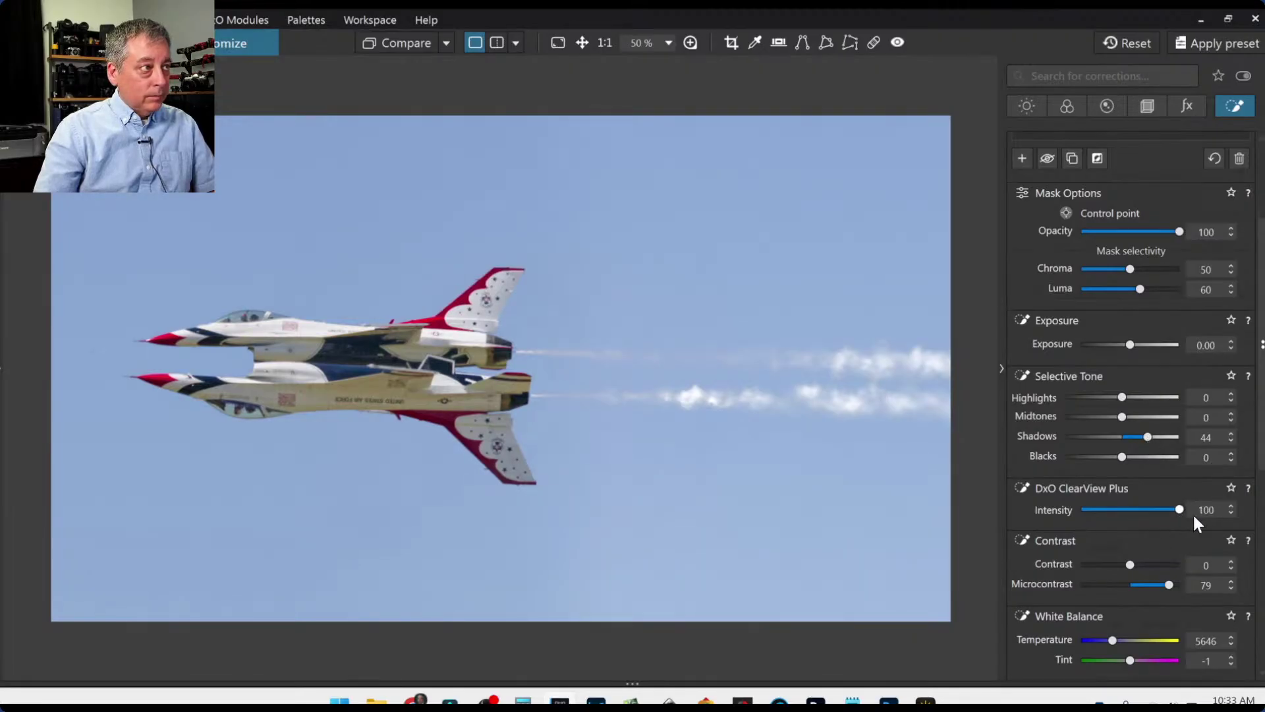
{"action": "left_click_drag", "start_coordinate": [1168, 585], "coordinate": [1194, 587]}
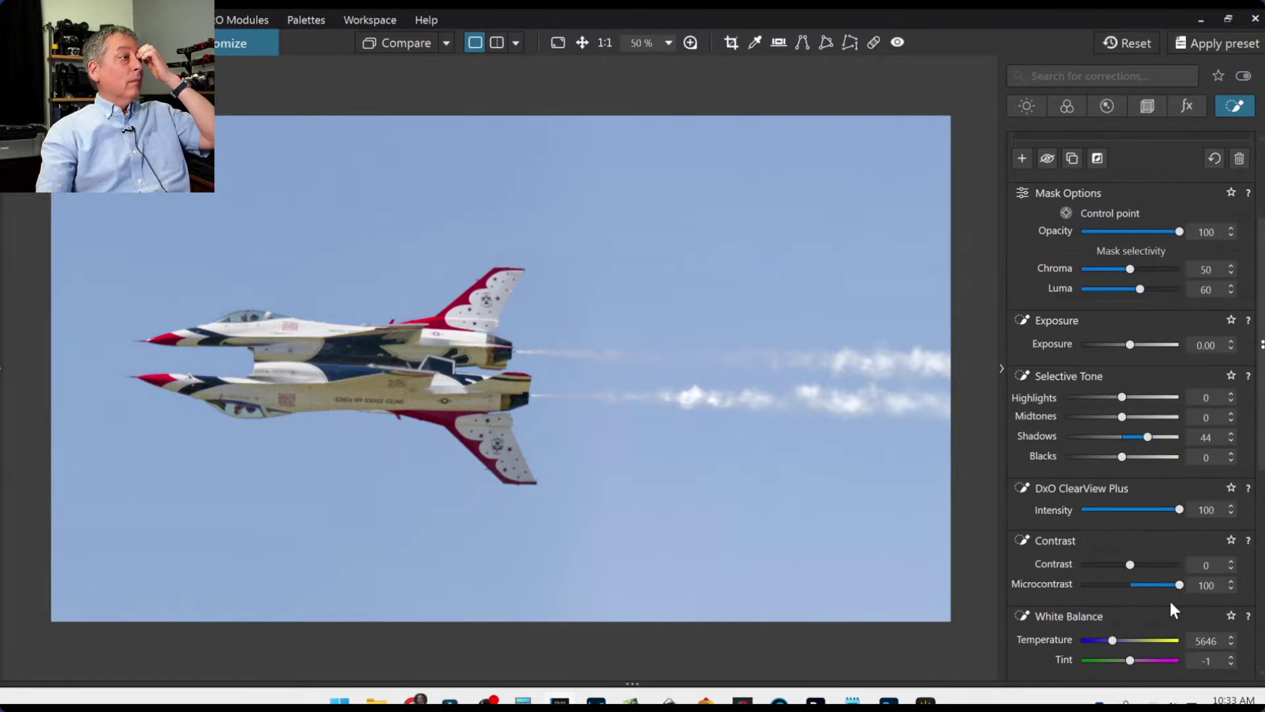
Deselect the mask and export the jets photo to disk as a full-size JPEG at quality 93 with the suffix -dxo.
{"action": "scroll", "coordinate": [730, 513], "scroll_direction": "down", "scroll_amount": 1}
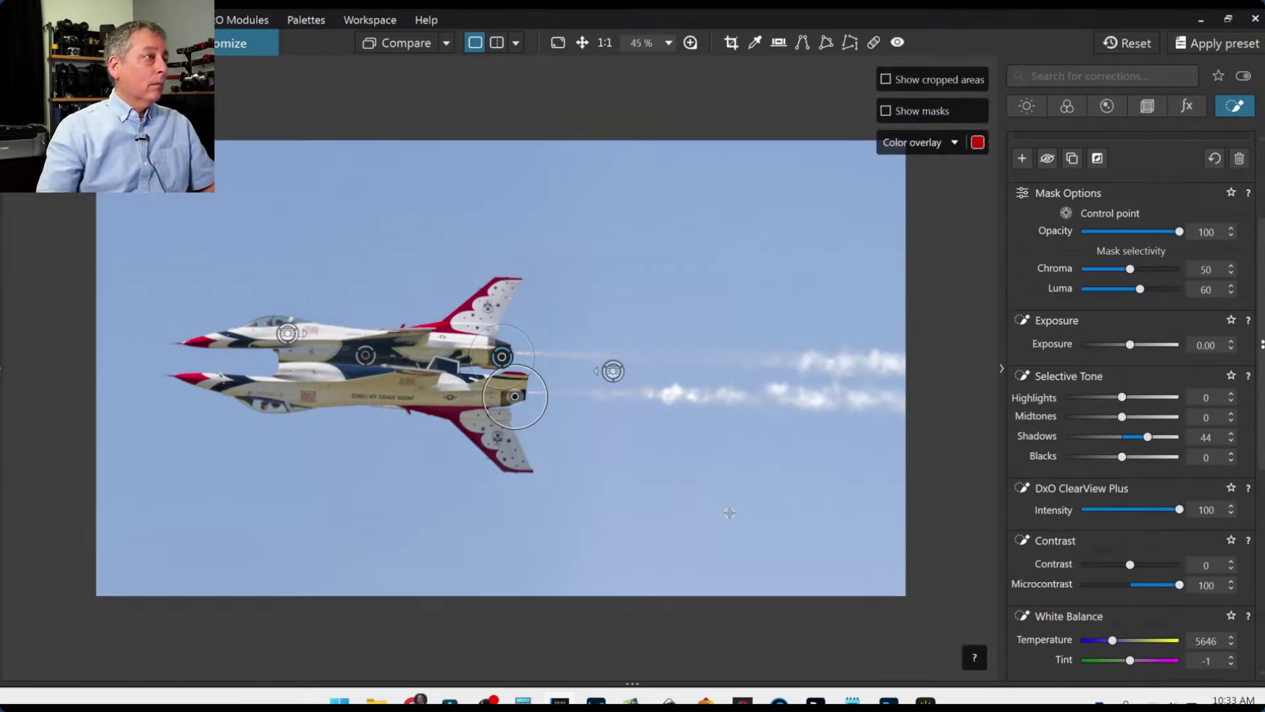
{"action": "key", "text": "Escape"}
{"action": "scroll", "coordinate": [798, 496], "scroll_direction": "down", "scroll_amount": 1}
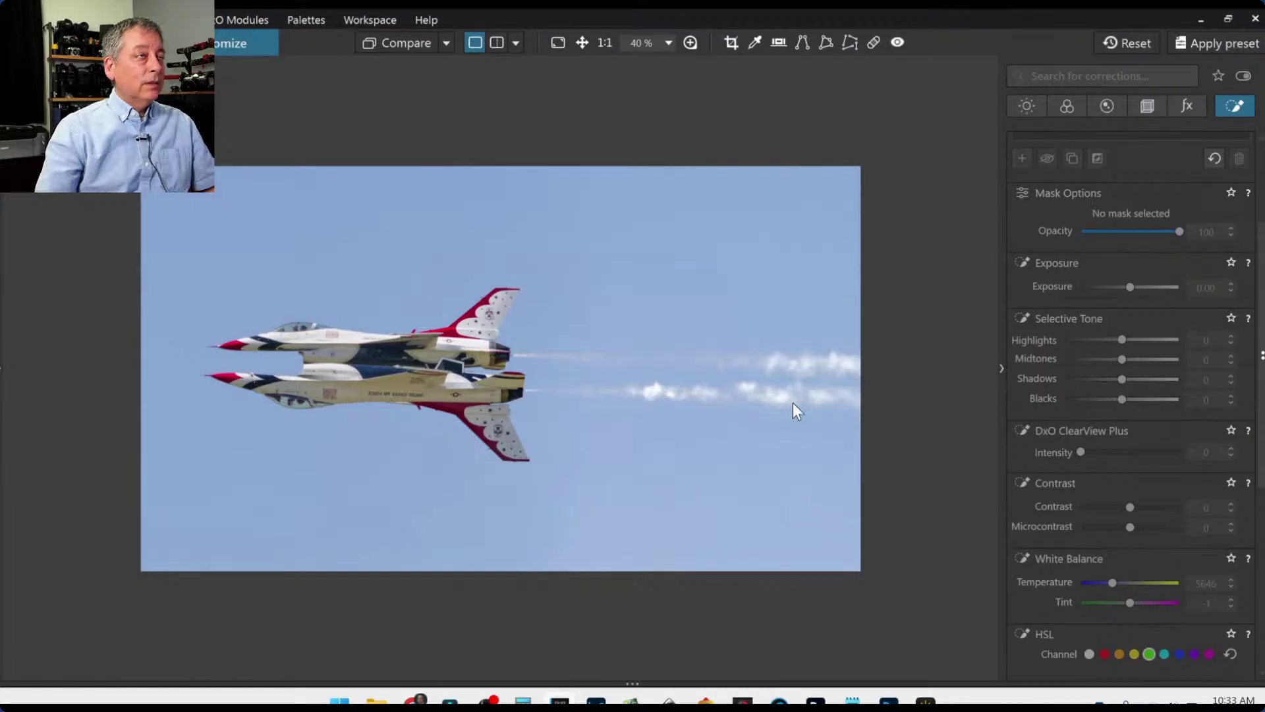
{"action": "right_click", "coordinate": [600, 215]}
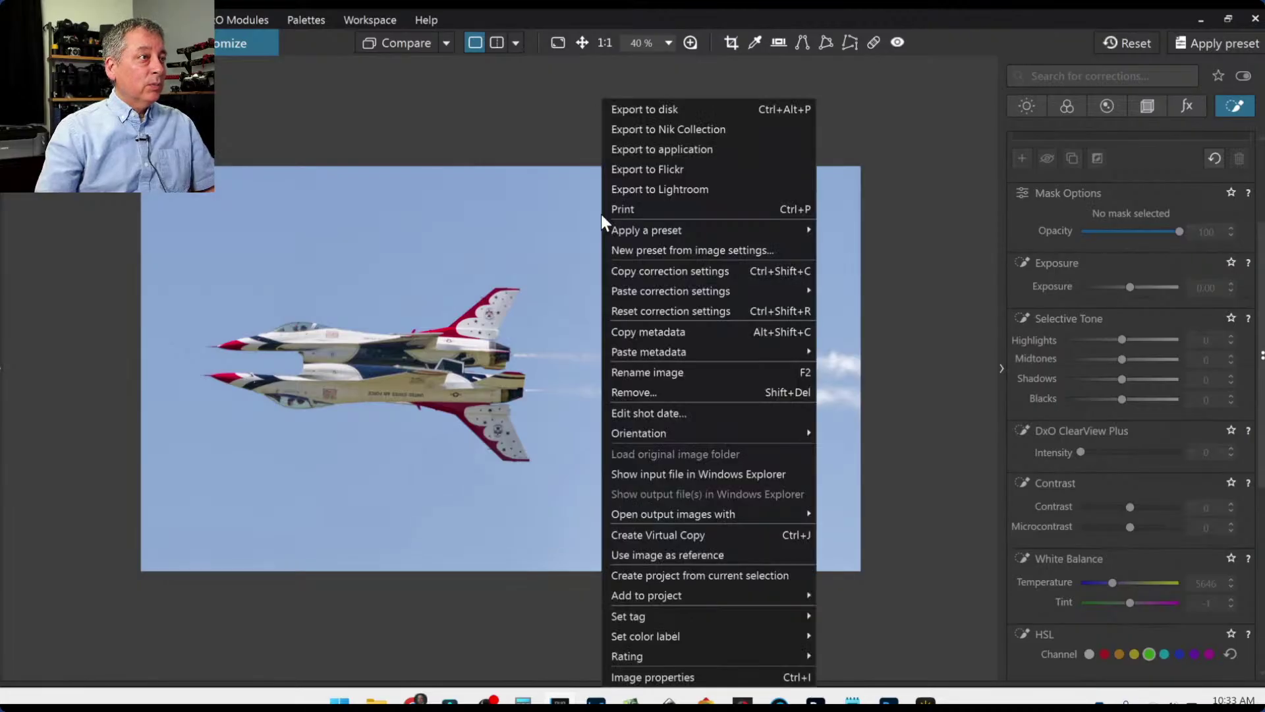
{"action": "left_click", "coordinate": [635, 112]}
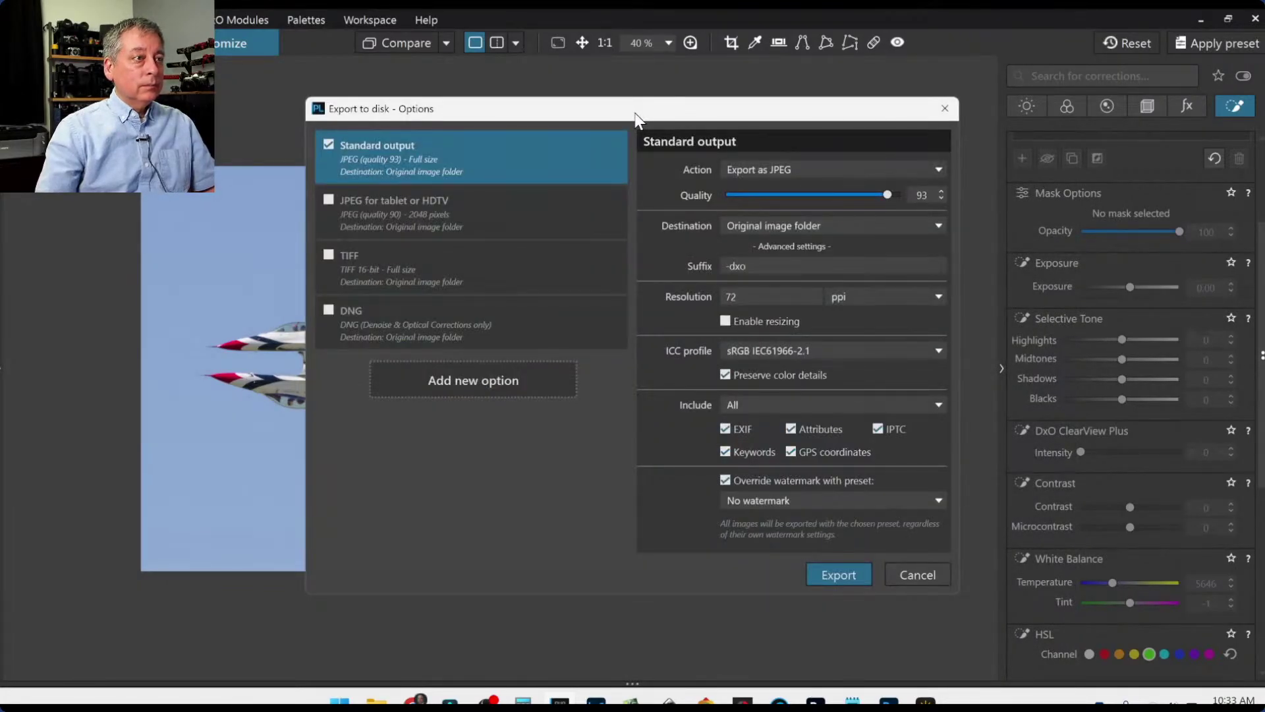
{"action": "key", "text": "Escape"}
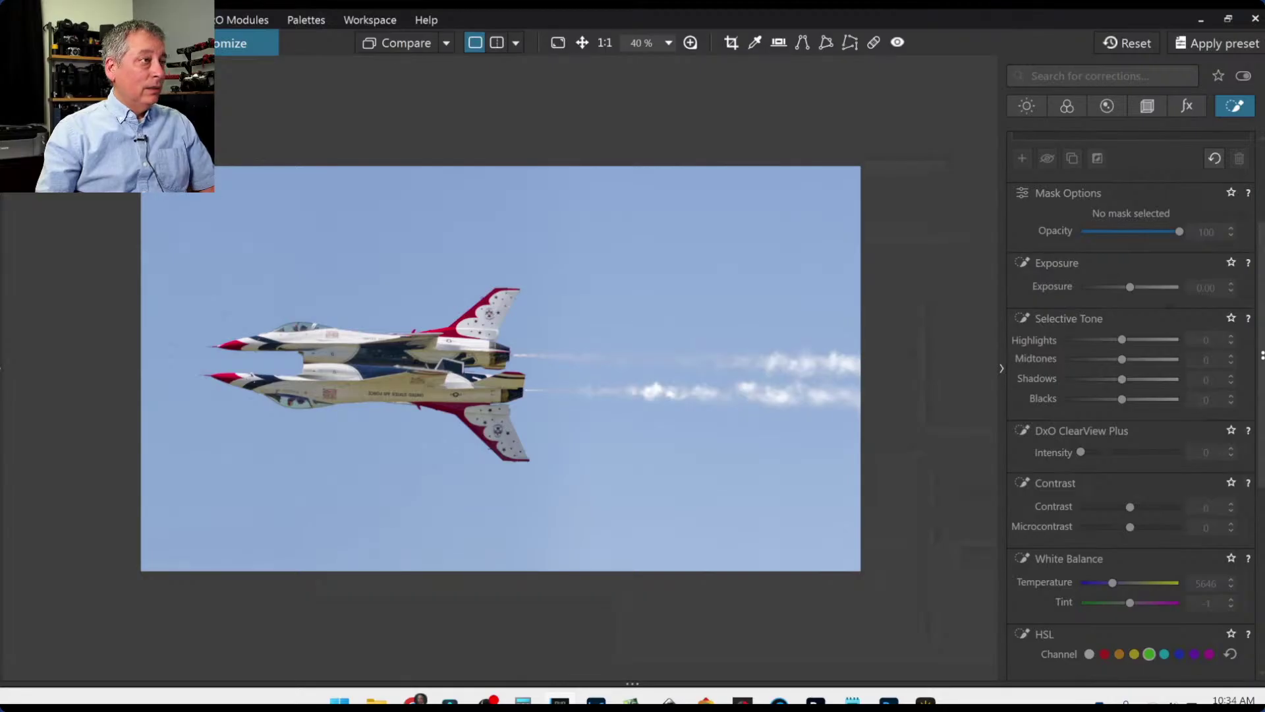
Reset all corrections on the raw jets photo and use it as the reference image.
{"action": "left_click", "coordinate": [1142, 50]}
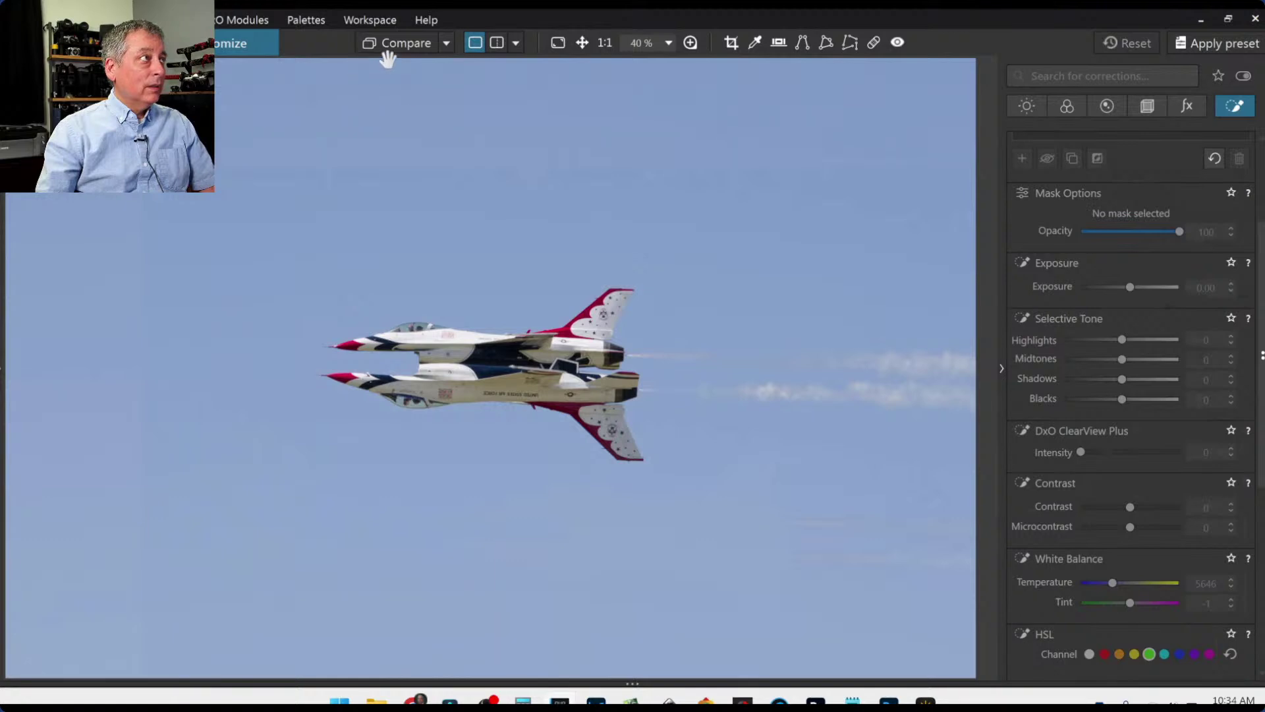
{"action": "left_click_drag", "start_coordinate": [570, 680], "coordinate": [568, 547]}
{"action": "left_click", "coordinate": [618, 630]}
{"action": "left_click", "coordinate": [983, 622]}
{"action": "right_click", "coordinate": [1024, 618]}
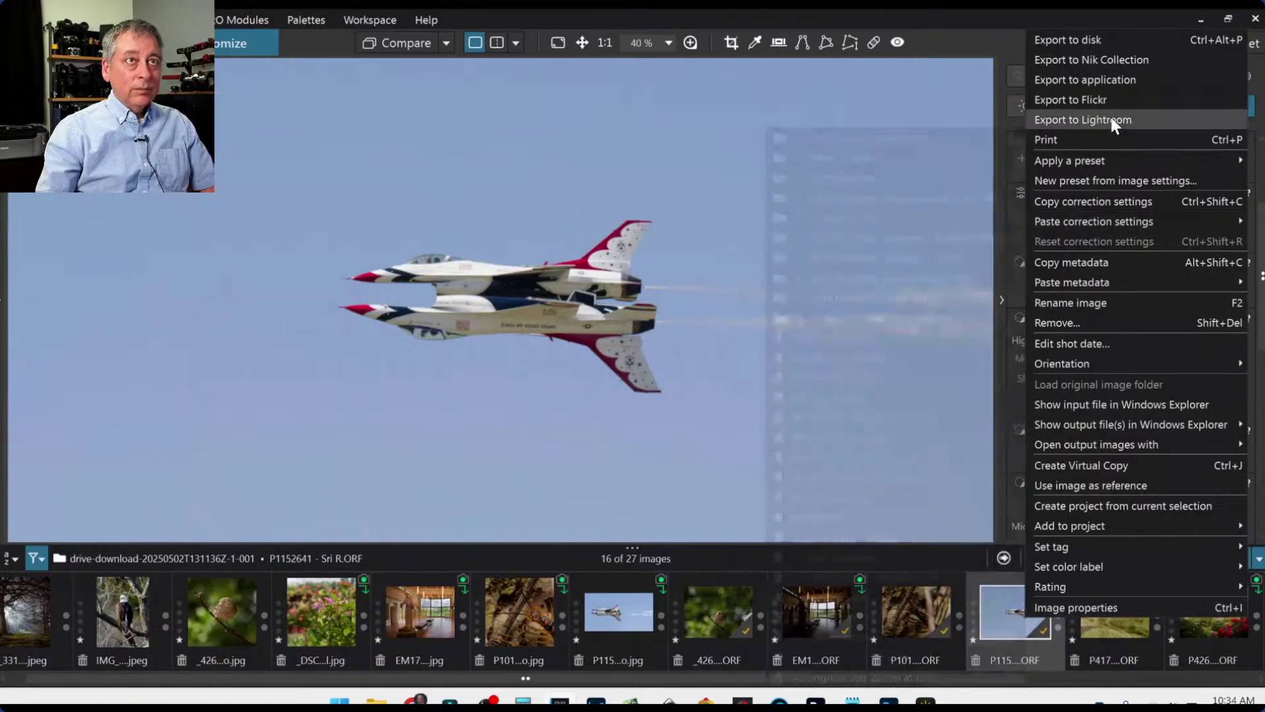
{"action": "mouse_move", "coordinate": [1058, 452]}
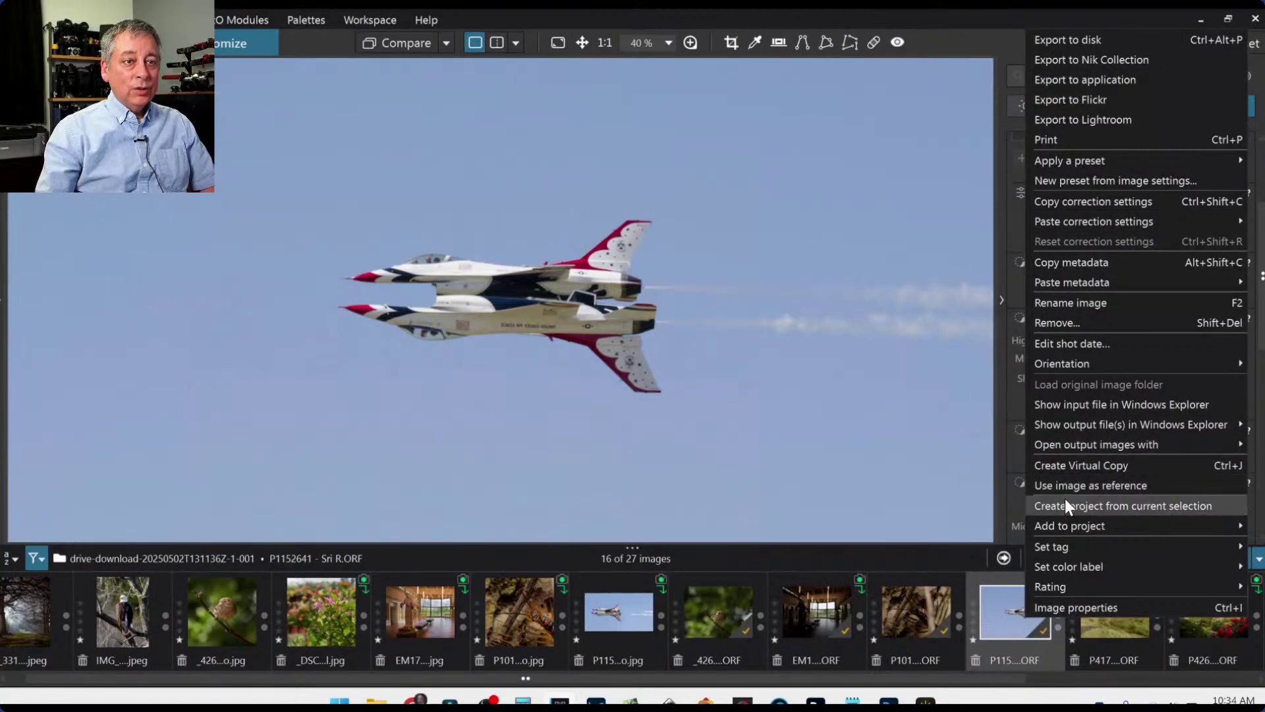
{"action": "left_click", "coordinate": [1065, 486]}
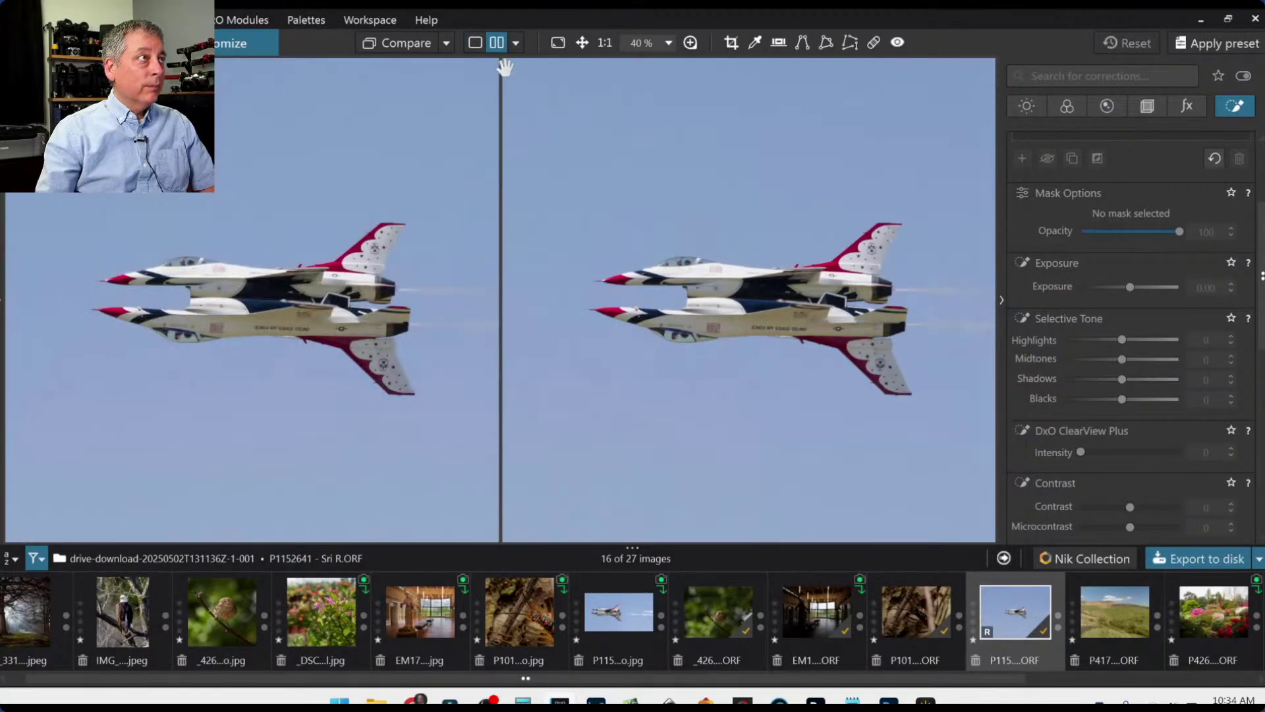
Show the exported JPEG side by side with the uncorrected raw, without palettes or filmstrip, with each whole picture in view.
{"action": "left_click", "coordinate": [445, 39]}
{"action": "left_click", "coordinate": [481, 145]}
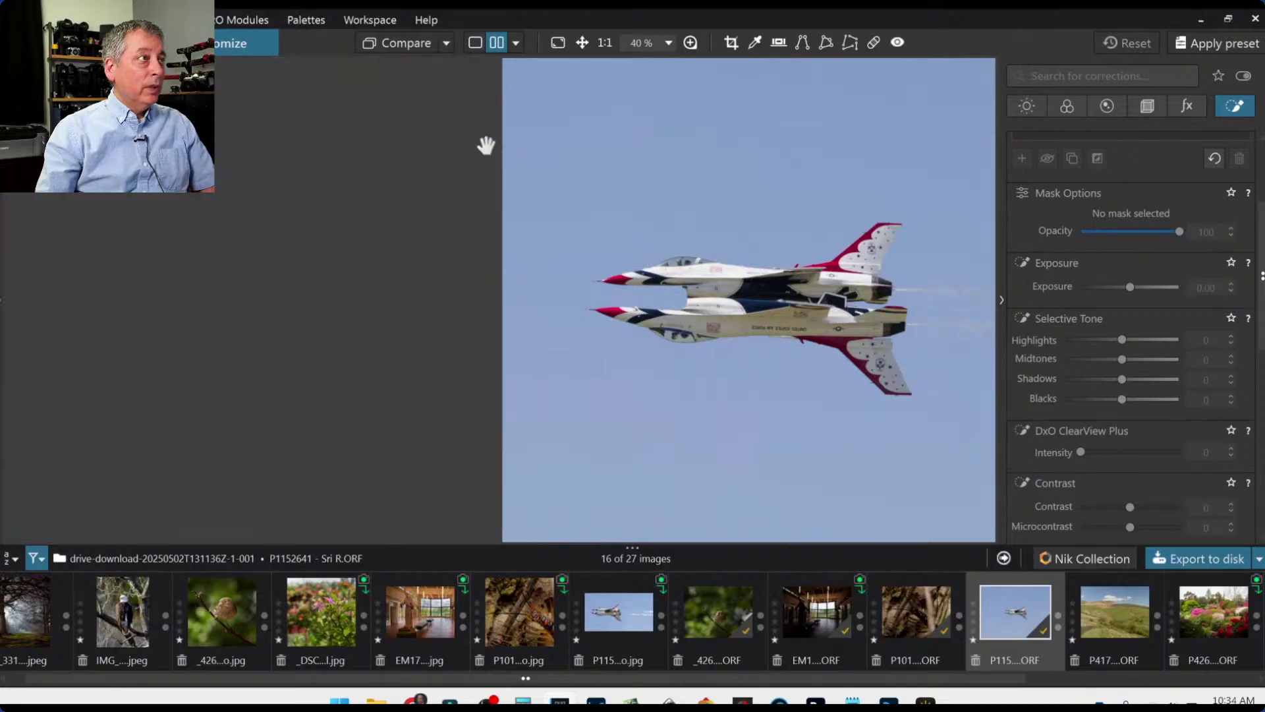
{"action": "key", "text": "Tab"}
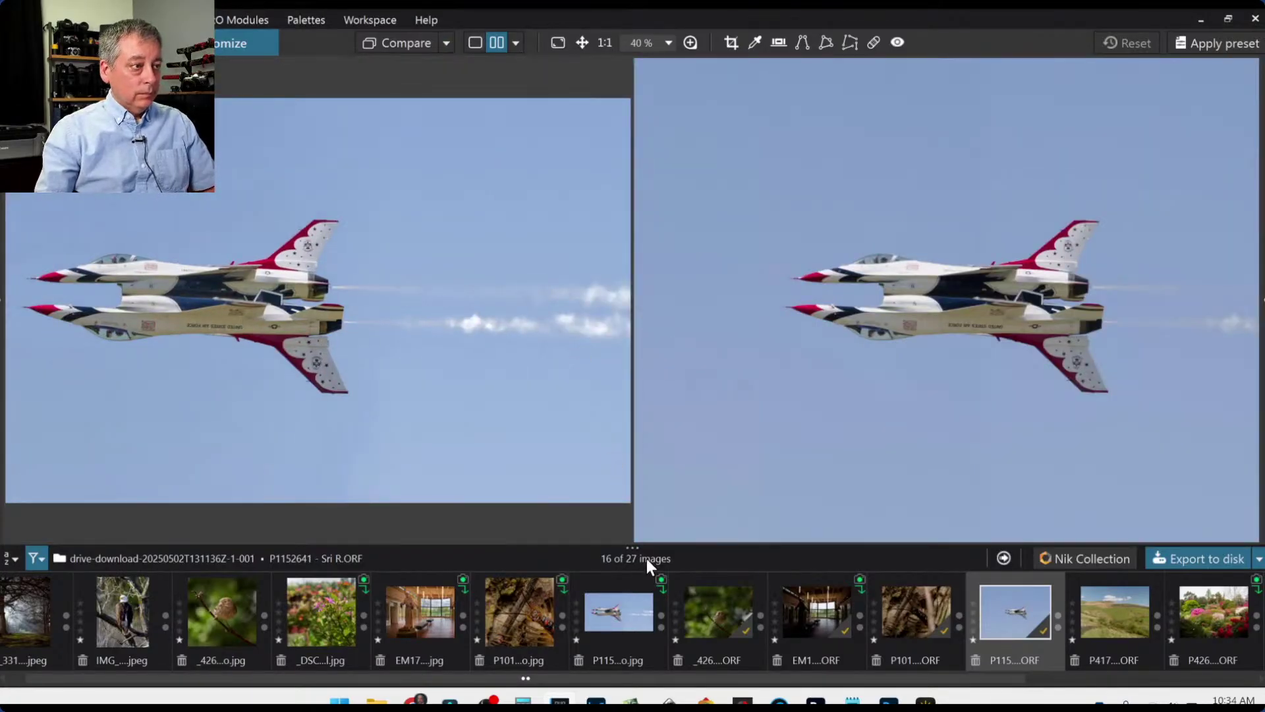
{"action": "left_click_drag", "start_coordinate": [644, 544], "coordinate": [648, 685]}
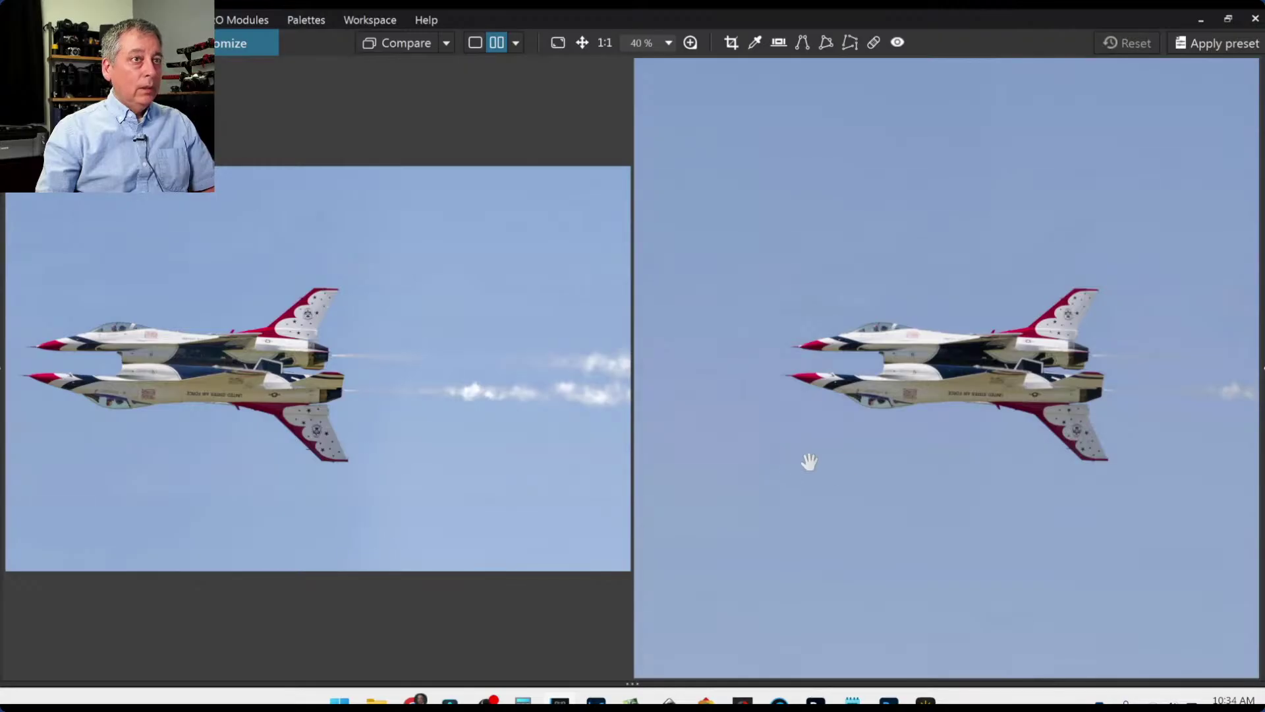
{"action": "scroll", "coordinate": [870, 317], "scroll_direction": "down", "scroll_amount": 3}
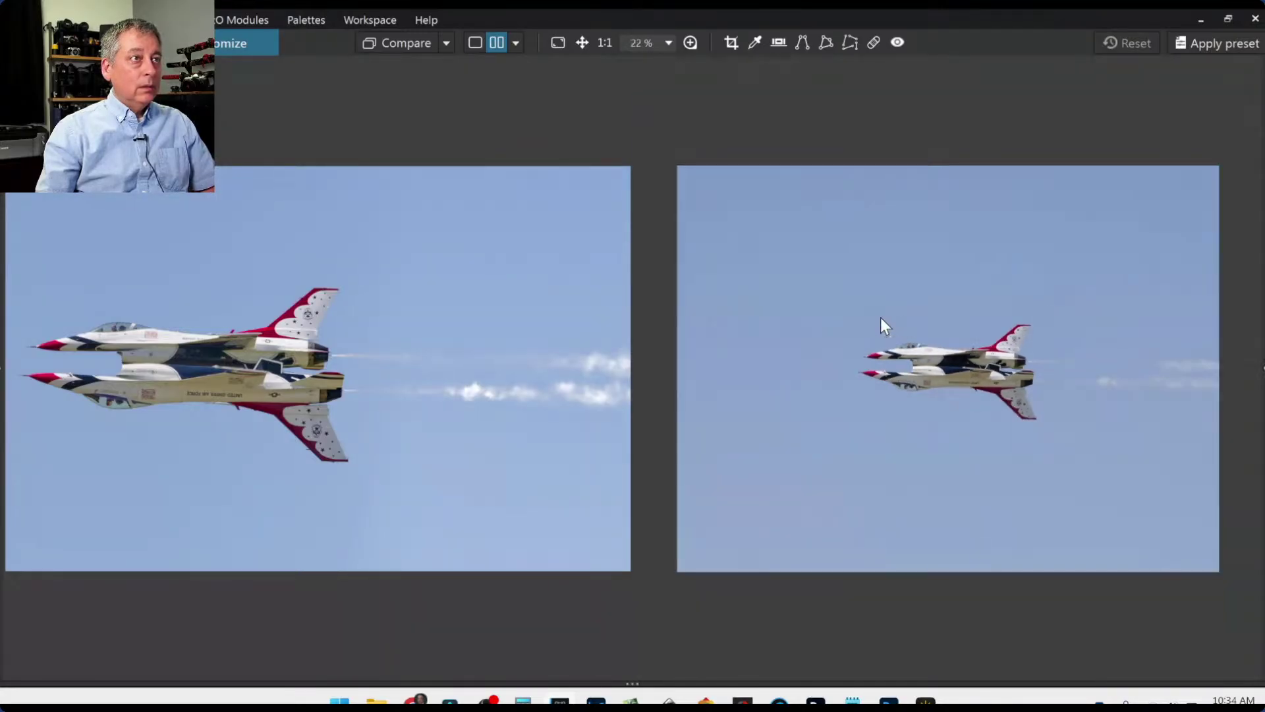
{"action": "scroll", "coordinate": [577, 335], "scroll_direction": "down", "scroll_amount": 2}
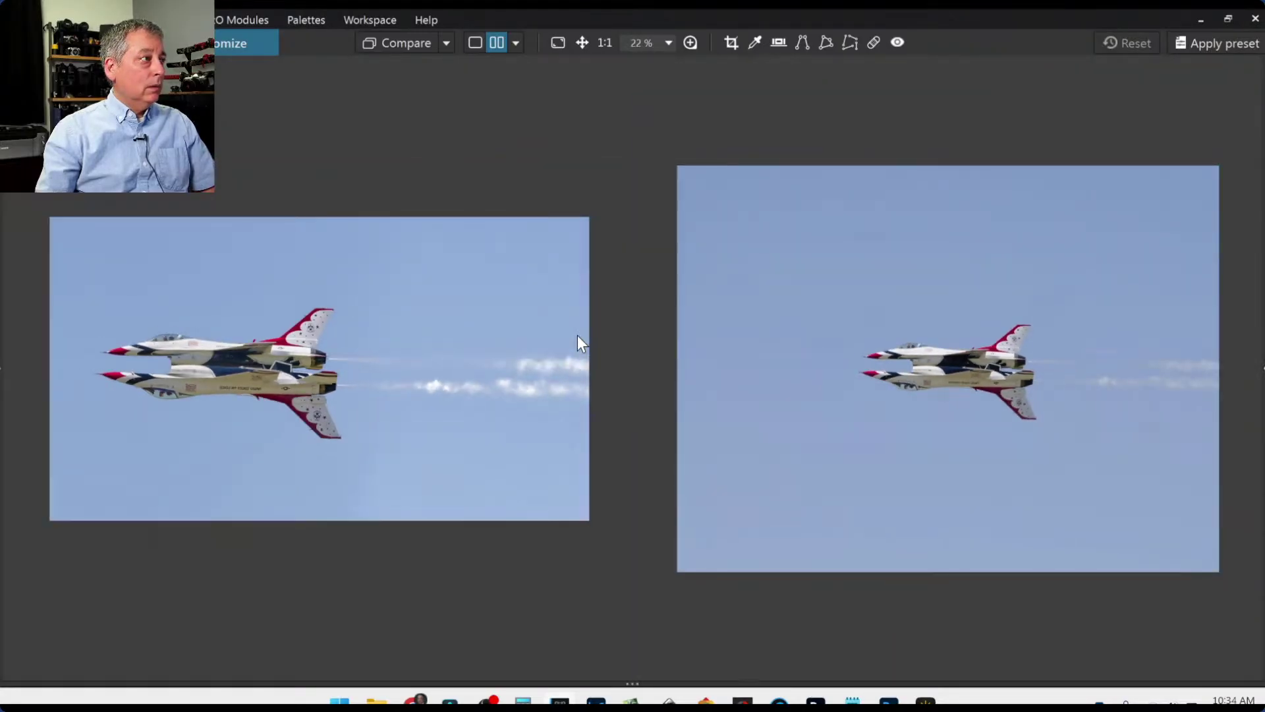
{"action": "scroll", "coordinate": [951, 423], "scroll_direction": "up", "scroll_amount": 1}
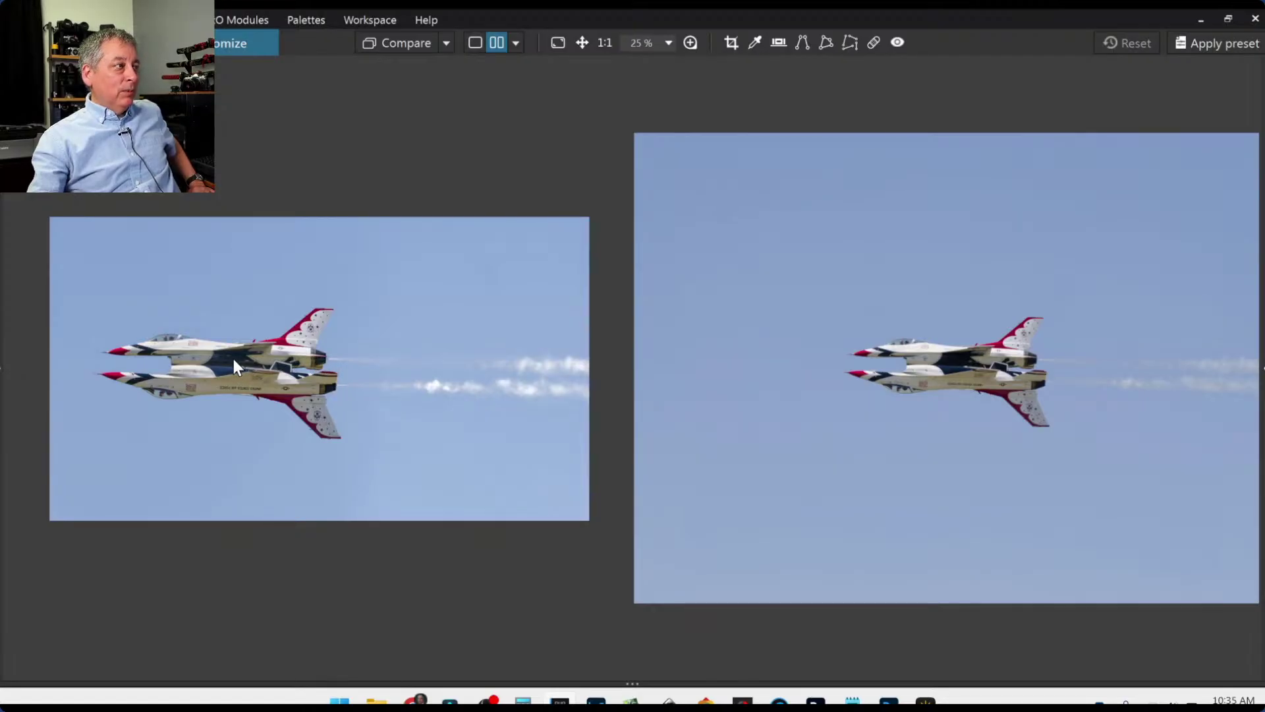
Examine the cockpits and fuselage markings up close in both versions, matching their framing, and return to the full view.
{"action": "left_click", "coordinate": [272, 374]}
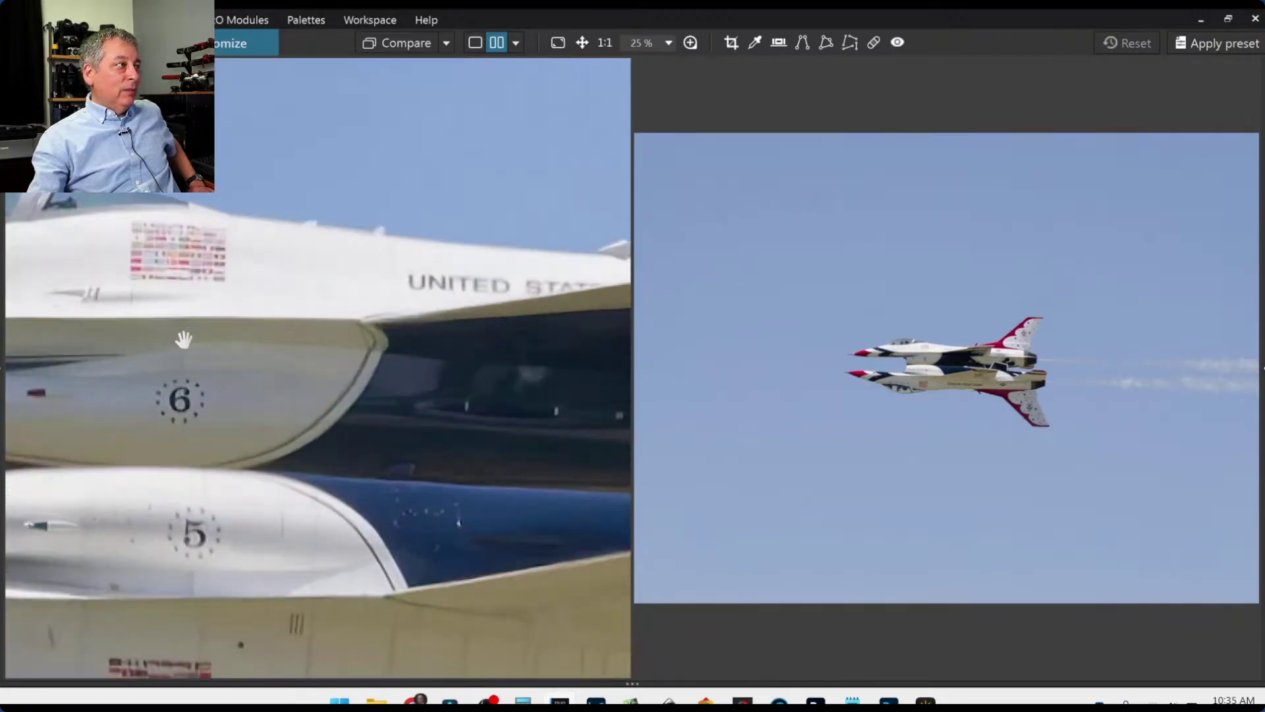
{"action": "left_click", "coordinate": [904, 418]}
{"action": "left_click", "coordinate": [900, 396]}
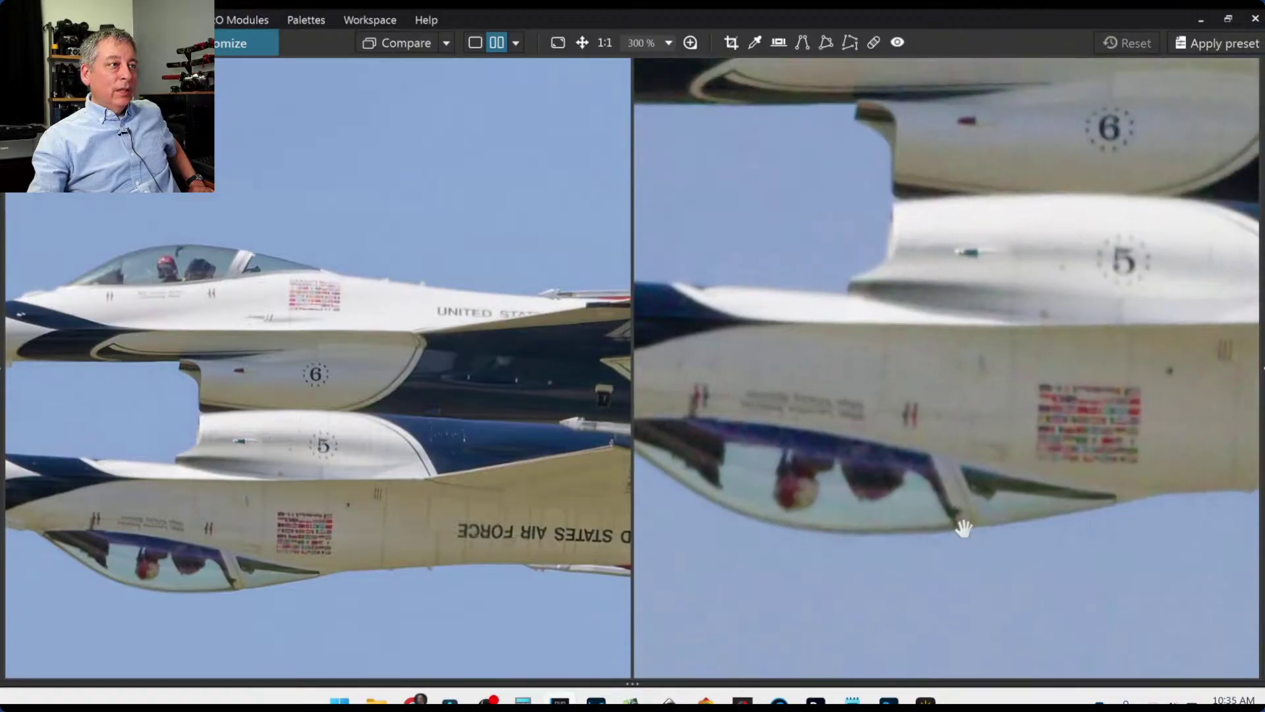
{"action": "left_click", "coordinate": [418, 369]}
{"action": "left_click_drag", "start_coordinate": [421, 376], "coordinate": [528, 330]}
{"action": "scroll", "coordinate": [849, 308], "scroll_direction": "down", "scroll_amount": 2}
{"action": "scroll", "coordinate": [421, 315], "scroll_direction": "down", "scroll_amount": 2}
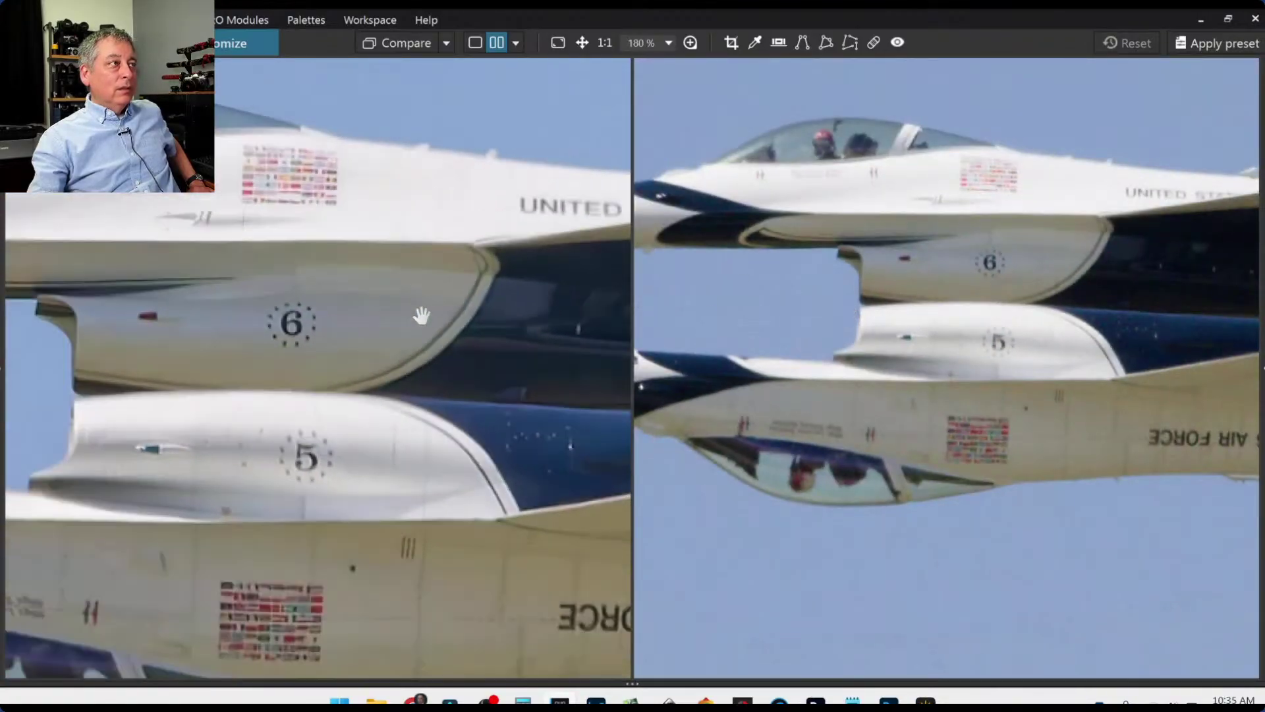
{"action": "left_click_drag", "start_coordinate": [852, 393], "coordinate": [875, 466]}
{"action": "scroll", "coordinate": [892, 392], "scroll_direction": "up", "scroll_amount": 1}
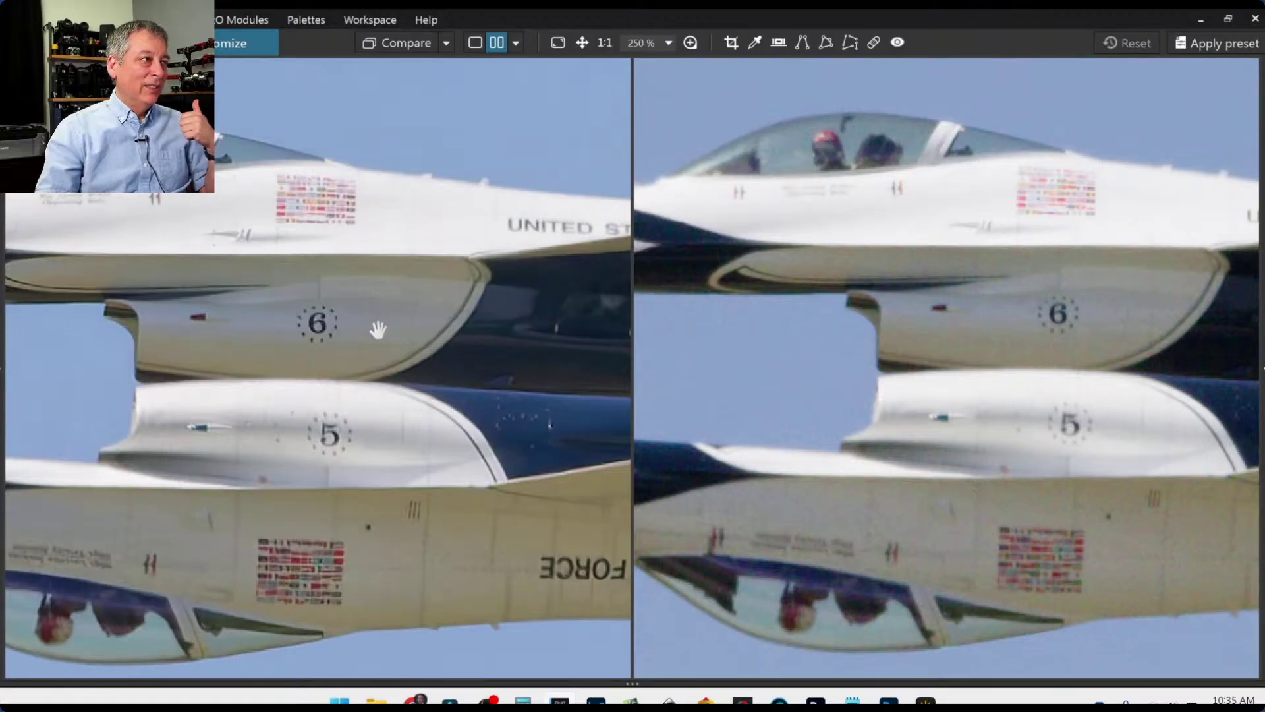
{"action": "scroll", "coordinate": [553, 409], "scroll_direction": "down", "scroll_amount": 4}
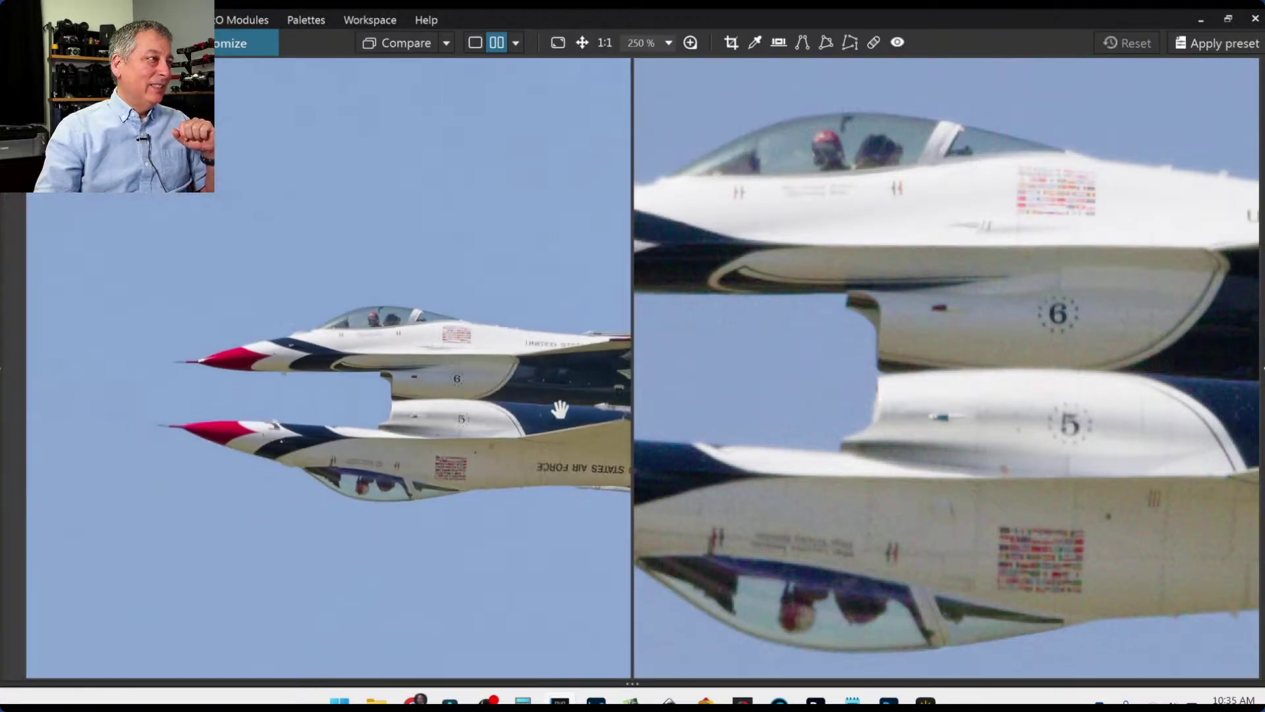
{"action": "scroll", "coordinate": [909, 419], "scroll_direction": "down", "scroll_amount": 4}
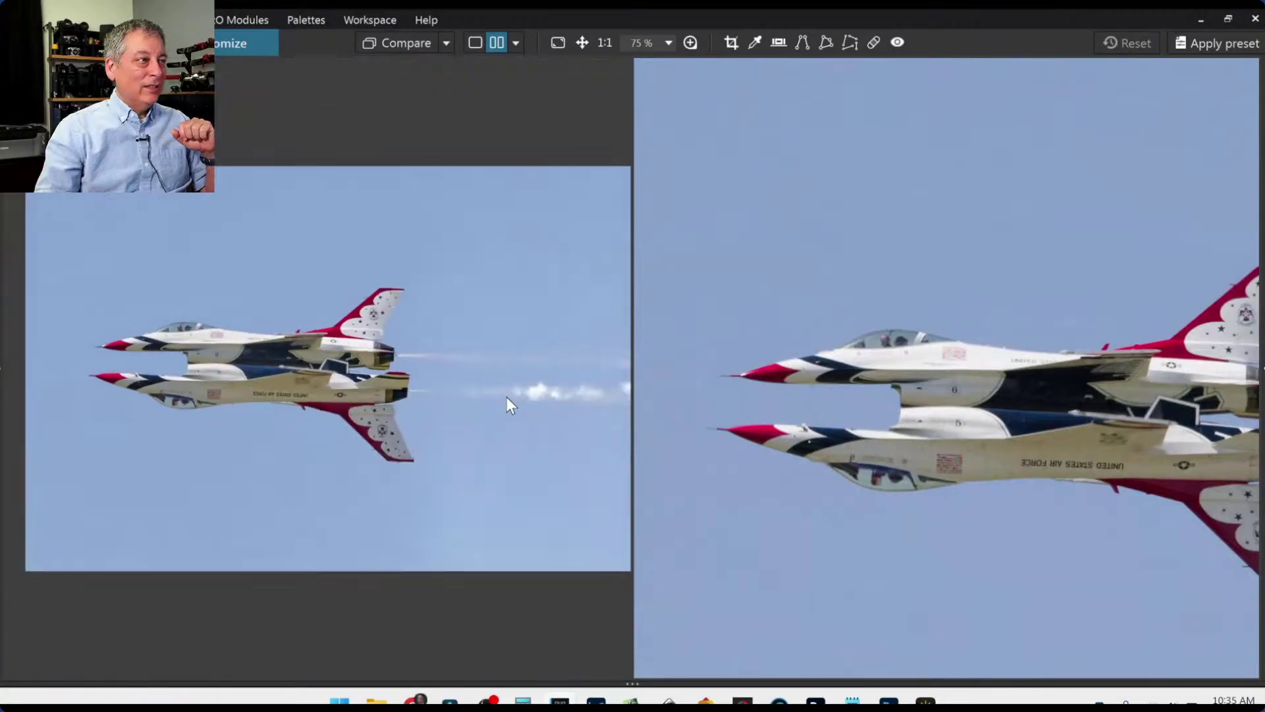
{"action": "scroll", "coordinate": [832, 438], "scroll_direction": "down", "scroll_amount": 5}
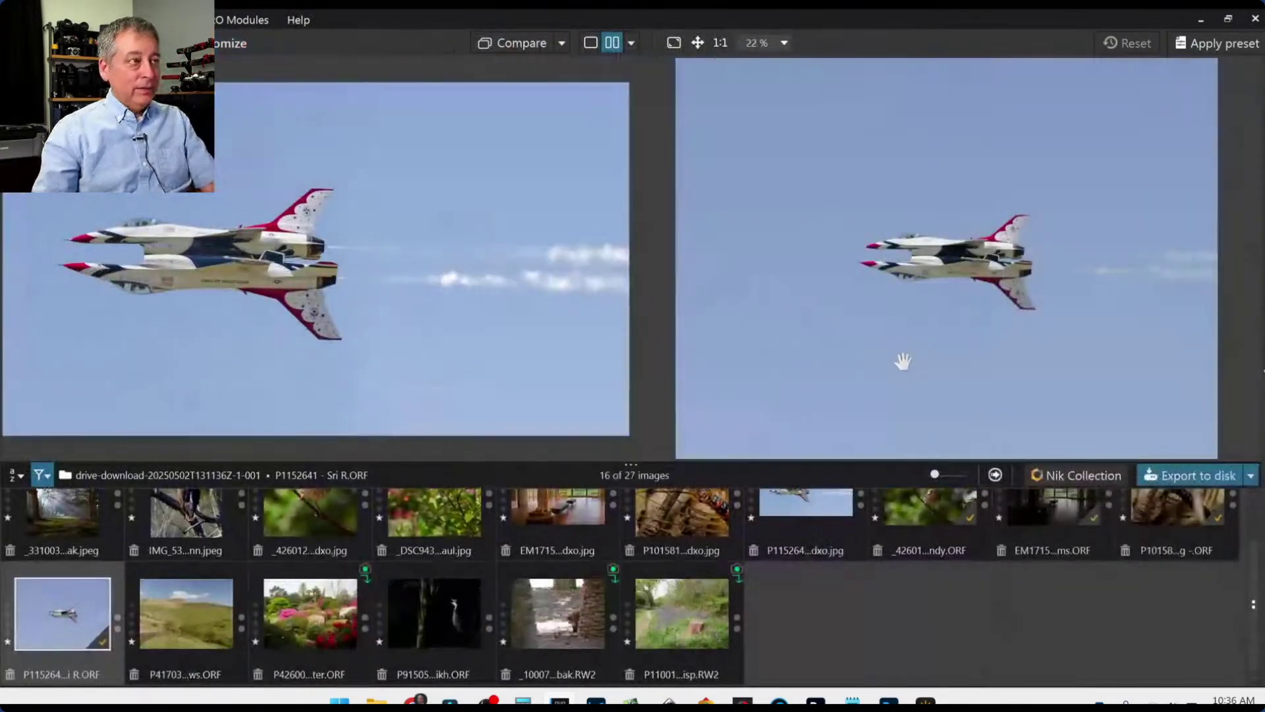
Open the hillside landscape raw P4170372 for customizing in single-image view with the side palettes hidden.
{"action": "scroll", "coordinate": [832, 655], "scroll_direction": "up", "scroll_amount": 1}
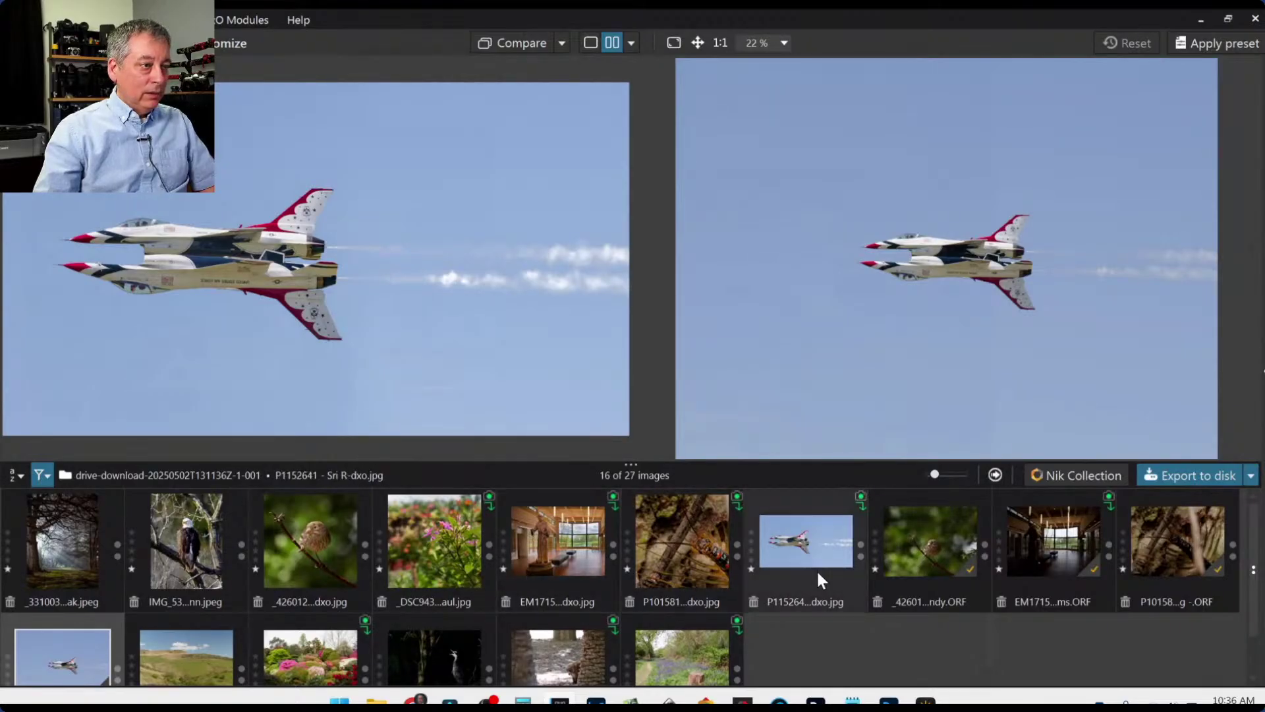
{"action": "scroll", "coordinate": [859, 586], "scroll_direction": "down", "scroll_amount": 1}
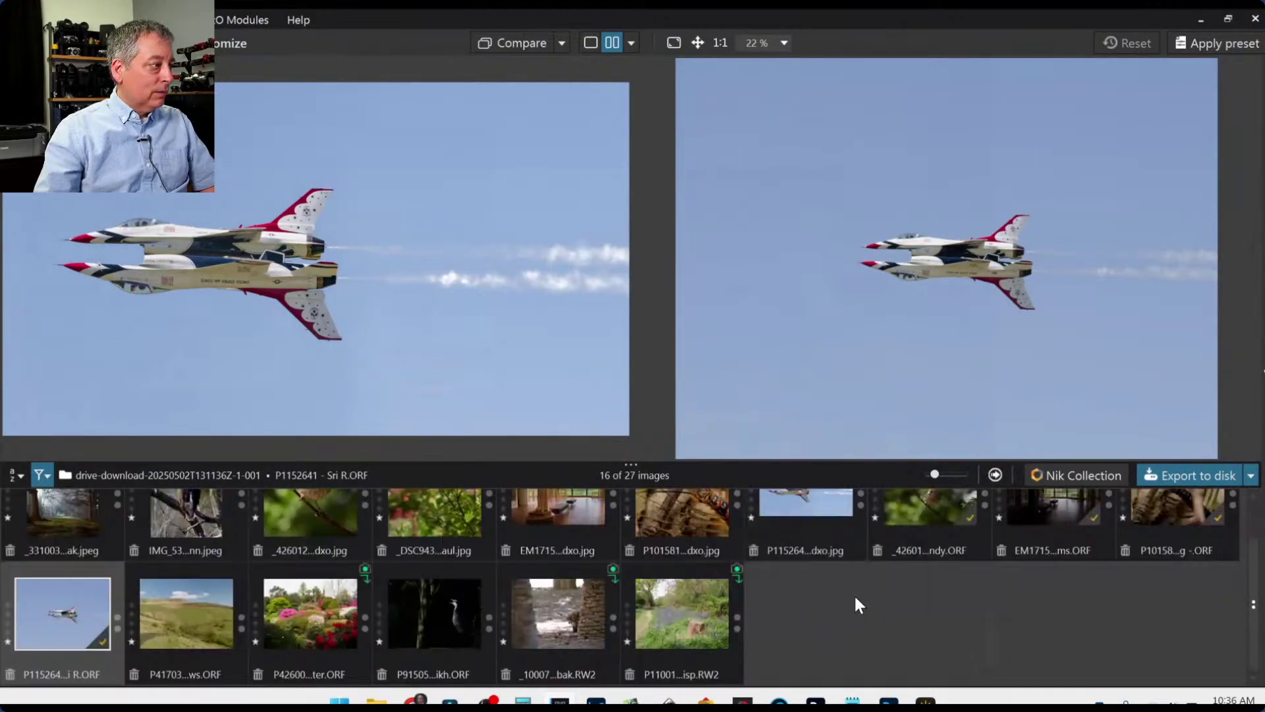
{"action": "left_click", "coordinate": [172, 617]}
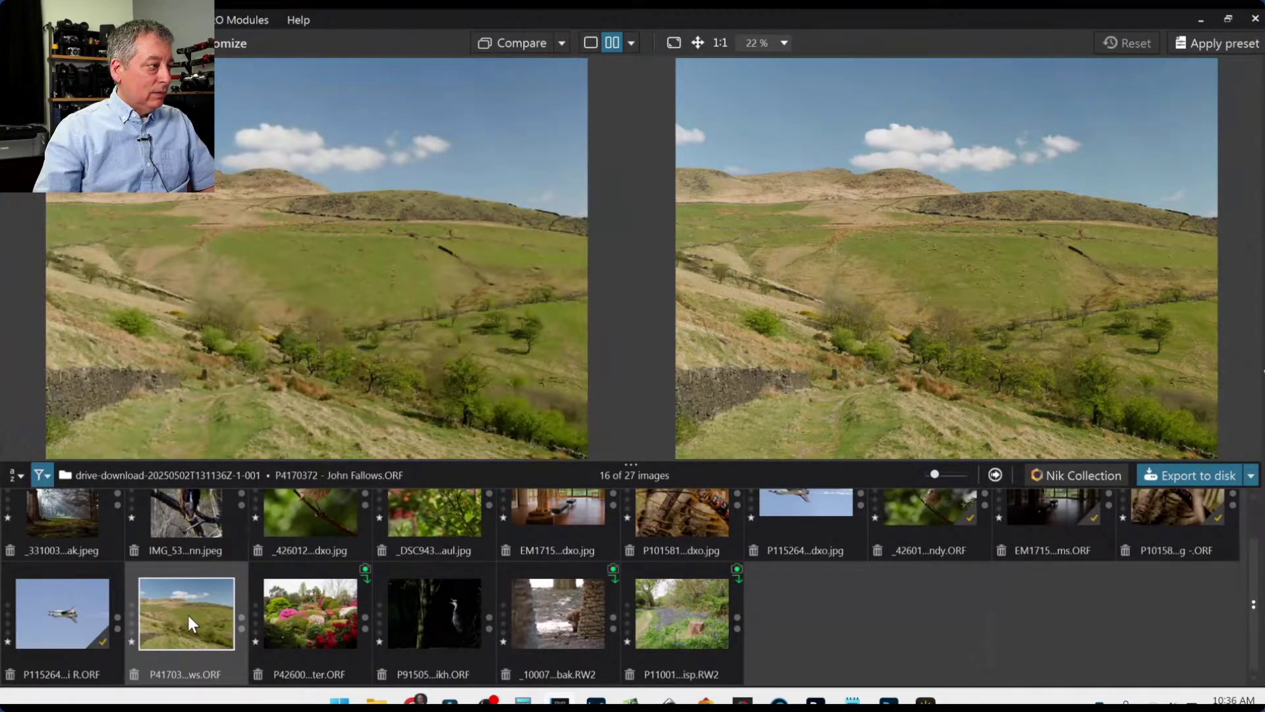
{"action": "double_click", "coordinate": [188, 614]}
{"action": "left_click", "coordinate": [473, 41]}
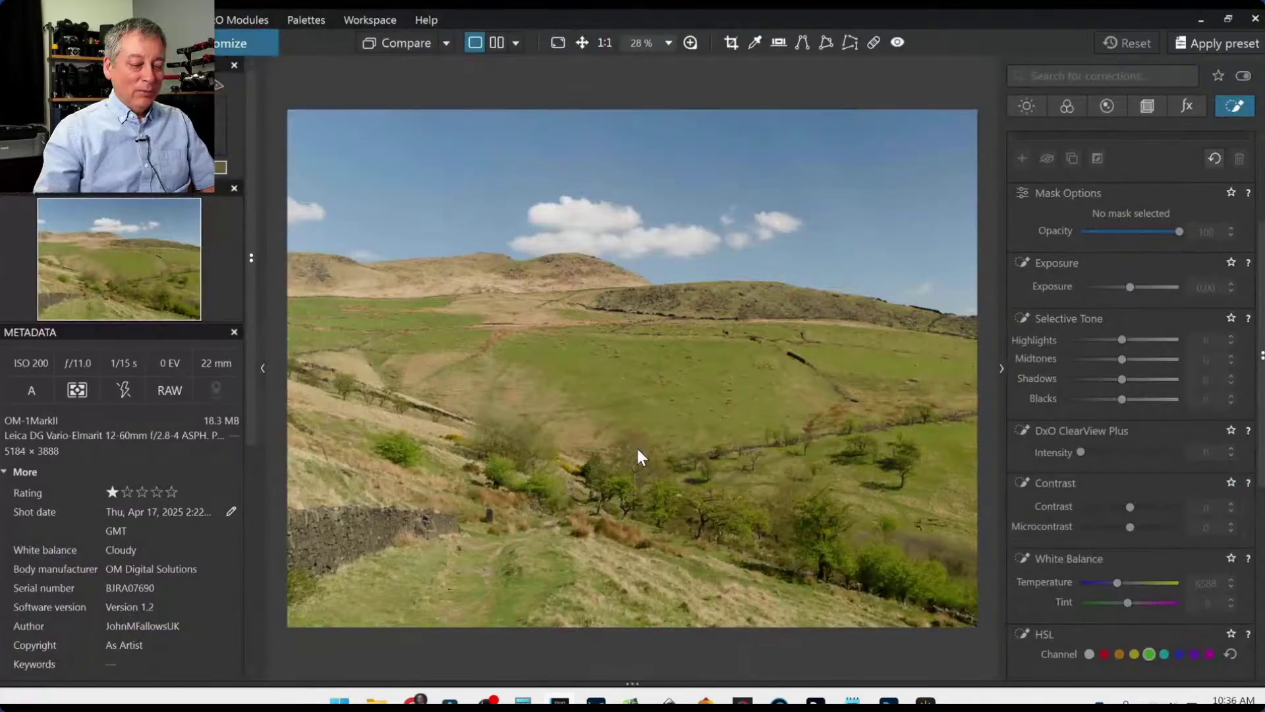
{"action": "key", "text": "Tab"}
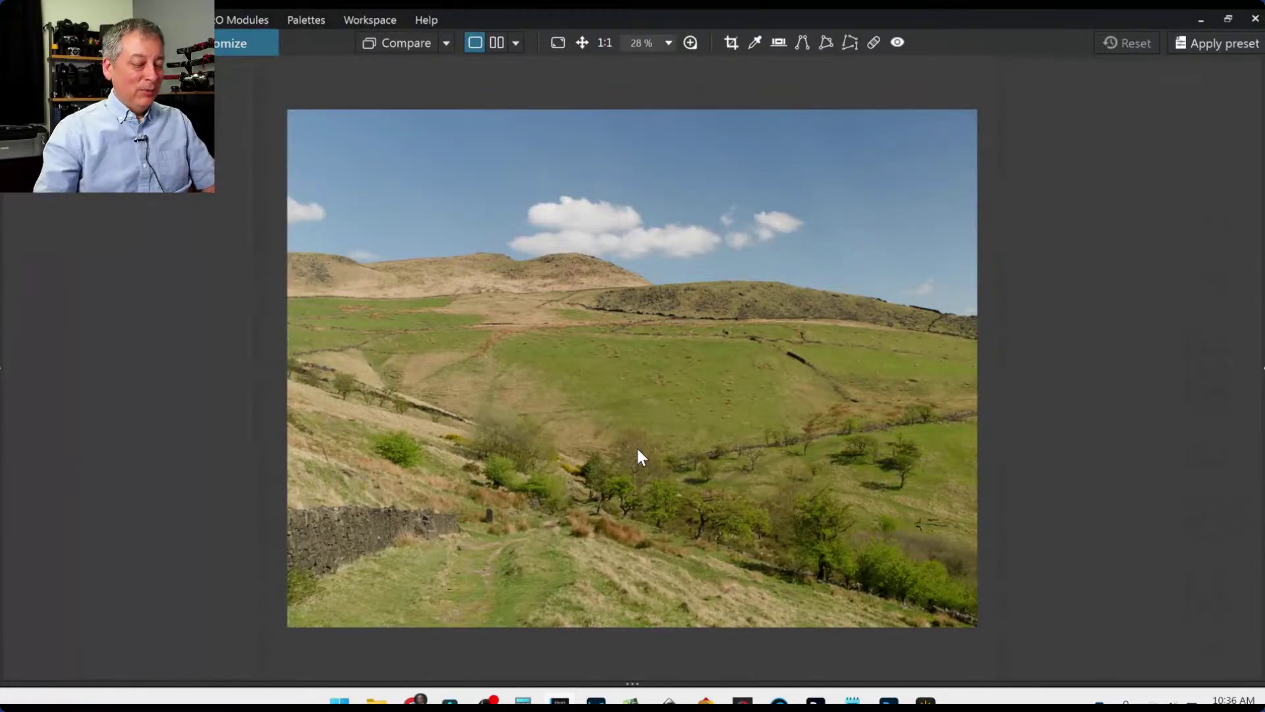
Bring back the side palettes and examine the hilltops and clouds of the landscape at 100 %.
{"action": "key", "text": "Tab"}
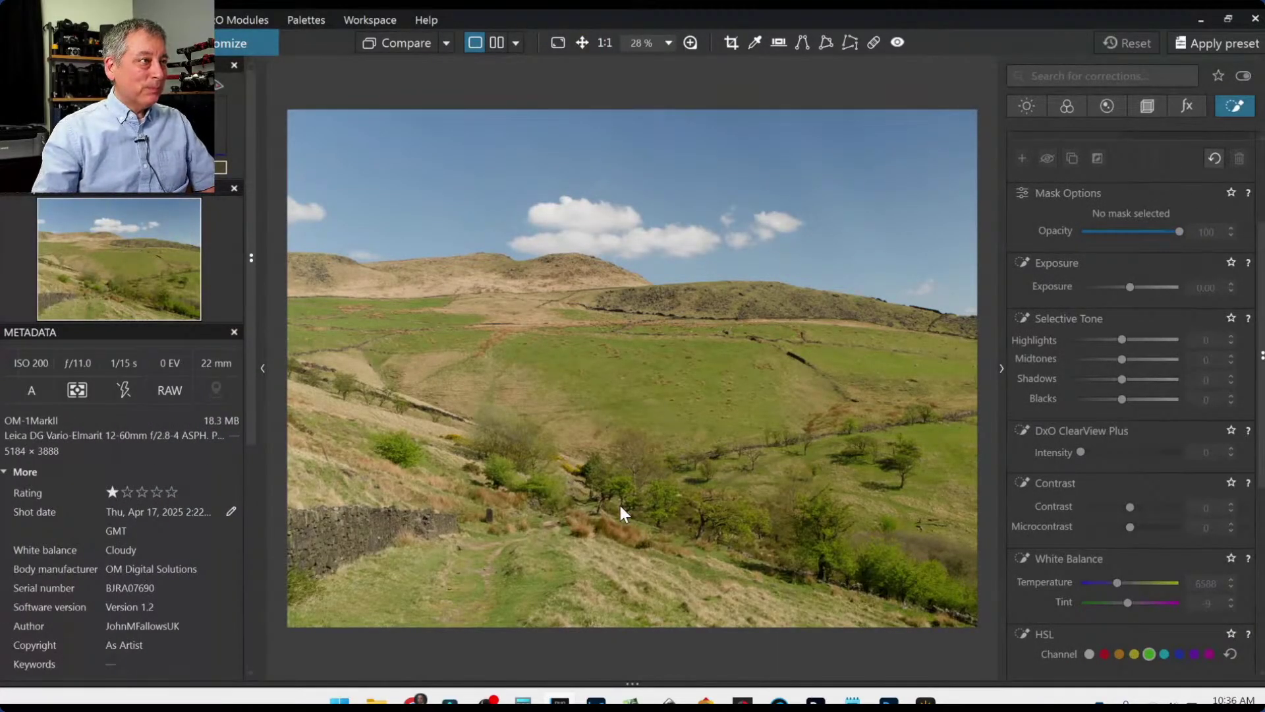
{"action": "left_click", "coordinate": [477, 246]}
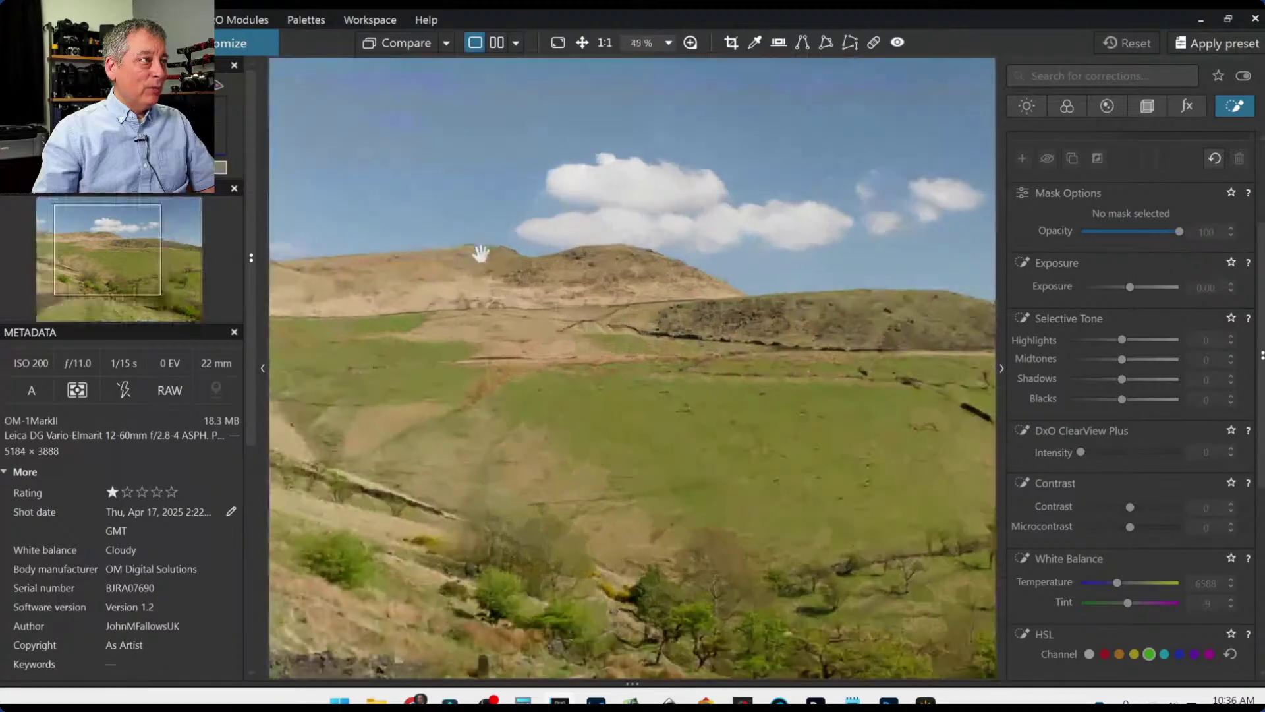
{"action": "left_click_drag", "start_coordinate": [480, 249], "coordinate": [402, 352]}
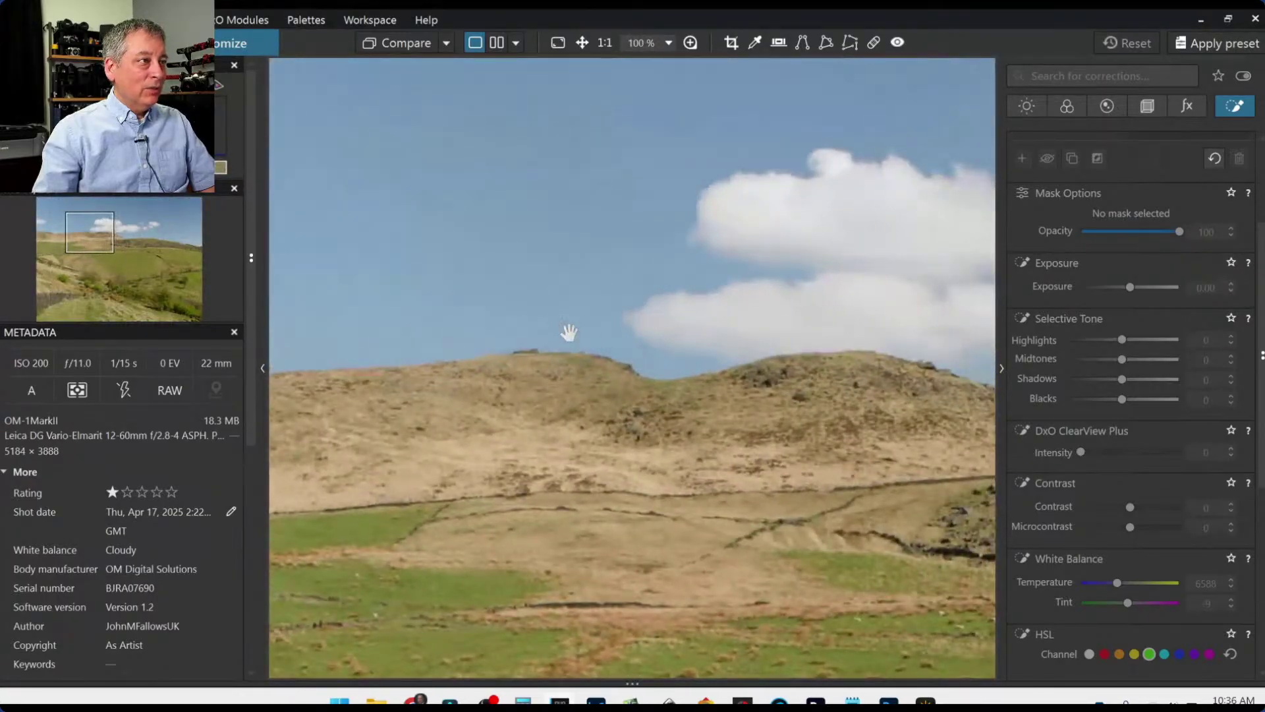
{"action": "left_click_drag", "start_coordinate": [881, 437], "coordinate": [714, 432]}
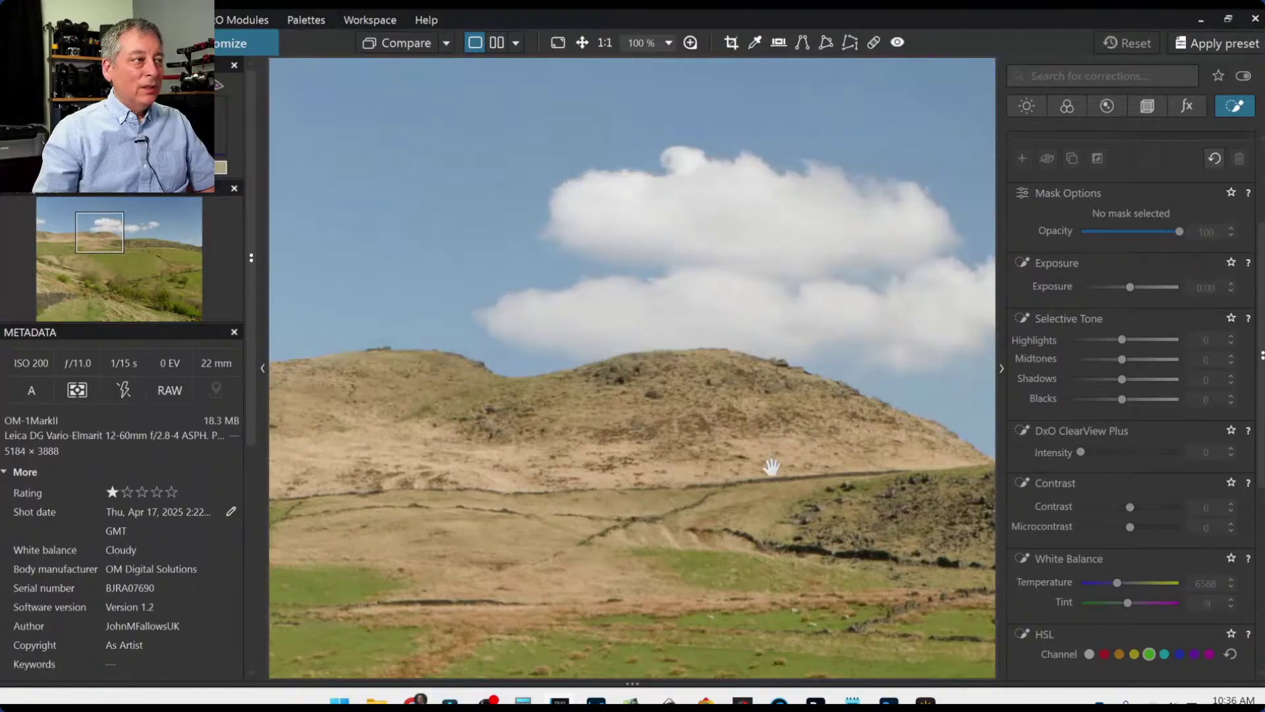
{"action": "scroll", "coordinate": [772, 469], "scroll_direction": "down", "scroll_amount": 3}
{"action": "scroll", "coordinate": [772, 468], "scroll_direction": "down", "scroll_amount": 1}
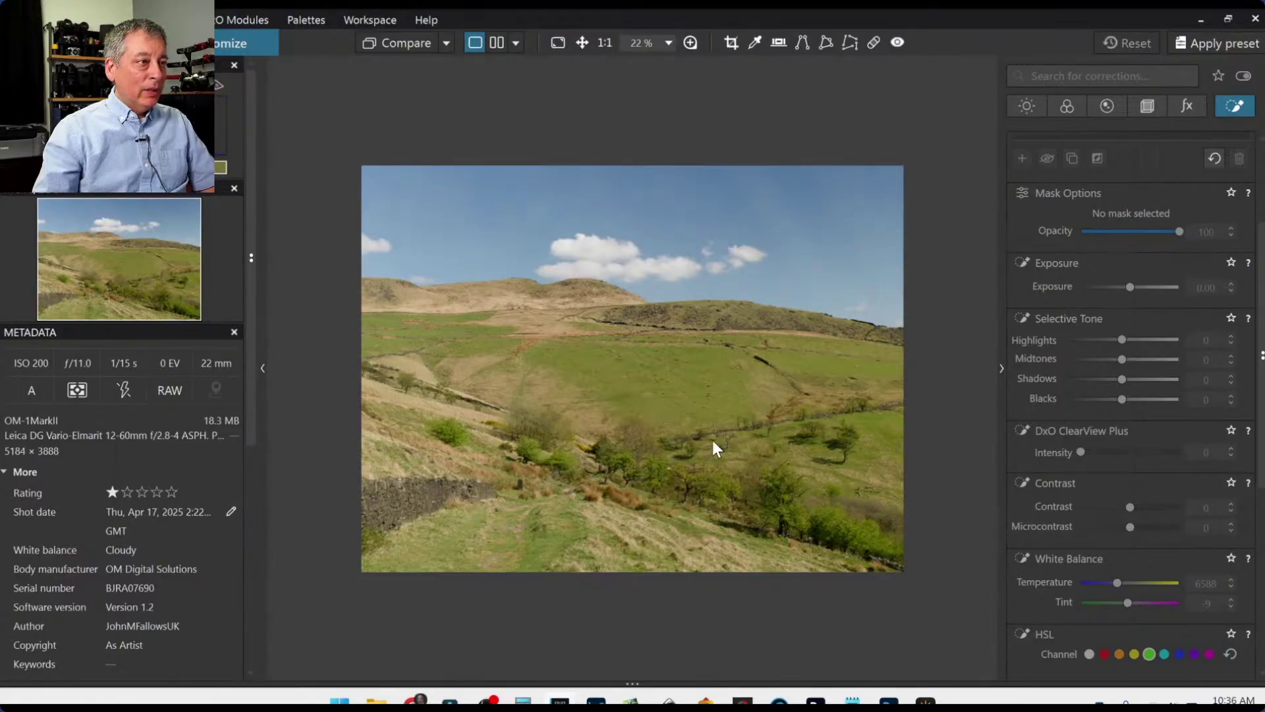
Examine the footpath, trees and bushes in the valley up close, returning to the whole picture in between.
{"action": "scroll", "coordinate": [592, 489], "scroll_direction": "up", "scroll_amount": 5}
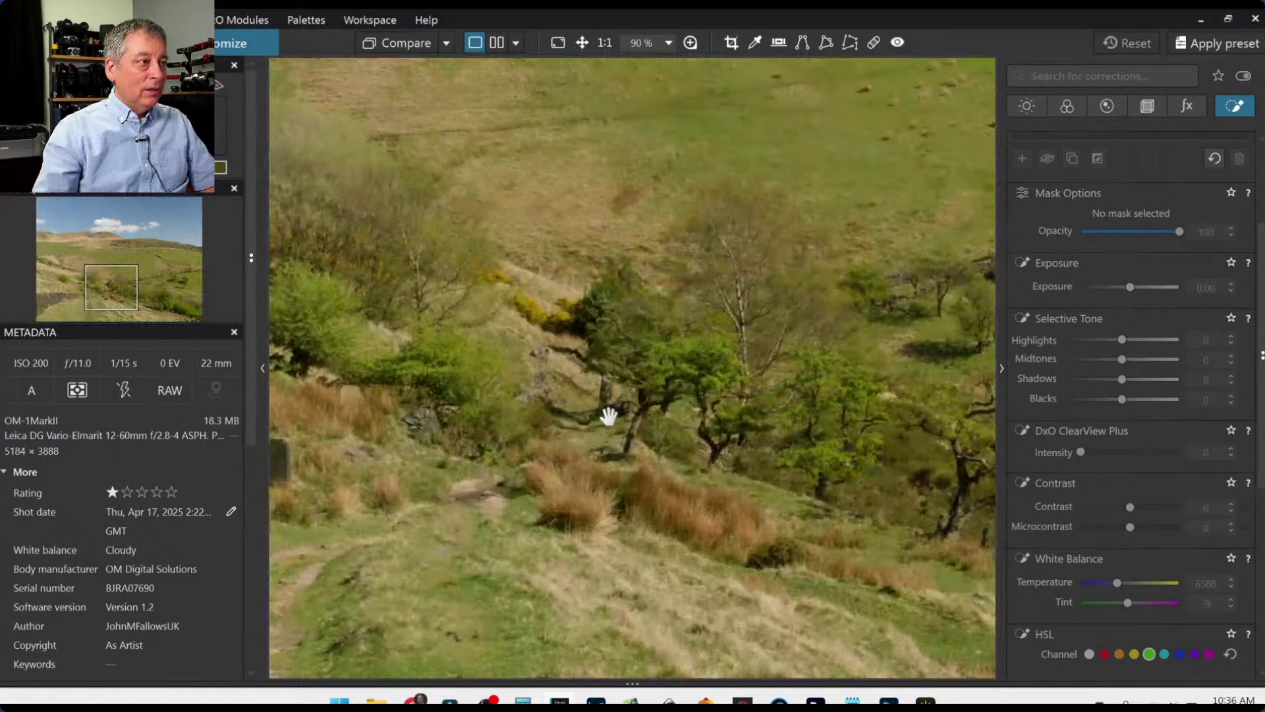
{"action": "left_click_drag", "start_coordinate": [607, 415], "coordinate": [784, 367]}
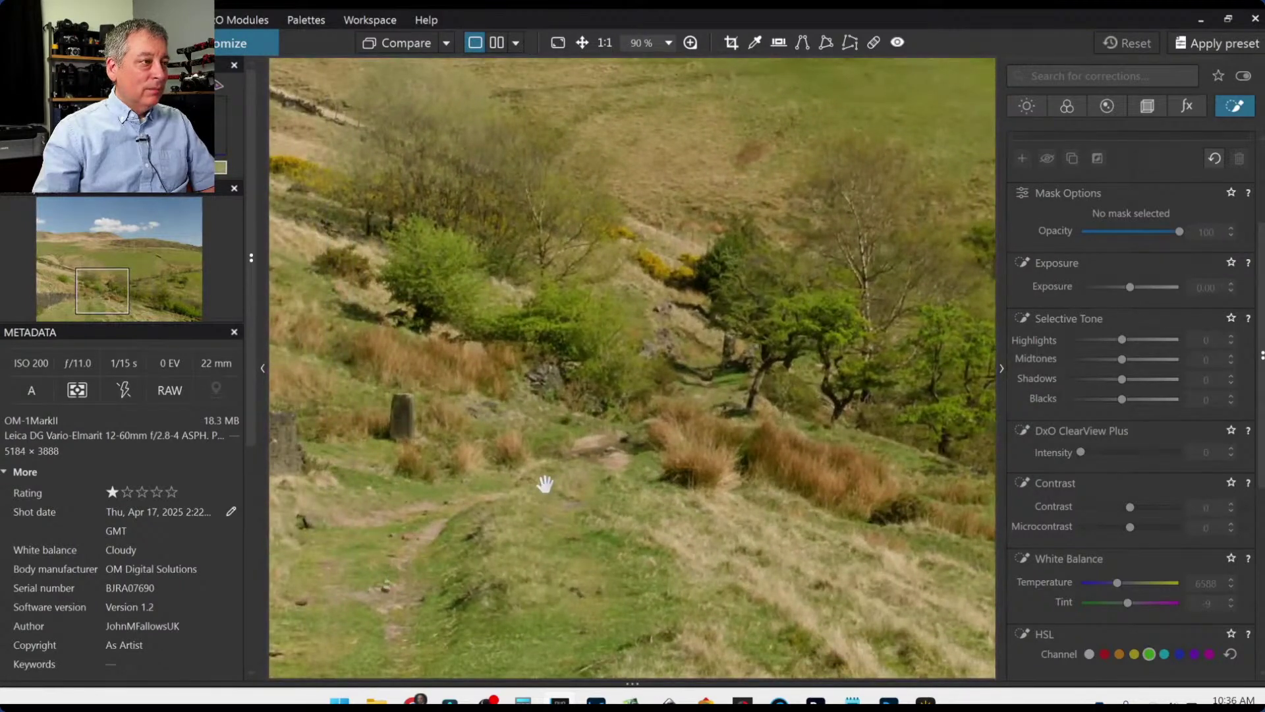
{"action": "left_click_drag", "start_coordinate": [690, 404], "coordinate": [590, 502]}
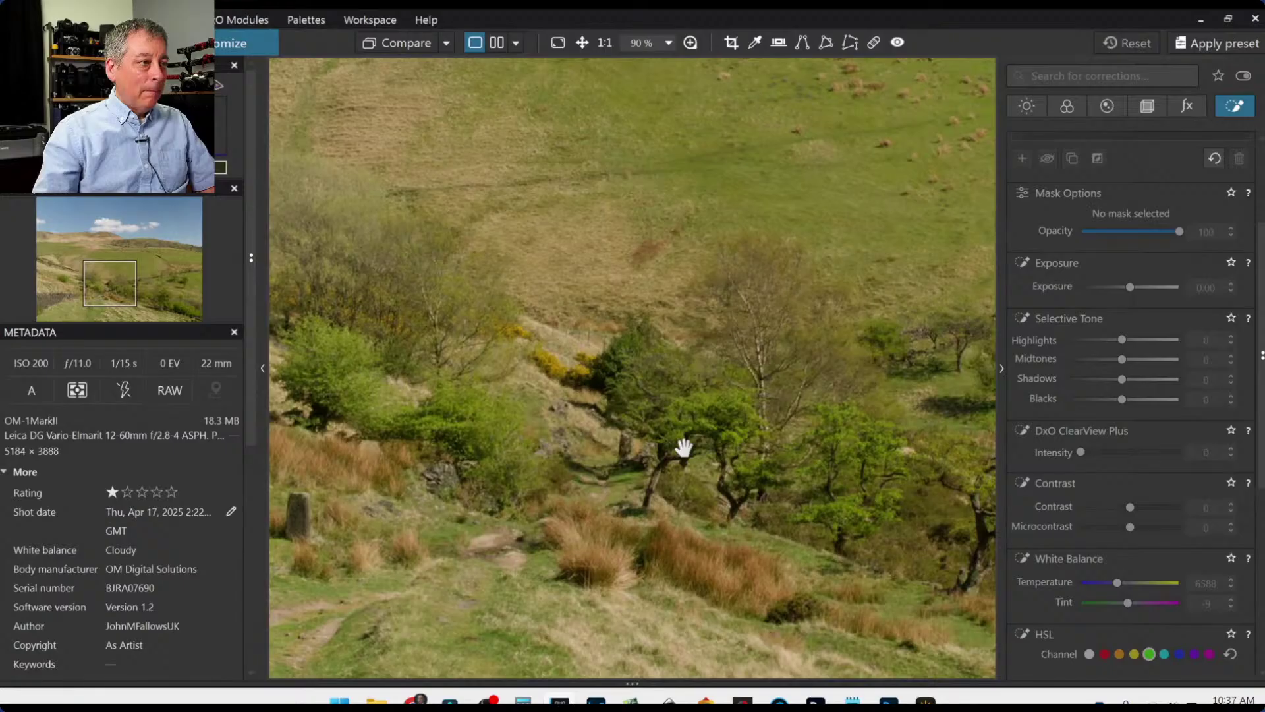
{"action": "scroll", "coordinate": [684, 448], "scroll_direction": "down", "scroll_amount": 6}
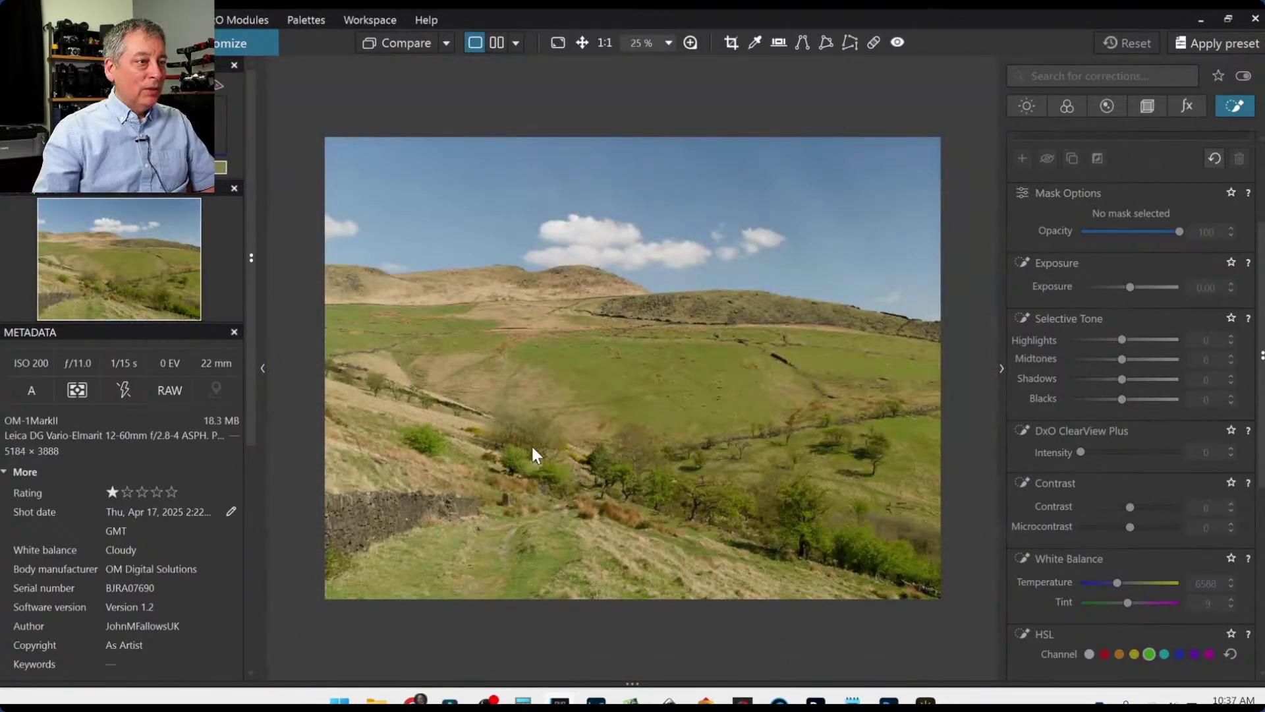
{"action": "scroll", "coordinate": [840, 572], "scroll_direction": "up", "scroll_amount": 3}
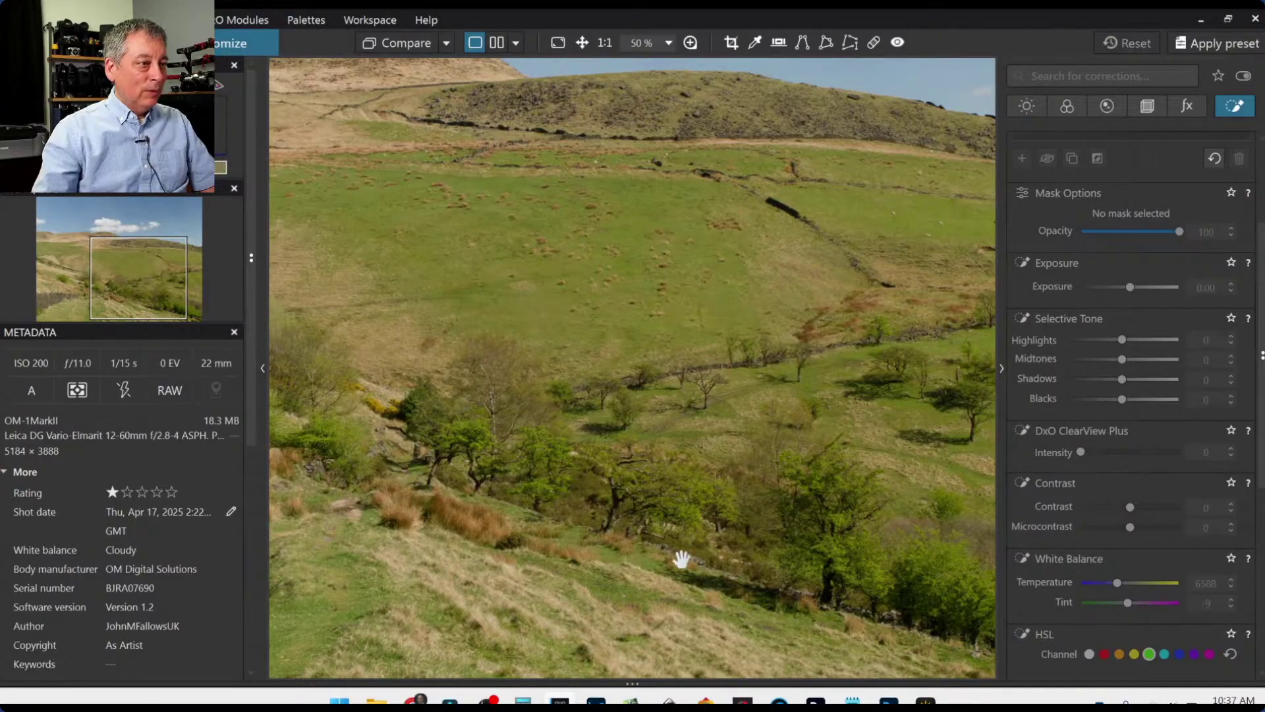
{"action": "scroll", "coordinate": [666, 560], "scroll_direction": "up", "scroll_amount": 1}
{"action": "scroll", "coordinate": [666, 560], "scroll_direction": "up", "scroll_amount": 6}
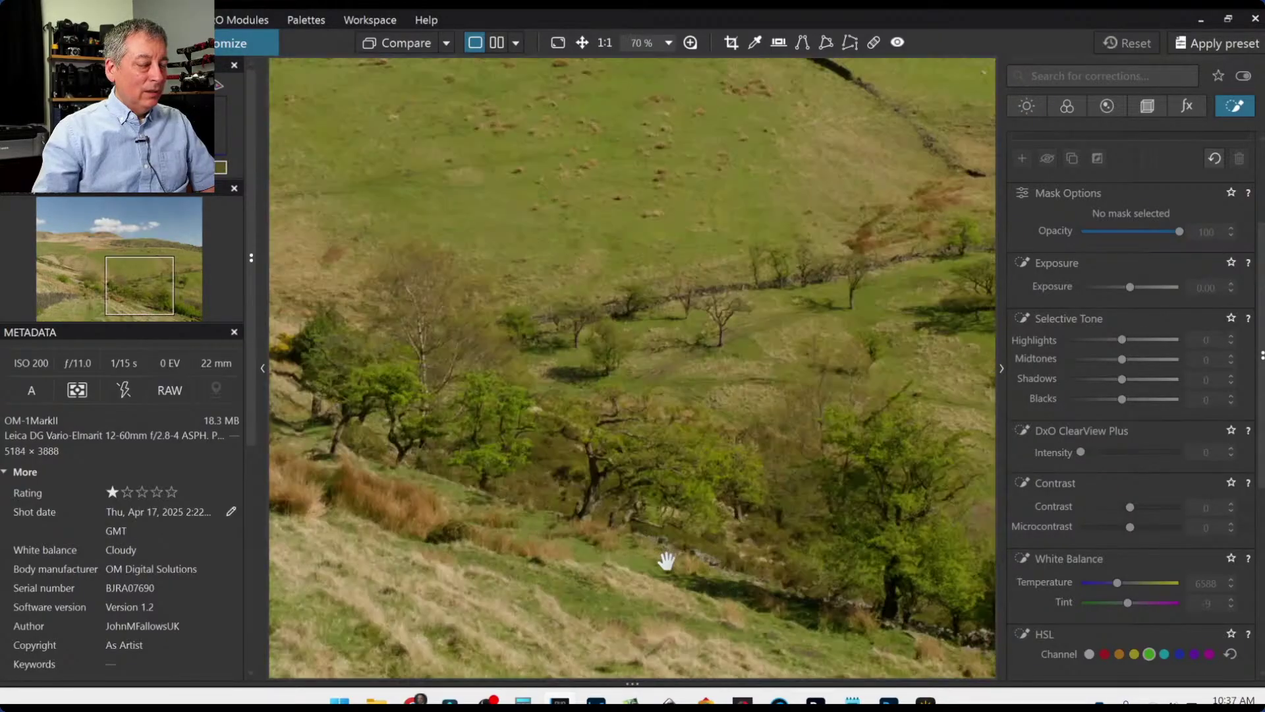
{"action": "scroll", "coordinate": [640, 532], "scroll_direction": "down", "scroll_amount": 8}
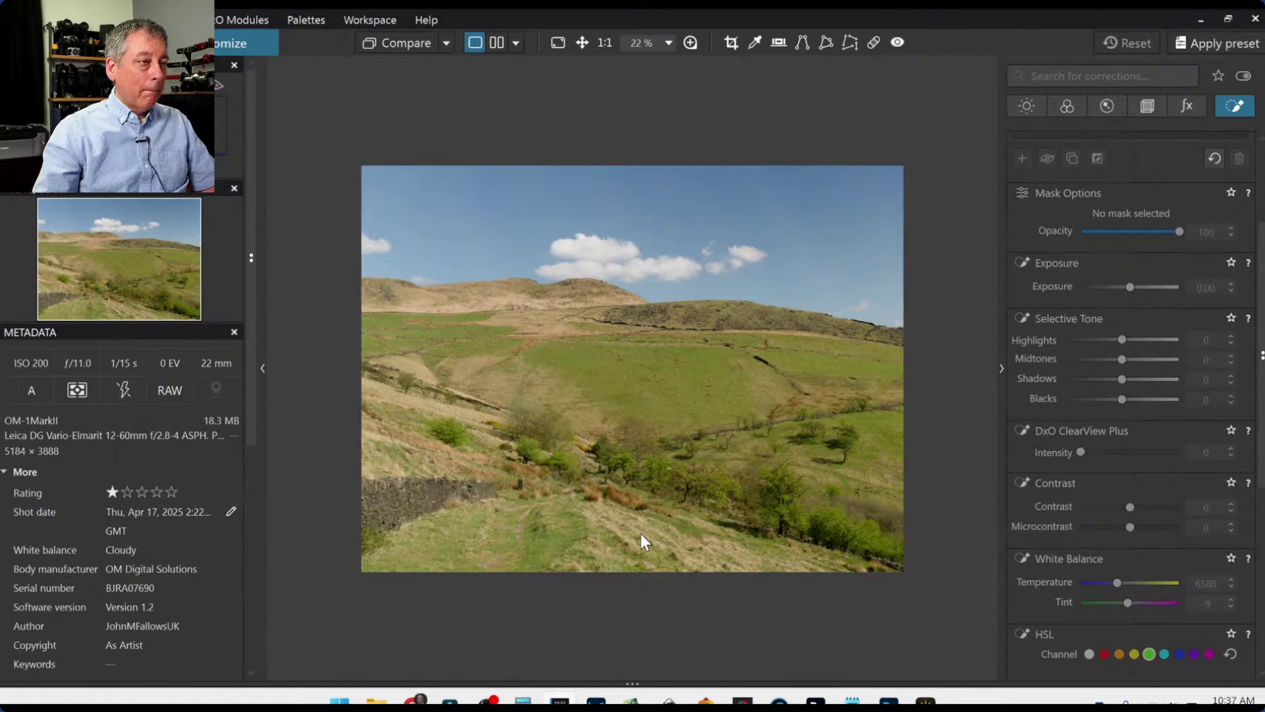
Examine the dry-stone walls and grass tufts on the far green slope up close, and return to the whole picture.
{"action": "scroll", "coordinate": [784, 355], "scroll_direction": "up", "scroll_amount": 6}
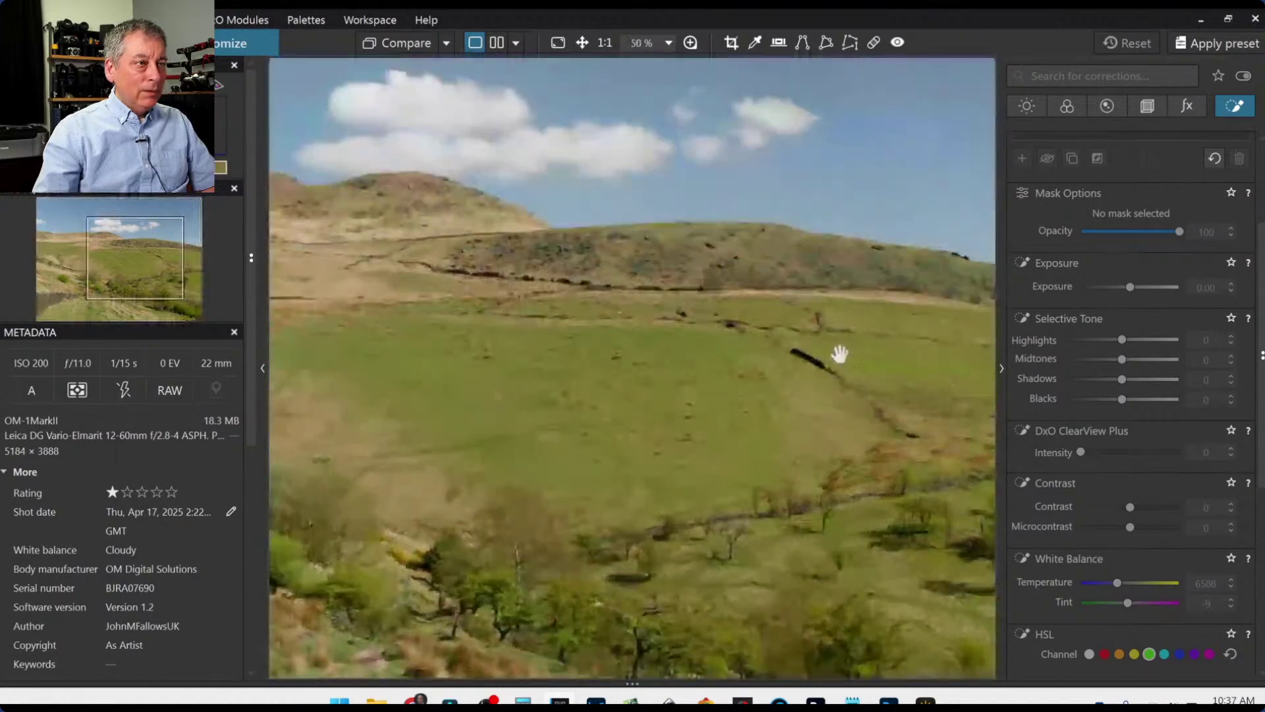
{"action": "scroll", "coordinate": [838, 367], "scroll_direction": "up", "scroll_amount": 2}
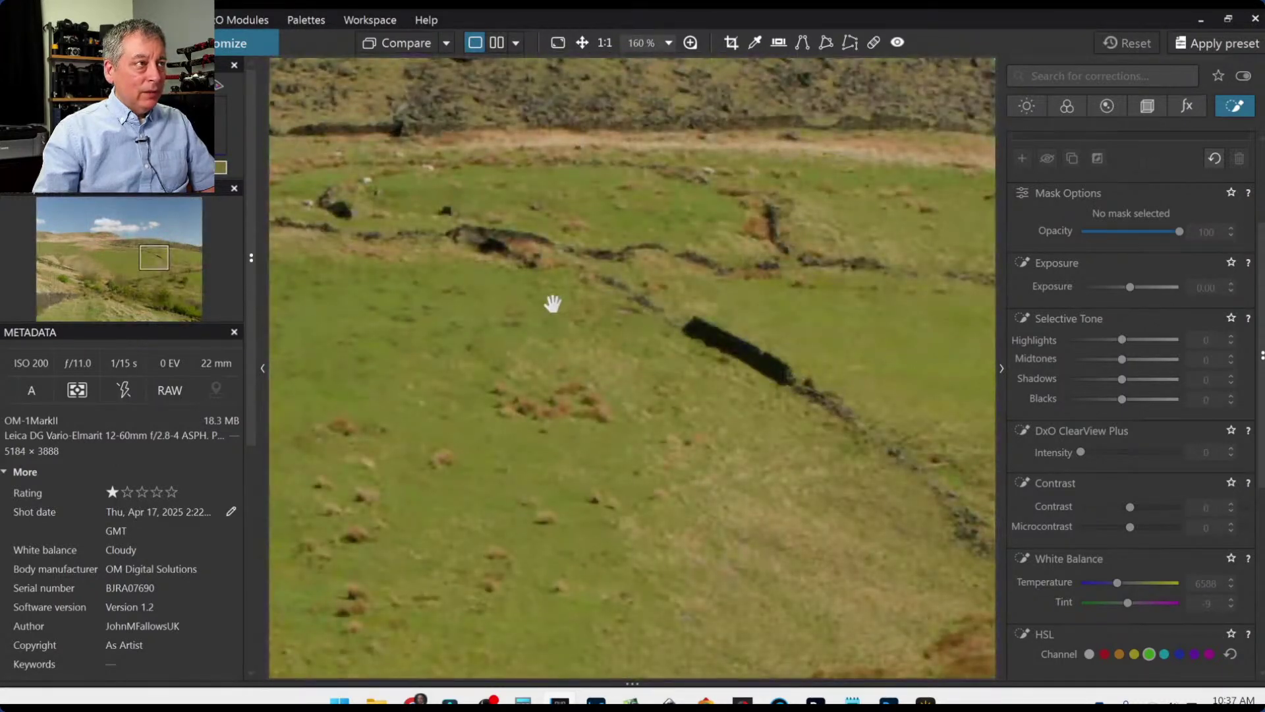
{"action": "scroll", "coordinate": [737, 349], "scroll_direction": "down", "scroll_amount": 4}
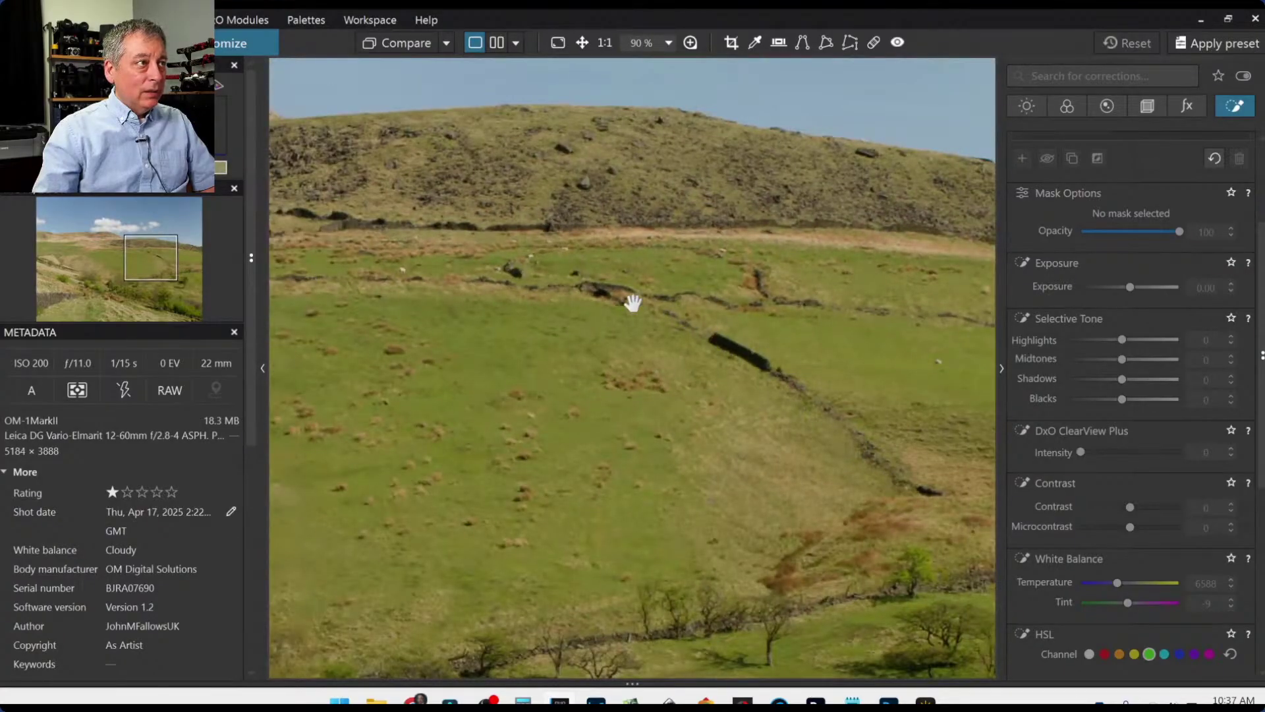
{"action": "scroll", "coordinate": [609, 369], "scroll_direction": "down", "scroll_amount": 4}
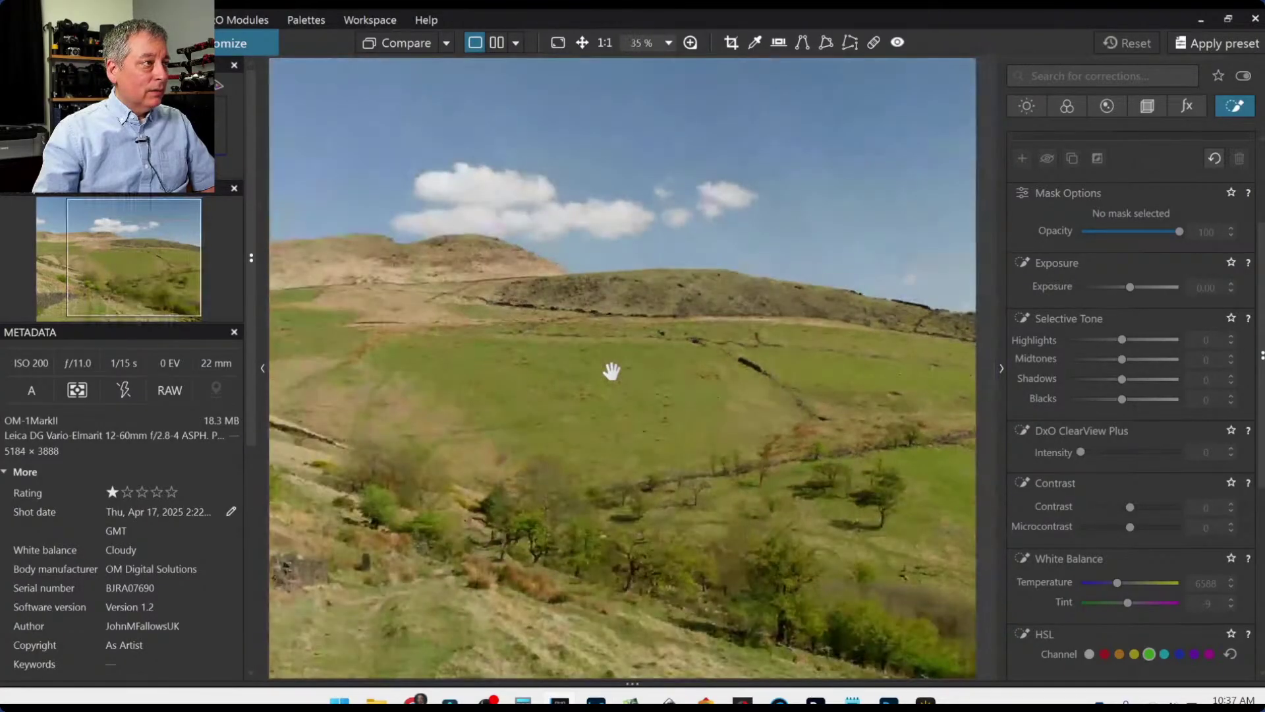
{"action": "scroll", "coordinate": [610, 373], "scroll_direction": "up", "scroll_amount": 6}
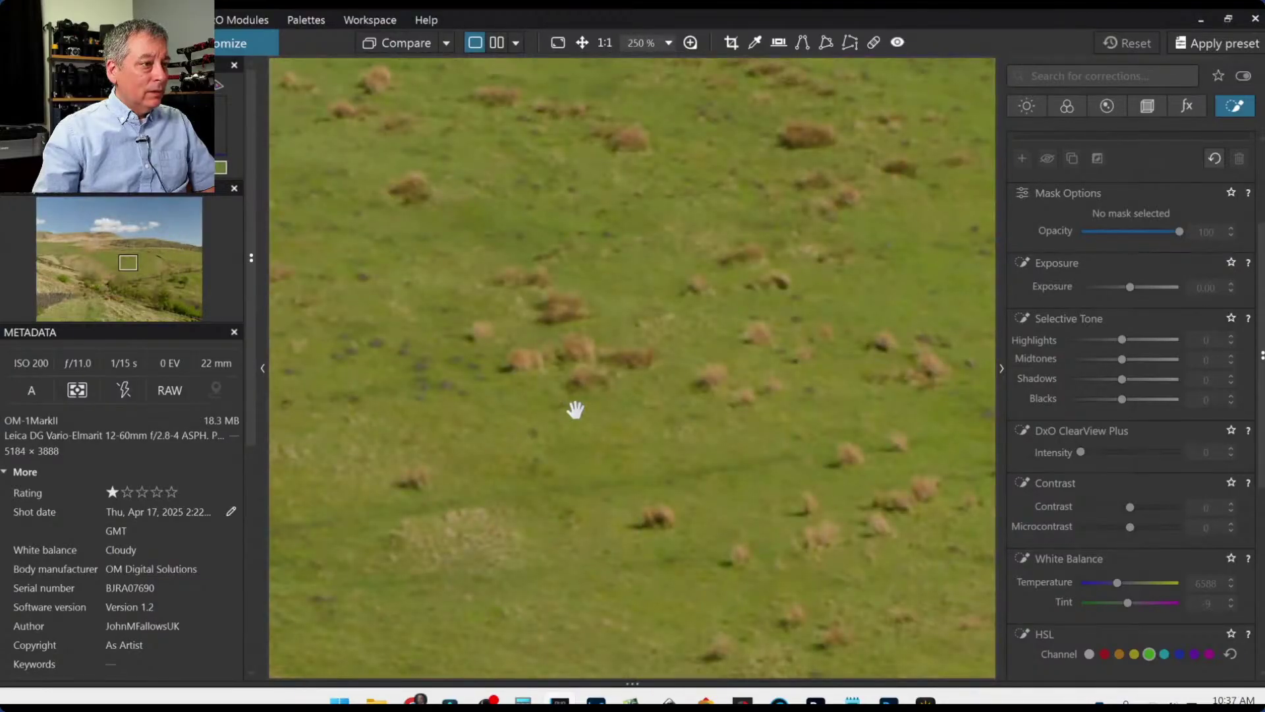
{"action": "left_click_drag", "start_coordinate": [908, 547], "coordinate": [632, 438]}
{"action": "scroll", "coordinate": [839, 554], "scroll_direction": "down", "scroll_amount": 2}
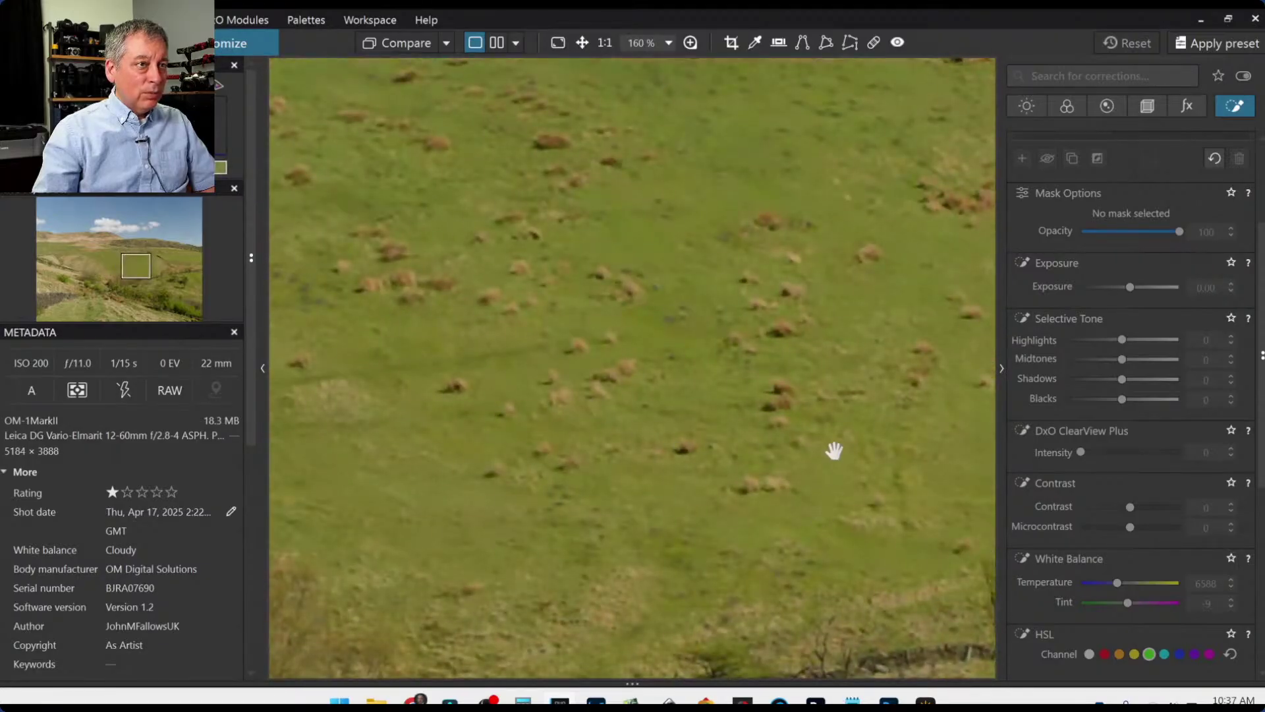
{"action": "scroll", "coordinate": [749, 402], "scroll_direction": "down", "scroll_amount": 2}
{"action": "scroll", "coordinate": [749, 409], "scroll_direction": "down", "scroll_amount": 3}
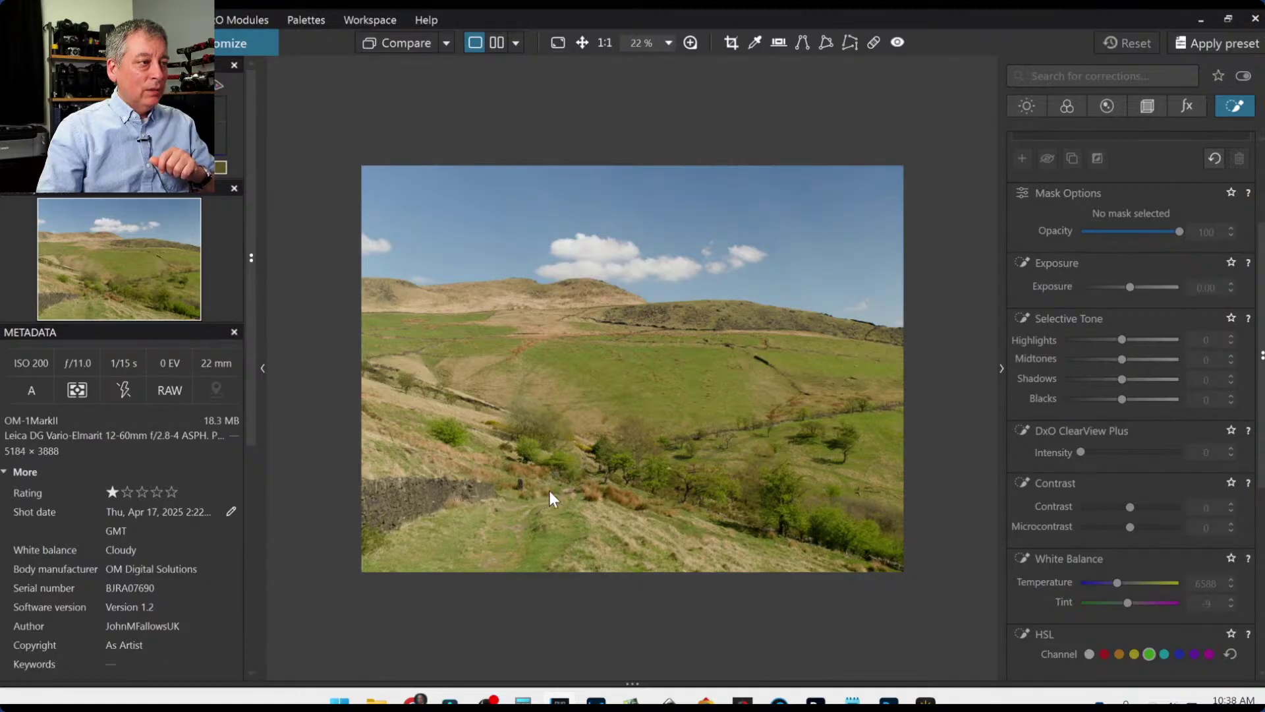
Apply the general purpose preset 0000 Rob Default to the landscape photo.
{"action": "key", "text": "ctrl+0"}
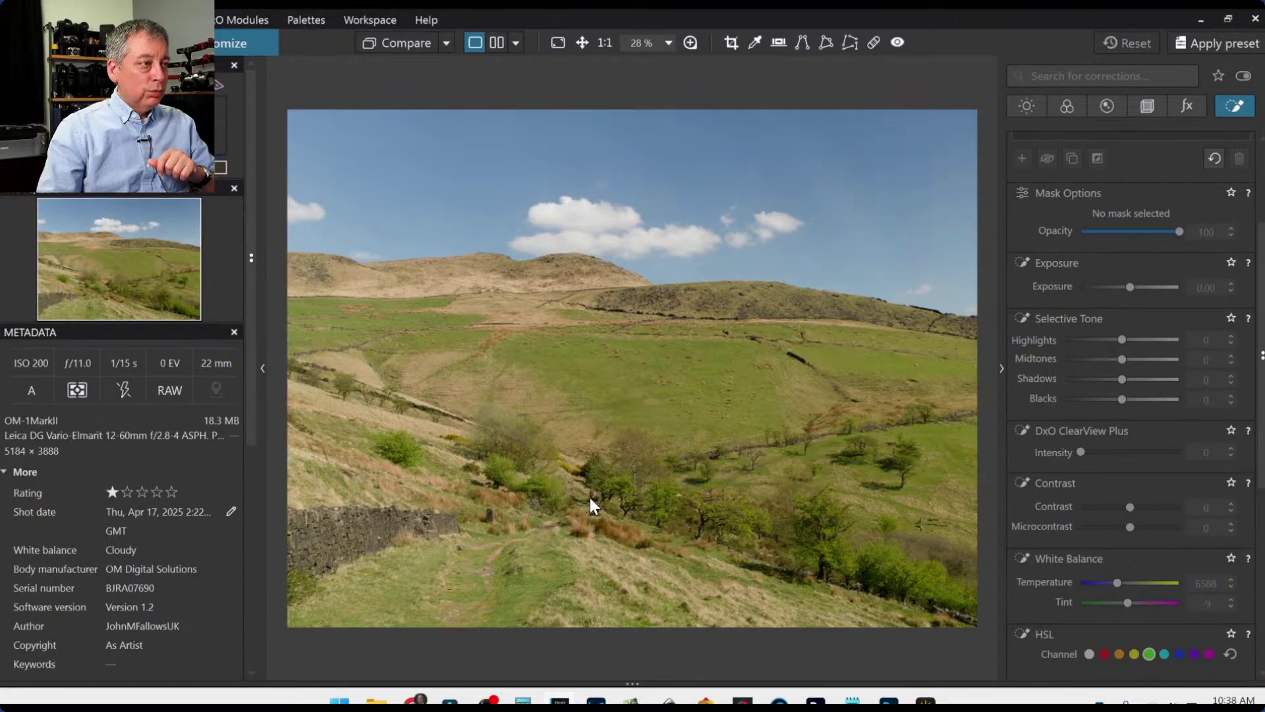
{"action": "key", "text": "ctrl+minus"}
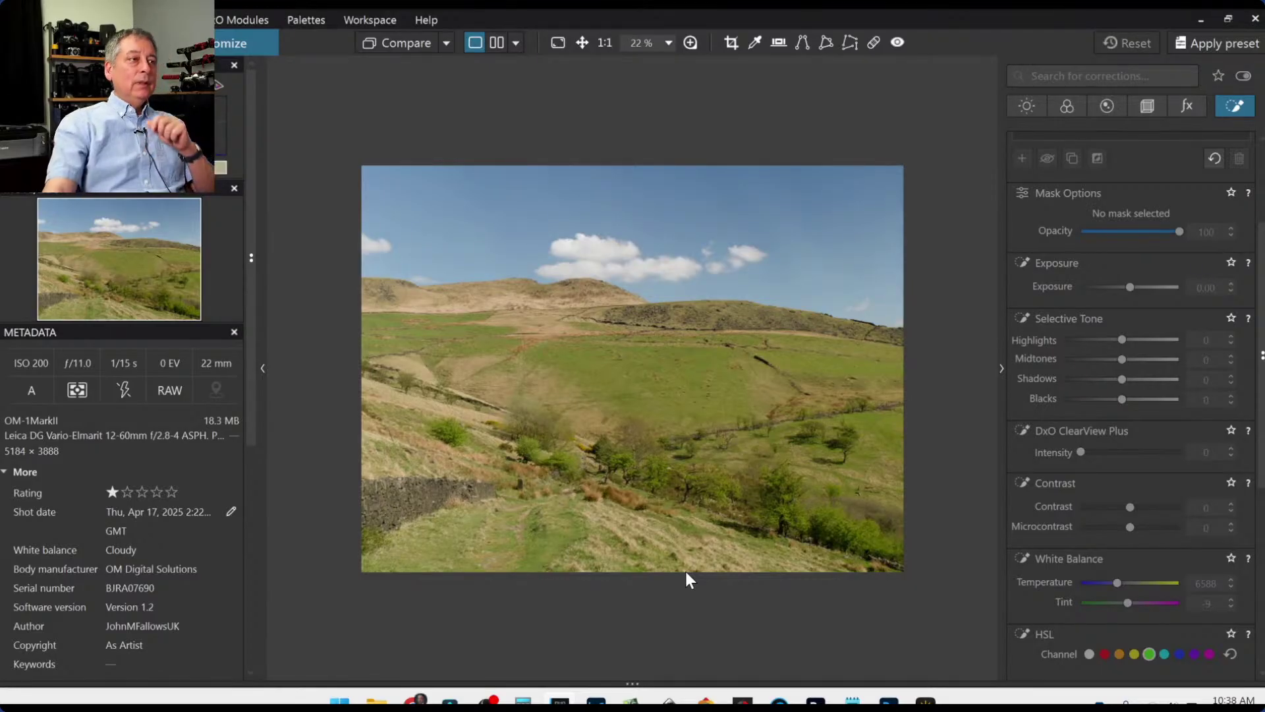
{"action": "key", "text": "ctrl+minus"}
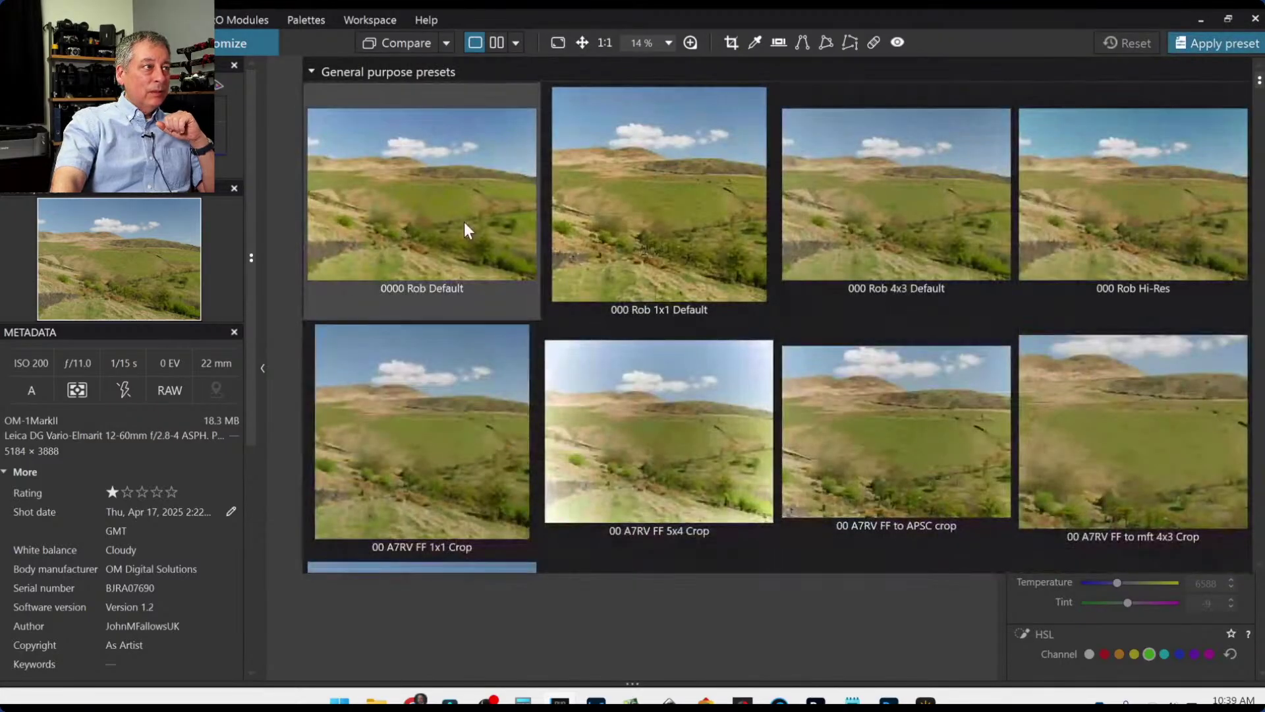
{"action": "double_click", "coordinate": [463, 222]}
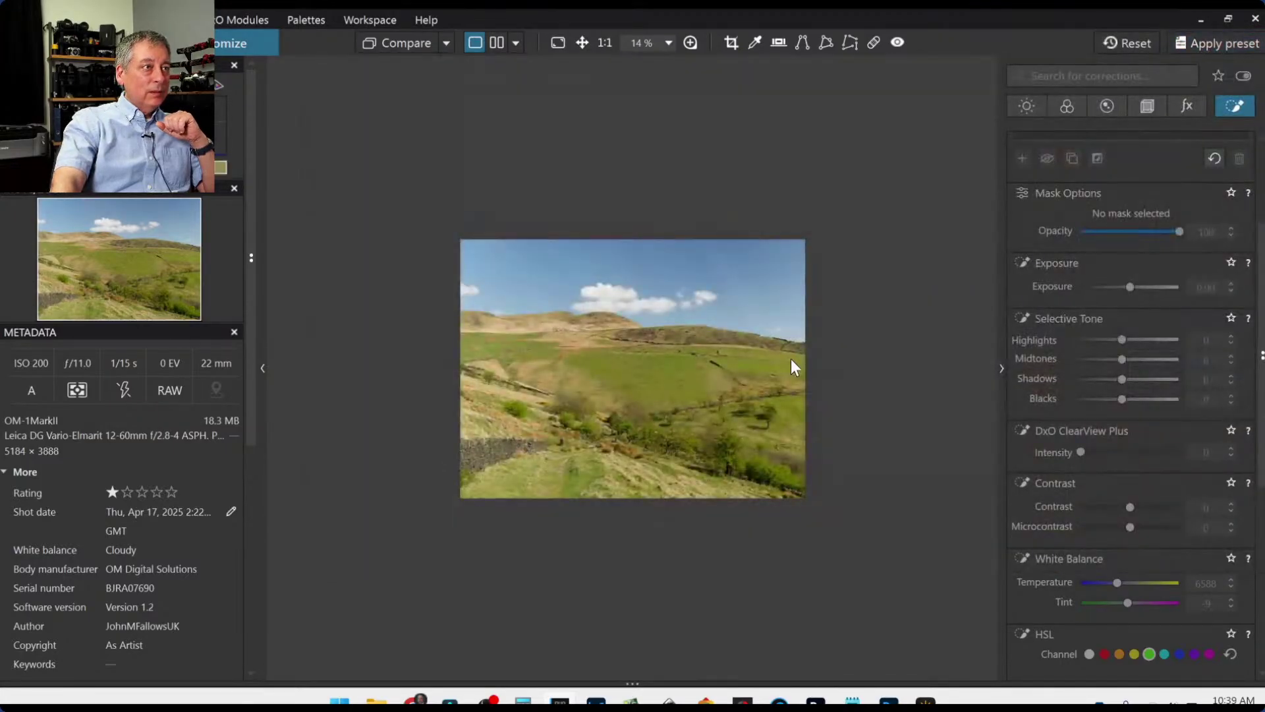
Set the crop aspect ratio of the landscape to 16 × 7.
{"action": "left_click", "coordinate": [1150, 107]}
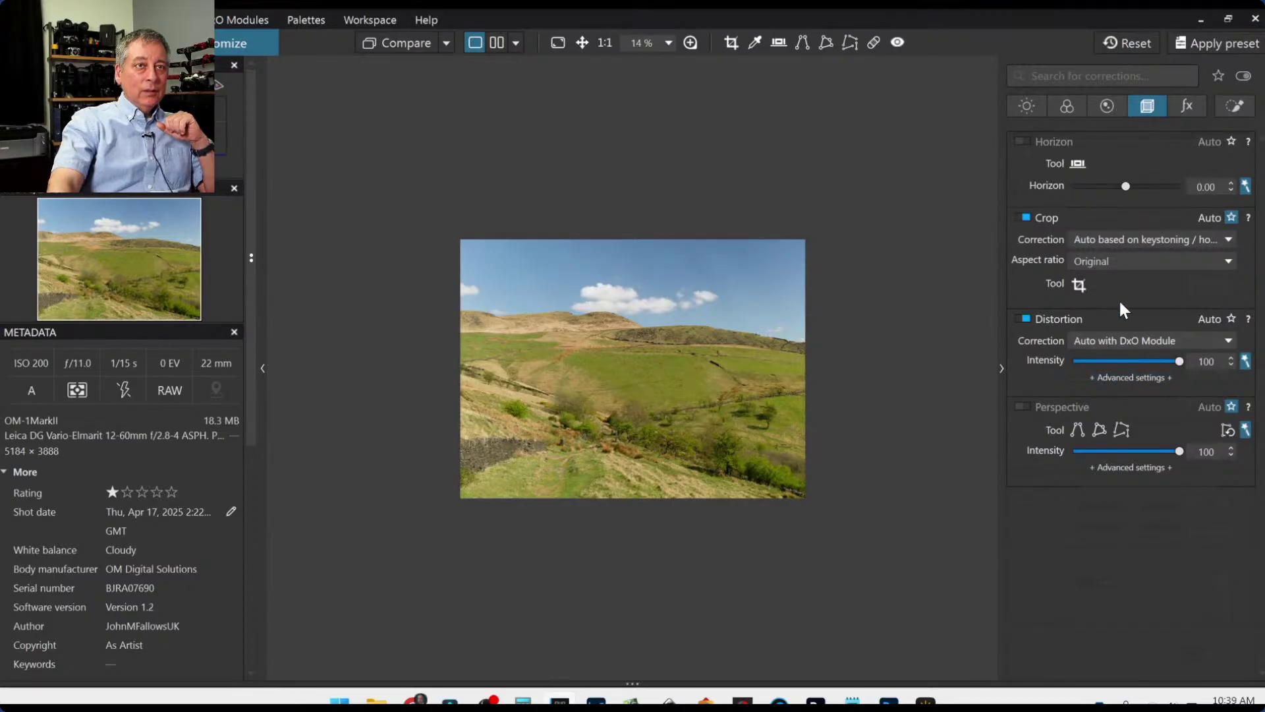
{"action": "left_click", "coordinate": [1114, 261]}
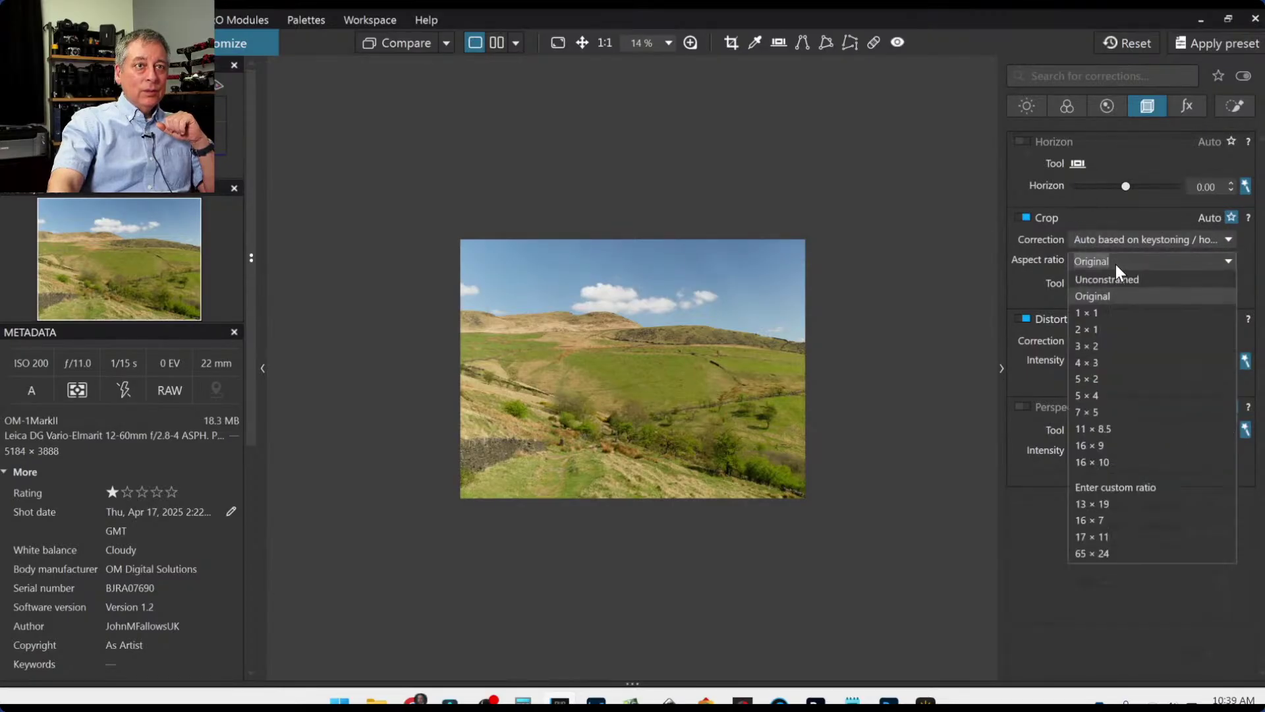
{"action": "left_click", "coordinate": [1106, 523]}
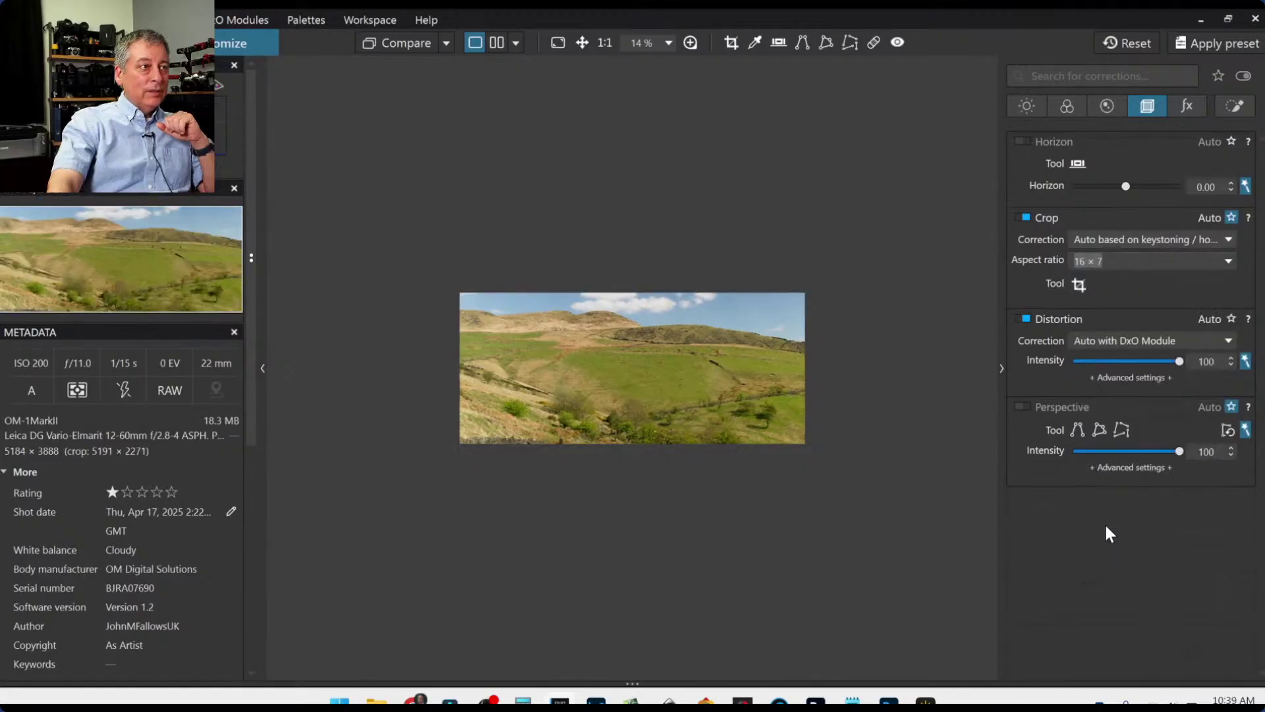
Shrink the crop to about 4057 × 1775 px and place it over the clouds, hilltops and upper slope from the photo's left edge.
{"action": "left_click", "coordinate": [1078, 284]}
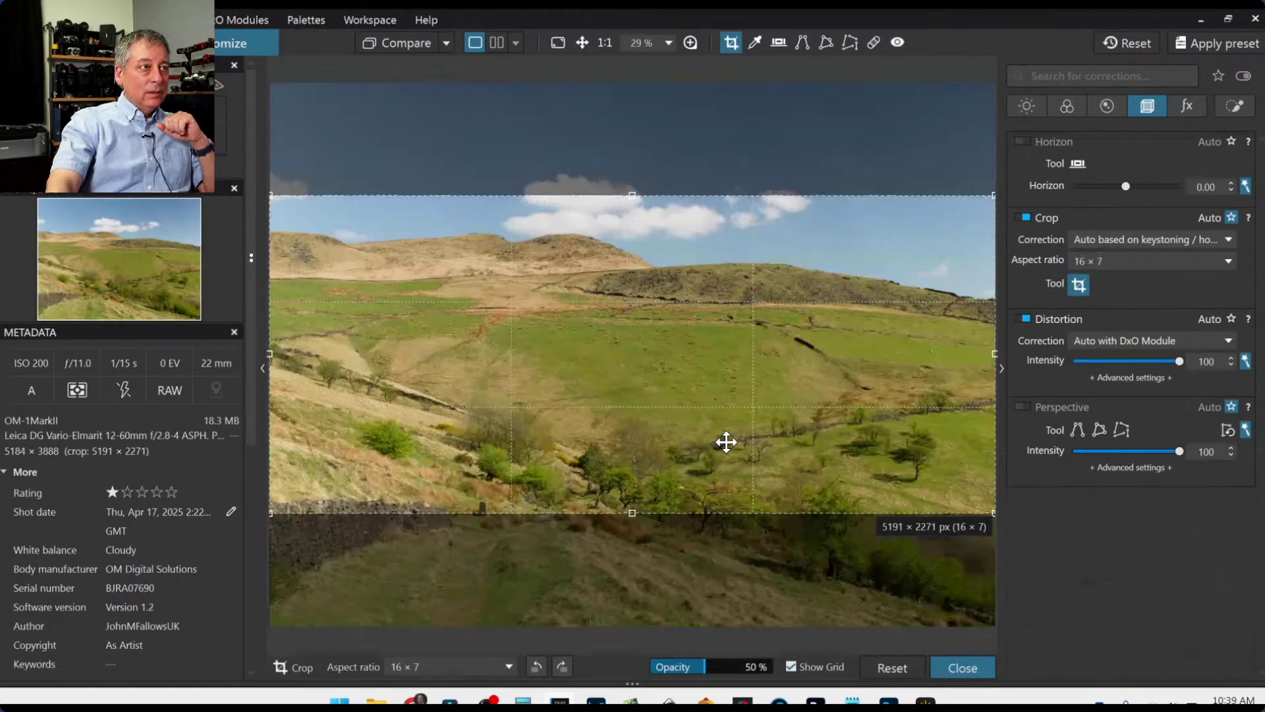
{"action": "left_click_drag", "start_coordinate": [726, 442], "coordinate": [723, 395]}
{"action": "left_click_drag", "start_coordinate": [627, 463], "coordinate": [618, 398]}
{"action": "left_click_drag", "start_coordinate": [681, 353], "coordinate": [596, 370]}
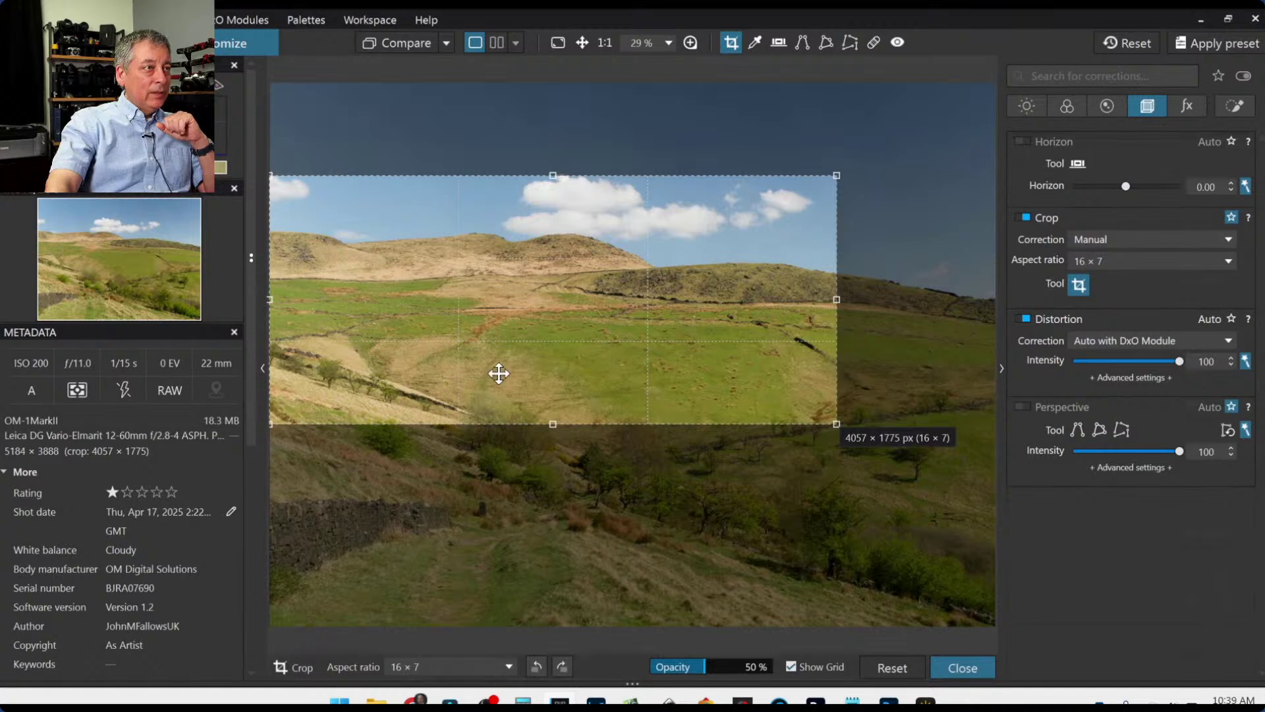
{"action": "left_click_drag", "start_coordinate": [740, 335], "coordinate": [734, 332]}
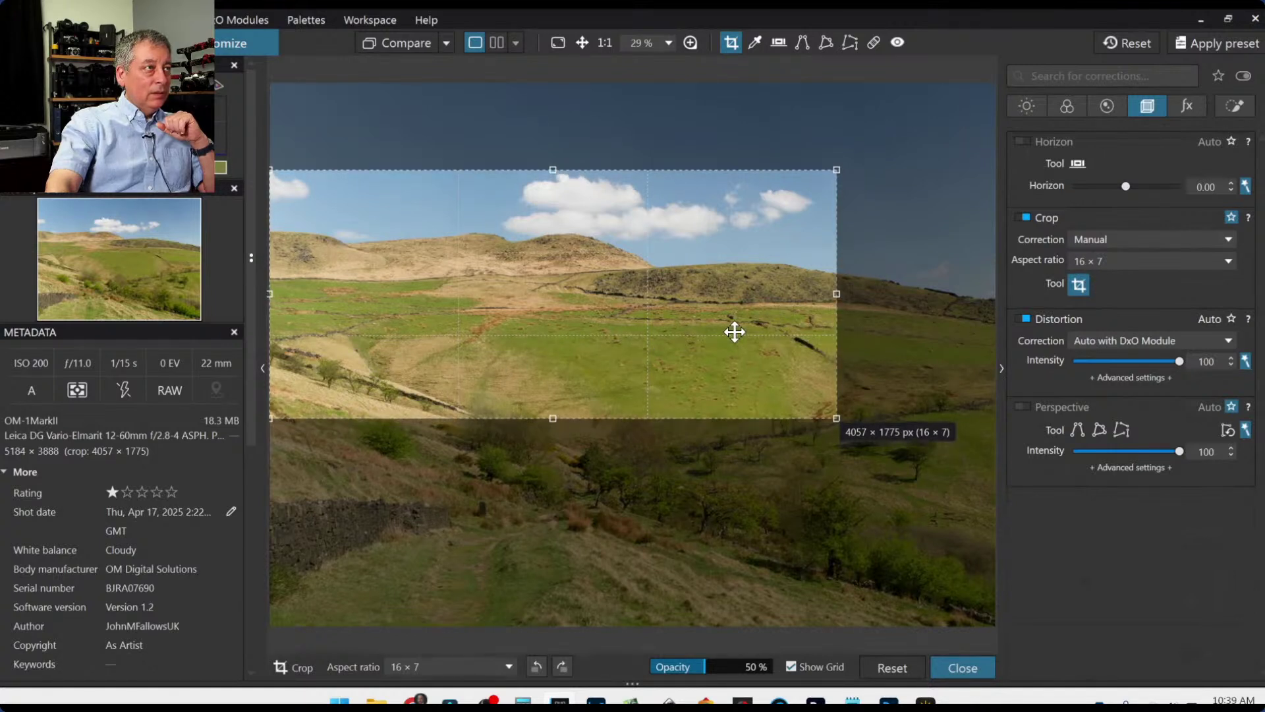
{"action": "key", "text": "Return"}
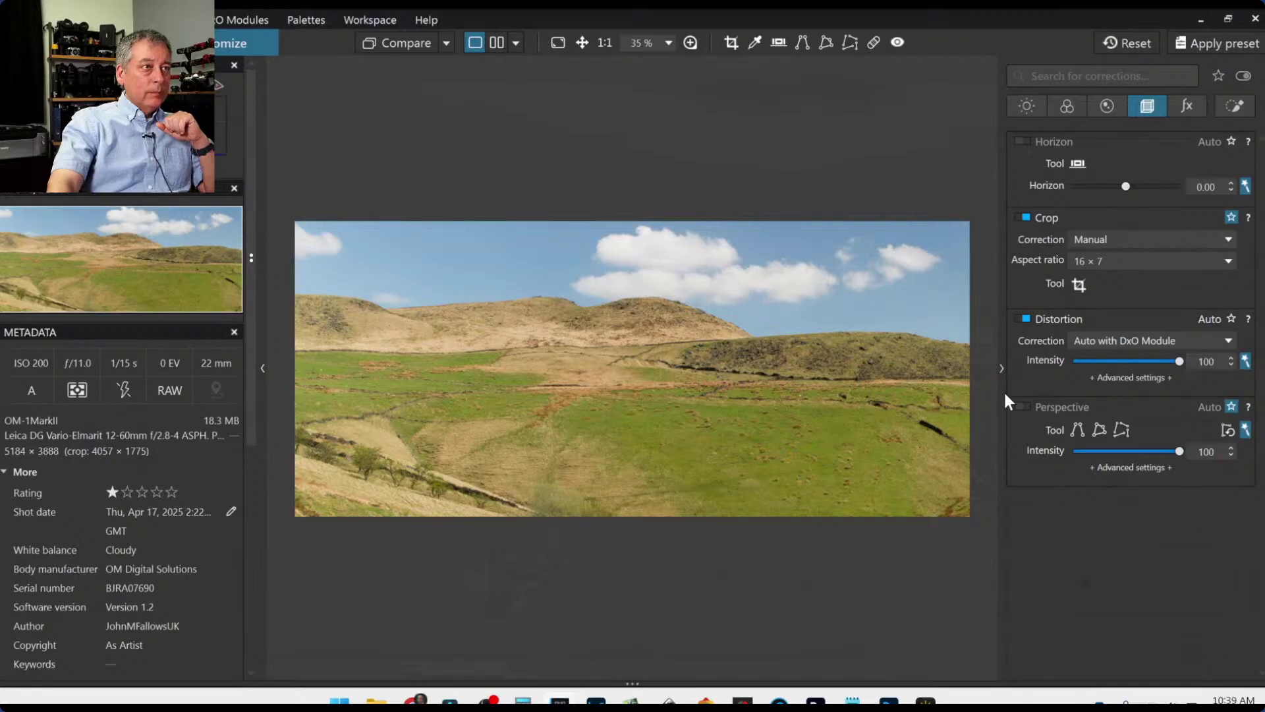
Add a local adjustment control point on the large cloud above the hilltop.
{"action": "left_click", "coordinate": [1226, 108]}
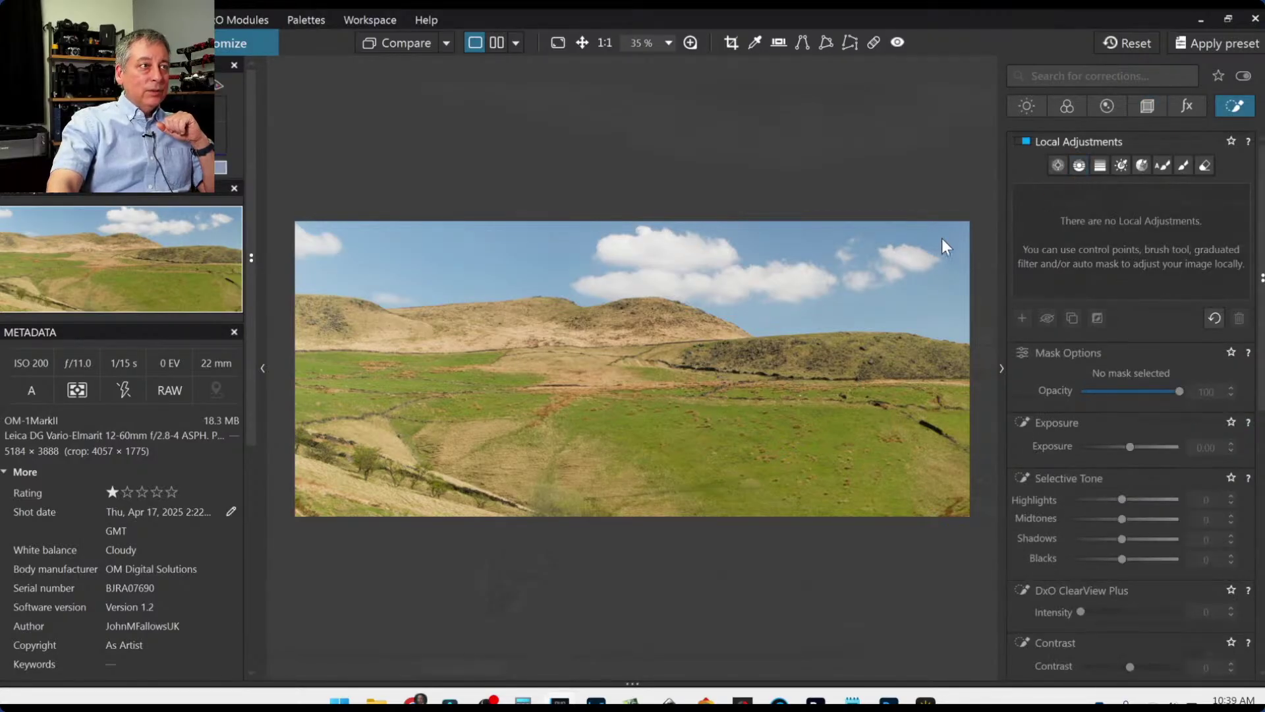
{"action": "left_click", "coordinate": [1076, 169]}
{"action": "left_click", "coordinate": [1070, 167]}
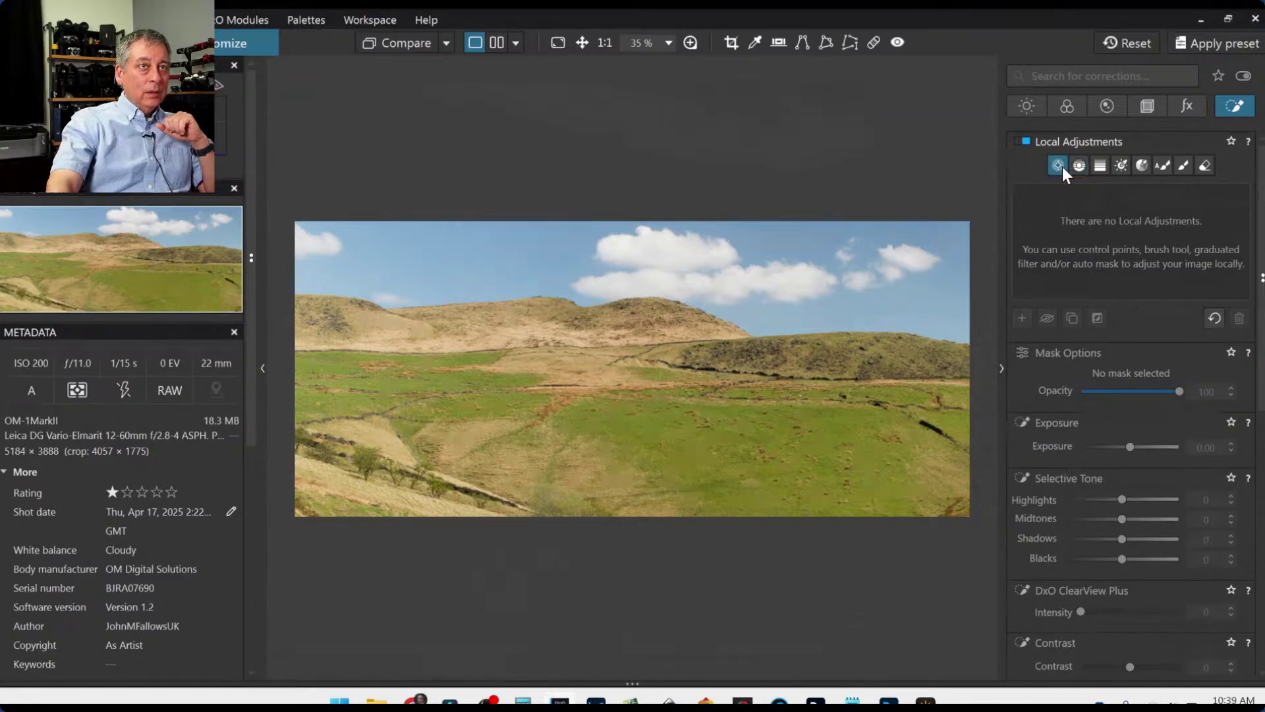
{"action": "left_click", "coordinate": [1059, 166]}
{"action": "left_click", "coordinate": [654, 261]}
{"action": "left_click_drag", "start_coordinate": [654, 261], "coordinate": [660, 253]}
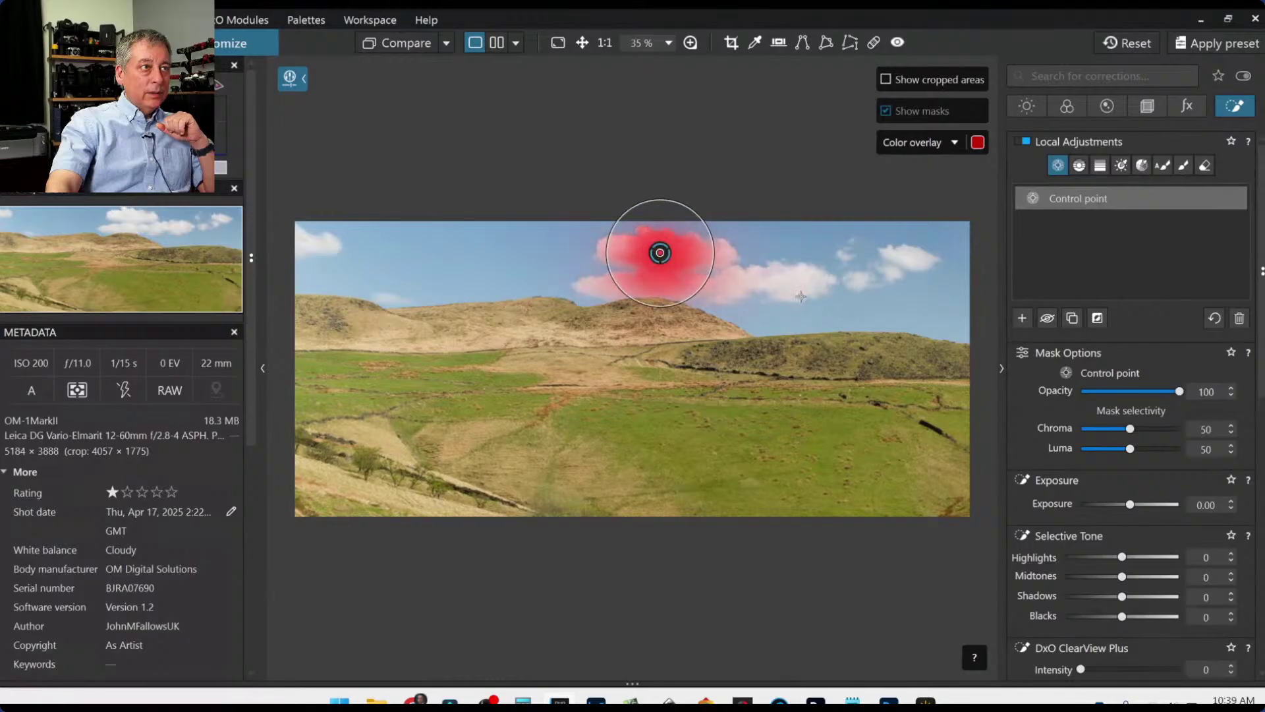
Set the cloud control point's Luma selectivity to 55 and add control points on the three other large clouds.
{"action": "left_click_drag", "start_coordinate": [1130, 448], "coordinate": [1134, 448]}
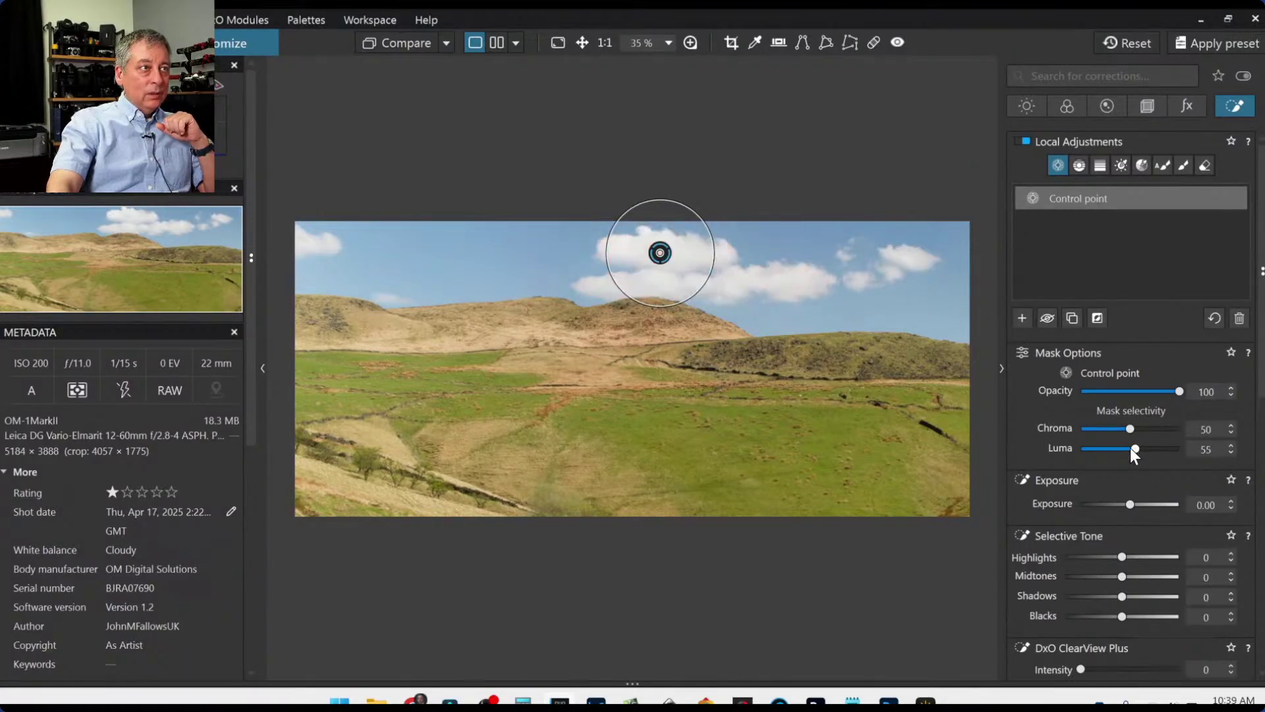
{"action": "left_click", "coordinate": [776, 282]}
{"action": "left_click", "coordinate": [908, 259]}
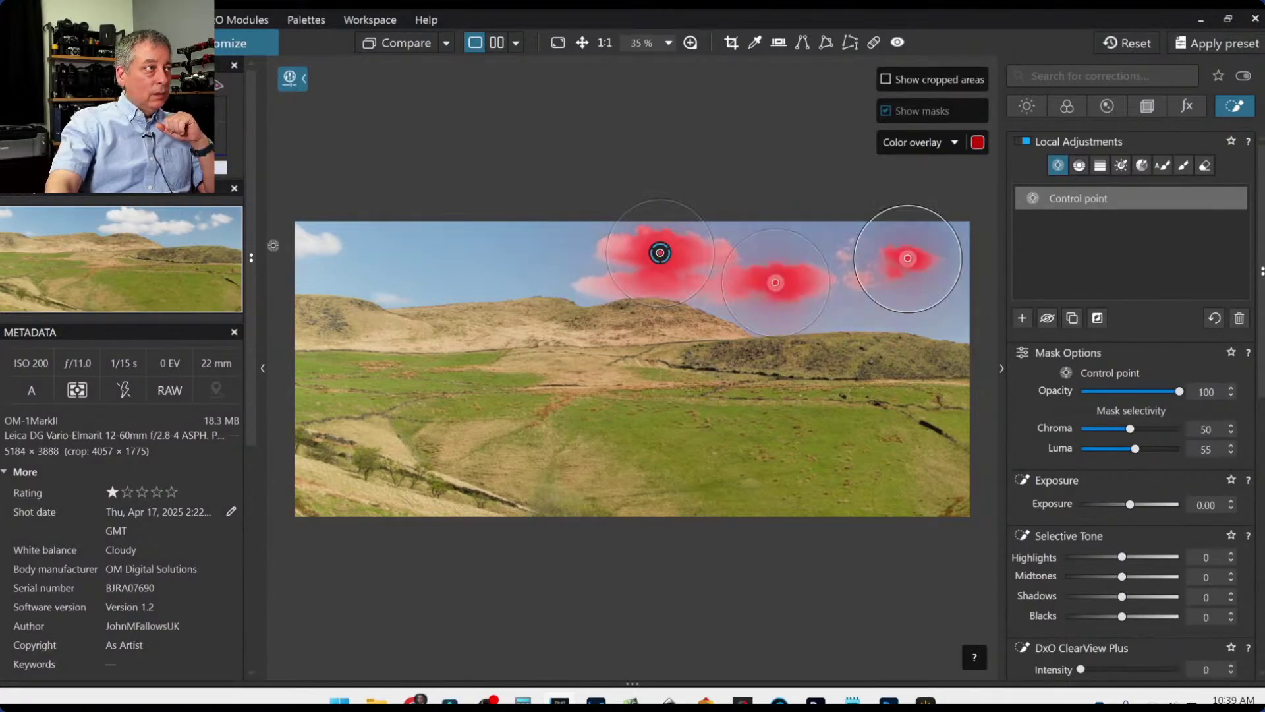
{"action": "left_click", "coordinate": [317, 243]}
Set the cloud mask's ClearView Plus intensity to 70 and its microcontrast to 100.
{"action": "scroll", "coordinate": [1128, 570], "scroll_direction": "down", "scroll_amount": 3}
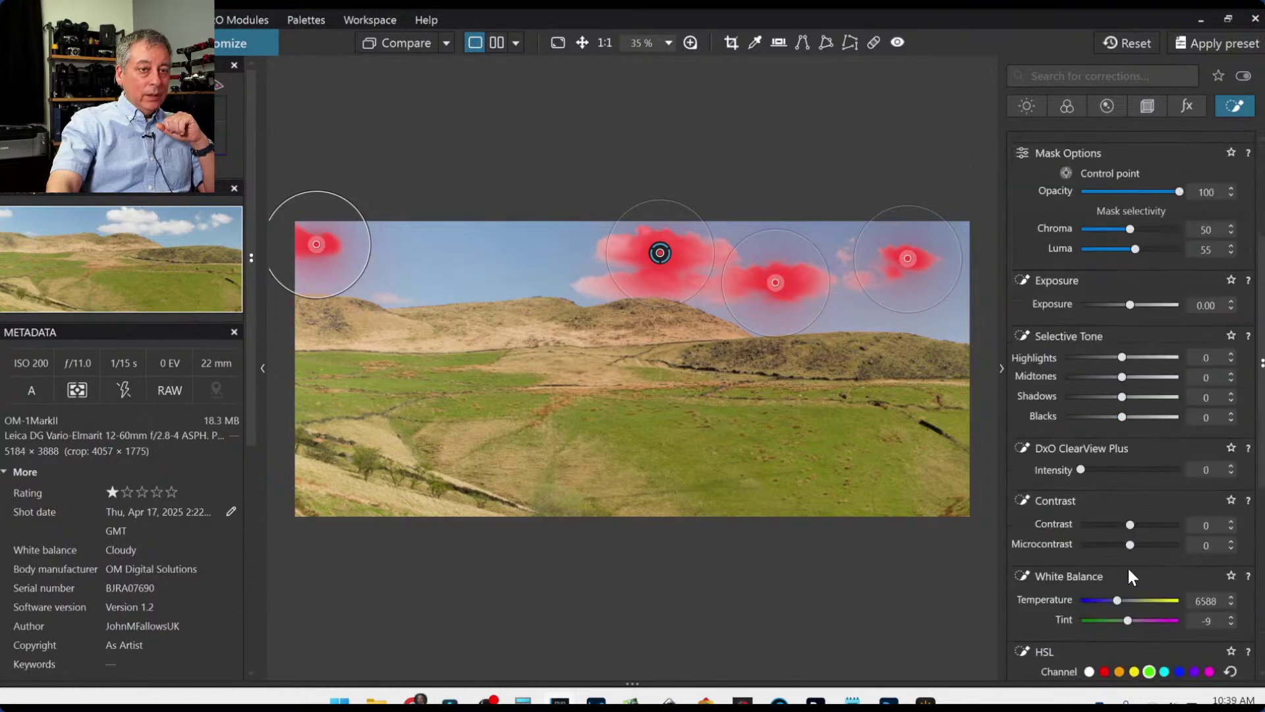
{"action": "left_click", "coordinate": [1113, 470]}
{"action": "left_click", "coordinate": [1152, 543]}
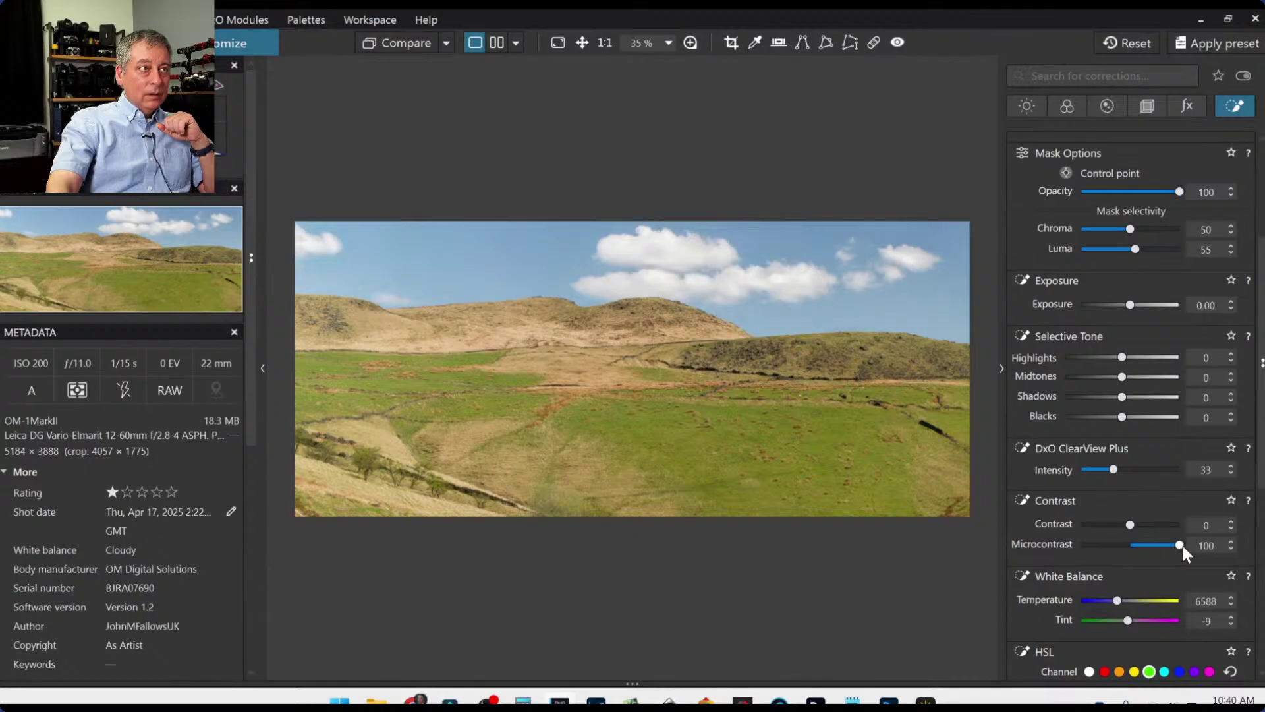
{"action": "left_click_drag", "start_coordinate": [1115, 475], "coordinate": [1150, 471]}
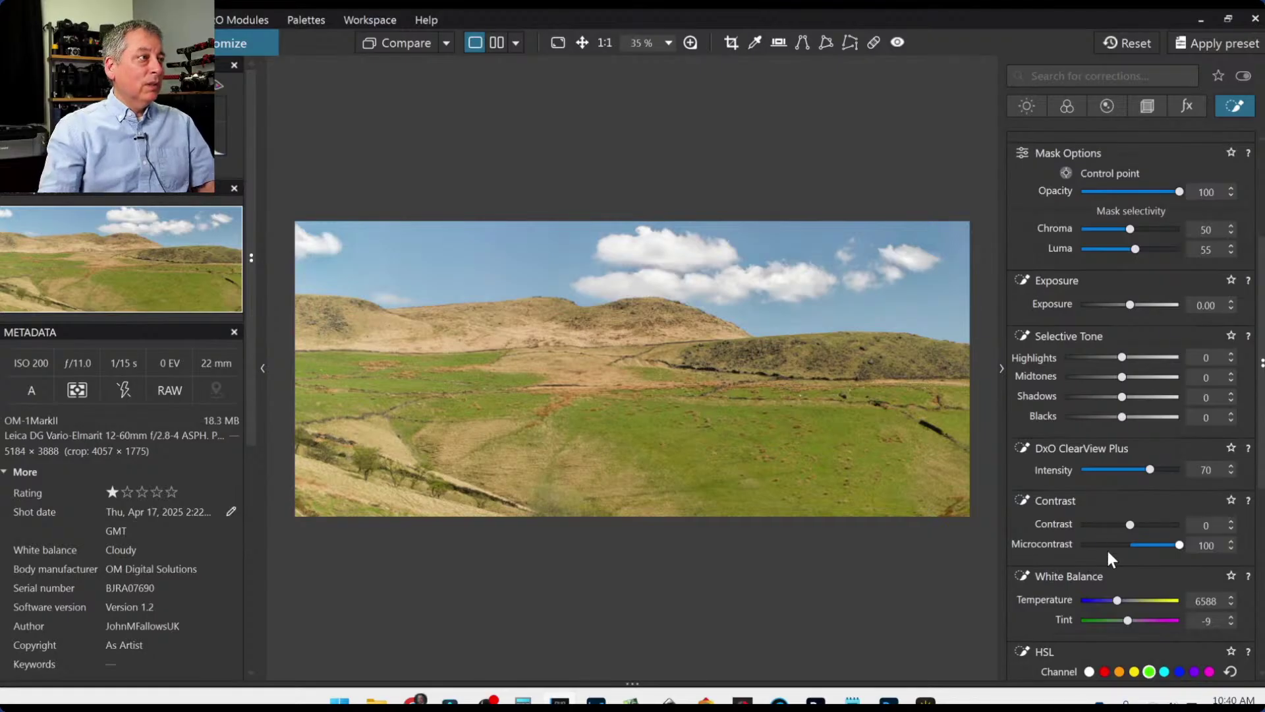
Tighten the control point areas around the clouds, including the one at the image's far left edge, and deselect the mask.
{"action": "mouse_move", "coordinate": [820, 442]}
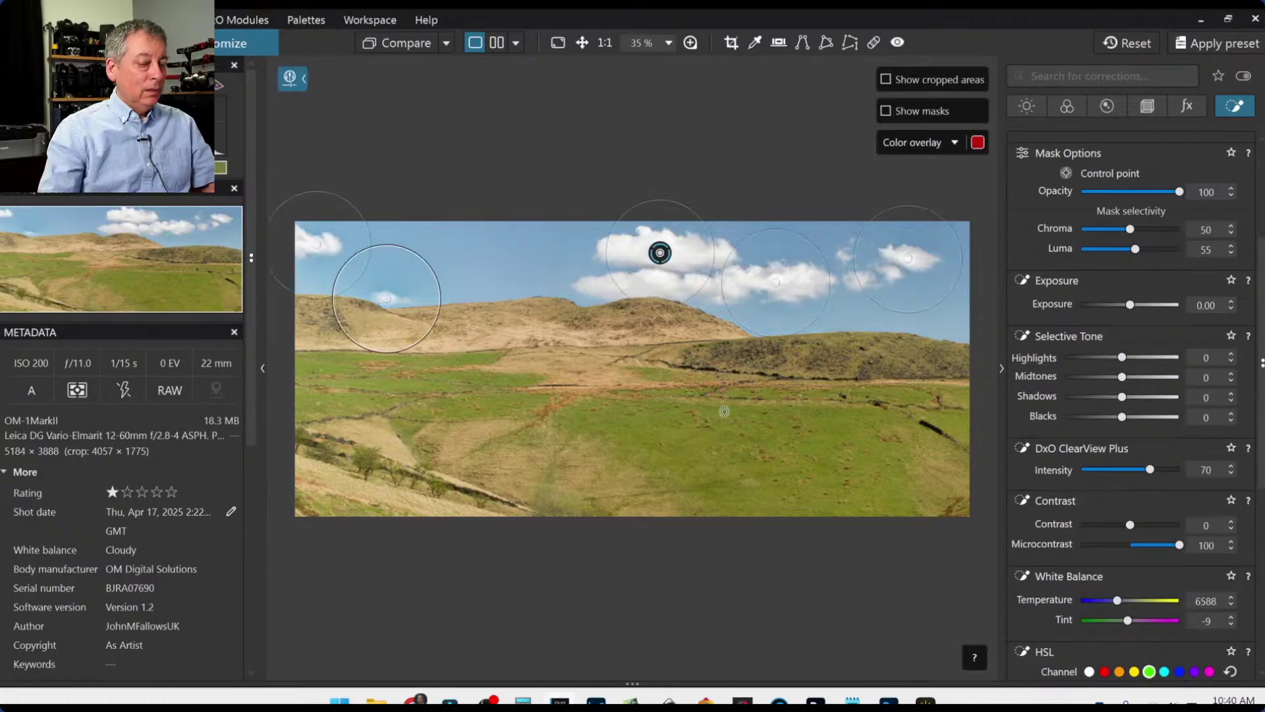
{"action": "left_click_drag", "start_coordinate": [367, 282], "coordinate": [317, 244]}
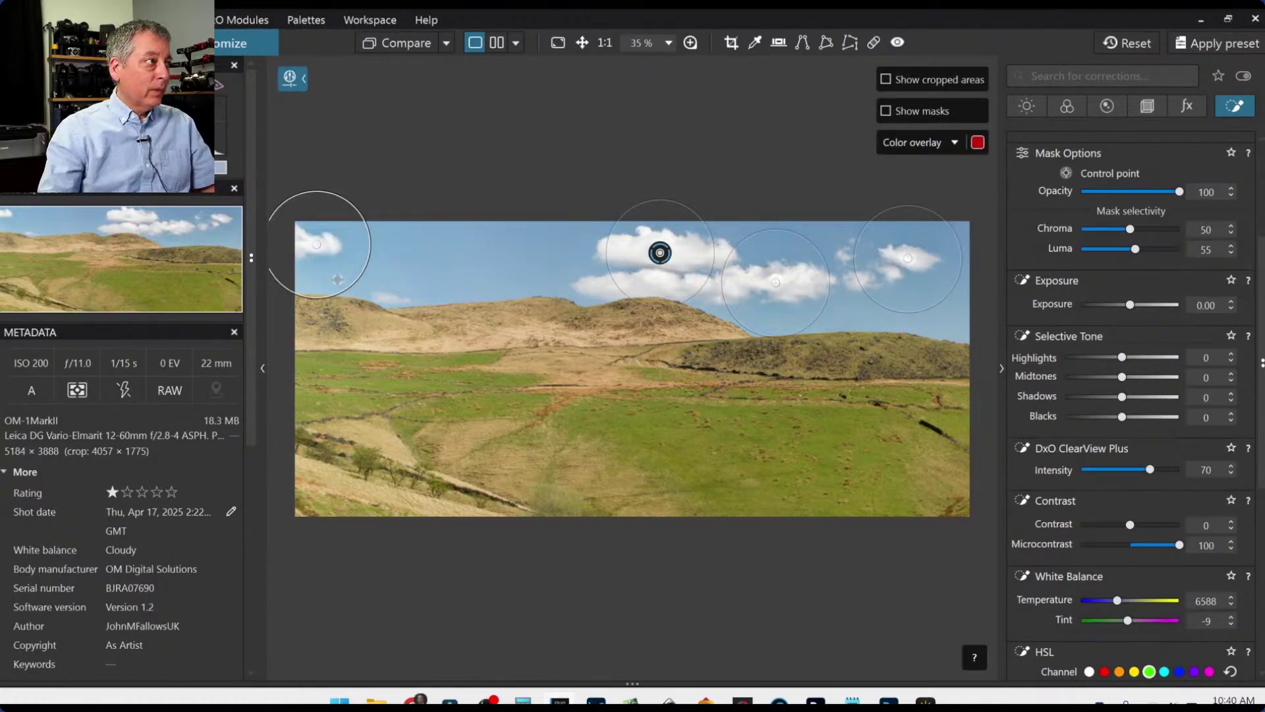
{"action": "left_click_drag", "start_coordinate": [346, 285], "coordinate": [331, 272]}
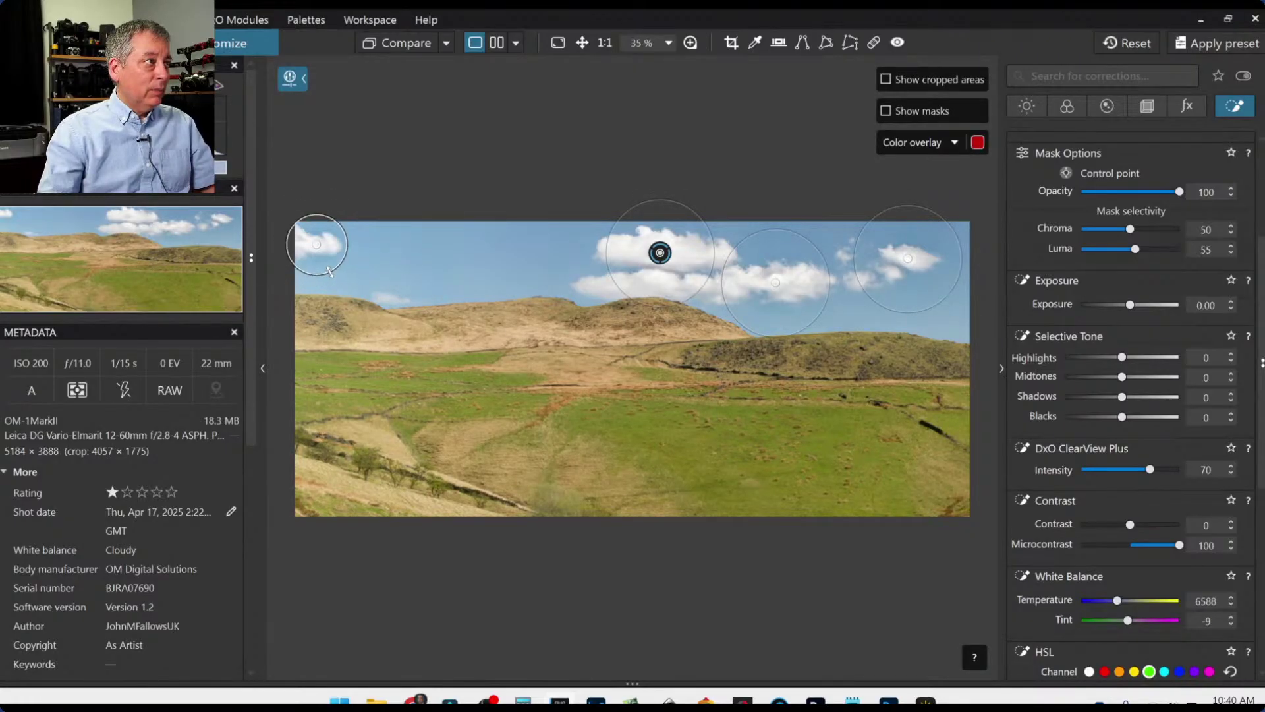
{"action": "left_click_drag", "start_coordinate": [796, 328], "coordinate": [825, 267]}
{"action": "left_click", "coordinate": [810, 280]}
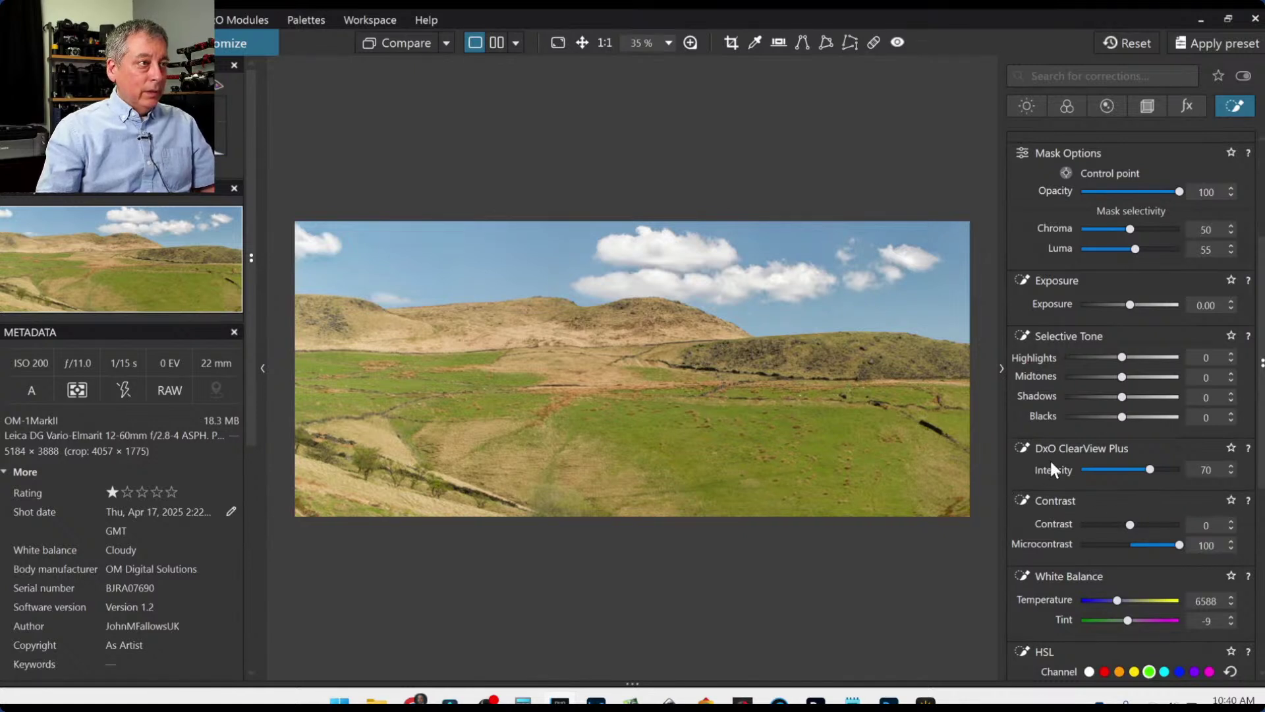
{"action": "left_click", "coordinate": [988, 362]}
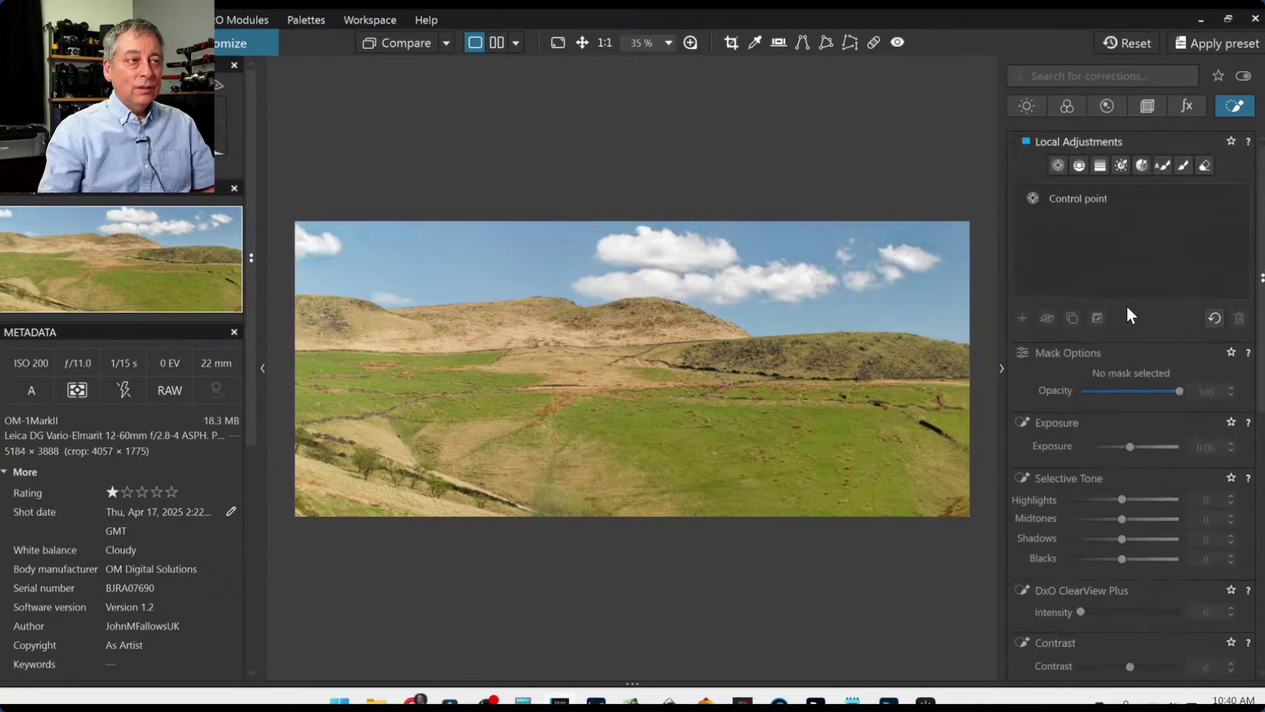
Add a control line across the green field fading out at the hill ridge, and set its highlights to 3.
{"action": "left_click", "coordinate": [1079, 165]}
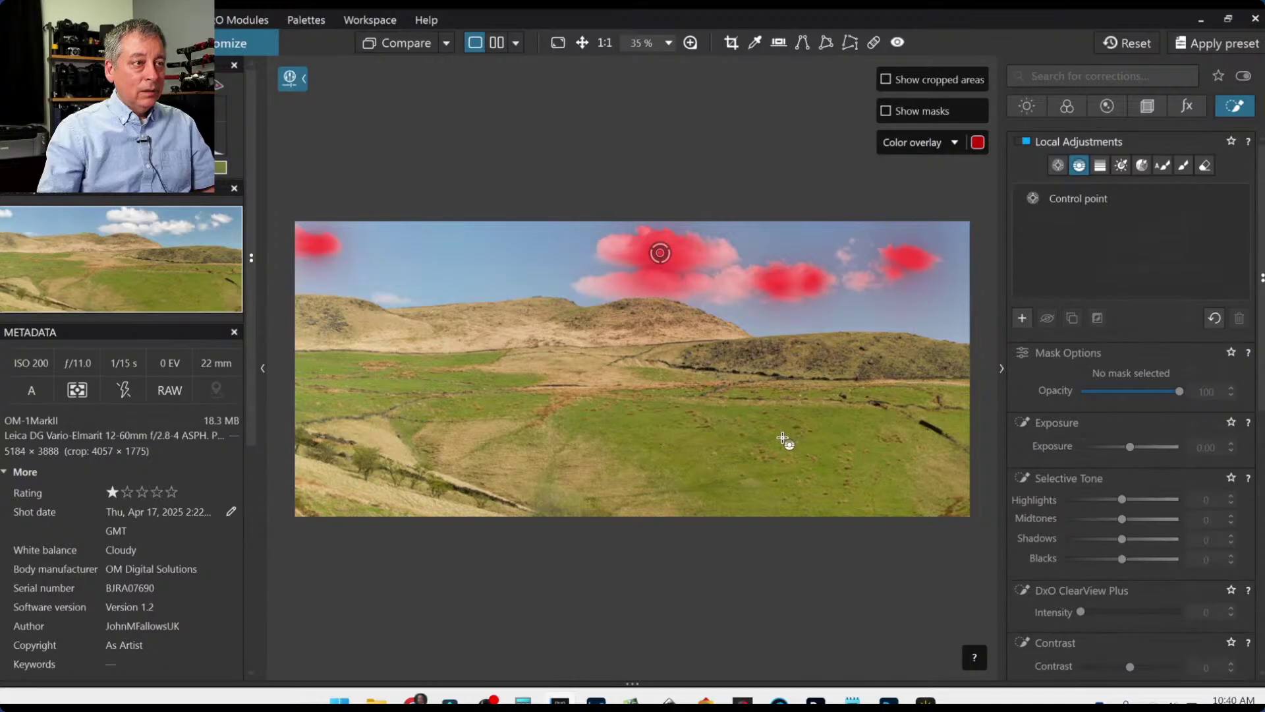
{"action": "left_click_drag", "start_coordinate": [710, 438], "coordinate": [713, 346]}
{"action": "left_click_drag", "start_coordinate": [707, 438], "coordinate": [704, 397]}
{"action": "scroll", "coordinate": [706, 448], "scroll_direction": "up", "scroll_amount": 2}
{"action": "left_click_drag", "start_coordinate": [1120, 555], "coordinate": [1122, 556]}
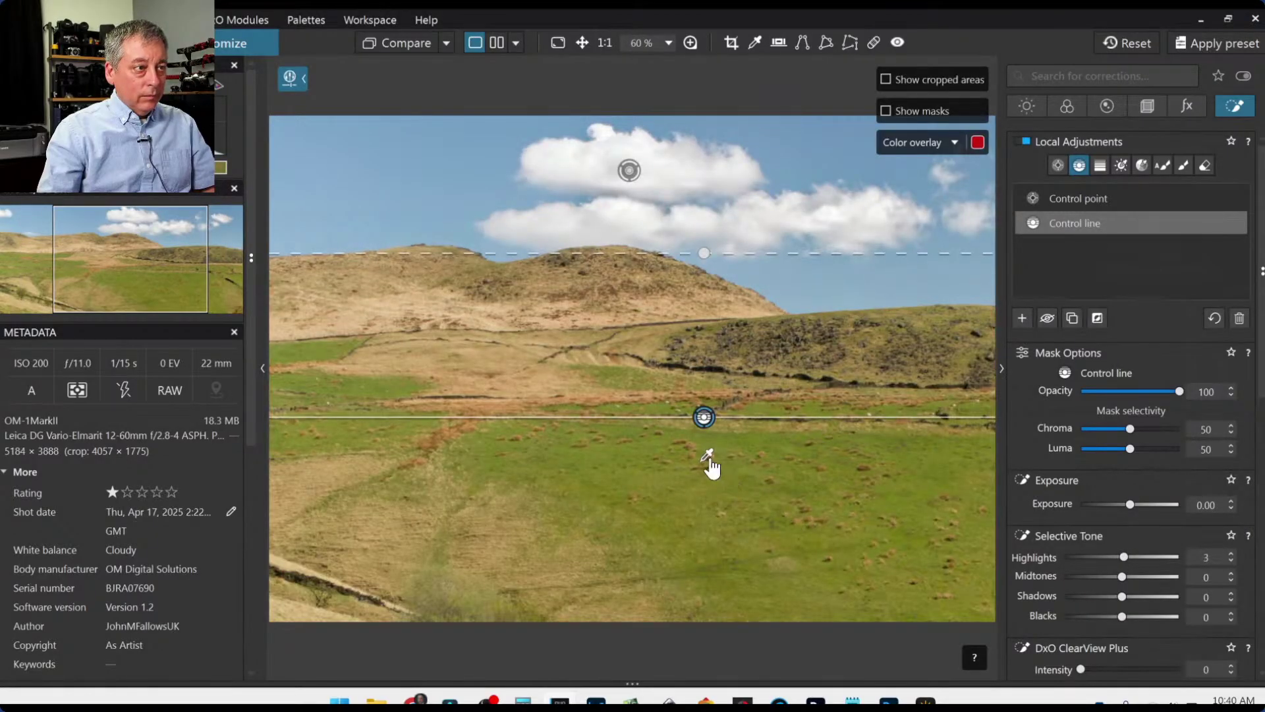
Sample the green grass for the control line with the mask shown, and set Chroma to 70 and Luma to 55.
{"action": "left_click_drag", "start_coordinate": [706, 460], "coordinate": [753, 447]}
{"action": "left_click", "coordinate": [899, 120]}
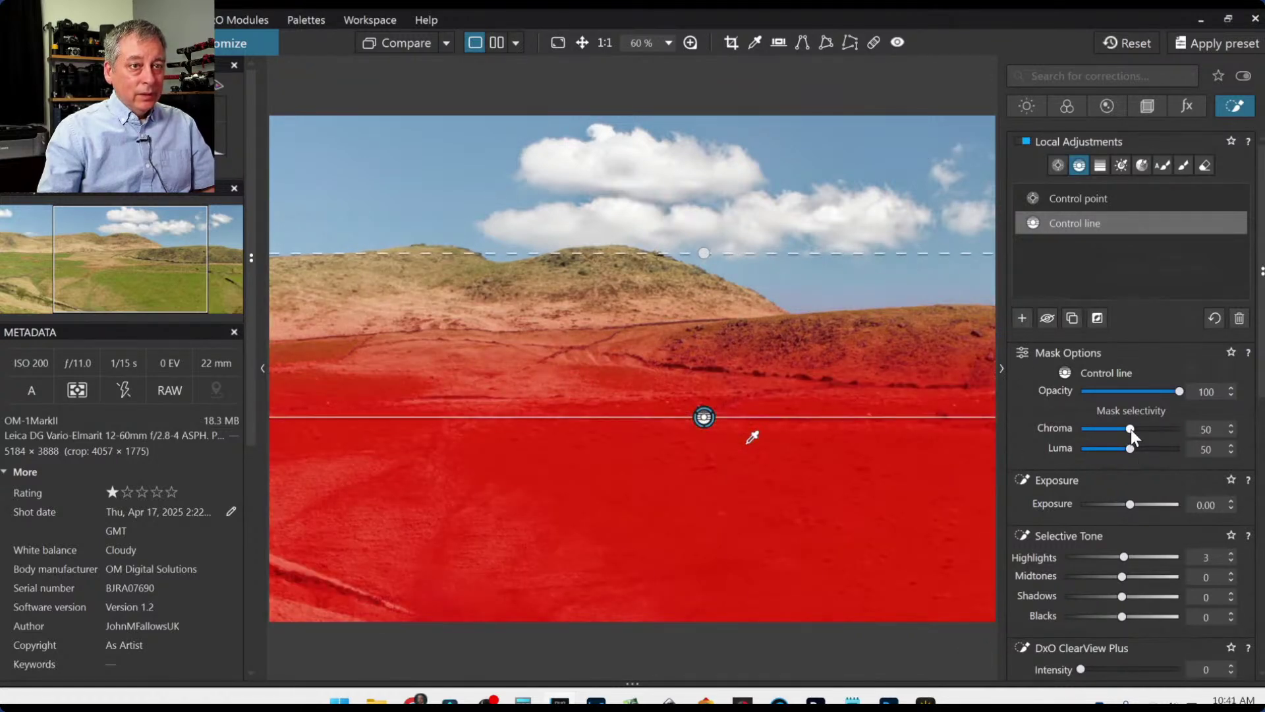
{"action": "scroll", "coordinate": [1130, 429], "scroll_direction": "up", "scroll_amount": 3}
{"action": "scroll", "coordinate": [1130, 428], "scroll_direction": "up", "scroll_amount": 1}
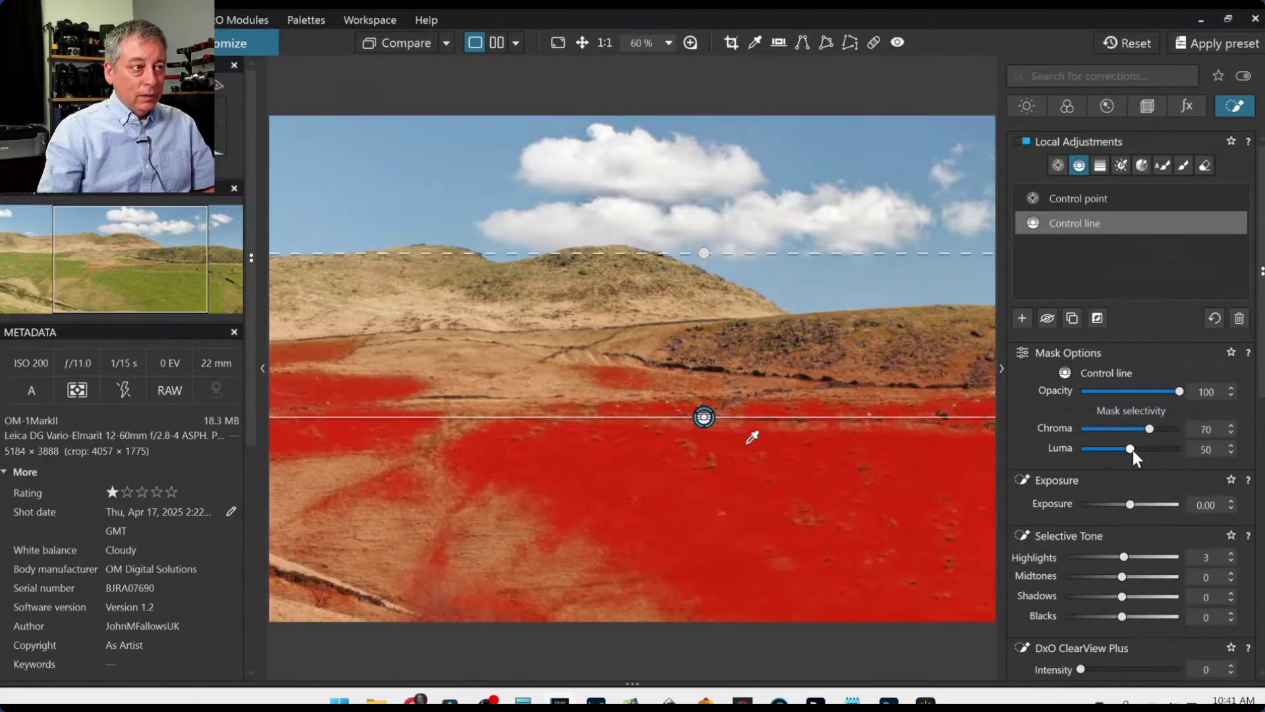
{"action": "left_click", "coordinate": [875, 437]}
{"action": "key", "text": "ctrl+0"}
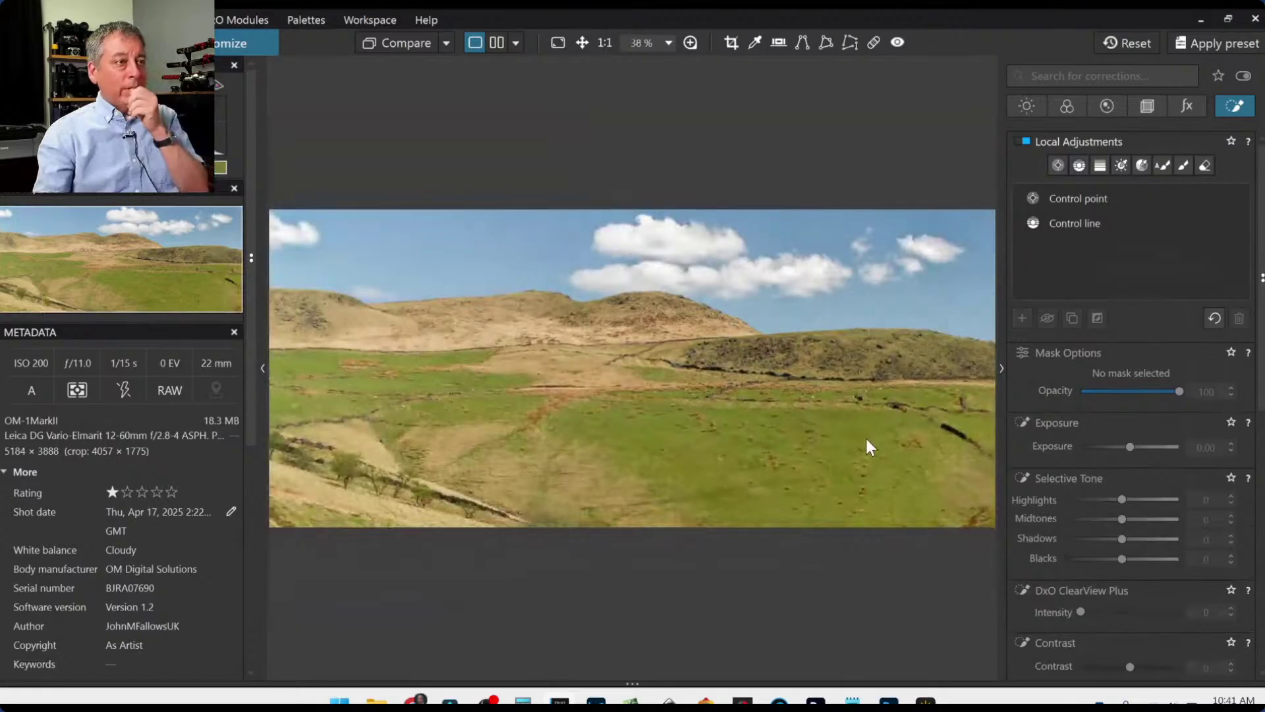
Select the grass control line, hide the mask overlay and set its HSL green channel saturation to 47.
{"action": "scroll", "coordinate": [1047, 471], "scroll_direction": "down", "scroll_amount": 2}
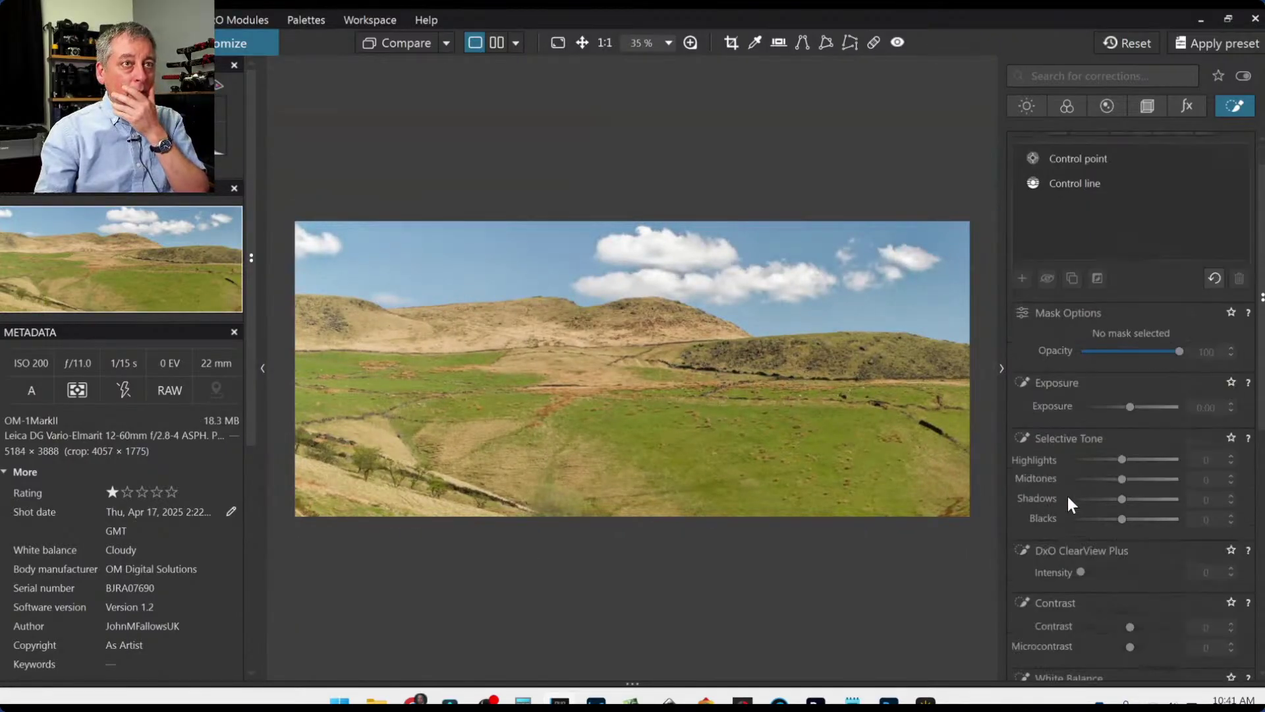
{"action": "left_click", "coordinate": [1074, 145]}
{"action": "scroll", "coordinate": [1071, 460], "scroll_direction": "down", "scroll_amount": 2}
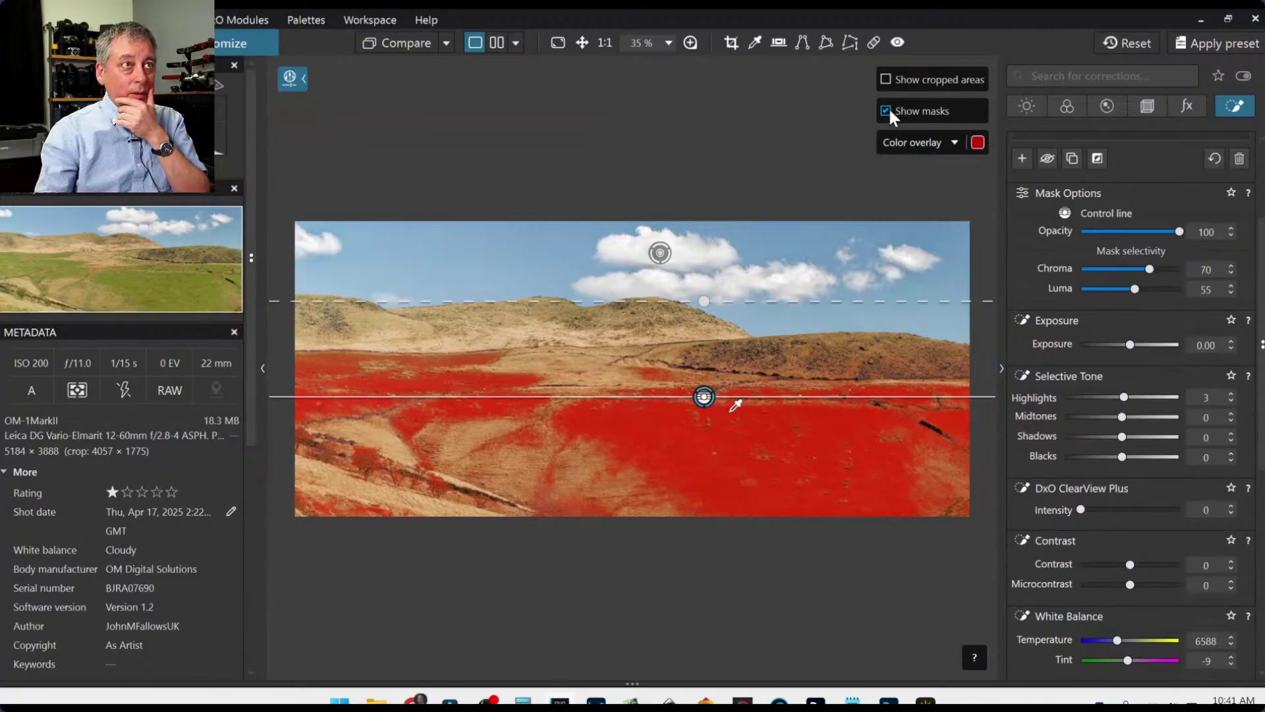
{"action": "left_click", "coordinate": [887, 111]}
{"action": "scroll", "coordinate": [1081, 492], "scroll_direction": "down", "scroll_amount": 6}
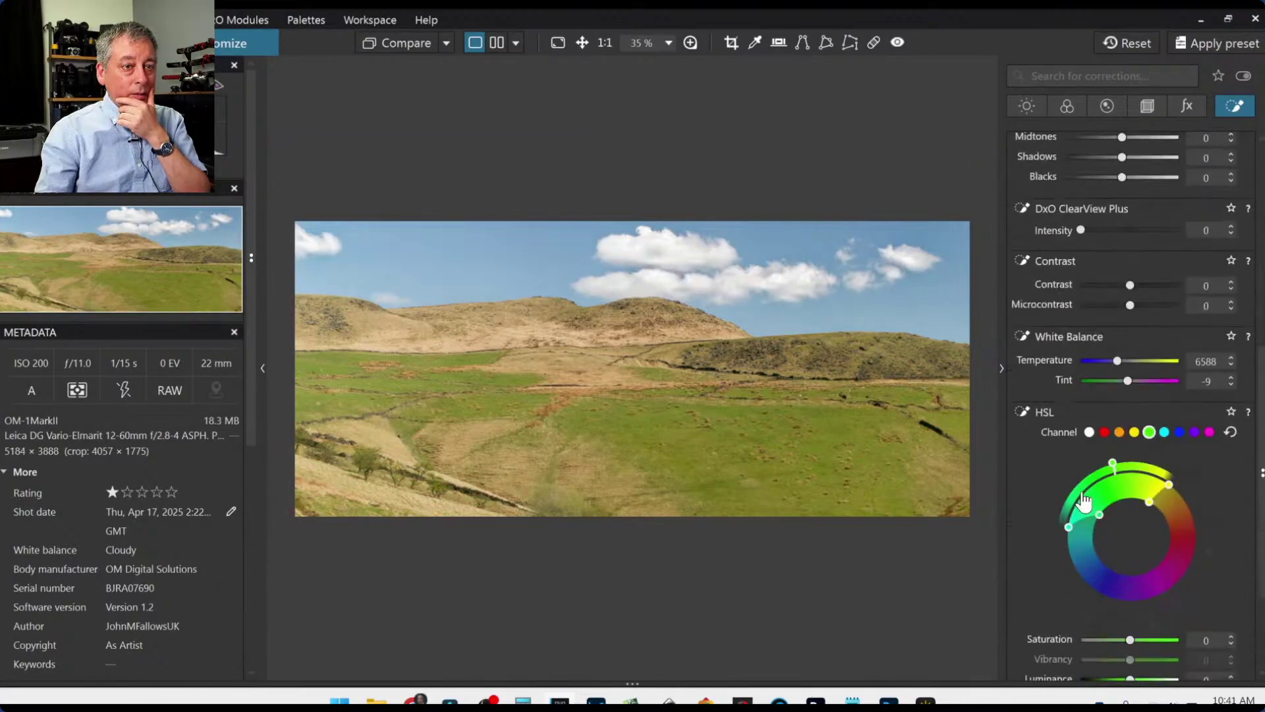
{"action": "scroll", "coordinate": [1084, 501], "scroll_direction": "down", "scroll_amount": 3}
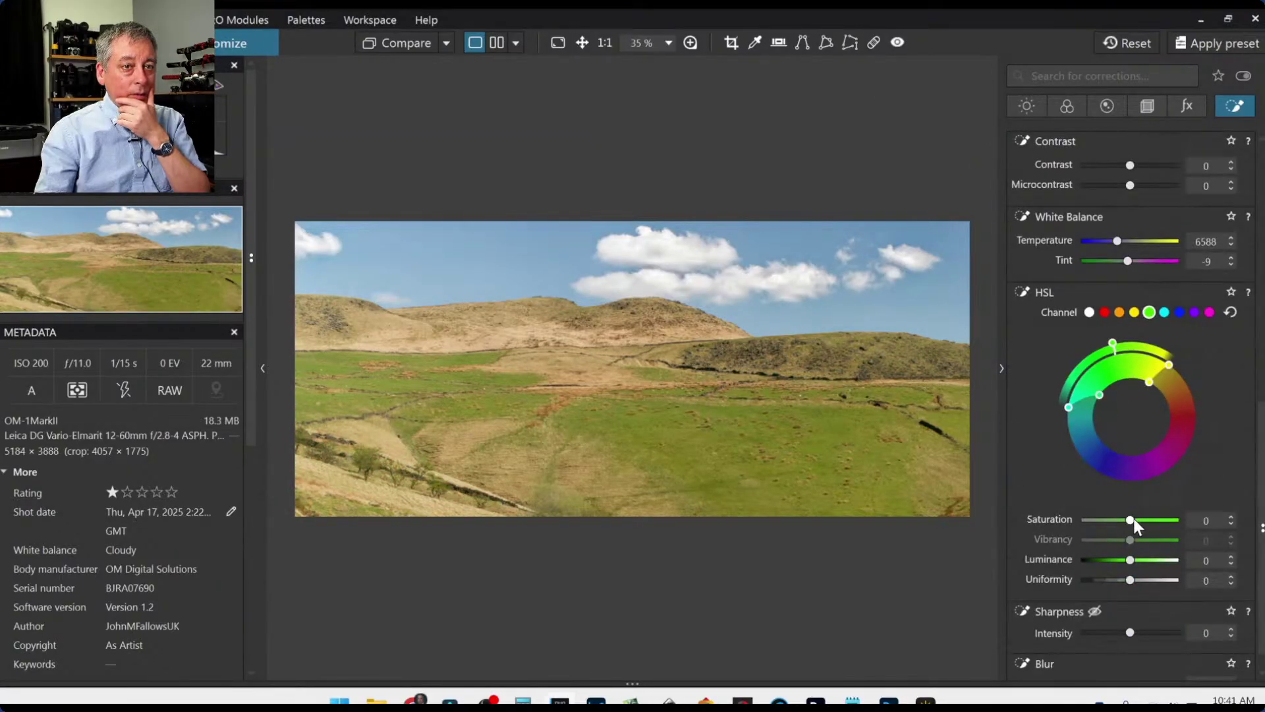
{"action": "left_click_drag", "start_coordinate": [1129, 522], "coordinate": [1153, 523]}
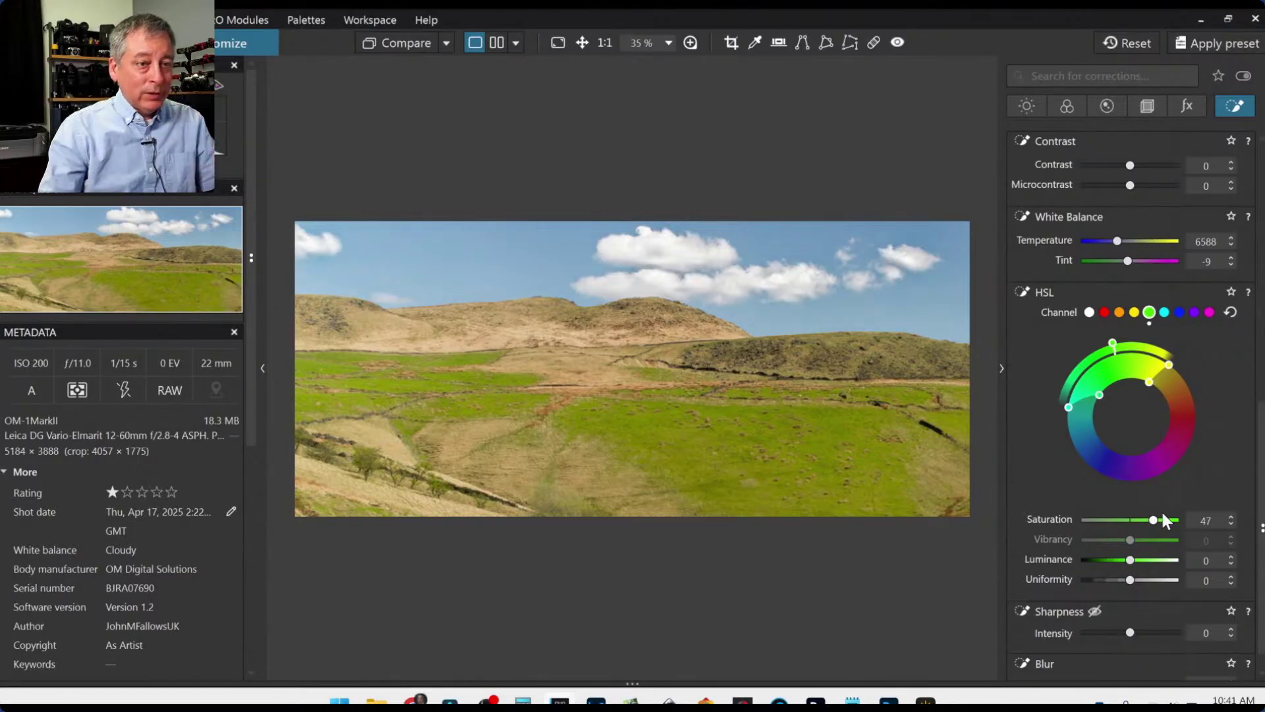
{"action": "left_click_drag", "start_coordinate": [1119, 368], "coordinate": [1104, 359]}
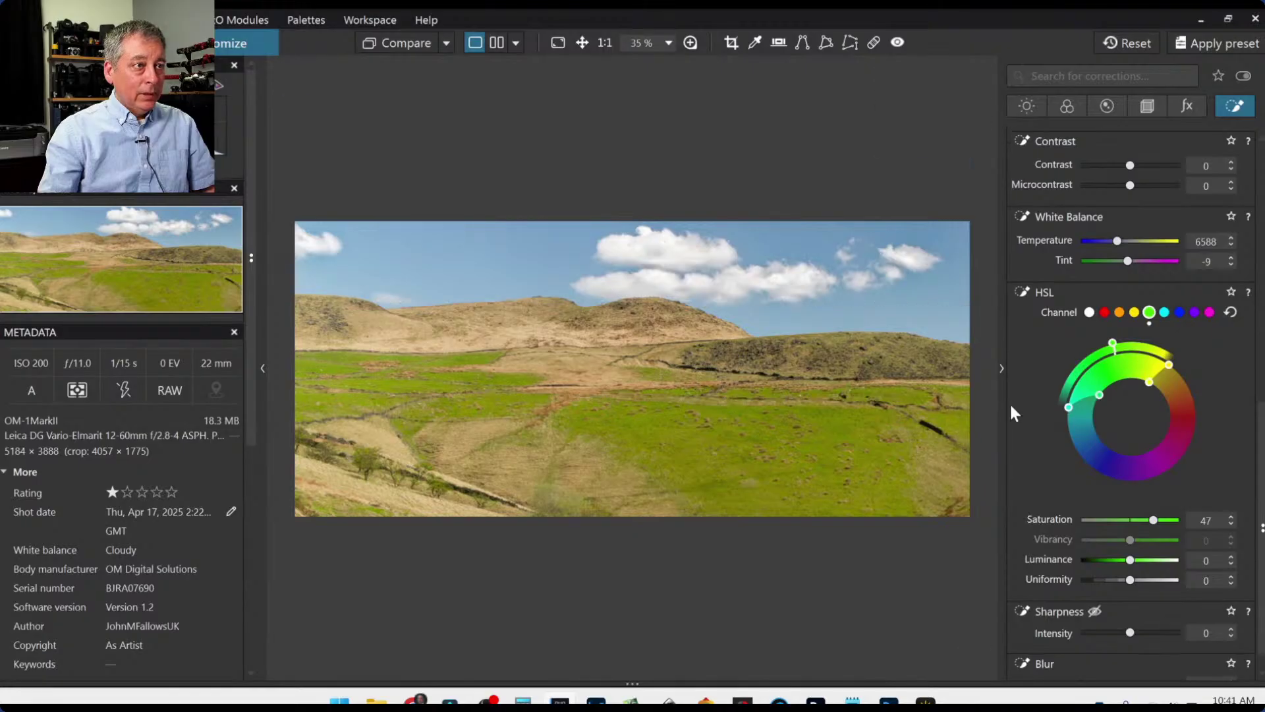
Add a second control line from the brown bracken patch in the mid-field up to the hill ridge.
{"action": "scroll", "coordinate": [1055, 283], "scroll_direction": "up", "scroll_amount": 8}
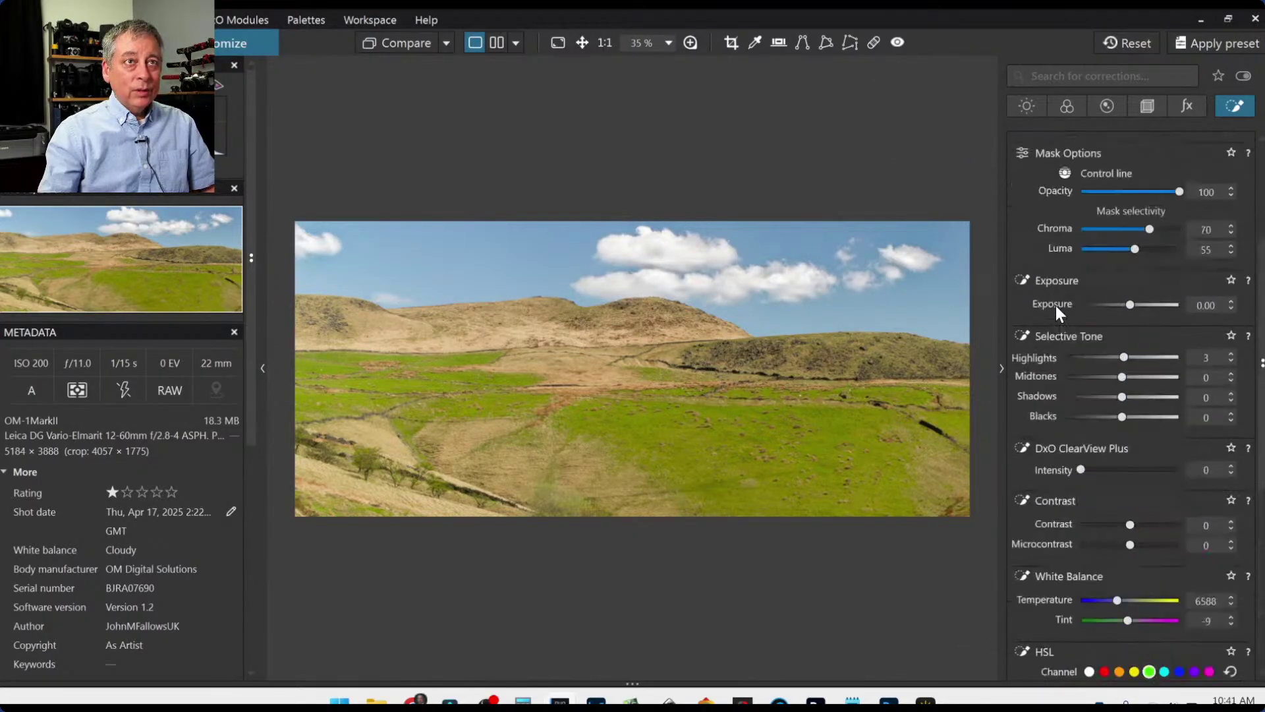
{"action": "left_click", "coordinate": [1020, 317]}
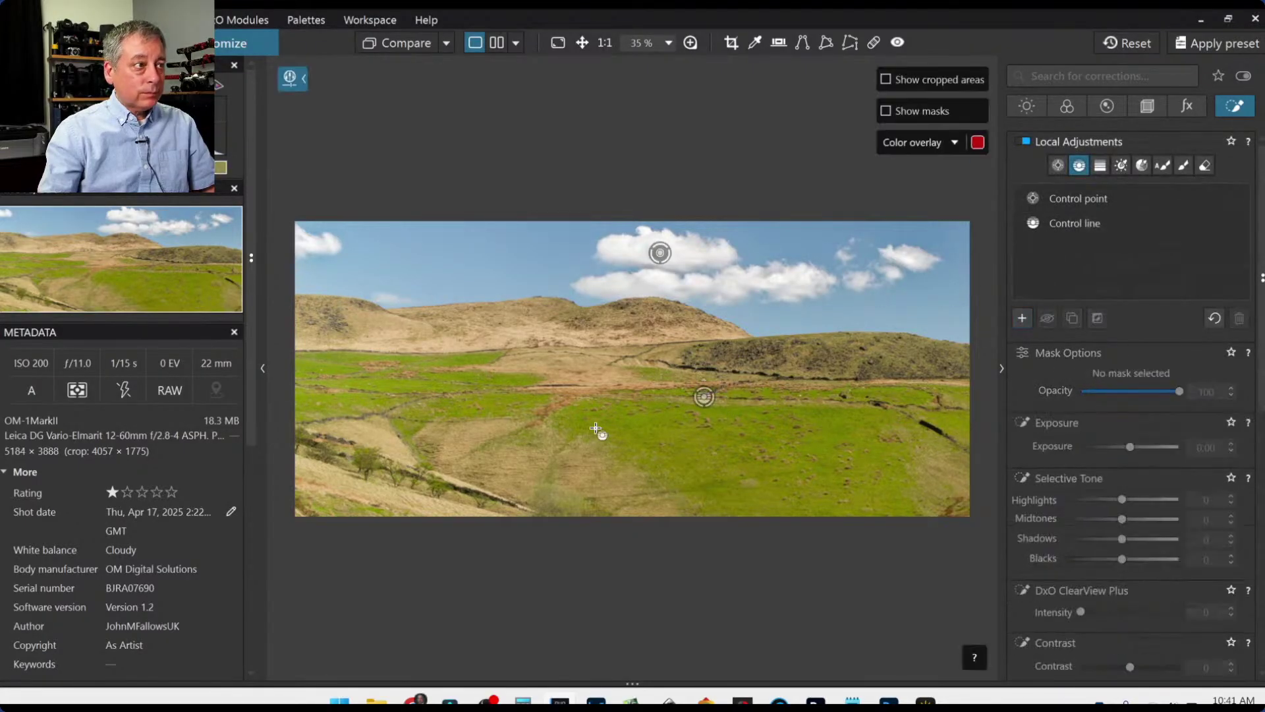
{"action": "scroll", "coordinate": [570, 397], "scroll_direction": "up", "scroll_amount": 2}
{"action": "scroll", "coordinate": [569, 397], "scroll_direction": "up", "scroll_amount": 2}
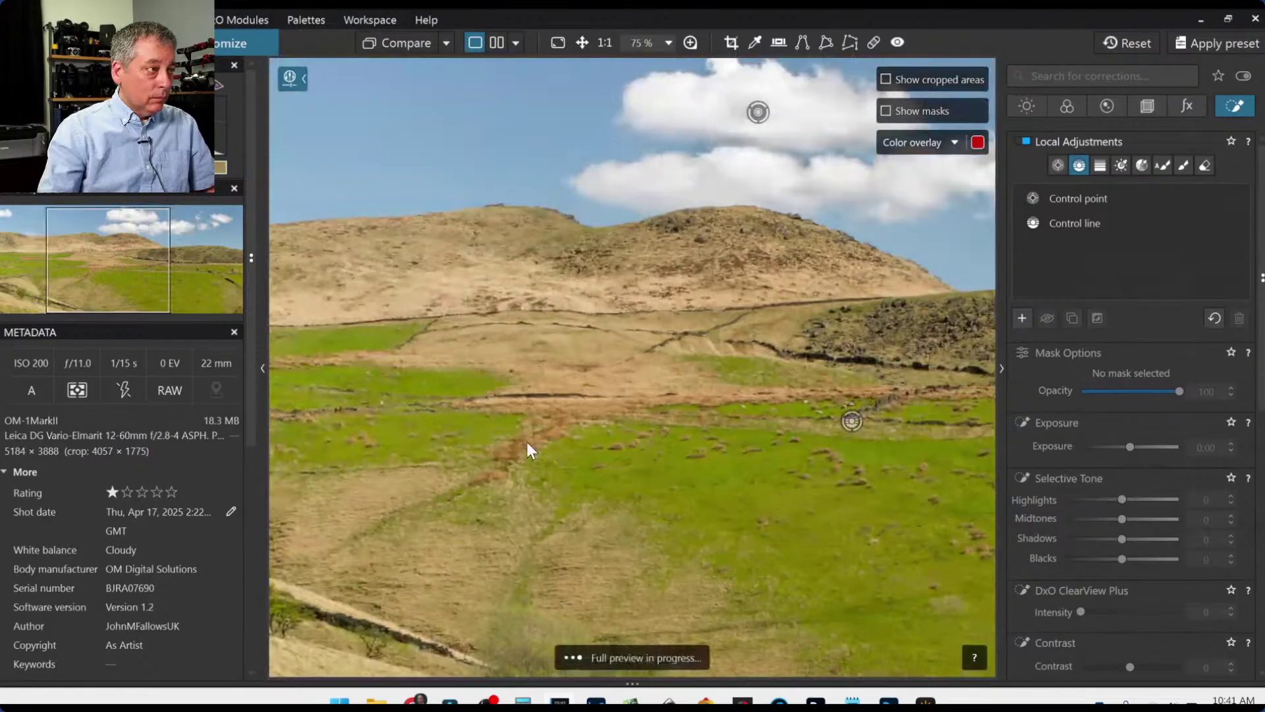
{"action": "left_click_drag", "start_coordinate": [528, 273], "coordinate": [527, 225]}
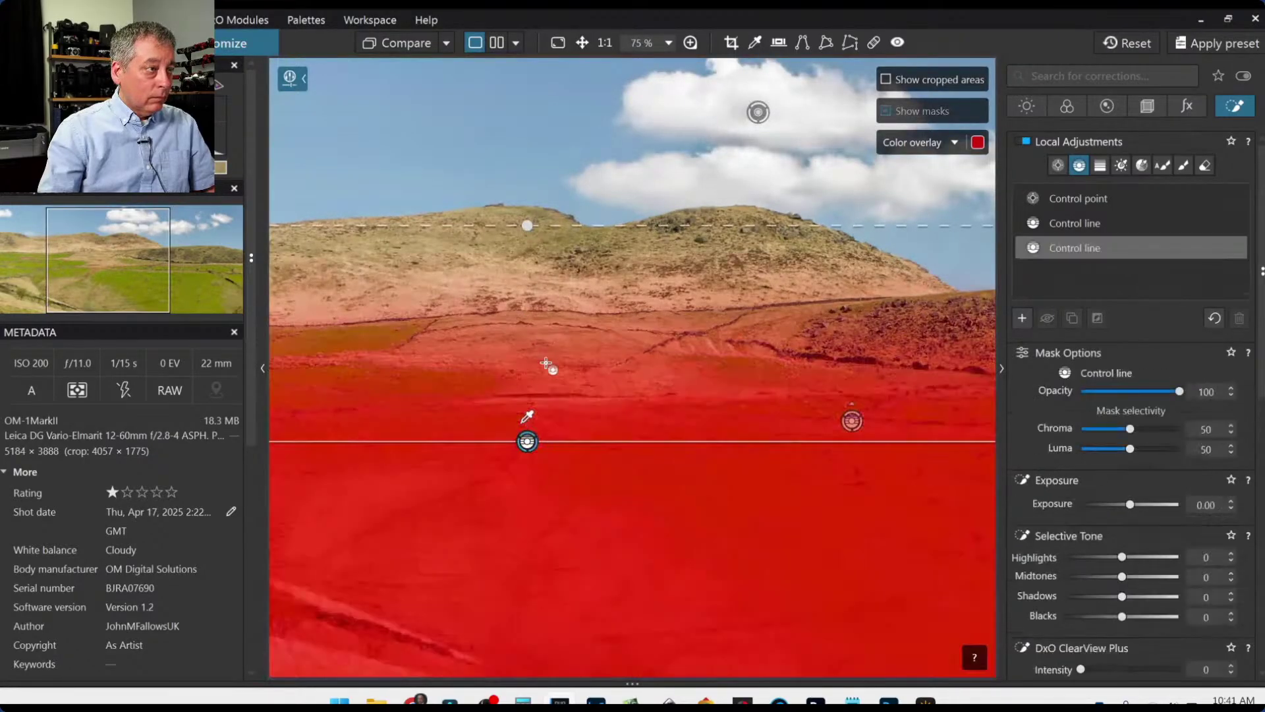
Sample the brown bracken for the second control line and set its Chroma selectivity to 71.
{"action": "scroll", "coordinate": [550, 448], "scroll_direction": "up", "scroll_amount": 2}
{"action": "scroll", "coordinate": [551, 448], "scroll_direction": "up", "scroll_amount": 3}
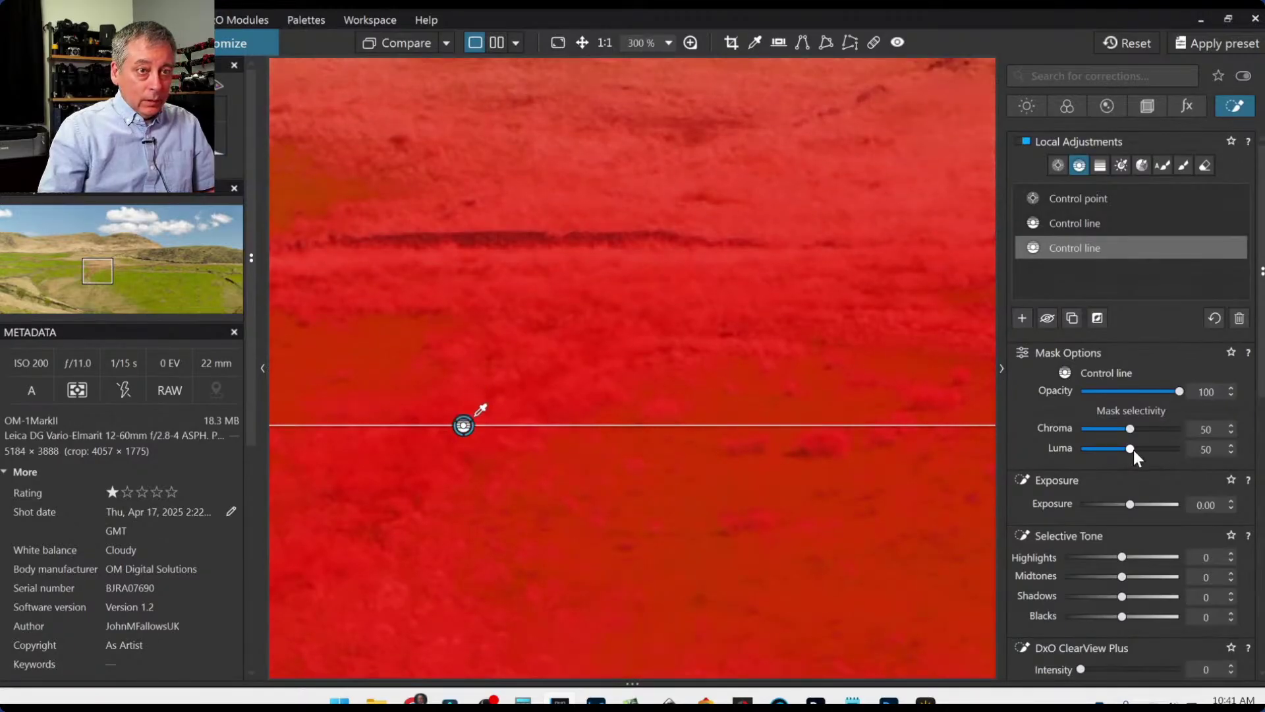
{"action": "left_click_drag", "start_coordinate": [1127, 429], "coordinate": [1151, 429]}
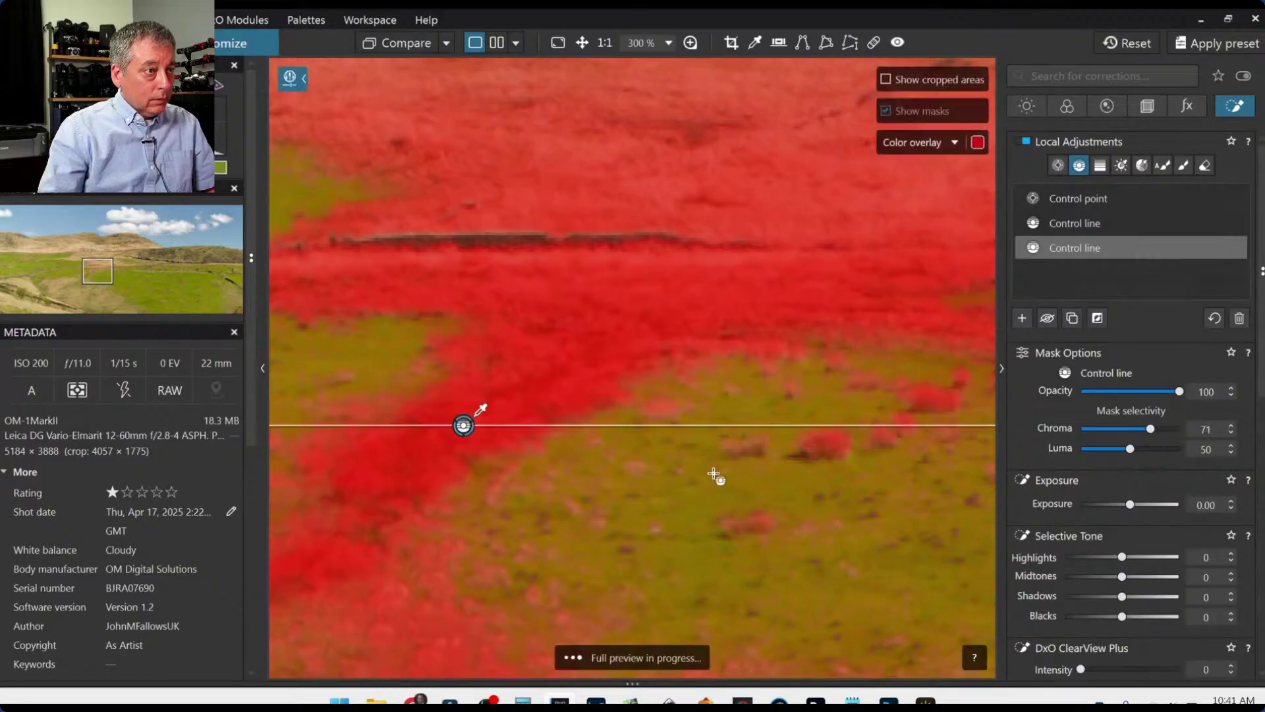
{"action": "scroll", "coordinate": [714, 474], "scroll_direction": "down", "scroll_amount": 5}
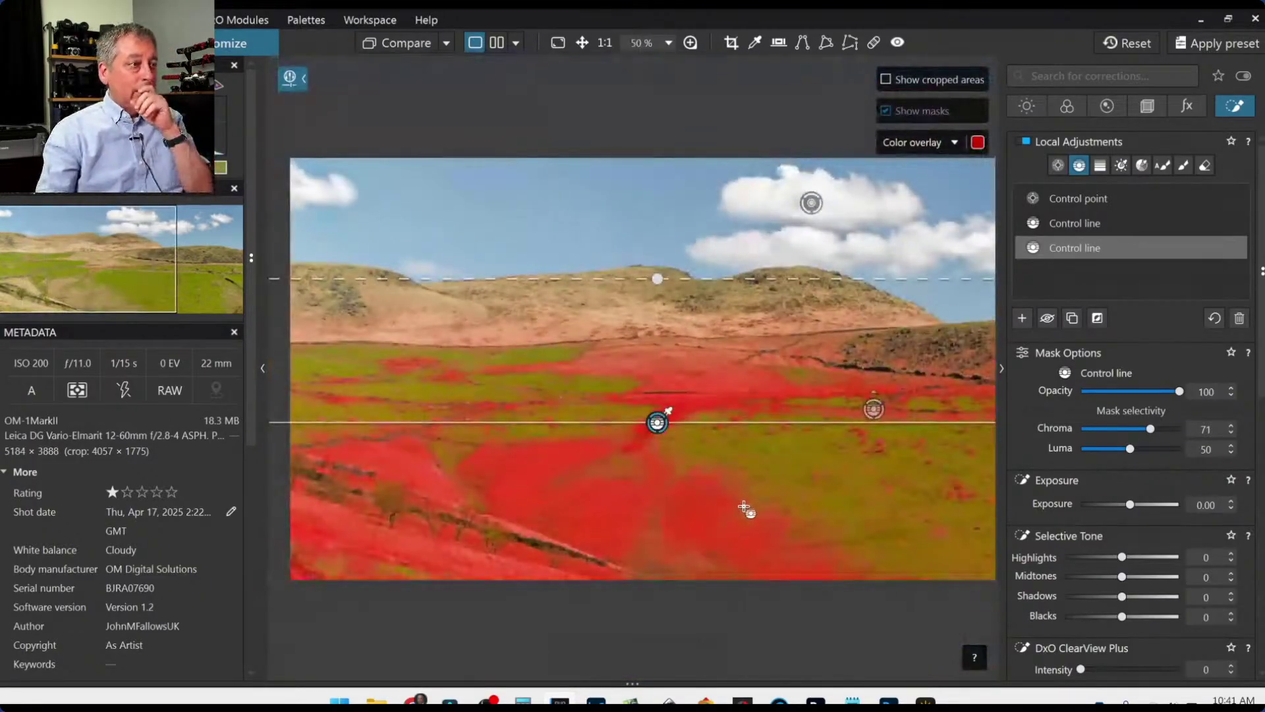
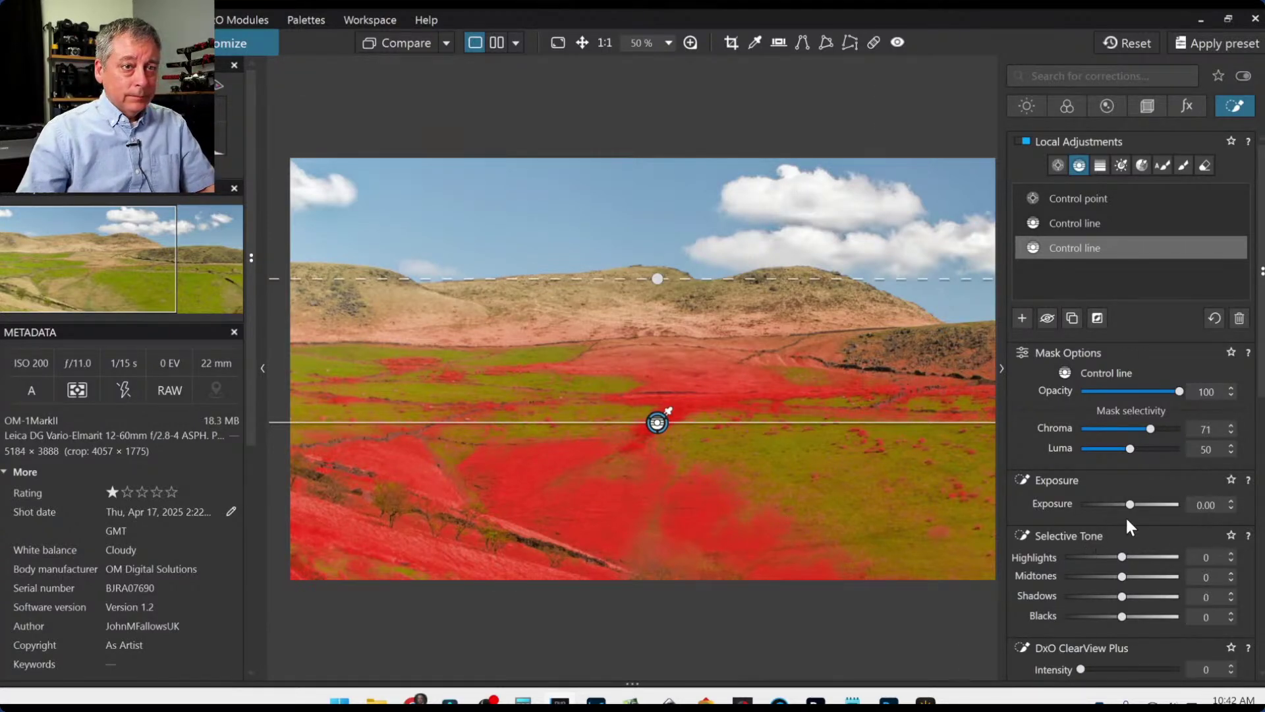
Extend the HSL red channel's range to yellow for the bracken control line, set its saturation to 12 and deselect the mask.
{"action": "scroll", "coordinate": [1127, 517], "scroll_direction": "down", "scroll_amount": 5}
{"action": "left_click", "coordinate": [1105, 513]}
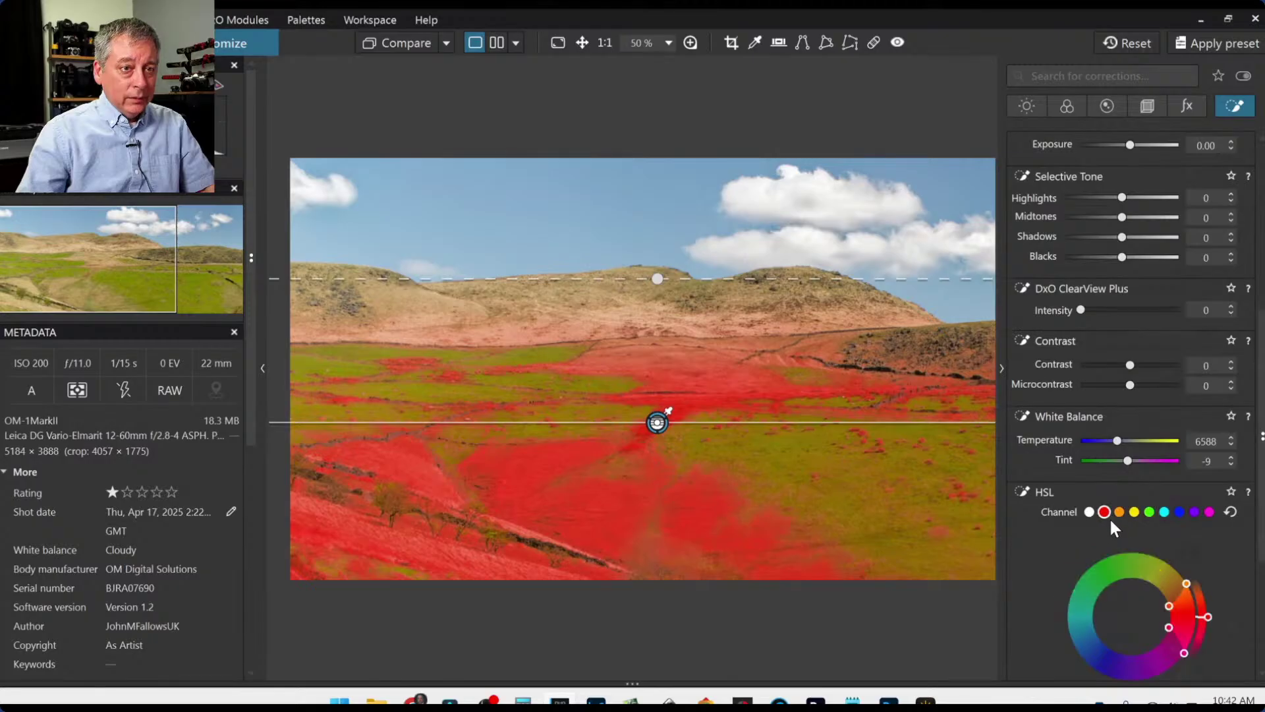
{"action": "scroll", "coordinate": [1120, 527], "scroll_direction": "down", "scroll_amount": 2}
{"action": "left_click_drag", "start_coordinate": [1179, 507], "coordinate": [1158, 473]}
{"action": "scroll", "coordinate": [1080, 527], "scroll_direction": "down", "scroll_amount": 1}
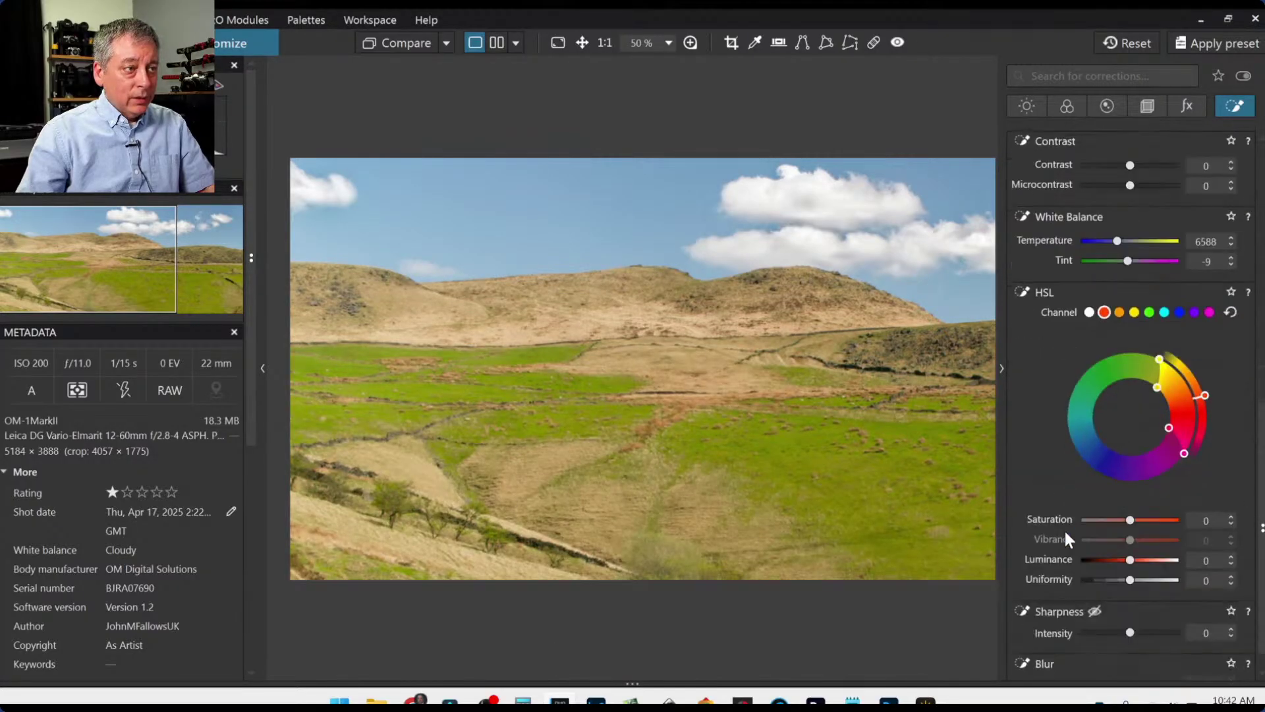
{"action": "mouse_move", "coordinate": [1133, 521]}
{"action": "left_mouse_down"}
{"action": "mouse_move", "coordinate": [1165, 521]}
{"action": "mouse_move", "coordinate": [1155, 520]}
{"action": "left_mouse_up"}
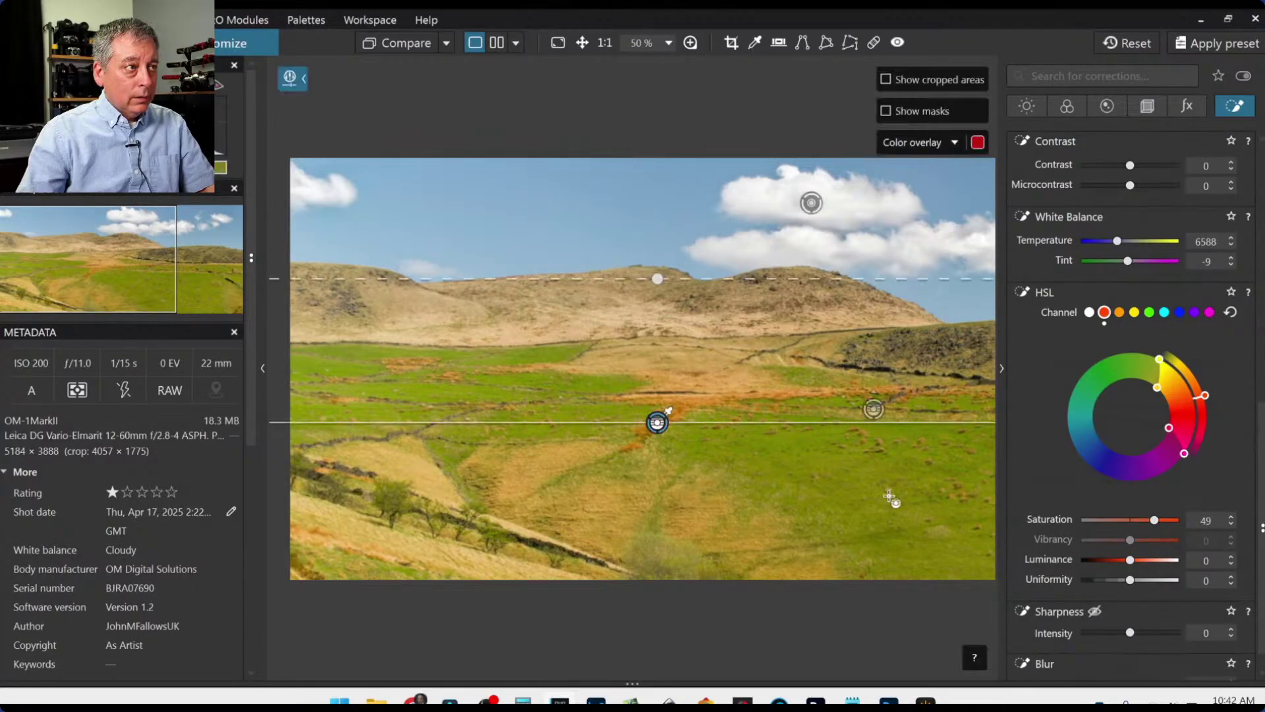
{"action": "left_click_drag", "start_coordinate": [1148, 521], "coordinate": [1136, 519]}
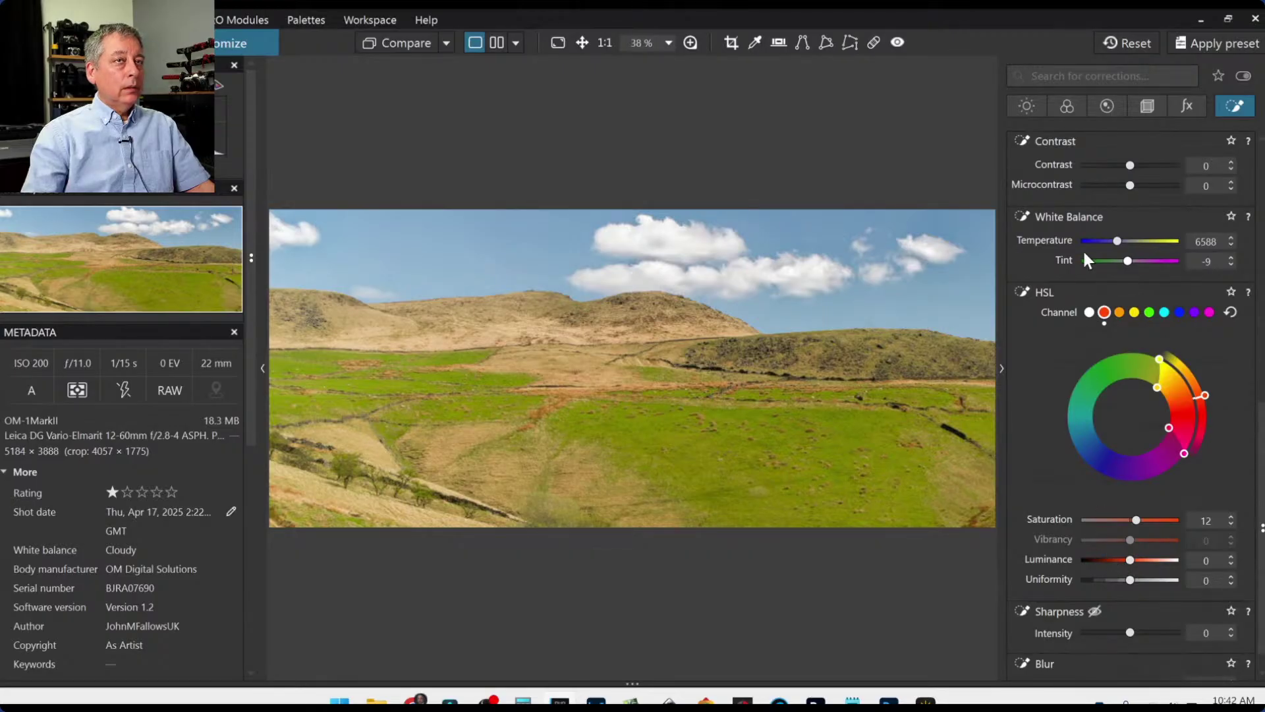
{"action": "key", "text": "ctrl+z"}
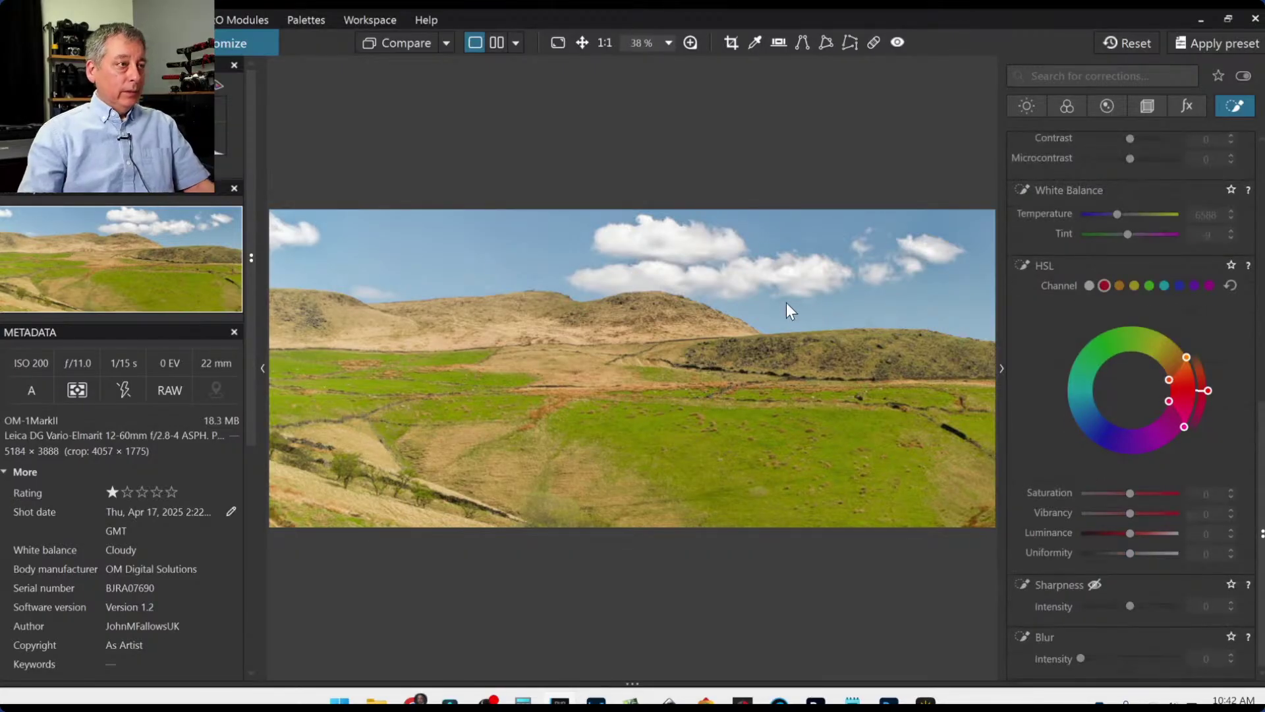
{"action": "scroll", "coordinate": [1060, 319], "scroll_direction": "up", "scroll_amount": 8}
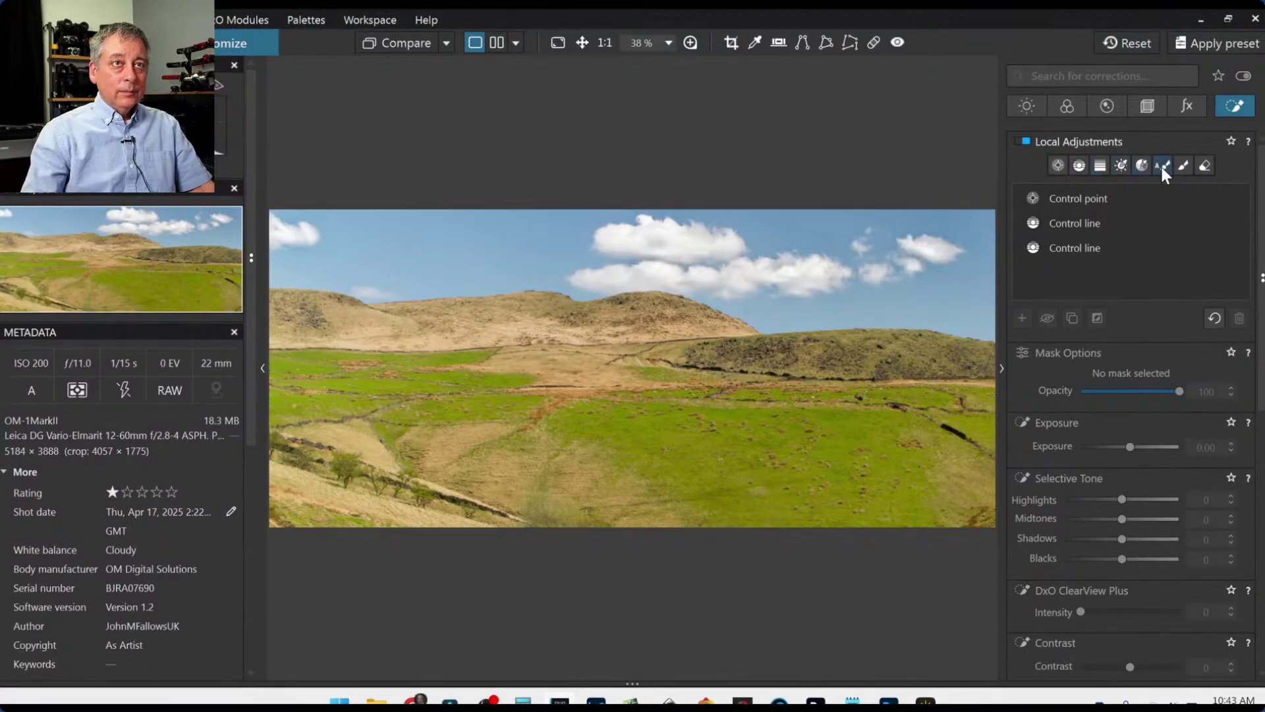
Add a new control point mask on the central hill, with further points on the far-left hill and the dark hillside at right.
{"action": "left_click", "coordinate": [1059, 166]}
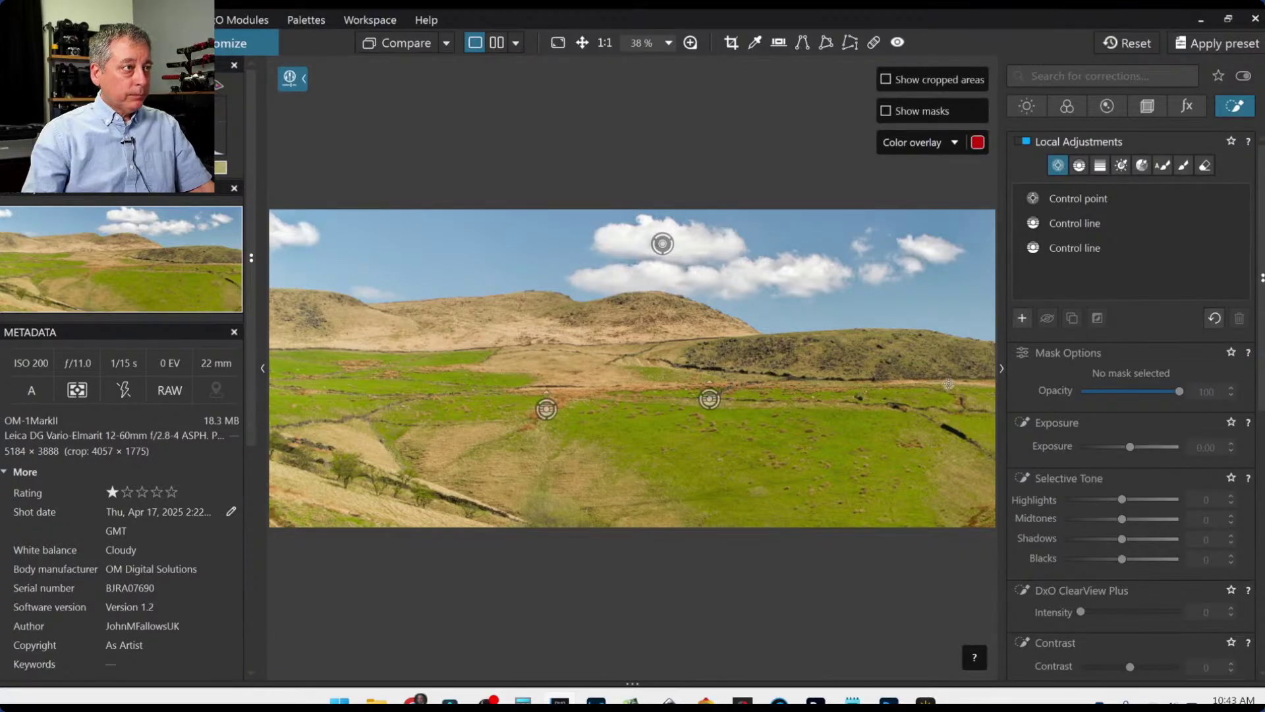
{"action": "left_click", "coordinate": [585, 319]}
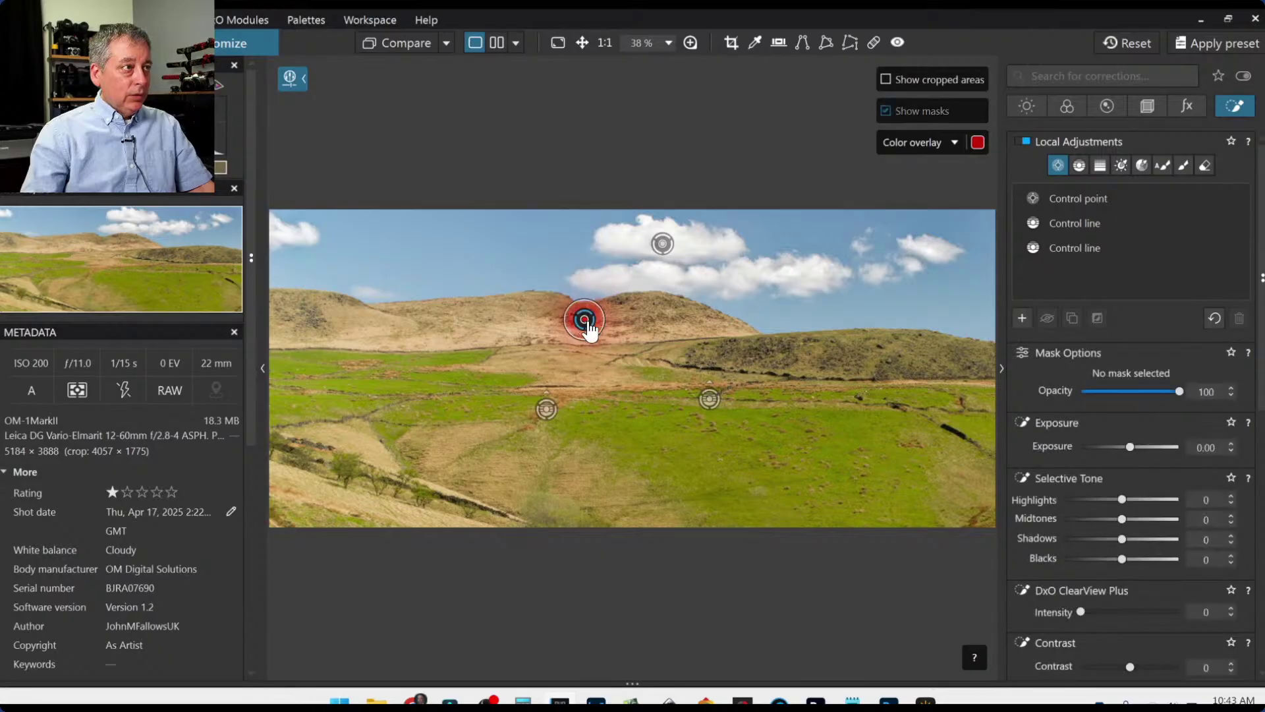
{"action": "scroll", "coordinate": [597, 321], "scroll_direction": "up", "scroll_amount": 5}
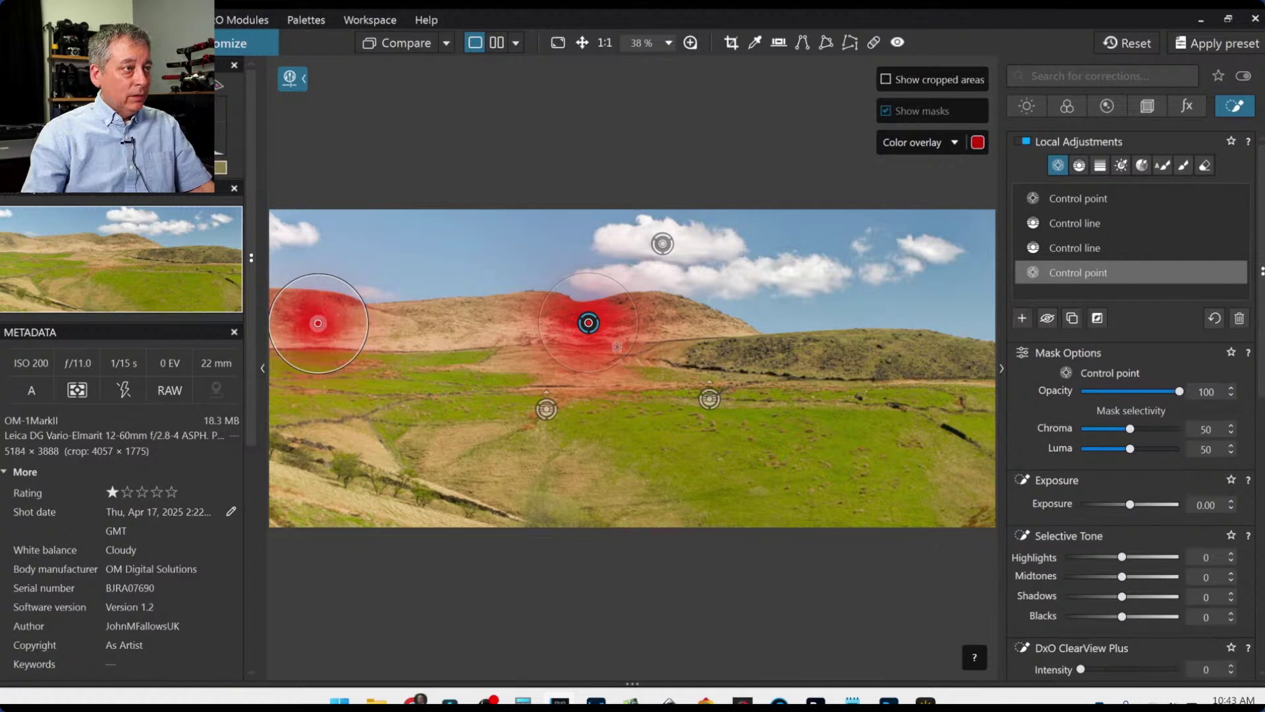
{"action": "left_click", "coordinate": [760, 355]}
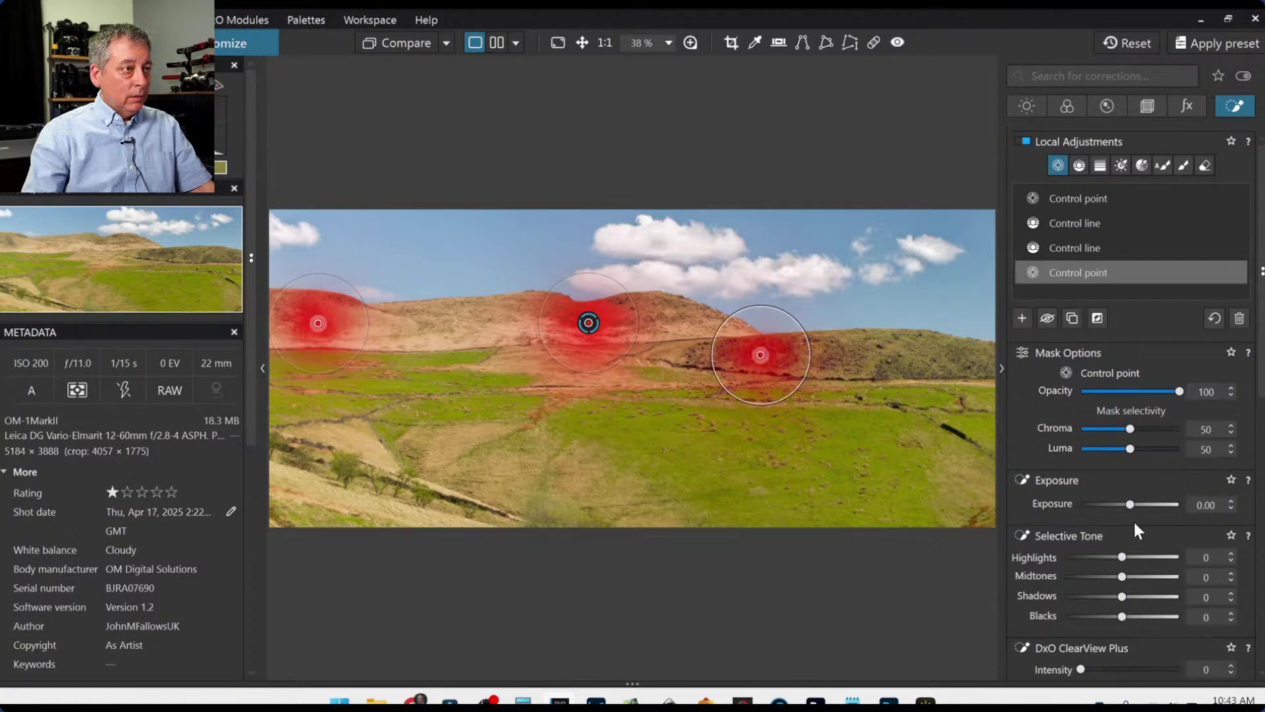
Add further control points along the hills and set the mask's Selective Tone to Shadows 2 and Blacks -60.
{"action": "left_click_drag", "start_coordinate": [1121, 616], "coordinate": [1095, 616]}
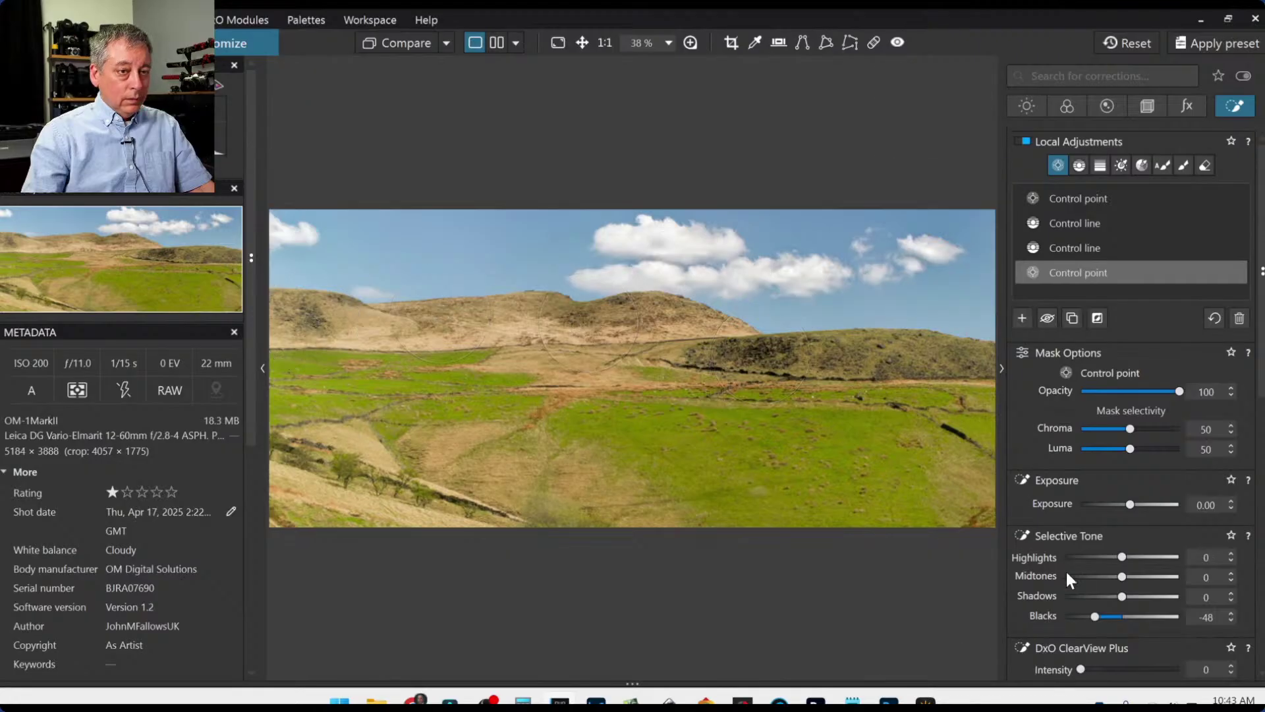
{"action": "mouse_move", "coordinate": [1121, 596]}
{"action": "left_mouse_down"}
{"action": "mouse_move", "coordinate": [1111, 597]}
{"action": "mouse_move", "coordinate": [1124, 595]}
{"action": "left_mouse_up"}
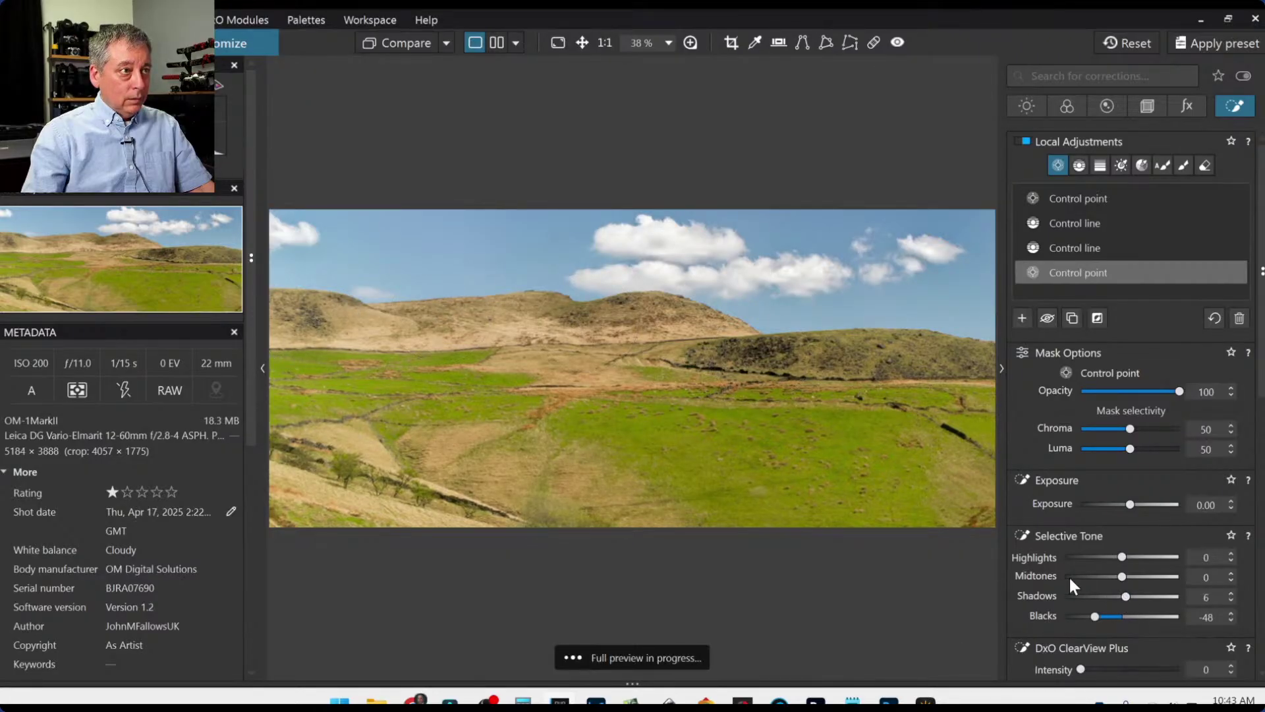
{"action": "left_click_drag", "start_coordinate": [769, 357], "coordinate": [774, 357]}
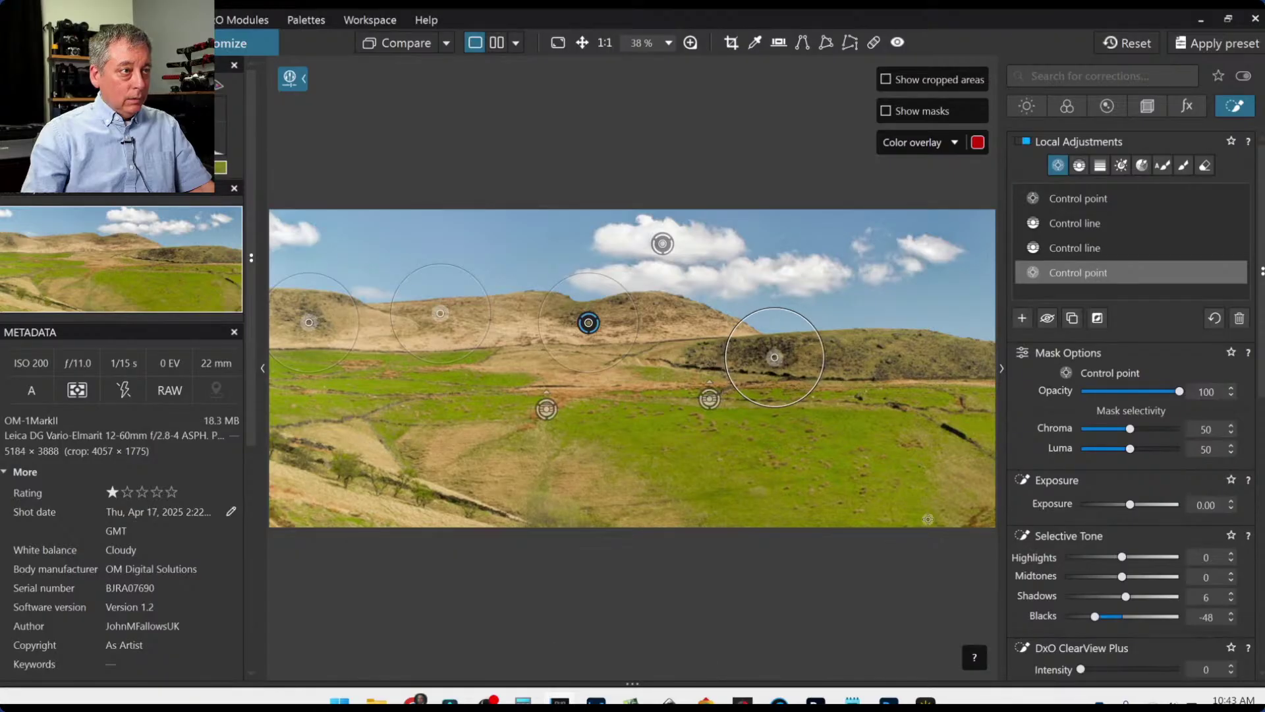
{"action": "left_click", "coordinate": [705, 353]}
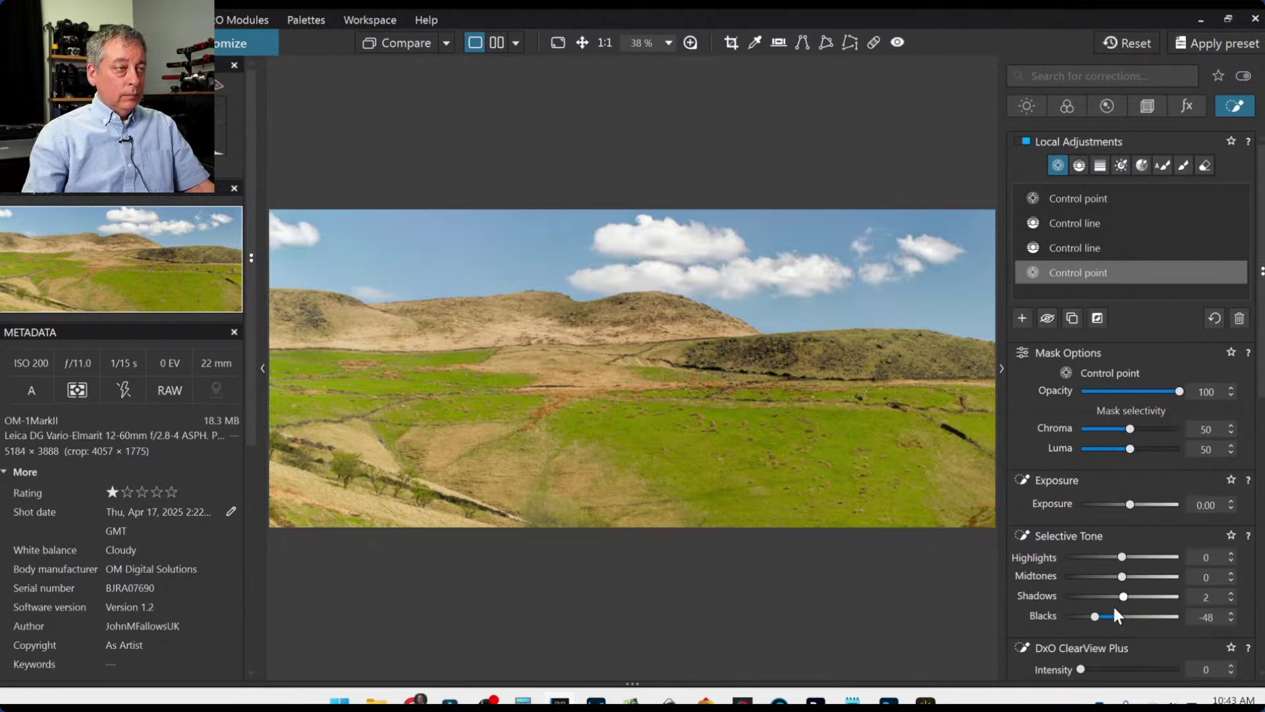
{"action": "left_click_drag", "start_coordinate": [1097, 615], "coordinate": [1089, 616]}
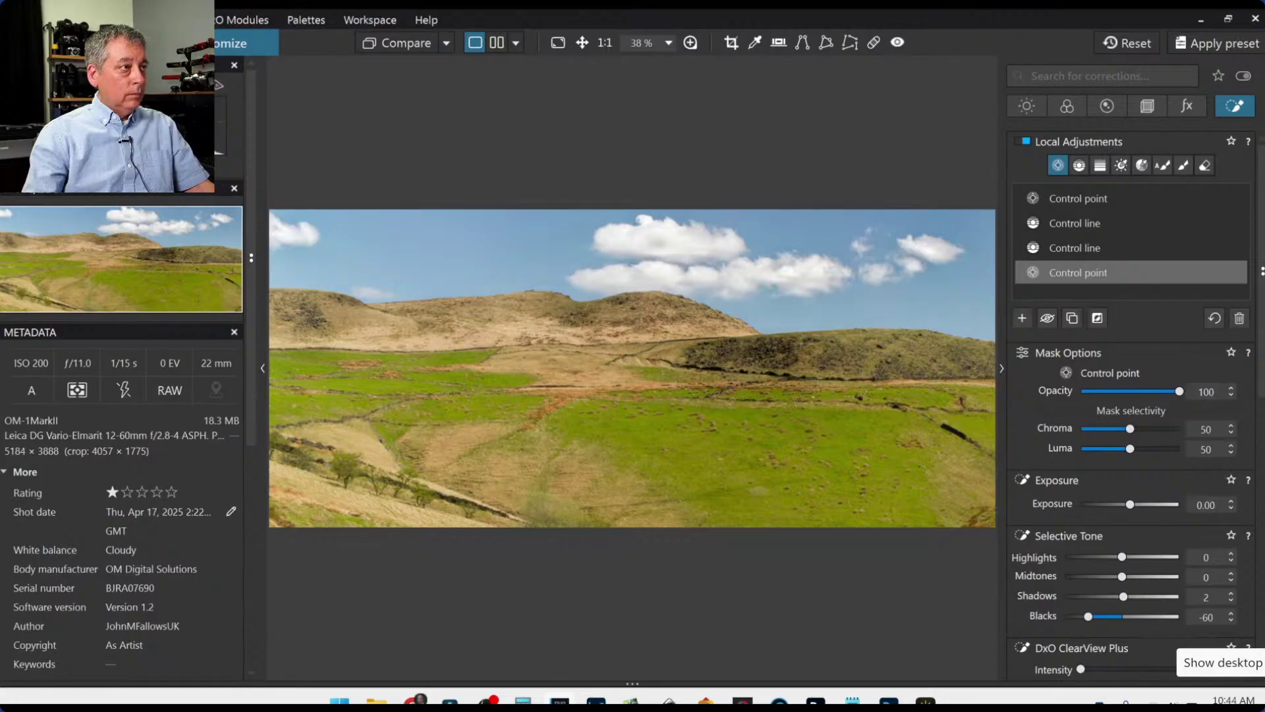
Set the hill mask's ClearView Plus intensity to 28, Contrast to -5 and Microcontrast to -30.
{"action": "scroll", "coordinate": [1059, 520], "scroll_direction": "down", "scroll_amount": 3}
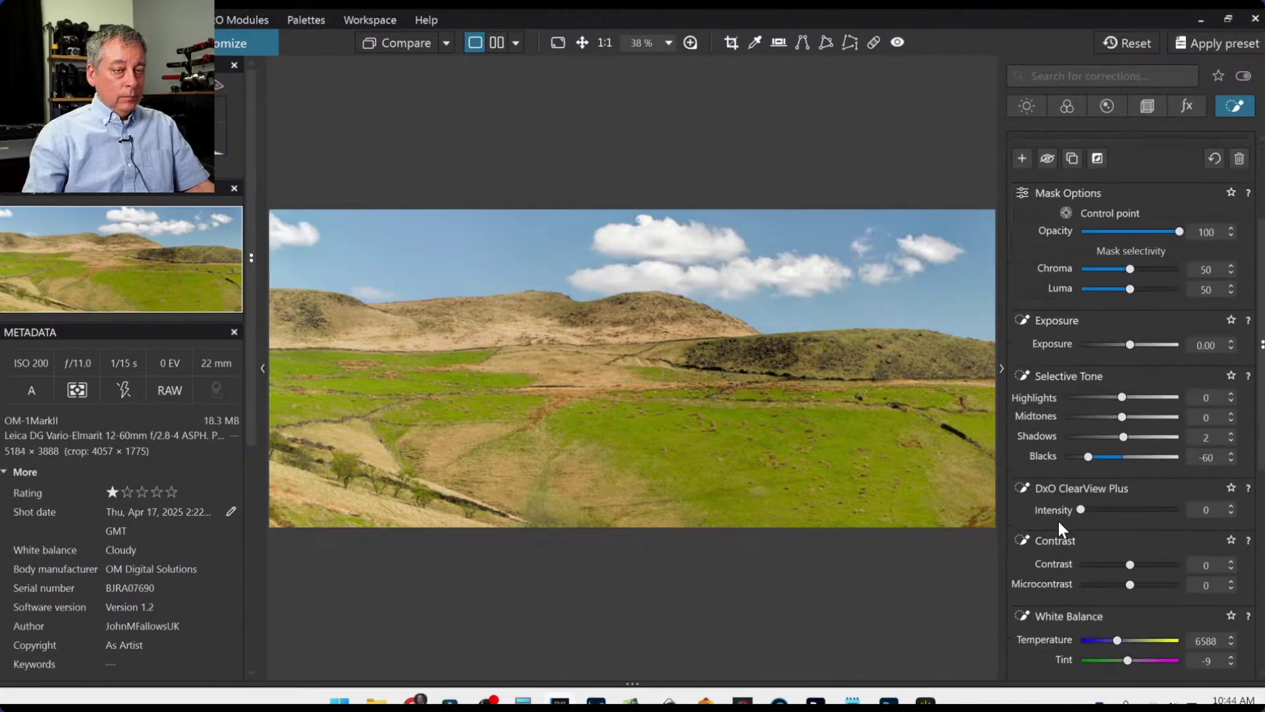
{"action": "left_click_drag", "start_coordinate": [1081, 467], "coordinate": [1108, 470]}
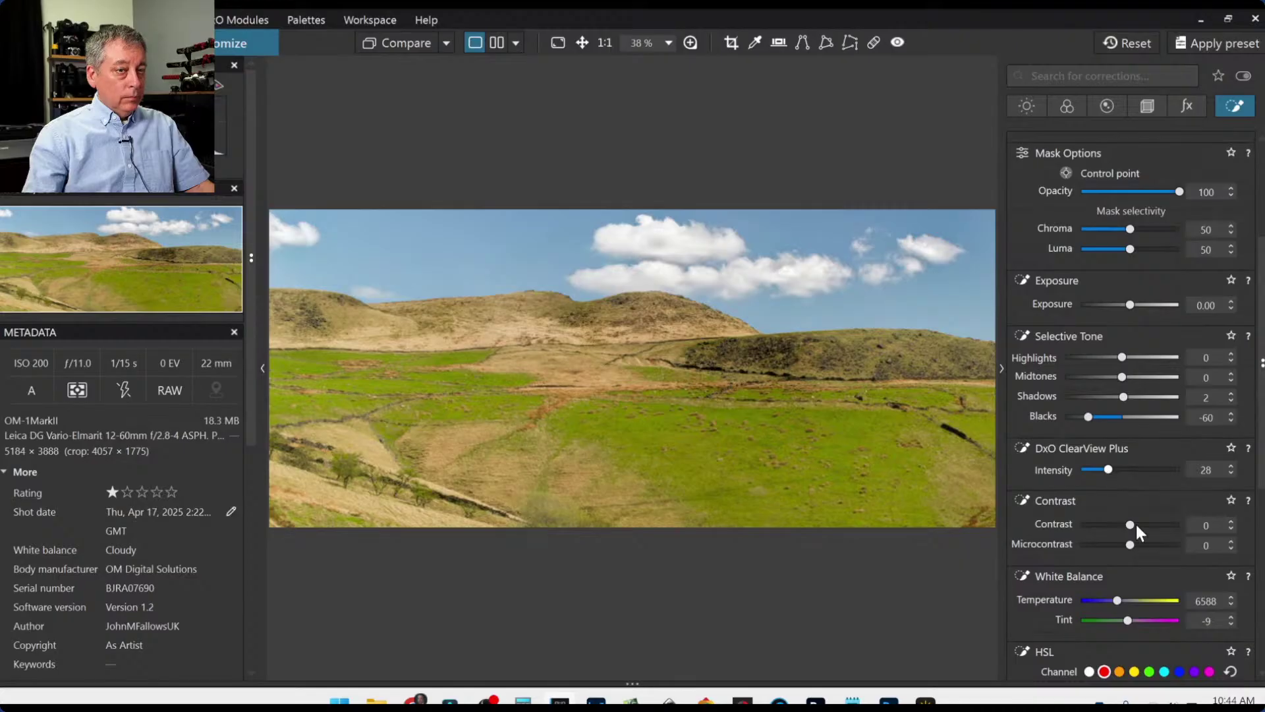
{"action": "mouse_move", "coordinate": [1129, 544]}
{"action": "left_mouse_down"}
{"action": "mouse_move", "coordinate": [1077, 544]}
{"action": "mouse_move", "coordinate": [1163, 548]}
{"action": "mouse_move", "coordinate": [1109, 548]}
{"action": "mouse_move", "coordinate": [1128, 525]}
{"action": "left_mouse_up"}
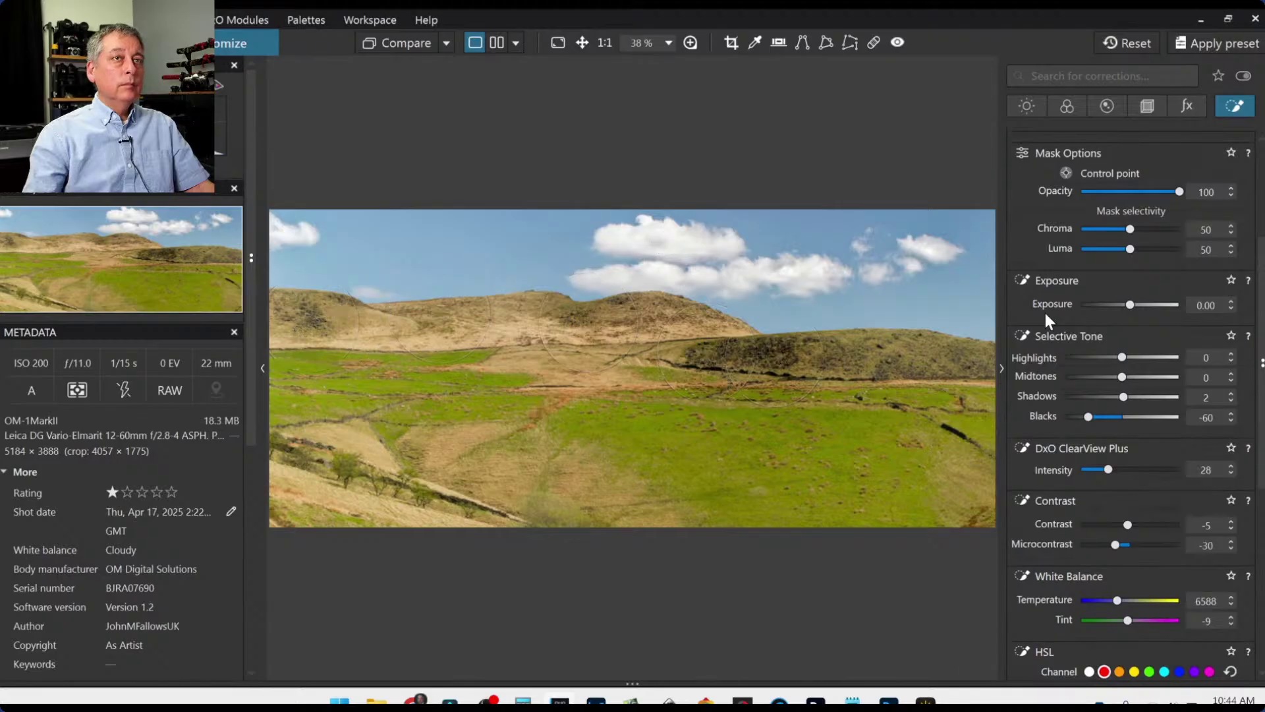
{"action": "scroll", "coordinate": [1050, 310], "scroll_direction": "up", "scroll_amount": 3}
{"action": "left_click", "coordinate": [1078, 165]}
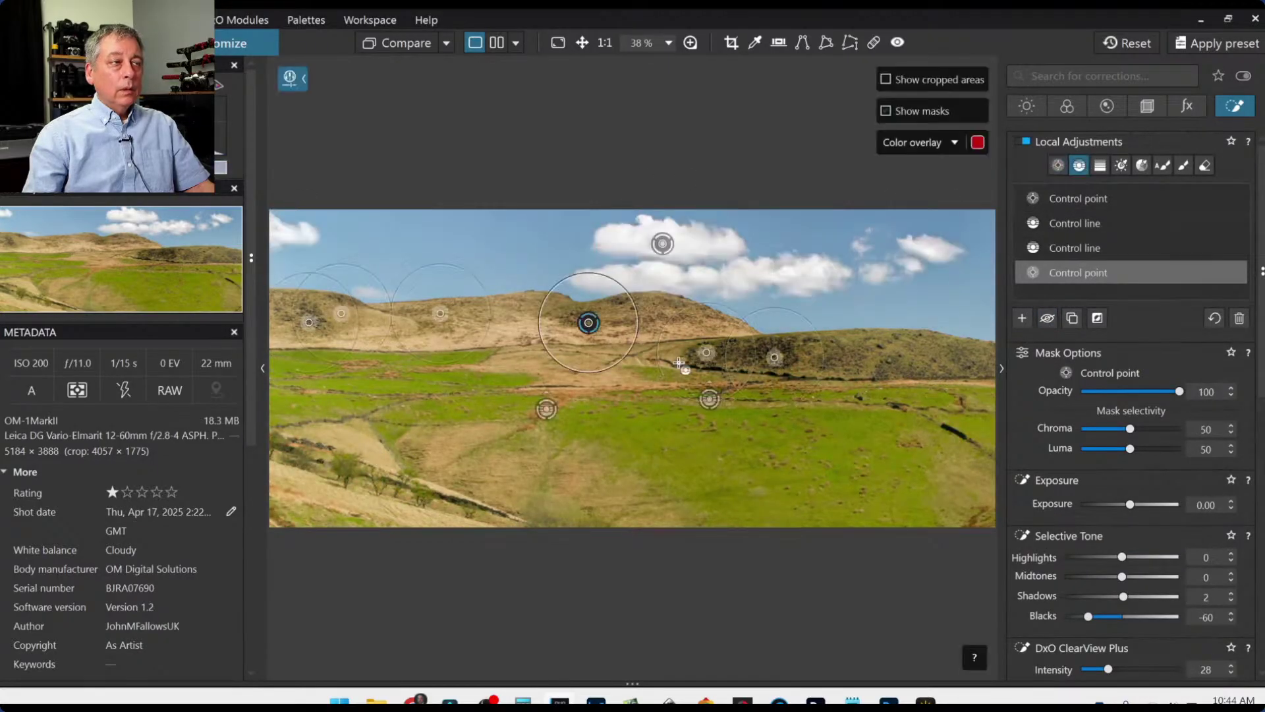
{"action": "left_click_drag", "start_coordinate": [446, 473], "coordinate": [602, 364]}
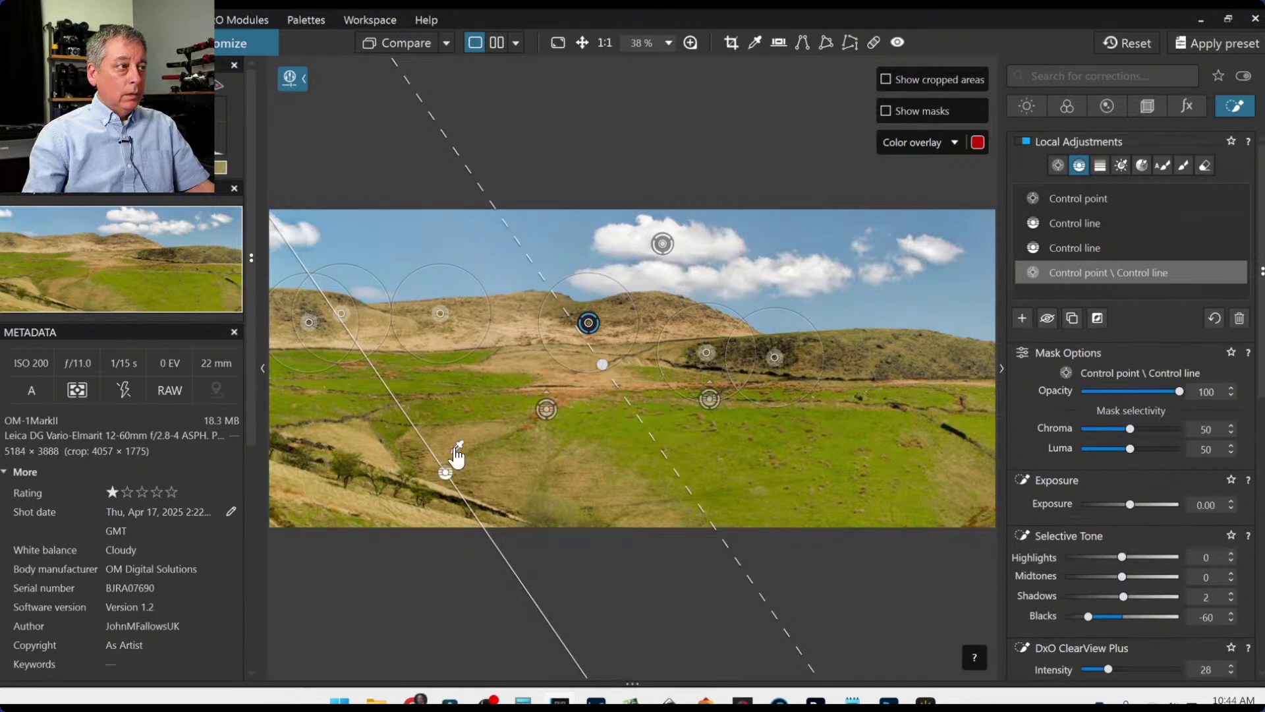
{"action": "left_click_drag", "start_coordinate": [444, 486], "coordinate": [321, 522]}
{"action": "left_click_drag", "start_coordinate": [476, 413], "coordinate": [438, 377]}
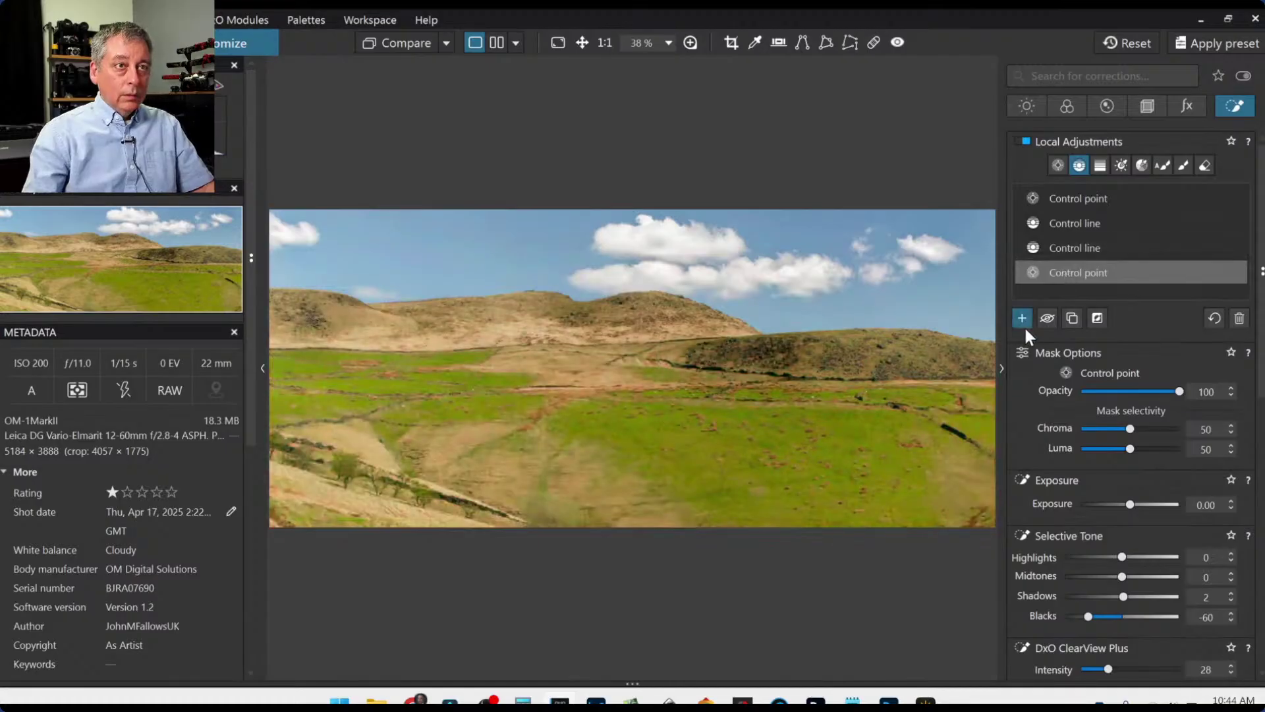
Create a new control line mask from the lower-left foreground up to the hills and set its Blacks to -47.
{"action": "left_click", "coordinate": [1025, 326]}
{"action": "left_click_drag", "start_coordinate": [376, 505], "coordinate": [513, 330]}
{"action": "key", "text": "m"}
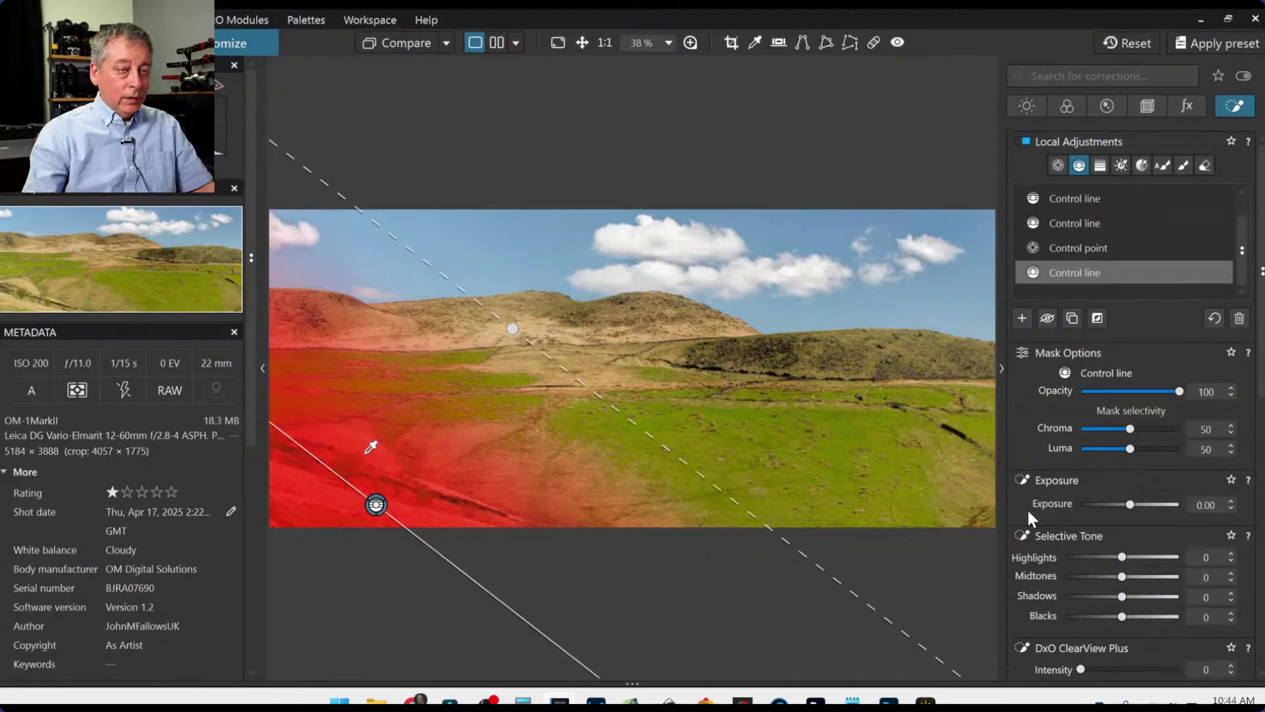
{"action": "left_click_drag", "start_coordinate": [1120, 615], "coordinate": [1095, 615]}
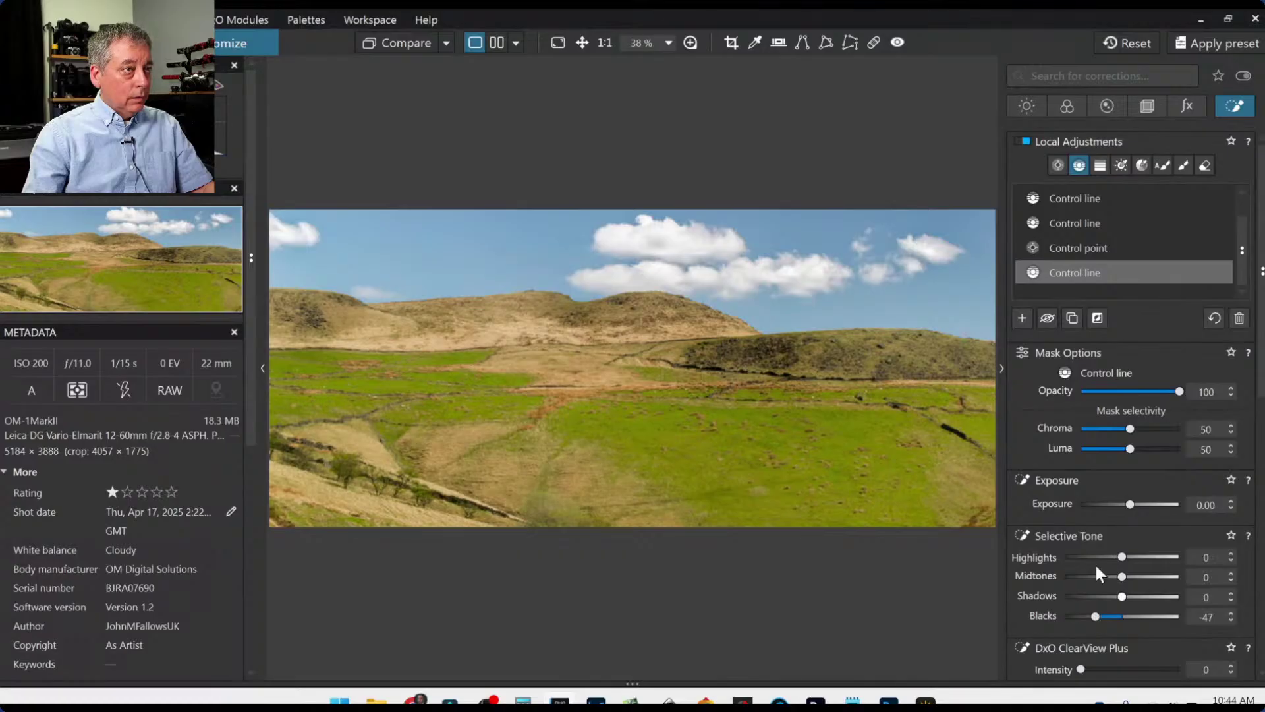
Create another control line mask from the right-hand grass towards the photo's lower-left edge, set its Highlights to 100 and deselect it.
{"action": "left_click", "coordinate": [1022, 317]}
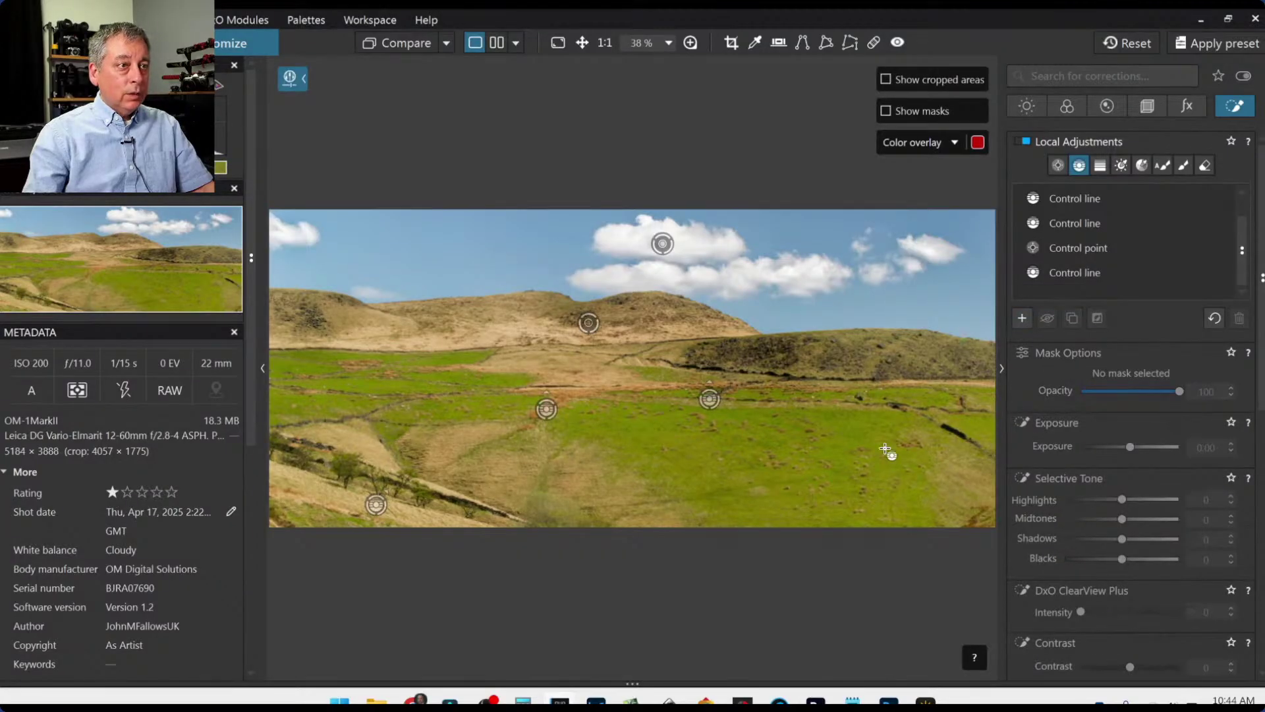
{"action": "left_click_drag", "start_coordinate": [882, 432], "coordinate": [781, 523]}
{"action": "left_click_drag", "start_coordinate": [1121, 558], "coordinate": [1179, 566]}
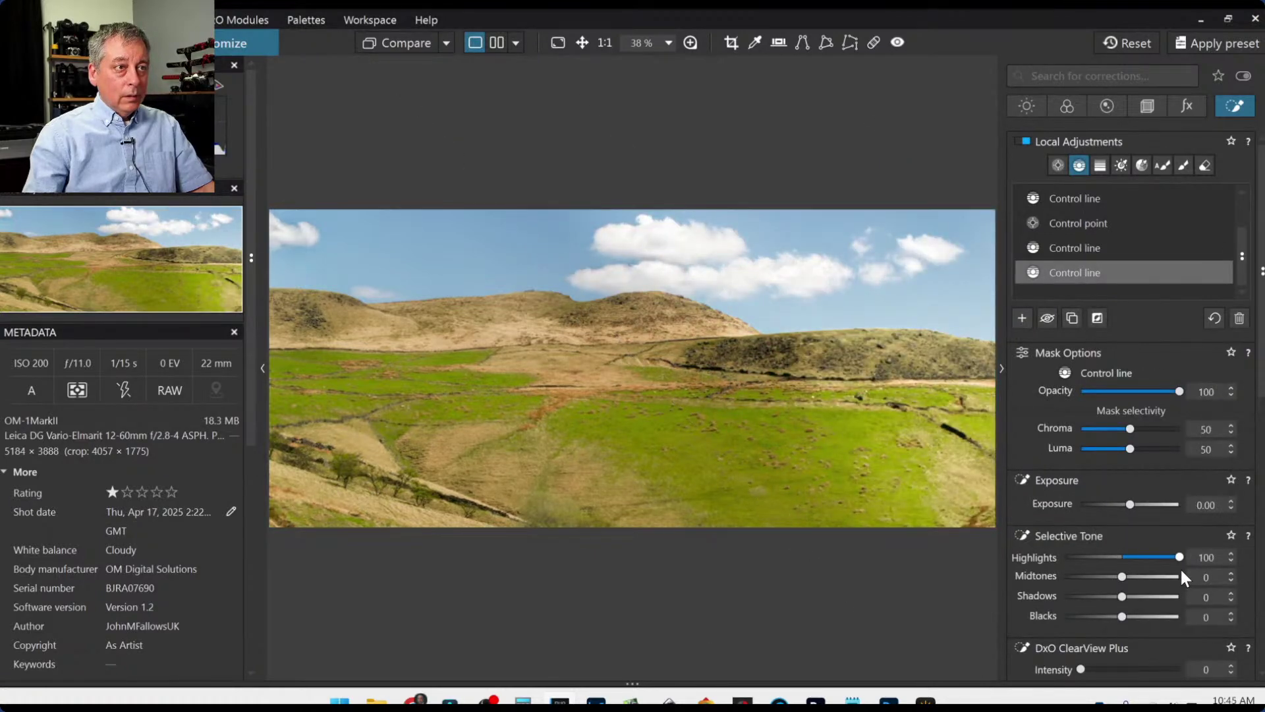
{"action": "mouse_move", "coordinate": [881, 429]}
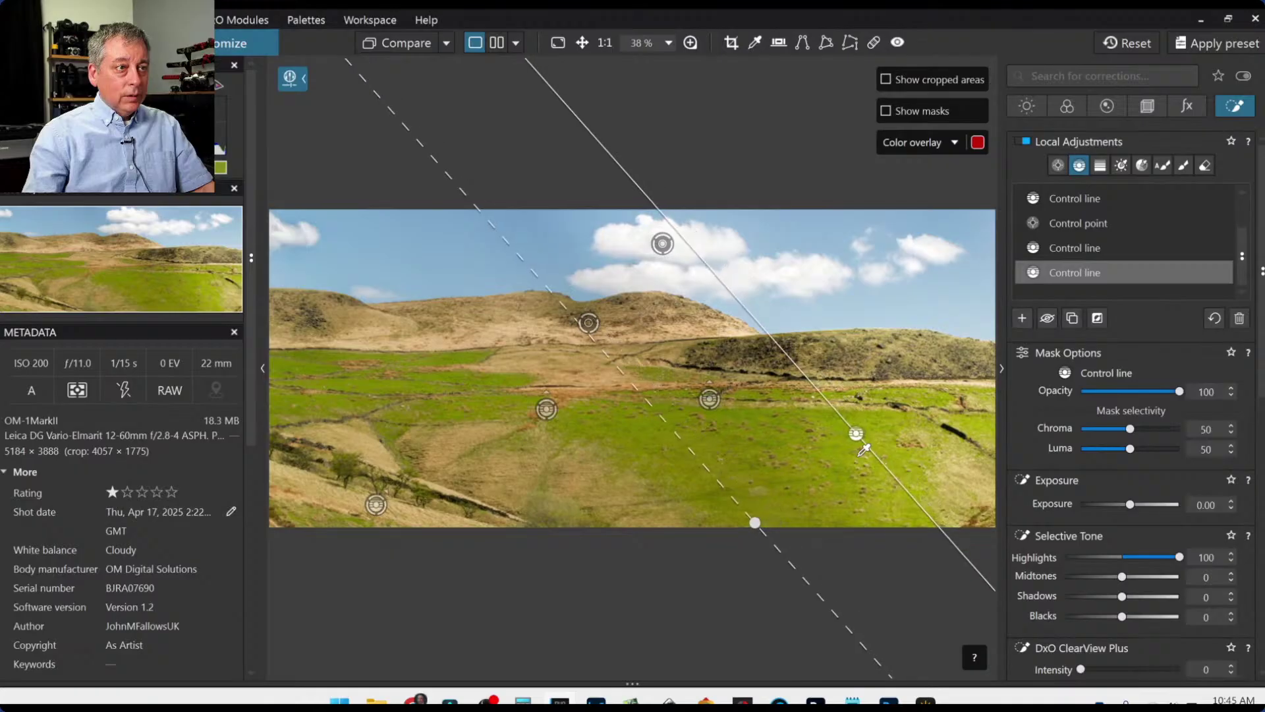
{"action": "left_click_drag", "start_coordinate": [755, 524], "coordinate": [483, 532]}
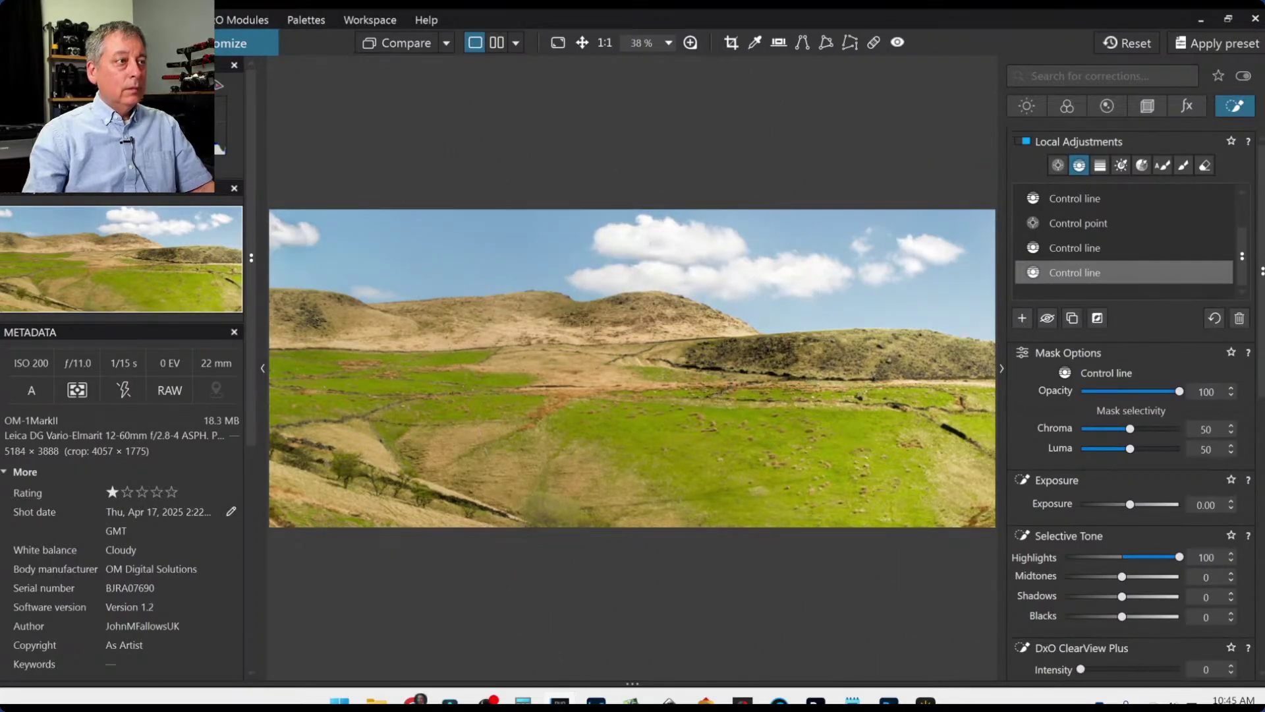
{"action": "key", "text": "Escape"}
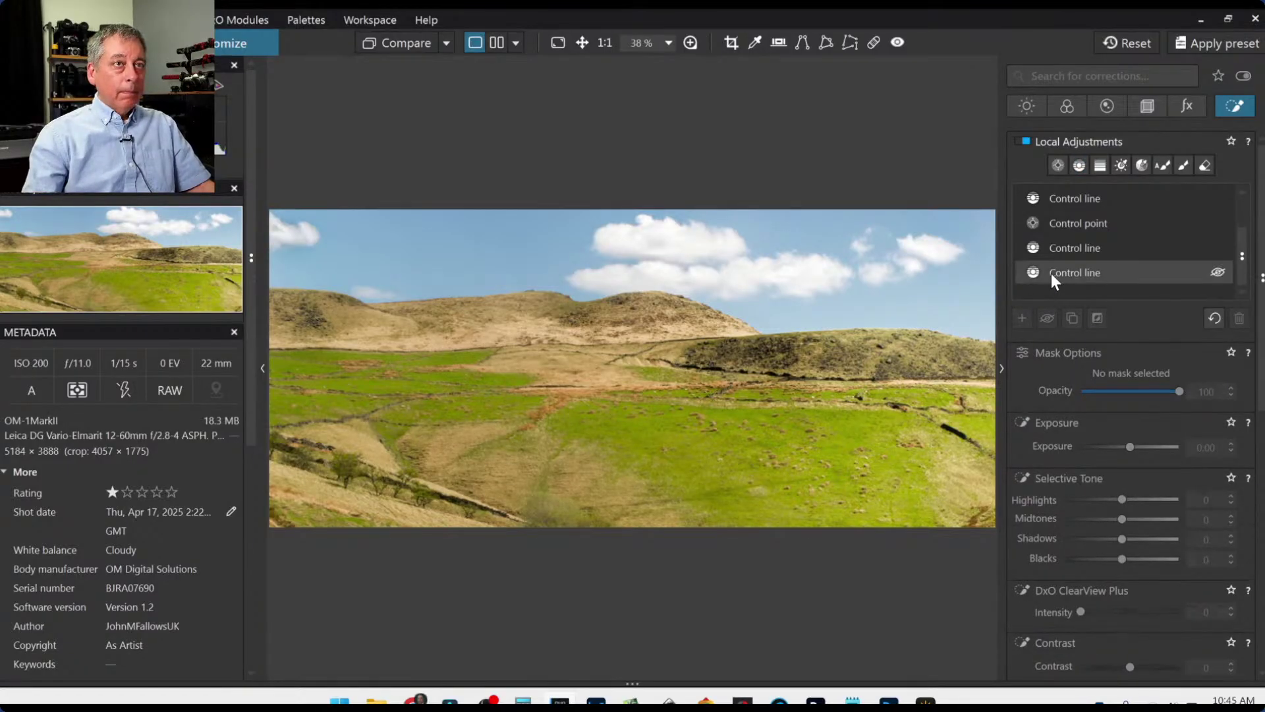
Set the white balance temperature to 6188 for the lower-left control line and 6943 for the right-hand grass control line.
{"action": "left_click", "coordinate": [1052, 250]}
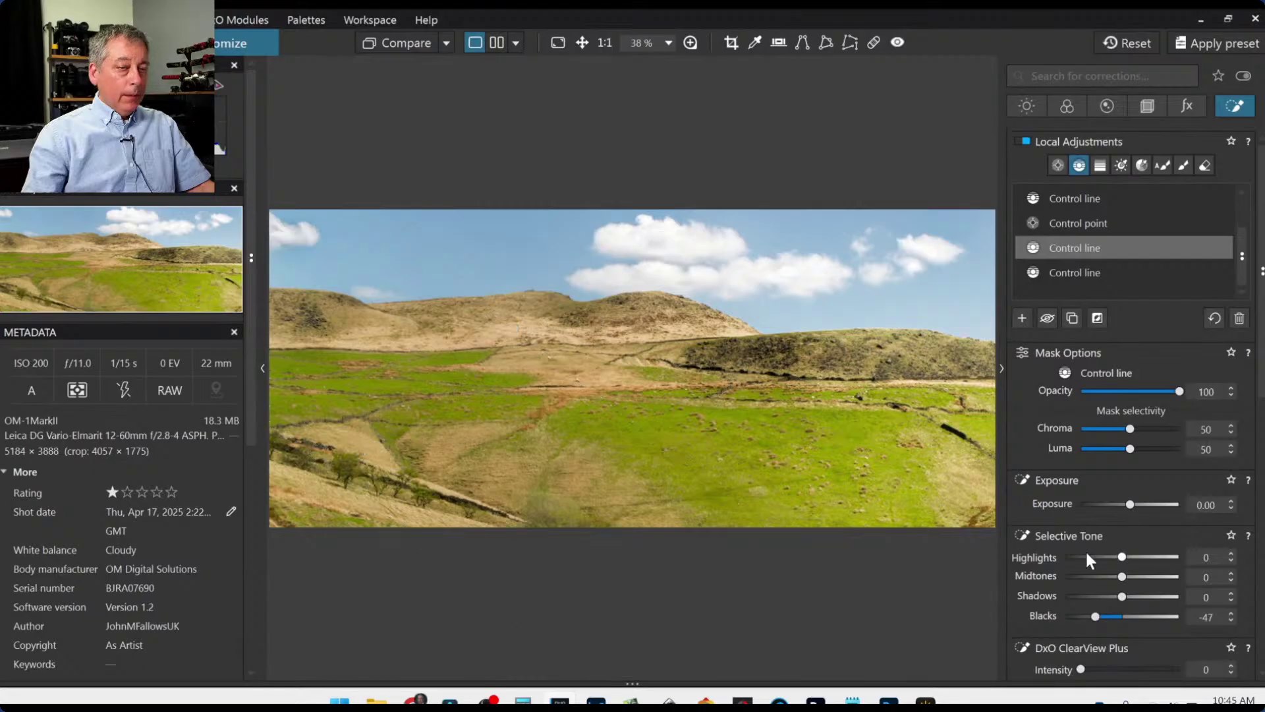
{"action": "scroll", "coordinate": [1087, 554], "scroll_direction": "down", "scroll_amount": 3}
{"action": "scroll", "coordinate": [1087, 556], "scroll_direction": "down", "scroll_amount": 3}
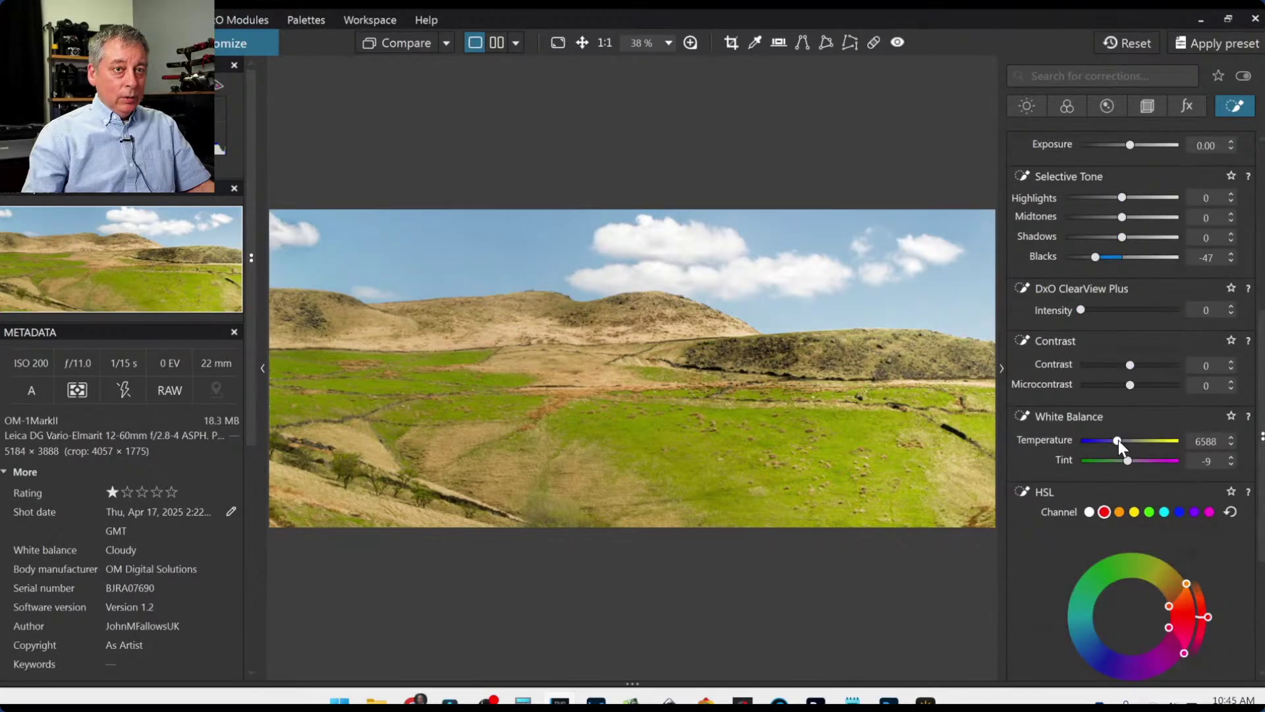
{"action": "scroll", "coordinate": [1117, 440], "scroll_direction": "down", "scroll_amount": 3}
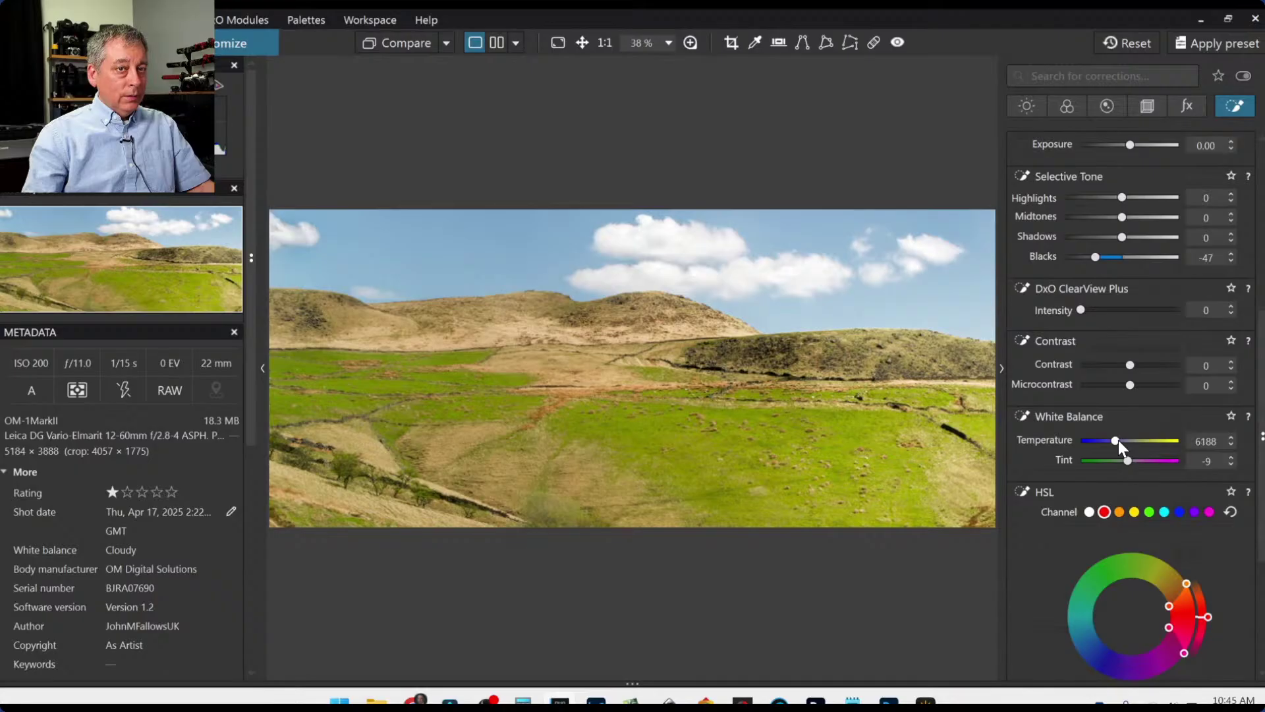
{"action": "left_click", "coordinate": [856, 433]}
{"action": "left_click", "coordinate": [1116, 440]}
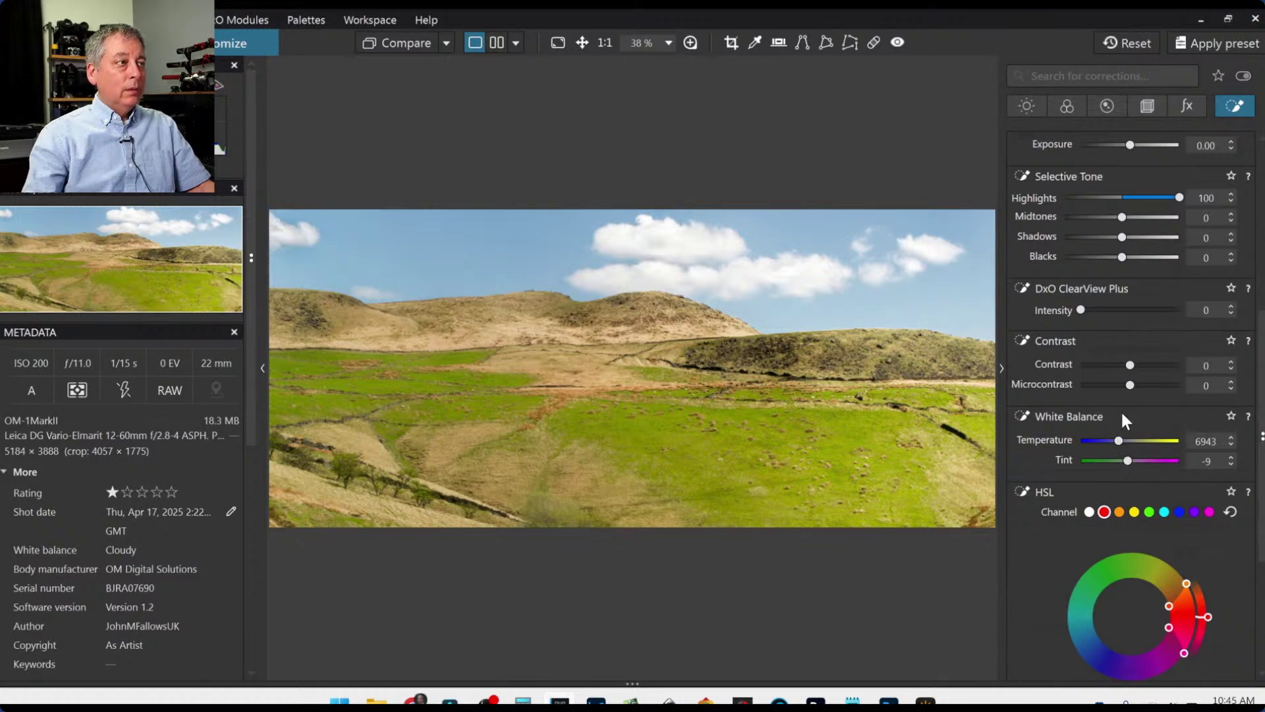
Hide the side palettes and compare the original and edited photos side by side.
{"action": "scroll", "coordinate": [1111, 273], "scroll_direction": "down", "scroll_amount": 2}
{"action": "scroll", "coordinate": [829, 445], "scroll_direction": "down", "scroll_amount": 1}
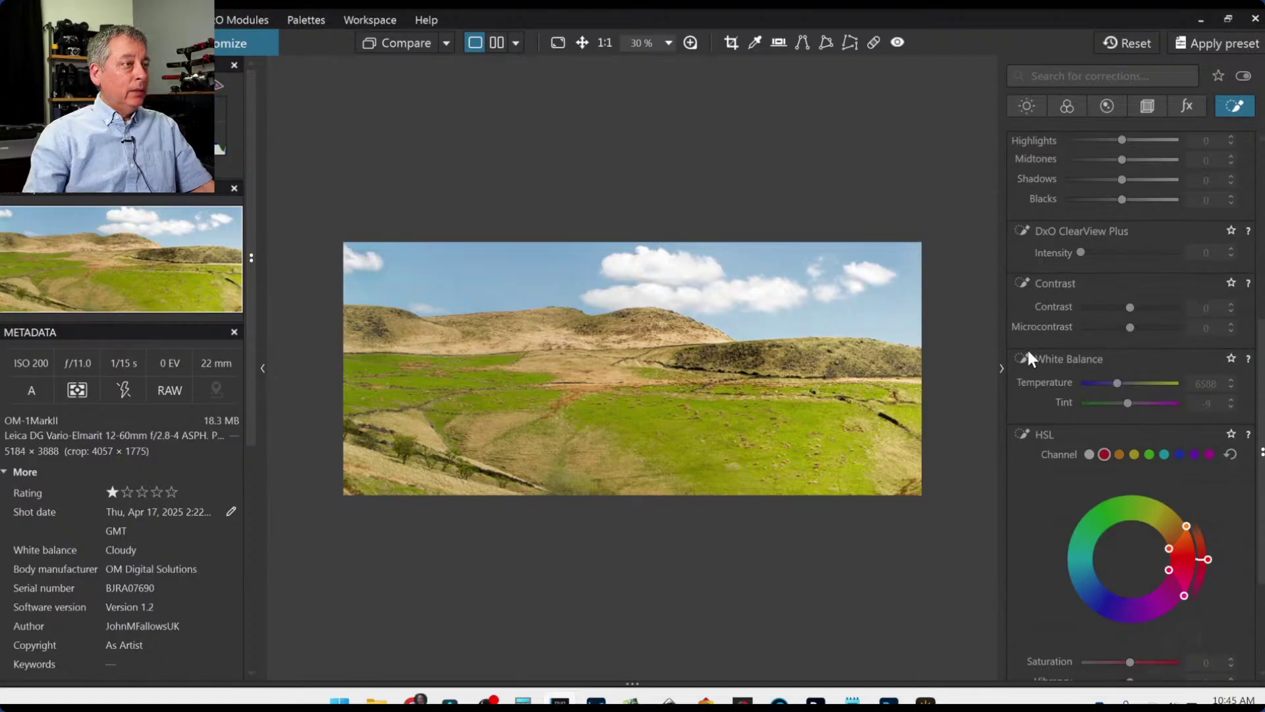
{"action": "key", "text": "Tab"}
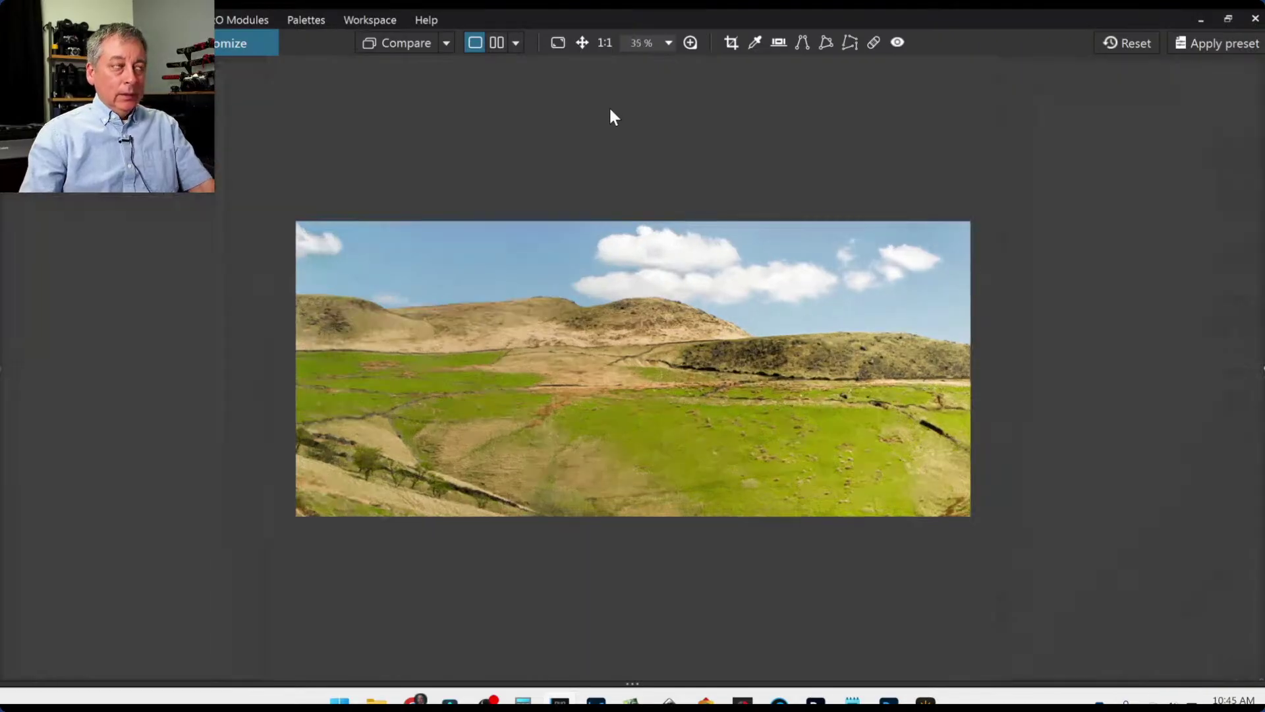
{"action": "left_click", "coordinate": [496, 43]}
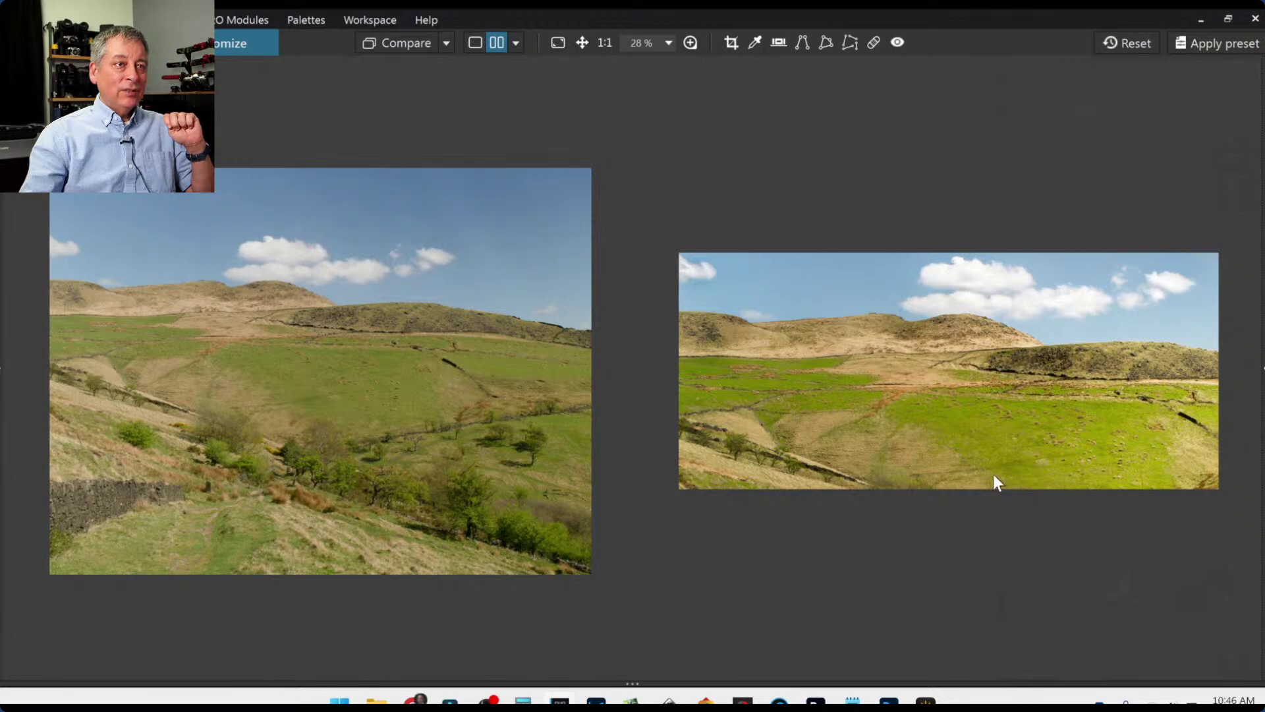
{"action": "scroll", "coordinate": [1006, 456], "scroll_direction": "up", "scroll_amount": 1}
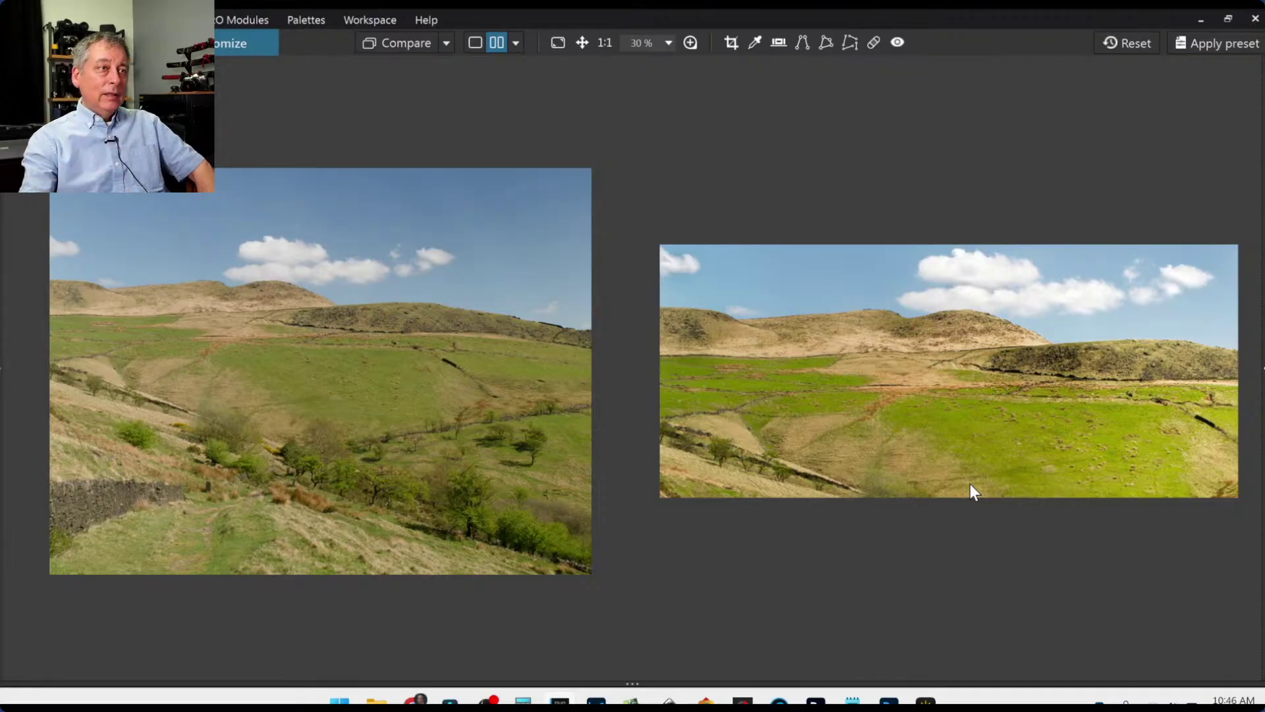
Reopen the corrections palette, select the lower-left control line and set its Selective Tone Shadows to -23.
{"action": "left_click", "coordinate": [1262, 369]}
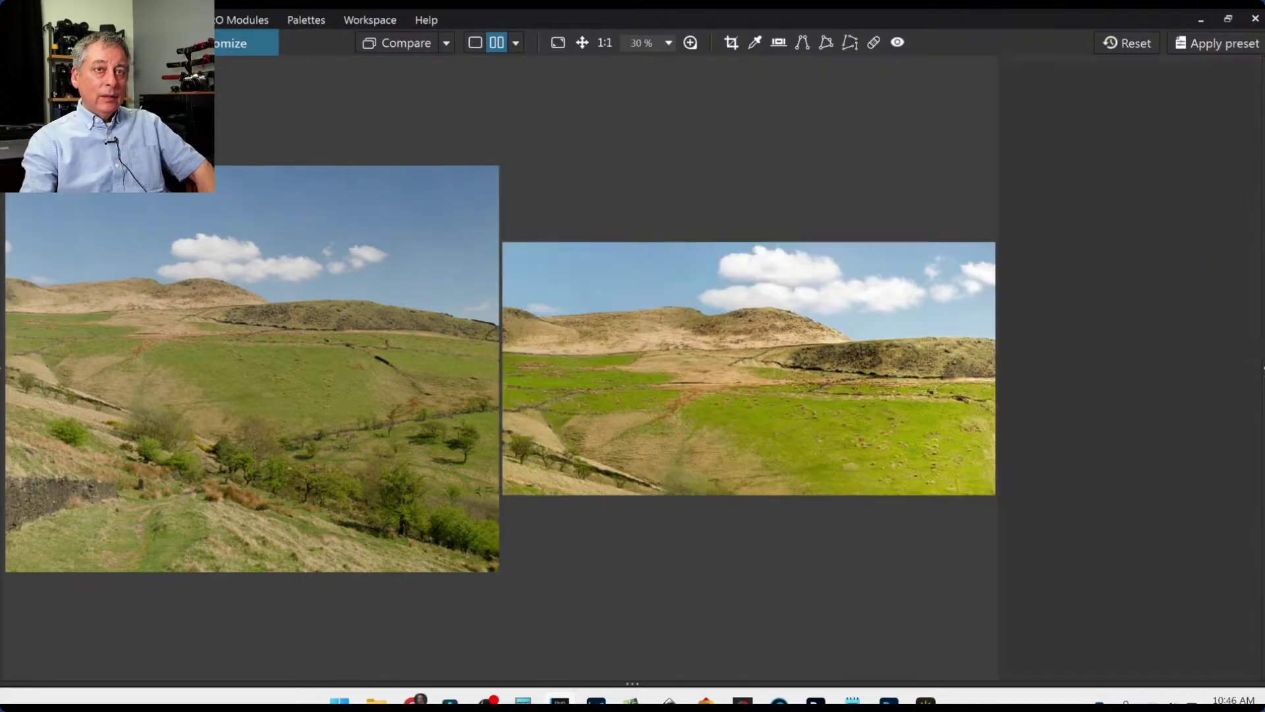
{"action": "scroll", "coordinate": [1137, 278], "scroll_direction": "up", "scroll_amount": 10}
{"action": "scroll", "coordinate": [1136, 278], "scroll_direction": "down", "scroll_amount": 1}
{"action": "scroll", "coordinate": [1127, 269], "scroll_direction": "up", "scroll_amount": 1}
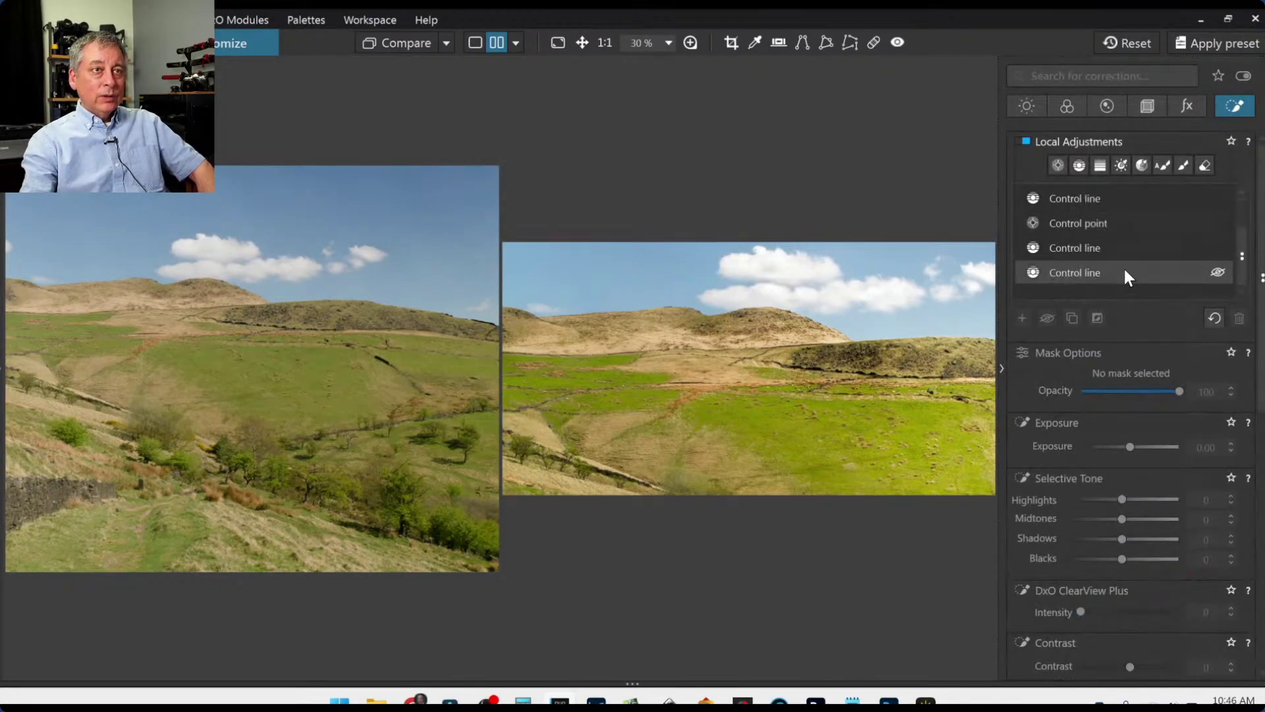
{"action": "left_click", "coordinate": [1113, 249]}
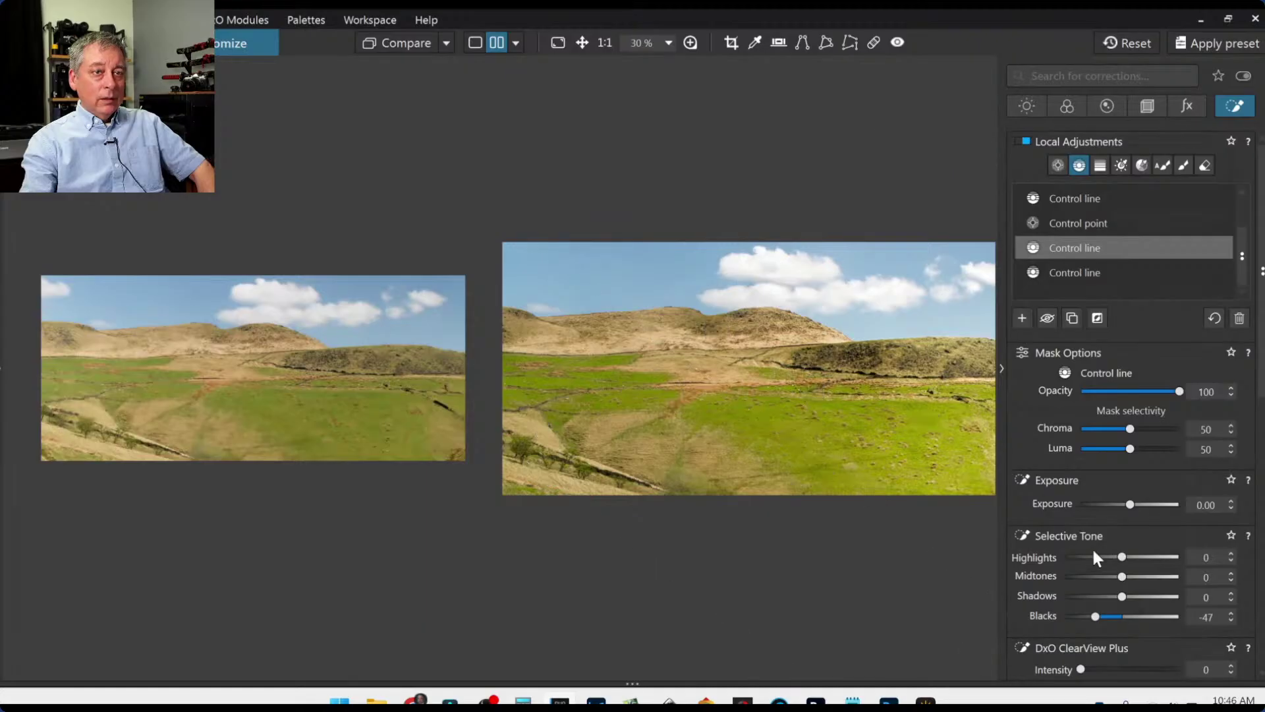
{"action": "scroll", "coordinate": [1165, 562], "scroll_direction": "down", "scroll_amount": 3}
{"action": "left_click", "coordinate": [1149, 551]}
{"action": "double_click", "coordinate": [1149, 550]}
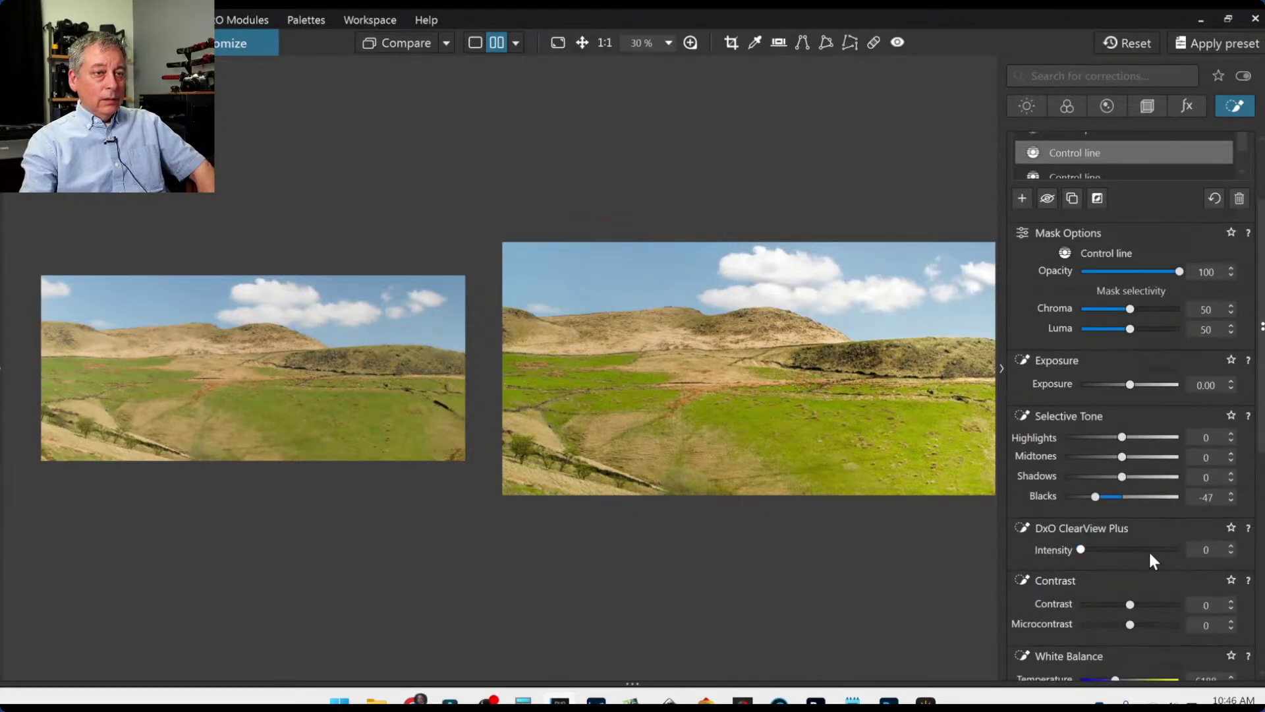
{"action": "left_click_drag", "start_coordinate": [1120, 476], "coordinate": [1110, 476]}
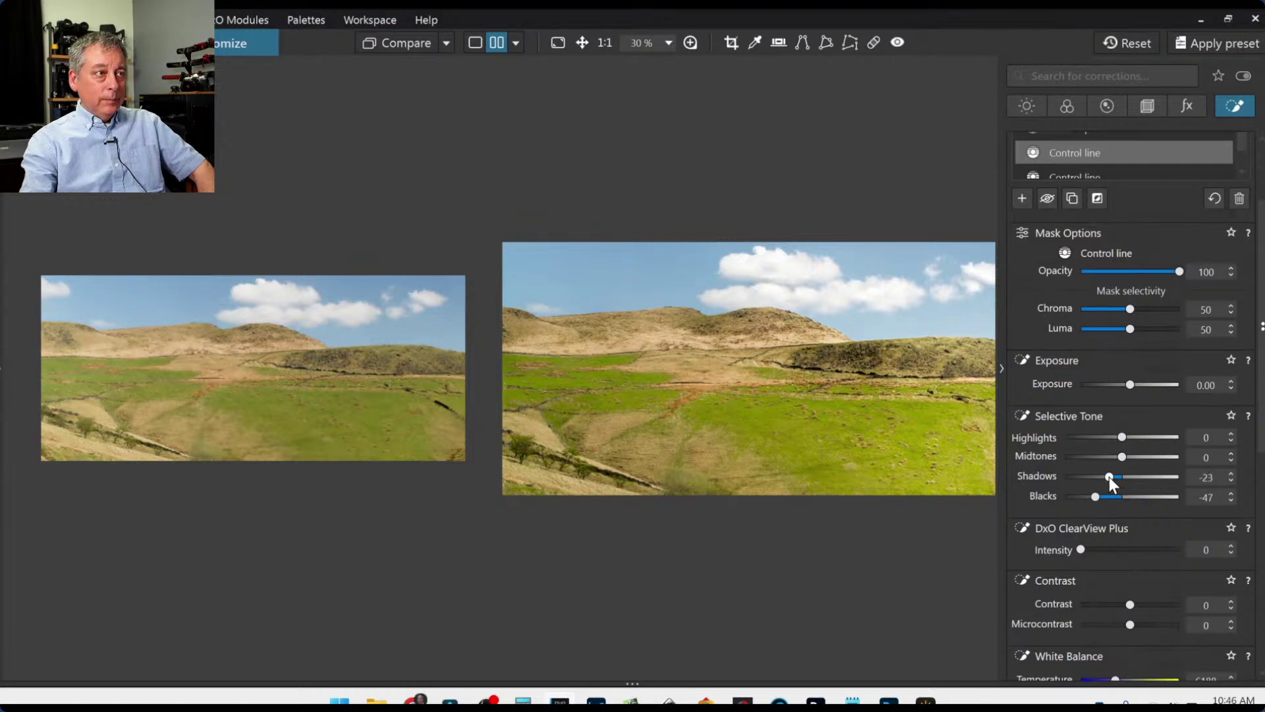
Set the lower-left control line's Selective Tone Blacks to -59 and Exposure to -0.17, and deselect the mask.
{"action": "left_click_drag", "start_coordinate": [659, 345], "coordinate": [645, 336]}
{"action": "left_click_drag", "start_coordinate": [1094, 497], "coordinate": [1088, 497]}
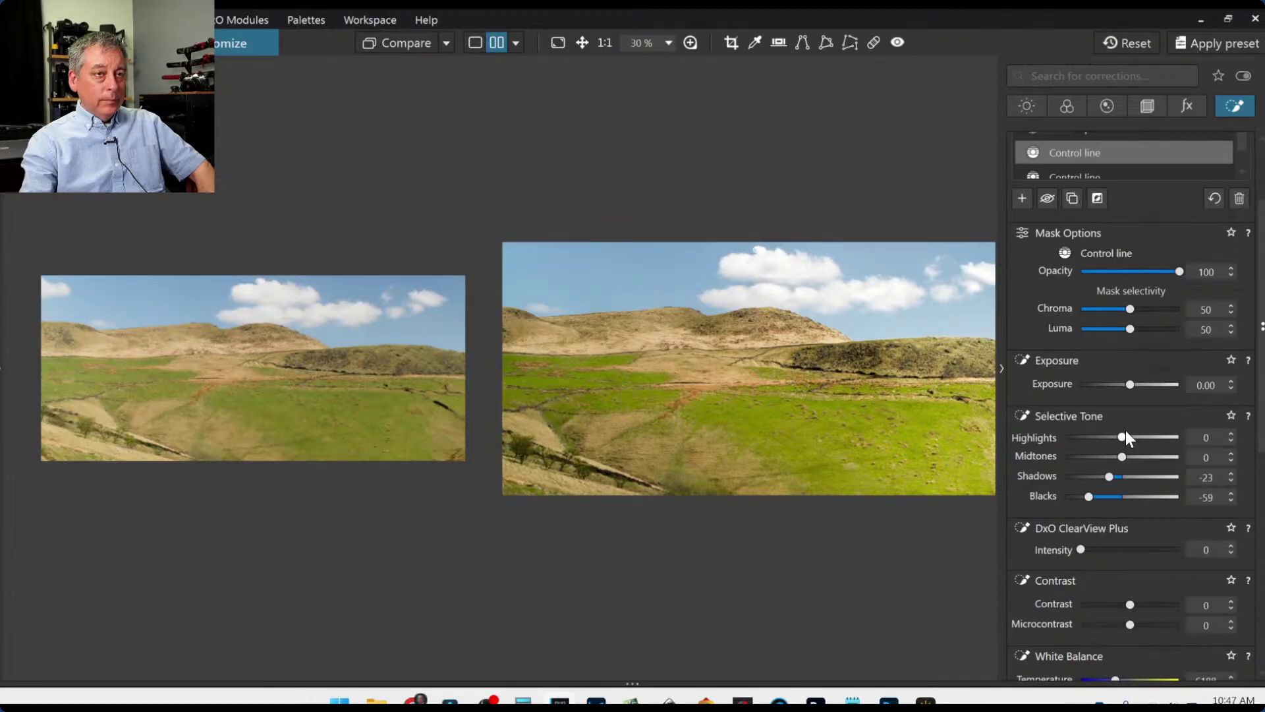
{"action": "left_click_drag", "start_coordinate": [1128, 385], "coordinate": [1128, 383]}
{"action": "mouse_move", "coordinate": [915, 570]}
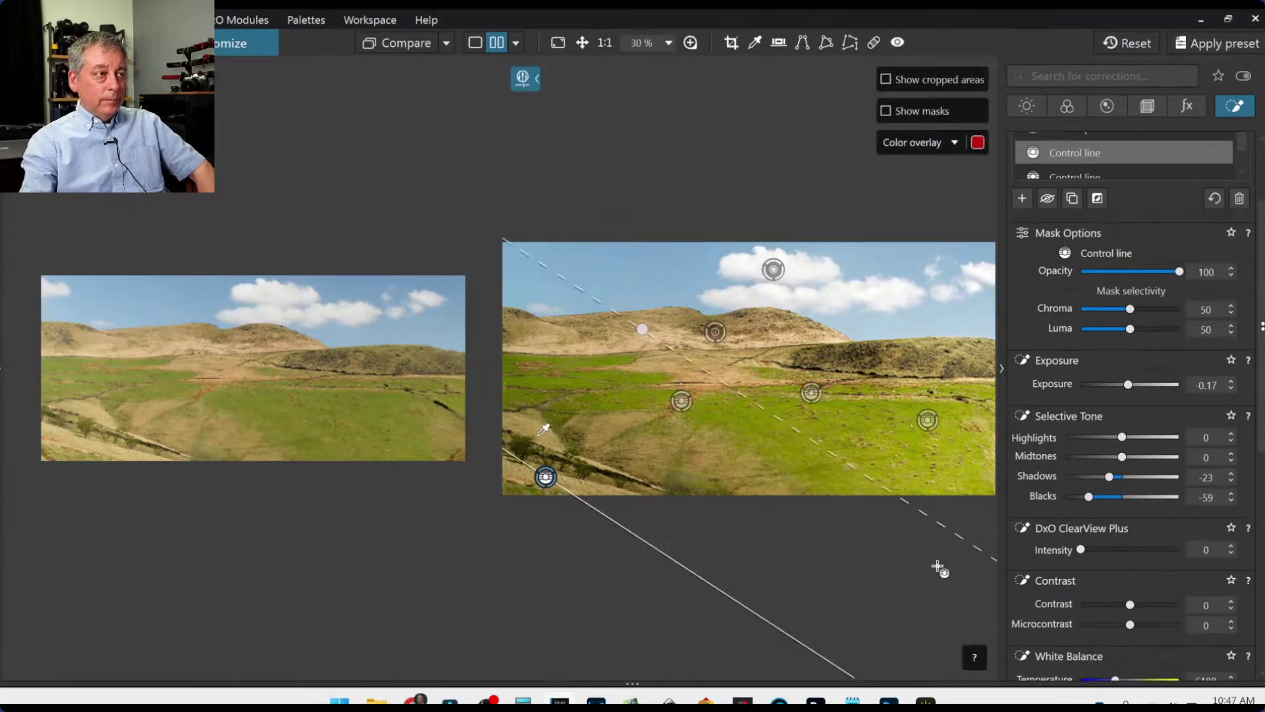
{"action": "key", "text": "Escape"}
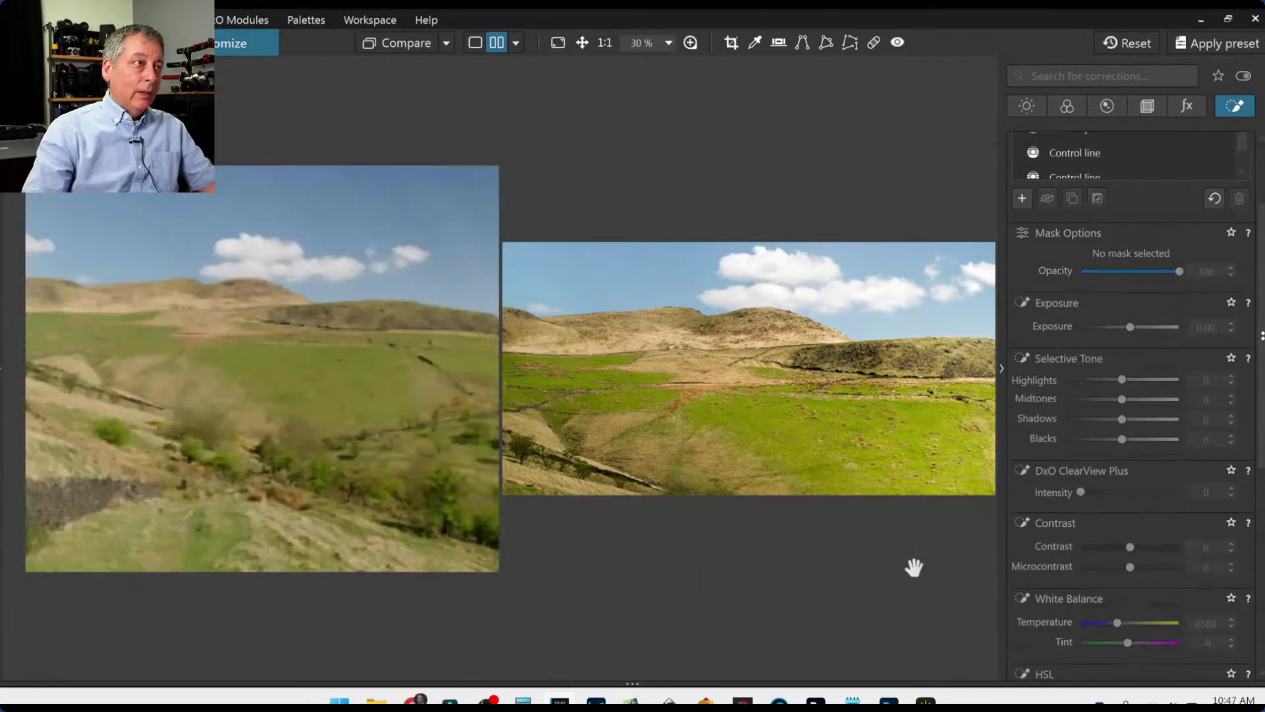
Switch to the split before/after view and sweep the divider back and forth across the hillside photo to compare versions.
{"action": "left_click", "coordinate": [516, 44]}
{"action": "left_click", "coordinate": [550, 111]}
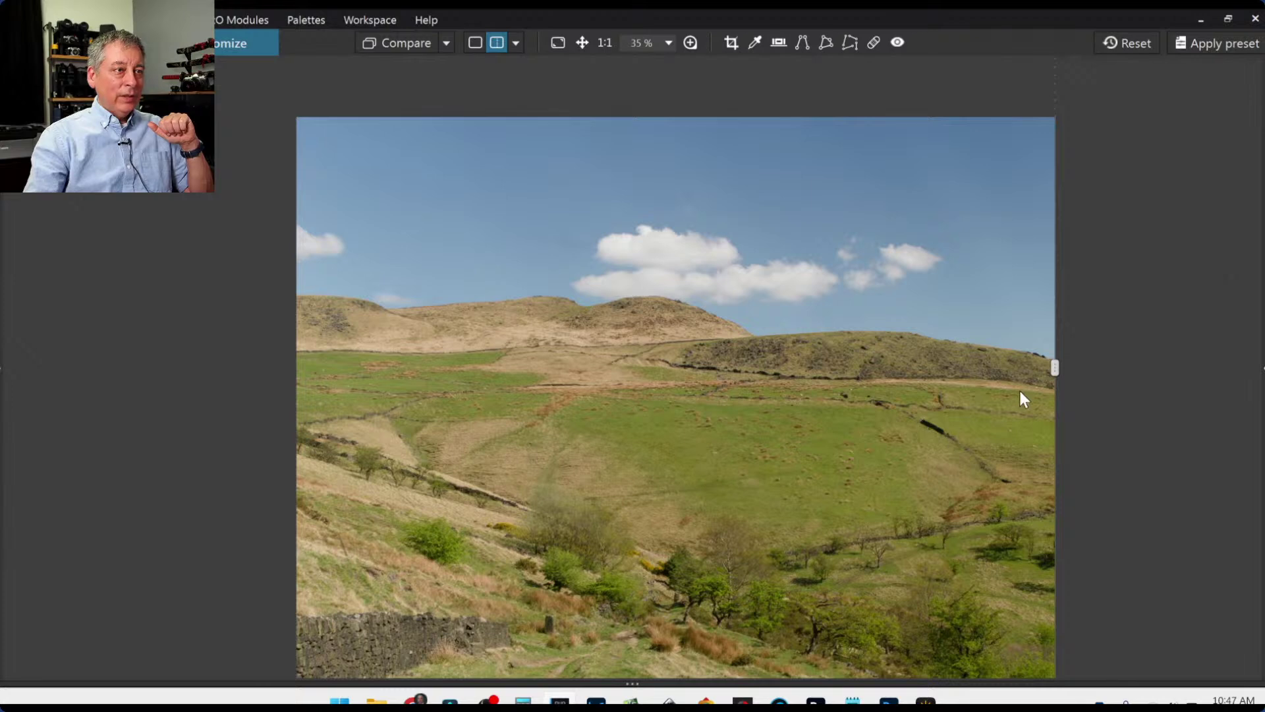
{"action": "left_click_drag", "start_coordinate": [1054, 366], "coordinate": [196, 366]}
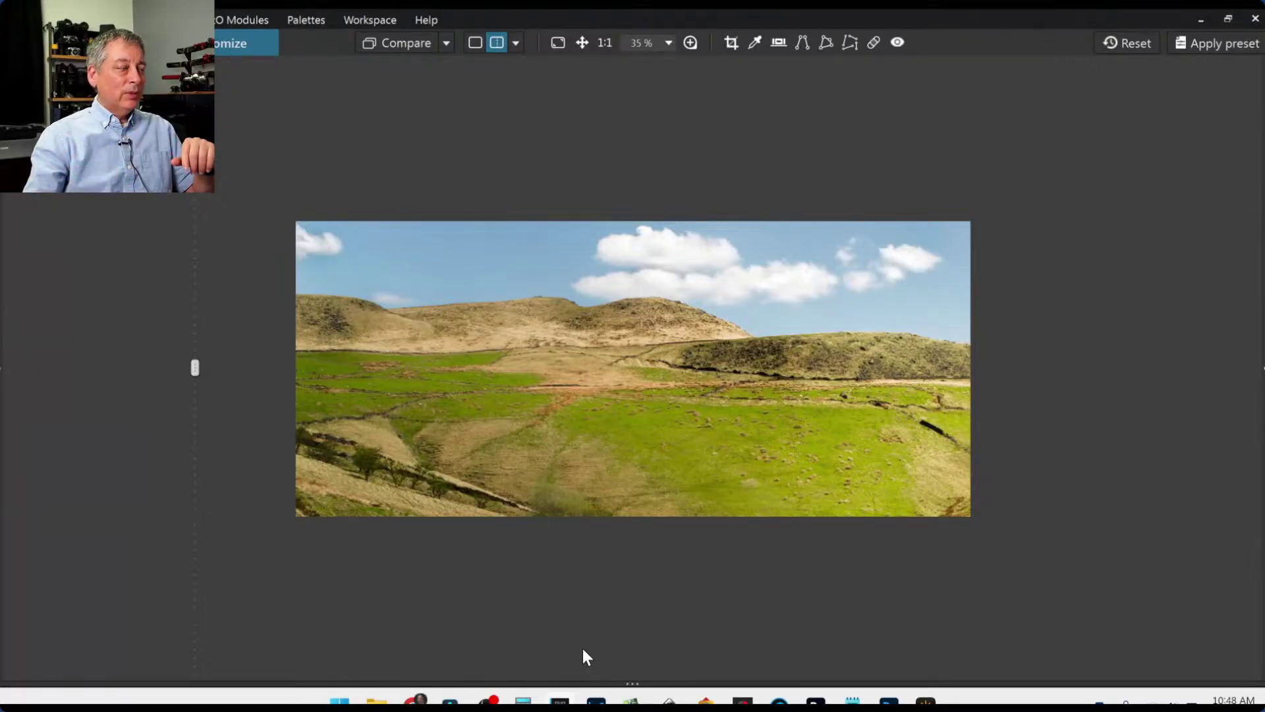
{"action": "left_click_drag", "start_coordinate": [195, 367], "coordinate": [1144, 367]}
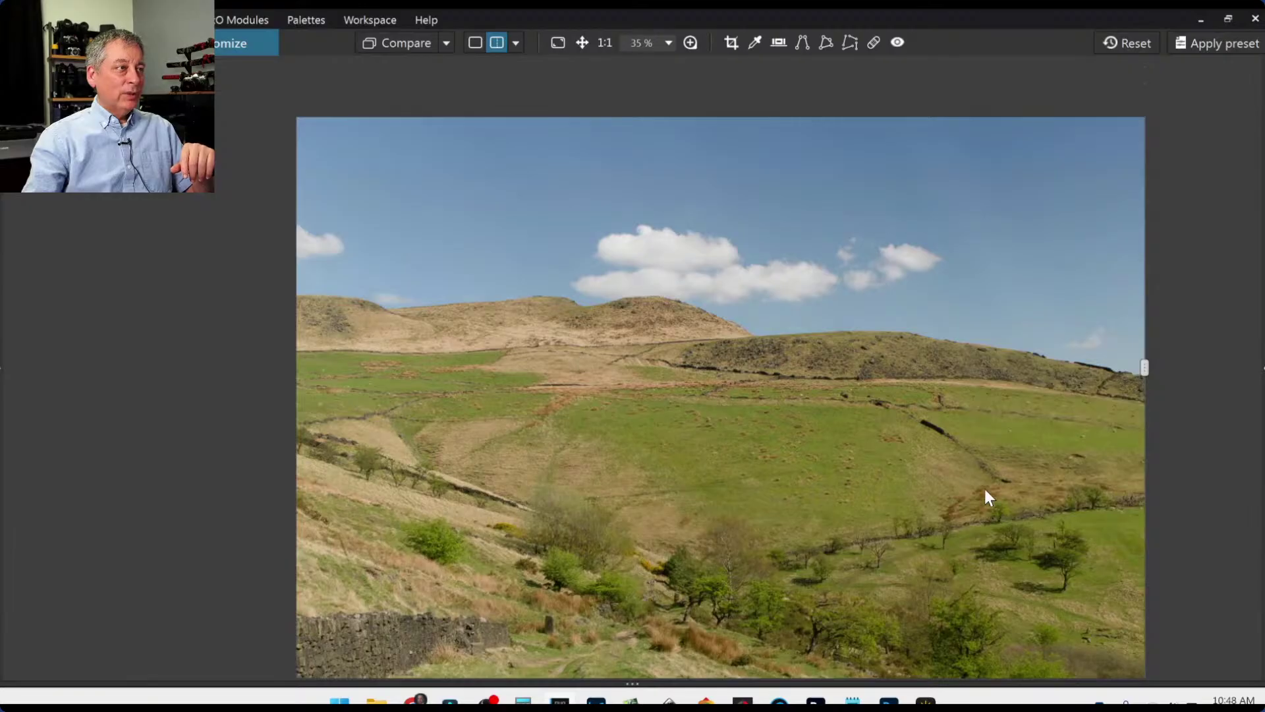
{"action": "left_click_drag", "start_coordinate": [1146, 366], "coordinate": [170, 367]}
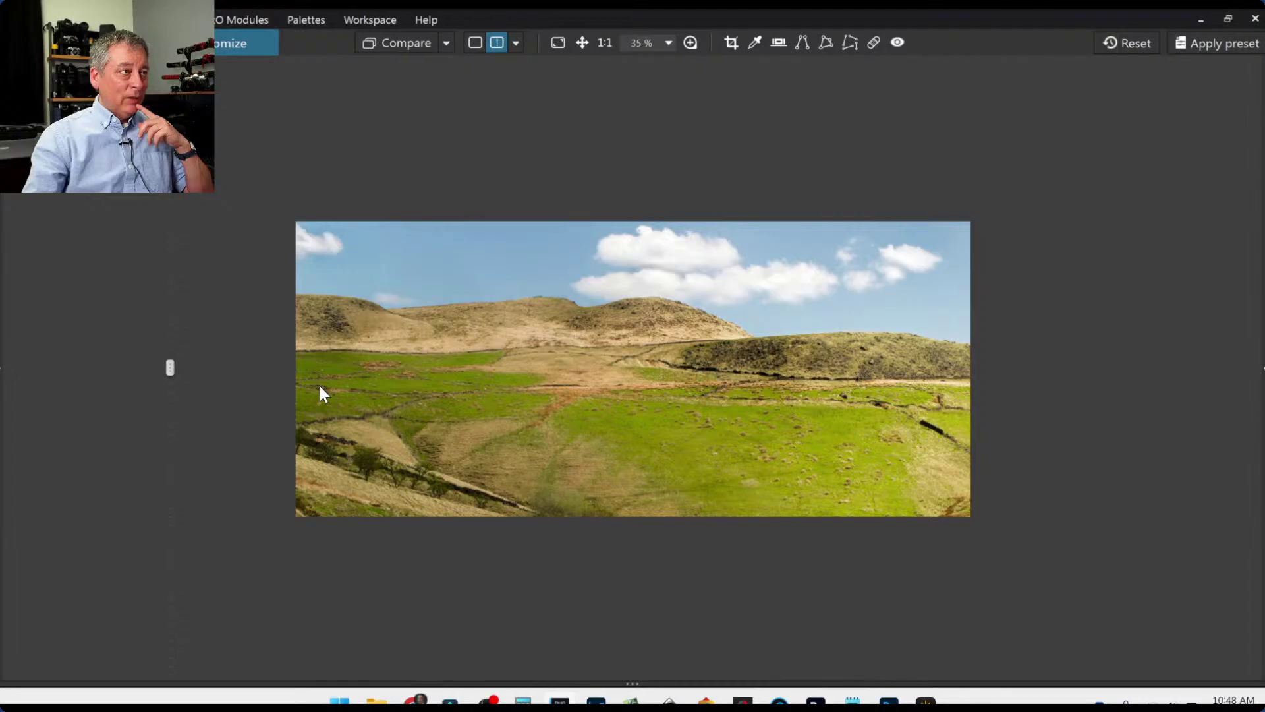
{"action": "scroll", "coordinate": [319, 385], "scroll_direction": "up", "scroll_amount": 3}
{"action": "scroll", "coordinate": [382, 406], "scroll_direction": "down", "scroll_amount": 1}
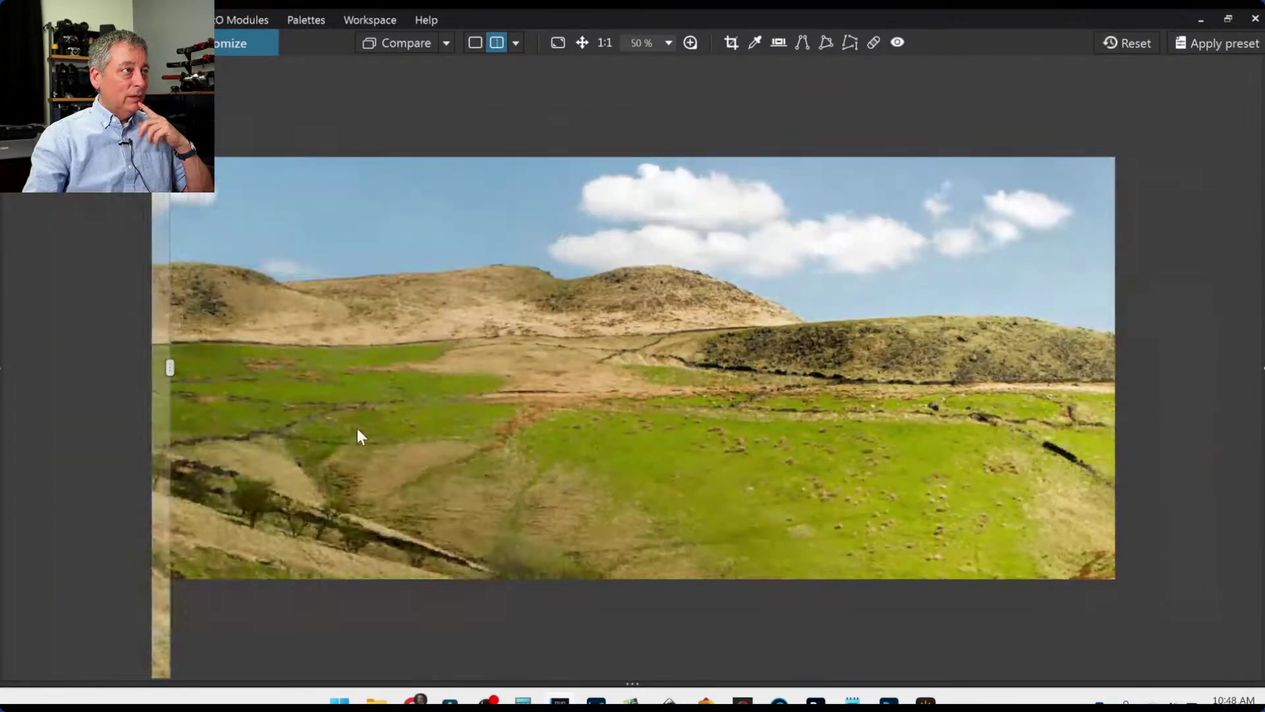
{"action": "left_click_drag", "start_coordinate": [171, 367], "coordinate": [116, 367]}
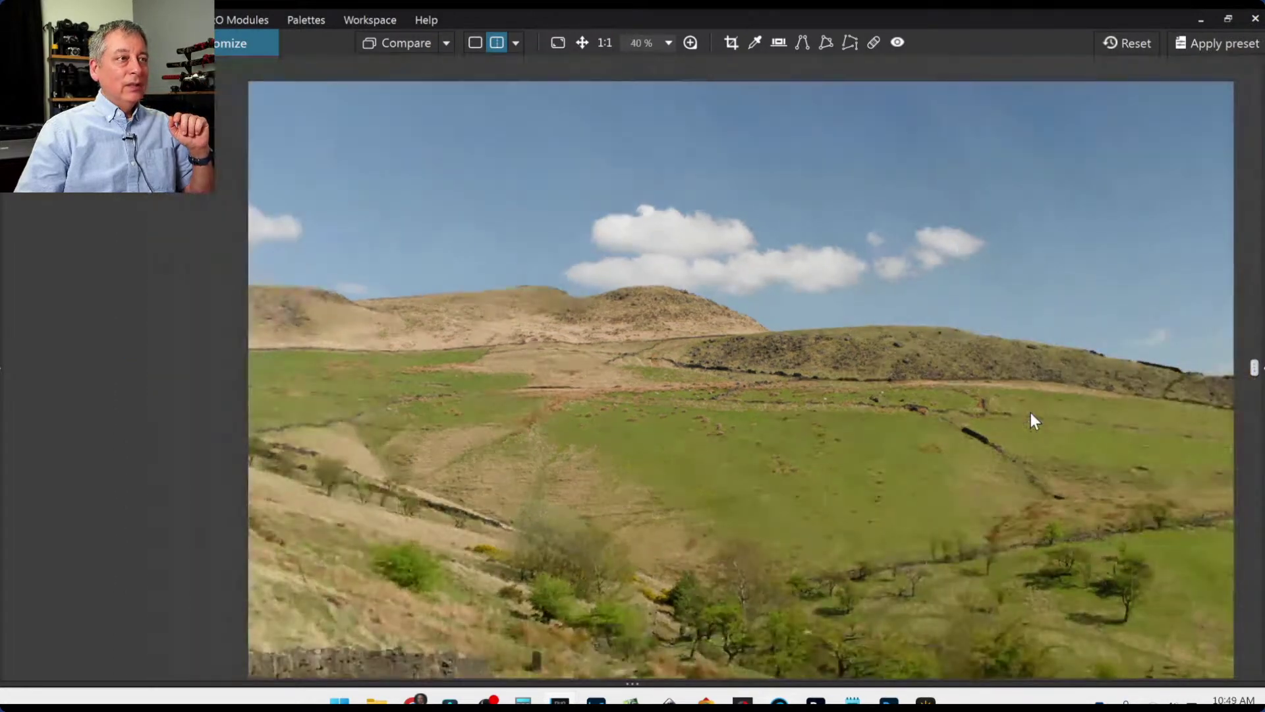
Compare the original and edited hillside again with the split divider, examining the corrected clouds and grass at 45% zoom.
{"action": "scroll", "coordinate": [1030, 420], "scroll_direction": "down", "scroll_amount": 1}
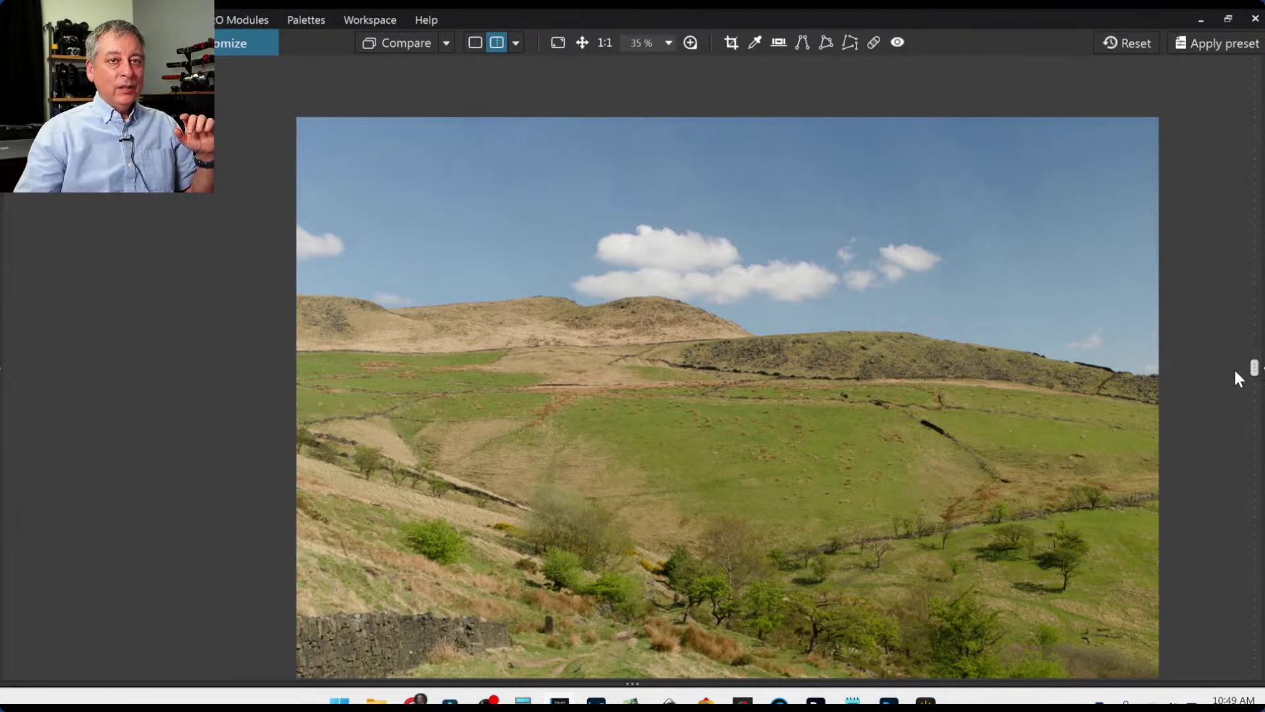
{"action": "left_click", "coordinate": [1254, 367]}
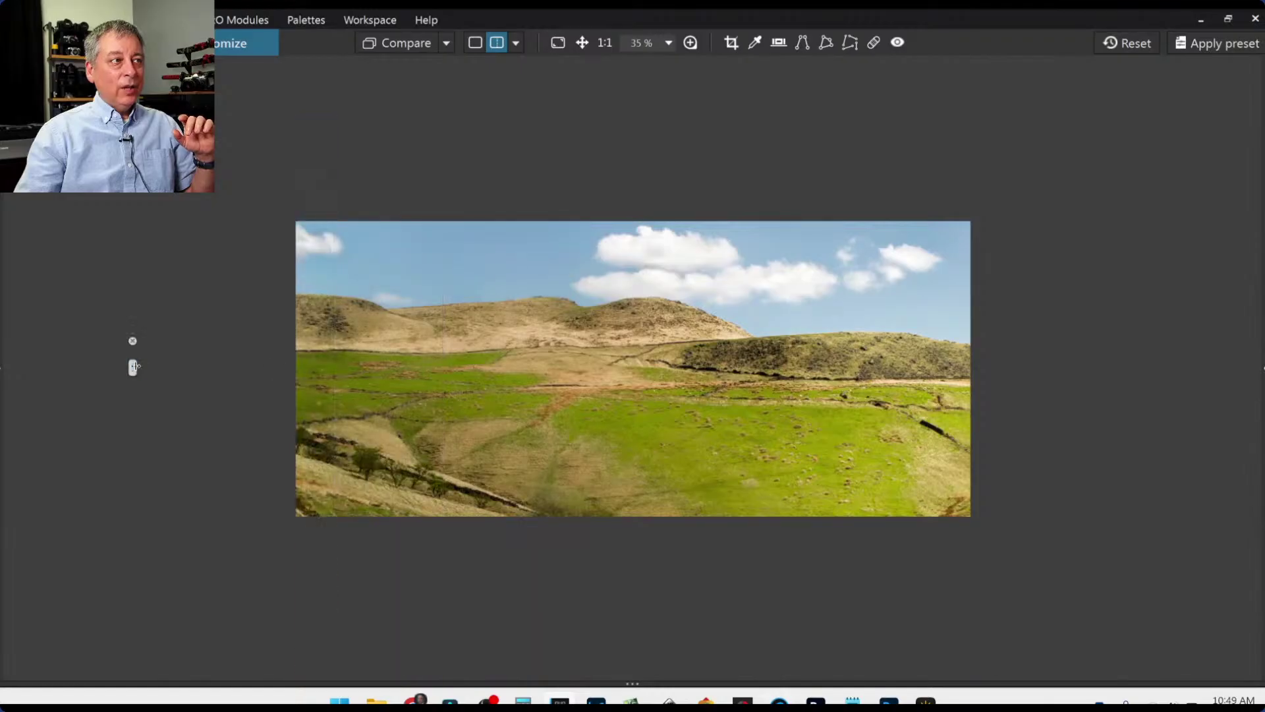
{"action": "scroll", "coordinate": [433, 425], "scroll_direction": "up", "scroll_amount": 1}
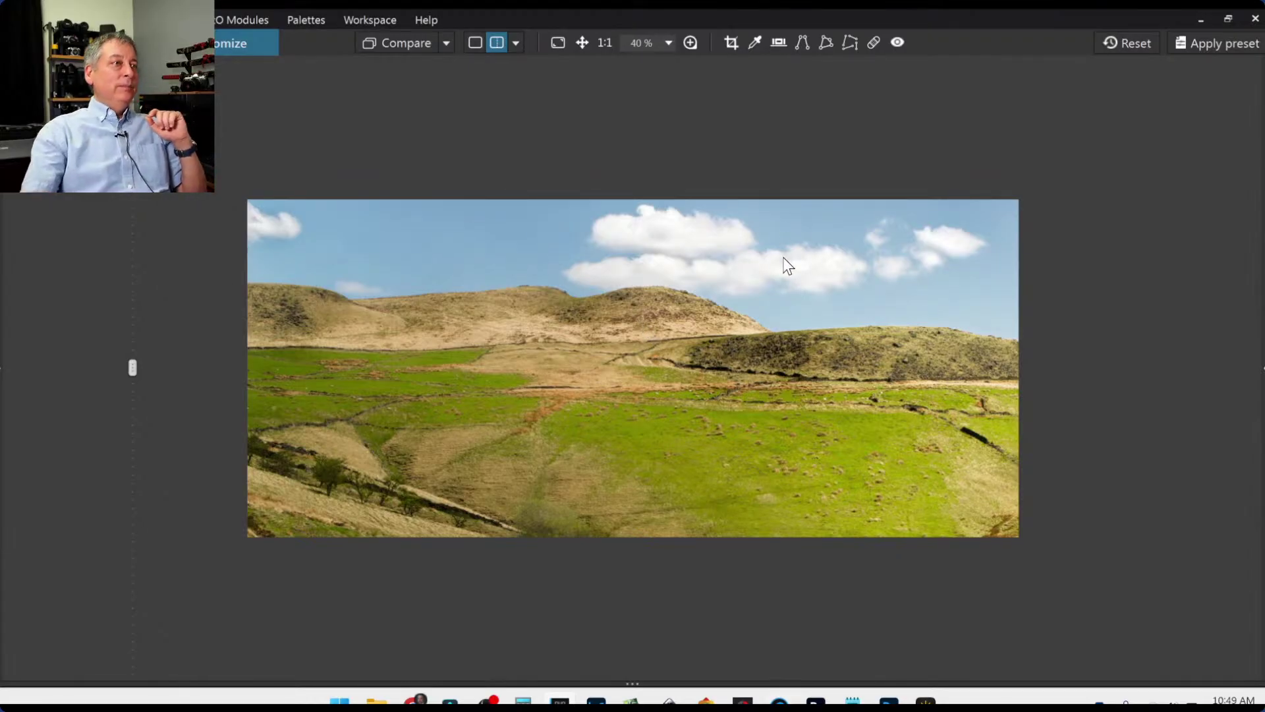
{"action": "scroll", "coordinate": [744, 342], "scroll_direction": "up", "scroll_amount": 1}
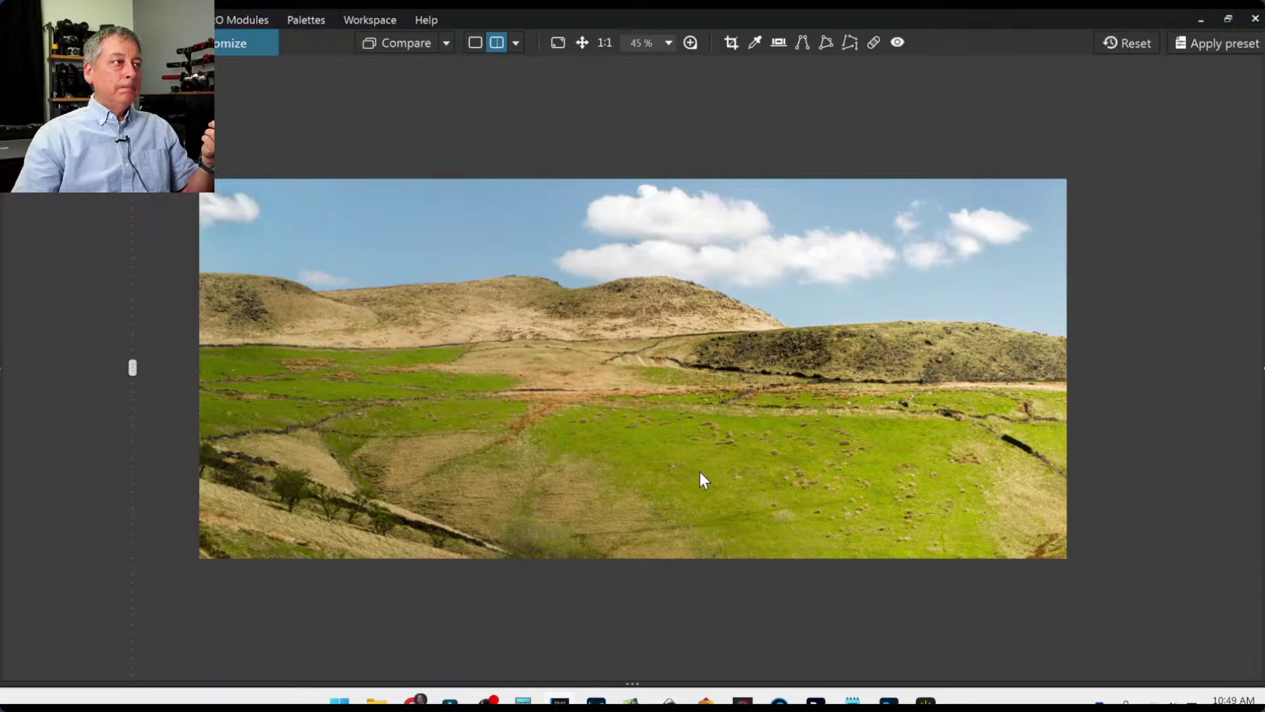
{"action": "left_click", "coordinate": [129, 367]}
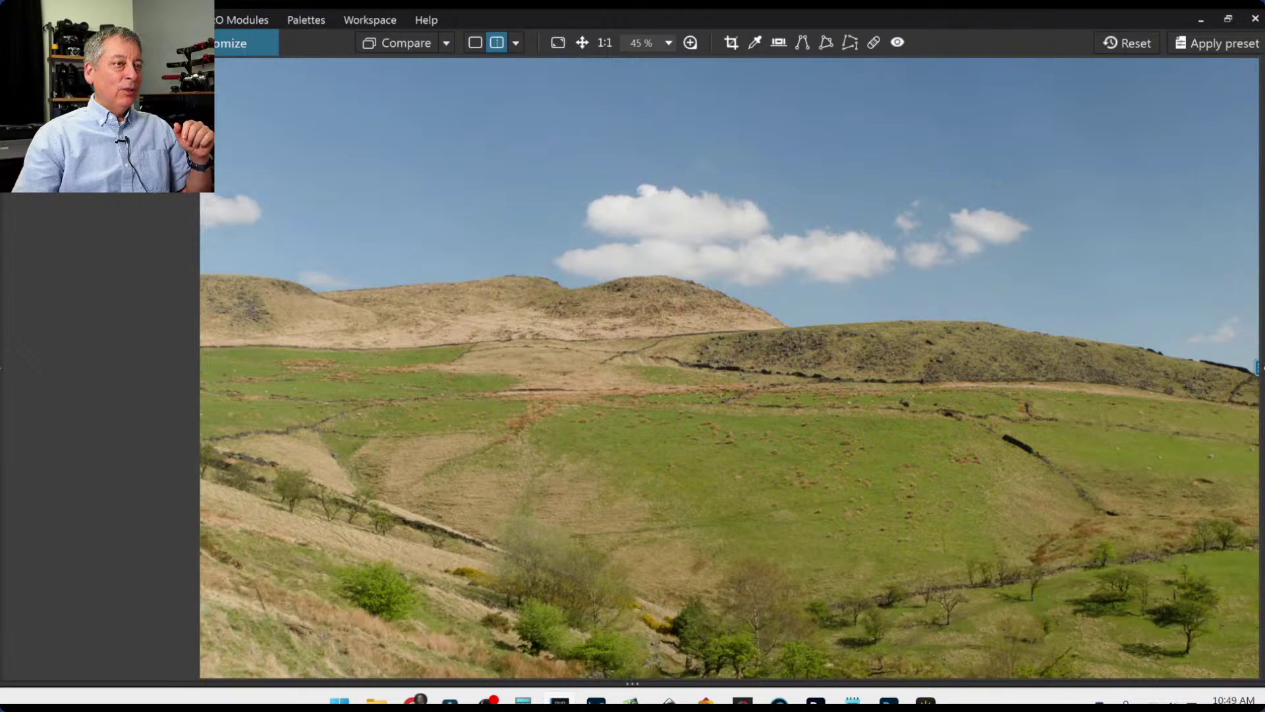
{"action": "left_click", "coordinate": [141, 367]}
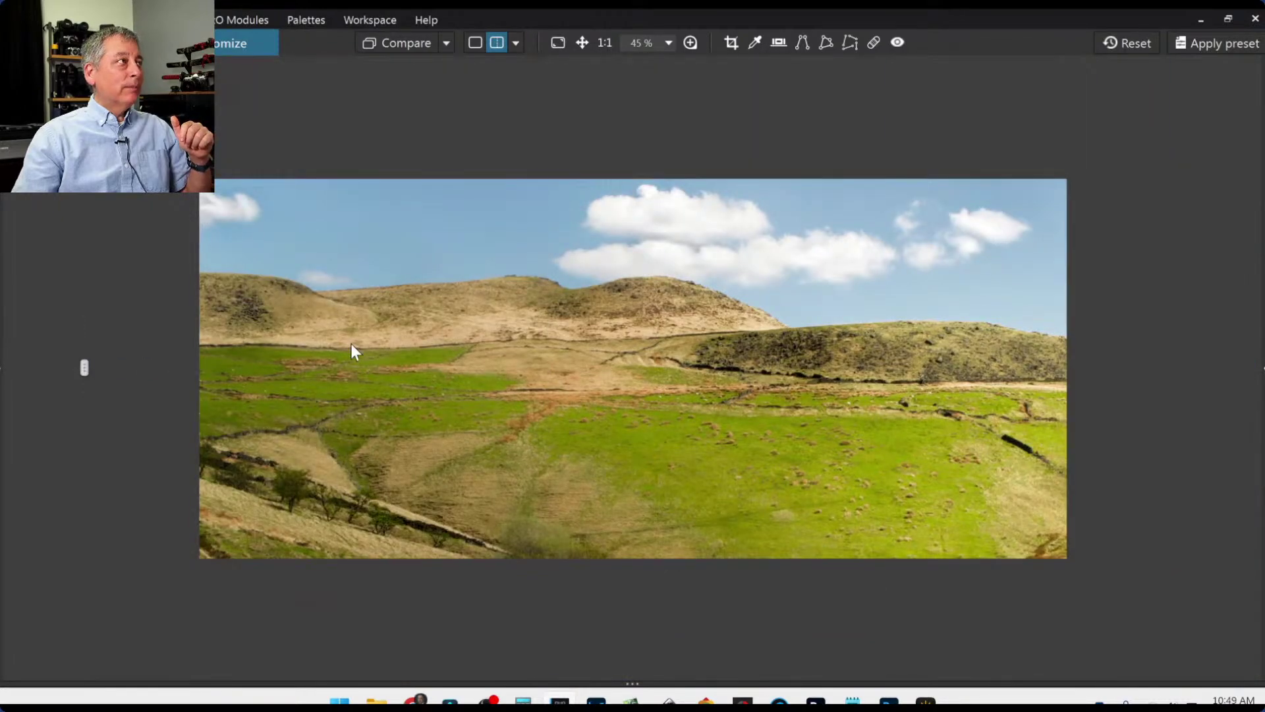
Return to the photo library, select the colourful garden photo and install the DxO Module for OM-3 with the 12-45mm F4 Pro lens.
{"action": "key", "text": "ctrl+F6"}
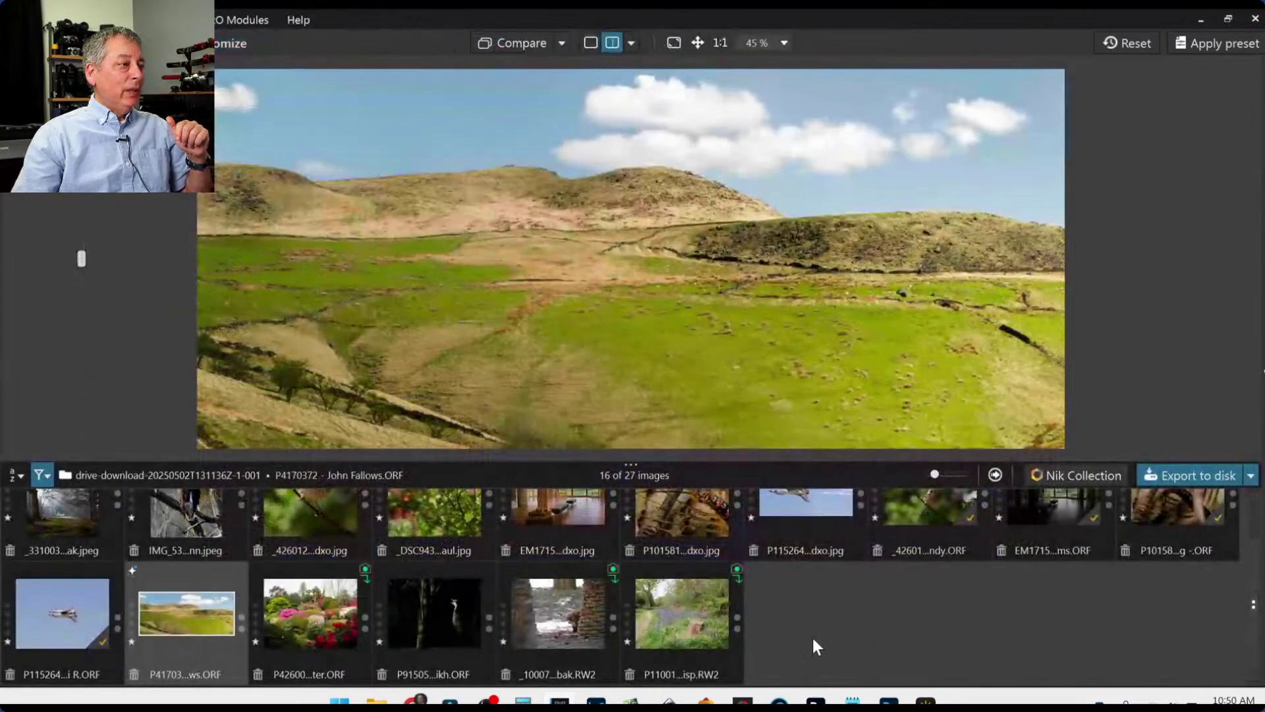
{"action": "left_click", "coordinate": [317, 615]}
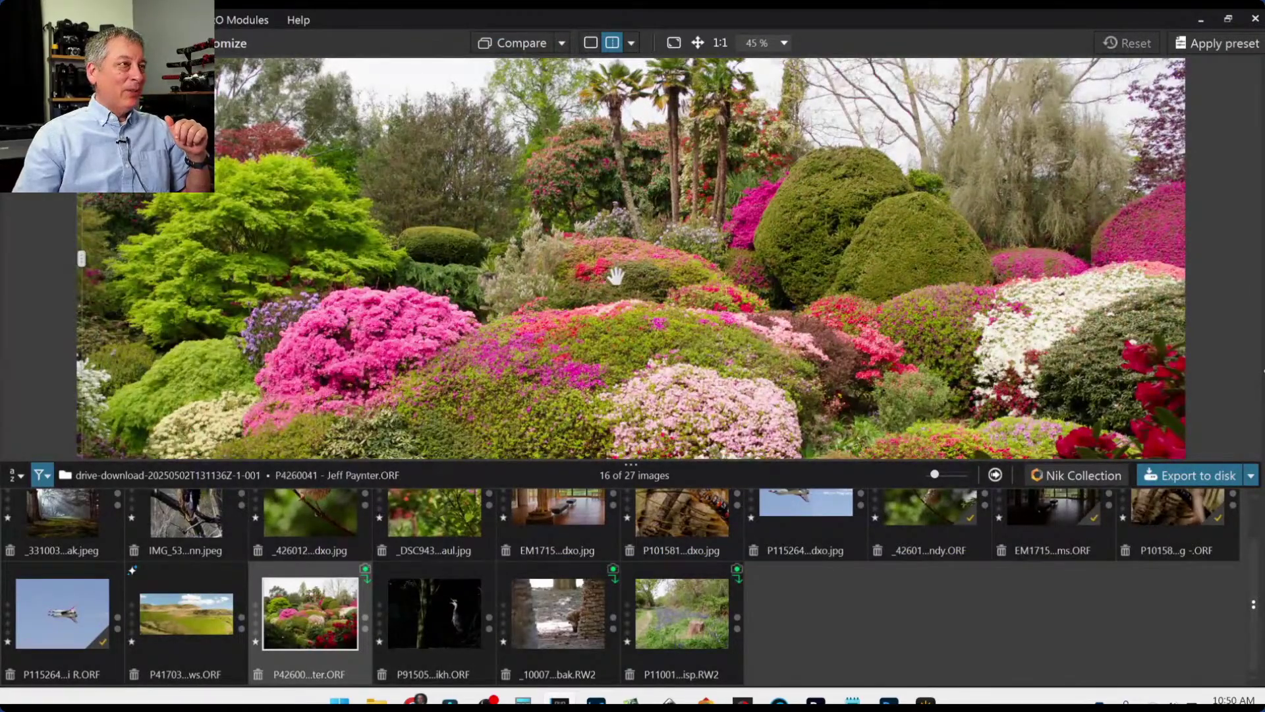
{"action": "left_click", "coordinate": [369, 577]}
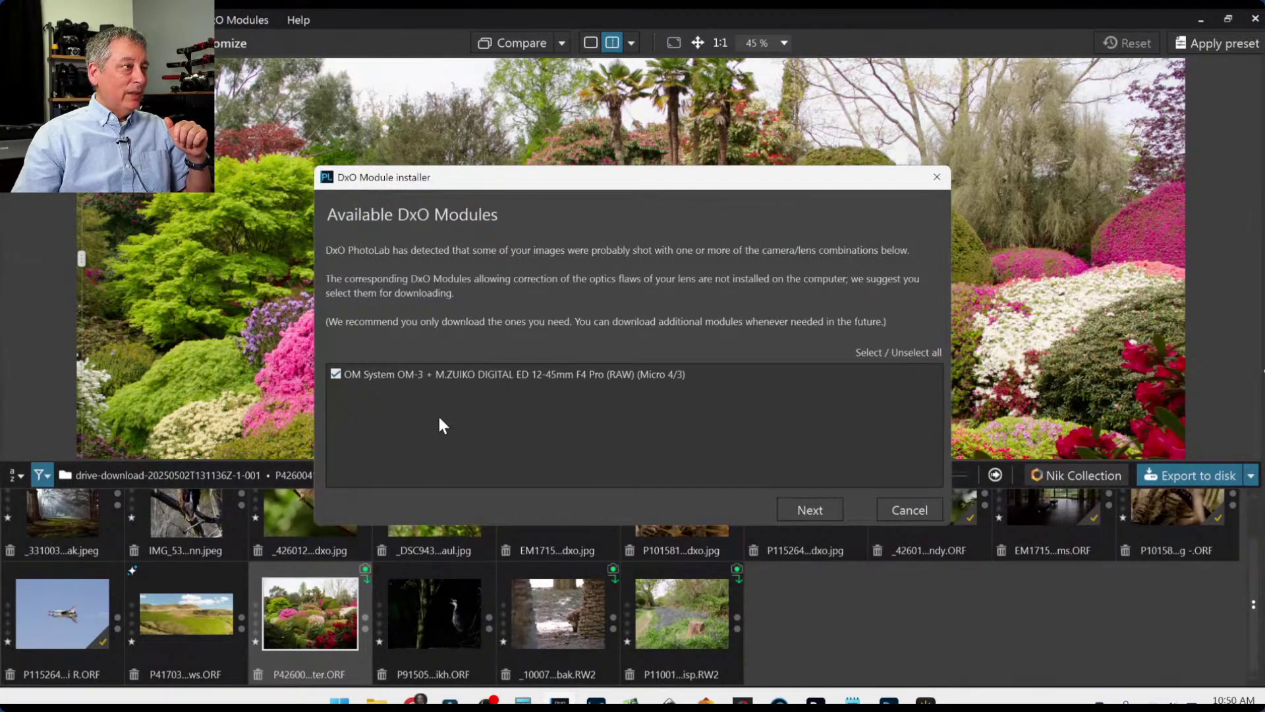
{"action": "left_click", "coordinate": [831, 506]}
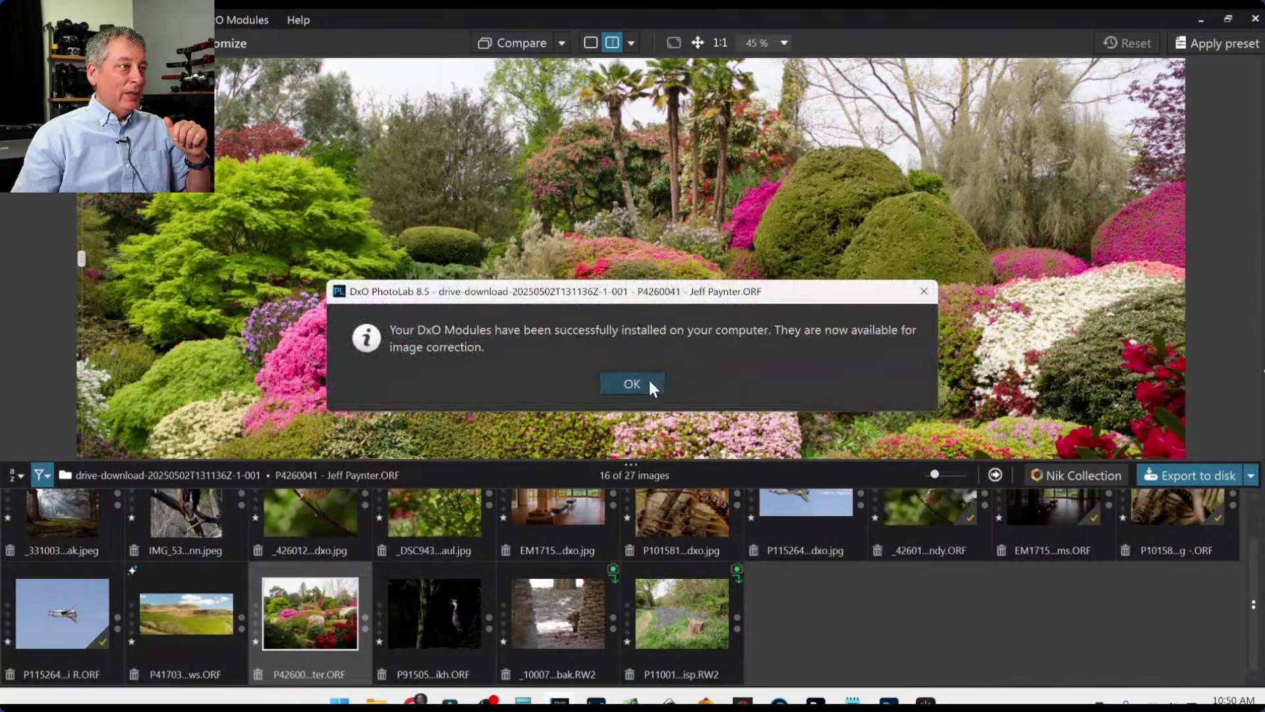
{"action": "left_click", "coordinate": [648, 381]}
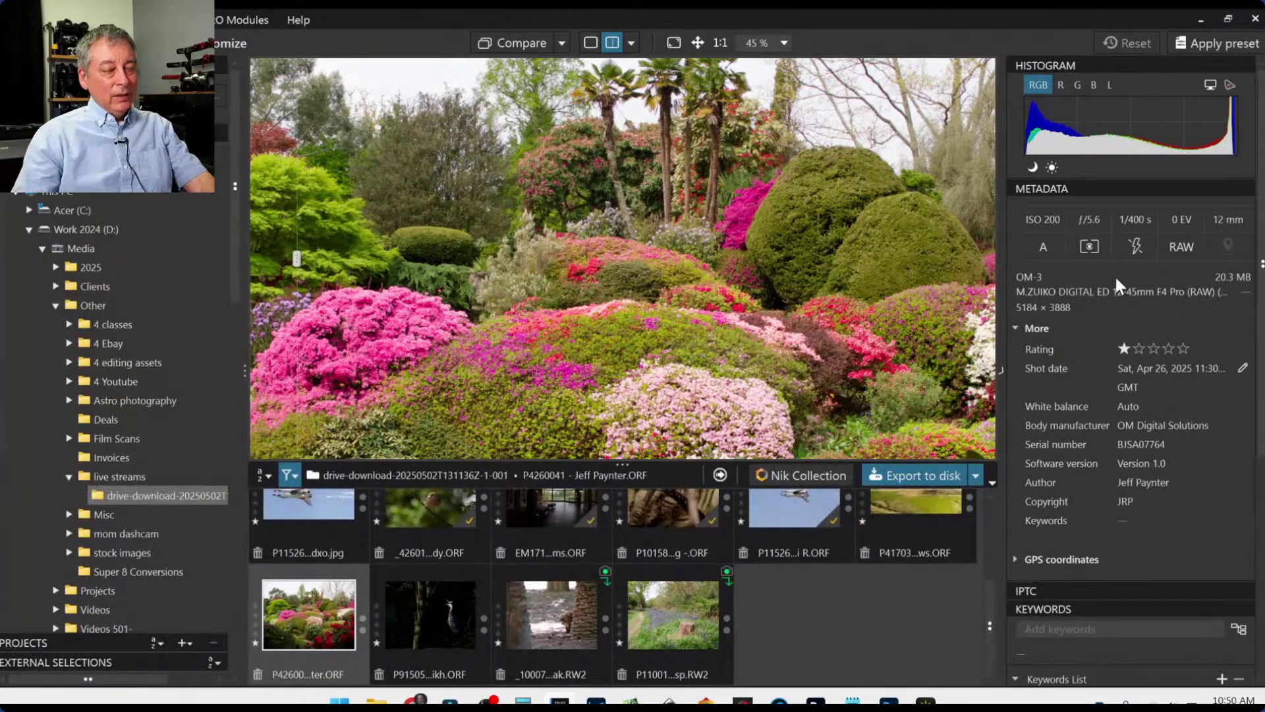
Open the garden photo for editing and switch to the single-image view.
{"action": "scroll", "coordinate": [905, 381], "scroll_direction": "down", "scroll_amount": 4}
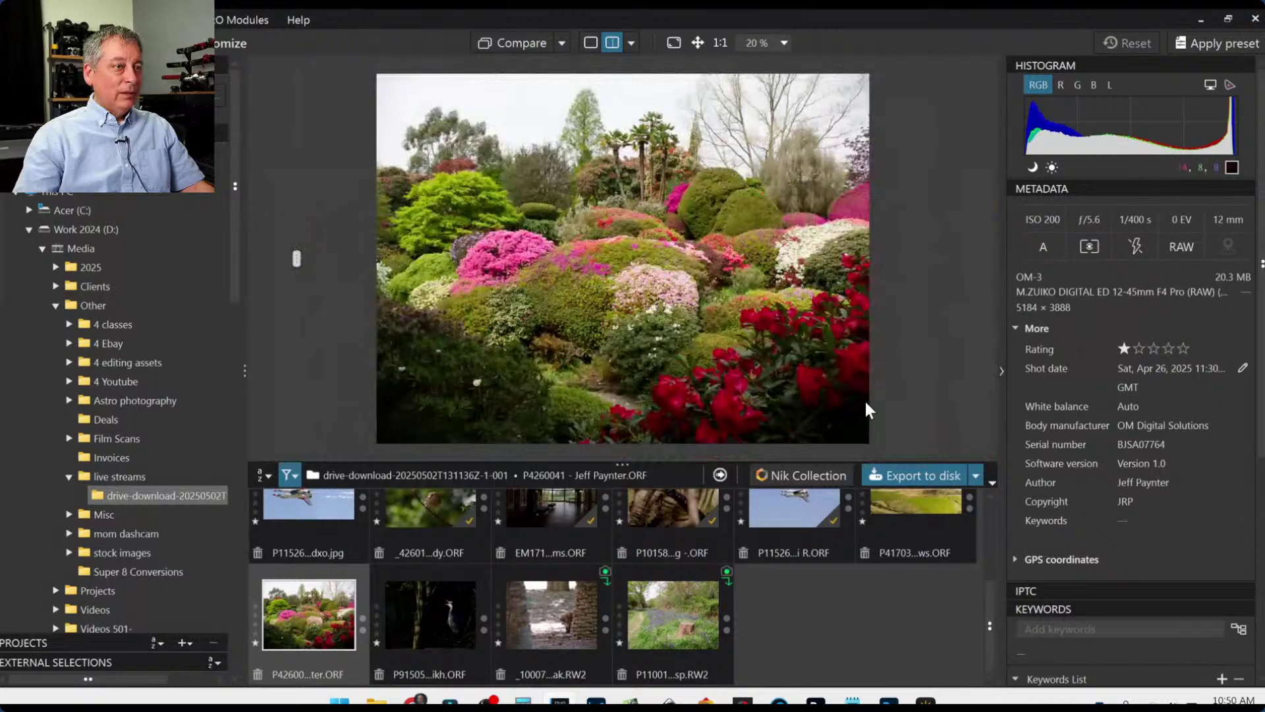
{"action": "double_click", "coordinate": [315, 622]}
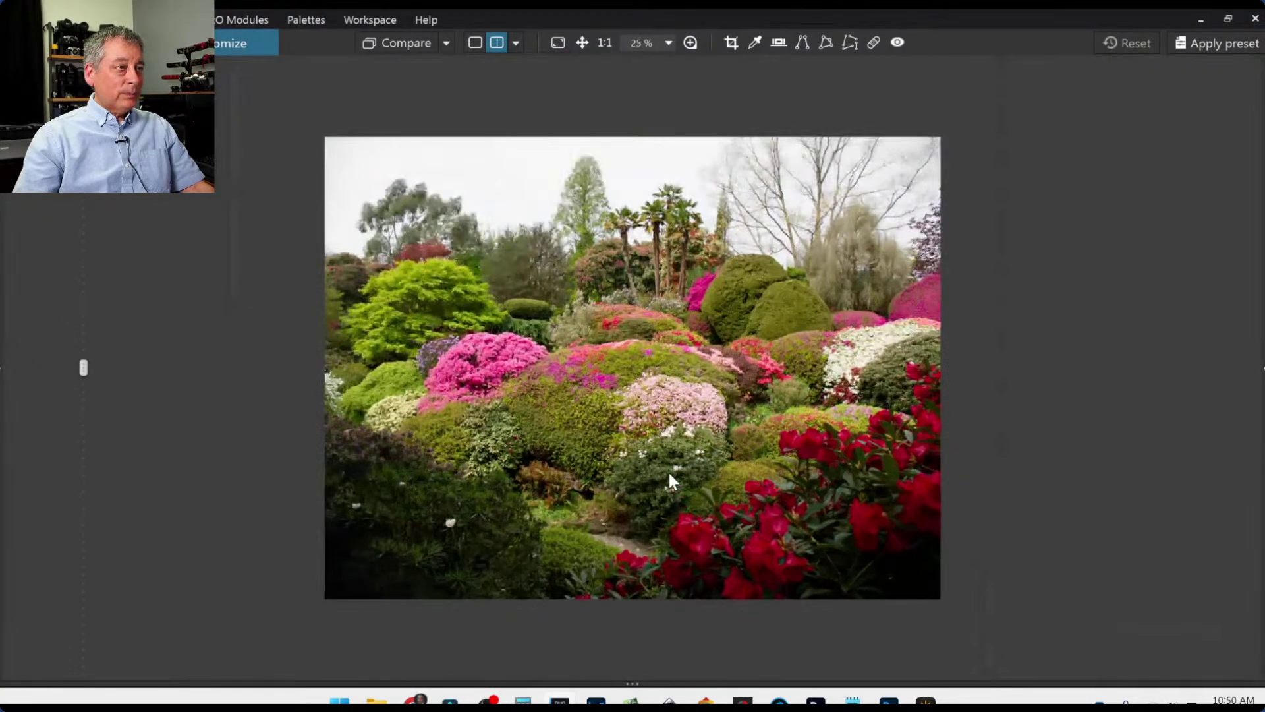
{"action": "left_click", "coordinate": [474, 44]}
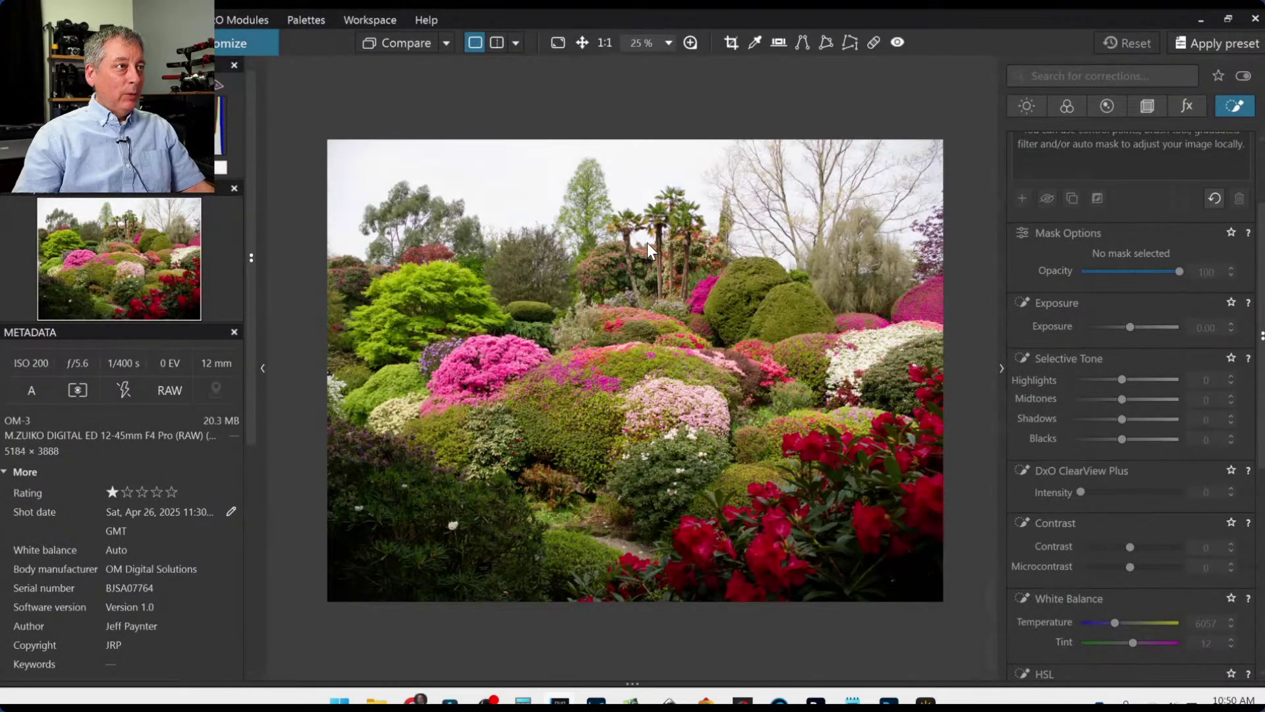
Examine the garden photo's palm trees and central flower beds up close, and look over the whole composition.
{"action": "scroll", "coordinate": [648, 251], "scroll_direction": "up", "scroll_amount": 1}
{"action": "scroll", "coordinate": [648, 242], "scroll_direction": "up", "scroll_amount": 1}
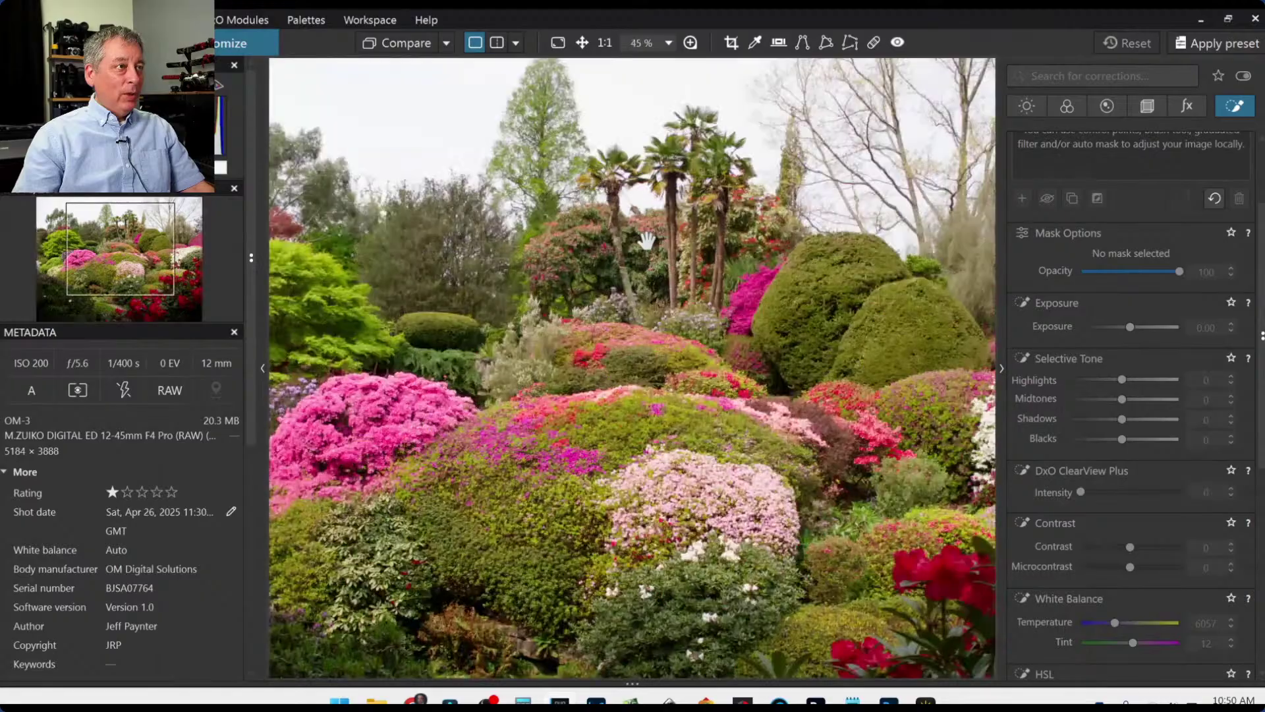
{"action": "scroll", "coordinate": [708, 314], "scroll_direction": "up", "scroll_amount": 1}
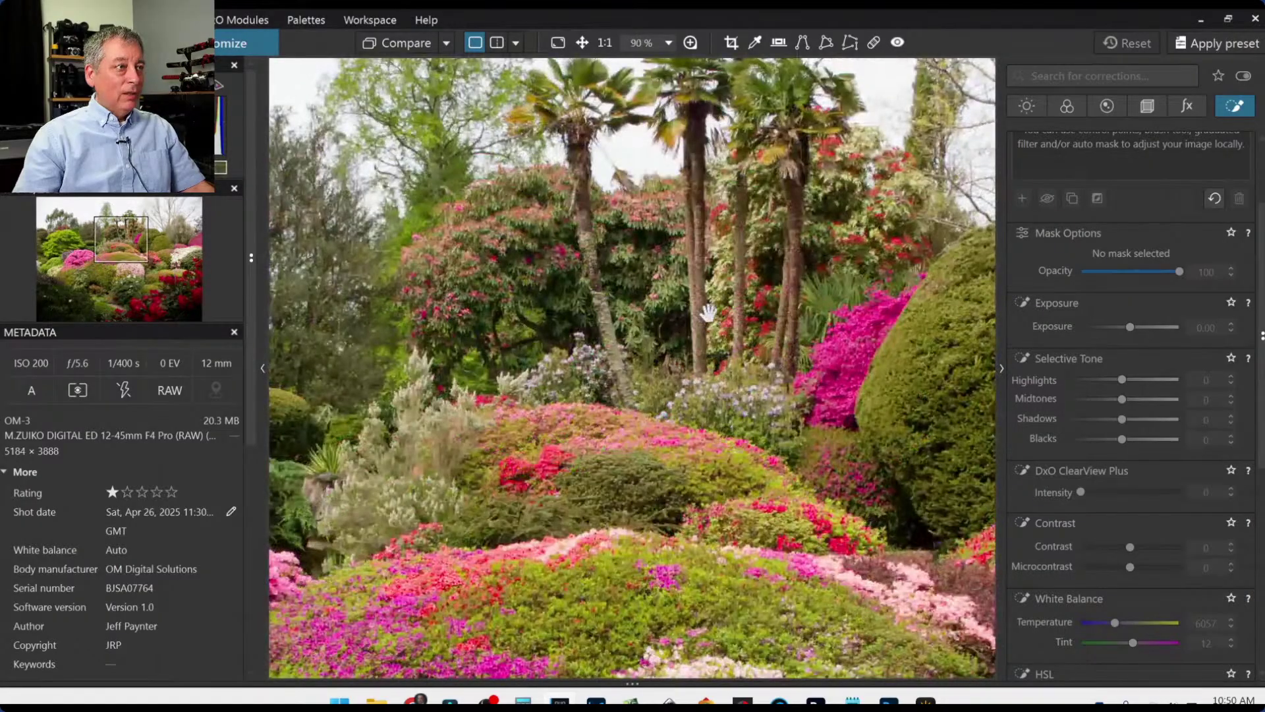
{"action": "scroll", "coordinate": [708, 314], "scroll_direction": "down", "scroll_amount": 1}
{"action": "scroll", "coordinate": [709, 314], "scroll_direction": "down", "scroll_amount": 1}
{"action": "scroll", "coordinate": [708, 314], "scroll_direction": "down", "scroll_amount": 1}
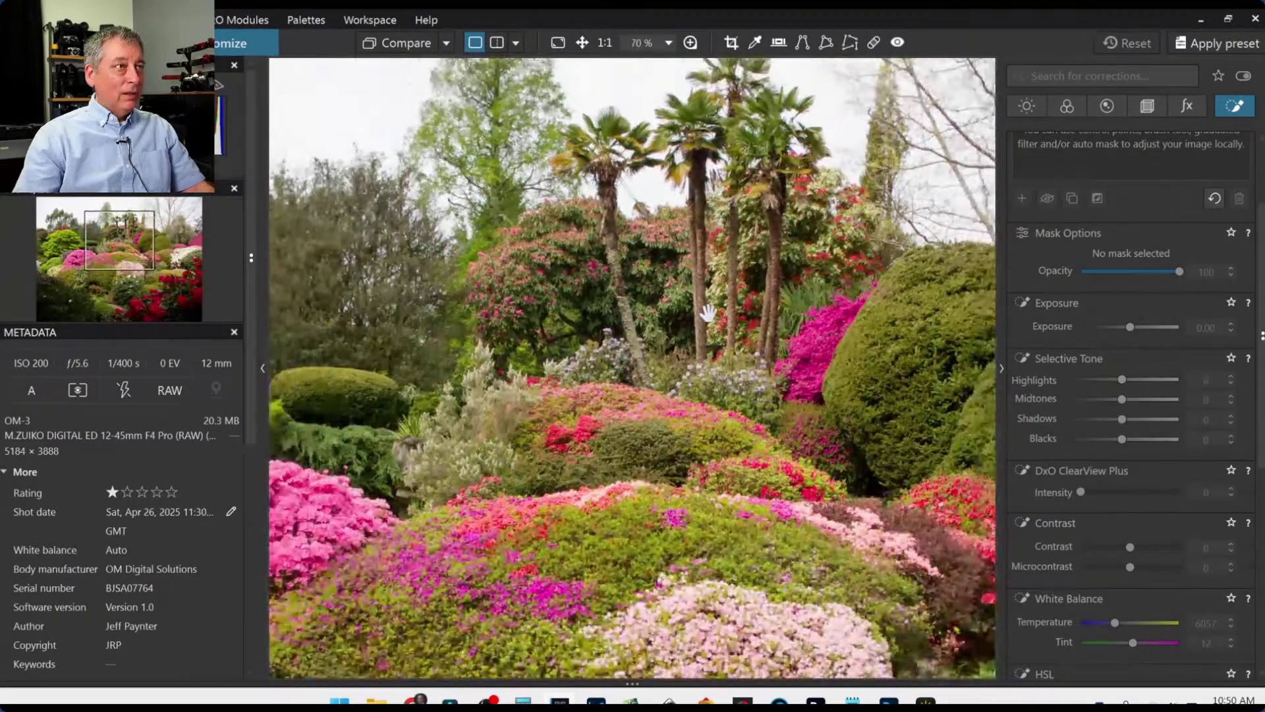
{"action": "scroll", "coordinate": [708, 314], "scroll_direction": "down", "scroll_amount": 1}
{"action": "scroll", "coordinate": [708, 314], "scroll_direction": "down", "scroll_amount": 2}
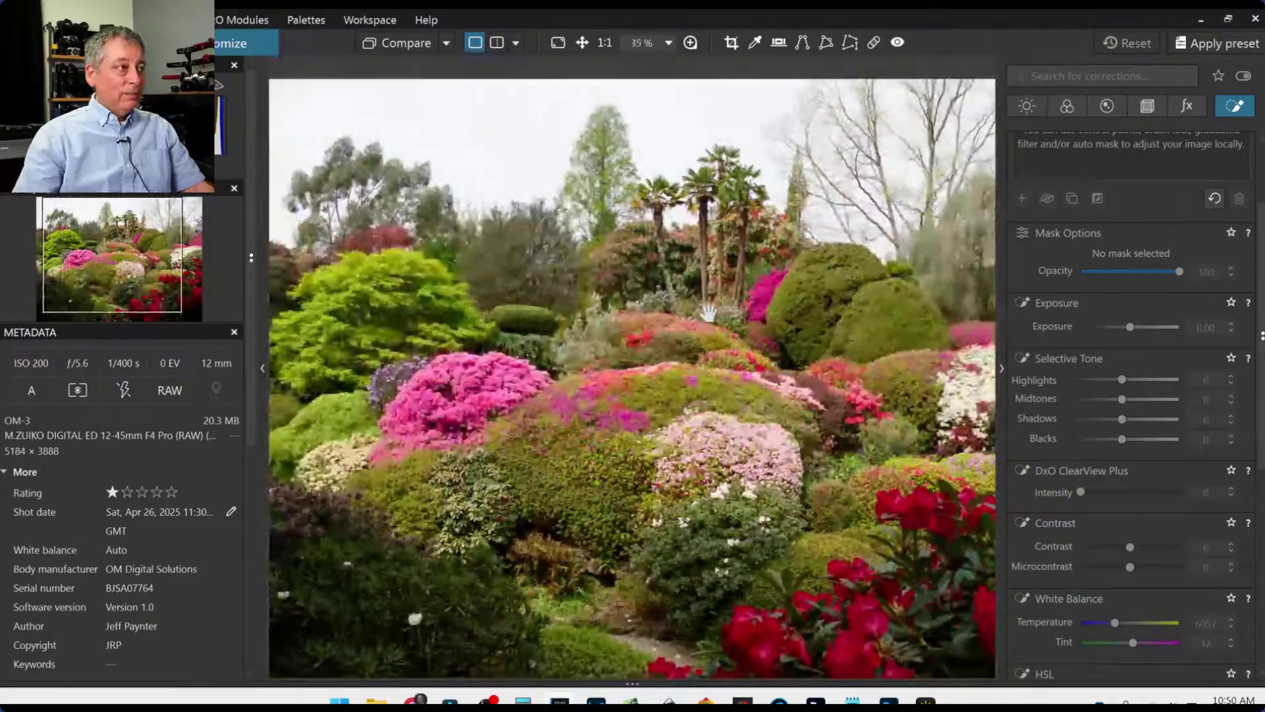
{"action": "scroll", "coordinate": [709, 314], "scroll_direction": "down", "scroll_amount": 1}
{"action": "scroll", "coordinate": [709, 314], "scroll_direction": "down", "scroll_amount": 1}
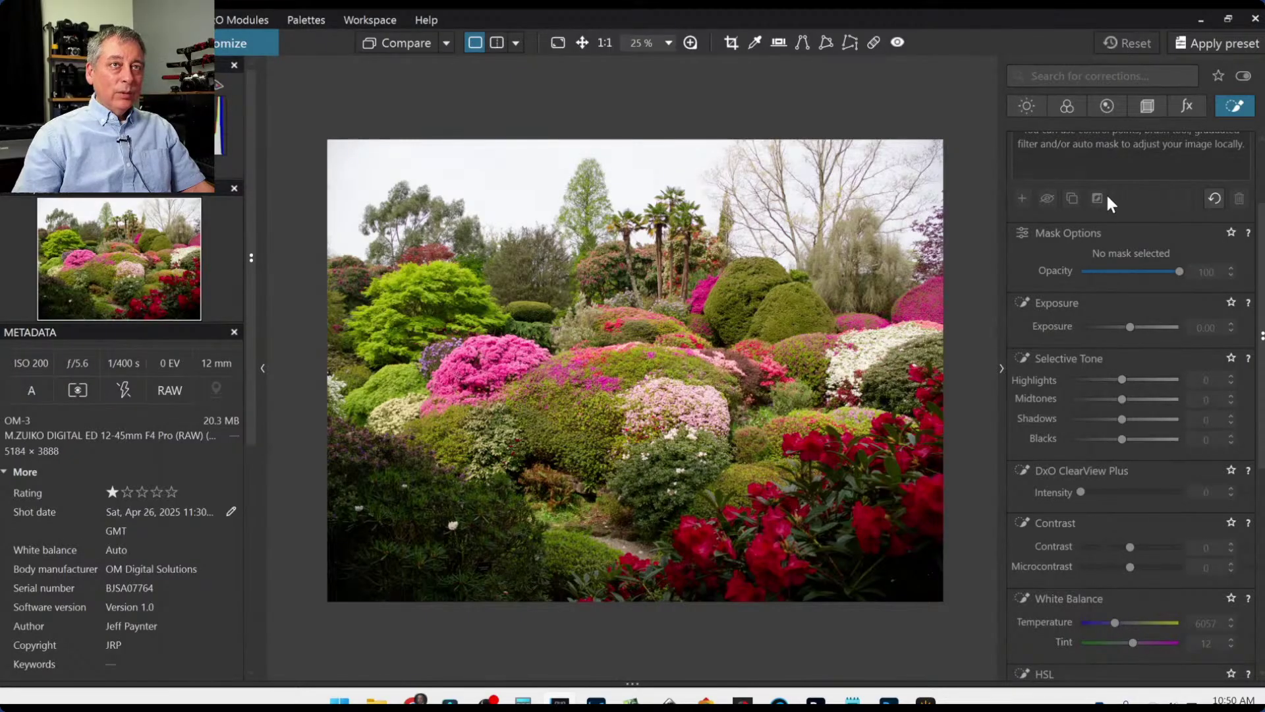
Set the crop aspect ratio to 4 × 3 and frame the central palms and flowers with a 2908 × 3877 px portrait crop.
{"action": "scroll", "coordinate": [1095, 388], "scroll_direction": "up", "scroll_amount": 3}
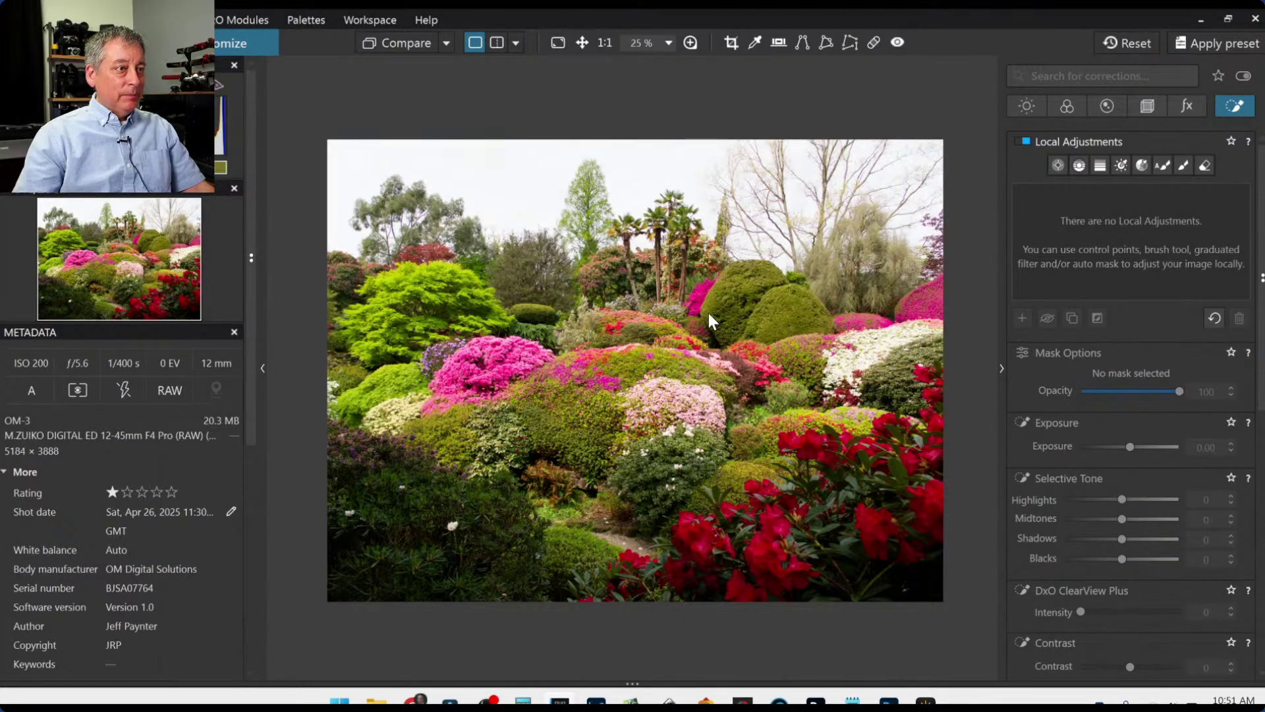
{"action": "left_click", "coordinate": [1148, 107]}
{"action": "left_click", "coordinate": [1123, 260]}
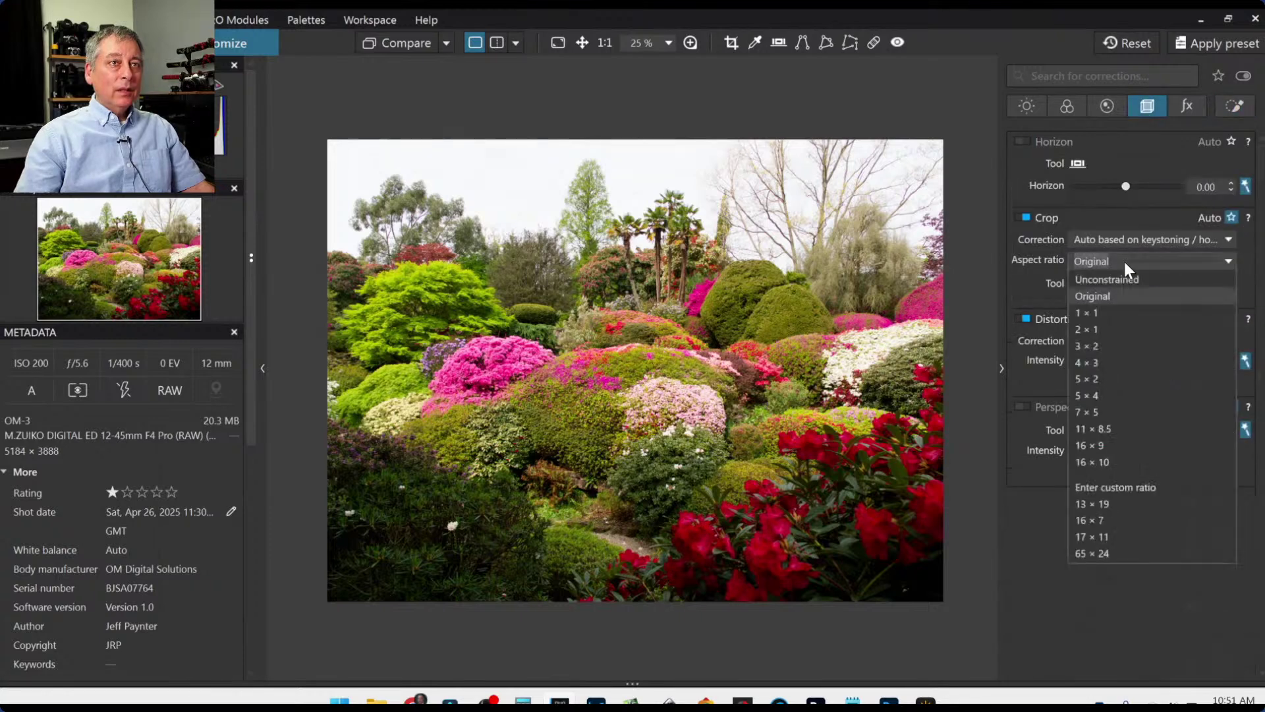
{"action": "left_click", "coordinate": [1097, 361]}
{"action": "left_click", "coordinate": [1079, 285]}
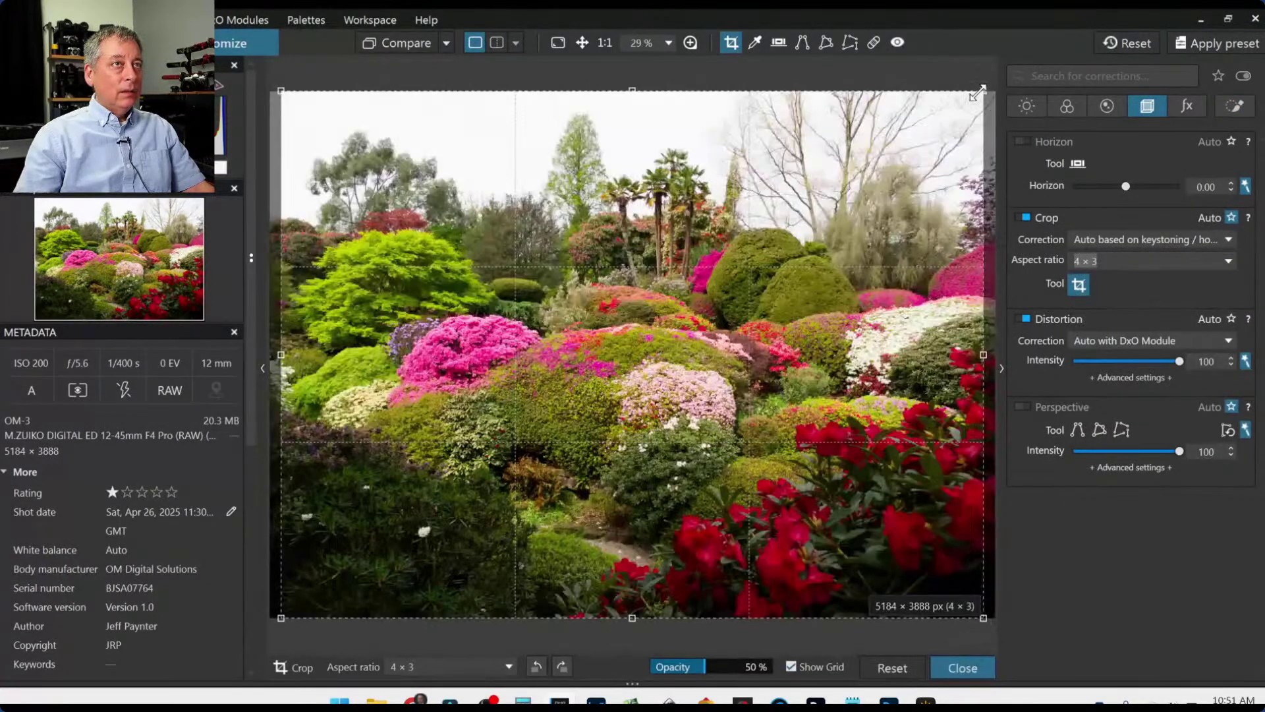
{"action": "left_click_drag", "start_coordinate": [977, 93], "coordinate": [669, 104]}
{"action": "left_click_drag", "start_coordinate": [513, 293], "coordinate": [681, 296]}
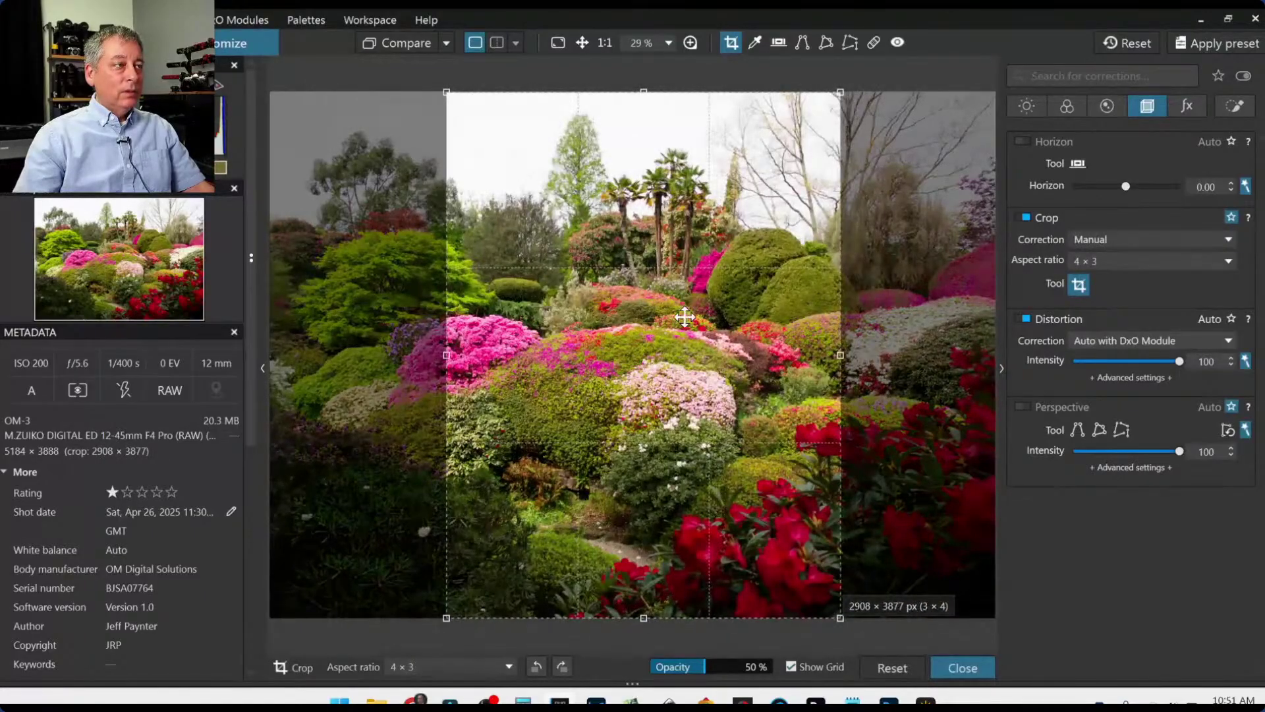
Shrink the portrait crop to 2295 × 3060 px, reposition it around the palms and central flowers, and apply it.
{"action": "left_click_drag", "start_coordinate": [648, 603], "coordinate": [649, 507]}
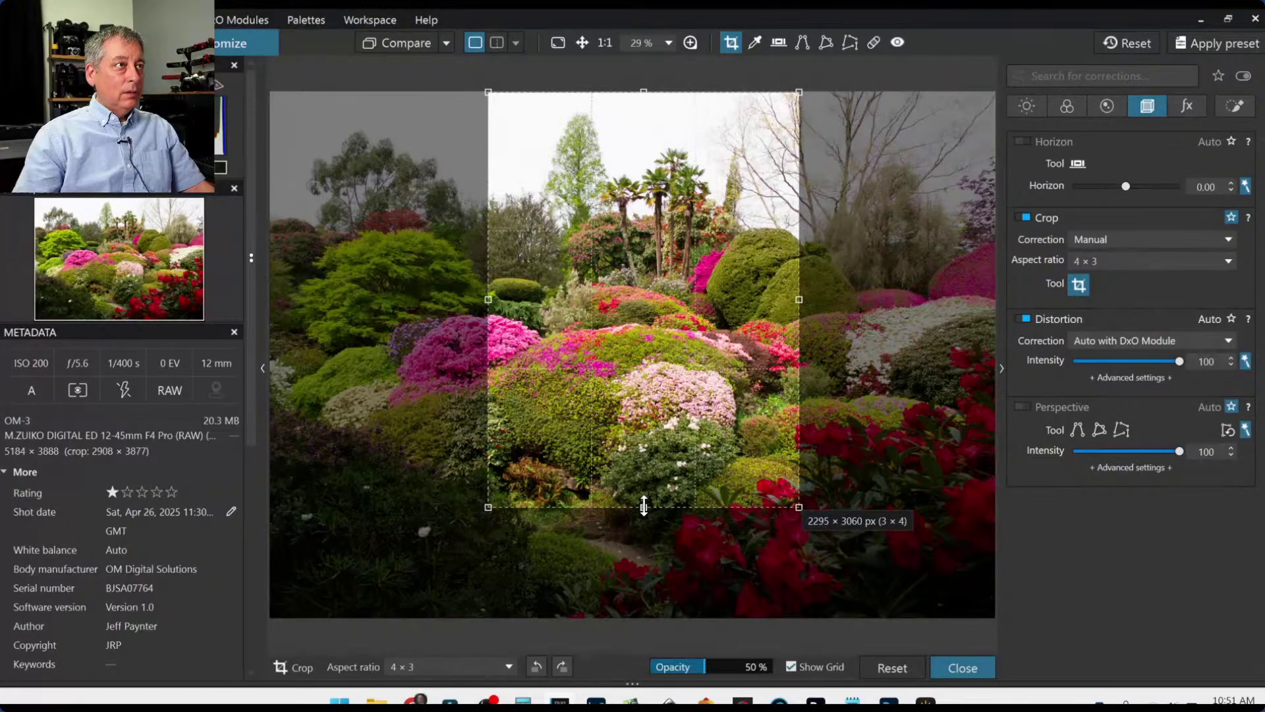
{"action": "left_click_drag", "start_coordinate": [703, 423], "coordinate": [703, 404]}
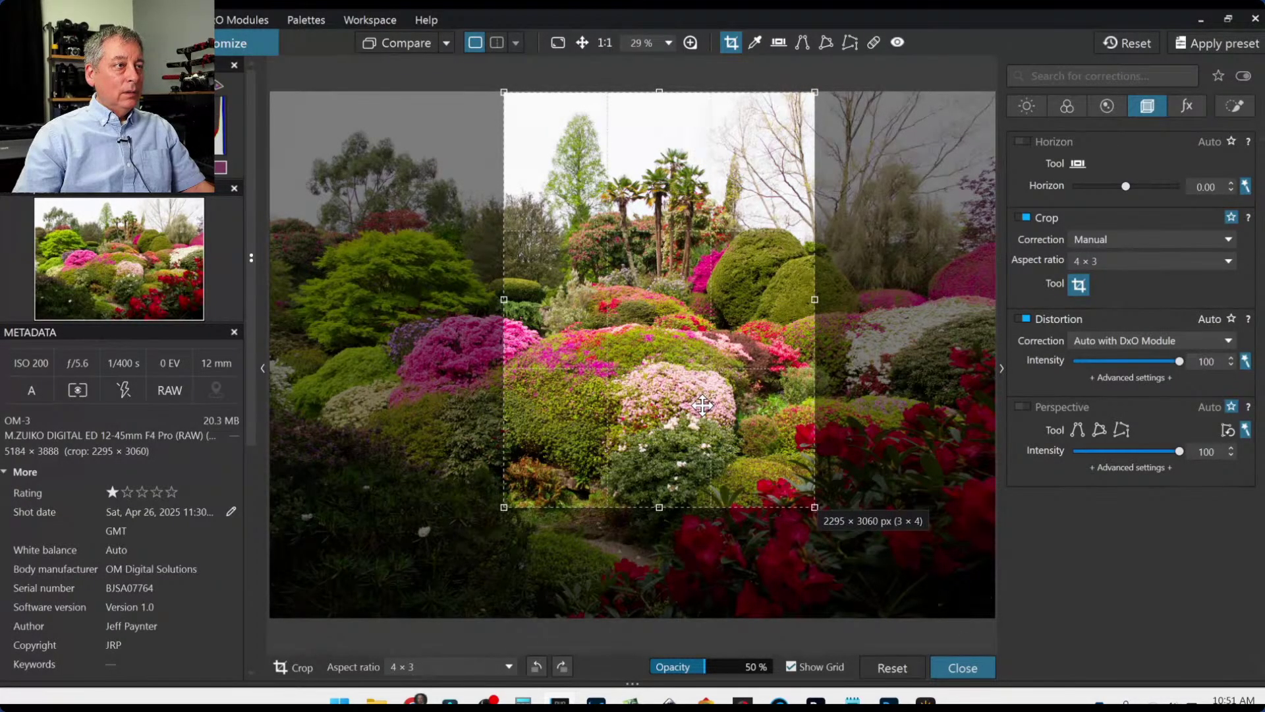
{"action": "key", "text": "Return"}
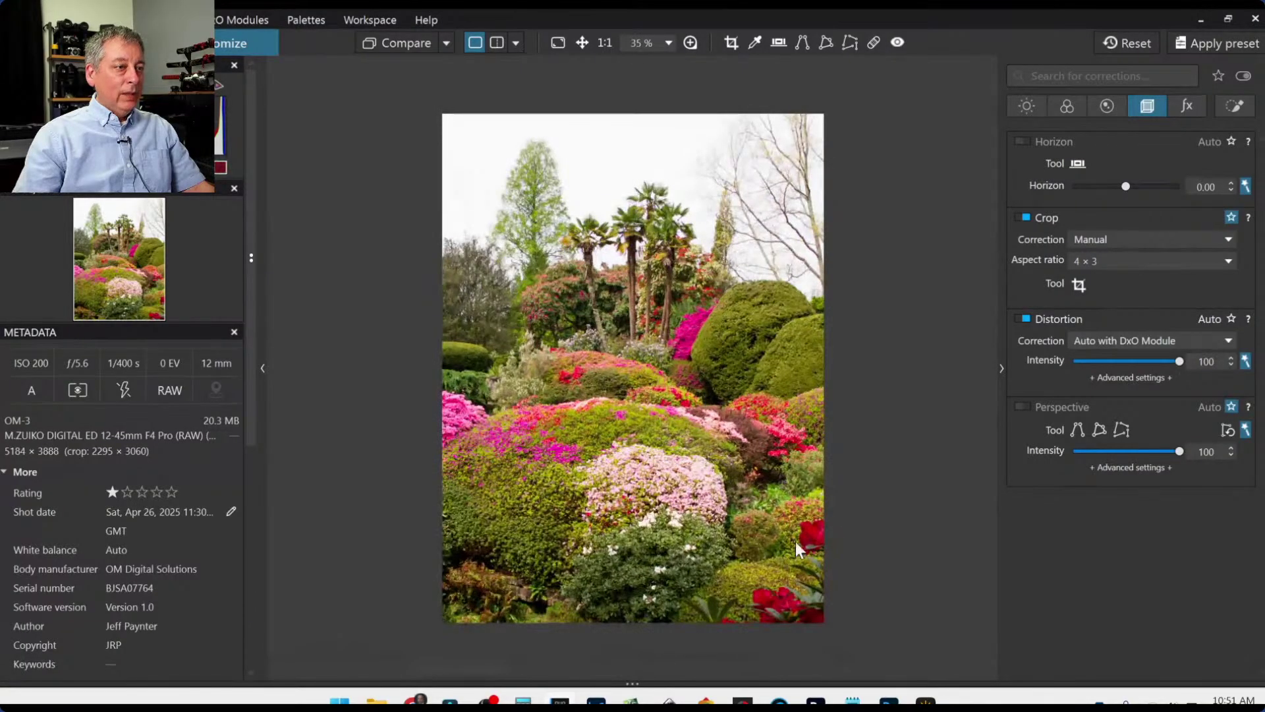
Enlarge the garden photo's portrait crop downward to 2718 × 3624 px, taking in the red foreground flowers, and apply it.
{"action": "left_click", "coordinate": [1078, 288]}
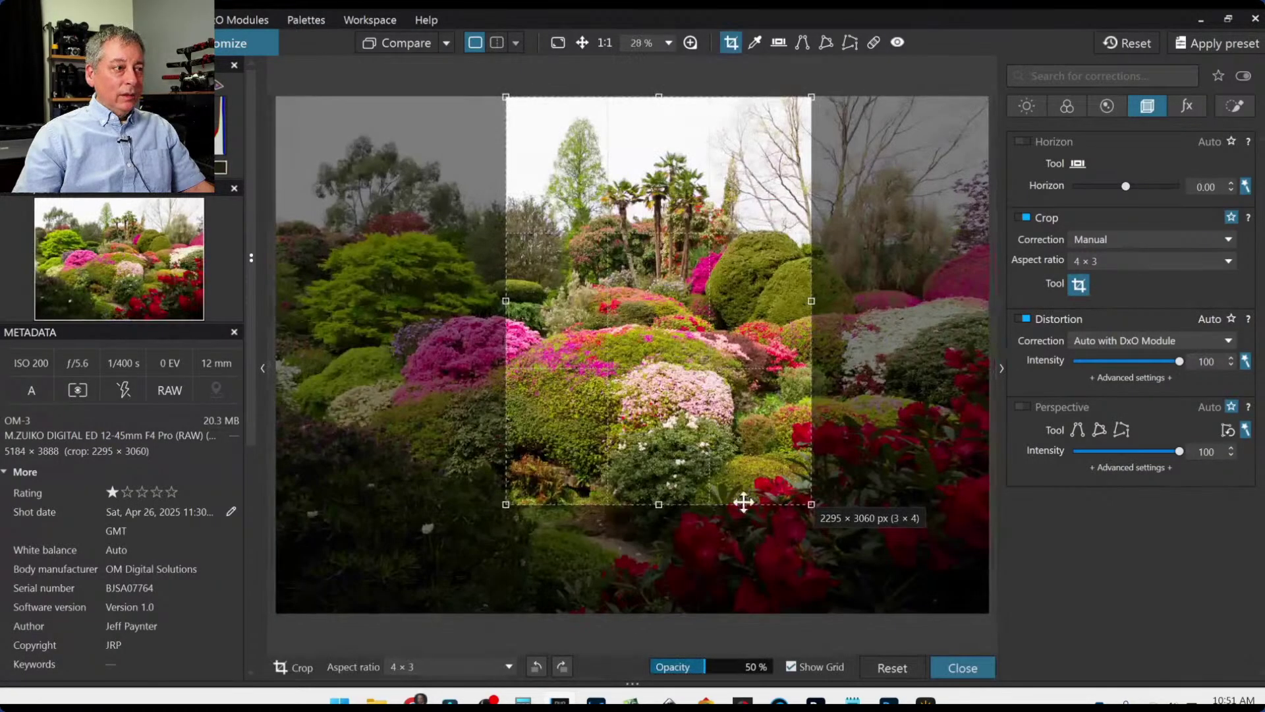
{"action": "left_click_drag", "start_coordinate": [658, 504], "coordinate": [655, 543]}
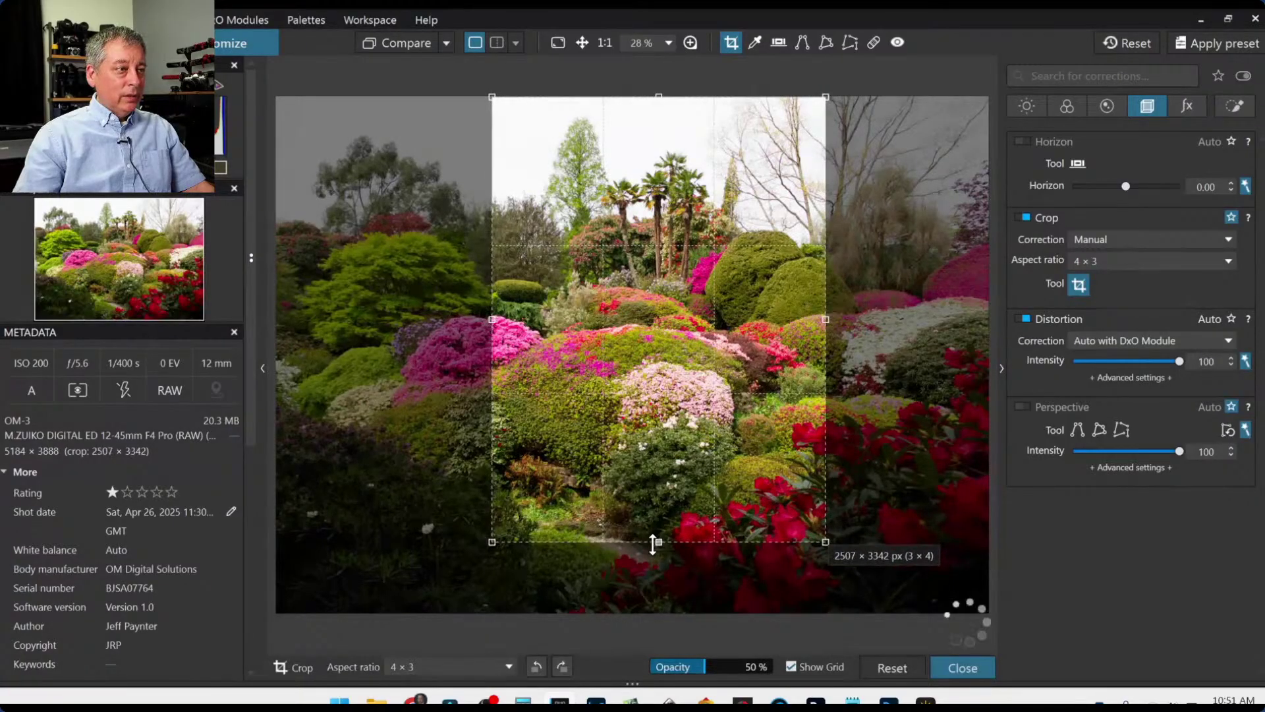
{"action": "double_click", "coordinate": [690, 521]}
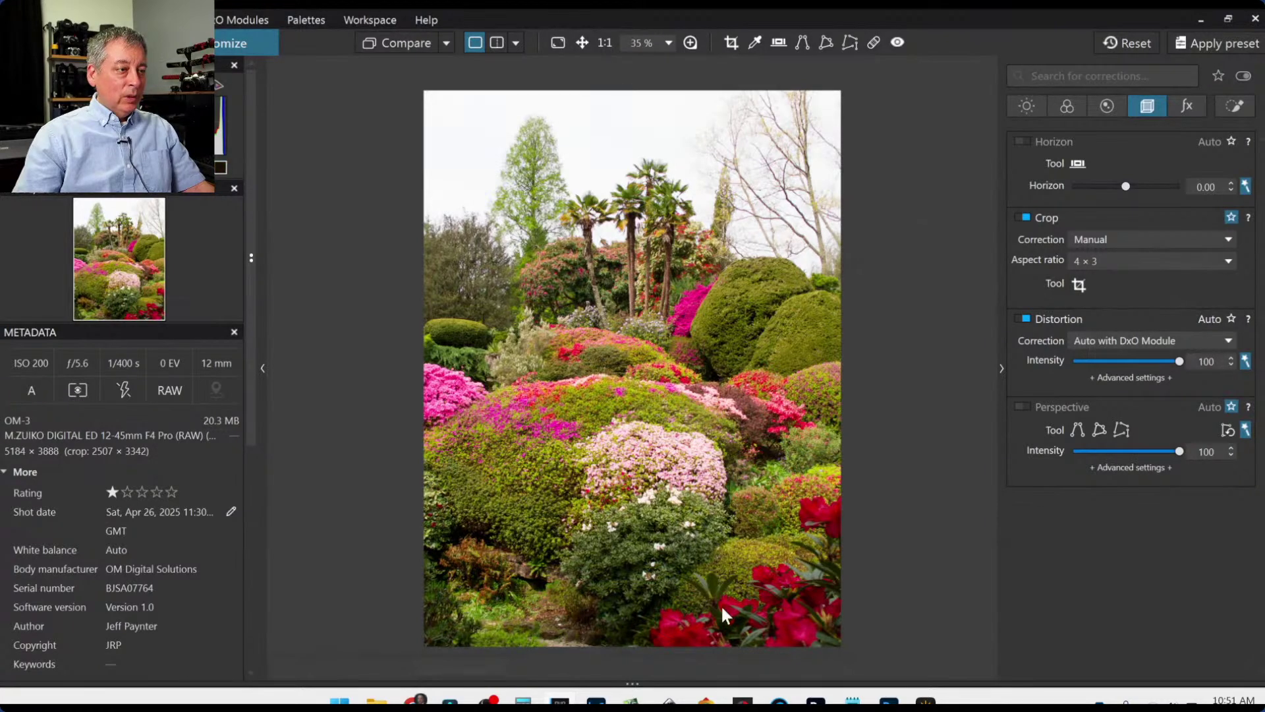
{"action": "left_click", "coordinate": [1079, 285]}
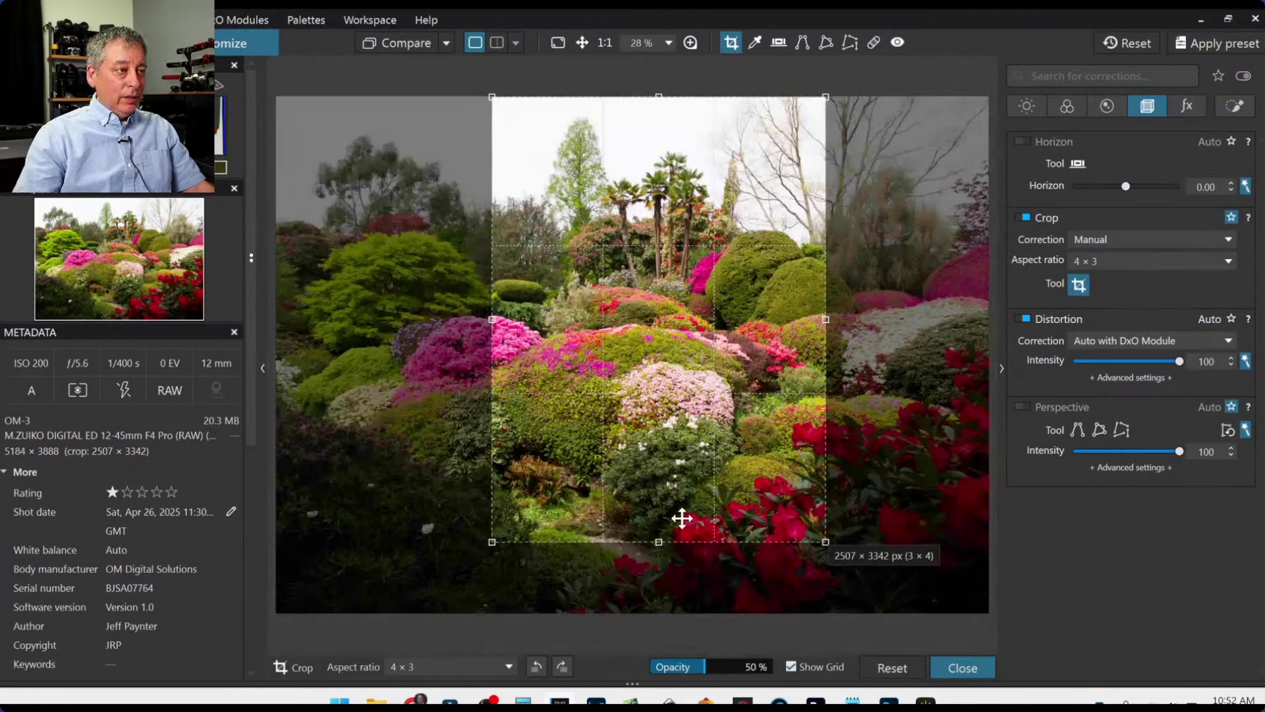
{"action": "left_click_drag", "start_coordinate": [659, 544], "coordinate": [659, 582]}
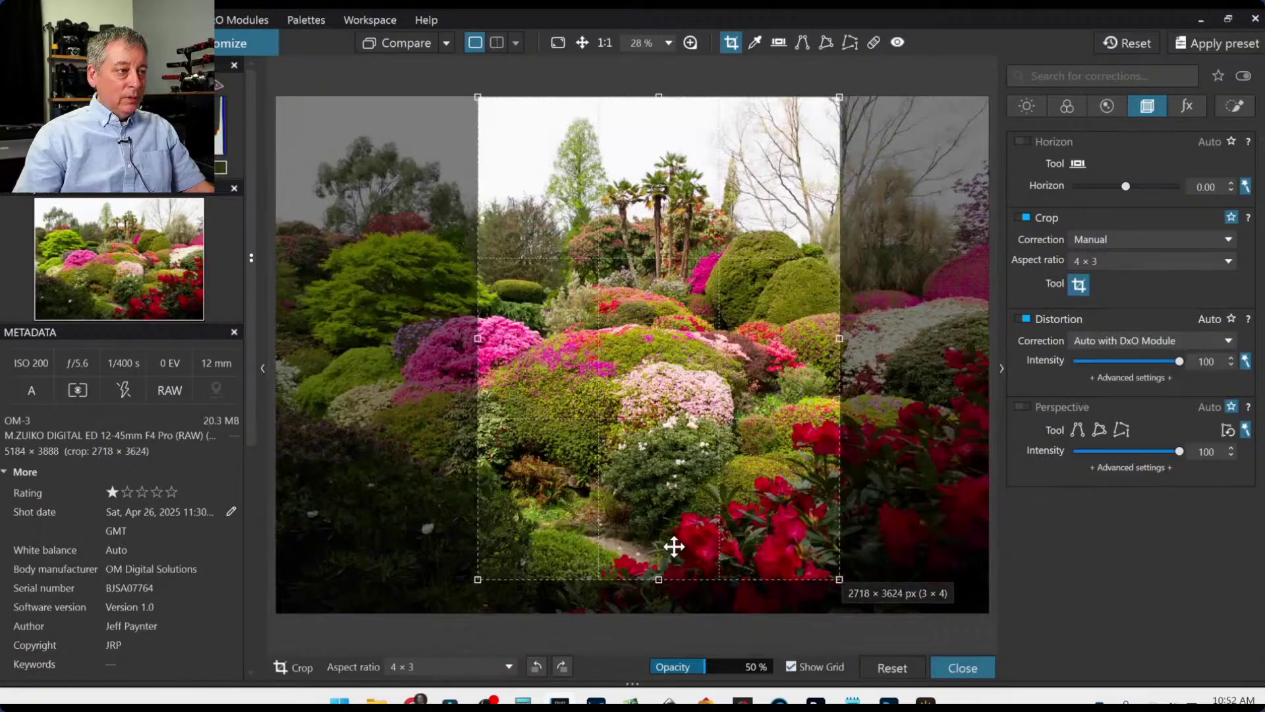
{"action": "key", "text": "Return"}
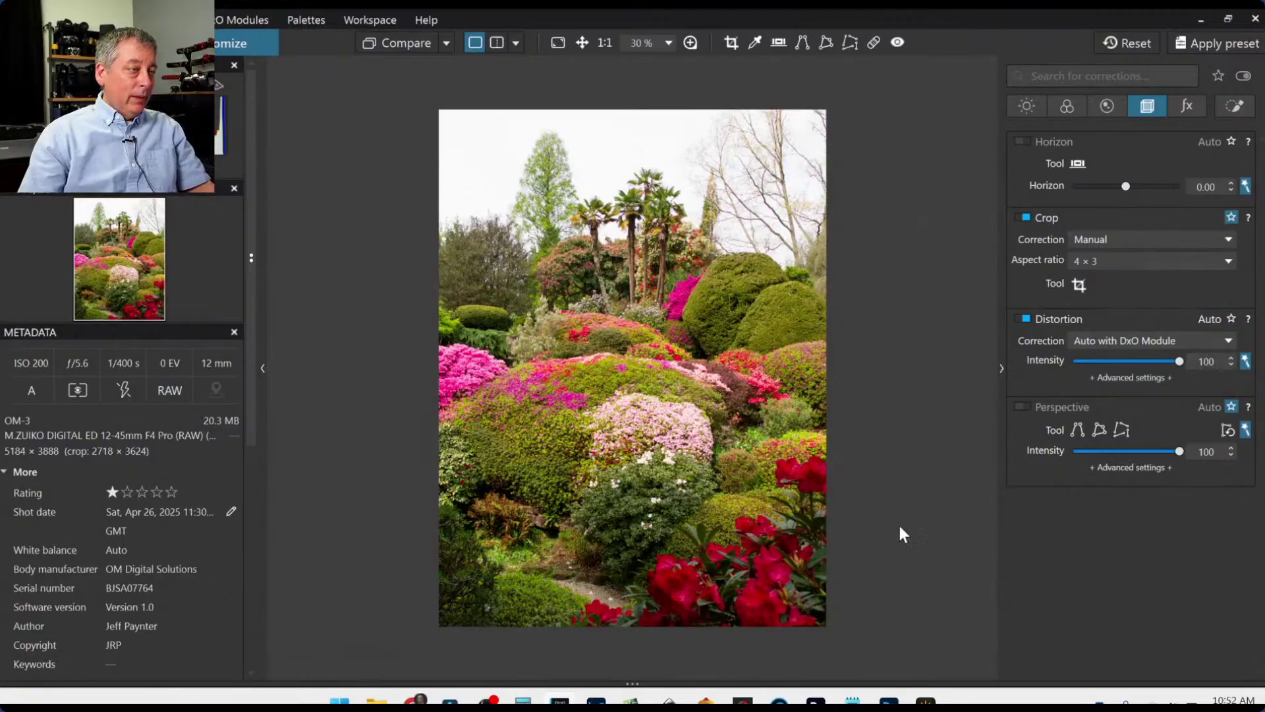
Add a local adjustment control line fading down over the sky to below the palms, with luma selectivity at 55.
{"action": "left_click", "coordinate": [1229, 109]}
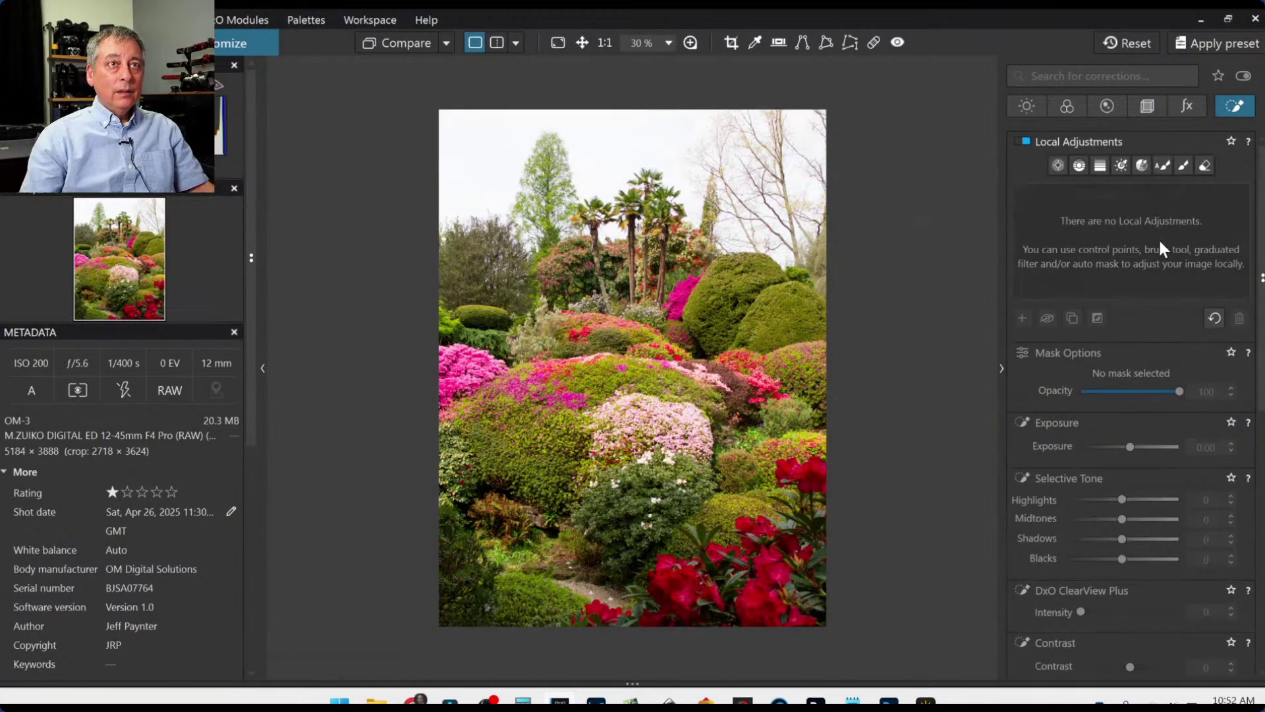
{"action": "left_click", "coordinate": [1081, 163]}
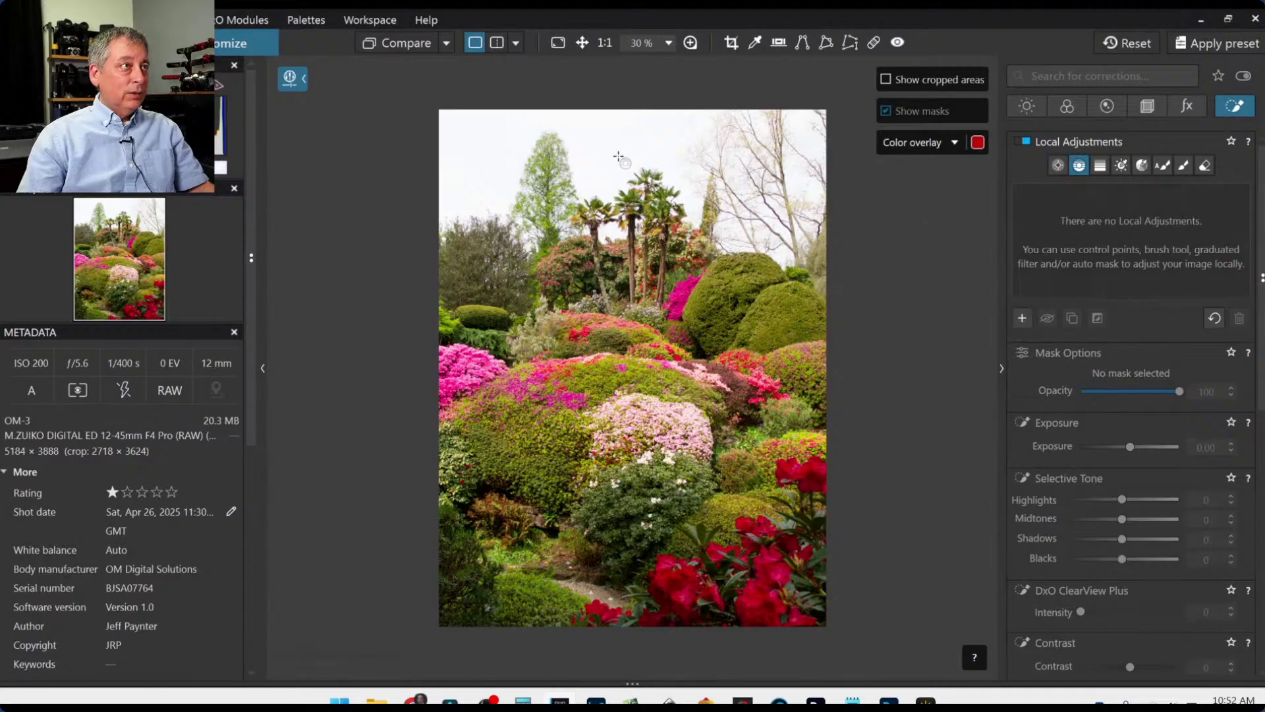
{"action": "left_click_drag", "start_coordinate": [607, 158], "coordinate": [605, 266]}
{"action": "left_click_drag", "start_coordinate": [602, 307], "coordinate": [603, 315]}
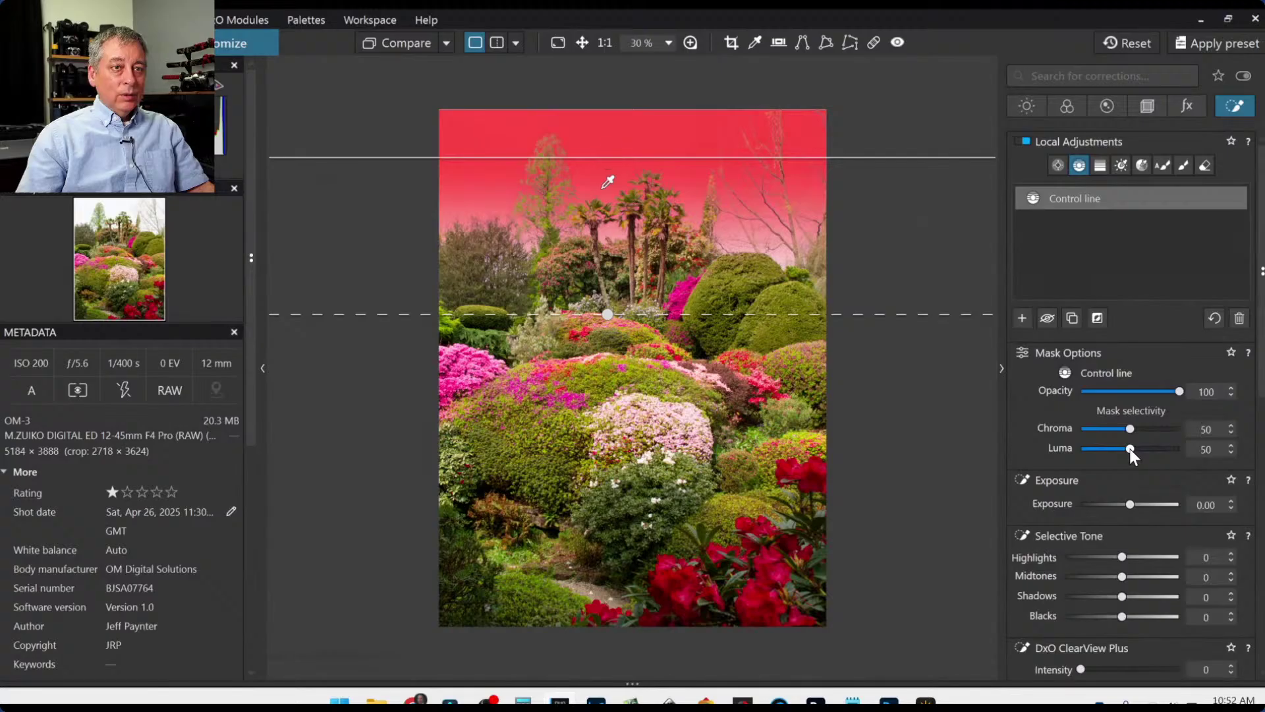
{"action": "left_click_drag", "start_coordinate": [1129, 448], "coordinate": [1134, 448]}
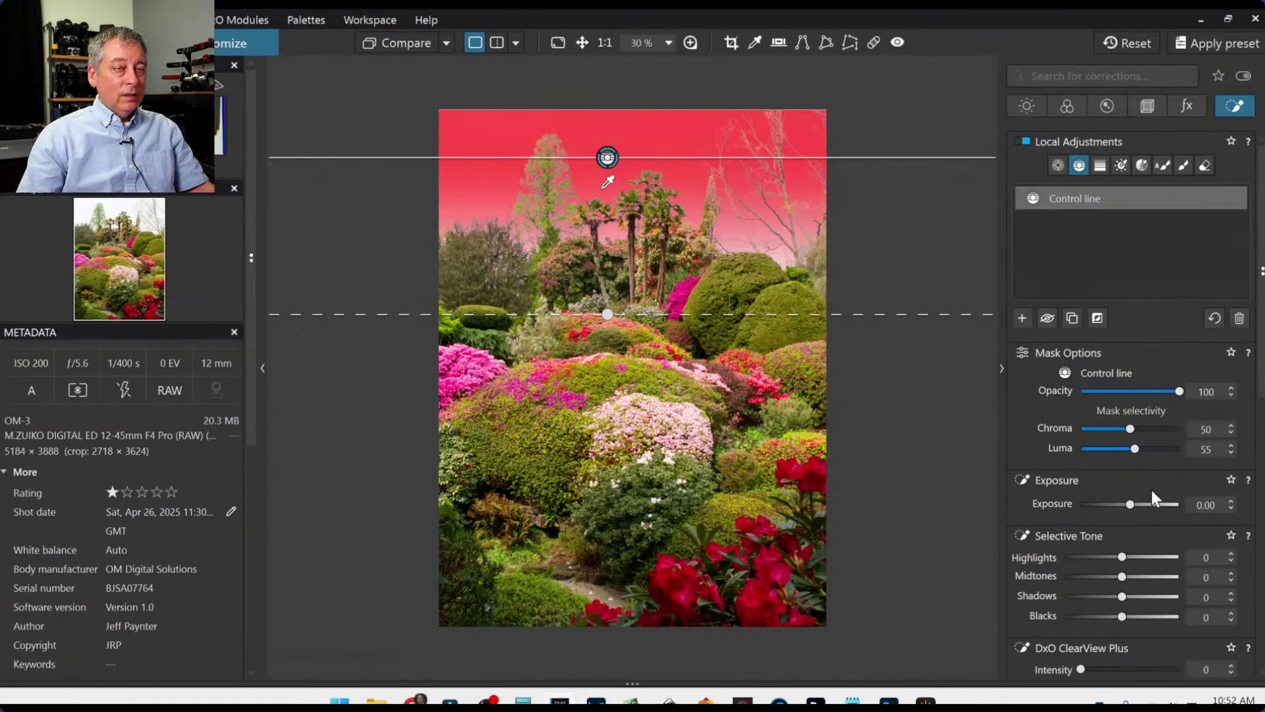
Set the sky control line's ClearView Plus intensity to 78 and highlights to -22, leaving exposure at 0.
{"action": "scroll", "coordinate": [1160, 531], "scroll_direction": "down", "scroll_amount": 4}
{"action": "left_click", "coordinate": [1158, 509]}
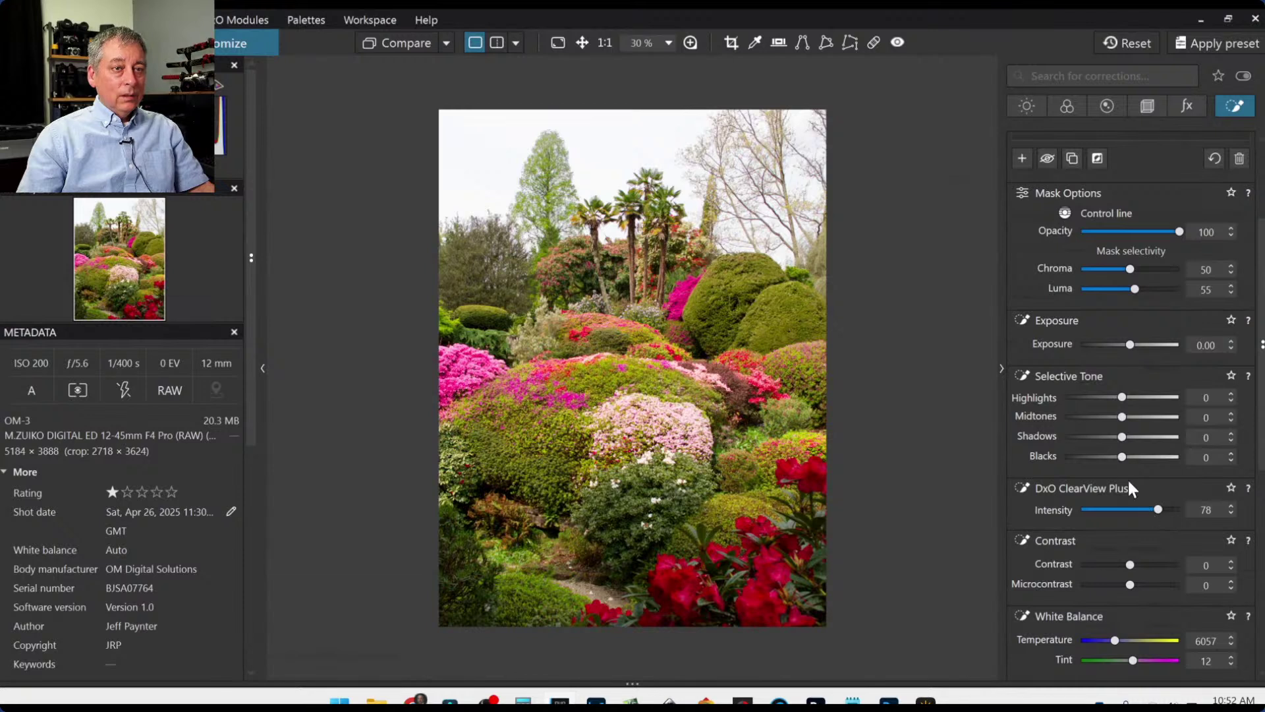
{"action": "left_click", "coordinate": [1096, 398]}
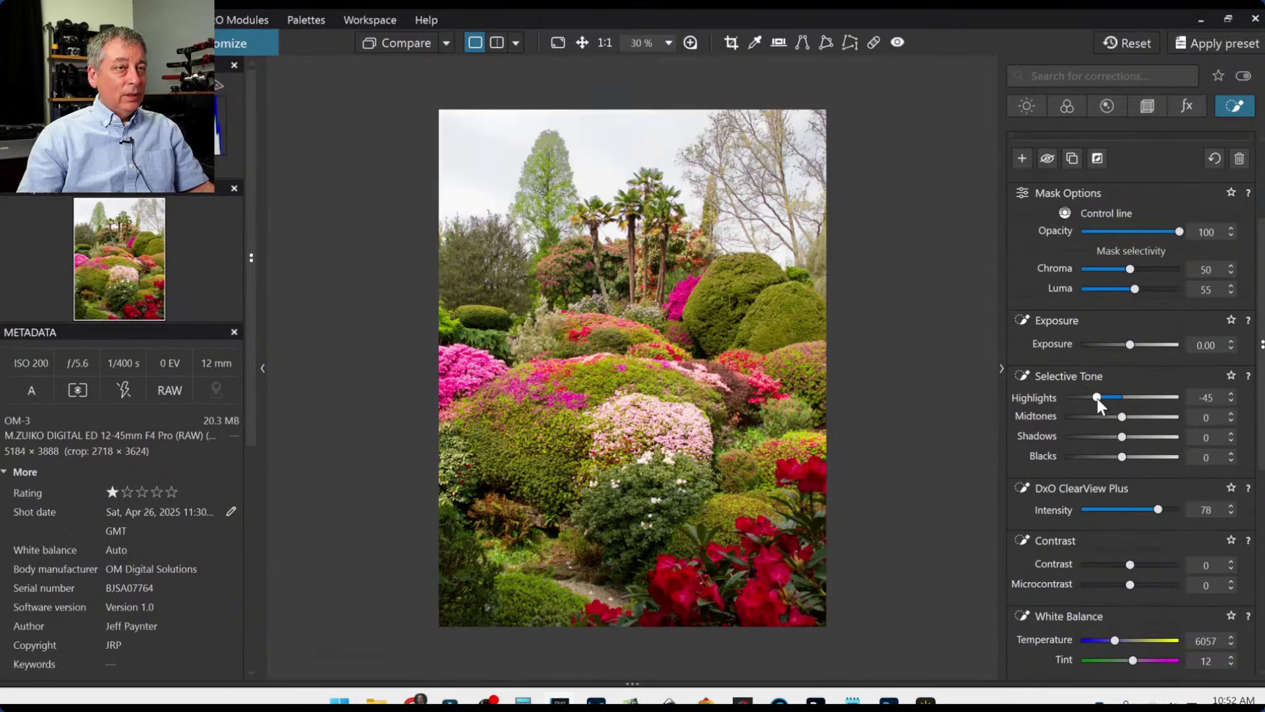
{"action": "left_click_drag", "start_coordinate": [1097, 398], "coordinate": [1110, 398]}
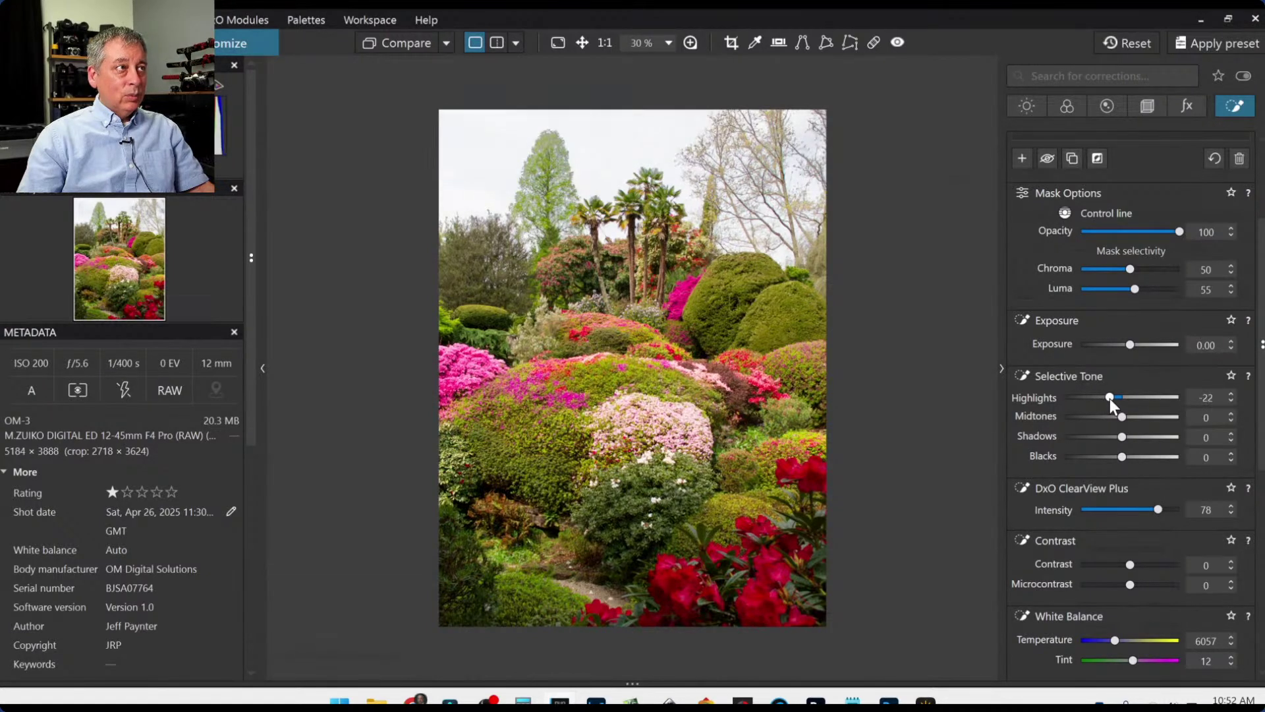
{"action": "left_click_drag", "start_coordinate": [1131, 346], "coordinate": [1121, 345]}
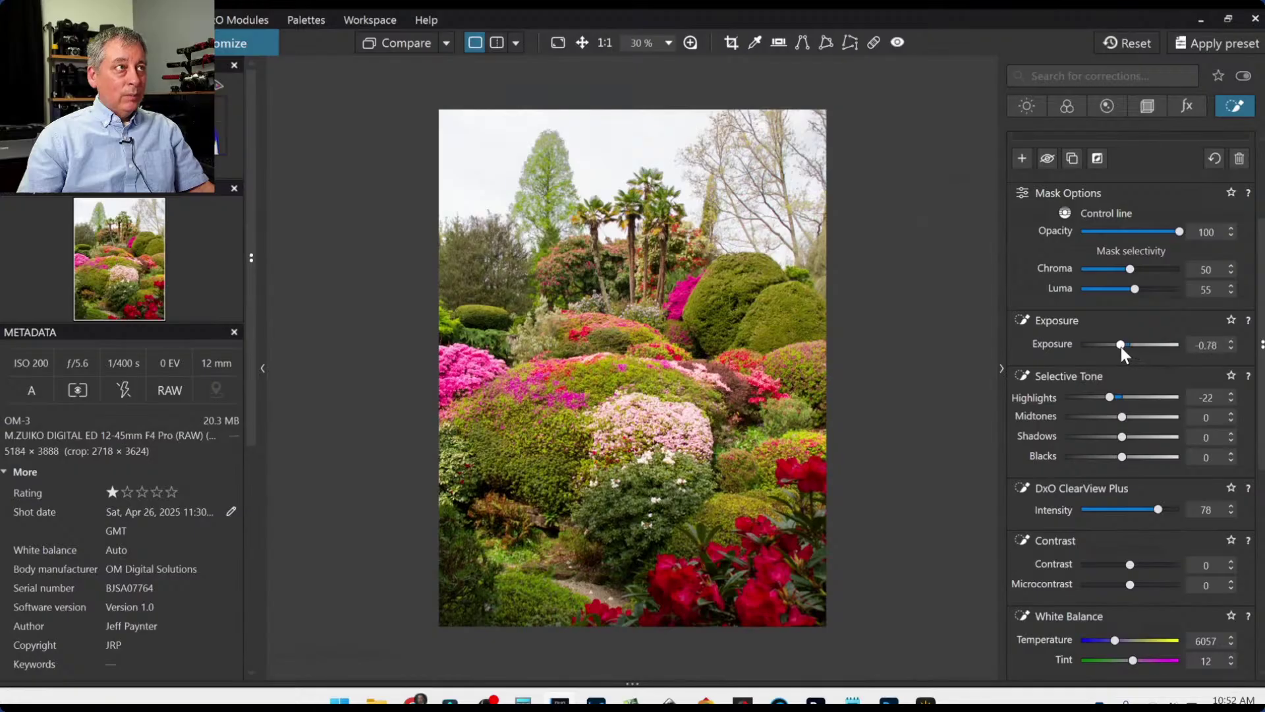
{"action": "double_click", "coordinate": [1120, 344]}
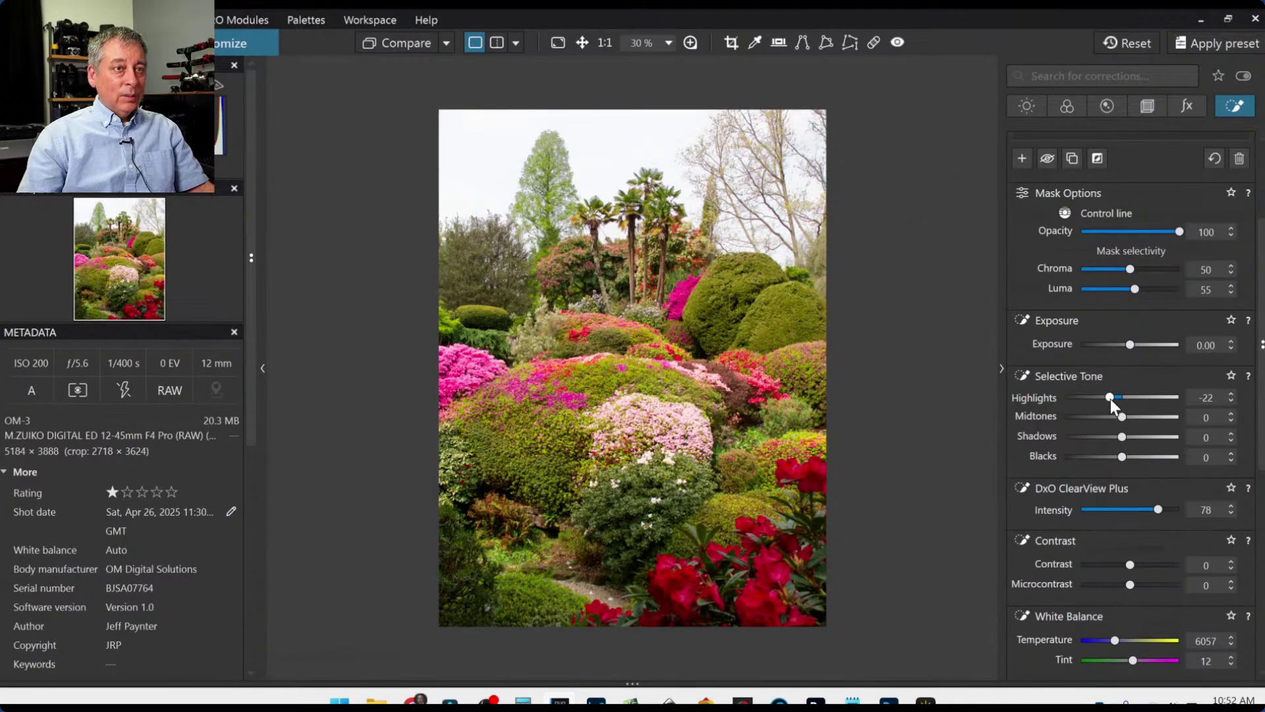
Try cooling the sky mask's temperature to 3576 with chroma selectivity 0 and luma 1, and reset both selectivities to 50.
{"action": "scroll", "coordinate": [1120, 534], "scroll_direction": "down", "scroll_amount": 2}
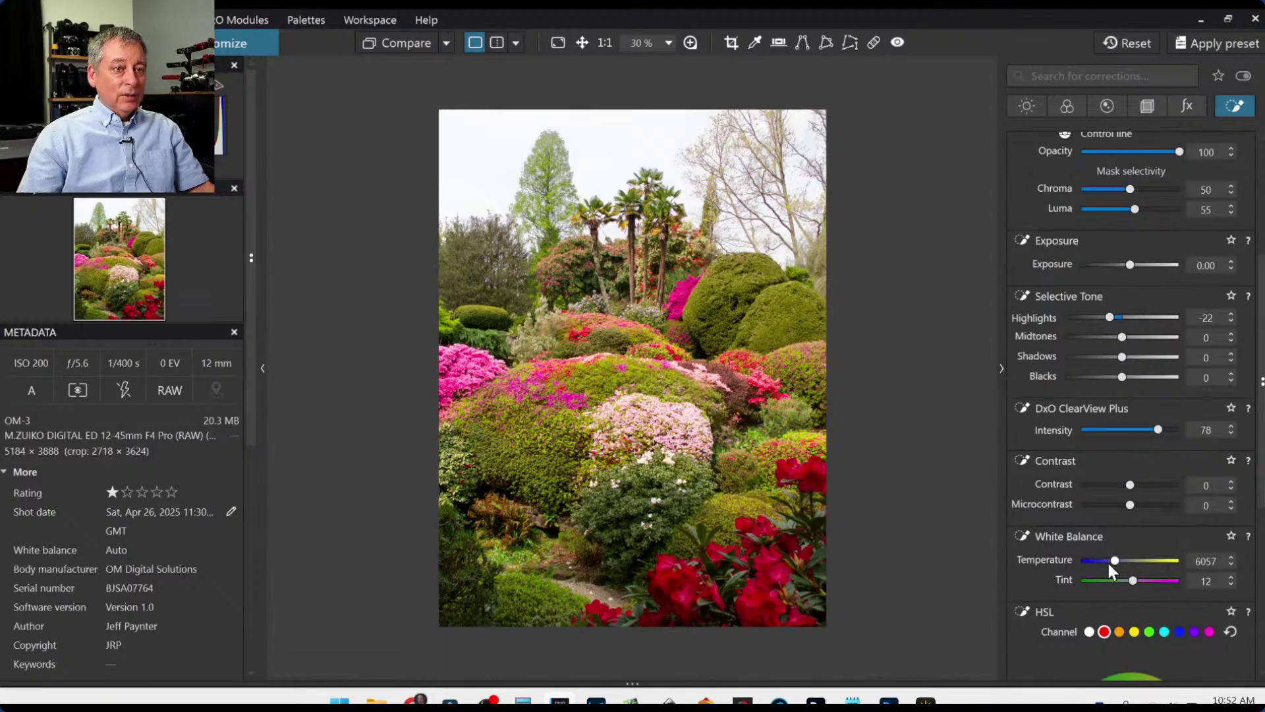
{"action": "mouse_move", "coordinate": [1113, 562]}
{"action": "left_mouse_down"}
{"action": "mouse_move", "coordinate": [1073, 559]}
{"action": "mouse_move", "coordinate": [1098, 561]}
{"action": "left_mouse_up"}
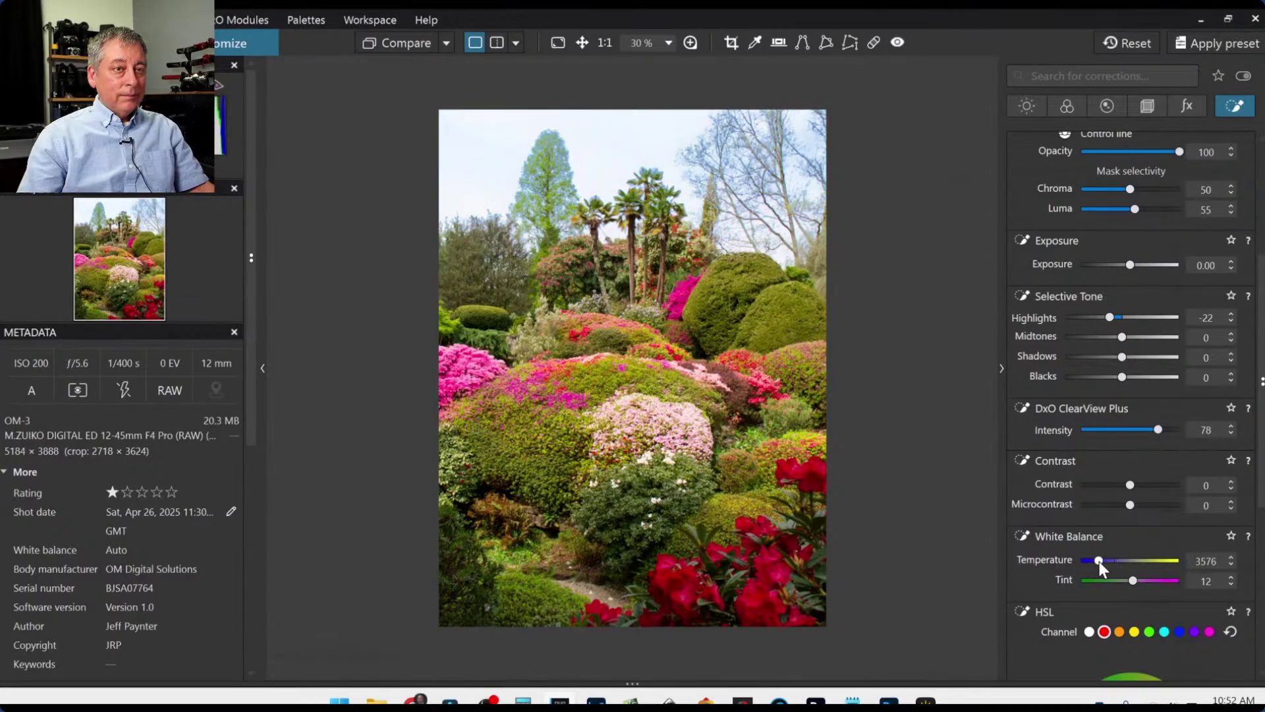
{"action": "left_click", "coordinate": [1127, 210]}
{"action": "left_click_drag", "start_coordinate": [1128, 195], "coordinate": [1077, 195]}
{"action": "left_click", "coordinate": [1081, 215]}
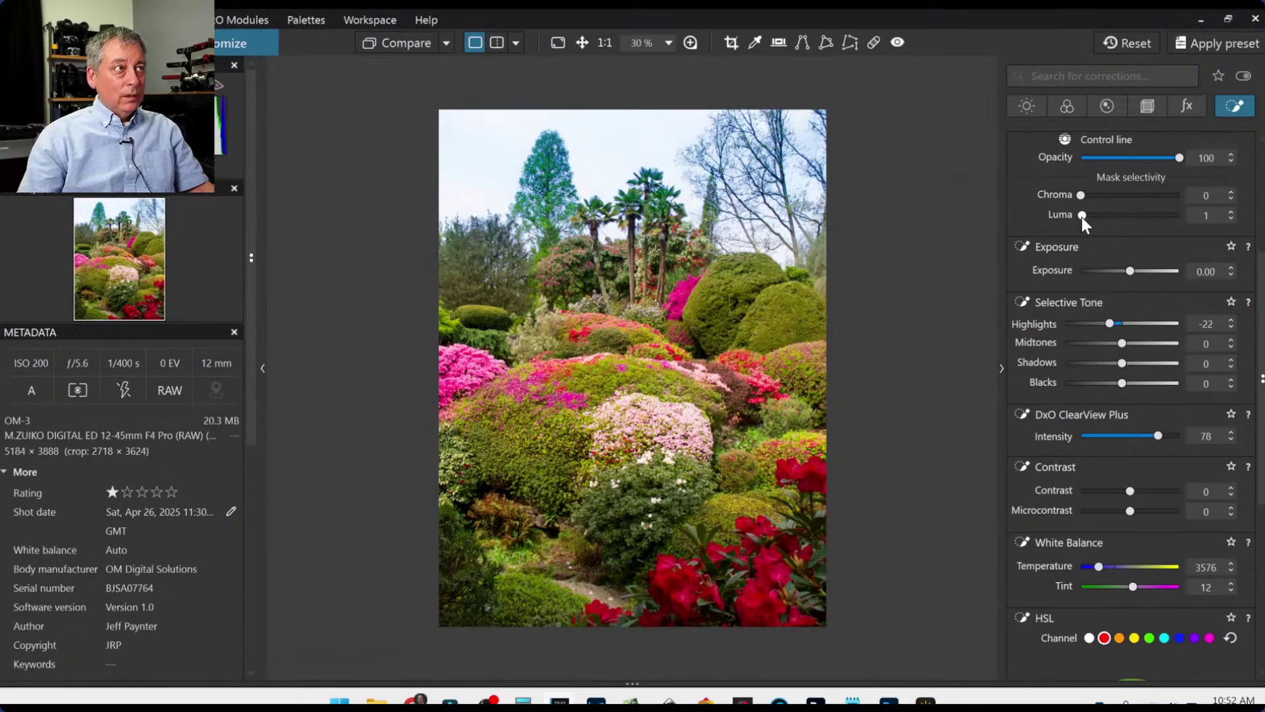
{"action": "double_click", "coordinate": [1081, 216]}
{"action": "double_click", "coordinate": [1082, 195]}
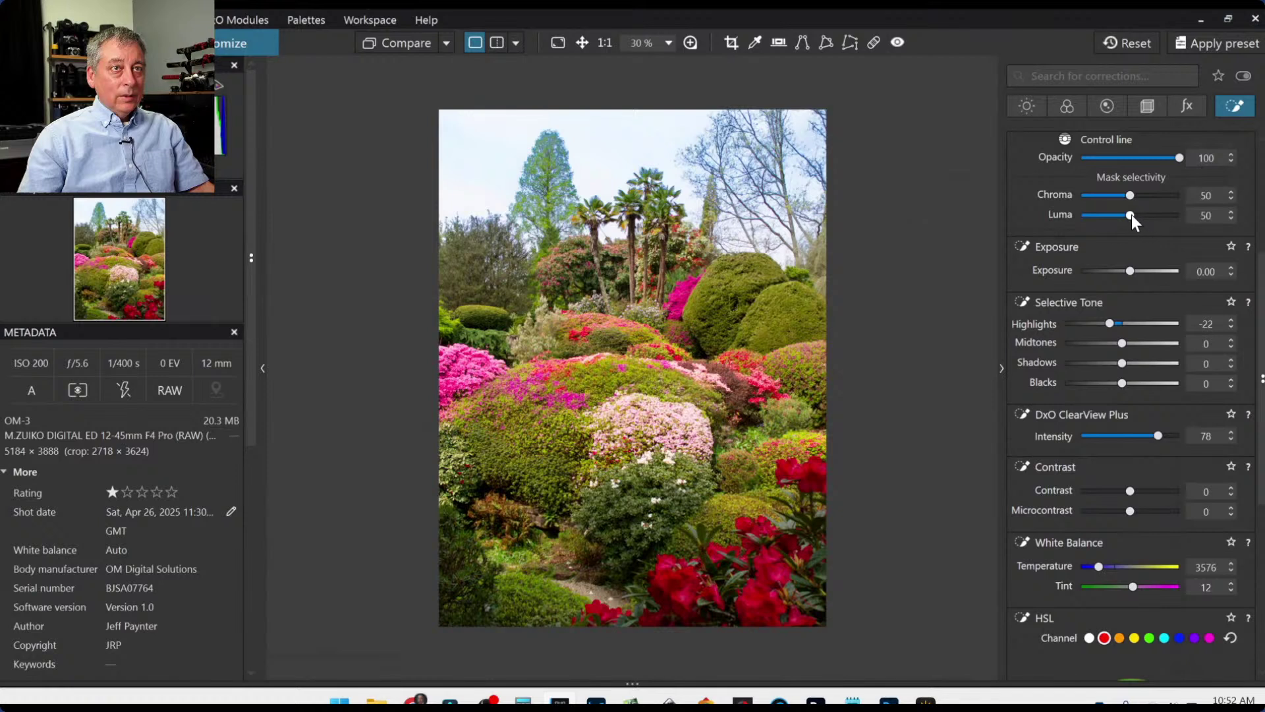
Set the sky control line's luma selectivity to 65 and its white balance temperature to 5757.
{"action": "scroll", "coordinate": [1131, 215], "scroll_direction": "up", "scroll_amount": 10}
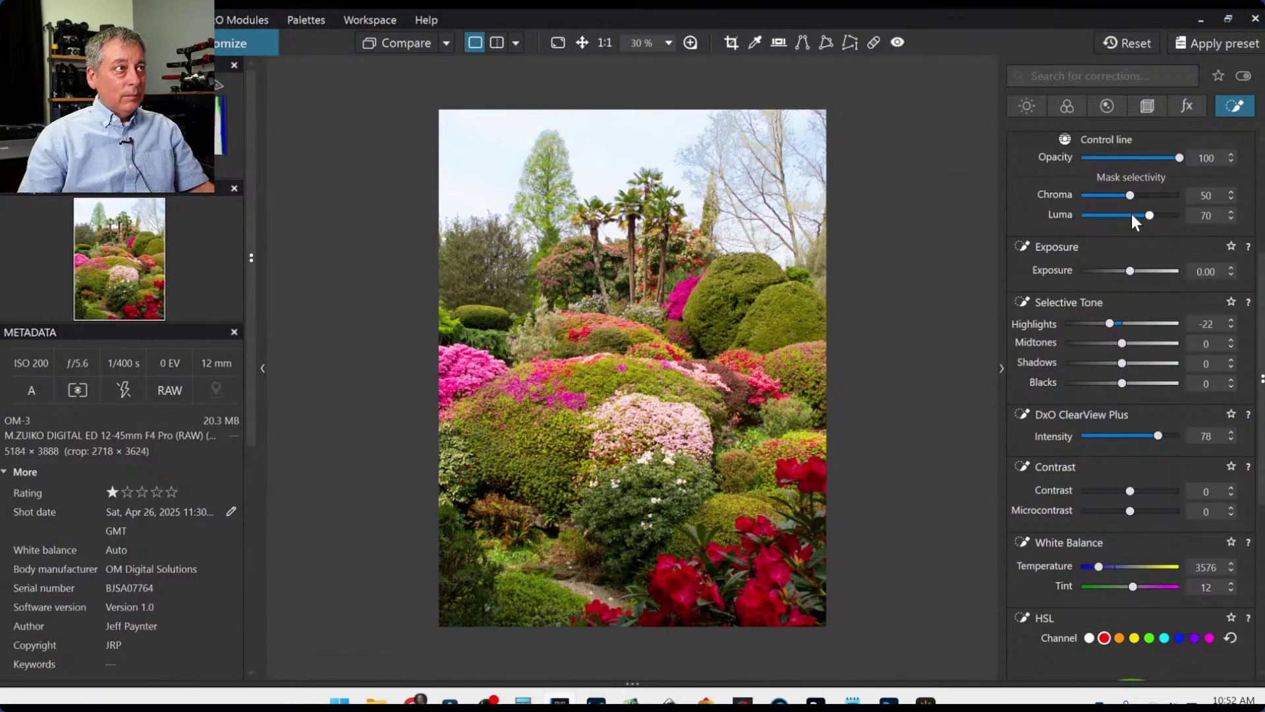
{"action": "scroll", "coordinate": [1132, 213], "scroll_direction": "down", "scroll_amount": 5}
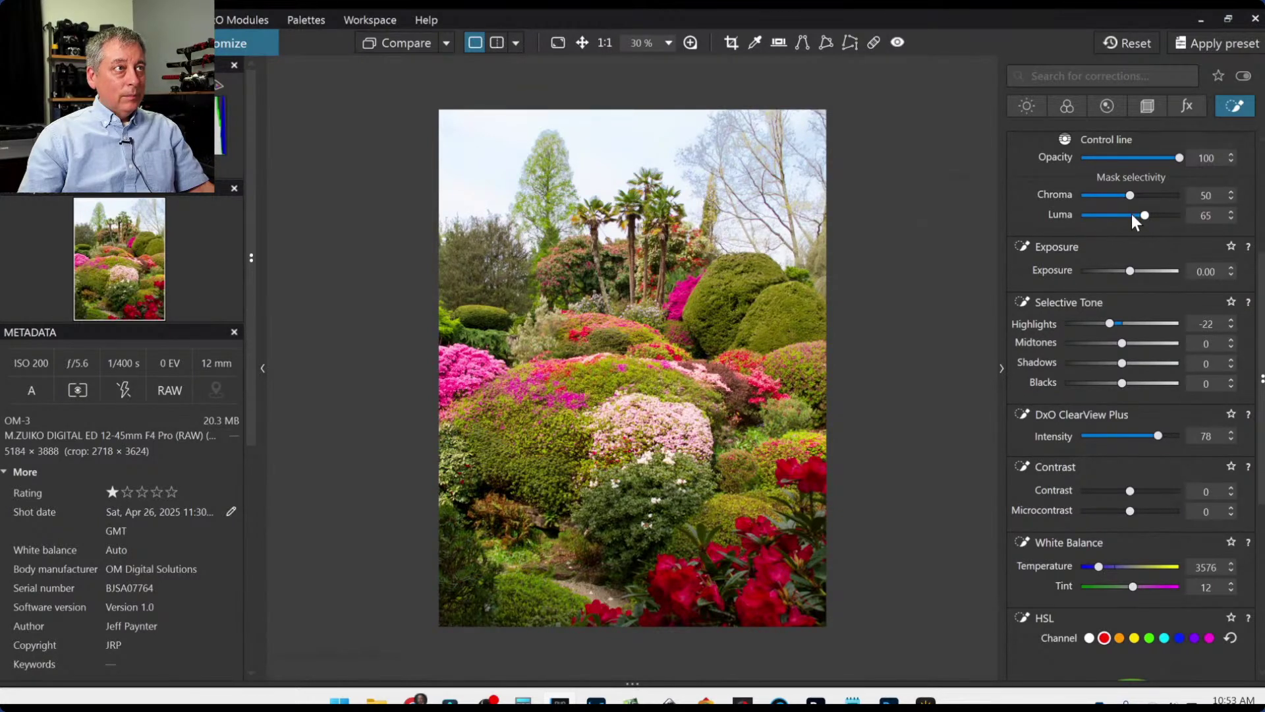
{"action": "left_click_drag", "start_coordinate": [1101, 568], "coordinate": [1109, 570]}
{"action": "scroll", "coordinate": [1109, 569], "scroll_direction": "up", "scroll_amount": 10}
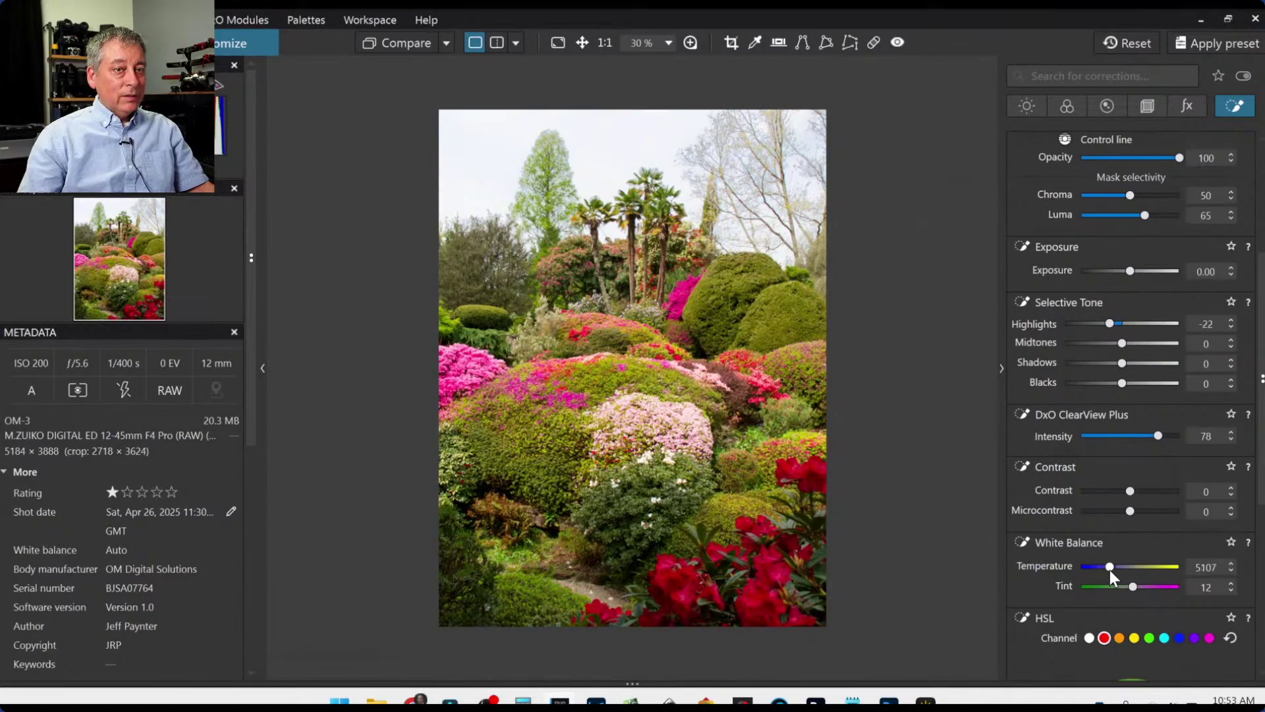
{"action": "scroll", "coordinate": [1112, 568], "scroll_direction": "down", "scroll_amount": 2}
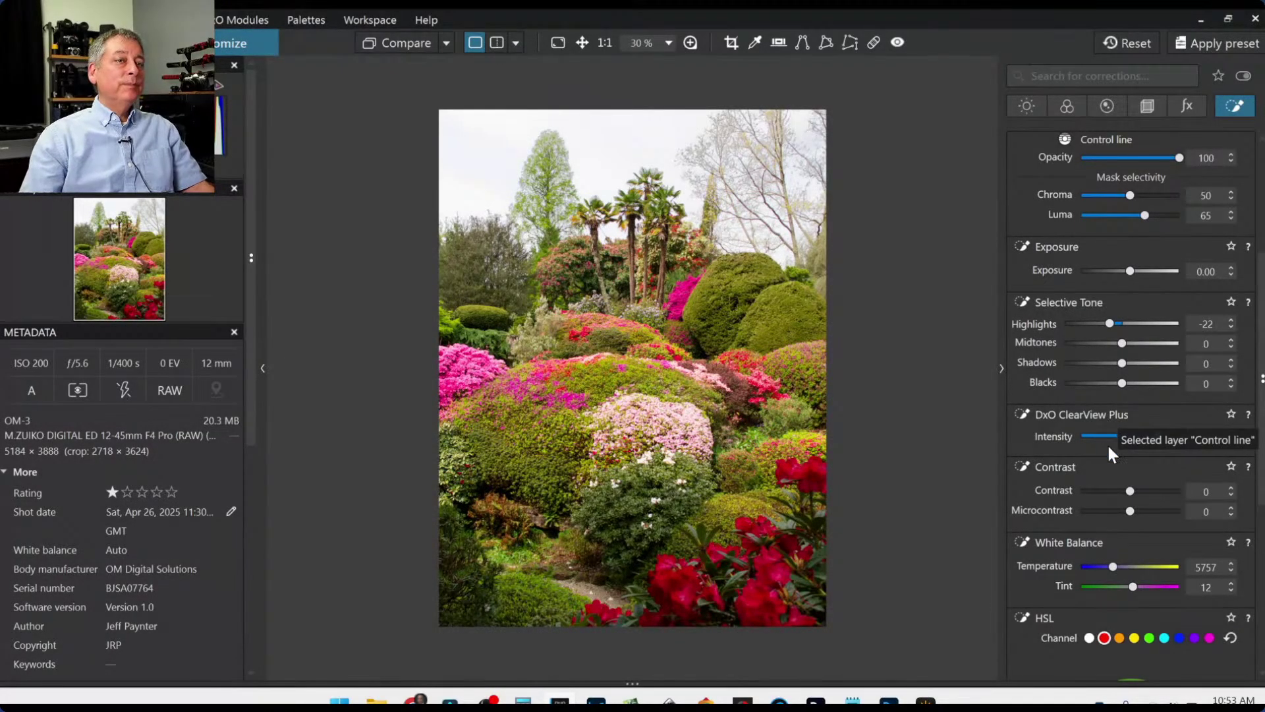
Lower the sky mask's highlights further, reduce its ClearView Plus intensity to 23, and compare the result with the unedited photo.
{"action": "left_click", "coordinate": [1078, 323]}
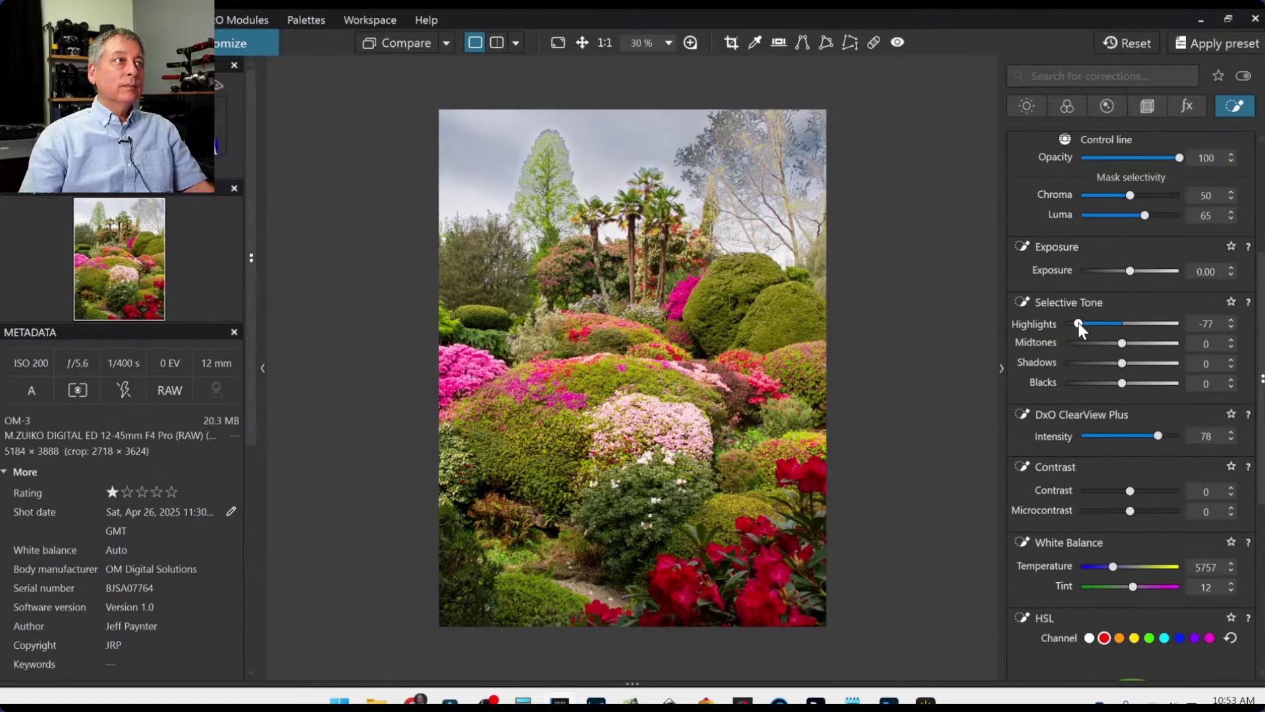
{"action": "left_click_drag", "start_coordinate": [1081, 323], "coordinate": [1100, 326]}
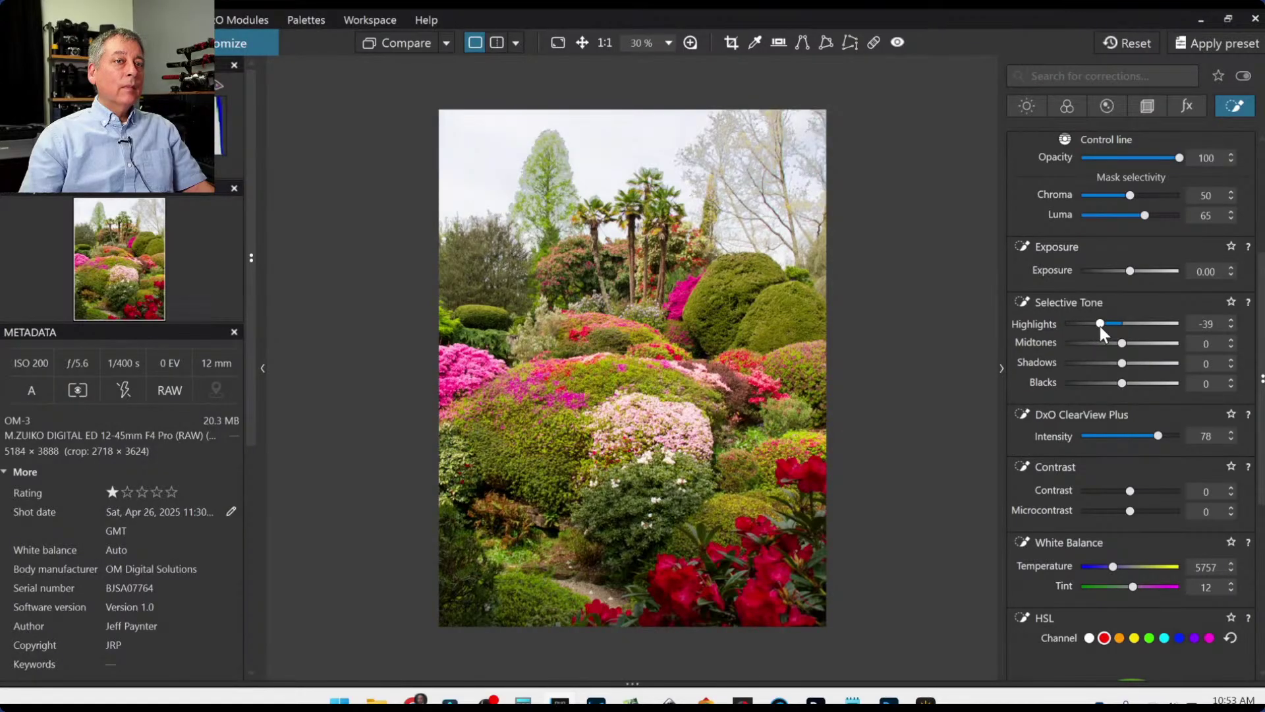
{"action": "left_click_drag", "start_coordinate": [1157, 435], "coordinate": [1105, 435]}
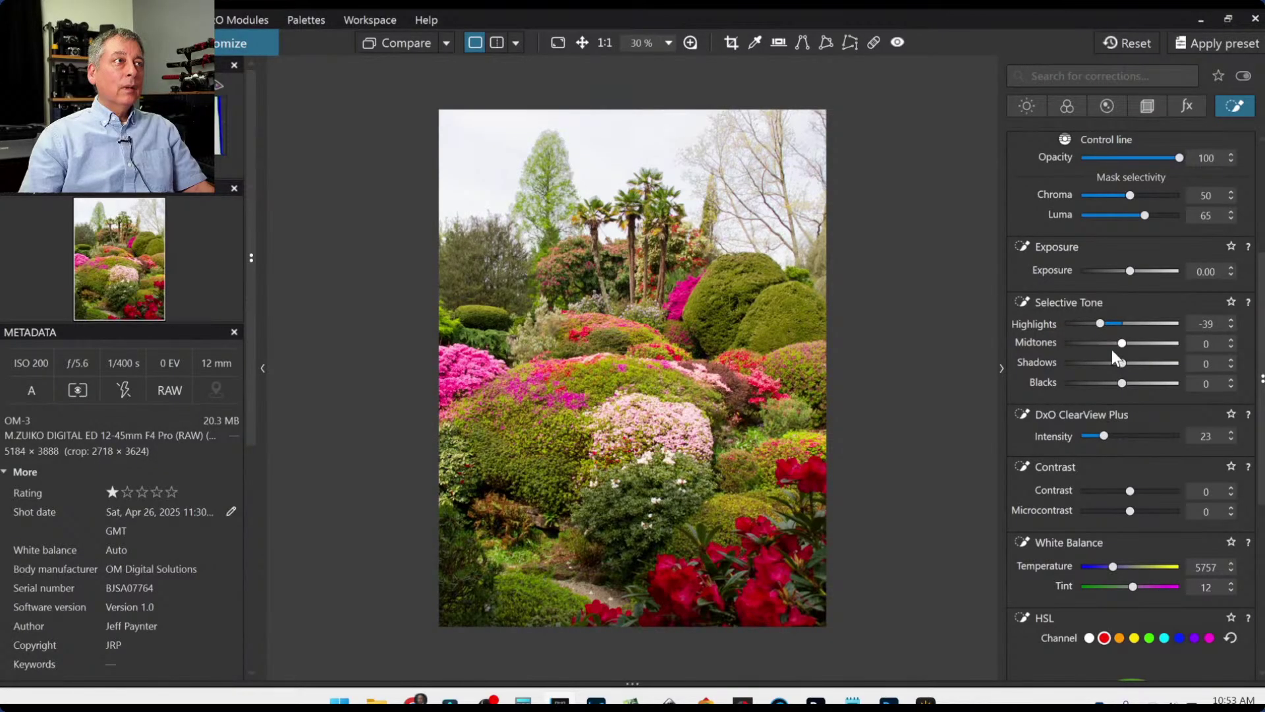
{"action": "mouse_move", "coordinate": [1083, 325]}
{"action": "left_mouse_down"}
{"action": "mouse_move", "coordinate": [1073, 323]}
{"action": "mouse_move", "coordinate": [1096, 326]}
{"action": "left_mouse_up"}
{"action": "key", "text": "Escape"}
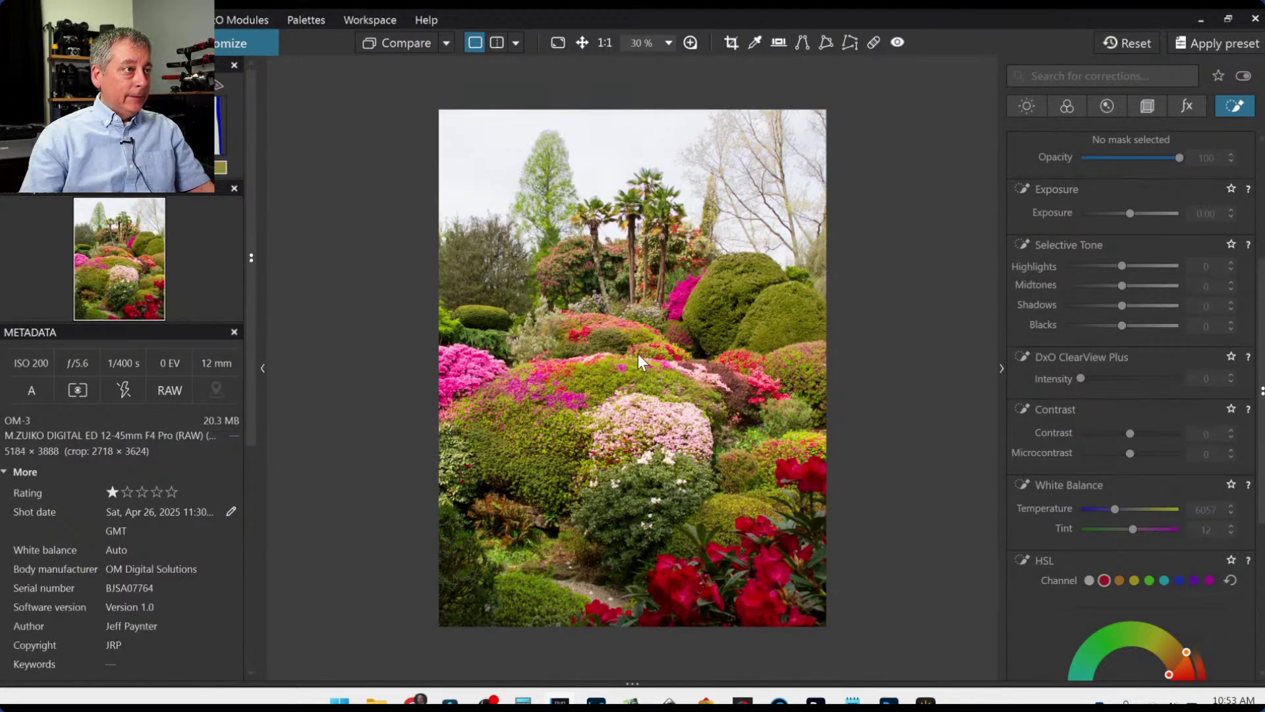
{"action": "key", "text": "d"}
Add a second control line fading upward over the foreground plants, from the central white-flowered bush to the pink azaleas.
{"action": "scroll", "coordinate": [1110, 318], "scroll_direction": "up", "scroll_amount": 3}
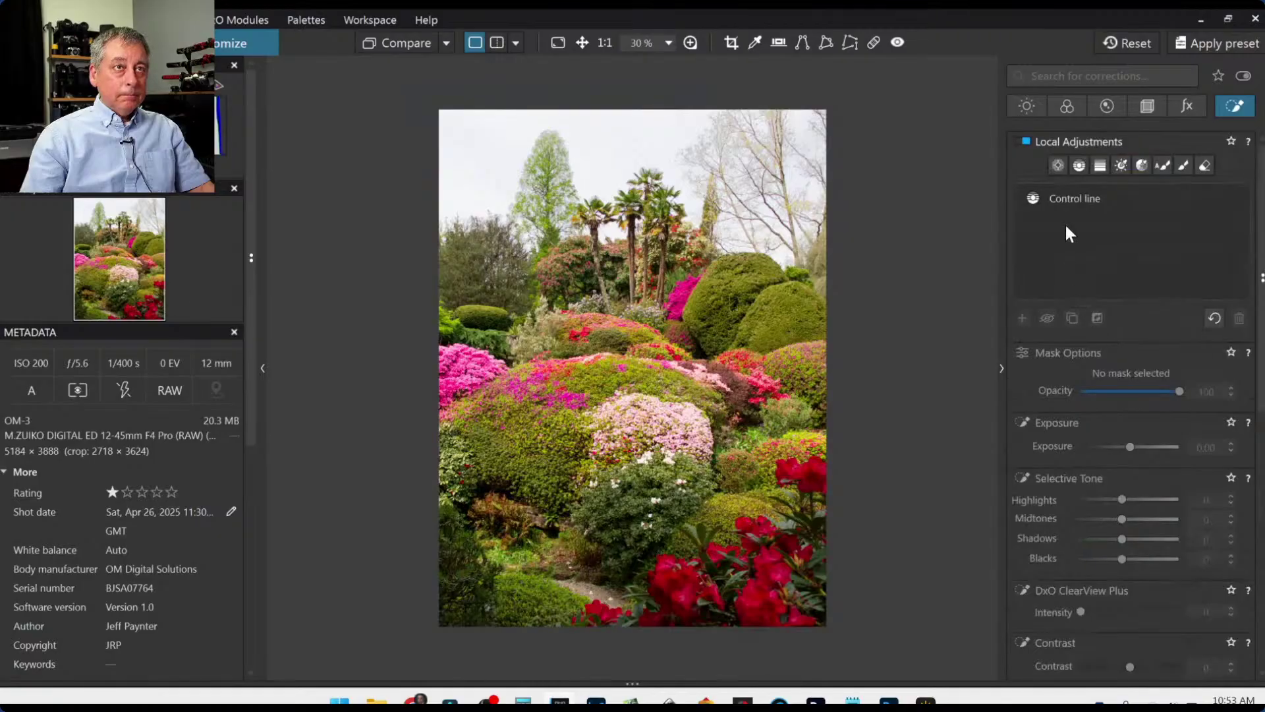
{"action": "left_click", "coordinate": [1079, 166]}
{"action": "left_click_drag", "start_coordinate": [653, 553], "coordinate": [655, 448]}
Set the foreground control line's shadows to 47, temperature to 8255 and exposure to 0.45.
{"action": "mouse_move", "coordinate": [1121, 596]}
{"action": "left_mouse_down"}
{"action": "mouse_move", "coordinate": [1151, 600]}
{"action": "mouse_move", "coordinate": [1125, 598]}
{"action": "left_mouse_up"}
{"action": "scroll", "coordinate": [1194, 622], "scroll_direction": "down", "scroll_amount": 3}
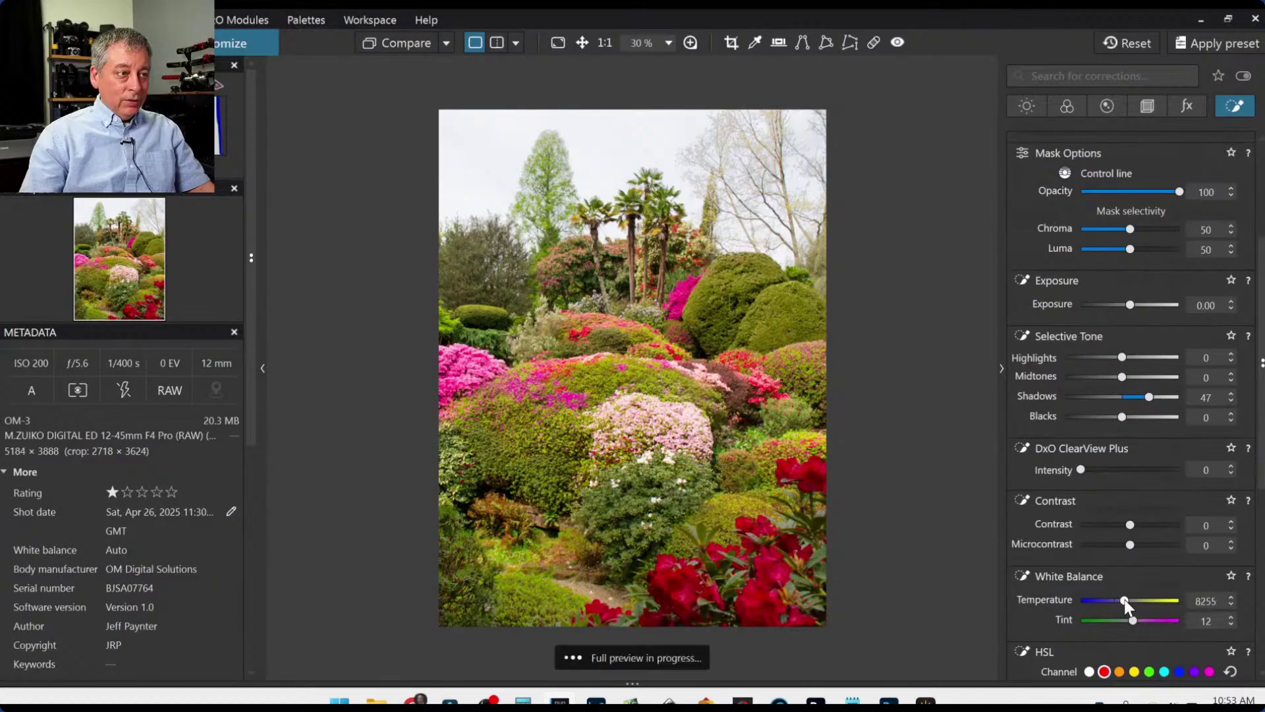
{"action": "left_click_drag", "start_coordinate": [1129, 304], "coordinate": [1137, 306]}
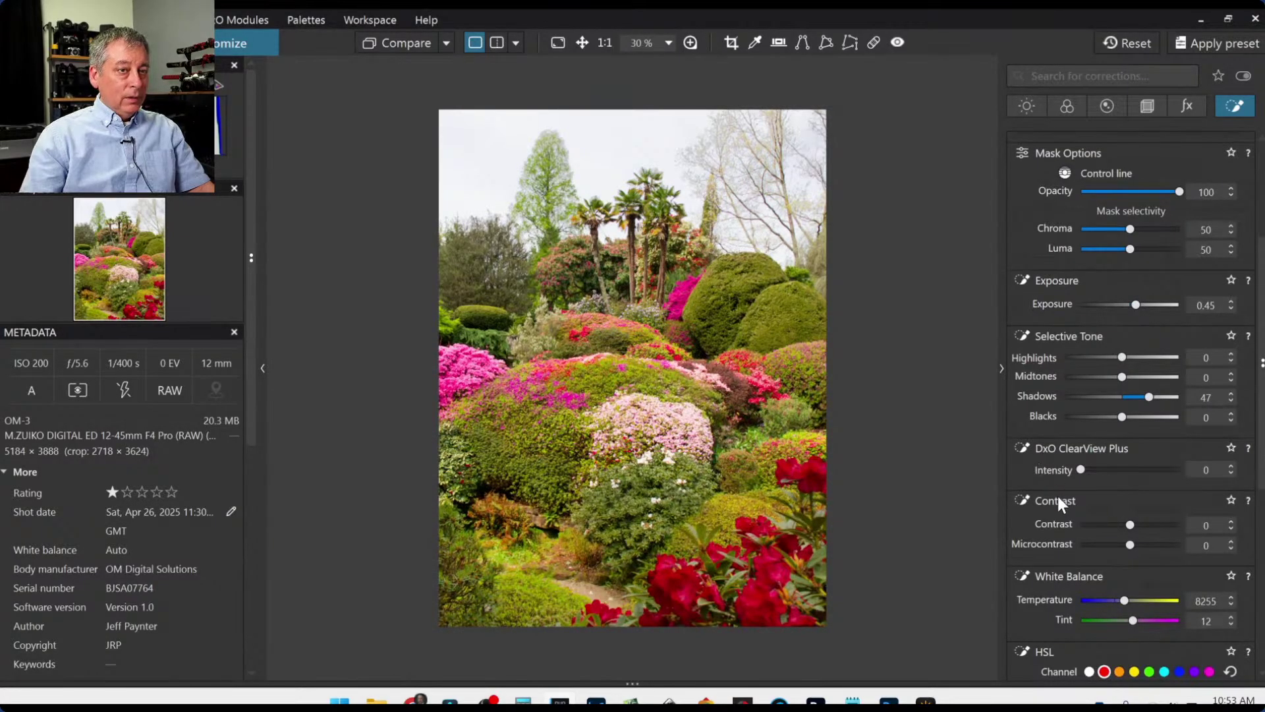
Try a red-channel HSL saturation of 29 on the foreground control line and reset it.
{"action": "scroll", "coordinate": [1055, 533], "scroll_direction": "down", "scroll_amount": 3}
{"action": "scroll", "coordinate": [1058, 528], "scroll_direction": "down", "scroll_amount": 3}
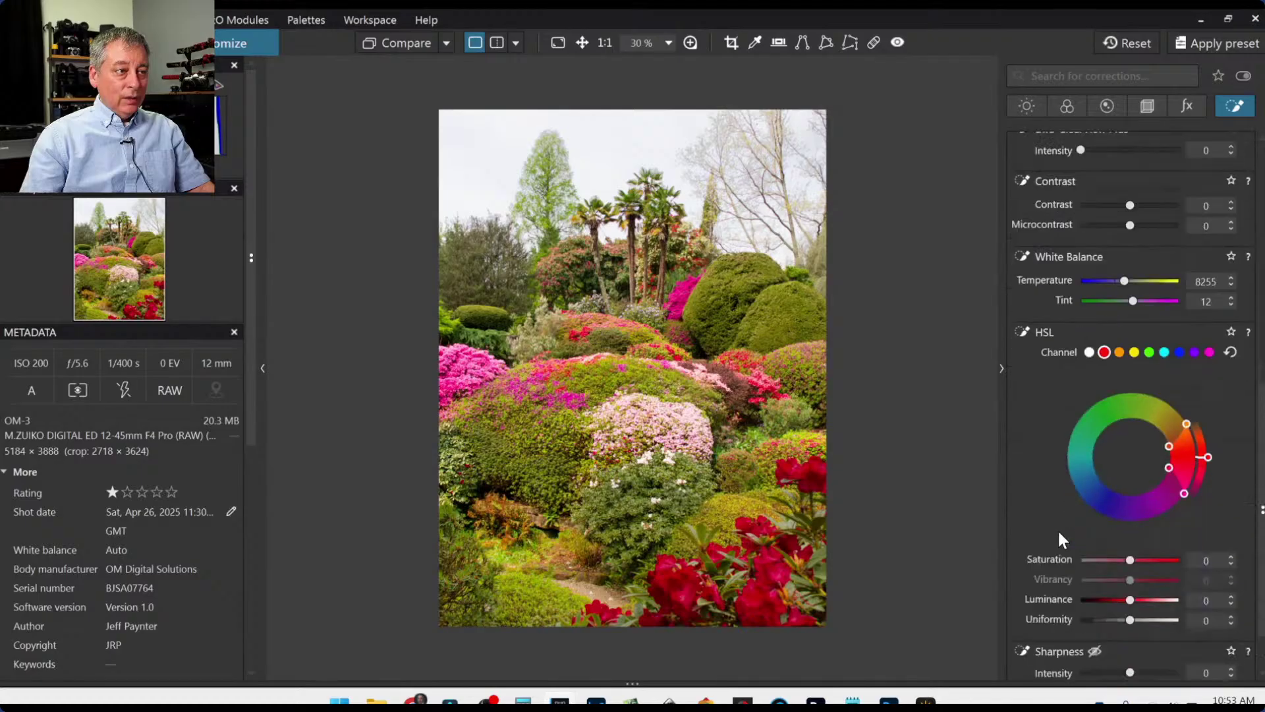
{"action": "left_click_drag", "start_coordinate": [1129, 558], "coordinate": [1145, 559]}
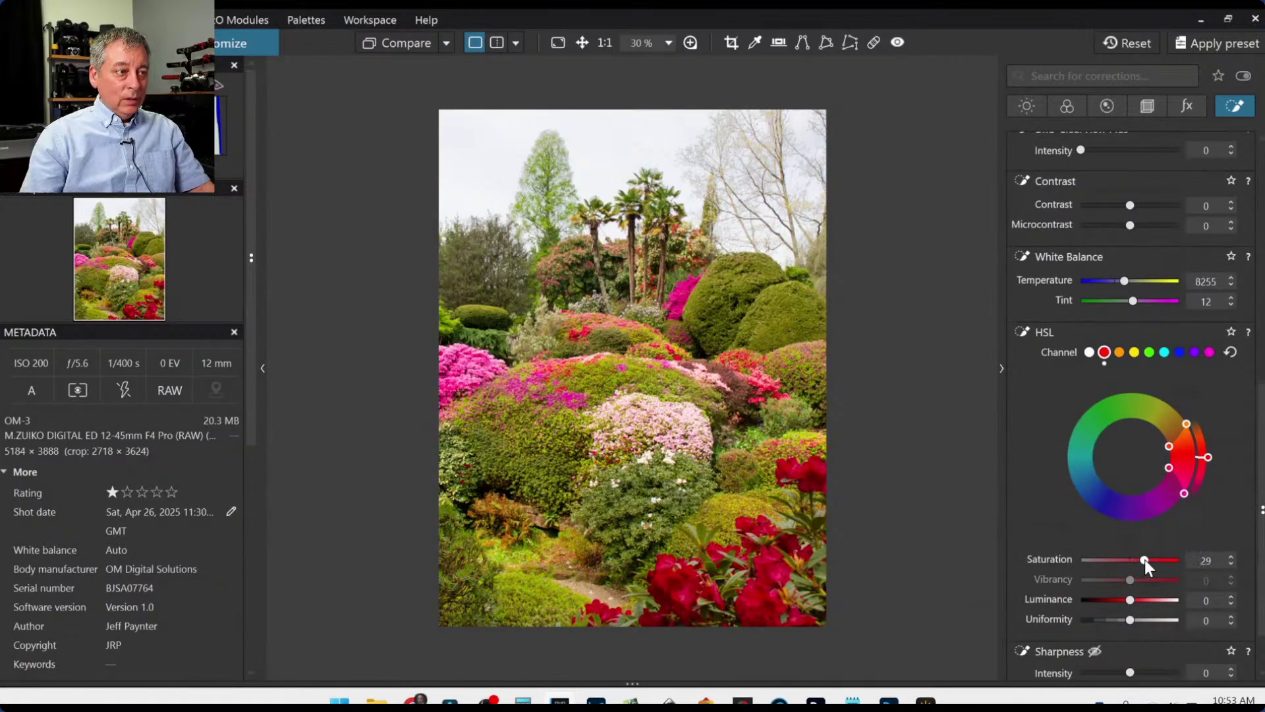
{"action": "double_click", "coordinate": [1144, 559]}
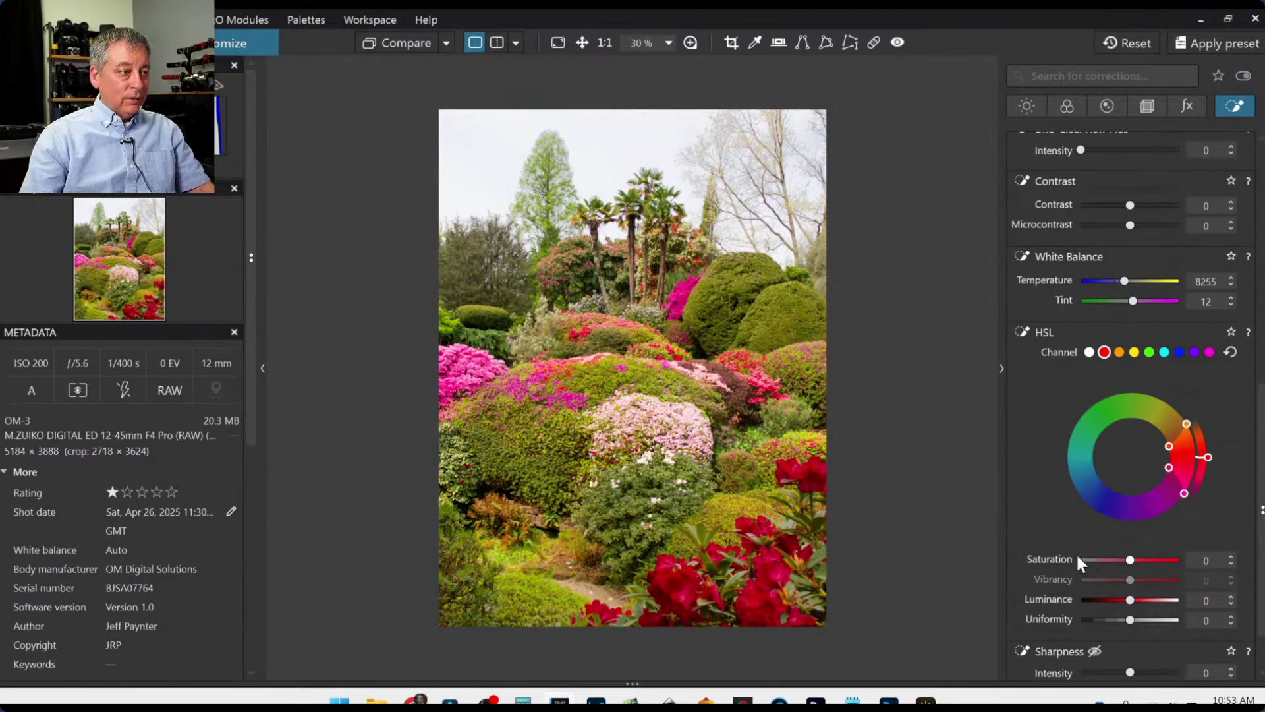
Set the foreground control line's temperature to 6557 and start a new control point adjustment.
{"action": "scroll", "coordinate": [1125, 282], "scroll_direction": "down", "scroll_amount": 3}
{"action": "scroll", "coordinate": [1124, 282], "scroll_direction": "up", "scroll_amount": 1}
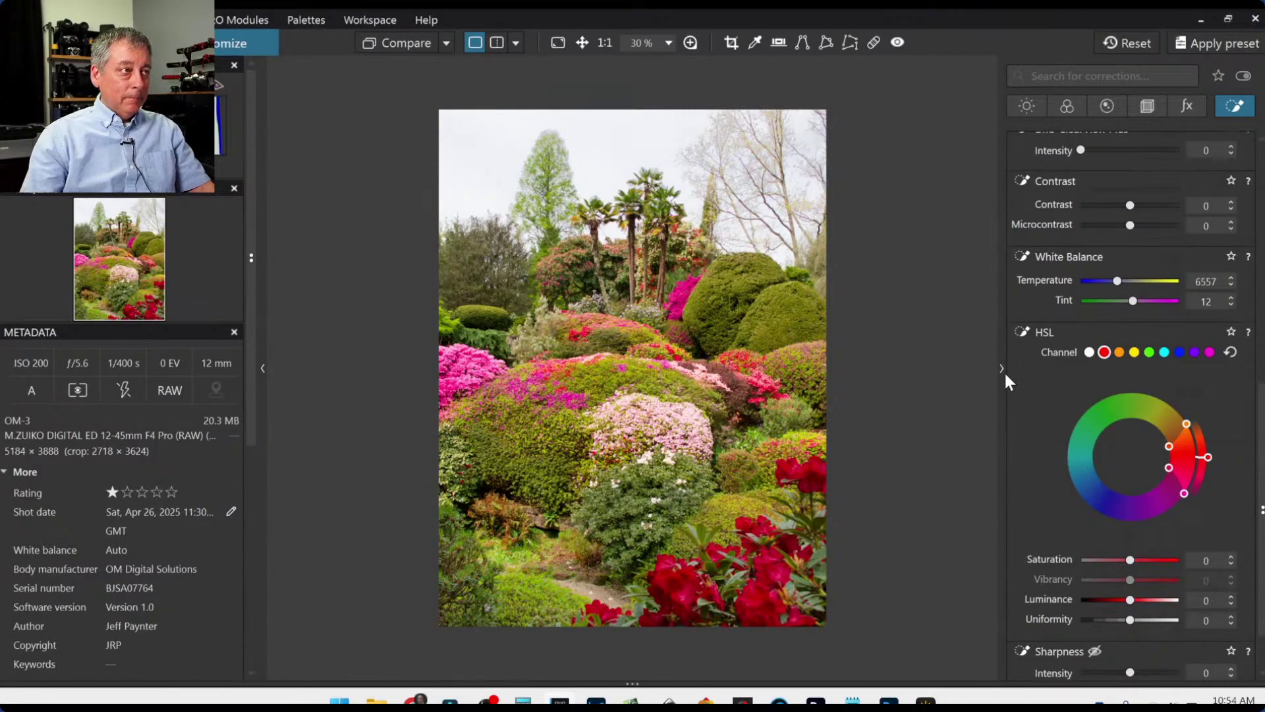
{"action": "scroll", "coordinate": [1004, 372], "scroll_direction": "down", "scroll_amount": 1}
{"action": "scroll", "coordinate": [1041, 335], "scroll_direction": "up", "scroll_amount": 8}
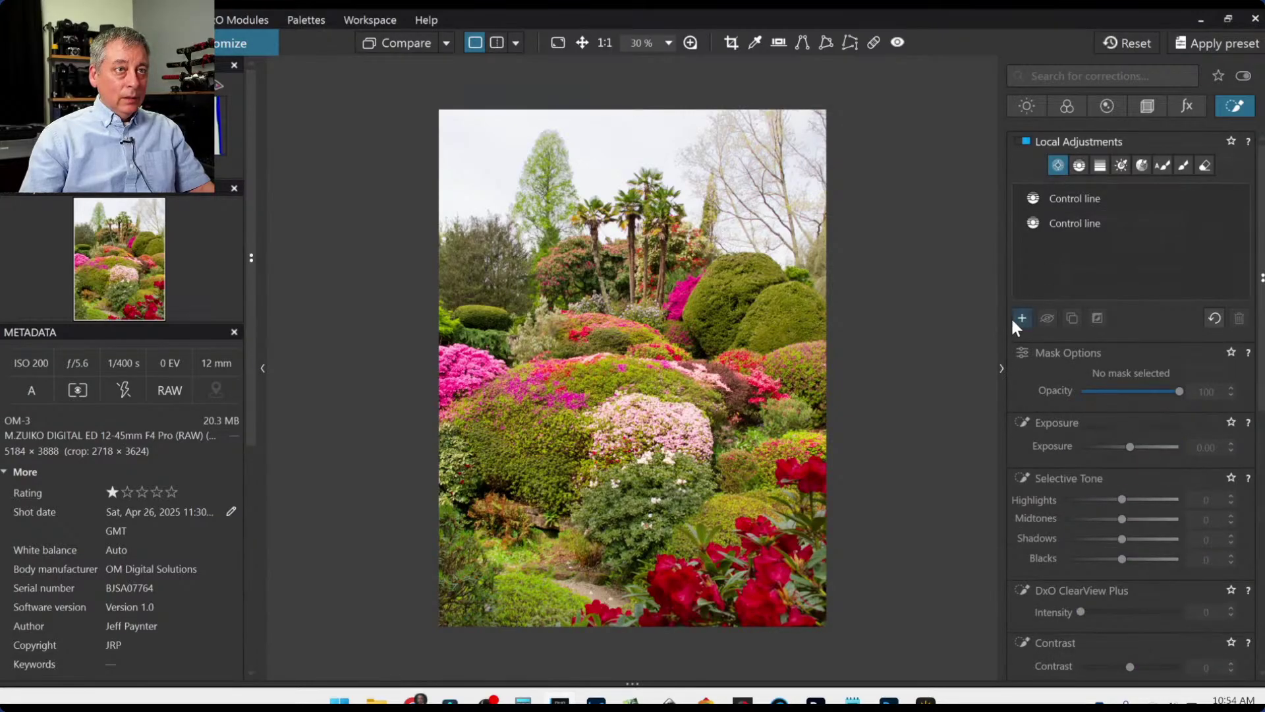
Add a control point adjustment over the central azaleas, rounded green hedges and dark bare shrub, with highlights 29 and midtones 38.
{"action": "left_click", "coordinate": [1021, 318]}
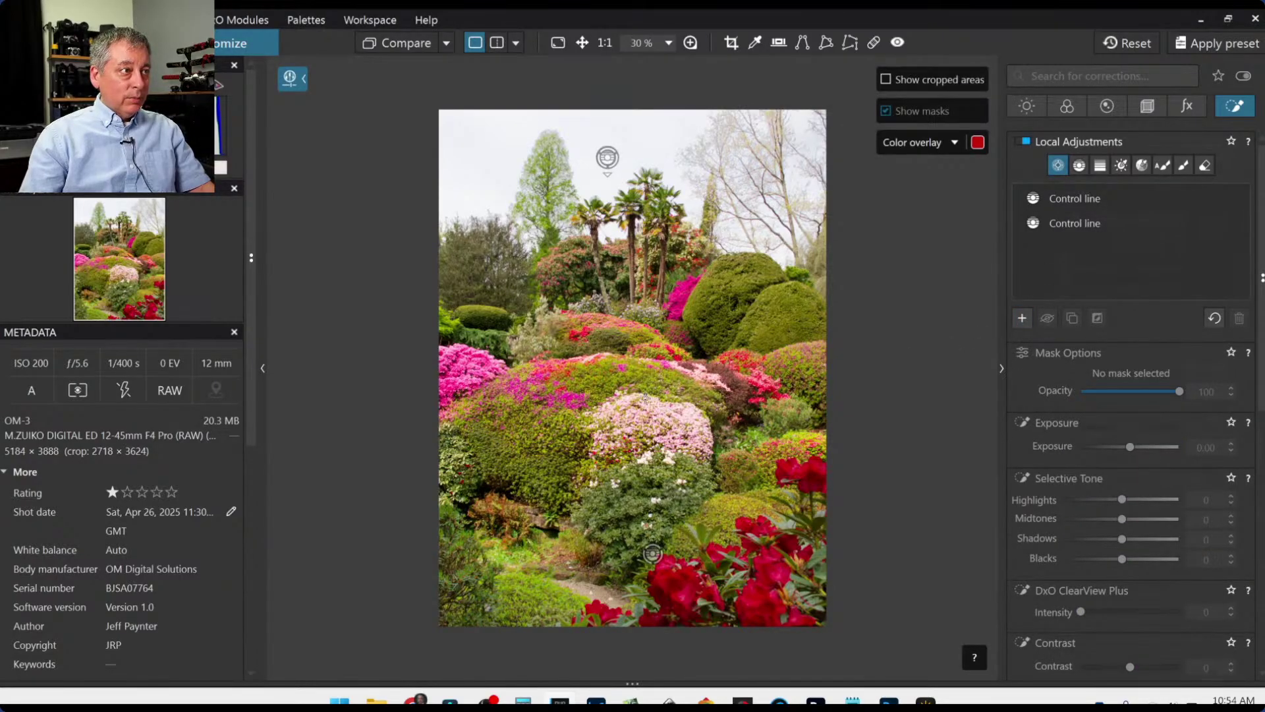
{"action": "left_click", "coordinate": [663, 413]}
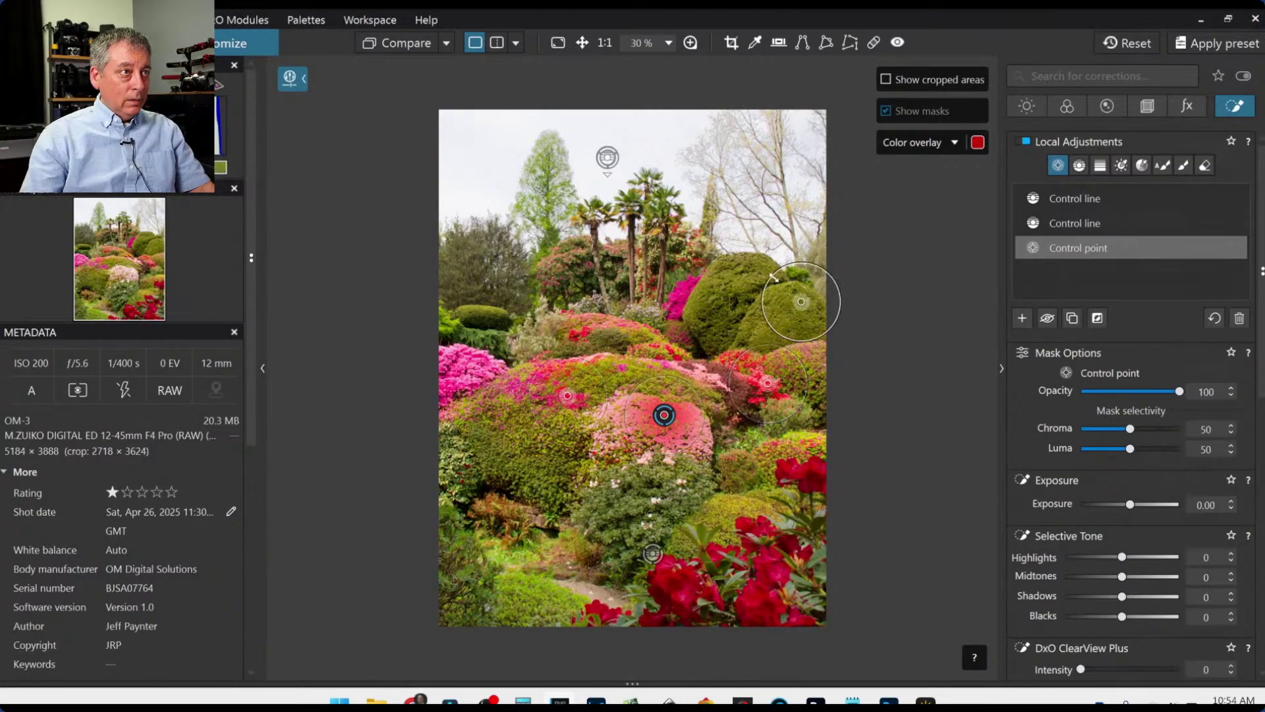
{"action": "left_click", "coordinate": [801, 301]}
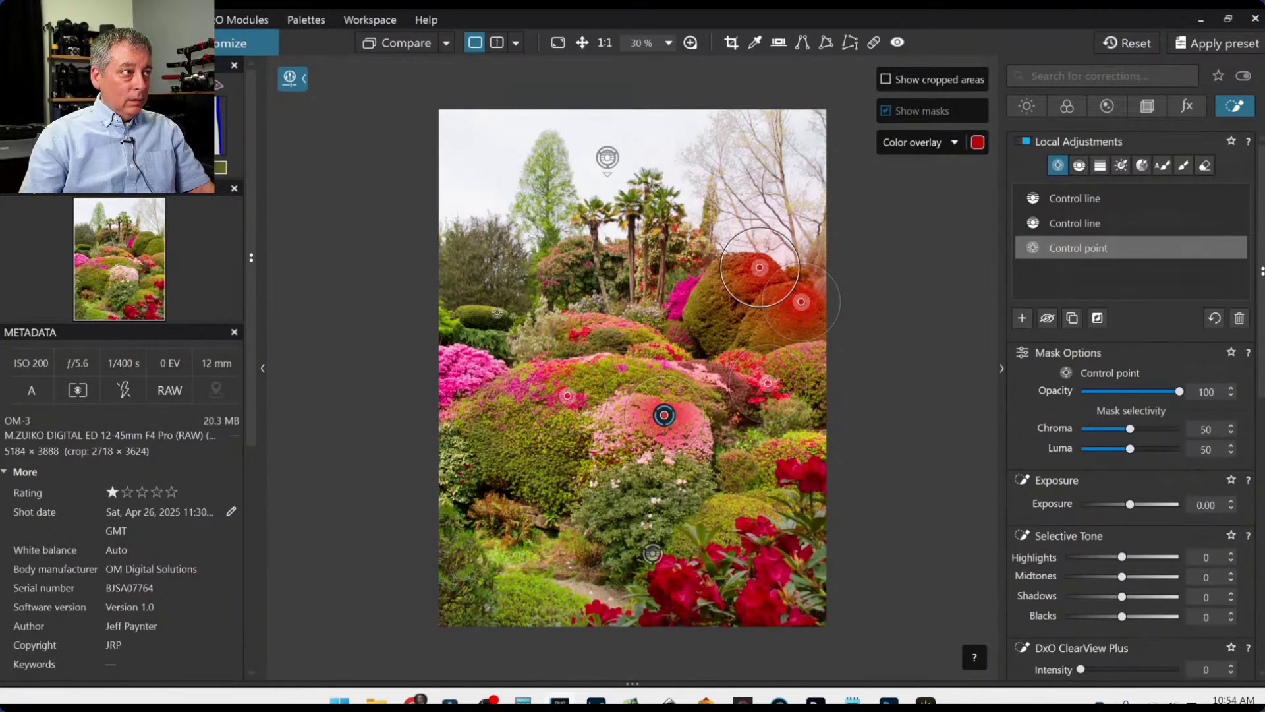
{"action": "left_click", "coordinate": [493, 260]}
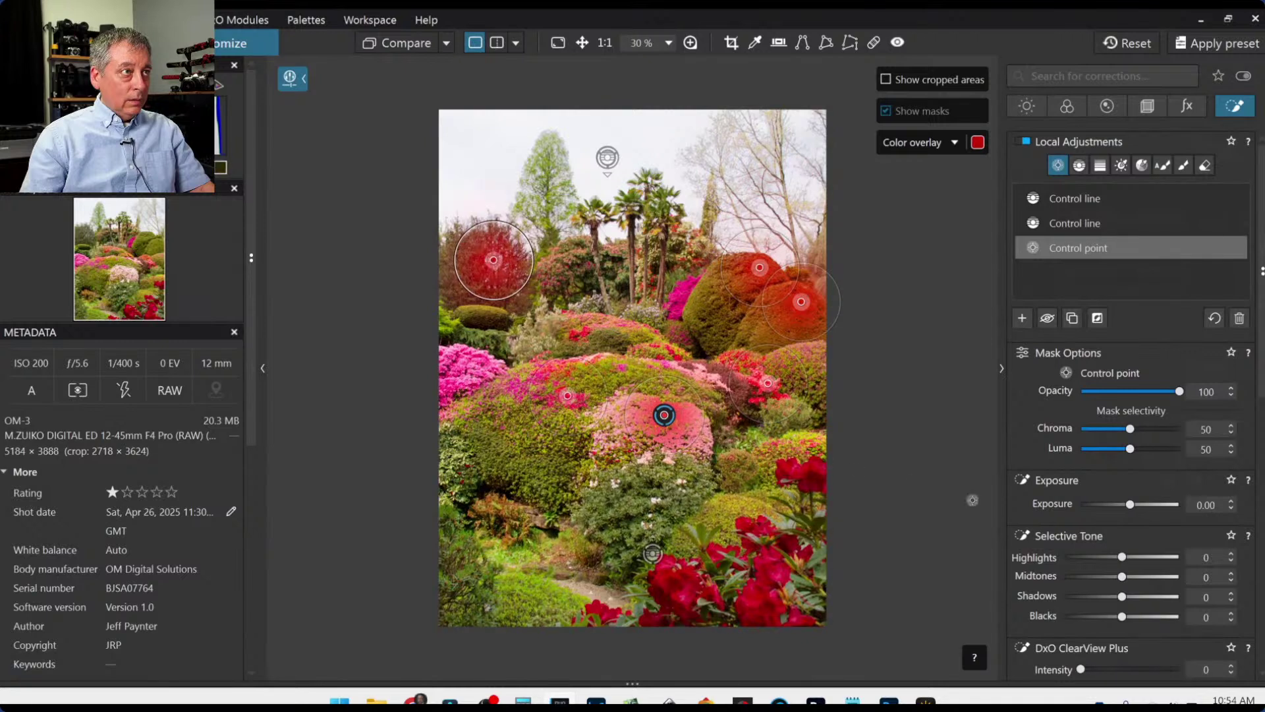
{"action": "left_click_drag", "start_coordinate": [1122, 557], "coordinate": [1143, 580]}
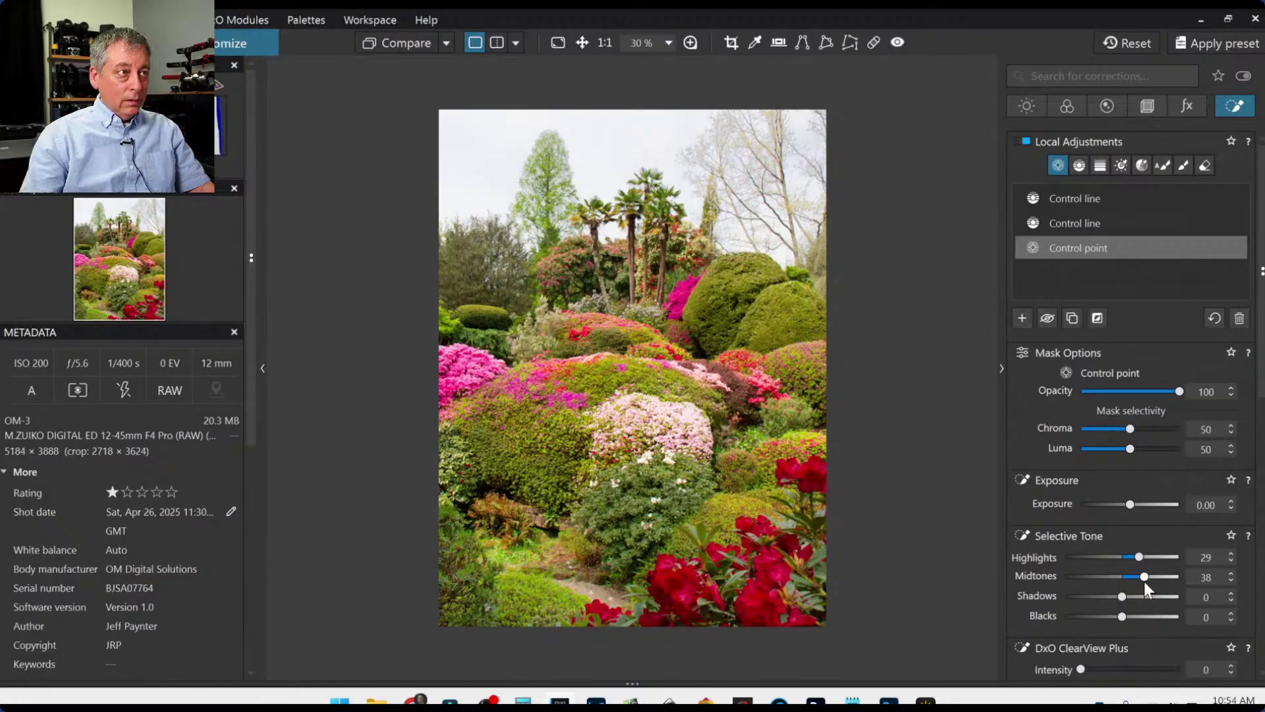
Reposition the mask point slightly higher on the dark shrub and remove the one on the pale pink azalea bush.
{"action": "mouse_move", "coordinate": [664, 422]}
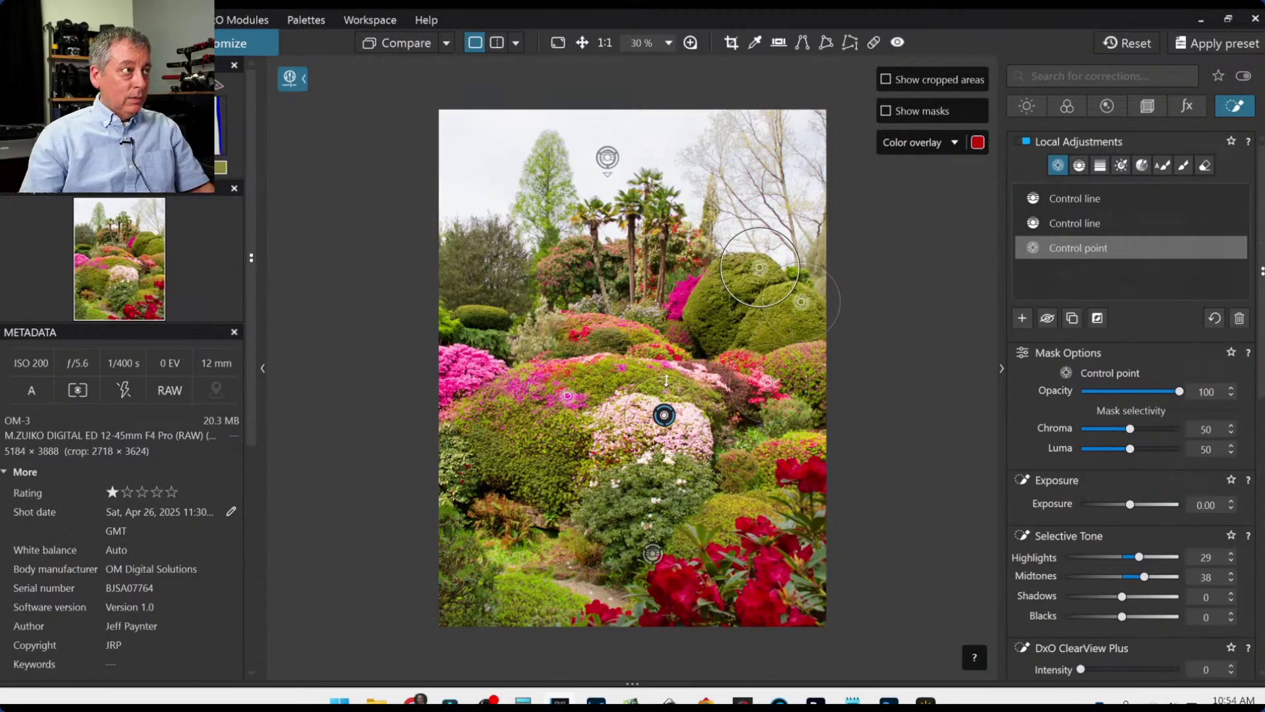
{"action": "left_click", "coordinate": [504, 245]}
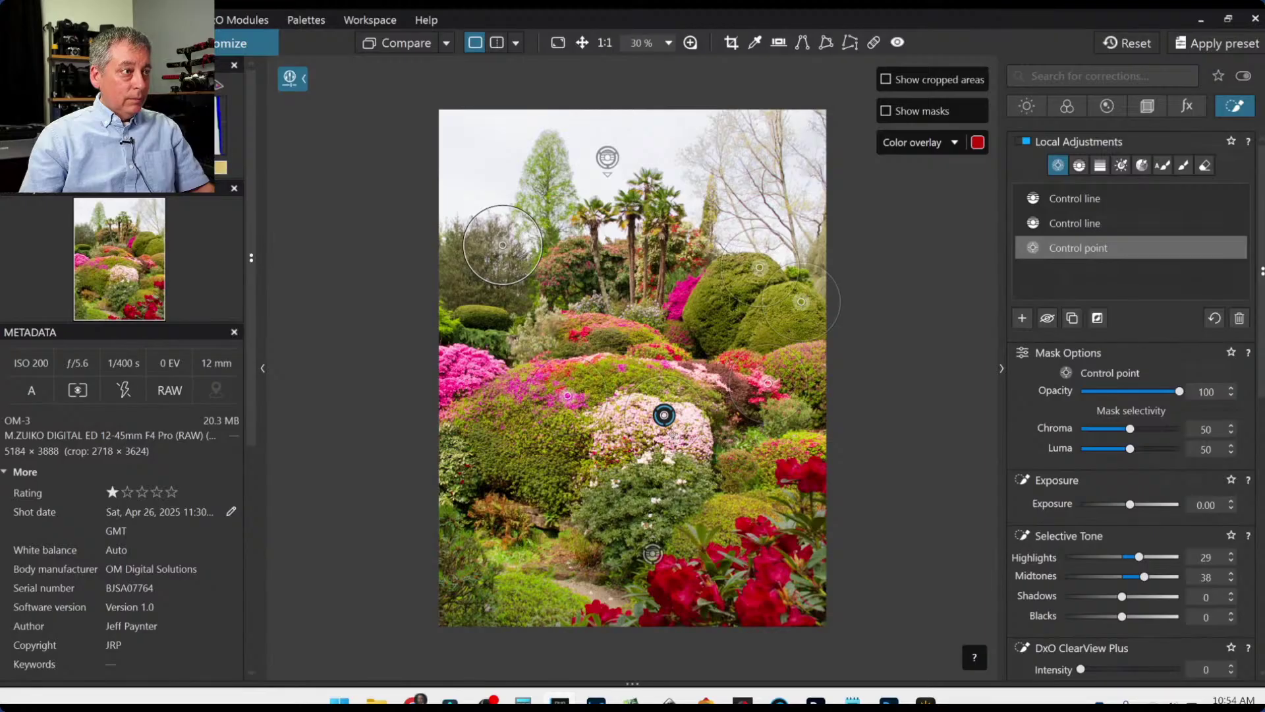
{"action": "left_click", "coordinate": [664, 416]}
{"action": "left_click_drag", "start_coordinate": [664, 416], "coordinate": [567, 396]}
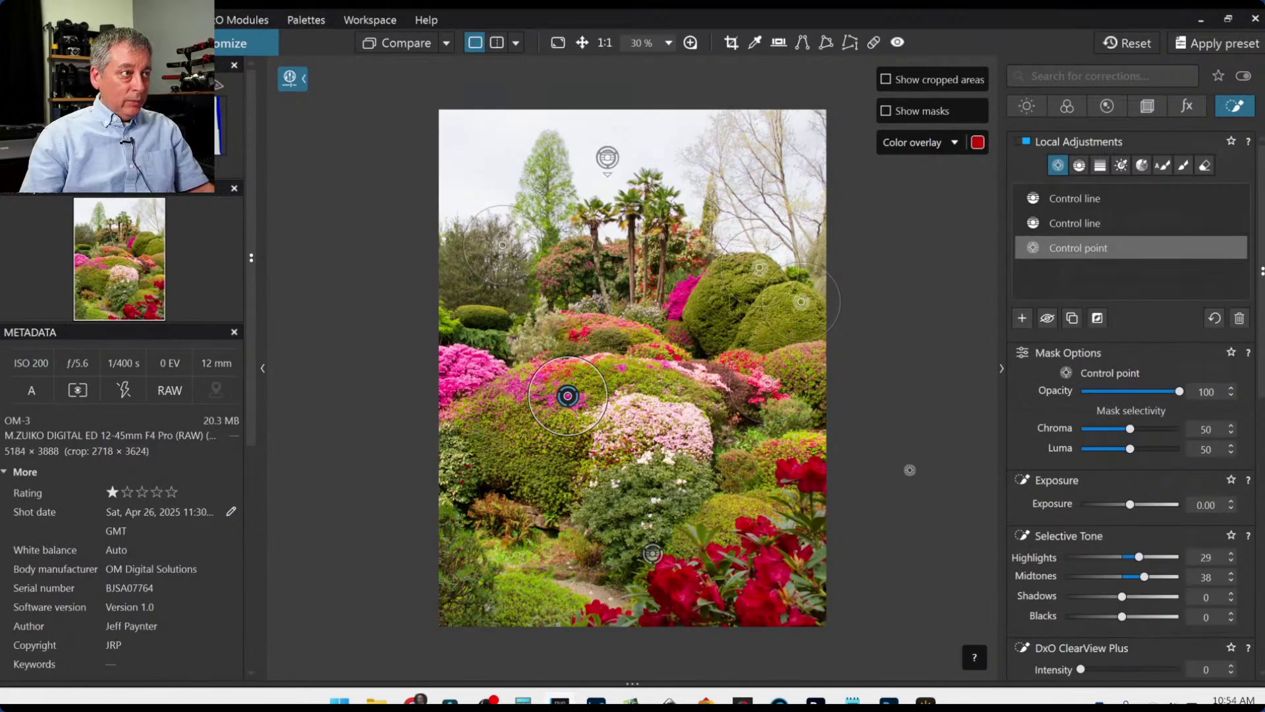
Set the azalea and hedge control point's highlights to 100, blacks to -41 and microcontrast to 33.
{"action": "mouse_move", "coordinate": [1138, 556]}
{"action": "left_mouse_down"}
{"action": "mouse_move", "coordinate": [1175, 566]}
{"action": "mouse_move", "coordinate": [1161, 564]}
{"action": "left_mouse_up"}
{"action": "left_click_drag", "start_coordinate": [1123, 615], "coordinate": [1099, 616]}
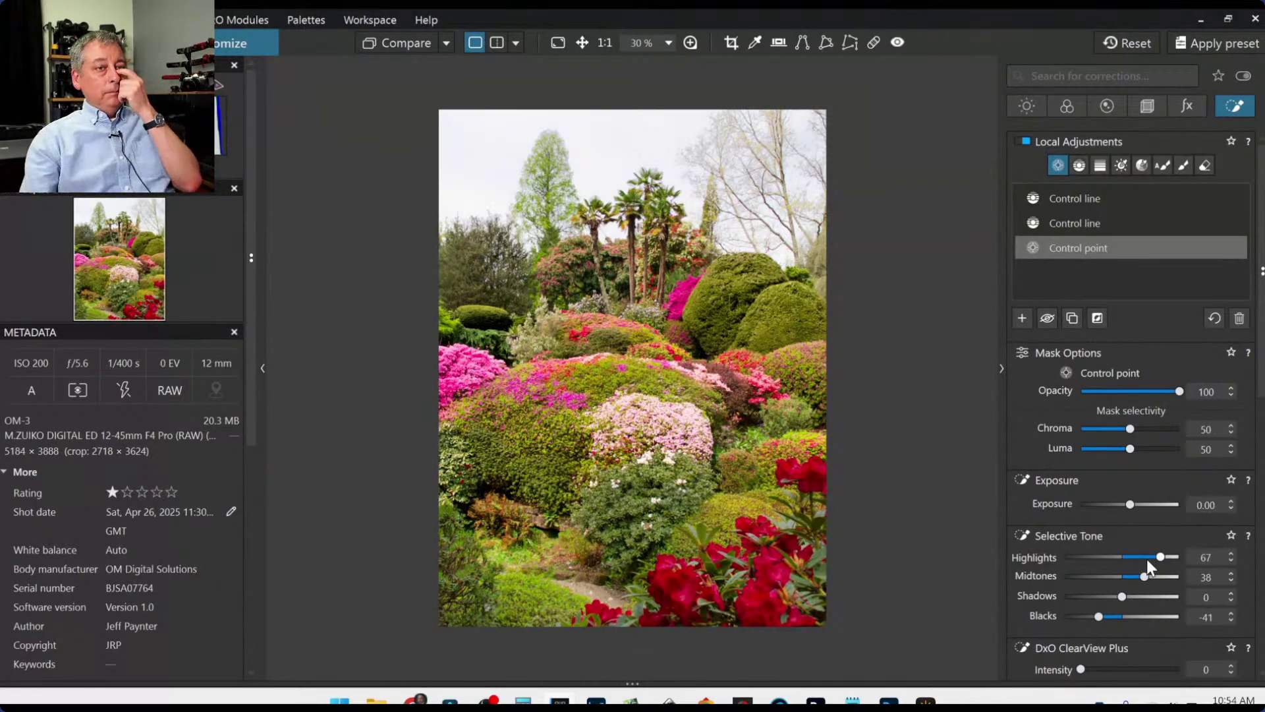
{"action": "left_click_drag", "start_coordinate": [1161, 556], "coordinate": [1183, 557]}
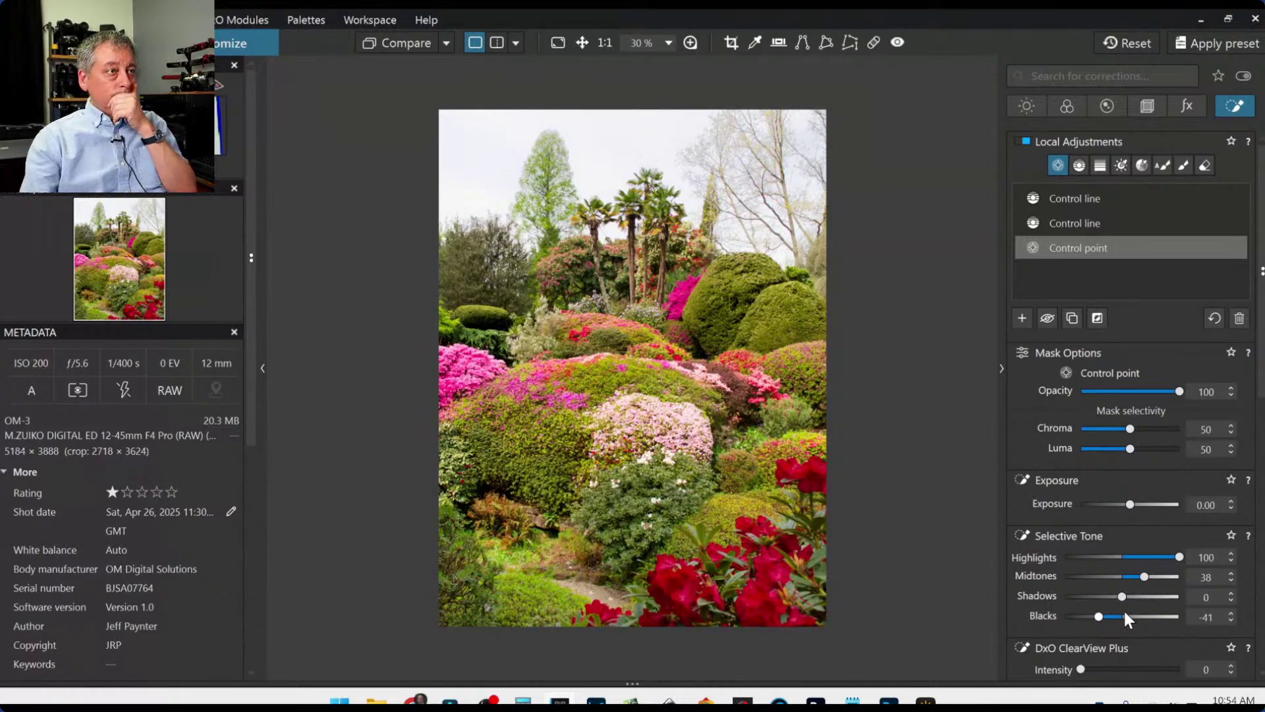
{"action": "scroll", "coordinate": [1124, 613], "scroll_direction": "down", "scroll_amount": 1}
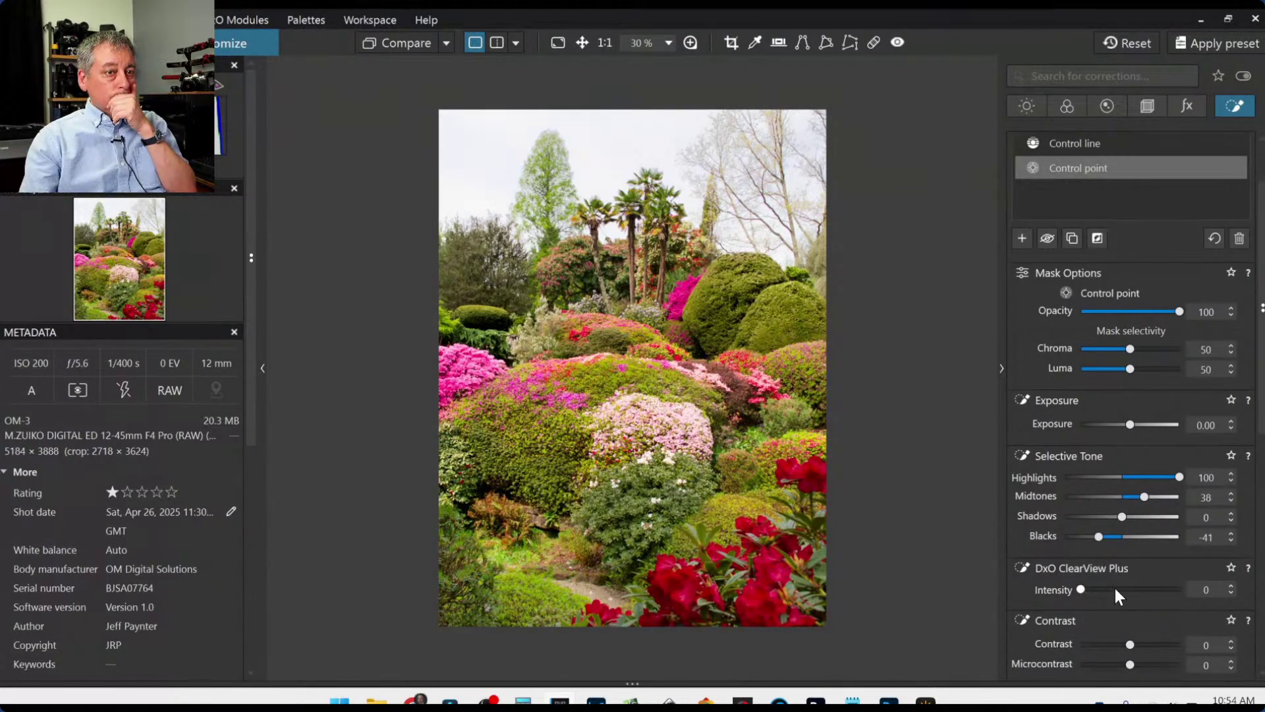
{"action": "left_click_drag", "start_coordinate": [1131, 662], "coordinate": [1150, 664]}
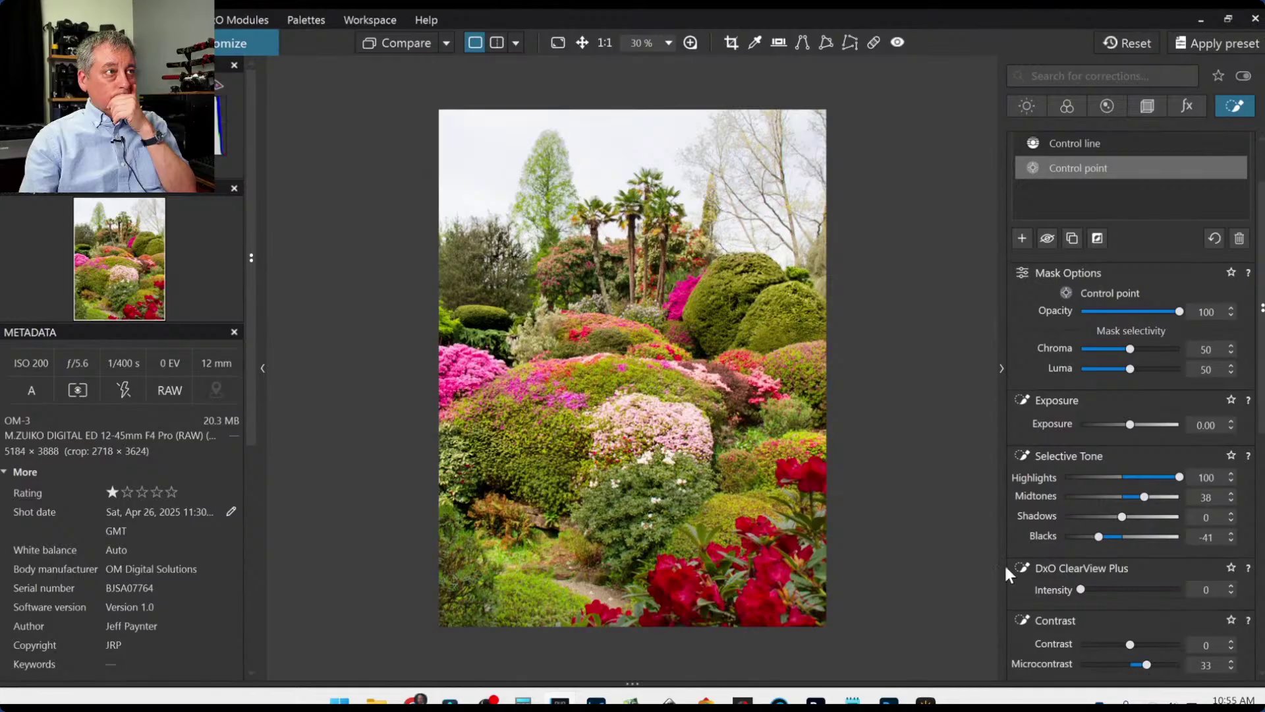
Add a new control point adjustment on the crowns of the central palms and set its exposure to 0.52.
{"action": "mouse_move", "coordinate": [568, 396]}
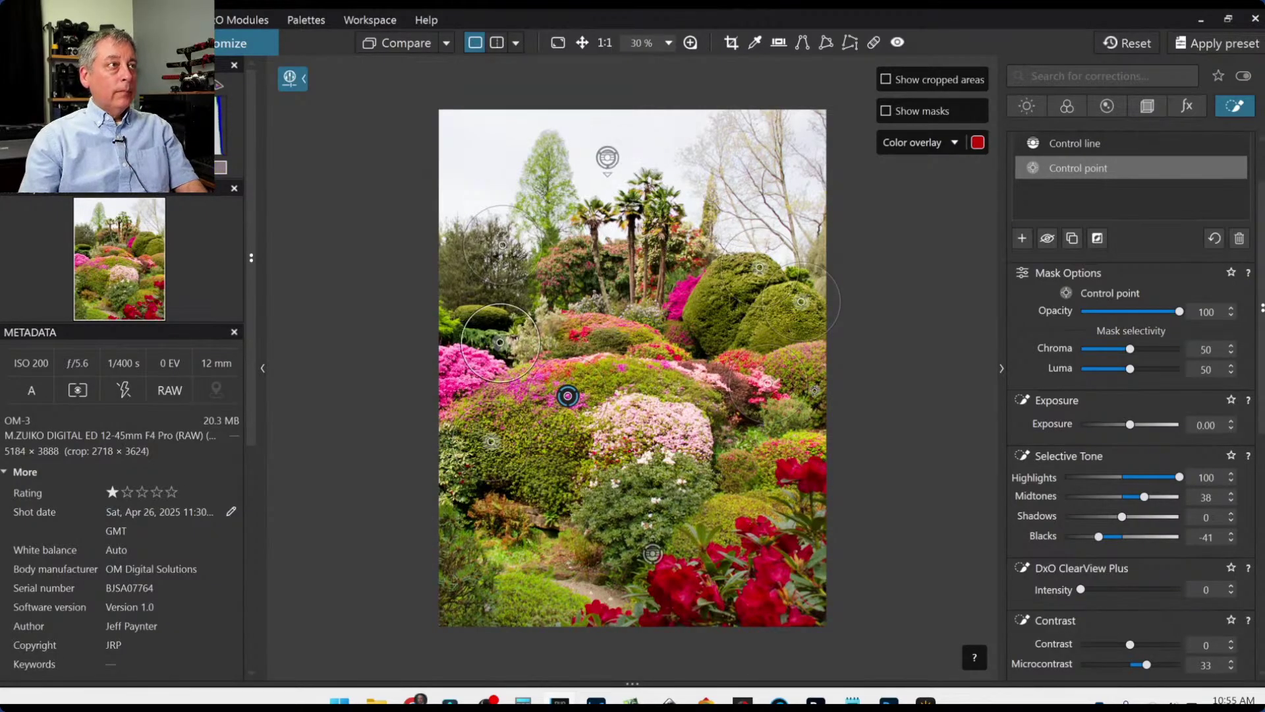
{"action": "scroll", "coordinate": [1149, 284], "scroll_direction": "up", "scroll_amount": 2}
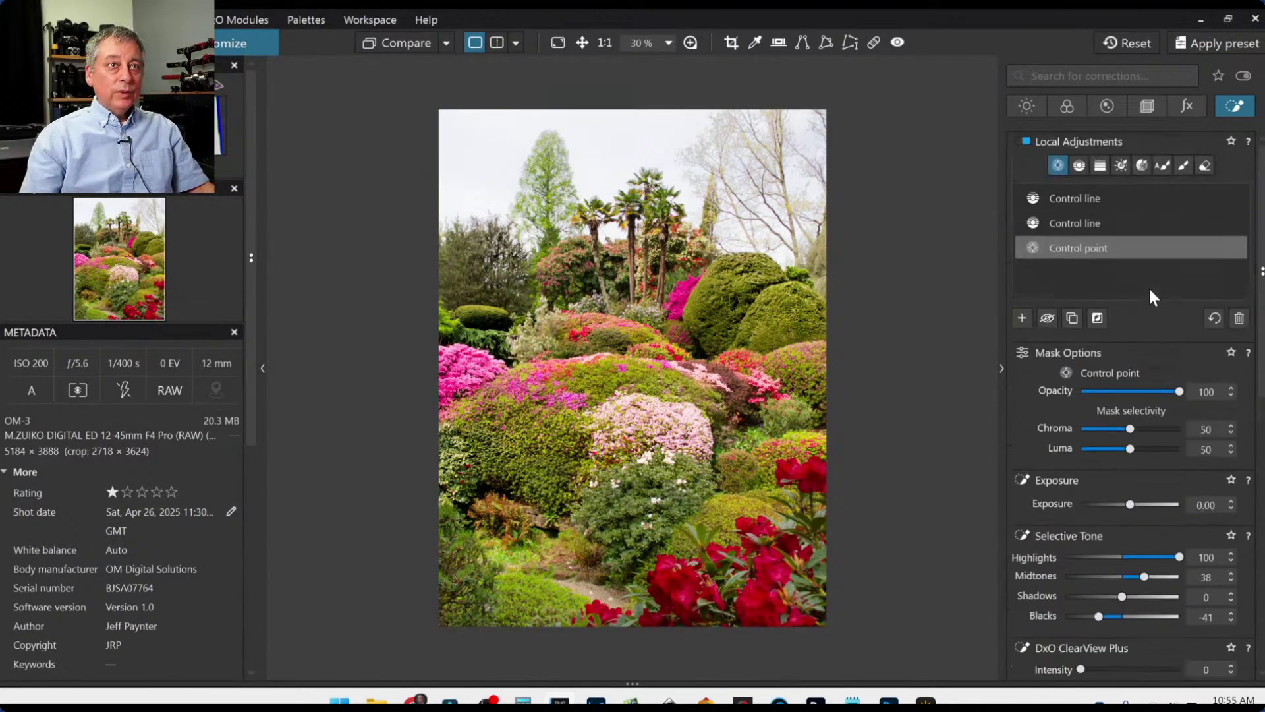
{"action": "left_click", "coordinate": [1022, 318]}
{"action": "left_click", "coordinate": [631, 197]}
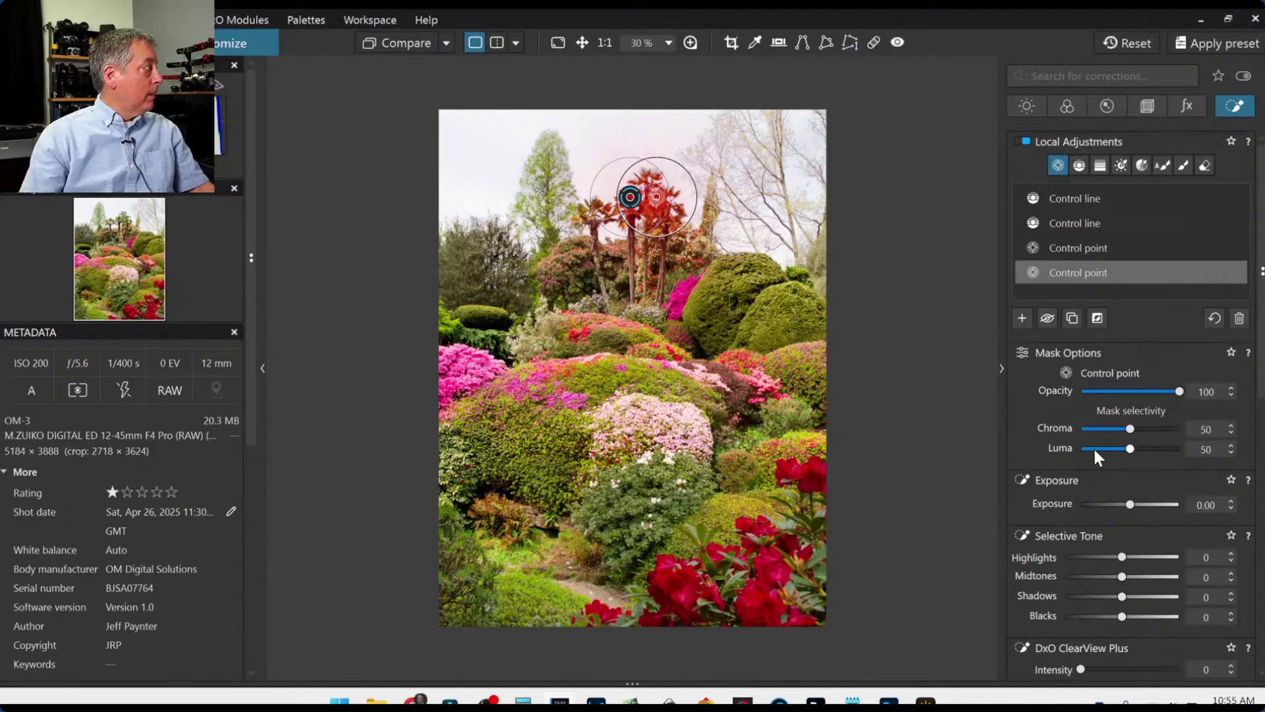
{"action": "left_click_drag", "start_coordinate": [1132, 505], "coordinate": [1136, 505]}
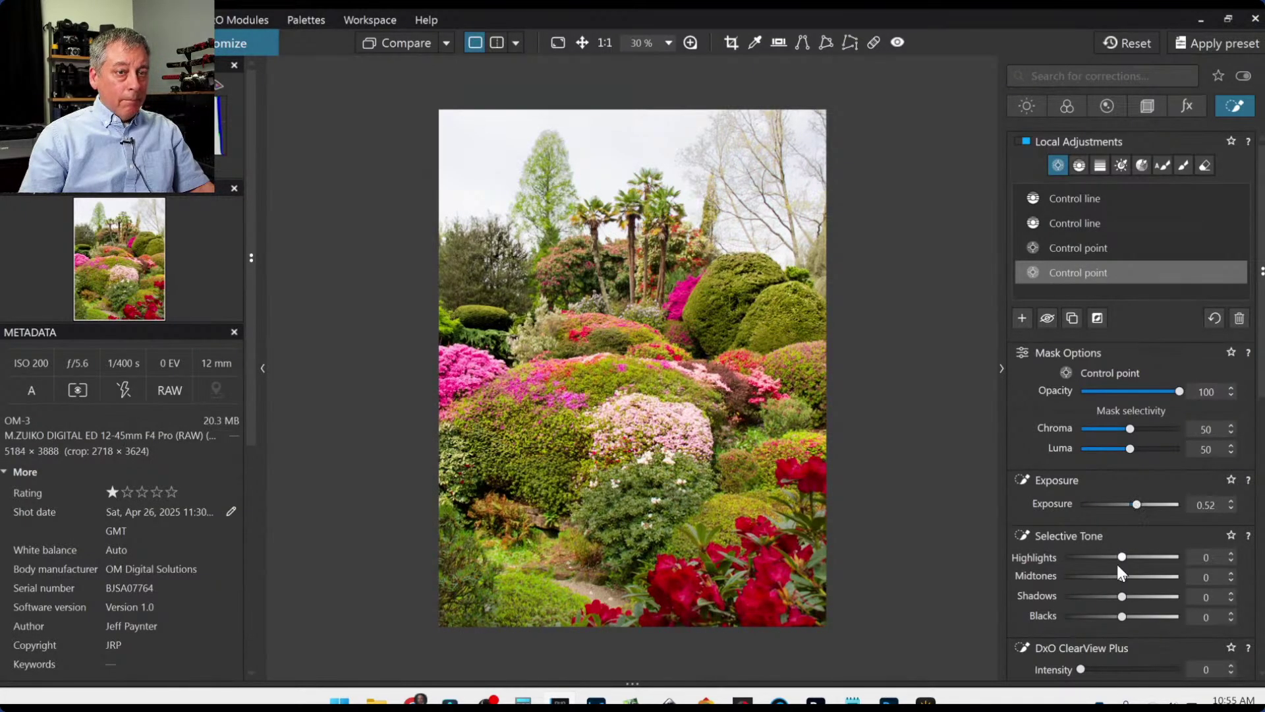
Set the palm adjustment's ClearView Plus intensity to 47 and microcontrast to 44.
{"action": "scroll", "coordinate": [1107, 560], "scroll_direction": "down", "scroll_amount": 1}
{"action": "left_click", "coordinate": [1126, 590]}
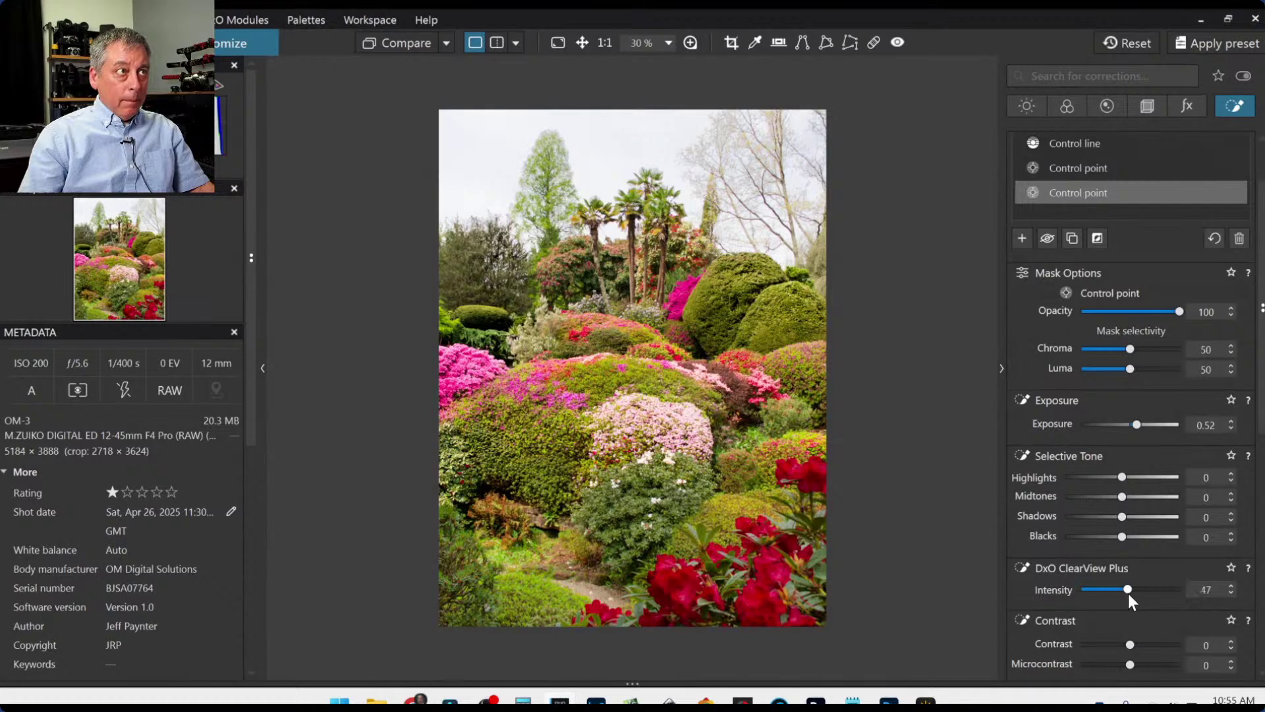
{"action": "scroll", "coordinate": [1043, 529], "scroll_direction": "down", "scroll_amount": 2}
{"action": "left_click", "coordinate": [1153, 505]}
Raise the palm adjustment's HSL saturation to 51 across all colour channels.
{"action": "scroll", "coordinate": [1025, 507], "scroll_direction": "down", "scroll_amount": 3}
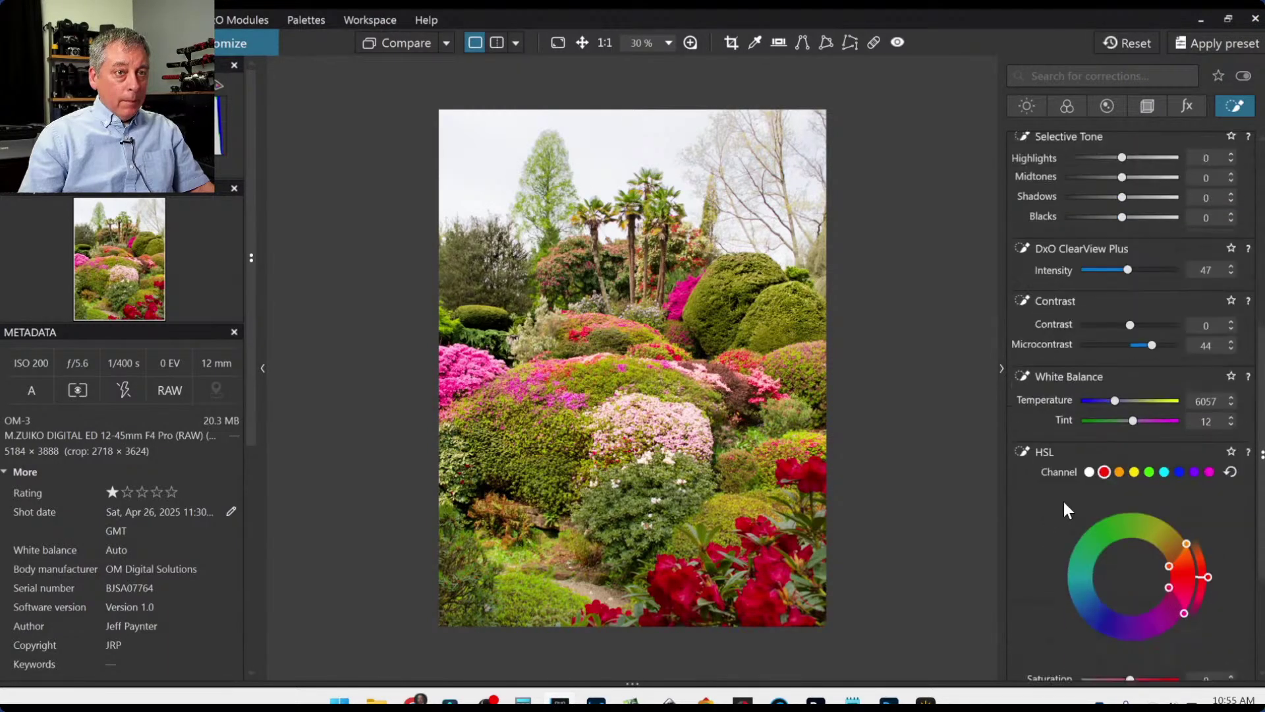
{"action": "scroll", "coordinate": [1102, 454], "scroll_direction": "down", "scroll_amount": 1}
{"action": "left_click", "coordinate": [1089, 352]}
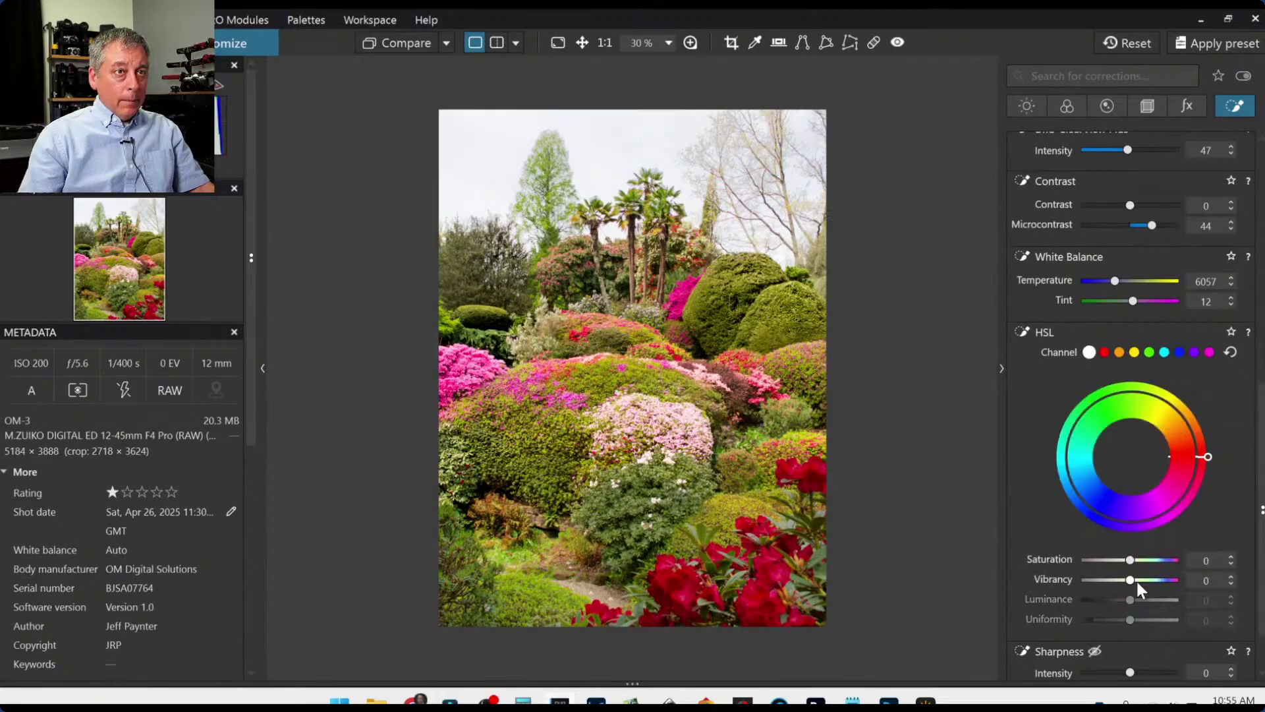
{"action": "left_click_drag", "start_coordinate": [1134, 563], "coordinate": [1150, 560]}
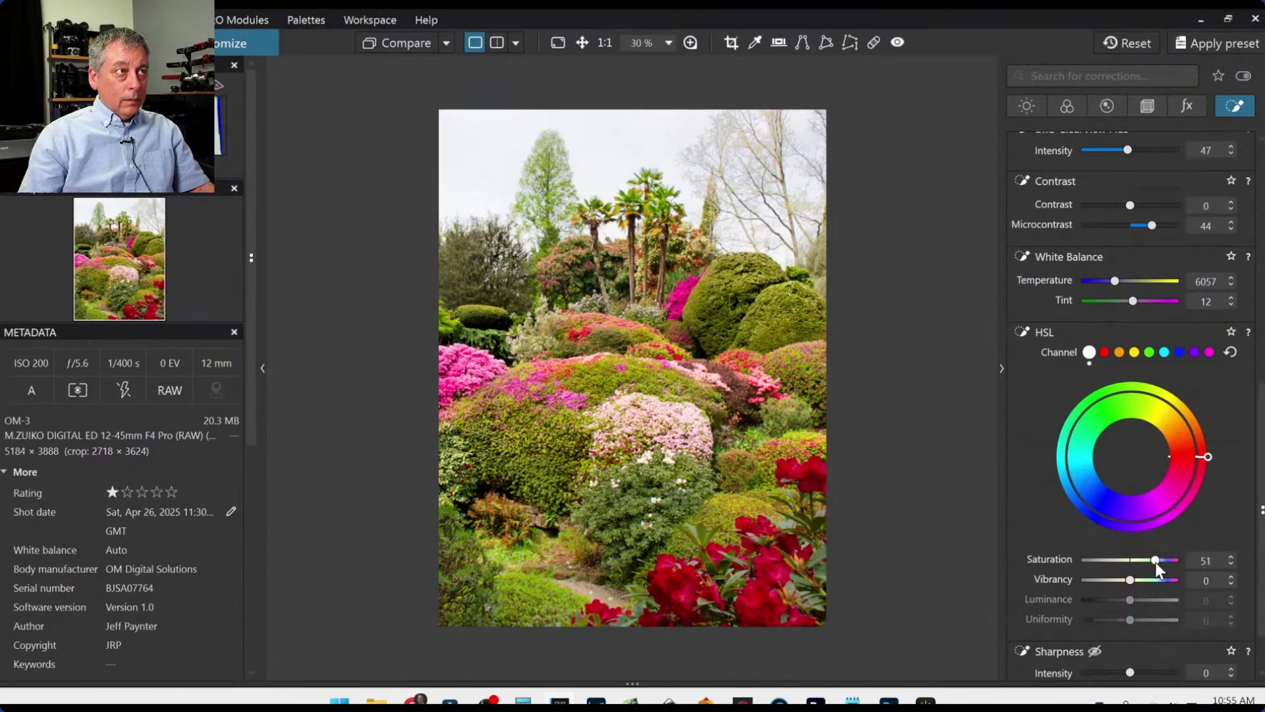
Extend the palm adjustment with additional control points on the tallest palm's crown and the separate shorter palm's crown.
{"action": "key", "text": "l"}
{"action": "scroll", "coordinate": [630, 198], "scroll_direction": "up", "scroll_amount": 3}
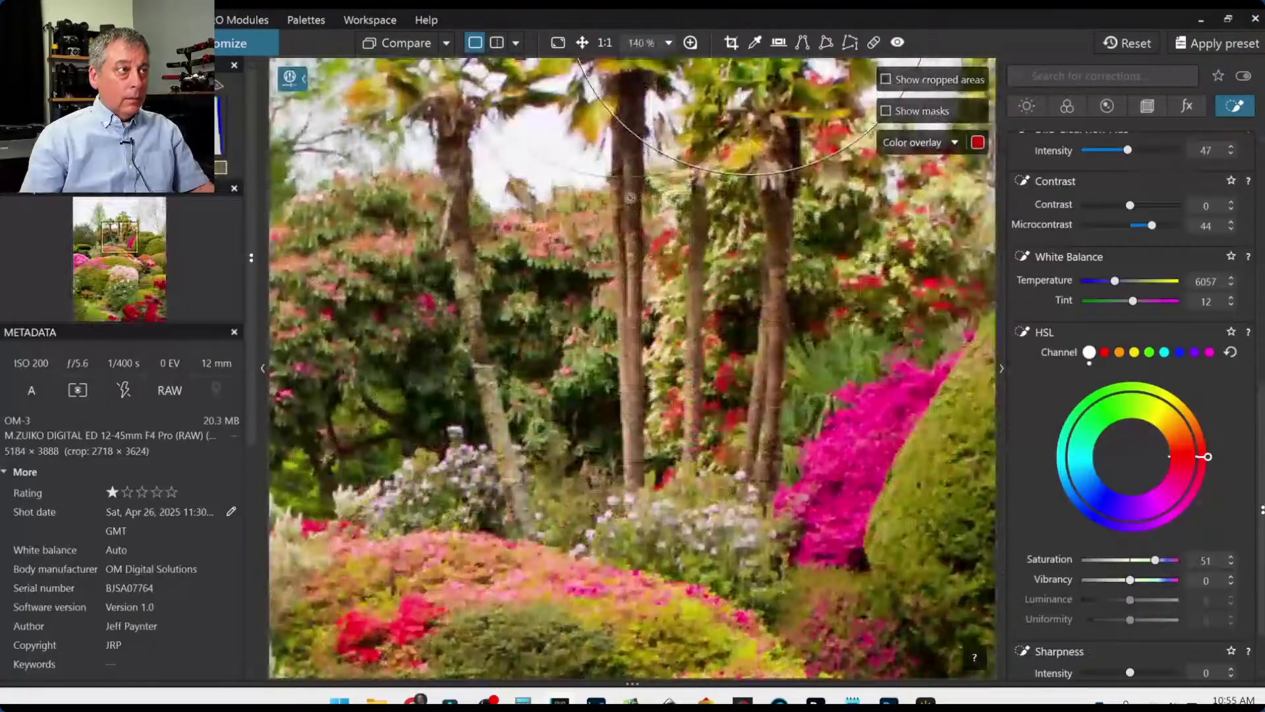
{"action": "left_click", "coordinate": [125, 231]}
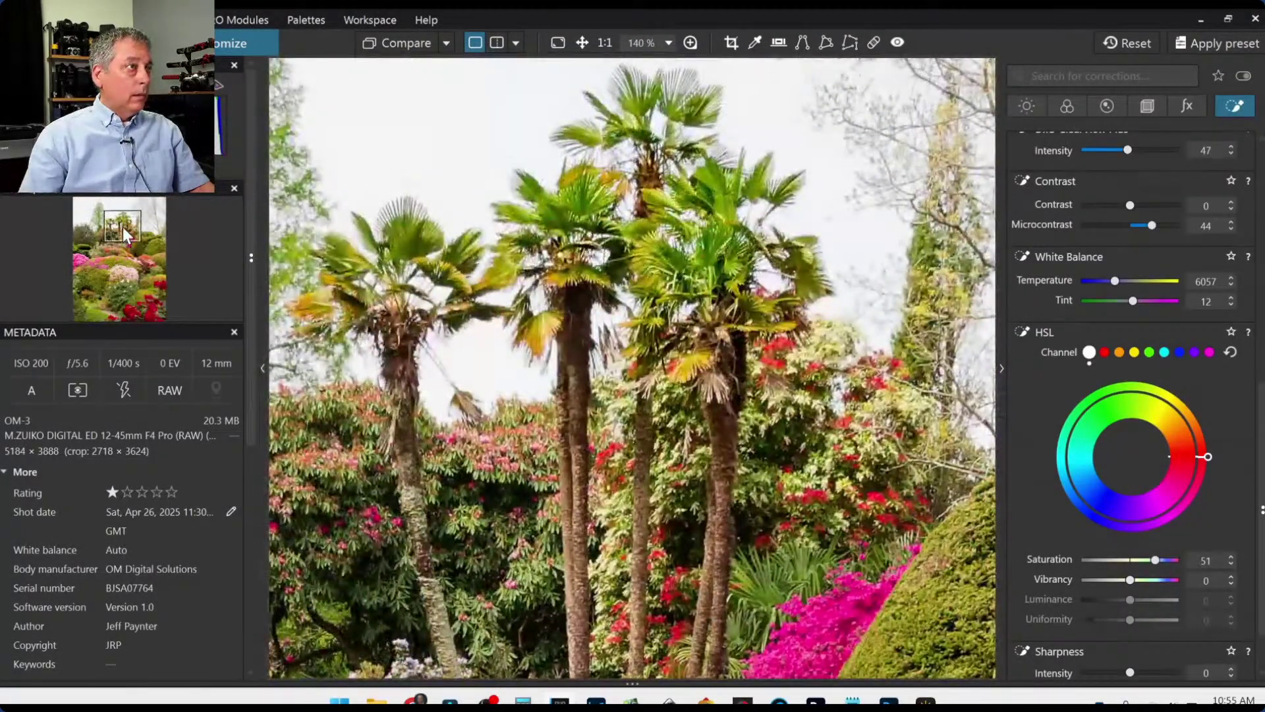
{"action": "key", "text": "l"}
{"action": "left_click", "coordinate": [636, 107]}
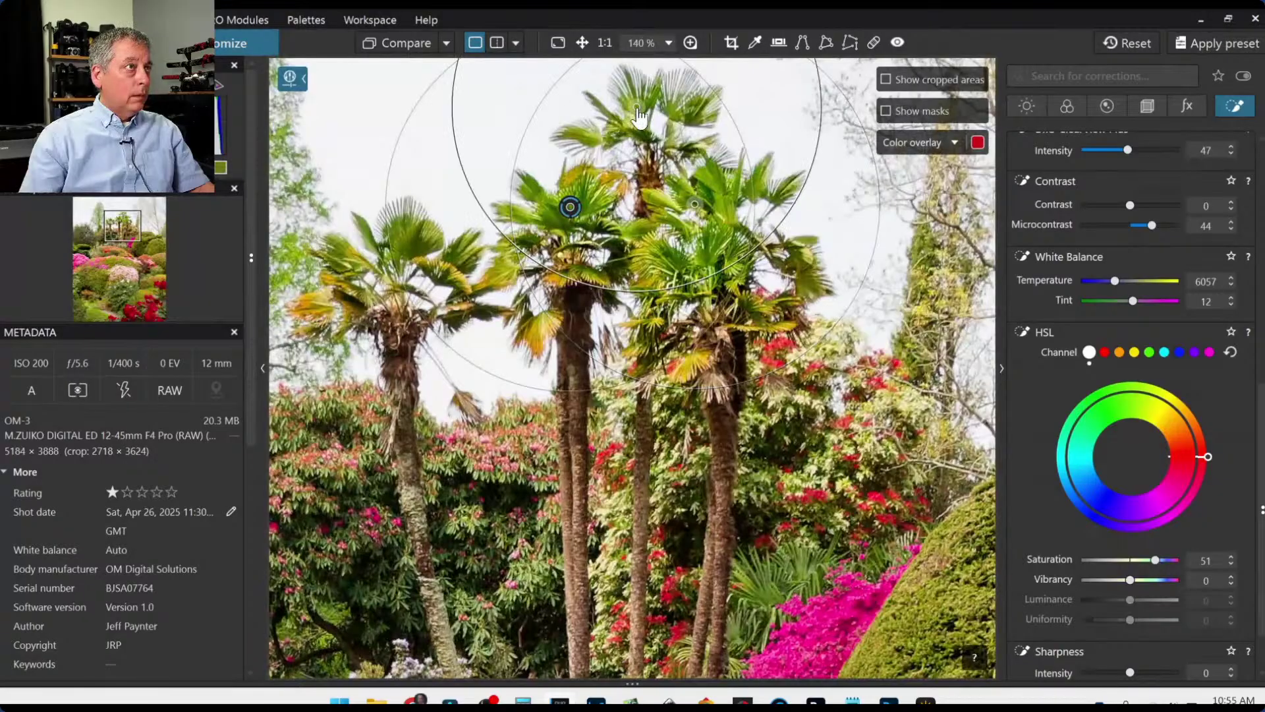
{"action": "left_click", "coordinate": [404, 246]}
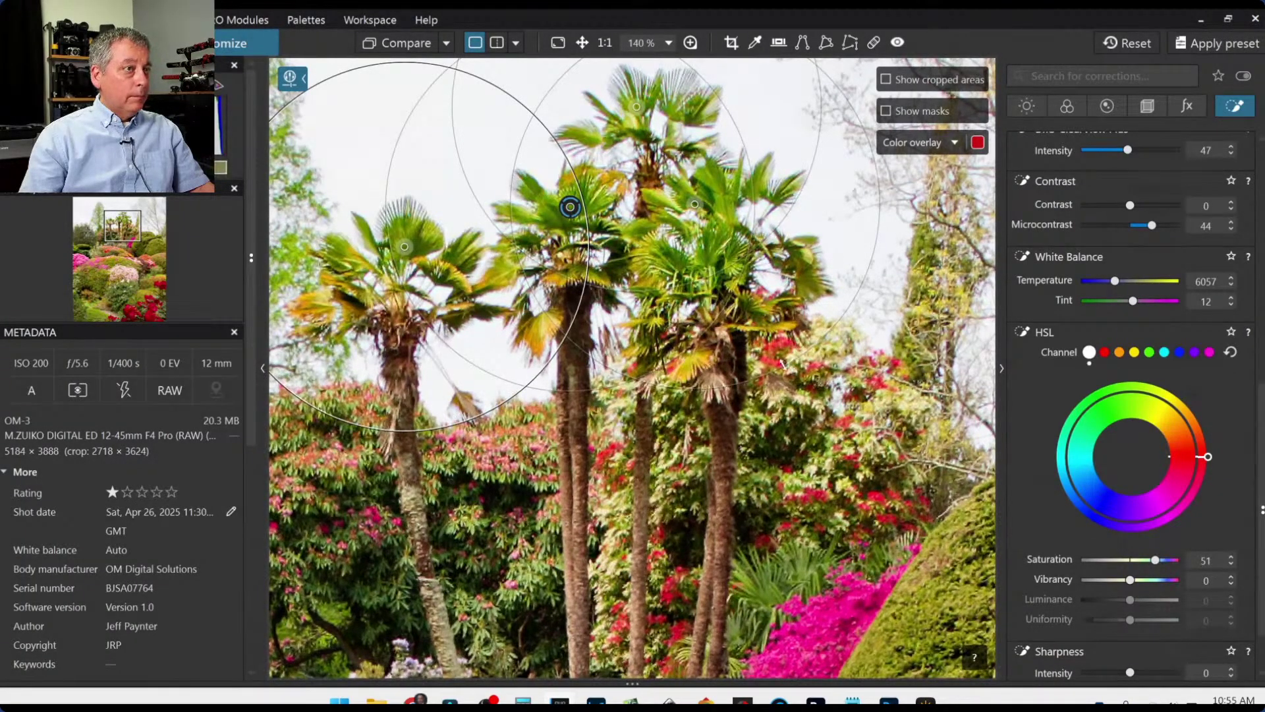
{"action": "scroll", "coordinate": [681, 378], "scroll_direction": "down", "scroll_amount": 3}
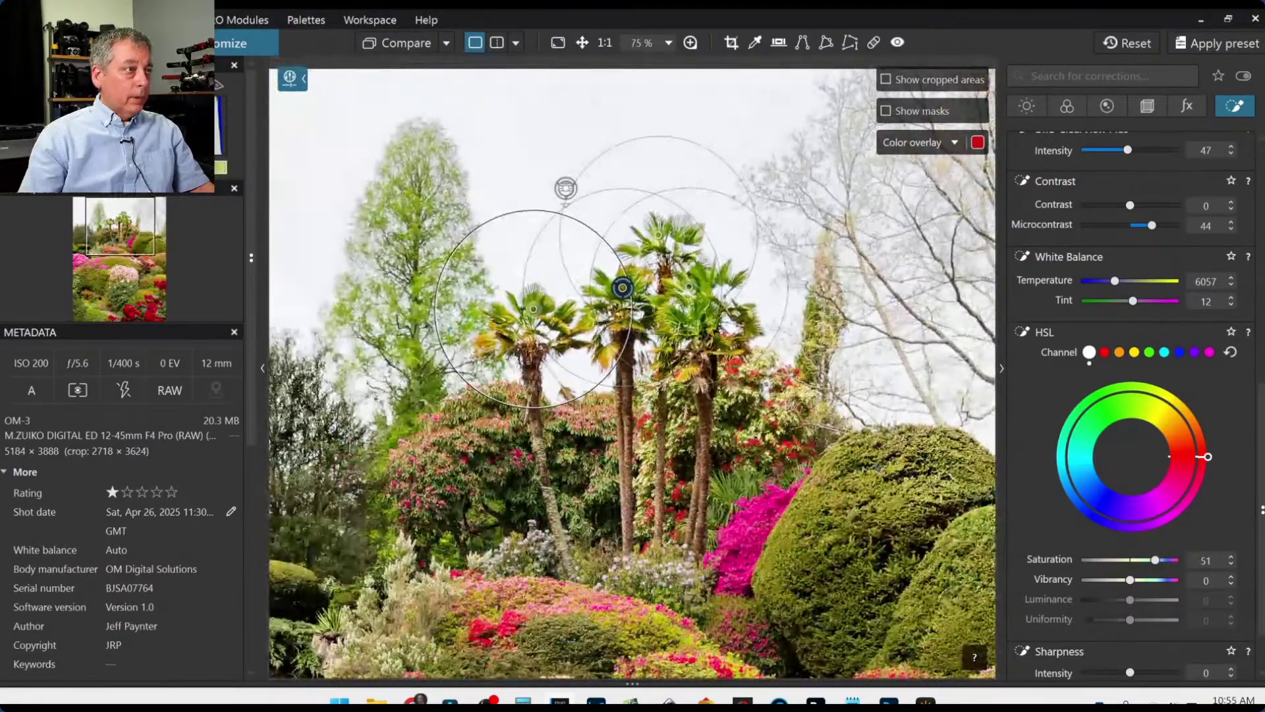
{"action": "scroll", "coordinate": [632, 375], "scroll_direction": "down", "scroll_amount": 3}
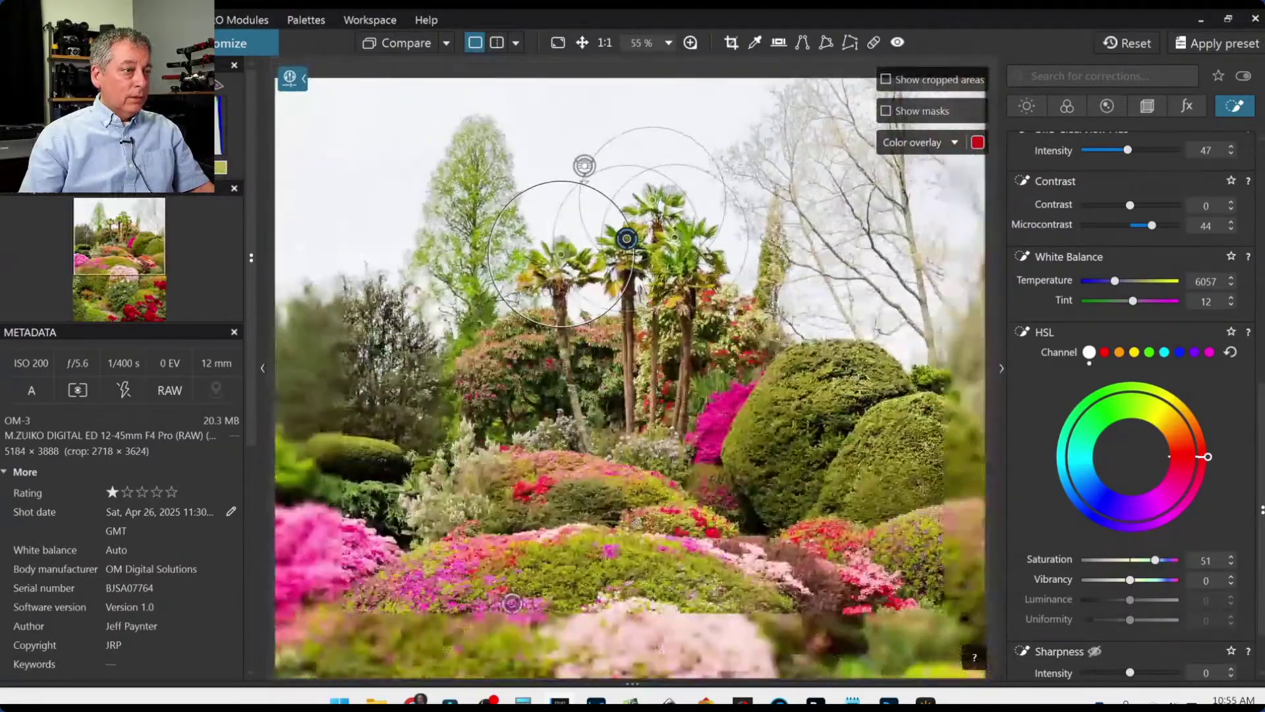
{"action": "scroll", "coordinate": [636, 522], "scroll_direction": "down", "scroll_amount": 1}
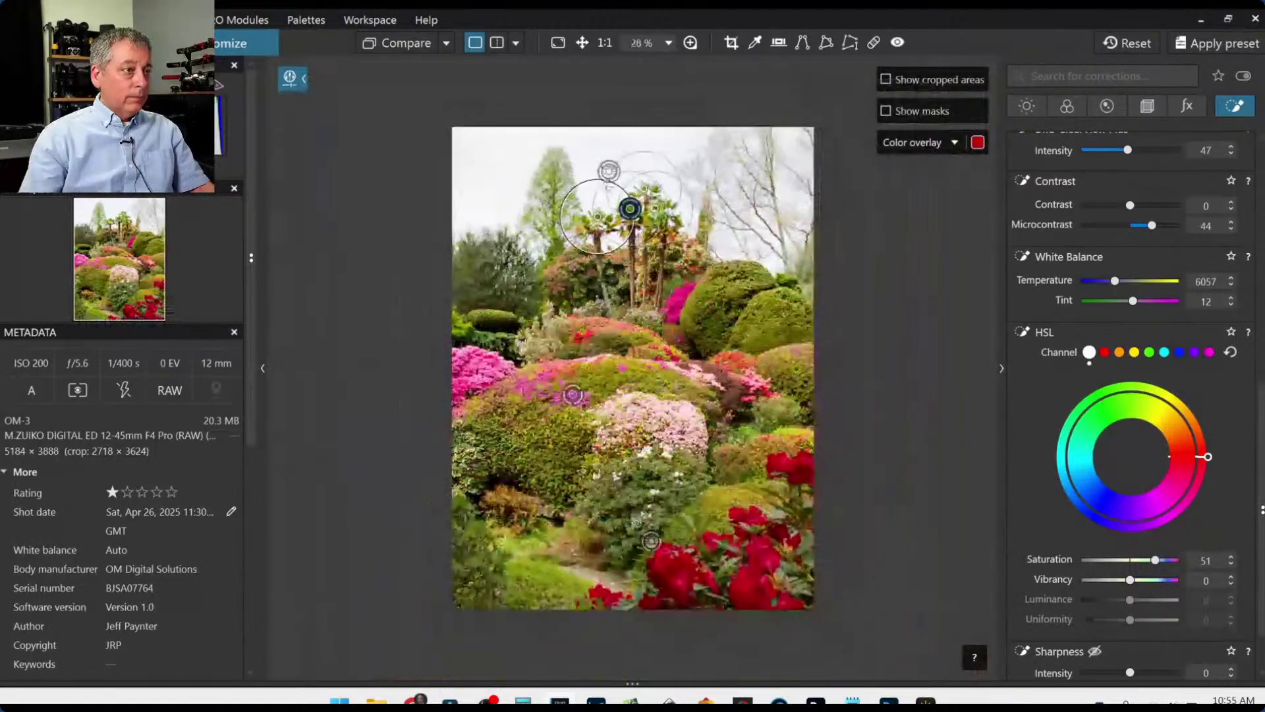
{"action": "scroll", "coordinate": [655, 595], "scroll_direction": "up", "scroll_amount": 4}
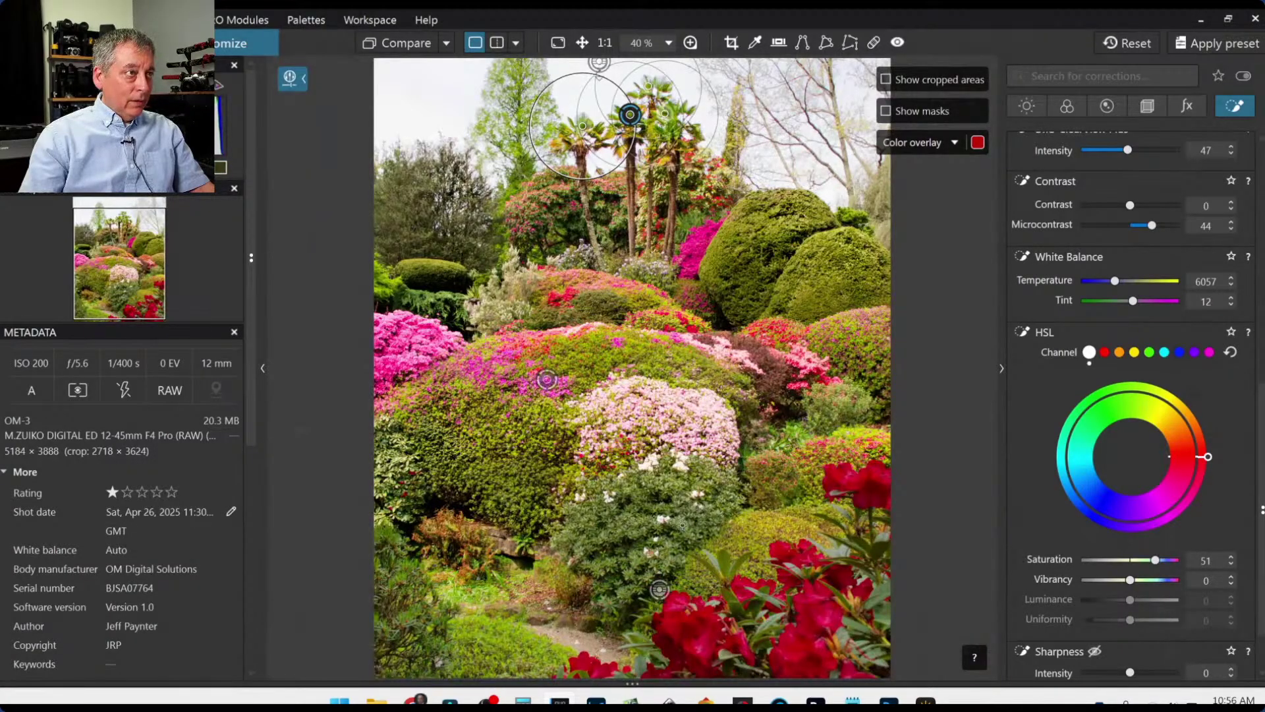
{"action": "scroll", "coordinate": [682, 525], "scroll_direction": "down", "scroll_amount": 4}
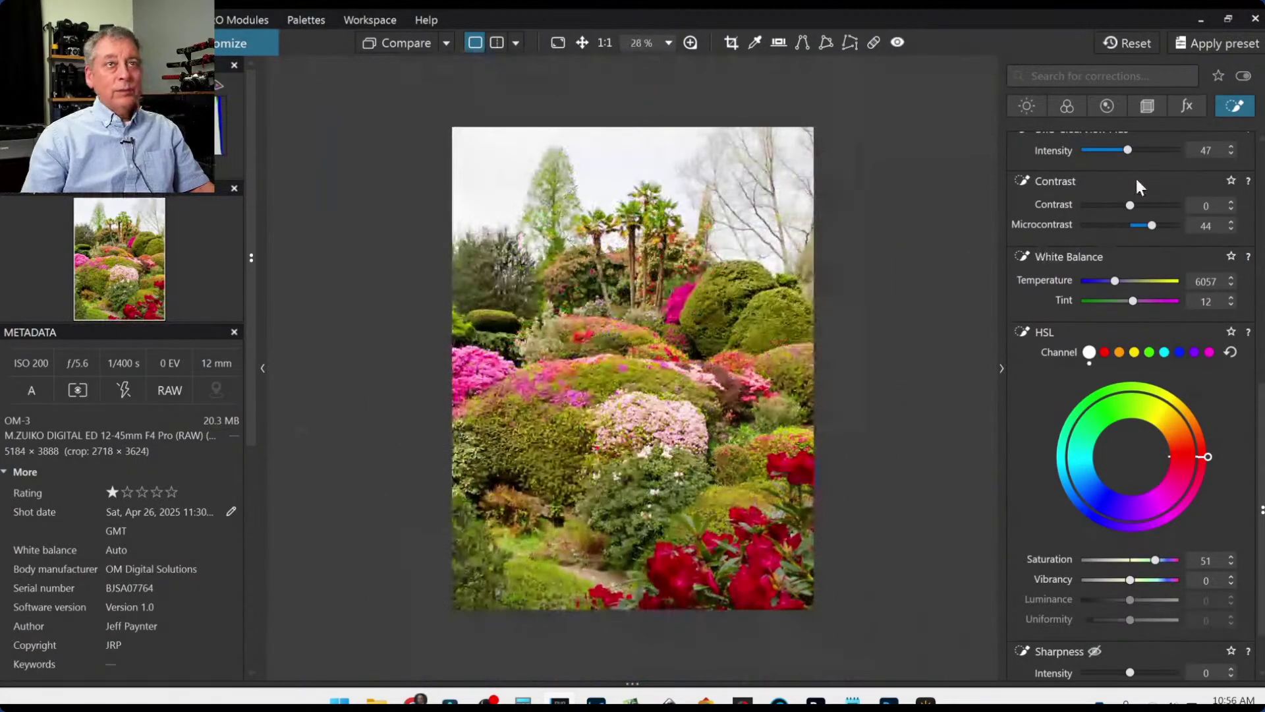
Change the crop aspect ratio to 1 × 1 and open the crop for editing.
{"action": "left_click", "coordinate": [1147, 105]}
{"action": "left_click", "coordinate": [1126, 259]}
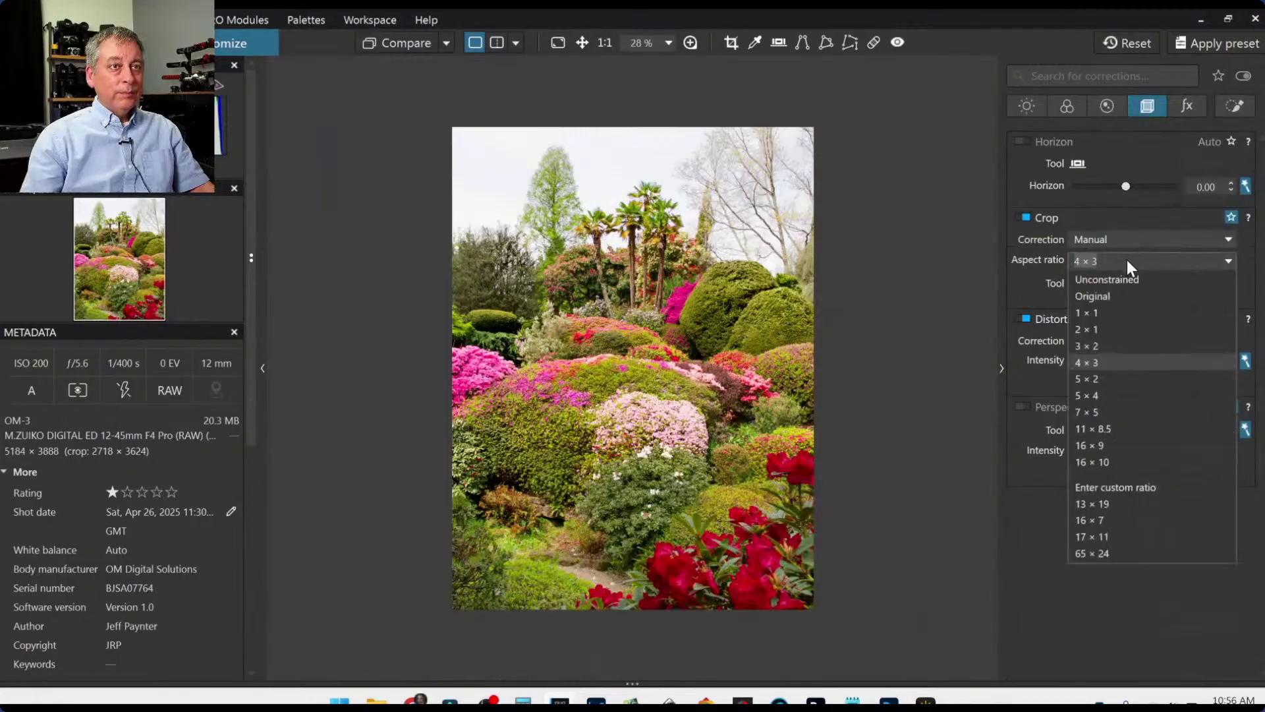
{"action": "left_click", "coordinate": [1117, 317]}
{"action": "left_click", "coordinate": [1078, 286]}
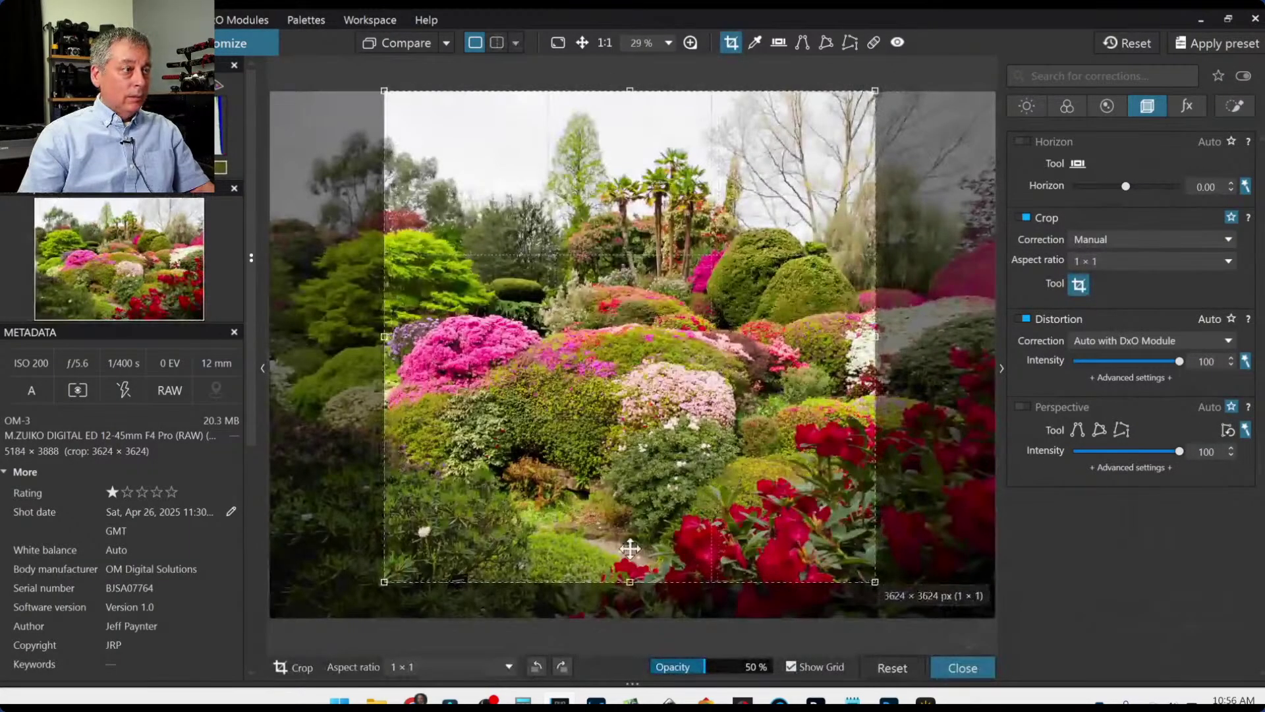
Shrink the square crop to 2463 × 2463 px, frame it around the palms and central azaleas, and apply it.
{"action": "left_click_drag", "start_coordinate": [631, 583], "coordinate": [689, 423]}
{"action": "left_click_drag", "start_coordinate": [655, 339], "coordinate": [681, 343]}
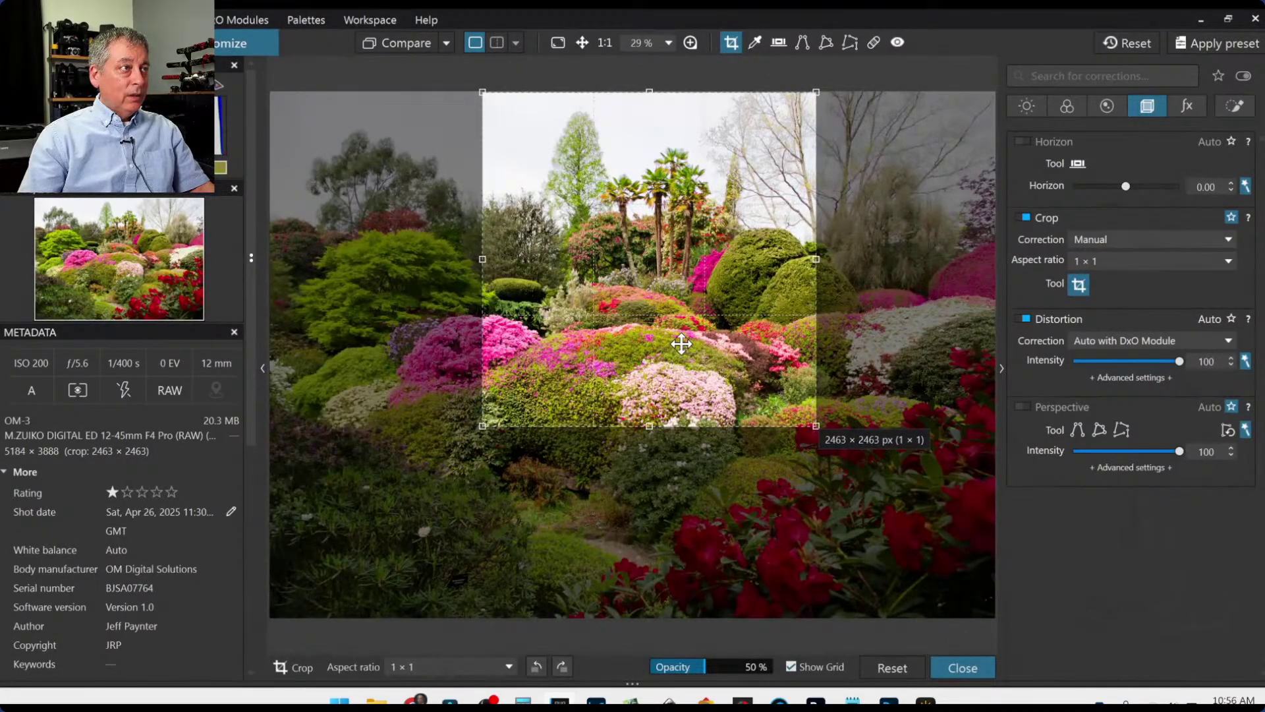
{"action": "key", "text": "Return"}
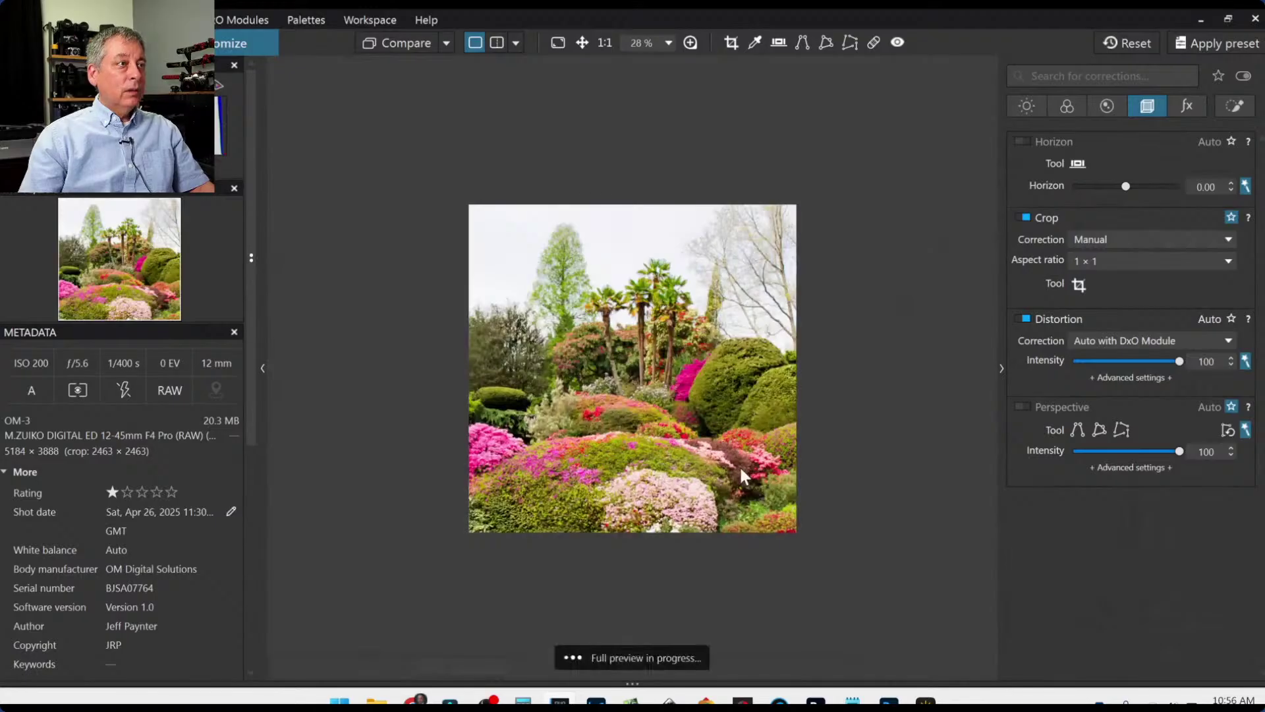
Change the crop aspect ratio to 16 × 9, enlarge the frame to 4535 × 2551 px around the trees and azaleas, and apply it.
{"action": "left_click", "coordinate": [1078, 284]}
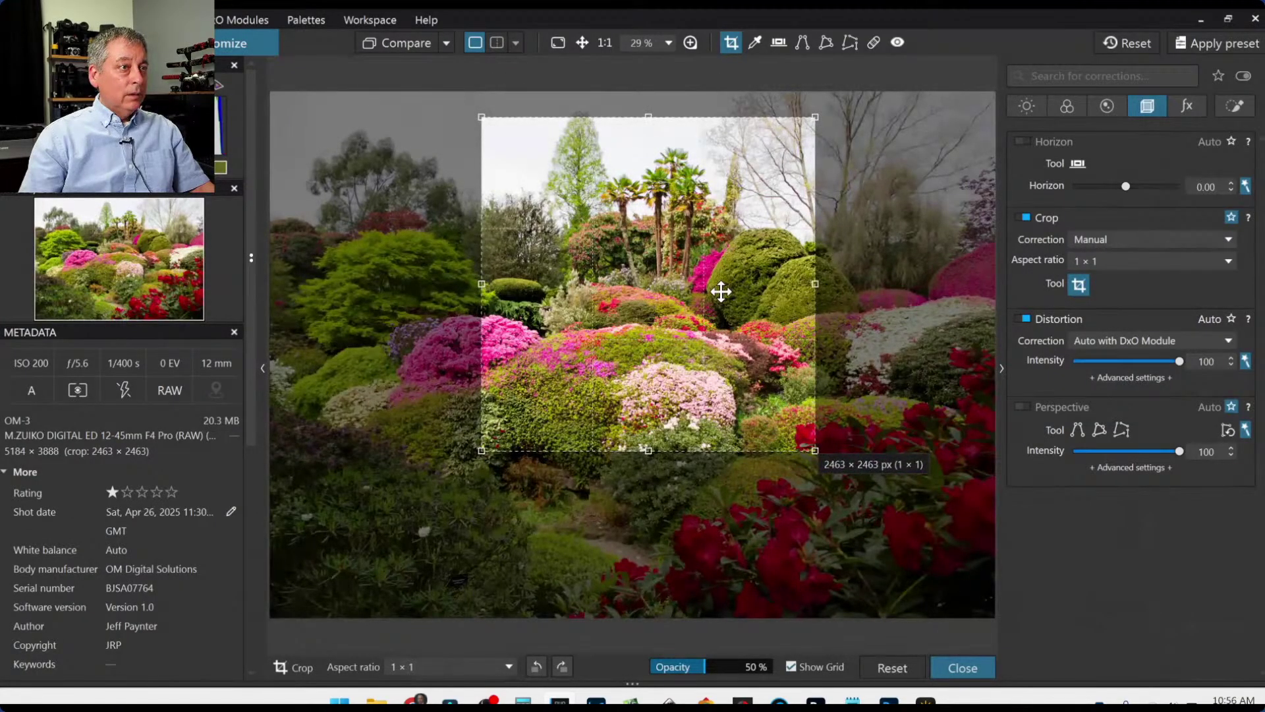
{"action": "left_click_drag", "start_coordinate": [720, 292], "coordinate": [725, 277]}
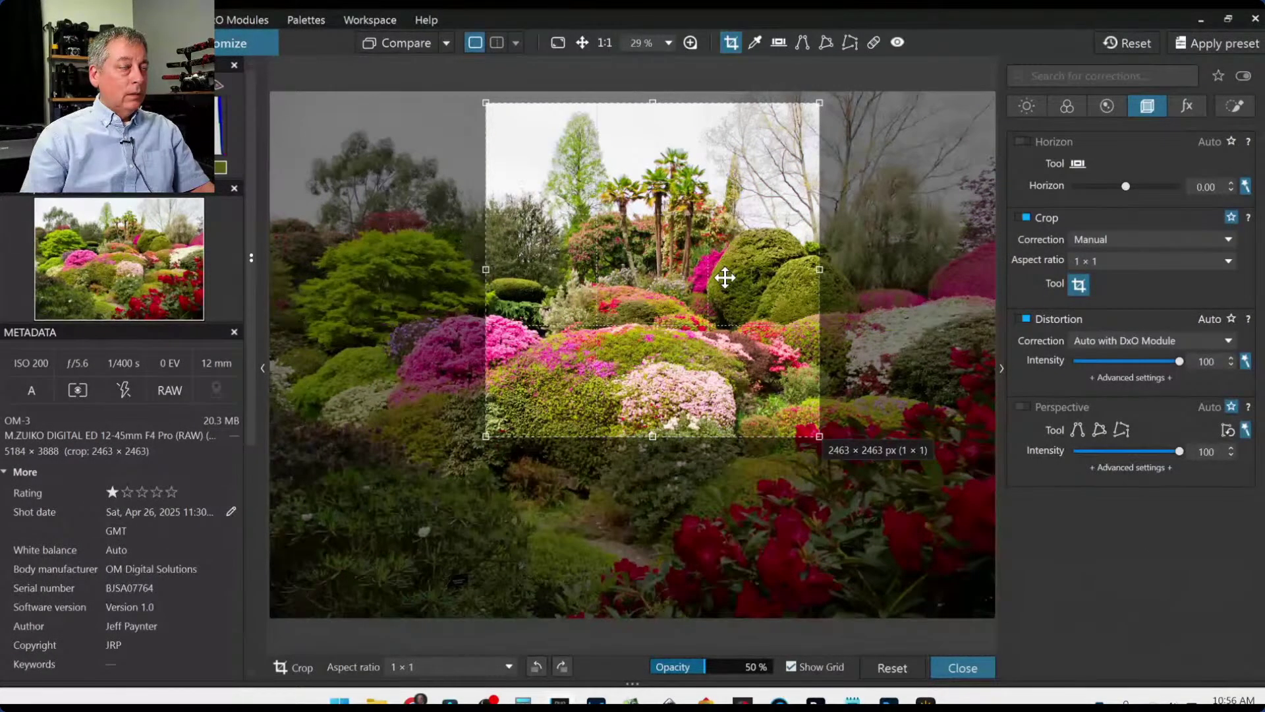
{"action": "left_click", "coordinate": [1084, 258]}
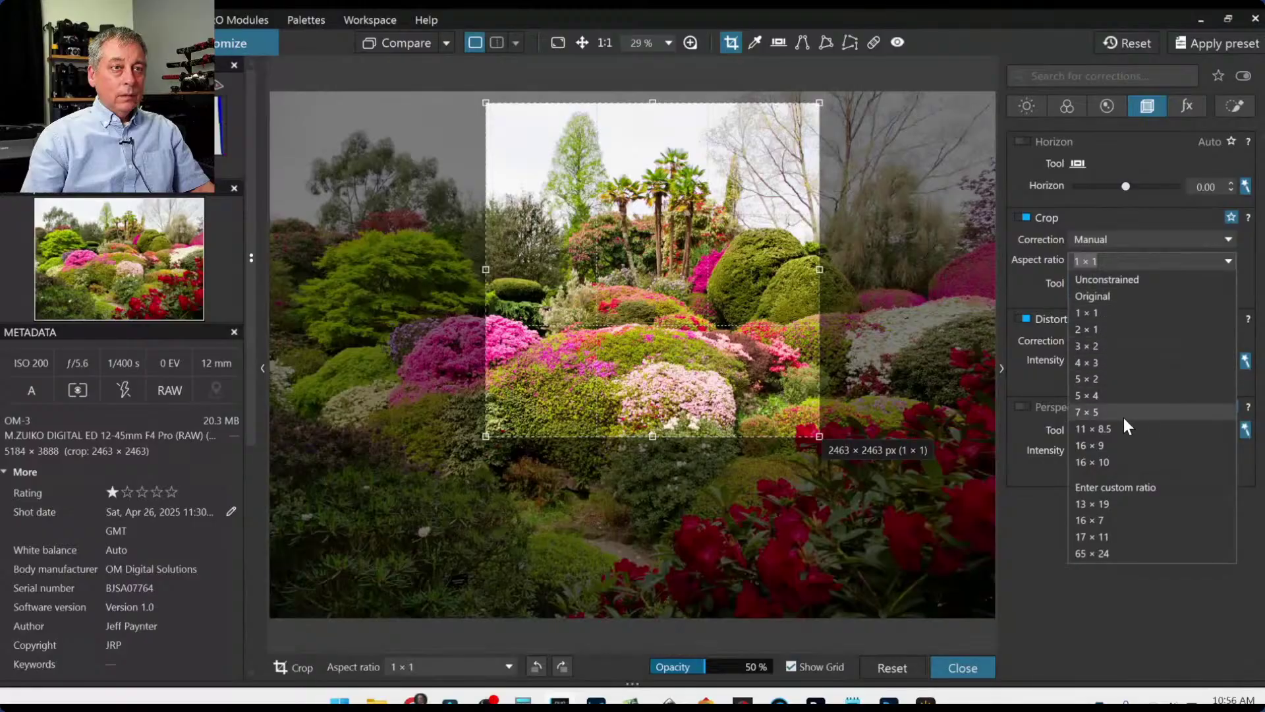
{"action": "left_click", "coordinate": [1120, 448]}
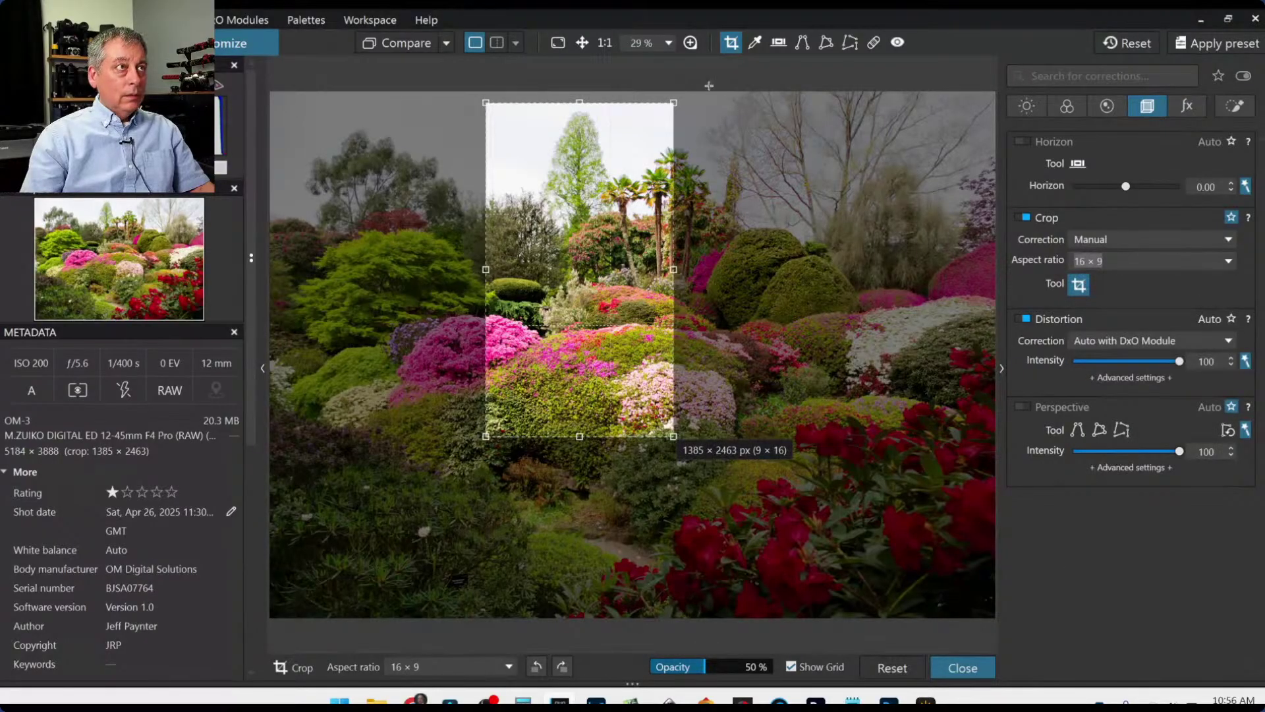
{"action": "left_click_drag", "start_coordinate": [675, 103], "coordinate": [1026, 190]}
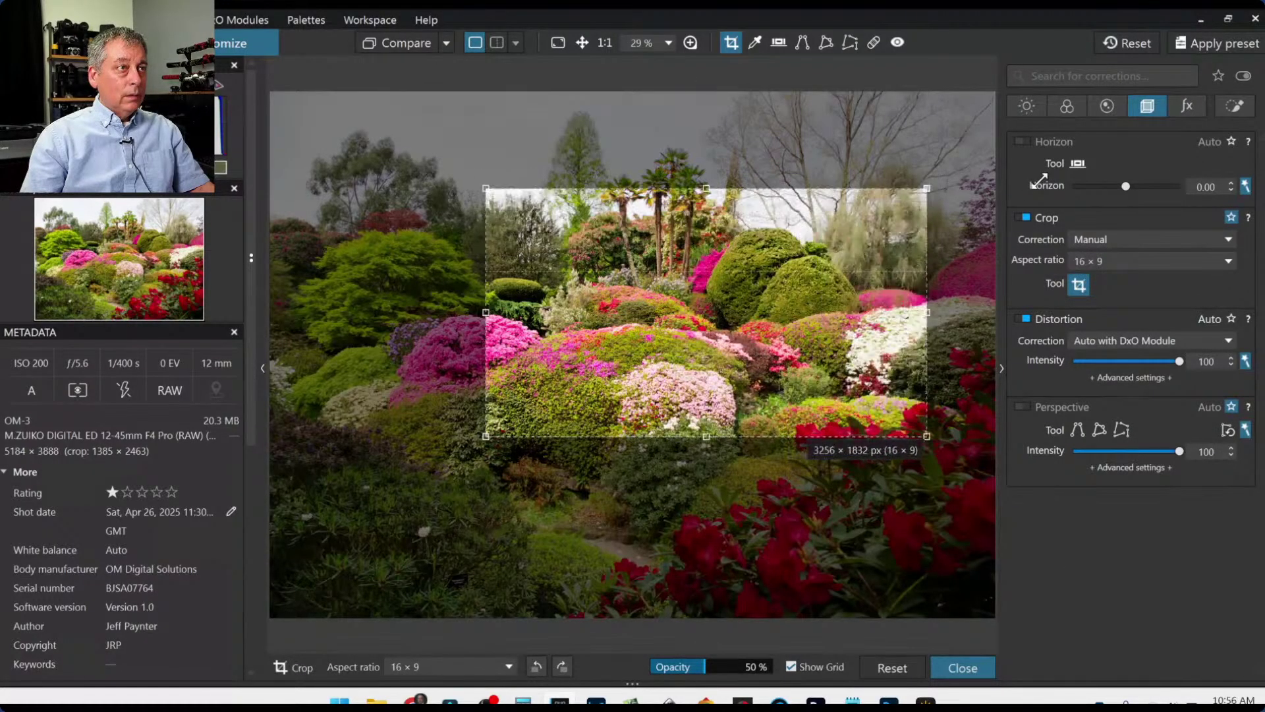
{"action": "left_click_drag", "start_coordinate": [481, 175], "coordinate": [325, 118]}
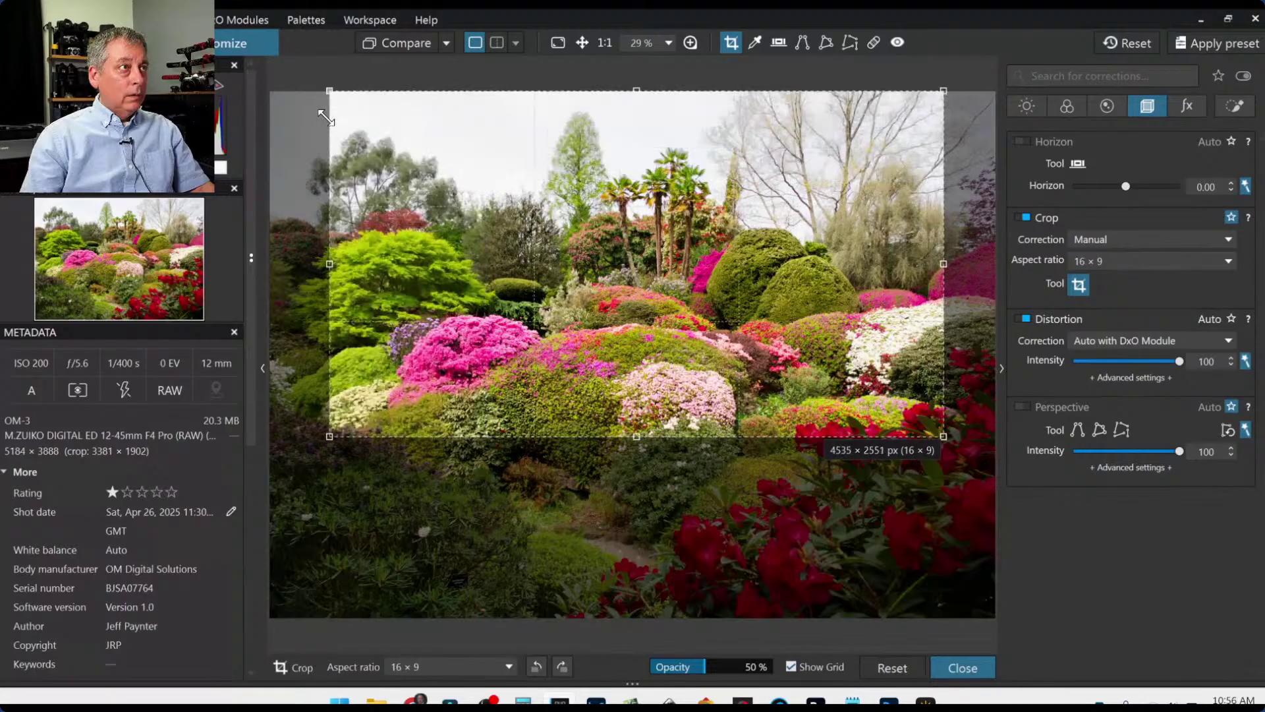
{"action": "key", "text": "Return"}
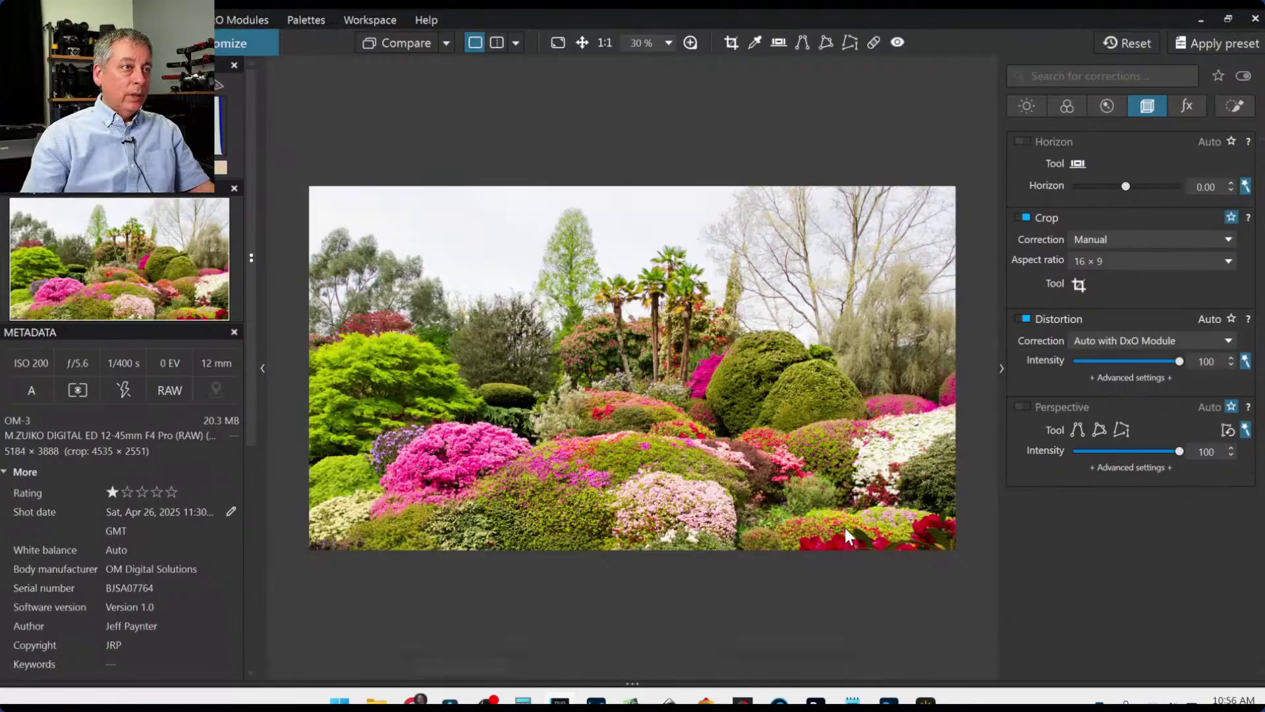
Create a new control point adjustment covering the wispy grey-green tree beside the white azaleas with four control points.
{"action": "left_click", "coordinate": [1225, 108]}
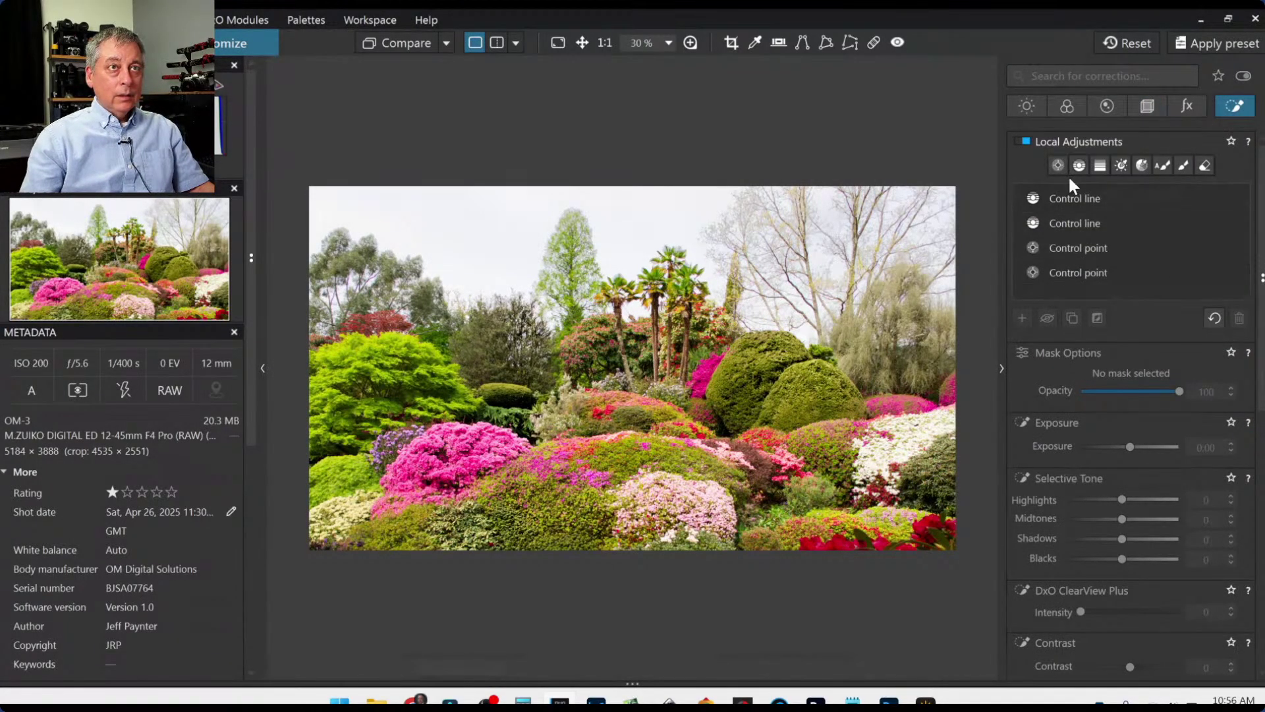
{"action": "left_click", "coordinate": [889, 313]}
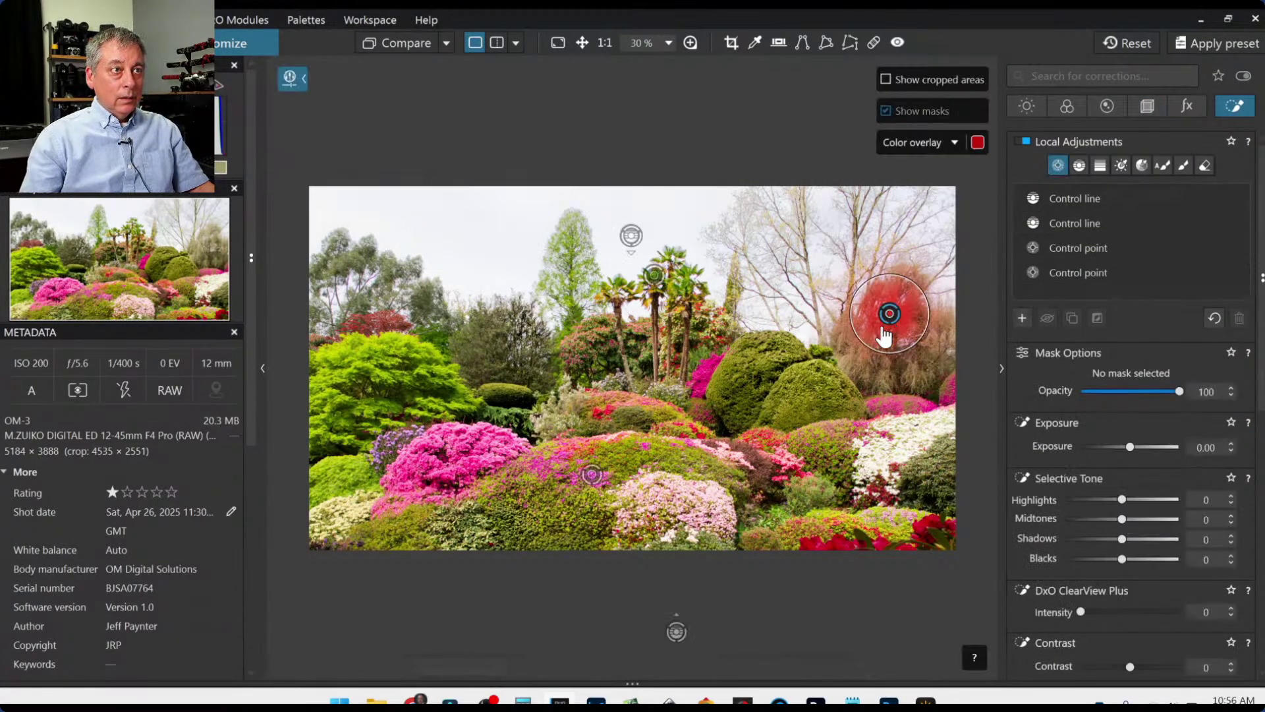
{"action": "left_click", "coordinate": [854, 353]}
{"action": "left_click", "coordinate": [914, 369]}
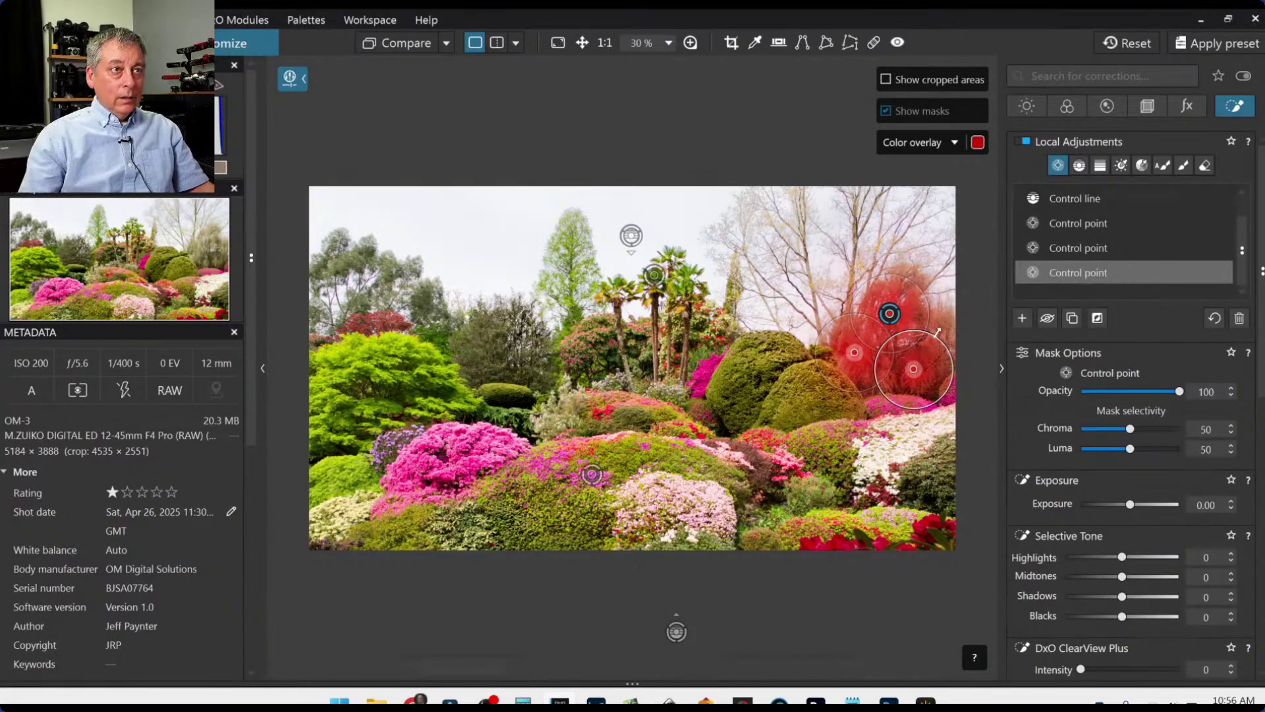
{"action": "left_click", "coordinate": [937, 327]}
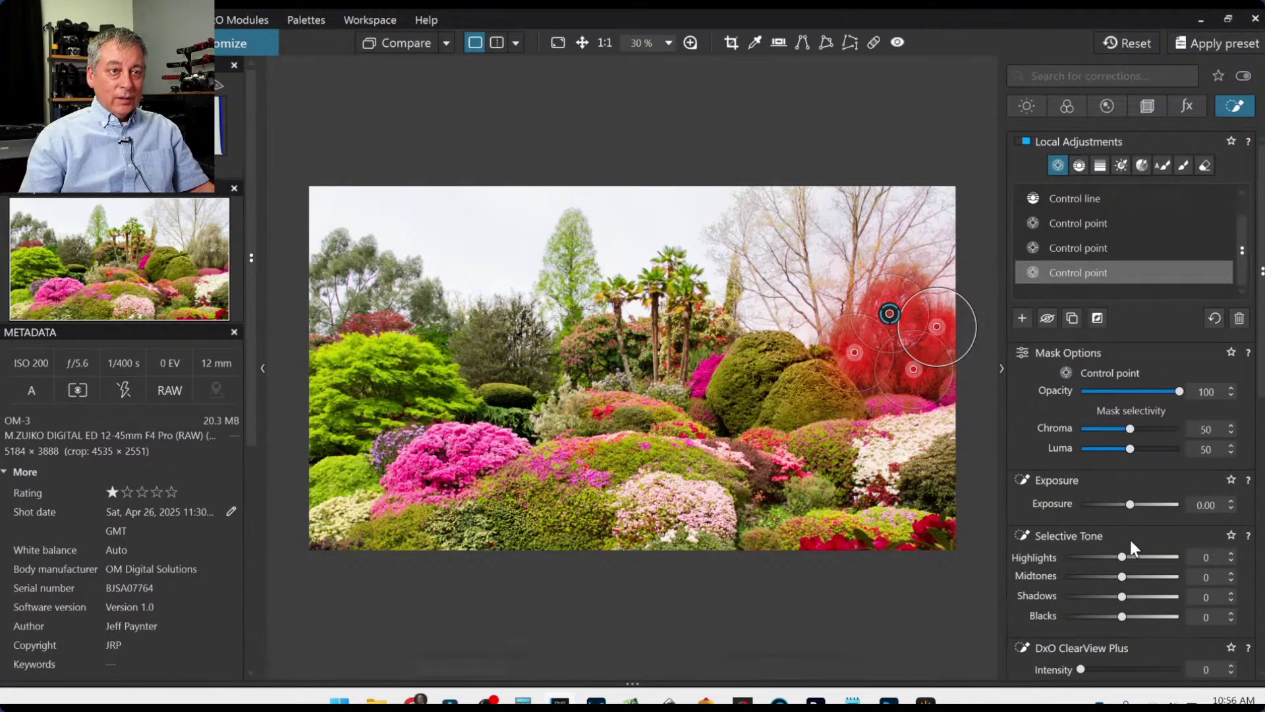
Raise the wispy tree adjustment's microcontrast to 85.
{"action": "scroll", "coordinate": [1175, 559], "scroll_direction": "down", "scroll_amount": 1}
{"action": "scroll", "coordinate": [1133, 533], "scroll_direction": "down", "scroll_amount": 1}
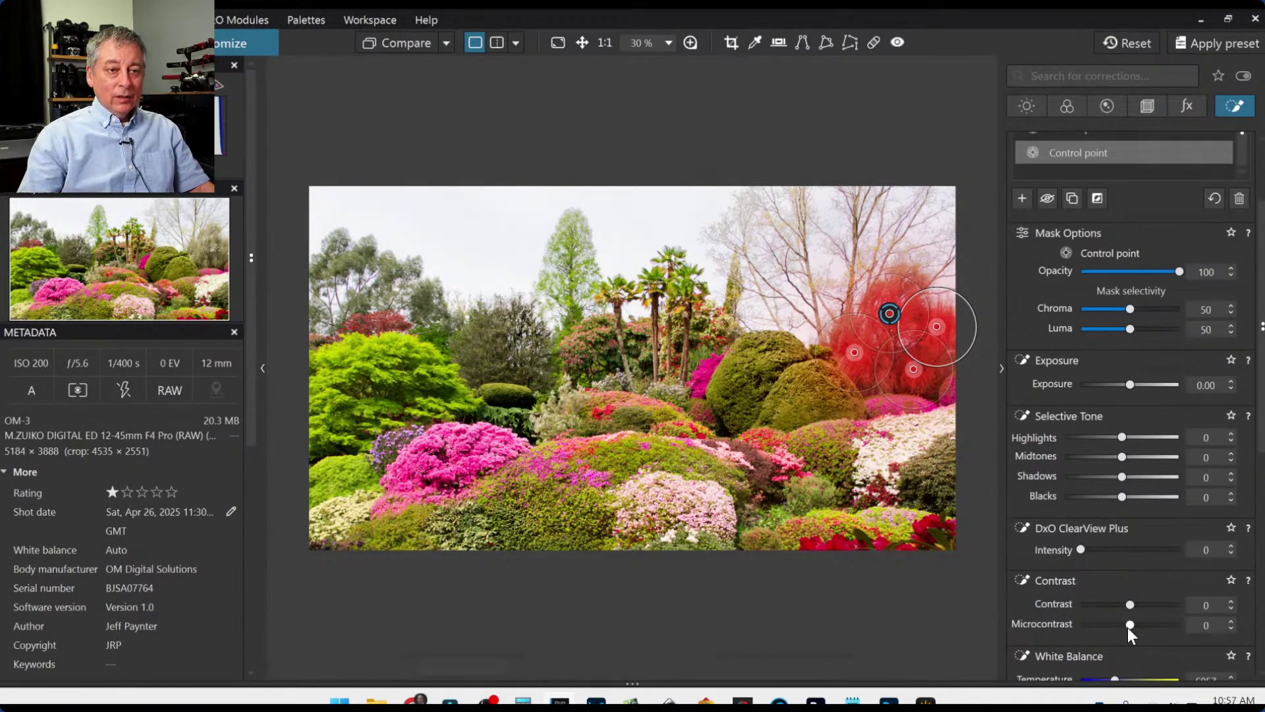
{"action": "left_click_drag", "start_coordinate": [1132, 624], "coordinate": [1152, 625]}
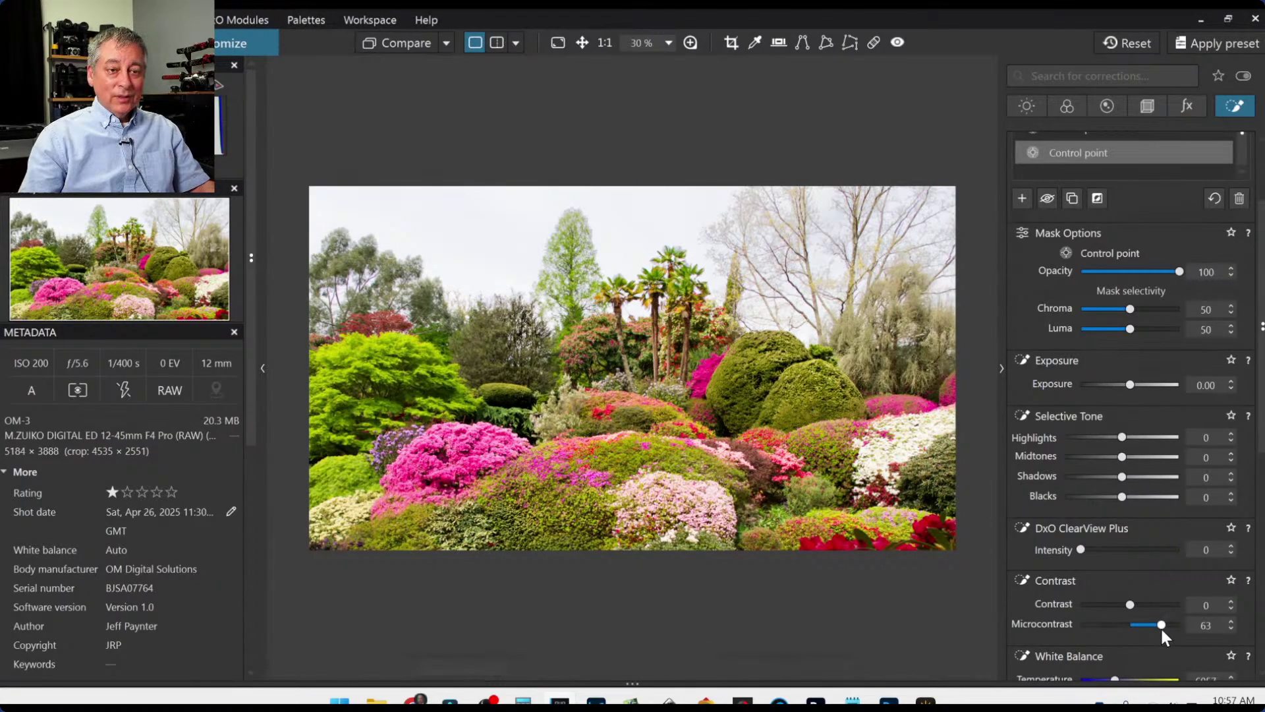
{"action": "left_click_drag", "start_coordinate": [1170, 627], "coordinate": [1172, 627]}
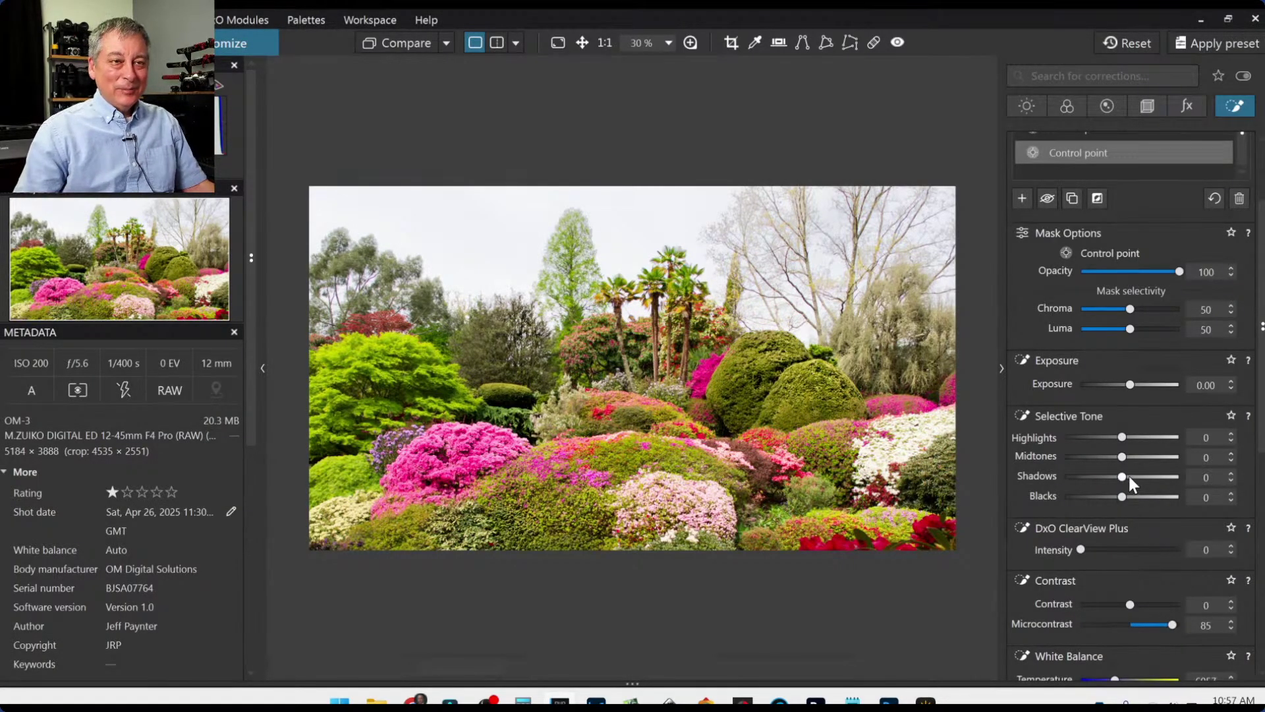
Set the wispy tree adjustment's highlights to 32 and blacks to -53, and deselect its mask.
{"action": "left_click_drag", "start_coordinate": [1121, 437], "coordinate": [1140, 438]}
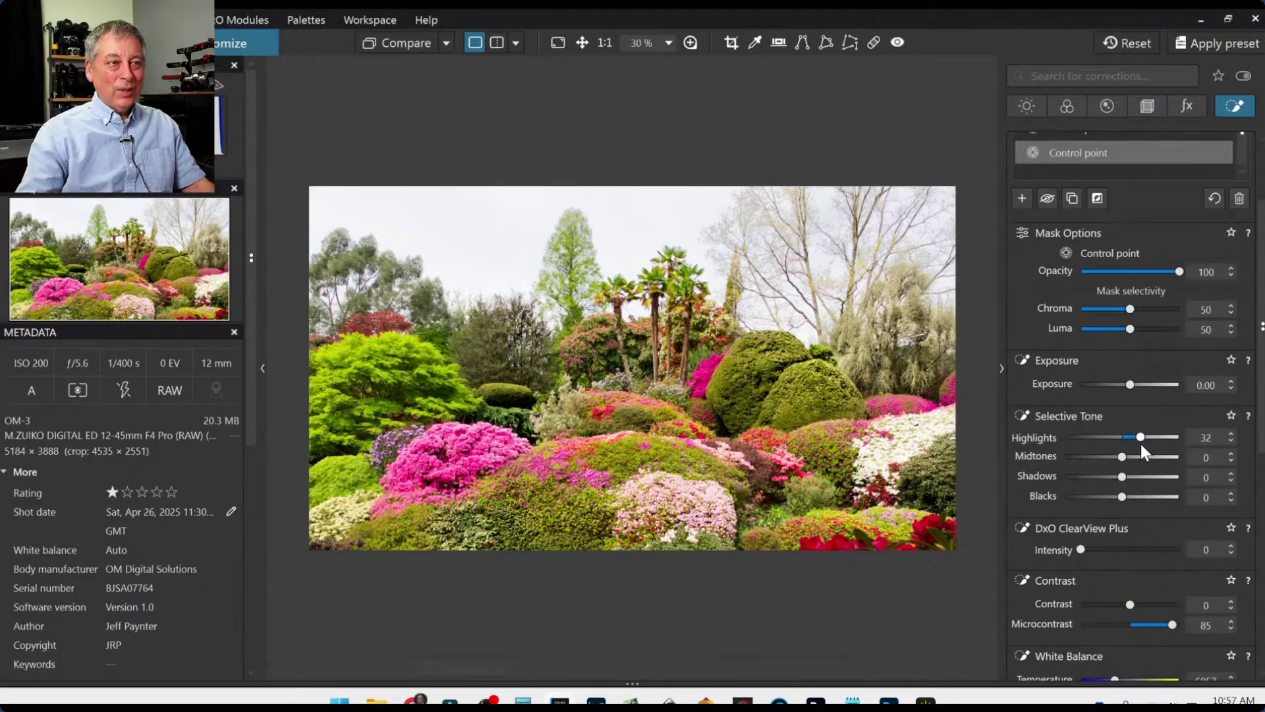
{"action": "left_click_drag", "start_coordinate": [1118, 500], "coordinate": [1092, 496]}
{"action": "mouse_move", "coordinate": [889, 313]}
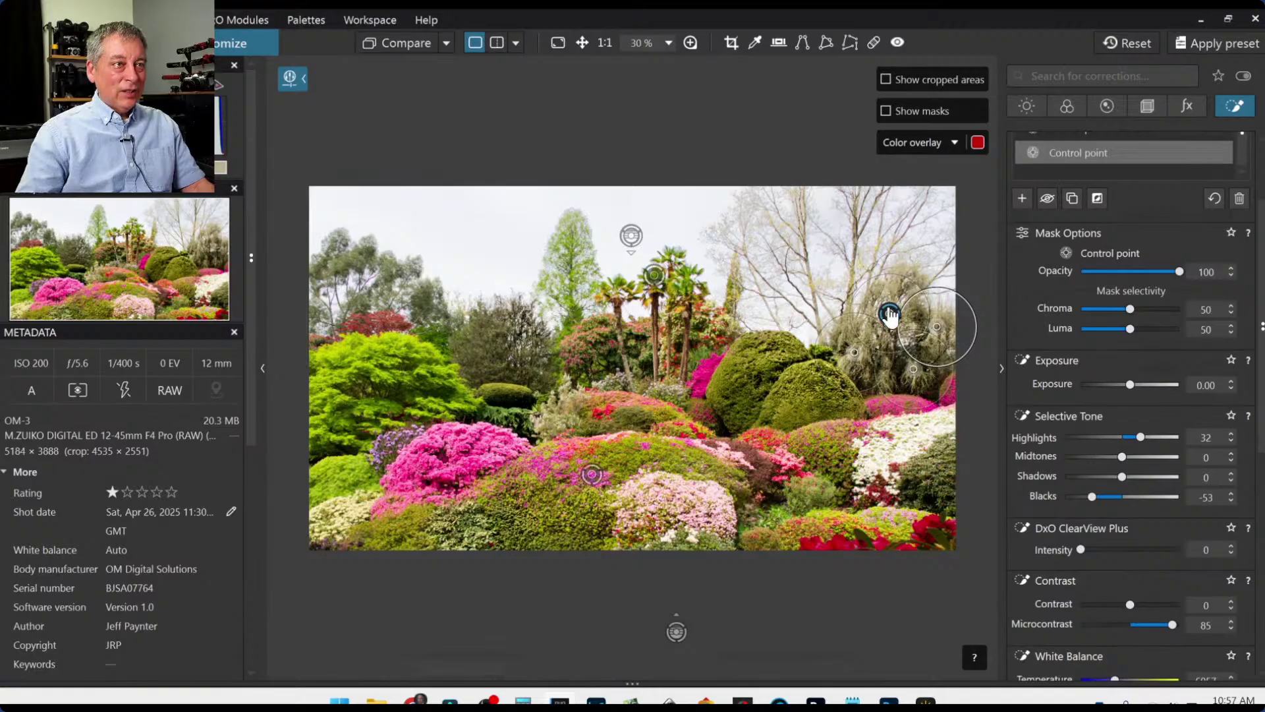
{"action": "left_click", "coordinate": [890, 314]}
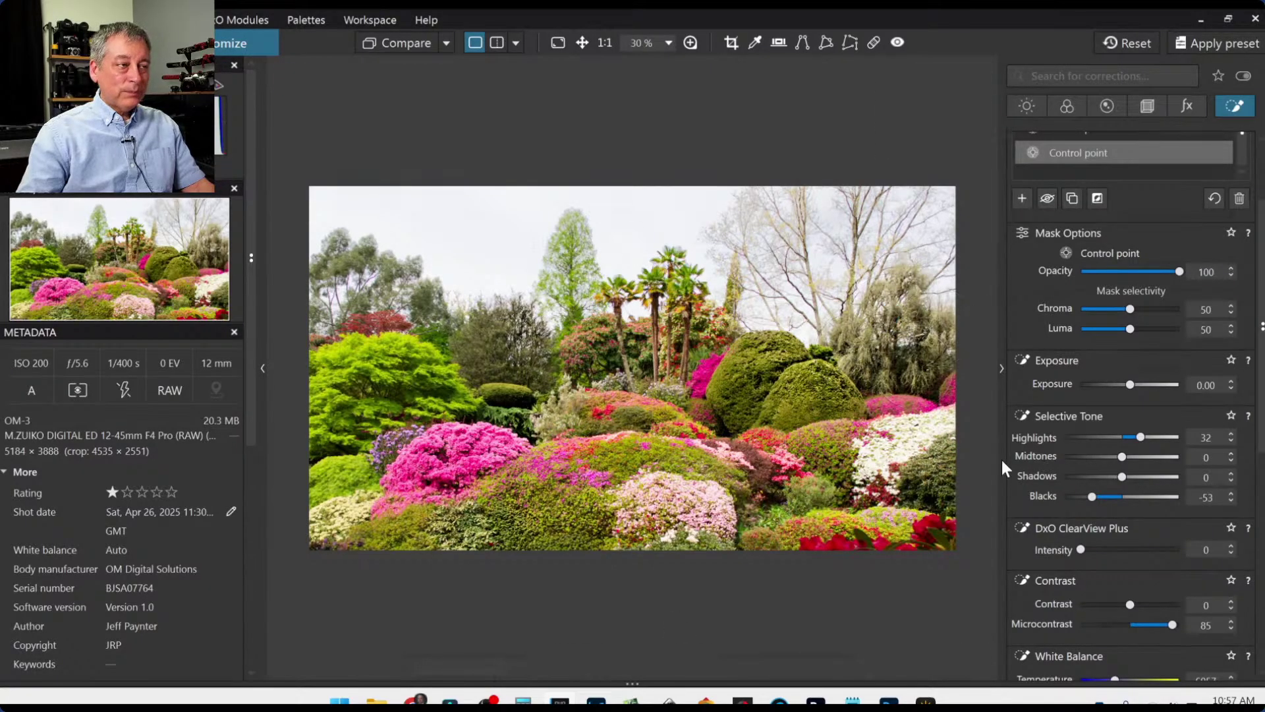
{"action": "left_click", "coordinate": [927, 486]}
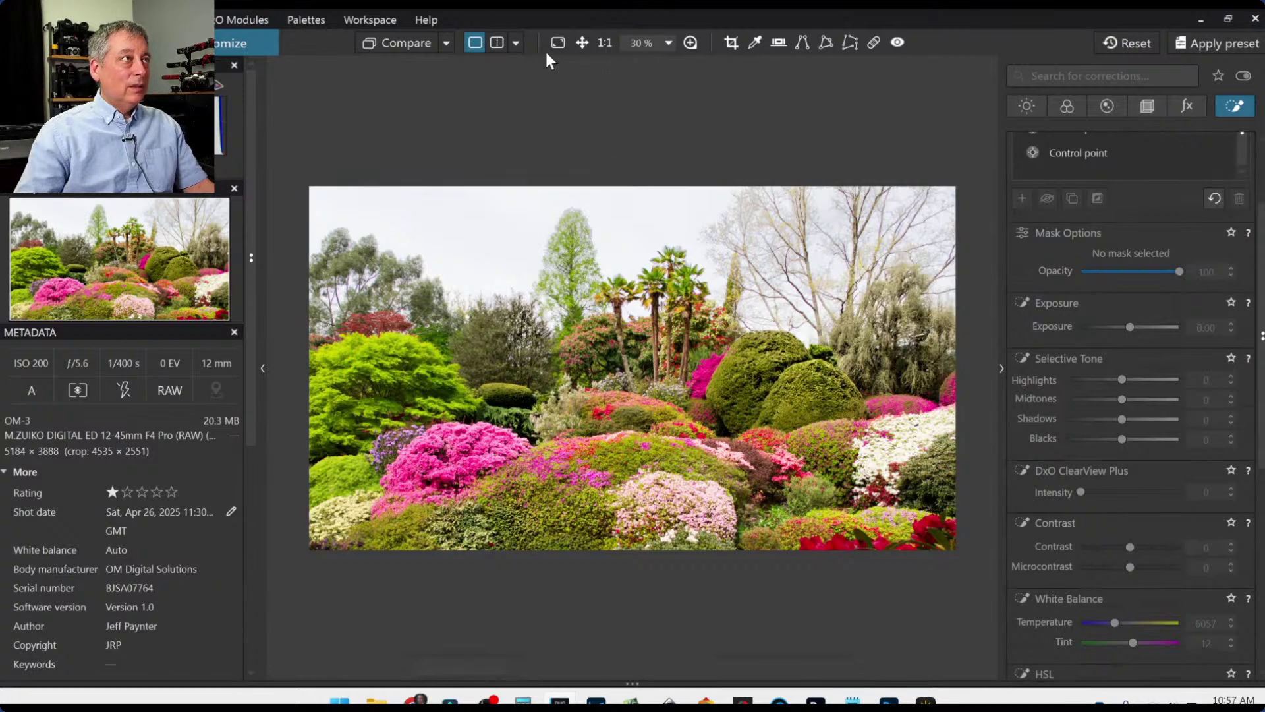
Compare the edited garden photo with its uncorrected original.
{"action": "left_click", "coordinate": [401, 41]}
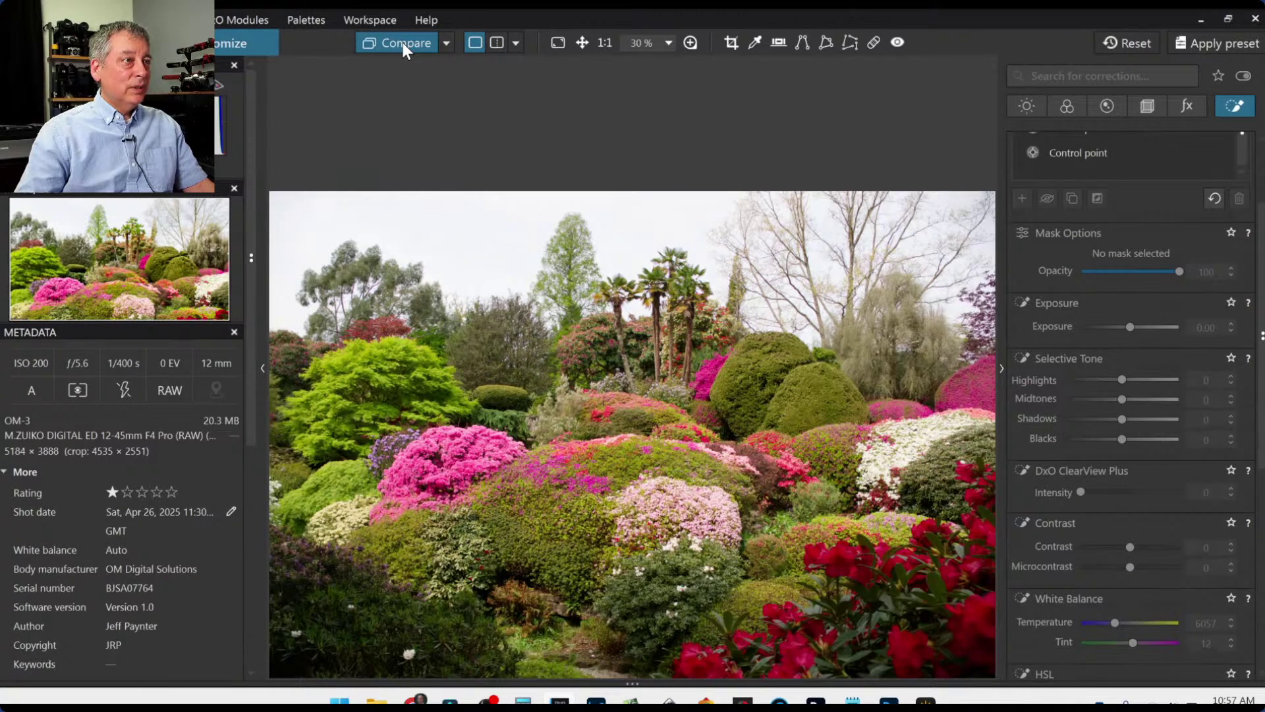
{"action": "left_click", "coordinate": [402, 41]}
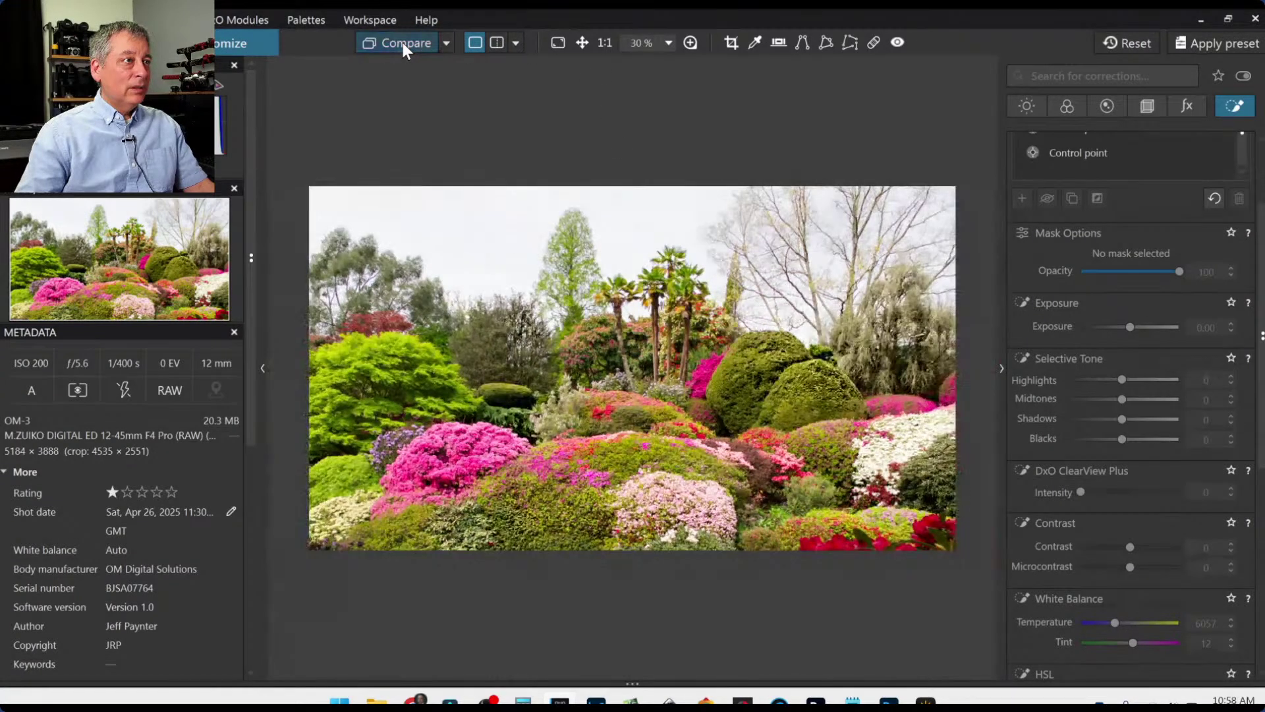
{"action": "left_click", "coordinate": [402, 41]}
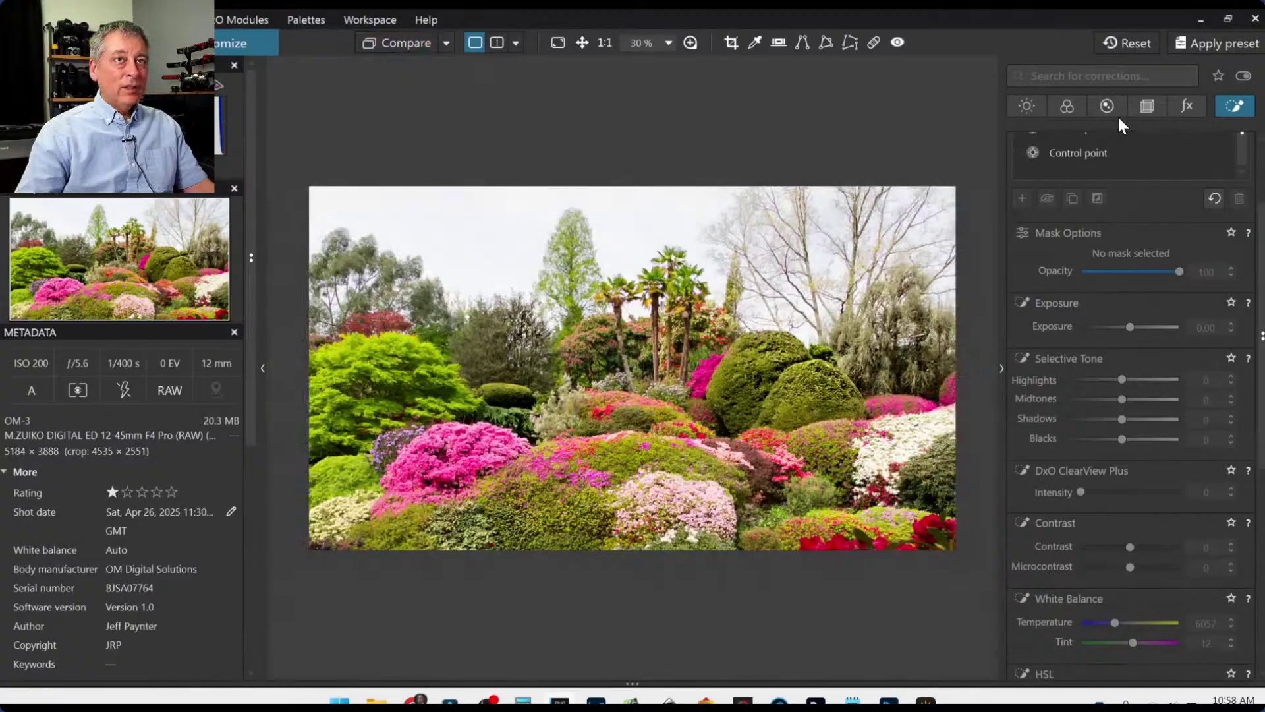
Reduce the global HSL saturation of the green channel to -18.
{"action": "left_click", "coordinate": [1106, 108]}
{"action": "left_click", "coordinate": [1066, 104]}
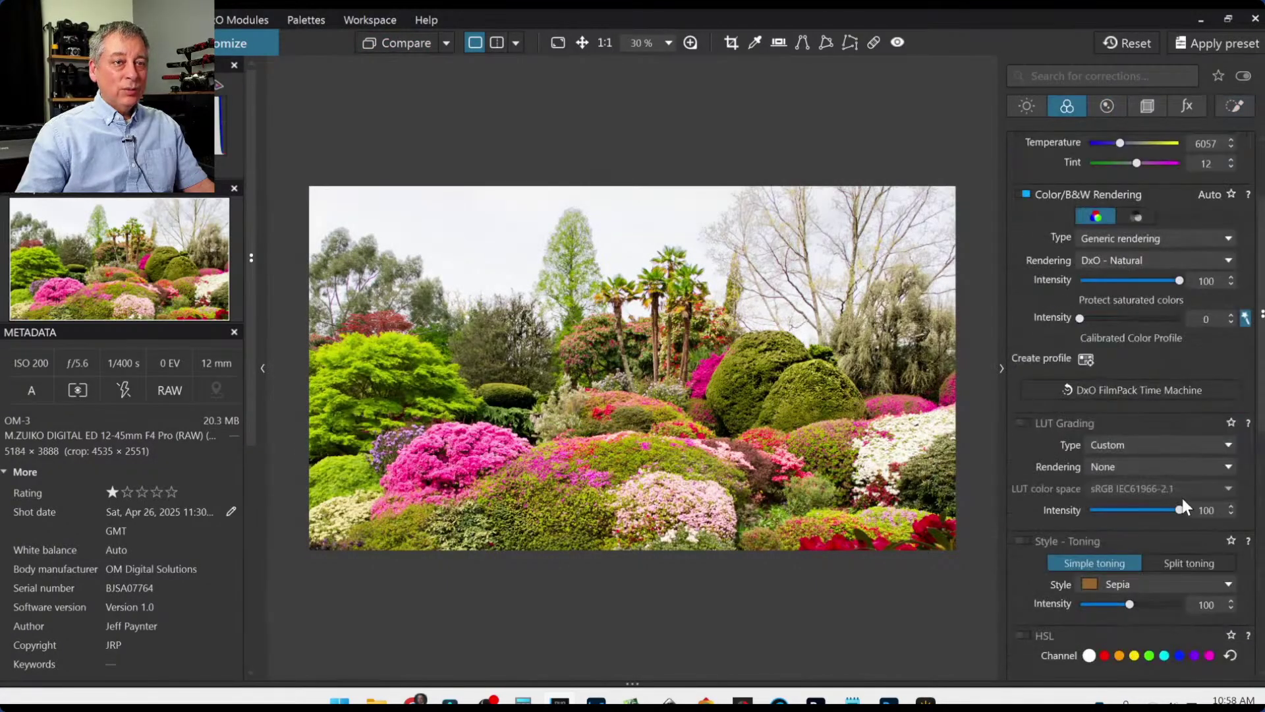
{"action": "scroll", "coordinate": [1180, 492], "scroll_direction": "down", "scroll_amount": 3}
{"action": "scroll", "coordinate": [1183, 502], "scroll_direction": "down", "scroll_amount": 3}
{"action": "left_click", "coordinate": [1149, 256]}
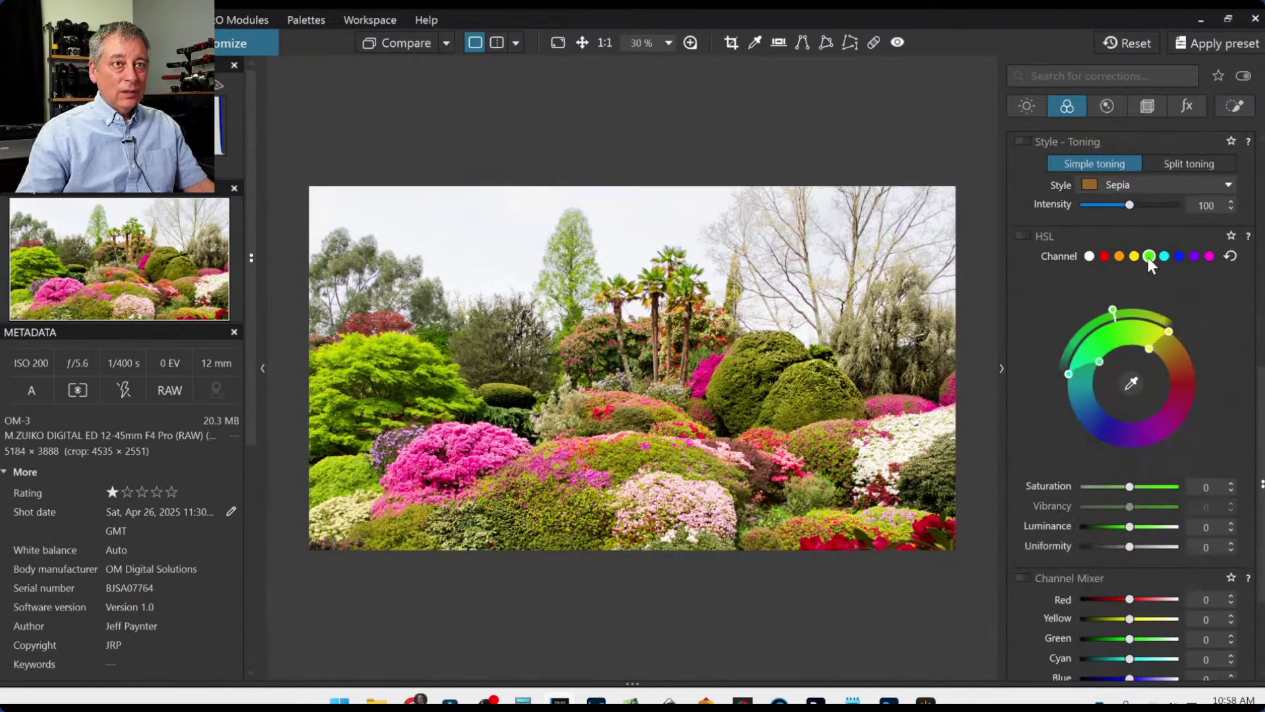
{"action": "scroll", "coordinate": [1185, 505], "scroll_direction": "down", "scroll_amount": 2}
{"action": "left_click_drag", "start_coordinate": [1133, 405], "coordinate": [1122, 406]}
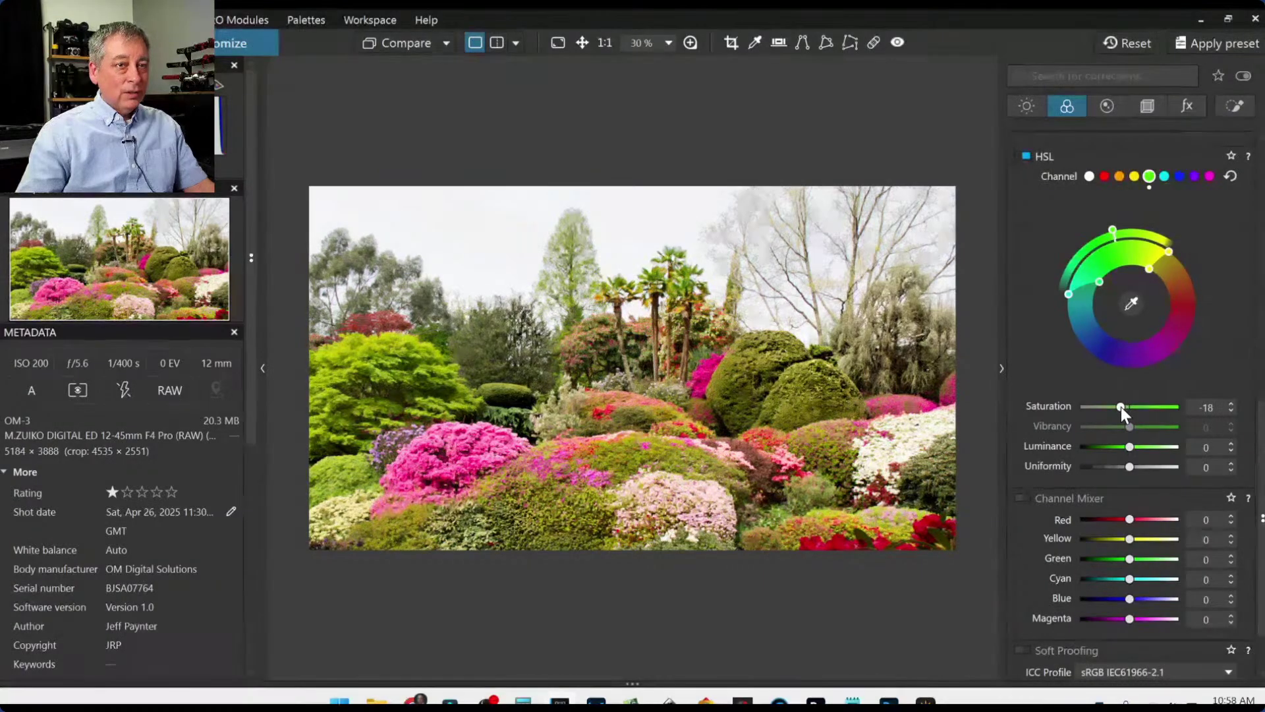
{"action": "left_click_drag", "start_coordinate": [1112, 406], "coordinate": [1120, 406]}
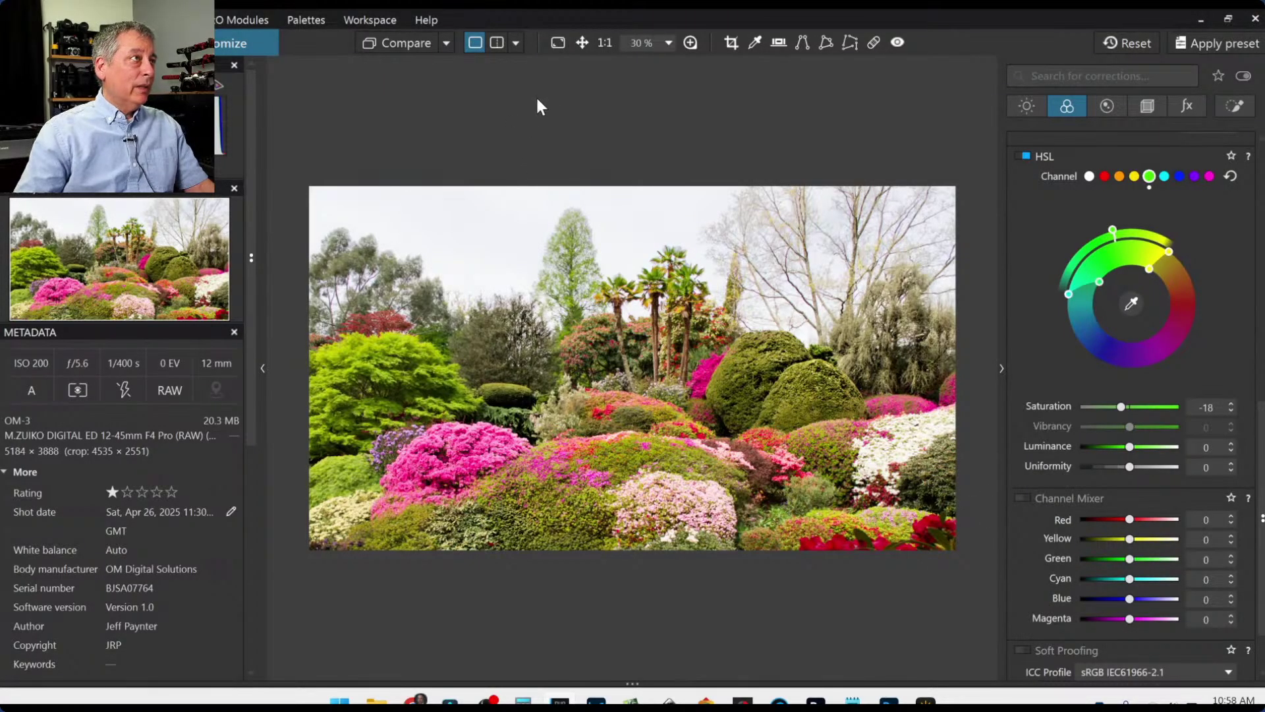
Export the edited photo to disk as a full-size JPEG at quality 93 in the original image folder with the suffix -dxo.
{"action": "right_click", "coordinate": [756, 353]}
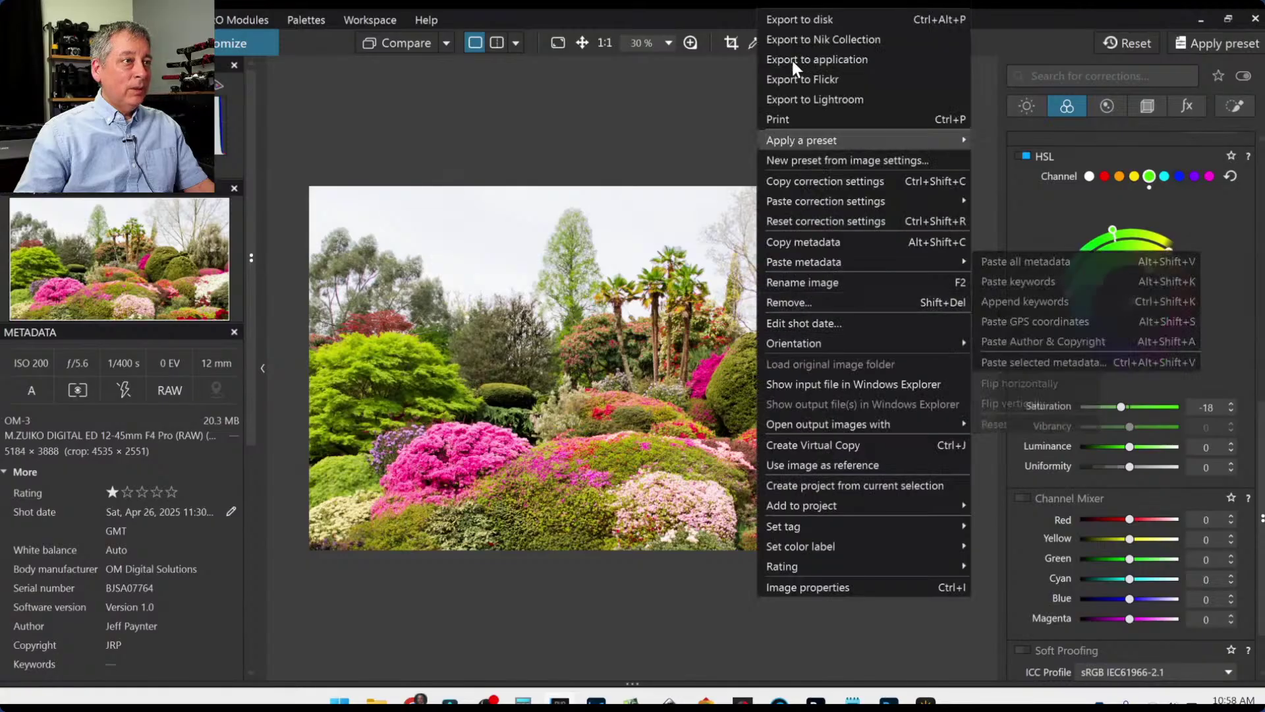
{"action": "left_click", "coordinate": [796, 20]}
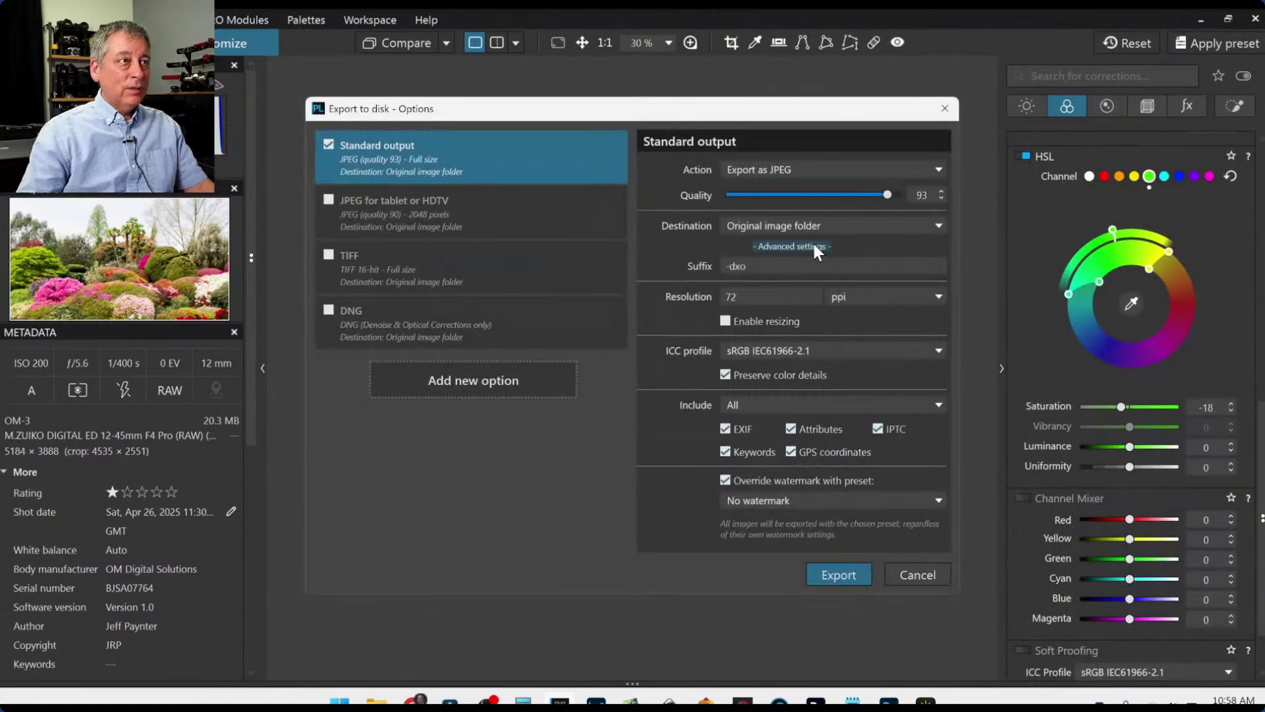
{"action": "key", "text": "Escape"}
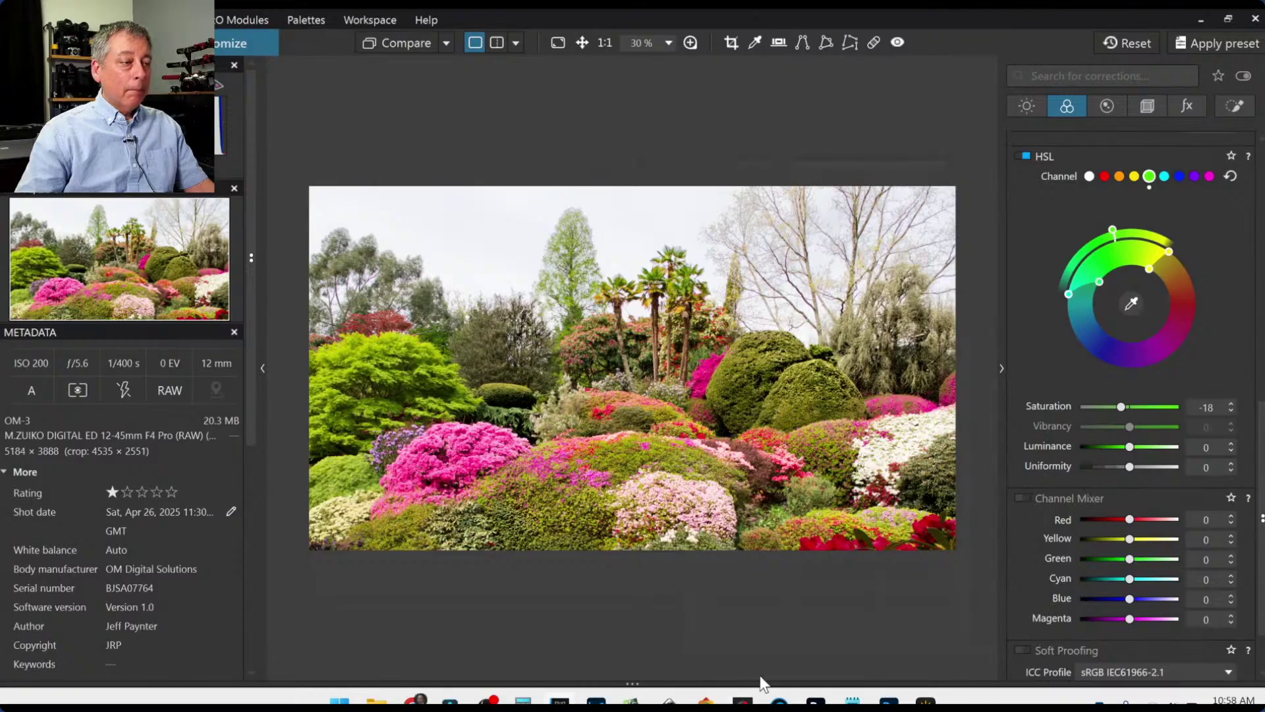
Reset all corrections on the garden photo, including its crop and local adjustments.
{"action": "left_click", "coordinate": [446, 43]}
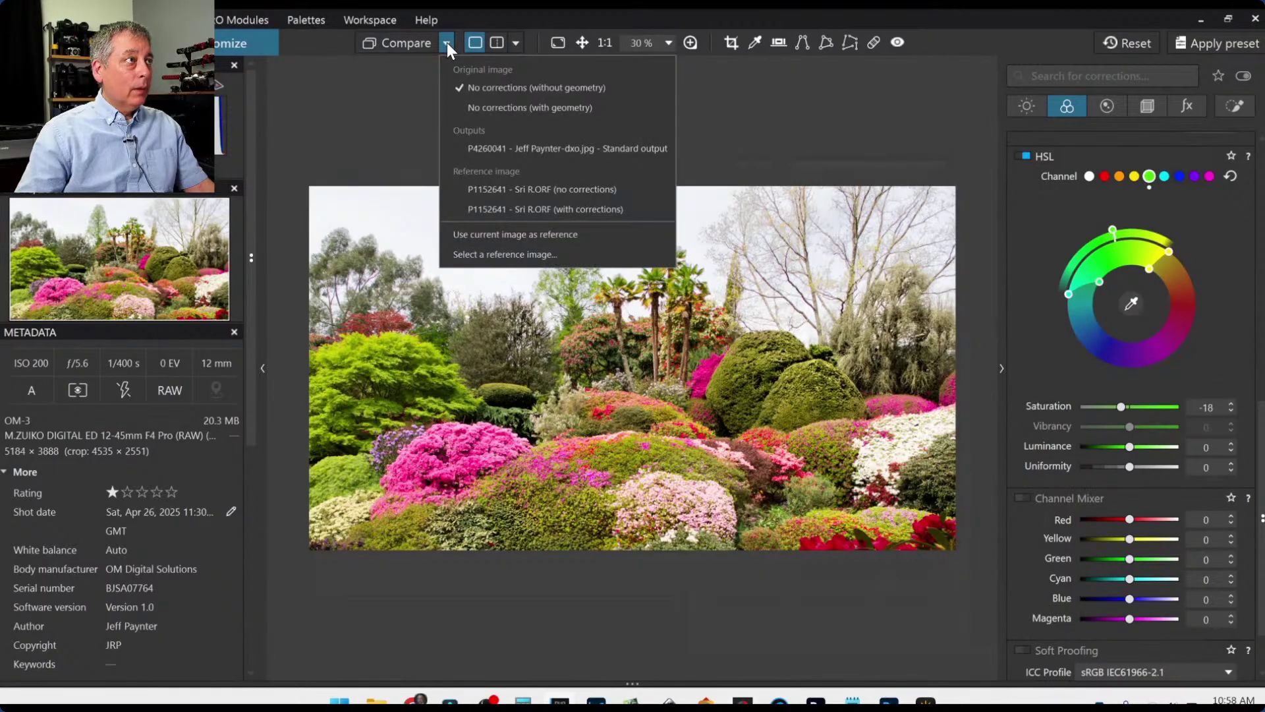
{"action": "left_click", "coordinate": [447, 43]}
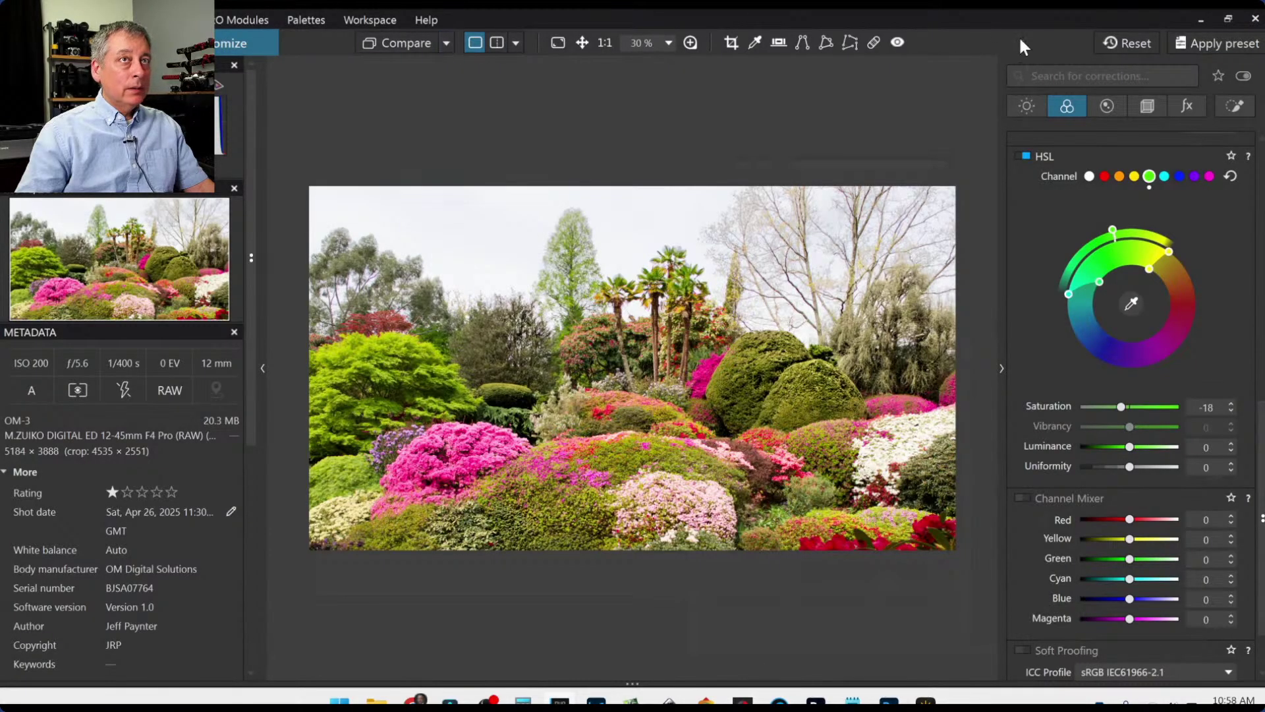
{"action": "left_click", "coordinate": [1122, 42]}
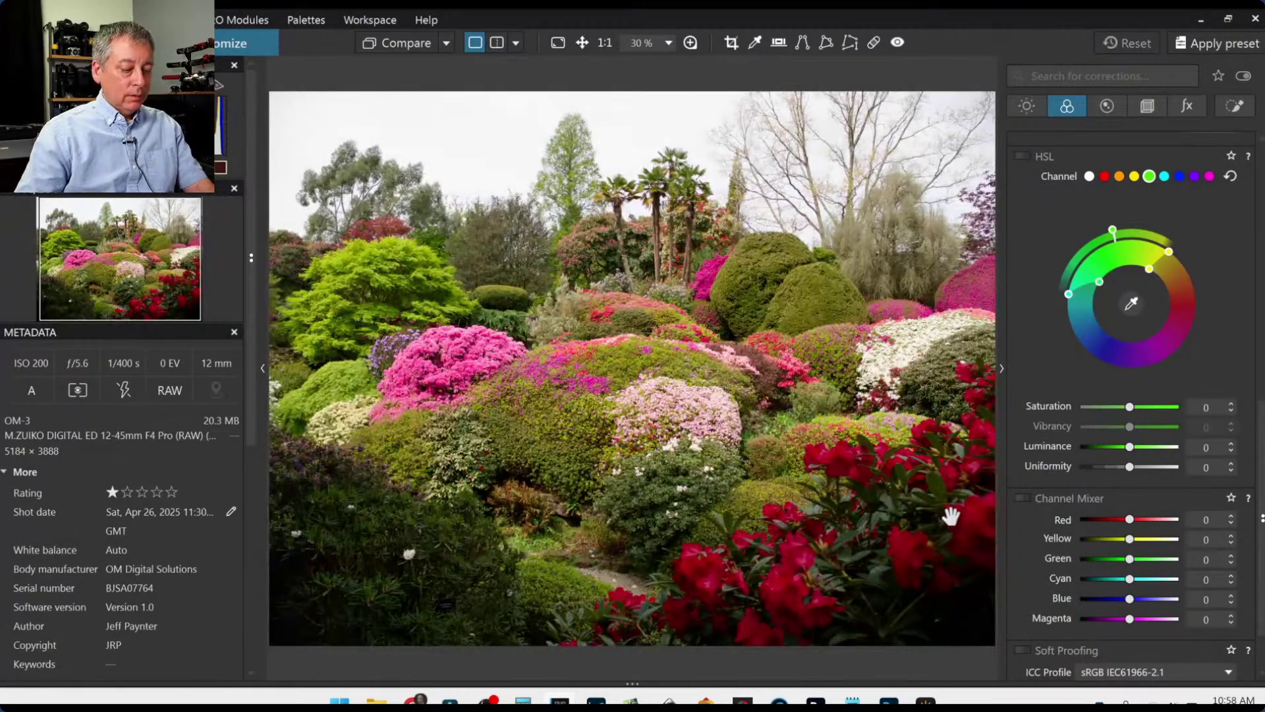
Hide the side palettes, bring the image browser into view, and set the uncorrected garden photo as the comparison reference image.
{"action": "key", "text": "Tab"}
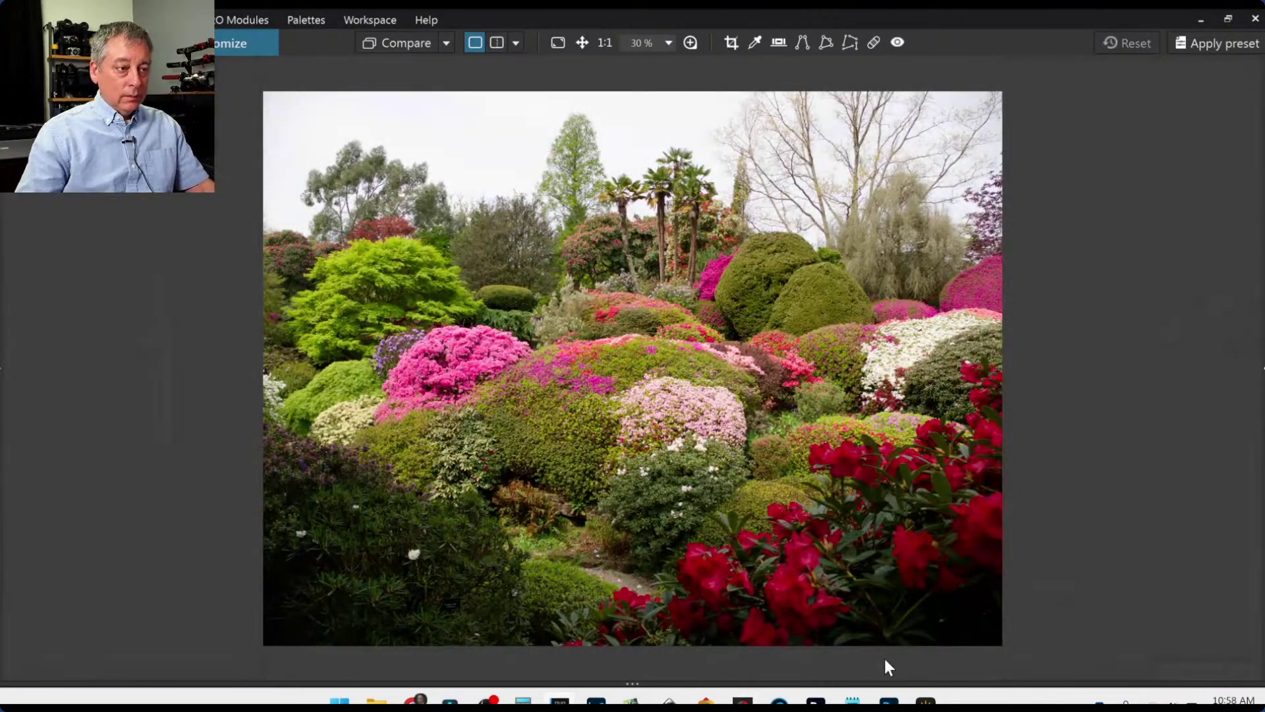
{"action": "left_click_drag", "start_coordinate": [877, 683], "coordinate": [884, 531]}
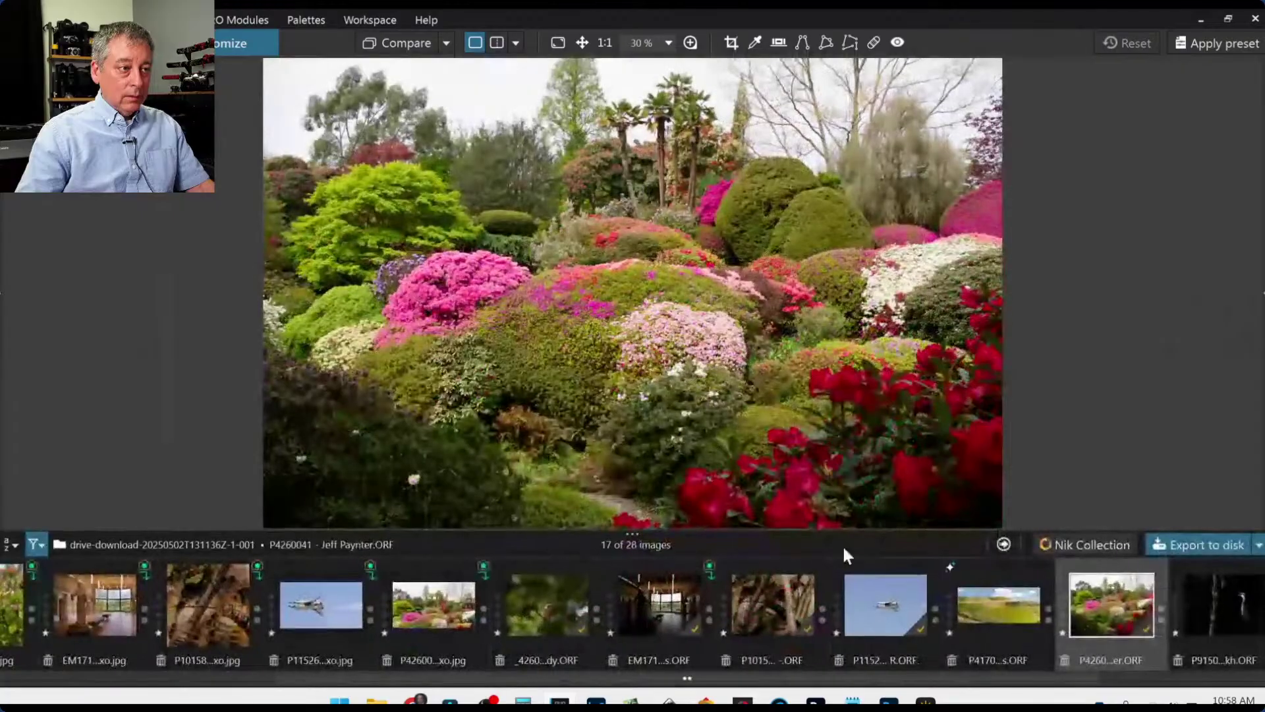
{"action": "right_click", "coordinate": [1092, 600]}
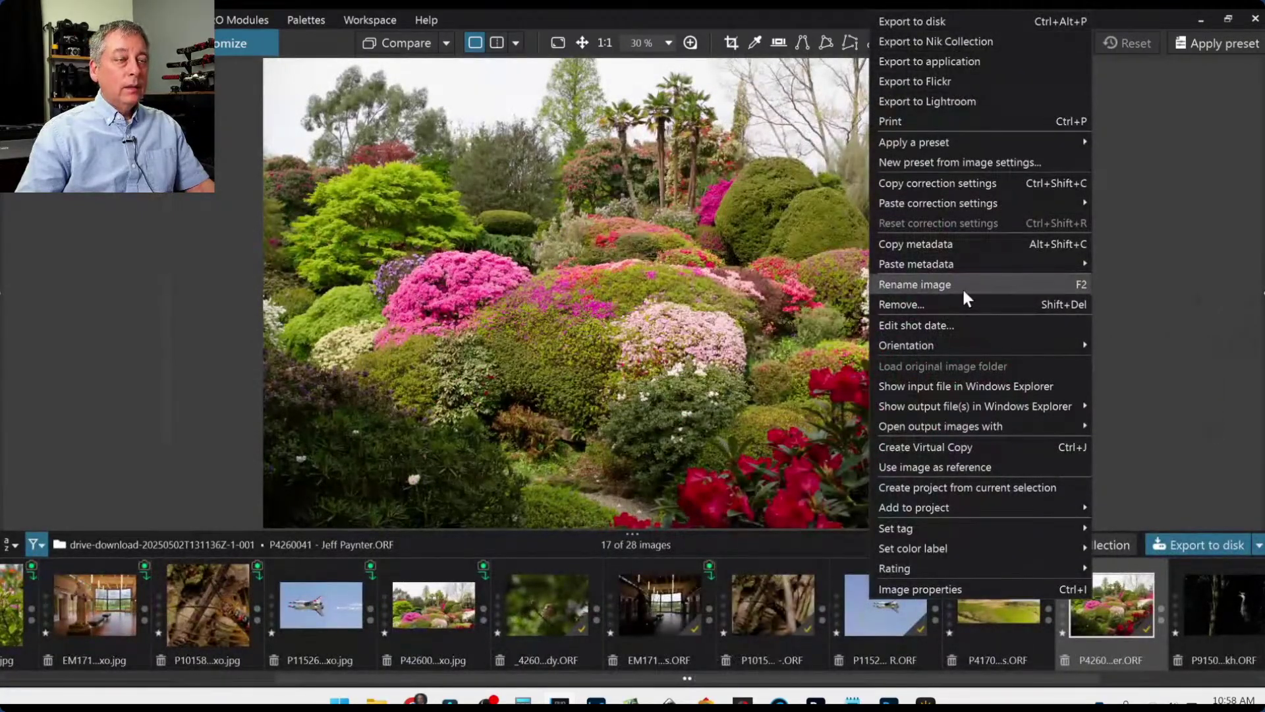
{"action": "left_click", "coordinate": [939, 468]}
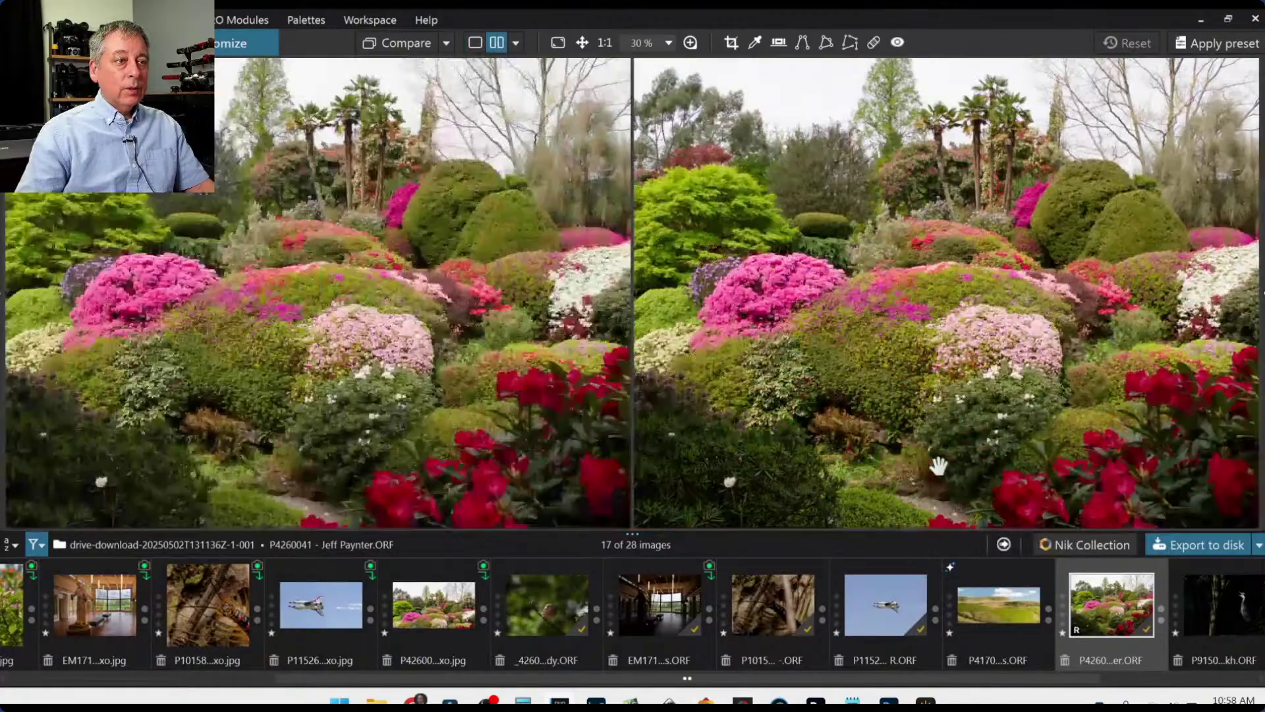
Compare the uncorrected garden photo side by side with its exported -dxo JPEG and hide the image browser.
{"action": "left_click", "coordinate": [446, 43]}
{"action": "left_click", "coordinate": [485, 150]}
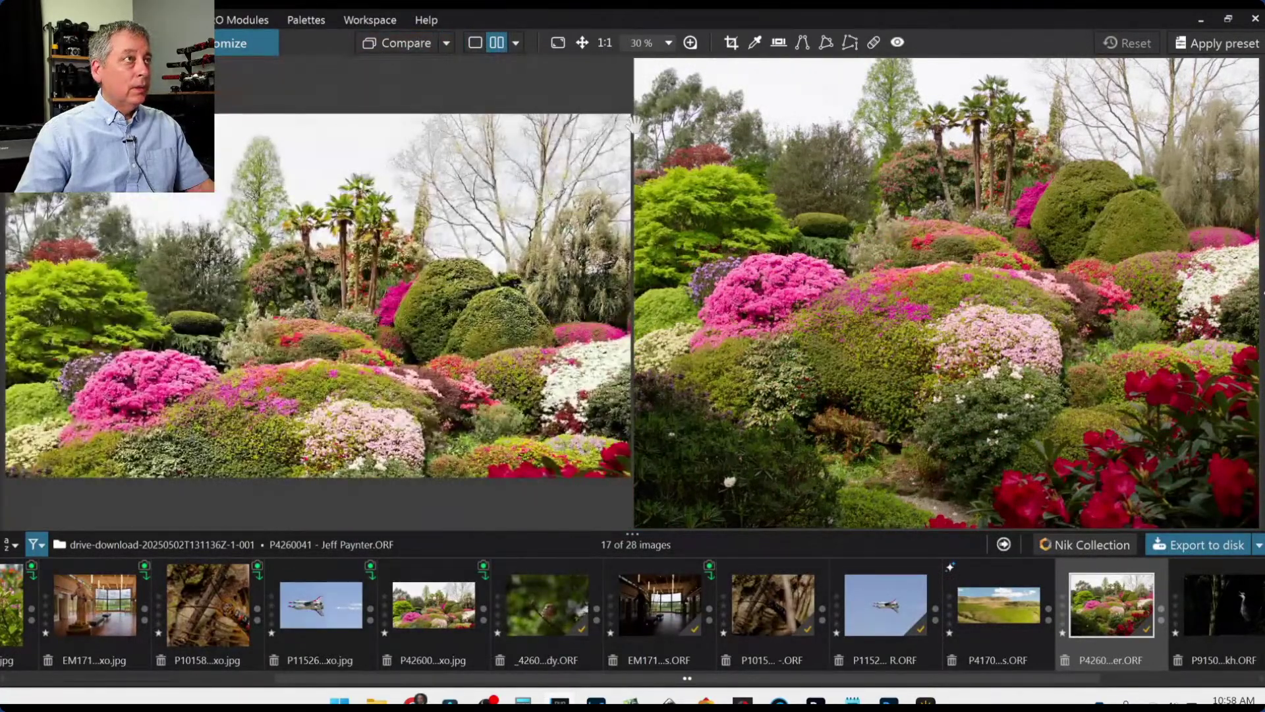
{"action": "left_click_drag", "start_coordinate": [685, 534], "coordinate": [682, 679]}
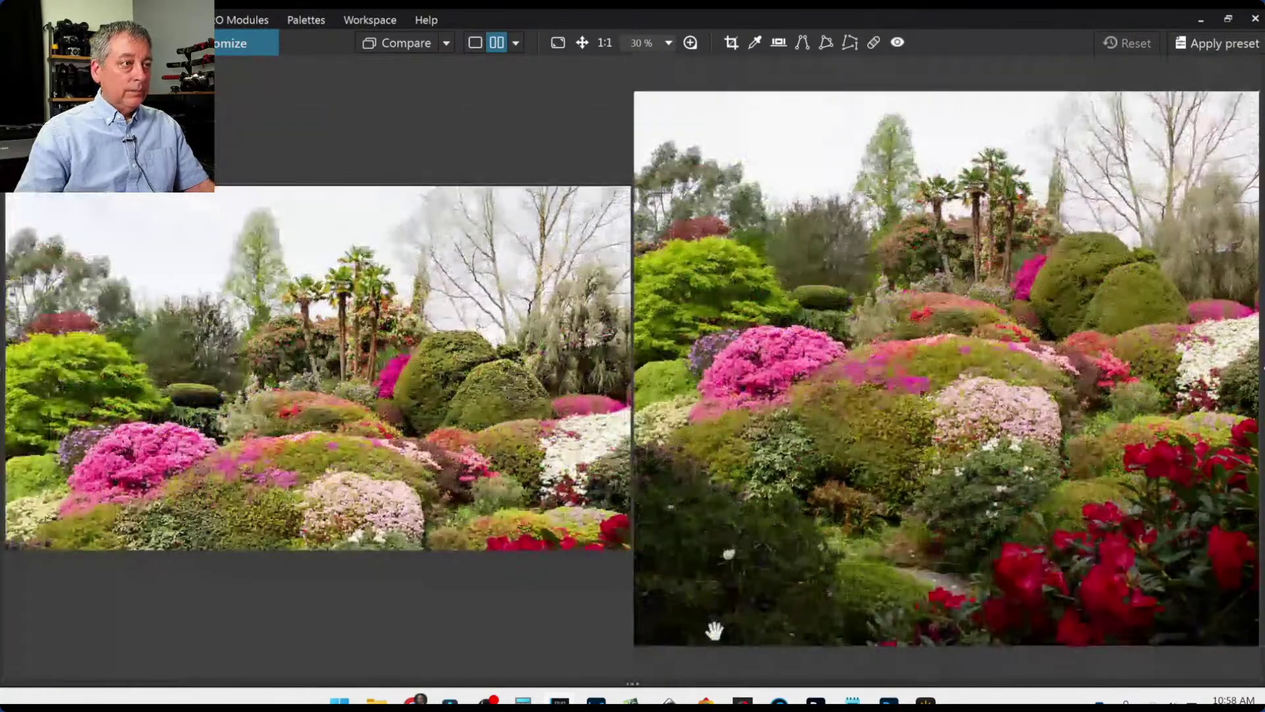
{"action": "left_click", "coordinate": [790, 591]}
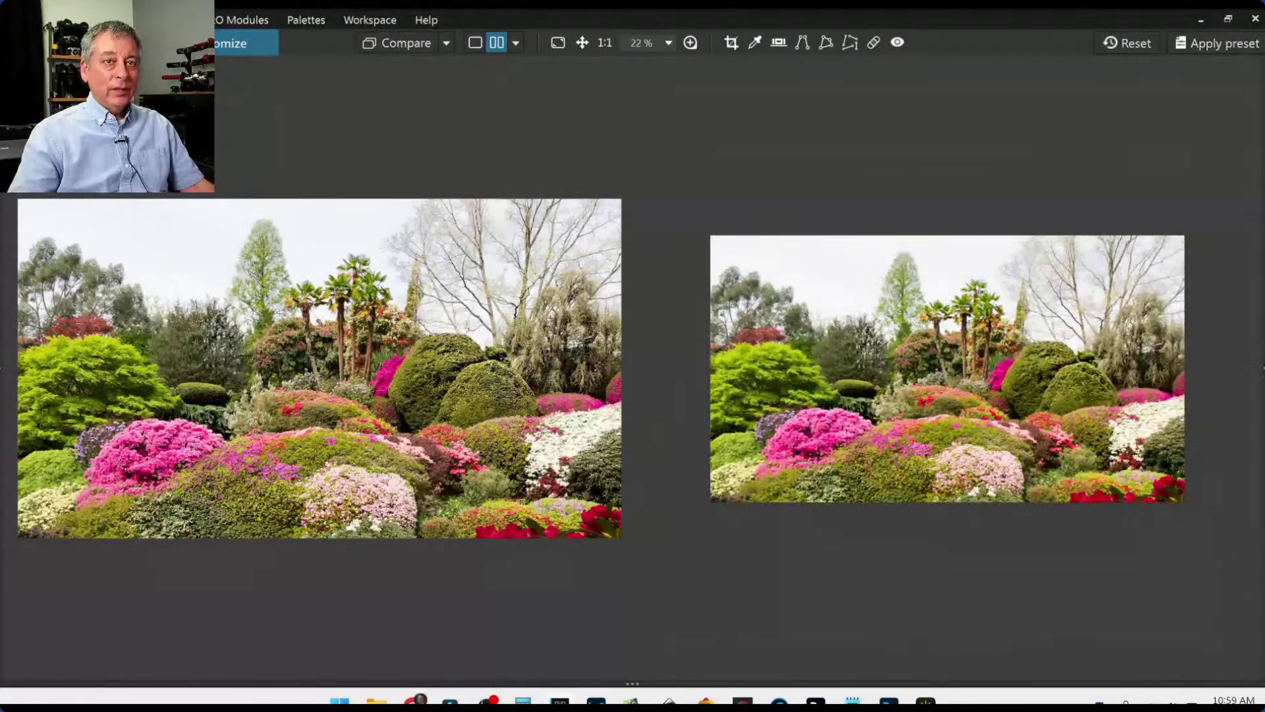
Add a local adjustment control point to the shrubs just below the palm trees in the garden photo.
{"action": "left_click", "coordinate": [1261, 359]}
{"action": "left_click", "coordinate": [1227, 108]}
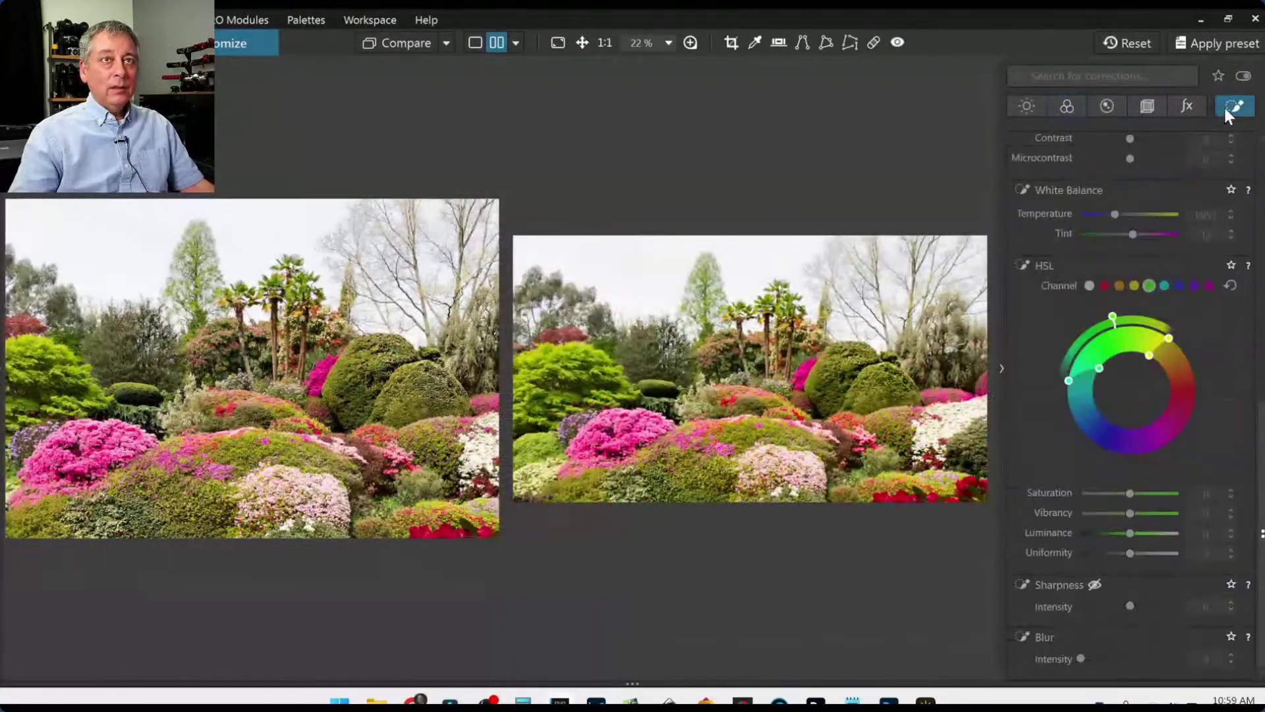
{"action": "scroll", "coordinate": [1177, 396], "scroll_direction": "up", "scroll_amount": 8}
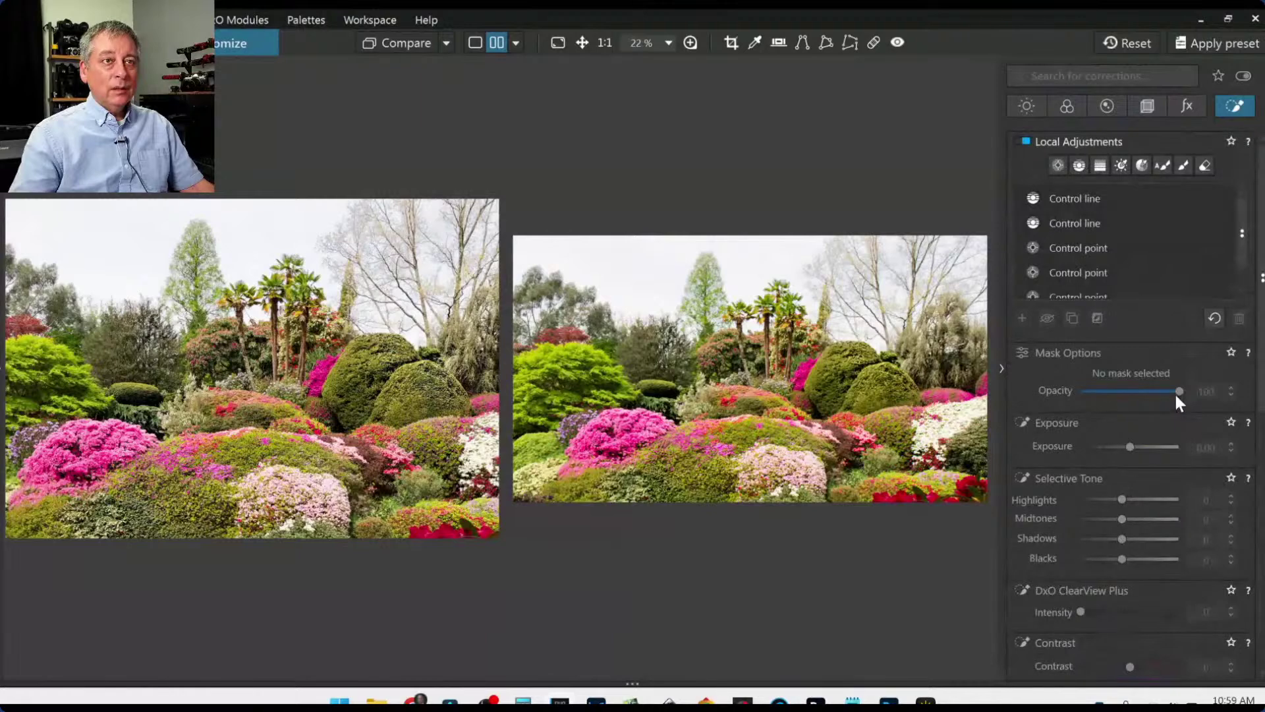
{"action": "left_click", "coordinate": [1057, 165]}
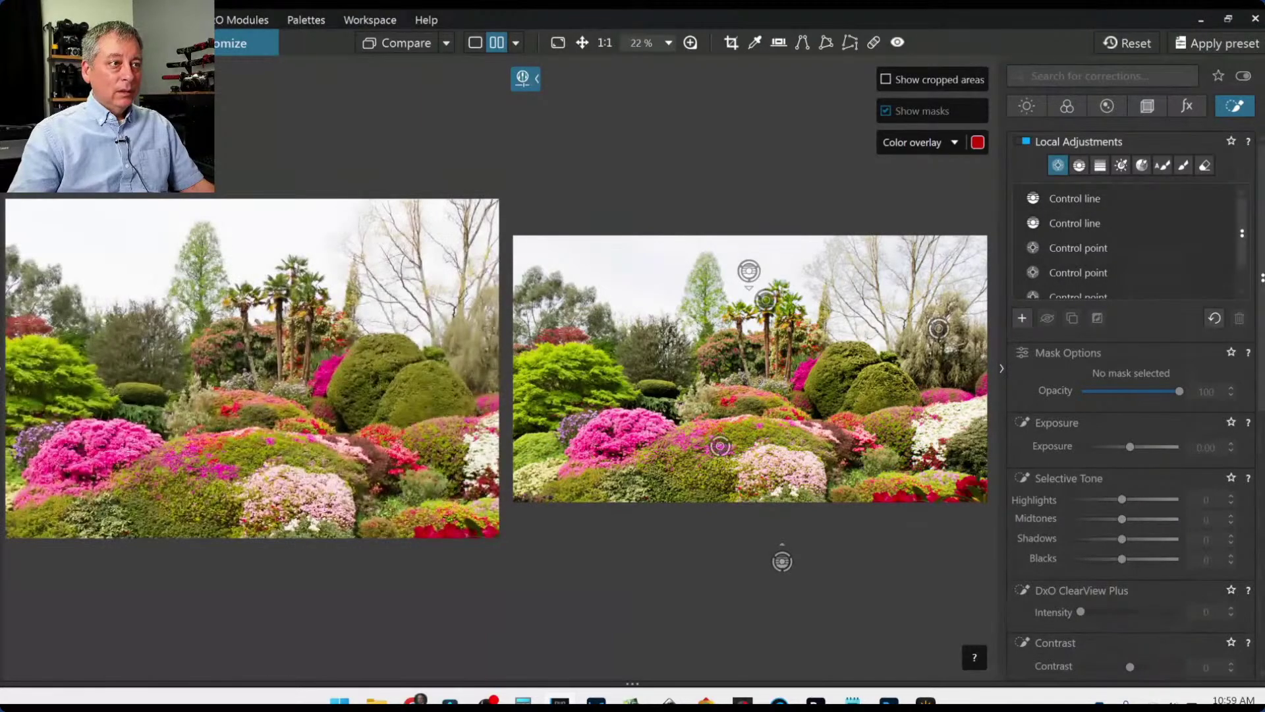
{"action": "left_click", "coordinate": [759, 381]}
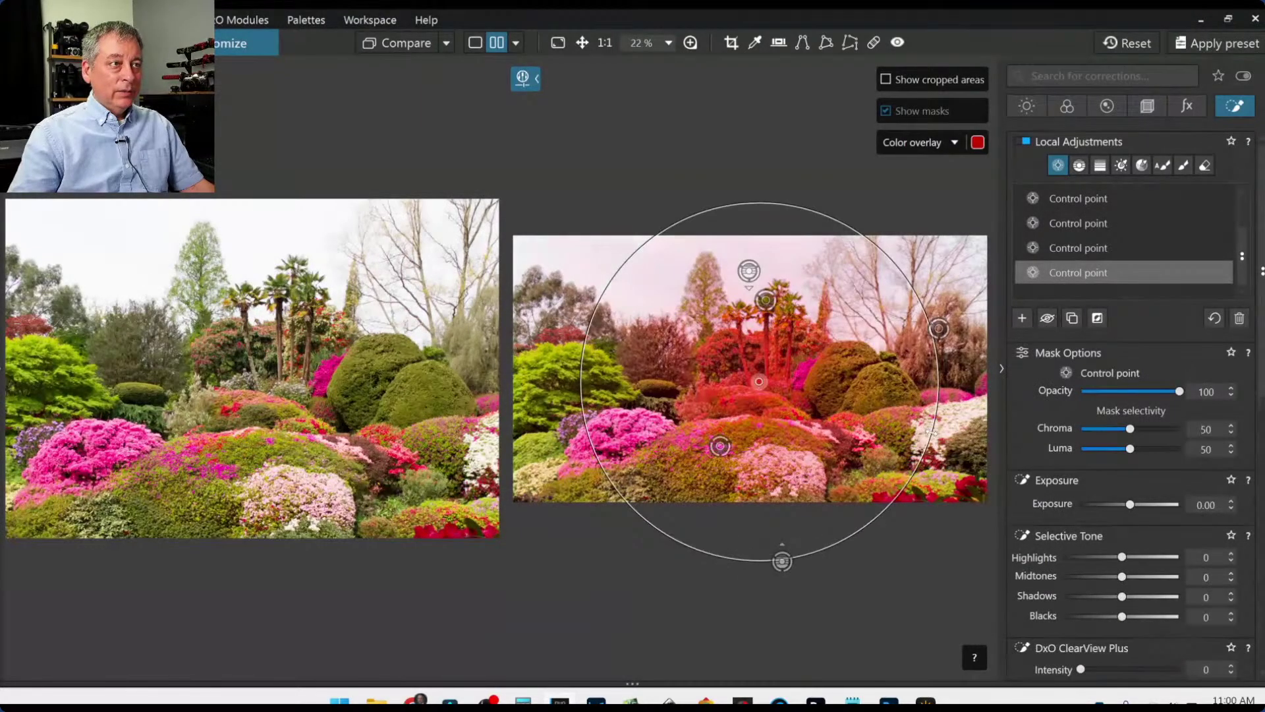
Set the control point's chroma and luma selectivity to 0, invert its mask, and lower its exposure to -1.55.
{"action": "left_click", "coordinate": [1078, 428]}
{"action": "left_click", "coordinate": [1079, 448]}
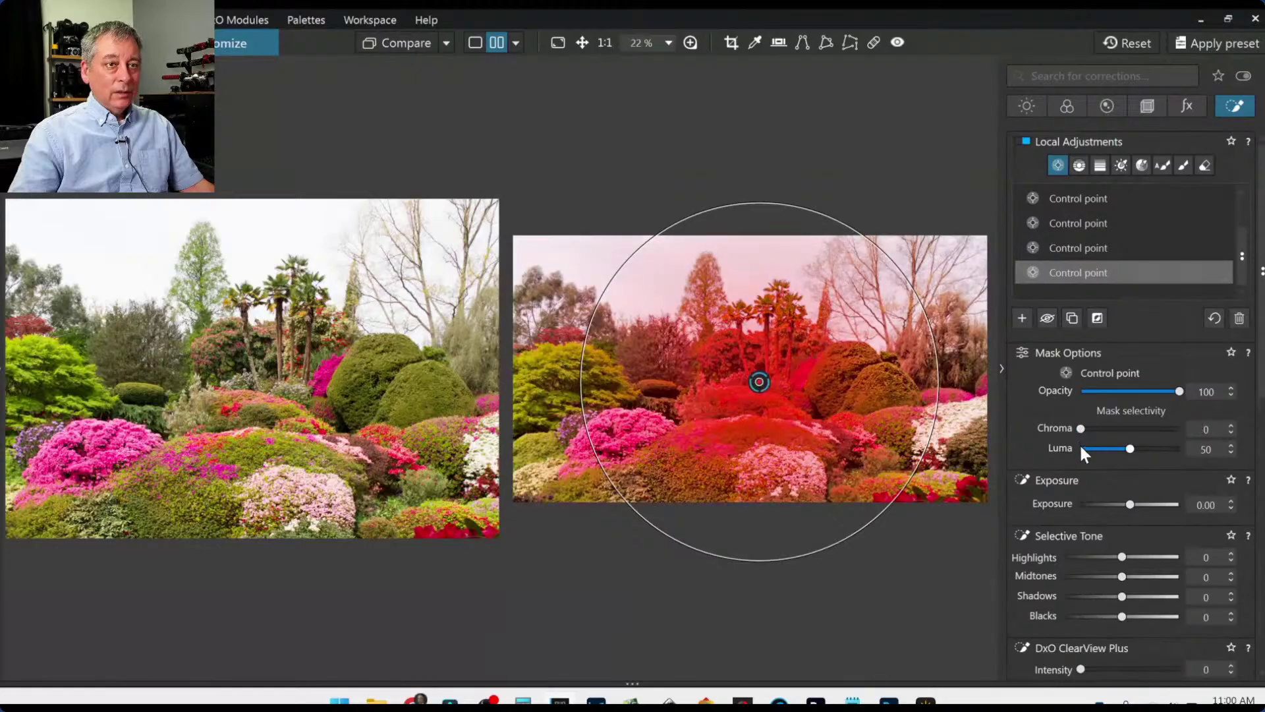
{"action": "left_click", "coordinate": [1096, 318]}
{"action": "left_click_drag", "start_coordinate": [1126, 504], "coordinate": [1111, 505]}
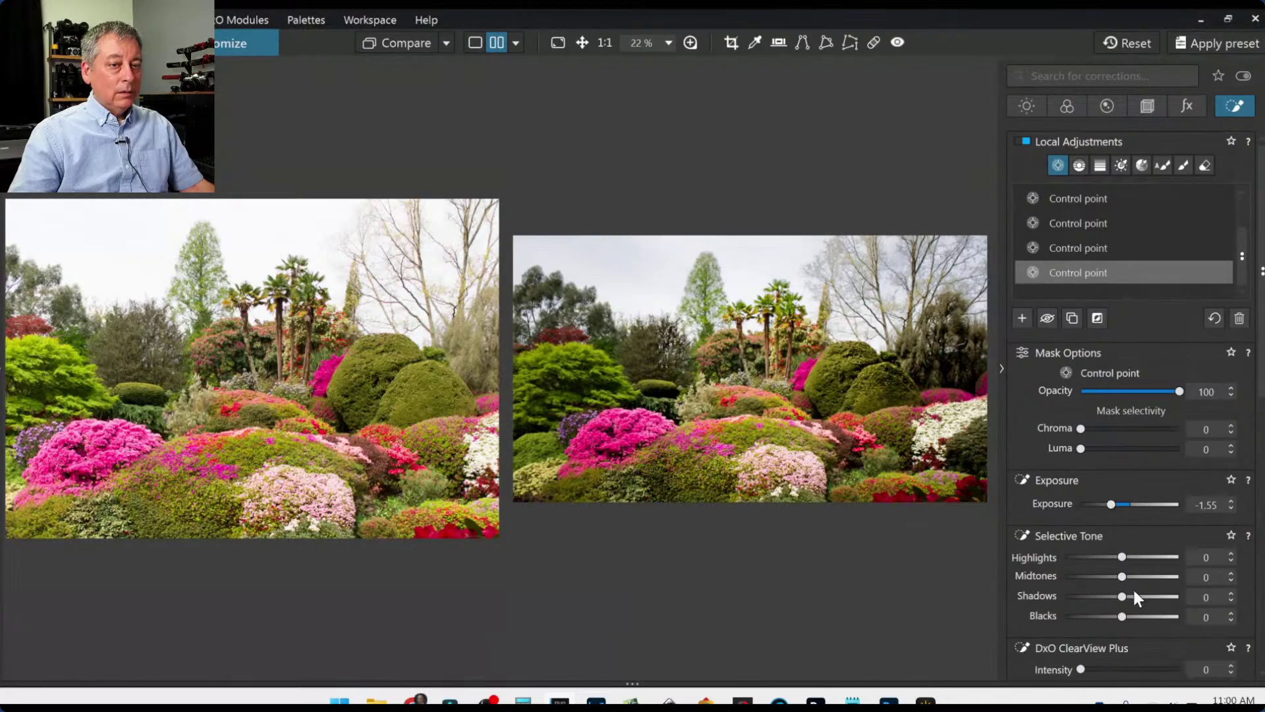
Close the local adjustments and export the garden photo to disk with Standard output, a full-size JPEG at quality 93.
{"action": "right_click", "coordinate": [781, 504]}
{"action": "left_click", "coordinate": [706, 507]}
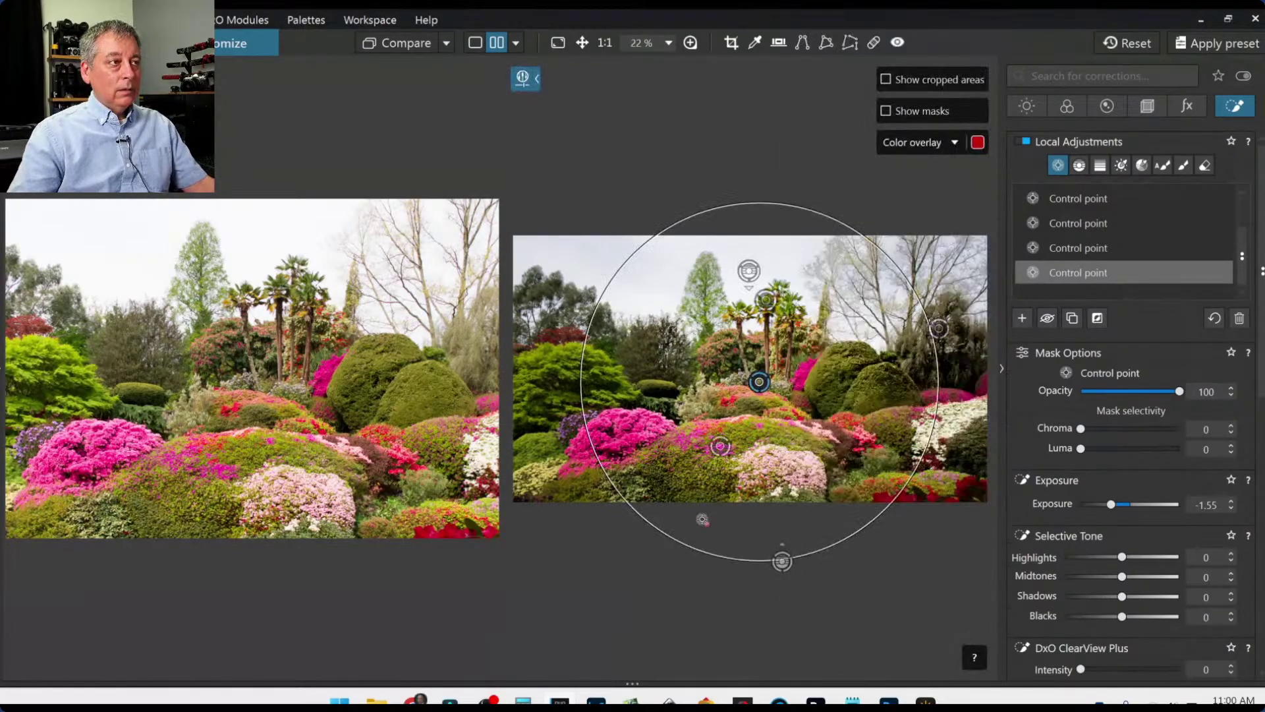
{"action": "left_click", "coordinate": [711, 508]}
{"action": "right_click", "coordinate": [750, 440]}
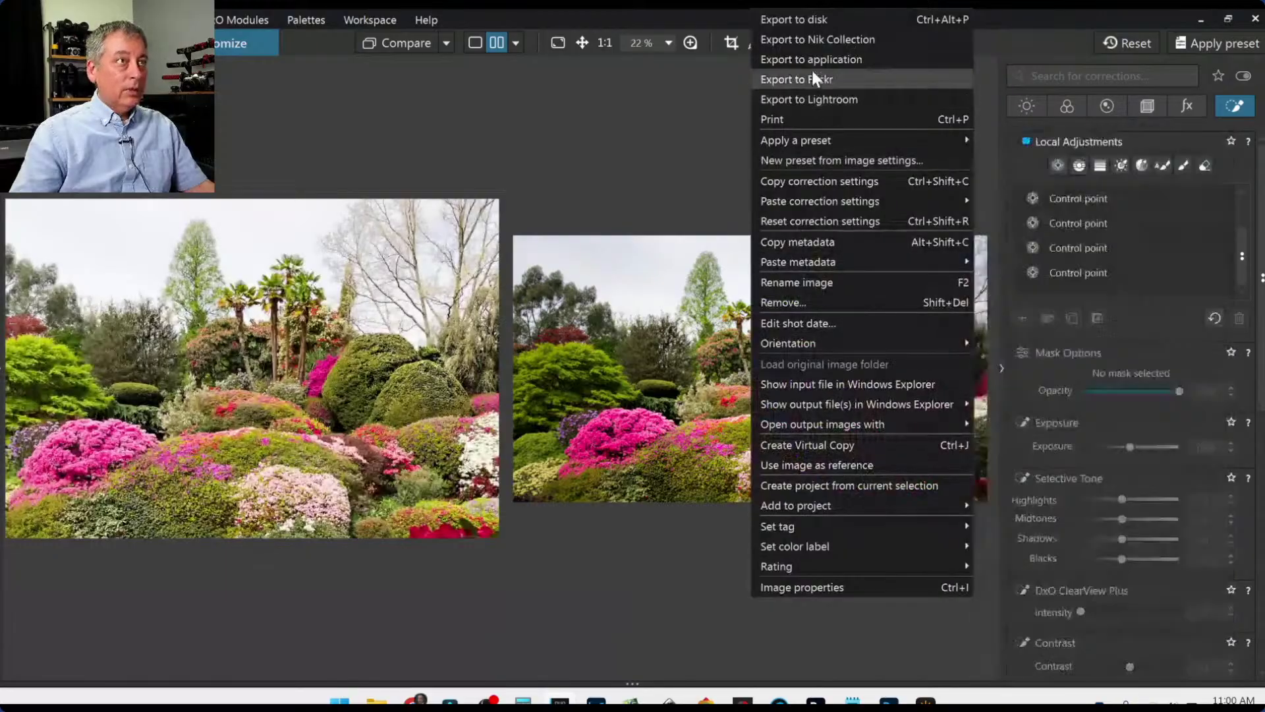
{"action": "left_click", "coordinate": [812, 23]}
{"action": "key", "text": "Return"}
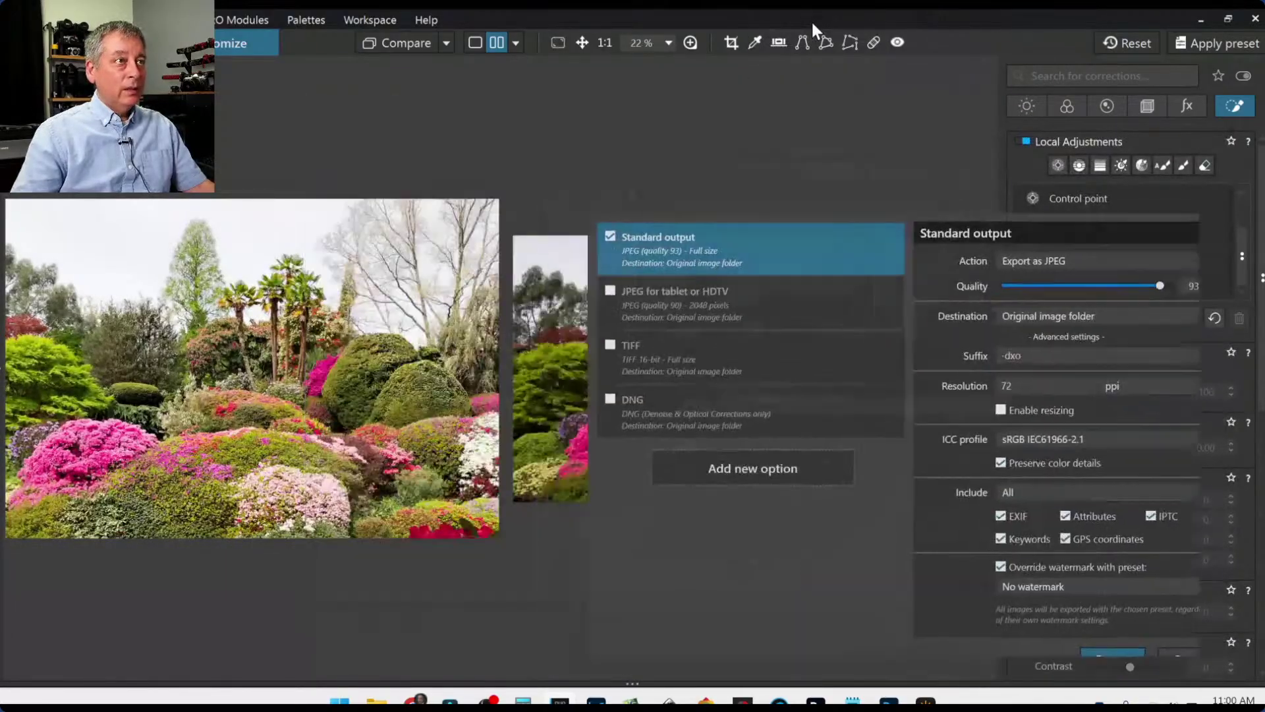
{"action": "left_click", "coordinate": [745, 498]}
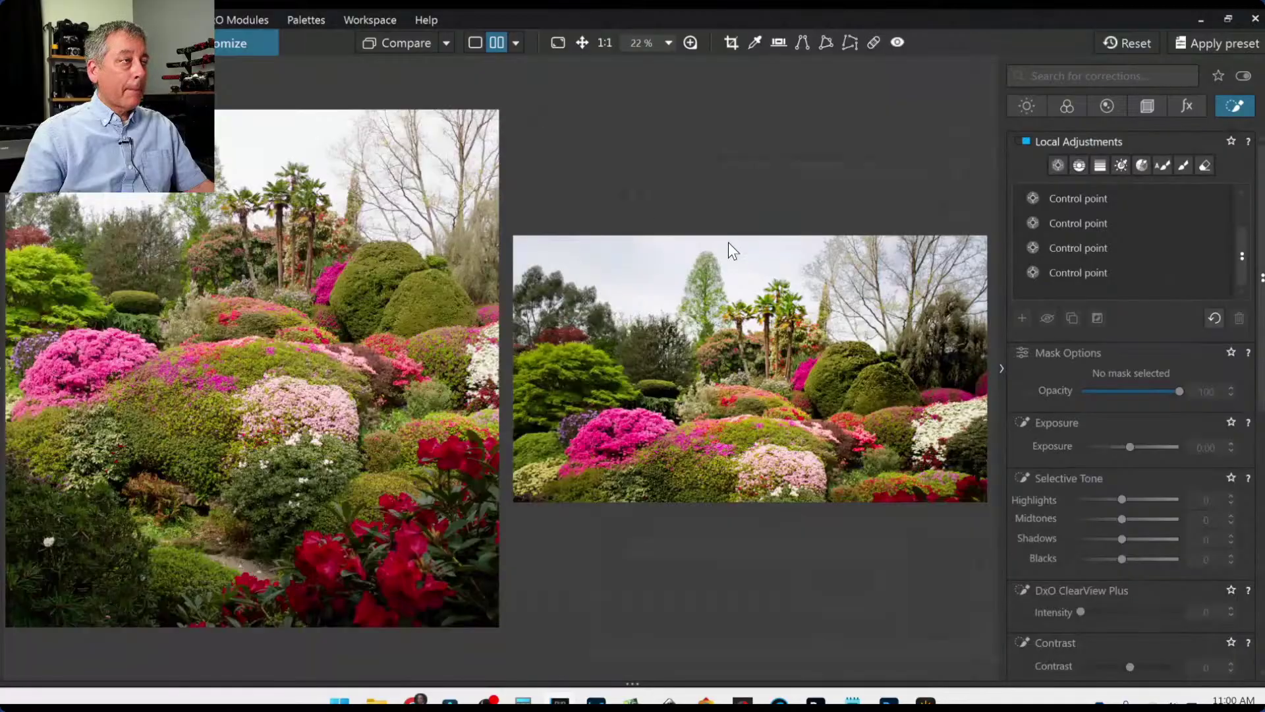
Set the newly exported -dxo JPEG as the comparison image, reset all garden photo corrections, and hide the side palettes.
{"action": "left_click", "coordinate": [446, 43]}
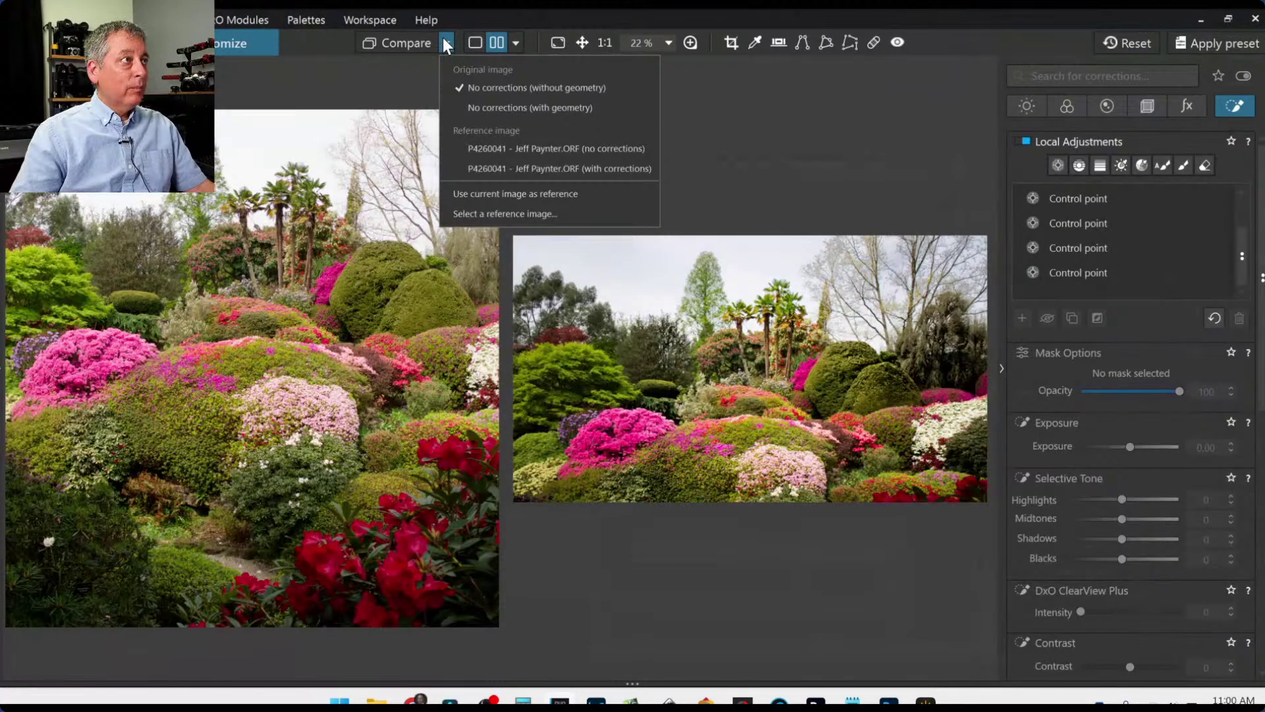
{"action": "left_click", "coordinate": [446, 43]}
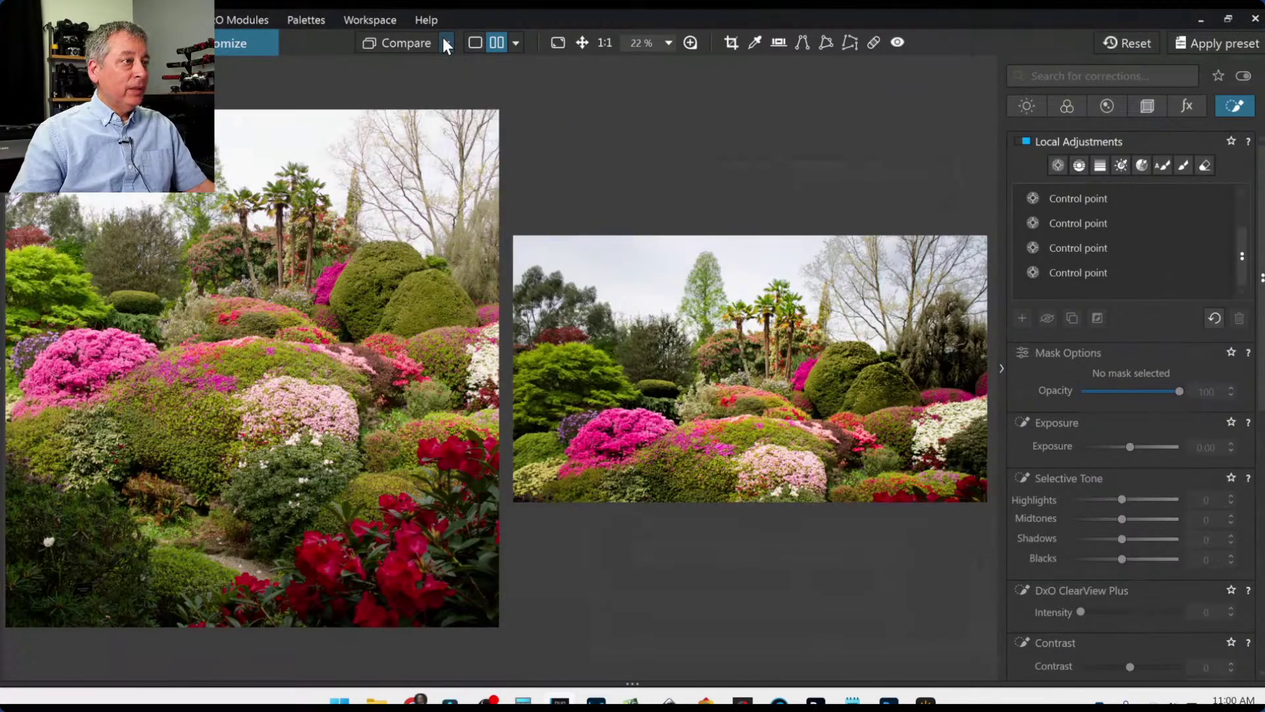
{"action": "left_click", "coordinate": [446, 44]}
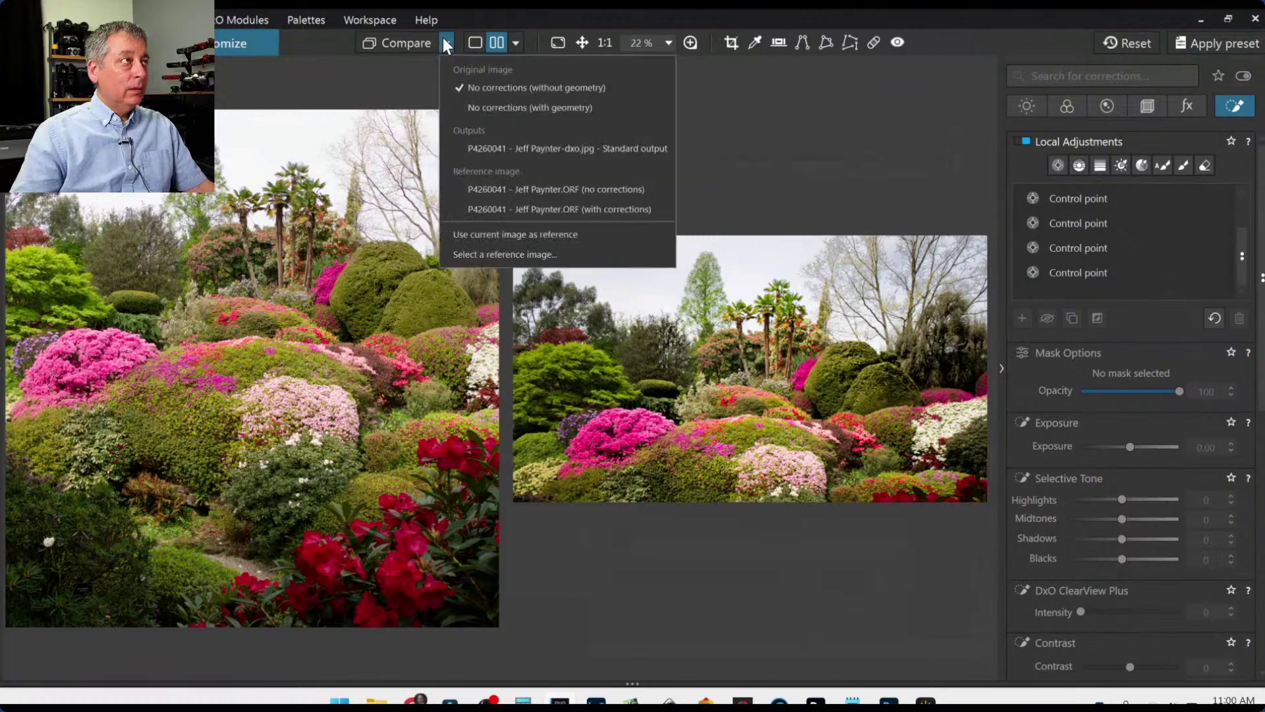
{"action": "left_click", "coordinate": [487, 141]}
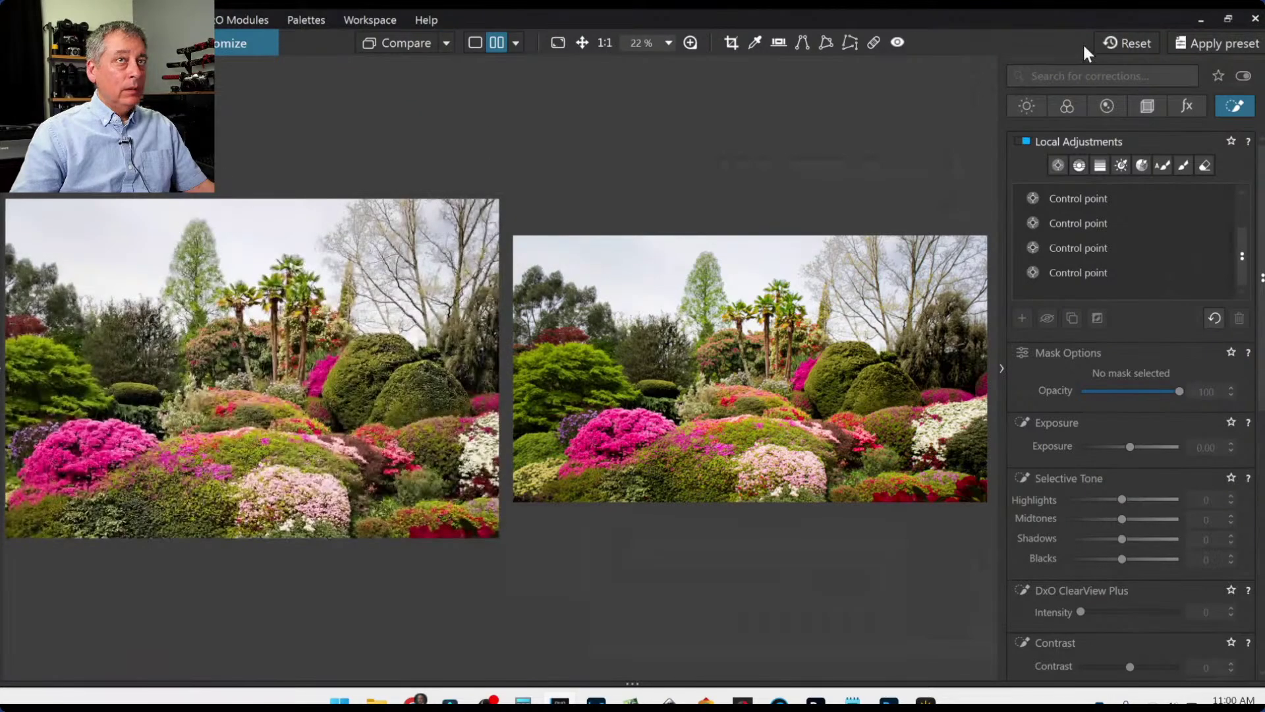
{"action": "left_click", "coordinate": [1120, 42]}
{"action": "key", "text": "Tab"}
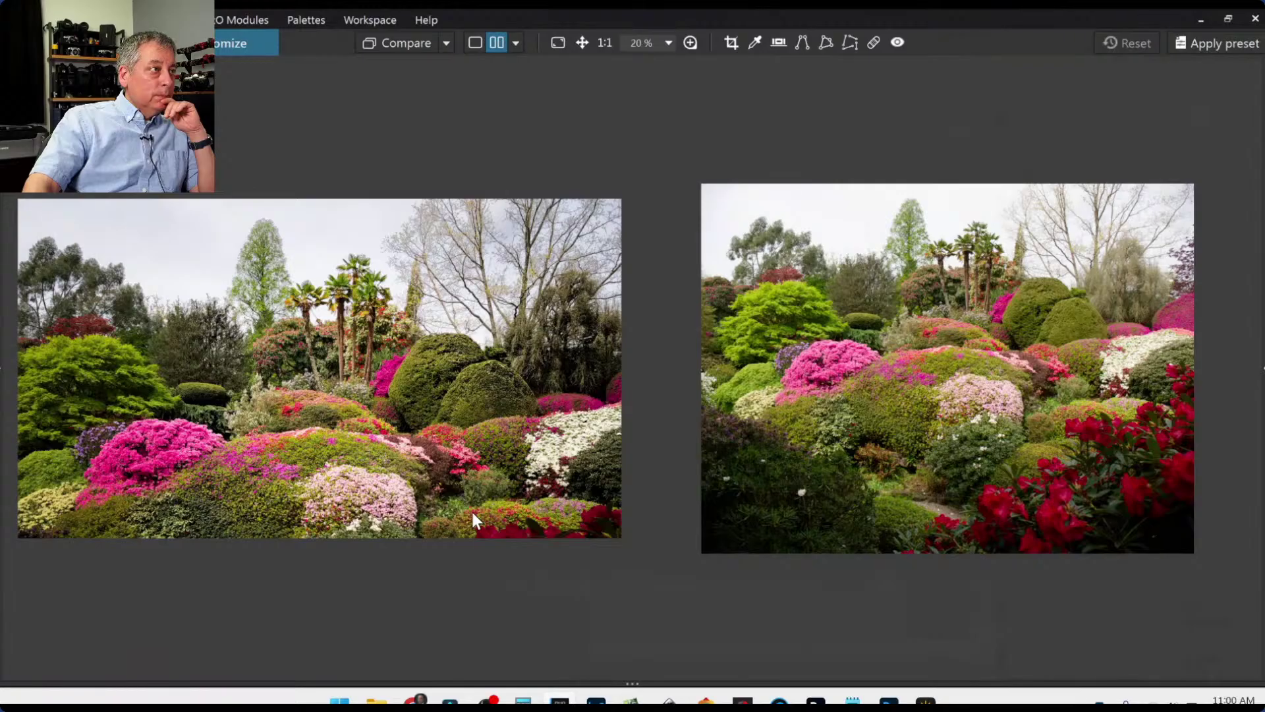
Switch the comparison to split view and sweep the divider across the garden photo to compare the original with the export.
{"action": "left_click", "coordinate": [520, 42]}
{"action": "left_click", "coordinate": [533, 109]}
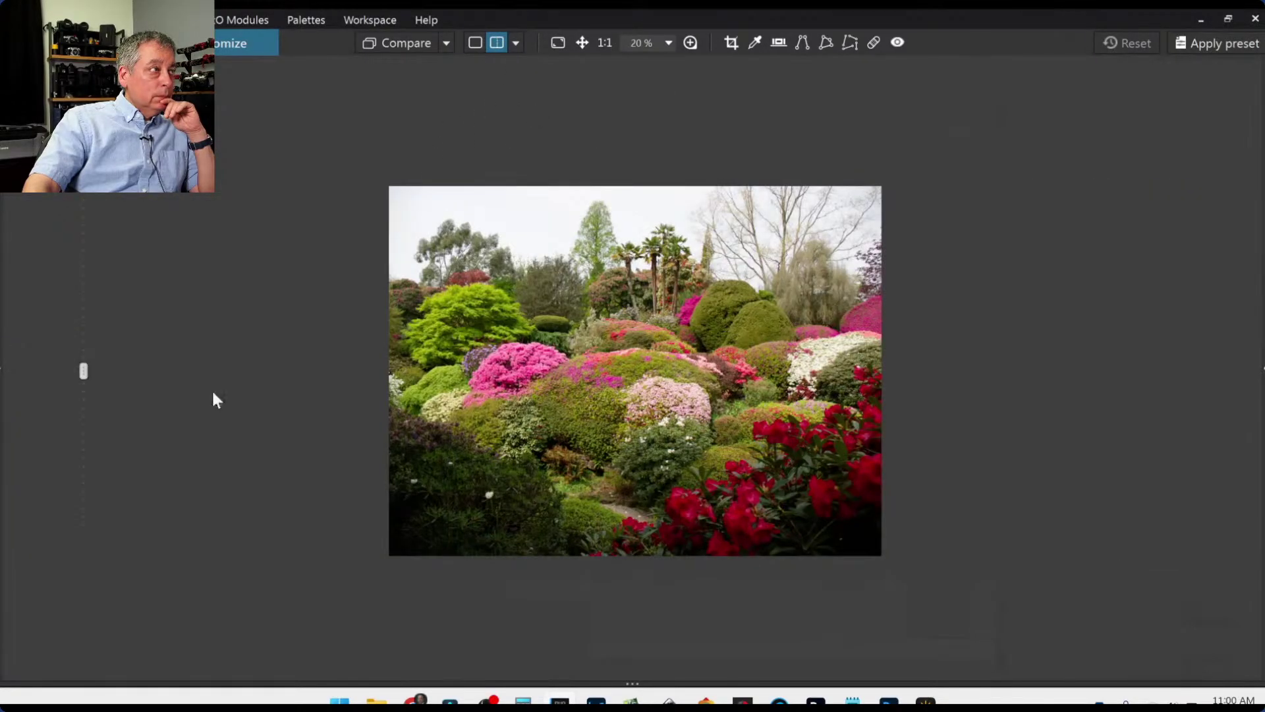
{"action": "scroll", "coordinate": [214, 404], "scroll_direction": "up", "scroll_amount": 2}
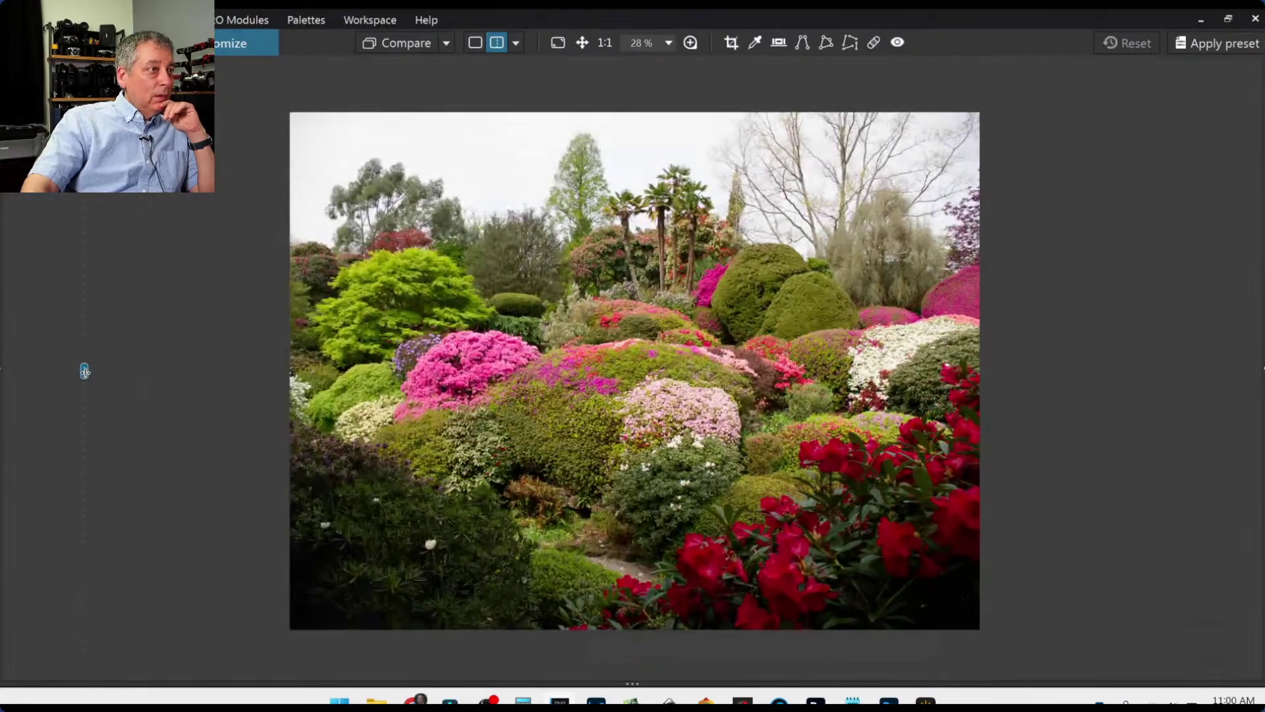
{"action": "left_click_drag", "start_coordinate": [84, 371], "coordinate": [1118, 371]}
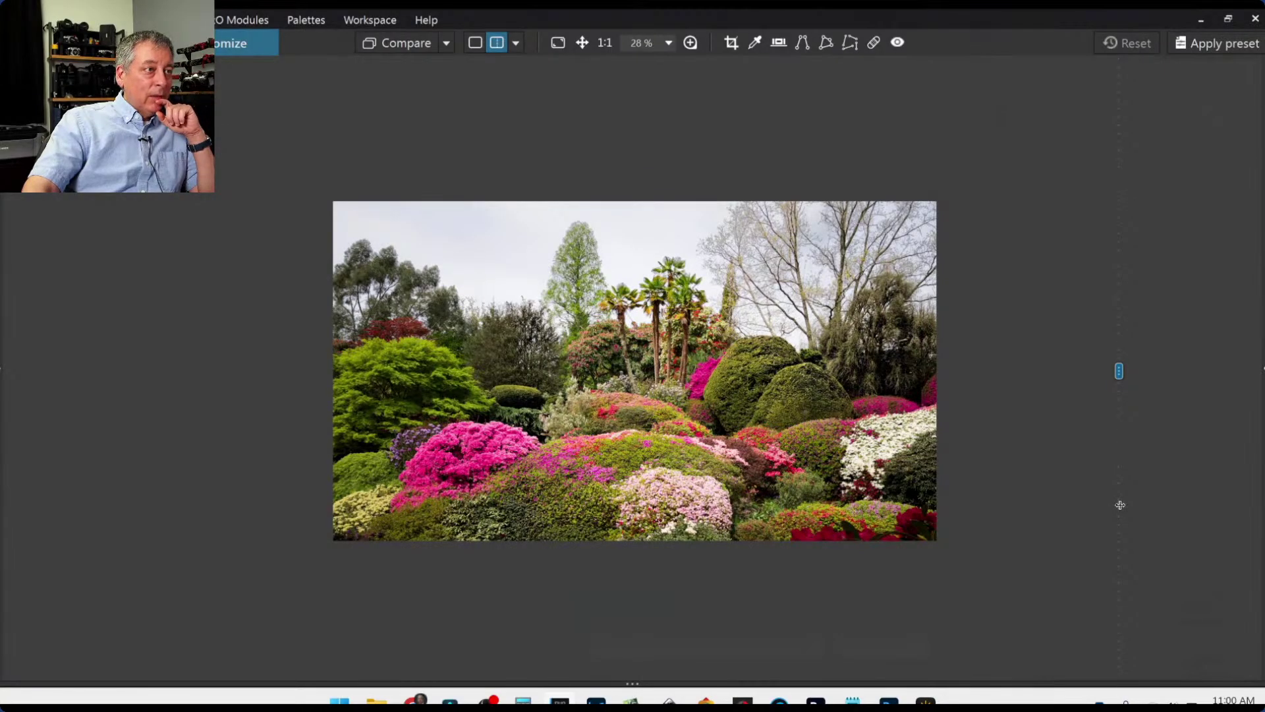
{"action": "left_click_drag", "start_coordinate": [1113, 503], "coordinate": [1149, 516]}
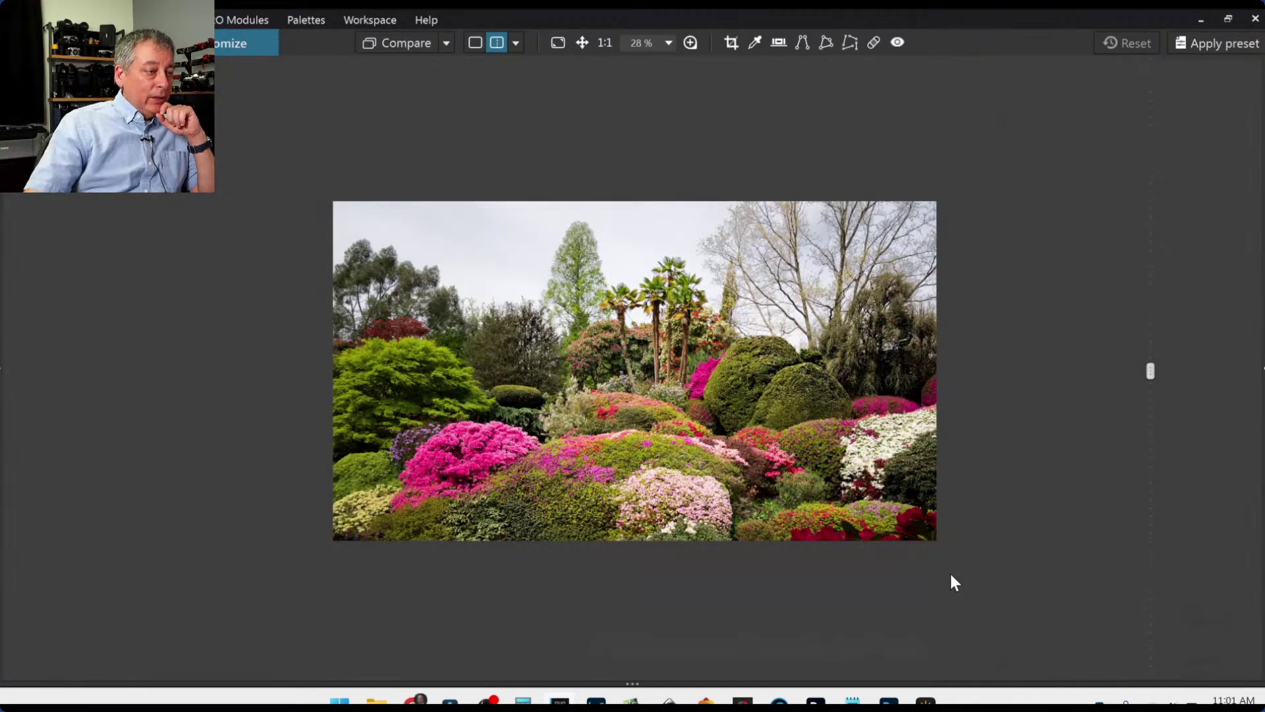
Open the dark heron photo from the image browser in single-image view and hide the browser.
{"action": "left_click_drag", "start_coordinate": [669, 682], "coordinate": [684, 506]}
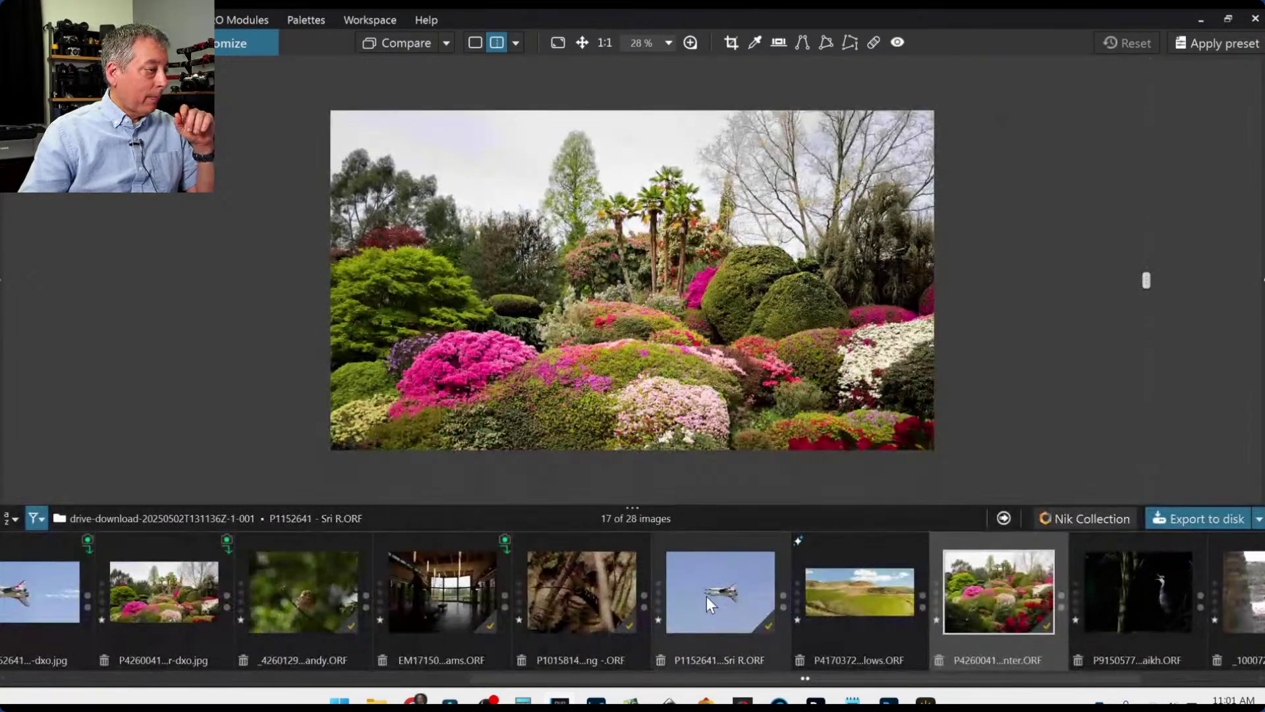
{"action": "scroll", "coordinate": [727, 622], "scroll_direction": "down", "scroll_amount": 2}
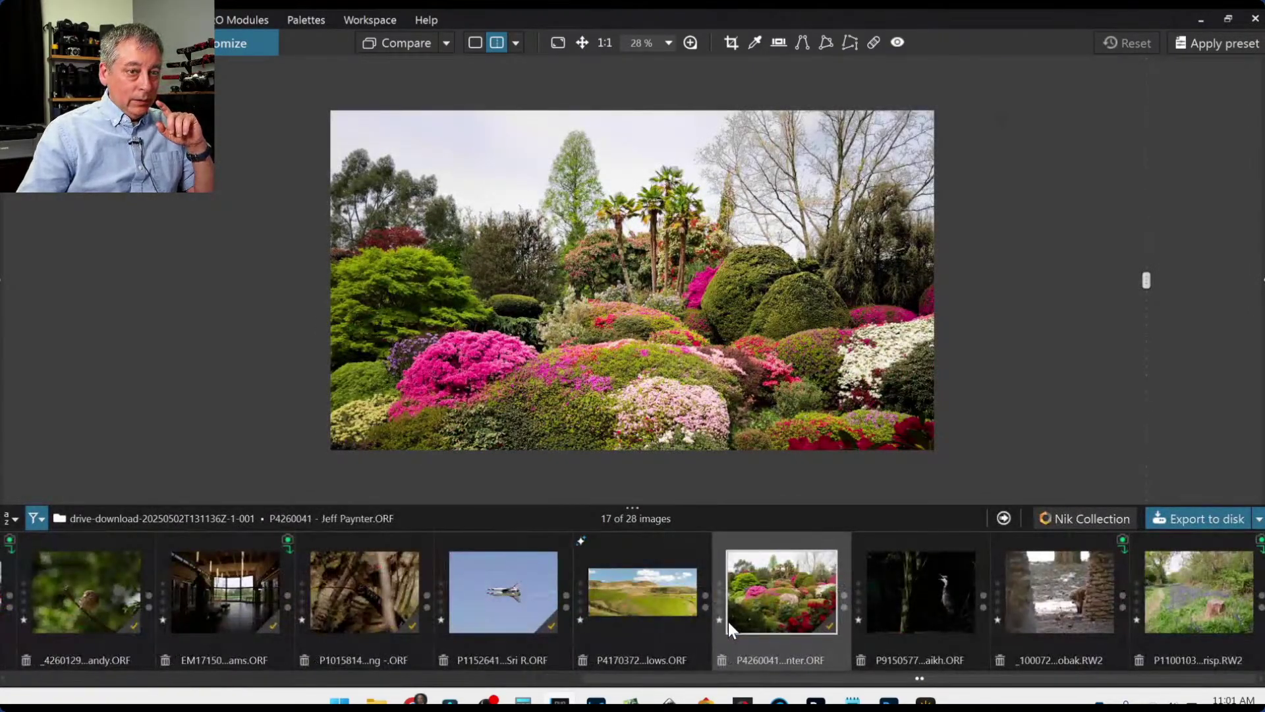
{"action": "left_click", "coordinate": [914, 620]}
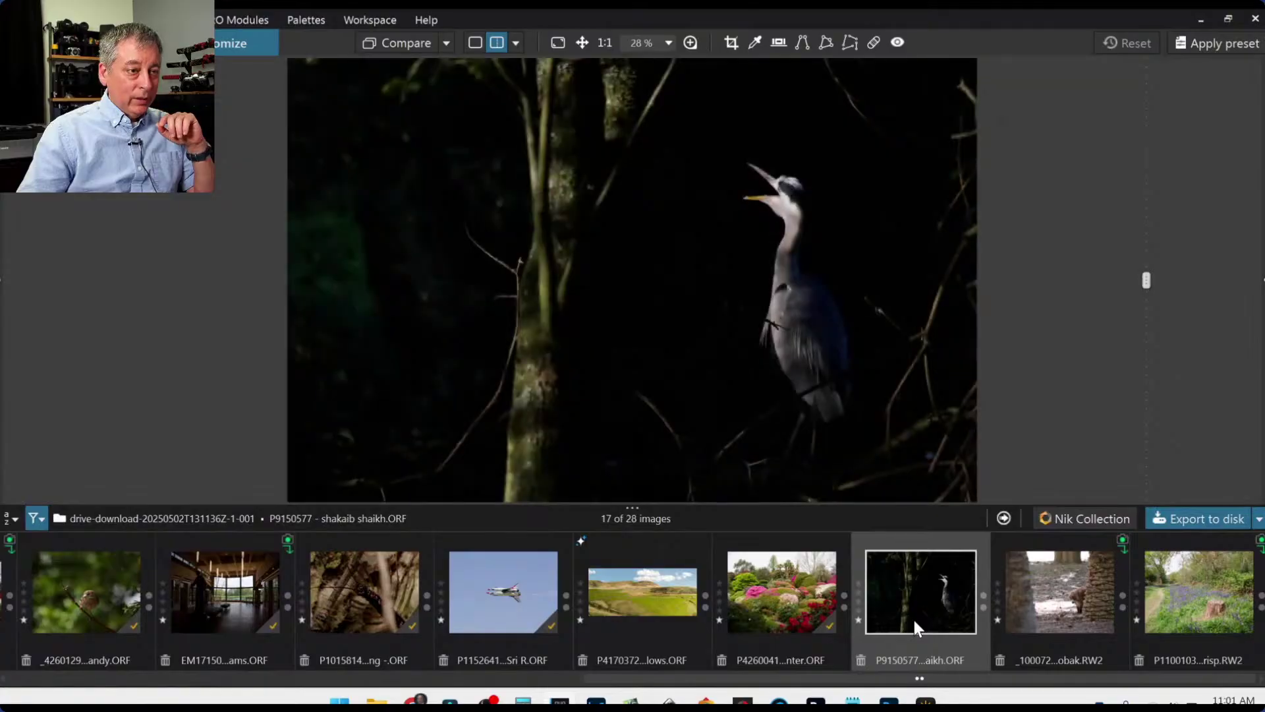
{"action": "left_click", "coordinate": [472, 46]}
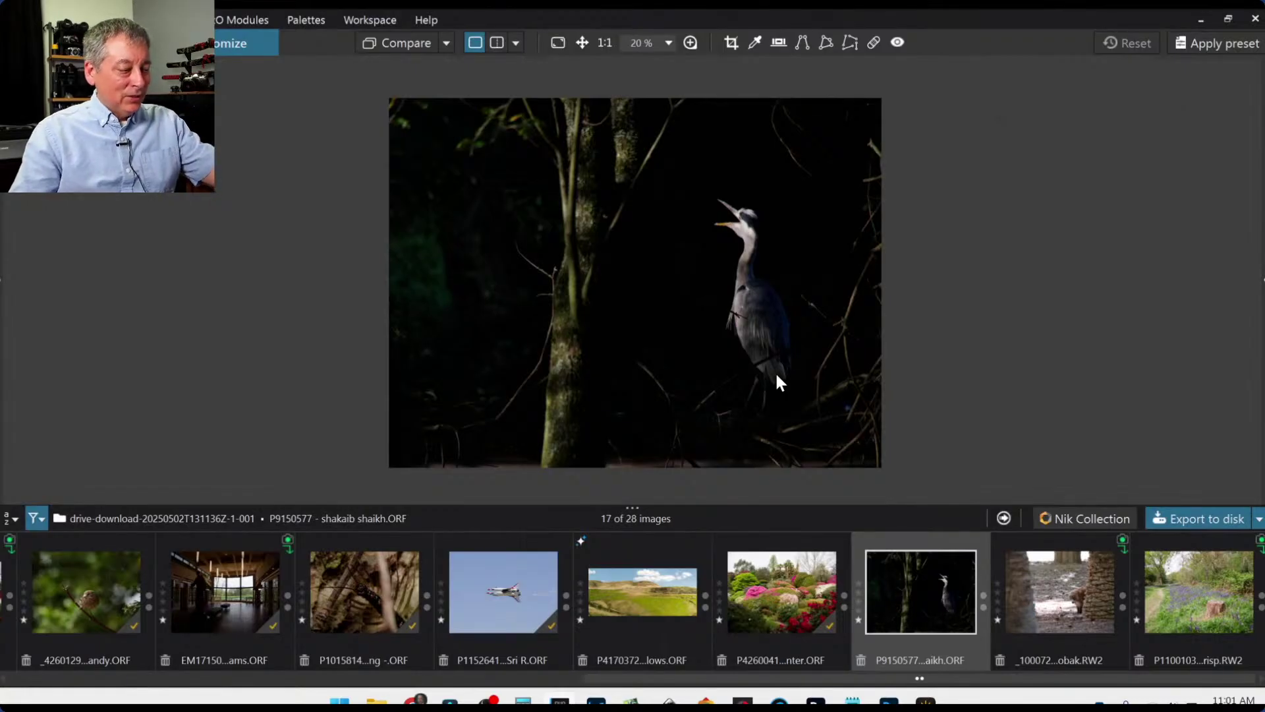
{"action": "left_click_drag", "start_coordinate": [646, 508], "coordinate": [684, 683]}
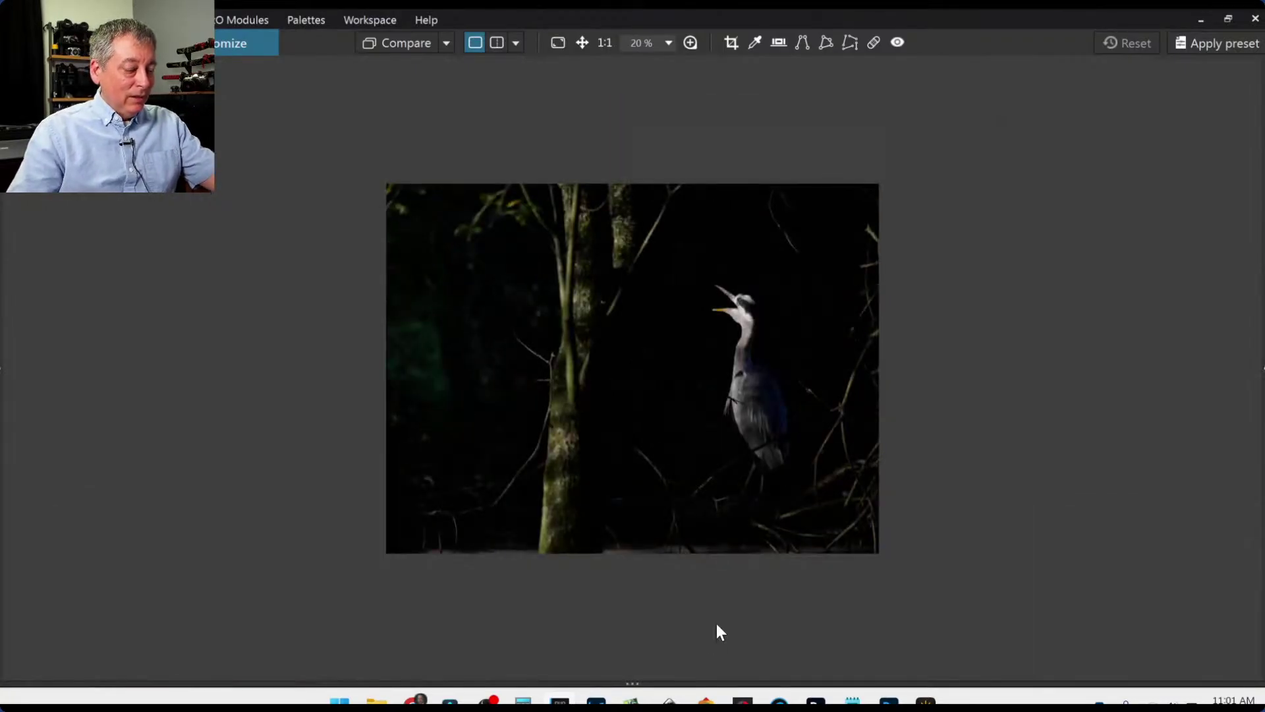
Apply the general purpose default preset numbered 0000 to the heron photo and hide the side palettes.
{"action": "key", "text": "Tab"}
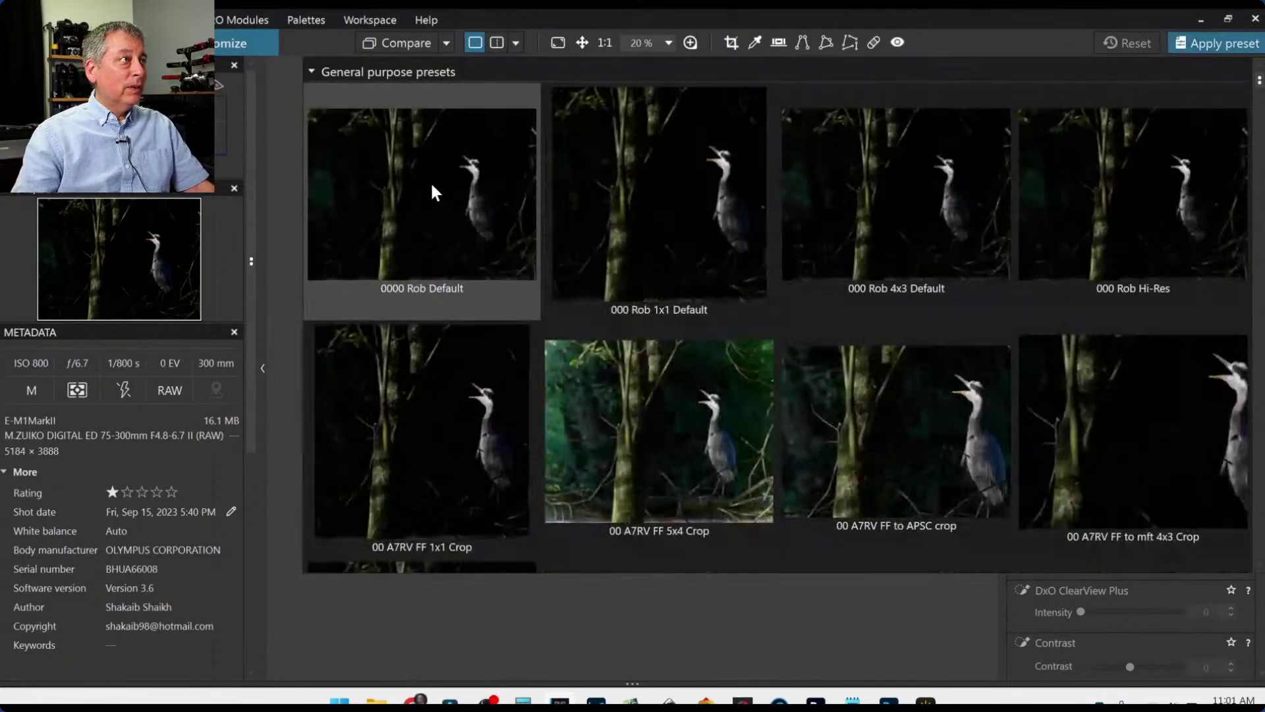
{"action": "left_click", "coordinate": [431, 186]}
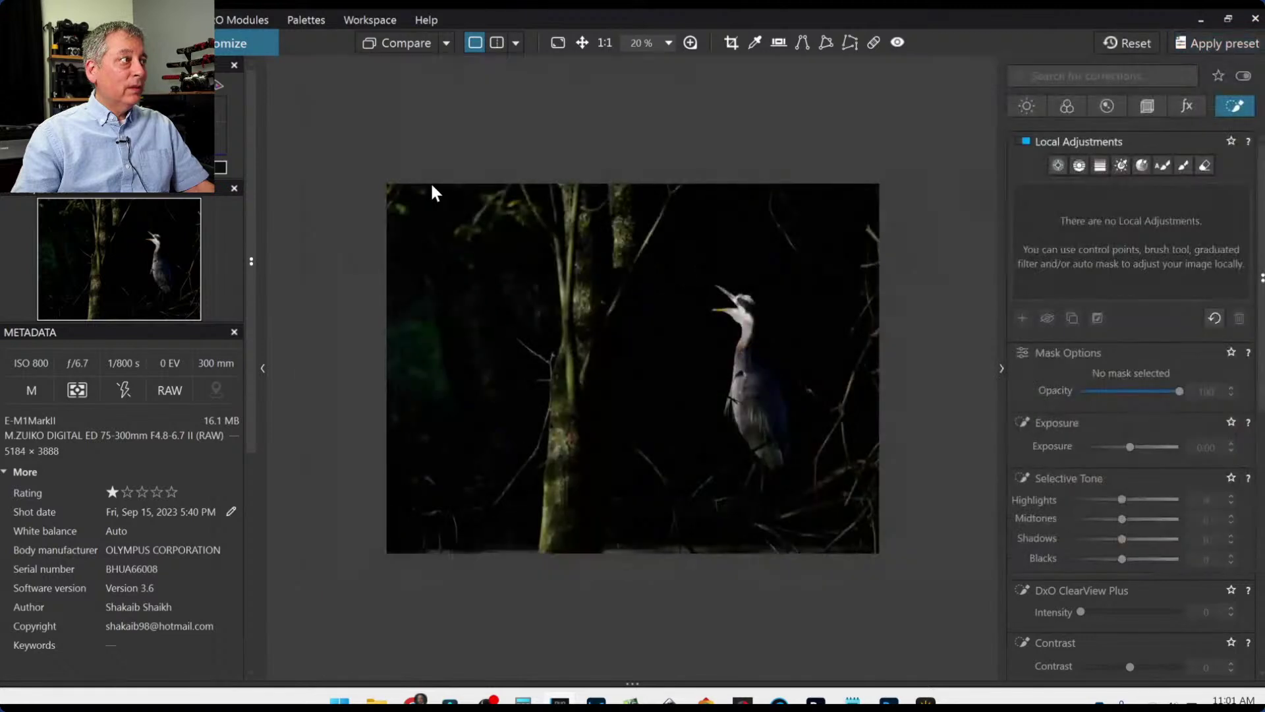
{"action": "scroll", "coordinate": [773, 404], "scroll_direction": "up", "scroll_amount": 1}
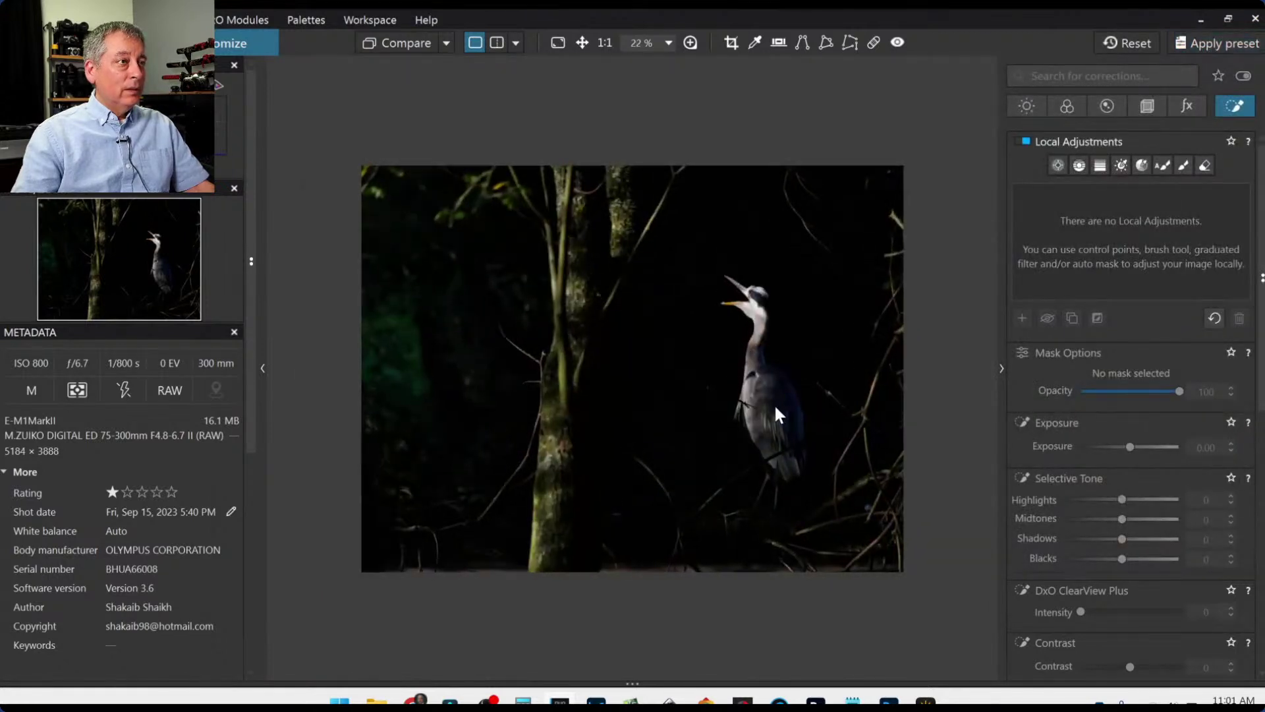
{"action": "key", "text": "Tab"}
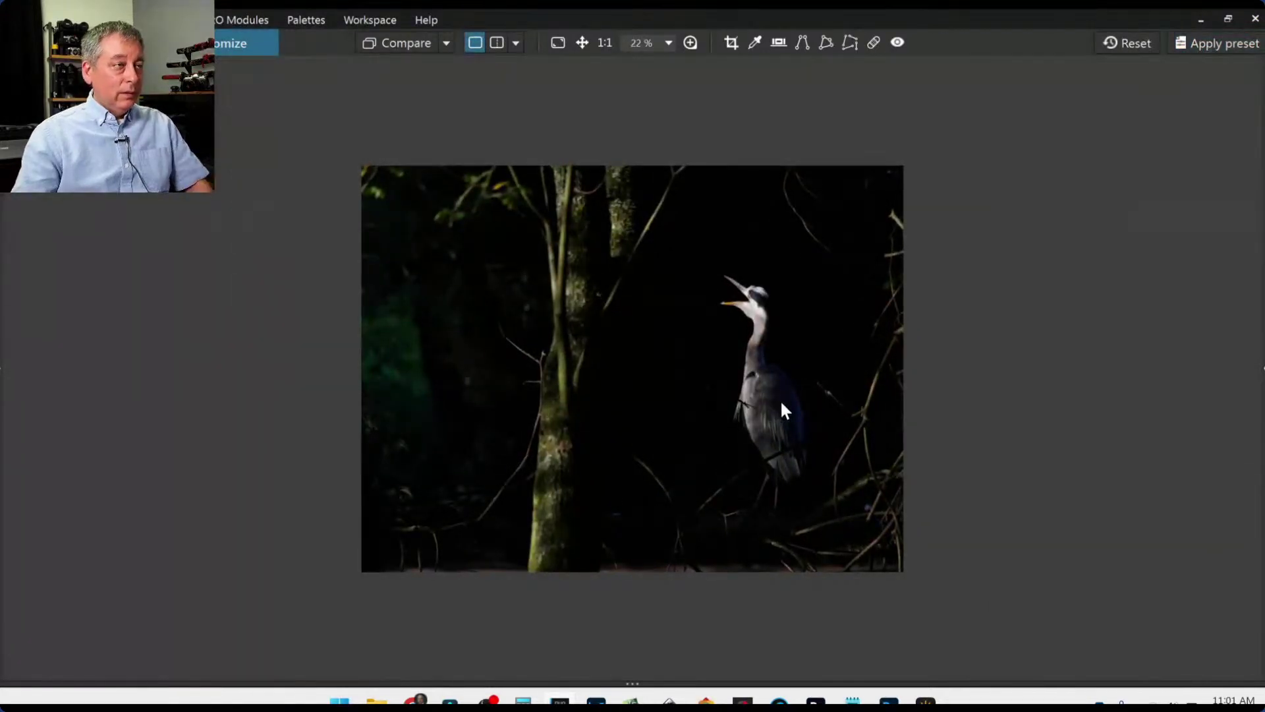
Examine the heron's head and plumage up close and then the composition of the whole photo.
{"action": "scroll", "coordinate": [782, 404], "scroll_direction": "up", "scroll_amount": 3}
{"action": "scroll", "coordinate": [818, 328], "scroll_direction": "up", "scroll_amount": 5}
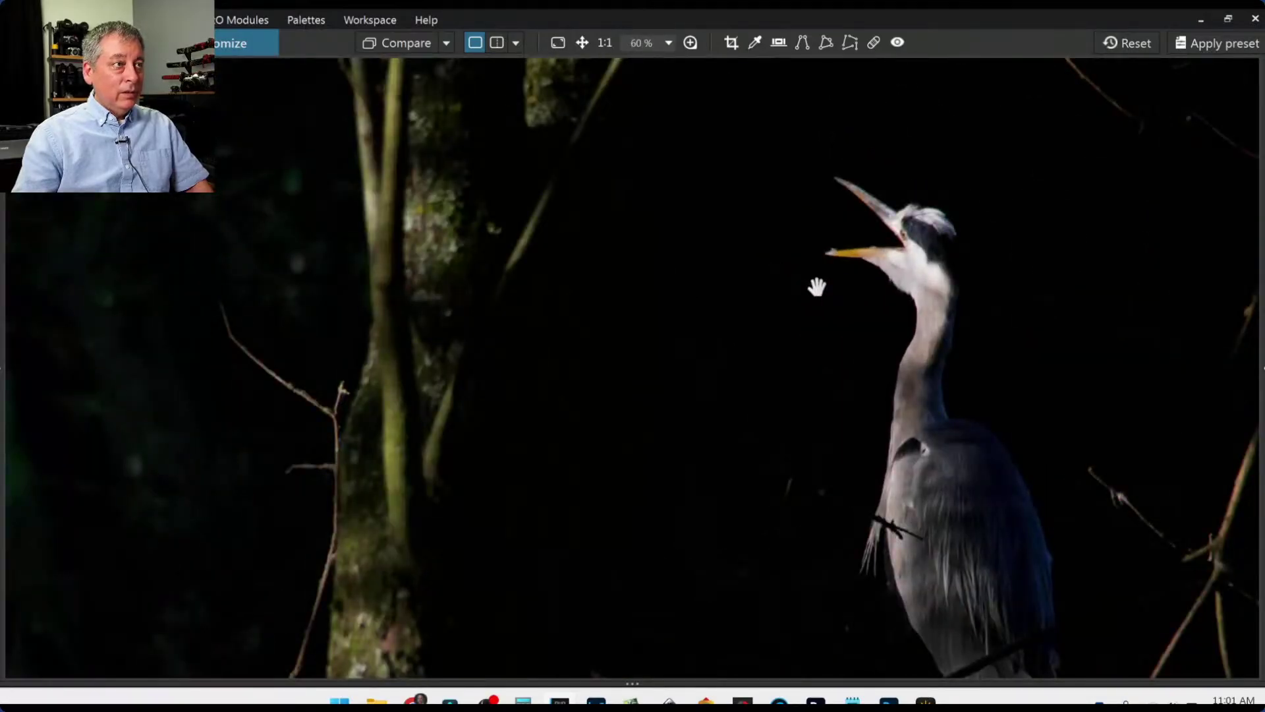
{"action": "scroll", "coordinate": [971, 267], "scroll_direction": "up", "scroll_amount": 4}
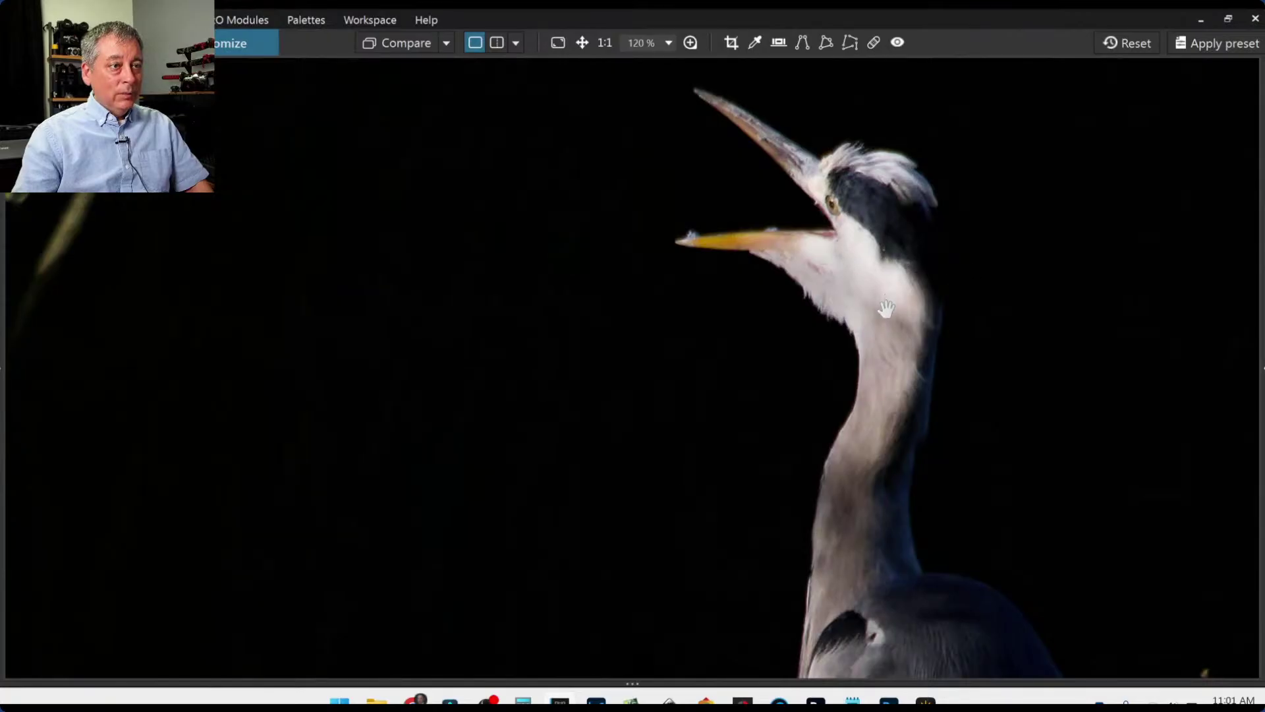
{"action": "scroll", "coordinate": [883, 297], "scroll_direction": "down", "scroll_amount": 4}
{"action": "scroll", "coordinate": [886, 309], "scroll_direction": "down", "scroll_amount": 2}
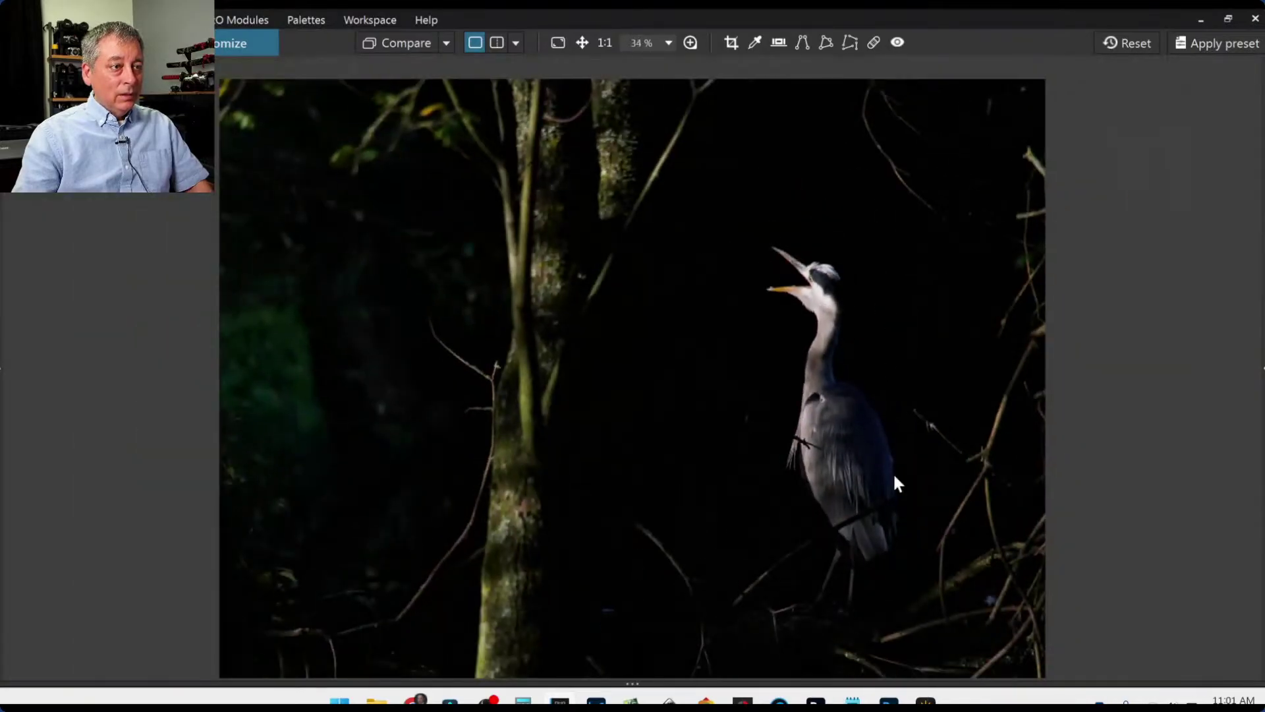
{"action": "scroll", "coordinate": [817, 495], "scroll_direction": "down", "scroll_amount": 1}
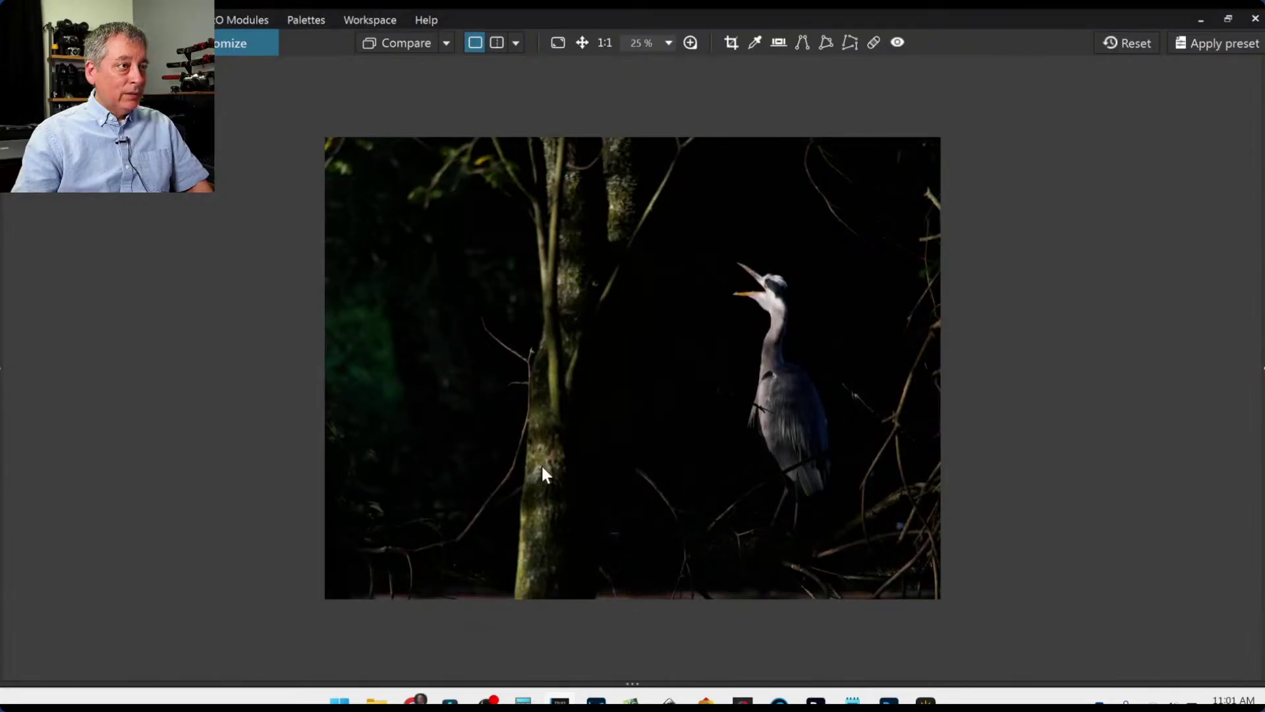
Show the correction palettes, bring up the geometry corrections and set the crop aspect ratio to 4 × 3.
{"action": "left_click", "coordinate": [1262, 368]}
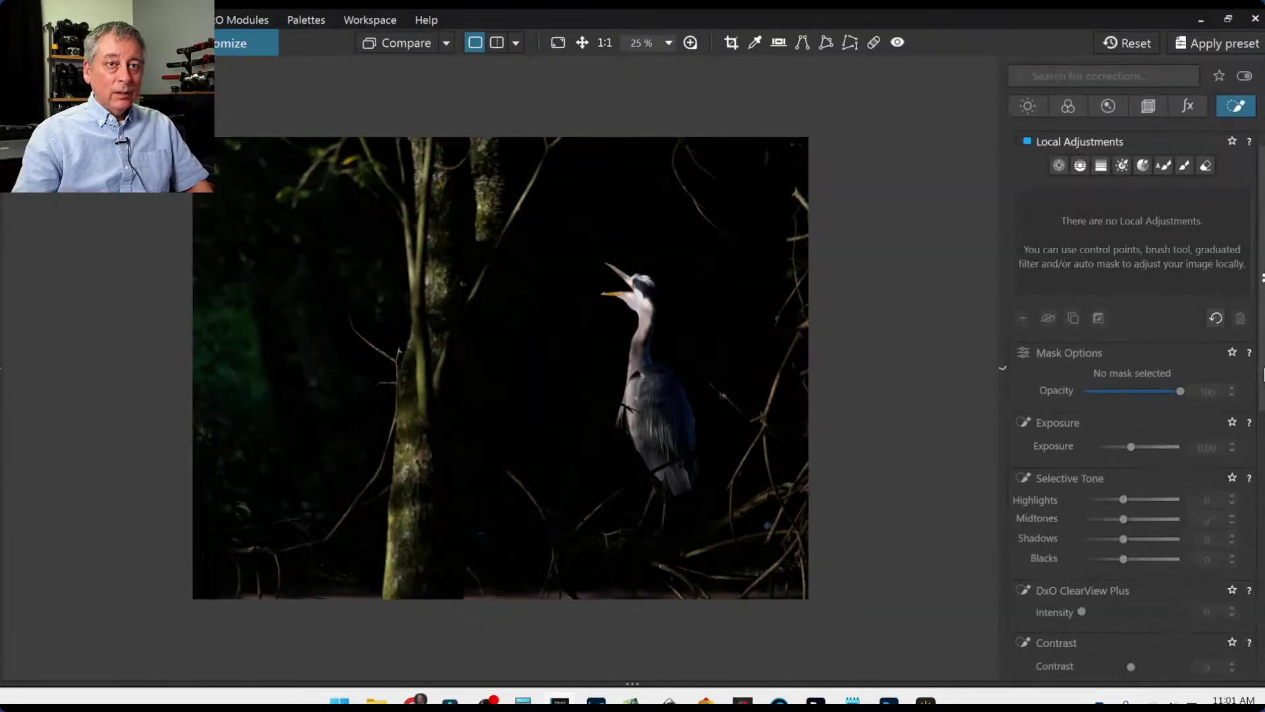
{"action": "left_click", "coordinate": [1147, 105]}
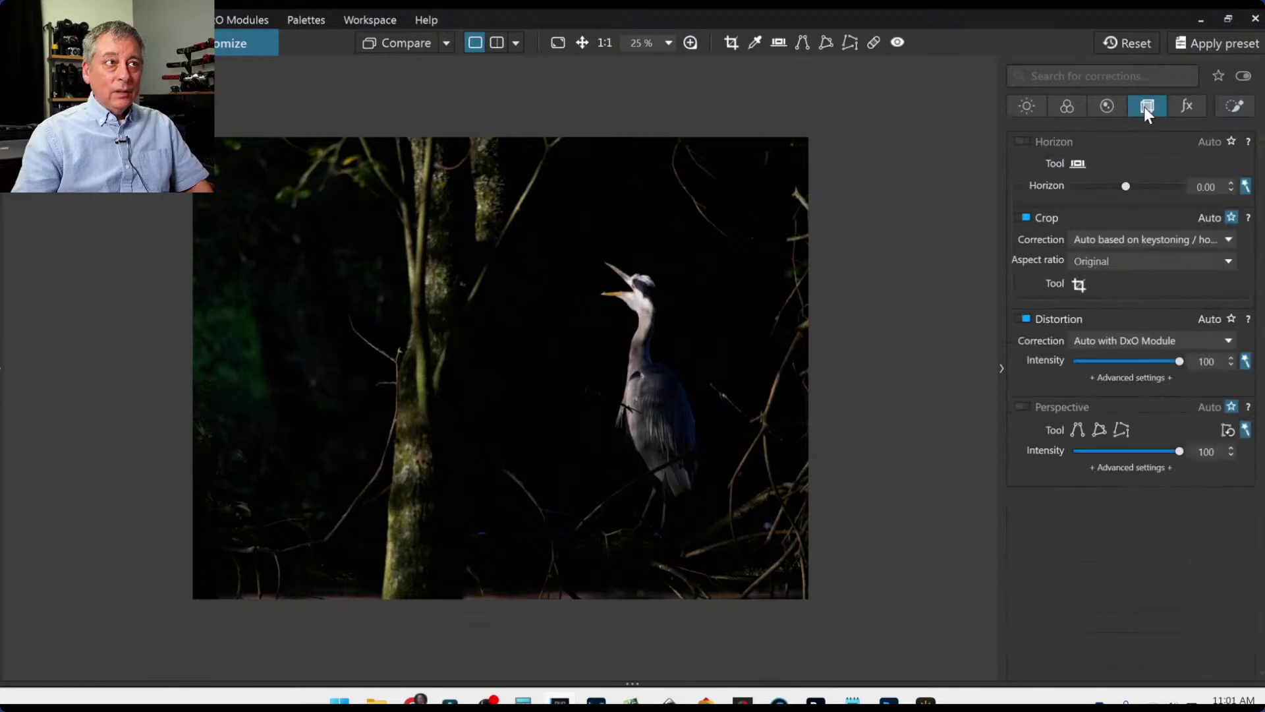
{"action": "left_click", "coordinate": [1124, 258]}
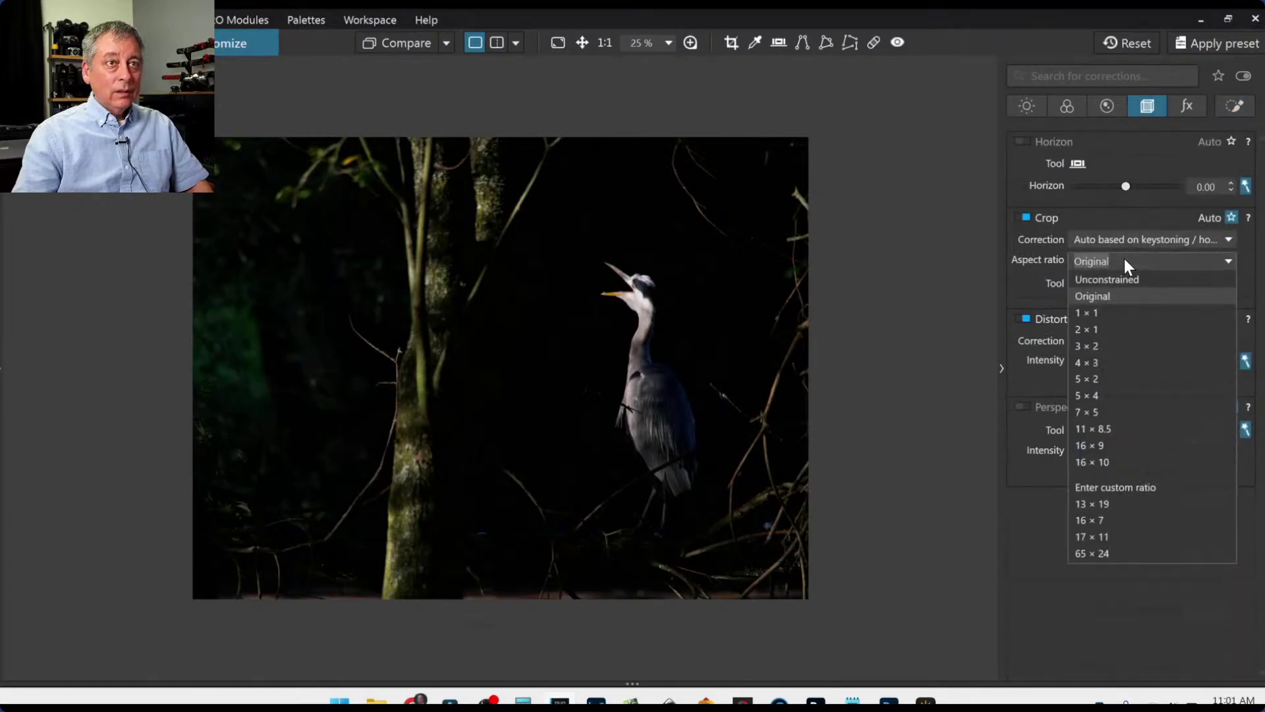
{"action": "left_click", "coordinate": [1128, 362]}
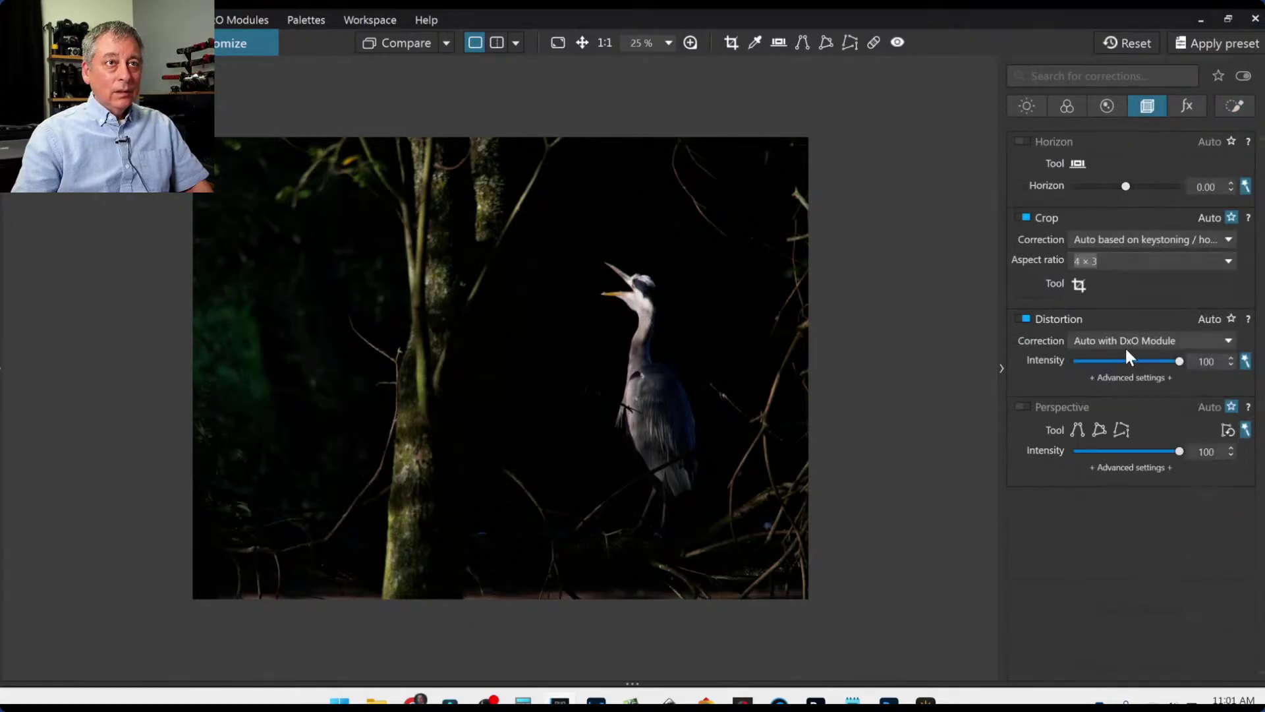
Crop the photo to an upright 3 × 4 frame of about 2132 × 2843 px around the heron.
{"action": "left_click", "coordinate": [1079, 285]}
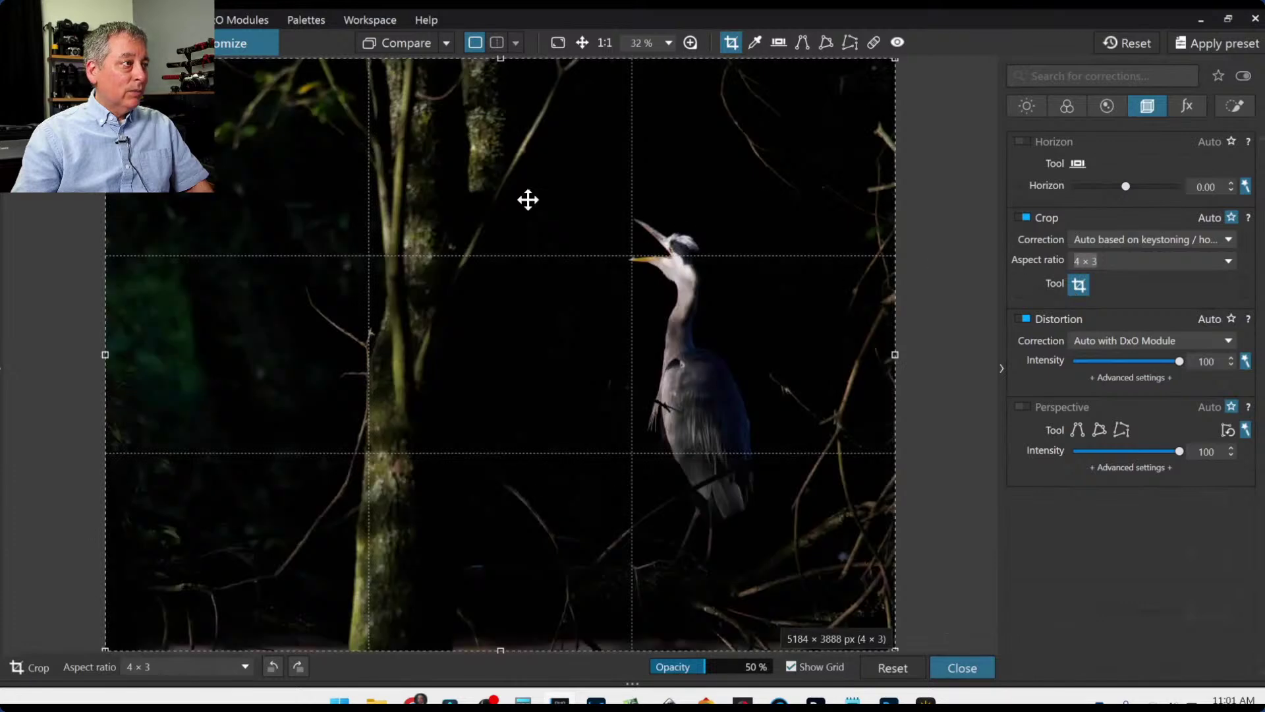
{"action": "left_click_drag", "start_coordinate": [105, 59], "coordinate": [566, 165]}
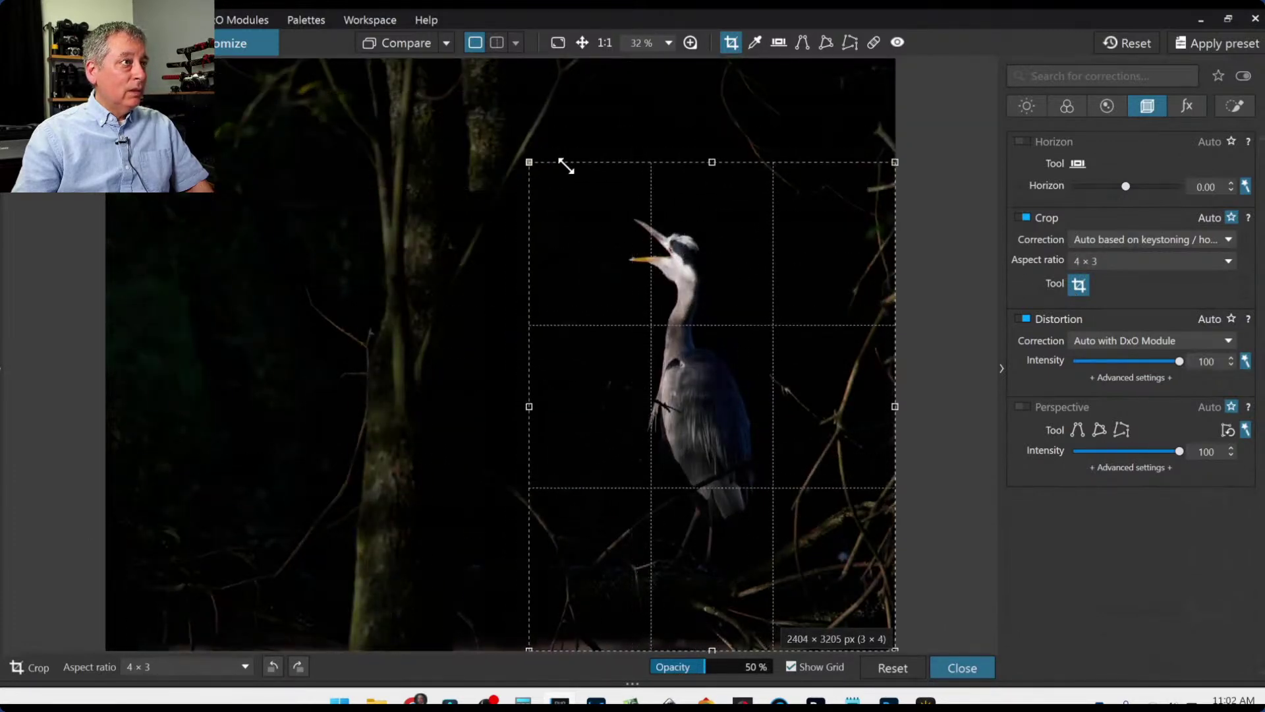
{"action": "left_click_drag", "start_coordinate": [731, 489], "coordinate": [717, 444]}
{"action": "left_click_drag", "start_coordinate": [879, 365], "coordinate": [759, 401]}
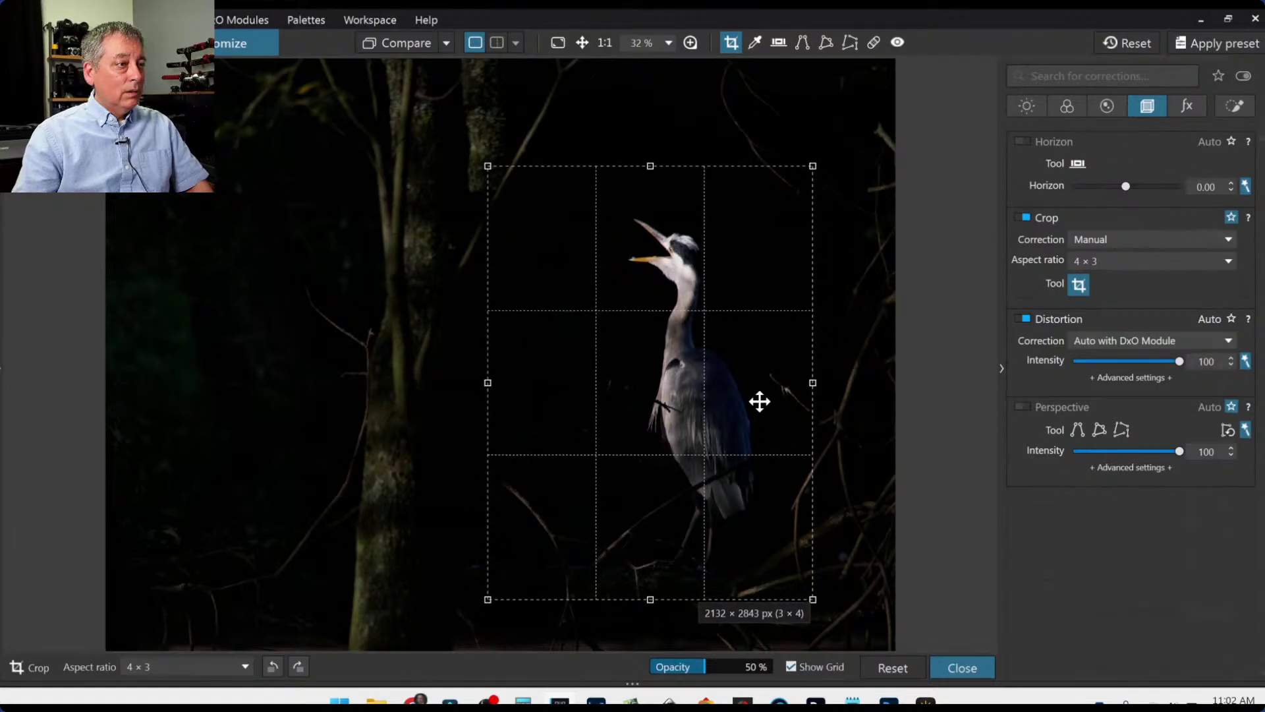
{"action": "key", "text": "Return"}
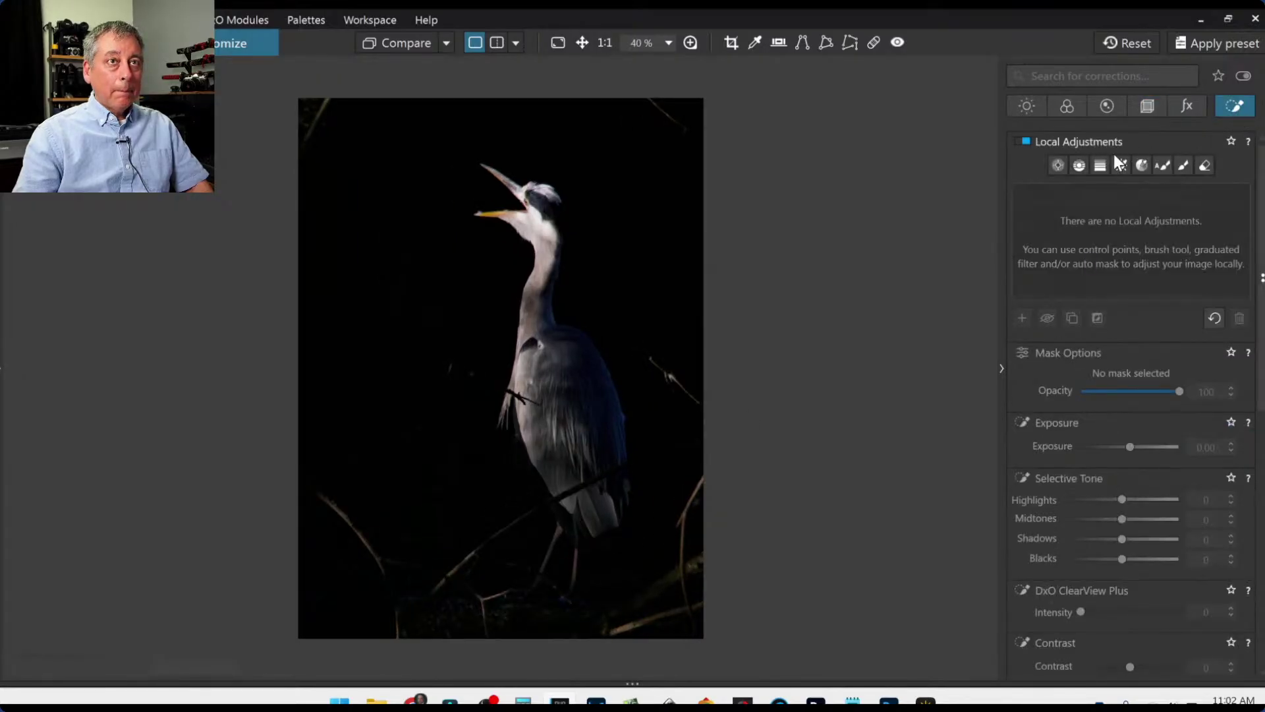
Add a local-adjustment control line across the lower part of the photo and sample the dark background beside the heron.
{"action": "left_click", "coordinate": [1079, 166]}
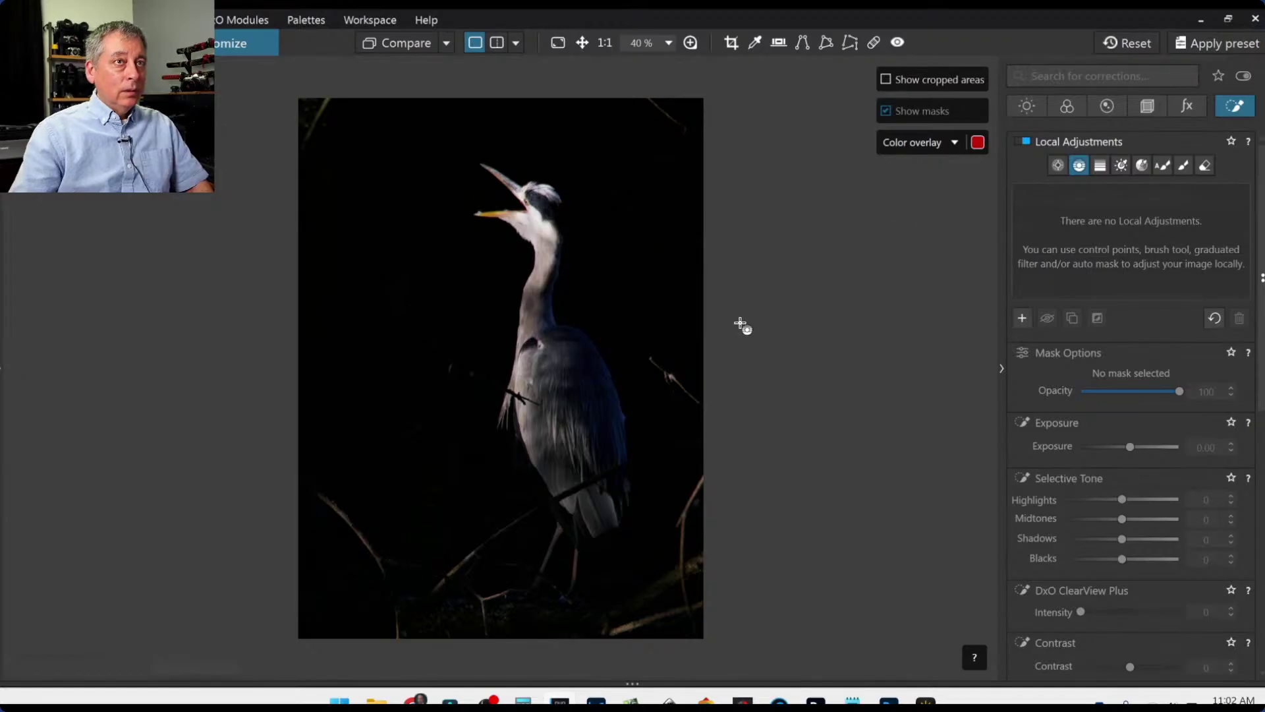
{"action": "left_click_drag", "start_coordinate": [443, 533], "coordinate": [448, 642]}
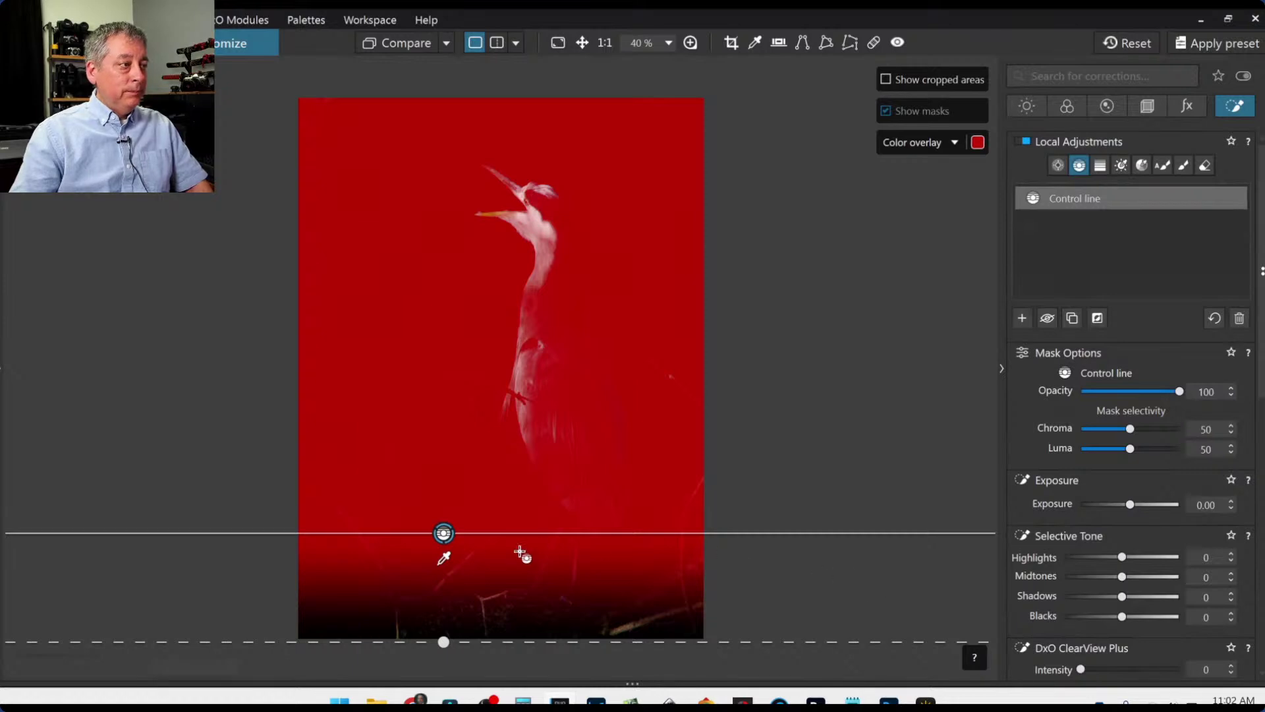
{"action": "left_click_drag", "start_coordinate": [450, 576], "coordinate": [458, 415]}
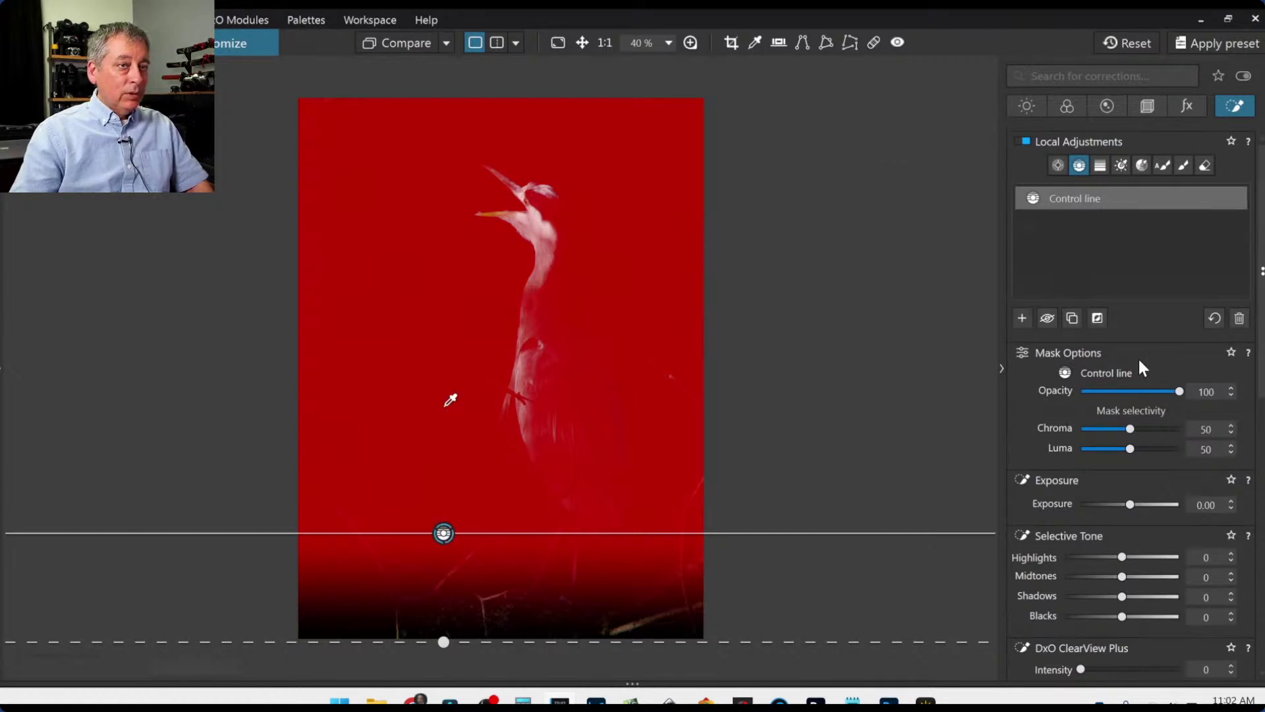
Darken the control line's area to exposure -2.94 and set its mask selectivity to chroma 79 and luma 100.
{"action": "left_click_drag", "start_coordinate": [1132, 505], "coordinate": [1178, 508]}
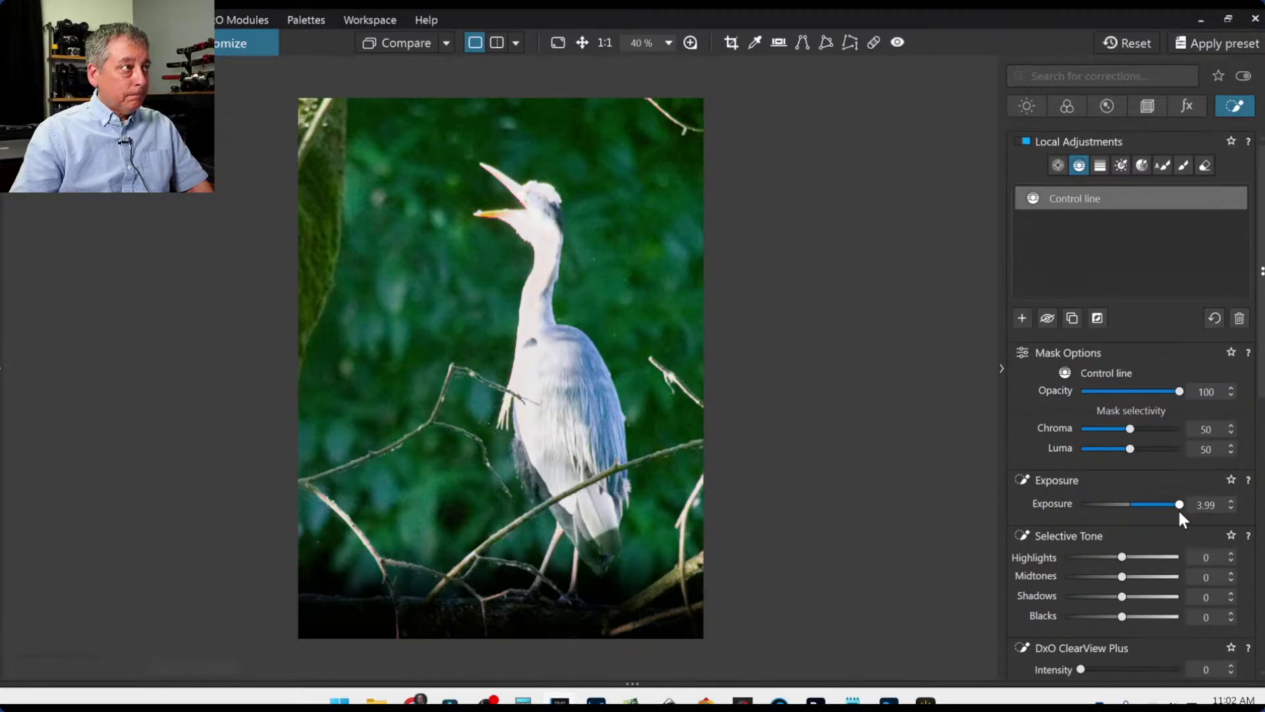
{"action": "left_click_drag", "start_coordinate": [1178, 507], "coordinate": [1094, 507]}
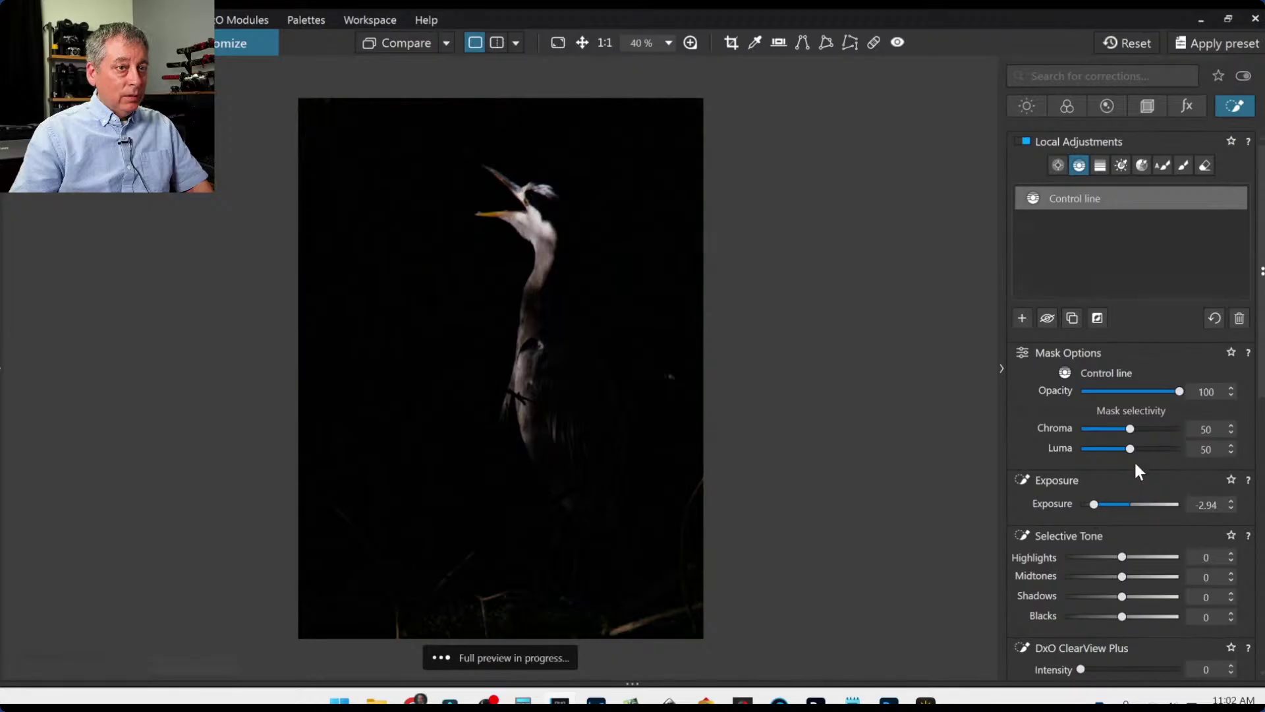
{"action": "left_click_drag", "start_coordinate": [1136, 451], "coordinate": [1181, 457]}
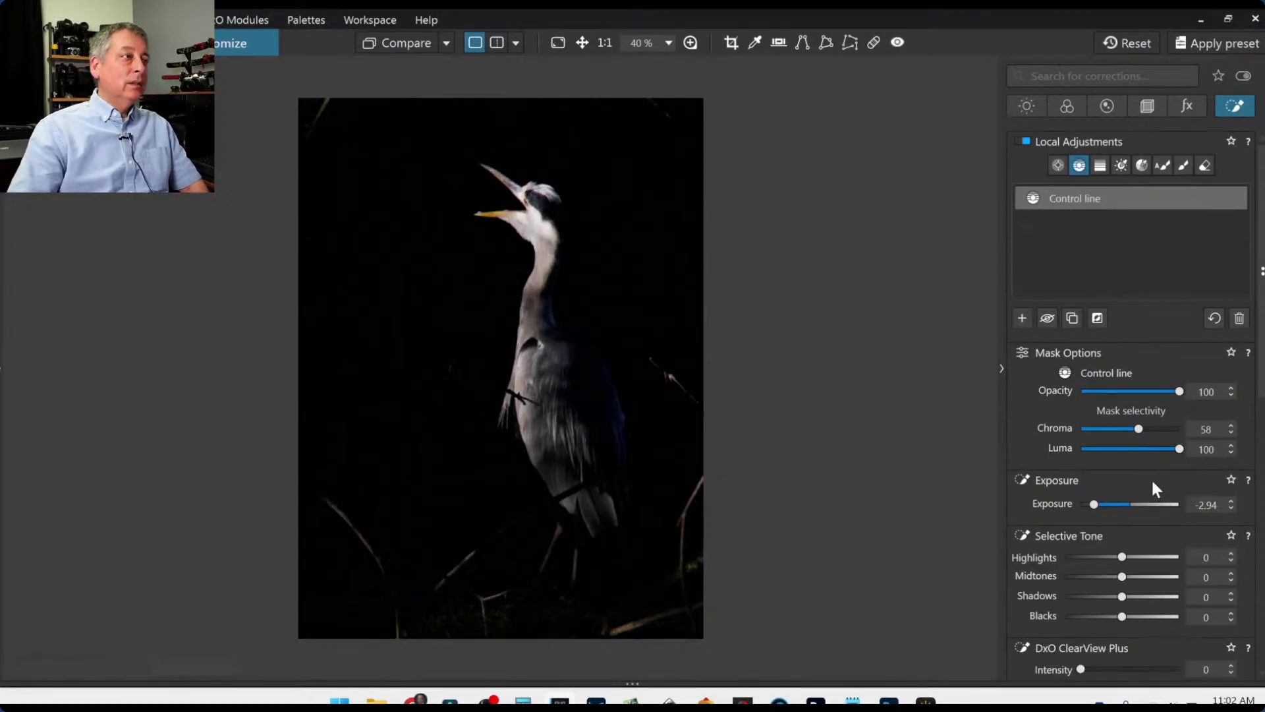
{"action": "mouse_move", "coordinate": [1156, 448]}
{"action": "left_mouse_down"}
{"action": "mouse_move", "coordinate": [1177, 449]}
{"action": "mouse_move", "coordinate": [1130, 427]}
{"action": "mouse_move", "coordinate": [1159, 428]}
{"action": "left_mouse_up"}
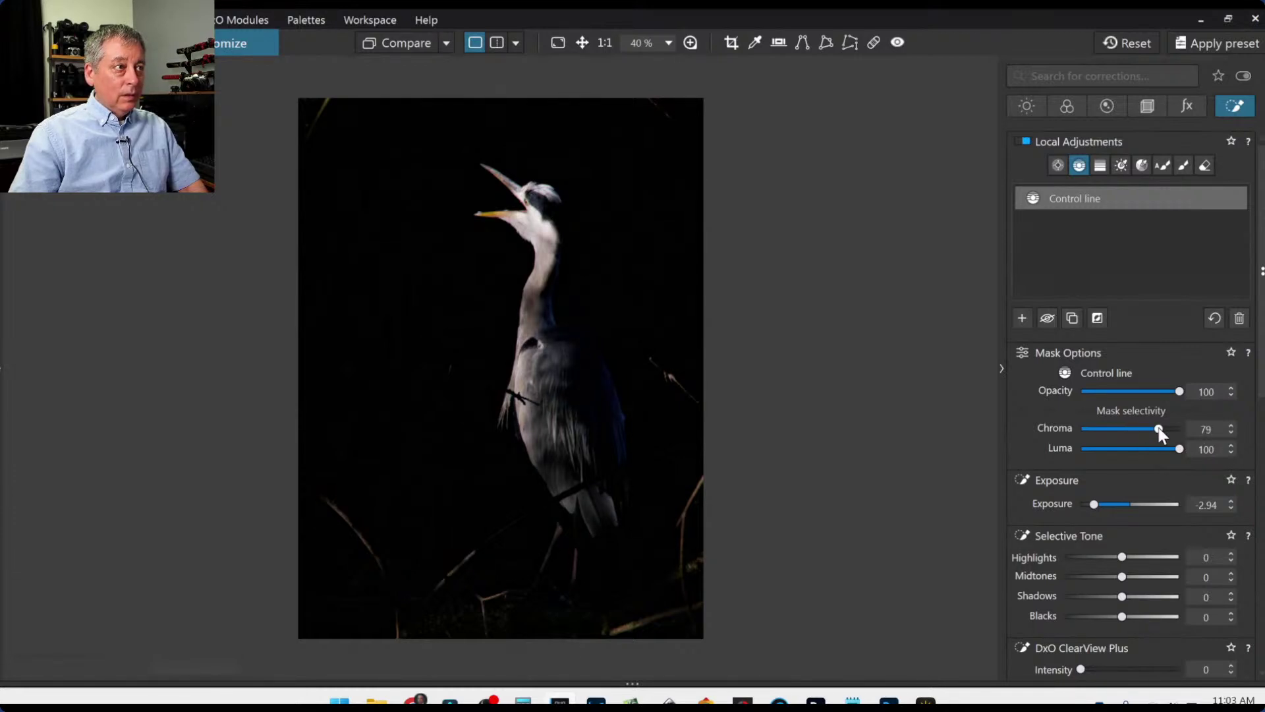
{"action": "left_click", "coordinate": [980, 393]}
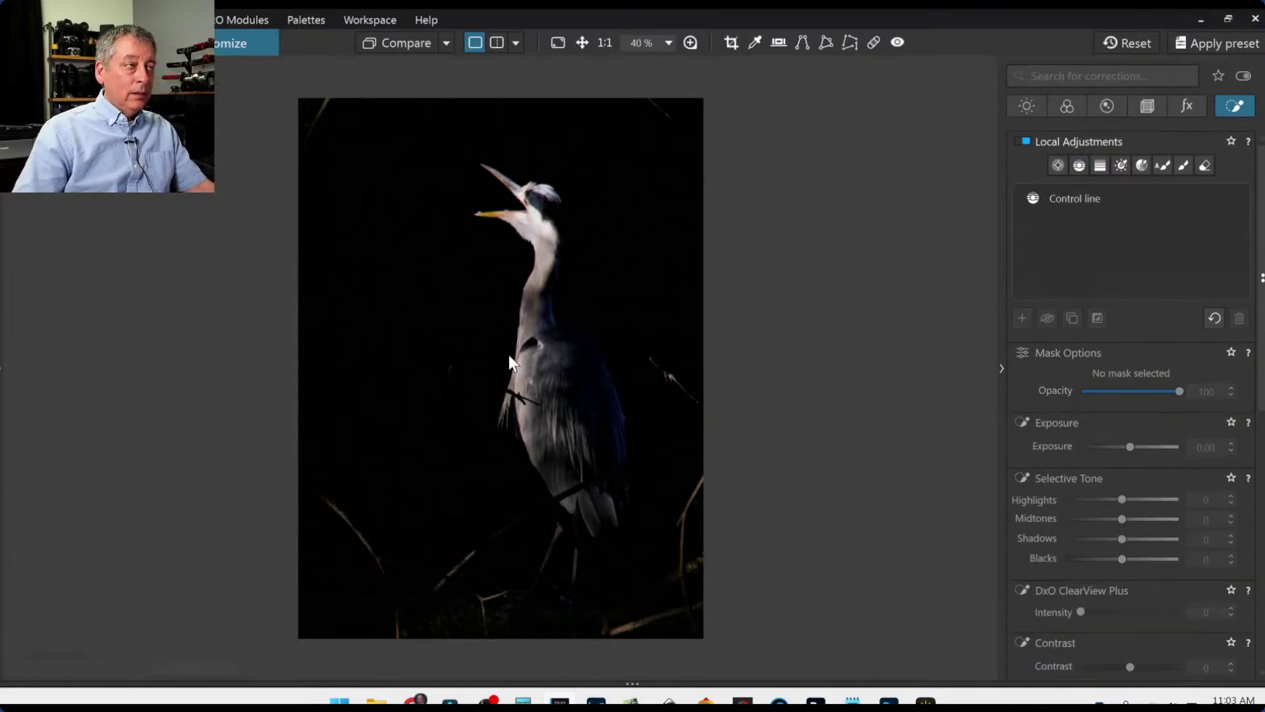
Place a new control point on the heron's white throat and shrink its circle to just around the head.
{"action": "scroll", "coordinate": [509, 354], "scroll_direction": "up", "scroll_amount": 2}
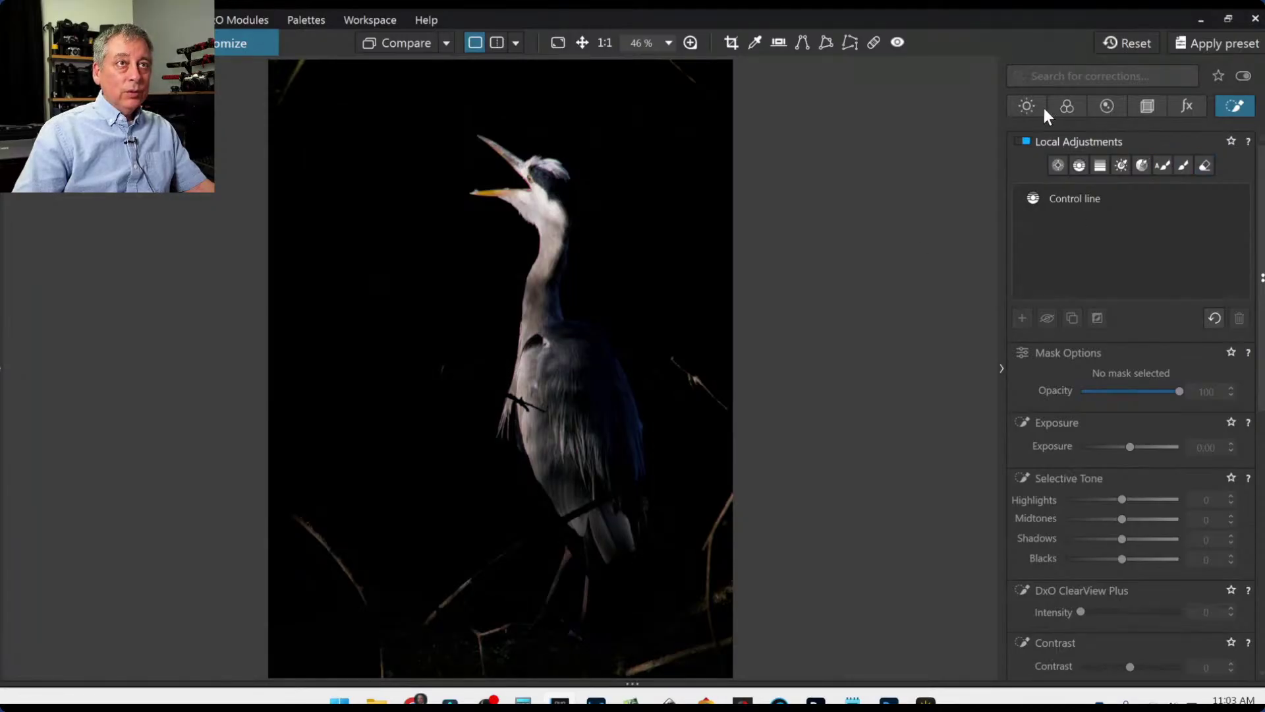
{"action": "left_click", "coordinate": [1054, 164]}
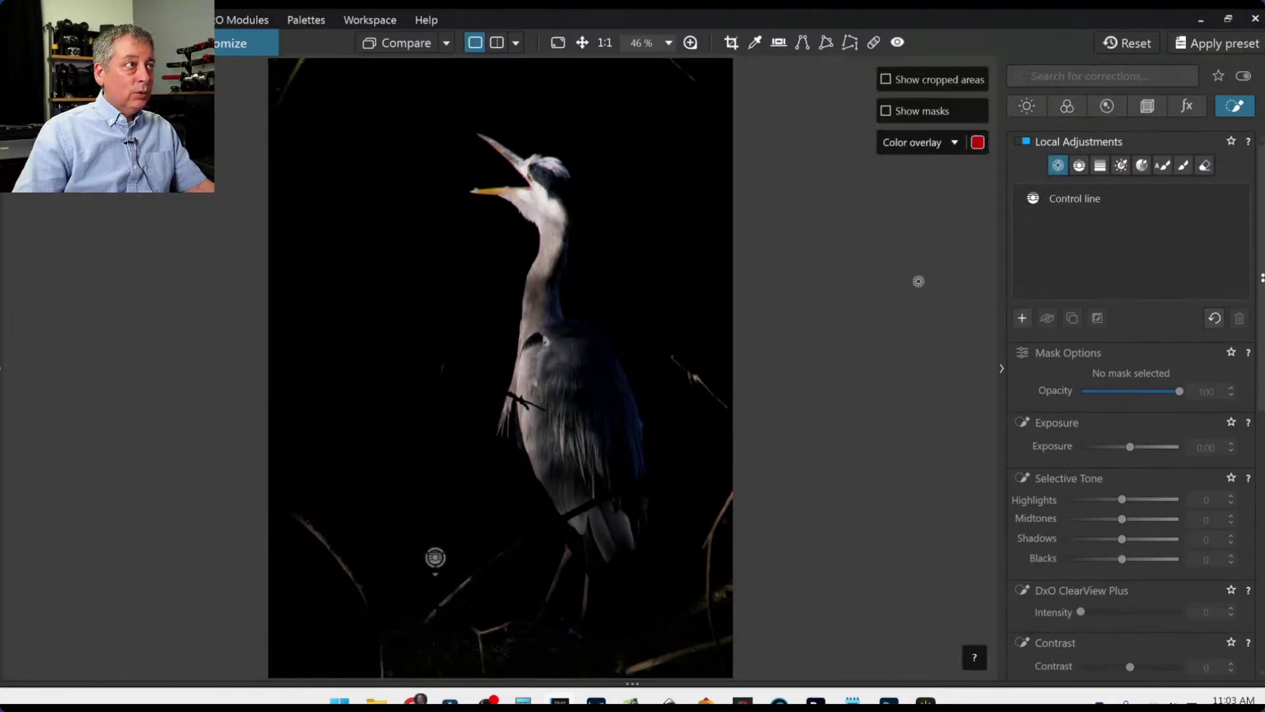
{"action": "left_click", "coordinate": [1022, 322]}
{"action": "scroll", "coordinate": [533, 199], "scroll_direction": "up", "scroll_amount": 5}
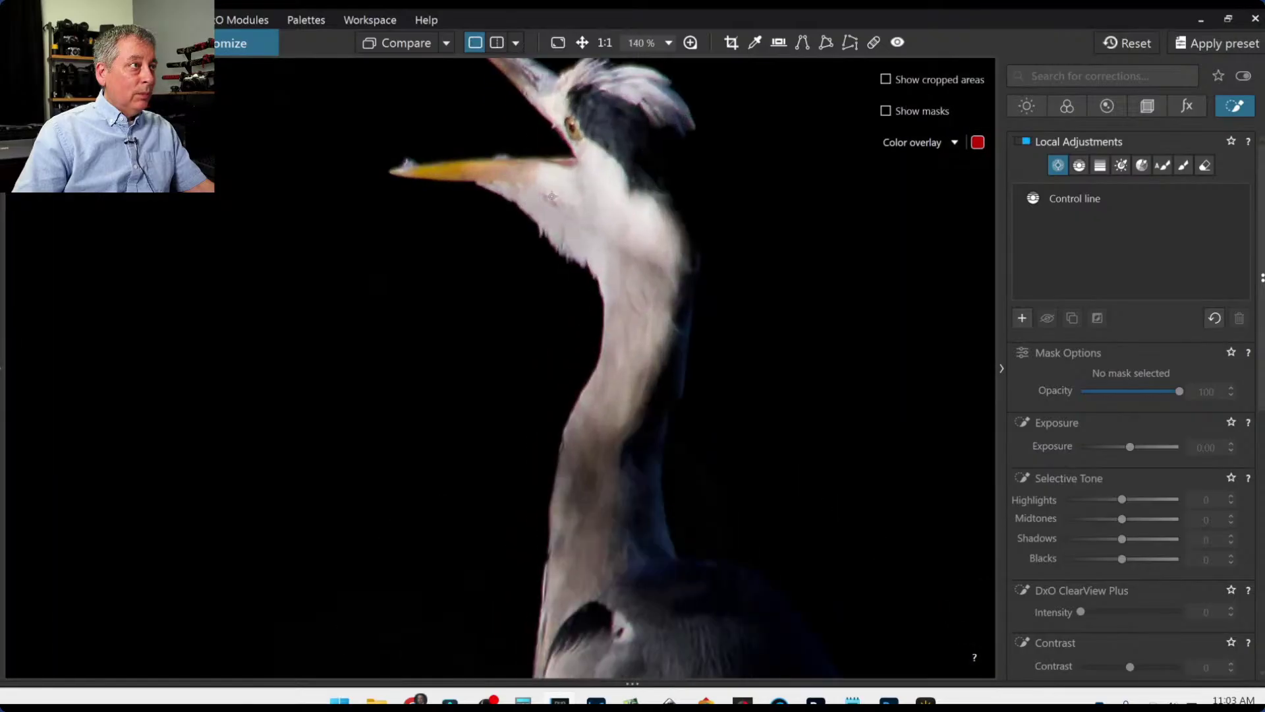
{"action": "left_click", "coordinate": [563, 189]}
{"action": "scroll", "coordinate": [649, 219], "scroll_direction": "down", "scroll_amount": 3}
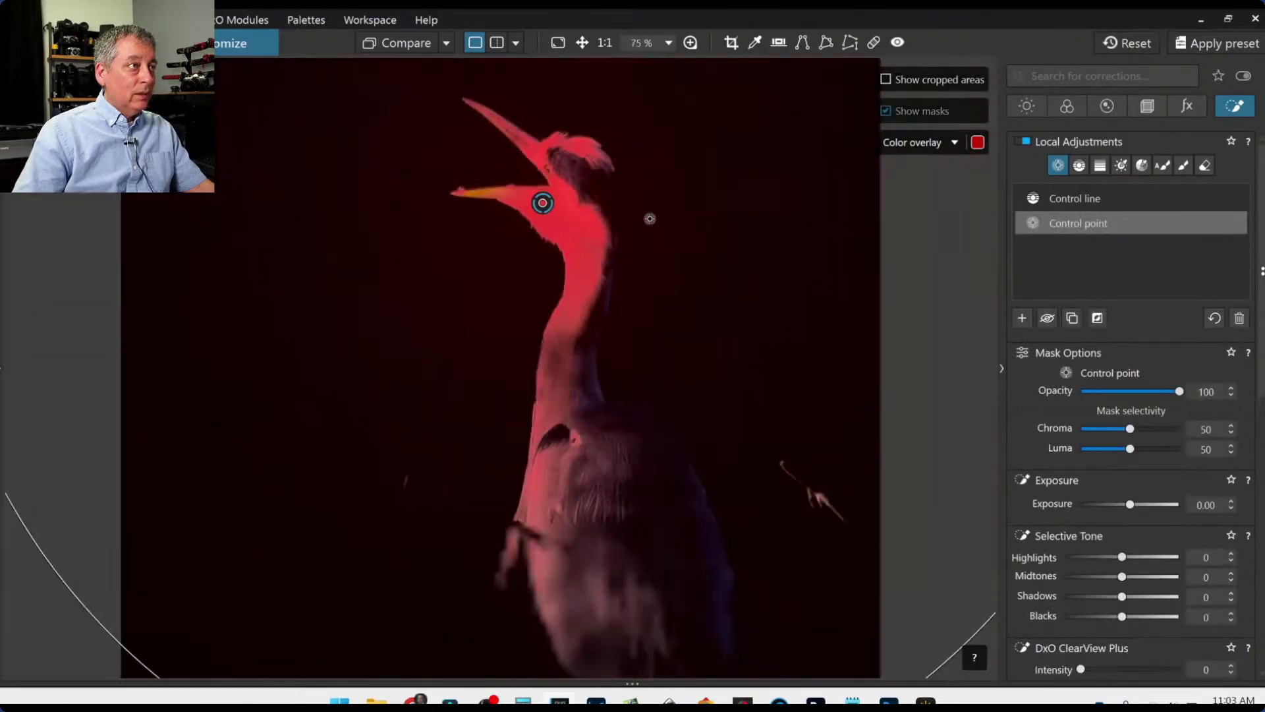
{"action": "scroll", "coordinate": [650, 219], "scroll_direction": "down", "scroll_amount": 2}
{"action": "left_click_drag", "start_coordinate": [931, 283], "coordinate": [616, 207]}
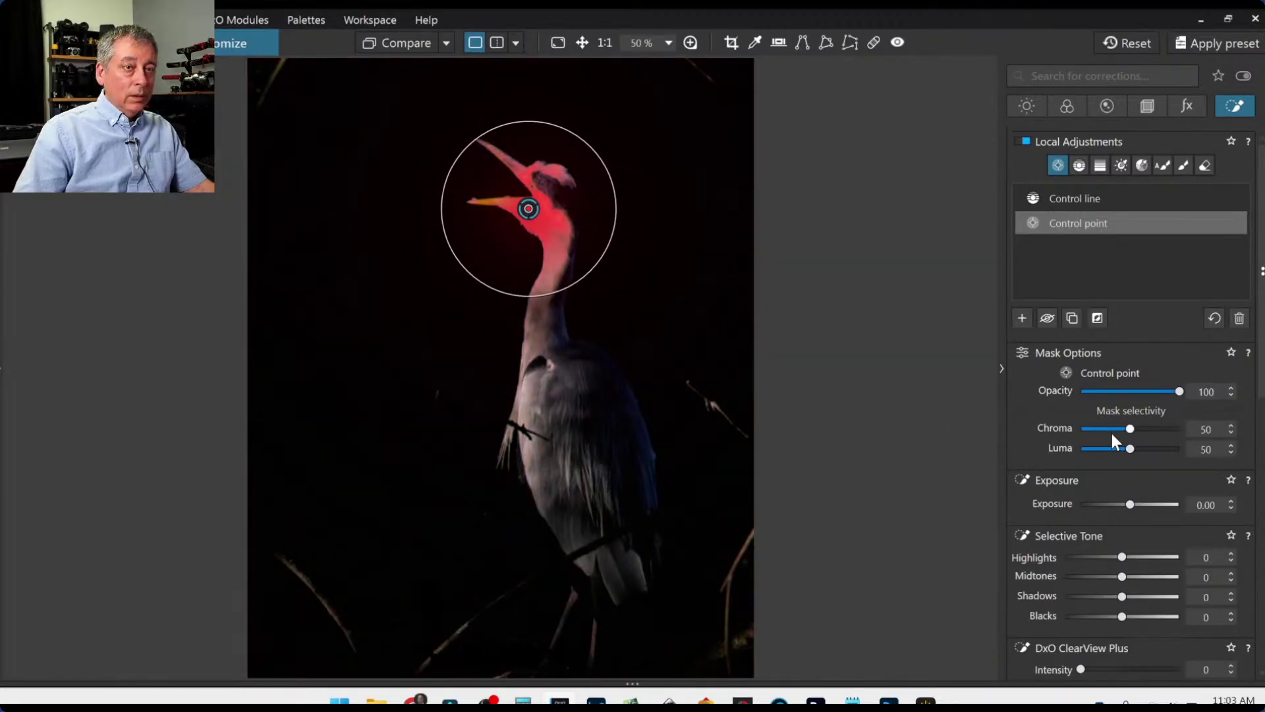
Set the head control point's highlights to -43 and microcontrast to 51.
{"action": "left_click_drag", "start_coordinate": [1102, 557], "coordinate": [1098, 559]}
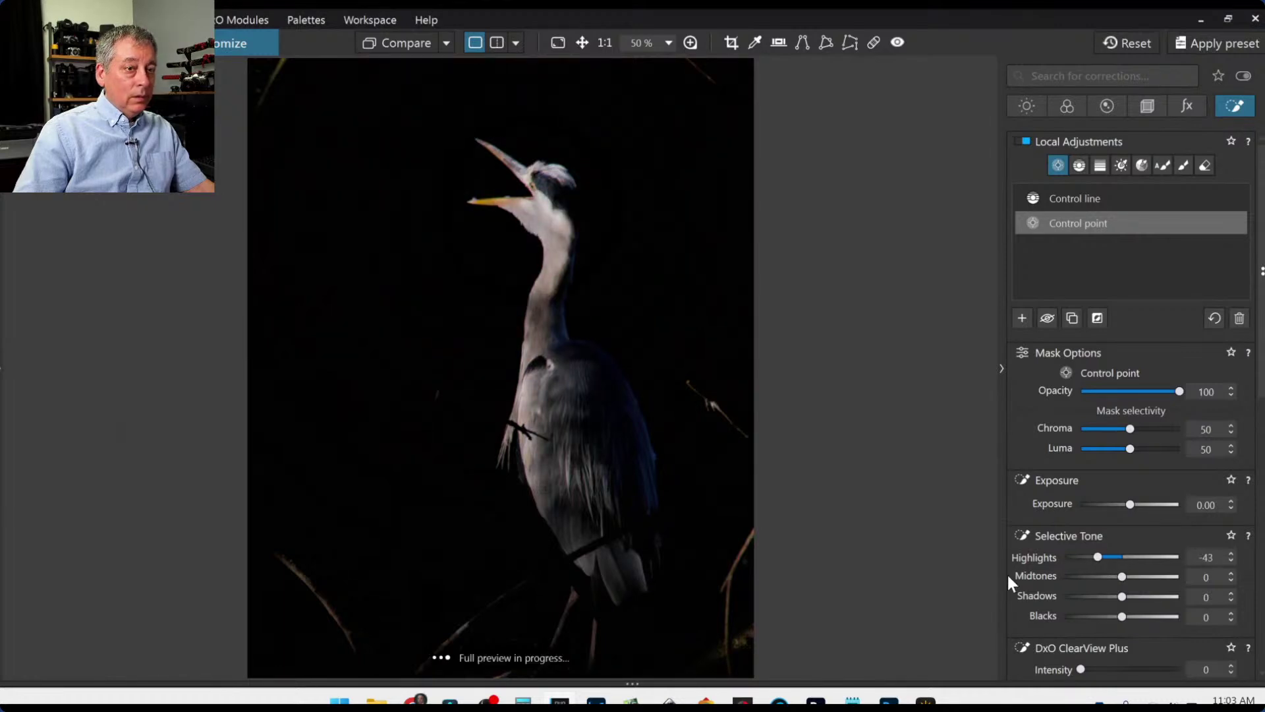
{"action": "scroll", "coordinate": [1044, 579], "scroll_direction": "down", "scroll_amount": 2}
{"action": "scroll", "coordinate": [1044, 579], "scroll_direction": "down", "scroll_amount": 2}
{"action": "left_click_drag", "start_coordinate": [1129, 505], "coordinate": [1148, 506]}
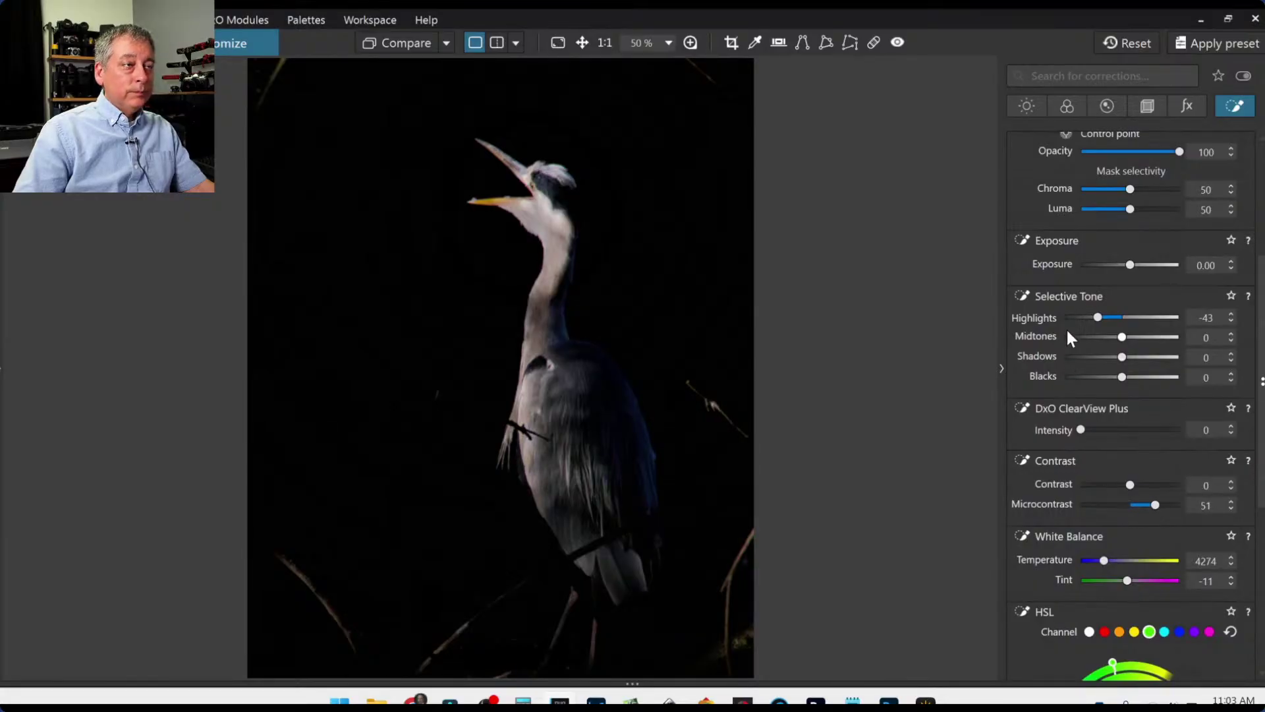
Place a separate control point on the heron's back with mask selectivity of chroma 57 and luma 56.
{"action": "scroll", "coordinate": [1065, 293], "scroll_direction": "up", "scroll_amount": 4}
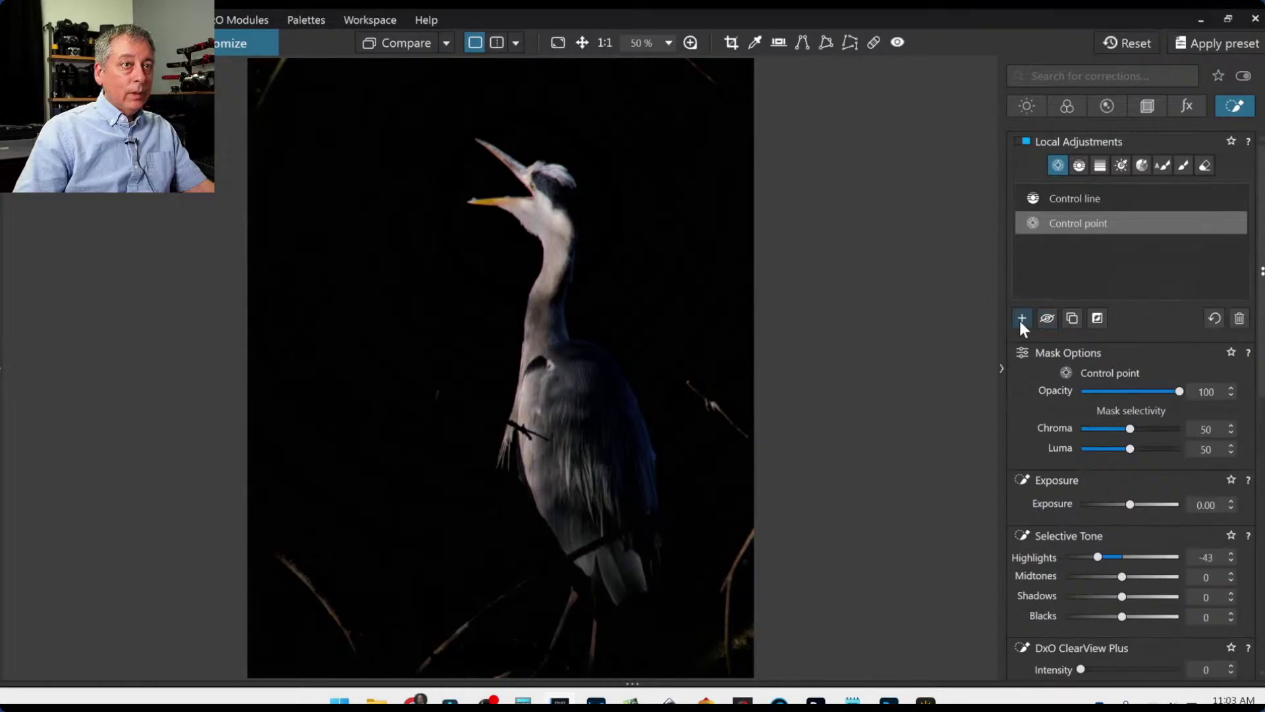
{"action": "left_click", "coordinate": [1065, 294]}
{"action": "left_click", "coordinate": [1021, 318]}
{"action": "left_click", "coordinate": [602, 408]}
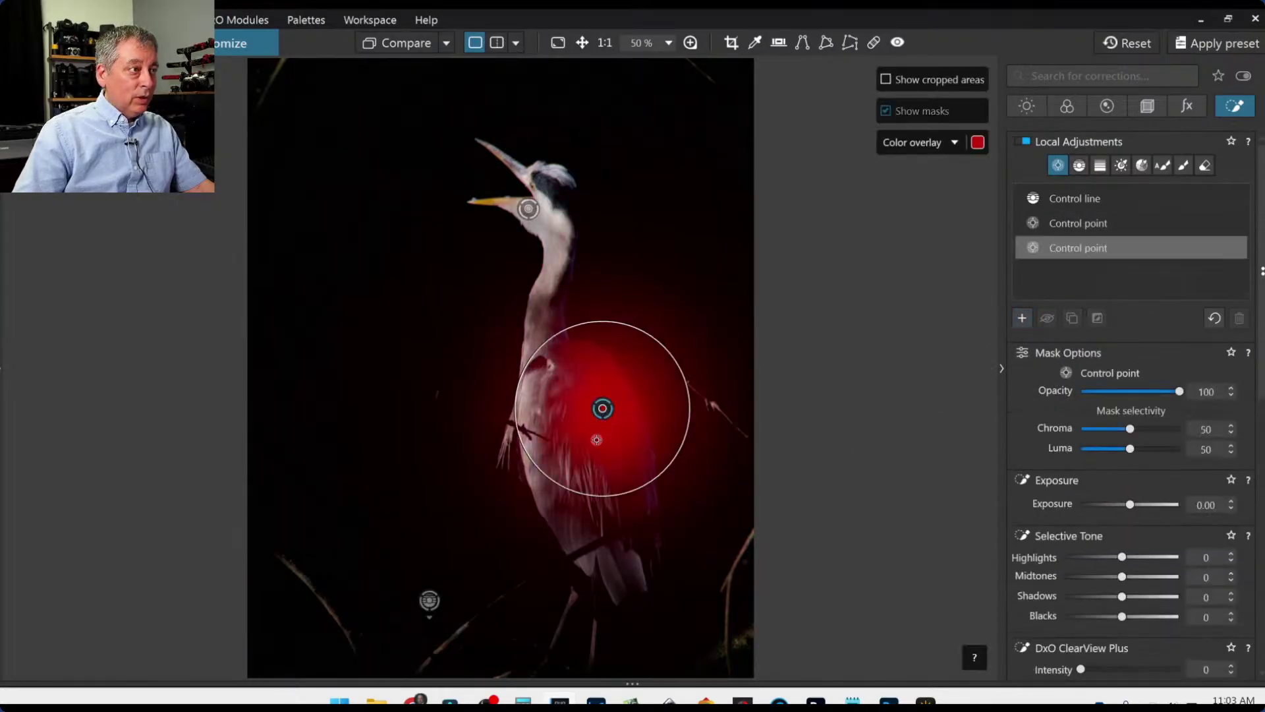
{"action": "left_click_drag", "start_coordinate": [1131, 427], "coordinate": [1134, 450]}
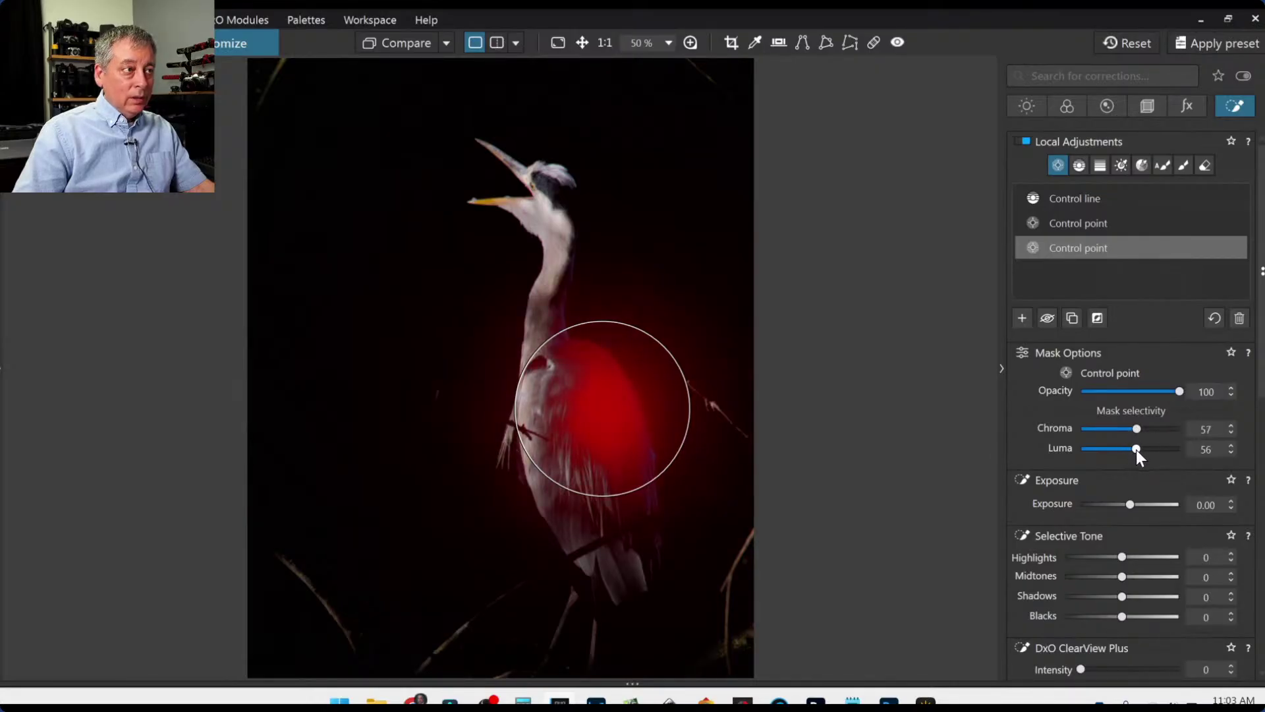
Raise the back adjustment's exposure to 2.14 and extend it with further control points on the tail feathers and upper back.
{"action": "left_click_drag", "start_coordinate": [1130, 505], "coordinate": [1156, 505]}
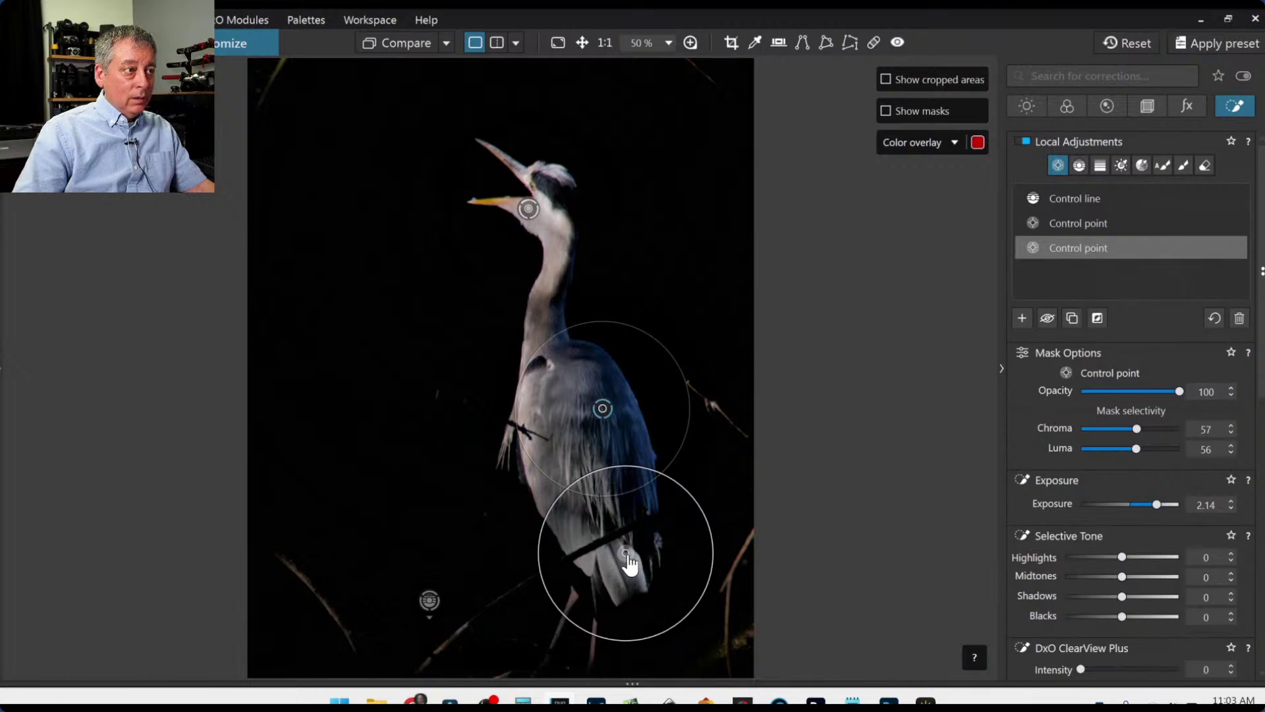
{"action": "left_click_drag", "start_coordinate": [626, 553], "coordinate": [628, 553]}
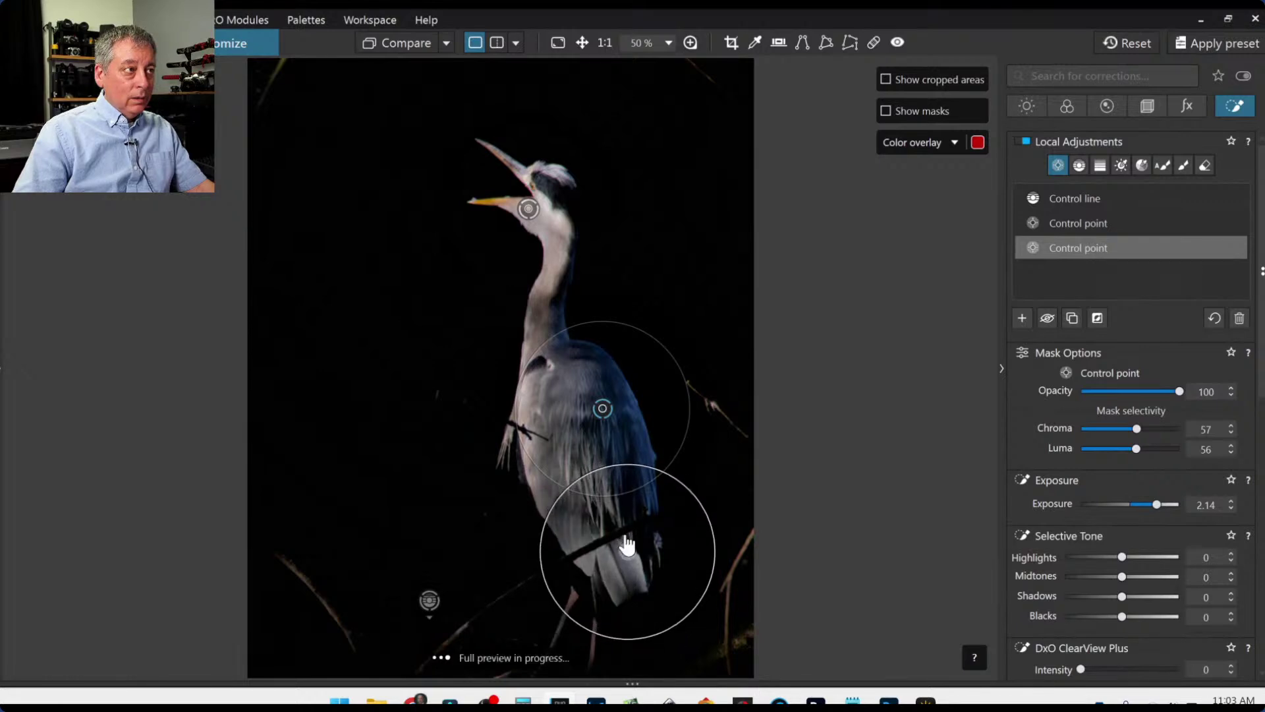
{"action": "left_click", "coordinate": [597, 372]}
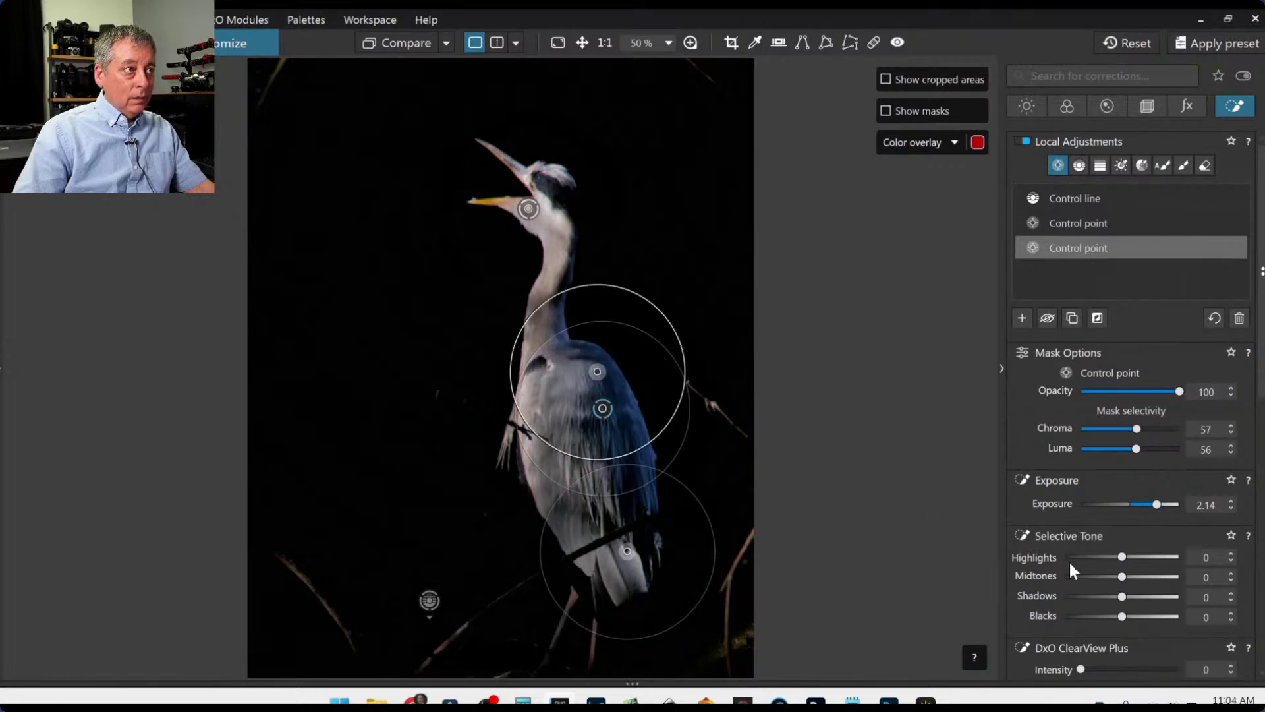
Warm the back adjustment's white balance temperature to 4782 and extend it with another control point at the back of the head.
{"action": "scroll", "coordinate": [1178, 584], "scroll_direction": "down", "scroll_amount": 3}
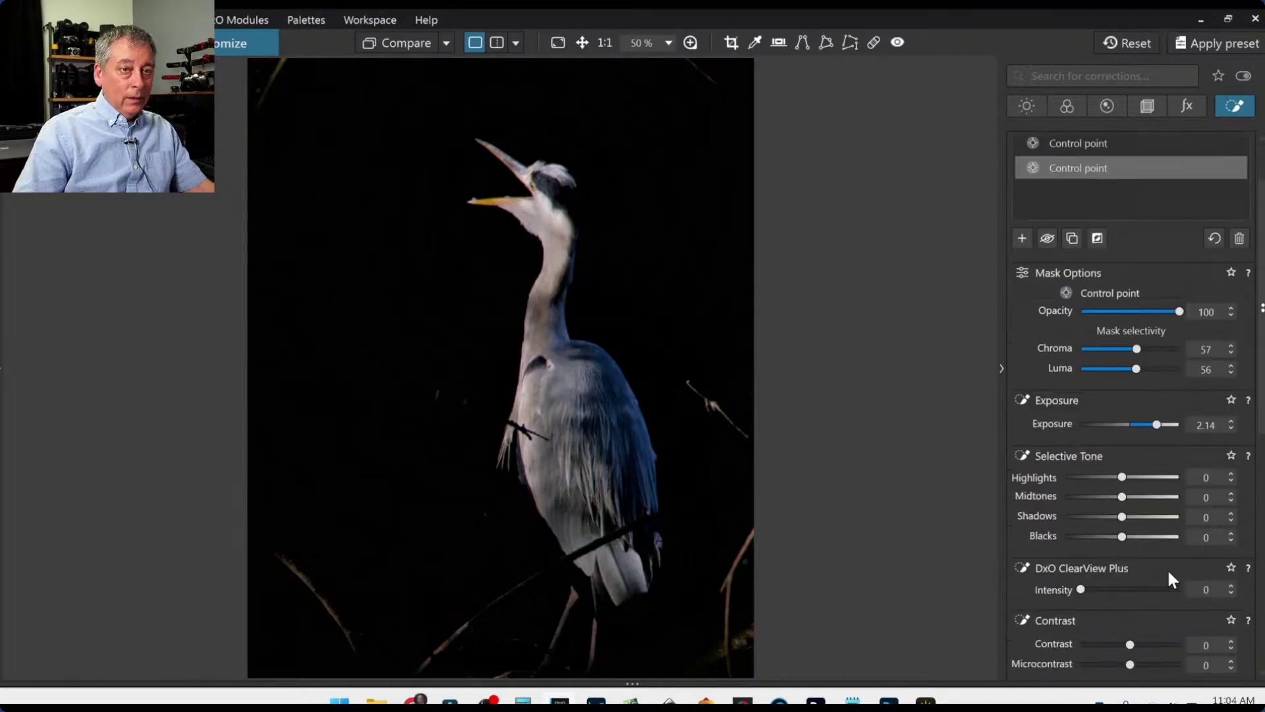
{"action": "left_click_drag", "start_coordinate": [1104, 559], "coordinate": [1112, 560]}
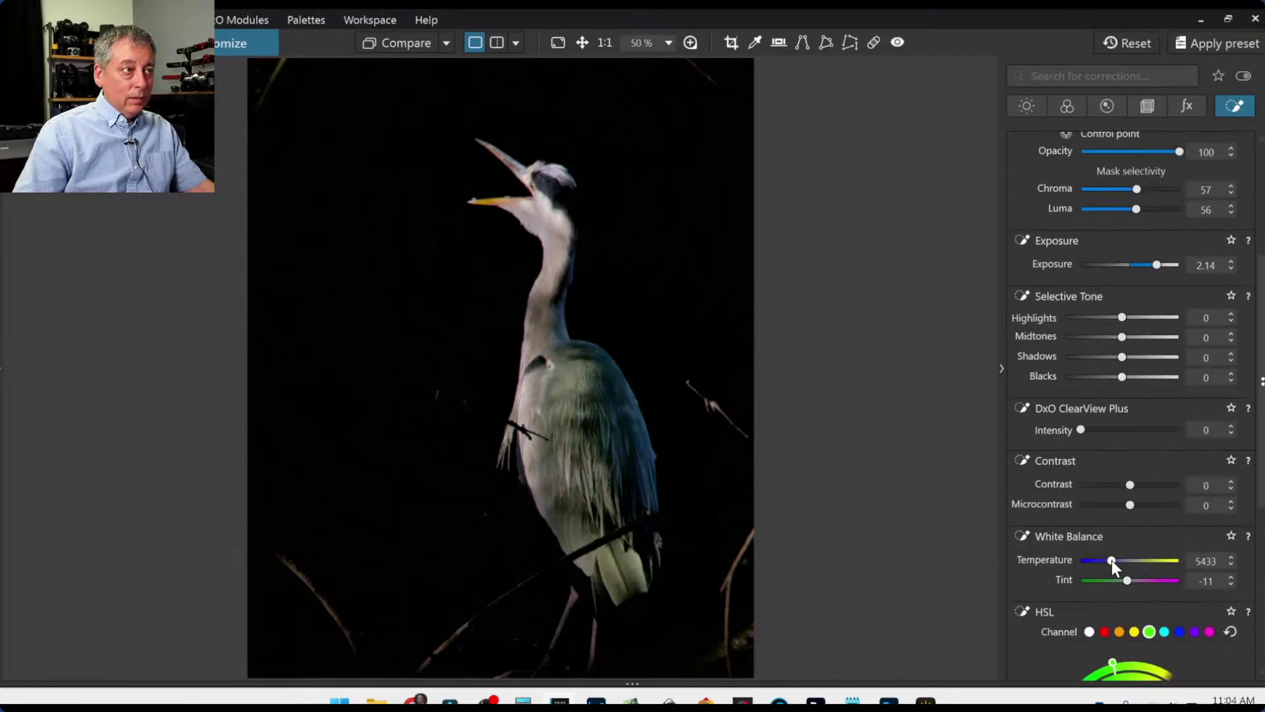
{"action": "double_click", "coordinate": [1112, 560]}
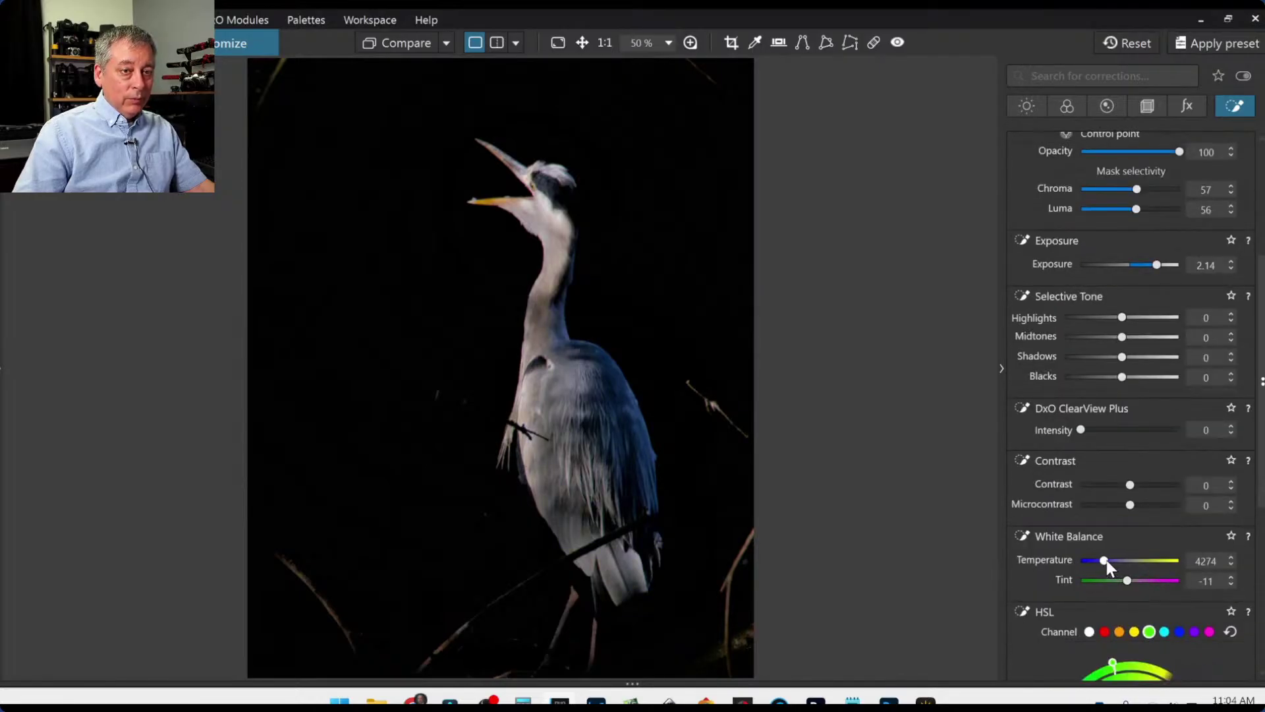
{"action": "left_click", "coordinate": [1106, 560]}
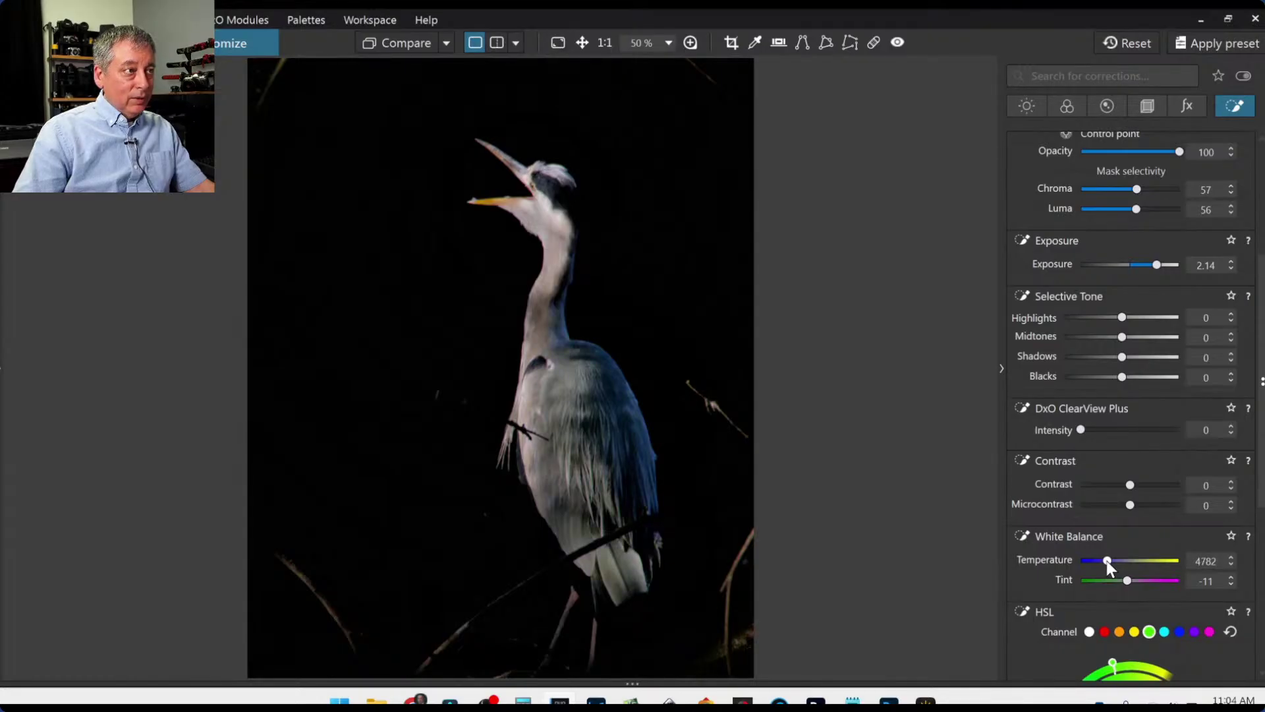
{"action": "mouse_move", "coordinate": [752, 316]}
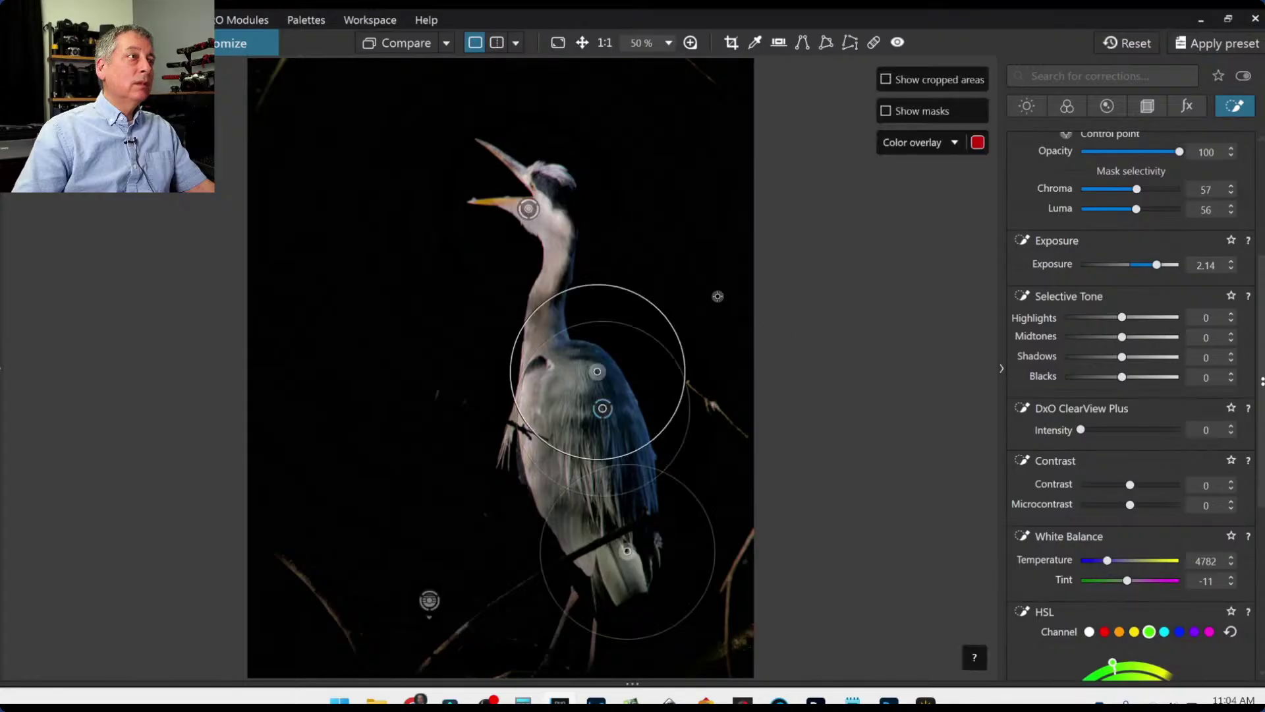
{"action": "left_click", "coordinate": [576, 205]}
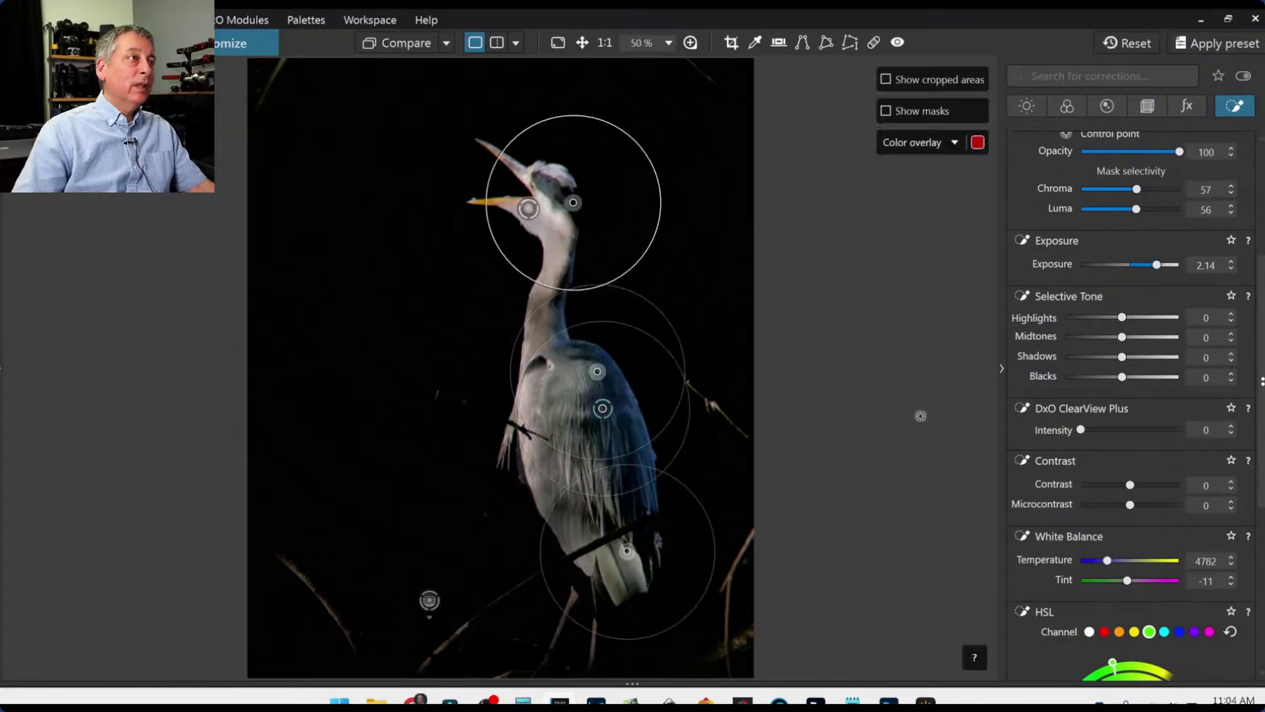
Clone over the thin twig crossing the heron's breast with the Retouch tool, using an 11 px brush at 100% feathering and opacity.
{"action": "left_click_drag", "start_coordinate": [556, 118], "coordinate": [577, 183]}
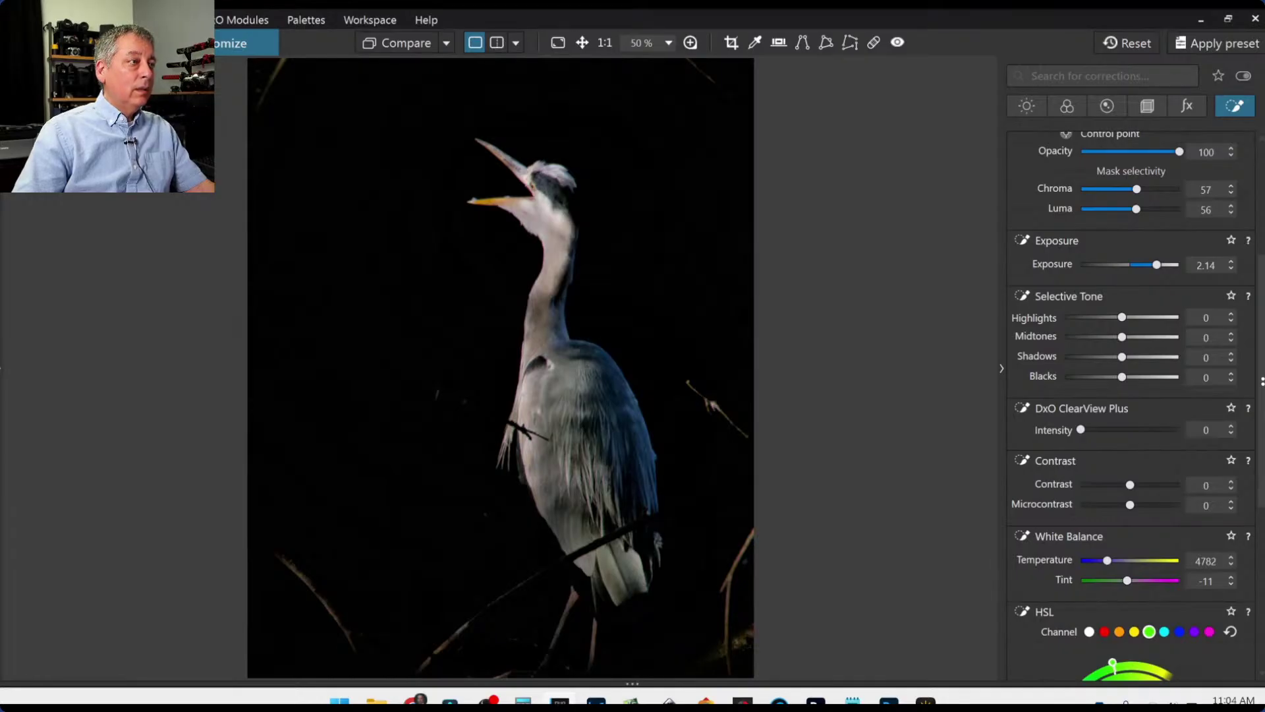
{"action": "scroll", "coordinate": [508, 495], "scroll_direction": "up", "scroll_amount": 2}
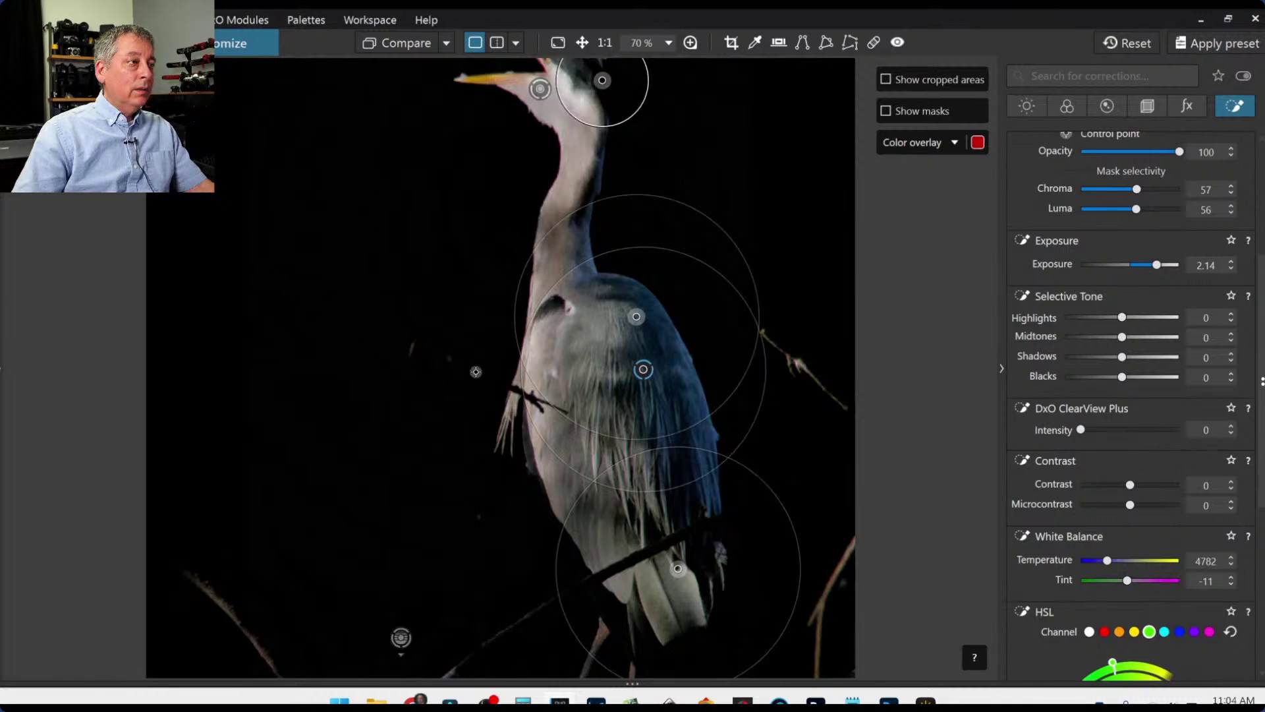
{"action": "key", "text": "Escape"}
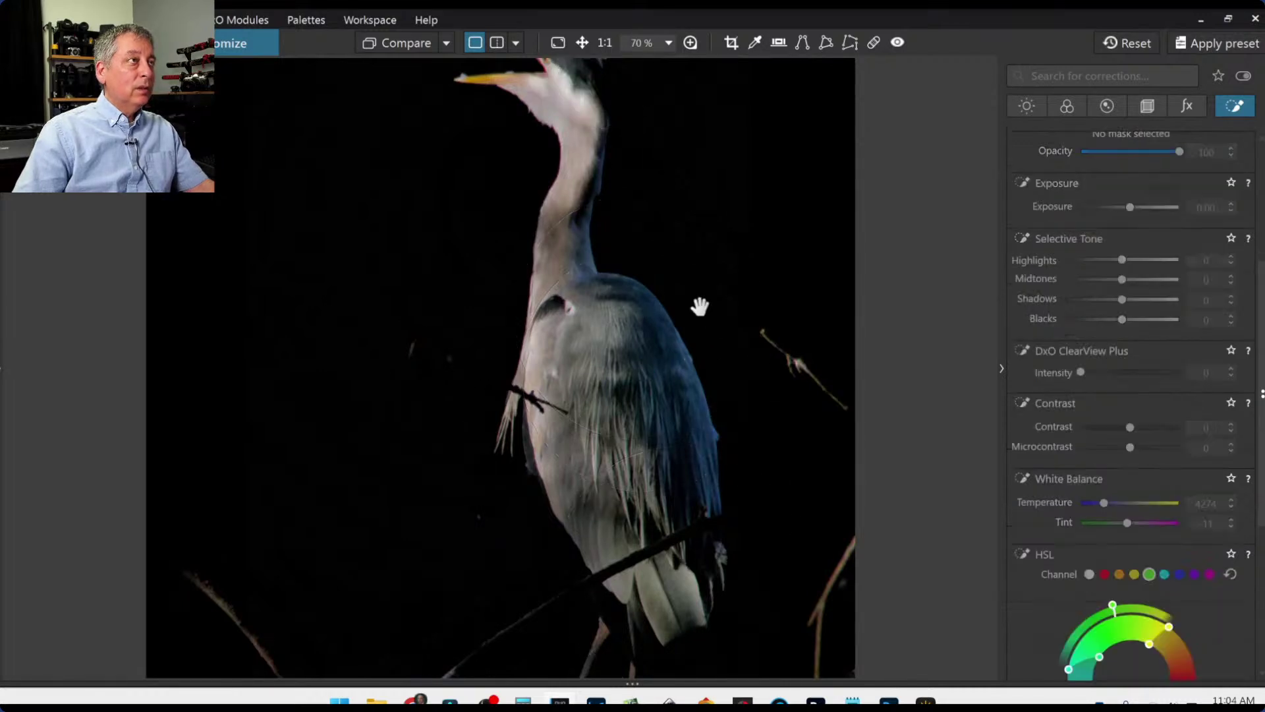
{"action": "left_click", "coordinate": [874, 42]}
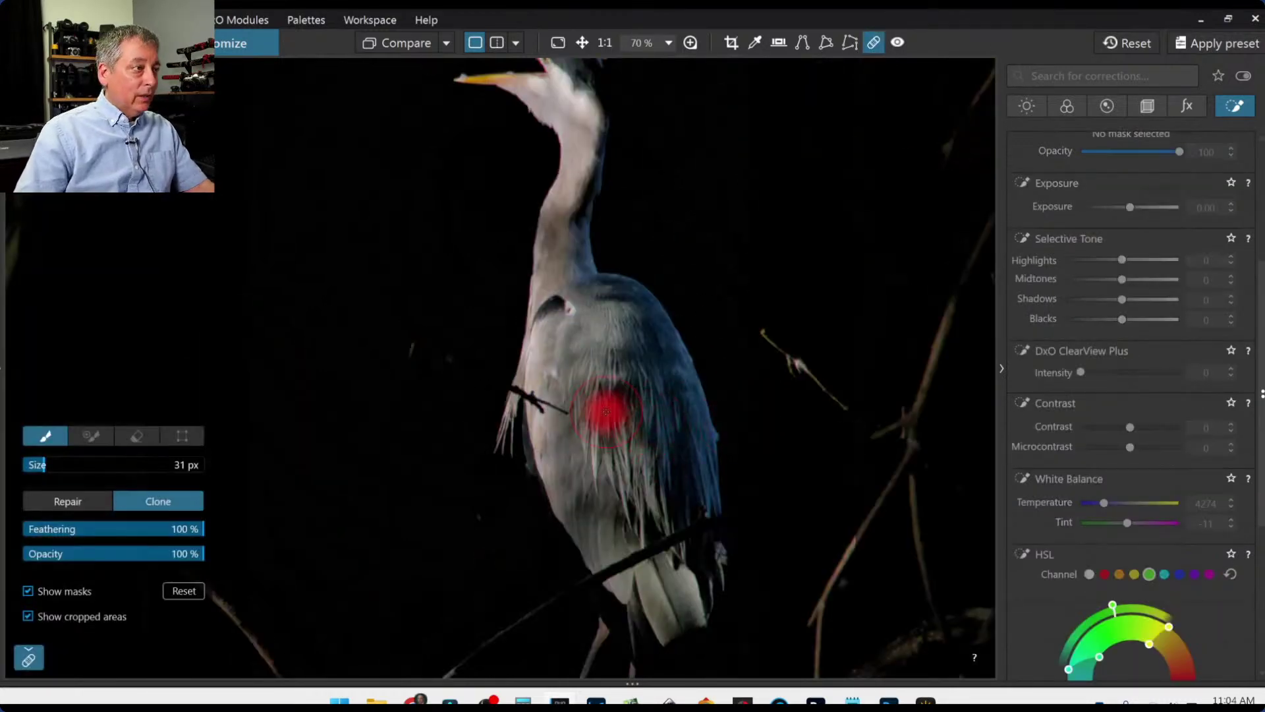
{"action": "scroll", "coordinate": [579, 429], "scroll_direction": "down", "scroll_amount": 4}
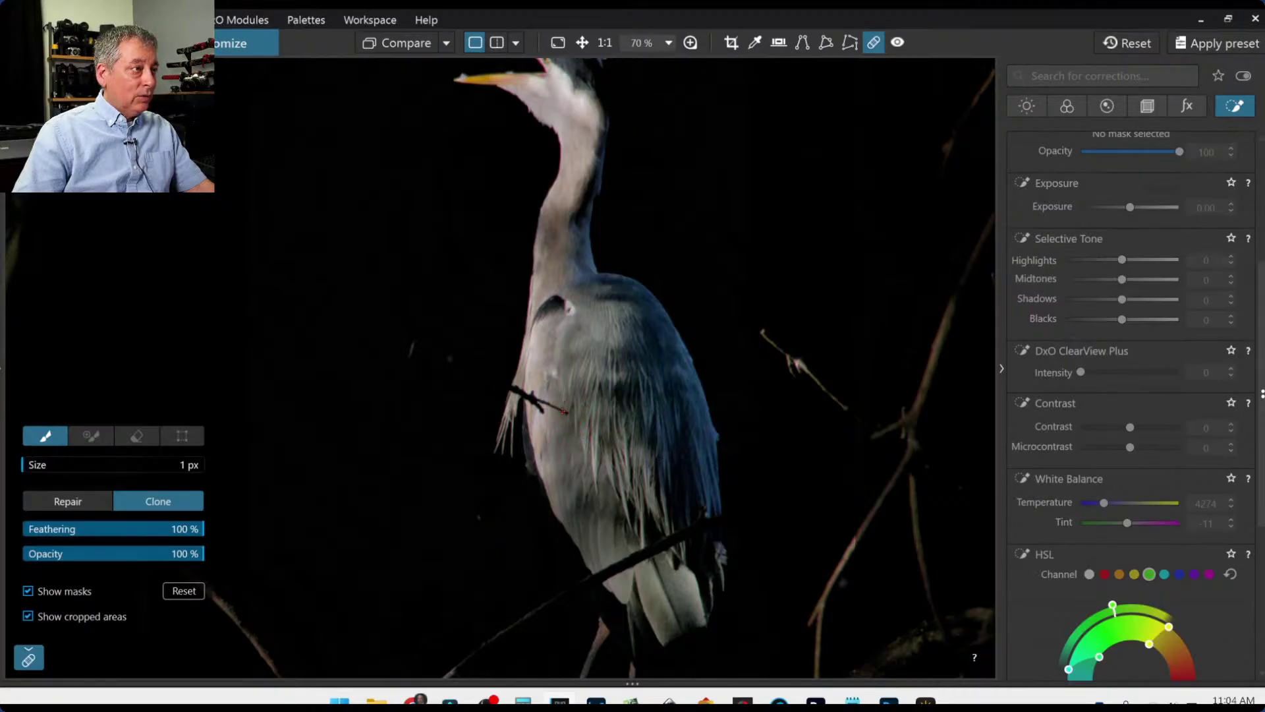
{"action": "scroll", "coordinate": [563, 411], "scroll_direction": "up", "scroll_amount": 5}
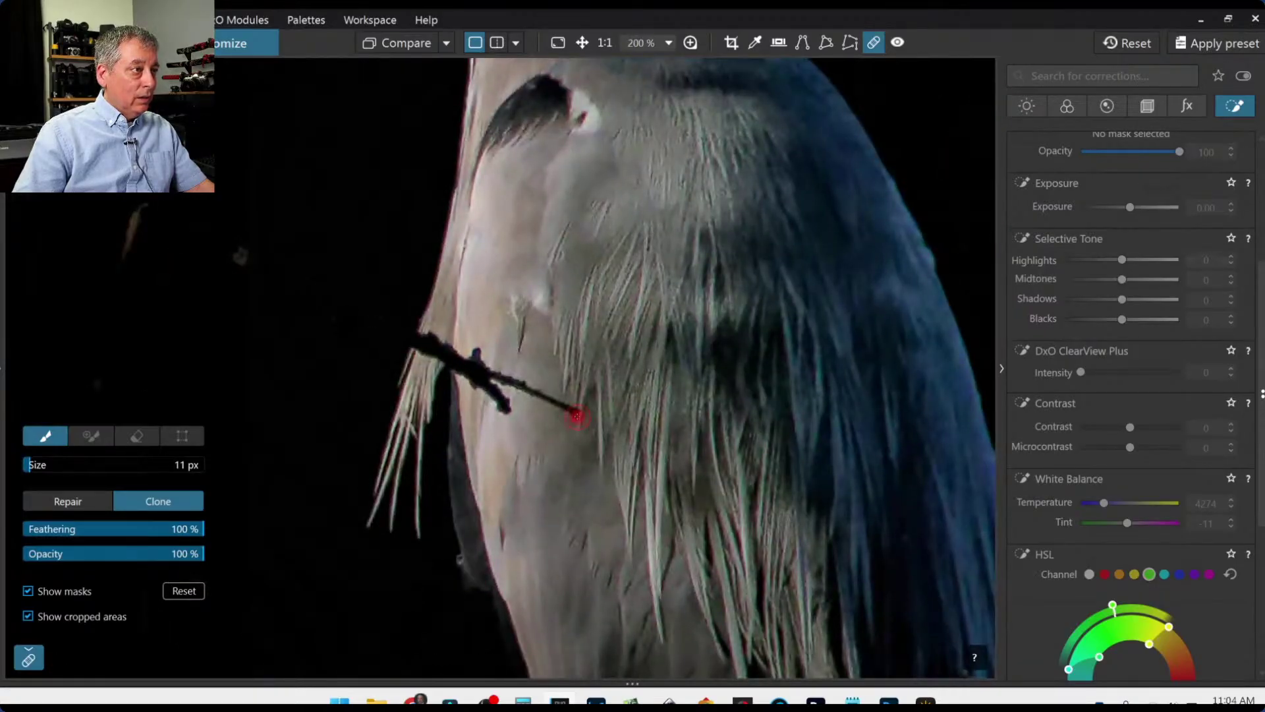
{"action": "left_click_drag", "start_coordinate": [576, 414], "coordinate": [493, 377]}
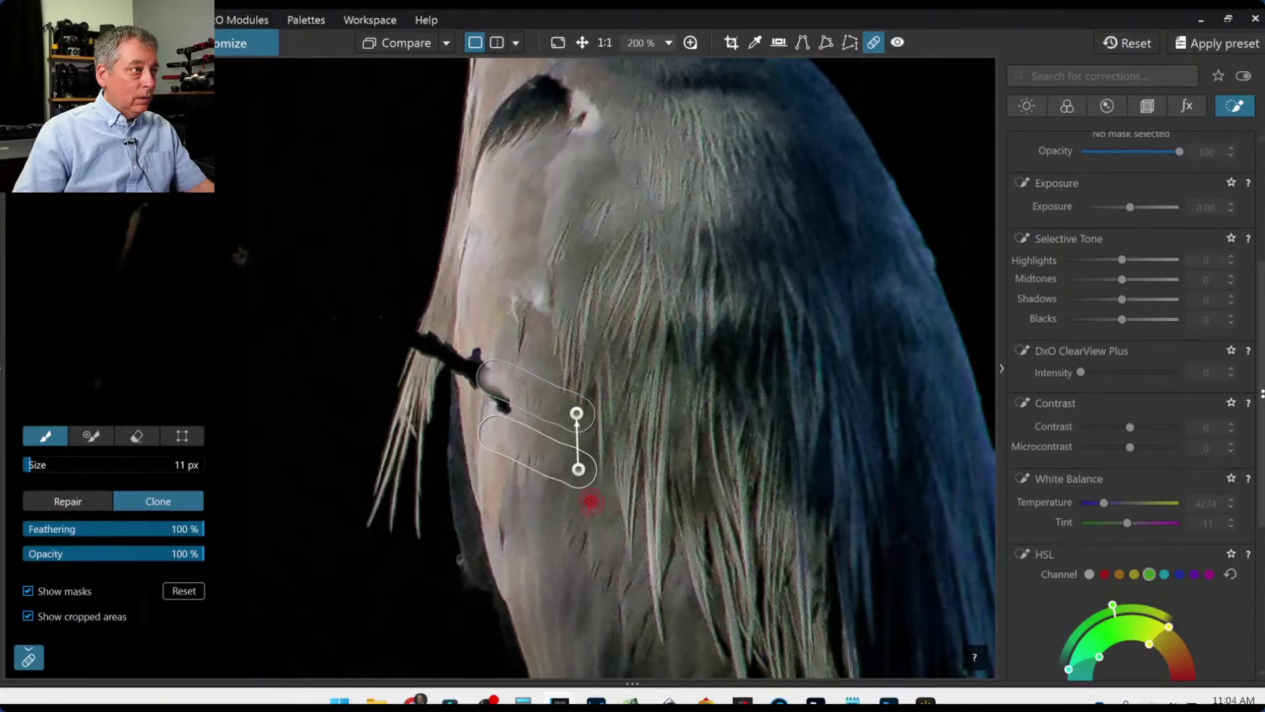
Try different source areas for the twig retouch, switch it from Clone to Repair, and place the source just below the twig.
{"action": "mouse_move", "coordinate": [579, 480]}
{"action": "left_mouse_down"}
{"action": "mouse_move", "coordinate": [583, 501]}
{"action": "mouse_move", "coordinate": [569, 262]}
{"action": "mouse_move", "coordinate": [579, 285]}
{"action": "left_mouse_up"}
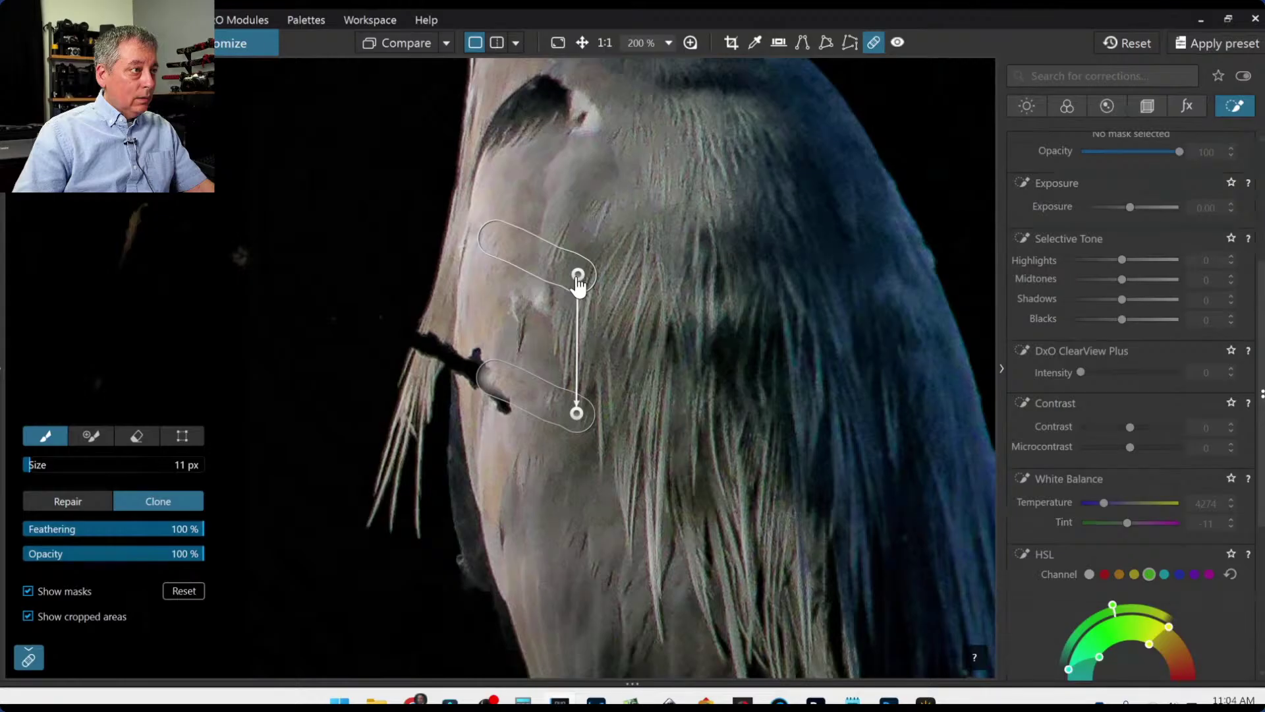
{"action": "mouse_move", "coordinate": [578, 284]}
{"action": "left_mouse_down"}
{"action": "mouse_move", "coordinate": [615, 682]}
{"action": "mouse_move", "coordinate": [612, 614]}
{"action": "left_mouse_up"}
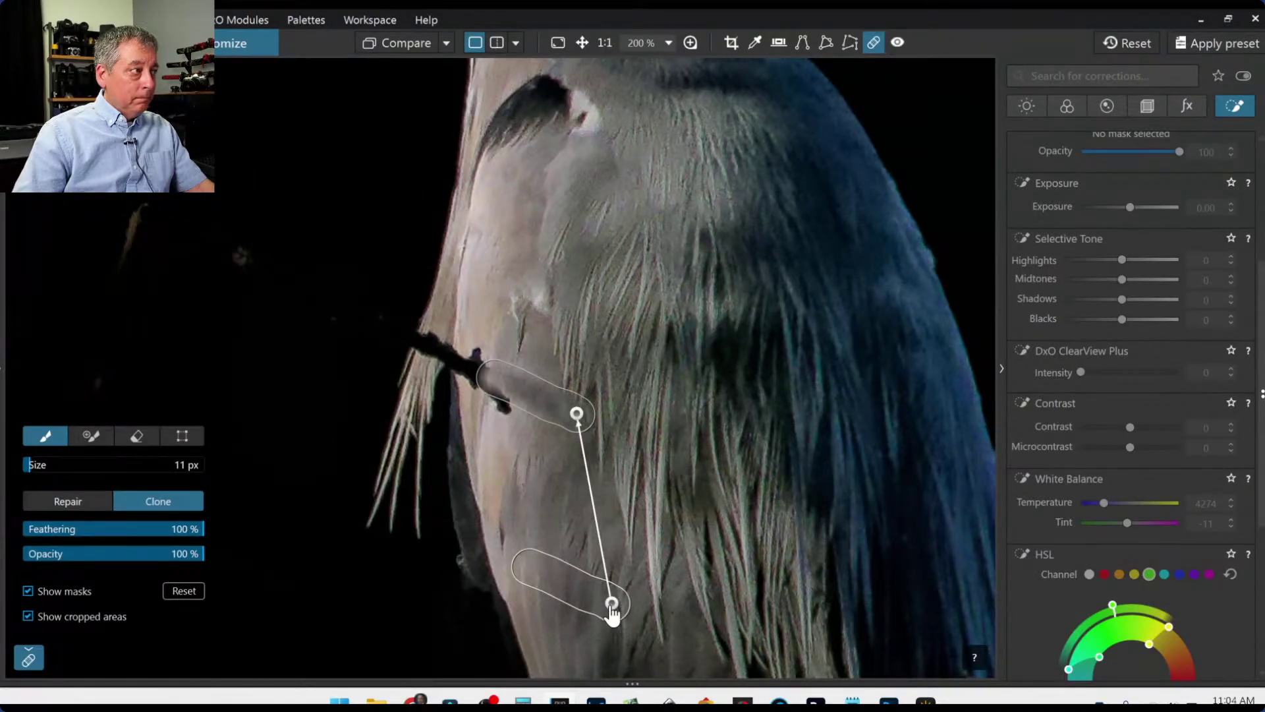
{"action": "left_click", "coordinate": [85, 503]}
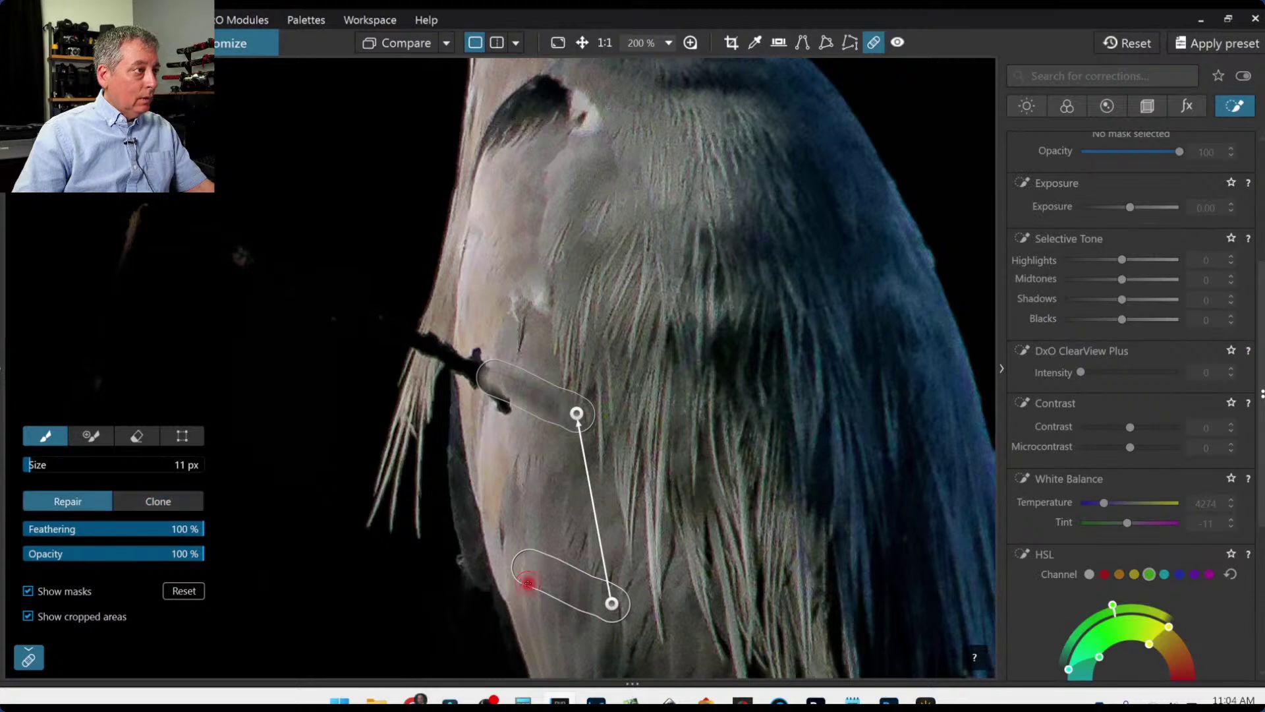
{"action": "mouse_move", "coordinate": [611, 603]}
{"action": "left_mouse_down"}
{"action": "mouse_move", "coordinate": [564, 276]}
{"action": "mouse_move", "coordinate": [599, 205]}
{"action": "left_mouse_up"}
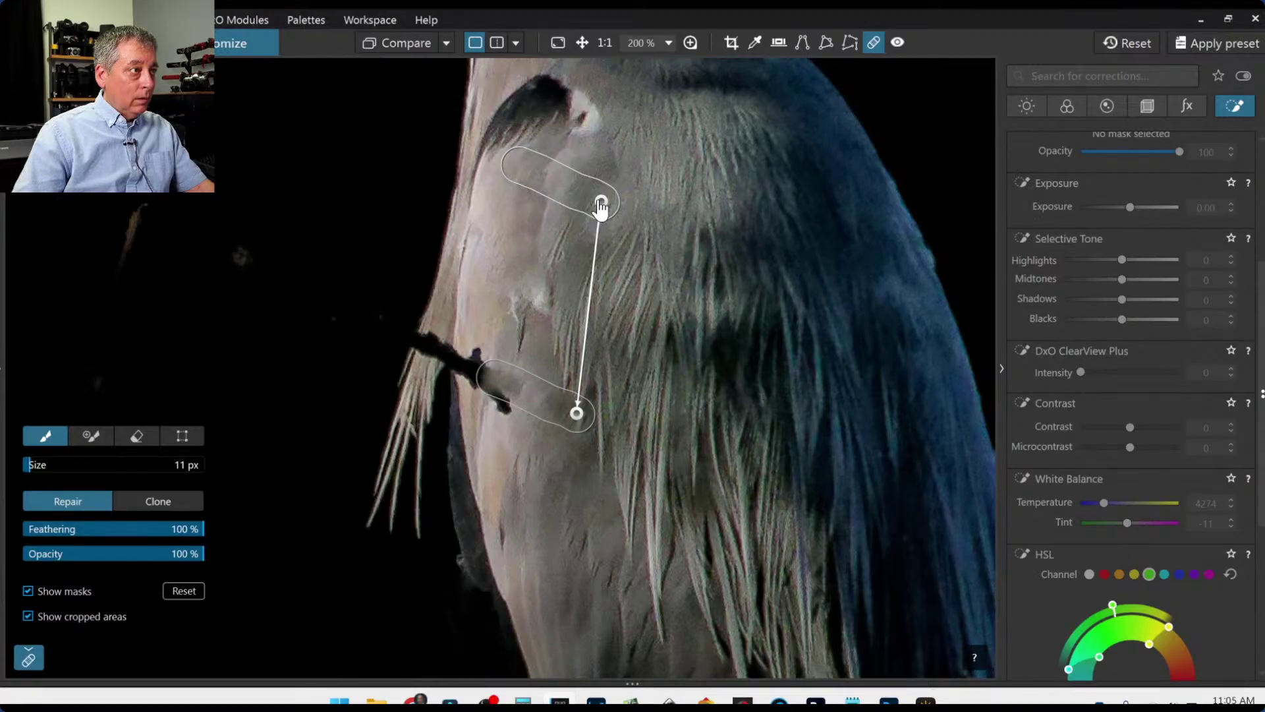
{"action": "left_click_drag", "start_coordinate": [601, 206], "coordinate": [571, 473]}
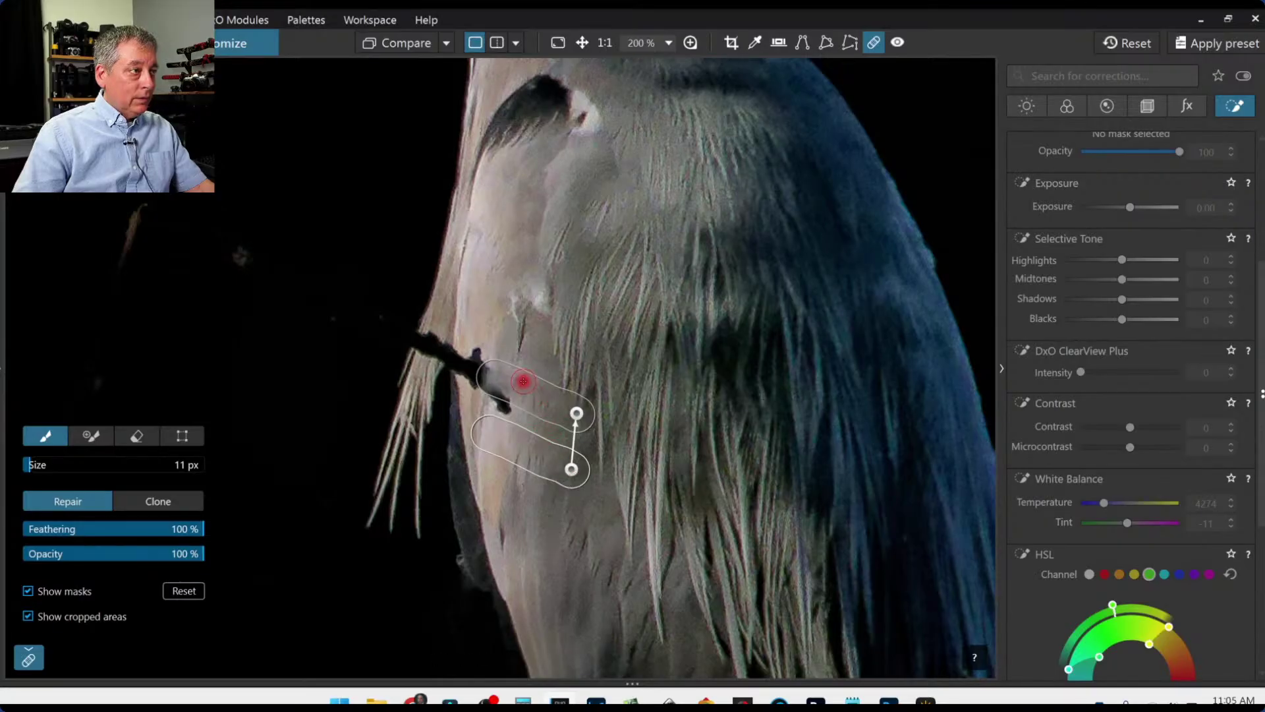
Repair the twig across the breast with a larger 21 px brush and position the source on the plumage below it.
{"action": "mouse_move", "coordinate": [523, 381]}
{"action": "left_mouse_down"}
{"action": "mouse_move", "coordinate": [565, 419]}
{"action": "mouse_move", "coordinate": [585, 417]}
{"action": "mouse_move", "coordinate": [476, 358]}
{"action": "mouse_move", "coordinate": [503, 406]}
{"action": "mouse_move", "coordinate": [464, 365]}
{"action": "left_mouse_up"}
{"action": "scroll", "coordinate": [584, 414], "scroll_direction": "up", "scroll_amount": 2}
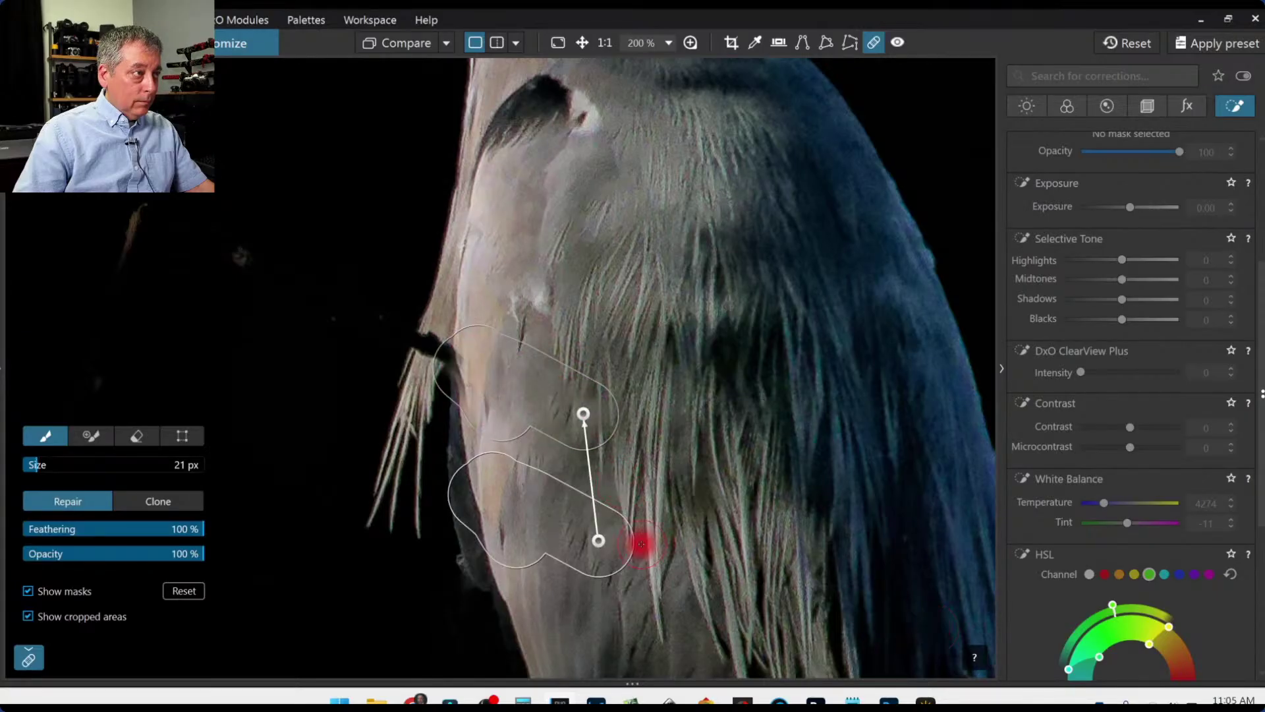
{"action": "mouse_move", "coordinate": [600, 546]}
{"action": "left_mouse_down"}
{"action": "mouse_move", "coordinate": [610, 541]}
{"action": "mouse_move", "coordinate": [596, 545]}
{"action": "left_mouse_up"}
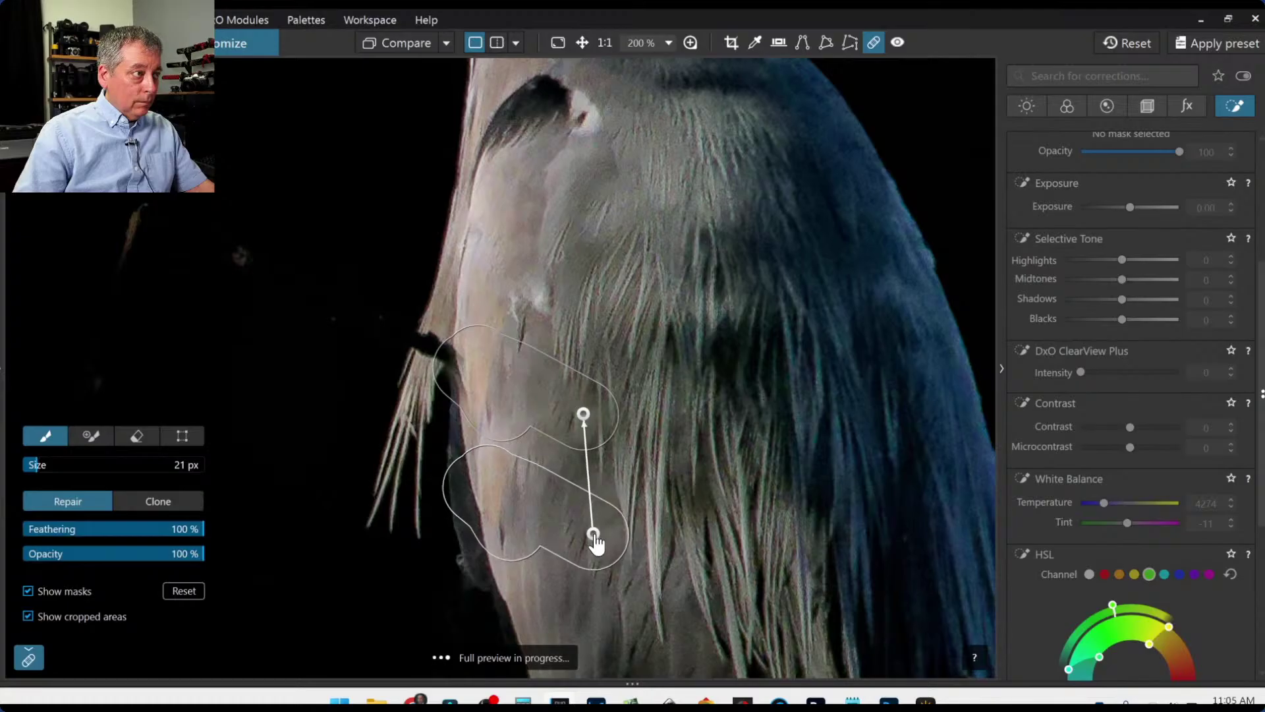
Transform the twig repair's source by narrowing, moving and slightly rotating it to match the breast's front edge.
{"action": "left_click", "coordinate": [182, 436]}
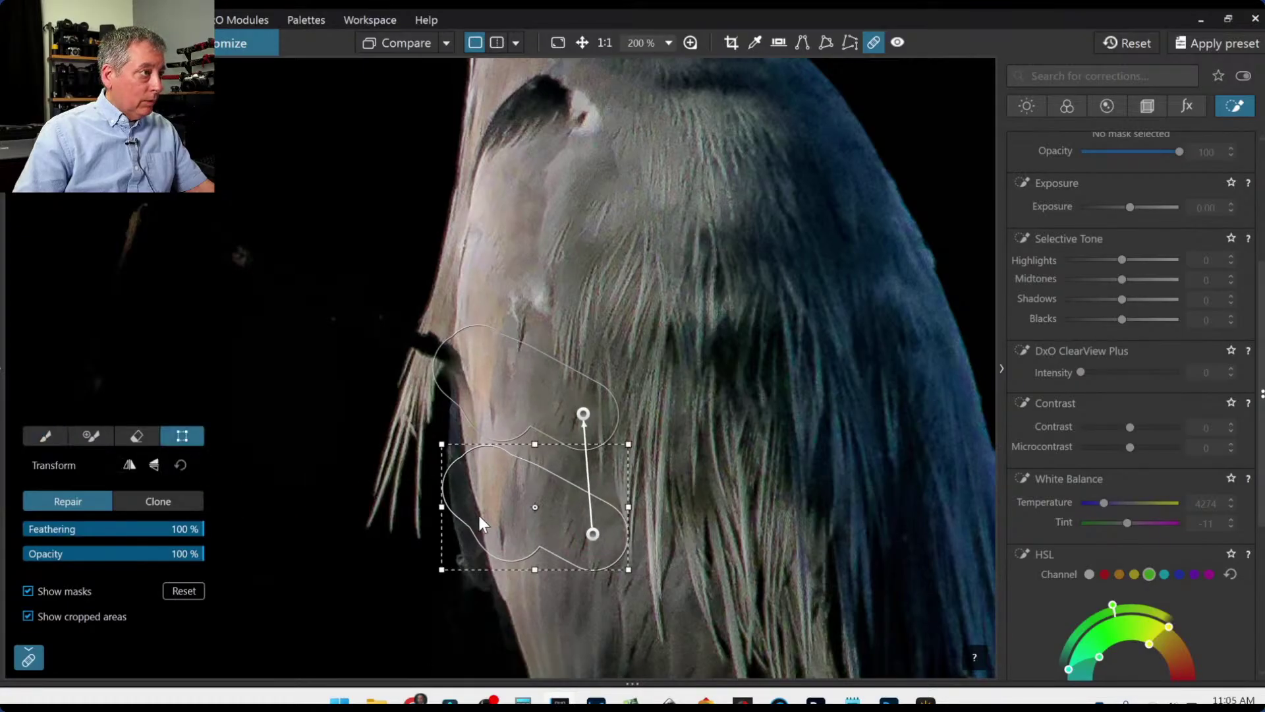
{"action": "left_click_drag", "start_coordinate": [441, 506], "coordinate": [481, 507]}
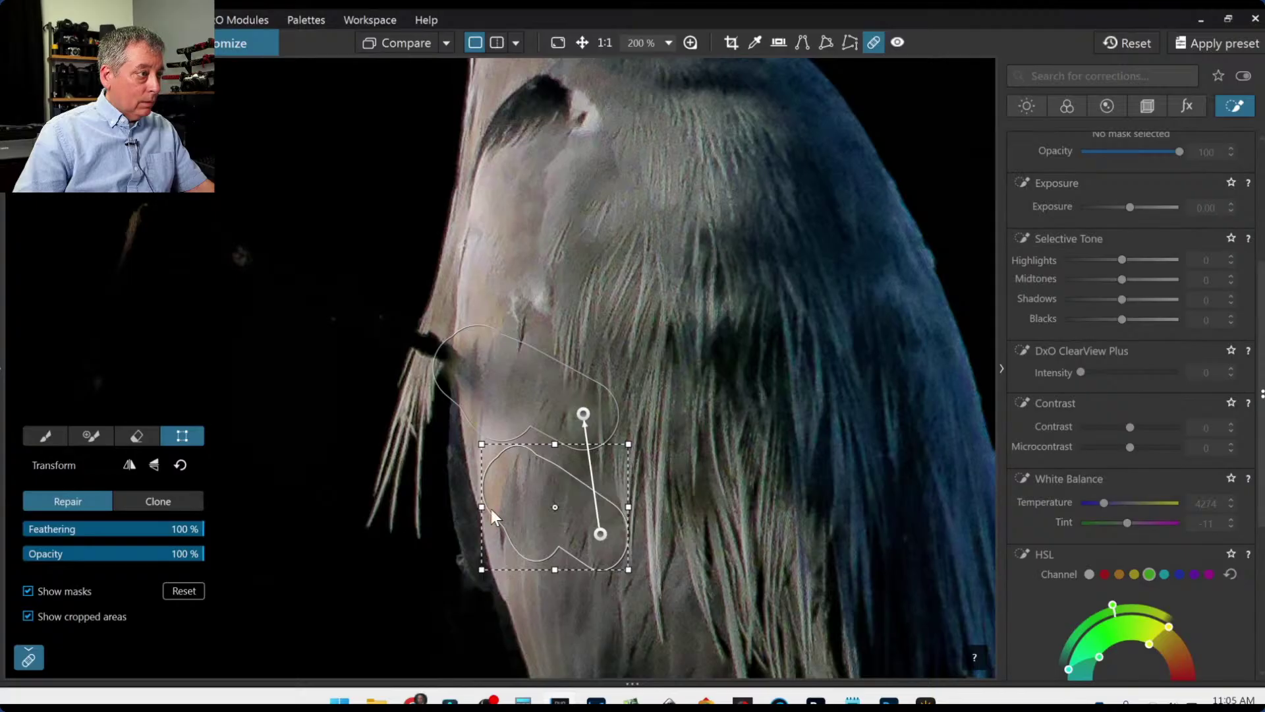
{"action": "left_click_drag", "start_coordinate": [600, 539], "coordinate": [560, 487]}
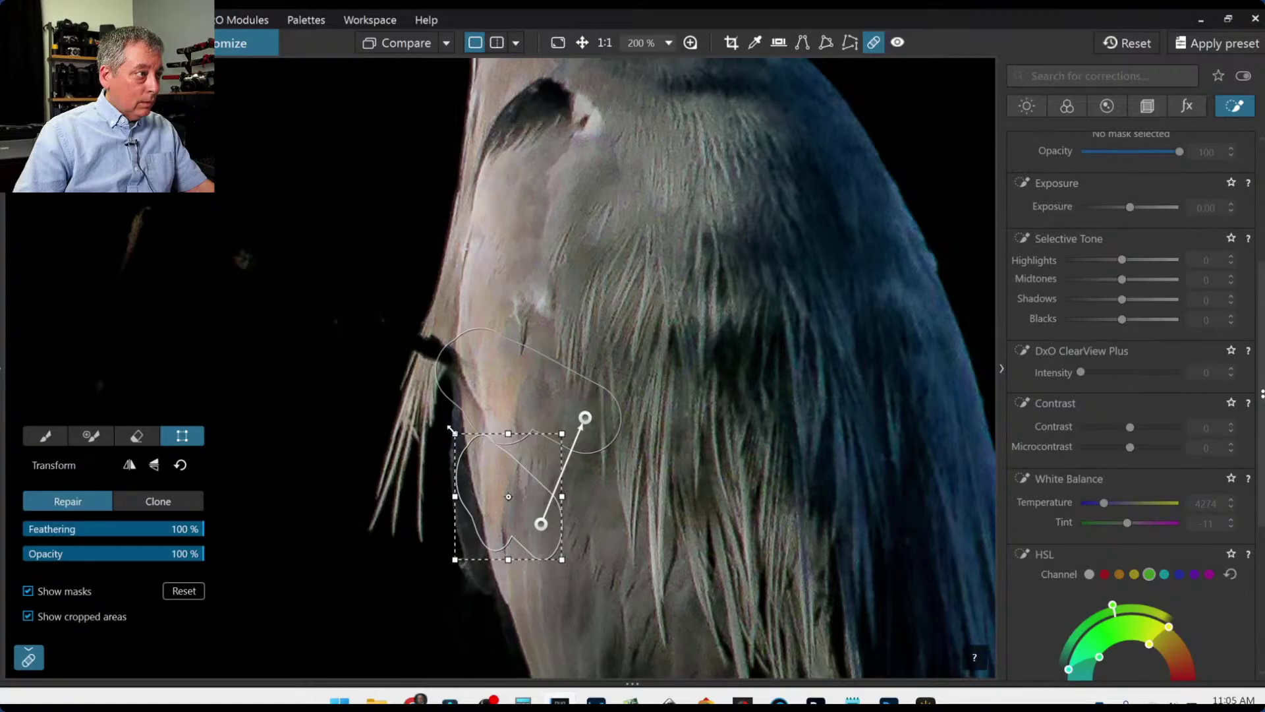
{"action": "mouse_move", "coordinate": [448, 428]}
{"action": "left_mouse_down"}
{"action": "mouse_move", "coordinate": [501, 435]}
{"action": "mouse_move", "coordinate": [464, 445]}
{"action": "left_mouse_up"}
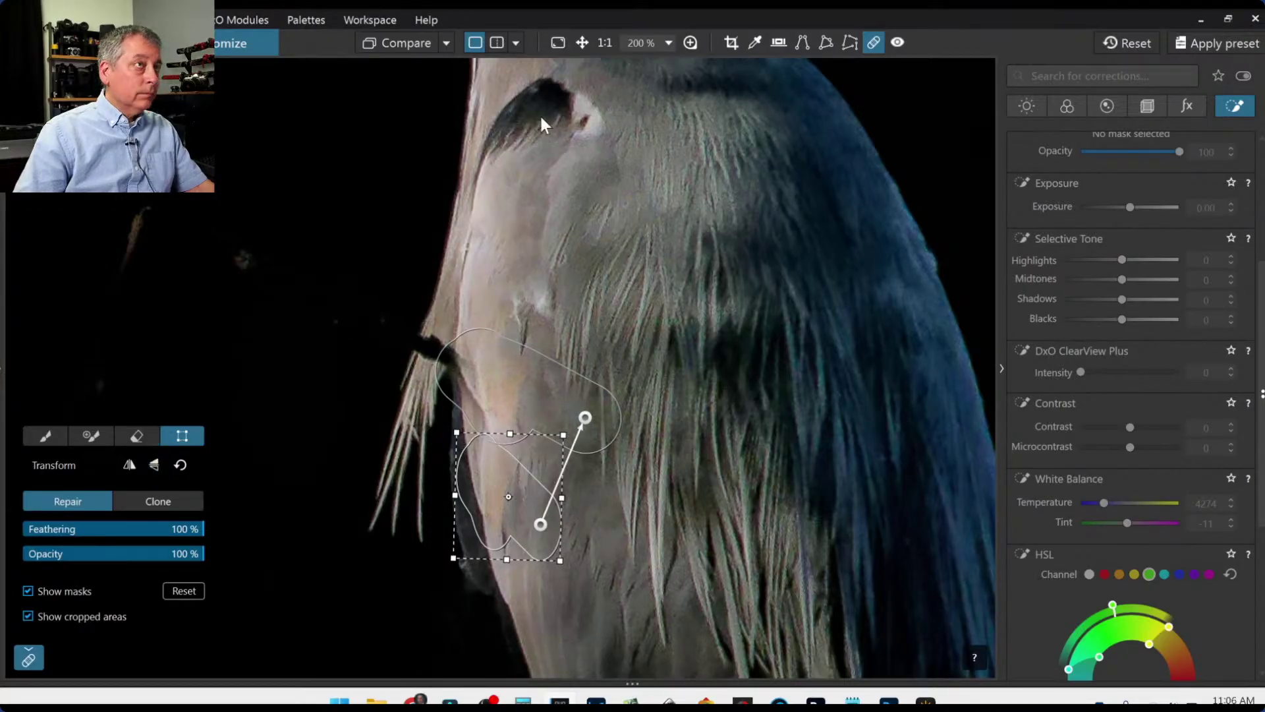
{"action": "key", "text": "Escape"}
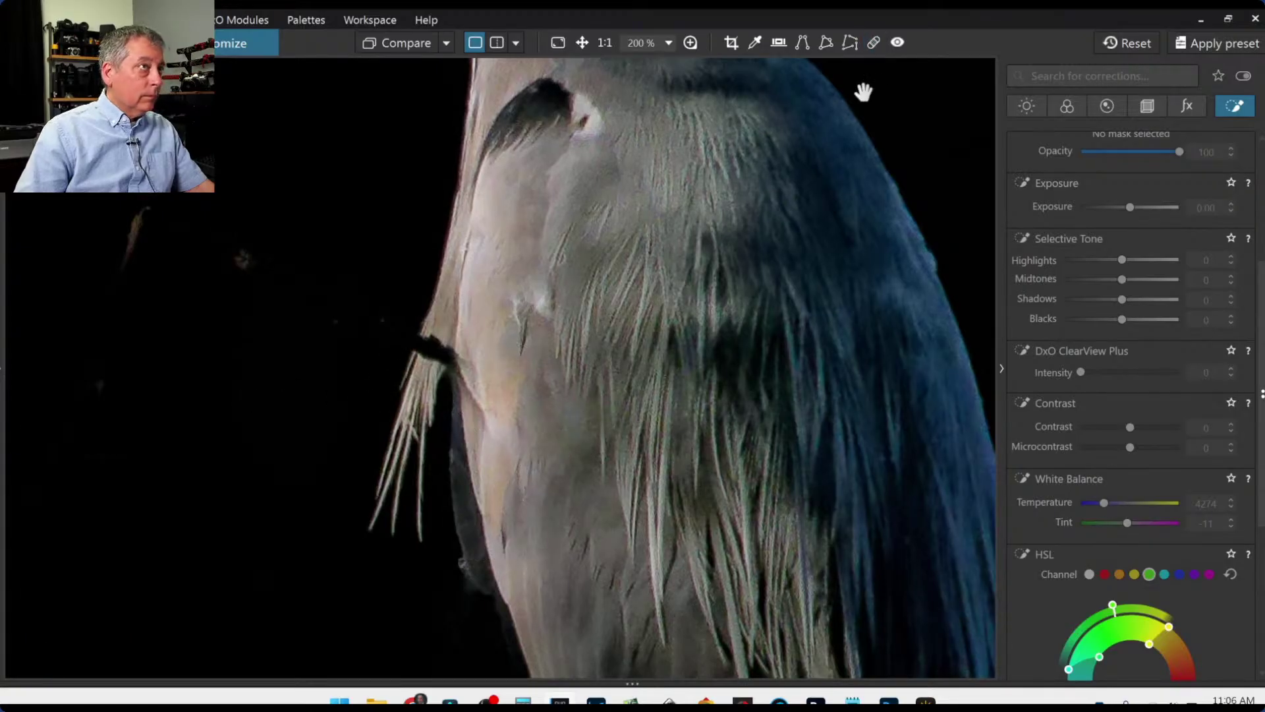
Repair the remaining dark twig stub at the breast's front edge with a 21 px brush and widen its source area slightly.
{"action": "left_click", "coordinate": [874, 42]}
{"action": "mouse_move", "coordinate": [451, 343]}
{"action": "left_mouse_down"}
{"action": "mouse_move", "coordinate": [405, 339]}
{"action": "mouse_move", "coordinate": [461, 369]}
{"action": "left_mouse_up"}
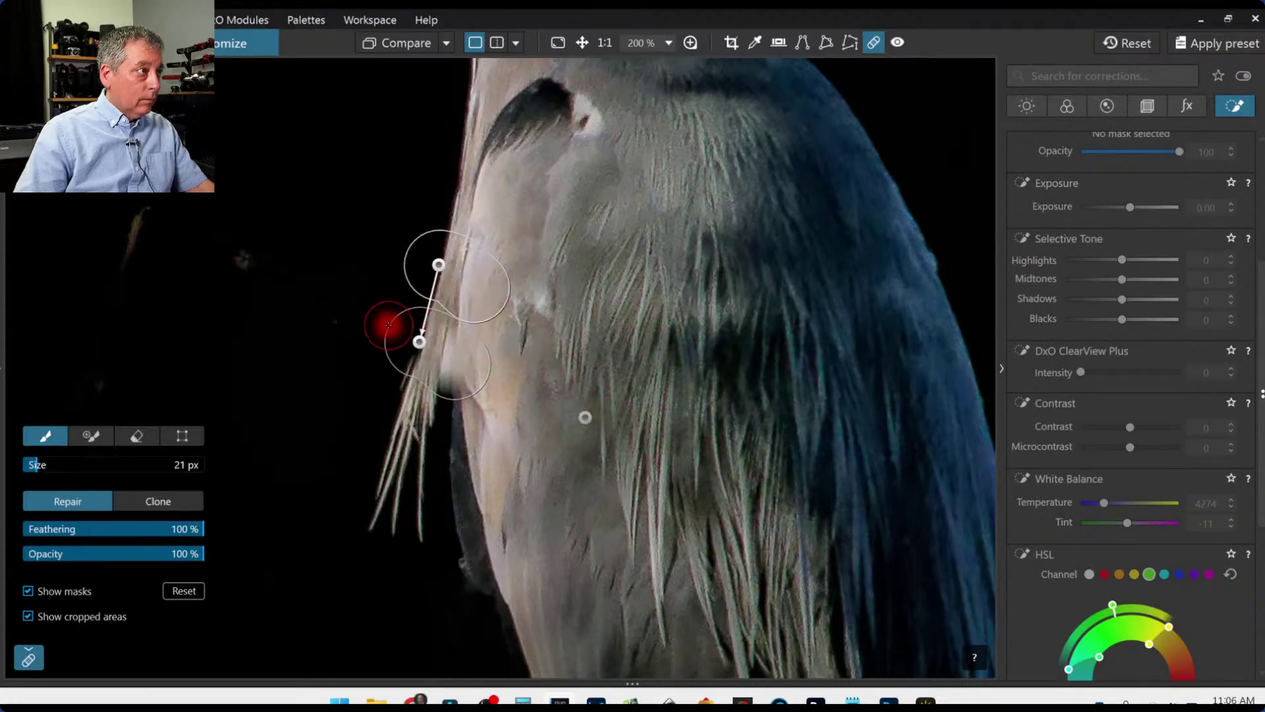
{"action": "left_click", "coordinate": [183, 437]}
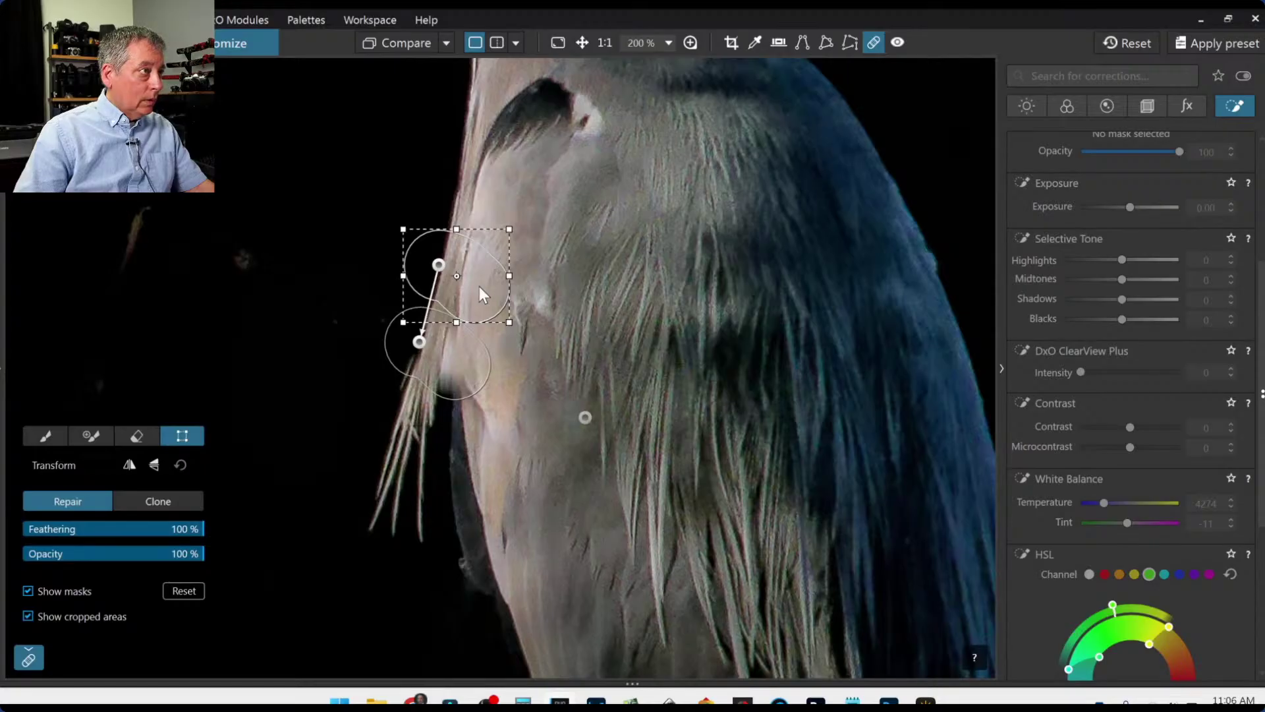
{"action": "left_click_drag", "start_coordinate": [506, 275], "coordinate": [519, 273]}
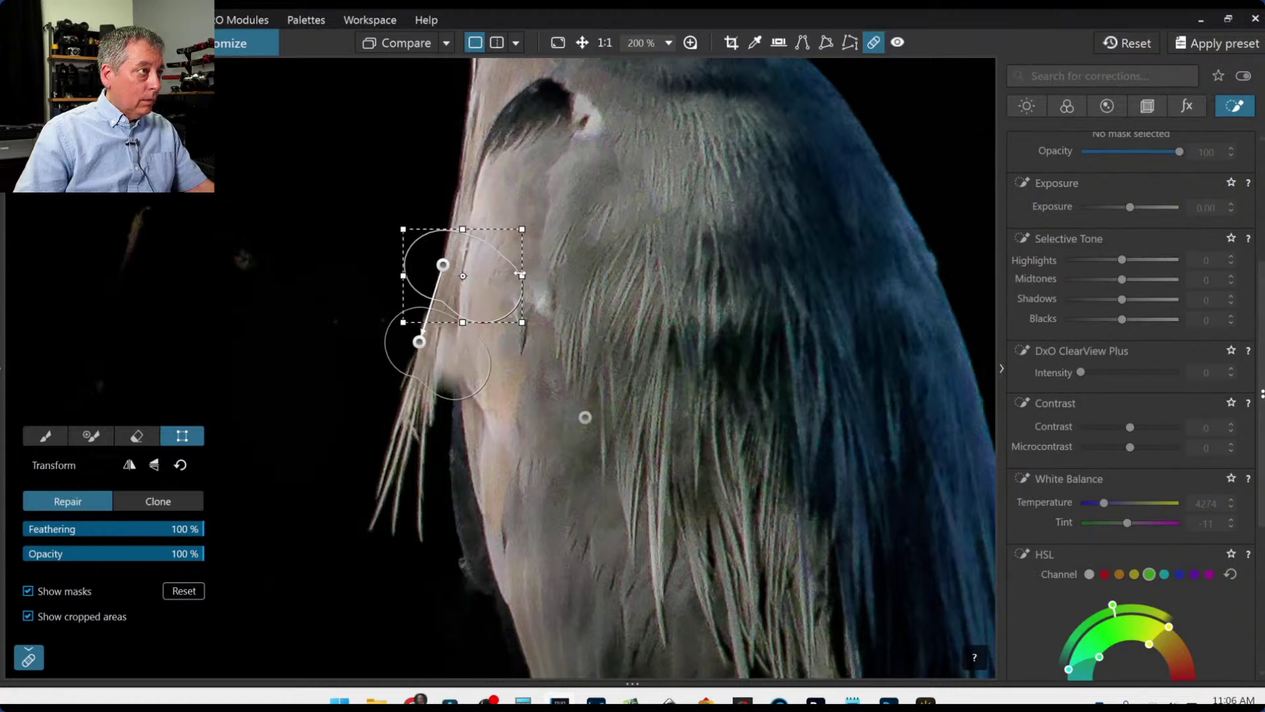
Move the stub repair's source higher along the breast edge, rotate it slightly, and close the Retouch tool.
{"action": "left_click_drag", "start_coordinate": [443, 264], "coordinate": [462, 215]}
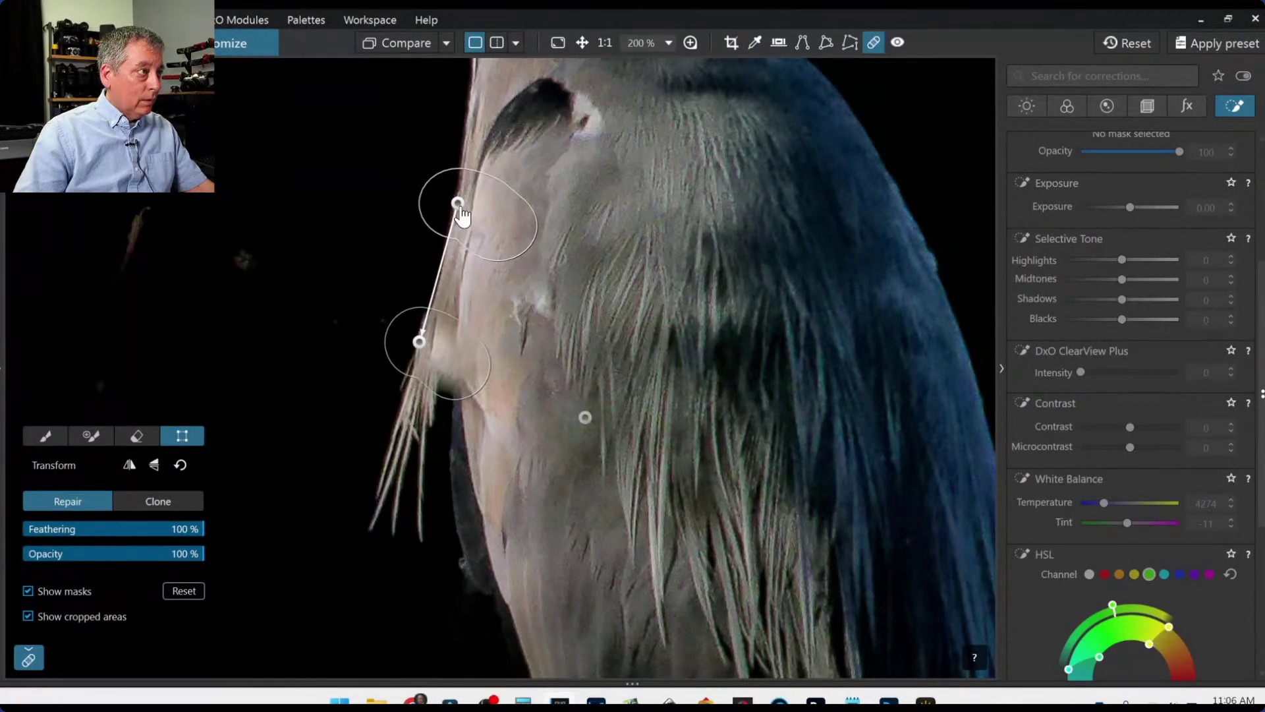
{"action": "left_click", "coordinate": [461, 214]}
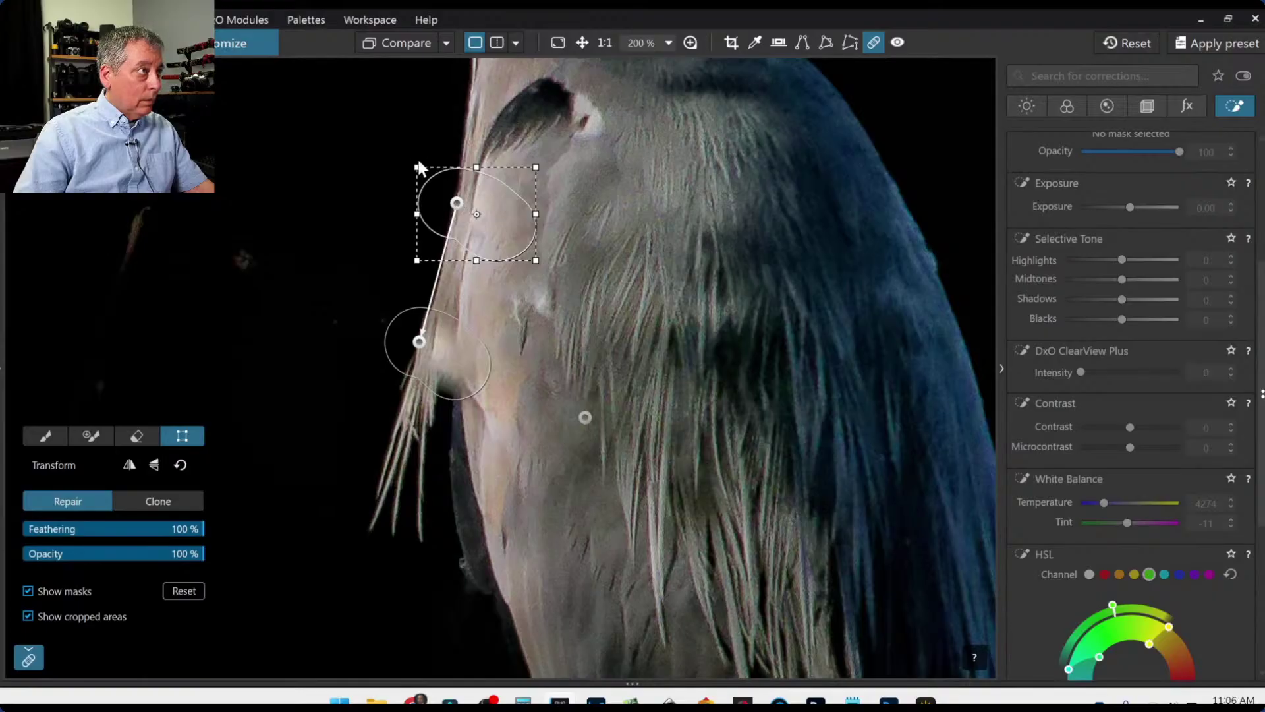
{"action": "left_click_drag", "start_coordinate": [408, 159], "coordinate": [408, 161]}
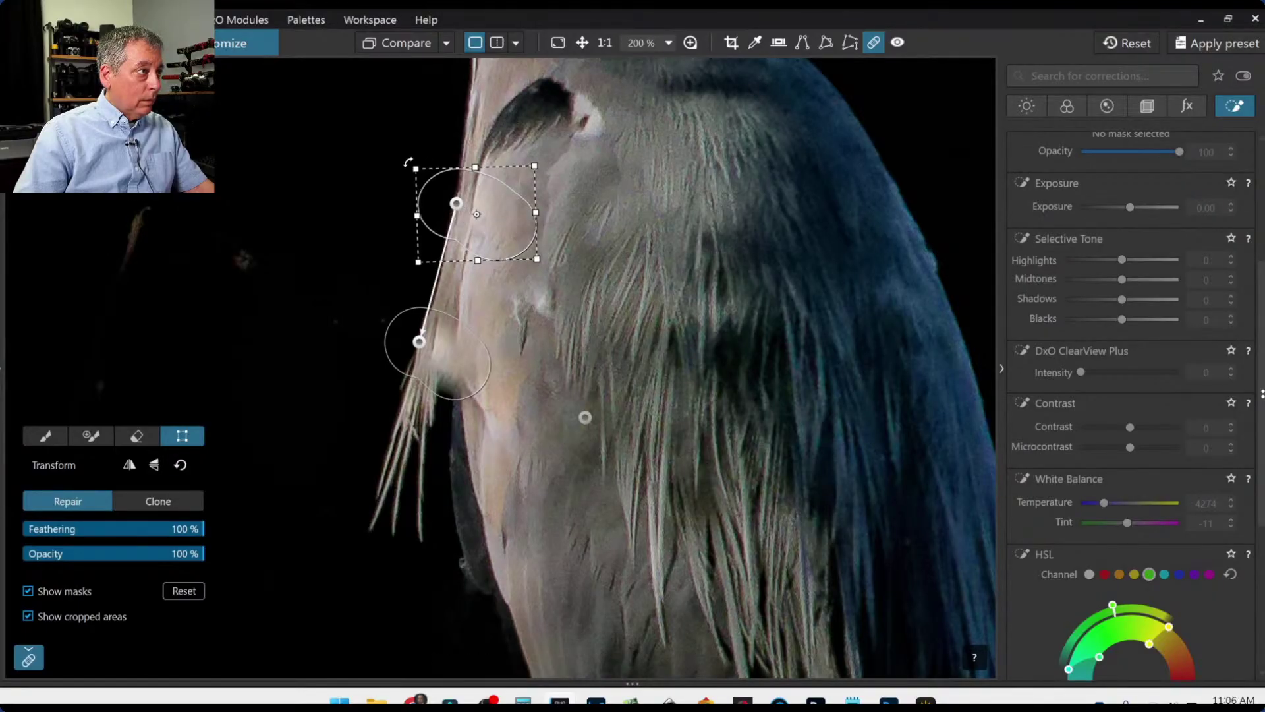
{"action": "key", "text": "Escape"}
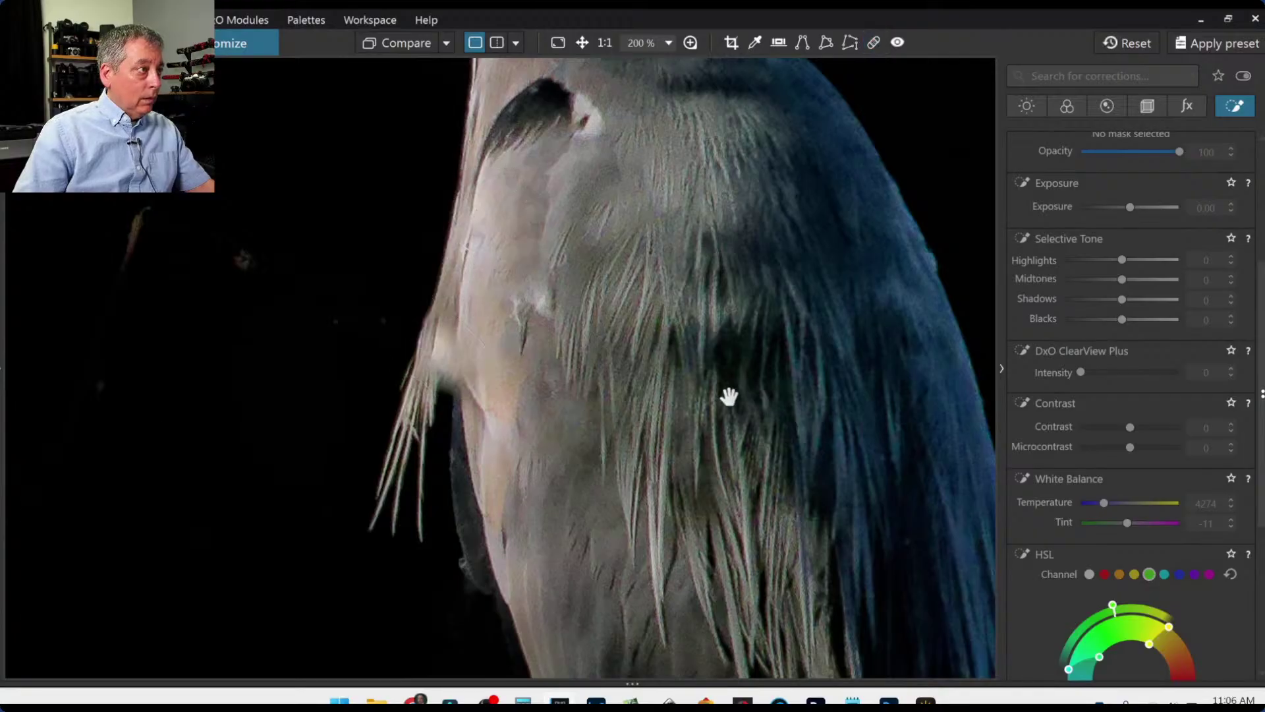
Raise the whole image's exposure correction to 0.70.
{"action": "key", "text": "ctrl+0"}
{"action": "scroll", "coordinate": [593, 452], "scroll_direction": "up", "scroll_amount": 2}
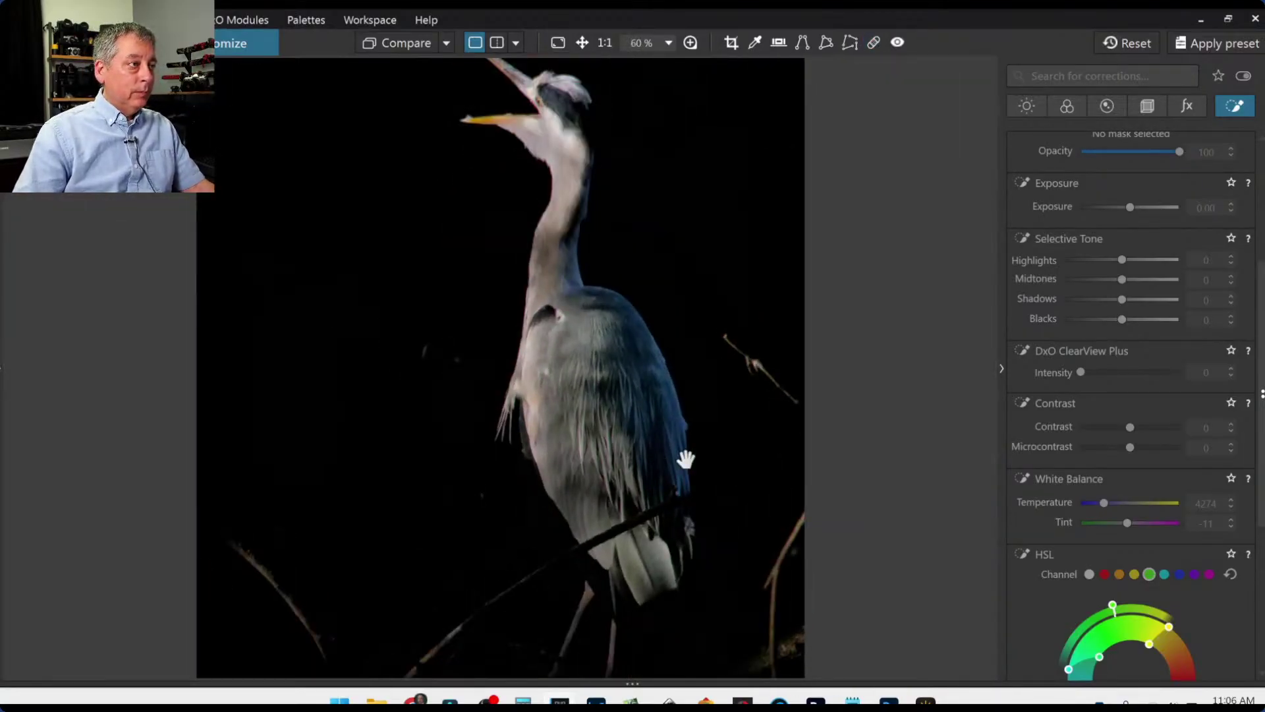
{"action": "scroll", "coordinate": [685, 460], "scroll_direction": "down", "scroll_amount": 3}
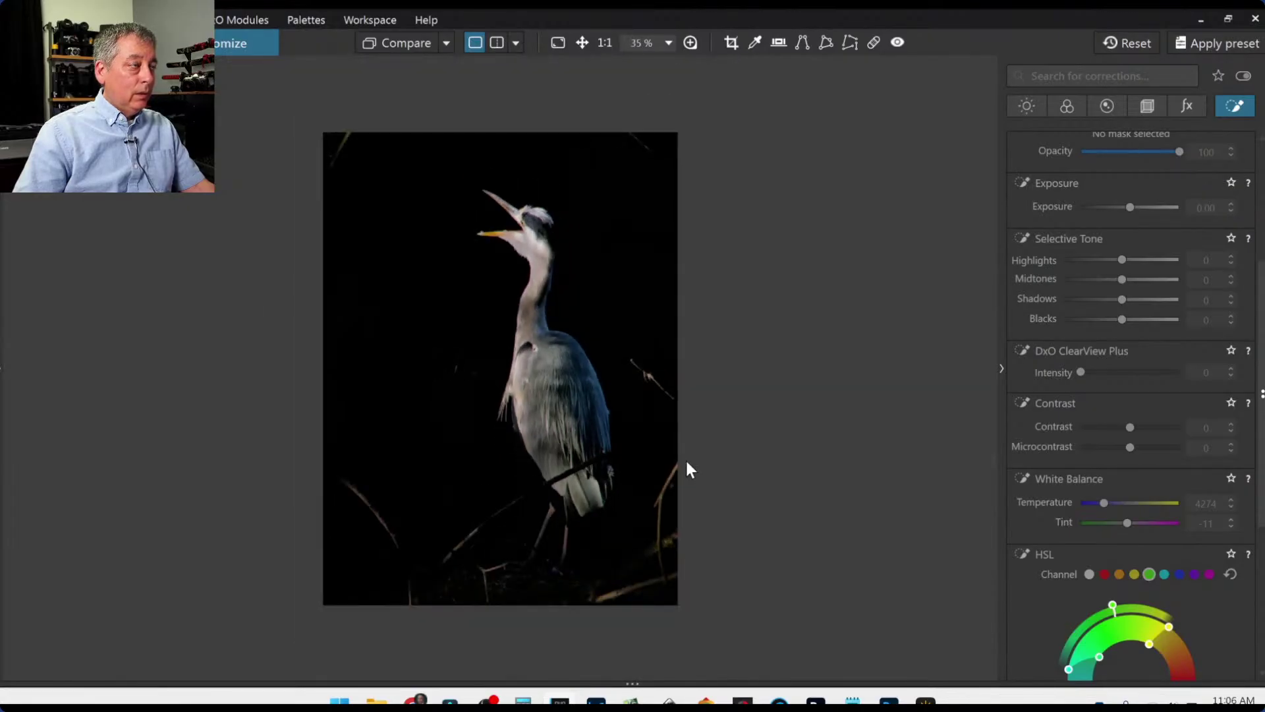
{"action": "left_click", "coordinate": [1026, 106]}
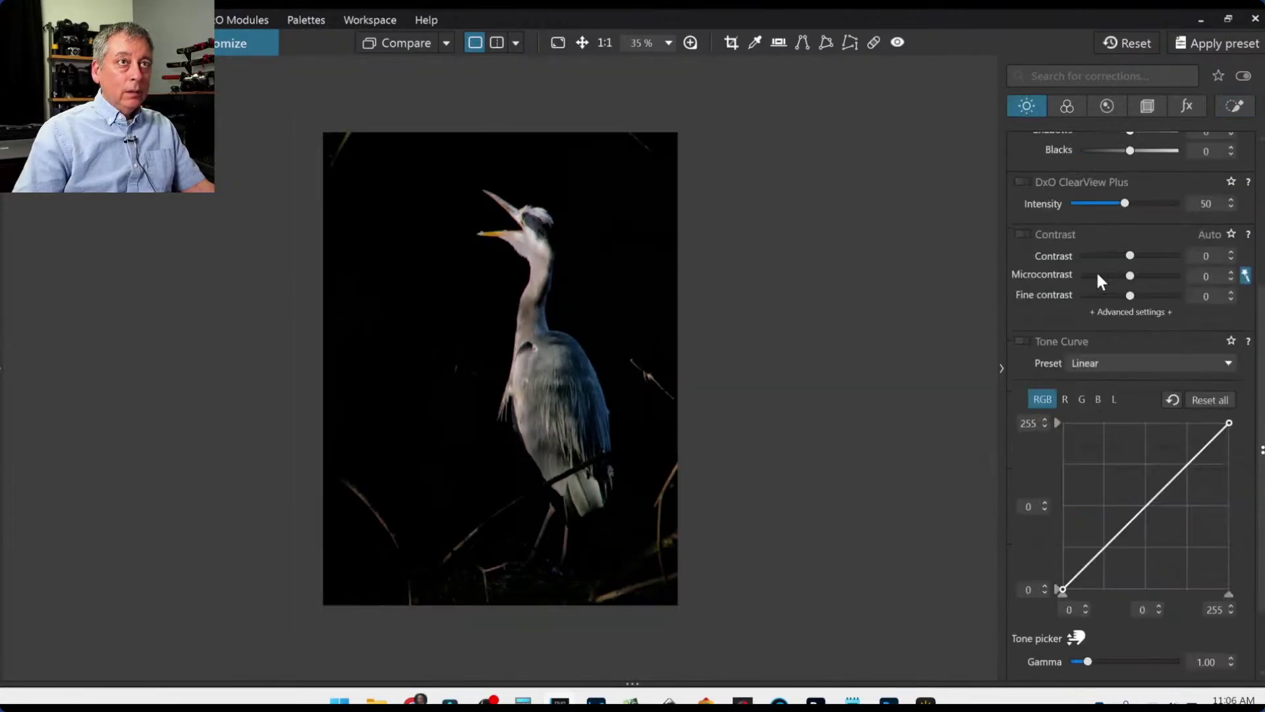
{"action": "scroll", "coordinate": [1104, 304], "scroll_direction": "up", "scroll_amount": 5}
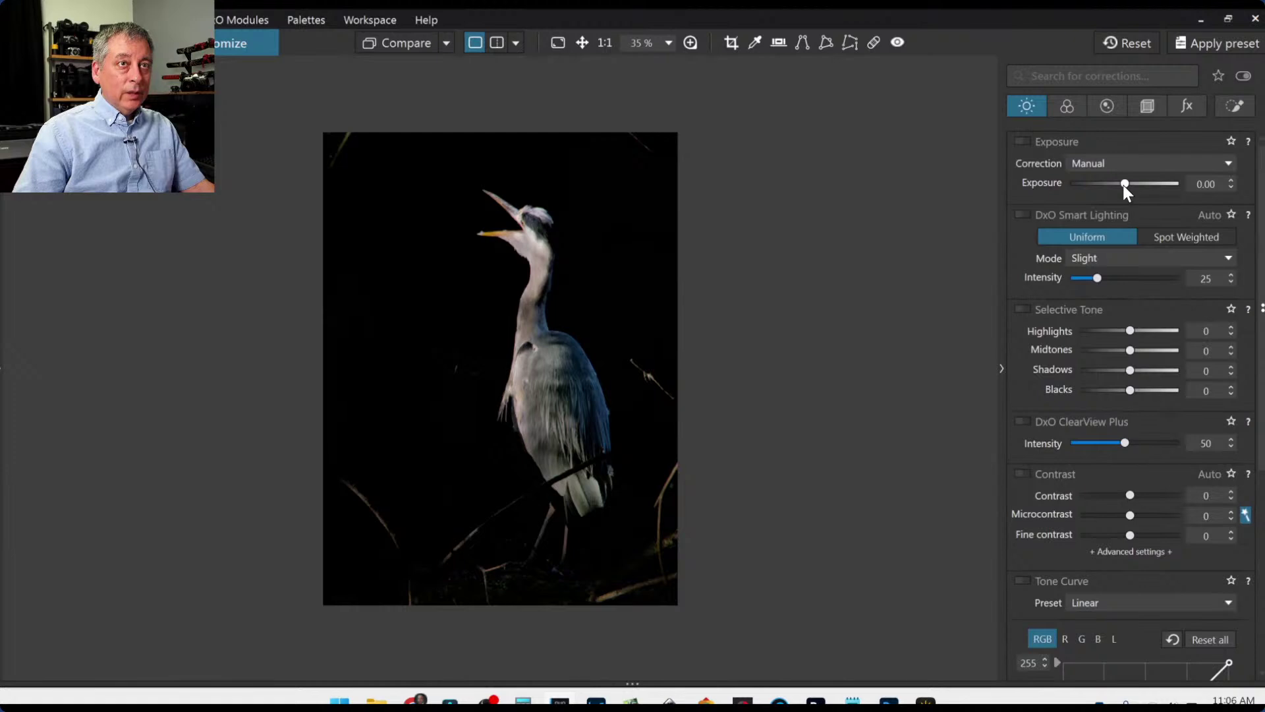
{"action": "scroll", "coordinate": [1123, 185], "scroll_direction": "up", "scroll_amount": 4}
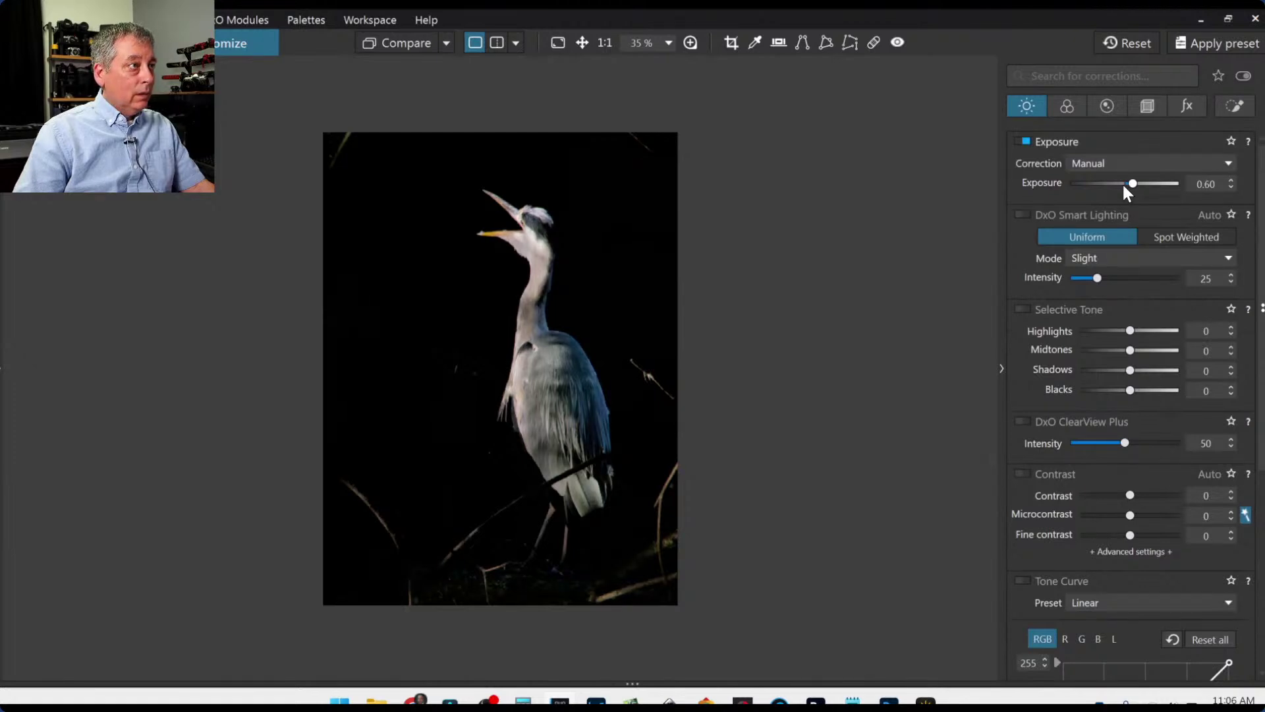
{"action": "scroll", "coordinate": [1124, 187], "scroll_direction": "up", "scroll_amount": 1}
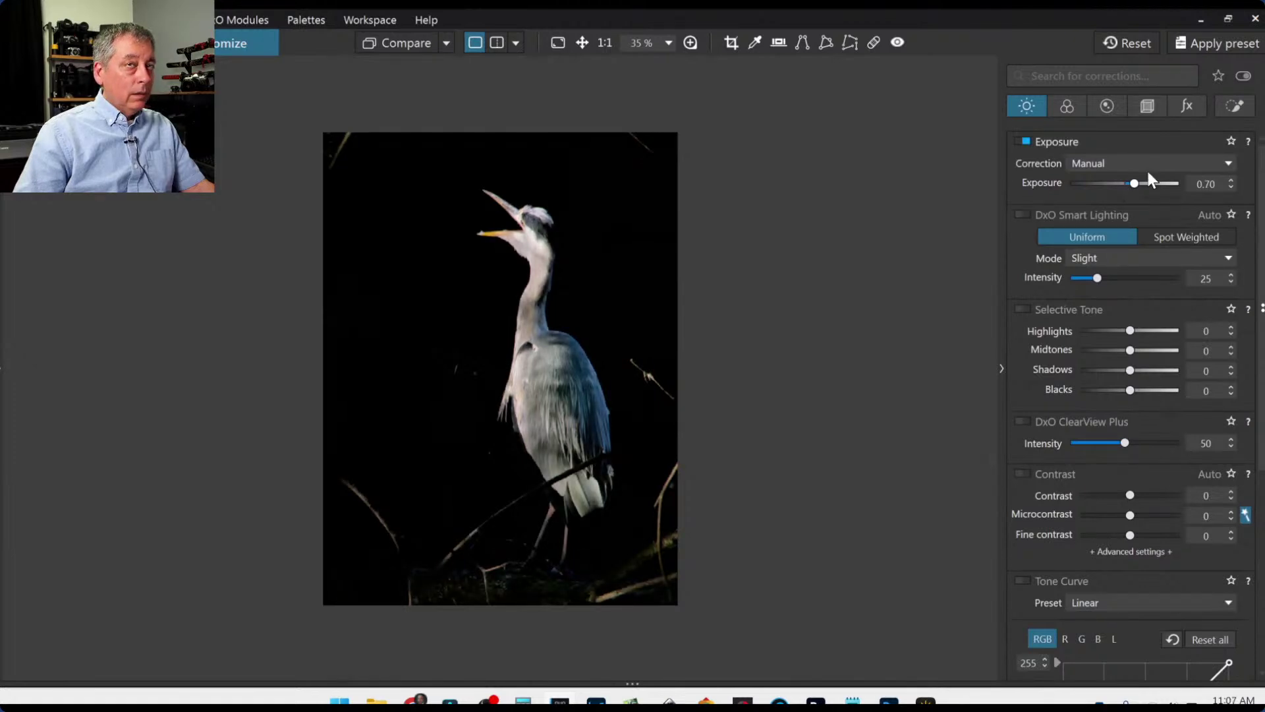
Lower the highlights of the control point on the heron's head to -69.
{"action": "left_click", "coordinate": [1234, 106]}
{"action": "left_click", "coordinate": [1042, 224]}
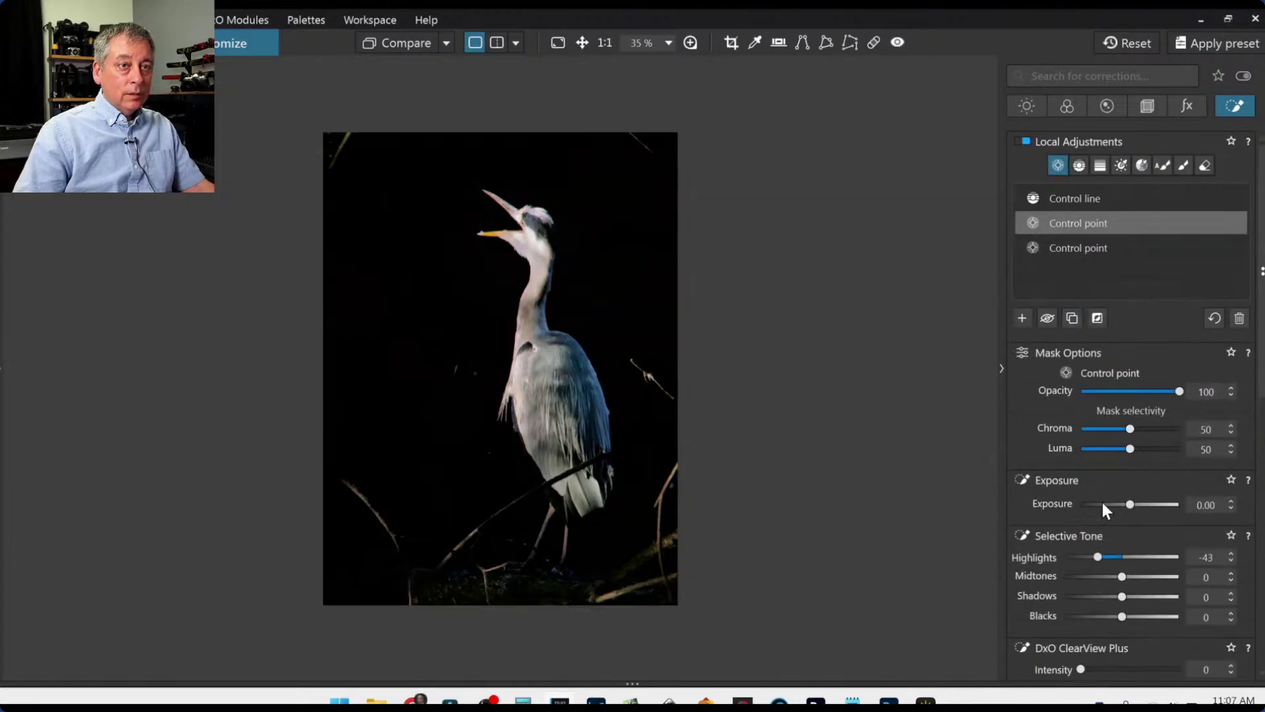
{"action": "left_click_drag", "start_coordinate": [1084, 555], "coordinate": [1082, 555]}
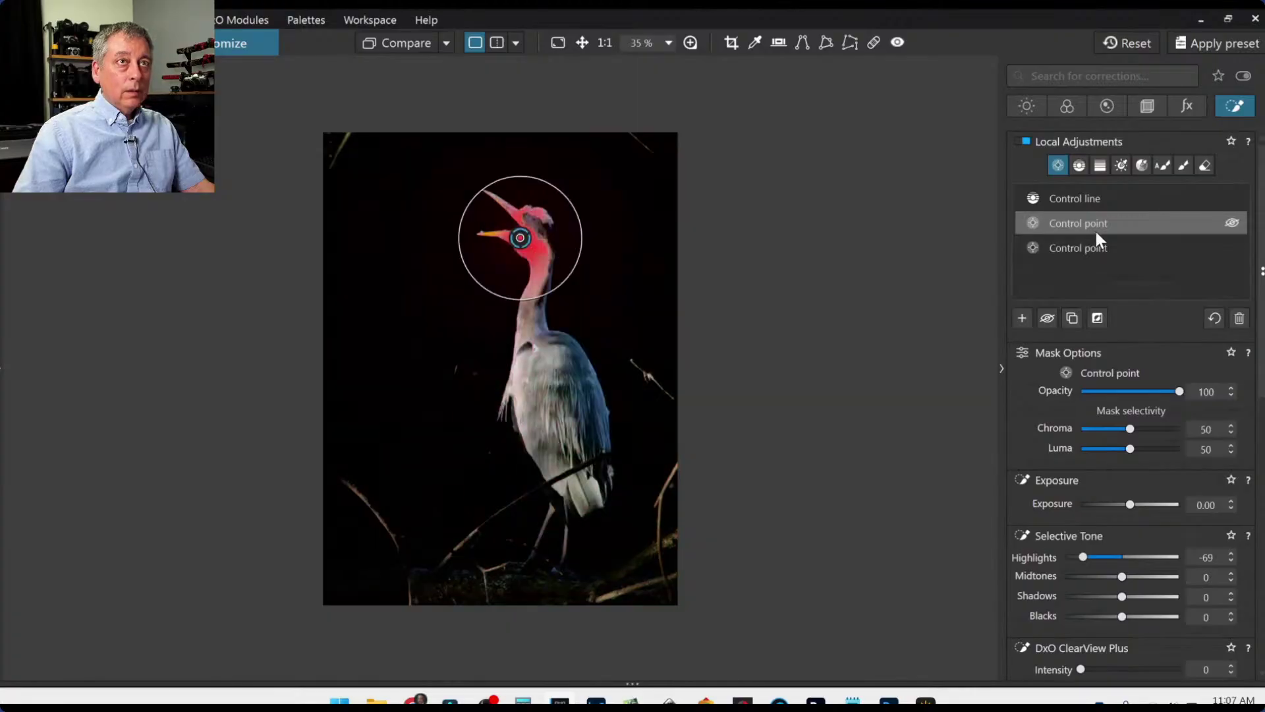
Set the saturation of the blue channel to 26 in the whole image's HSL adjustment.
{"action": "left_click", "coordinate": [1026, 106]}
{"action": "scroll", "coordinate": [1132, 430], "scroll_direction": "down", "scroll_amount": 15}
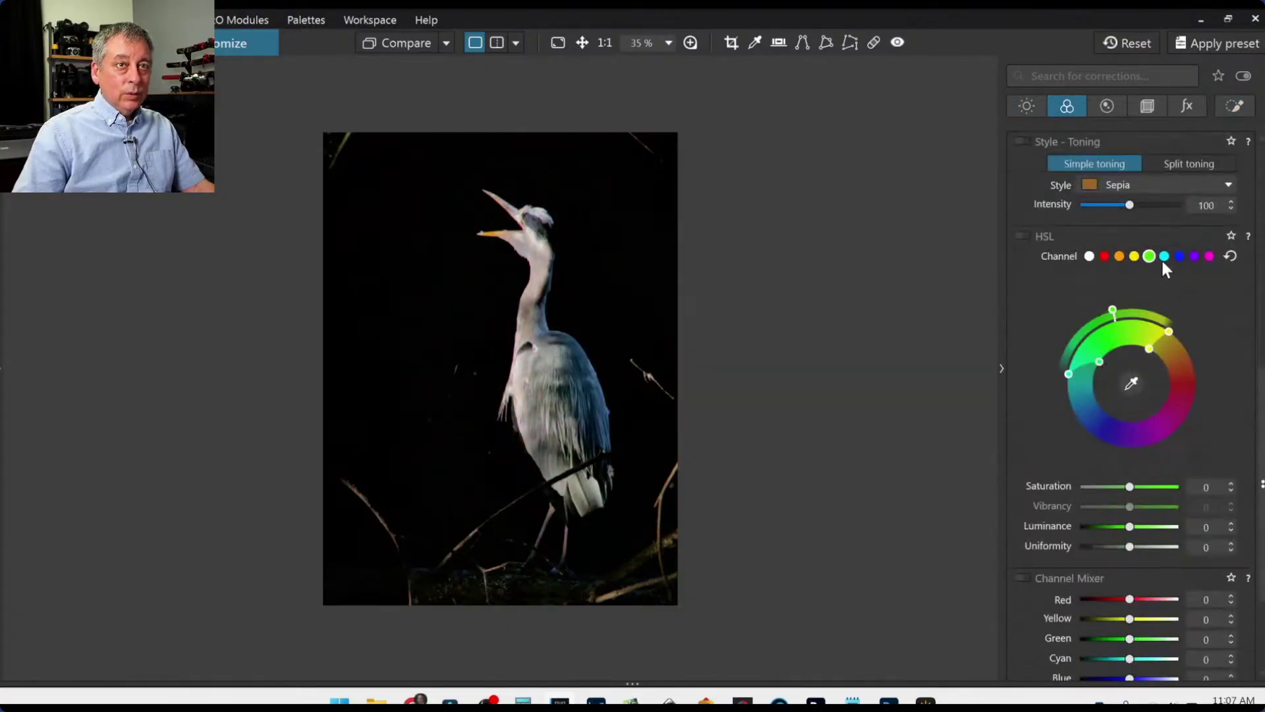
{"action": "left_click", "coordinate": [1179, 256]}
{"action": "scroll", "coordinate": [1138, 388], "scroll_direction": "down", "scroll_amount": 3}
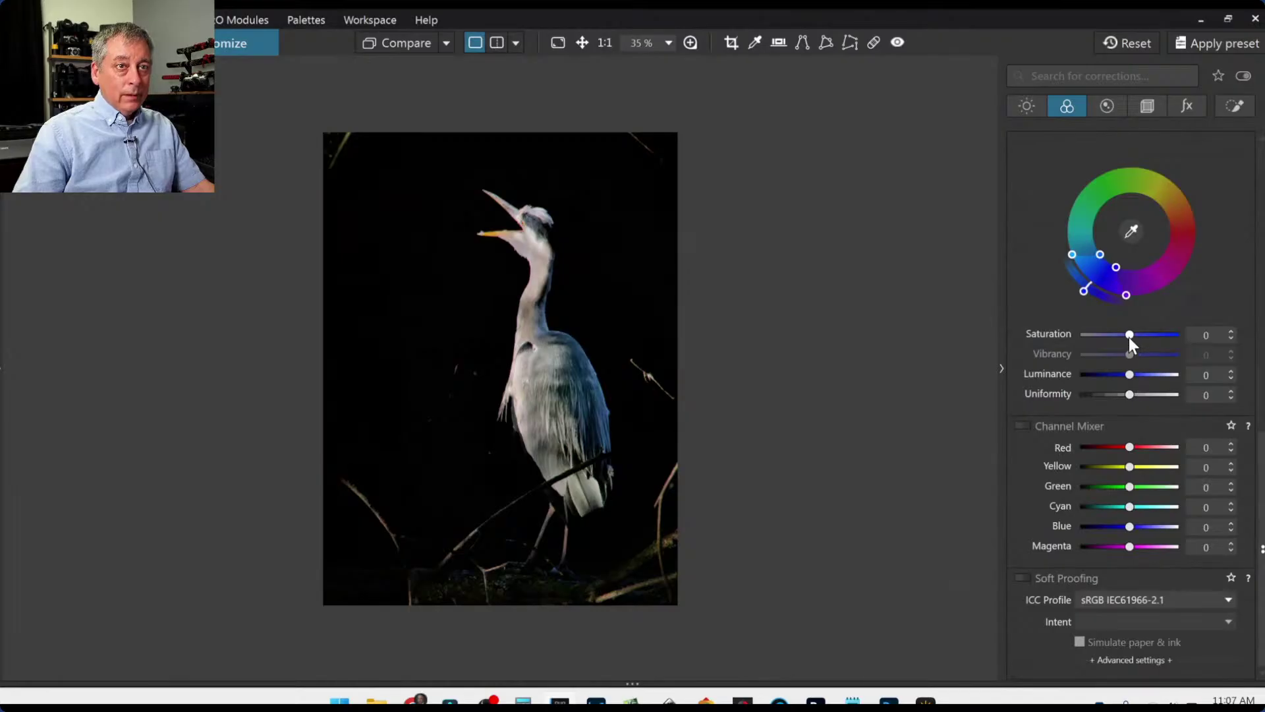
{"action": "left_click_drag", "start_coordinate": [1130, 335], "coordinate": [1087, 334]}
{"action": "scroll", "coordinate": [1142, 334], "scroll_direction": "up", "scroll_amount": 1}
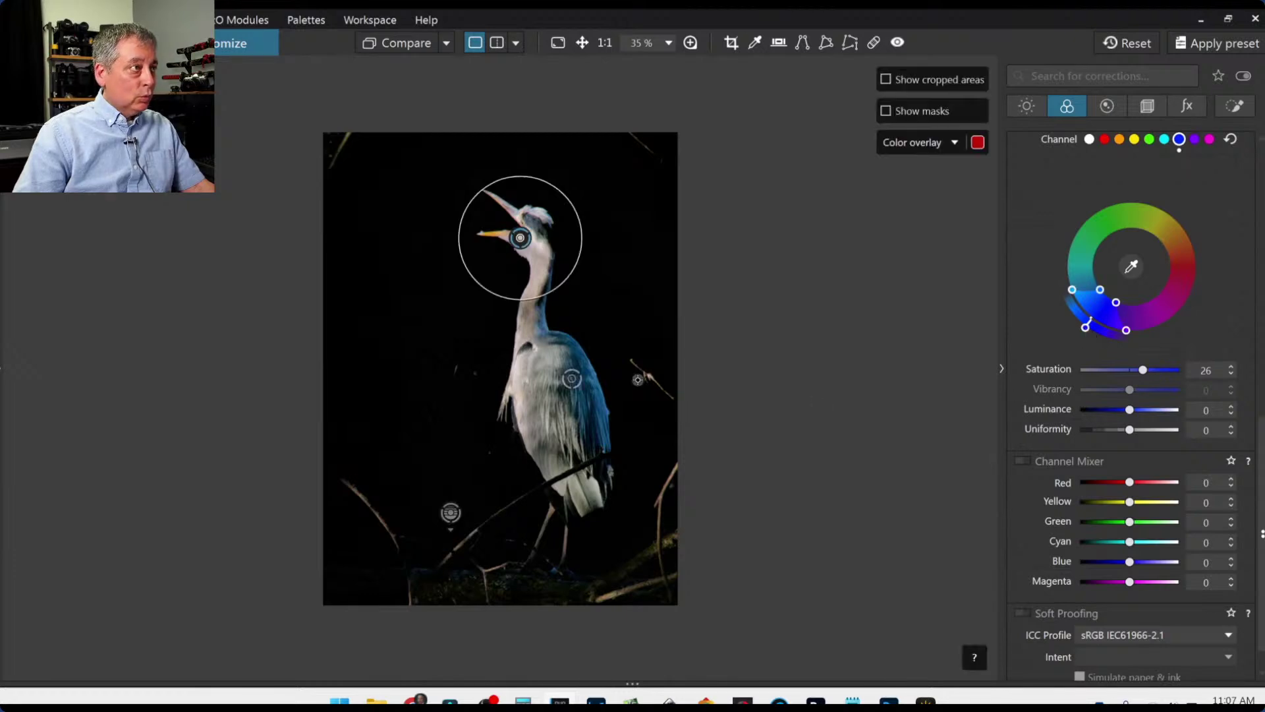
{"action": "scroll", "coordinate": [1037, 170], "scroll_direction": "up", "scroll_amount": 7}
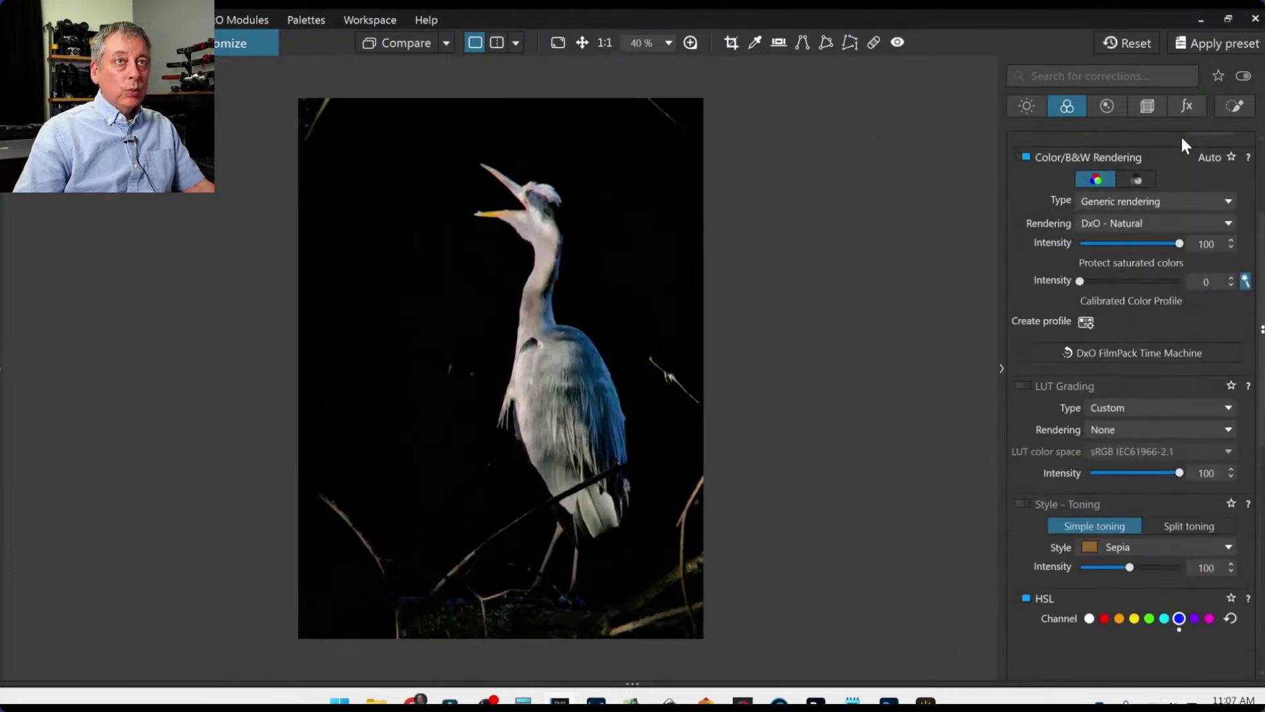
Add a new local-adjustment control point on the heron's lower beak and shift it slightly toward the beak tip.
{"action": "left_click", "coordinate": [1234, 106]}
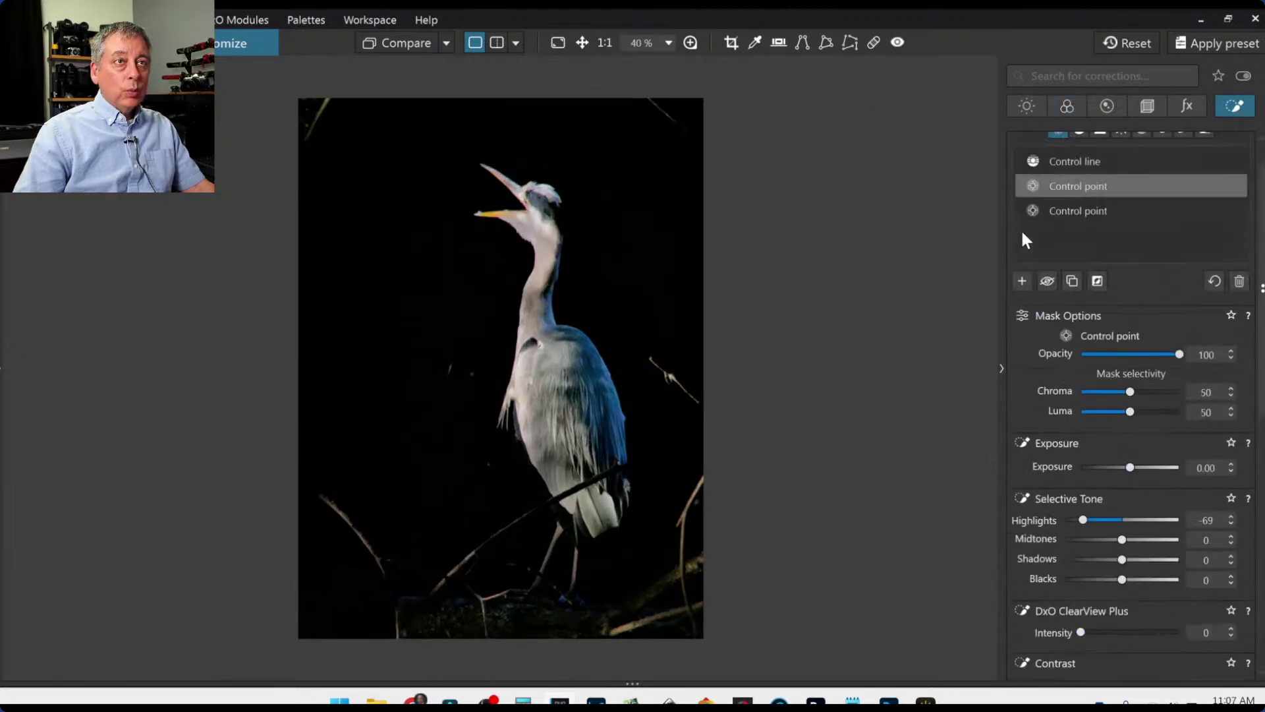
{"action": "left_click", "coordinate": [1016, 277]}
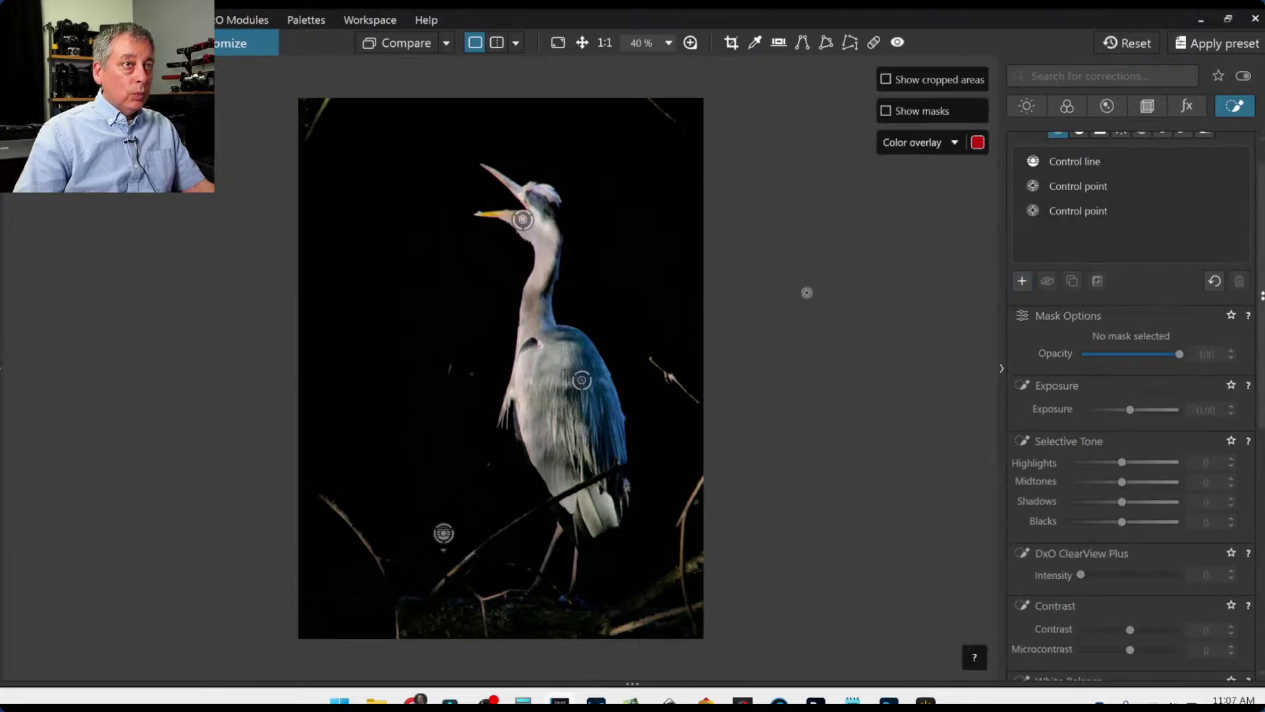
{"action": "scroll", "coordinate": [500, 247], "scroll_direction": "up", "scroll_amount": 4}
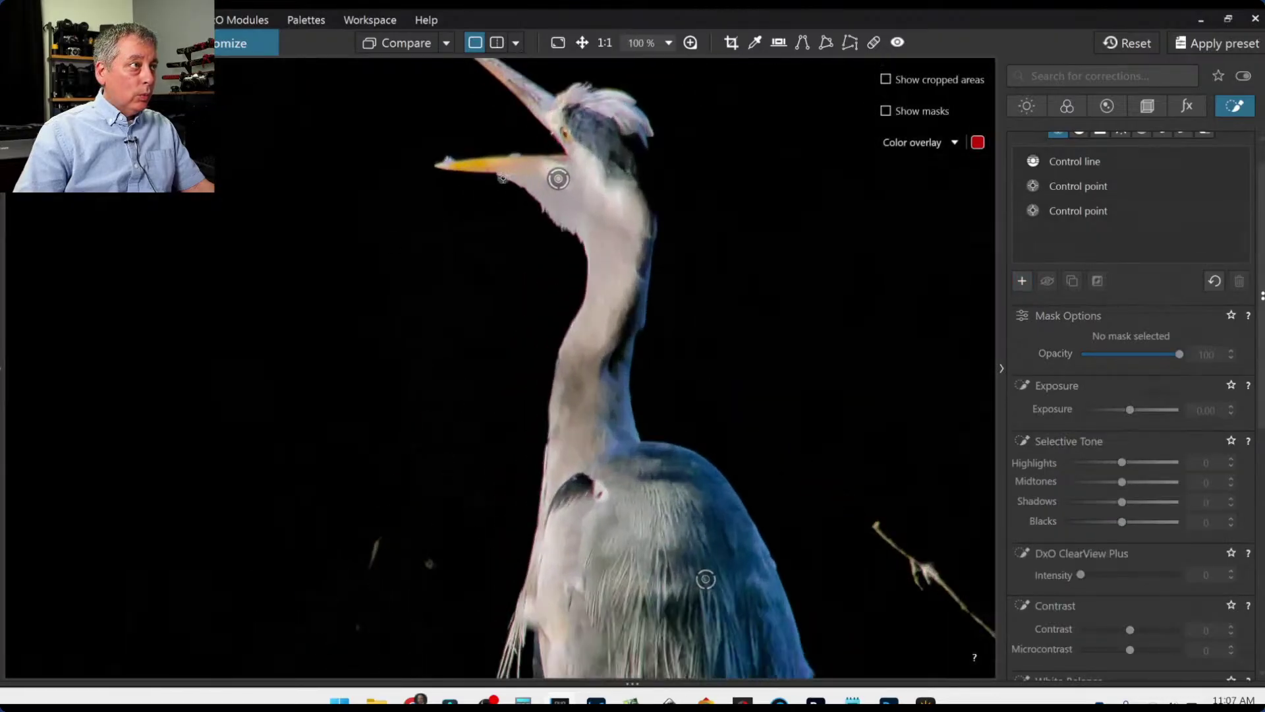
{"action": "left_click", "coordinate": [507, 167]}
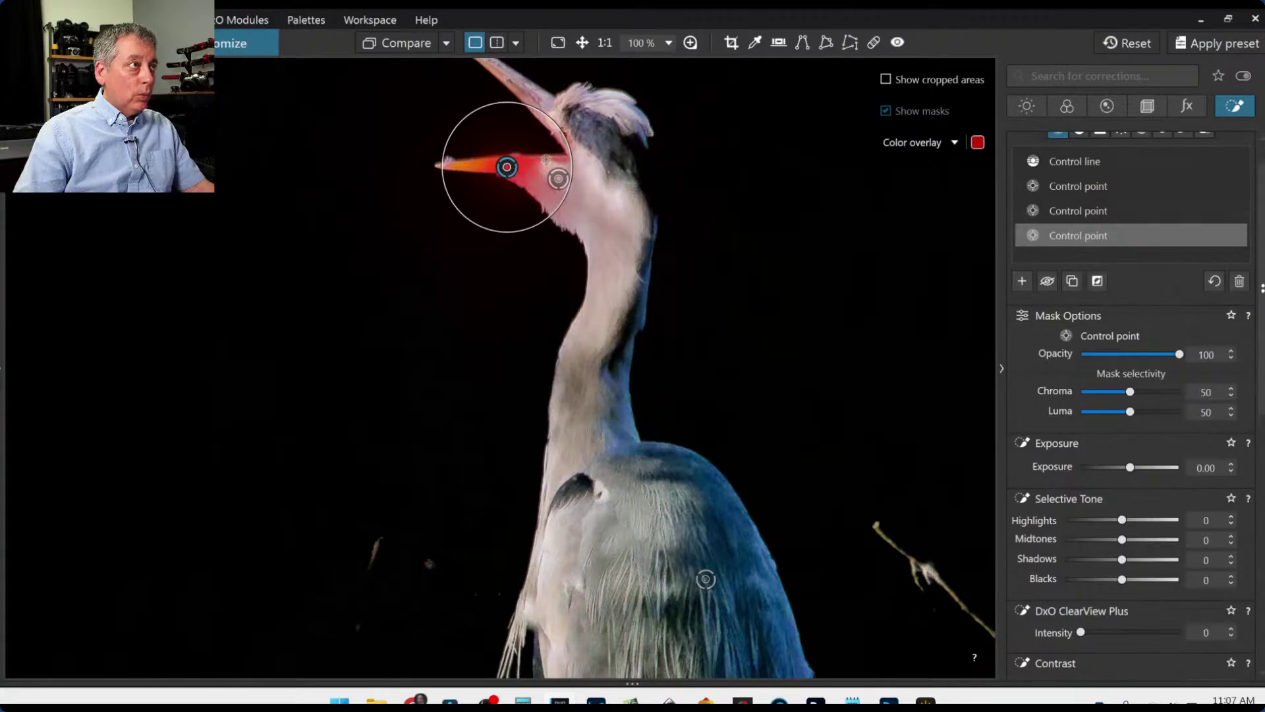
{"action": "left_click_drag", "start_coordinate": [509, 170], "coordinate": [491, 170]}
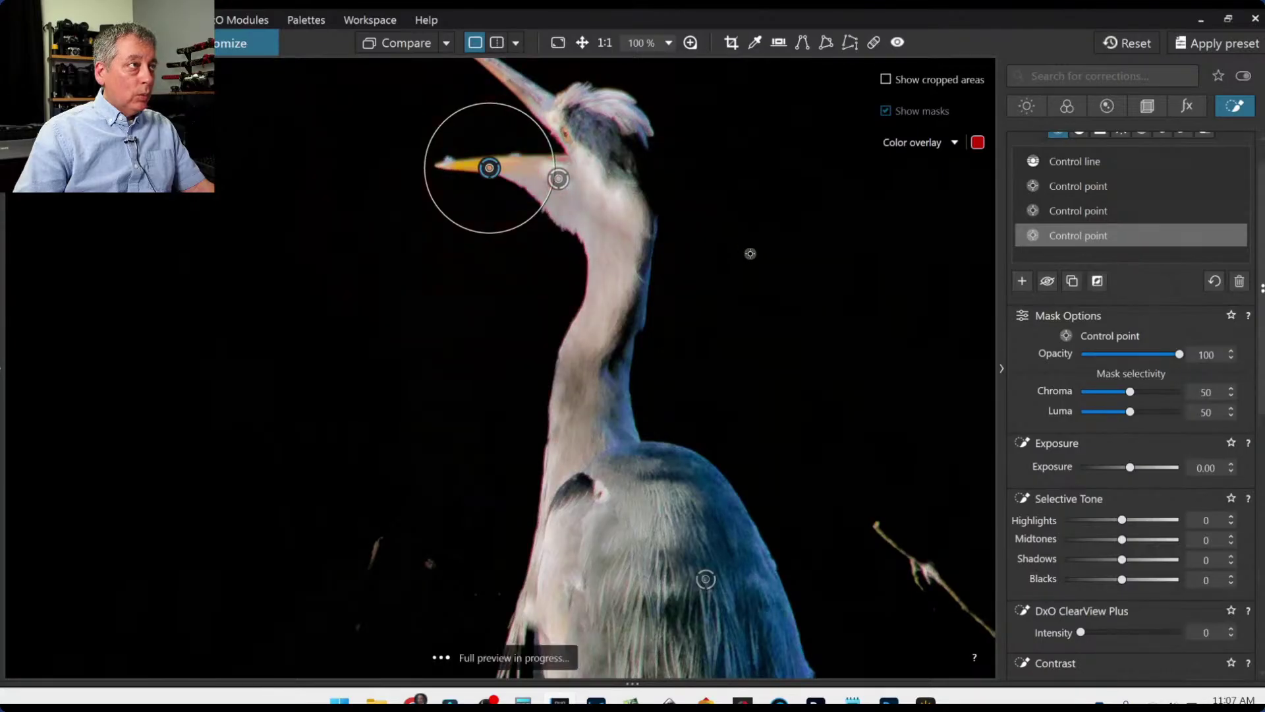
Set the beak control point's orange saturation to 36 and extend its mask with a small second point over the eye.
{"action": "scroll", "coordinate": [1119, 523], "scroll_direction": "down", "scroll_amount": 6}
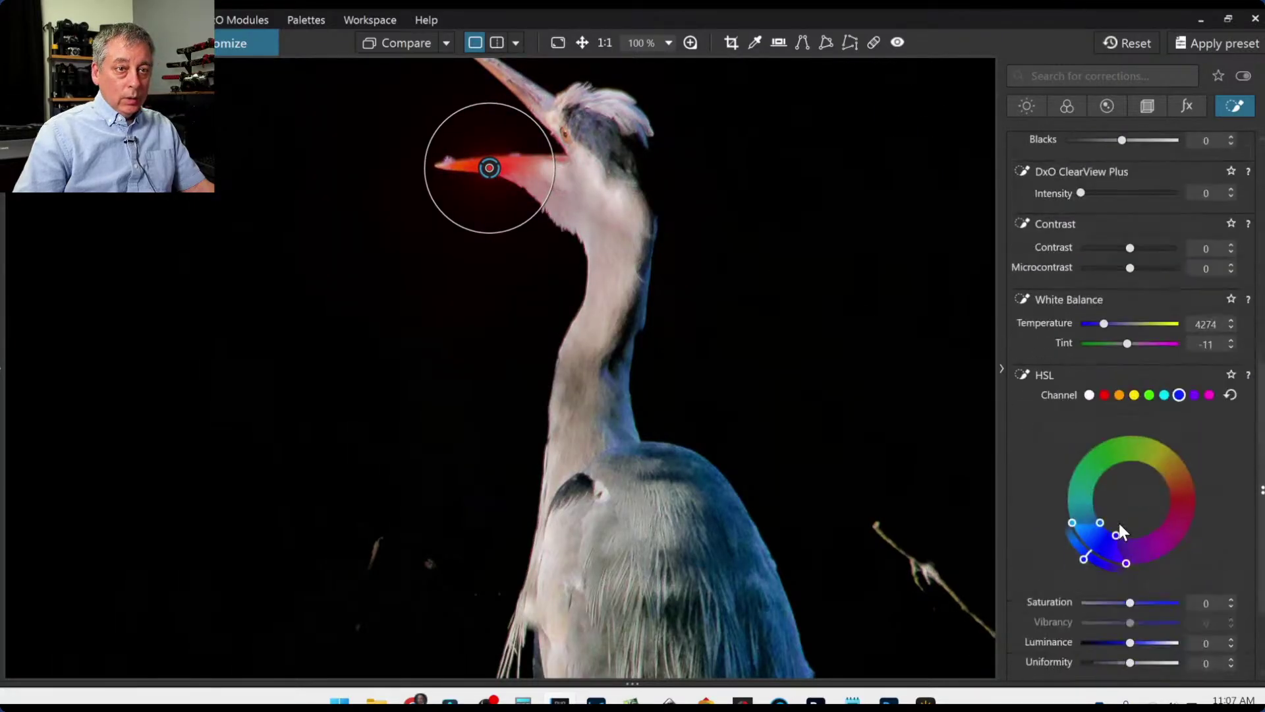
{"action": "left_click", "coordinate": [1118, 395]}
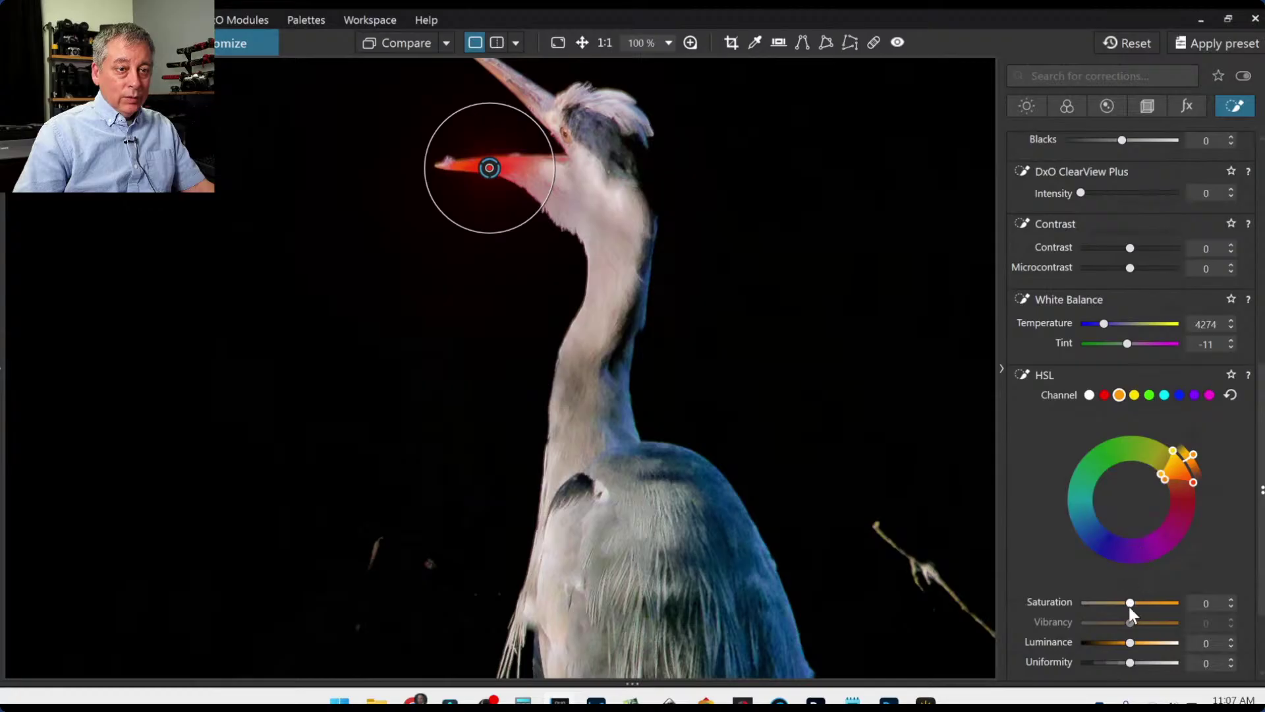
{"action": "left_click_drag", "start_coordinate": [1136, 603], "coordinate": [1148, 609]}
{"action": "scroll", "coordinate": [577, 126], "scroll_direction": "up", "scroll_amount": 5}
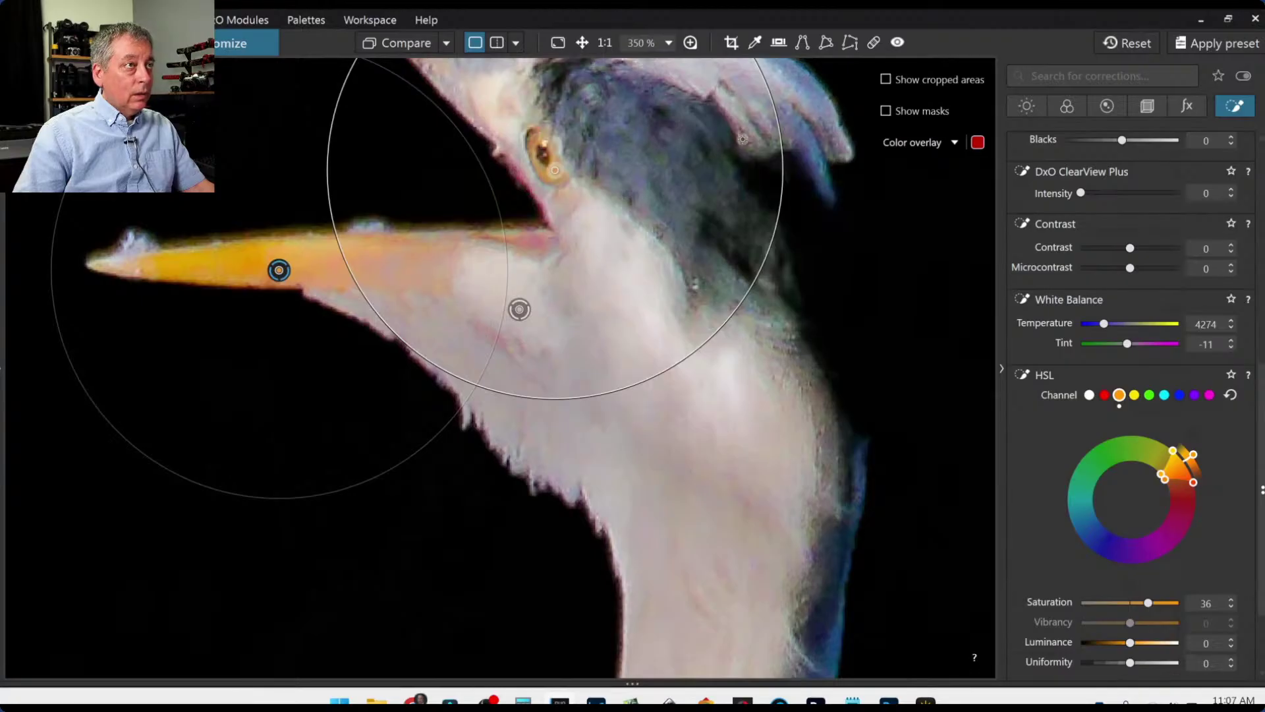
{"action": "left_click_drag", "start_coordinate": [772, 120], "coordinate": [599, 136]}
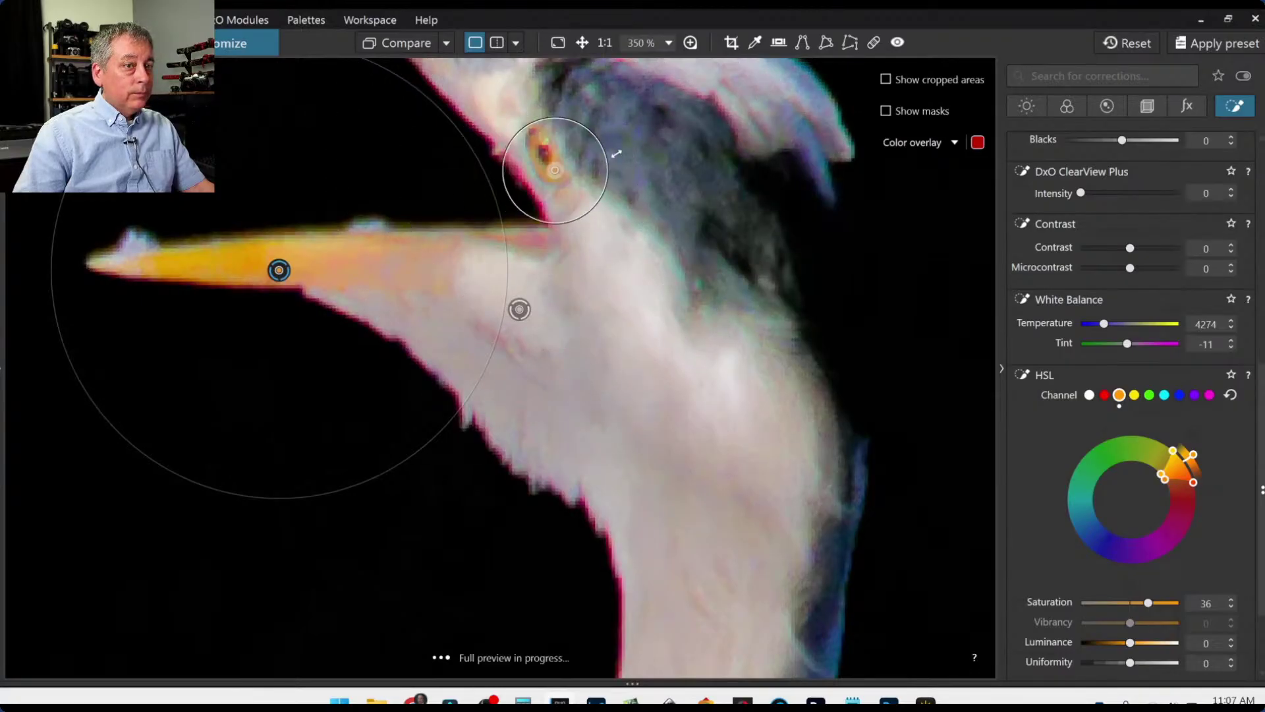
Widen the beak and eye mask's orange range toward yellow, with luminance 9 and saturation 39.
{"action": "left_click_drag", "start_coordinate": [1170, 465], "coordinate": [1157, 470]}
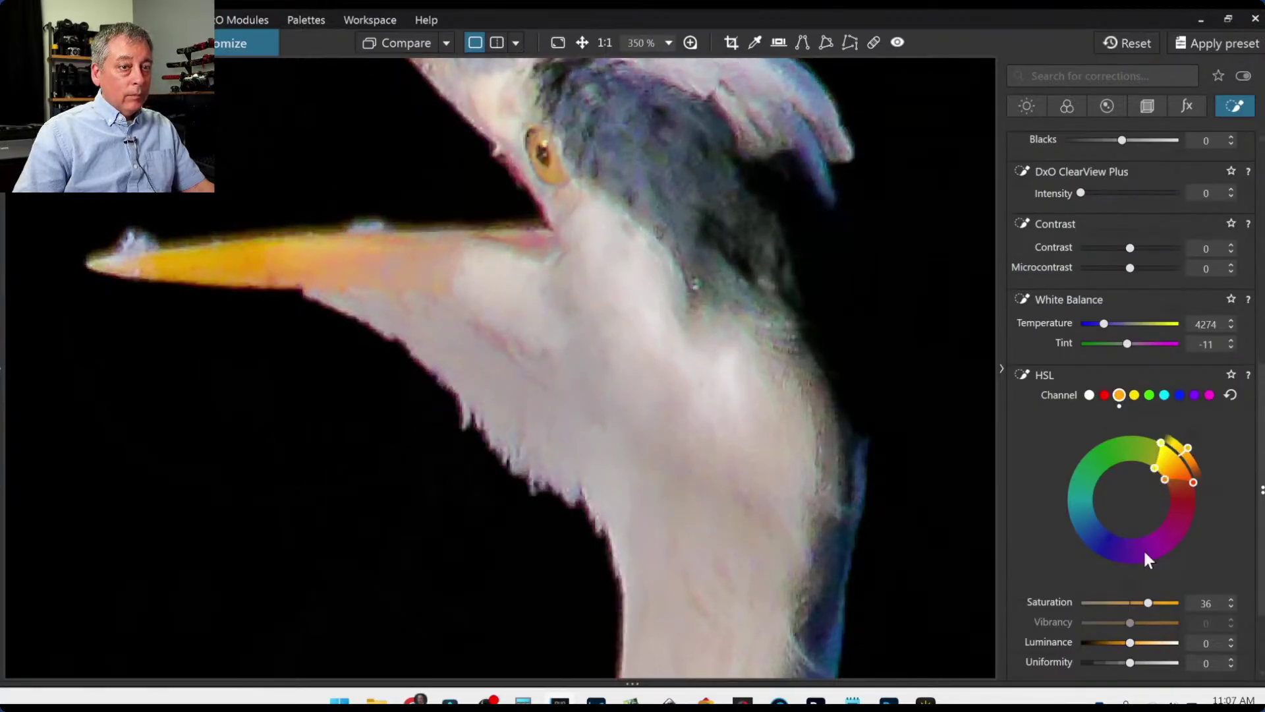
{"action": "mouse_move", "coordinate": [1130, 642]}
{"action": "left_mouse_down"}
{"action": "mouse_move", "coordinate": [1145, 643]}
{"action": "mouse_move", "coordinate": [1135, 647]}
{"action": "left_mouse_up"}
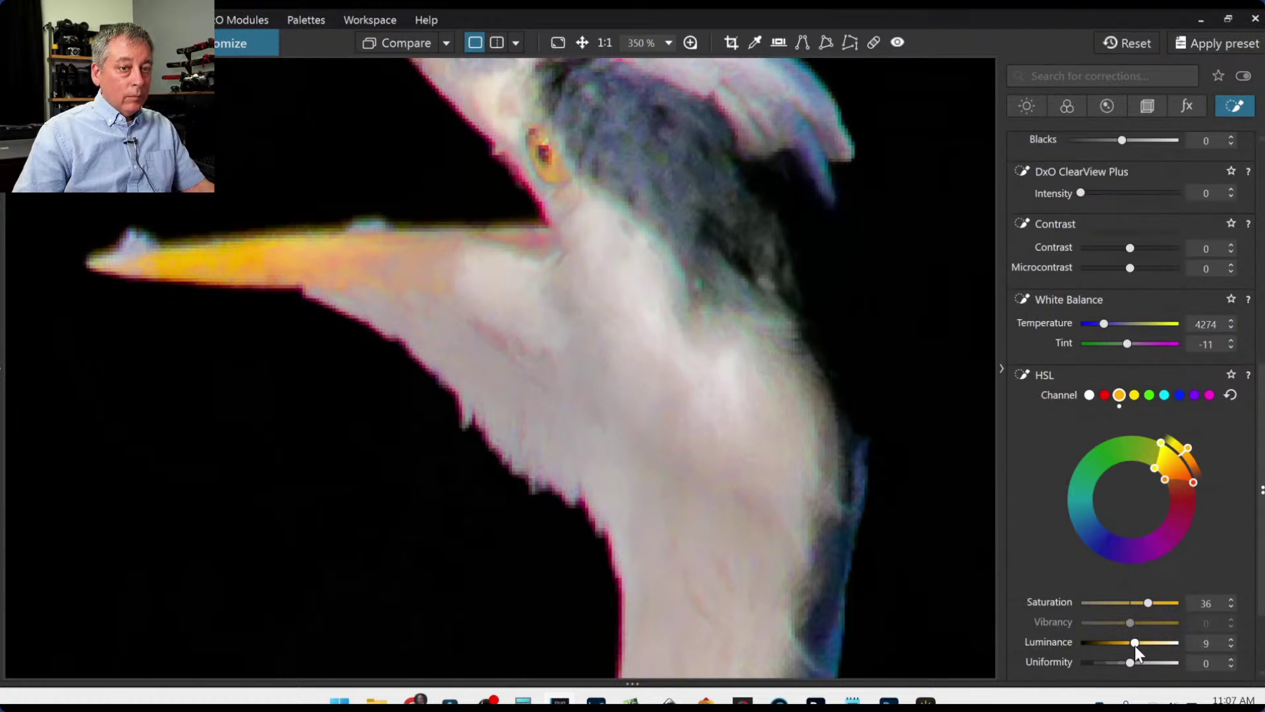
{"action": "left_click_drag", "start_coordinate": [1148, 602], "coordinate": [1150, 603]}
Compare the whole corrected heron photo with its uncorrected version.
{"action": "scroll", "coordinate": [592, 451], "scroll_direction": "down", "scroll_amount": 6}
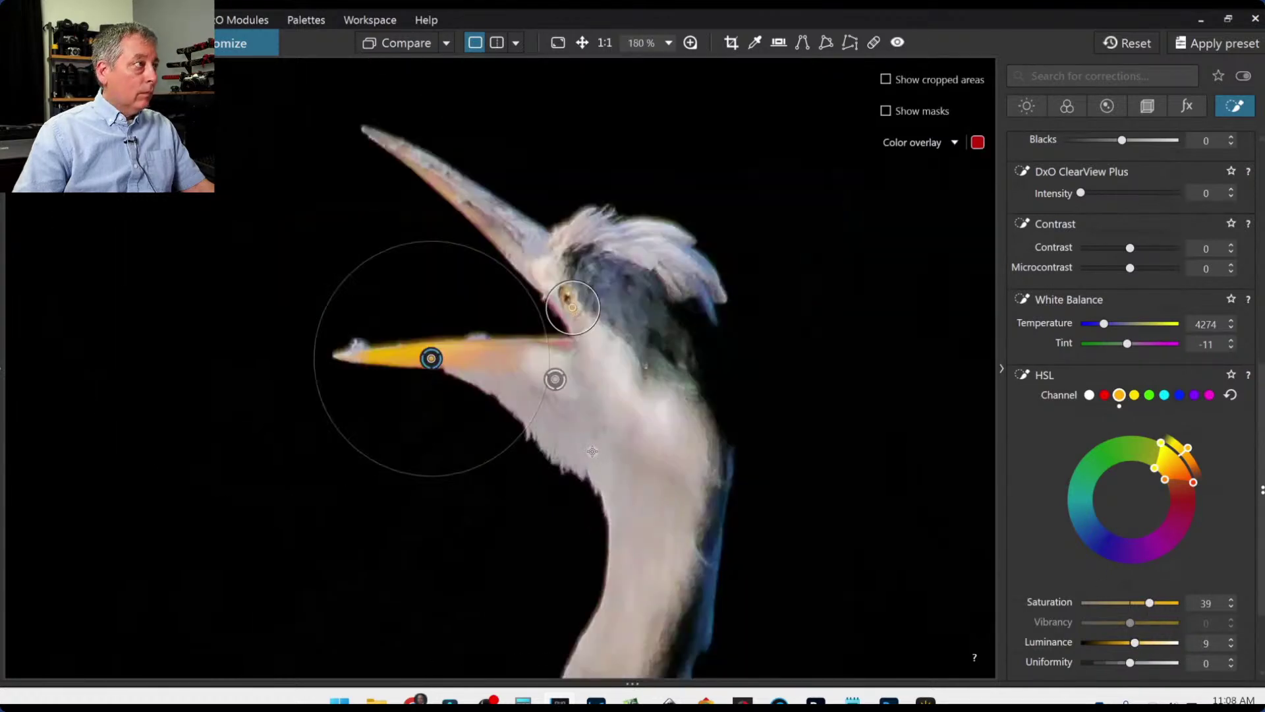
{"action": "key", "text": "l"}
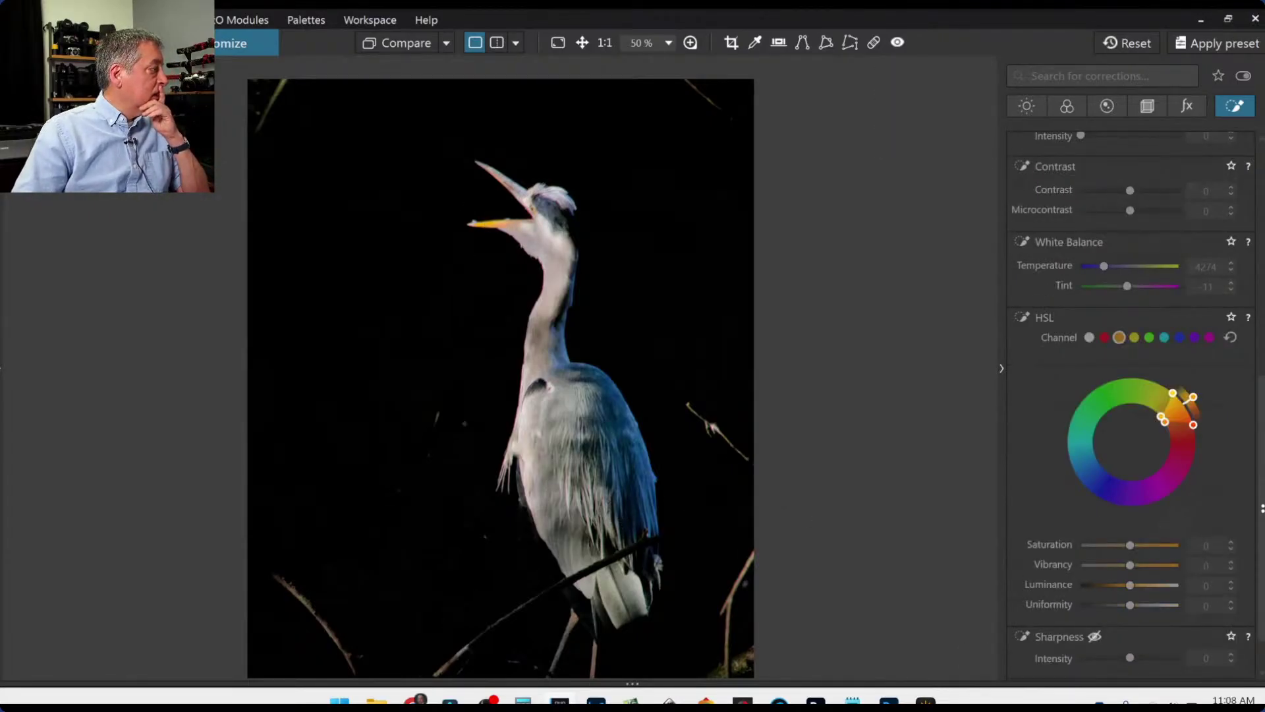
{"action": "scroll", "coordinate": [544, 567], "scroll_direction": "down", "scroll_amount": 2}
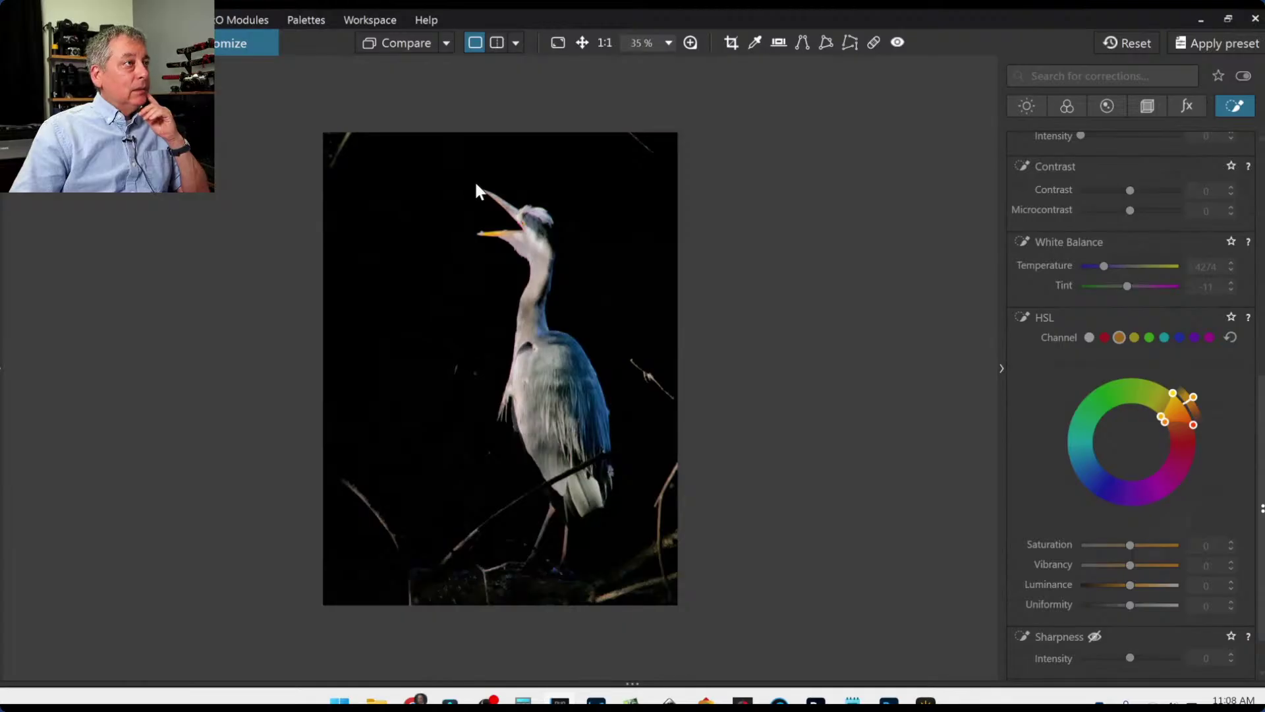
{"action": "left_click_drag", "start_coordinate": [404, 37], "coordinate": [404, 43]}
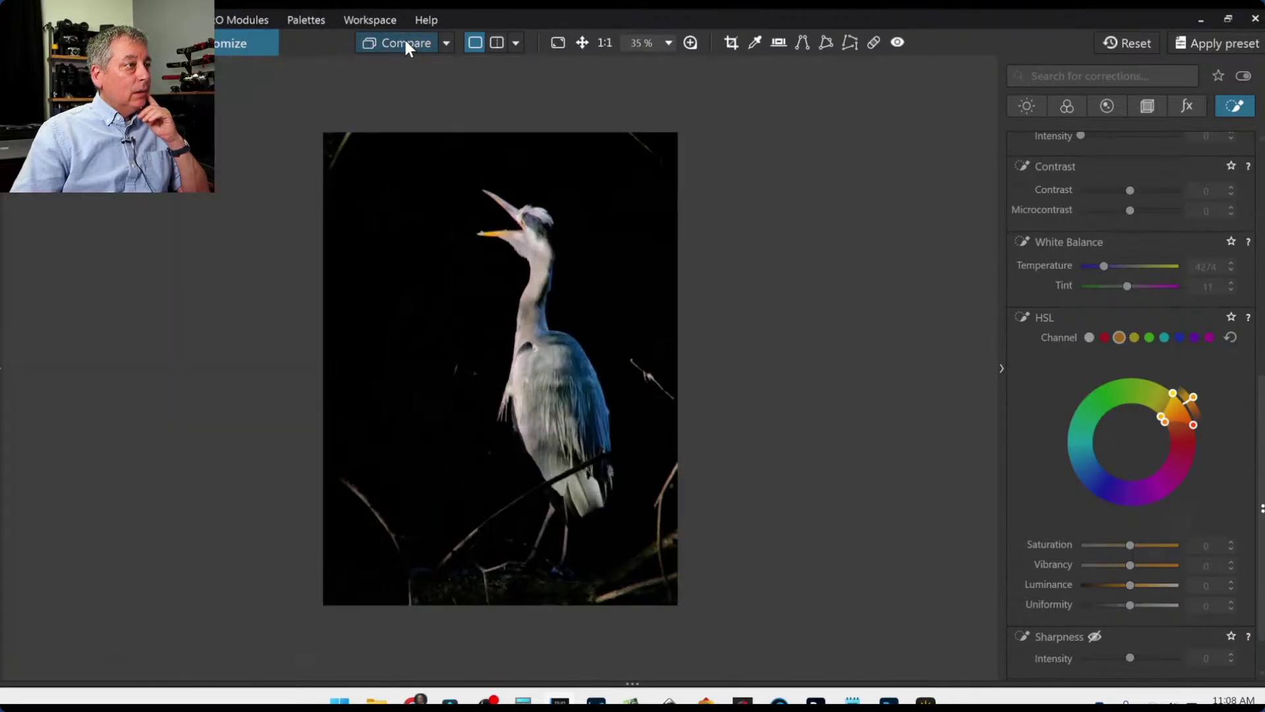
Reopen the Retouch tool and move the breast-edge repair's source to just above the repaired spot along the plume edge.
{"action": "scroll", "coordinate": [520, 464], "scroll_direction": "up", "scroll_amount": 8}
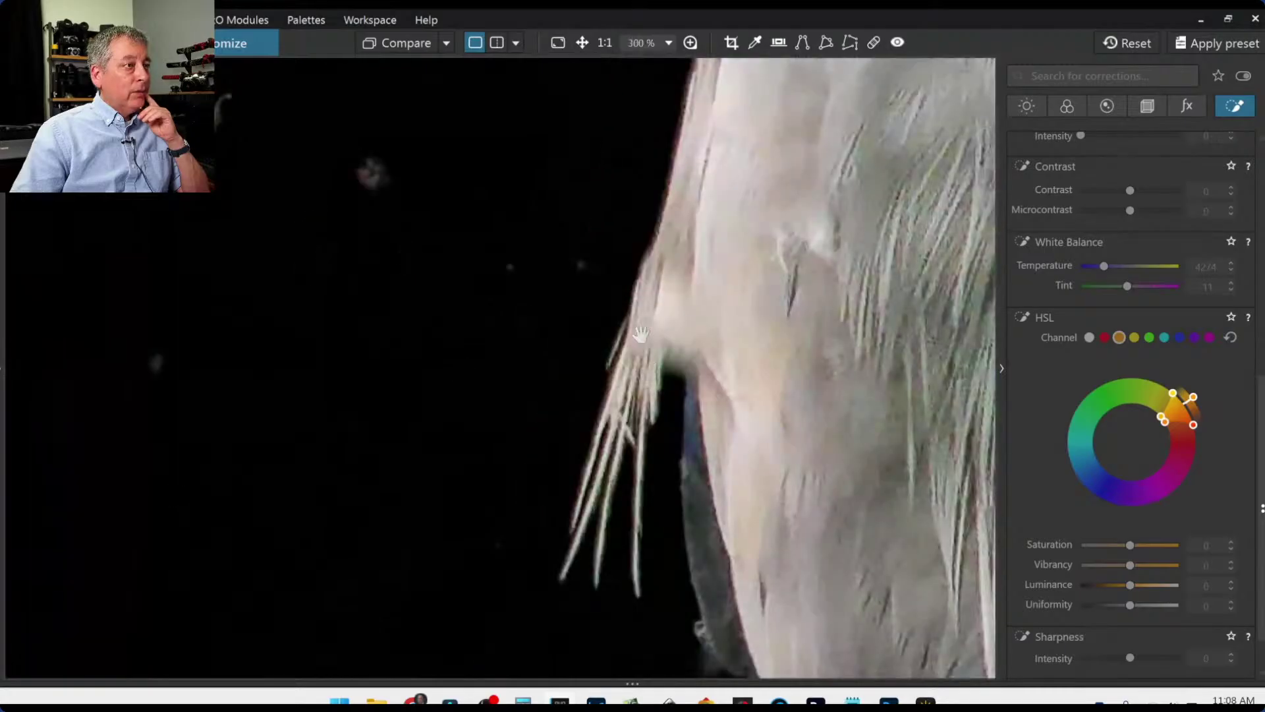
{"action": "left_click", "coordinate": [873, 42]}
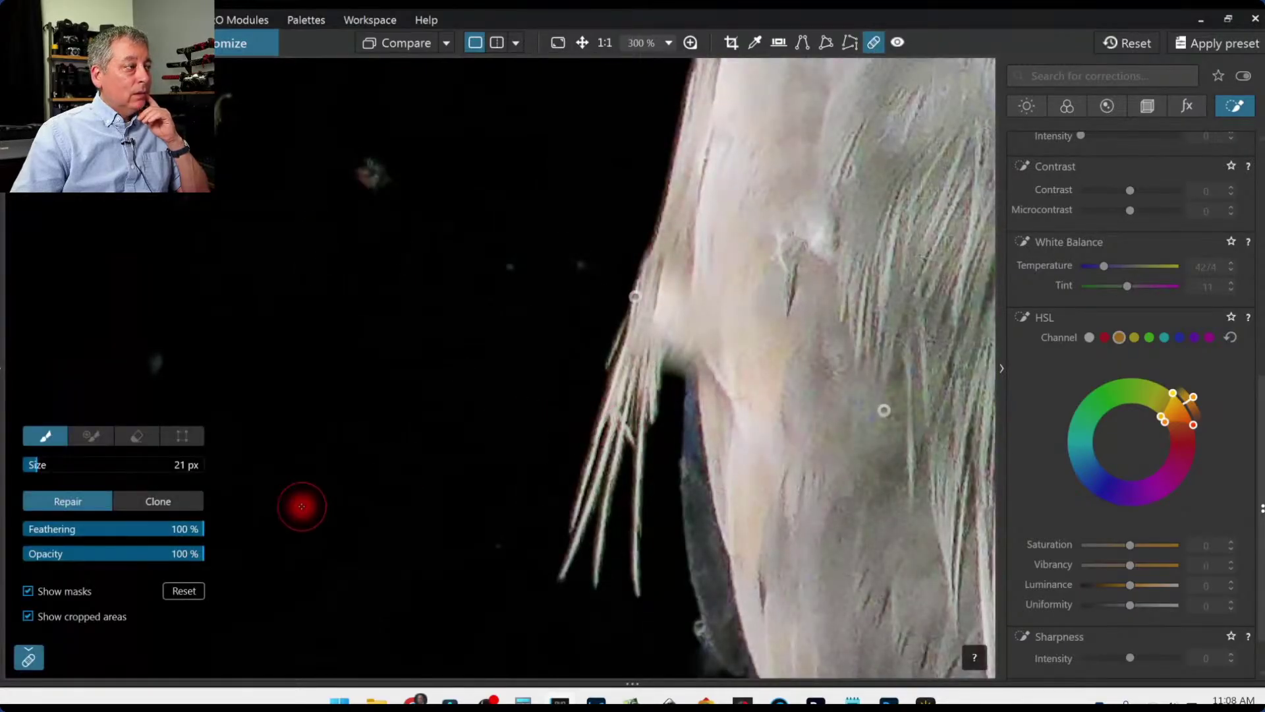
{"action": "left_click", "coordinate": [690, 89], "text": "shift"}
{"action": "mouse_move", "coordinate": [740, 243]}
{"action": "left_mouse_down"}
{"action": "mouse_move", "coordinate": [720, 141]}
{"action": "mouse_move", "coordinate": [677, 73]}
{"action": "mouse_move", "coordinate": [648, 418]}
{"action": "mouse_move", "coordinate": [655, 284]}
{"action": "mouse_move", "coordinate": [671, 249]}
{"action": "mouse_move", "coordinate": [647, 246]}
{"action": "left_mouse_up"}
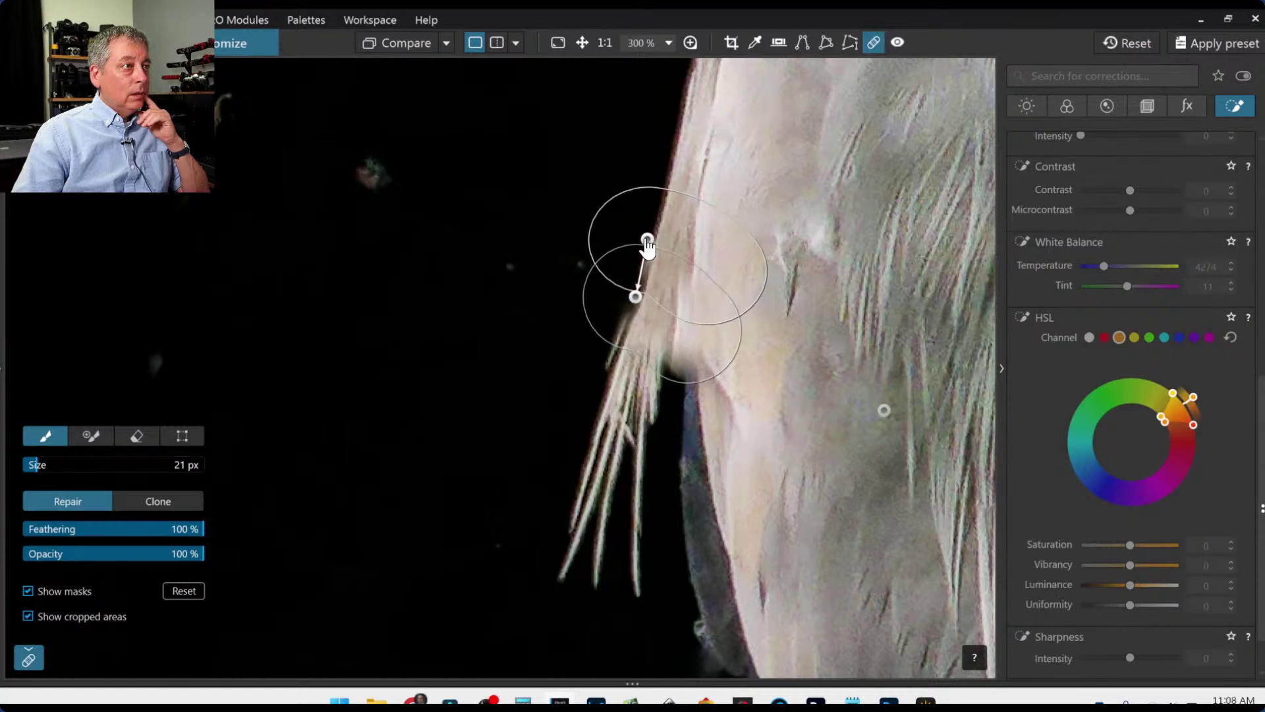
{"action": "left_click_drag", "start_coordinate": [647, 245], "coordinate": [655, 251]}
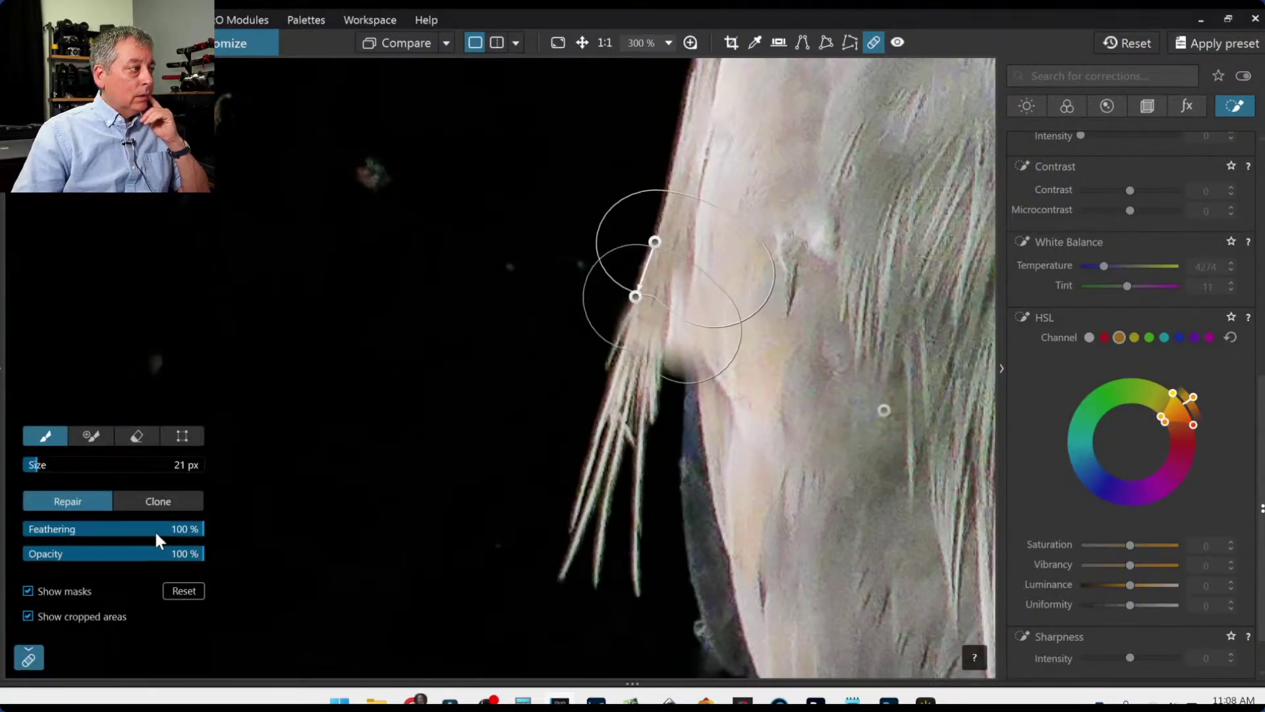
Switch the breast-edge correction from Repair to Clone at 100% opacity and close the Retouch tool.
{"action": "left_click", "coordinate": [155, 557]}
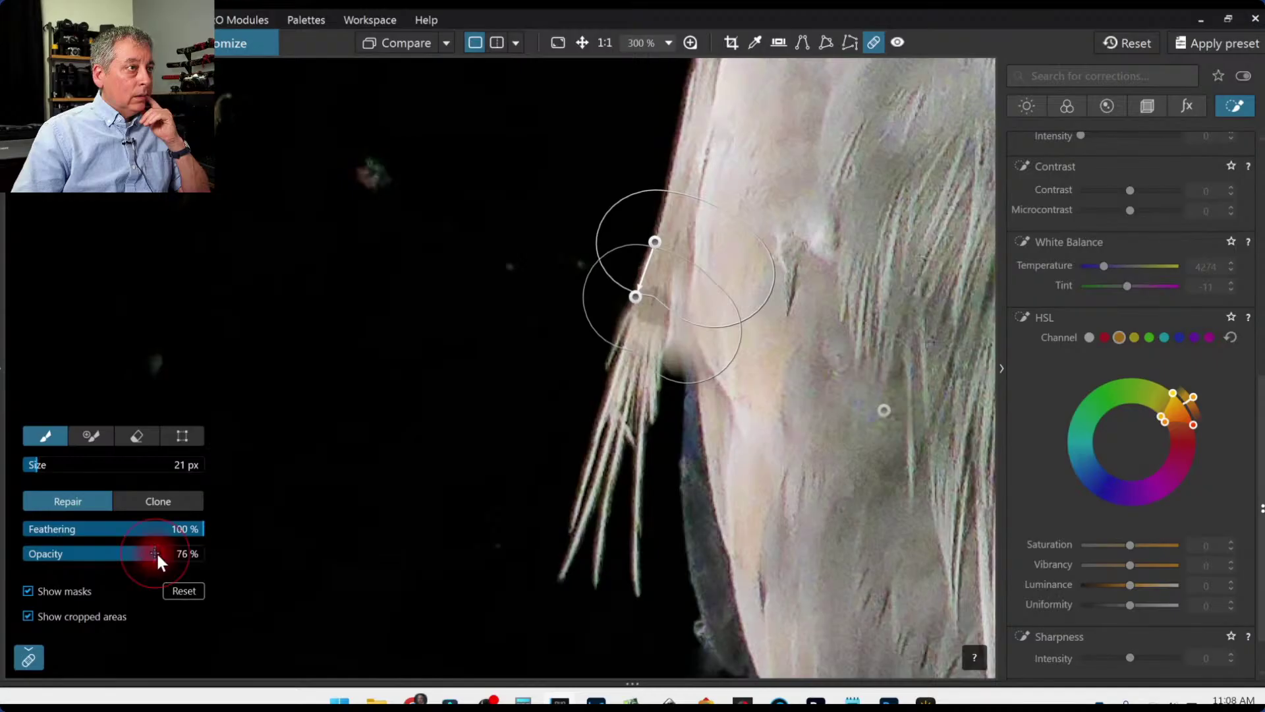
{"action": "left_click", "coordinate": [179, 498]}
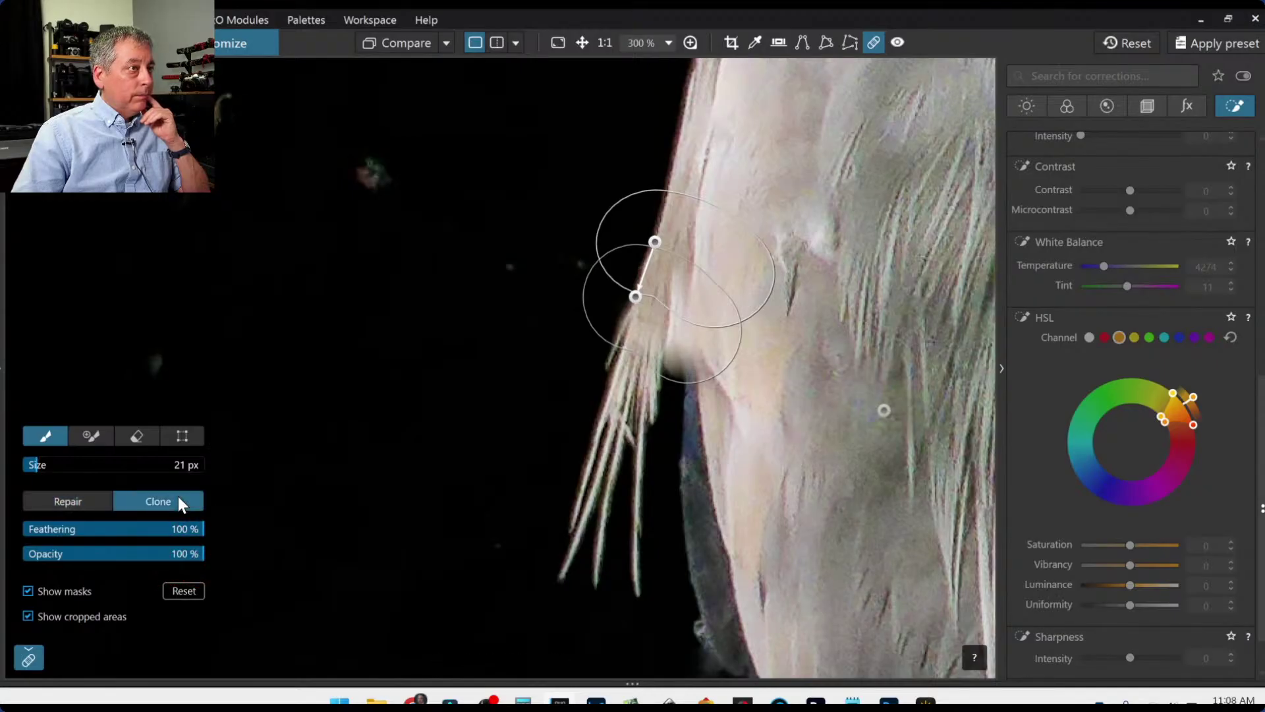
{"action": "left_click", "coordinate": [90, 502]}
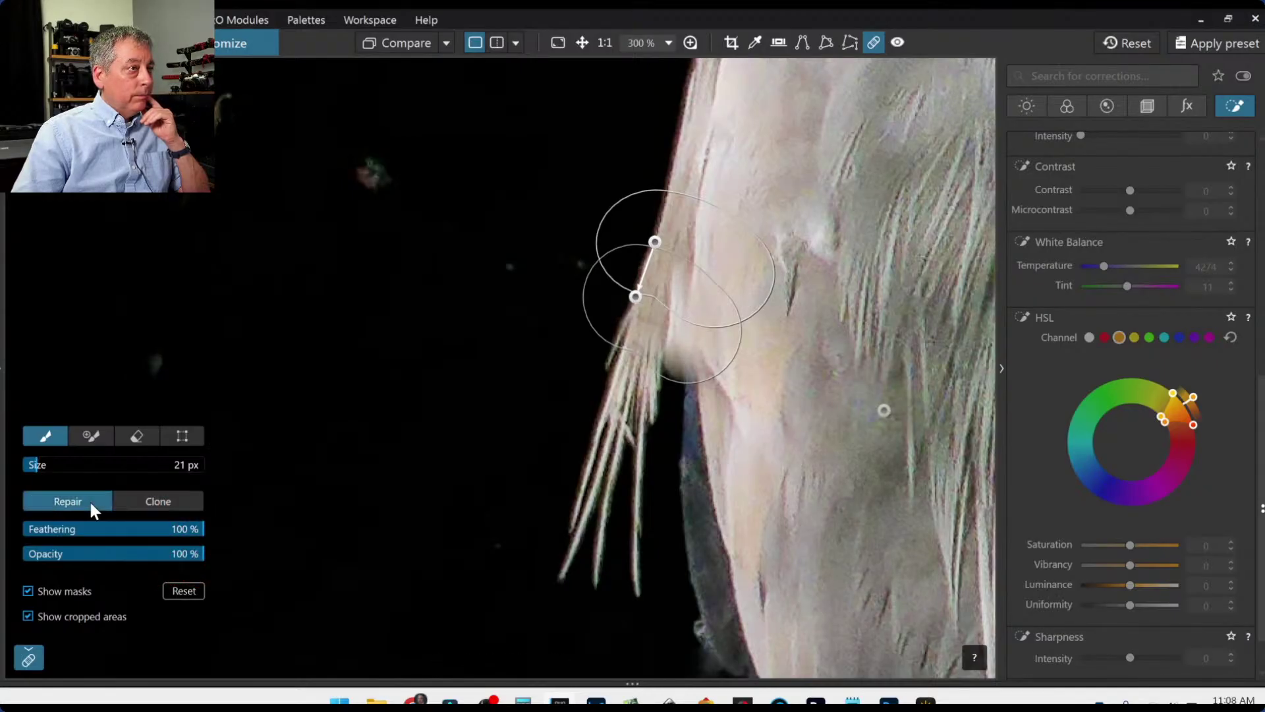
{"action": "left_click", "coordinate": [166, 507]}
{"action": "left_click", "coordinate": [874, 43]}
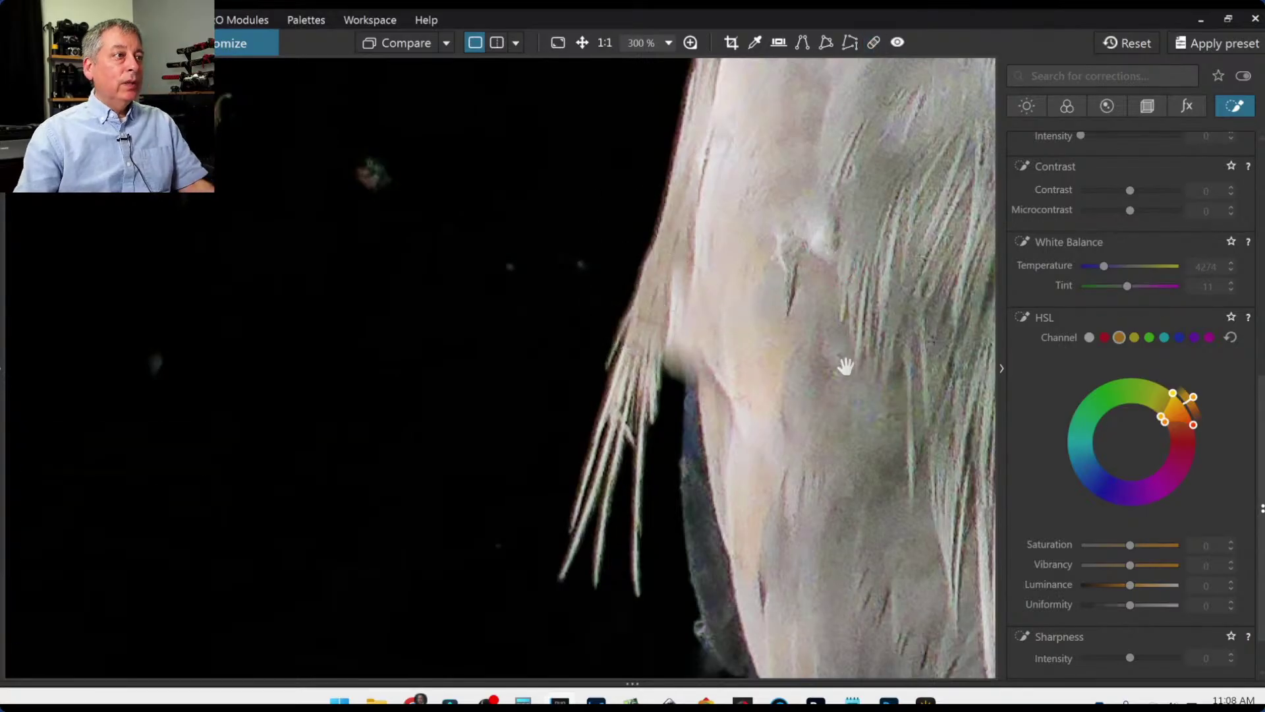
Try cloning black background over the blurry smudge between the hanging plumes and the breast, and delete that correction.
{"action": "scroll", "coordinate": [845, 366], "scroll_direction": "up", "scroll_amount": 1}
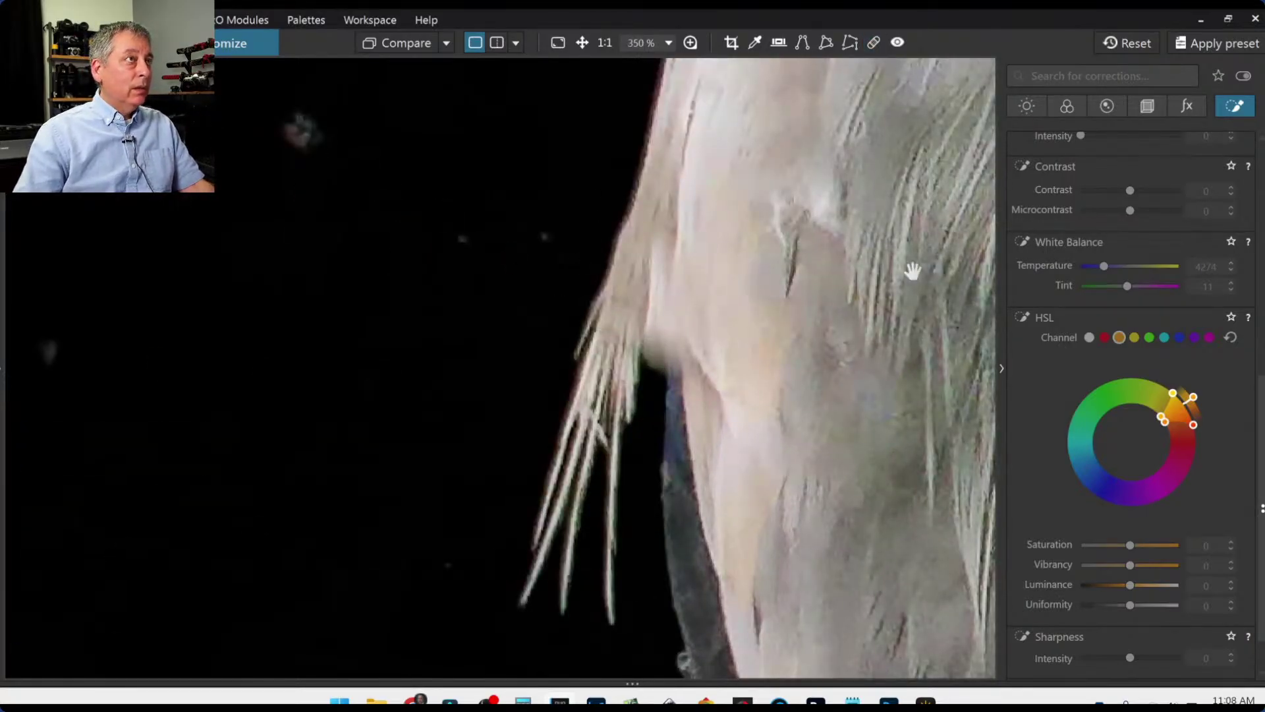
{"action": "left_click", "coordinate": [874, 43]}
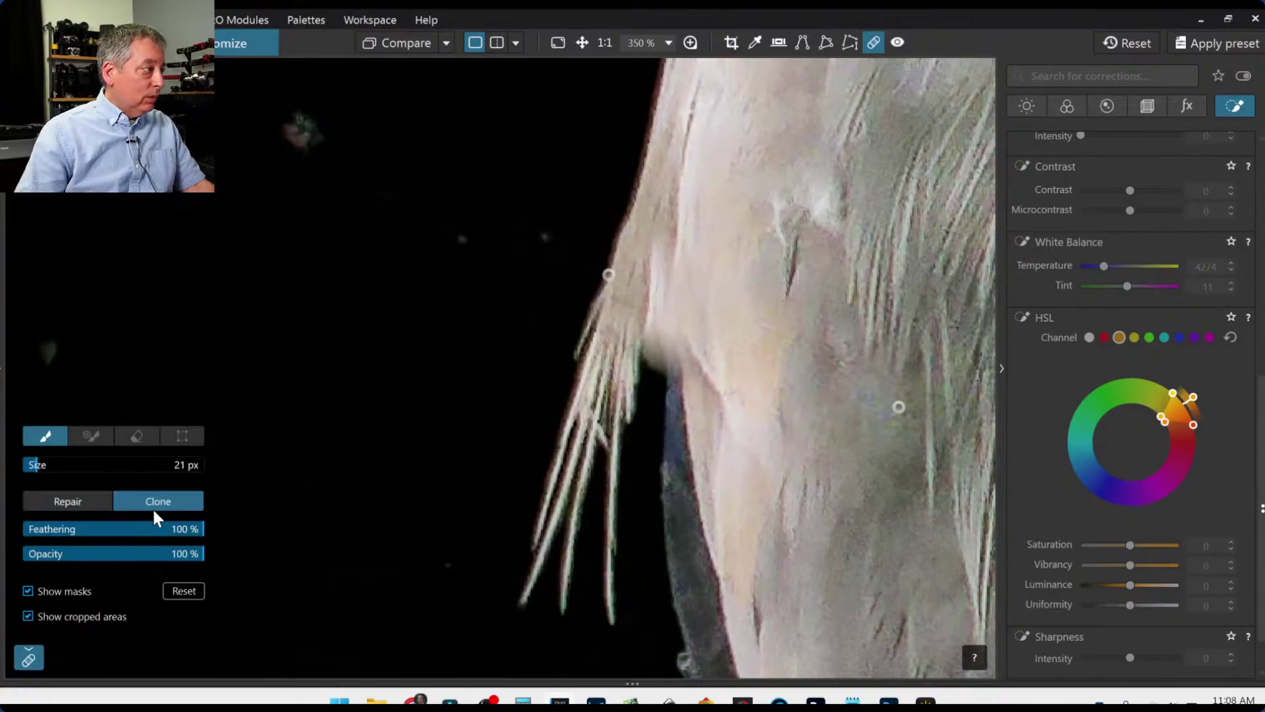
{"action": "left_click_drag", "start_coordinate": [650, 380], "coordinate": [653, 363]}
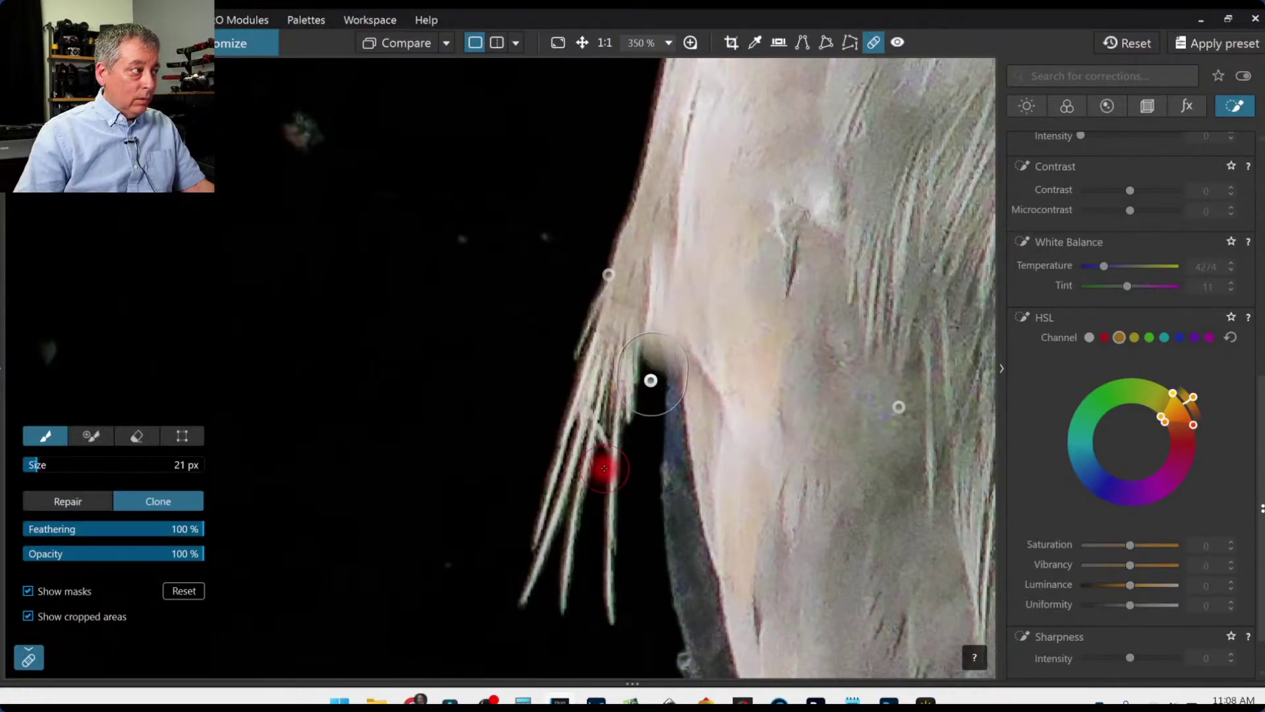
{"action": "mouse_move", "coordinate": [709, 275]}
{"action": "left_mouse_down"}
{"action": "mouse_move", "coordinate": [577, 315]}
{"action": "mouse_move", "coordinate": [487, 366]}
{"action": "left_mouse_up"}
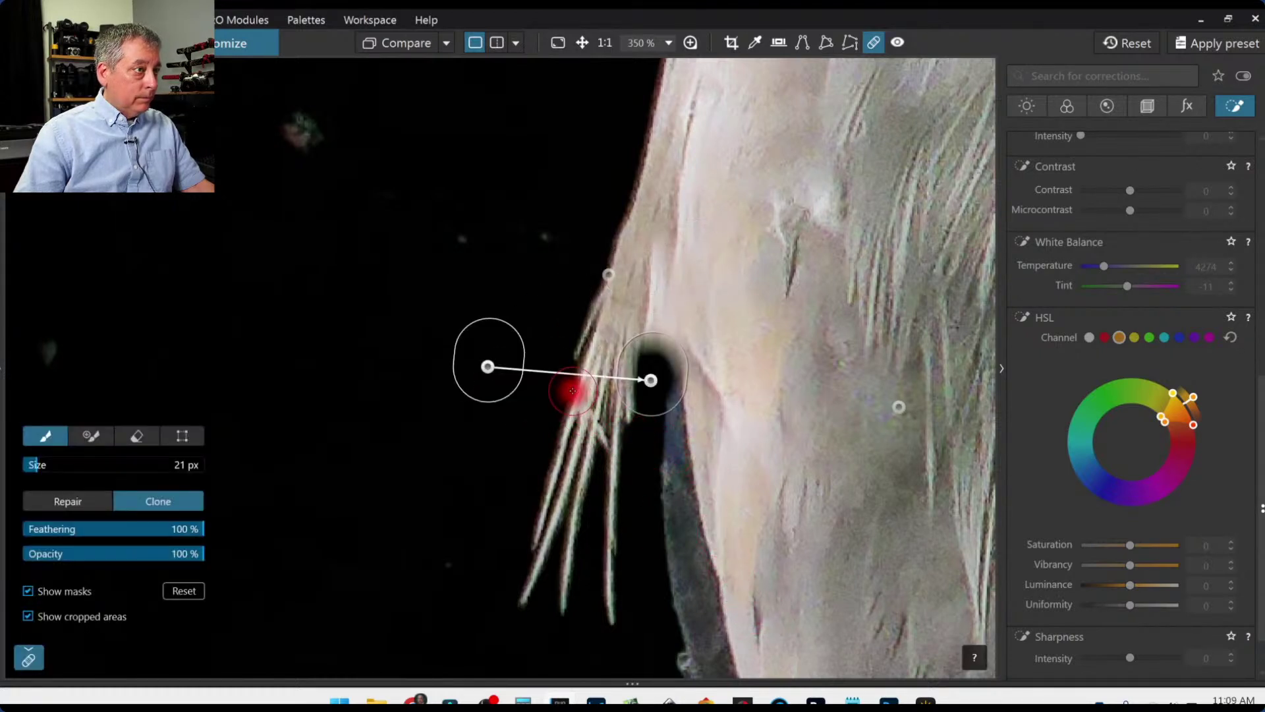
{"action": "key", "text": "Delete"}
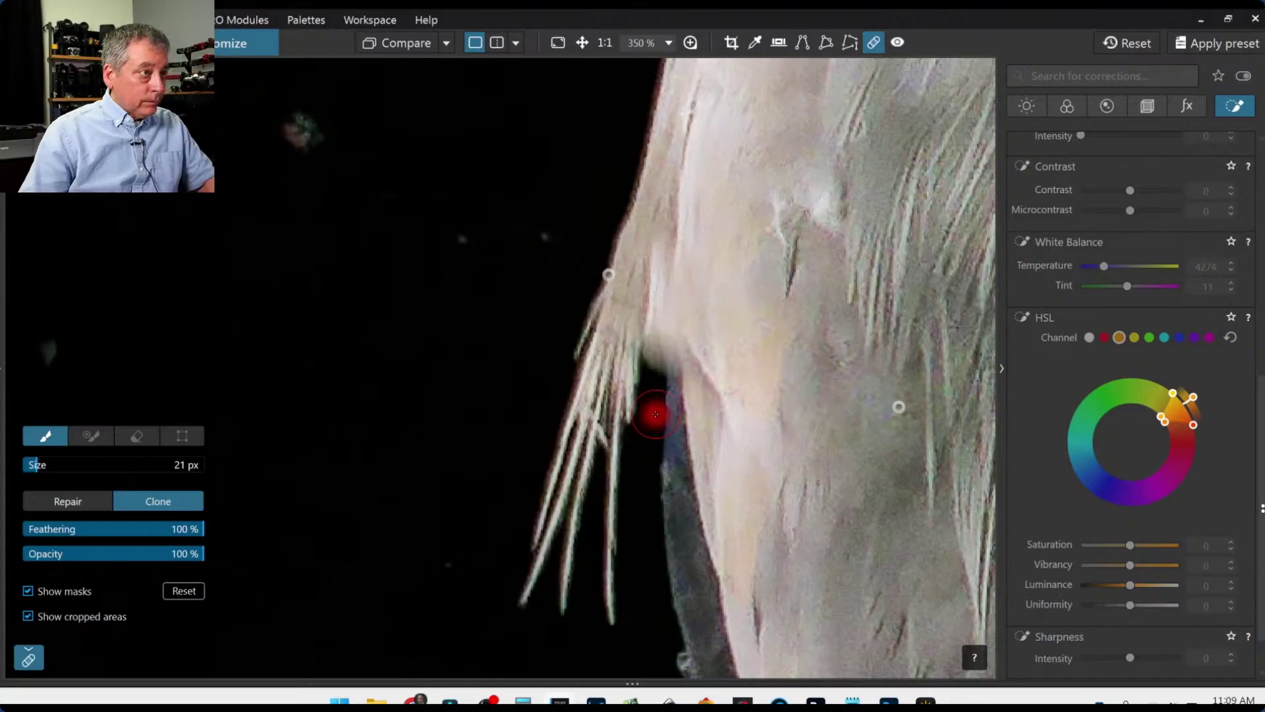
Clone dark background with the 21 px brush over the smudge at the gap between plumes and breast, and close Retouch.
{"action": "scroll", "coordinate": [635, 419], "scroll_direction": "up", "scroll_amount": 2}
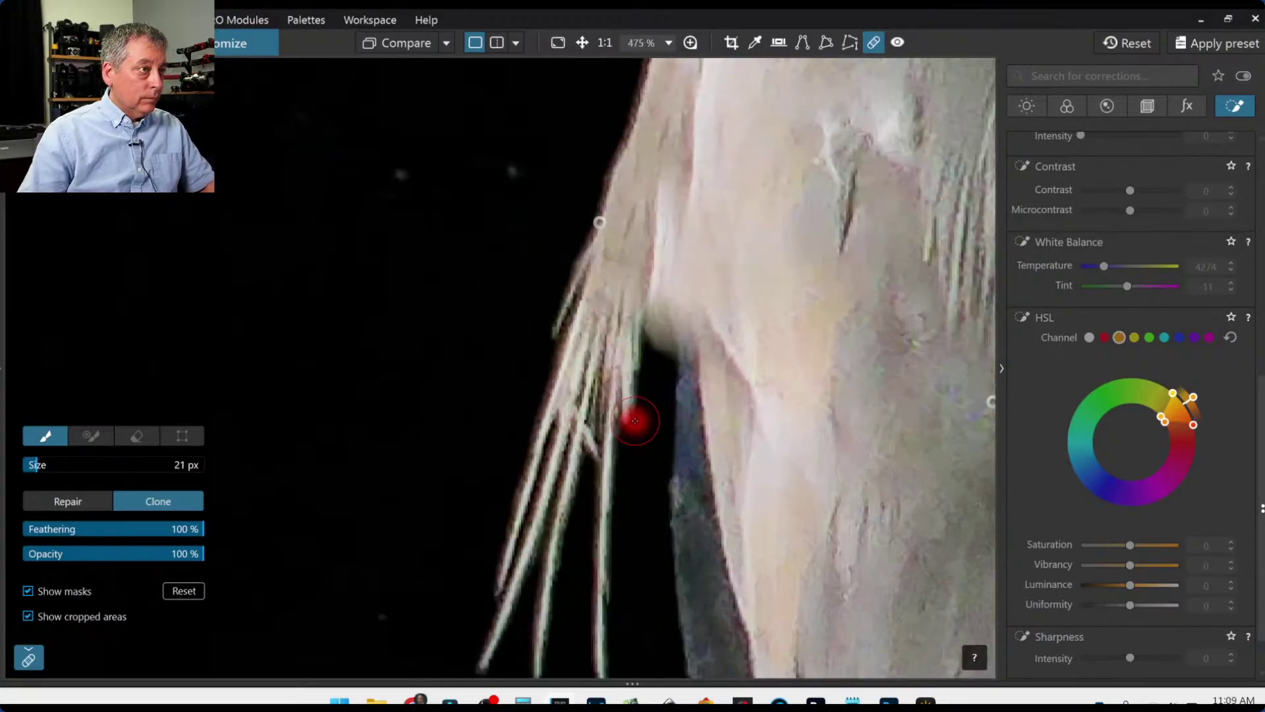
{"action": "scroll", "coordinate": [634, 420], "scroll_direction": "up", "scroll_amount": 1}
{"action": "left_click_drag", "start_coordinate": [659, 362], "coordinate": [661, 325]}
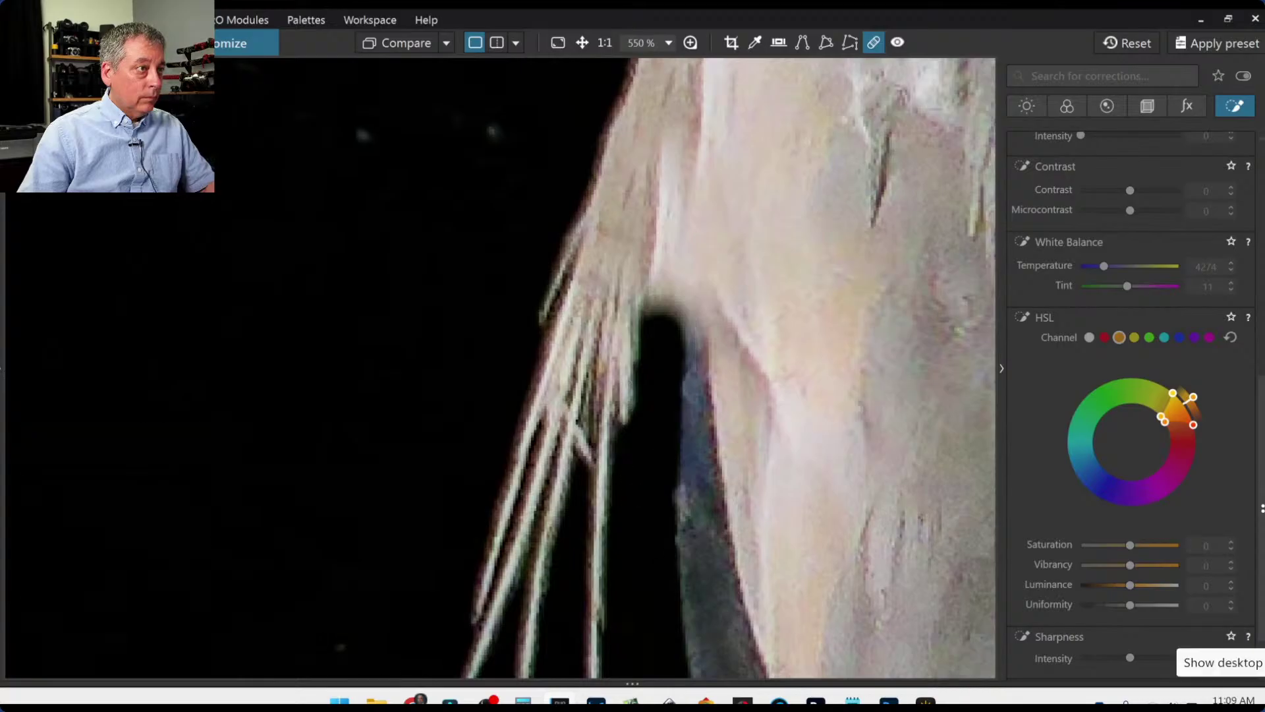
{"action": "key", "text": "ctrl+0"}
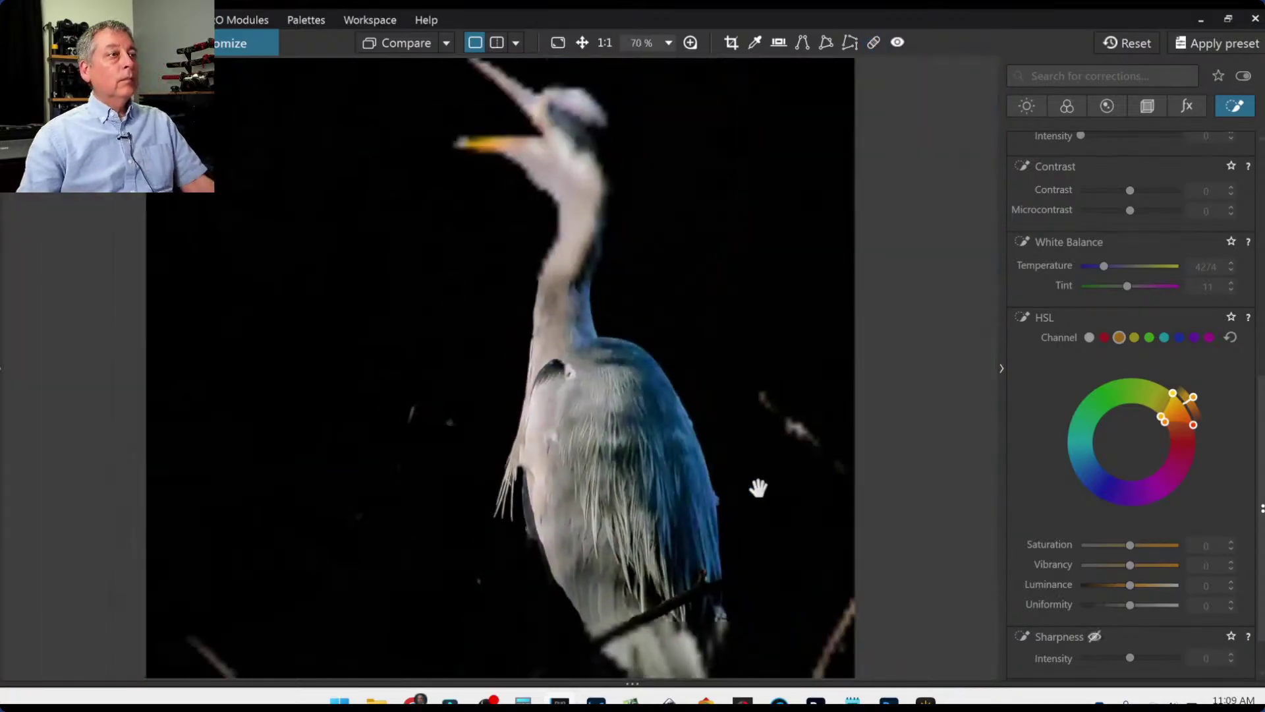
Clone black background with a small Retouch brush over the smudge at the top of the gap between plumes and breast, and close Retouch.
{"action": "key", "text": "ctrl+0"}
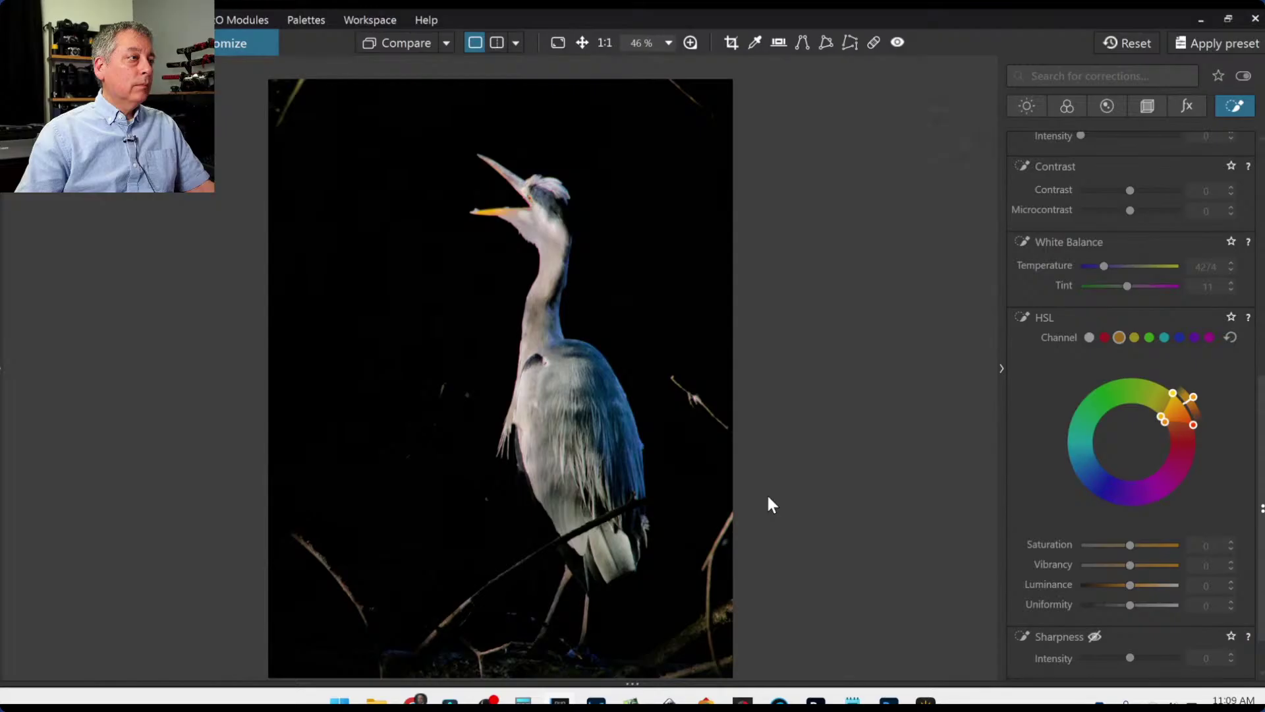
{"action": "scroll", "coordinate": [504, 411], "scroll_direction": "up", "scroll_amount": 5}
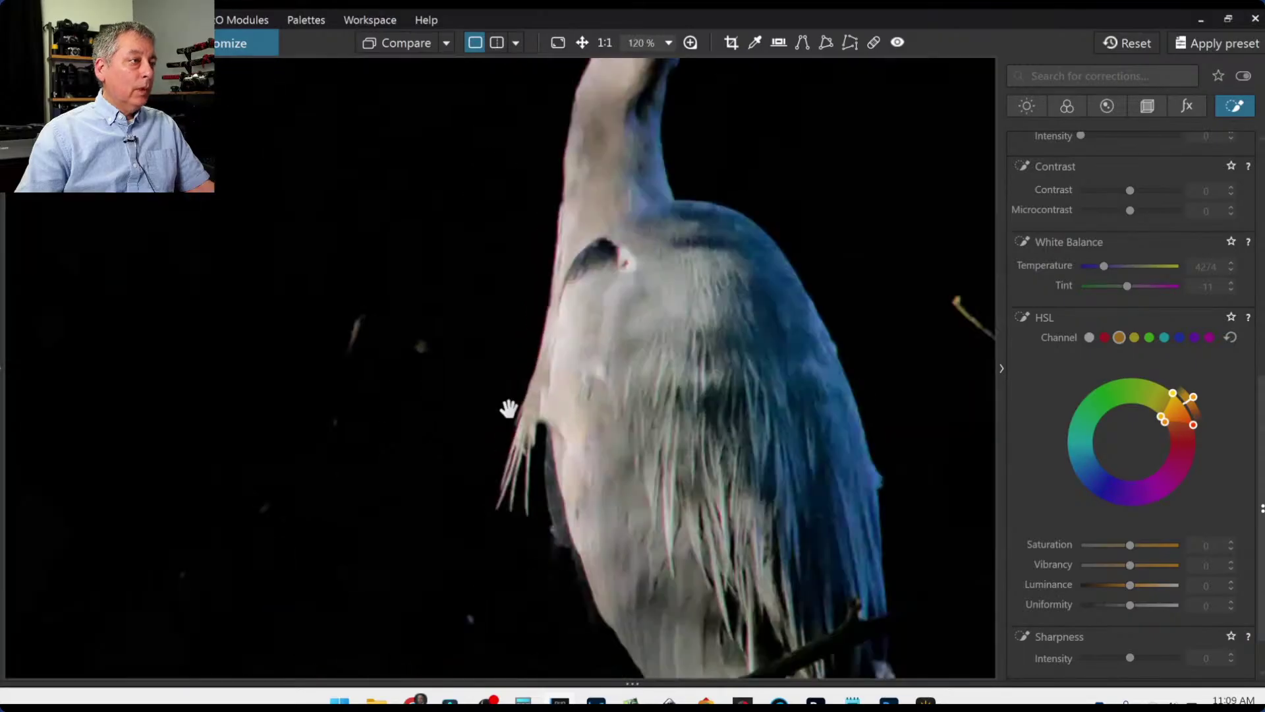
{"action": "scroll", "coordinate": [509, 409], "scroll_direction": "up", "scroll_amount": 7}
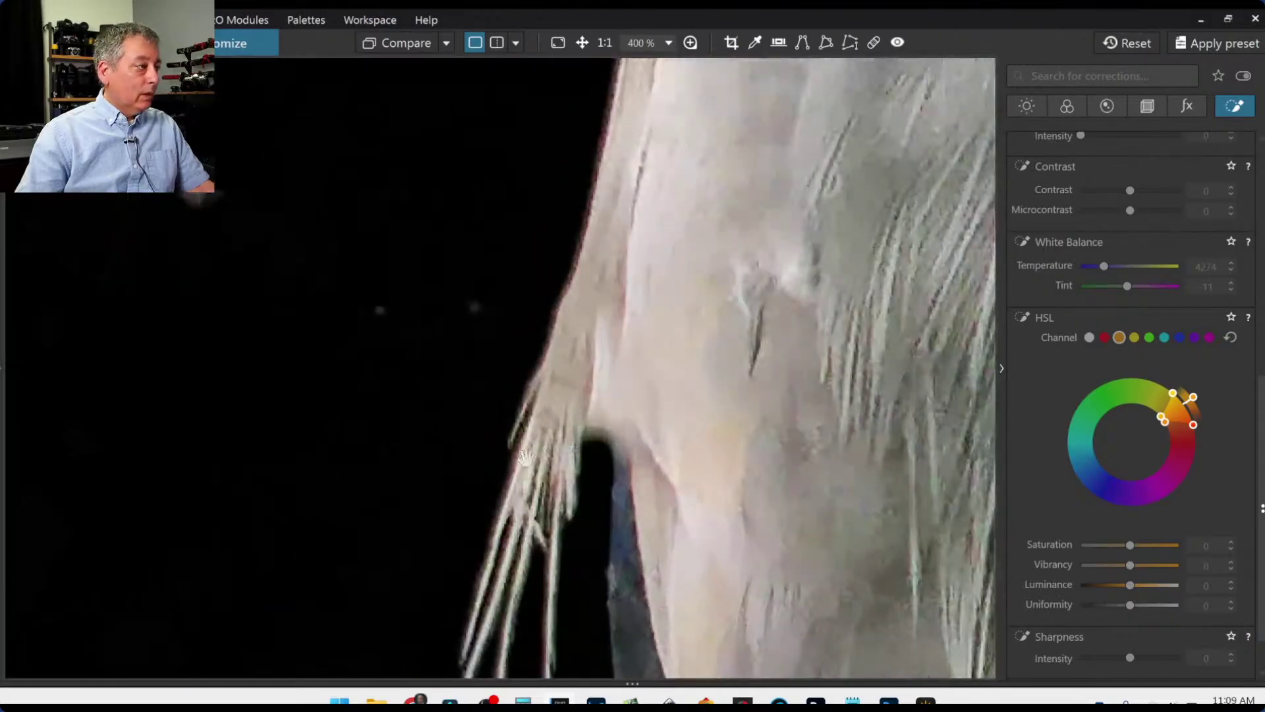
{"action": "left_click", "coordinate": [873, 43]}
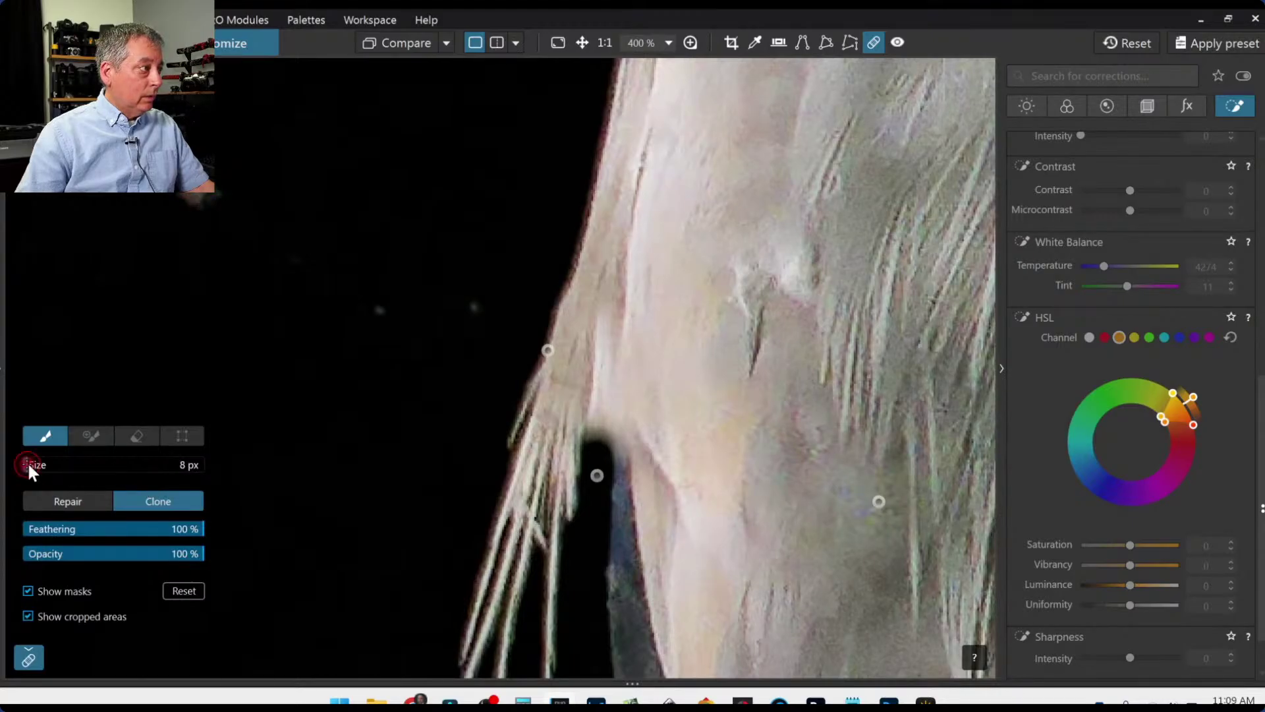
{"action": "left_click_drag", "start_coordinate": [600, 447], "coordinate": [601, 418]}
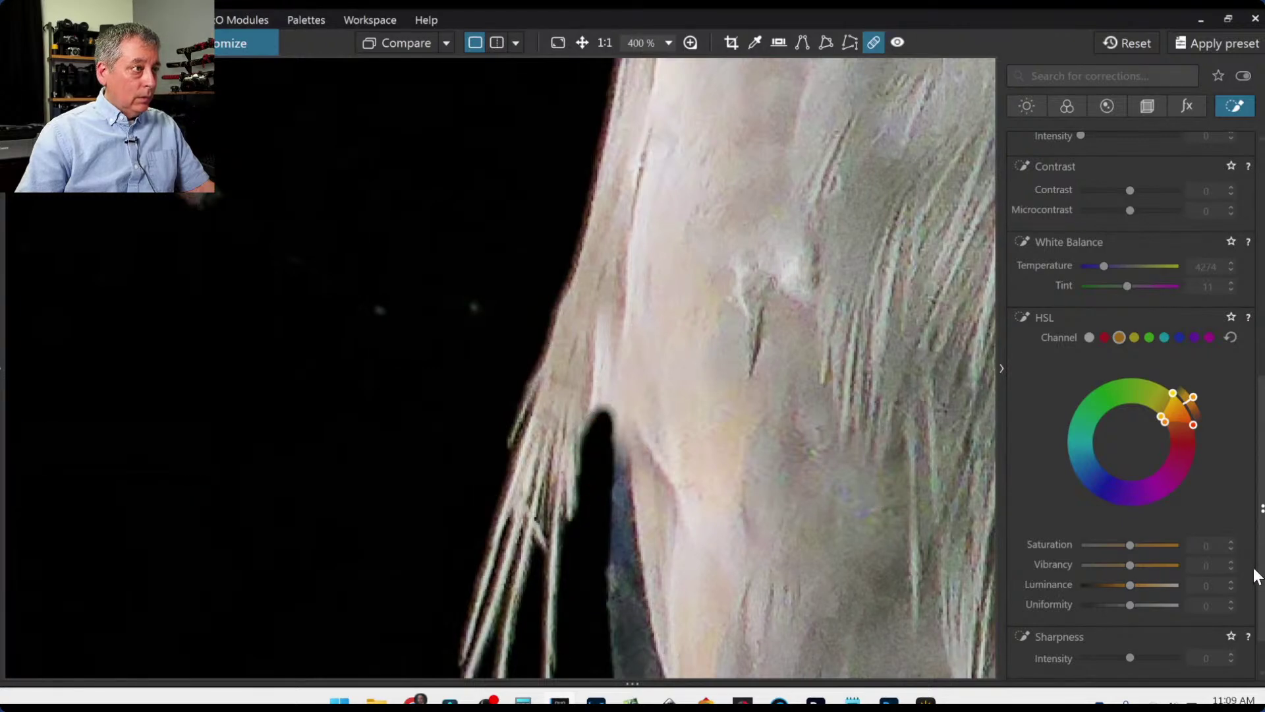
{"action": "key", "text": "ctrl+0"}
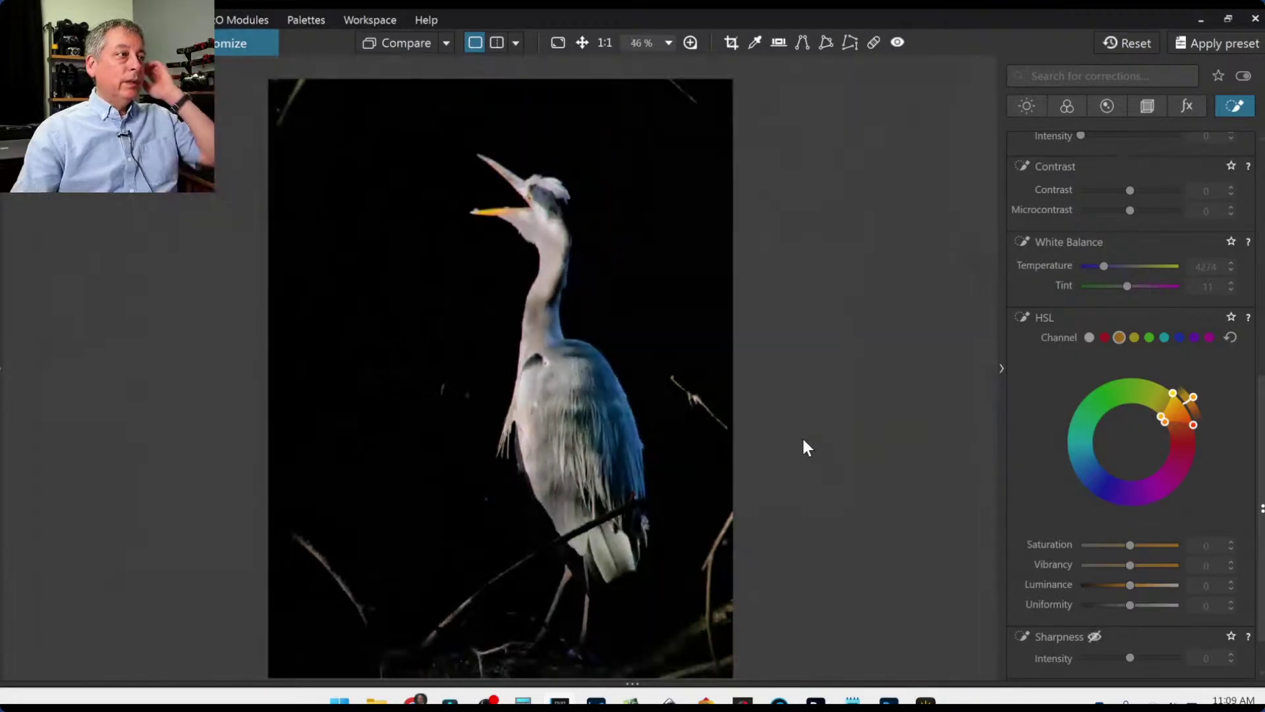
{"action": "scroll", "coordinate": [801, 436], "scroll_direction": "down", "scroll_amount": 1}
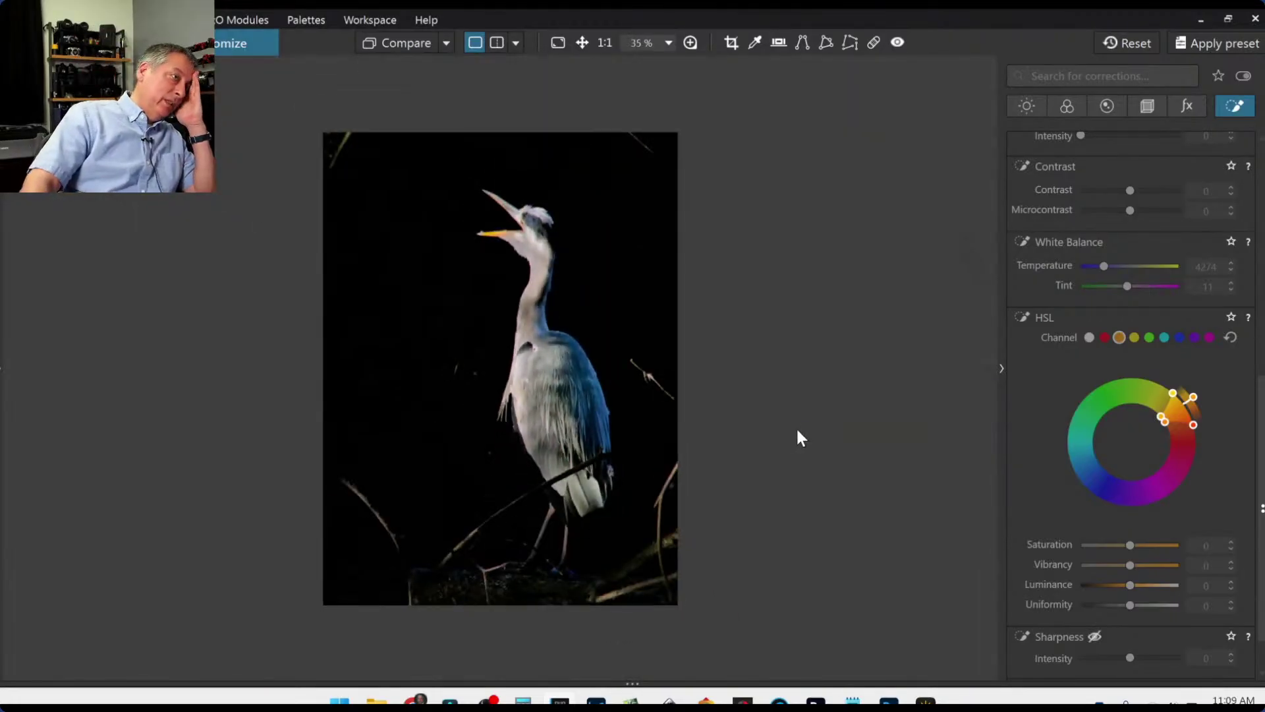
{"action": "scroll", "coordinate": [524, 401], "scroll_direction": "up", "scroll_amount": 1}
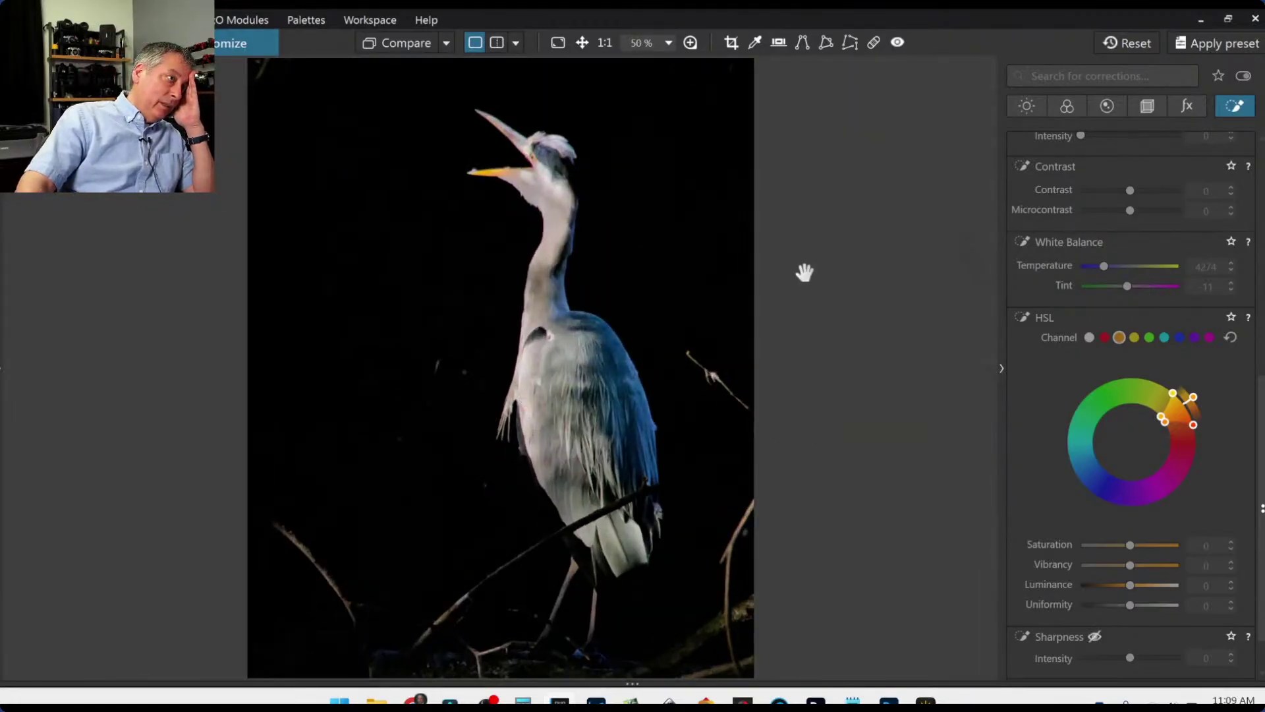
{"action": "left_click", "coordinate": [872, 43]}
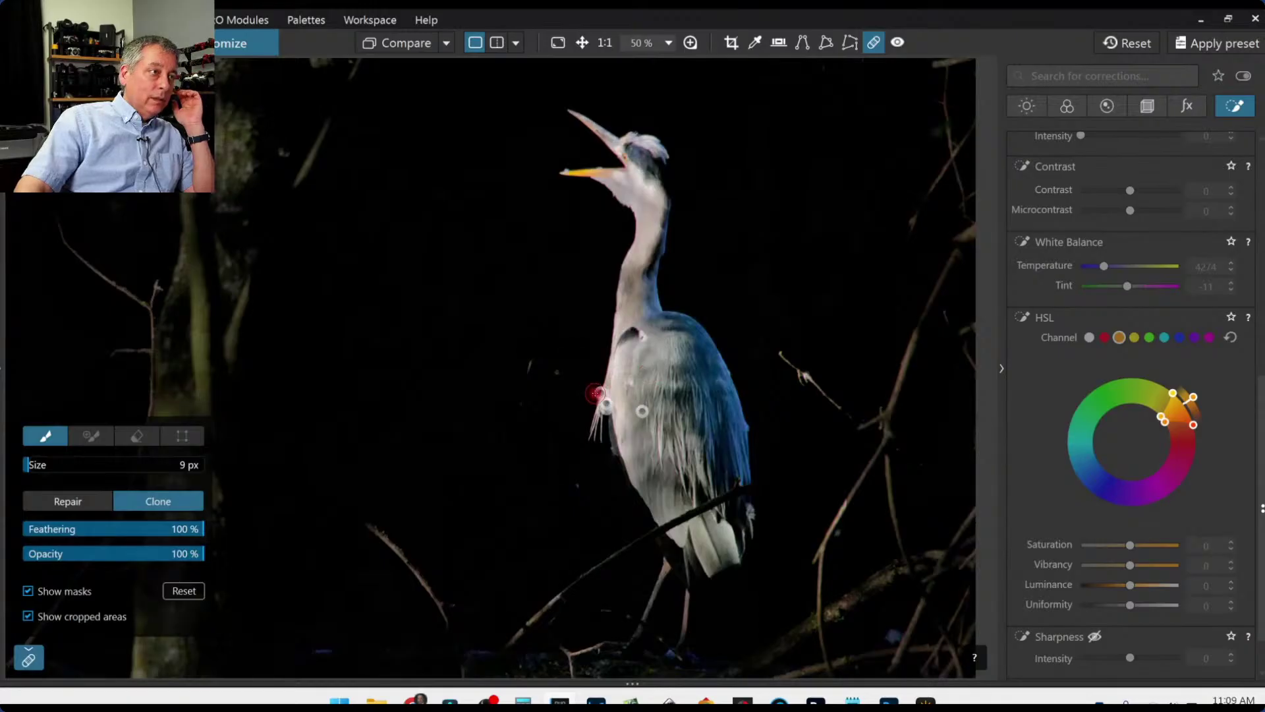
{"action": "scroll", "coordinate": [591, 399], "scroll_direction": "up", "scroll_amount": 2}
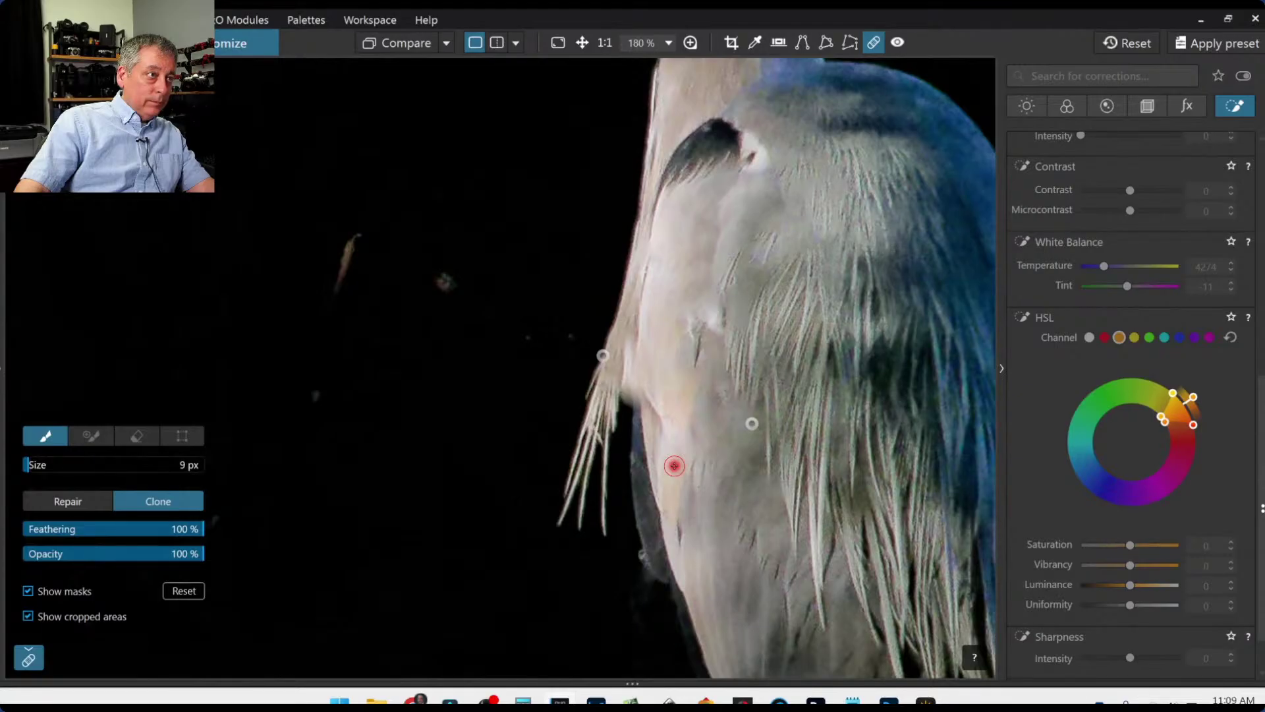
{"action": "key", "text": "Escape"}
{"action": "key", "text": "ctrl+0"}
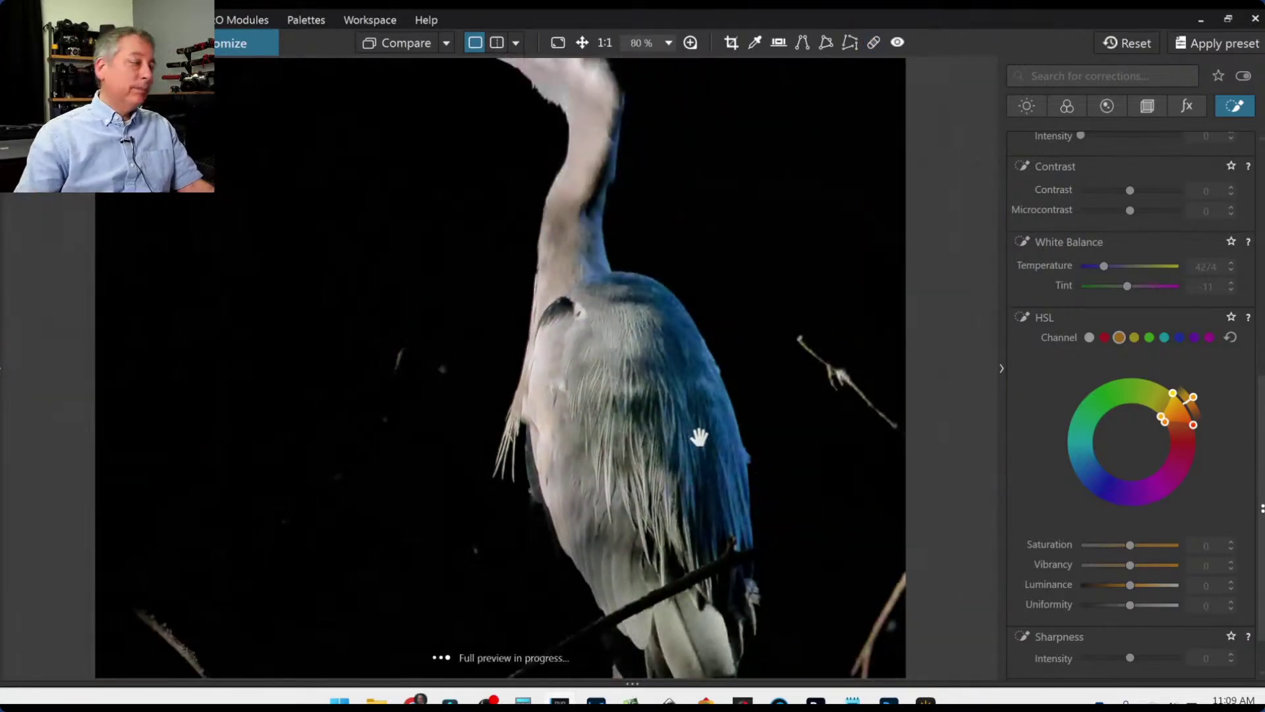
{"action": "scroll", "coordinate": [698, 437], "scroll_direction": "down", "scroll_amount": 2}
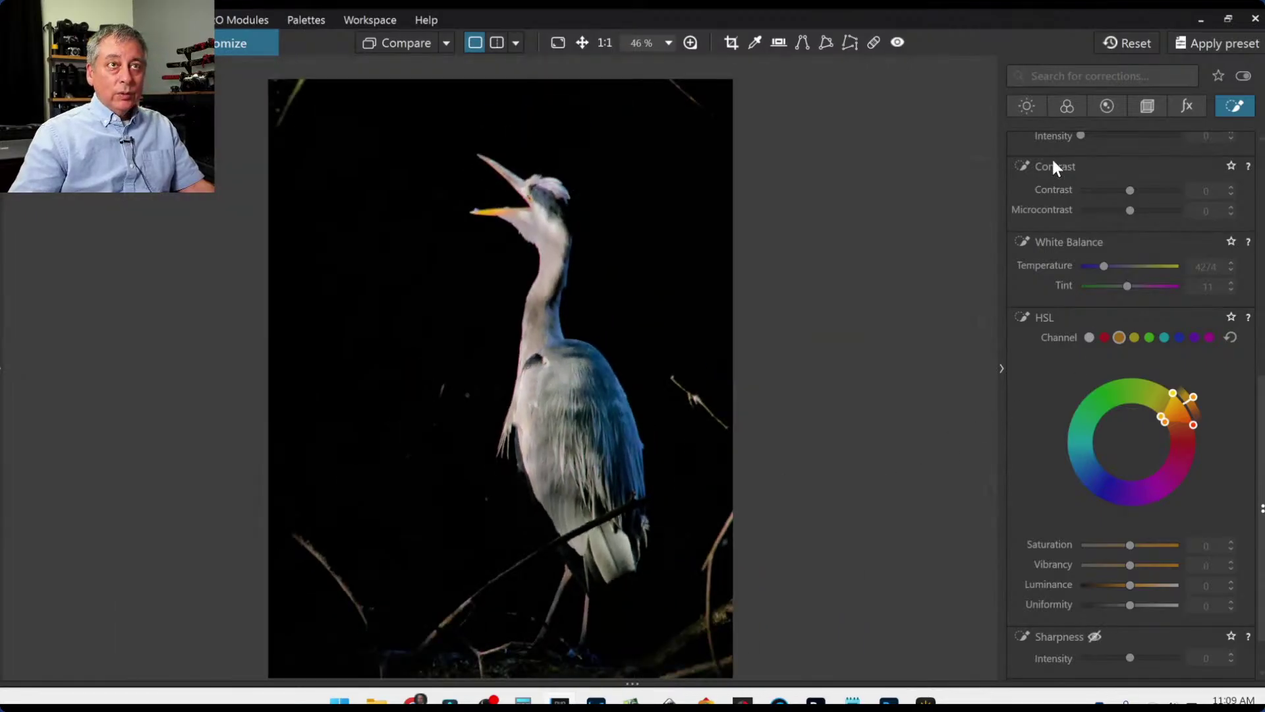
Enable the global Contrast correction and set Microcontrast to 16.
{"action": "left_click", "coordinate": [1026, 106]}
{"action": "scroll", "coordinate": [1063, 471], "scroll_direction": "up", "scroll_amount": 5}
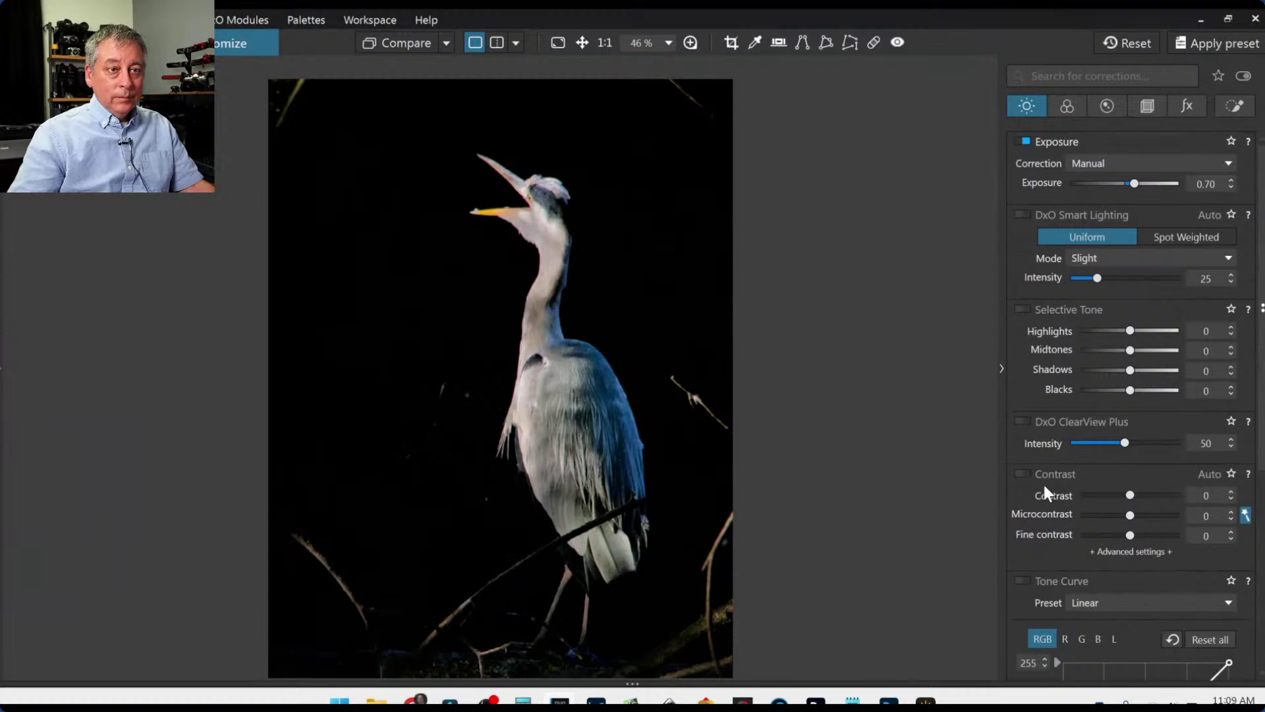
{"action": "scroll", "coordinate": [1083, 515], "scroll_direction": "up", "scroll_amount": 4}
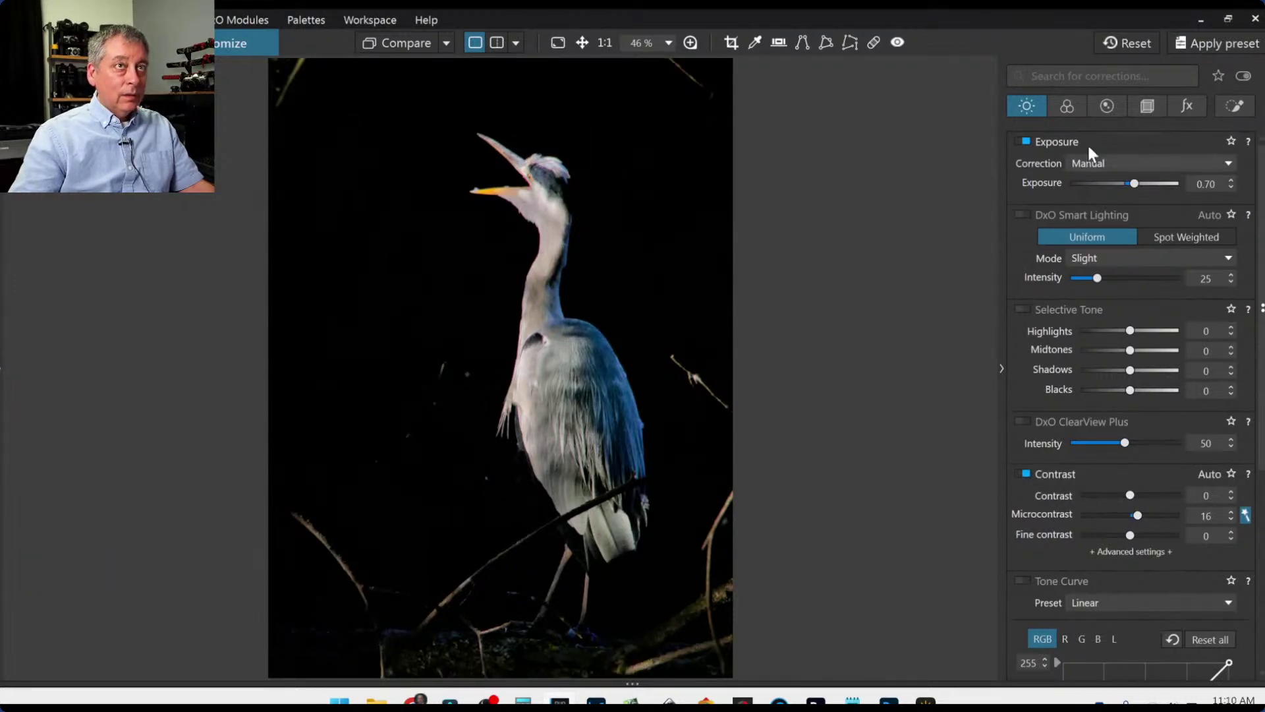
Clone dark background over the stray specks beside the breast and above the head, and close the Retouch tool.
{"action": "left_click", "coordinate": [872, 42]}
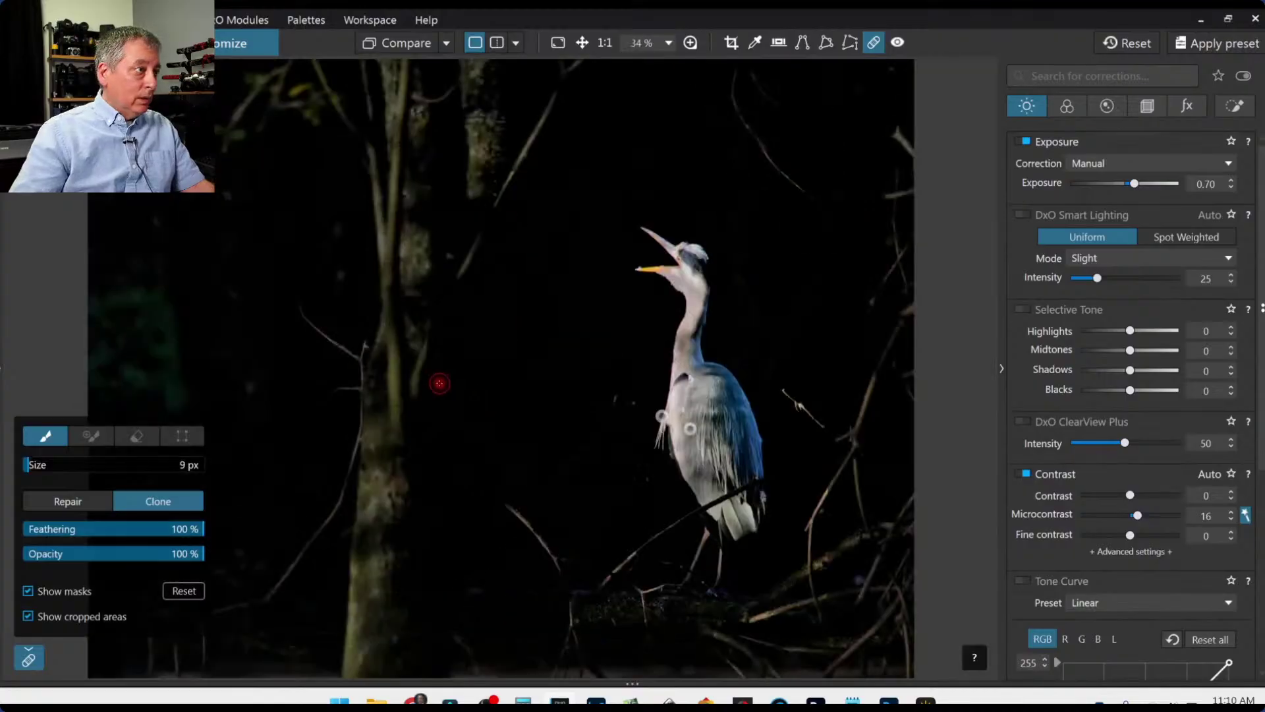
{"action": "left_click_drag", "start_coordinate": [618, 397], "coordinate": [600, 431]}
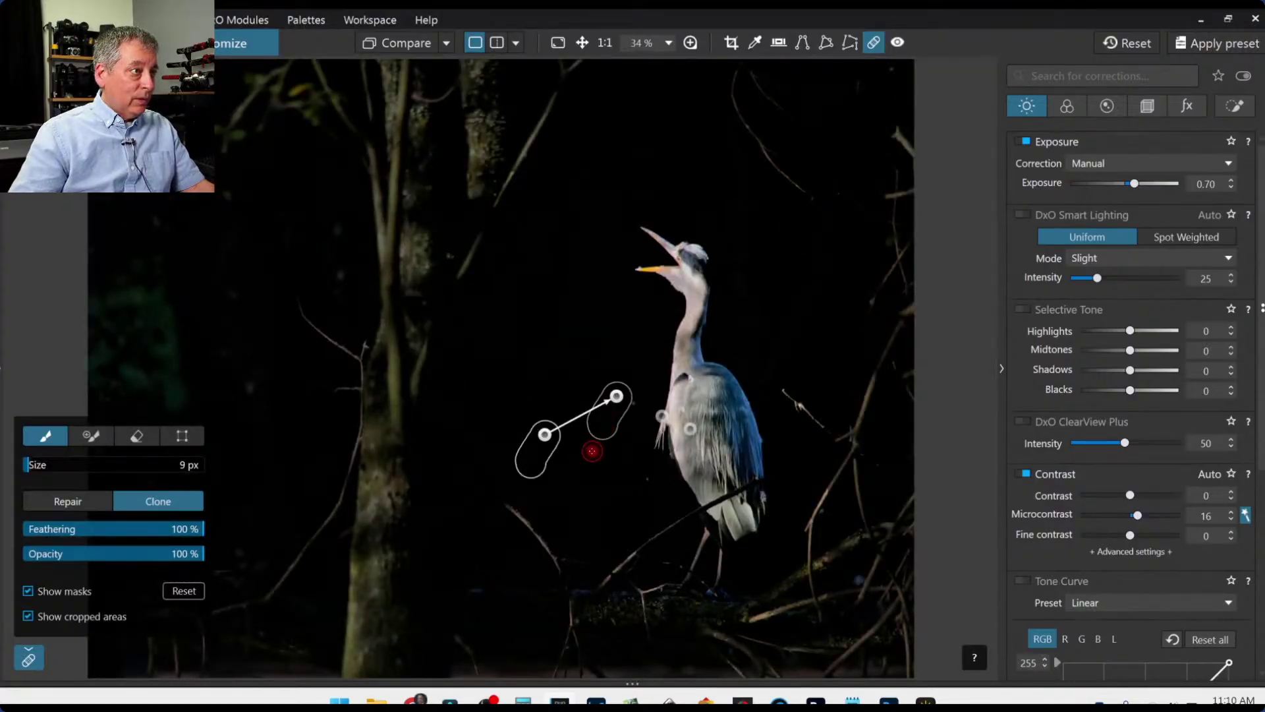
{"action": "left_click", "coordinate": [589, 443]}
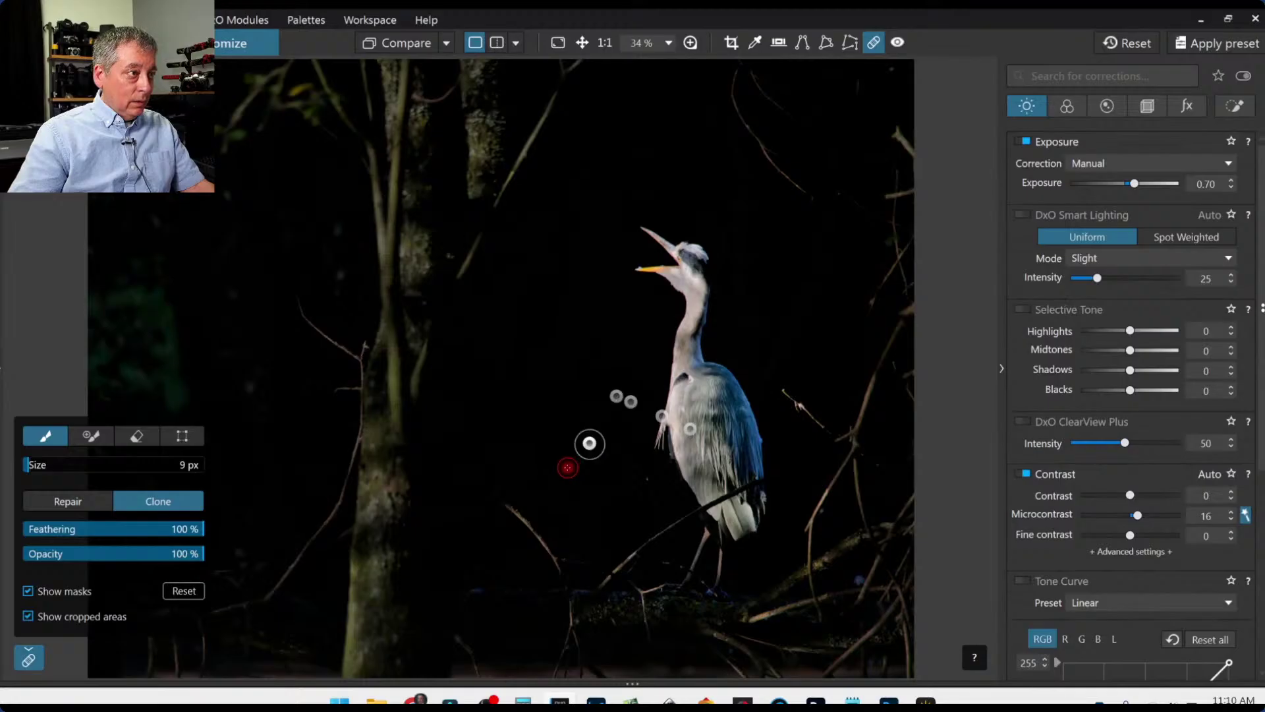
{"action": "left_click", "coordinate": [642, 478]}
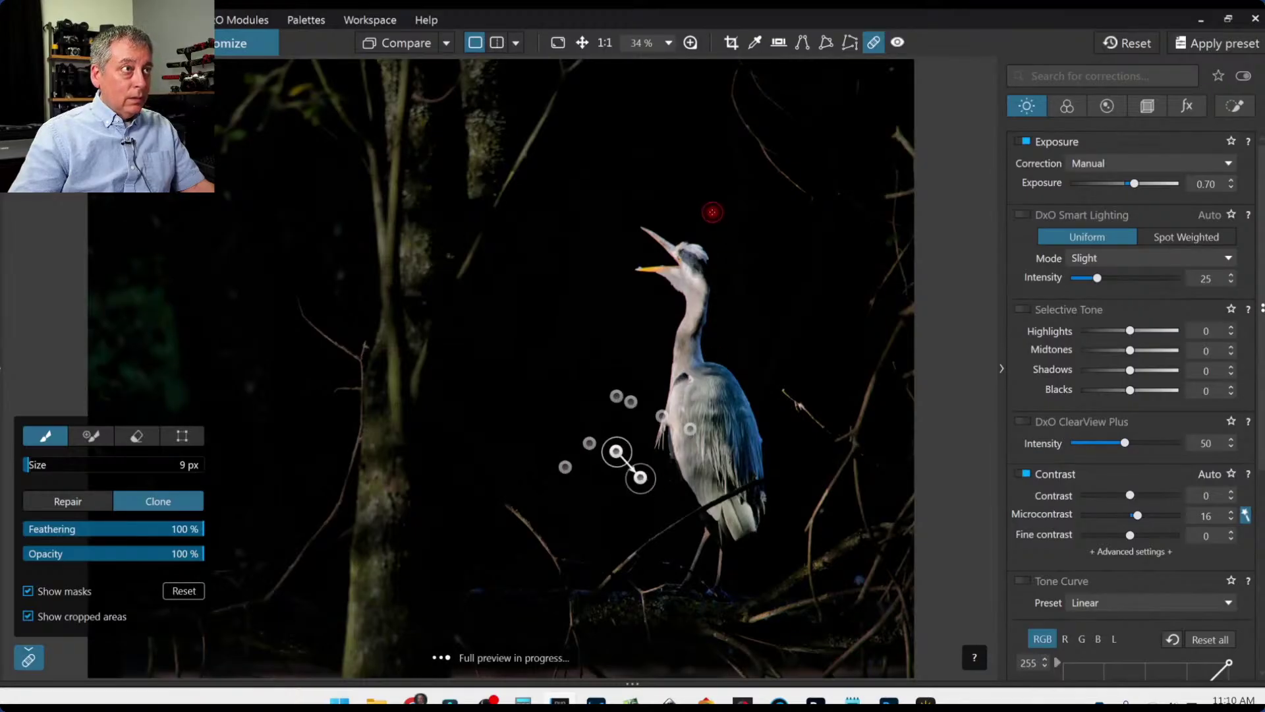
{"action": "left_click_drag", "start_coordinate": [713, 211], "coordinate": [712, 172]}
{"action": "key", "text": "Escape"}
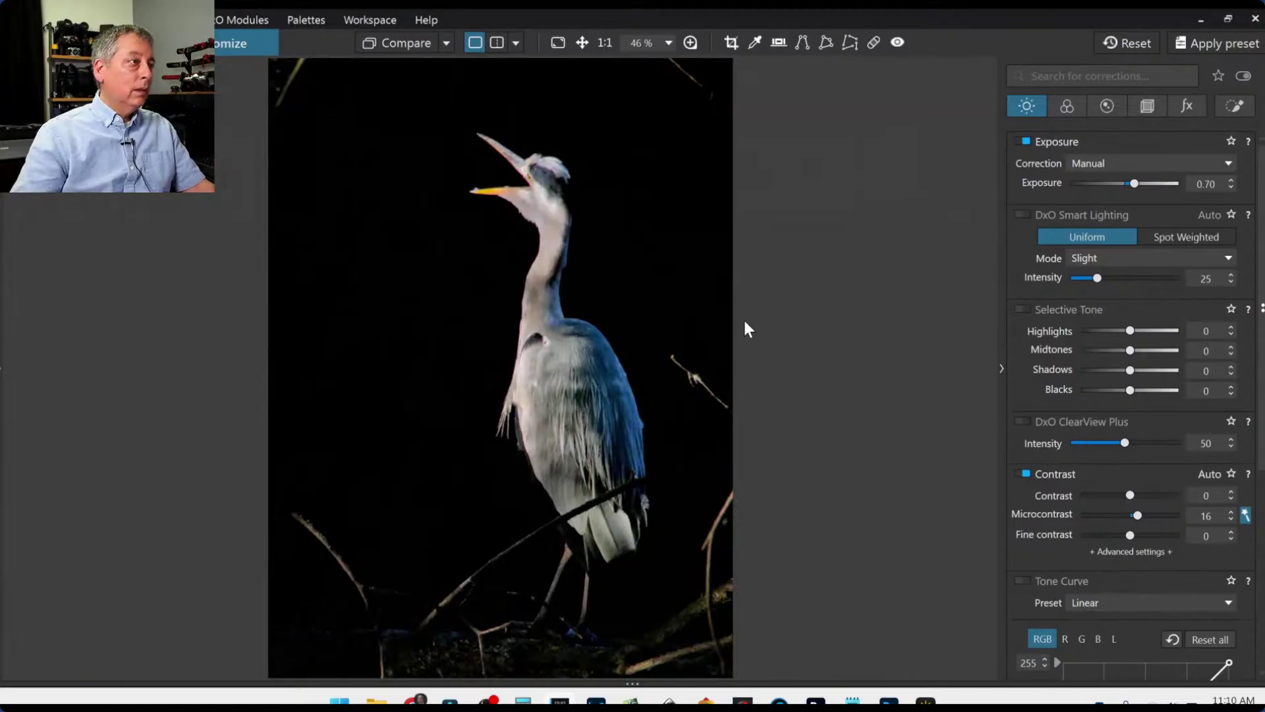
{"action": "scroll", "coordinate": [623, 292], "scroll_direction": "down", "scroll_amount": 1}
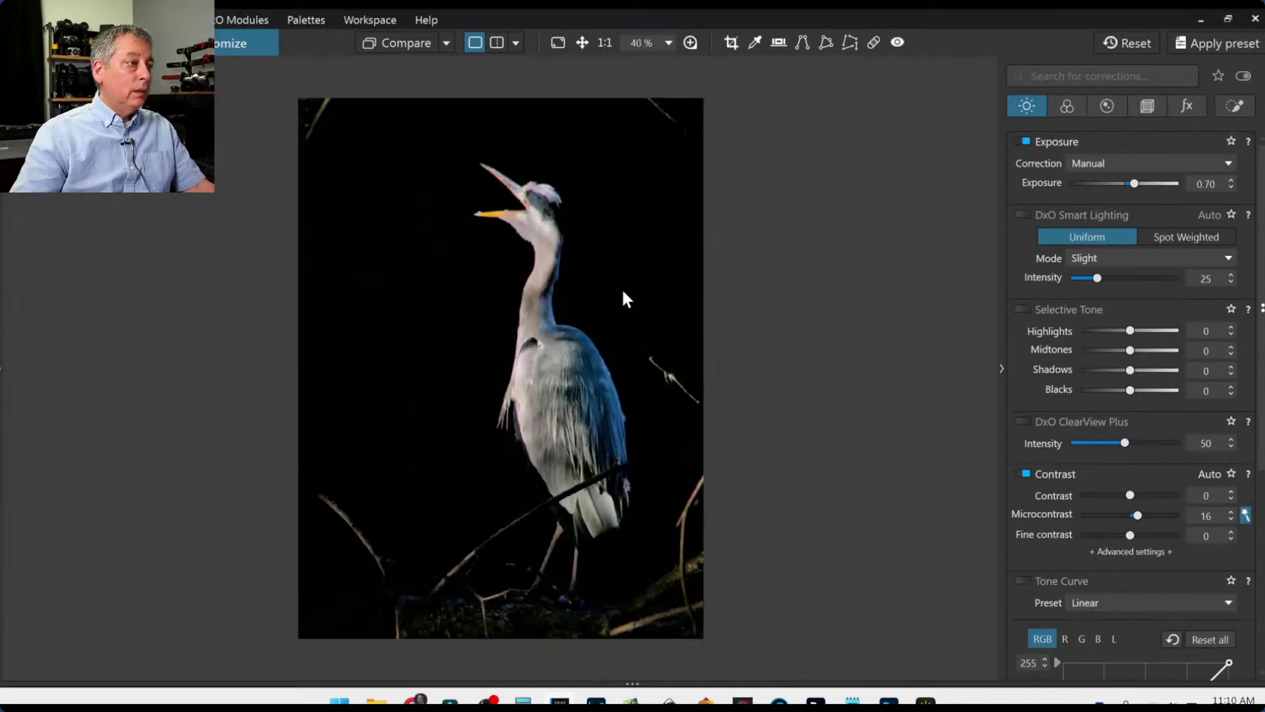
Create a local adjustment mask with three enlarged control points placed along the mossy log under the heron's feet.
{"action": "left_click", "coordinate": [1229, 107]}
{"action": "left_click", "coordinate": [1057, 166]}
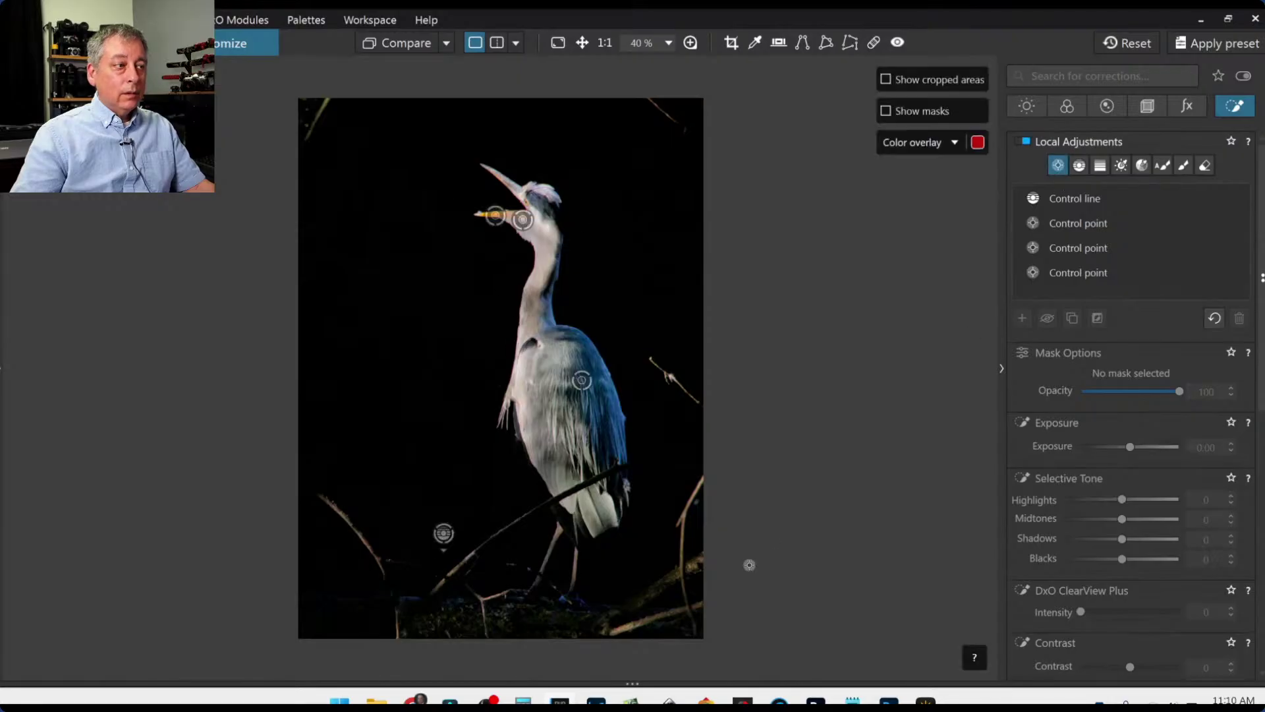
{"action": "left_click", "coordinate": [454, 602]}
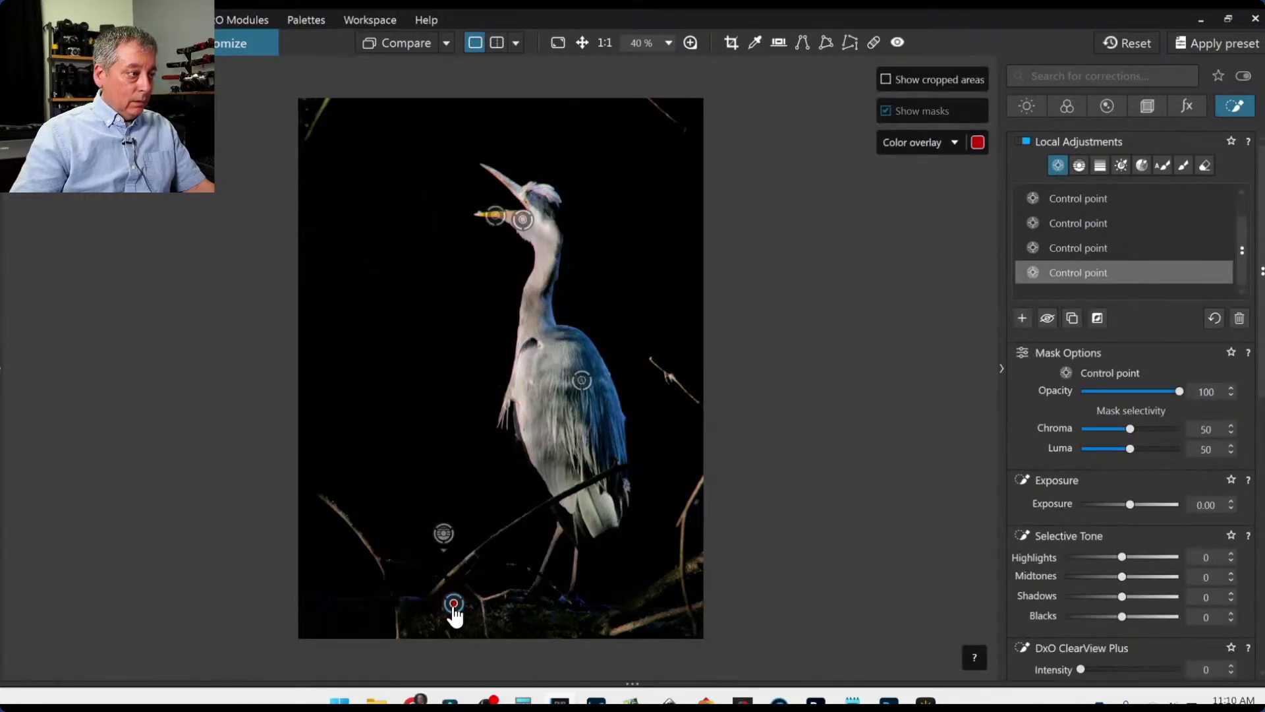
{"action": "scroll", "coordinate": [452, 607], "scroll_direction": "up", "scroll_amount": 4}
{"action": "scroll", "coordinate": [421, 666], "scroll_direction": "up", "scroll_amount": 4}
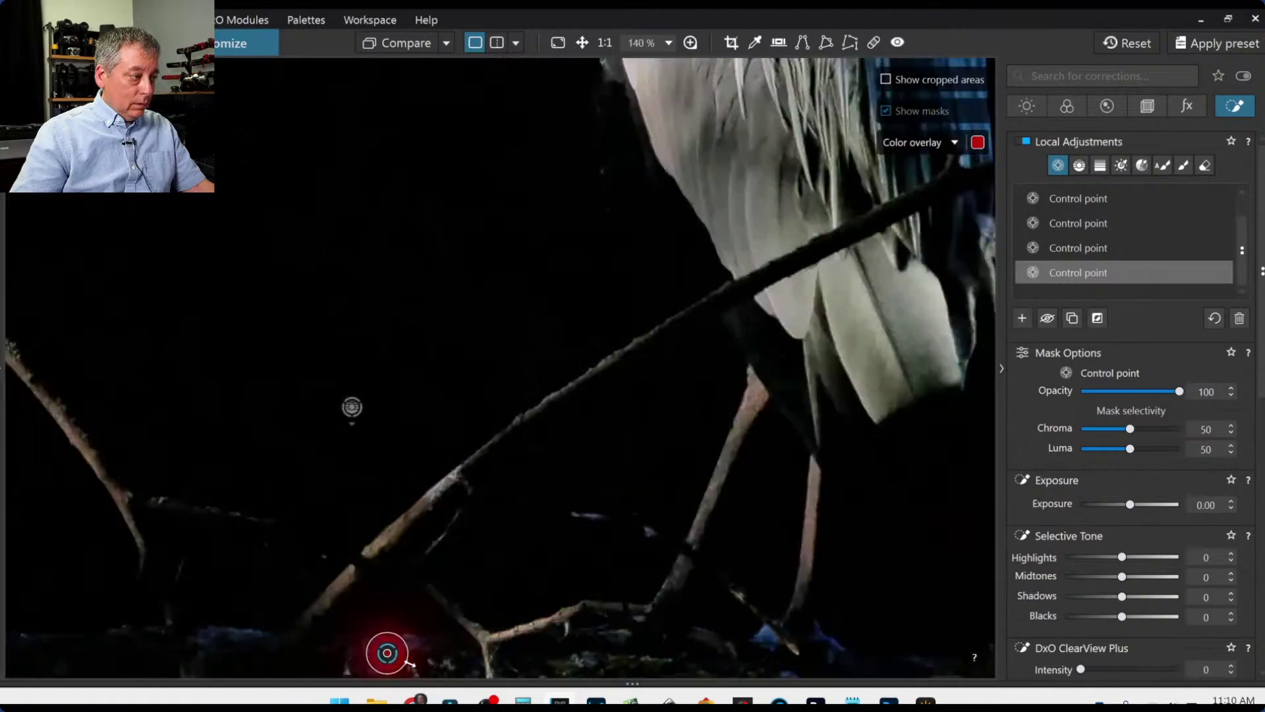
{"action": "left_click_drag", "start_coordinate": [516, 656], "coordinate": [555, 688]}
{"action": "scroll", "coordinate": [462, 652], "scroll_direction": "down", "scroll_amount": 4}
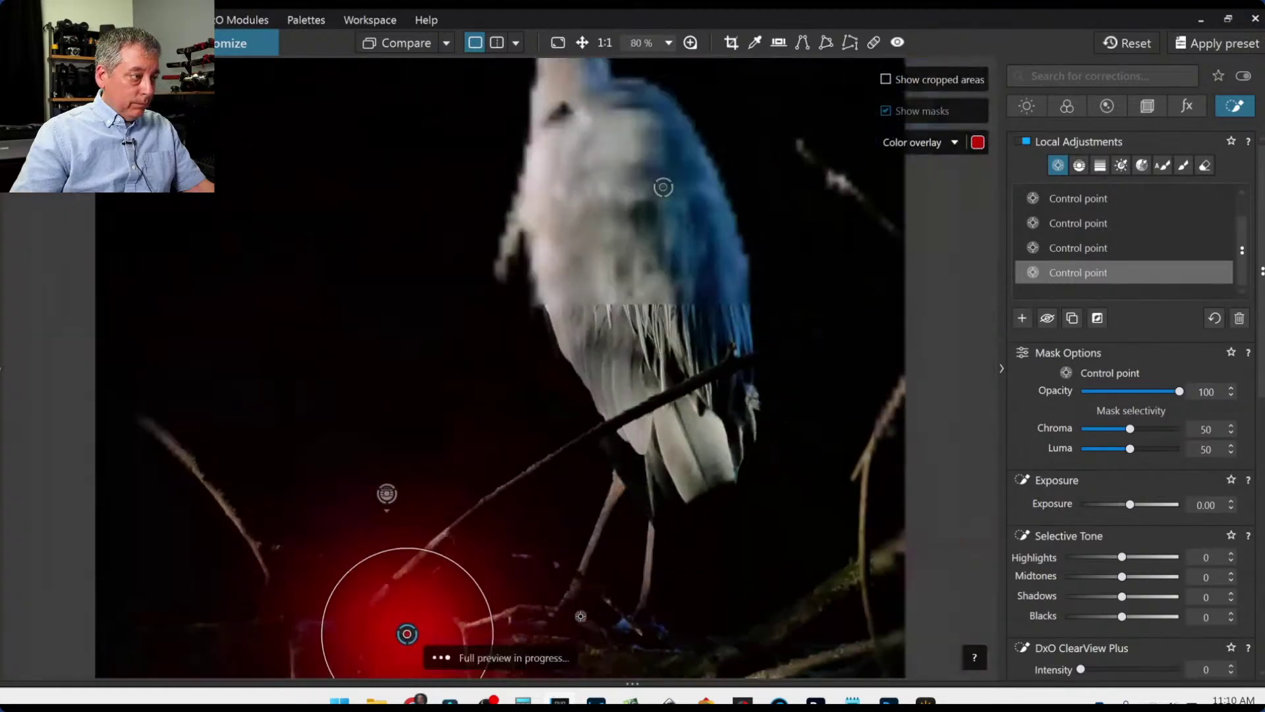
{"action": "key", "text": "Escape"}
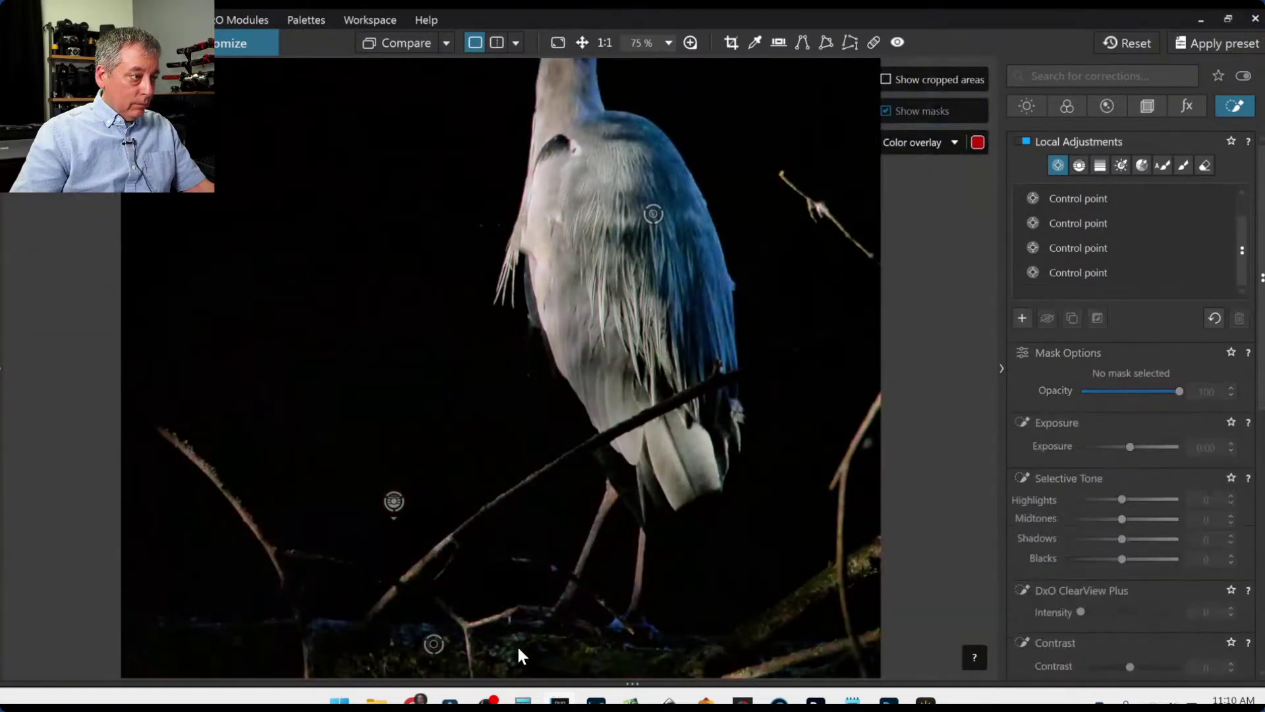
{"action": "left_click", "coordinate": [529, 645]}
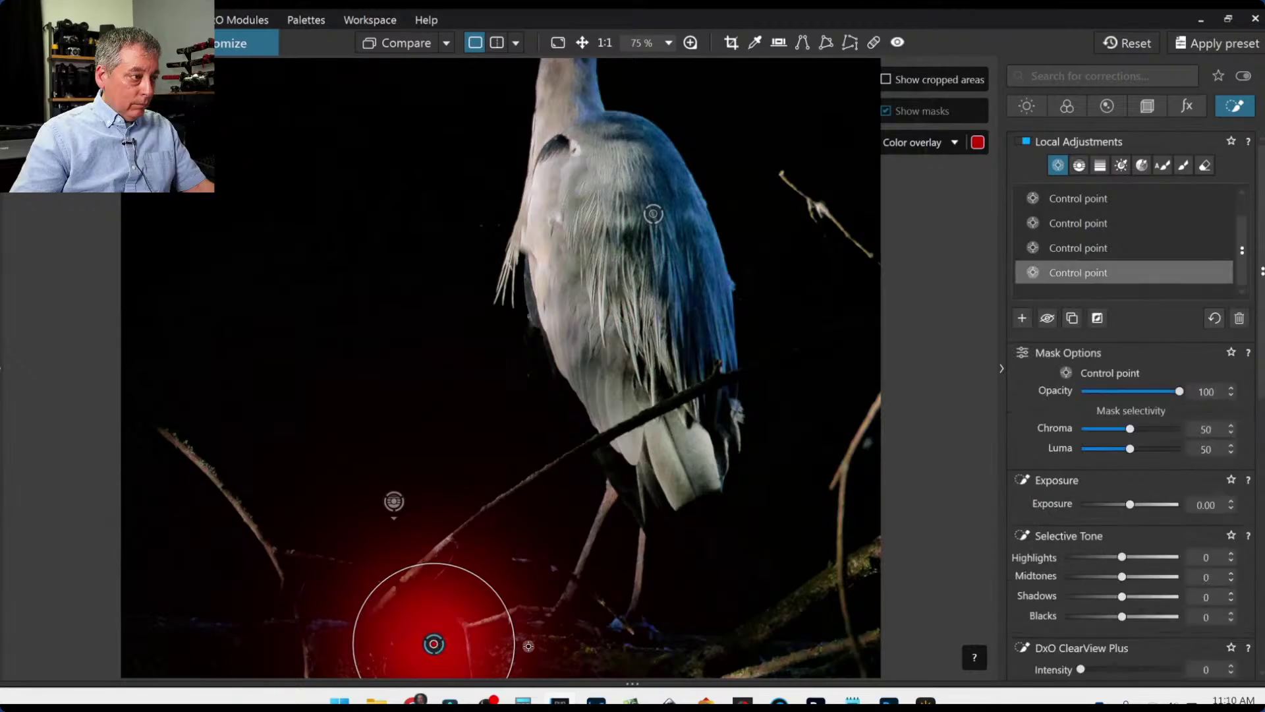
{"action": "left_click", "coordinate": [620, 655]}
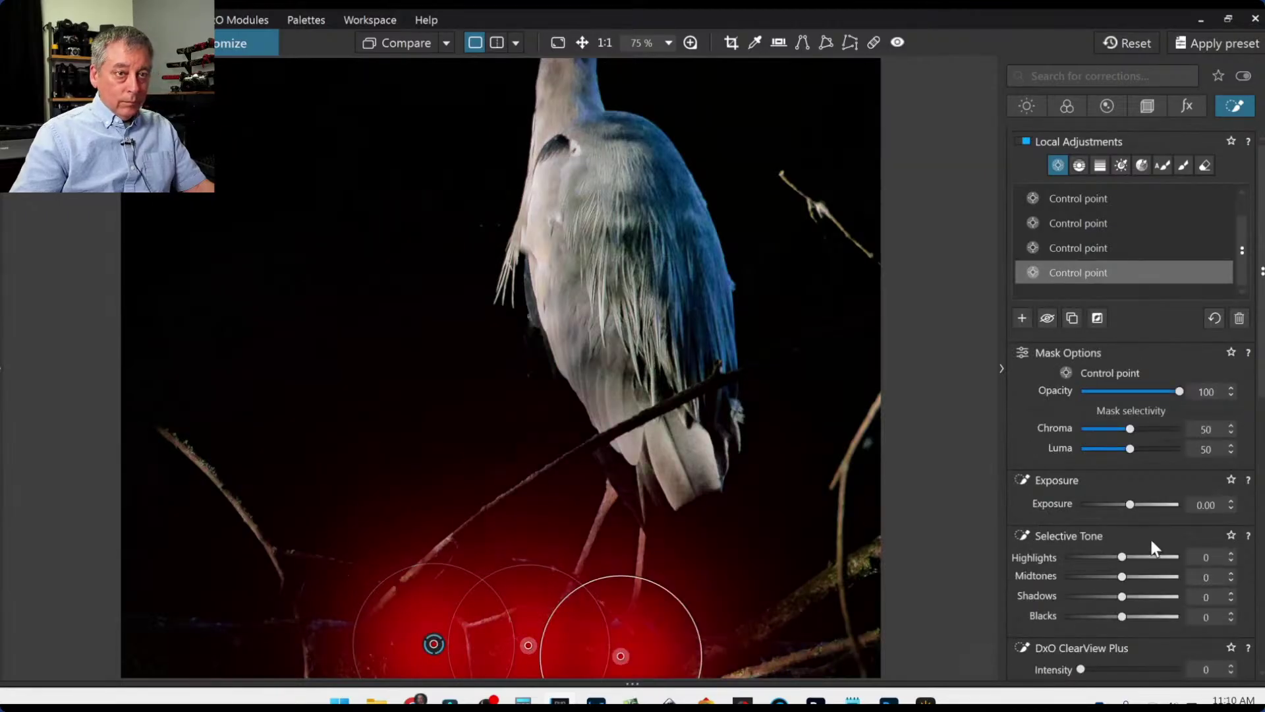
Raise the exposure of the log's control point mask to 1.18.
{"action": "left_click_drag", "start_coordinate": [1130, 504], "coordinate": [1143, 505]}
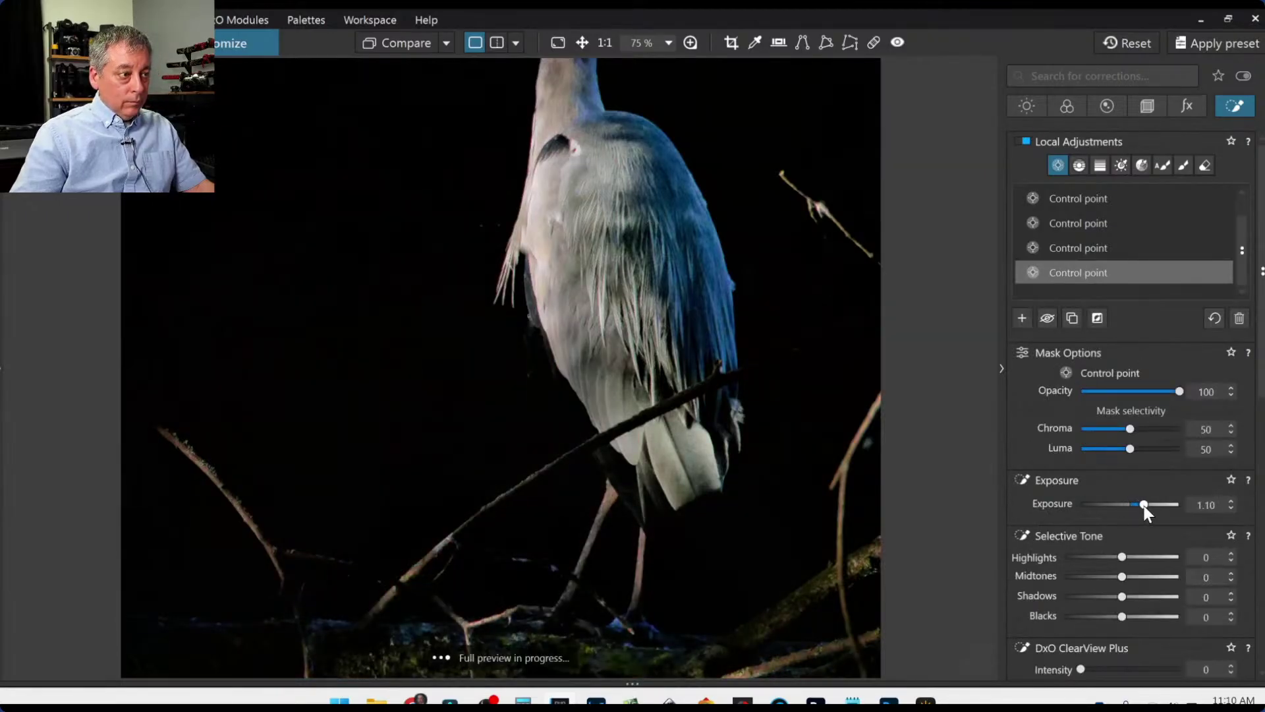
{"action": "key", "text": "ctrl+0"}
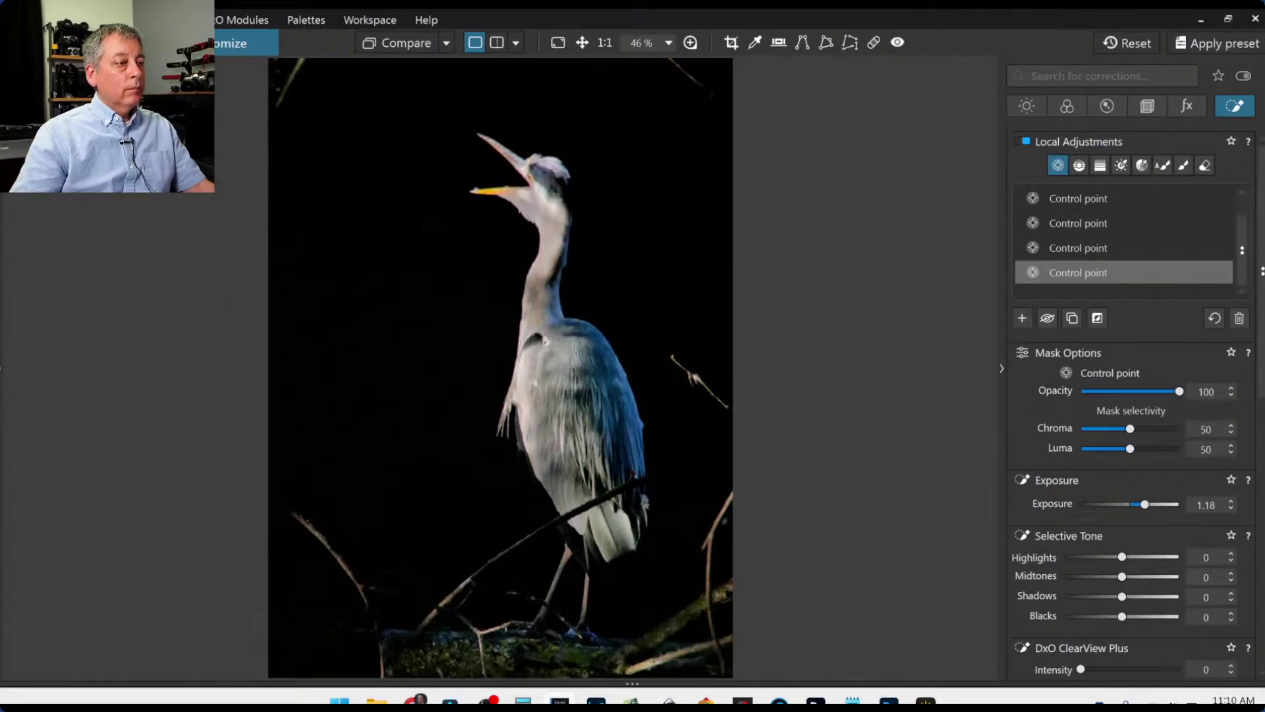
{"action": "key", "text": "ctrl+minus"}
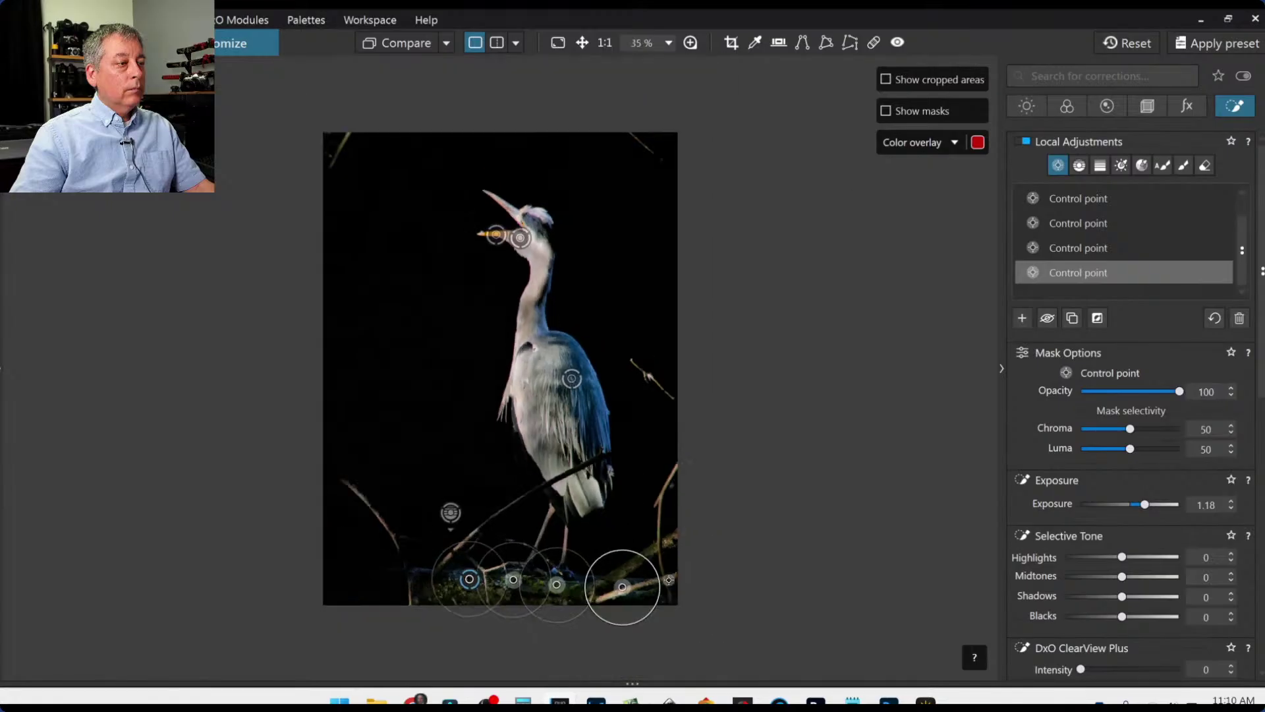
Delete the control points at the right end of the log and add small ones with 1.18 exposure along its left end.
{"action": "key", "text": "Delete"}
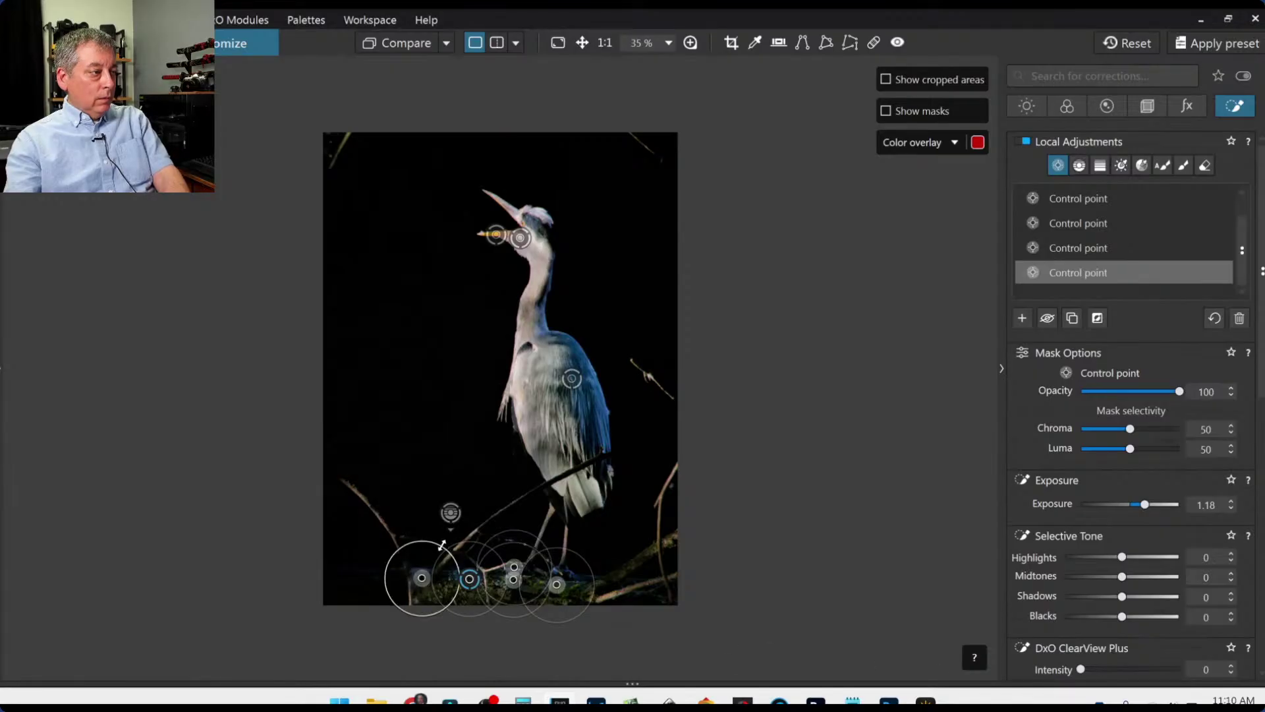
{"action": "left_click_drag", "start_coordinate": [440, 544], "coordinate": [437, 549]}
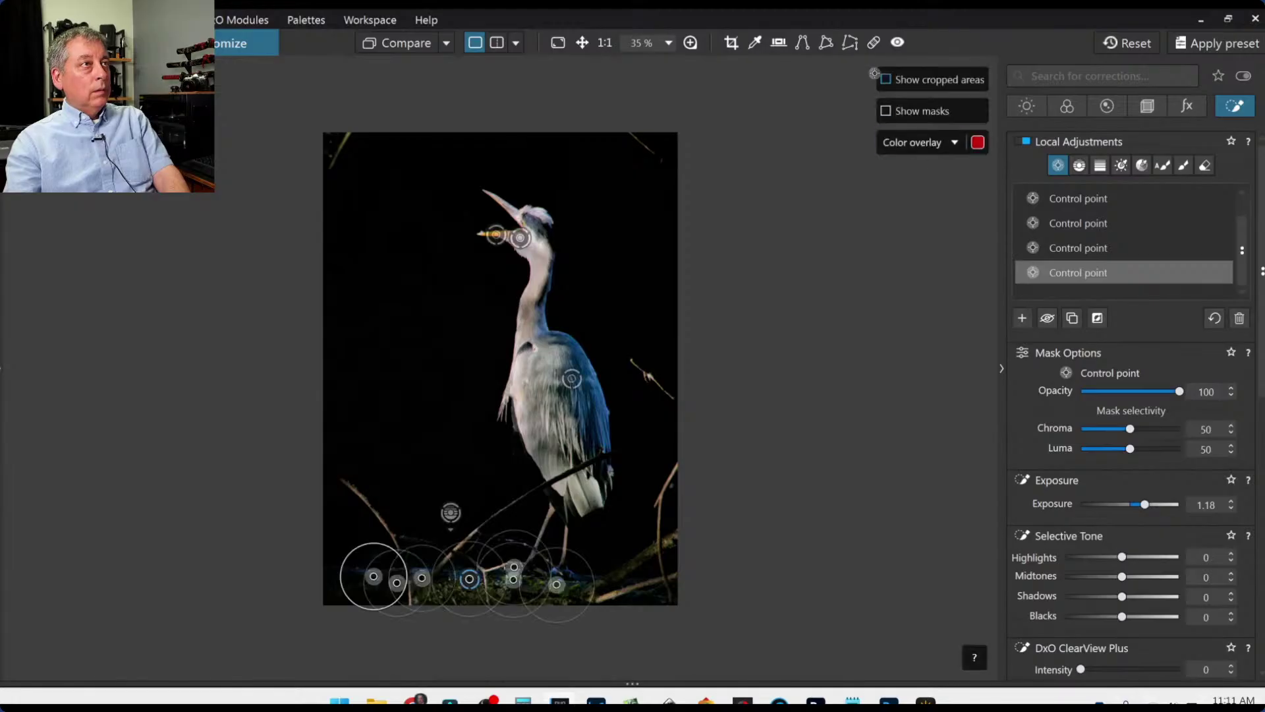
Clone out the thin branch above and to the right of the heron's head with the ReTouch tool, using a 9 px brush.
{"action": "left_click", "coordinate": [871, 43]}
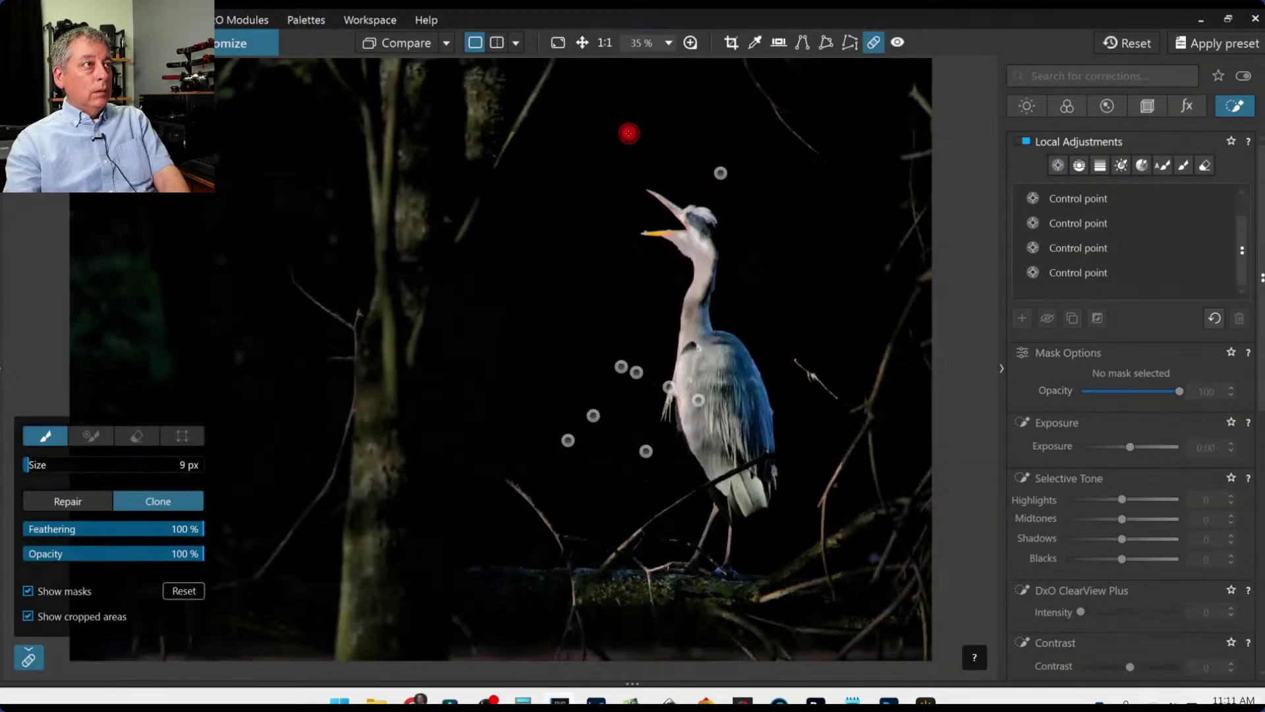
{"action": "mouse_move", "coordinate": [750, 74]}
{"action": "left_mouse_down"}
{"action": "mouse_move", "coordinate": [791, 136]}
{"action": "mouse_move", "coordinate": [824, 158]}
{"action": "left_mouse_up"}
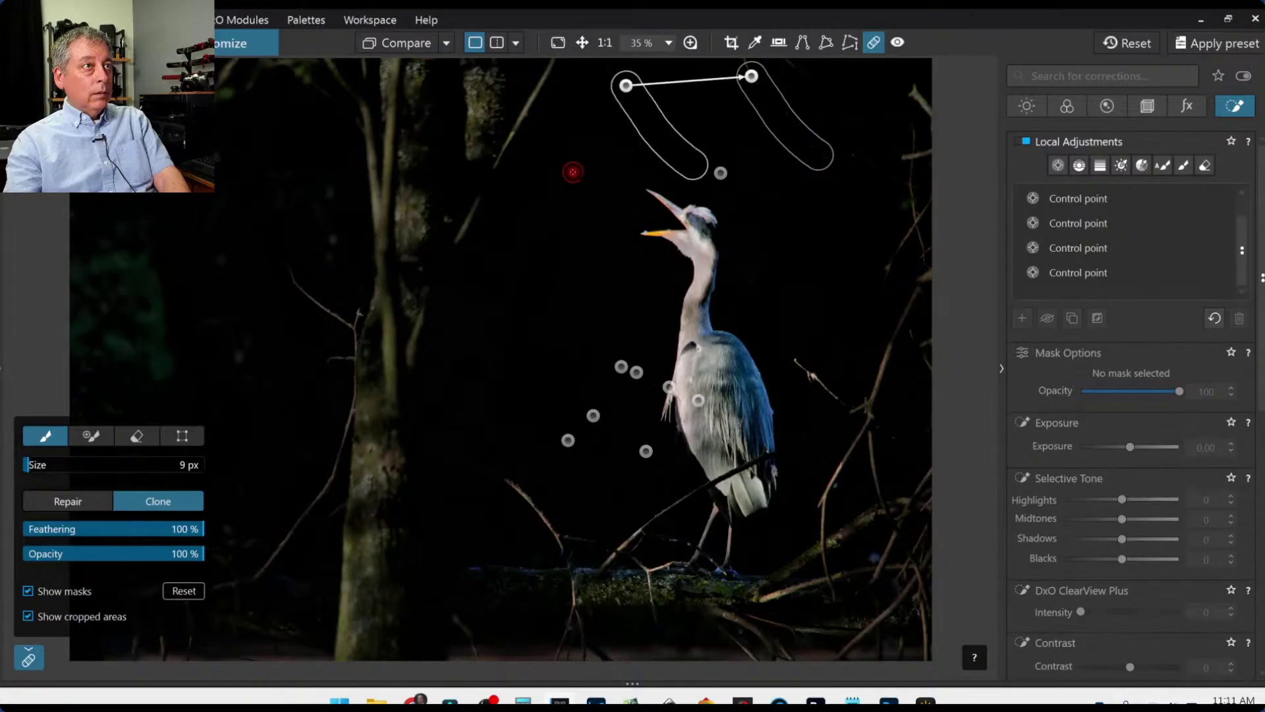
{"action": "left_click", "coordinate": [873, 42]}
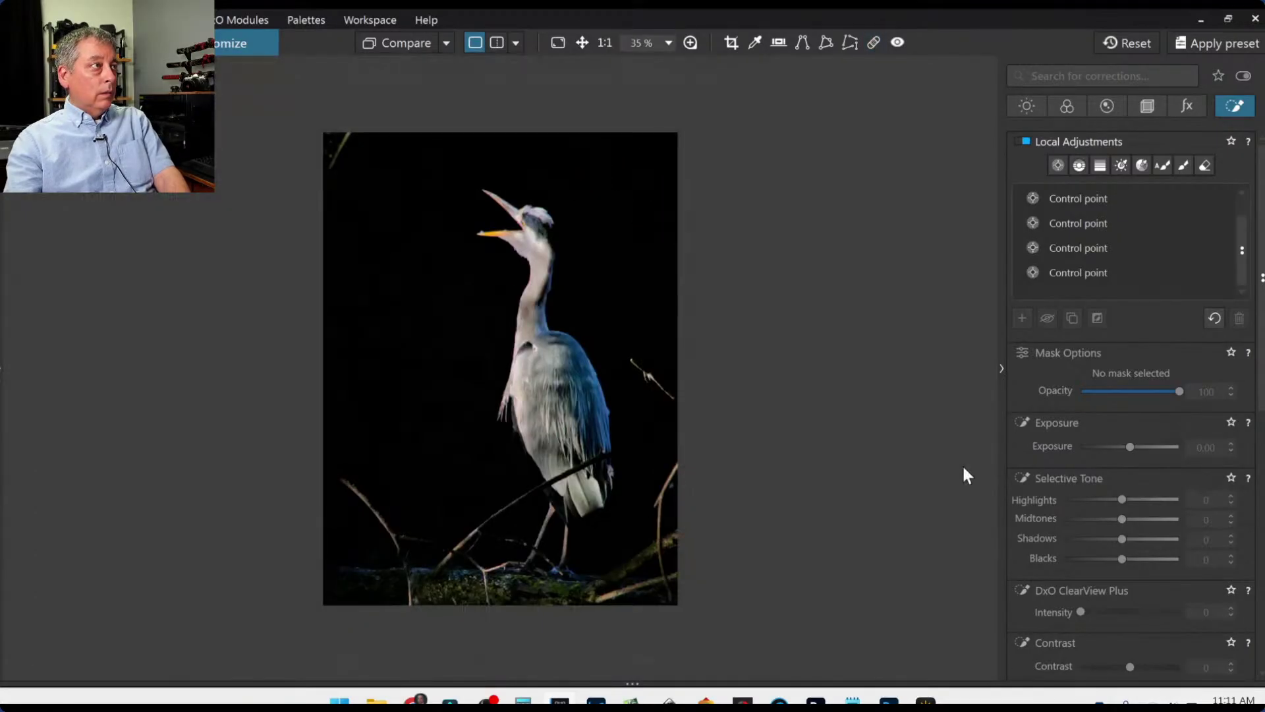
Clone out the slanting branch beside the tree trunk that enters the crop's upper-left corner, covering both its upper and lower segments.
{"action": "left_click", "coordinate": [871, 42]}
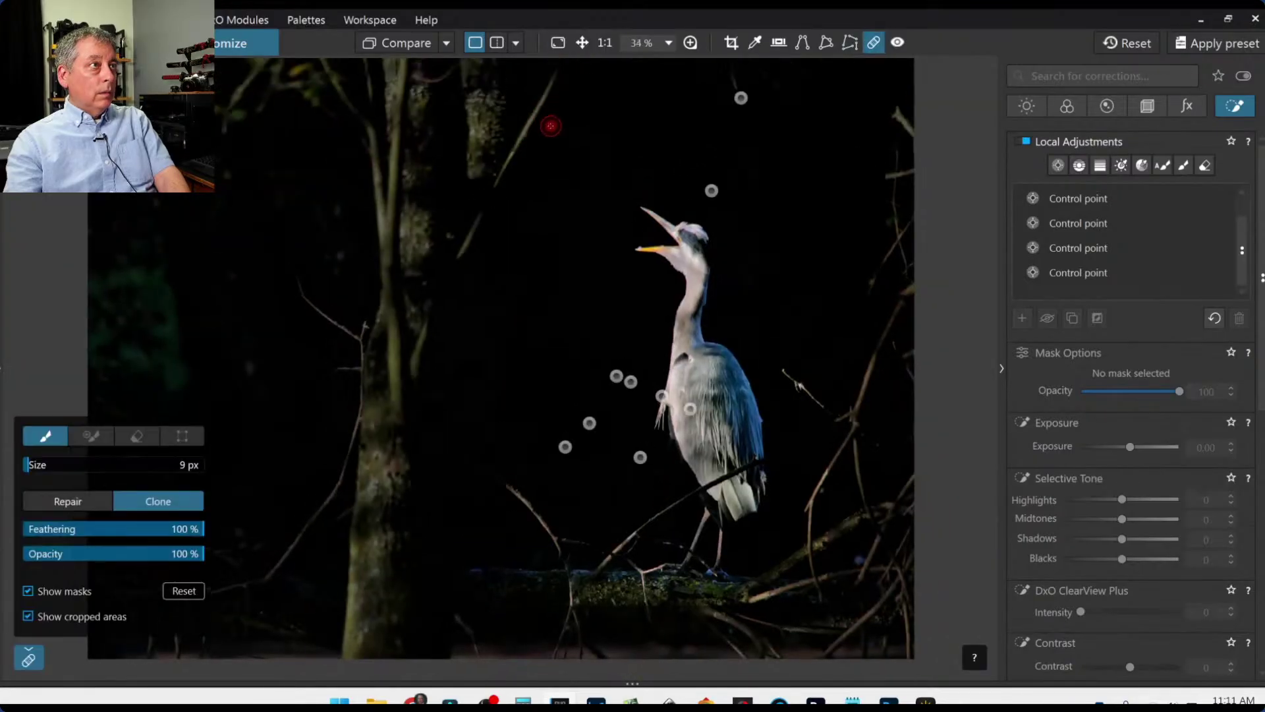
{"action": "left_click_drag", "start_coordinate": [549, 107], "coordinate": [521, 176]}
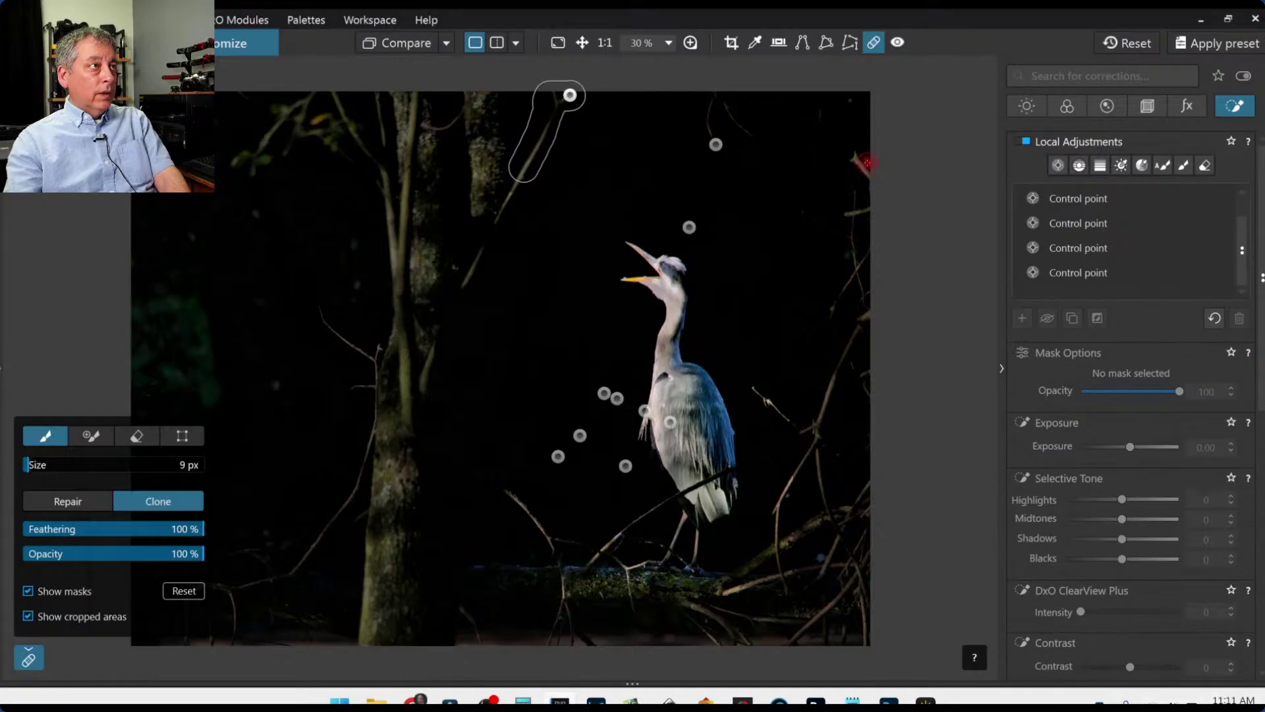
{"action": "left_click_drag", "start_coordinate": [510, 220], "coordinate": [536, 241]}
{"action": "left_click", "coordinate": [873, 42]}
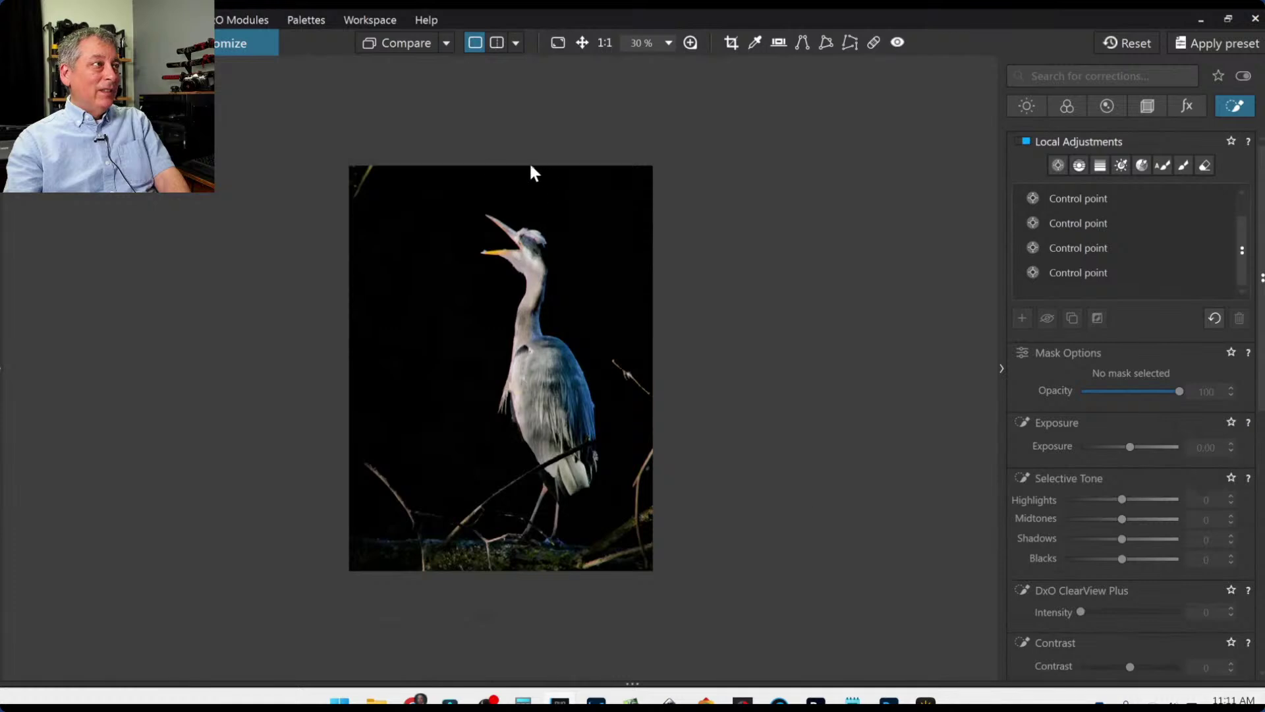
{"action": "left_click", "coordinate": [874, 43]}
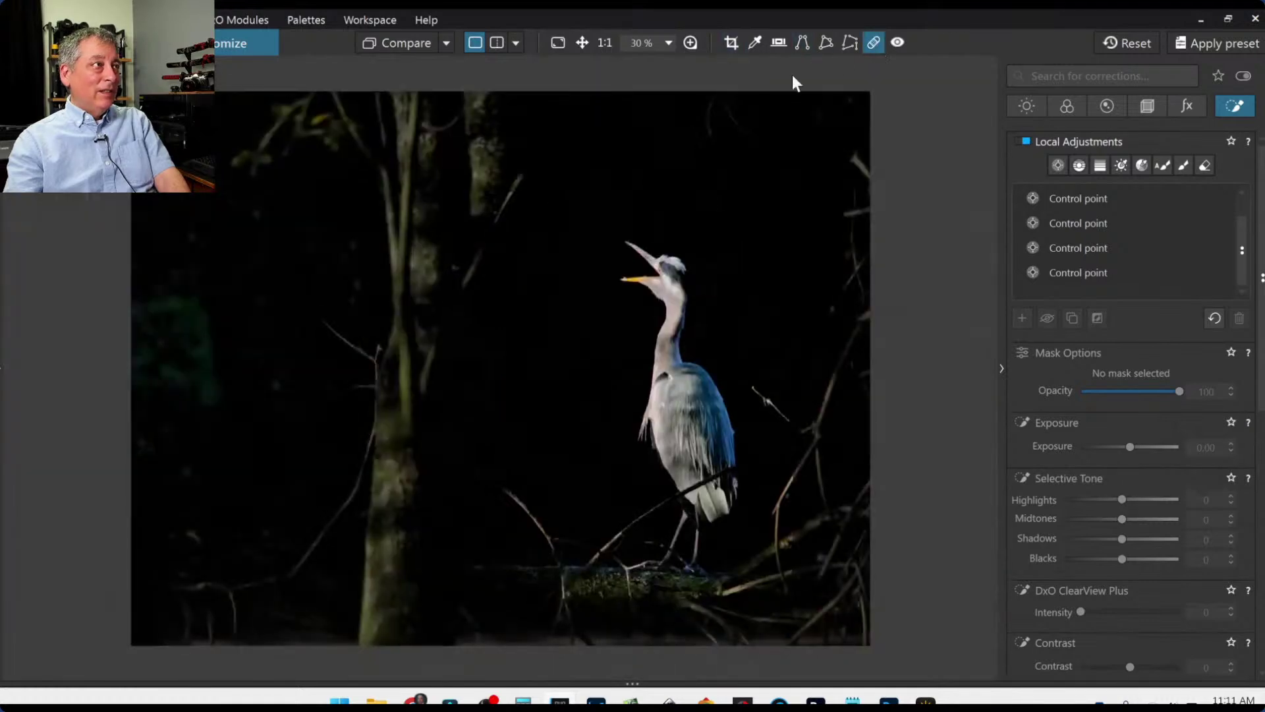
{"action": "left_click_drag", "start_coordinate": [519, 182], "coordinate": [486, 225]}
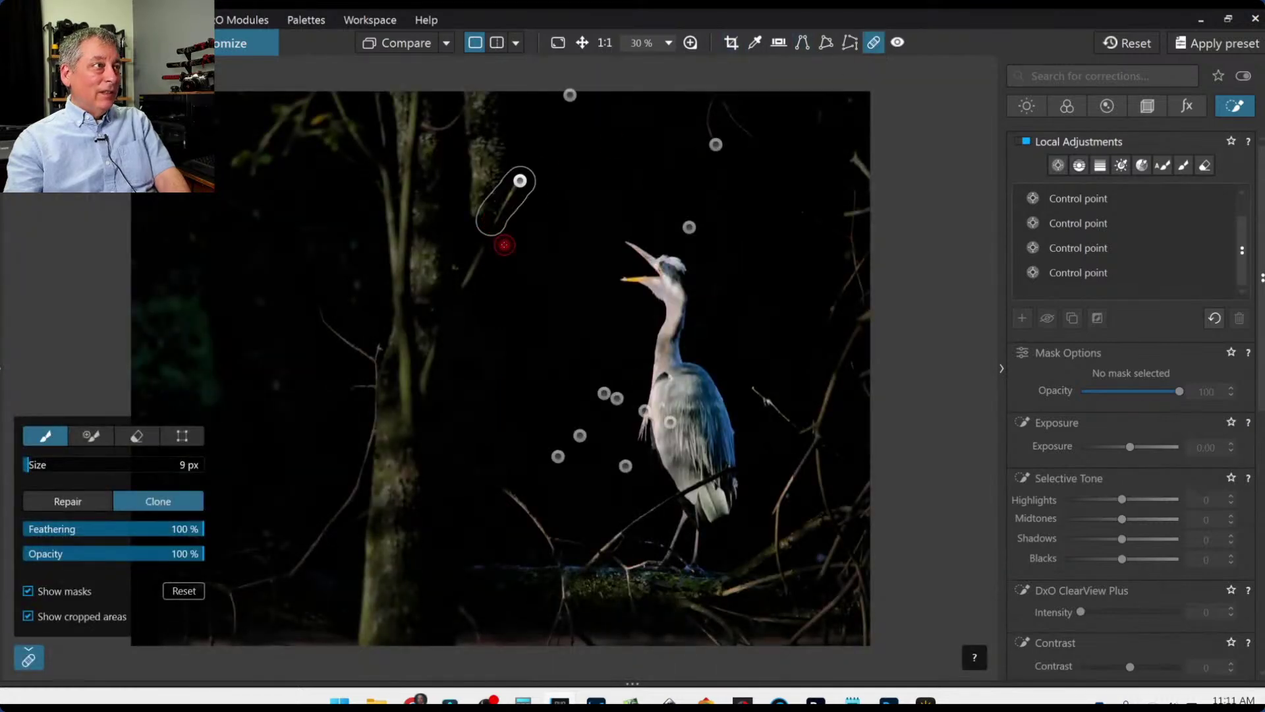
{"action": "left_click", "coordinate": [875, 42]}
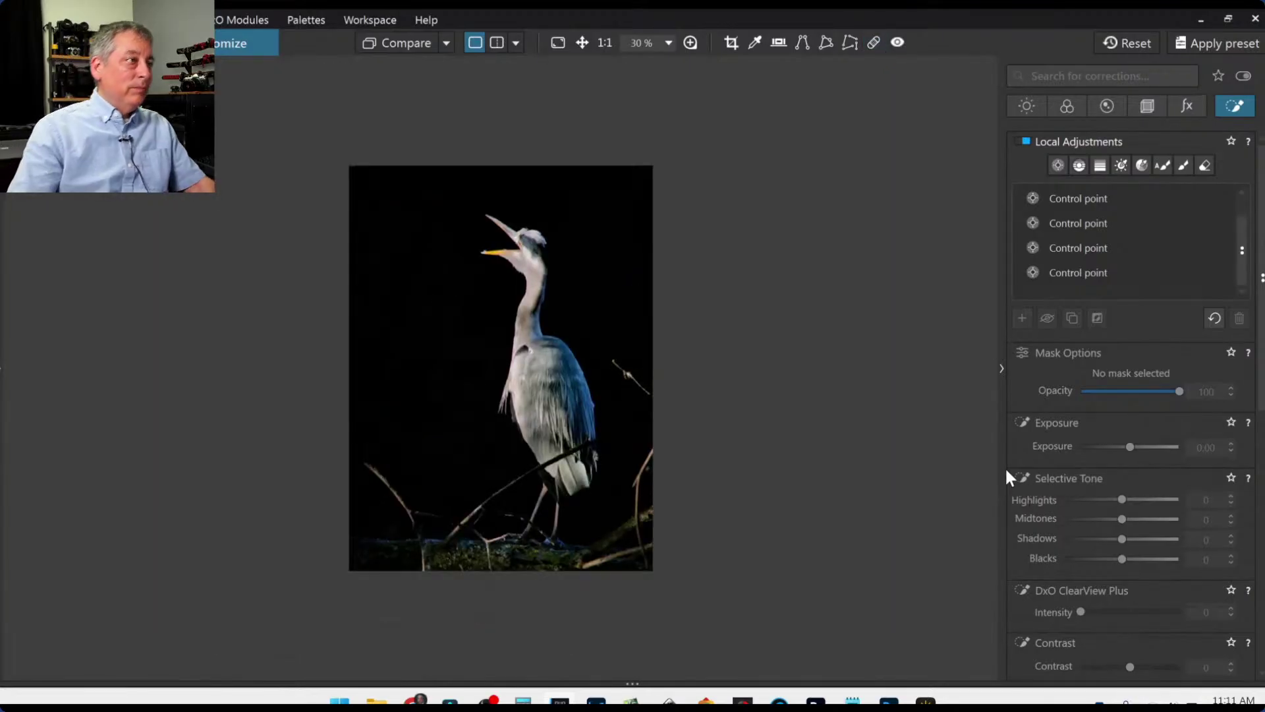
Clone out the small isolated twig to the right of the heron's back with the ReTouch tool.
{"action": "left_click", "coordinate": [874, 42]}
{"action": "mouse_move", "coordinate": [784, 418]}
{"action": "left_mouse_down"}
{"action": "mouse_move", "coordinate": [751, 387]}
{"action": "mouse_move", "coordinate": [779, 415]}
{"action": "left_mouse_up"}
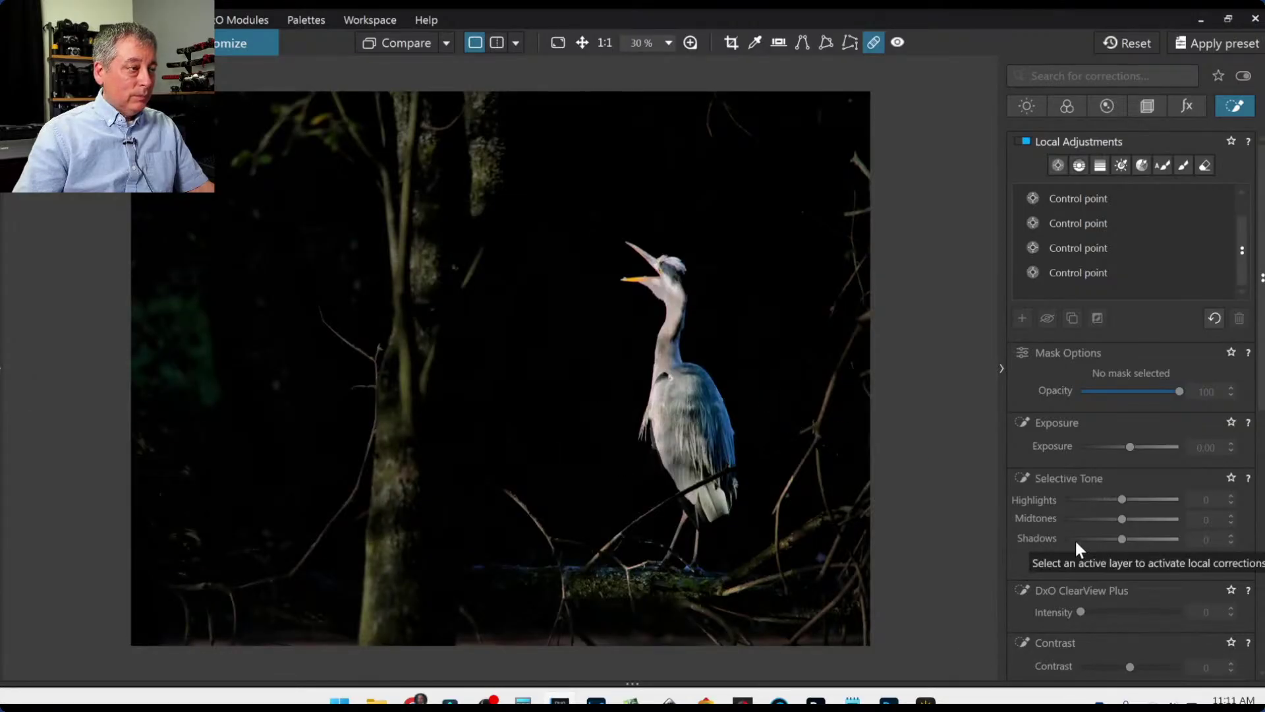
{"action": "left_click", "coordinate": [874, 42]}
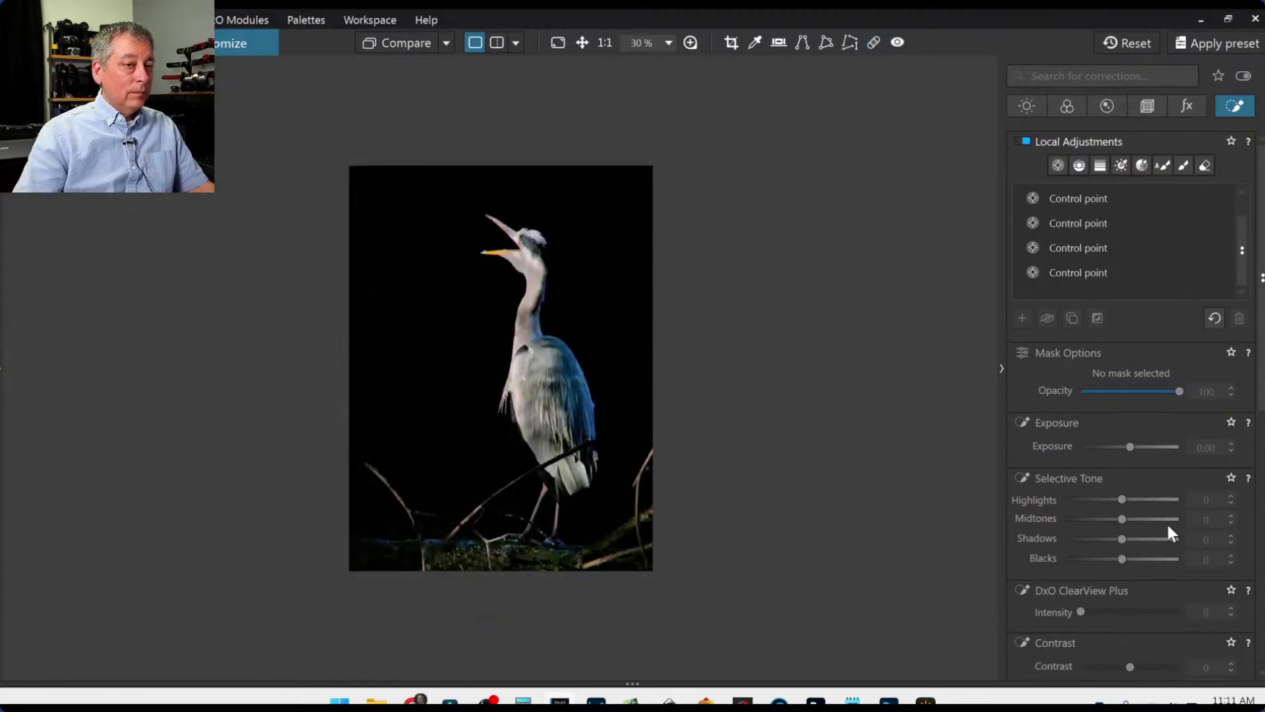
Export the photo to disk as a full-size JPEG at quality 93 with the -dxo suffix, in the original image folder.
{"action": "right_click", "coordinate": [598, 307]}
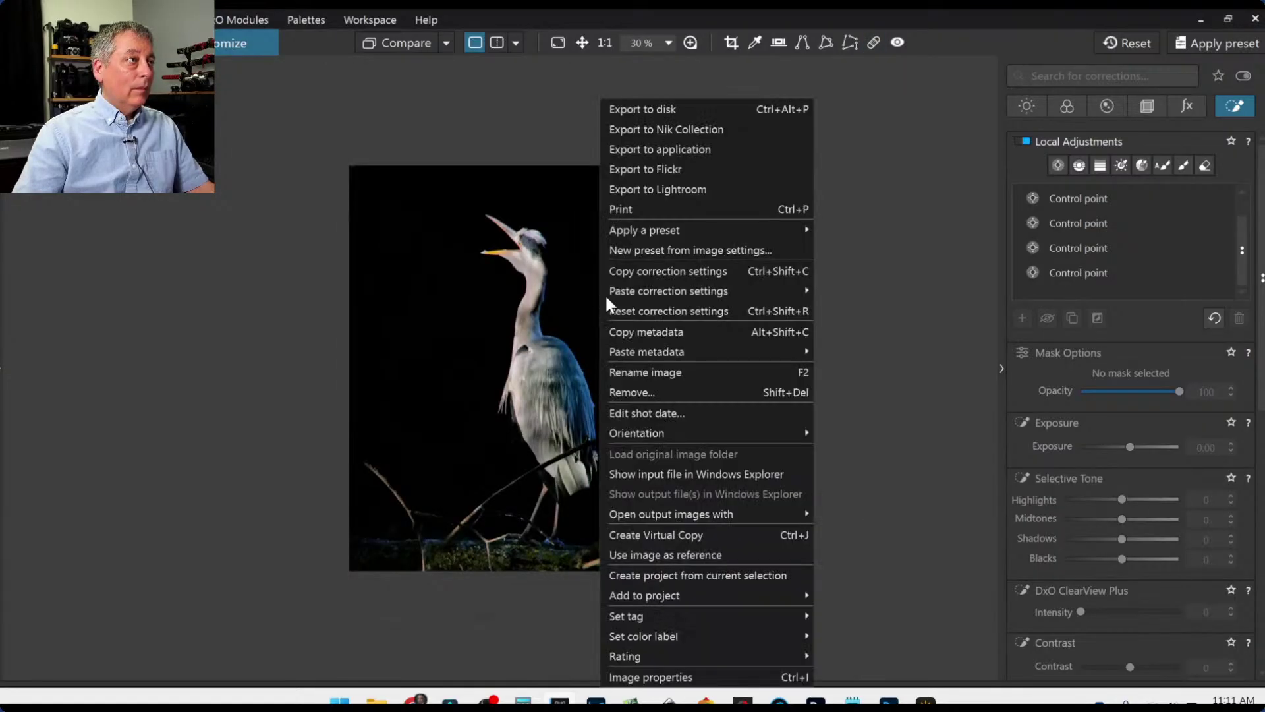
{"action": "left_click", "coordinate": [666, 106]}
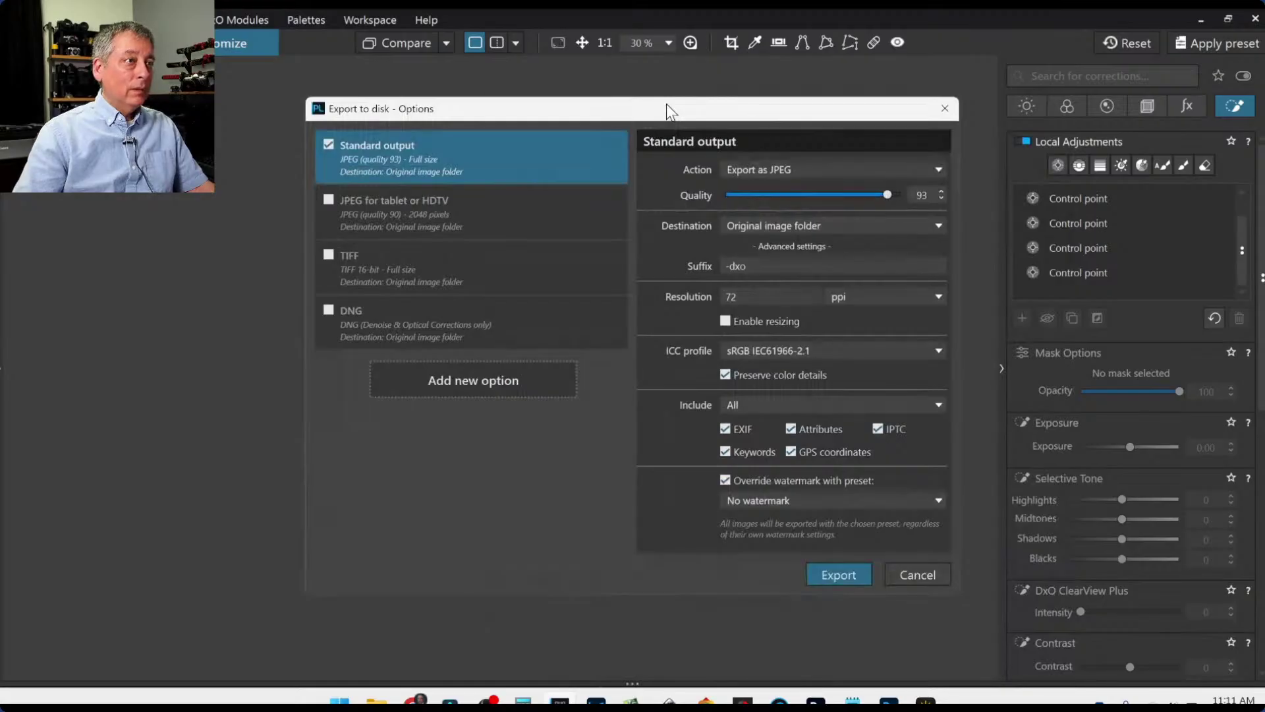
{"action": "key", "text": "Escape"}
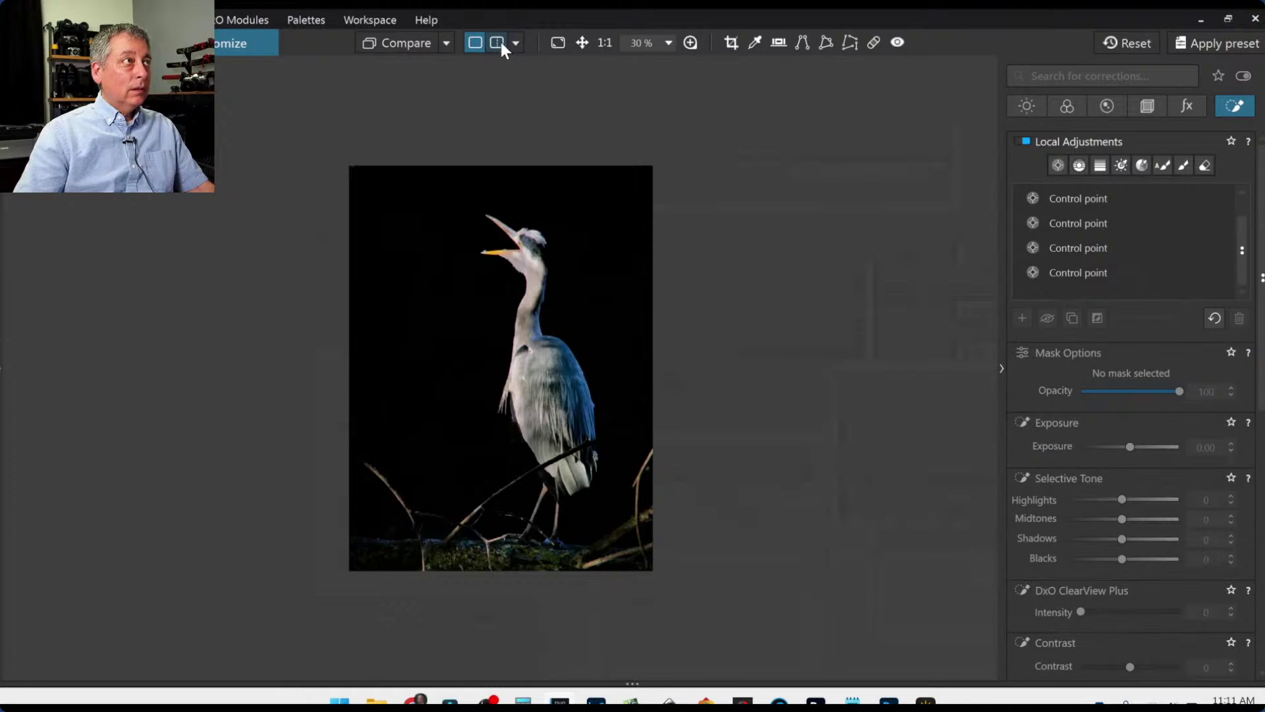
Set the exported Standard output JPEG as the comparison image and show it side by side with the current photo.
{"action": "left_click", "coordinate": [448, 43]}
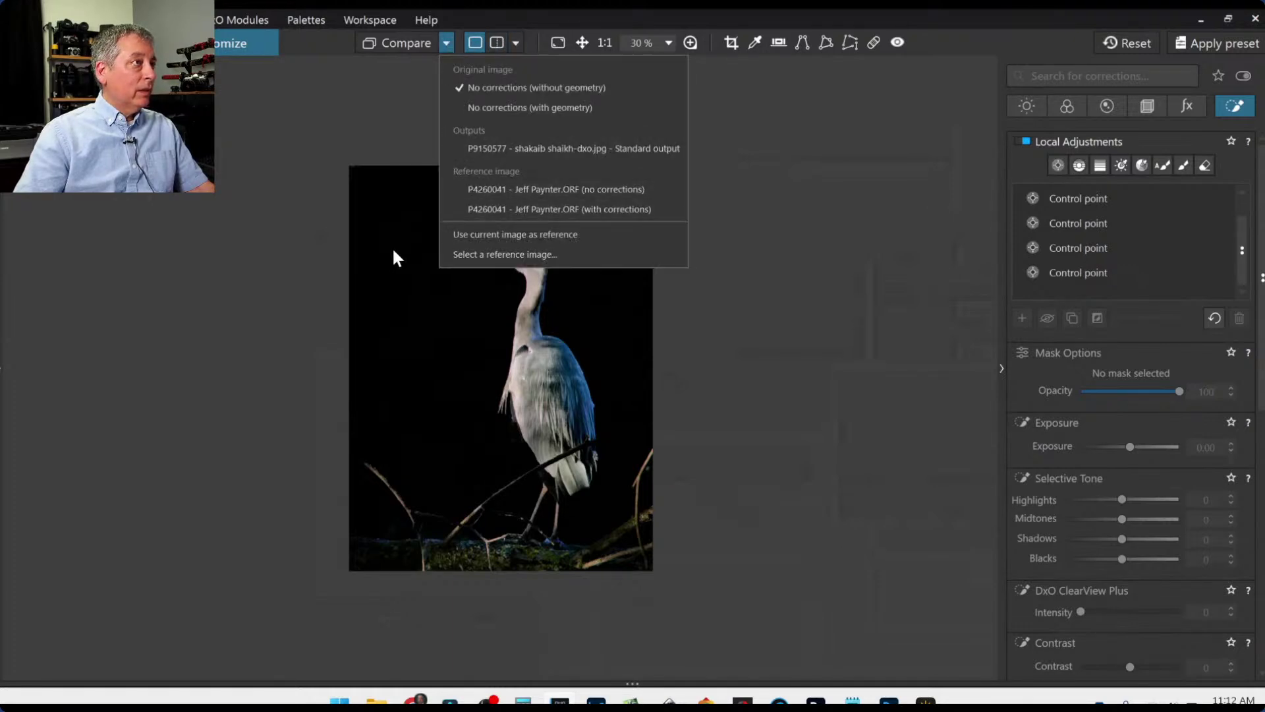
{"action": "left_click", "coordinate": [504, 149]}
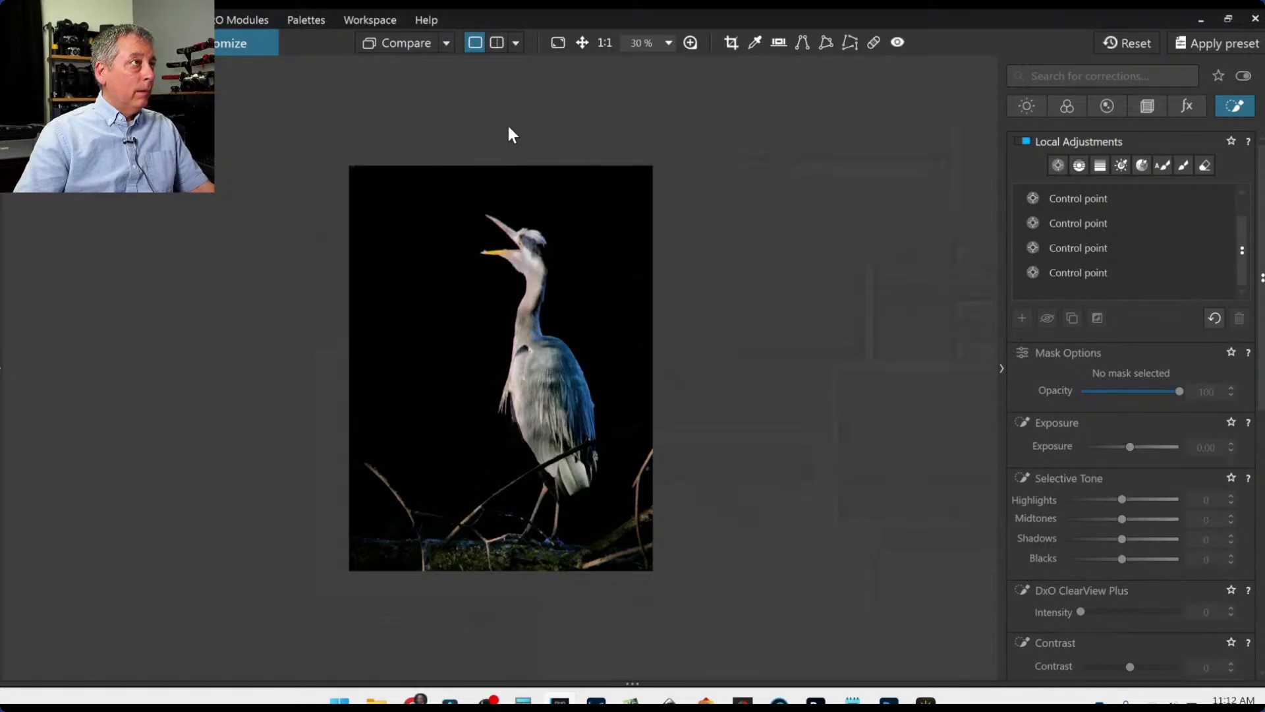
{"action": "left_click", "coordinate": [497, 42]}
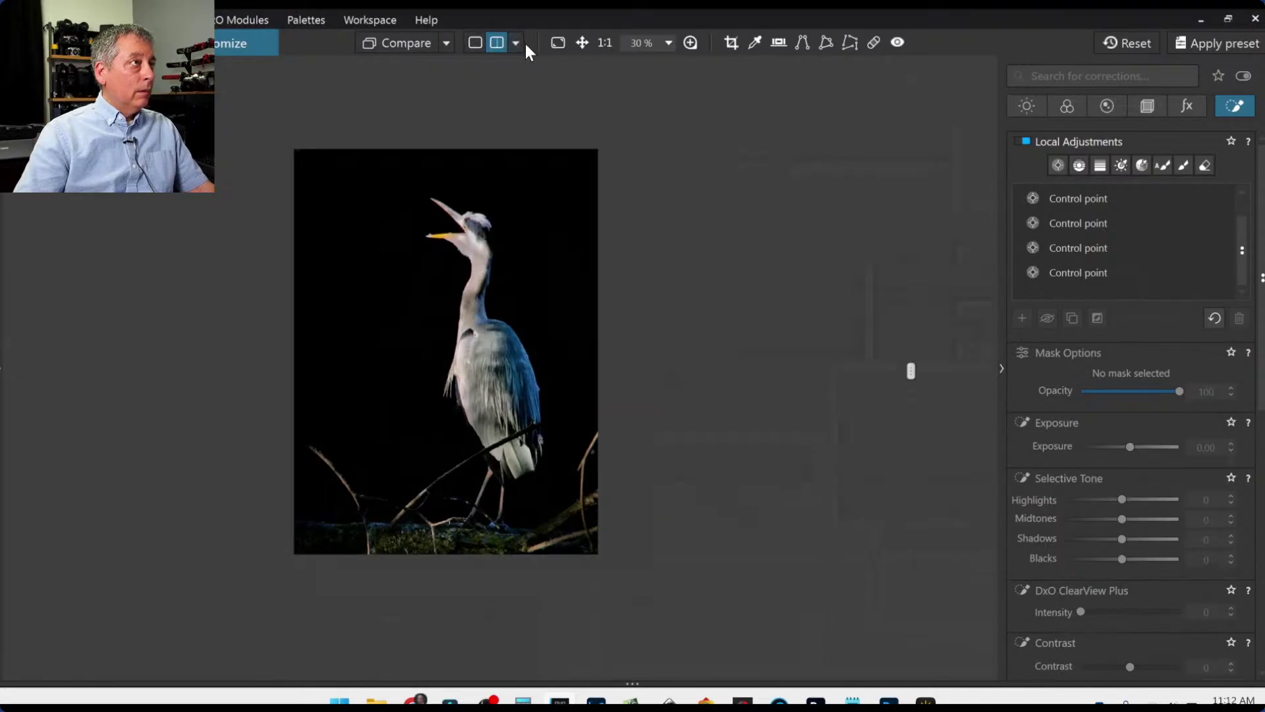
{"action": "left_click", "coordinate": [520, 41]}
{"action": "left_click", "coordinate": [523, 72]}
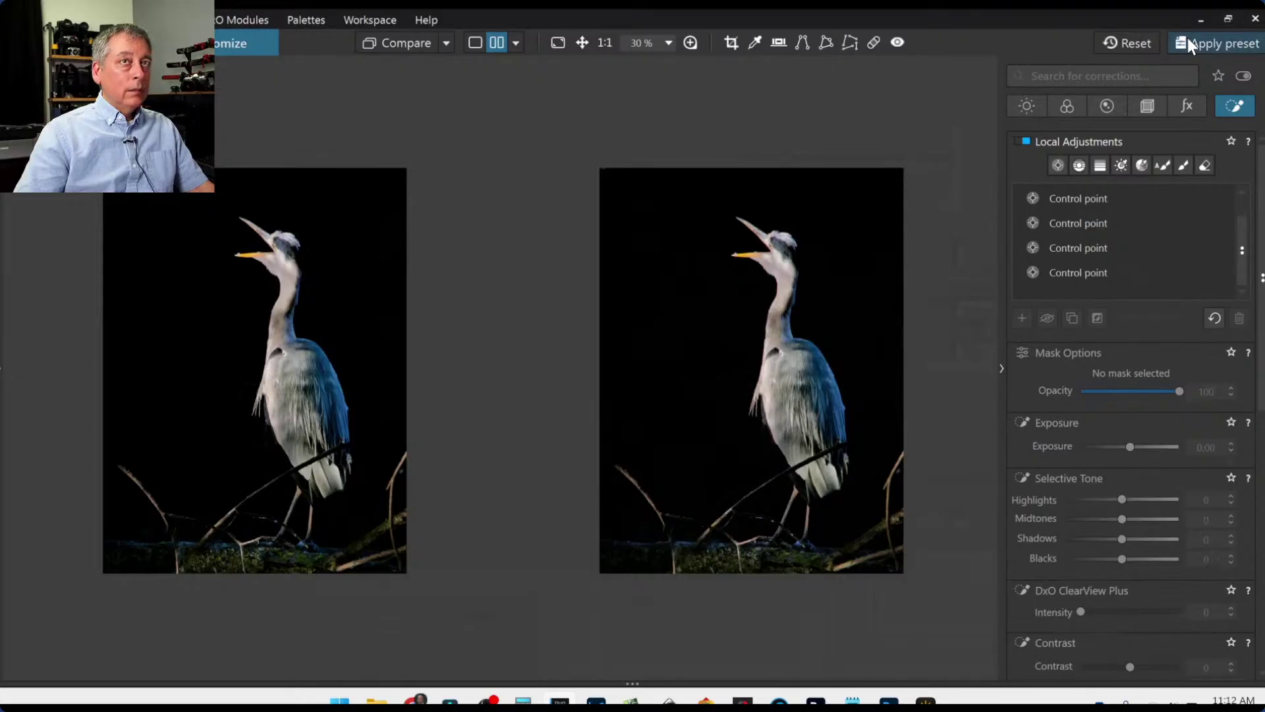
Reset all corrections and compare the unedited photo with the exported version, examining the heron's head and neck closely.
{"action": "left_click", "coordinate": [1111, 39]}
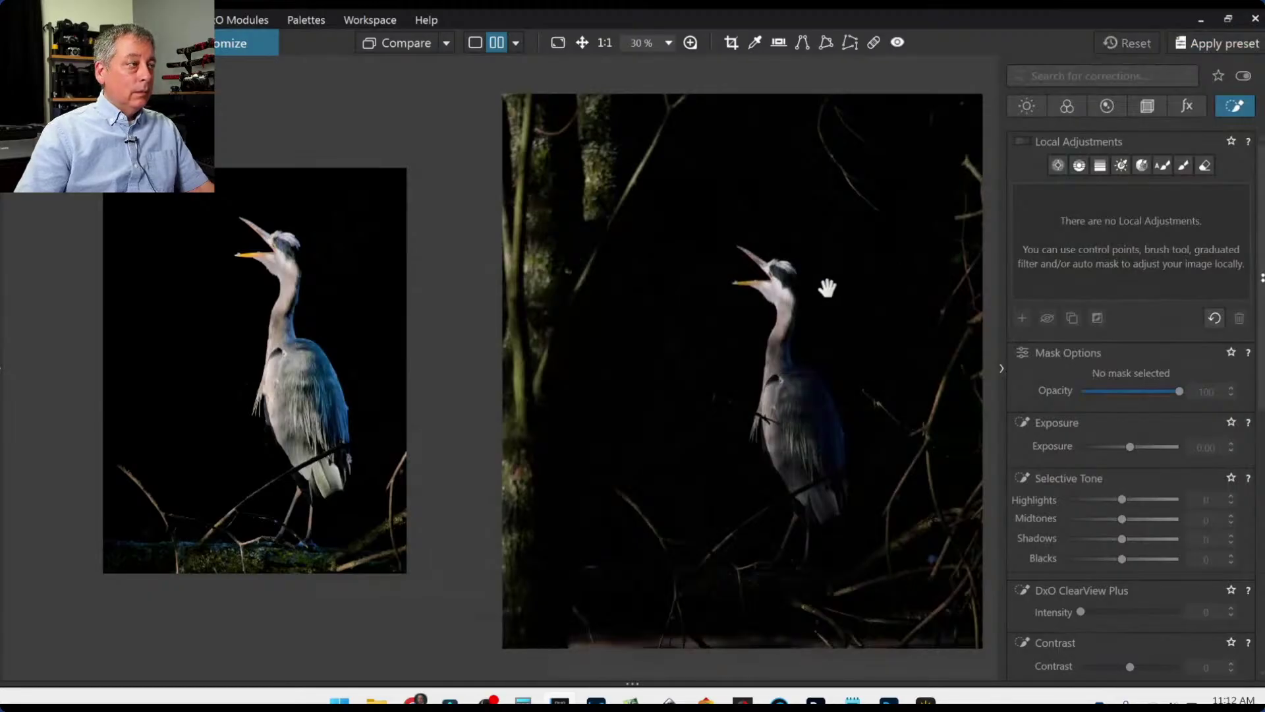
{"action": "key", "text": "Tab"}
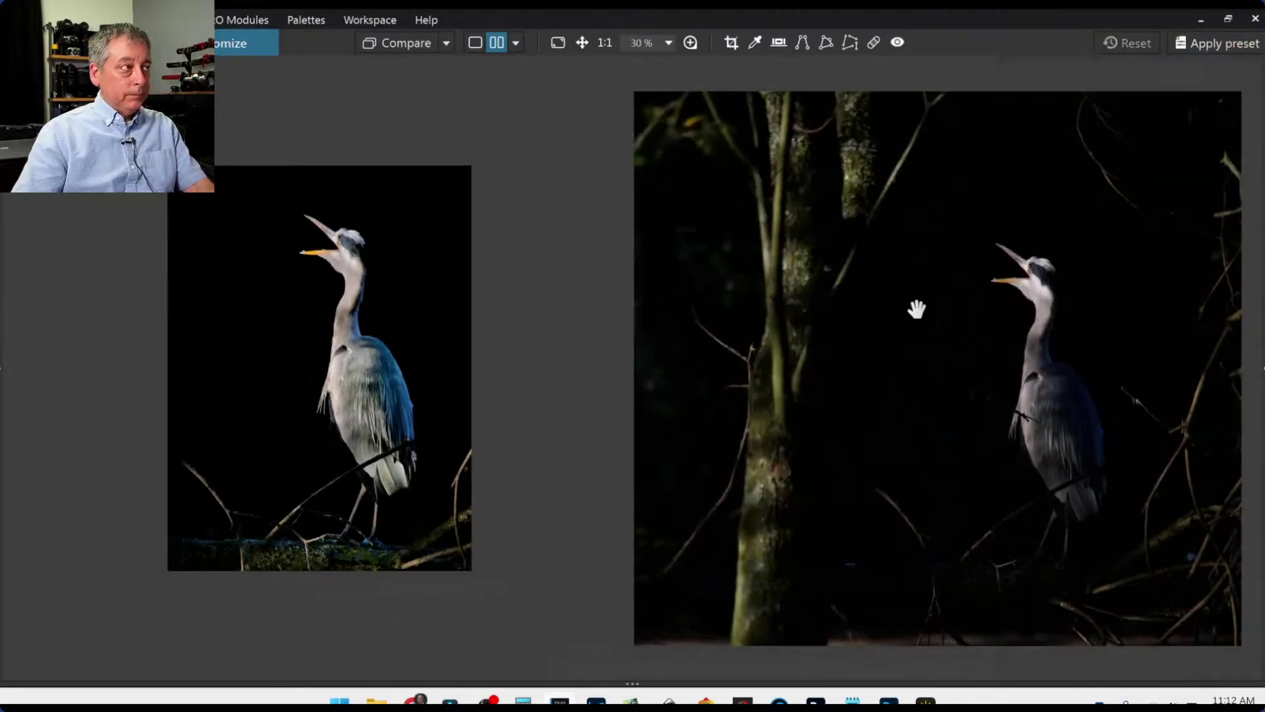
{"action": "scroll", "coordinate": [884, 347], "scroll_direction": "up", "scroll_amount": 1}
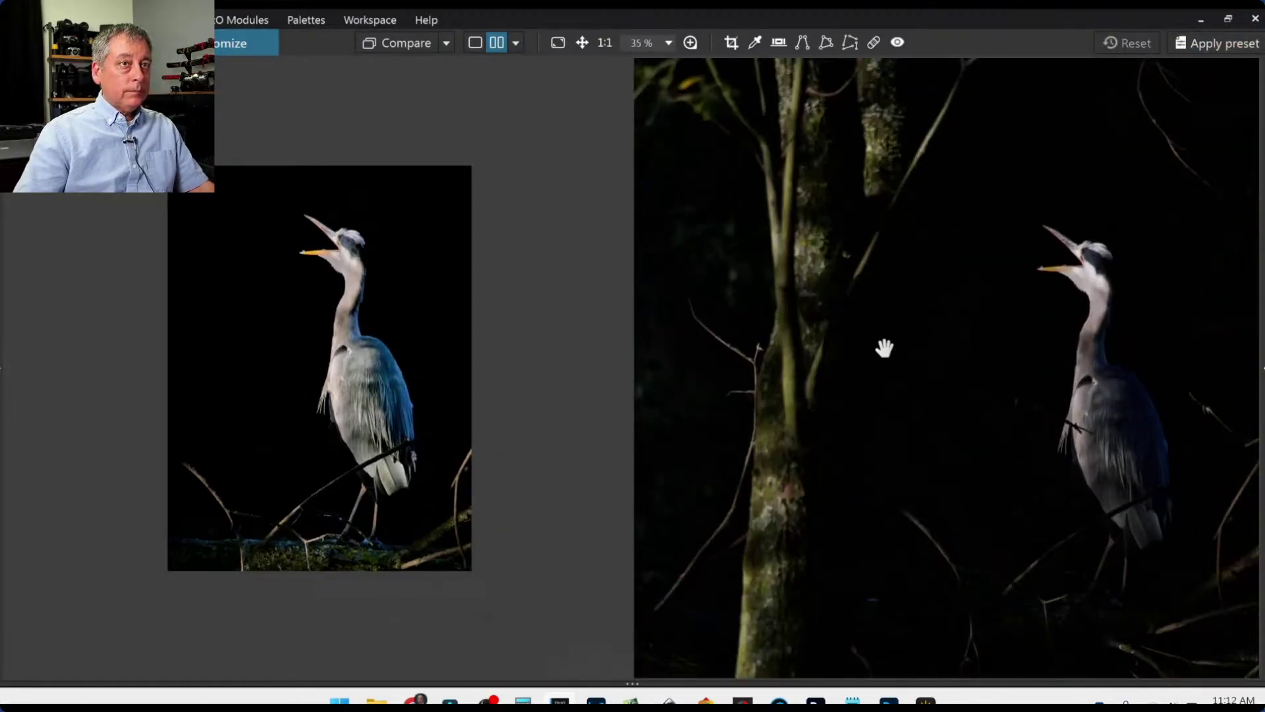
{"action": "scroll", "coordinate": [885, 348], "scroll_direction": "down", "scroll_amount": 1}
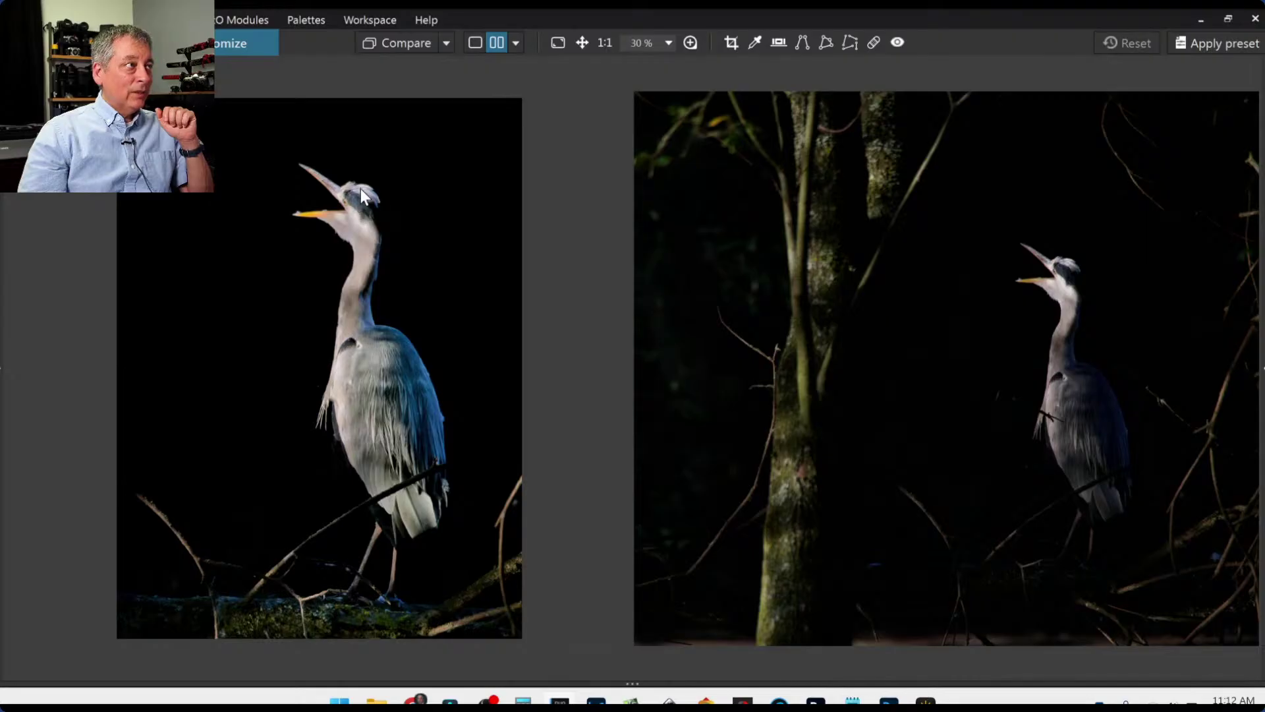
{"action": "scroll", "coordinate": [334, 183], "scroll_direction": "up", "scroll_amount": 3}
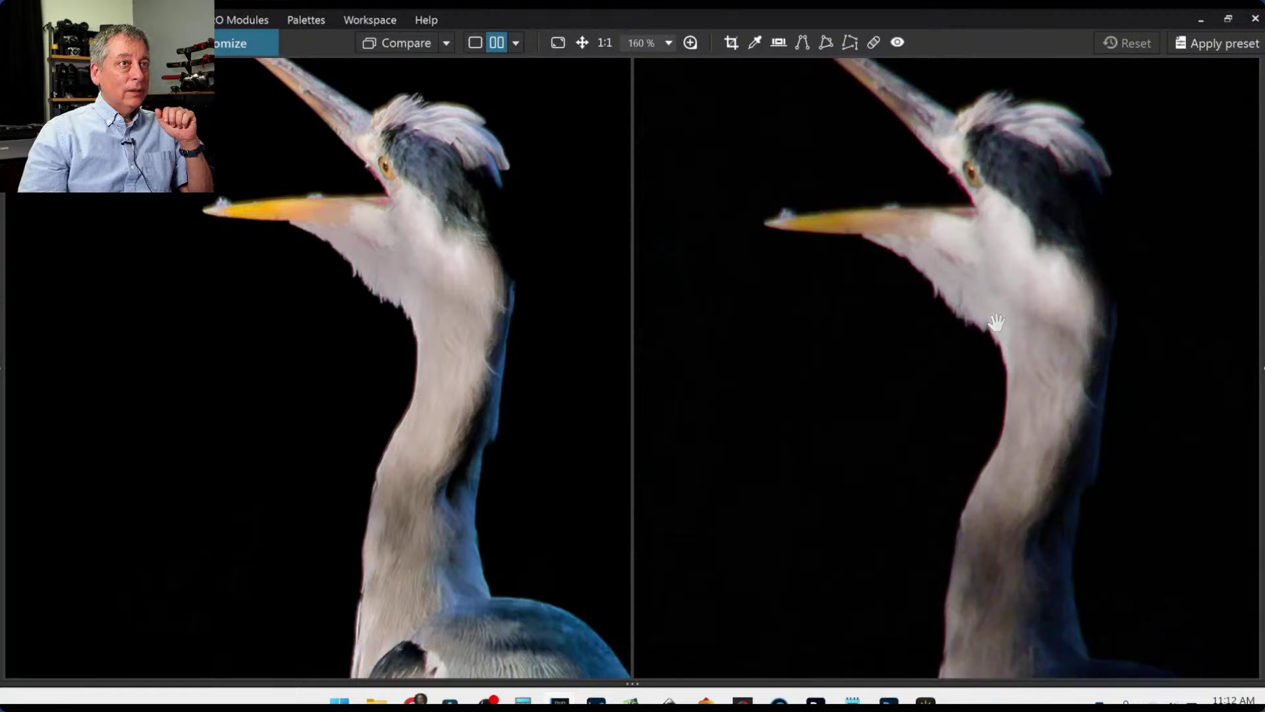
{"action": "scroll", "coordinate": [461, 276], "scroll_direction": "up", "scroll_amount": 1}
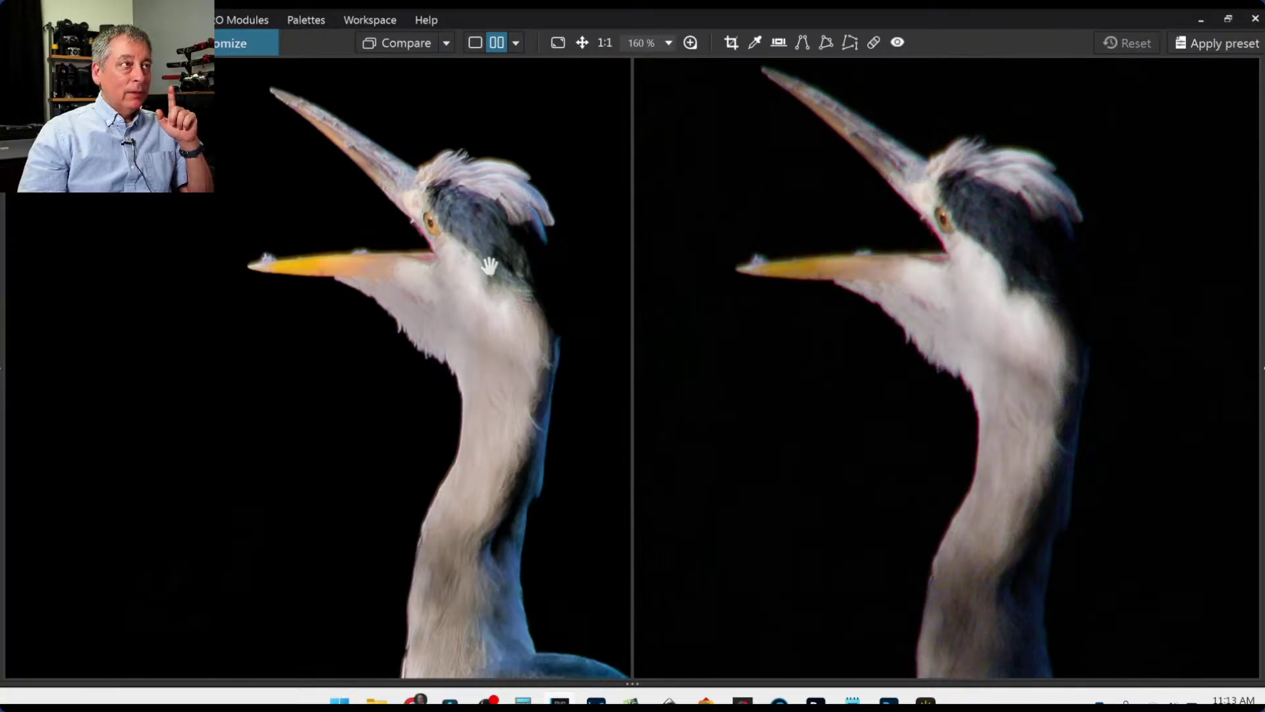
{"action": "scroll", "coordinate": [478, 307], "scroll_direction": "down", "scroll_amount": 1}
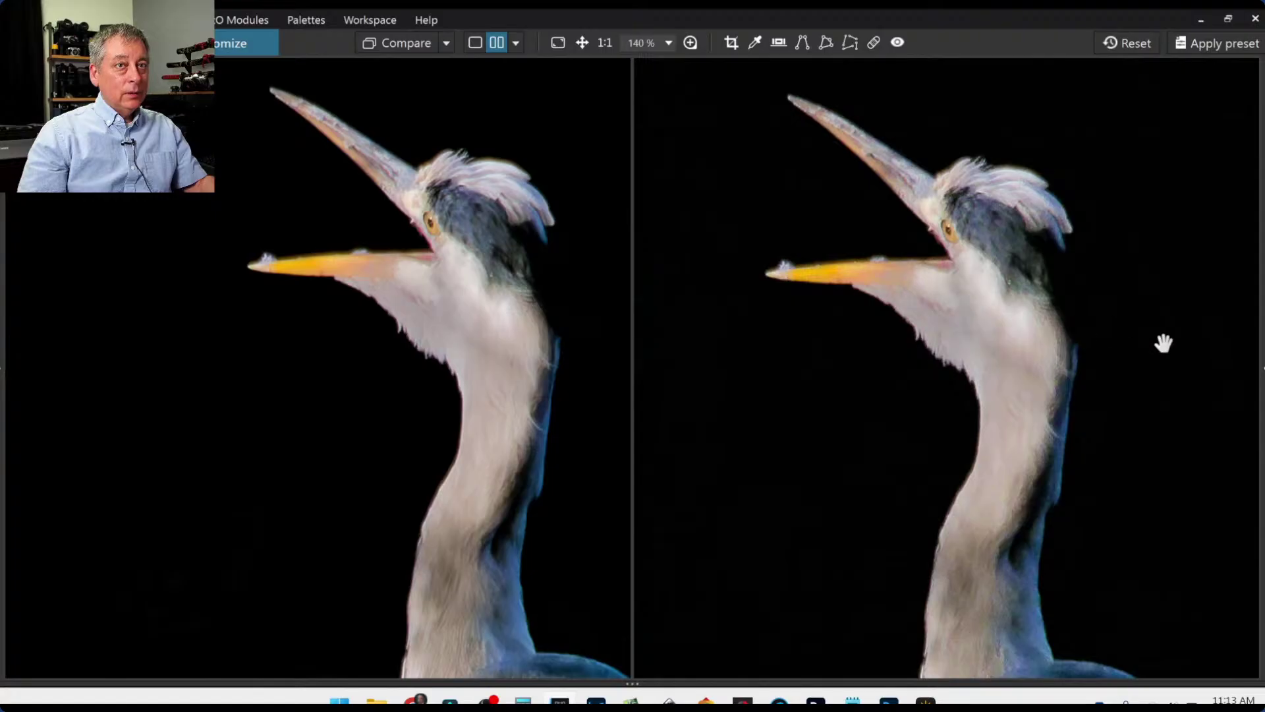
Turn on Unsharp Mask for the photo, try a radius of 1.01, and undo the radius change.
{"action": "left_click", "coordinate": [1262, 375]}
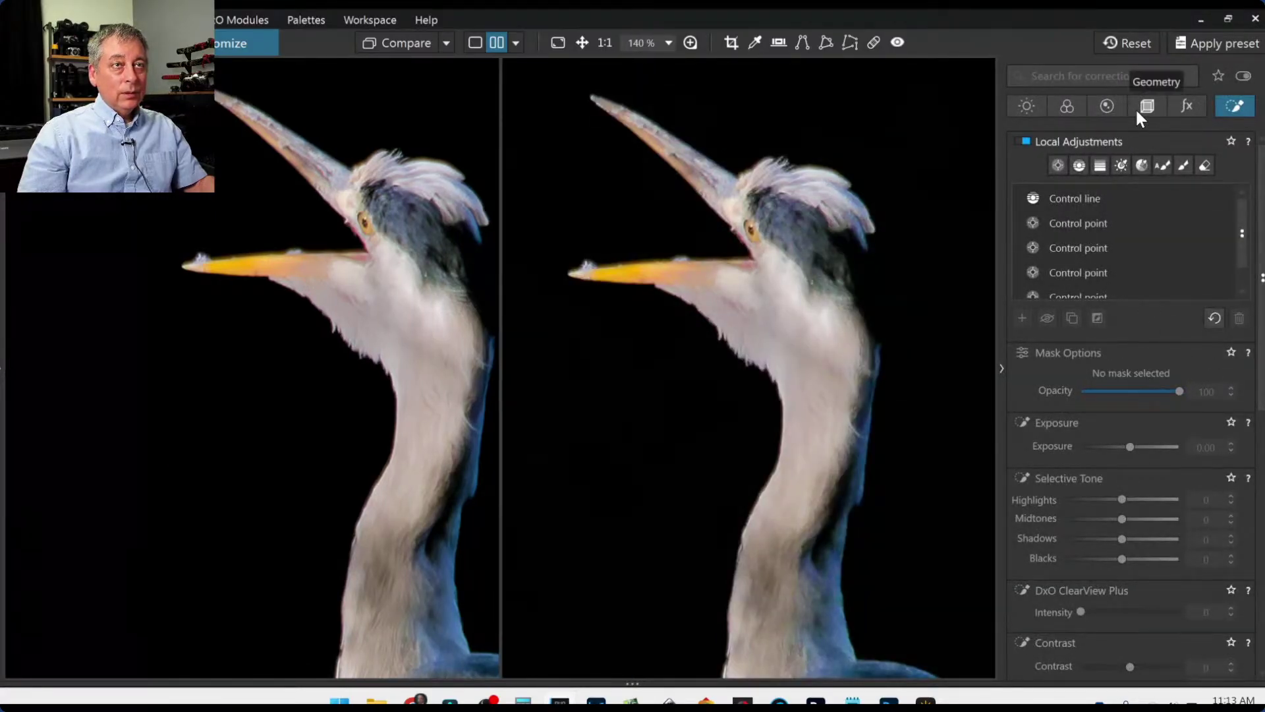
{"action": "left_click", "coordinate": [1029, 103]}
{"action": "left_click", "coordinate": [1065, 106]}
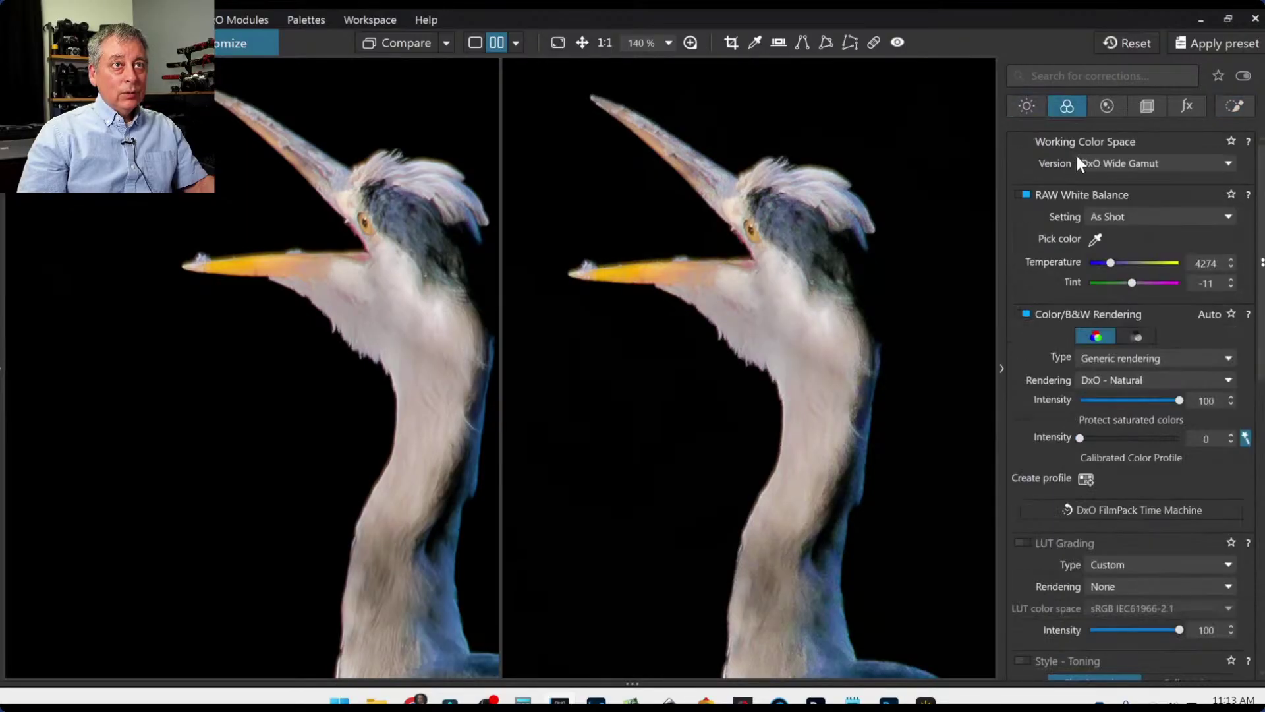
{"action": "left_click", "coordinate": [1104, 110]}
{"action": "scroll", "coordinate": [1084, 499], "scroll_direction": "down", "scroll_amount": 2}
{"action": "scroll", "coordinate": [1085, 498], "scroll_direction": "down", "scroll_amount": 2}
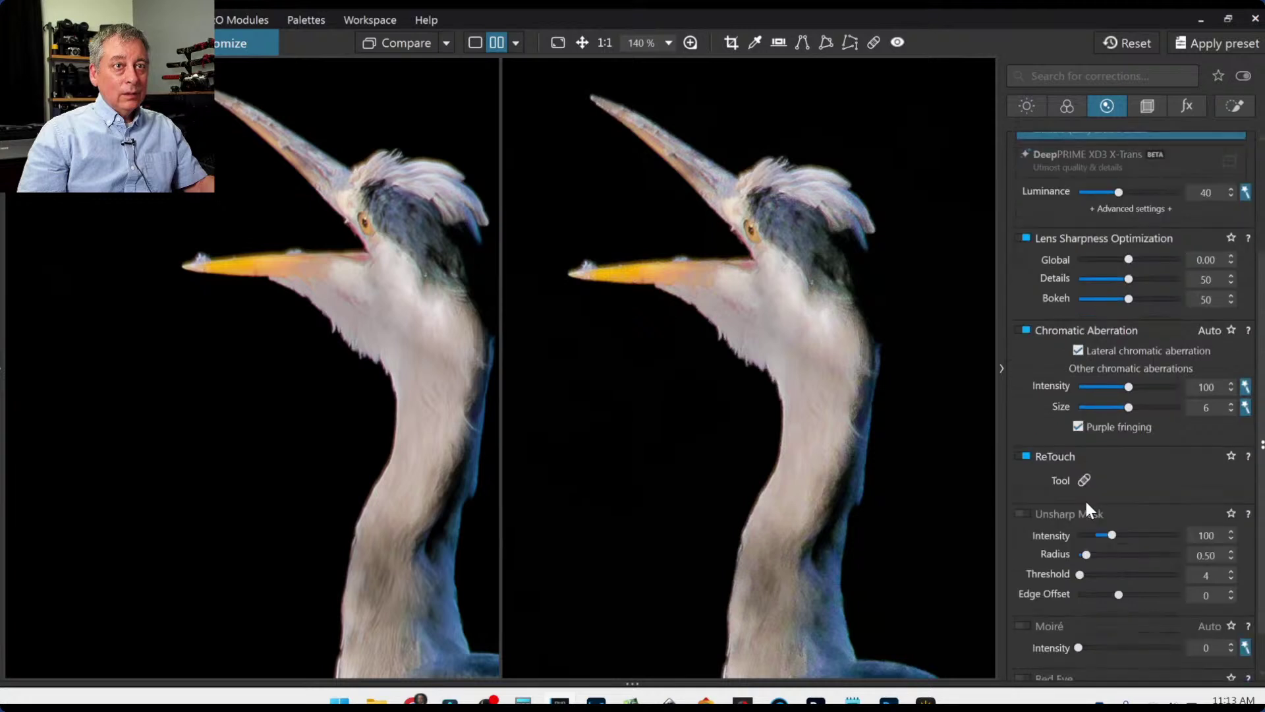
{"action": "left_click", "coordinate": [1025, 467]}
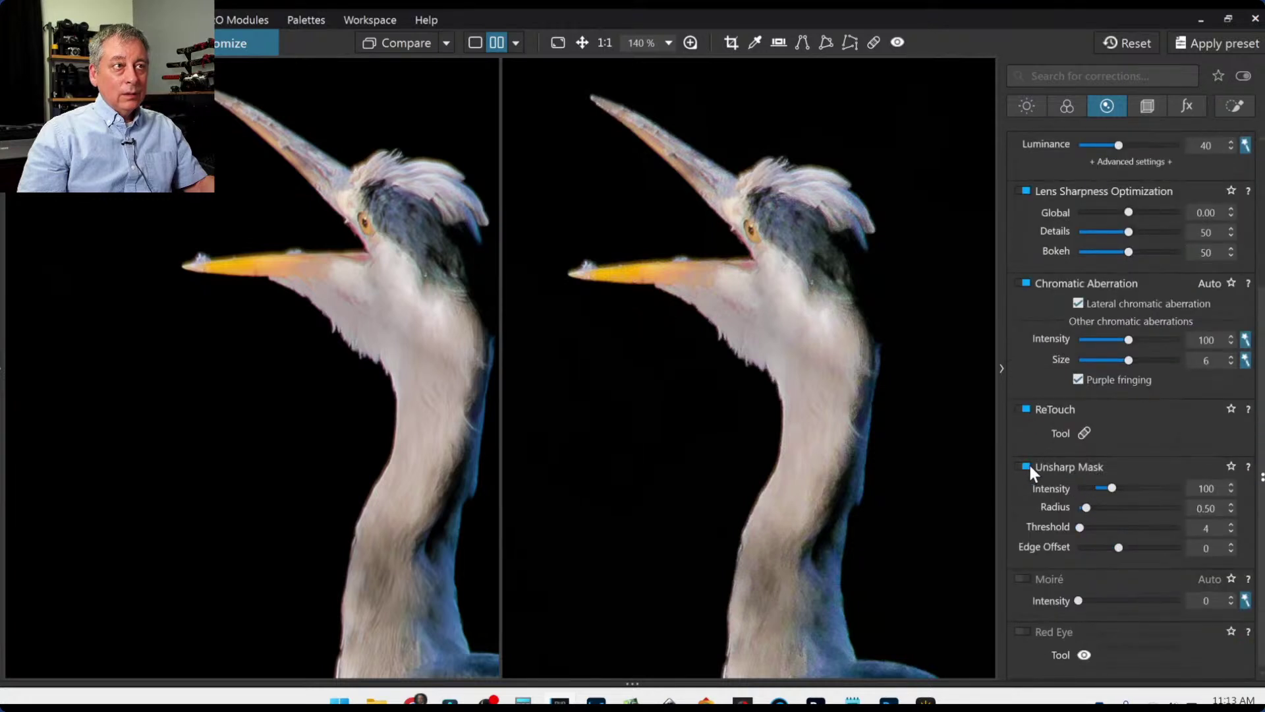
{"action": "left_click", "coordinate": [1097, 507]}
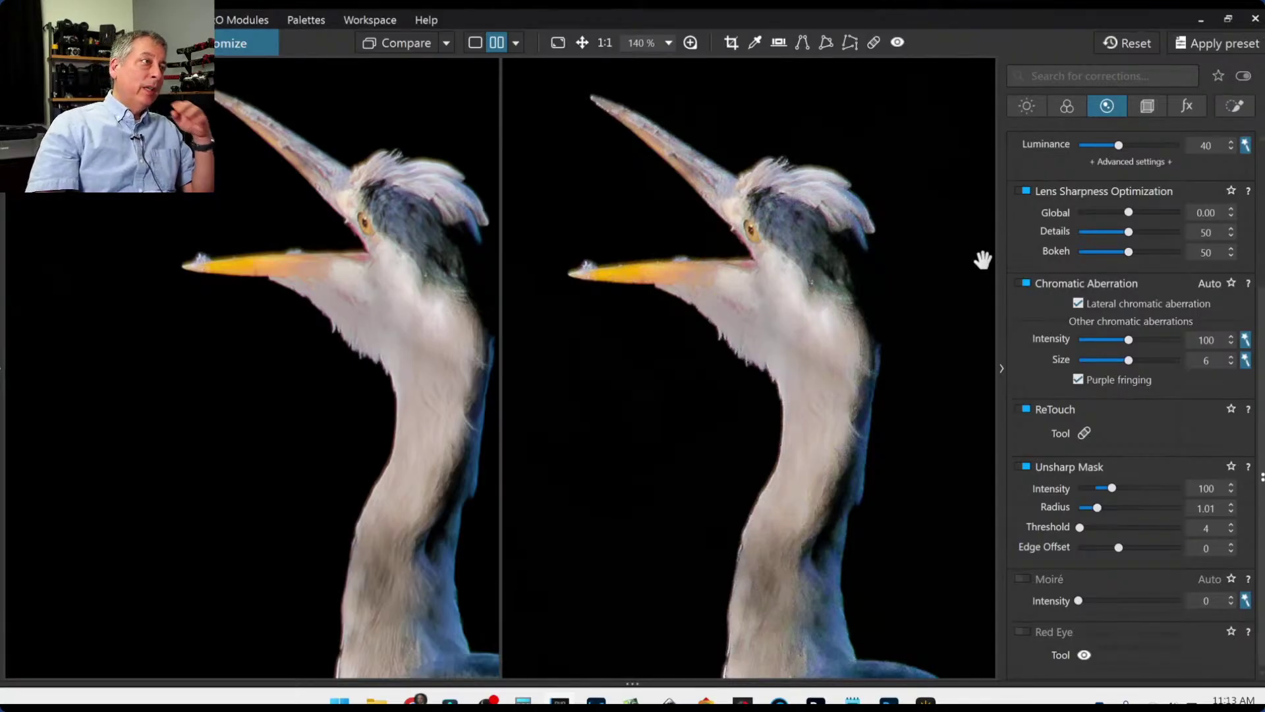
{"action": "key", "text": "ctrl+z"}
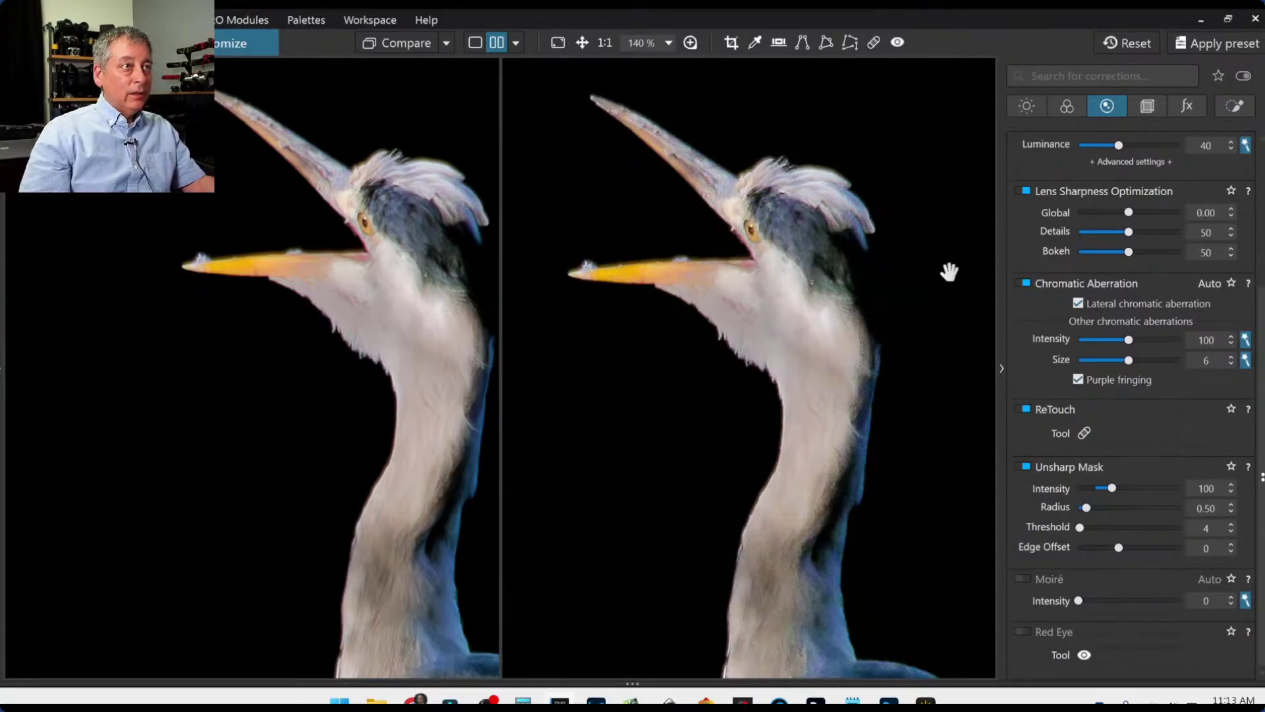
Reset all corrections again and compare the feather detail on the heron's neck and back with the exported version.
{"action": "left_click", "coordinate": [1137, 47]}
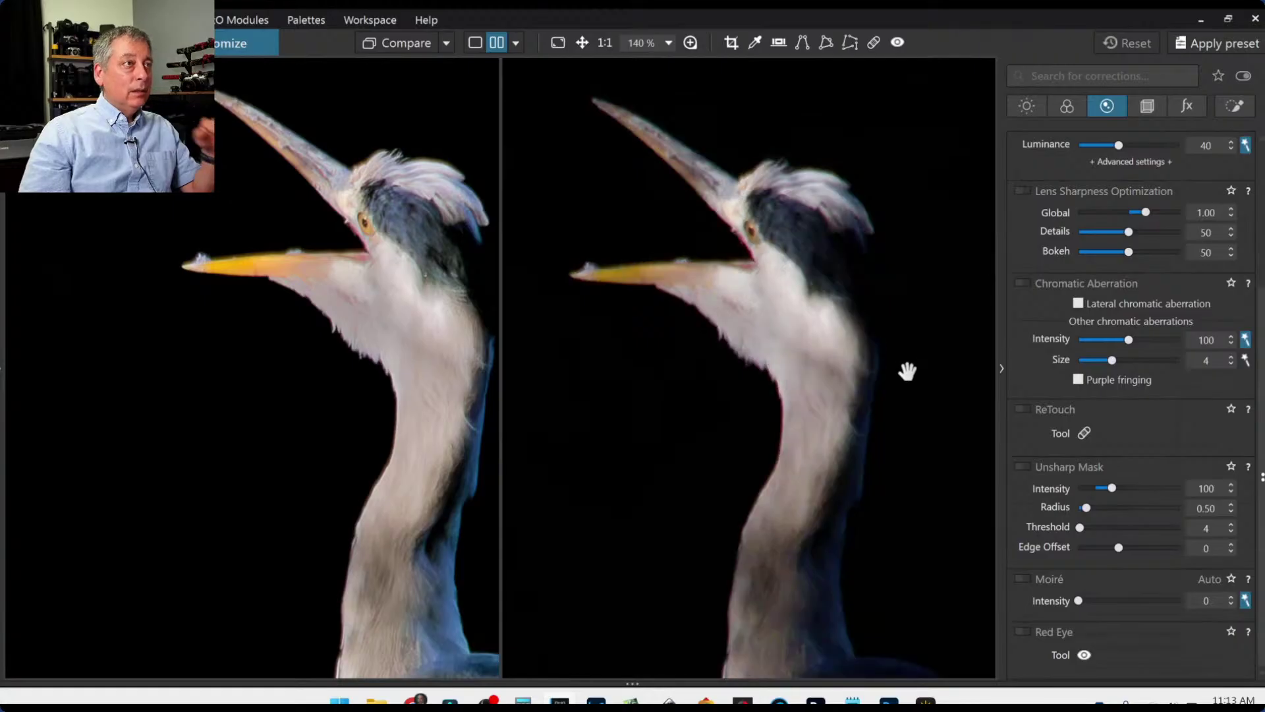
{"action": "left_click_drag", "start_coordinate": [387, 355], "coordinate": [277, 175]}
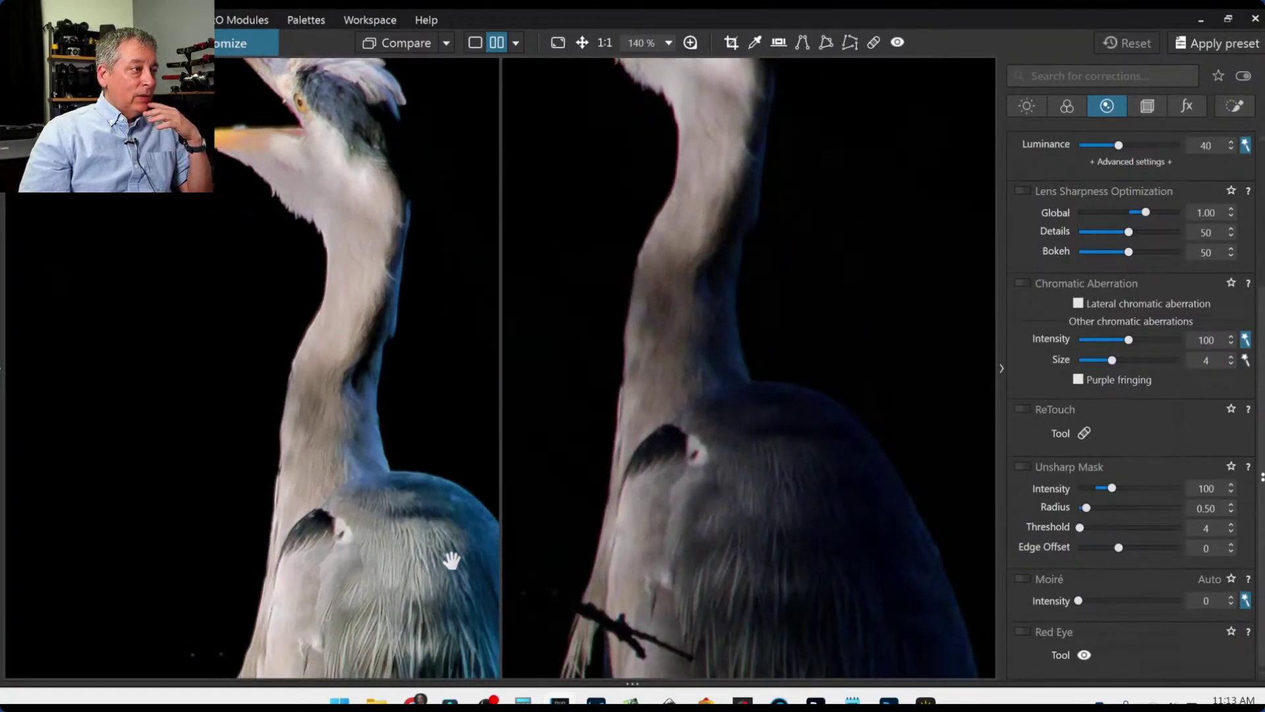
Compare the feather detail down the heron's neck, back and breast between the exported version and the unedited photo.
{"action": "left_click_drag", "start_coordinate": [454, 559], "coordinate": [353, 381]}
{"action": "left_click_drag", "start_coordinate": [423, 583], "coordinate": [376, 469]}
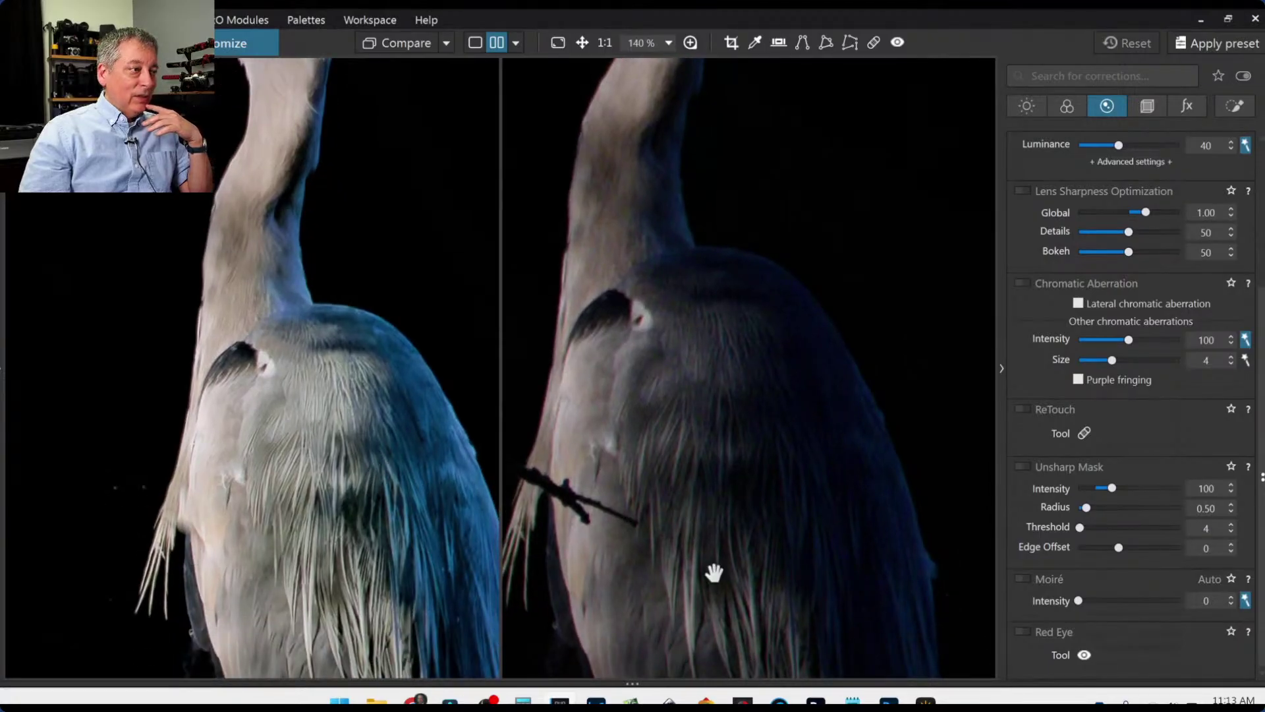
{"action": "left_click_drag", "start_coordinate": [714, 571], "coordinate": [690, 465]}
{"action": "left_click_drag", "start_coordinate": [361, 610], "coordinate": [351, 537]}
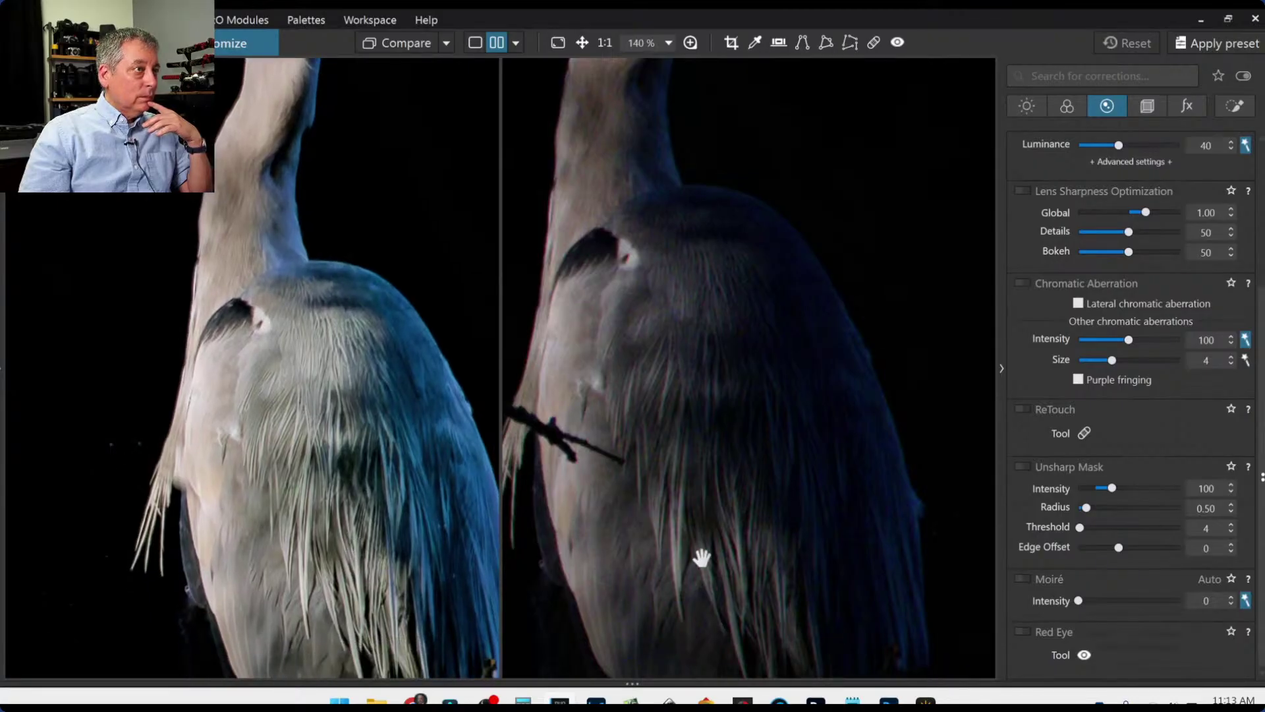
{"action": "scroll", "coordinate": [702, 559], "scroll_direction": "down", "scroll_amount": 3}
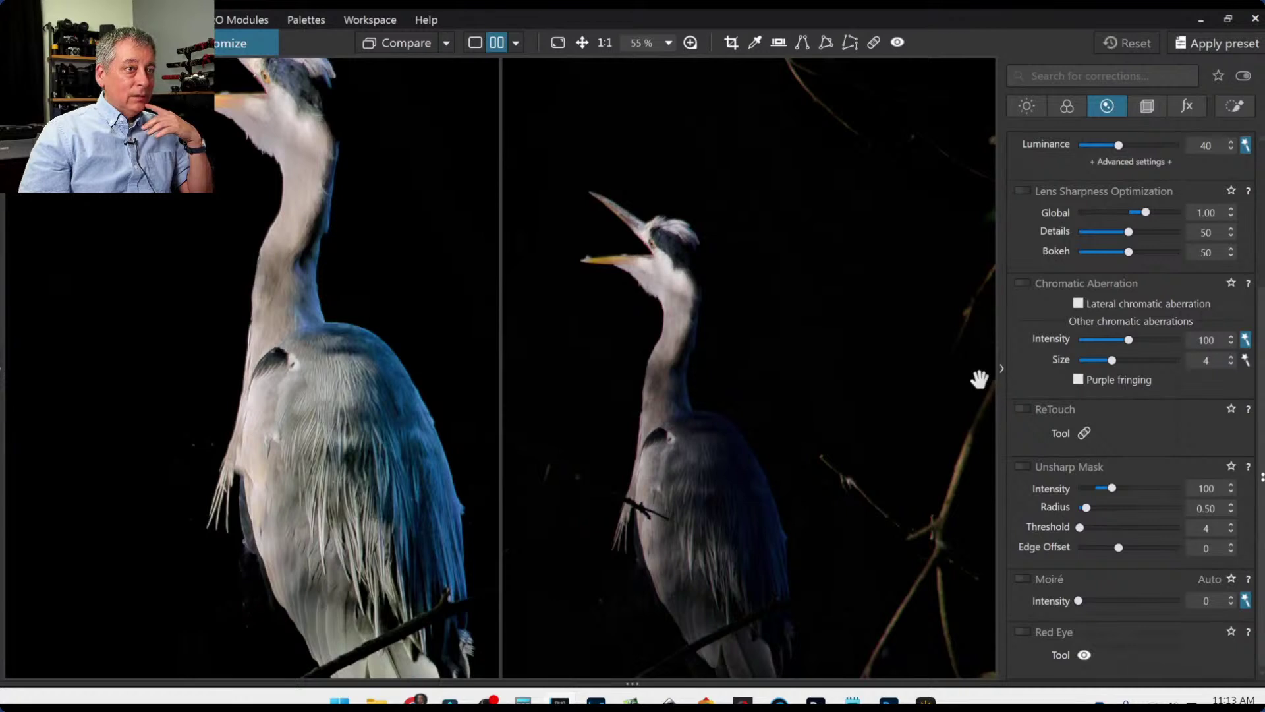
Compare the full frames of the exported heron and the unedited photo side by side with the correction palettes hidden.
{"action": "left_click", "coordinate": [999, 375]}
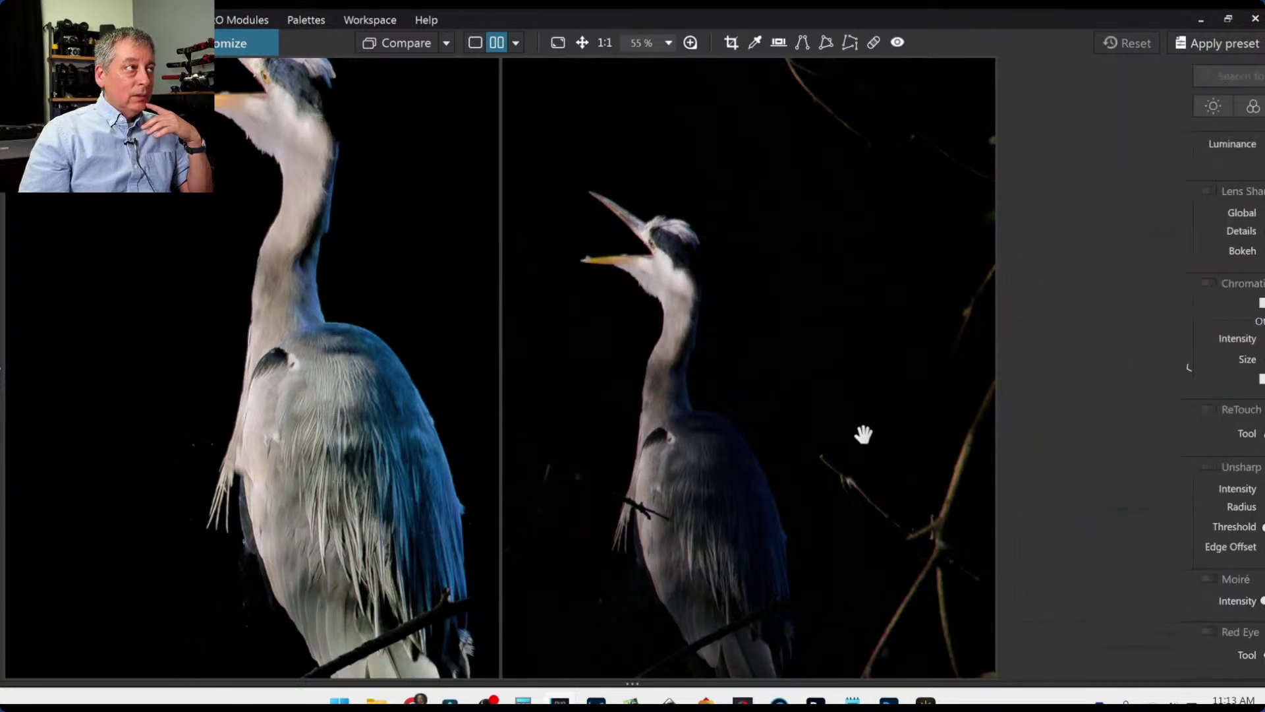
{"action": "scroll", "coordinate": [516, 440], "scroll_direction": "down", "scroll_amount": 2}
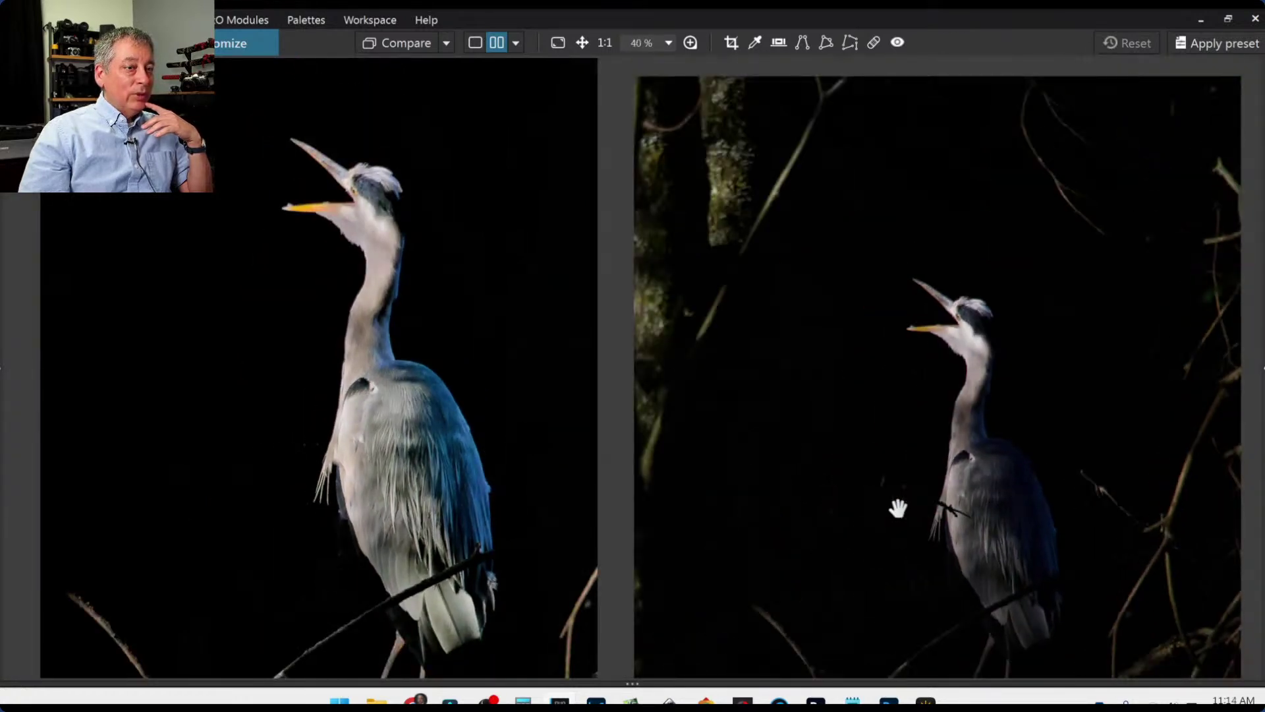
{"action": "scroll", "coordinate": [898, 507], "scroll_direction": "down", "scroll_amount": 1}
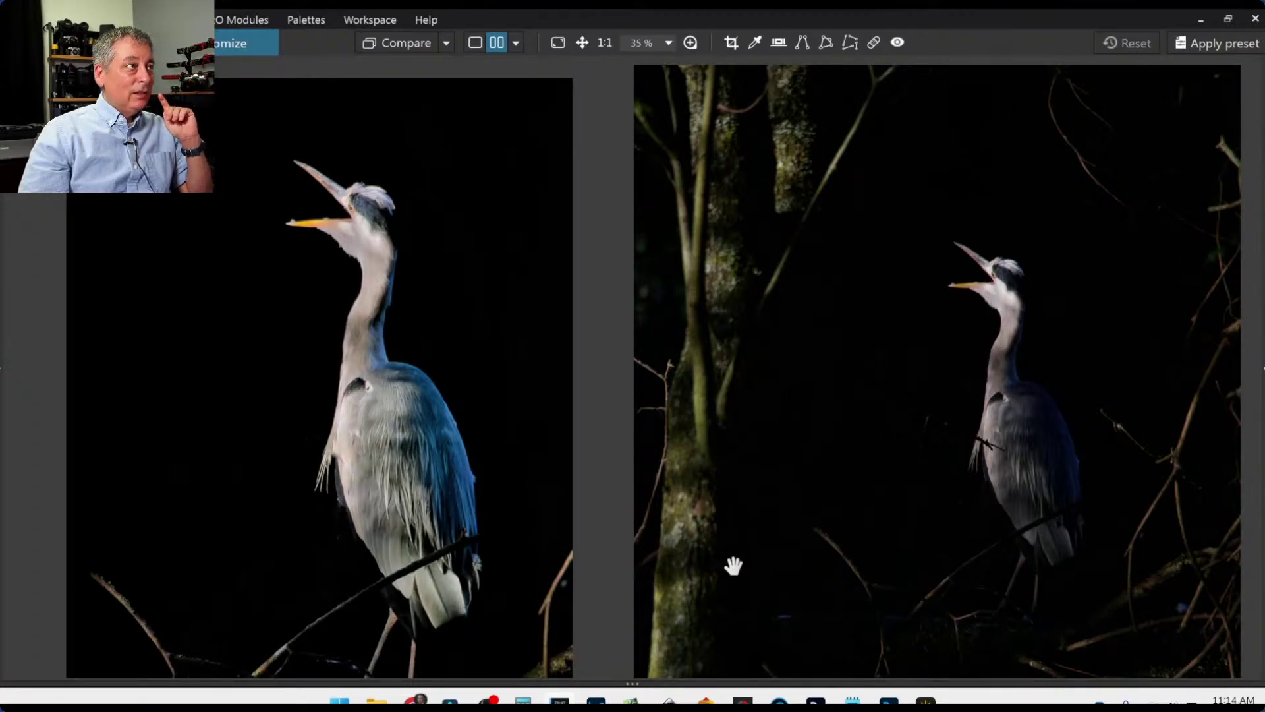
{"action": "scroll", "coordinate": [734, 566], "scroll_direction": "down", "scroll_amount": 1}
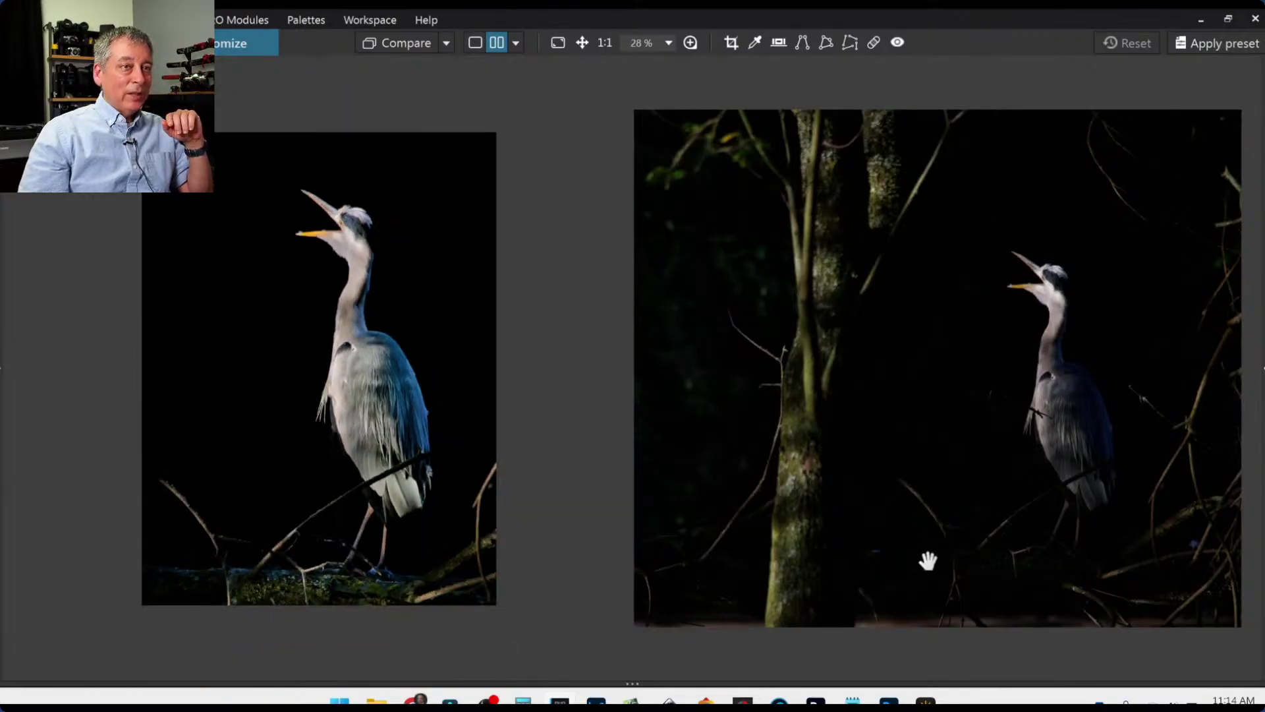
{"action": "scroll", "coordinate": [929, 560], "scroll_direction": "down", "scroll_amount": 1}
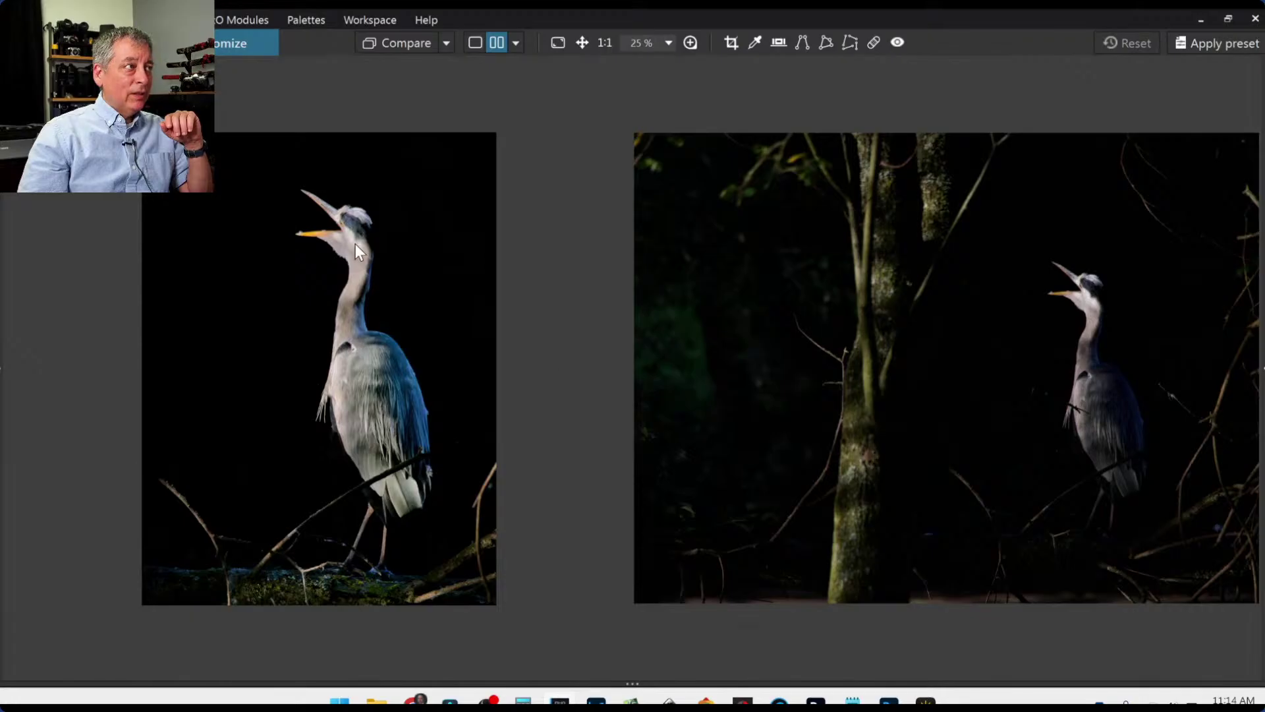
Restore the correction palettes and thumbnail strip, then open the coati photo _1000729 in single-image view.
{"action": "left_click", "coordinate": [1254, 366]}
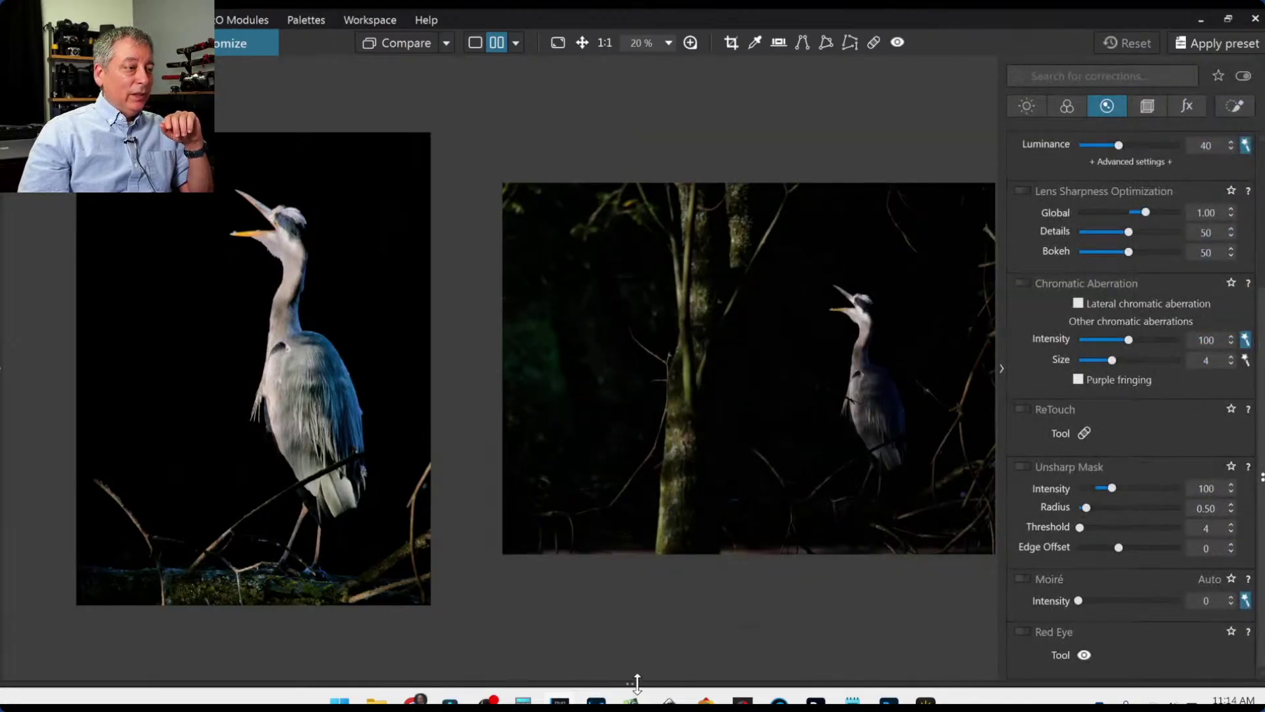
{"action": "left_click_drag", "start_coordinate": [637, 549], "coordinate": [637, 538]}
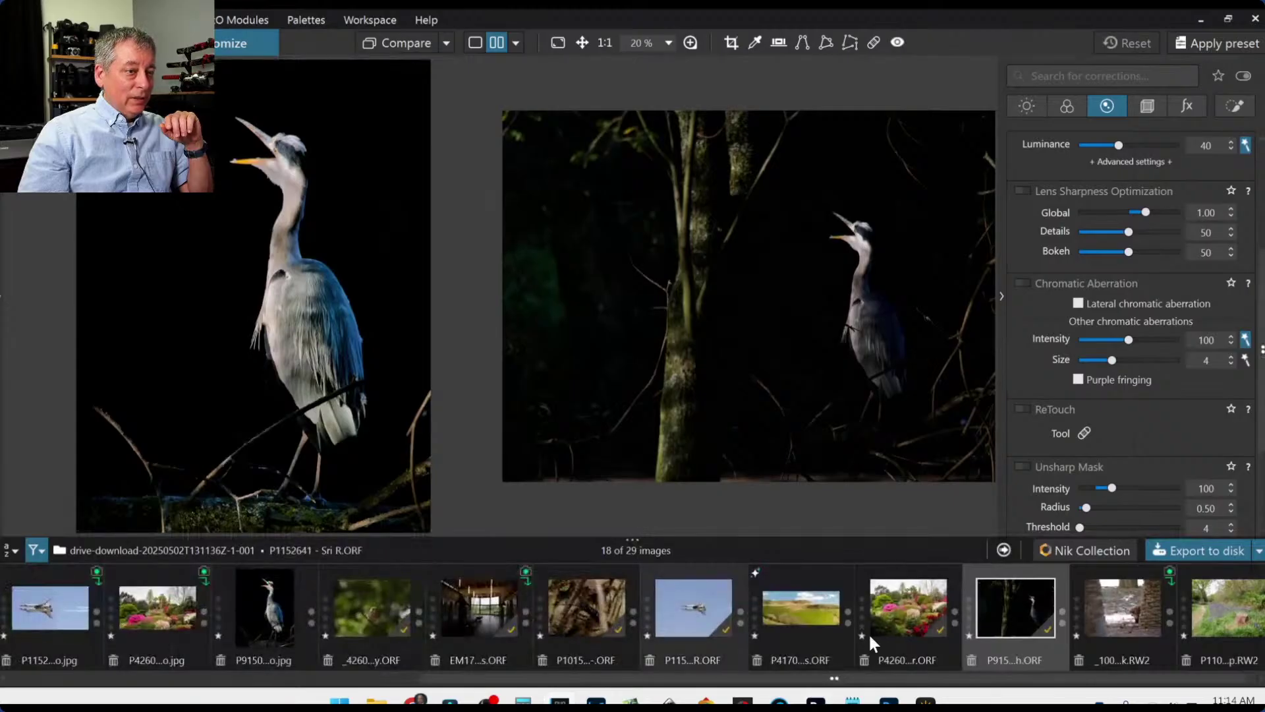
{"action": "scroll", "coordinate": [988, 678], "scroll_direction": "down", "scroll_amount": 1}
{"action": "left_click", "coordinate": [1073, 613]}
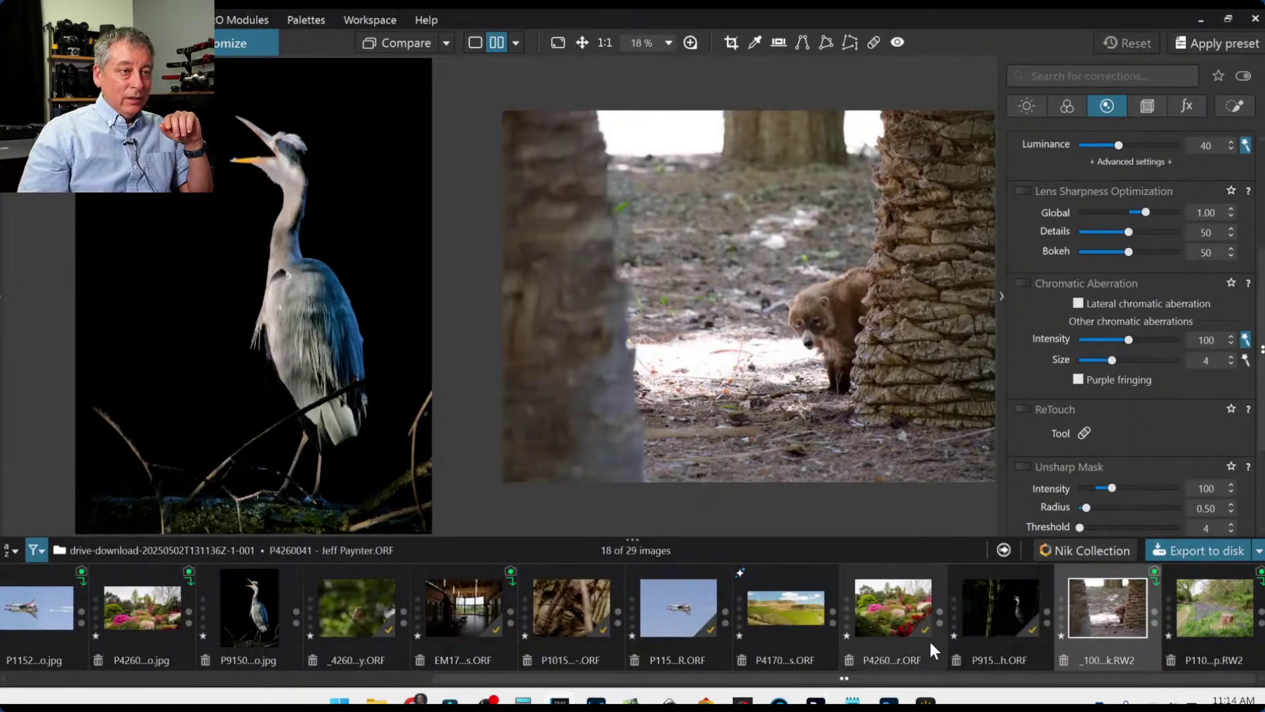
{"action": "left_click", "coordinate": [481, 45]}
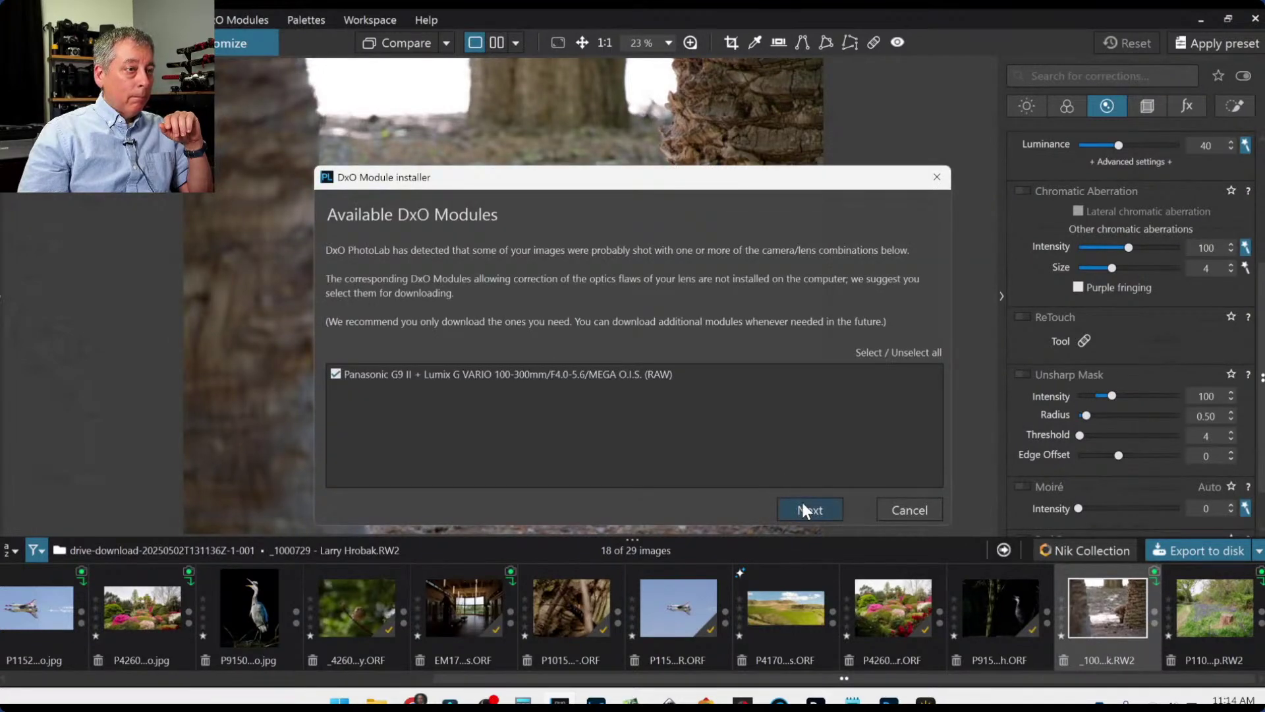
Install the suggested Panasonic G9 II + Lumix G VARIO 100-300mm module and apply the 1x1 default preset to the coati photo.
{"action": "left_click", "coordinate": [803, 508]}
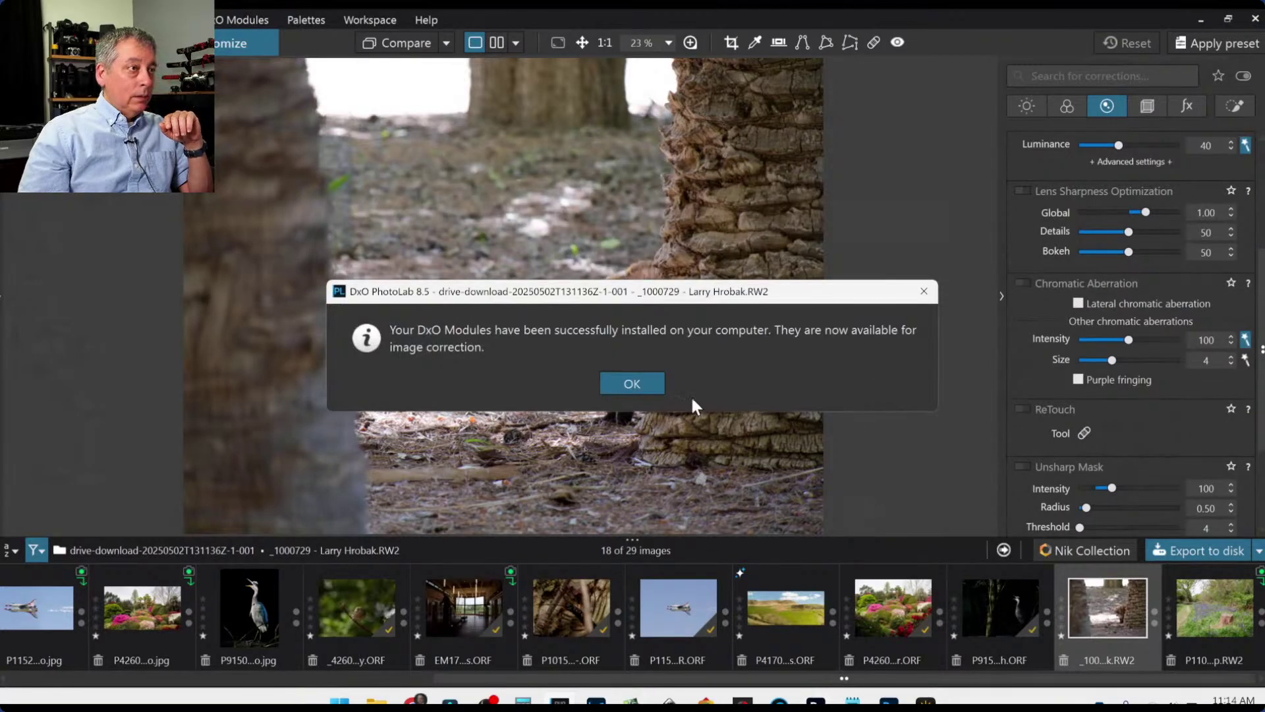
{"action": "left_click", "coordinate": [651, 382]}
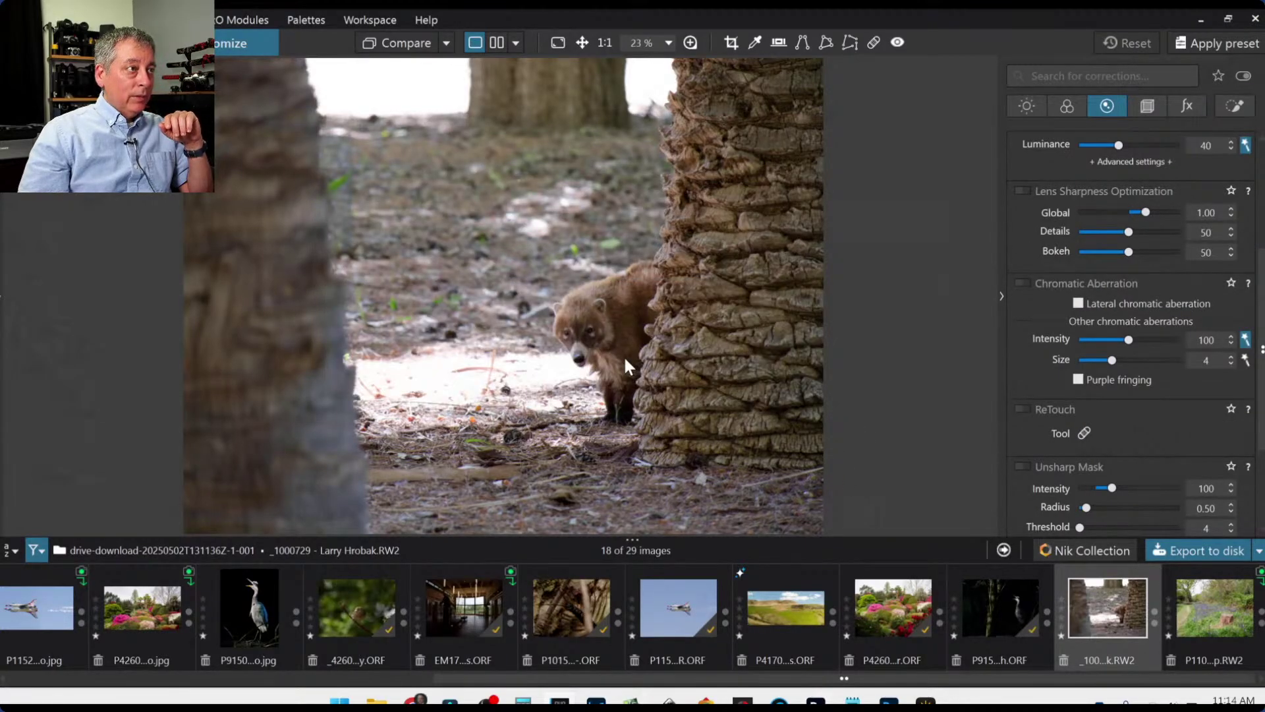
{"action": "key", "text": "ctrl+minus"}
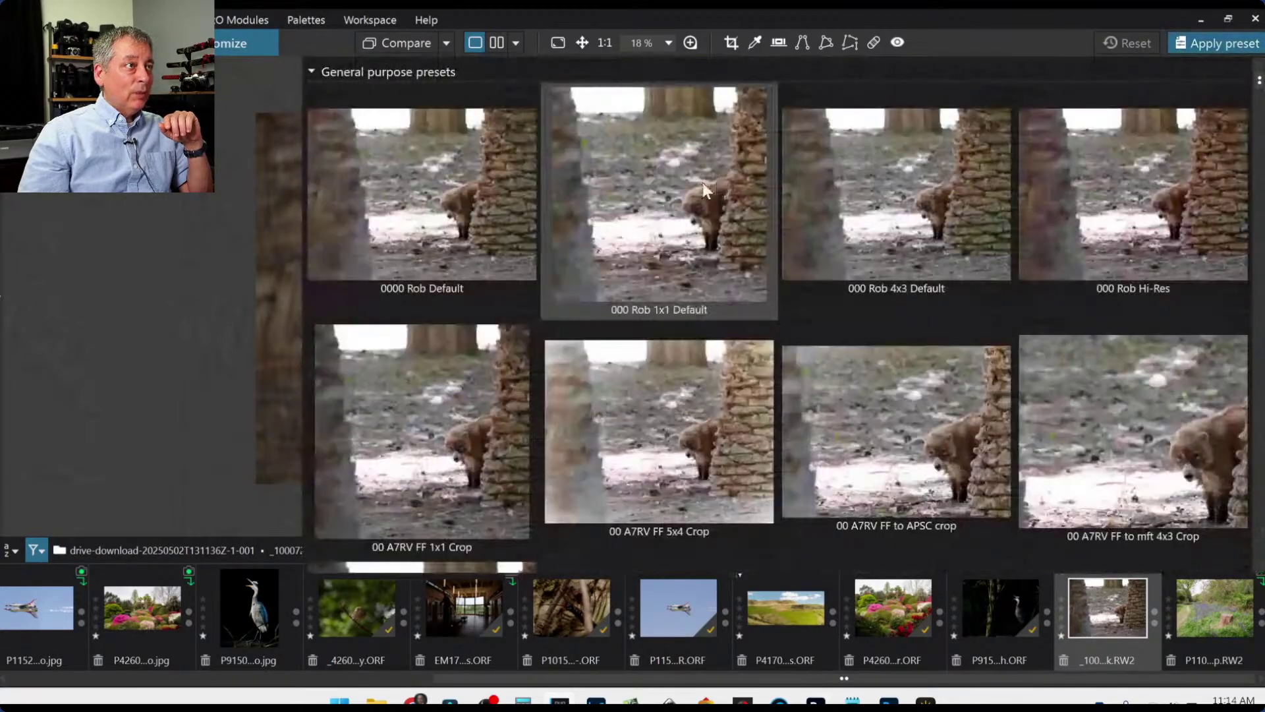
{"action": "double_click", "coordinate": [738, 196]}
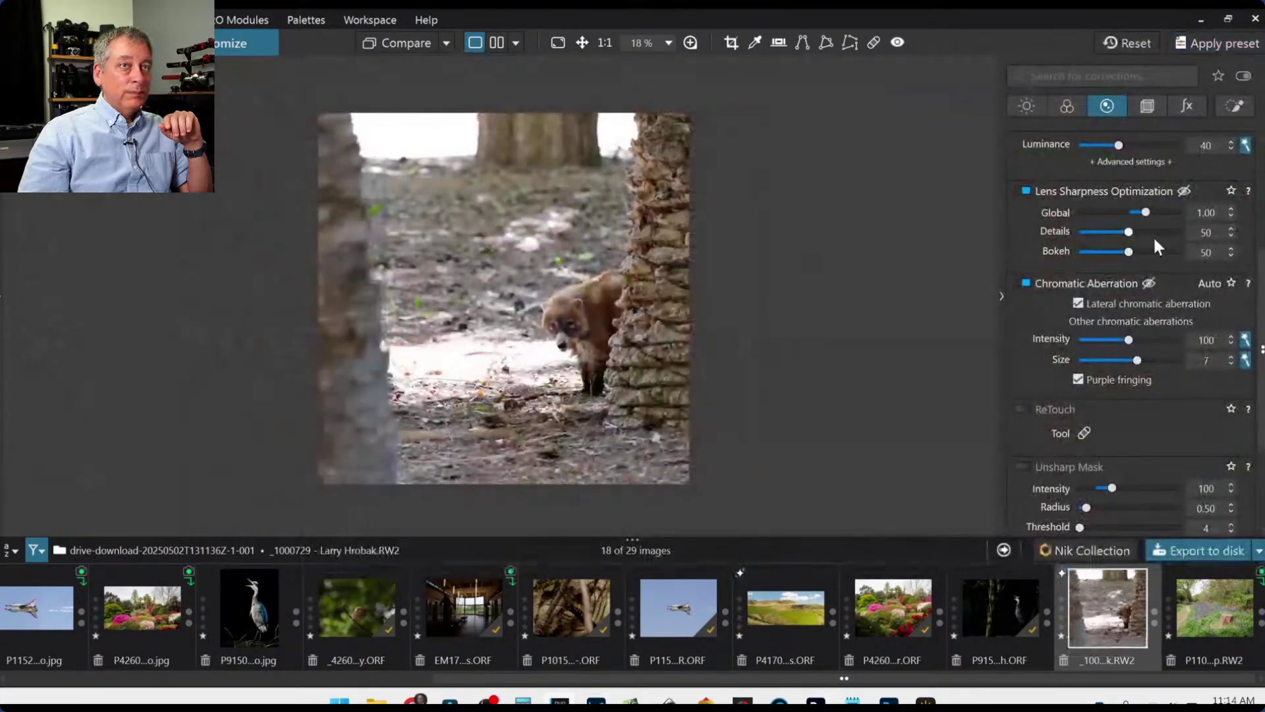
Crop the coati photo to a tighter 1 × 1 frame of about 2755 px around the animal and the tree trunk.
{"action": "left_click", "coordinate": [1146, 107]}
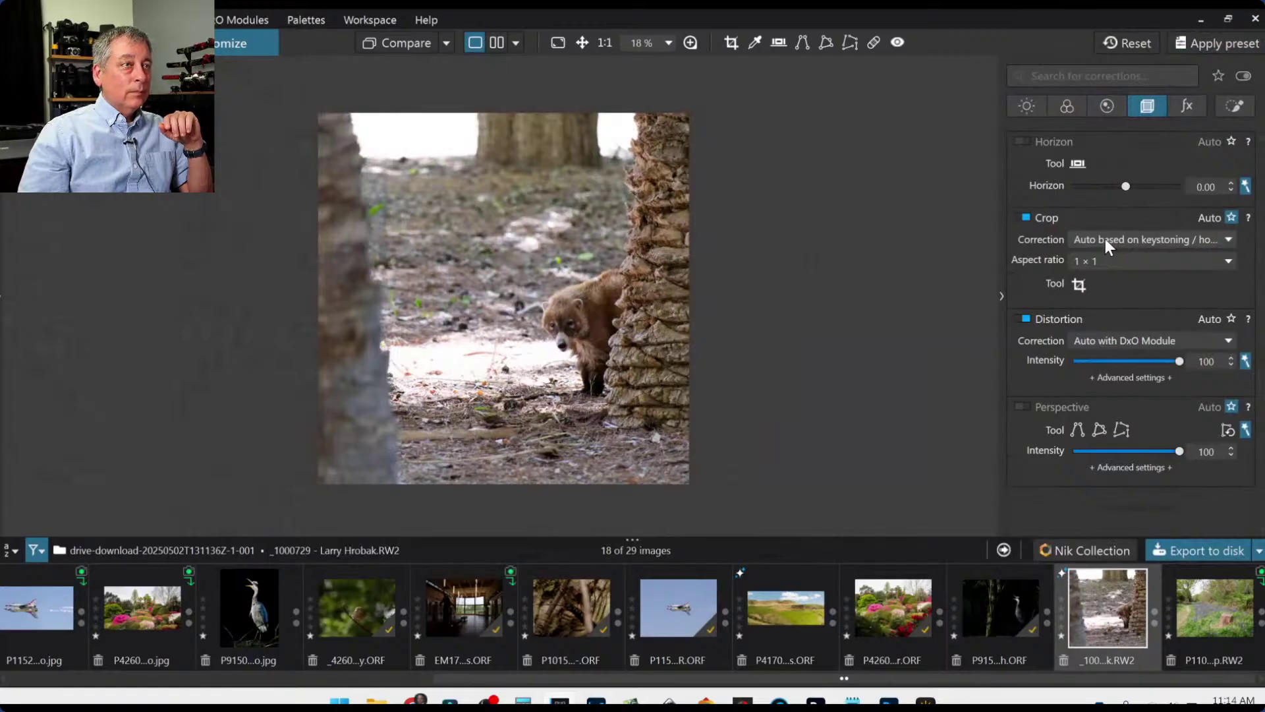
{"action": "left_click", "coordinate": [1080, 283]}
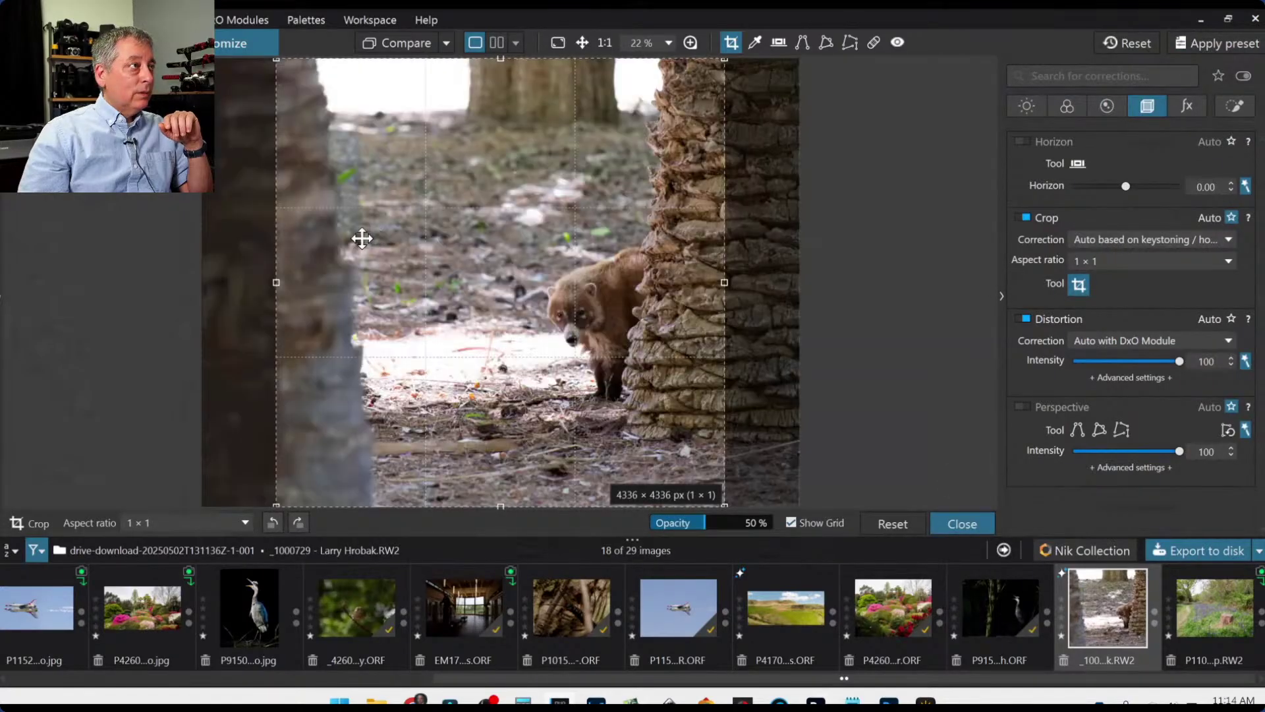
{"action": "left_click_drag", "start_coordinate": [282, 280], "coordinate": [437, 280]}
{"action": "left_click_drag", "start_coordinate": [655, 203], "coordinate": [682, 272]}
{"action": "key", "text": "Return"}
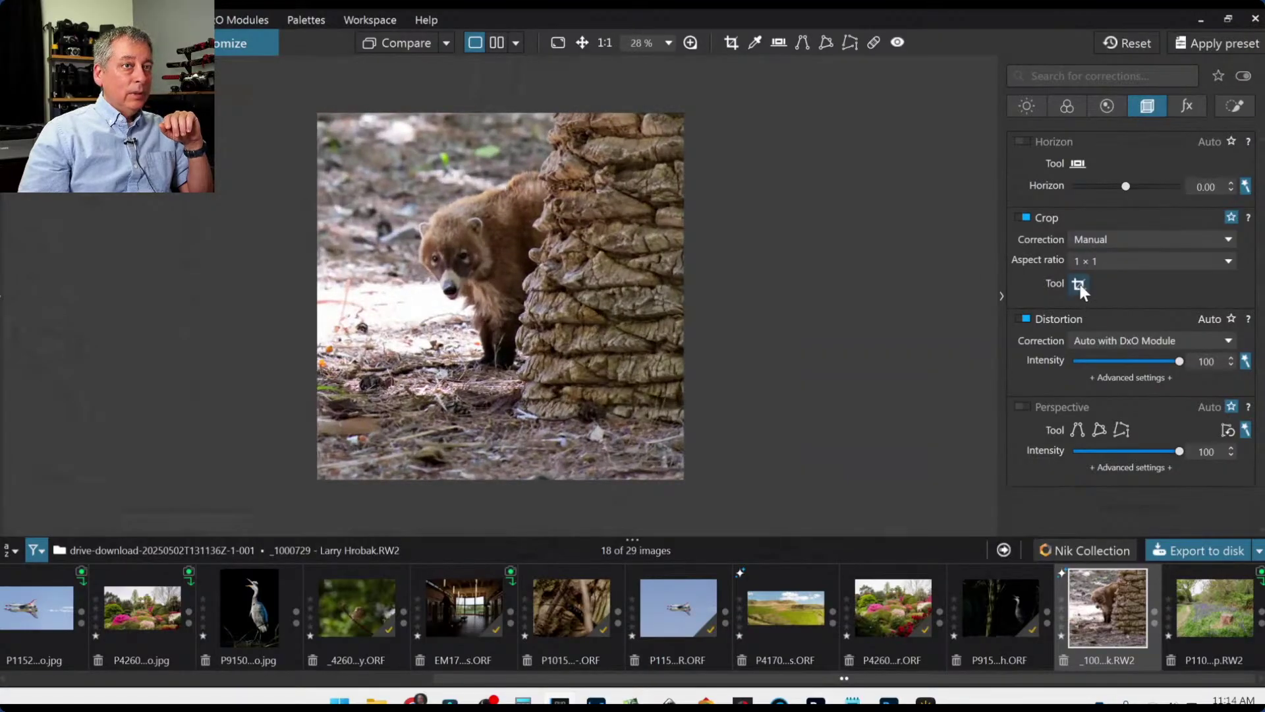
Shift the square crop slightly down and to the right so more ground shows below the coati.
{"action": "left_click", "coordinate": [1078, 283]}
{"action": "left_click_drag", "start_coordinate": [666, 333], "coordinate": [677, 358]}
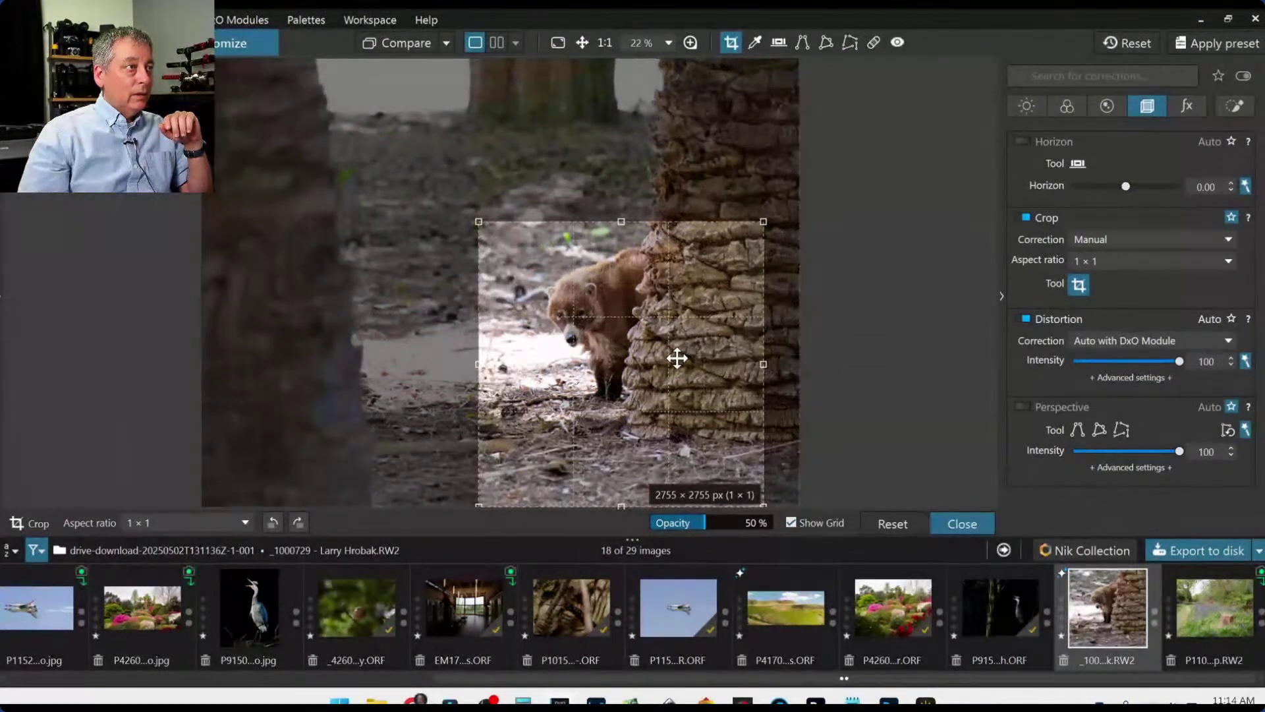
{"action": "key", "text": "Return"}
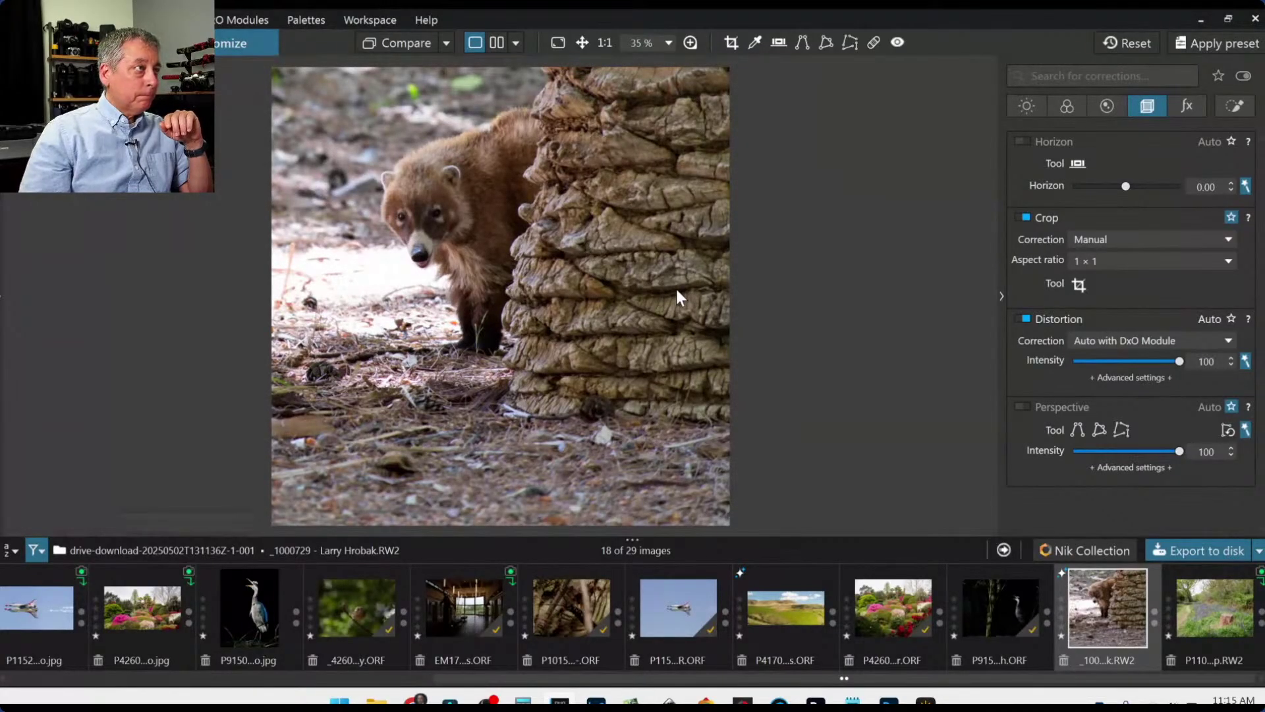
Try masking the bright ground beside the coati with four control points, enlarging the lowest one's area of effect.
{"action": "left_click", "coordinate": [1230, 108]}
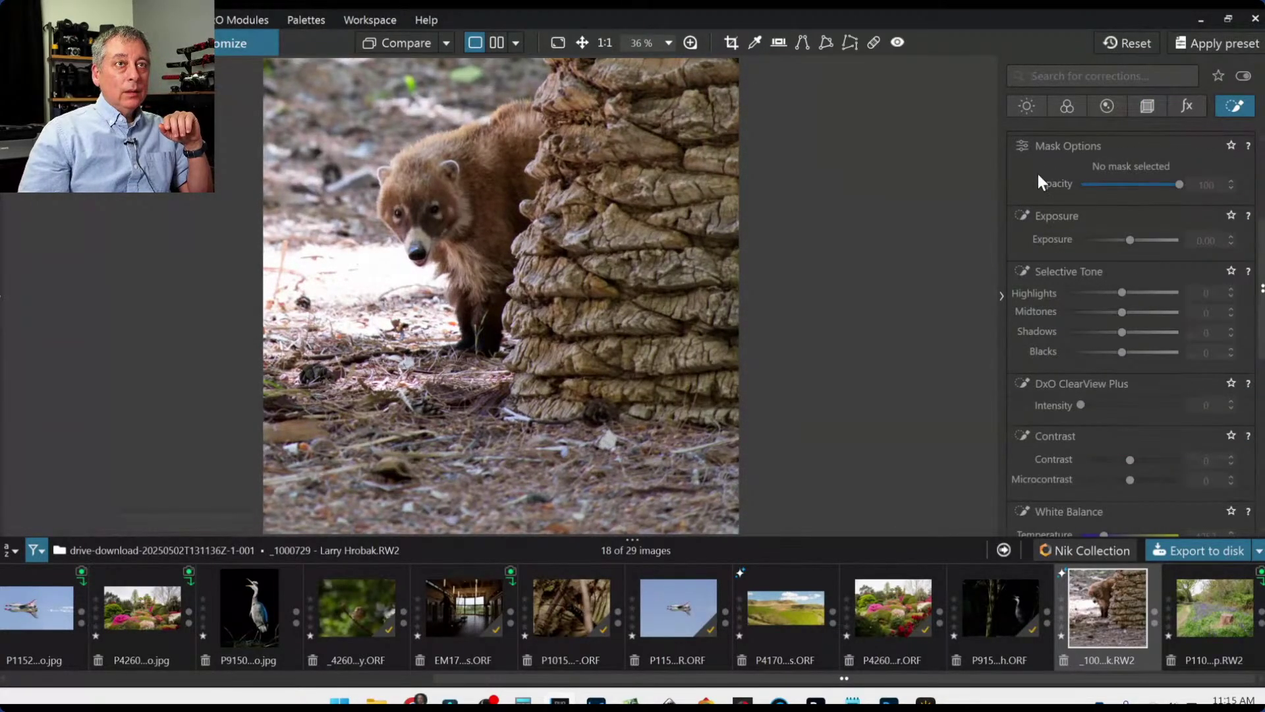
{"action": "left_click", "coordinate": [1056, 167]}
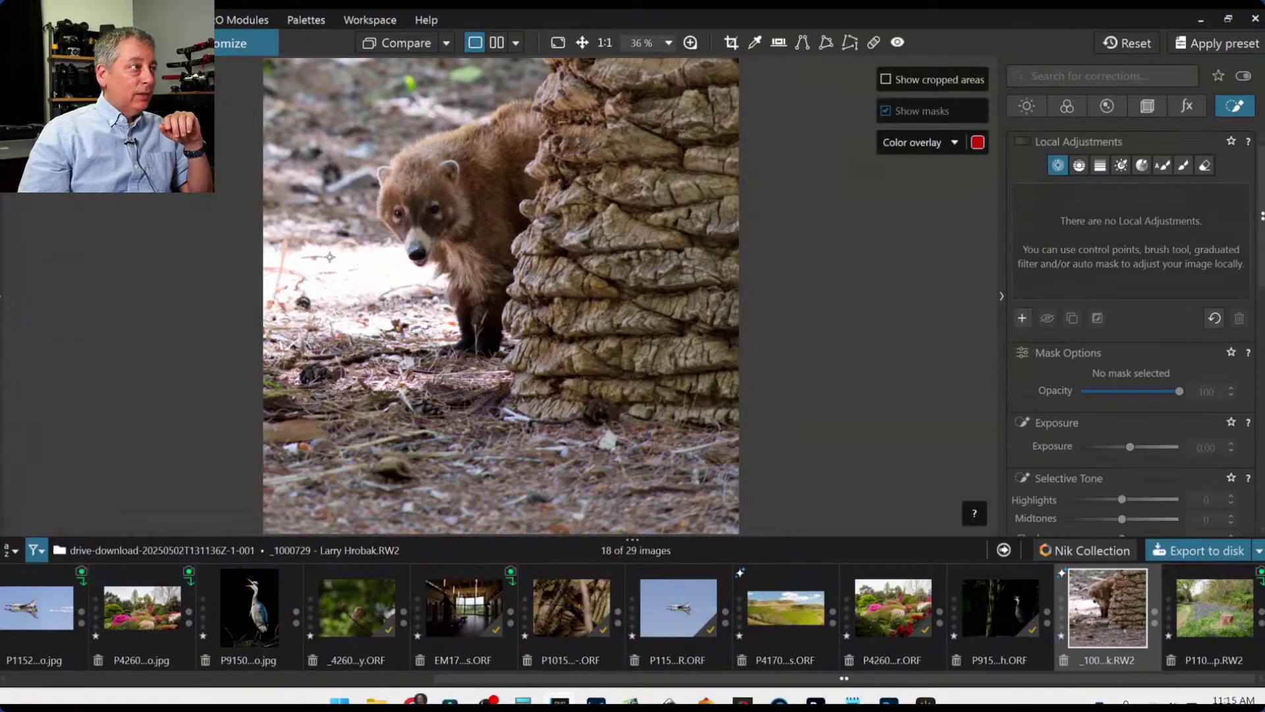
{"action": "left_click", "coordinate": [334, 271]}
{"action": "left_click", "coordinate": [388, 271]}
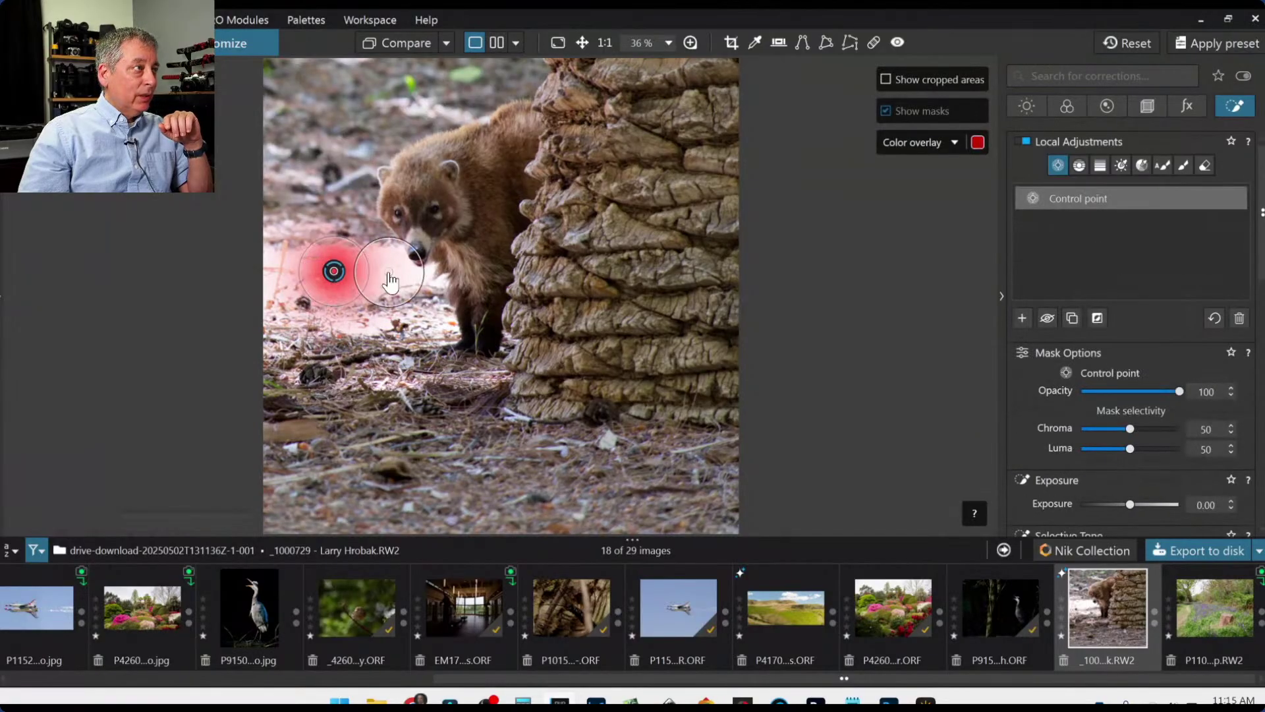
{"action": "left_click", "coordinate": [273, 279]}
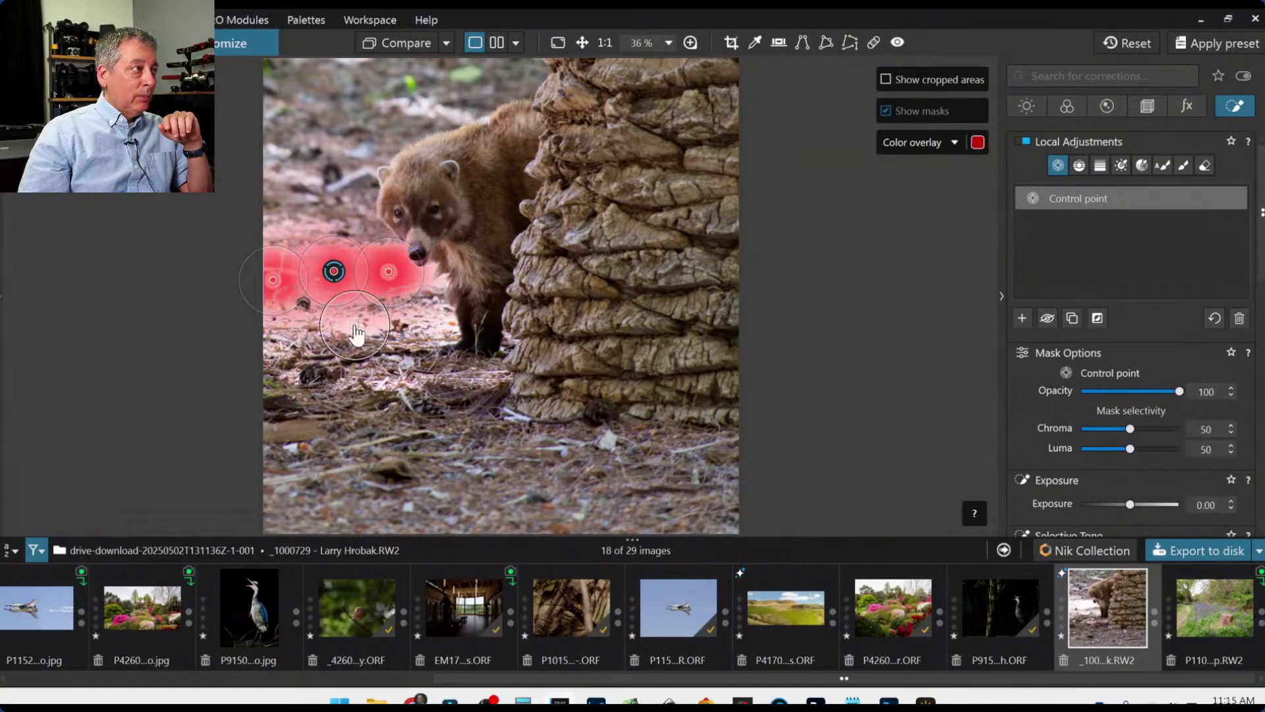
{"action": "left_click", "coordinate": [355, 325]}
{"action": "left_click_drag", "start_coordinate": [325, 307], "coordinate": [299, 290]}
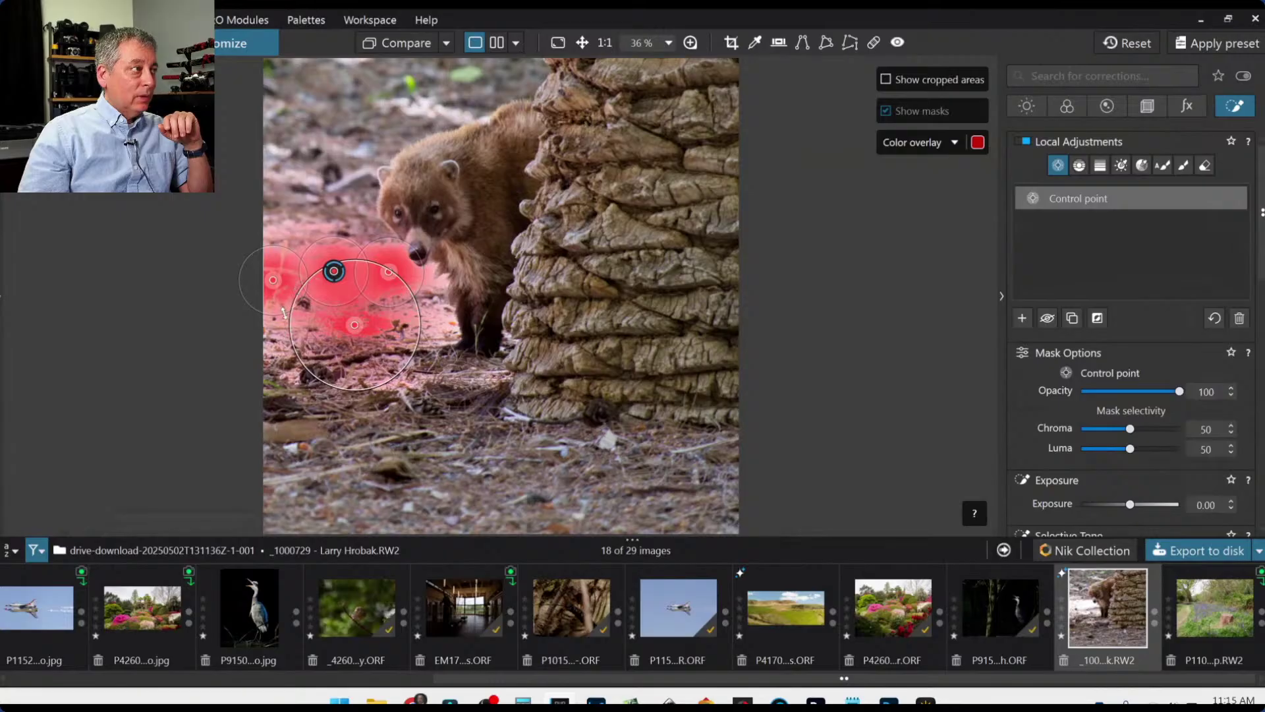
Set the control point mask's Highlights to -51 to darken the bright ground, and deselect the mask.
{"action": "scroll", "coordinate": [1101, 490], "scroll_direction": "down", "scroll_amount": 3}
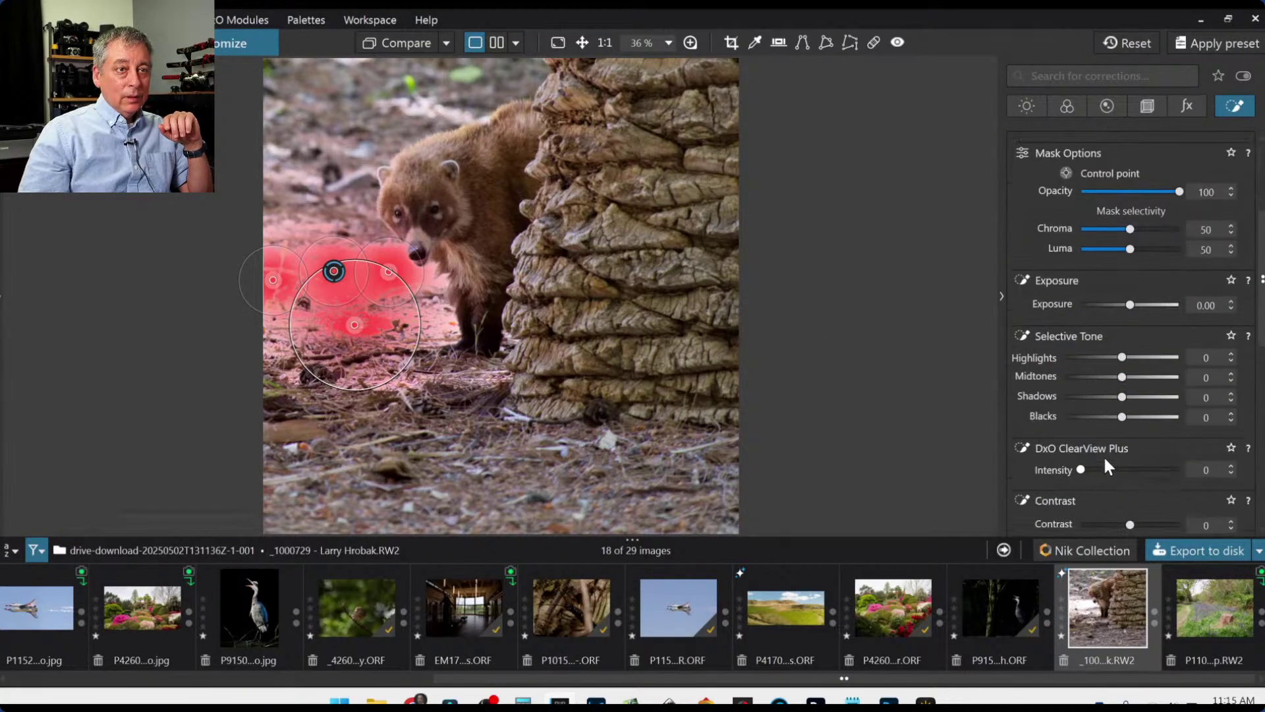
{"action": "left_click", "coordinate": [1101, 364]}
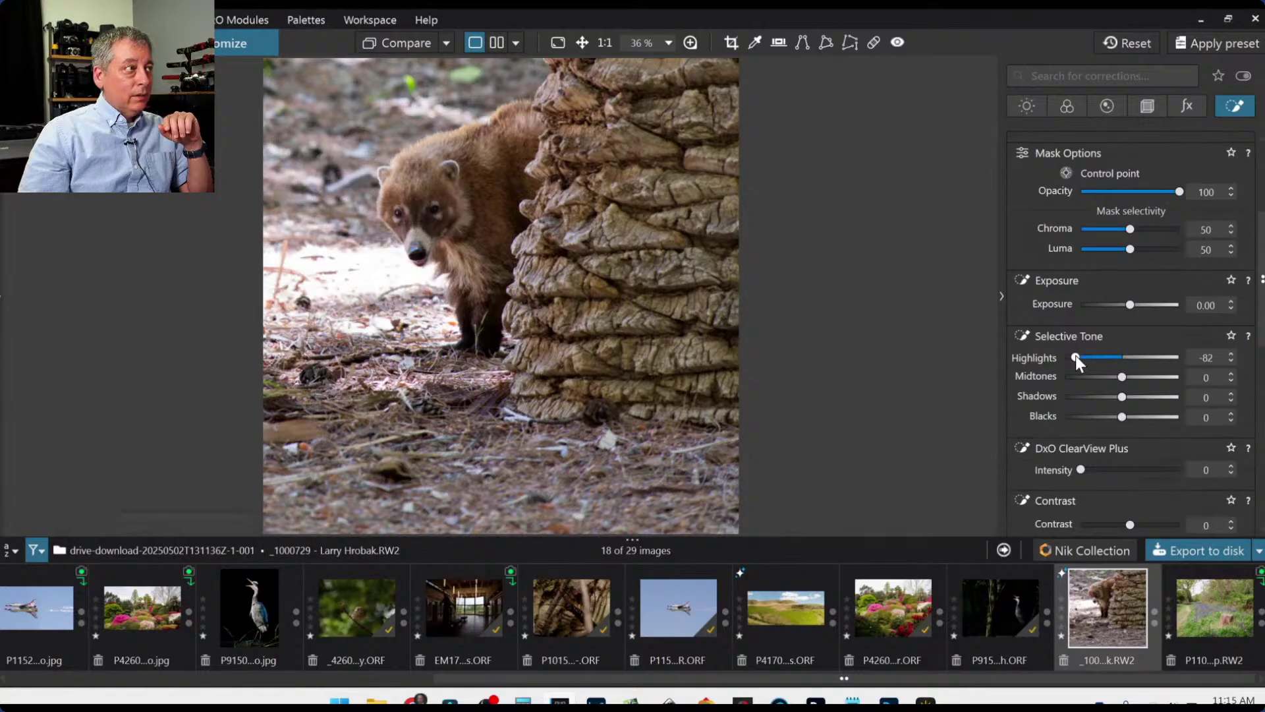
{"action": "left_click_drag", "start_coordinate": [1076, 356], "coordinate": [1093, 356]}
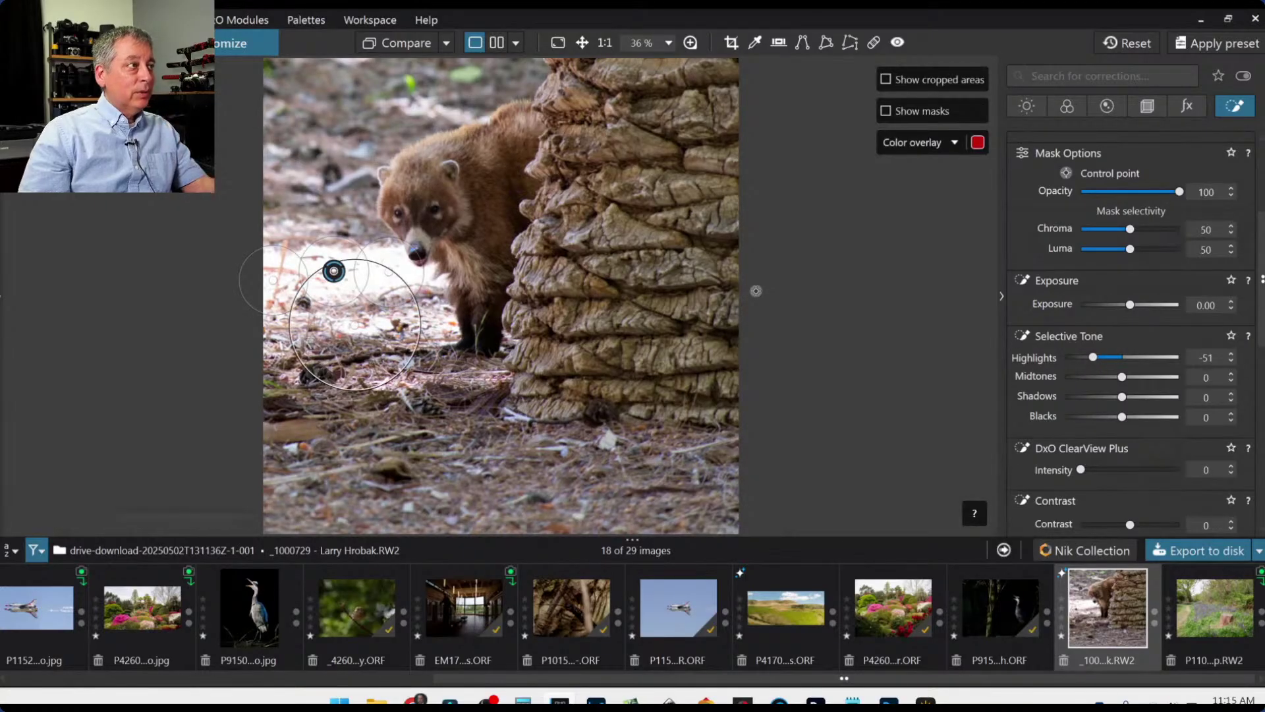
{"action": "left_click", "coordinate": [247, 302]}
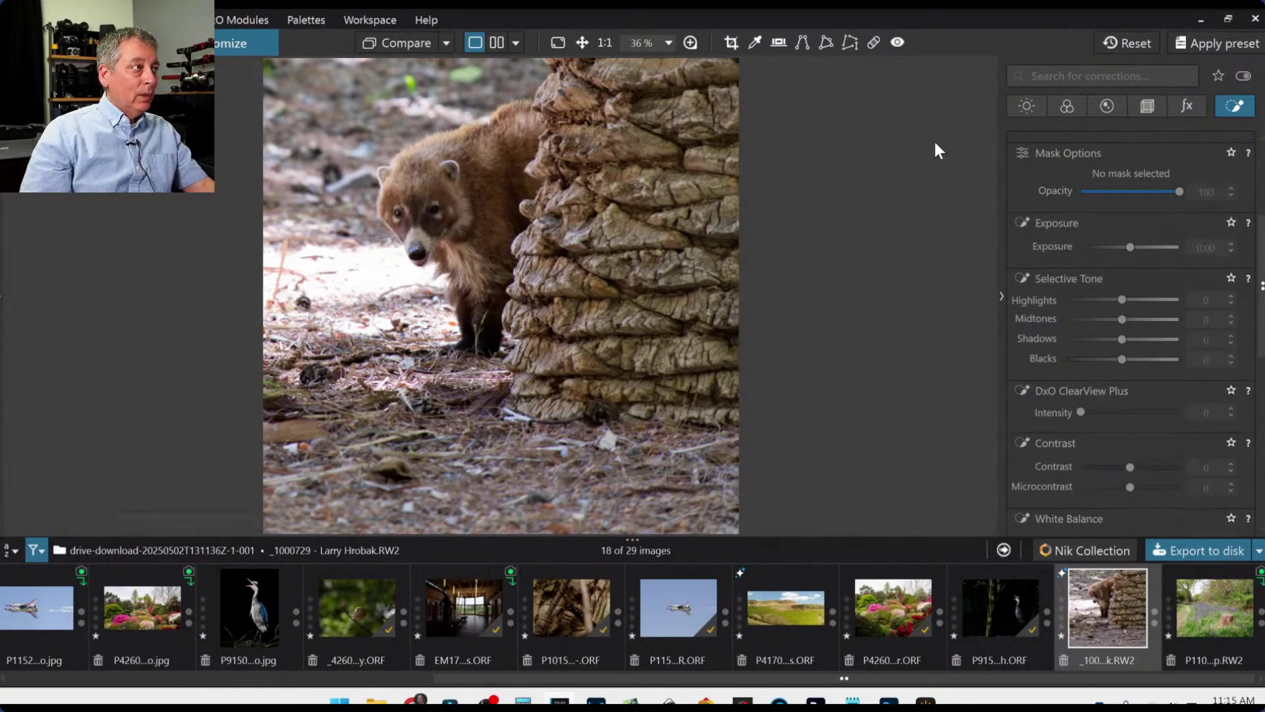
Delete the control point mask from the coati photo's local adjustments.
{"action": "scroll", "coordinate": [1137, 316], "scroll_direction": "up", "scroll_amount": 3}
{"action": "left_click", "coordinate": [1078, 196]}
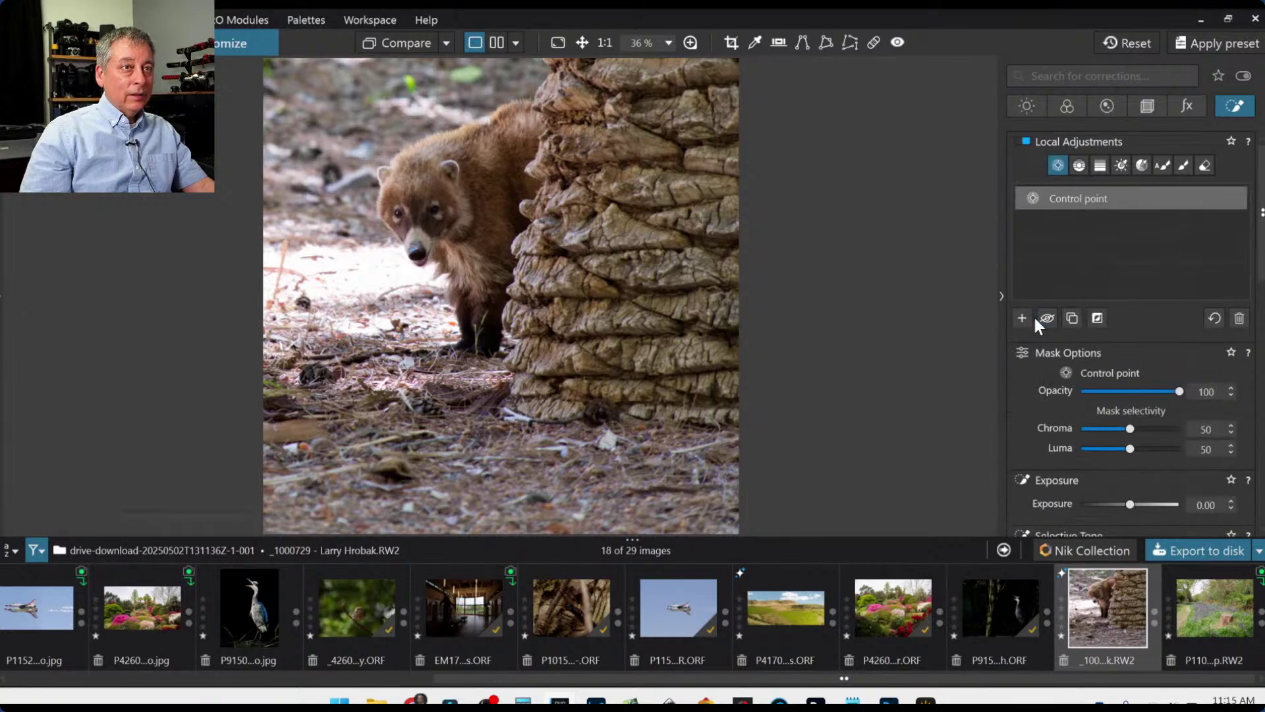
{"action": "left_click", "coordinate": [1238, 319]}
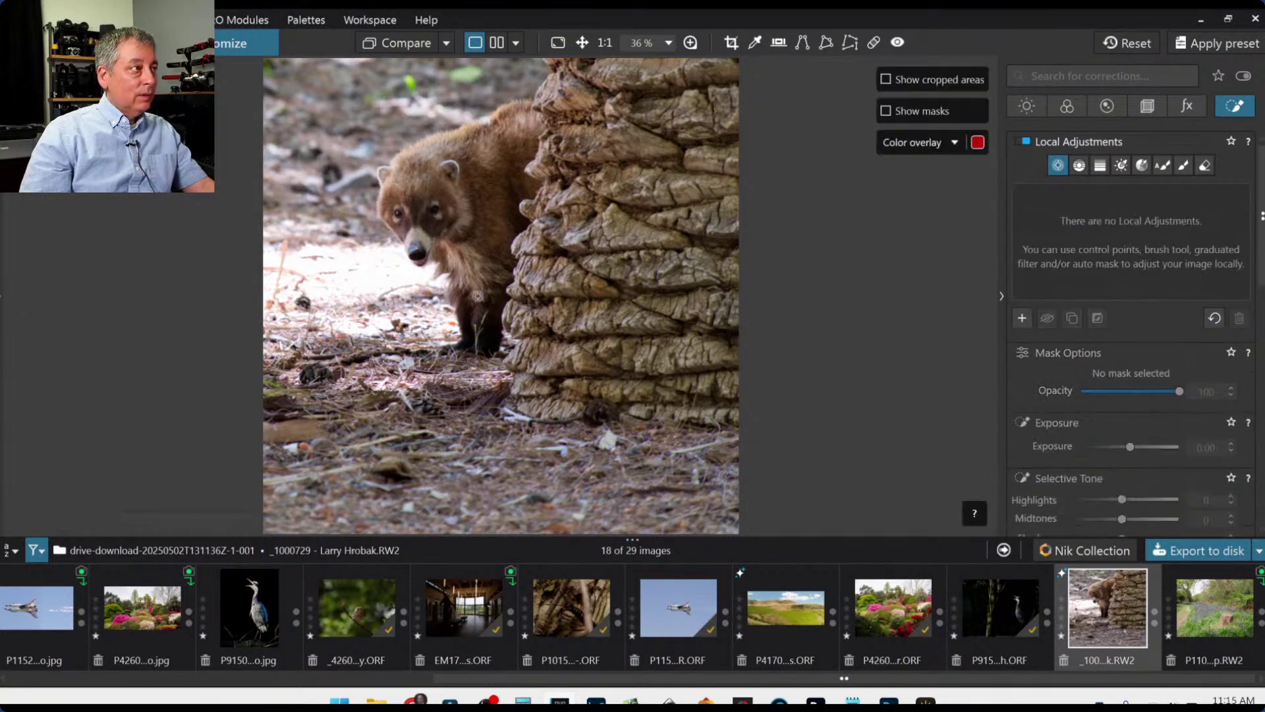
With a 39 px Clone brush in Retouch, try covering the bright ground beside the coati with darker ground sampled from below it.
{"action": "left_click", "coordinate": [873, 42]}
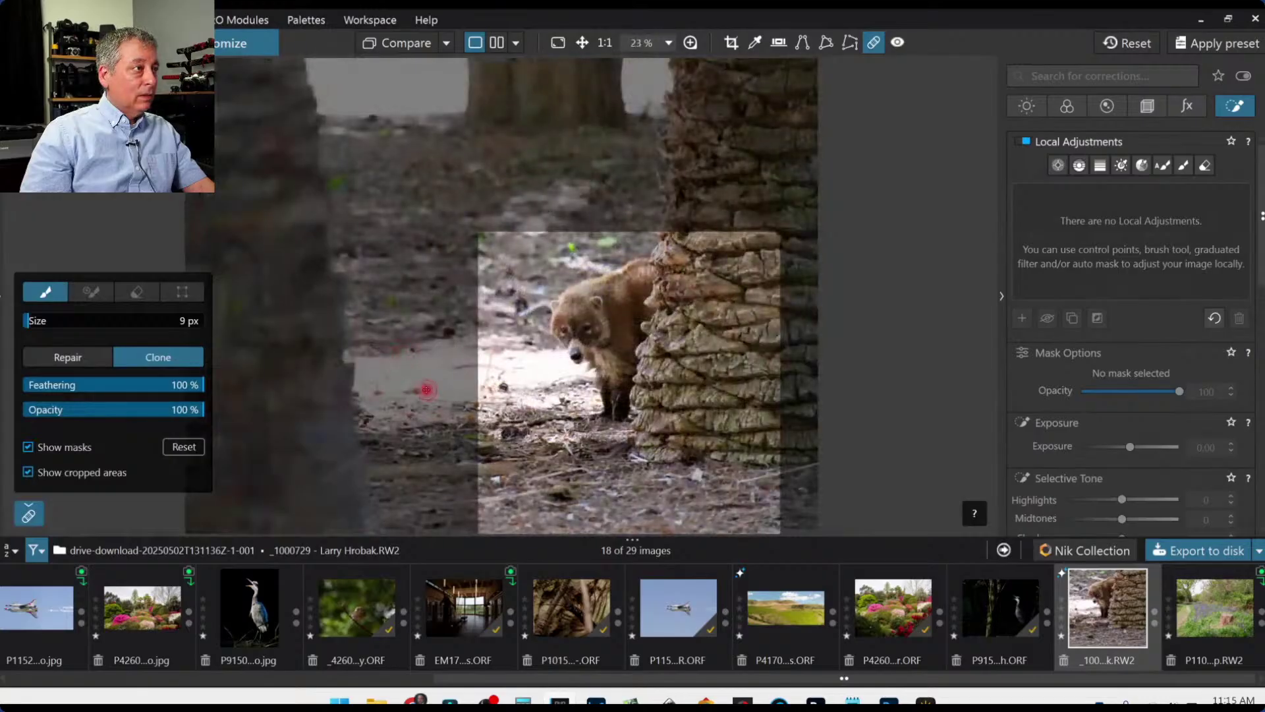
{"action": "scroll", "coordinate": [398, 372], "scroll_direction": "up", "scroll_amount": 4}
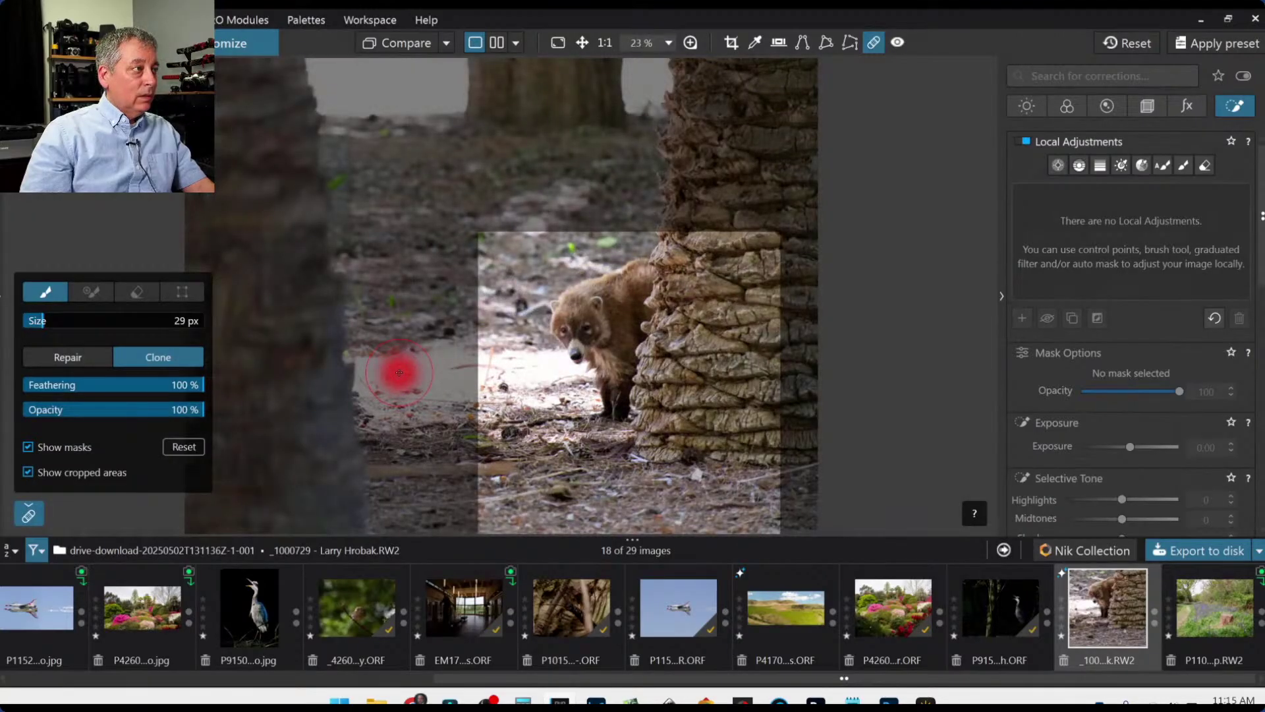
{"action": "scroll", "coordinate": [494, 384], "scroll_direction": "down", "scroll_amount": 2}
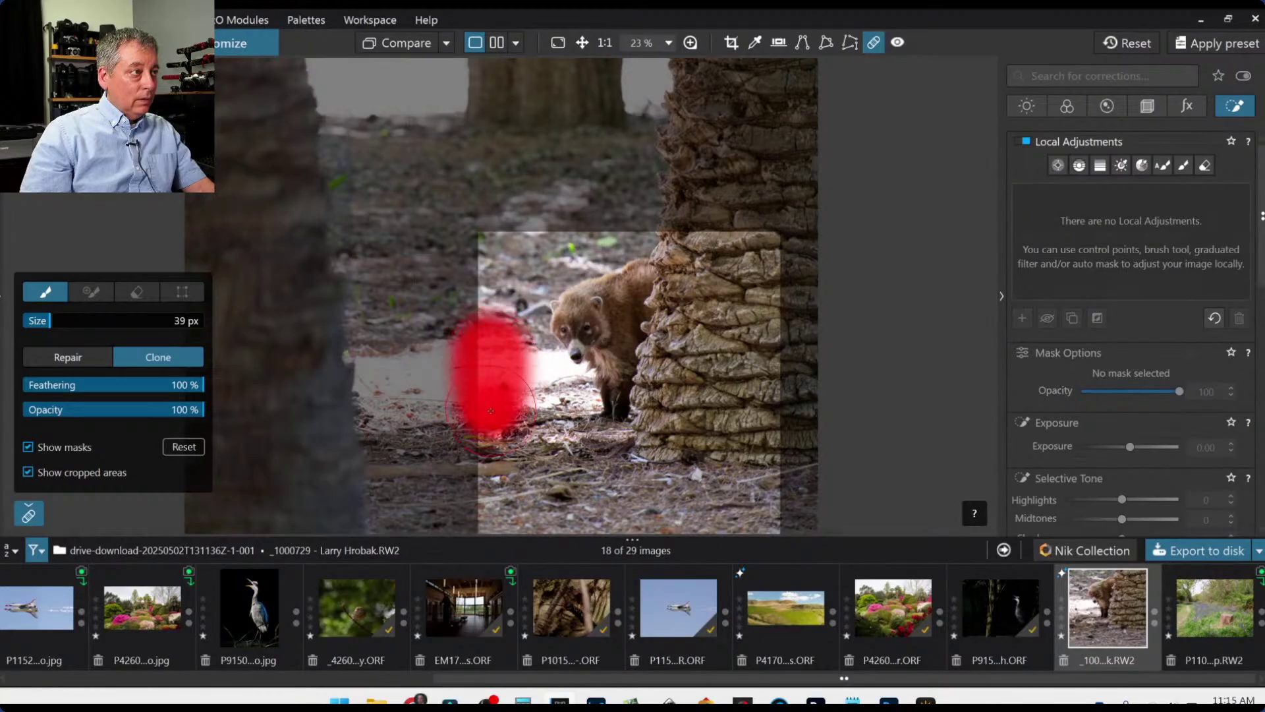
{"action": "mouse_move", "coordinate": [567, 356]}
{"action": "left_mouse_down"}
{"action": "mouse_move", "coordinate": [585, 362]}
{"action": "mouse_move", "coordinate": [627, 328]}
{"action": "mouse_move", "coordinate": [578, 339]}
{"action": "mouse_move", "coordinate": [389, 241]}
{"action": "mouse_move", "coordinate": [422, 455]}
{"action": "mouse_move", "coordinate": [440, 471]}
{"action": "mouse_move", "coordinate": [420, 478]}
{"action": "mouse_move", "coordinate": [540, 524]}
{"action": "mouse_move", "coordinate": [611, 519]}
{"action": "mouse_move", "coordinate": [529, 449]}
{"action": "left_mouse_up"}
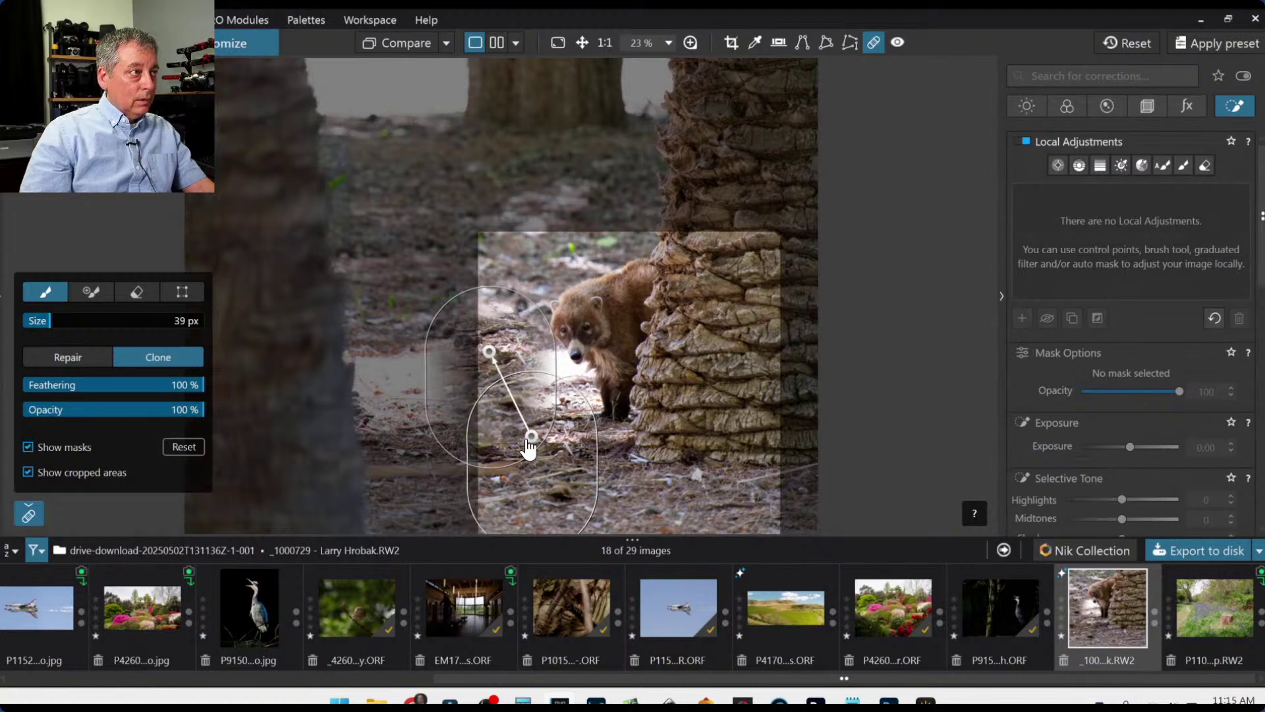
Inspect the large cloned patch beside the coati at different scales and undo it.
{"action": "scroll", "coordinate": [362, 354], "scroll_direction": "down", "scroll_amount": 1}
{"action": "scroll", "coordinate": [362, 354], "scroll_direction": "down", "scroll_amount": 1}
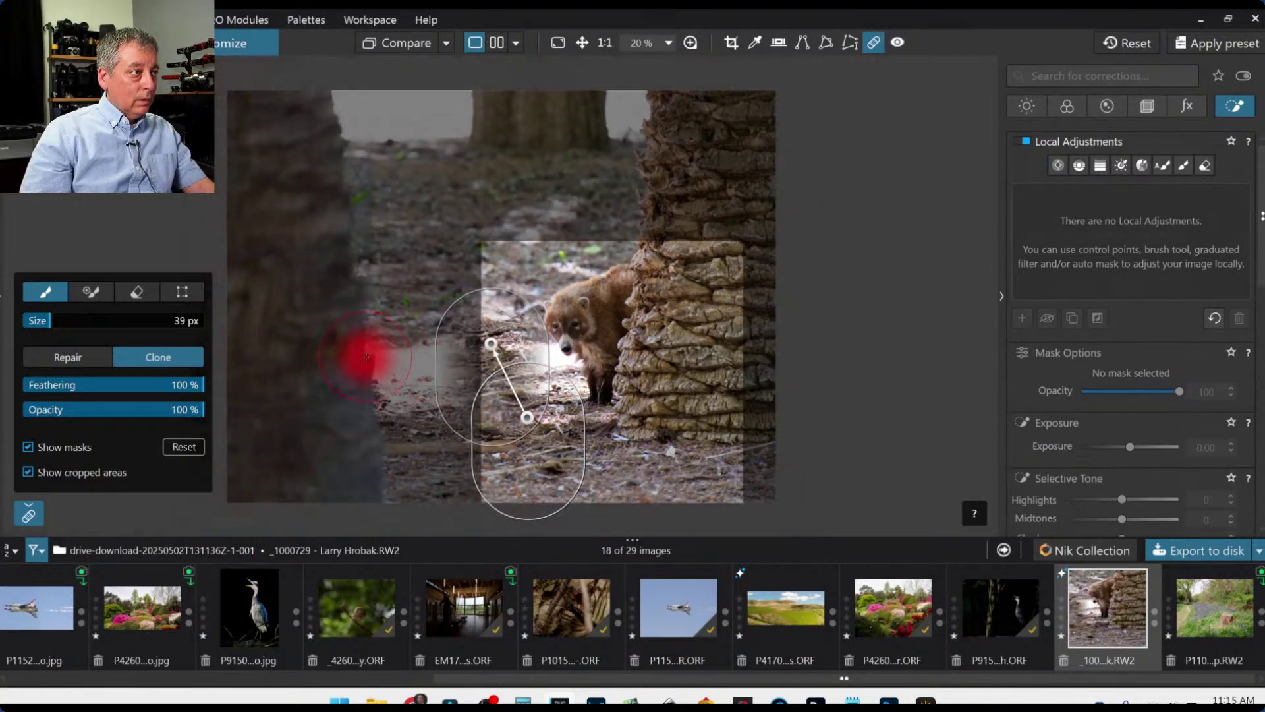
{"action": "key", "text": "Escape"}
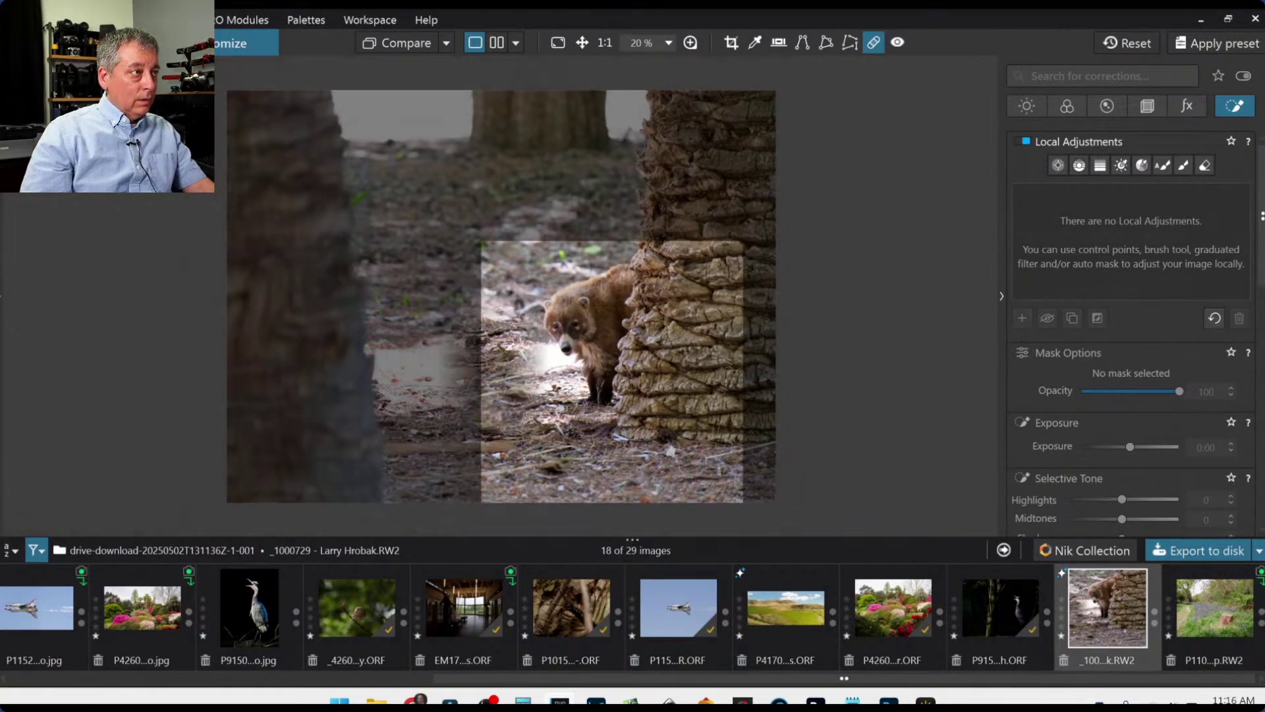
{"action": "scroll", "coordinate": [554, 372], "scroll_direction": "up", "scroll_amount": 5}
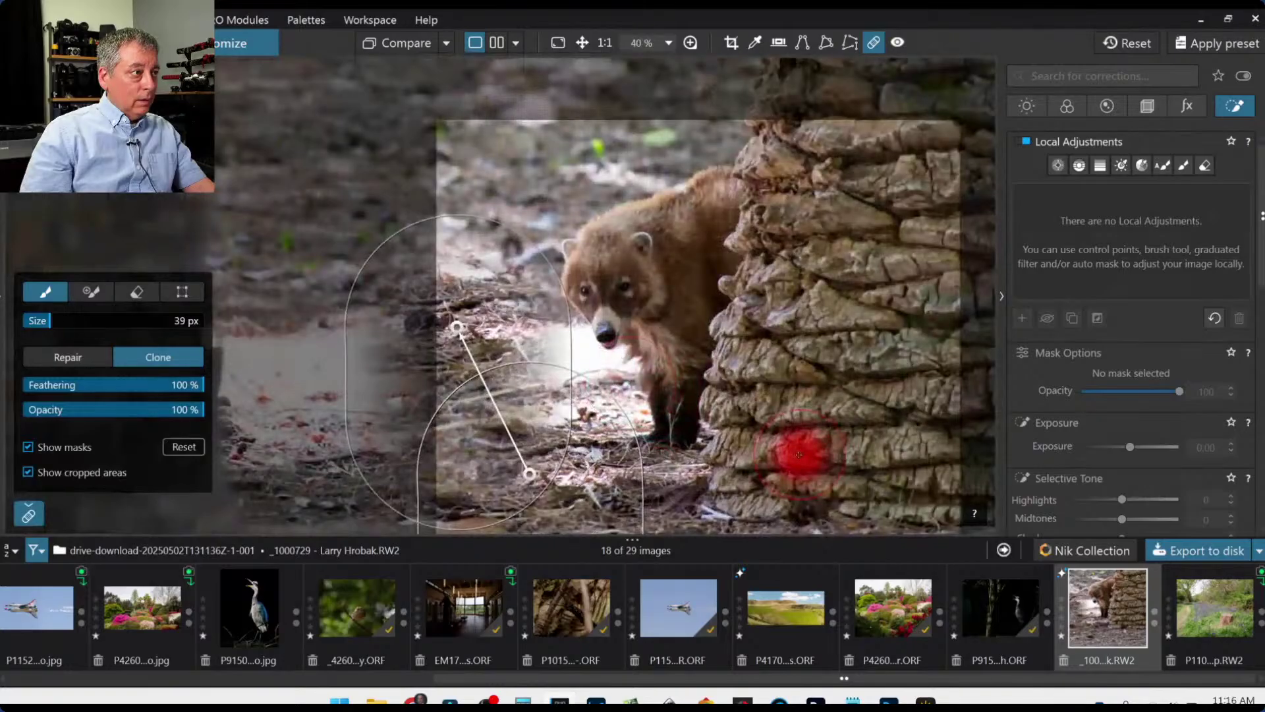
{"action": "key", "text": "Escape"}
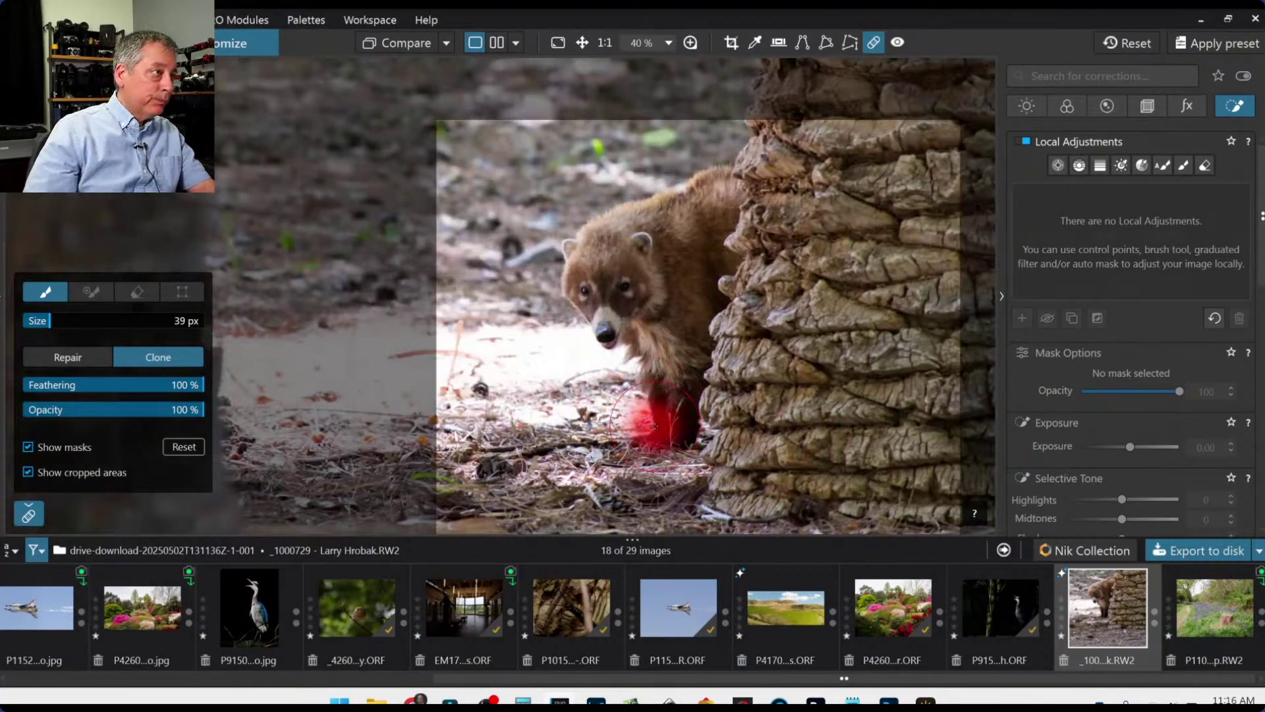
Try cloning two smaller patches over the upper bright ground, sourcing both from the shaded ground outside the crop.
{"action": "left_click", "coordinate": [457, 336]}
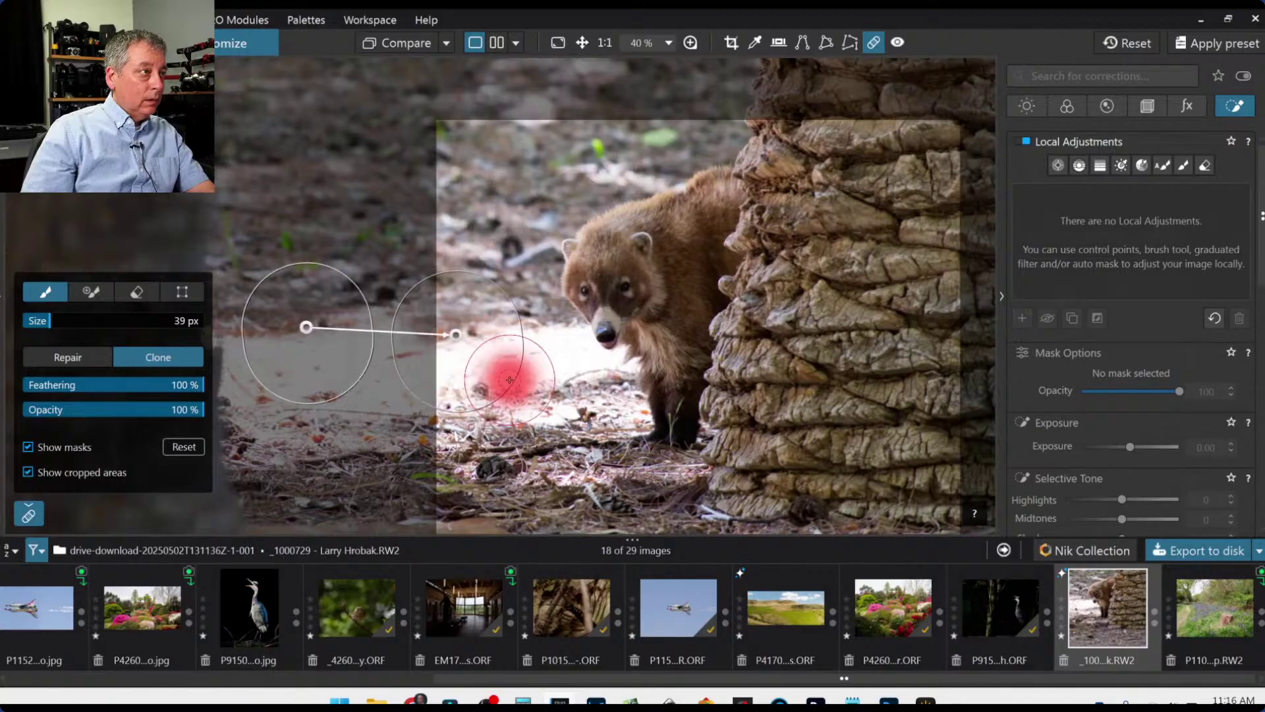
{"action": "mouse_move", "coordinate": [306, 328]}
{"action": "left_mouse_down"}
{"action": "mouse_move", "coordinate": [243, 290]}
{"action": "mouse_move", "coordinate": [249, 250]}
{"action": "left_mouse_up"}
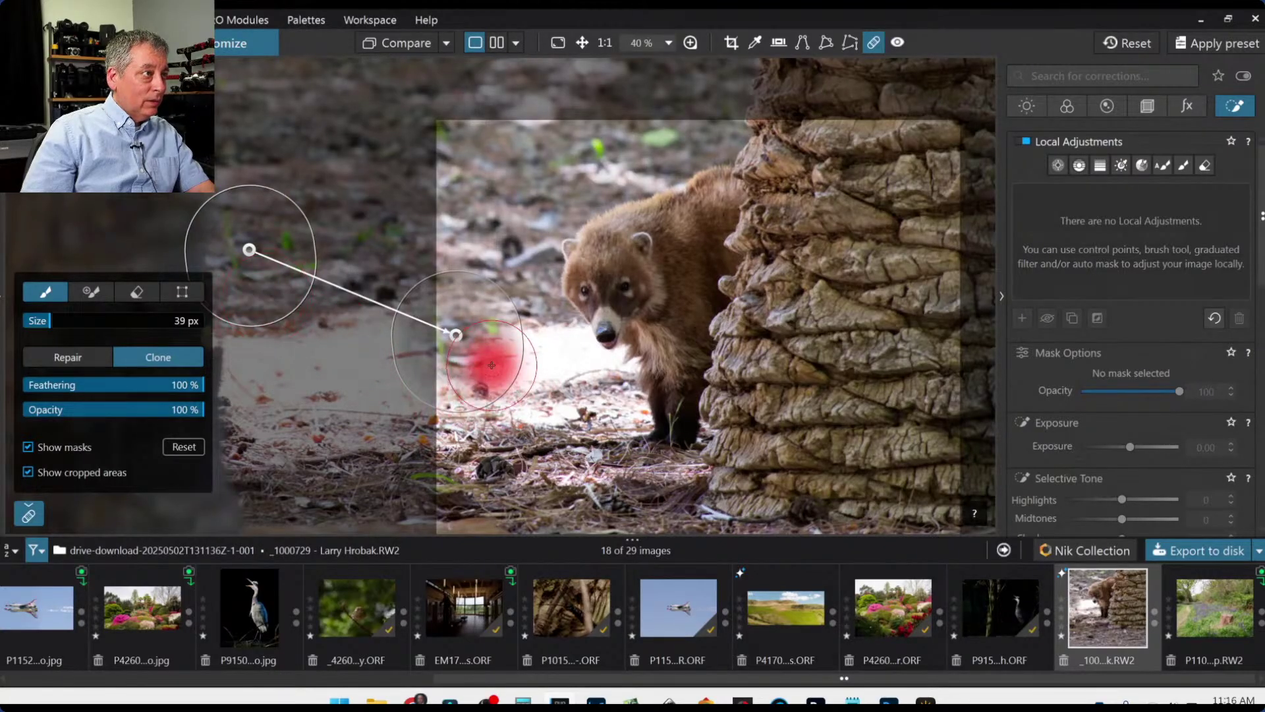
{"action": "left_click", "coordinate": [499, 339]}
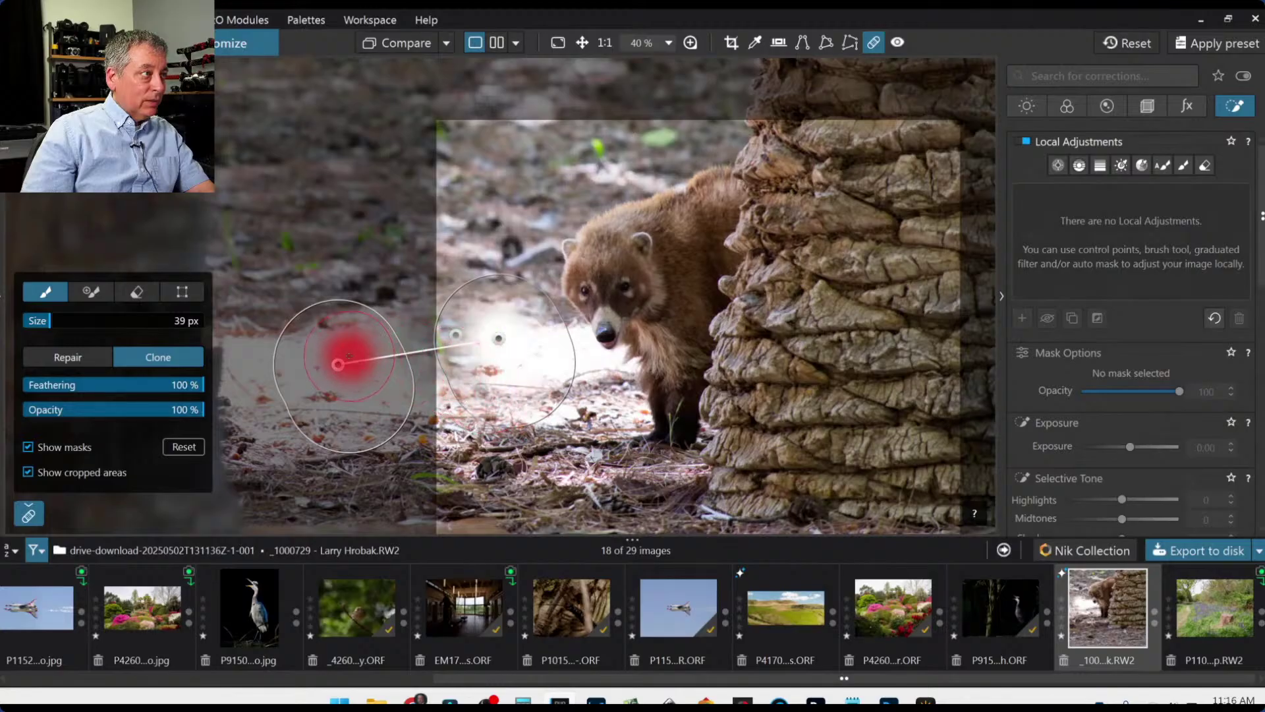
{"action": "left_click_drag", "start_coordinate": [338, 364], "coordinate": [277, 277]}
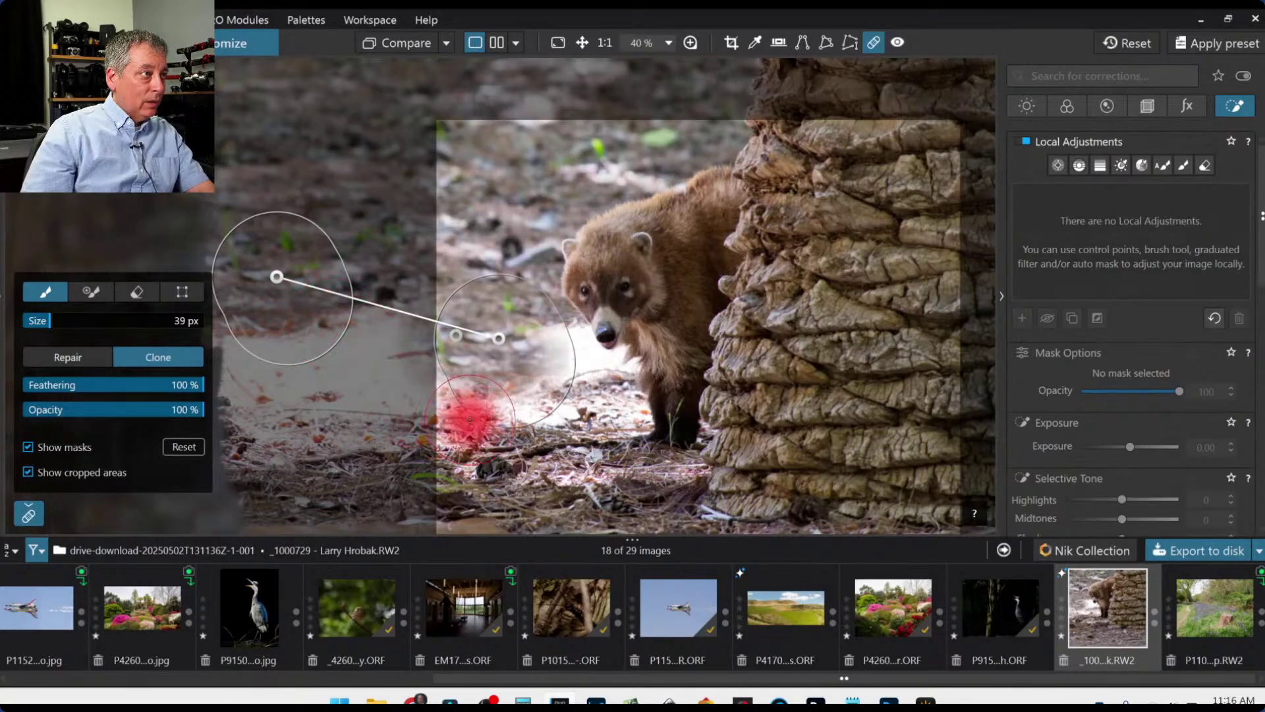
Try cloning pine-needle ground over the lower bright area, shifting the source closer to the coati's feet, and undo these strokes.
{"action": "left_click", "coordinate": [483, 409]}
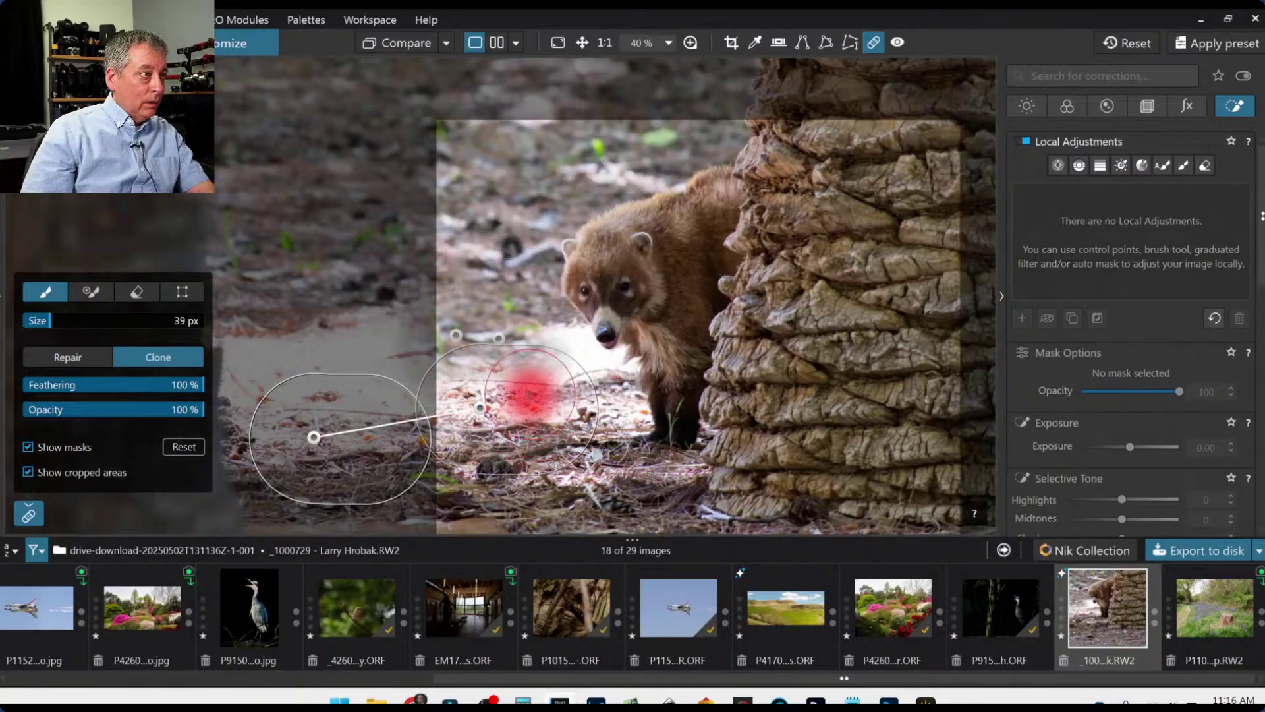
{"action": "left_click", "coordinate": [479, 379]}
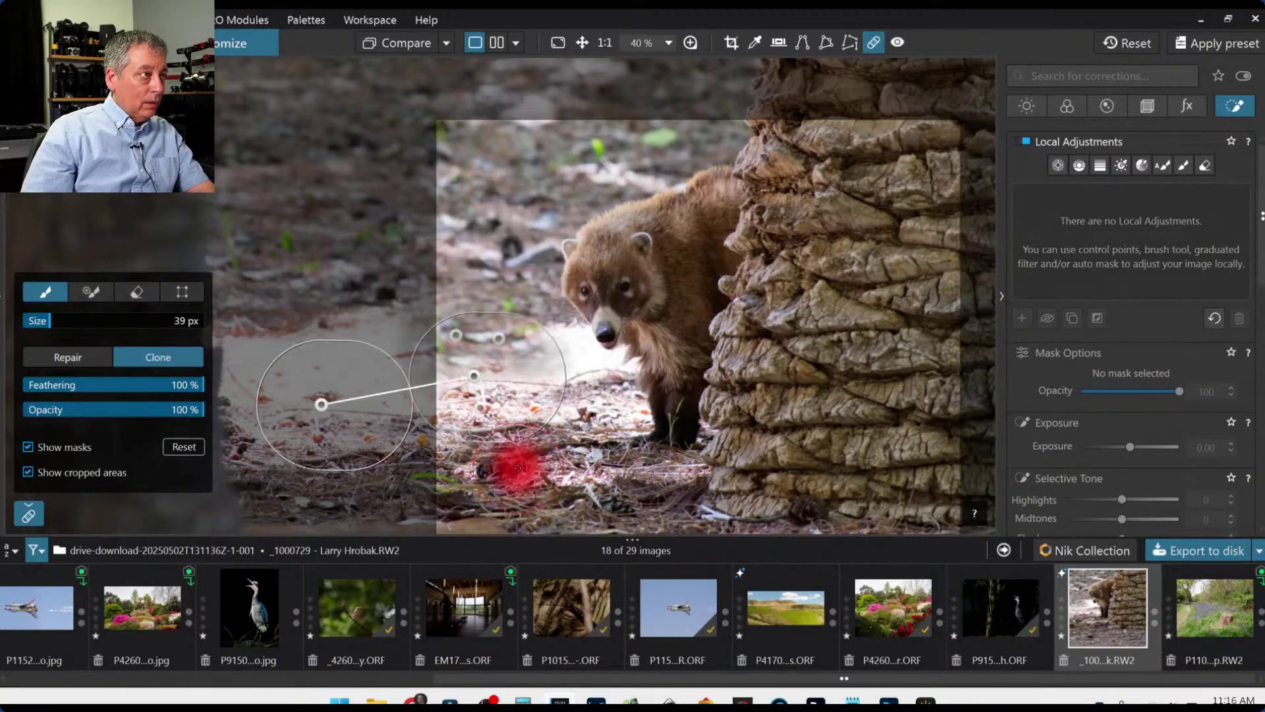
{"action": "mouse_move", "coordinate": [324, 412]}
{"action": "left_mouse_down"}
{"action": "mouse_move", "coordinate": [401, 464]}
{"action": "mouse_move", "coordinate": [512, 470]}
{"action": "mouse_move", "coordinate": [551, 450]}
{"action": "left_mouse_up"}
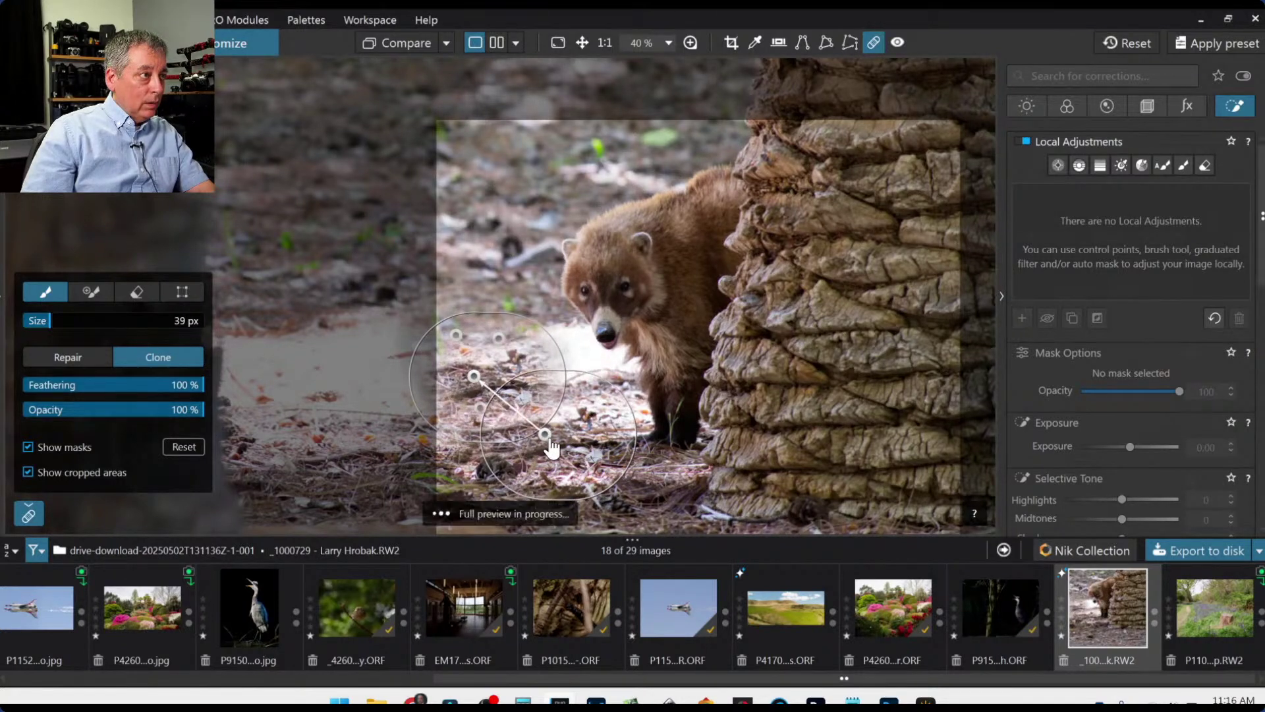
{"action": "left_click_drag", "start_coordinate": [552, 448], "coordinate": [485, 389]}
{"action": "key", "text": "ctrl+minus"}
Try cloning further patches over the bright ground at the crop's edge, adjust their sources, and leave the Retouch tool.
{"action": "scroll", "coordinate": [491, 393], "scroll_direction": "up", "scroll_amount": 5}
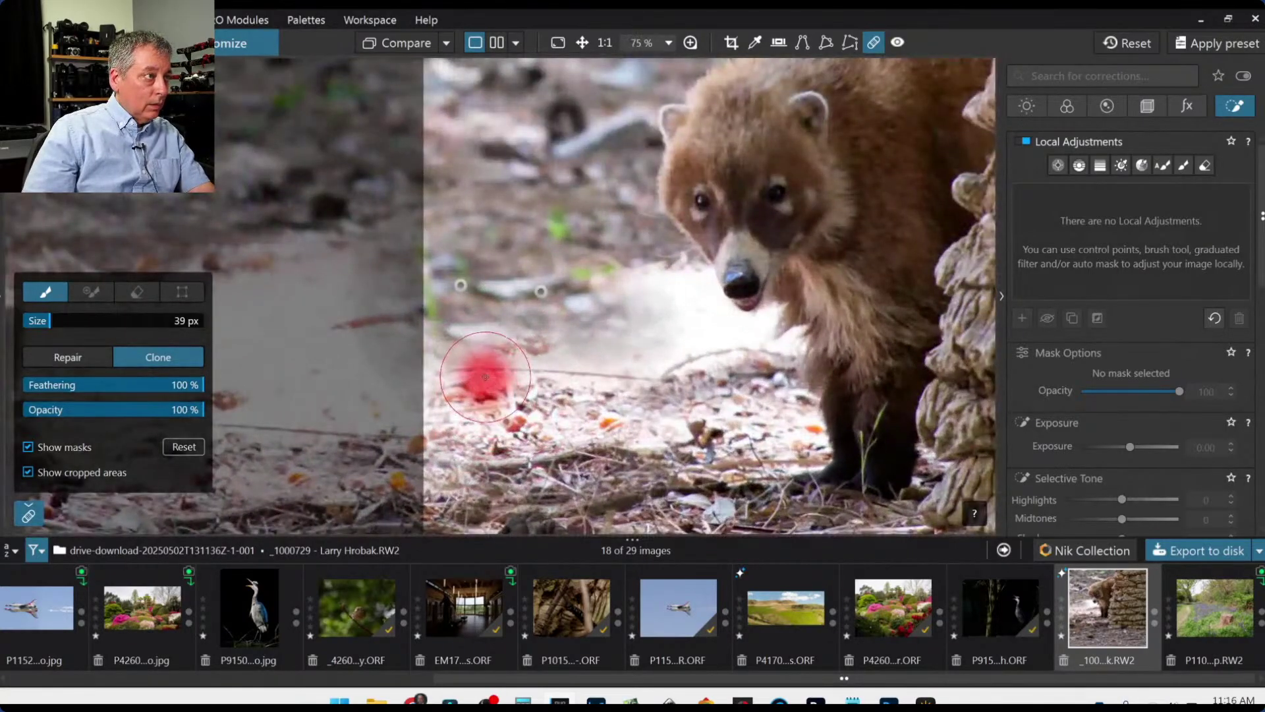
{"action": "mouse_move", "coordinate": [485, 376]}
{"action": "left_mouse_down"}
{"action": "mouse_move", "coordinate": [495, 359]}
{"action": "mouse_move", "coordinate": [538, 380]}
{"action": "mouse_move", "coordinate": [226, 403]}
{"action": "left_mouse_up"}
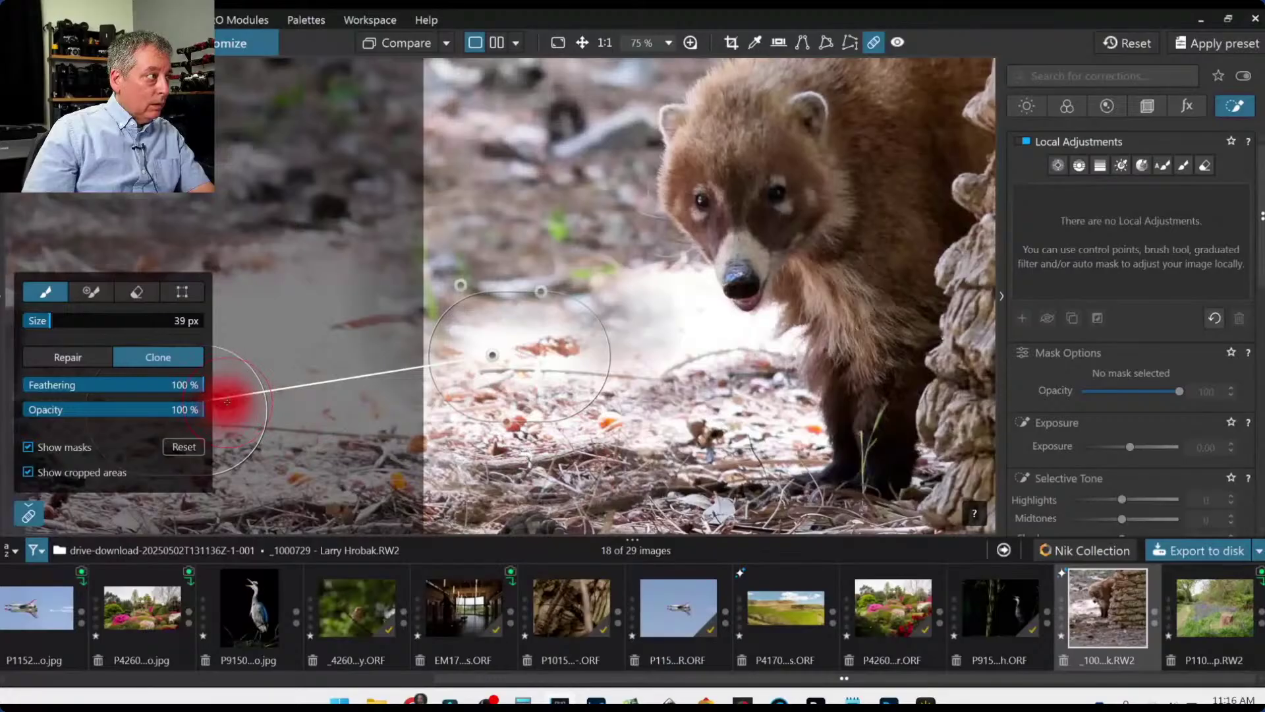
{"action": "scroll", "coordinate": [251, 436], "scroll_direction": "down", "scroll_amount": 4}
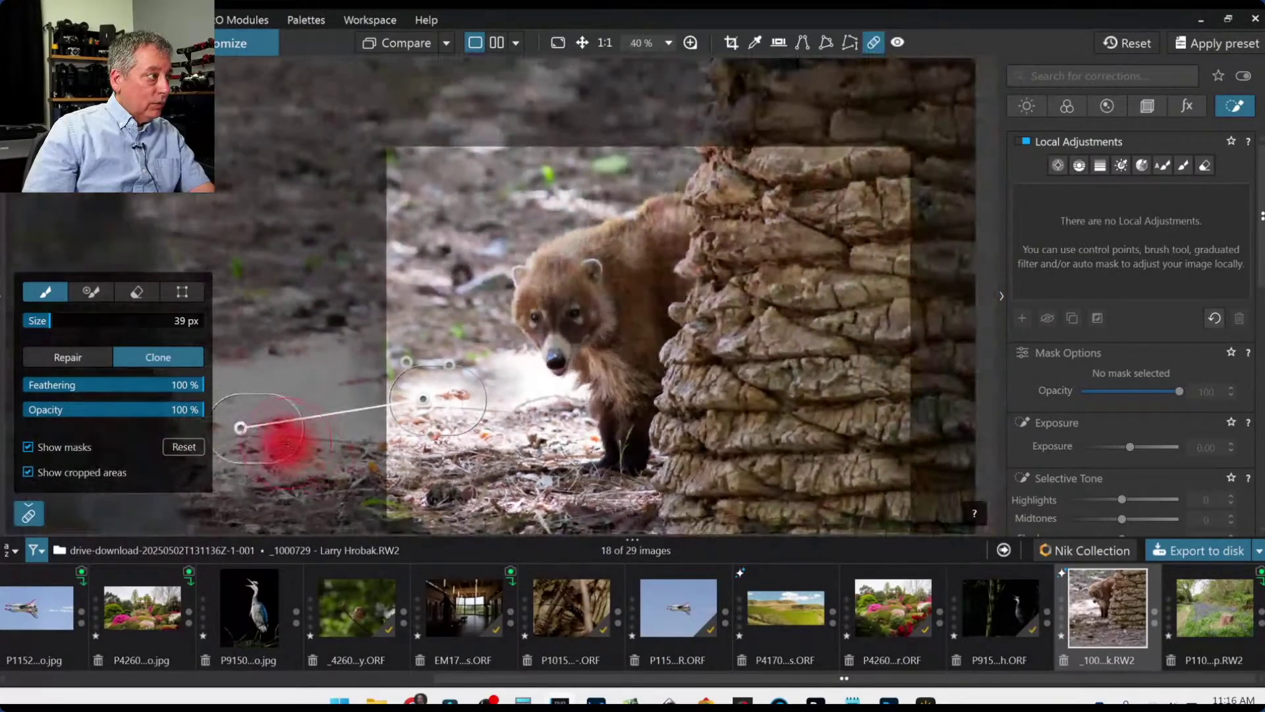
{"action": "mouse_move", "coordinate": [251, 435]}
{"action": "left_mouse_down"}
{"action": "mouse_move", "coordinate": [241, 430]}
{"action": "mouse_move", "coordinate": [424, 450]}
{"action": "mouse_move", "coordinate": [486, 410]}
{"action": "mouse_move", "coordinate": [494, 387]}
{"action": "mouse_move", "coordinate": [401, 401]}
{"action": "mouse_move", "coordinate": [403, 427]}
{"action": "mouse_move", "coordinate": [497, 412]}
{"action": "mouse_move", "coordinate": [491, 379]}
{"action": "left_mouse_up"}
{"action": "mouse_move", "coordinate": [263, 437]}
{"action": "left_mouse_down"}
{"action": "mouse_move", "coordinate": [334, 375]}
{"action": "mouse_move", "coordinate": [325, 409]}
{"action": "mouse_move", "coordinate": [339, 377]}
{"action": "mouse_move", "coordinate": [411, 342]}
{"action": "mouse_move", "coordinate": [438, 469]}
{"action": "mouse_move", "coordinate": [521, 461]}
{"action": "left_mouse_up"}
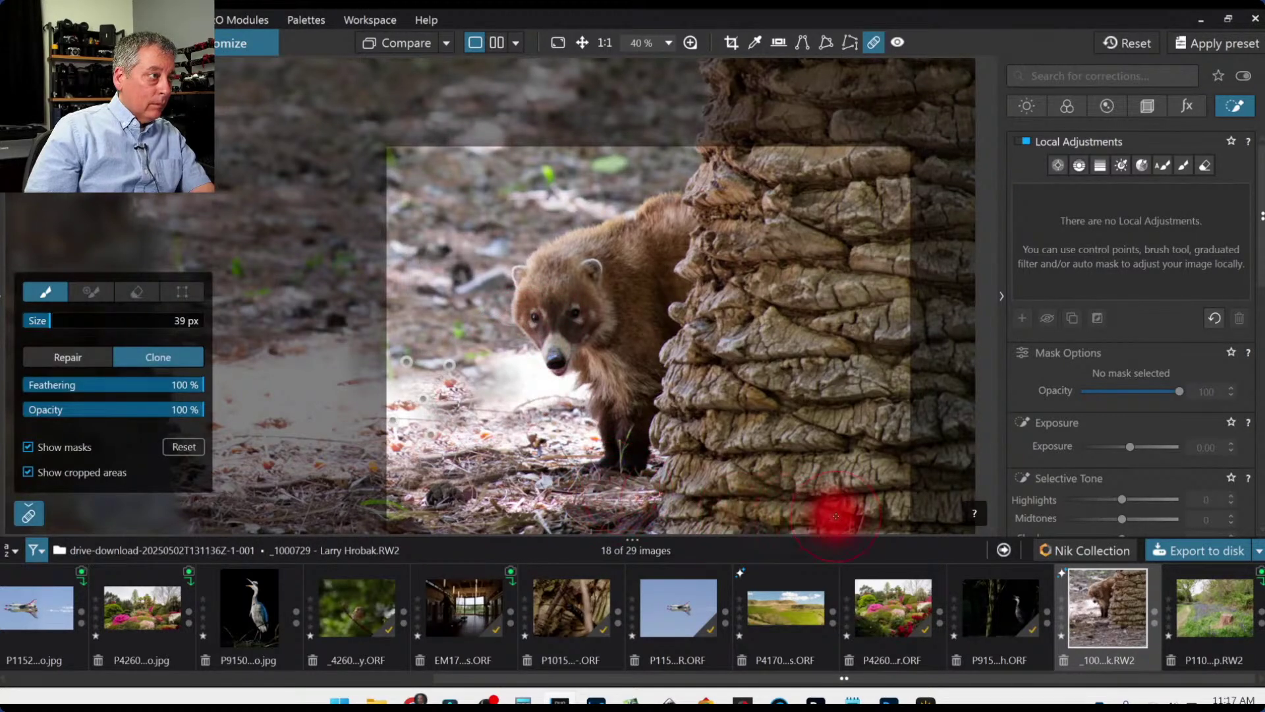
{"action": "key", "text": "Escape"}
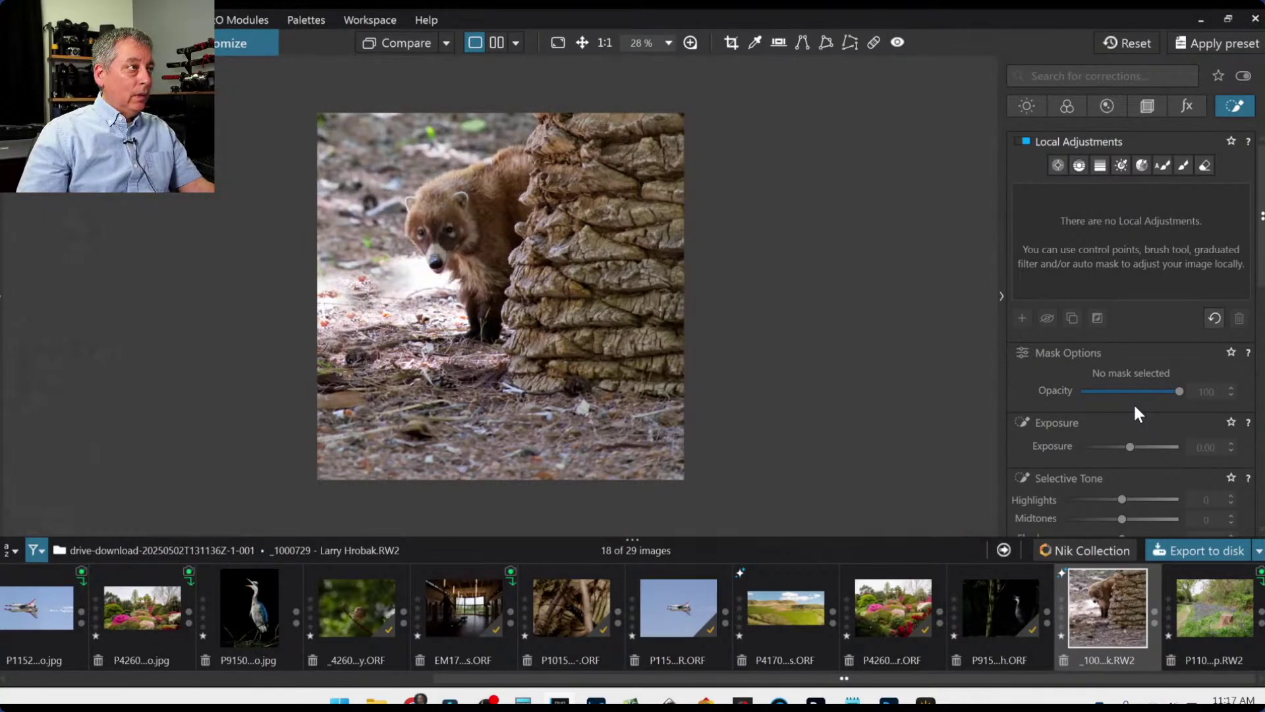
Reset all retouching on the coati photo and close the Retouch tool.
{"action": "left_click", "coordinate": [874, 44]}
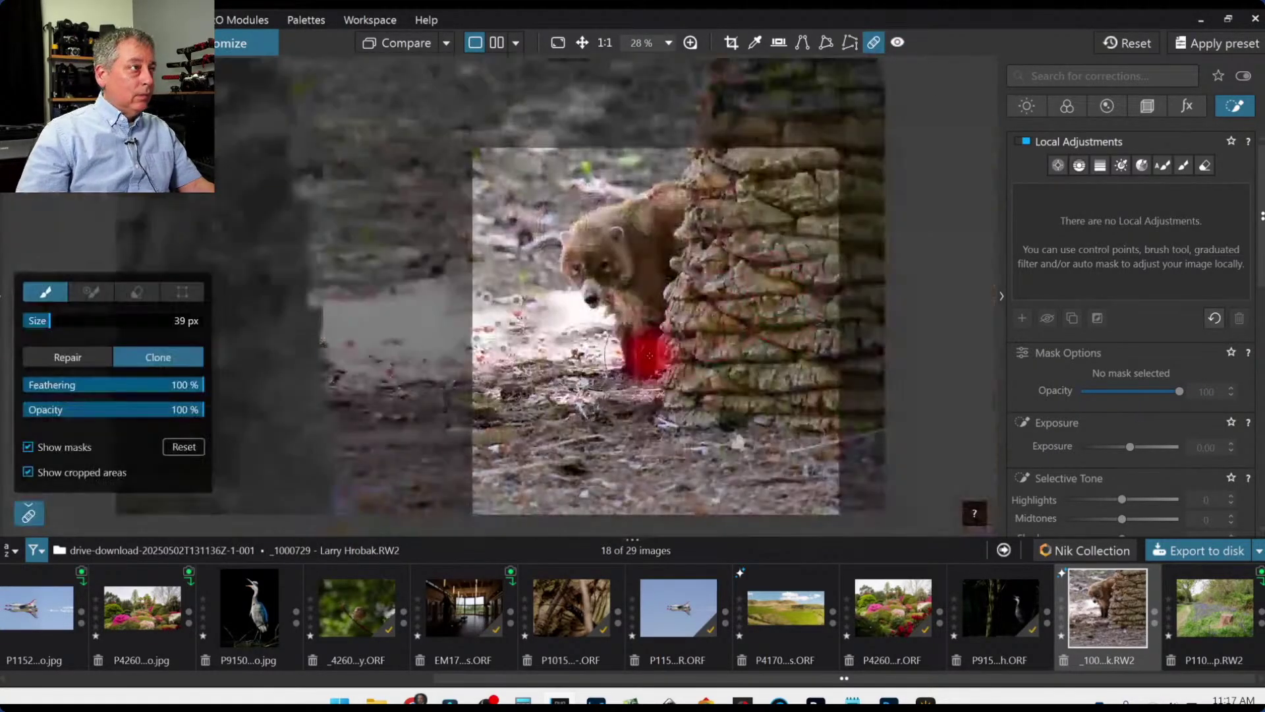
{"action": "left_click", "coordinate": [175, 448]}
{"action": "left_click", "coordinate": [872, 45]}
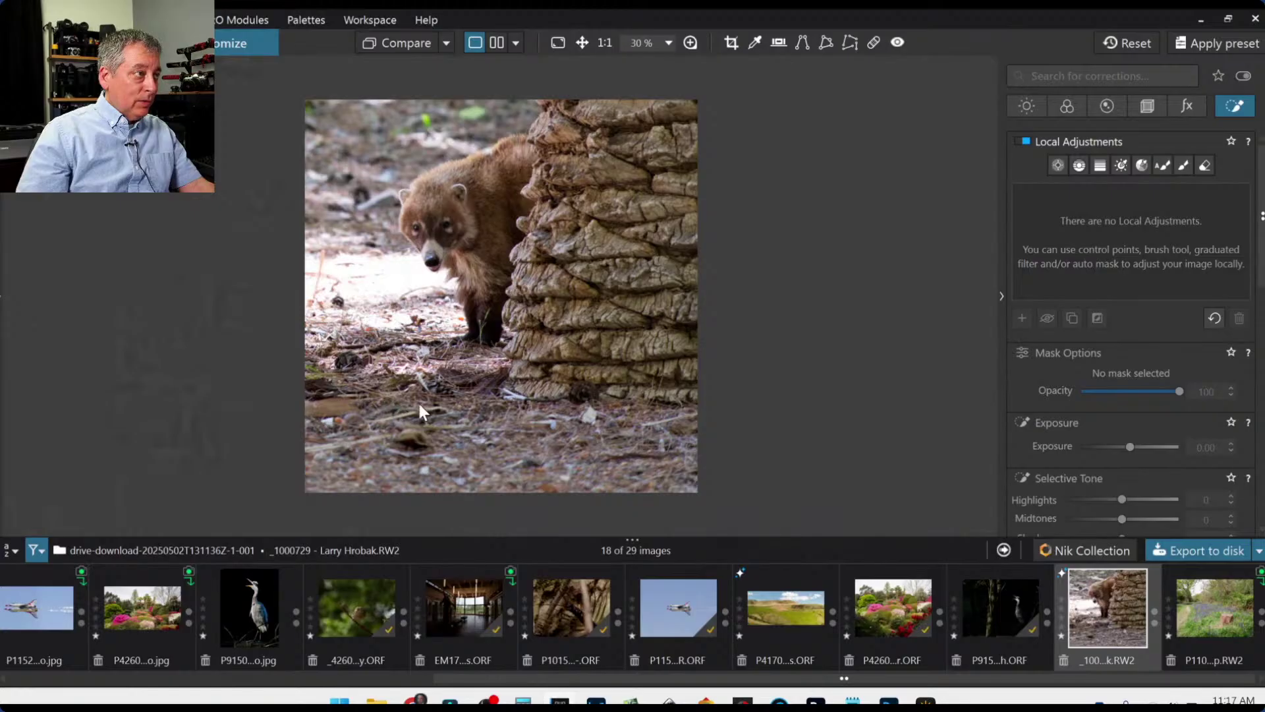
Reduce the Clone brush to 18 px and try covering the bright ground with two patches sourced from the ground below.
{"action": "left_click", "coordinate": [873, 42]}
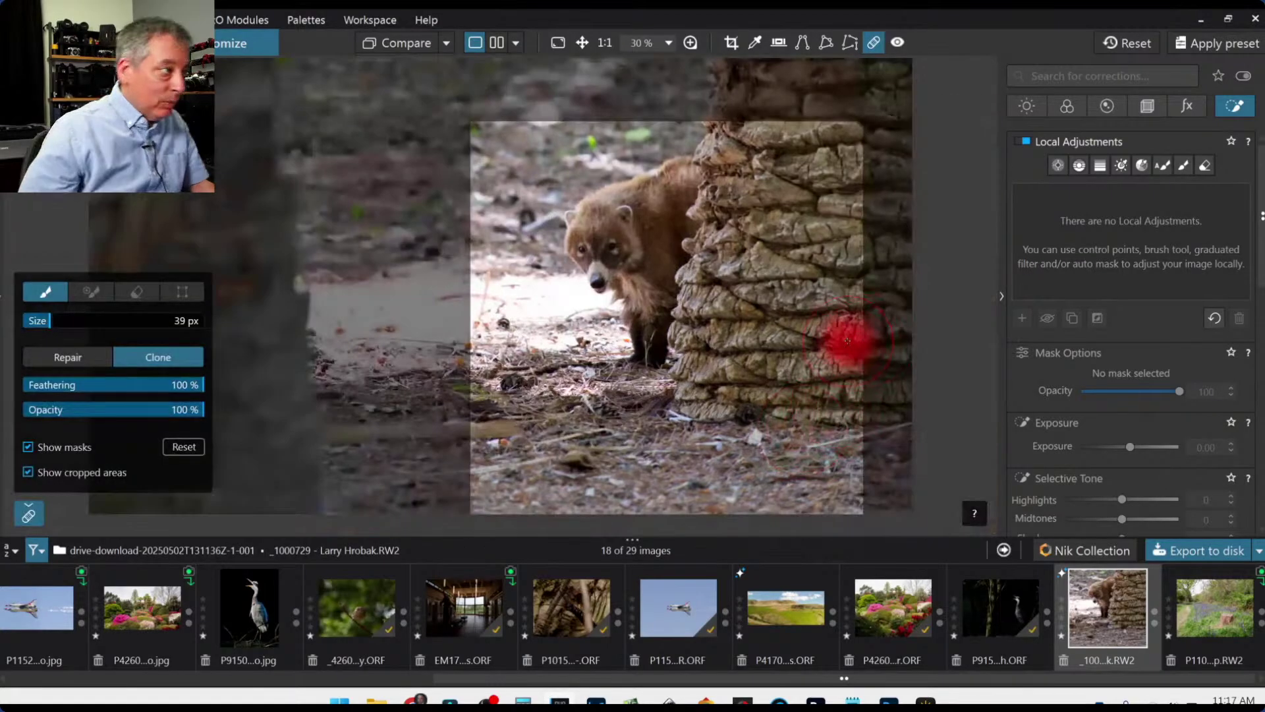
{"action": "scroll", "coordinate": [572, 389], "scroll_direction": "down", "scroll_amount": 5}
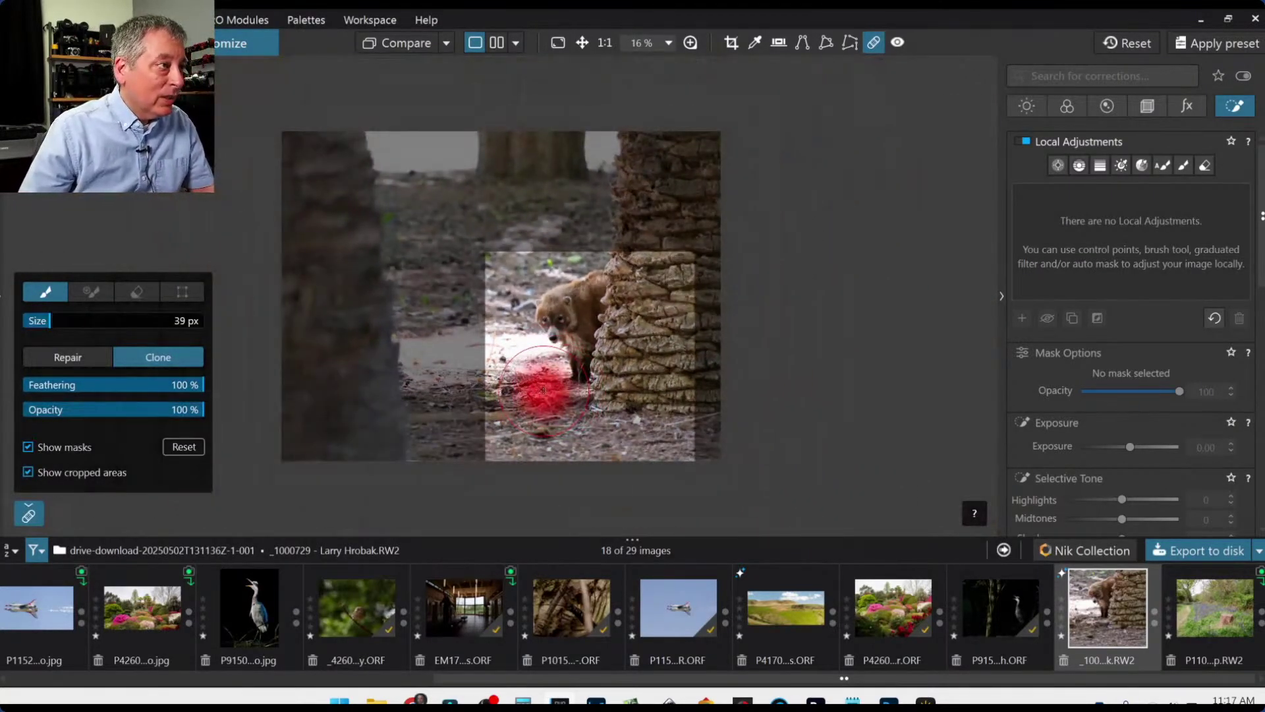
{"action": "left_click", "coordinate": [34, 319]}
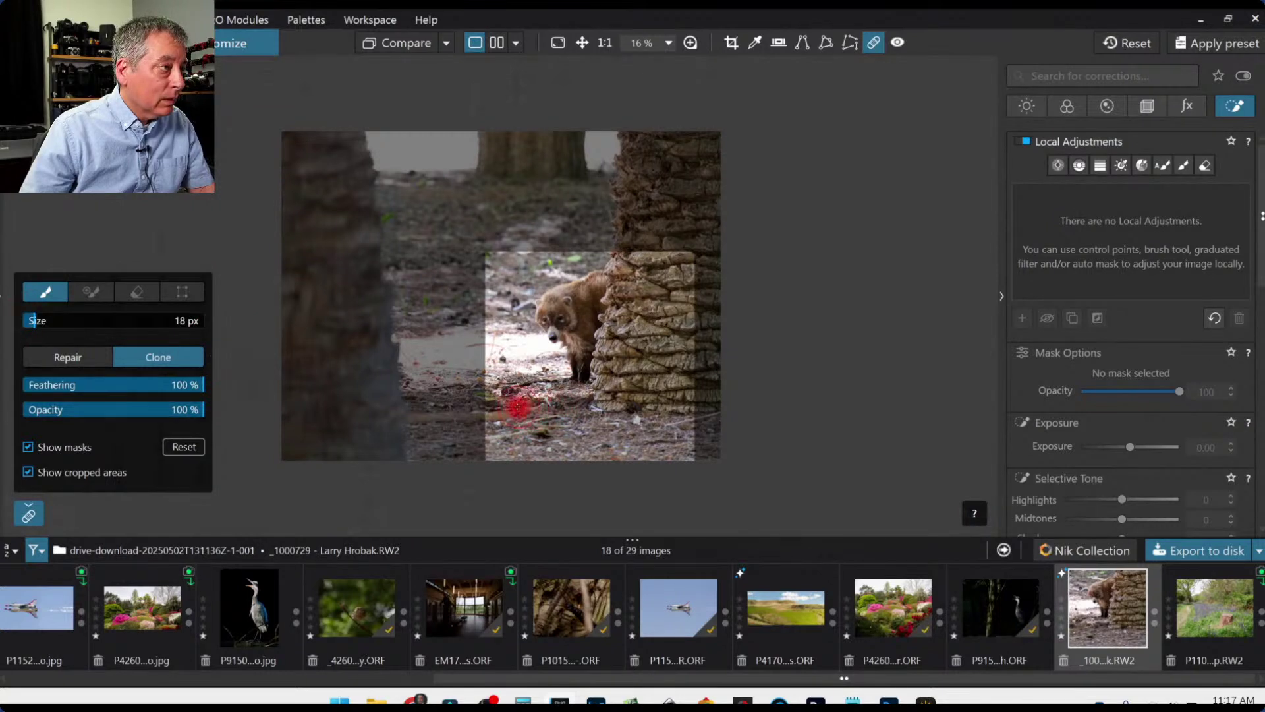
{"action": "left_click_drag", "start_coordinate": [490, 335], "coordinate": [487, 362]}
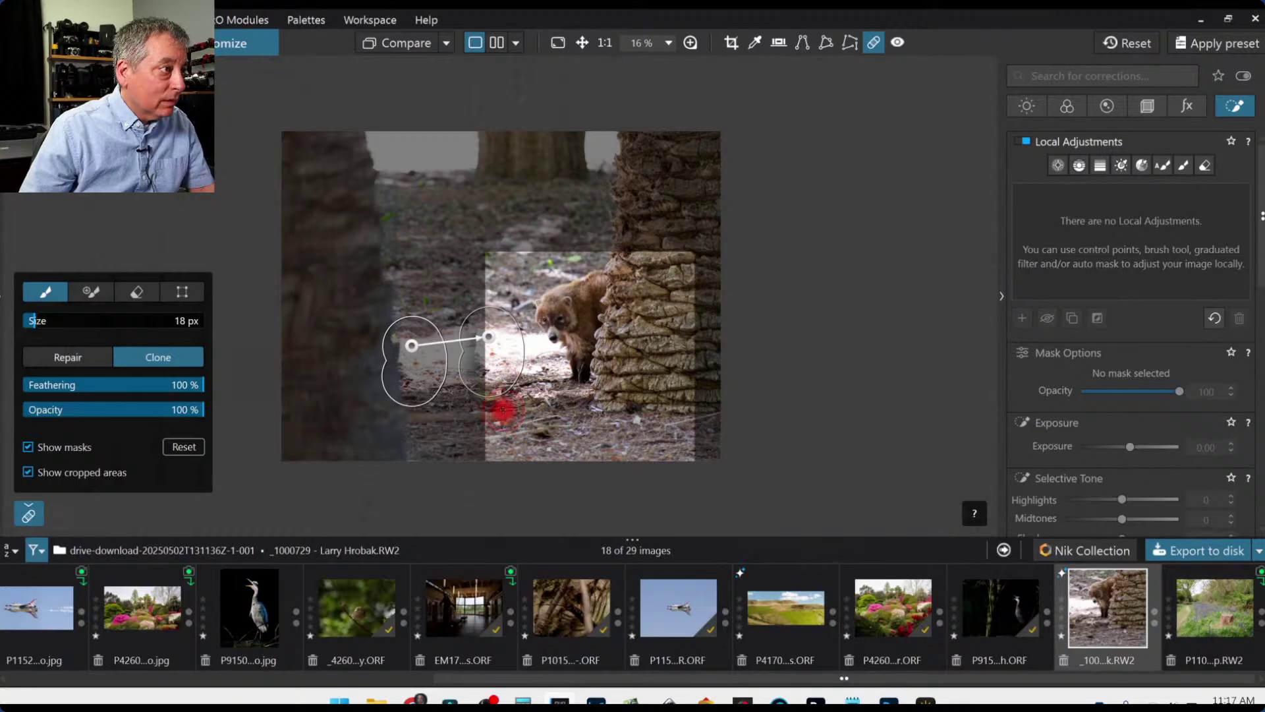
{"action": "left_click_drag", "start_coordinate": [410, 359], "coordinate": [506, 410]}
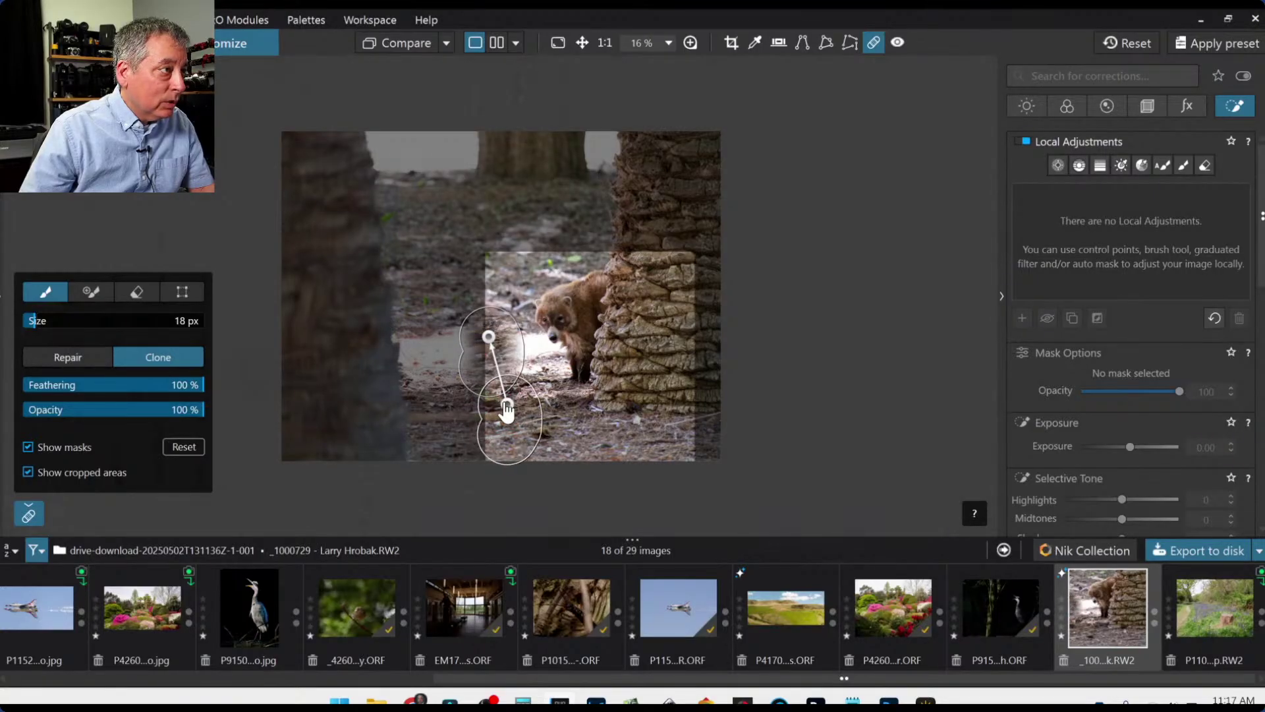
{"action": "mouse_move", "coordinate": [507, 403]}
{"action": "left_mouse_down"}
{"action": "mouse_move", "coordinate": [575, 333]}
{"action": "mouse_move", "coordinate": [551, 422]}
{"action": "mouse_move", "coordinate": [567, 427]}
{"action": "left_mouse_up"}
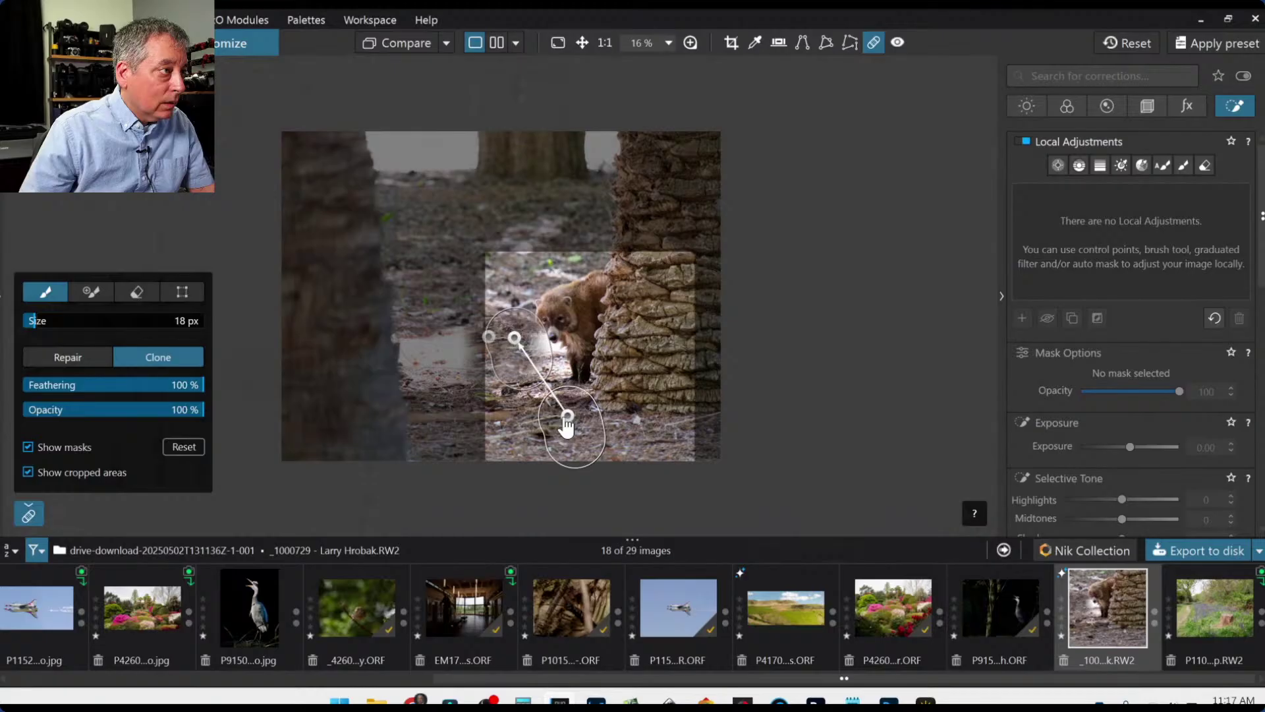
Nudge the two cloned patches slightly downward on the bright ground beside the coati.
{"action": "scroll", "coordinate": [511, 349], "scroll_direction": "up", "scroll_amount": 3}
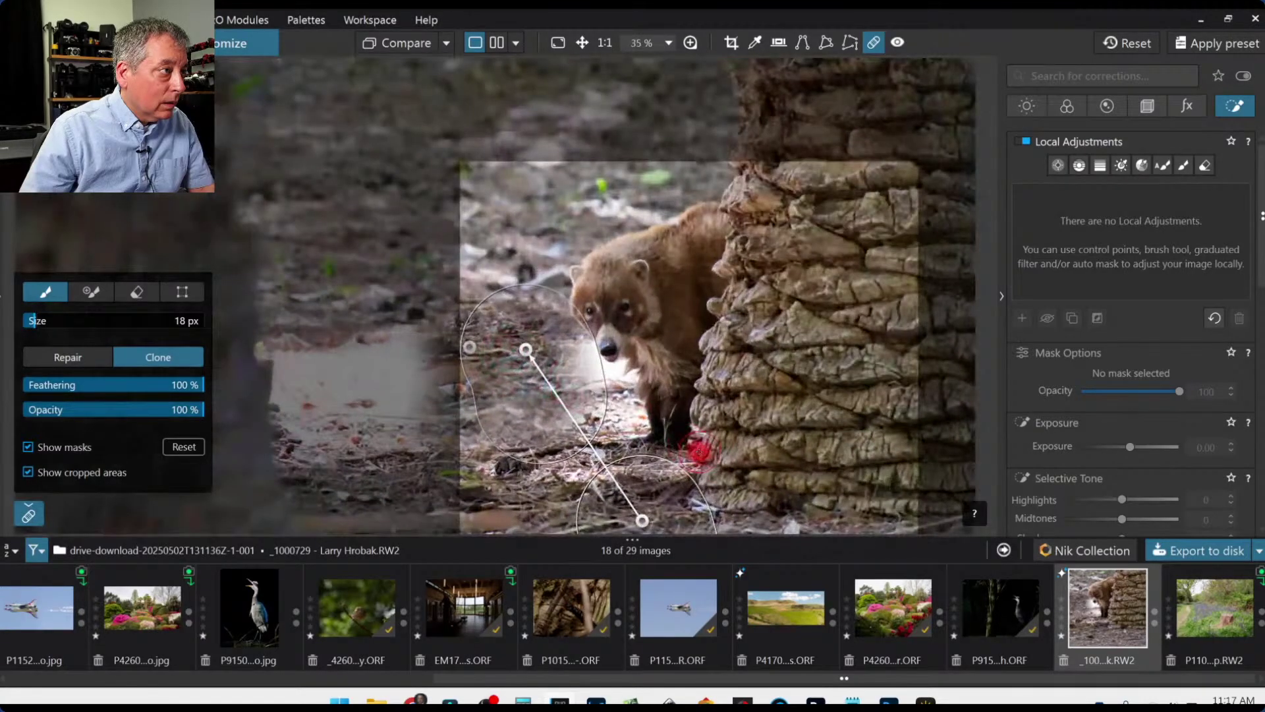
{"action": "left_click_drag", "start_coordinate": [471, 350], "coordinate": [471, 370]}
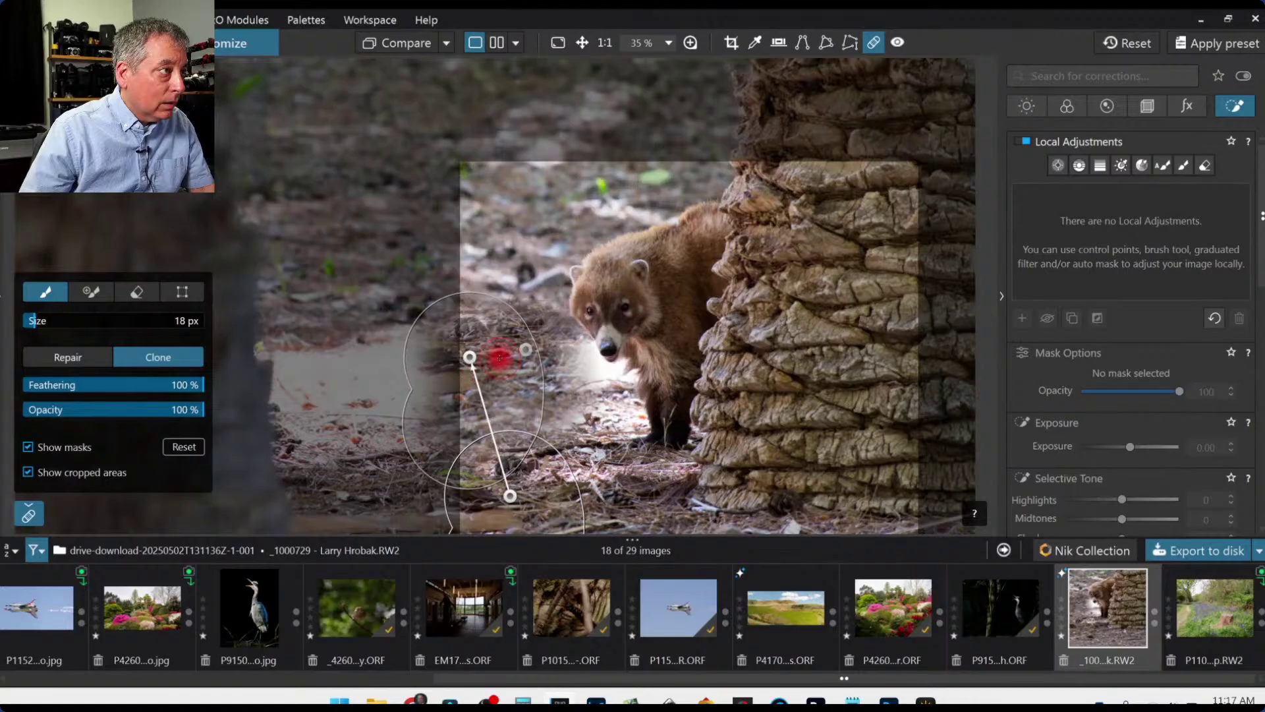
{"action": "left_click", "coordinate": [525, 355]}
{"action": "left_click_drag", "start_coordinate": [526, 365], "coordinate": [526, 369]}
{"action": "left_click", "coordinate": [471, 359]}
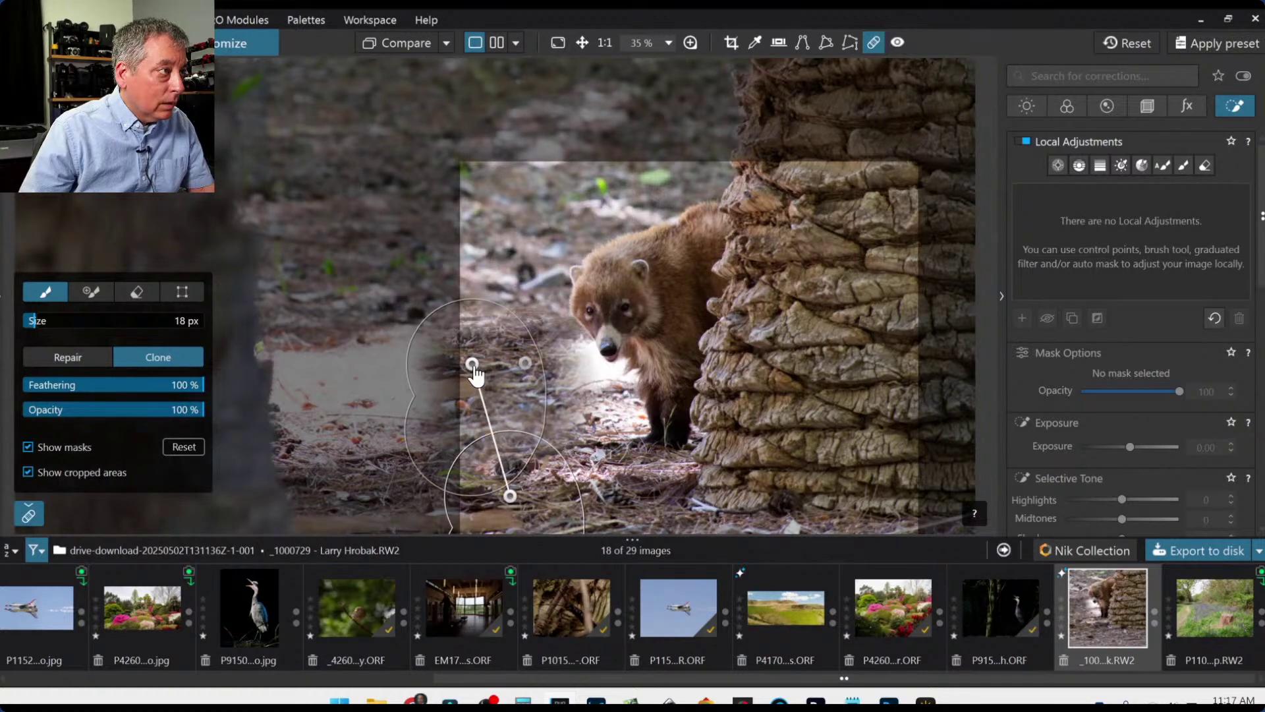
Try cloning more small patches over the remaining bright ground near the coati's muzzle and chest, and close Retouch.
{"action": "left_click", "coordinate": [572, 357]}
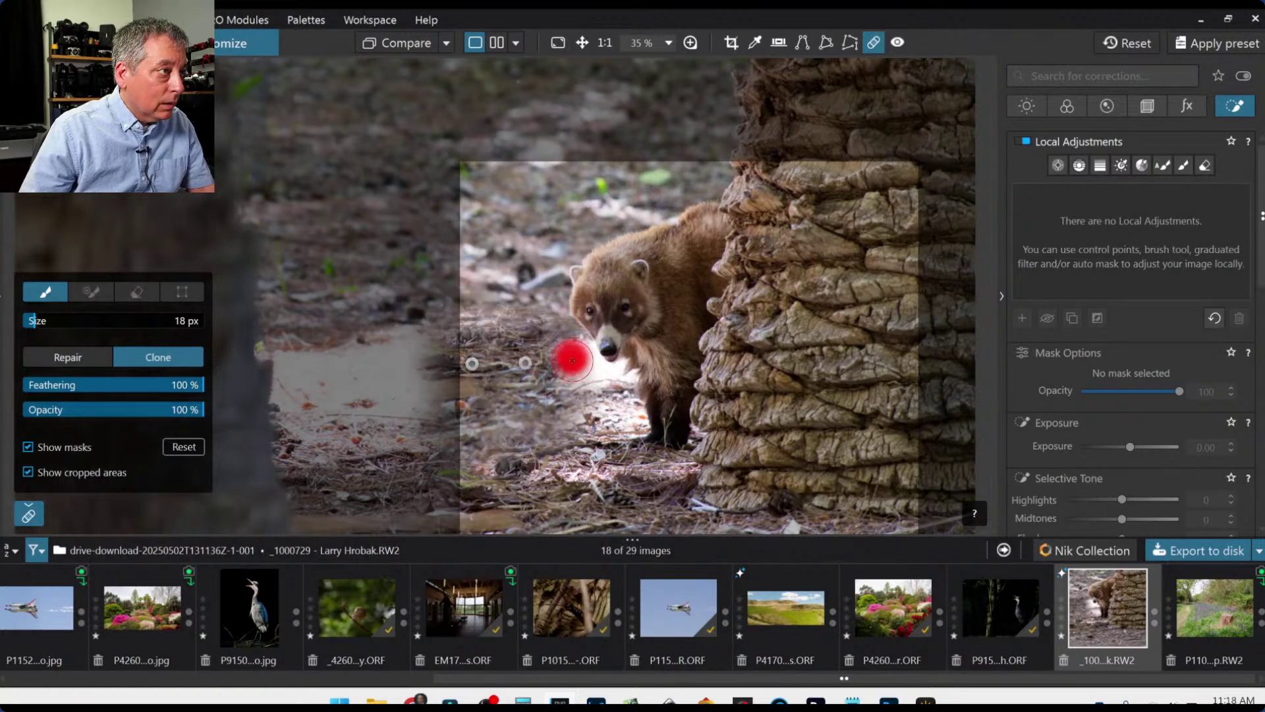
{"action": "left_click_drag", "start_coordinate": [557, 355], "coordinate": [560, 343]}
{"action": "left_click", "coordinate": [594, 383]}
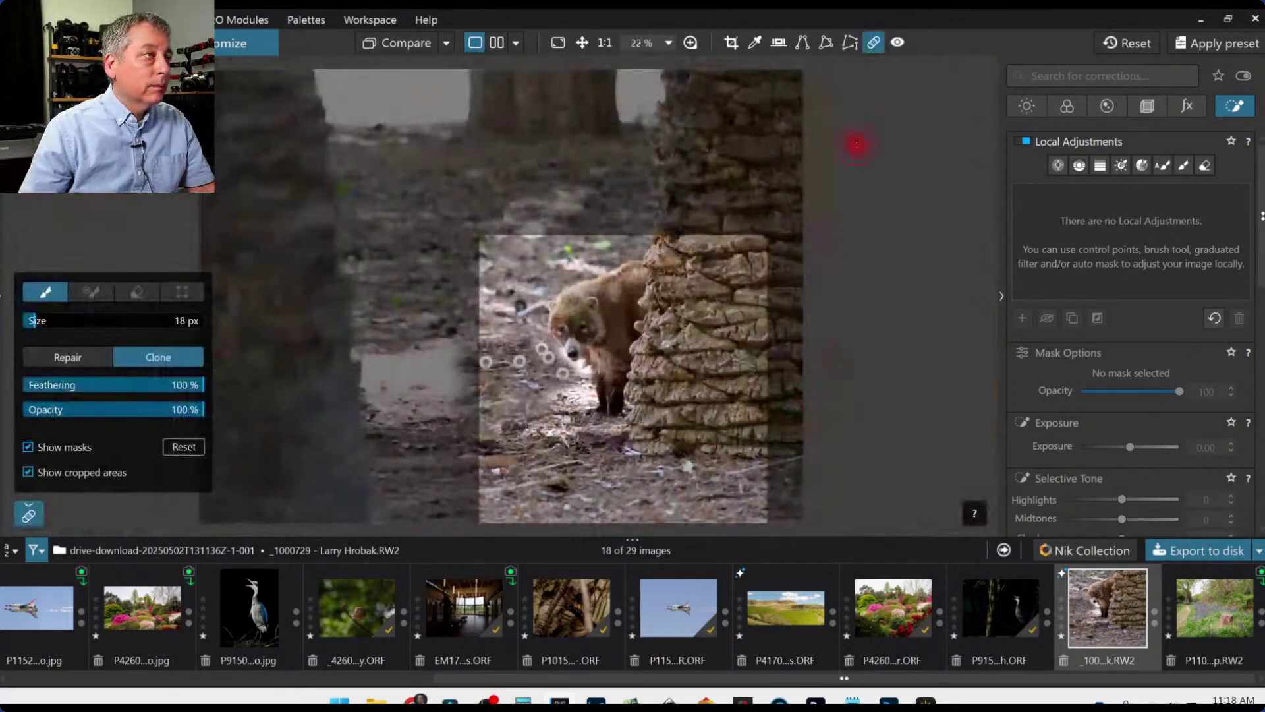
{"action": "left_click", "coordinate": [872, 42]}
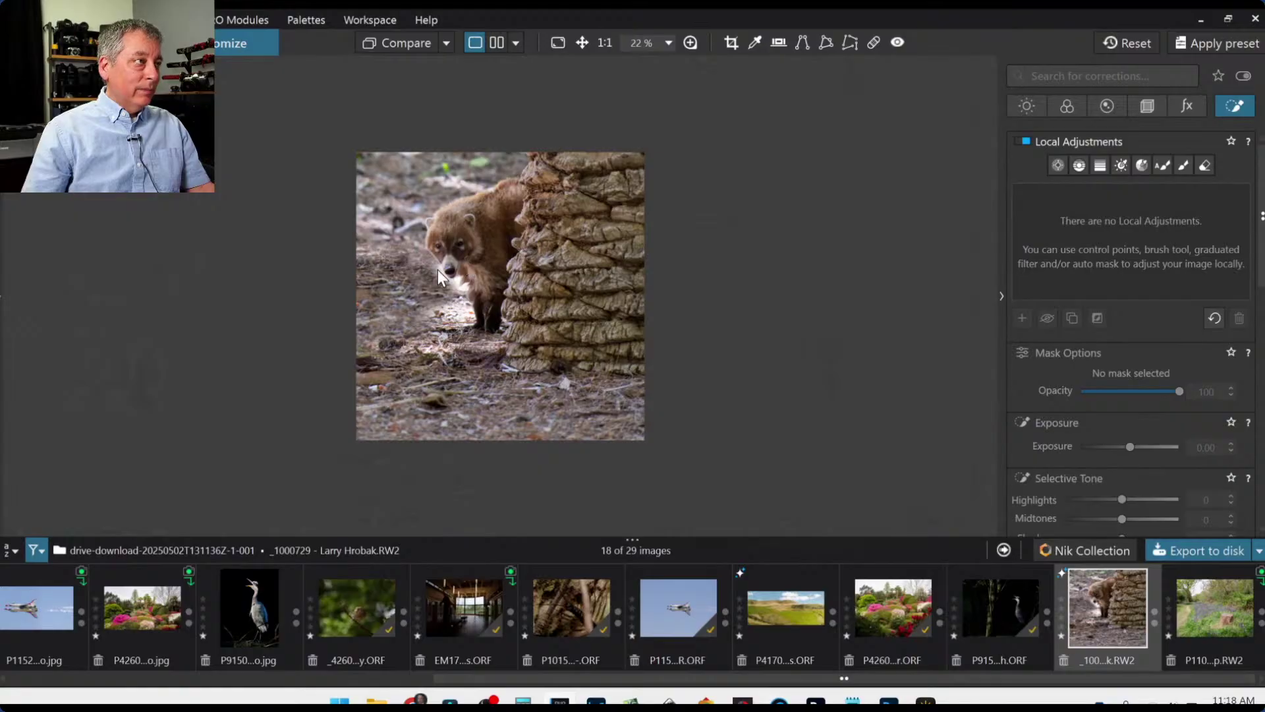
Clear the second round of cloned patches from the coati photo and exit Retouch.
{"action": "left_click", "coordinate": [873, 42]}
{"action": "left_click", "coordinate": [177, 447]}
{"action": "left_click", "coordinate": [872, 45]}
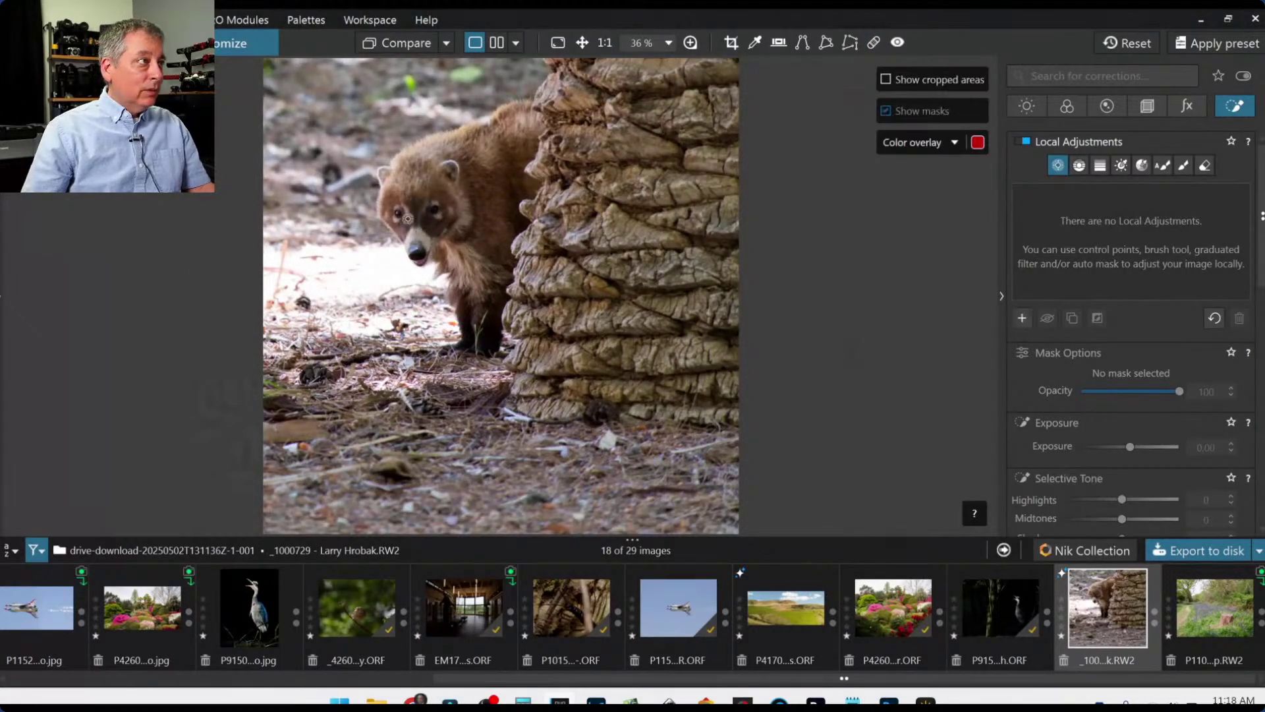
Add a control point on the coati's face with exposure 1.14, ClearView Plus intensity 52 and microcontrast 26.
{"action": "left_click", "coordinate": [411, 218]}
{"action": "left_click_drag", "start_coordinate": [1130, 504], "coordinate": [1147, 505]}
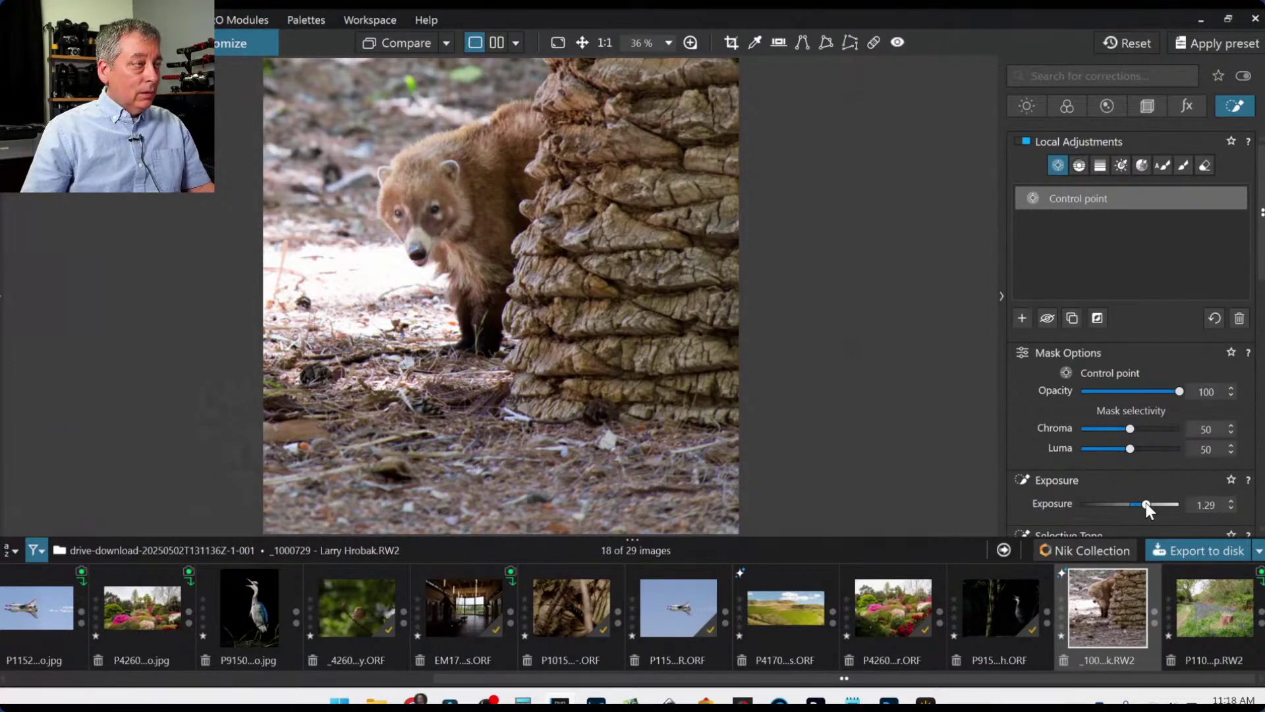
{"action": "scroll", "coordinate": [1101, 433], "scroll_direction": "down", "scroll_amount": 3}
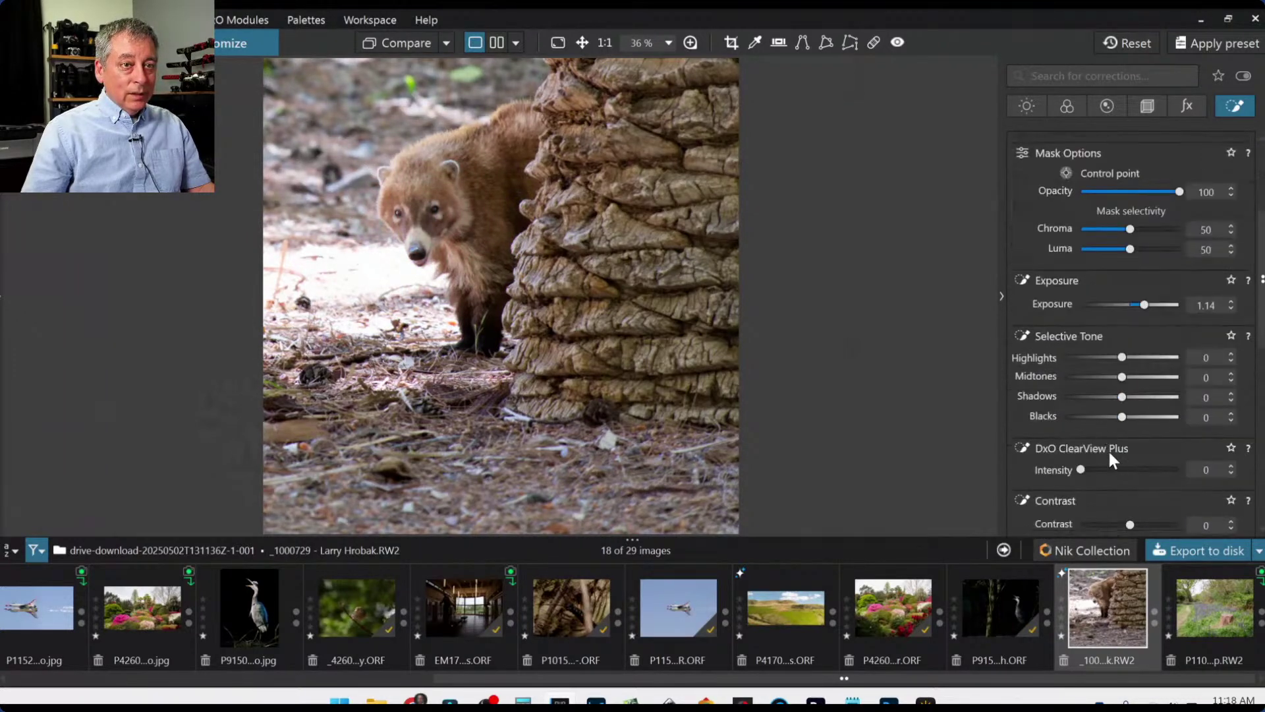
{"action": "left_click", "coordinate": [1132, 469]}
{"action": "scroll", "coordinate": [1124, 455], "scroll_direction": "down", "scroll_amount": 2}
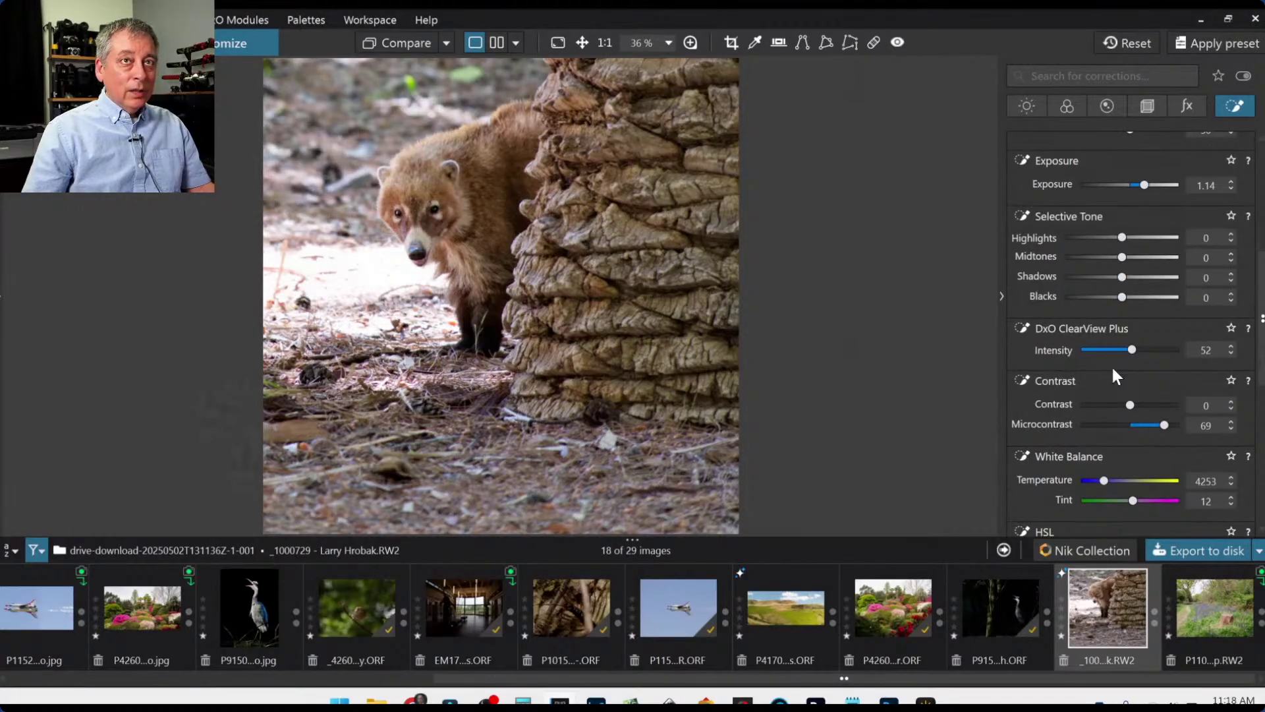
{"action": "left_click", "coordinate": [1142, 425]}
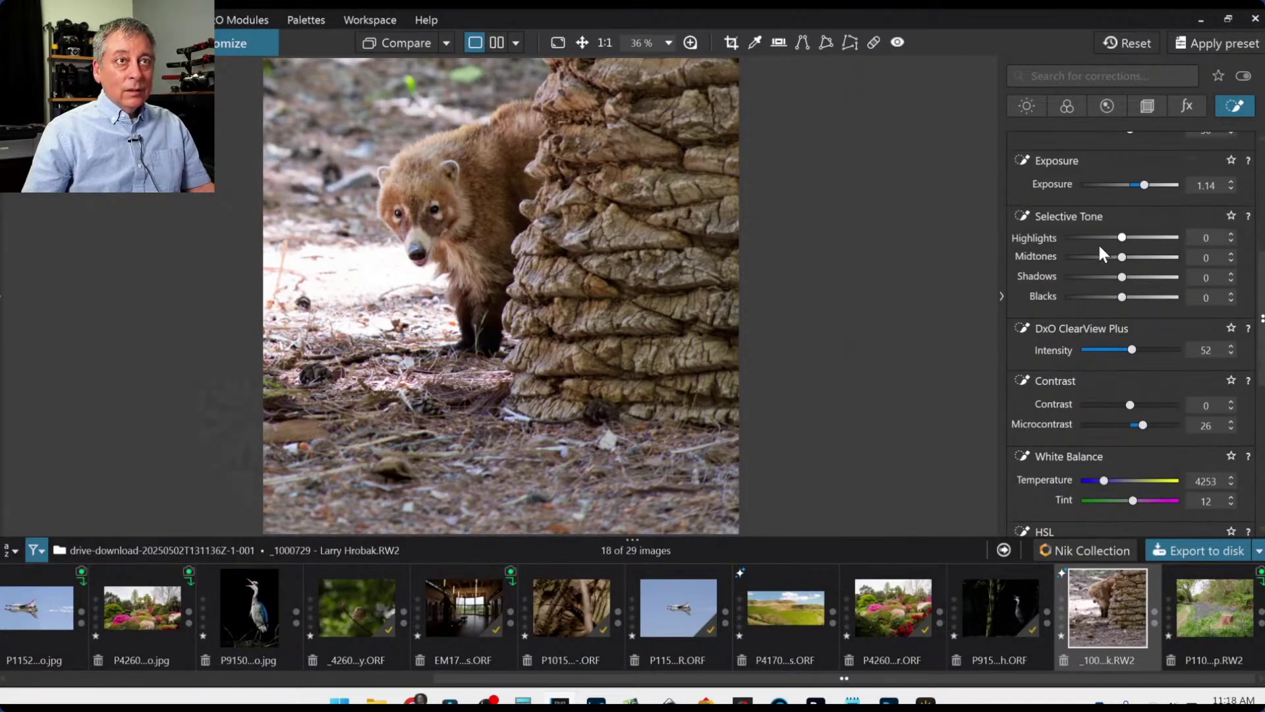
Create a new control point mask with small matching points over both of the coati's eyes.
{"action": "scroll", "coordinate": [1098, 249], "scroll_direction": "up", "scroll_amount": 4}
{"action": "left_click", "coordinate": [1021, 278]}
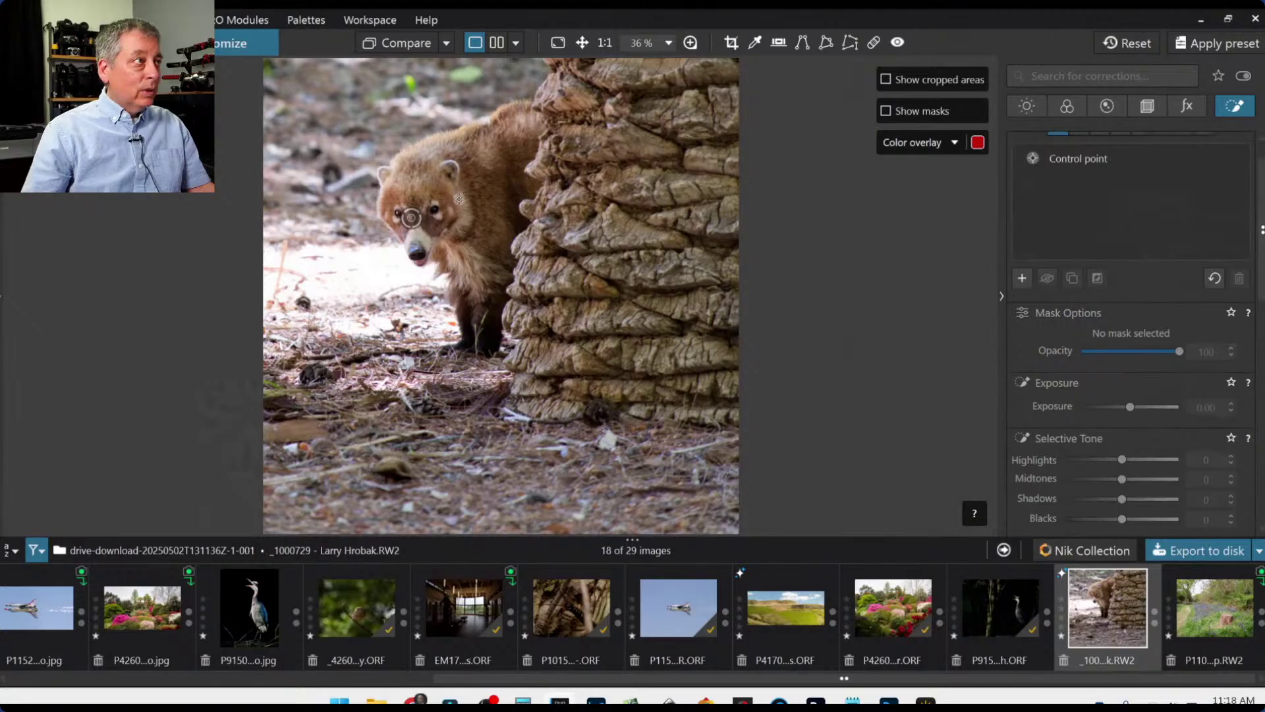
{"action": "scroll", "coordinate": [461, 197], "scroll_direction": "up", "scroll_amount": 5}
{"action": "left_click", "coordinate": [332, 223]}
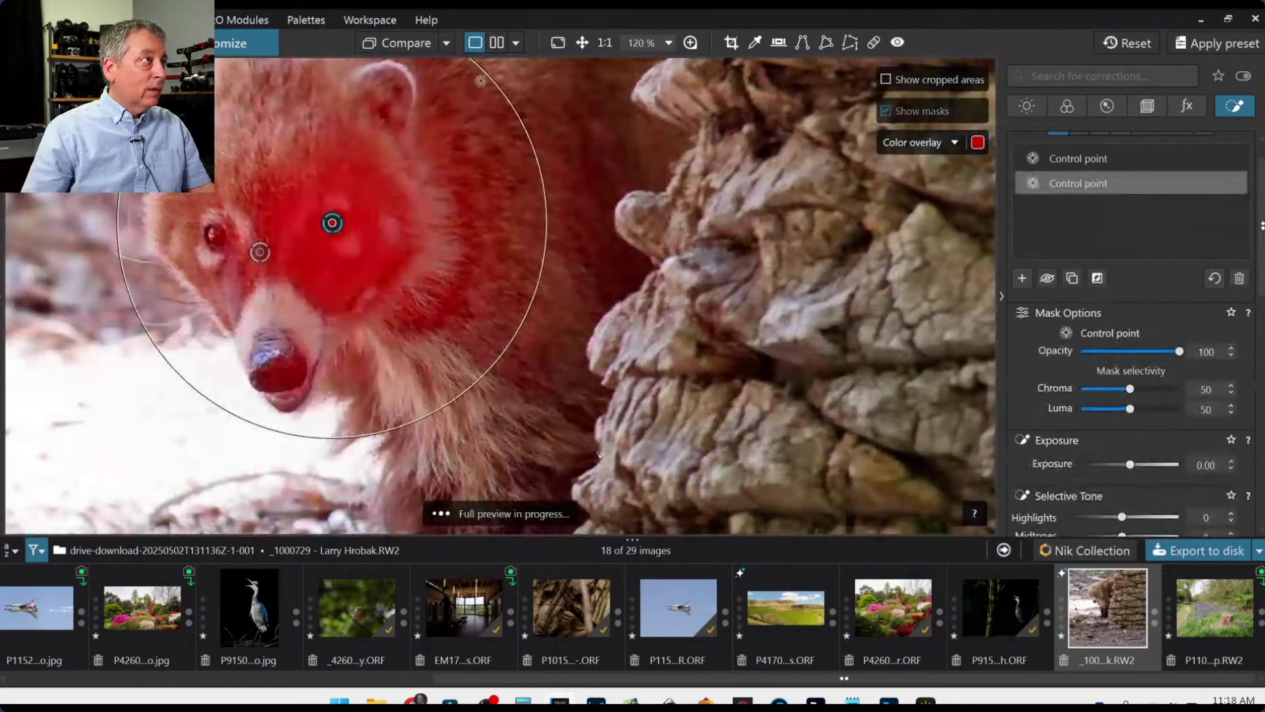
{"action": "left_click_drag", "start_coordinate": [480, 80], "coordinate": [322, 201]}
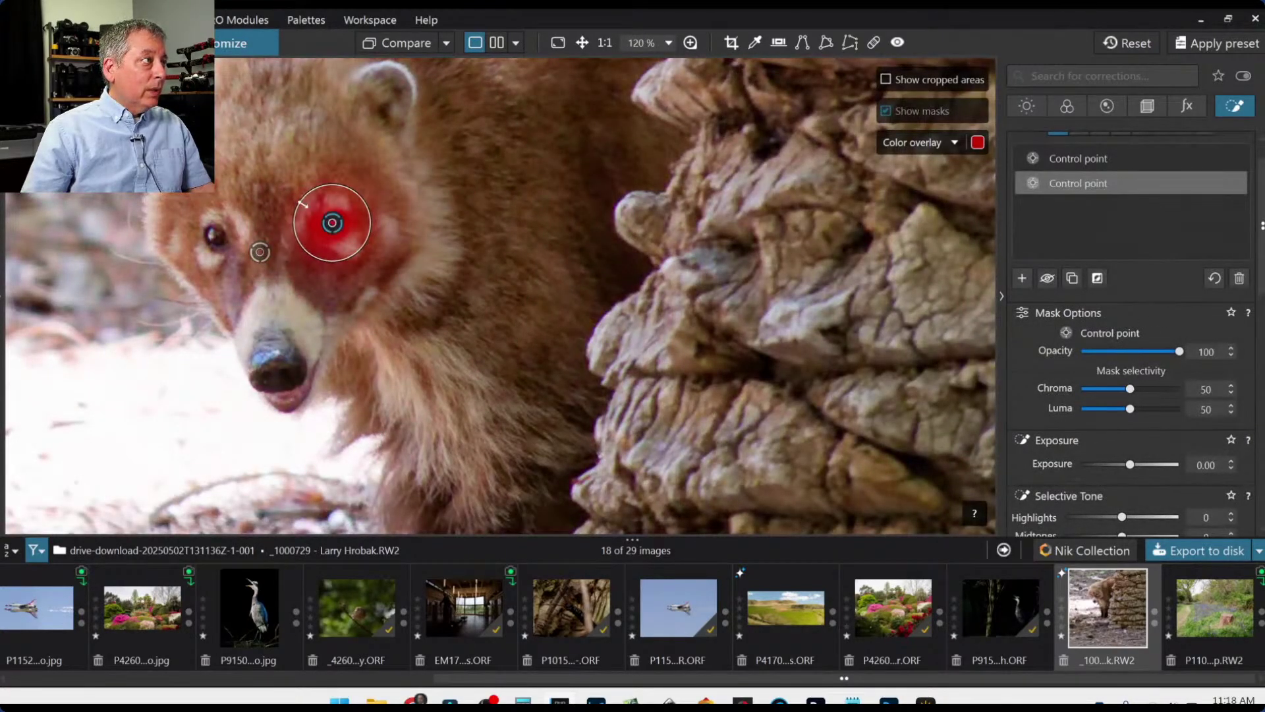
{"action": "left_click", "coordinate": [218, 237]}
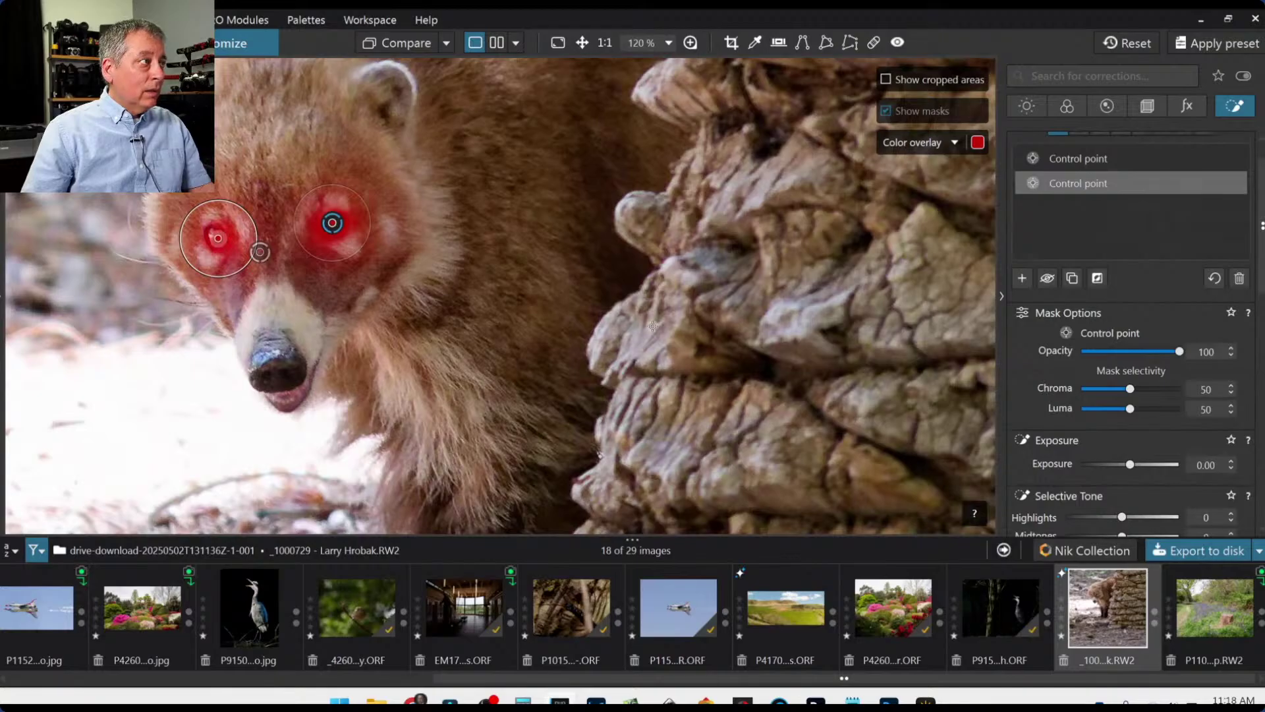
Set the eye mask to exposure 0.60, shadows 33, ClearView Plus intensity 37 and microcontrast 47.
{"action": "left_click_drag", "start_coordinate": [1128, 464], "coordinate": [1138, 464]}
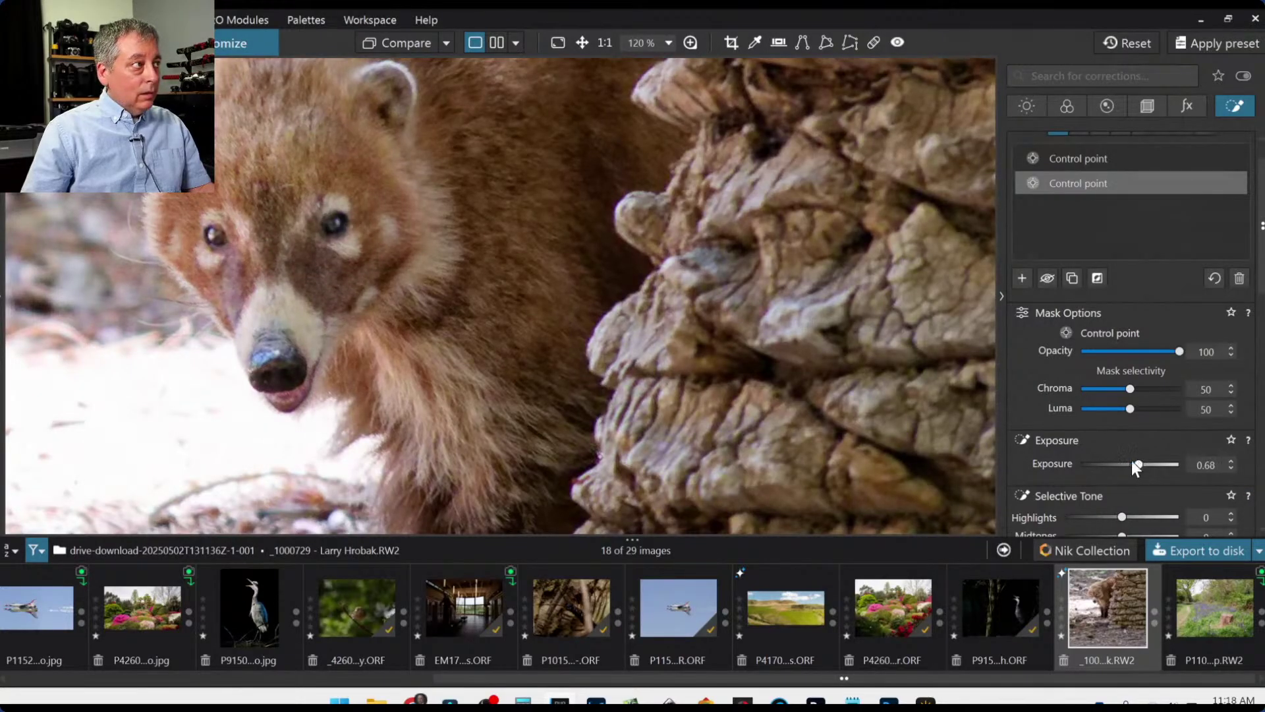
{"action": "scroll", "coordinate": [1143, 448], "scroll_direction": "down", "scroll_amount": 3}
{"action": "left_click_drag", "start_coordinate": [1124, 397], "coordinate": [1142, 398]}
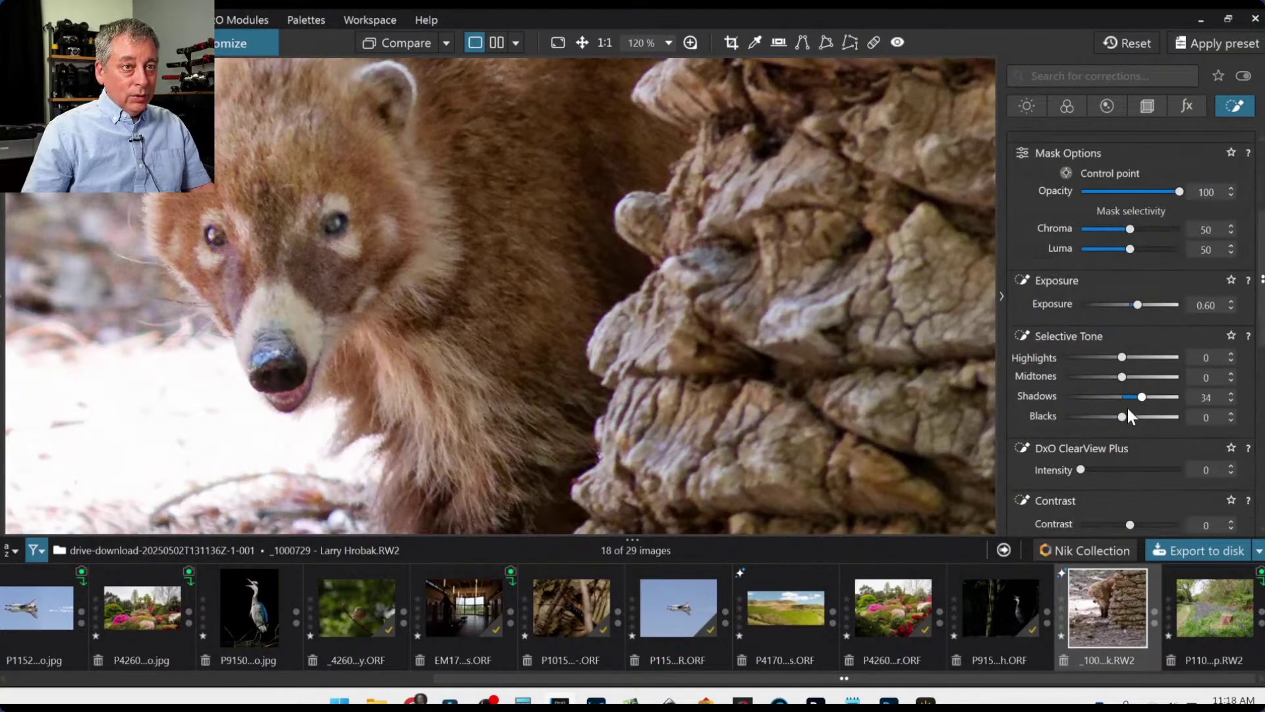
{"action": "left_click", "coordinate": [1120, 469]}
{"action": "scroll", "coordinate": [1118, 409], "scroll_direction": "down", "scroll_amount": 3}
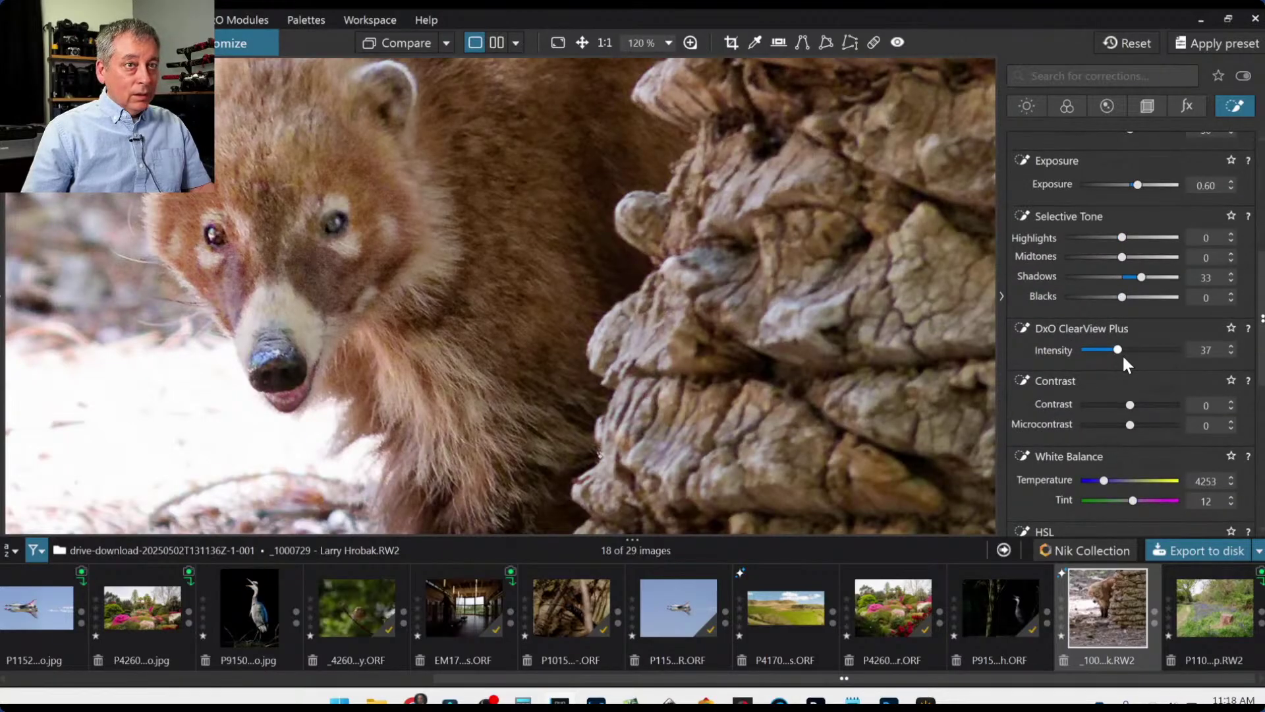
{"action": "scroll", "coordinate": [471, 248], "scroll_direction": "down", "scroll_amount": 2}
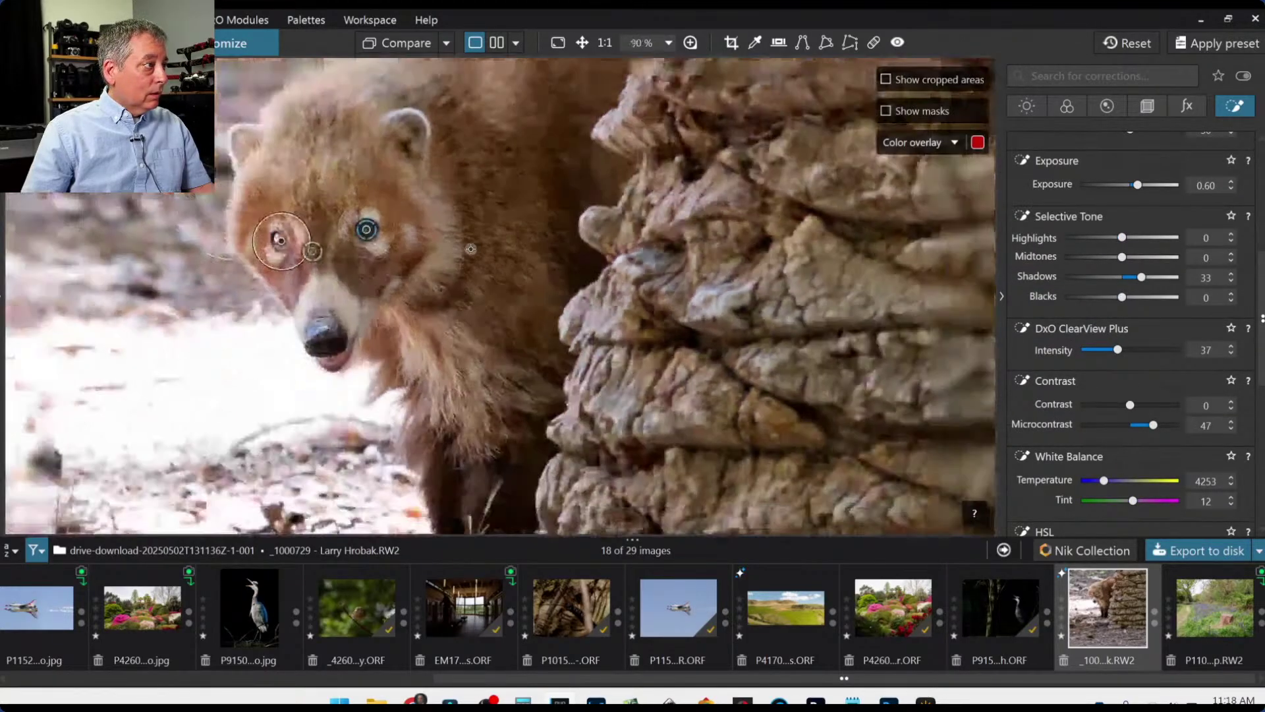
Extend the face mask with extra control points on the coati's ear, back and front leg, and deselect it.
{"action": "left_click", "coordinate": [314, 251]}
{"action": "left_click", "coordinate": [403, 152]}
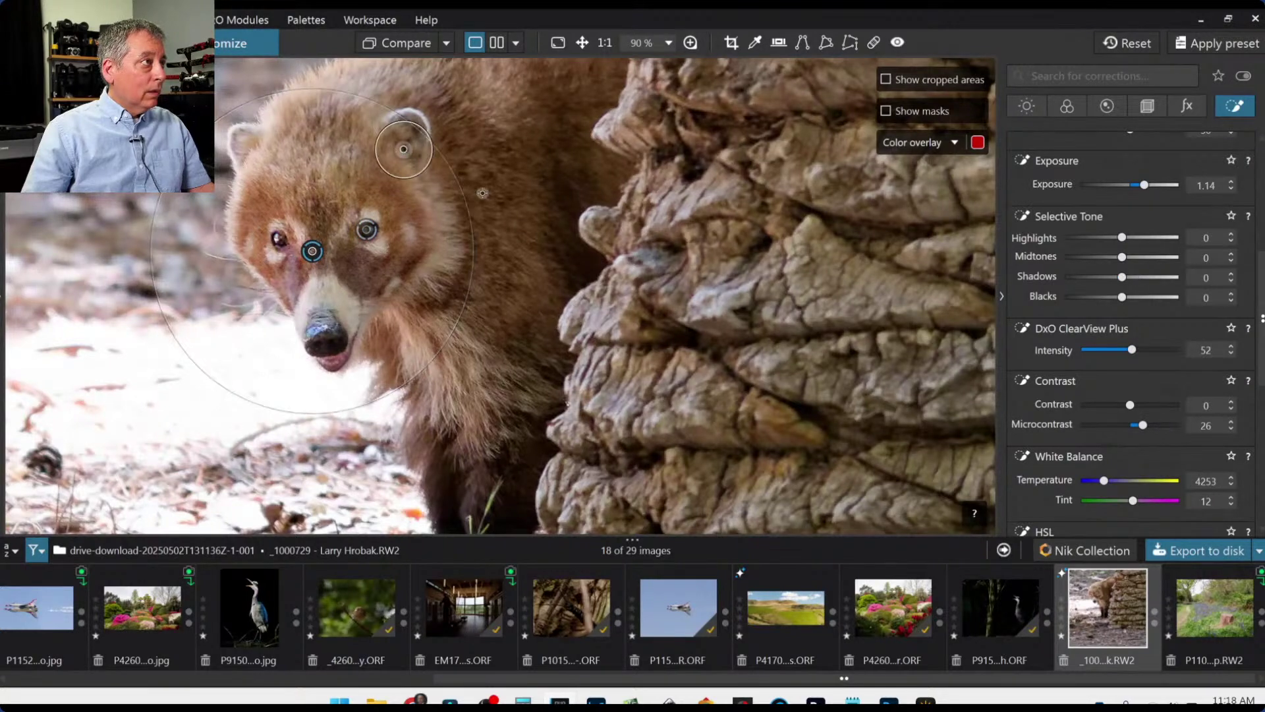
{"action": "left_click", "coordinate": [474, 174]}
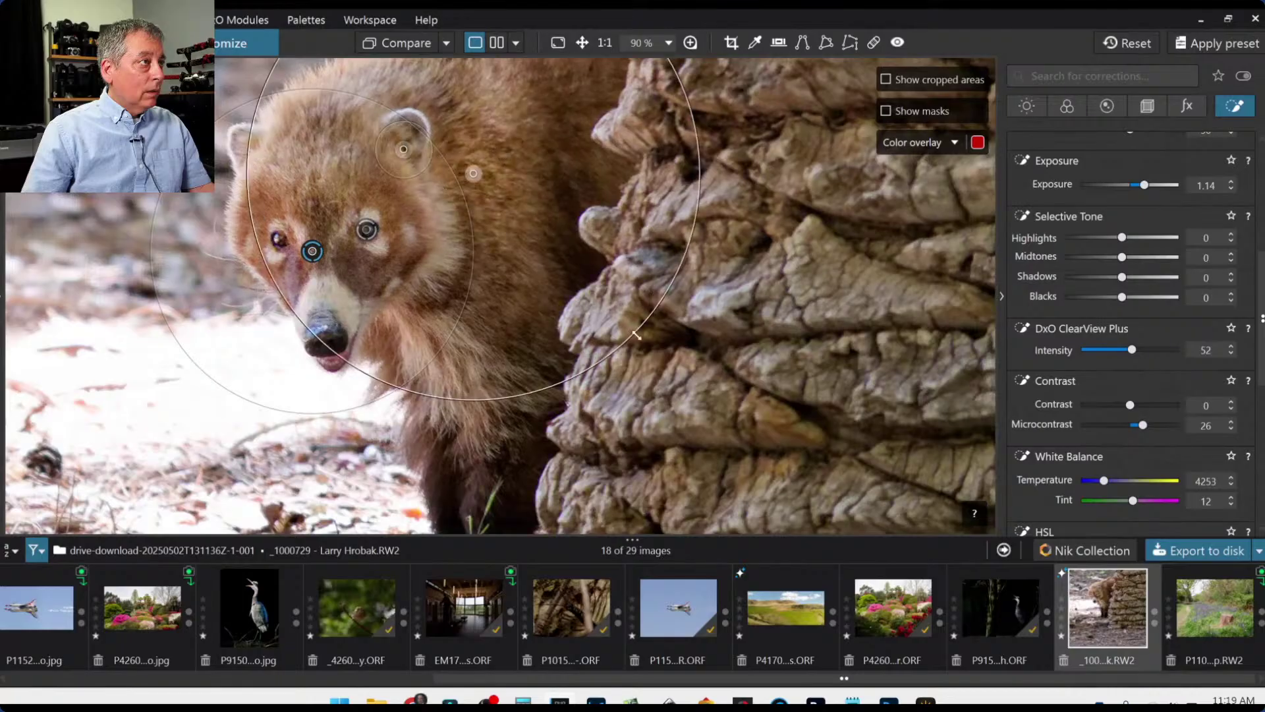
{"action": "scroll", "coordinate": [584, 306], "scroll_direction": "down", "scroll_amount": 3}
{"action": "scroll", "coordinate": [583, 305], "scroll_direction": "down", "scroll_amount": 2}
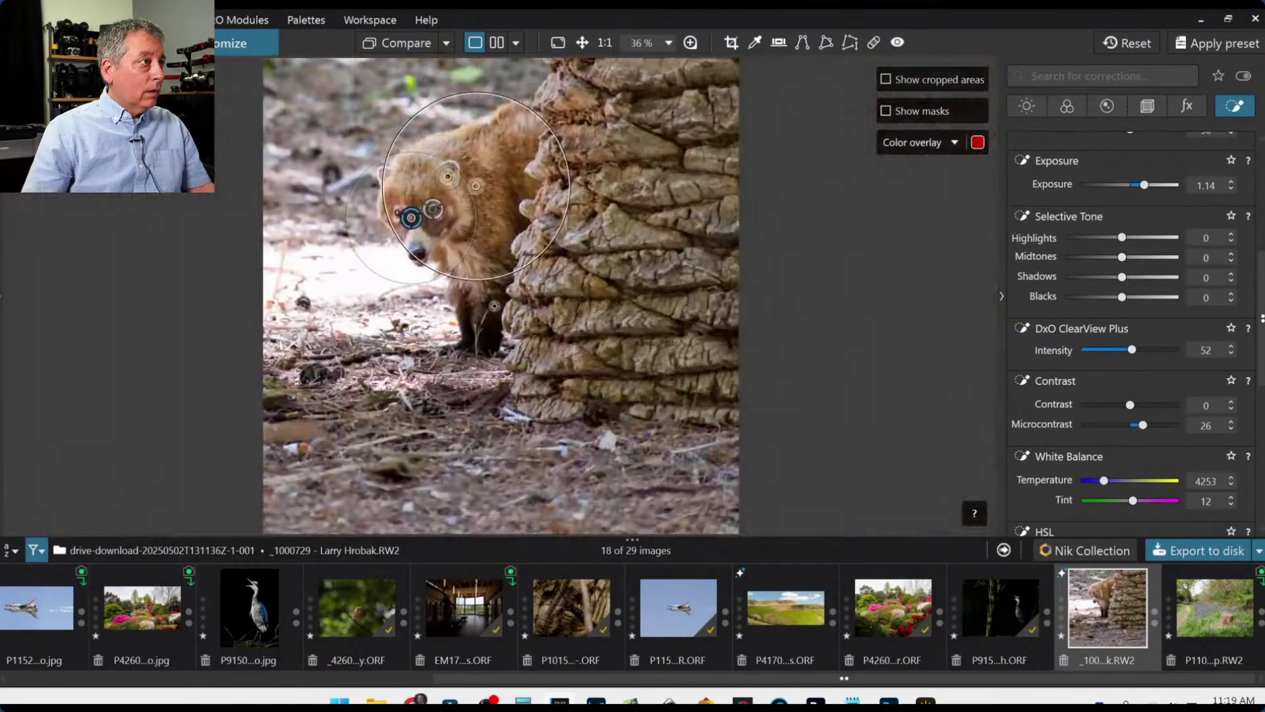
{"action": "key", "text": "Escape"}
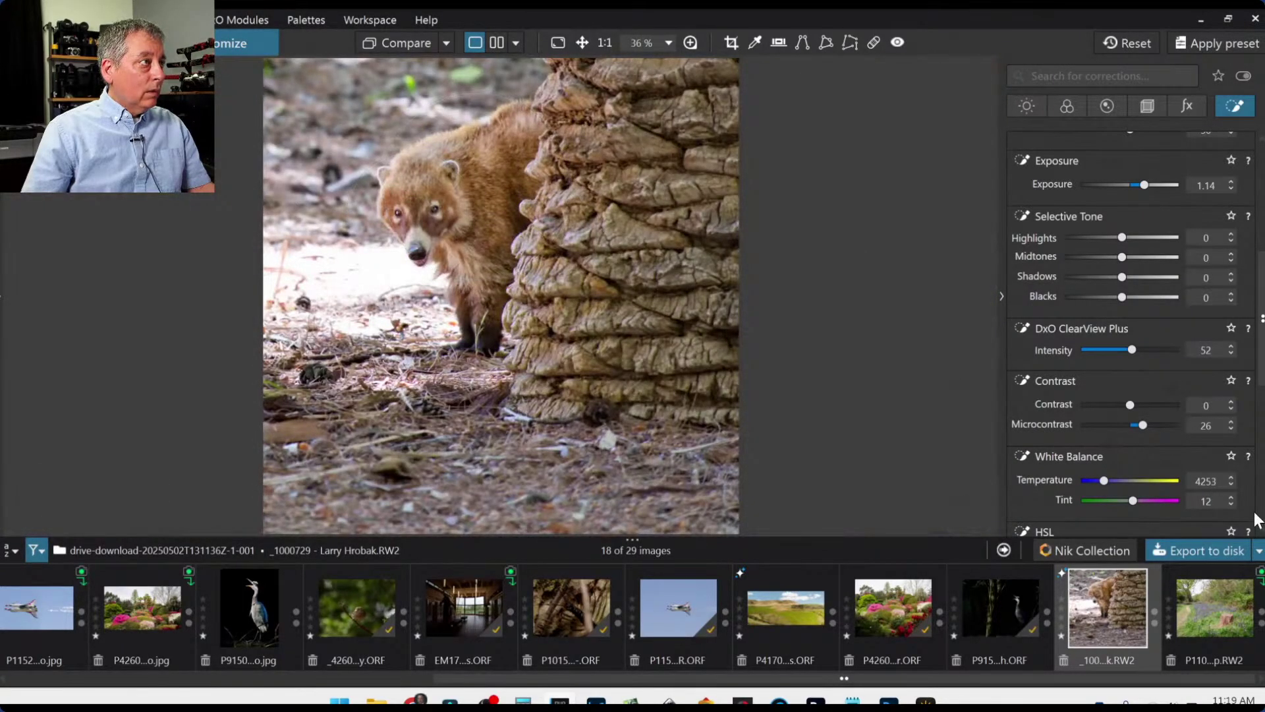
{"action": "key", "text": "l"}
{"action": "key", "text": "Escape"}
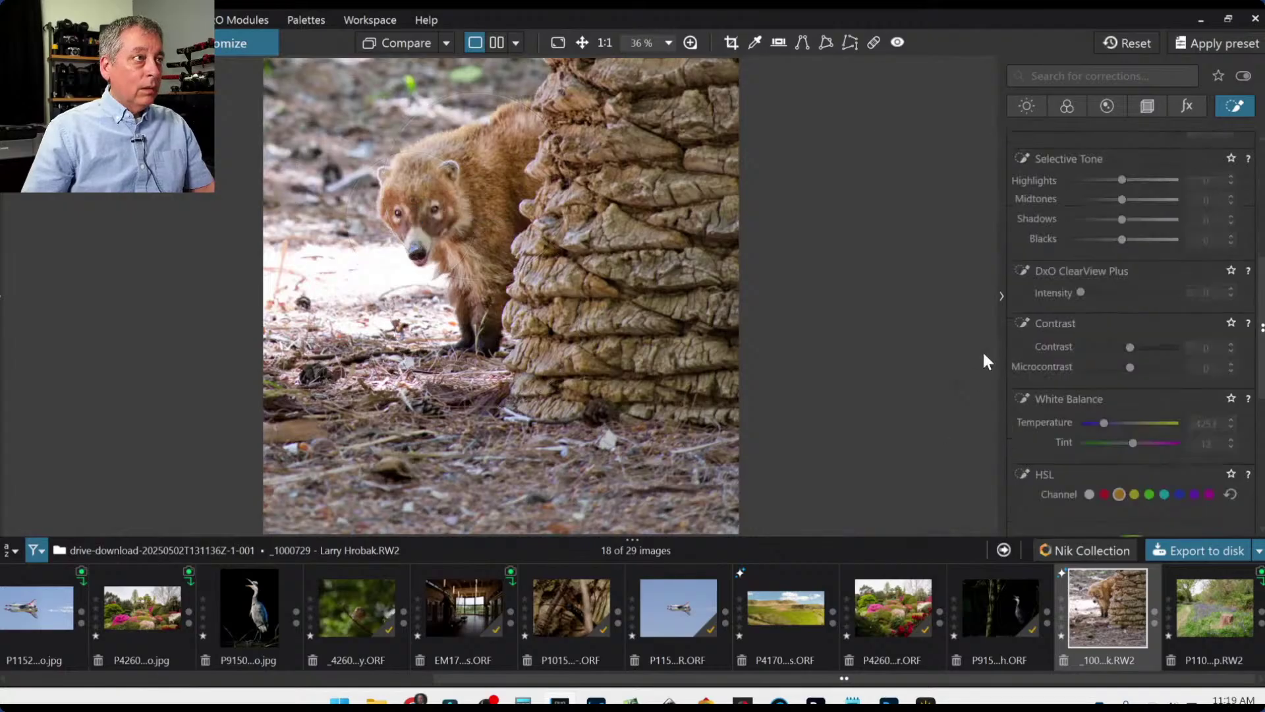
Place a control line over the palm trunk, with its transition ending near the trunk's edge beside the coati.
{"action": "scroll", "coordinate": [1129, 316], "scroll_direction": "up", "scroll_amount": 5}
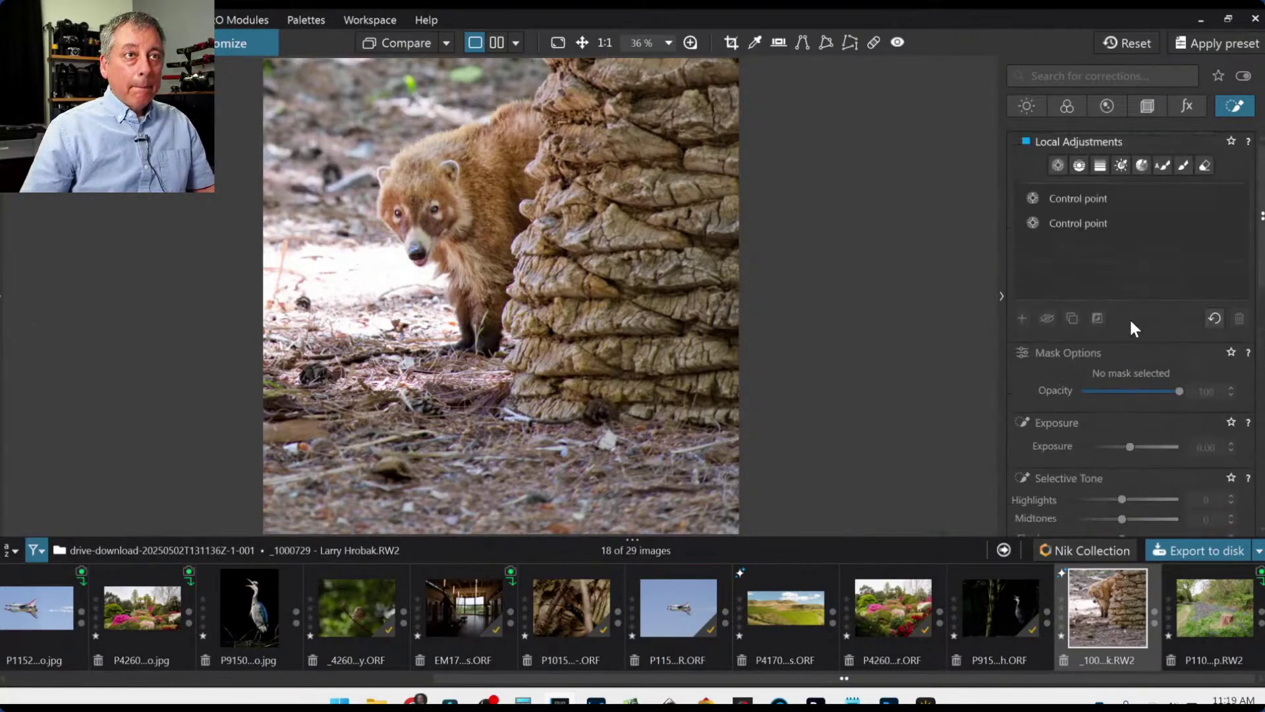
{"action": "left_click", "coordinate": [1079, 165]}
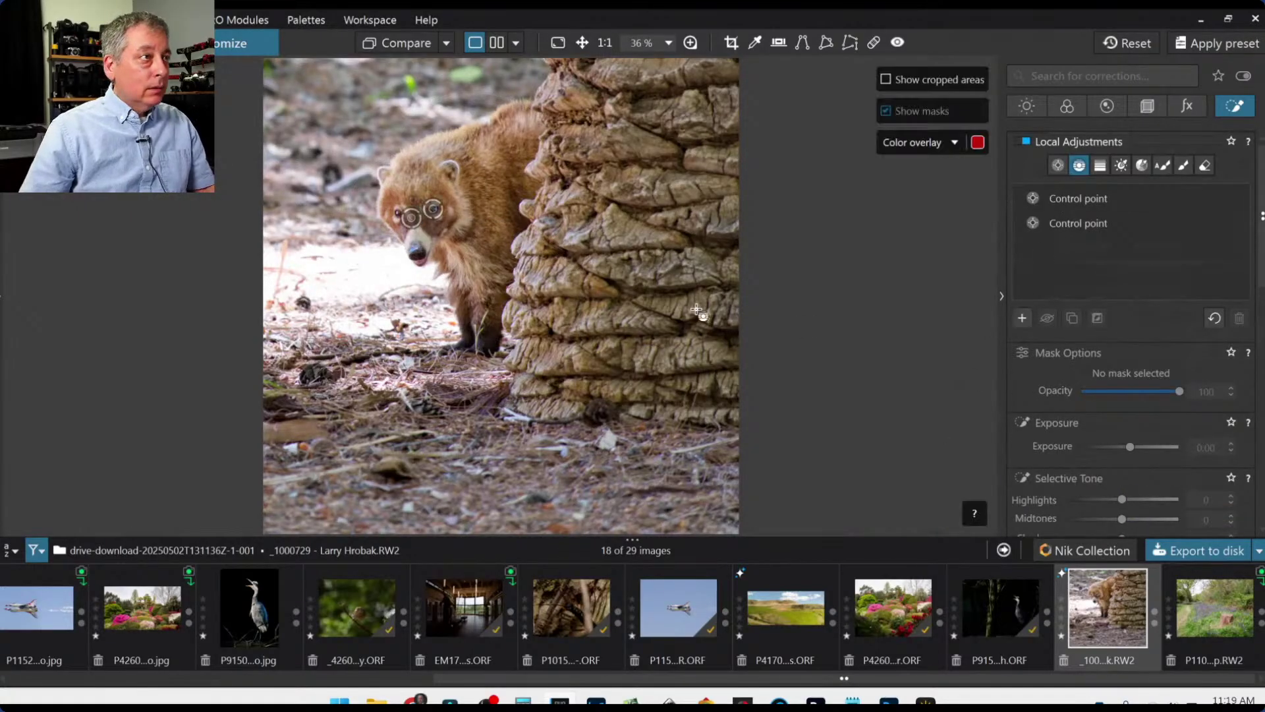
{"action": "left_click_drag", "start_coordinate": [537, 299], "coordinate": [532, 299]}
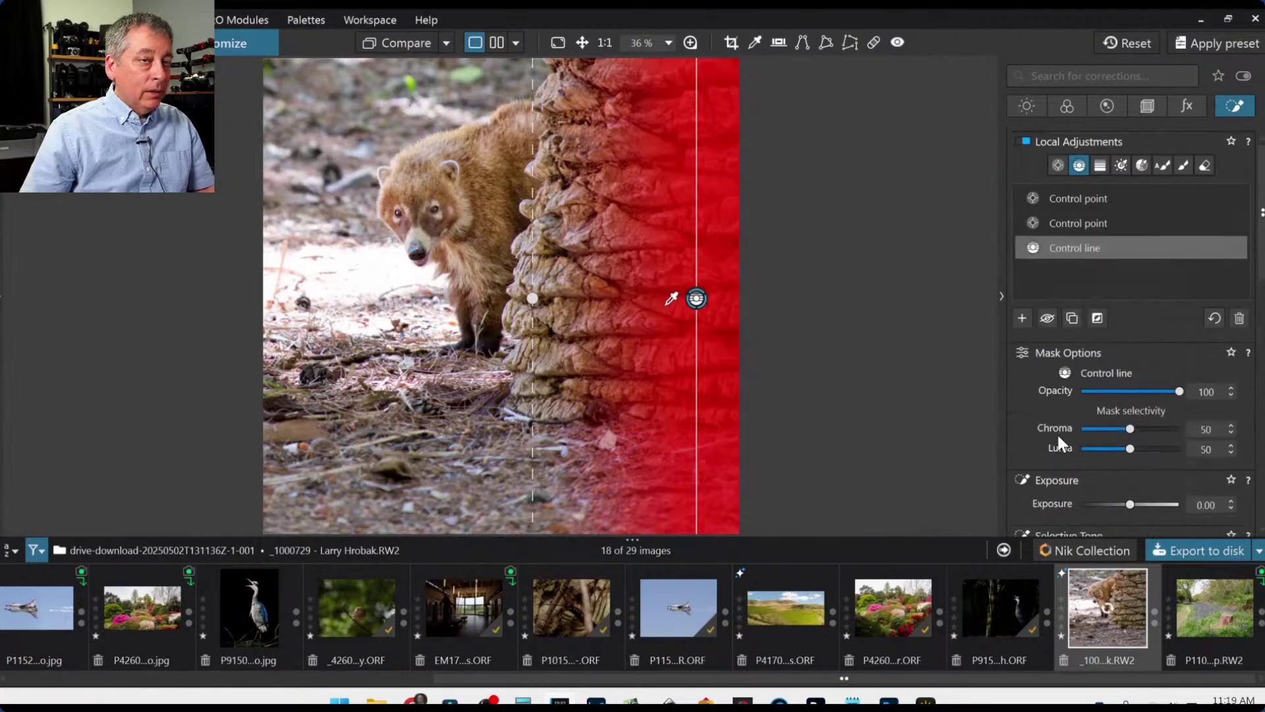
Set the trunk control line's blacks to -52, and move the line outside the photo with its transition ending at the trunk's inner edge.
{"action": "scroll", "coordinate": [1095, 494], "scroll_direction": "down", "scroll_amount": 3}
{"action": "scroll", "coordinate": [1093, 496], "scroll_direction": "down", "scroll_amount": 1}
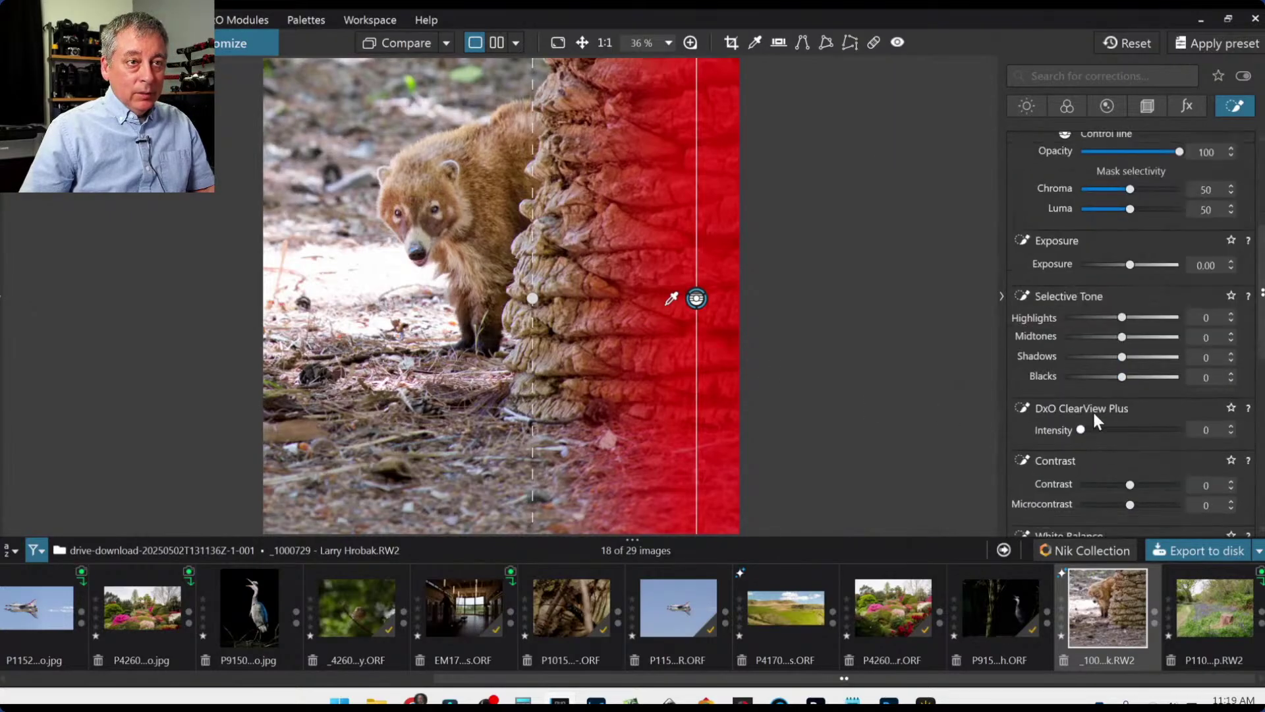
{"action": "left_click", "coordinate": [1093, 377]}
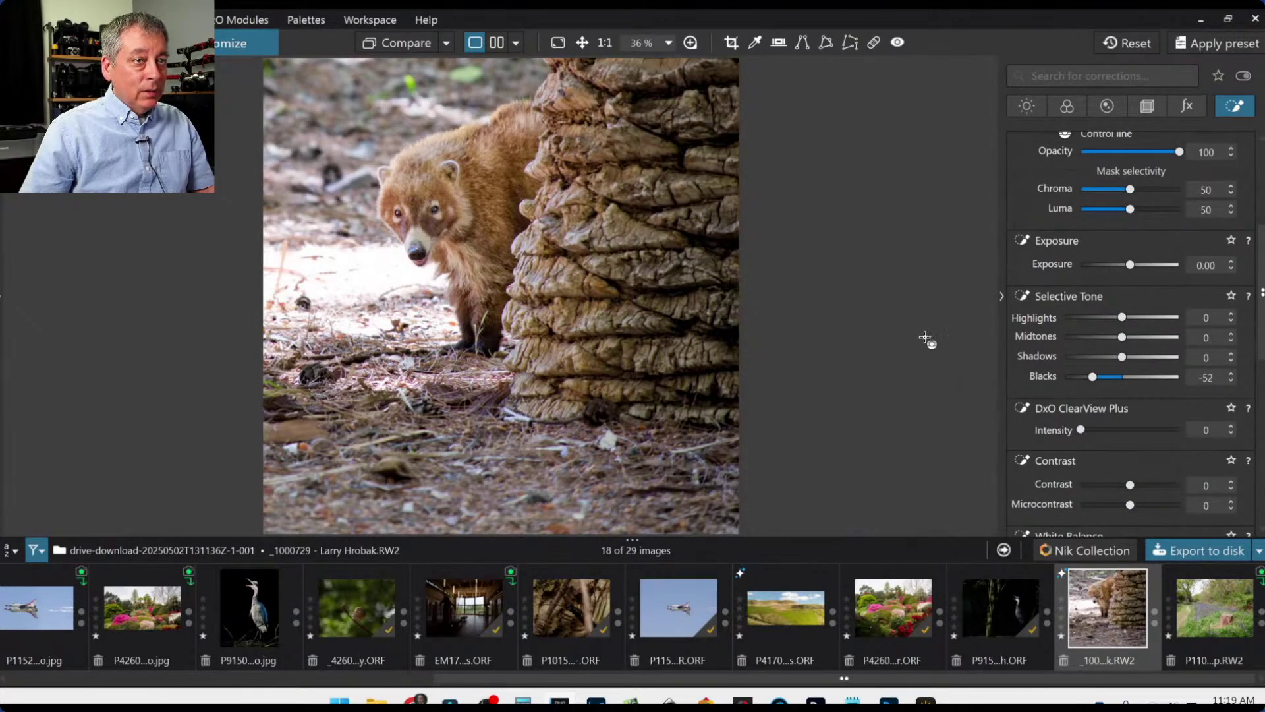
{"action": "left_click", "coordinate": [694, 300]}
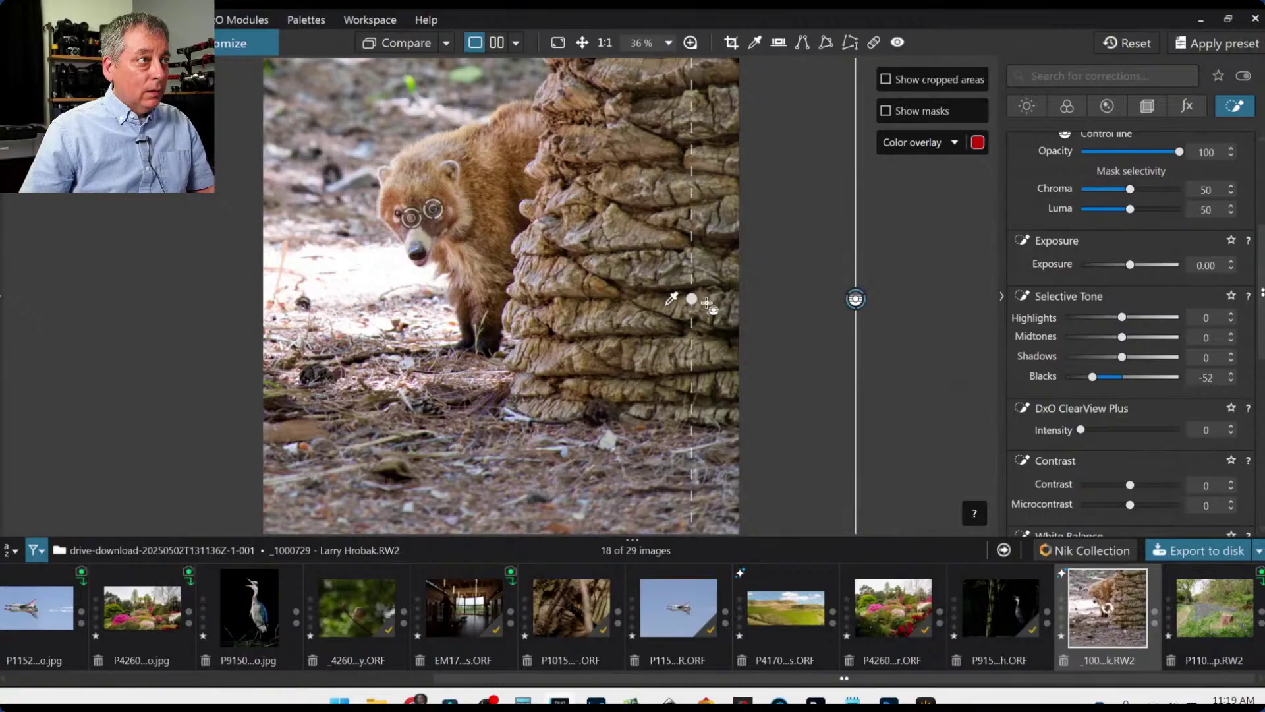
{"action": "left_click_drag", "start_coordinate": [694, 303], "coordinate": [507, 298]}
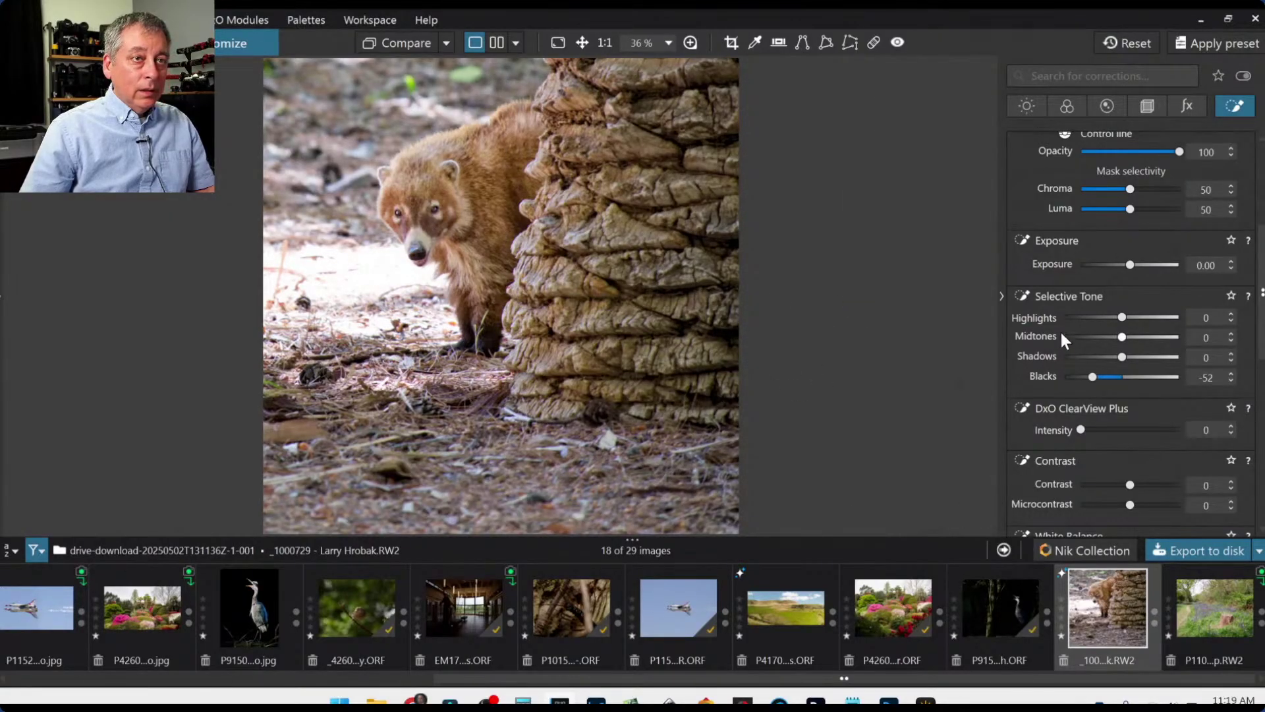
Create a second control line over the bright ground beside the coati, with its transition ending near the animal's face.
{"action": "scroll", "coordinate": [1056, 334], "scroll_direction": "up", "scroll_amount": 3}
{"action": "scroll", "coordinate": [1057, 334], "scroll_direction": "up", "scroll_amount": 1}
{"action": "left_click", "coordinate": [1019, 322]}
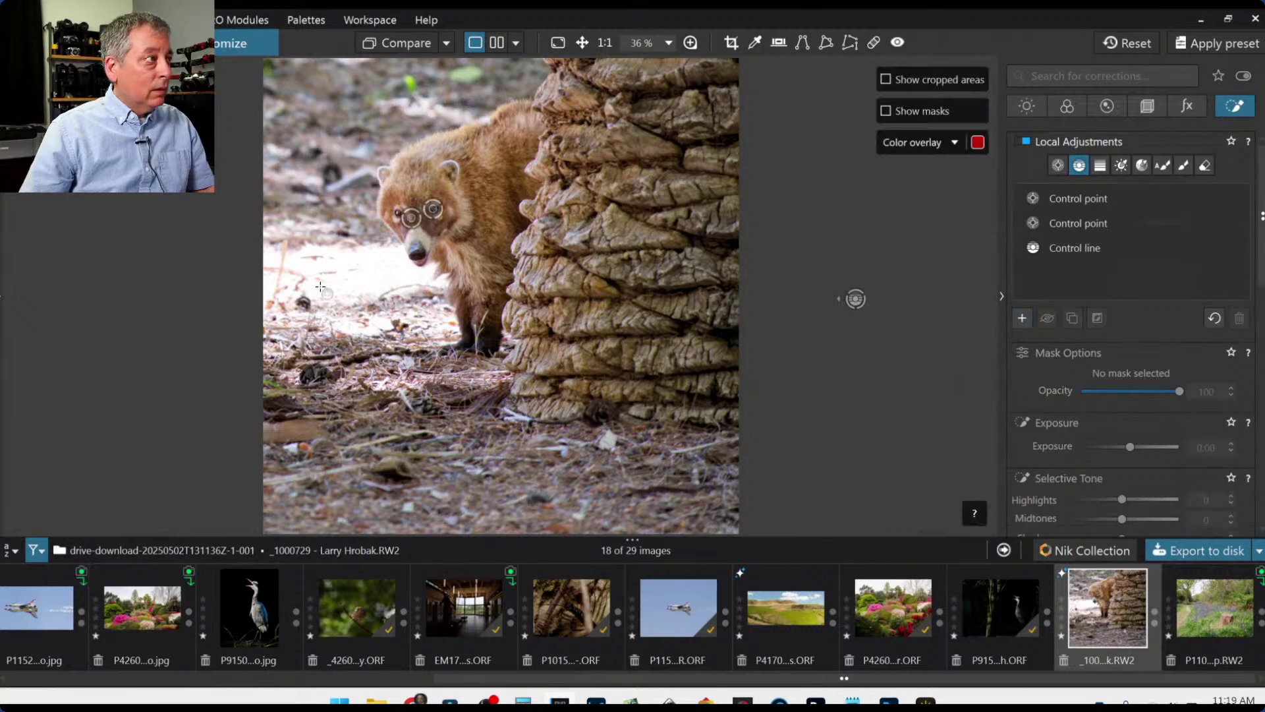
{"action": "left_click_drag", "start_coordinate": [404, 287], "coordinate": [388, 286]}
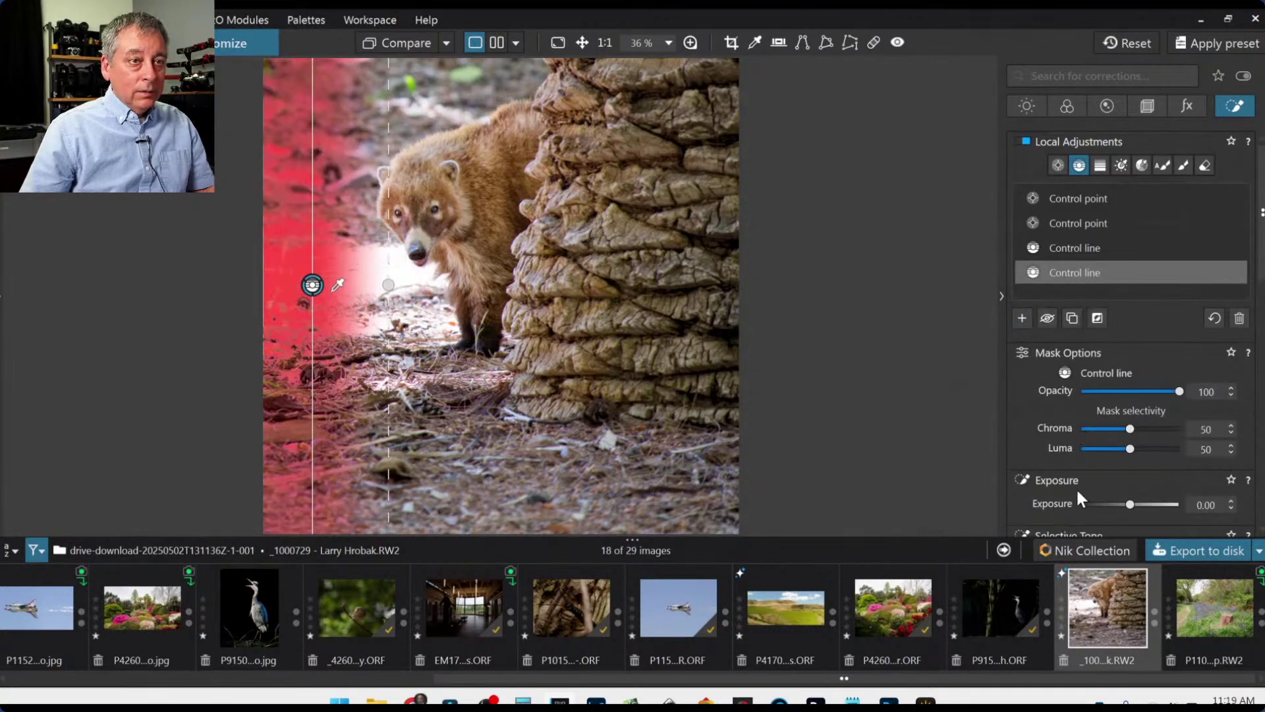
Set the ground control line's exposure to -0.59 and highlights to -100, moving it off the photo and widening its transition to the trunk's edge.
{"action": "scroll", "coordinate": [1111, 448], "scroll_direction": "down", "scroll_amount": 5}
{"action": "left_click_drag", "start_coordinate": [1120, 359], "coordinate": [1105, 359]}
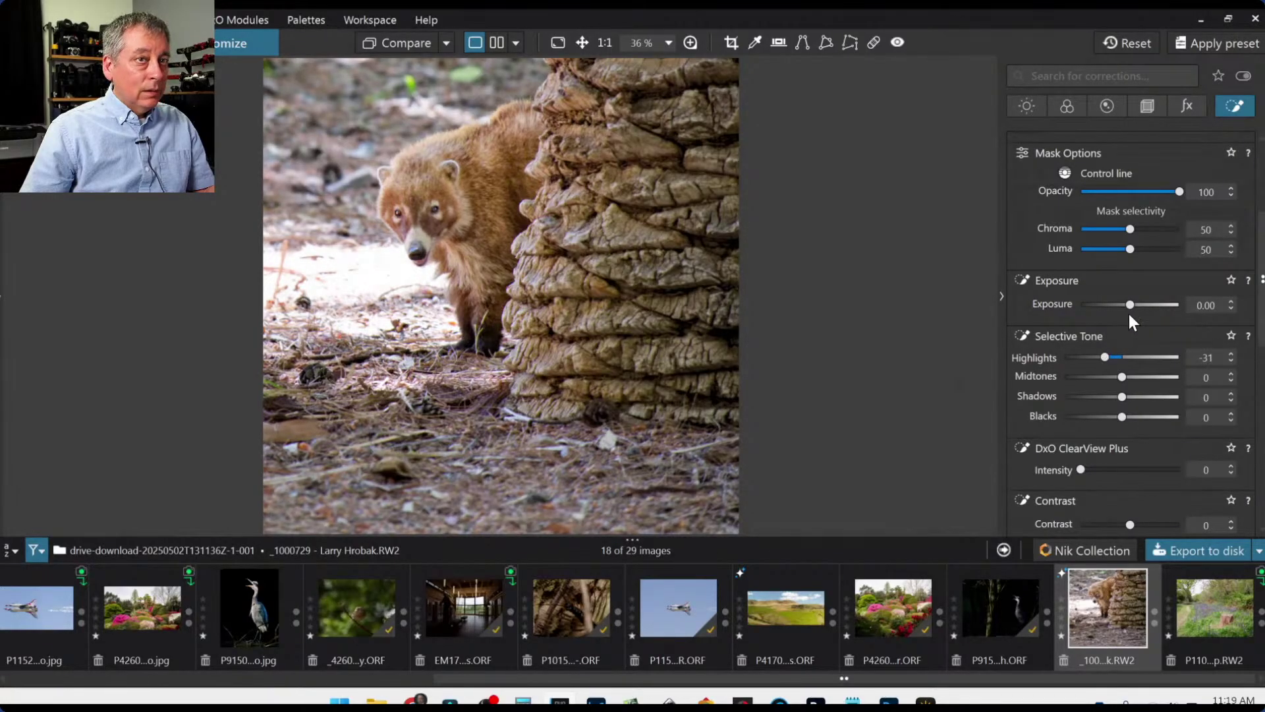
{"action": "left_click_drag", "start_coordinate": [1130, 306], "coordinate": [1123, 306]}
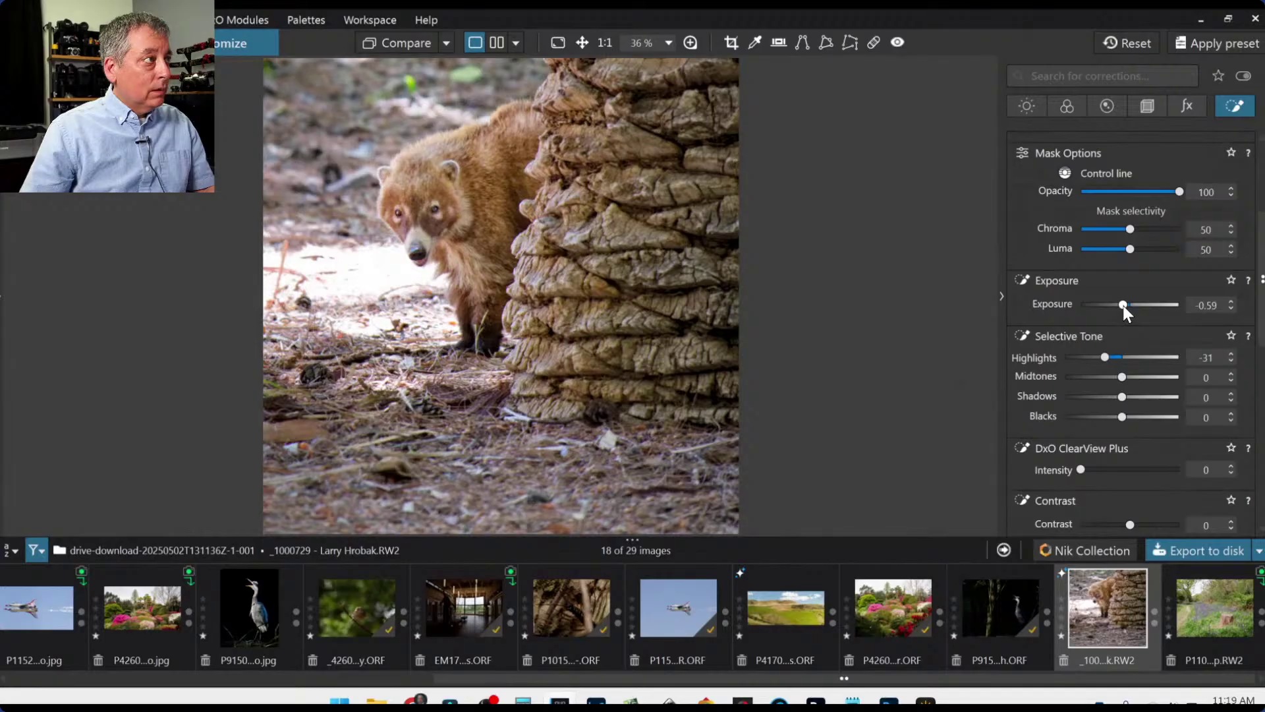
{"action": "left_click_drag", "start_coordinate": [311, 282], "coordinate": [519, 281]}
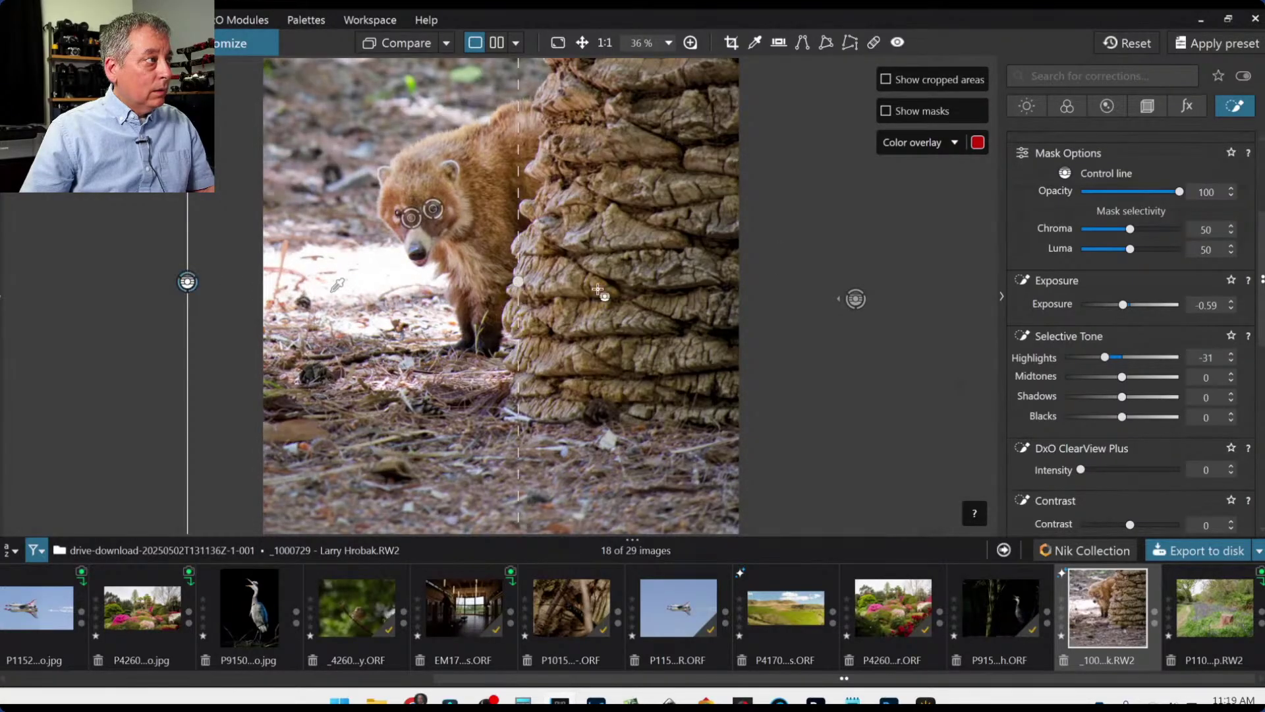
{"action": "left_click_drag", "start_coordinate": [1105, 357], "coordinate": [1052, 357]}
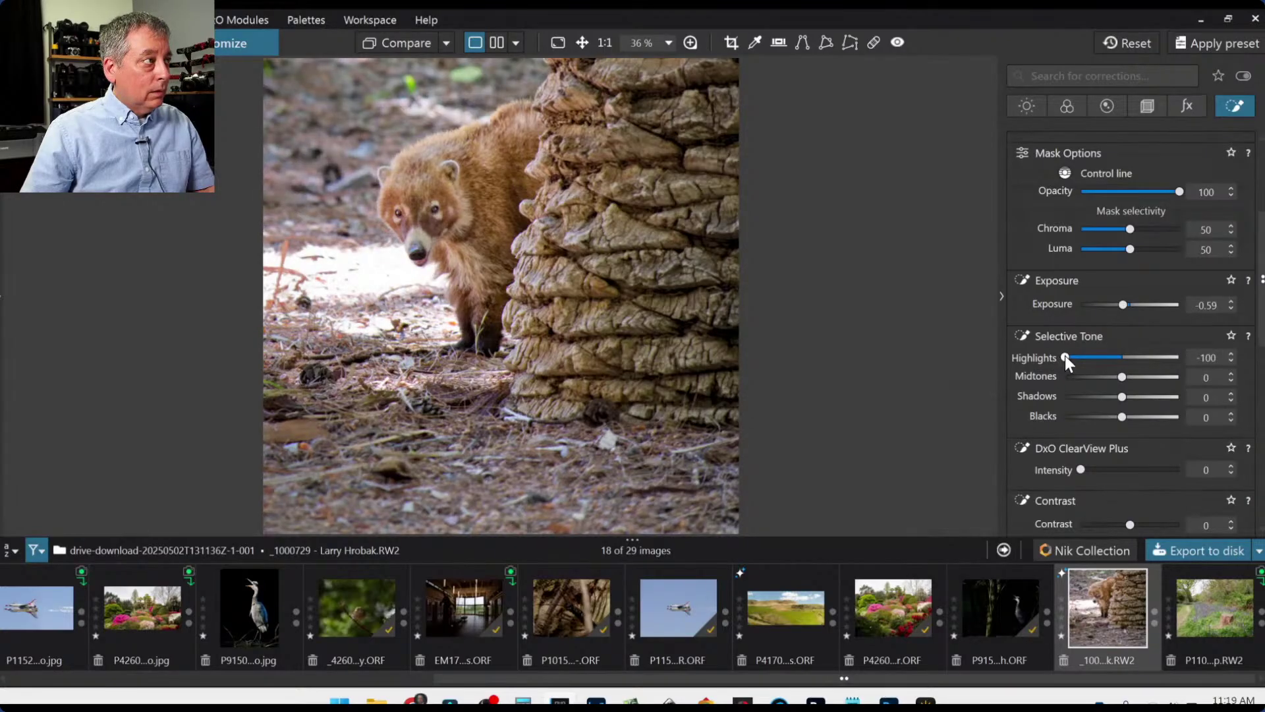
Shrink the control point's radius on the coati's face and raise that mask's exposure to 1.53.
{"action": "scroll", "coordinate": [853, 301], "scroll_direction": "up", "scroll_amount": 2}
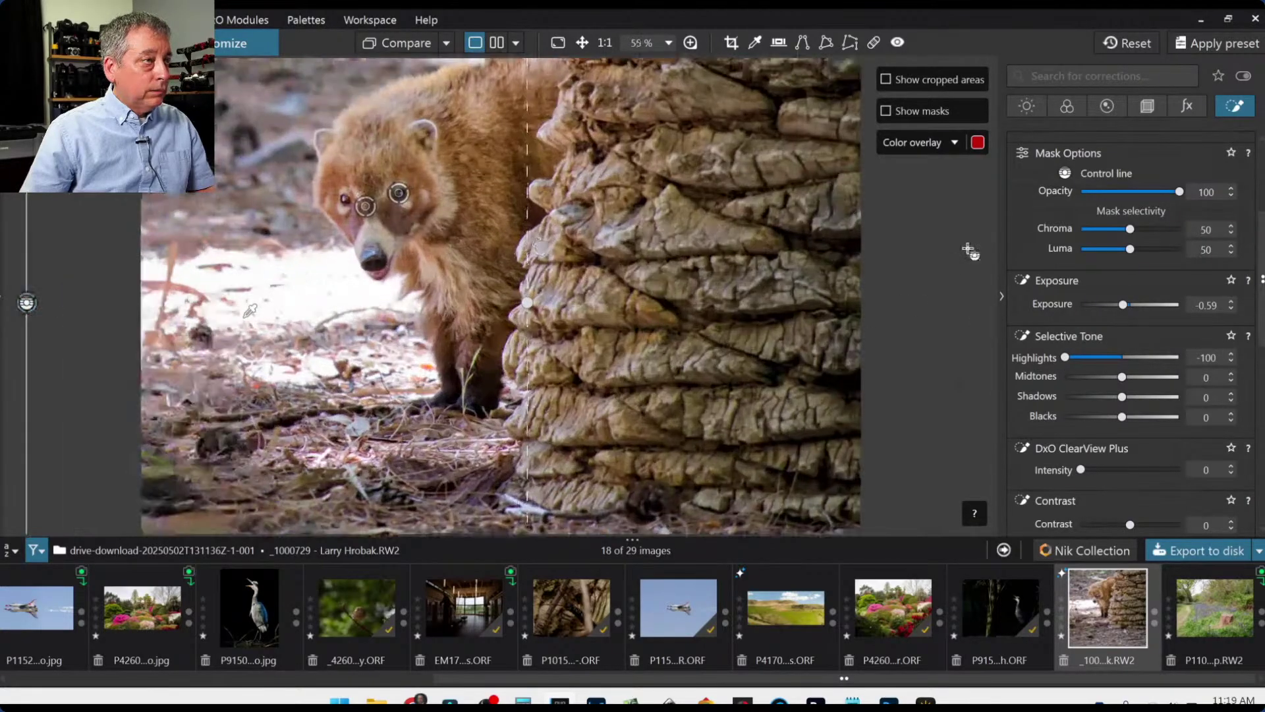
{"action": "left_click", "coordinate": [366, 205]}
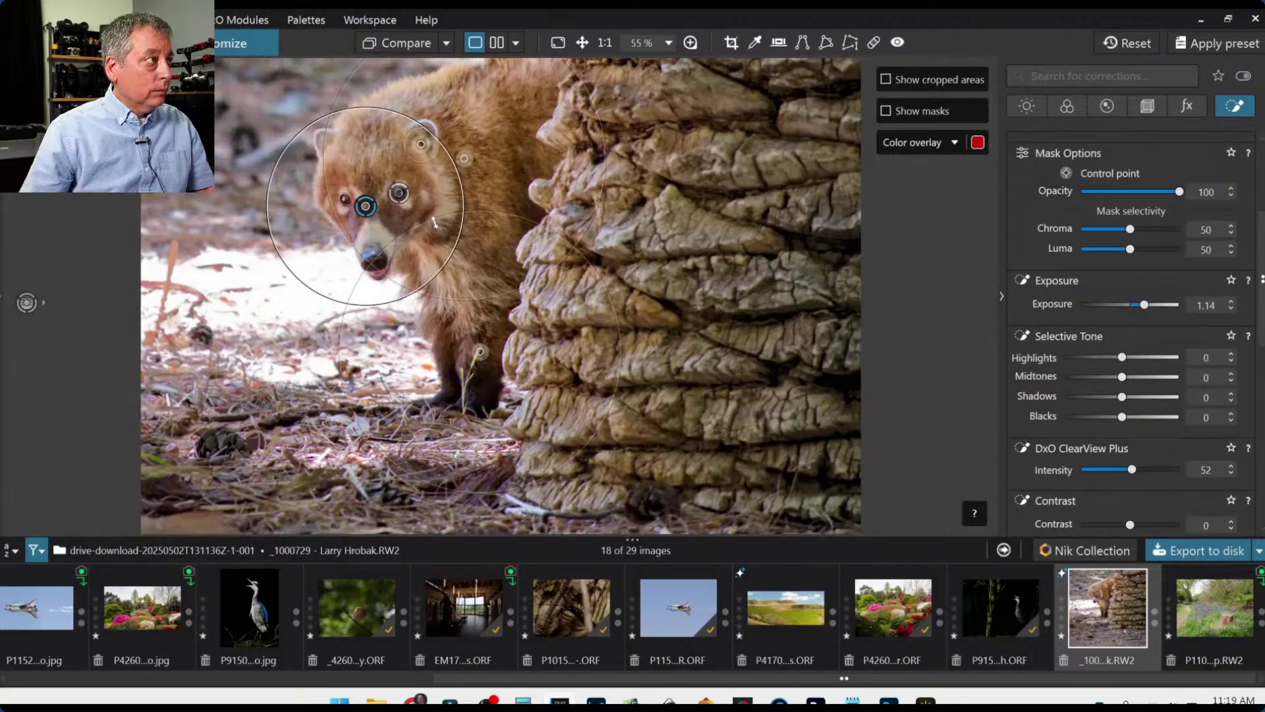
{"action": "left_click_drag", "start_coordinate": [267, 198], "coordinate": [296, 199]}
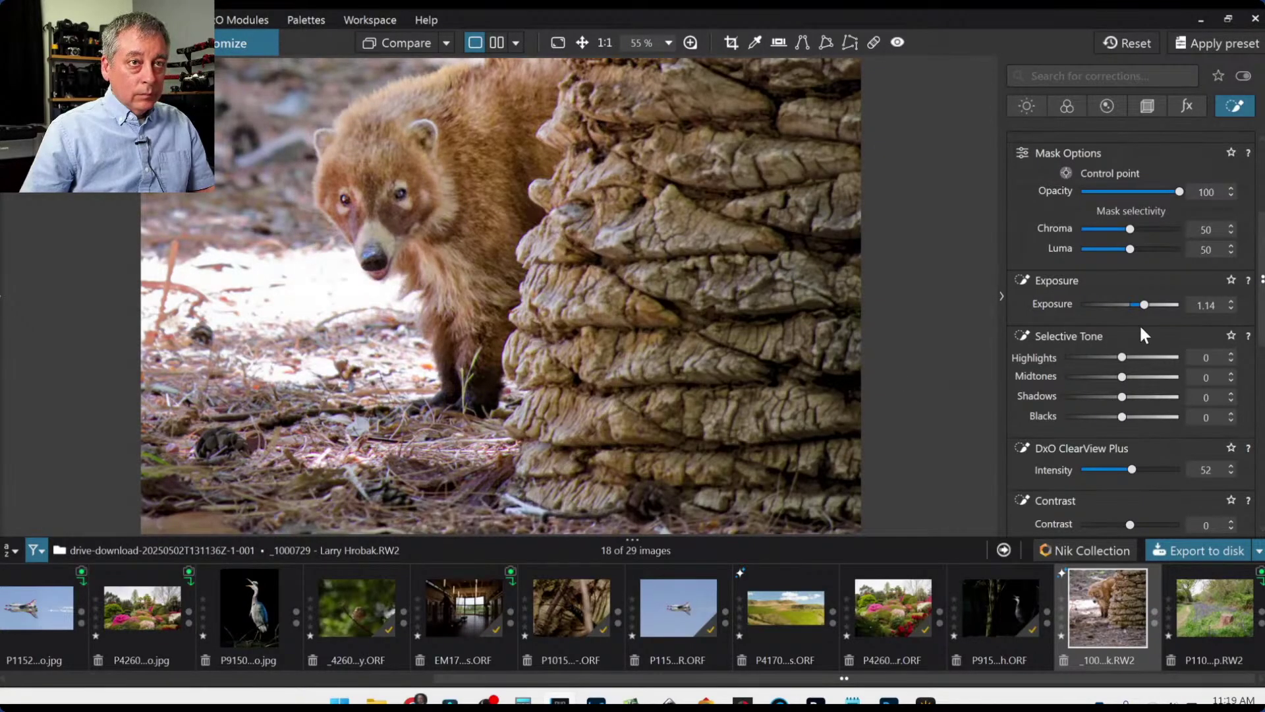
{"action": "scroll", "coordinate": [1148, 305], "scroll_direction": "up", "scroll_amount": 4}
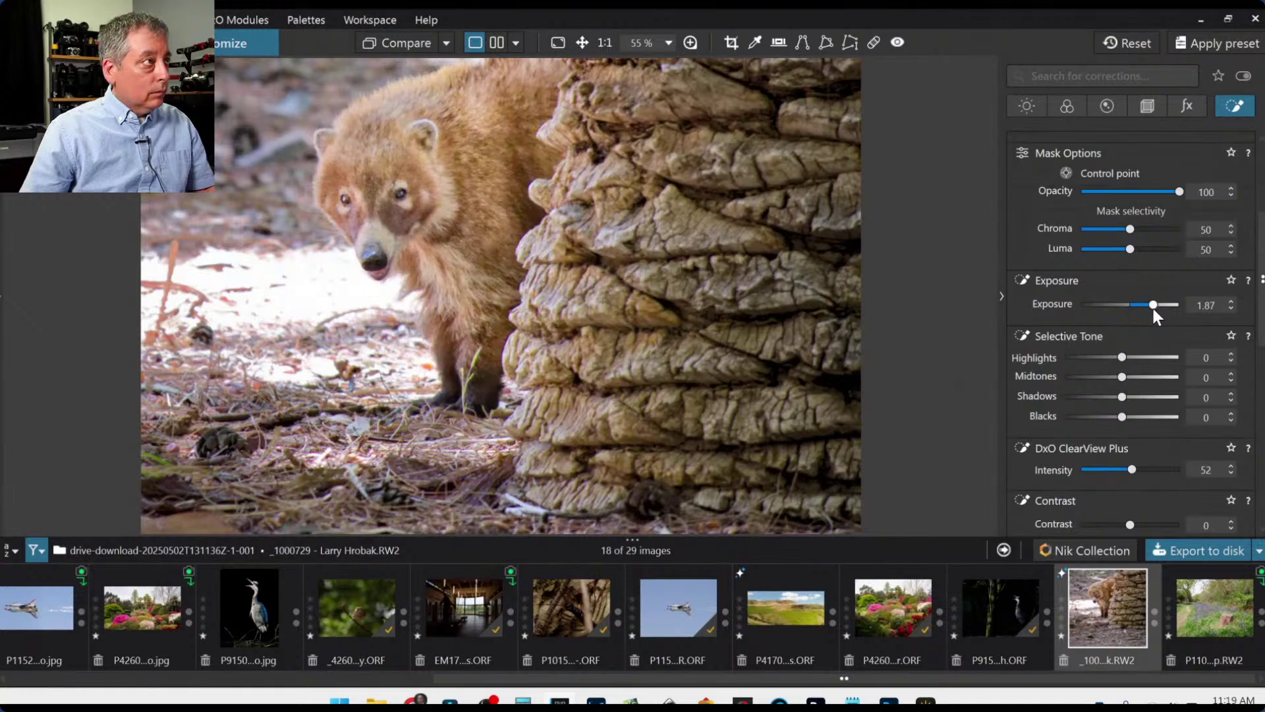
{"action": "key", "text": "ctrl+0"}
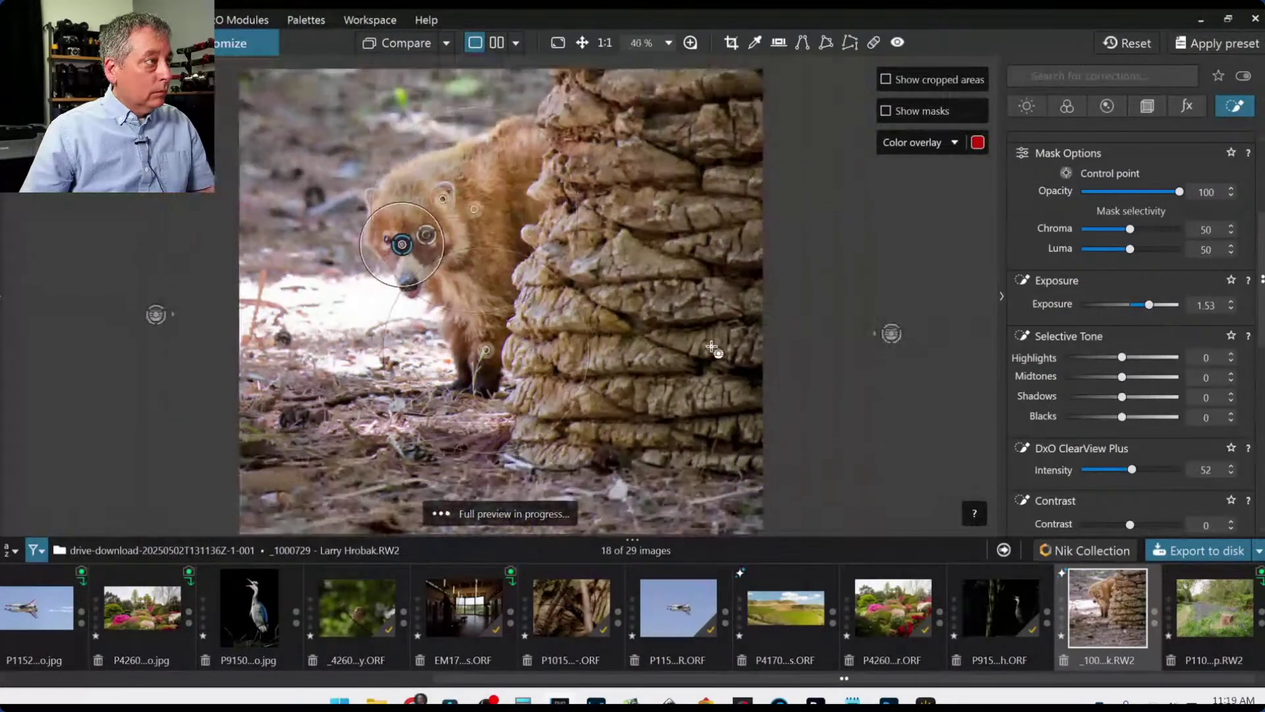
Deselect the face mask and compare the edited coati photo with its original.
{"action": "left_click", "coordinate": [710, 344]}
{"action": "scroll", "coordinate": [718, 385], "scroll_direction": "down", "scroll_amount": 1}
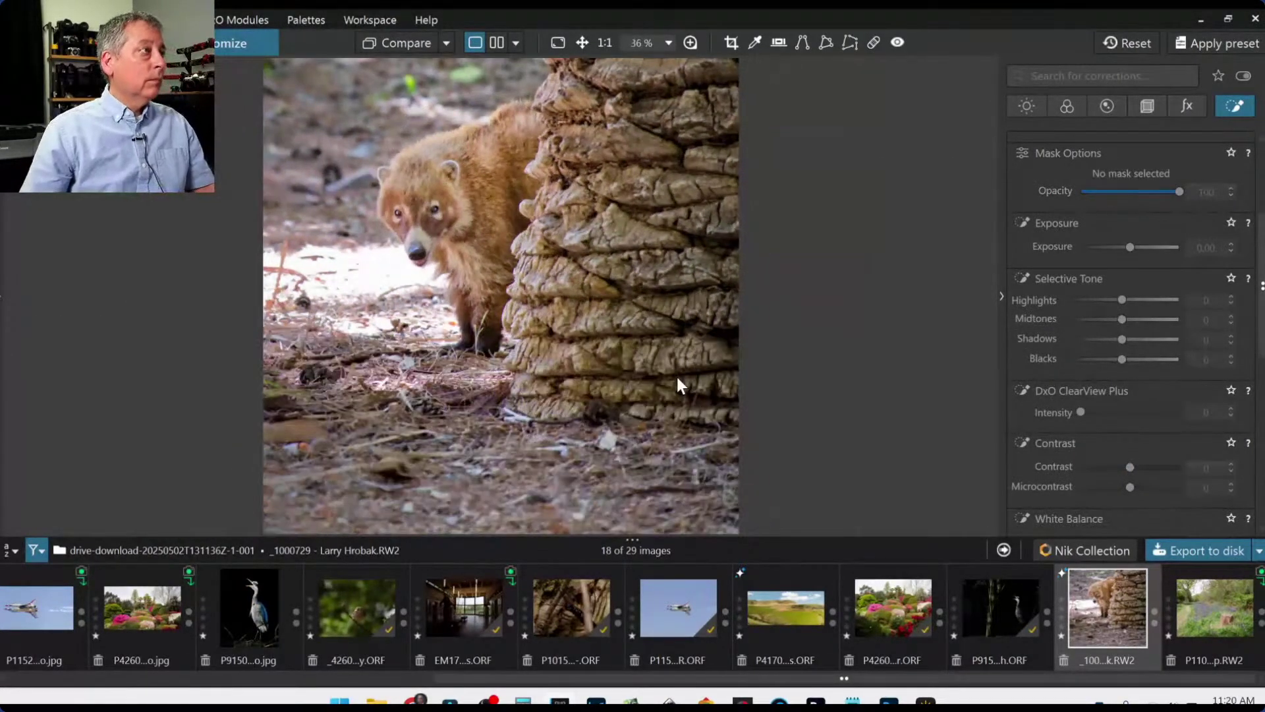
{"action": "scroll", "coordinate": [709, 457], "scroll_direction": "down", "scroll_amount": 1}
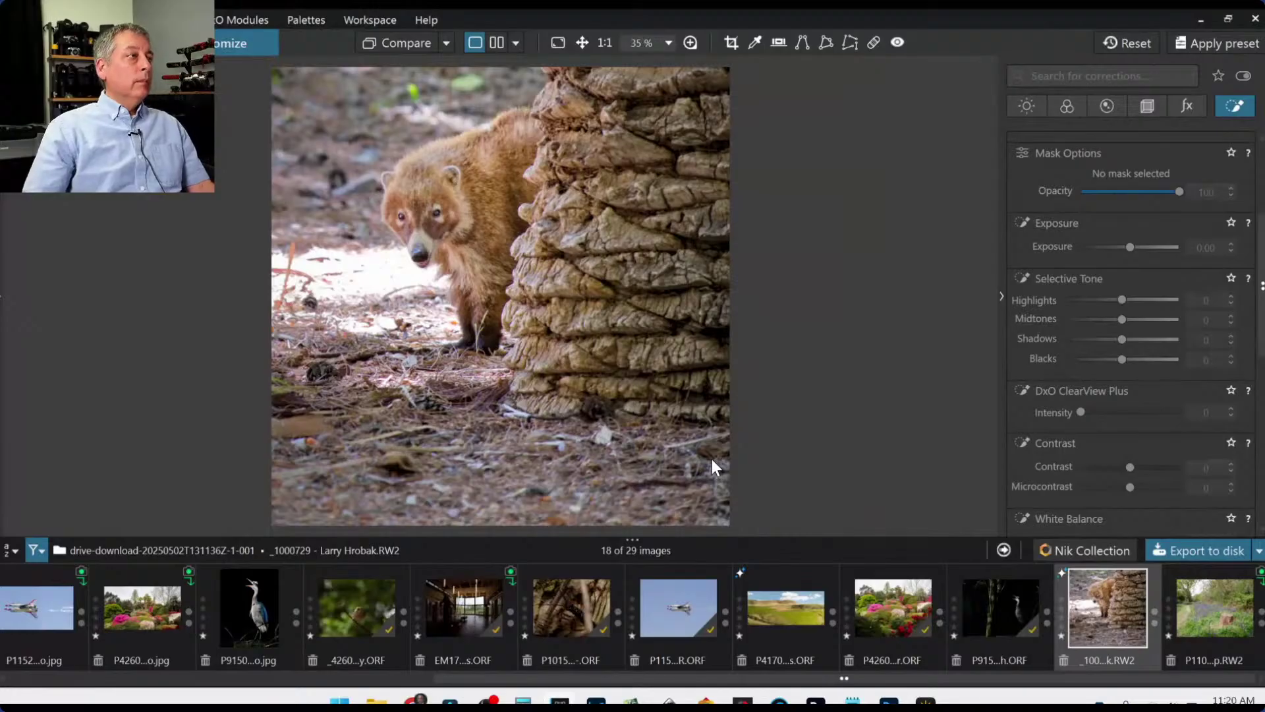
{"action": "left_click", "coordinate": [415, 38]}
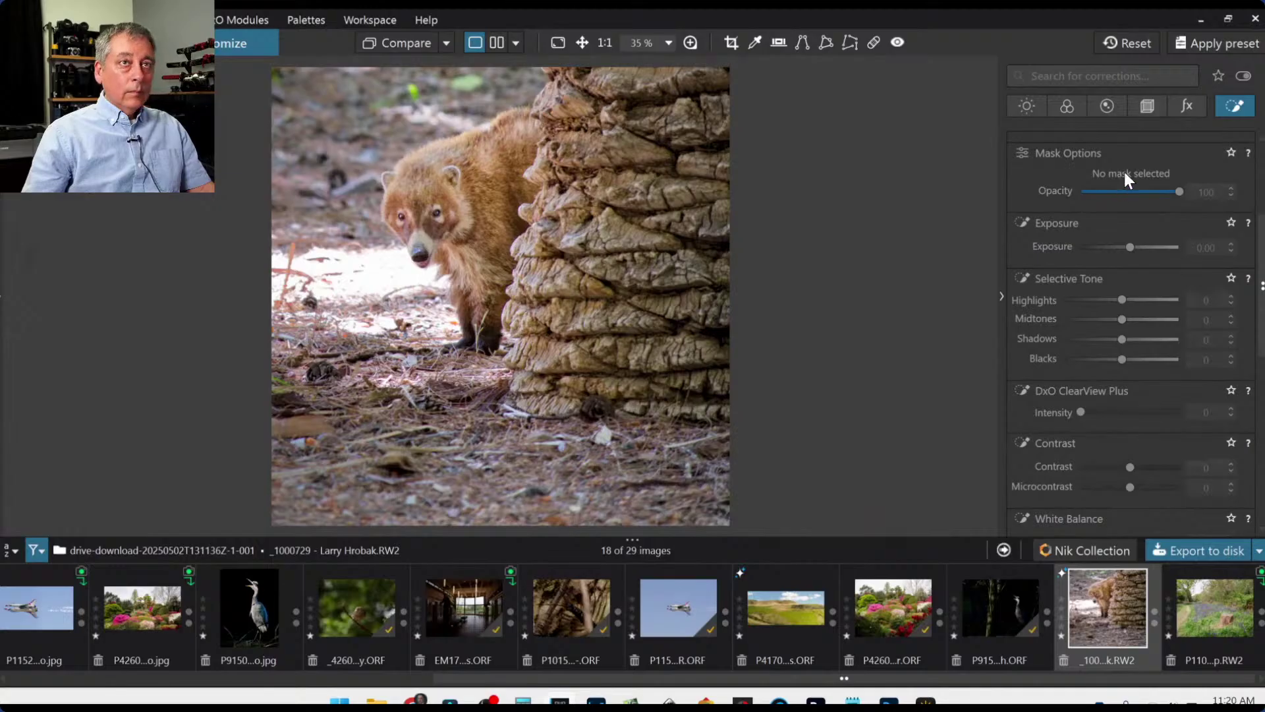
Inspect the control point mask on the coati's face, leaving no mask selected at the end.
{"action": "scroll", "coordinate": [1124, 172], "scroll_direction": "up", "scroll_amount": 3}
{"action": "left_click", "coordinate": [1068, 224]}
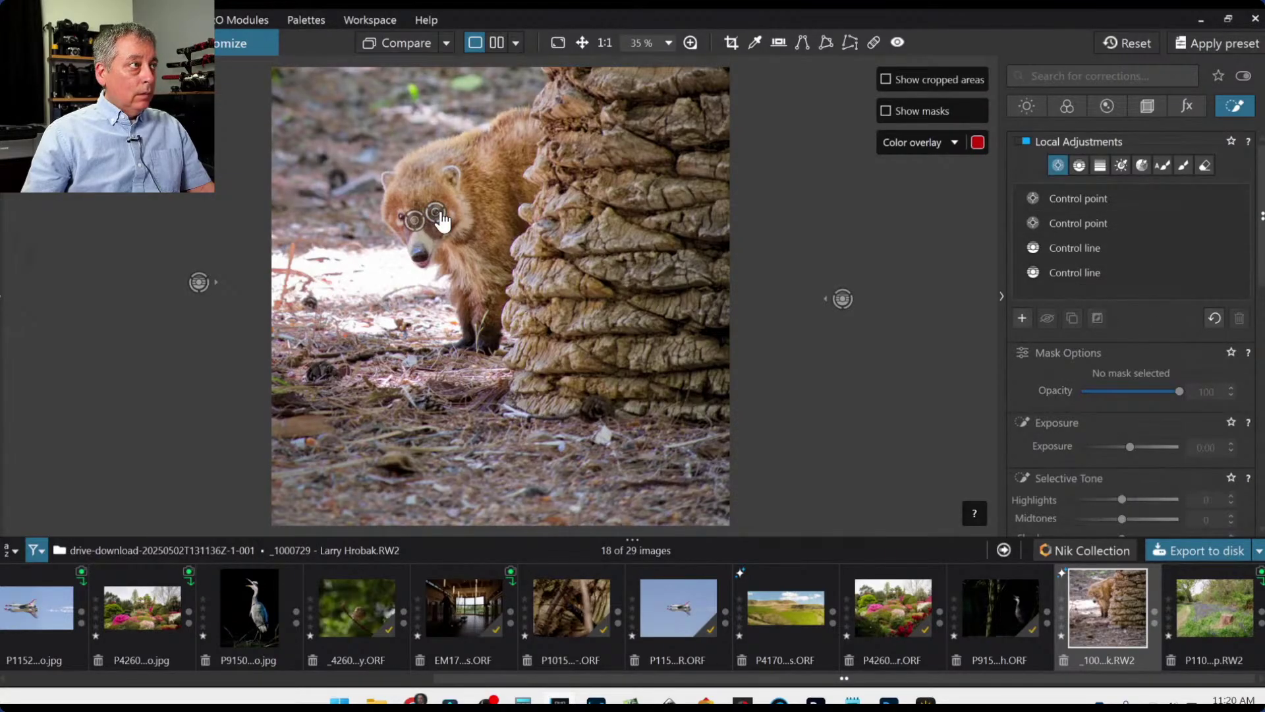
{"action": "left_click", "coordinate": [414, 219]}
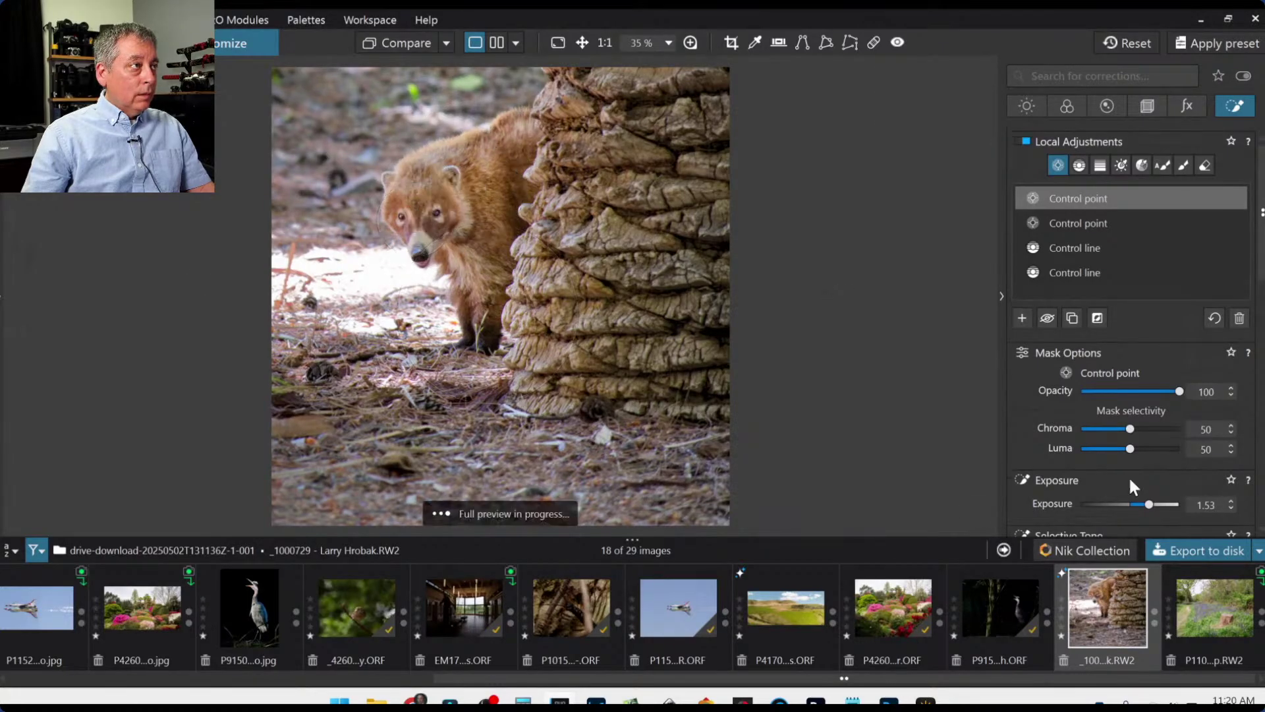
{"action": "left_click", "coordinate": [1130, 289]}
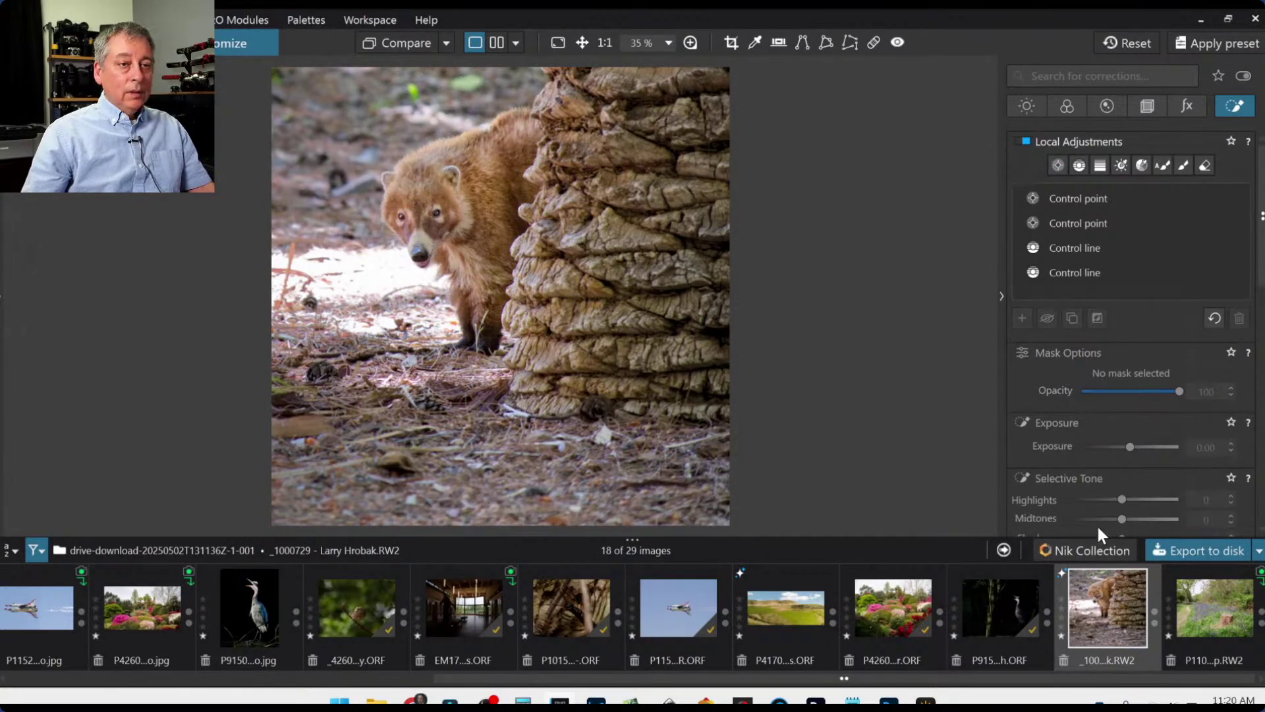
Export the edited coati photo to disk as a JPEG.
{"action": "right_click", "coordinate": [534, 141]}
{"action": "left_click", "coordinate": [550, 113]}
{"action": "key", "text": "Escape"}
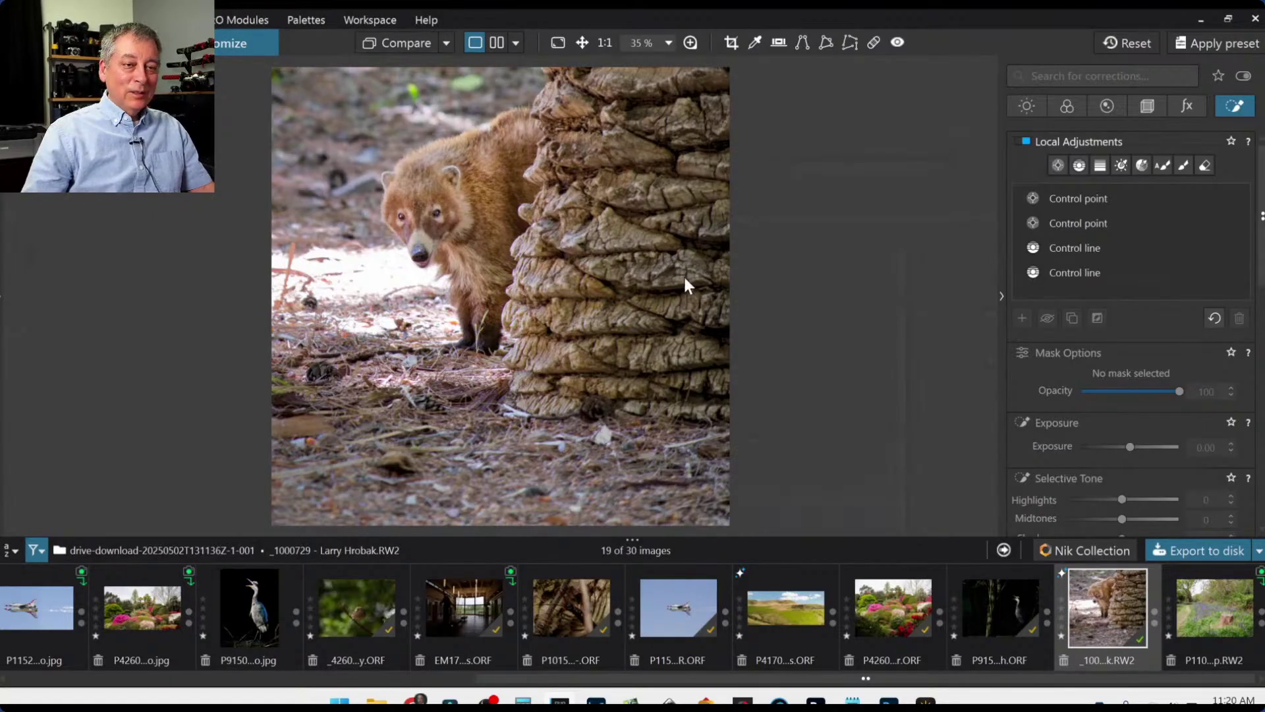
Reset the raw coati photo's corrections and show it side by side with its exported JPEG.
{"action": "left_click", "coordinate": [446, 43]}
{"action": "left_click", "coordinate": [475, 147]}
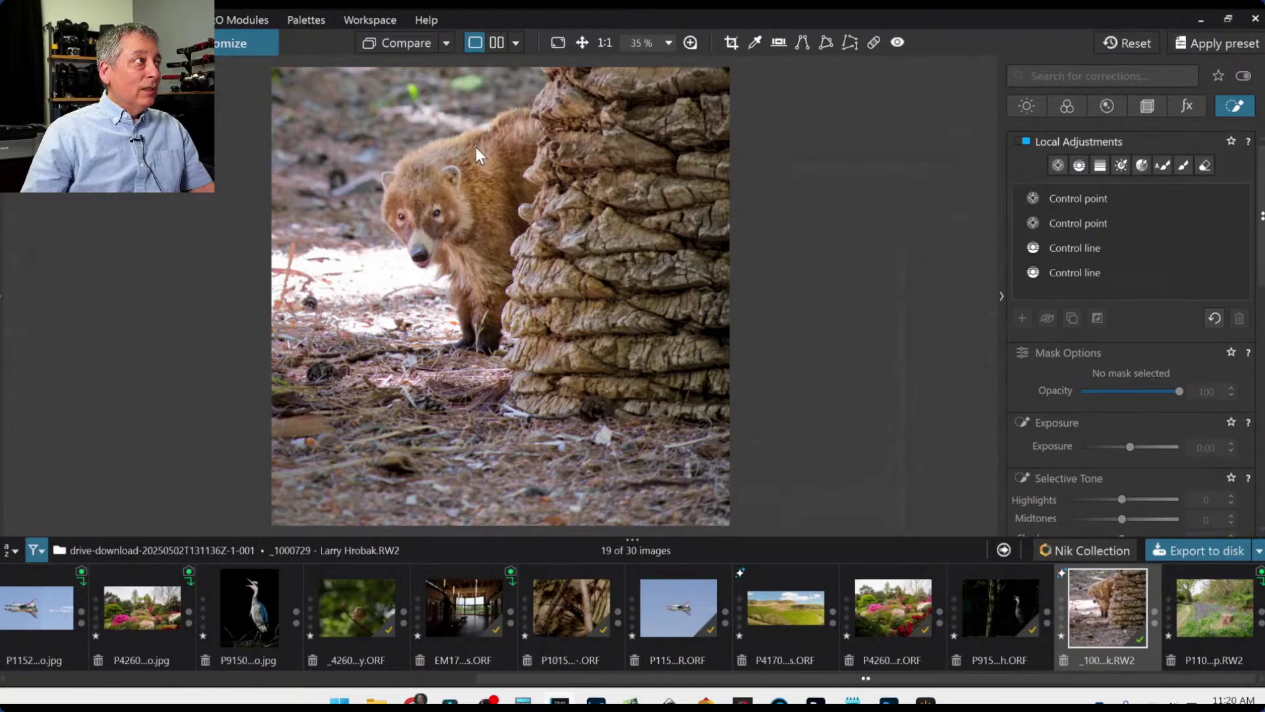
{"action": "left_click", "coordinate": [500, 47]}
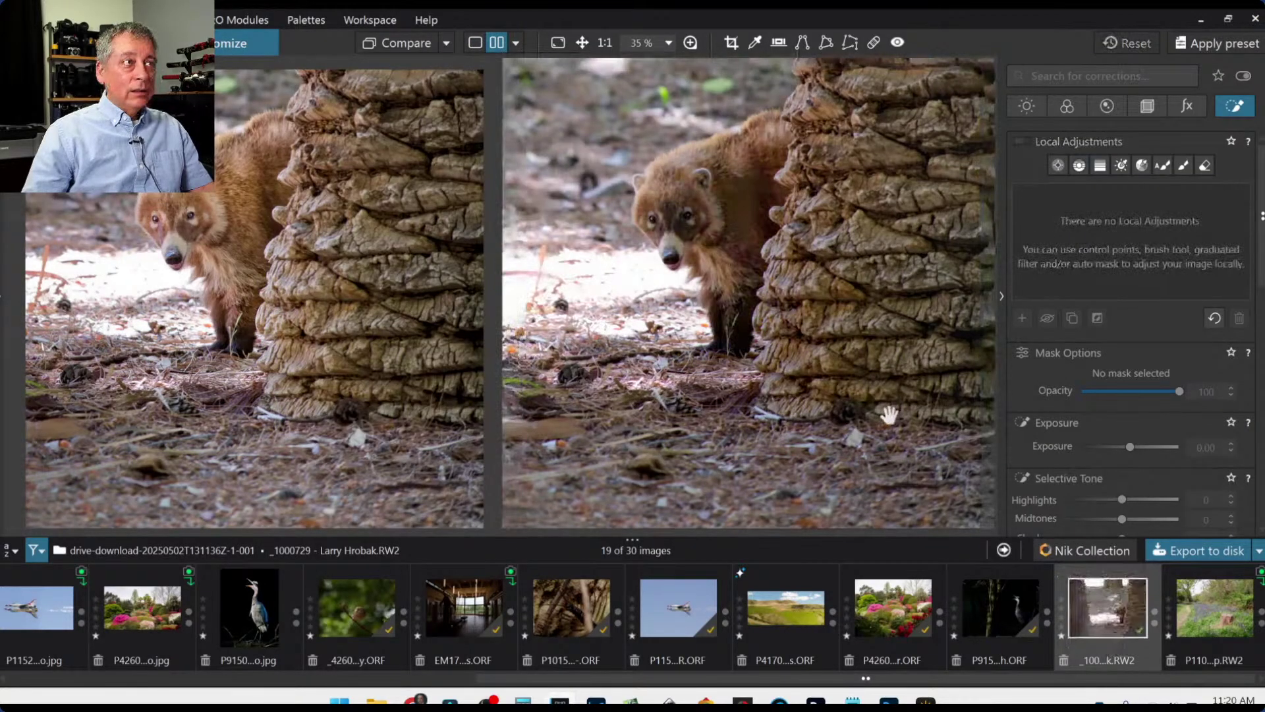
Mark the raw coati photo as the reference image, and choose its exported standard output for the side-by-side comparison.
{"action": "right_click", "coordinate": [1138, 636]}
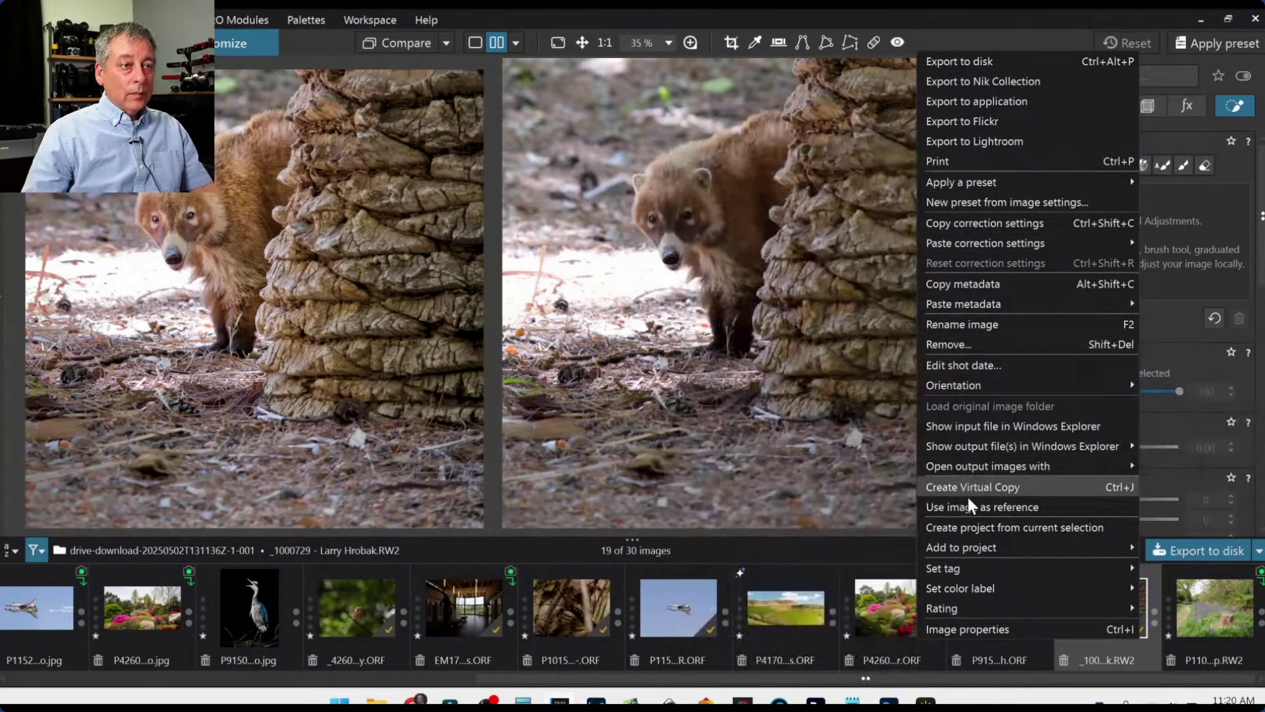
{"action": "left_click", "coordinate": [967, 503]}
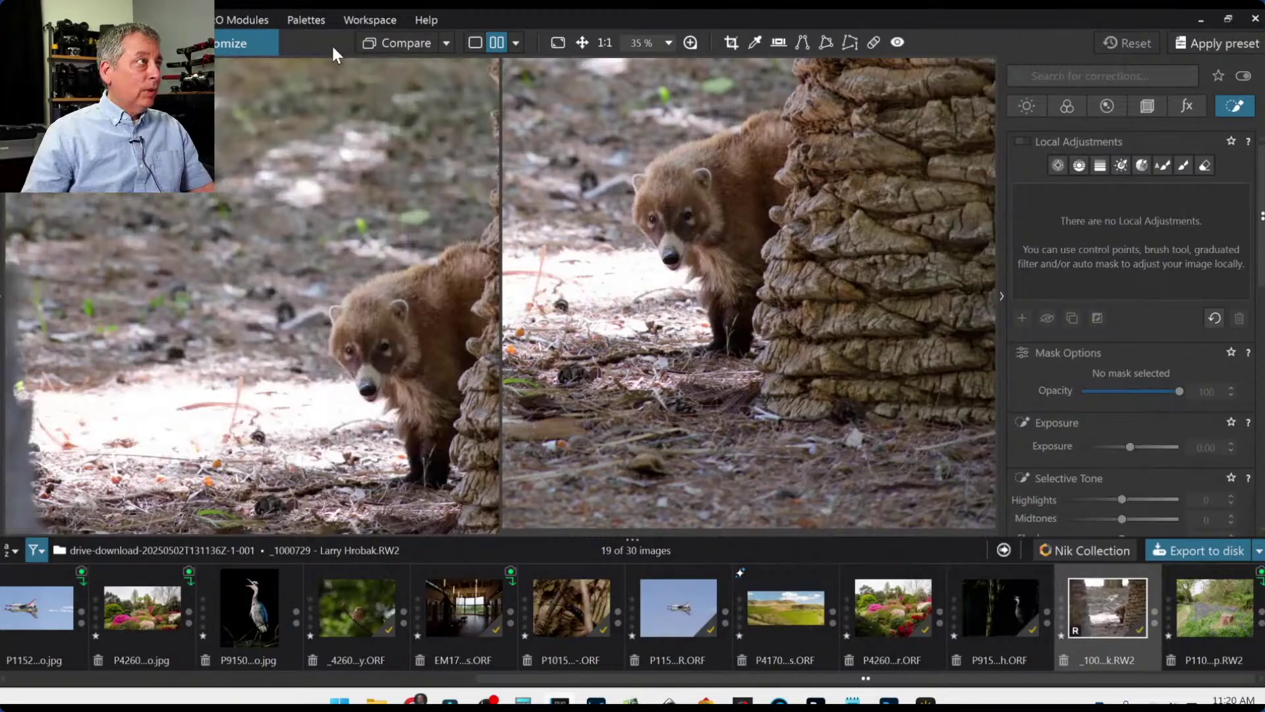
{"action": "left_click", "coordinate": [446, 43]}
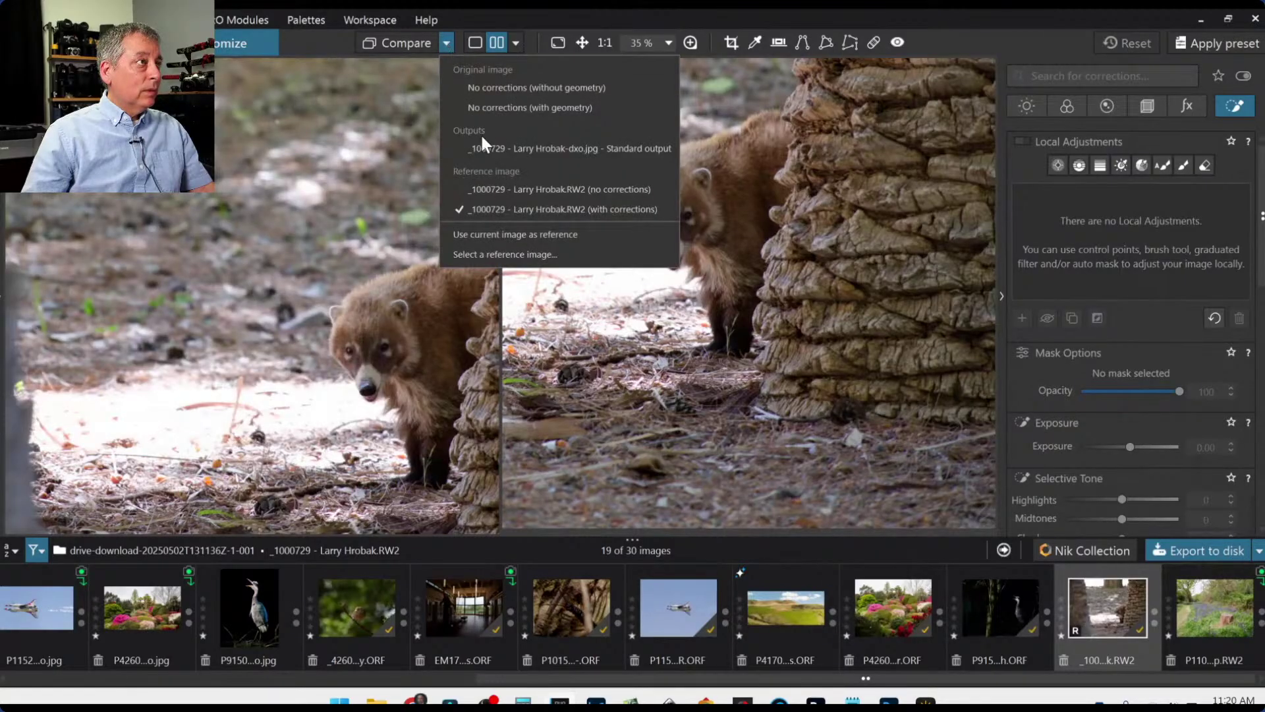
{"action": "left_click", "coordinate": [514, 148]}
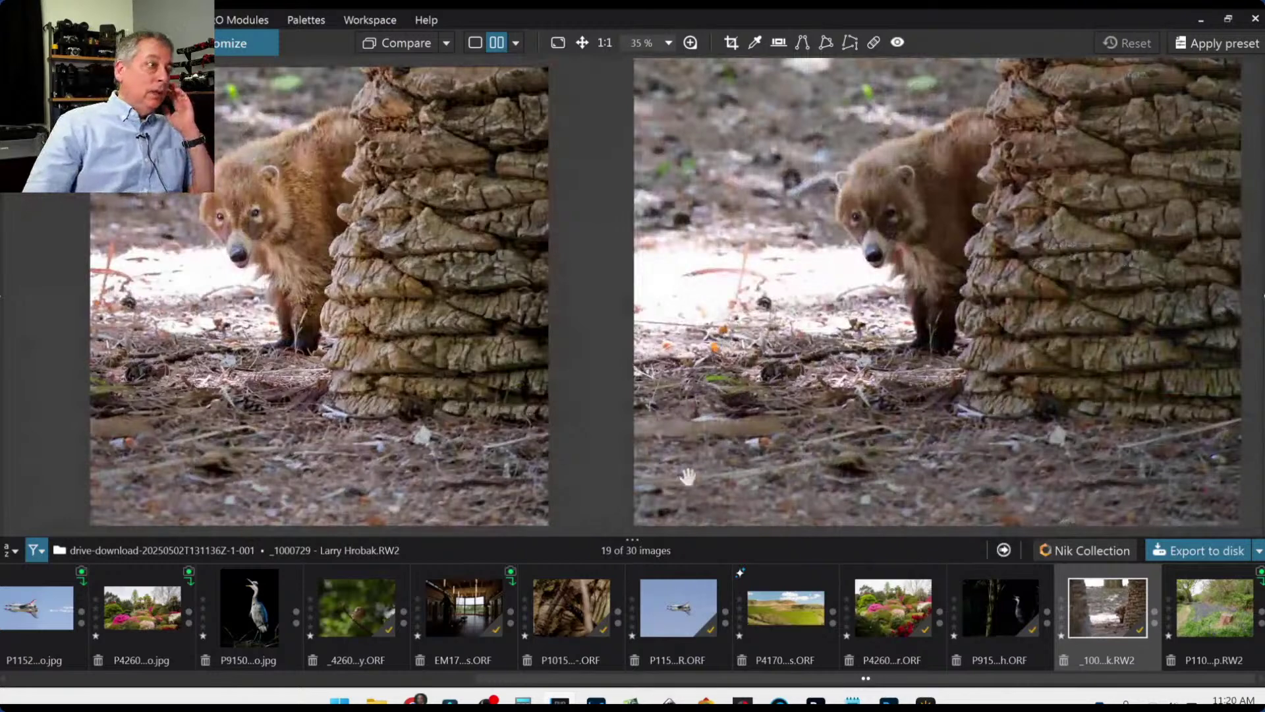
Hide the filmstrip and examine the exported coati photo against the unedited raw, at full view and close up on the face.
{"action": "left_click_drag", "start_coordinate": [678, 536], "coordinate": [693, 645]}
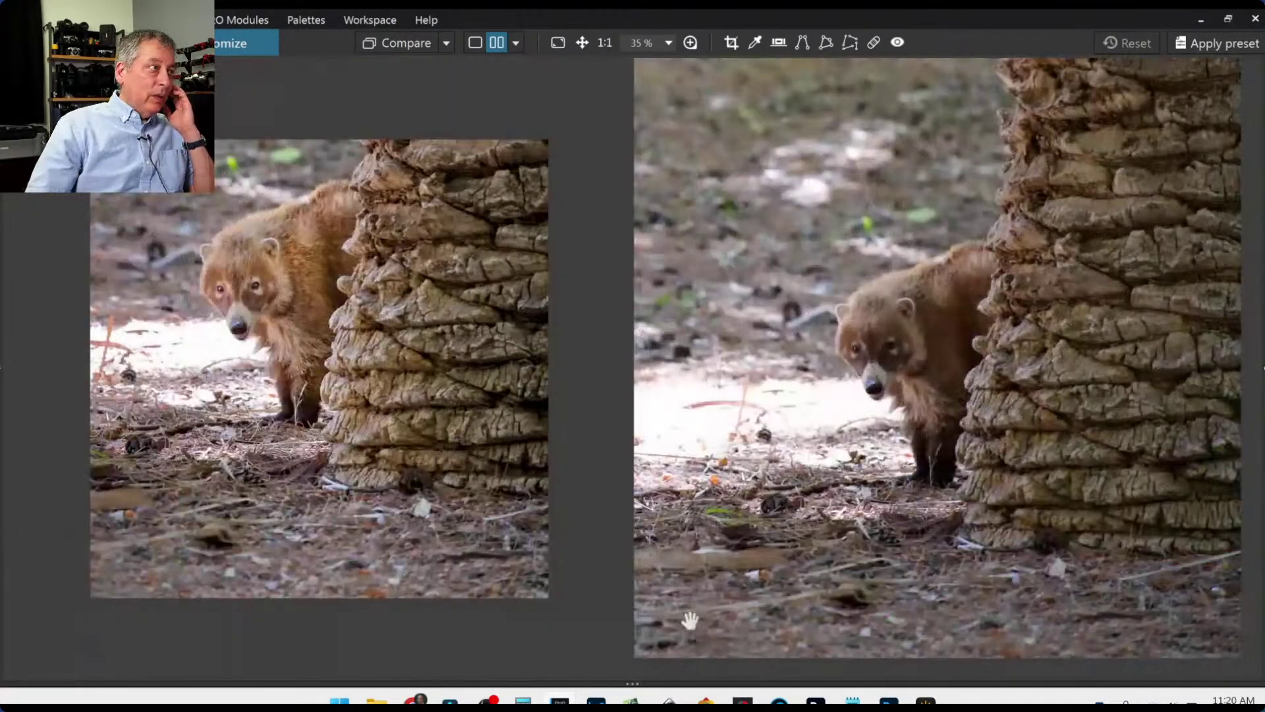
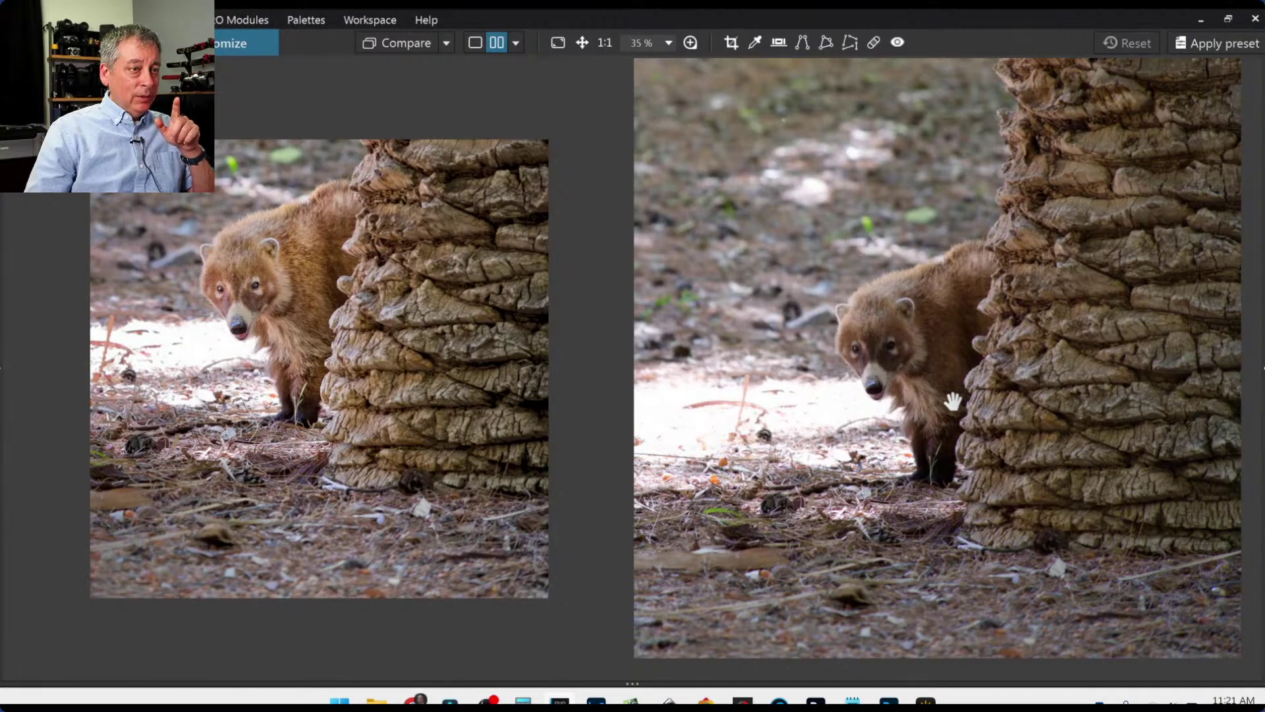
{"action": "scroll", "coordinate": [254, 282], "scroll_direction": "up", "scroll_amount": 1}
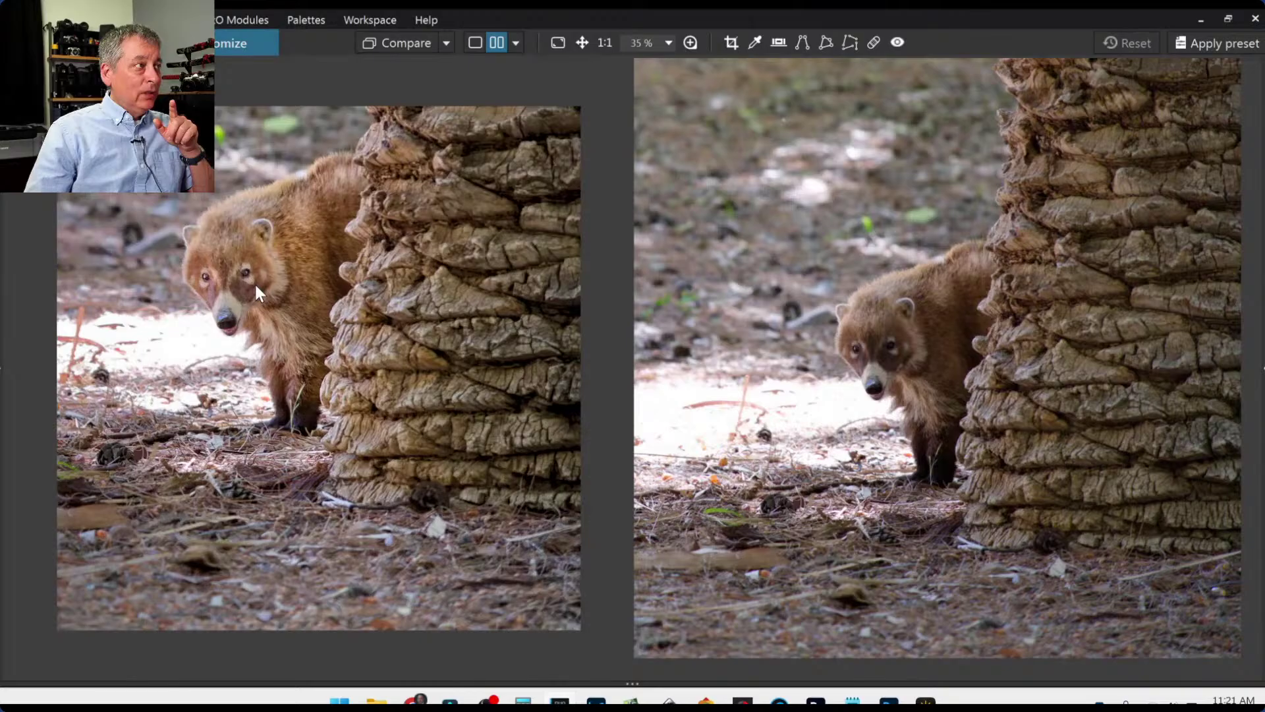
{"action": "scroll", "coordinate": [255, 282], "scroll_direction": "up", "scroll_amount": 1}
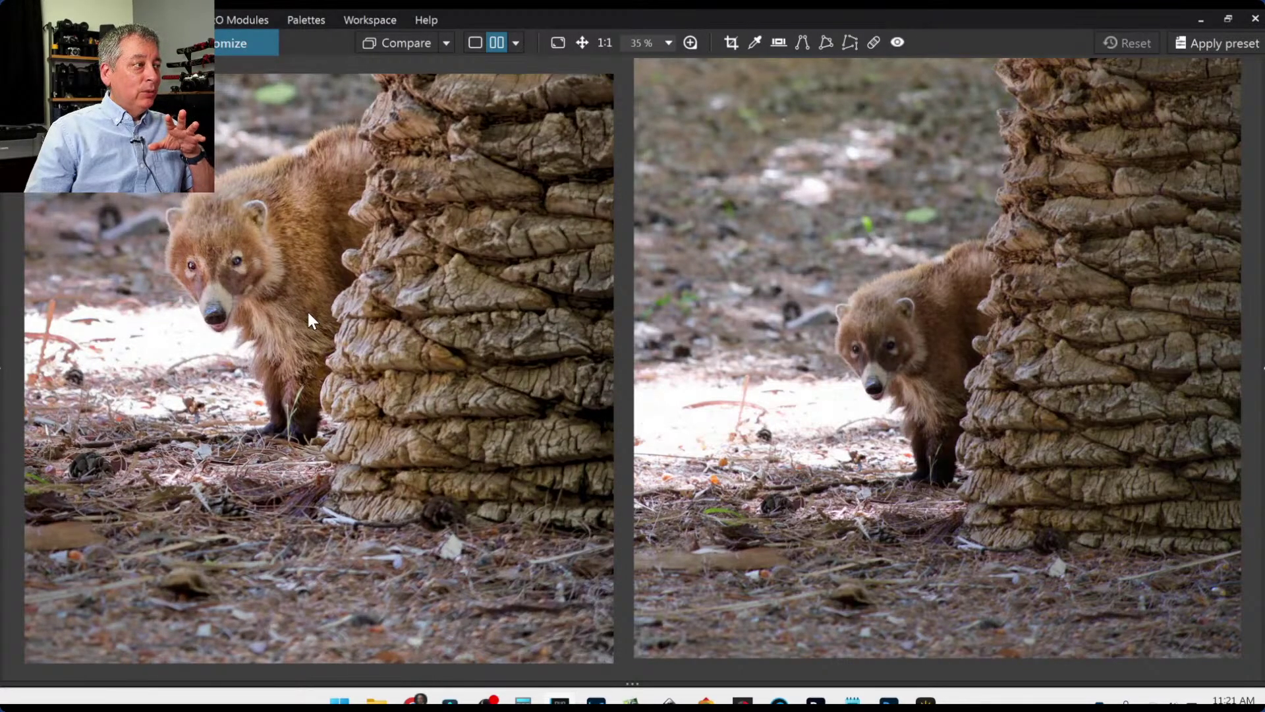
{"action": "scroll", "coordinate": [314, 319], "scroll_direction": "down", "scroll_amount": 1}
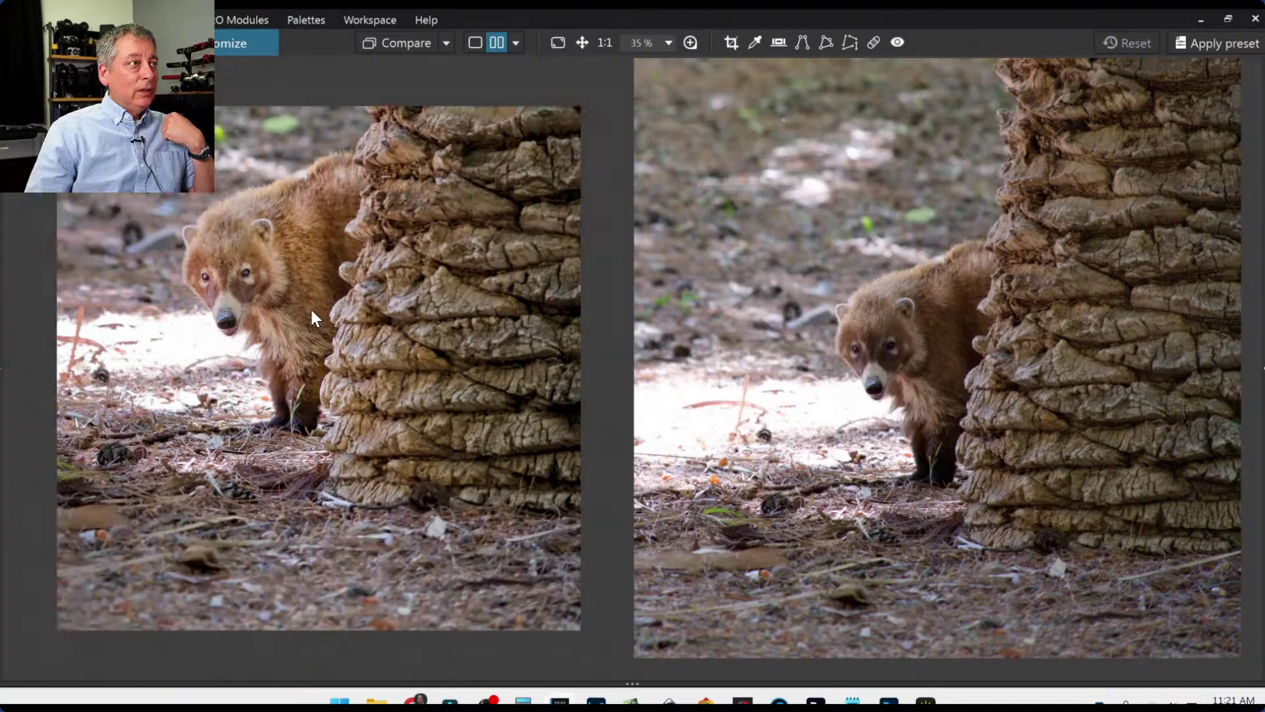
{"action": "scroll", "coordinate": [756, 342], "scroll_direction": "down", "scroll_amount": 2}
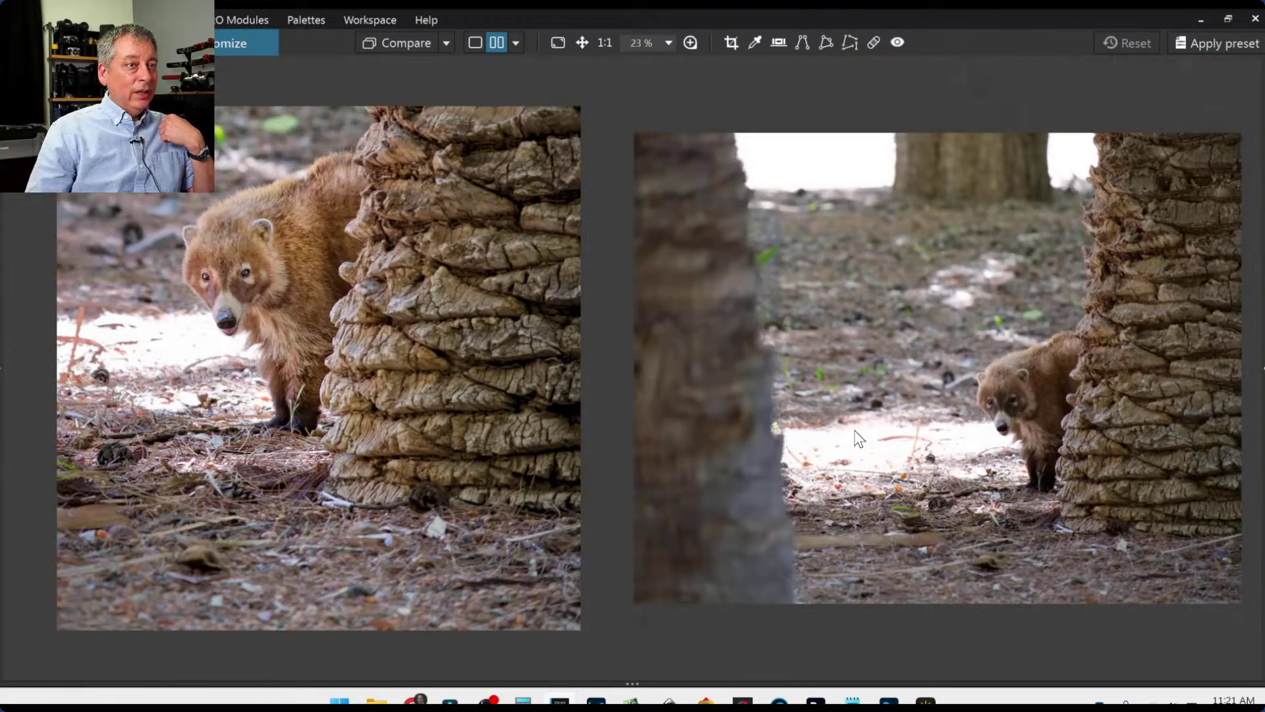
{"action": "scroll", "coordinate": [826, 438], "scroll_direction": "down", "scroll_amount": 1}
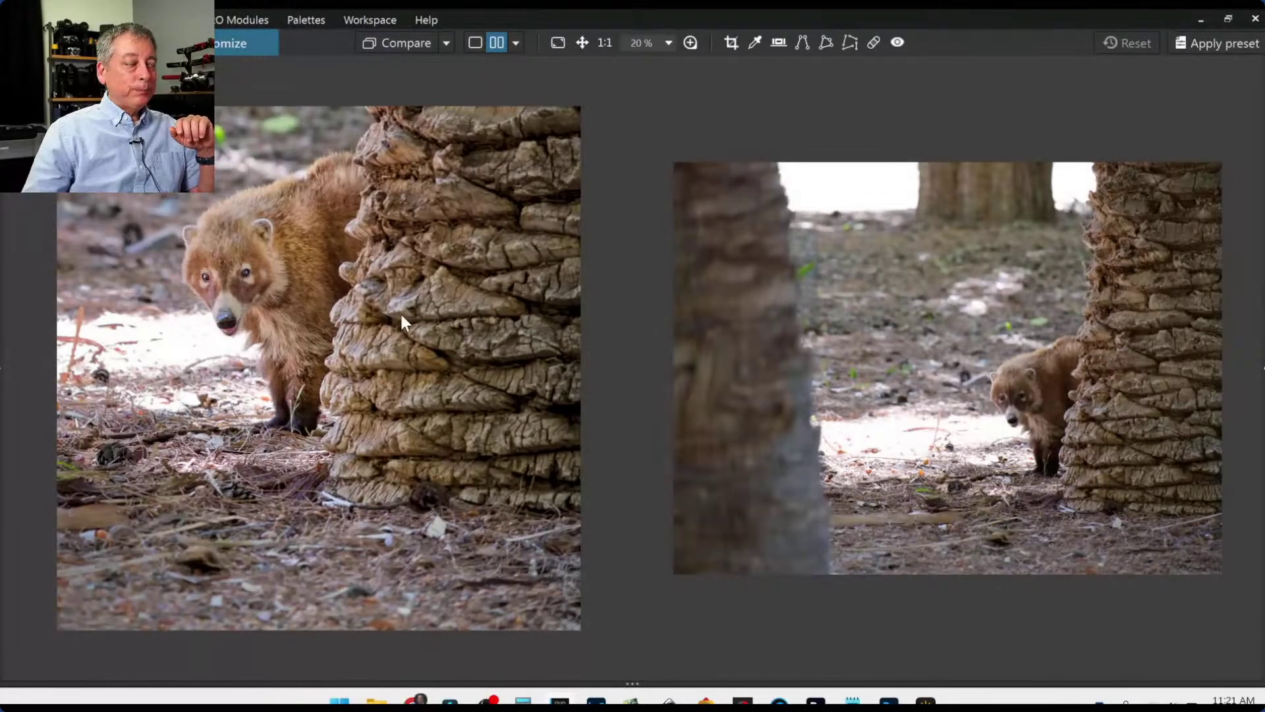
{"action": "scroll", "coordinate": [235, 250], "scroll_direction": "up", "scroll_amount": 5}
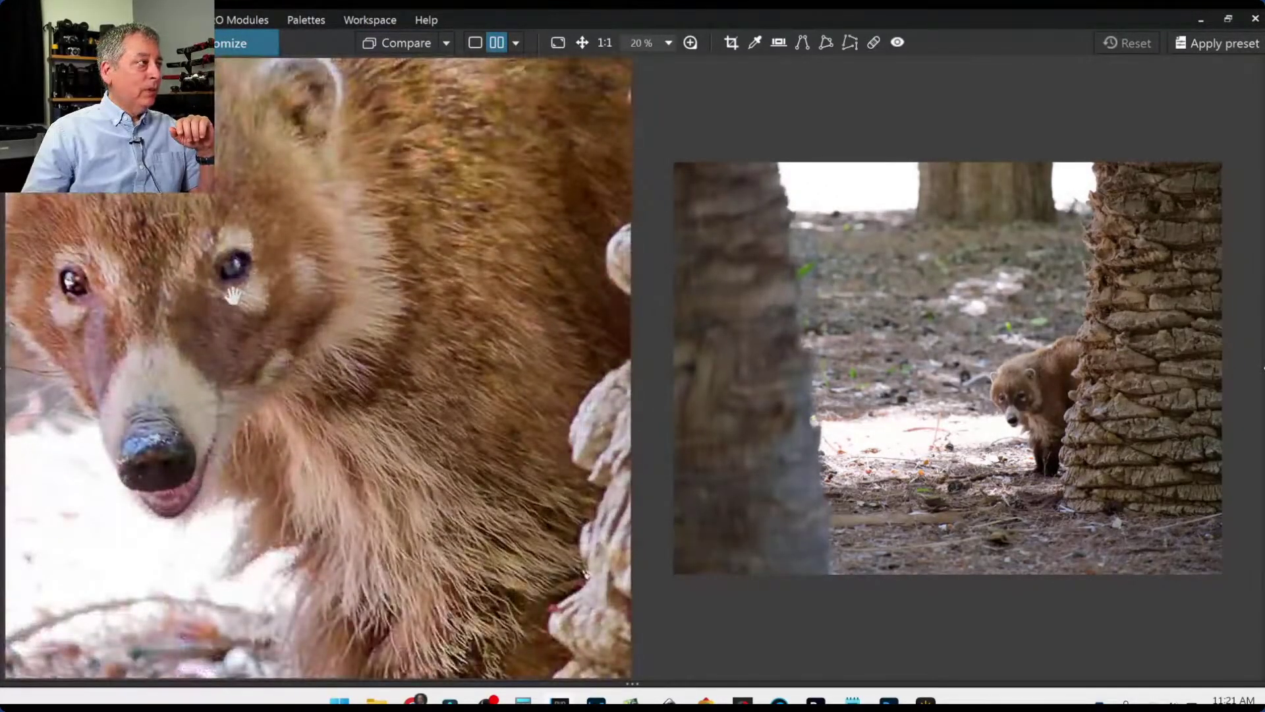
{"action": "left_click_drag", "start_coordinate": [341, 316], "coordinate": [511, 334]}
{"action": "scroll", "coordinate": [987, 422], "scroll_direction": "up", "scroll_amount": 5}
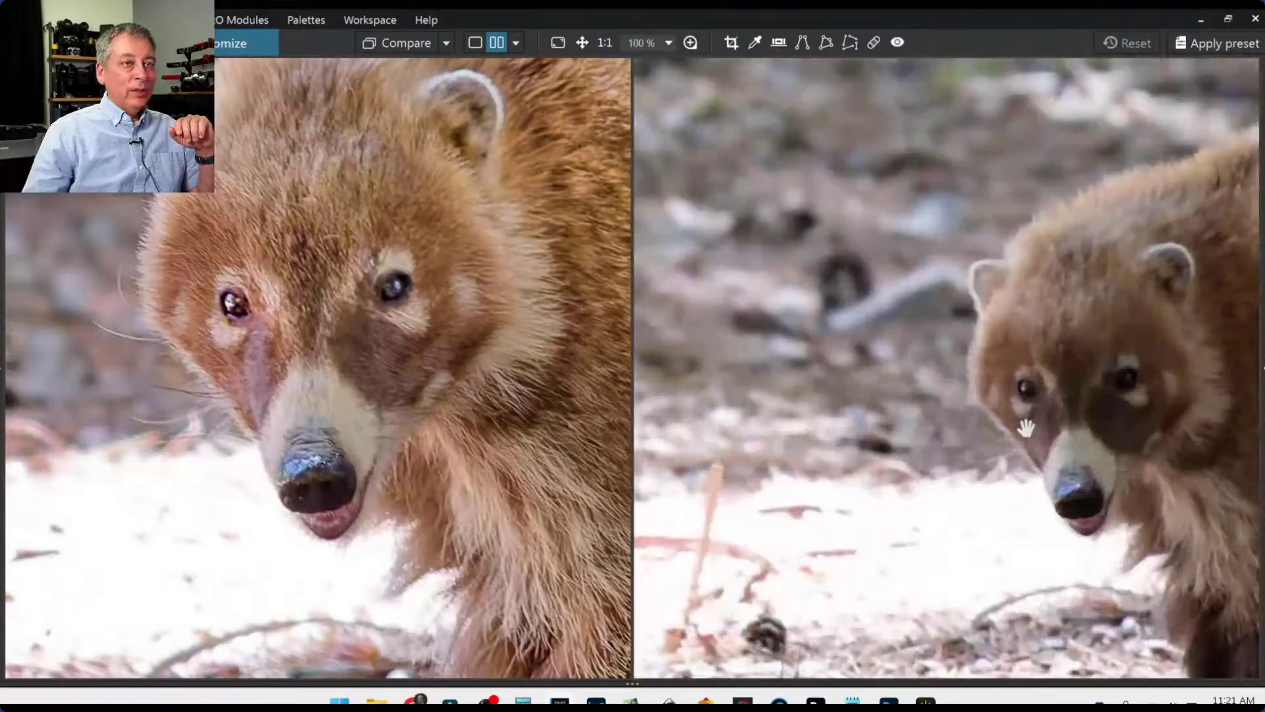
{"action": "left_click_drag", "start_coordinate": [948, 380], "coordinate": [785, 265]}
{"action": "scroll", "coordinate": [919, 364], "scroll_direction": "up", "scroll_amount": 2}
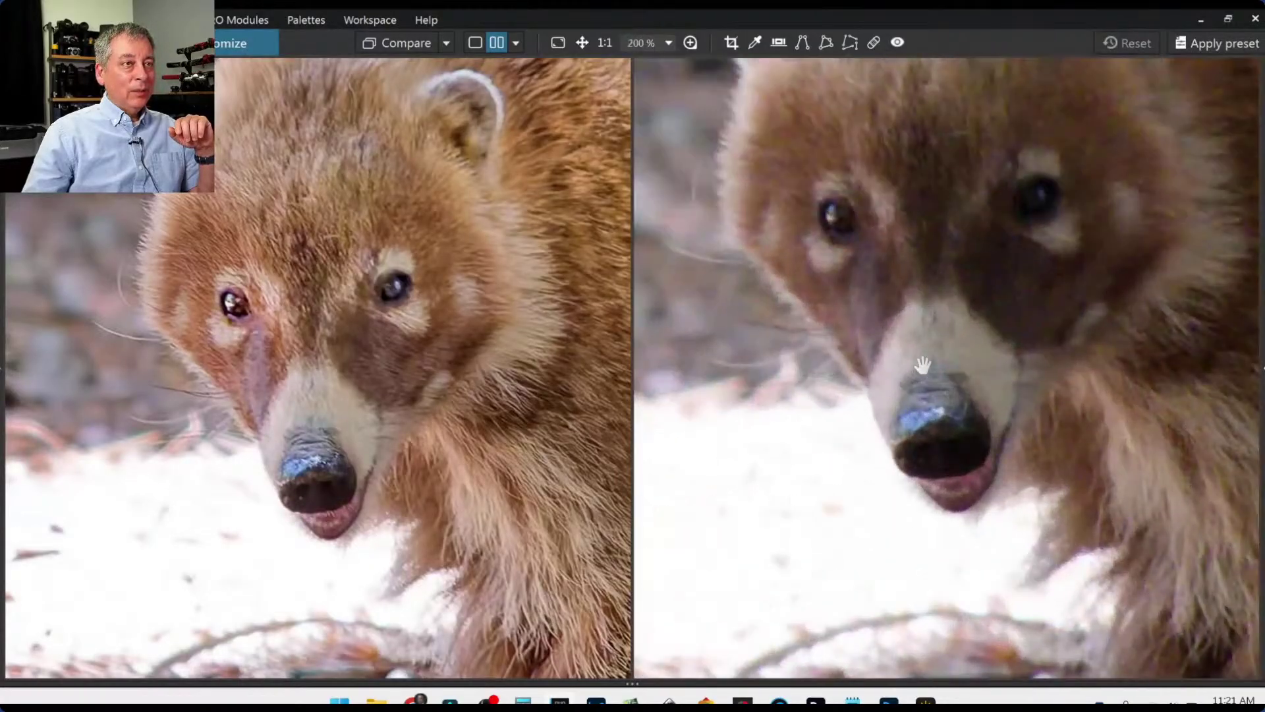
{"action": "left_click_drag", "start_coordinate": [922, 389], "coordinate": [918, 504]}
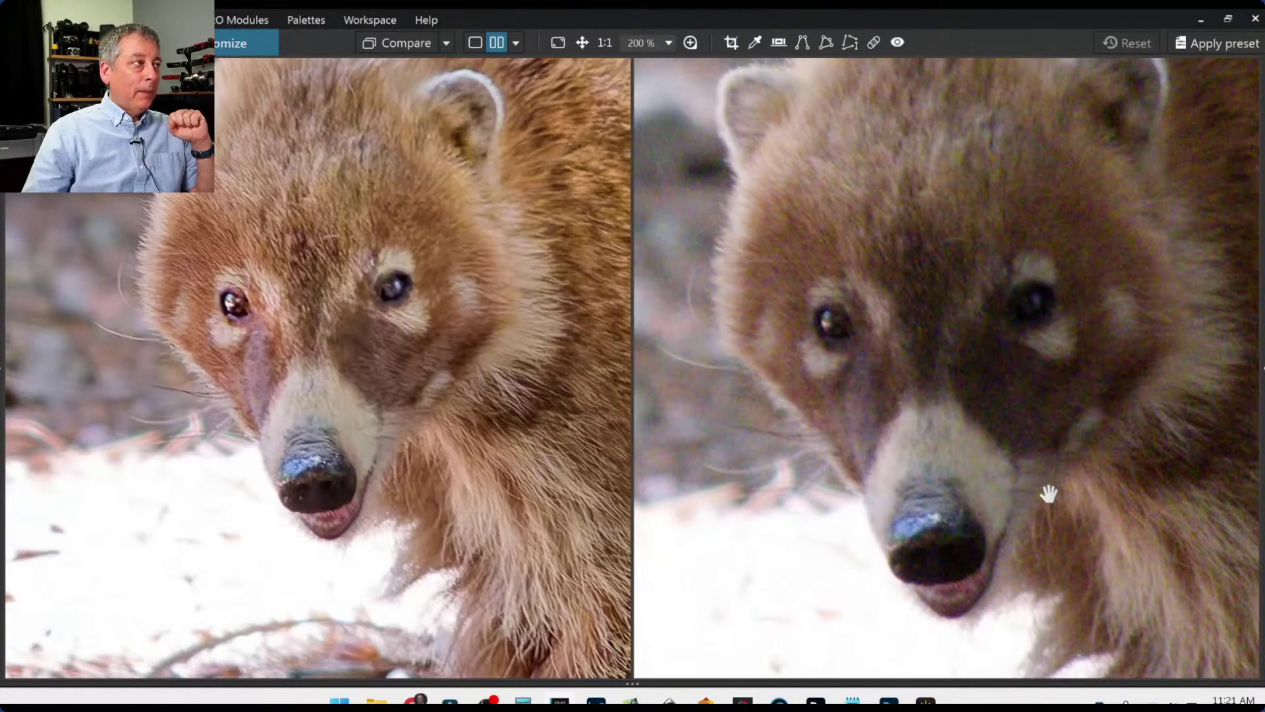
{"action": "scroll", "coordinate": [988, 448], "scroll_direction": "down", "scroll_amount": 1}
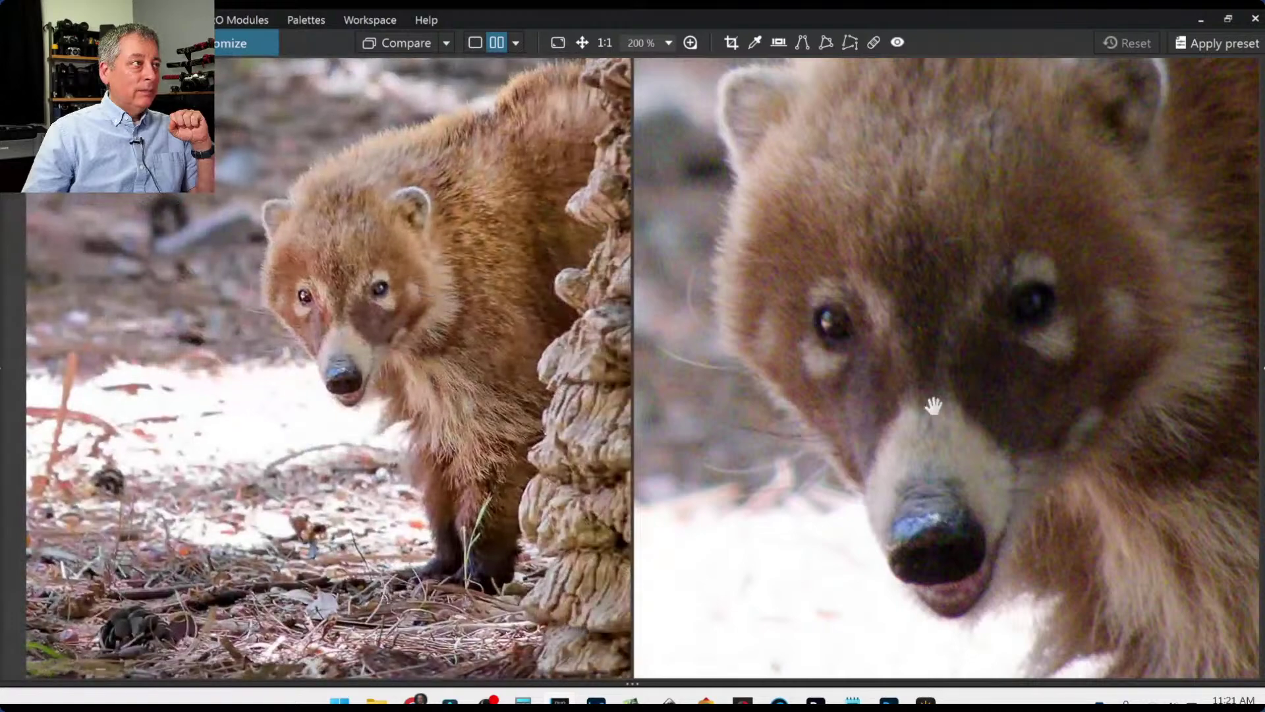
{"action": "scroll", "coordinate": [934, 407], "scroll_direction": "down", "scroll_amount": 2}
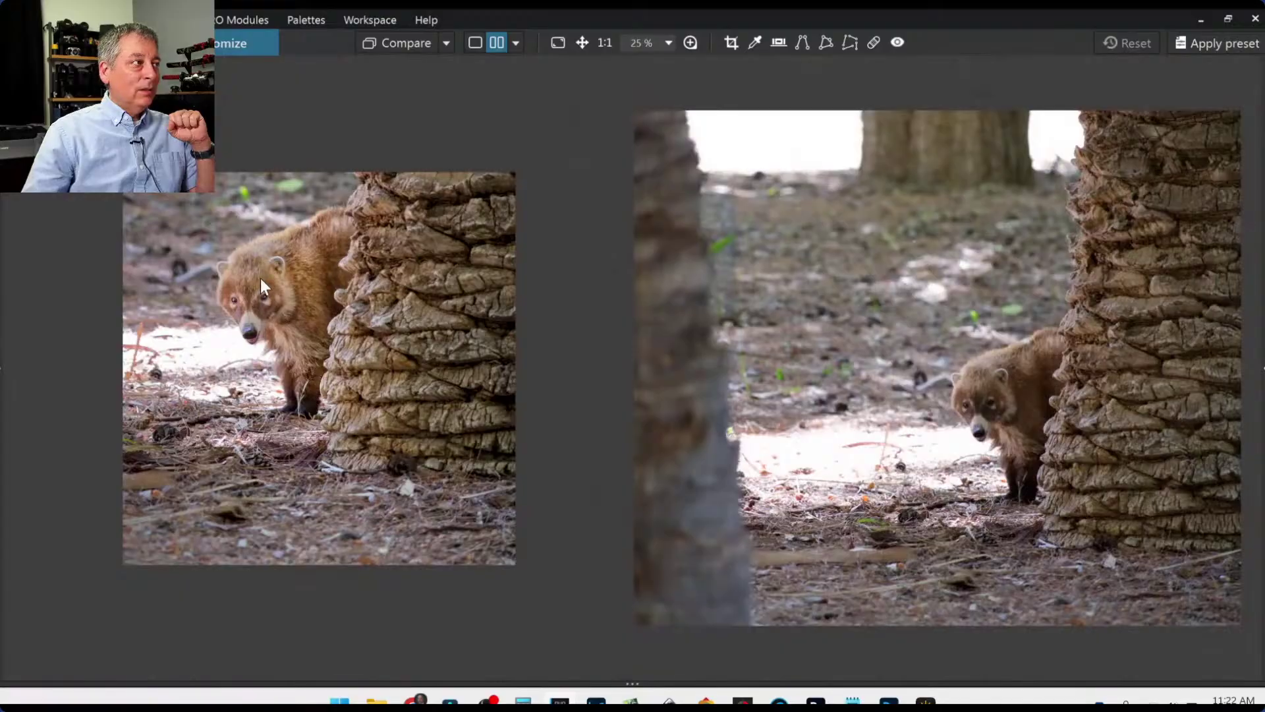
{"action": "scroll", "coordinate": [731, 353], "scroll_direction": "down", "scroll_amount": 1}
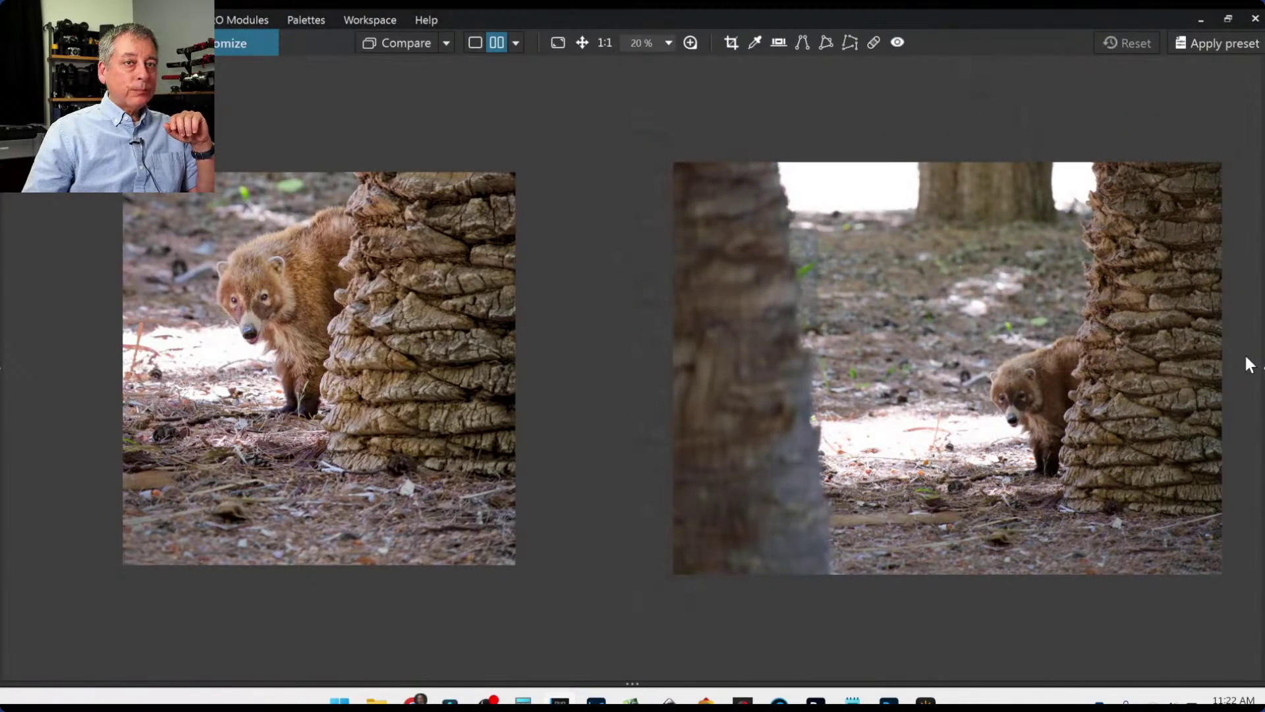
Restore the side palettes and filmstrip, and open the bluebell woodland photo P1100103 in single-image view.
{"action": "left_click", "coordinate": [1262, 369]}
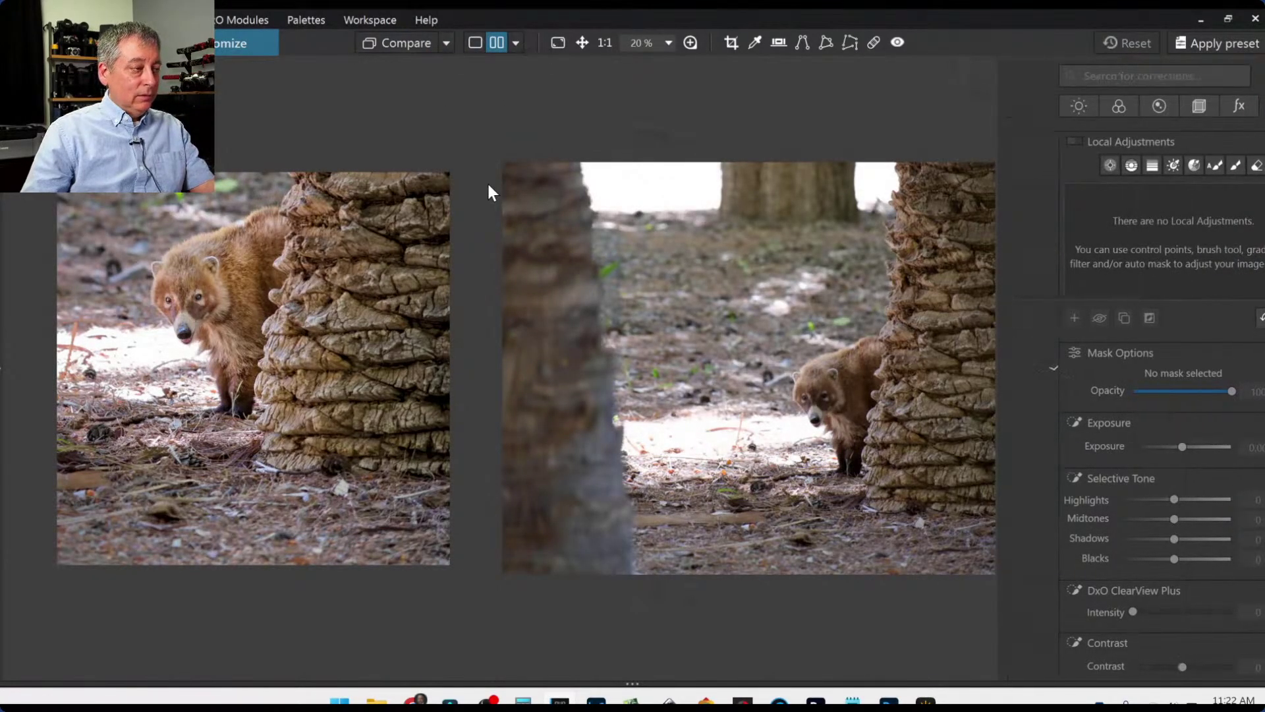
{"action": "key", "text": "Tab"}
{"action": "key", "text": "Tab"}
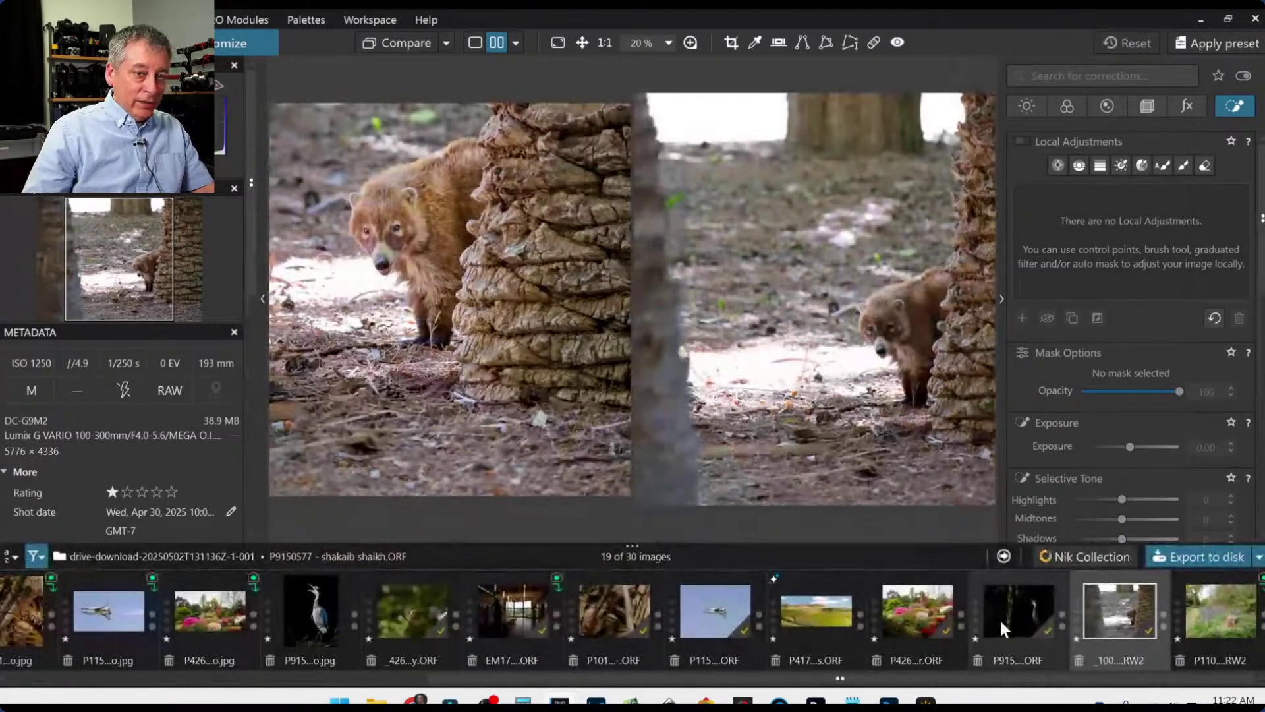
{"action": "left_click", "coordinate": [1215, 619]}
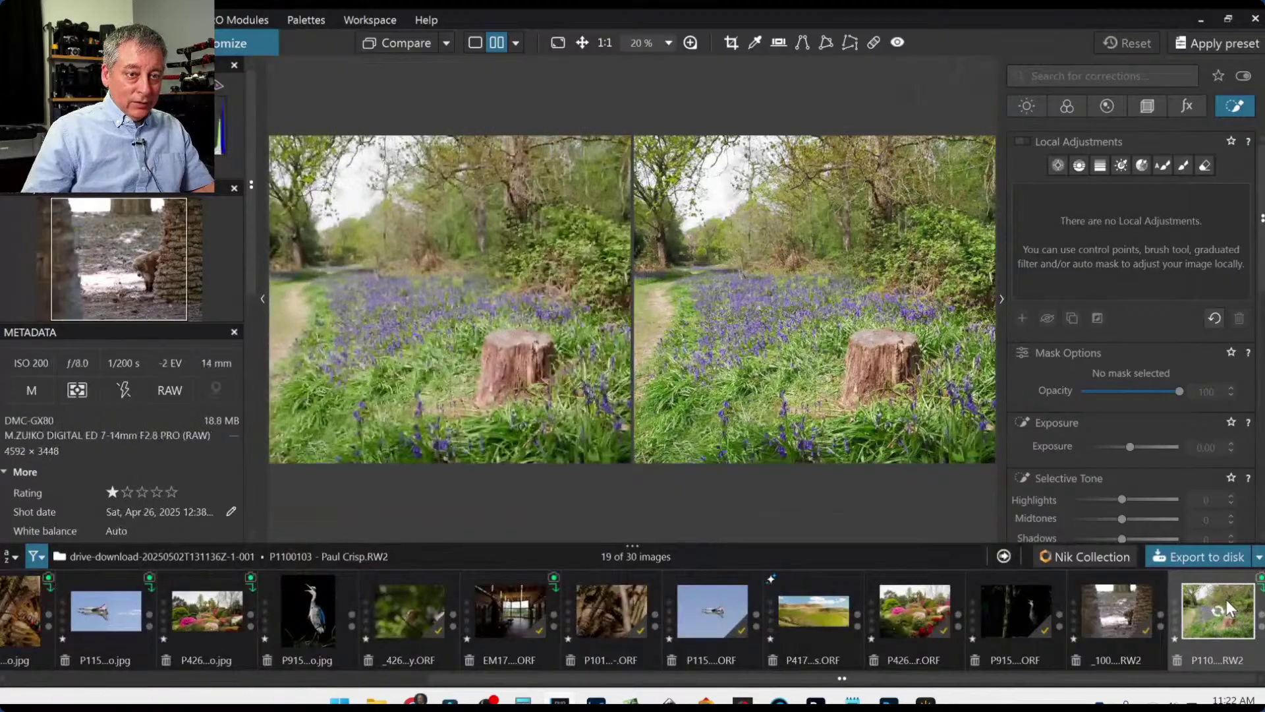
{"action": "left_click", "coordinate": [476, 43]}
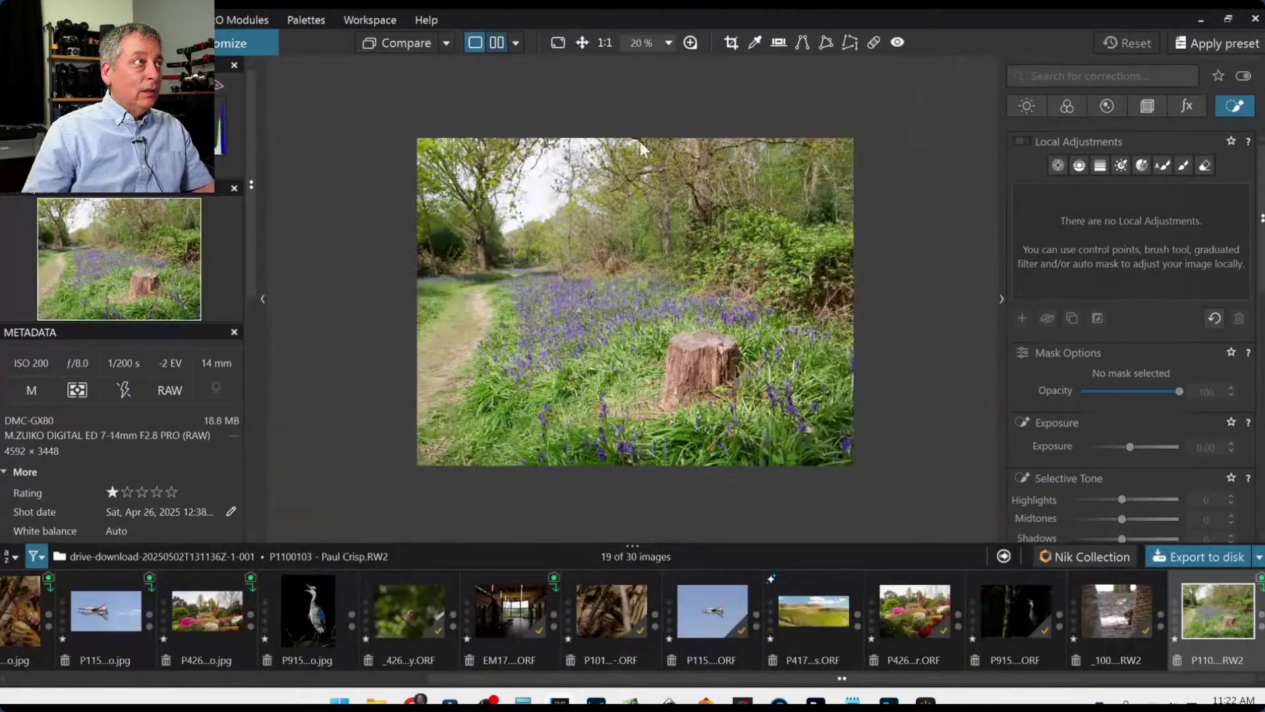
Install the suggested DxO Module for the Panasonic GX80 / GX85 / GX7MK2 with the M.ZUIKO DIGITAL ED 7-14mm F2.8 PRO (RAW).
{"action": "left_click", "coordinate": [1259, 556]}
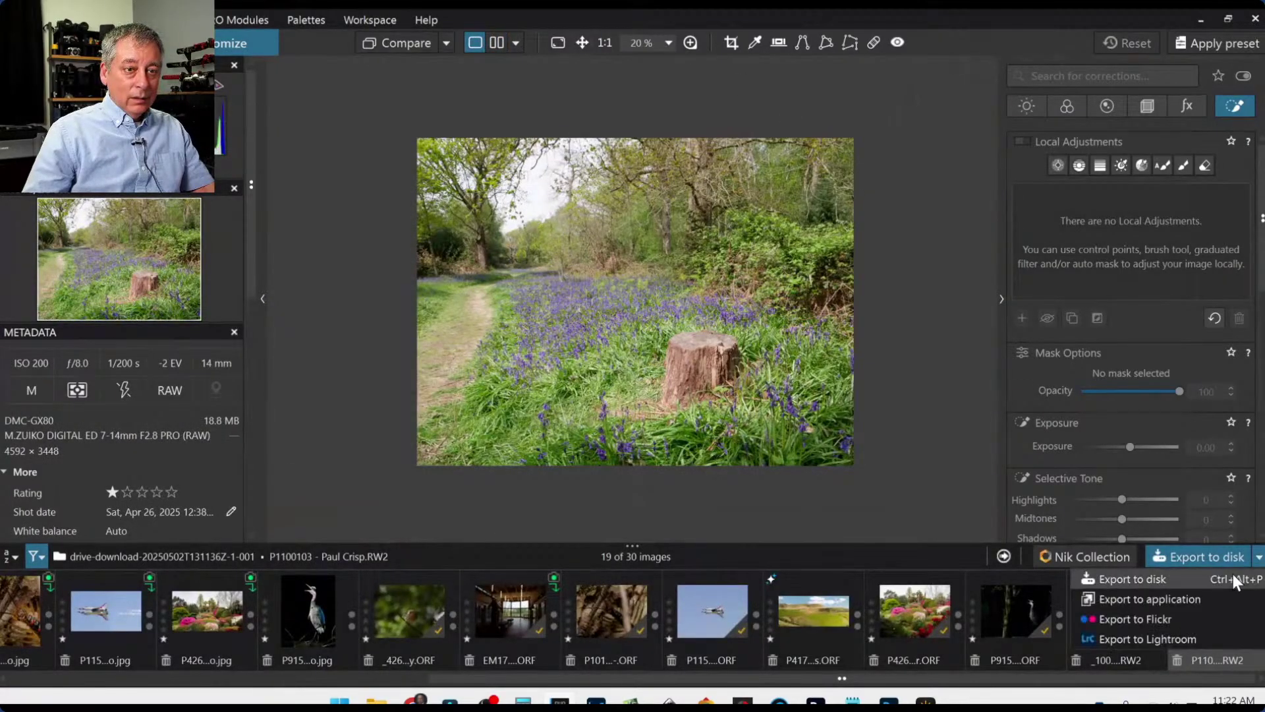
{"action": "left_click", "coordinate": [887, 523]}
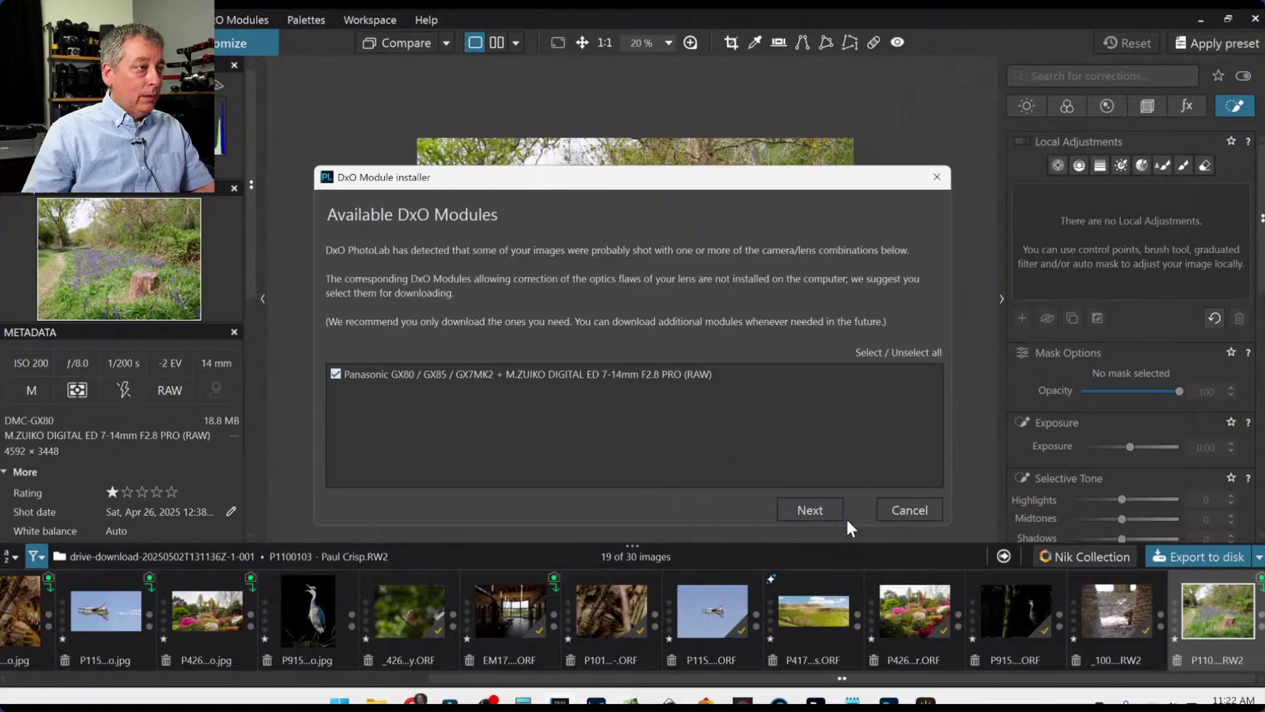
{"action": "left_click", "coordinate": [823, 510]}
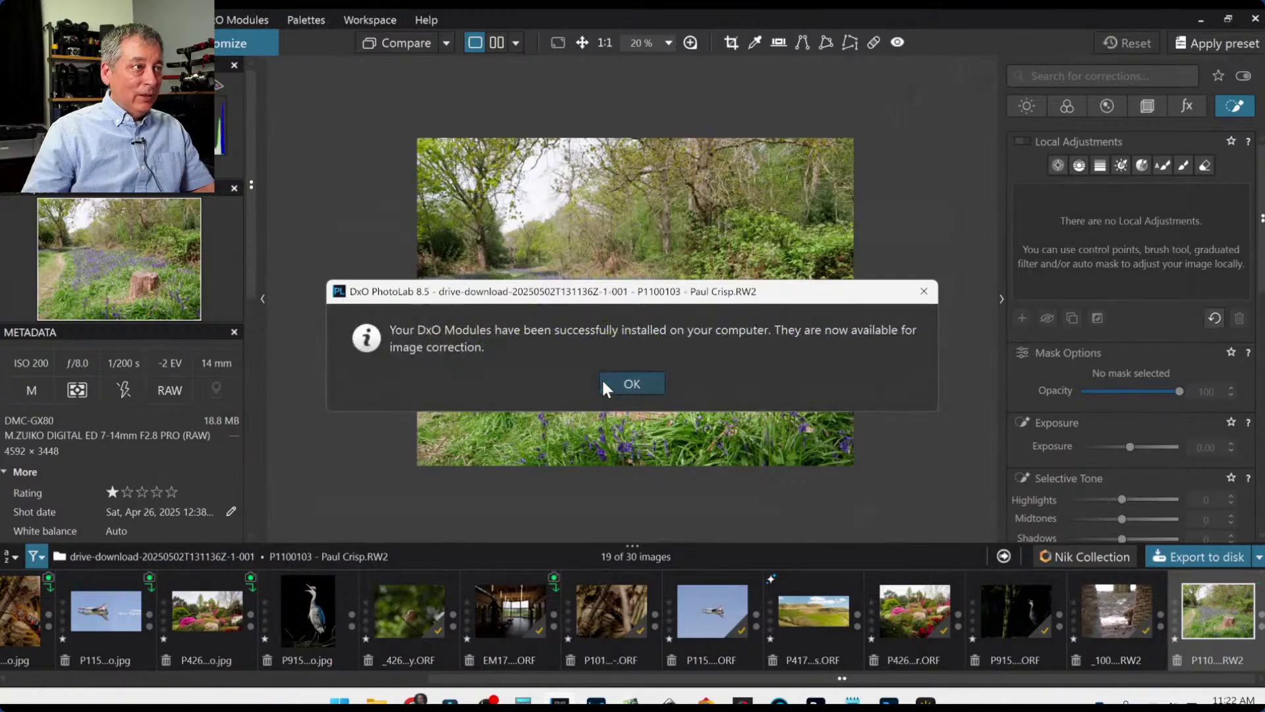
{"action": "left_click", "coordinate": [613, 380]}
{"action": "scroll", "coordinate": [622, 385], "scroll_direction": "up", "scroll_amount": 1}
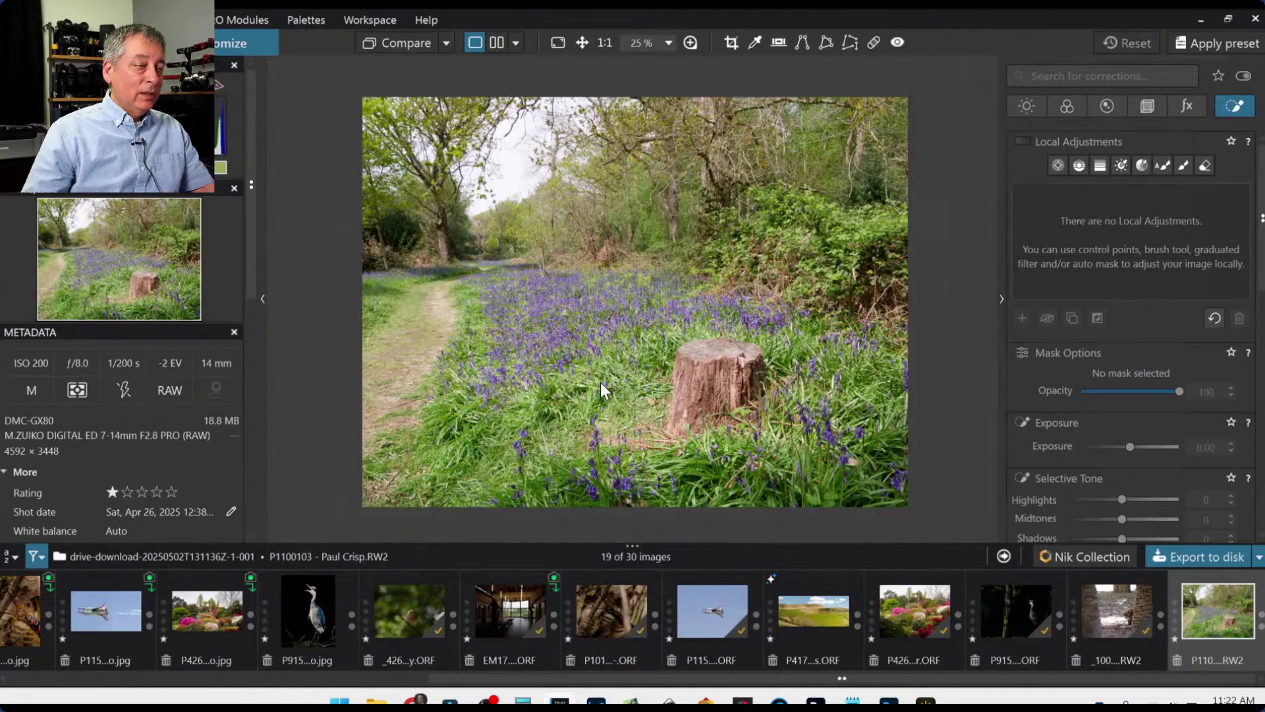
Hide the filmstrip and apply the custom 1x1 default preset to the bluebell woodland photo.
{"action": "left_click_drag", "start_coordinate": [636, 544], "coordinate": [633, 599]}
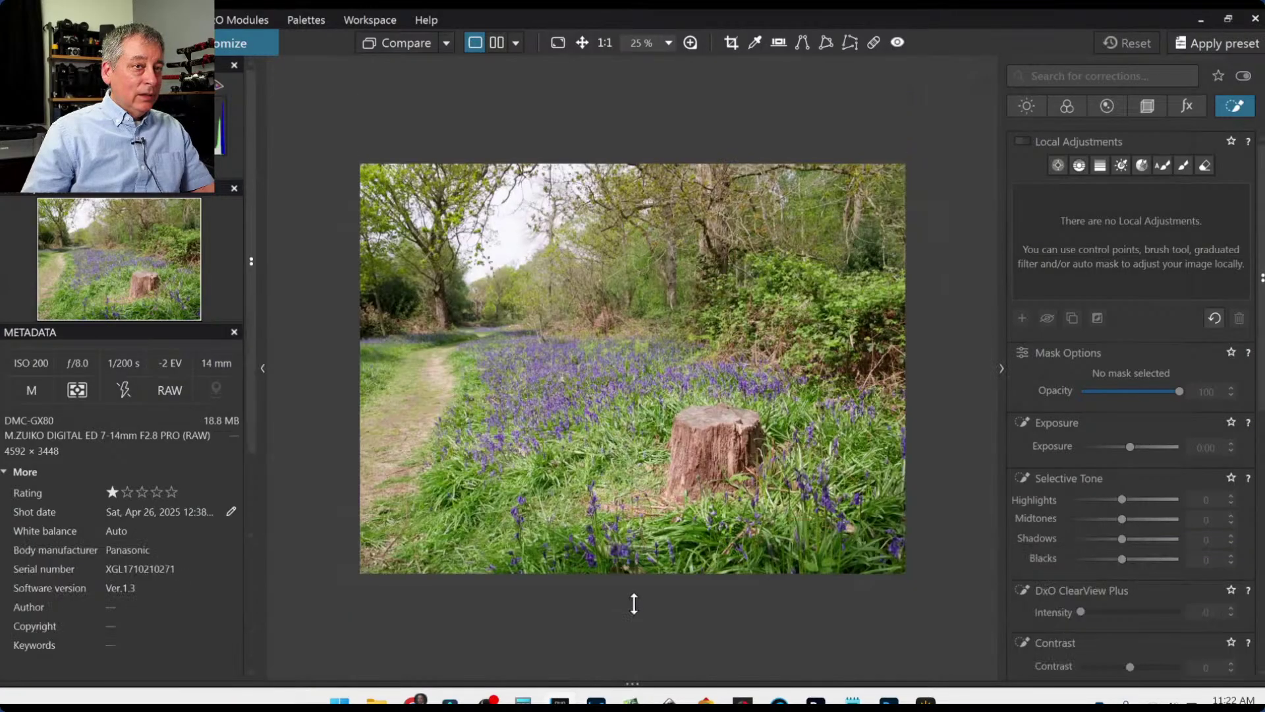
{"action": "scroll", "coordinate": [626, 476], "scroll_direction": "up", "scroll_amount": 1}
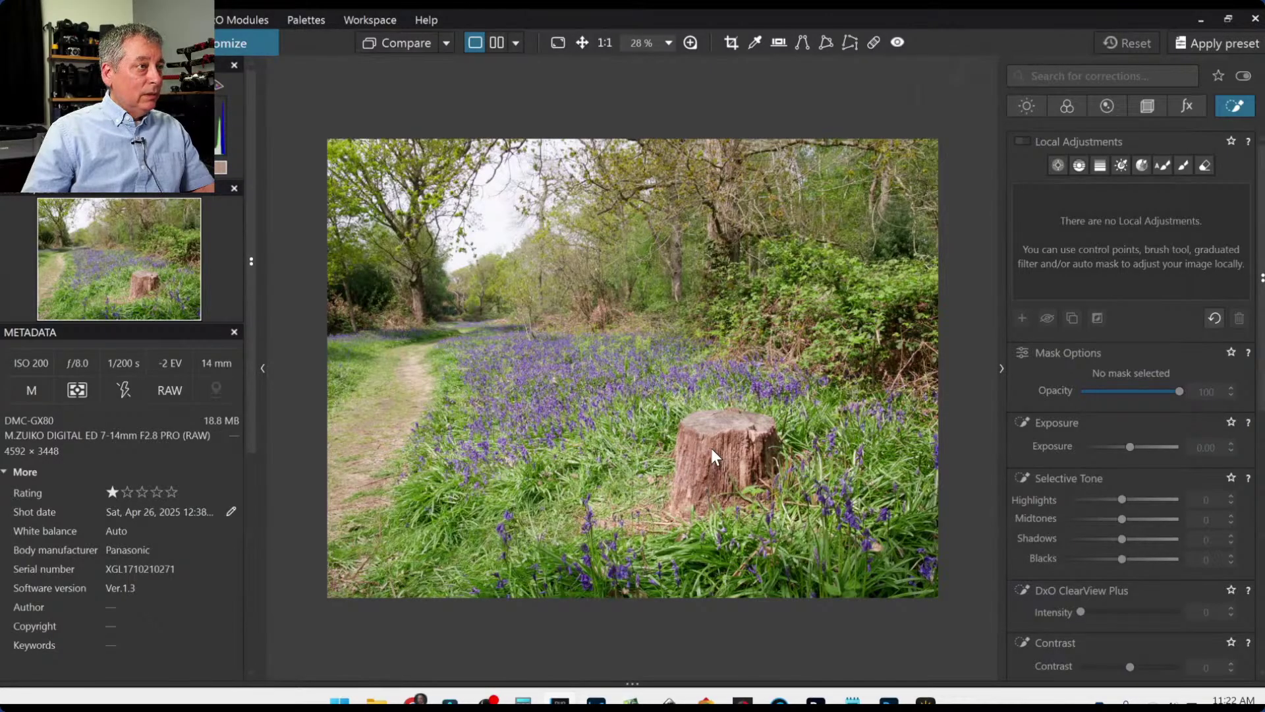
{"action": "left_click", "coordinate": [1145, 108]}
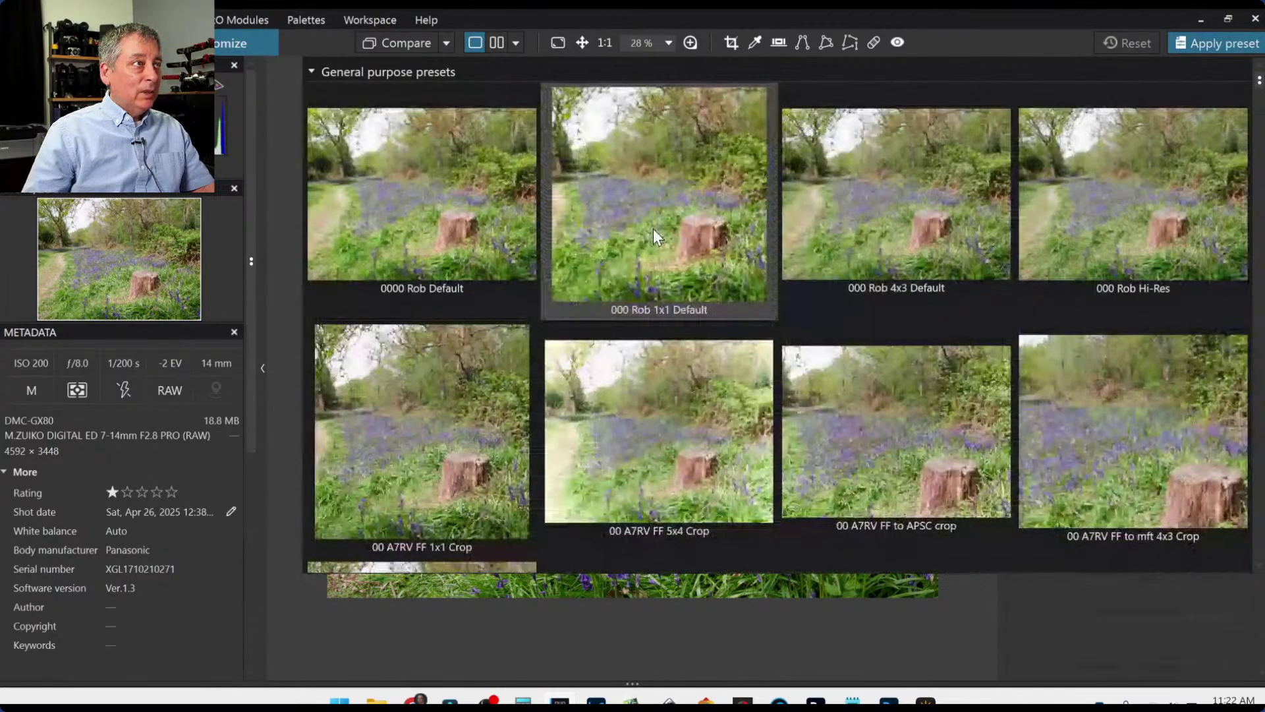
{"action": "left_click", "coordinate": [653, 228]}
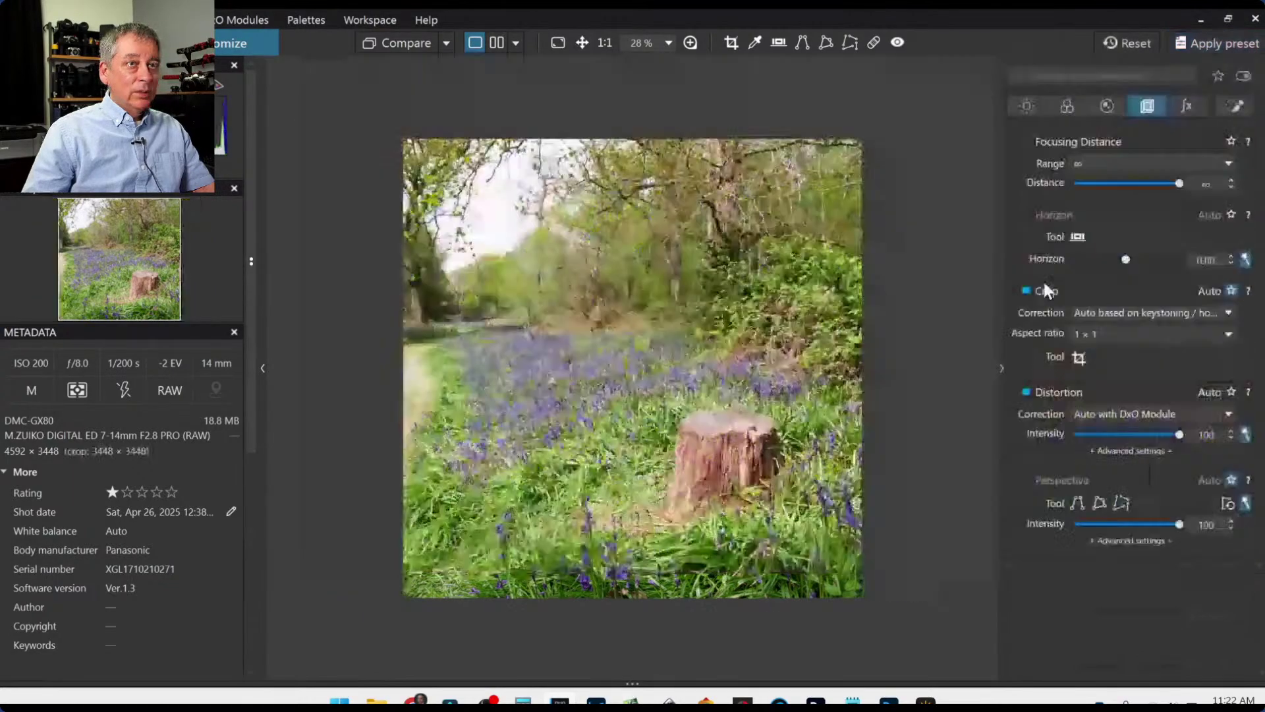
Reframe the square crop on the tree, path and bluebells at the photo's upper left, about 2508 × 2508 px, excluding the stump.
{"action": "left_click", "coordinate": [1078, 358]}
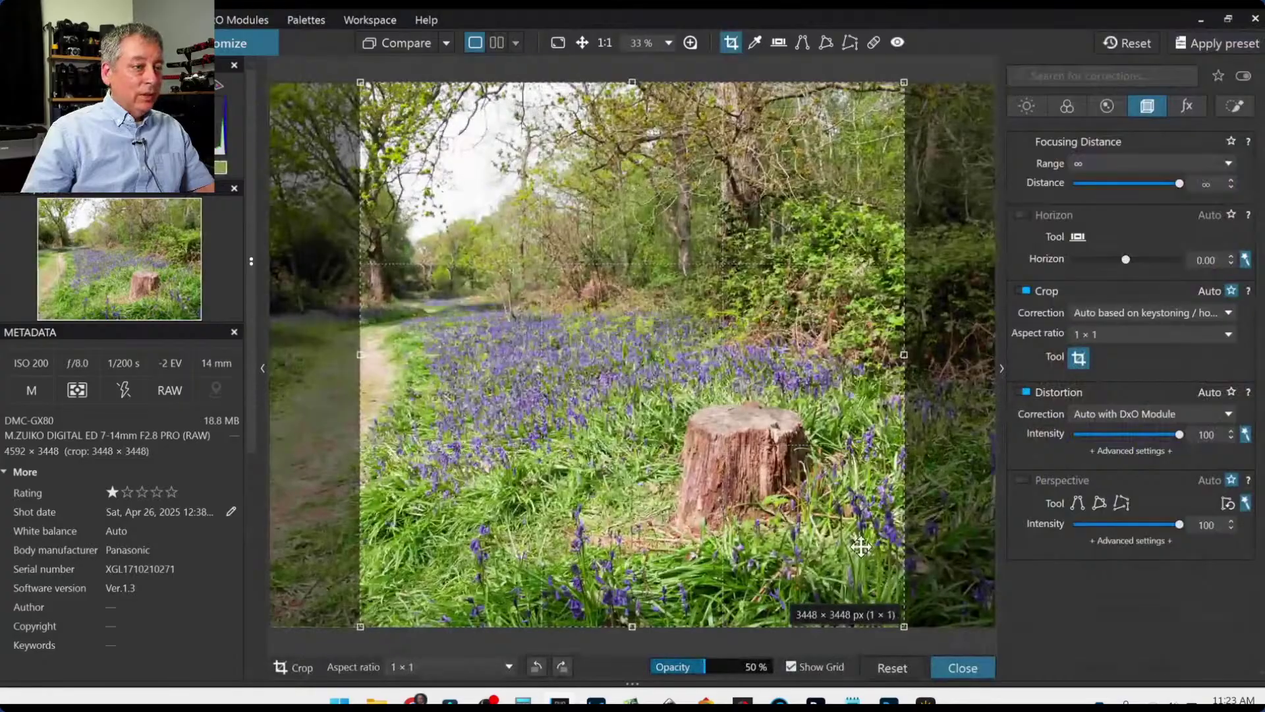
{"action": "left_click_drag", "start_coordinate": [860, 547], "coordinate": [769, 546]}
{"action": "left_click_drag", "start_coordinate": [817, 626], "coordinate": [691, 481]}
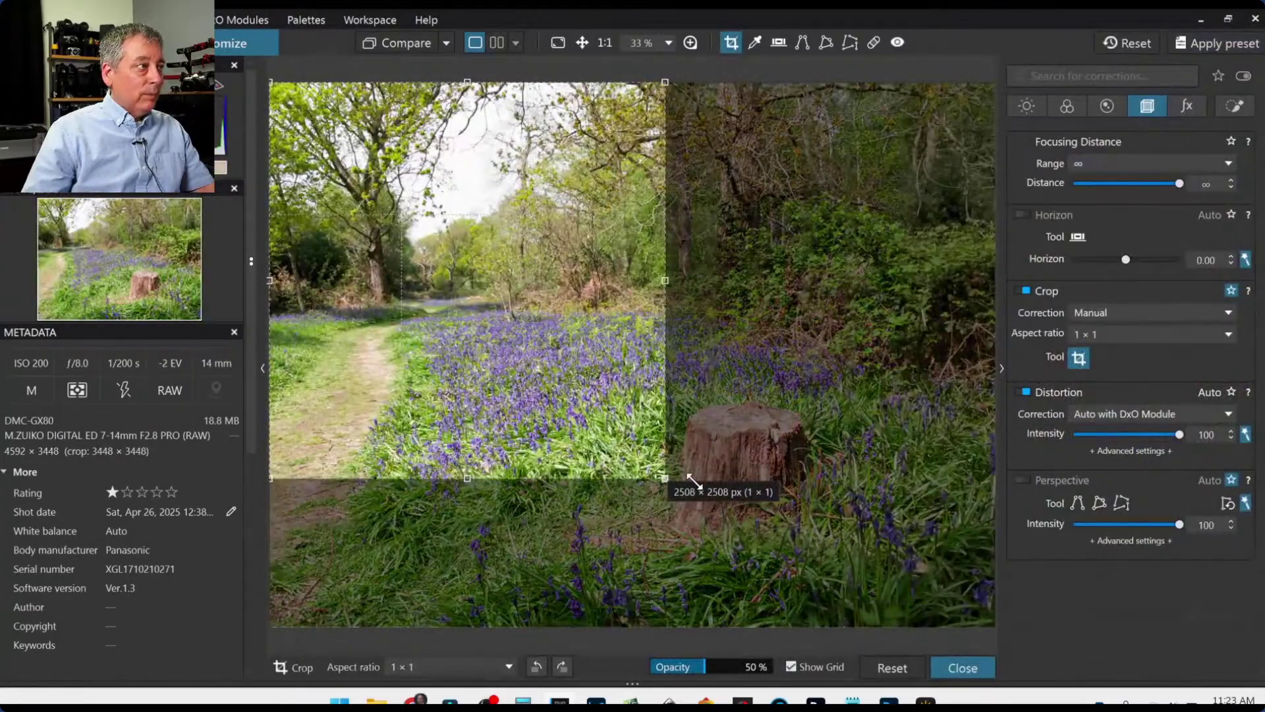
Rotate the horizon by 1.18 and pull in the crop's upper-left corner to about 2500 × 2500 px.
{"action": "left_click_drag", "start_coordinate": [1125, 258], "coordinate": [1129, 259]}
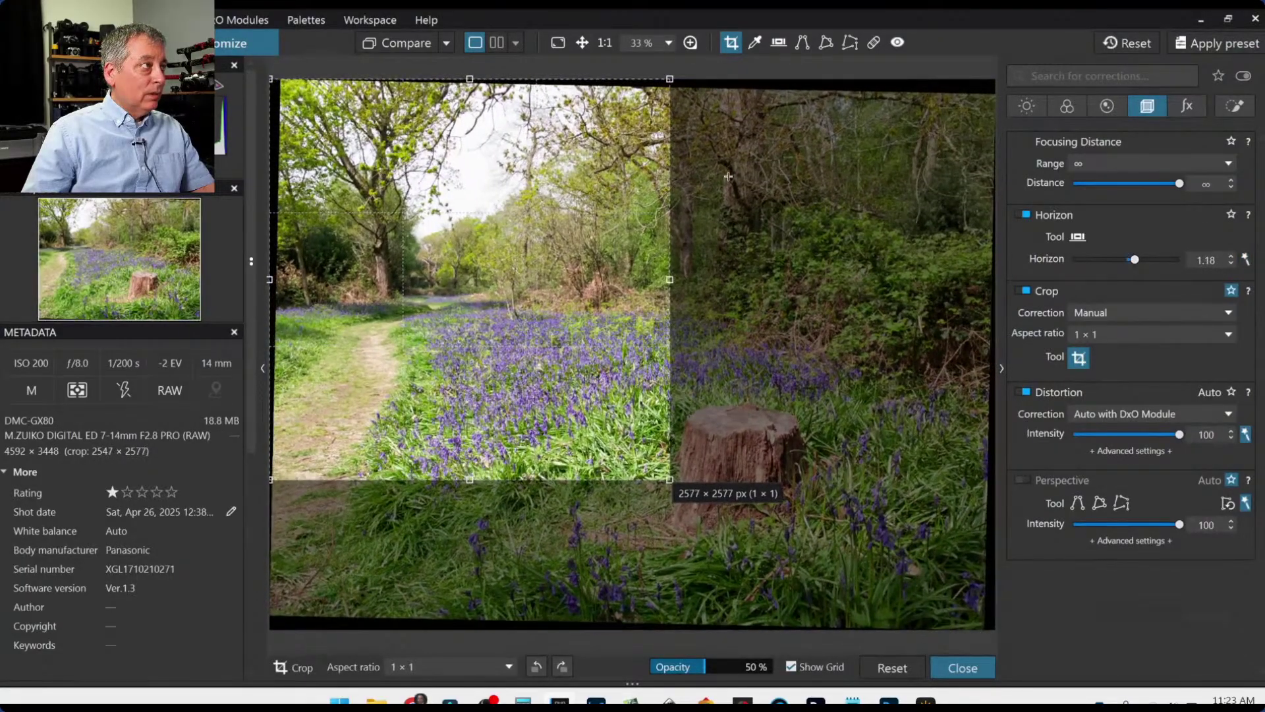
{"action": "left_click_drag", "start_coordinate": [271, 80], "coordinate": [283, 90]}
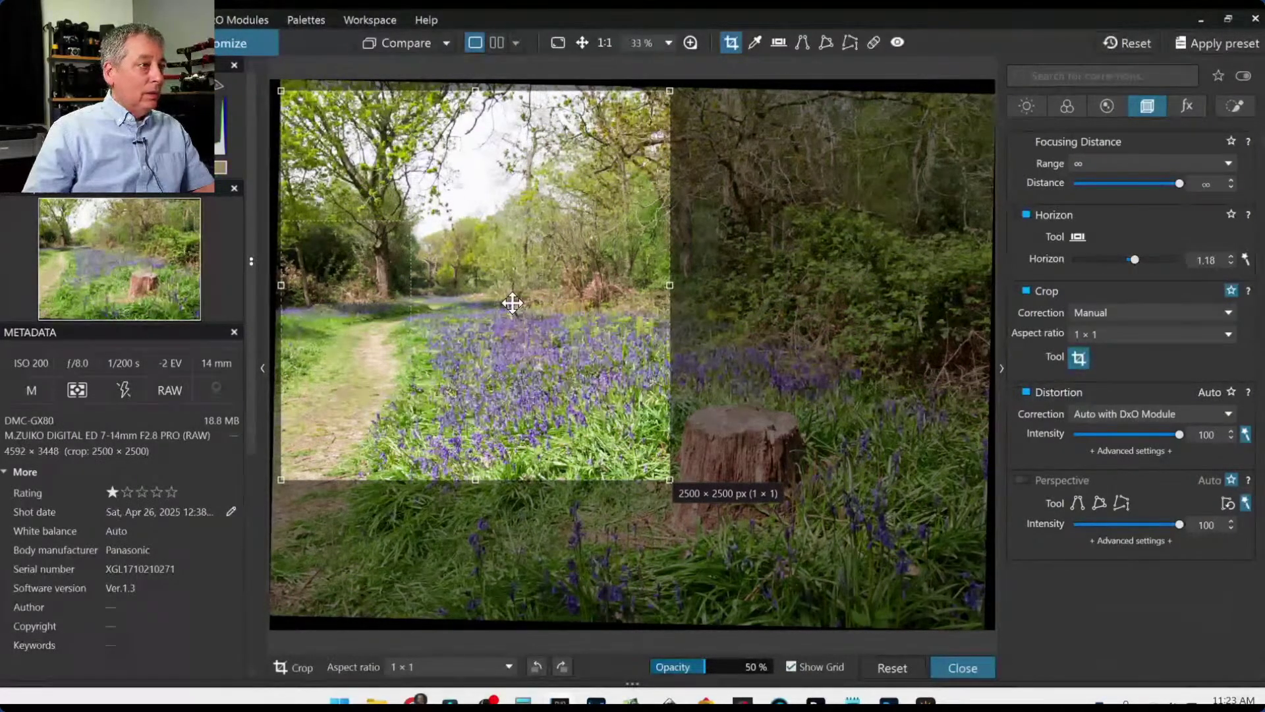
{"action": "key", "text": "Return"}
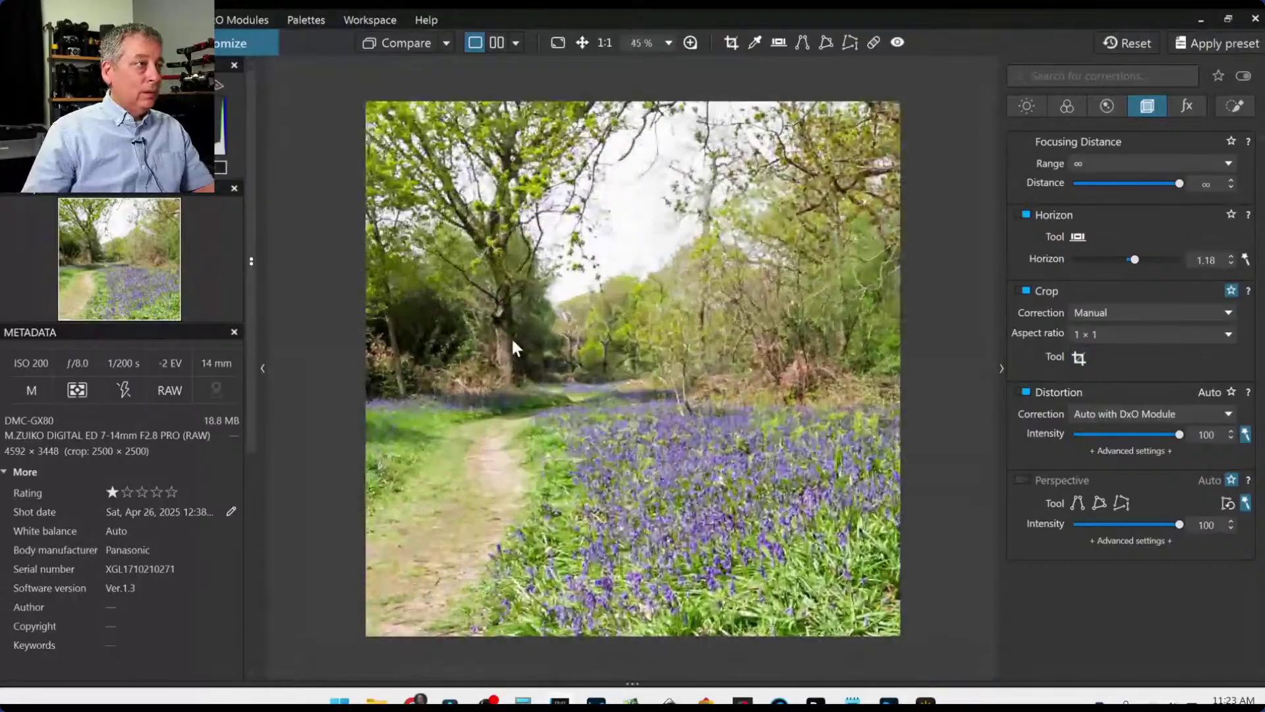
Tighten the square crop from its lower-right corner to about 2121 × 2121 px.
{"action": "left_click", "coordinate": [1075, 360]}
{"action": "left_click_drag", "start_coordinate": [664, 477], "coordinate": [624, 422]}
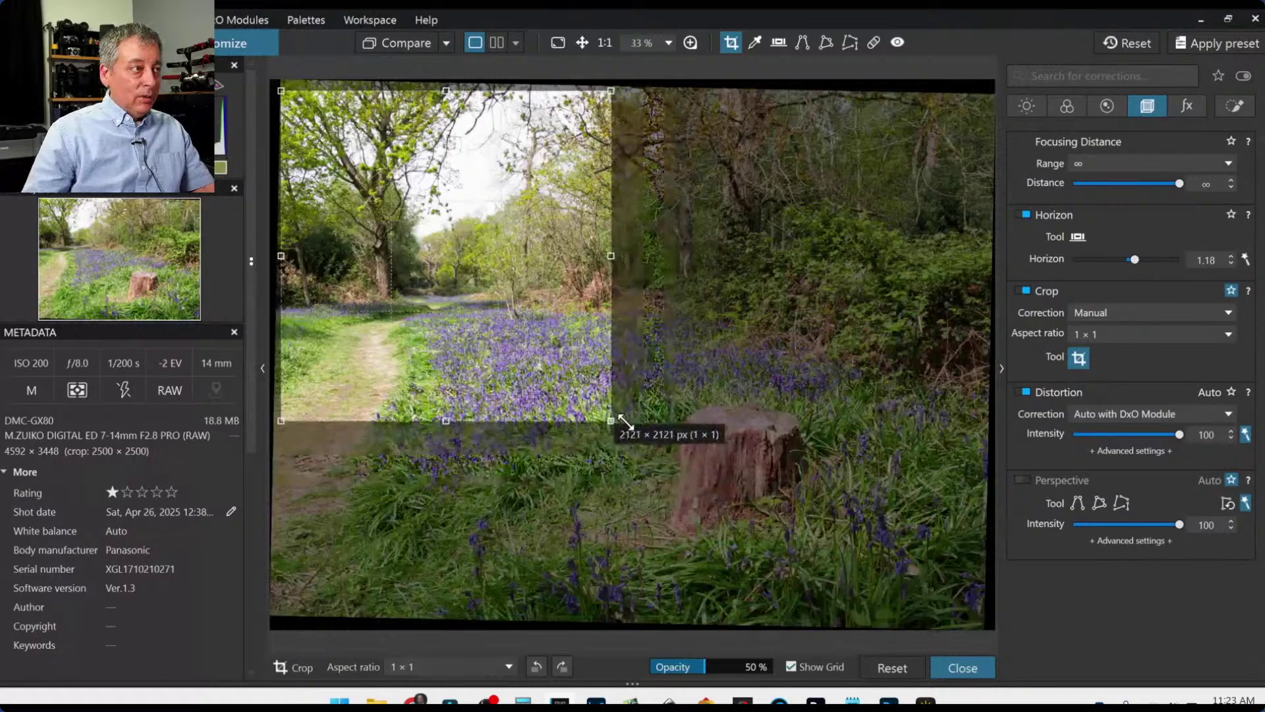
{"action": "key", "text": "Return"}
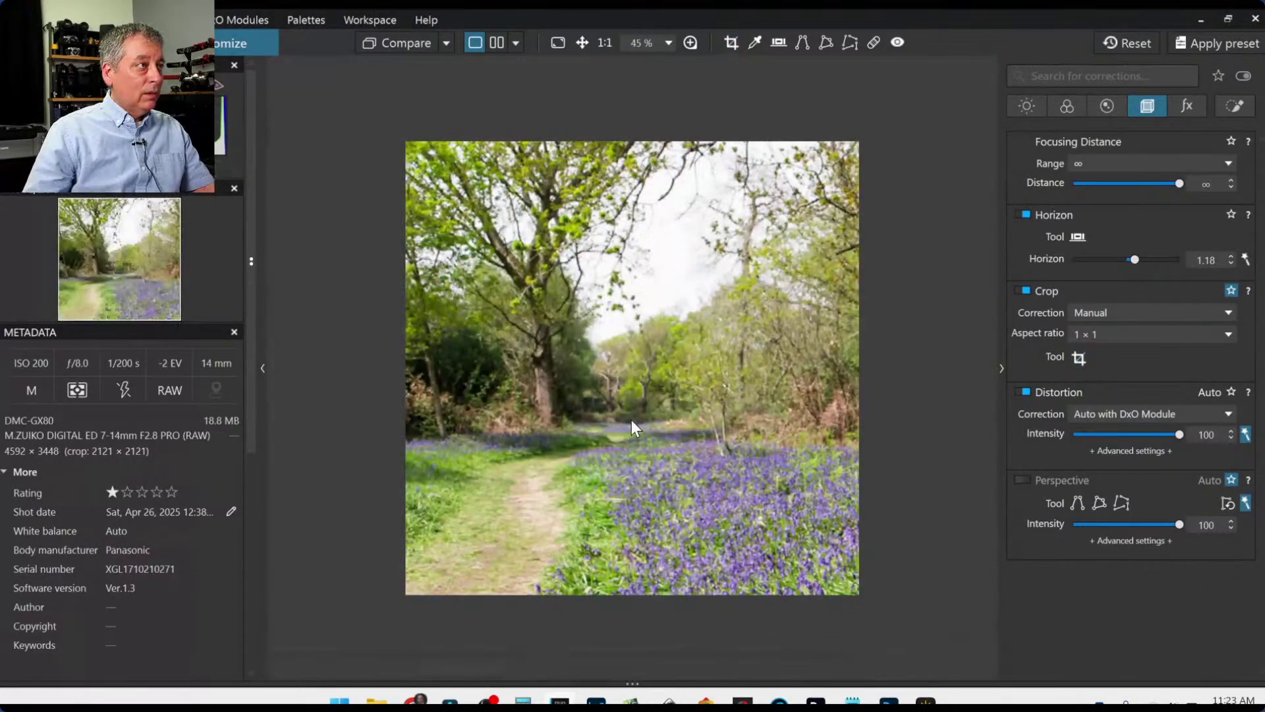
{"action": "scroll", "coordinate": [623, 469], "scroll_direction": "up", "scroll_amount": 2}
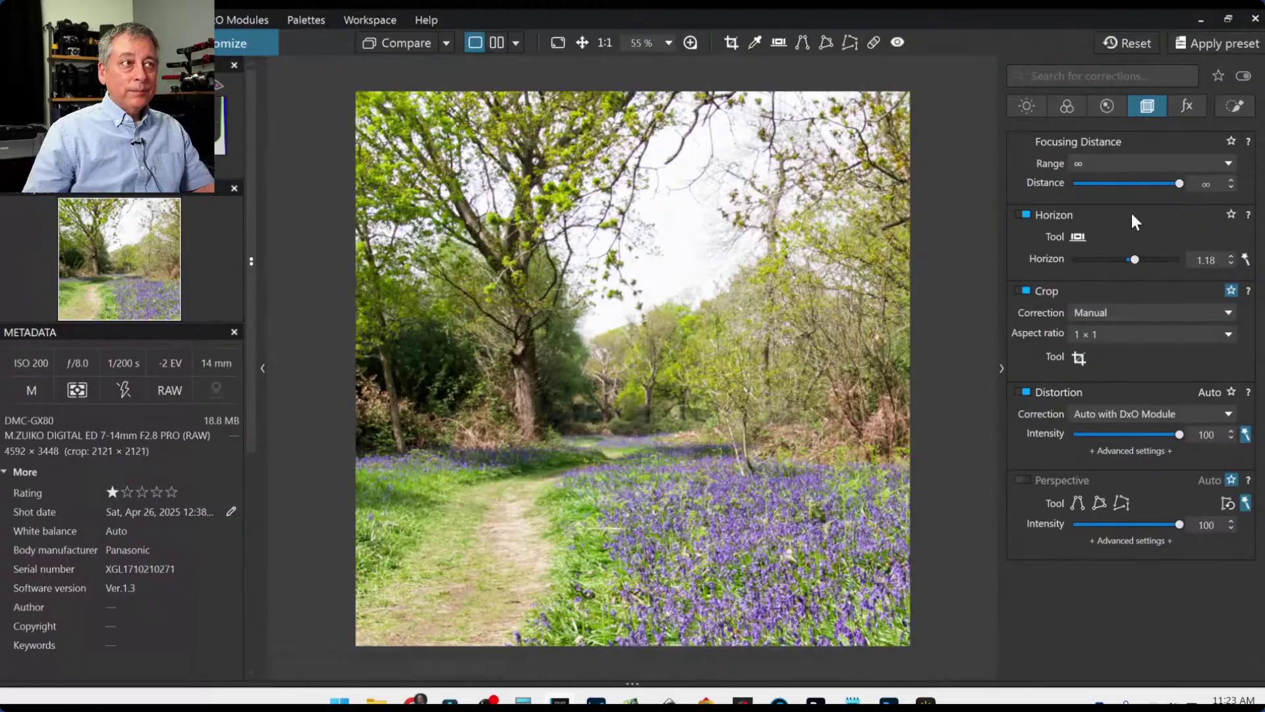
Try a control line over the sky with DxO ClearView Plus intensity at 61, and delete that mask.
{"action": "key", "text": "l"}
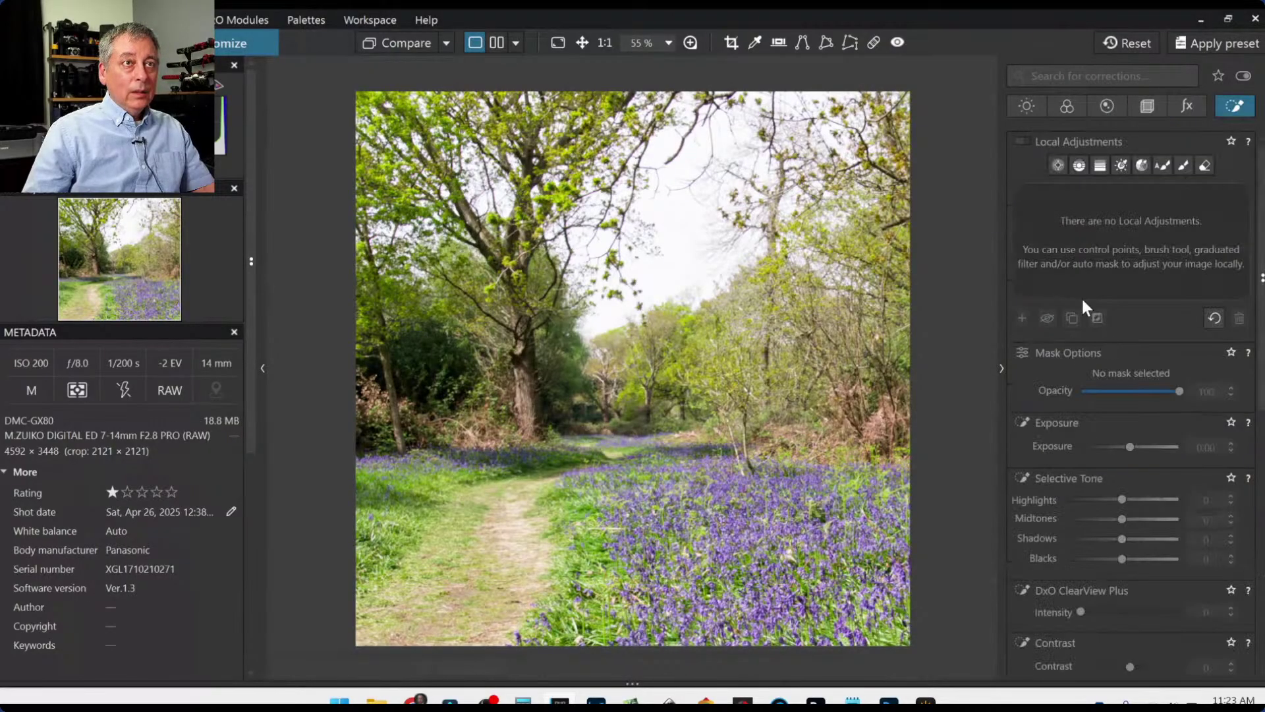
{"action": "left_click", "coordinate": [1078, 164]}
{"action": "left_click_drag", "start_coordinate": [680, 255], "coordinate": [683, 380]}
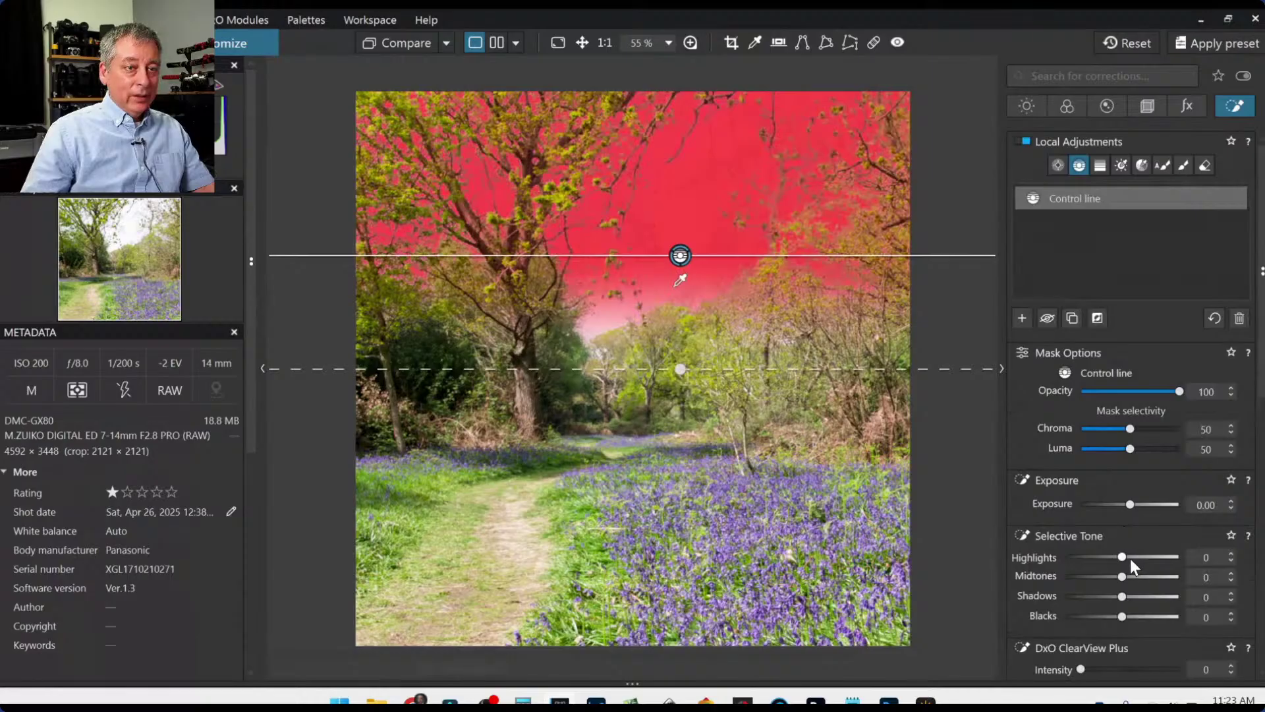
{"action": "scroll", "coordinate": [1129, 560], "scroll_direction": "down", "scroll_amount": 3}
{"action": "left_click", "coordinate": [1141, 469]}
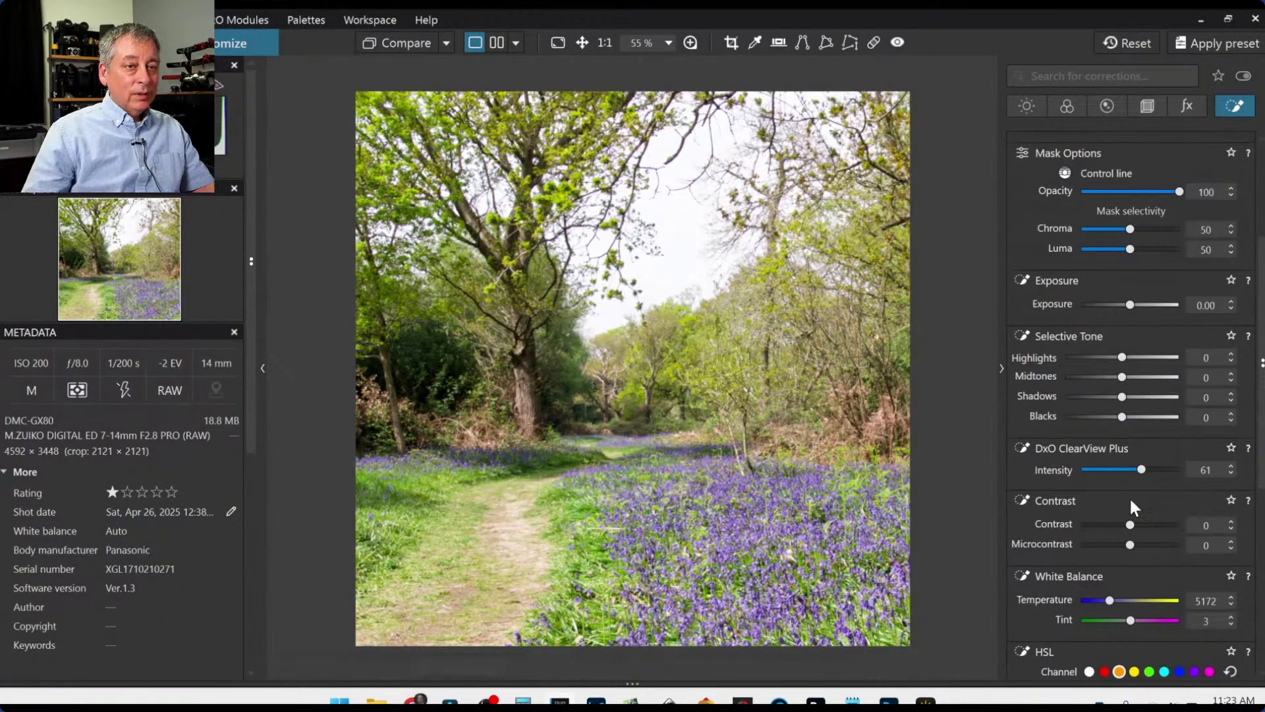
{"action": "scroll", "coordinate": [1133, 310], "scroll_direction": "up", "scroll_amount": 3}
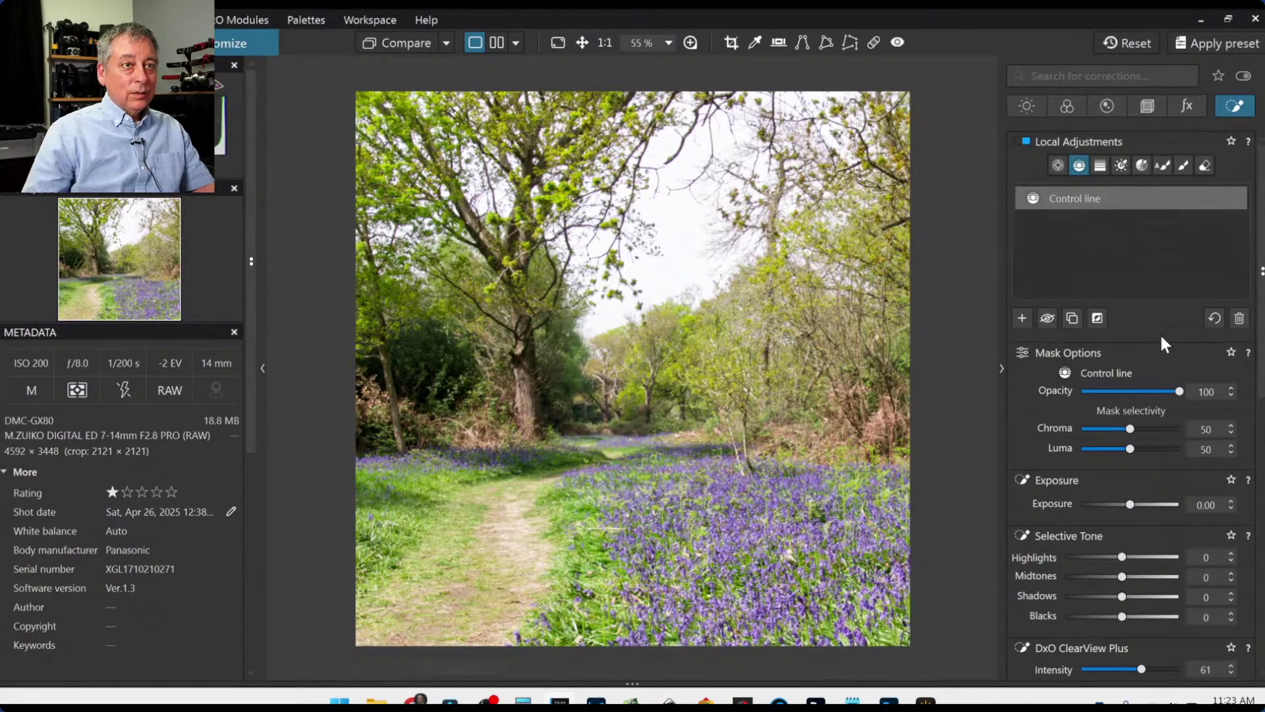
{"action": "left_click", "coordinate": [1239, 319]}
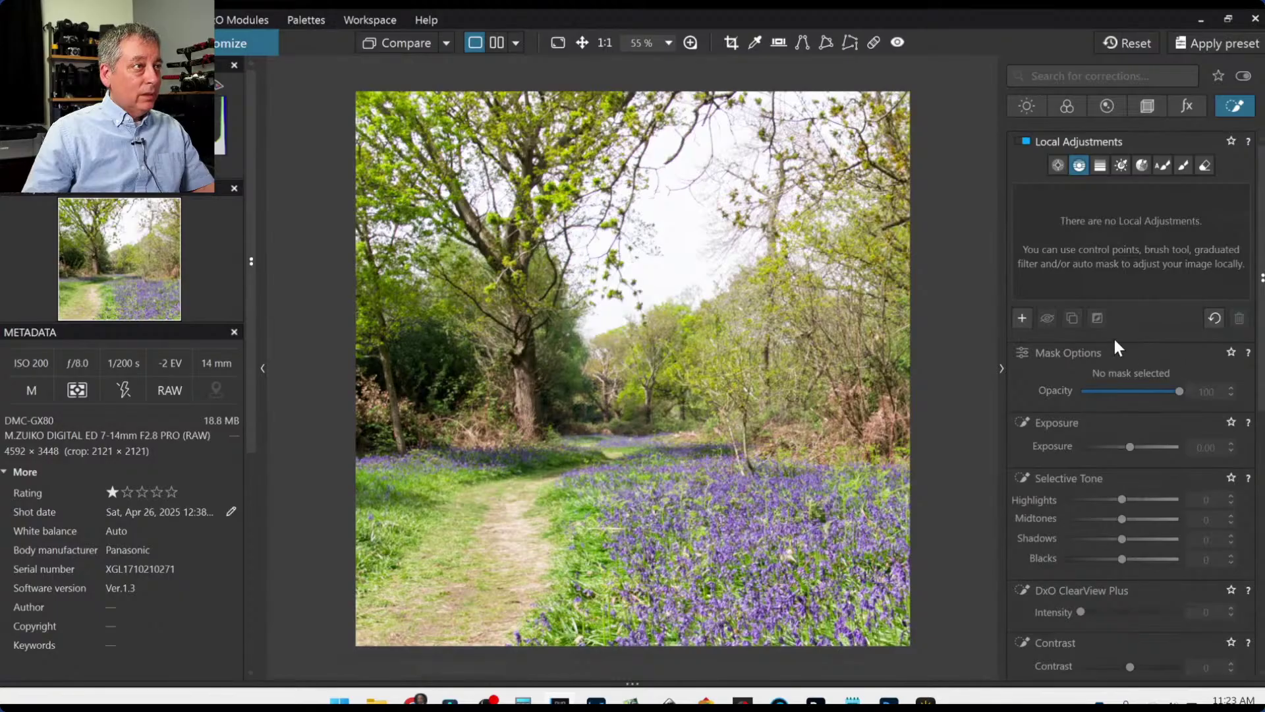
Add a control line over the sky, sample the bright sky for its mask, and lower its Highlights to -48.
{"action": "left_click_drag", "start_coordinate": [678, 270], "coordinate": [678, 369]}
{"action": "left_click_drag", "start_coordinate": [678, 295], "coordinate": [682, 225]}
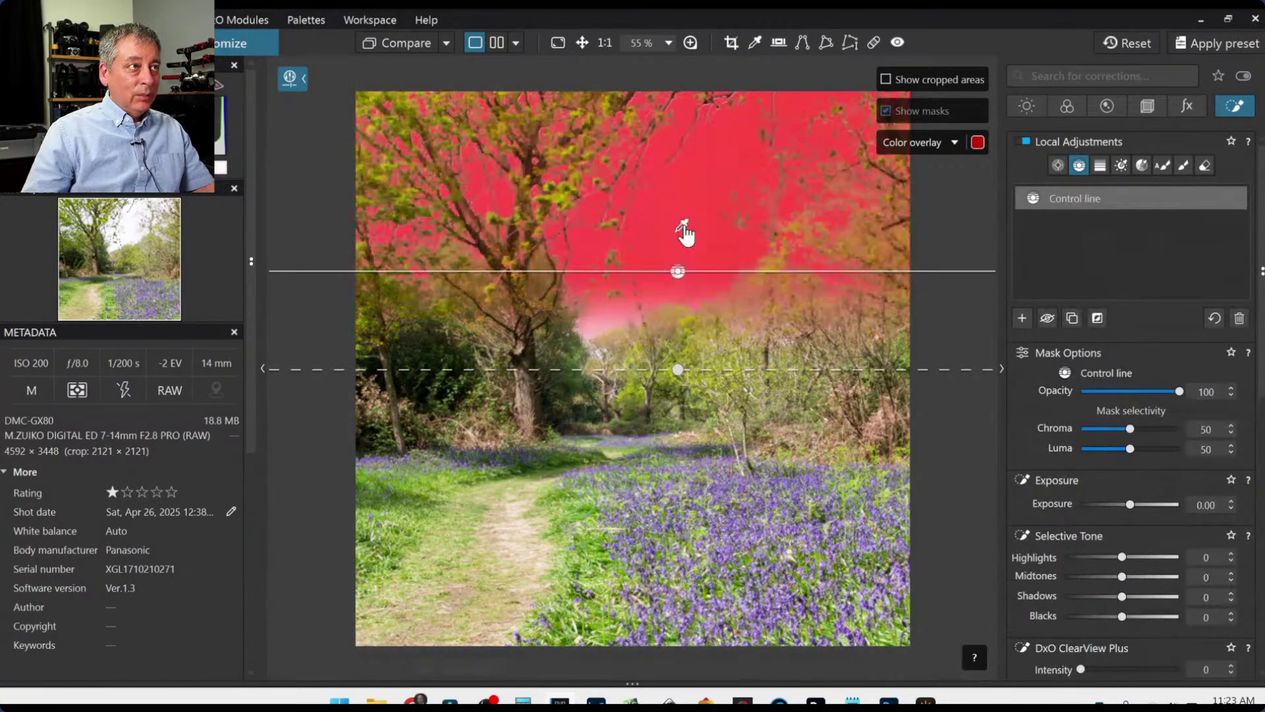
{"action": "left_click_drag", "start_coordinate": [1120, 557], "coordinate": [1095, 559]}
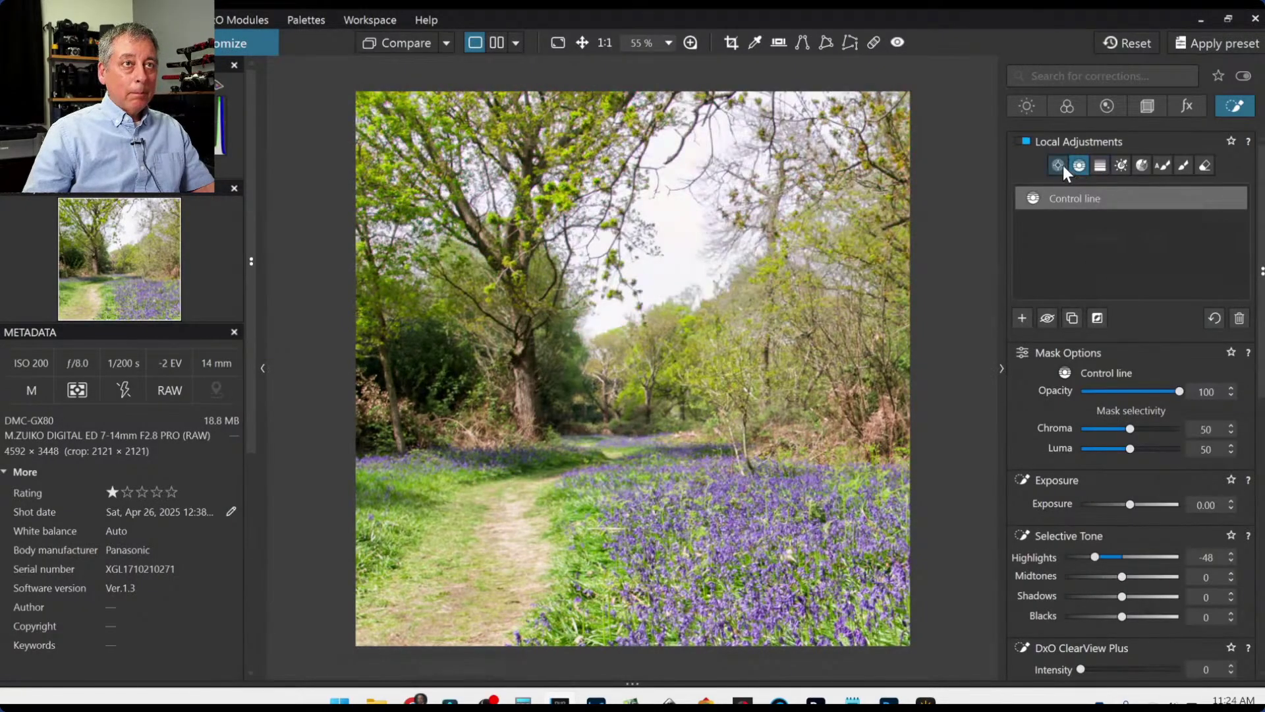
Add a second, slightly tilted control line covering the foreground path and bluebells, and lower its Highlights to -40.
{"action": "left_click", "coordinate": [1027, 297]}
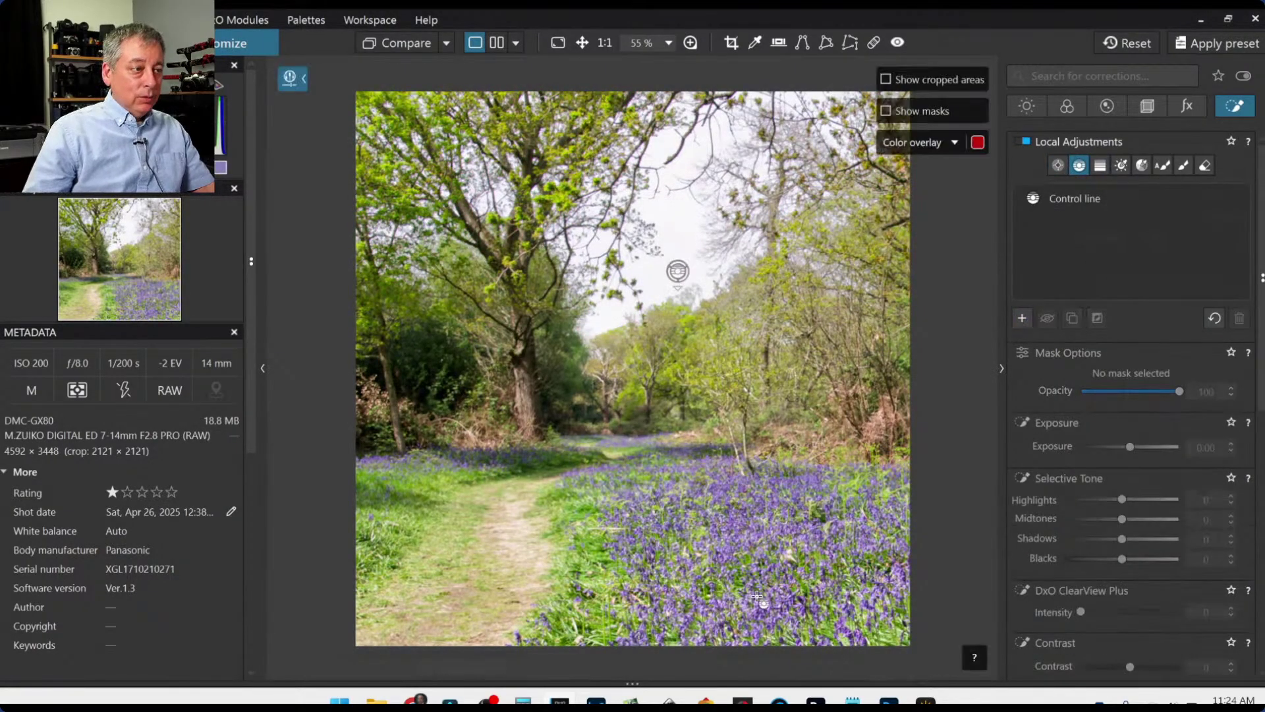
{"action": "left_click_drag", "start_coordinate": [680, 499], "coordinate": [729, 387]}
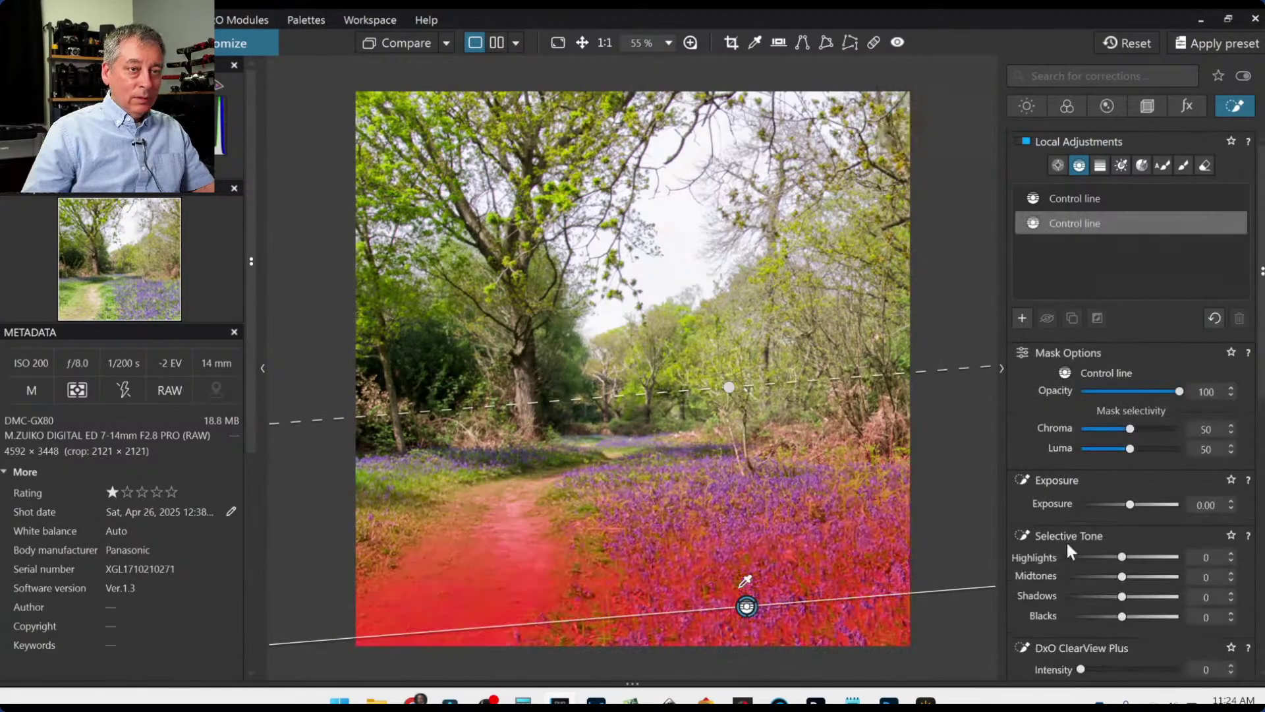
{"action": "left_click_drag", "start_coordinate": [1121, 557], "coordinate": [1096, 560]}
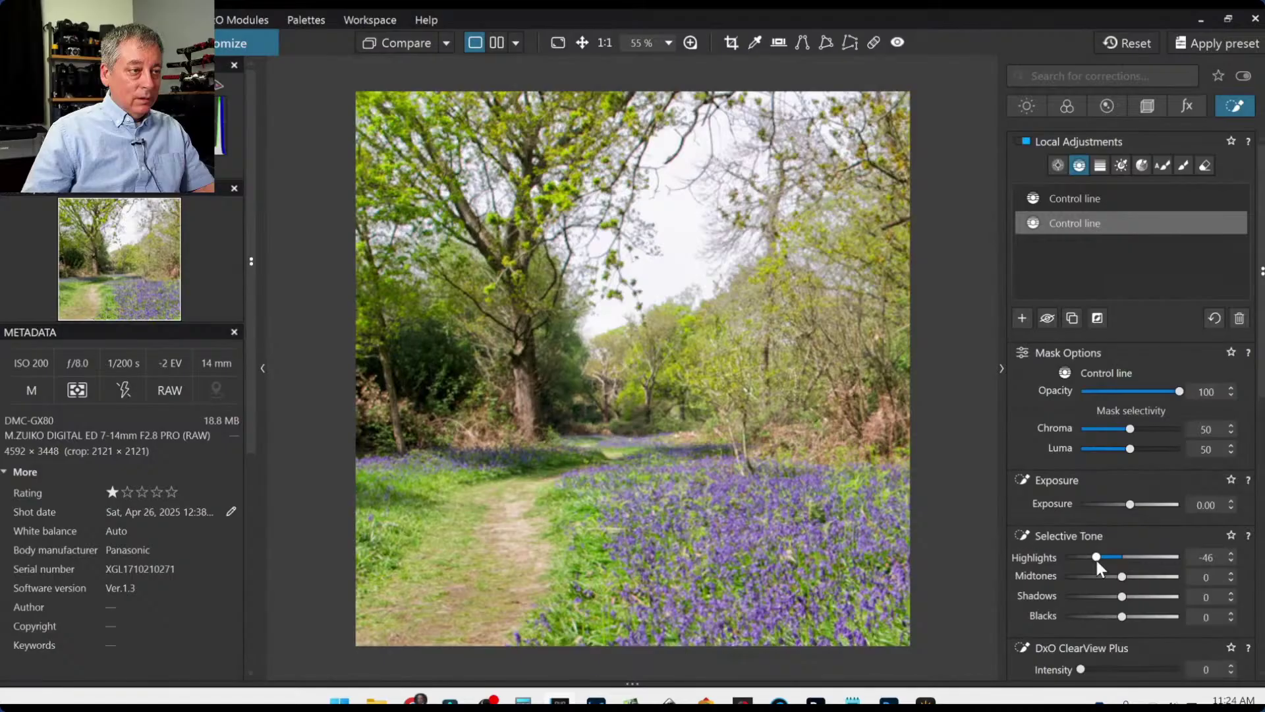
Set the foreground mask's DxO ClearView Plus intensity to 36 and its all-colours HSL Vibrancy to 38.
{"action": "scroll", "coordinate": [1047, 539], "scroll_direction": "down", "scroll_amount": 5}
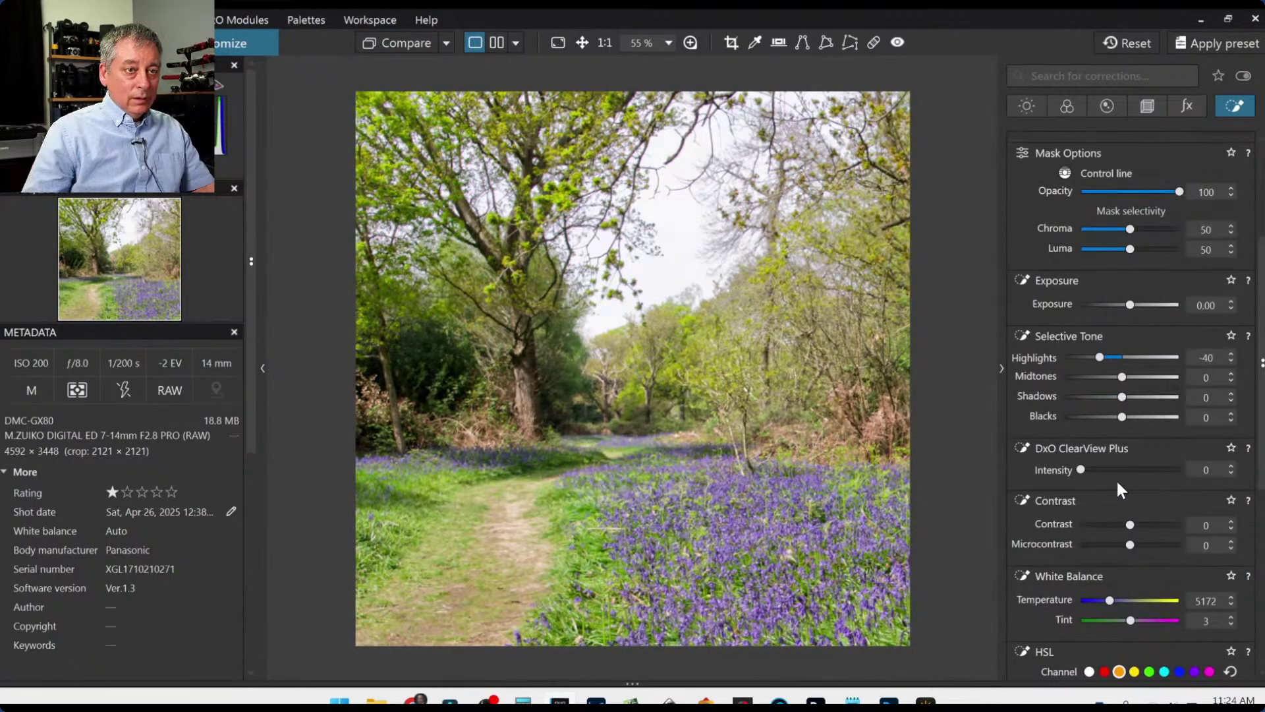
{"action": "scroll", "coordinate": [1073, 531], "scroll_direction": "down", "scroll_amount": 6}
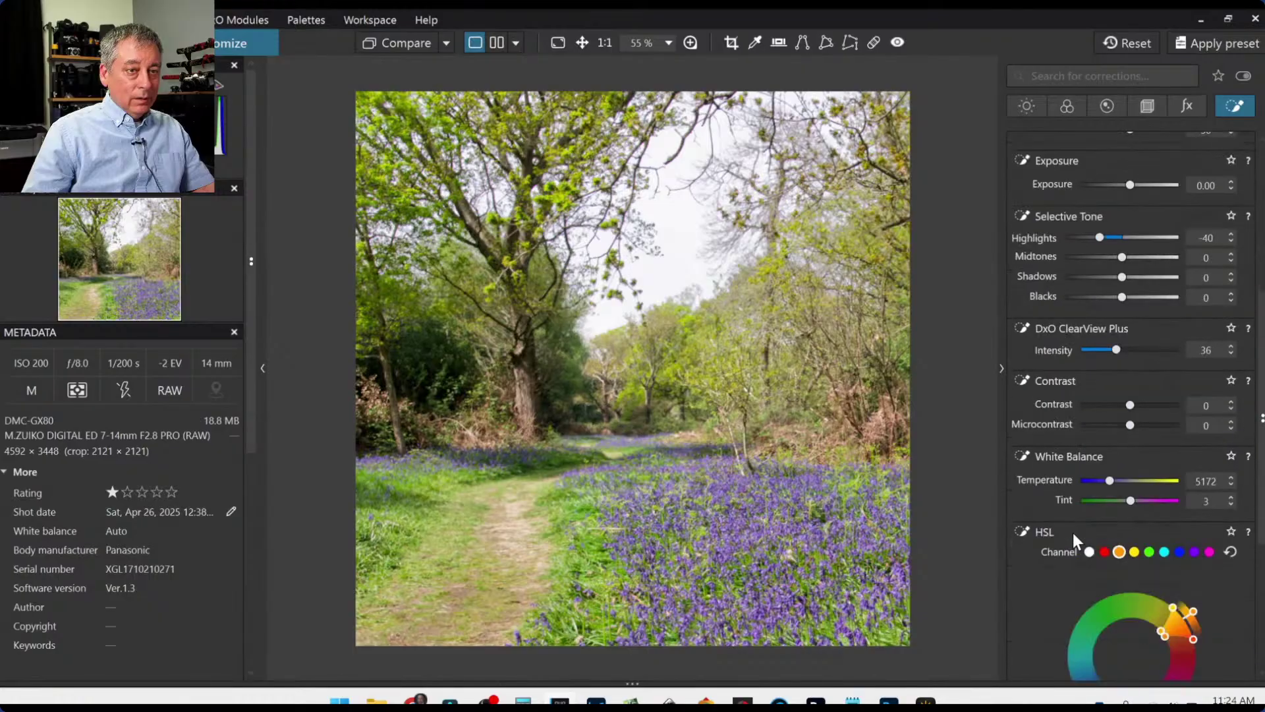
{"action": "left_click", "coordinate": [1089, 432]}
{"action": "scroll", "coordinate": [1069, 546], "scroll_direction": "down", "scroll_amount": 4}
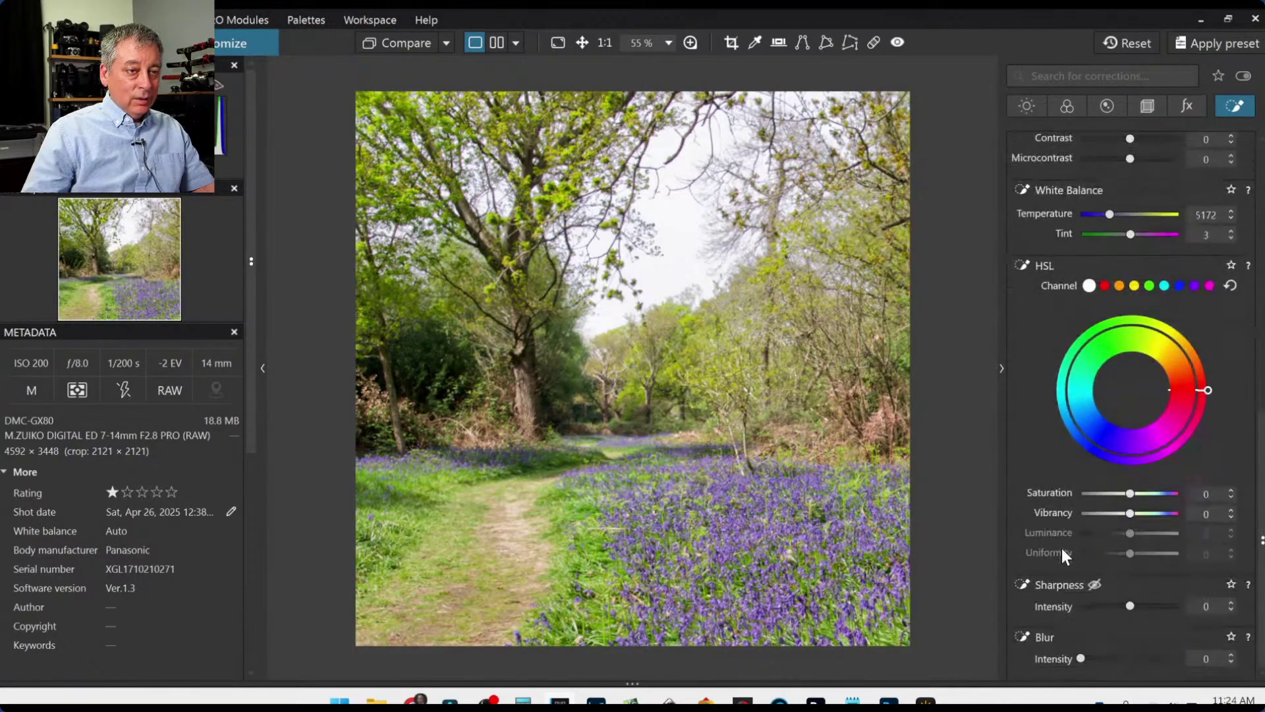
{"action": "left_click_drag", "start_coordinate": [1132, 514], "coordinate": [1149, 516]}
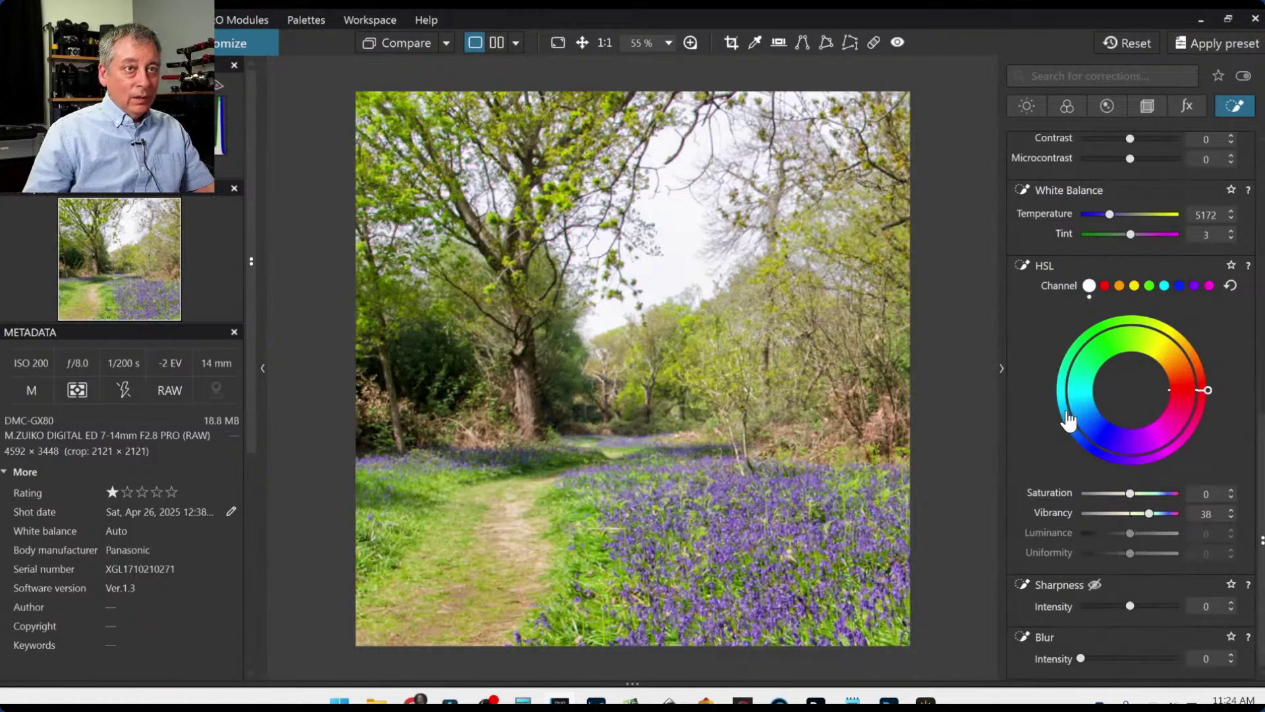
Add a new mask of control points spread across the bluebell patch and set its HSL Vibrancy to 32.
{"action": "scroll", "coordinate": [1069, 420], "scroll_direction": "up", "scroll_amount": 10}
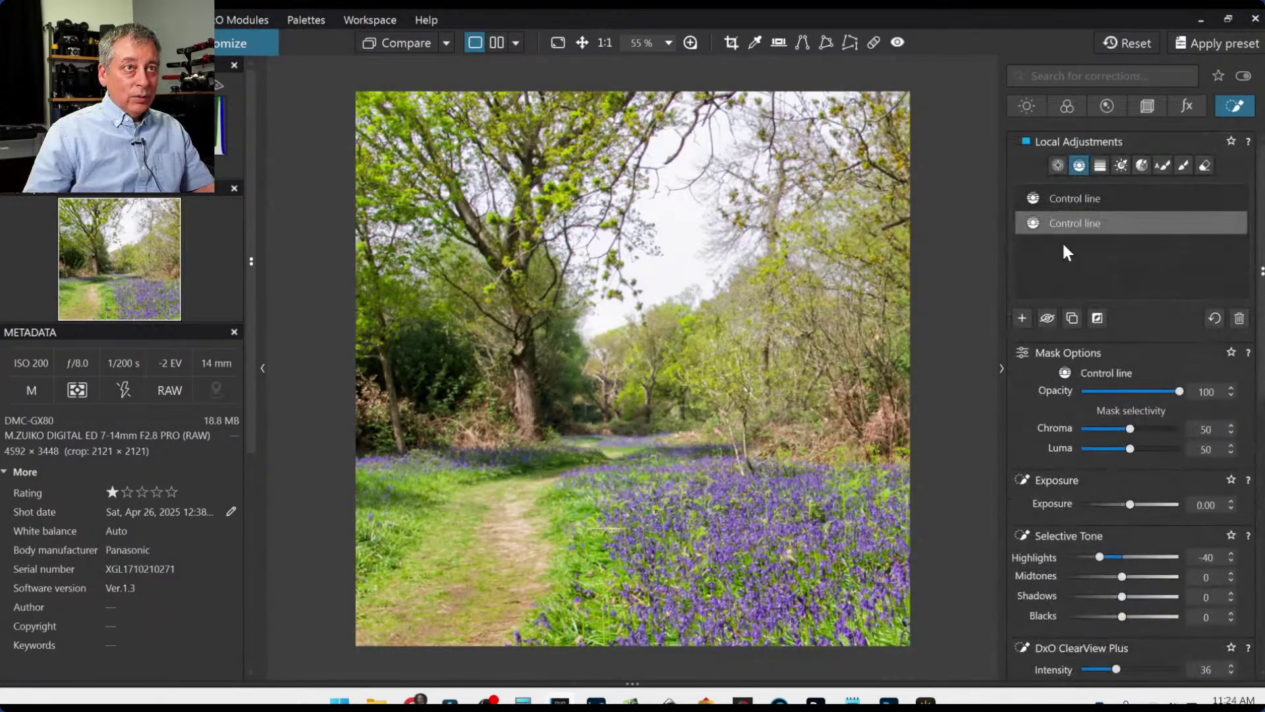
{"action": "left_click", "coordinate": [1022, 317]}
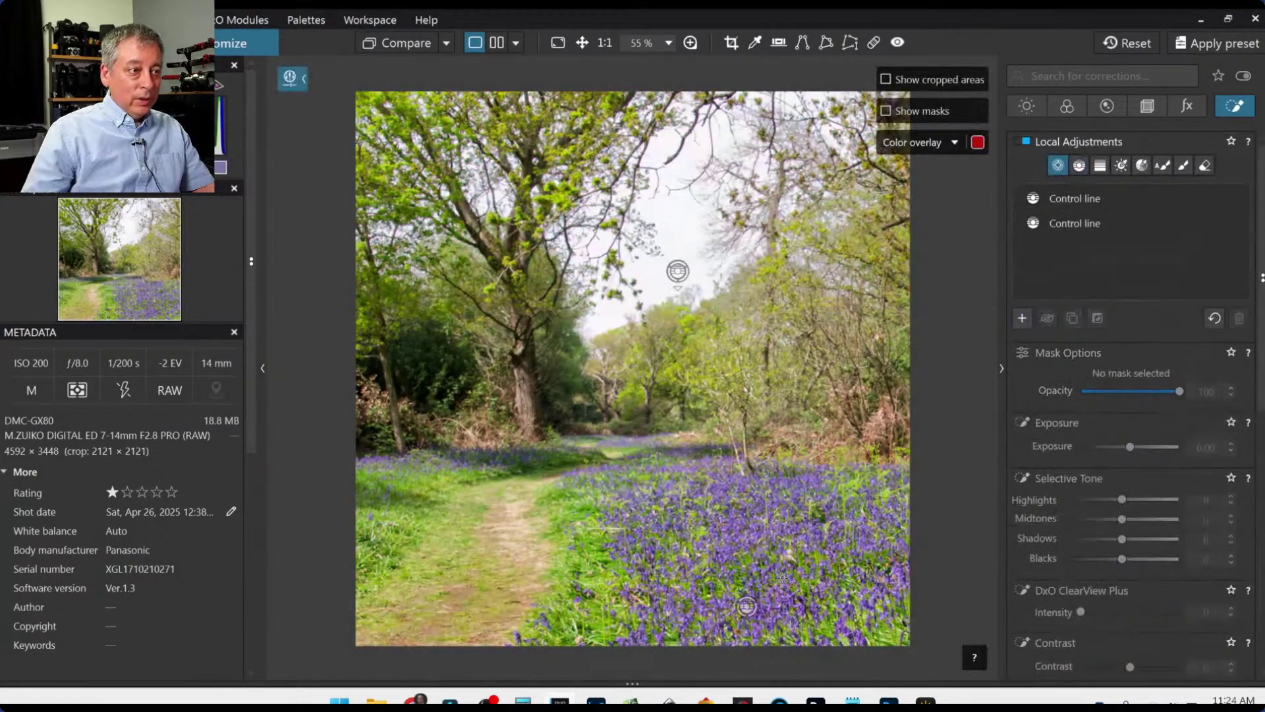
{"action": "left_click", "coordinate": [724, 558]}
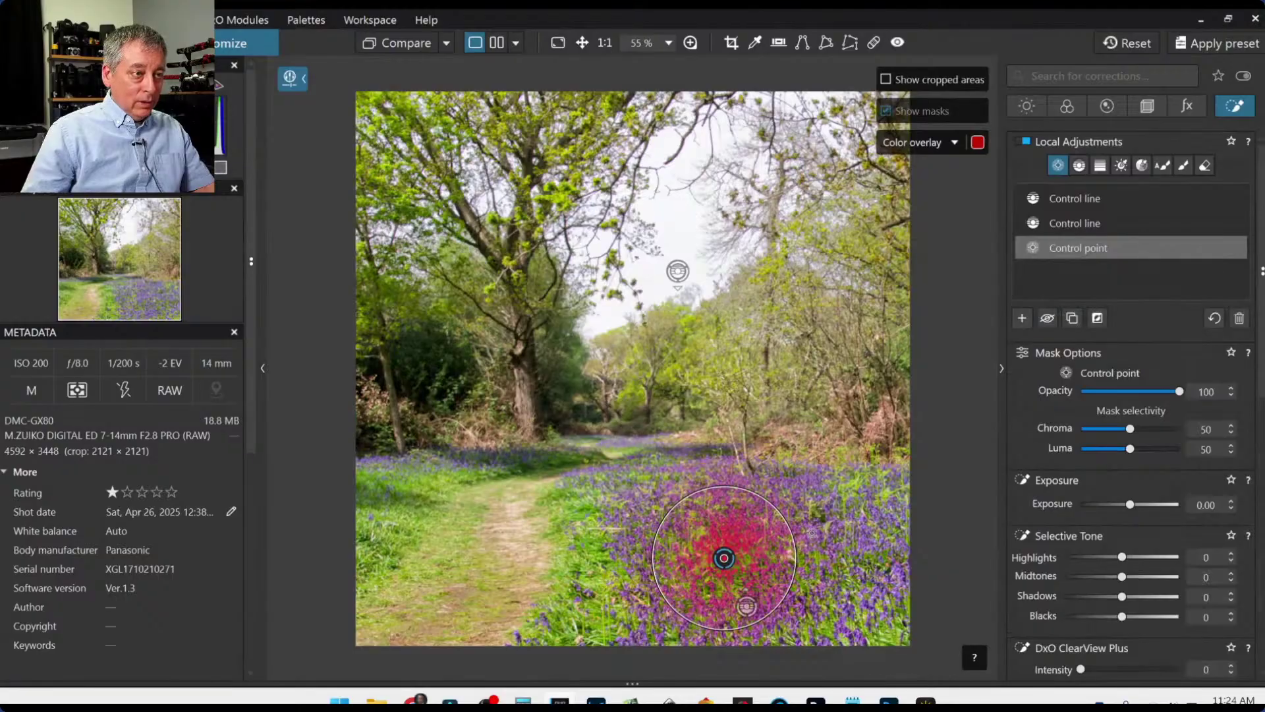
{"action": "left_click", "coordinate": [631, 539]}
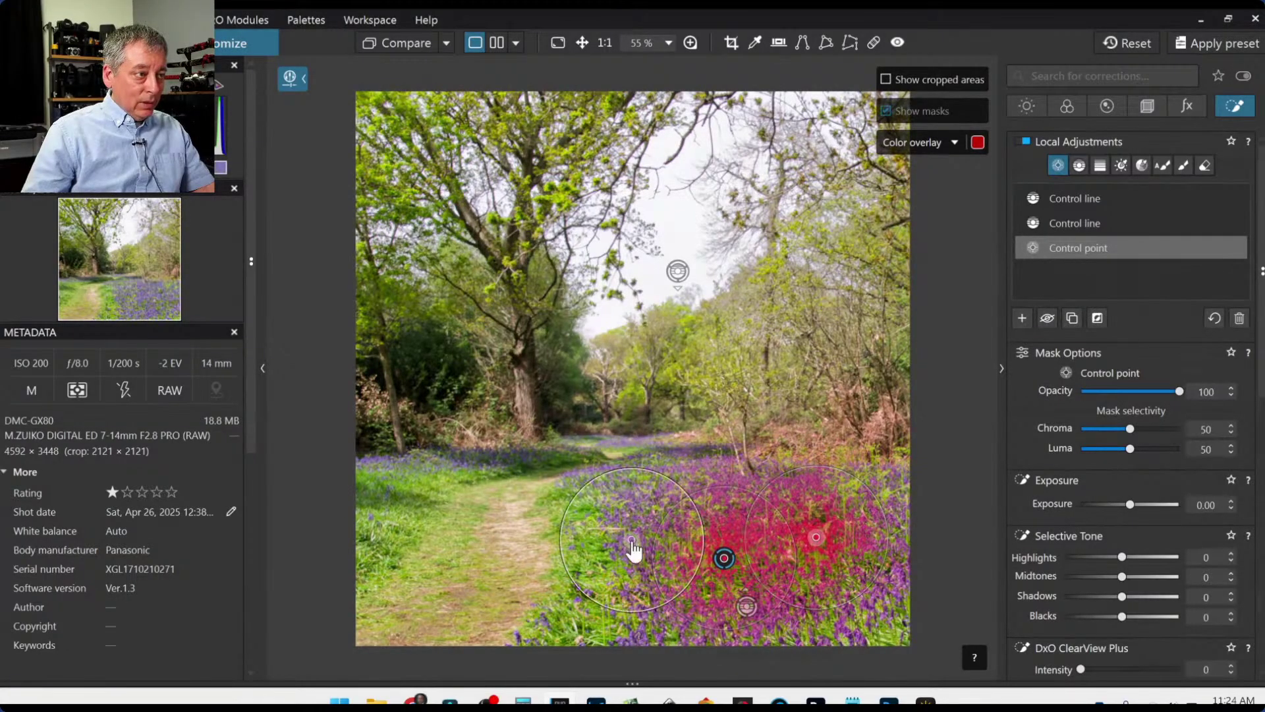
{"action": "left_click", "coordinate": [639, 633]}
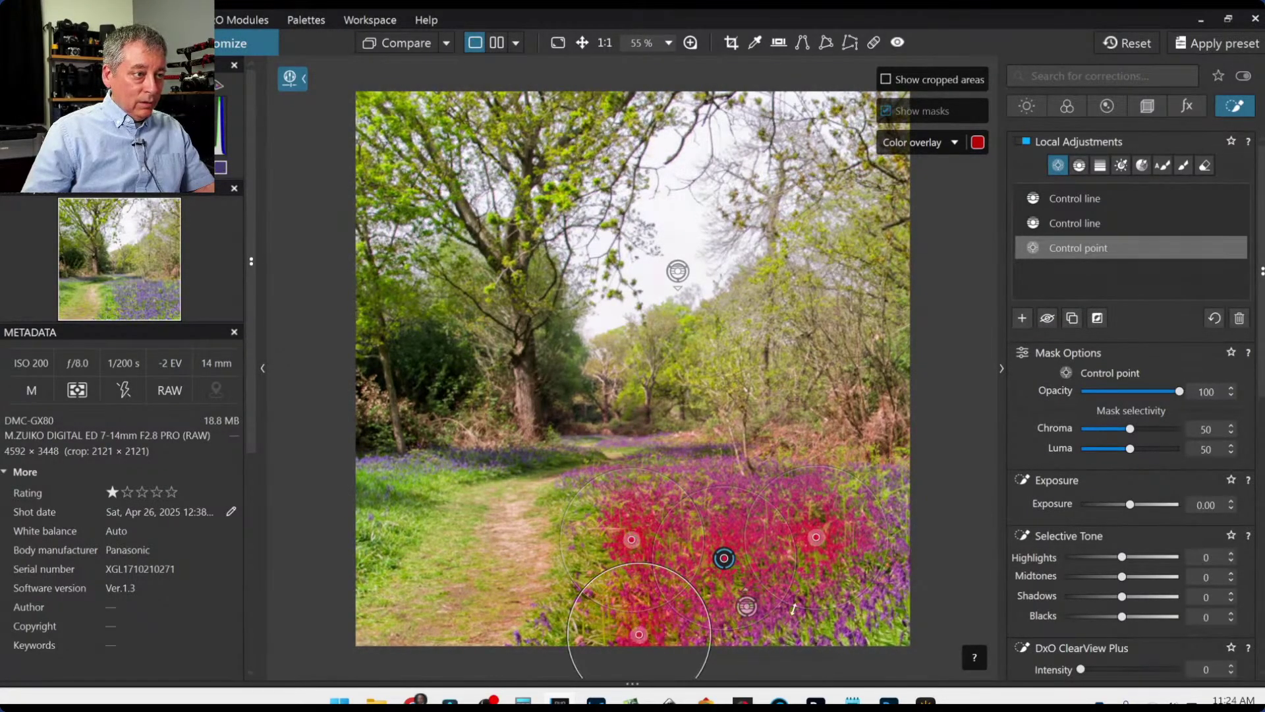
{"action": "left_click", "coordinate": [840, 626]}
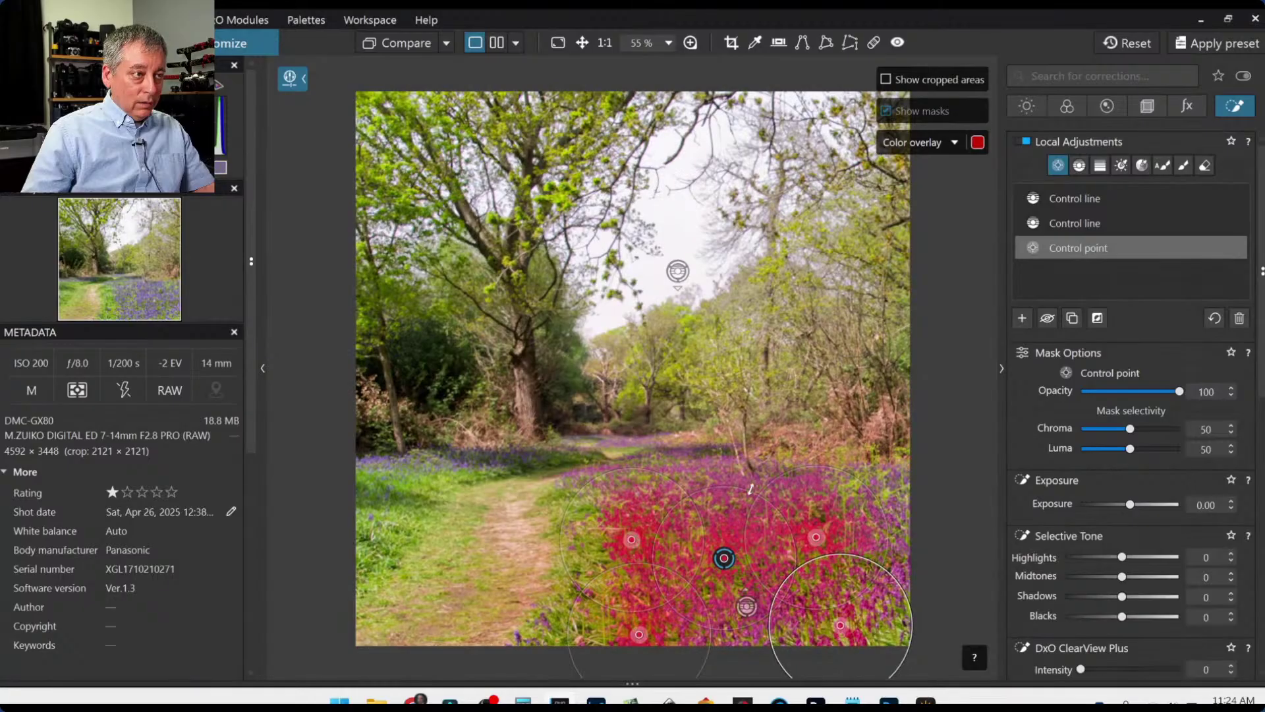
{"action": "left_click", "coordinate": [731, 480]}
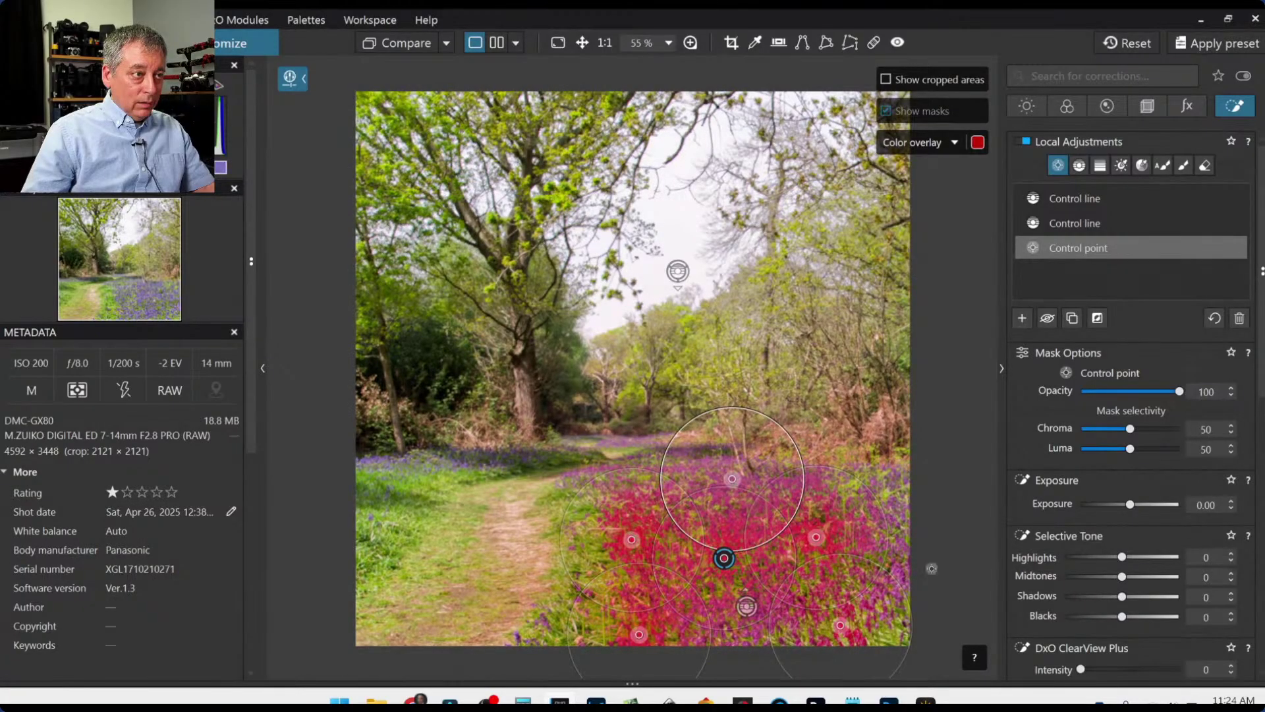
{"action": "scroll", "coordinate": [1080, 537], "scroll_direction": "down", "scroll_amount": 10}
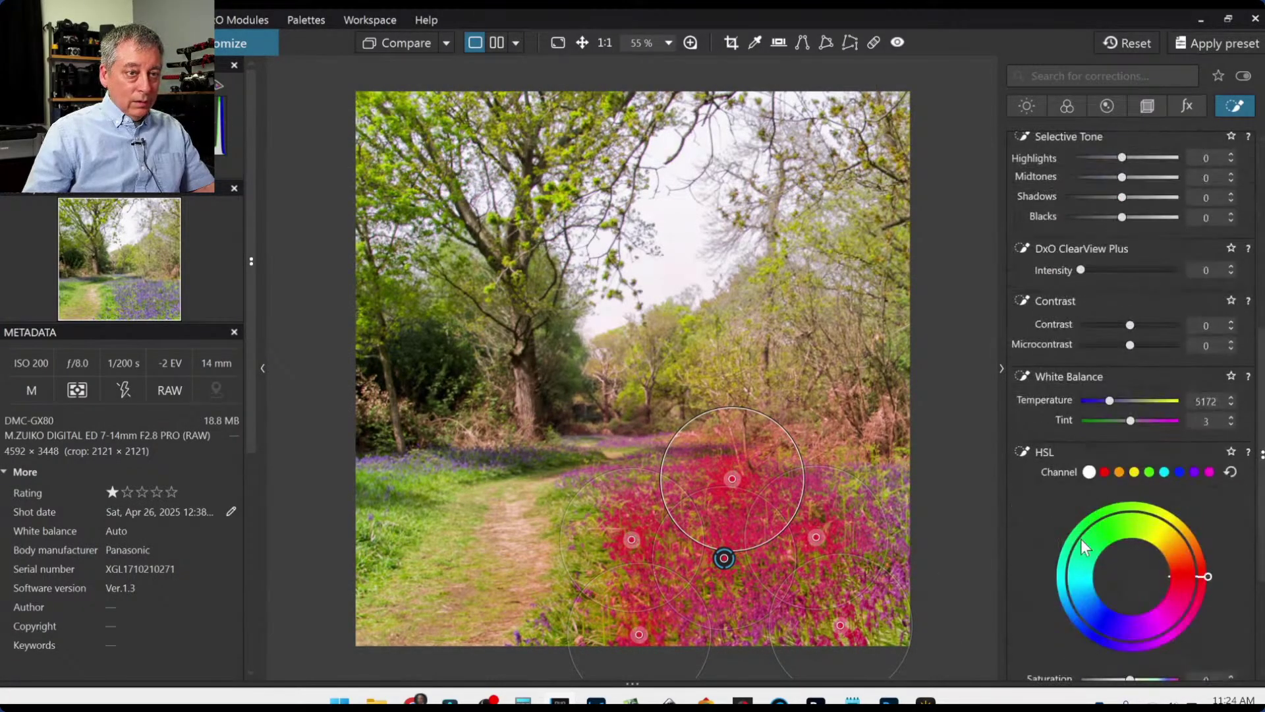
{"action": "mouse_move", "coordinate": [1128, 579]}
{"action": "left_mouse_down"}
{"action": "mouse_move", "coordinate": [1168, 583]}
{"action": "mouse_move", "coordinate": [1145, 577]}
{"action": "left_mouse_up"}
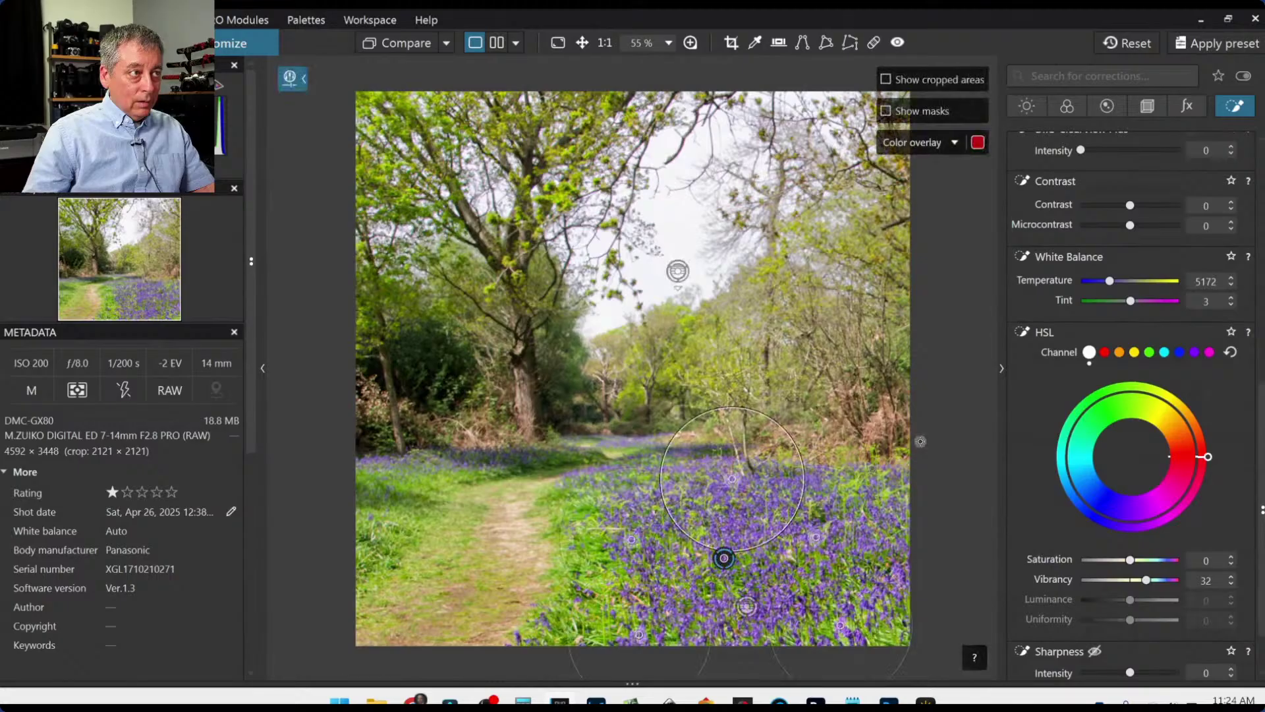
Add a new control-point mask on the dark trees at the end of the path and lower its Blacks to -20.
{"action": "scroll", "coordinate": [1010, 310], "scroll_direction": "up", "scroll_amount": 10}
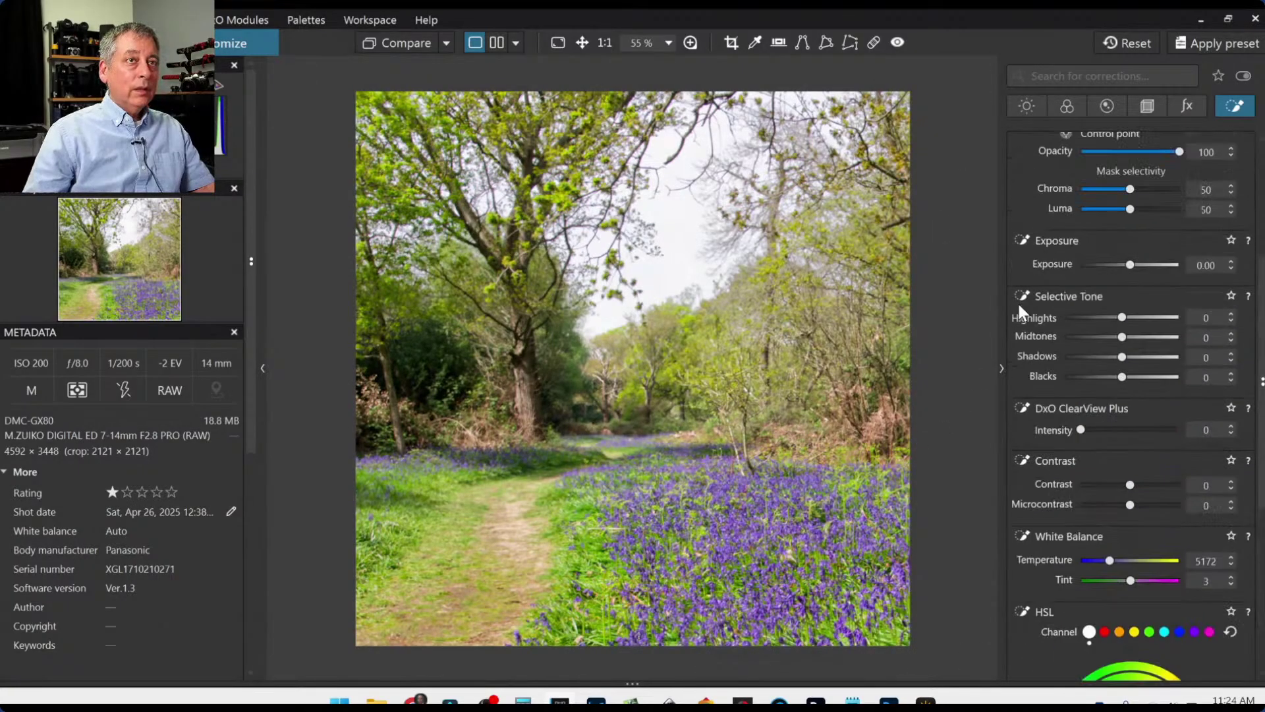
{"action": "left_click", "coordinate": [1021, 319]}
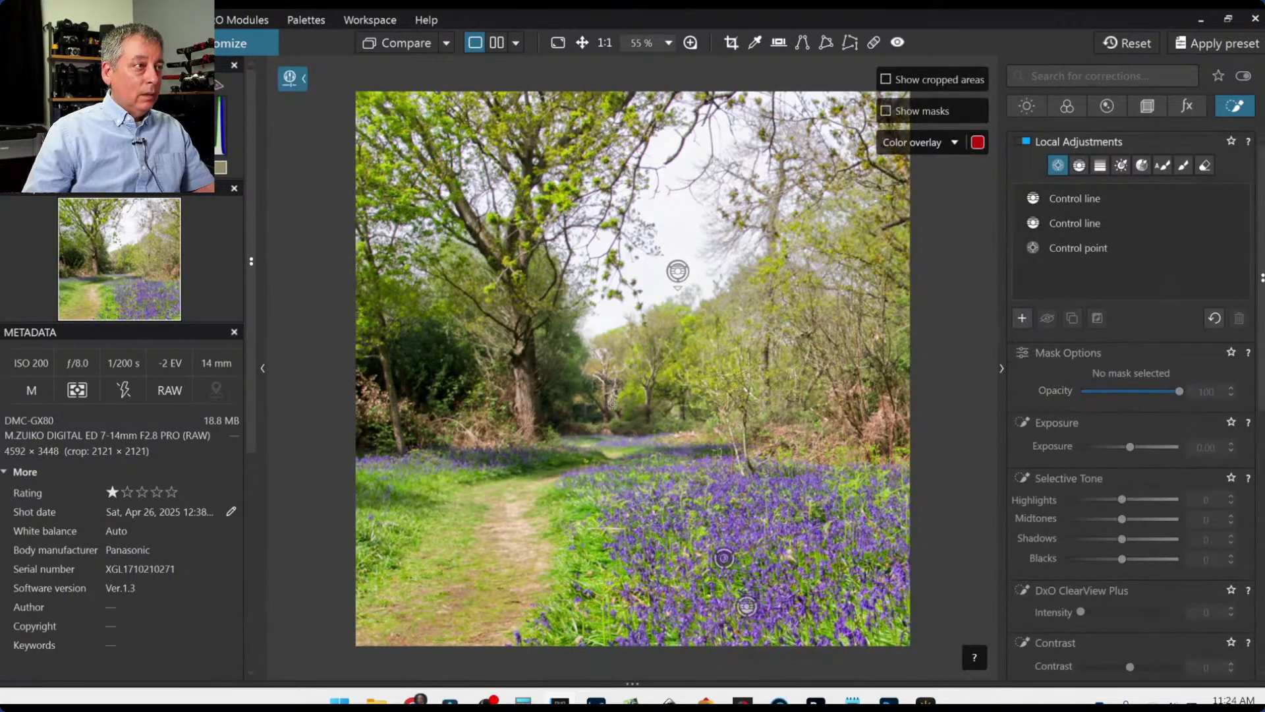
{"action": "left_click", "coordinate": [615, 432]}
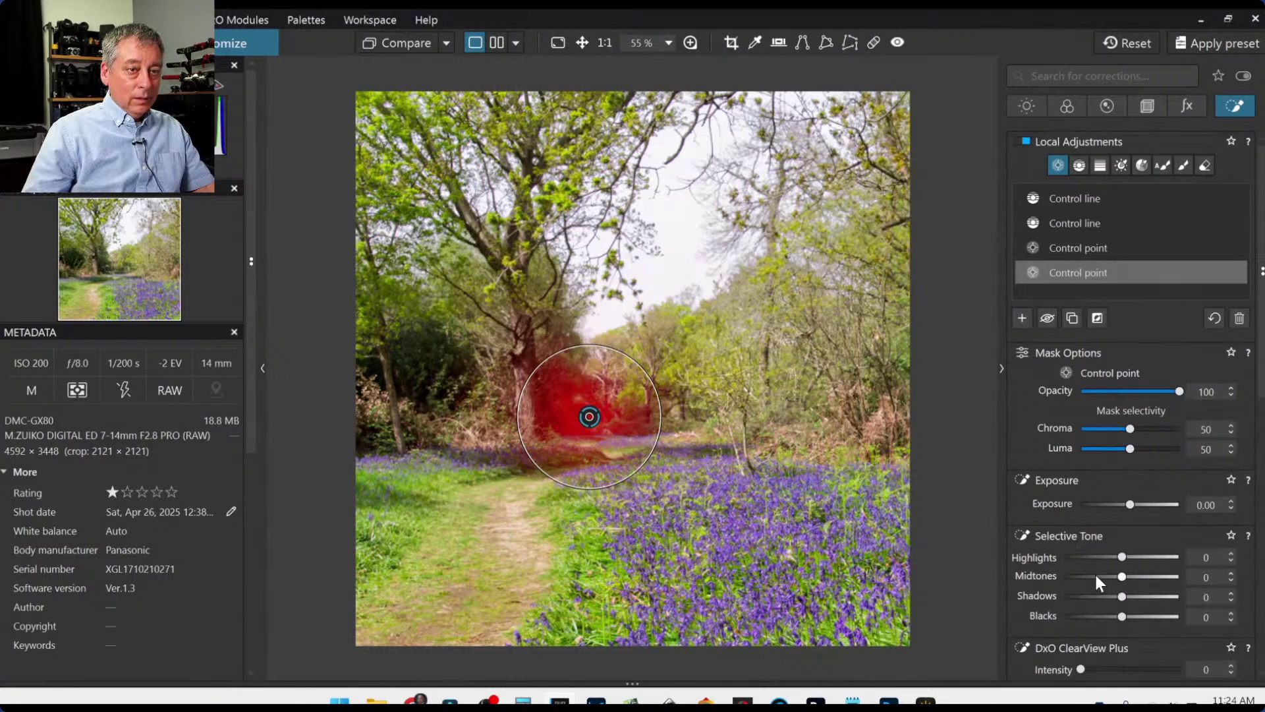
{"action": "scroll", "coordinate": [1094, 572], "scroll_direction": "down", "scroll_amount": 3}
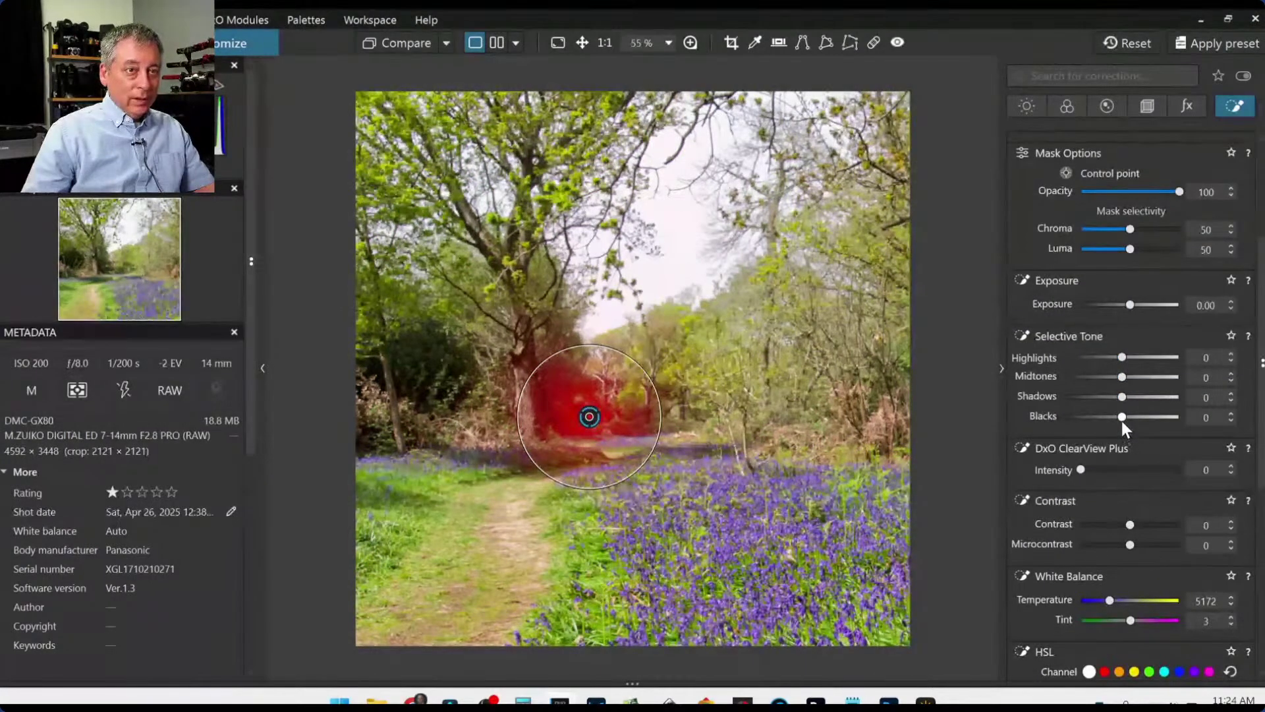
{"action": "left_click_drag", "start_coordinate": [1121, 419], "coordinate": [1111, 419]}
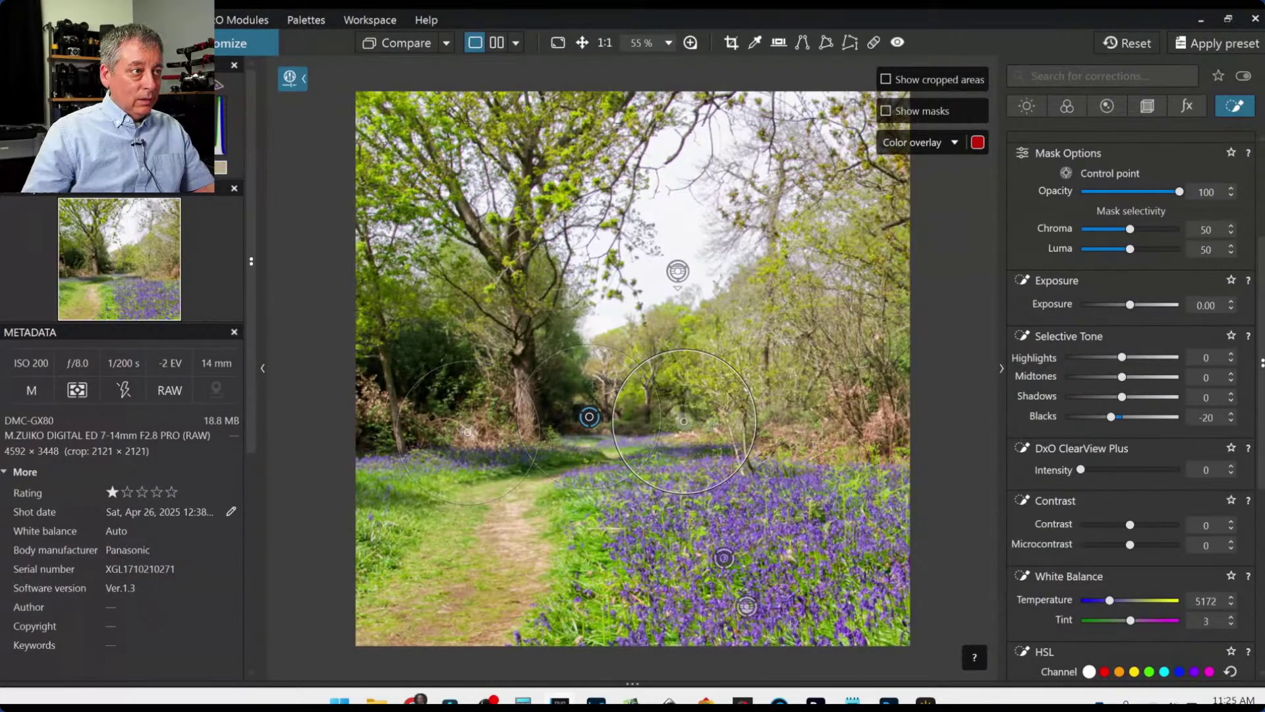
Extend the mask with control points across the undergrowth on the photo's right side and lower its Blacks to -35.
{"action": "left_click", "coordinate": [716, 412]}
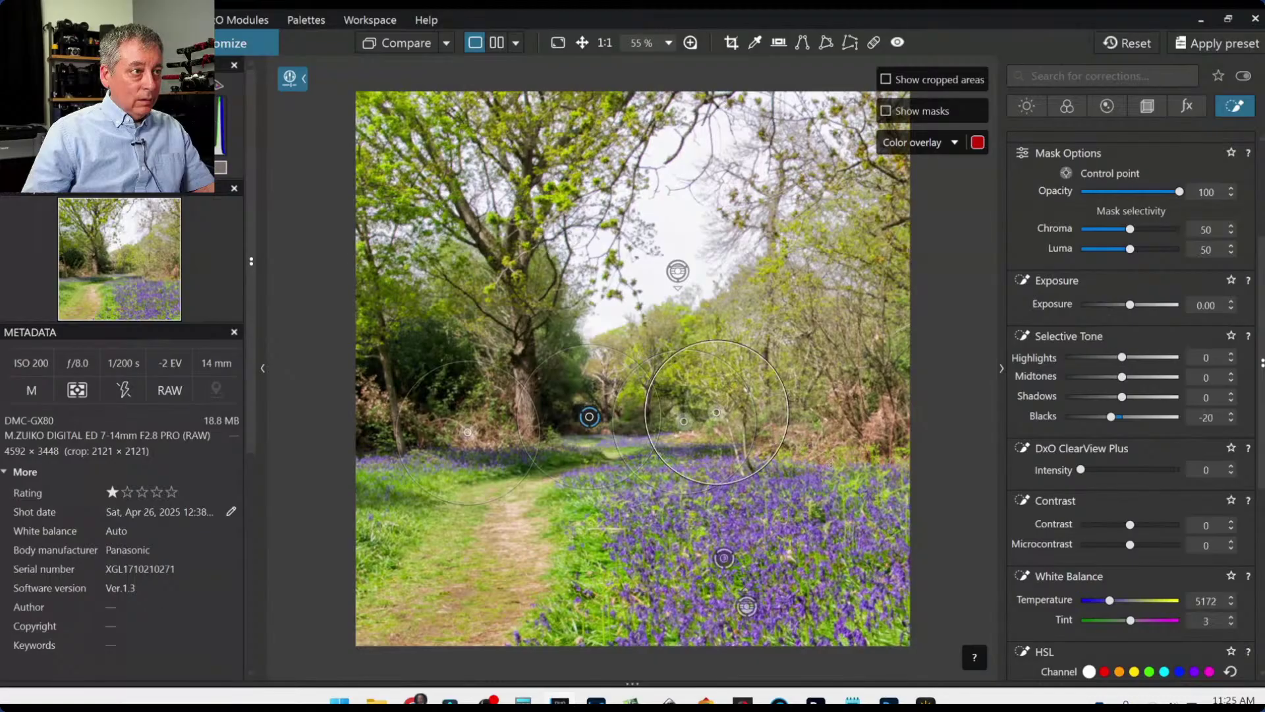
{"action": "left_click", "coordinate": [799, 407]}
{"action": "left_click", "coordinate": [855, 420]}
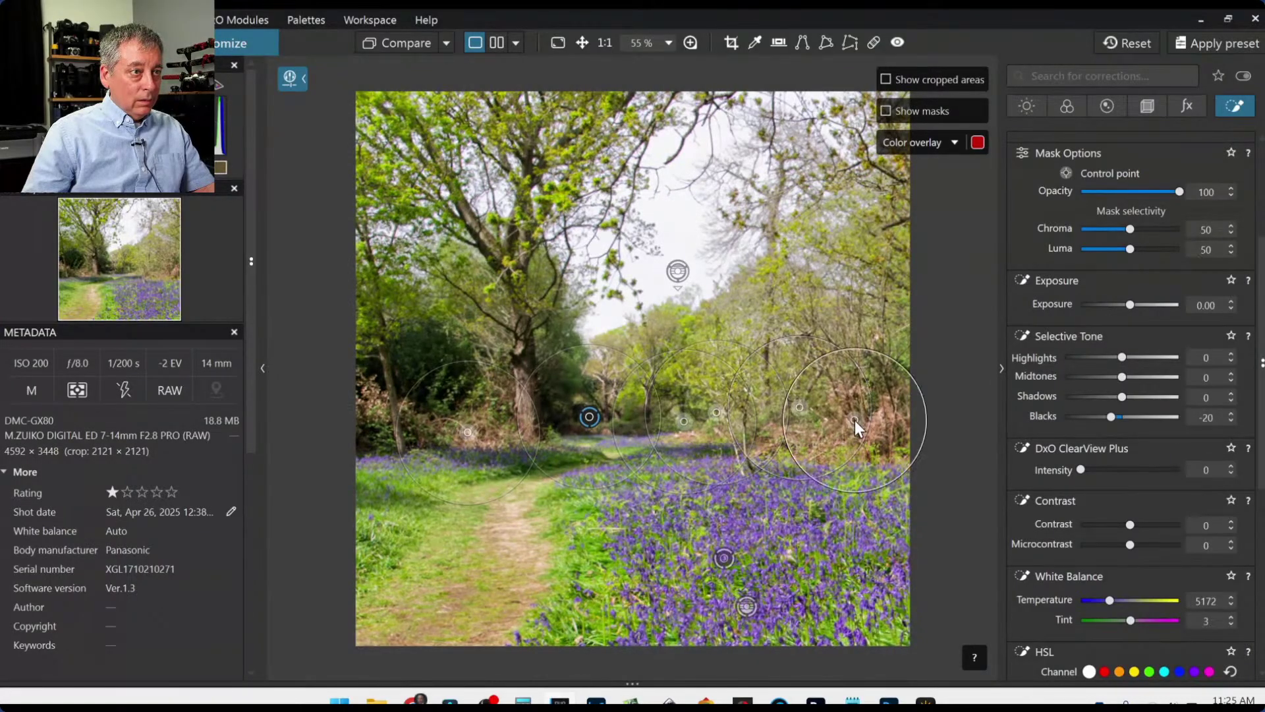
{"action": "left_click_drag", "start_coordinate": [1109, 417], "coordinate": [1103, 417]}
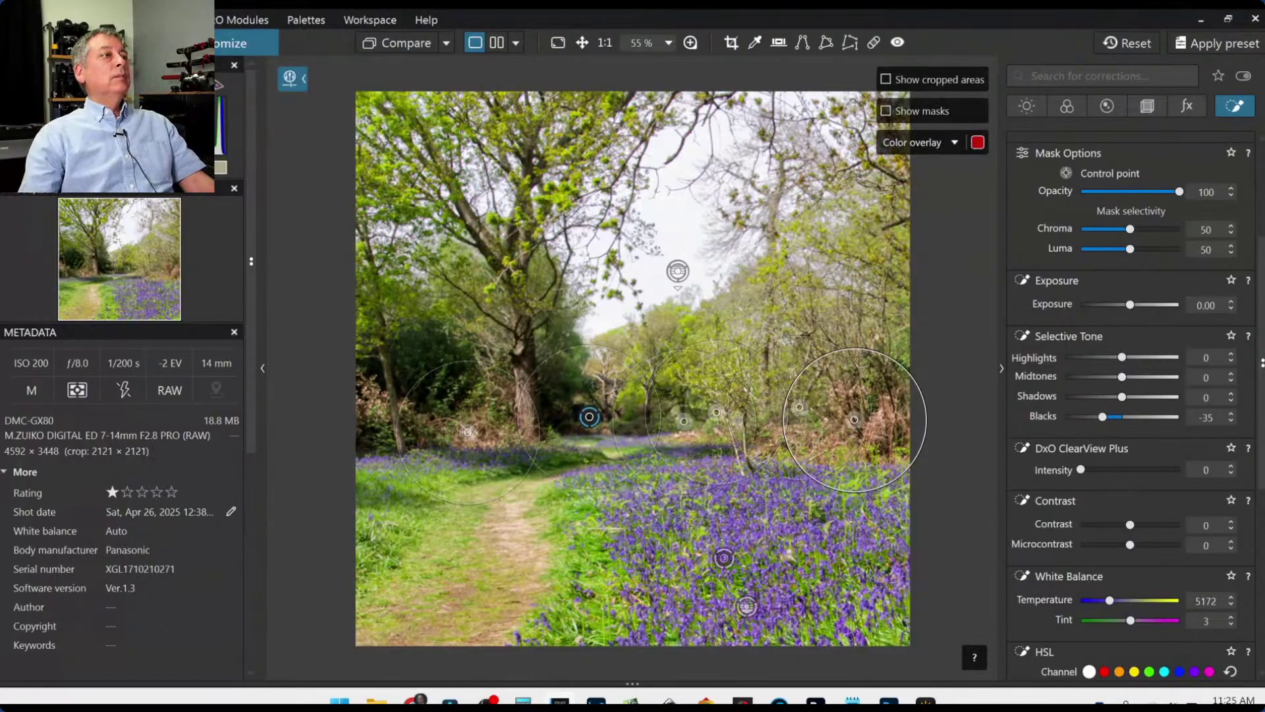
Lower the undergrowth mask's Exposure to -0.32 and try adjusting its white balance temperature.
{"action": "scroll", "coordinate": [737, 429], "scroll_direction": "down", "scroll_amount": 1}
{"action": "mouse_move", "coordinate": [1229, 695]}
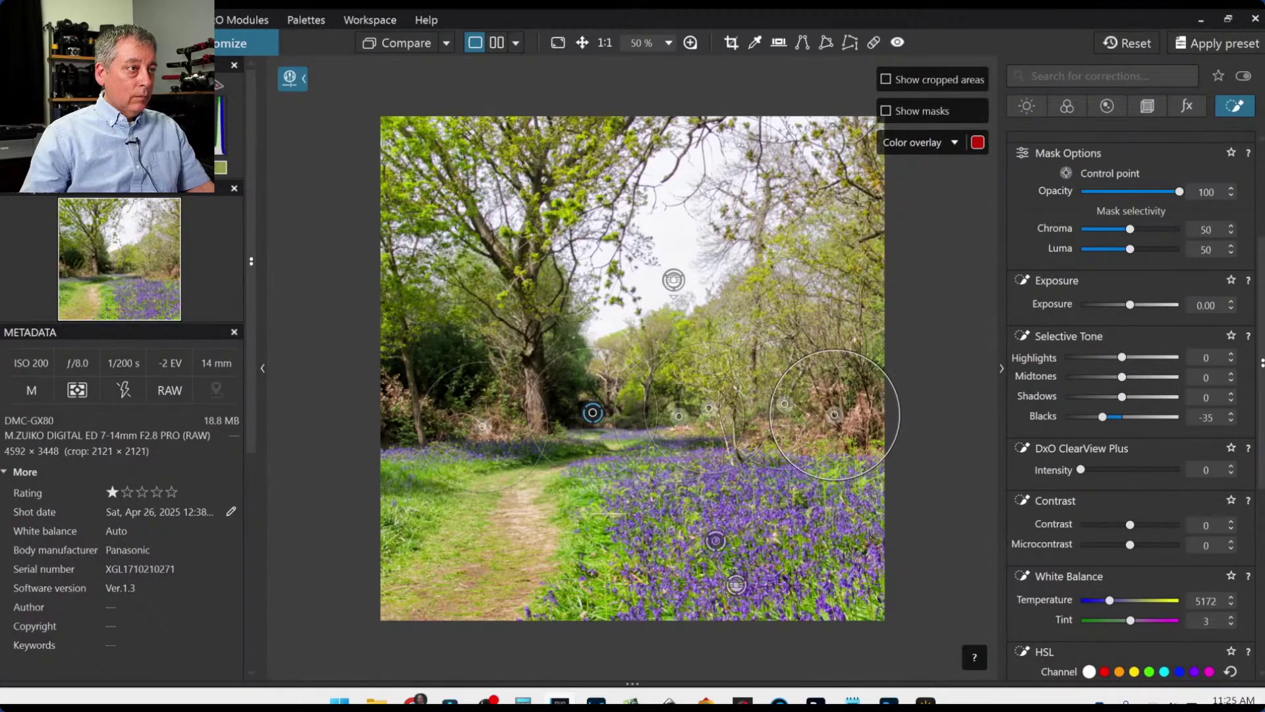
{"action": "left_click", "coordinate": [756, 378]}
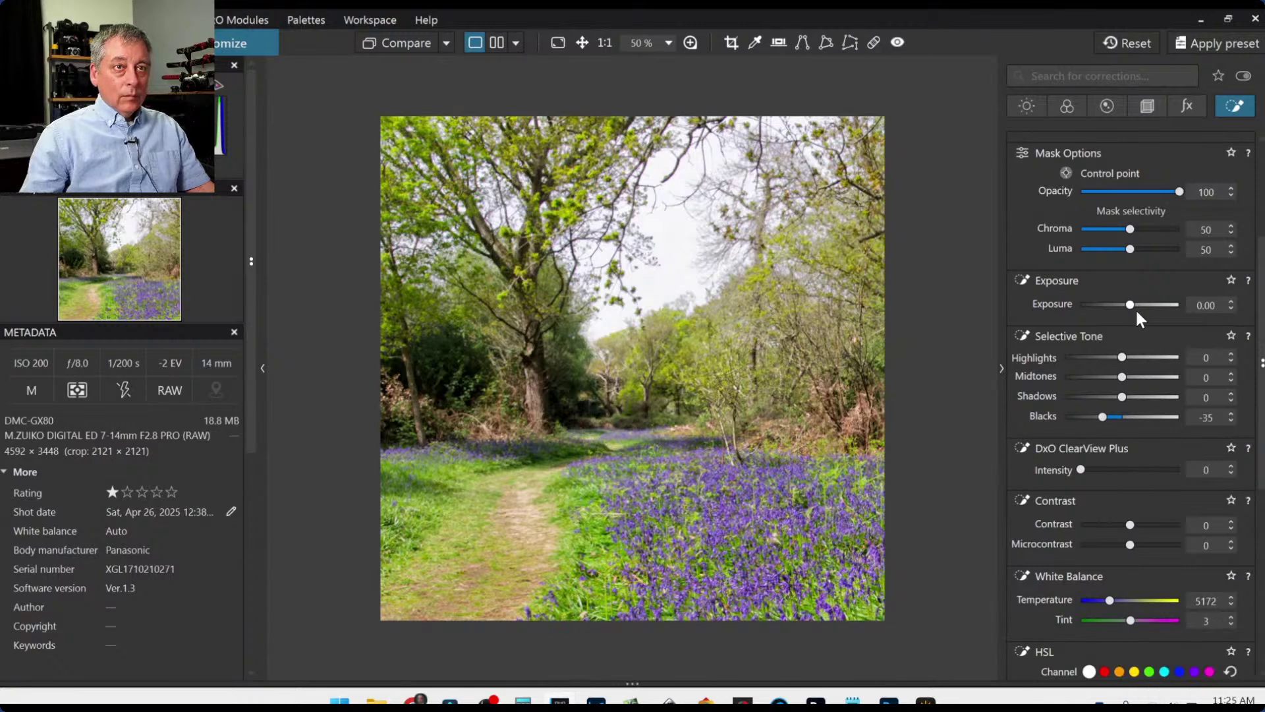
{"action": "left_click_drag", "start_coordinate": [1127, 305], "coordinate": [1125, 306]}
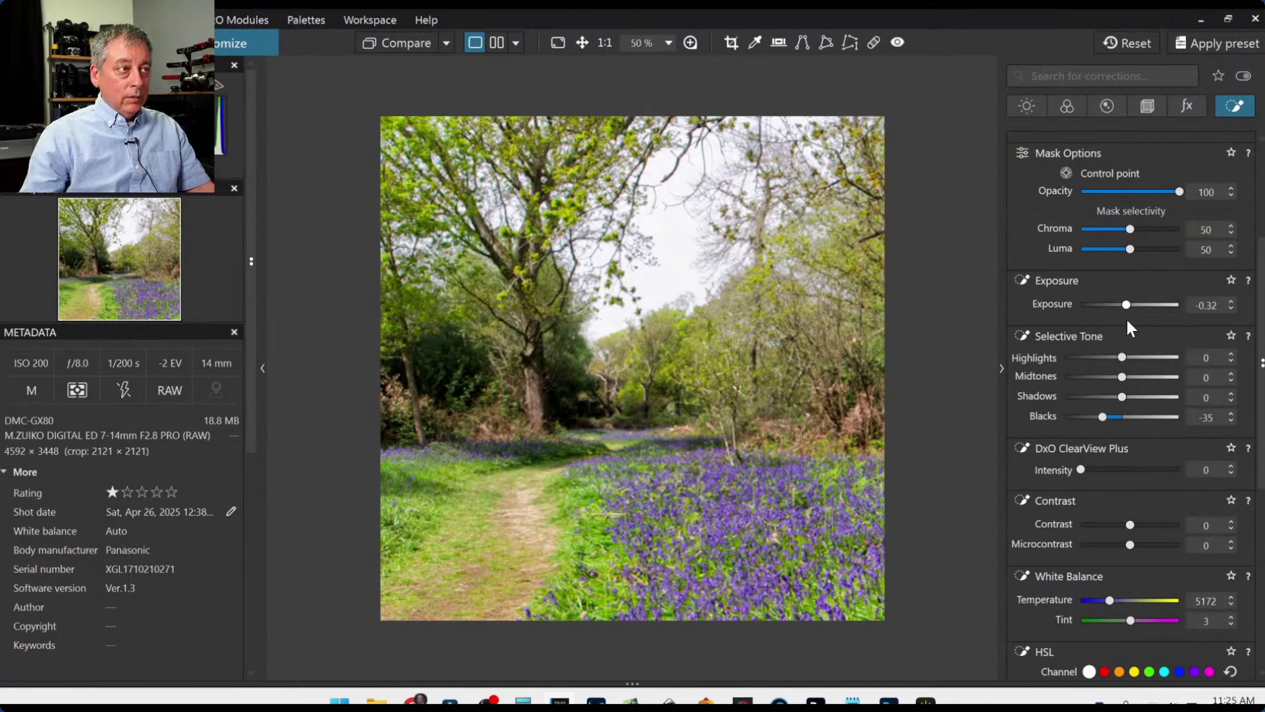
{"action": "scroll", "coordinate": [1102, 449], "scroll_direction": "down", "scroll_amount": 3}
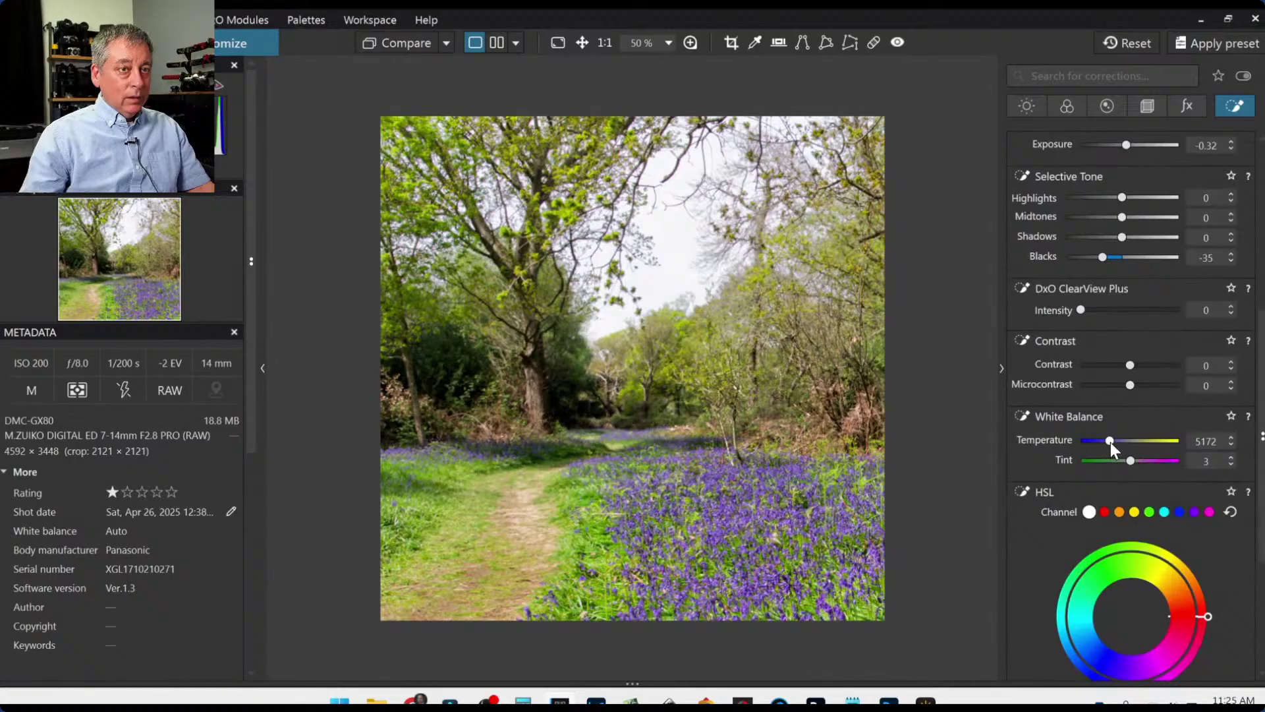
{"action": "left_click_drag", "start_coordinate": [1109, 441], "coordinate": [1108, 441]}
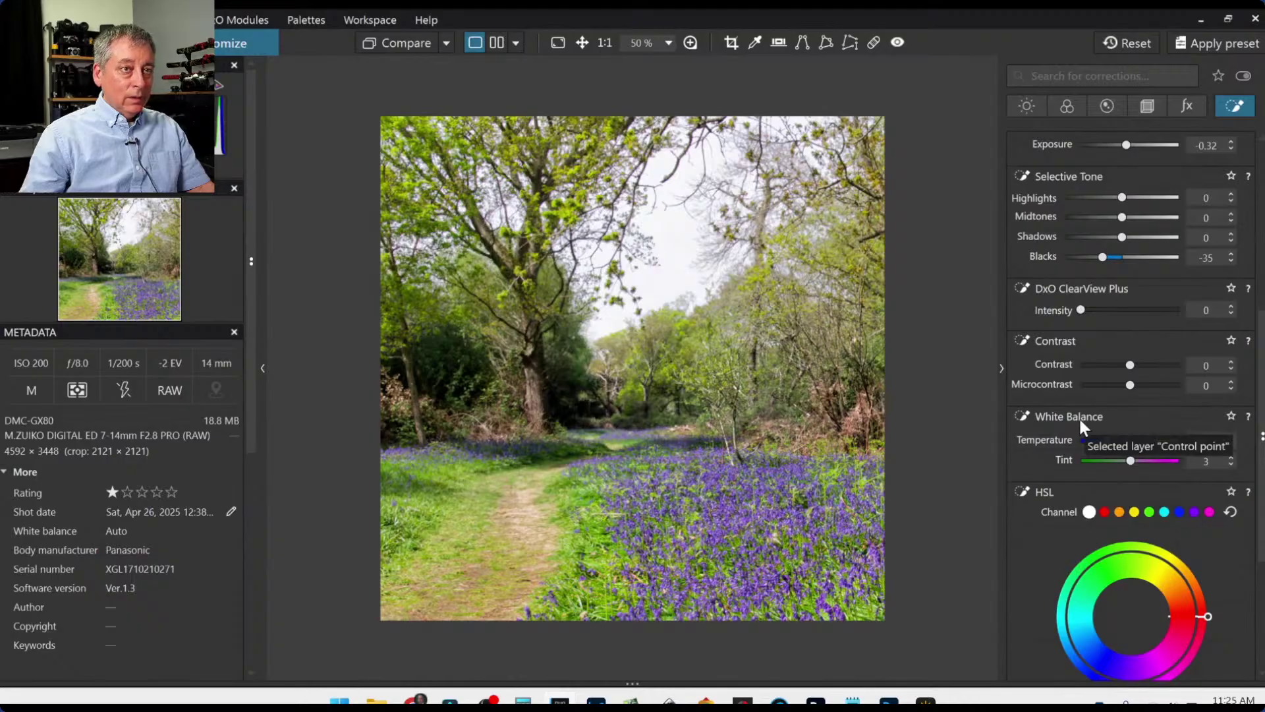
Add a new, enlarged control-point mask over the grass and path at the photo's lower left and lower its Highlights to -38.
{"action": "scroll", "coordinate": [1057, 425], "scroll_direction": "up", "scroll_amount": 5}
{"action": "left_click", "coordinate": [1021, 318]}
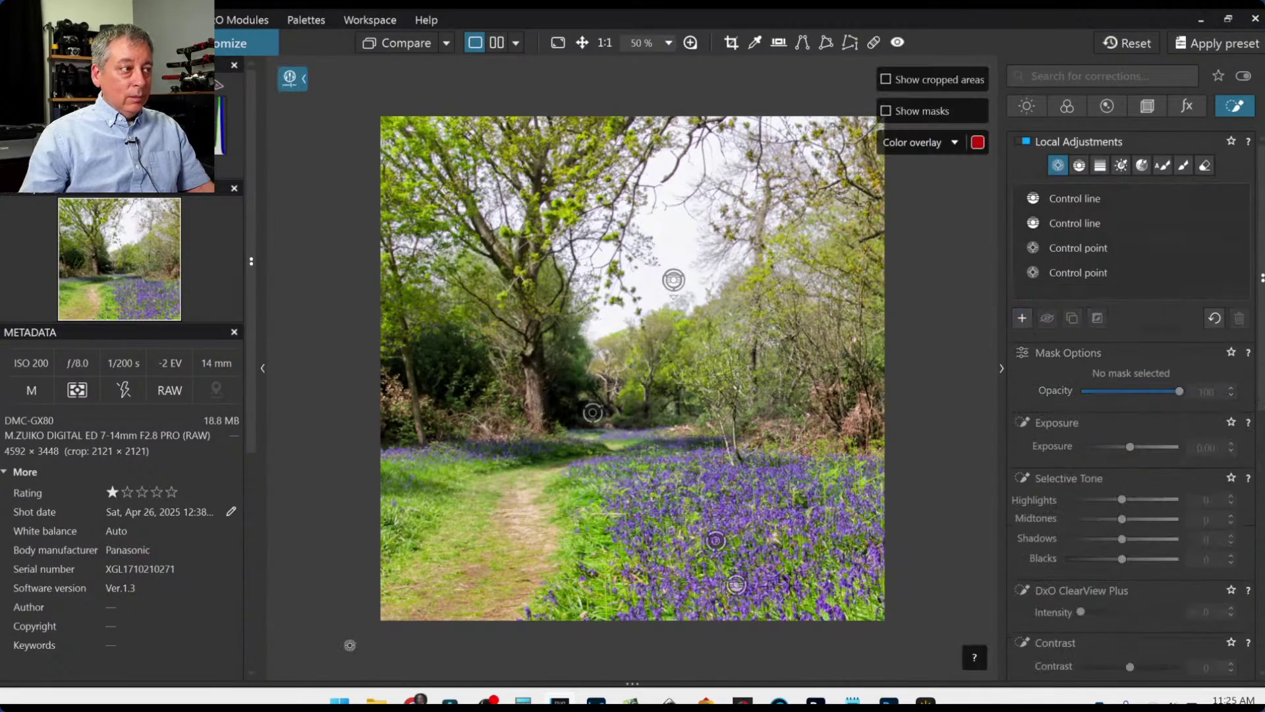
{"action": "left_click", "coordinate": [436, 560]}
{"action": "left_click_drag", "start_coordinate": [504, 550], "coordinate": [588, 551]}
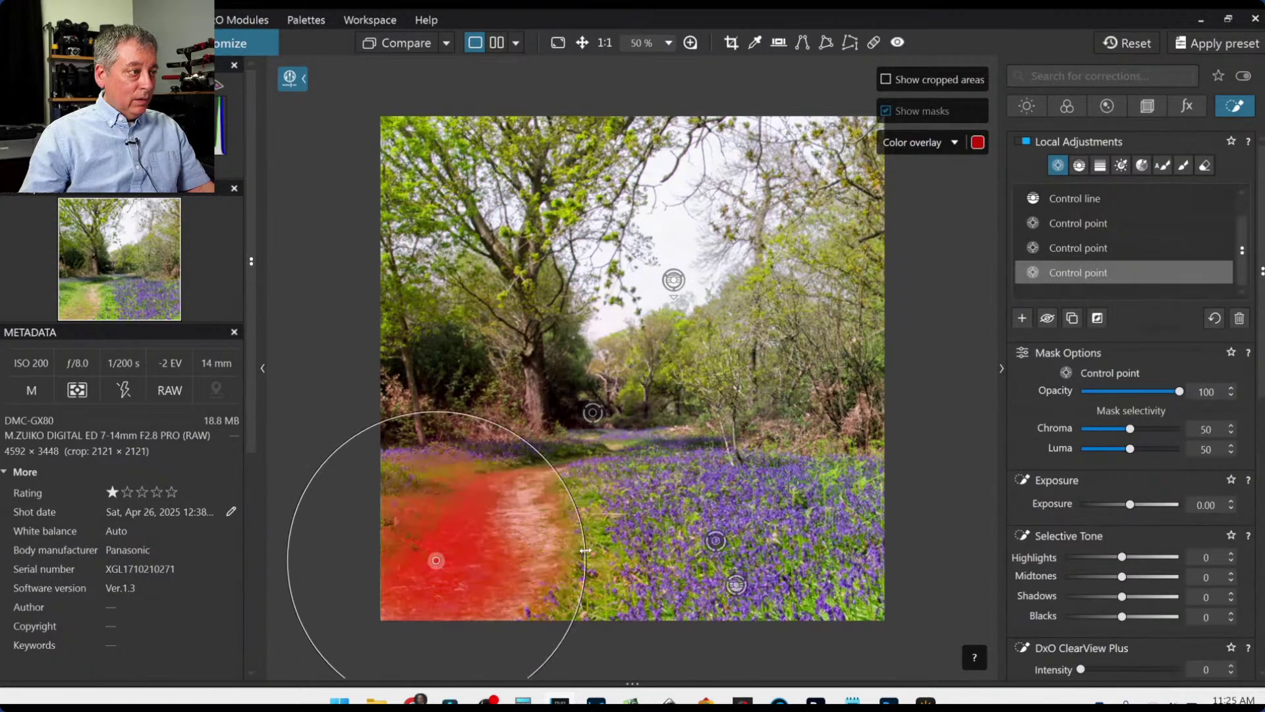
{"action": "left_click", "coordinate": [1099, 559]}
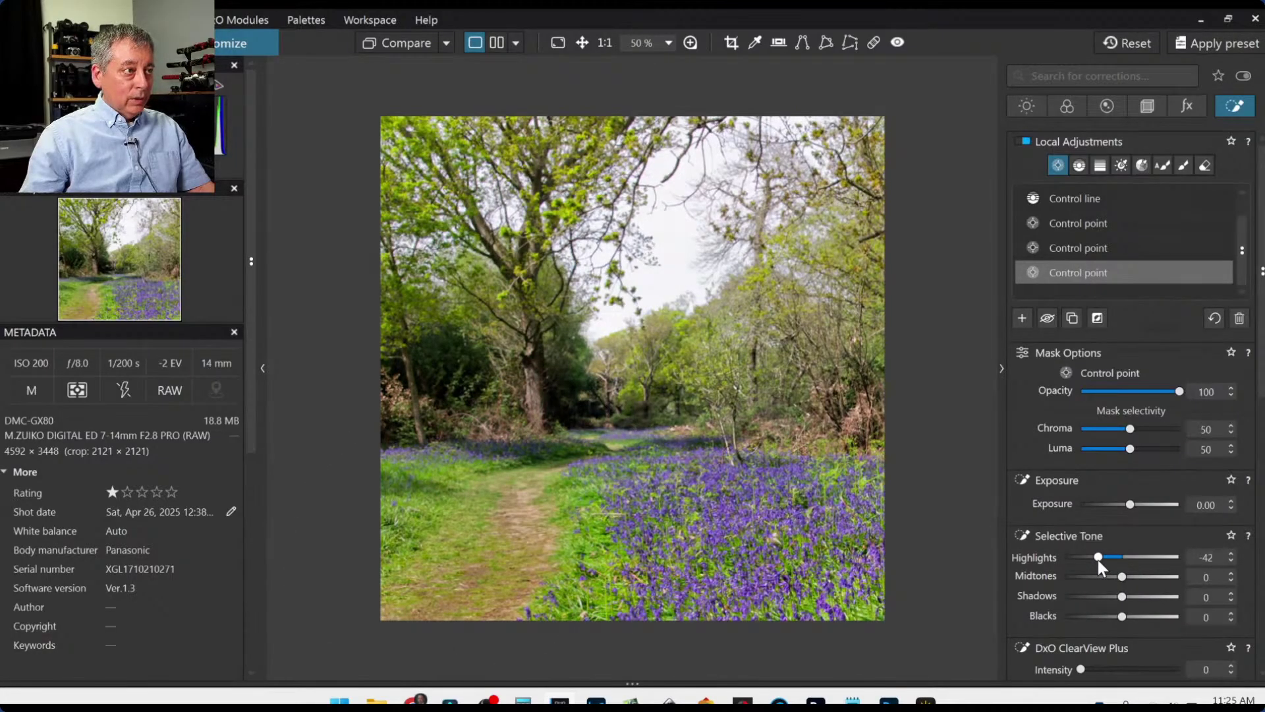
{"action": "left_click_drag", "start_coordinate": [1098, 560], "coordinate": [1100, 560]}
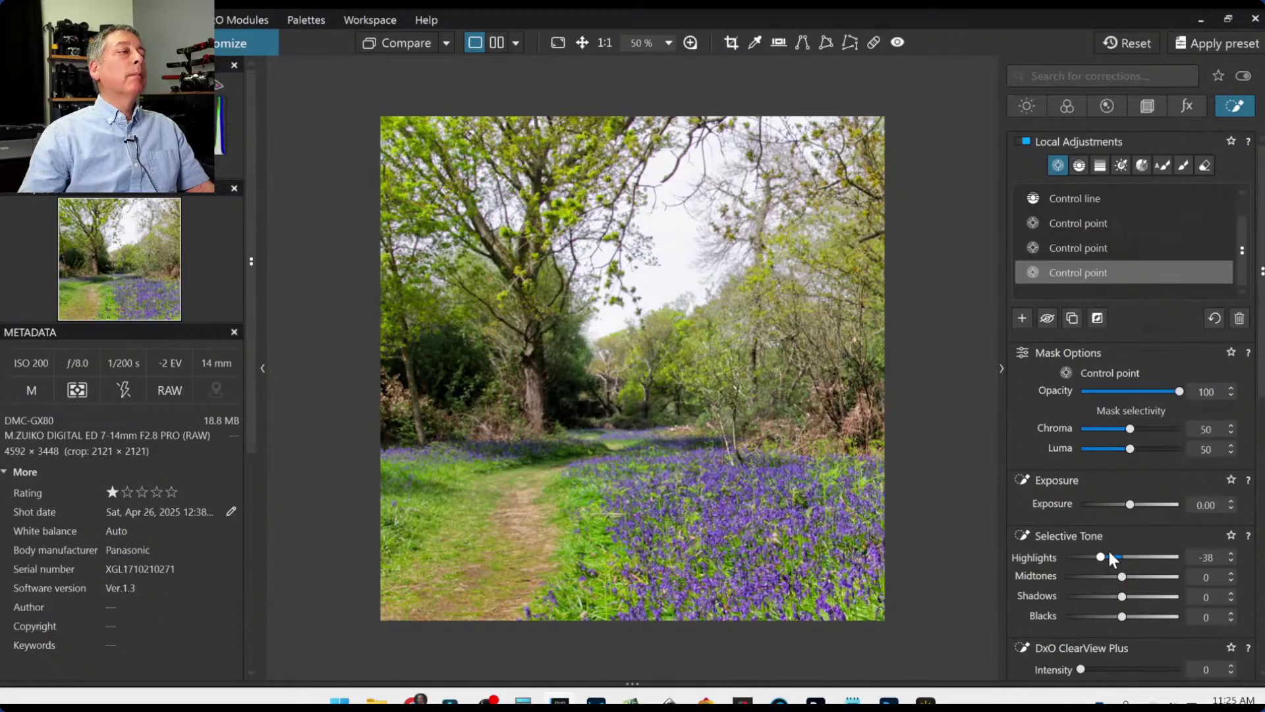
Try a cooler RAW white balance temperature, return it to 5172, and set the tint to 13.
{"action": "left_click", "coordinate": [1027, 106]}
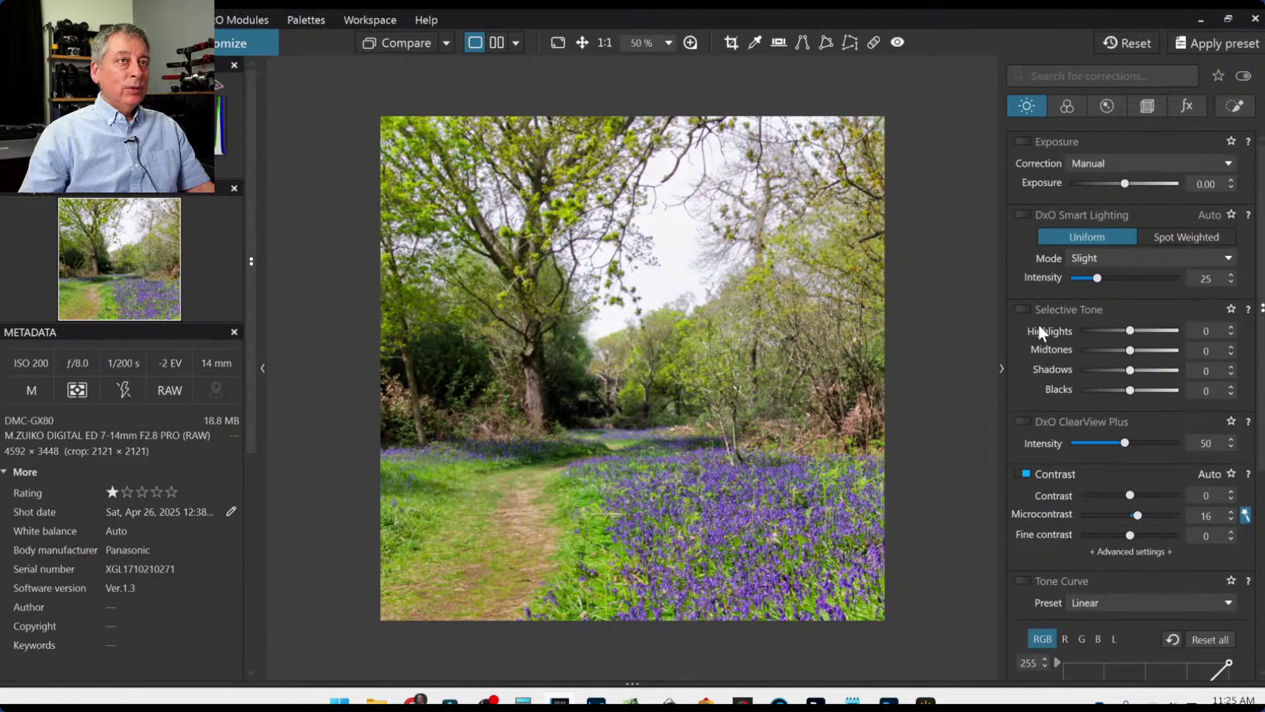
{"action": "left_click", "coordinate": [1068, 102]}
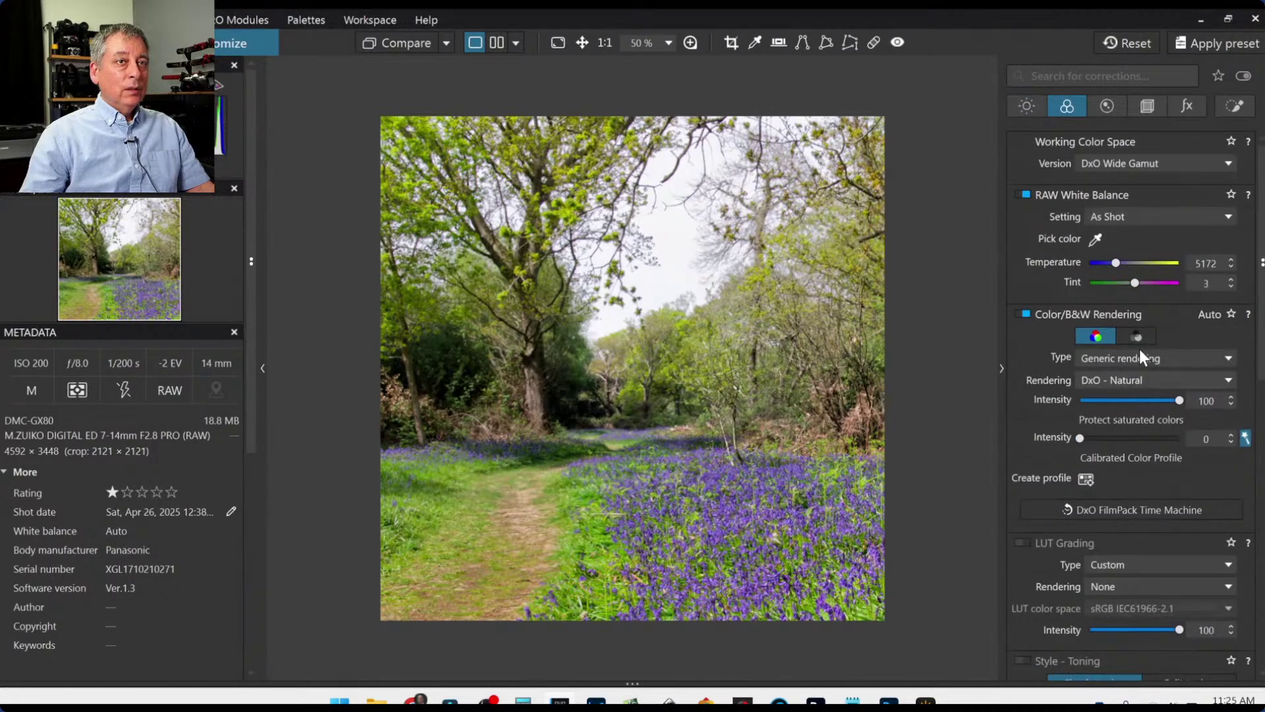
{"action": "left_click_drag", "start_coordinate": [1118, 263], "coordinate": [1117, 267]}
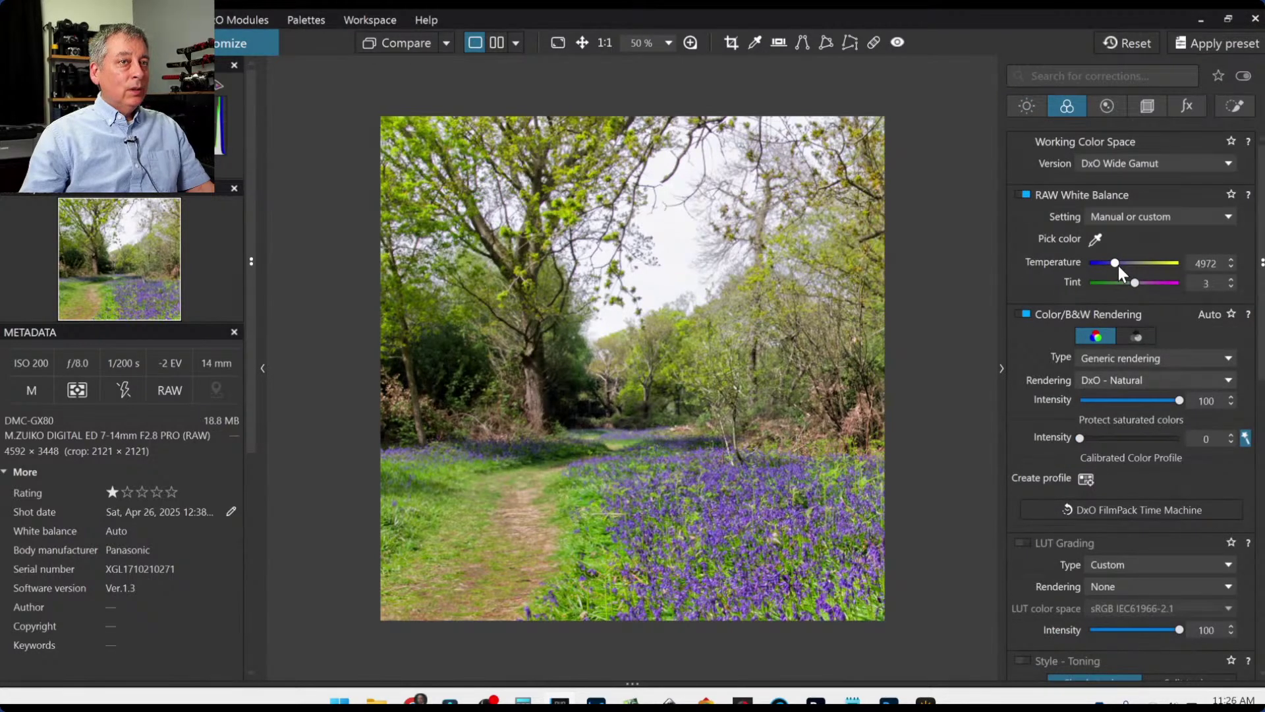
{"action": "scroll", "coordinate": [1118, 266], "scroll_direction": "up", "scroll_amount": 5}
{"action": "scroll", "coordinate": [1117, 266], "scroll_direction": "down", "scroll_amount": 7}
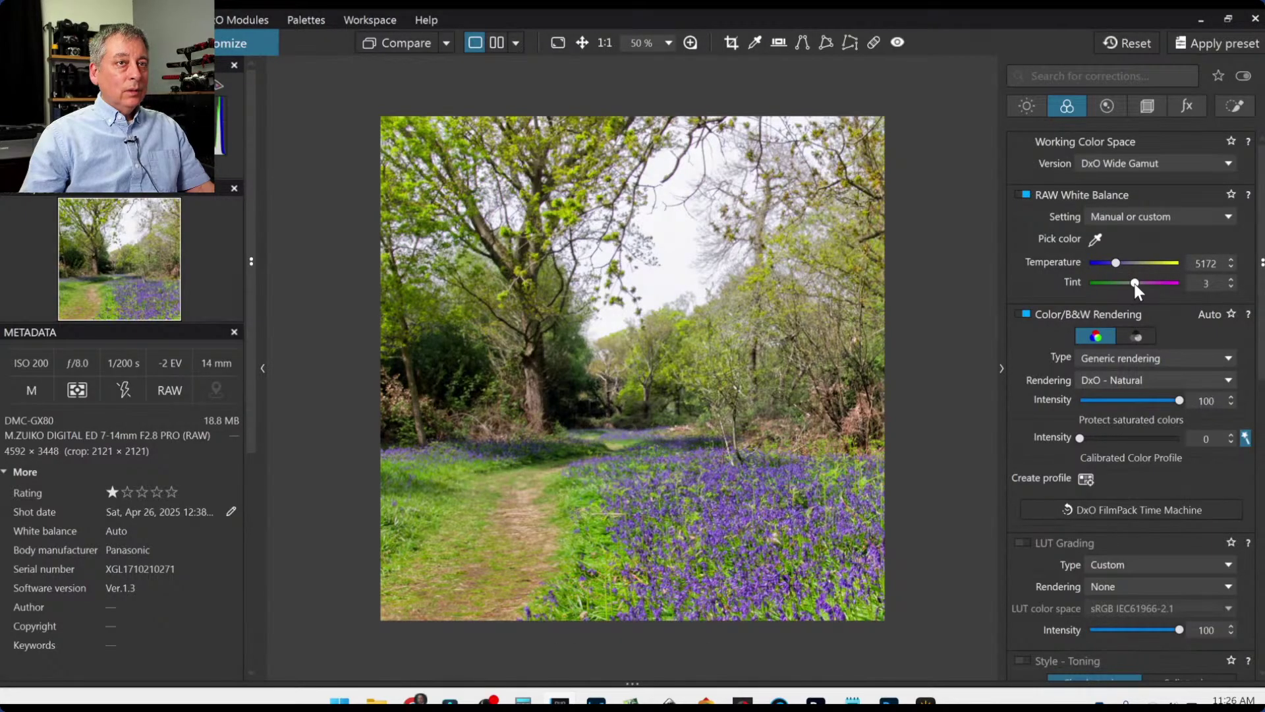
{"action": "scroll", "coordinate": [1133, 283], "scroll_direction": "down", "scroll_amount": 5}
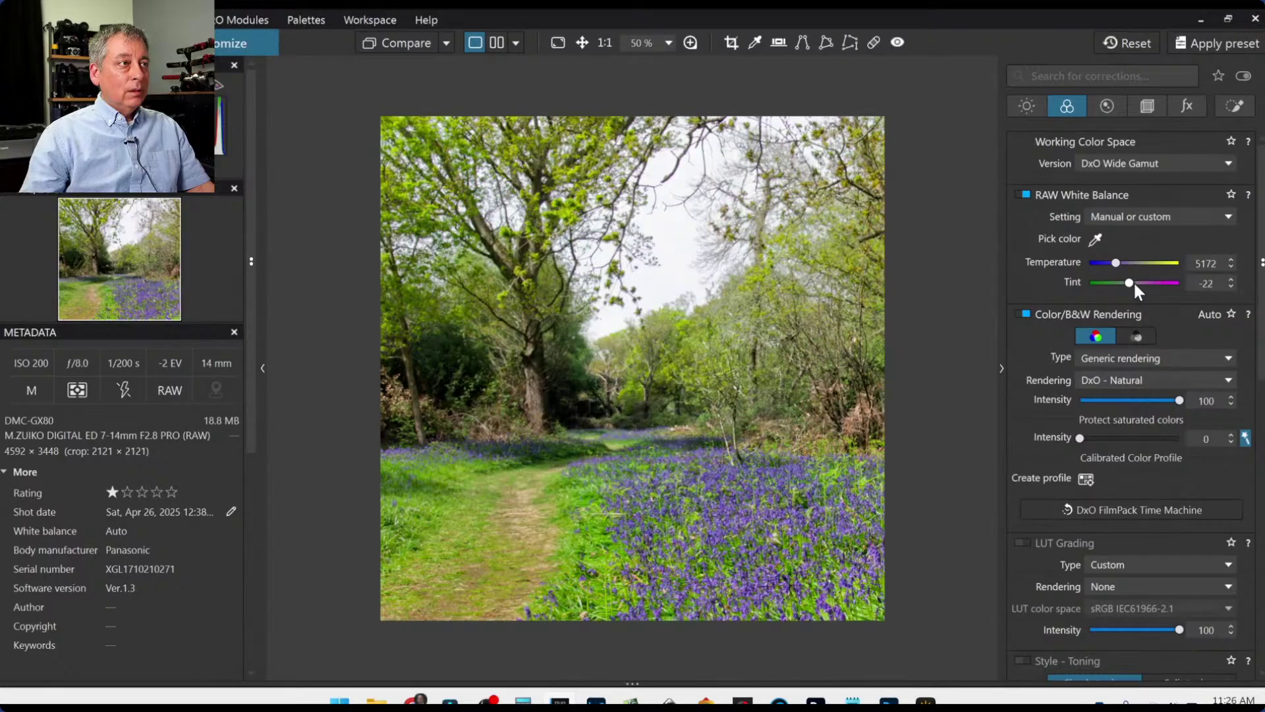
{"action": "scroll", "coordinate": [1133, 282], "scroll_direction": "up", "scroll_amount": 4}
{"action": "scroll", "coordinate": [1133, 283], "scroll_direction": "up", "scroll_amount": 4}
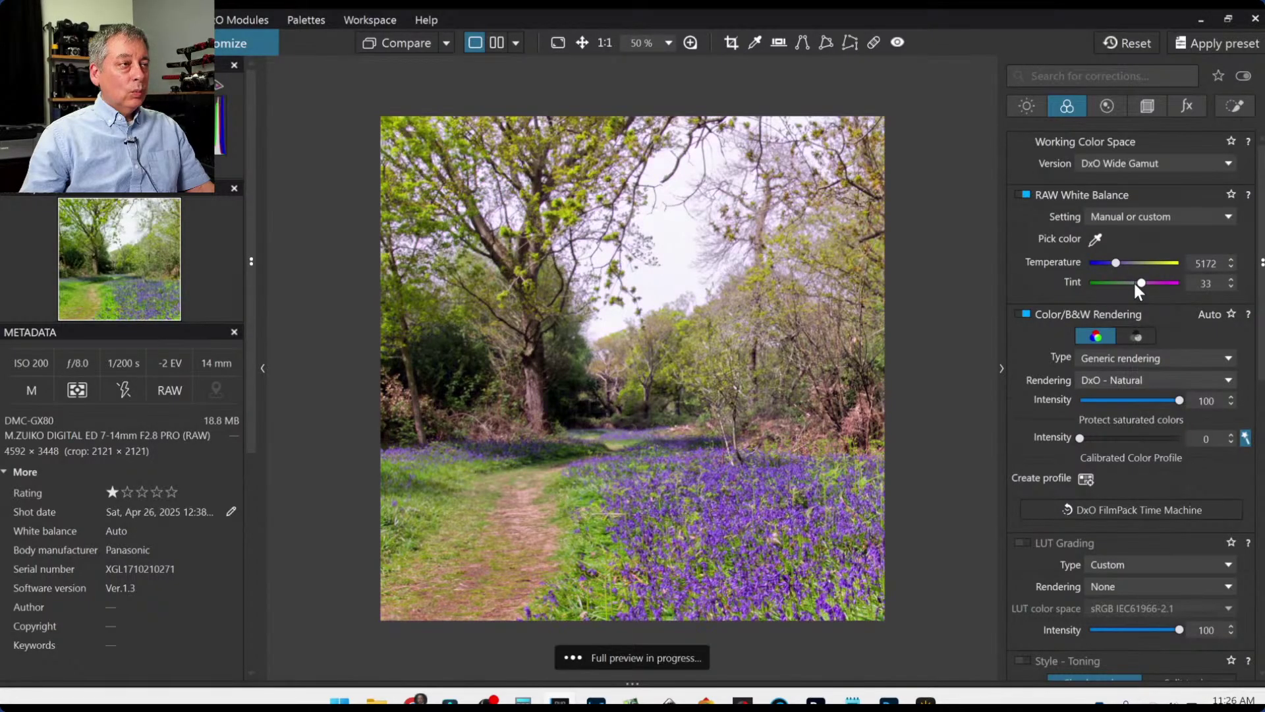
{"action": "scroll", "coordinate": [1133, 282], "scroll_direction": "down", "scroll_amount": 1}
{"action": "scroll", "coordinate": [1135, 285], "scroll_direction": "down", "scroll_amount": 5}
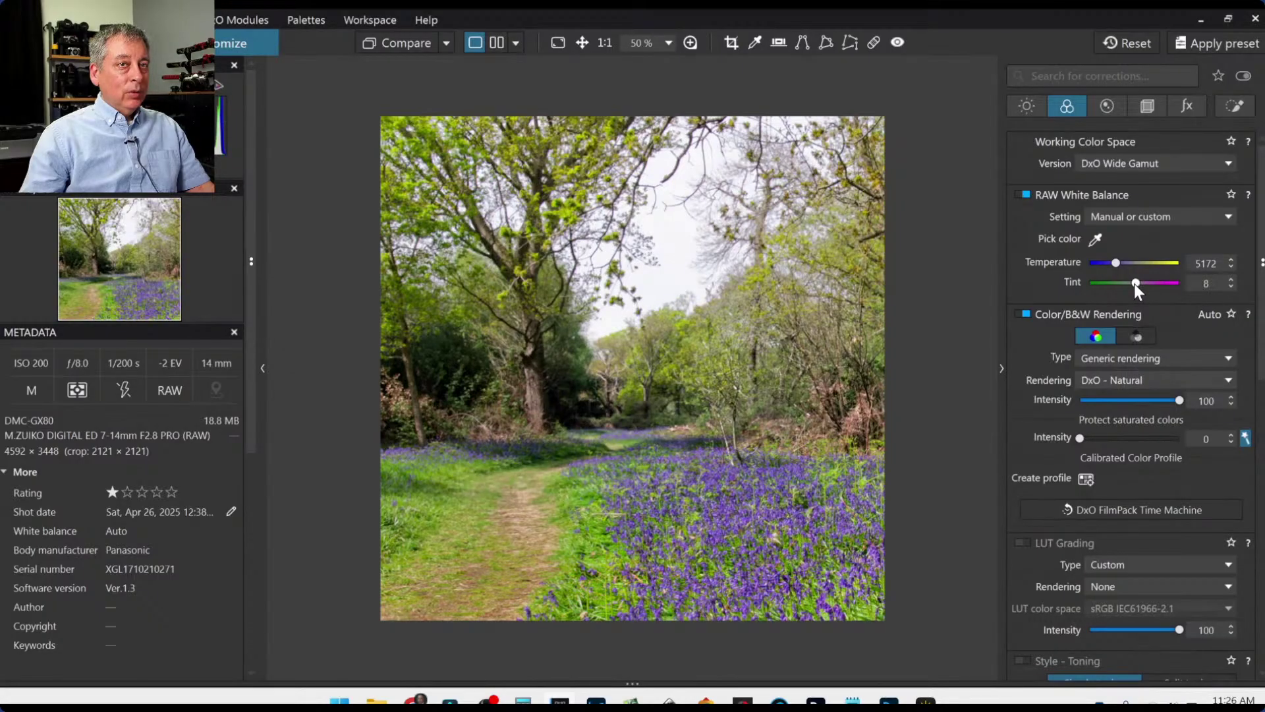
{"action": "scroll", "coordinate": [1135, 284], "scroll_direction": "up", "scroll_amount": 1}
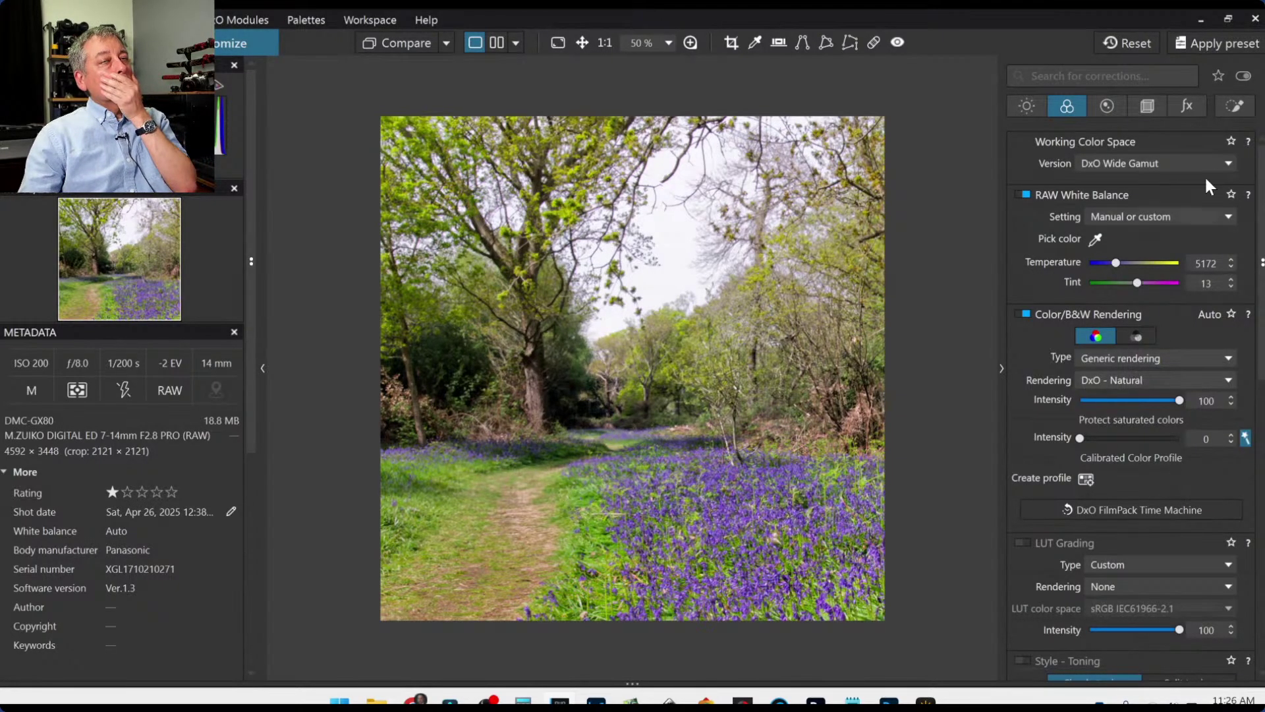
Add a new control-point mask on the shaded grass at the photo's left edge, with a reduced radius.
{"action": "left_click", "coordinate": [1229, 107]}
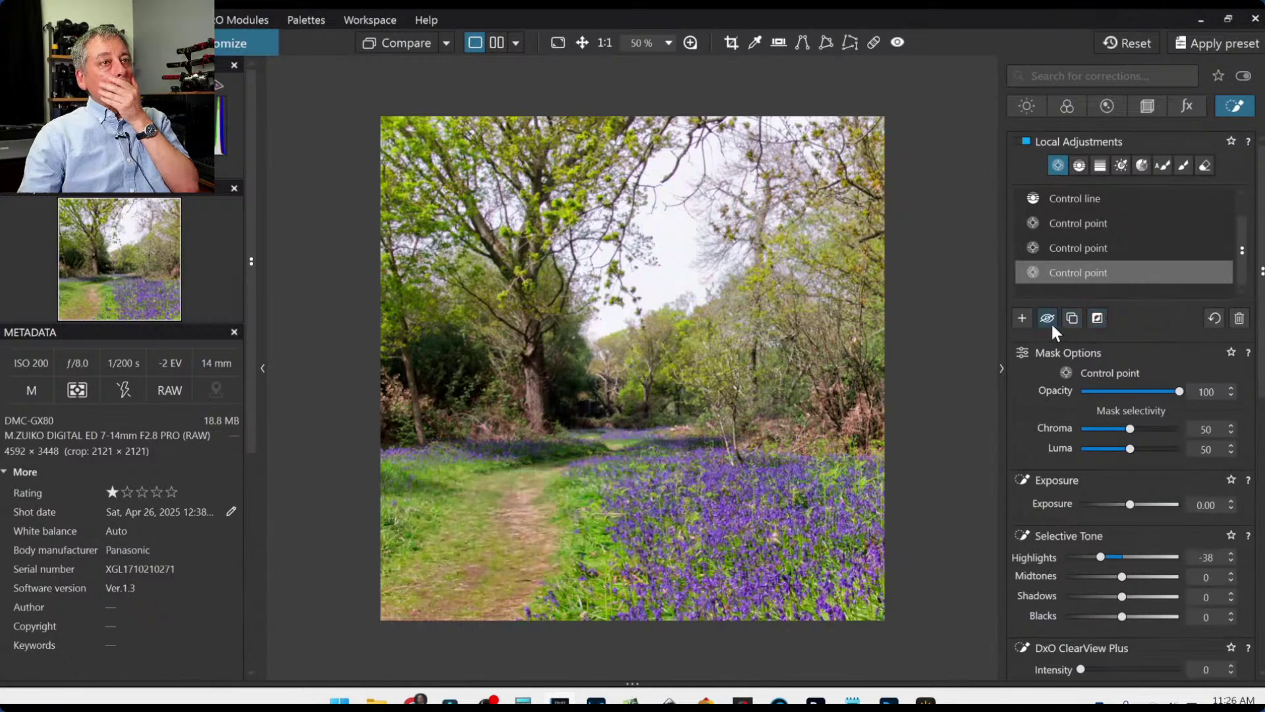
{"action": "left_click", "coordinate": [1018, 319]}
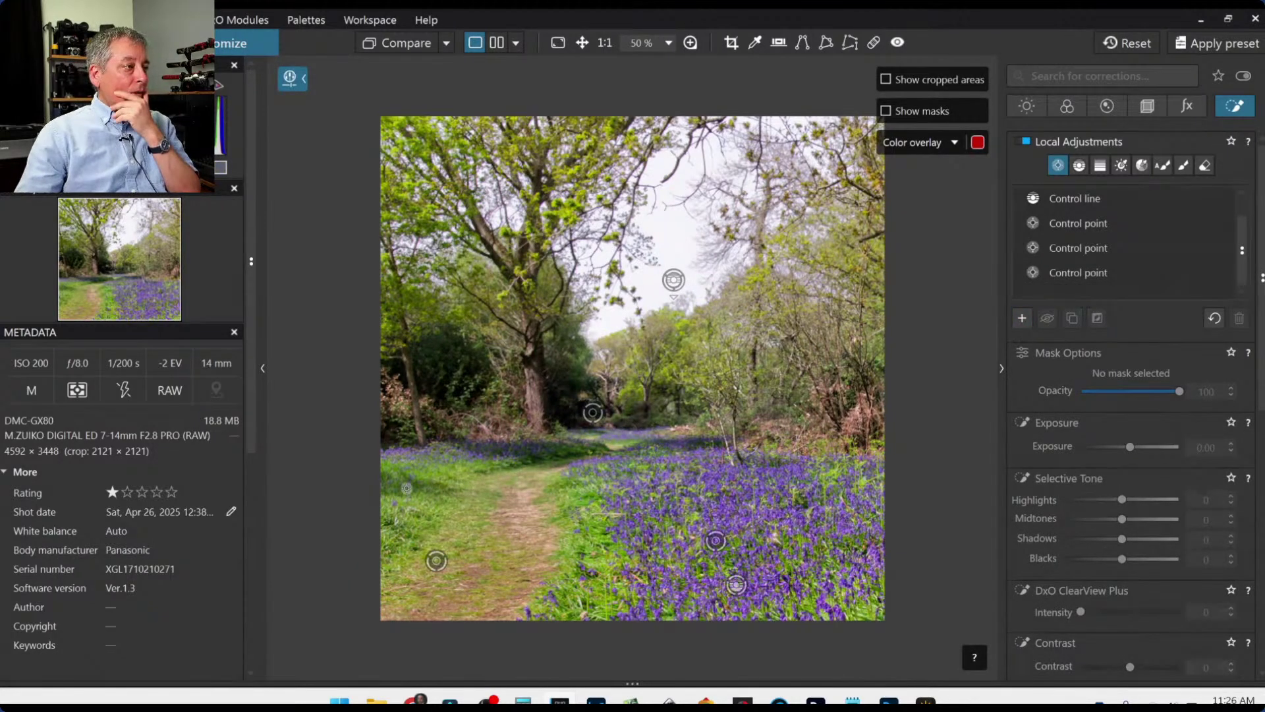
{"action": "key", "text": "m"}
{"action": "left_click", "coordinate": [406, 488]}
{"action": "left_click_drag", "start_coordinate": [527, 426], "coordinate": [453, 463]}
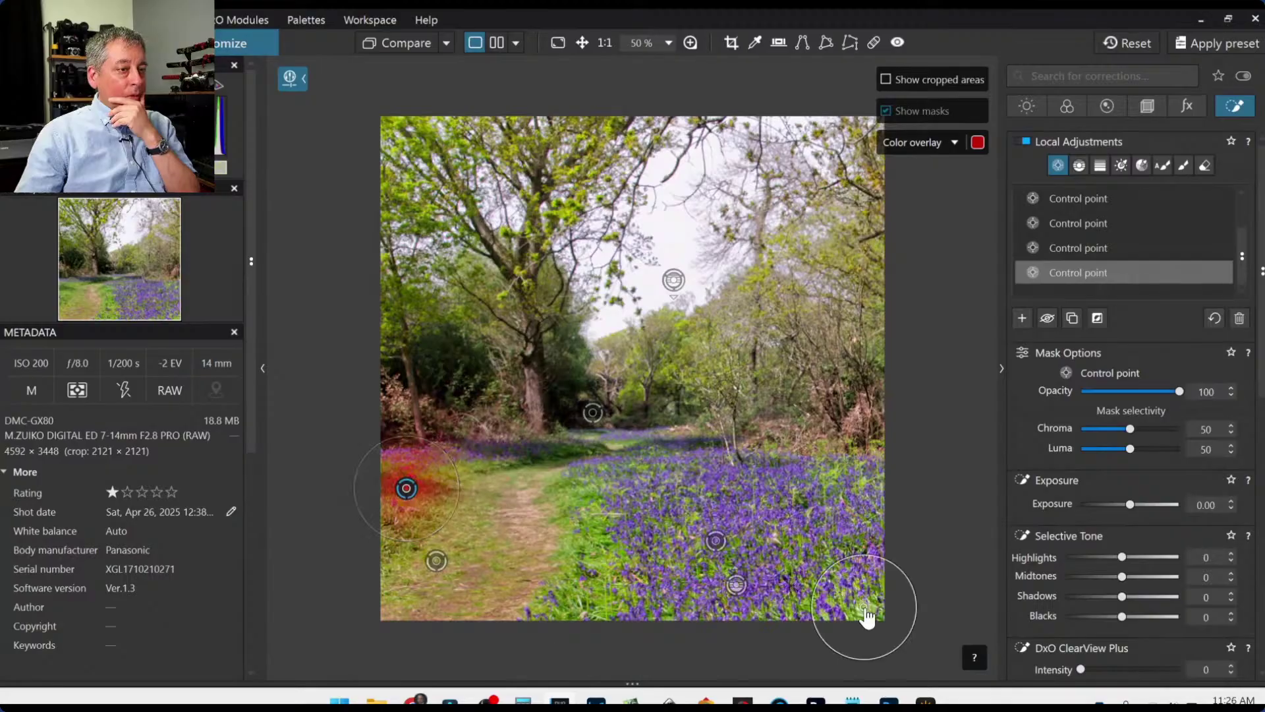
Set the mask's Exposure to -0.48 and its Chroma and Luma selectivity to 55, and add a control point at the right-hand bluebells' far edge.
{"action": "left_click_drag", "start_coordinate": [1129, 504], "coordinate": [1124, 505]}
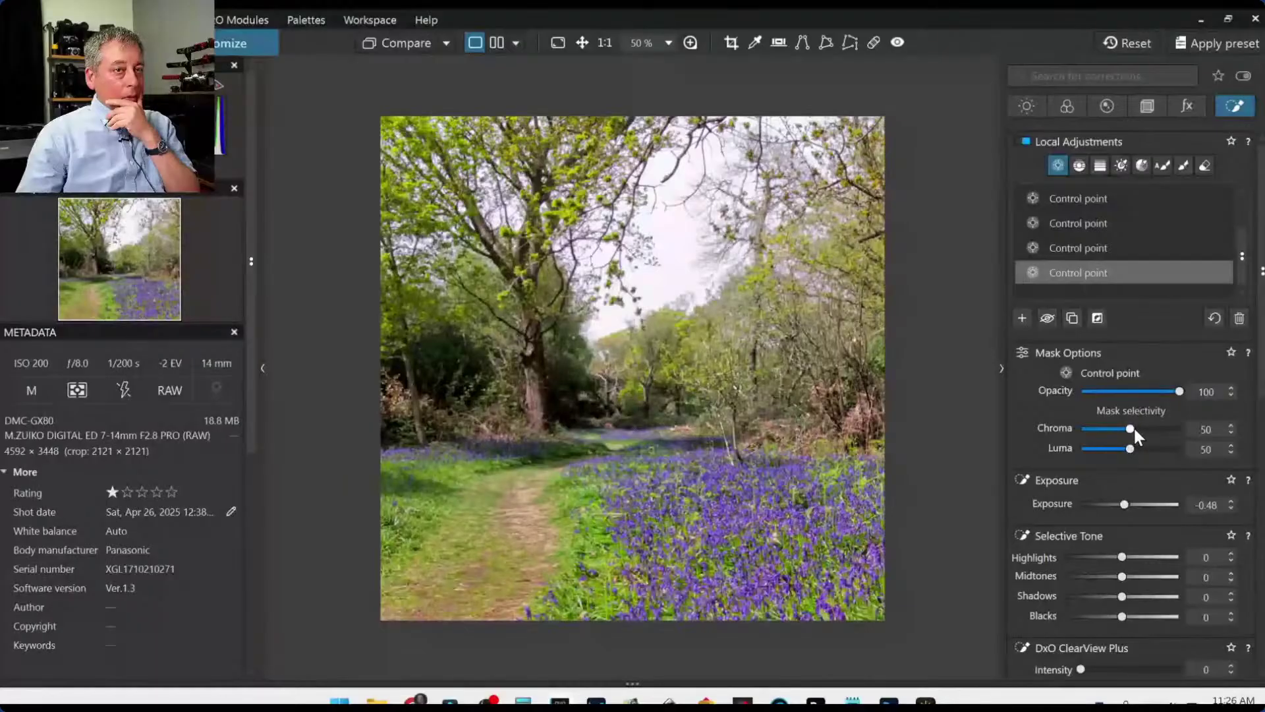
{"action": "left_click_drag", "start_coordinate": [1130, 448], "coordinate": [1133, 431]}
{"action": "left_click", "coordinate": [817, 445]}
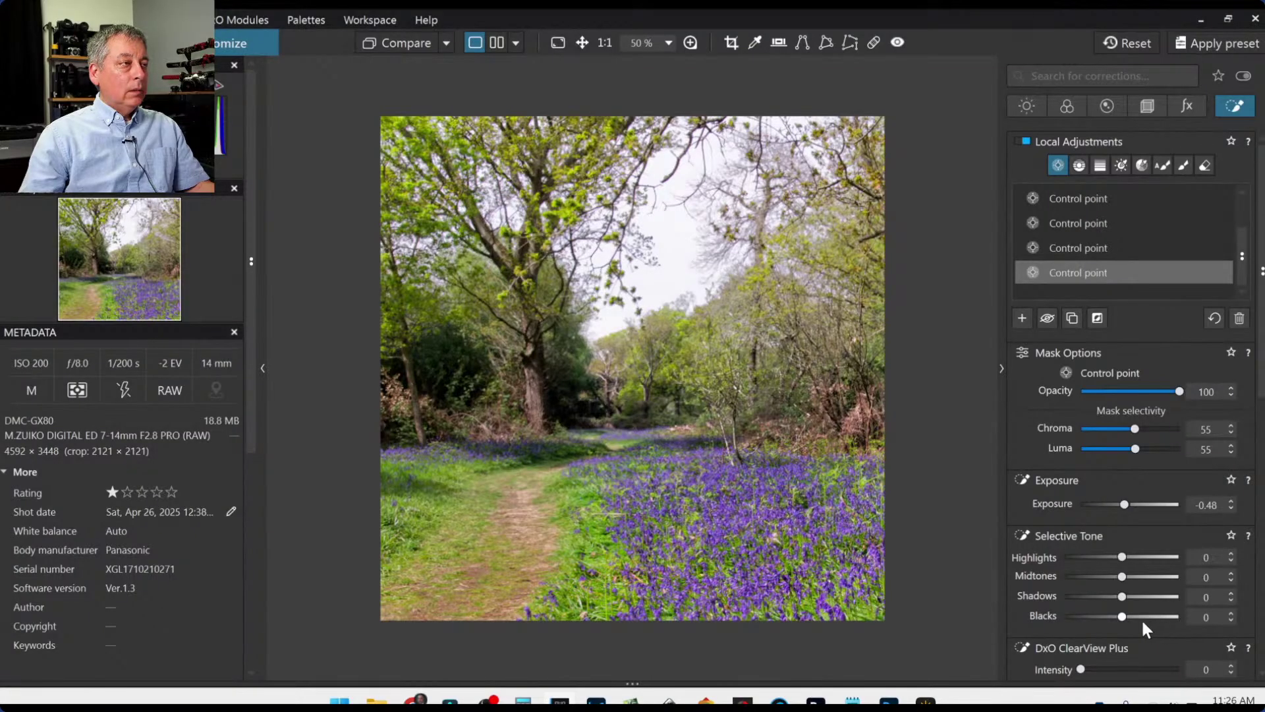
Examine the woodland detail at the end of the path, deselect the mask, and review the whole photo.
{"action": "scroll", "coordinate": [556, 442], "scroll_direction": "up", "scroll_amount": 1}
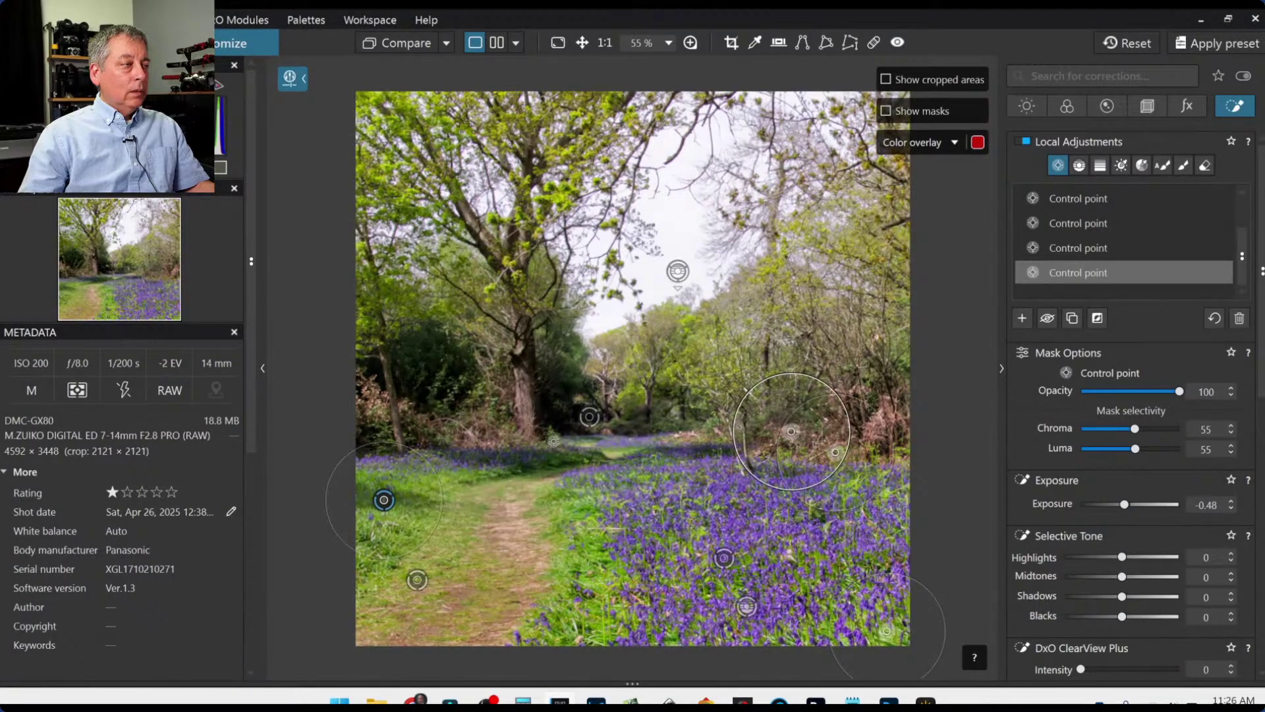
{"action": "scroll", "coordinate": [553, 441], "scroll_direction": "up", "scroll_amount": 3}
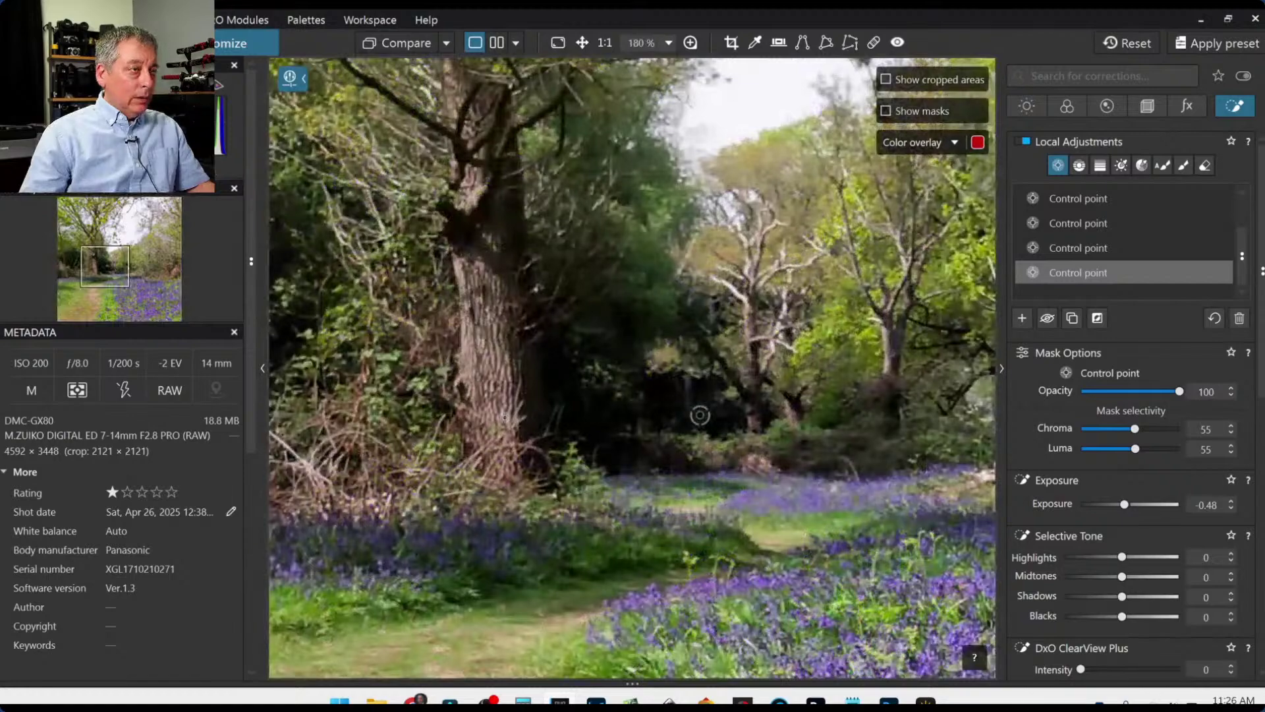
{"action": "scroll", "coordinate": [505, 416], "scroll_direction": "down", "scroll_amount": 3}
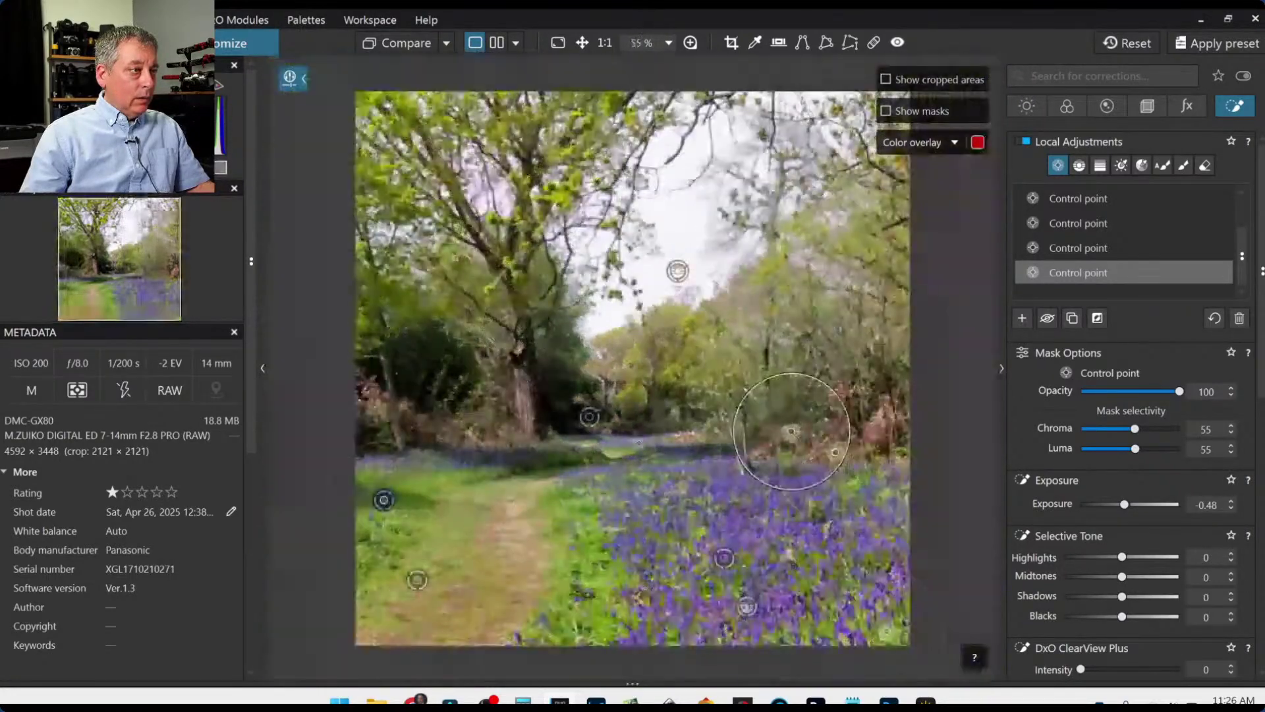
{"action": "left_click", "coordinate": [955, 534]}
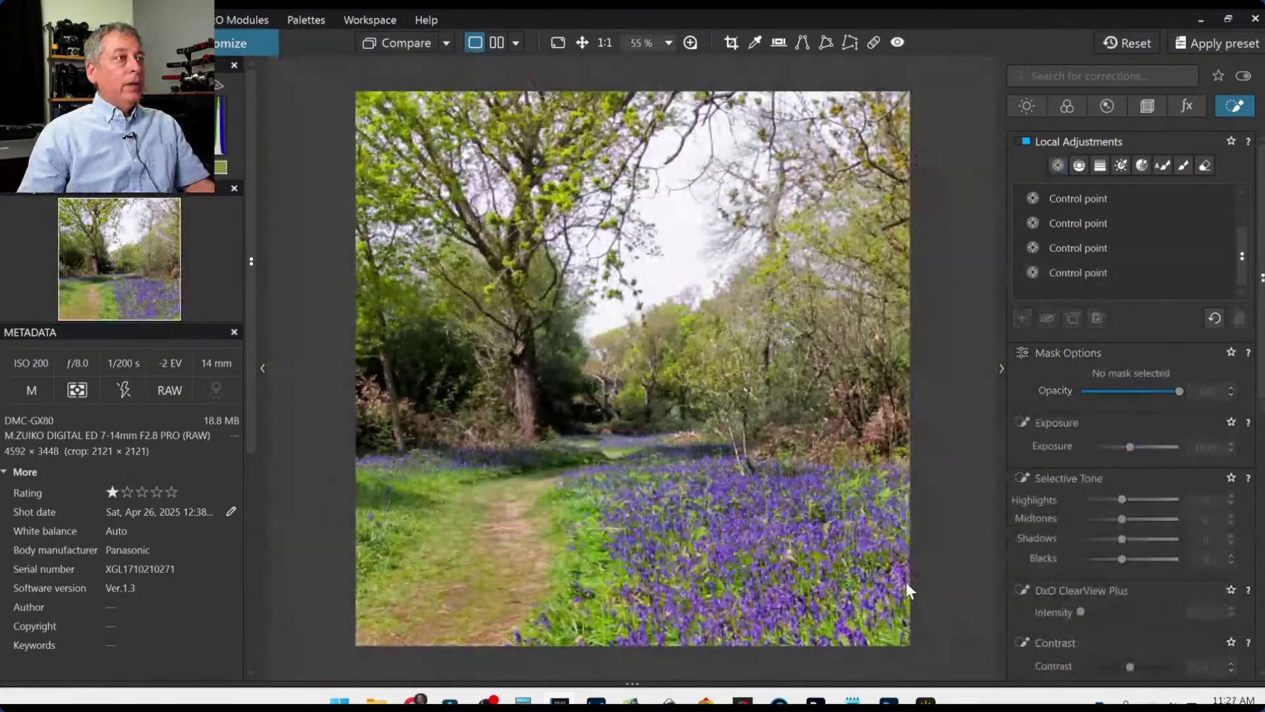
{"action": "scroll", "coordinate": [904, 602], "scroll_direction": "down", "scroll_amount": 2}
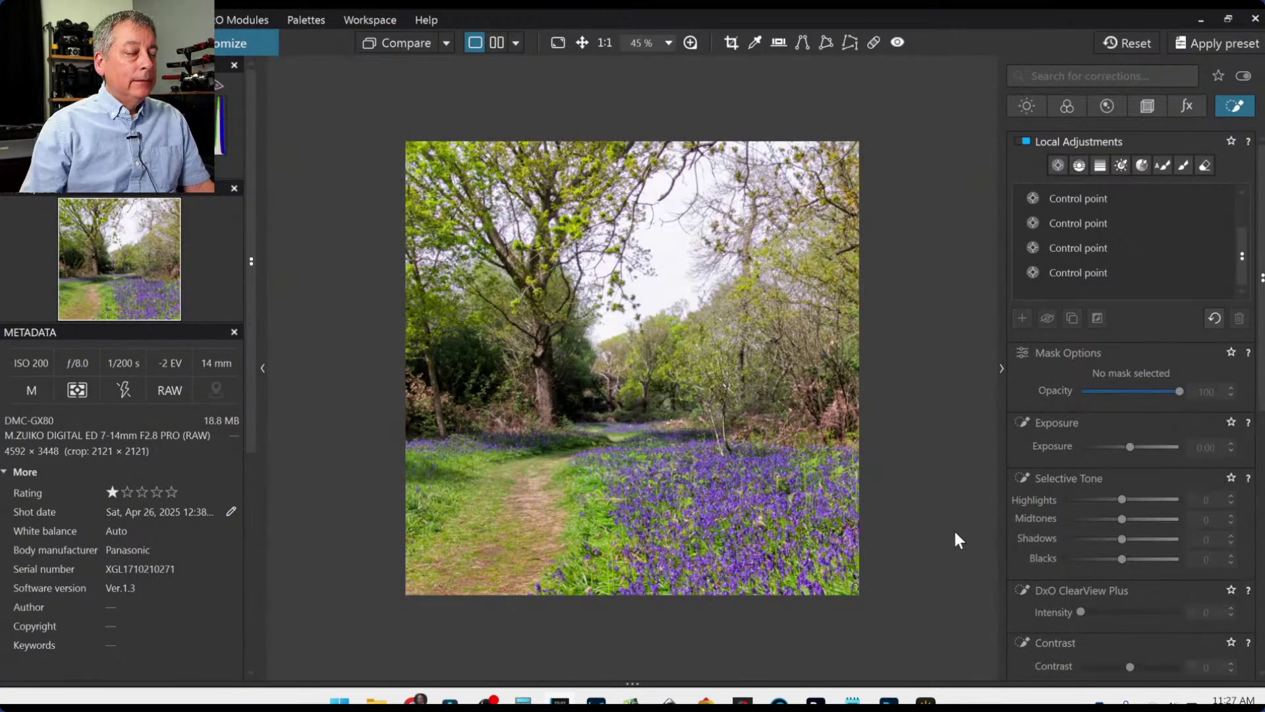
Switch the Blur effect to Soft Focus and enable Creative Vignetting with an intensity of -33.
{"action": "left_click", "coordinate": [1186, 105]}
{"action": "scroll", "coordinate": [1123, 405], "scroll_direction": "down", "scroll_amount": 5}
{"action": "scroll", "coordinate": [1129, 414], "scroll_direction": "down", "scroll_amount": 3}
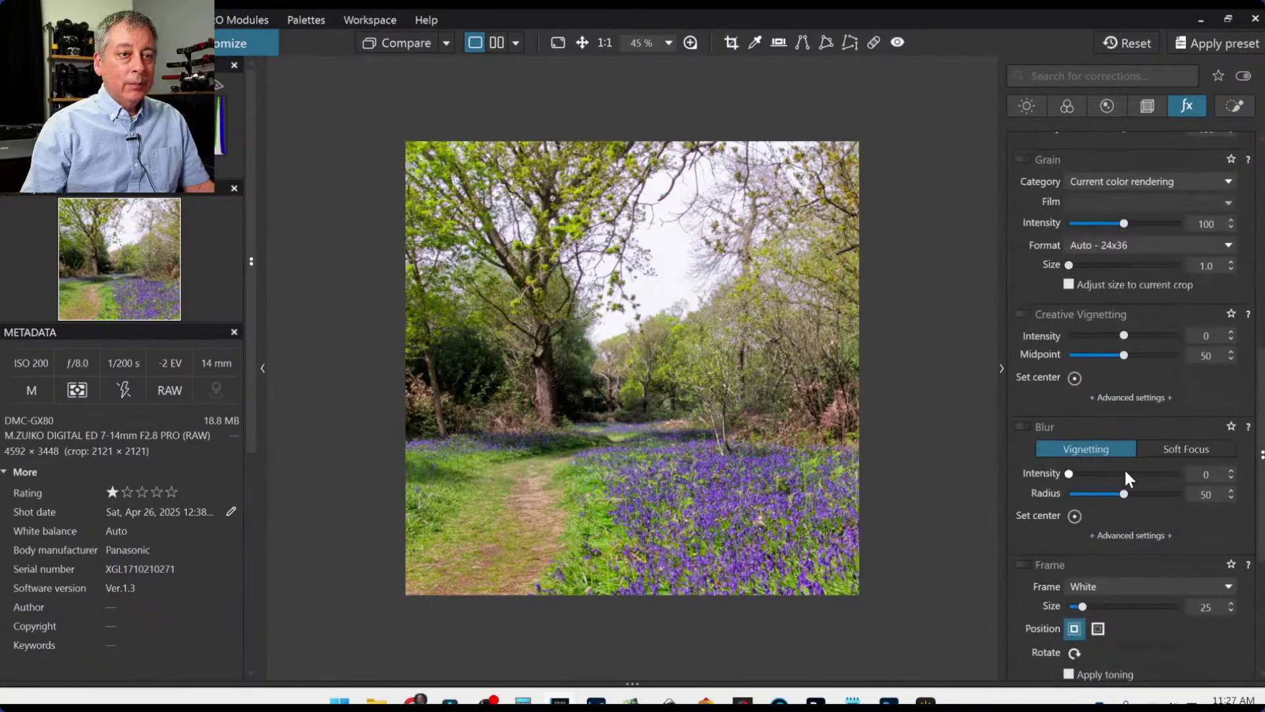
{"action": "left_click", "coordinate": [1176, 446]}
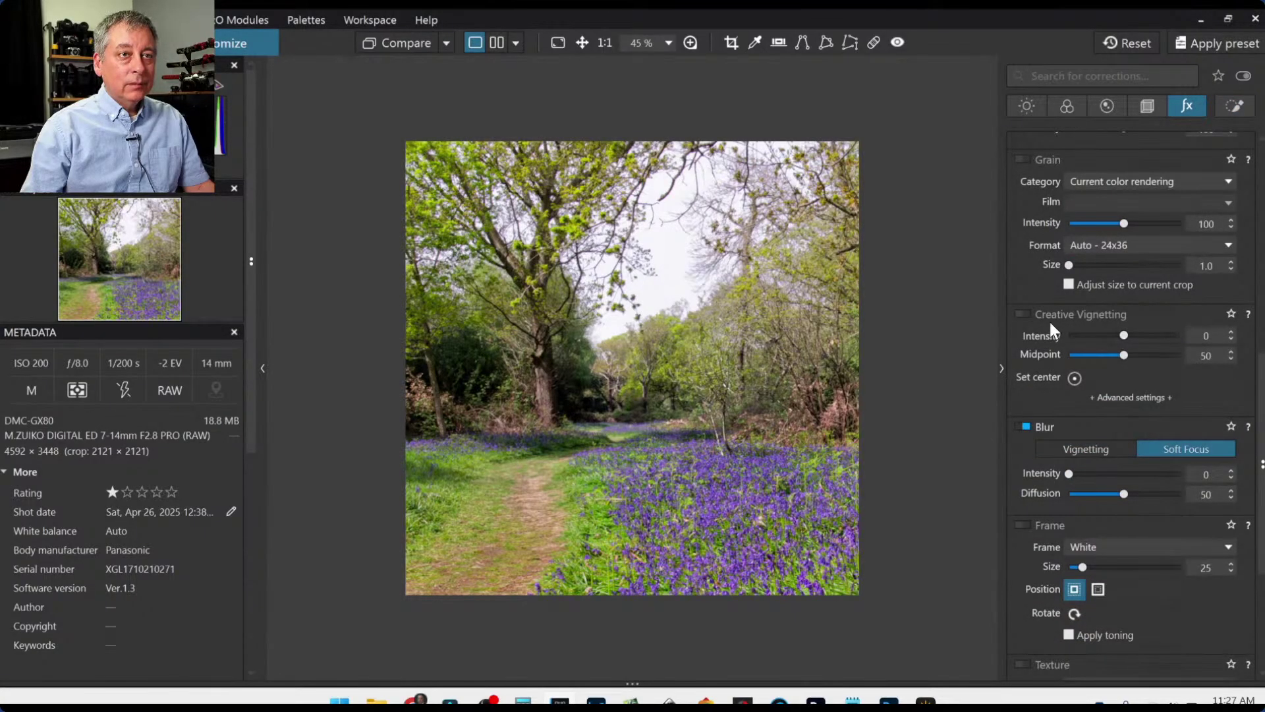
{"action": "left_click", "coordinate": [1026, 315]}
{"action": "left_click", "coordinate": [1106, 335]}
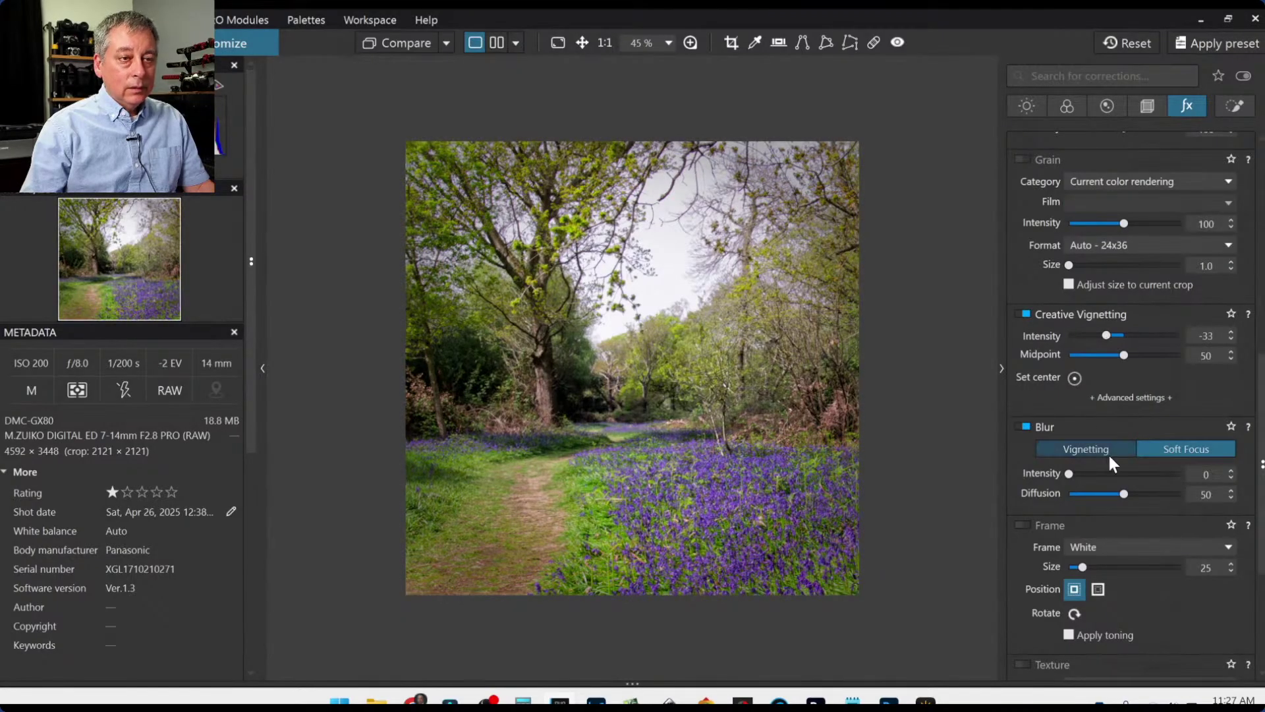
Try a Soft Focus blur at intensity 14 on the woodland photo, and turn the Blur correction off.
{"action": "scroll", "coordinate": [1109, 457], "scroll_direction": "down", "scroll_amount": 2}
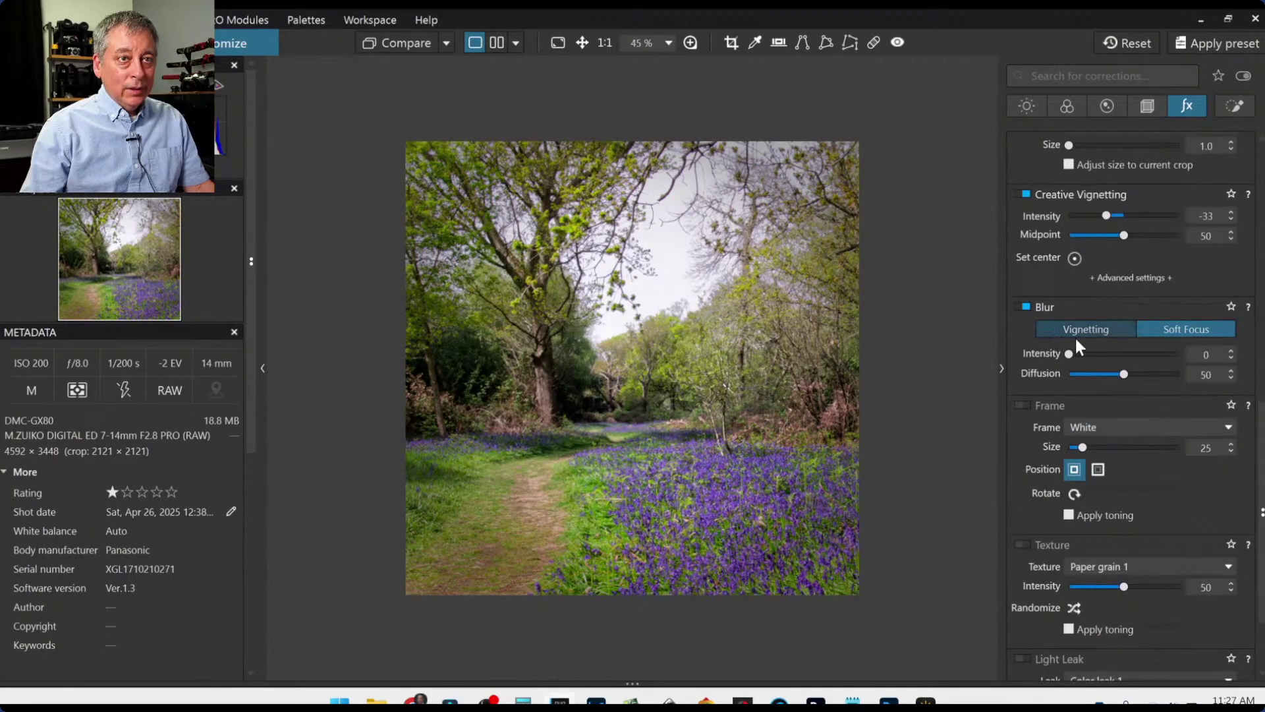
{"action": "left_click", "coordinate": [1120, 352]}
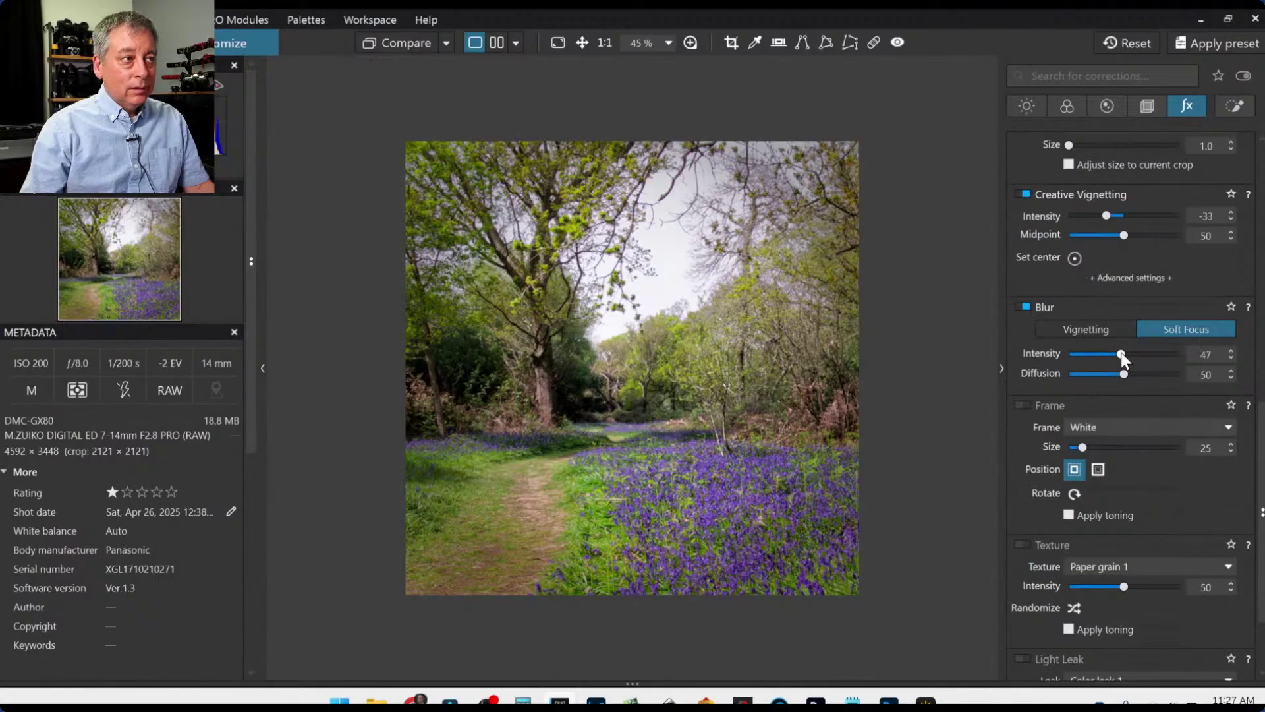
{"action": "left_click_drag", "start_coordinate": [1120, 351], "coordinate": [1085, 355]}
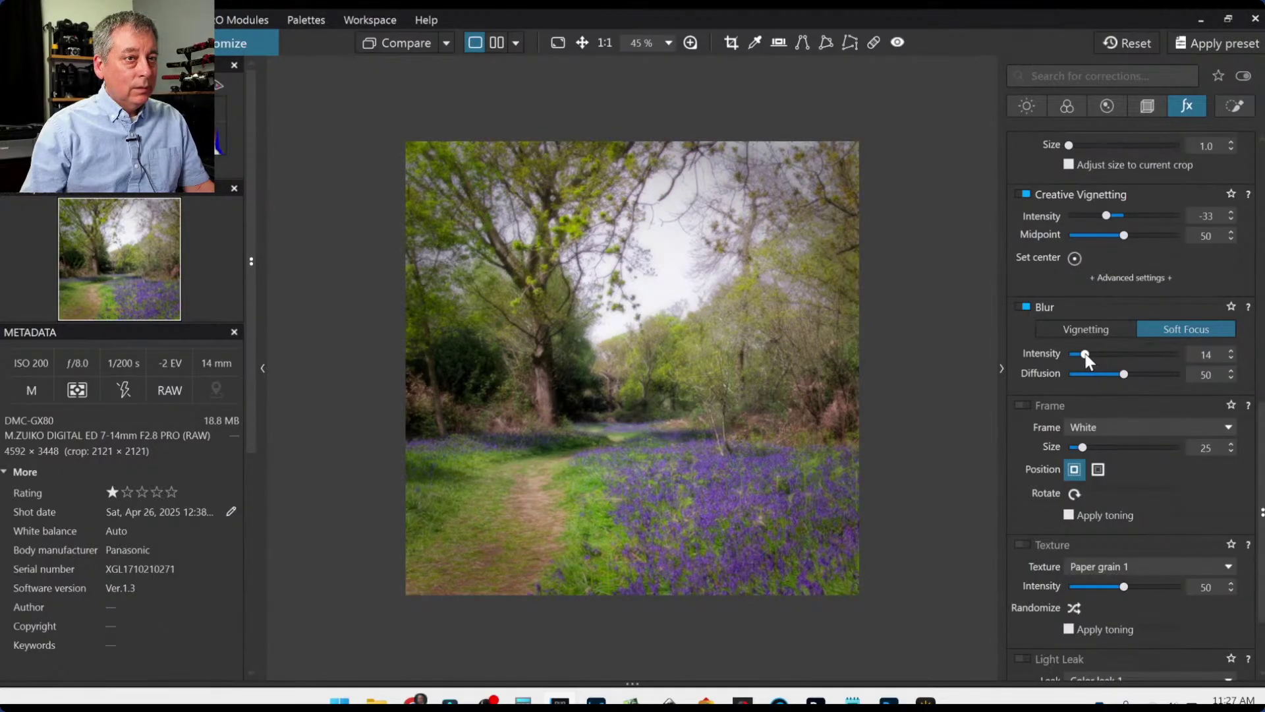
{"action": "left_click", "coordinate": [1026, 307]}
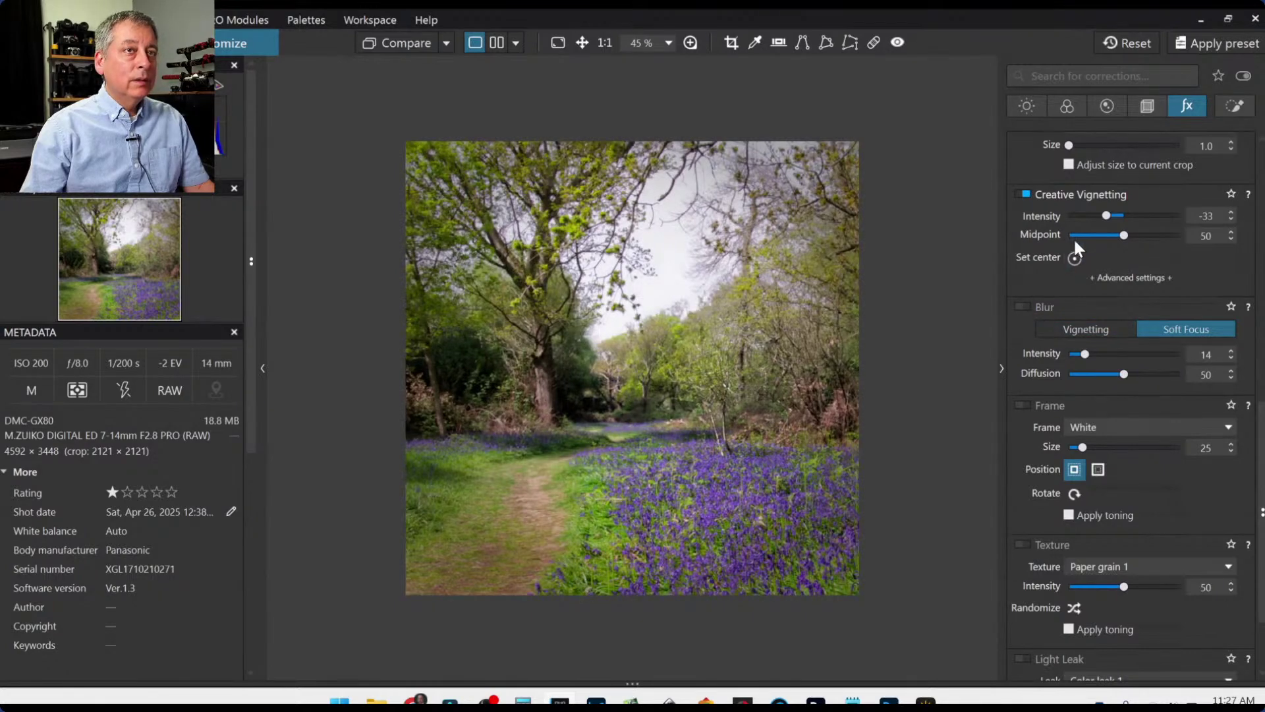
Check the photo with and without the vignette, and set Creative Vignetting to intensity -27 and midpoint 27.
{"action": "left_click", "coordinate": [1016, 199]}
{"action": "left_click", "coordinate": [1016, 199]}
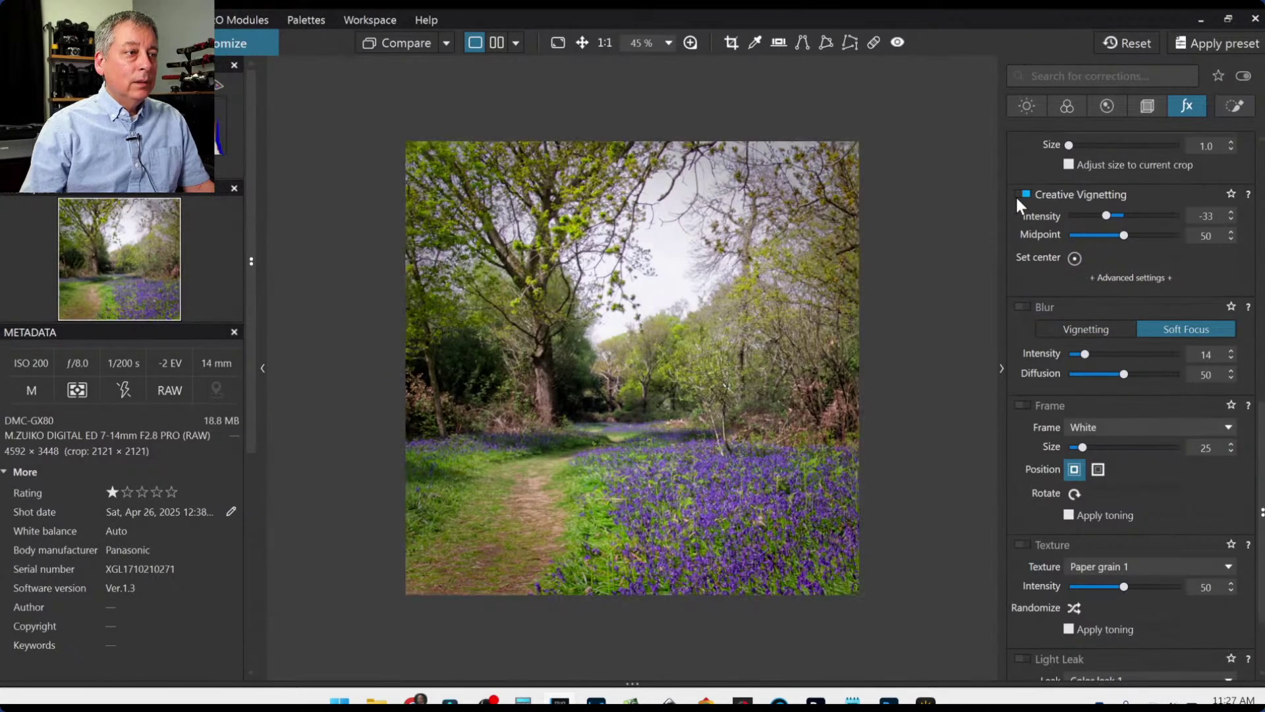
{"action": "mouse_move", "coordinate": [1119, 236]}
{"action": "left_mouse_down"}
{"action": "mouse_move", "coordinate": [1104, 236]}
{"action": "mouse_move", "coordinate": [1110, 216]}
{"action": "left_mouse_up"}
{"action": "scroll", "coordinate": [742, 367], "scroll_direction": "down", "scroll_amount": 1}
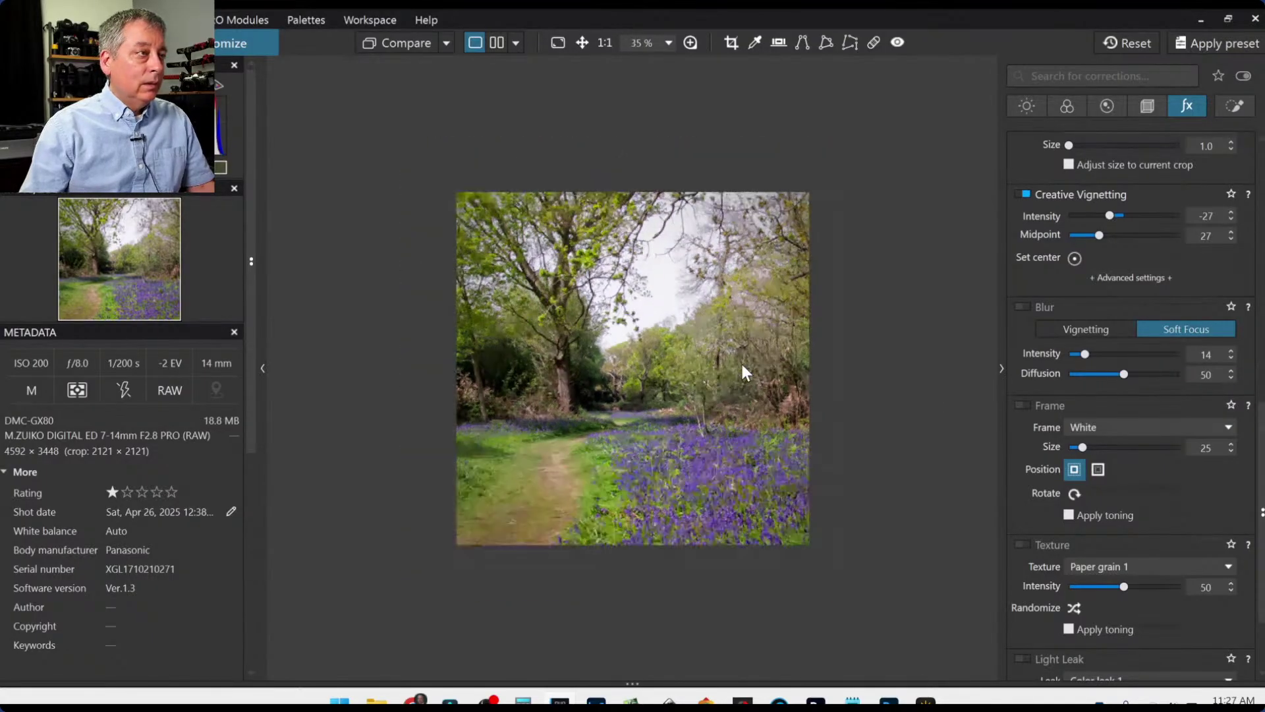
Export the edited bluebell photo to disk.
{"action": "right_click", "coordinate": [743, 338]}
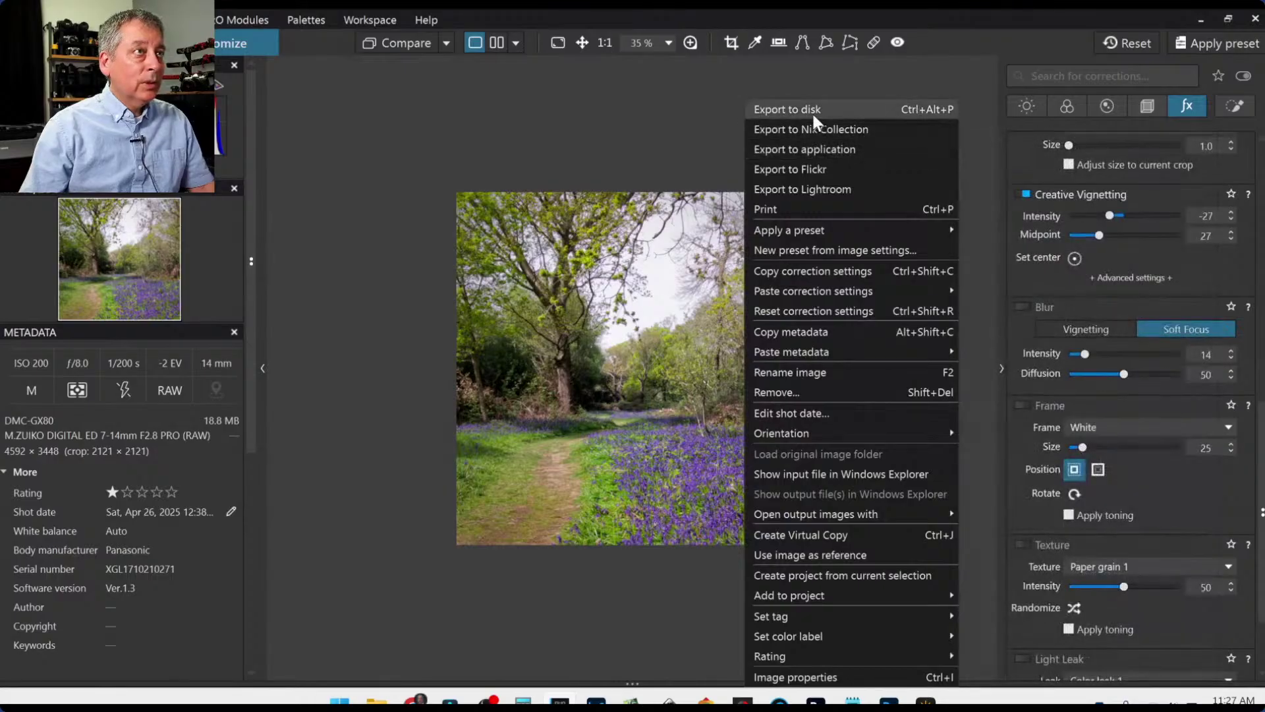
{"action": "left_click", "coordinate": [812, 110]}
{"action": "key", "text": "Escape"}
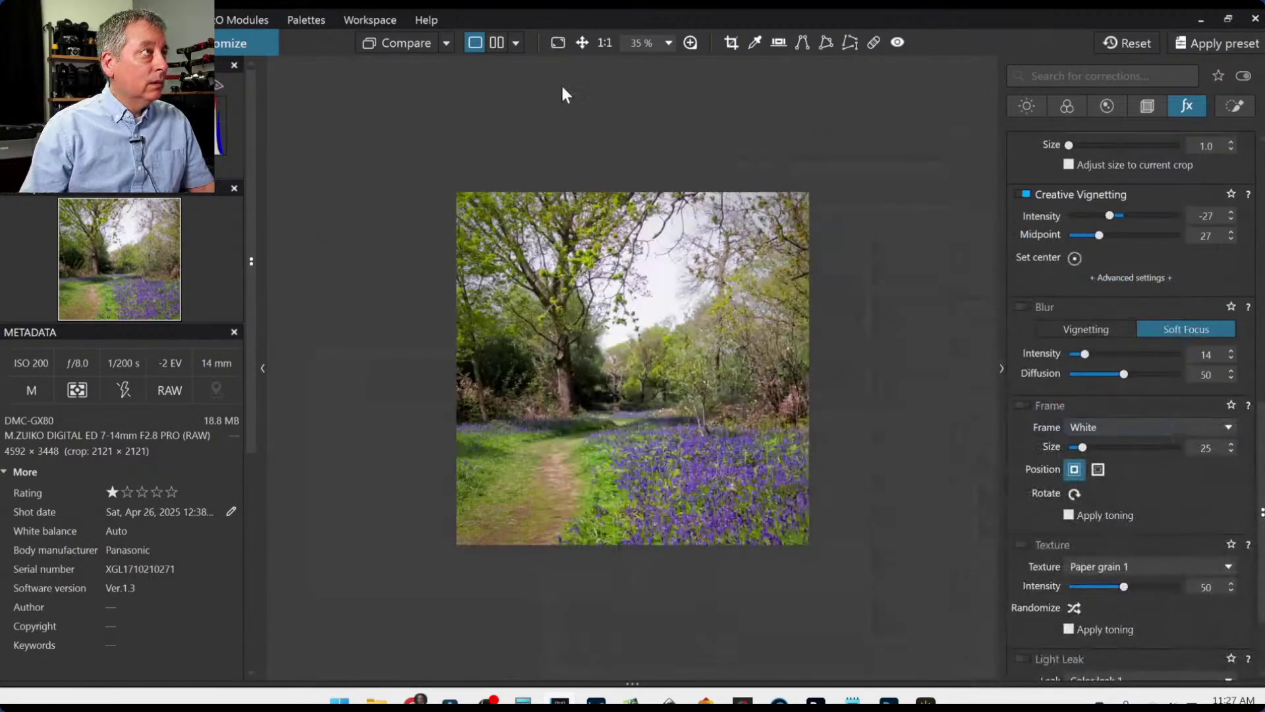
Choose the photo's exported standard-output JPEG as the image to compare against.
{"action": "left_click", "coordinate": [447, 44]}
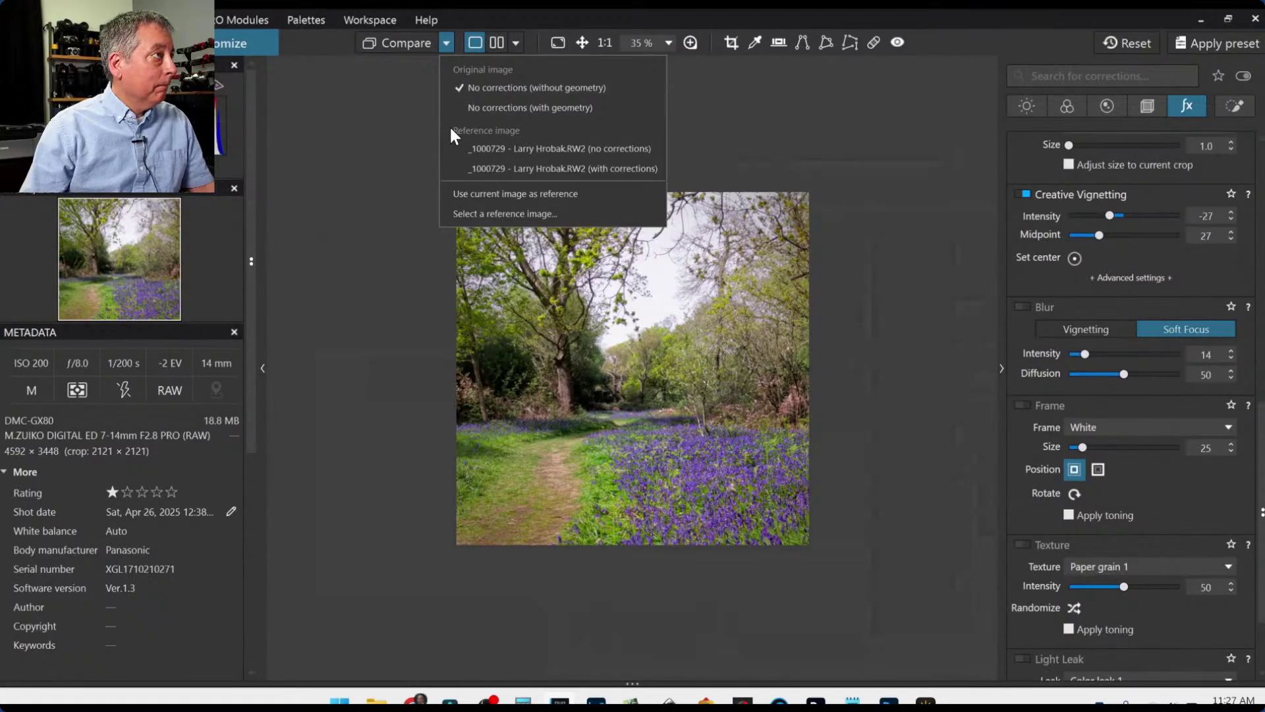
{"action": "left_click", "coordinate": [453, 43]}
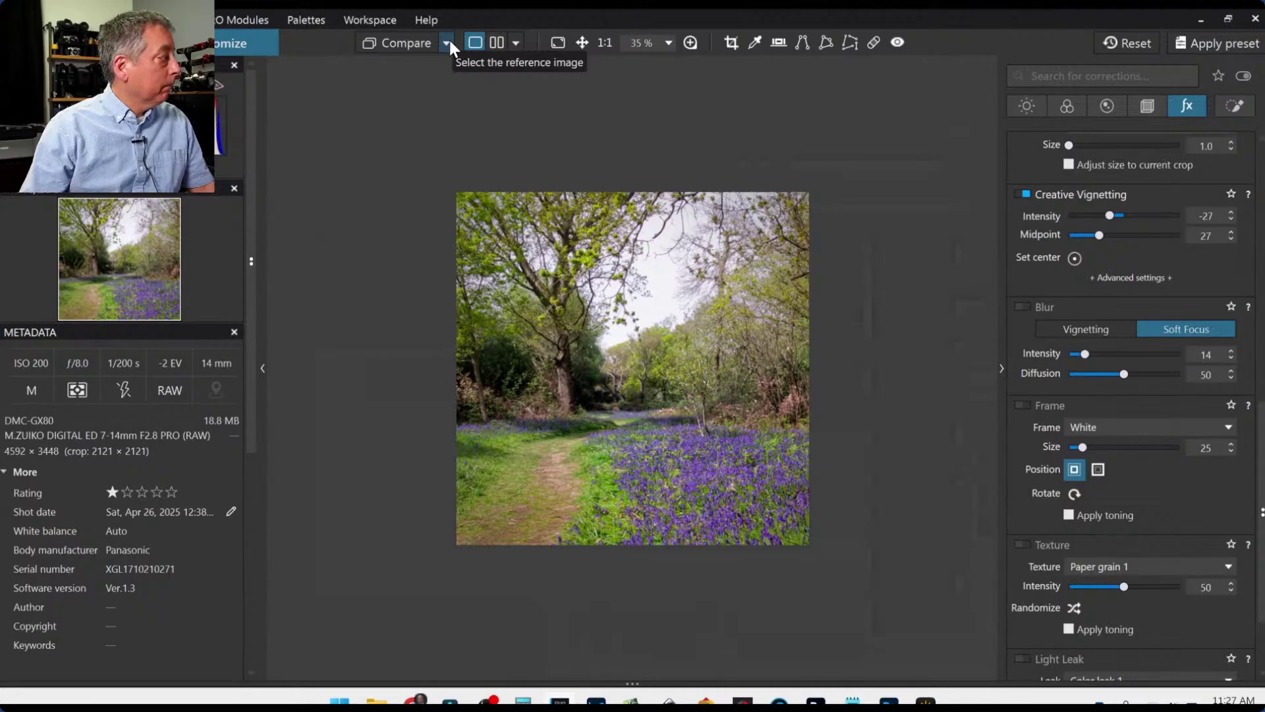
{"action": "left_click", "coordinate": [449, 42]}
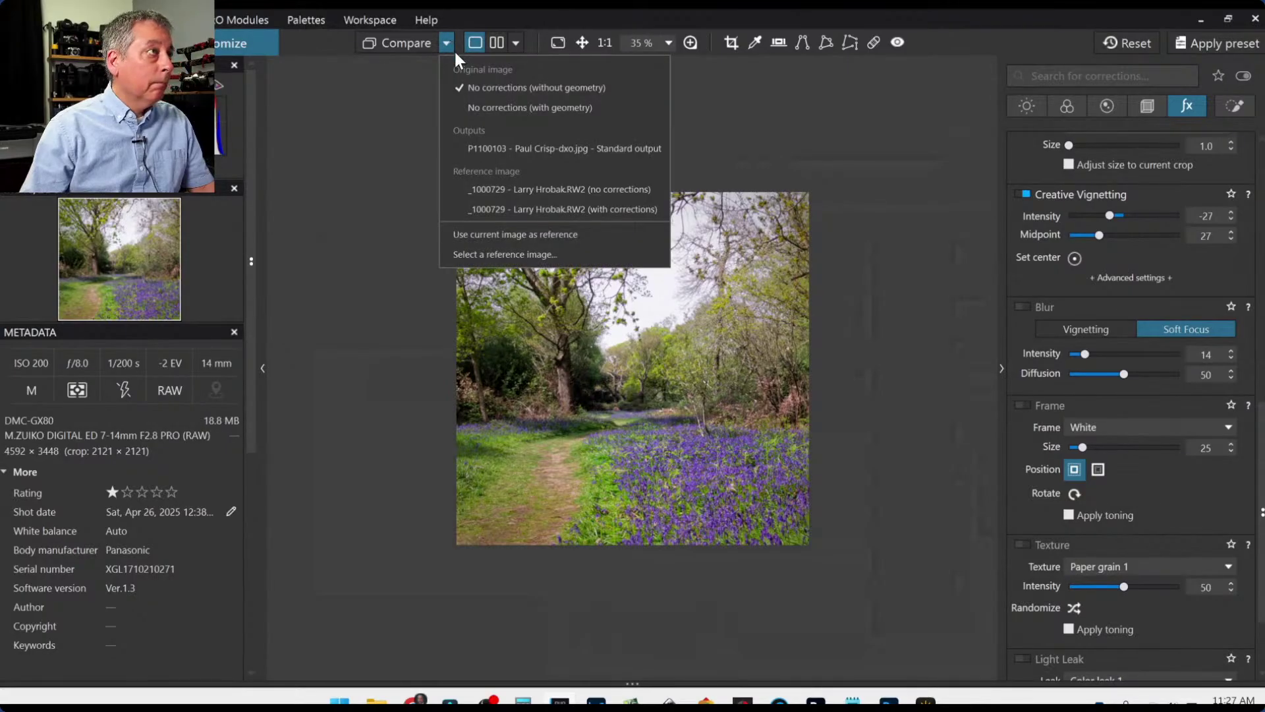
{"action": "left_click", "coordinate": [478, 146]}
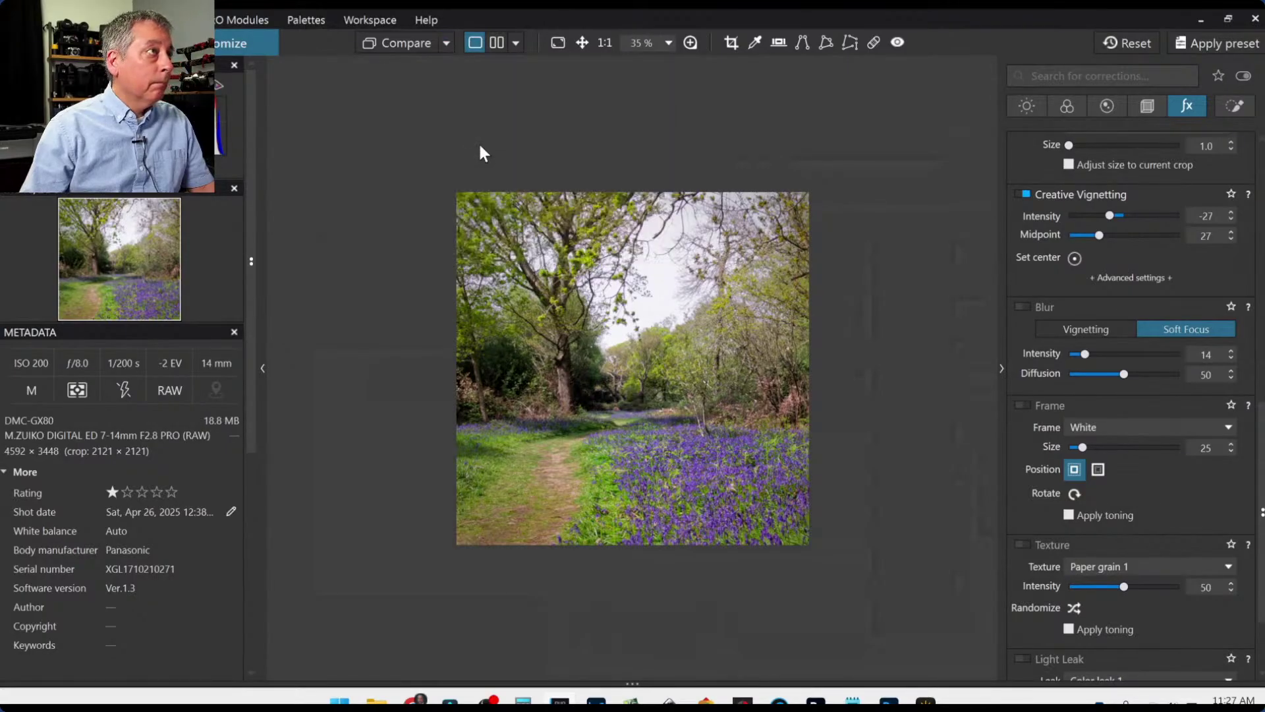
Reset all corrections on the bluebell RAW photo, set it as the reference image in the PhotoLibrary, and hide the side palettes.
{"action": "left_click", "coordinate": [1113, 46]}
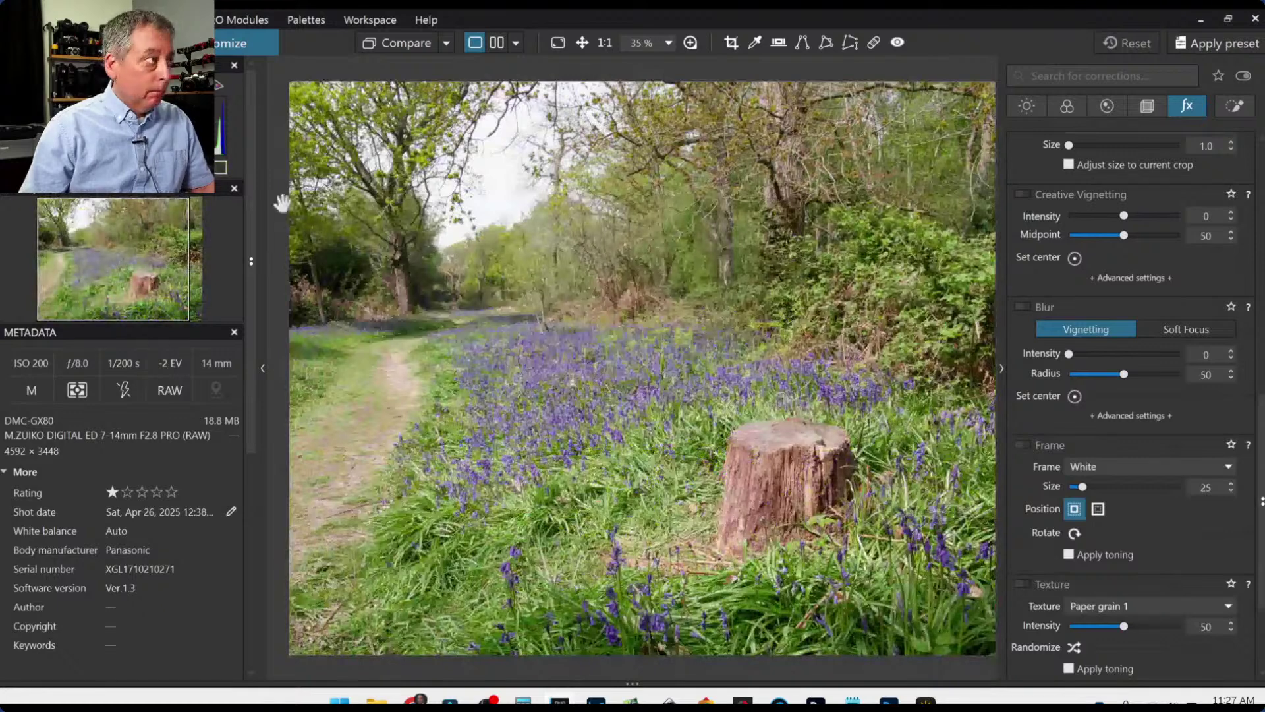
{"action": "left_click", "coordinate": [41, 20]}
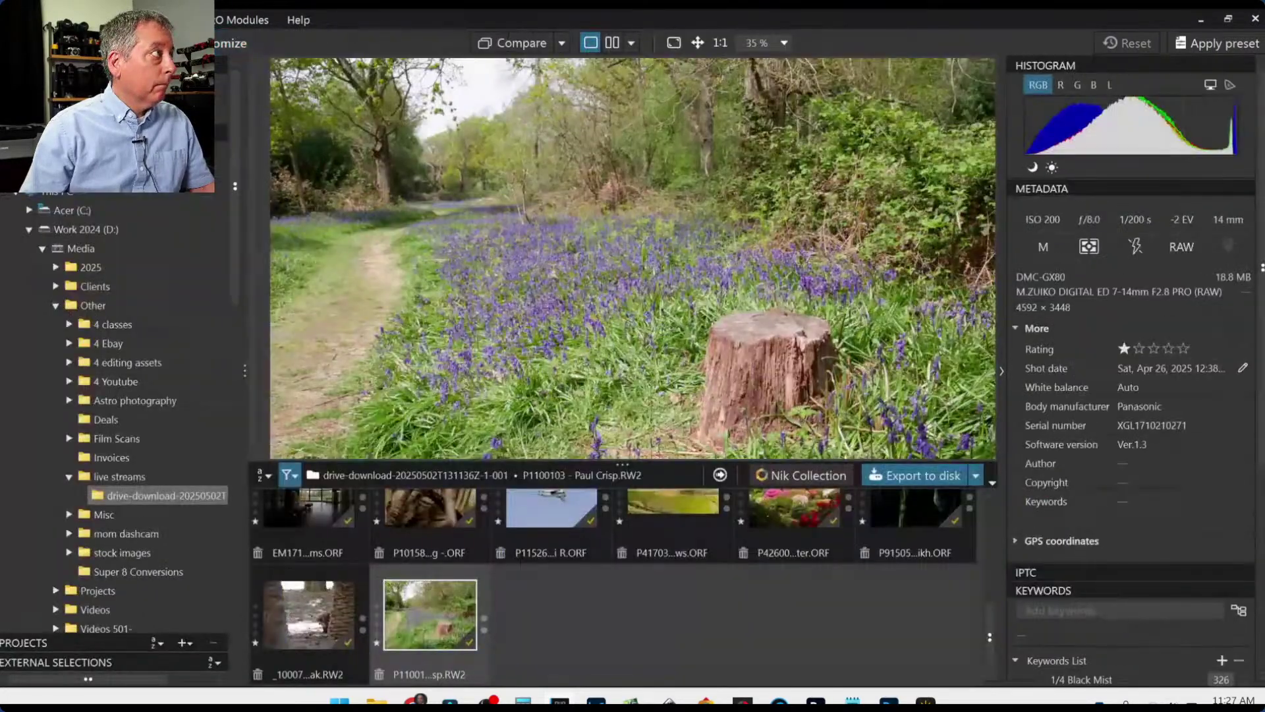
{"action": "right_click", "coordinate": [438, 635]}
{"action": "mouse_move", "coordinate": [438, 565]}
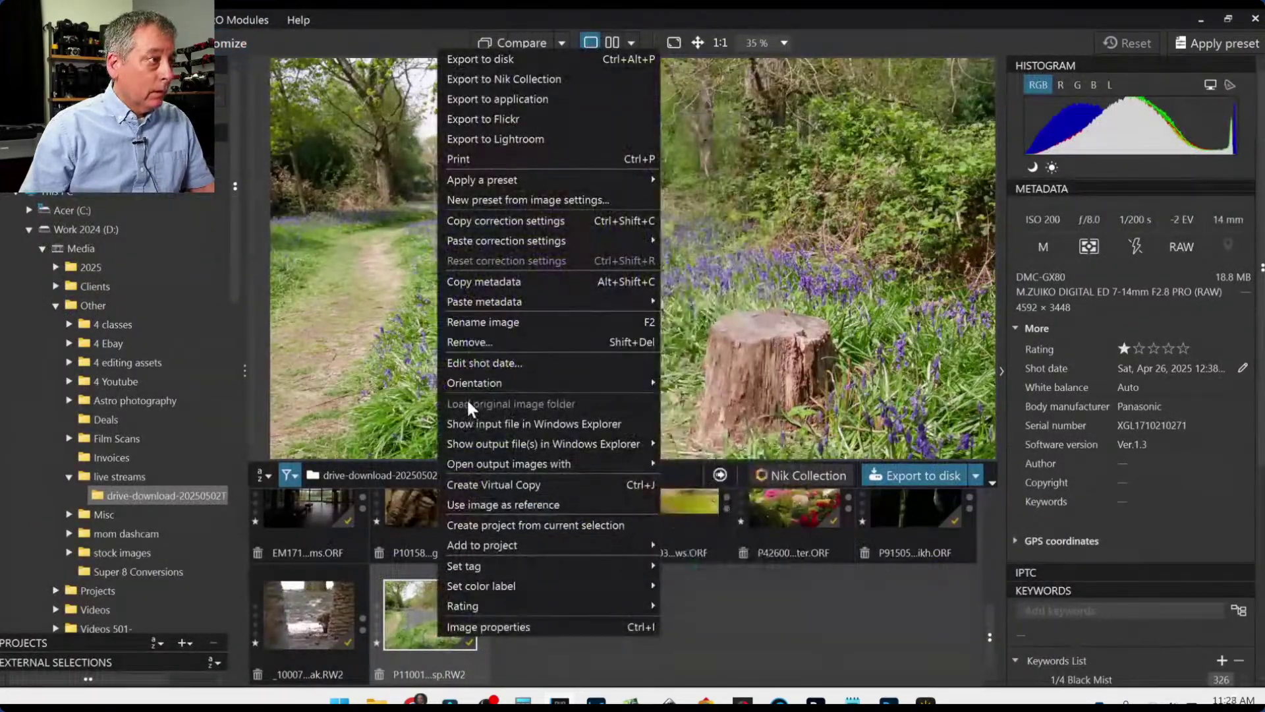
{"action": "left_click", "coordinate": [492, 500]}
{"action": "key", "text": "Tab"}
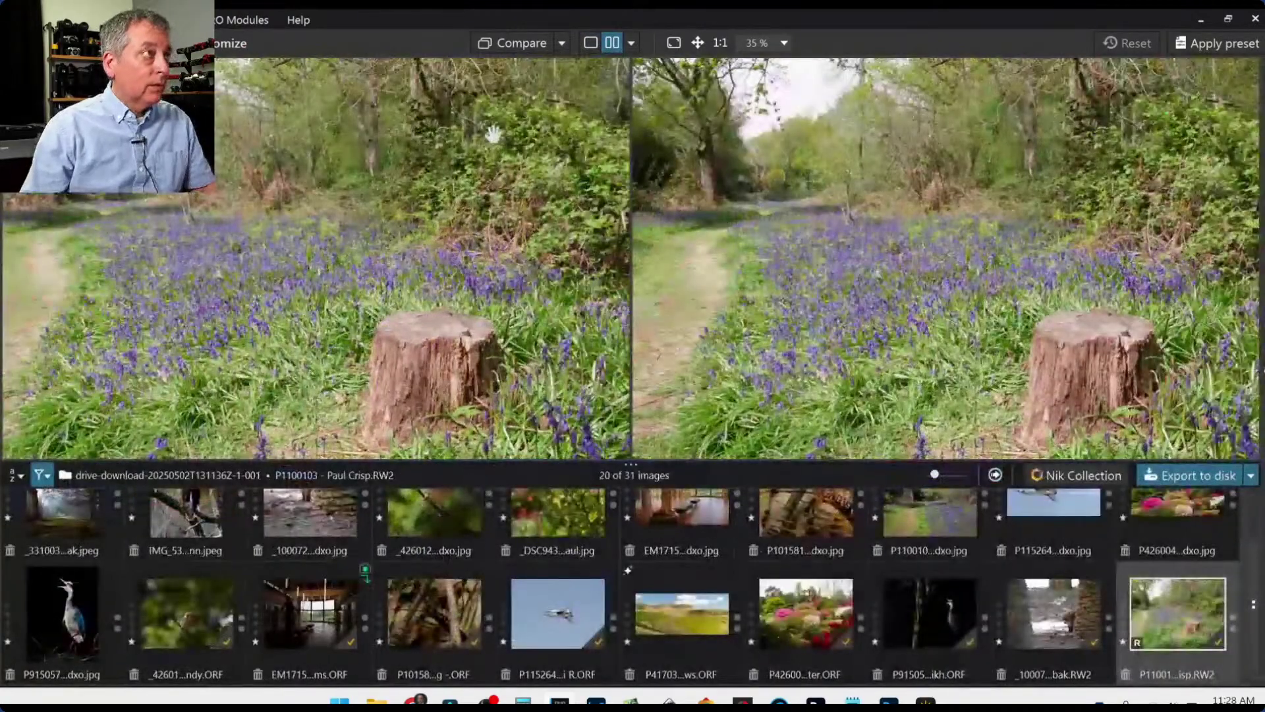
Compare the exported JPEG side by side with the uncorrected RAW photo, with the image browser collapsed.
{"action": "left_click", "coordinate": [561, 43]}
{"action": "left_click", "coordinate": [594, 150]}
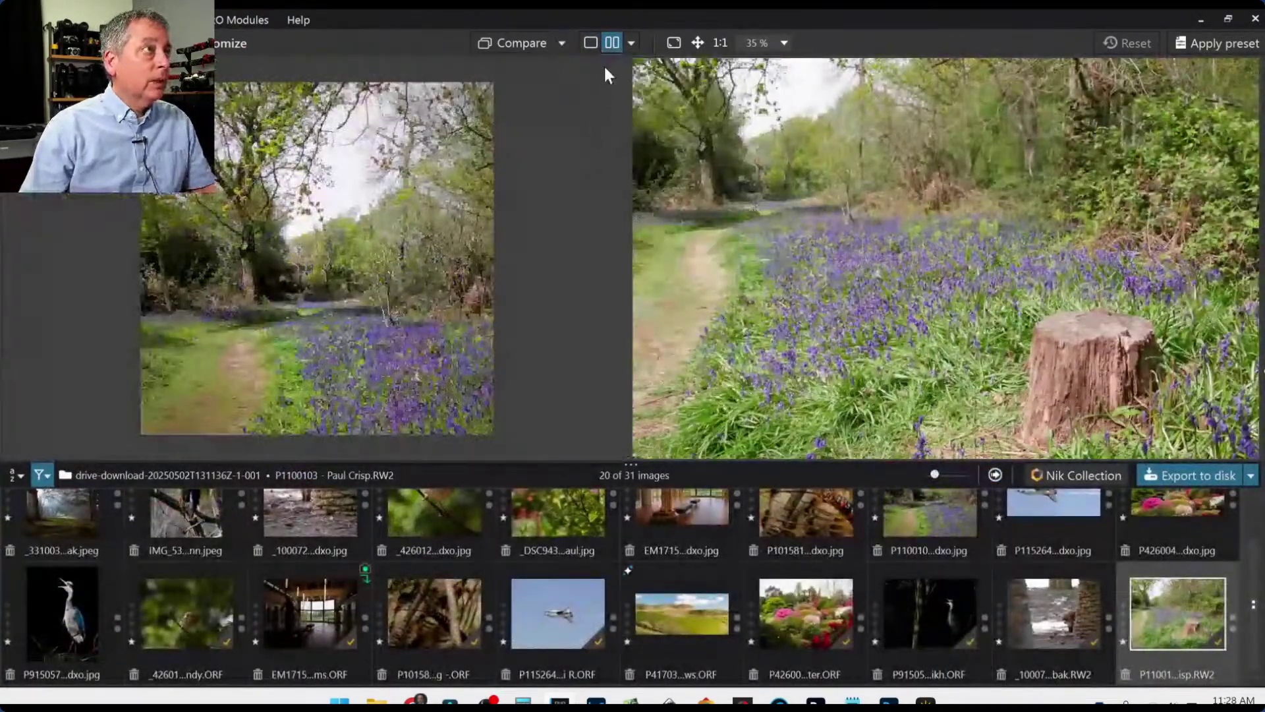
{"action": "left_click", "coordinate": [629, 459]}
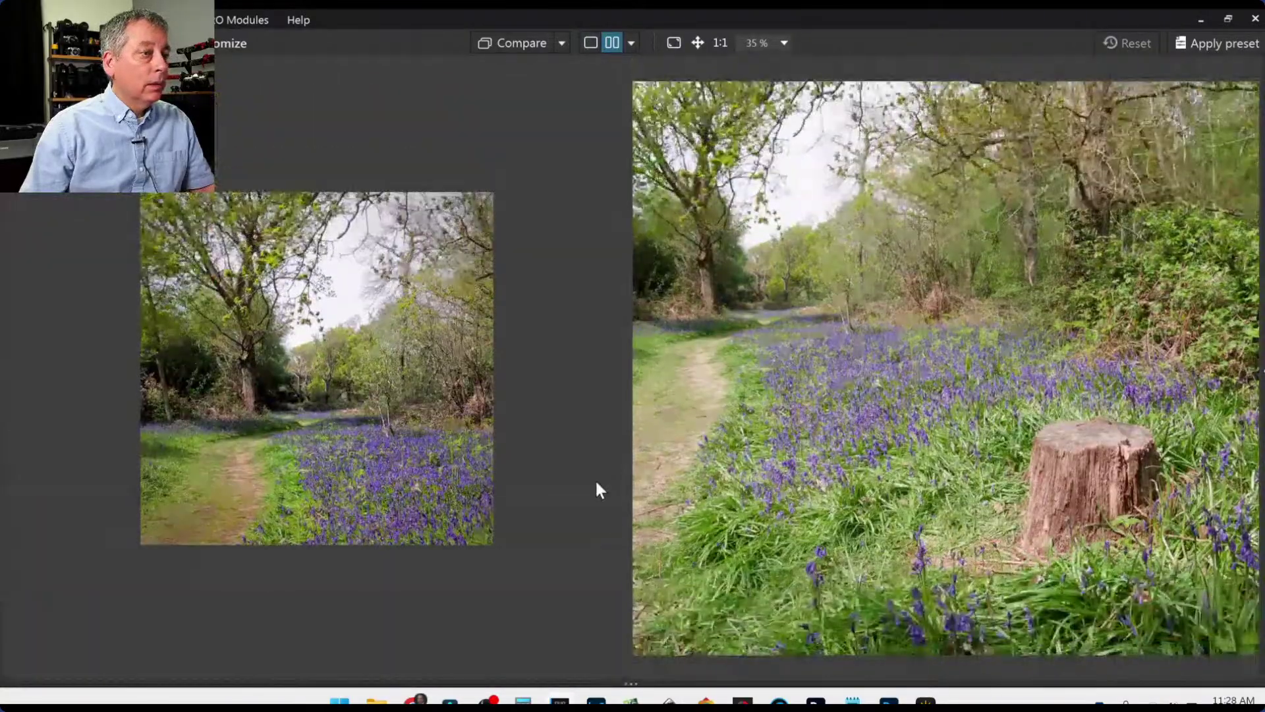
{"action": "scroll", "coordinate": [777, 478], "scroll_direction": "down", "scroll_amount": 3}
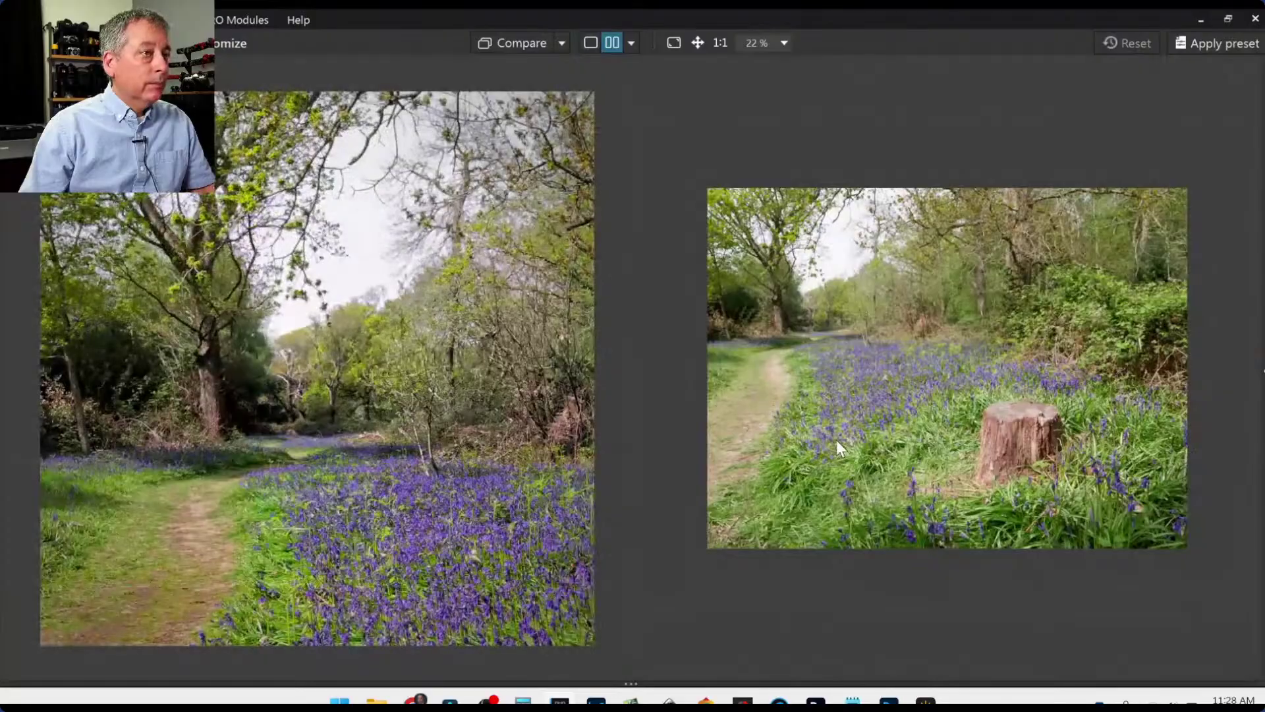
{"action": "scroll", "coordinate": [837, 443], "scroll_direction": "up", "scroll_amount": 1}
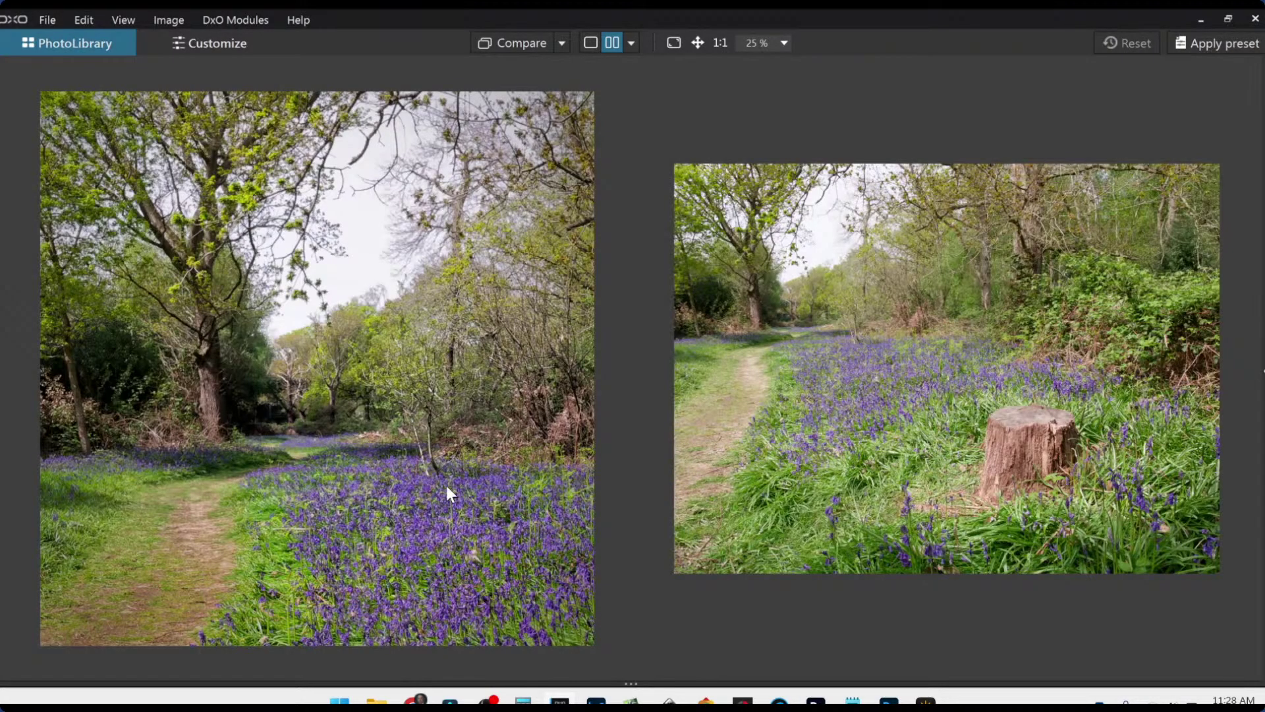
Switch the comparison to split view and sweep the divider fully across to reveal the uncropped original.
{"action": "left_click", "coordinate": [634, 45]}
{"action": "left_click", "coordinate": [663, 113]}
{"action": "scroll", "coordinate": [669, 387], "scroll_direction": "up", "scroll_amount": 4}
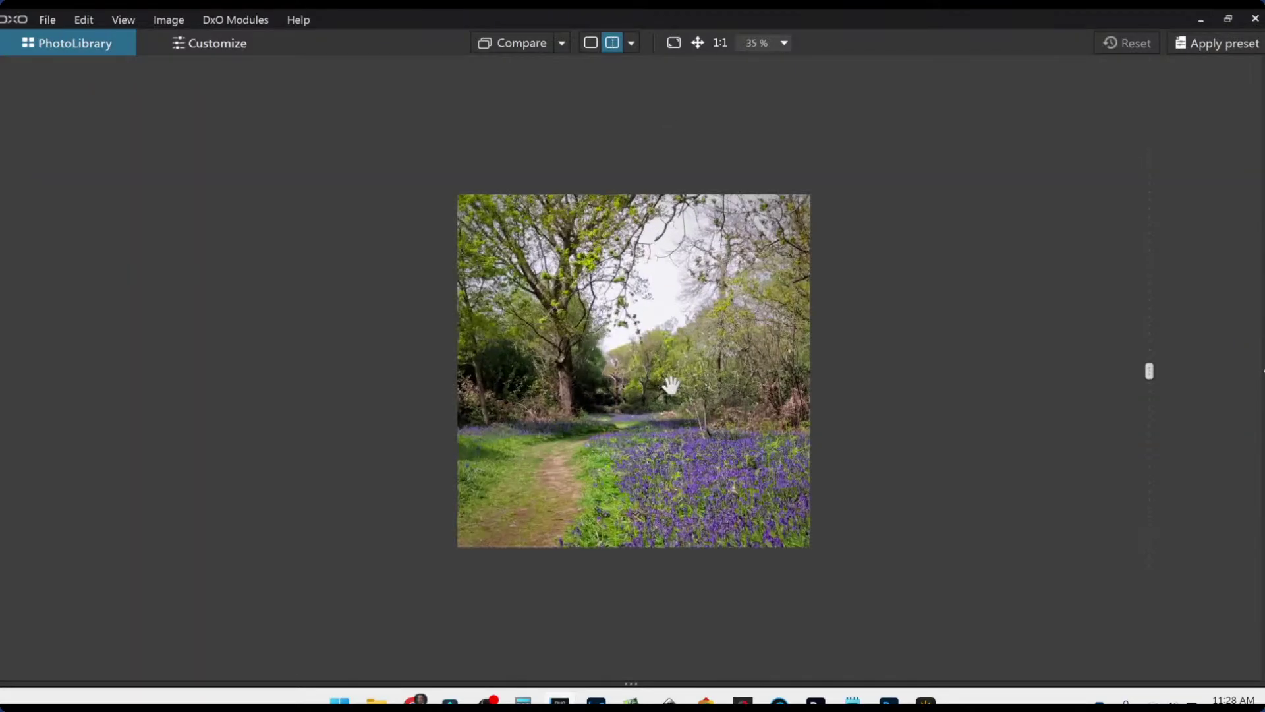
{"action": "scroll", "coordinate": [669, 373], "scroll_direction": "down", "scroll_amount": 1}
{"action": "scroll", "coordinate": [909, 393], "scroll_direction": "up", "scroll_amount": 1}
{"action": "scroll", "coordinate": [909, 394], "scroll_direction": "up", "scroll_amount": 1}
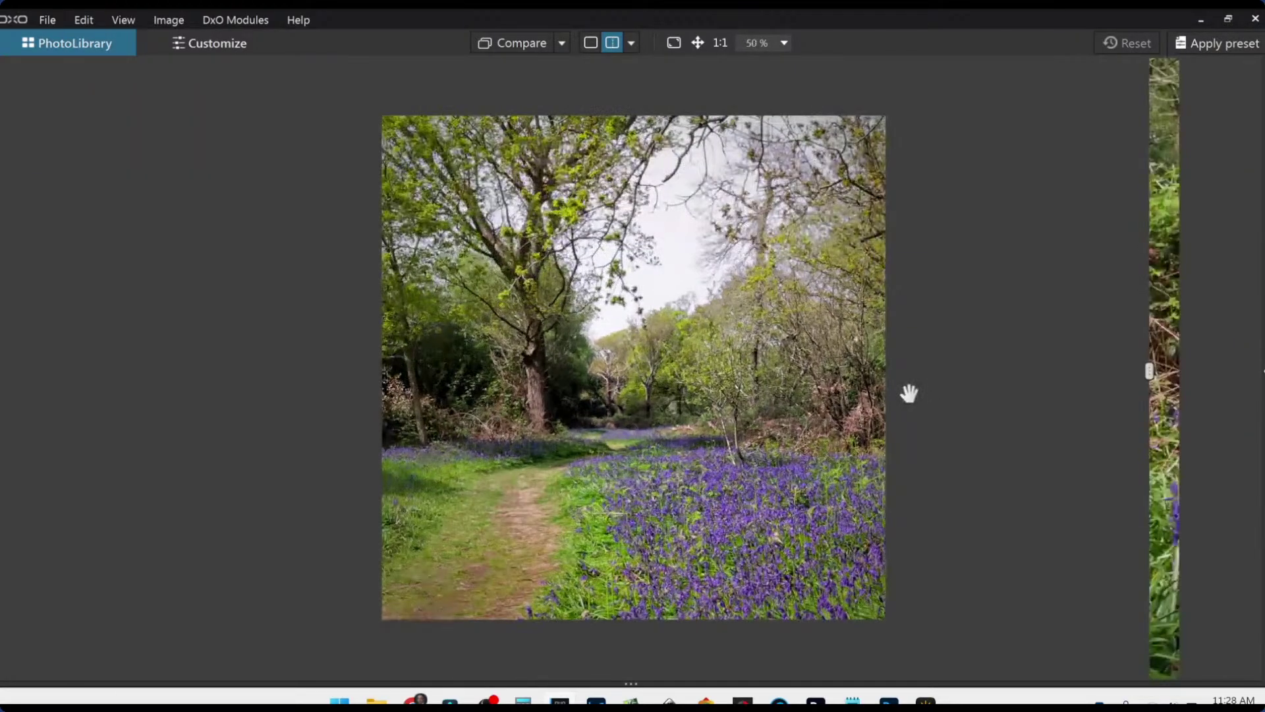
{"action": "left_click_drag", "start_coordinate": [1149, 371], "coordinate": [3, 371]}
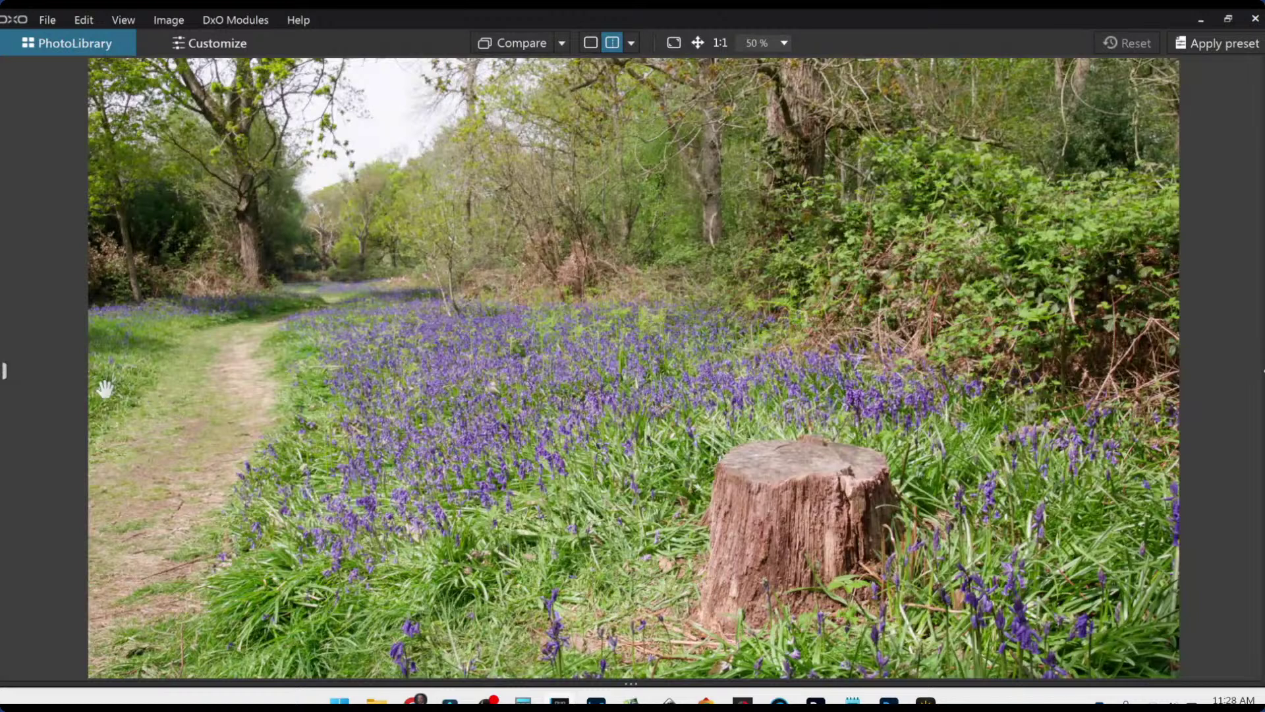
Sweep the comparison divider back and forth to examine the square-cropped edit against the full original frame.
{"action": "left_click", "coordinate": [5, 372]}
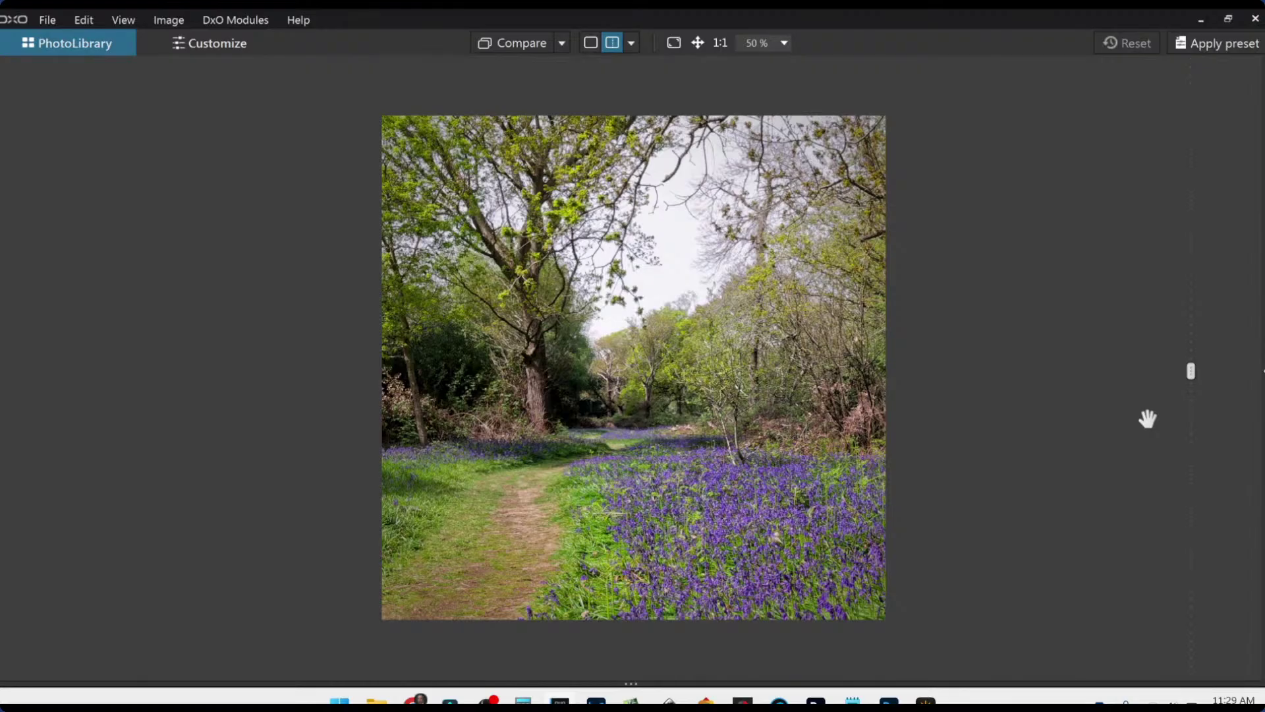
{"action": "left_click_drag", "start_coordinate": [1189, 343], "coordinate": [172, 409]}
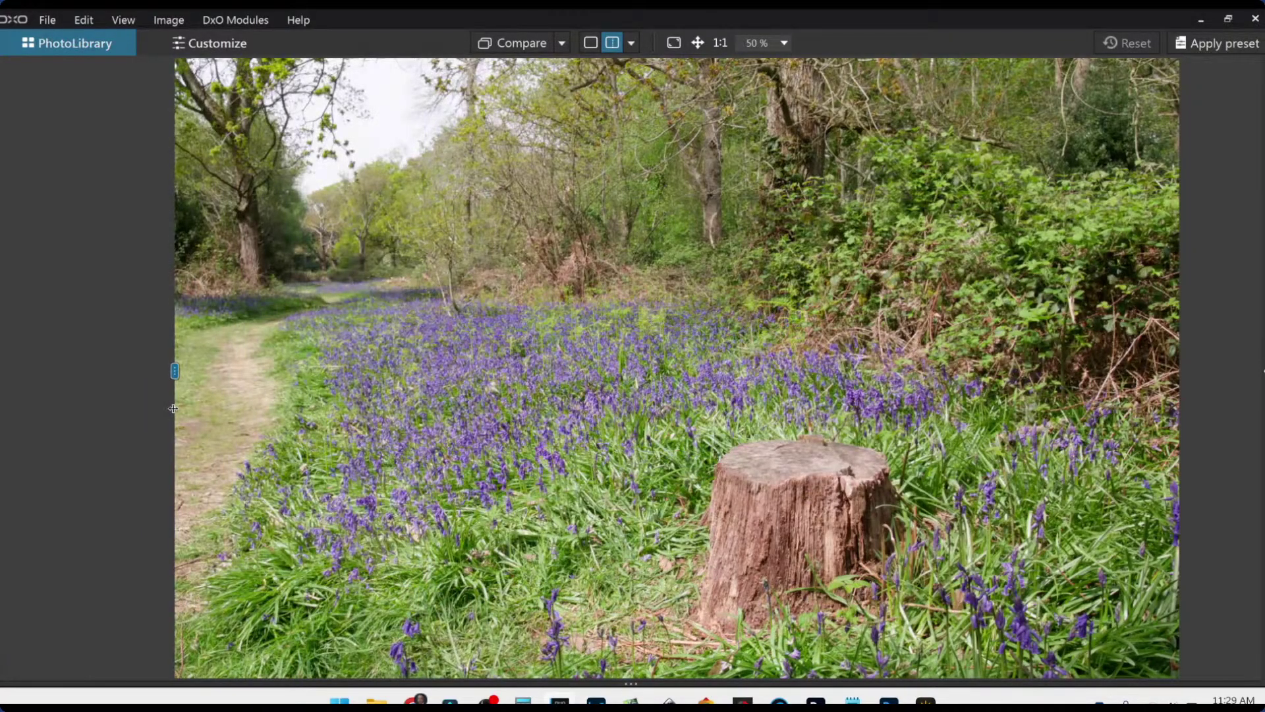
{"action": "scroll", "coordinate": [495, 439], "scroll_direction": "down", "scroll_amount": 3}
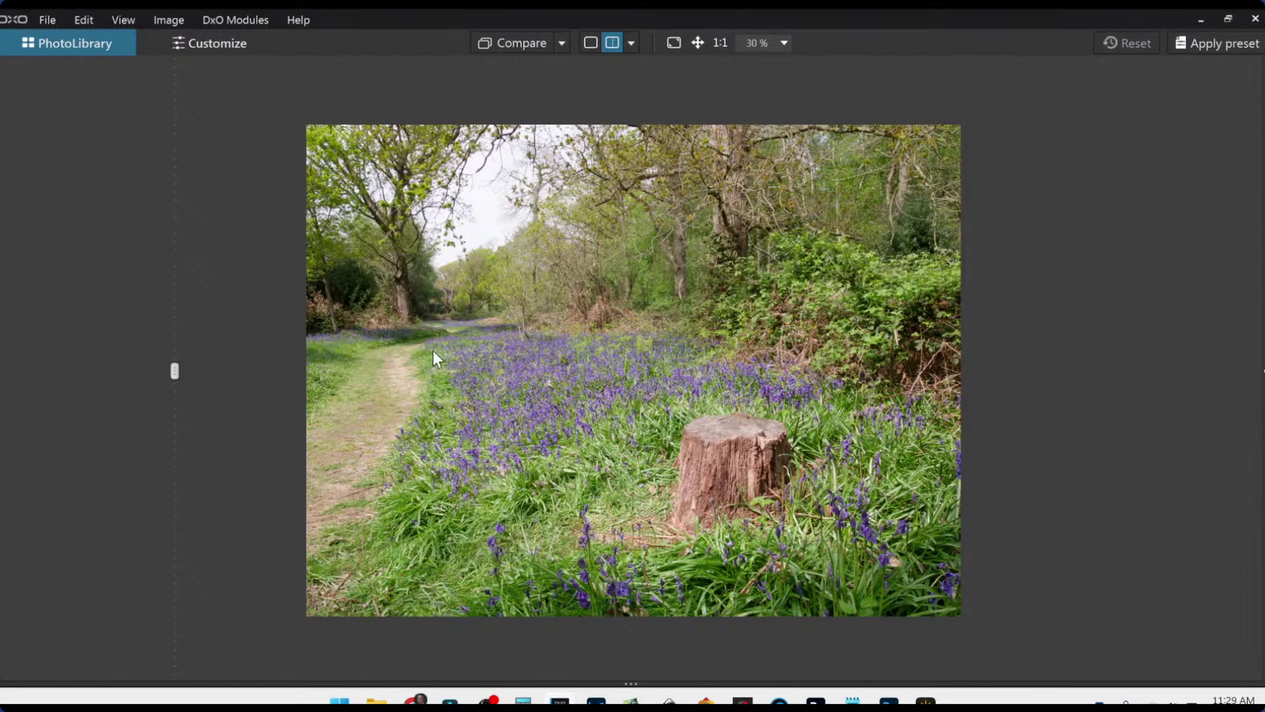
{"action": "left_click", "coordinate": [175, 371]}
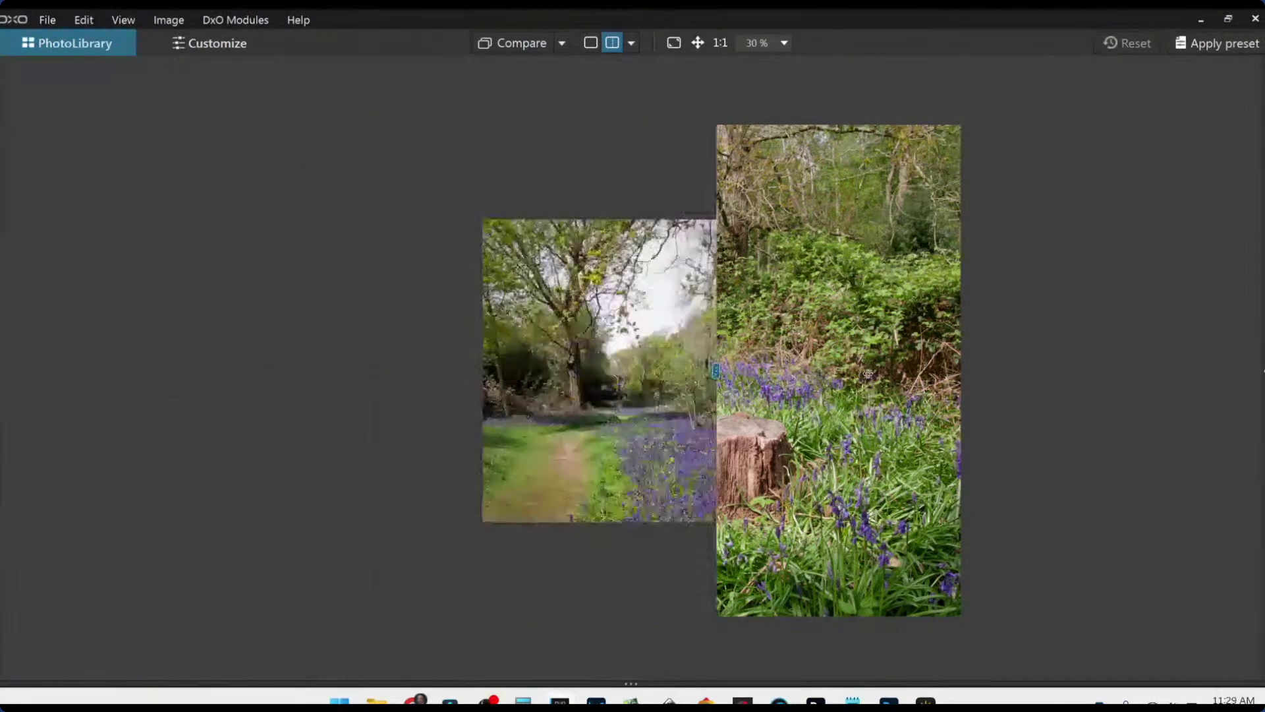
{"action": "scroll", "coordinate": [657, 446], "scroll_direction": "up", "scroll_amount": 3}
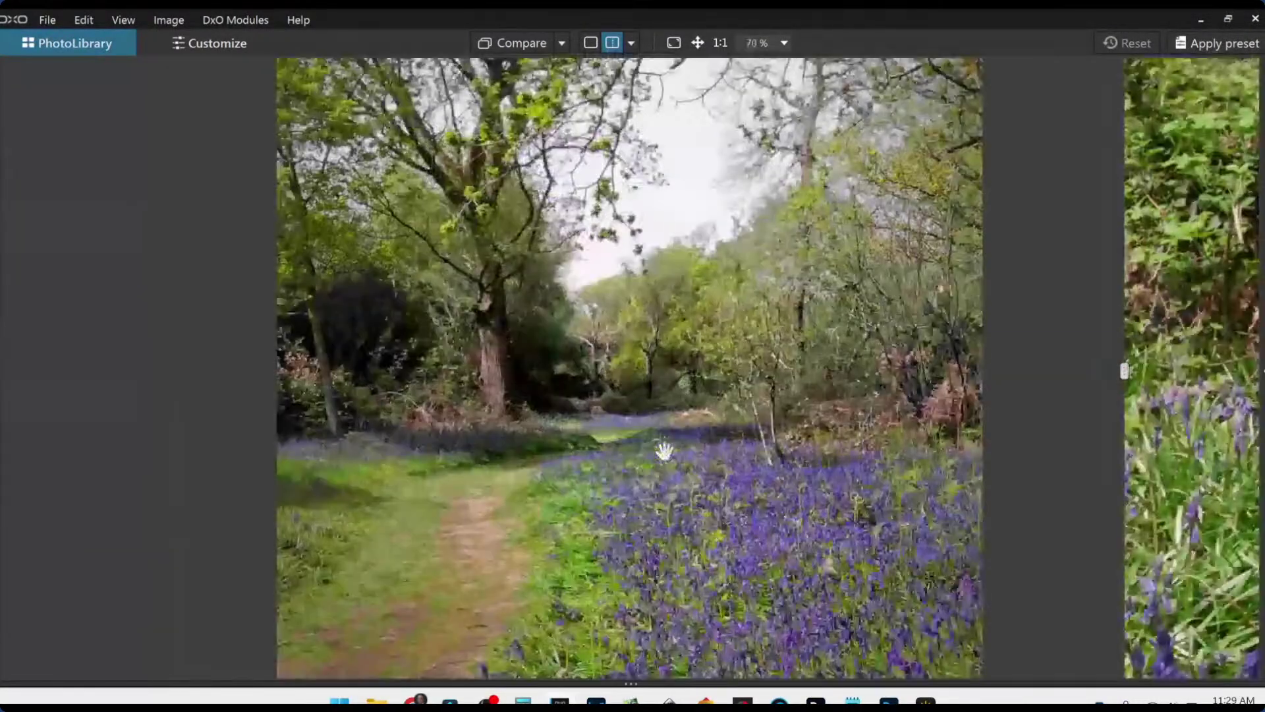
Bring back the side palettes and the image browser, and reset the image filter to show every photo in the folder.
{"action": "key", "text": "Tab"}
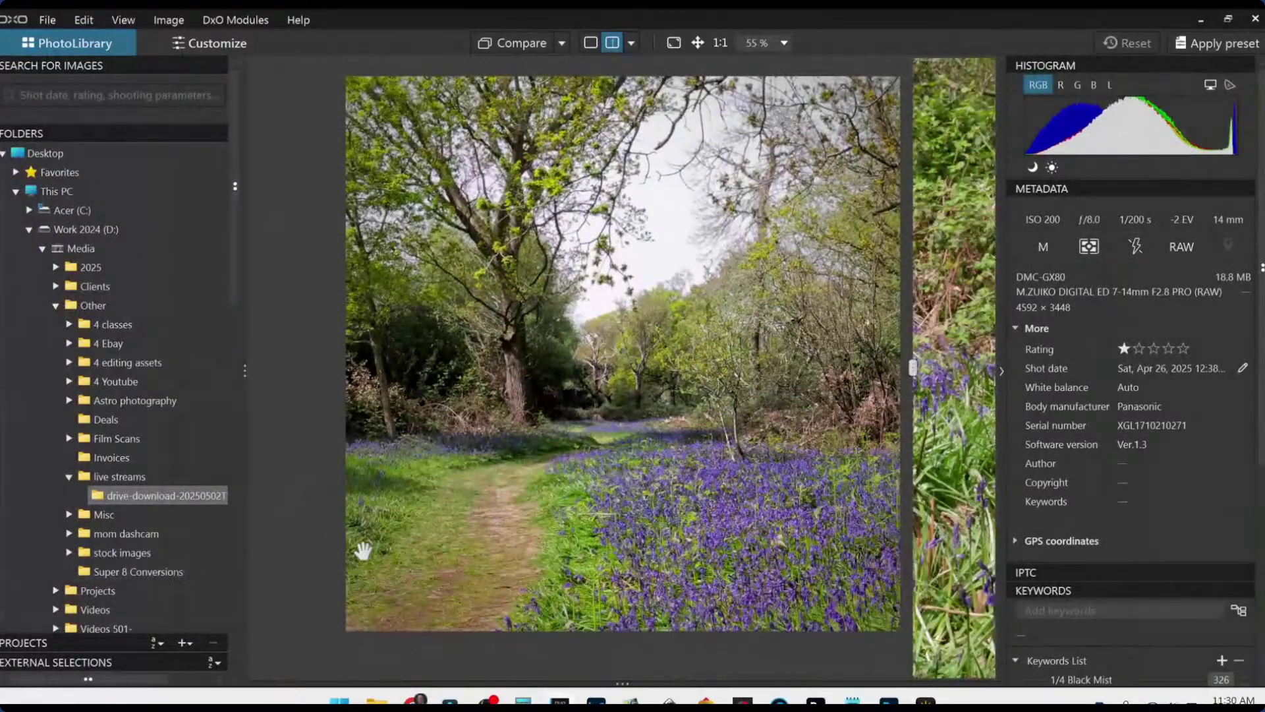
{"action": "left_click_drag", "start_coordinate": [620, 683], "coordinate": [626, 307]}
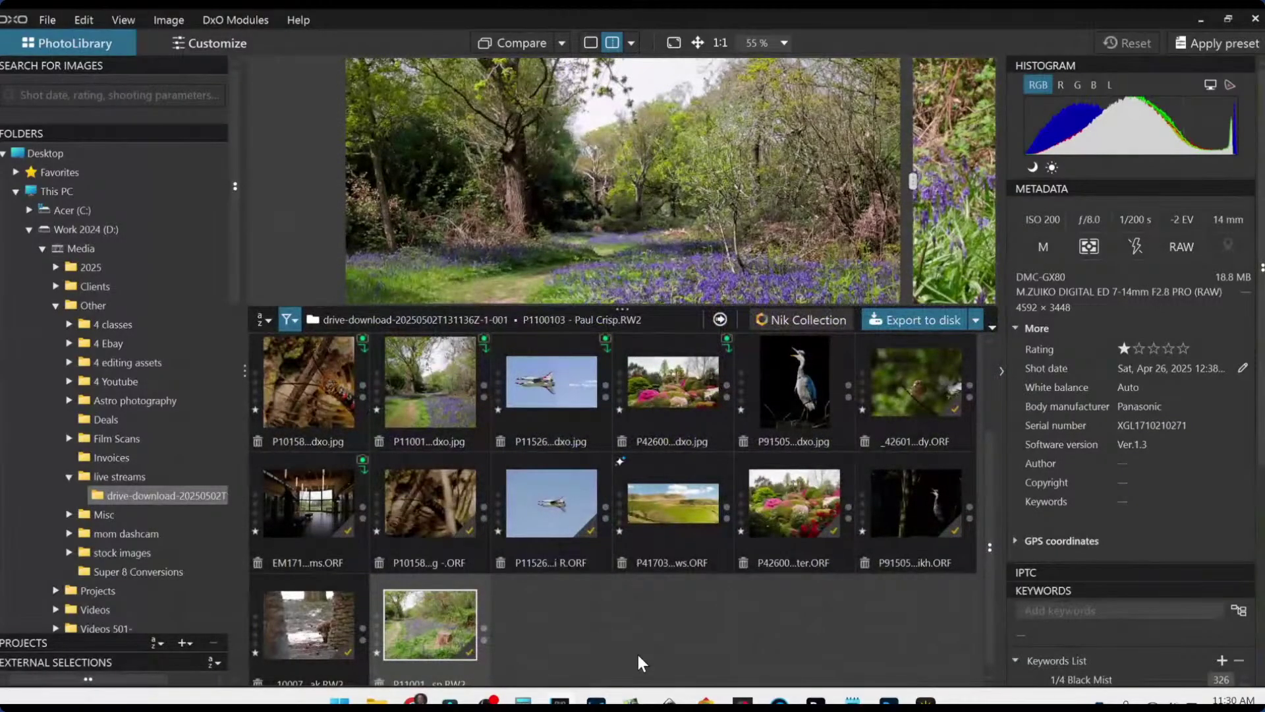
{"action": "left_click", "coordinate": [295, 321]}
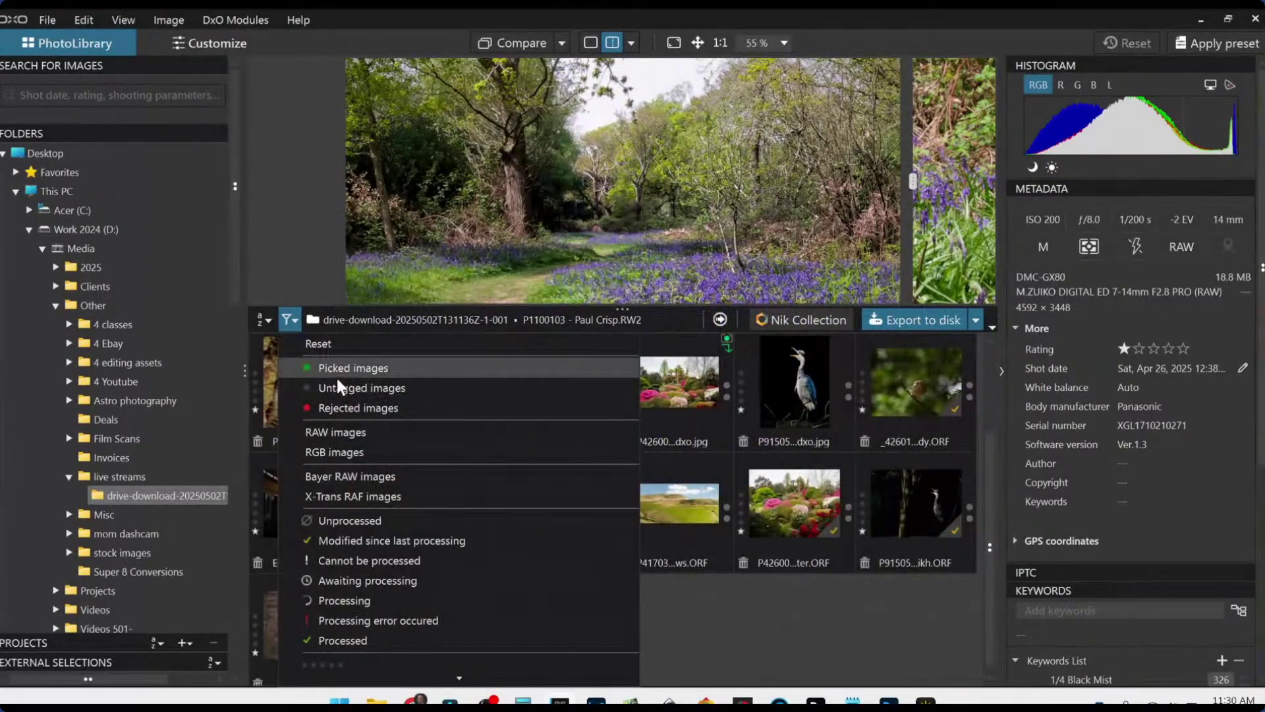
{"action": "left_click", "coordinate": [336, 341]}
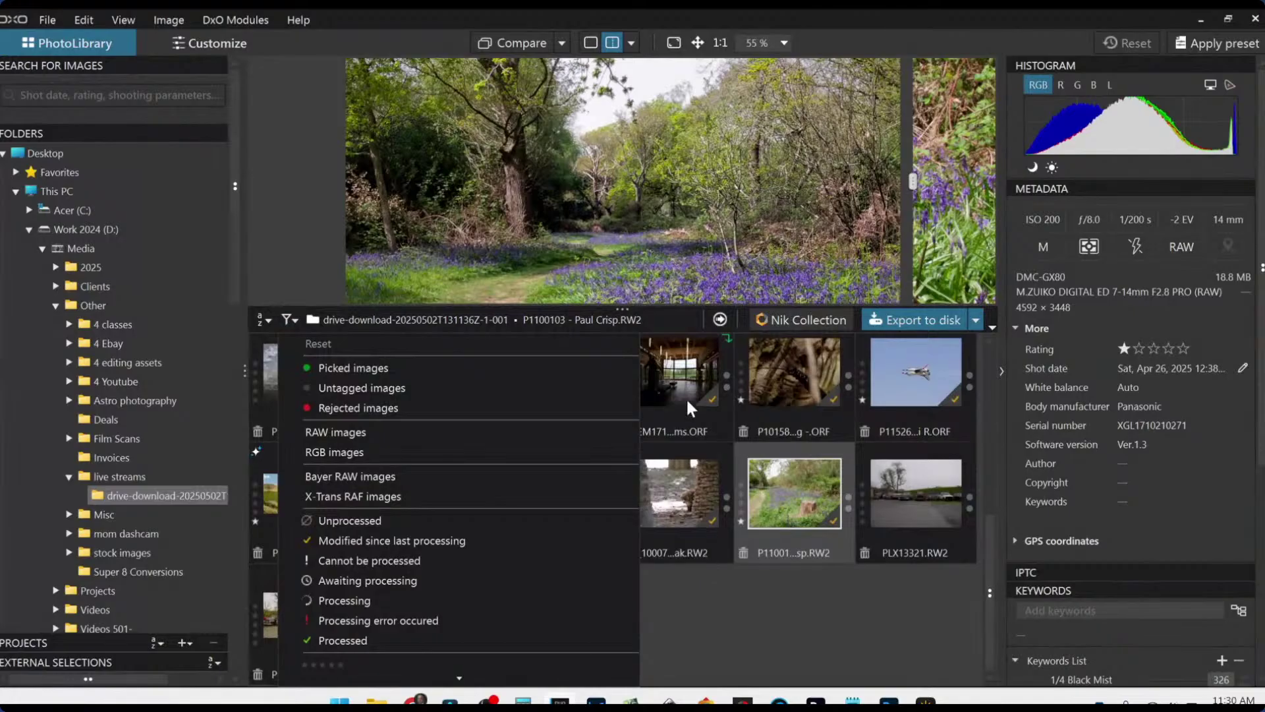
Close the filter list and show the "Critique Only" jet JPEG in single-image view, fitted in an enlarged viewer.
{"action": "left_click", "coordinate": [786, 605]}
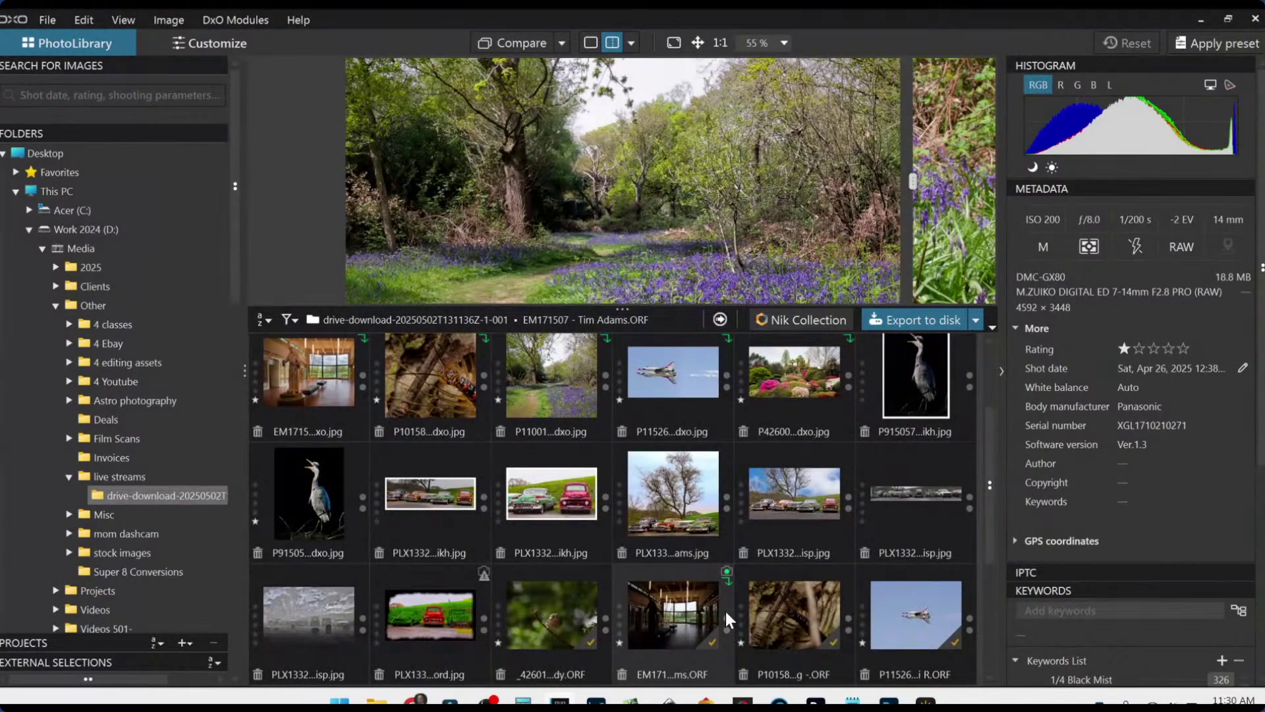
{"action": "scroll", "coordinate": [717, 604], "scroll_direction": "up", "scroll_amount": 1}
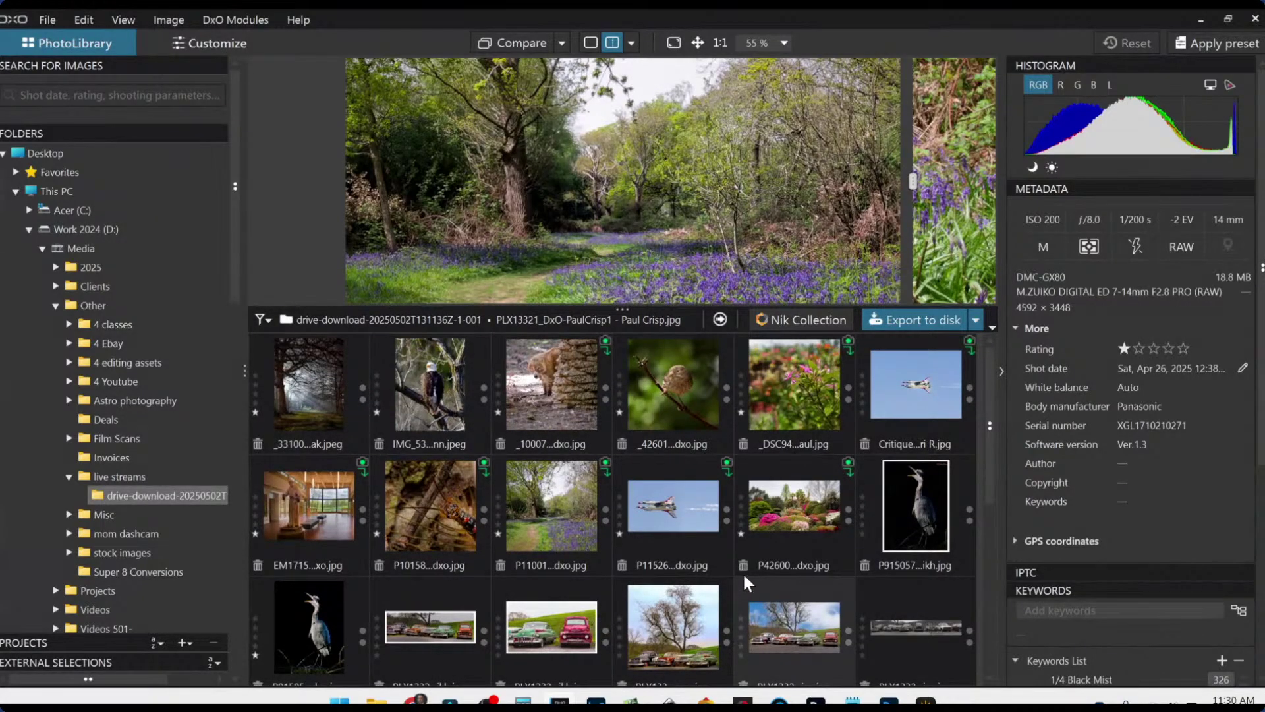
{"action": "left_click", "coordinate": [914, 405]}
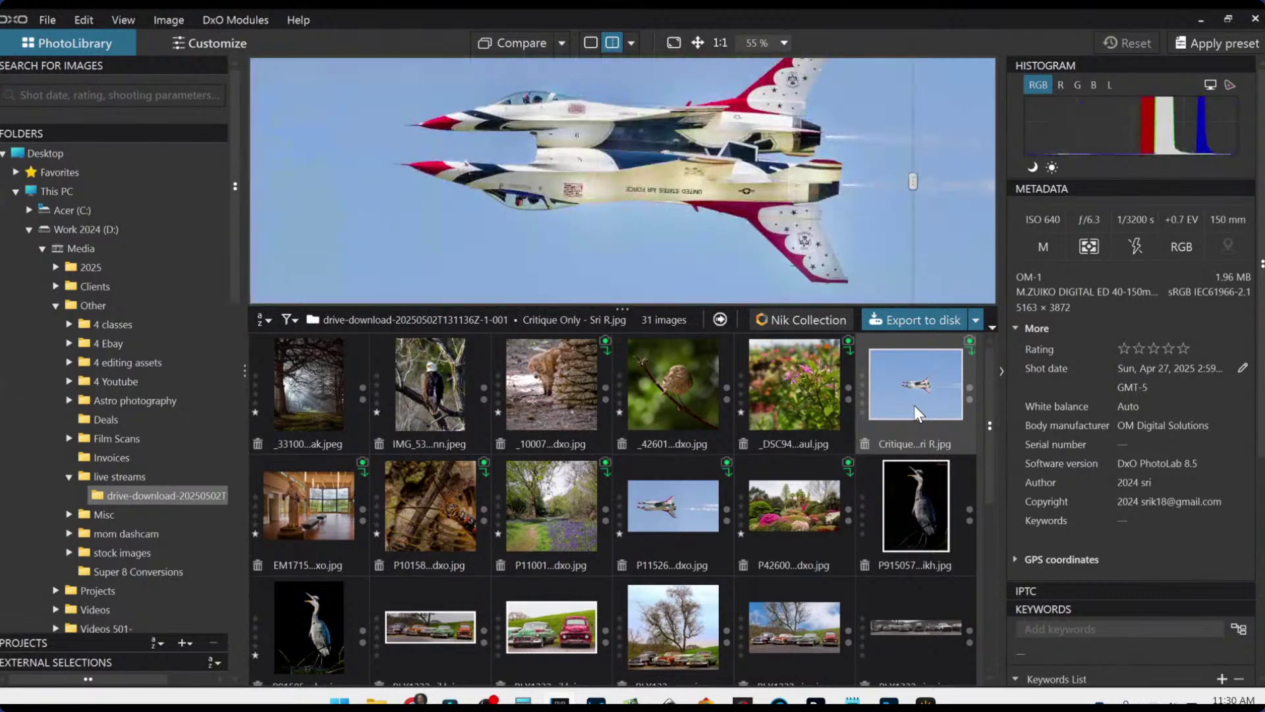
{"action": "left_click", "coordinate": [661, 192]}
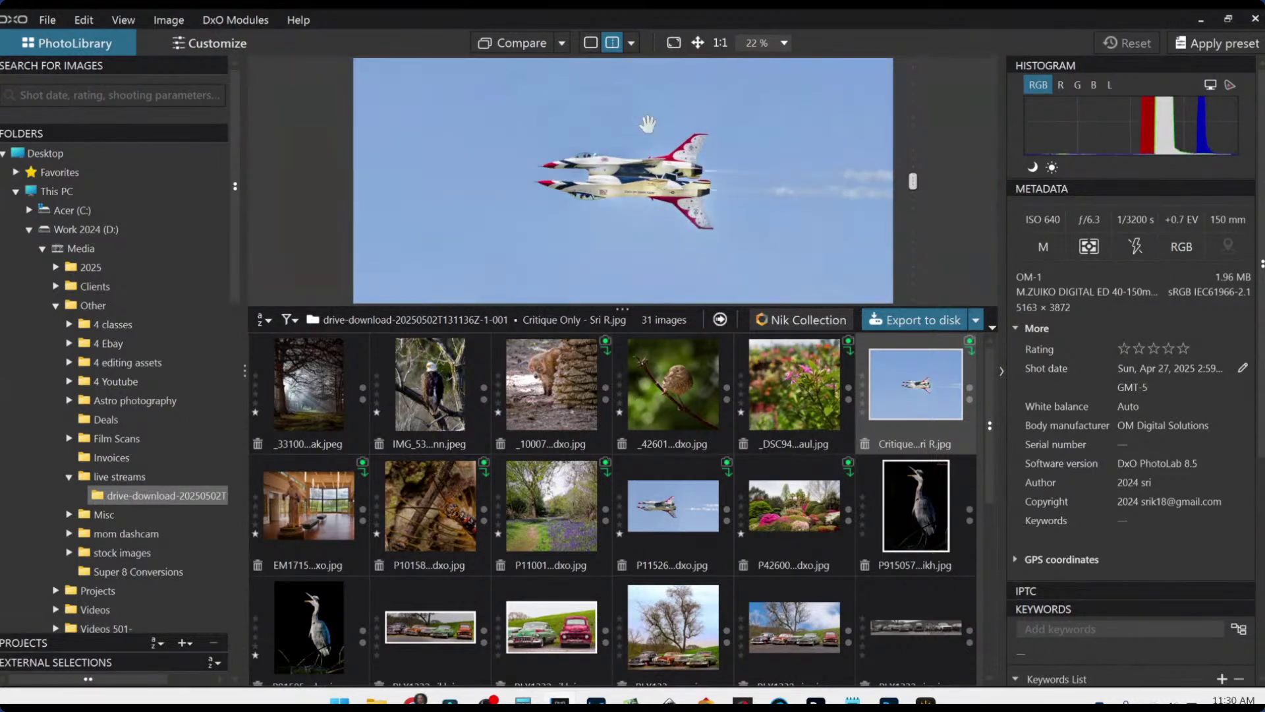
{"action": "left_click", "coordinate": [592, 43]}
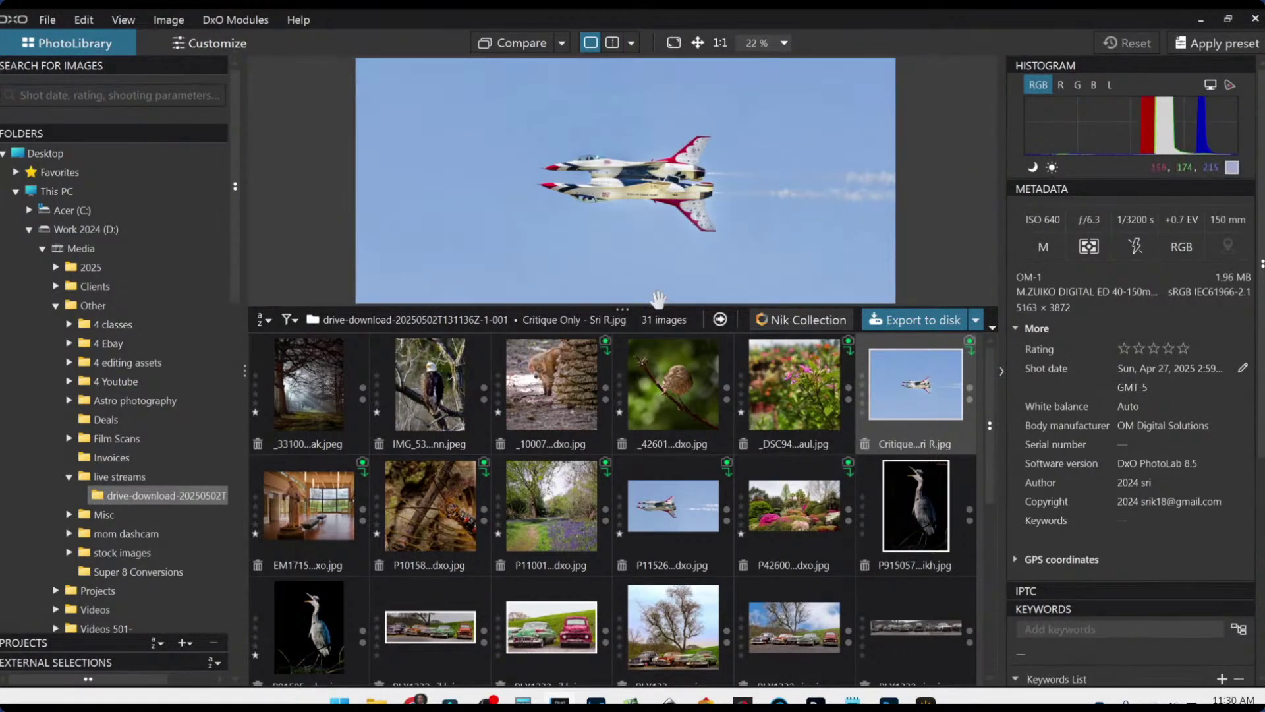
{"action": "left_click_drag", "start_coordinate": [653, 307], "coordinate": [653, 496]}
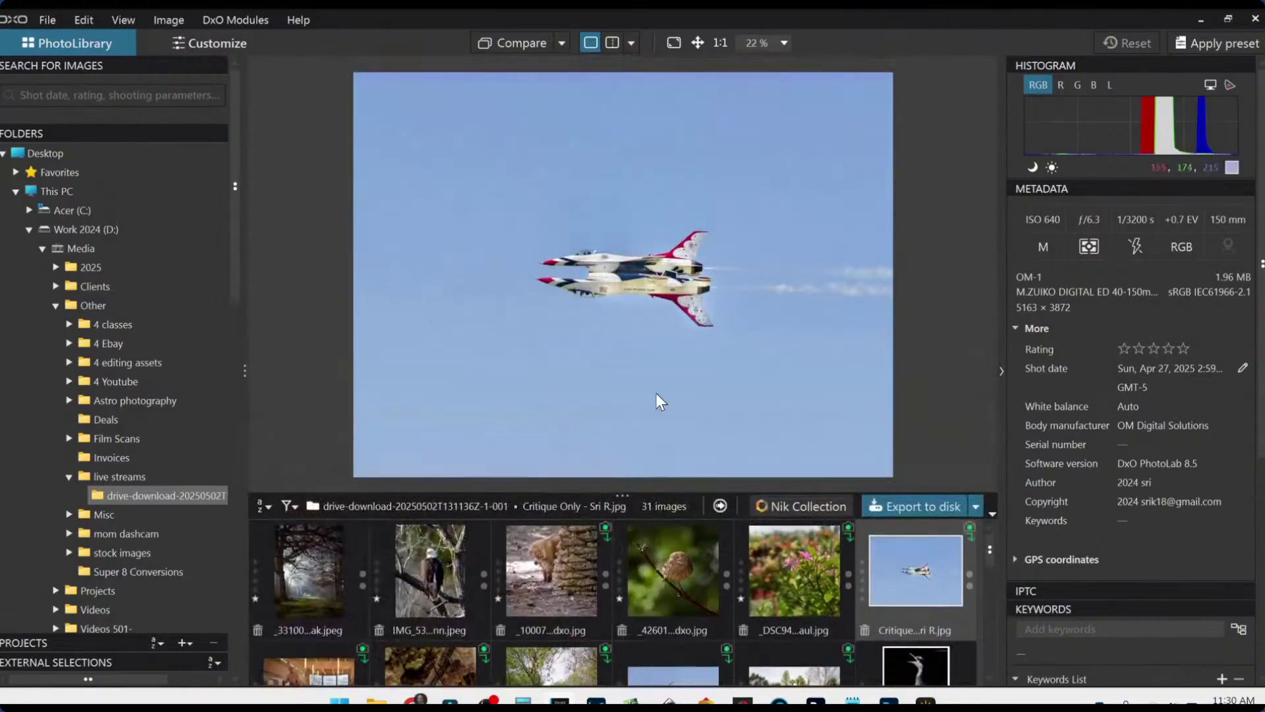
Examine the two jets' canopies, fuselage markings, tails and smoke trails up close at up to 200% magnification.
{"action": "left_click", "coordinate": [629, 260]}
{"action": "scroll", "coordinate": [629, 260], "scroll_direction": "up", "scroll_amount": 2}
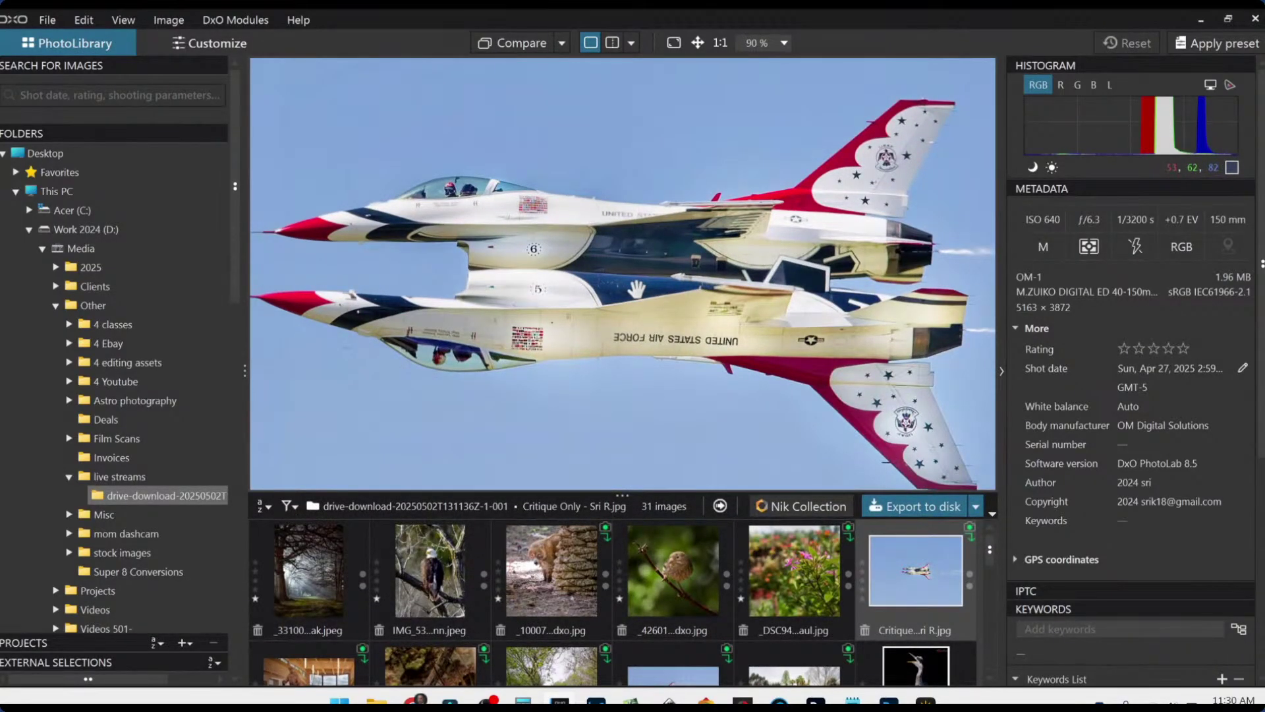
{"action": "scroll", "coordinate": [636, 288], "scroll_direction": "up", "scroll_amount": 4}
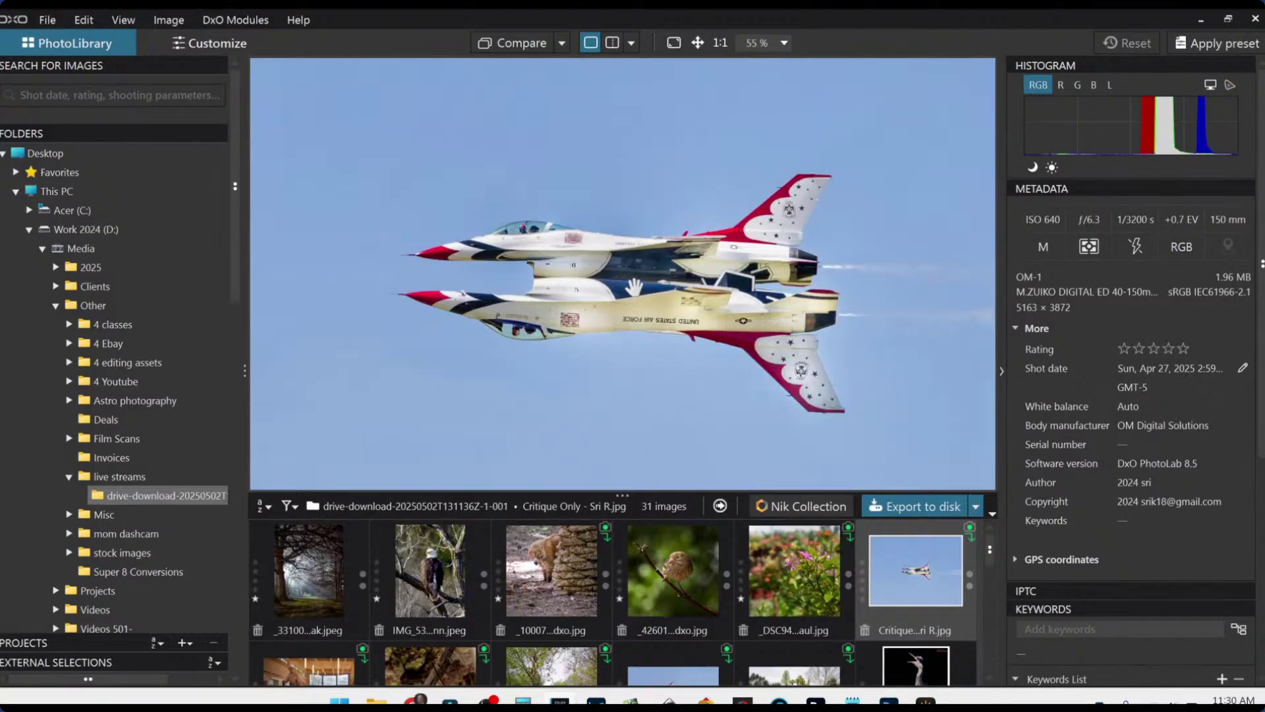
{"action": "scroll", "coordinate": [664, 367], "scroll_direction": "down", "scroll_amount": 1}
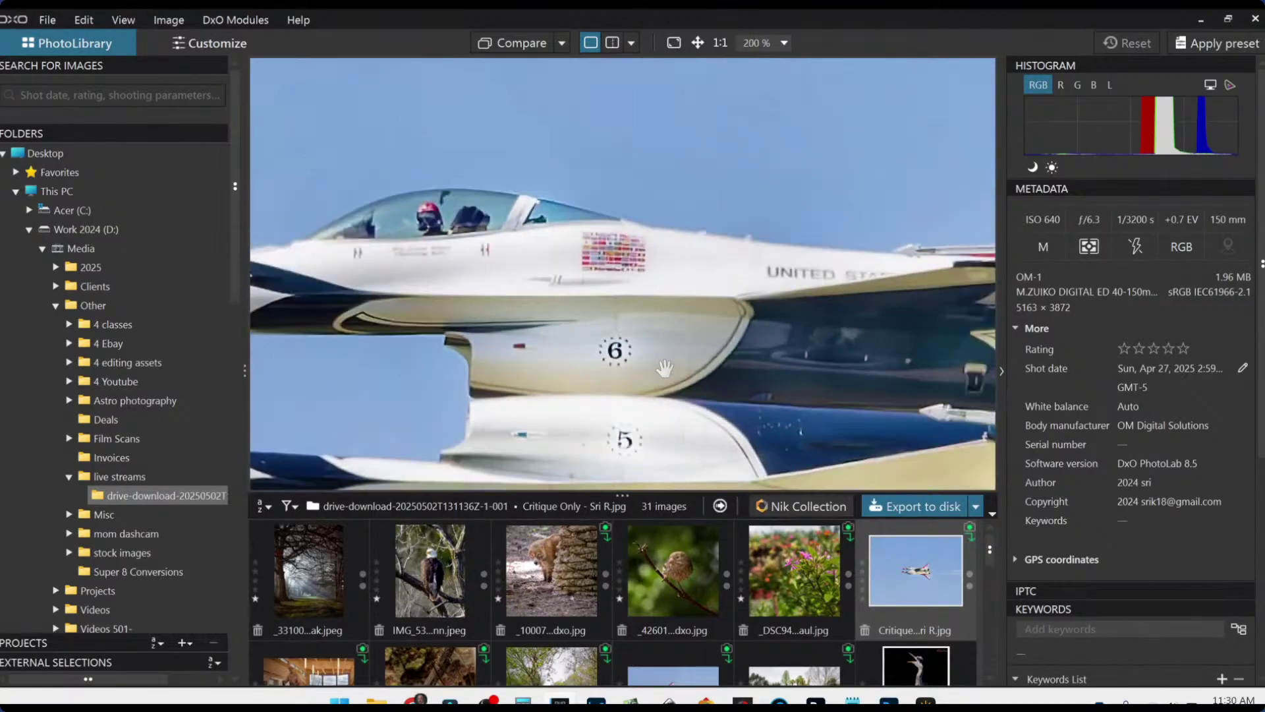
{"action": "left_click_drag", "start_coordinate": [705, 458], "coordinate": [670, 305]}
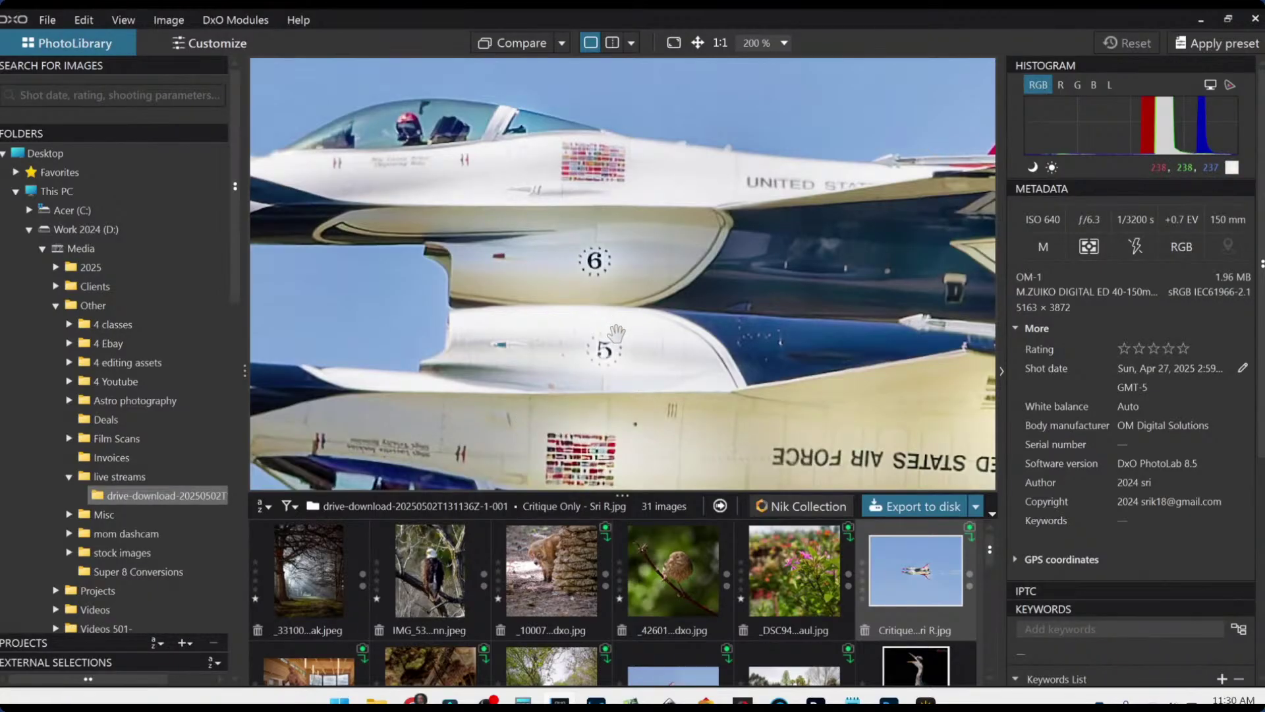
{"action": "scroll", "coordinate": [616, 333], "scroll_direction": "down", "scroll_amount": 1}
{"action": "scroll", "coordinate": [753, 327], "scroll_direction": "down", "scroll_amount": 1}
{"action": "scroll", "coordinate": [753, 327], "scroll_direction": "right", "scroll_amount": 5}
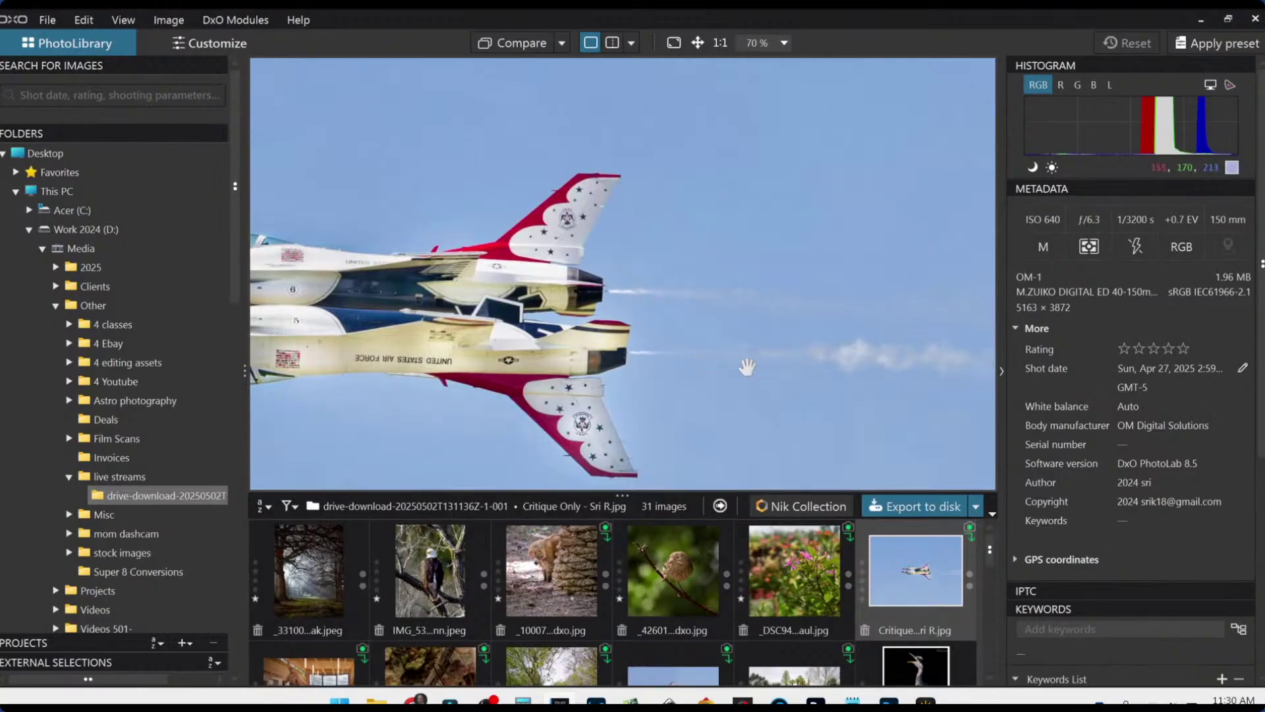
{"action": "scroll", "coordinate": [747, 367], "scroll_direction": "right", "scroll_amount": 1}
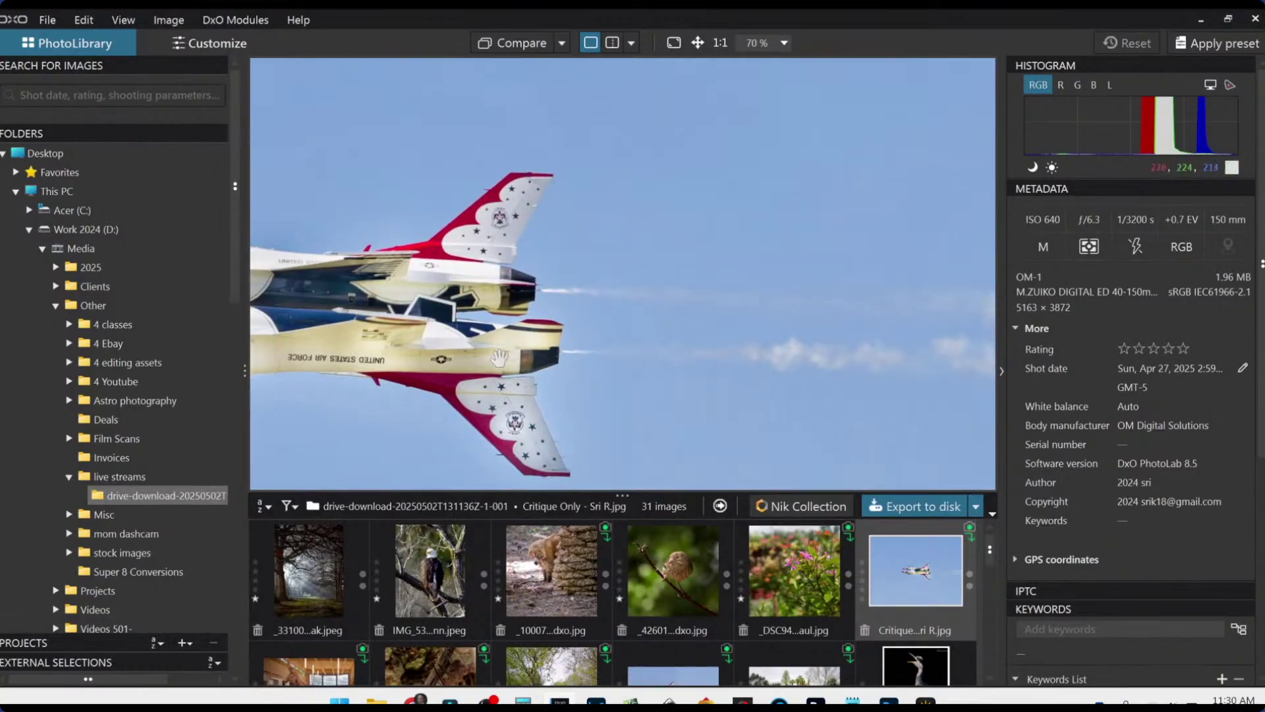
Review the overall framing of the "Critique Only" jet photo and the sky around the aircraft.
{"action": "scroll", "coordinate": [655, 408], "scroll_direction": "down", "scroll_amount": 4}
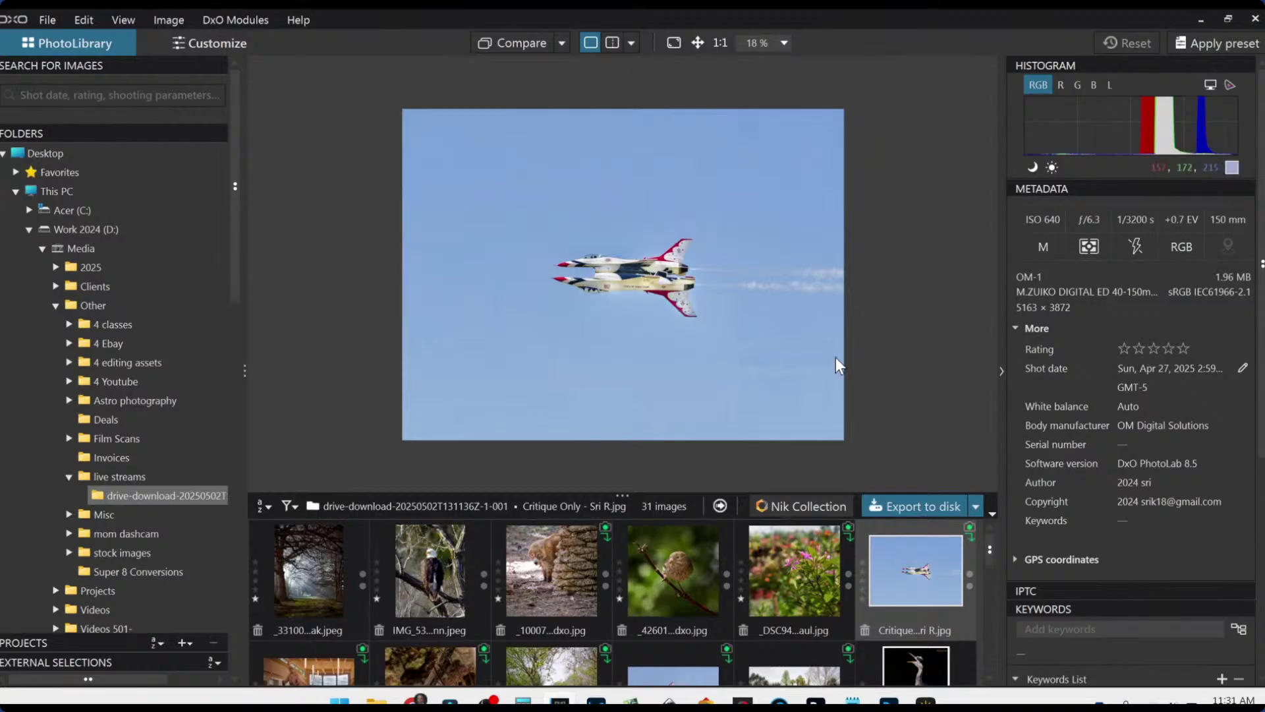
{"action": "scroll", "coordinate": [717, 348], "scroll_direction": "down", "scroll_amount": 1}
{"action": "scroll", "coordinate": [647, 312], "scroll_direction": "up", "scroll_amount": 3}
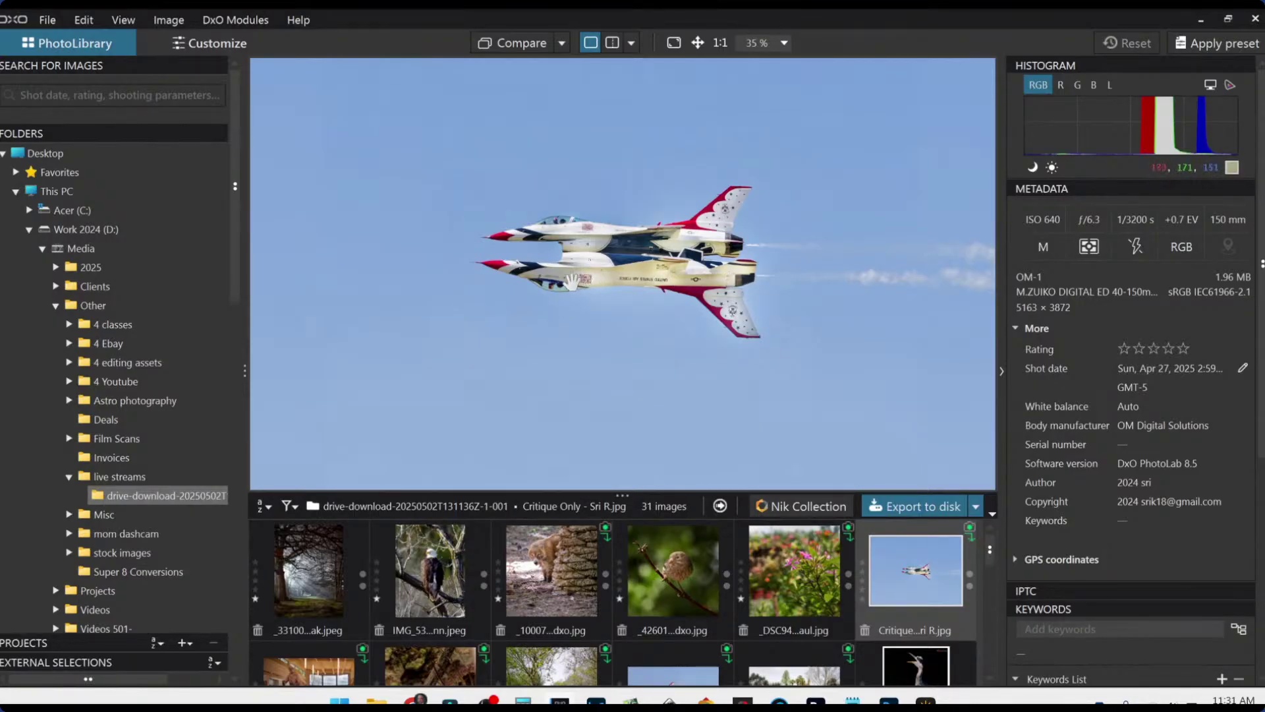
{"action": "scroll", "coordinate": [670, 340], "scroll_direction": "down", "scroll_amount": 2}
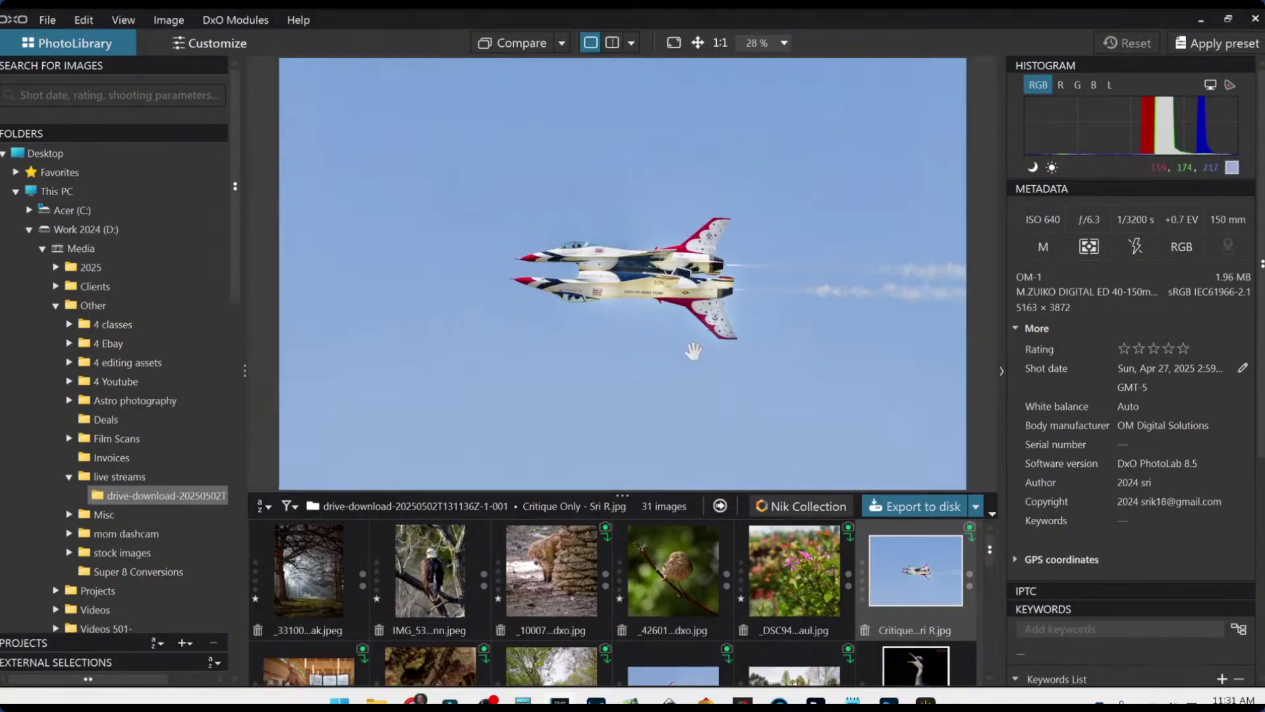
{"action": "scroll", "coordinate": [693, 351], "scroll_direction": "down", "scroll_amount": 1}
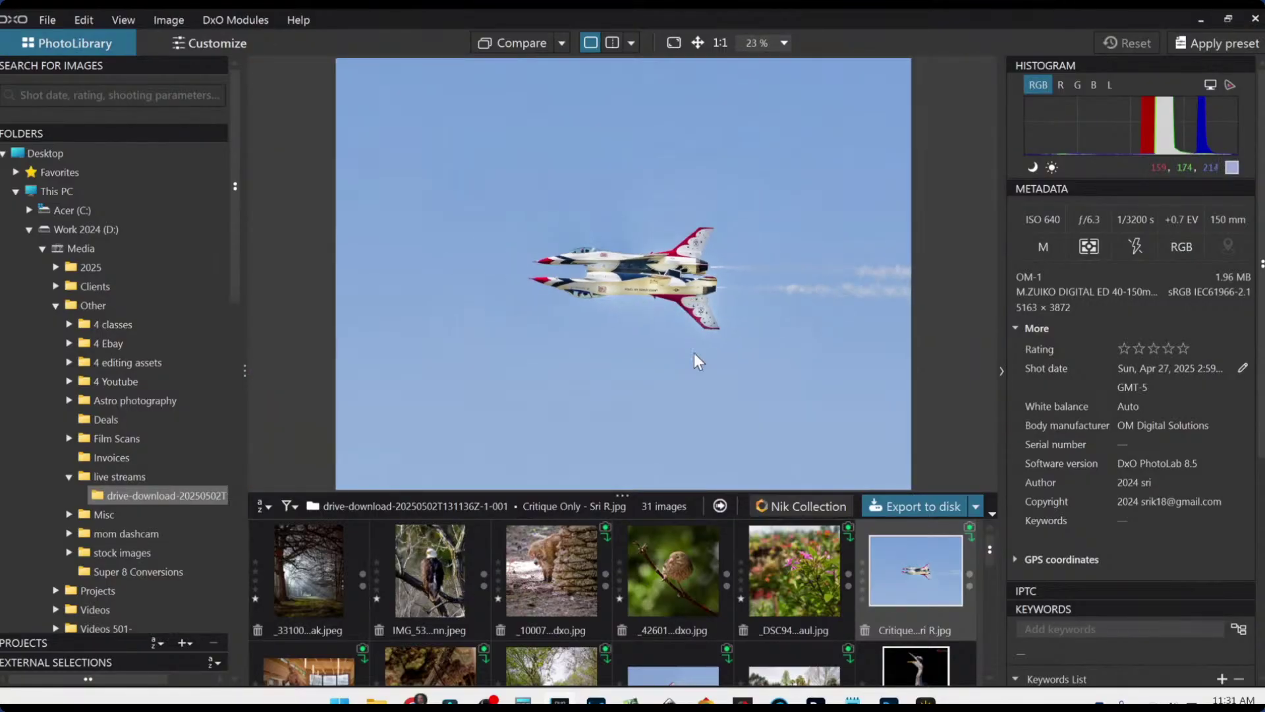
Open the DxO-exported jet JPEG P1152641 and examine its wider crop, aircraft detail and smoke trails.
{"action": "scroll", "coordinate": [832, 595], "scroll_direction": "down", "scroll_amount": 1}
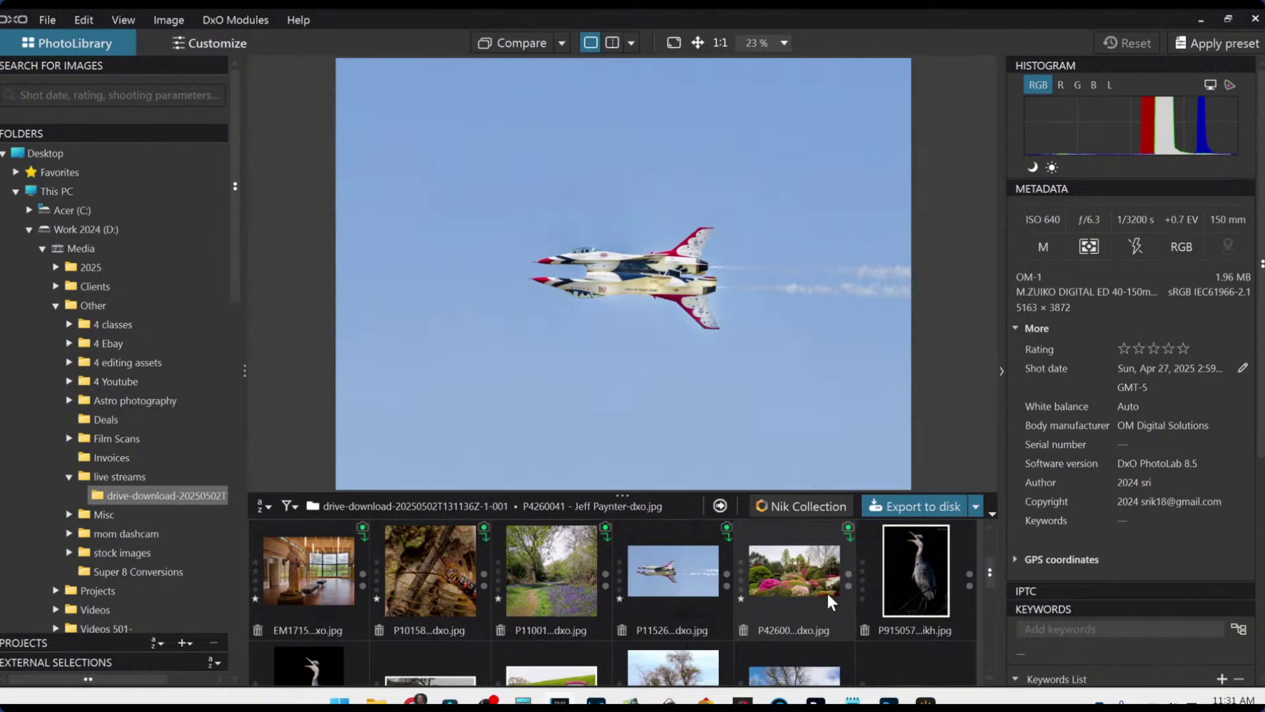
{"action": "left_click", "coordinate": [685, 579]}
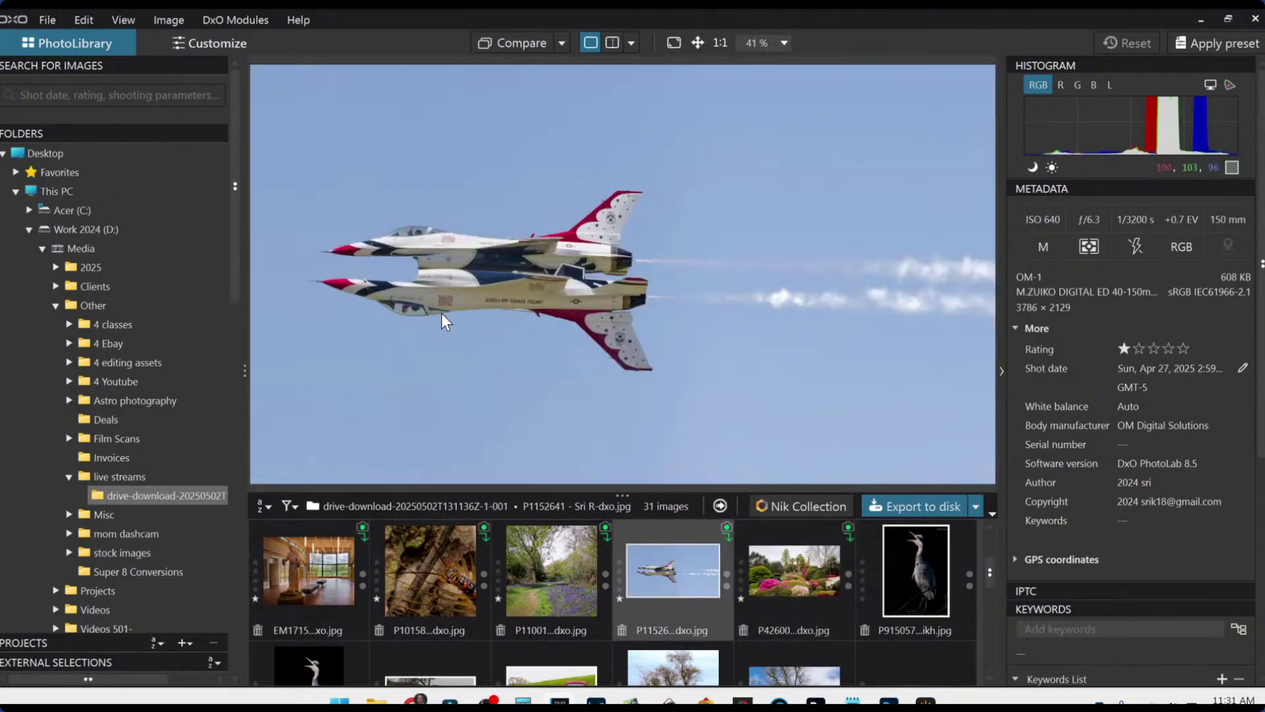
{"action": "scroll", "coordinate": [441, 314], "scroll_direction": "up", "scroll_amount": 1}
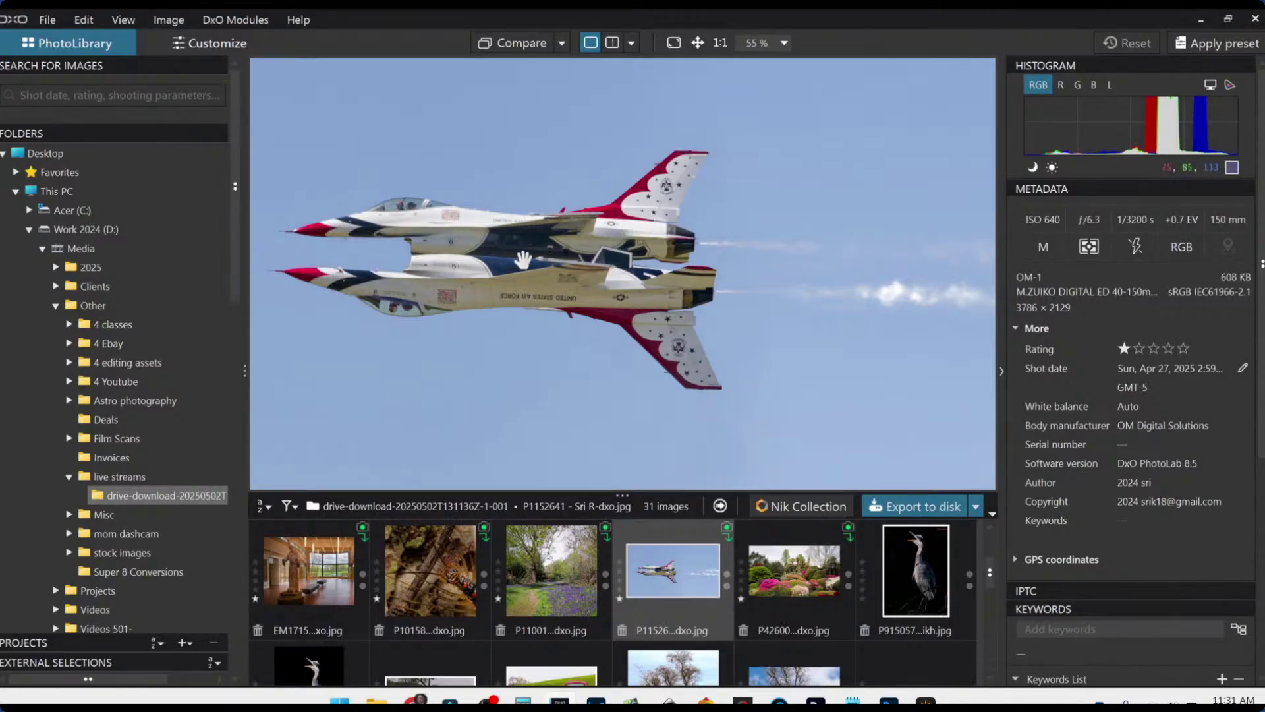
{"action": "scroll", "coordinate": [652, 353], "scroll_direction": "down", "scroll_amount": 3}
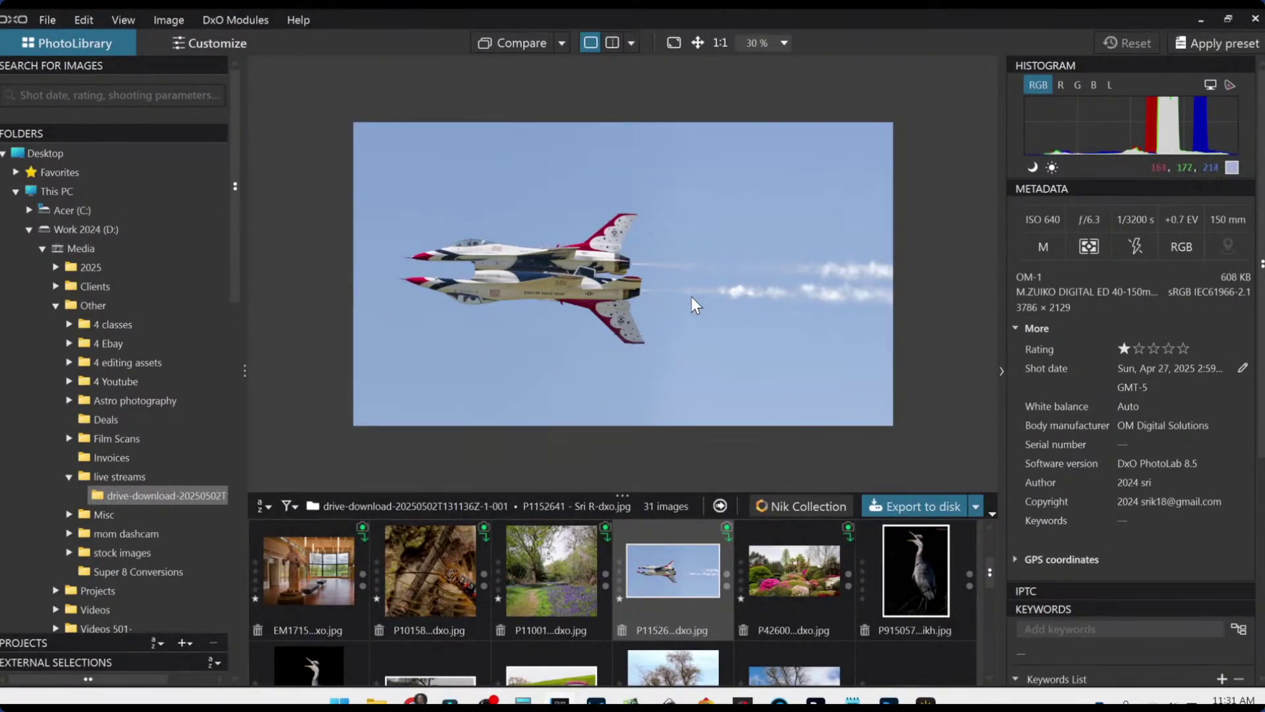
Return to the "Critique Only" jet JPEG and inspect the edges and colour of the aircraft against the sky.
{"action": "scroll", "coordinate": [659, 584], "scroll_direction": "down", "scroll_amount": 1}
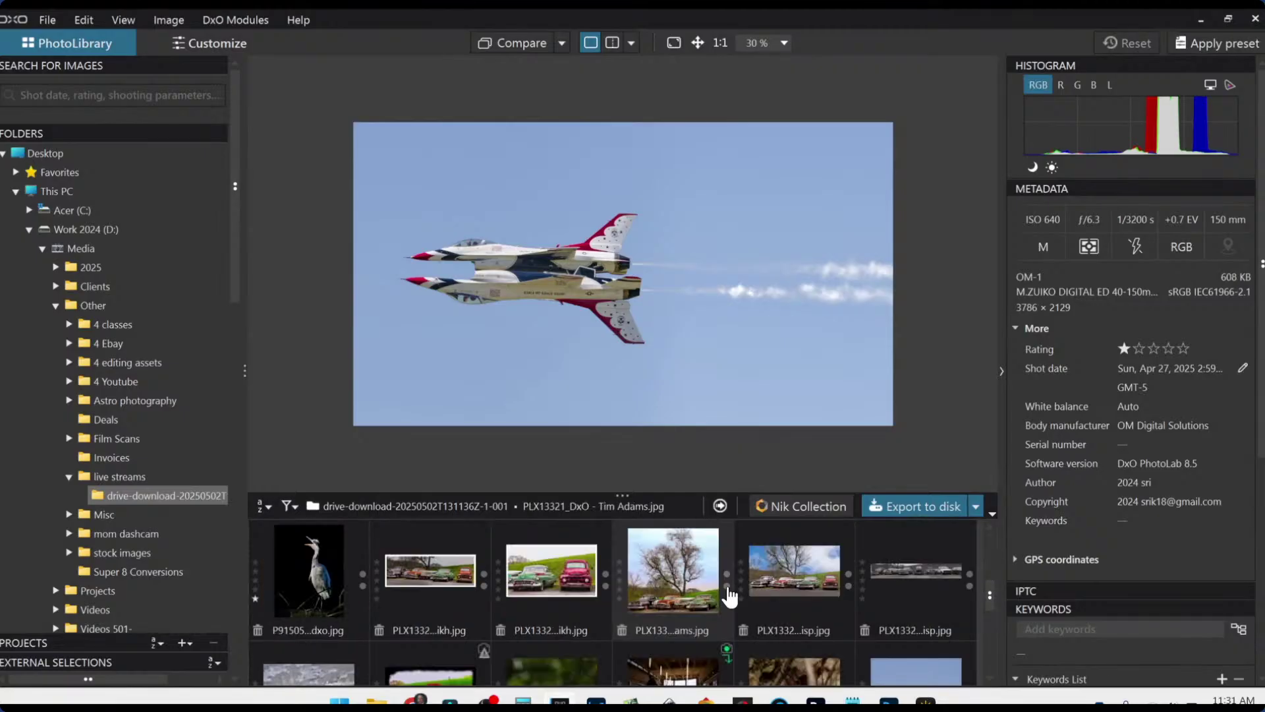
{"action": "scroll", "coordinate": [722, 587], "scroll_direction": "up", "scroll_amount": 1}
{"action": "scroll", "coordinate": [777, 606], "scroll_direction": "up", "scroll_amount": 1}
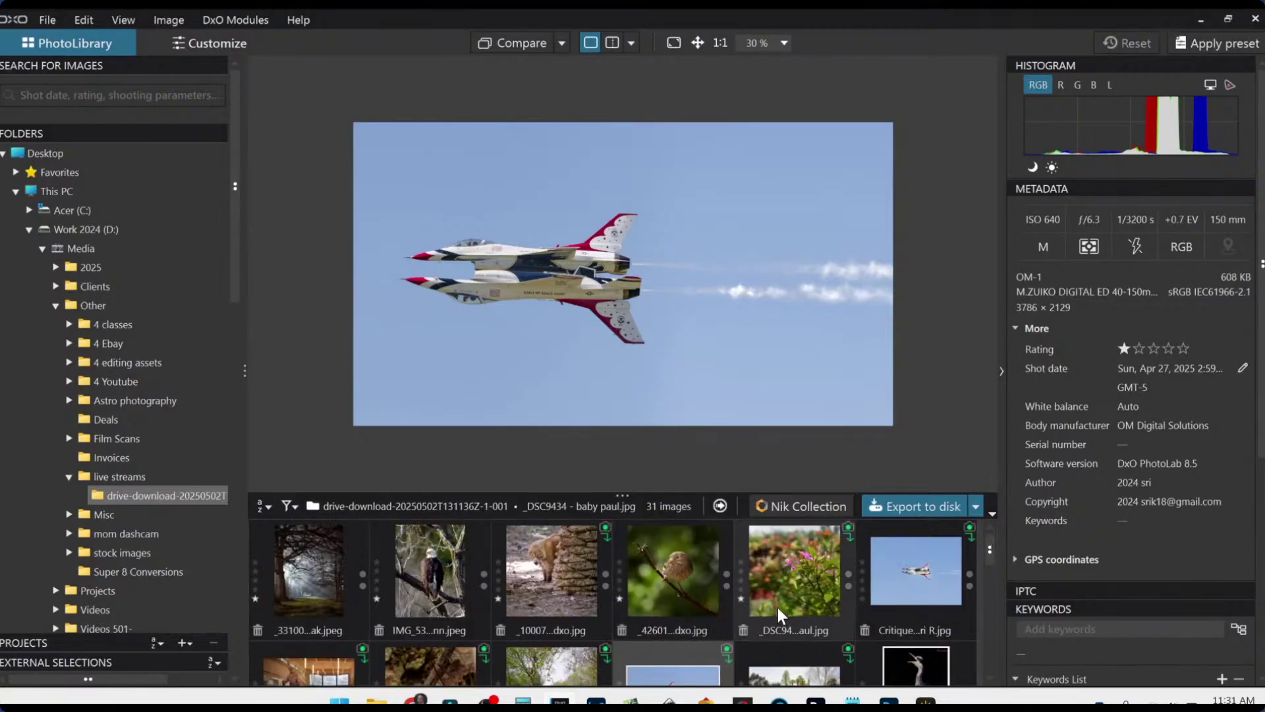
{"action": "left_click", "coordinate": [880, 569]}
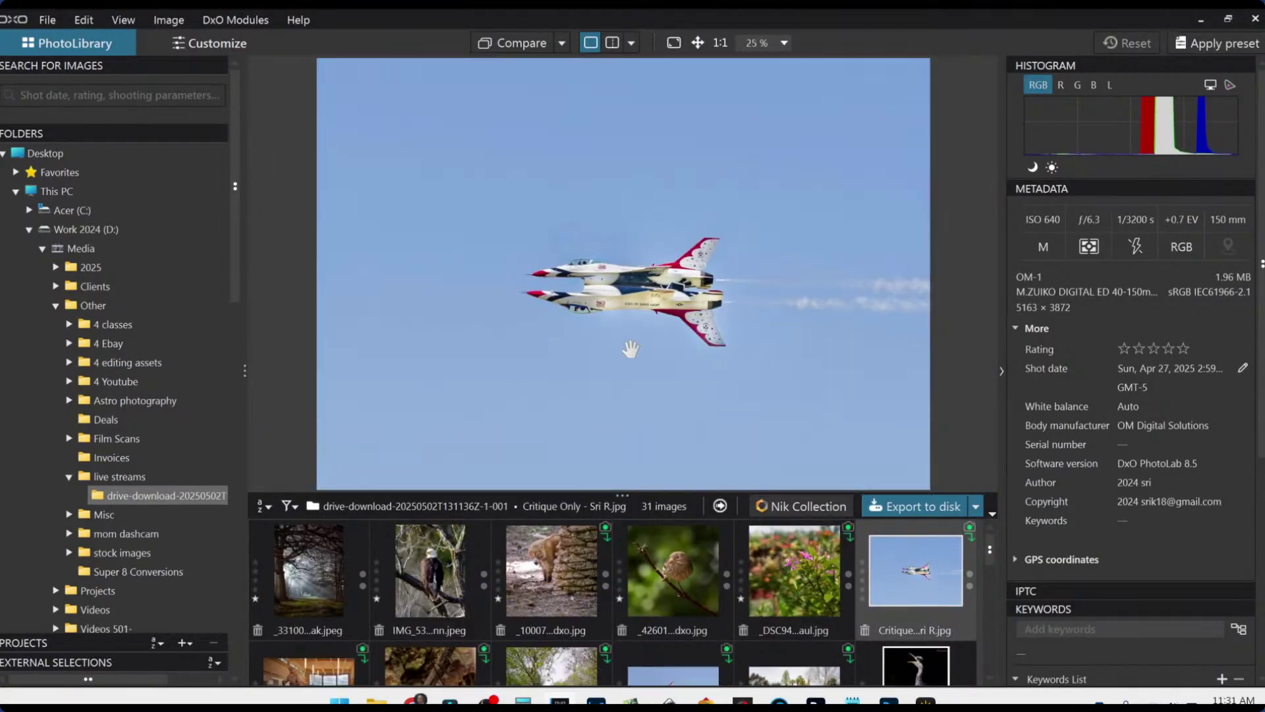
{"action": "scroll", "coordinate": [618, 328], "scroll_direction": "up", "scroll_amount": 2}
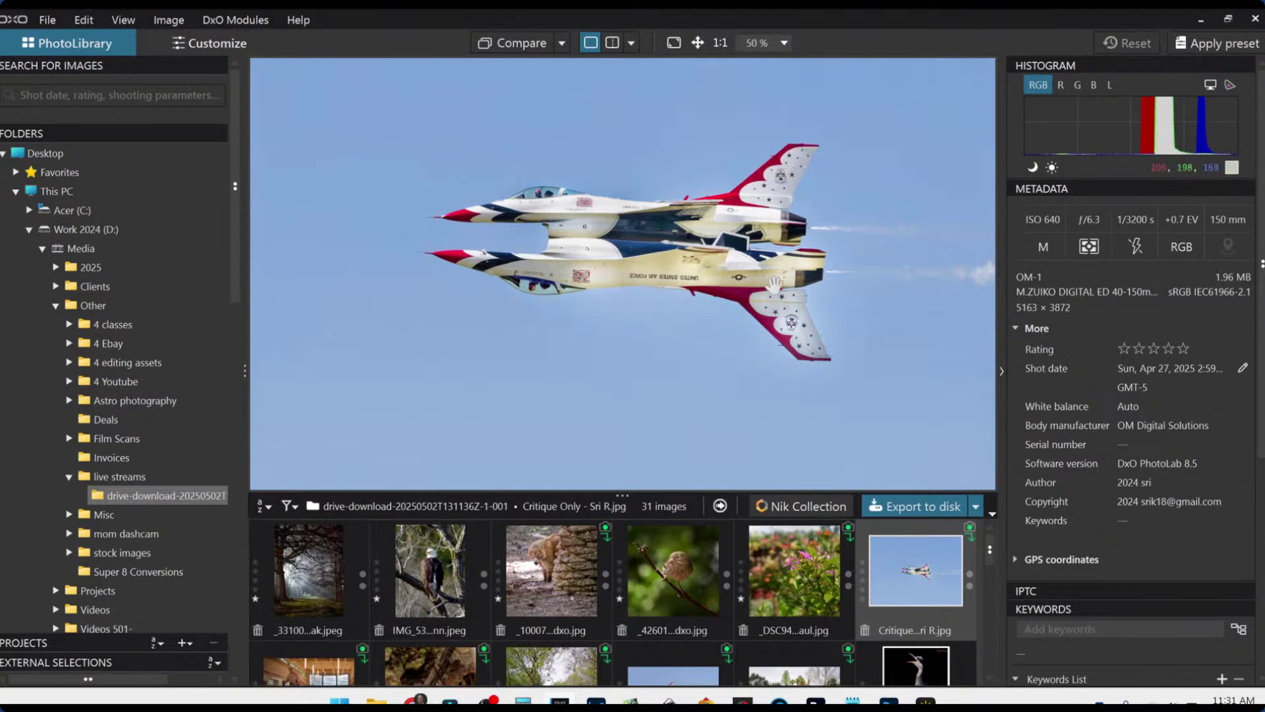
{"action": "scroll", "coordinate": [782, 332], "scroll_direction": "down", "scroll_amount": 1}
{"action": "scroll", "coordinate": [783, 337], "scroll_direction": "down", "scroll_amount": 1}
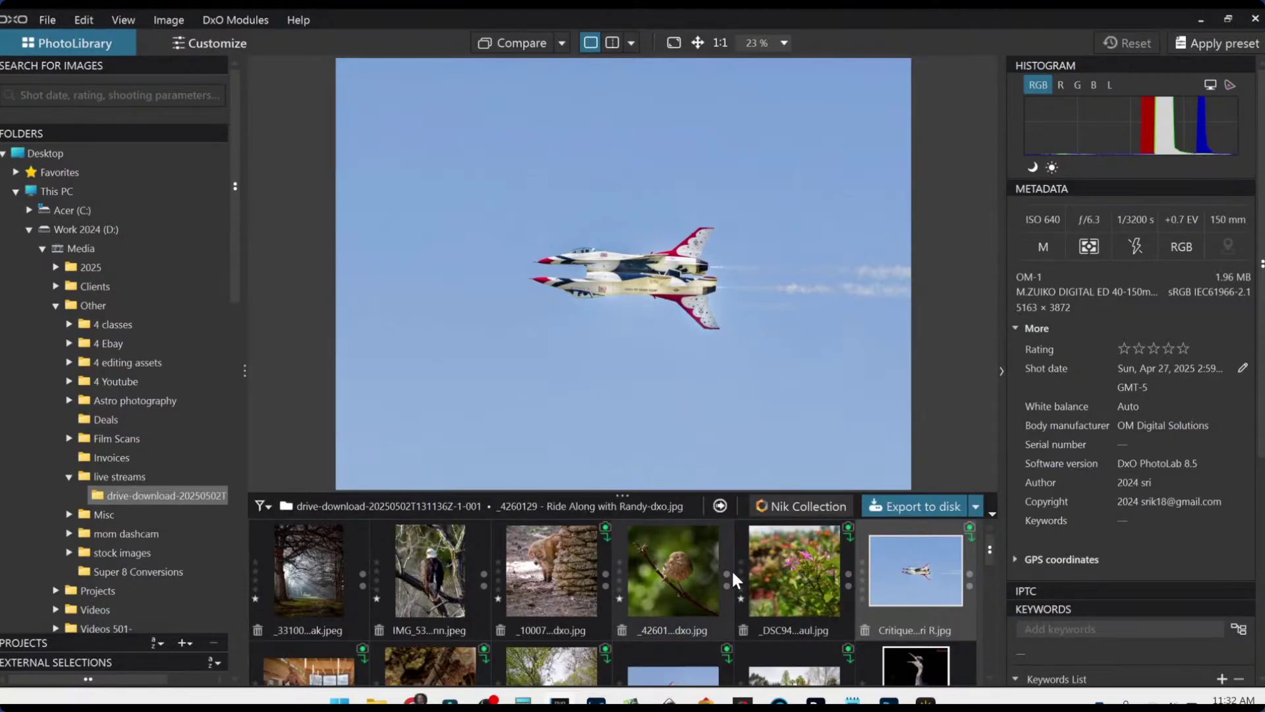
Open the white-bordered heron JPEG P9150577 from the image browser and hide the side palettes.
{"action": "scroll", "coordinate": [731, 568], "scroll_direction": "down", "scroll_amount": 2}
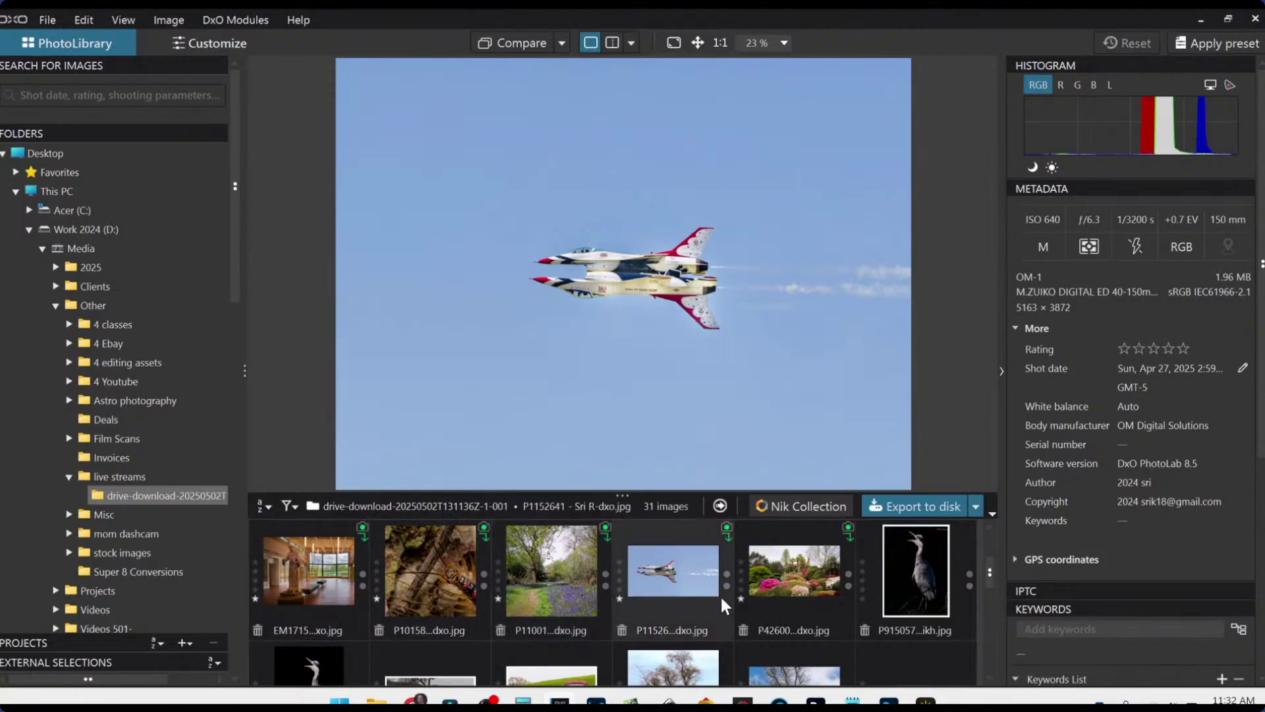
{"action": "scroll", "coordinate": [831, 598], "scroll_direction": "down", "scroll_amount": 2}
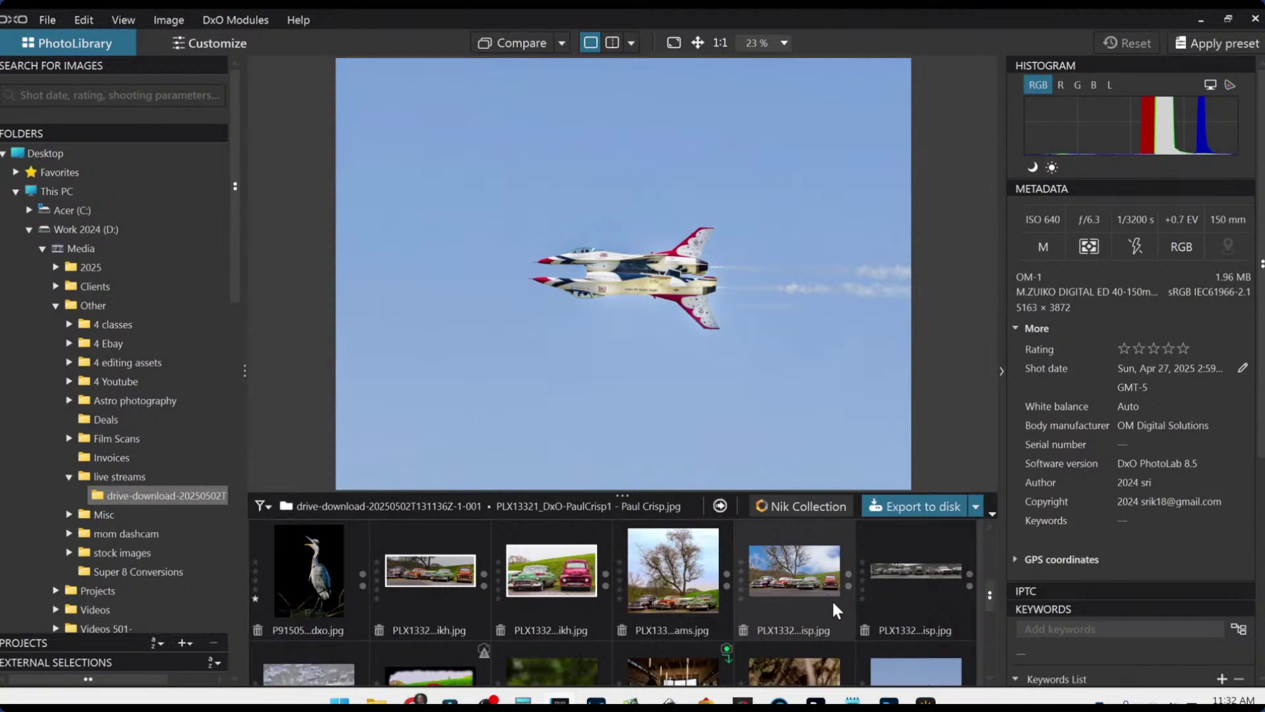
{"action": "scroll", "coordinate": [831, 599], "scroll_direction": "up", "scroll_amount": 2}
{"action": "left_click", "coordinate": [922, 589]}
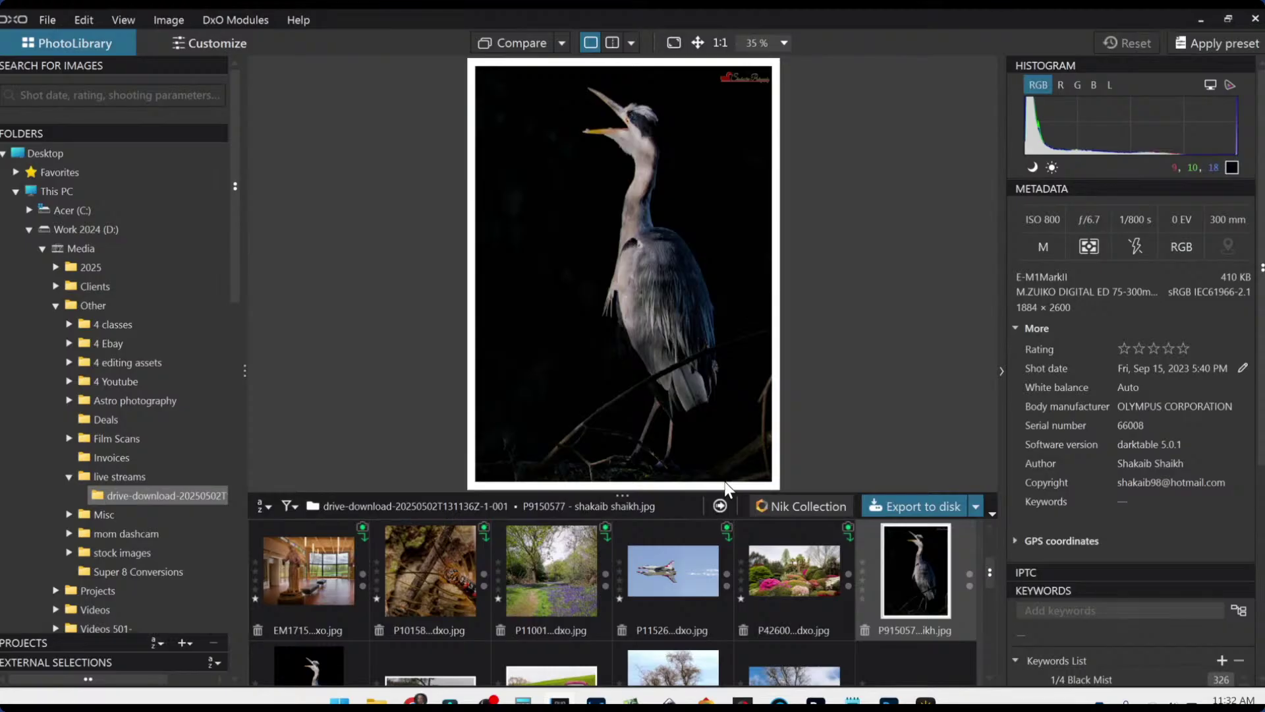
{"action": "key", "text": "Tab"}
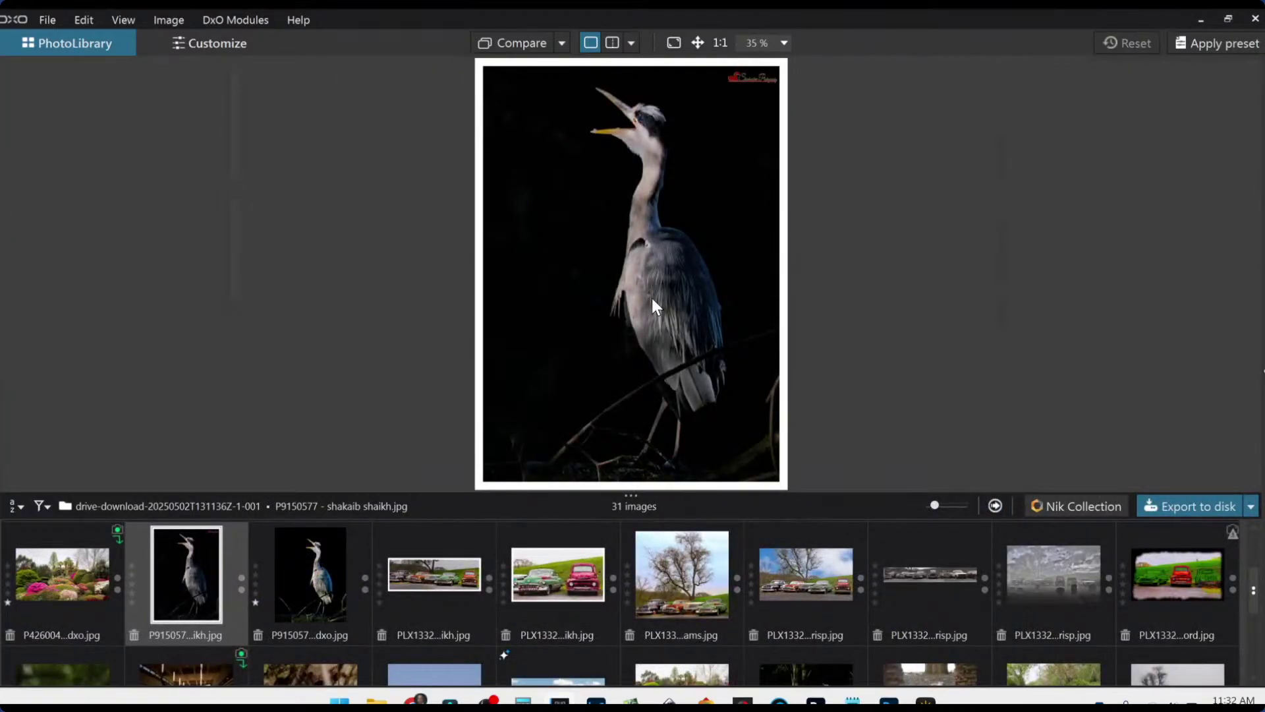
Examine the bordered heron's breast, shoulder and wing feathers at high magnification, finishing with the whole image in view.
{"action": "scroll", "coordinate": [643, 316], "scroll_direction": "up", "scroll_amount": 3}
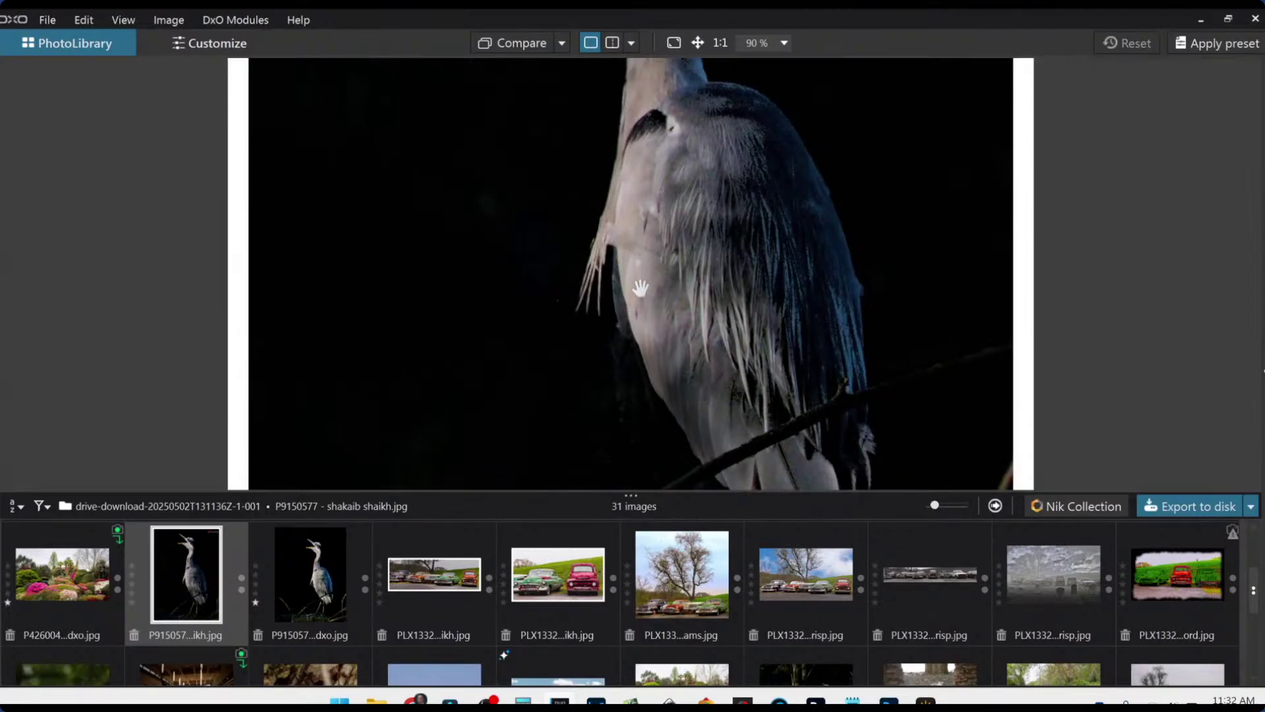
{"action": "scroll", "coordinate": [640, 288], "scroll_direction": "up", "scroll_amount": 3}
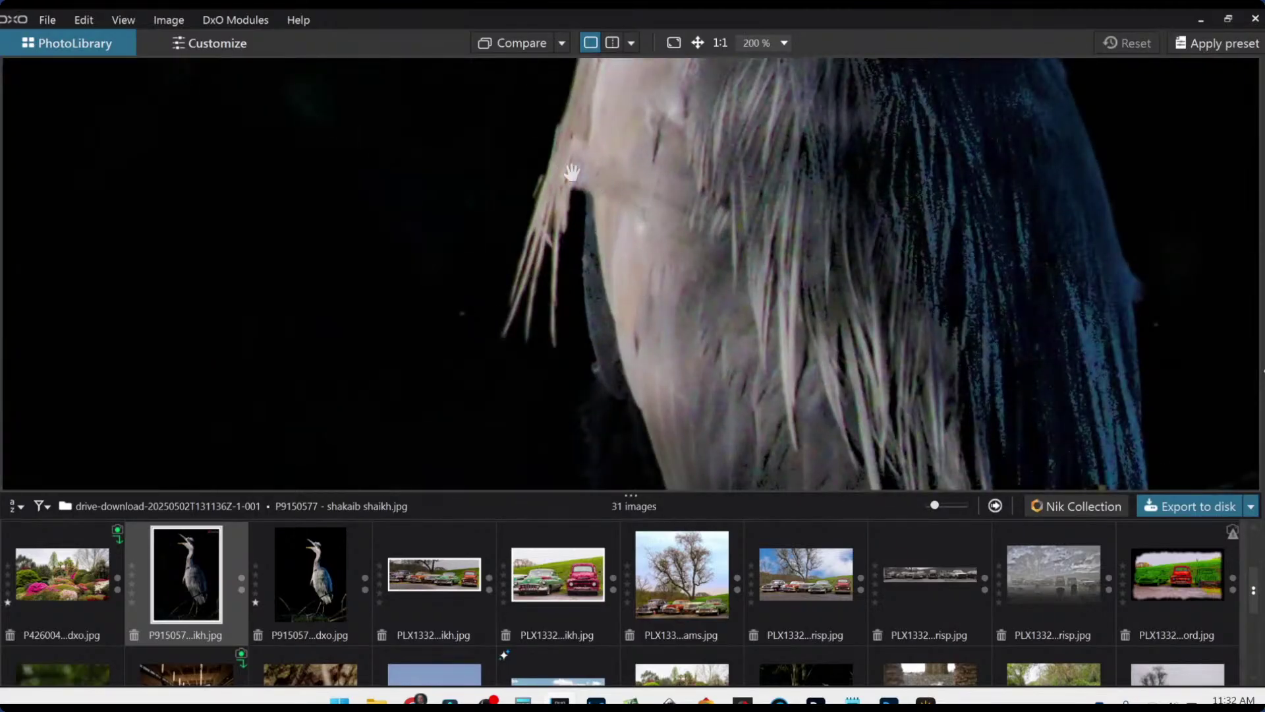
{"action": "scroll", "coordinate": [639, 249], "scroll_direction": "down", "scroll_amount": 2}
{"action": "scroll", "coordinate": [659, 260], "scroll_direction": "up", "scroll_amount": 1}
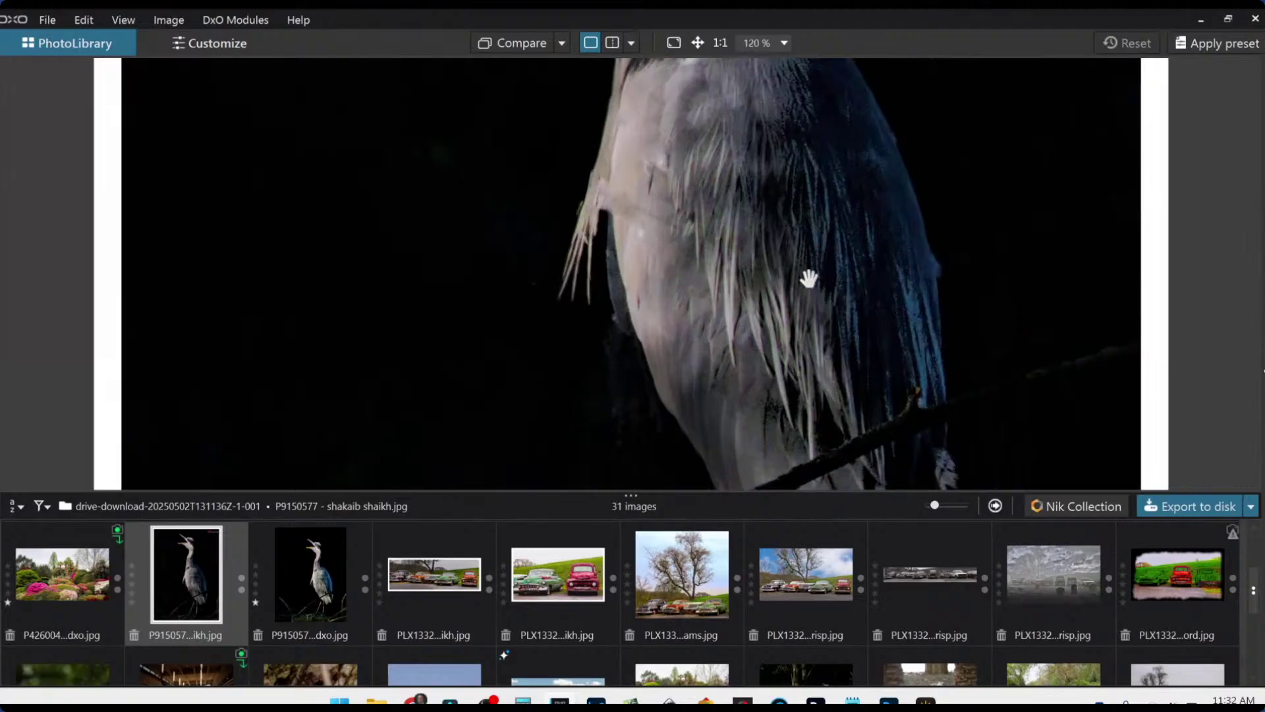
{"action": "left_click_drag", "start_coordinate": [803, 124], "coordinate": [728, 330]}
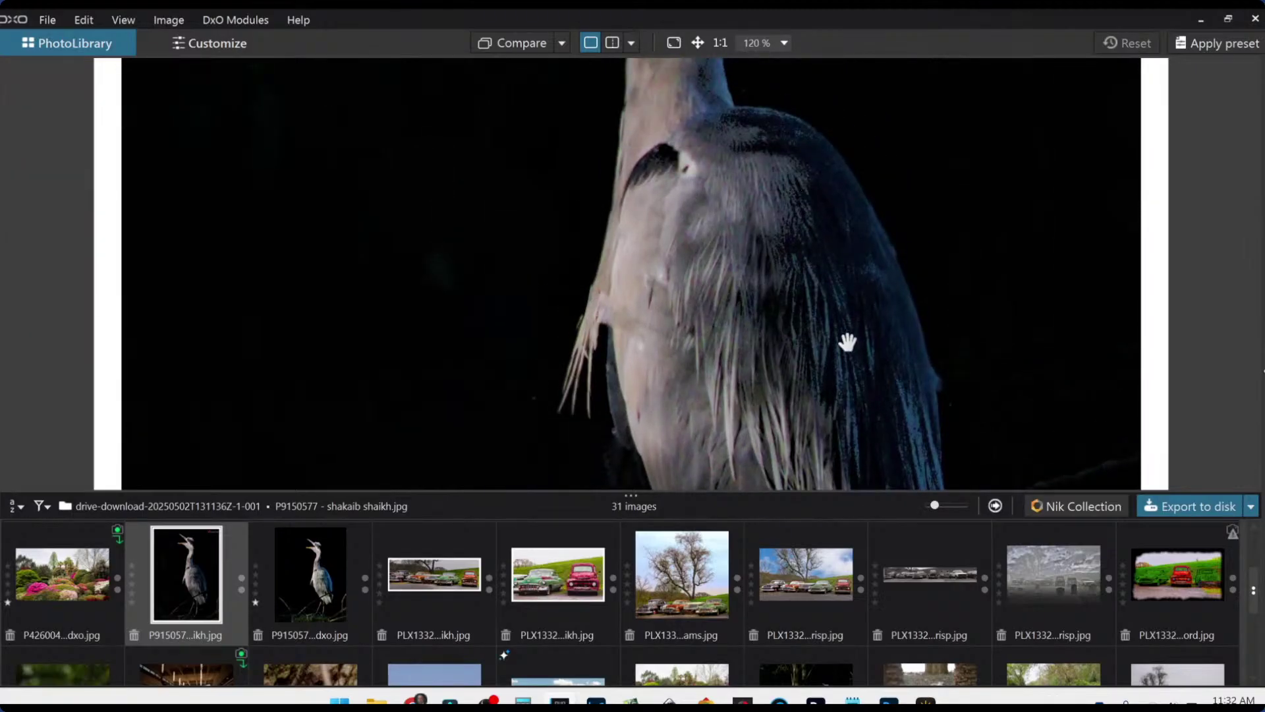
{"action": "scroll", "coordinate": [842, 377], "scroll_direction": "down", "scroll_amount": 4}
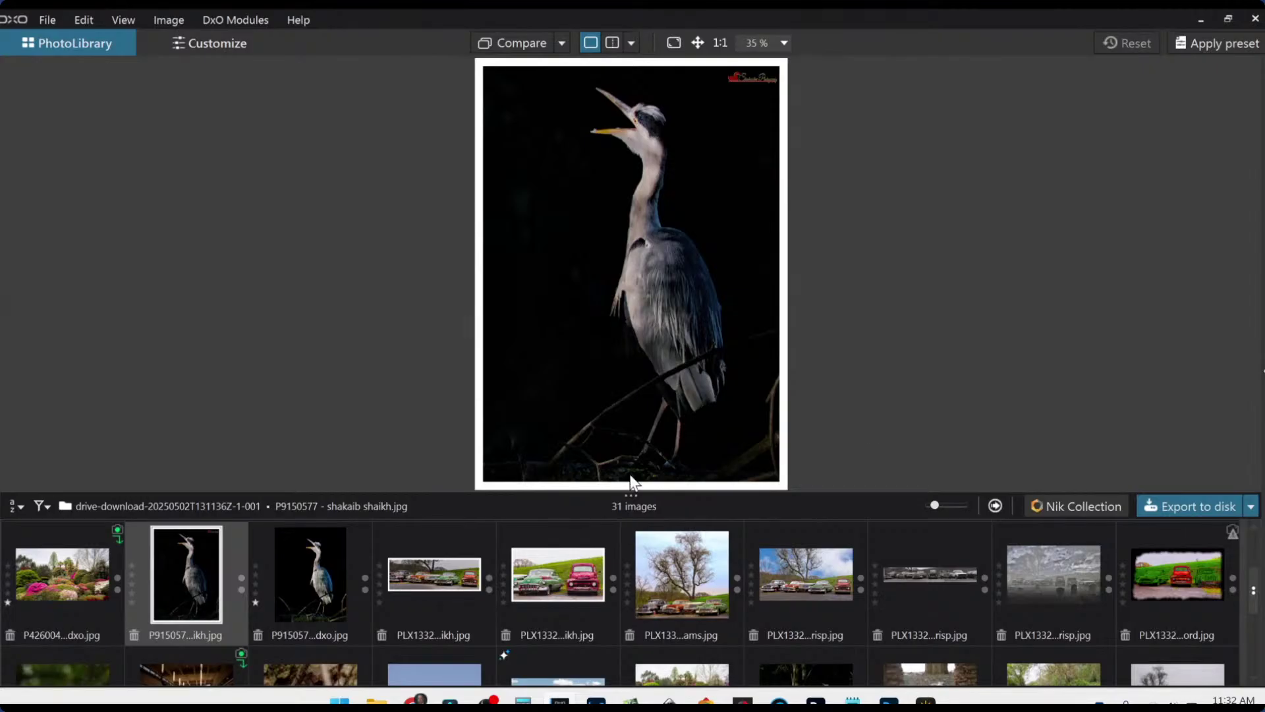
Alternate between the white-bordered heron JPEG and the DxO-exported heron JPEG P9150577 to compare their overall brightness and colour.
{"action": "left_click", "coordinate": [305, 554]}
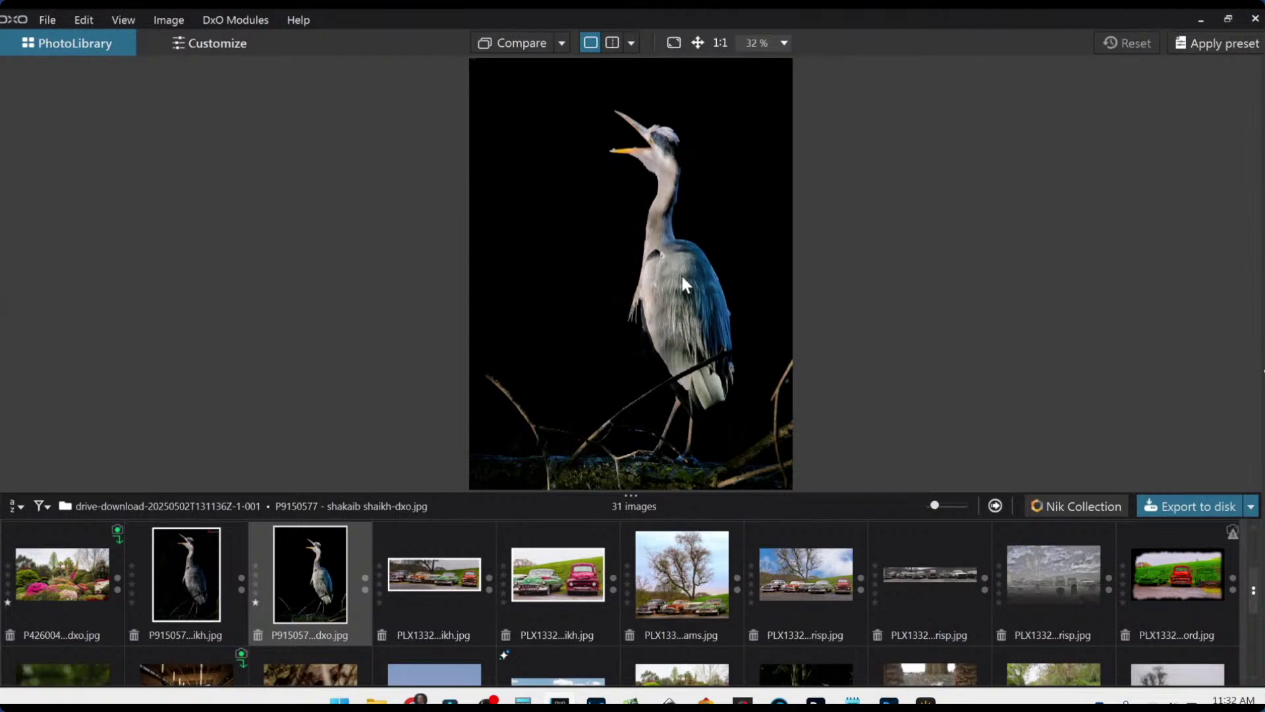
{"action": "left_click", "coordinate": [191, 591]}
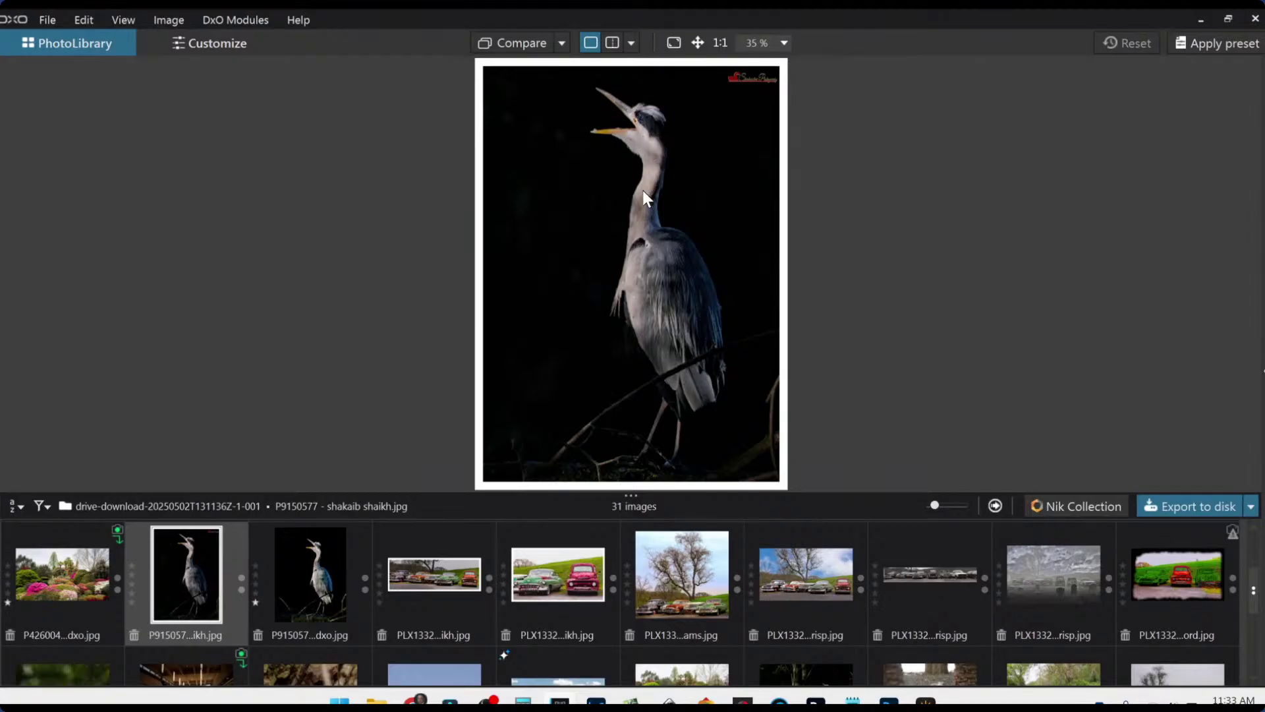
{"action": "left_click", "coordinate": [315, 583]}
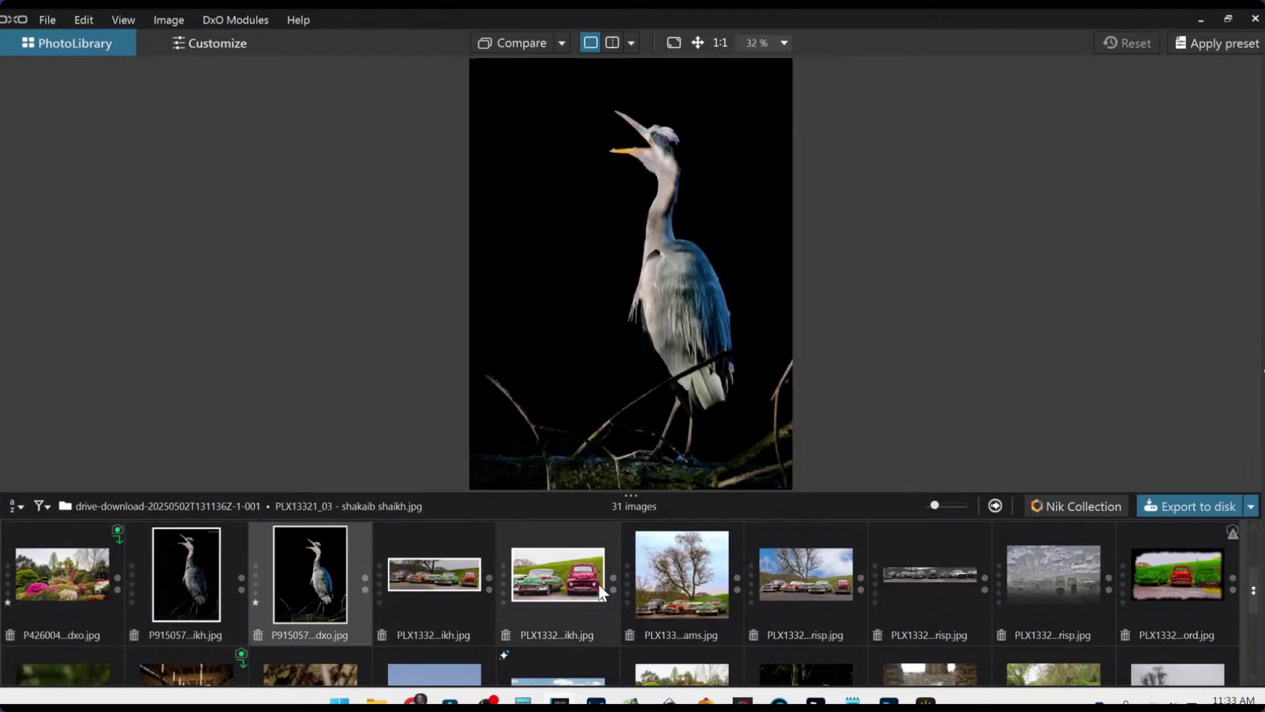
Compare the shoulder and wing feathers of both heron versions at 140 %, finishing with the whole DxO-exported heron in view.
{"action": "scroll", "coordinate": [714, 288], "scroll_direction": "up", "scroll_amount": 5}
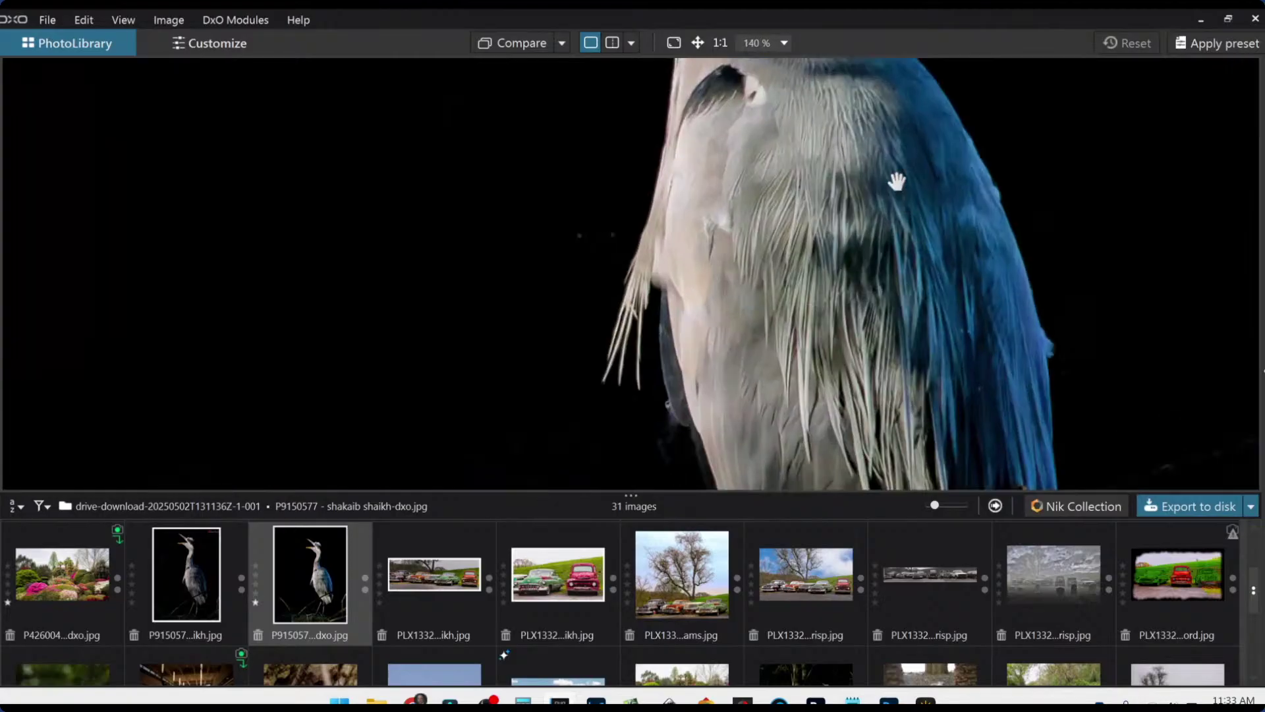
{"action": "left_click_drag", "start_coordinate": [887, 146], "coordinate": [777, 409]}
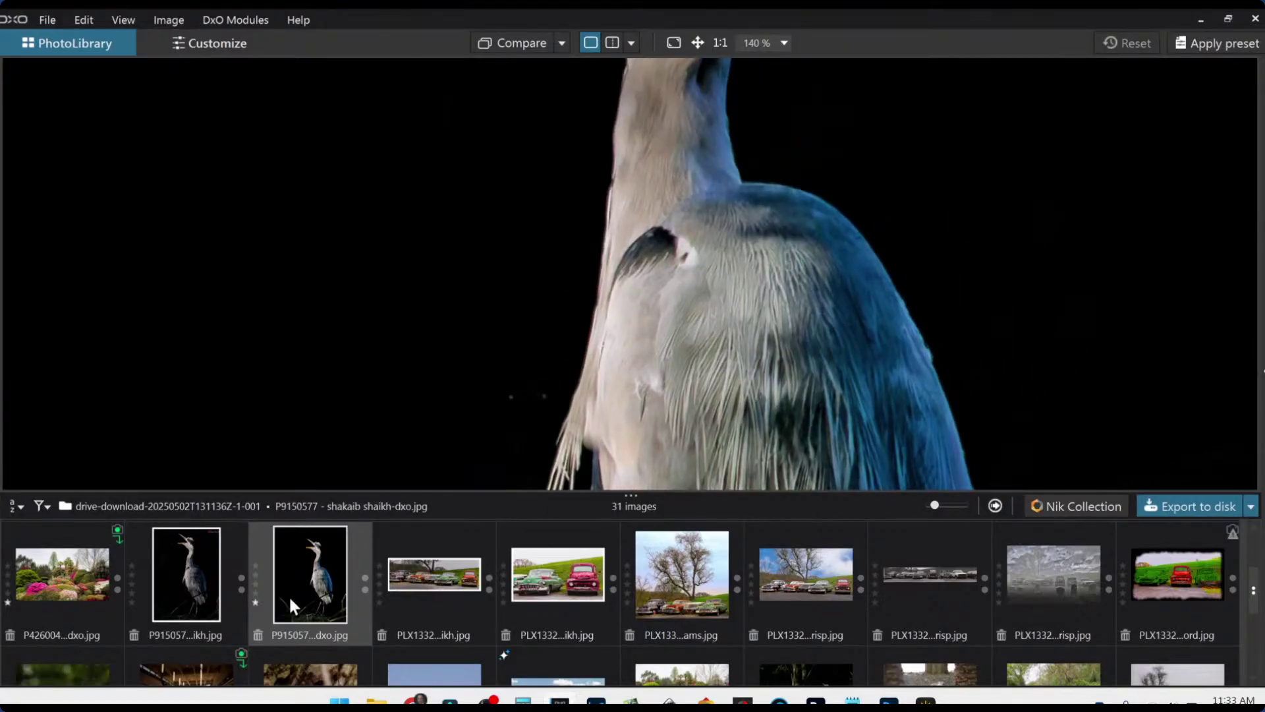
{"action": "left_click", "coordinate": [190, 595]}
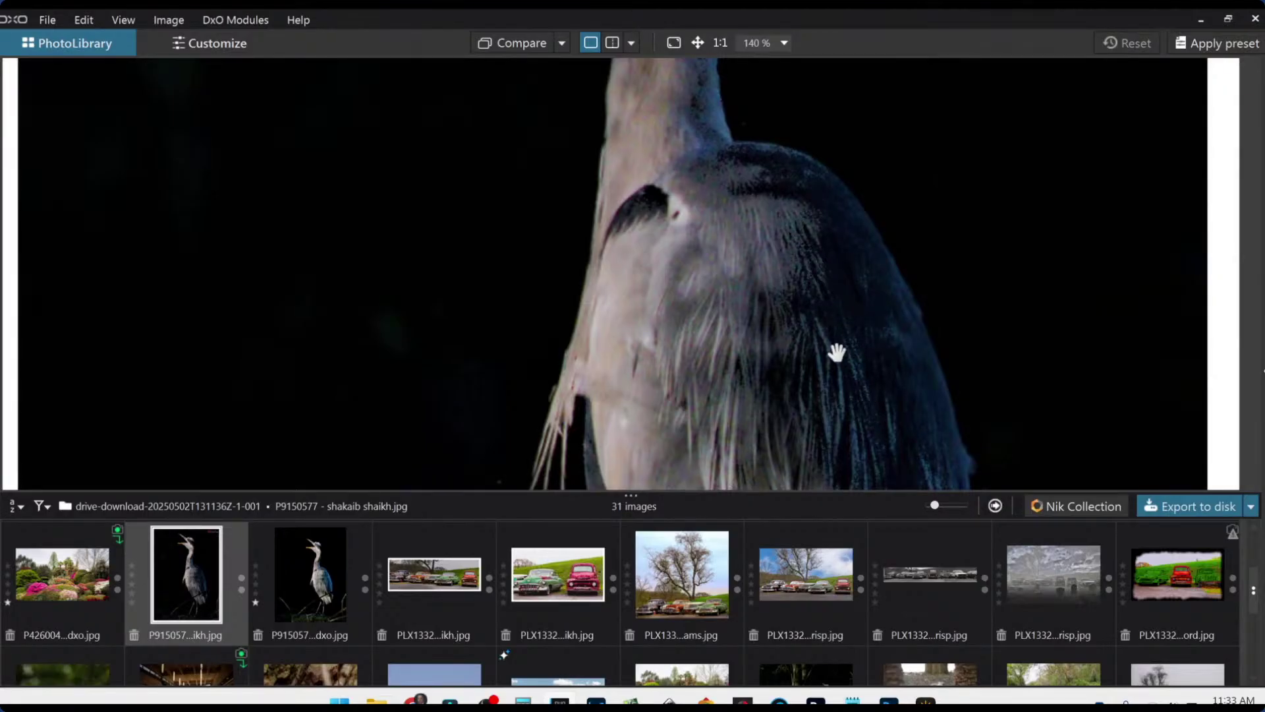
{"action": "left_click", "coordinate": [324, 595]}
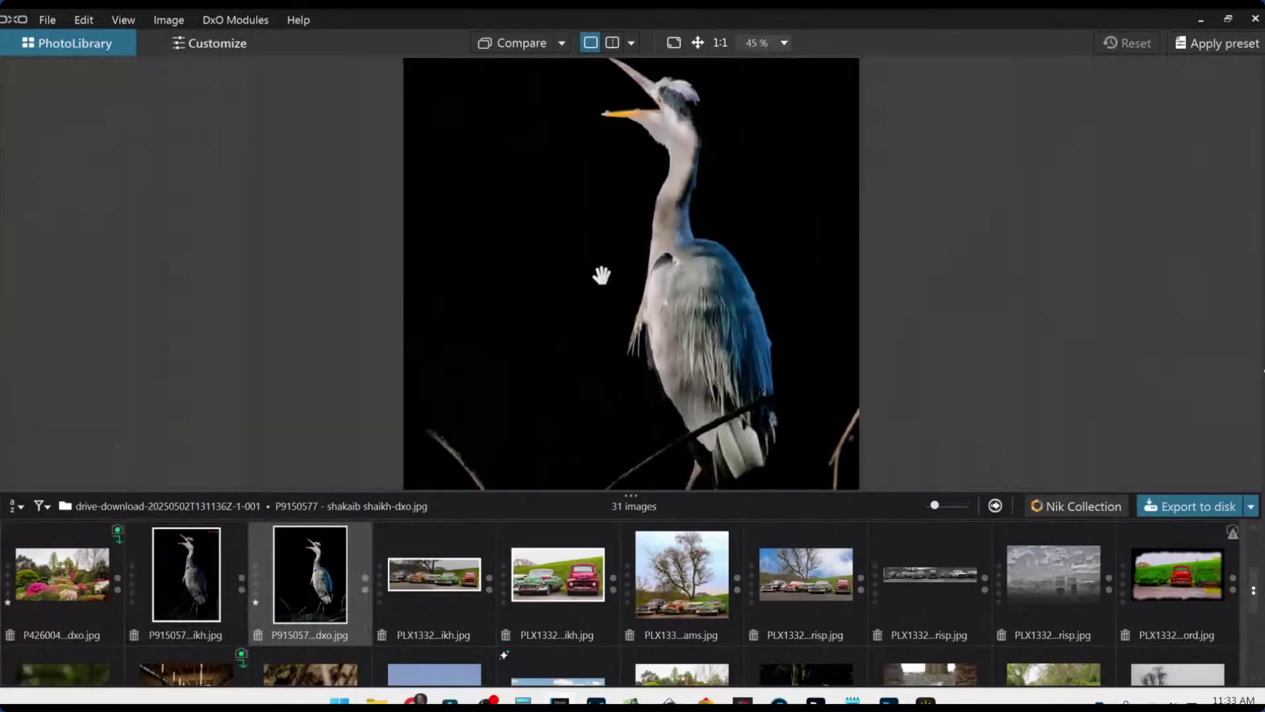
{"action": "scroll", "coordinate": [588, 292], "scroll_direction": "down", "scroll_amount": 2}
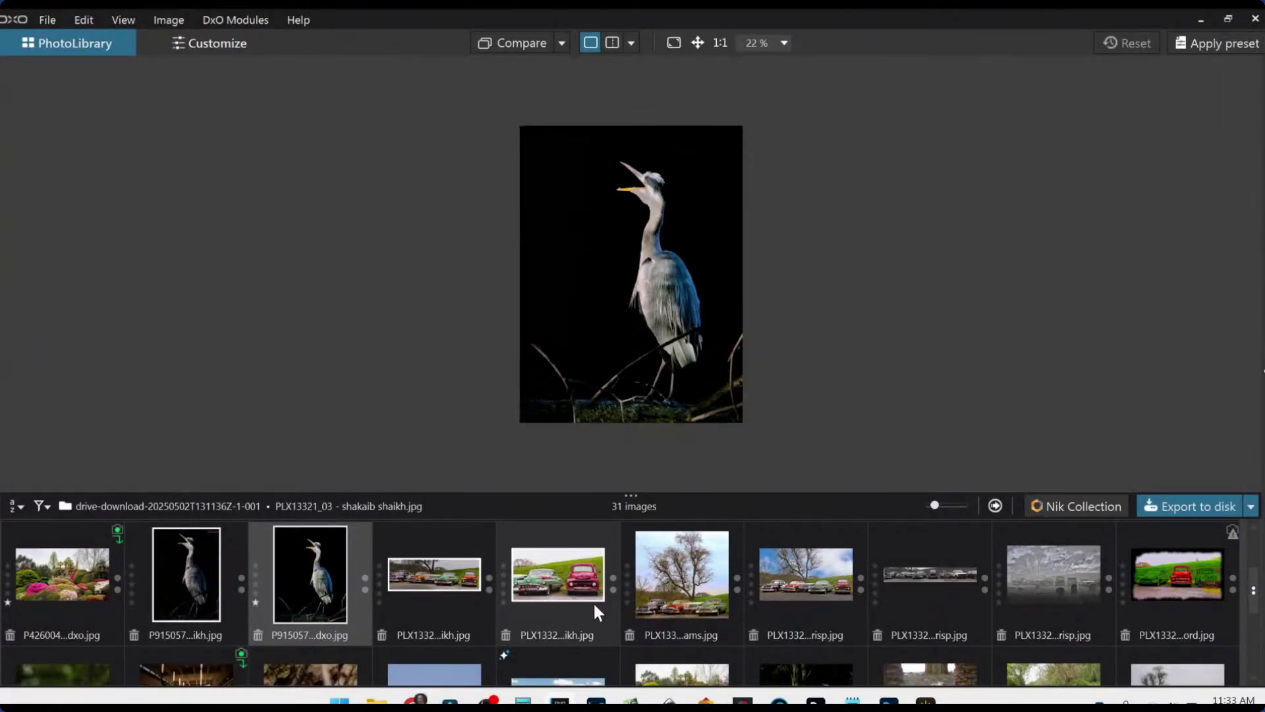
Enlarge the image browser until its thumbnails fill the window and sort the images by shot date.
{"action": "scroll", "coordinate": [593, 600], "scroll_direction": "down", "scroll_amount": 1}
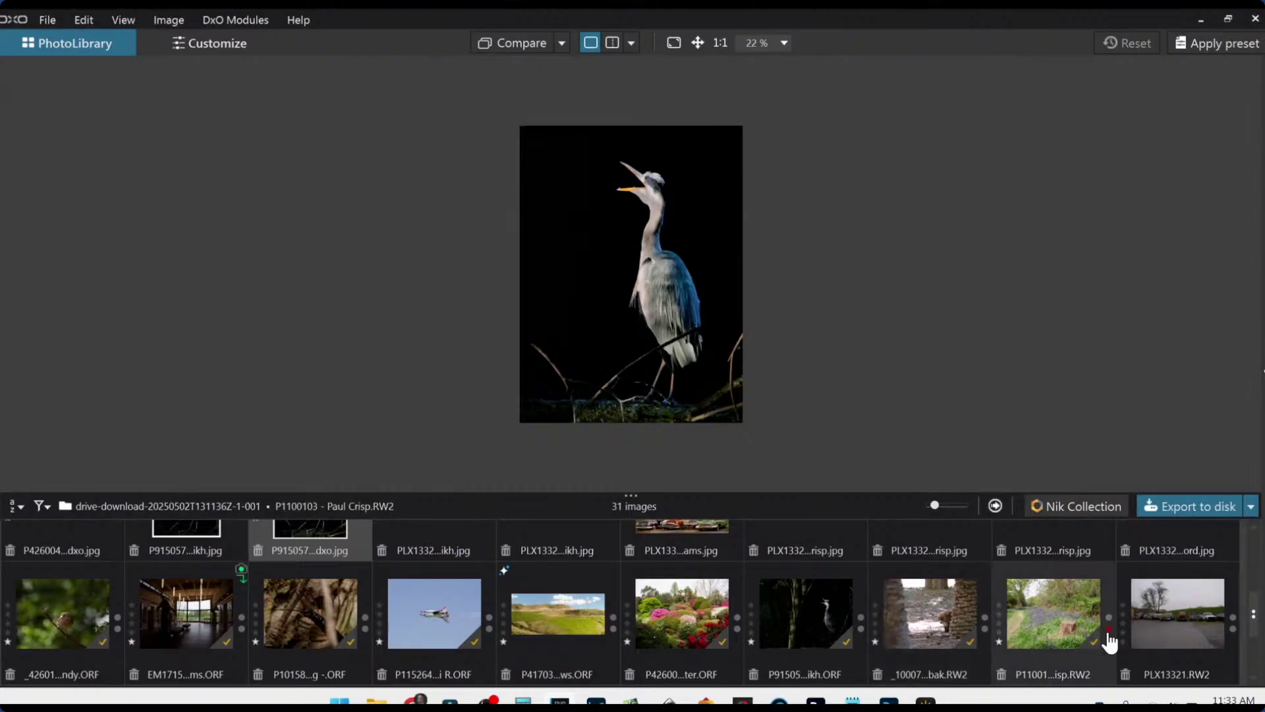
{"action": "scroll", "coordinate": [1109, 635], "scroll_direction": "down", "scroll_amount": 1}
{"action": "scroll", "coordinate": [1111, 641], "scroll_direction": "up", "scroll_amount": 1}
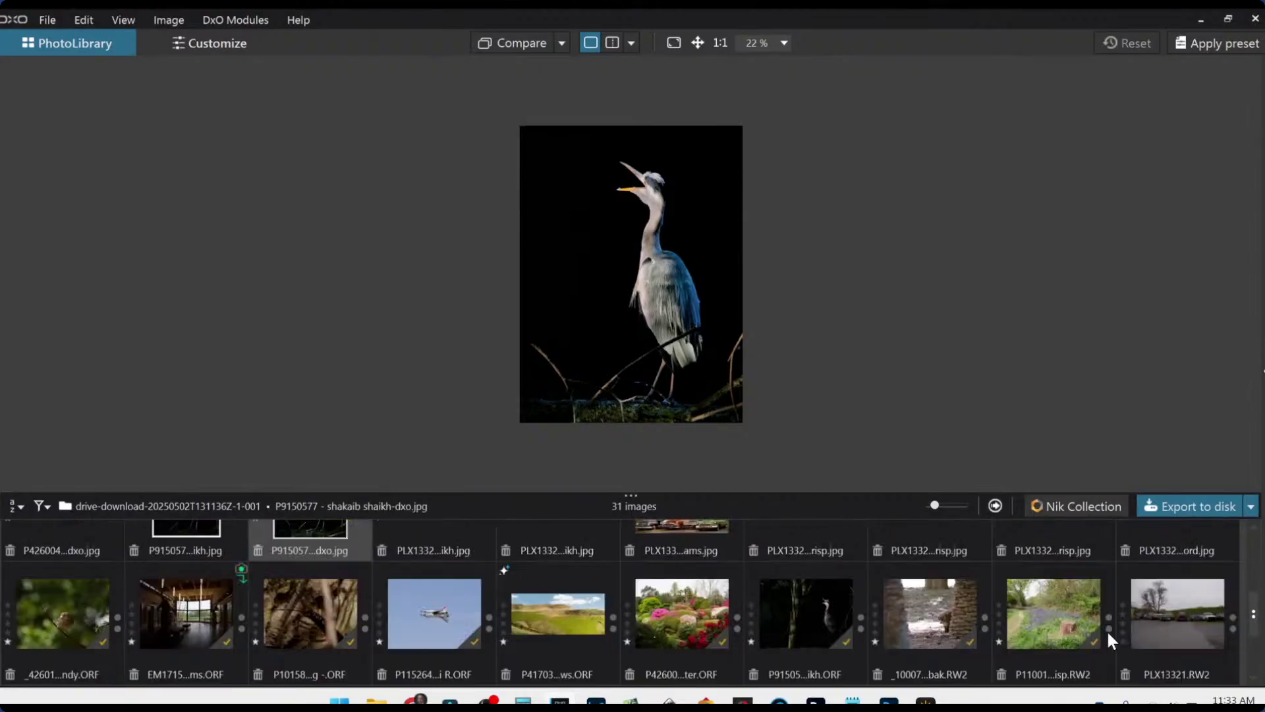
{"action": "scroll", "coordinate": [571, 579], "scroll_direction": "up", "scroll_amount": 1}
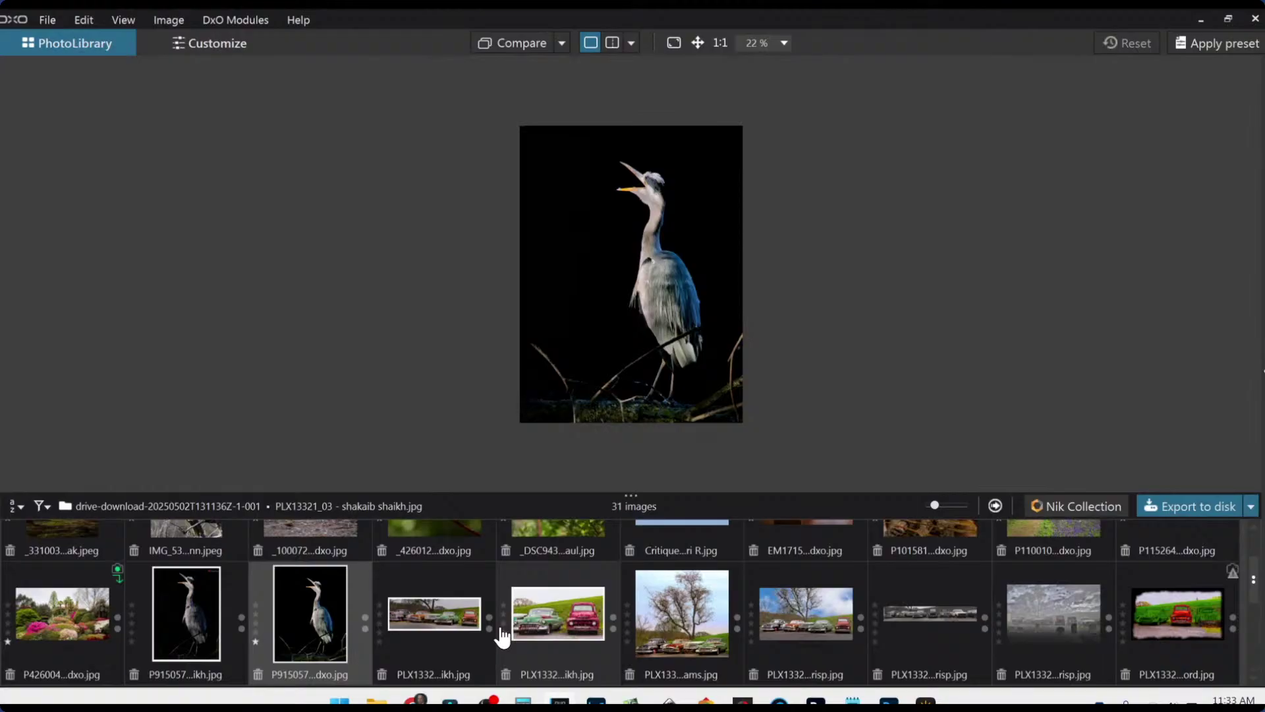
{"action": "left_click_drag", "start_coordinate": [624, 495], "coordinate": [633, 29]}
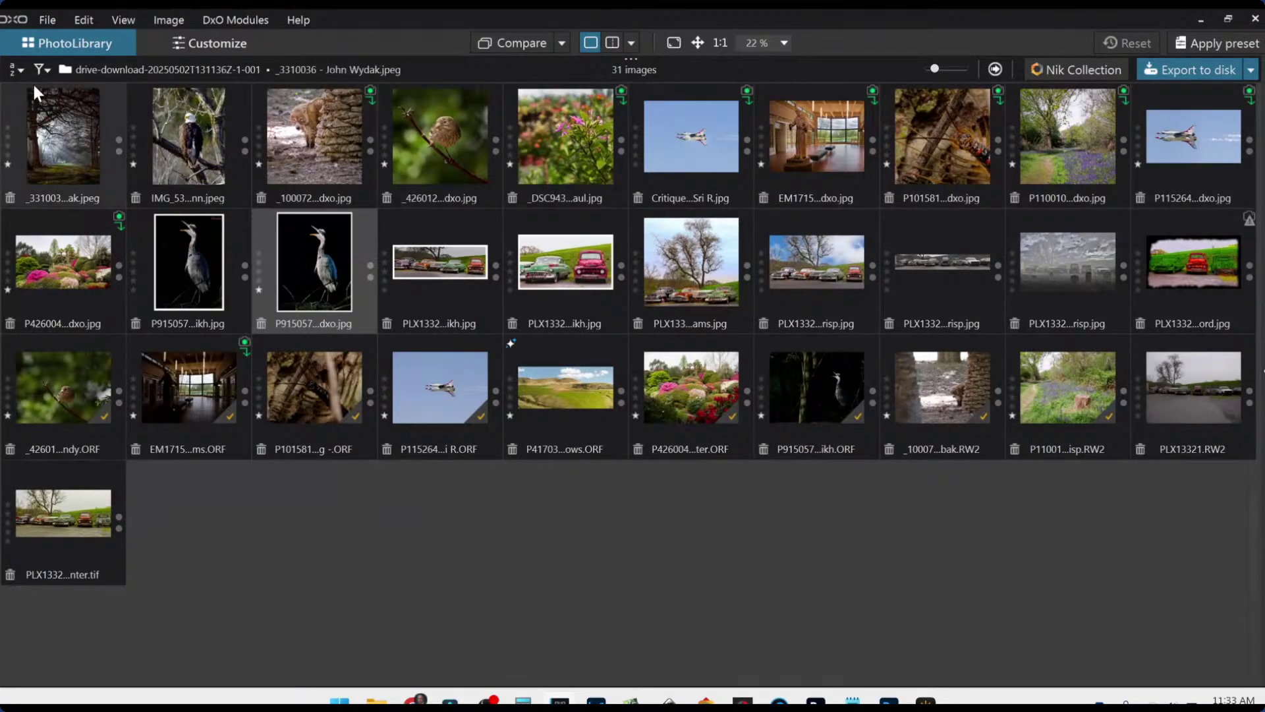
{"action": "left_click", "coordinate": [17, 72]}
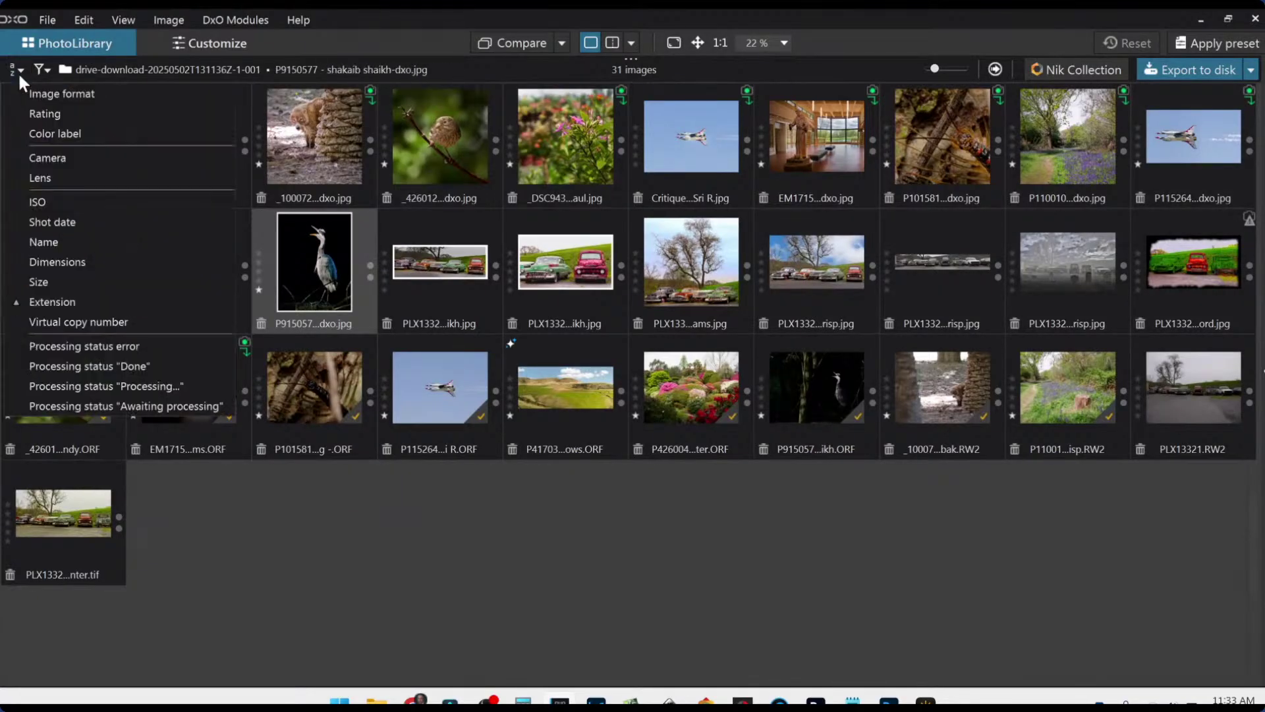
{"action": "left_click", "coordinate": [34, 223]}
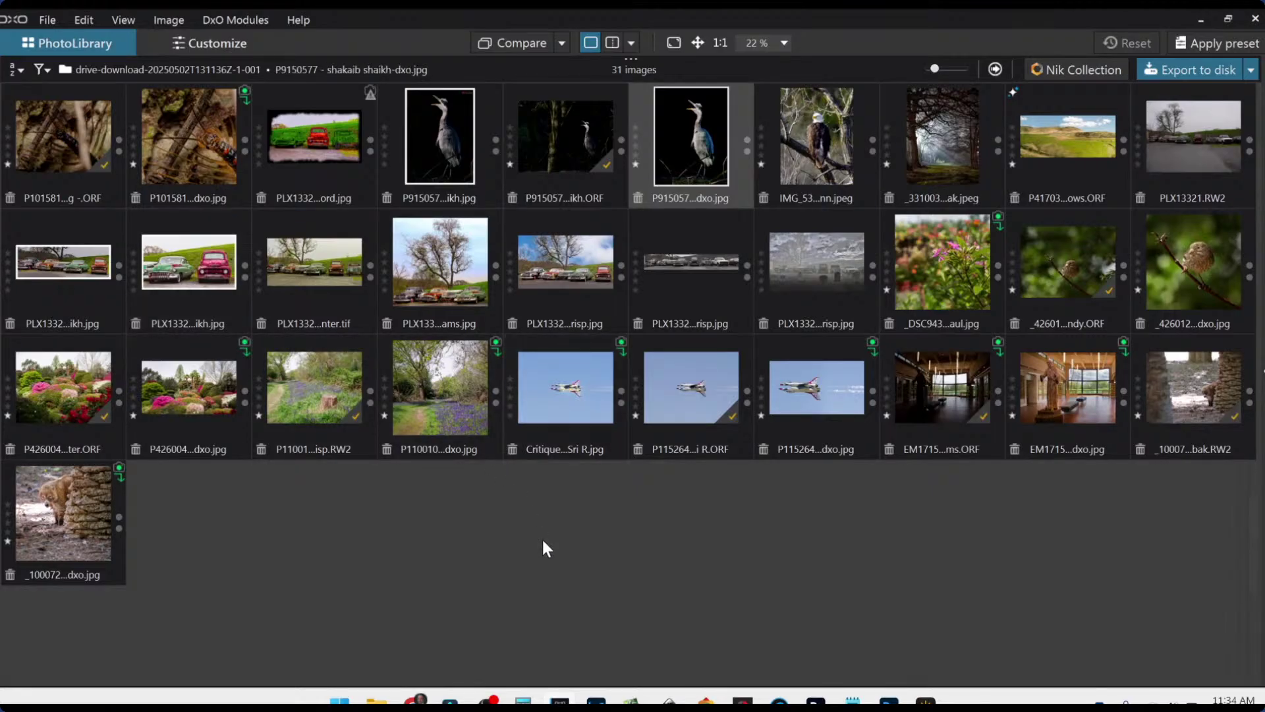
Switch to the Google Drive submissions folder, maximize its window, and view the bluebell photo P1100103_DxO in the preview before closing it.
{"action": "mouse_move", "coordinate": [434, 698]}
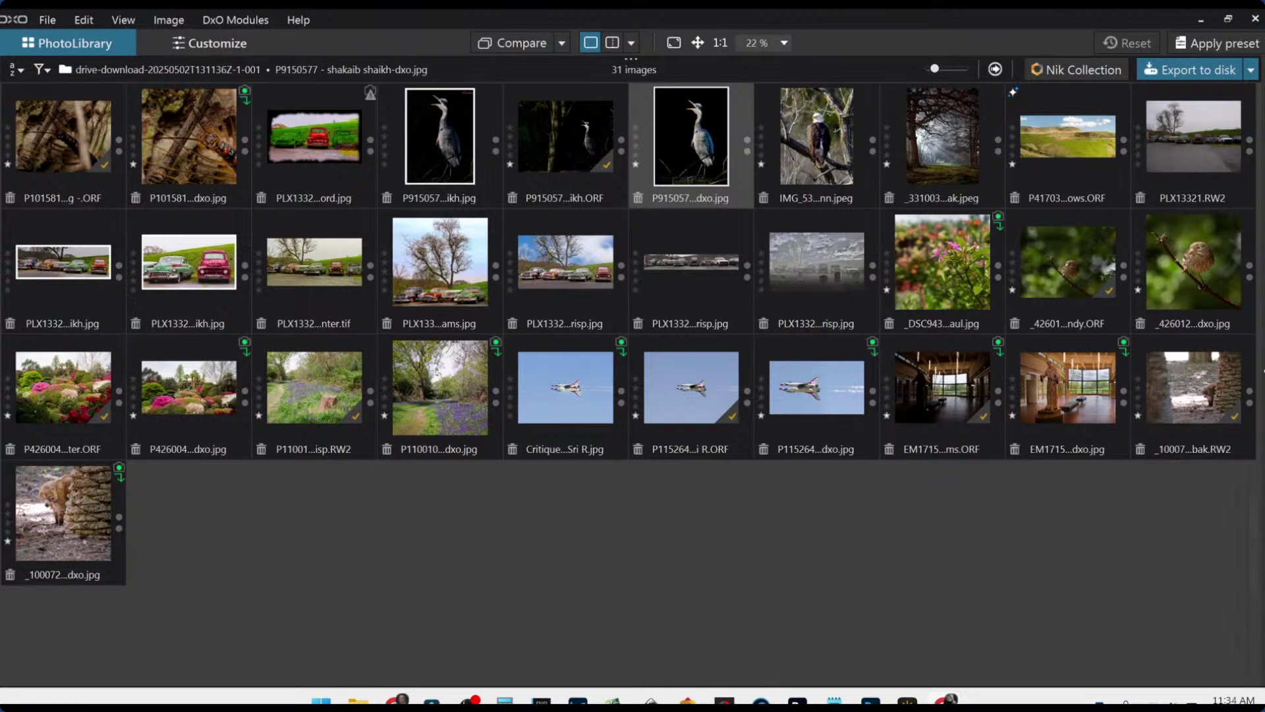
{"action": "key", "text": "alt+Tab"}
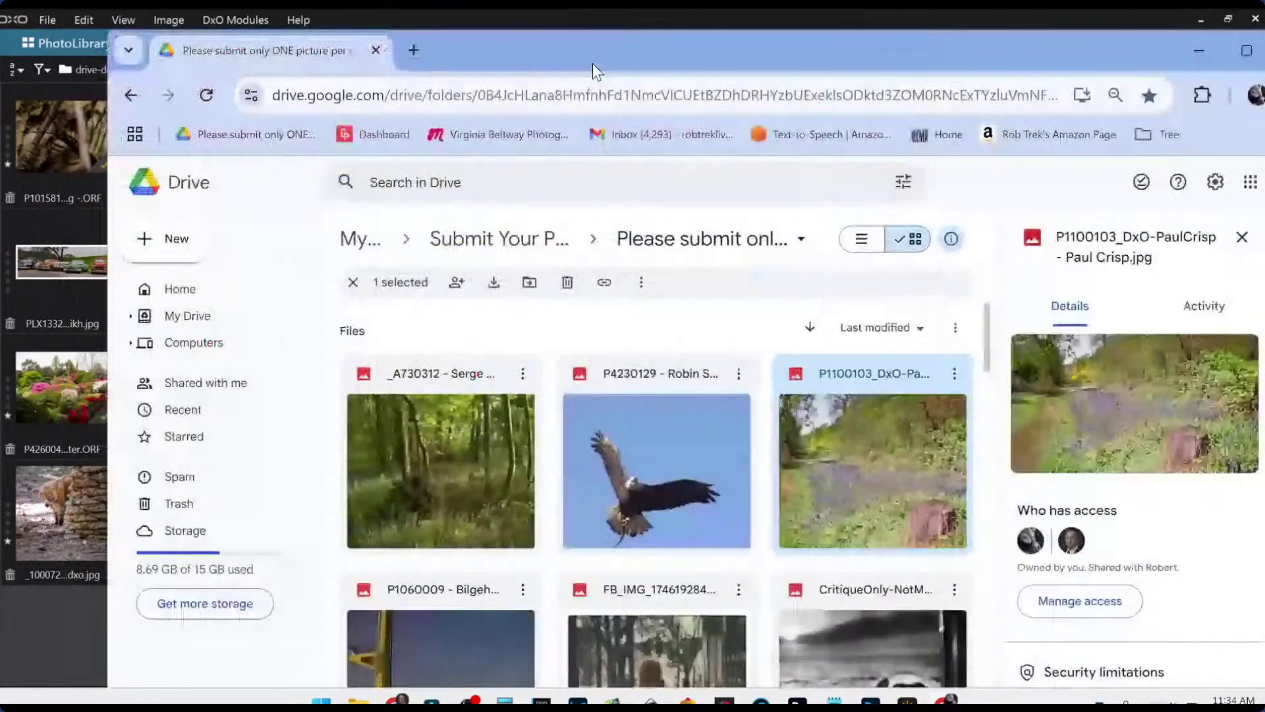
{"action": "double_click", "coordinate": [595, 58]}
{"action": "scroll", "coordinate": [613, 579], "scroll_direction": "down", "scroll_amount": 1}
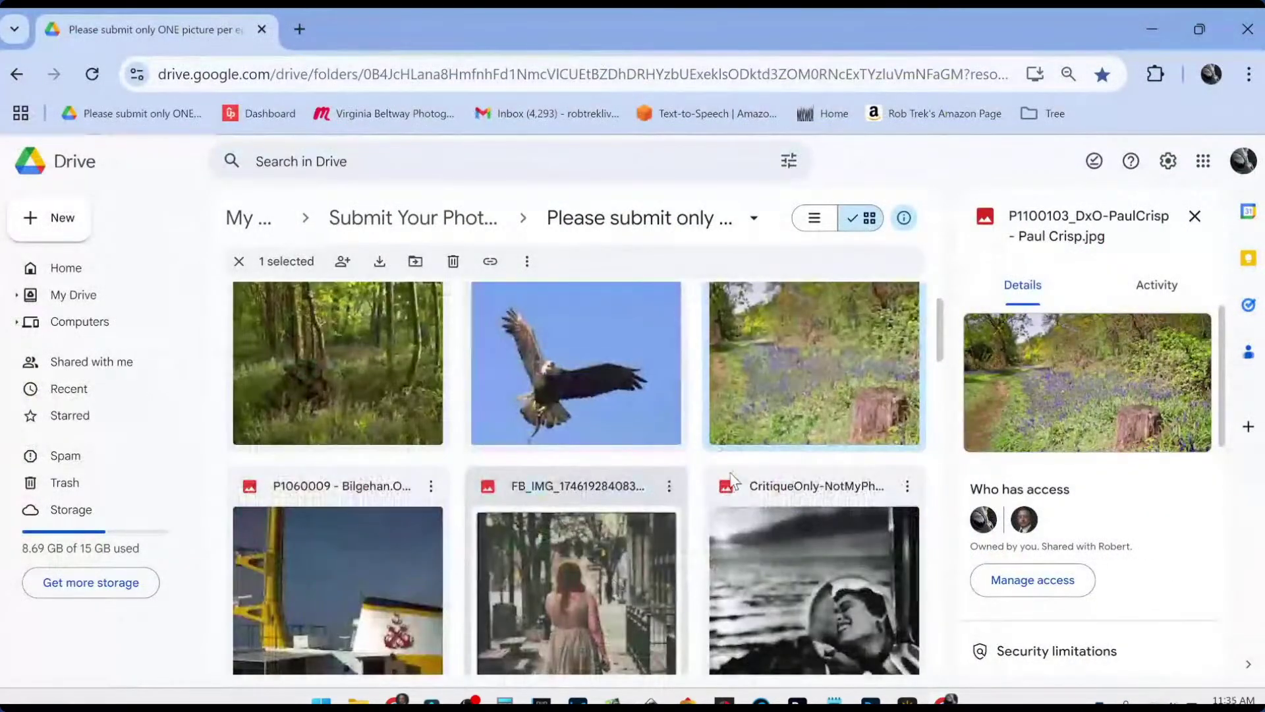
{"action": "double_click", "coordinate": [807, 365]}
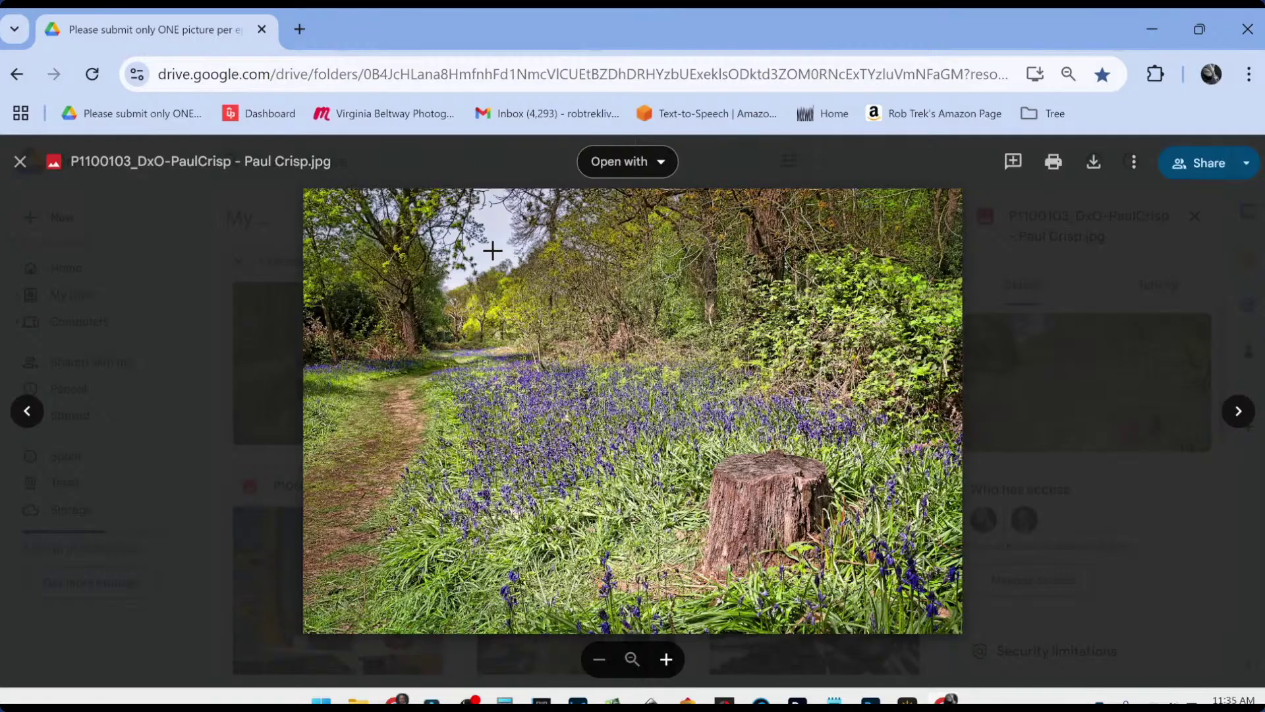
{"action": "left_click", "coordinate": [256, 337]}
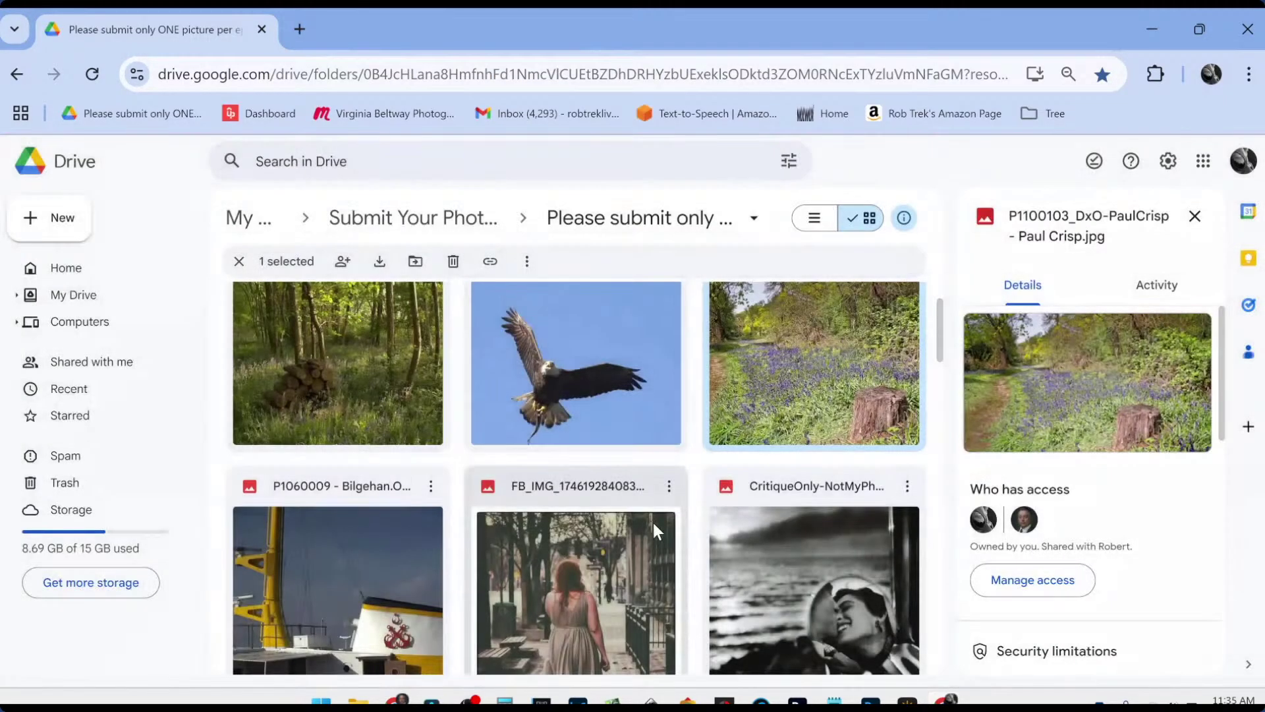
Preview the black-and-white "CritiqueOnly-NotMyPhoto" CD cover image from the Drive folder, examine its composition, and close the preview.
{"action": "scroll", "coordinate": [654, 523], "scroll_direction": "down", "scroll_amount": 2}
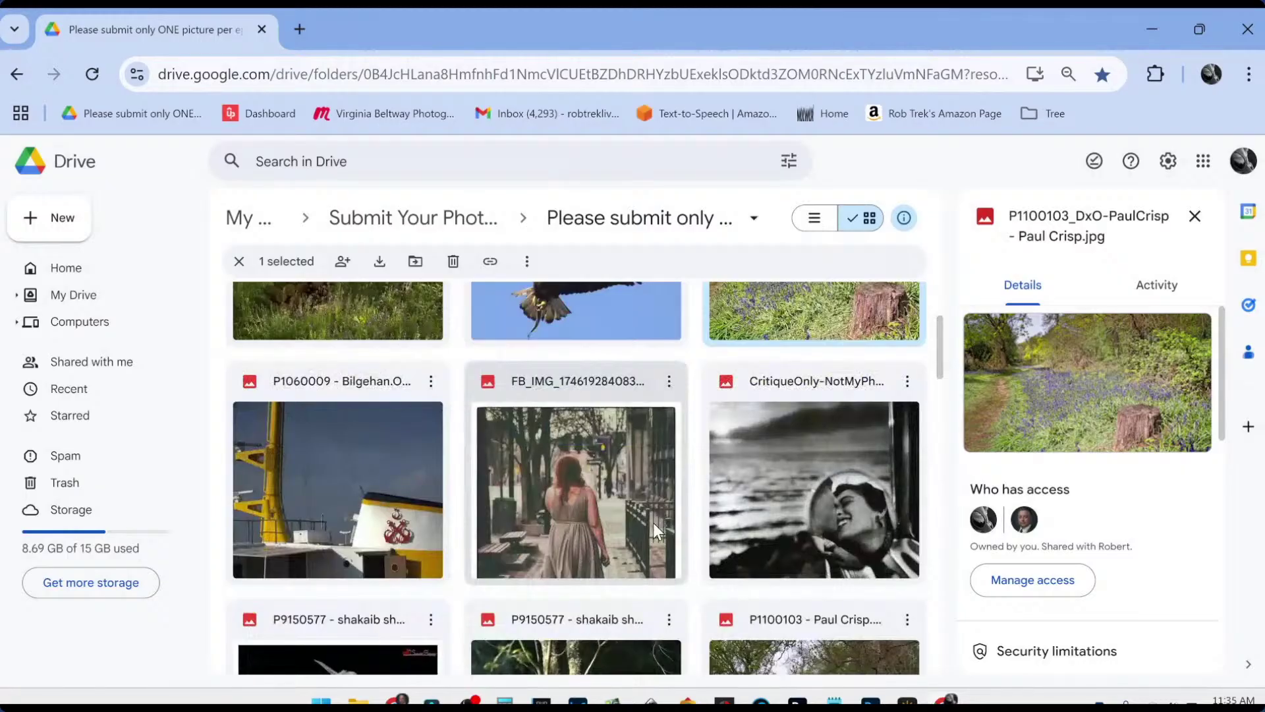
{"action": "left_click", "coordinate": [864, 517]}
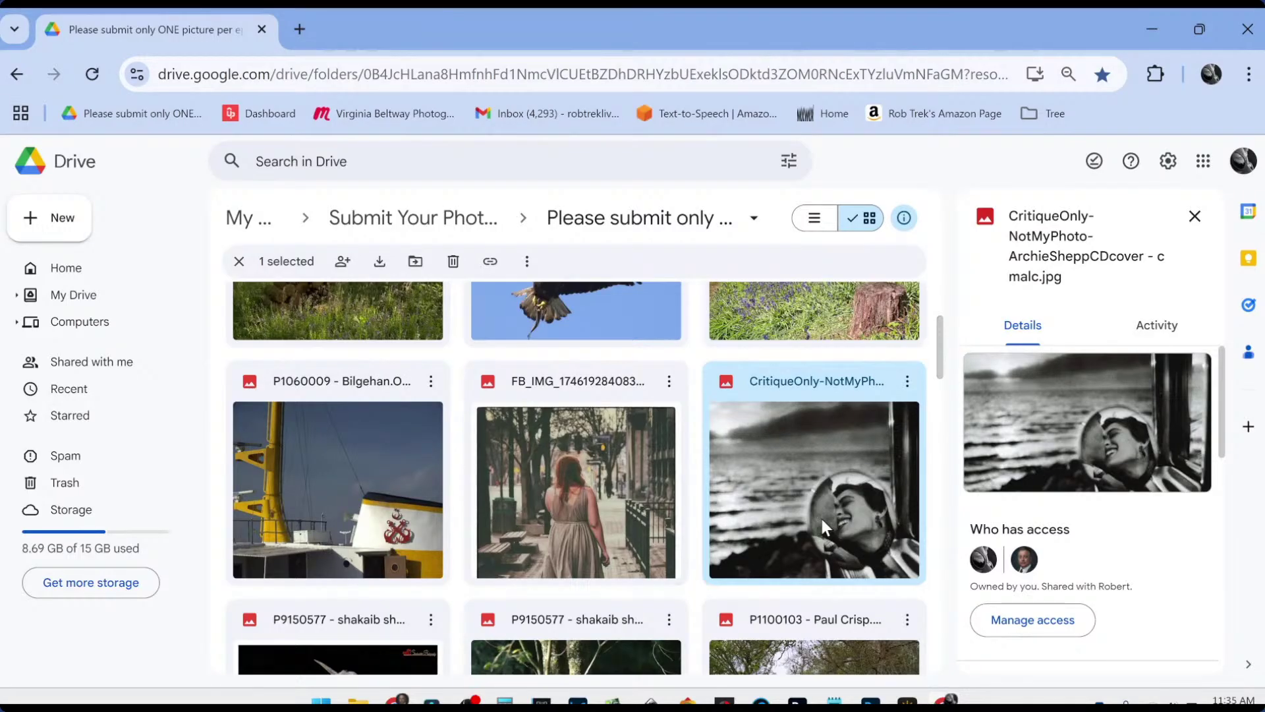
{"action": "scroll", "coordinate": [820, 519], "scroll_direction": "down", "scroll_amount": 3}
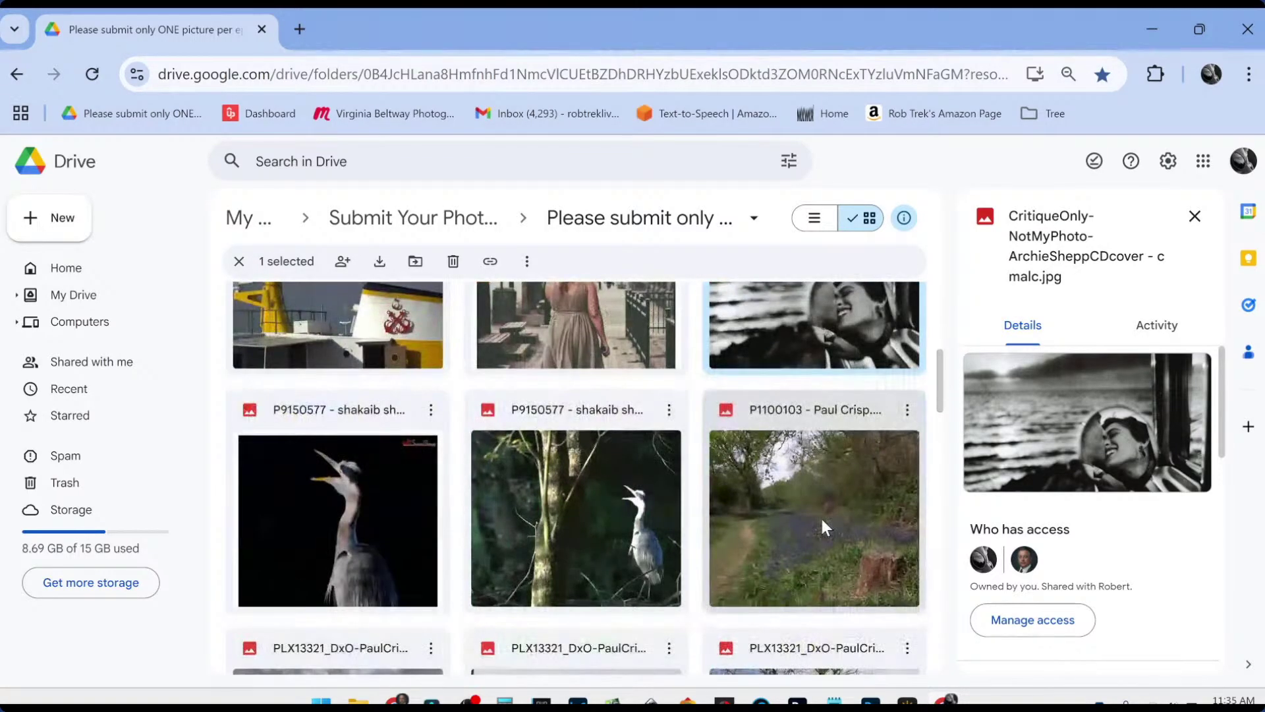
{"action": "scroll", "coordinate": [821, 519], "scroll_direction": "up", "scroll_amount": 3}
{"action": "double_click", "coordinate": [807, 427]}
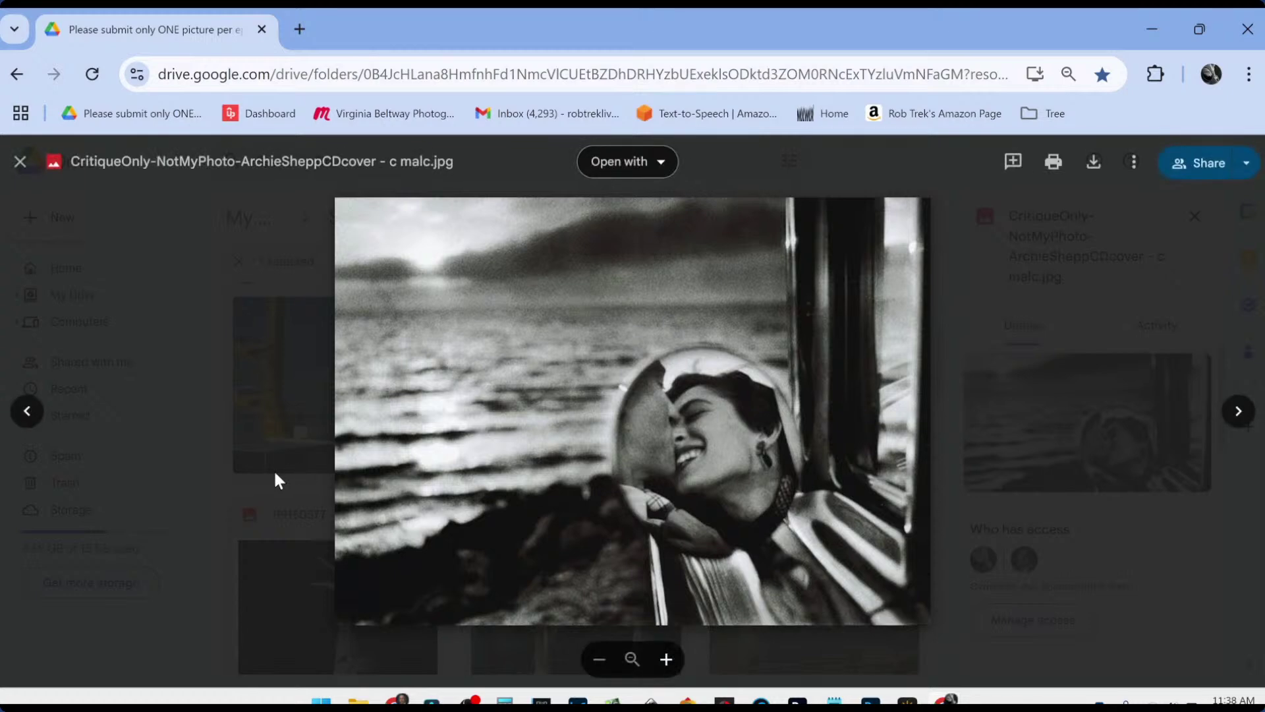
{"action": "left_click", "coordinate": [266, 493]}
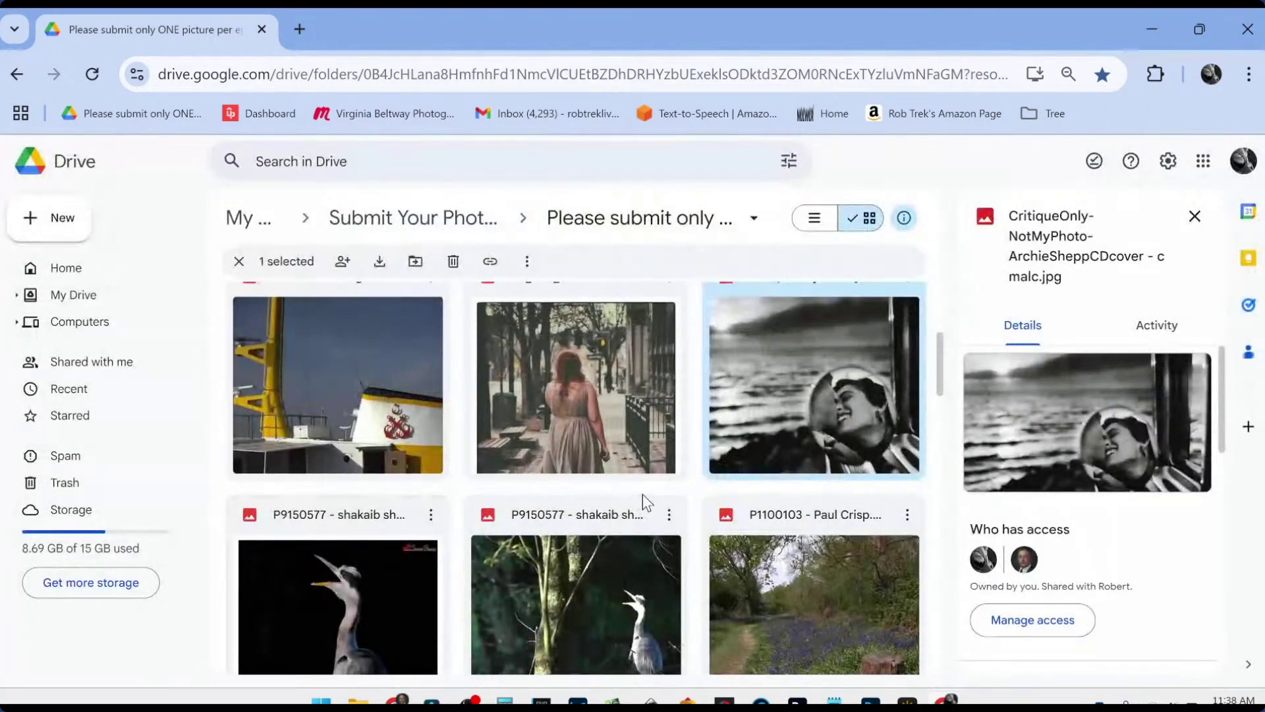
Look through the heron, bluebell and classic-car submissions in the Drive folder, and return to DxO PhotoLab.
{"action": "scroll", "coordinate": [631, 535], "scroll_direction": "down", "scroll_amount": 5}
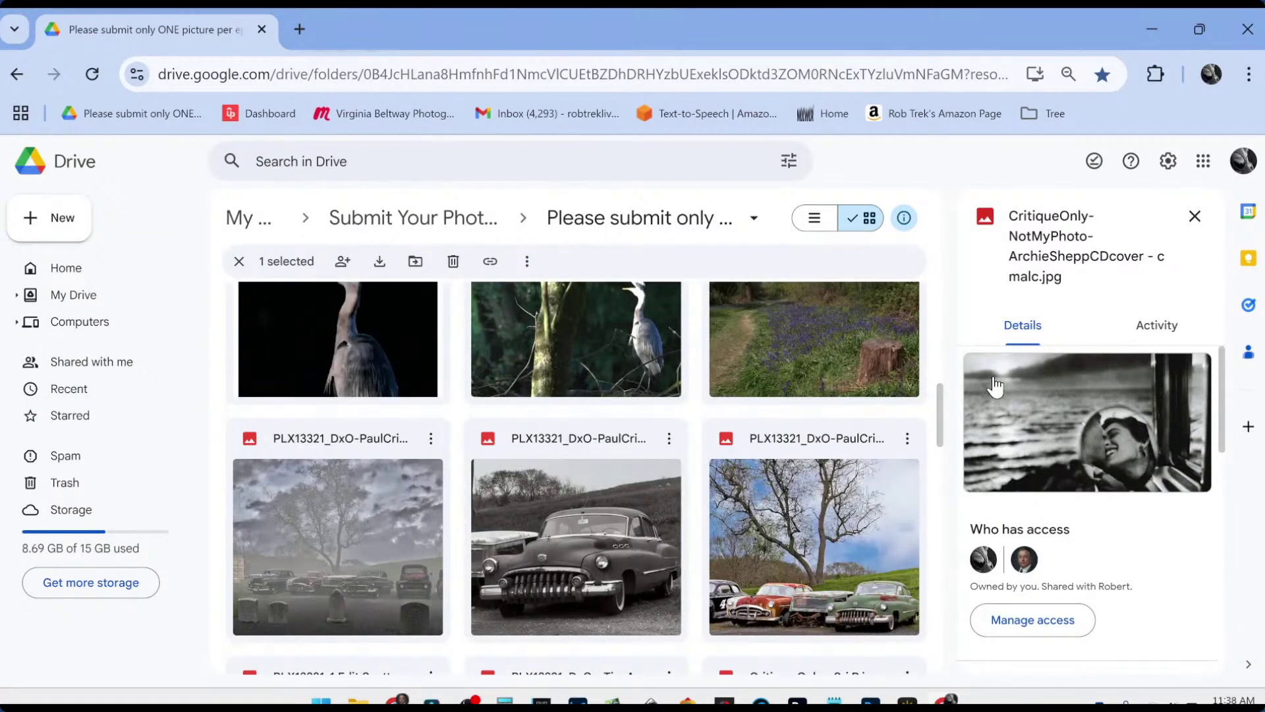
{"action": "scroll", "coordinate": [738, 515], "scroll_direction": "up", "scroll_amount": 3}
{"action": "scroll", "coordinate": [736, 516], "scroll_direction": "up", "scroll_amount": 2}
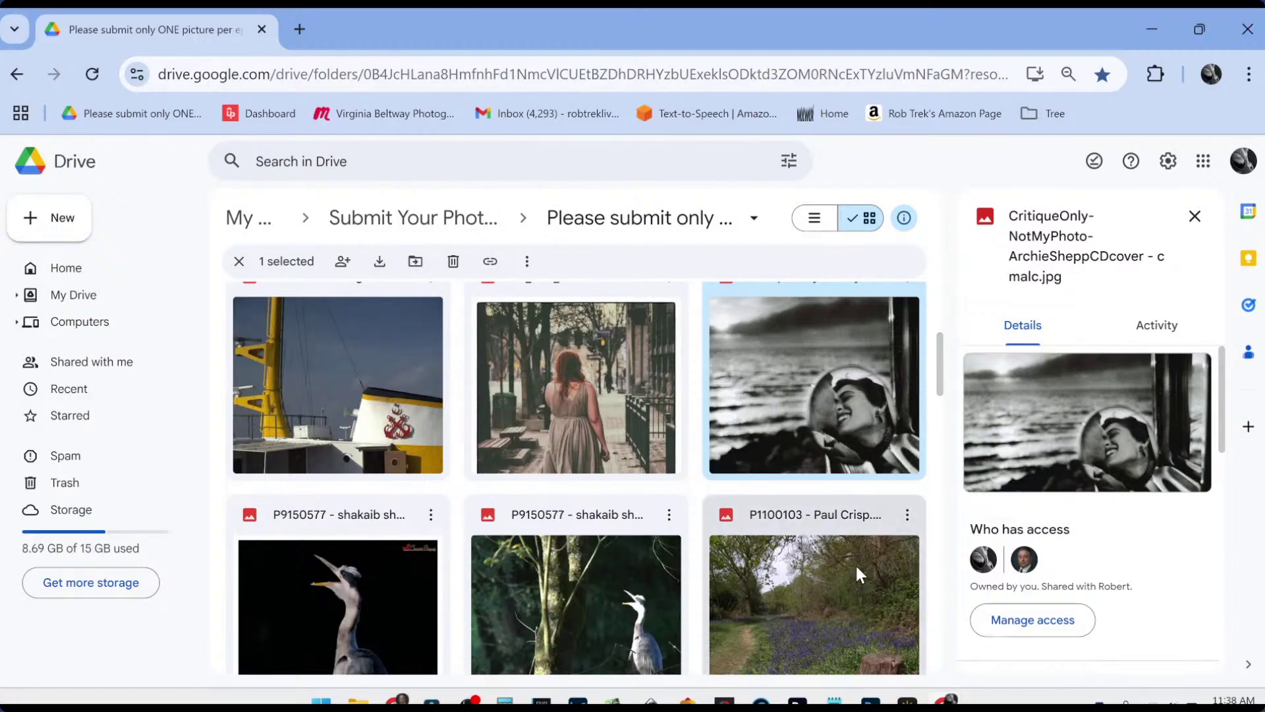
{"action": "scroll", "coordinate": [855, 562], "scroll_direction": "down", "scroll_amount": 2}
{"action": "scroll", "coordinate": [855, 567], "scroll_direction": "down", "scroll_amount": 2}
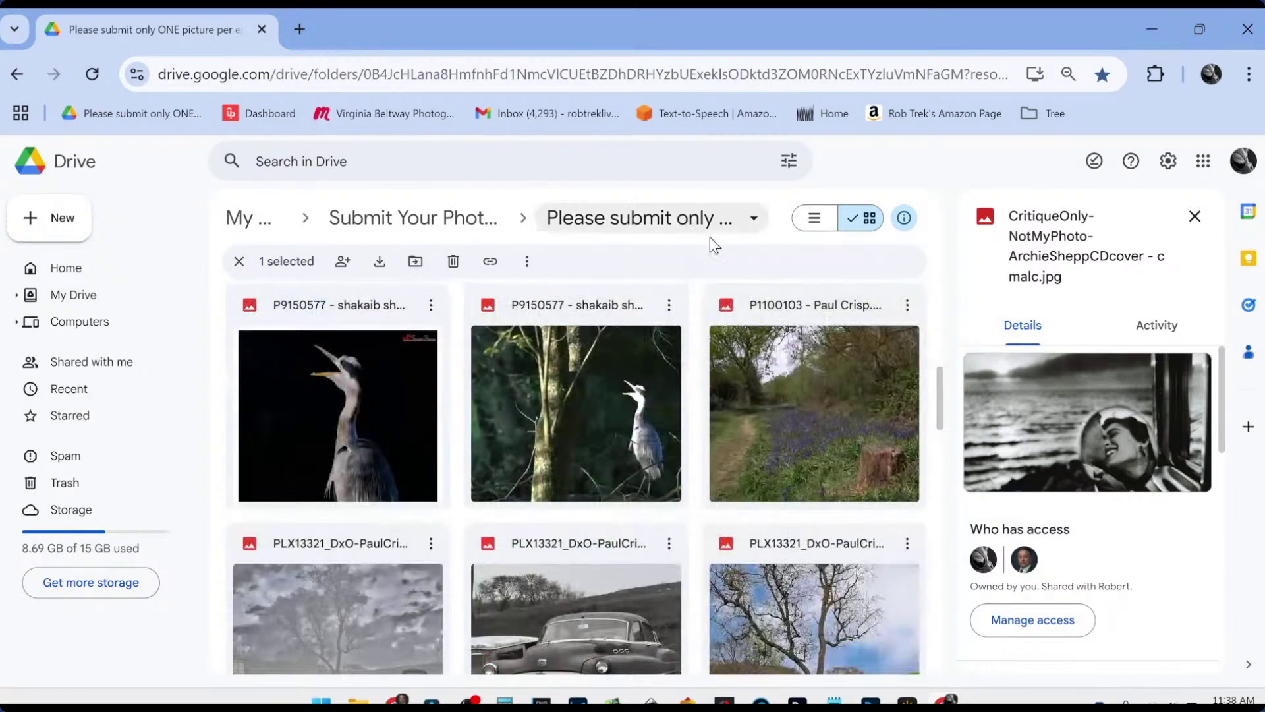
{"action": "left_click", "coordinate": [1150, 28]}
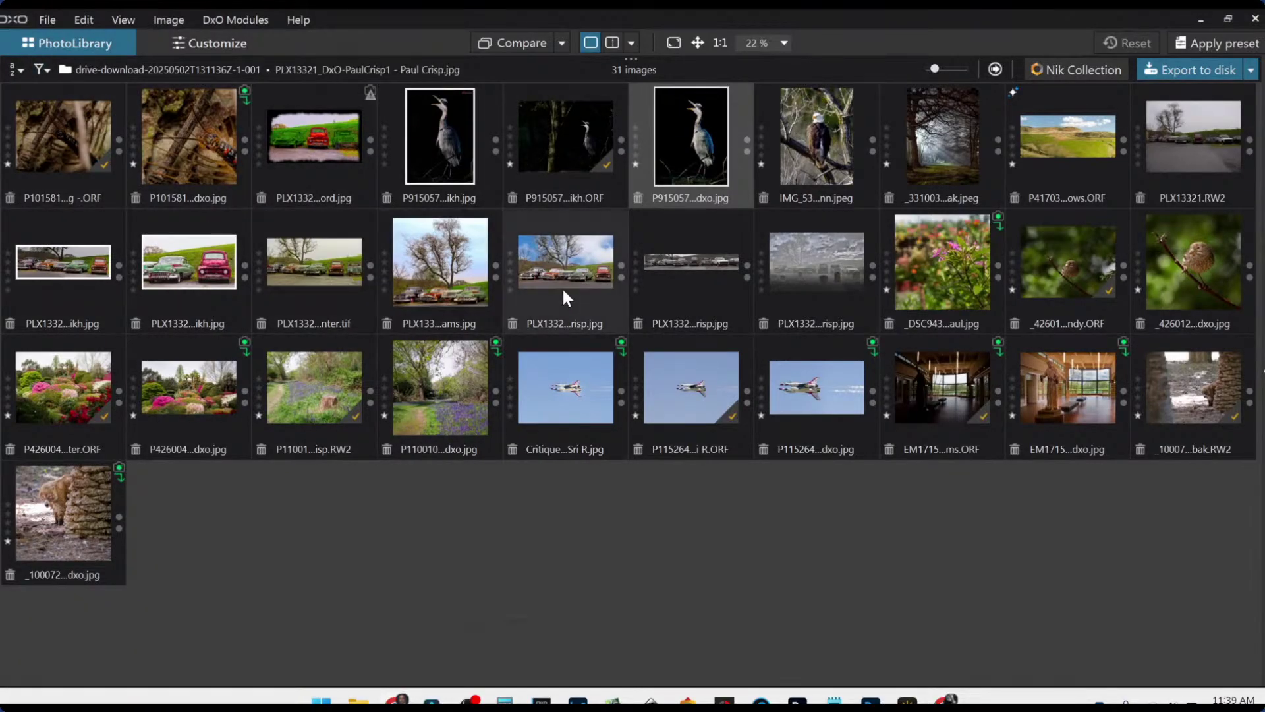
Set the raw classic-car photo PLX13321.RW2 as the reference image for comparison.
{"action": "left_click", "coordinate": [1157, 158]}
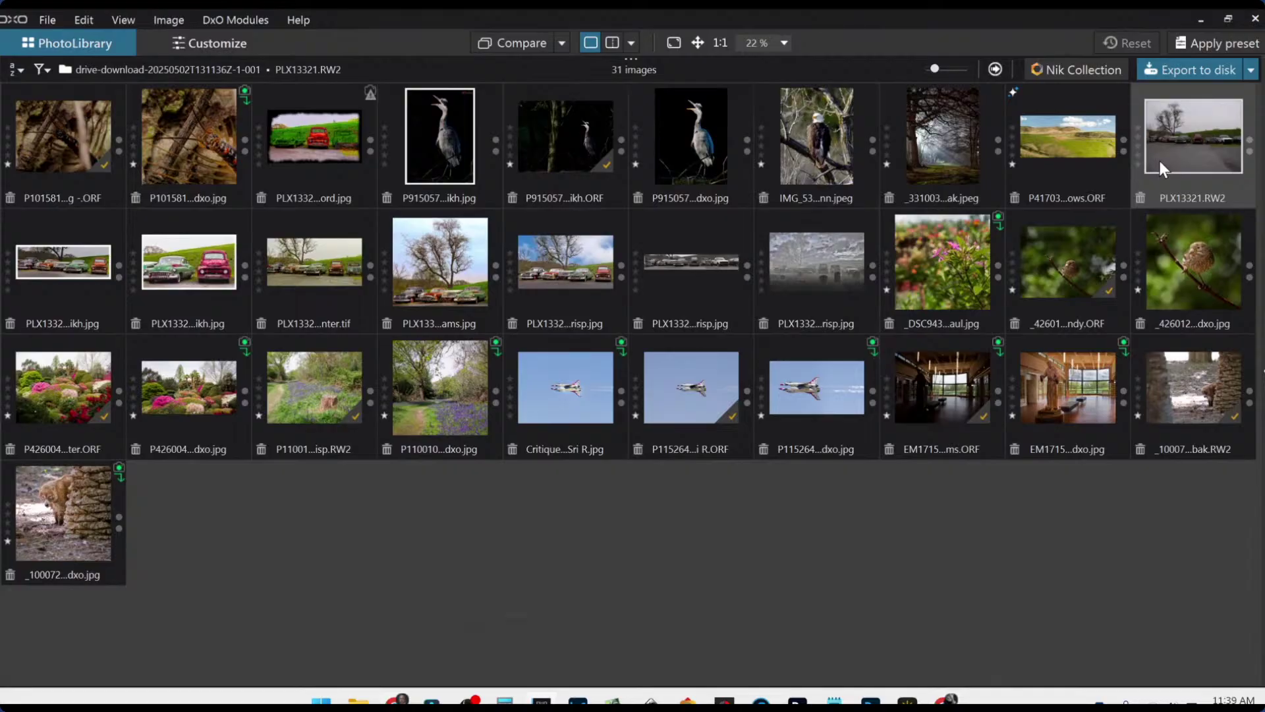
{"action": "right_click", "coordinate": [1160, 161]}
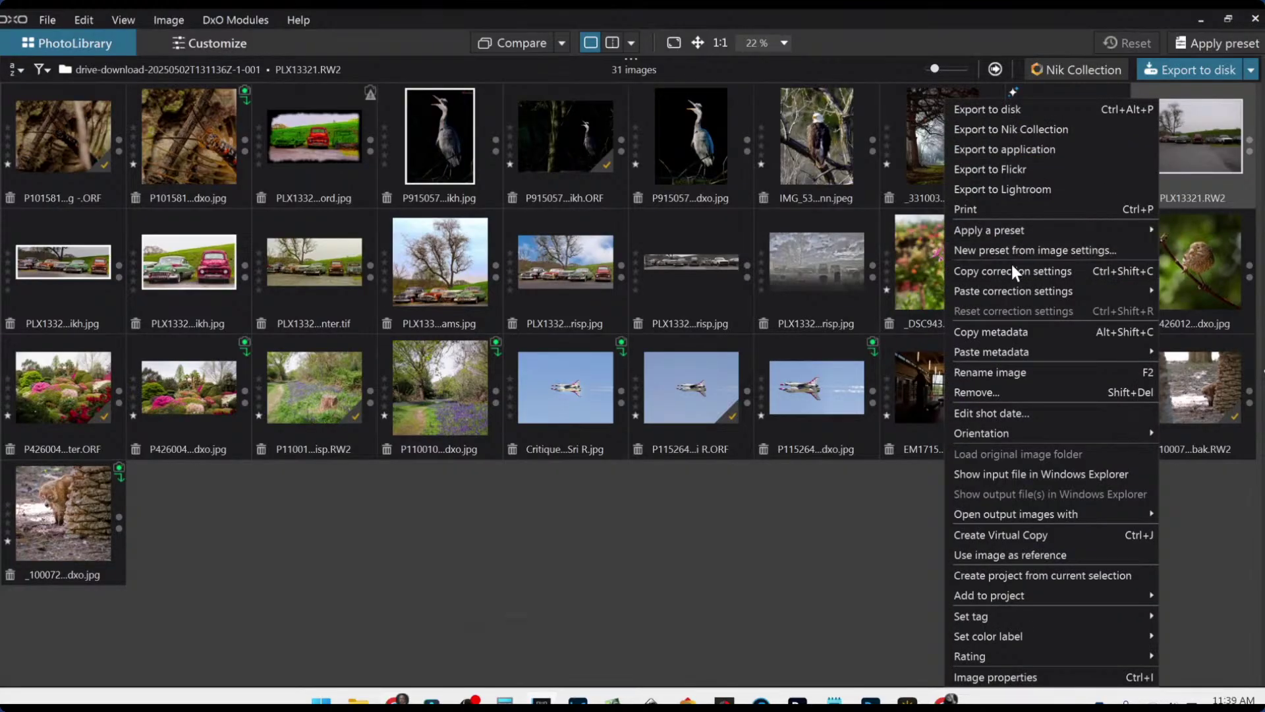
{"action": "left_click", "coordinate": [991, 554]}
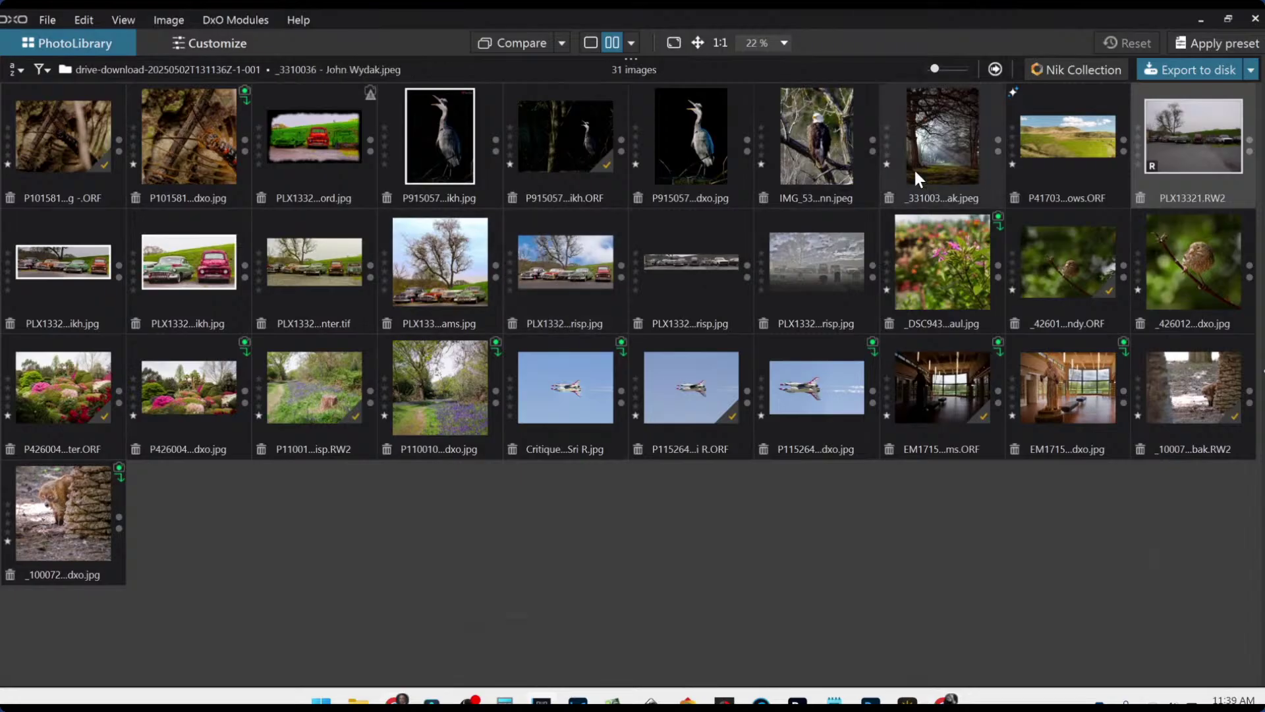
Open PLX13321.RW2 for editing in the side-by-side view, hide the side palettes, and reveal the filmstrip below the images.
{"action": "double_click", "coordinate": [1208, 140]}
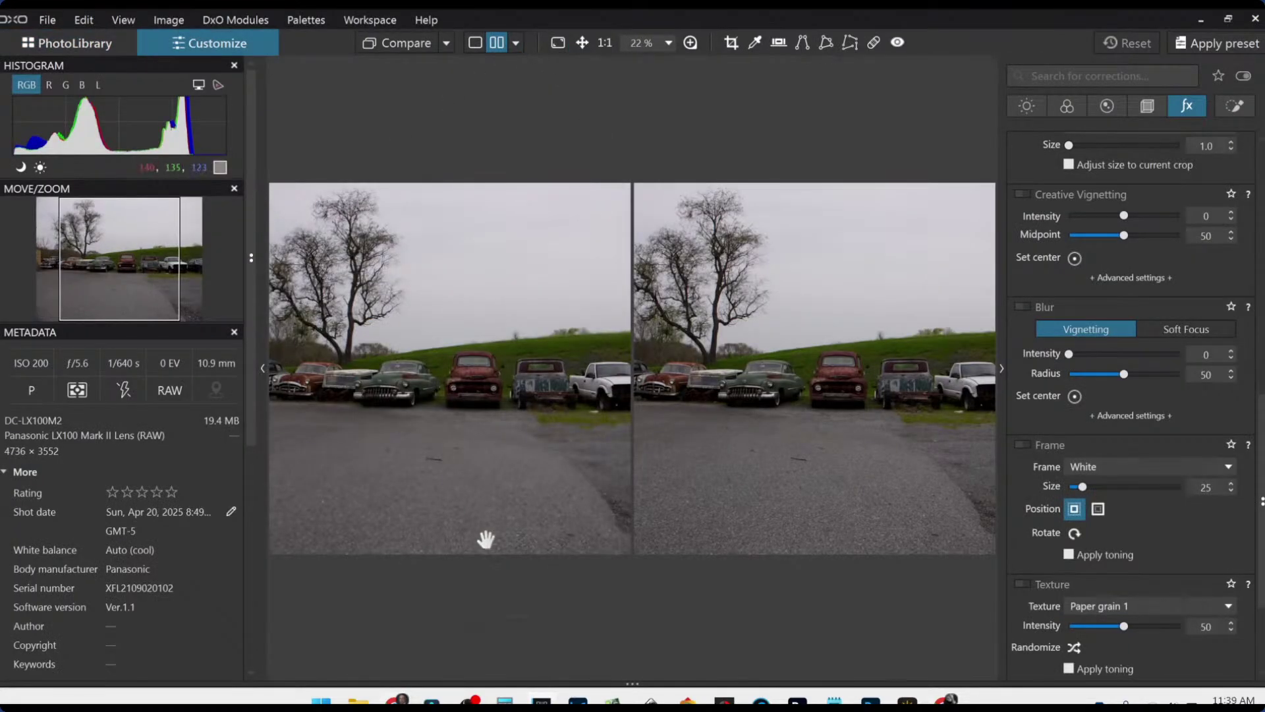
{"action": "key", "text": "Tab"}
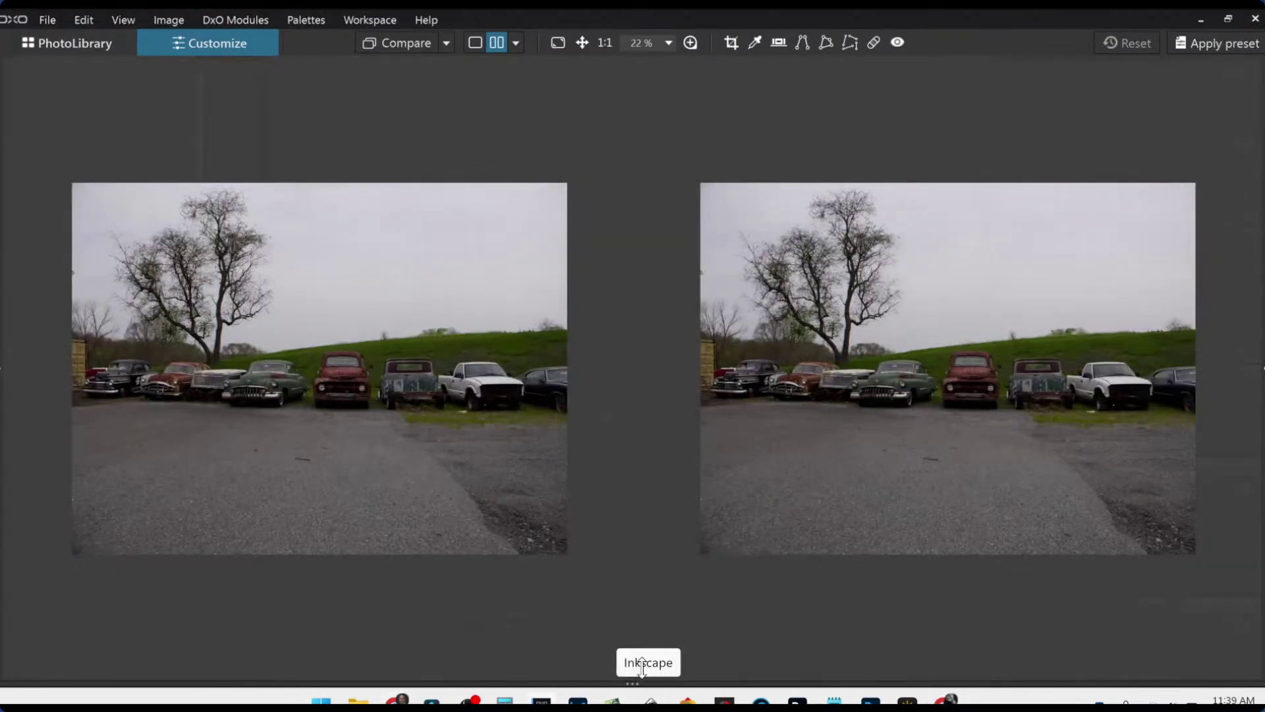
{"action": "left_click_drag", "start_coordinate": [647, 585], "coordinate": [648, 541]}
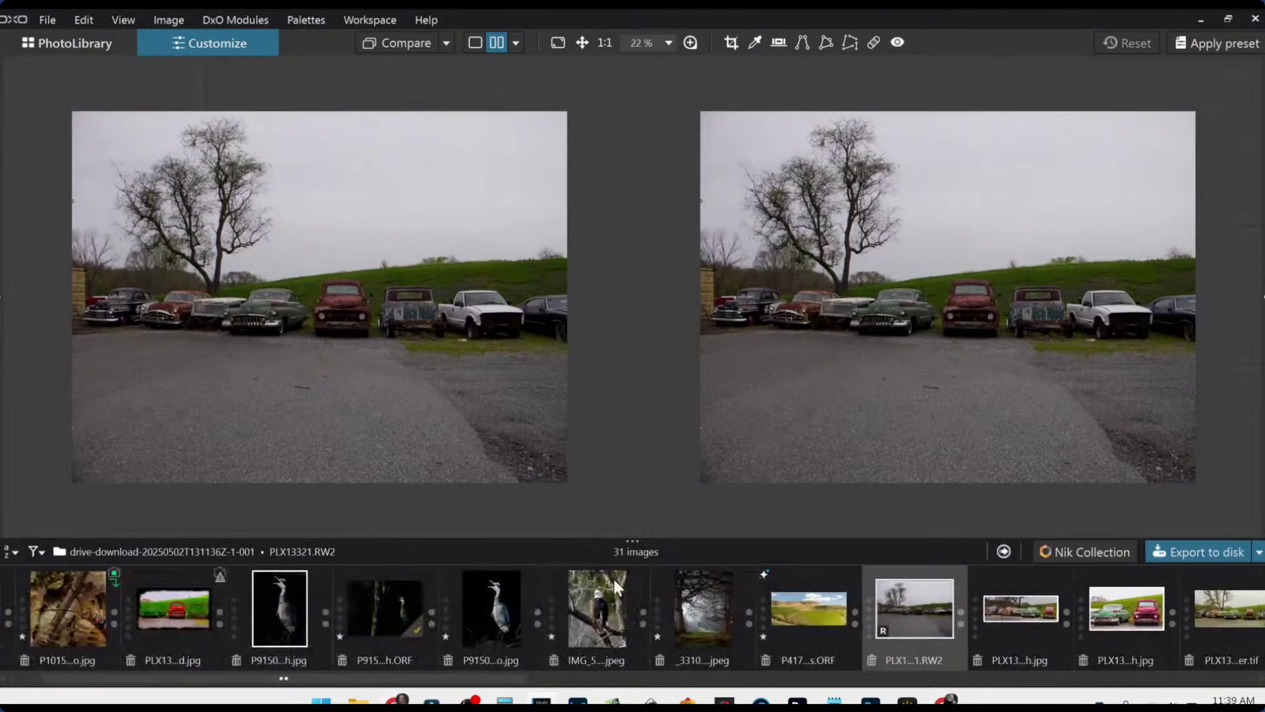
Open the PLX13321 JPEG with the ragged black edge beside the raw reference and magnify it to 60 % around the red truck.
{"action": "scroll", "coordinate": [520, 624], "scroll_direction": "up", "scroll_amount": 1}
{"action": "left_click", "coordinate": [263, 614]}
{"action": "scroll", "coordinate": [964, 347], "scroll_direction": "up", "scroll_amount": 5}
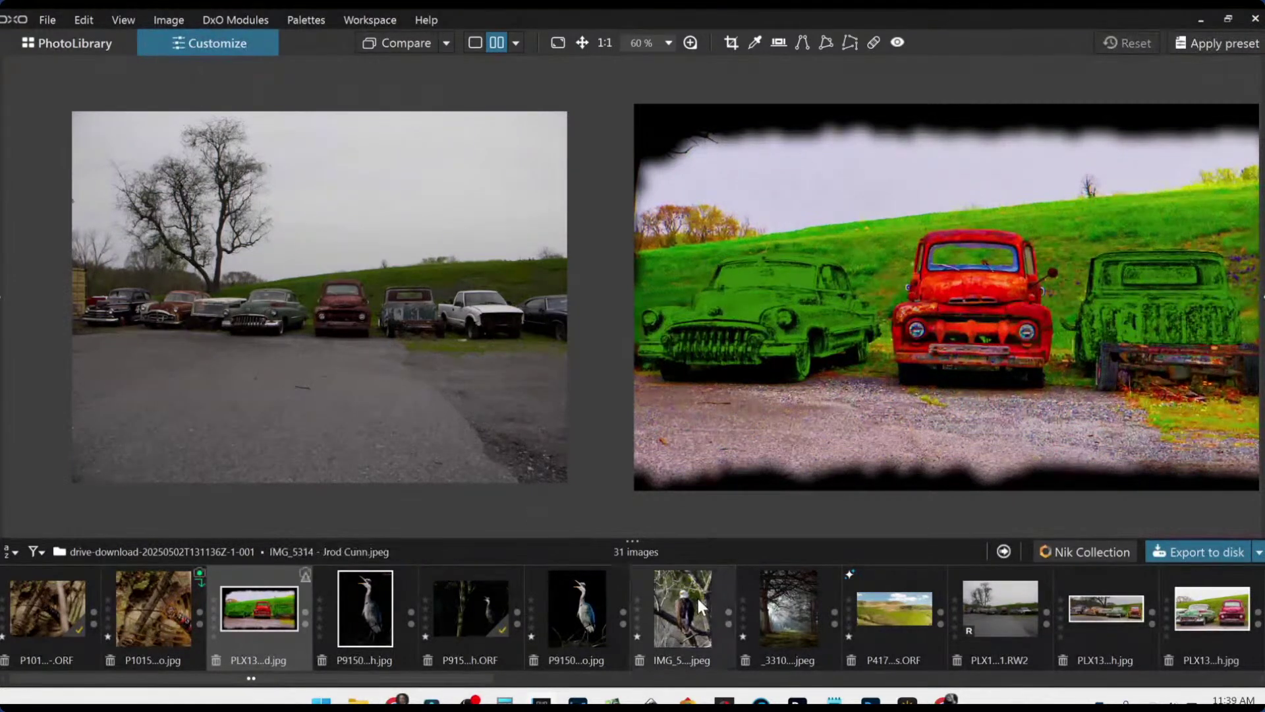
Open the white-bordered panoramic crop PLX13321_01 beside the raw reference, compare the cars, and magnify the crop to 46 %.
{"action": "scroll", "coordinate": [697, 595], "scroll_direction": "down", "scroll_amount": 1}
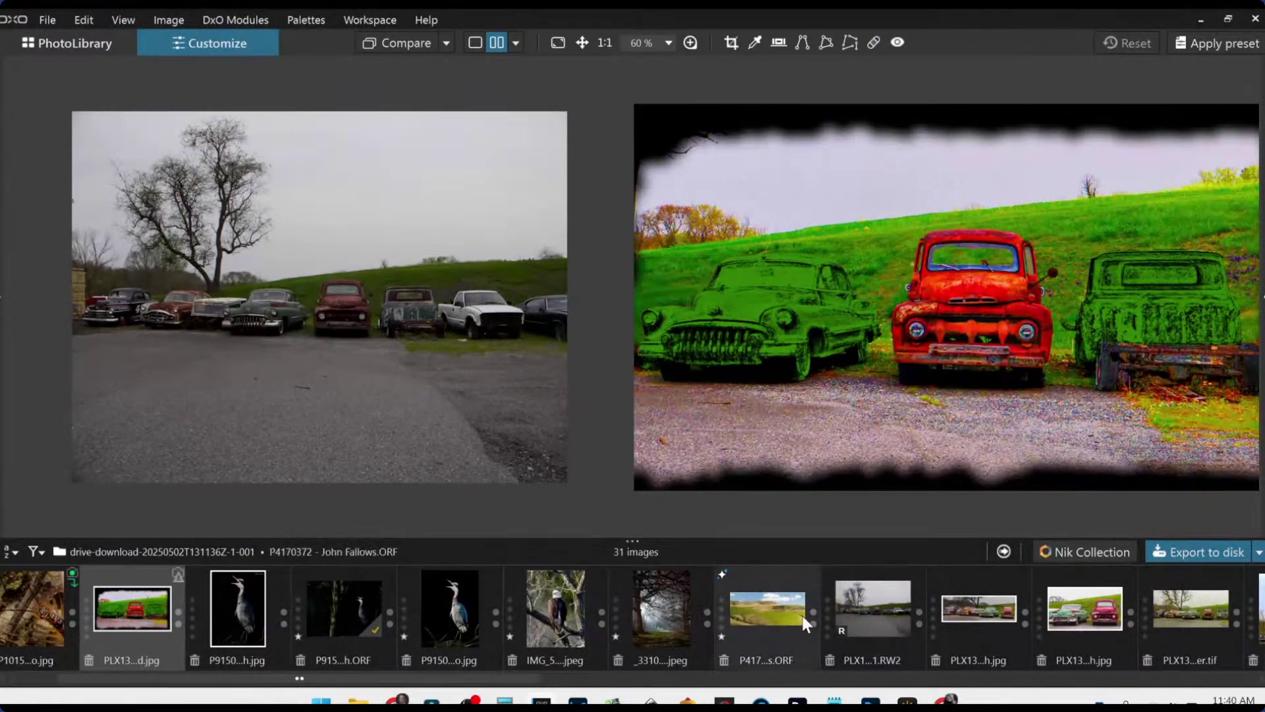
{"action": "left_click", "coordinate": [972, 614]}
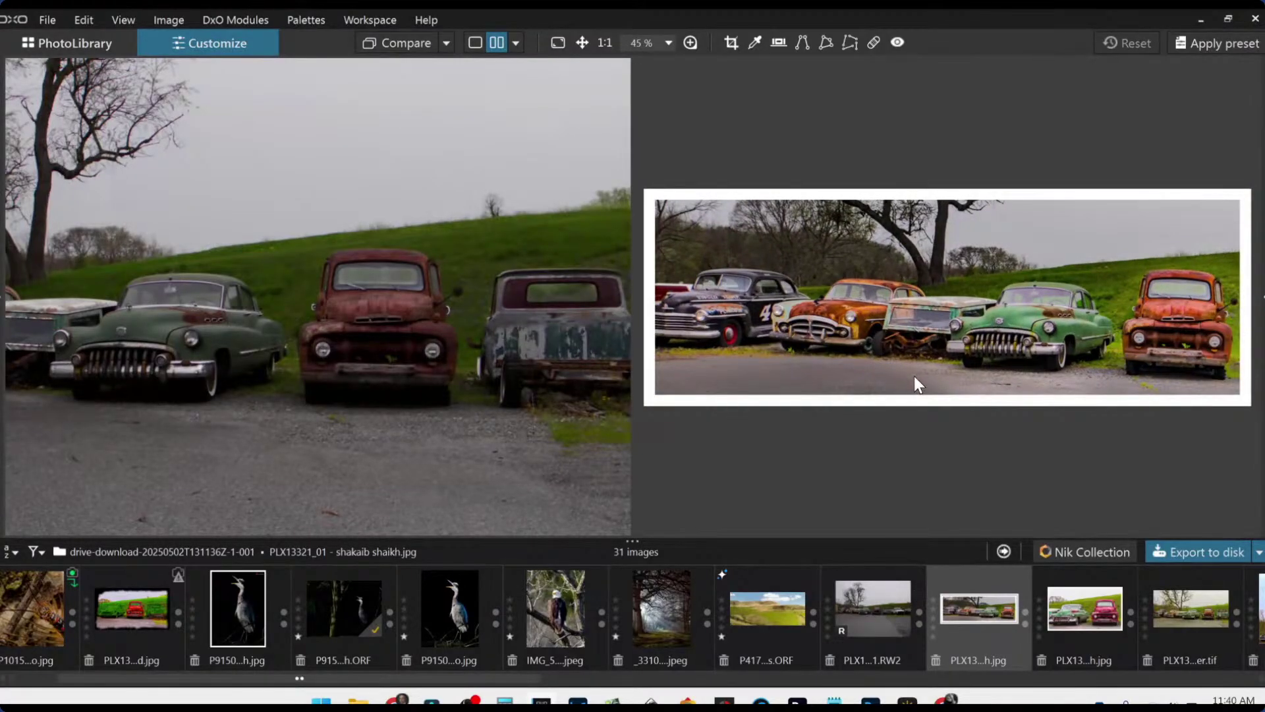
{"action": "left_click", "coordinate": [222, 318]}
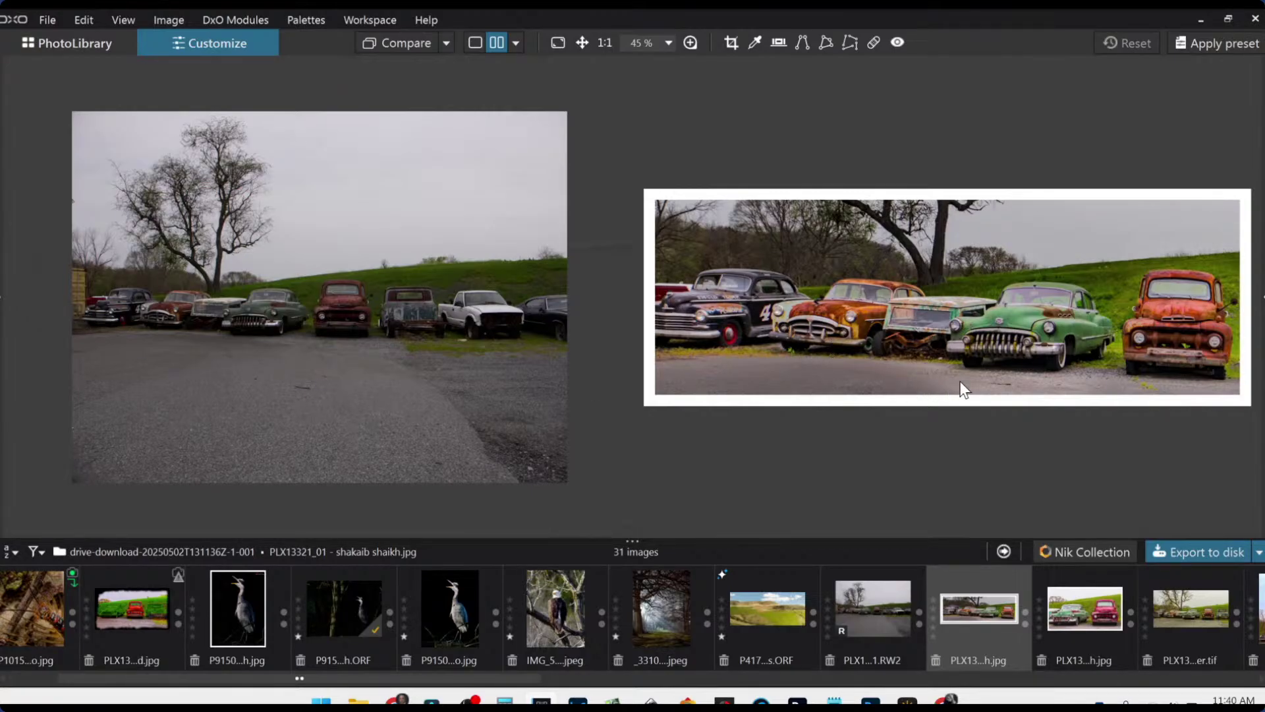
{"action": "scroll", "coordinate": [959, 346], "scroll_direction": "up", "scroll_amount": 1}
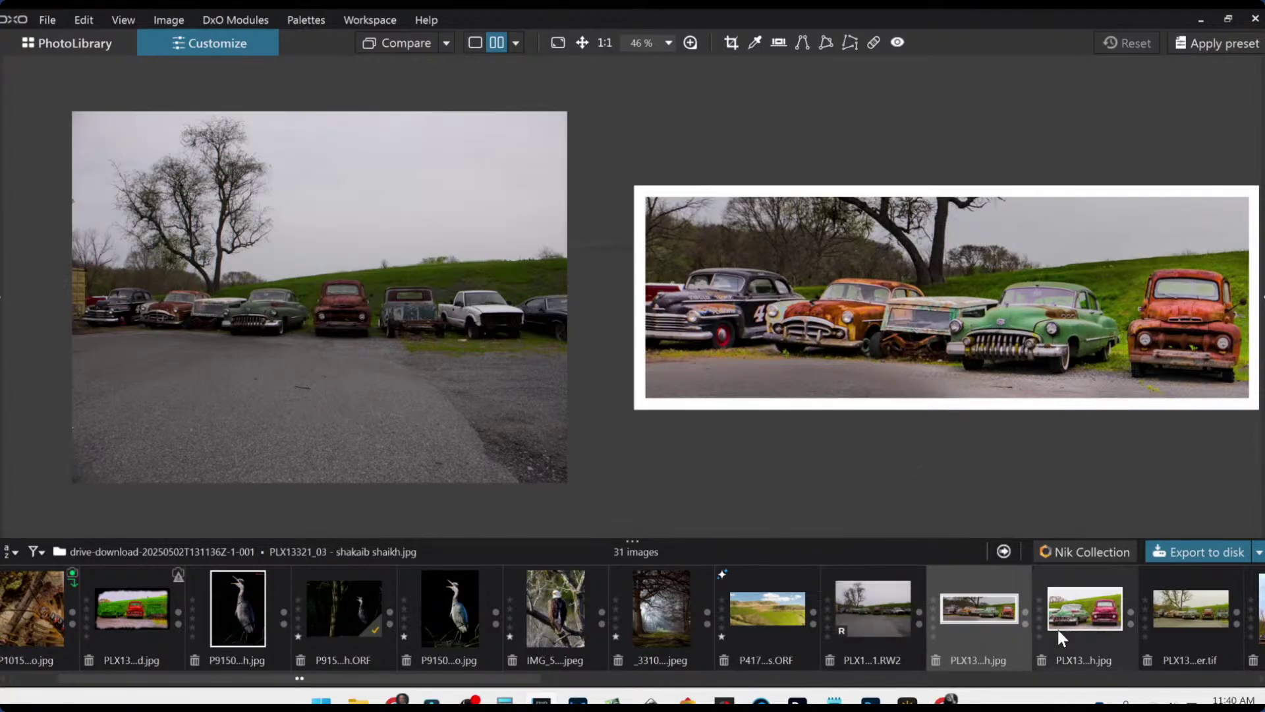
Open the white-bordered PLX13321_03 edit of the green car and red truck, and inspect the green car in the raw reference up close.
{"action": "left_click", "coordinate": [1072, 622]}
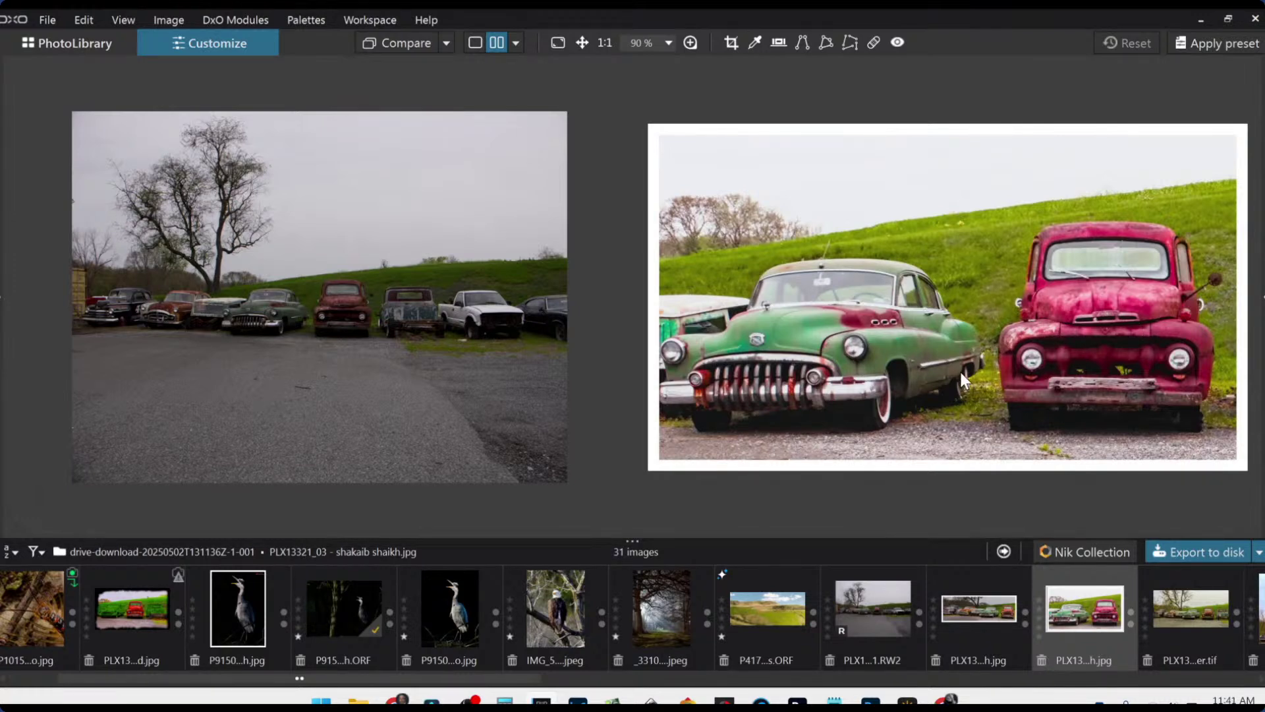
{"action": "scroll", "coordinate": [303, 351], "scroll_direction": "up", "scroll_amount": 5}
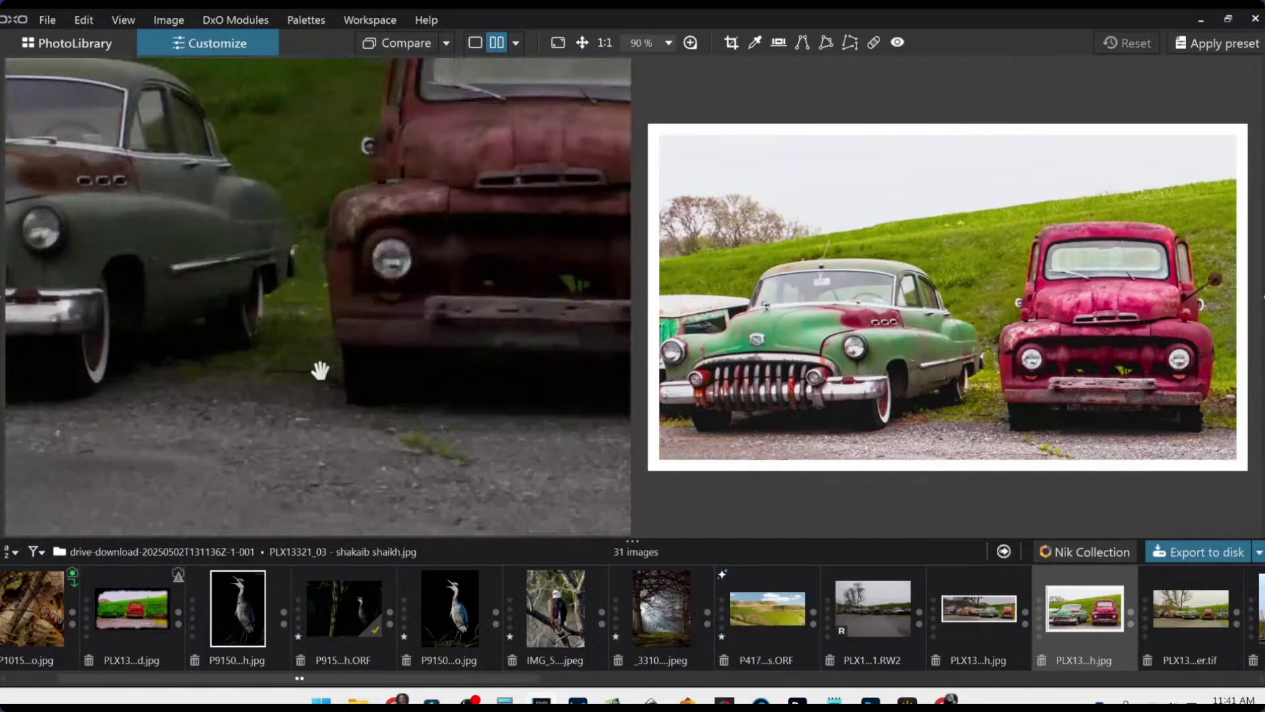
{"action": "left_click_drag", "start_coordinate": [212, 350], "coordinate": [542, 358]}
{"action": "left_click_drag", "start_coordinate": [280, 350], "coordinate": [357, 355]}
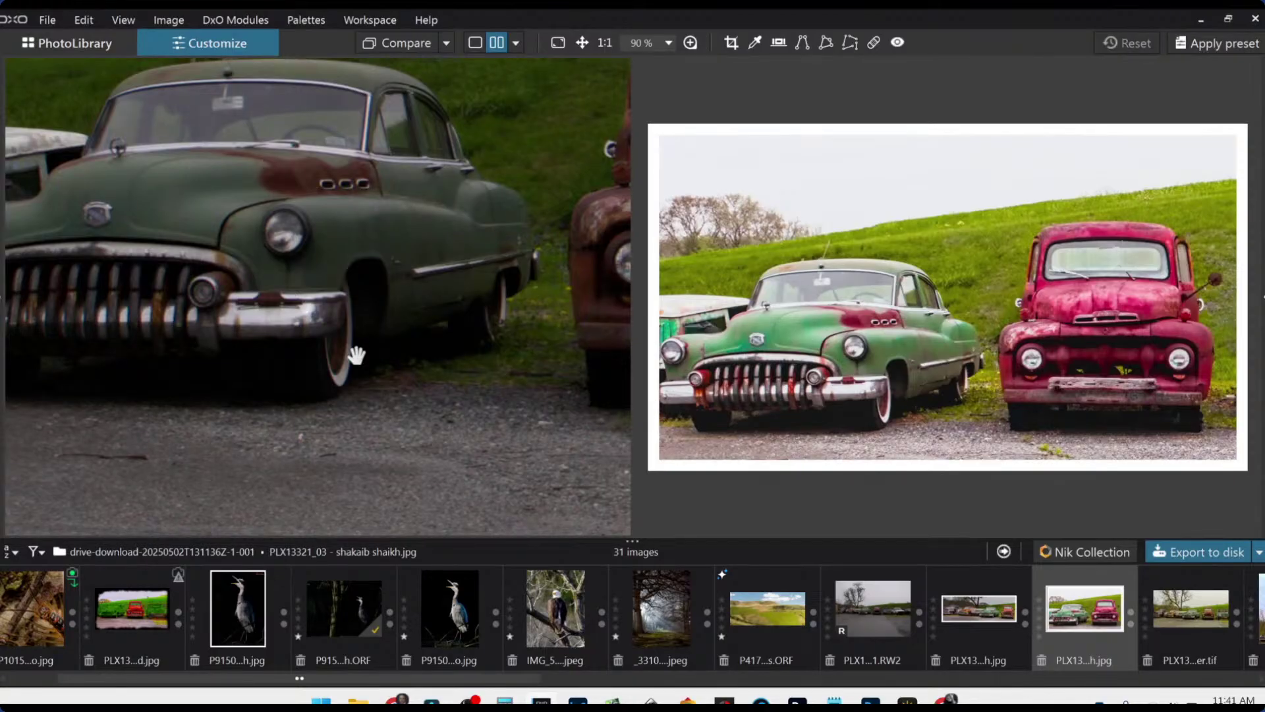
{"action": "scroll", "coordinate": [422, 348], "scroll_direction": "down", "scroll_amount": 3}
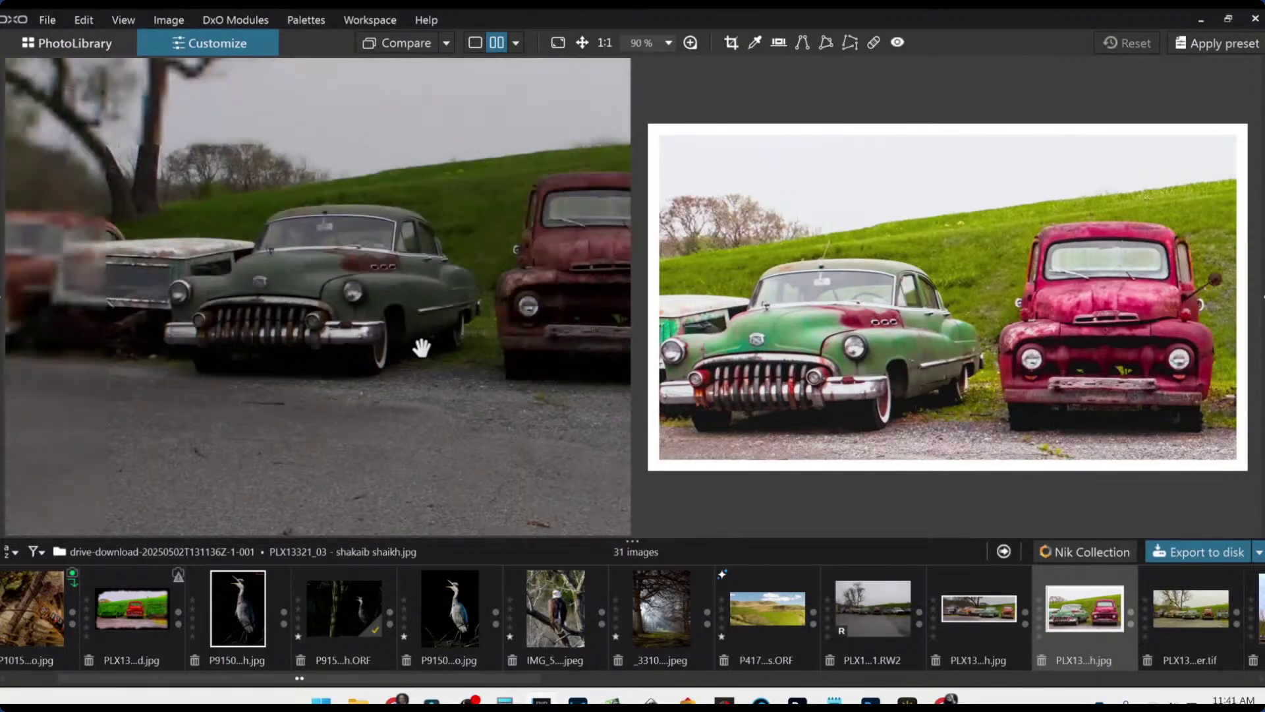
{"action": "scroll", "coordinate": [458, 348], "scroll_direction": "down", "scroll_amount": 1}
{"action": "scroll", "coordinate": [465, 347], "scroll_direction": "down", "scroll_amount": 4}
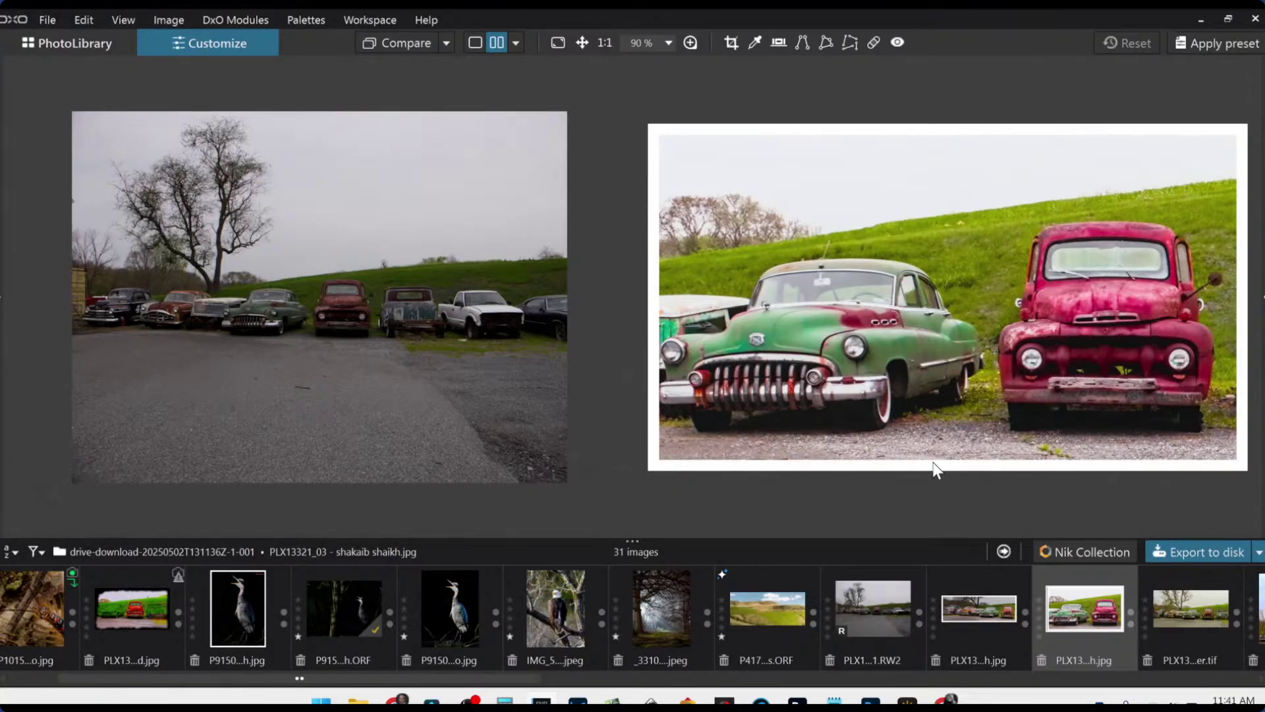
Open the PLX13321_DxO TIFF beside the whole raw reference and magnify the TIFF to 39 %.
{"action": "scroll", "coordinate": [917, 631], "scroll_direction": "down", "scroll_amount": 1}
{"action": "left_click", "coordinate": [1047, 607]}
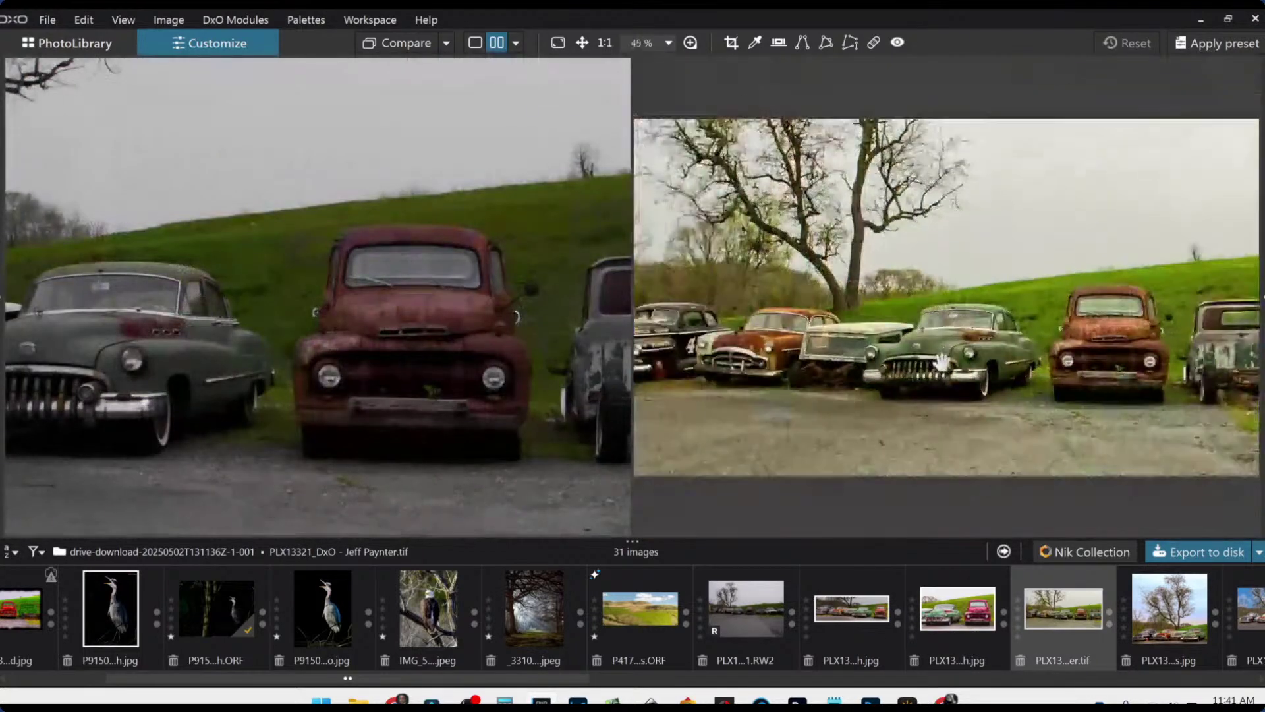
{"action": "scroll", "coordinate": [349, 270], "scroll_direction": "down", "scroll_amount": 5}
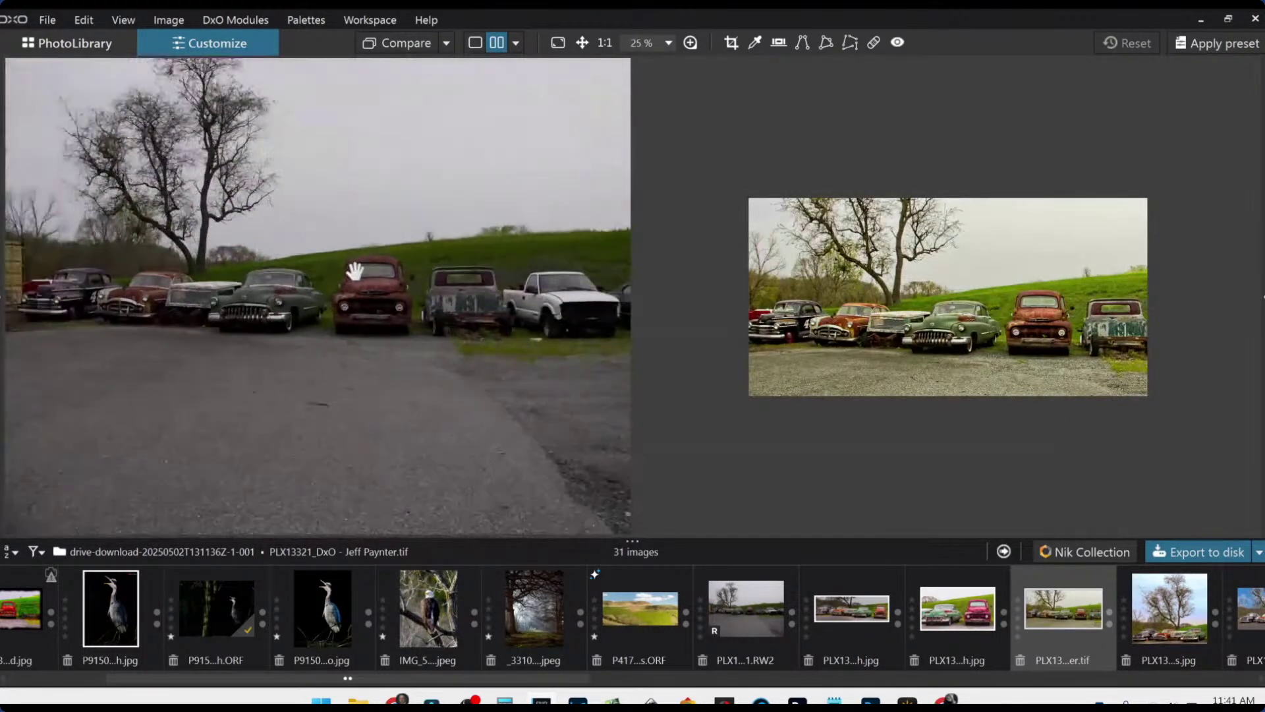
{"action": "scroll", "coordinate": [848, 351], "scroll_direction": "up", "scroll_amount": 1}
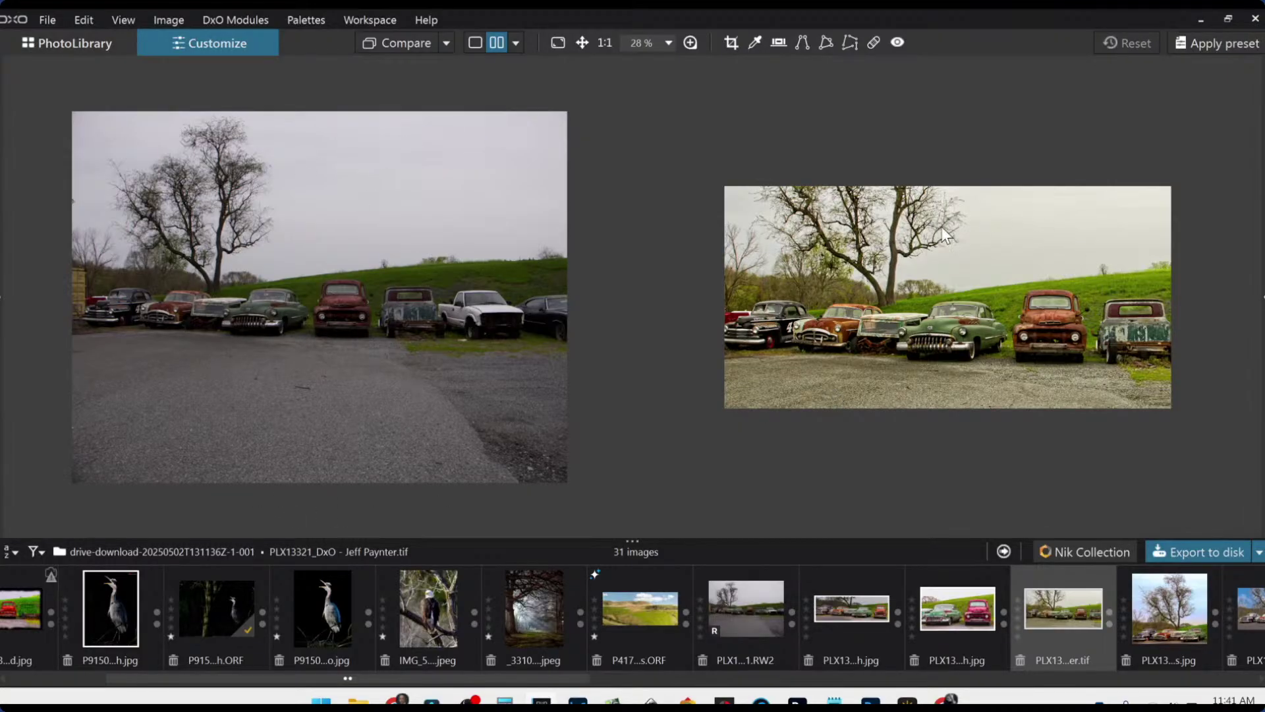
{"action": "scroll", "coordinate": [918, 354], "scroll_direction": "up", "scroll_amount": 1}
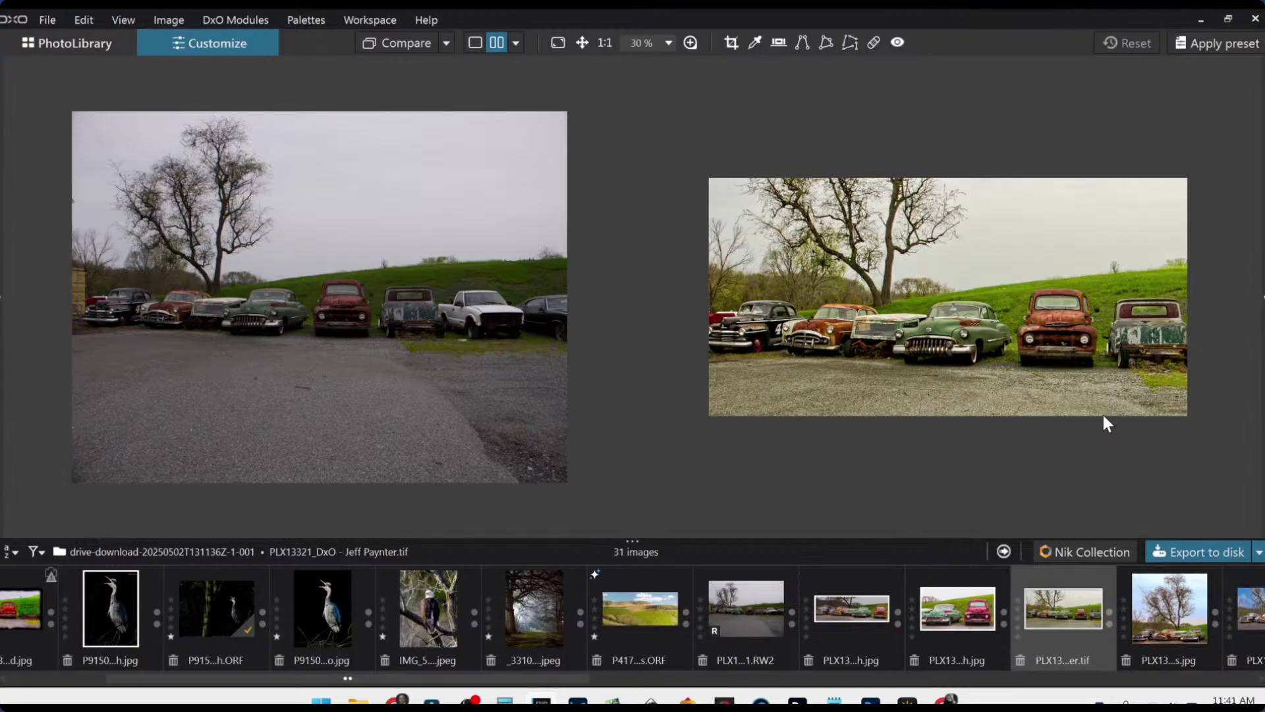
{"action": "scroll", "coordinate": [1103, 402], "scroll_direction": "up", "scroll_amount": 1}
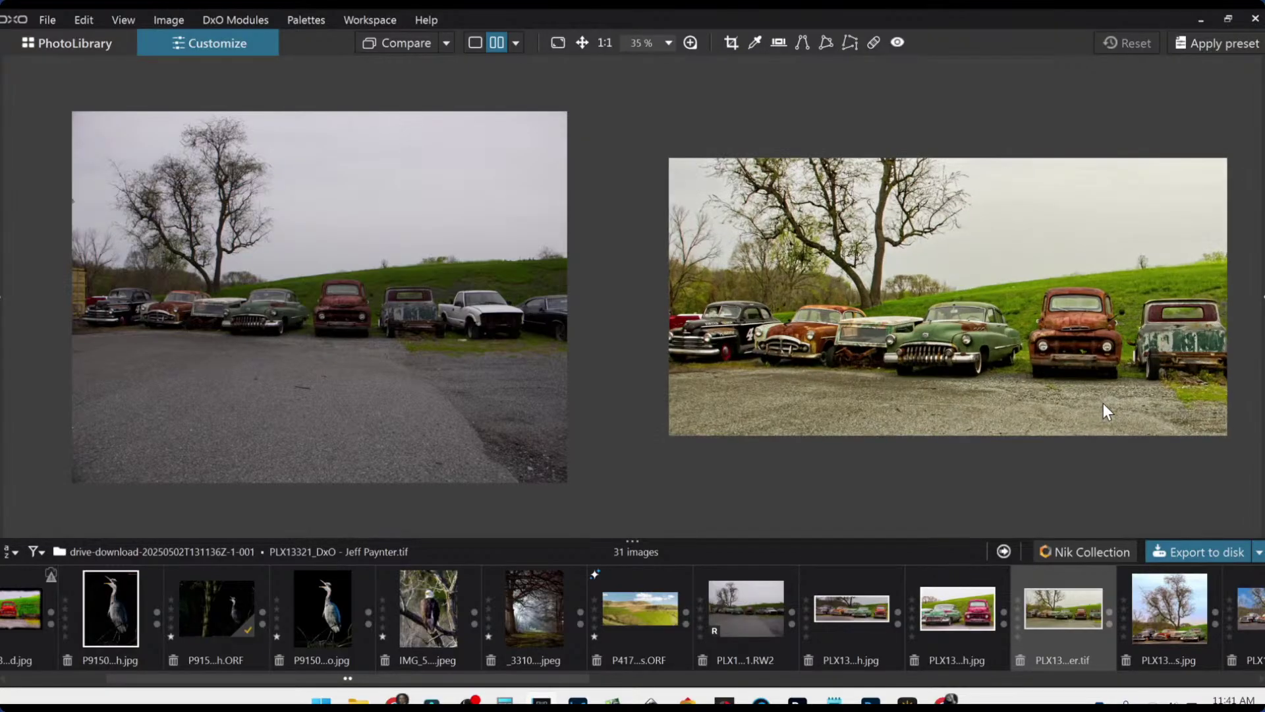
{"action": "scroll", "coordinate": [1104, 395], "scroll_direction": "up", "scroll_amount": 1}
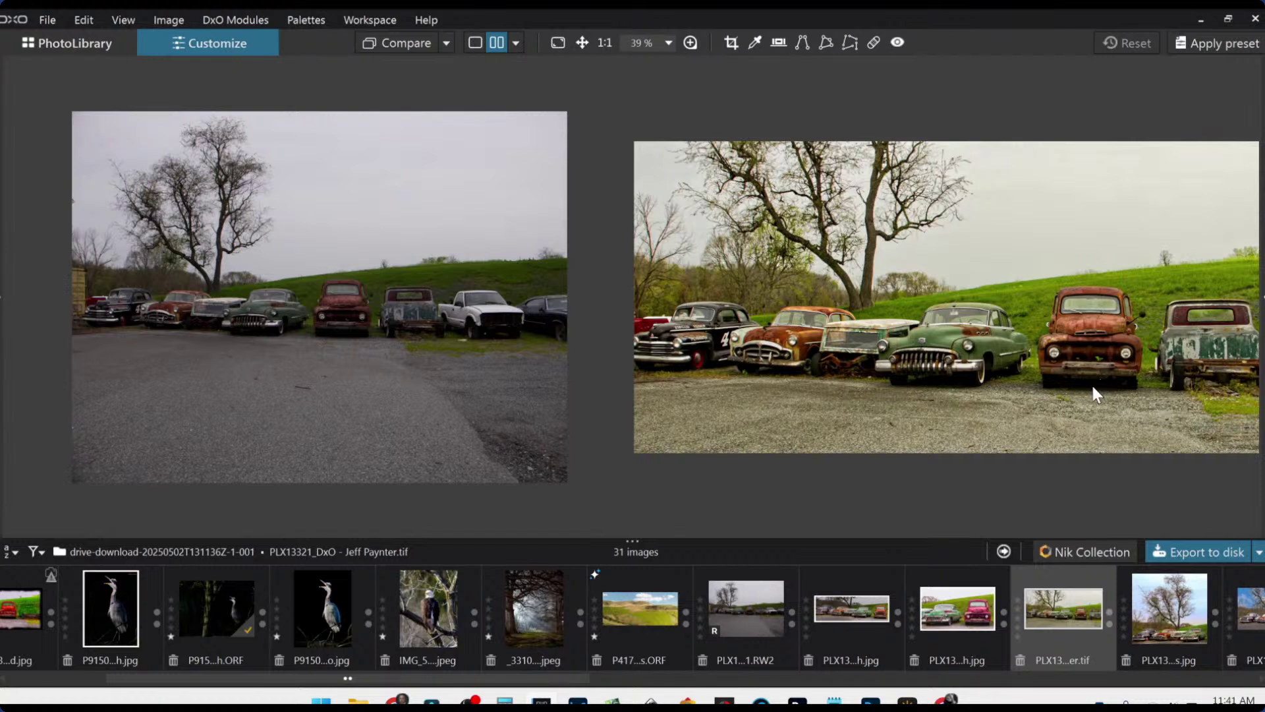
Open the near-square PLX13321_DxO JPEG with the full tree beside the whole raw reference and show it at 40 %.
{"action": "scroll", "coordinate": [1054, 646], "scroll_direction": "down", "scroll_amount": 1}
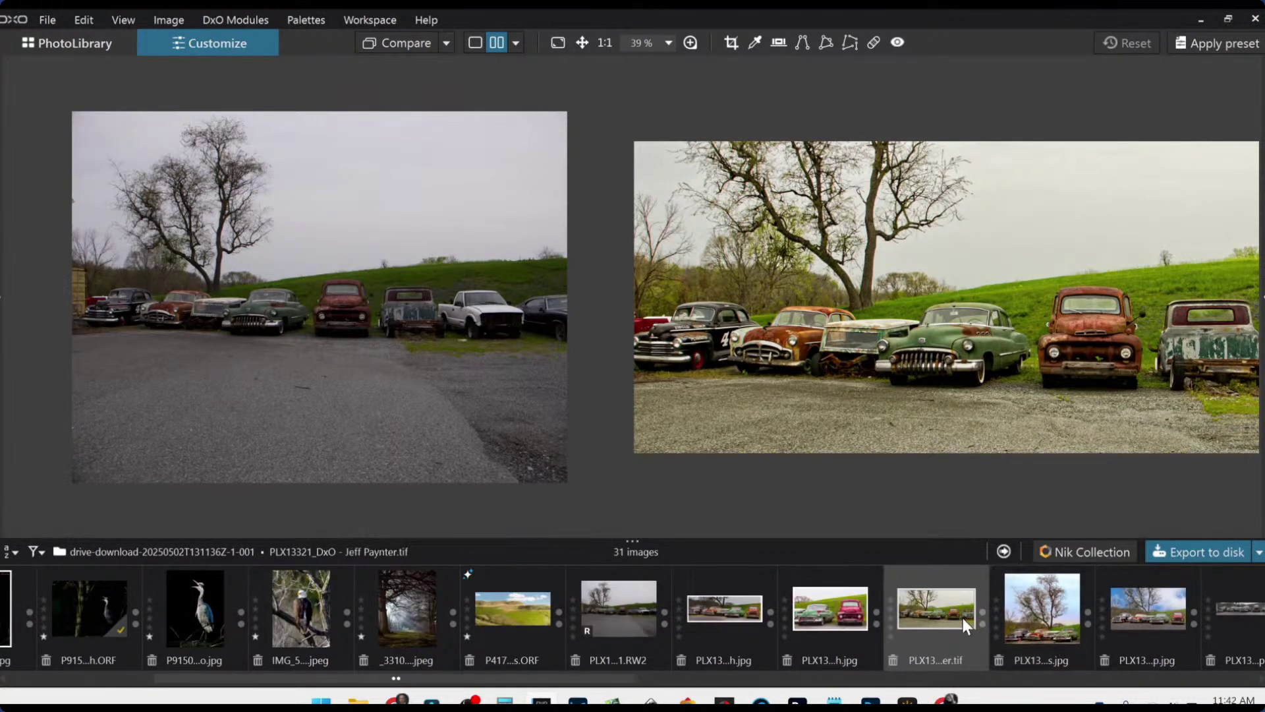
{"action": "left_click", "coordinate": [1033, 617]}
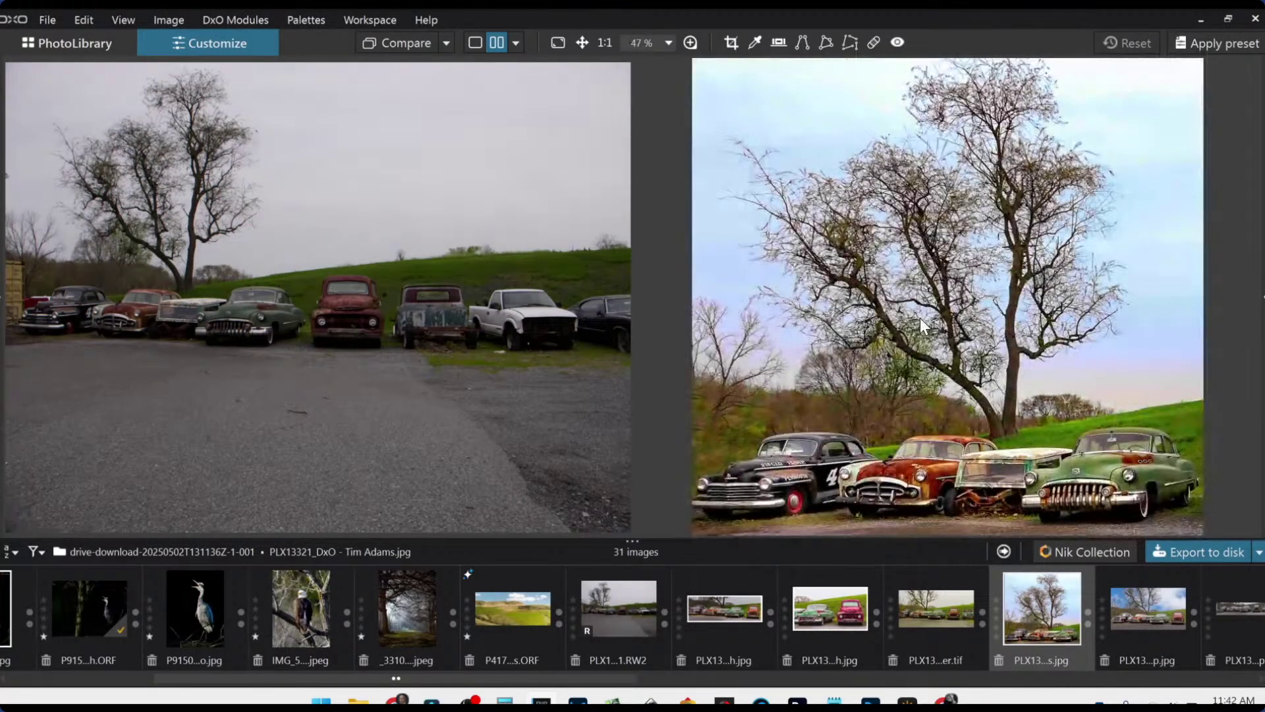
{"action": "scroll", "coordinate": [929, 336], "scroll_direction": "down", "scroll_amount": 1}
{"action": "scroll", "coordinate": [464, 302], "scroll_direction": "down", "scroll_amount": 3}
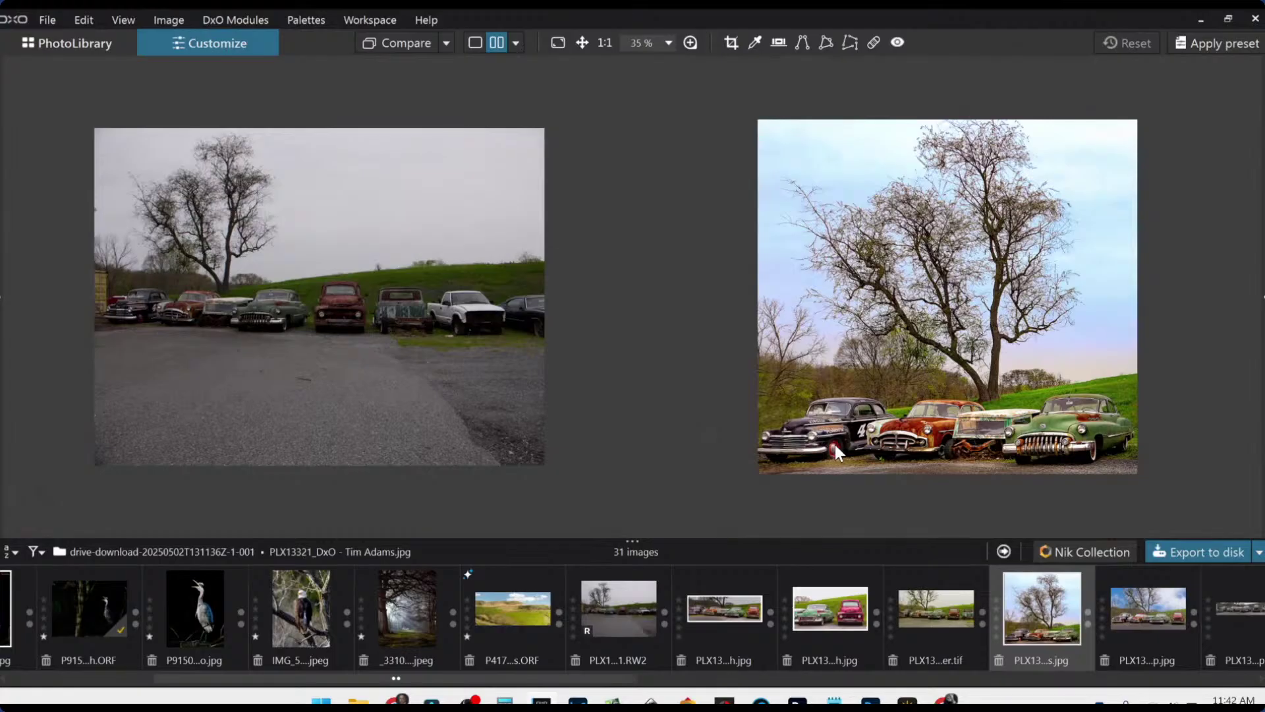
{"action": "scroll", "coordinate": [833, 441], "scroll_direction": "up", "scroll_amount": 1}
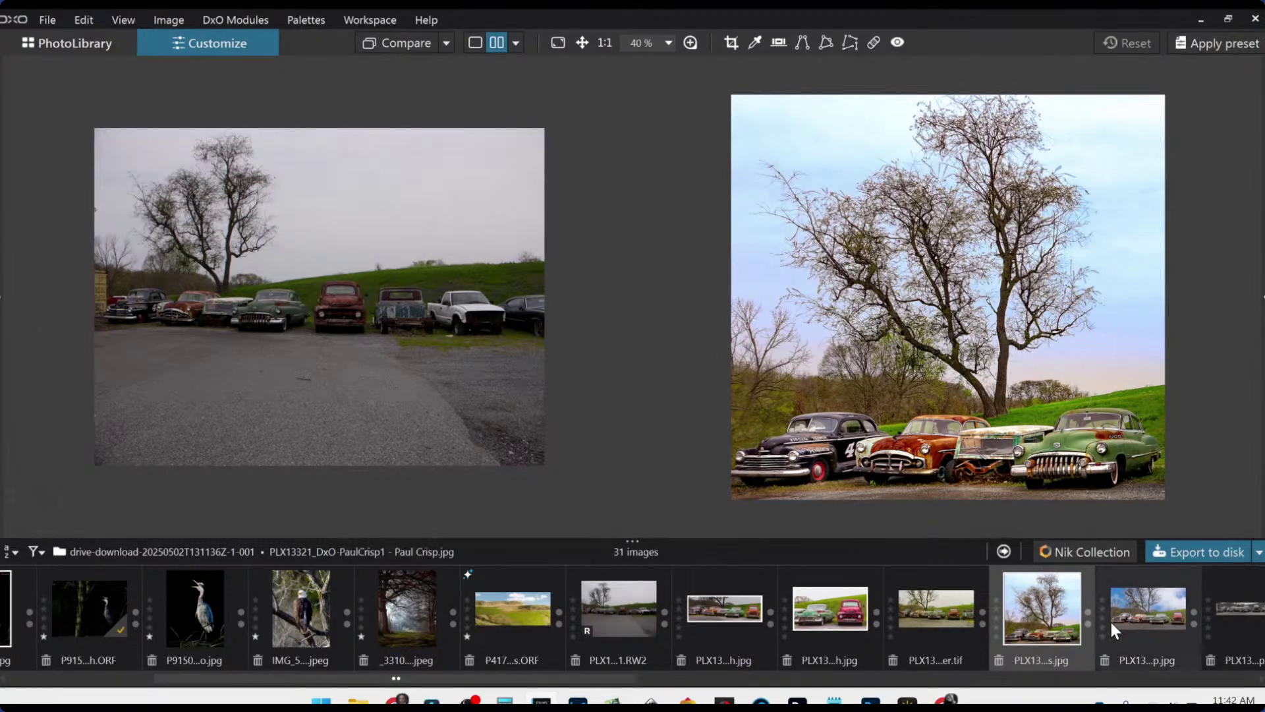
Open the PLX13321 edit with the blue cloudy sky beside the raw reference and compare it at 45 % and 40 %.
{"action": "left_click", "coordinate": [1132, 621]}
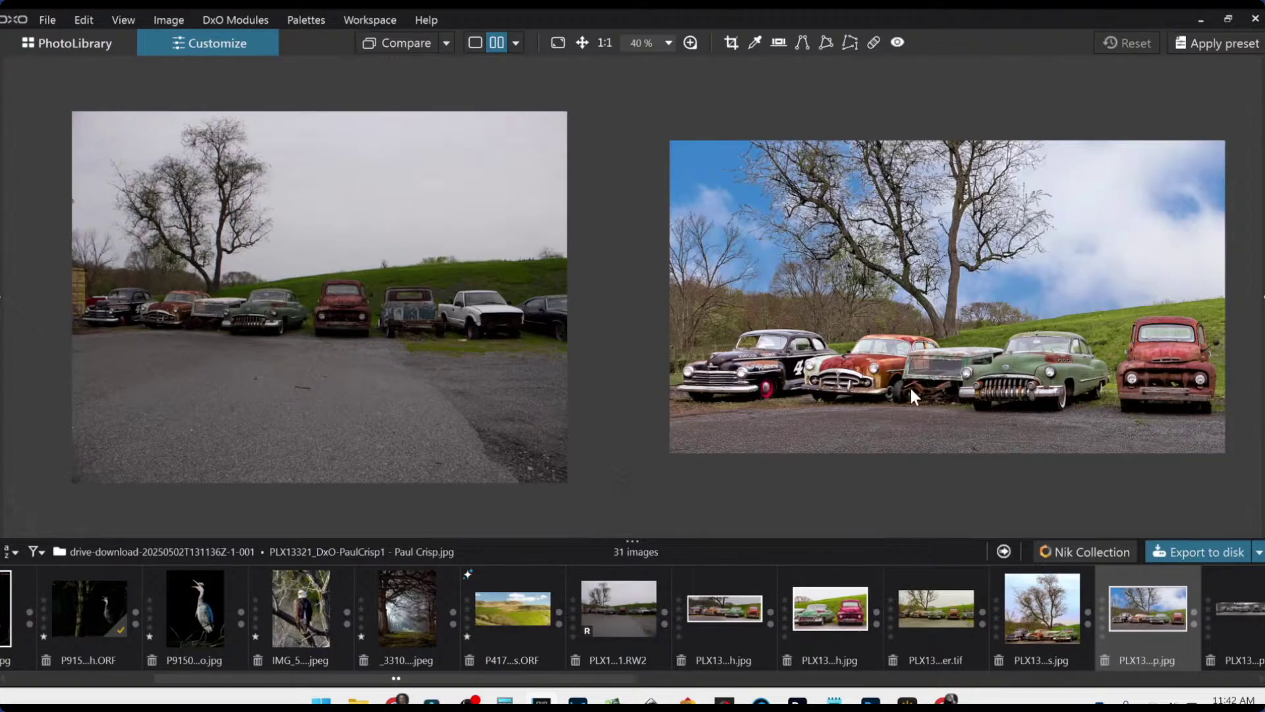
{"action": "scroll", "coordinate": [910, 389], "scroll_direction": "up", "scroll_amount": 1}
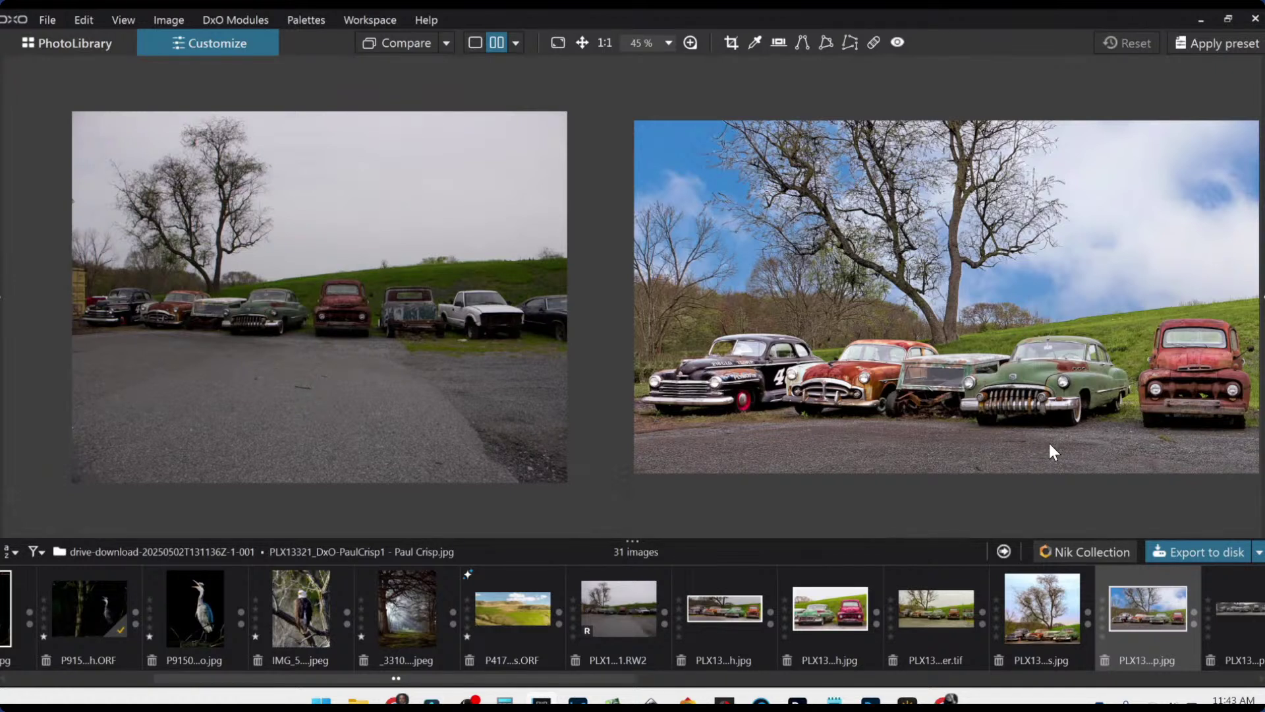
{"action": "scroll", "coordinate": [1049, 444], "scroll_direction": "down", "scroll_amount": 1}
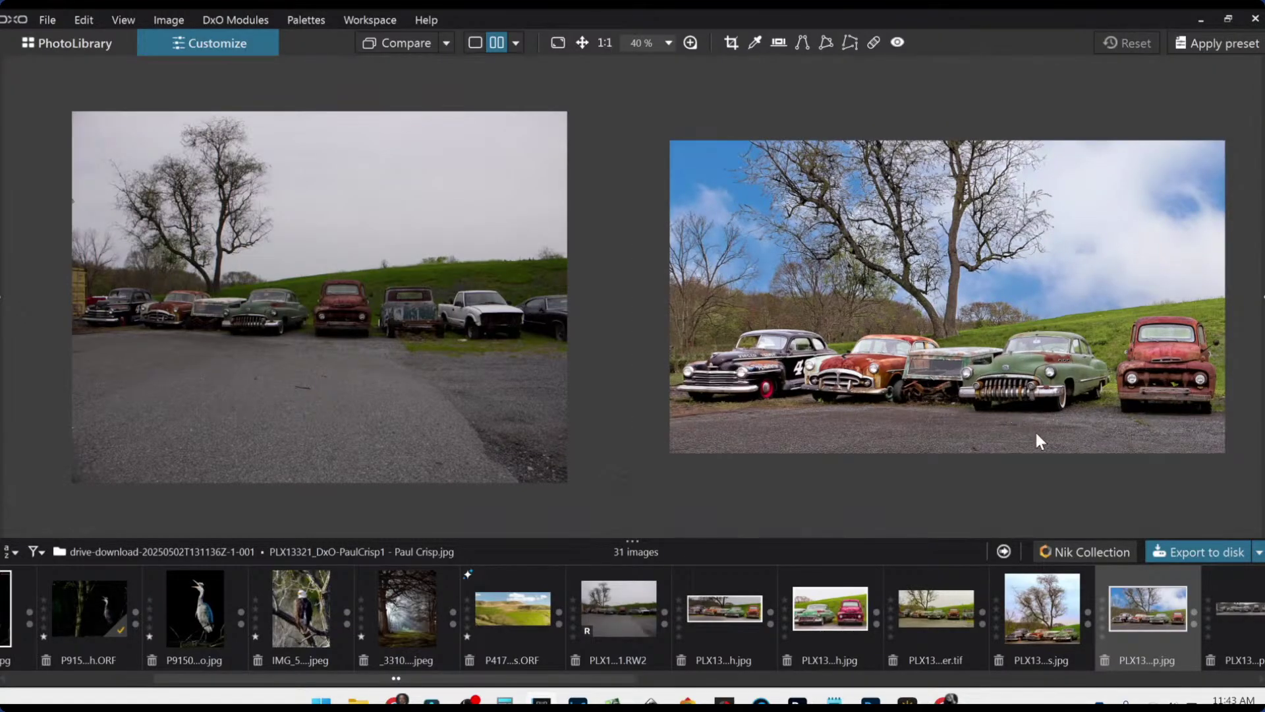
Open the black-and-white PLX13321 panorama, switch to the split view, move the divider to reveal the whole edit, and magnify it to 50 %.
{"action": "scroll", "coordinate": [1153, 635], "scroll_direction": "down", "scroll_amount": 3}
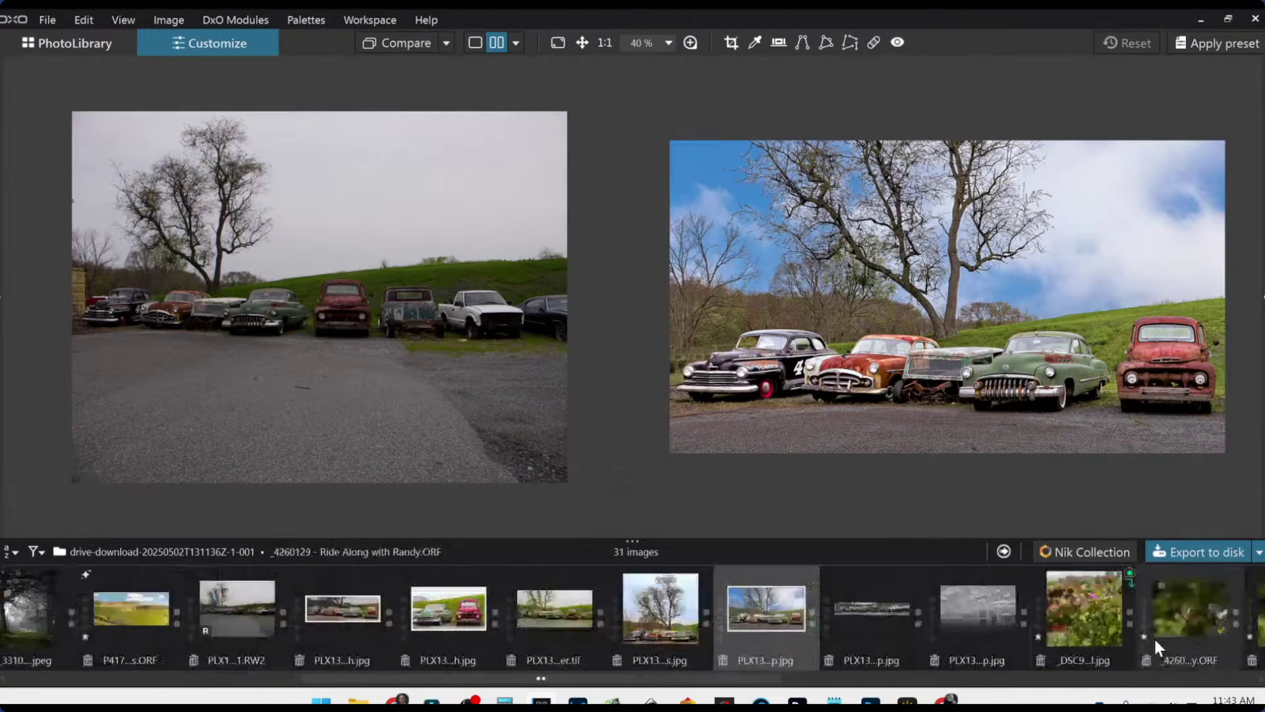
{"action": "left_click", "coordinate": [899, 643]}
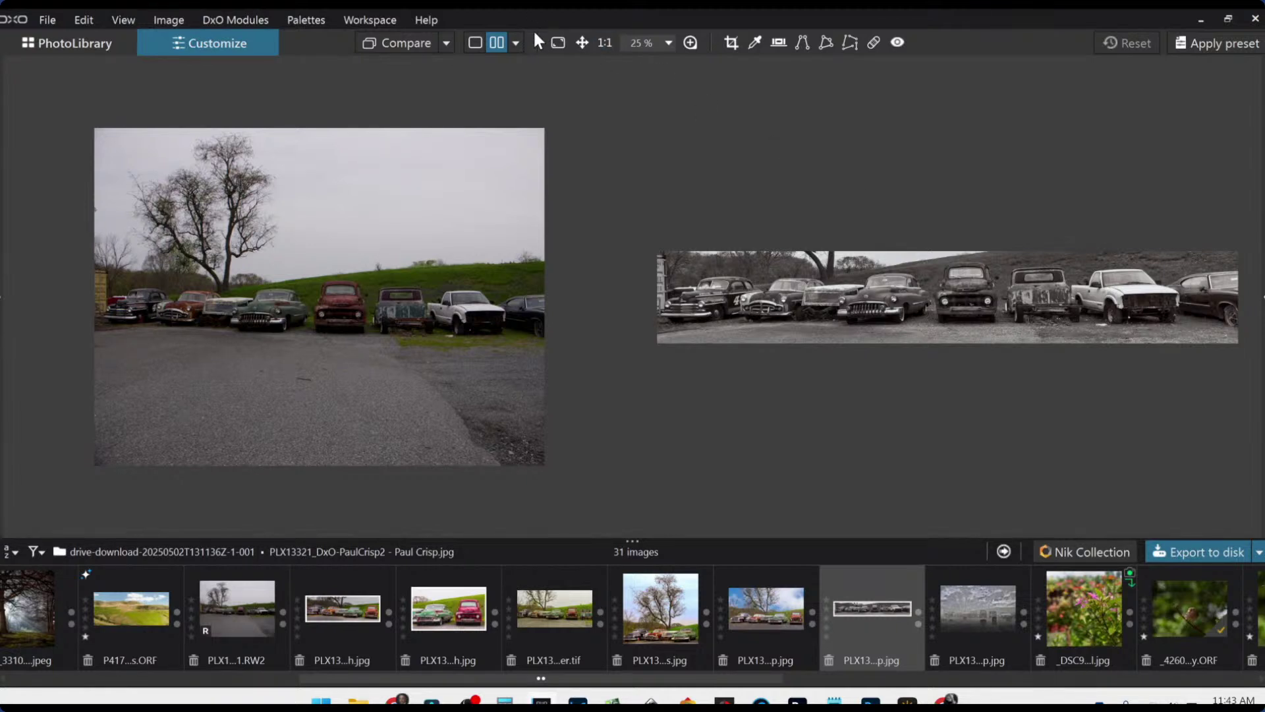
{"action": "left_click", "coordinate": [516, 43]}
{"action": "left_click", "coordinate": [548, 105]}
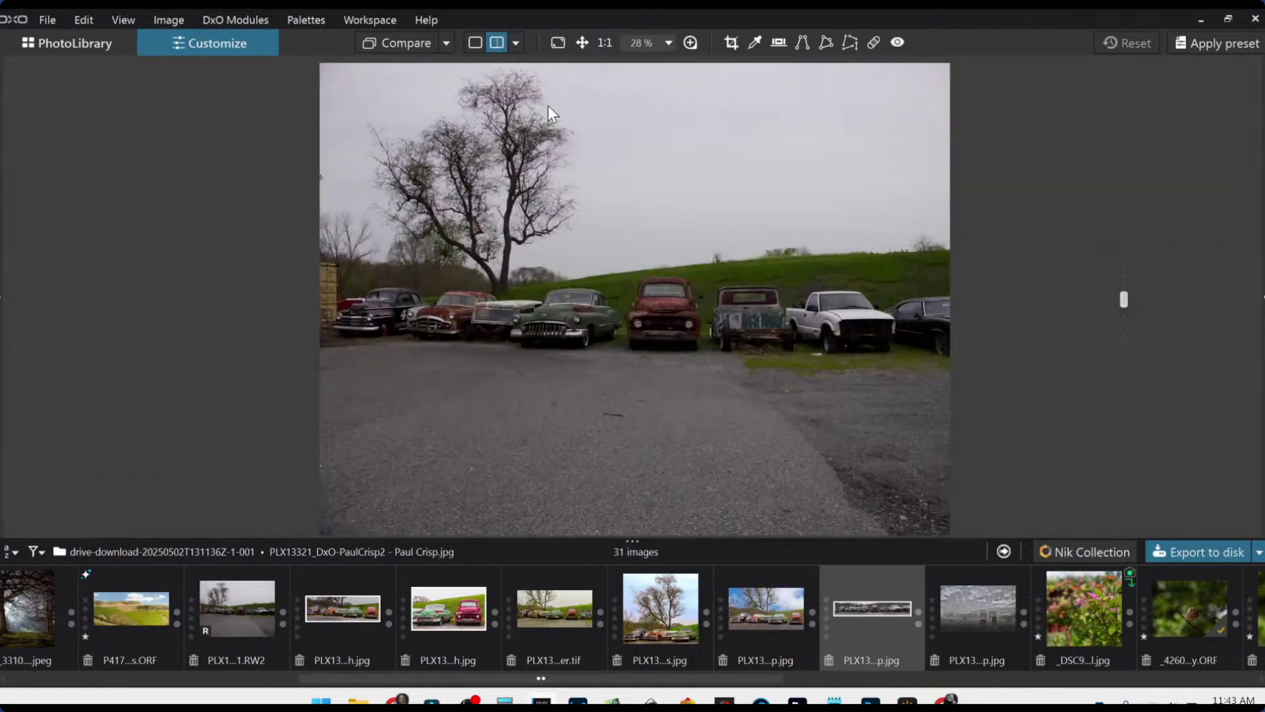
{"action": "left_click_drag", "start_coordinate": [1122, 297], "coordinate": [7, 299]}
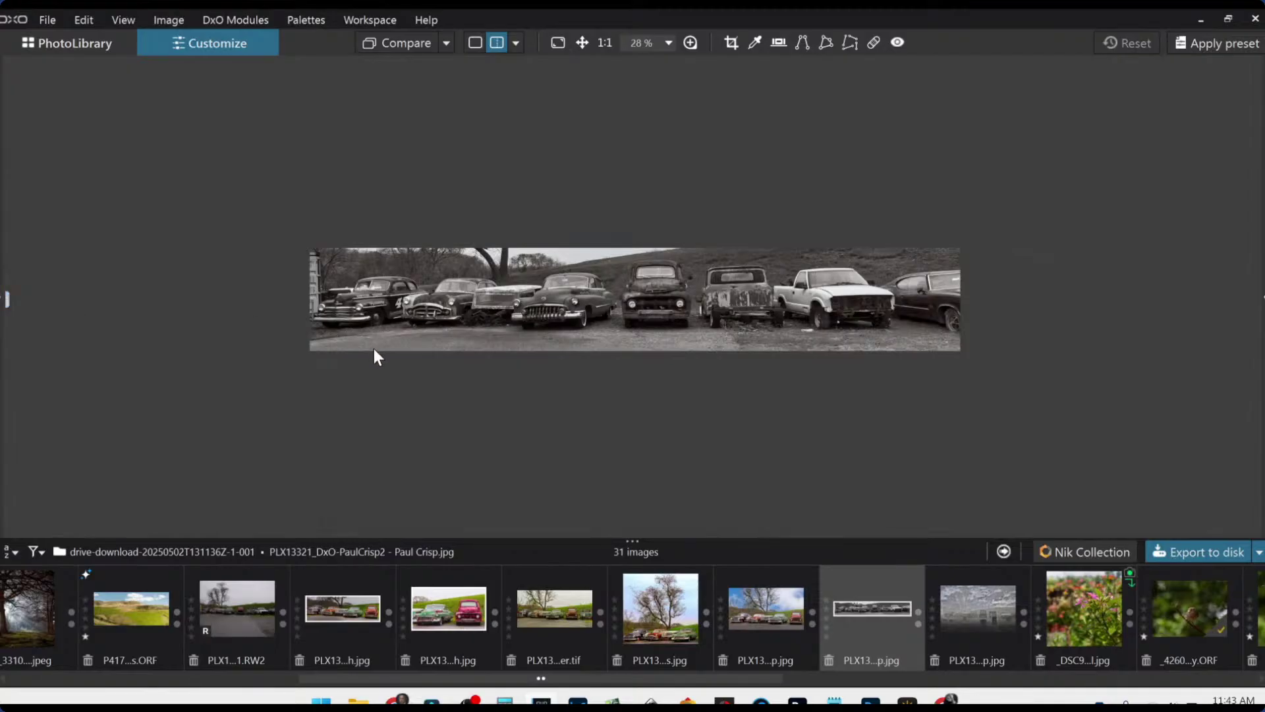
{"action": "scroll", "coordinate": [371, 353], "scroll_direction": "up", "scroll_amount": 4}
{"action": "scroll", "coordinate": [401, 363], "scroll_direction": "down", "scroll_amount": 2}
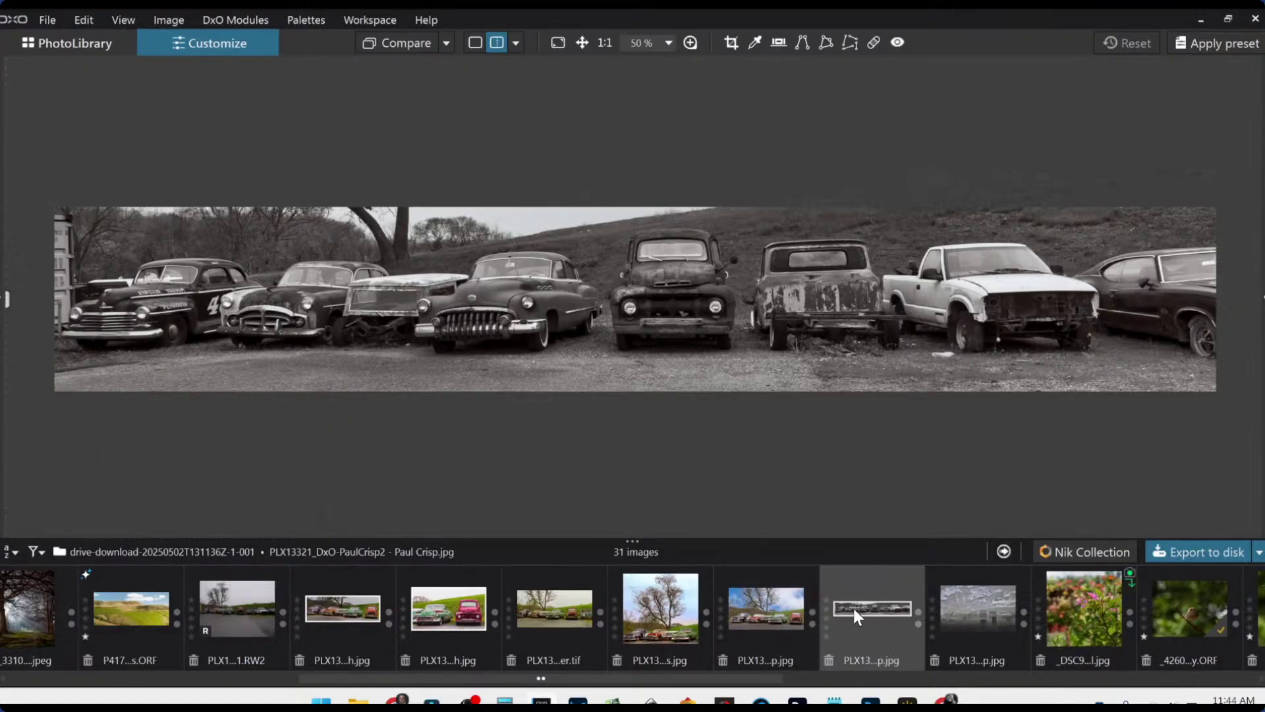
Open the foggy PLX13321 edit with the gravestones, view it whole at 30 %, and return to the photo library.
{"action": "left_click", "coordinate": [964, 636]}
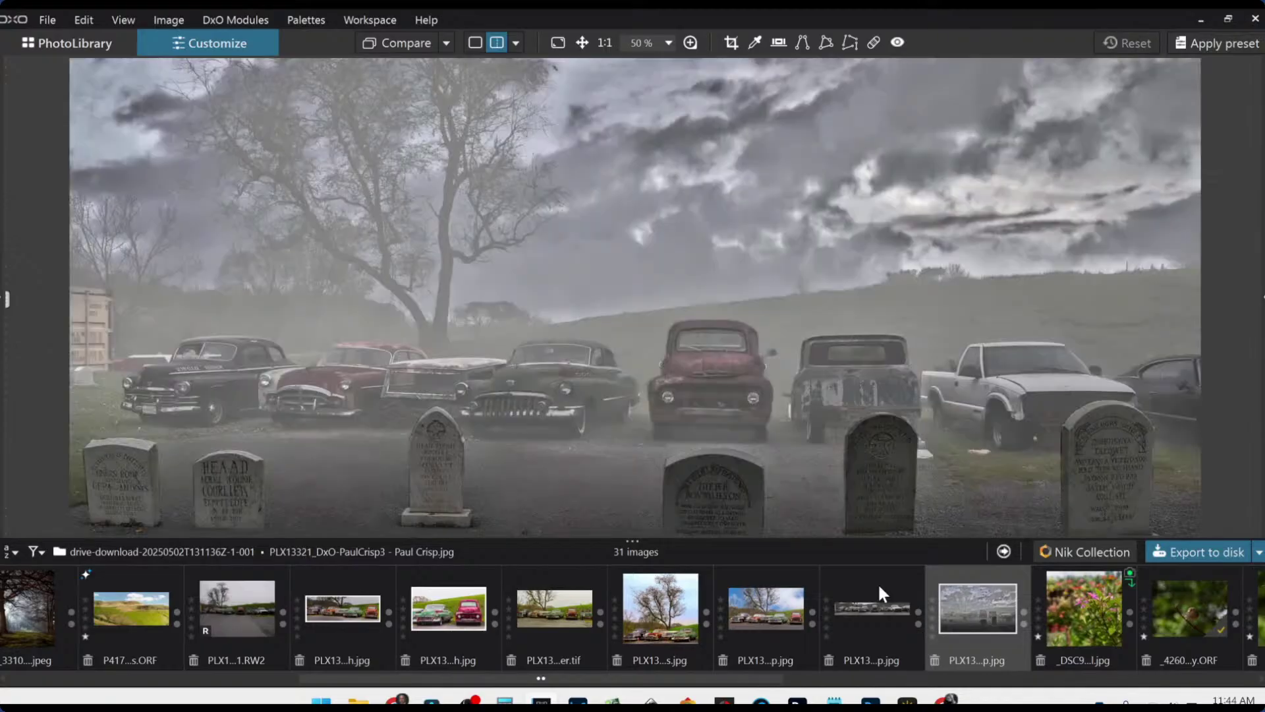
{"action": "scroll", "coordinate": [743, 454], "scroll_direction": "down", "scroll_amount": 4}
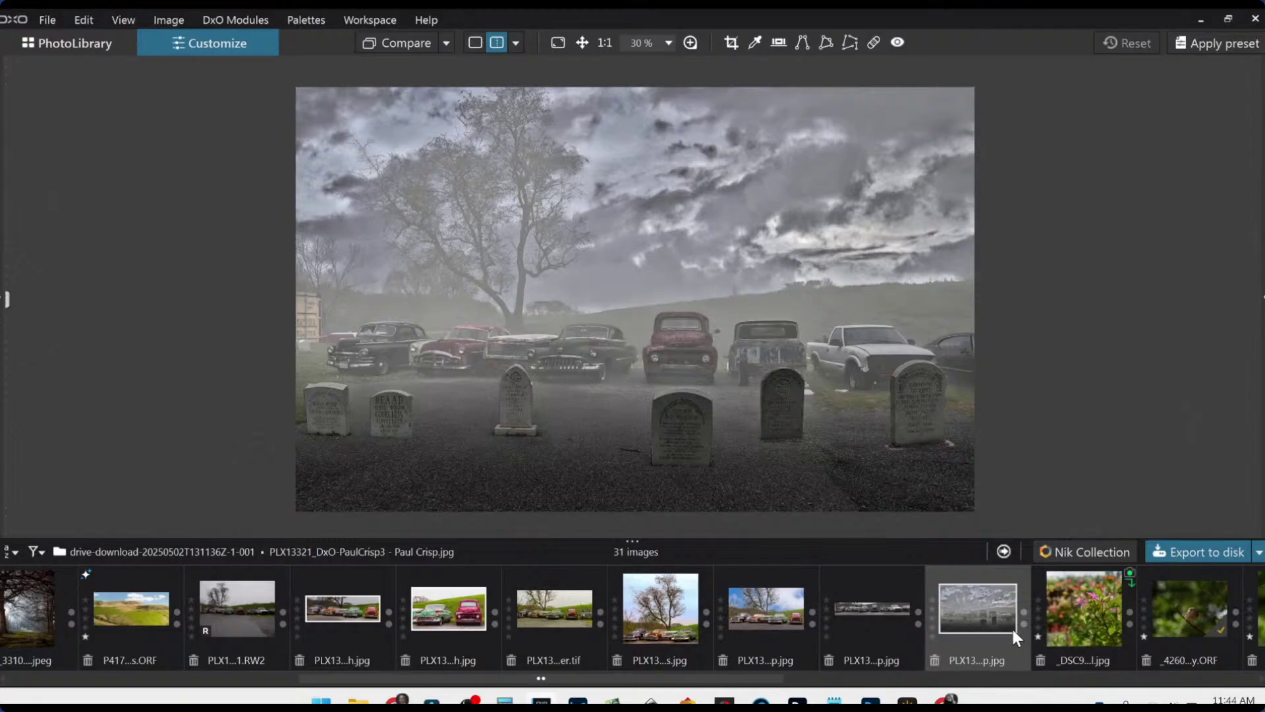
{"action": "scroll", "coordinate": [1013, 631], "scroll_direction": "down", "scroll_amount": 1}
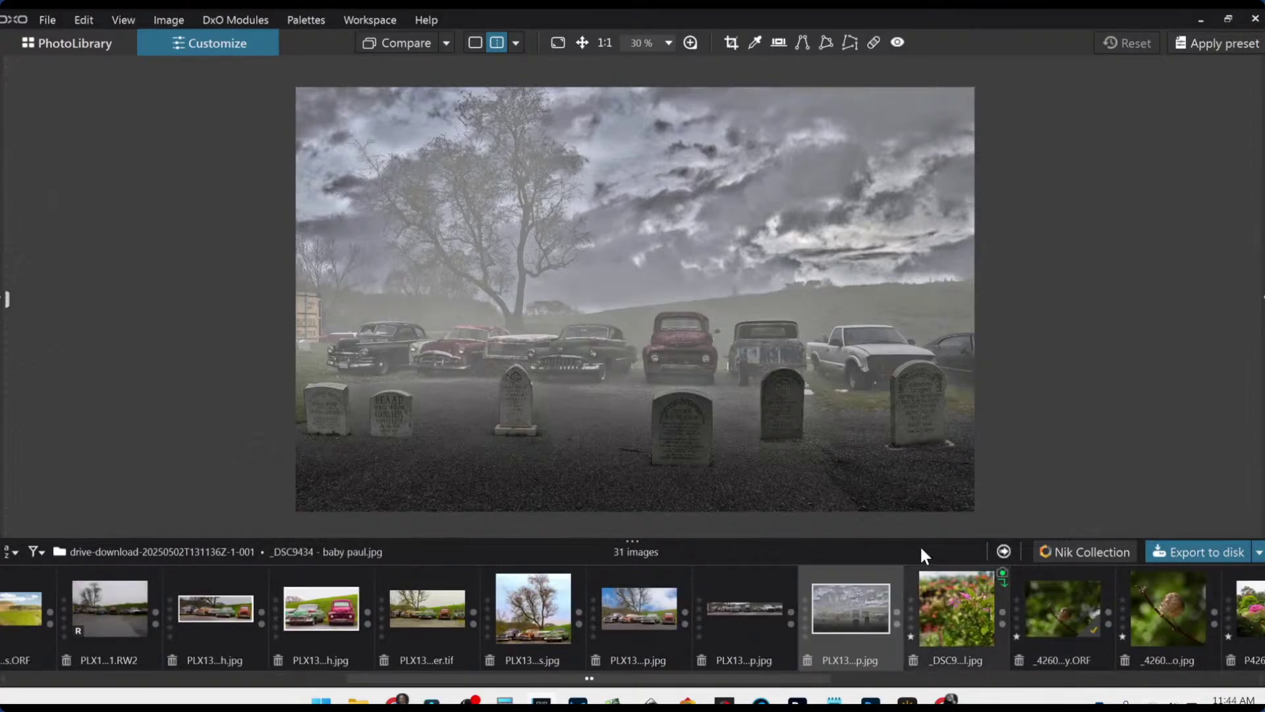
{"action": "left_click", "coordinate": [105, 51]}
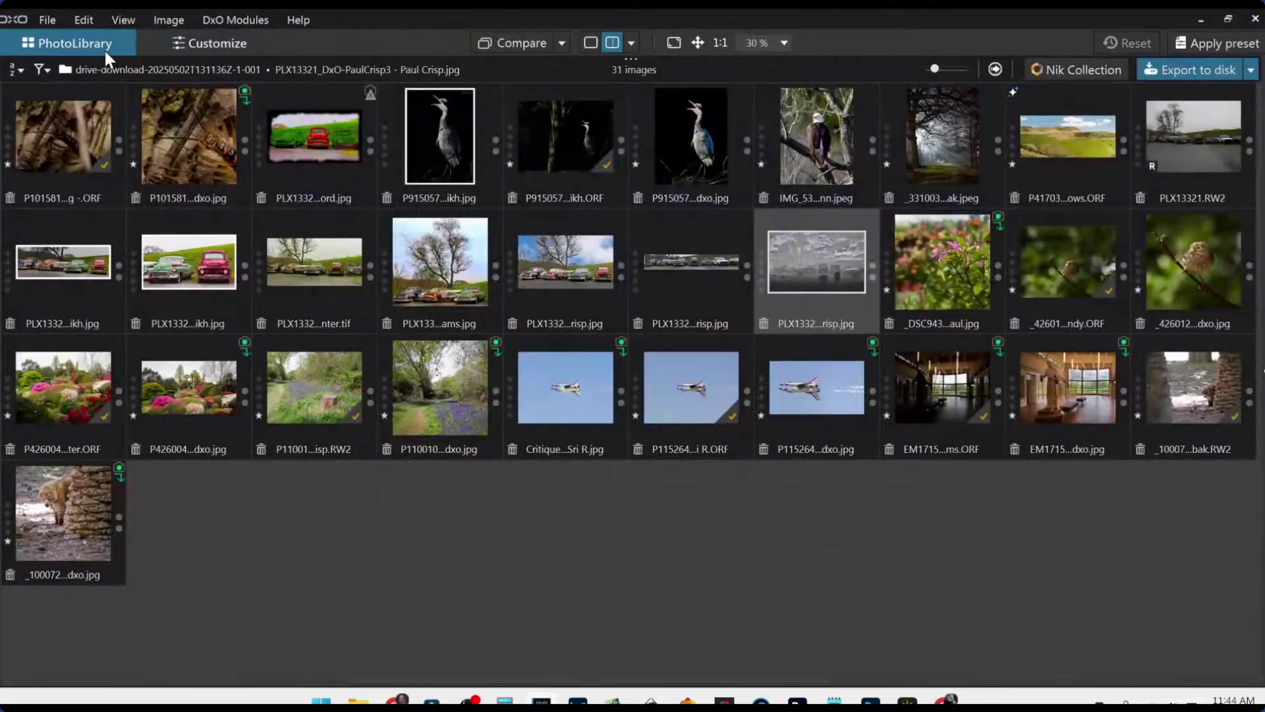